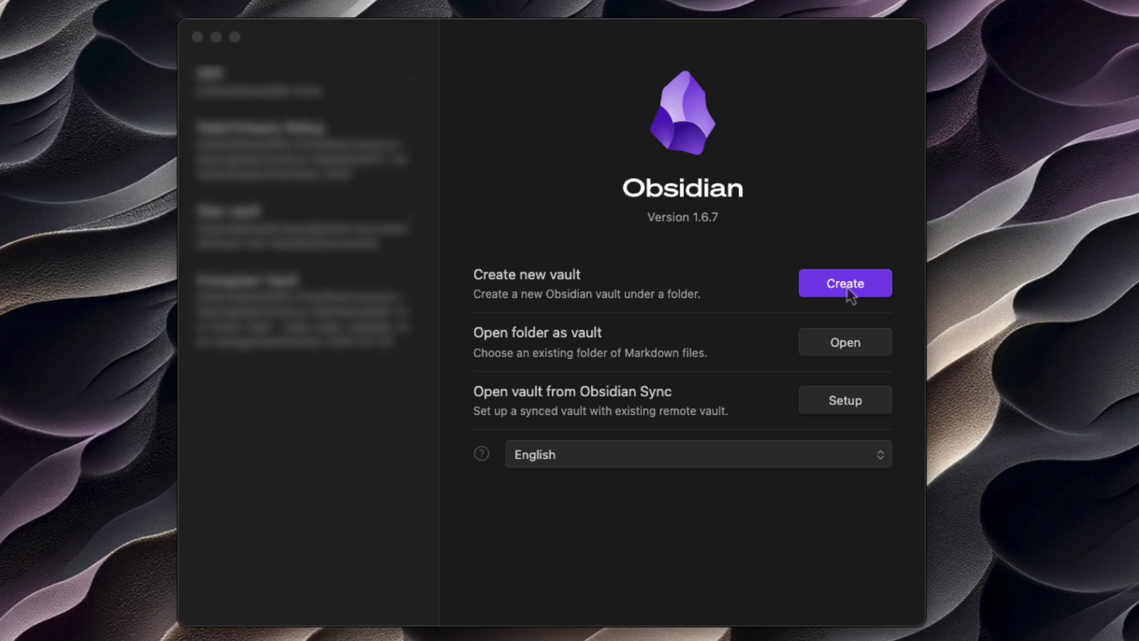
Start creating a new local vault and name it "Dee Daily to Yearly"
{"action": "left_click", "coordinate": [849, 290]}
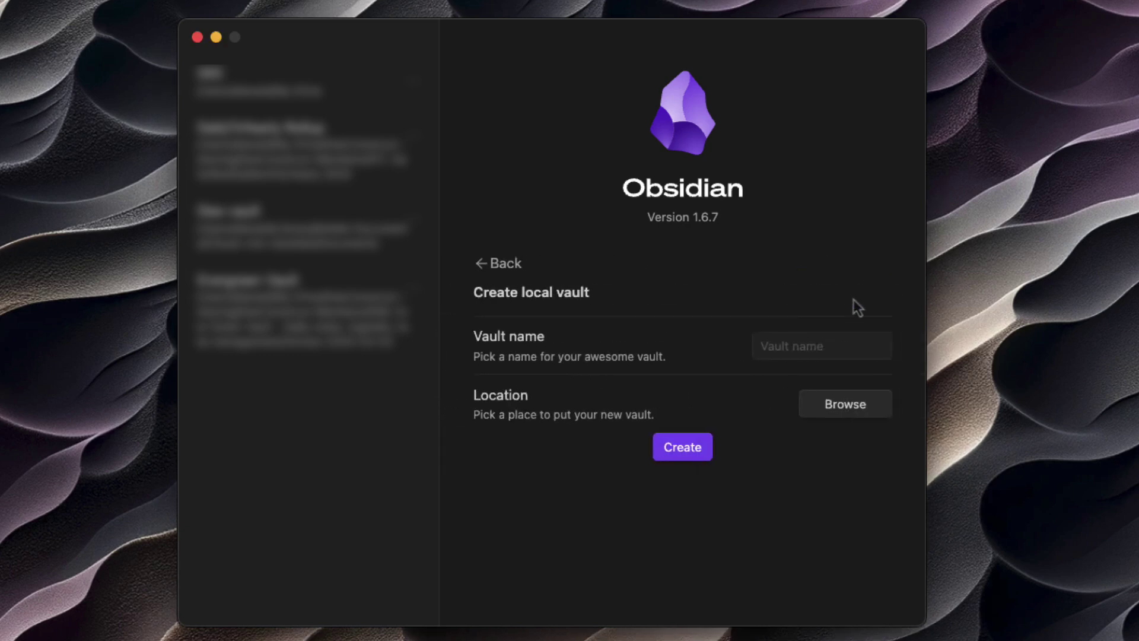
{"action": "left_click", "coordinate": [838, 340]}
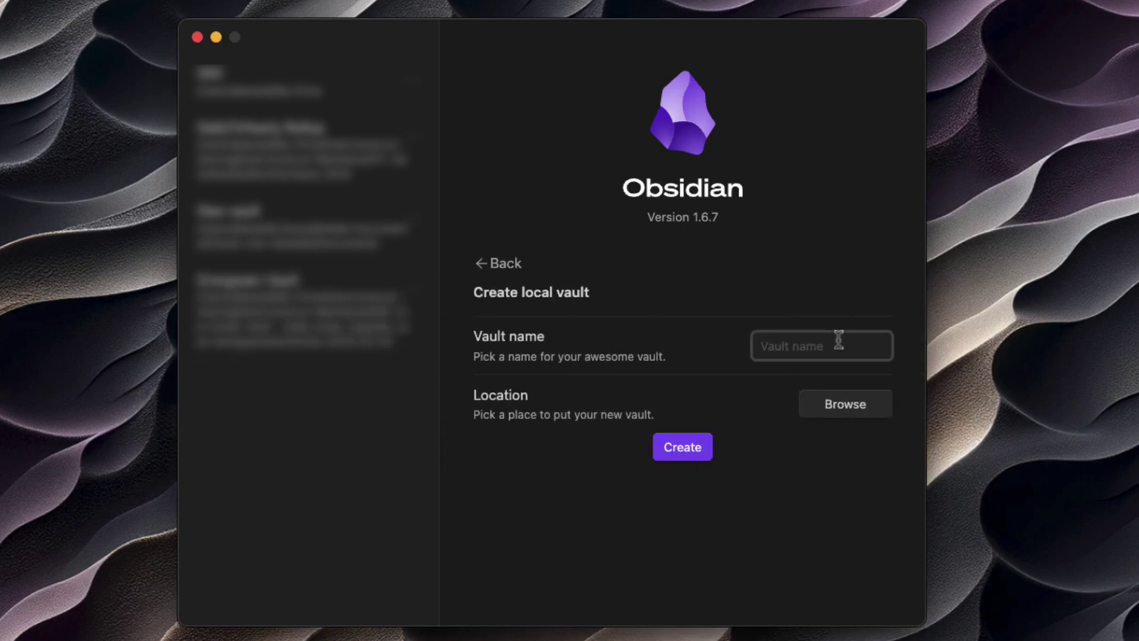
{"action": "type", "text": "Dee Daily to Yealr"}
{"action": "key", "text": "BackSpace"}
{"action": "key", "text": "BackSpace"}
{"action": "type", "text": "rly"}
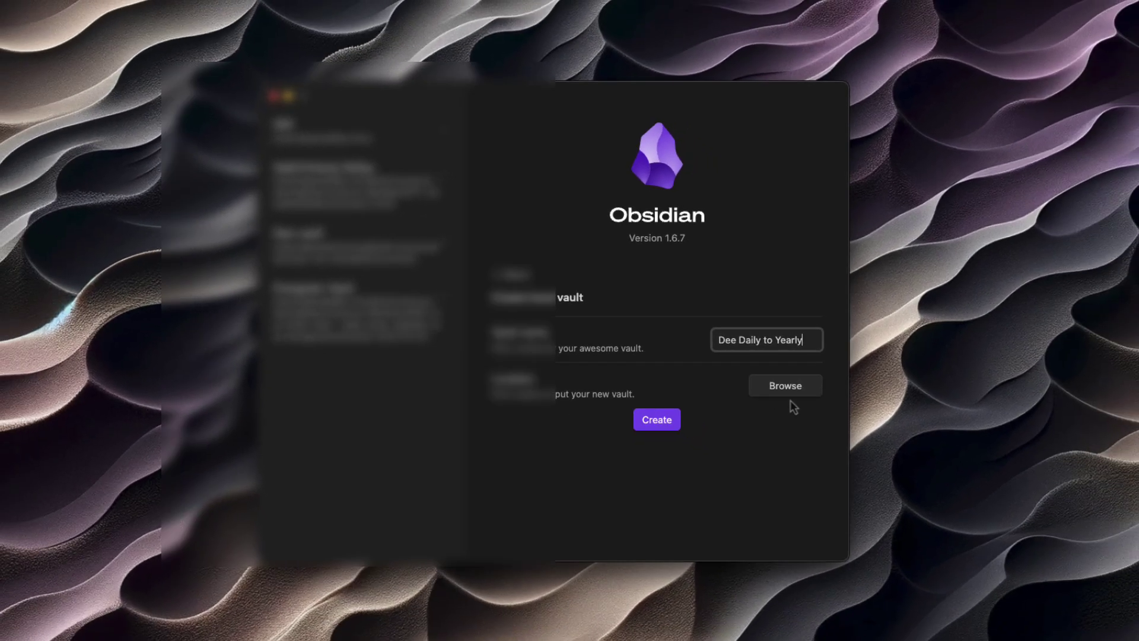
Set the new vault's location to the OBSIDIAN_VAULTS folder and create the vault
{"action": "left_click", "coordinate": [786, 387]}
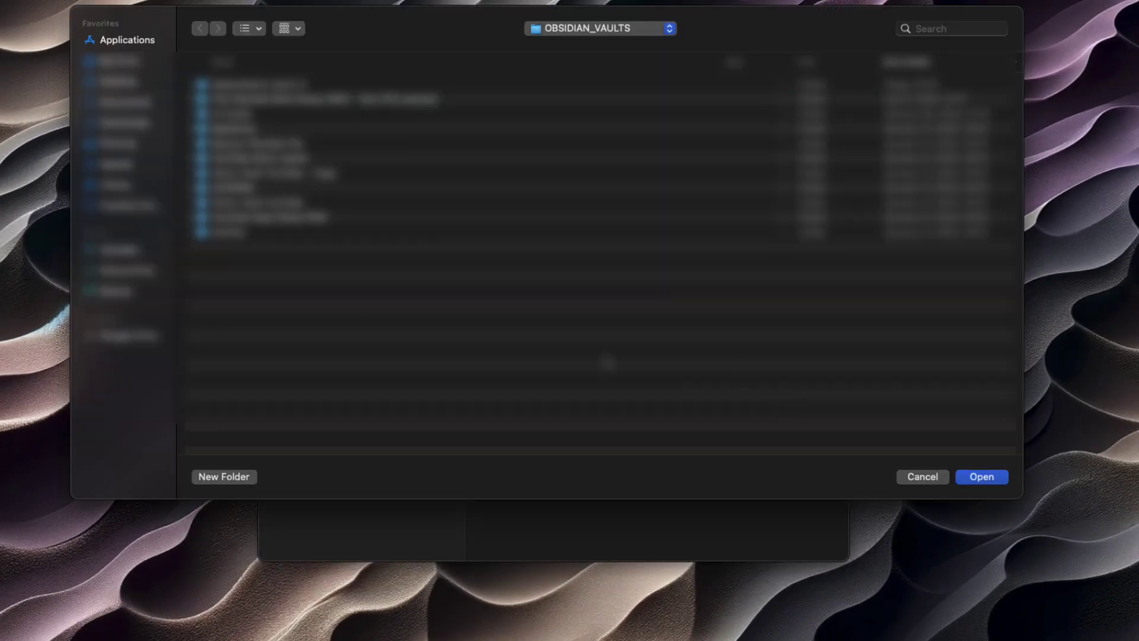
{"action": "left_click", "coordinate": [982, 480]}
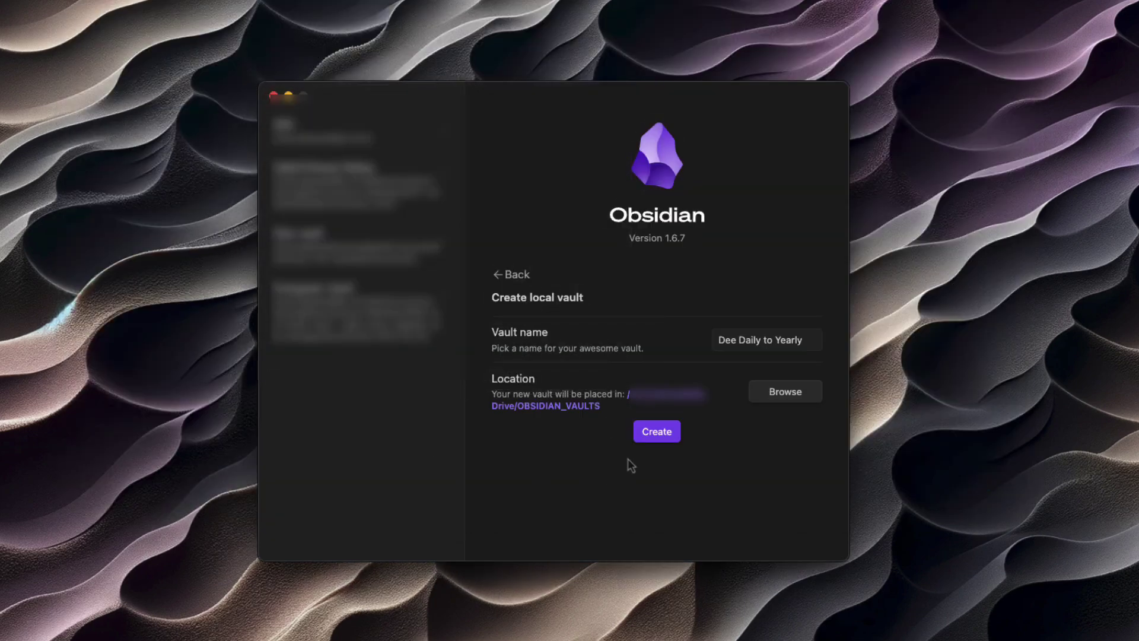
{"action": "left_click", "coordinate": [655, 432]}
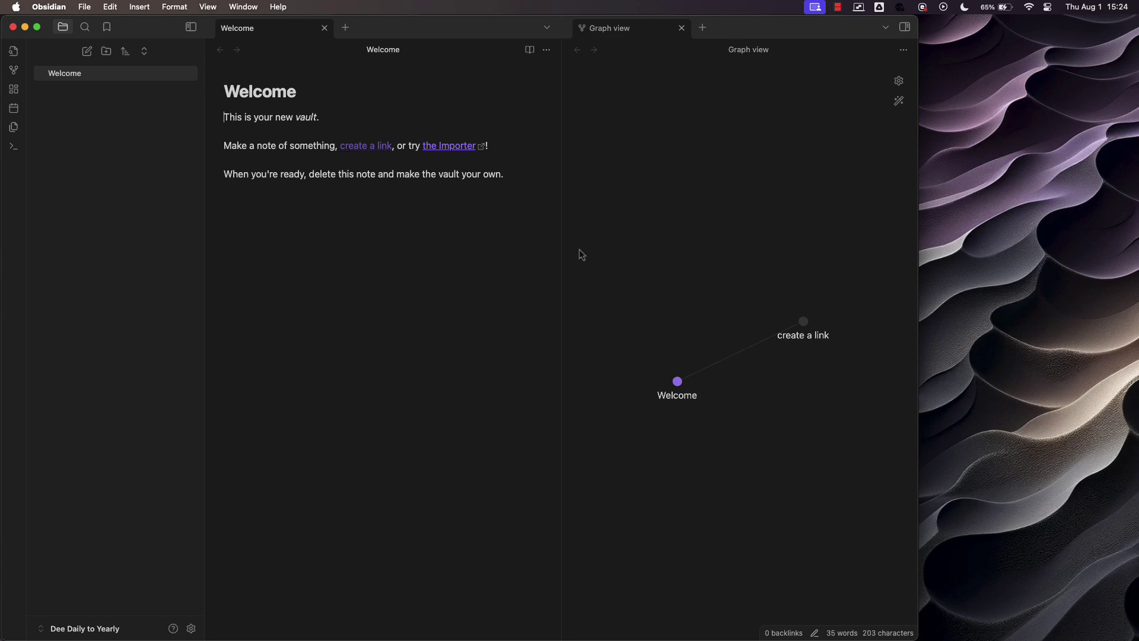
Delete the default Welcome note from the new vault and confirm the deletion
{"action": "right_click", "coordinate": [249, 29]}
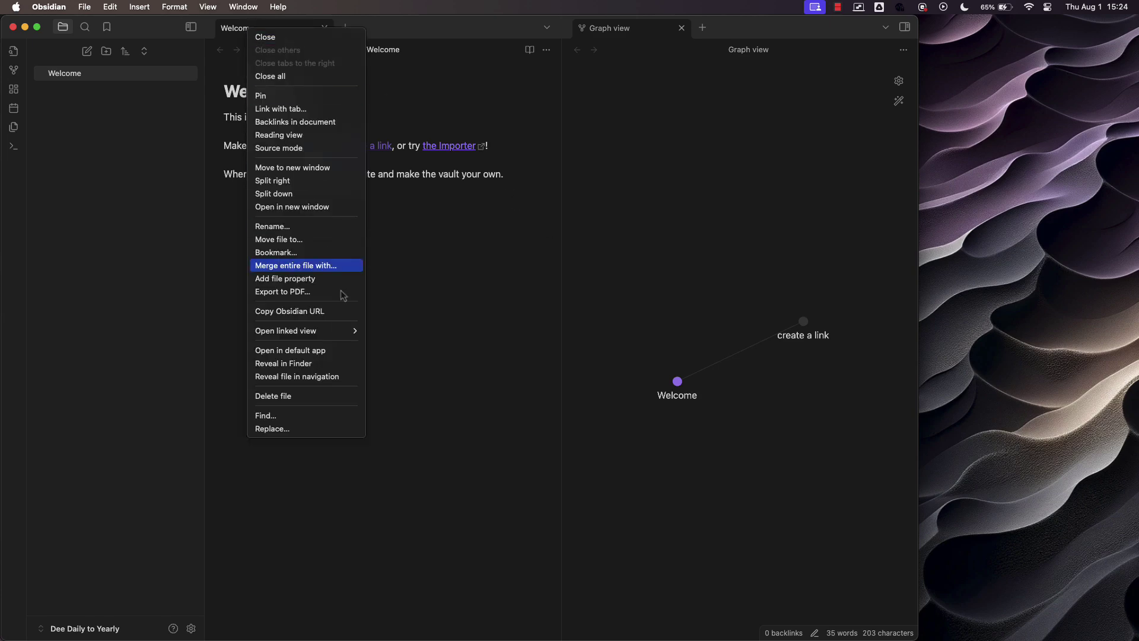
{"action": "left_click", "coordinate": [288, 405]}
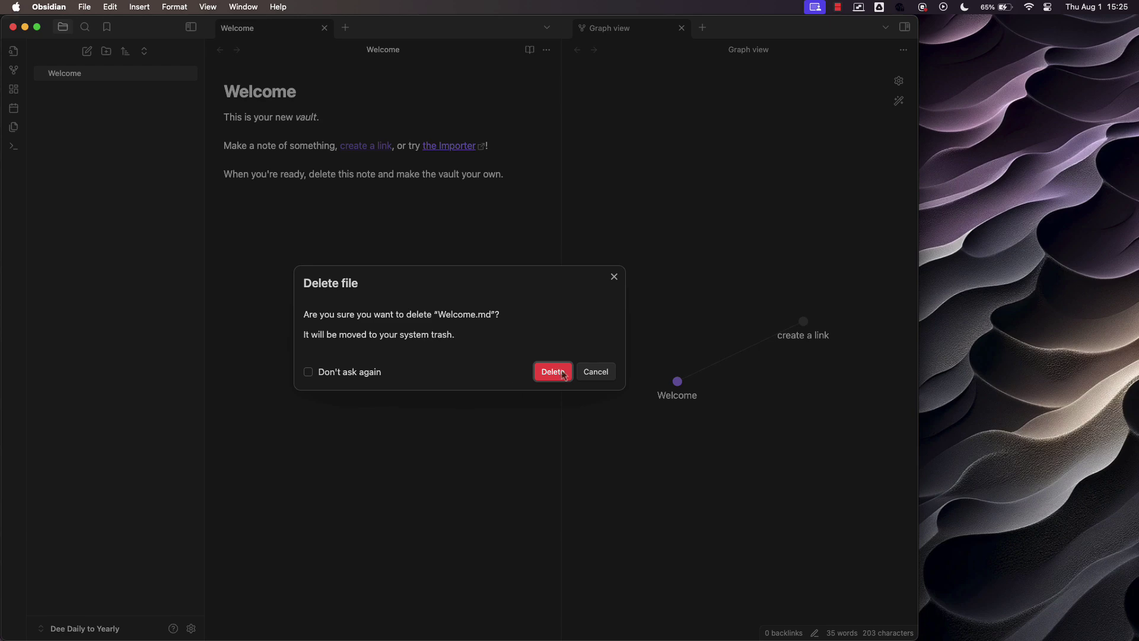
{"action": "left_click", "coordinate": [563, 374]}
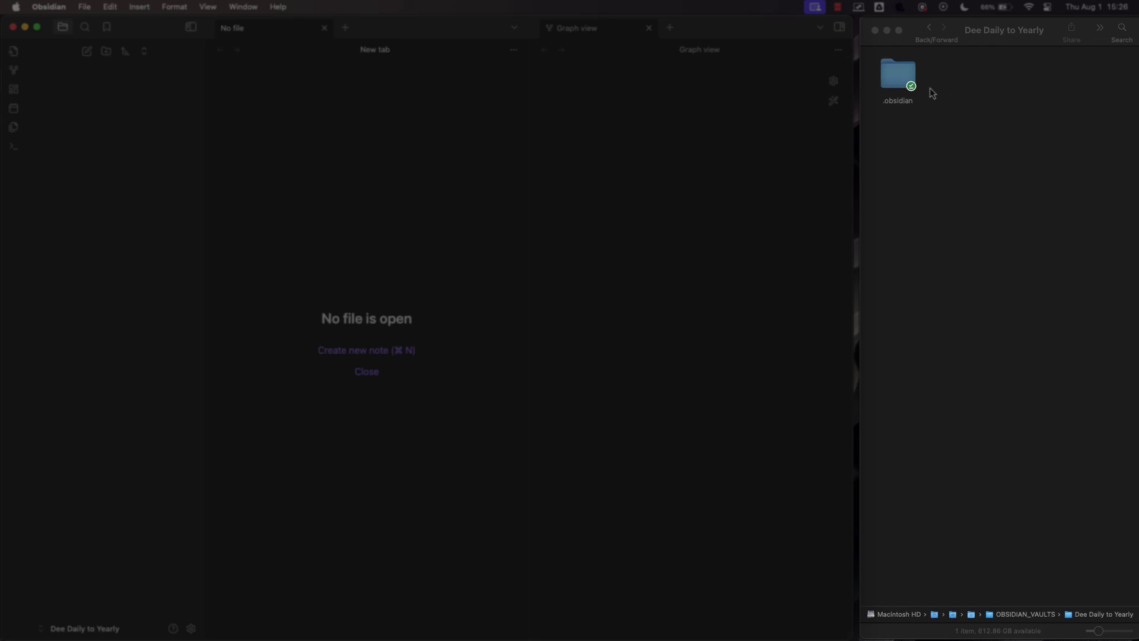
Create new untitled folders at the root of the Dee Daily to Yearly vault
{"action": "left_click", "coordinate": [890, 205]}
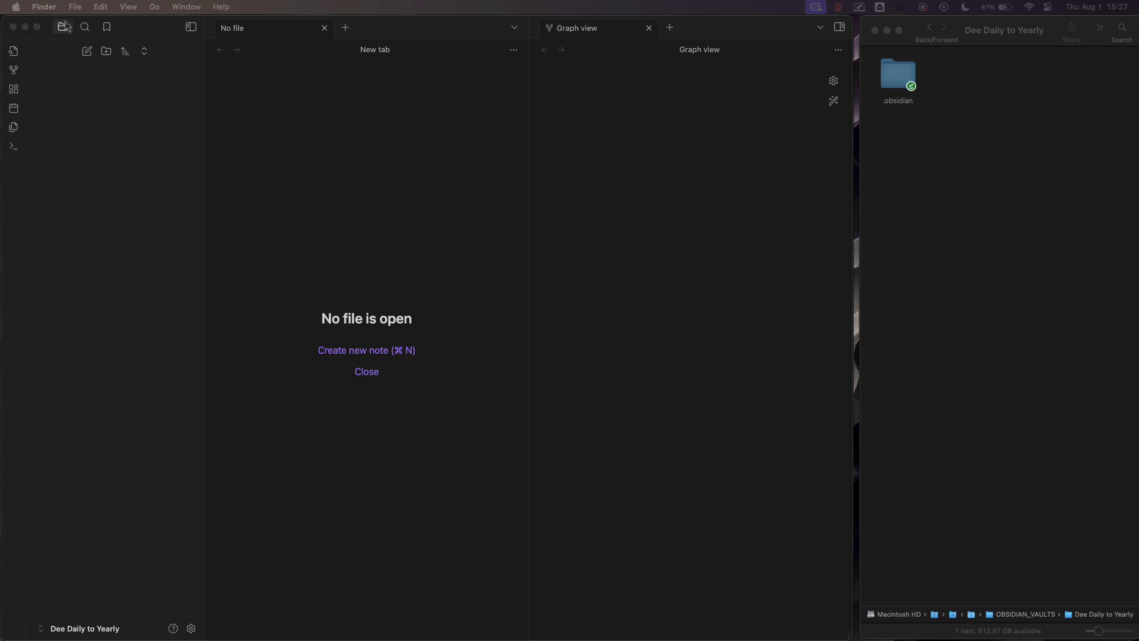
{"action": "left_click", "coordinate": [107, 53]}
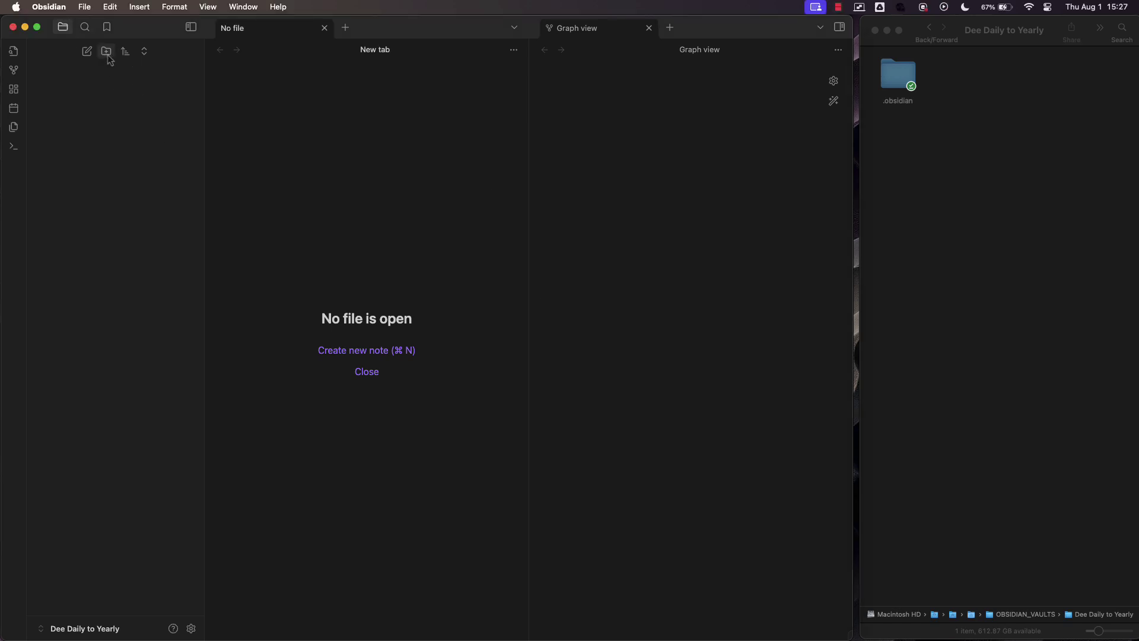
{"action": "left_click", "coordinate": [107, 52]}
{"action": "left_click", "coordinate": [110, 133]}
Delete the surplus "Untitled 1" folder from the vault
{"action": "right_click", "coordinate": [89, 89]}
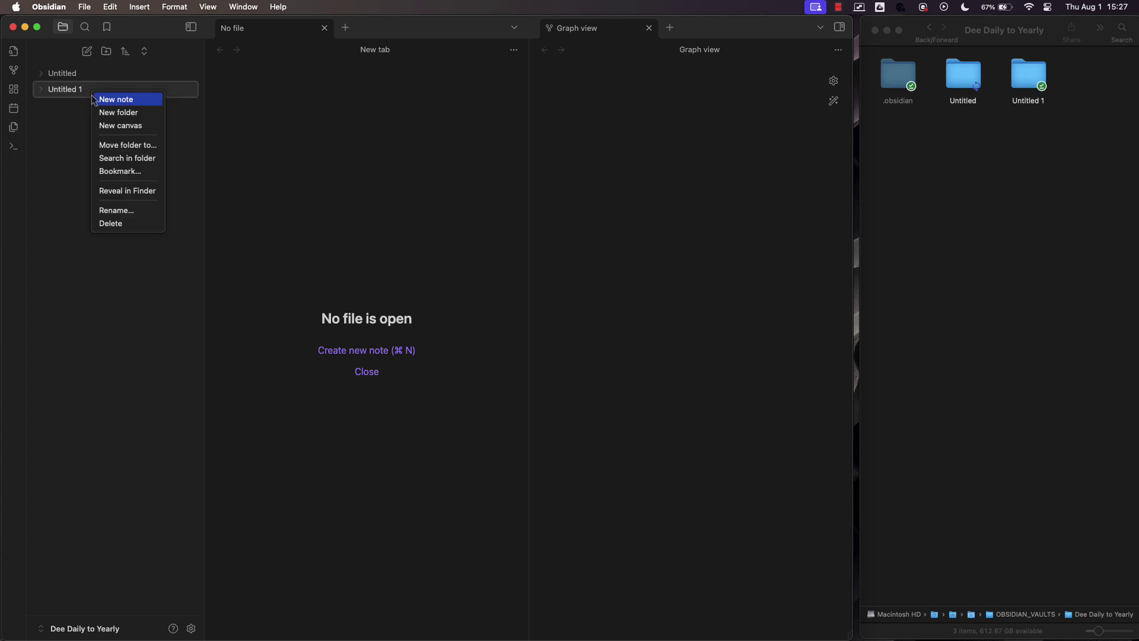
{"action": "left_click", "coordinate": [118, 225]}
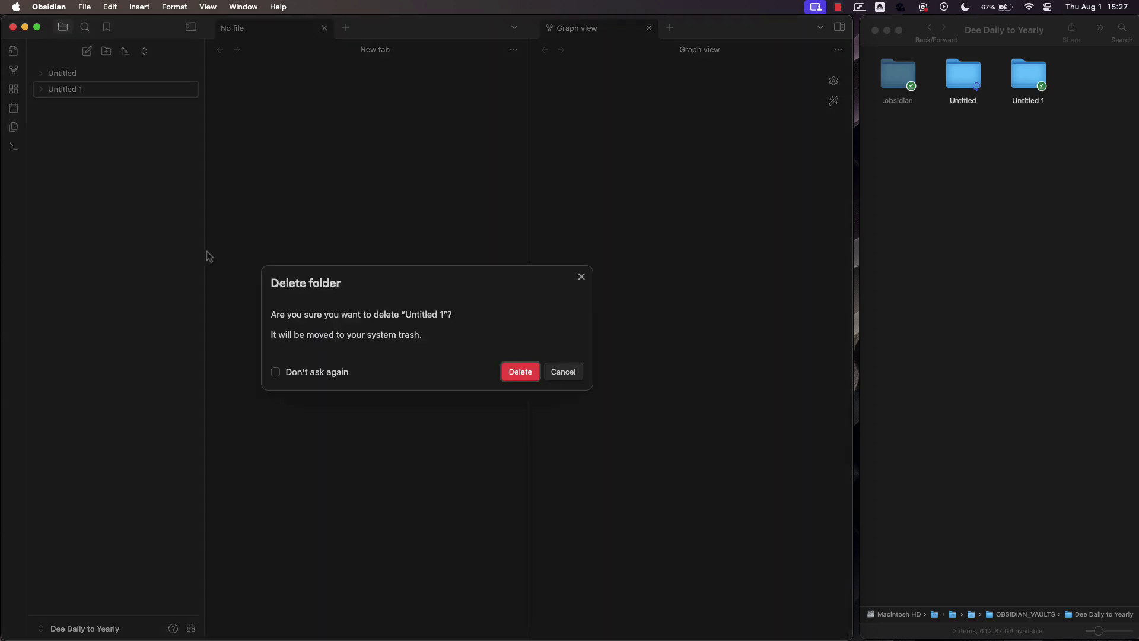
{"action": "left_click", "coordinate": [529, 372]}
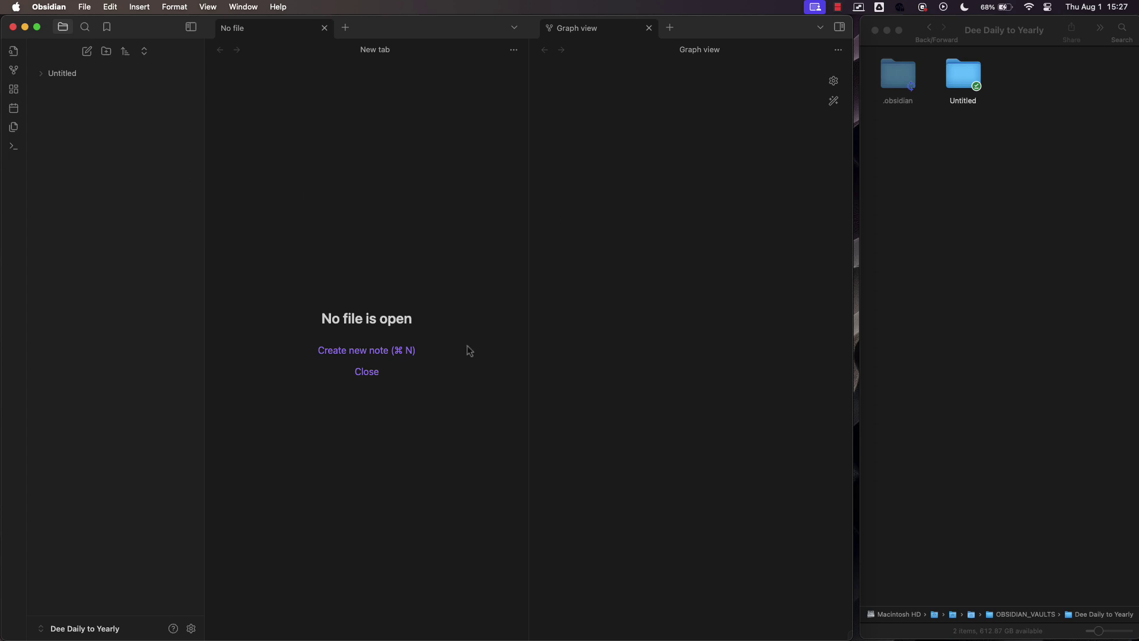
Rename the remaining Untitled folder as "Attachments"
{"action": "right_click", "coordinate": [71, 77]}
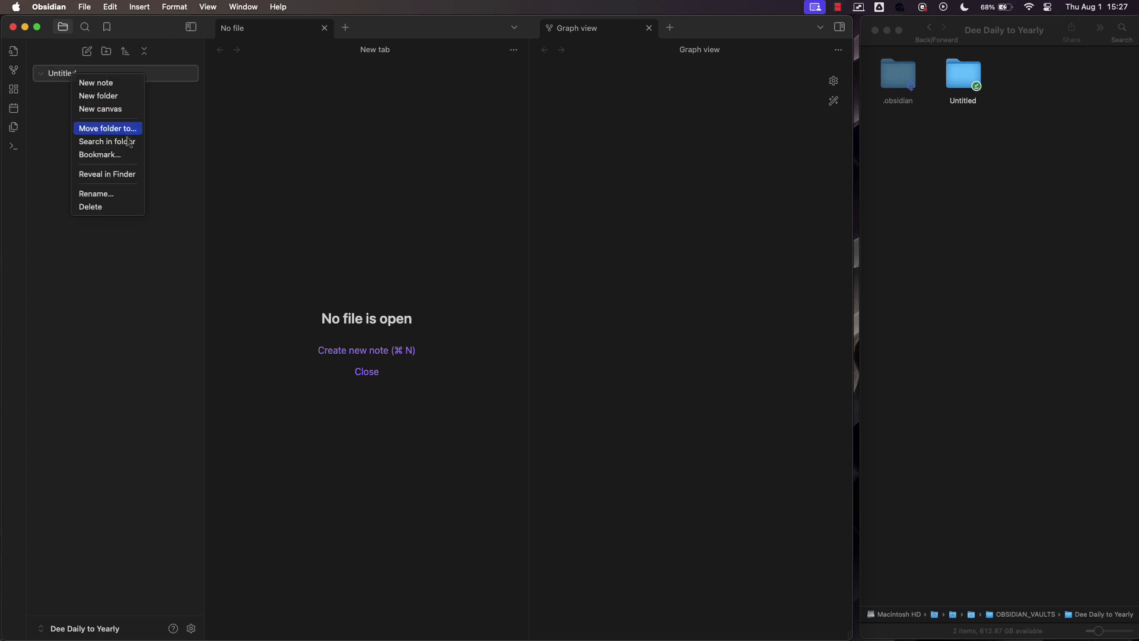
{"action": "left_click", "coordinate": [111, 198]}
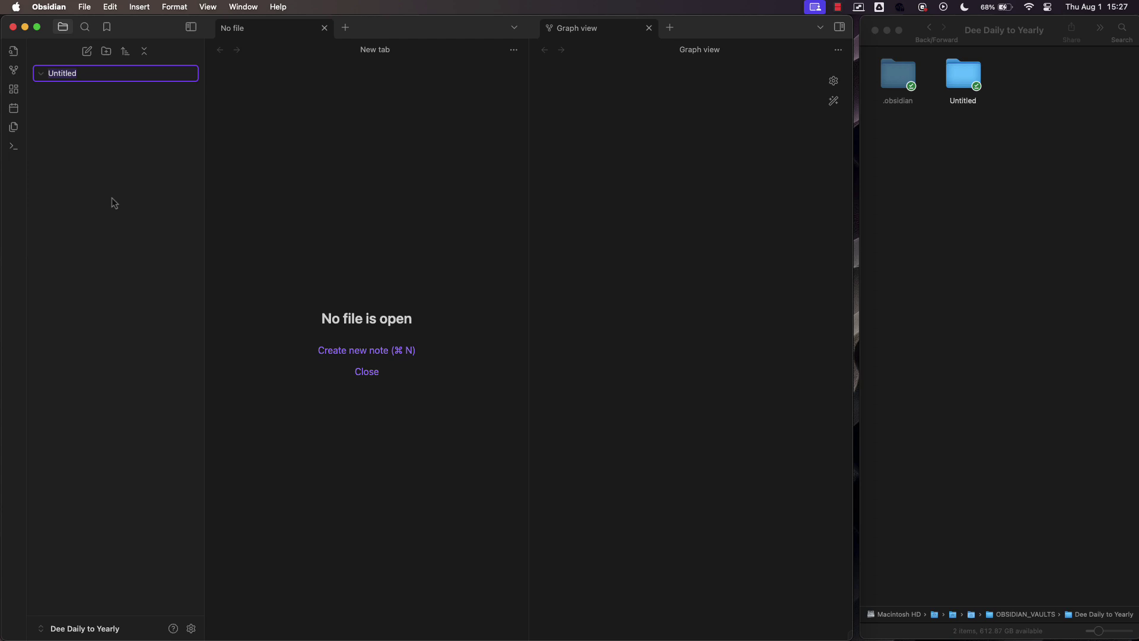
{"action": "type", "text": "Attachments"}
{"action": "key", "text": "Return"}
Create a second folder named "Journal" at the vault root, alongside Attachments
{"action": "left_click", "coordinate": [106, 51]}
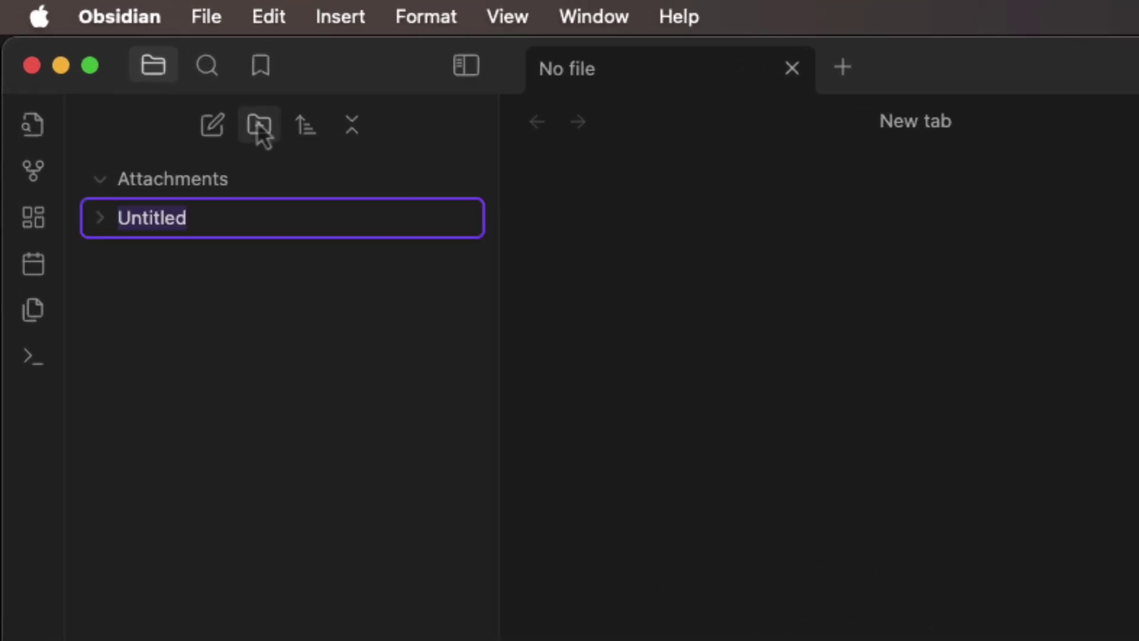
{"action": "type", "text": "Journal"}
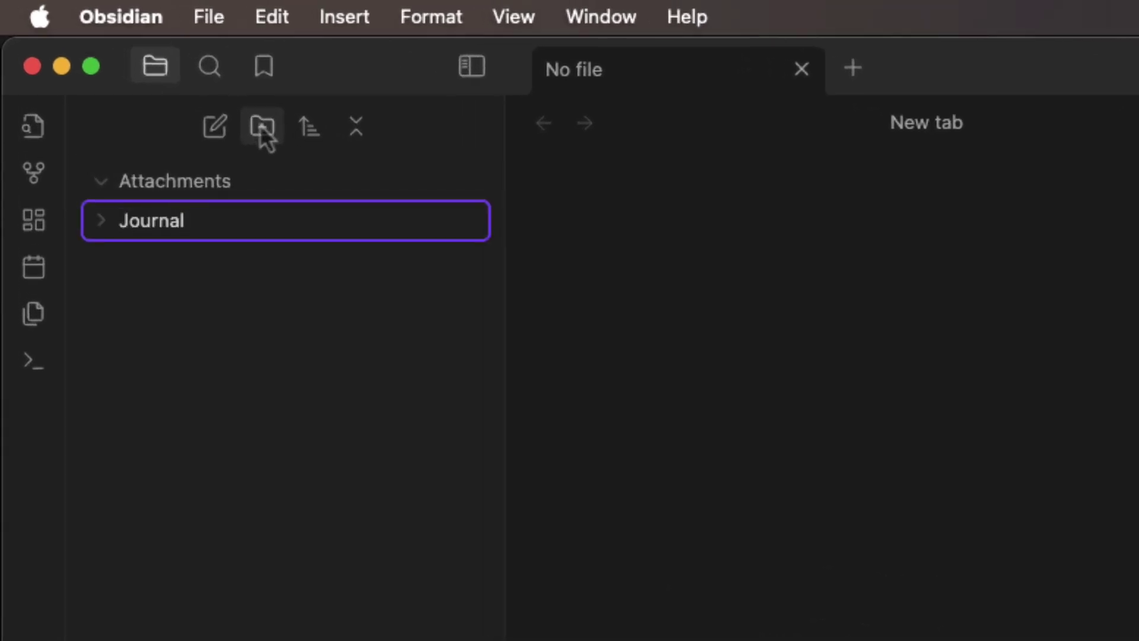
{"action": "key", "text": "Return"}
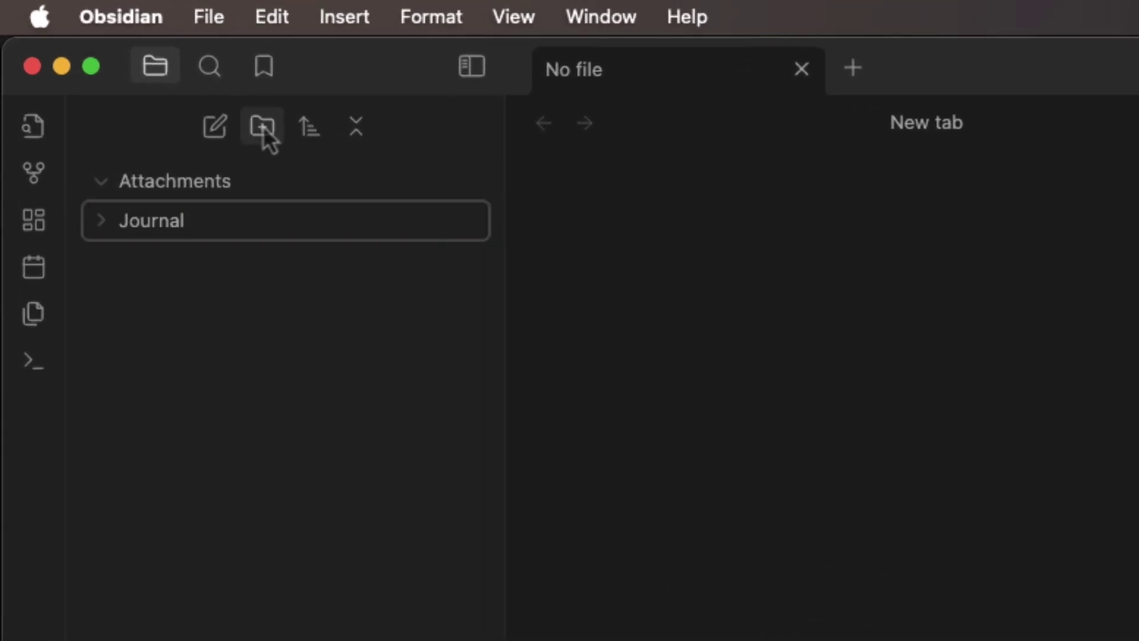
Create a subfolder named "01 Daily" inside the Journal folder
{"action": "right_click", "coordinate": [134, 223]}
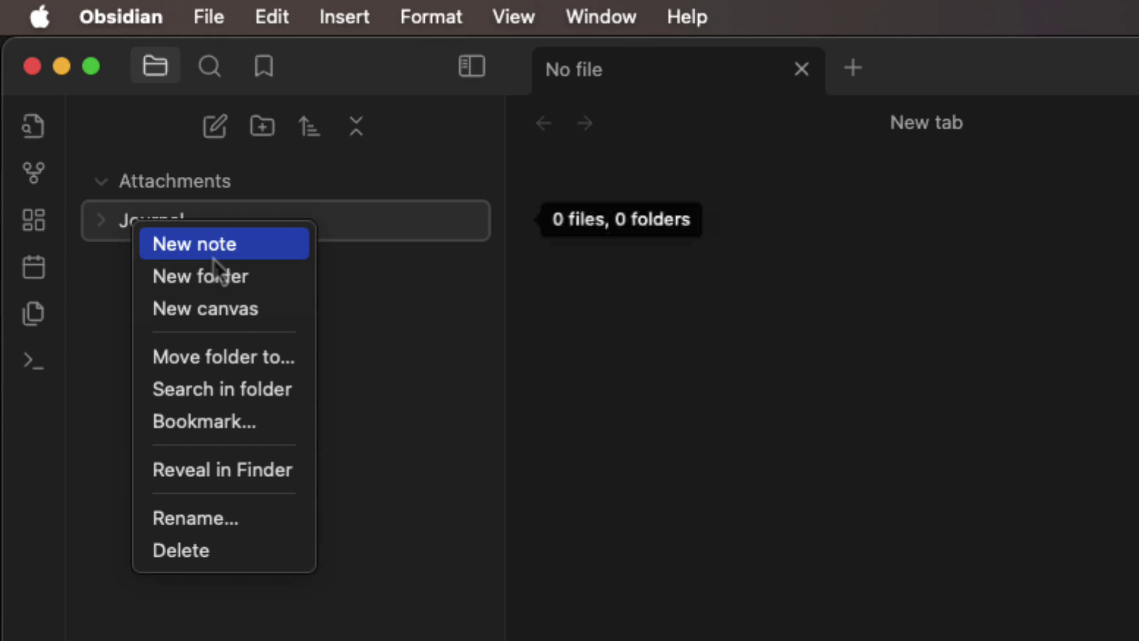
{"action": "left_click", "coordinate": [260, 285]}
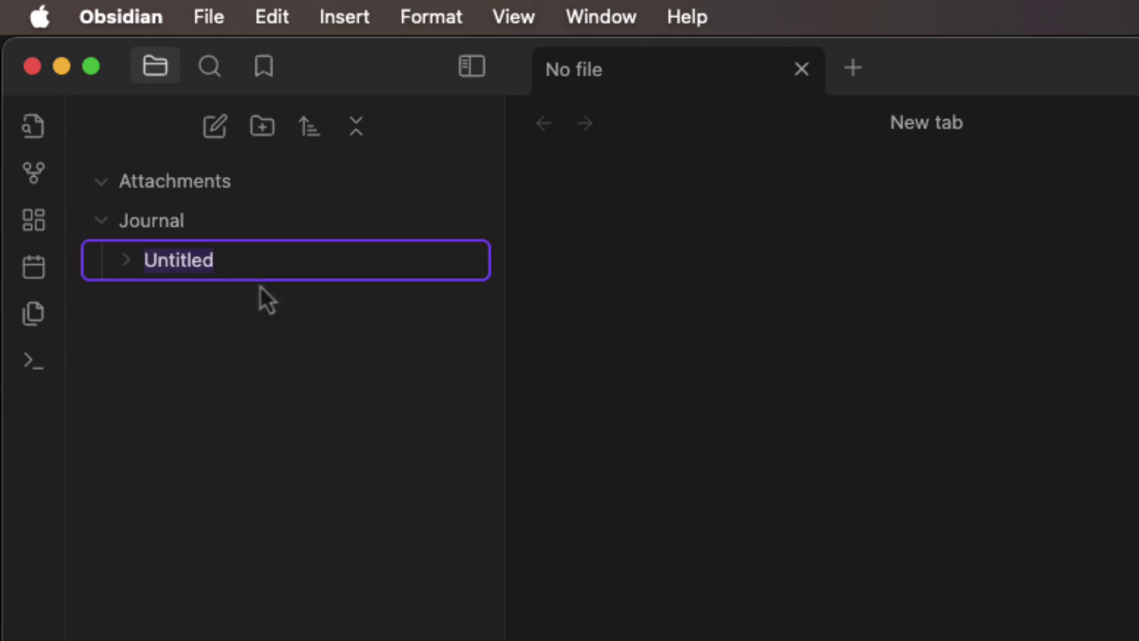
{"action": "type", "text": "01 Daily"}
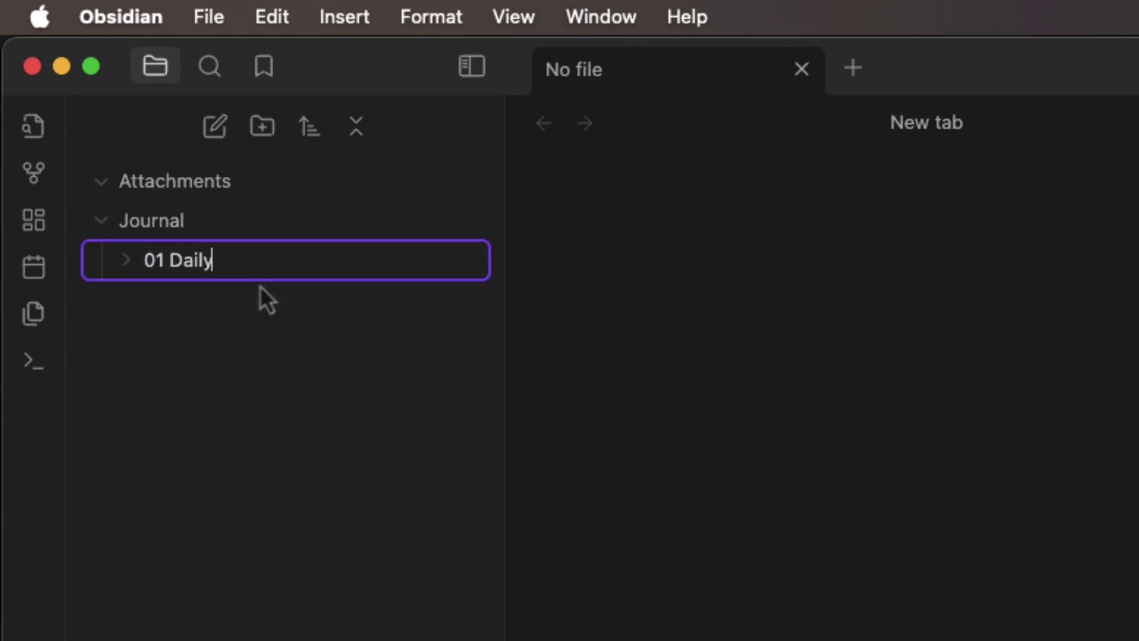
{"action": "key", "text": "Return"}
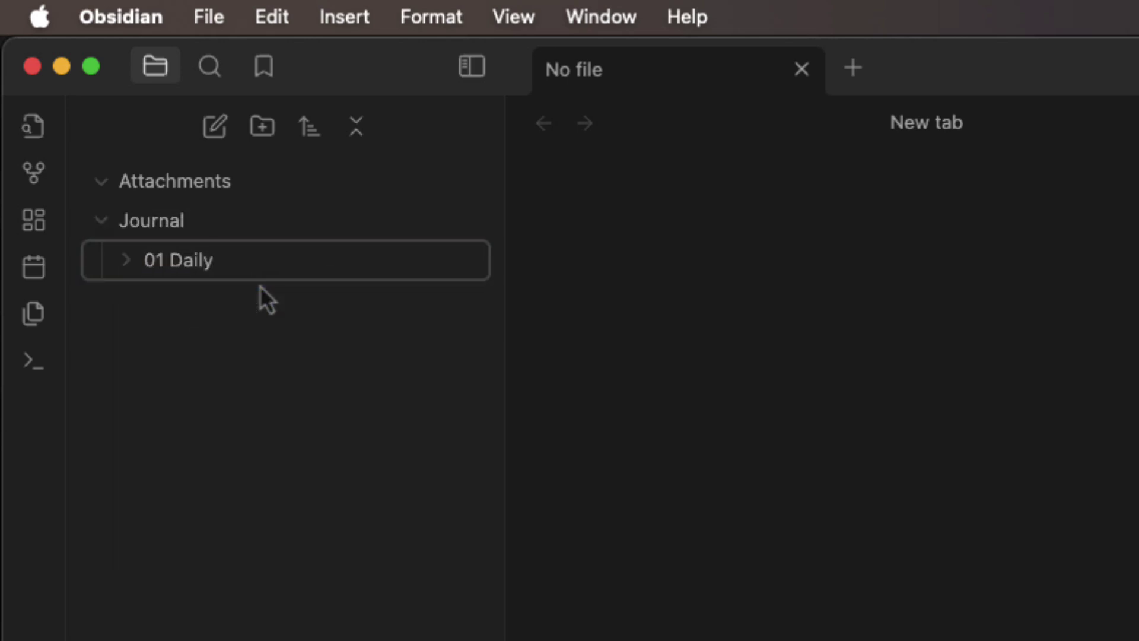
Create a subfolder named "02 Weekly" inside the Journal folder
{"action": "right_click", "coordinate": [183, 227]}
{"action": "left_click", "coordinate": [314, 301]}
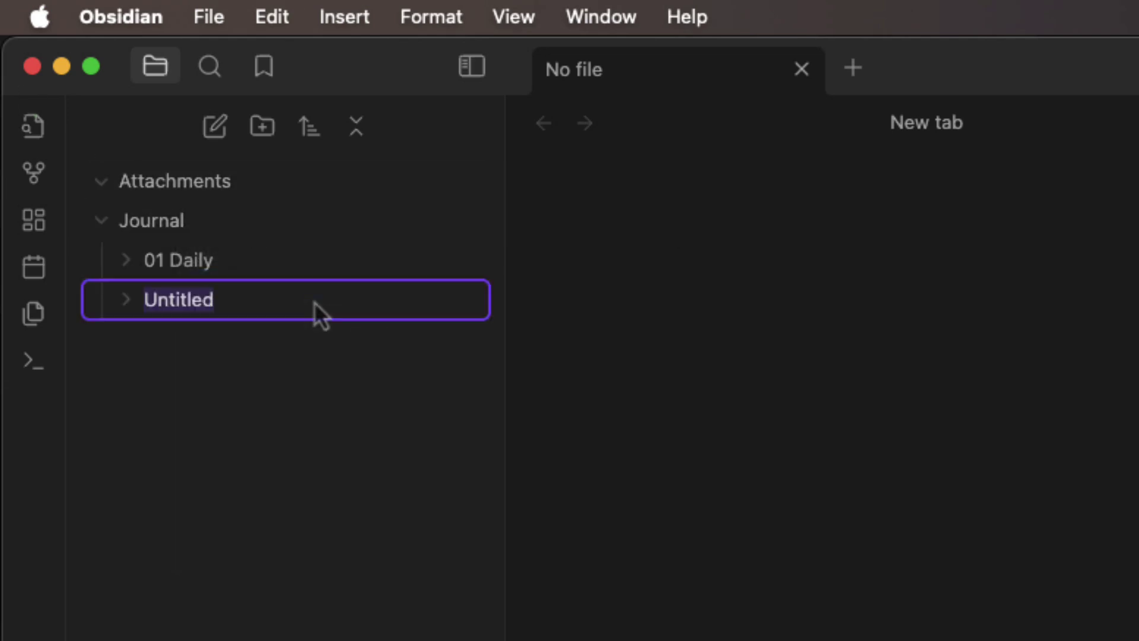
{"action": "type", "text": "02 Weekly"}
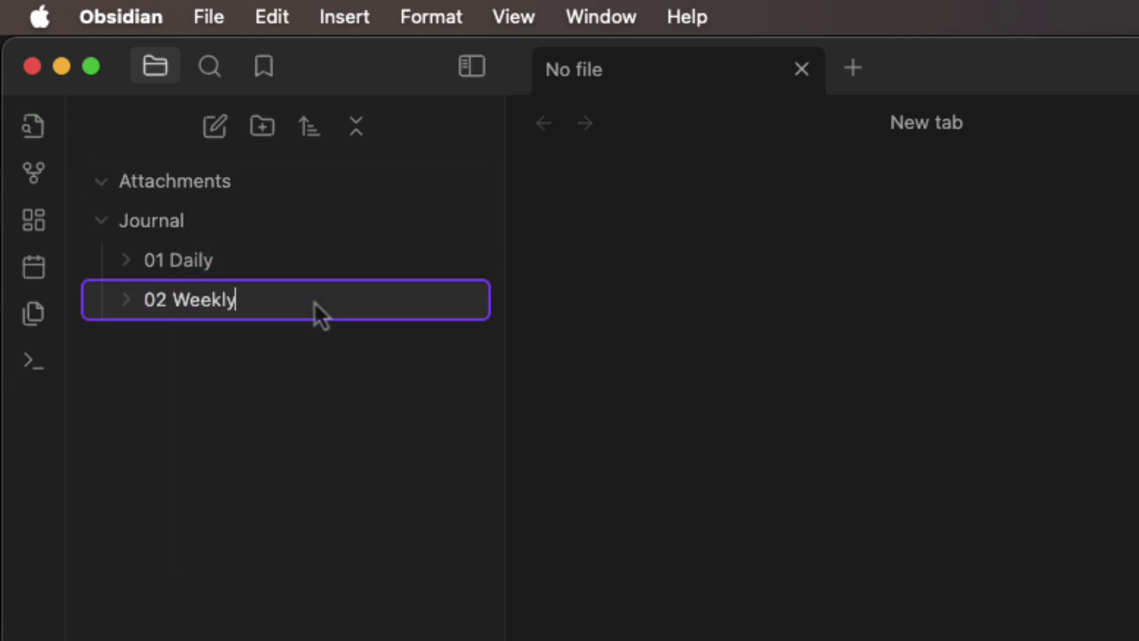
{"action": "key", "text": "Return"}
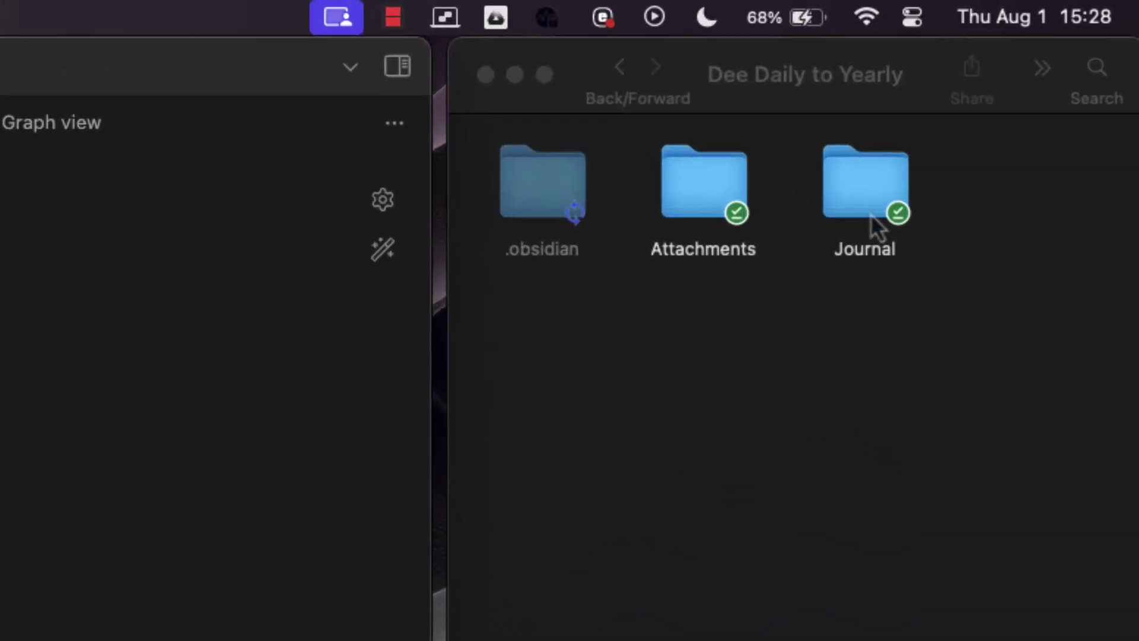
Switch to Finder, open the vault's Journal folder and create a subfolder named "03 Monthly" in it
{"action": "left_click", "coordinate": [885, 211]}
{"action": "double_click", "coordinate": [884, 211]}
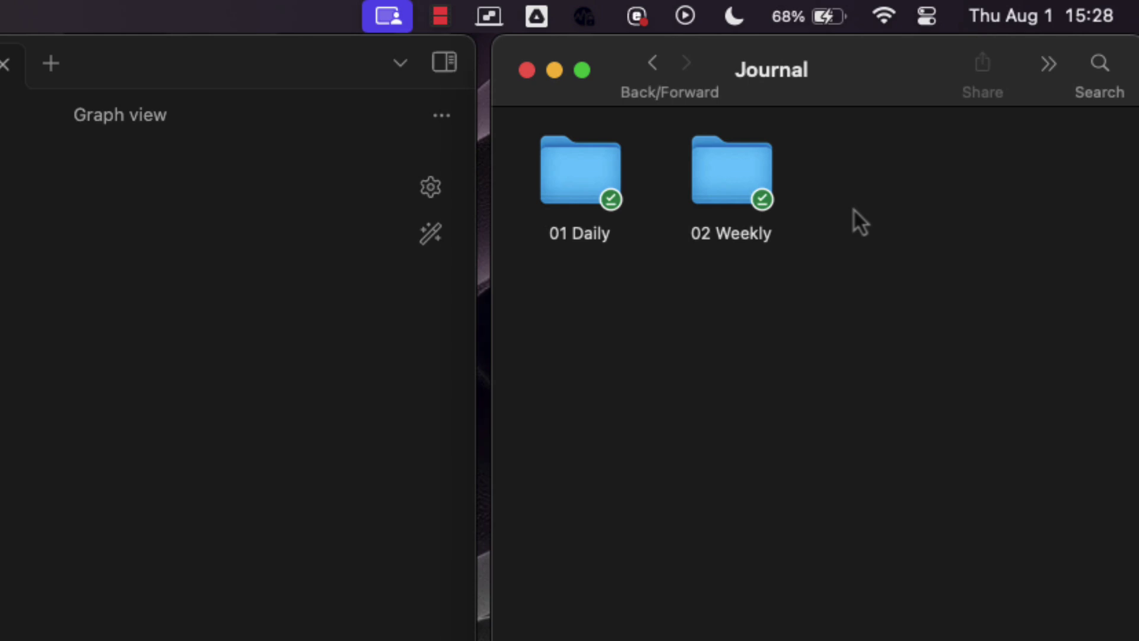
{"action": "right_click", "coordinate": [539, 167]}
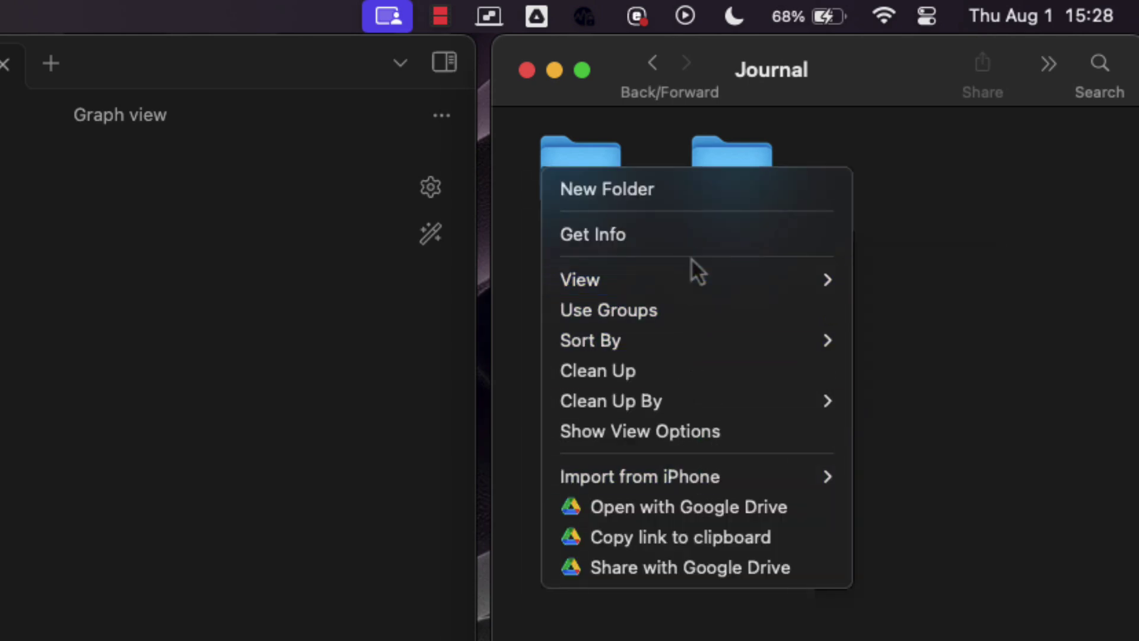
{"action": "left_click", "coordinate": [685, 200]}
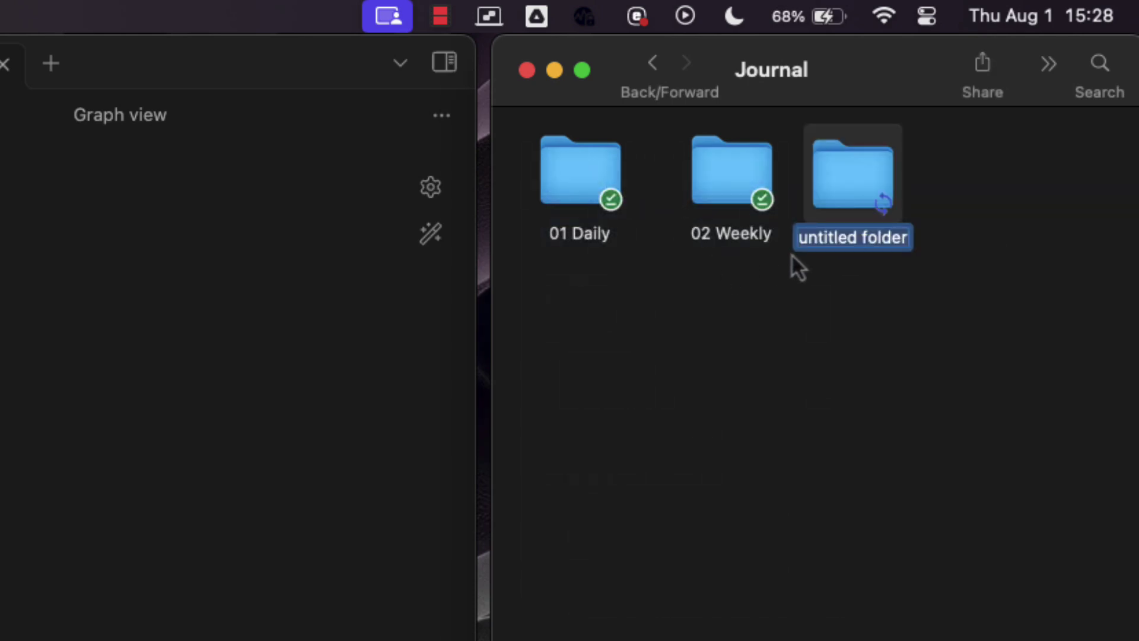
{"action": "type", "text": "03"}
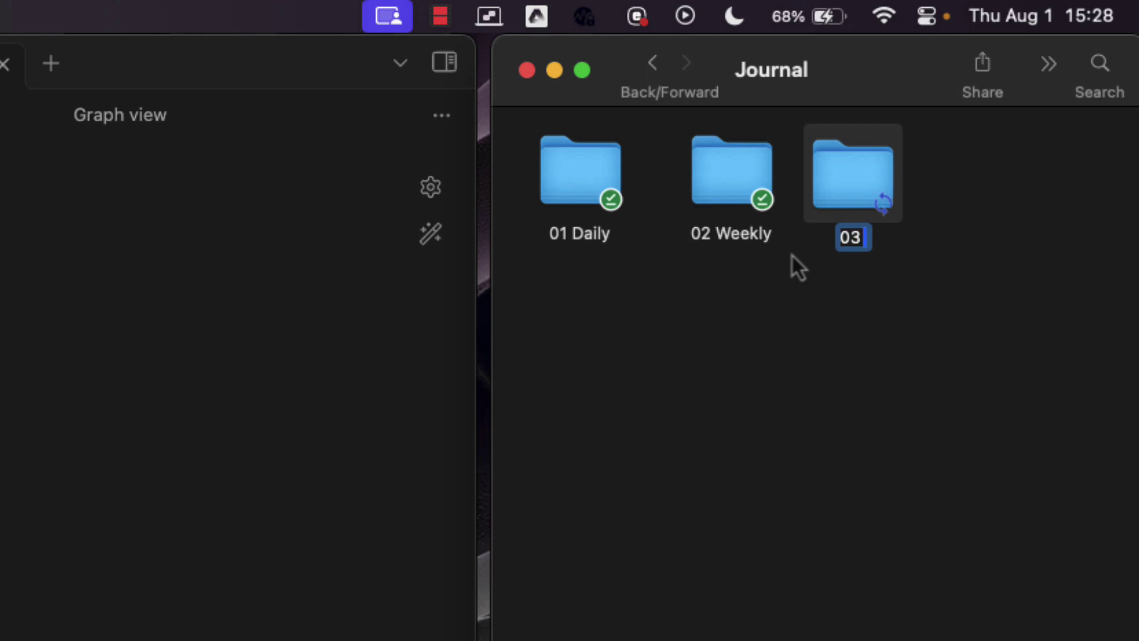
{"action": "type", "text": " Monthly"}
{"action": "key", "text": "Return"}
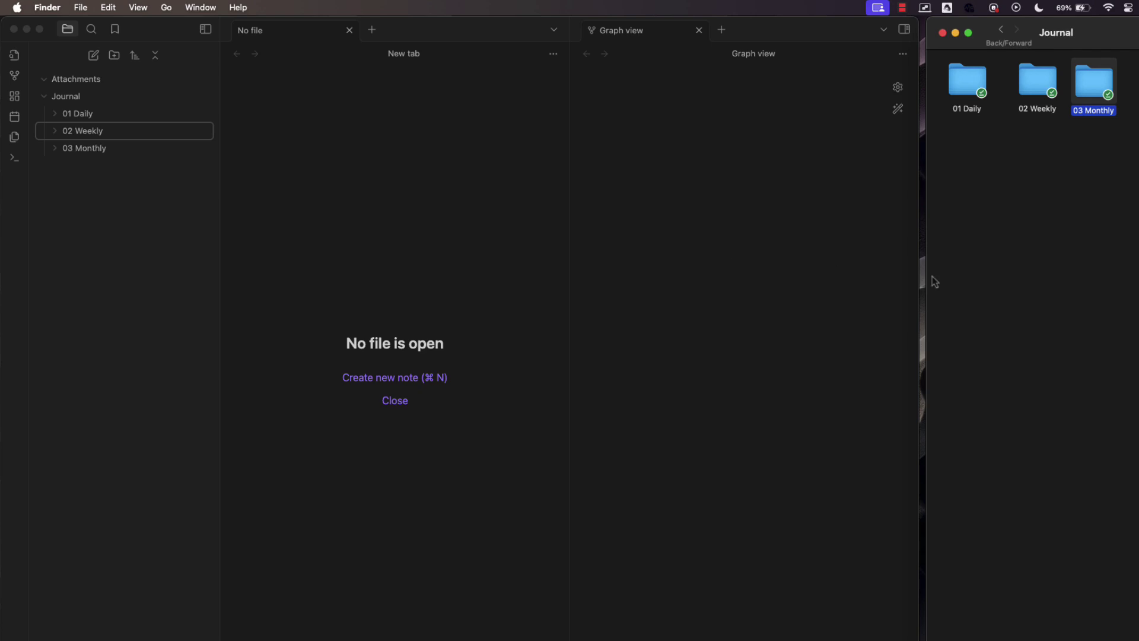
Switch back to Obsidian in full screen and create a subfolder named "04 Quarterly" inside the Journal folder
{"action": "left_click", "coordinate": [145, 210]}
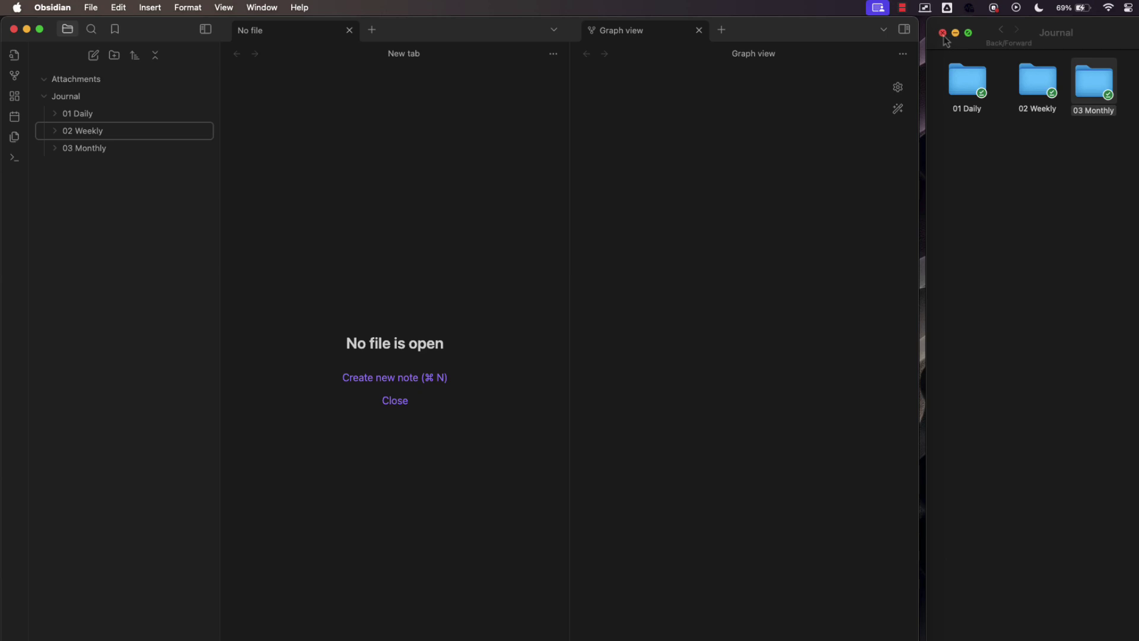
{"action": "left_click", "coordinate": [40, 30]}
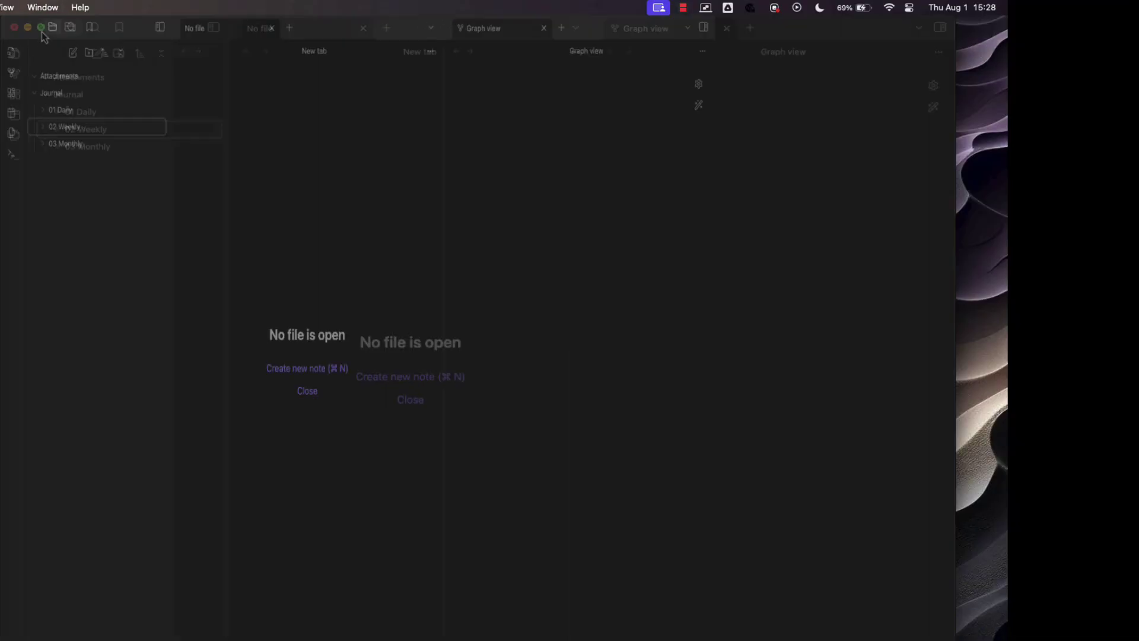
{"action": "right_click", "coordinate": [88, 78]}
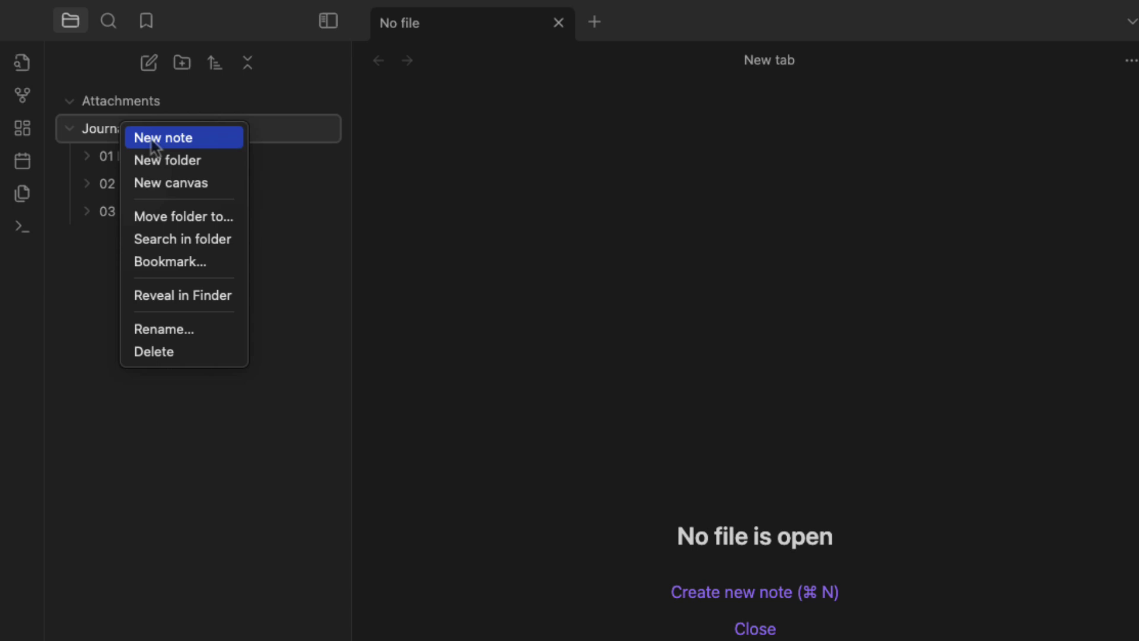
{"action": "left_click", "coordinate": [229, 169]}
{"action": "type", "text": "04"}
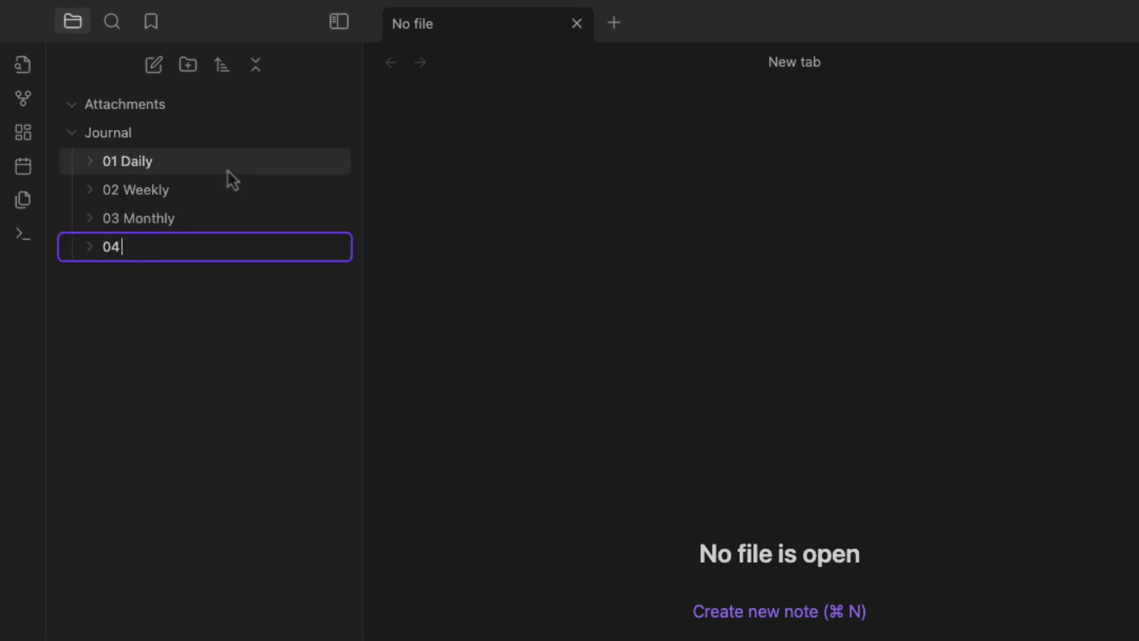
{"action": "type", "text": " Quarterly"}
{"action": "key", "text": "Return"}
Create a subfolder named "05 Yearly" inside the Journal folder
{"action": "right_click", "coordinate": [155, 136]}
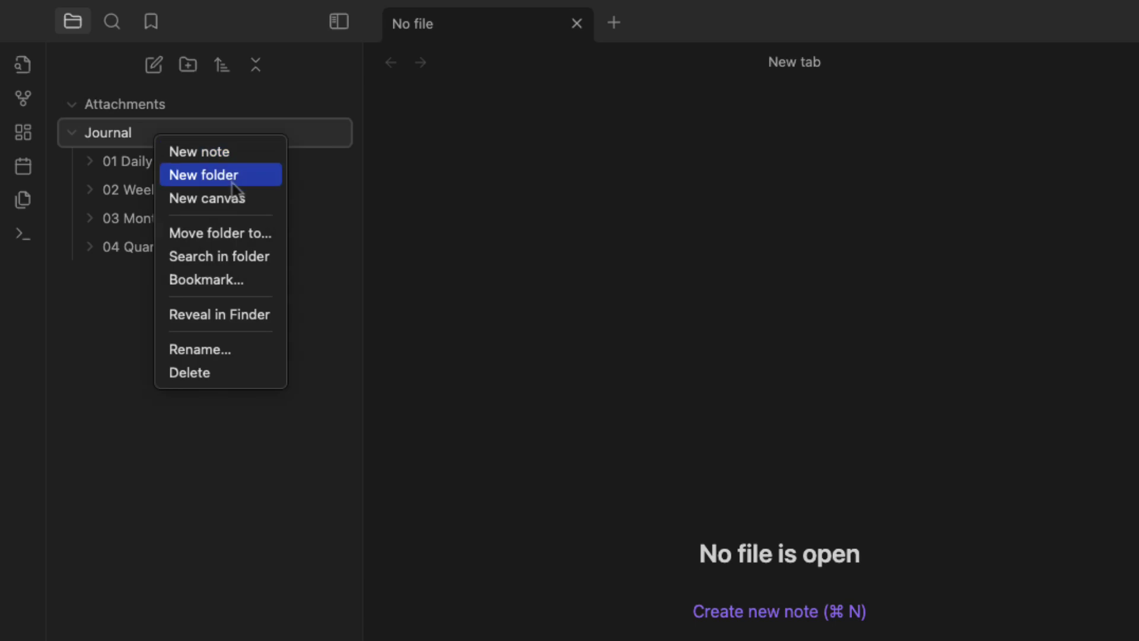
{"action": "left_click", "coordinate": [230, 179]}
{"action": "type", "text": "05"}
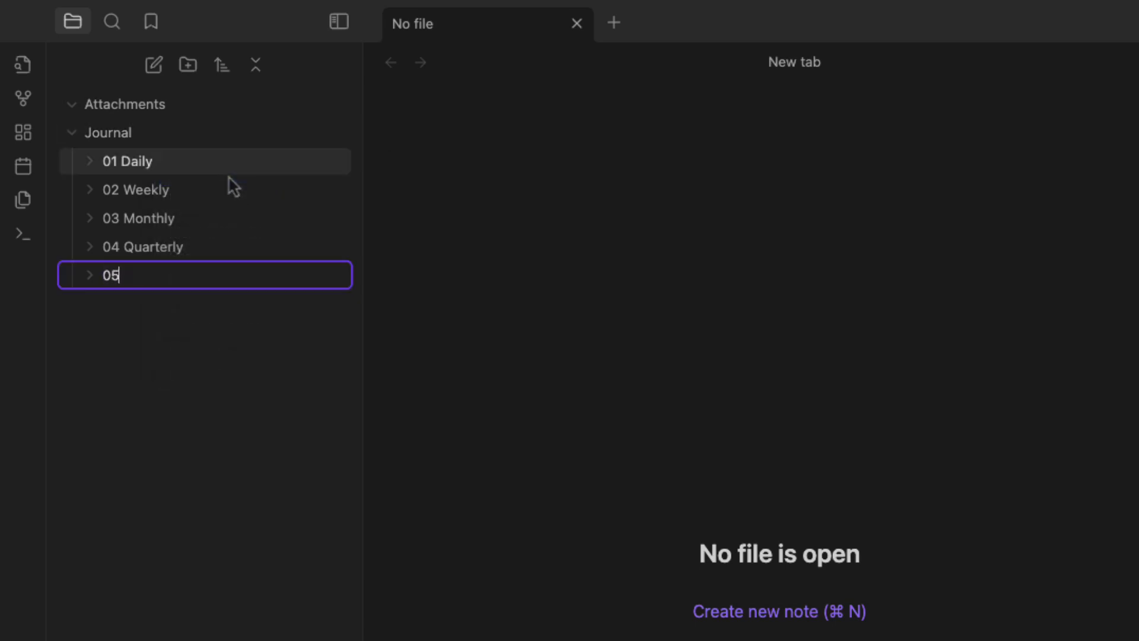
{"action": "type", "text": " Yearly"}
{"action": "key", "text": "Return"}
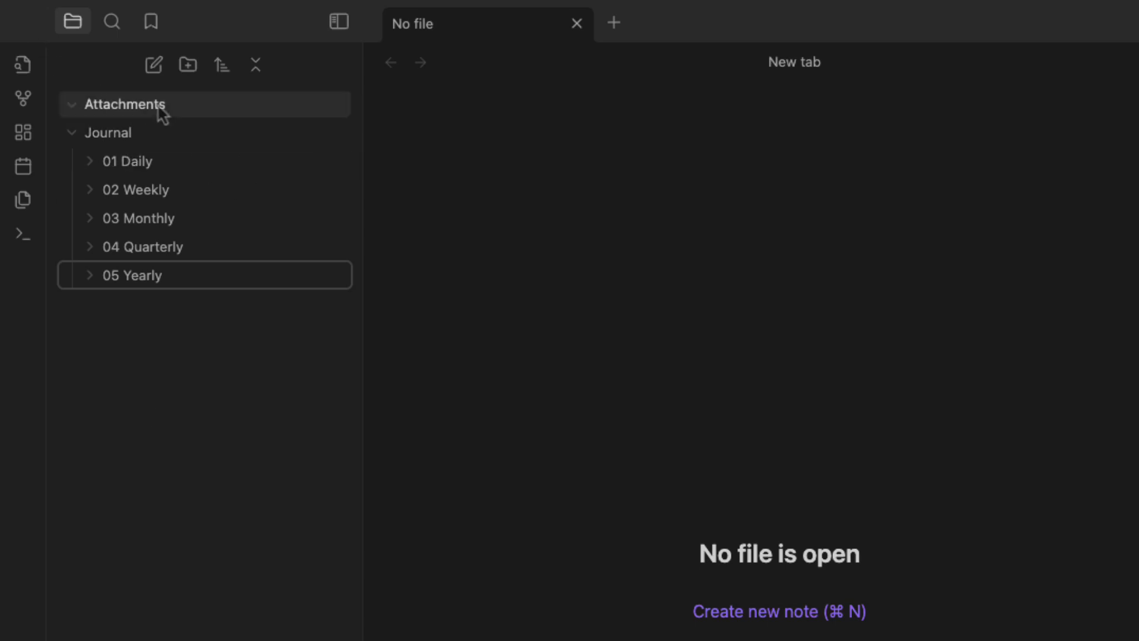
Collapse the Journal folder and create a folder named "Notes" at the vault root
{"action": "left_click", "coordinate": [80, 134]}
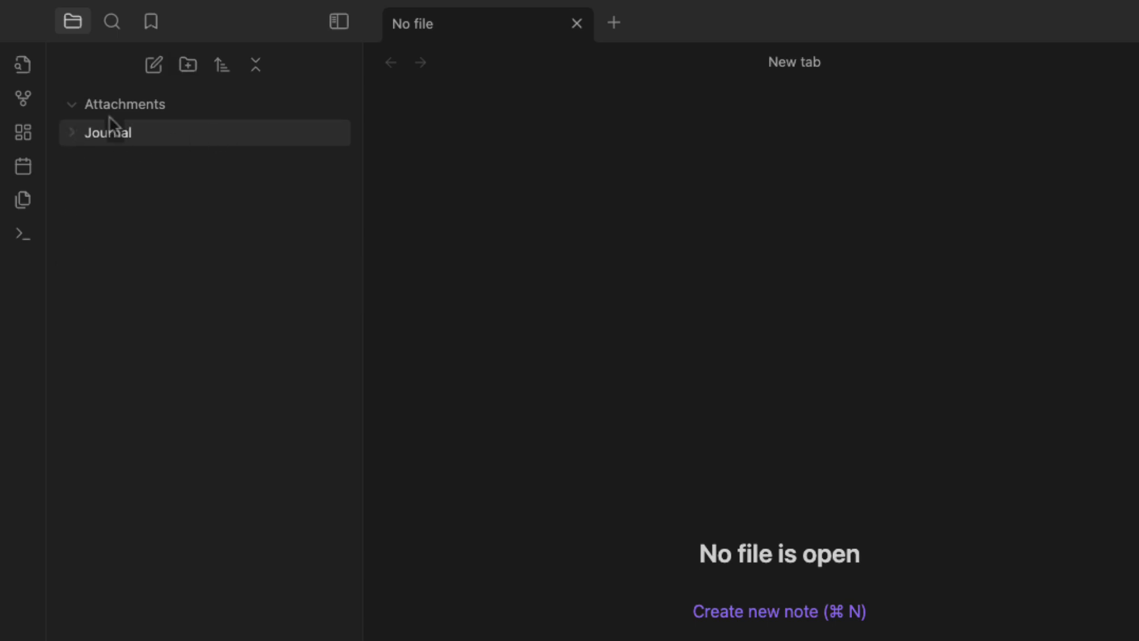
{"action": "left_click", "coordinate": [195, 73]}
{"action": "type", "text": "Notes"}
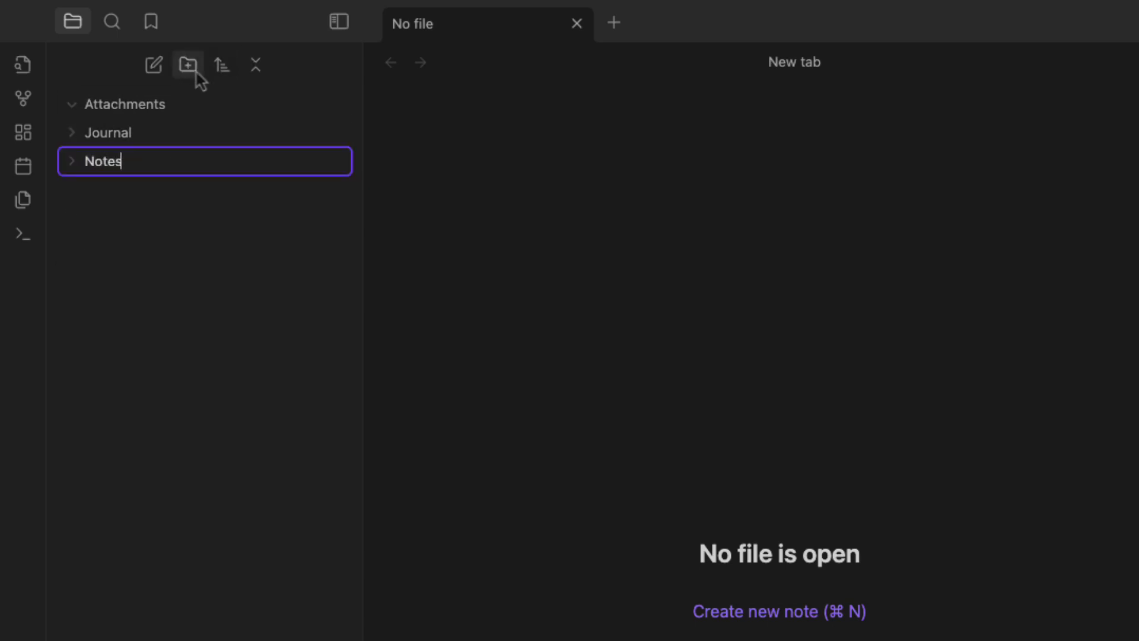
{"action": "key", "text": "Return"}
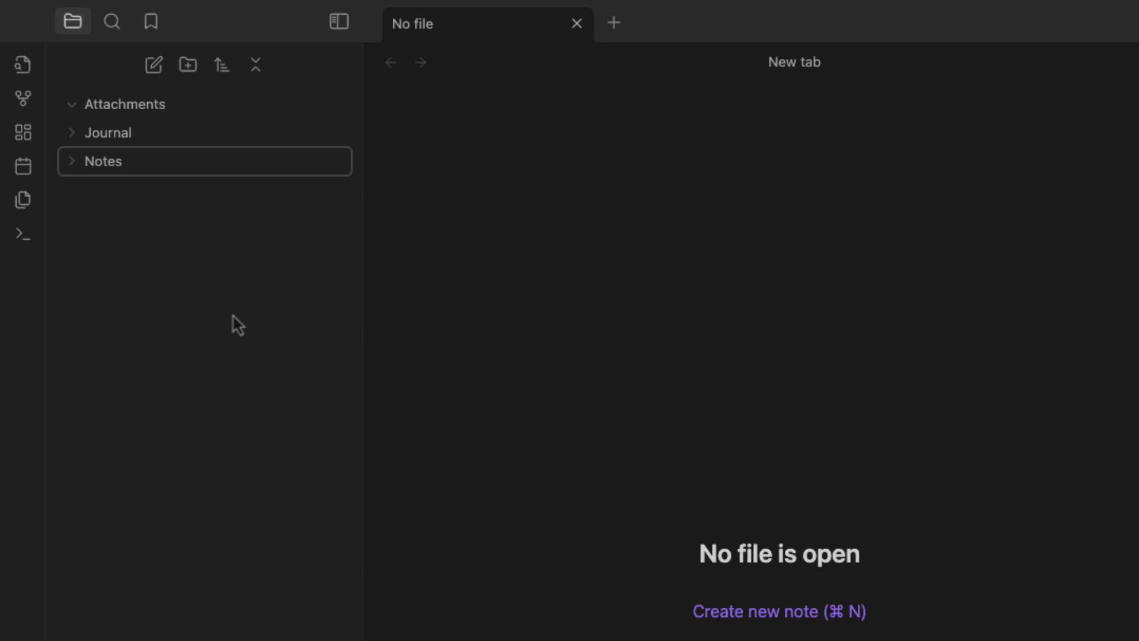
Create a folder named "Templates" at the vault root, alongside Notes
{"action": "left_click", "coordinate": [188, 70]}
{"action": "type", "text": "Templates"}
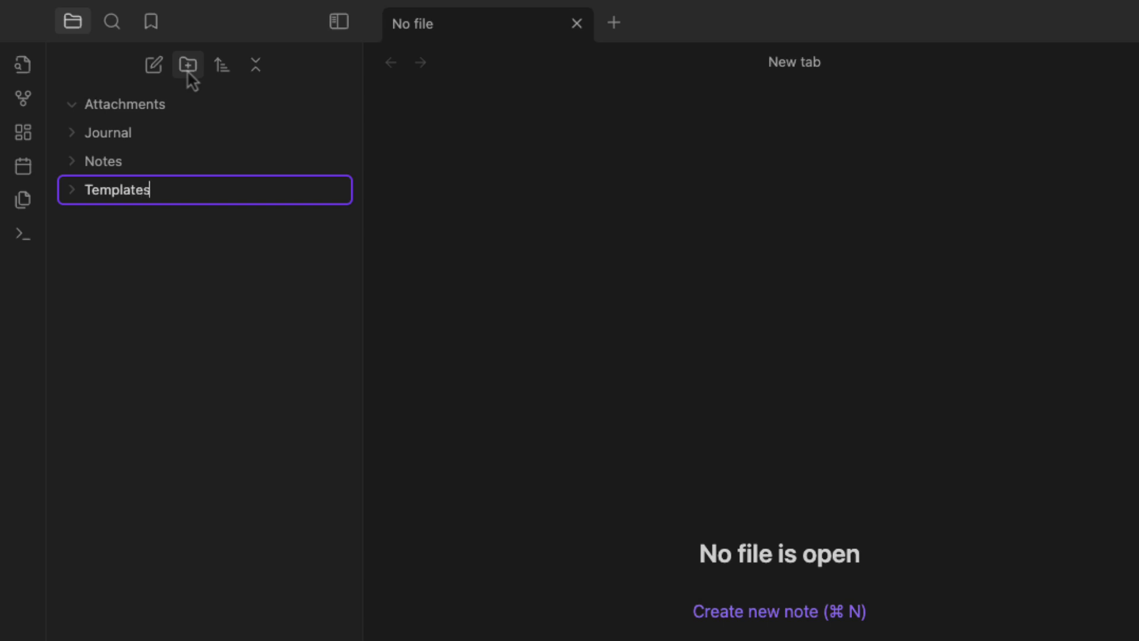
{"action": "key", "text": "Return"}
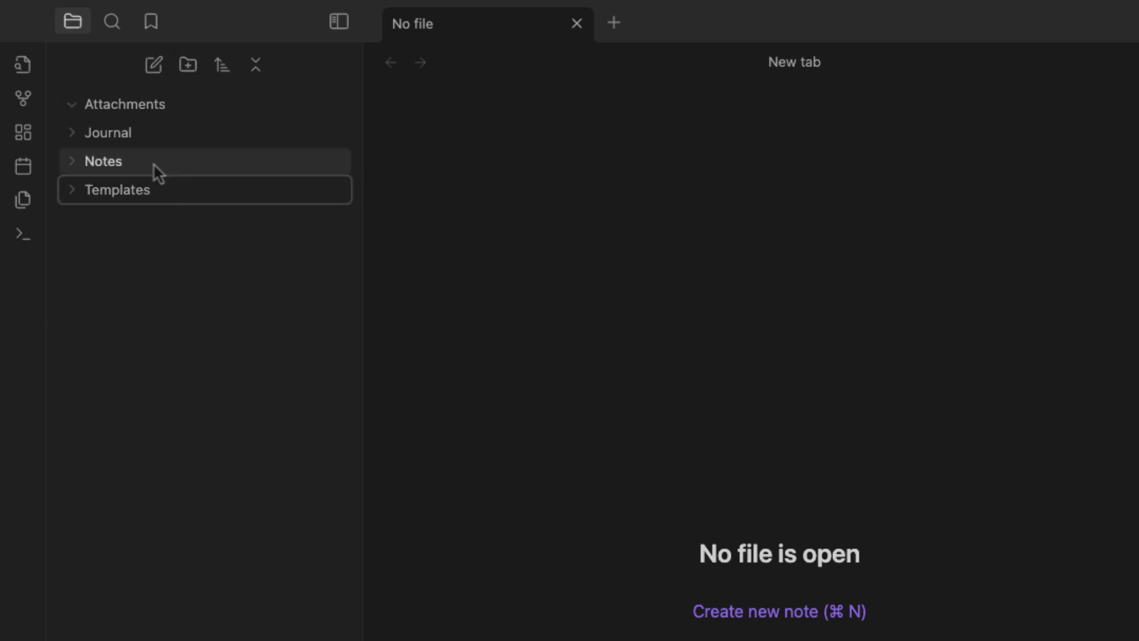
Close the Graph view pane and collapse the Attachments folder in the file list
{"action": "mouse_move", "coordinate": [179, 201]}
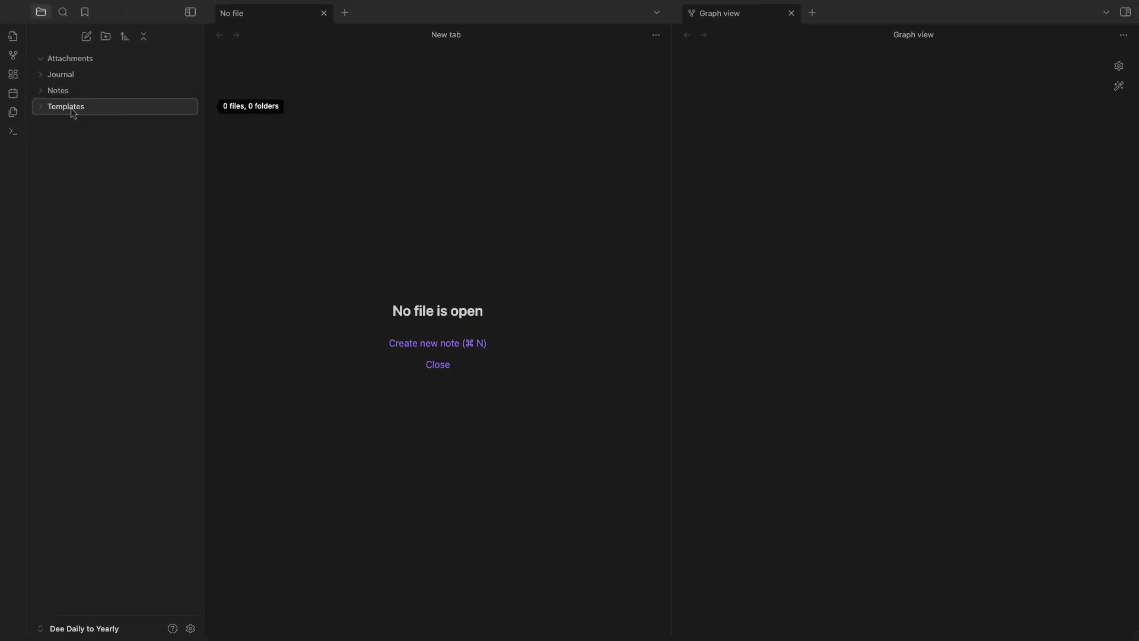
{"action": "left_click", "coordinate": [791, 13]}
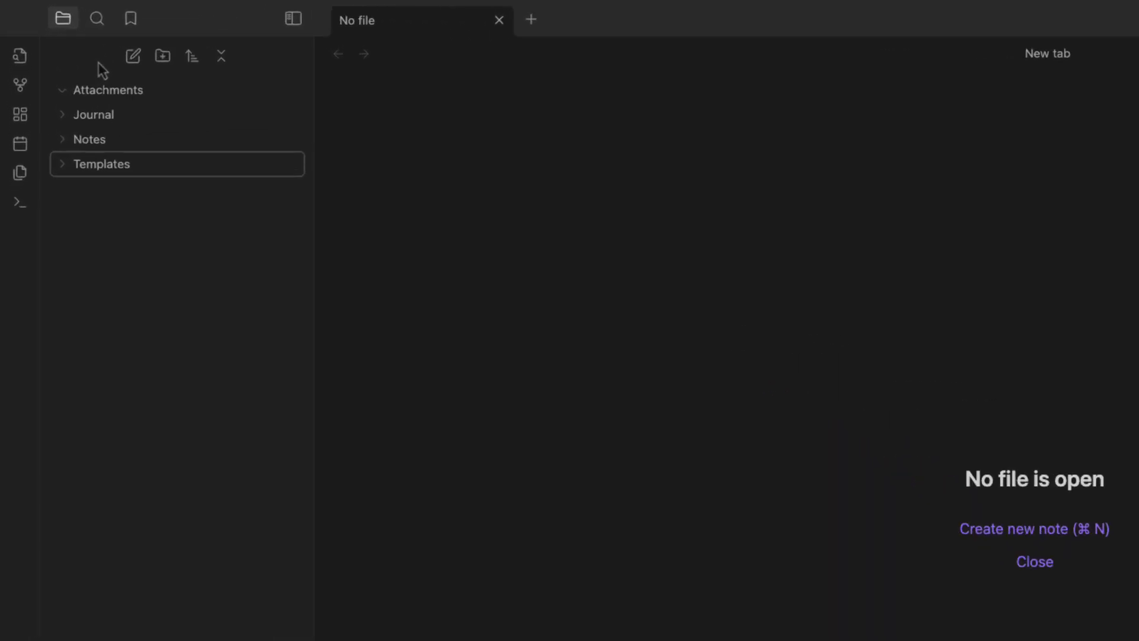
{"action": "left_click", "coordinate": [67, 98]}
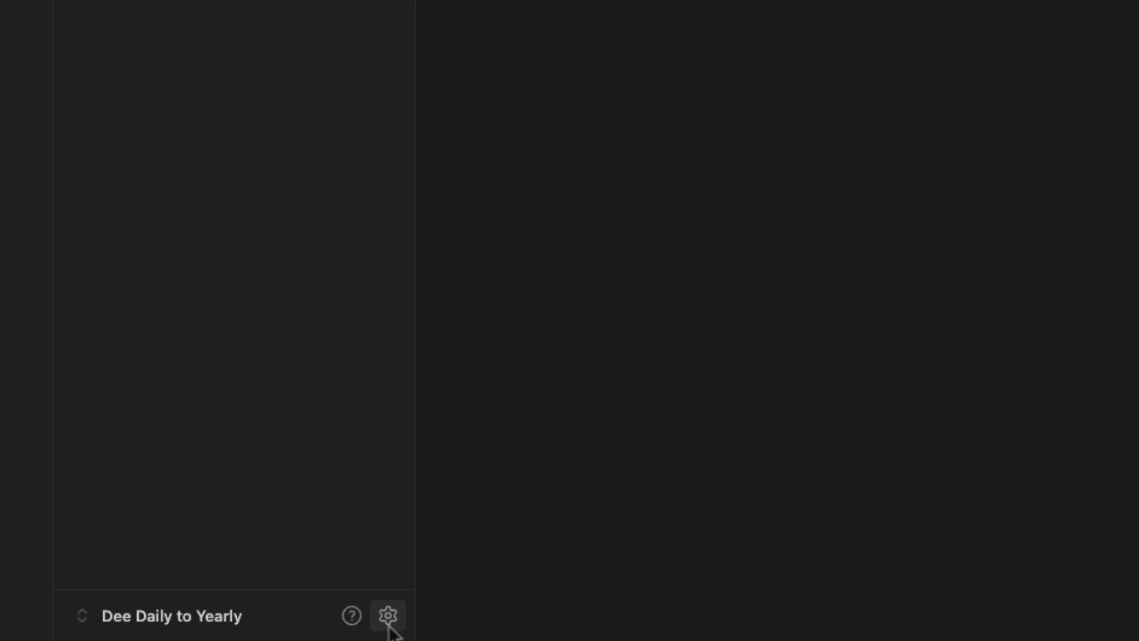
Open the vault settings and turn on community plugins, leaving Restricted Mode
{"action": "left_click", "coordinate": [387, 617]}
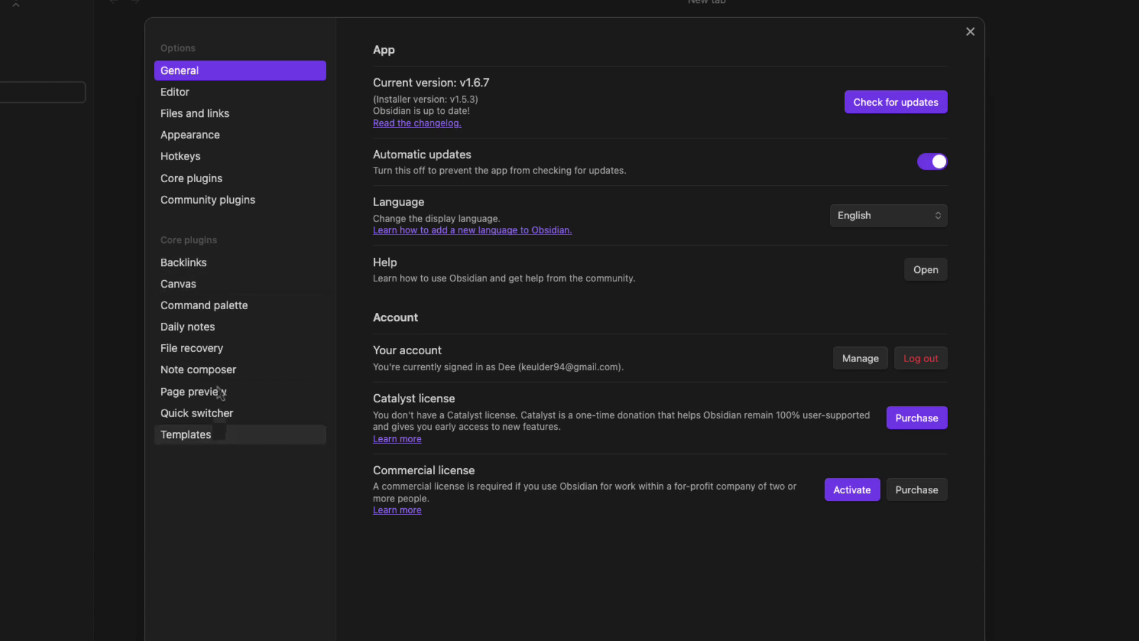
{"action": "left_click", "coordinate": [223, 208]}
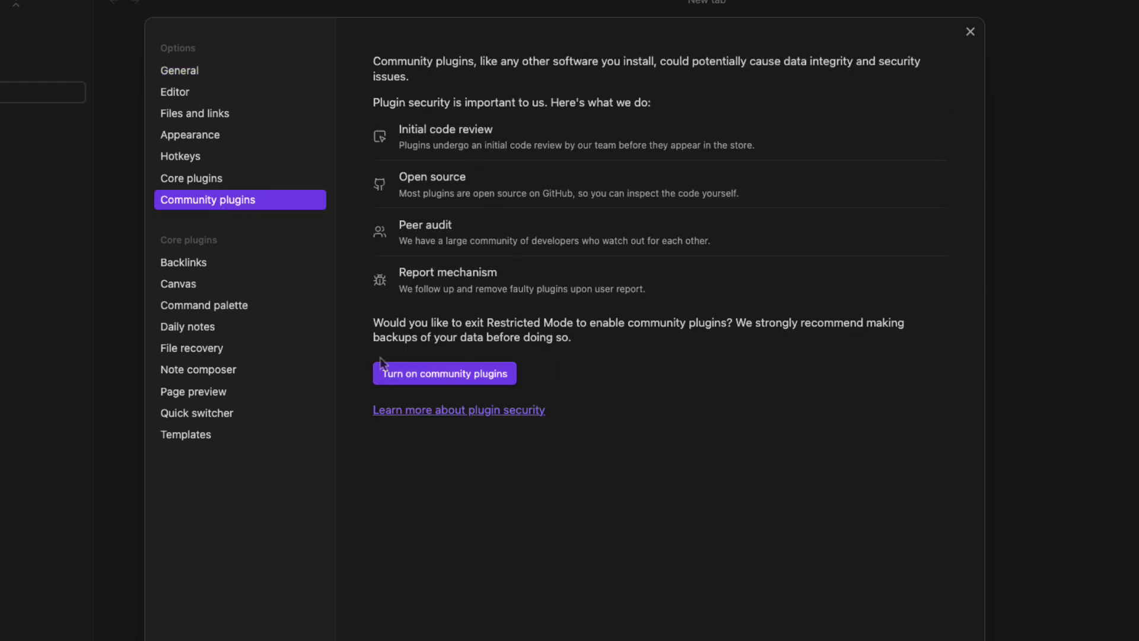
{"action": "left_click", "coordinate": [454, 373]}
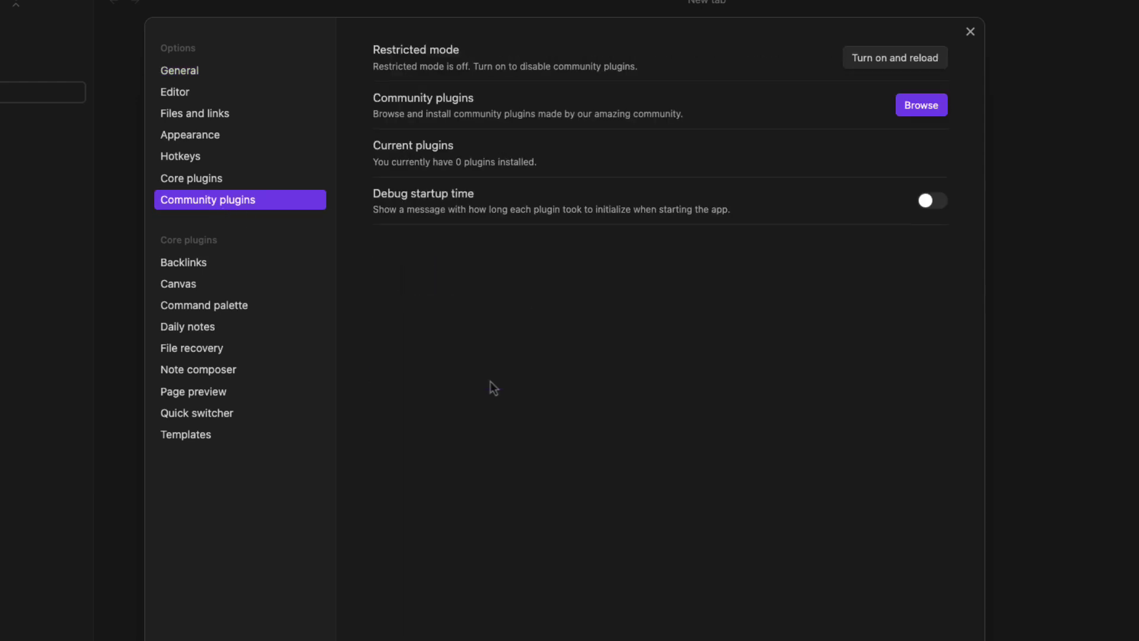
Search the community plugins for "templater", then install and enable the Templater plugin by SilentVoid
{"action": "left_click", "coordinate": [913, 112]}
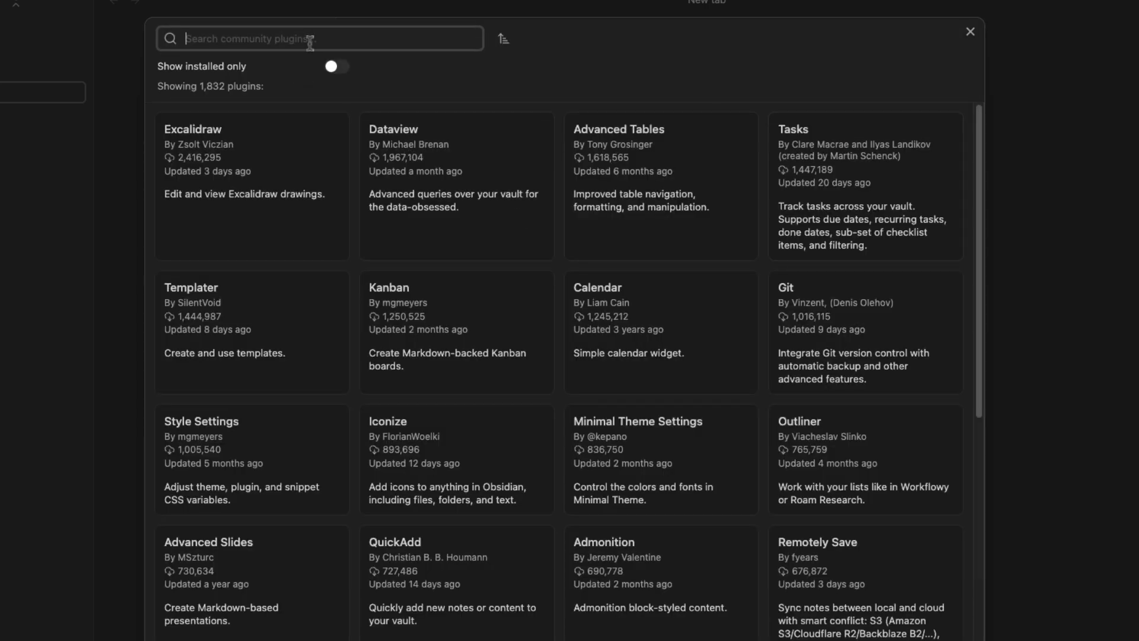
{"action": "left_click", "coordinate": [214, 39]}
{"action": "type", "text": "templater"}
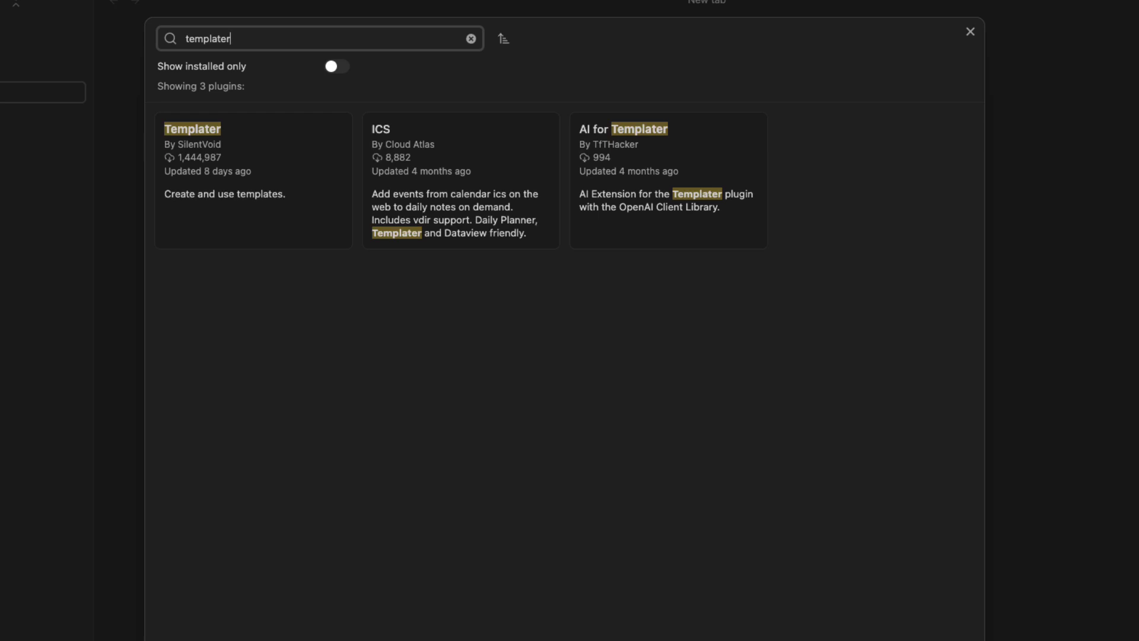
{"action": "key", "text": "Tab"}
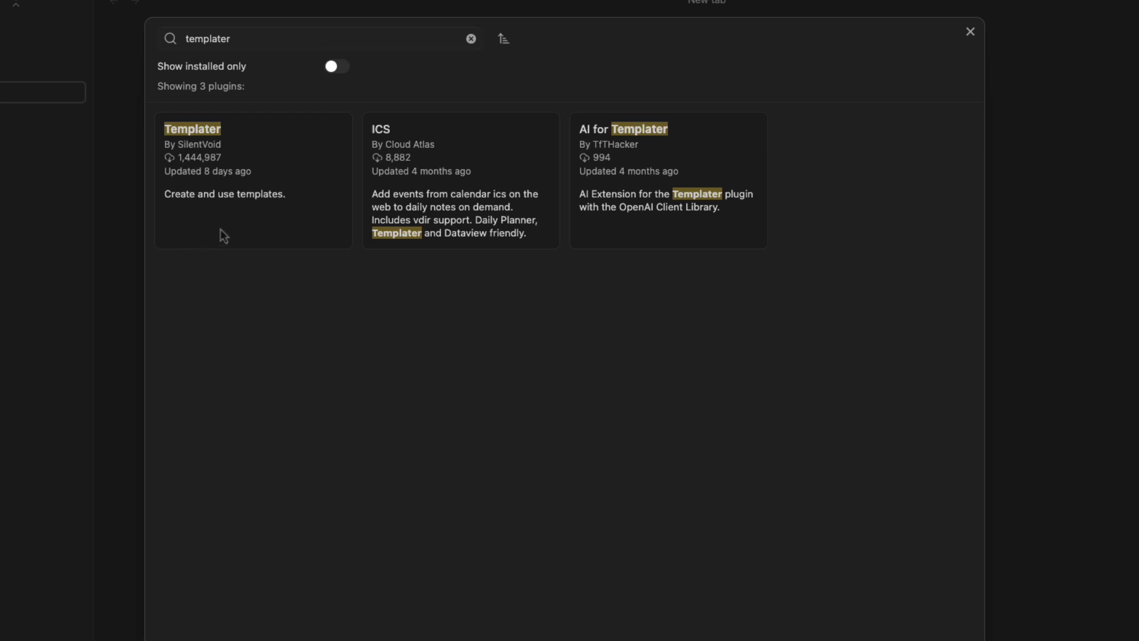
{"action": "key", "text": "shift+Tab"}
{"action": "left_click", "coordinate": [250, 199]}
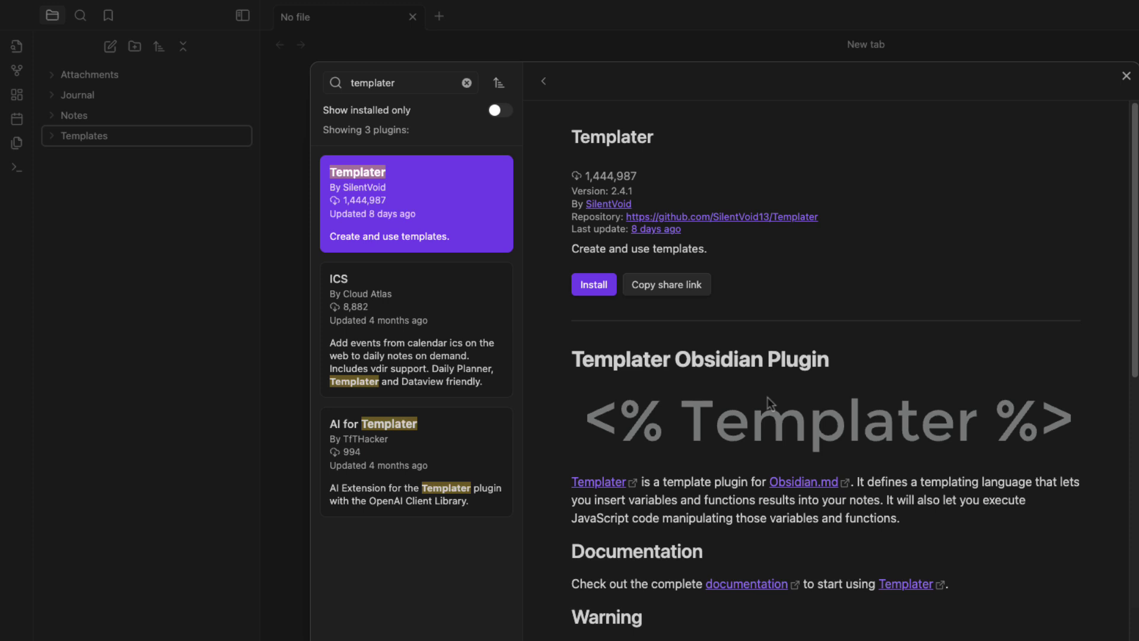
{"action": "left_click", "coordinate": [594, 288]}
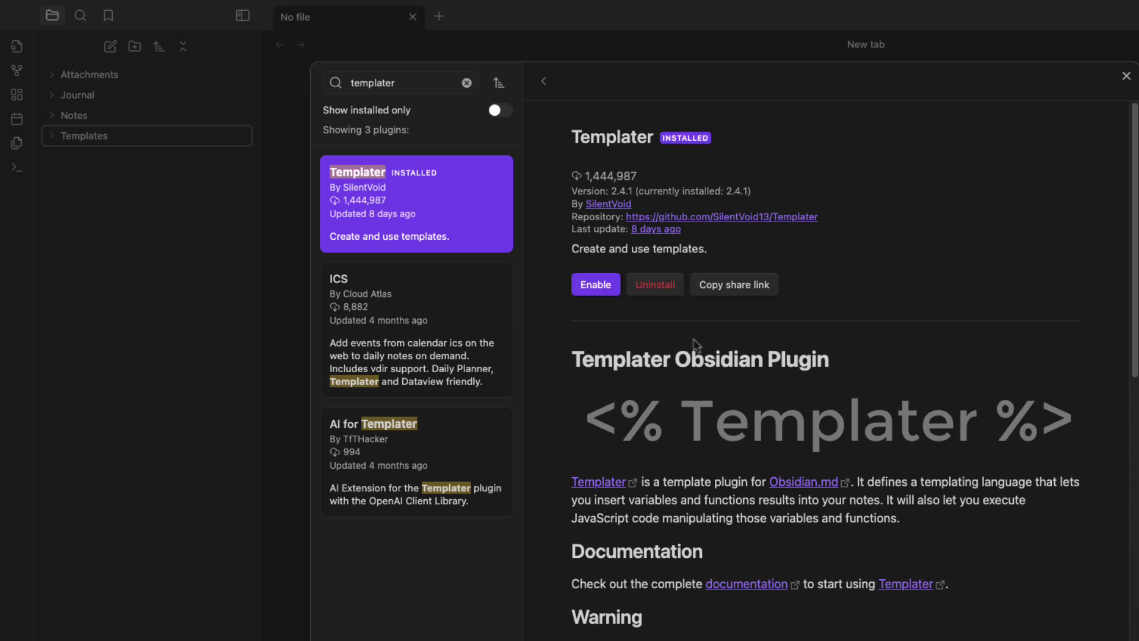
{"action": "left_click", "coordinate": [610, 290]}
In Templater's options, enable Automatic jump to cursor and Trigger Templater on new file creation
{"action": "left_click", "coordinate": [596, 285]}
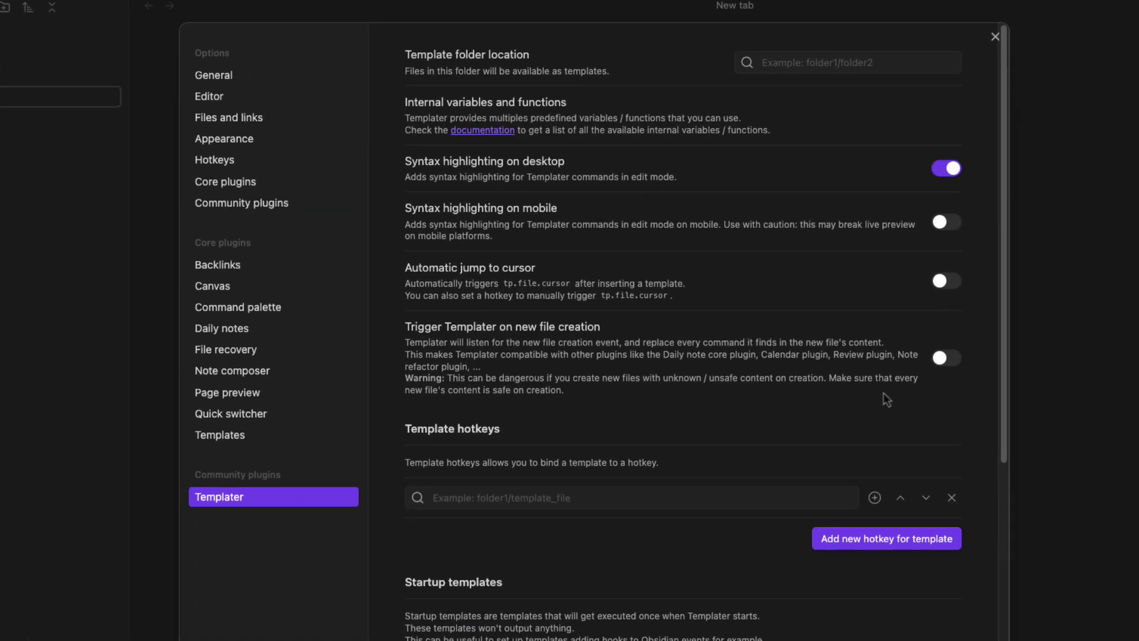
{"action": "scroll", "coordinate": [774, 389], "scroll_direction": "down", "scroll_amount": 2}
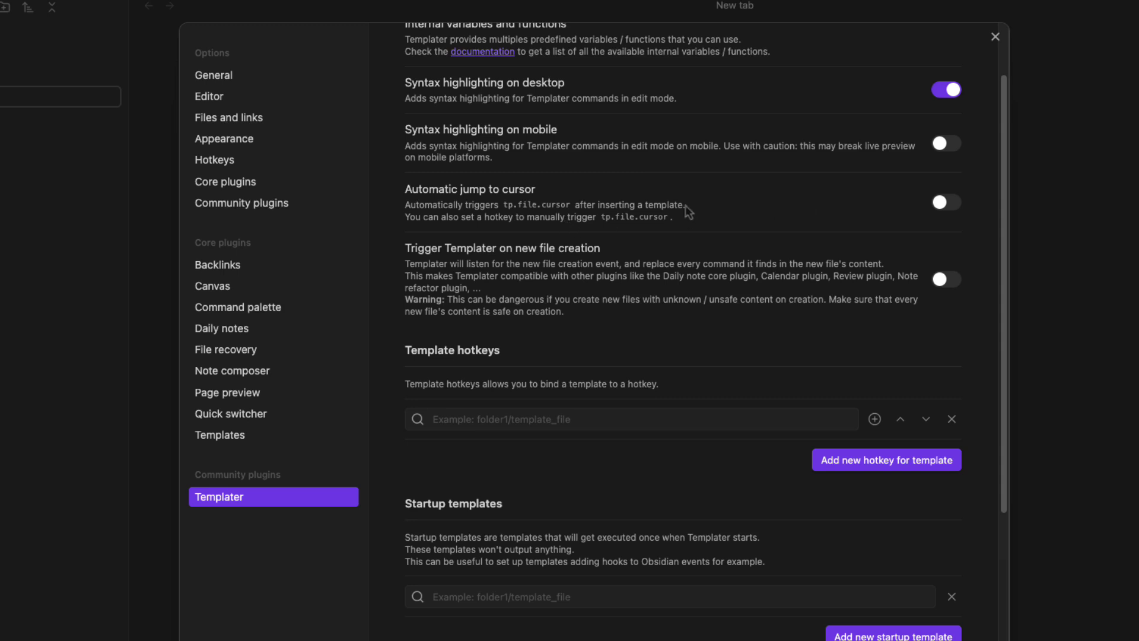
{"action": "left_click", "coordinate": [945, 203]}
{"action": "left_click", "coordinate": [944, 280]}
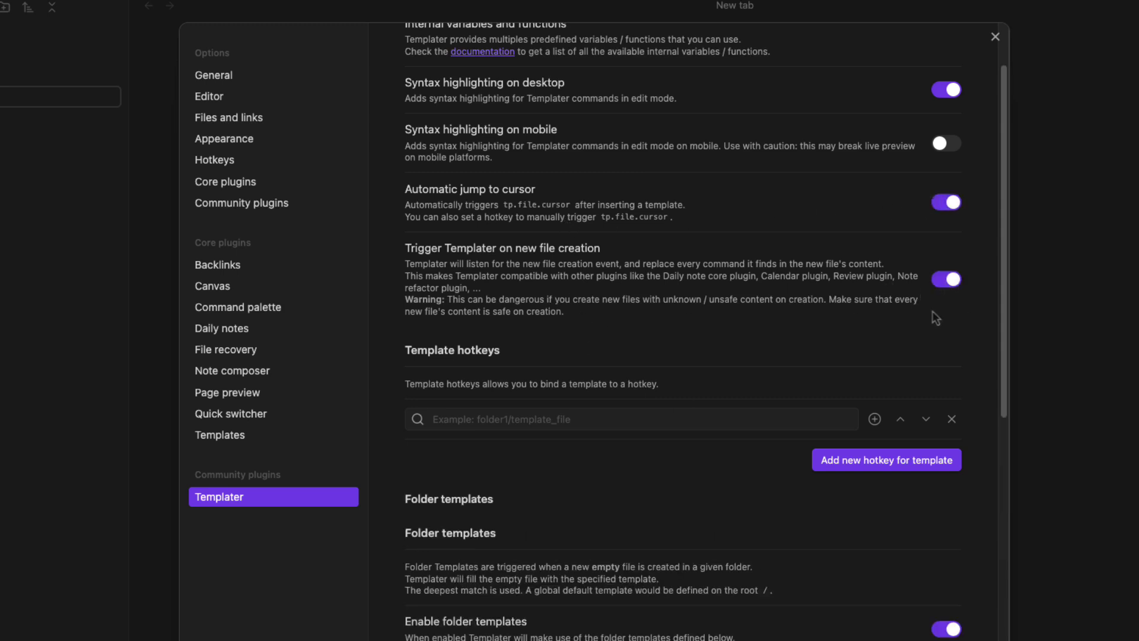
Set Templater's template folder location to the Templates folder
{"action": "scroll", "coordinate": [721, 372], "scroll_direction": "up", "scroll_amount": 3}
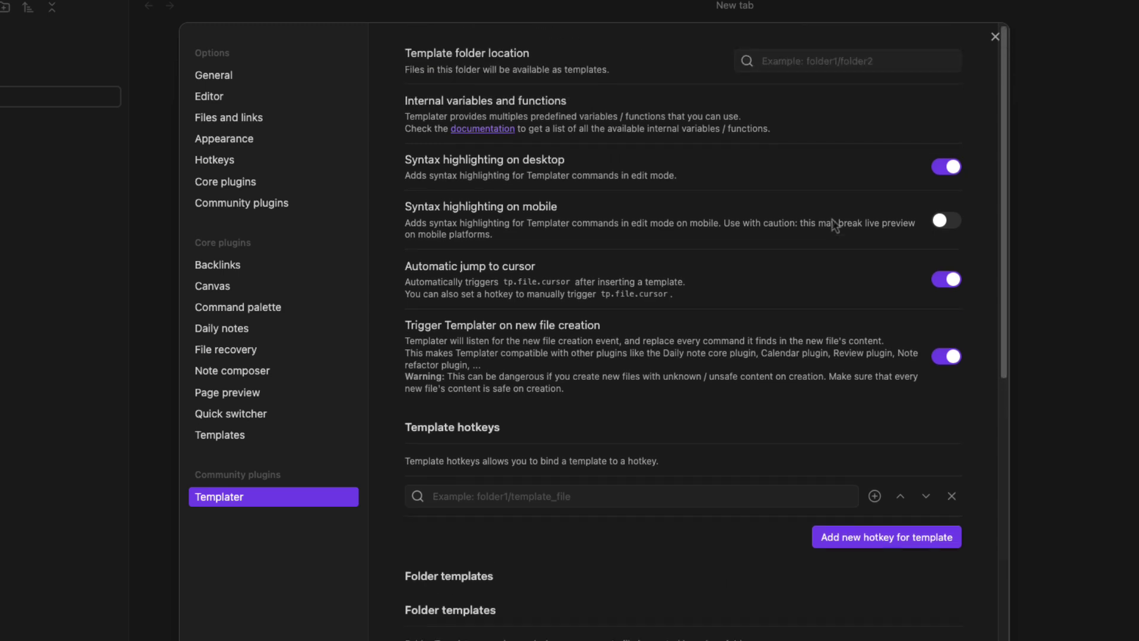
{"action": "left_click", "coordinate": [819, 63]}
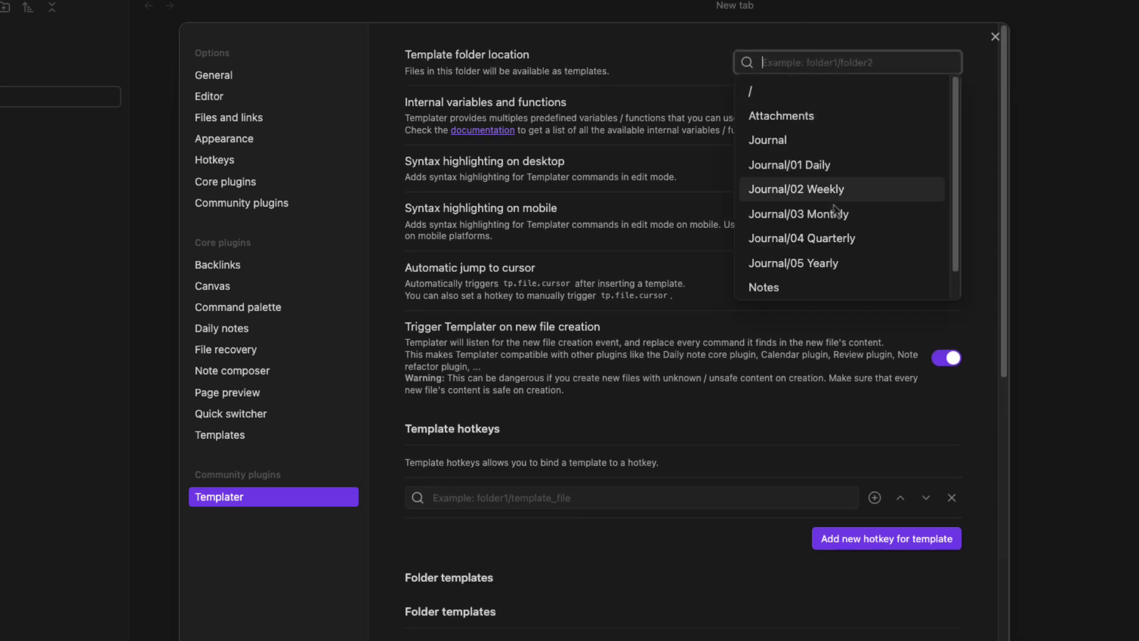
{"action": "scroll", "coordinate": [813, 225], "scroll_direction": "down", "scroll_amount": 1}
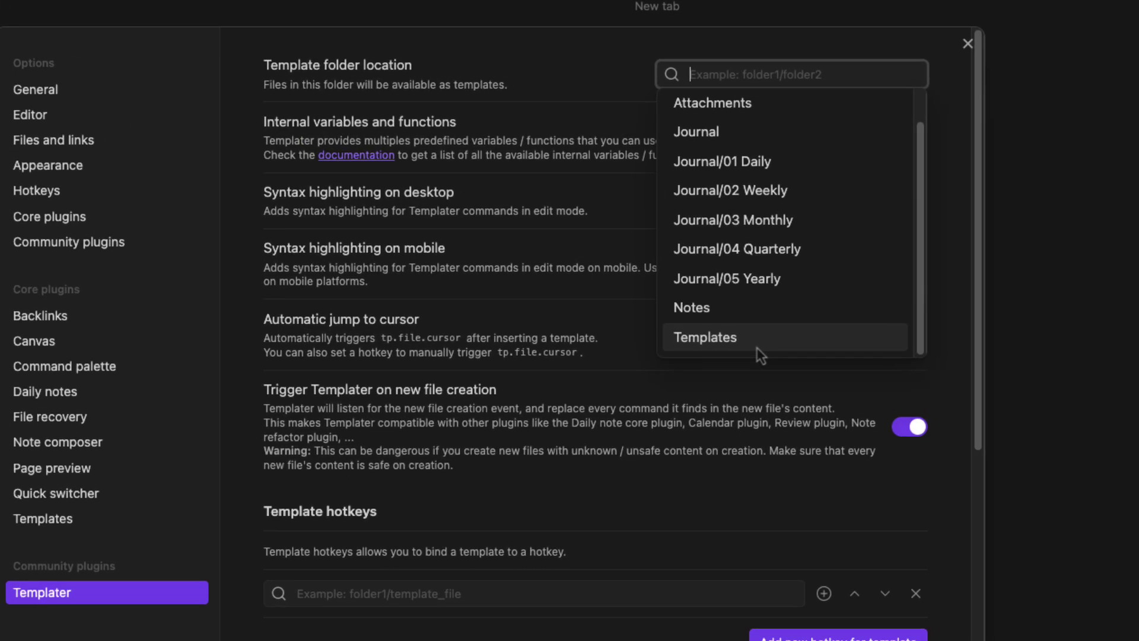
{"action": "left_click", "coordinate": [813, 291]}
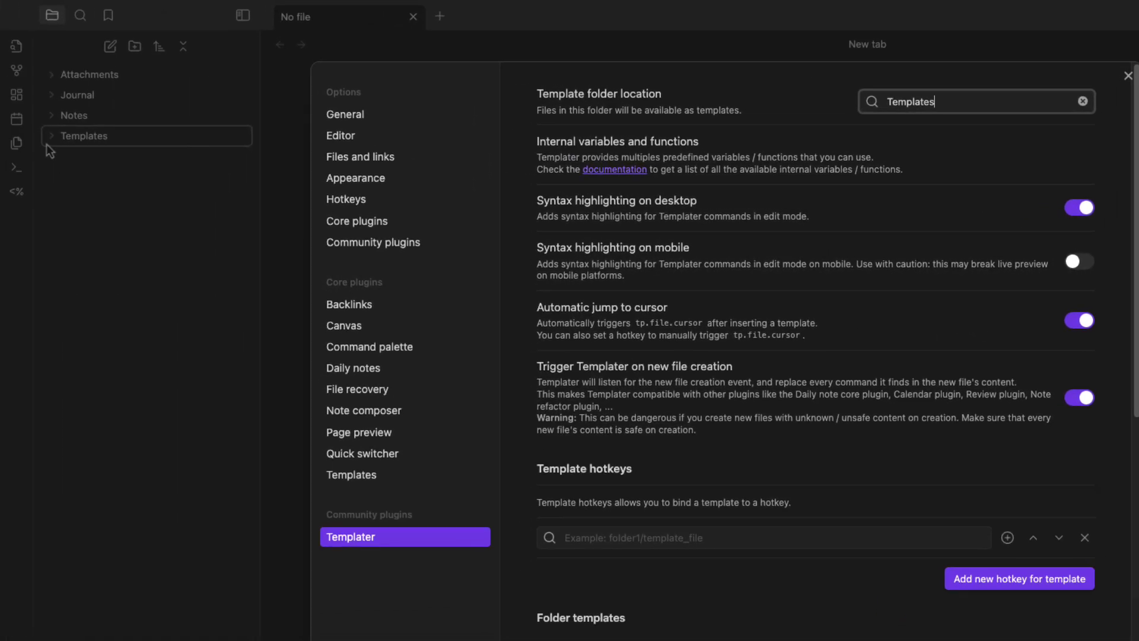
{"action": "scroll", "coordinate": [881, 638], "scroll_direction": "down", "scroll_amount": 10}
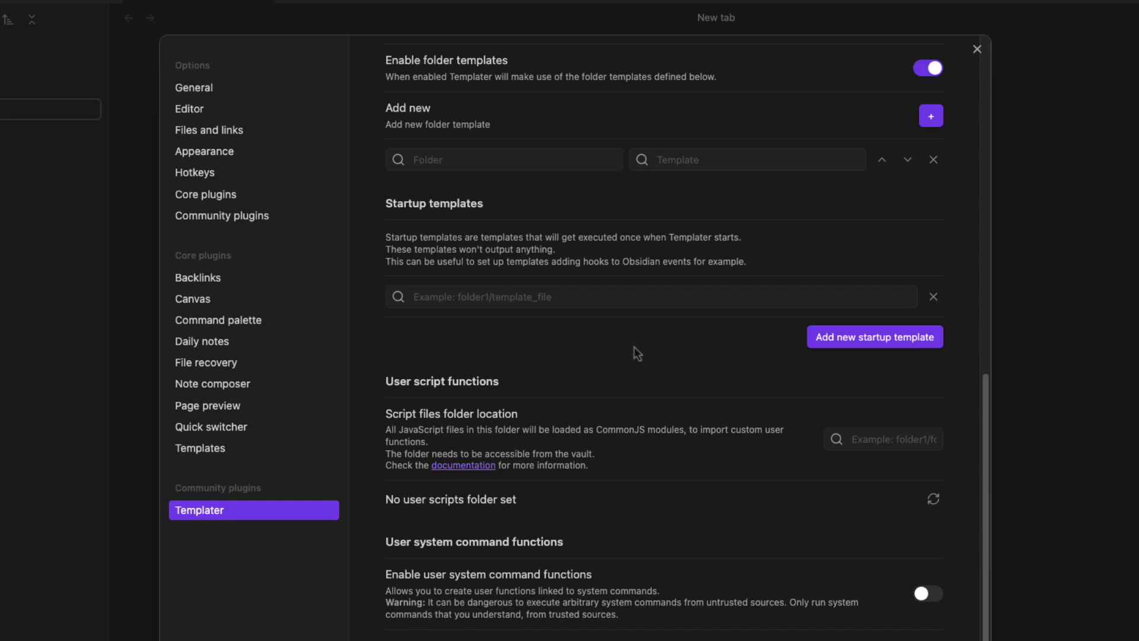
{"action": "scroll", "coordinate": [639, 381], "scroll_direction": "up", "scroll_amount": 10}
{"action": "scroll", "coordinate": [641, 386], "scroll_direction": "down", "scroll_amount": 4}
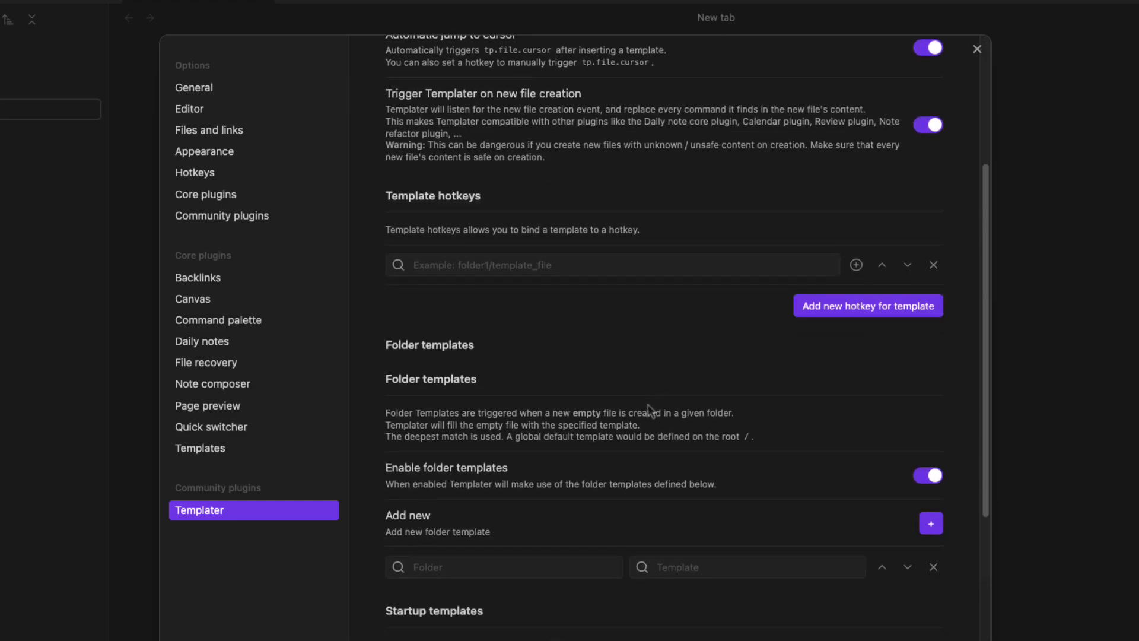
{"action": "scroll", "coordinate": [647, 403], "scroll_direction": "up", "scroll_amount": 4}
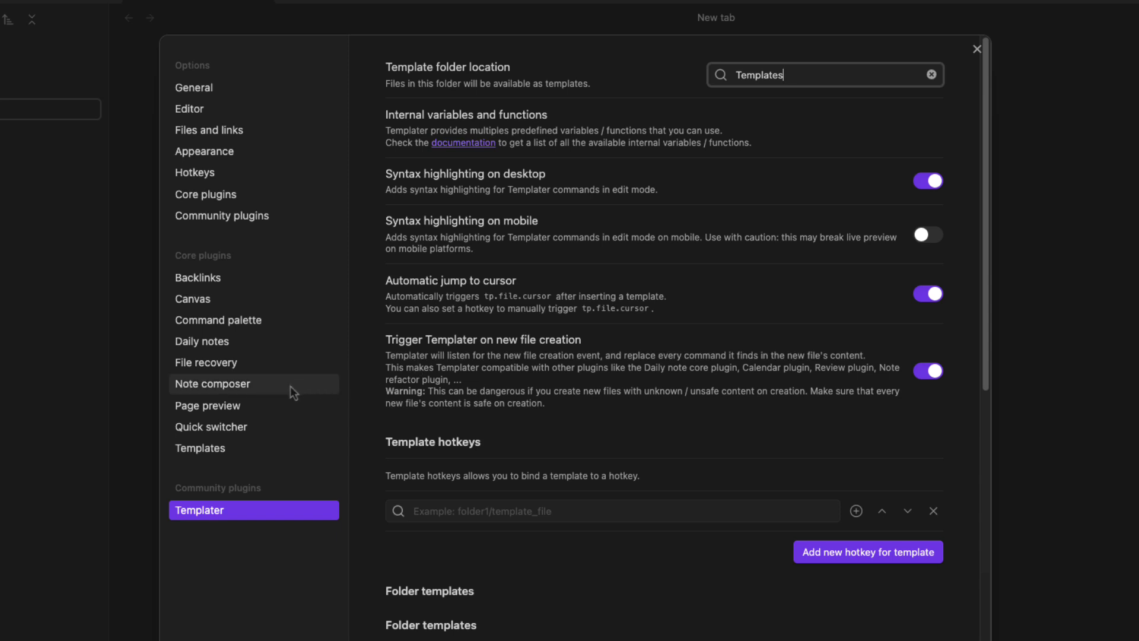
Search the community plugins for "datavie" and open the Dataview plugin's details
{"action": "left_click", "coordinate": [256, 217]}
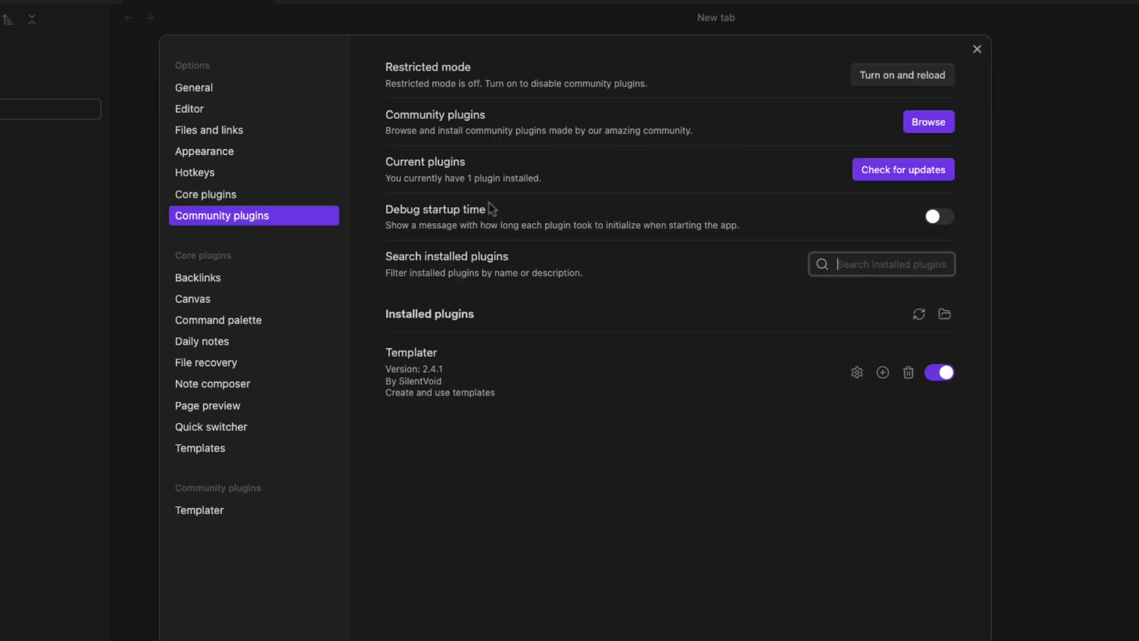
{"action": "left_click", "coordinate": [929, 123]}
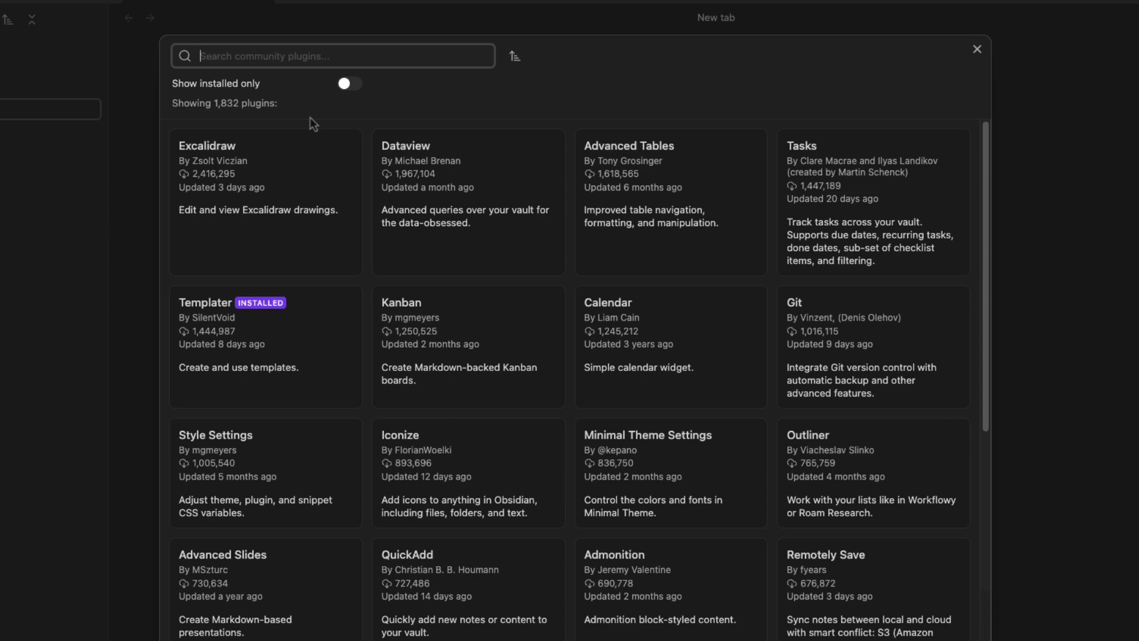
{"action": "type", "text": "datavie"}
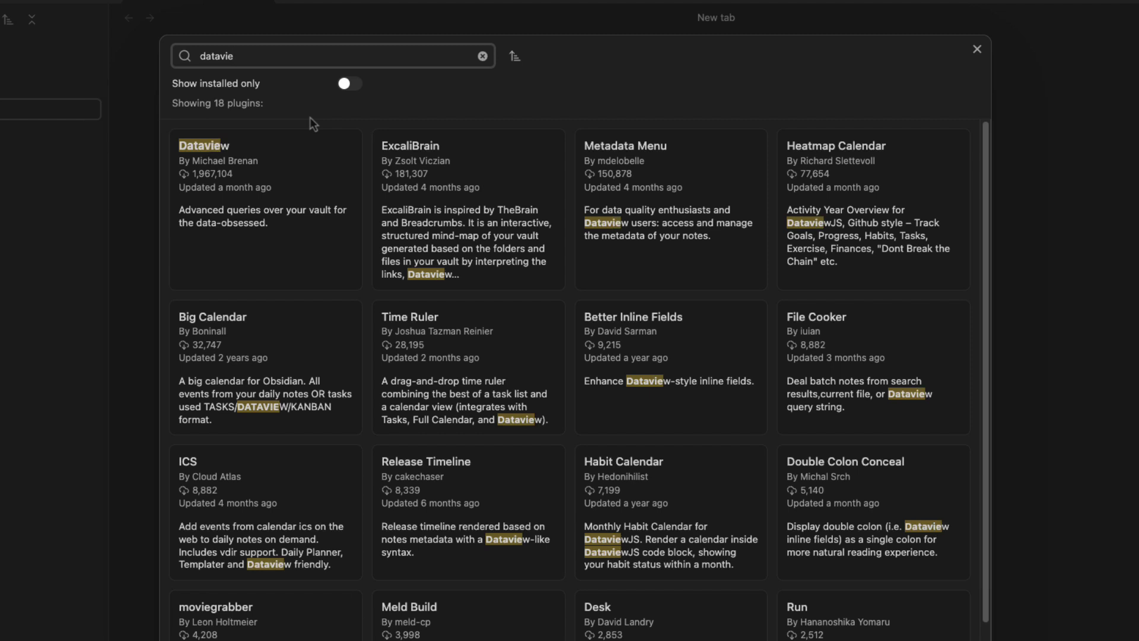
{"action": "left_click", "coordinate": [248, 212]}
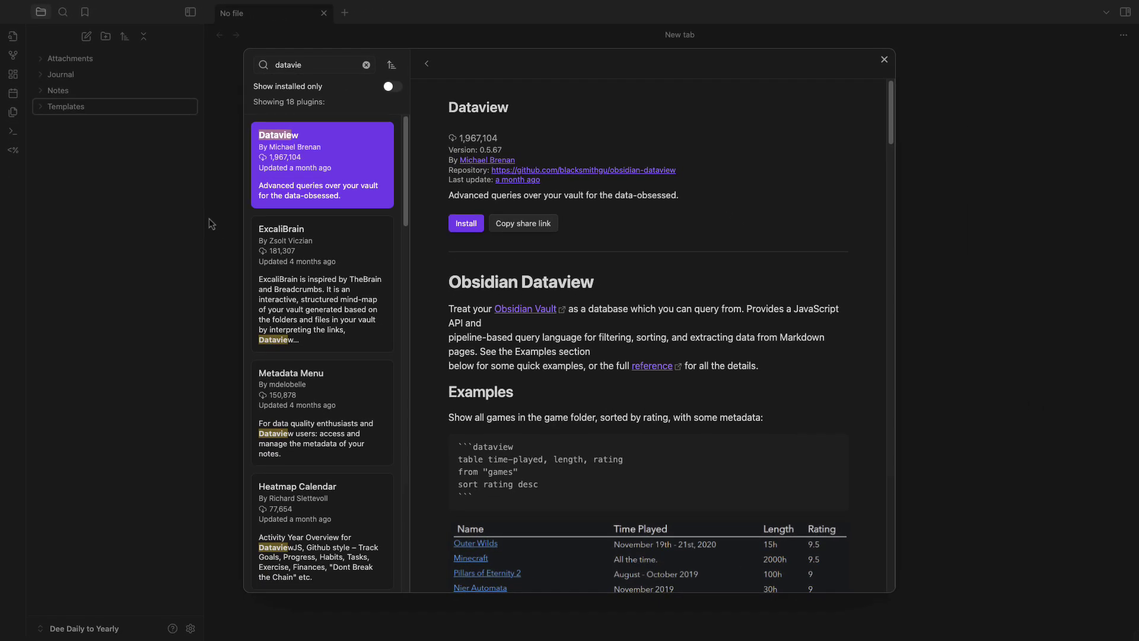
Examine the Dataview plugin's description, including its example queries and the querying modes it offers
{"action": "scroll", "coordinate": [323, 267], "scroll_direction": "down", "scroll_amount": 1}
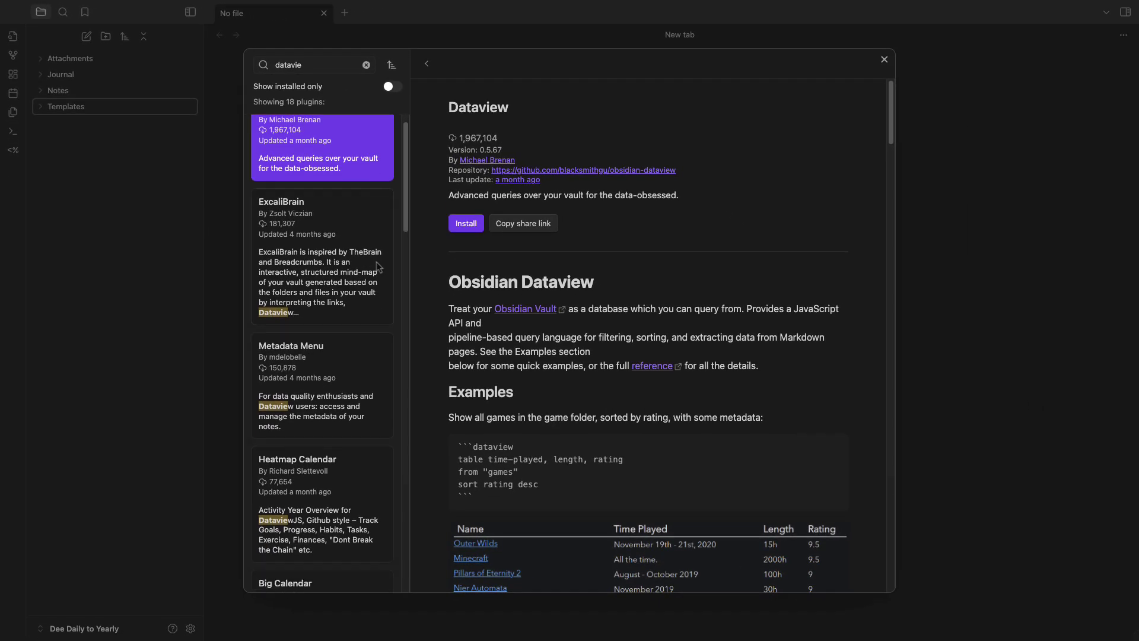
{"action": "scroll", "coordinate": [497, 356], "scroll_direction": "down", "scroll_amount": 5}
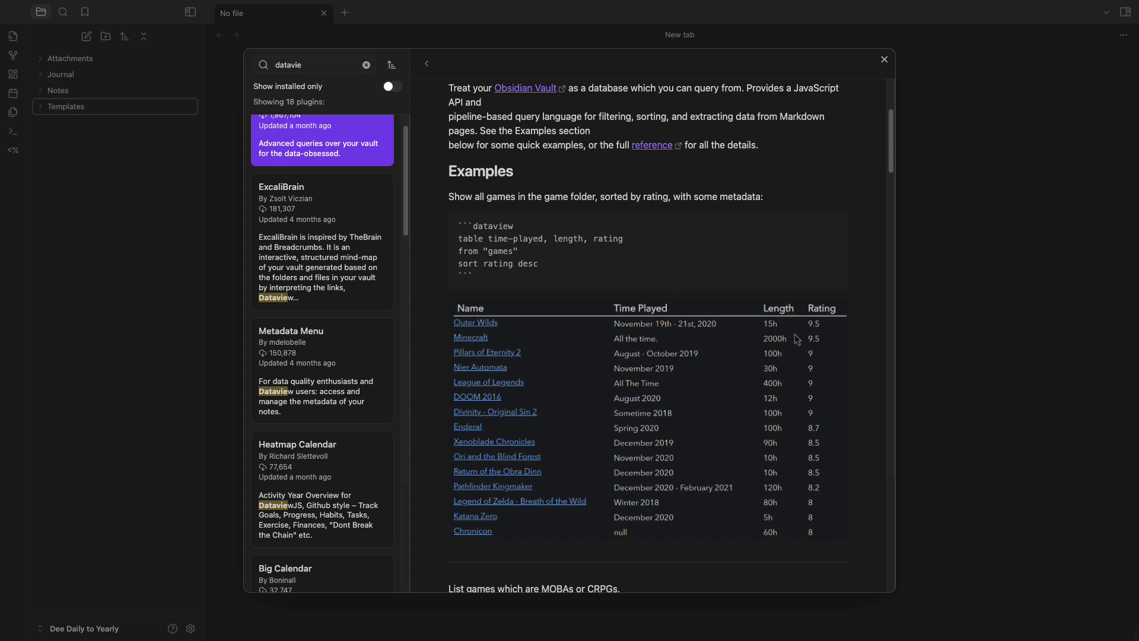
{"action": "scroll", "coordinate": [596, 335], "scroll_direction": "down", "scroll_amount": 4}
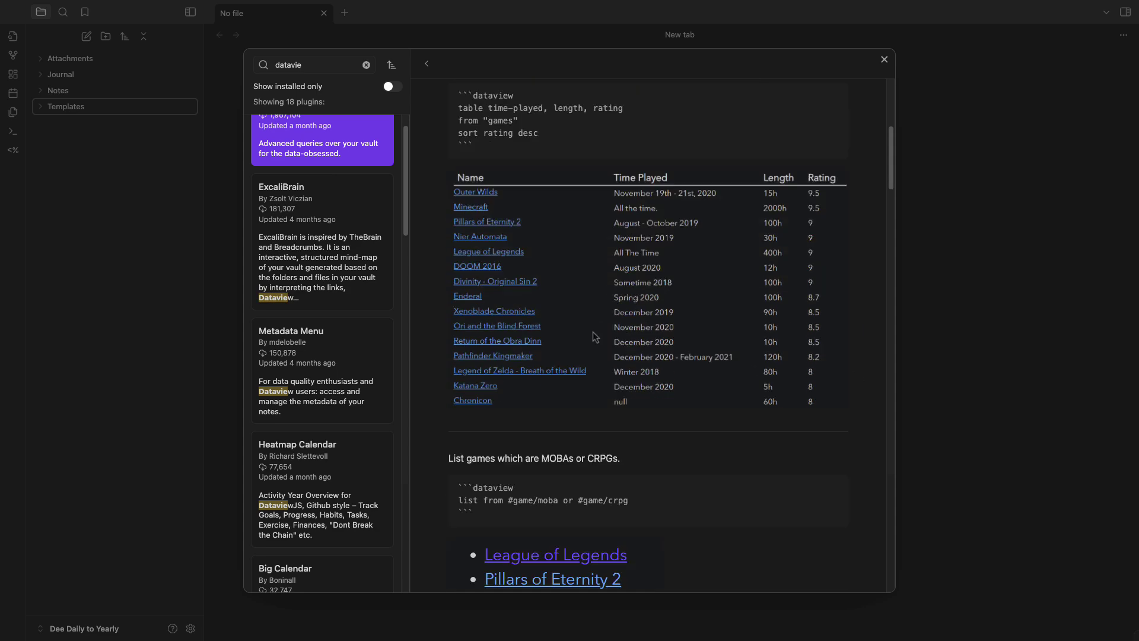
{"action": "scroll", "coordinate": [611, 335], "scroll_direction": "up", "scroll_amount": 5}
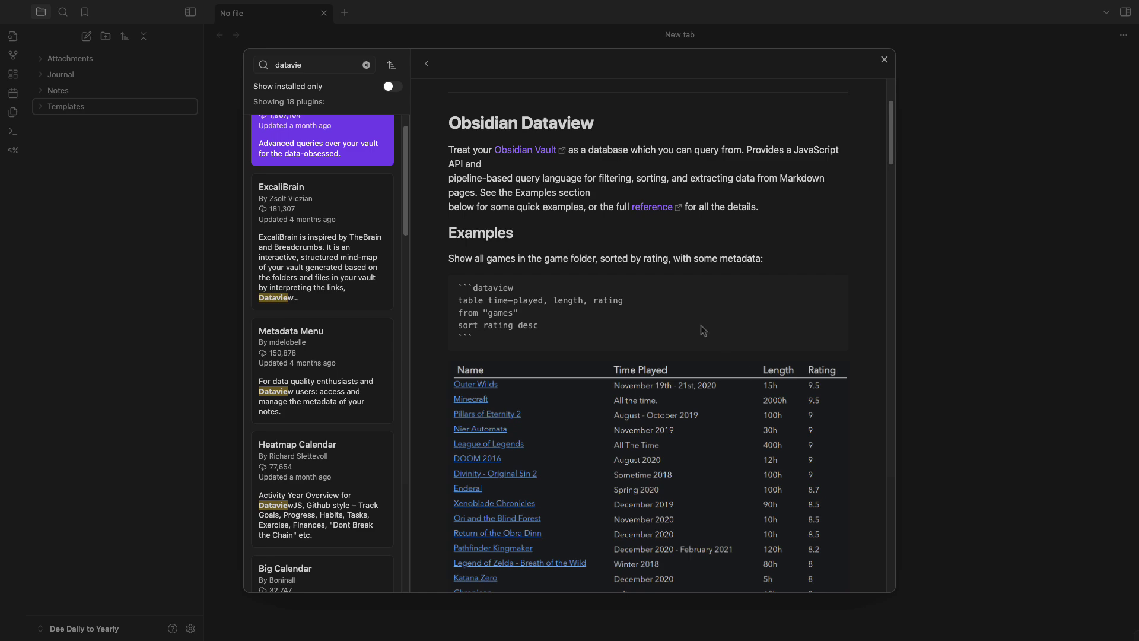
{"action": "scroll", "coordinate": [700, 331], "scroll_direction": "down", "scroll_amount": 1}
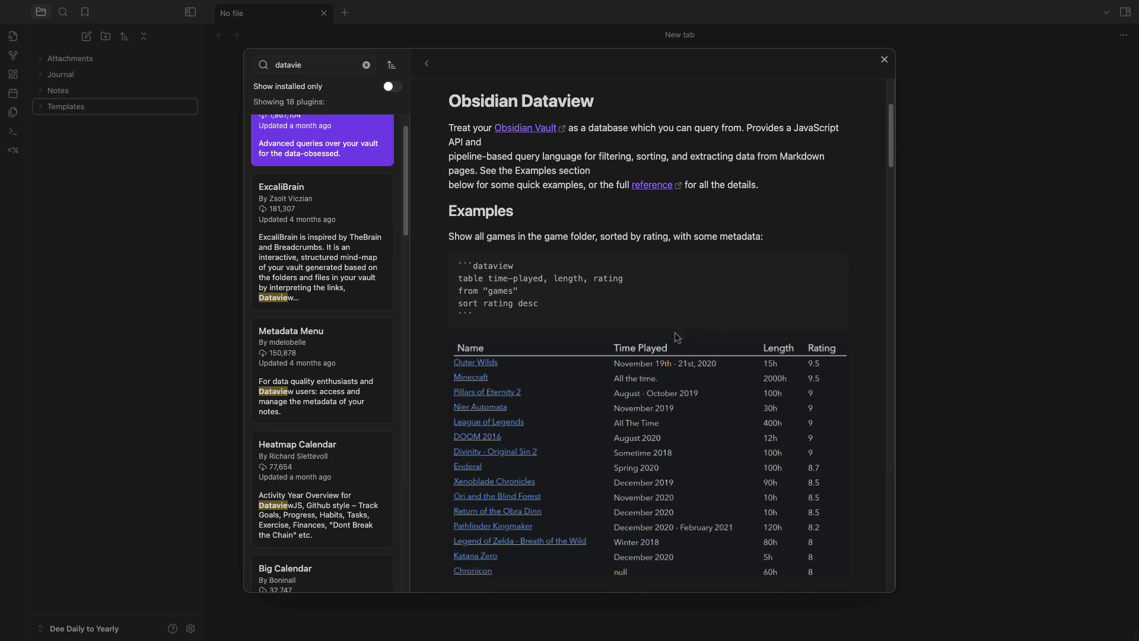
{"action": "scroll", "coordinate": [744, 361], "scroll_direction": "down", "scroll_amount": 5}
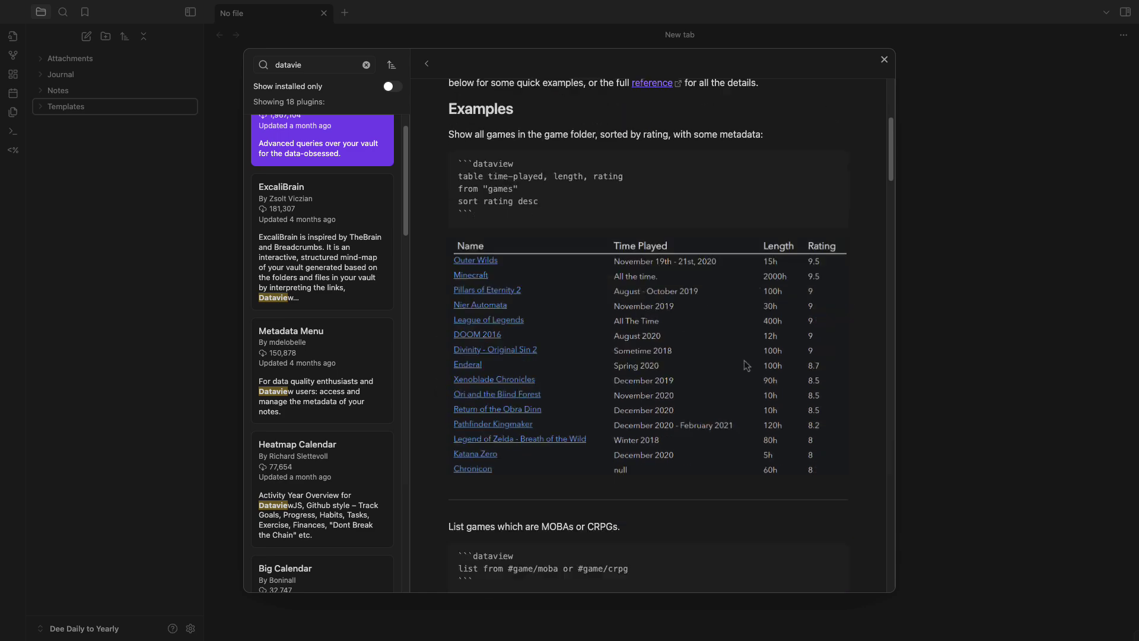
{"action": "scroll", "coordinate": [664, 439], "scroll_direction": "down", "scroll_amount": 6}
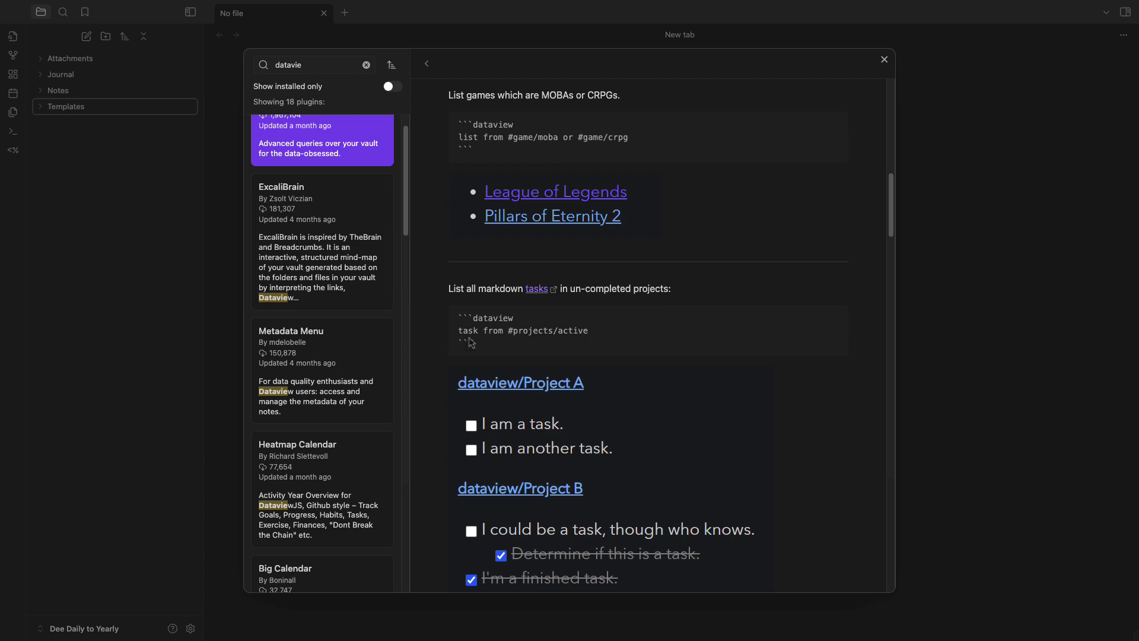
{"action": "scroll", "coordinate": [600, 433], "scroll_direction": "down", "scroll_amount": 3}
{"action": "scroll", "coordinate": [600, 433], "scroll_direction": "down", "scroll_amount": 10}
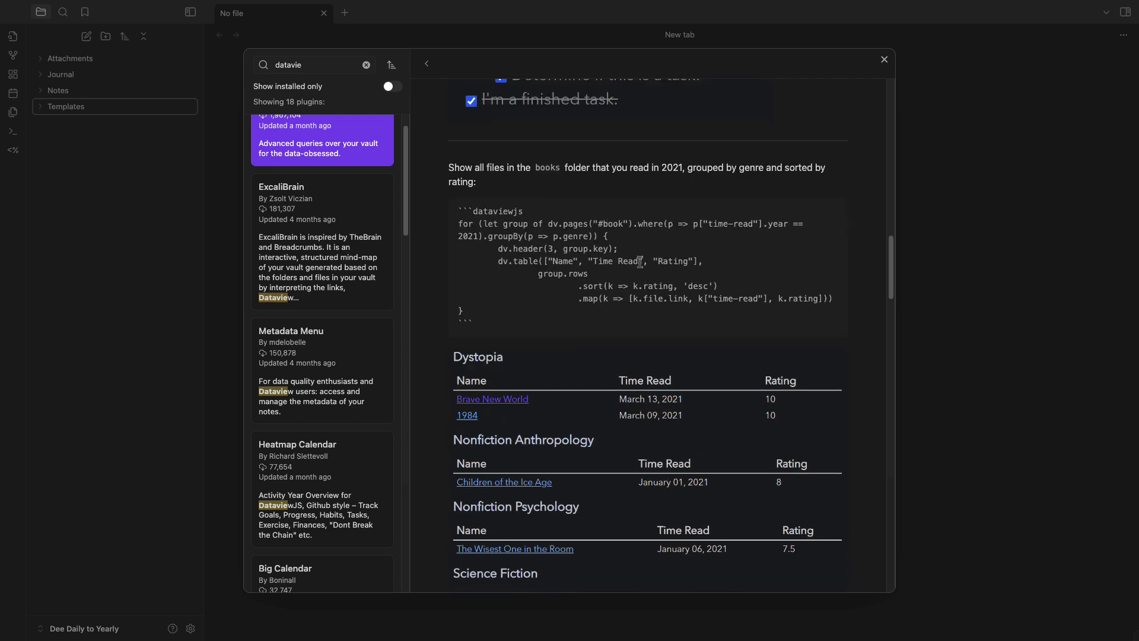
{"action": "scroll", "coordinate": [628, 273], "scroll_direction": "down", "scroll_amount": 10}
{"action": "scroll", "coordinate": [621, 282], "scroll_direction": "down", "scroll_amount": 5}
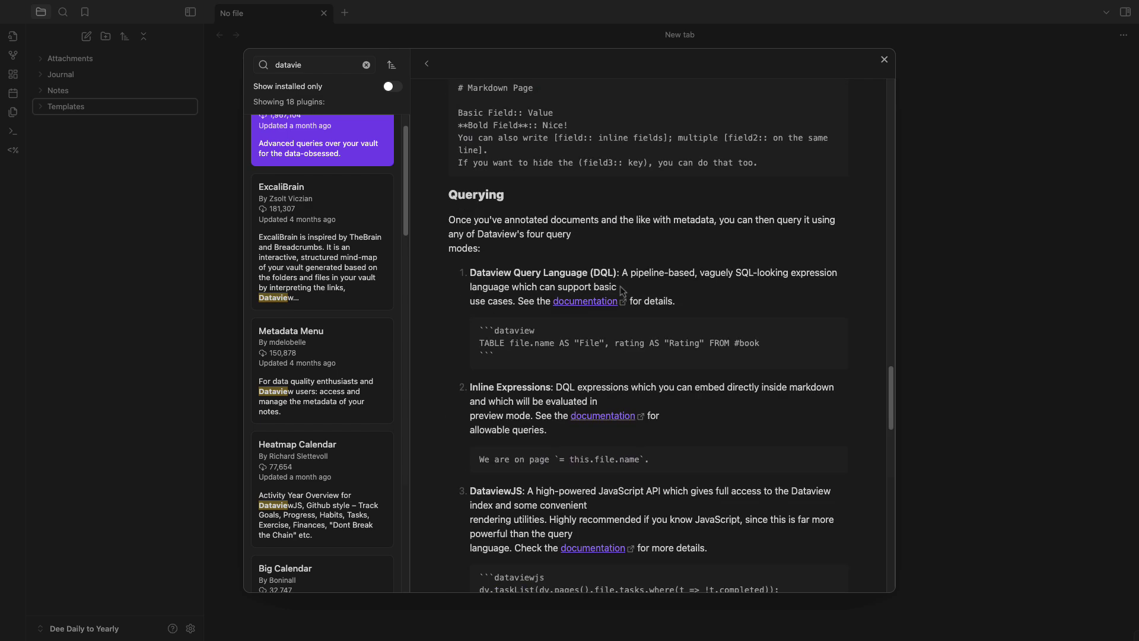
{"action": "scroll", "coordinate": [628, 284], "scroll_direction": "up", "scroll_amount": 20}
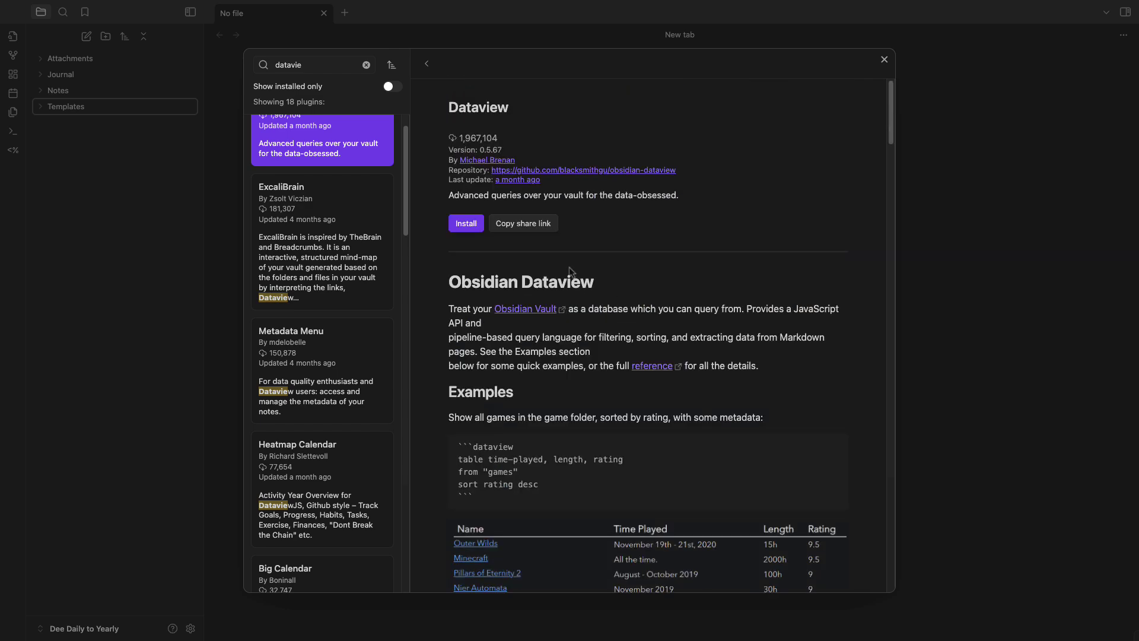
Install and enable the Dataview plugin, and turn on JavaScript queries and inline JavaScript queries in its options
{"action": "left_click", "coordinate": [468, 231]}
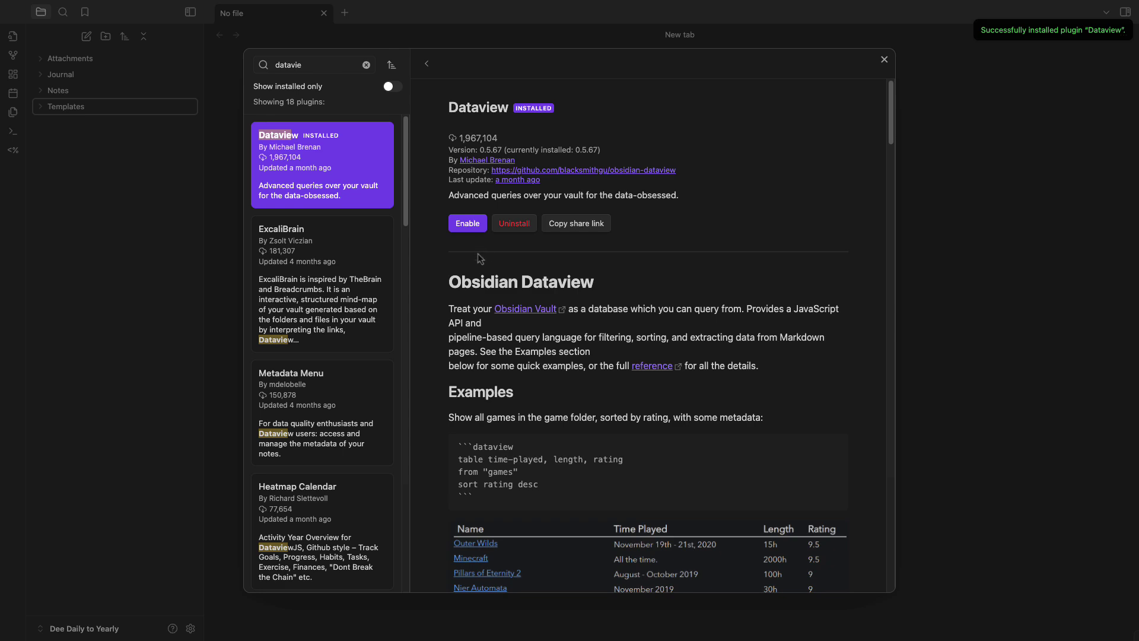
{"action": "left_click", "coordinate": [469, 229]}
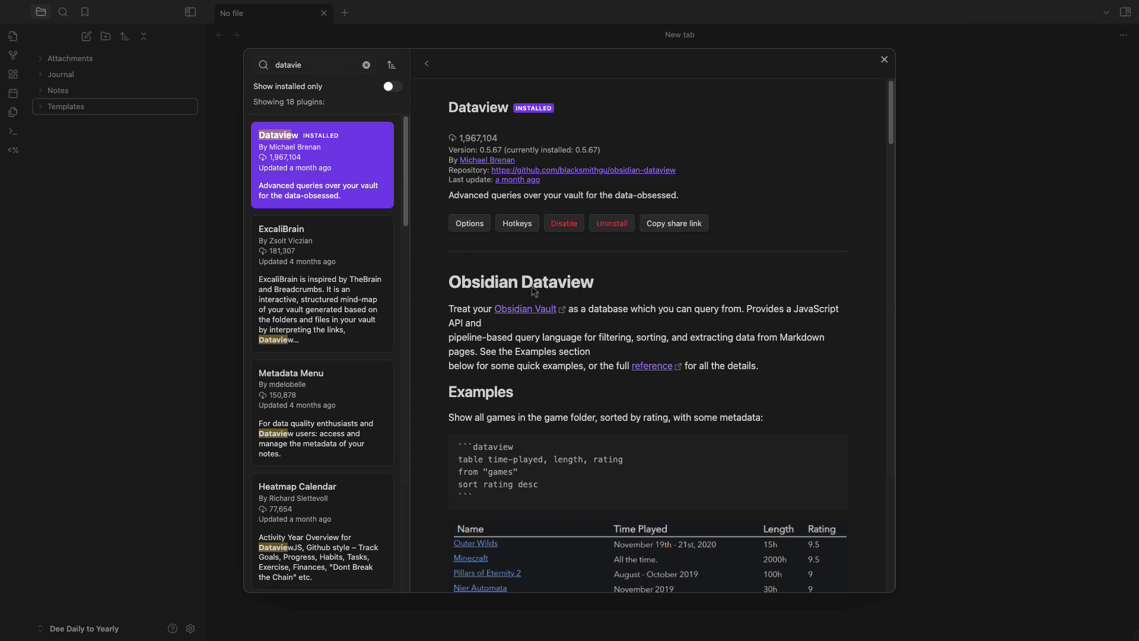
{"action": "left_click", "coordinate": [481, 226]}
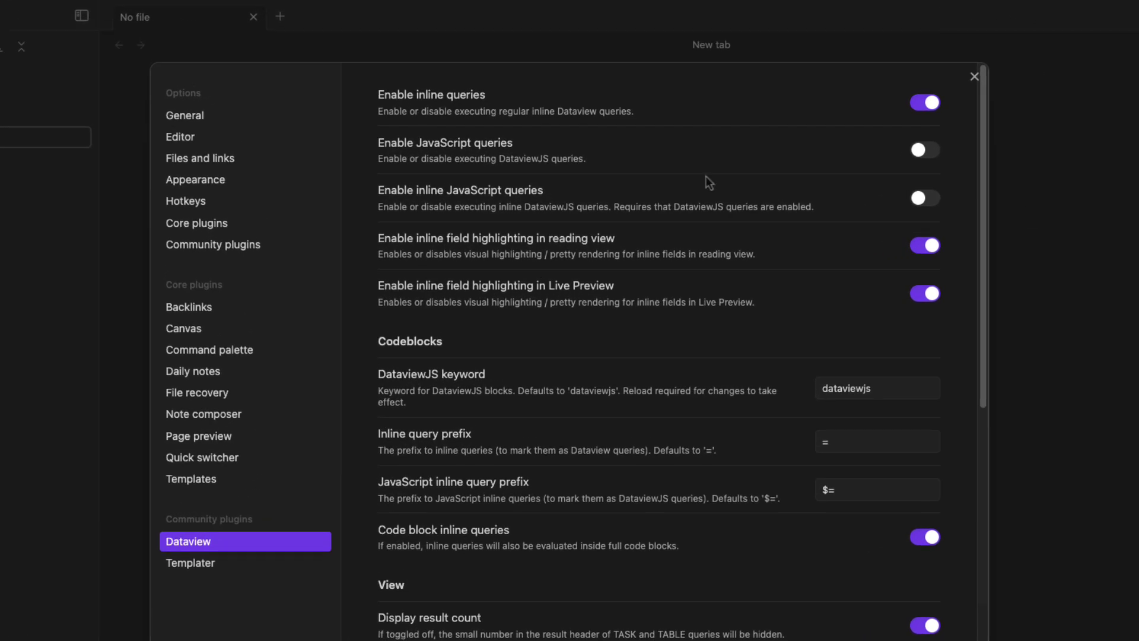
{"action": "left_click", "coordinate": [929, 152]}
{"action": "left_click", "coordinate": [926, 199]}
Set Dataview's date format to yyyy-MM-dd and its date + time format to yyyy-MM-dd HH:mm
{"action": "scroll", "coordinate": [771, 314], "scroll_direction": "down", "scroll_amount": 1}
{"action": "scroll", "coordinate": [838, 319], "scroll_direction": "down", "scroll_amount": 3}
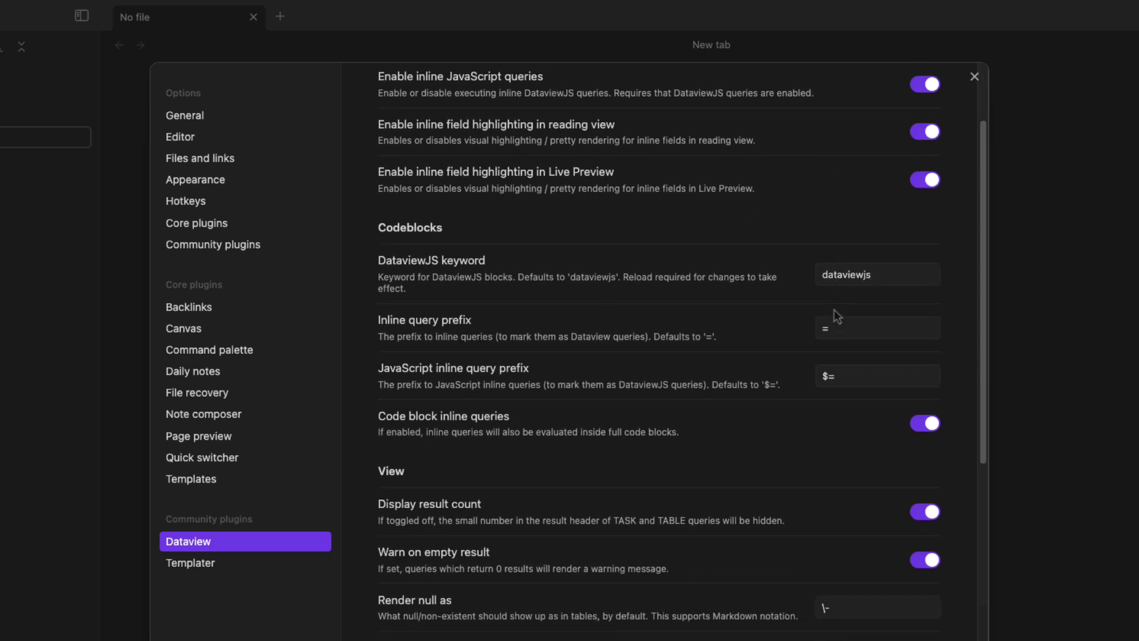
{"action": "scroll", "coordinate": [771, 511], "scroll_direction": "down", "scroll_amount": 10}
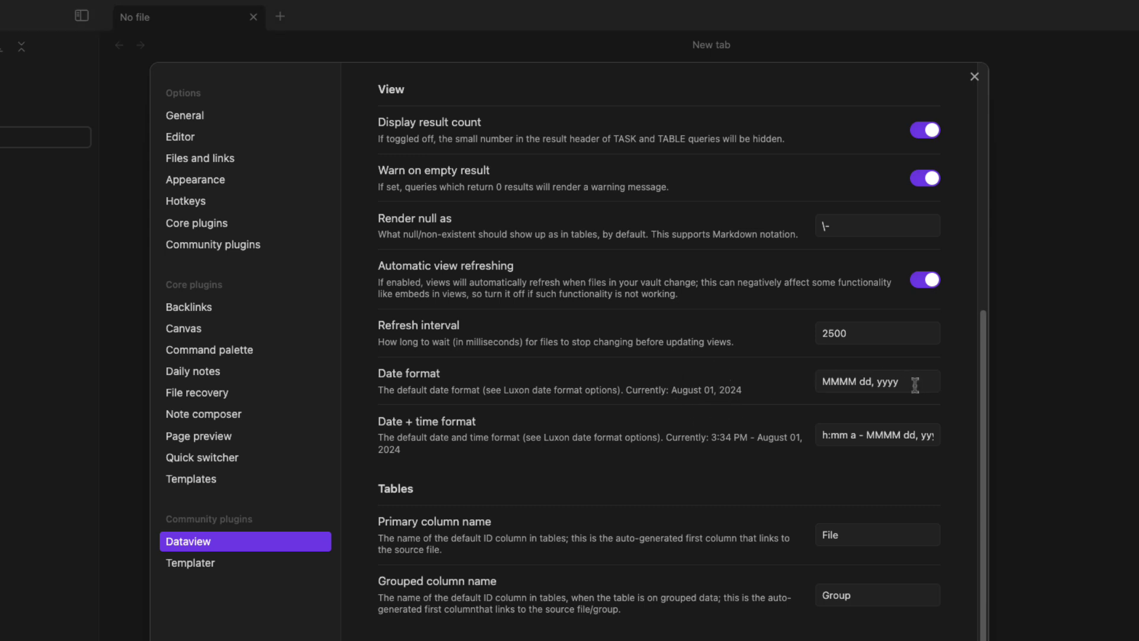
{"action": "left_click_drag", "start_coordinate": [908, 382], "coordinate": [817, 388]}
{"action": "type", "text": "yyyy-MM-dd"}
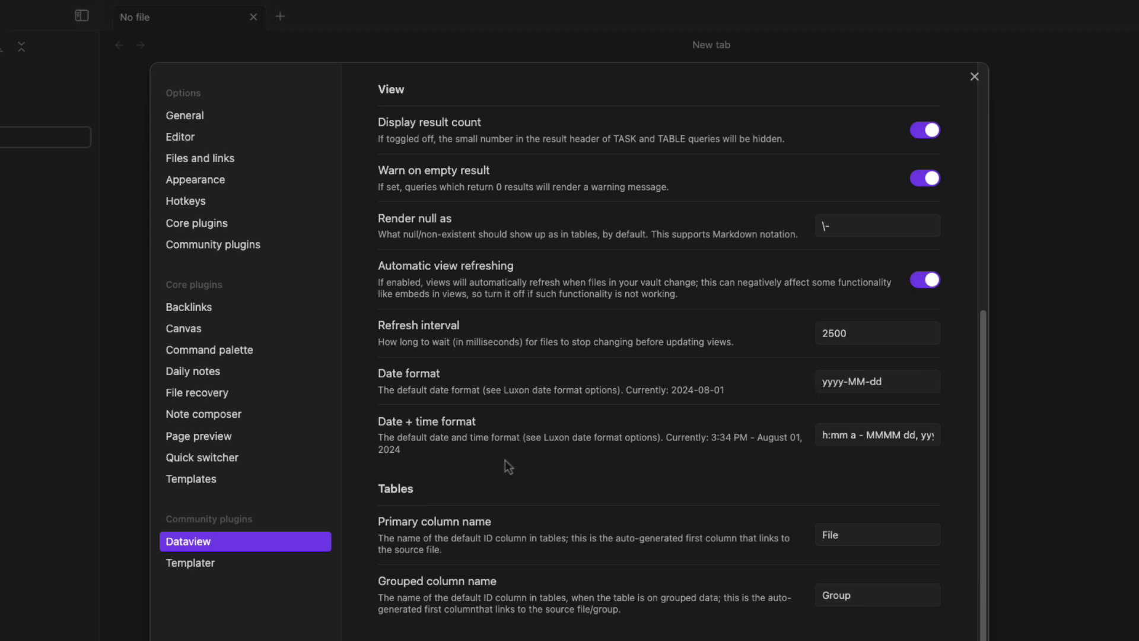
{"action": "triple_click", "coordinate": [899, 442]}
{"action": "key", "text": "BackSpace"}
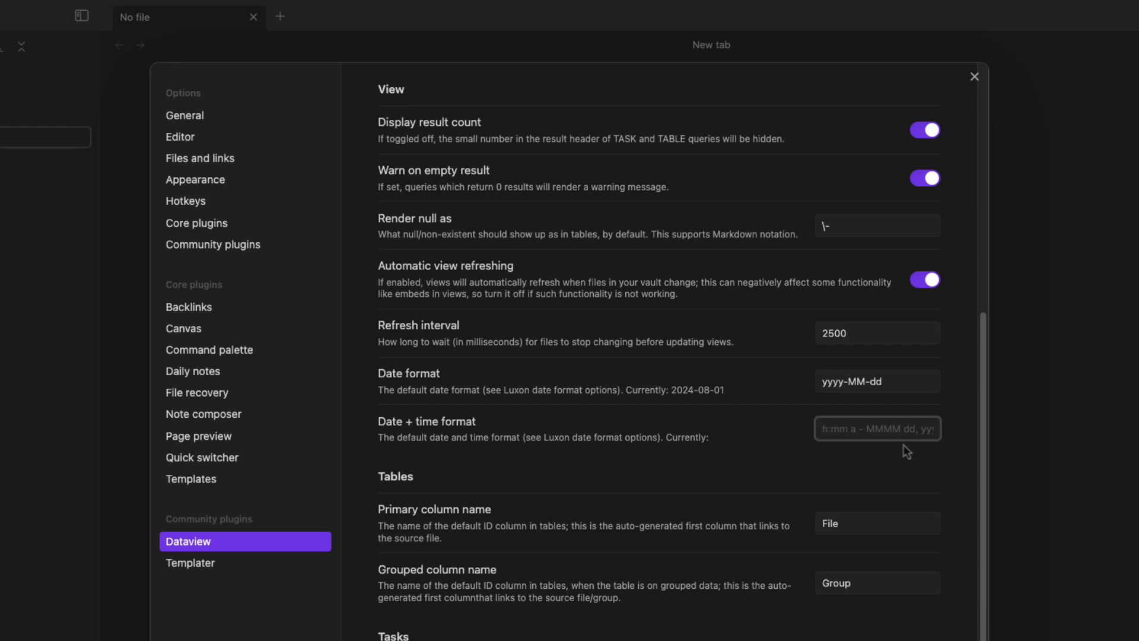
{"action": "type", "text": "yyyy-MM-dd HH:mm"}
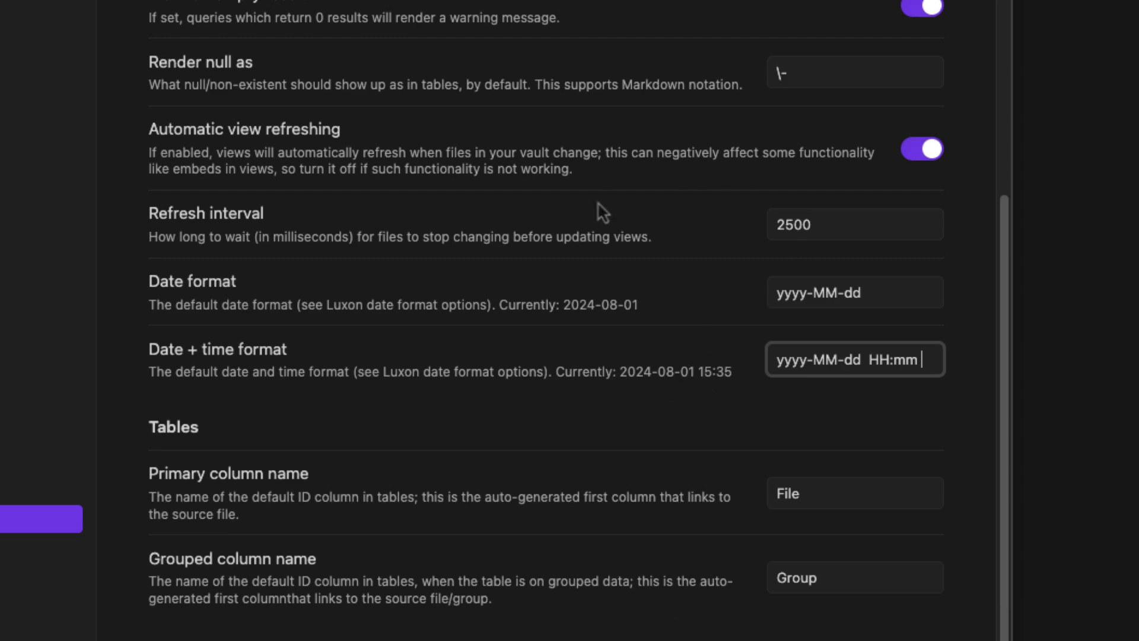
Search the community plugins for "journals", then install and enable the Journals plugin
{"action": "scroll", "coordinate": [731, 270], "scroll_direction": "up", "scroll_amount": 6}
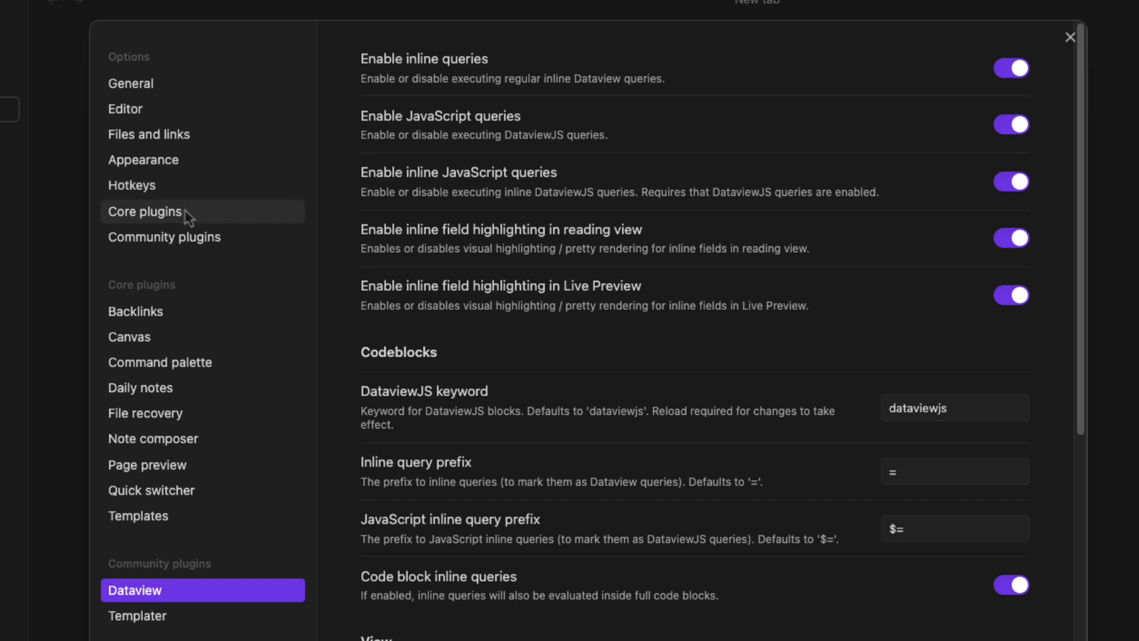
{"action": "left_click", "coordinate": [210, 242]}
{"action": "left_click", "coordinate": [1031, 135]}
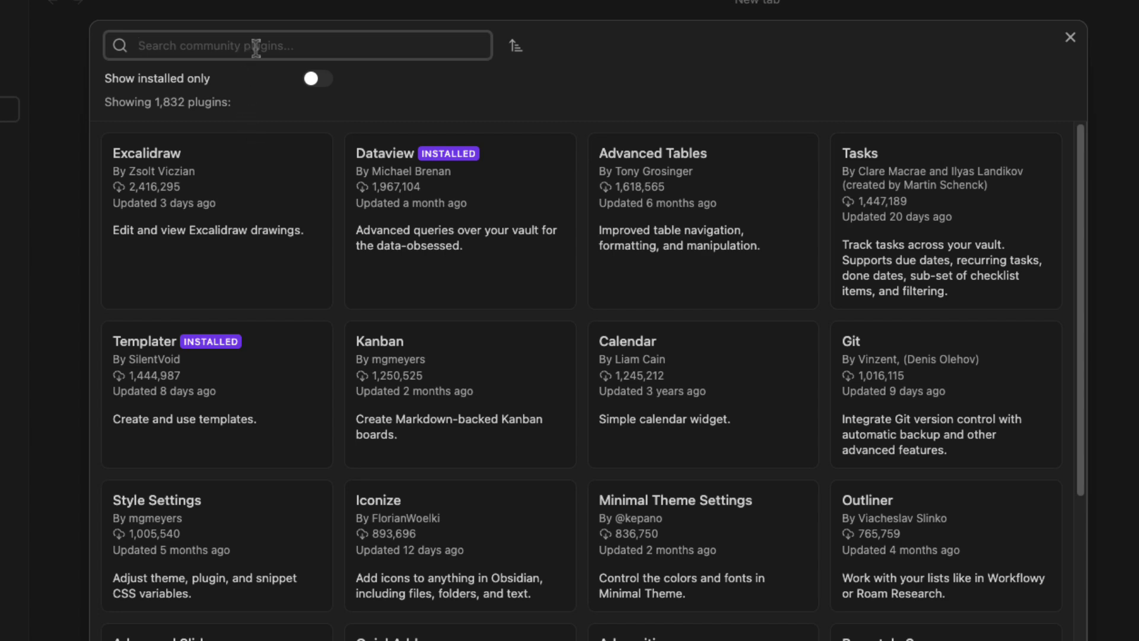
{"action": "type", "text": "journals"}
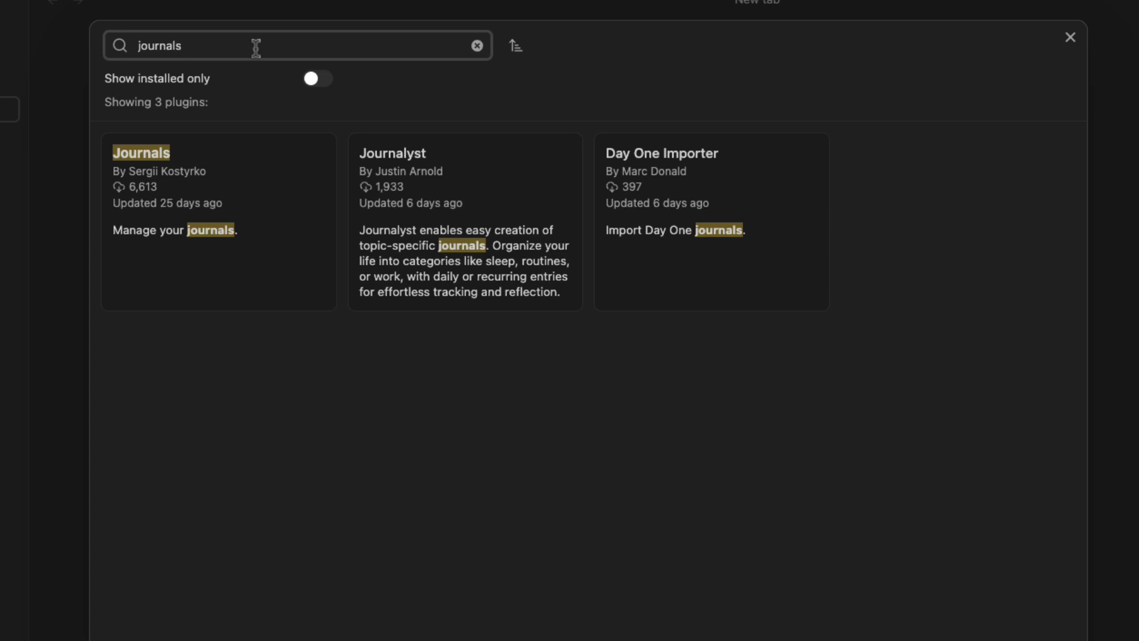
{"action": "left_click", "coordinate": [280, 220]}
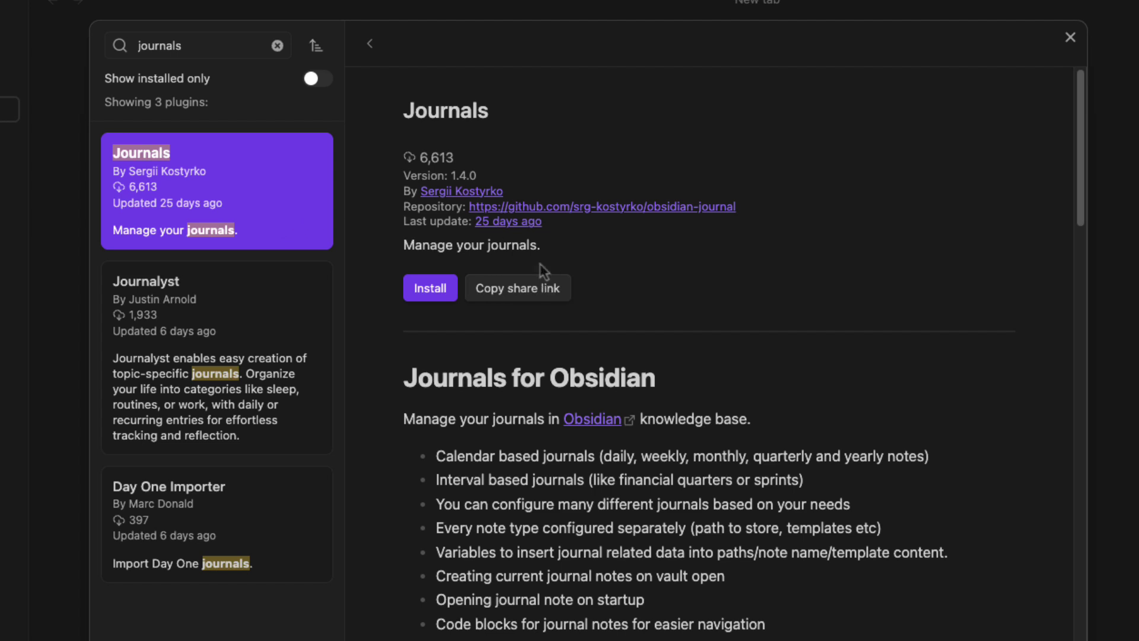
{"action": "left_click", "coordinate": [430, 289]}
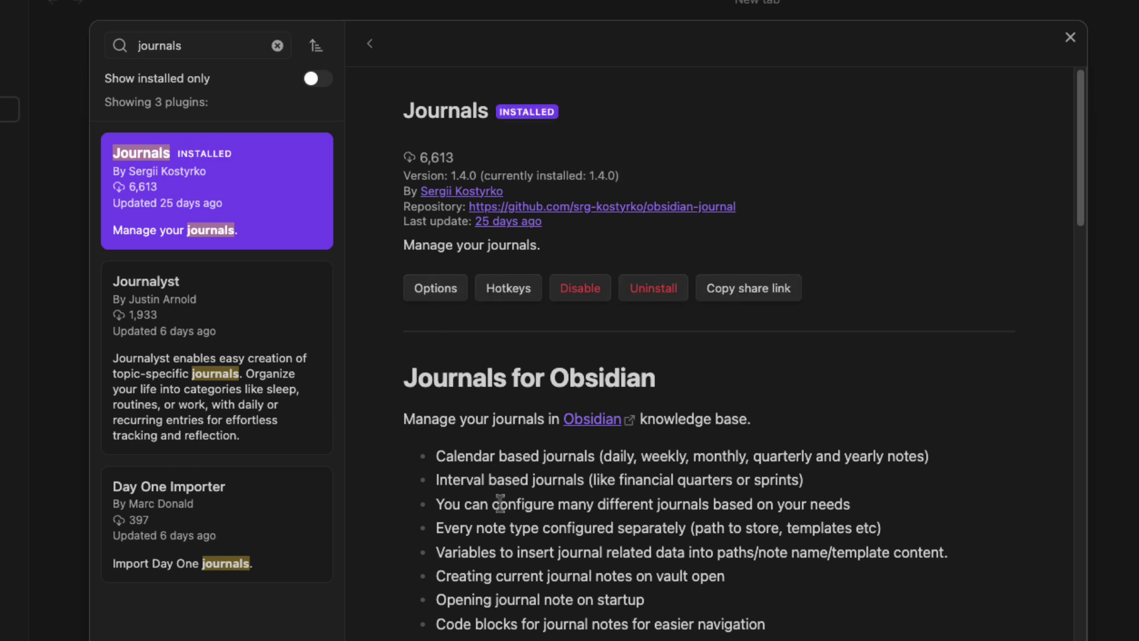
In the Journals plugin's options, add a calendar based journal named Journal with the ID journal
{"action": "left_click", "coordinate": [440, 291]}
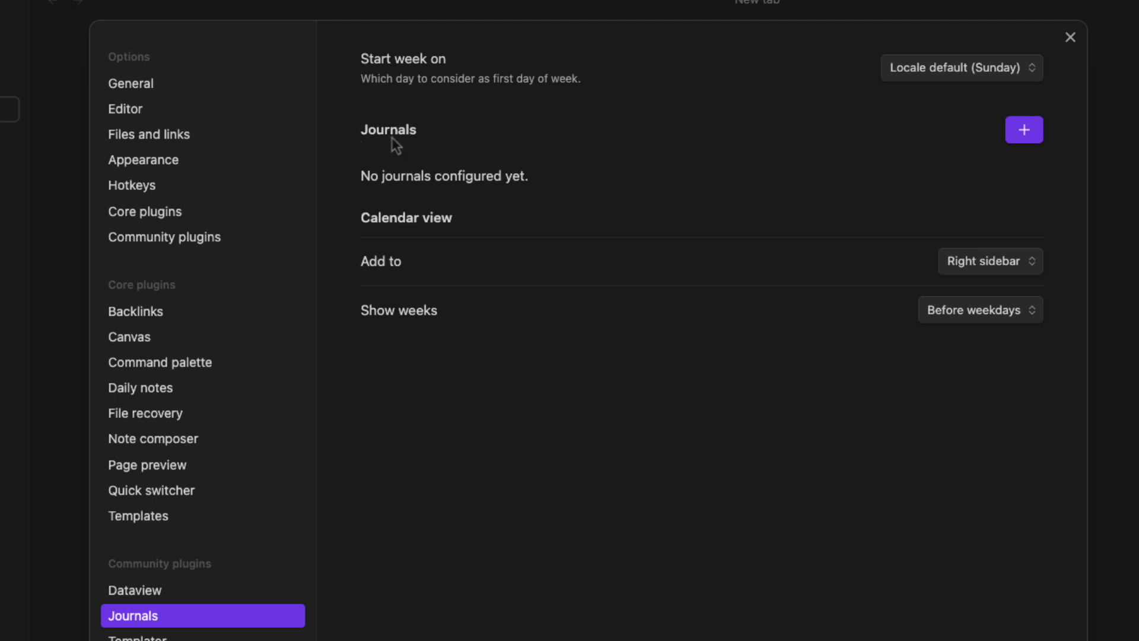
{"action": "left_click", "coordinate": [1024, 140]}
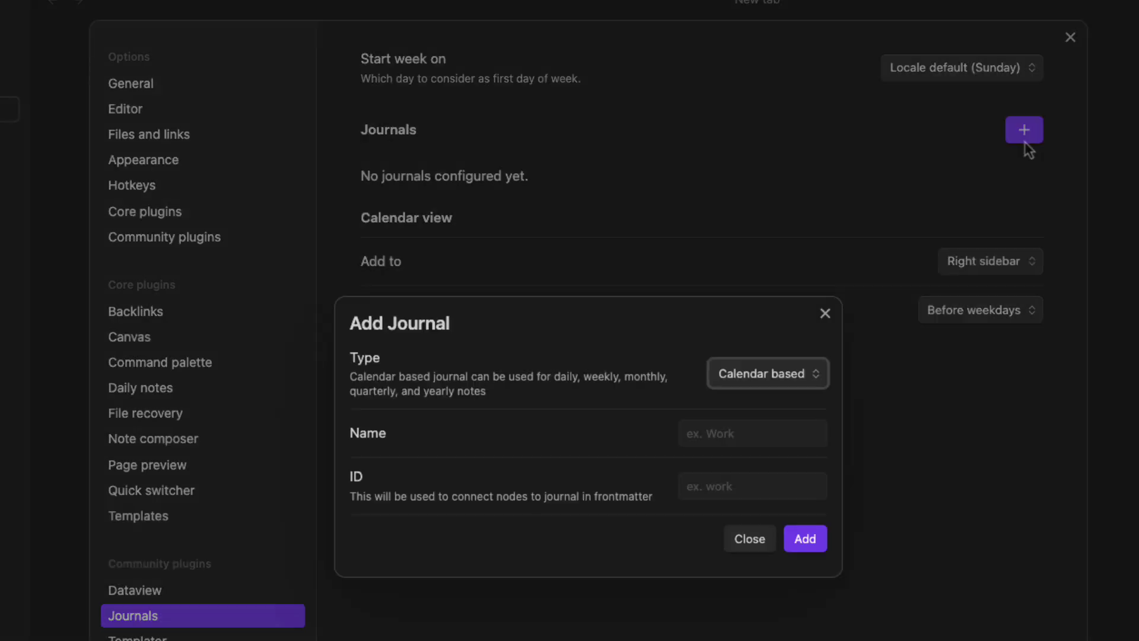
{"action": "left_click", "coordinate": [720, 436]}
{"action": "type", "text": "Journal"}
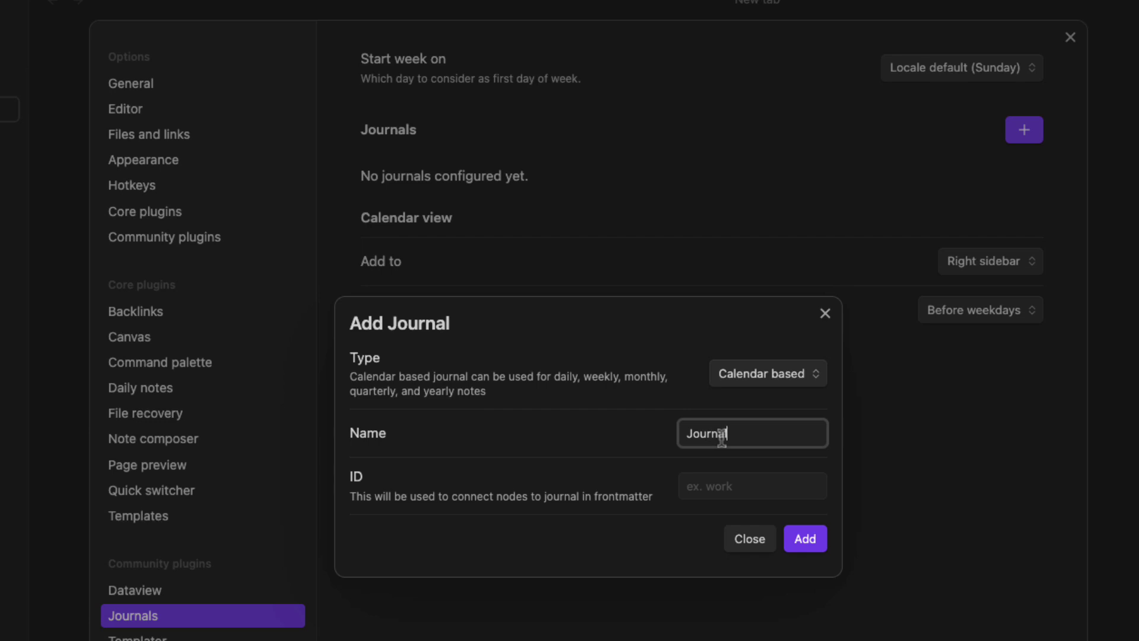
{"action": "key", "text": "Tab"}
{"action": "type", "text": "journal"}
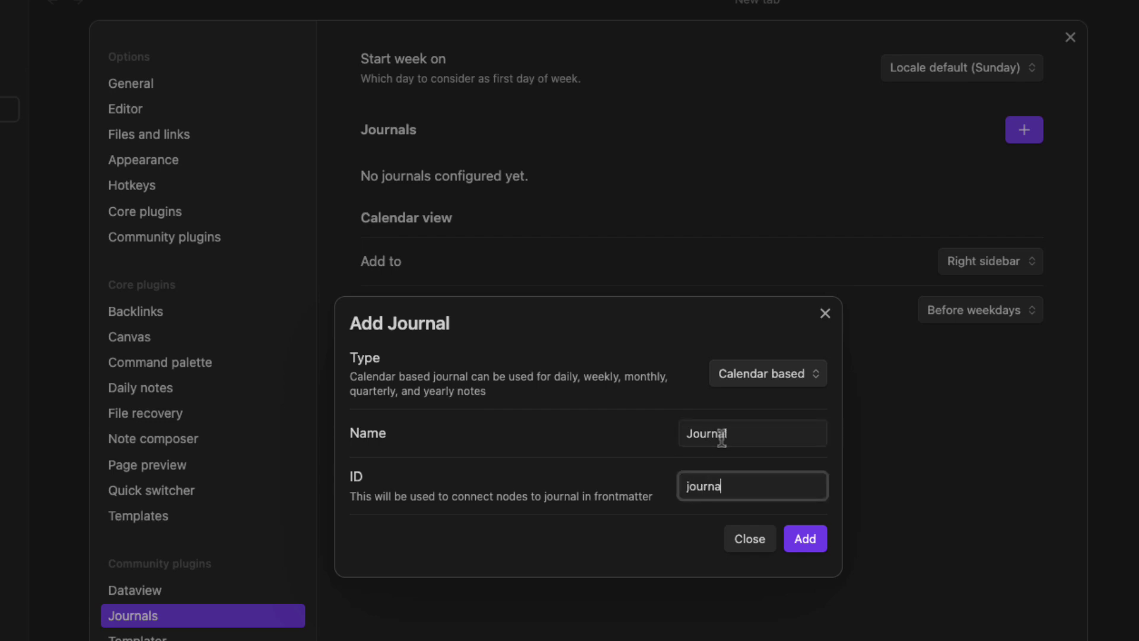
{"action": "left_click", "coordinate": [805, 539]}
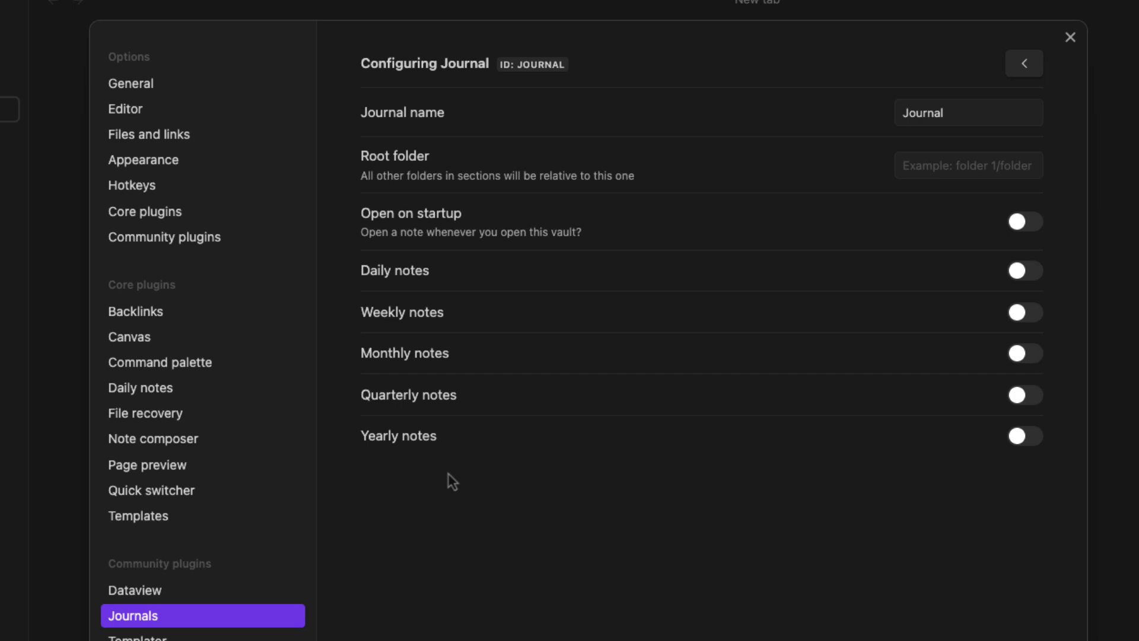
For the new journal, enable Open on startup and turn on daily, weekly, monthly, quarterly and yearly notes
{"action": "left_click", "coordinate": [1029, 224]}
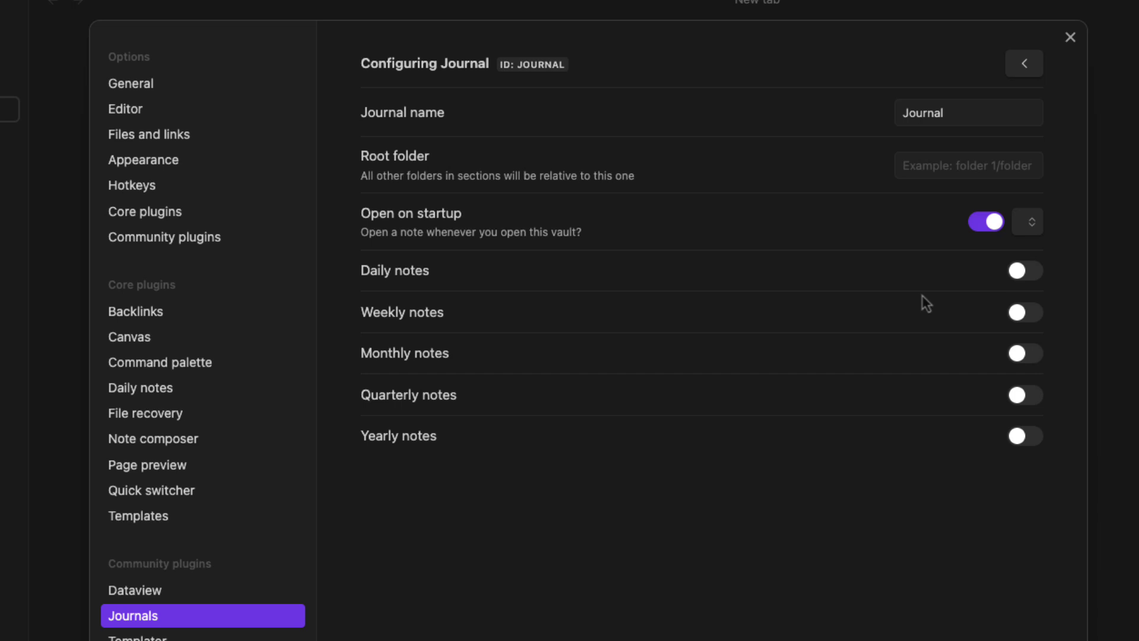
{"action": "left_click", "coordinate": [1030, 275]}
{"action": "left_click", "coordinate": [1029, 325]}
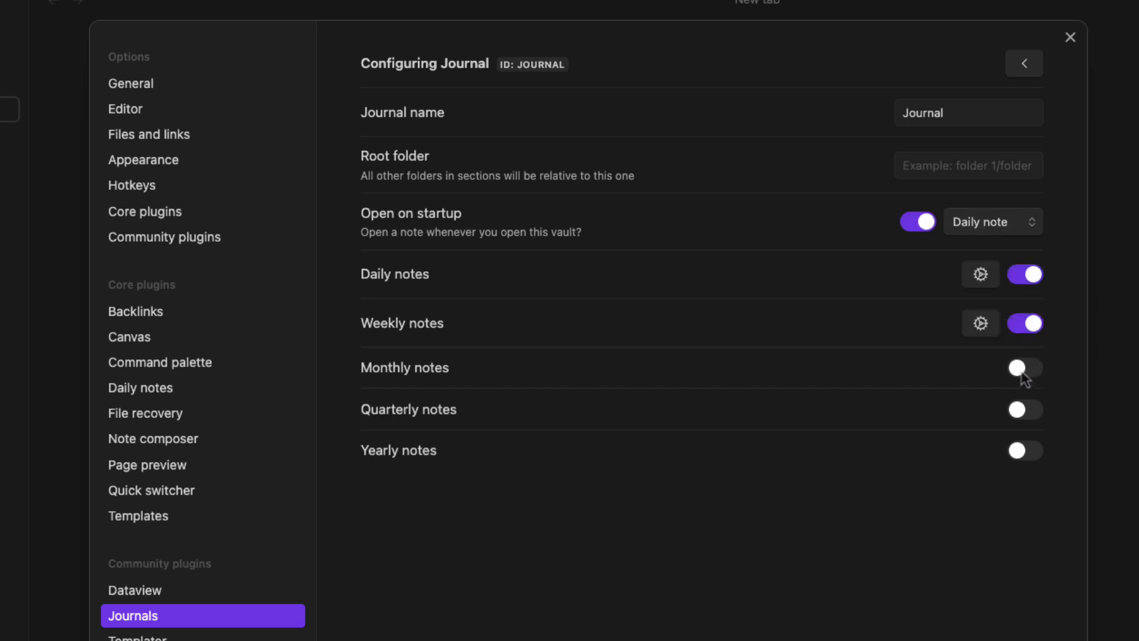
{"action": "left_click", "coordinate": [1026, 373]}
{"action": "left_click", "coordinate": [1024, 420]}
{"action": "left_click", "coordinate": [1023, 472]}
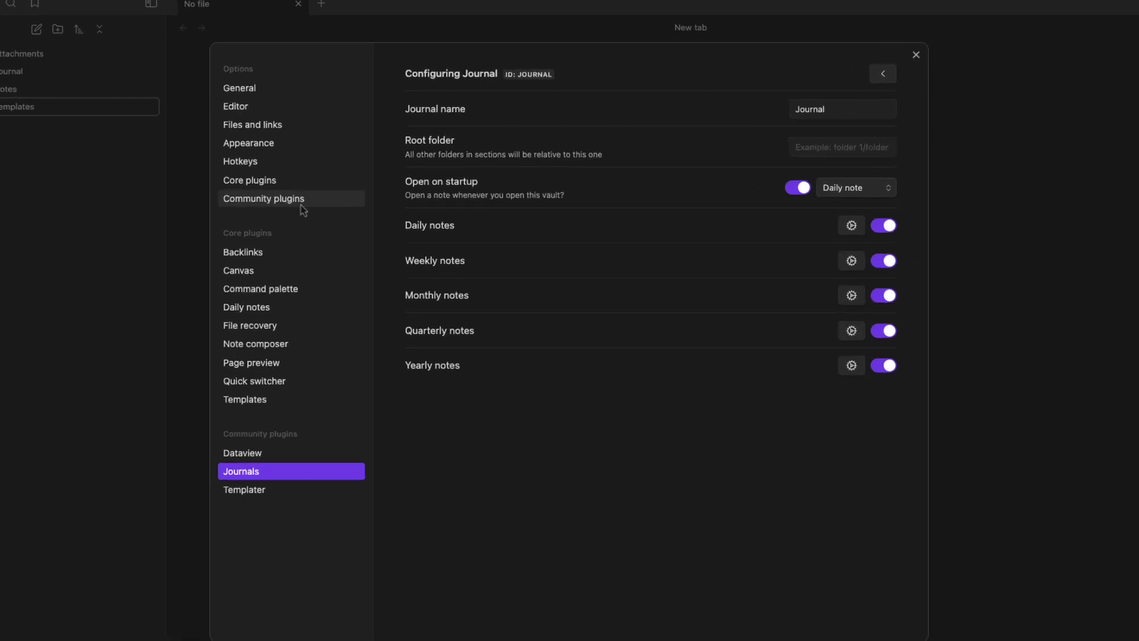
Search the community plugins for "callout", then install and enable the Callout Manager plugin
{"action": "left_click", "coordinate": [299, 202]}
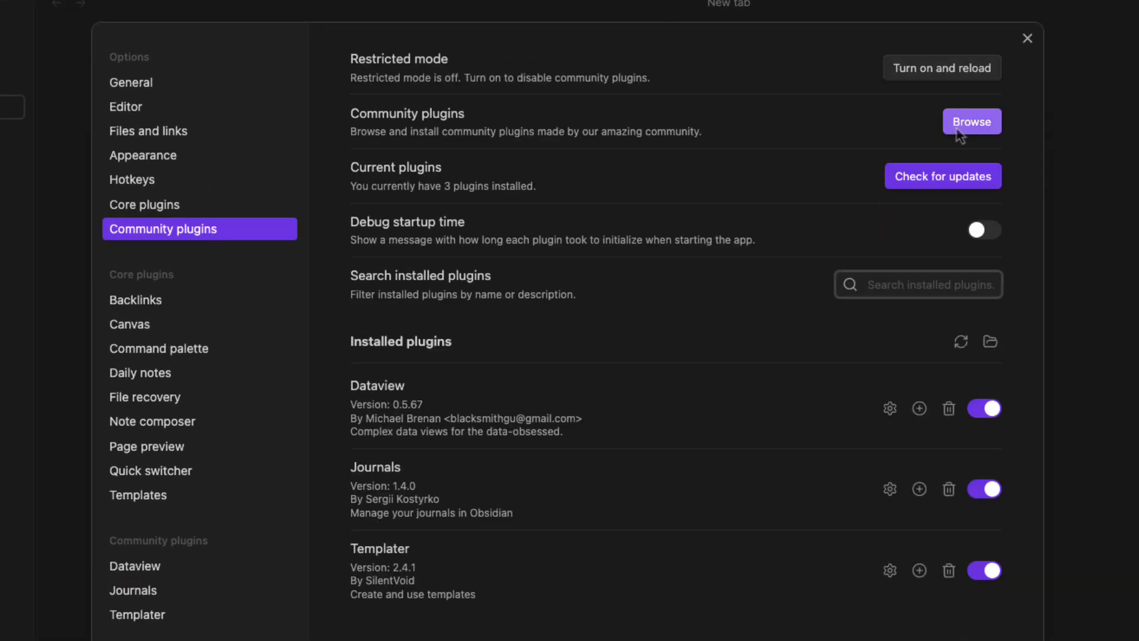
{"action": "left_click", "coordinate": [863, 117]}
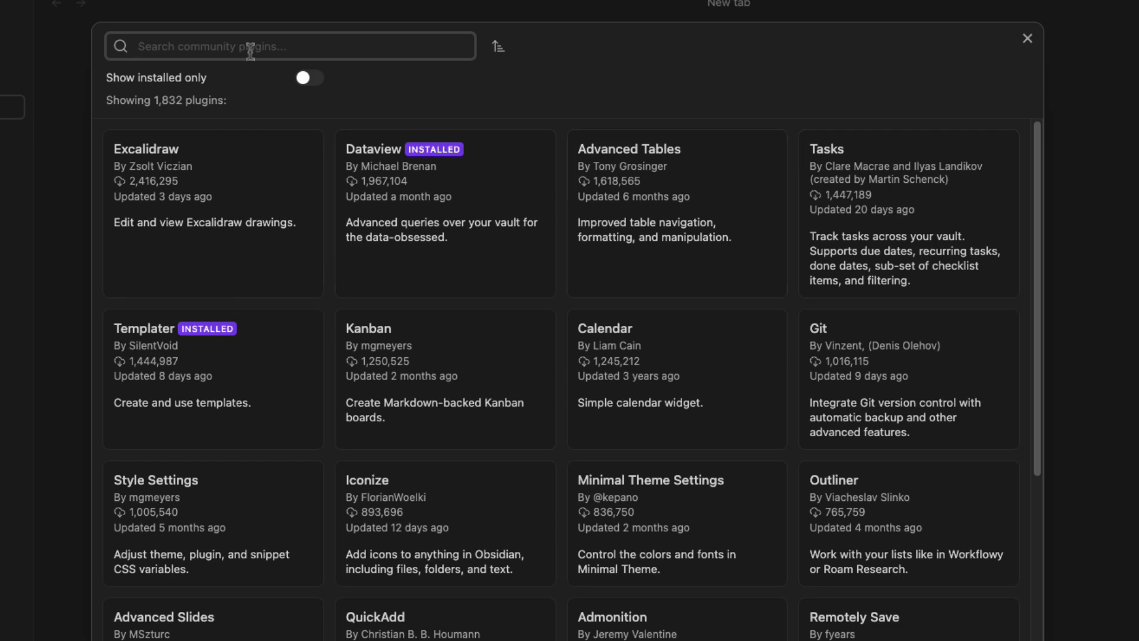
{"action": "type", "text": "callout"}
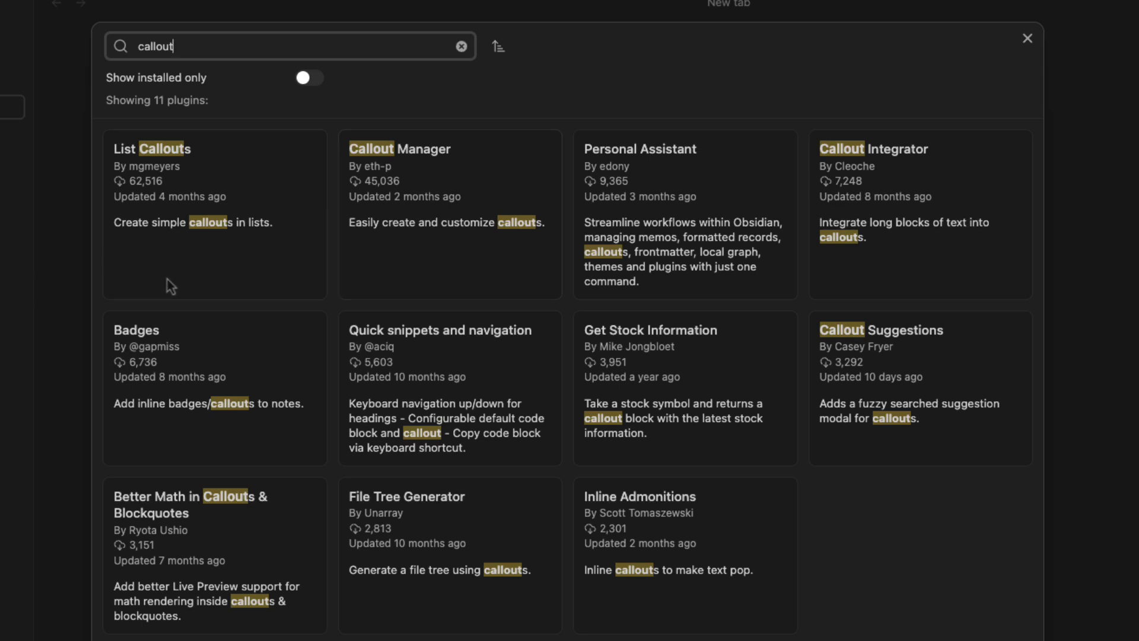
{"action": "left_click", "coordinate": [401, 220]}
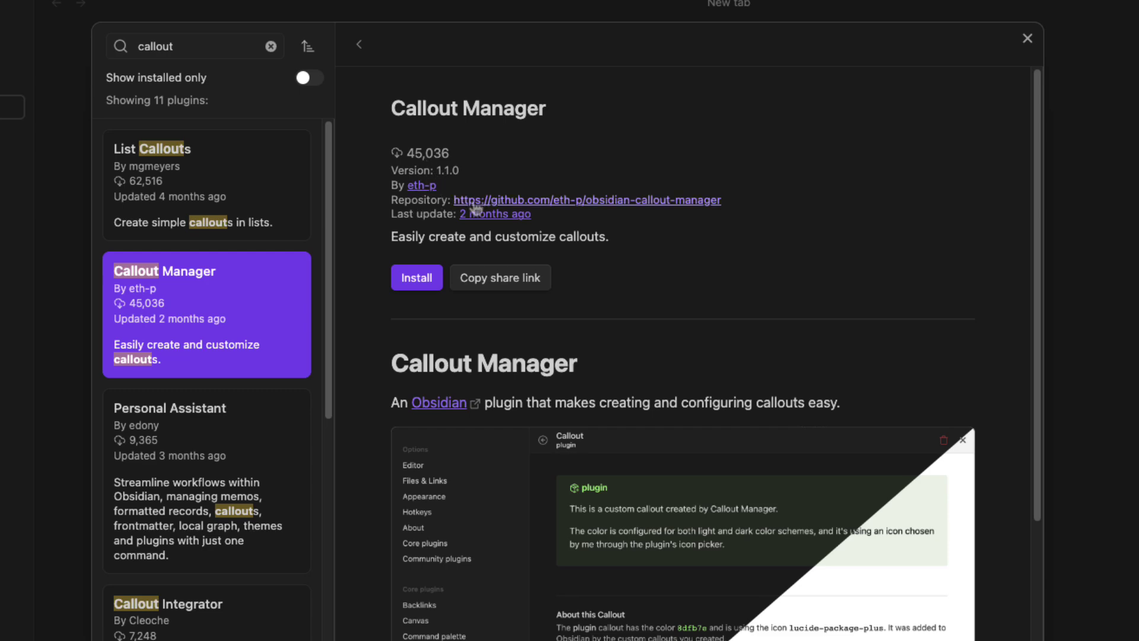
{"action": "scroll", "coordinate": [531, 312], "scroll_direction": "down", "scroll_amount": 3}
{"action": "scroll", "coordinate": [415, 296], "scroll_direction": "up", "scroll_amount": 3}
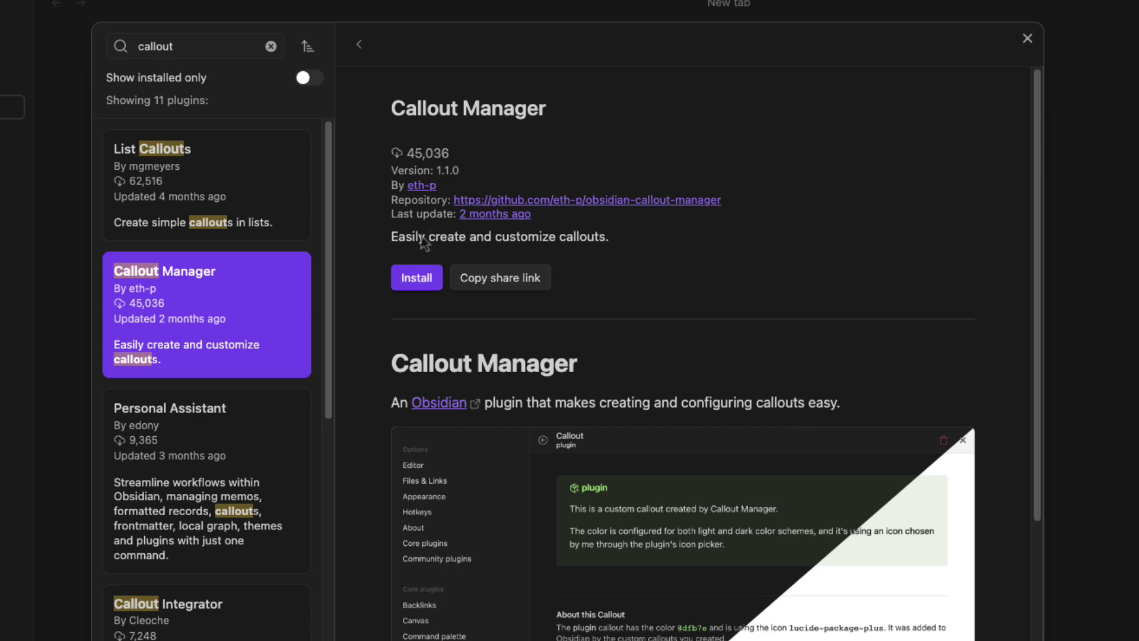
{"action": "scroll", "coordinate": [585, 435], "scroll_direction": "down", "scroll_amount": 8}
{"action": "scroll", "coordinate": [581, 433], "scroll_direction": "up", "scroll_amount": 8}
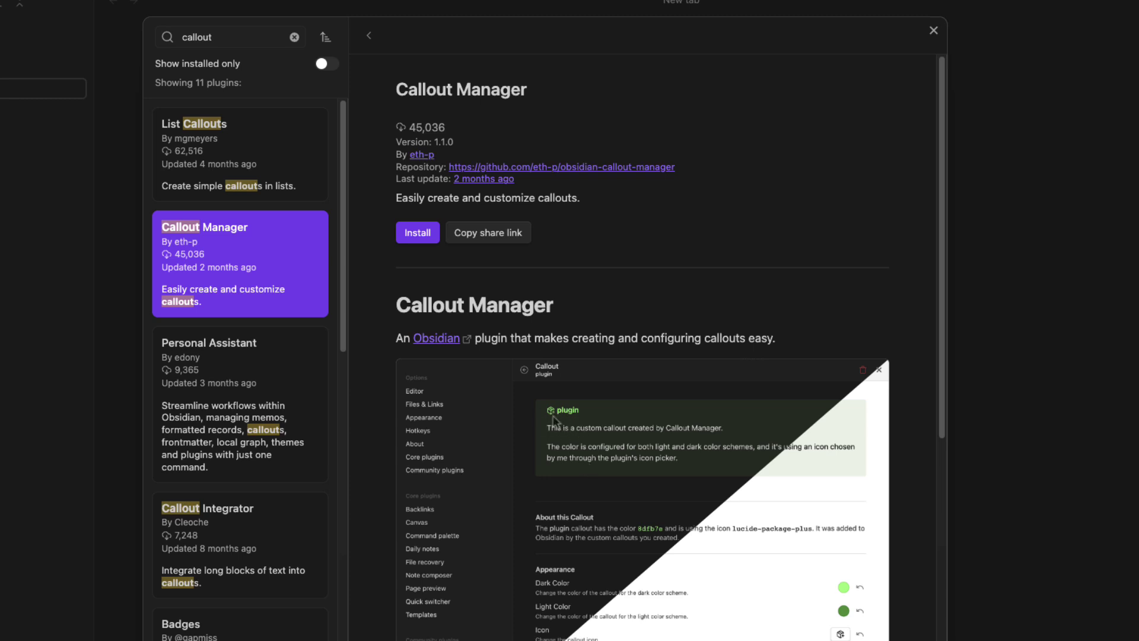
{"action": "scroll", "coordinate": [594, 429], "scroll_direction": "down", "scroll_amount": 1}
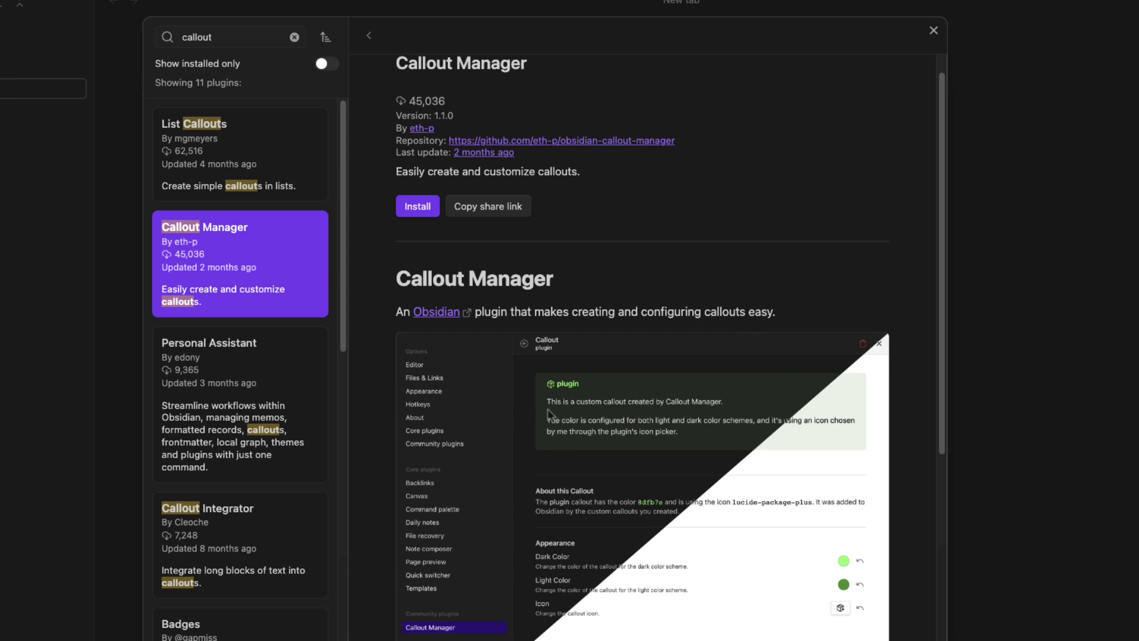
{"action": "scroll", "coordinate": [522, 255], "scroll_direction": "up", "scroll_amount": 1}
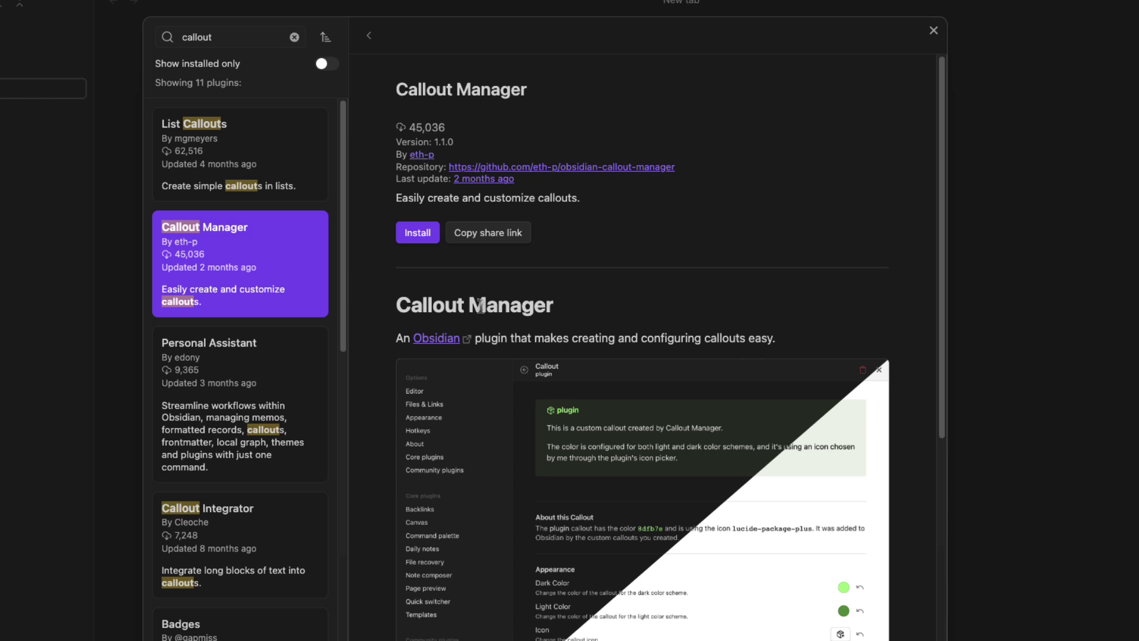
{"action": "left_click", "coordinate": [422, 237]}
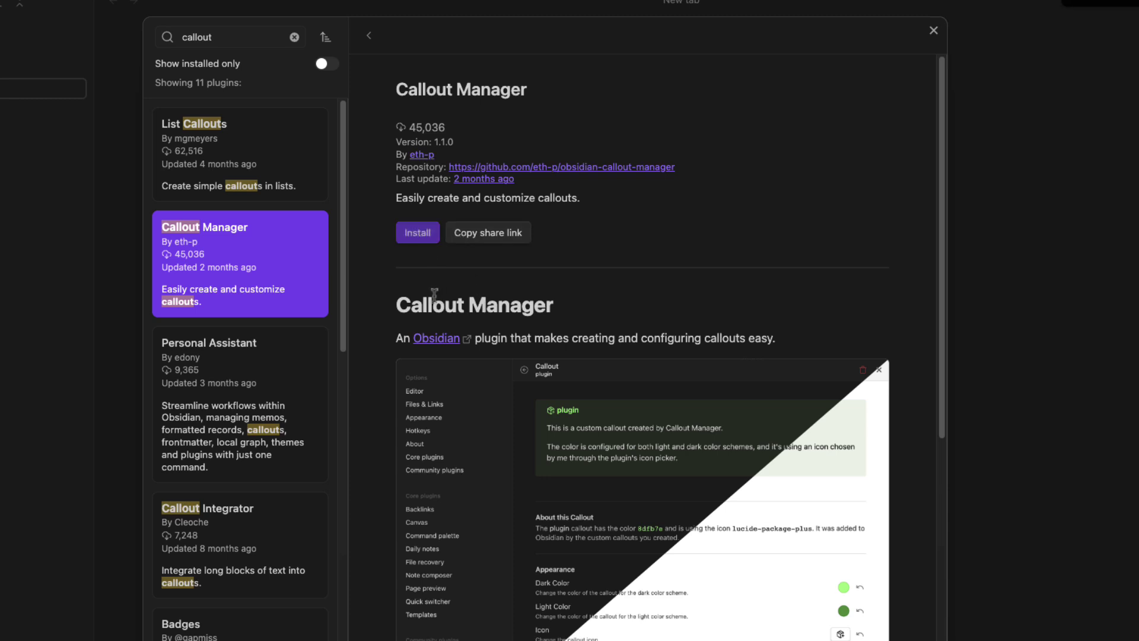
{"action": "left_click", "coordinate": [421, 237]}
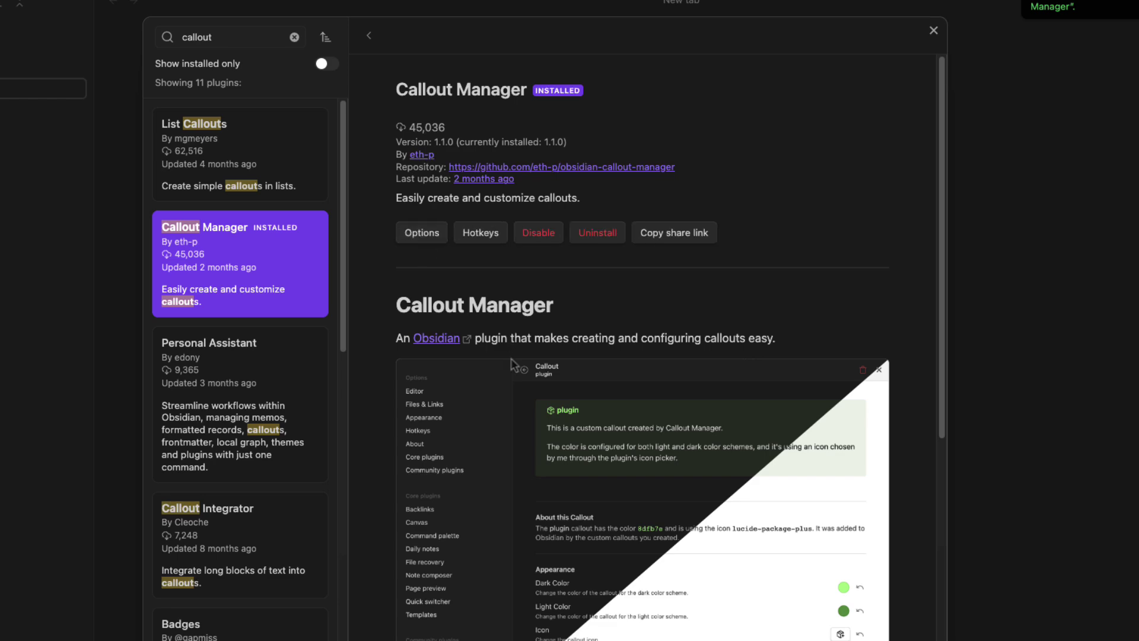
Review the Callout Manager options and open its list of manageable callouts
{"action": "left_click", "coordinate": [428, 236]}
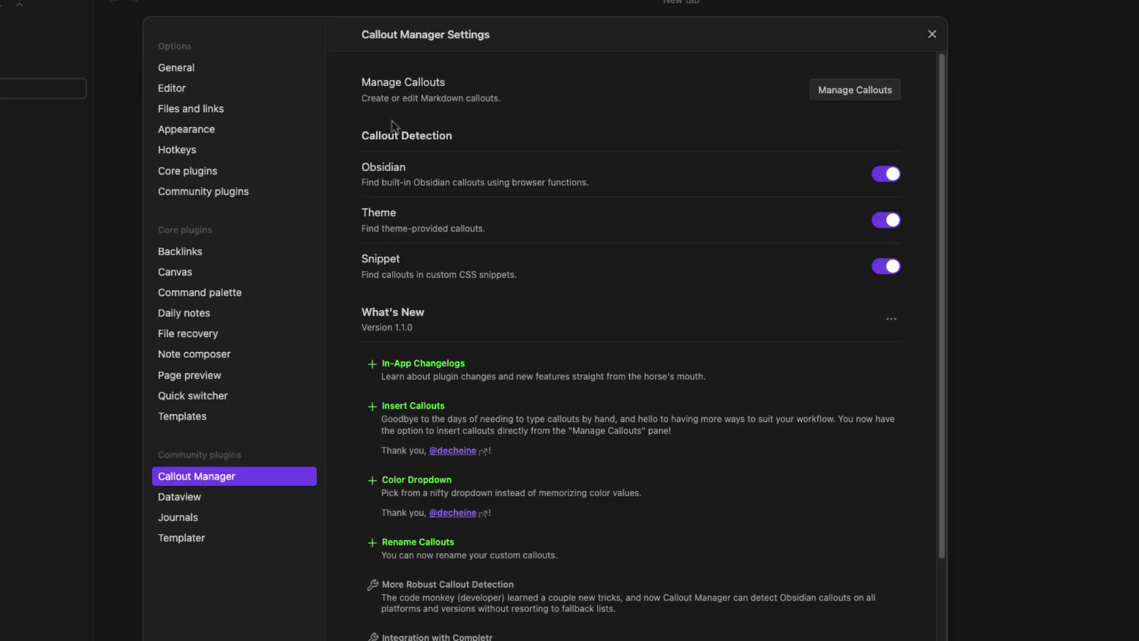
{"action": "scroll", "coordinate": [557, 249], "scroll_direction": "down", "scroll_amount": 2}
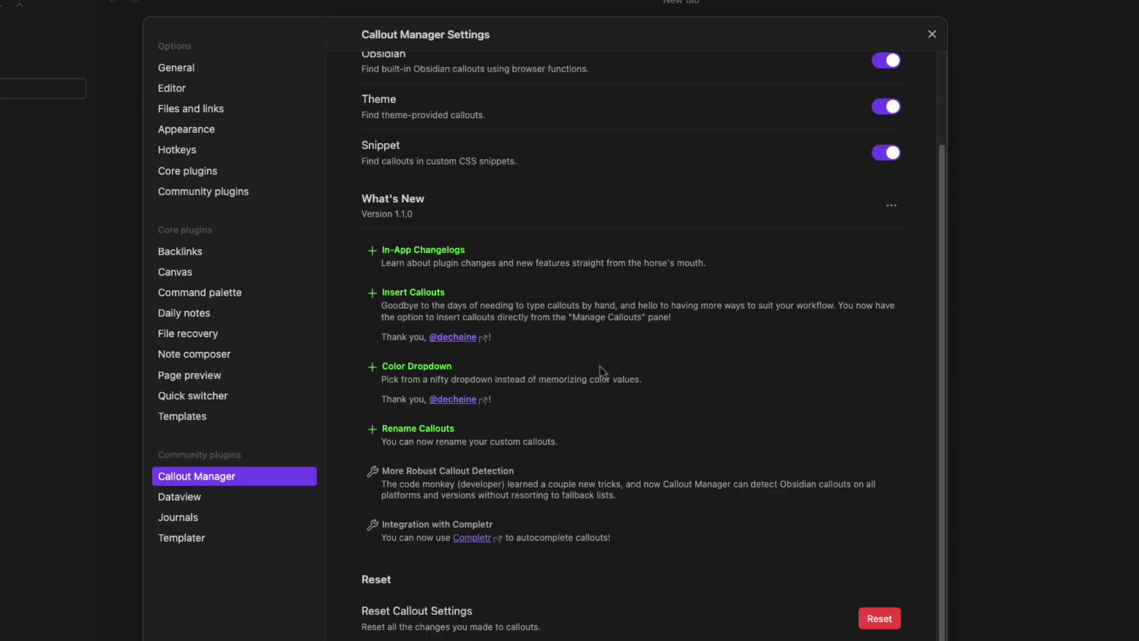
{"action": "scroll", "coordinate": [603, 376], "scroll_direction": "up", "scroll_amount": 2}
{"action": "left_click", "coordinate": [857, 92]}
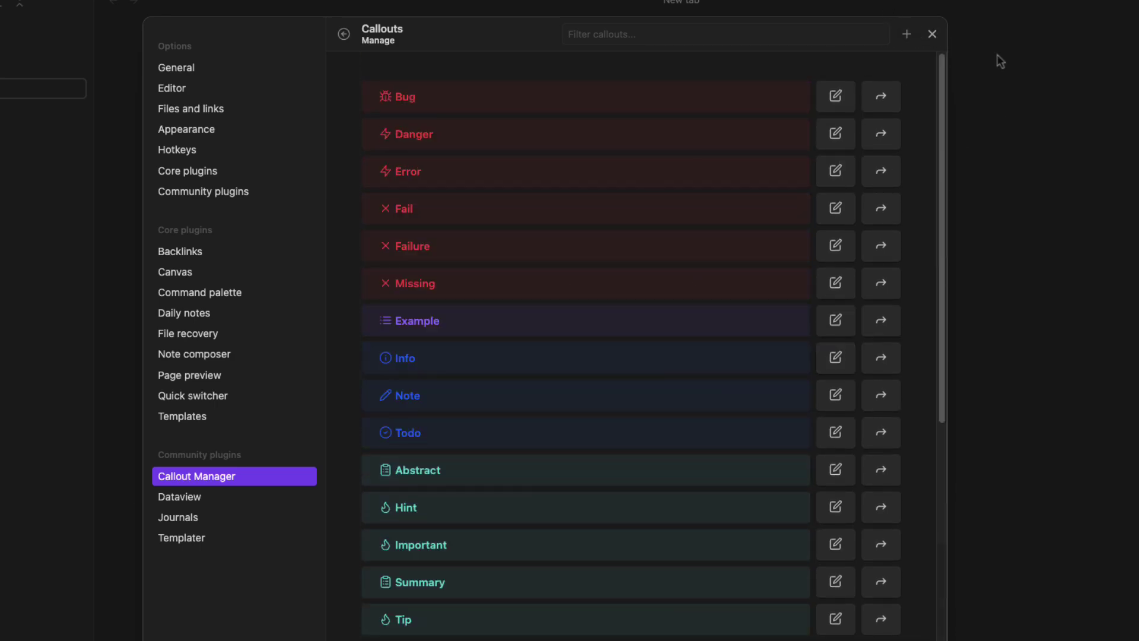
Search the community plugins for "charts", then install and enable the Charts plugin
{"action": "left_click", "coordinate": [195, 191]}
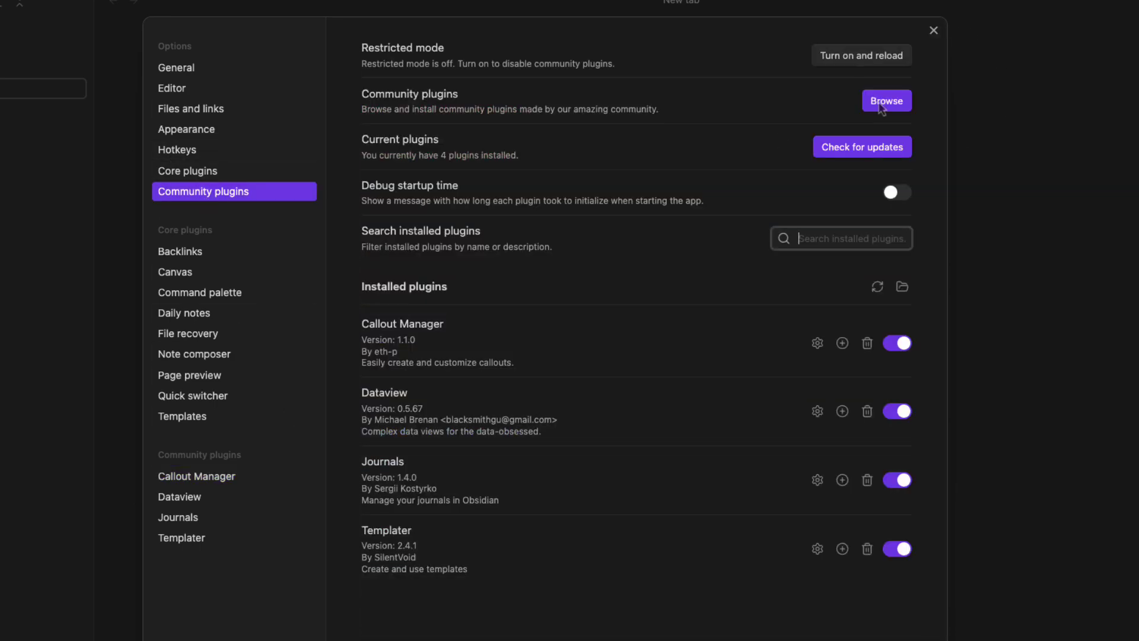
{"action": "left_click", "coordinate": [884, 102]}
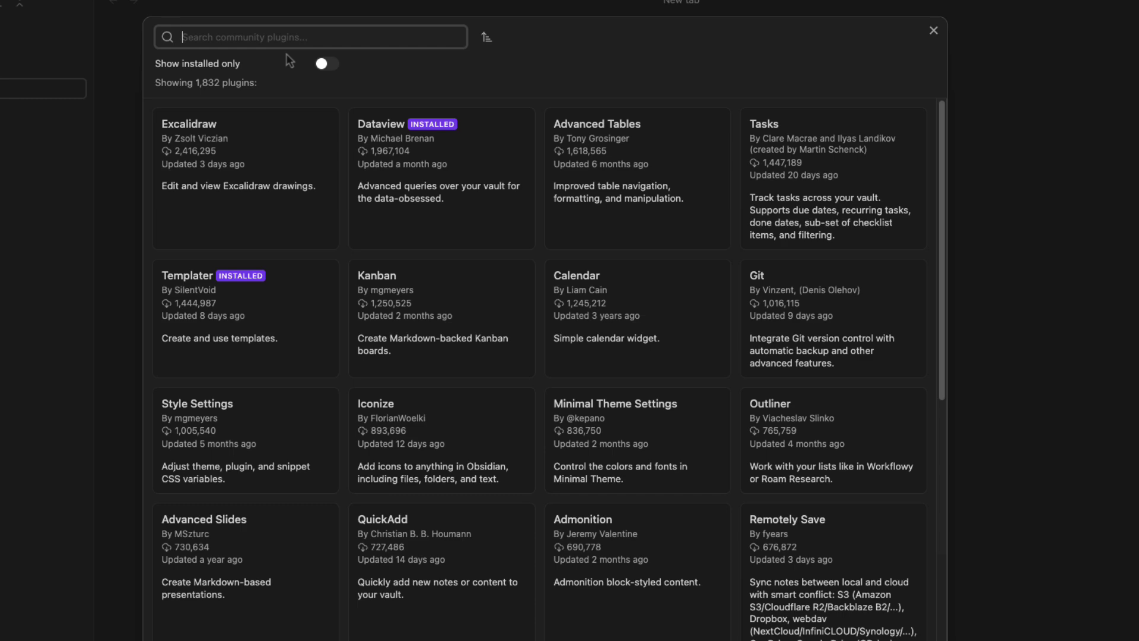
{"action": "type", "text": "charts"}
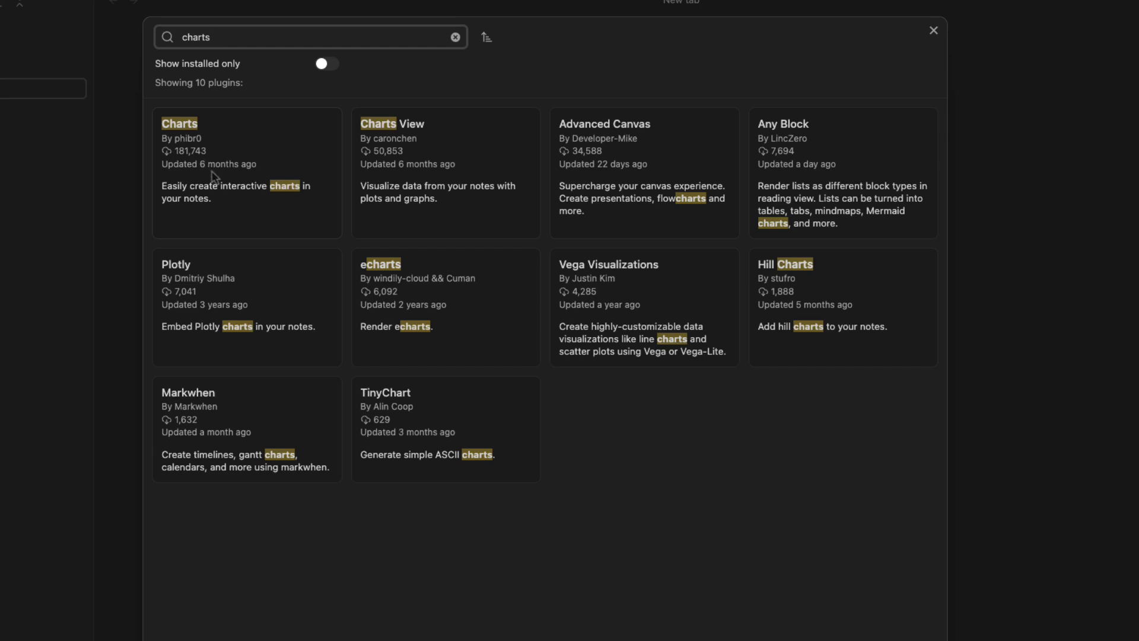
{"action": "left_click", "coordinate": [218, 193]}
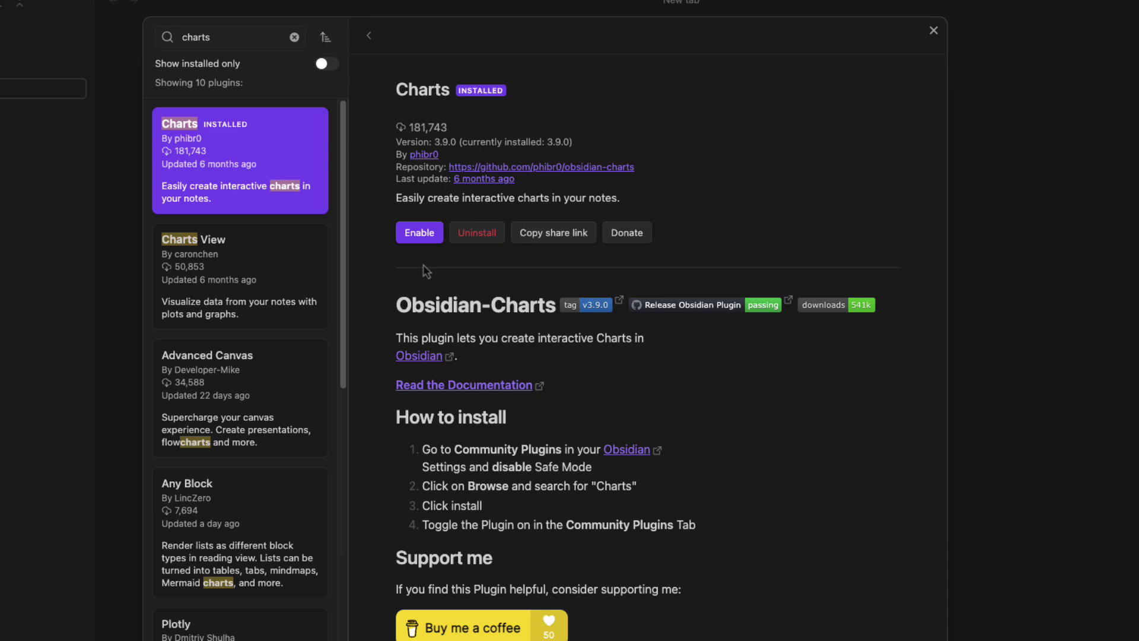
{"action": "left_click", "coordinate": [422, 235]}
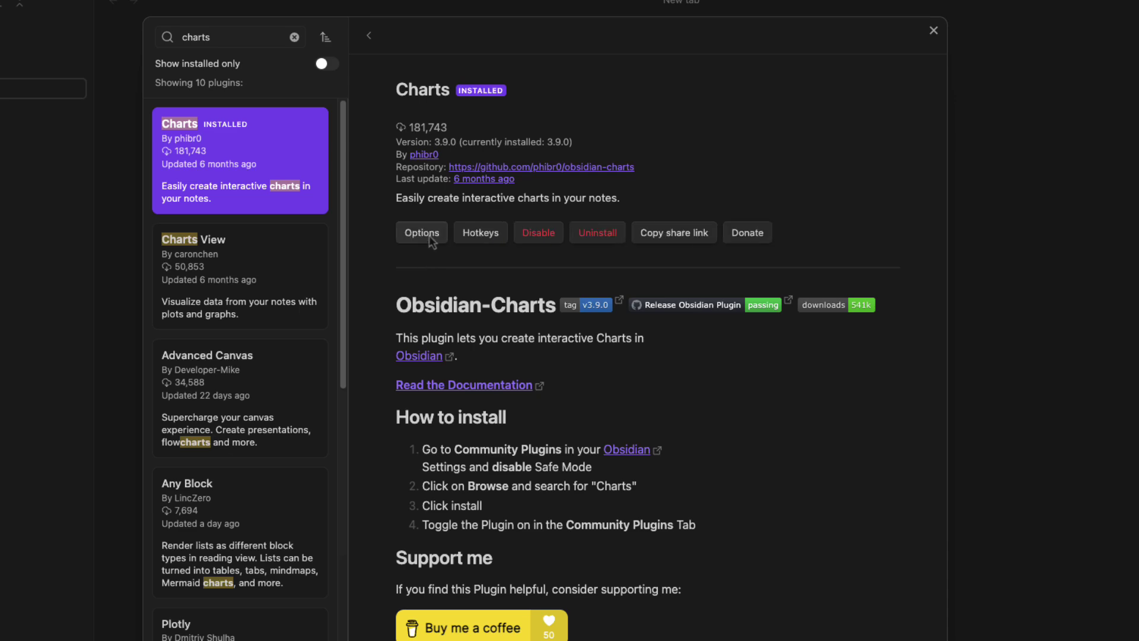
Look through the Charts plugin's options, including its context menu and color settings
{"action": "left_click", "coordinate": [423, 232]}
{"action": "scroll", "coordinate": [524, 321], "scroll_direction": "down", "scroll_amount": 5}
{"action": "scroll", "coordinate": [711, 326], "scroll_direction": "up", "scroll_amount": 5}
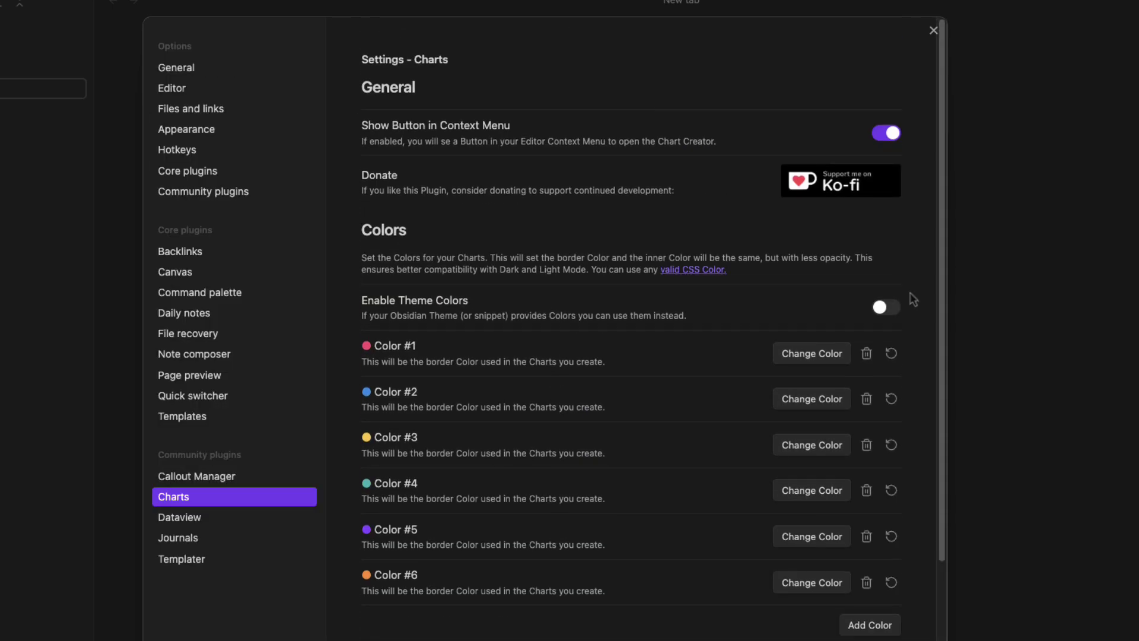
Search the community plugins for "Heatmap" and open the Heatmap Calendar plugin's page
{"action": "left_click", "coordinate": [235, 193]}
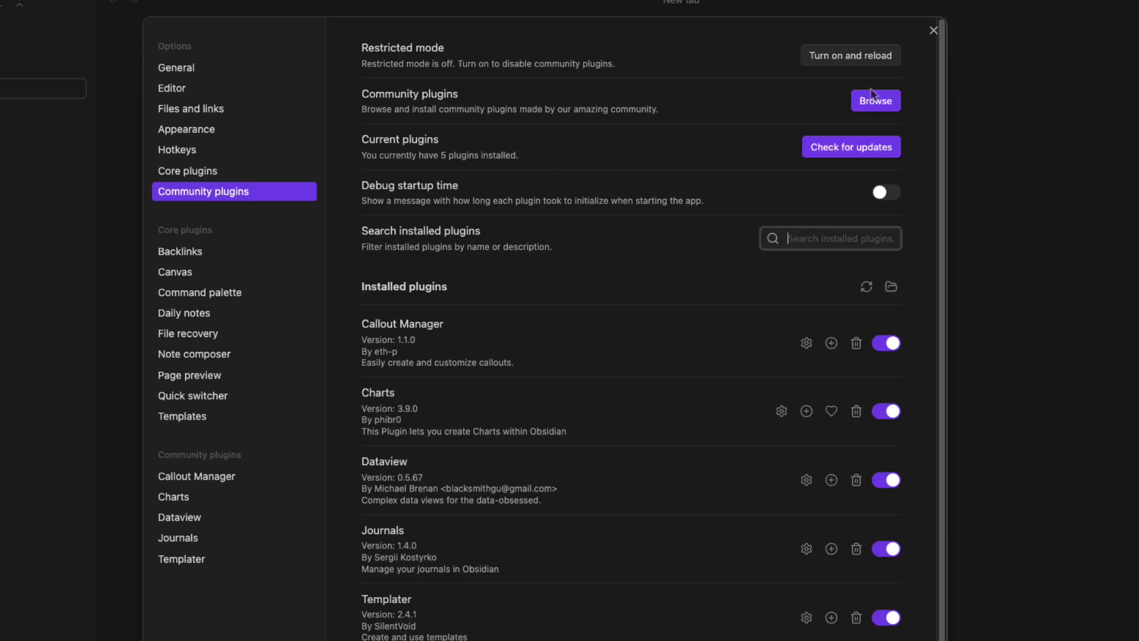
{"action": "left_click", "coordinate": [876, 101]}
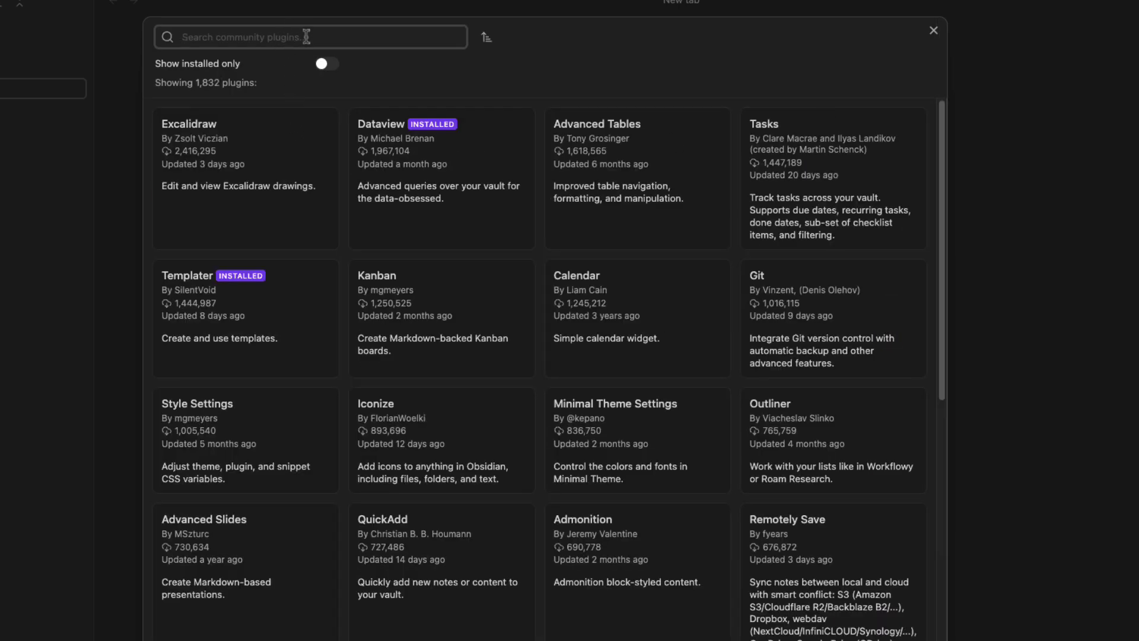
{"action": "type", "text": "Heatmap"}
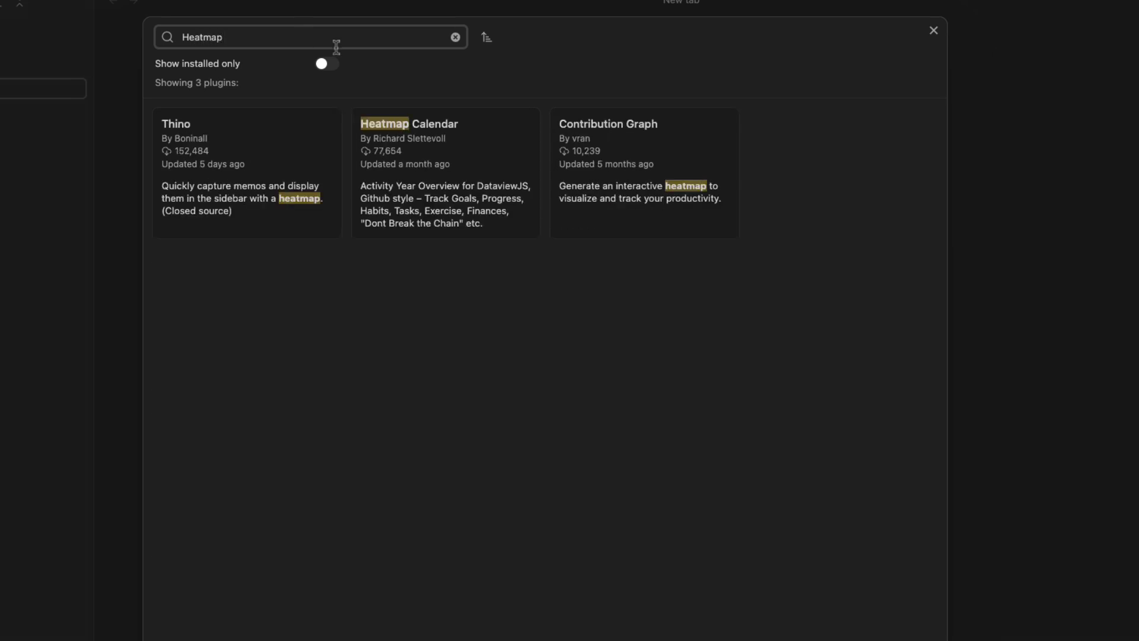
{"action": "left_click", "coordinate": [431, 161]}
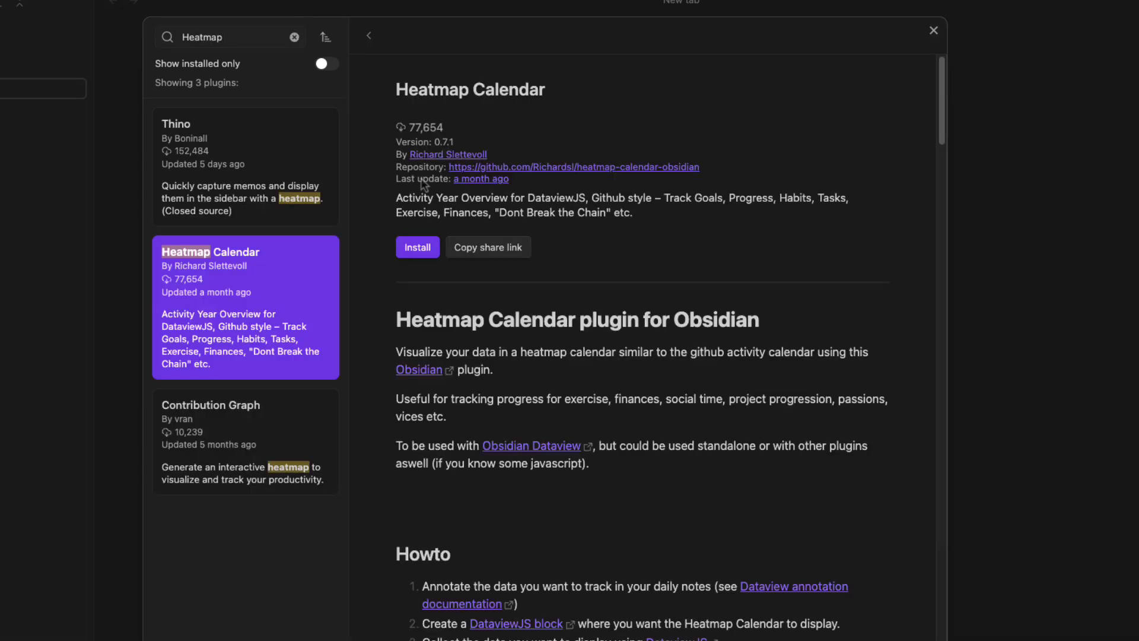
Examine the Heatmap Calendar description, its example heatmaps and the sample DataviewJS code
{"action": "scroll", "coordinate": [575, 302], "scroll_direction": "down", "scroll_amount": 10}
{"action": "scroll", "coordinate": [576, 303], "scroll_direction": "up", "scroll_amount": 5}
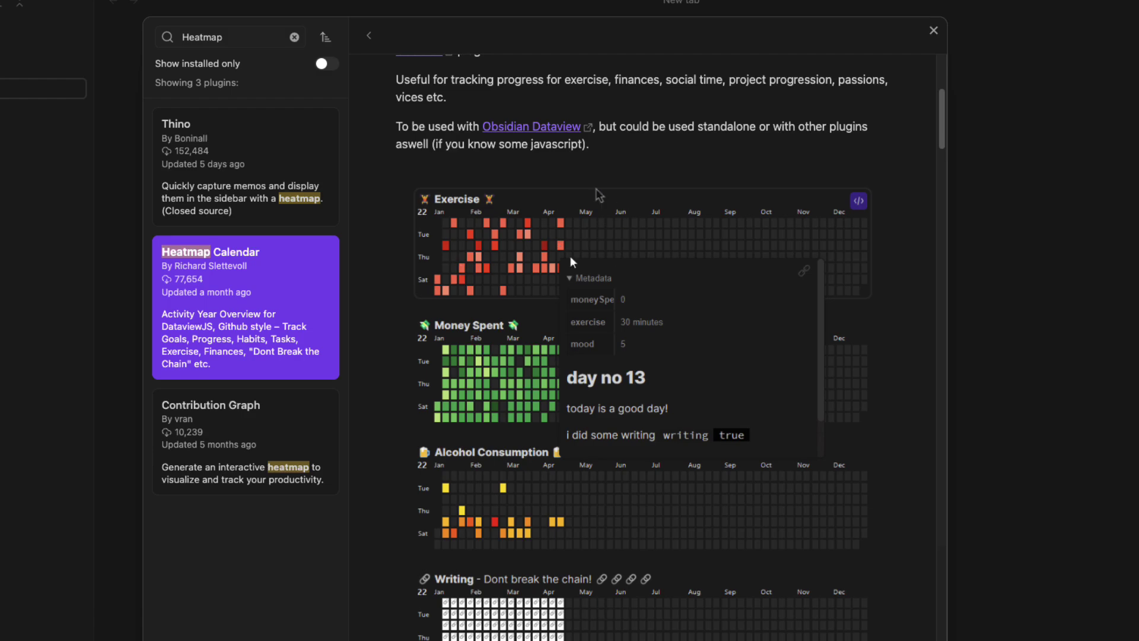
{"action": "scroll", "coordinate": [840, 402], "scroll_direction": "down", "scroll_amount": 10}
{"action": "scroll", "coordinate": [834, 428], "scroll_direction": "up", "scroll_amount": 12}
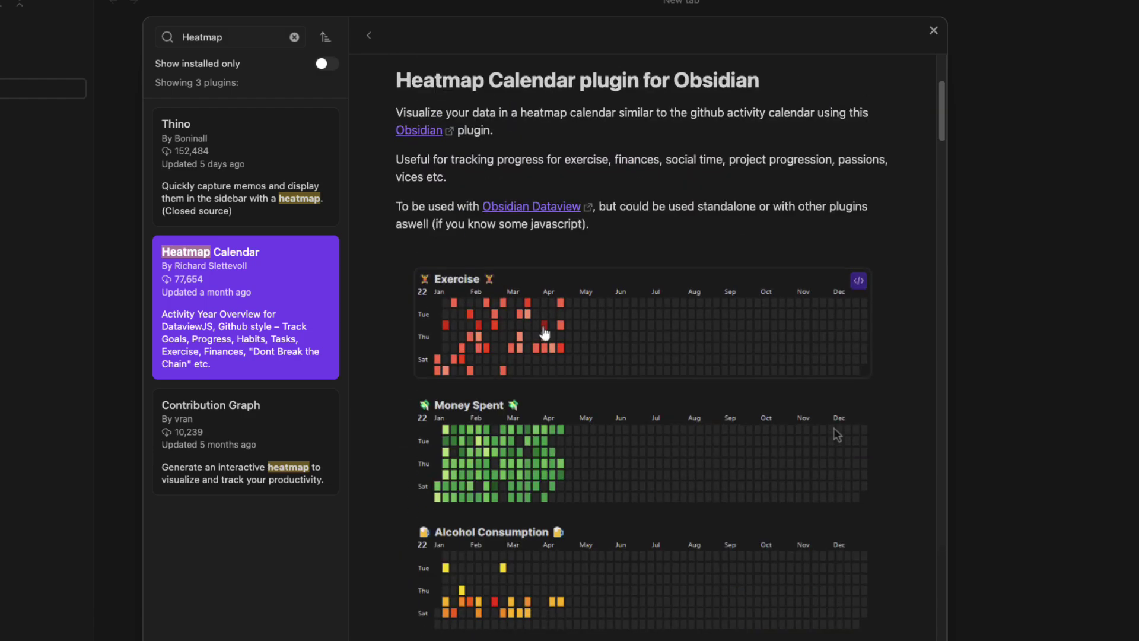
{"action": "scroll", "coordinate": [833, 436], "scroll_direction": "down", "scroll_amount": 15}
{"action": "scroll", "coordinate": [823, 451], "scroll_direction": "down", "scroll_amount": 8}
{"action": "scroll", "coordinate": [802, 447], "scroll_direction": "up", "scroll_amount": 15}
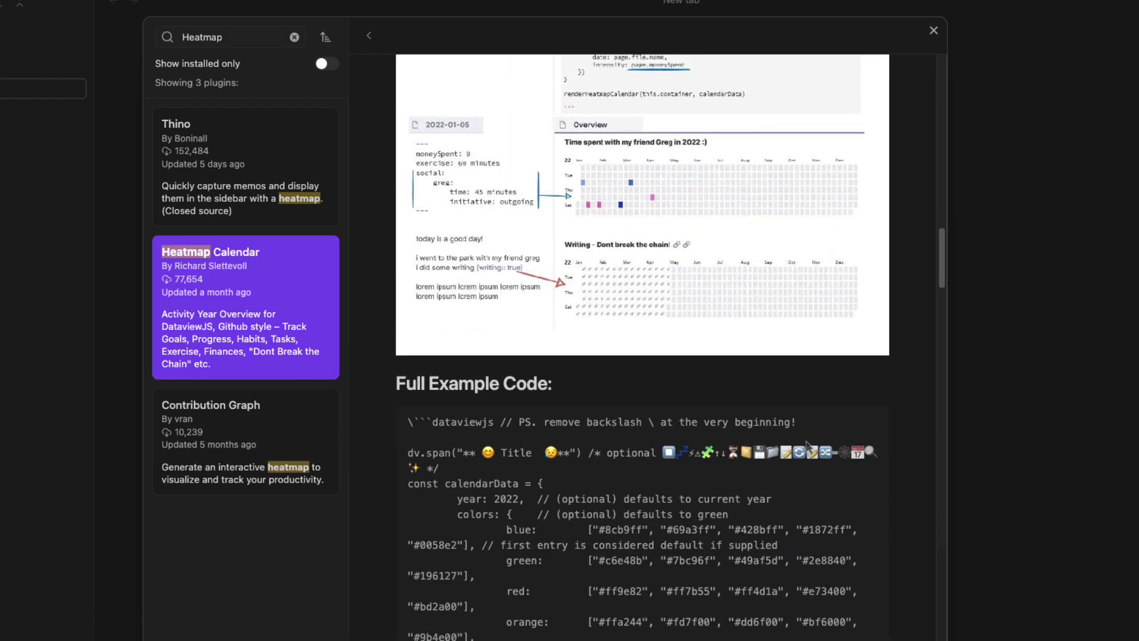
{"action": "scroll", "coordinate": [798, 449], "scroll_direction": "up", "scroll_amount": 3}
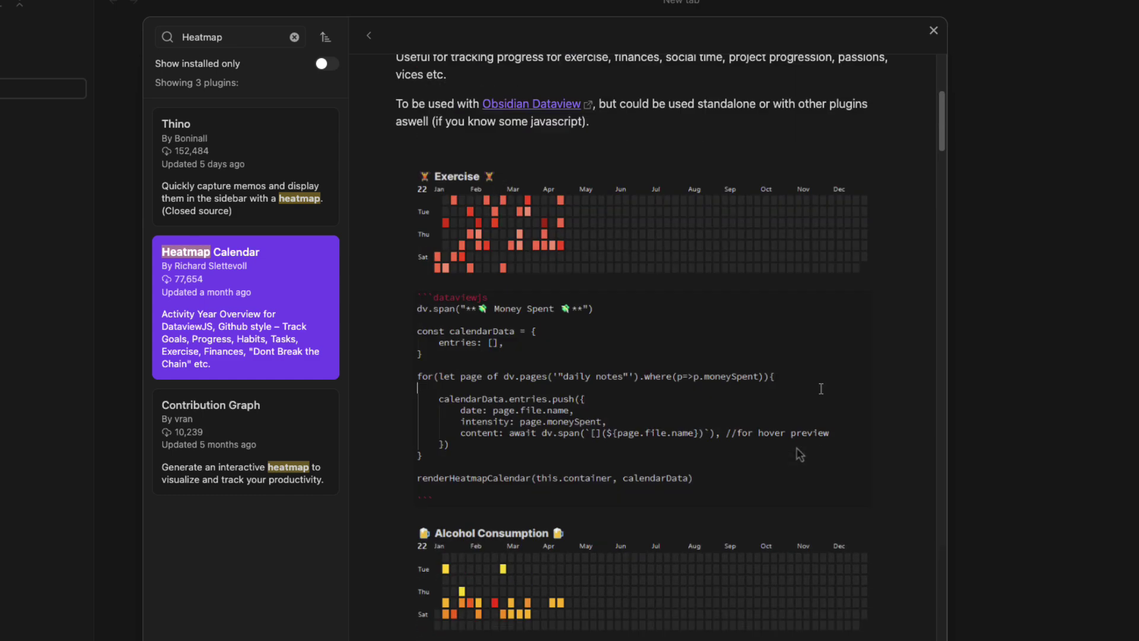
{"action": "scroll", "coordinate": [826, 461], "scroll_direction": "up", "scroll_amount": 6}
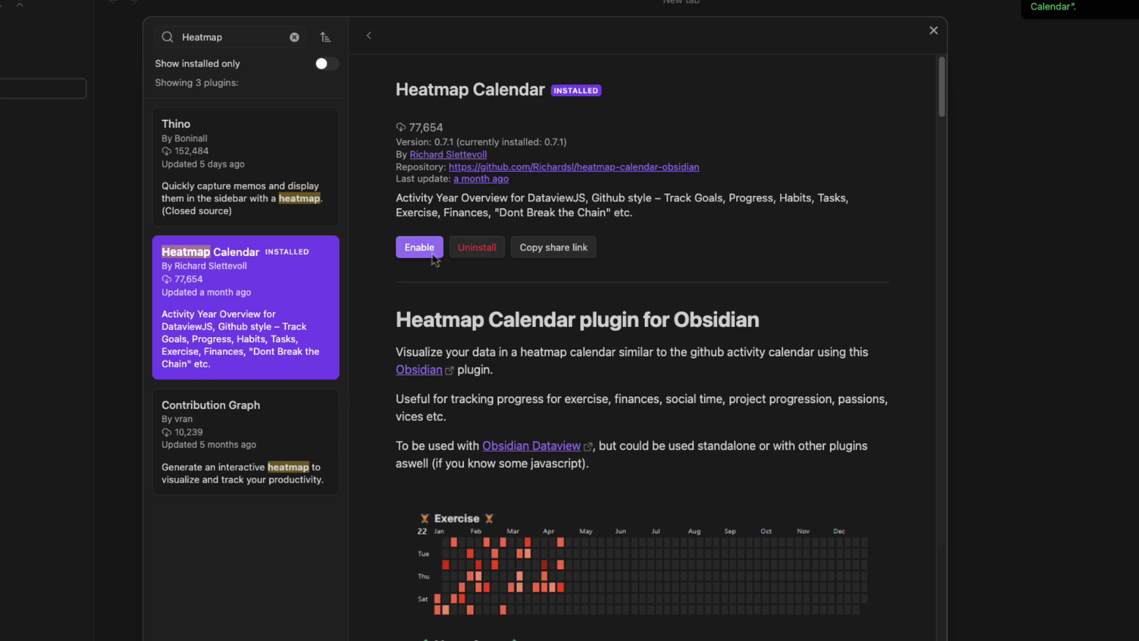
Install and enable the Heatmap Calendar plugin and open its options
{"action": "left_click", "coordinate": [446, 248]}
{"action": "left_click", "coordinate": [432, 252]}
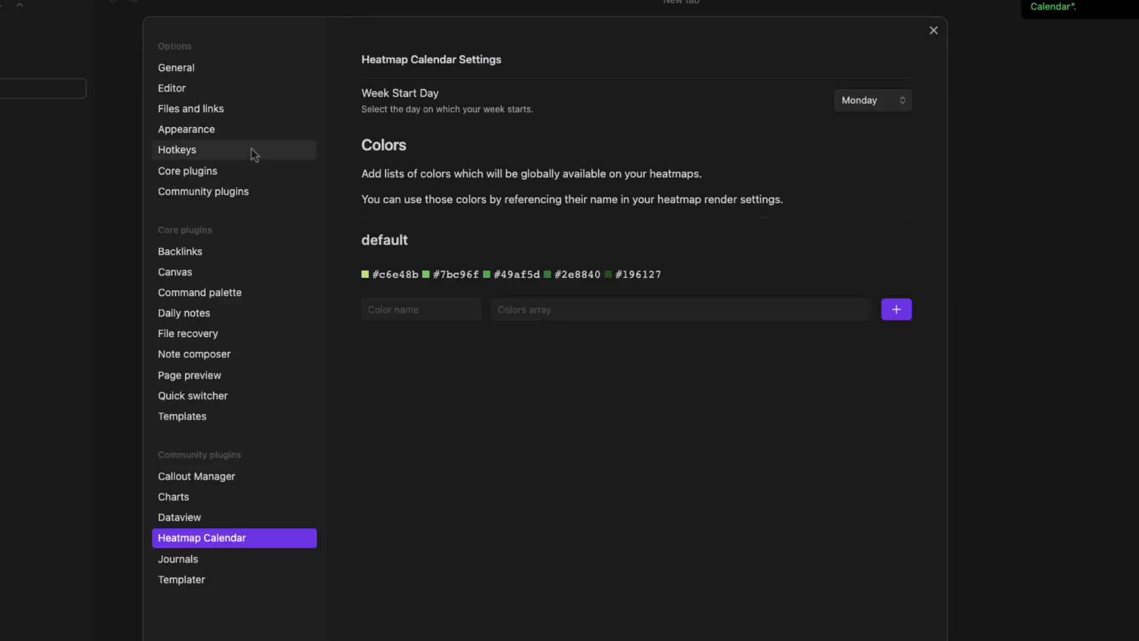
Search the community plugins for "tracker" and look over the Tracker plugin's page
{"action": "left_click", "coordinate": [183, 196]}
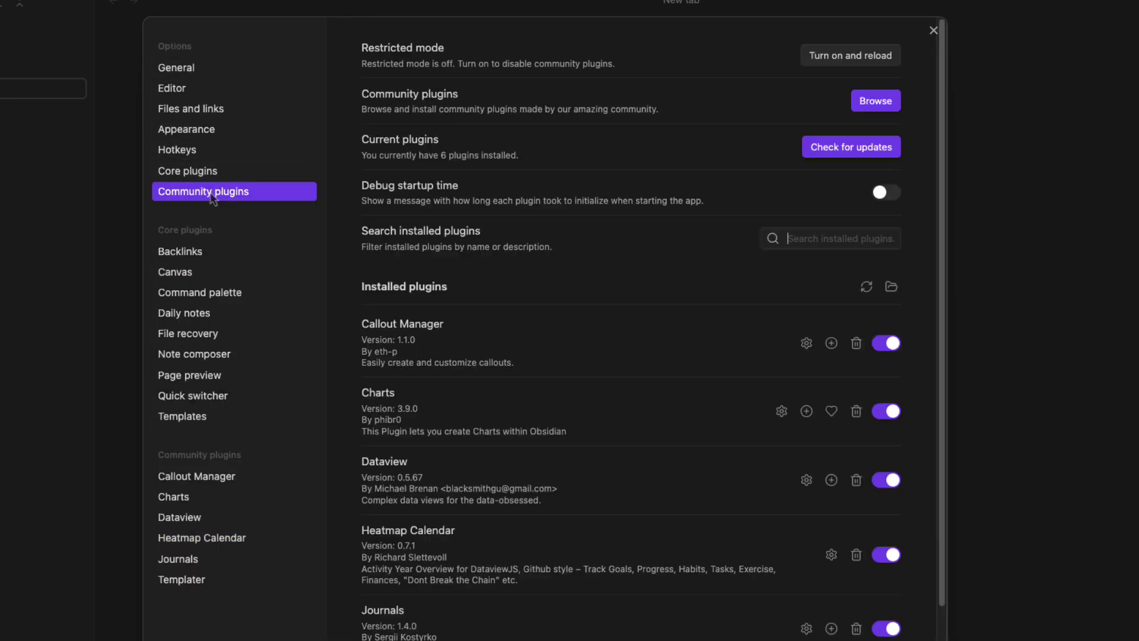
{"action": "left_click", "coordinate": [875, 101]}
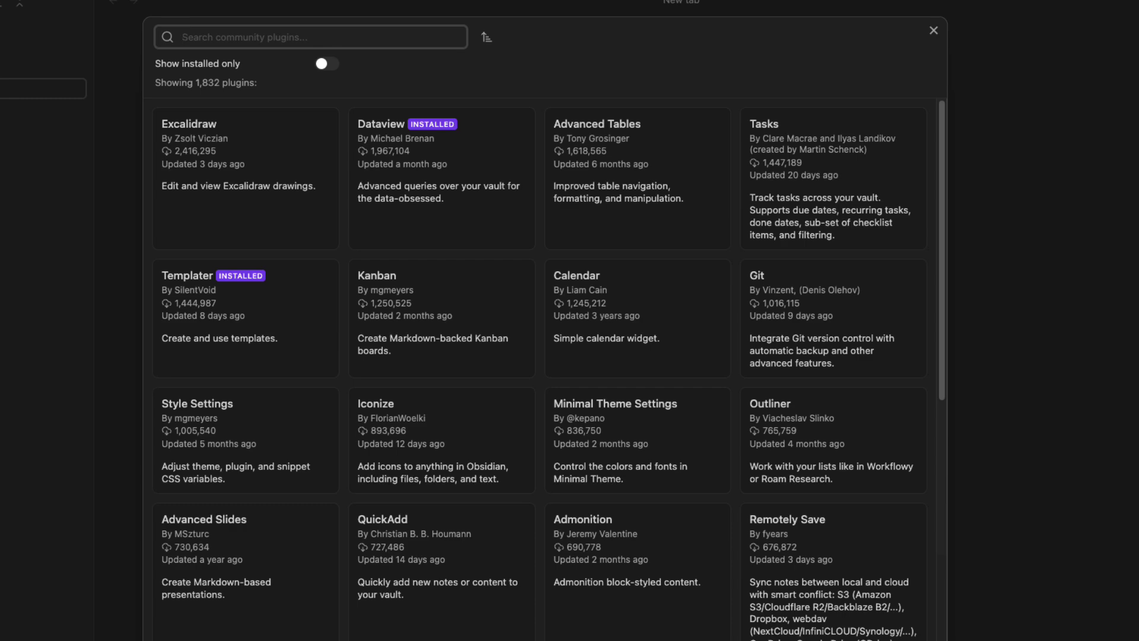
{"action": "type", "text": "tracker"}
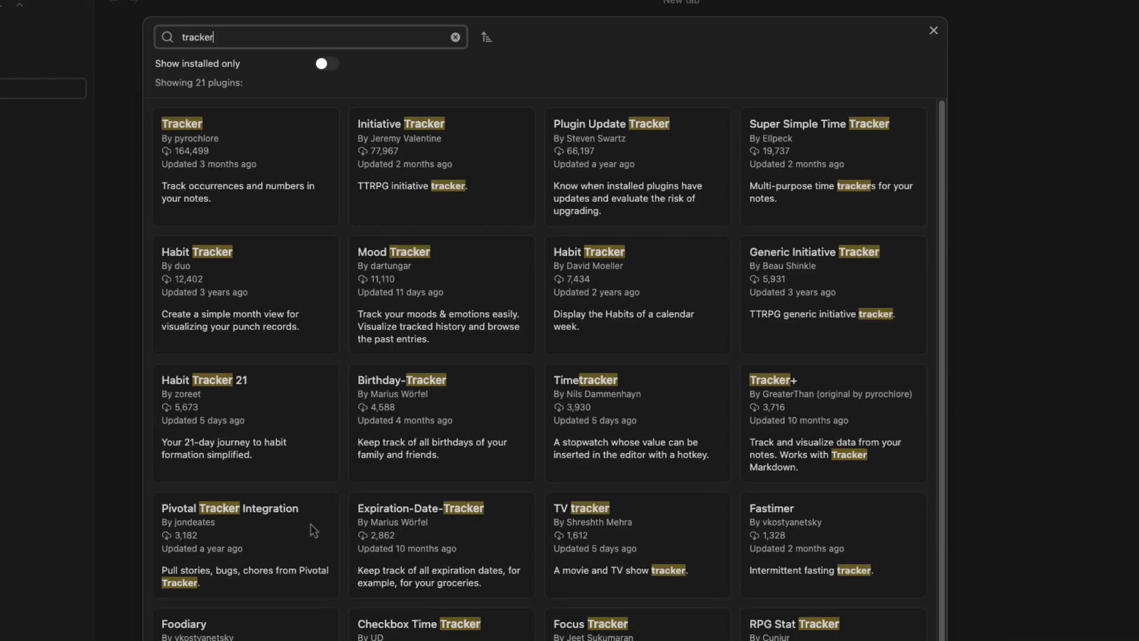
{"action": "left_click", "coordinate": [256, 199]}
{"action": "scroll", "coordinate": [648, 325], "scroll_direction": "down", "scroll_amount": 3}
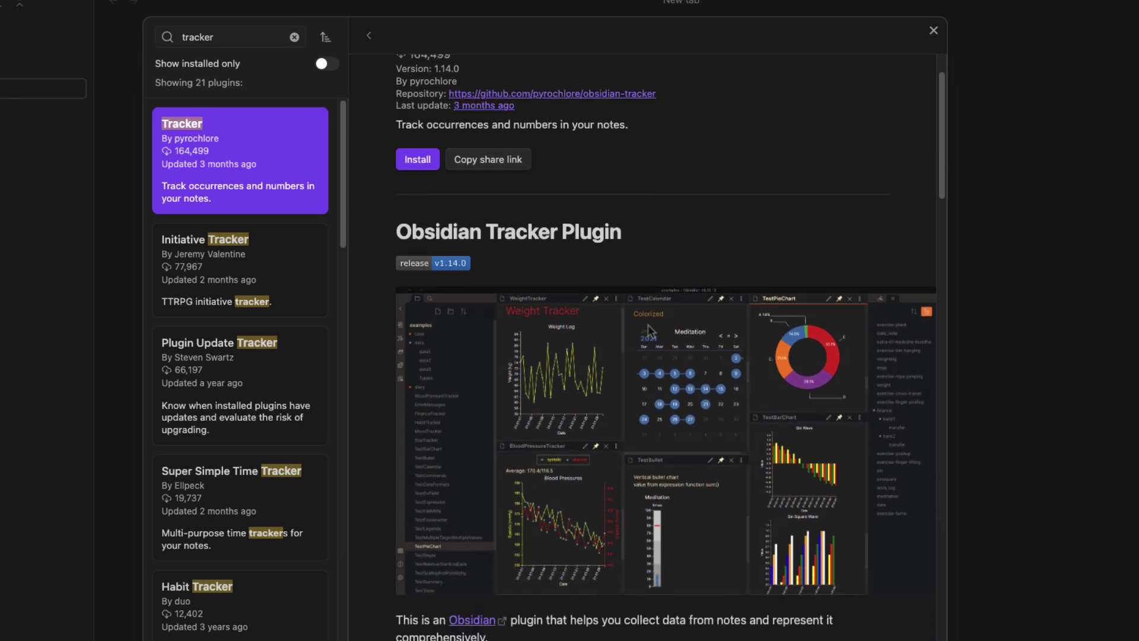
{"action": "scroll", "coordinate": [648, 325], "scroll_direction": "down", "scroll_amount": 2}
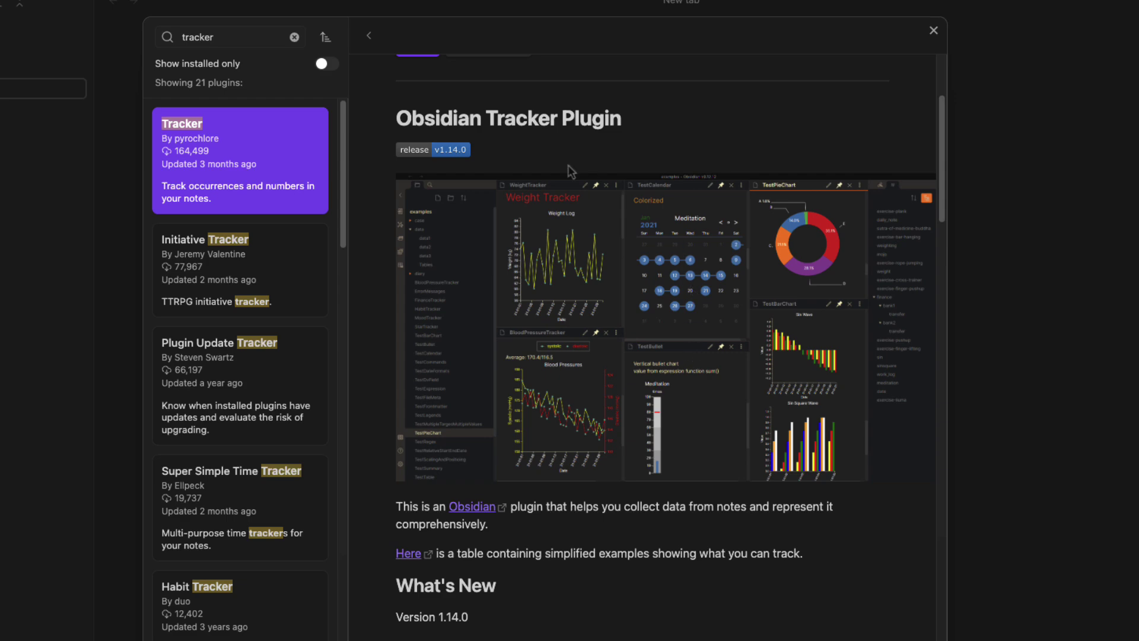
Install and enable the Tracker plugin, and close the settings after viewing its options
{"action": "scroll", "coordinate": [647, 346], "scroll_direction": "up", "scroll_amount": 1}
{"action": "scroll", "coordinate": [374, 259], "scroll_direction": "up", "scroll_amount": 3}
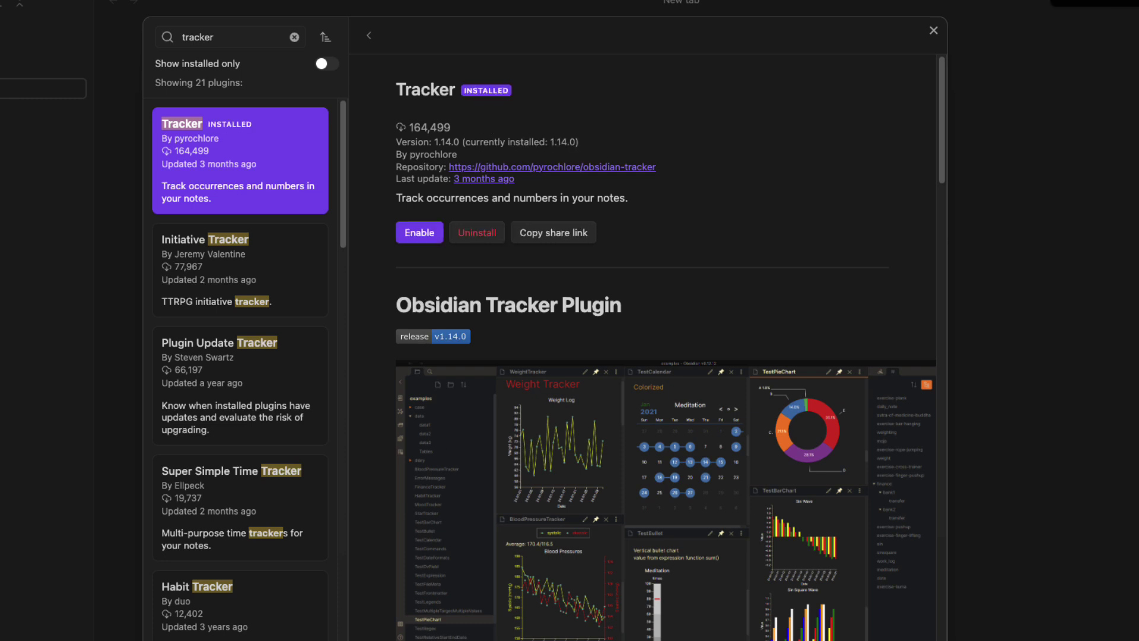
{"action": "left_click", "coordinate": [427, 237]}
{"action": "left_click", "coordinate": [429, 238]}
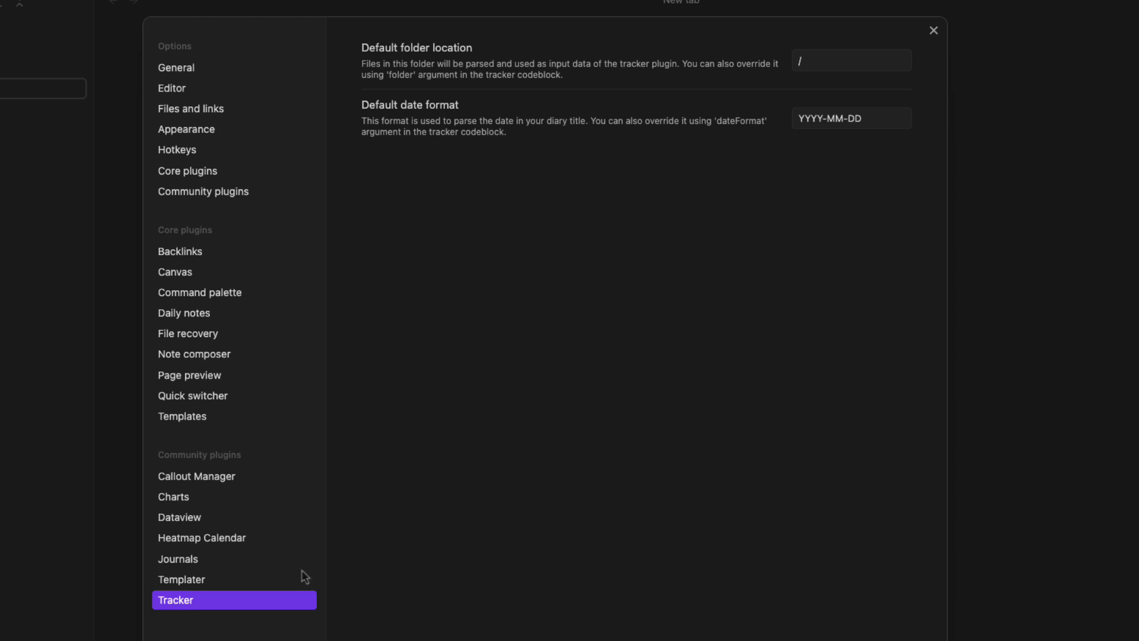
{"action": "left_click", "coordinate": [215, 476]}
{"action": "left_click", "coordinate": [931, 34]}
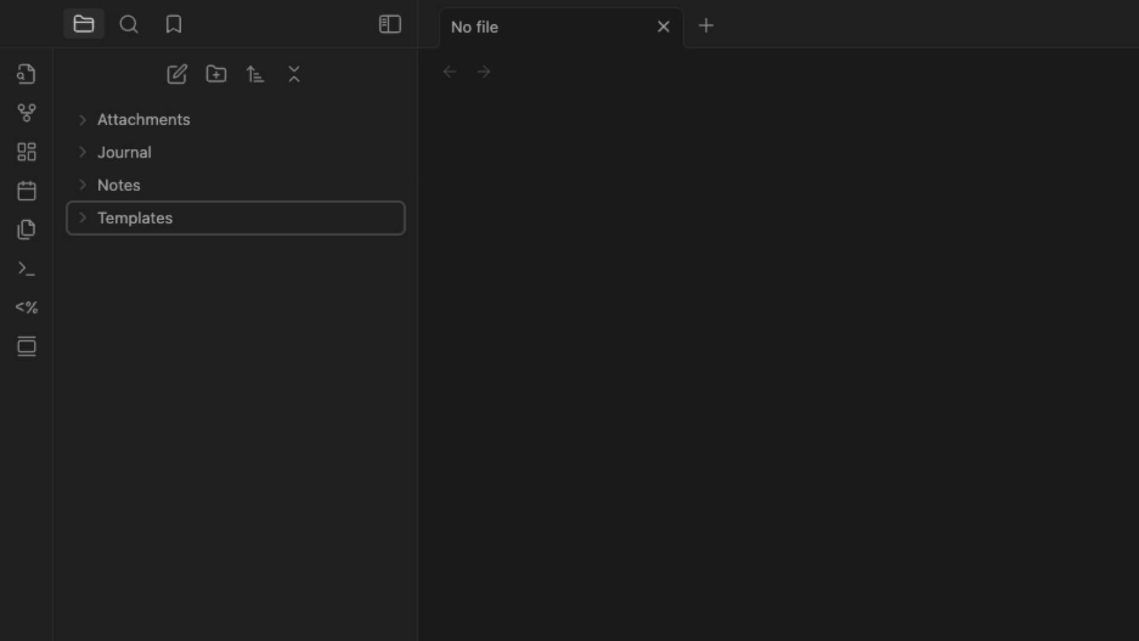
Create a new note inside the Templates folder
{"action": "right_click", "coordinate": [132, 228]}
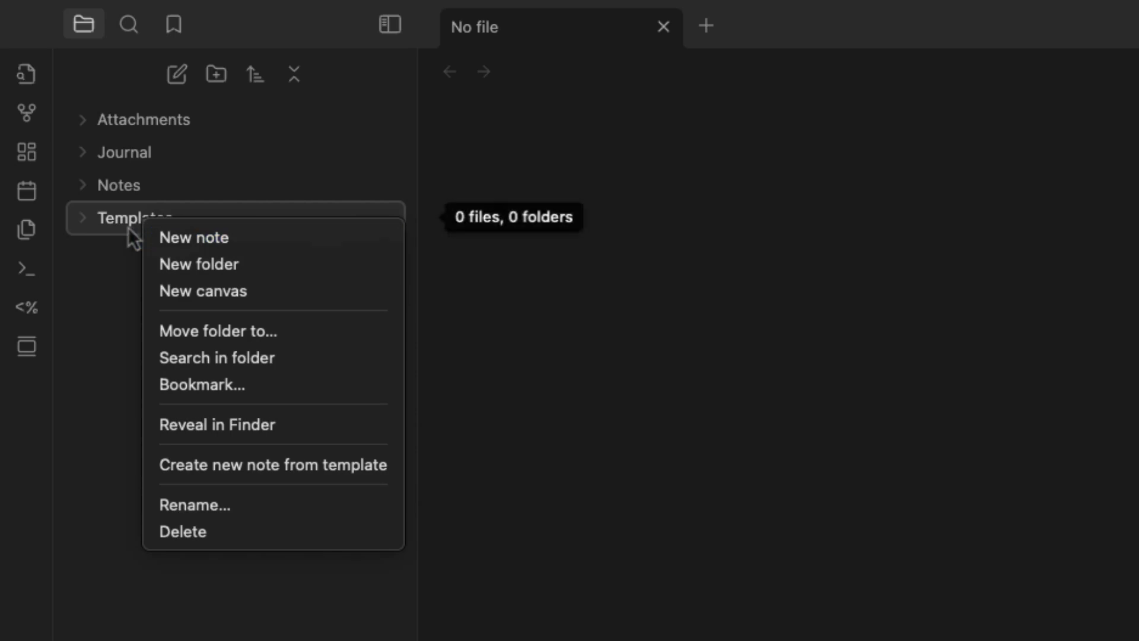
{"action": "left_click", "coordinate": [111, 228]}
{"action": "right_click", "coordinate": [111, 229]}
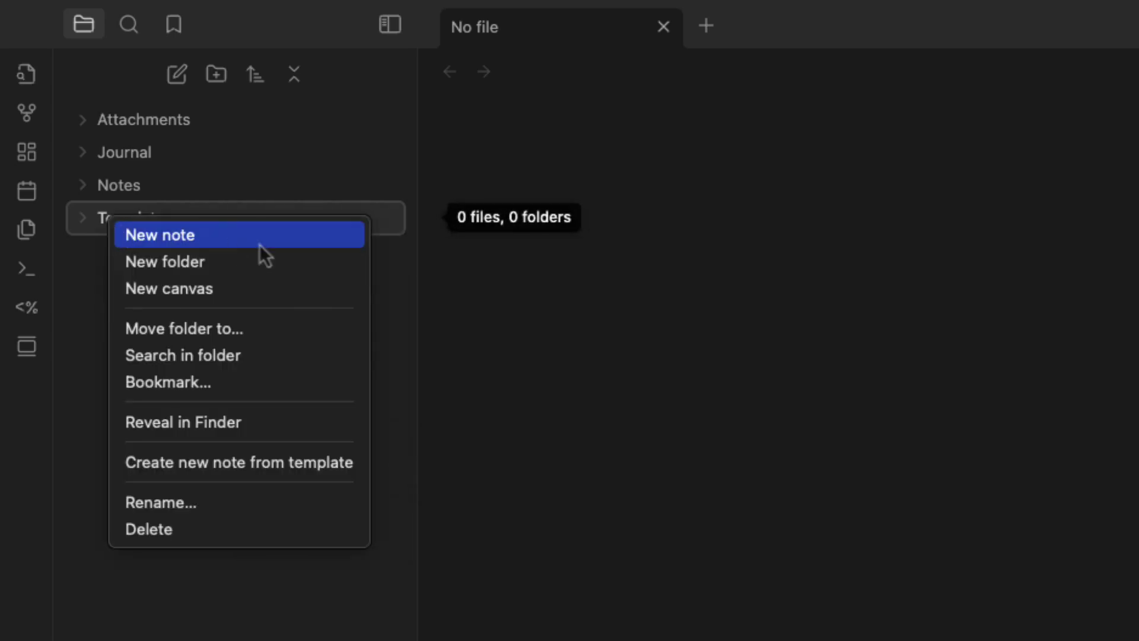
{"action": "left_click", "coordinate": [258, 244]}
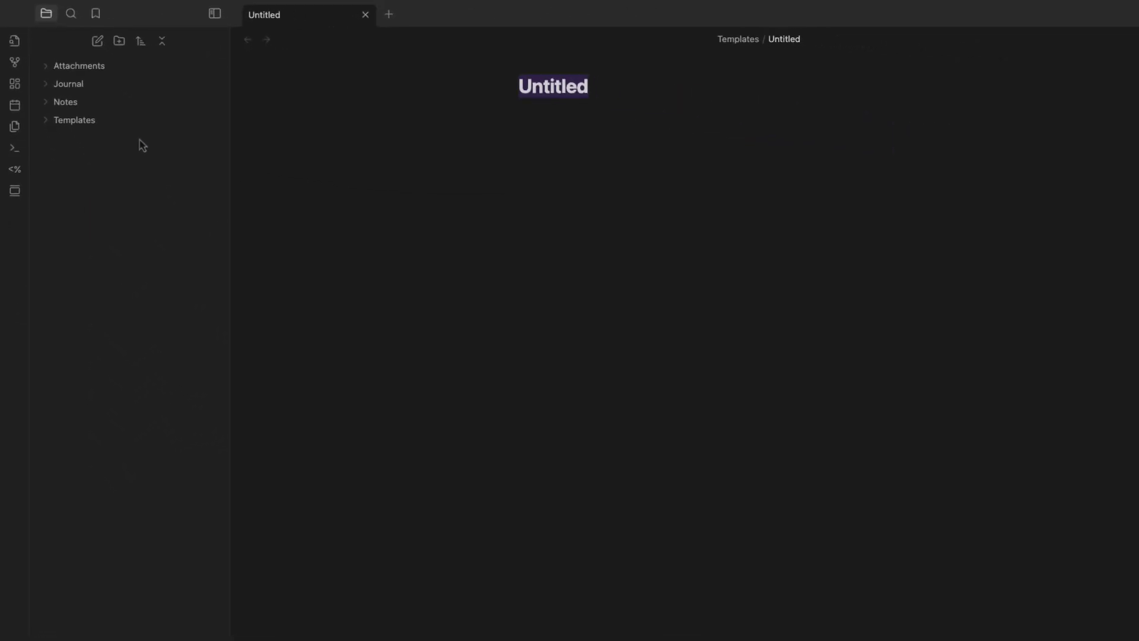
Title the new note "Daily Note Template"
{"action": "type", "text": "Daily"}
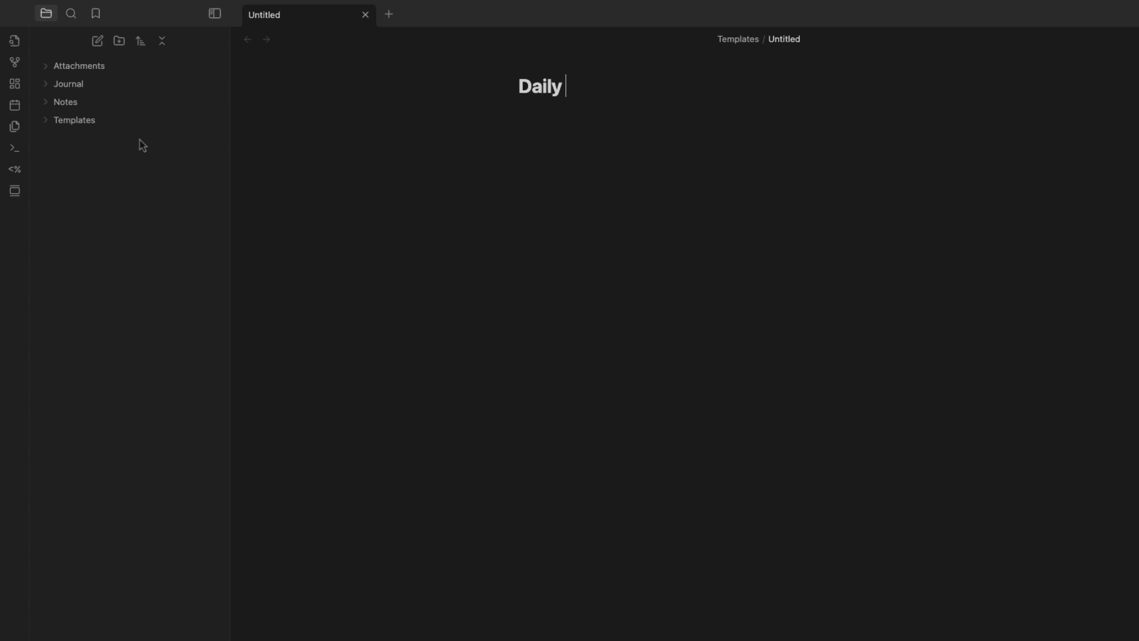
{"action": "key", "text": "ctrl+super+space"}
{"action": "type", "text": "ot"}
{"action": "key", "text": "BackSpace"}
{"action": "key", "text": "BackSpace"}
{"action": "key", "text": "Escape"}
{"action": "type", "text": "Note T"}
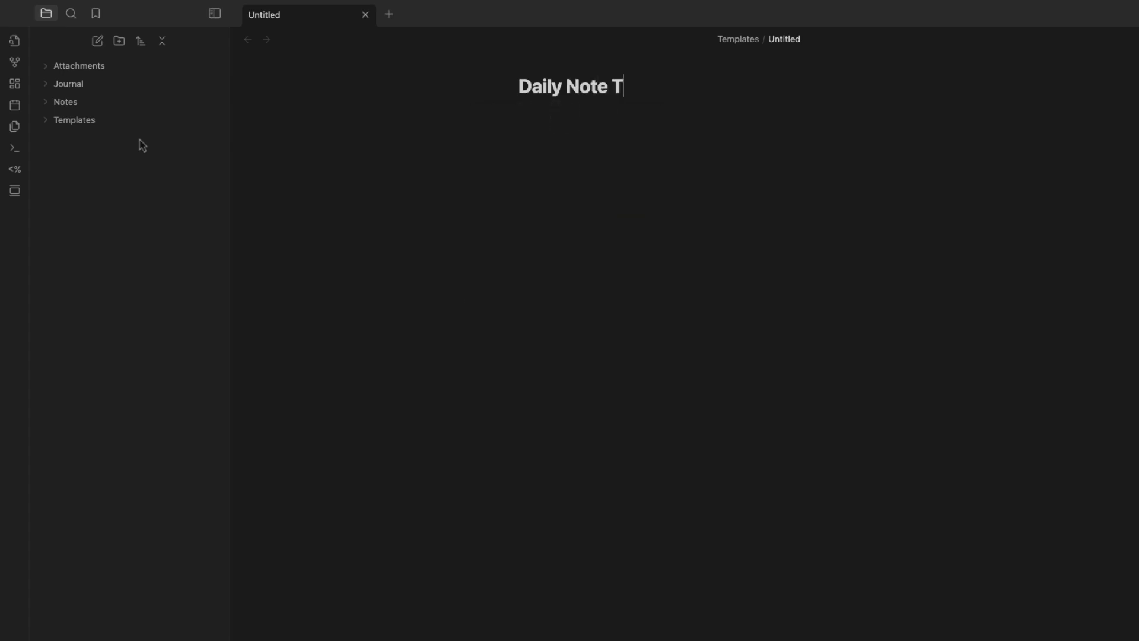
{"action": "type", "text": "emplate"}
{"action": "key", "text": "Return"}
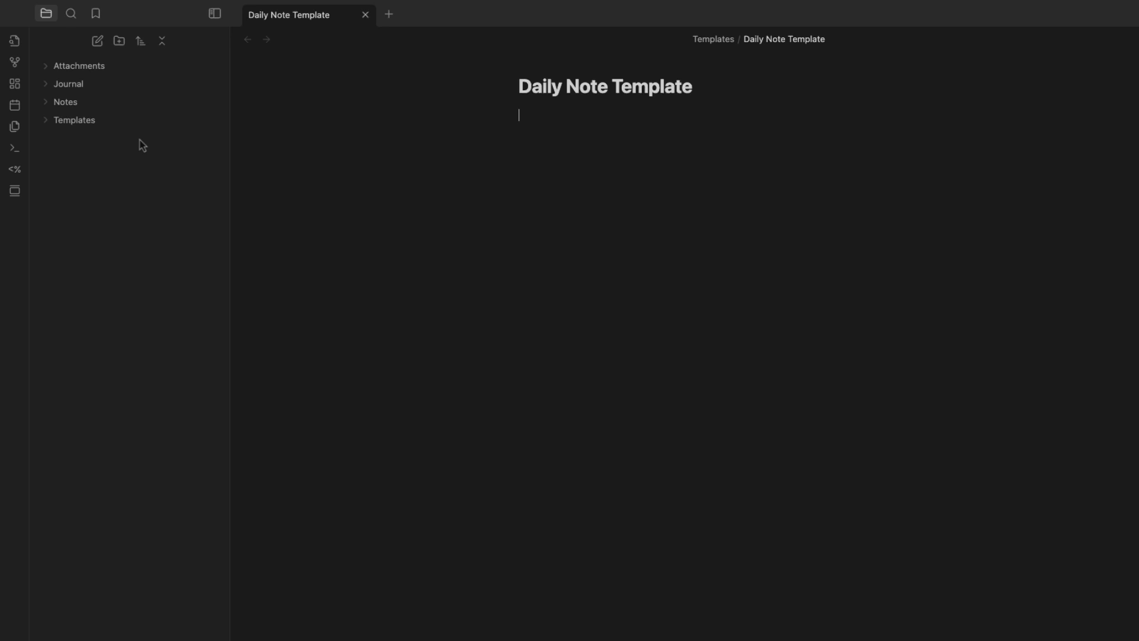
Paste the copied daily note content into the Daily Note Template and look through its sections
{"action": "key", "text": "super+v"}
{"action": "scroll", "coordinate": [854, 428], "scroll_direction": "up", "scroll_amount": 7}
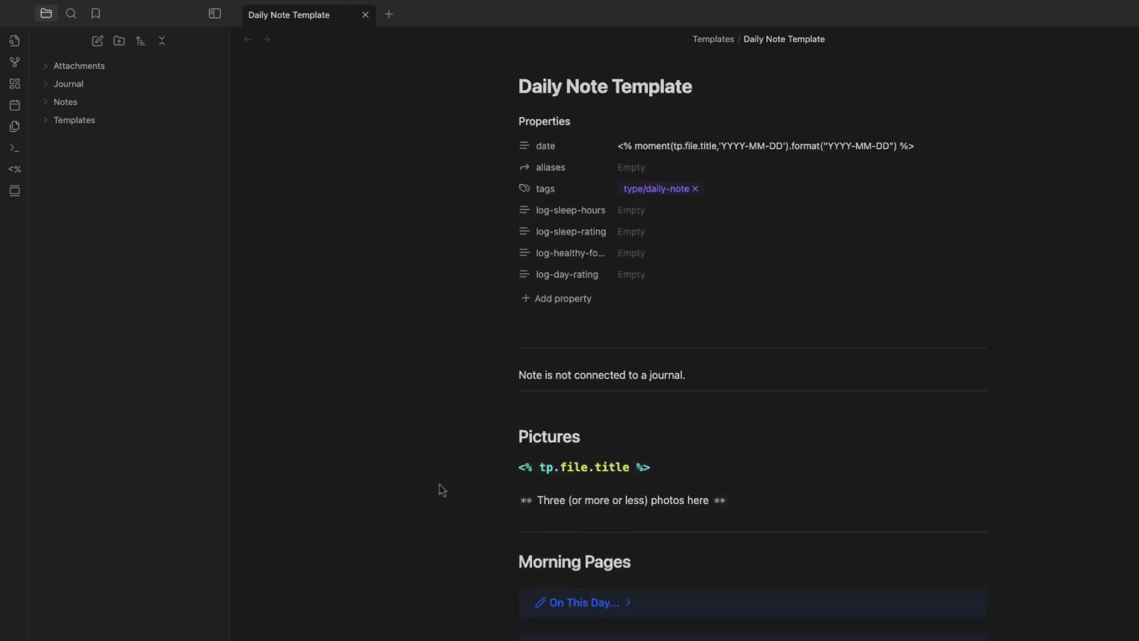
{"action": "scroll", "coordinate": [442, 490], "scroll_direction": "down", "scroll_amount": 6}
{"action": "scroll", "coordinate": [558, 448], "scroll_direction": "down", "scroll_amount": 5}
{"action": "scroll", "coordinate": [587, 382], "scroll_direction": "up", "scroll_amount": 10}
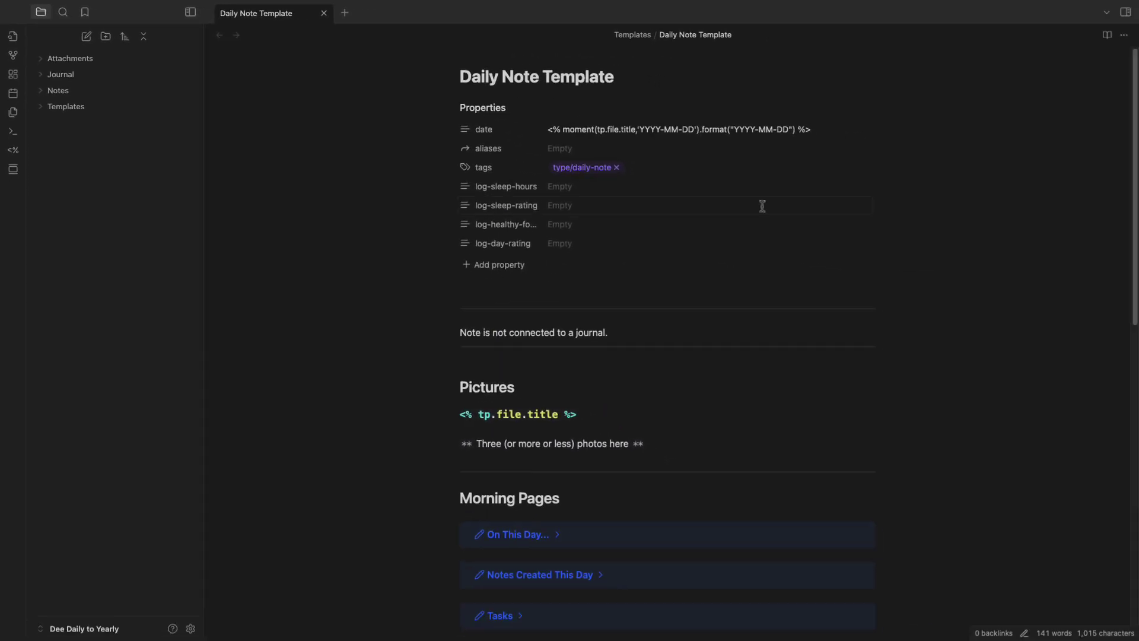
Preview the Daily Note Template in reading view and return to editing view
{"action": "left_click", "coordinate": [1107, 35]}
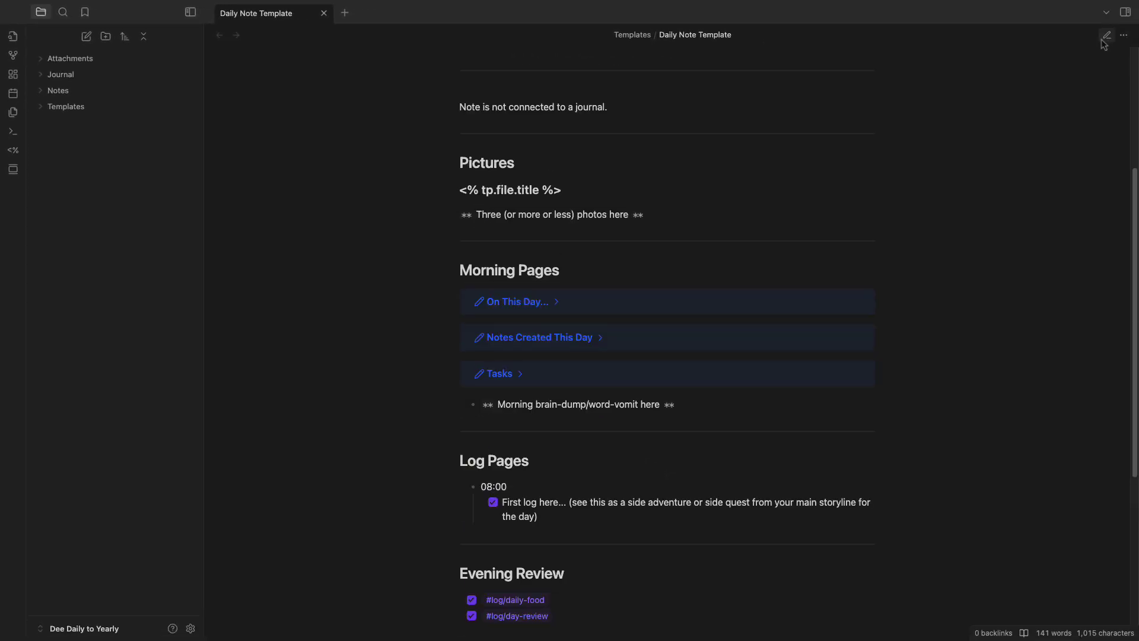
{"action": "scroll", "coordinate": [882, 189], "scroll_direction": "up", "scroll_amount": 4}
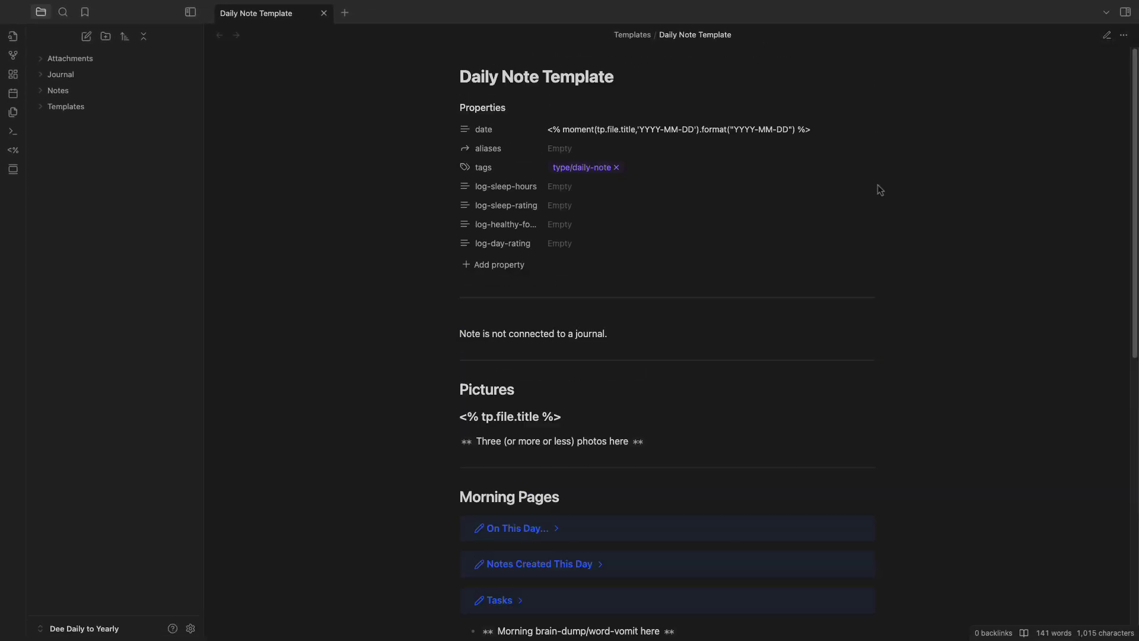
{"action": "left_click", "coordinate": [1101, 40]}
Try entering test text "dsdsds" after the Pictures heading and remove it
{"action": "left_click", "coordinate": [540, 394]}
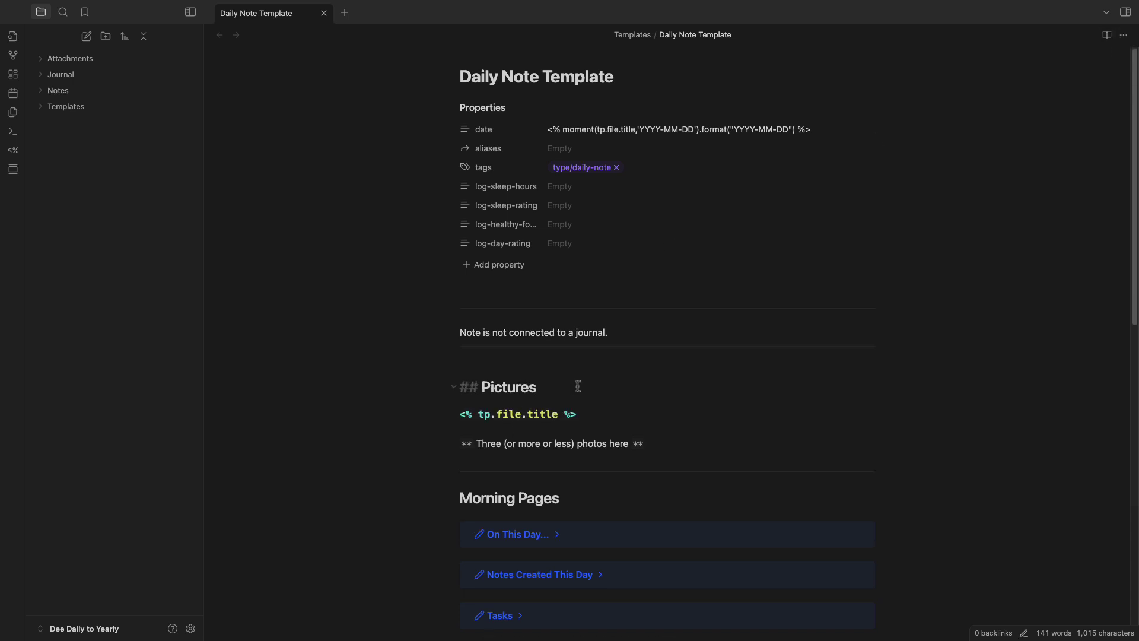
{"action": "type", "text": "dsdsds"}
{"action": "key", "text": "BackSpace"}
{"action": "key", "text": "BackSpace"}
{"action": "key", "text": "BackSpace"}
{"action": "key", "text": "BackSpace"}
{"action": "key", "text": "BackSpace"}
{"action": "key", "text": "BackSpace"}
Enter "write sum" above the Pictures heading, check it in reading view and delete it in editing view
{"action": "left_click", "coordinate": [504, 364]}
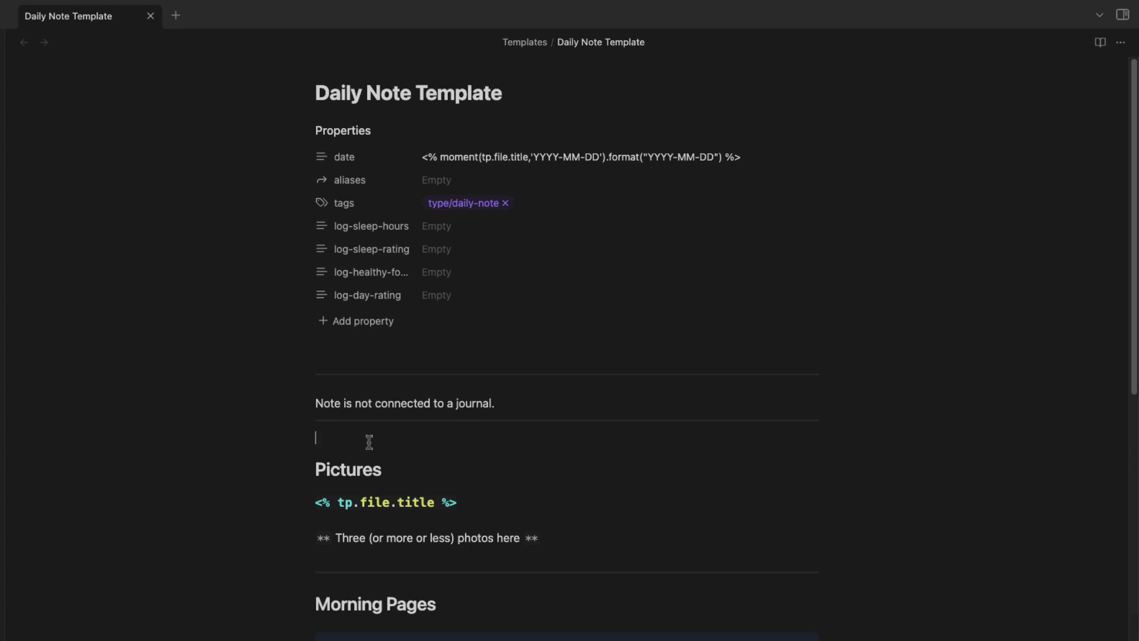
{"action": "type", "text": "write sum"}
{"action": "left_click", "coordinate": [1101, 46]}
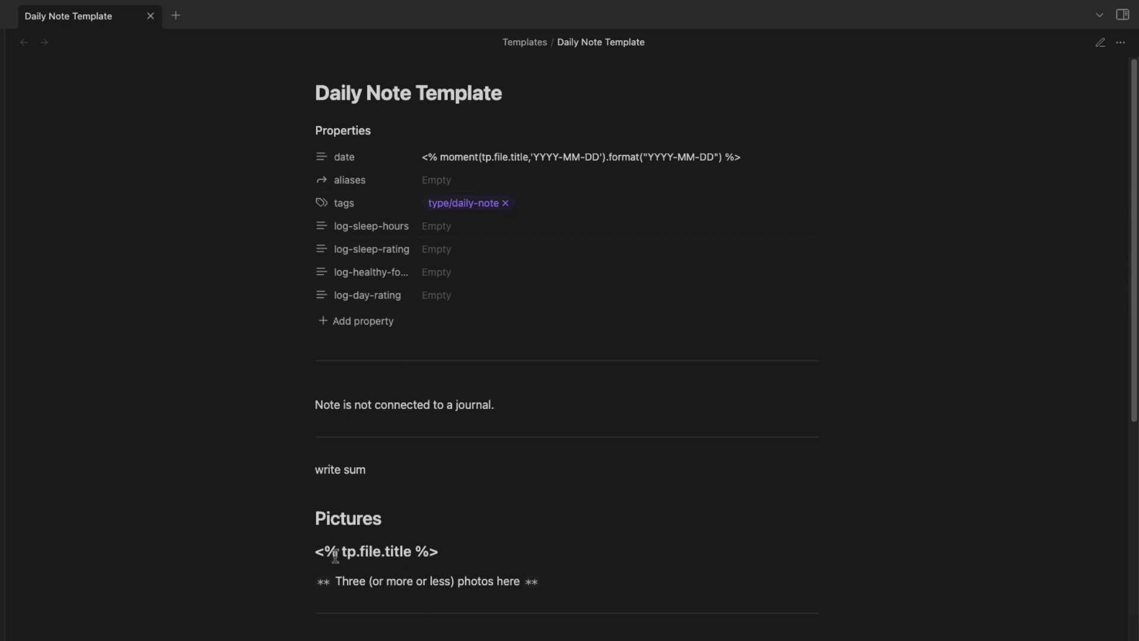
{"action": "left_click", "coordinate": [1100, 42]}
{"action": "left_click_drag", "start_coordinate": [377, 439], "coordinate": [299, 451]}
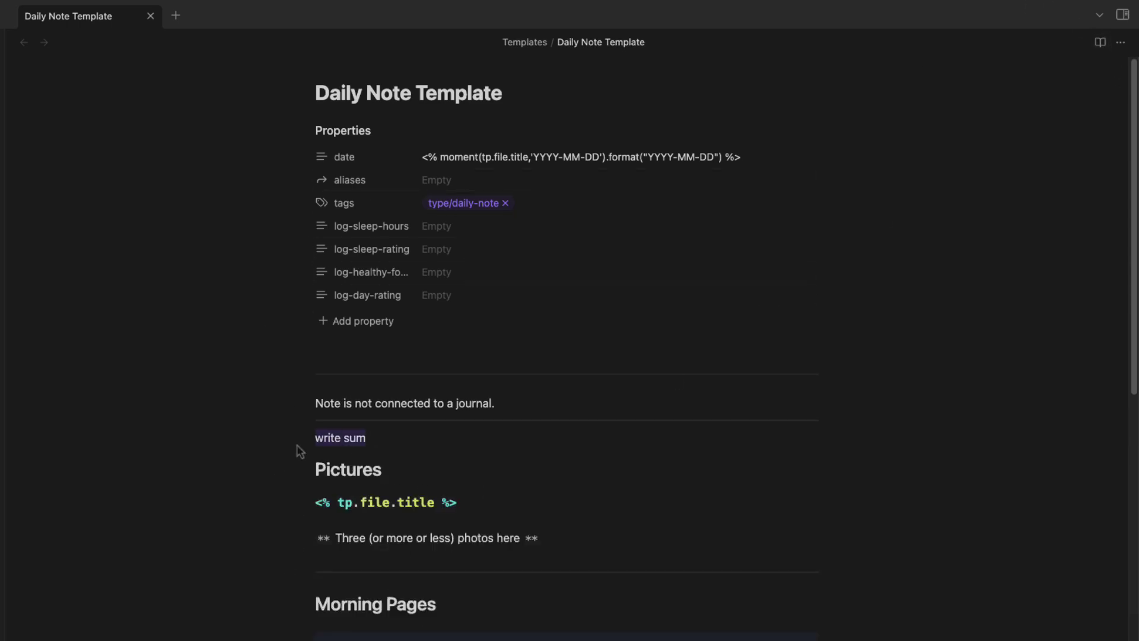
{"action": "key", "text": "BackSpace"}
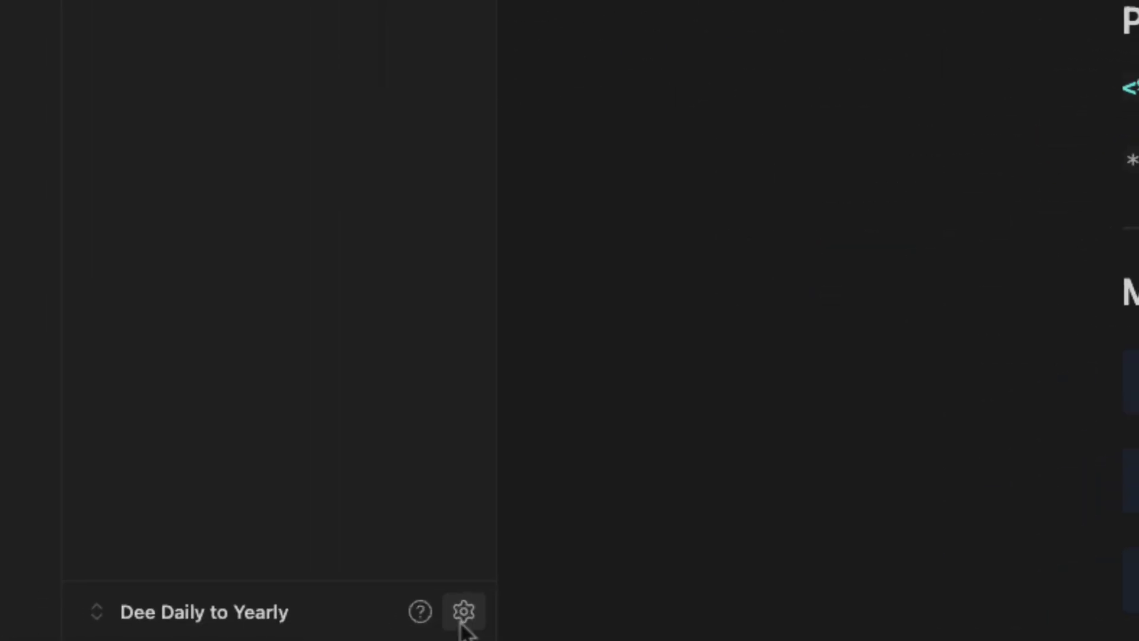
Set the default editing mode to Source mode in the Editor settings and return to the template
{"action": "left_click", "coordinate": [464, 611]}
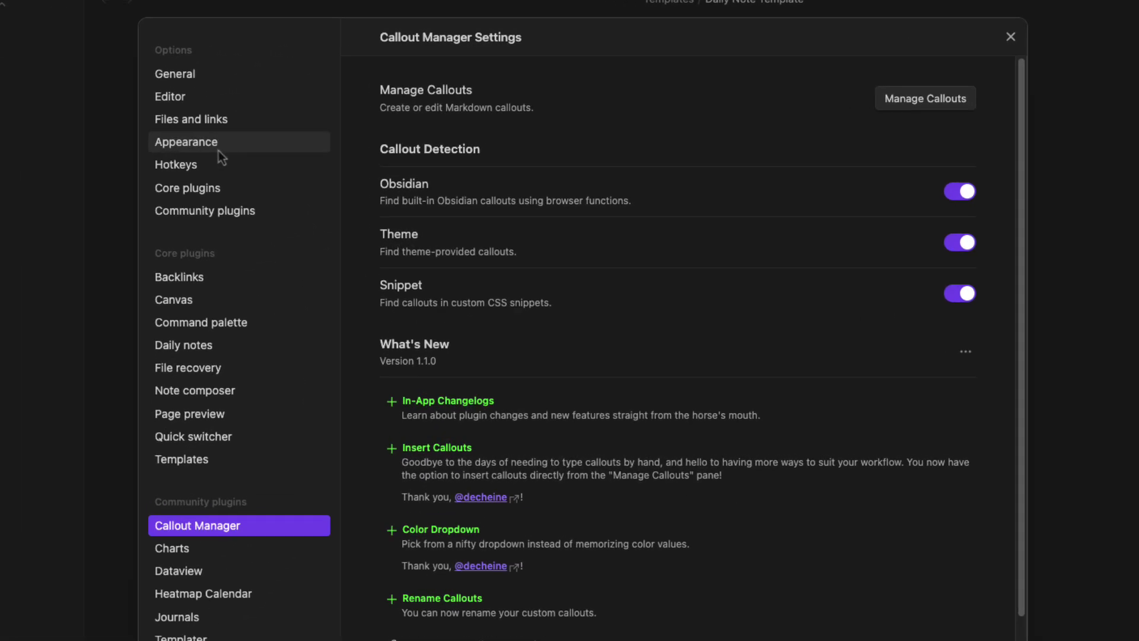
{"action": "left_click", "coordinate": [229, 123]}
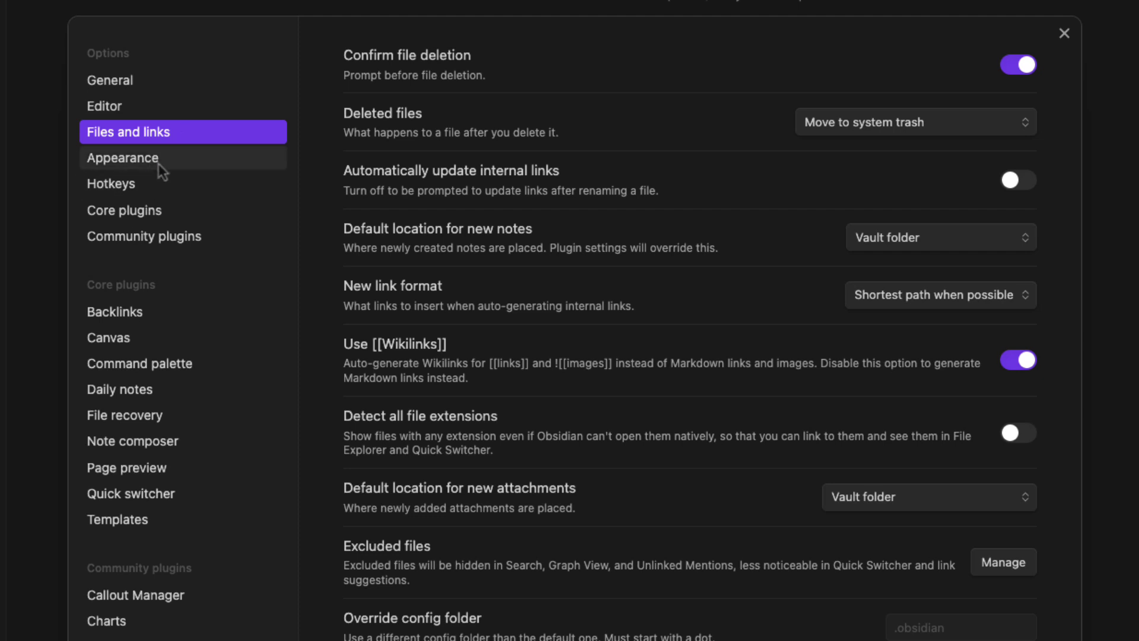
{"action": "left_click", "coordinate": [159, 161]}
{"action": "left_click", "coordinate": [166, 115]}
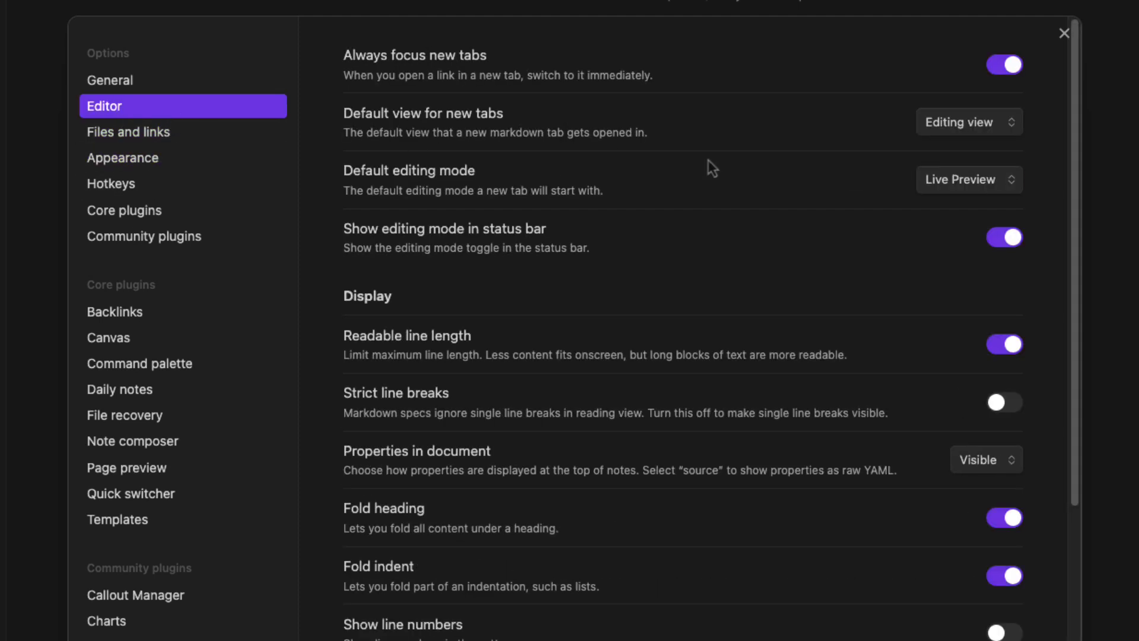
{"action": "left_click", "coordinate": [954, 184]}
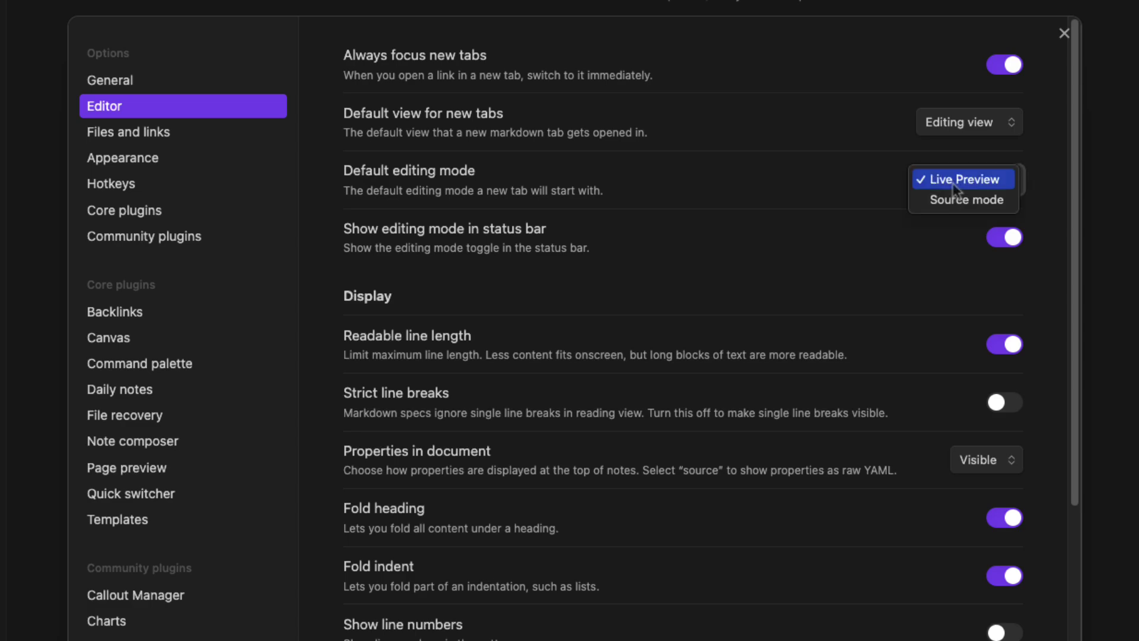
{"action": "left_click", "coordinate": [959, 205]}
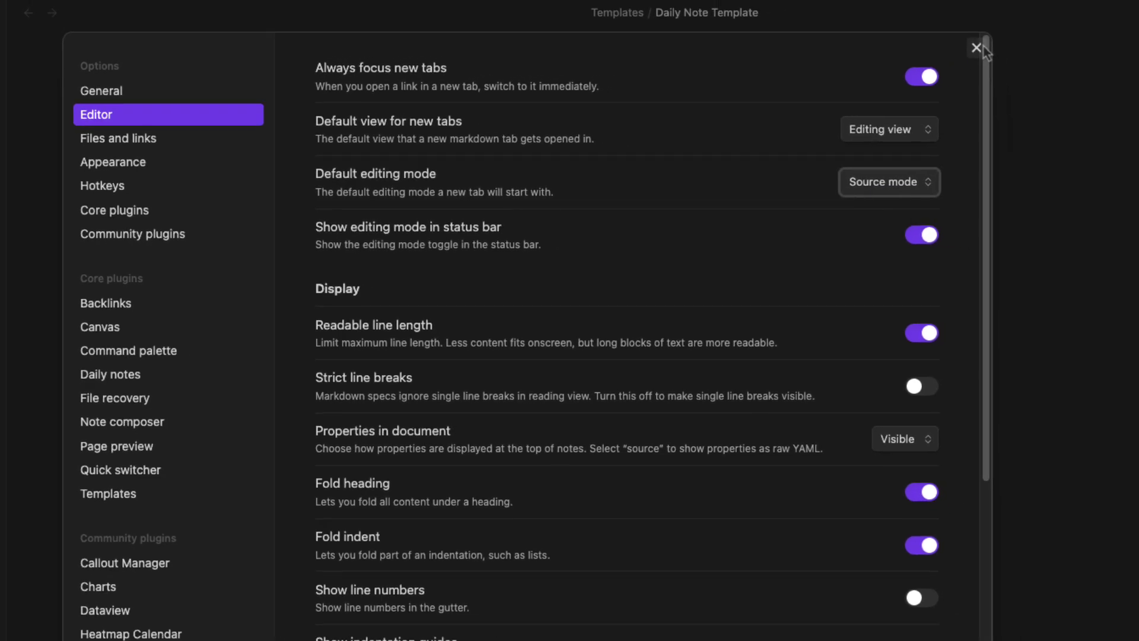
{"action": "left_click", "coordinate": [1064, 34]}
{"action": "scroll", "coordinate": [456, 424], "scroll_direction": "up", "scroll_amount": 1}
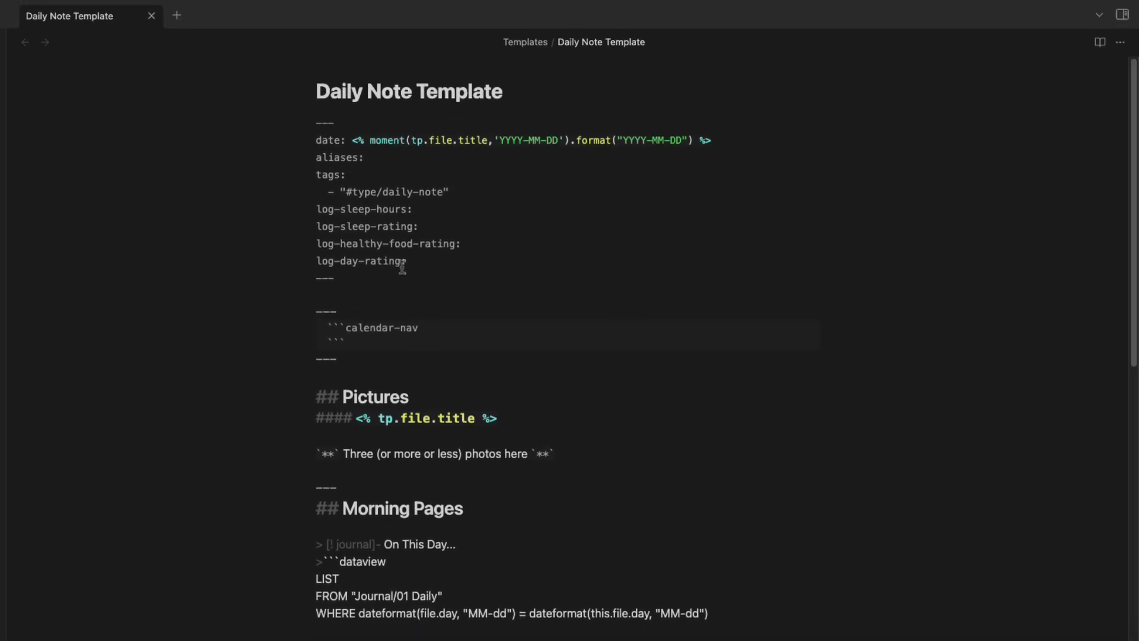
Compare the template's source code with its reading view and return to the source
{"action": "left_click_drag", "start_coordinate": [399, 283], "coordinate": [308, 98]}
{"action": "left_click", "coordinate": [454, 290]}
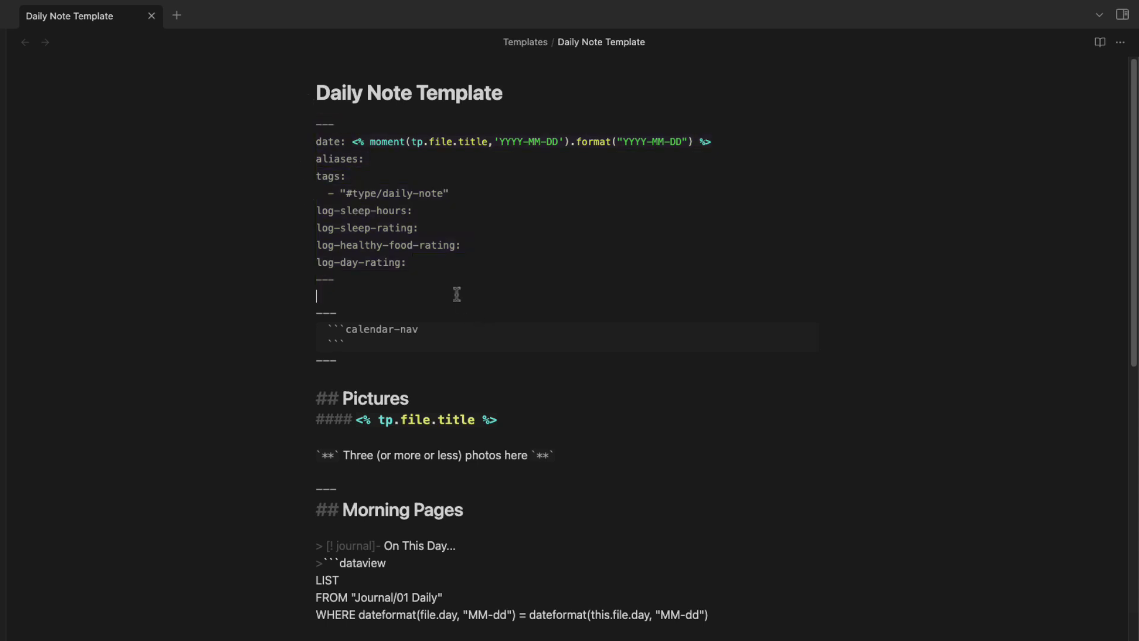
{"action": "left_click", "coordinate": [1098, 51]}
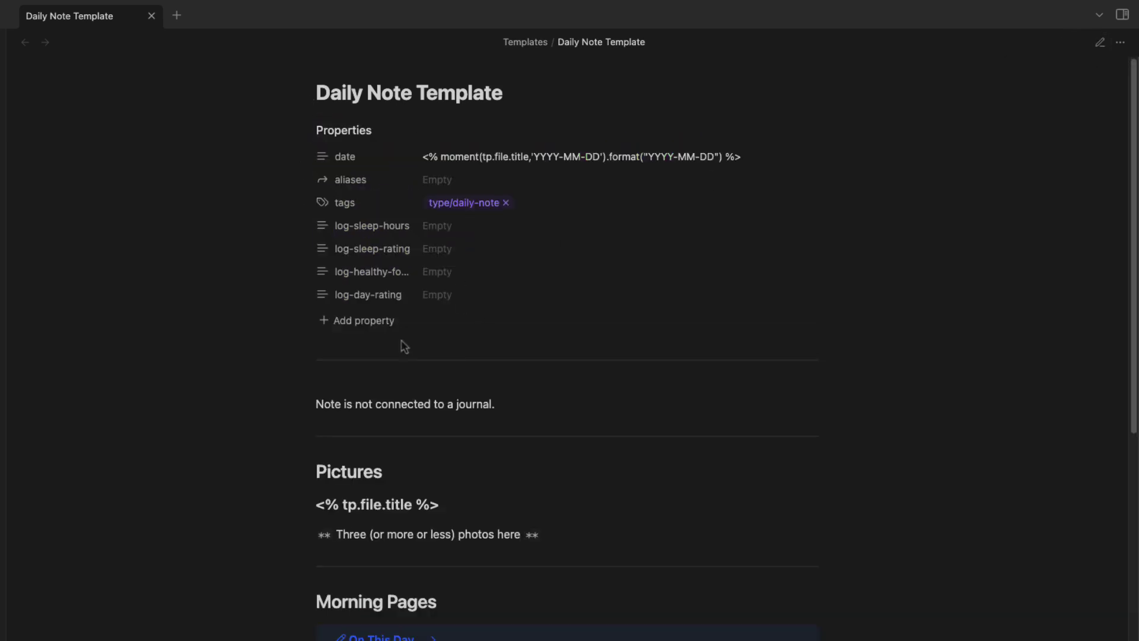
{"action": "scroll", "coordinate": [386, 232], "scroll_direction": "down", "scroll_amount": 10}
{"action": "scroll", "coordinate": [386, 235], "scroll_direction": "up", "scroll_amount": 15}
{"action": "left_click", "coordinate": [1099, 44]}
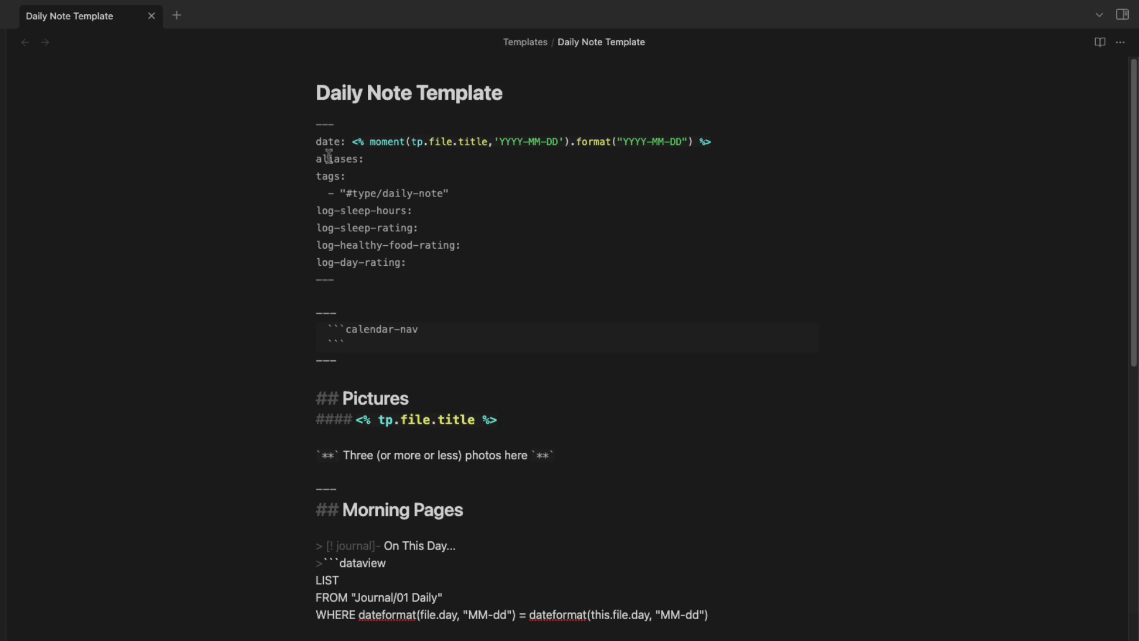
Examine the frontmatter block of the template and the dashed lines that open and close it
{"action": "left_click", "coordinate": [346, 124]}
{"action": "double_click", "coordinate": [327, 123]}
{"action": "left_click_drag", "start_coordinate": [335, 278], "coordinate": [300, 284]}
{"action": "left_click", "coordinate": [301, 128]}
{"action": "left_click", "coordinate": [307, 284]}
{"action": "left_click_drag", "start_coordinate": [338, 129], "coordinate": [310, 127]}
{"action": "left_click_drag", "start_coordinate": [341, 284], "coordinate": [305, 122]}
{"action": "left_click", "coordinate": [440, 254]}
Highlight the Templater expression in the template's date property
{"action": "left_click_drag", "start_coordinate": [351, 143], "coordinate": [723, 143]}
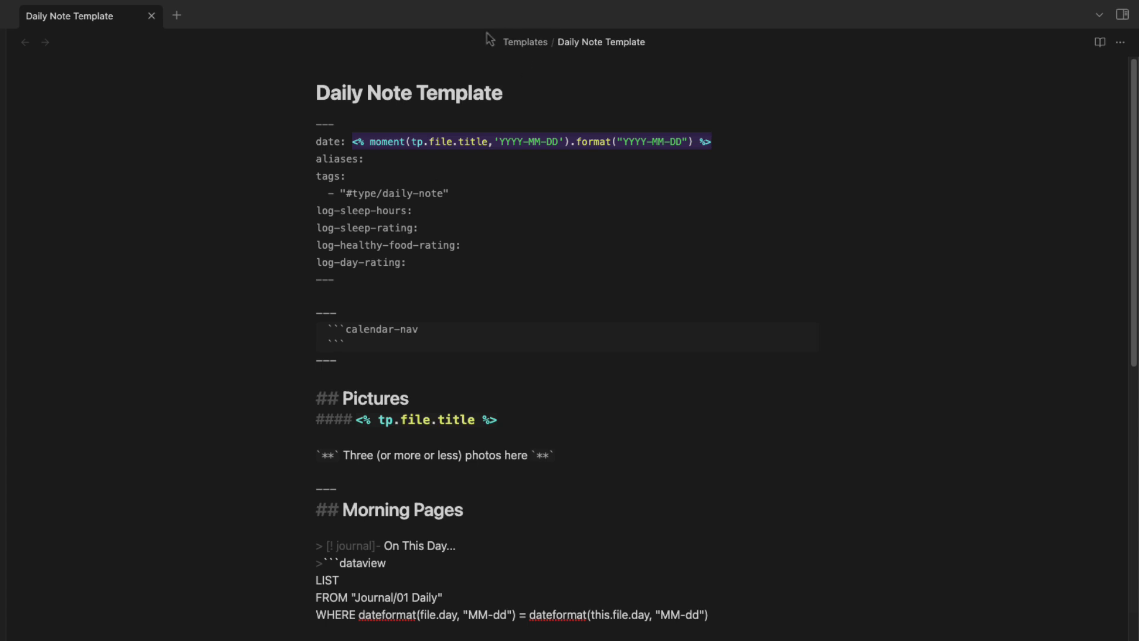
{"action": "left_click_drag", "start_coordinate": [353, 142], "coordinate": [716, 153]}
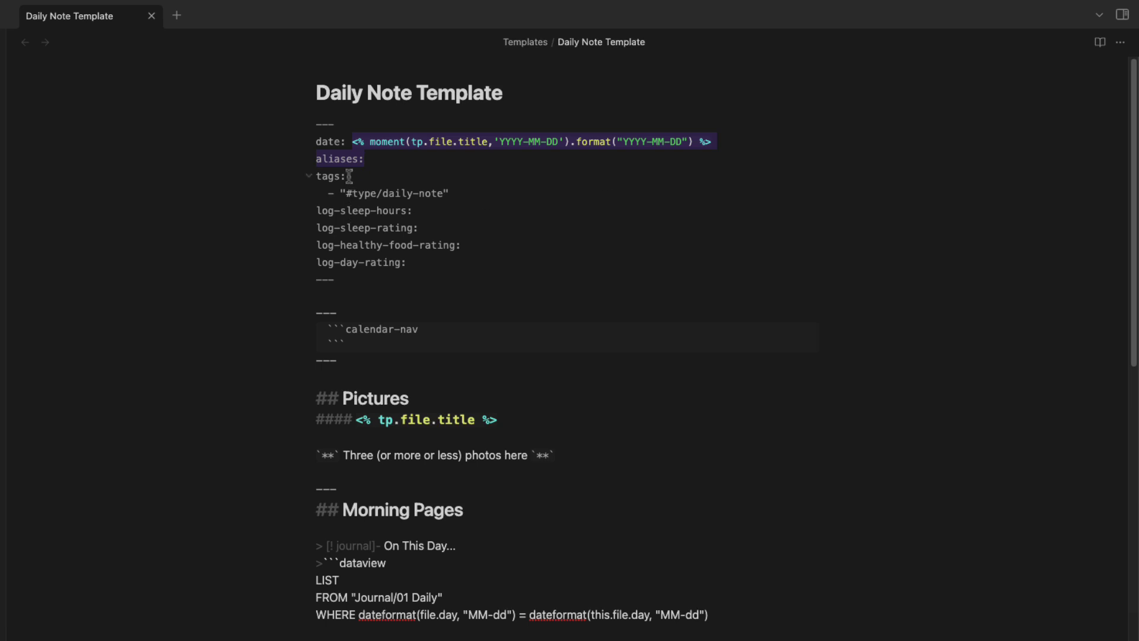
{"action": "left_click_drag", "start_coordinate": [353, 143], "coordinate": [766, 138]}
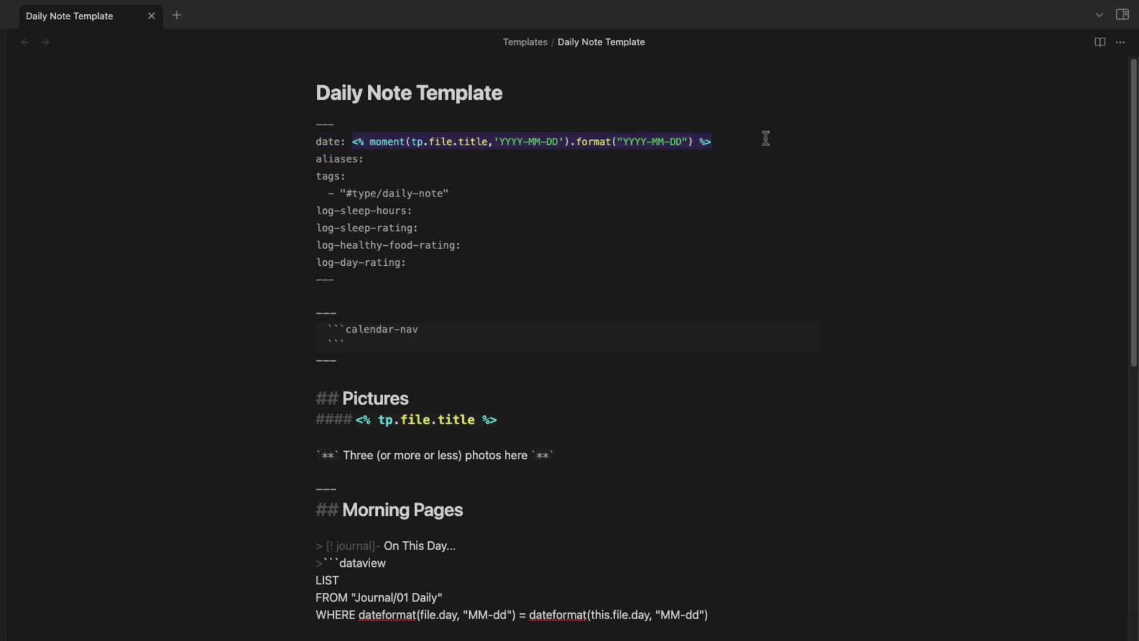
Go through the aliases, tags, log-sleep-hours and log-sleep-rating properties in the template's frontmatter
{"action": "left_click_drag", "start_coordinate": [316, 160], "coordinate": [422, 153]}
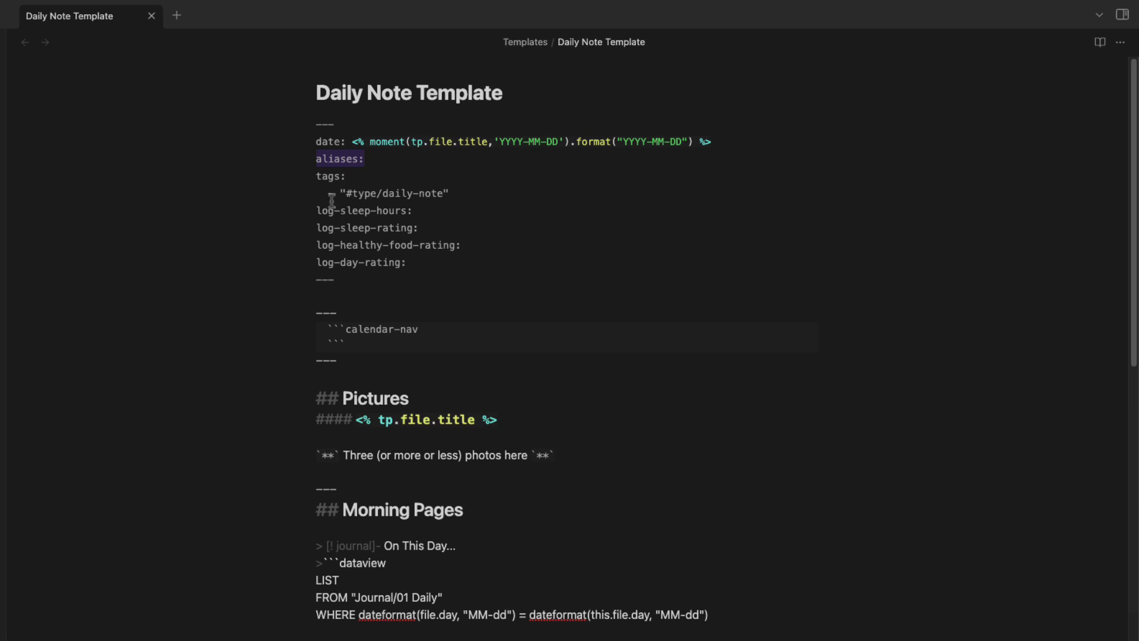
{"action": "left_click_drag", "start_coordinate": [317, 177], "coordinate": [546, 190]}
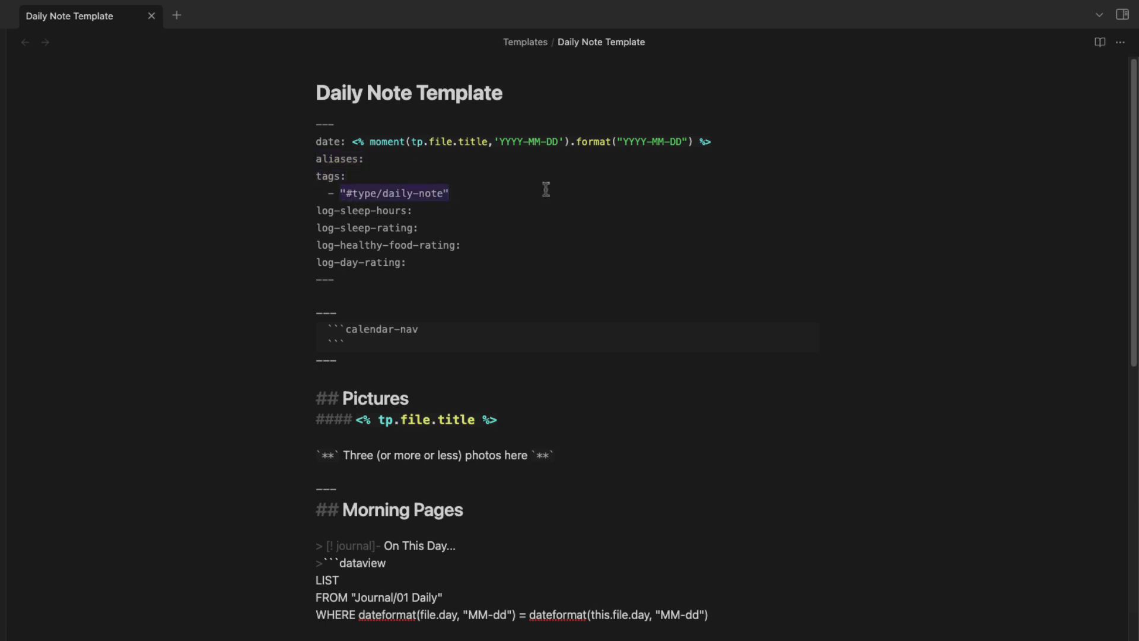
{"action": "left_click_drag", "start_coordinate": [315, 212], "coordinate": [490, 214]}
{"action": "left_click_drag", "start_coordinate": [317, 229], "coordinate": [485, 229]}
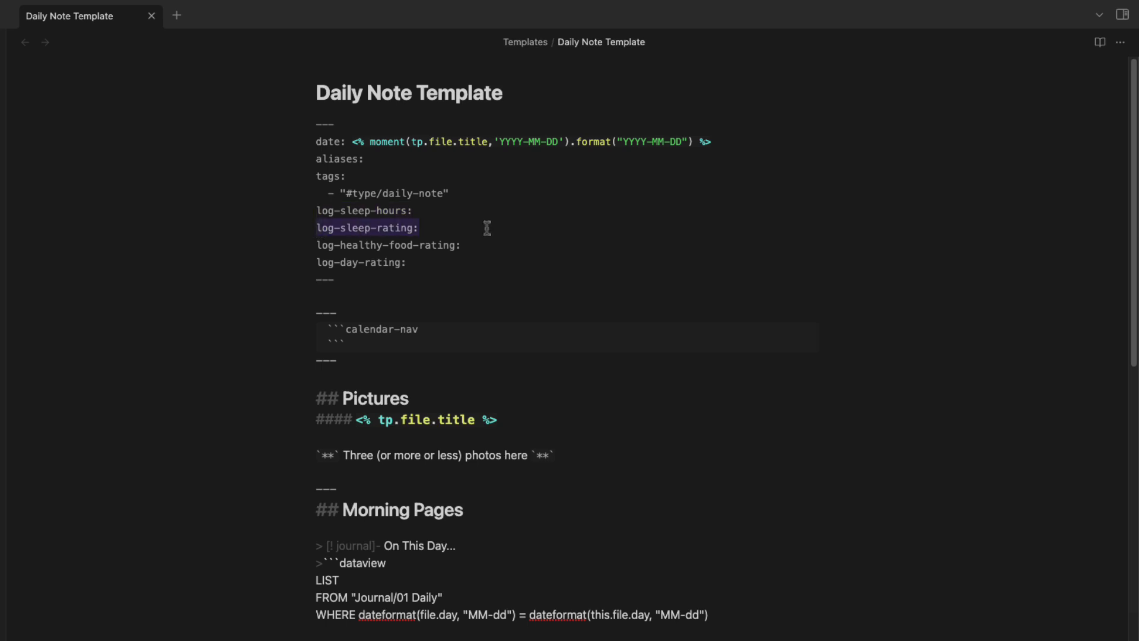
Rename the log-healthy-food-rating property in the frontmatter to log-healthy-eating
{"action": "mouse_move", "coordinate": [318, 248]}
{"action": "left_mouse_down"}
{"action": "mouse_move", "coordinate": [529, 239]}
{"action": "mouse_move", "coordinate": [492, 254]}
{"action": "mouse_move", "coordinate": [389, 248]}
{"action": "left_mouse_up"}
{"action": "left_click", "coordinate": [492, 255]}
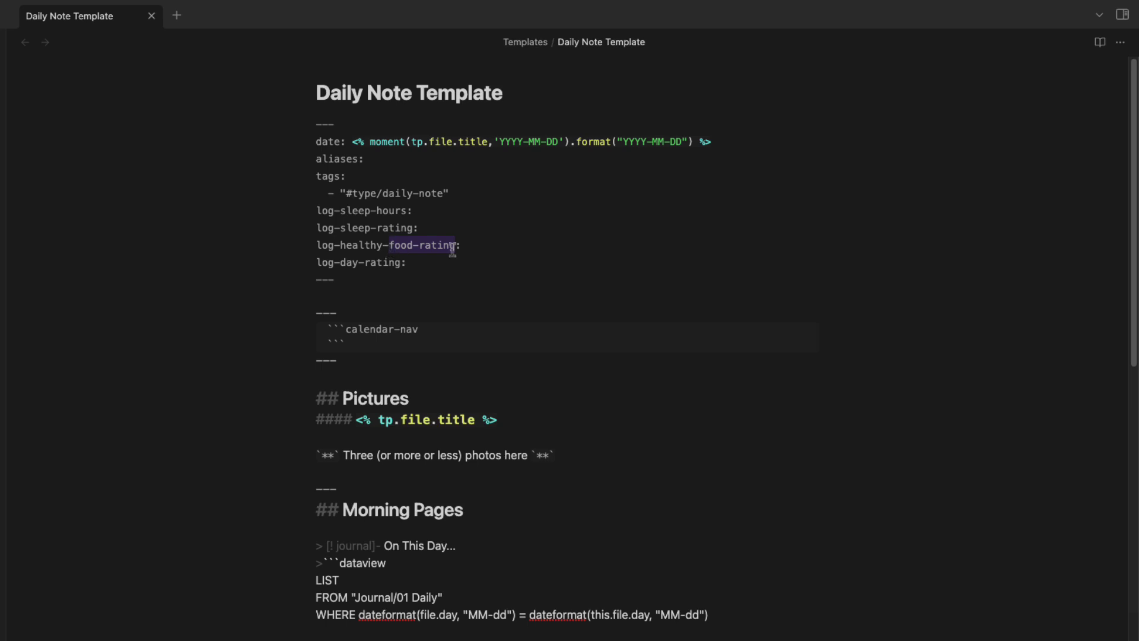
{"action": "type", "text": "eat"}
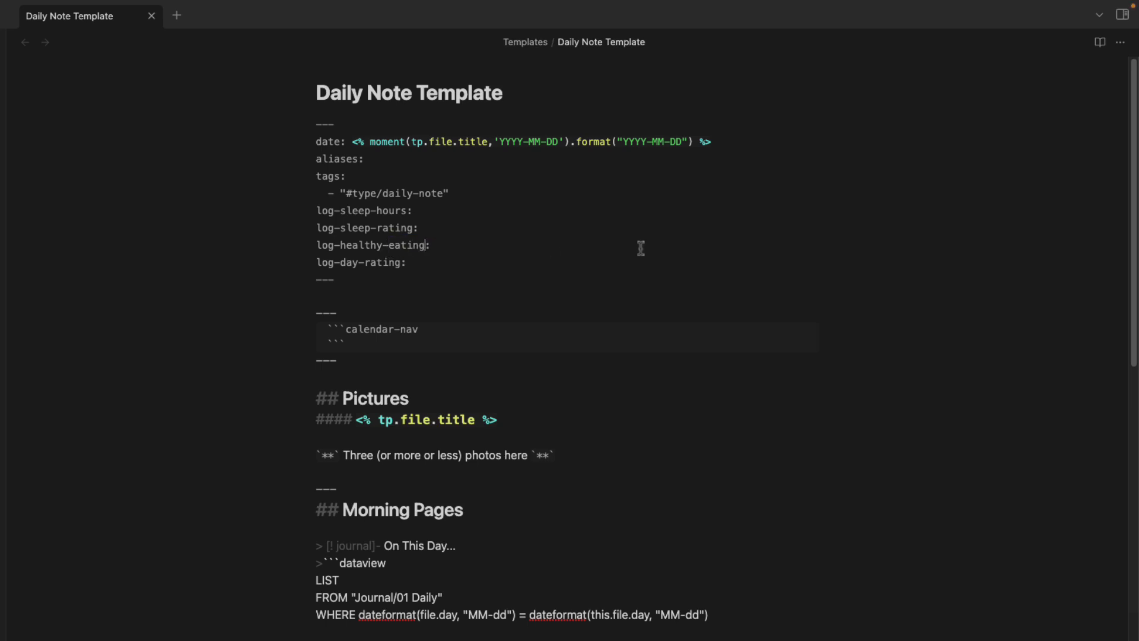
Examine the log-day-rating property and the calendar-nav block, and look up the Journals plugin in the settings
{"action": "left_click_drag", "start_coordinate": [322, 262], "coordinate": [405, 267]}
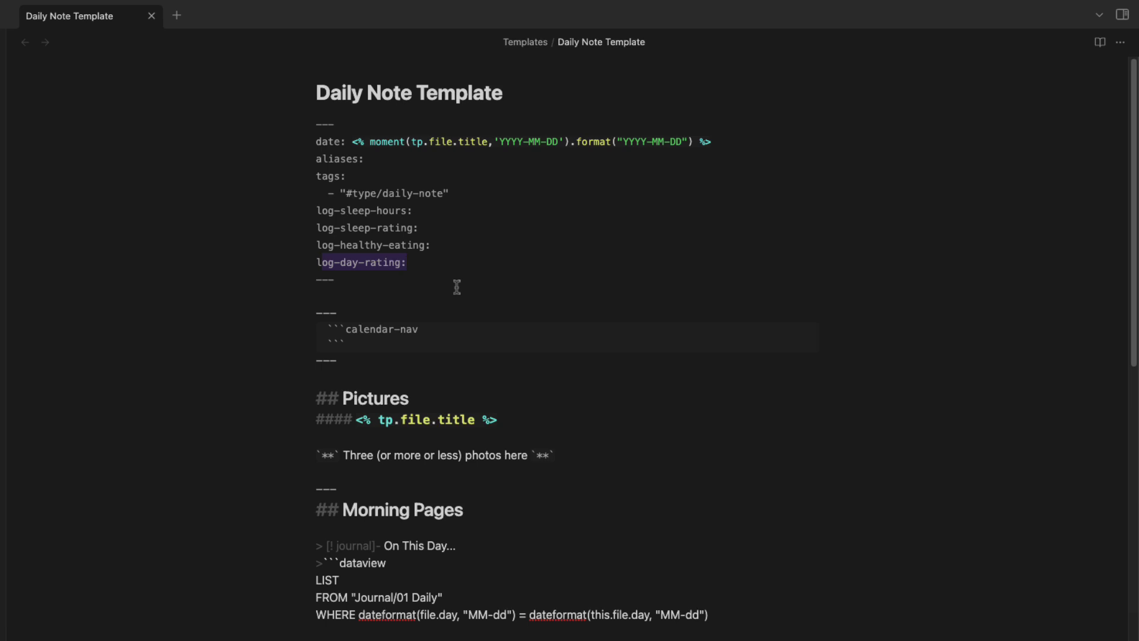
{"action": "scroll", "coordinate": [385, 320], "scroll_direction": "down", "scroll_amount": 1}
{"action": "left_click_drag", "start_coordinate": [315, 353], "coordinate": [246, 274]}
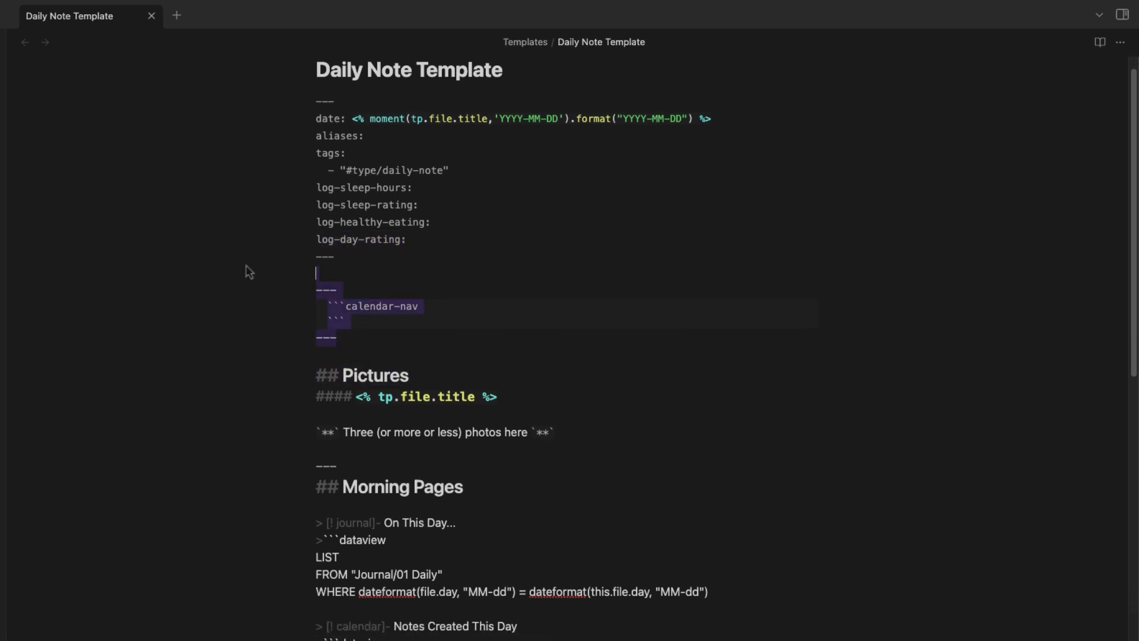
{"action": "key", "text": "super+comma"}
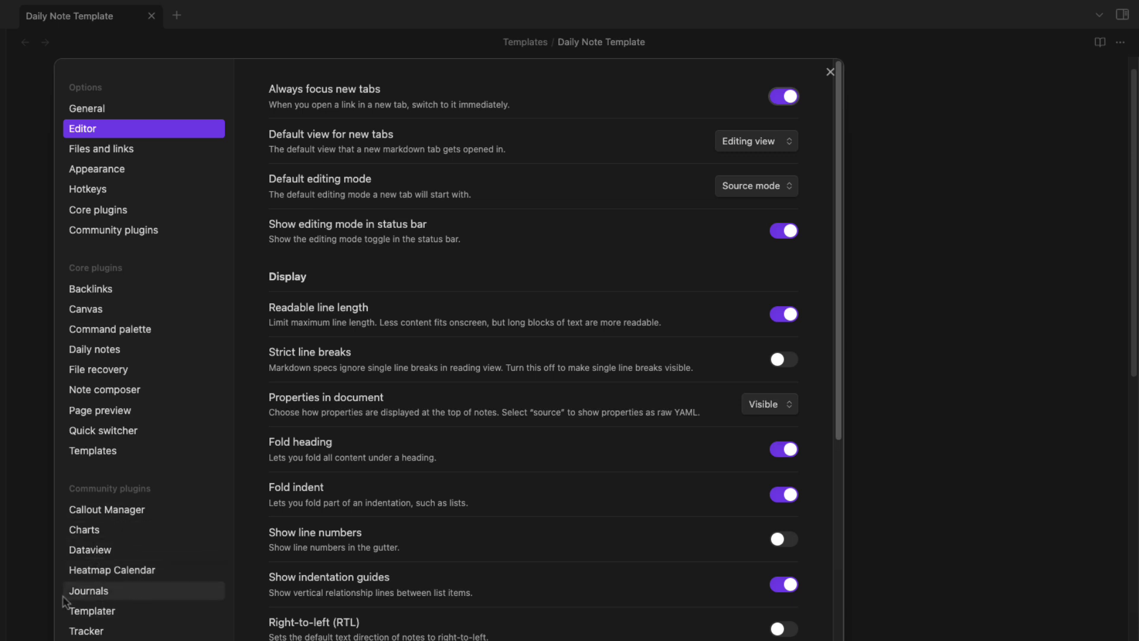
{"action": "left_click", "coordinate": [829, 72]}
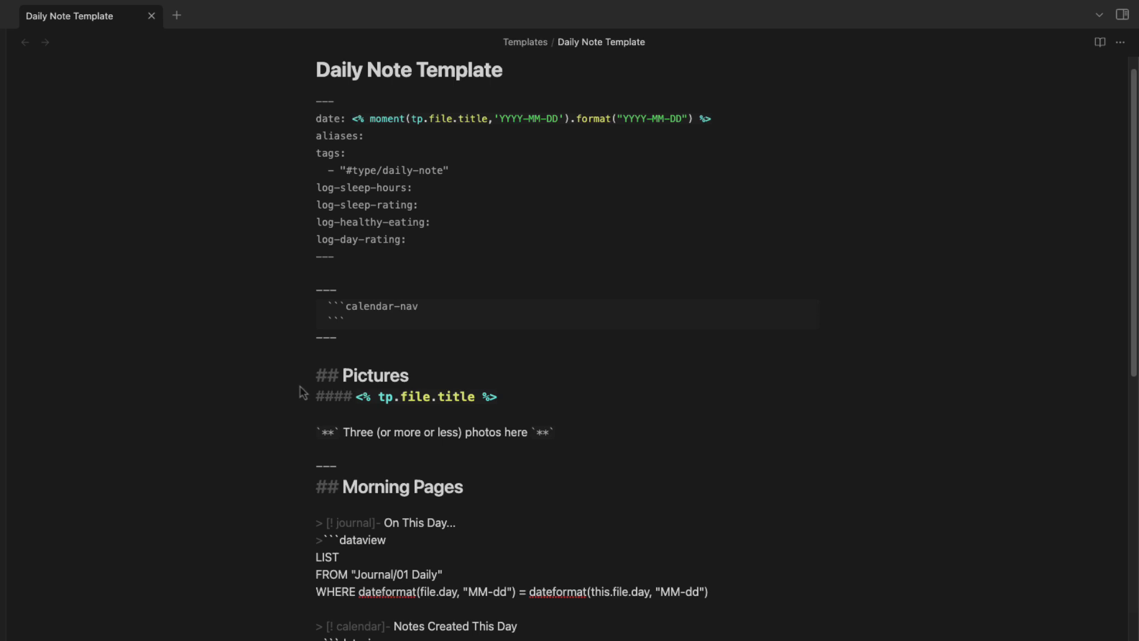
Check how the calendar-nav block renders in reading view and return to the source
{"action": "left_click", "coordinate": [459, 338]}
{"action": "left_click", "coordinate": [1100, 42]}
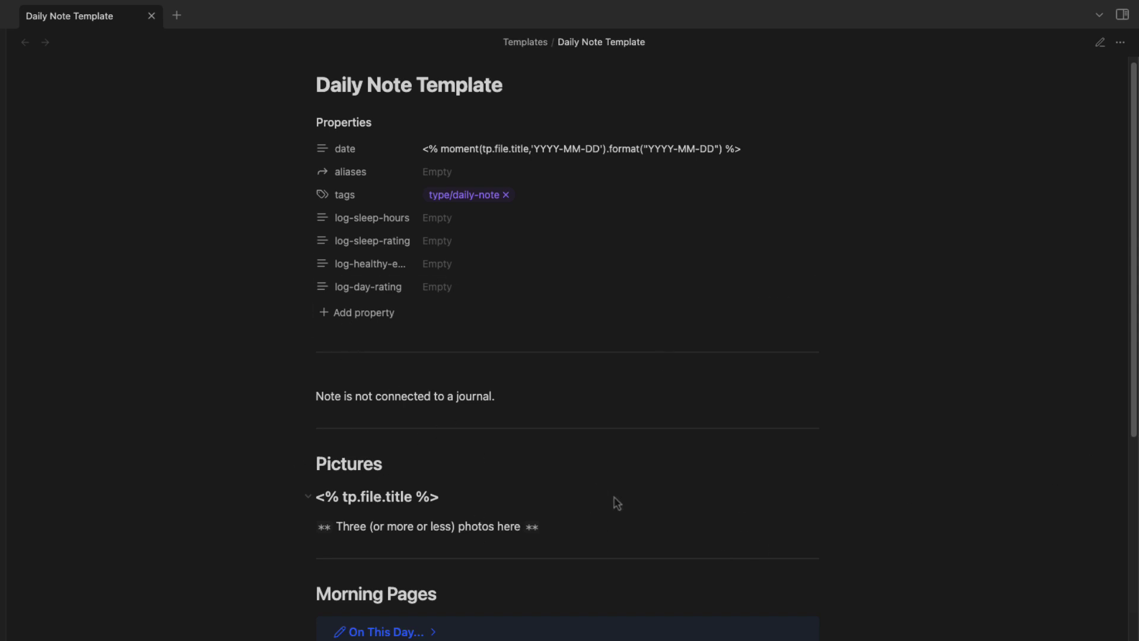
{"action": "left_click", "coordinate": [1099, 43]}
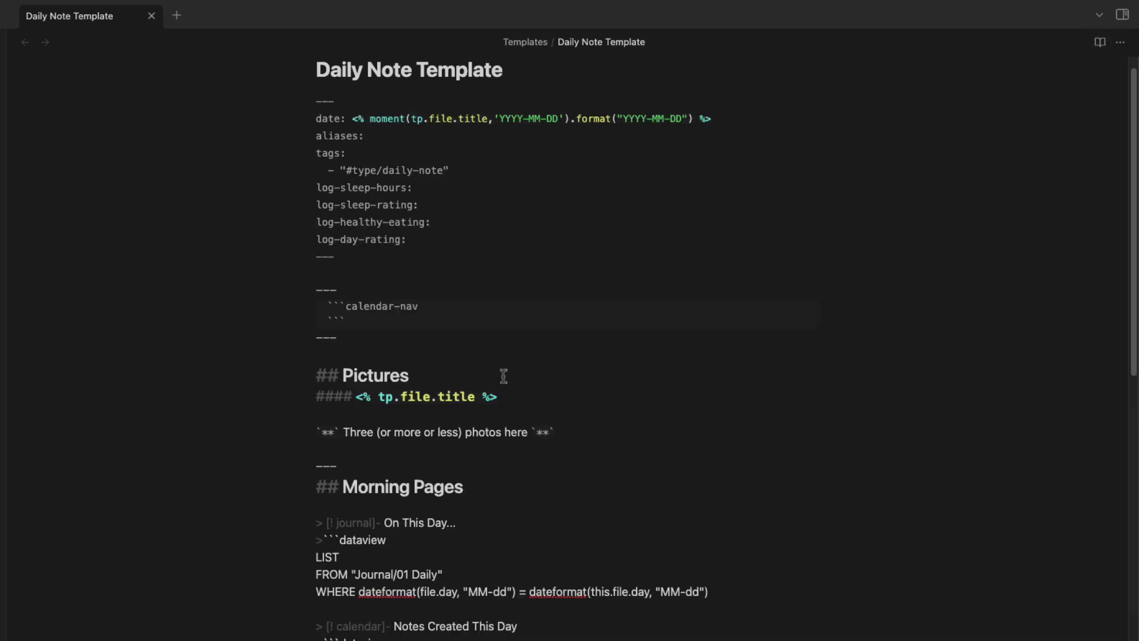
Examine the Pictures section, including its heading, the Templater file title expression and the photo placeholder line
{"action": "scroll", "coordinate": [363, 355], "scroll_direction": "down", "scroll_amount": 1}
{"action": "left_click_drag", "start_coordinate": [321, 349], "coordinate": [506, 346]}
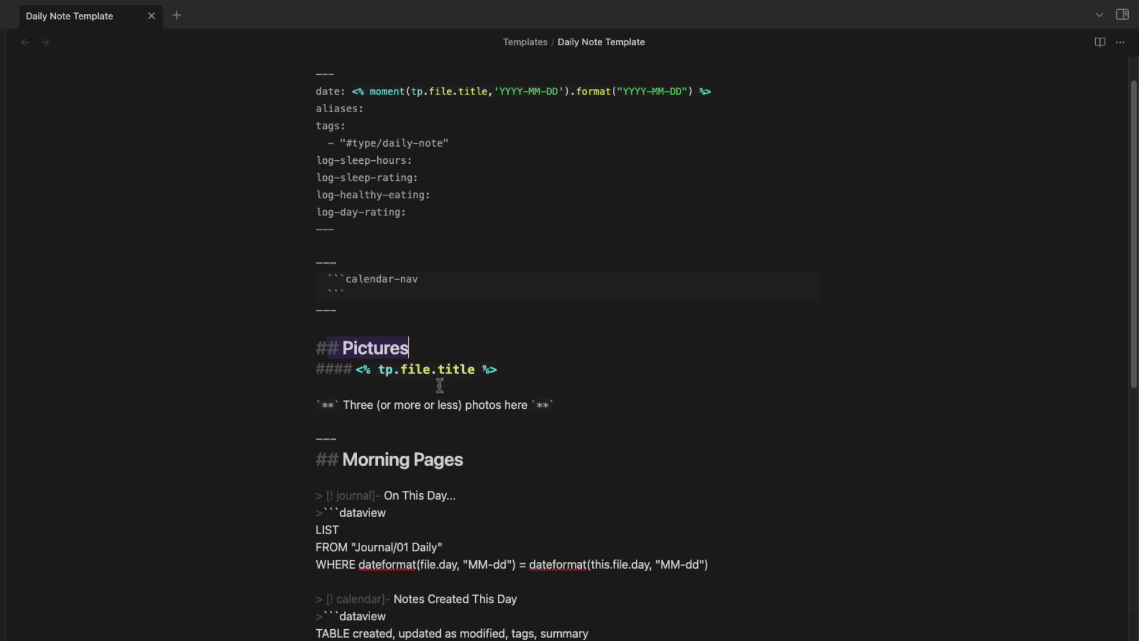
{"action": "left_click_drag", "start_coordinate": [354, 372], "coordinate": [489, 363]}
{"action": "left_click", "coordinate": [539, 378]}
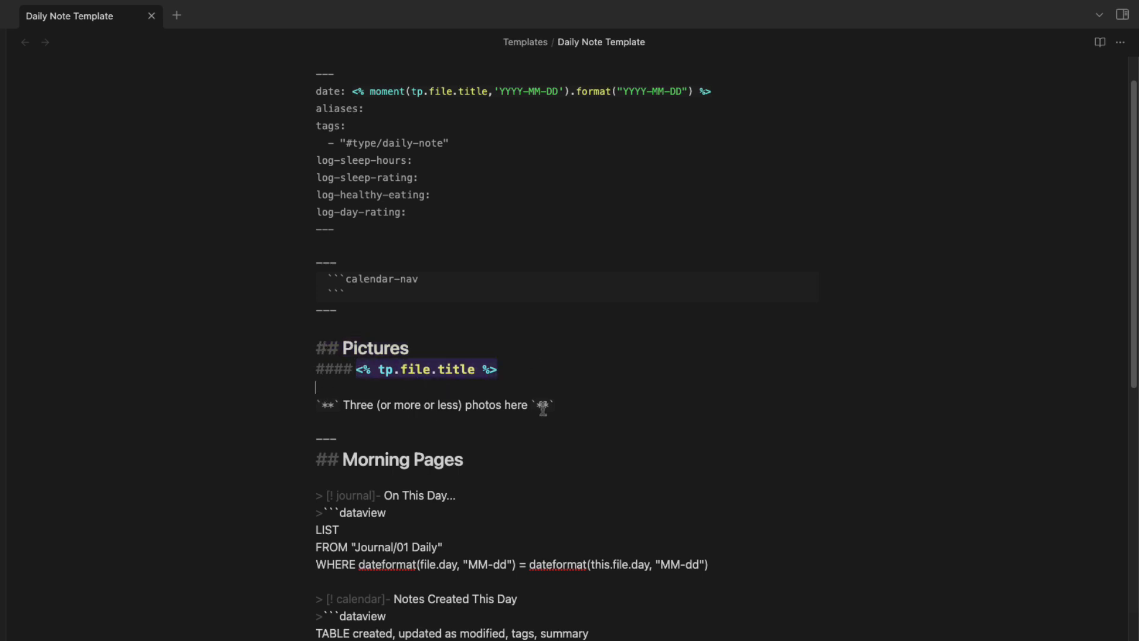
{"action": "left_click_drag", "start_coordinate": [578, 409], "coordinate": [201, 412]}
{"action": "key", "text": "Right"}
{"action": "key", "text": "shift+Home"}
Examine the callouts under Morning Pages in the source and in reading view
{"action": "scroll", "coordinate": [219, 422], "scroll_direction": "down", "scroll_amount": 5}
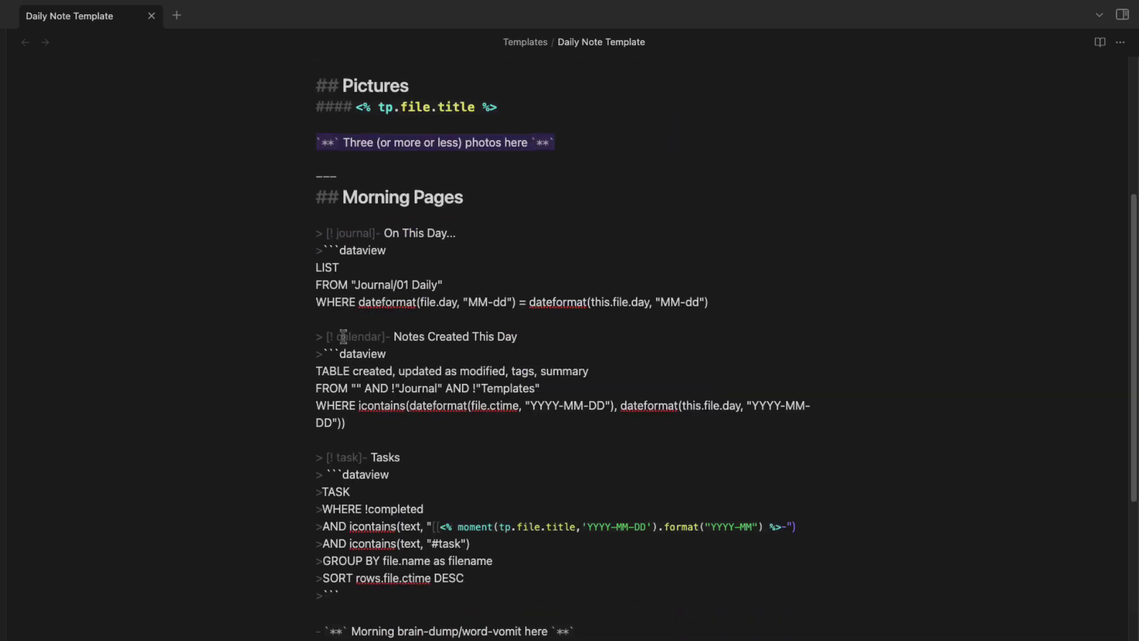
{"action": "scroll", "coordinate": [267, 368], "scroll_direction": "up", "scroll_amount": 2}
{"action": "key", "text": "super+e"}
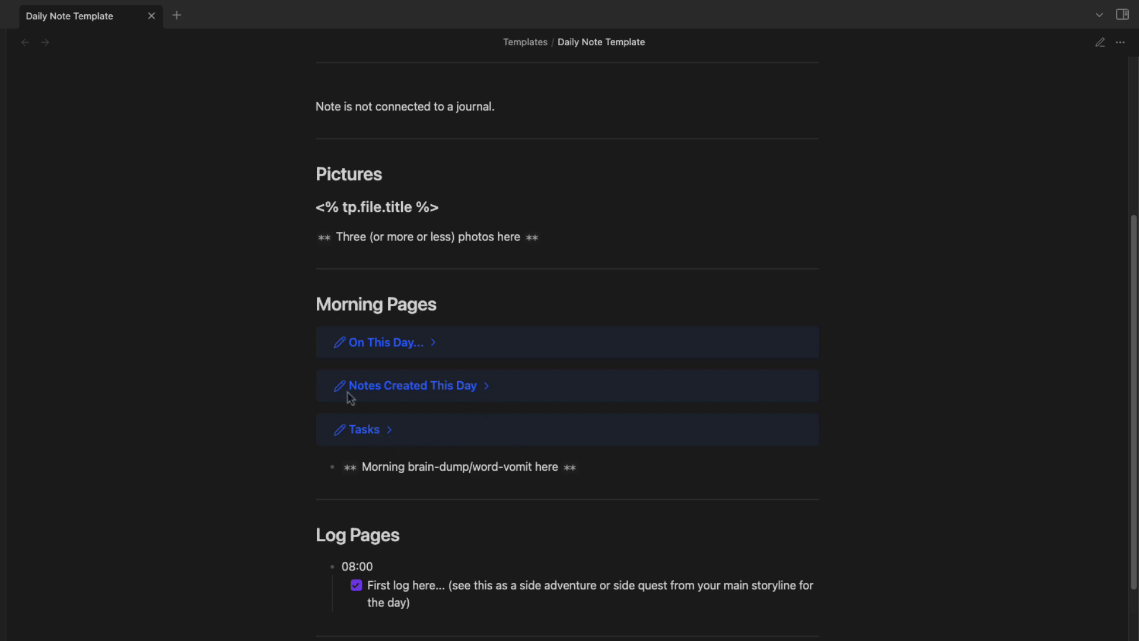
{"action": "left_click", "coordinate": [393, 438]}
{"action": "left_click", "coordinate": [403, 437]}
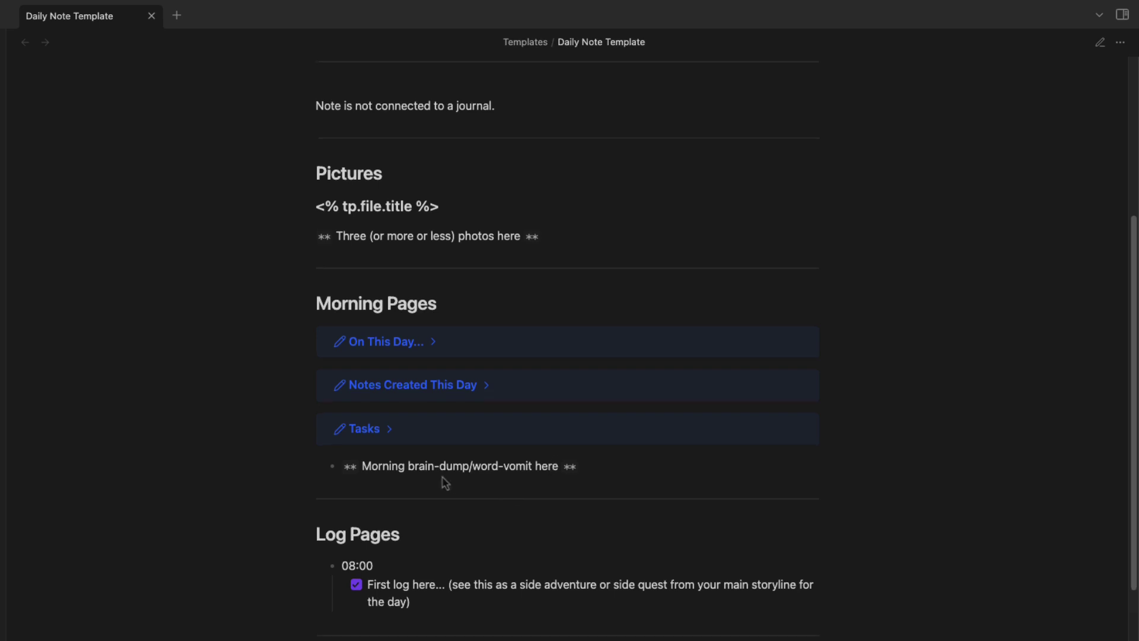
Review the Log Pages and Evening Review sections in reading view and skim the whole template
{"action": "scroll", "coordinate": [442, 485], "scroll_direction": "down", "scroll_amount": 5}
{"action": "left_click_drag", "start_coordinate": [317, 390], "coordinate": [495, 401]}
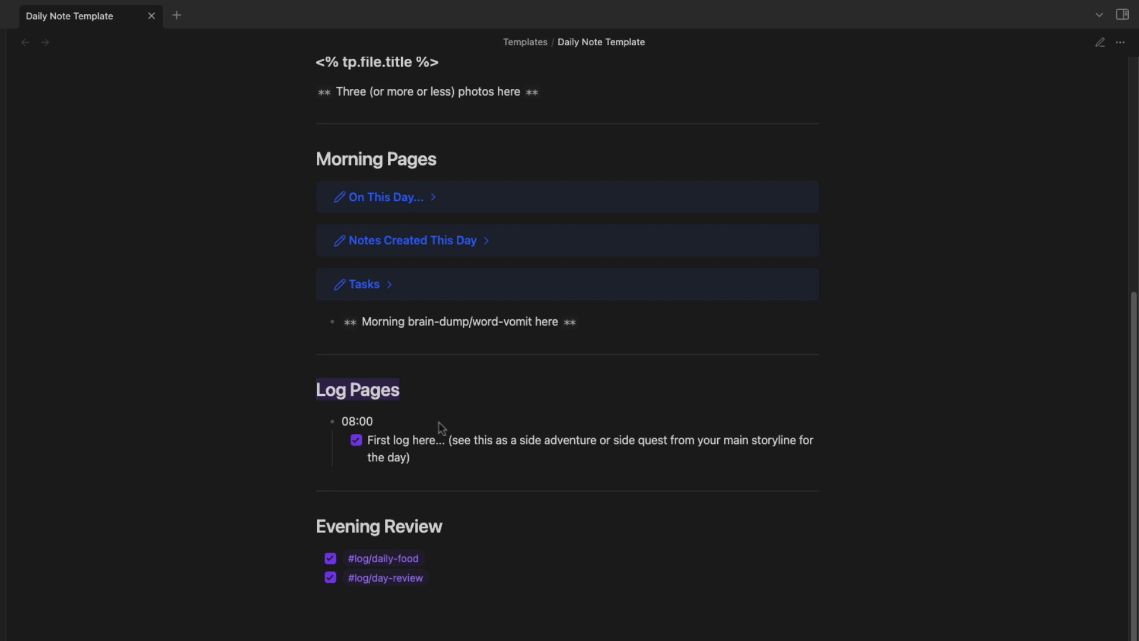
{"action": "left_click_drag", "start_coordinate": [343, 421], "coordinate": [402, 458]}
{"action": "left_click", "coordinate": [534, 474]}
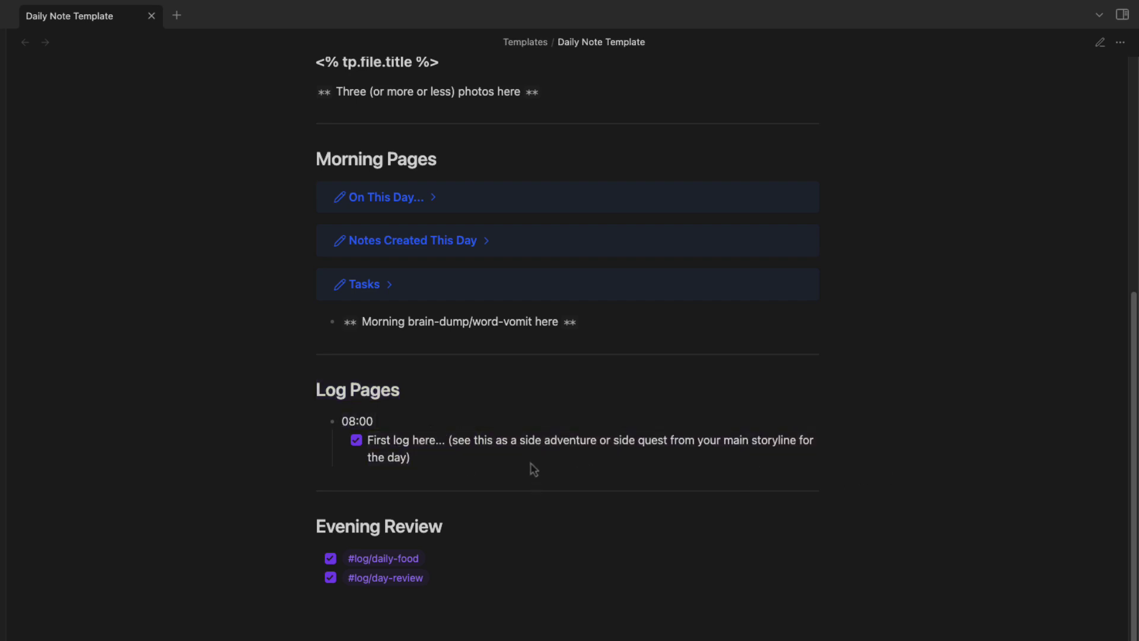
{"action": "scroll", "coordinate": [447, 514], "scroll_direction": "down", "scroll_amount": 2}
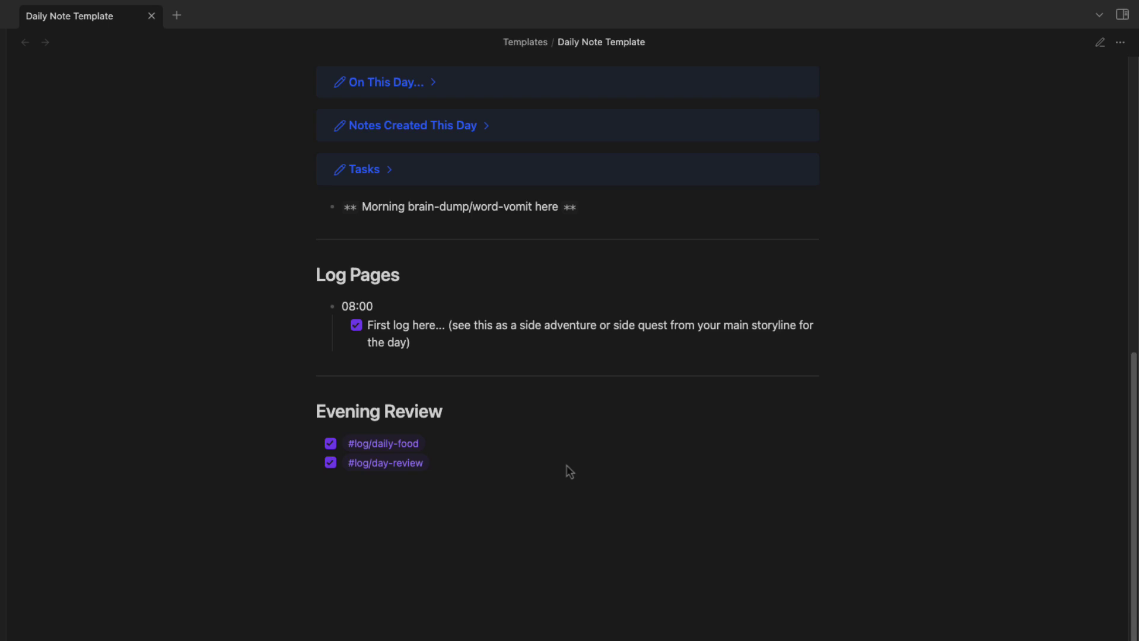
{"action": "scroll", "coordinate": [568, 470], "scroll_direction": "up", "scroll_amount": 10}
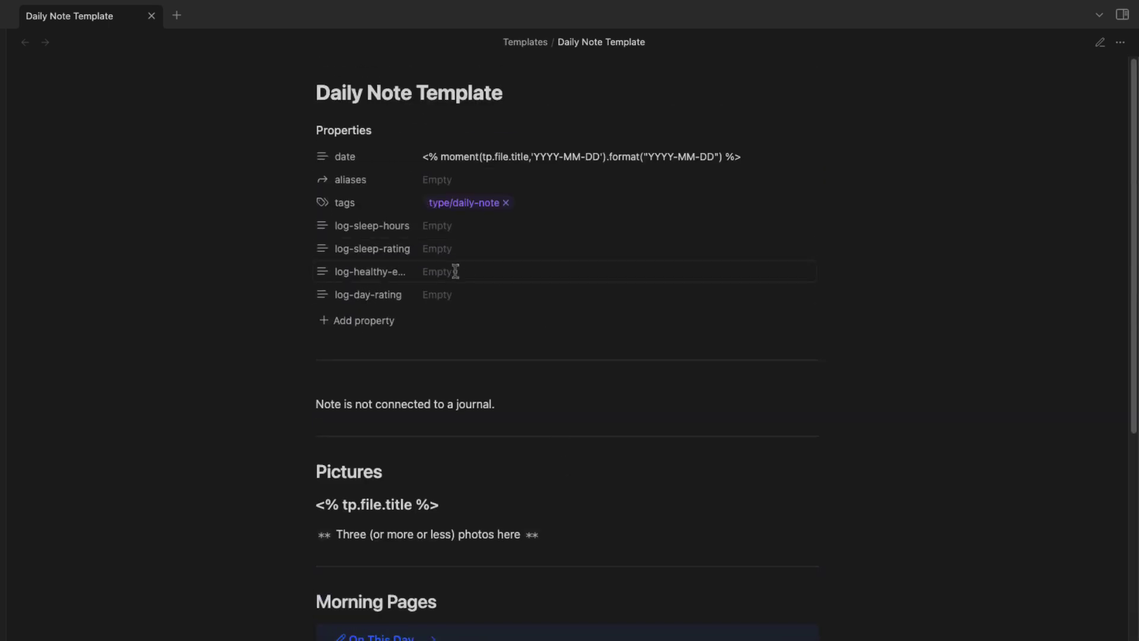
{"action": "scroll", "coordinate": [557, 295], "scroll_direction": "down", "scroll_amount": 10}
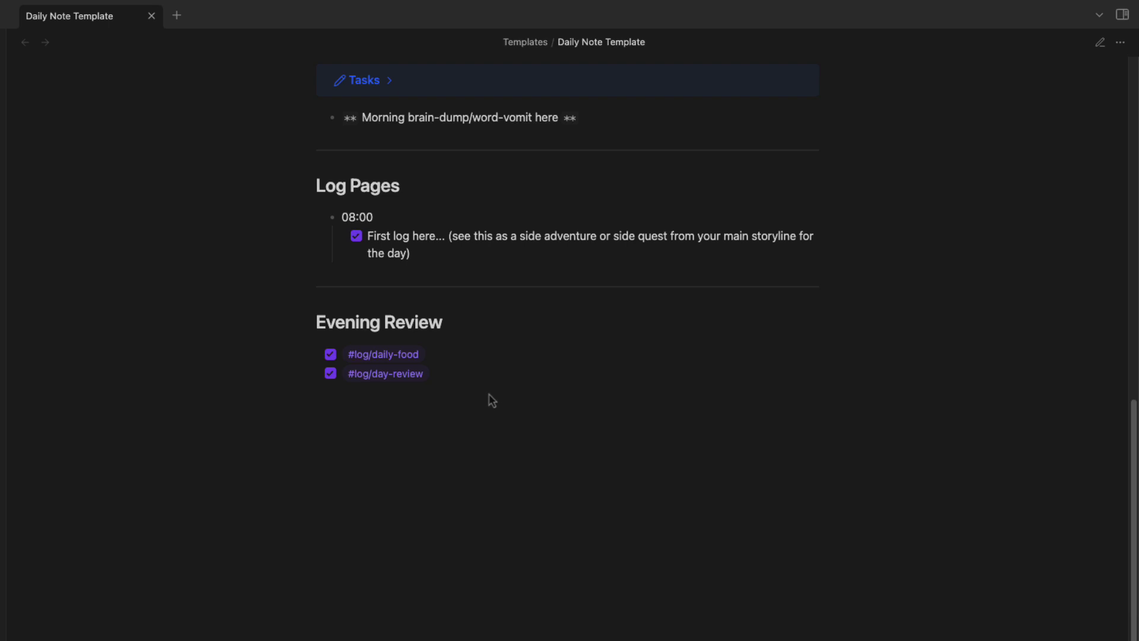
{"action": "scroll", "coordinate": [486, 398], "scroll_direction": "up", "scroll_amount": 10}
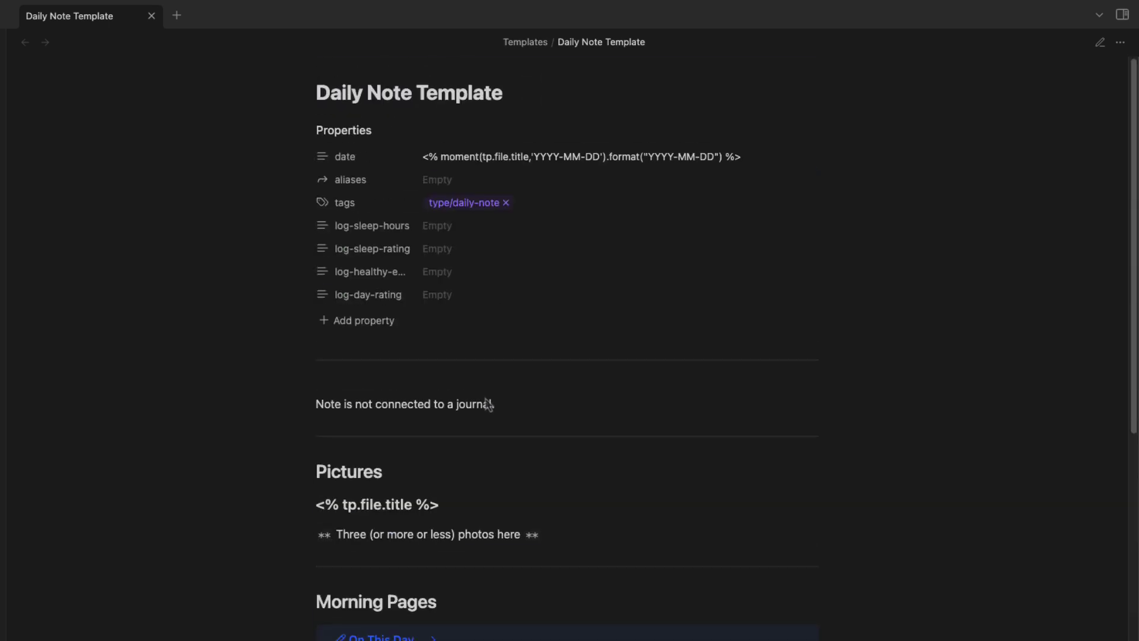
Show the right sidebar with the Calendar view and move the Calendar tab to the first position
{"action": "left_click", "coordinate": [1121, 14]}
{"action": "left_click", "coordinate": [1047, 14]}
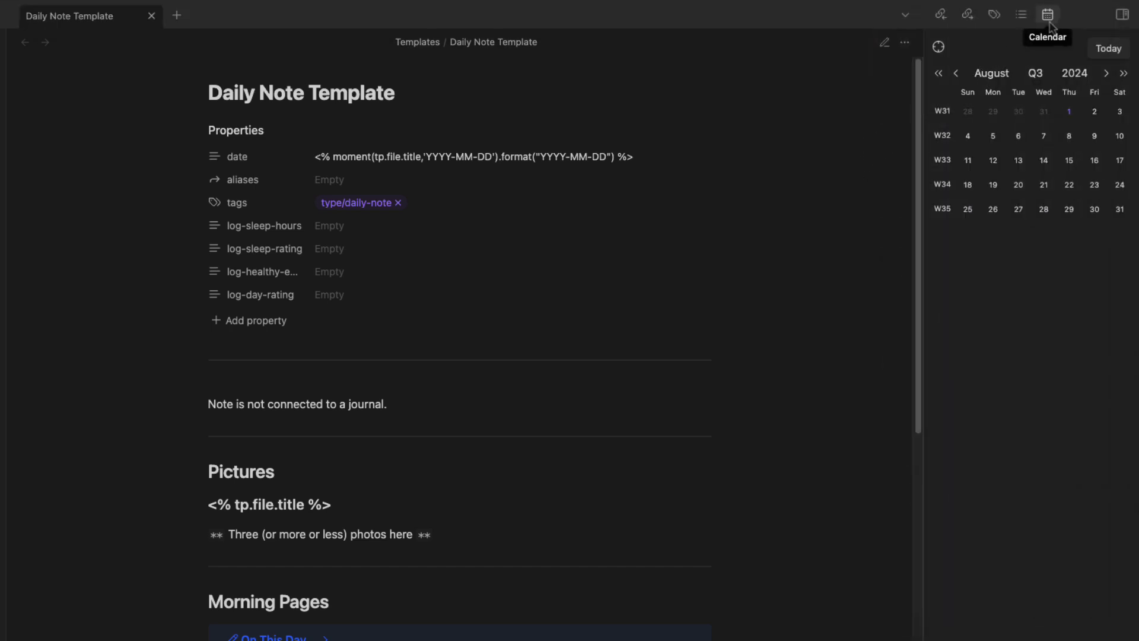
{"action": "left_click_drag", "start_coordinate": [1055, 26], "coordinate": [933, 45]}
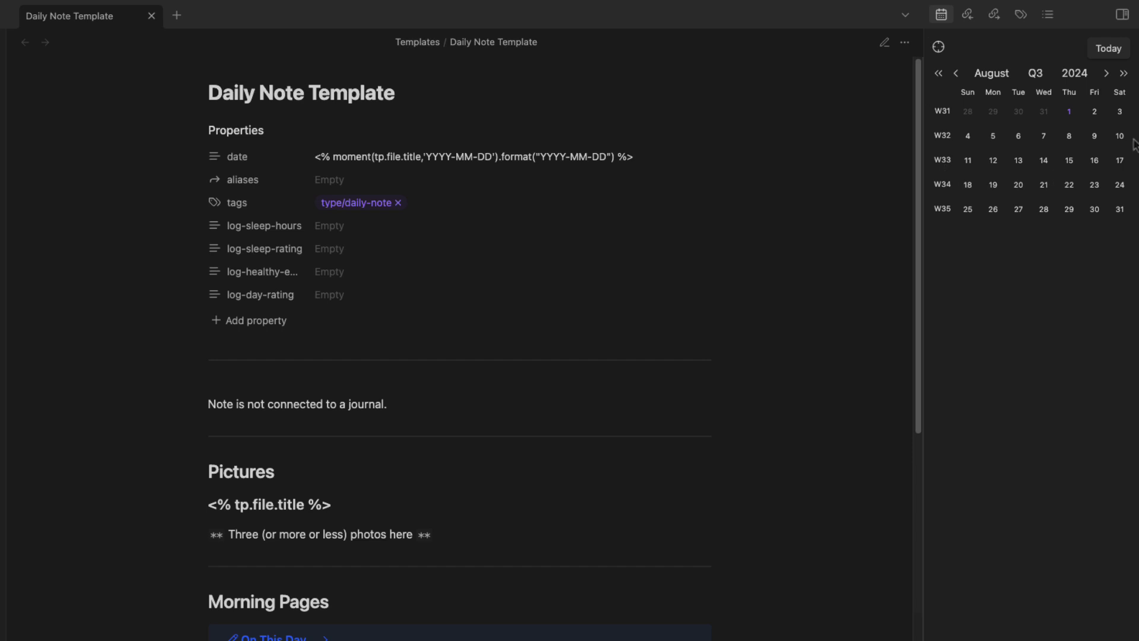
Create a trial daily note for August 1, 2024 from the calendar and delete its file
{"action": "left_click", "coordinate": [1068, 112]}
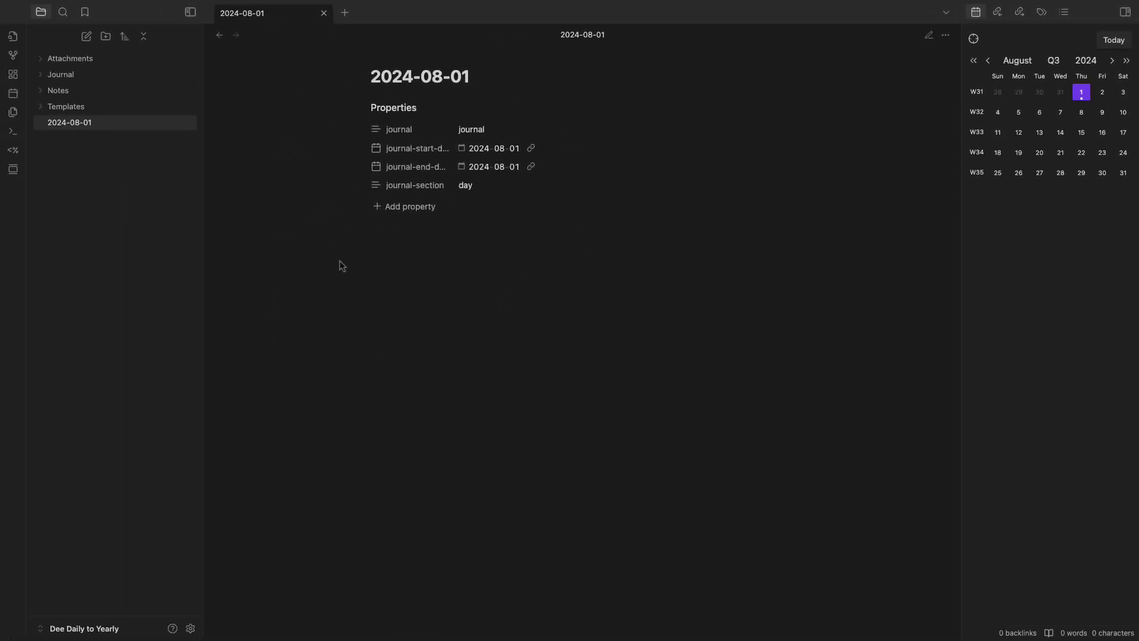
{"action": "left_click", "coordinate": [44, 107]}
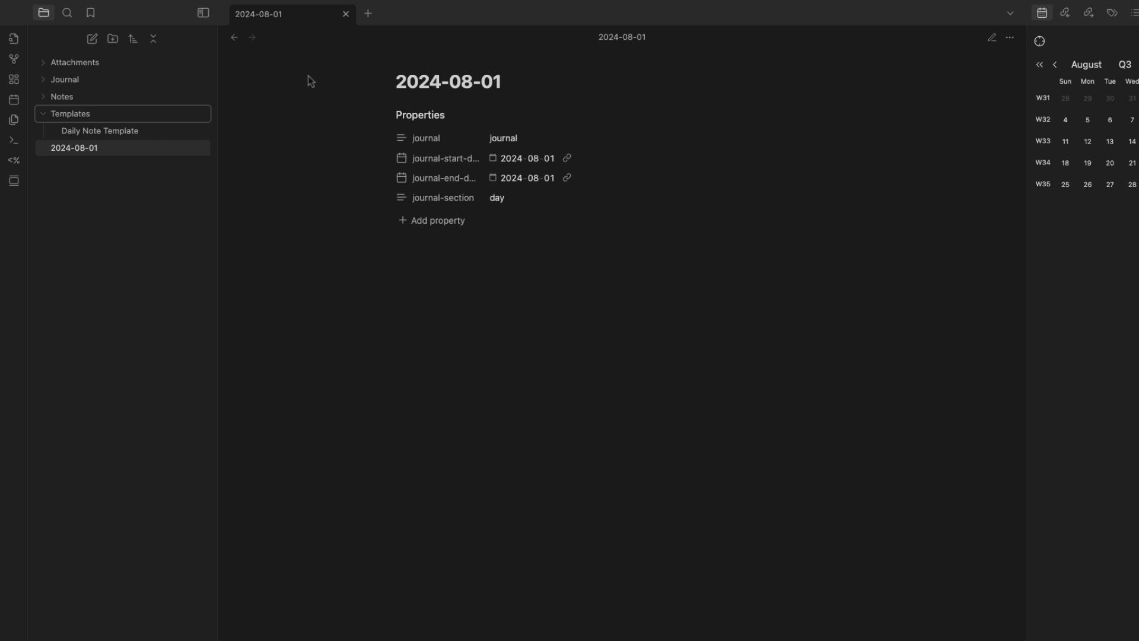
{"action": "right_click", "coordinate": [297, 15]}
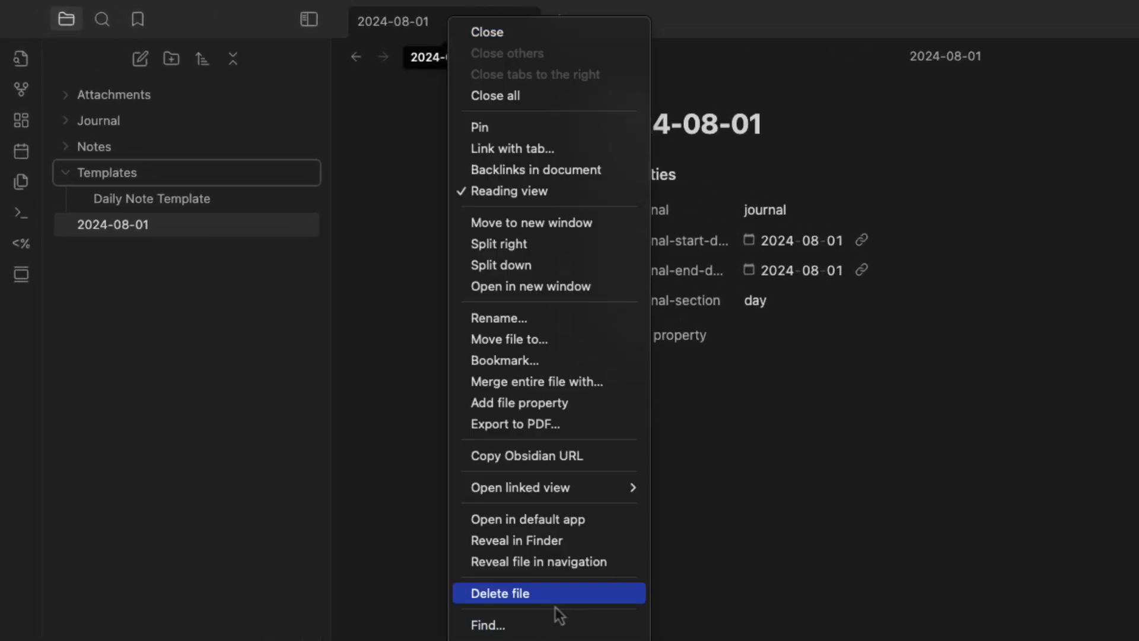
{"action": "left_click", "coordinate": [556, 599]}
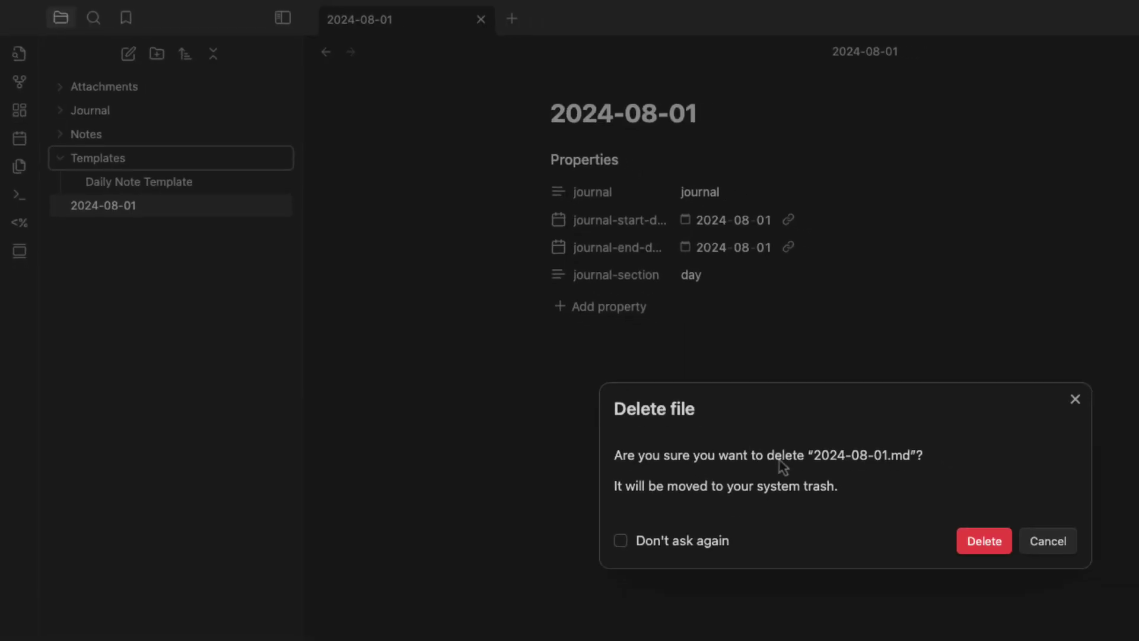
{"action": "left_click", "coordinate": [898, 493]}
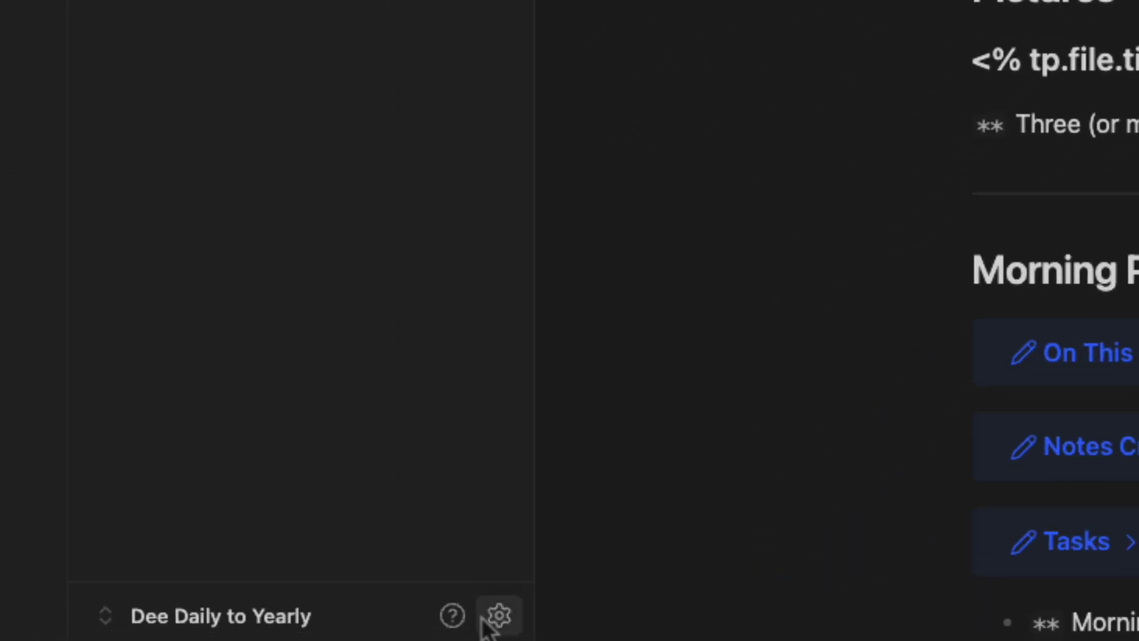
Set the folder for daily notes in the Journals plugin settings to Journal/01 Daily
{"action": "left_click", "coordinate": [497, 616]}
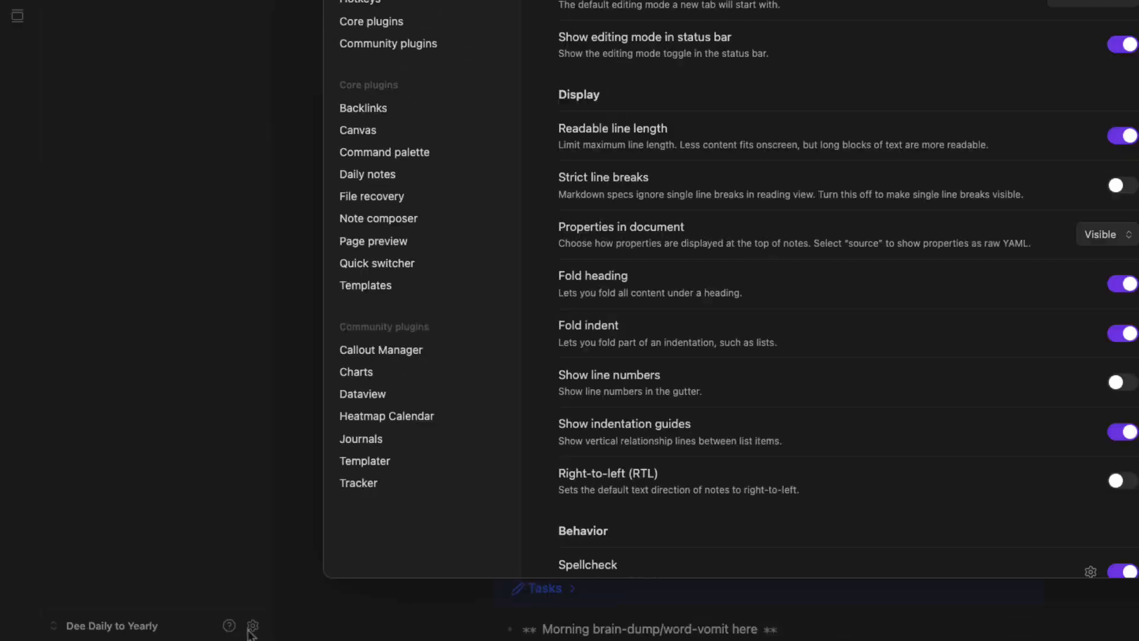
{"action": "left_click", "coordinate": [190, 617]}
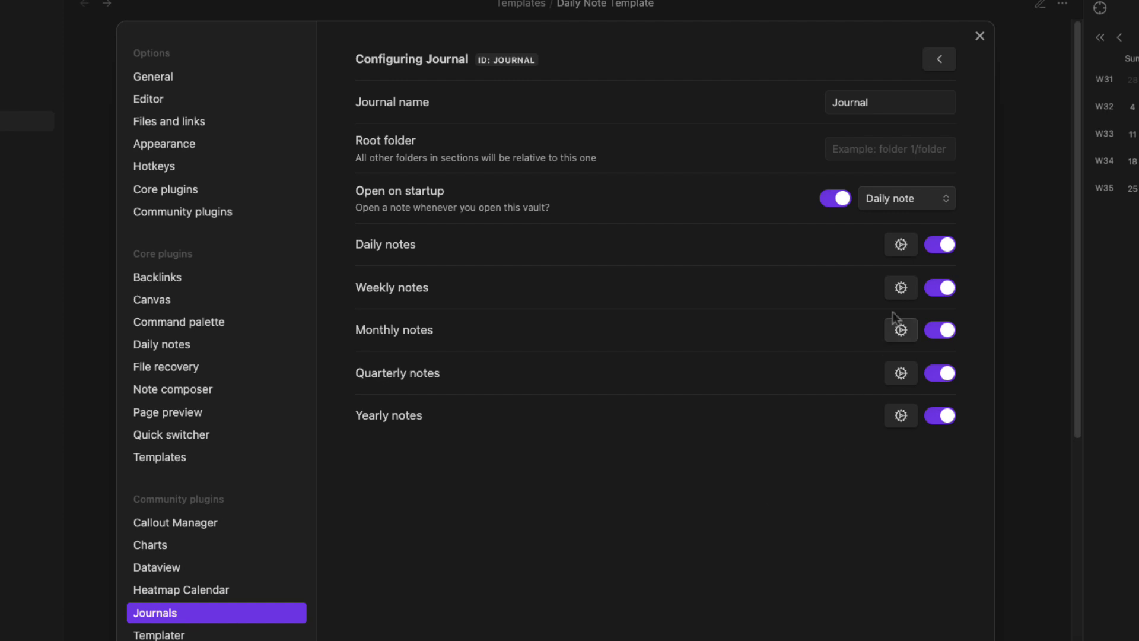
{"action": "left_click", "coordinate": [903, 247]}
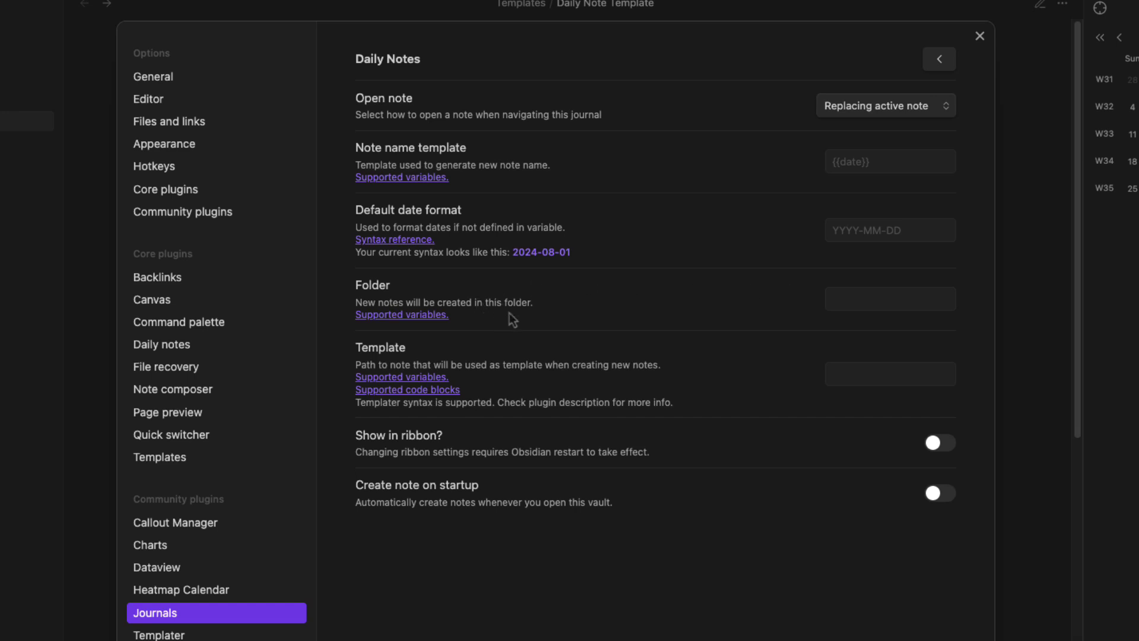
{"action": "left_click", "coordinate": [842, 304]}
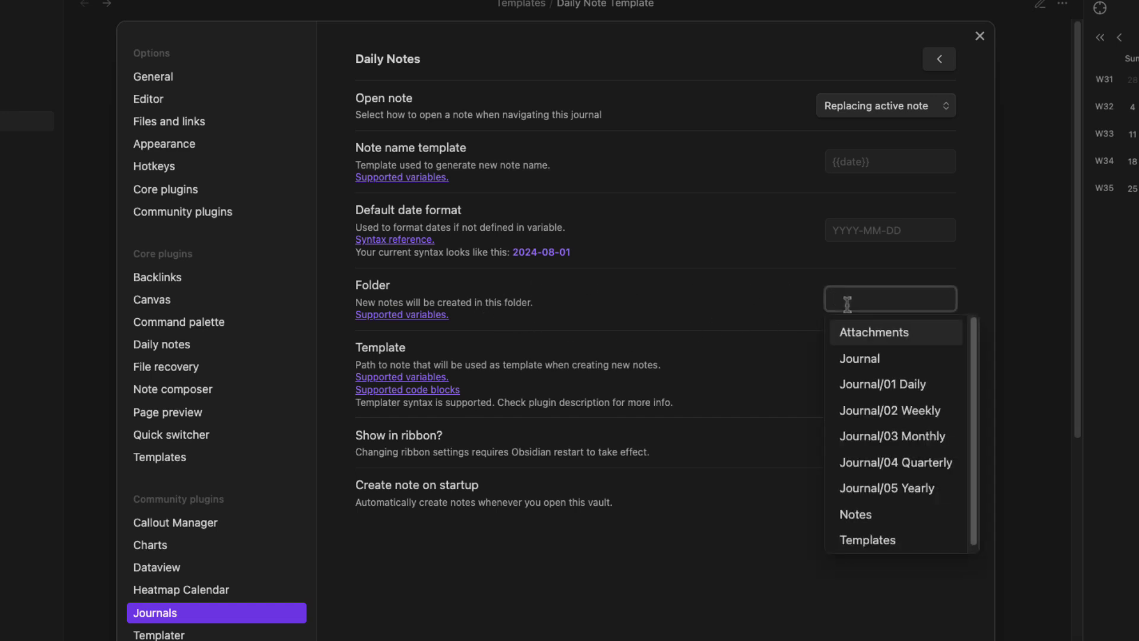
{"action": "left_click", "coordinate": [870, 394]}
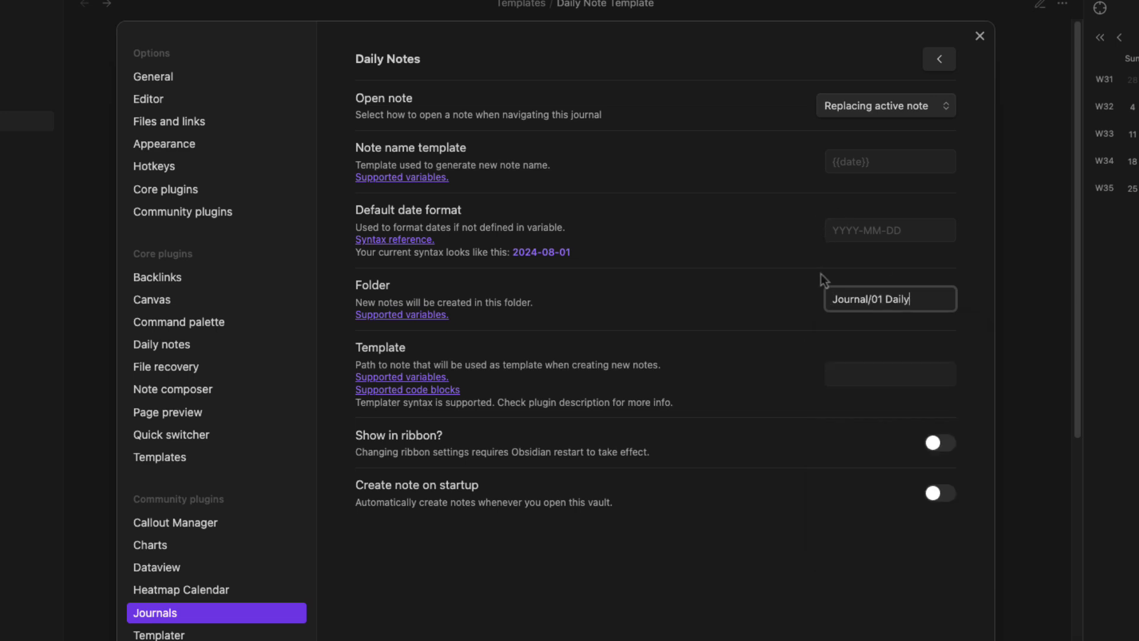
Set the template for daily notes in the Journals plugin to Templates/Daily Note Template.md
{"action": "left_click", "coordinate": [864, 377]}
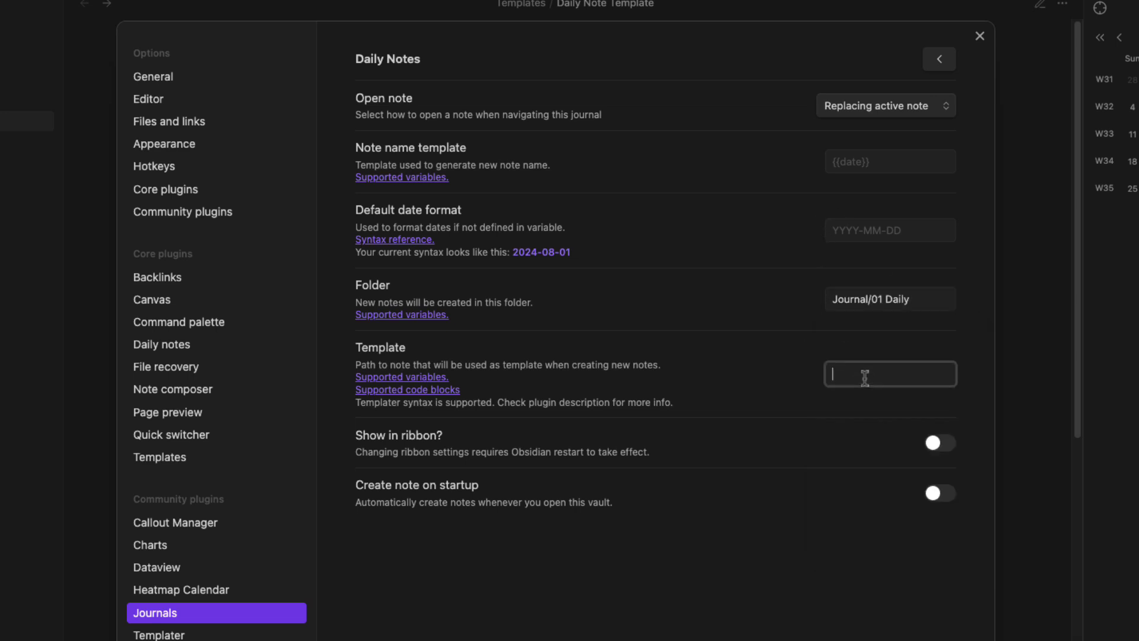
{"action": "type", "text": "dai"}
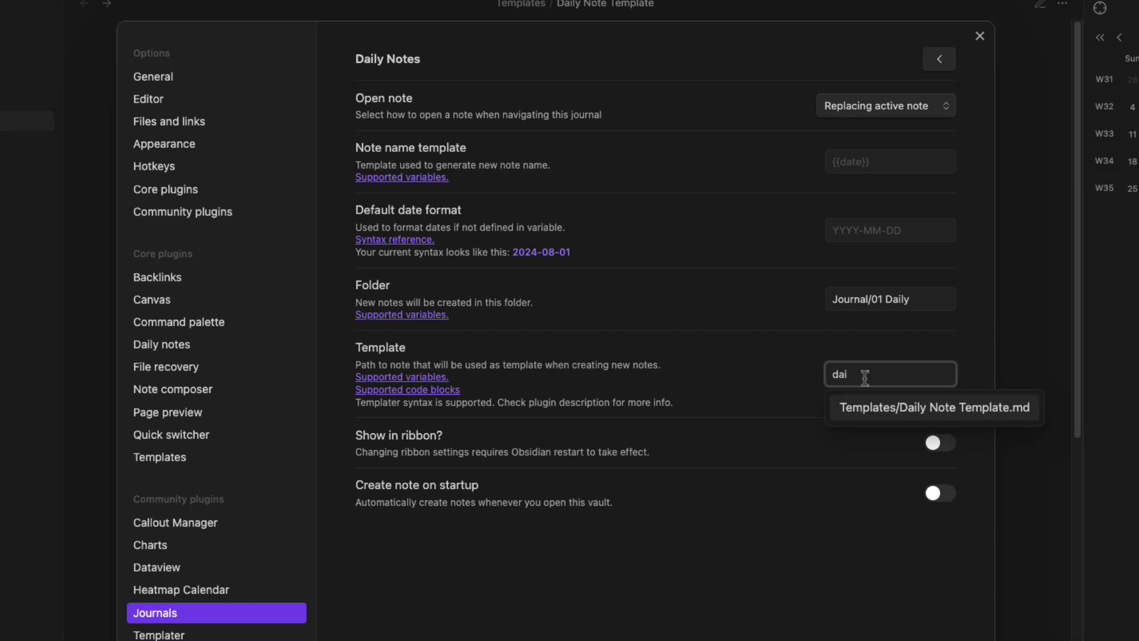
{"action": "key", "text": "Return"}
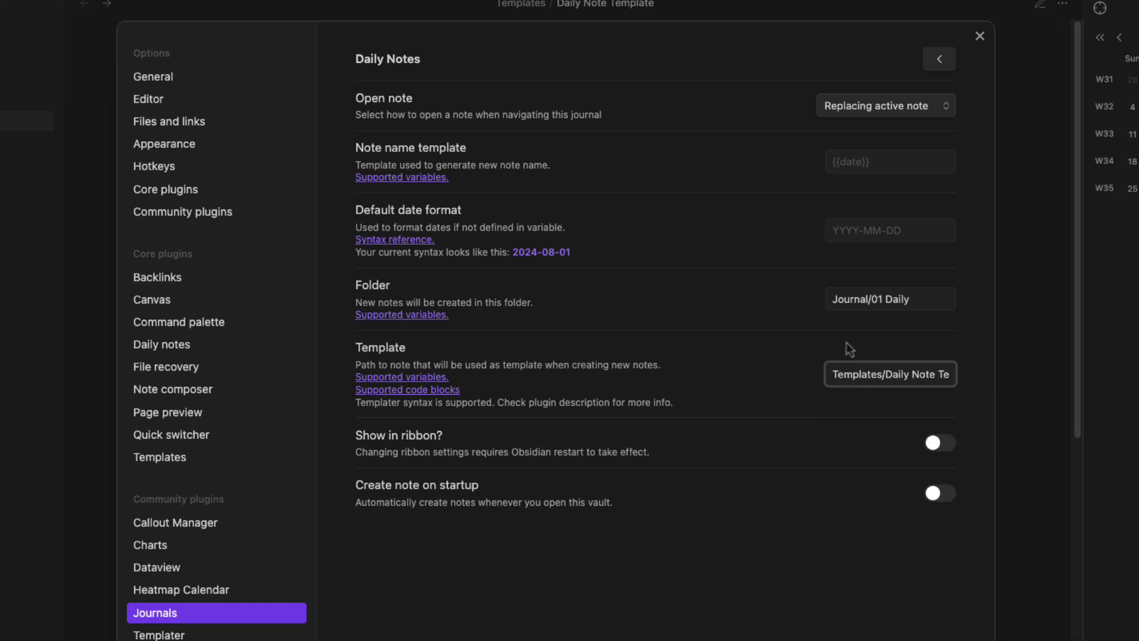
Set the default date format for daily notes to YYYY-MM-DD and close the settings
{"action": "left_click", "coordinate": [846, 229]}
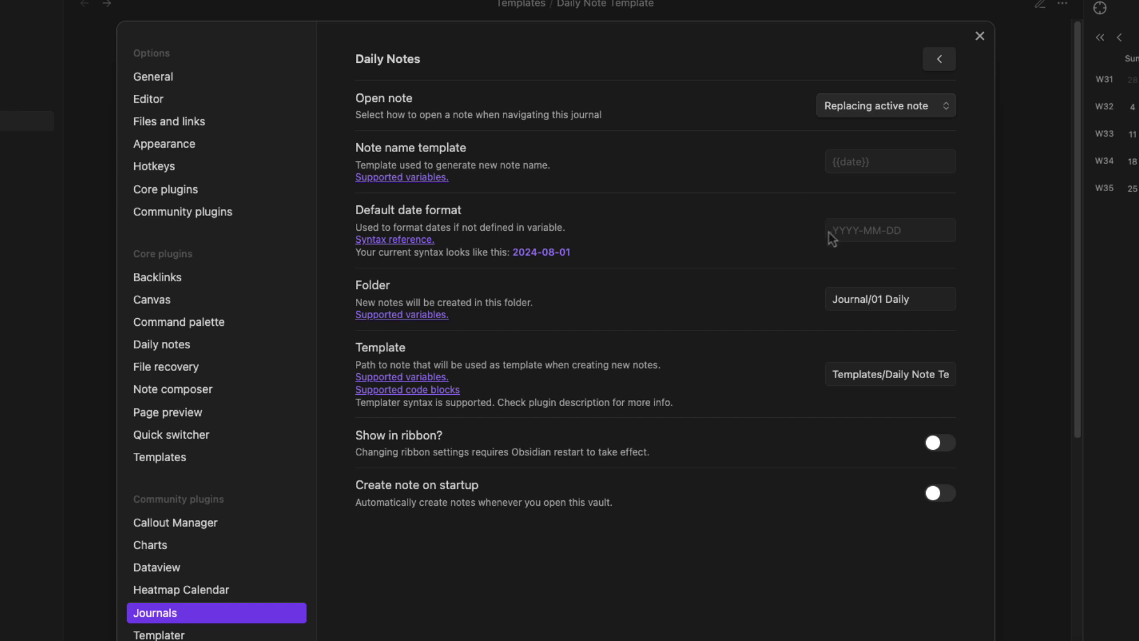
{"action": "left_click", "coordinate": [857, 242]}
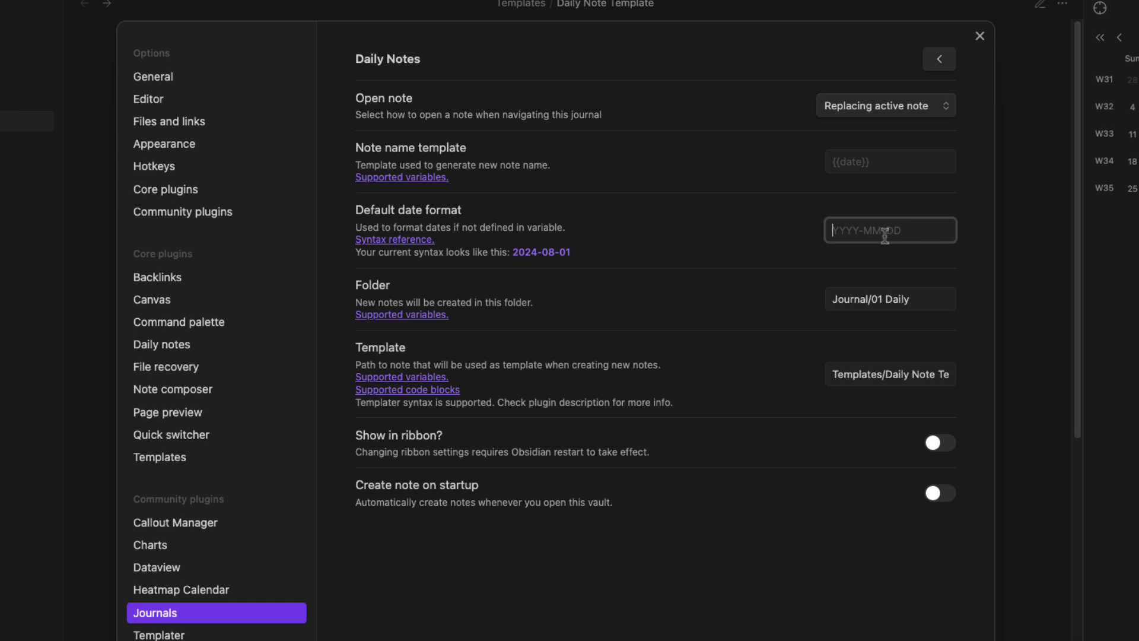
{"action": "type", "text": "YYYY-MM-DD"}
{"action": "key", "text": "Tab"}
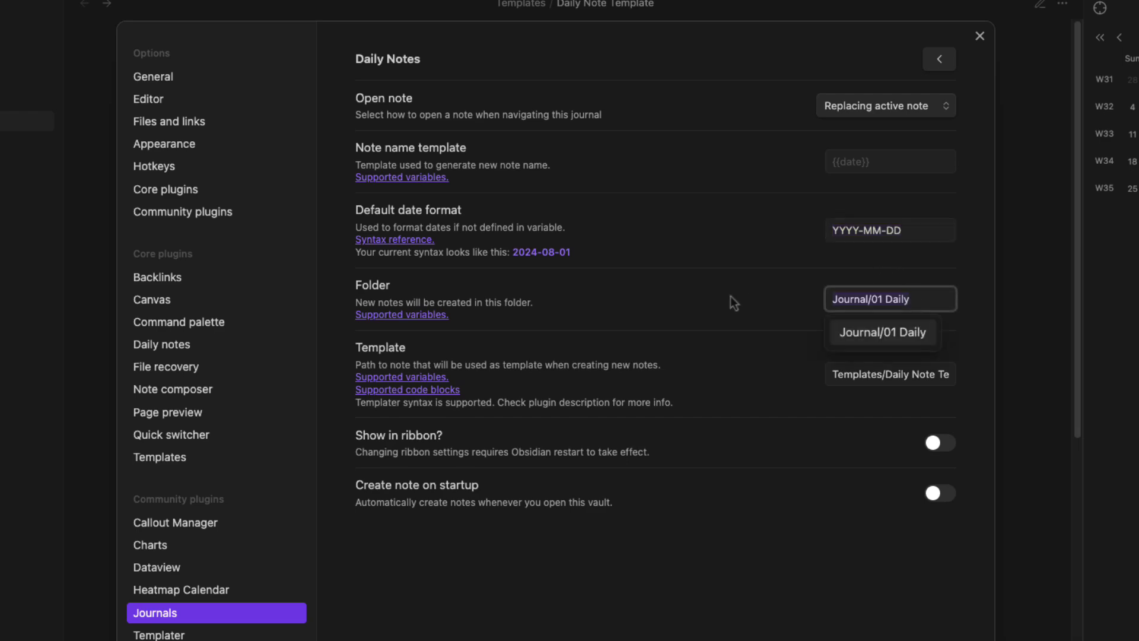
{"action": "left_click", "coordinate": [980, 36]}
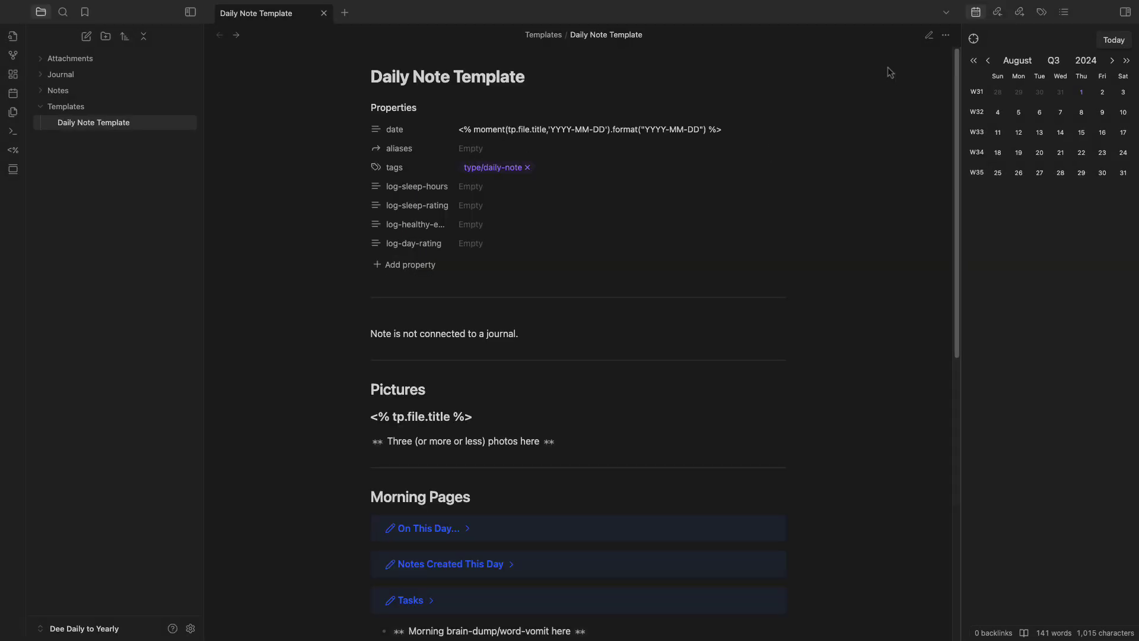
Expand the Journal/01 Daily folder and create a daily note for August 1, 2024 from the calendar in a new tab
{"action": "left_click", "coordinate": [59, 75]}
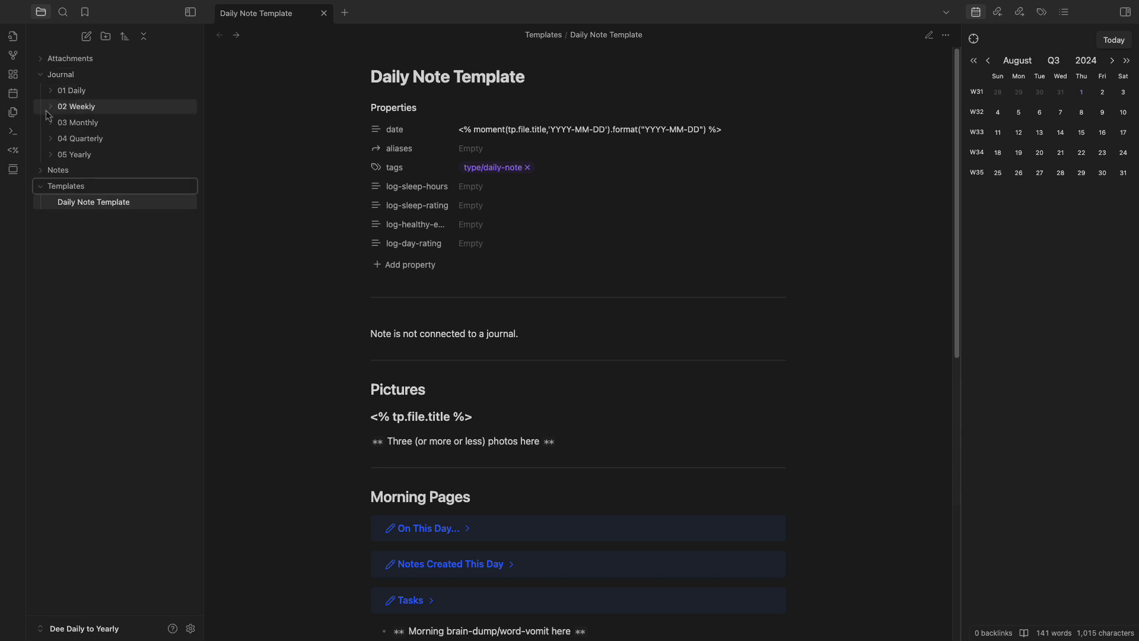
{"action": "left_click", "coordinate": [51, 93]}
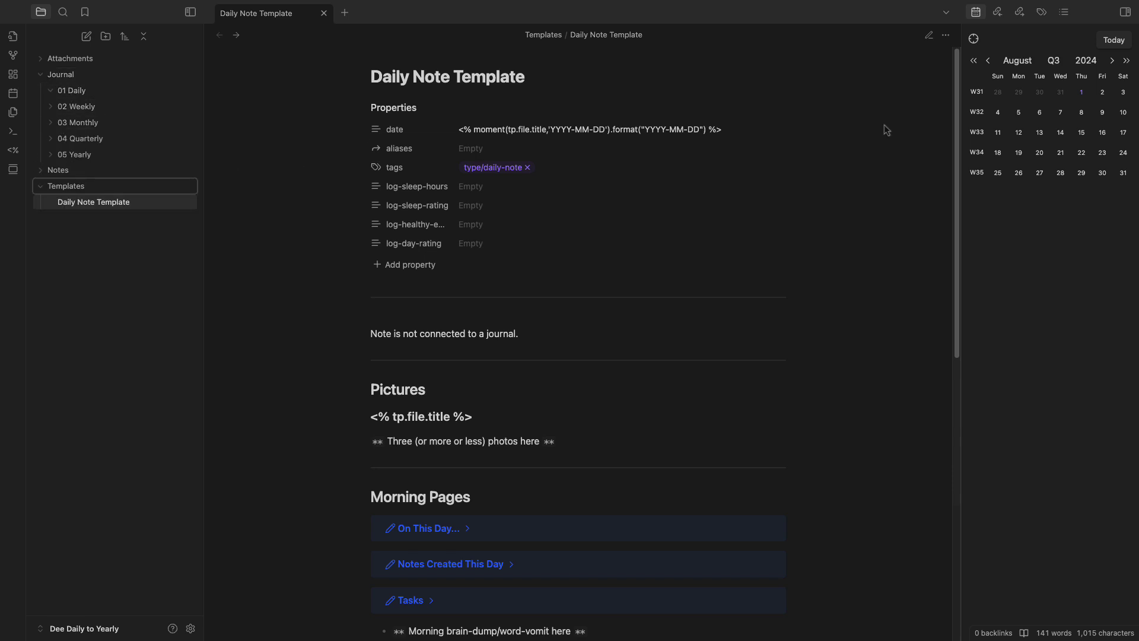
{"action": "left_click", "coordinate": [345, 13]}
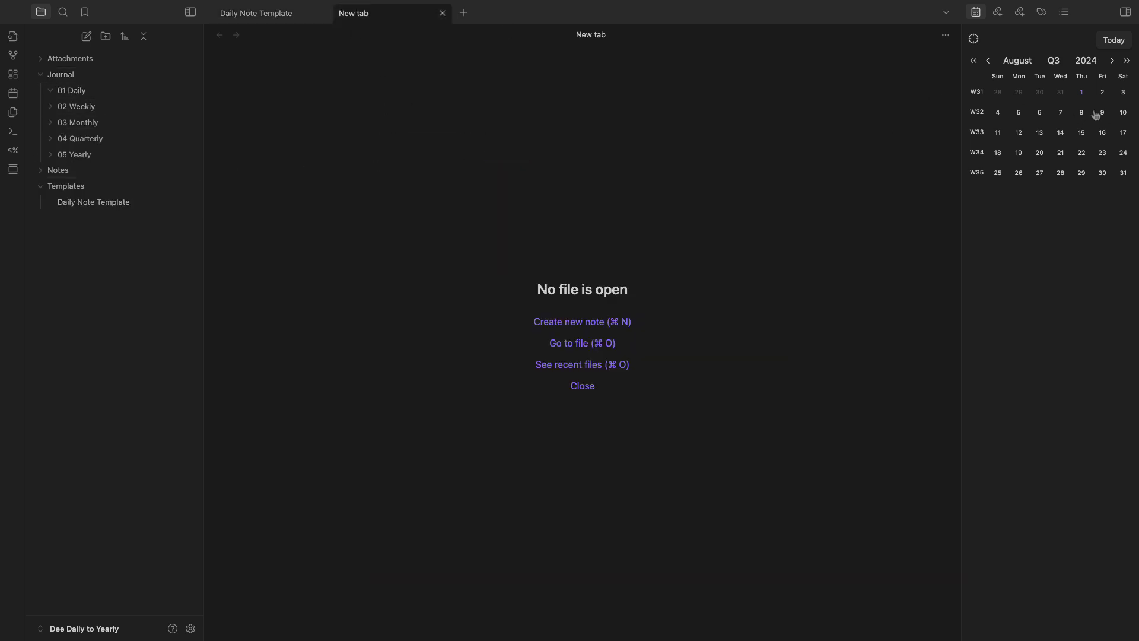
{"action": "left_click", "coordinate": [1081, 93]}
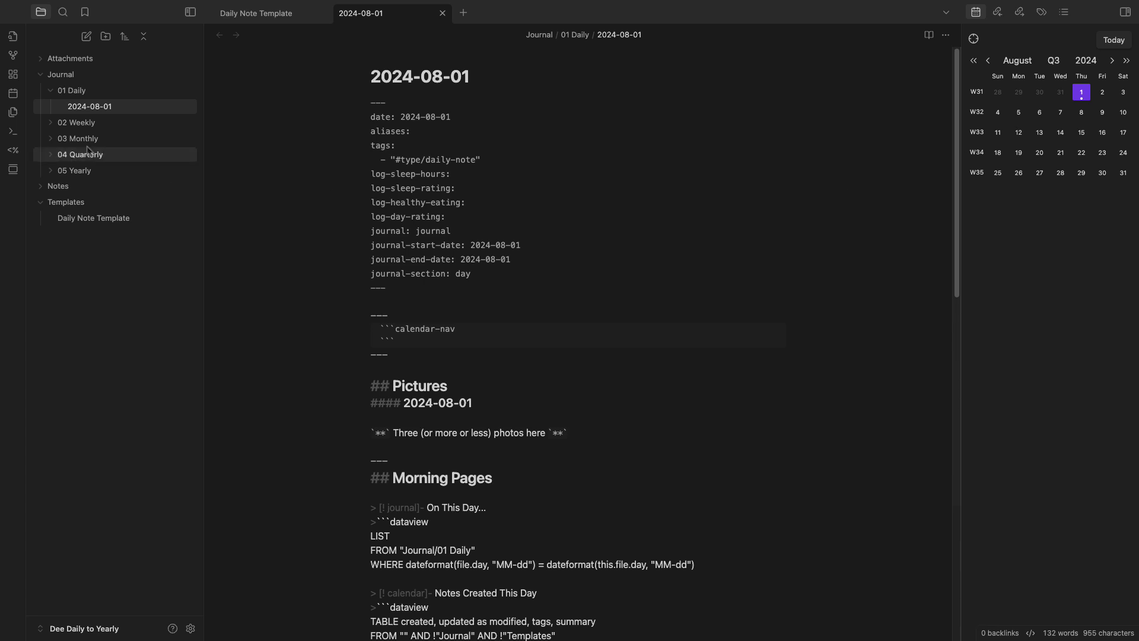
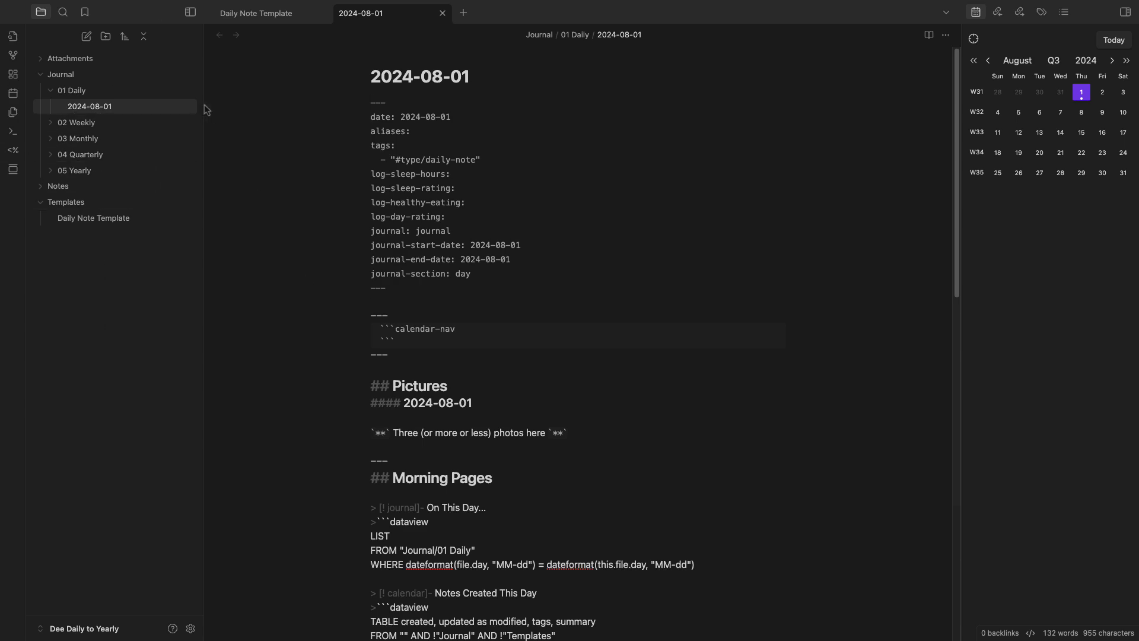
Set the default date format of the Journals daily notes to YYYY/MM/YYYY-MM-DD and close the settings
{"action": "left_click", "coordinate": [191, 628]}
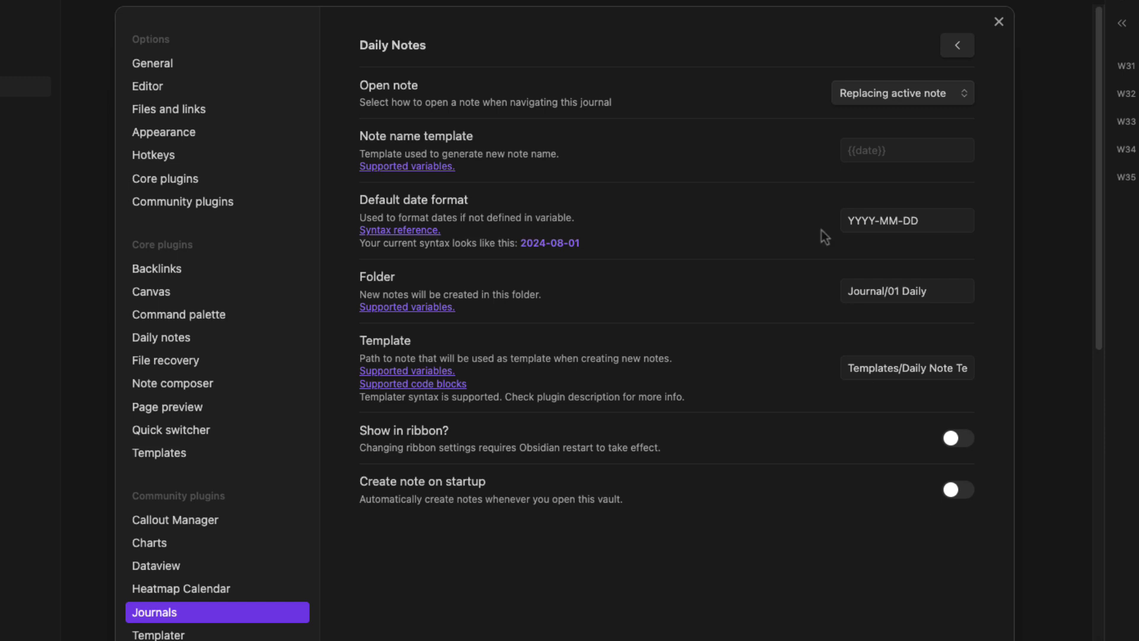
{"action": "double_click", "coordinate": [857, 220]}
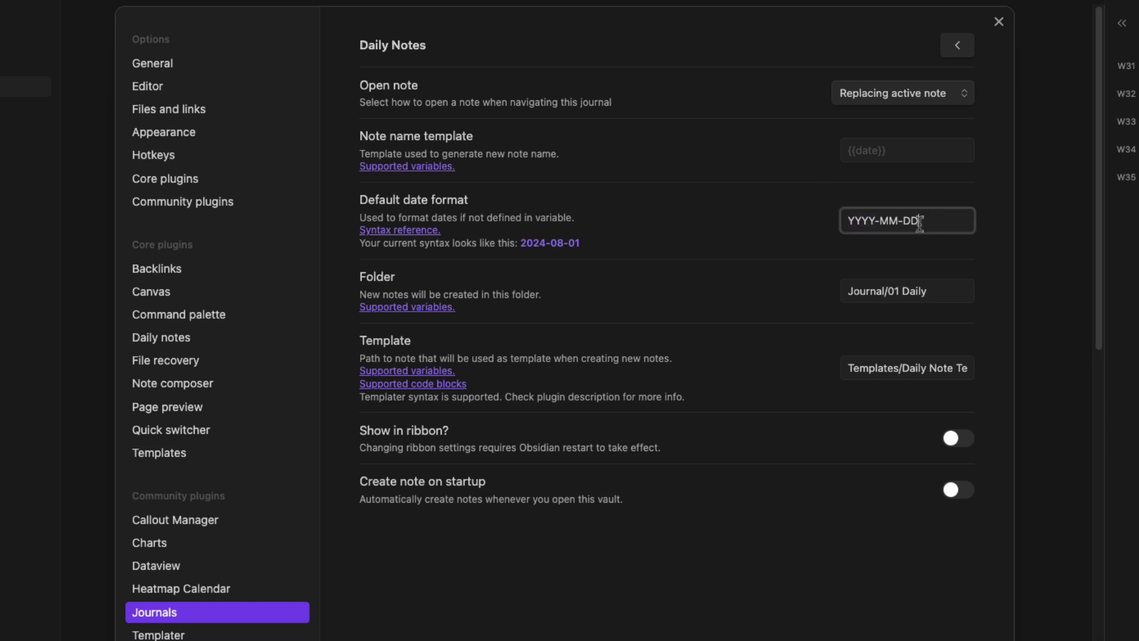
{"action": "left_click", "coordinate": [850, 221]}
{"action": "left_click_drag", "start_coordinate": [850, 221], "coordinate": [982, 226]}
{"action": "left_click", "coordinate": [848, 220]}
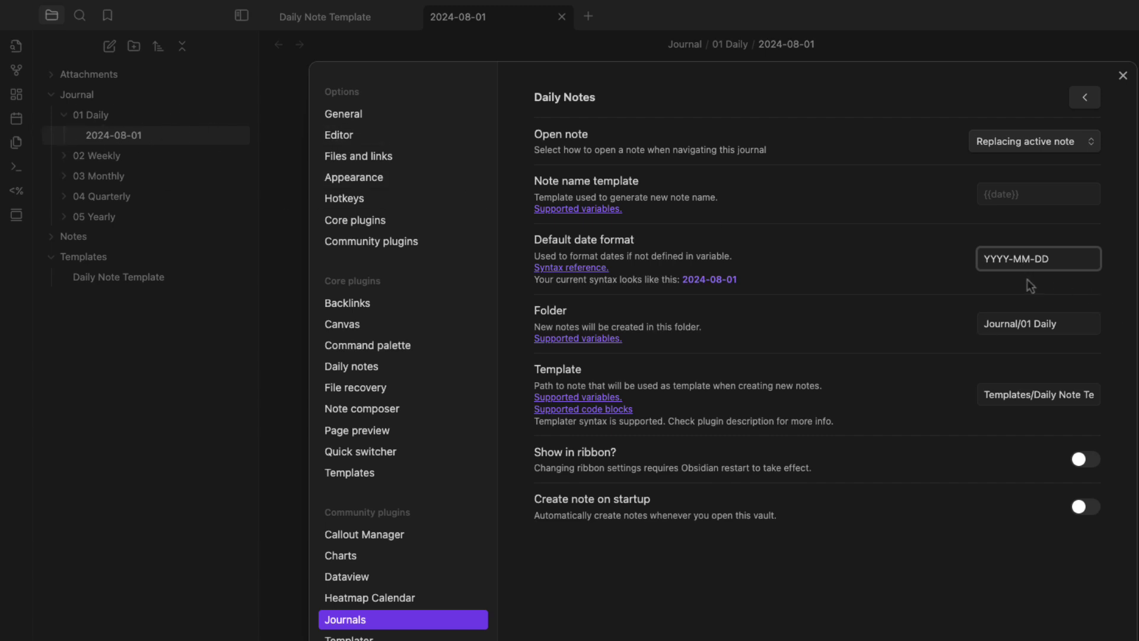
{"action": "type", "text": "YYYY/MM/"}
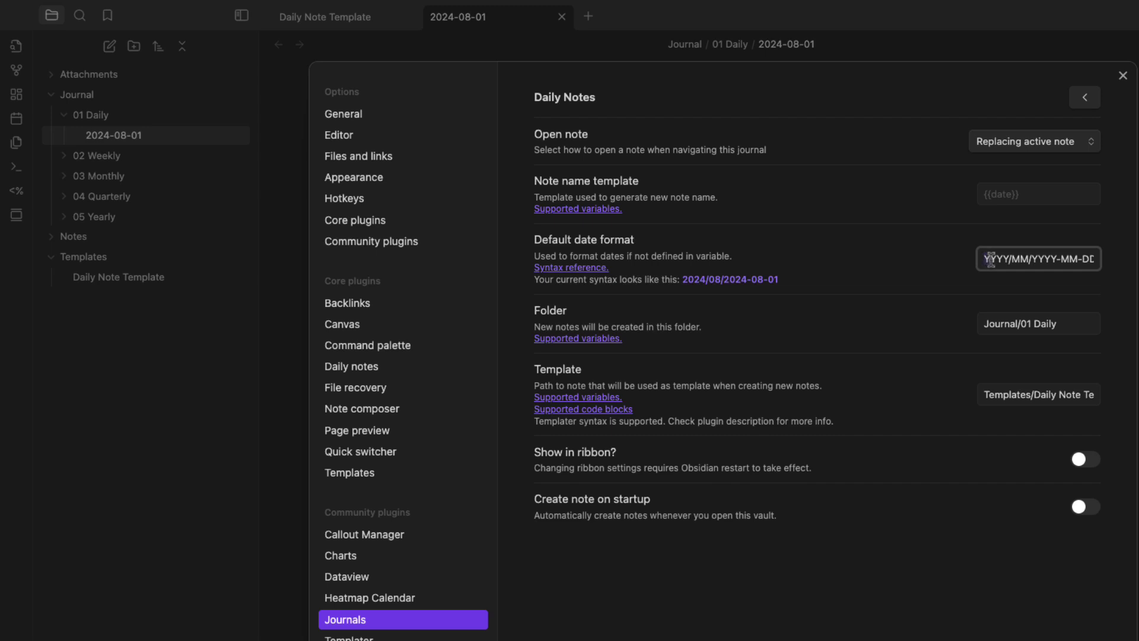
{"action": "left_click_drag", "start_coordinate": [990, 259], "coordinate": [1013, 262]}
{"action": "left_click_drag", "start_coordinate": [1008, 263], "coordinate": [1033, 260]}
{"action": "left_click", "coordinate": [1032, 259]}
{"action": "key", "text": "shift+End"}
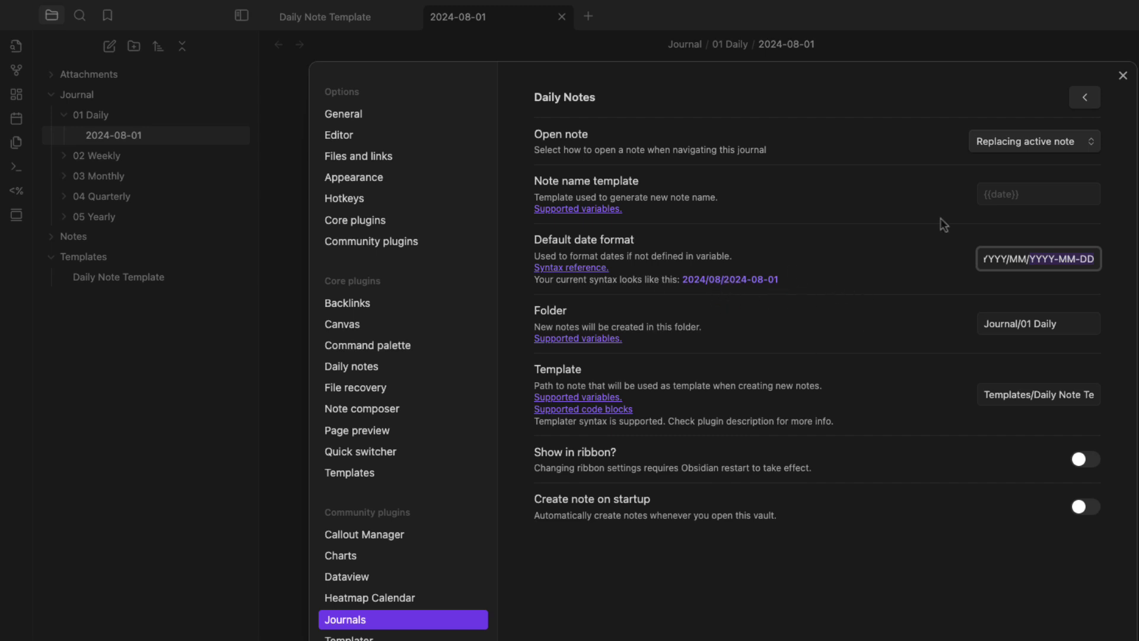
{"action": "left_click", "coordinate": [1123, 75]}
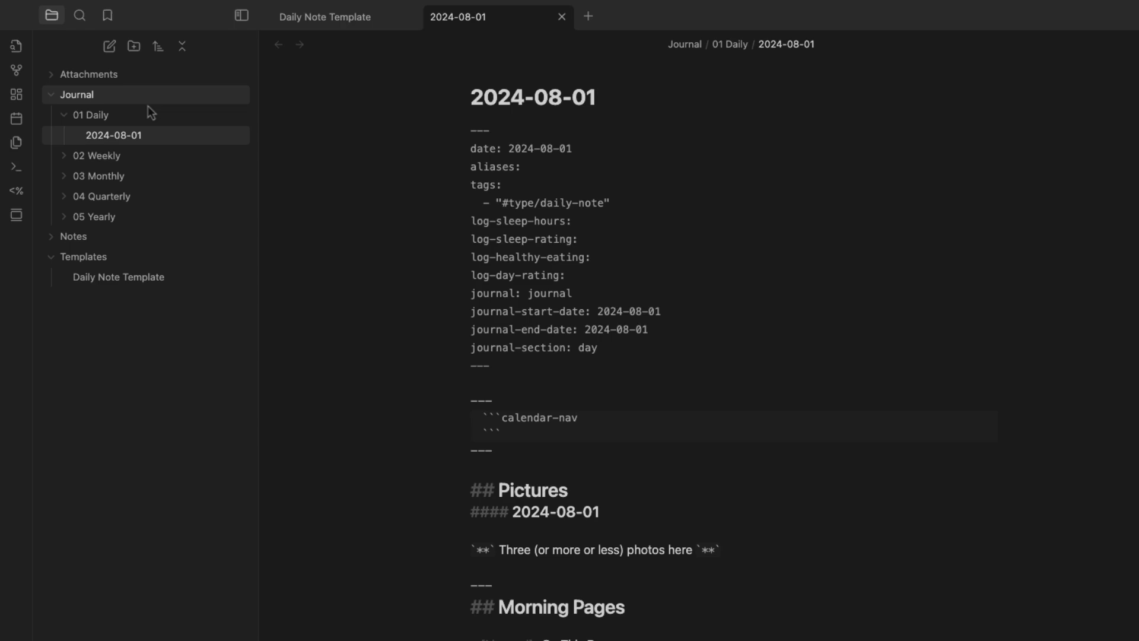
Delete the 2024-08-01 note from the 01 Daily folder
{"action": "right_click", "coordinate": [143, 140]}
{"action": "left_click", "coordinate": [181, 362]}
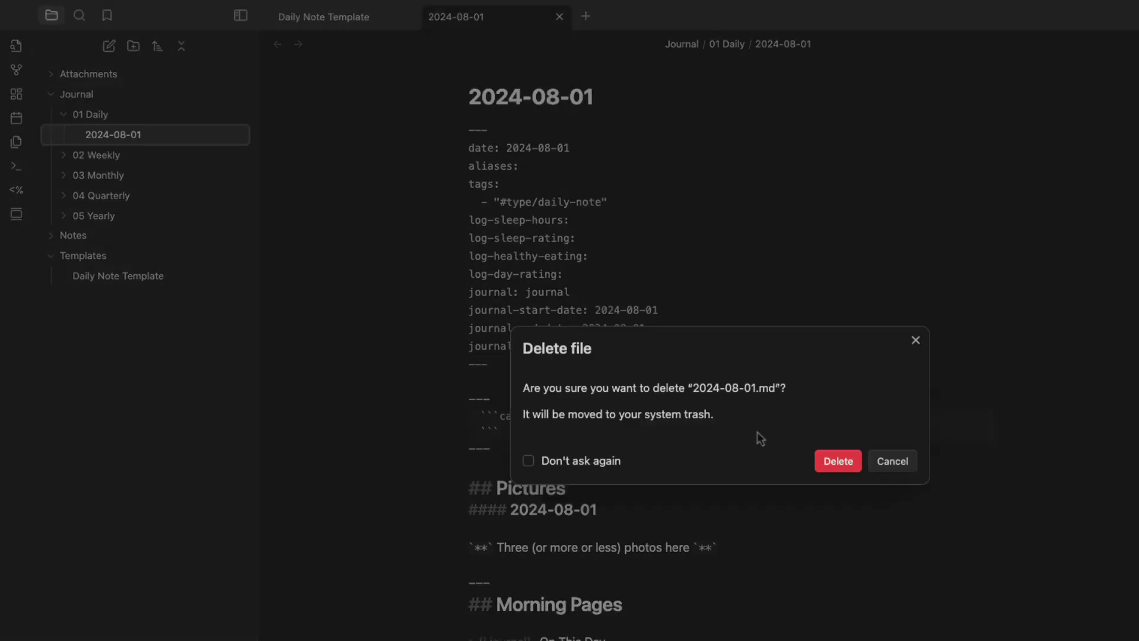
{"action": "left_click", "coordinate": [838, 461]}
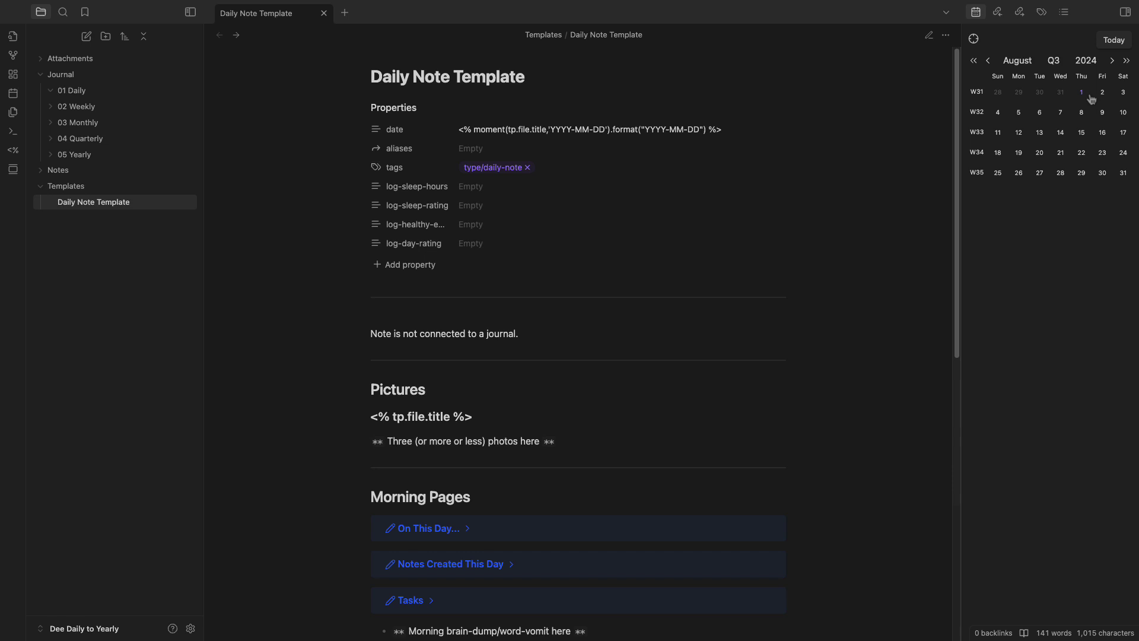
Create the August 1, 2024 daily note from the calendar in a new tab and expand its 2024/08 folders
{"action": "left_click", "coordinate": [342, 13]}
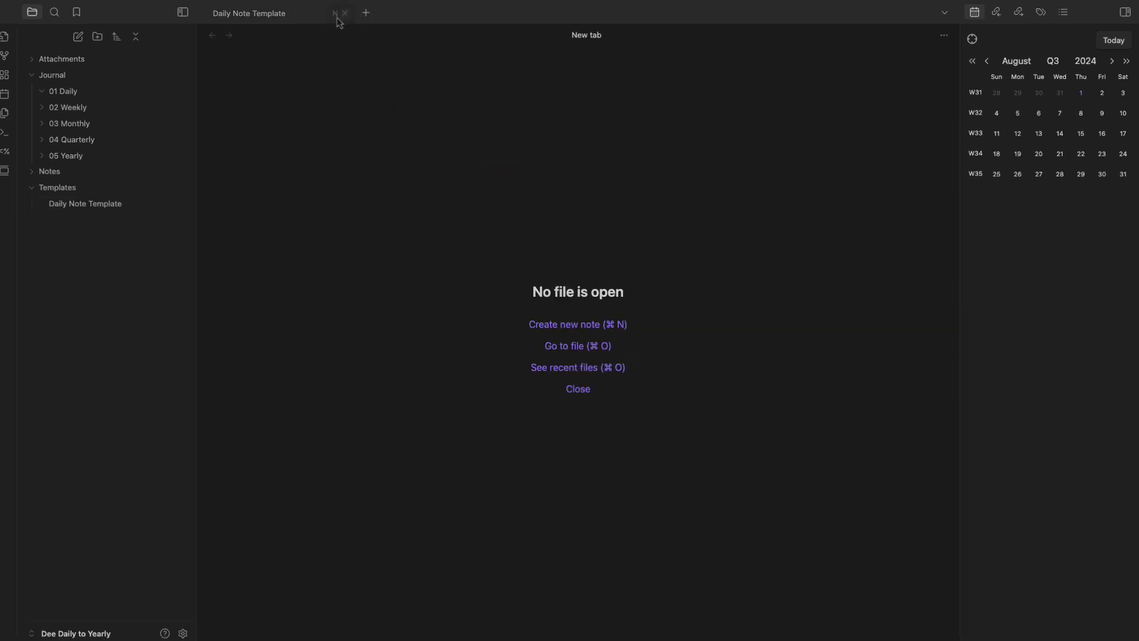
{"action": "left_click", "coordinate": [1070, 112]}
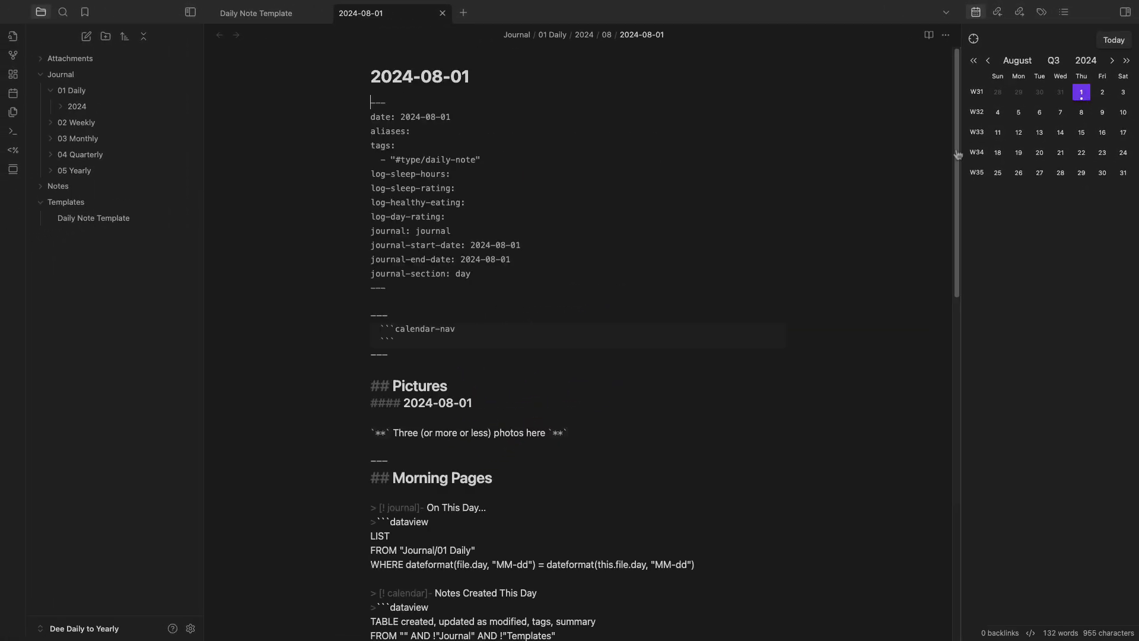
{"action": "left_click", "coordinate": [51, 91]}
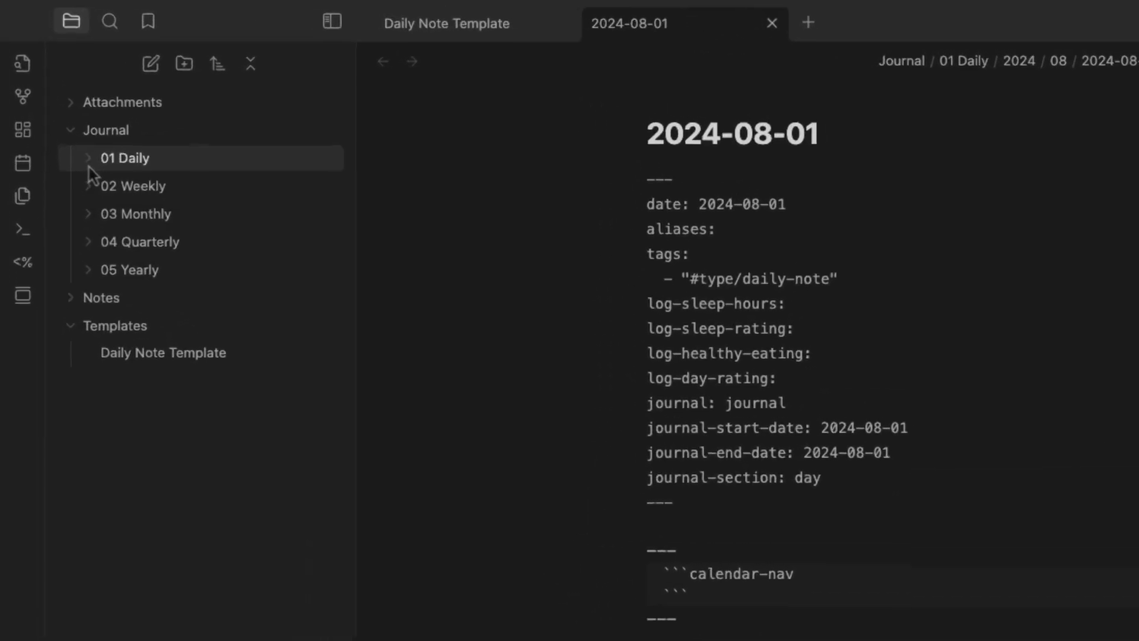
{"action": "left_click", "coordinate": [51, 92]}
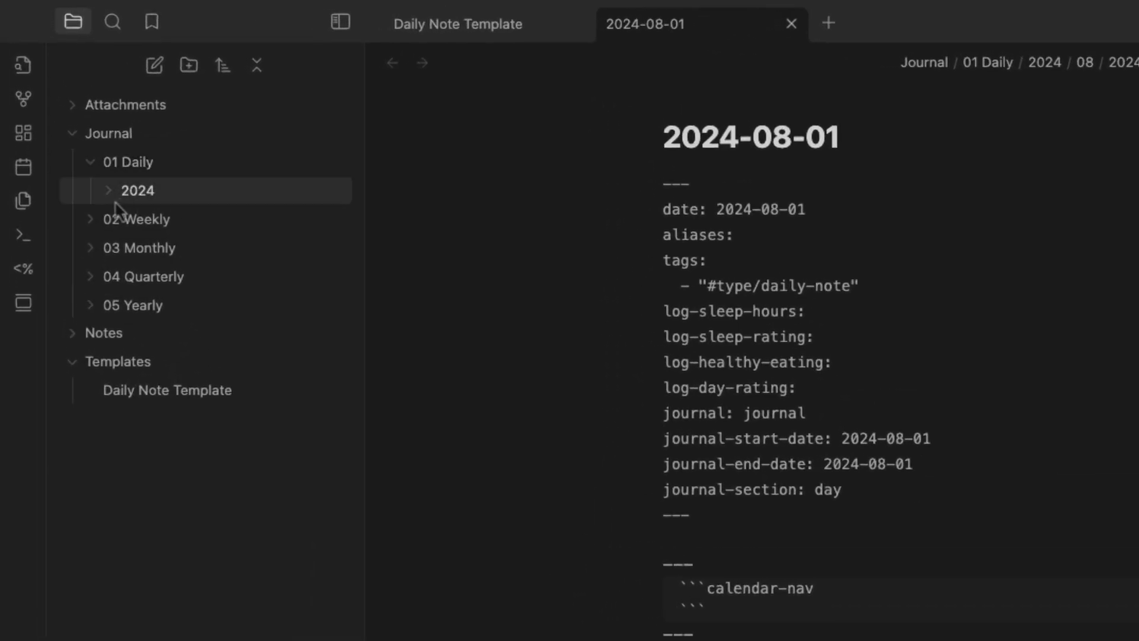
{"action": "left_click", "coordinate": [116, 199]}
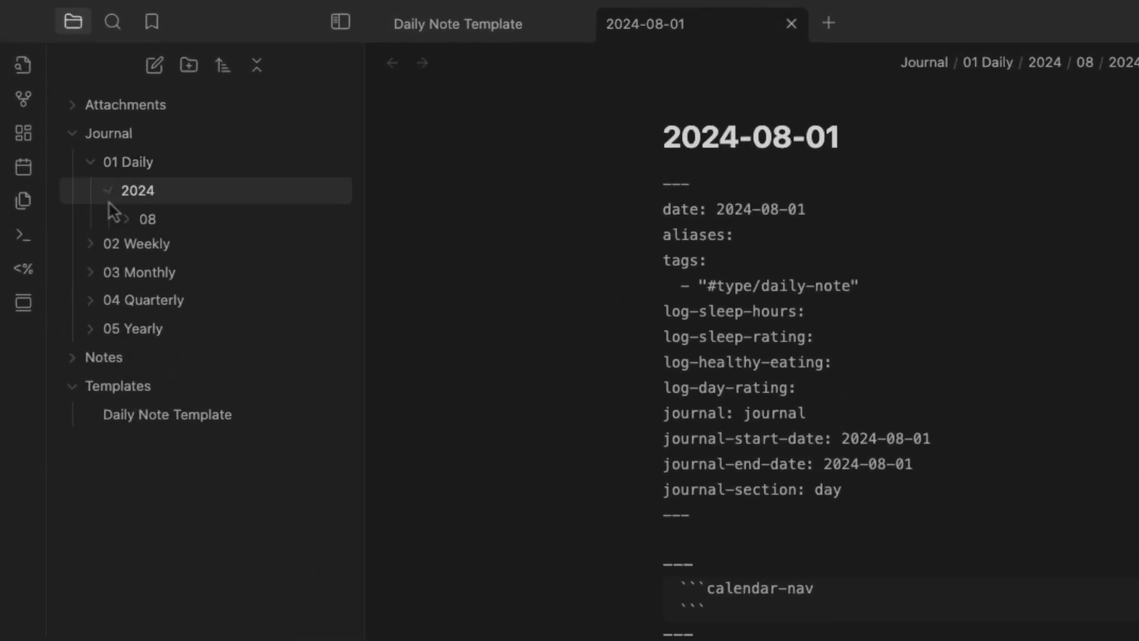
{"action": "left_click", "coordinate": [128, 230]}
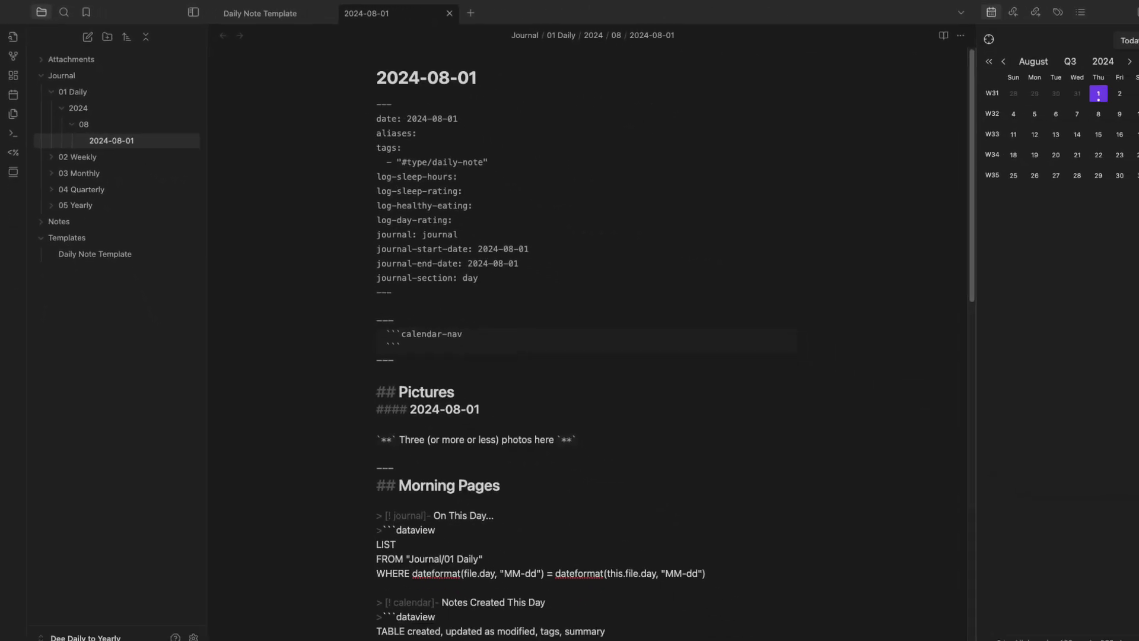
Create a daily note for September 9, 2023 from the calendar and expand its 2023/09 folders under 01 Daily
{"action": "left_click", "coordinate": [1003, 62]}
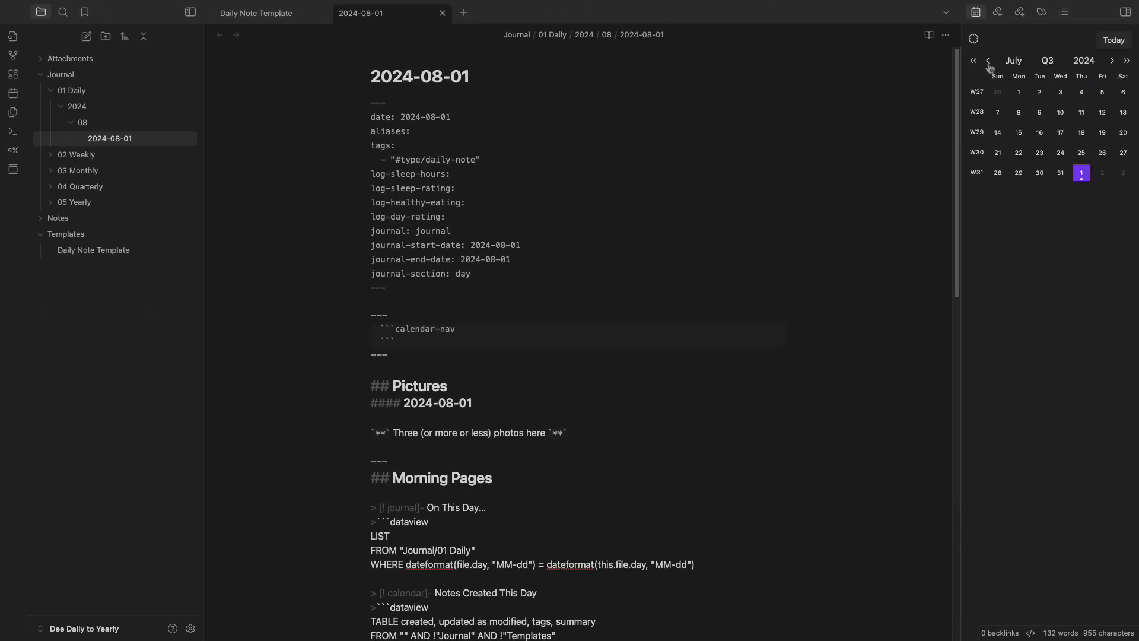
{"action": "left_click", "coordinate": [988, 62]}
{"action": "left_click", "coordinate": [988, 61]}
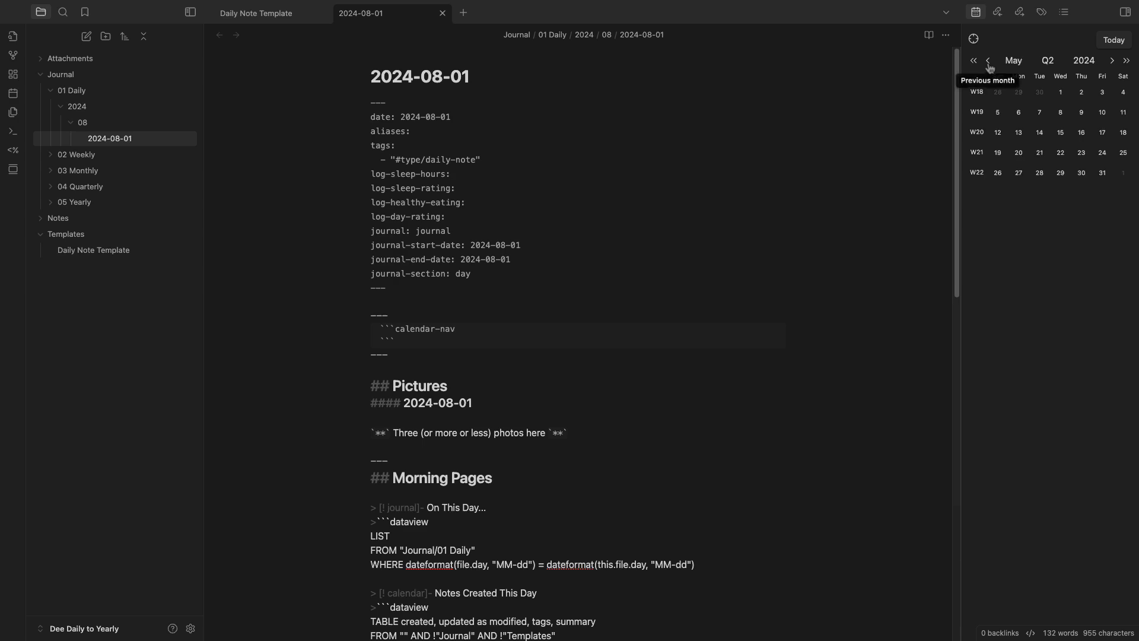
{"action": "left_click", "coordinate": [988, 61]}
{"action": "left_click", "coordinate": [988, 61]}
{"action": "left_click", "coordinate": [988, 61]}
{"action": "left_click", "coordinate": [988, 61]}
{"action": "left_click", "coordinate": [989, 61]}
{"action": "left_click", "coordinate": [988, 61]}
{"action": "left_click", "coordinate": [989, 61]}
{"action": "left_click", "coordinate": [988, 61]}
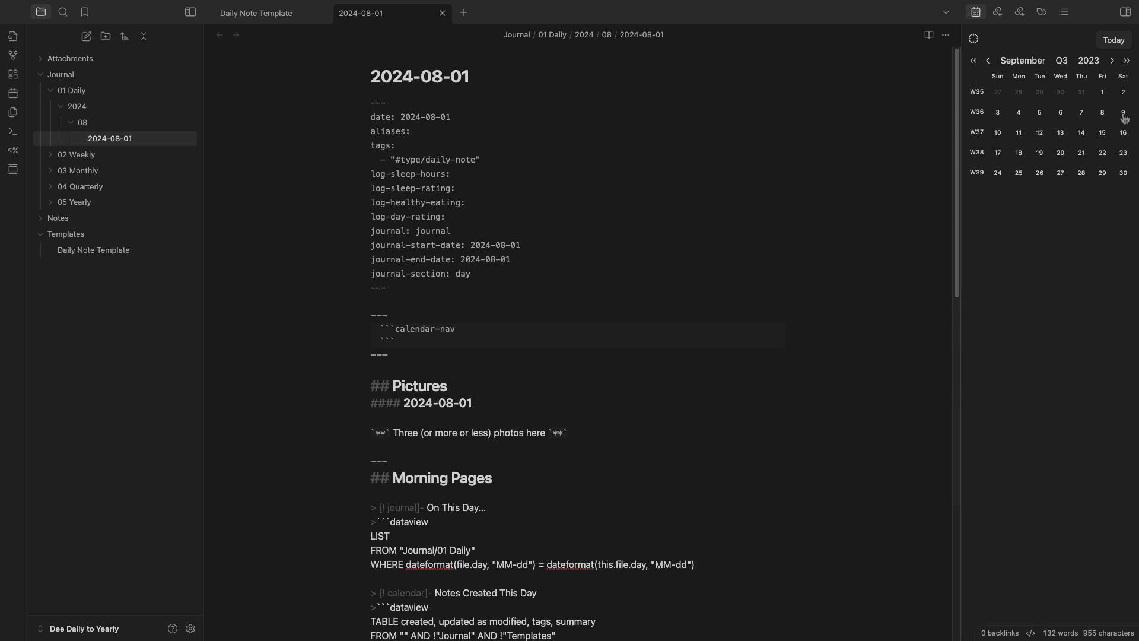
{"action": "left_click", "coordinate": [1123, 115]}
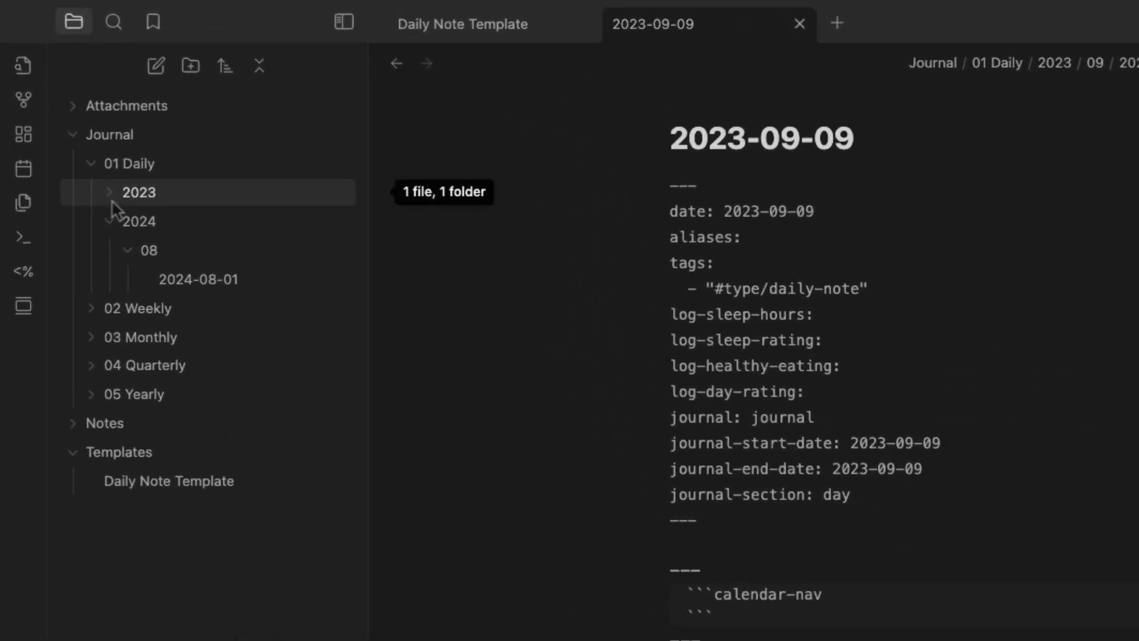
{"action": "left_click", "coordinate": [113, 202]}
{"action": "left_click", "coordinate": [129, 218]}
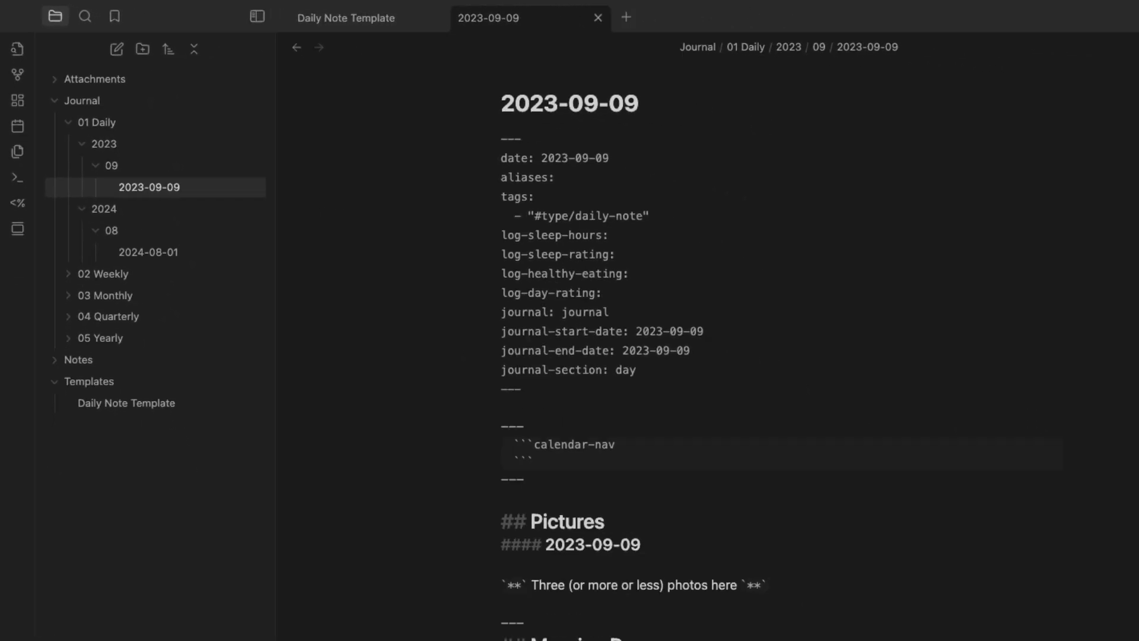
Check the Daily Notes settings of the Journals plugin and open the 2024-08-01 note
{"action": "left_click", "coordinate": [190, 628]}
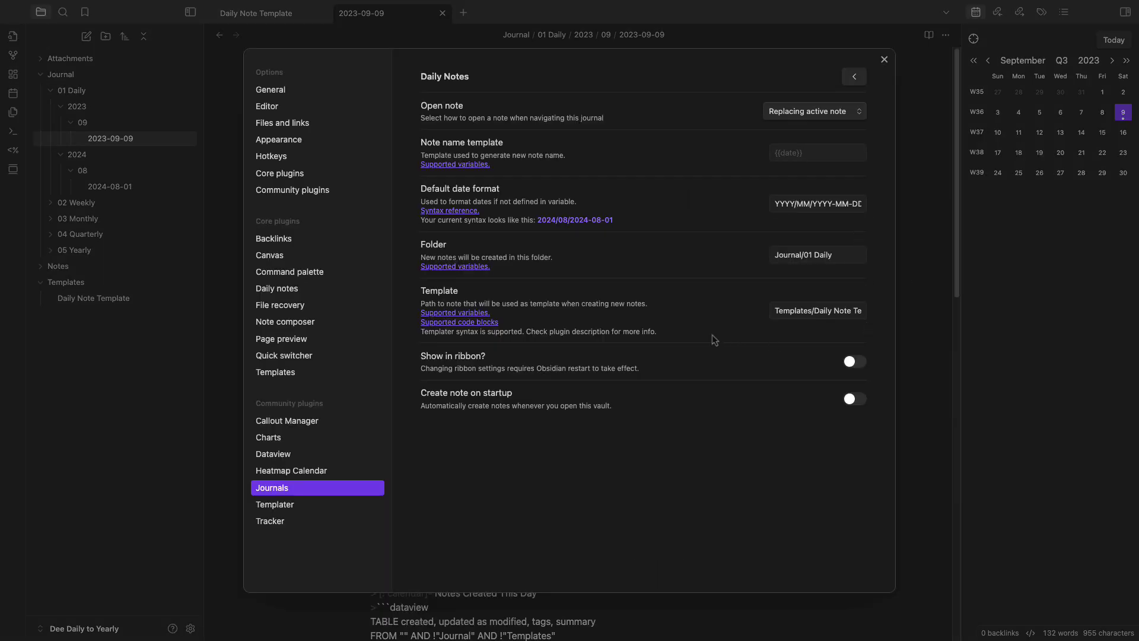
{"action": "left_click", "coordinate": [884, 60]}
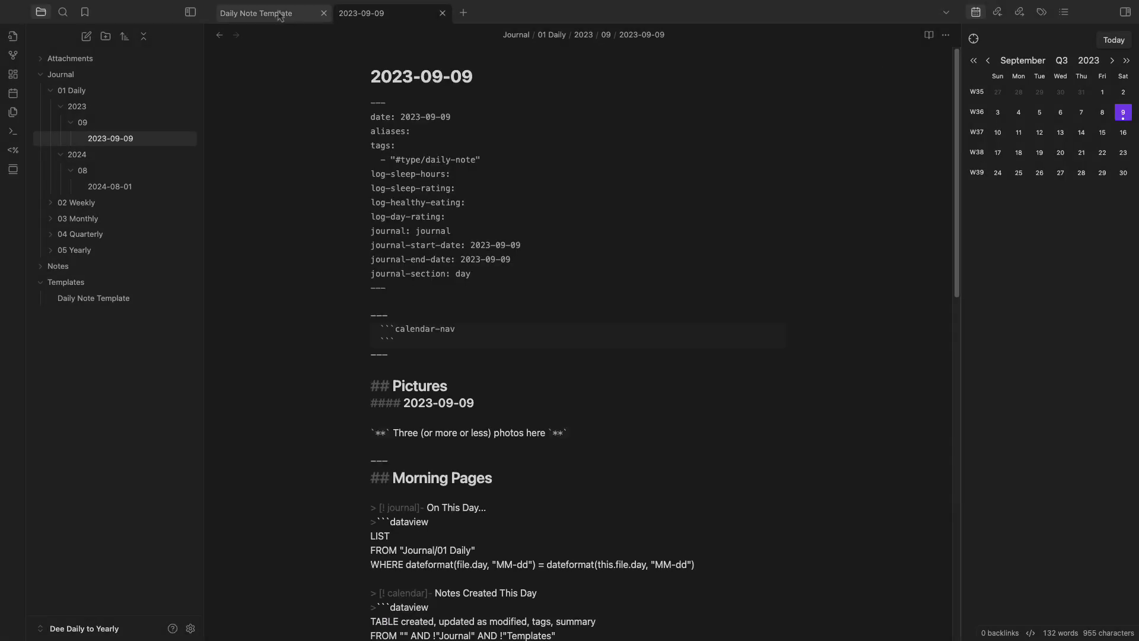
{"action": "left_click", "coordinate": [581, 214]}
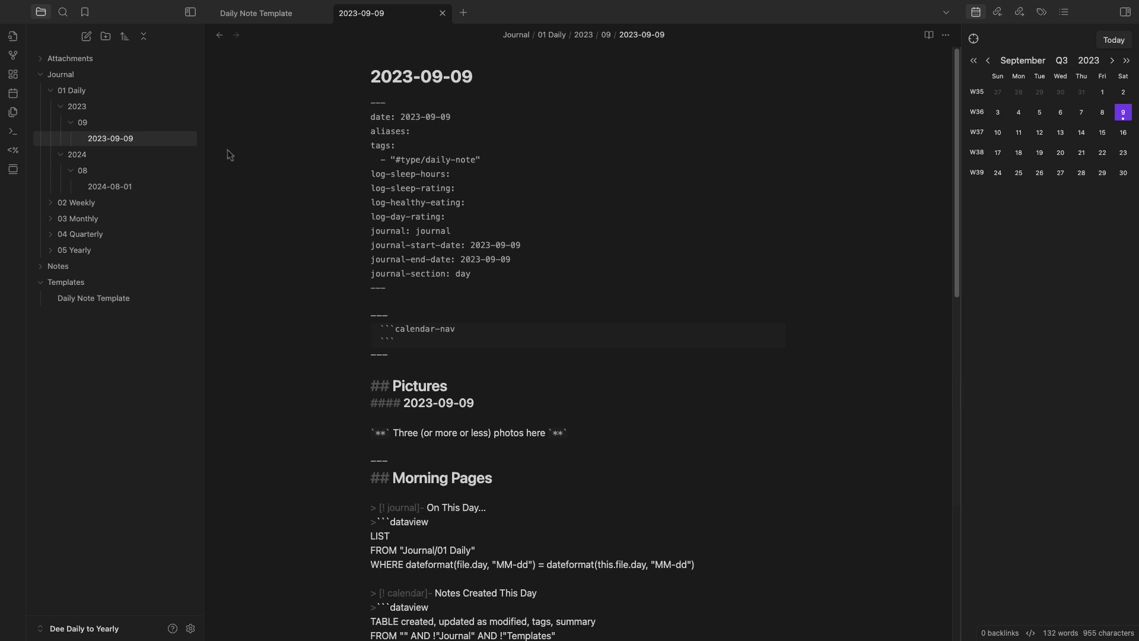
{"action": "left_click", "coordinate": [171, 190]}
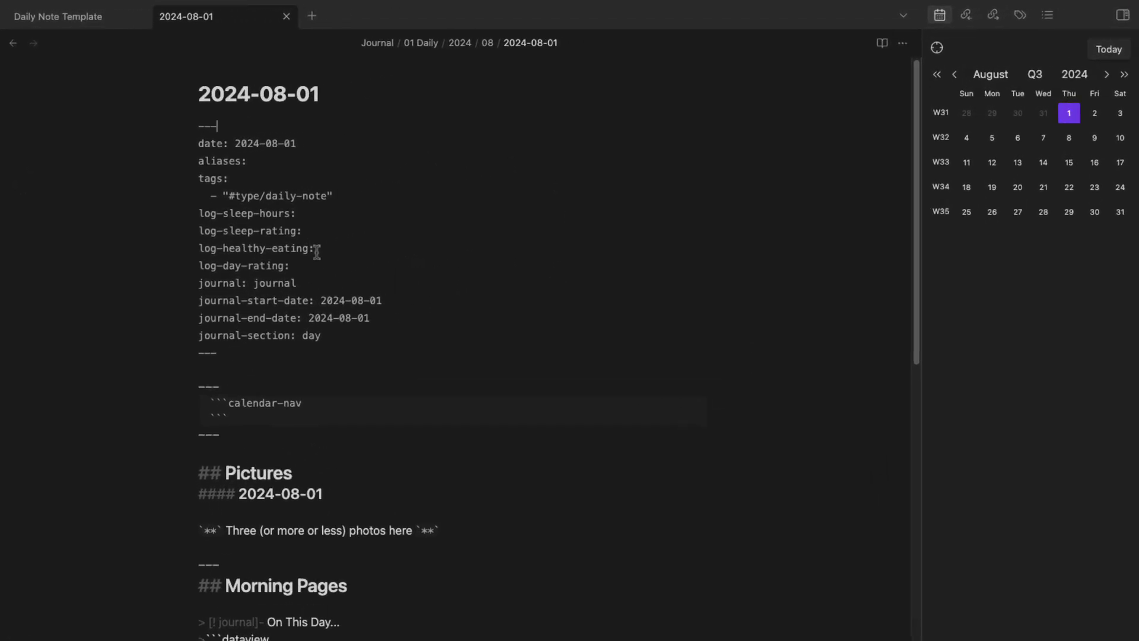
Show the 2024-08-01 note in reading view and review its journal properties
{"action": "left_click", "coordinate": [882, 43]}
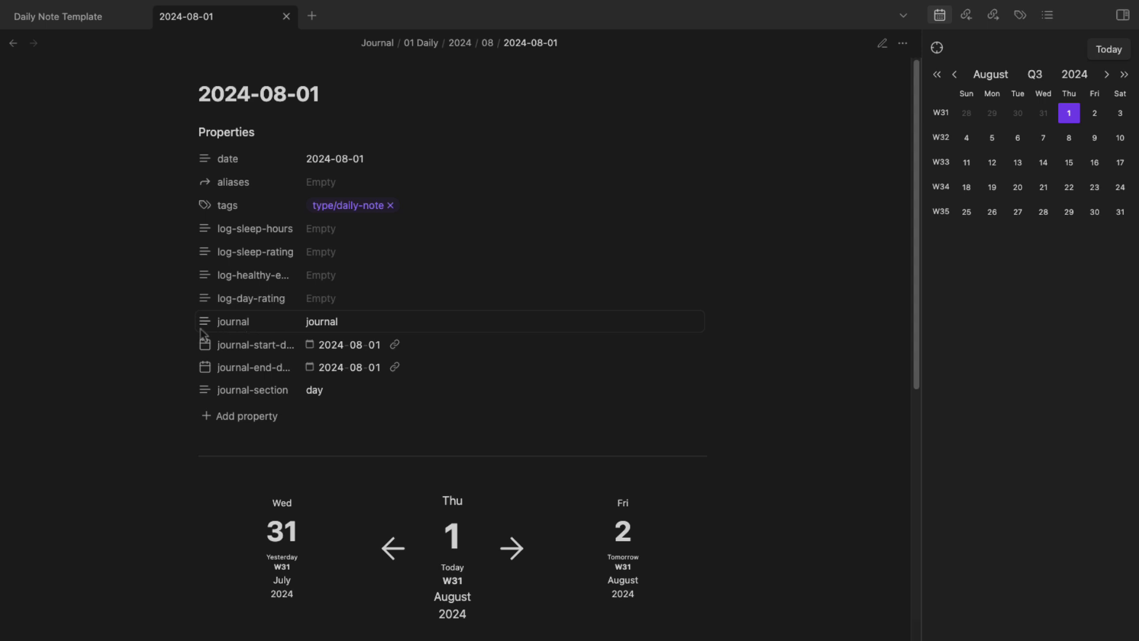
{"action": "left_click_drag", "start_coordinate": [186, 332], "coordinate": [374, 387]}
{"action": "scroll", "coordinate": [185, 438], "scroll_direction": "down", "scroll_amount": 3}
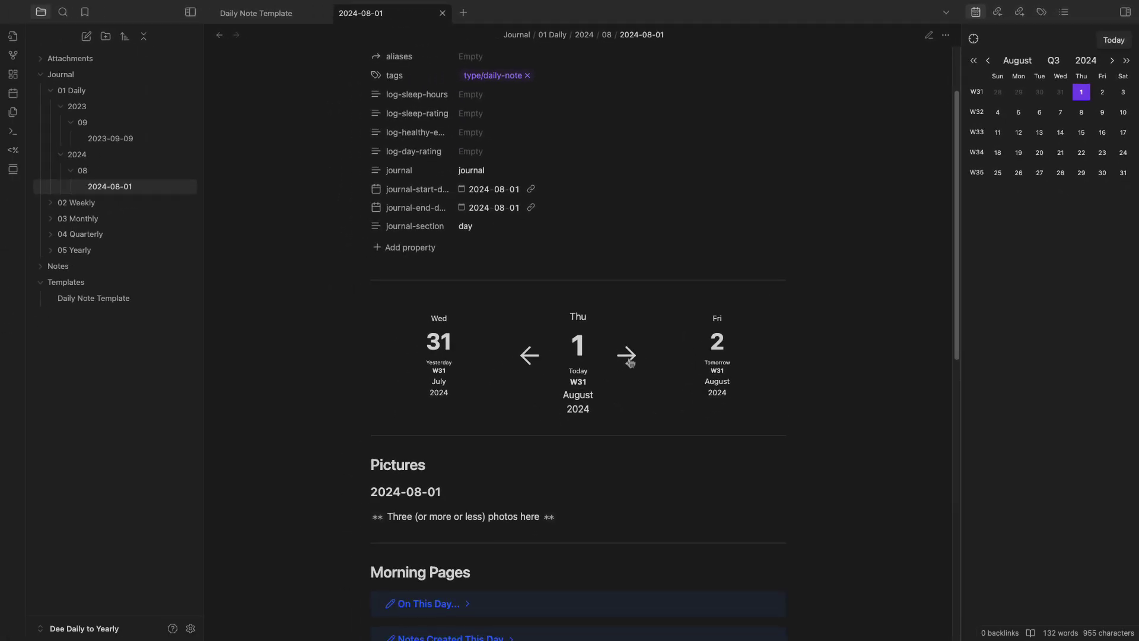
Create the August 2, 2024 daily note from the day navigation inside the note and return to the August 1 note
{"action": "left_click", "coordinate": [627, 356]}
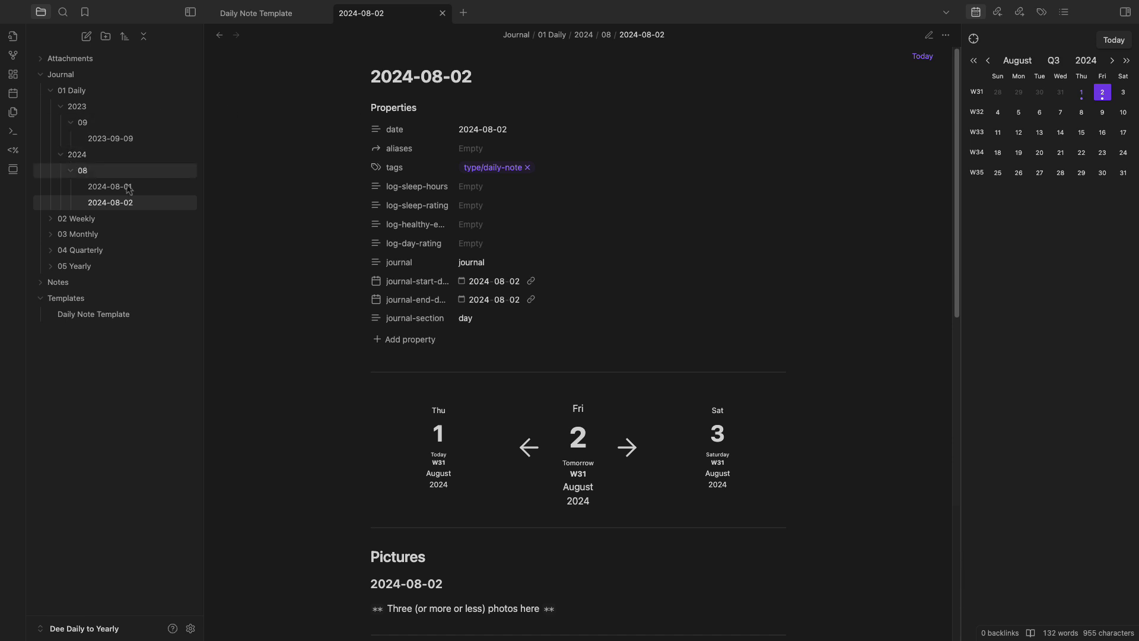
{"action": "scroll", "coordinate": [593, 403], "scroll_direction": "down", "scroll_amount": 2}
{"action": "scroll", "coordinate": [540, 365], "scroll_direction": "up", "scroll_amount": 2}
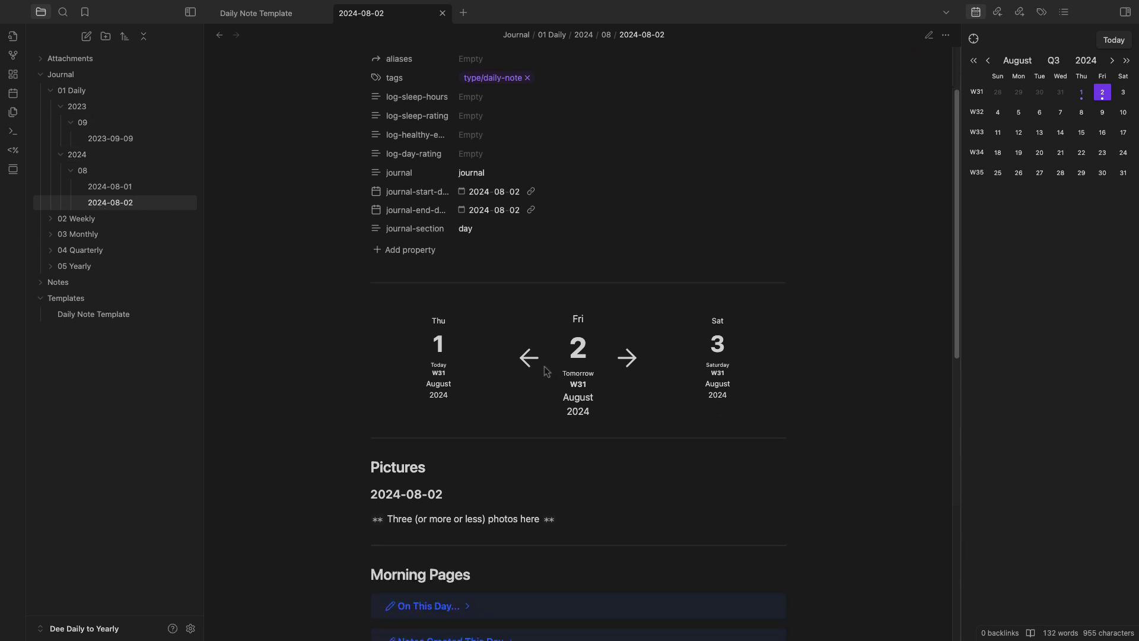
{"action": "left_click", "coordinate": [527, 449]}
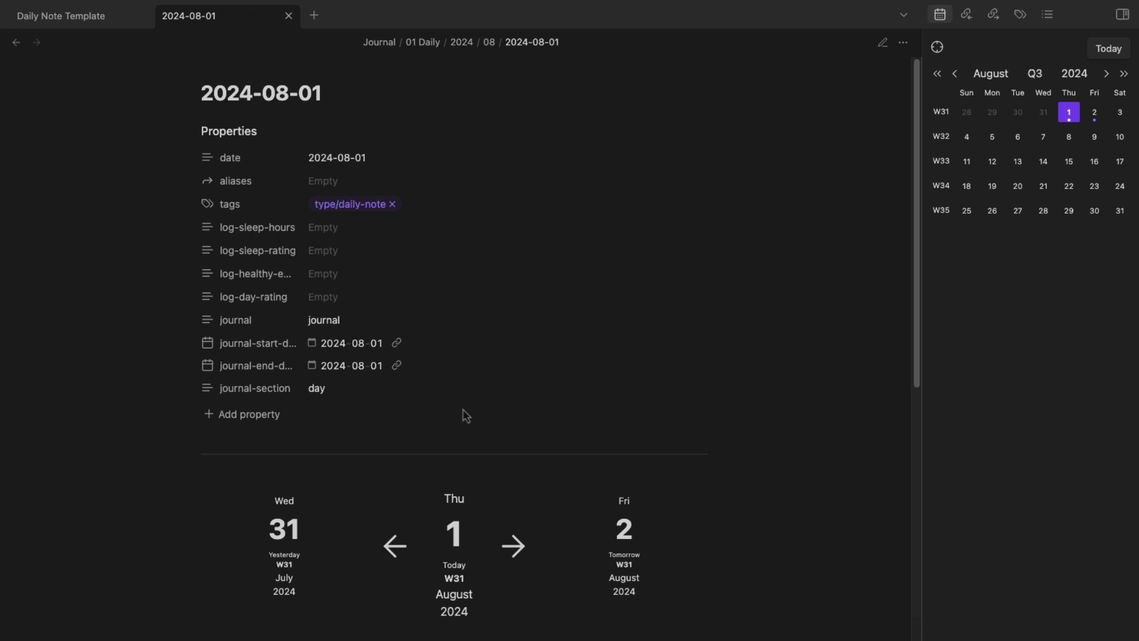
Collapse the Pictures section of the 2024-08-01 note and expand the On This Day callout under Morning Pages
{"action": "scroll", "coordinate": [465, 422], "scroll_direction": "down", "scroll_amount": 5}
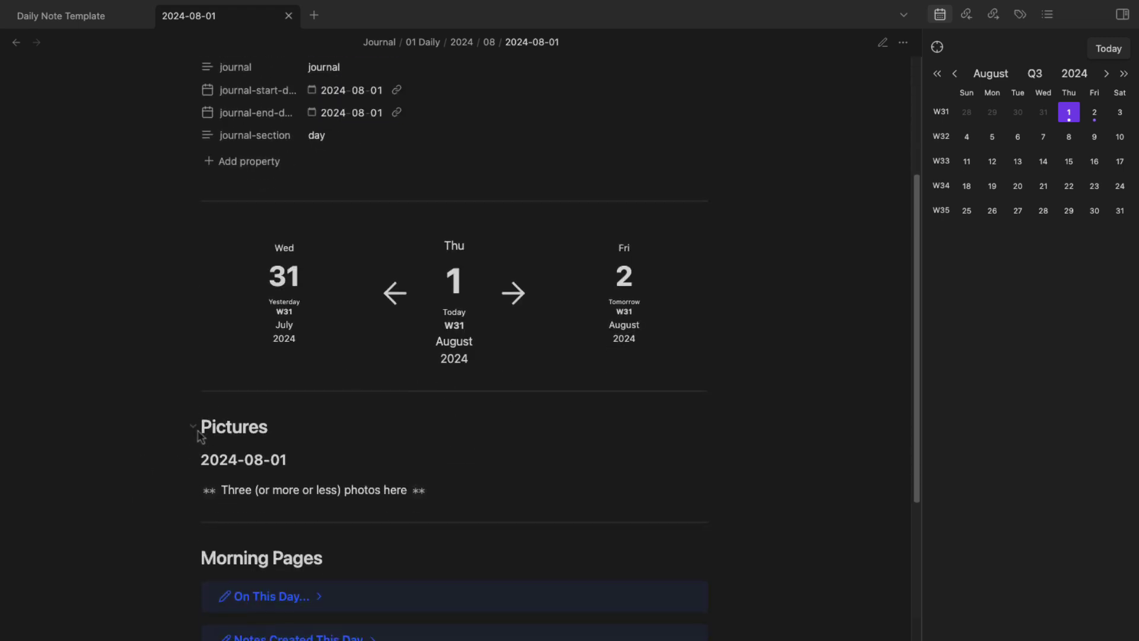
{"action": "left_click", "coordinate": [193, 427]}
{"action": "scroll", "coordinate": [296, 473], "scroll_direction": "down", "scroll_amount": 1}
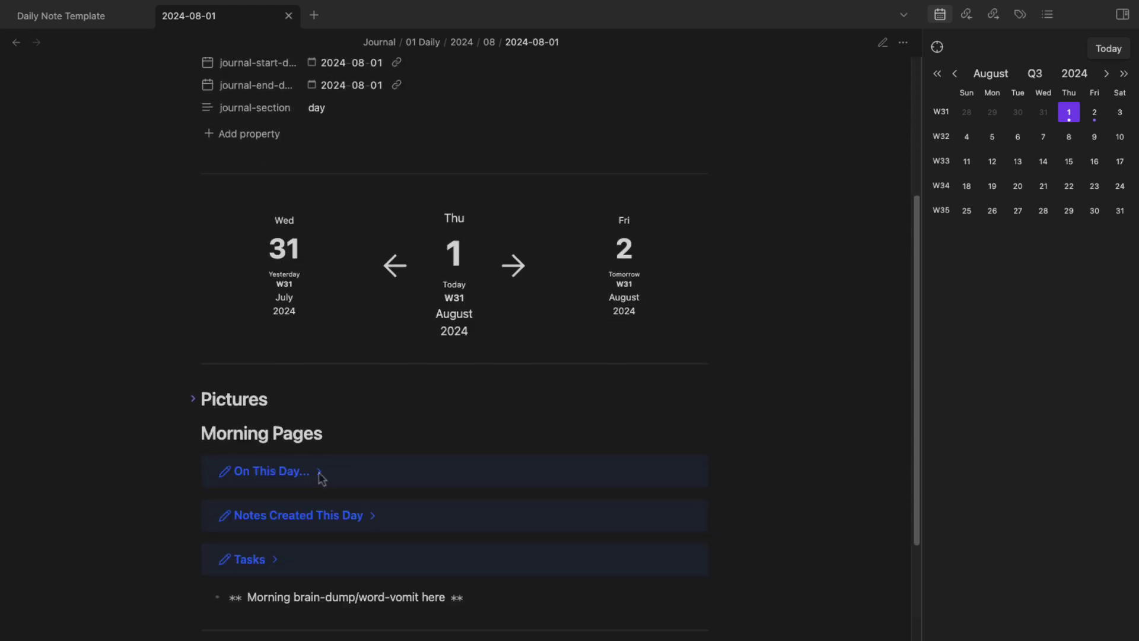
{"action": "left_click", "coordinate": [319, 473]}
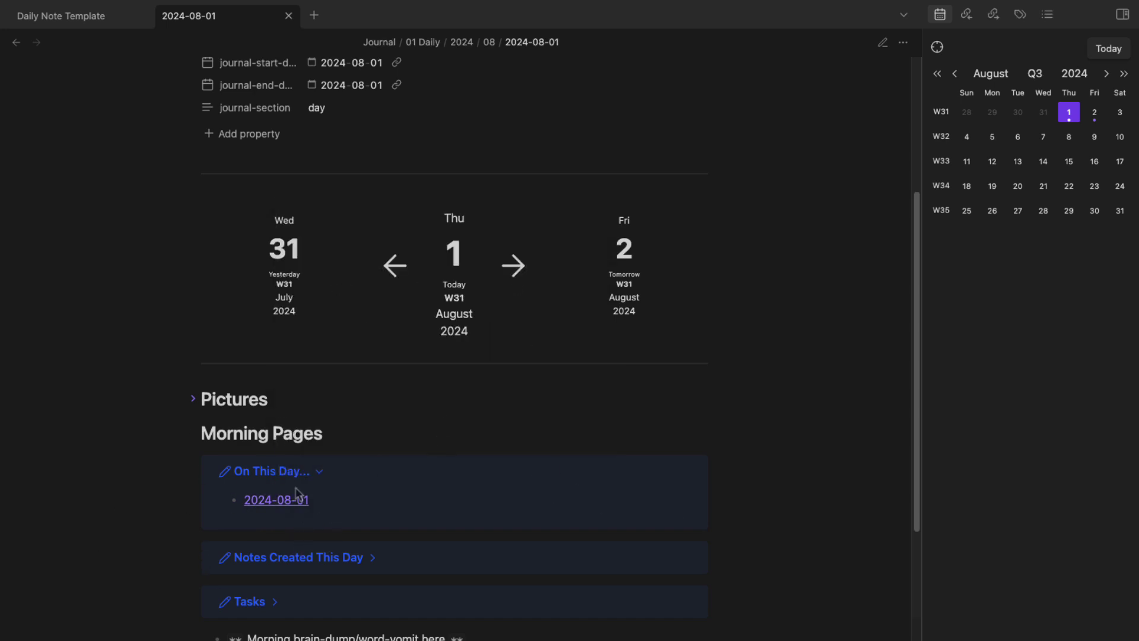
{"action": "mouse_move", "coordinate": [295, 499]}
Create a daily note for August 1, 2023 from the calendar and expand its 08 folder under 2023
{"action": "left_click", "coordinate": [954, 76]}
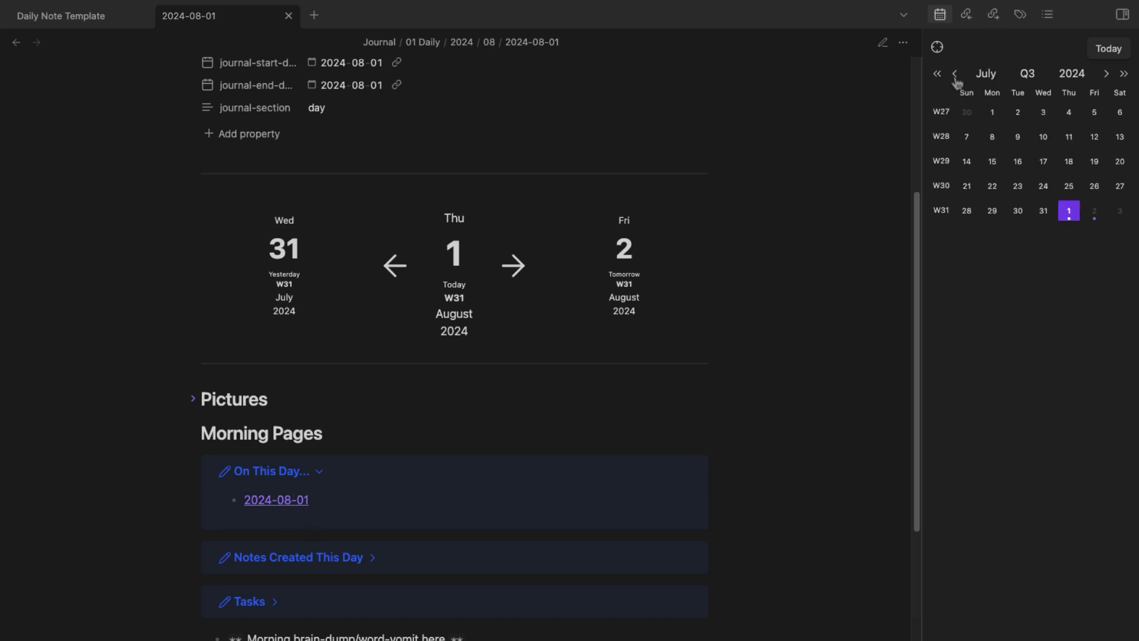
{"action": "left_click", "coordinate": [955, 76]}
{"action": "left_click", "coordinate": [955, 76]}
{"action": "left_click", "coordinate": [954, 75]}
{"action": "left_click", "coordinate": [955, 76]}
{"action": "left_click", "coordinate": [955, 75]}
{"action": "left_click", "coordinate": [955, 76]}
{"action": "left_click", "coordinate": [955, 76]}
{"action": "left_click", "coordinate": [955, 76]}
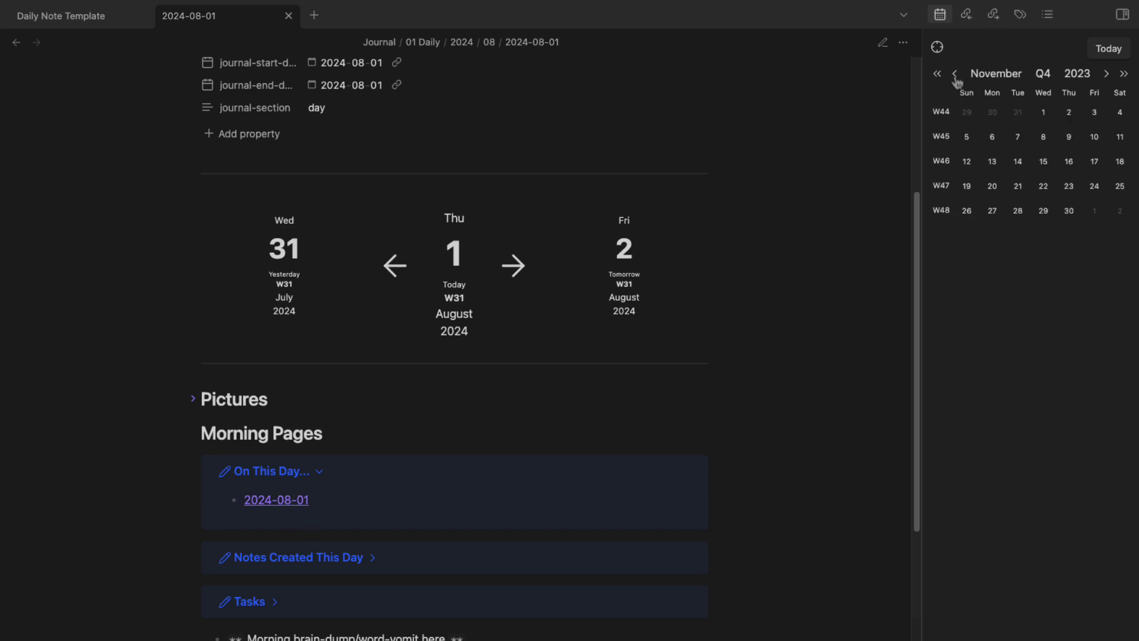
{"action": "left_click", "coordinate": [955, 76]}
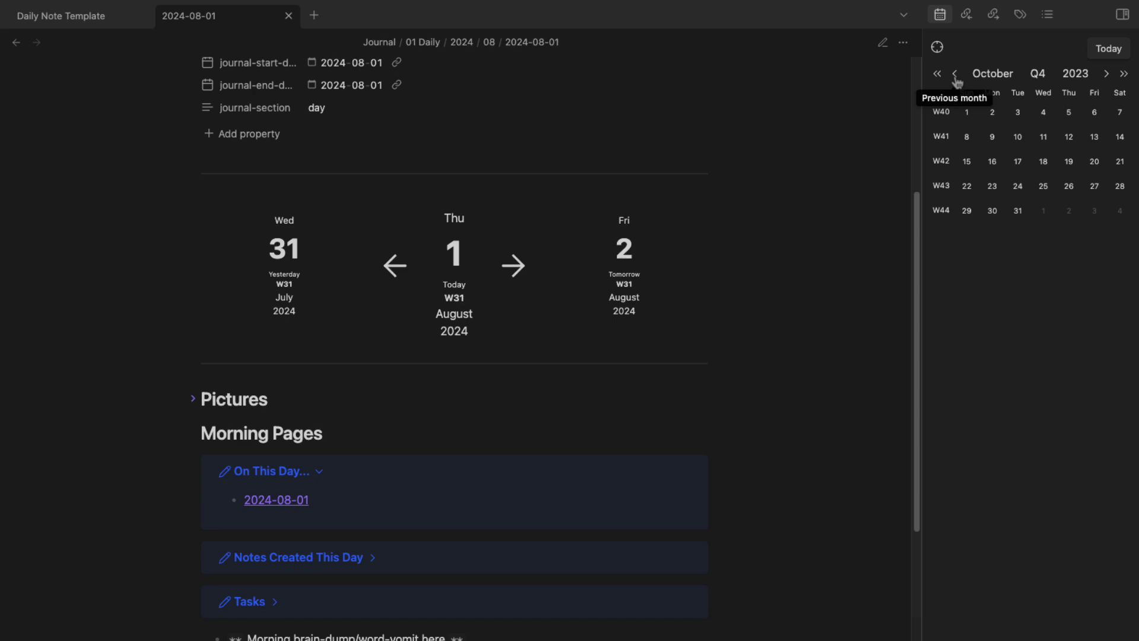
{"action": "left_click", "coordinate": [955, 75]}
{"action": "left_click", "coordinate": [955, 75]}
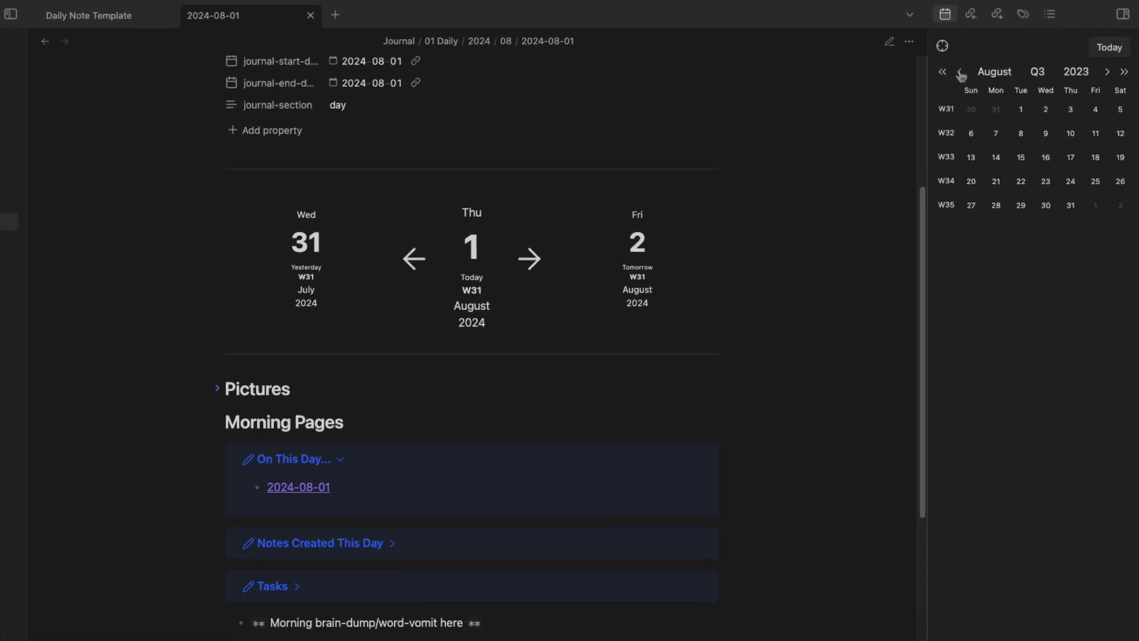
{"action": "left_click", "coordinate": [1021, 109]}
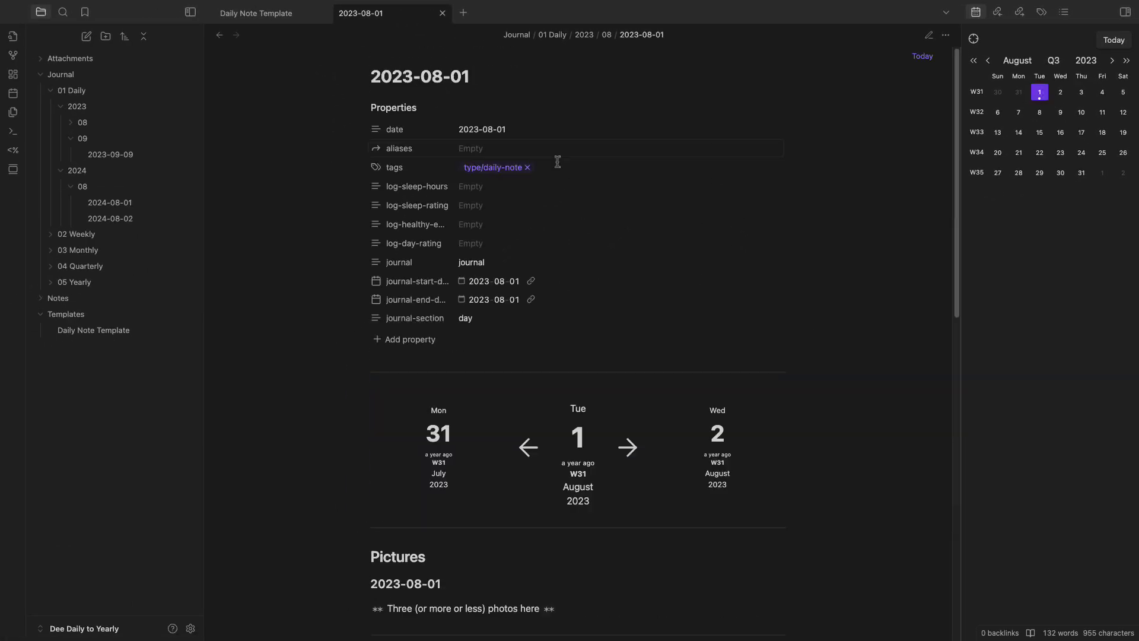
{"action": "left_click", "coordinate": [71, 123]}
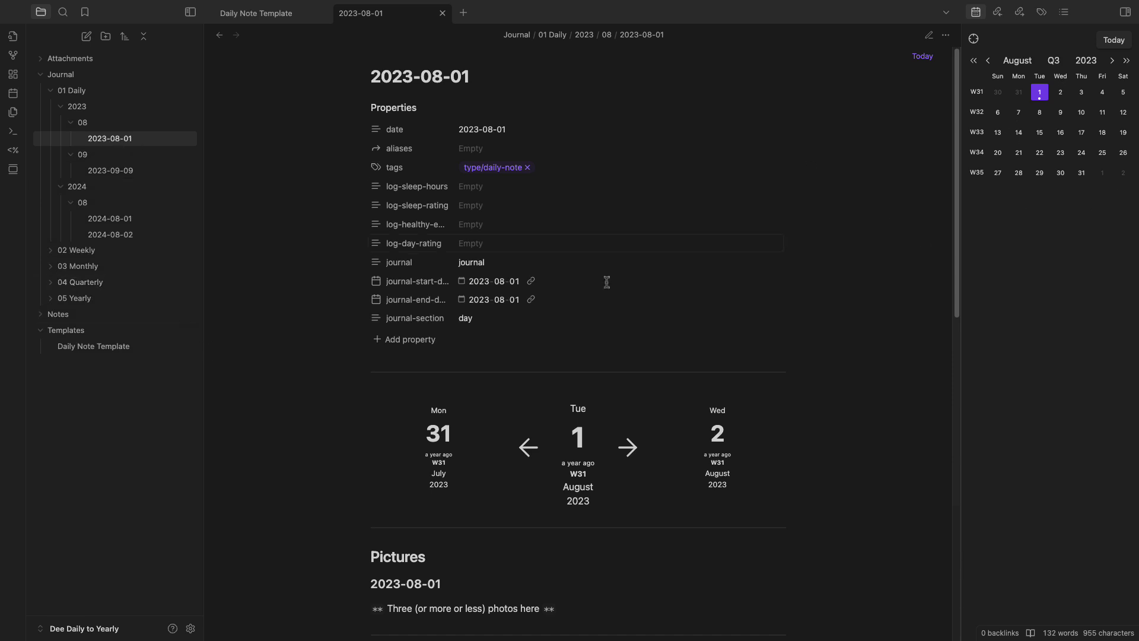
Reopen the 2024-08-01 note and preview the 2023-08-01 link in its On This Day callout, leaving the callout collapsed
{"action": "left_click", "coordinate": [142, 235]}
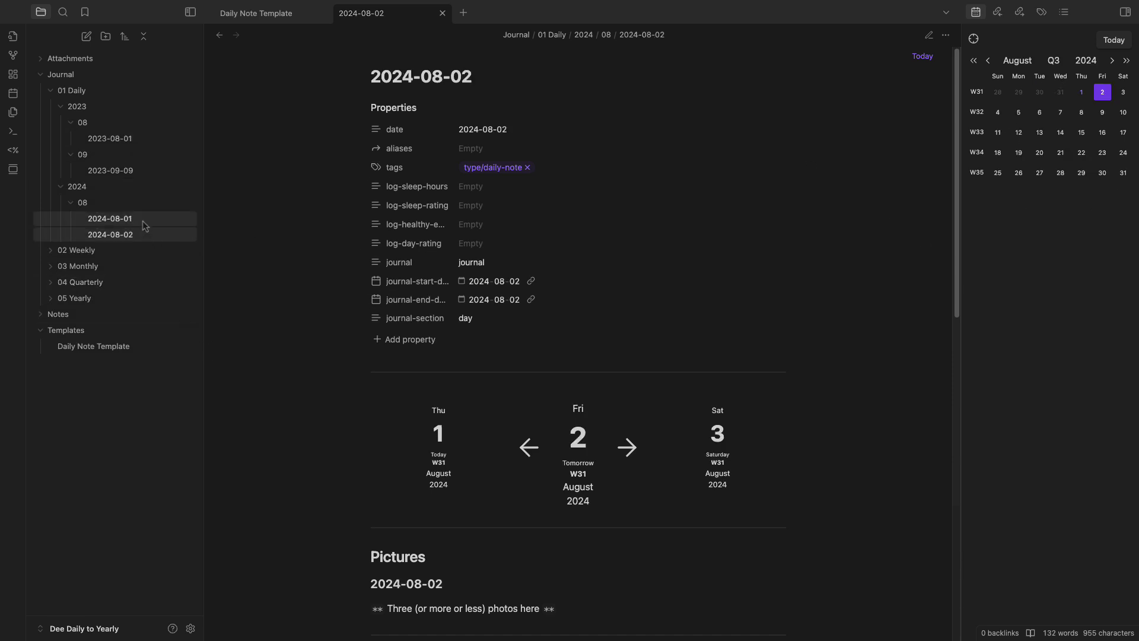
{"action": "left_click", "coordinate": [141, 220]}
{"action": "scroll", "coordinate": [526, 386], "scroll_direction": "down", "scroll_amount": 5}
{"action": "left_click", "coordinate": [468, 391]}
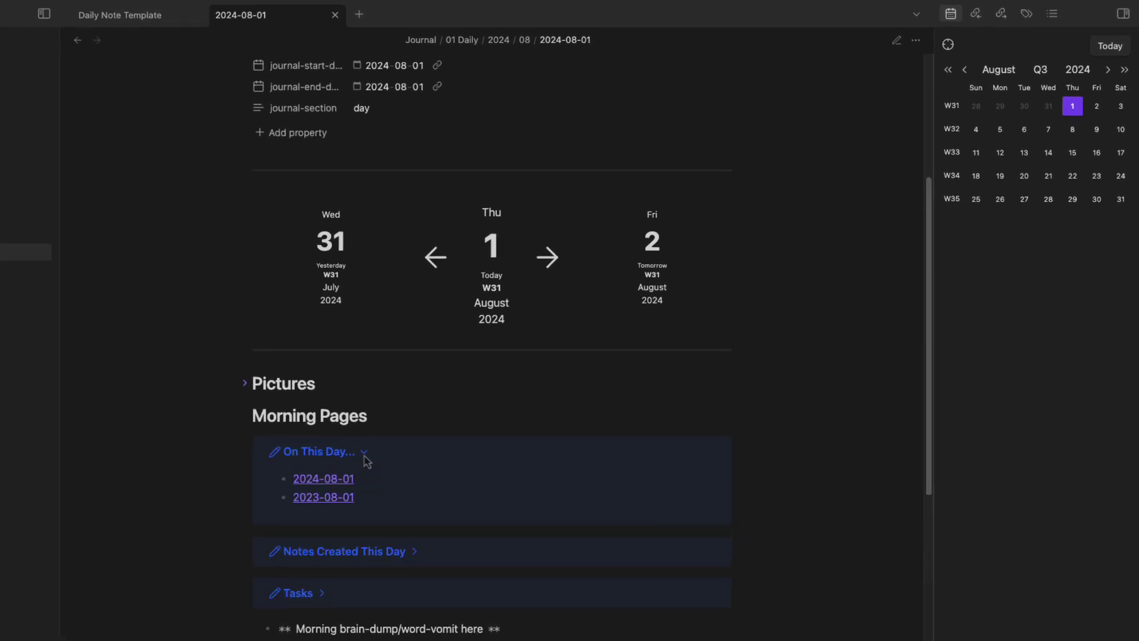
{"action": "mouse_move", "coordinate": [323, 504]}
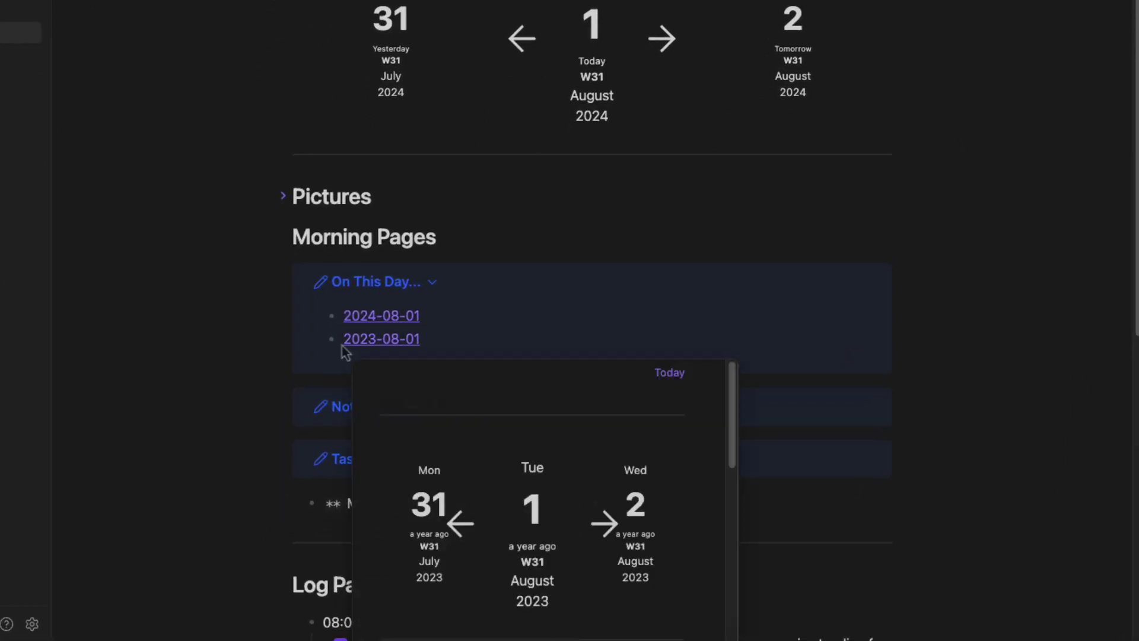
{"action": "scroll", "coordinate": [525, 428], "scroll_direction": "down", "scroll_amount": 6}
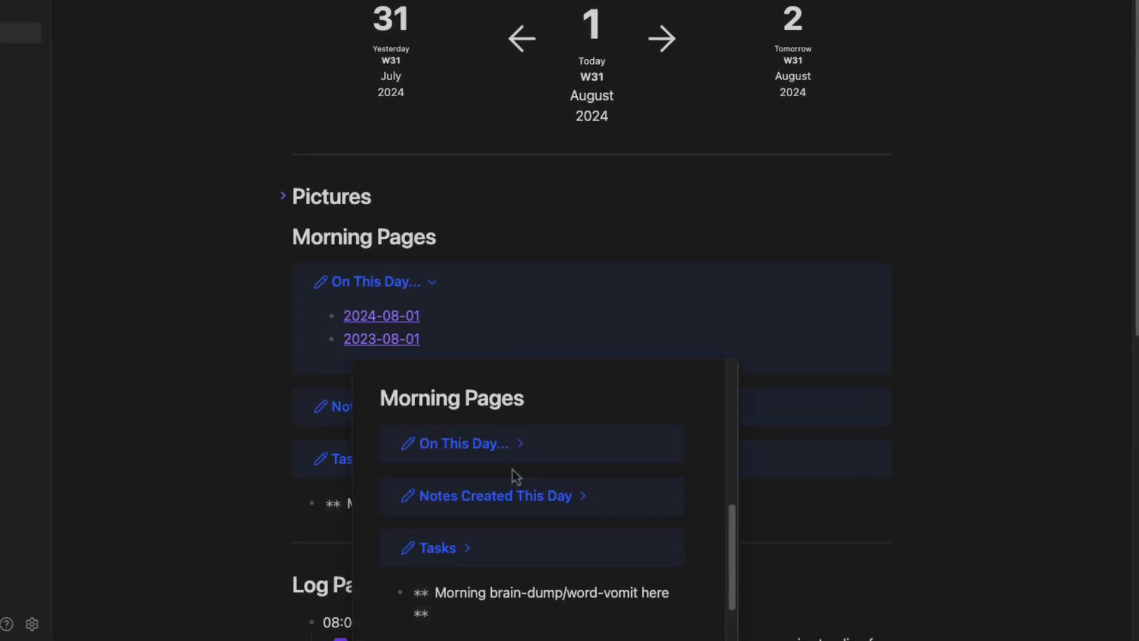
{"action": "scroll", "coordinate": [510, 475], "scroll_direction": "down", "scroll_amount": 5}
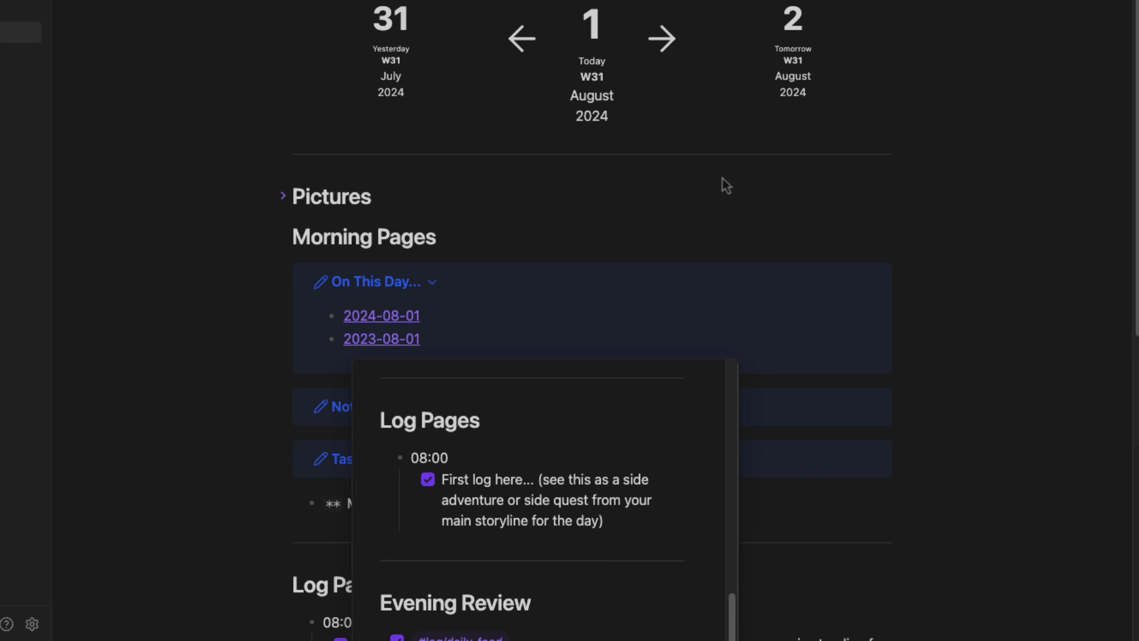
{"action": "scroll", "coordinate": [574, 407], "scroll_direction": "down", "scroll_amount": 3}
{"action": "left_click", "coordinate": [436, 137]}
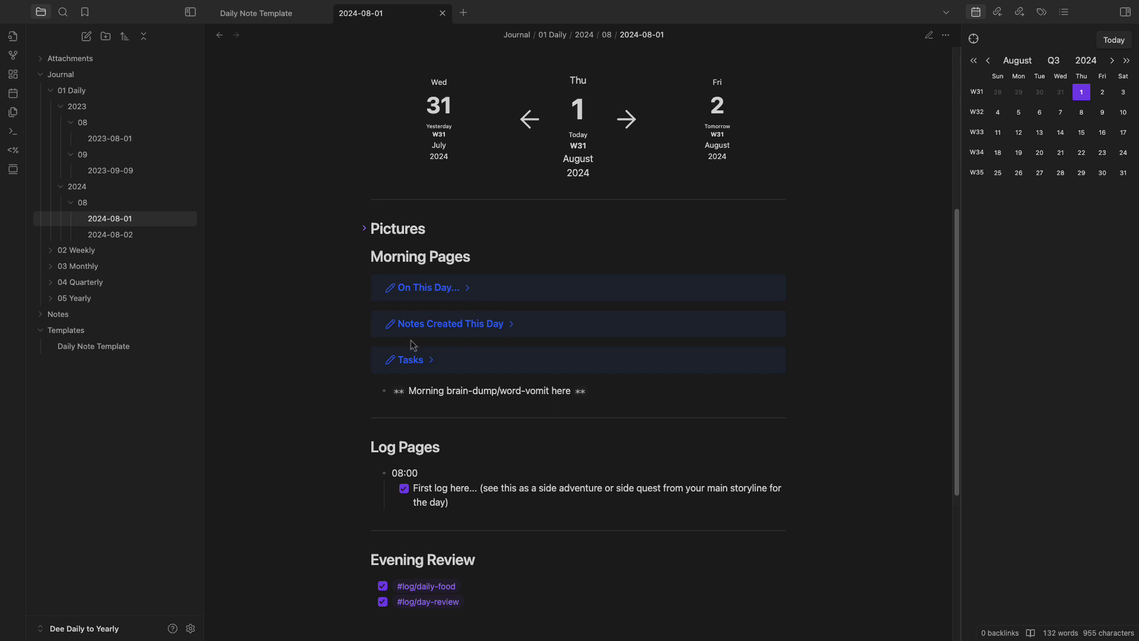
Check the contents of the Notes Created This Day and Tasks callouts, collapsing each one again
{"action": "left_click", "coordinate": [510, 326]}
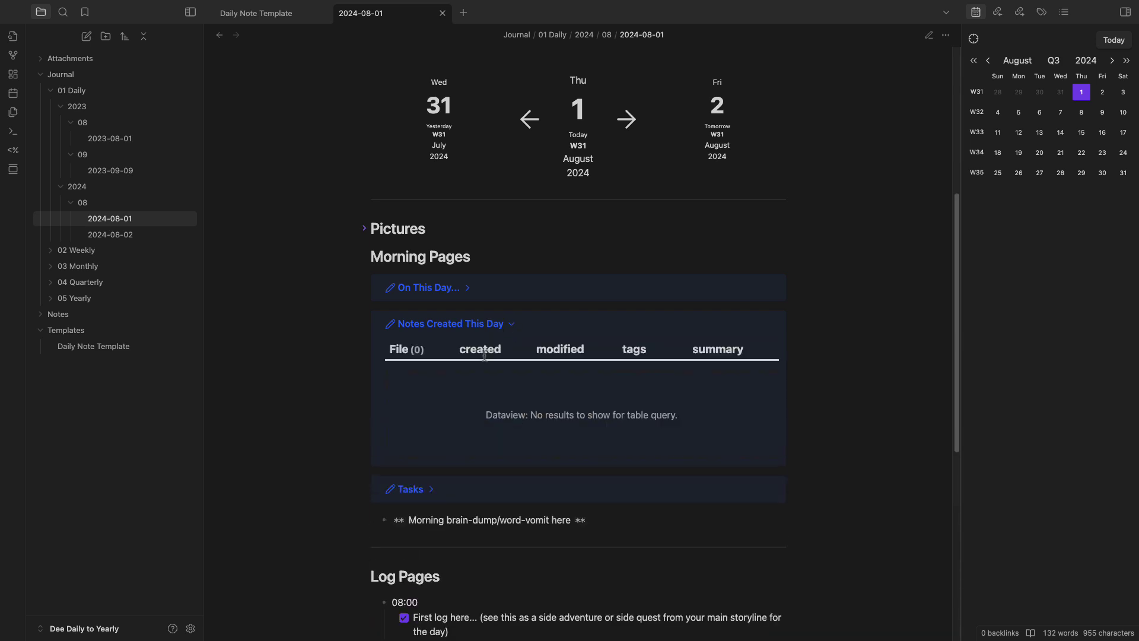
{"action": "left_click", "coordinate": [511, 326]}
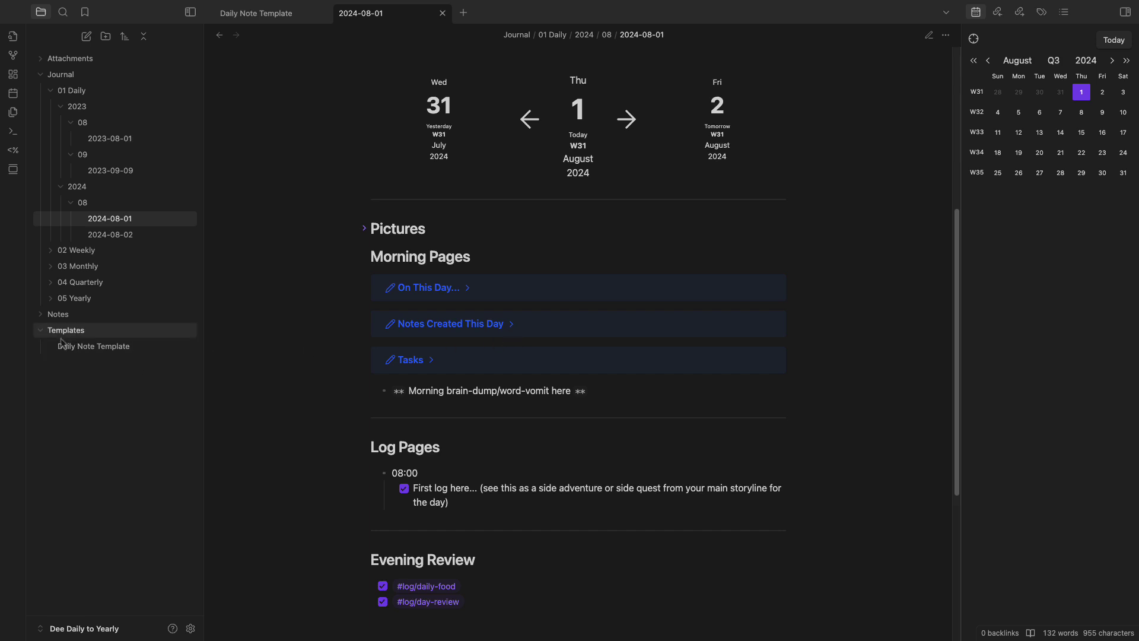
{"action": "left_click", "coordinate": [432, 361]}
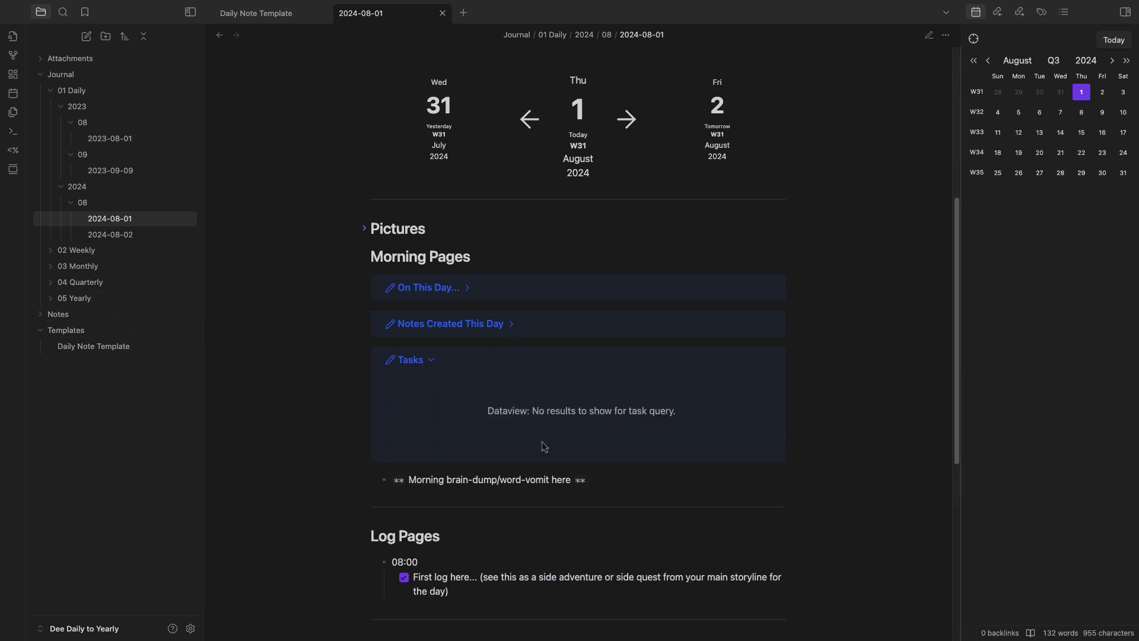
{"action": "left_click", "coordinate": [431, 360]}
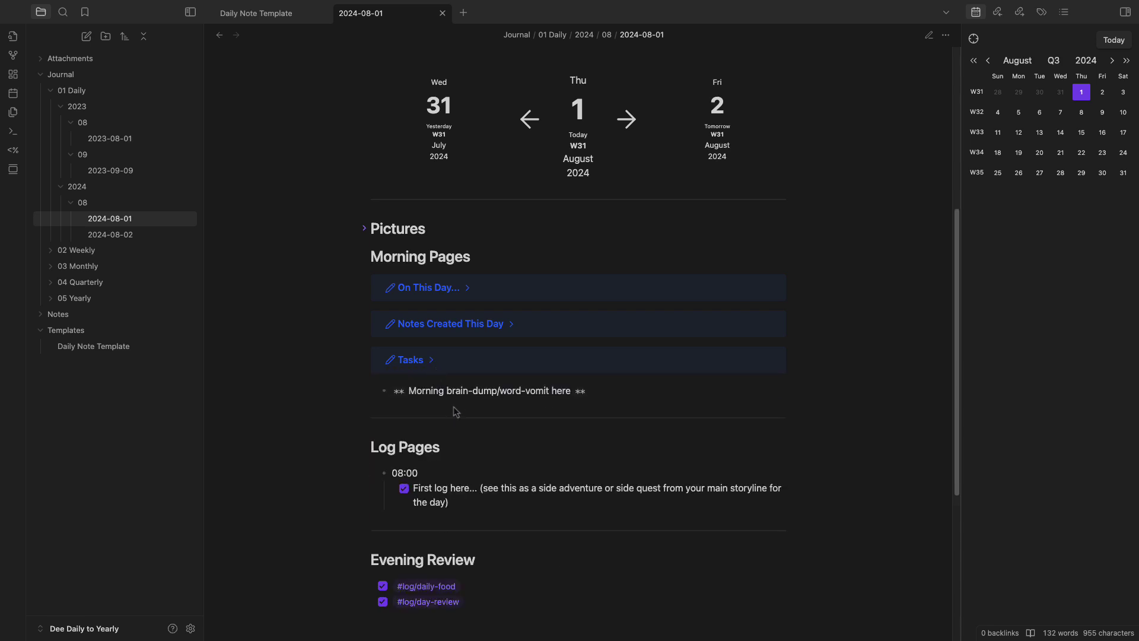
Show the 2024-08-01 note in editing view and examine the Tasks dataview query line by line
{"action": "left_click", "coordinate": [929, 35]}
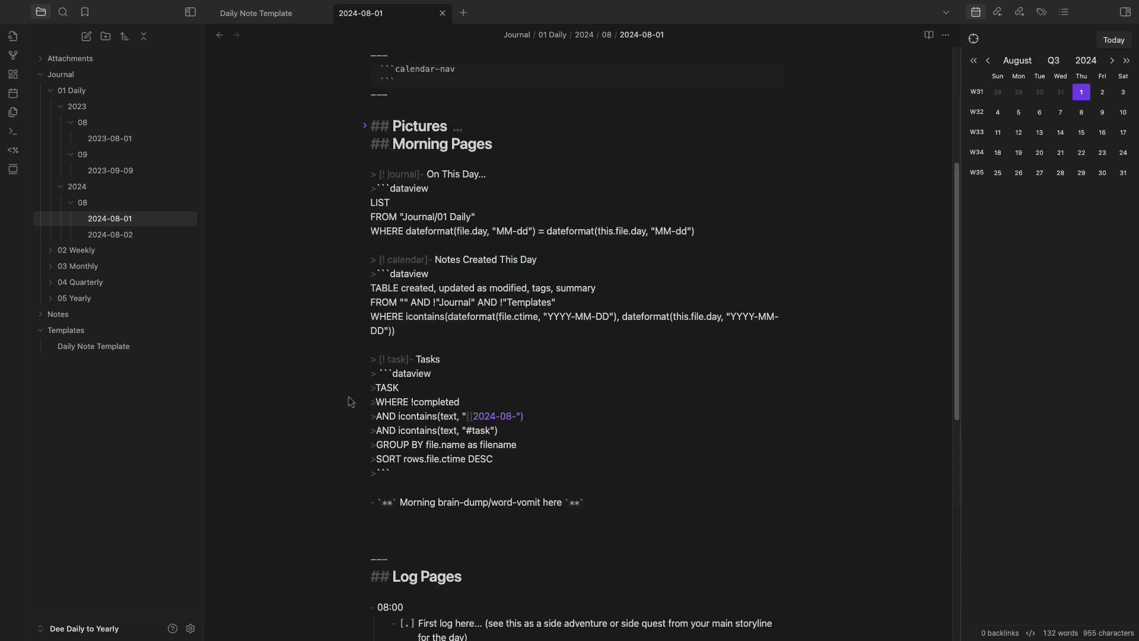
{"action": "scroll", "coordinate": [450, 387], "scroll_direction": "down", "scroll_amount": 3}
{"action": "left_click_drag", "start_coordinate": [415, 383], "coordinate": [370, 266]}
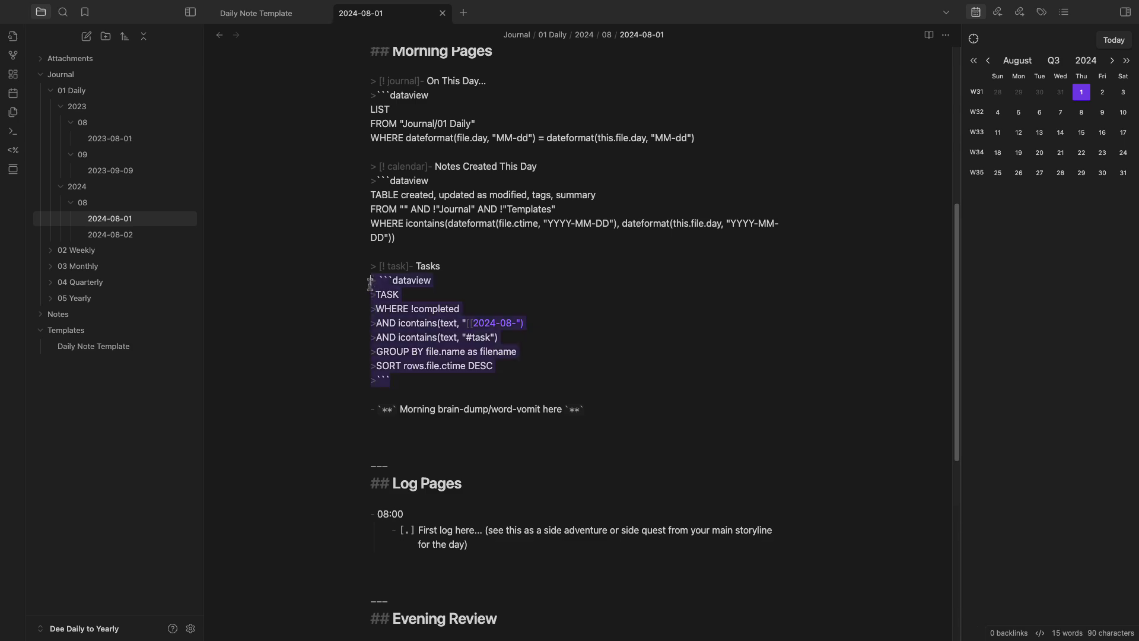
{"action": "left_click", "coordinate": [516, 351]}
{"action": "left_click_drag", "start_coordinate": [227, 343], "coordinate": [295, 341]}
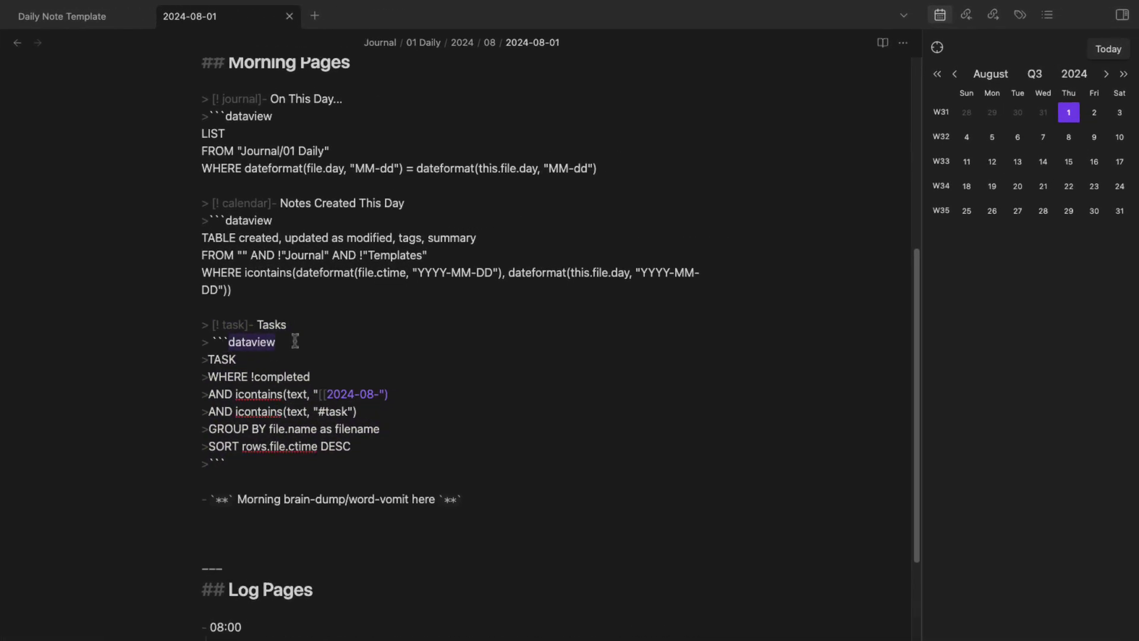
{"action": "double_click", "coordinate": [215, 360]}
{"action": "left_click_drag", "start_coordinate": [261, 377], "coordinate": [320, 377]}
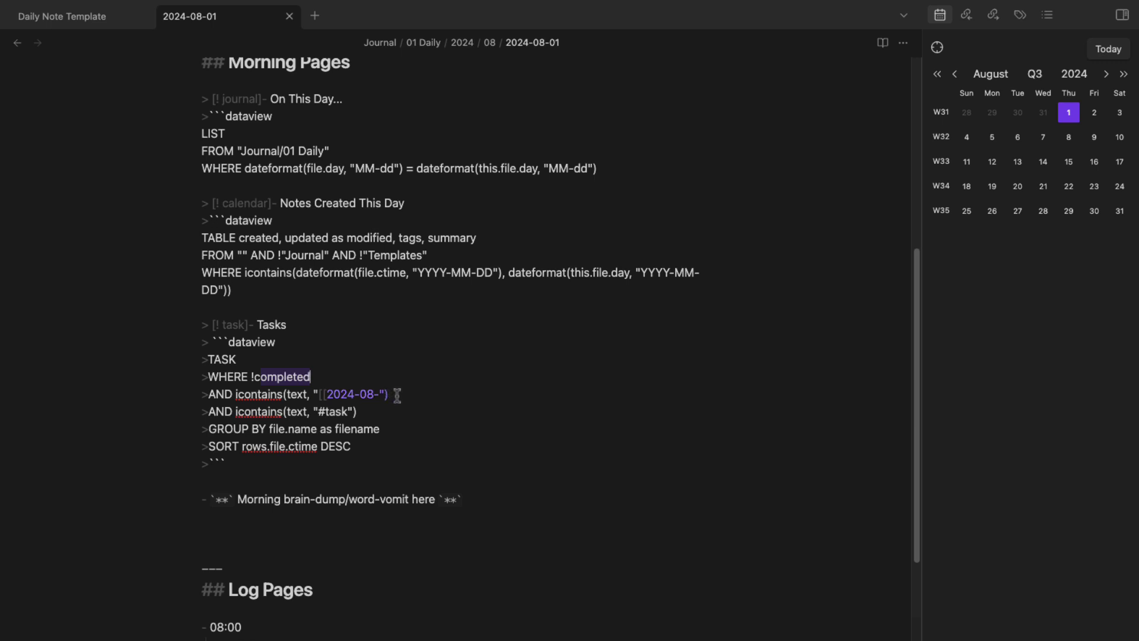
{"action": "left_click_drag", "start_coordinate": [390, 394], "coordinate": [414, 394]}
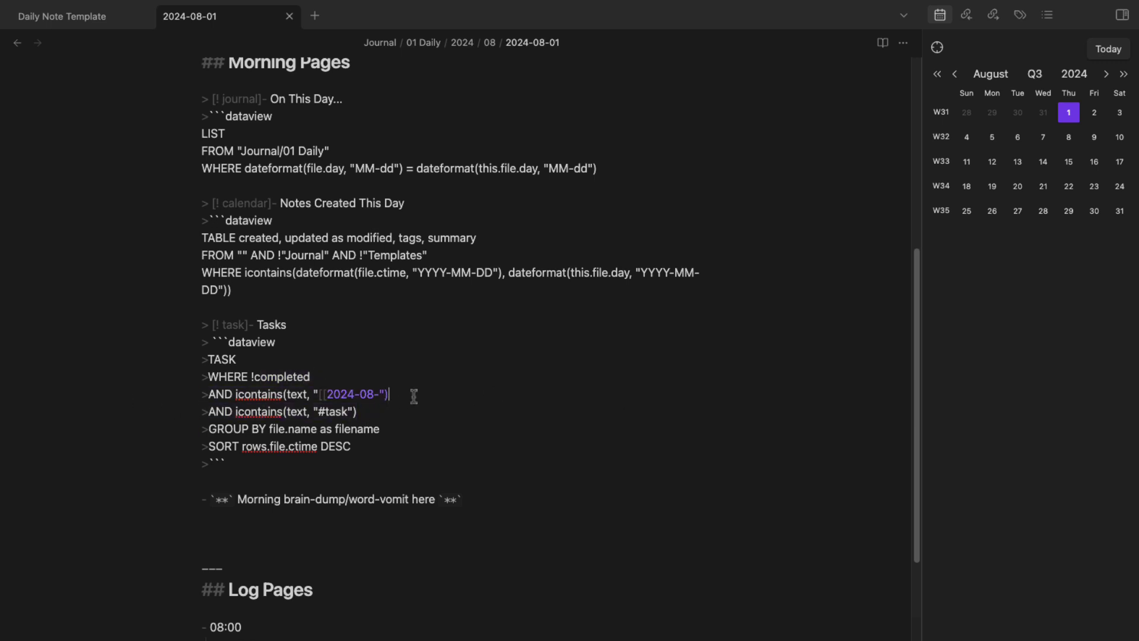
Open the Daily Note Template, expand its Tasks callout and switch the template to editing view
{"action": "left_click", "coordinate": [96, 27]}
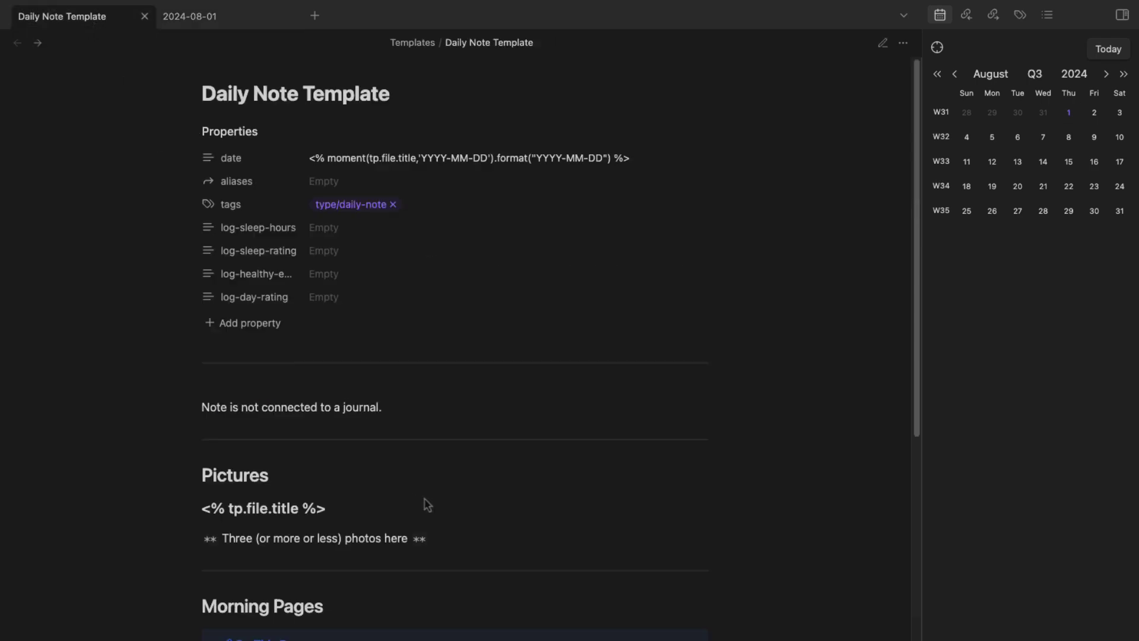
{"action": "scroll", "coordinate": [300, 304], "scroll_direction": "down", "scroll_amount": 8}
{"action": "left_click", "coordinate": [271, 261]}
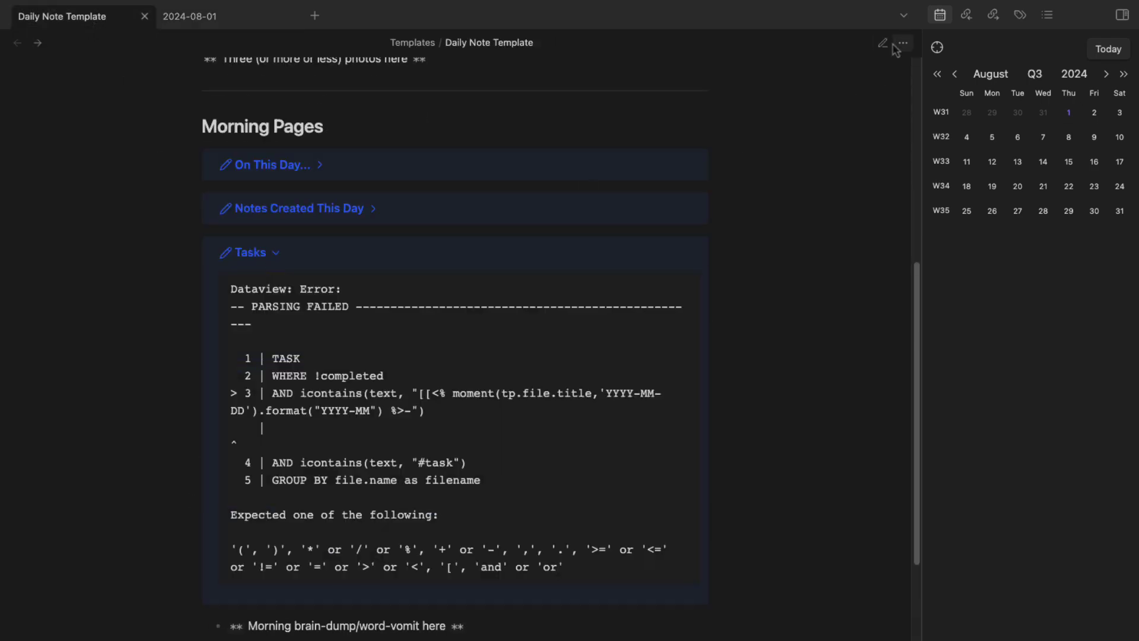
{"action": "left_click", "coordinate": [883, 43]}
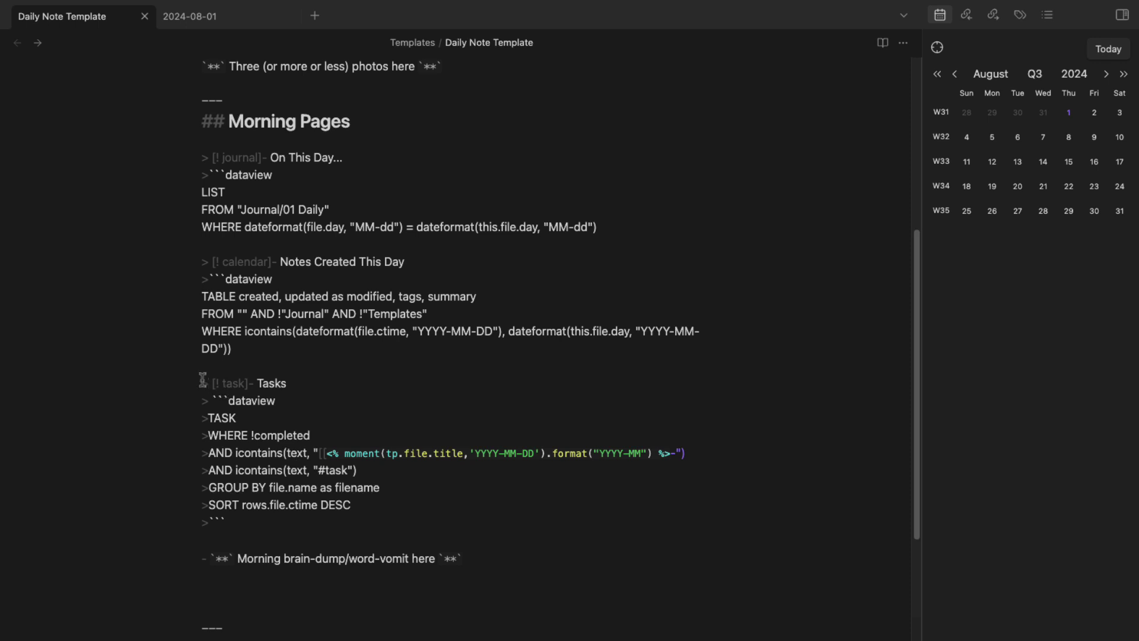
Examine the template's Tasks query, particularly the icontains line with the moment(tp.file.title) year-month expression
{"action": "left_click_drag", "start_coordinate": [202, 382], "coordinate": [433, 536]}
{"action": "left_click", "coordinate": [445, 482]}
{"action": "left_click_drag", "start_coordinate": [318, 453], "coordinate": [663, 458]}
{"action": "left_click", "coordinate": [513, 490]}
{"action": "left_click_drag", "start_coordinate": [386, 456], "coordinate": [487, 454]}
{"action": "left_click_drag", "start_coordinate": [345, 459], "coordinate": [685, 456]}
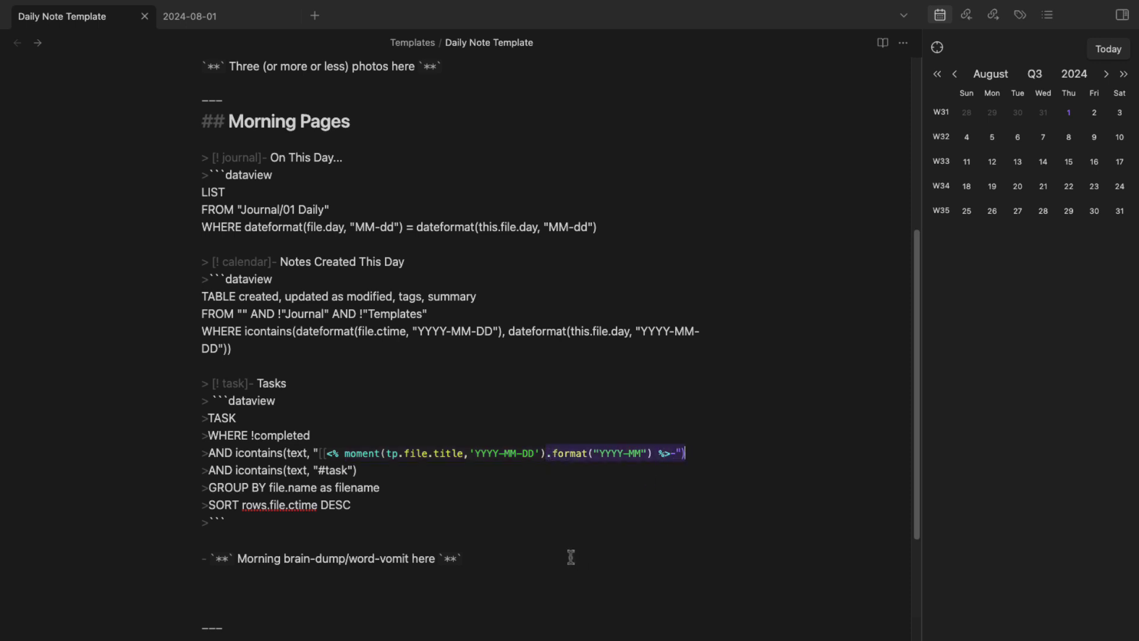
{"action": "left_click", "coordinate": [676, 485]}
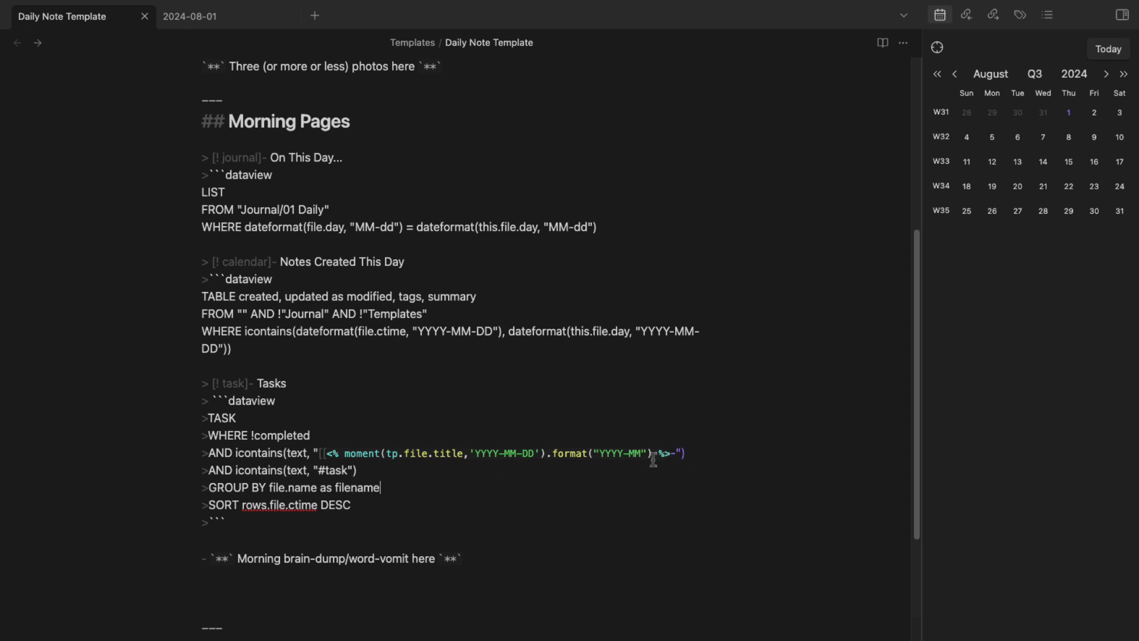
{"action": "left_click", "coordinate": [175, 470]}
{"action": "left_click_drag", "start_coordinate": [176, 470], "coordinate": [210, 453]}
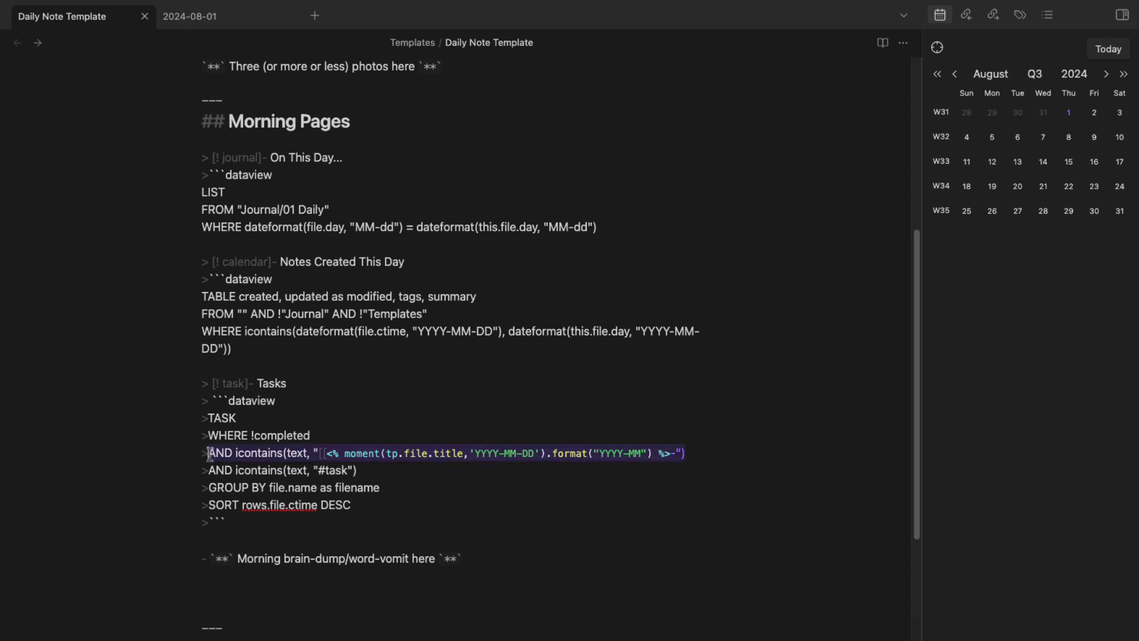
Duplicate the template's year-month icontains line in the Tasks query and change the copy's format to "YYYY-MM-DD"
{"action": "key", "text": "ctrl+c"}
{"action": "left_click", "coordinate": [688, 452]}
{"action": "key", "text": "Return"}
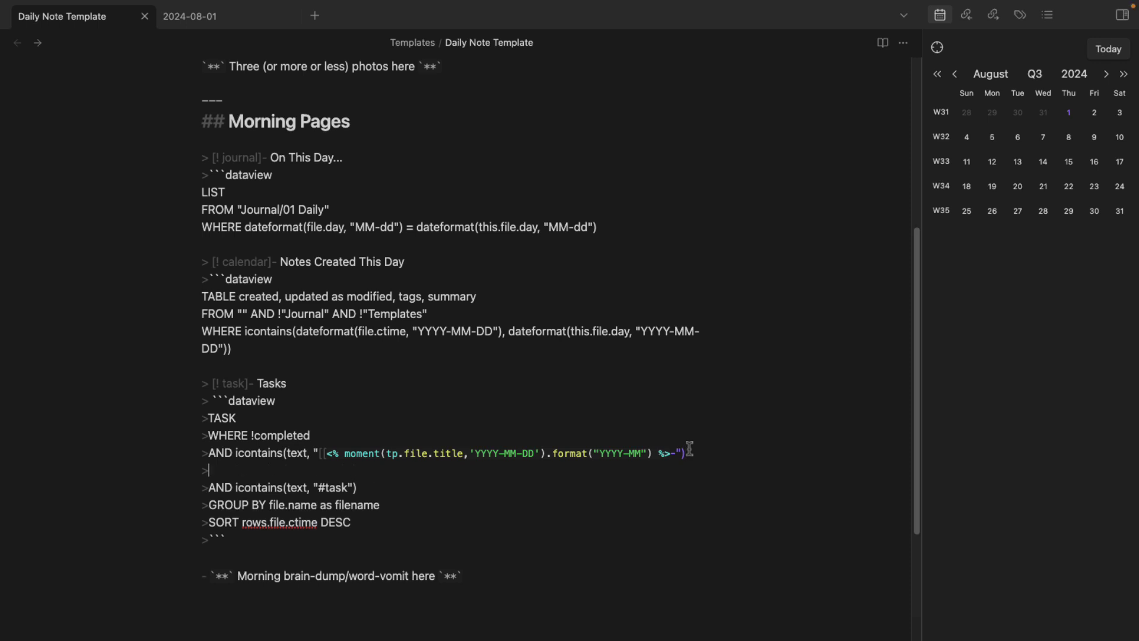
{"action": "key", "text": "ctrl+v"}
{"action": "key", "text": "Escape"}
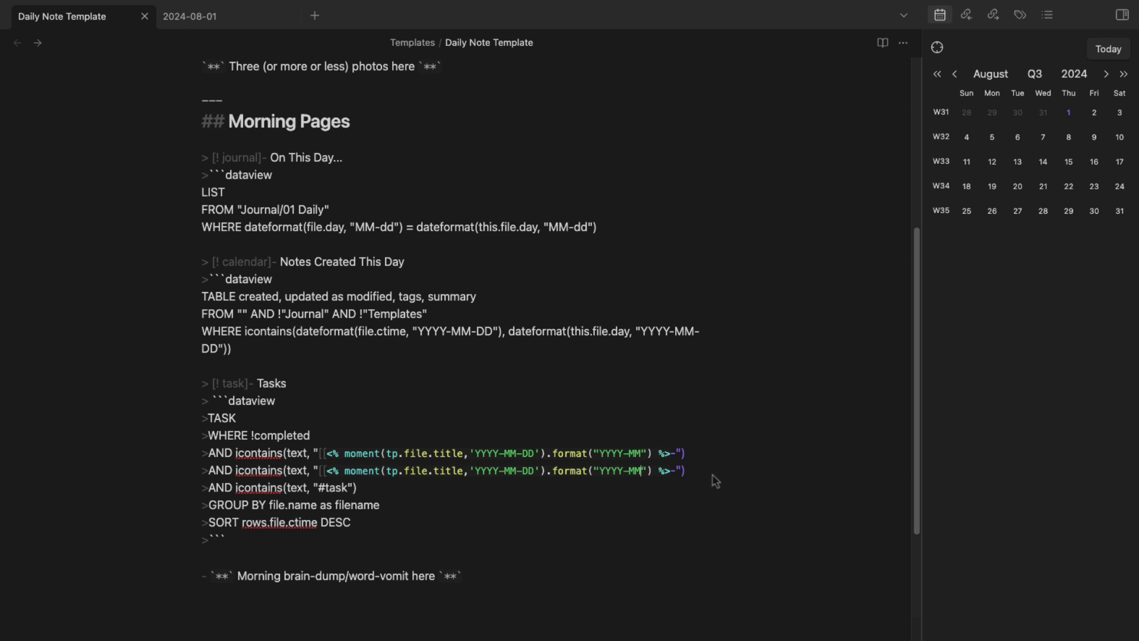
{"action": "type", "text": "-DD"}
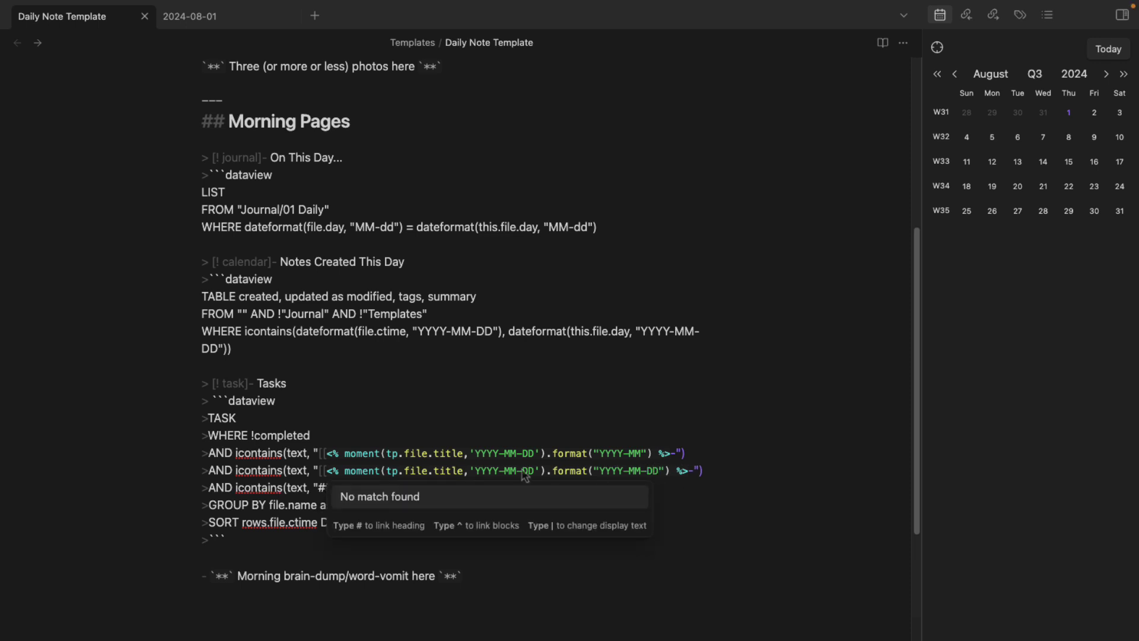
{"action": "key", "text": "Escape"}
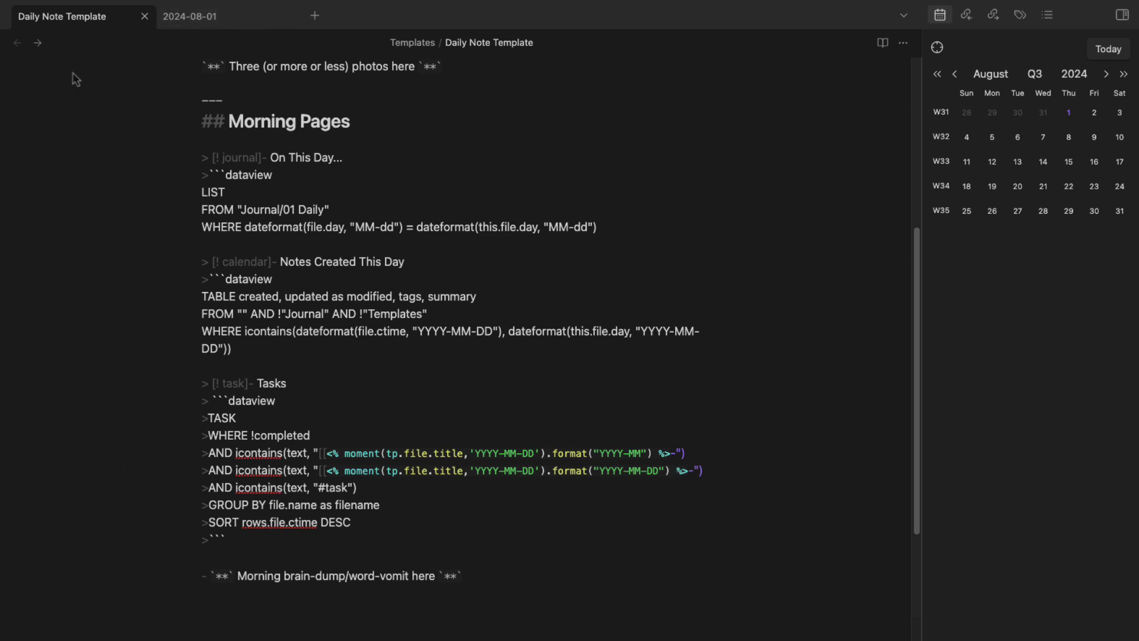
{"action": "left_click_drag", "start_coordinate": [693, 454], "coordinate": [89, 454]}
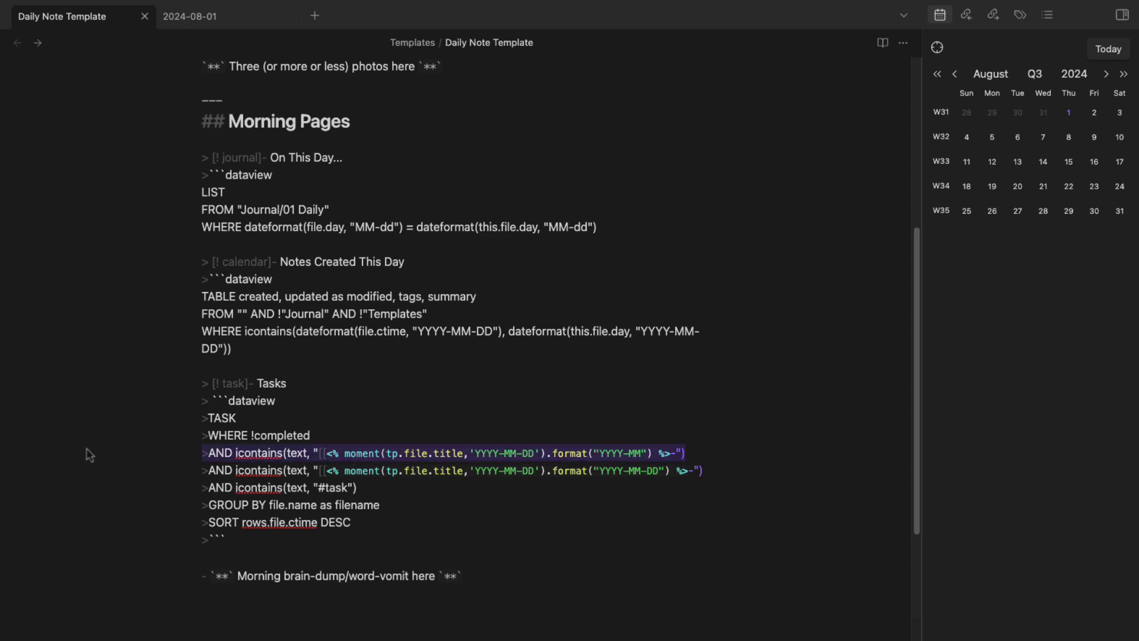
In the 2024-08-01 note, add the log entry "#task this is a task for the month of August [[2024-08-16]]" under 08:00
{"action": "left_click", "coordinate": [205, 23]}
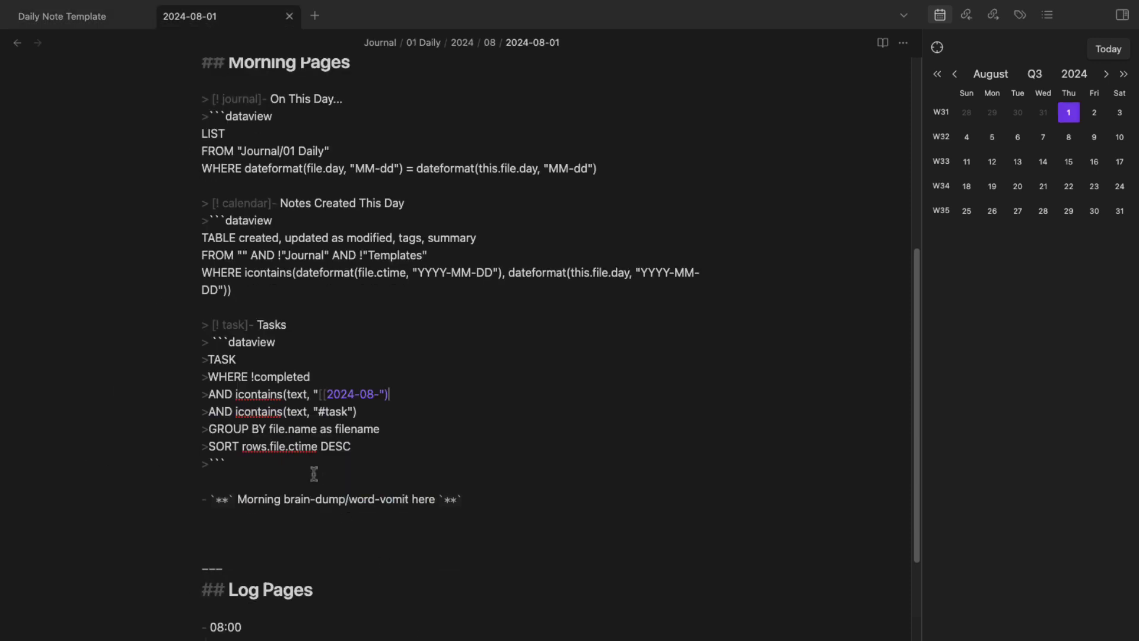
{"action": "left_click", "coordinate": [324, 307]}
{"action": "scroll", "coordinate": [259, 539], "scroll_direction": "down", "scroll_amount": 2}
{"action": "left_click", "coordinate": [380, 549]}
{"action": "key", "text": "Return"}
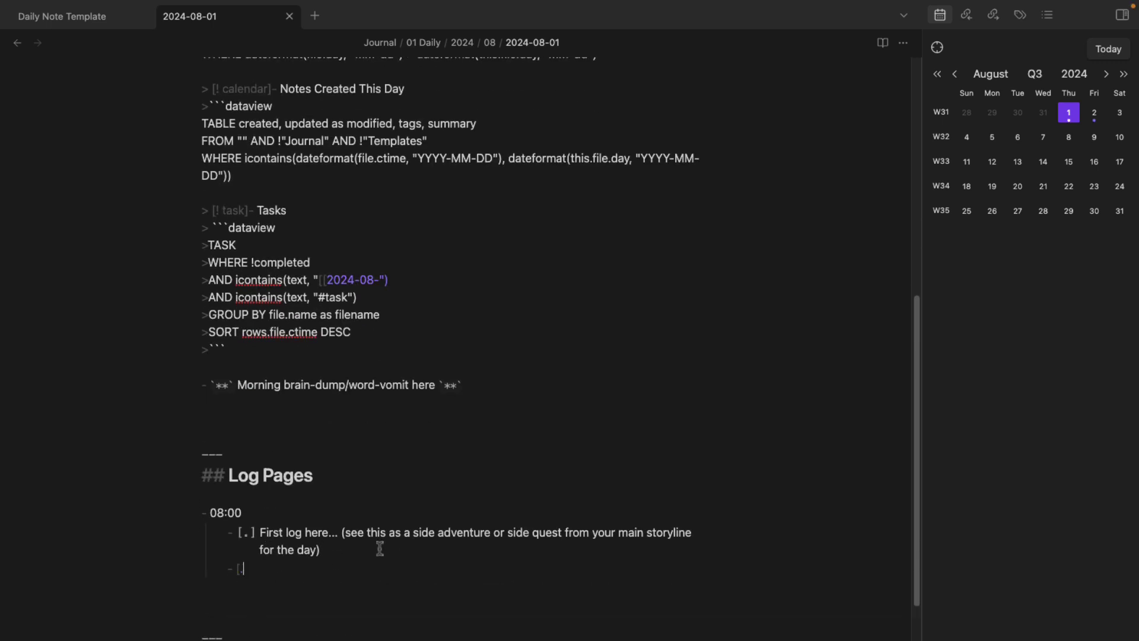
{"action": "type", "text": "#task this is a task for the month of August"}
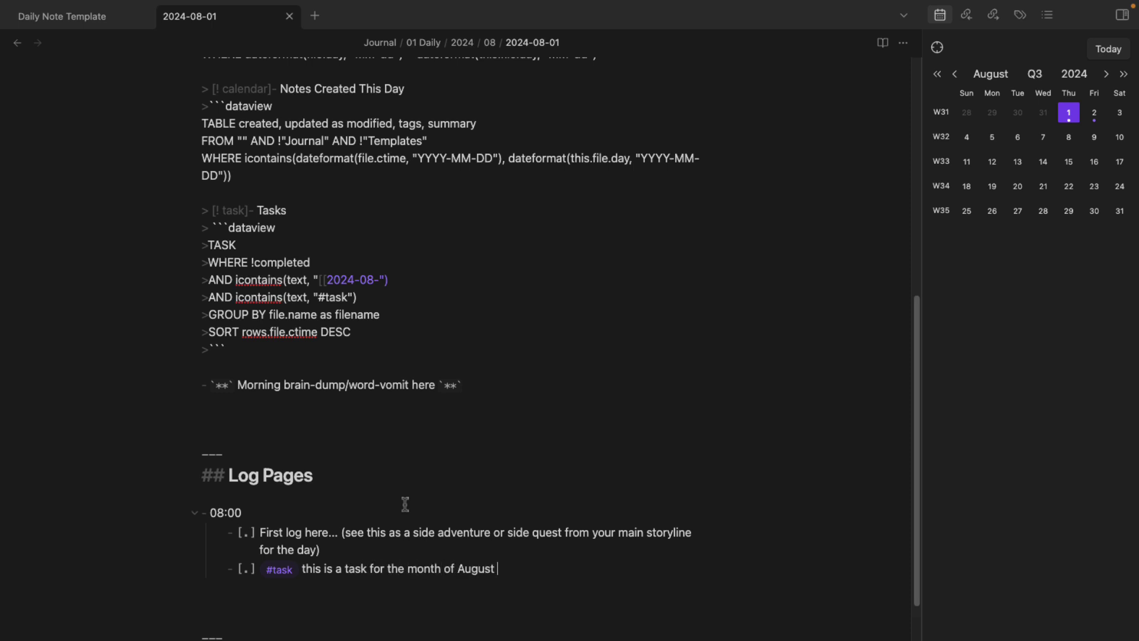
{"action": "type", "text": "[[2024-"}
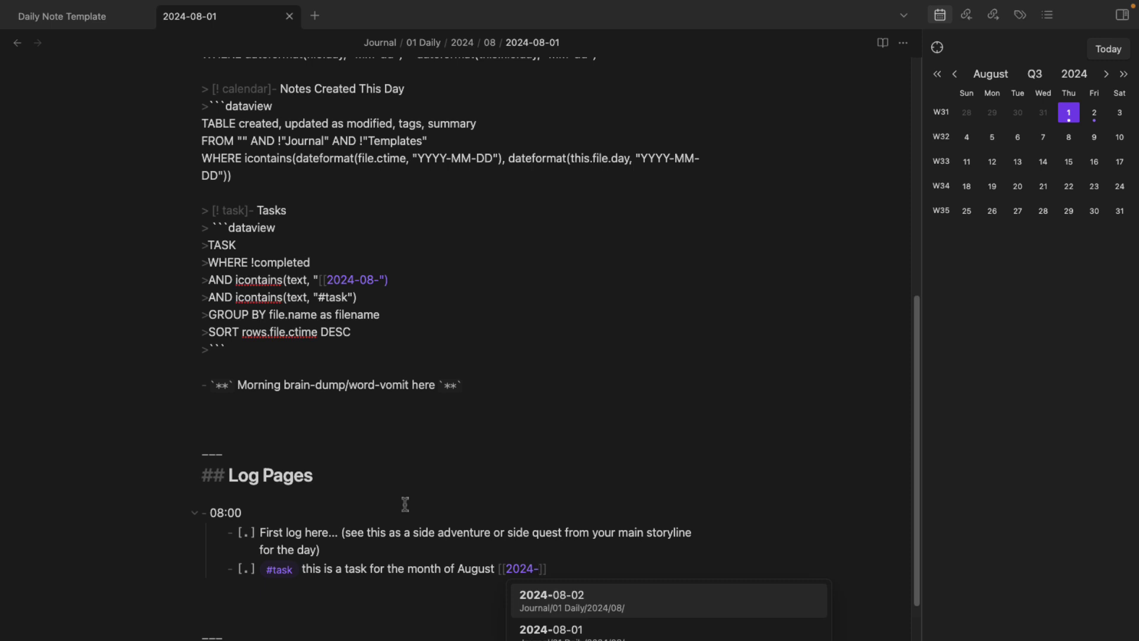
{"action": "type", "text": "08-16"}
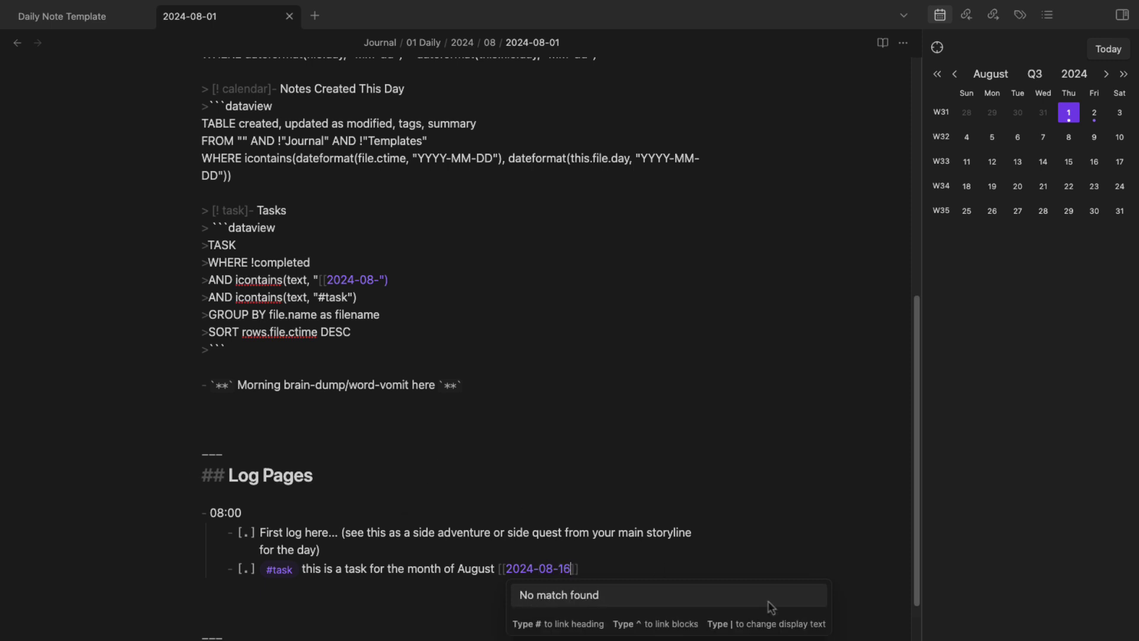
{"action": "key", "text": "Escape"}
{"action": "left_click_drag", "start_coordinate": [691, 575], "coordinate": [203, 572]}
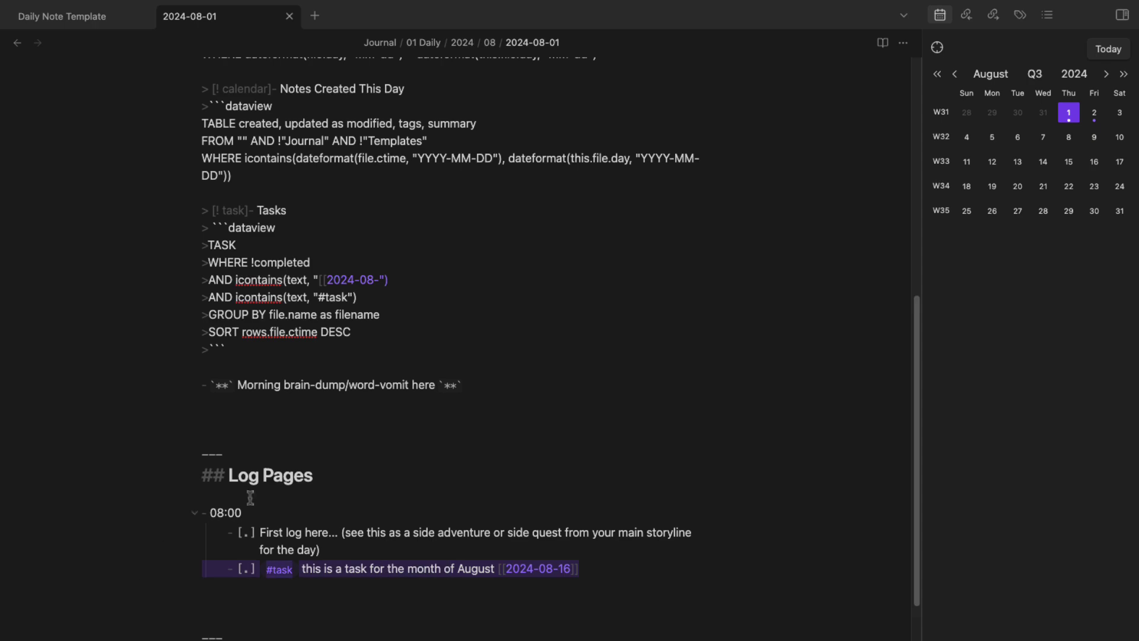
Show the 2024-08-01 note in reading view and check the contents of its Tasks callout
{"action": "scroll", "coordinate": [249, 497], "scroll_direction": "up", "scroll_amount": 3}
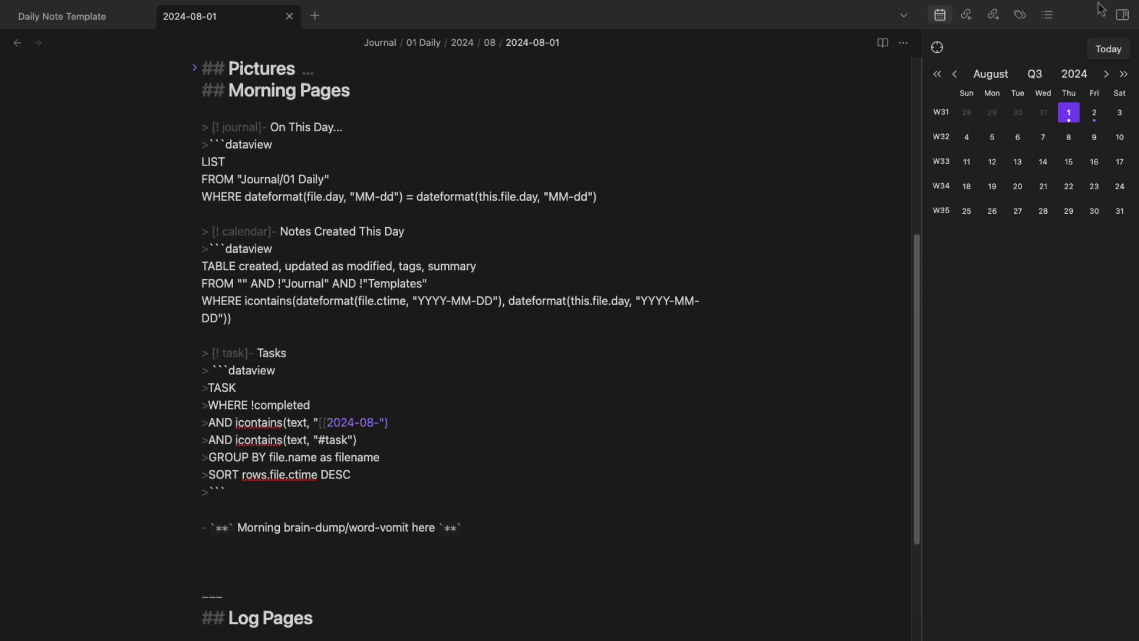
{"action": "scroll", "coordinate": [350, 409], "scroll_direction": "up", "scroll_amount": 5}
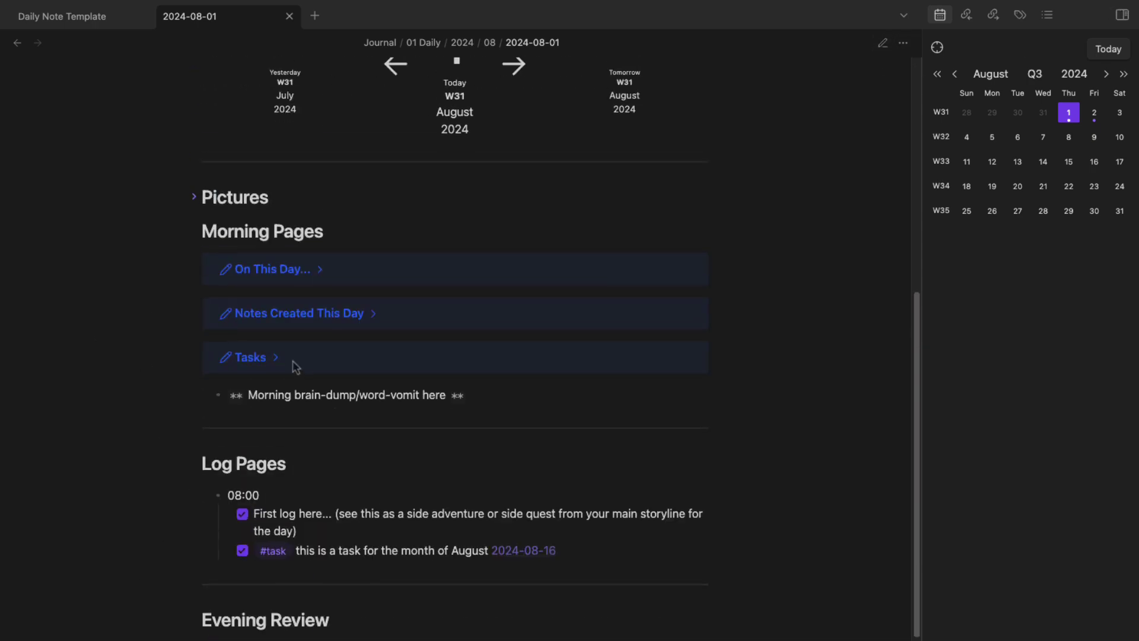
{"action": "left_click", "coordinate": [290, 362]}
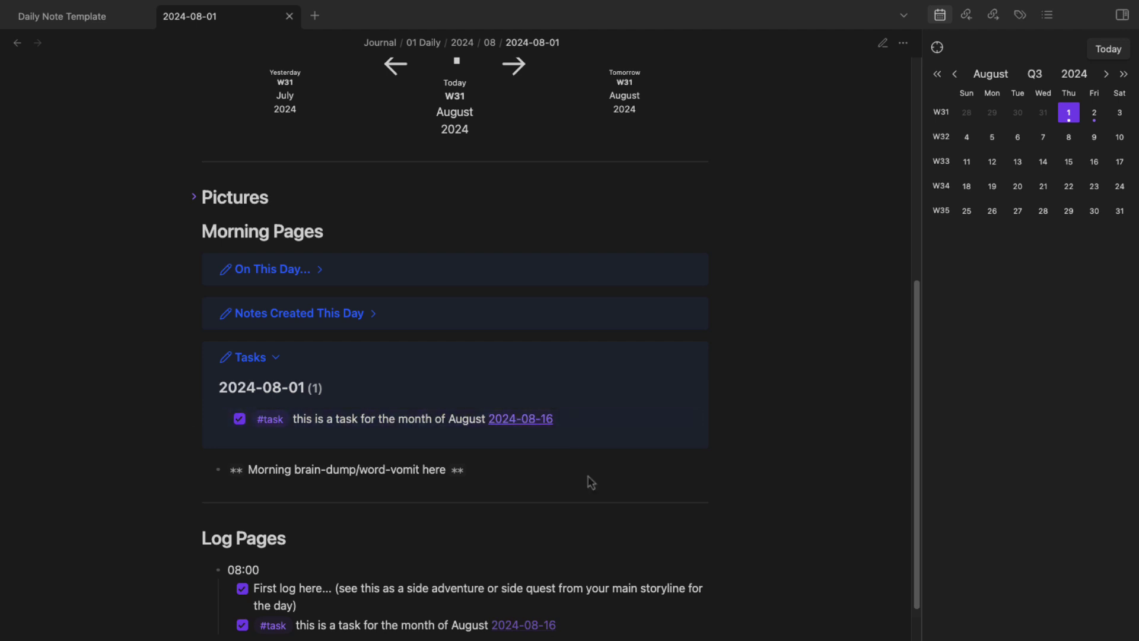
{"action": "scroll", "coordinate": [437, 439], "scroll_direction": "up", "scroll_amount": 10}
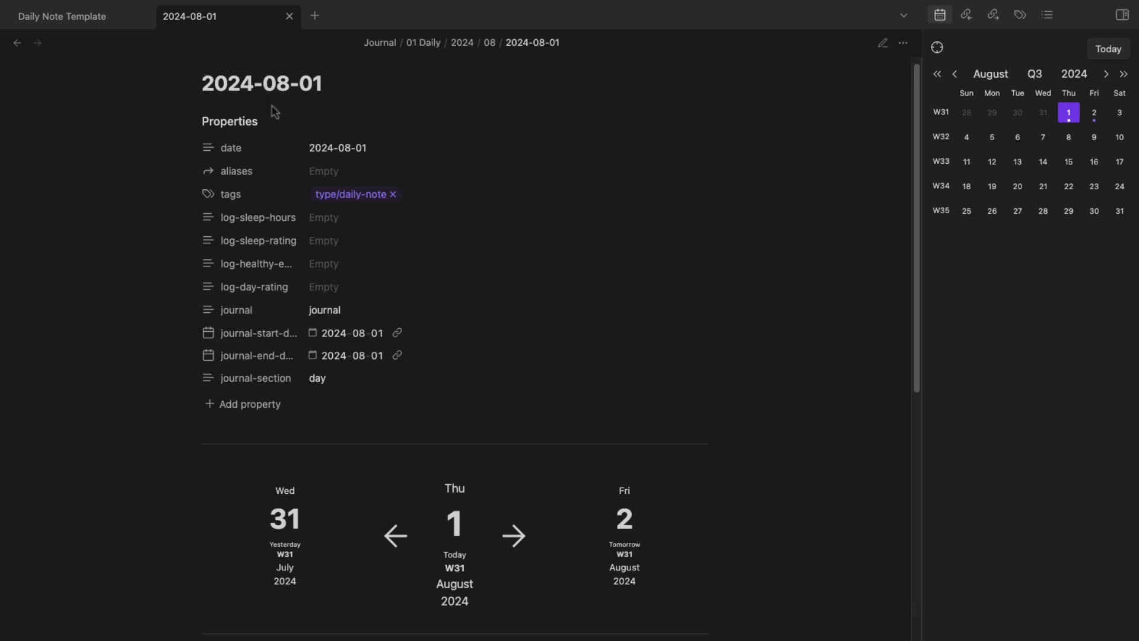
{"action": "scroll", "coordinate": [255, 237], "scroll_direction": "down", "scroll_amount": 5}
{"action": "scroll", "coordinate": [373, 305], "scroll_direction": "up", "scroll_amount": 5}
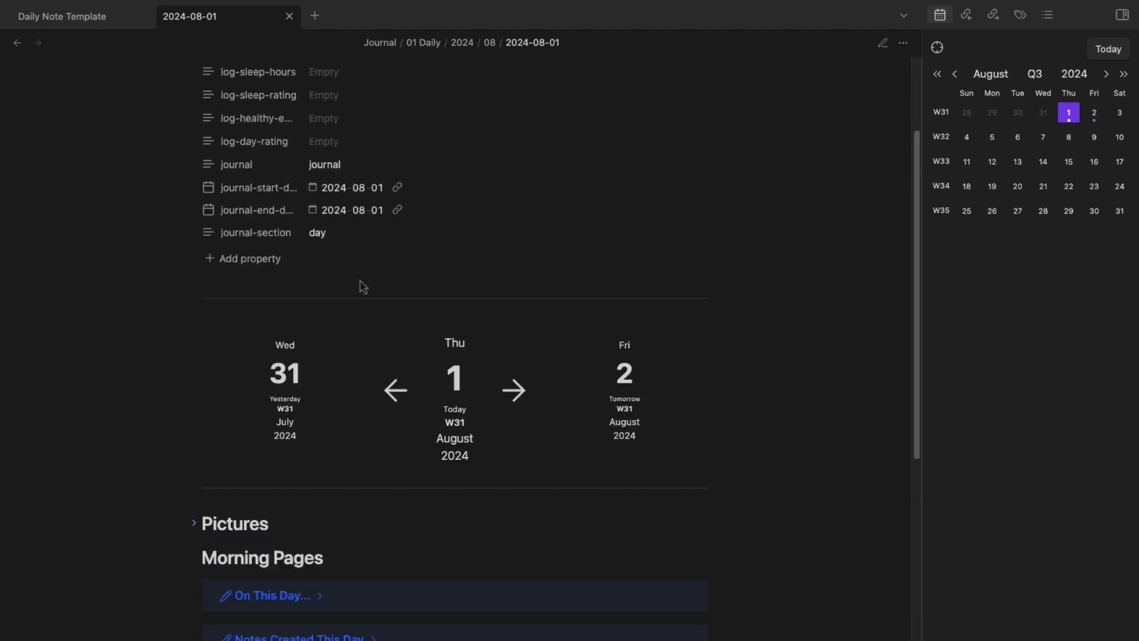
Delete the 2024-08-01 note, recreate it from the calendar and expand its Tasks callout
{"action": "right_click", "coordinate": [217, 27]}
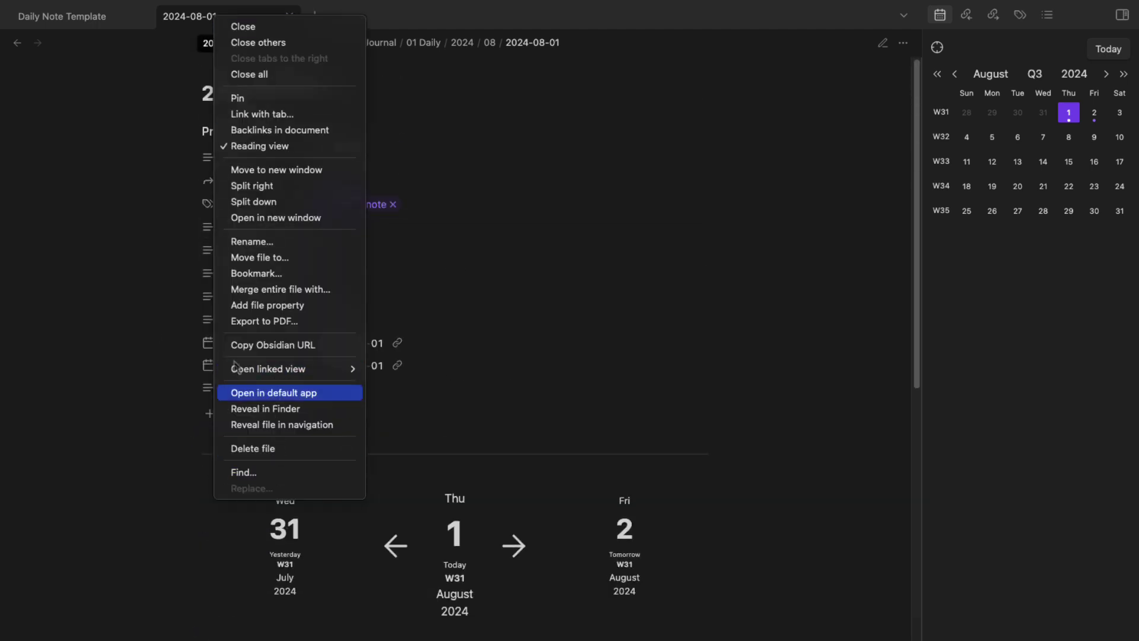
{"action": "left_click", "coordinate": [283, 449]}
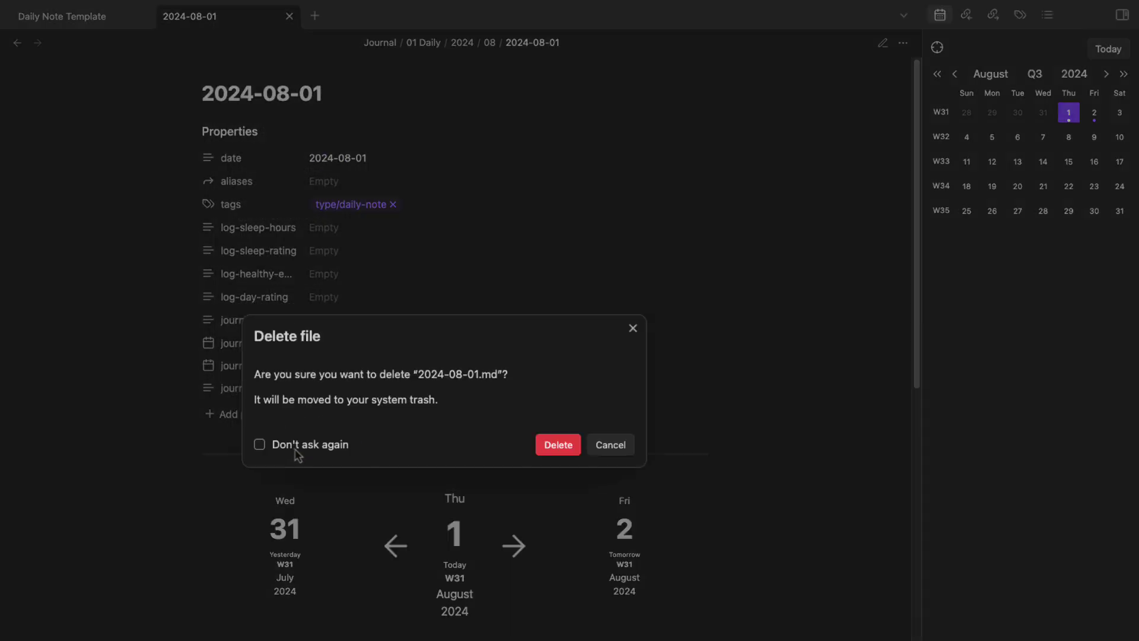
{"action": "left_click", "coordinate": [560, 446]}
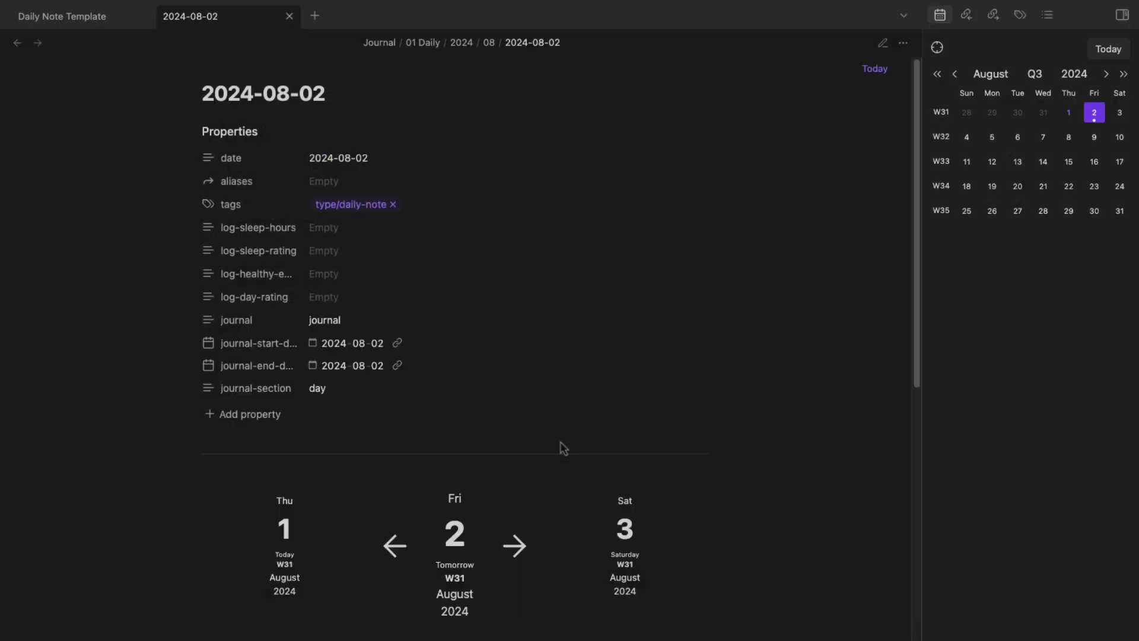
{"action": "left_click", "coordinate": [1069, 114]}
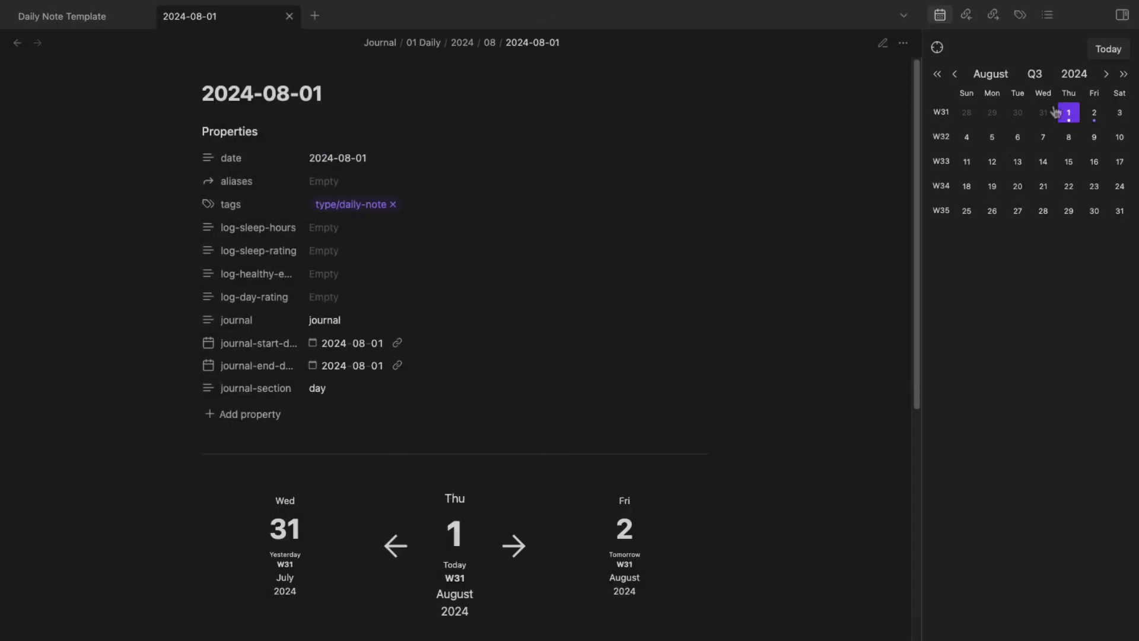
{"action": "scroll", "coordinate": [393, 287], "scroll_direction": "down", "scroll_amount": 10}
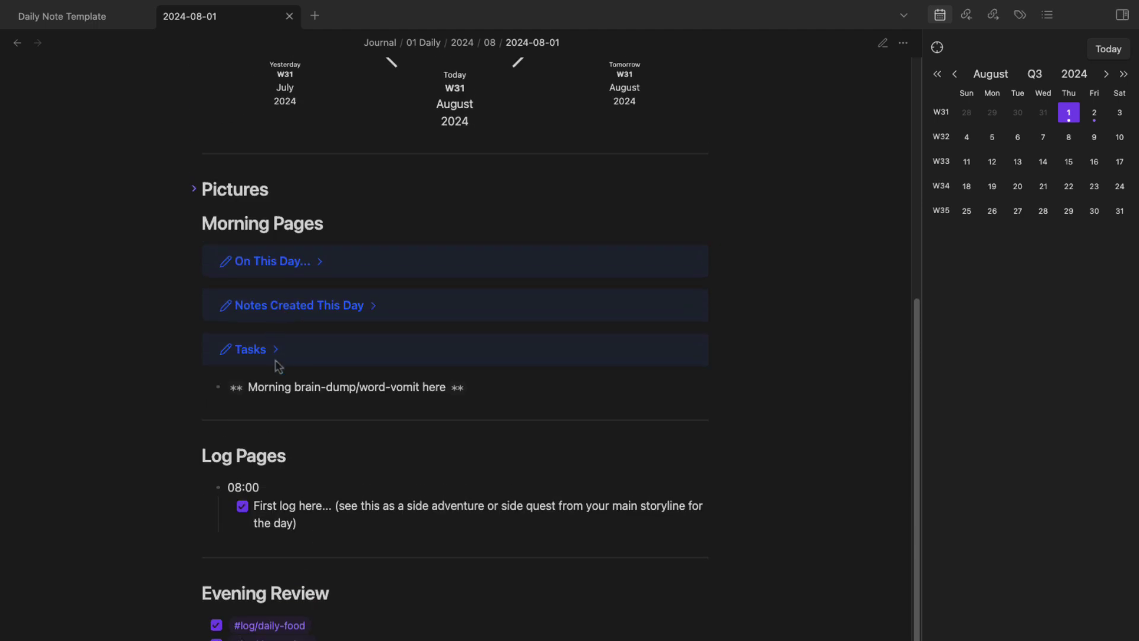
{"action": "left_click", "coordinate": [276, 350]}
{"action": "scroll", "coordinate": [501, 442], "scroll_direction": "down", "scroll_amount": 1}
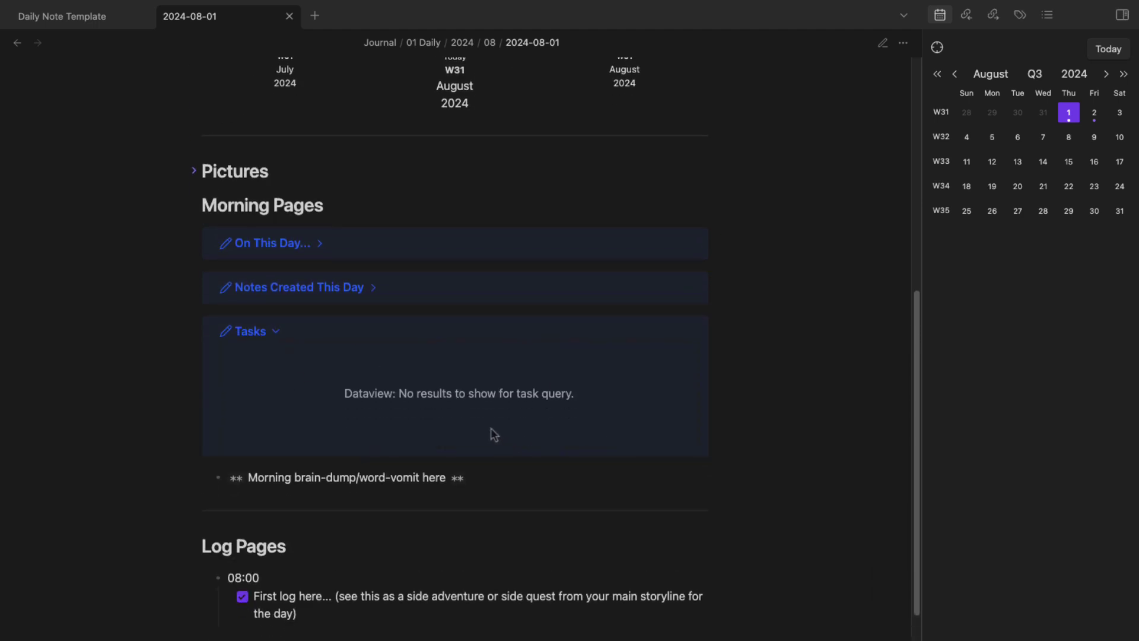
Remove the icontains line with the "YYYY-MM" format from the template's Tasks query, keeping the "YYYY-MM-DD" line
{"action": "left_click", "coordinate": [94, 18]}
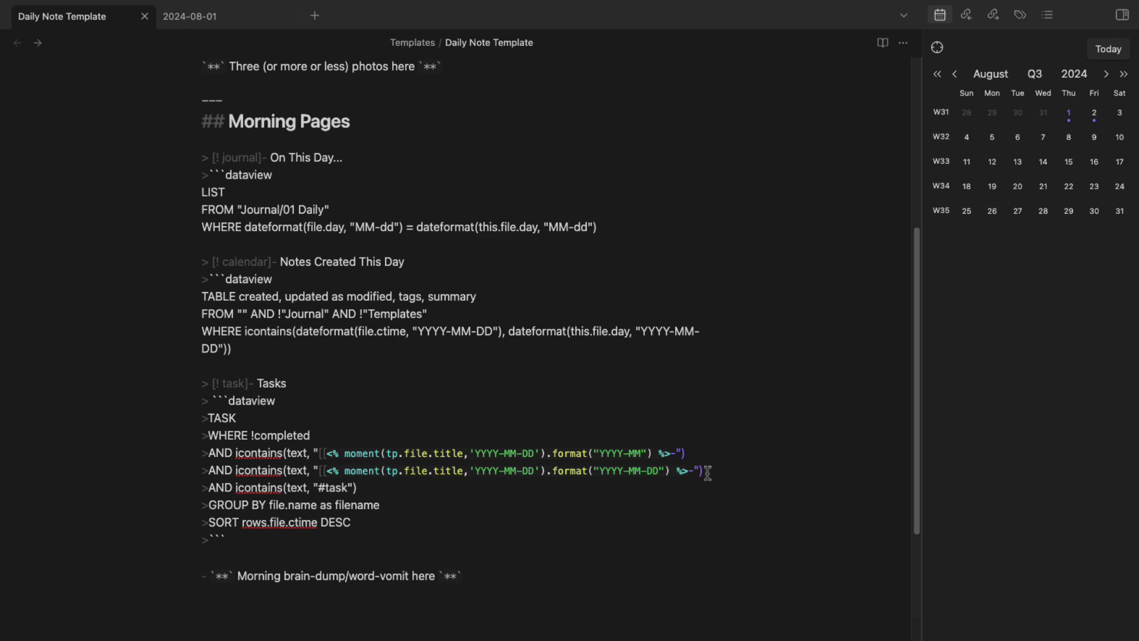
{"action": "left_click_drag", "start_coordinate": [692, 453], "coordinate": [200, 467]}
{"action": "key", "text": "BackSpace"}
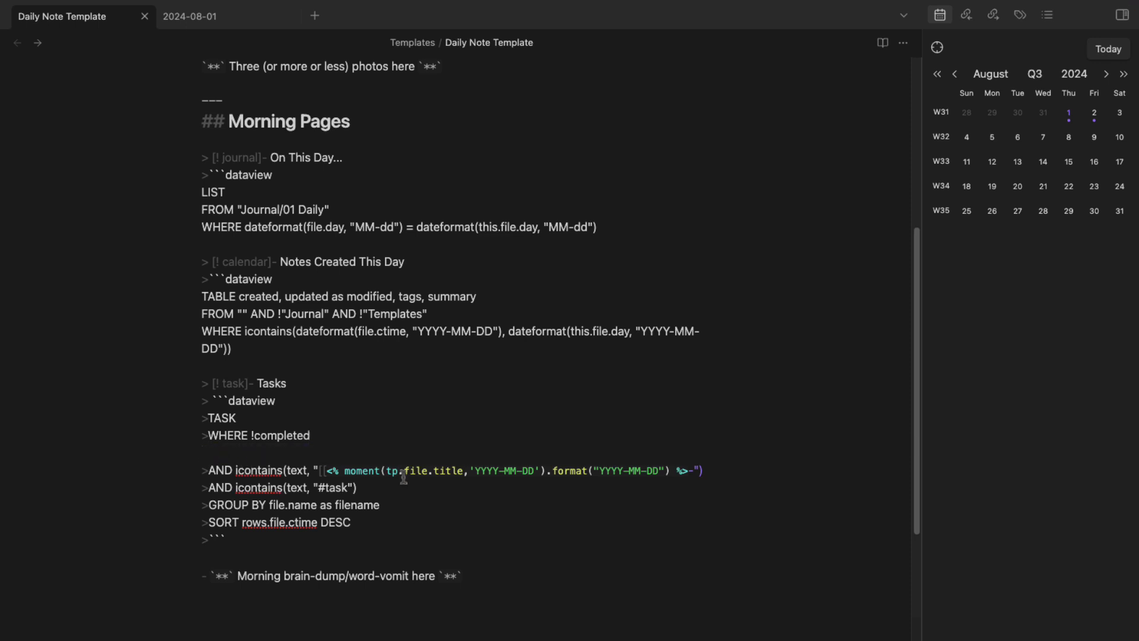
{"action": "key", "text": "BackSpace"}
Delete the 2024-08-01 note and recreate it from the calendar in a new tab
{"action": "mouse_move", "coordinate": [236, 7]}
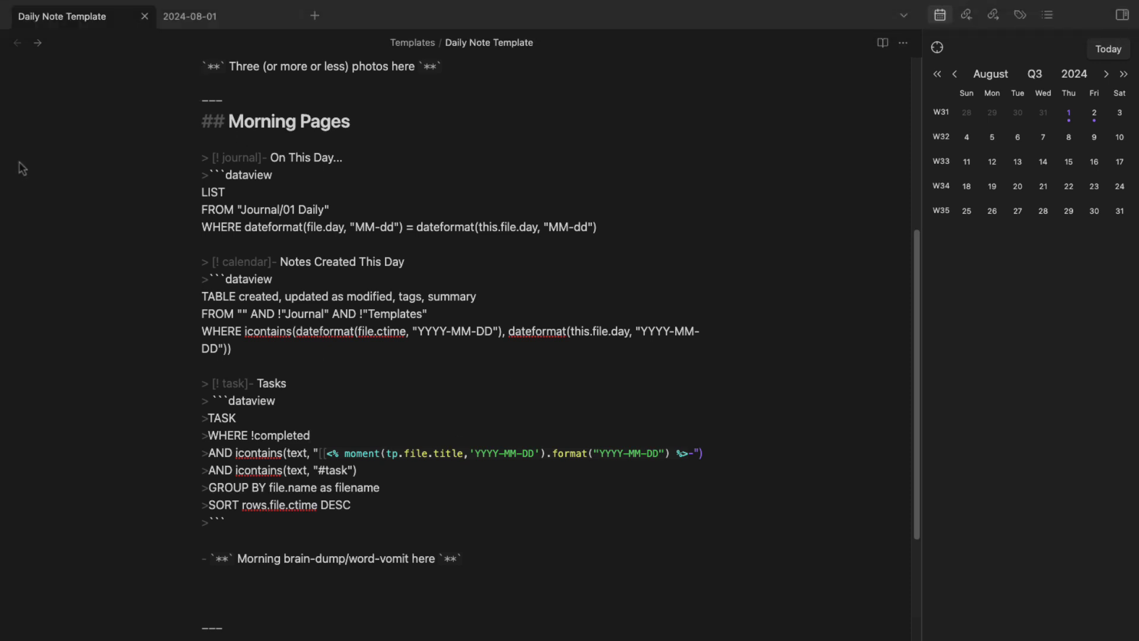
{"action": "left_click", "coordinate": [231, 23]}
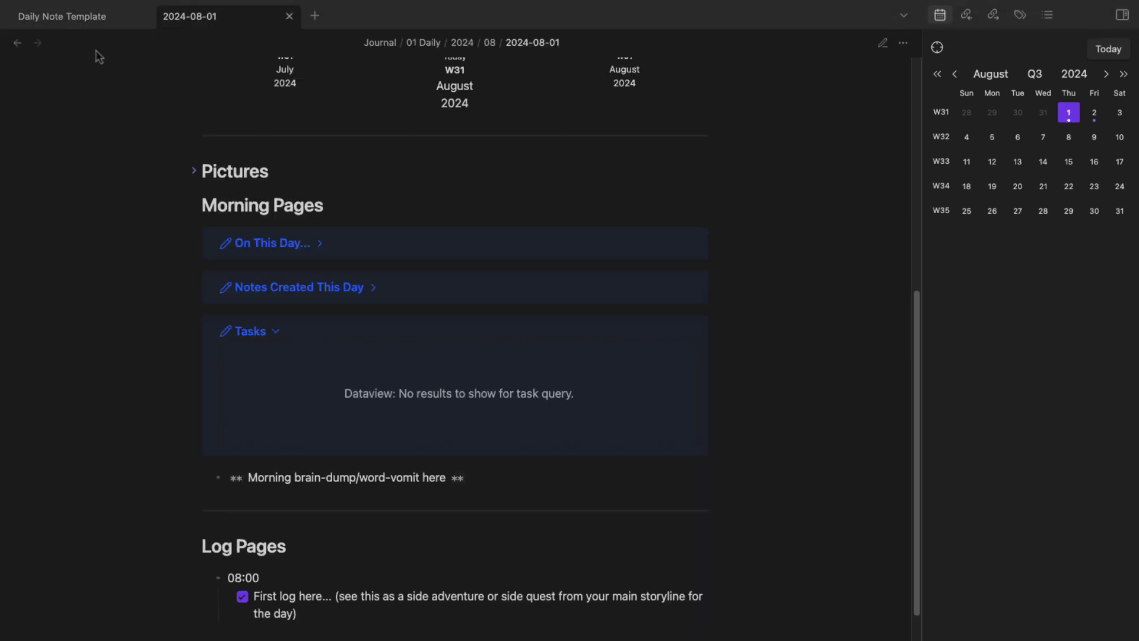
{"action": "right_click", "coordinate": [205, 19]}
{"action": "left_click", "coordinate": [292, 446]}
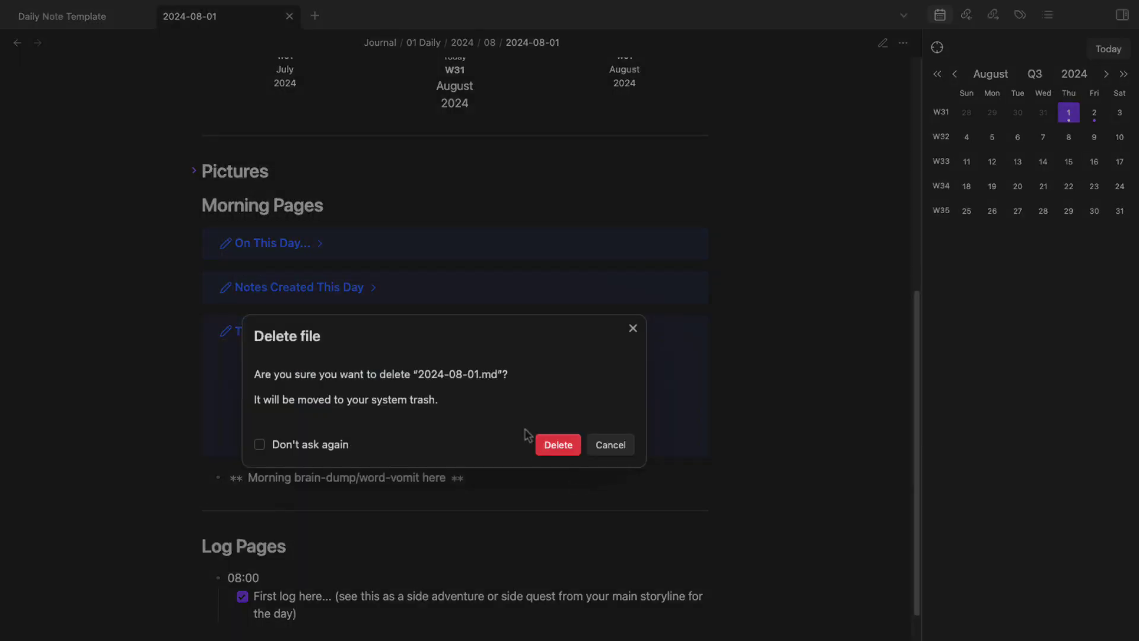
{"action": "left_click", "coordinate": [556, 446]}
{"action": "left_click", "coordinate": [288, 16]}
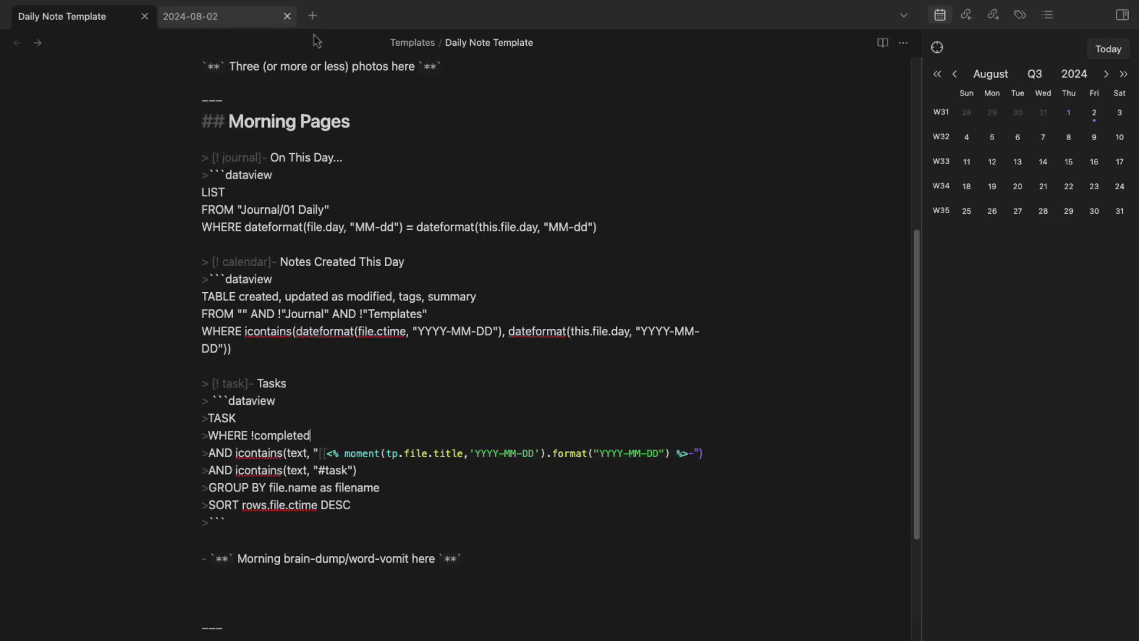
{"action": "left_click", "coordinate": [178, 16]}
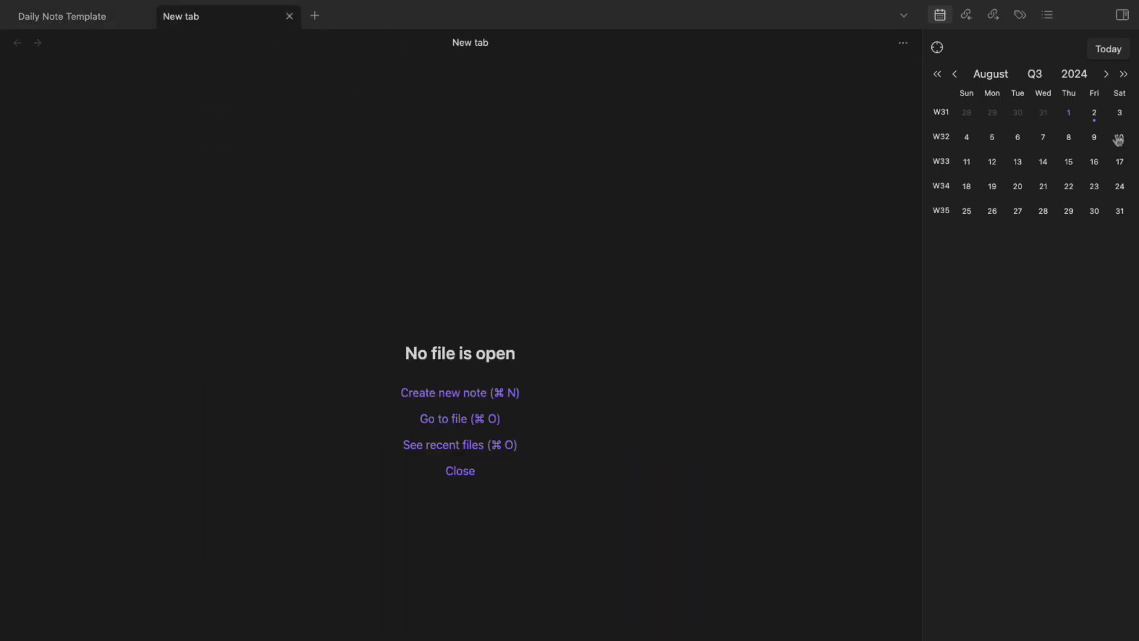
{"action": "left_click", "coordinate": [1068, 113]}
Examine the recreated note's Tasks query and its date line, along with the Log Pages section
{"action": "scroll", "coordinate": [338, 409], "scroll_direction": "down", "scroll_amount": 5}
{"action": "scroll", "coordinate": [338, 408], "scroll_direction": "down", "scroll_amount": 2}
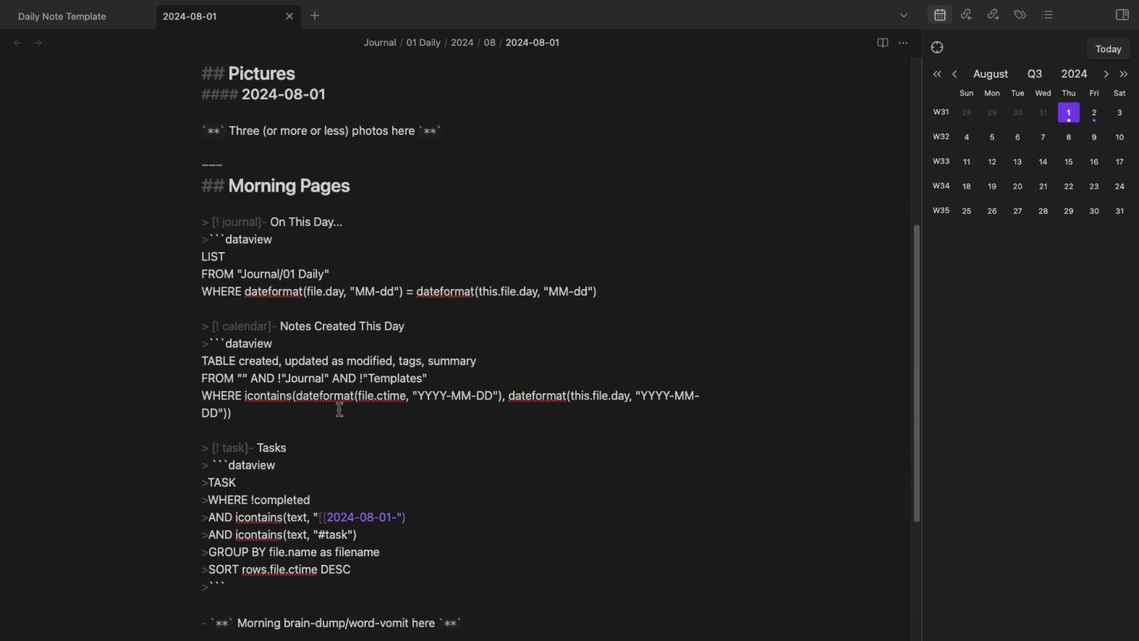
{"action": "scroll", "coordinate": [339, 407], "scroll_direction": "up", "scroll_amount": 5}
{"action": "scroll", "coordinate": [330, 422], "scroll_direction": "down", "scroll_amount": 6}
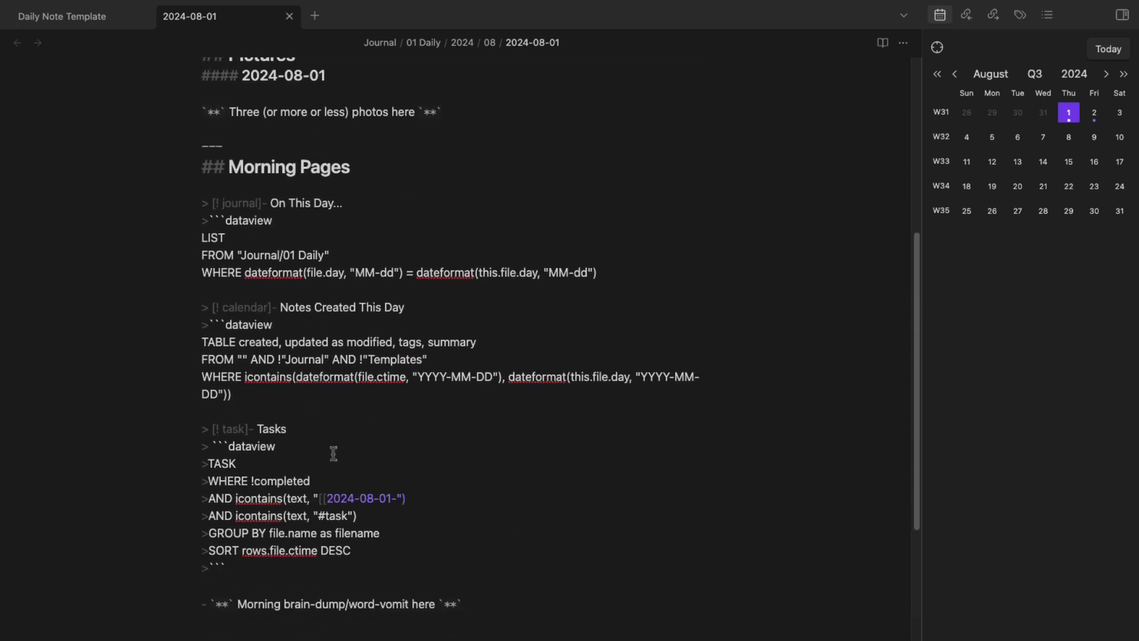
{"action": "scroll", "coordinate": [331, 445], "scroll_direction": "down", "scroll_amount": 5}
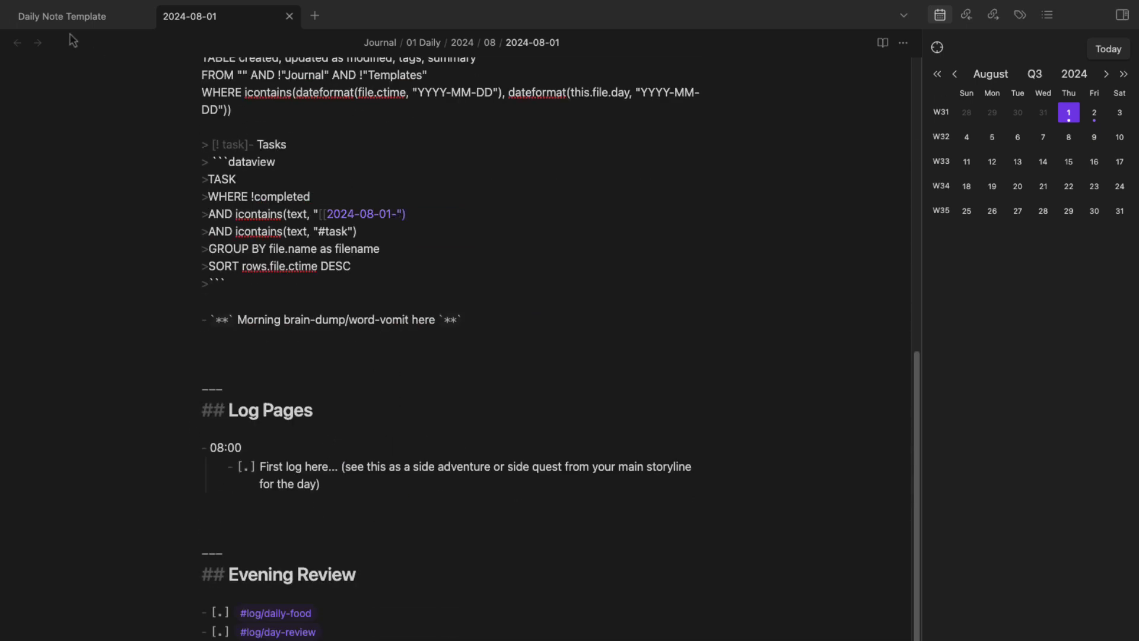
Compare the Tasks query's date line and its trailing hyphen between the Daily Note Template and the 2024-08-01 note
{"action": "left_click", "coordinate": [53, 16]}
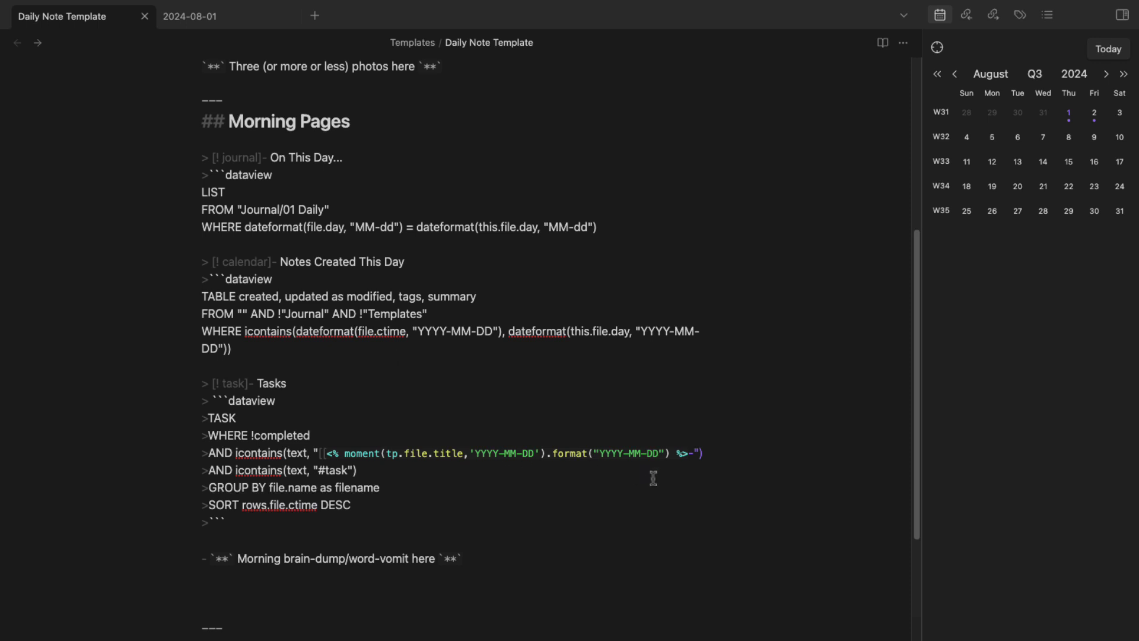
{"action": "left_click", "coordinate": [692, 454]}
{"action": "left_click", "coordinate": [217, 18]}
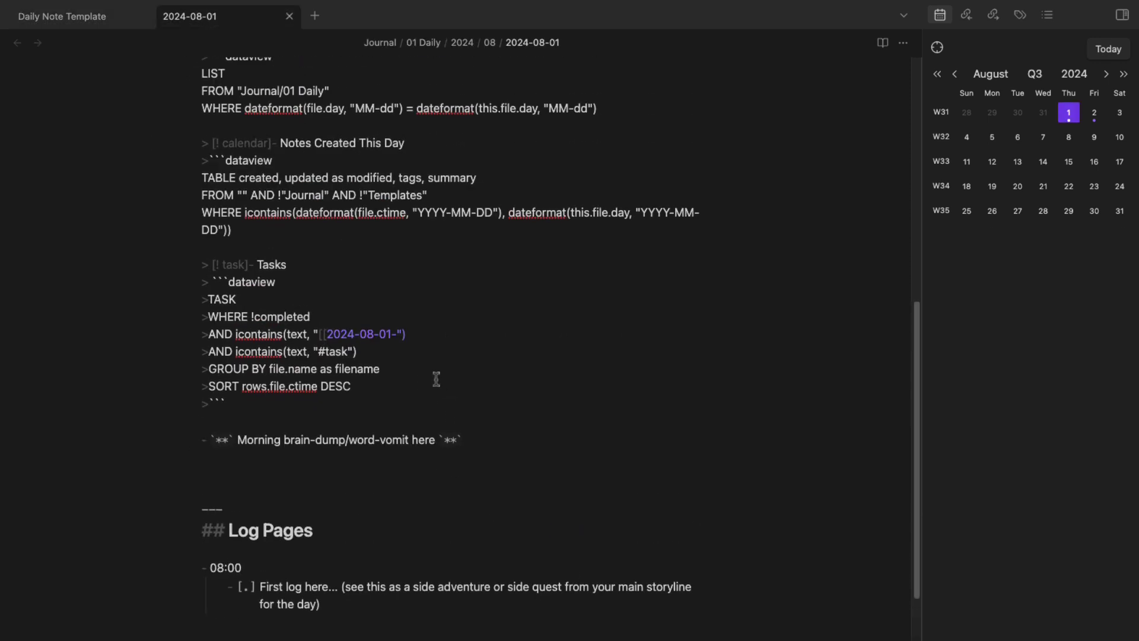
{"action": "scroll", "coordinate": [436, 378], "scroll_direction": "up", "scroll_amount": 1}
{"action": "left_click_drag", "start_coordinate": [331, 415], "coordinate": [185, 290]}
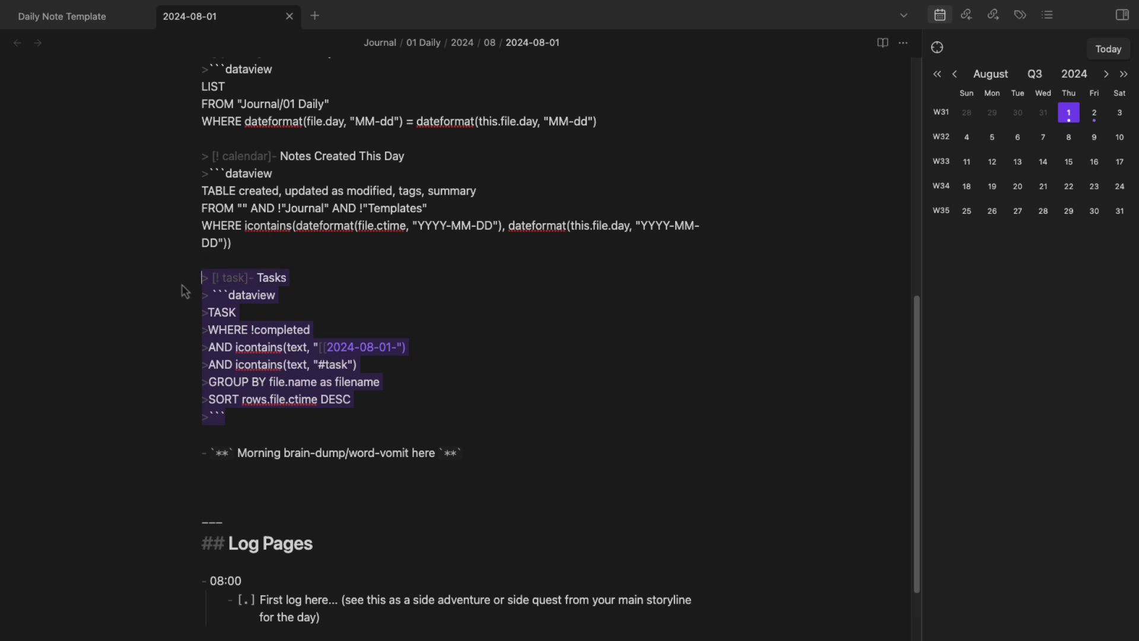
{"action": "left_click", "coordinate": [445, 412]}
{"action": "left_click", "coordinate": [323, 349]}
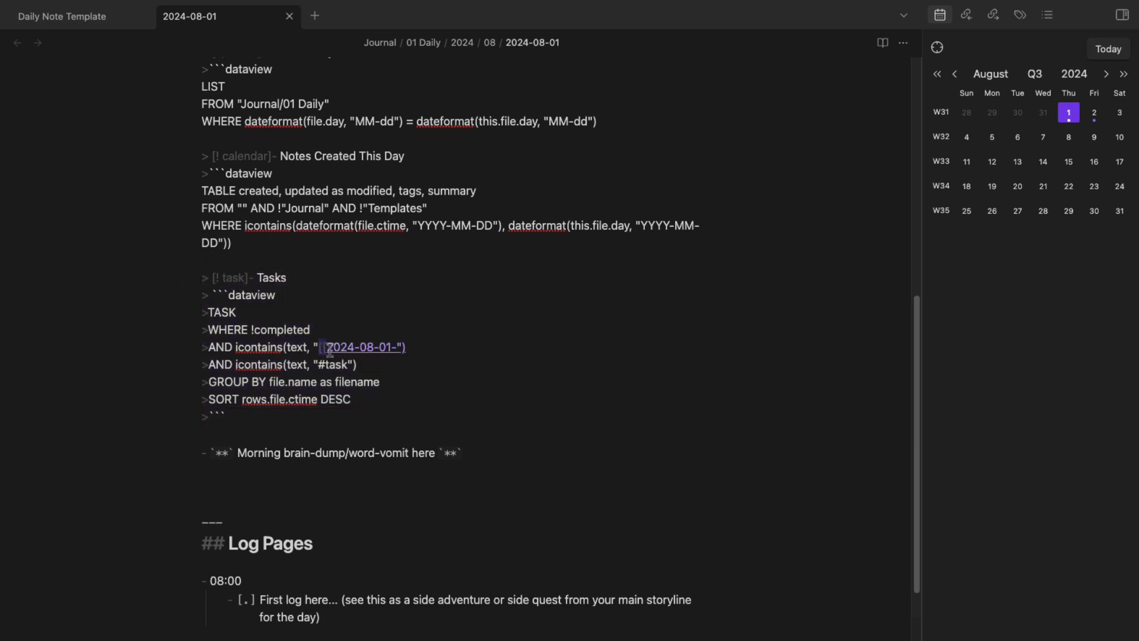
{"action": "left_click", "coordinate": [393, 347]}
{"action": "key", "text": "BackSpace"}
{"action": "left_click", "coordinate": [391, 348]}
Remove the hyphen after the "YYYY-MM-DD" date expression in the Daily Note Template's Tasks query
{"action": "left_click", "coordinate": [79, 24]}
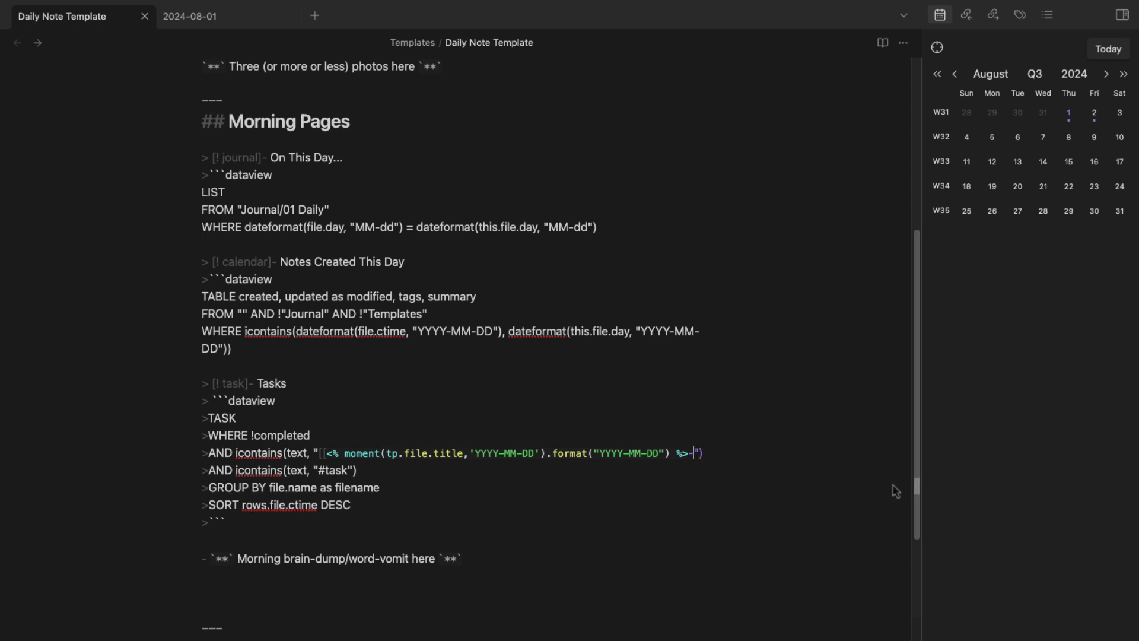
{"action": "key", "text": "BackSpace"}
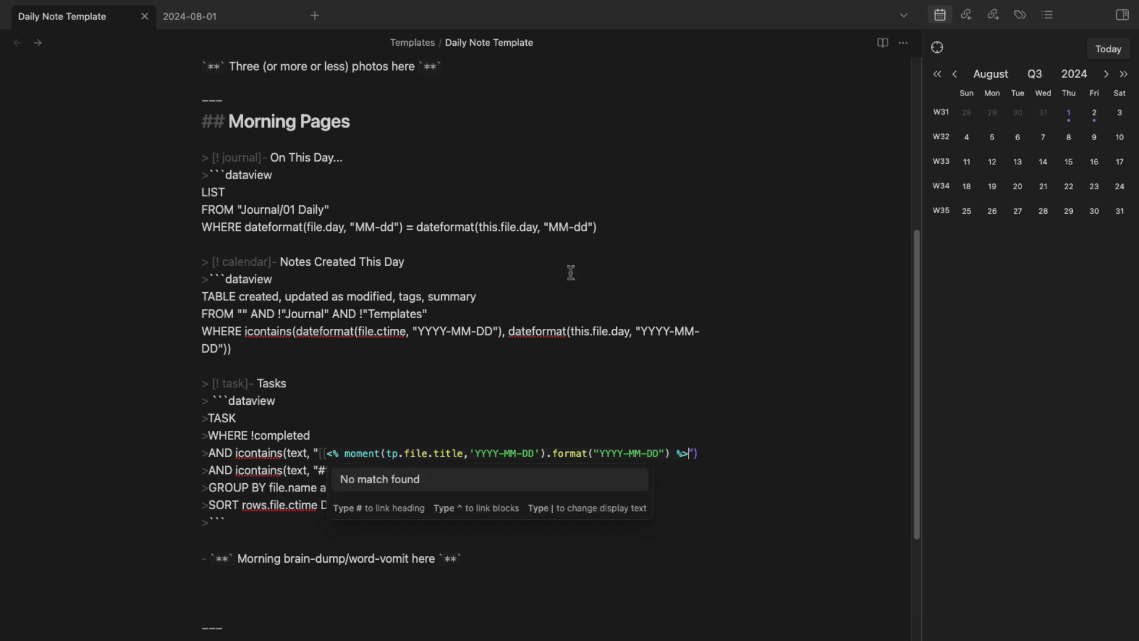
{"action": "key", "text": "Escape"}
Delete the open 2024-08-01 note and create it again from the calendar
{"action": "left_click", "coordinate": [227, 24]}
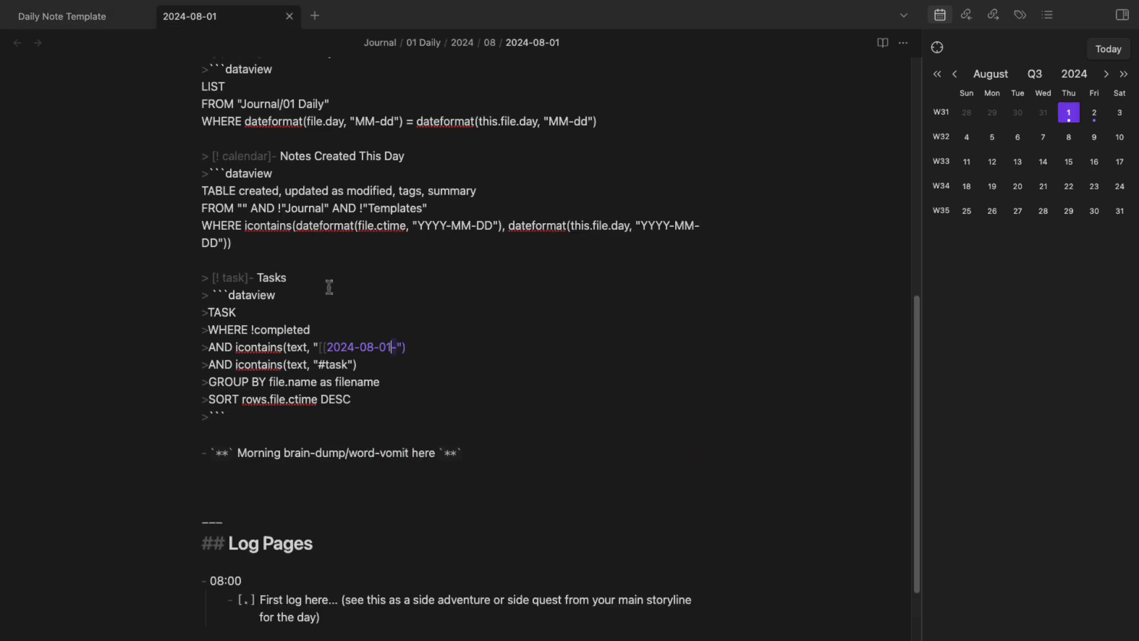
{"action": "right_click", "coordinate": [218, 23]}
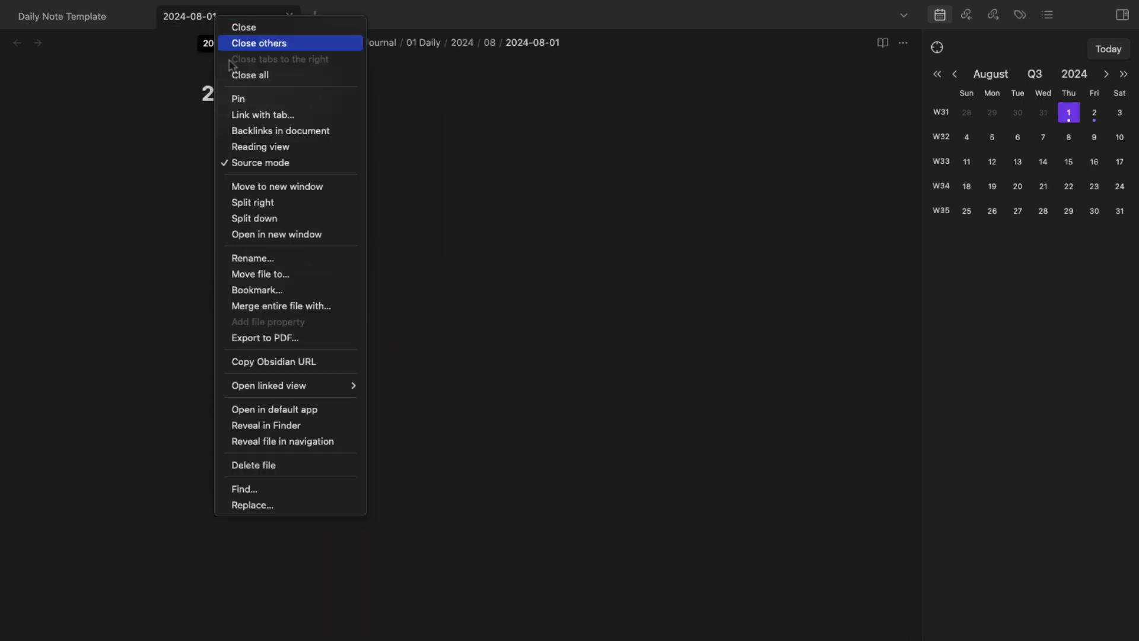
{"action": "left_click", "coordinate": [294, 467]}
{"action": "left_click", "coordinate": [558, 445]}
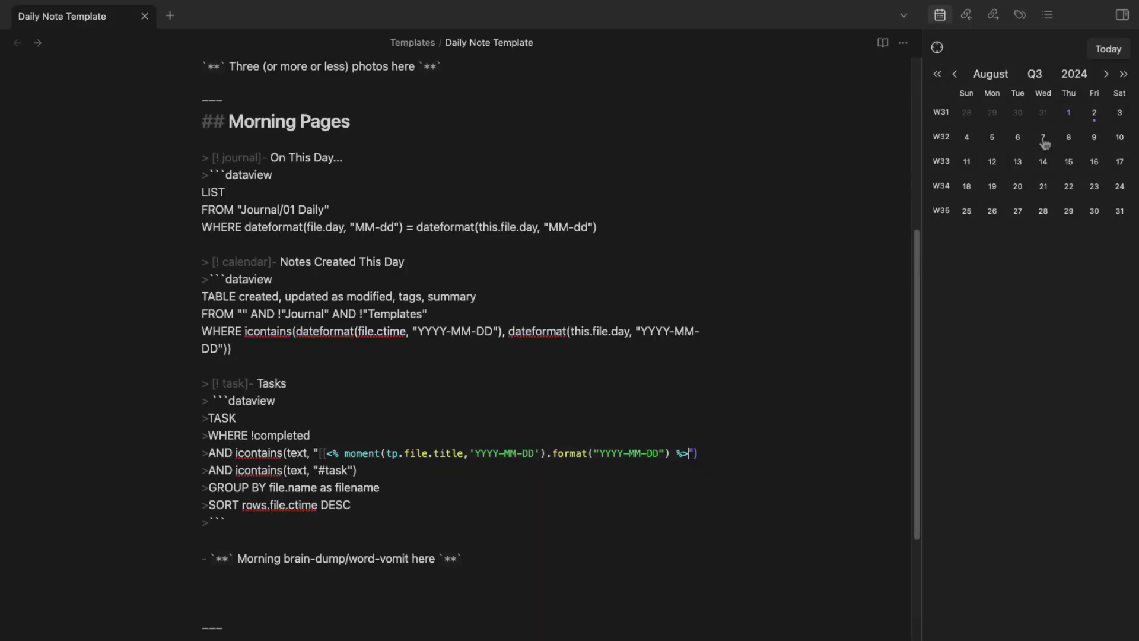
{"action": "left_click", "coordinate": [1068, 114]}
Examine the recreated 2024-08-01 note in reading view with its Tasks callout expanded, and its query in source
{"action": "scroll", "coordinate": [364, 210], "scroll_direction": "down", "scroll_amount": 15}
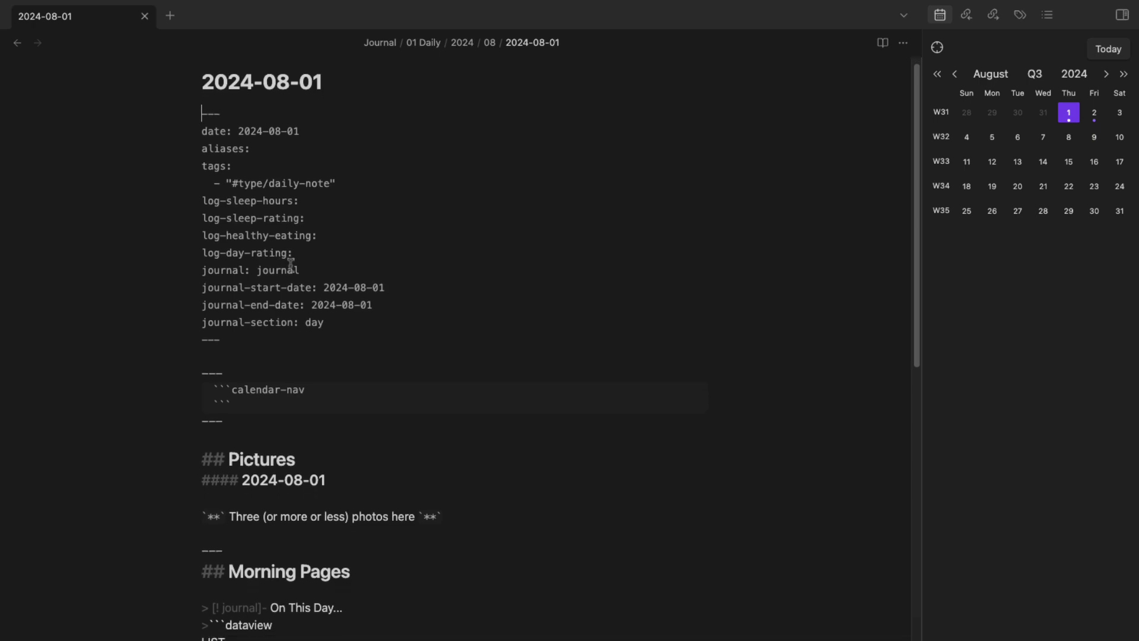
{"action": "scroll", "coordinate": [328, 338], "scroll_direction": "up", "scroll_amount": 12}
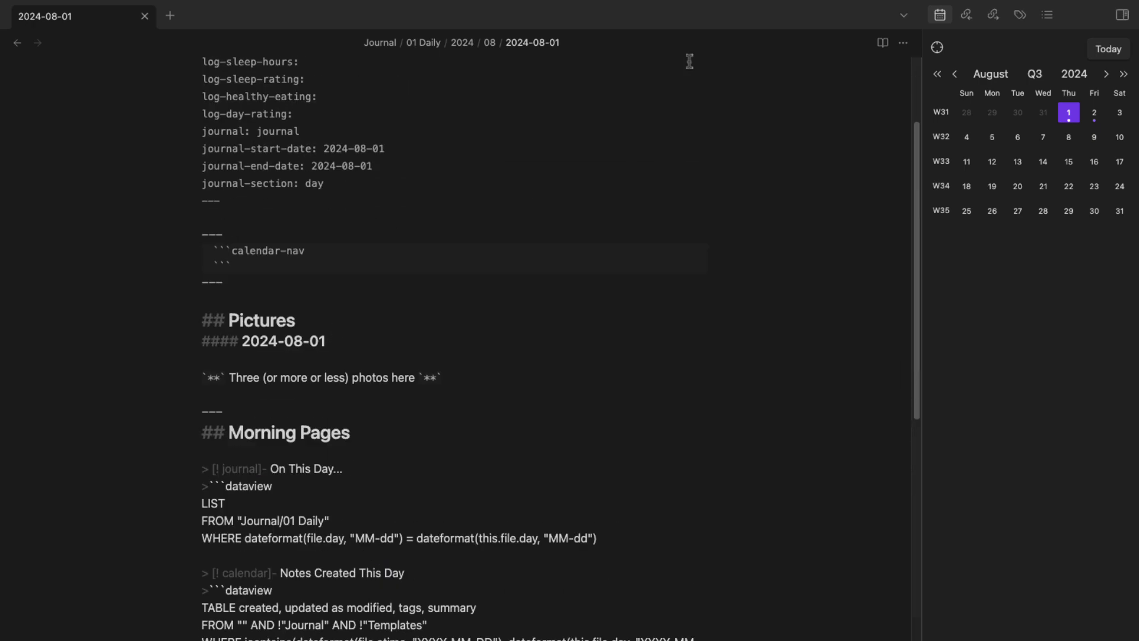
{"action": "left_click", "coordinate": [883, 42]}
{"action": "scroll", "coordinate": [489, 328], "scroll_direction": "down", "scroll_amount": 10}
{"action": "scroll", "coordinate": [426, 355], "scroll_direction": "up", "scroll_amount": 5}
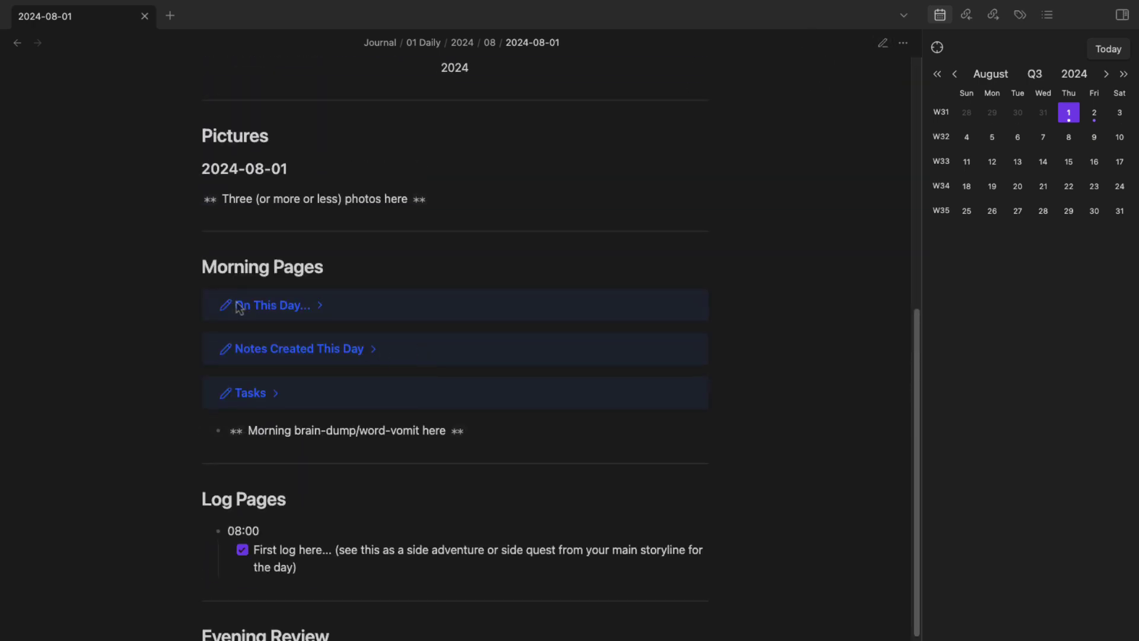
{"action": "left_click", "coordinate": [276, 393]}
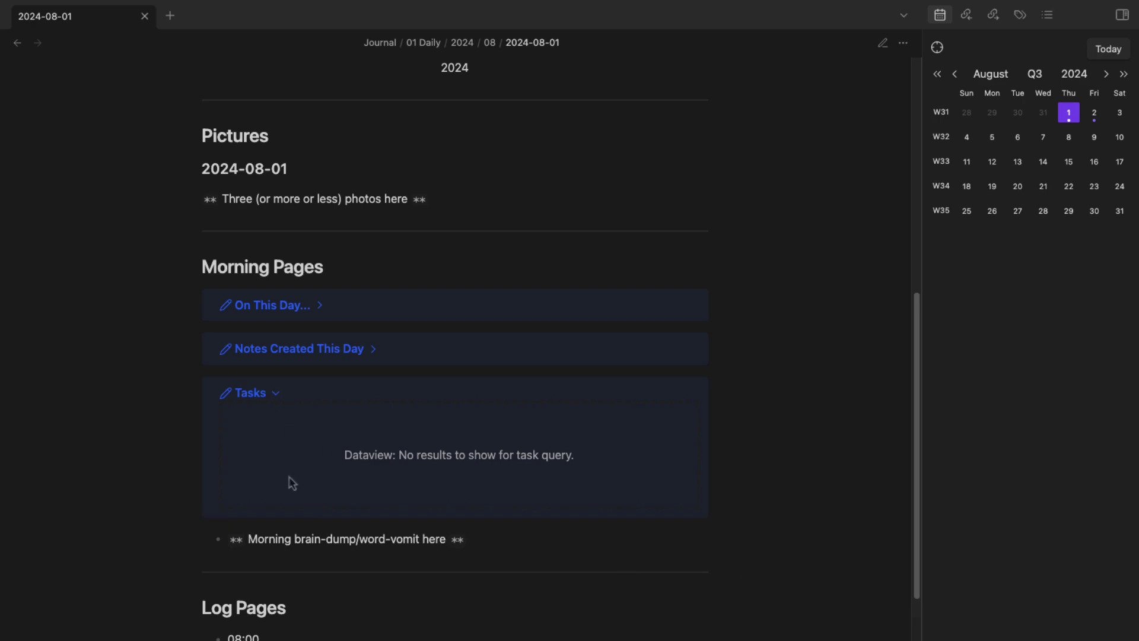
{"action": "left_click", "coordinate": [882, 42]}
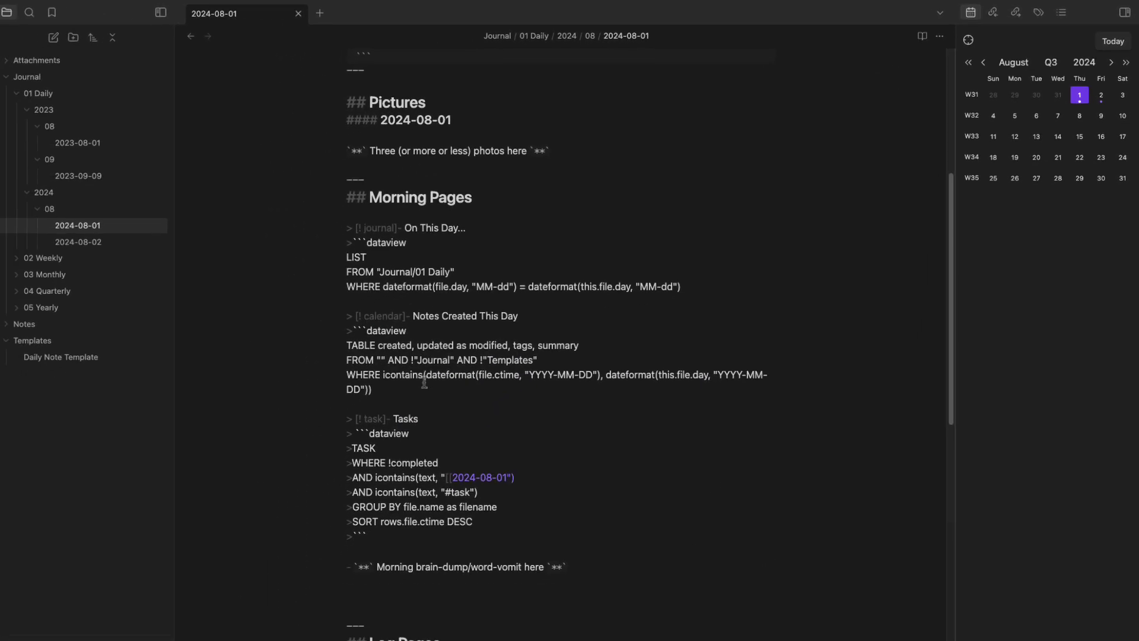
{"action": "scroll", "coordinate": [479, 322], "scroll_direction": "down", "scroll_amount": 3}
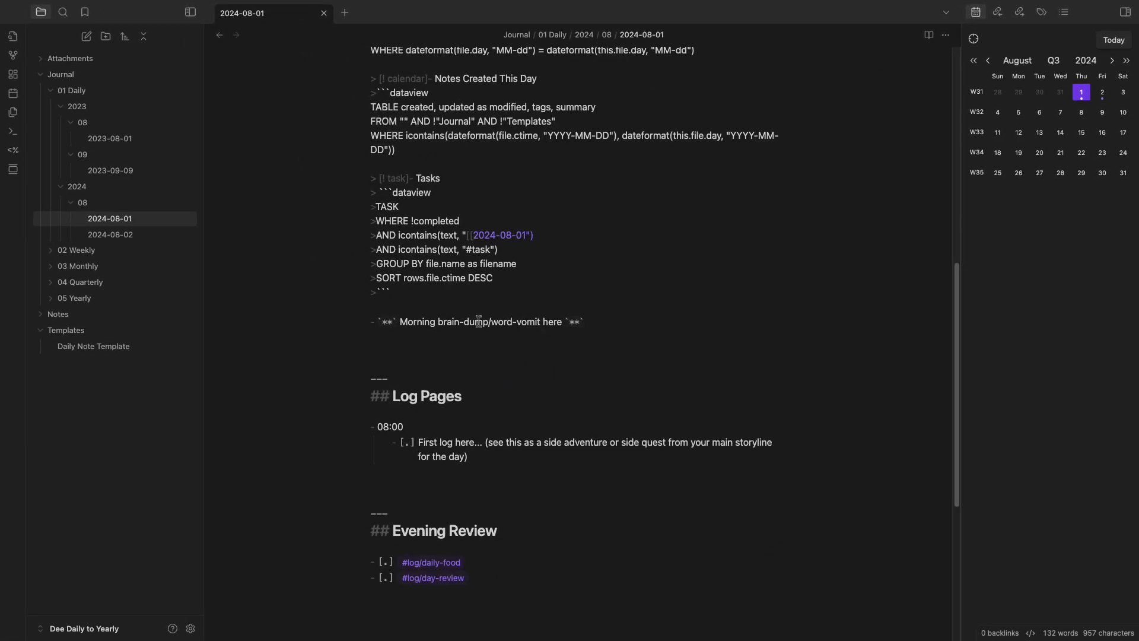
Set the default editing mode to Live Preview in the editor settings and close the settings
{"action": "left_click", "coordinate": [191, 628]}
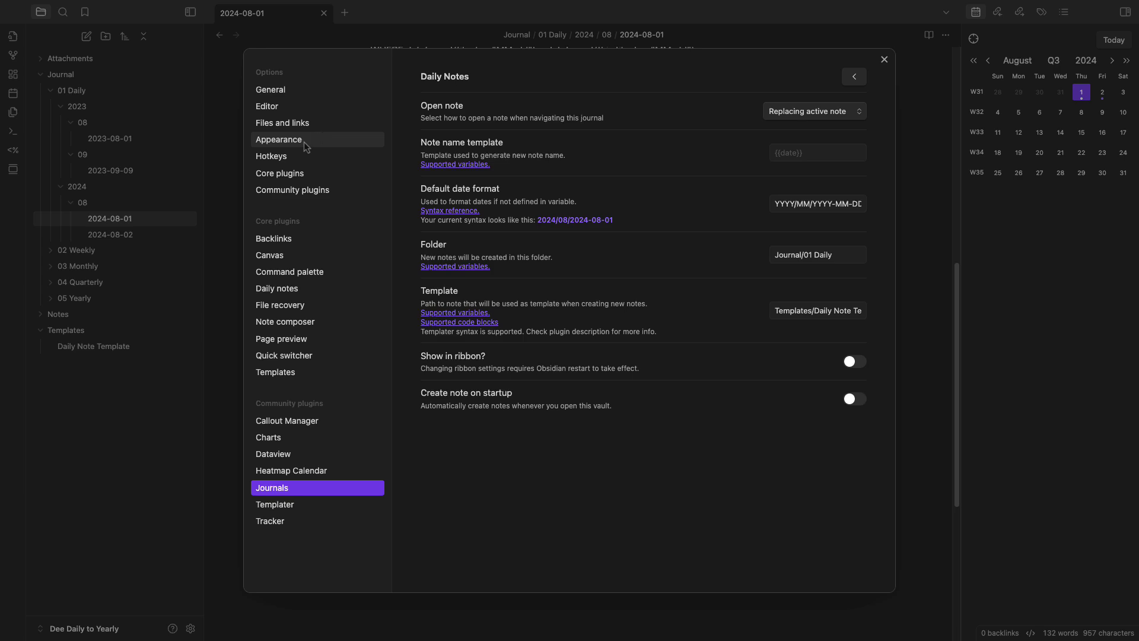
{"action": "left_click", "coordinate": [296, 128]}
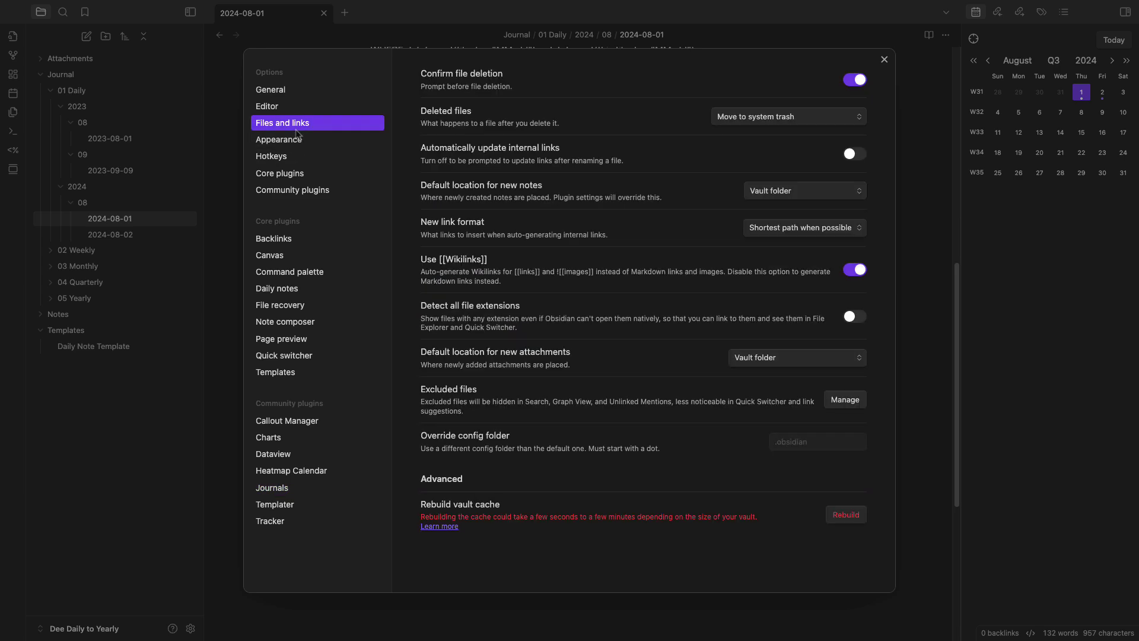
{"action": "left_click", "coordinate": [295, 141]}
{"action": "left_click", "coordinate": [290, 110]}
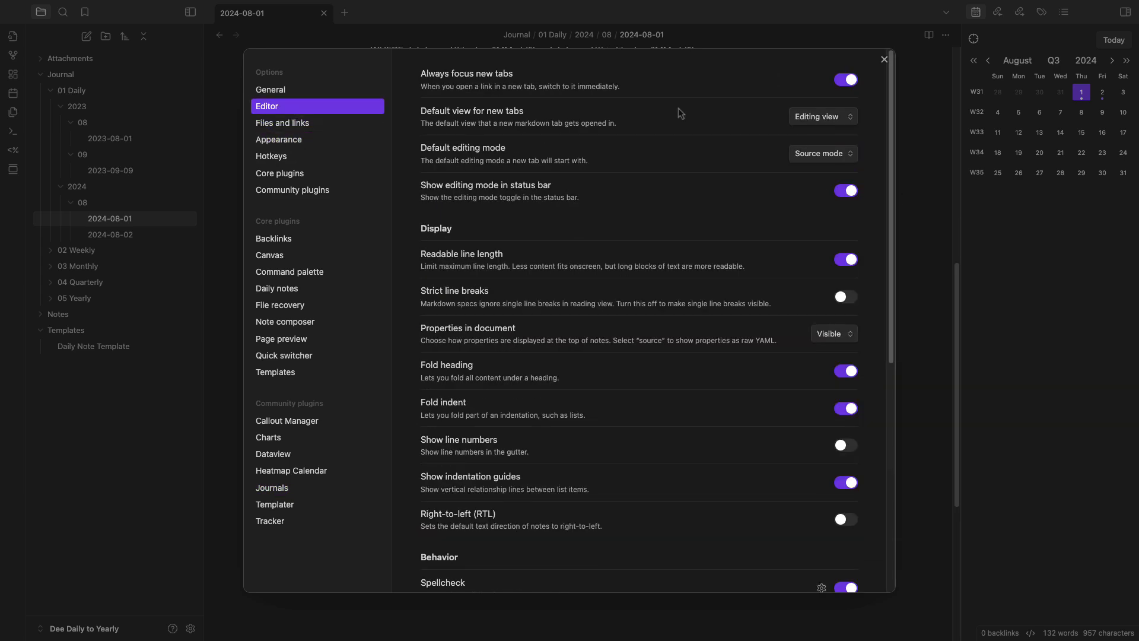
{"action": "left_click", "coordinate": [823, 154]}
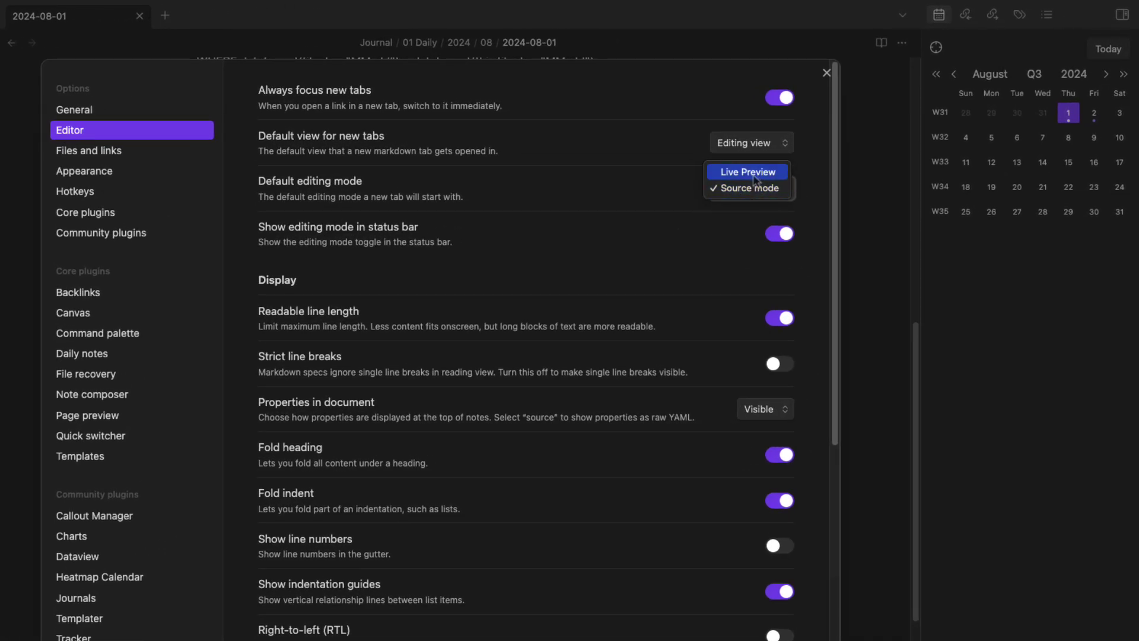
{"action": "left_click", "coordinate": [753, 178]}
{"action": "left_click", "coordinate": [826, 72]}
Add the unchecked task "#task this is a task for [[2024-08-02]]" below the morning brain-dump line of the 2024-08-01 note
{"action": "scroll", "coordinate": [407, 336], "scroll_direction": "up", "scroll_amount": 5}
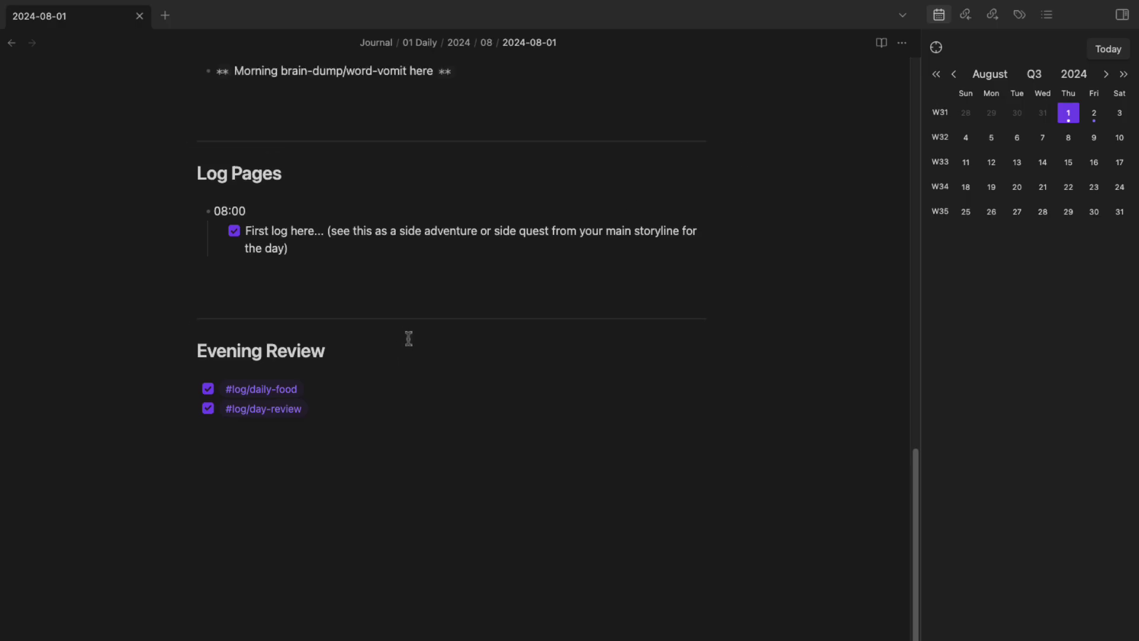
{"action": "left_click", "coordinate": [273, 314]}
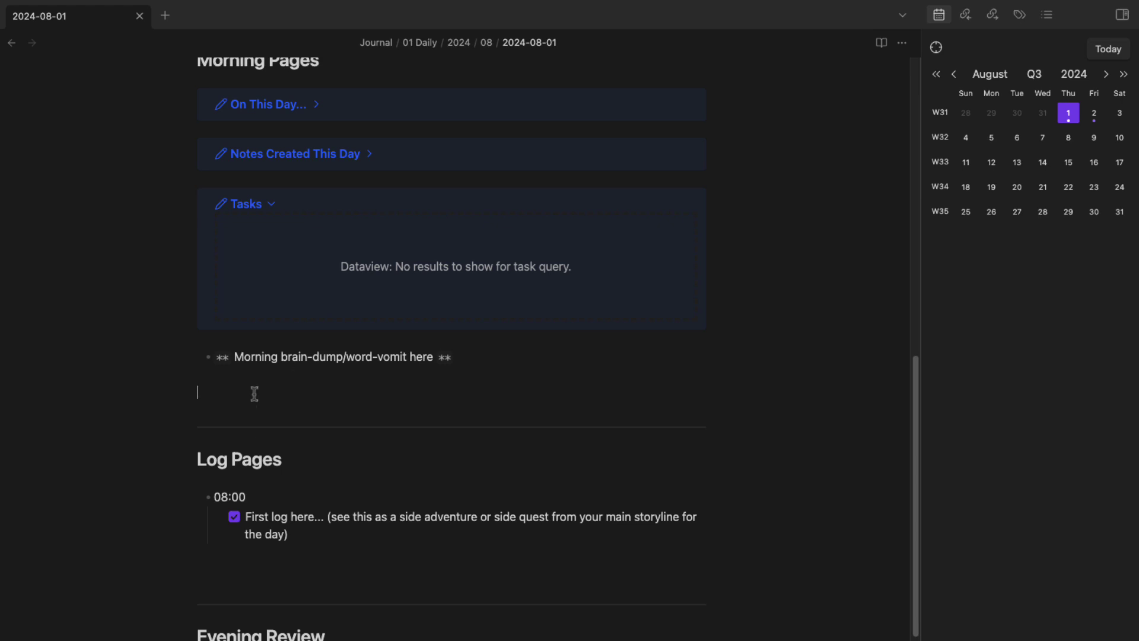
{"action": "type", "text": "- ["}
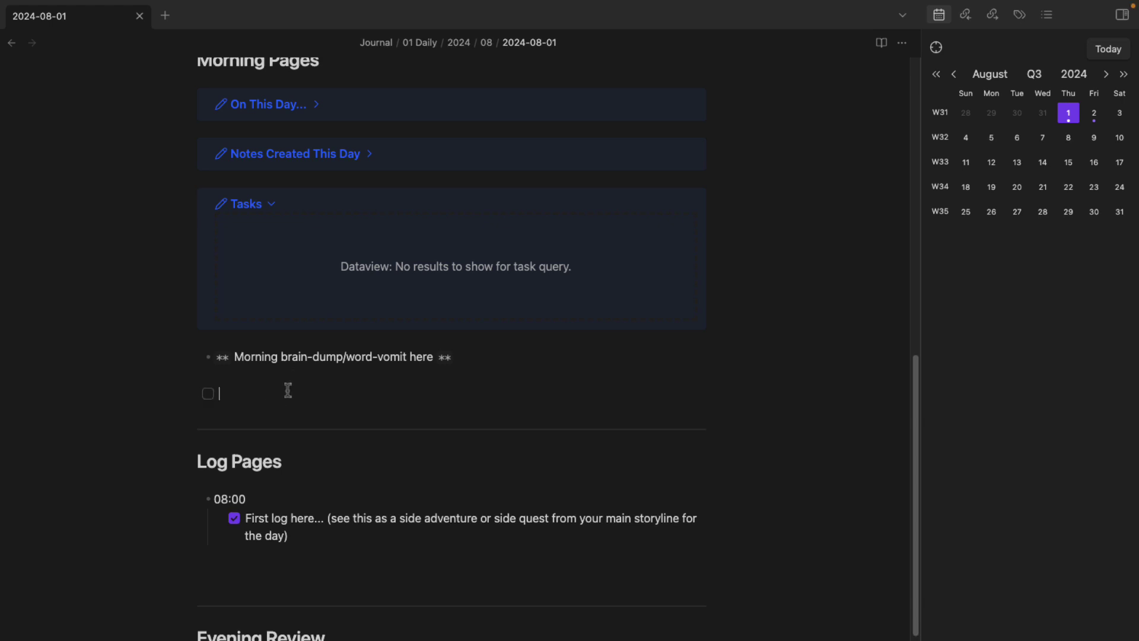
{"action": "type", "text": "#task"}
{"action": "type", "text": "[[2024-08"}
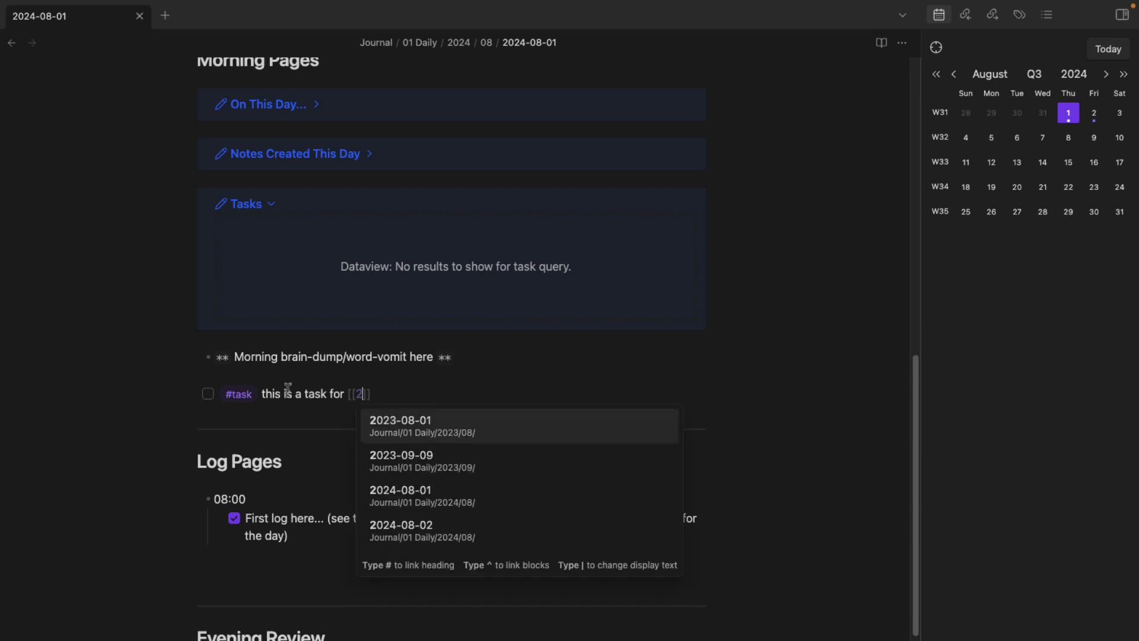
{"action": "type", "text": "-"}
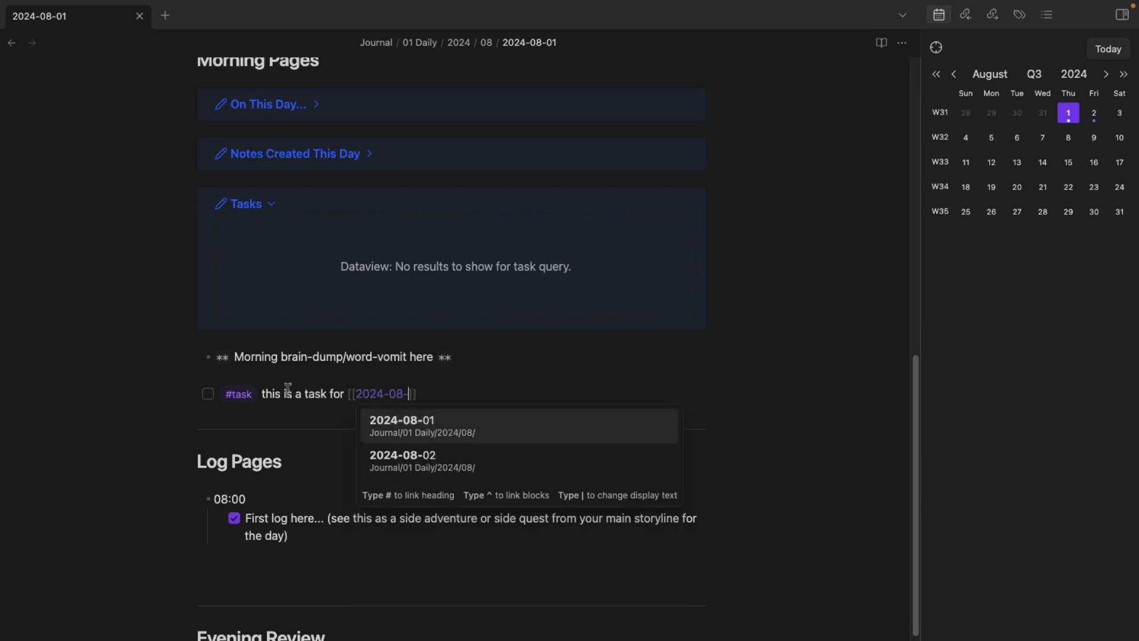
{"action": "type", "text": "02"}
{"action": "key", "text": "Return"}
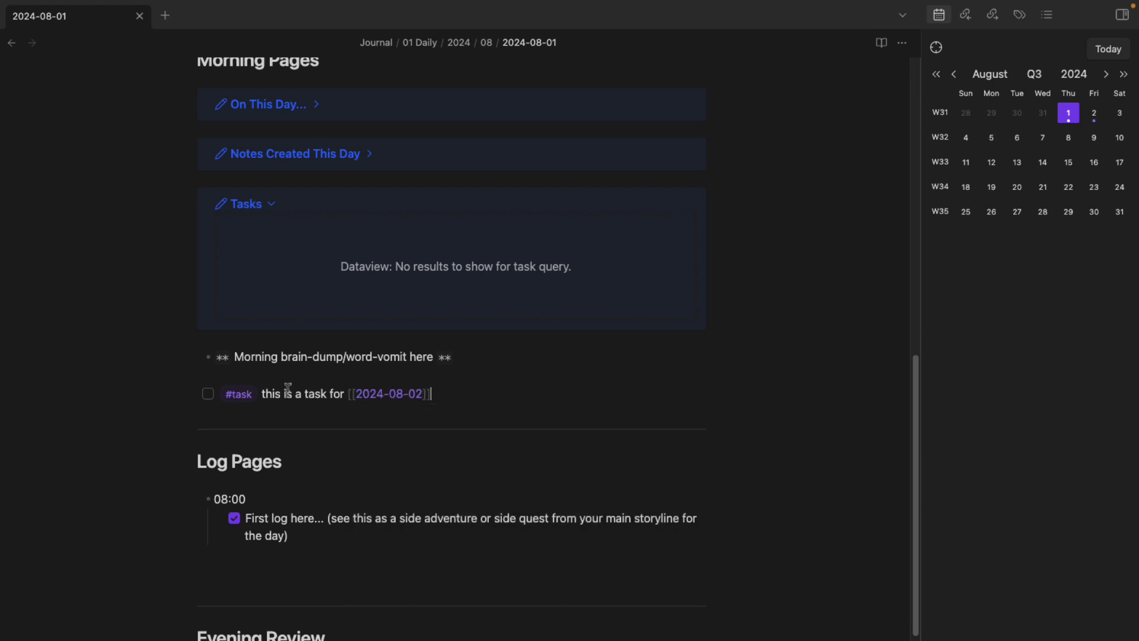
Change the task's linked date to 2024-08-01, complete it from the Tasks callout and uncheck it again in the note
{"action": "scroll", "coordinate": [206, 298], "scroll_direction": "up", "scroll_amount": 3}
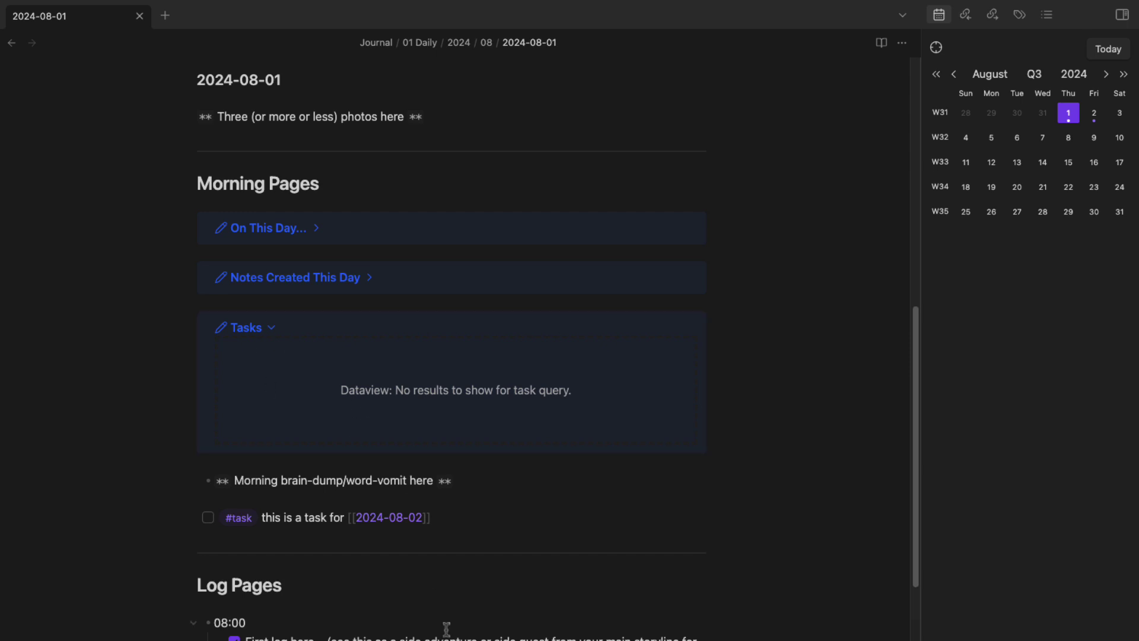
{"action": "key", "text": "BackSpace"}
{"action": "type", "text": "1"}
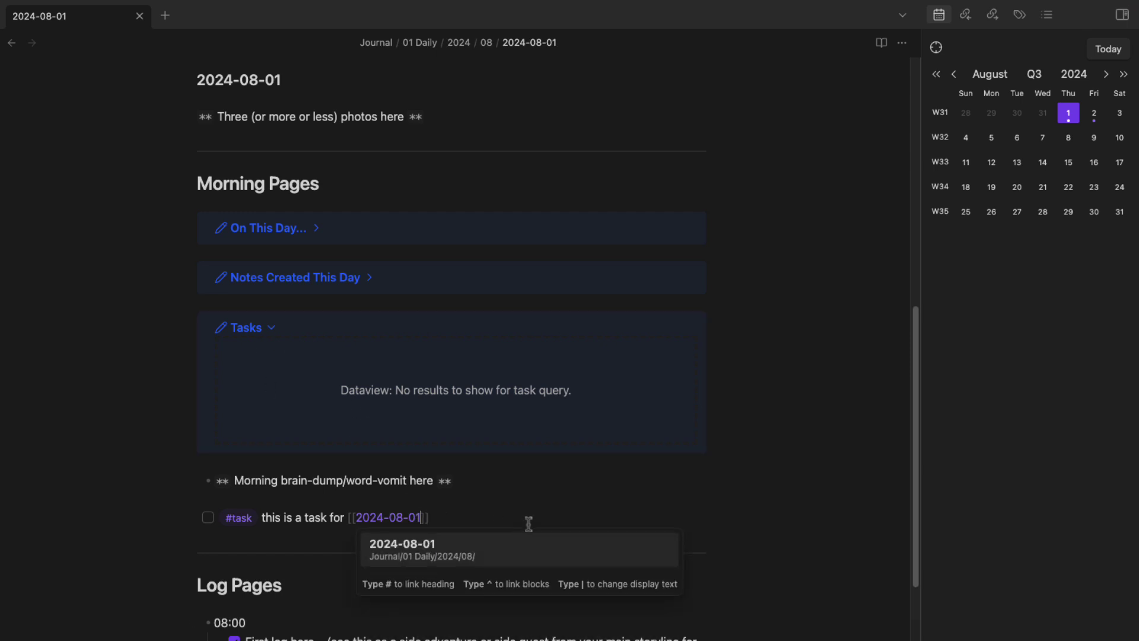
{"action": "key", "text": "Return"}
{"action": "key", "text": "Up"}
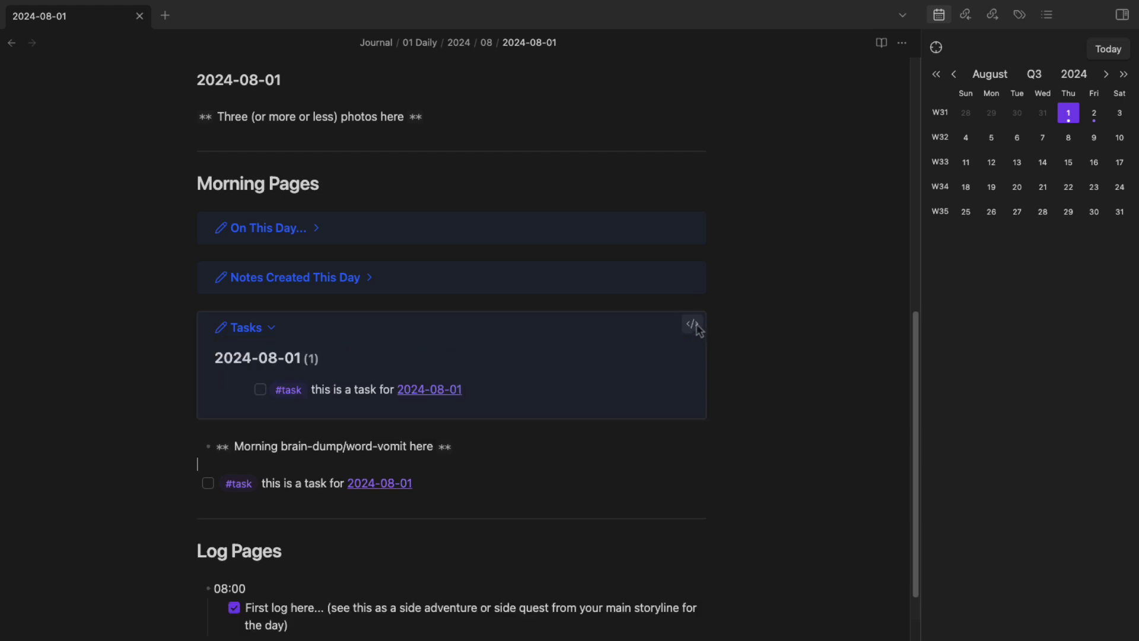
{"action": "left_click", "coordinate": [260, 390]}
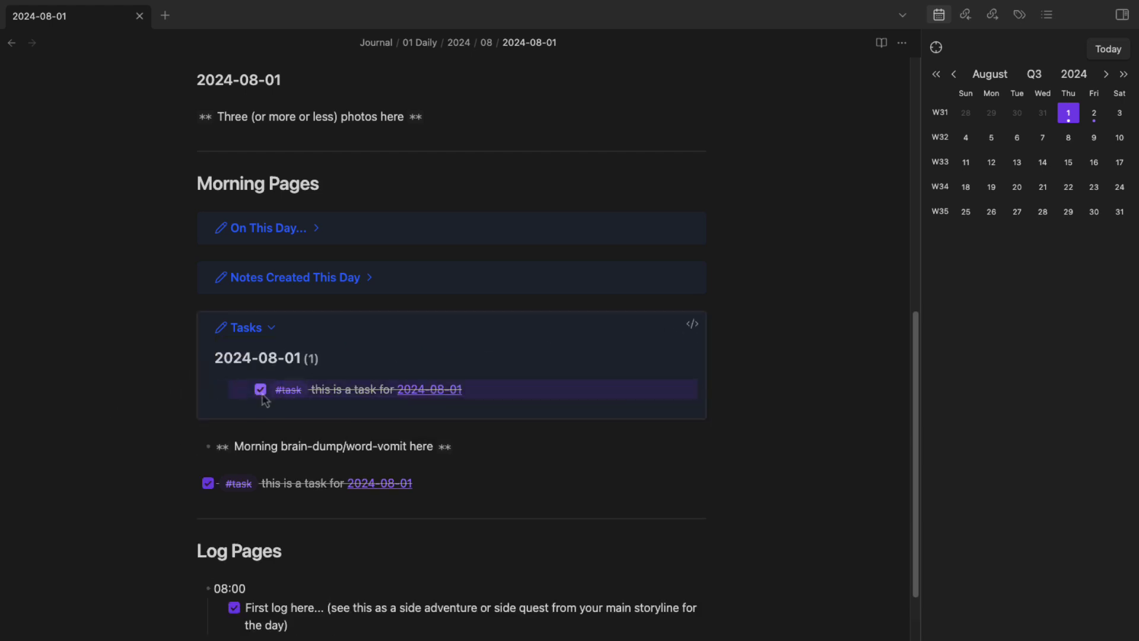
{"action": "left_click", "coordinate": [207, 482]}
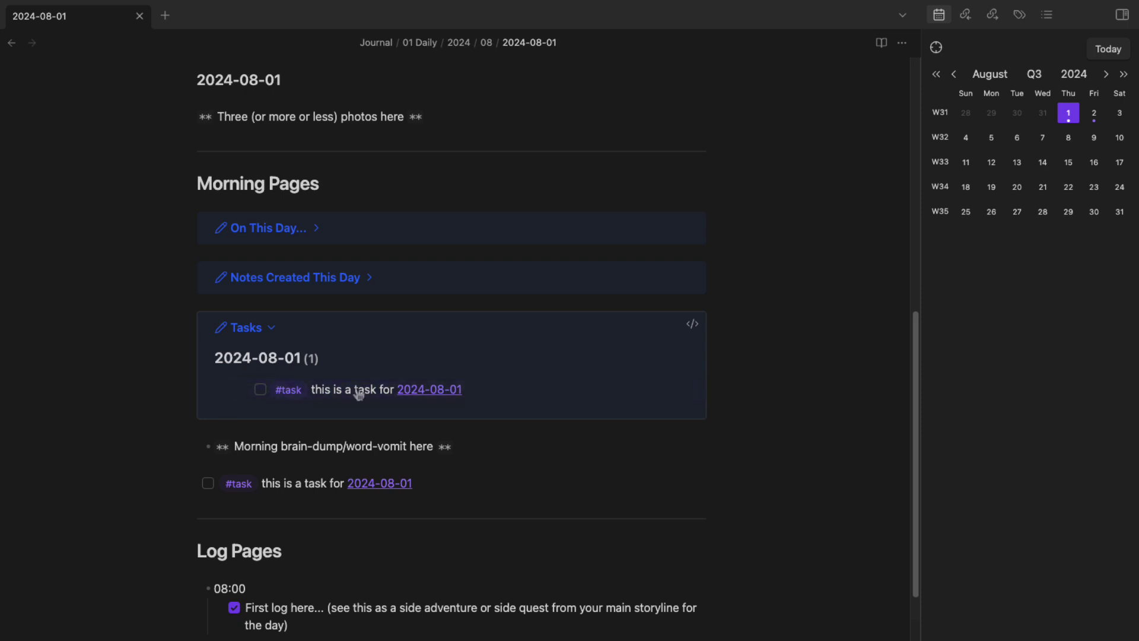
Return to the Daily Note Template and undo the Tasks query edits back to the single "YYYY-MM" date line with its trailing hyphen
{"action": "left_click", "coordinate": [12, 45]}
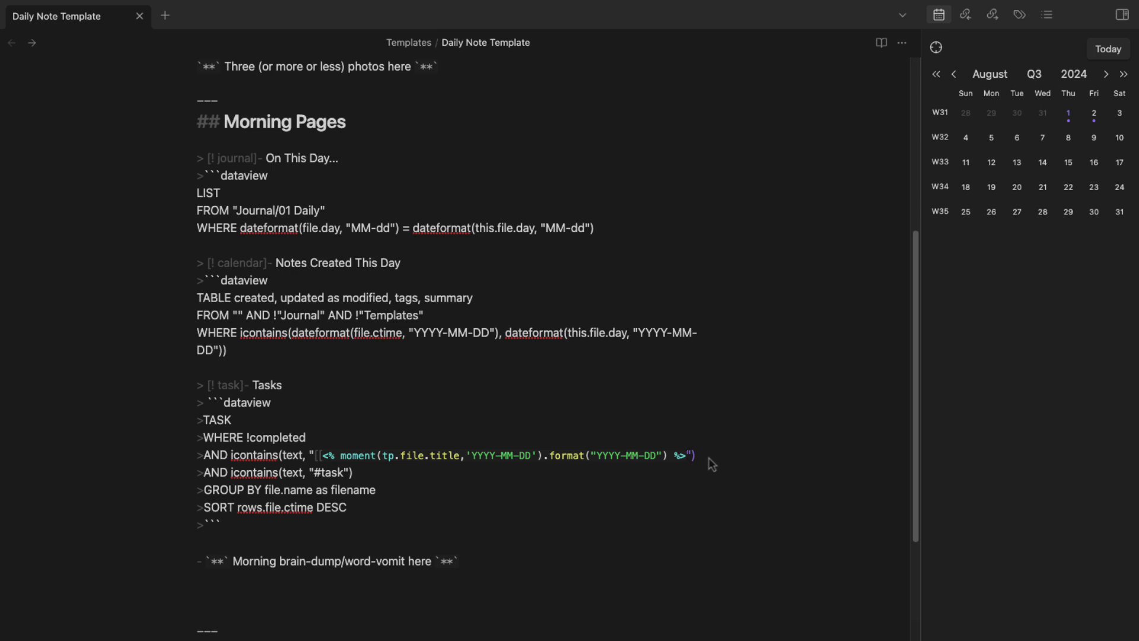
{"action": "key", "text": "super+z"}
{"action": "key", "text": "super+z"}
{"action": "key", "text": "super+z"}
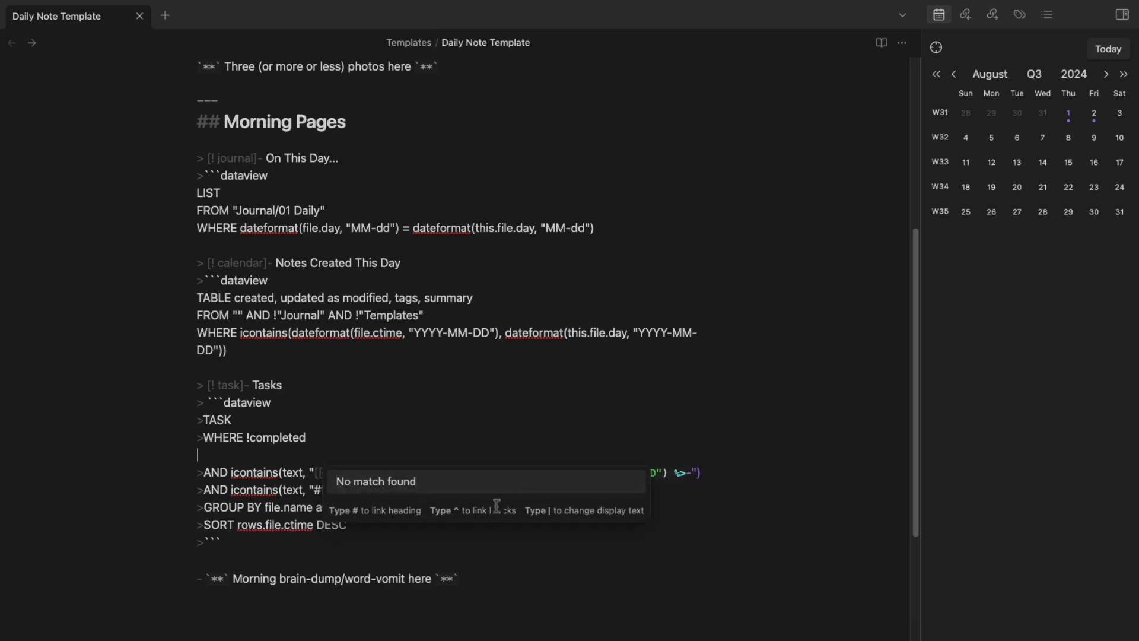
{"action": "key", "text": "super+z"}
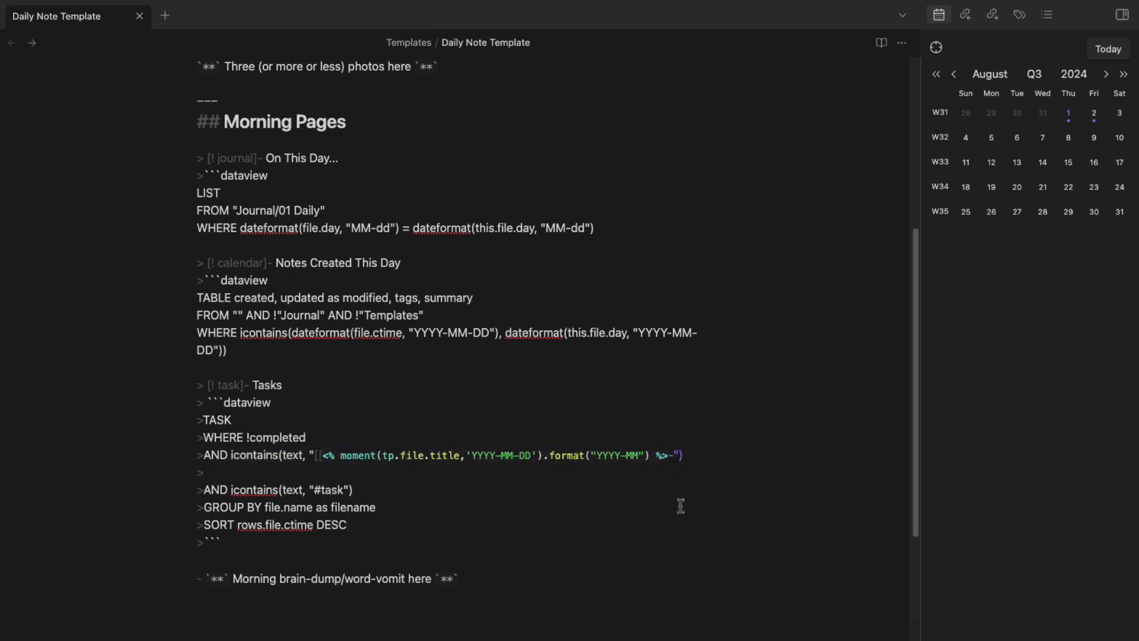
{"action": "key", "text": "super+z"}
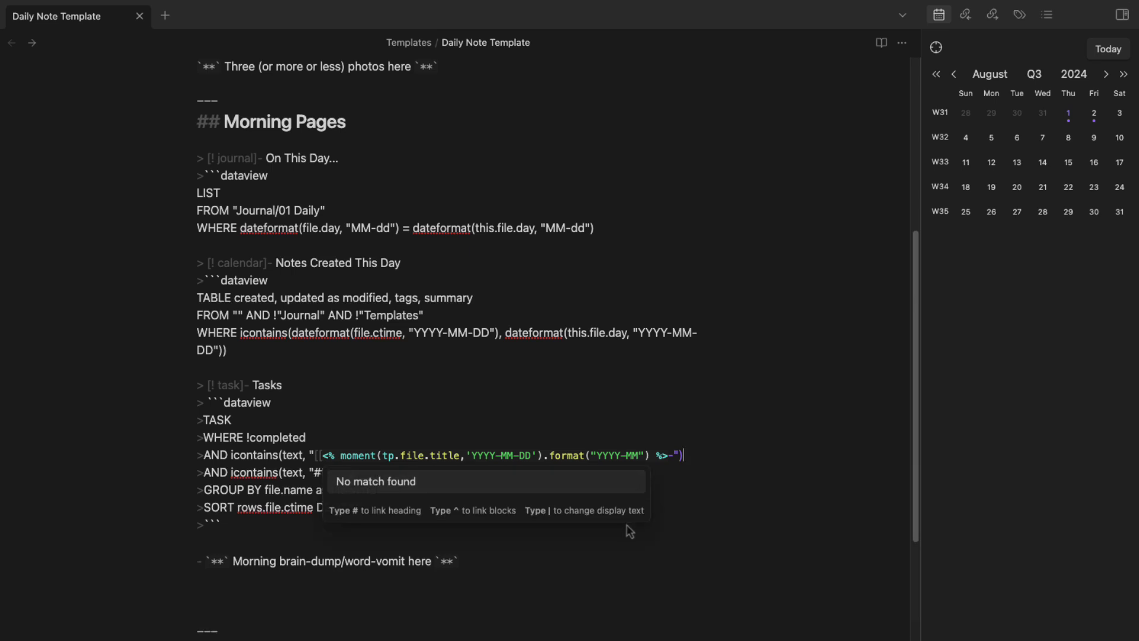
{"action": "key", "text": "Escape"}
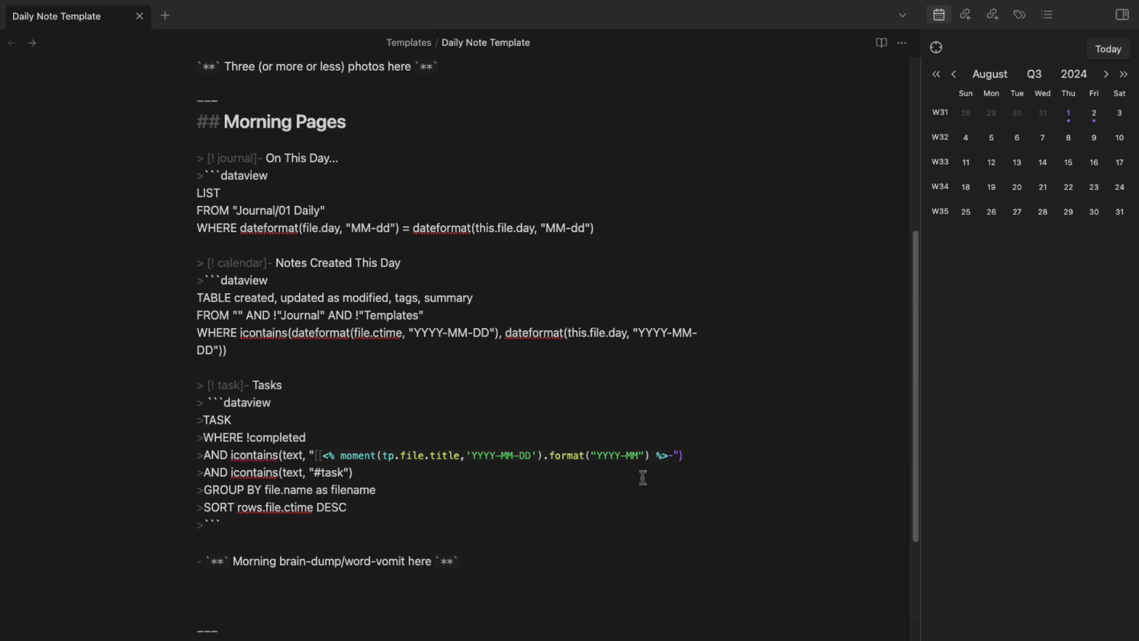
Open the 2024-08-01 note in a new tab and delete the test task below its morning brain-dump line
{"action": "scroll", "coordinate": [385, 484], "scroll_direction": "down", "scroll_amount": 5}
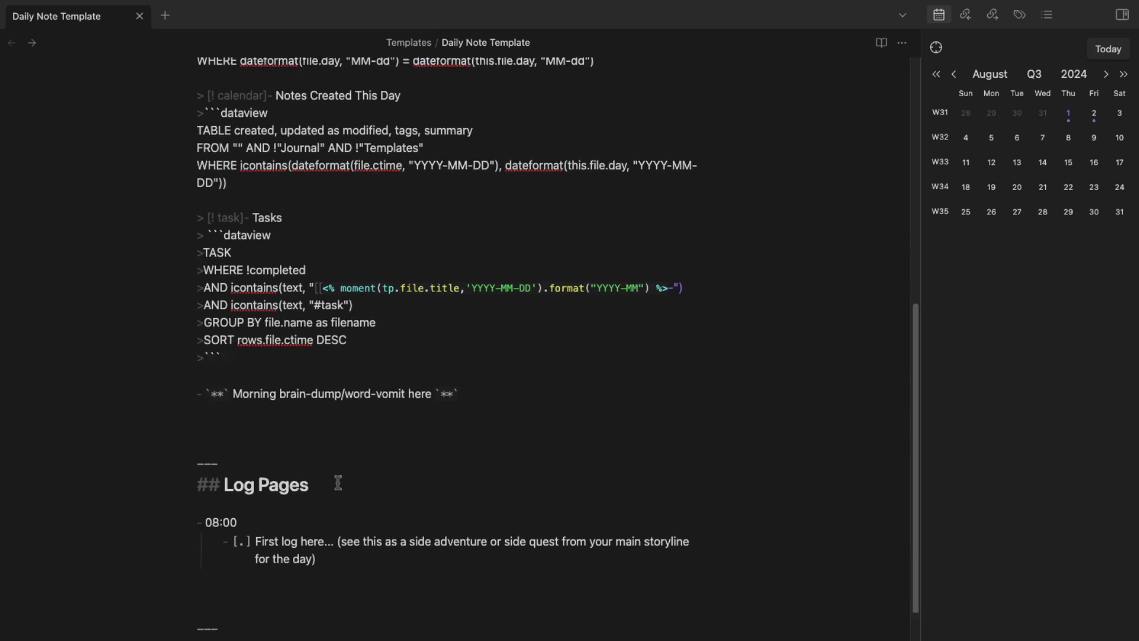
{"action": "scroll", "coordinate": [338, 482], "scroll_direction": "down", "scroll_amount": 3}
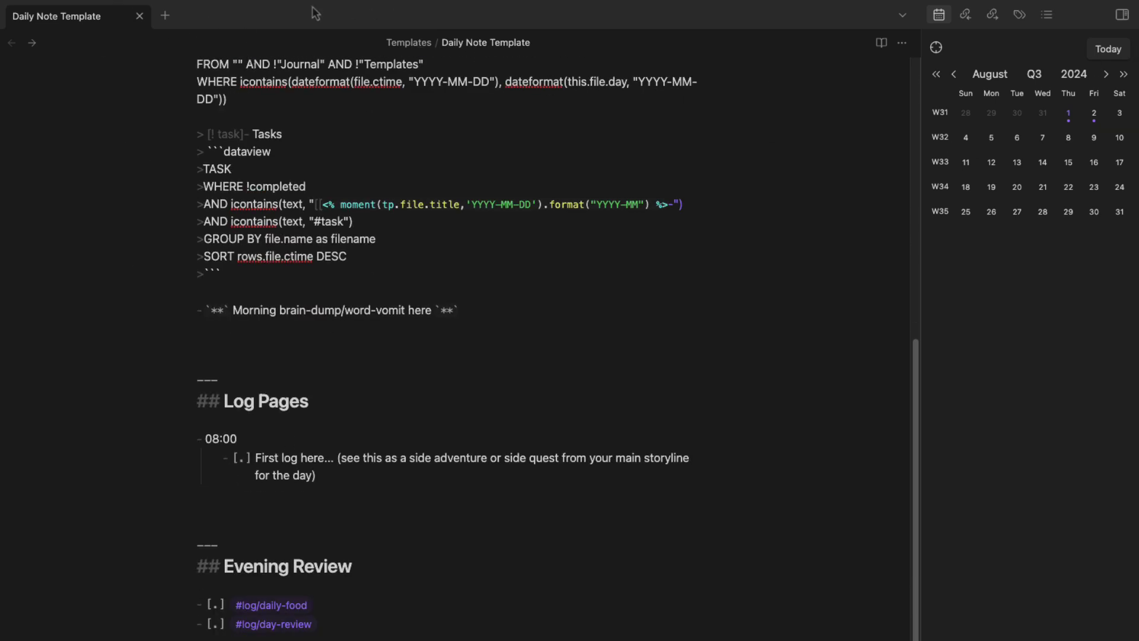
{"action": "left_click", "coordinate": [164, 15]}
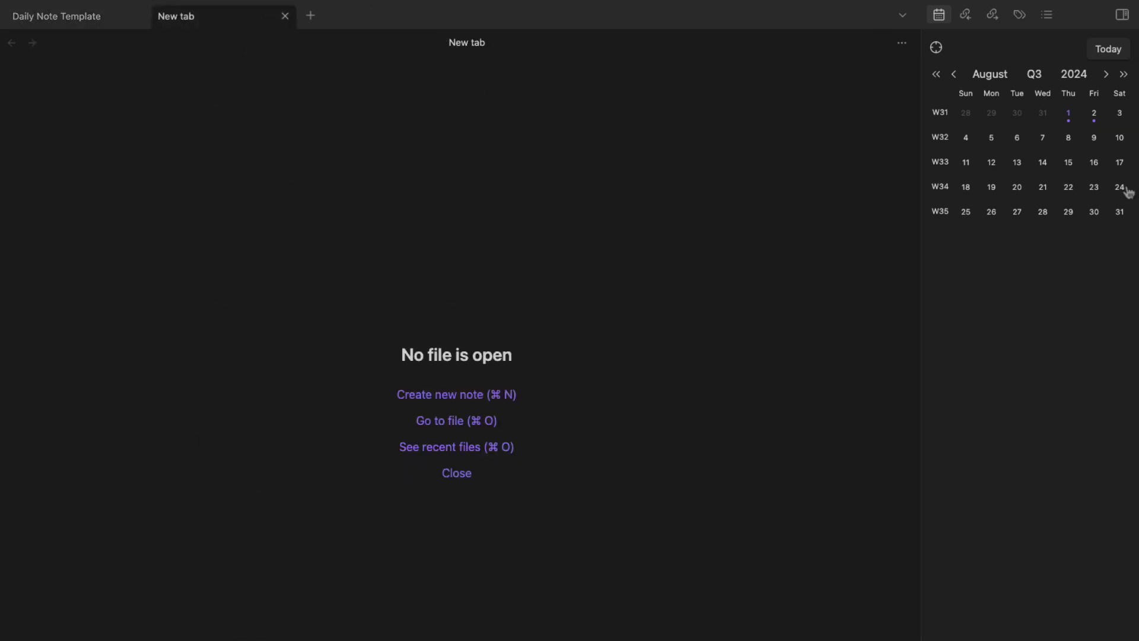
{"action": "left_click", "coordinate": [1070, 116]}
{"action": "scroll", "coordinate": [437, 422], "scroll_direction": "down", "scroll_amount": 10}
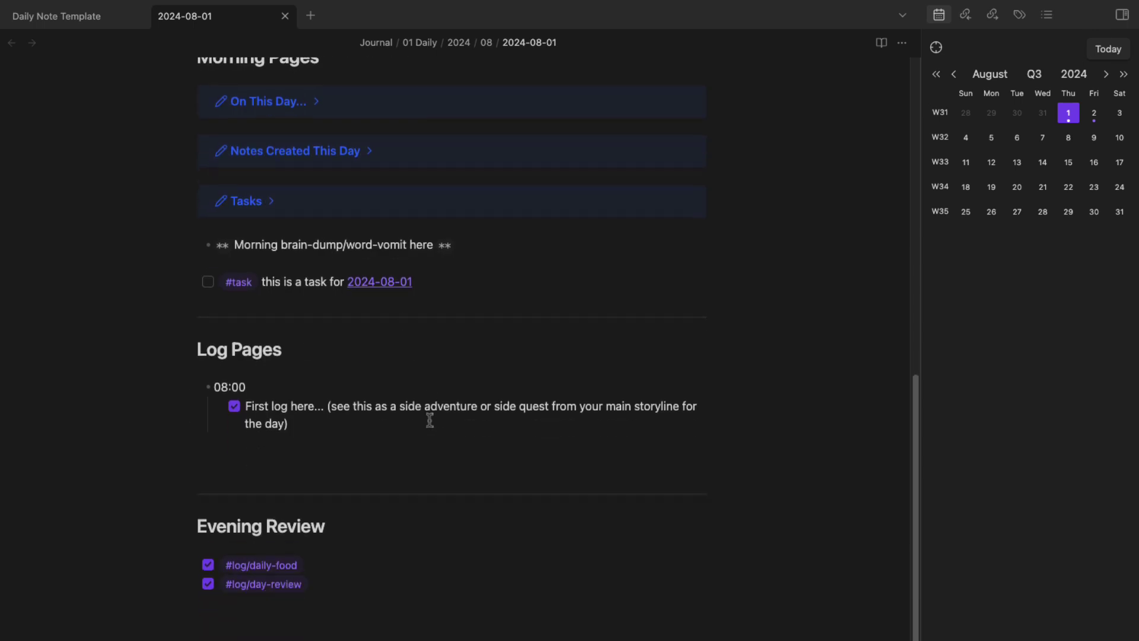
{"action": "scroll", "coordinate": [389, 430], "scroll_direction": "up", "scroll_amount": 5}
{"action": "scroll", "coordinate": [389, 429], "scroll_direction": "down", "scroll_amount": 3}
{"action": "left_click_drag", "start_coordinate": [449, 440], "coordinate": [107, 445]}
{"action": "key", "text": "BackSpace"}
{"action": "key", "text": "BackSpace"}
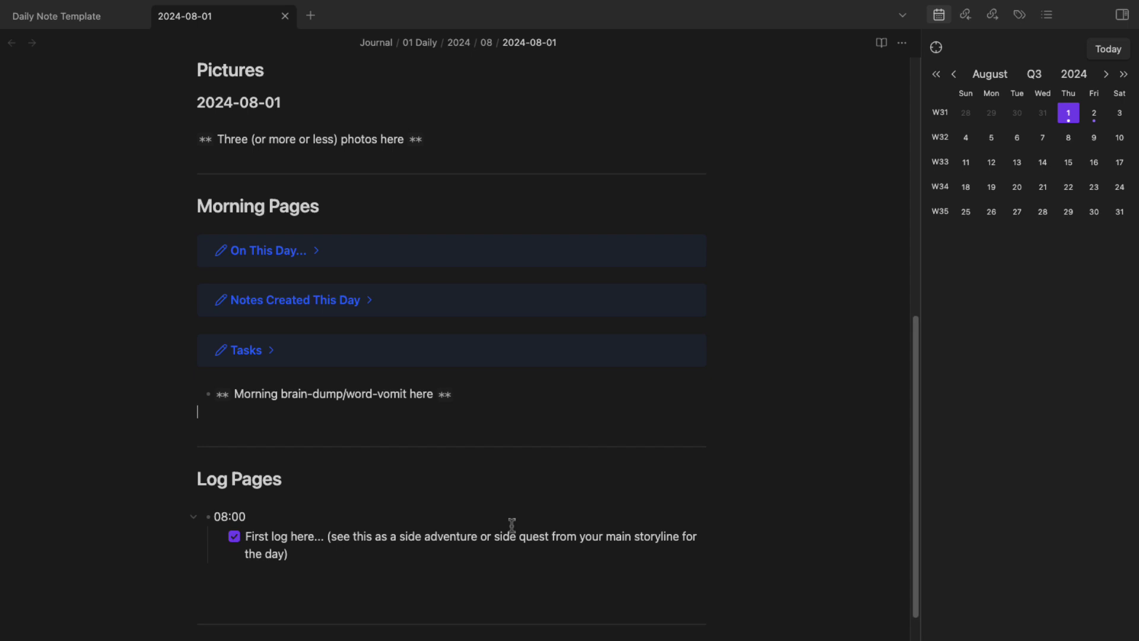
Review the cleaned-up 2024-08-01 note from its properties down to the Evening Review section
{"action": "scroll", "coordinate": [427, 504], "scroll_direction": "down", "scroll_amount": 6}
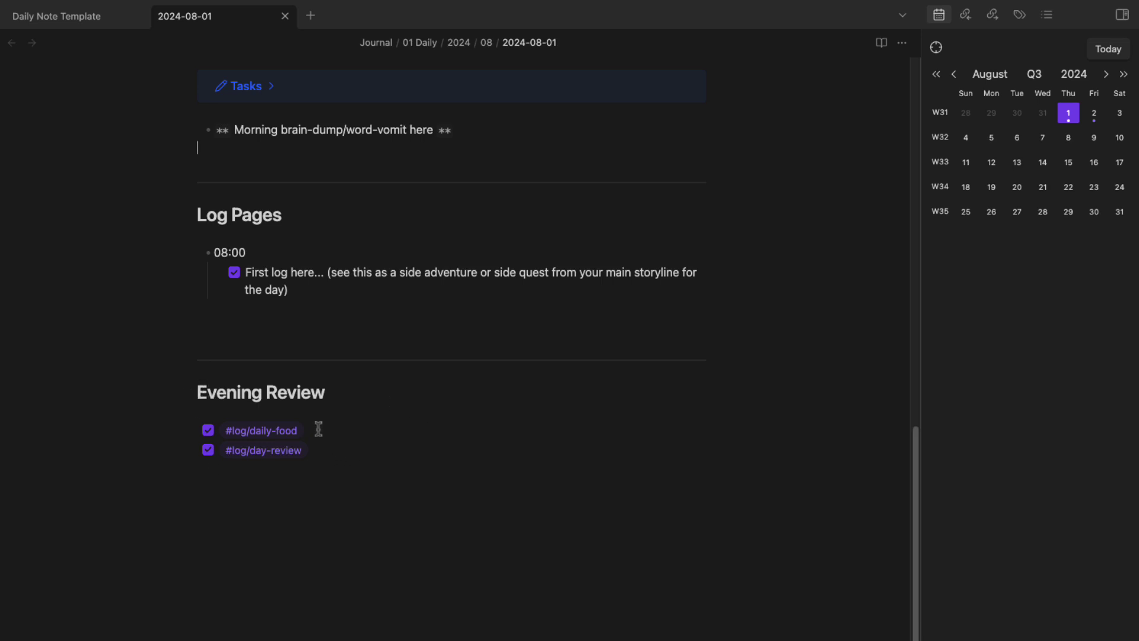
{"action": "left_click", "coordinate": [310, 451]}
{"action": "scroll", "coordinate": [589, 488], "scroll_direction": "up", "scroll_amount": 10}
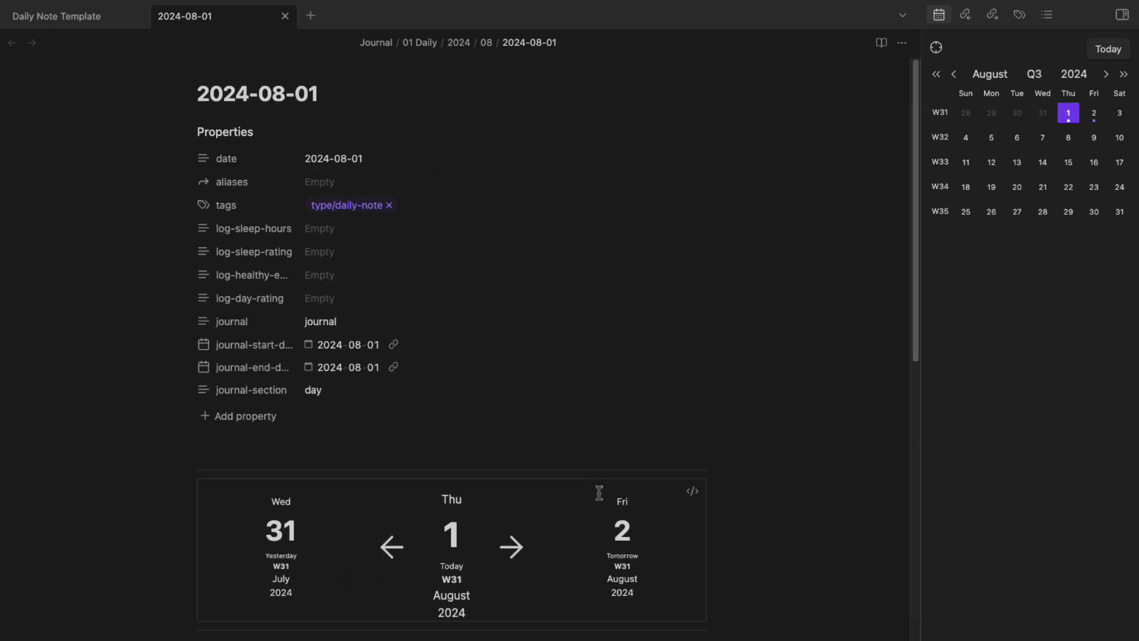
{"action": "scroll", "coordinate": [591, 483], "scroll_direction": "down", "scroll_amount": 10}
{"action": "scroll", "coordinate": [593, 480], "scroll_direction": "up", "scroll_amount": 10}
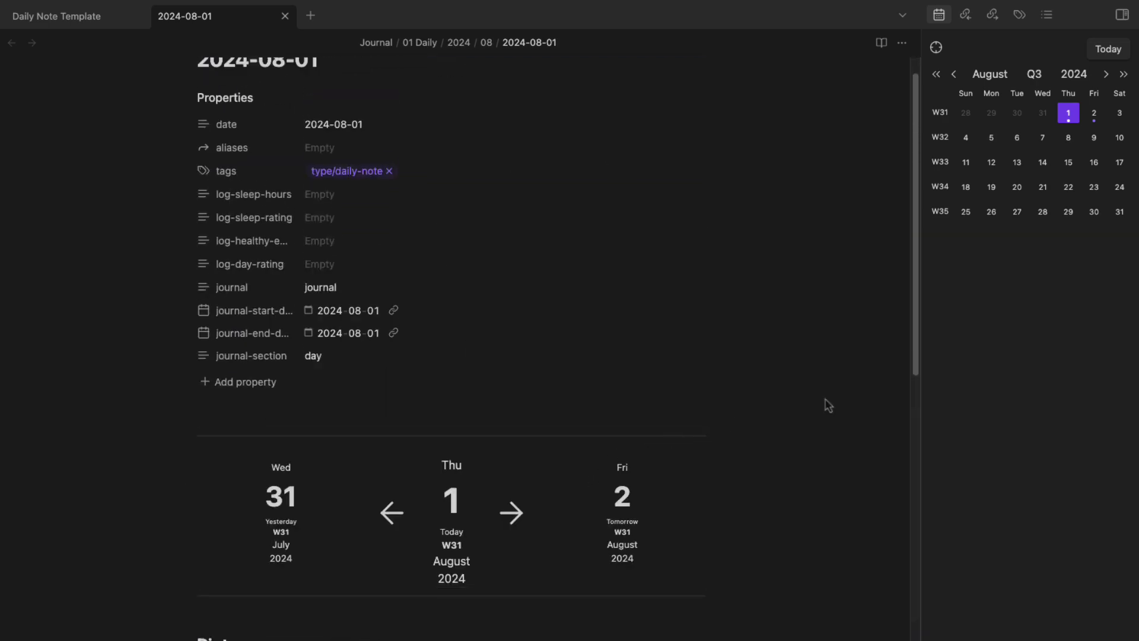
{"action": "scroll", "coordinate": [800, 354], "scroll_direction": "down", "scroll_amount": 7}
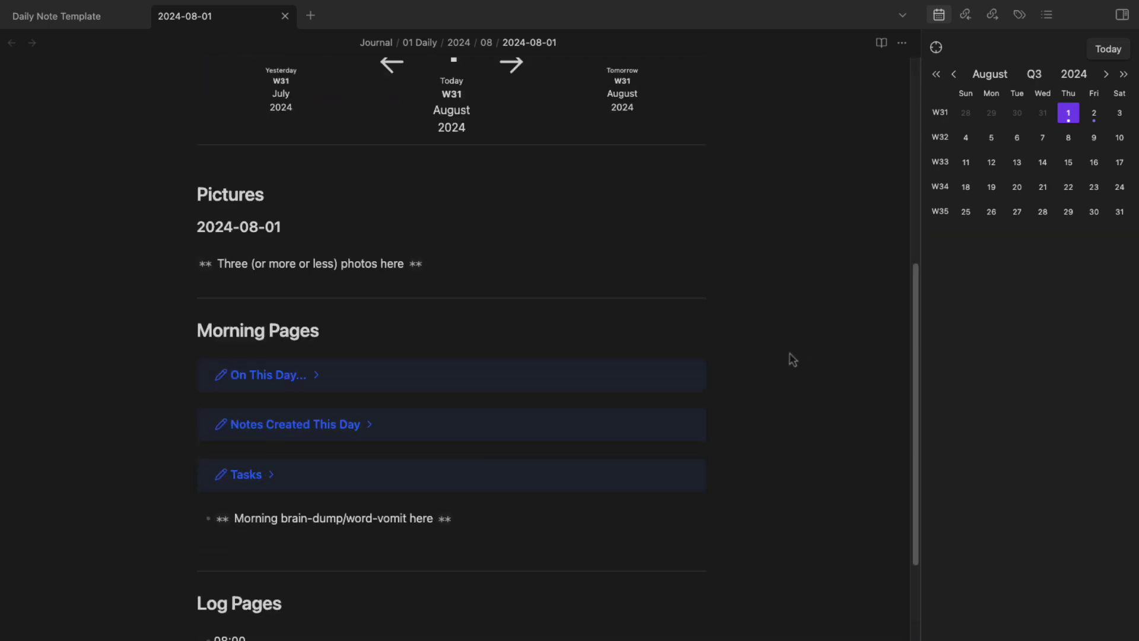
{"action": "scroll", "coordinate": [788, 354], "scroll_direction": "up", "scroll_amount": 7}
{"action": "scroll", "coordinate": [789, 353], "scroll_direction": "down", "scroll_amount": 5}
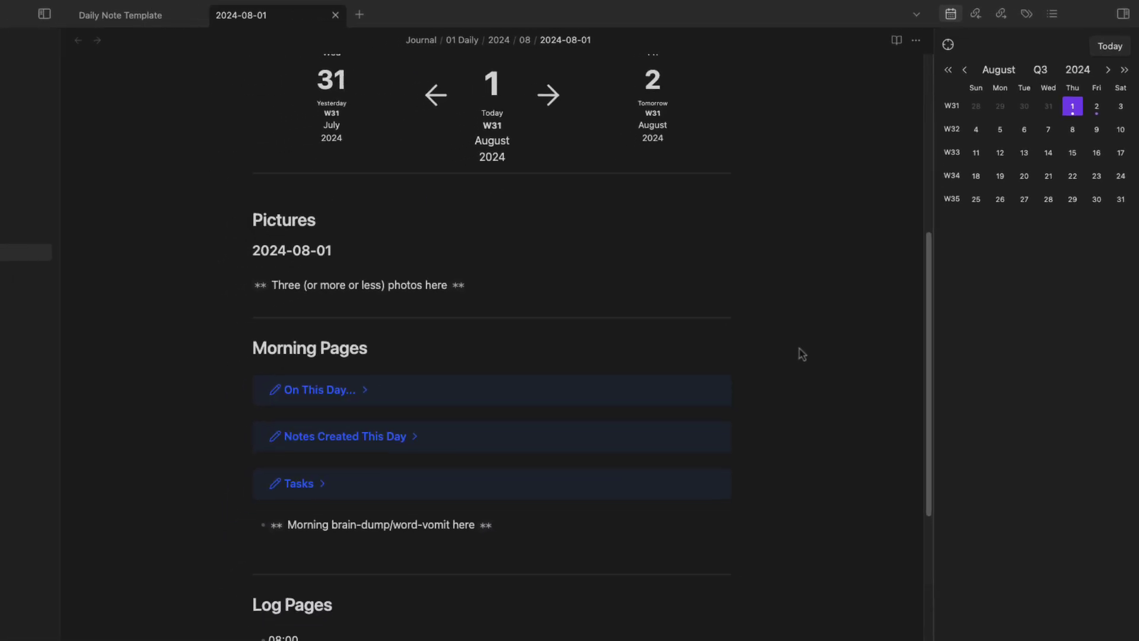
{"action": "scroll", "coordinate": [798, 356], "scroll_direction": "up", "scroll_amount": 6}
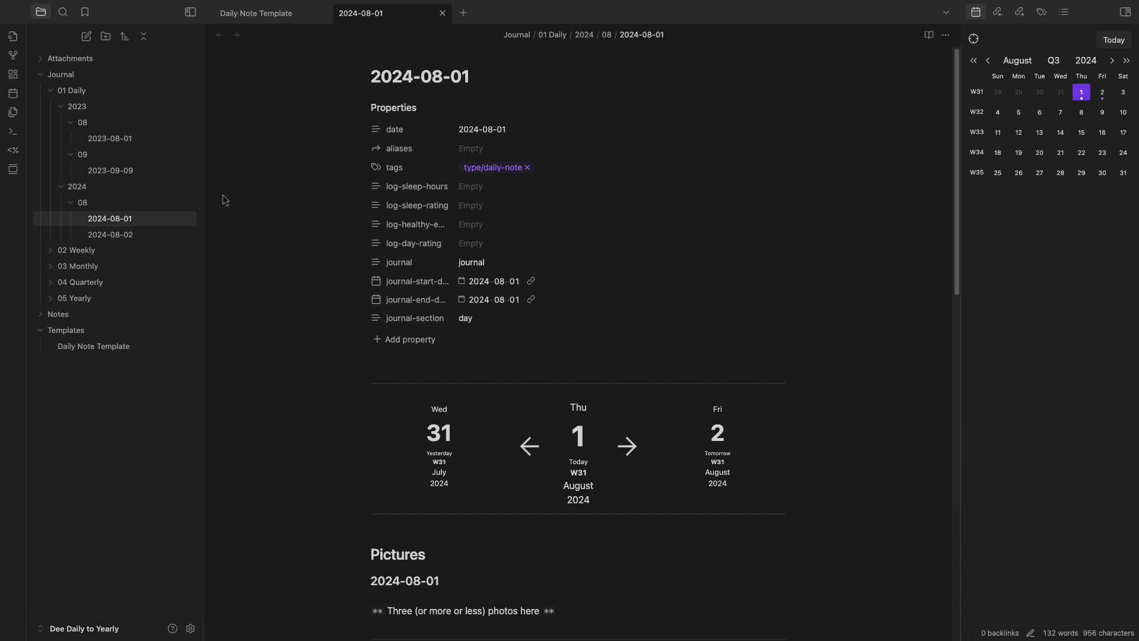
Delete the 2023 folder with its sample notes from Journal/01 Daily
{"action": "right_click", "coordinate": [77, 106]}
{"action": "left_click", "coordinate": [113, 309]}
{"action": "left_click", "coordinate": [663, 384]}
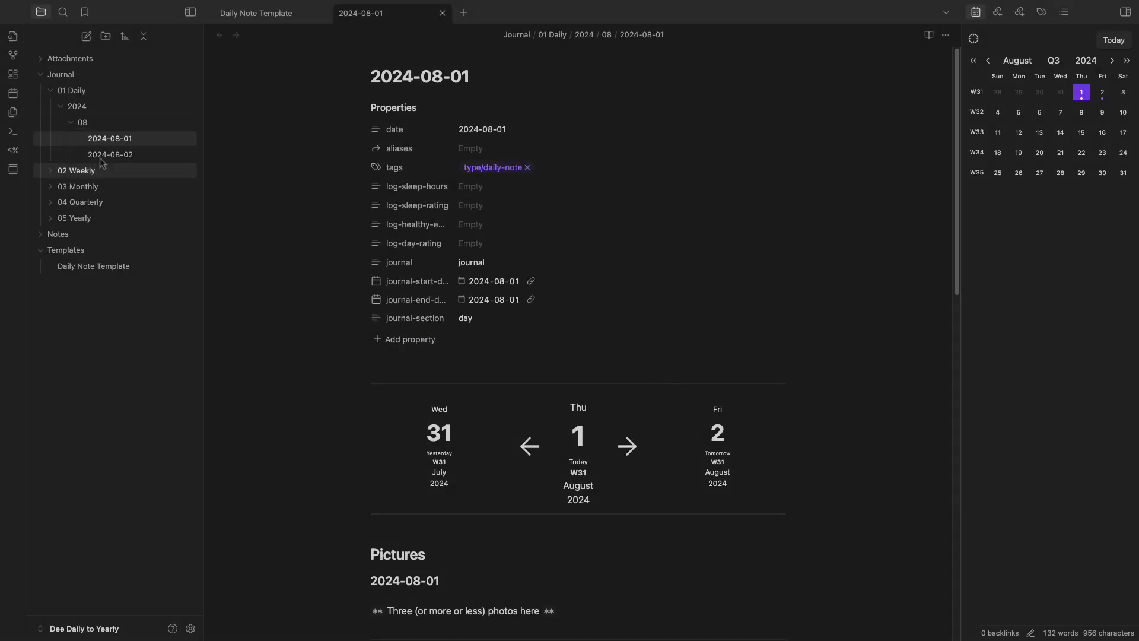
Examine the daily note's navigation block, Pictures, Morning Pages callouts, Log Pages and Evening Review layout
{"action": "scroll", "coordinate": [680, 389], "scroll_direction": "down", "scroll_amount": 1}
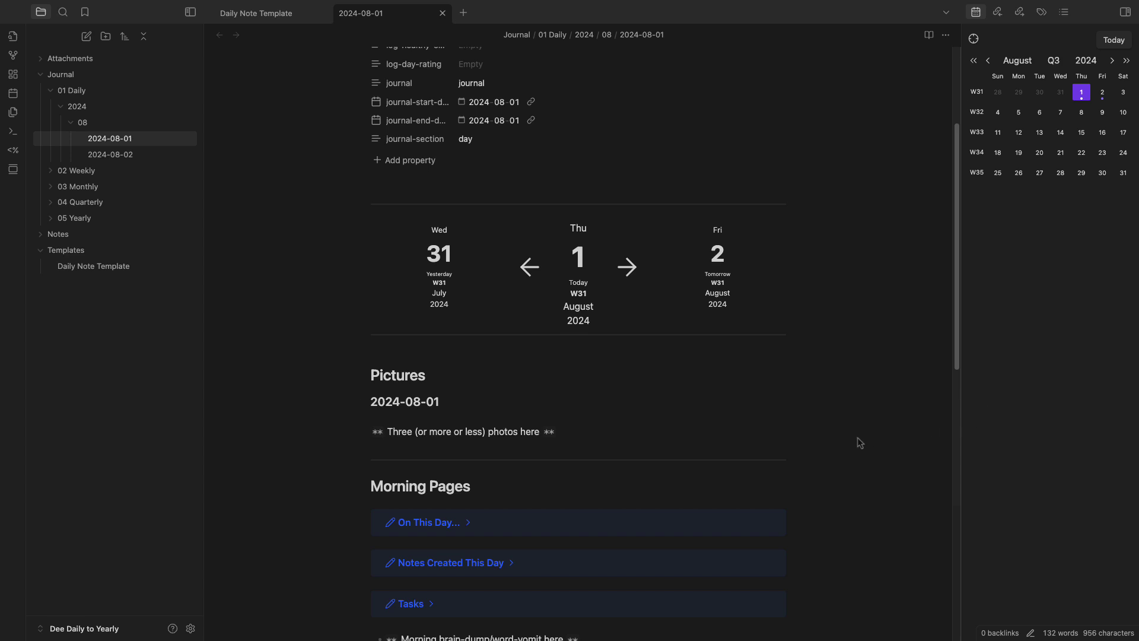
{"action": "scroll", "coordinate": [859, 443], "scroll_direction": "down", "scroll_amount": 3}
{"action": "scroll", "coordinate": [844, 433], "scroll_direction": "up", "scroll_amount": 1}
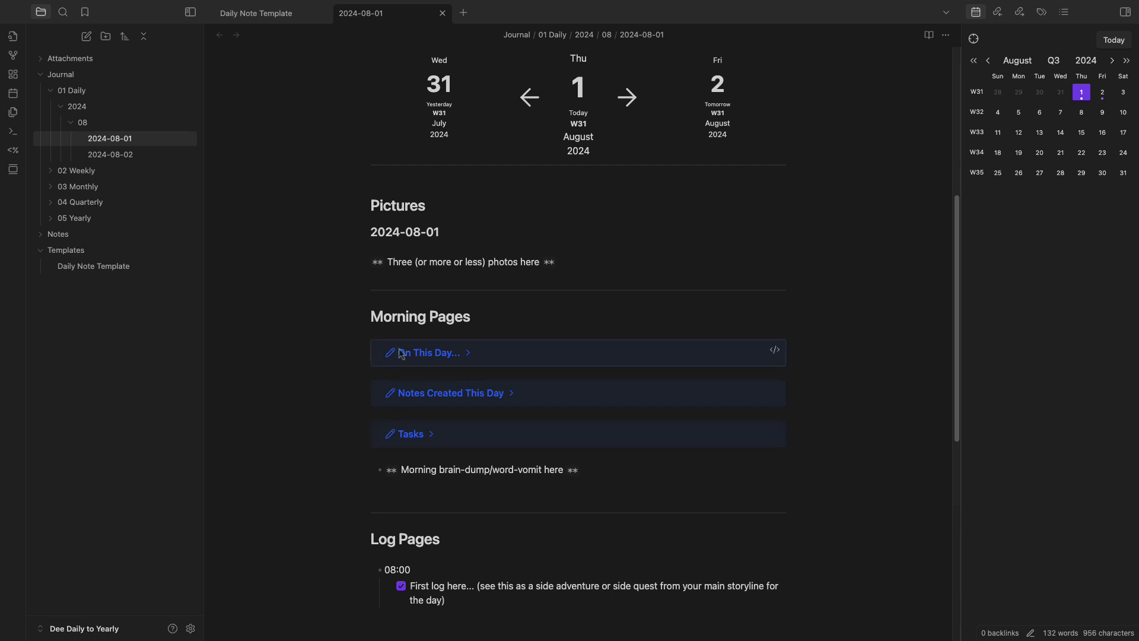
{"action": "scroll", "coordinate": [402, 446], "scroll_direction": "up", "scroll_amount": 6}
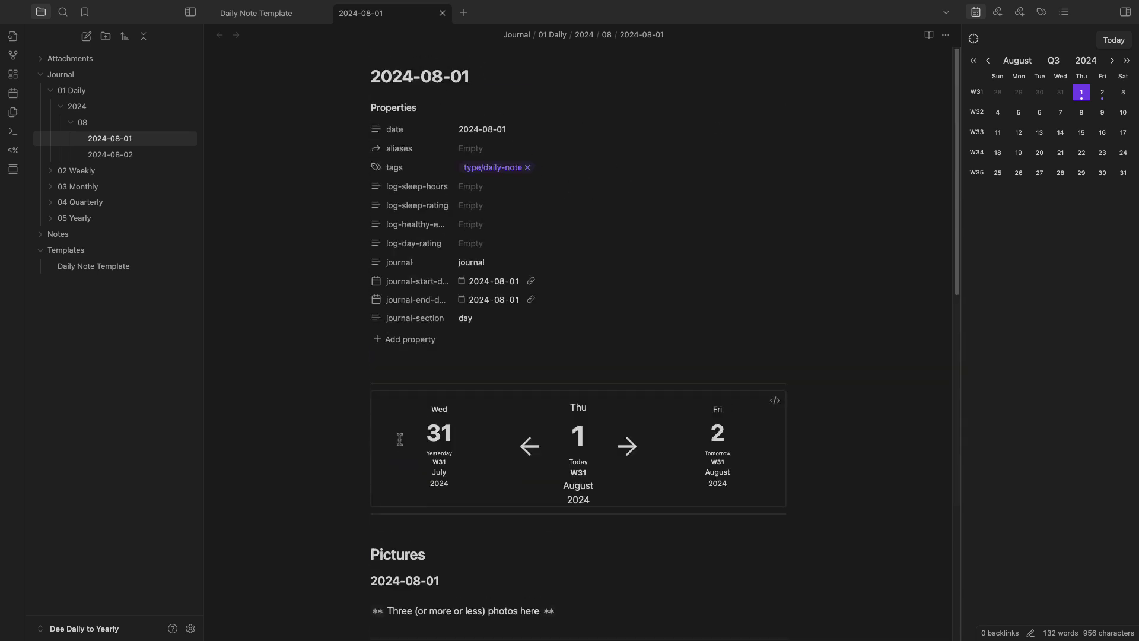
{"action": "scroll", "coordinate": [409, 463], "scroll_direction": "down", "scroll_amount": 2}
{"action": "scroll", "coordinate": [412, 471], "scroll_direction": "up", "scroll_amount": 2}
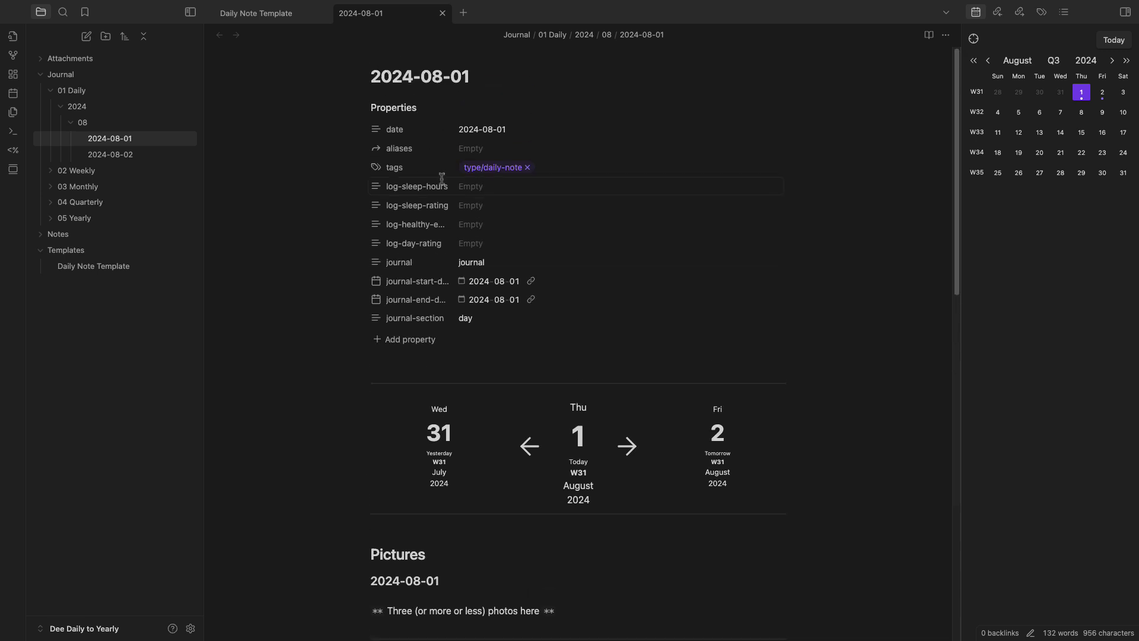
{"action": "scroll", "coordinate": [448, 301], "scroll_direction": "down", "scroll_amount": 15}
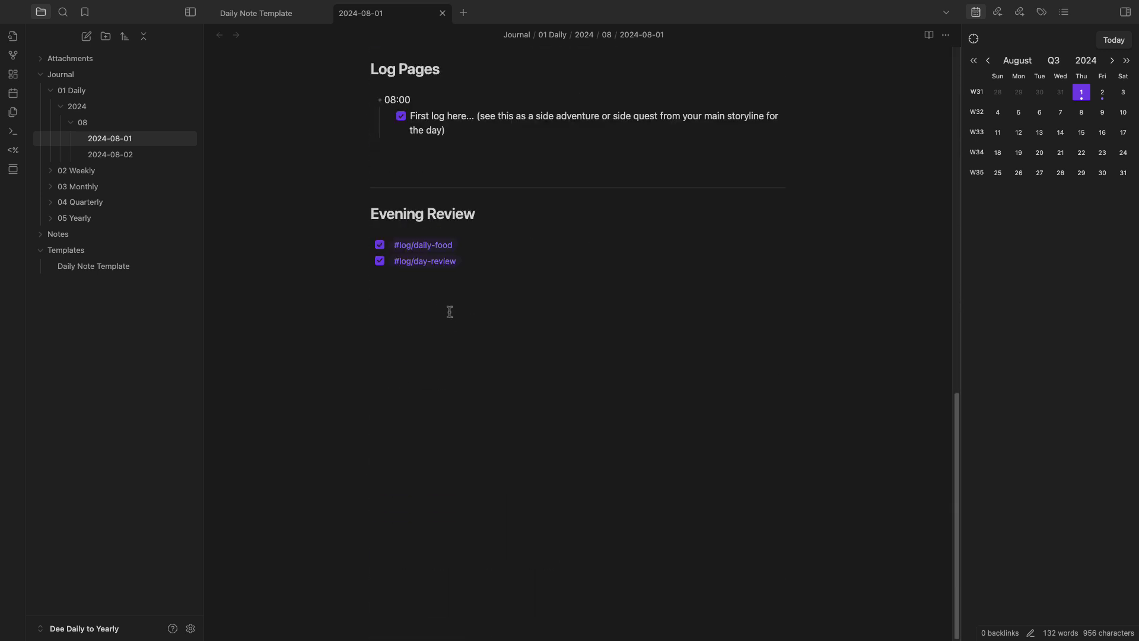
{"action": "scroll", "coordinate": [453, 319], "scroll_direction": "up", "scroll_amount": 4}
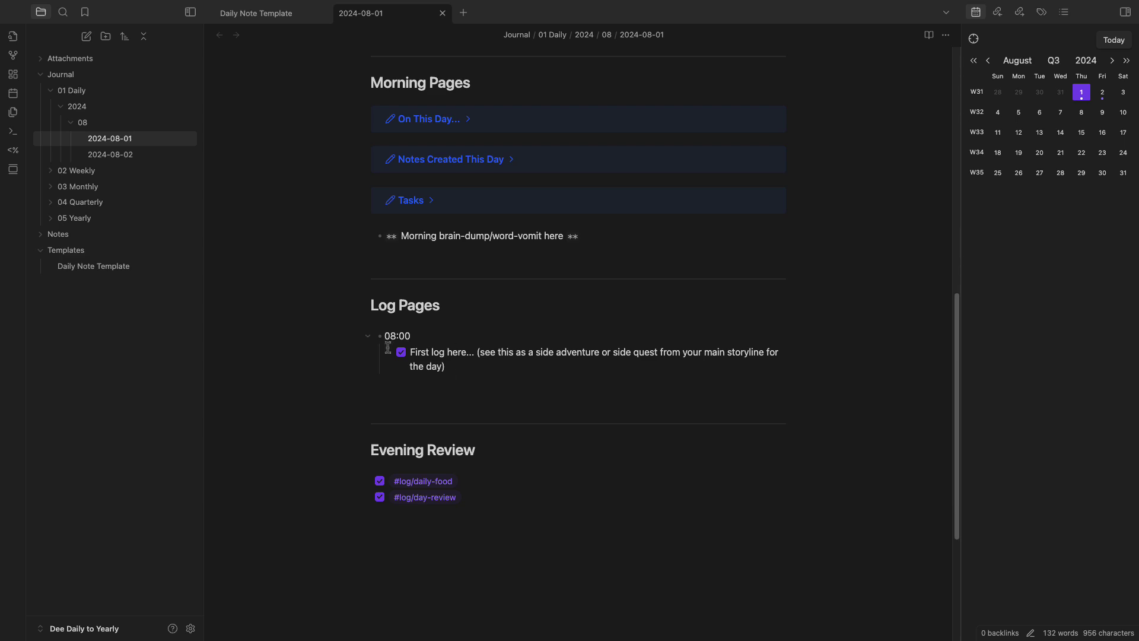
{"action": "left_click", "coordinate": [459, 367]}
Browse the community themes from the appearance settings and read through the Minimal theme's description page
{"action": "left_click", "coordinate": [191, 628]}
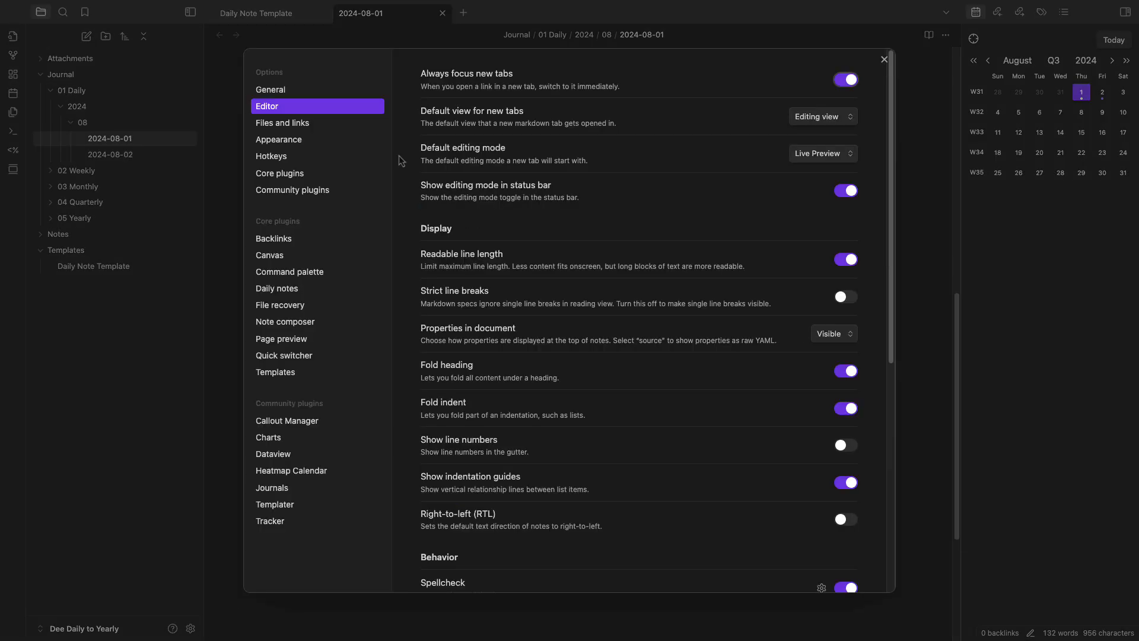
{"action": "left_click", "coordinate": [279, 140]}
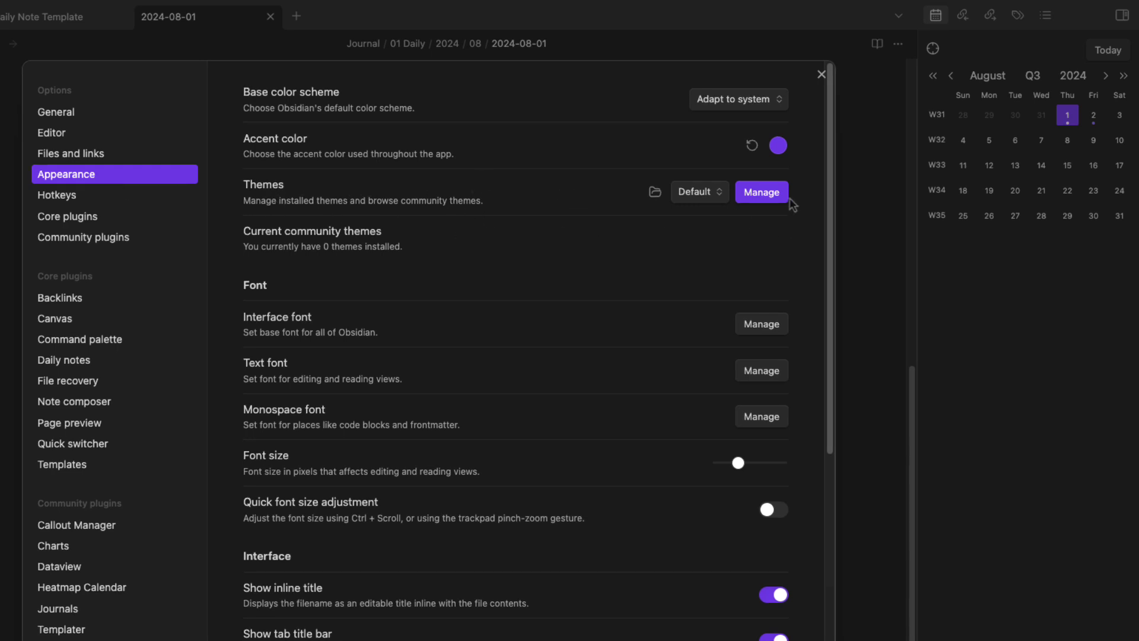
{"action": "left_click", "coordinate": [751, 198]}
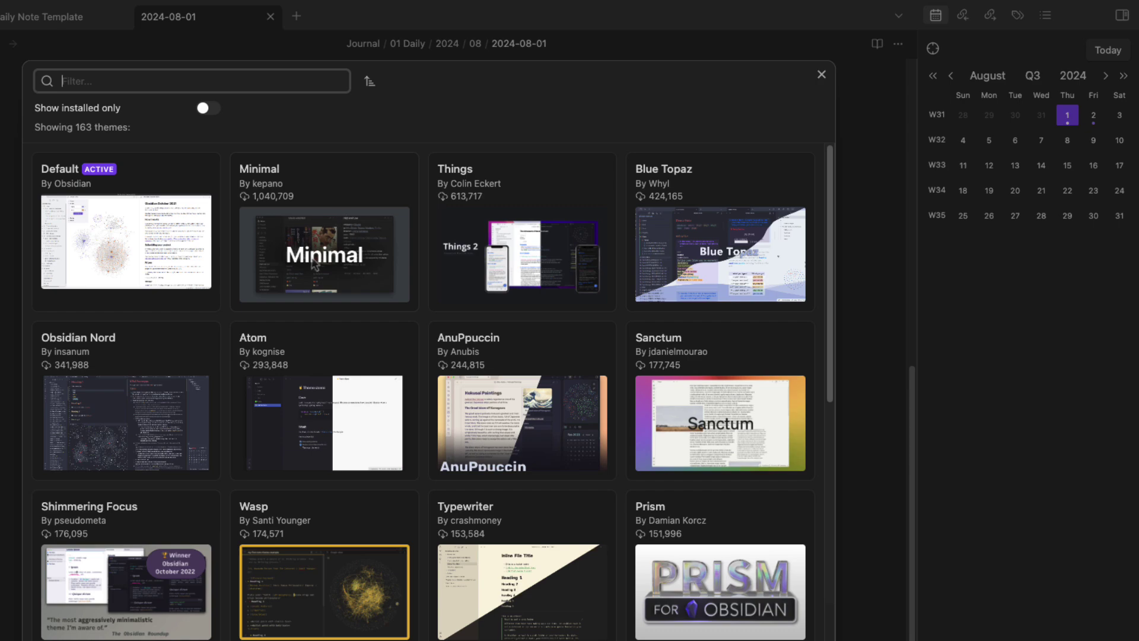
{"action": "left_click", "coordinate": [313, 262]}
{"action": "scroll", "coordinate": [428, 411], "scroll_direction": "down", "scroll_amount": 6}
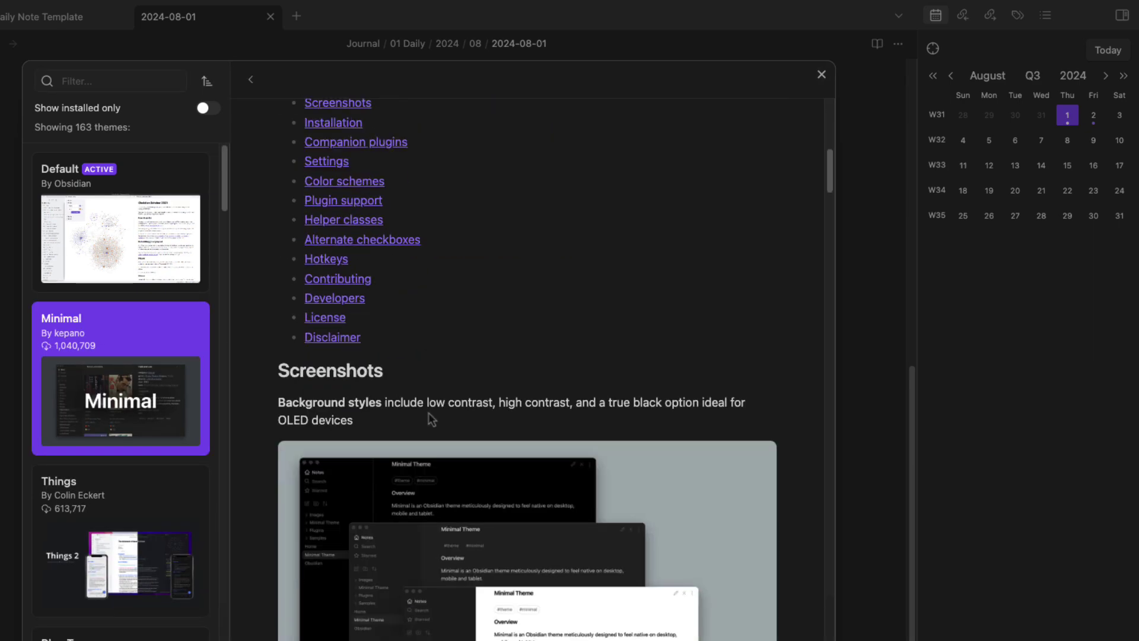
{"action": "scroll", "coordinate": [428, 411], "scroll_direction": "down", "scroll_amount": 15}
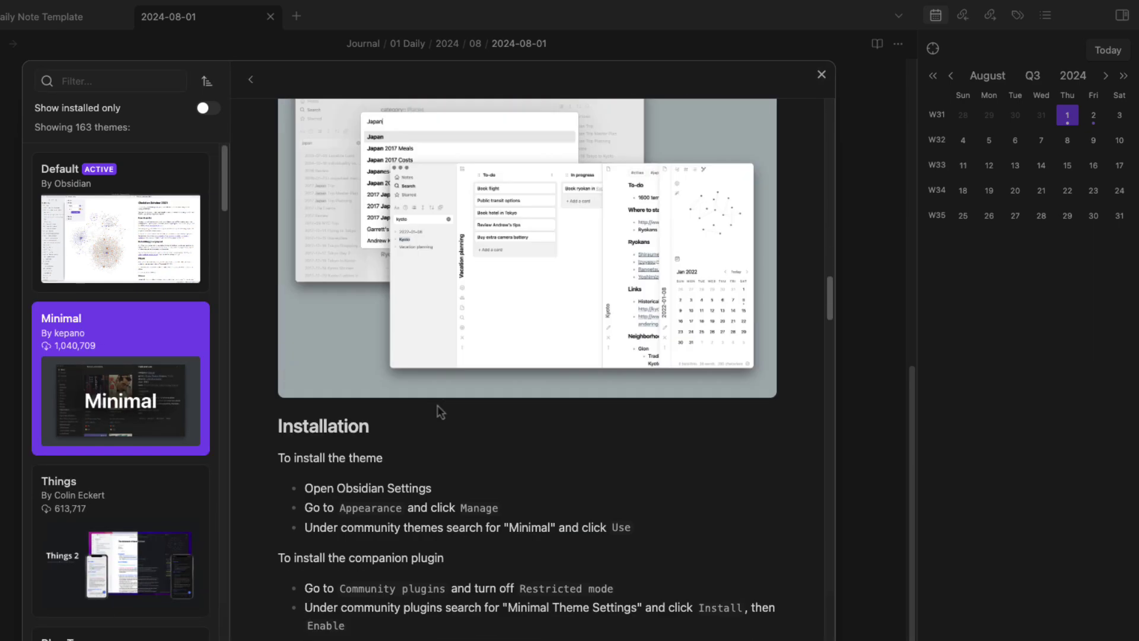
{"action": "scroll", "coordinate": [437, 408], "scroll_direction": "down", "scroll_amount": 15}
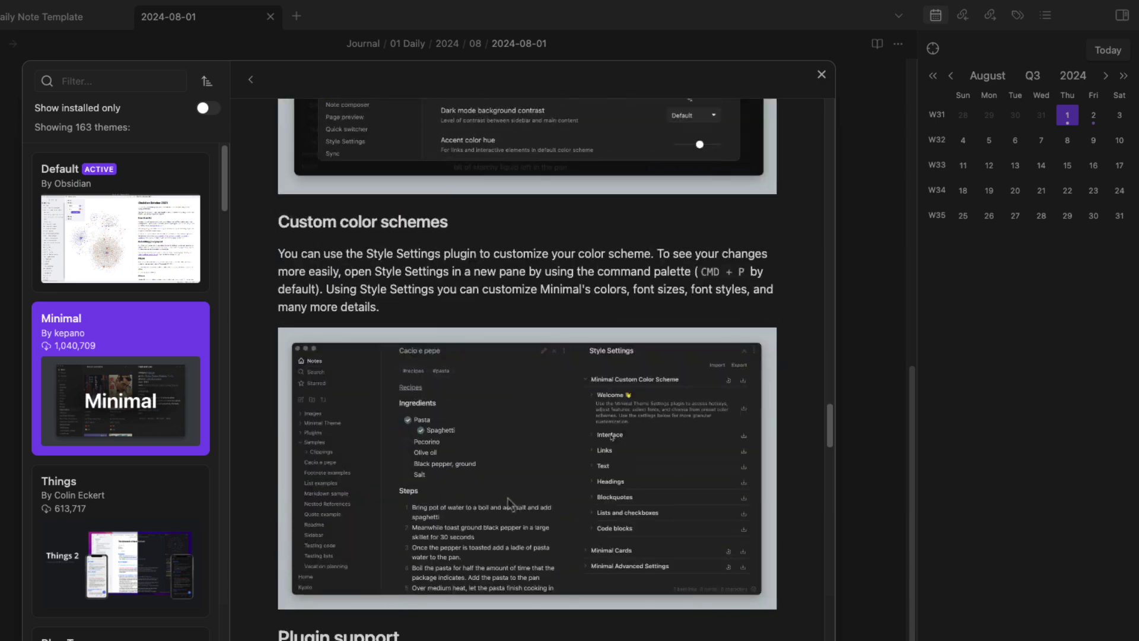
{"action": "scroll", "coordinate": [509, 486], "scroll_direction": "up", "scroll_amount": 20}
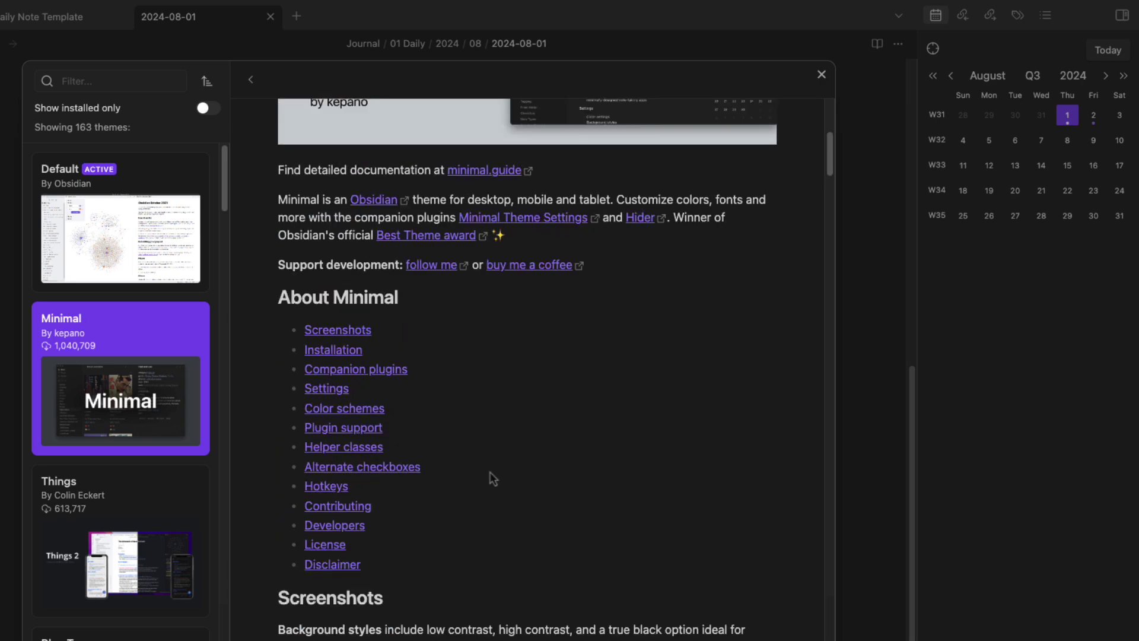
{"action": "scroll", "coordinate": [491, 478], "scroll_direction": "up", "scroll_amount": 10}
Install and use the Minimal theme, close the settings and check the restyled 2024-08-01 note
{"action": "left_click", "coordinate": [318, 246]}
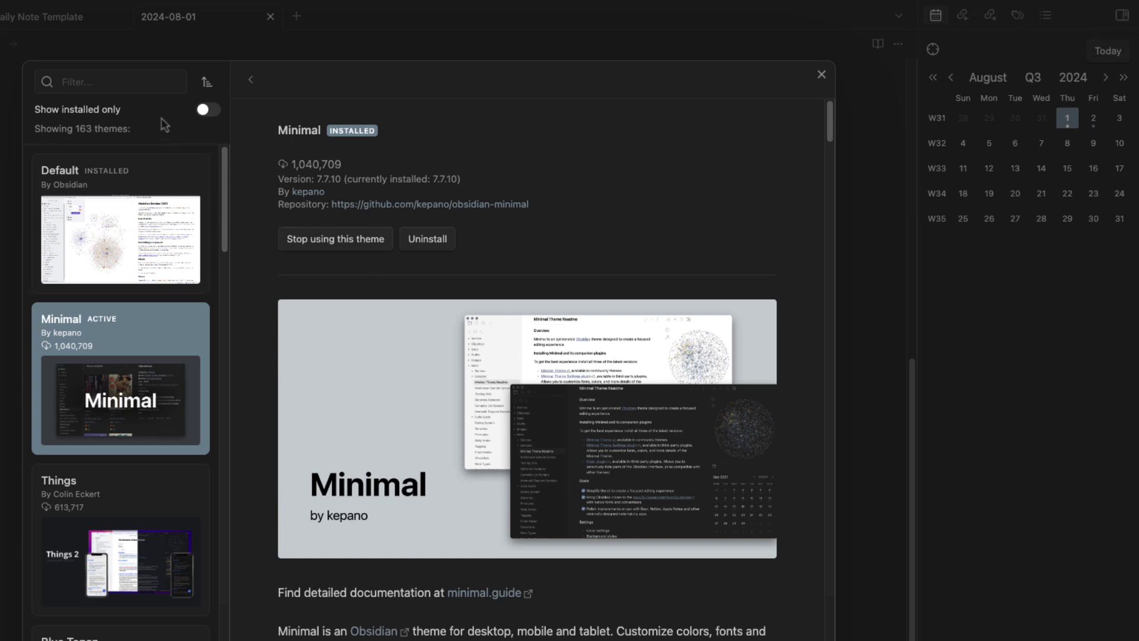
{"action": "left_click", "coordinate": [822, 76]}
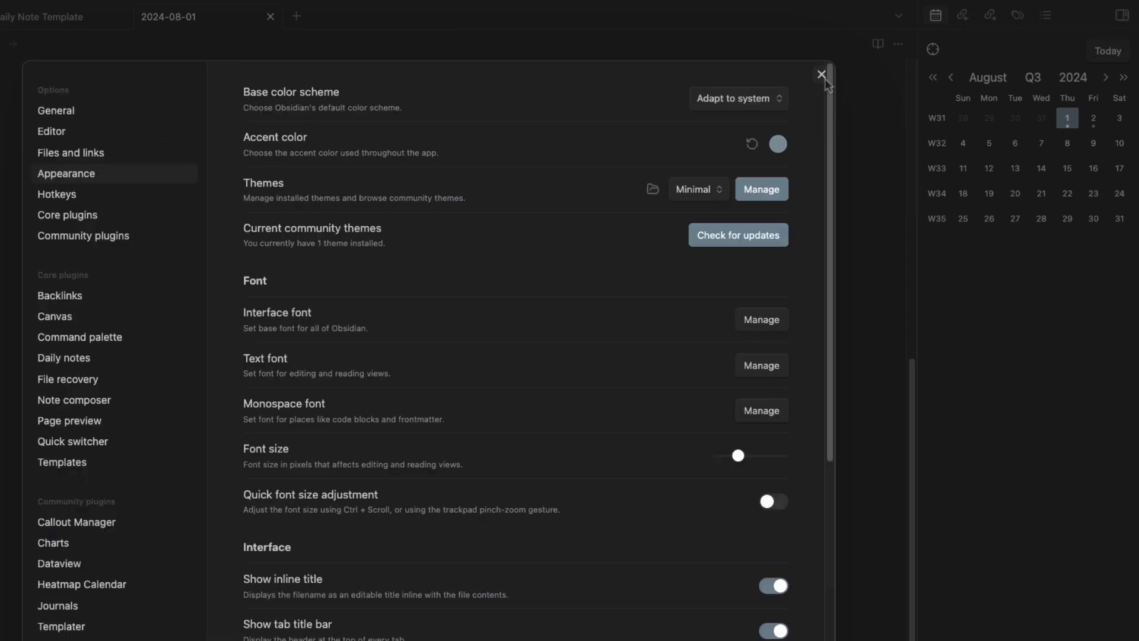
{"action": "left_click", "coordinate": [693, 196]}
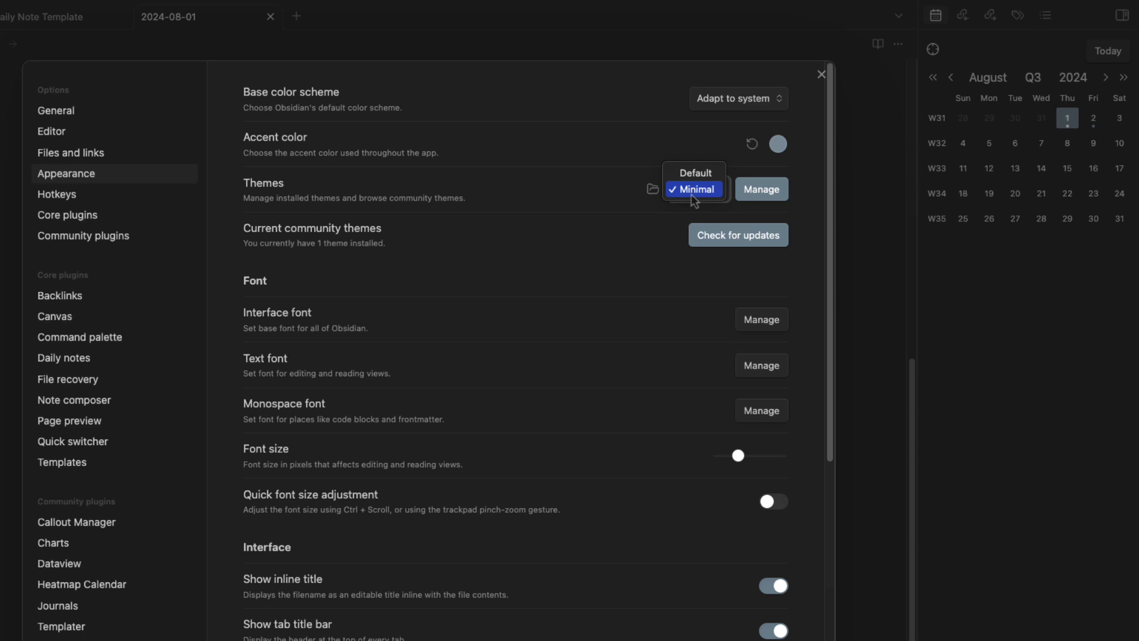
{"action": "left_click", "coordinate": [691, 195]}
{"action": "left_click", "coordinate": [821, 74]}
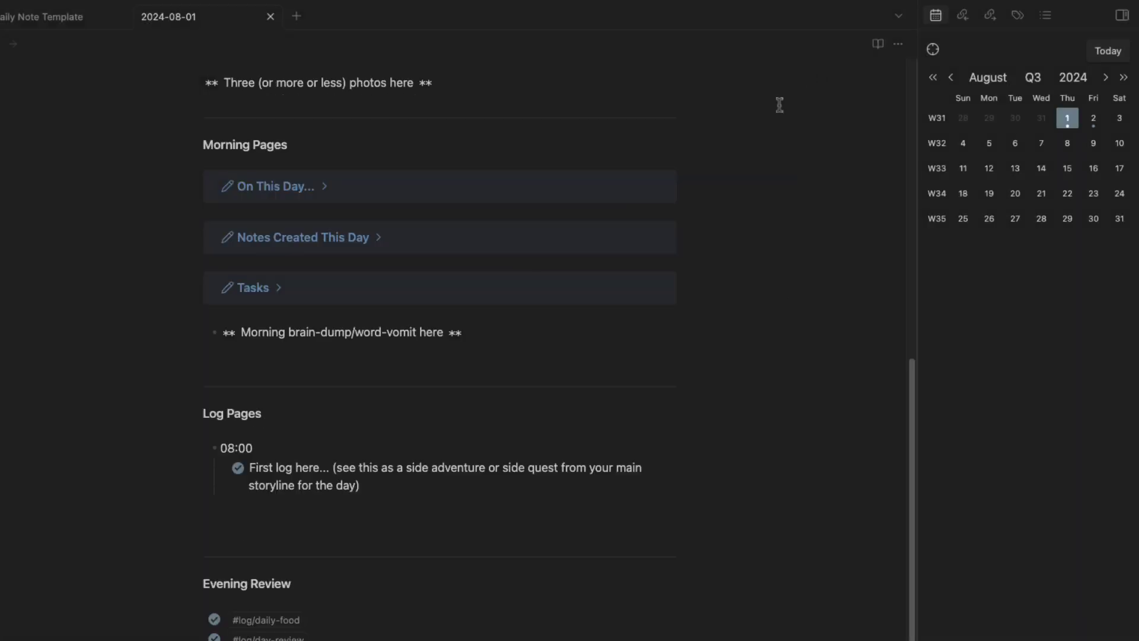
{"action": "scroll", "coordinate": [777, 104], "scroll_direction": "up", "scroll_amount": 8}
{"action": "scroll", "coordinate": [356, 273], "scroll_direction": "down", "scroll_amount": 4}
{"action": "scroll", "coordinate": [361, 338], "scroll_direction": "up", "scroll_amount": 4}
{"action": "scroll", "coordinate": [362, 338], "scroll_direction": "up", "scroll_amount": 4}
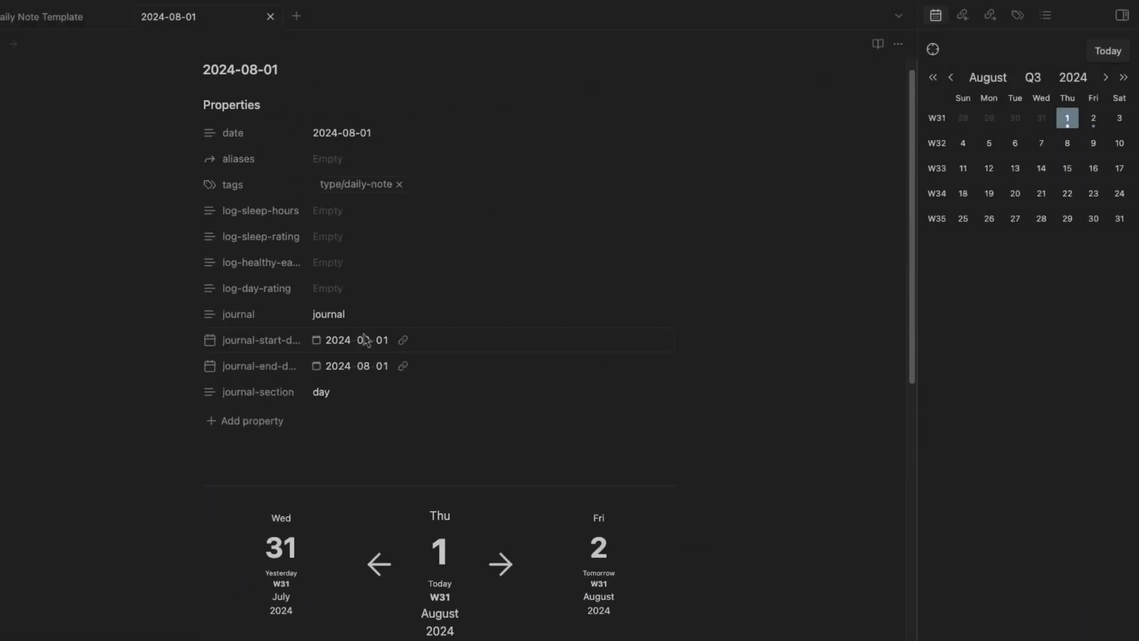
Collapse the properties of the 2024-08-01 daily note and review its sections from the date header to Evening Review
{"action": "scroll", "coordinate": [801, 153], "scroll_direction": "down", "scroll_amount": 2}
{"action": "scroll", "coordinate": [267, 224], "scroll_direction": "up", "scroll_amount": 2}
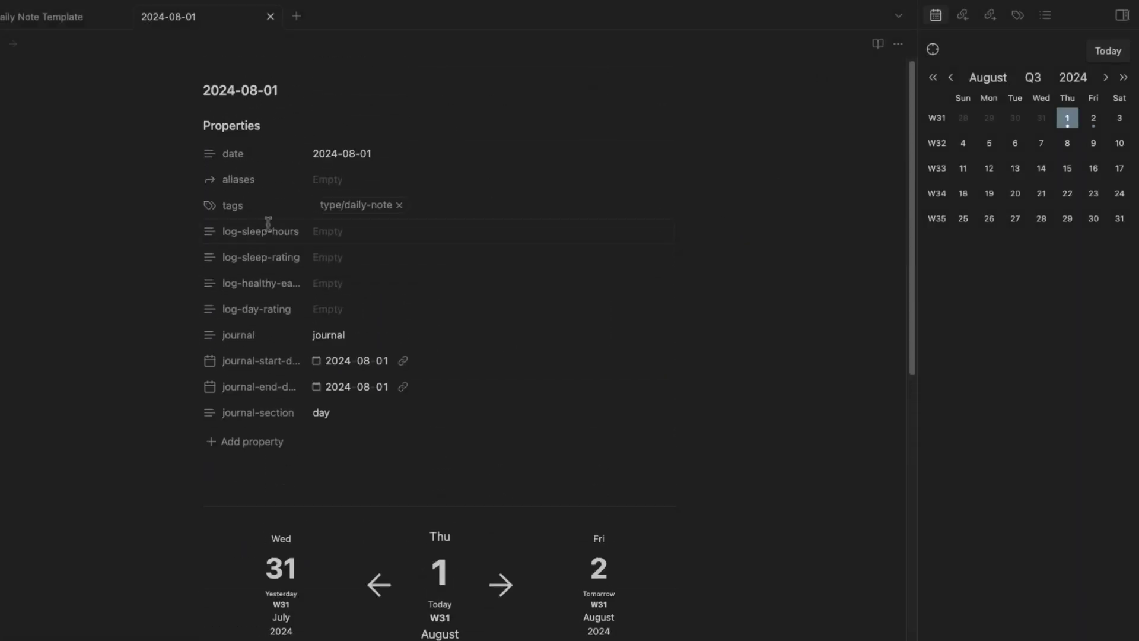
{"action": "left_click", "coordinate": [193, 129]}
{"action": "scroll", "coordinate": [402, 297], "scroll_direction": "down", "scroll_amount": 5}
{"action": "scroll", "coordinate": [351, 290], "scroll_direction": "up", "scroll_amount": 2}
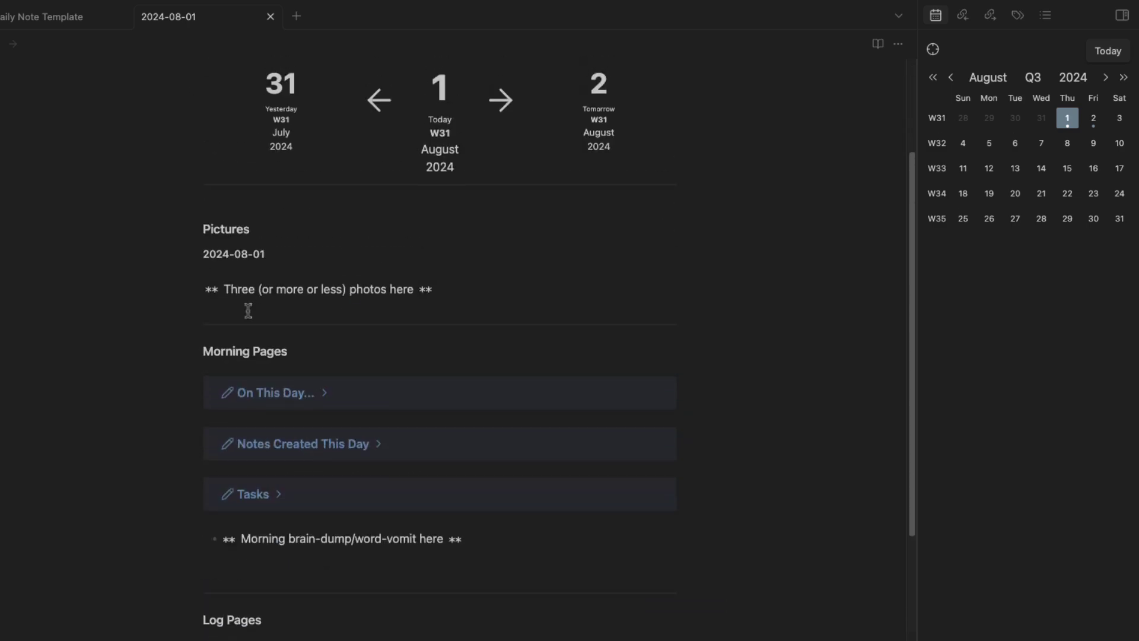
{"action": "scroll", "coordinate": [328, 538], "scroll_direction": "down", "scroll_amount": 4}
{"action": "scroll", "coordinate": [328, 535], "scroll_direction": "up", "scroll_amount": 5}
{"action": "scroll", "coordinate": [326, 531], "scroll_direction": "down", "scroll_amount": 5}
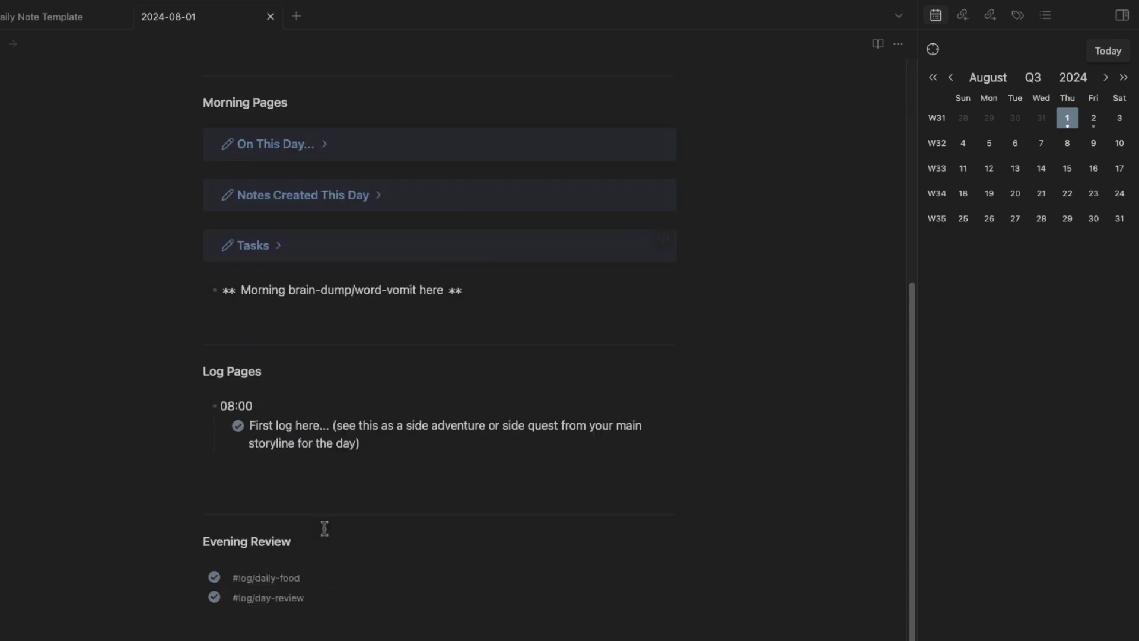
{"action": "scroll", "coordinate": [323, 529], "scroll_direction": "down", "scroll_amount": 4}
{"action": "scroll", "coordinate": [298, 534], "scroll_direction": "up", "scroll_amount": 9}
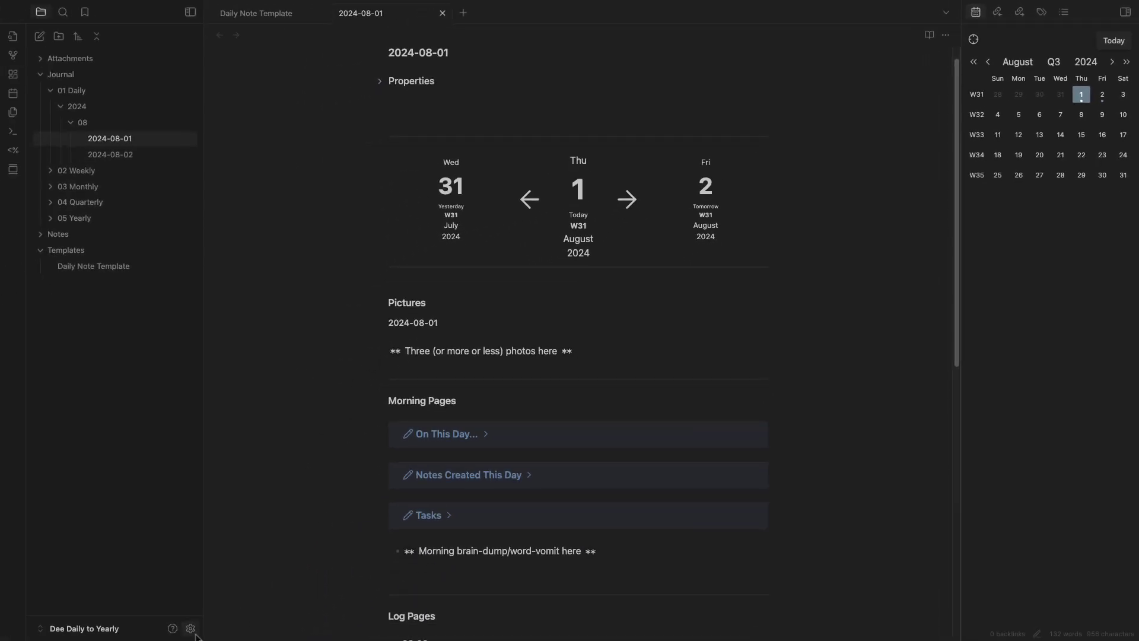
Open the Callout Manager settings and look through the list of available callouts, including their colors and icons
{"action": "left_click", "coordinate": [190, 628]}
{"action": "left_click", "coordinate": [299, 420]}
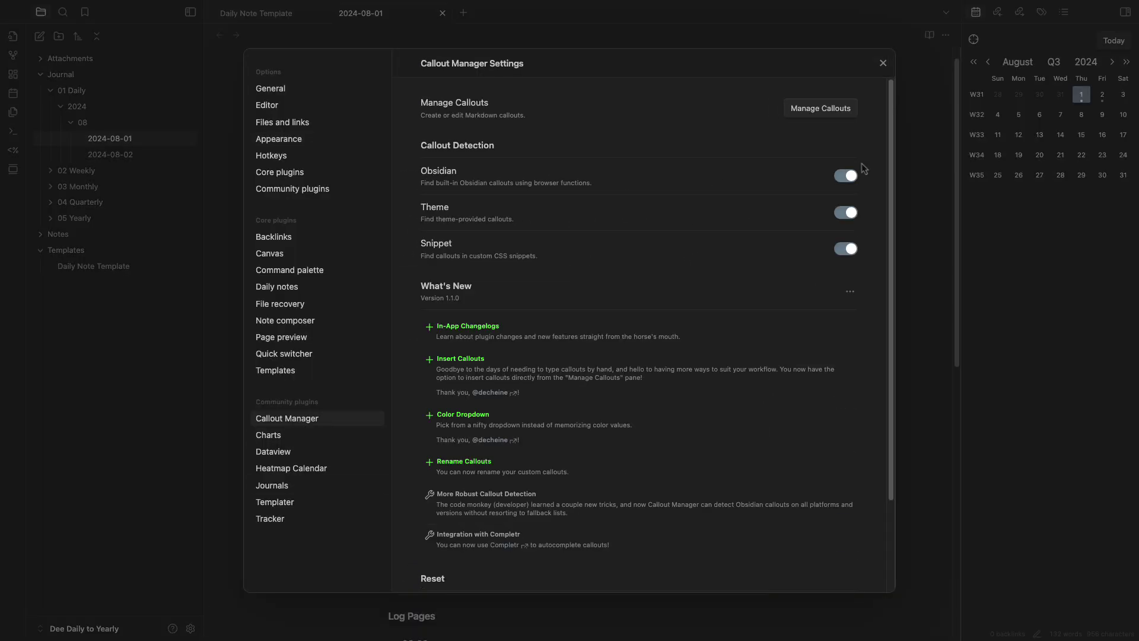
{"action": "scroll", "coordinate": [696, 250], "scroll_direction": "down", "scroll_amount": 3}
{"action": "scroll", "coordinate": [702, 255], "scroll_direction": "up", "scroll_amount": 3}
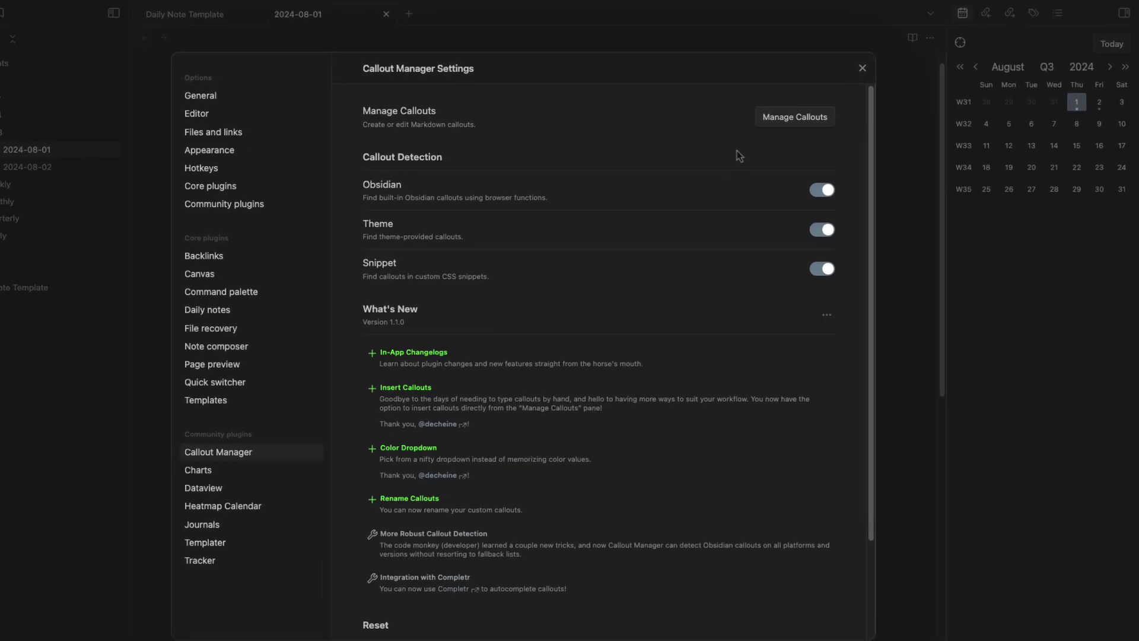
{"action": "left_click", "coordinate": [791, 121]}
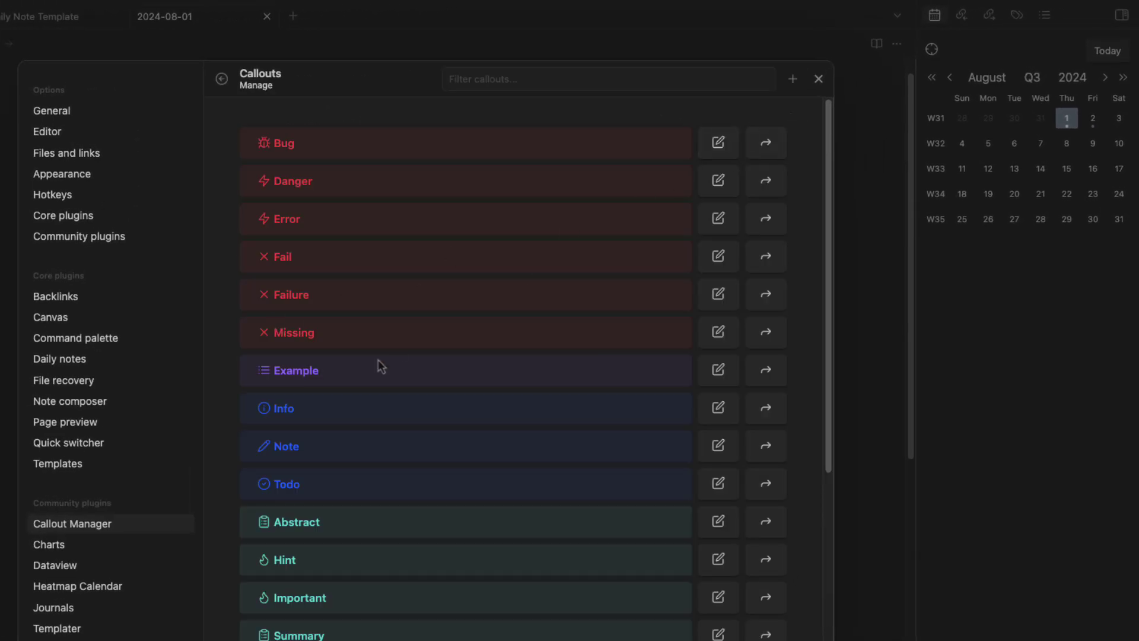
{"action": "scroll", "coordinate": [383, 415], "scroll_direction": "down", "scroll_amount": 5}
{"action": "scroll", "coordinate": [386, 465], "scroll_direction": "up", "scroll_amount": 5}
{"action": "scroll", "coordinate": [356, 178], "scroll_direction": "down", "scroll_amount": 1}
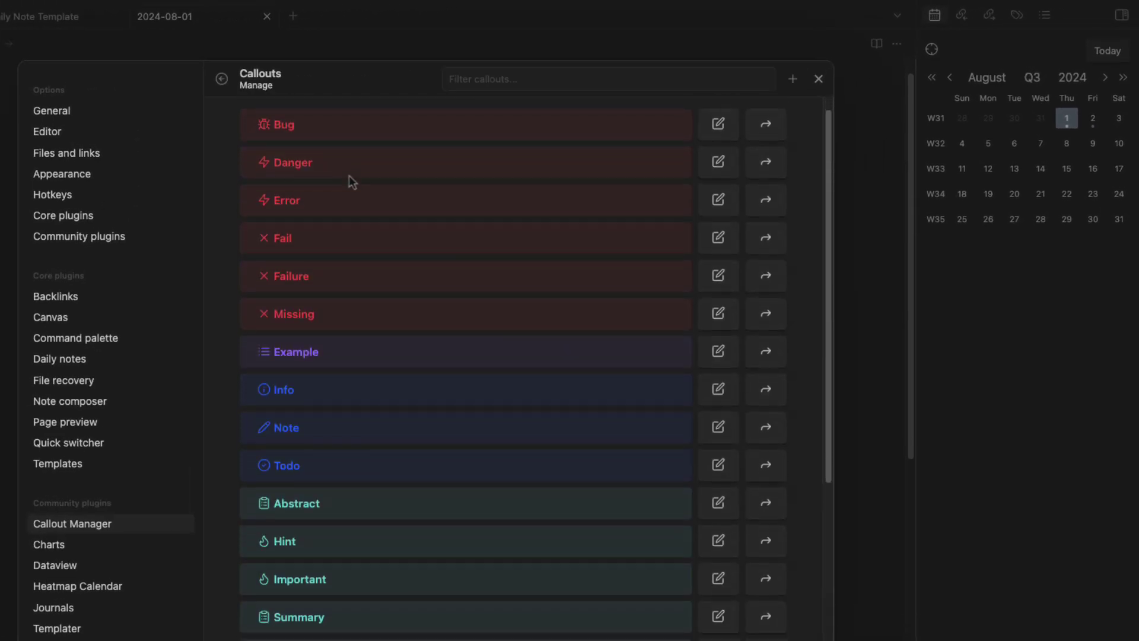
{"action": "scroll", "coordinate": [310, 371], "scroll_direction": "down", "scroll_amount": 5}
{"action": "scroll", "coordinate": [364, 371], "scroll_direction": "down", "scroll_amount": 1}
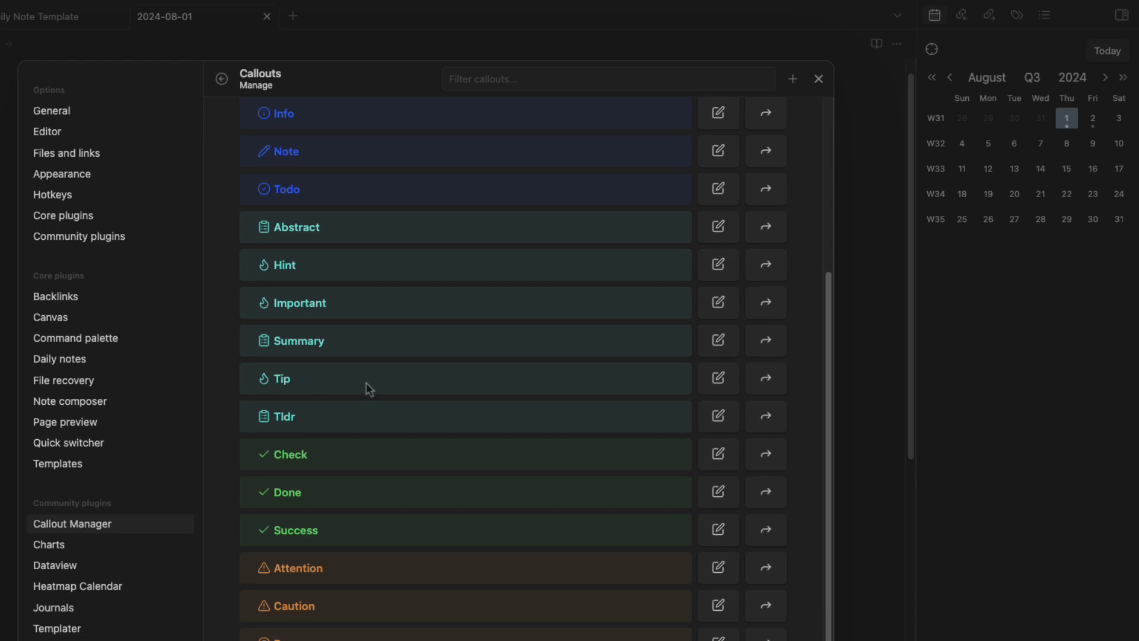
{"action": "scroll", "coordinate": [369, 391], "scroll_direction": "down", "scroll_amount": 3}
{"action": "scroll", "coordinate": [365, 415], "scroll_direction": "up", "scroll_amount": 5}
{"action": "left_click", "coordinate": [818, 79]}
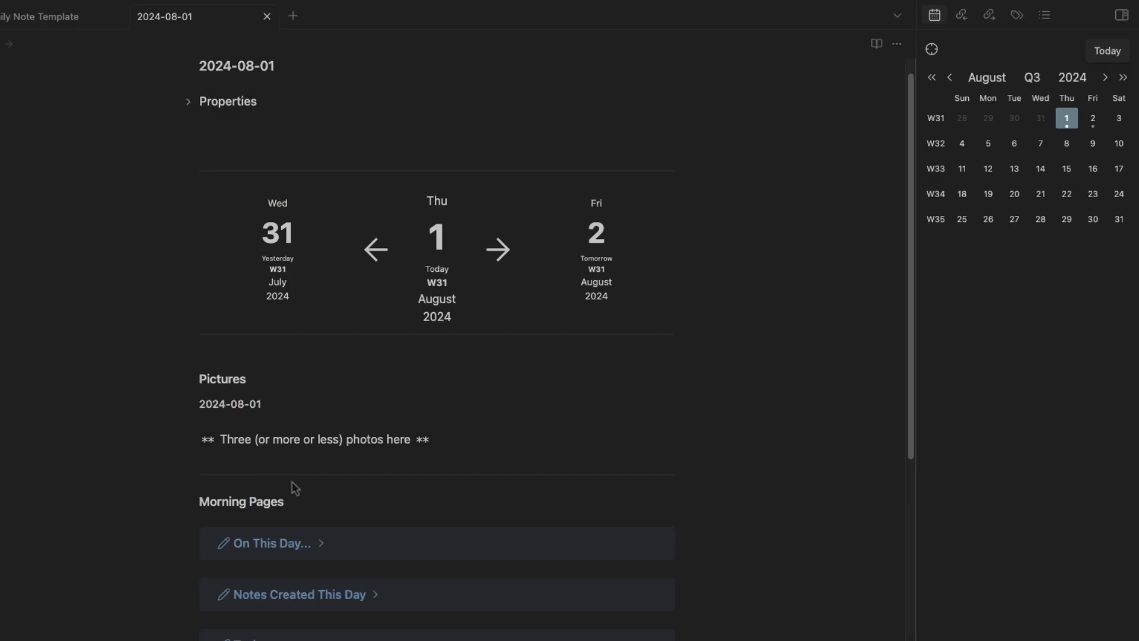
Insert an Error callout below the morning brain-dump line using the Callout Manager's Edit callouts command
{"action": "key", "text": "super+p"}
{"action": "type", "text": "callout"}
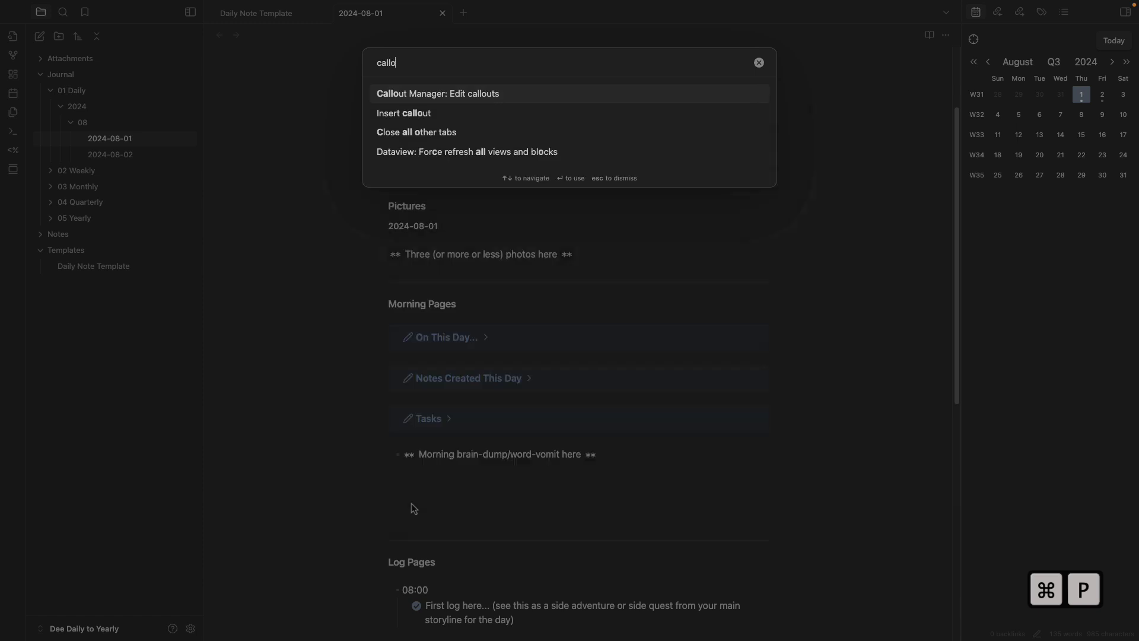
{"action": "left_click", "coordinate": [496, 100]}
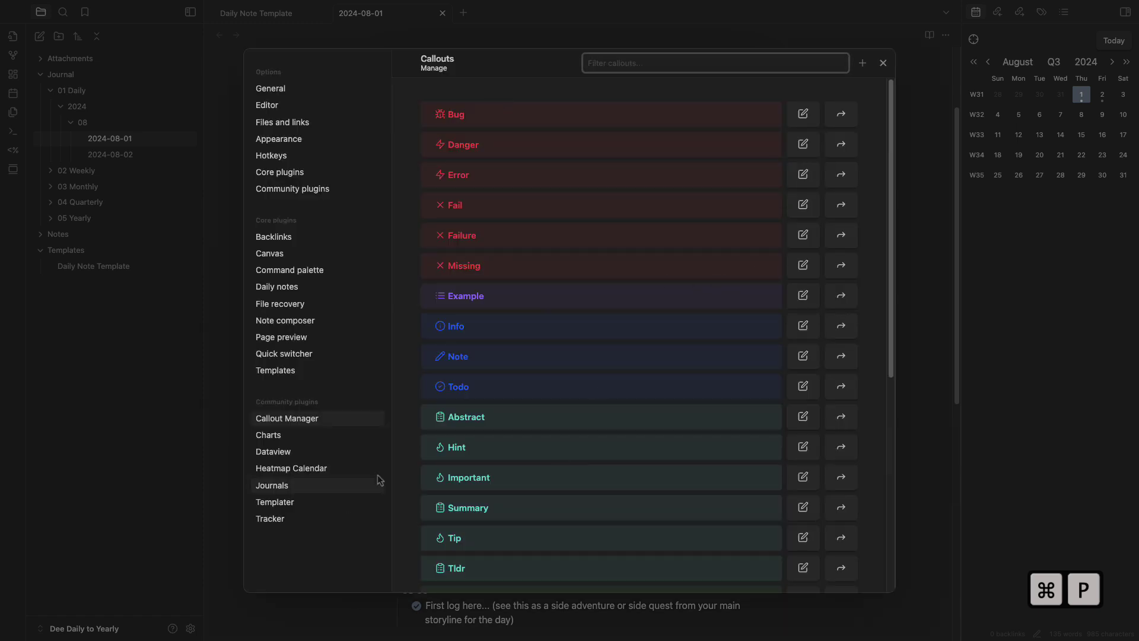
{"action": "scroll", "coordinate": [501, 427], "scroll_direction": "down", "scroll_amount": 6}
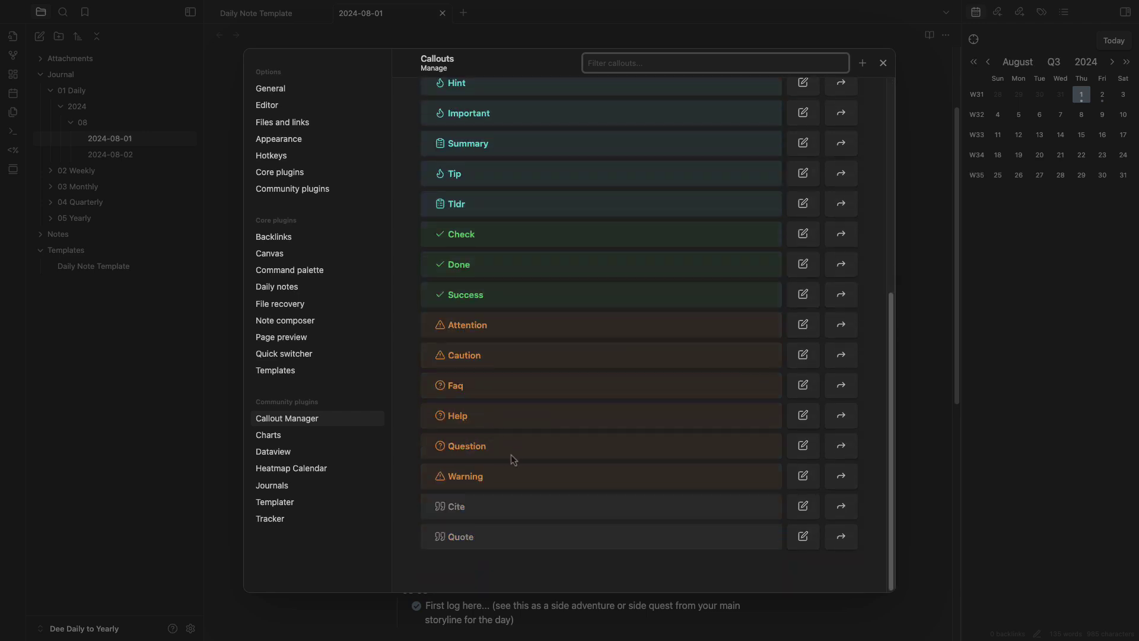
{"action": "scroll", "coordinate": [508, 427], "scroll_direction": "up", "scroll_amount": 6}
{"action": "scroll", "coordinate": [478, 229], "scroll_direction": "down", "scroll_amount": 6}
{"action": "scroll", "coordinate": [514, 305], "scroll_direction": "up", "scroll_amount": 6}
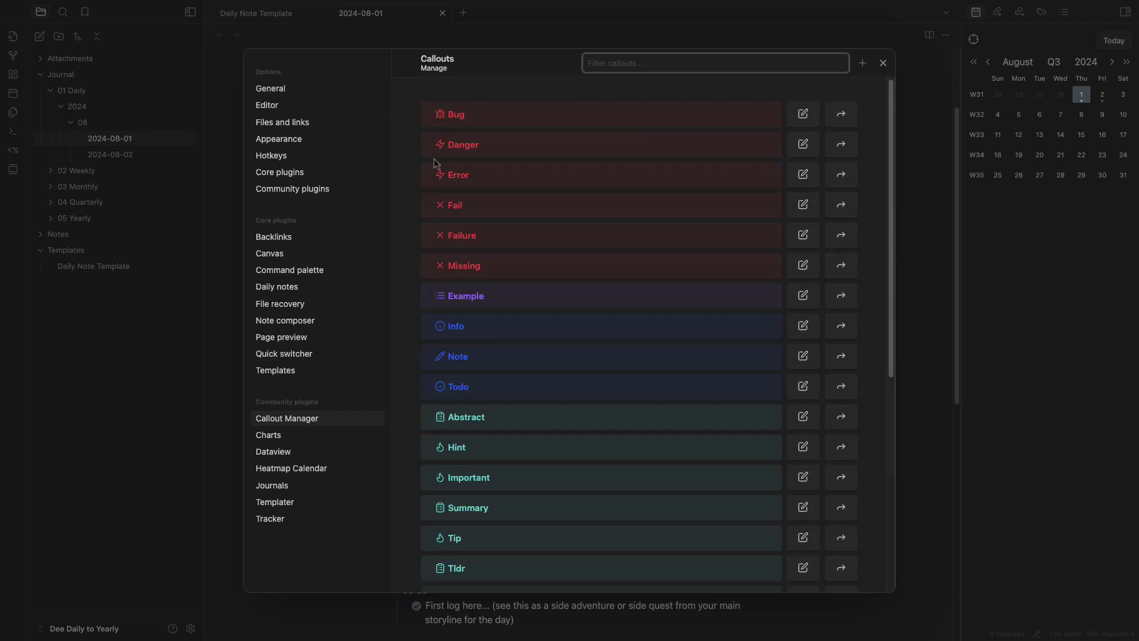
{"action": "left_click", "coordinate": [844, 181]}
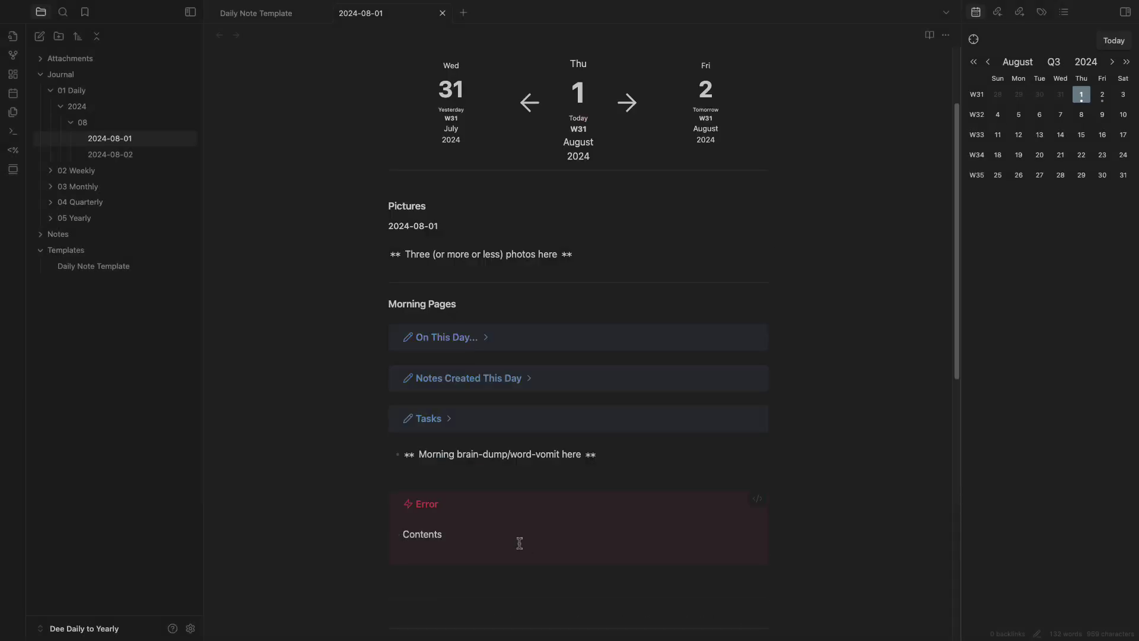
Delete the Error callout from below the morning brain-dump line
{"action": "scroll", "coordinate": [431, 369], "scroll_direction": "down", "scroll_amount": 3}
{"action": "scroll", "coordinate": [408, 493], "scroll_direction": "up", "scroll_amount": 2}
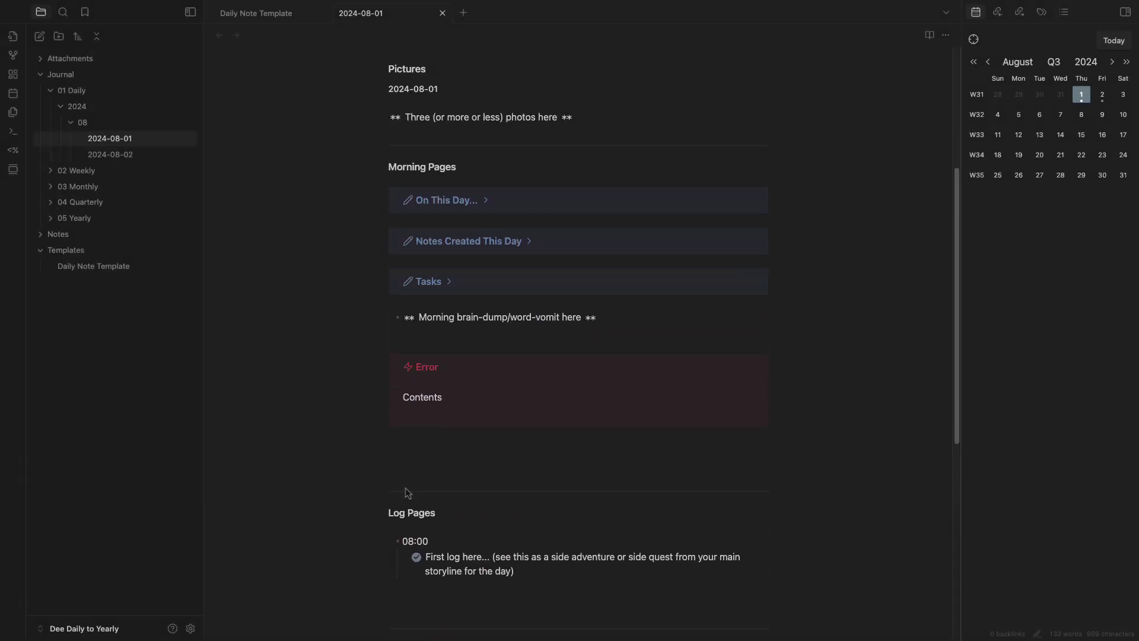
{"action": "left_click_drag", "start_coordinate": [415, 430], "coordinate": [378, 362]}
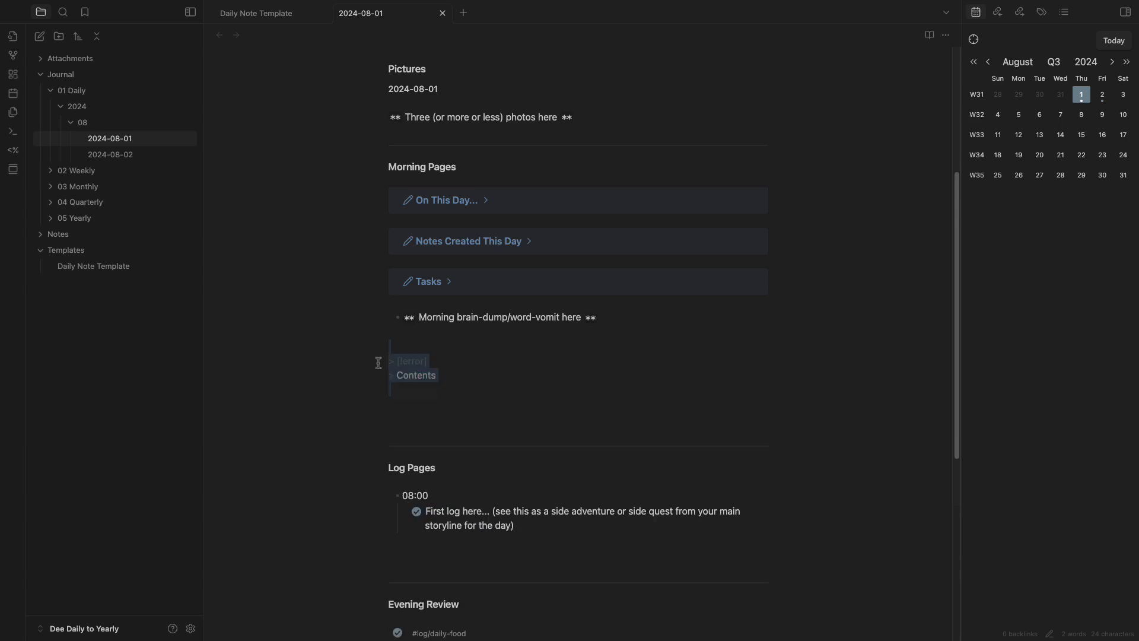
{"action": "key", "text": "BackSpace"}
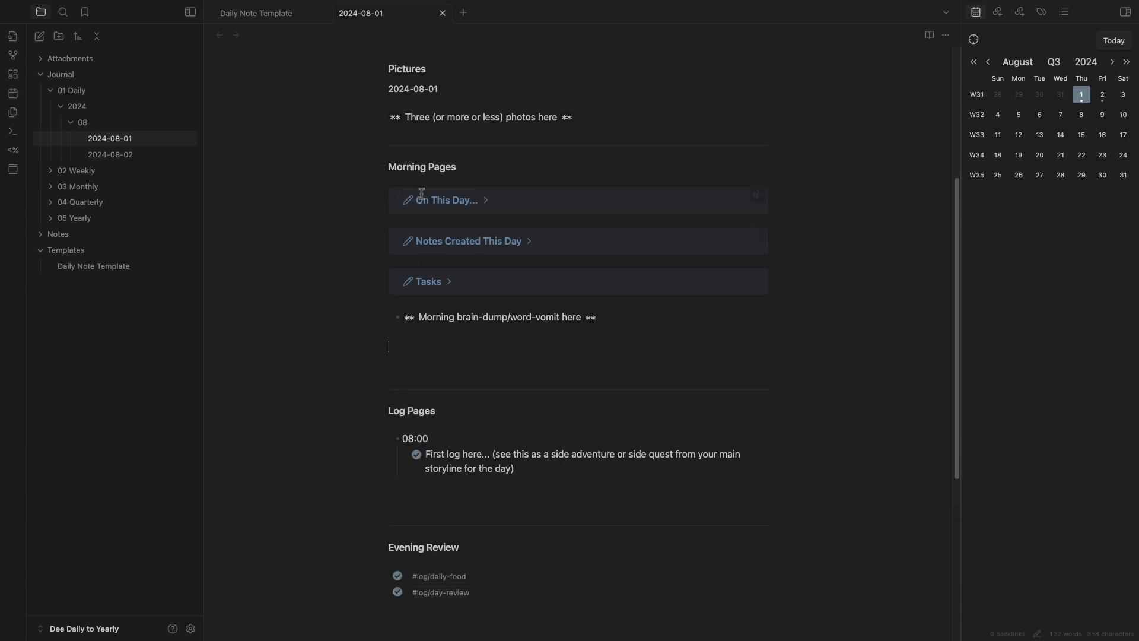
{"action": "left_click", "coordinate": [190, 629]}
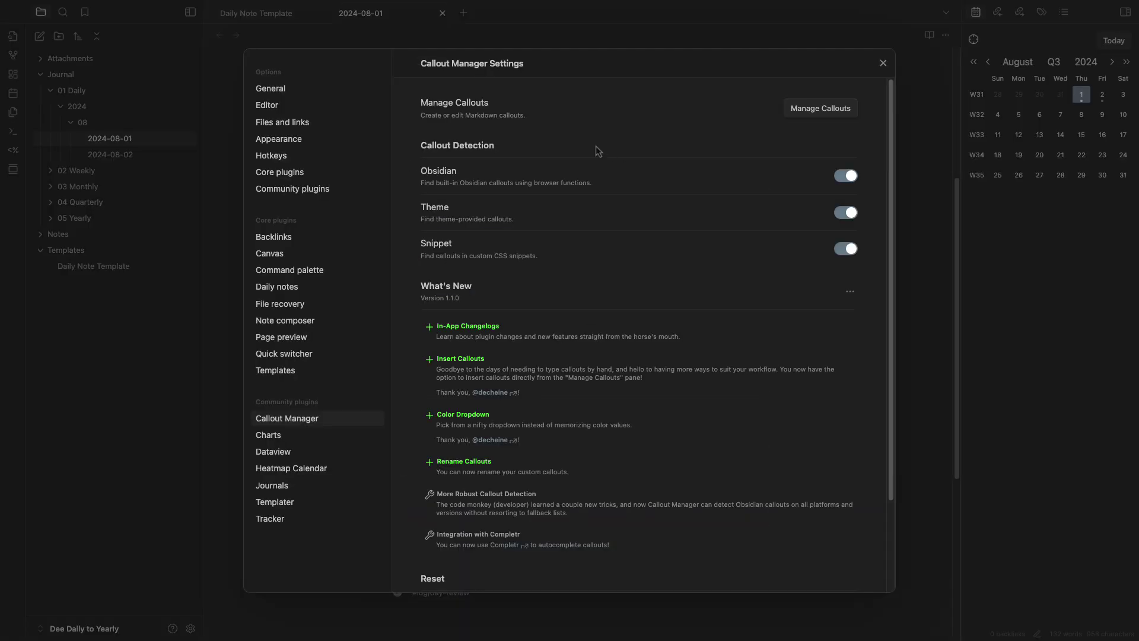
{"action": "left_click", "coordinate": [827, 111]}
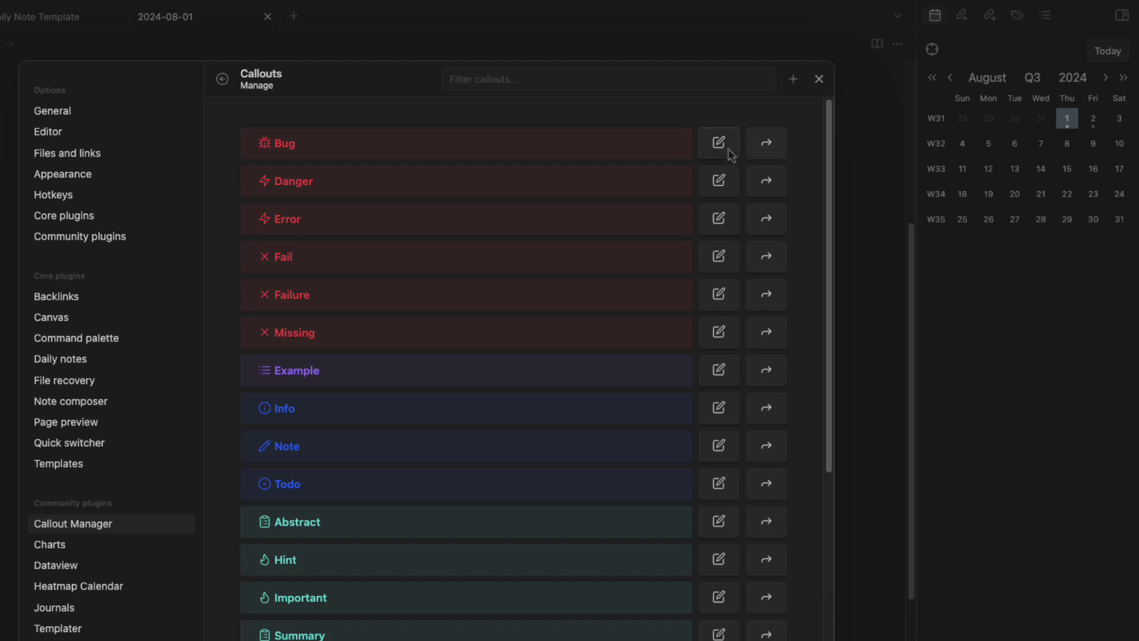
{"action": "left_click", "coordinate": [793, 83]}
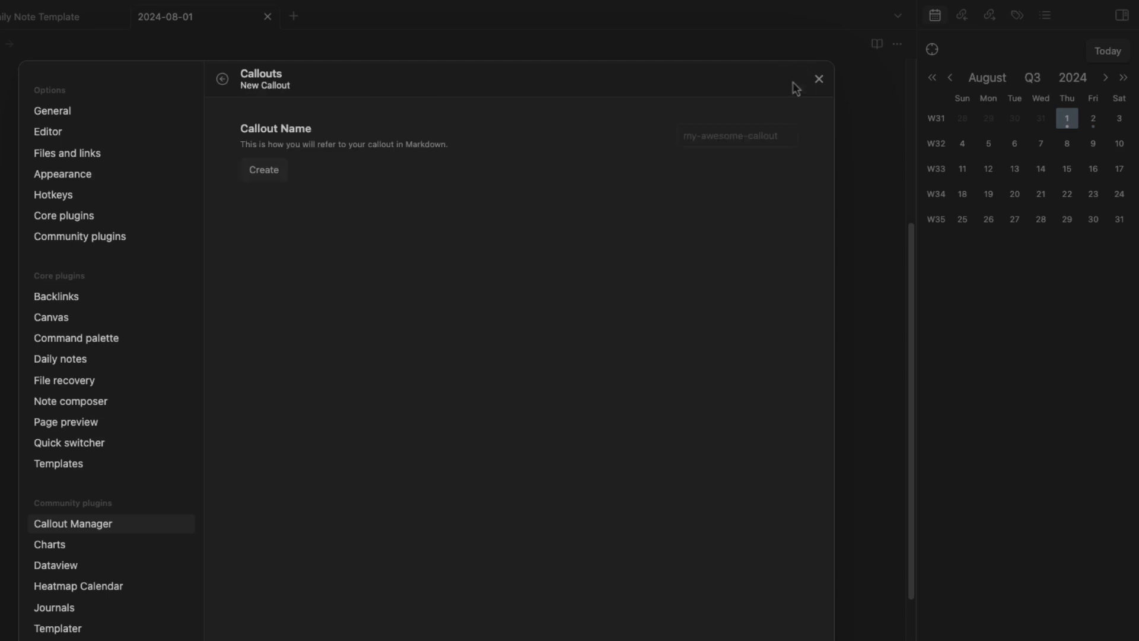
{"action": "left_click", "coordinate": [717, 140]}
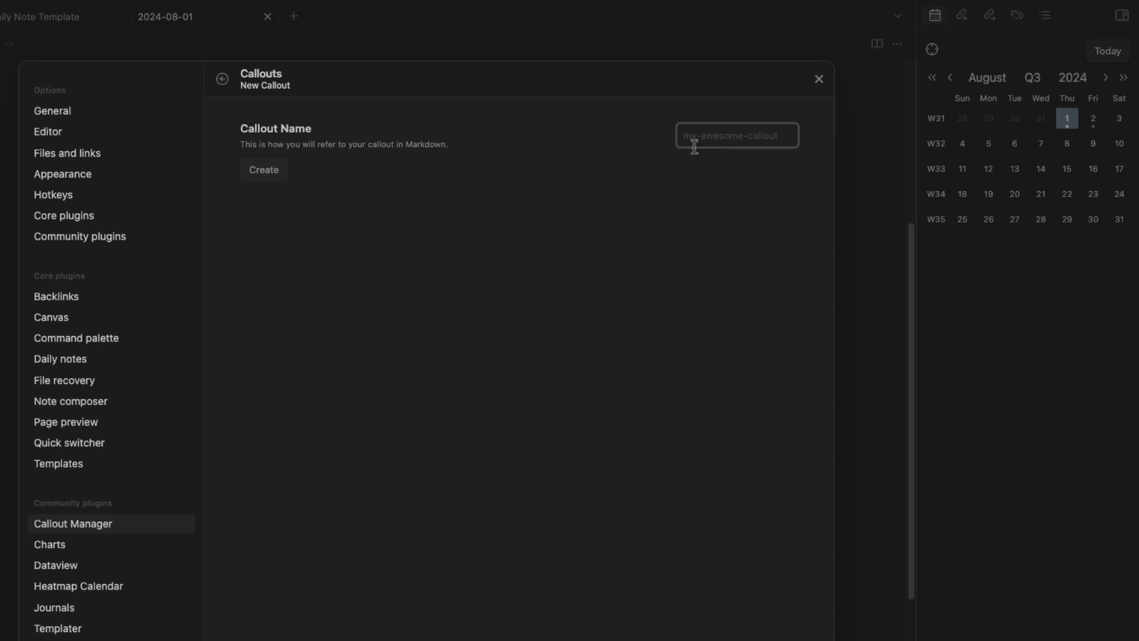
{"action": "left_click", "coordinate": [818, 78]}
Open the source of the On This Day callout under Morning Pages to check its callout type name
{"action": "scroll", "coordinate": [315, 353], "scroll_direction": "up", "scroll_amount": 3}
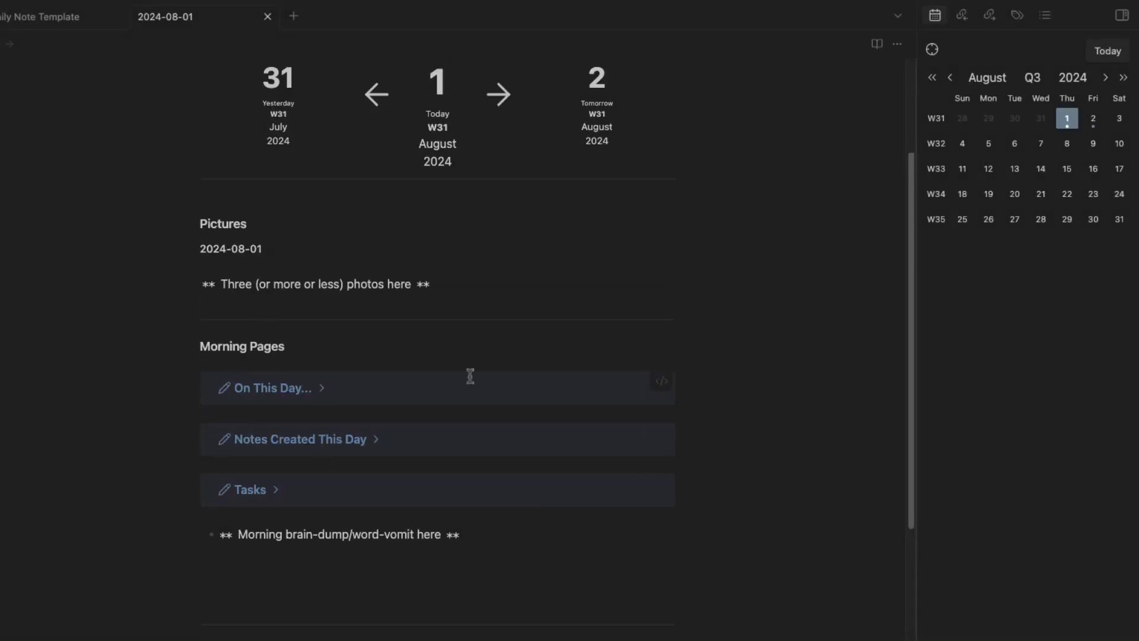
{"action": "left_click", "coordinate": [660, 380]}
{"action": "double_click", "coordinate": [235, 381]}
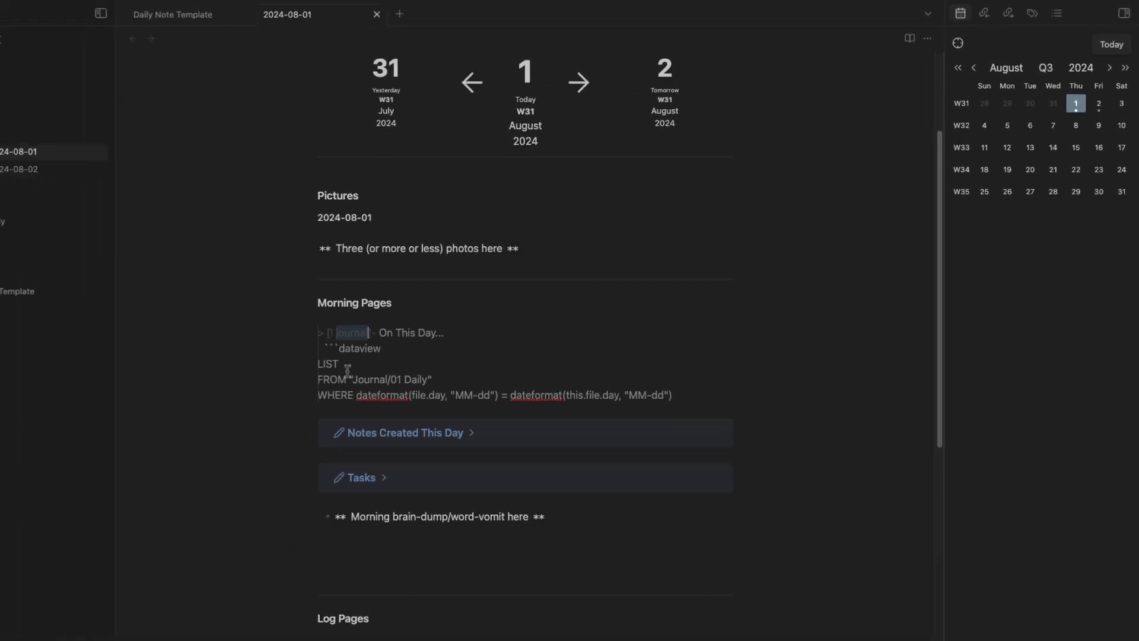
Create a new custom callout named "journal" in Callout Manager
{"action": "left_click", "coordinate": [190, 628]}
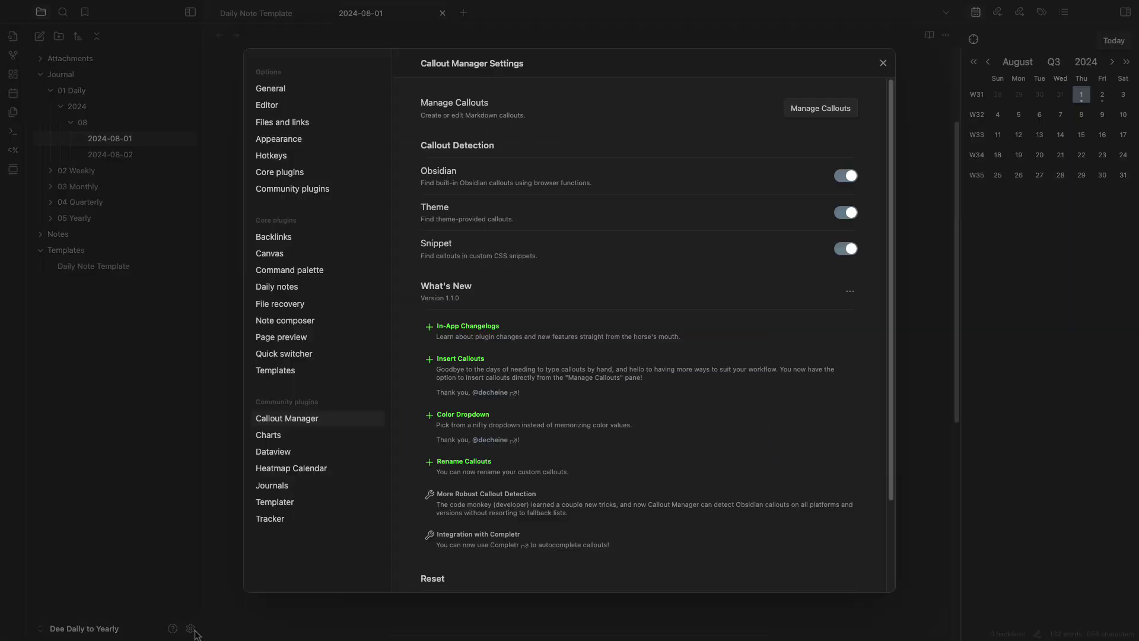
{"action": "left_click", "coordinate": [826, 116]}
{"action": "left_click", "coordinate": [864, 72]}
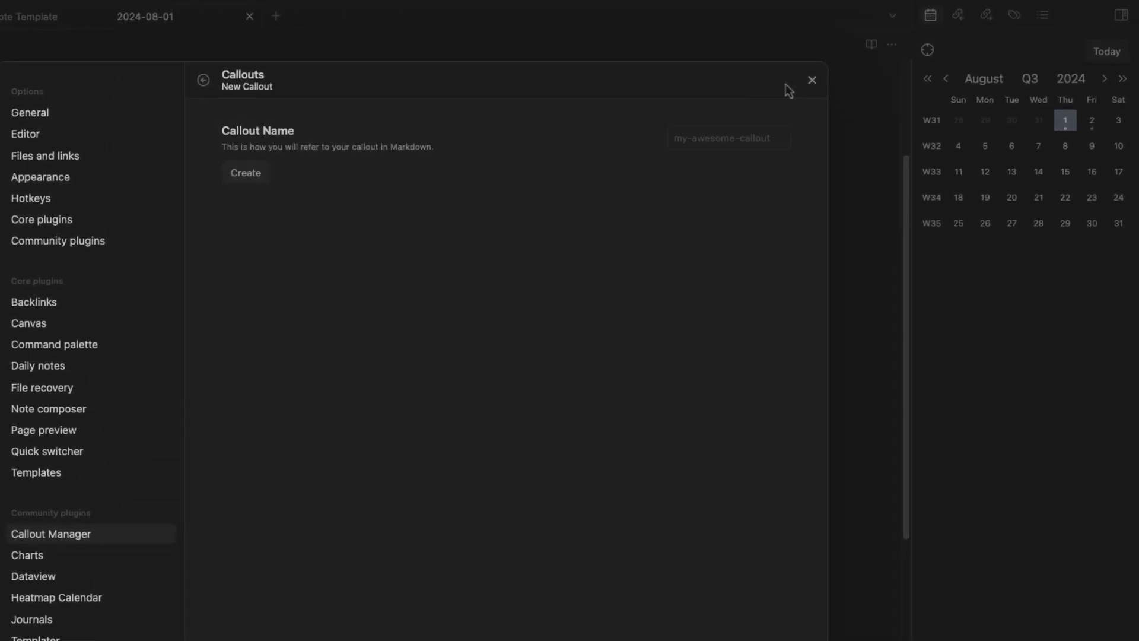
{"action": "left_click", "coordinate": [711, 141]}
{"action": "type", "text": "journal"}
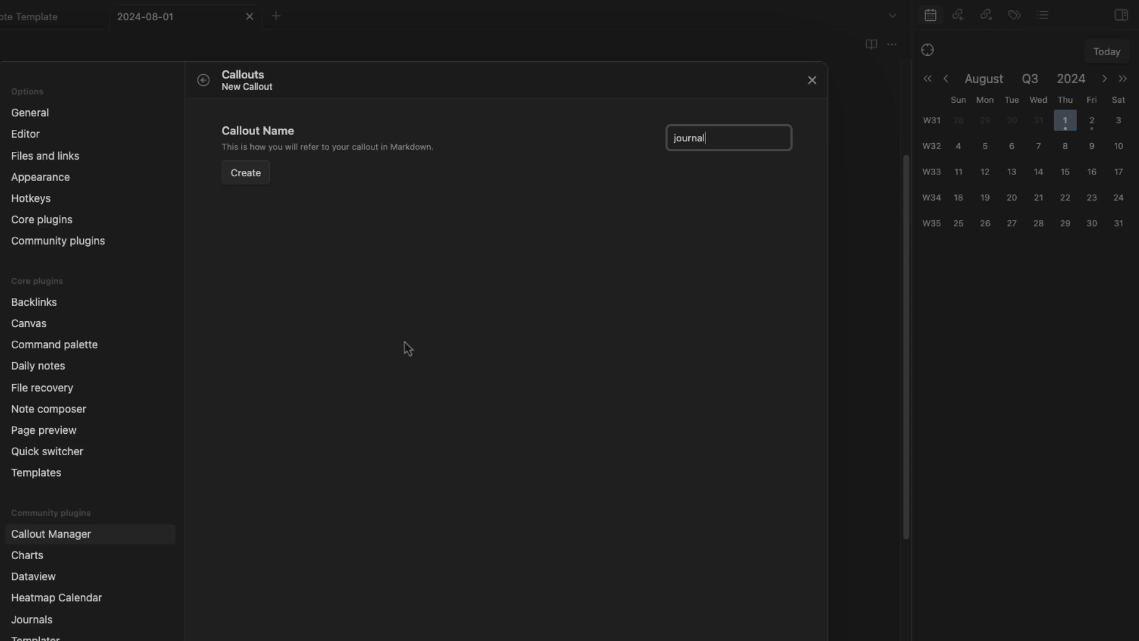
{"action": "left_click", "coordinate": [249, 180]}
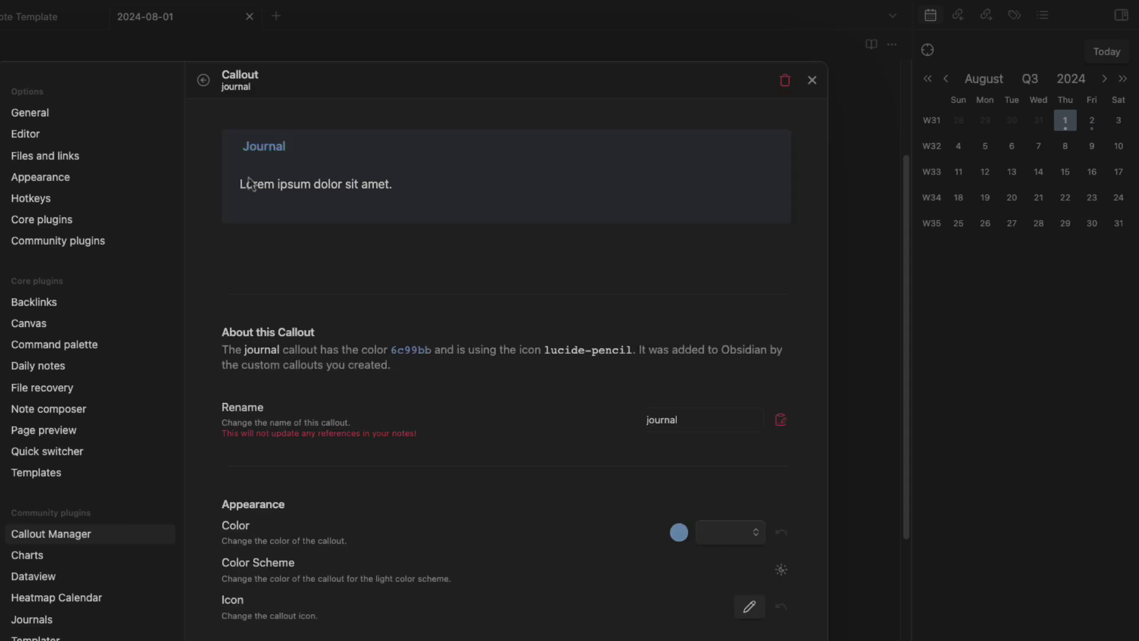
Try green and light gray for the journal callout, and settle on gray as its color
{"action": "left_click", "coordinate": [744, 539]}
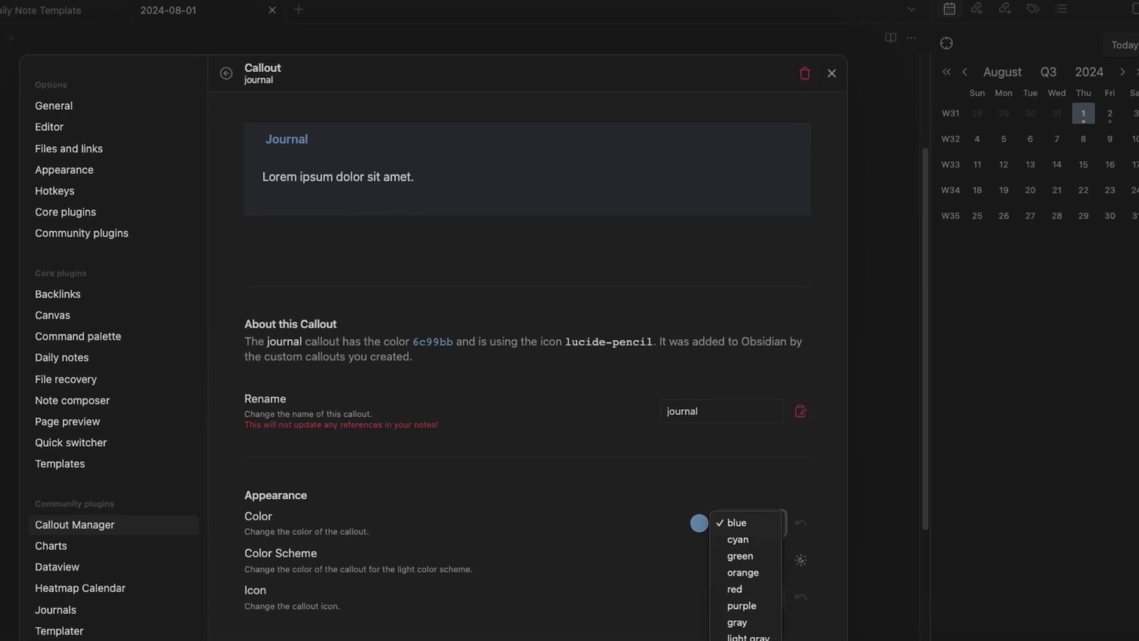
{"action": "left_click", "coordinate": [719, 564]}
{"action": "left_click", "coordinate": [731, 540]}
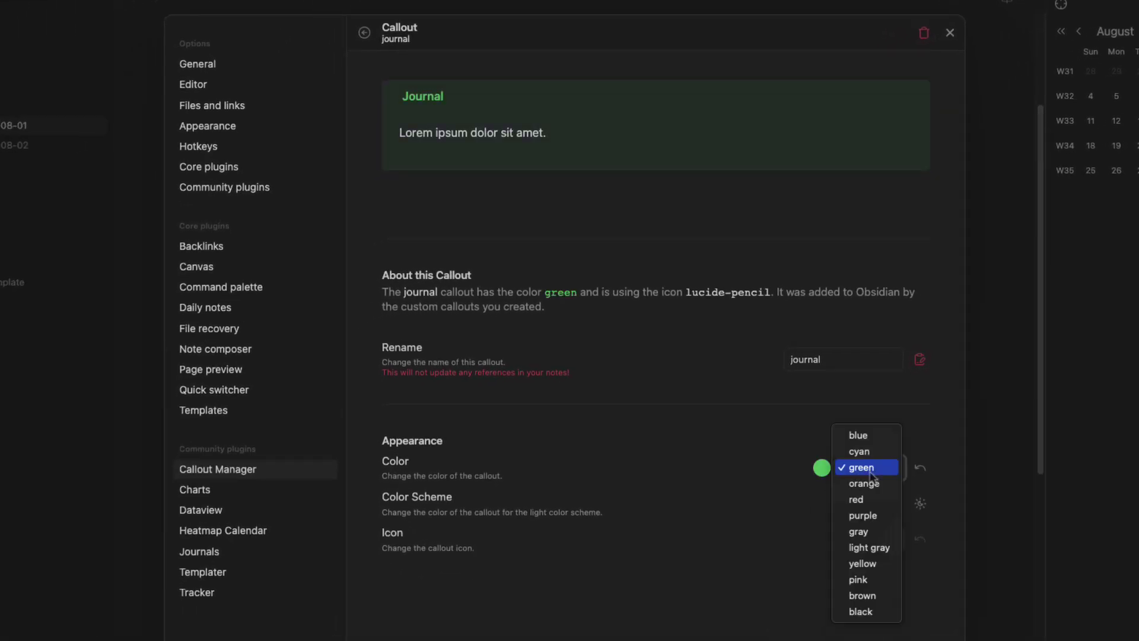
{"action": "left_click", "coordinate": [872, 547]}
{"action": "left_click", "coordinate": [894, 470]}
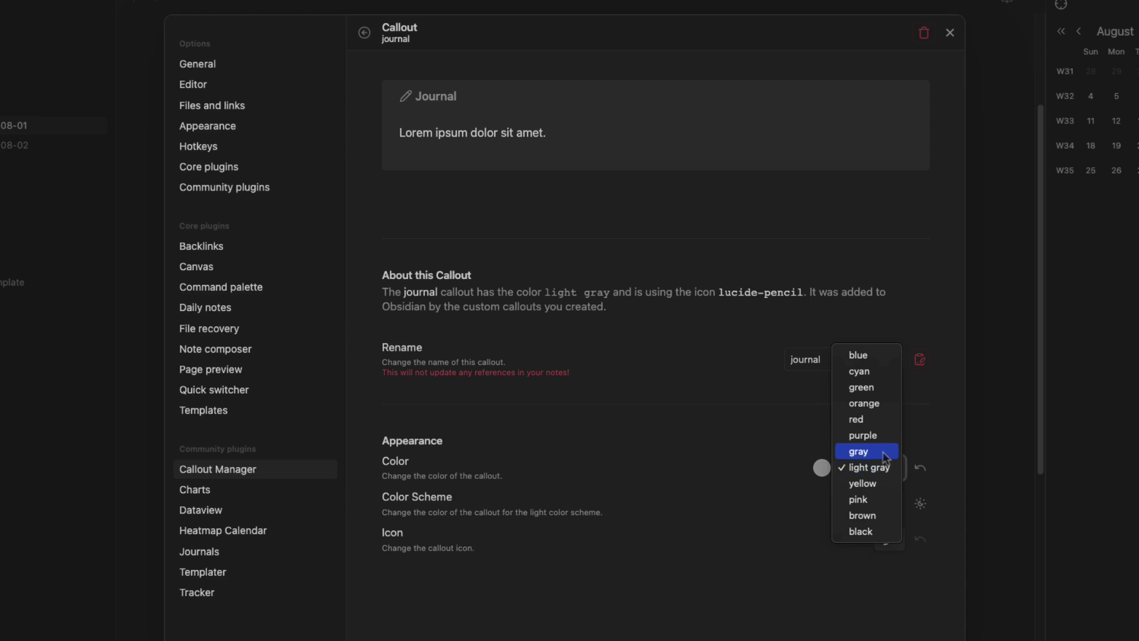
{"action": "left_click", "coordinate": [883, 453]}
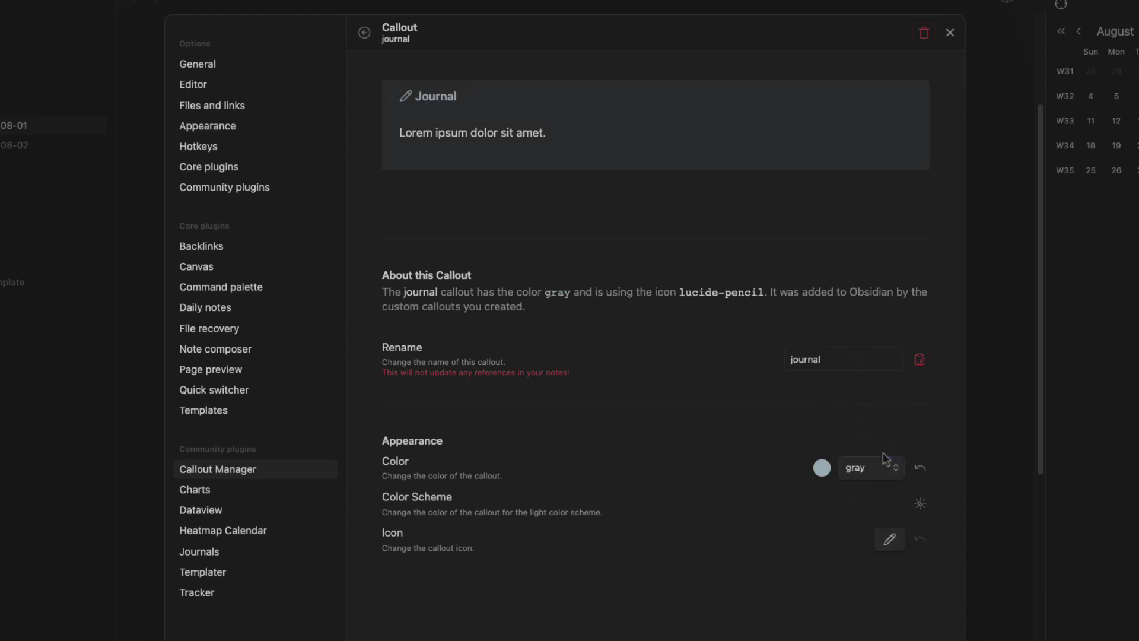
Find the lucide-history icon, assign it to the journal callout, and close the settings
{"action": "left_click", "coordinate": [893, 546]}
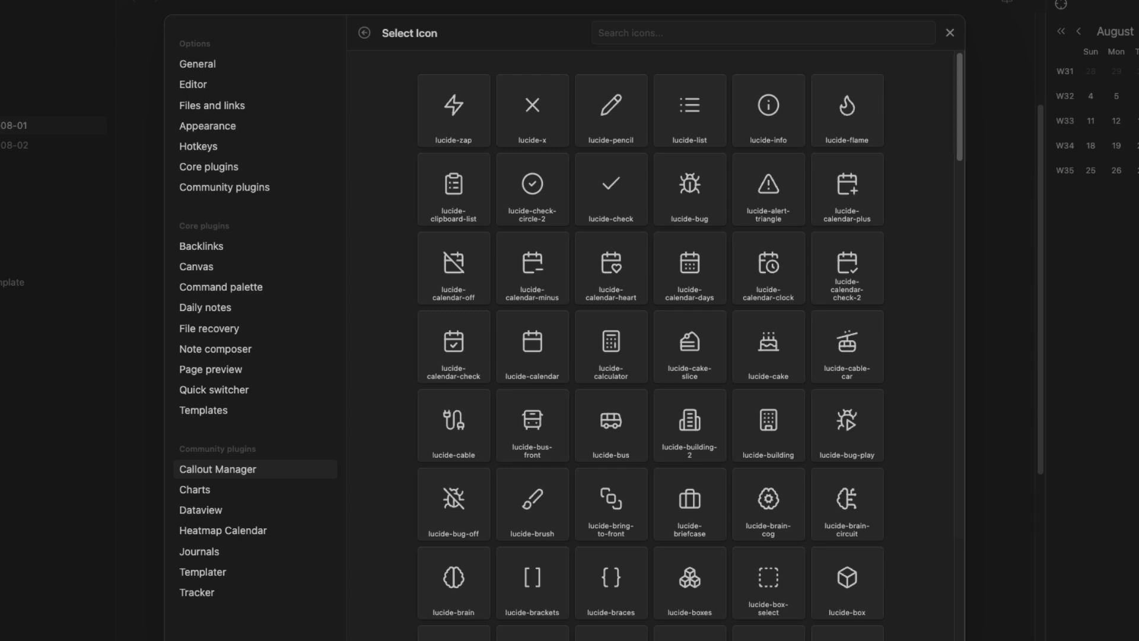
{"action": "left_click", "coordinate": [700, 38]}
{"action": "type", "text": "histo"}
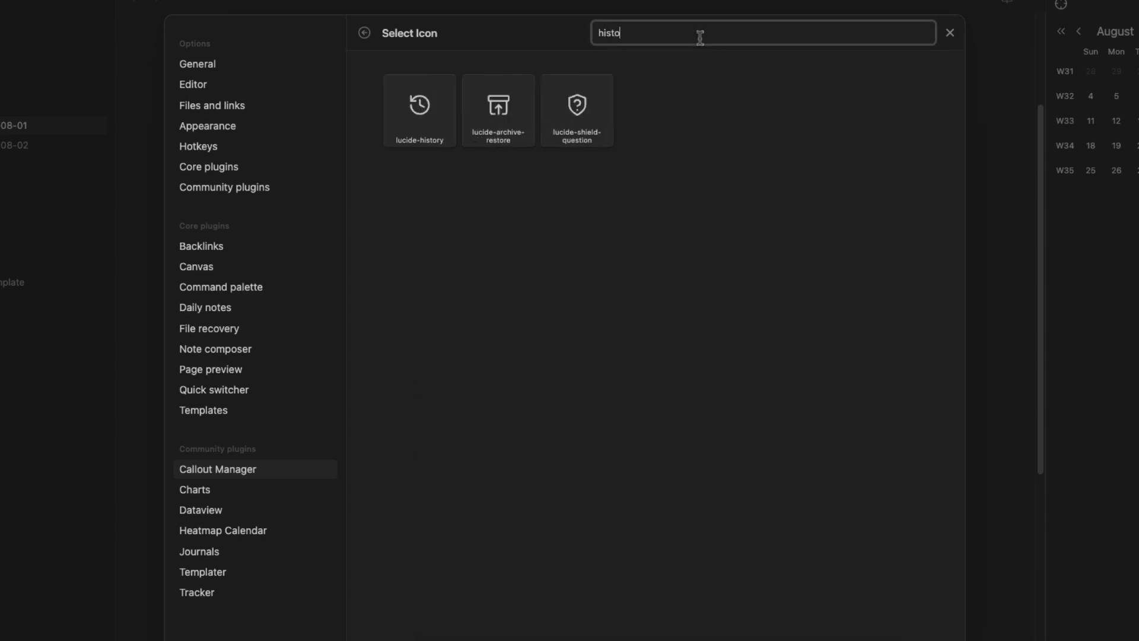
{"action": "type", "text": "ruy"}
{"action": "key", "text": "BackSpace"}
{"action": "key", "text": "BackSpace"}
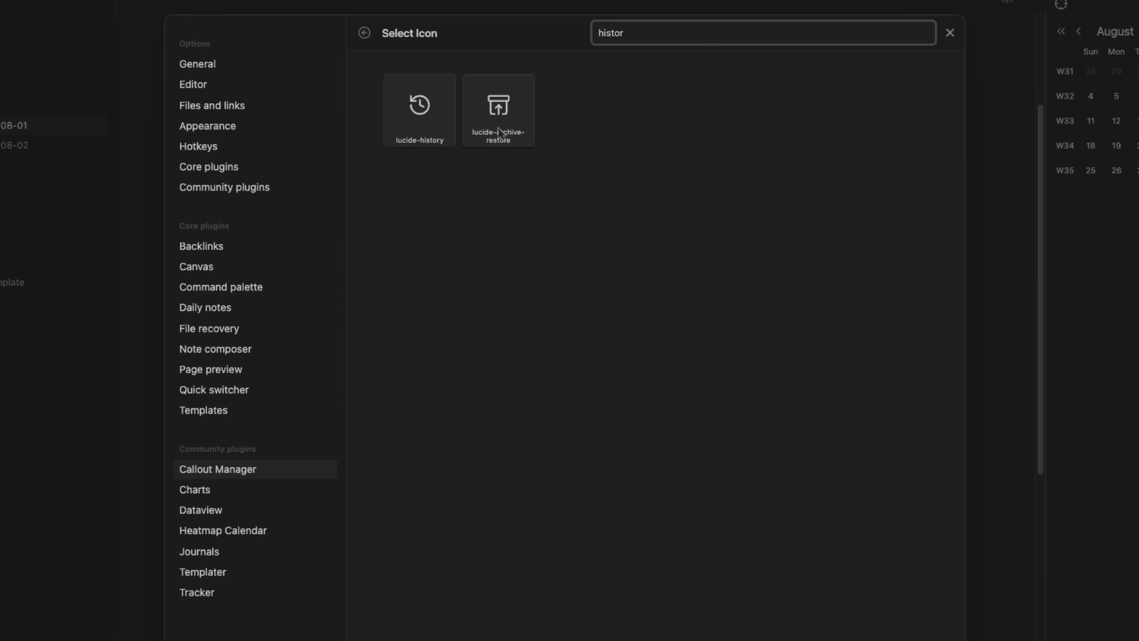
{"action": "left_click", "coordinate": [413, 128]}
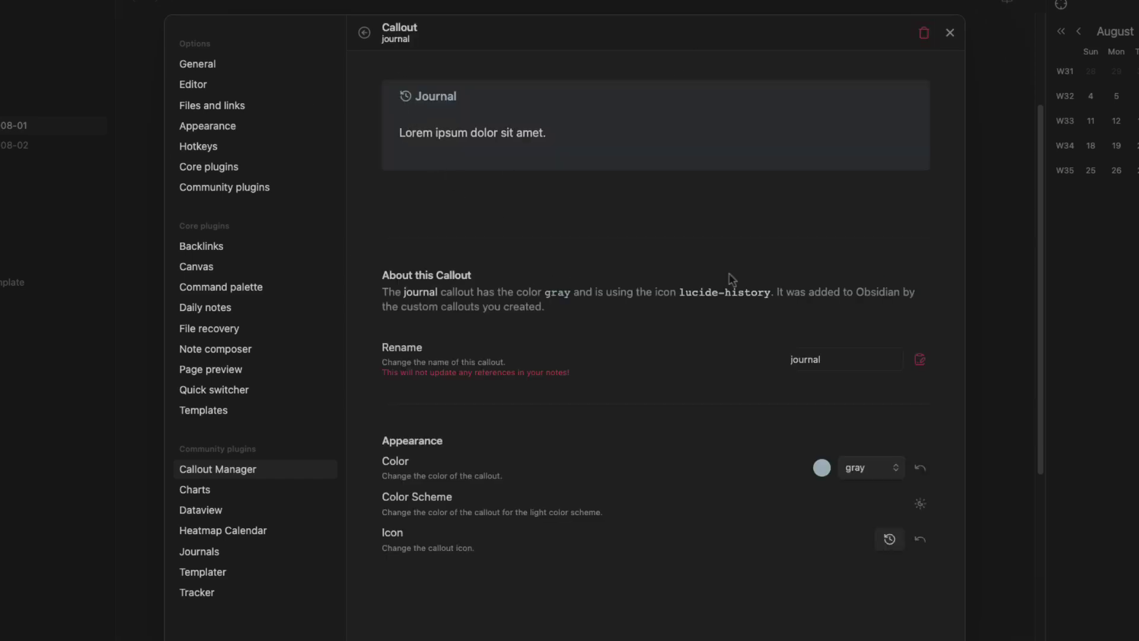
{"action": "left_click", "coordinate": [950, 33]}
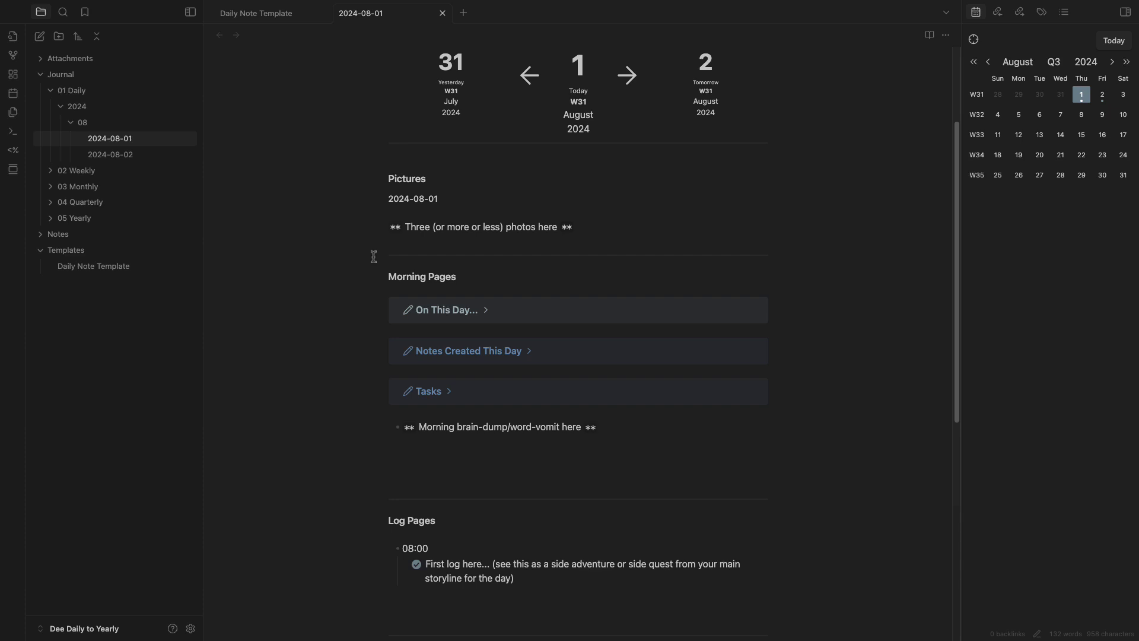
Reload the app without saving so the note's callouts pick up the new journal style
{"action": "key", "text": "super+p"}
{"action": "type", "text": "reloa"}
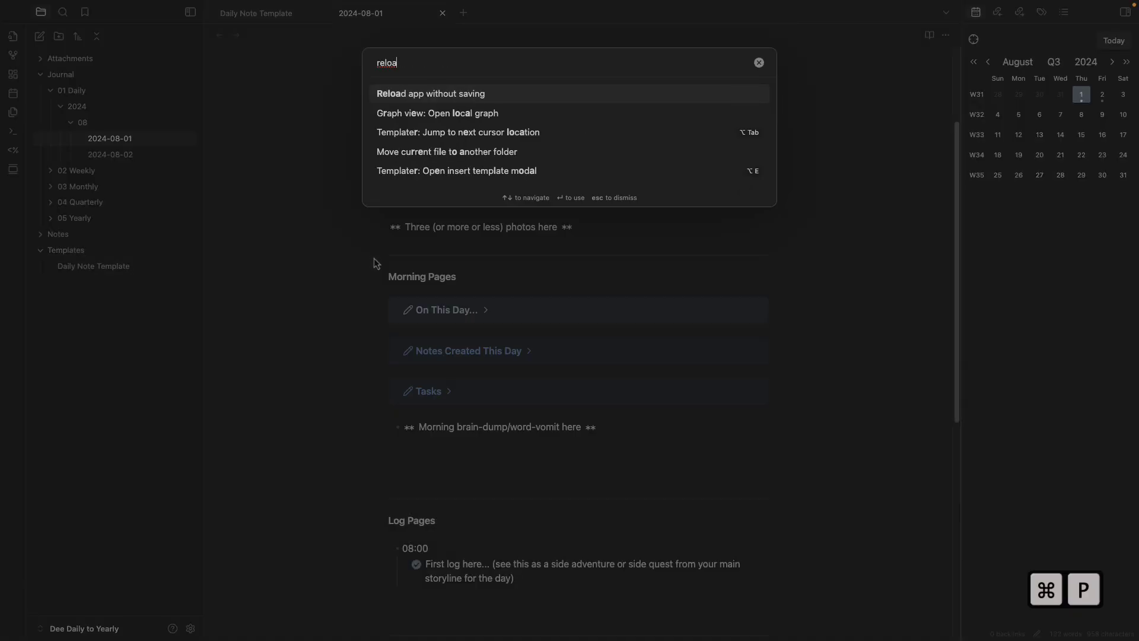
{"action": "key", "text": "Return"}
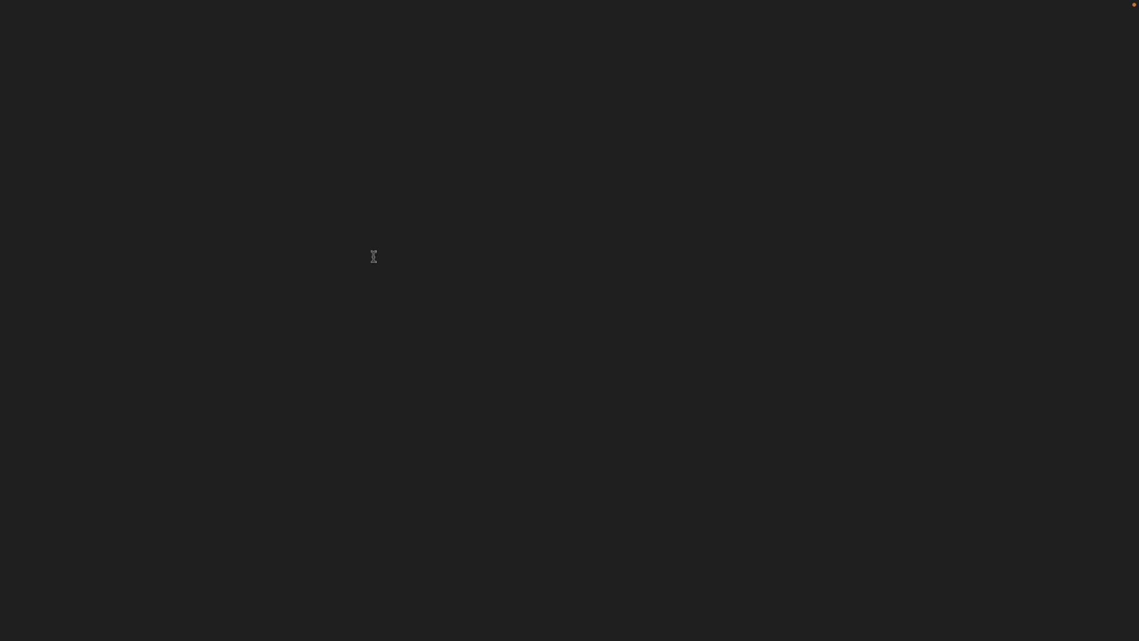
{"action": "scroll", "coordinate": [545, 558], "scroll_direction": "down", "scroll_amount": 5}
{"action": "scroll", "coordinate": [492, 427], "scroll_direction": "up", "scroll_amount": 5}
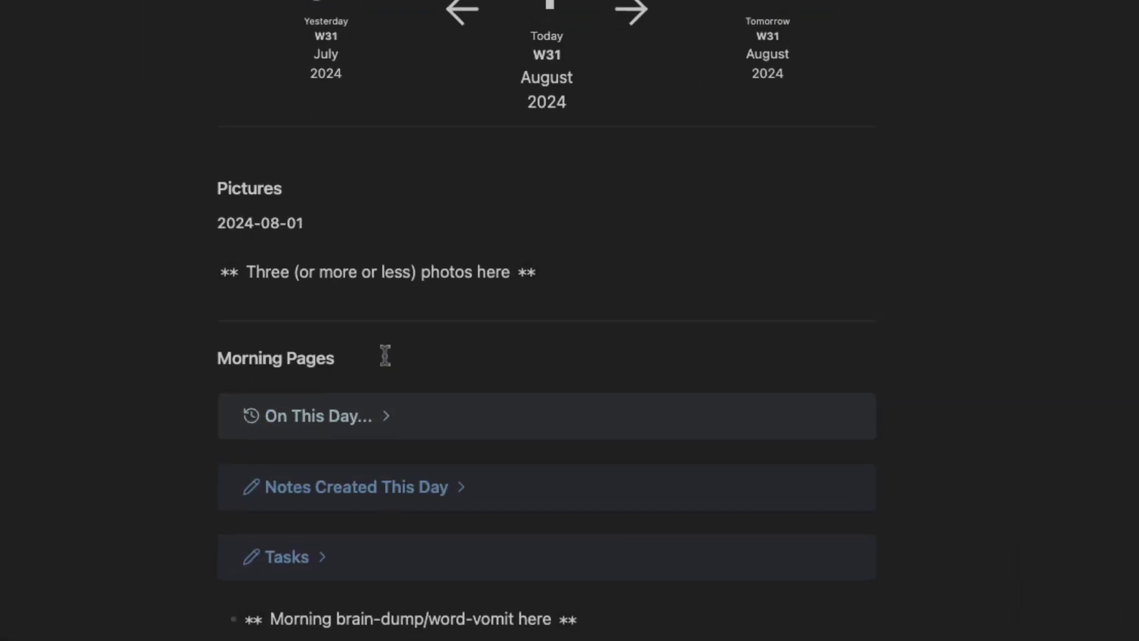
Expand and collapse the On This Day callout under Morning Pages to check its new appearance
{"action": "left_click", "coordinate": [489, 456]}
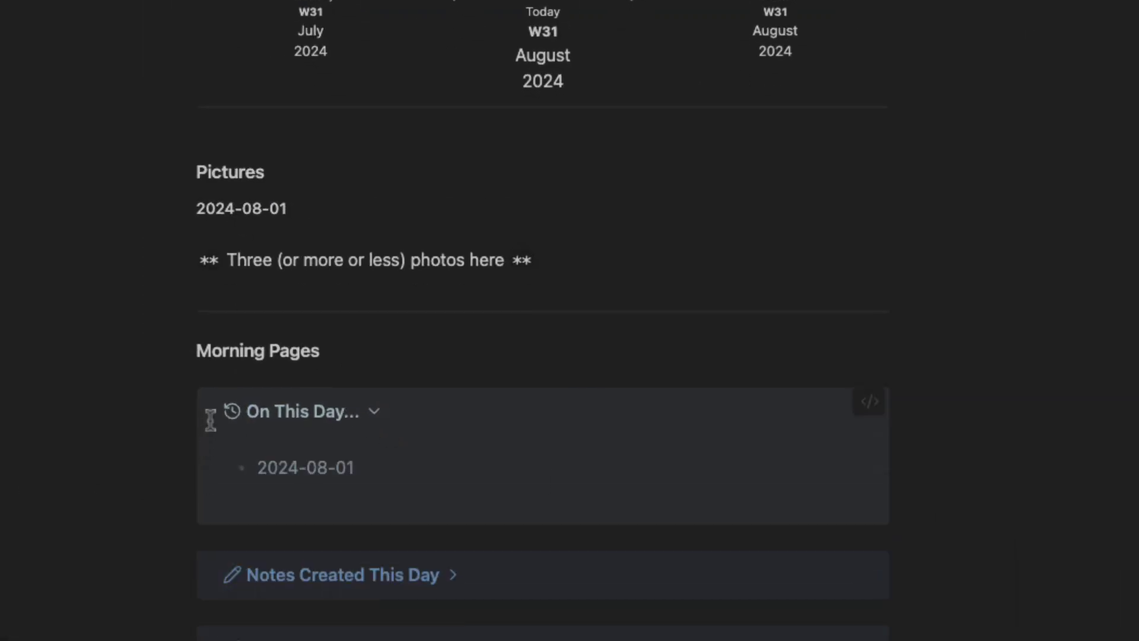
{"action": "scroll", "coordinate": [249, 415], "scroll_direction": "down", "scroll_amount": 1}
{"action": "left_click", "coordinate": [376, 379]}
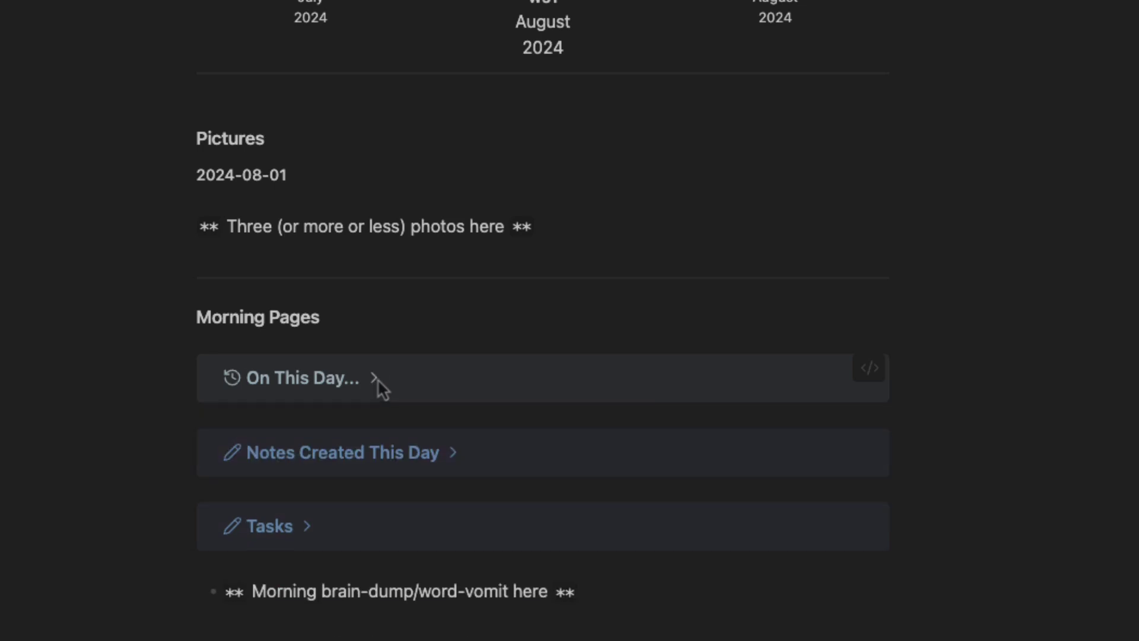
{"action": "left_click", "coordinate": [377, 380]}
{"action": "left_click", "coordinate": [378, 380]}
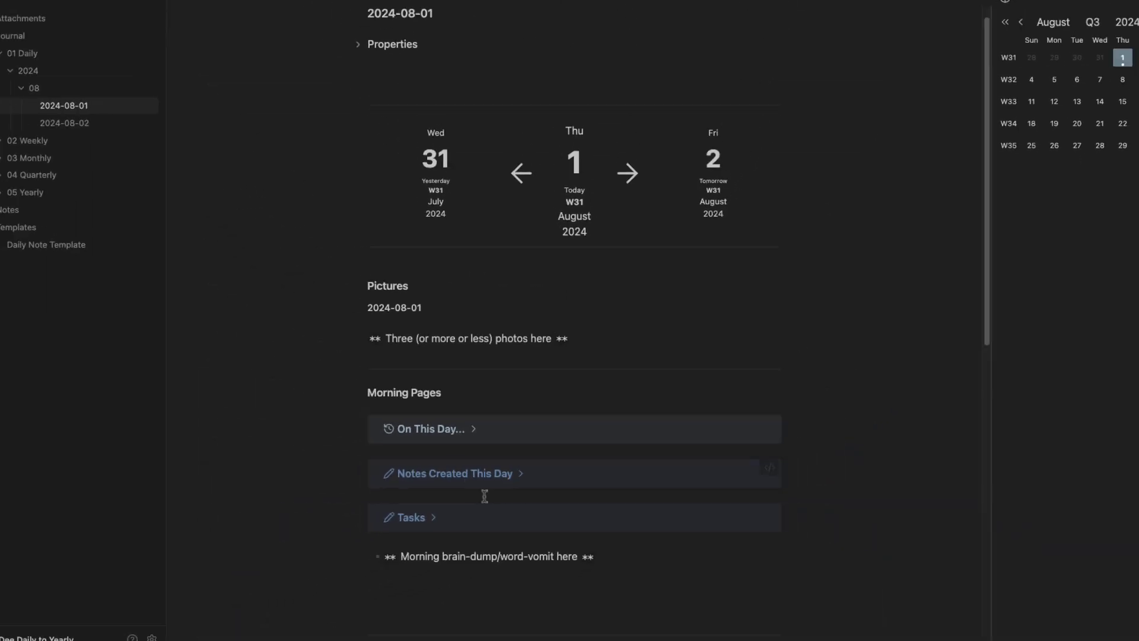
Open the source of the Notes Created This Day and Tasks callouts to check their callout type names
{"action": "left_click", "coordinate": [453, 499]}
{"action": "left_click", "coordinate": [756, 449]}
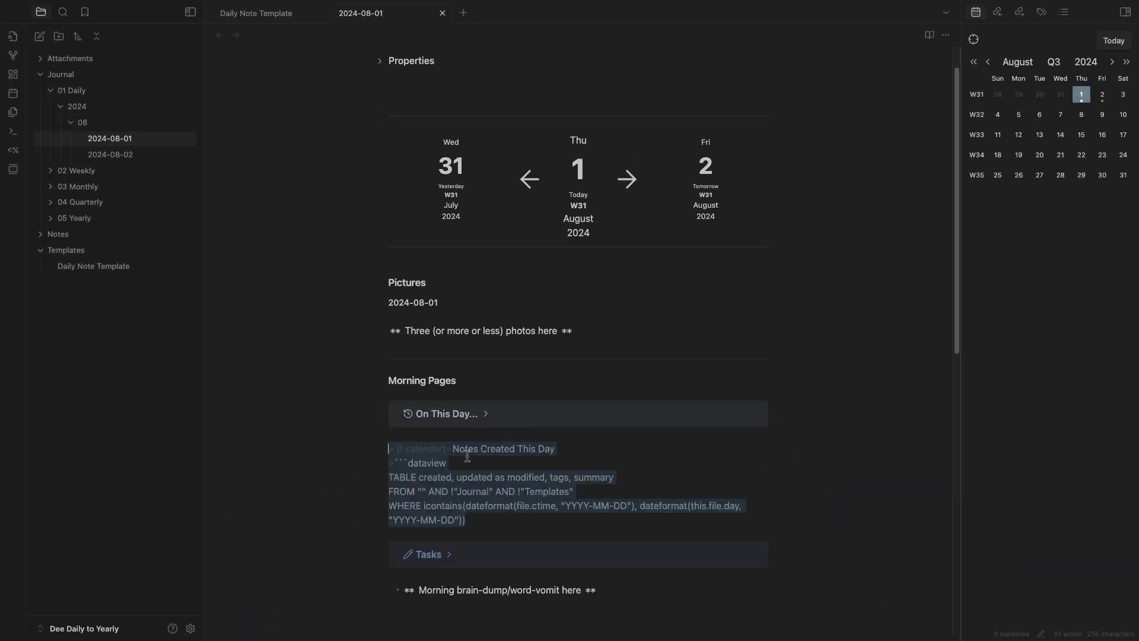
{"action": "double_click", "coordinate": [423, 449]}
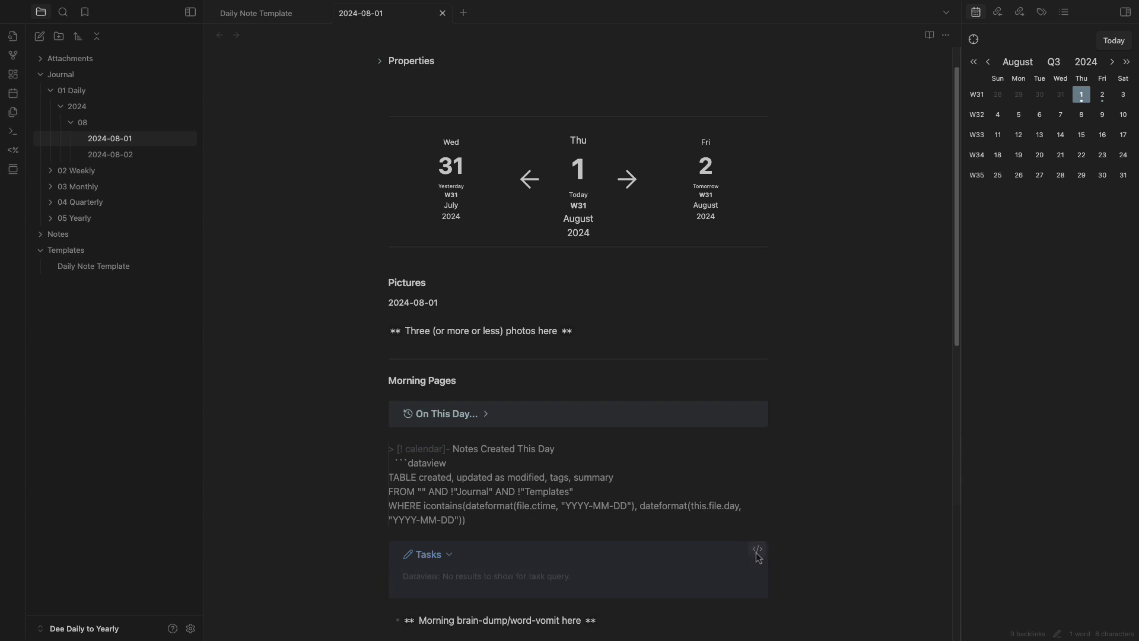
{"action": "left_click", "coordinate": [757, 549]}
{"action": "double_click", "coordinate": [414, 519]}
{"action": "left_click", "coordinate": [653, 373]}
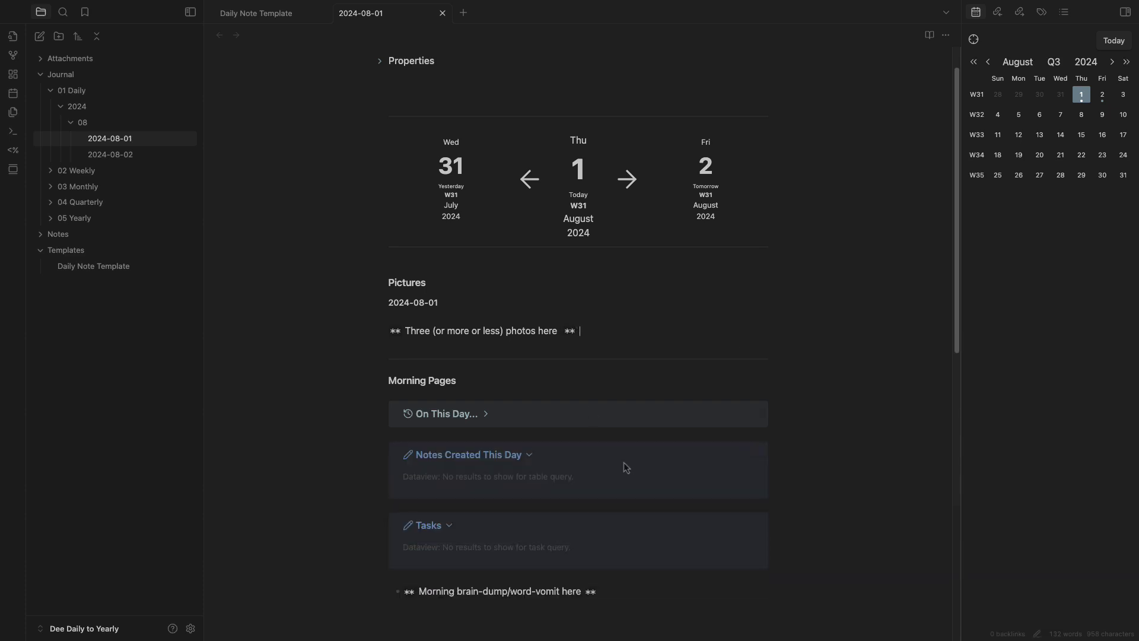
{"action": "scroll", "coordinate": [475, 357], "scroll_direction": "down", "scroll_amount": 2}
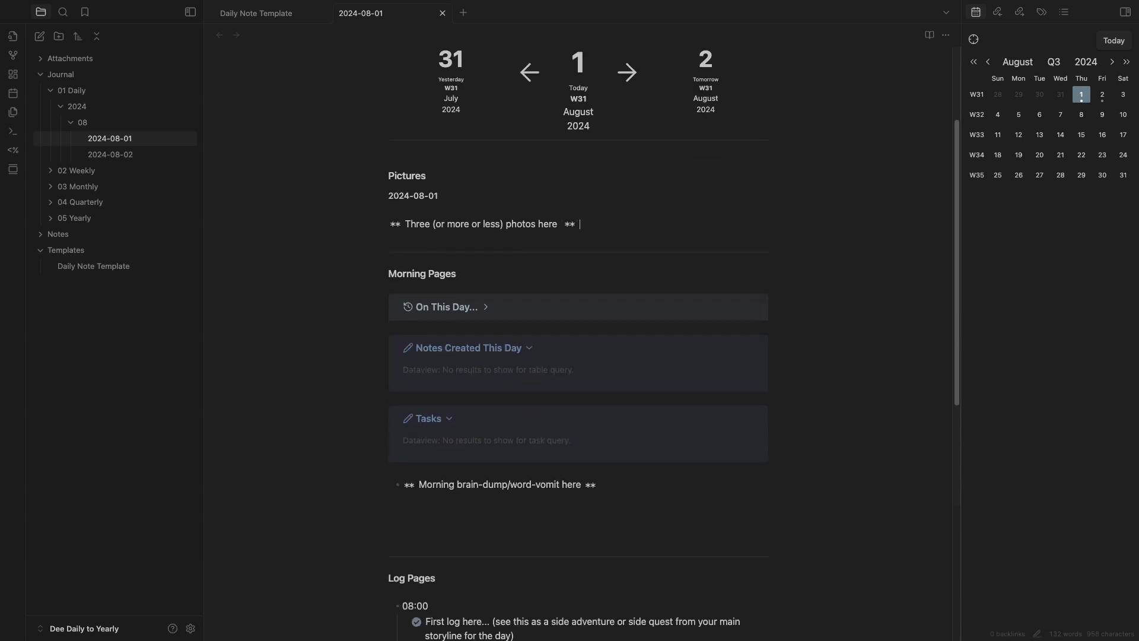
Create a new custom callout named "calendar" in Callout Manager and set its color to gray
{"action": "left_click", "coordinate": [190, 628]}
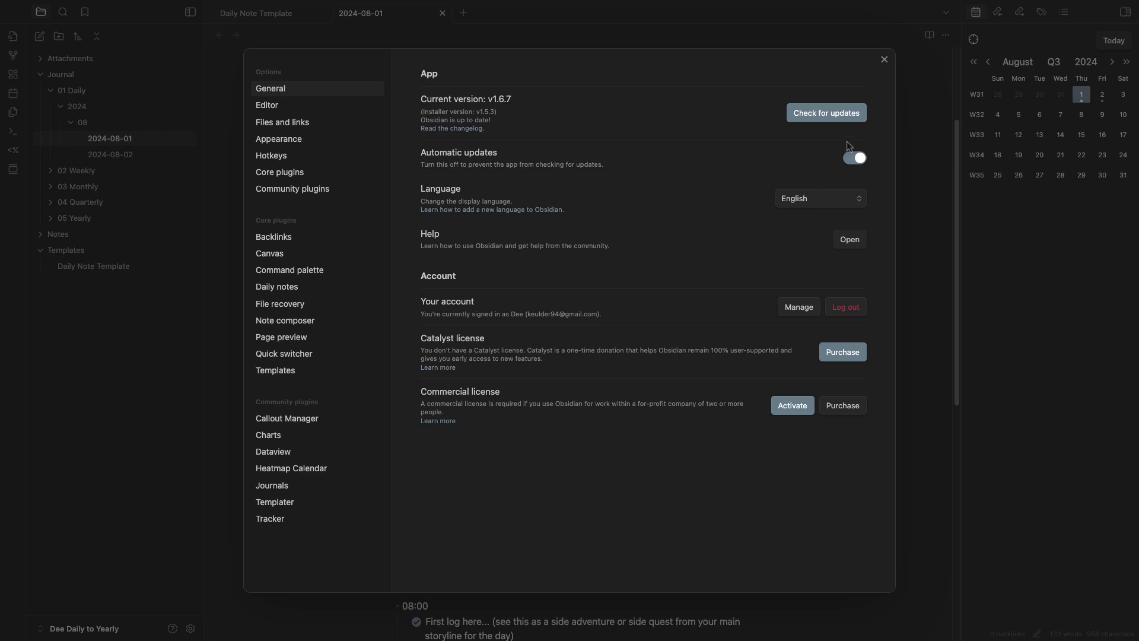
{"action": "left_click", "coordinate": [287, 419]}
{"action": "left_click", "coordinate": [803, 116]}
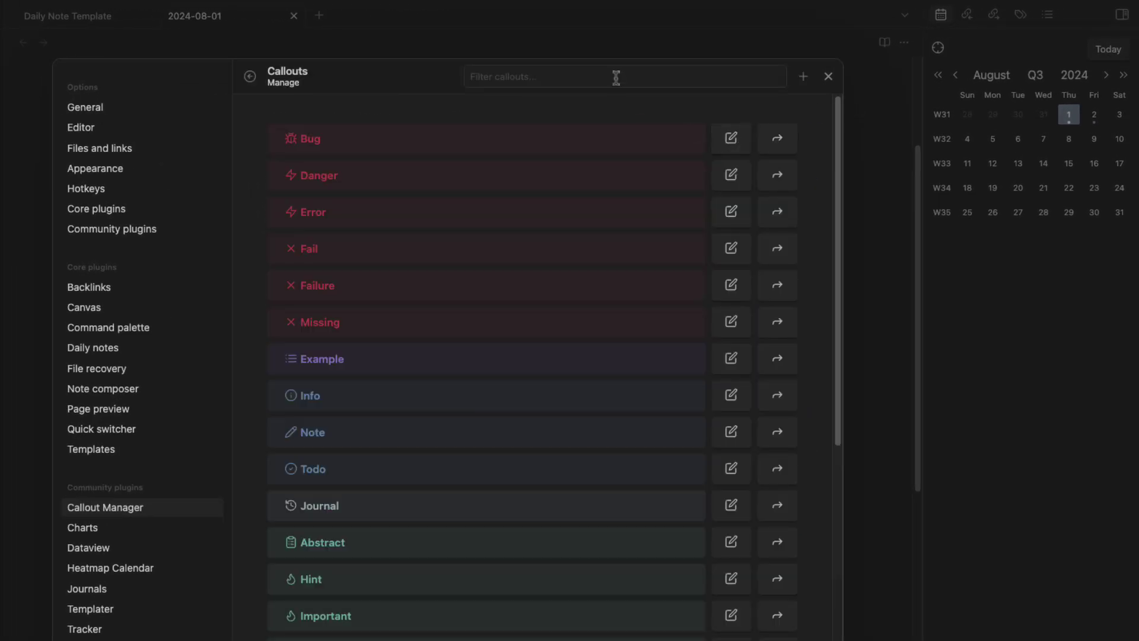
{"action": "left_click", "coordinate": [803, 76]}
{"action": "left_click", "coordinate": [752, 132]}
{"action": "type", "text": "calendar"}
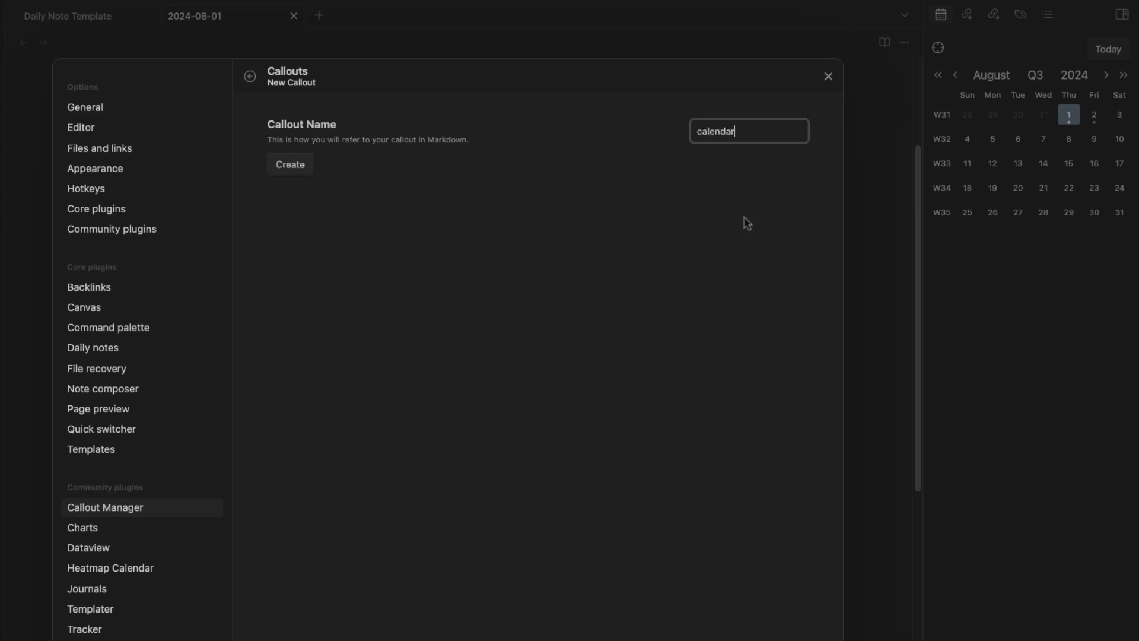
{"action": "left_click", "coordinate": [290, 164]}
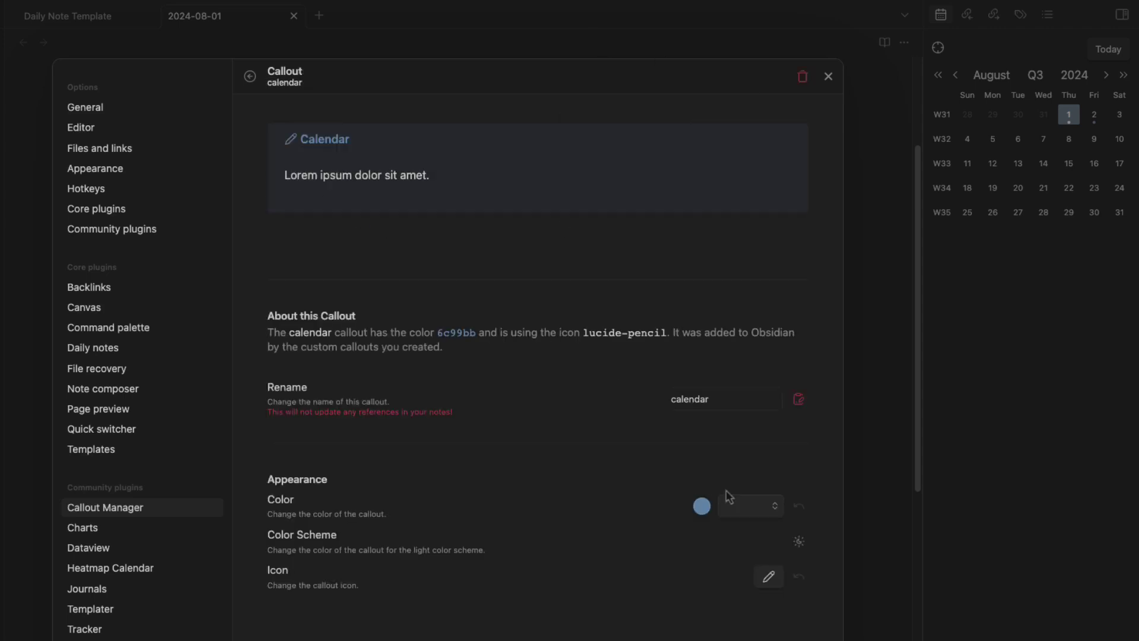
{"action": "left_click", "coordinate": [747, 509]}
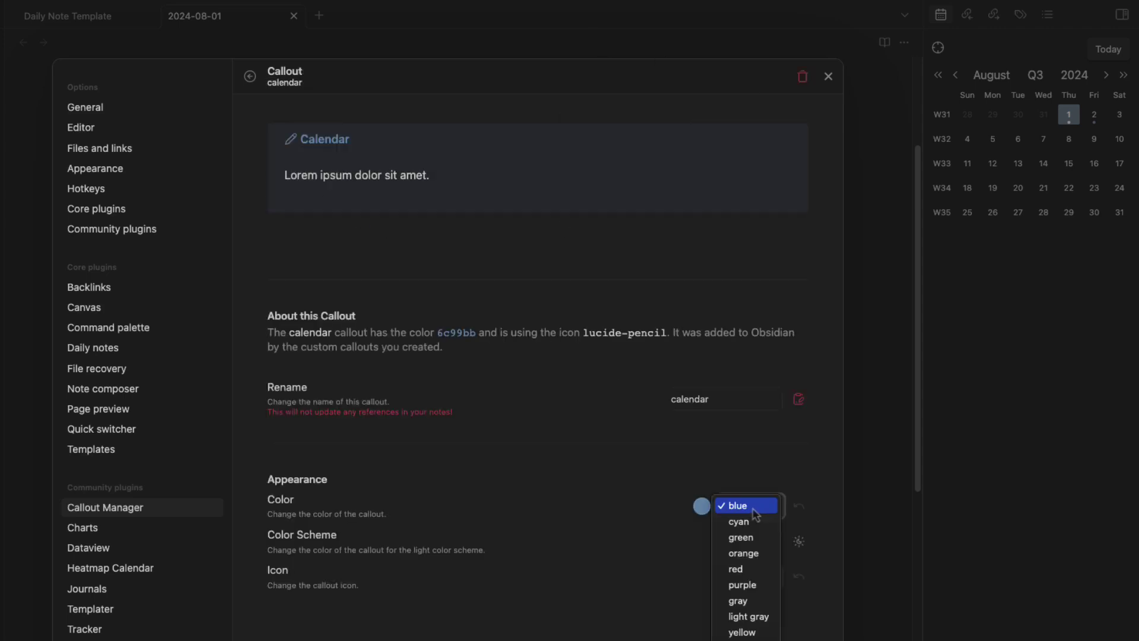
{"action": "left_click", "coordinate": [765, 611]}
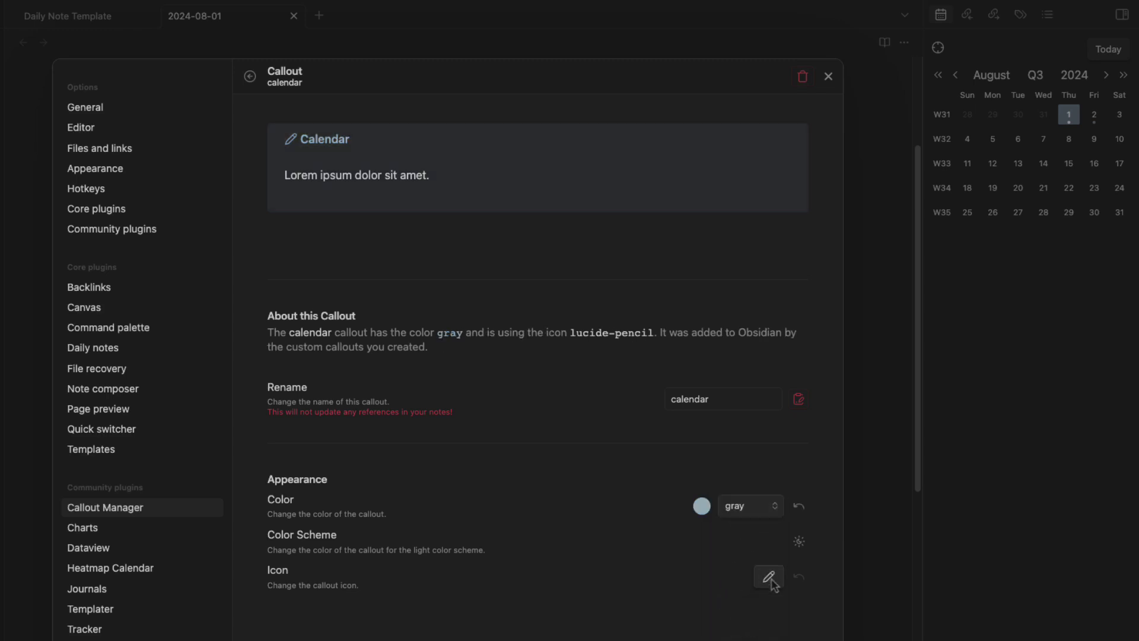
Search the icons for calendar and pen designs, assign lucide-pen-box to the calendar callout, and return to the callout list
{"action": "left_click", "coordinate": [768, 577]}
{"action": "left_click", "coordinate": [618, 83]}
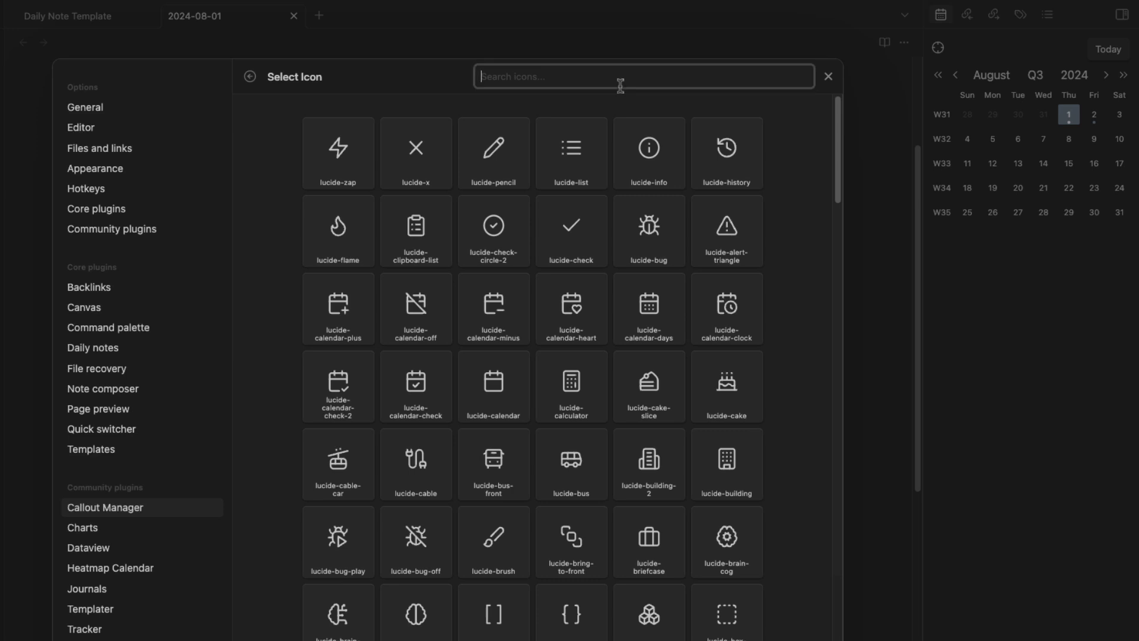
{"action": "type", "text": "calendar"}
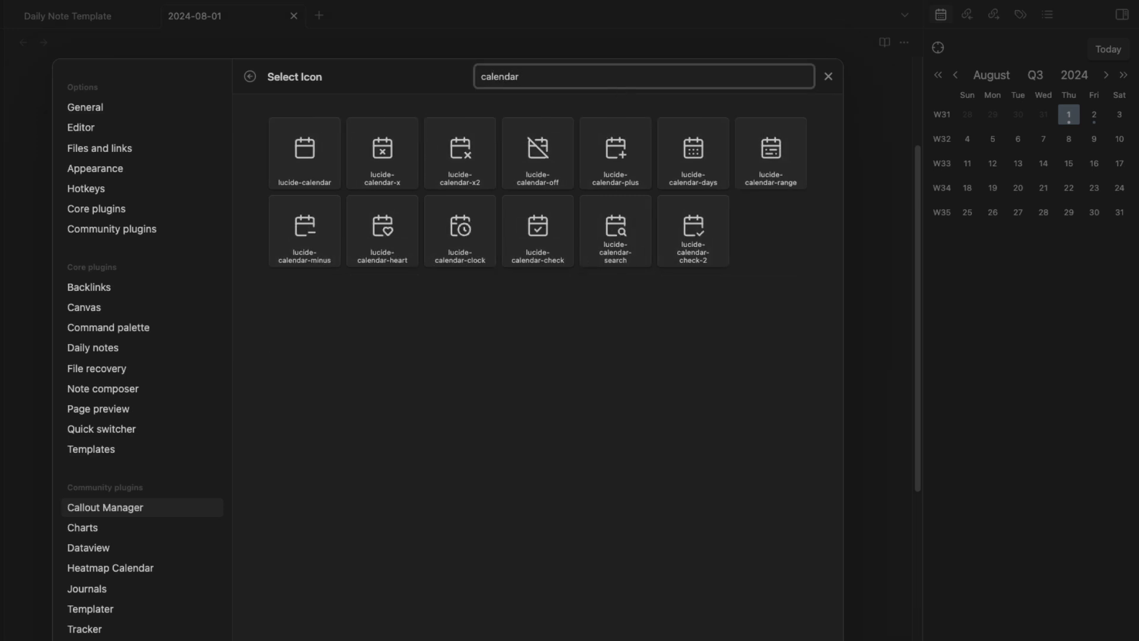
{"action": "double_click", "coordinate": [541, 77]}
{"action": "type", "text": "pencil"}
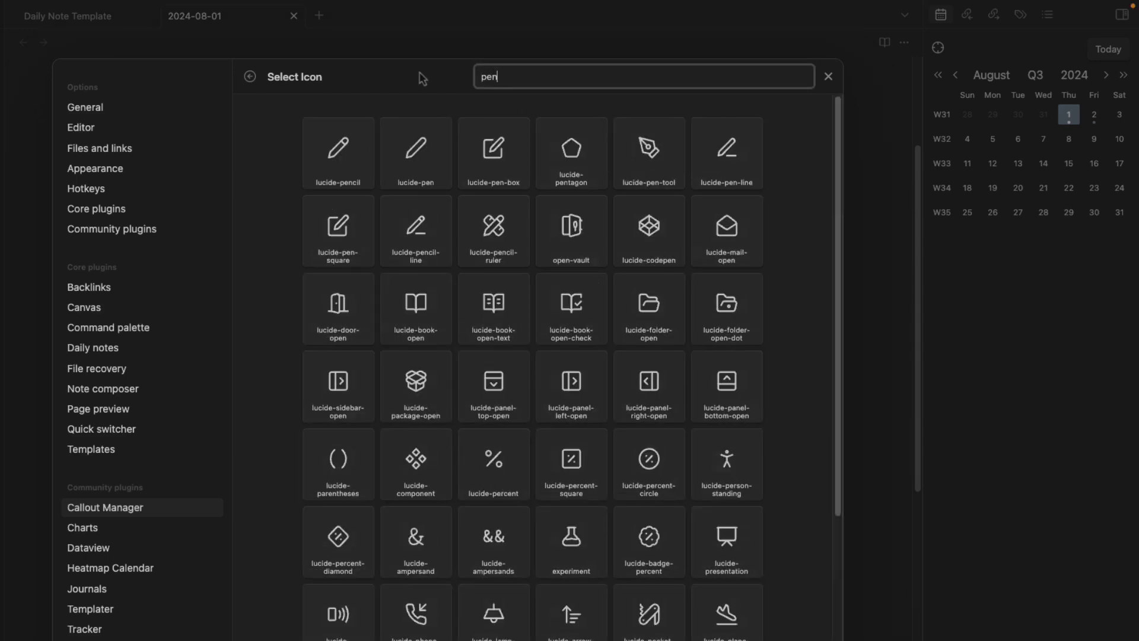
{"action": "key", "text": "BackSpace"}
{"action": "key", "text": "BackSpace"}
{"action": "key", "text": "BackSpace"}
{"action": "left_click", "coordinate": [504, 164]}
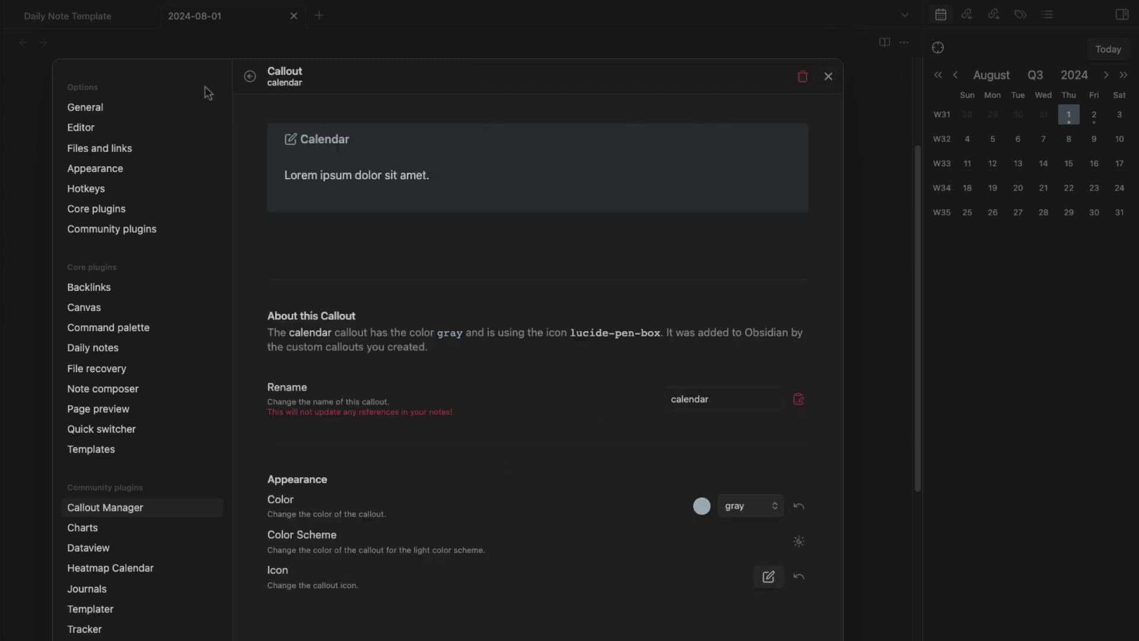
{"action": "left_click", "coordinate": [251, 82]}
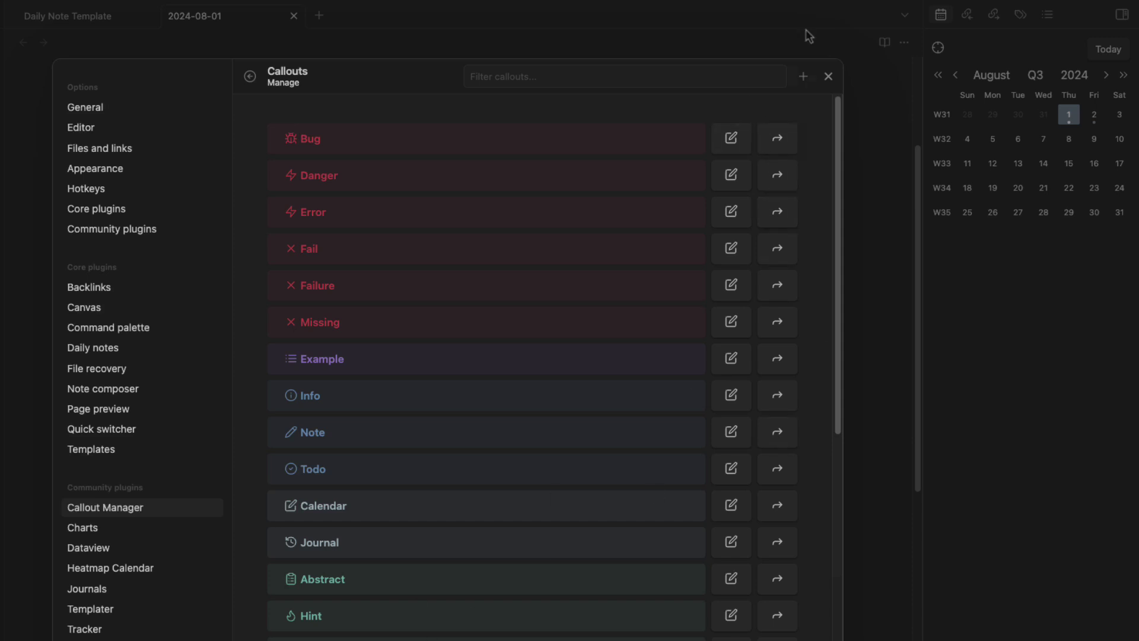
Create a new custom callout named "picture" and set its color to gray
{"action": "left_click", "coordinate": [803, 77]}
{"action": "left_click", "coordinate": [736, 132]}
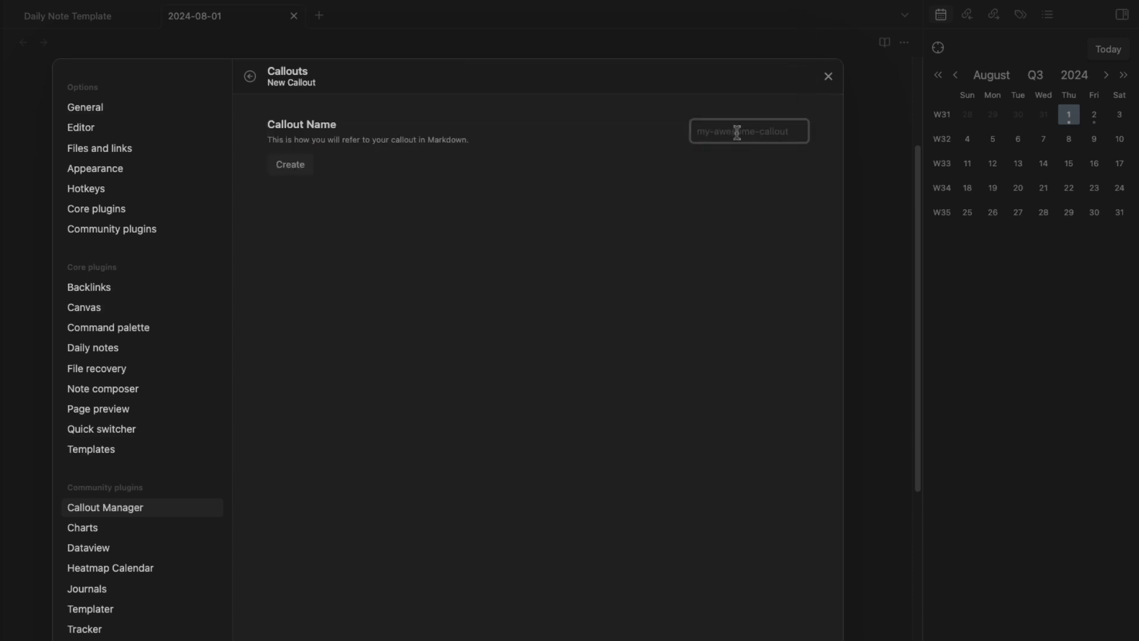
{"action": "type", "text": "picture"}
{"action": "left_click", "coordinate": [277, 172]}
{"action": "left_click", "coordinate": [736, 504]}
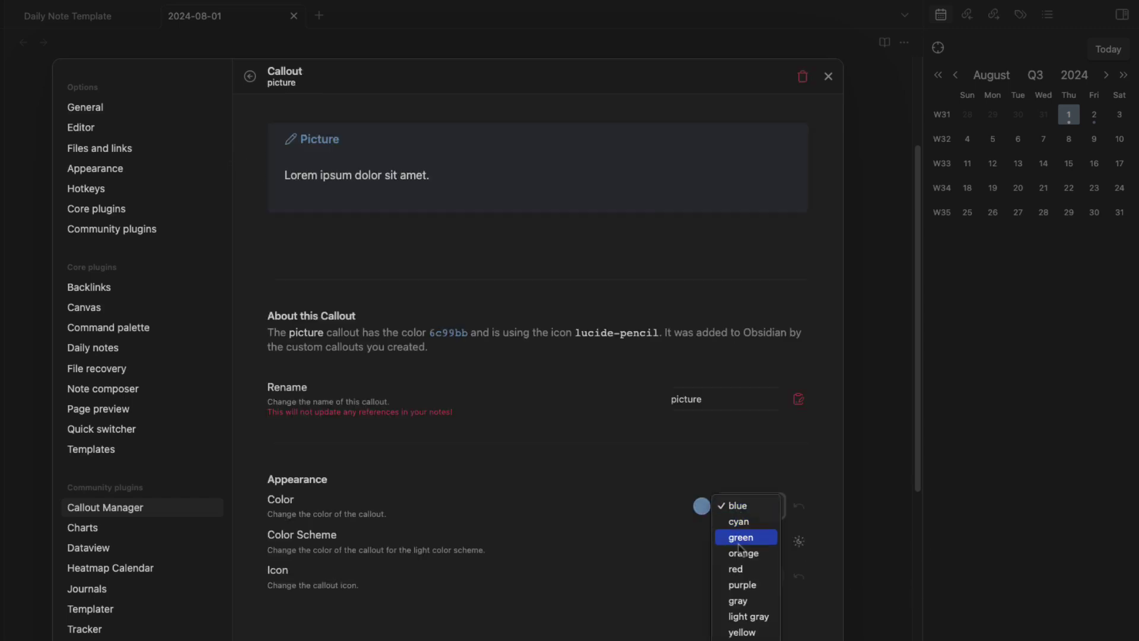
{"action": "left_click", "coordinate": [752, 601]}
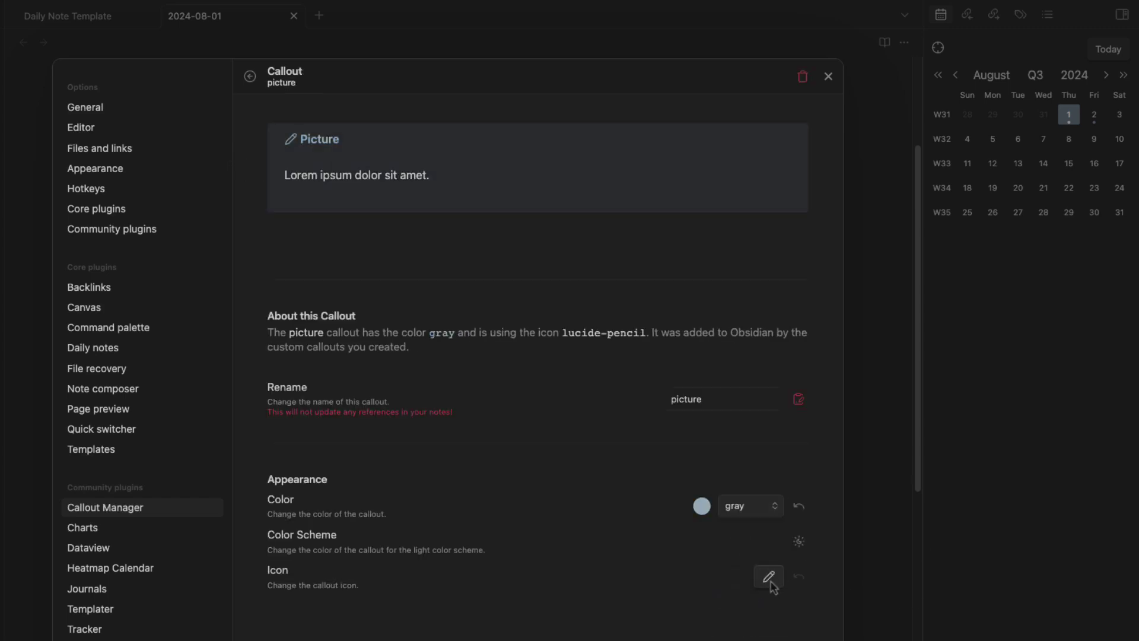
Search the icons for "image", assign lucide-image to the picture callout, and return to the callout list
{"action": "left_click", "coordinate": [770, 583]}
{"action": "left_click", "coordinate": [516, 76]}
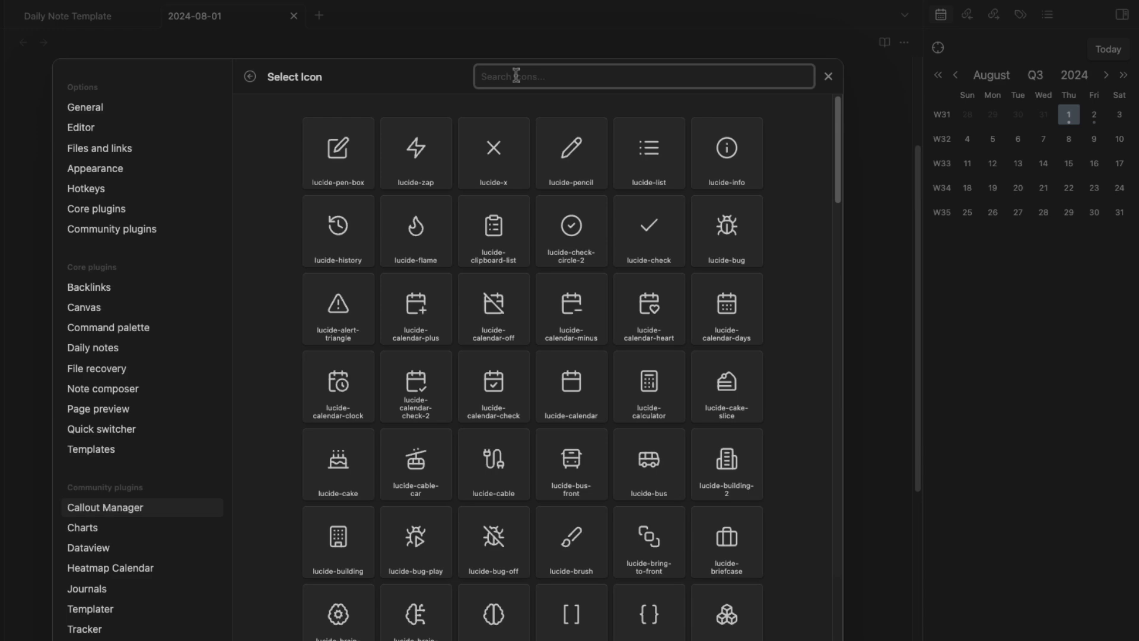
{"action": "type", "text": "iag"}
{"action": "key", "text": "BackSpace"}
{"action": "key", "text": "BackSpace"}
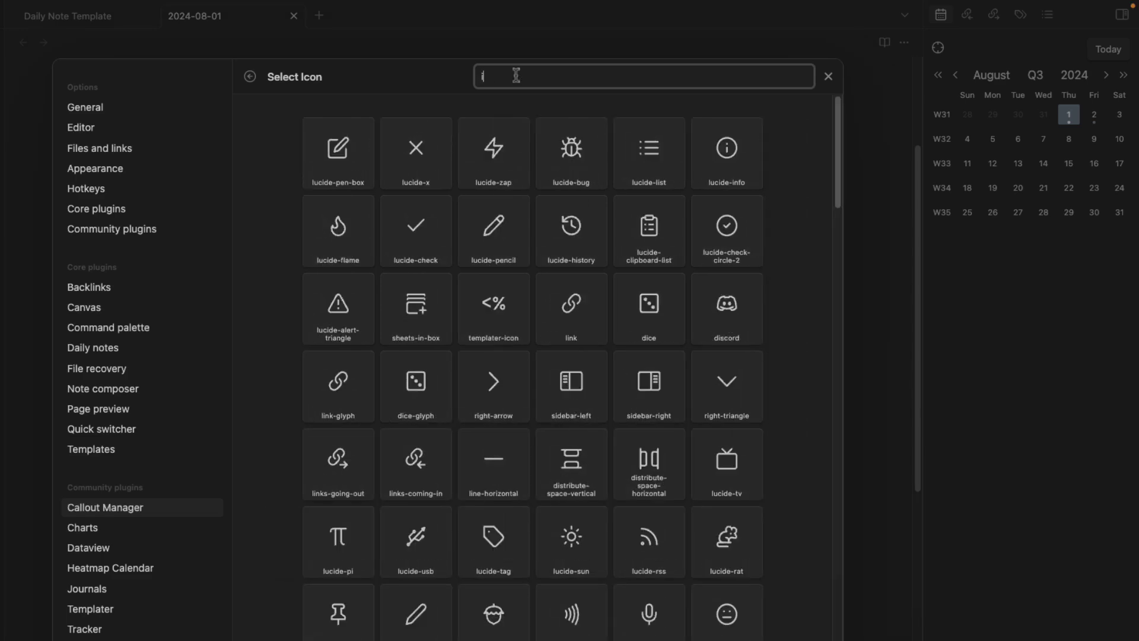
{"action": "key", "text": "BackSpace"}
{"action": "type", "text": "image"}
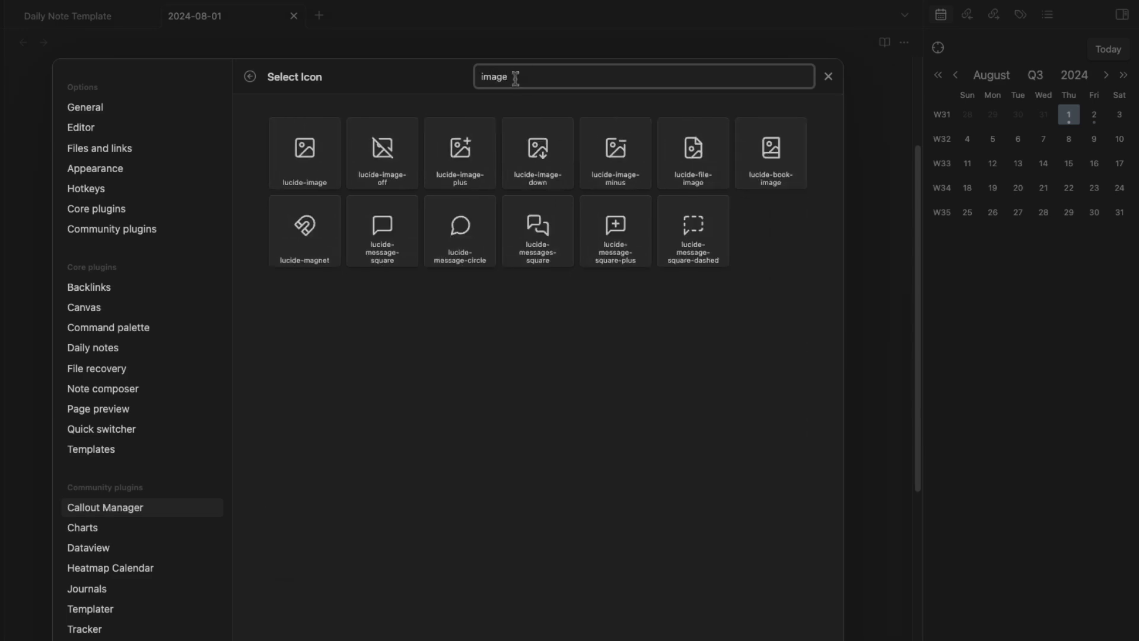
{"action": "left_click", "coordinate": [321, 149]}
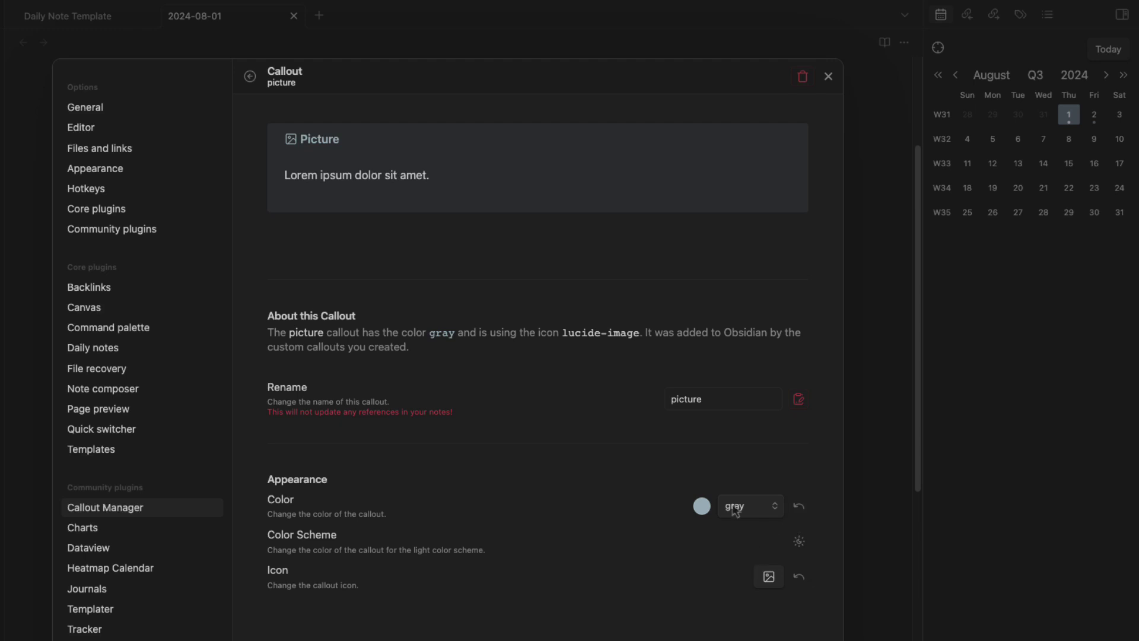
{"action": "left_click", "coordinate": [250, 77]}
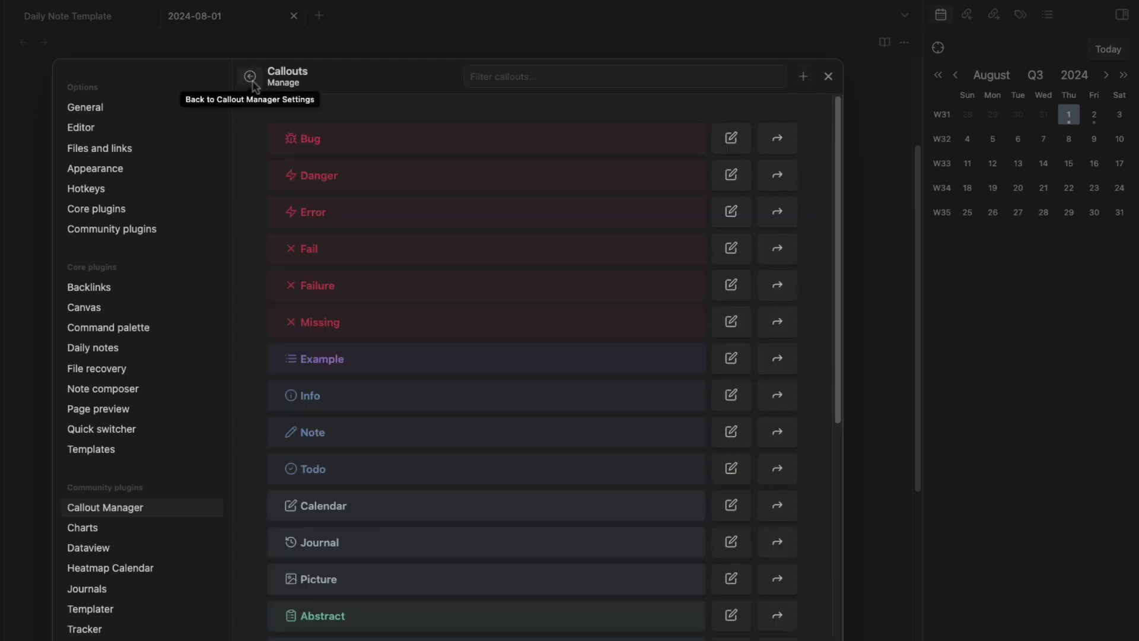
Create a new custom callout named "task" and set its color to gray
{"action": "left_click", "coordinate": [803, 77]}
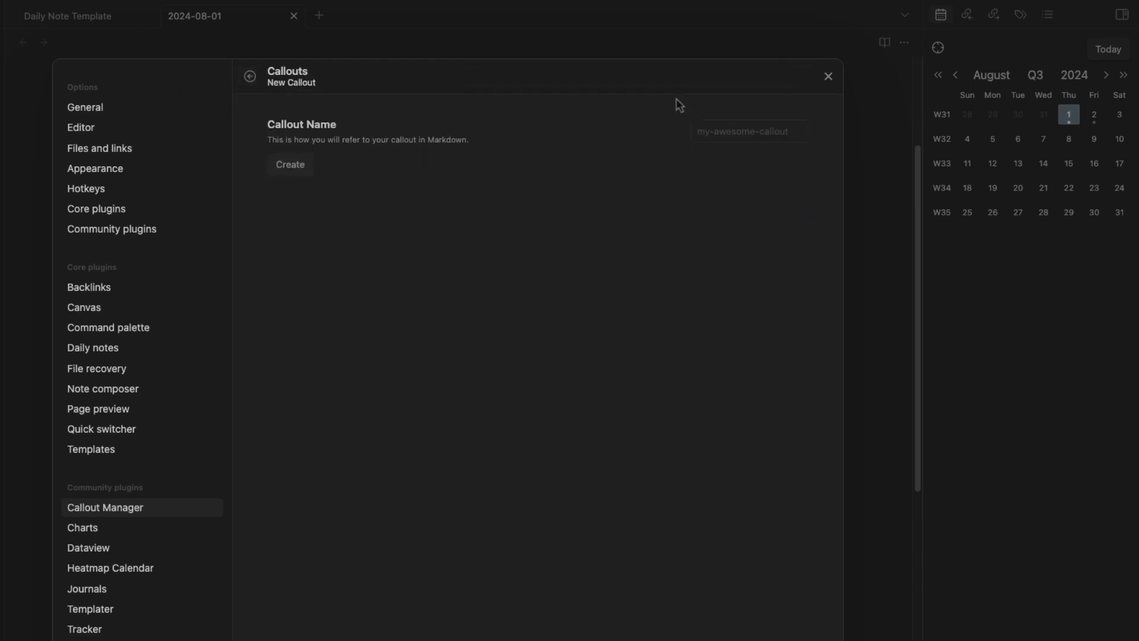
{"action": "left_click", "coordinate": [249, 77]}
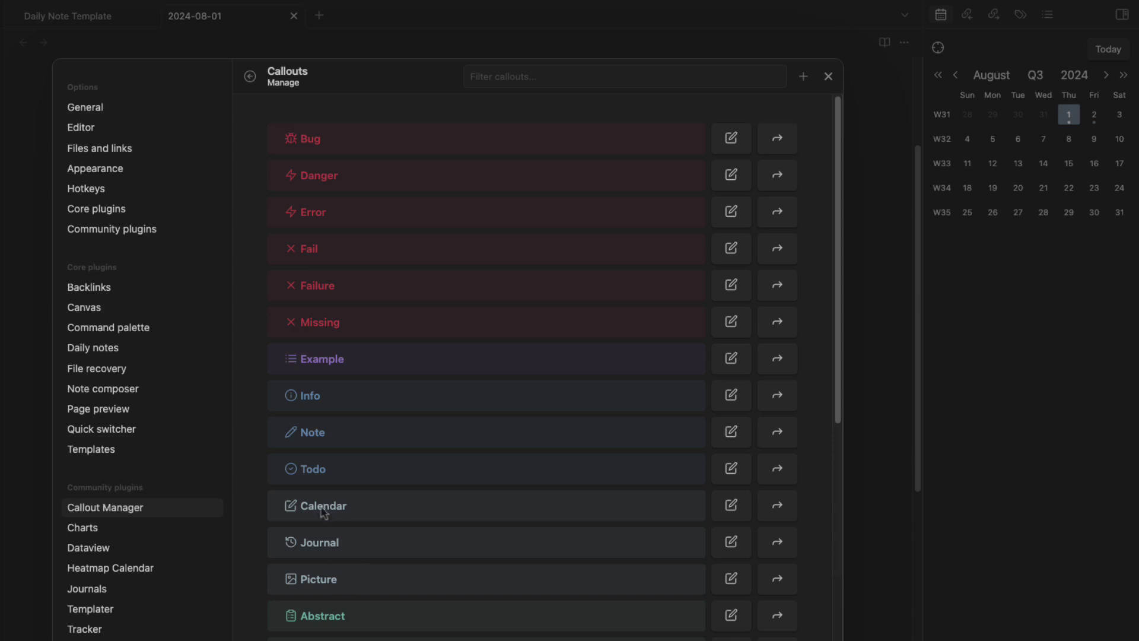
{"action": "left_click", "coordinate": [804, 77]}
{"action": "left_click", "coordinate": [781, 133]}
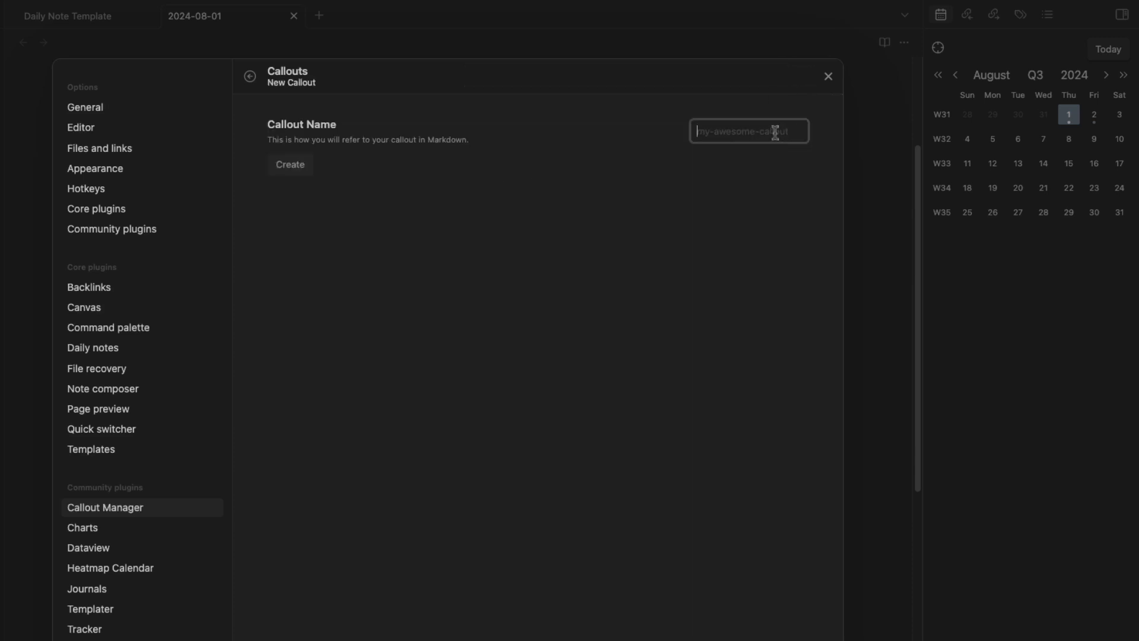
{"action": "type", "text": "task"}
{"action": "left_click", "coordinate": [287, 171]}
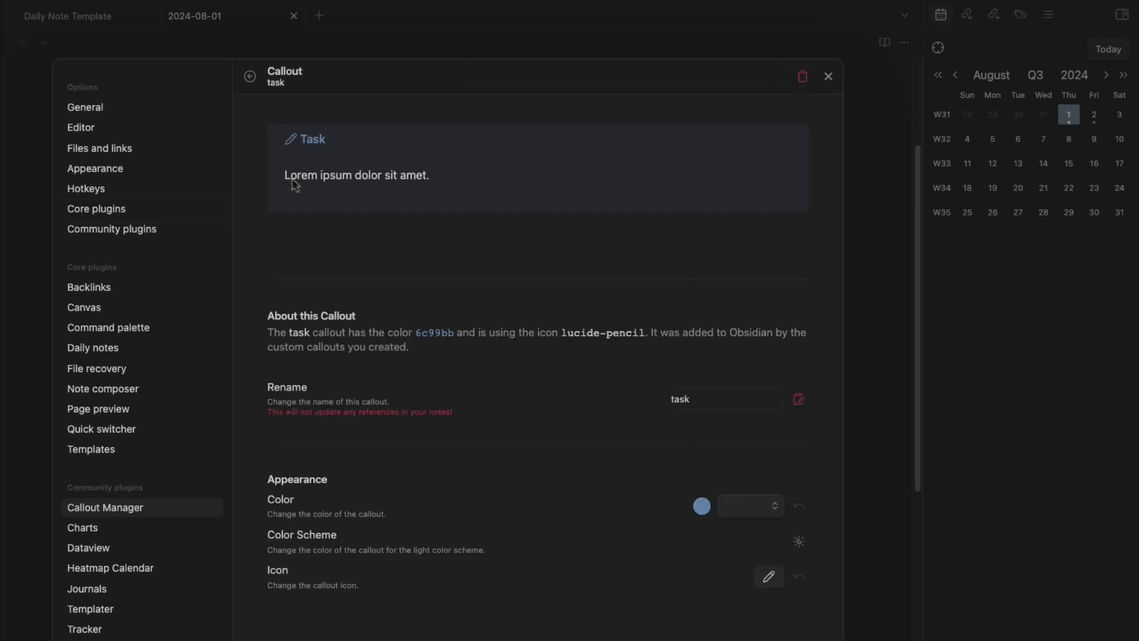
{"action": "left_click", "coordinate": [750, 505]}
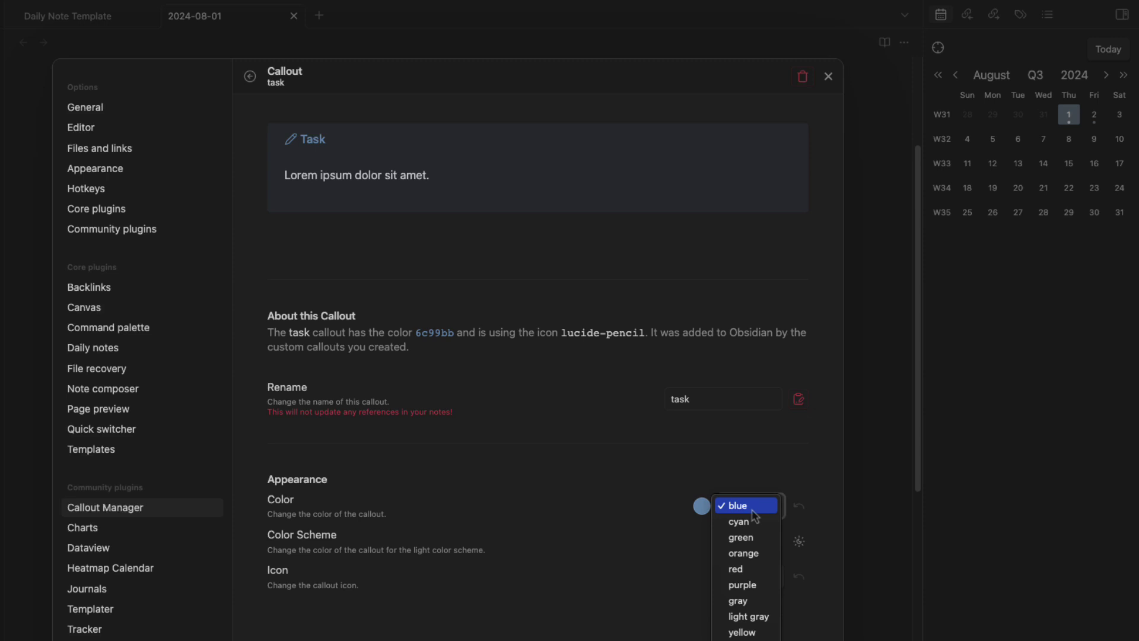
{"action": "left_click", "coordinate": [763, 602]}
Search the icons for "check", assign lucide-check-square to the task callout, and return to the callout list
{"action": "left_click", "coordinate": [763, 575]}
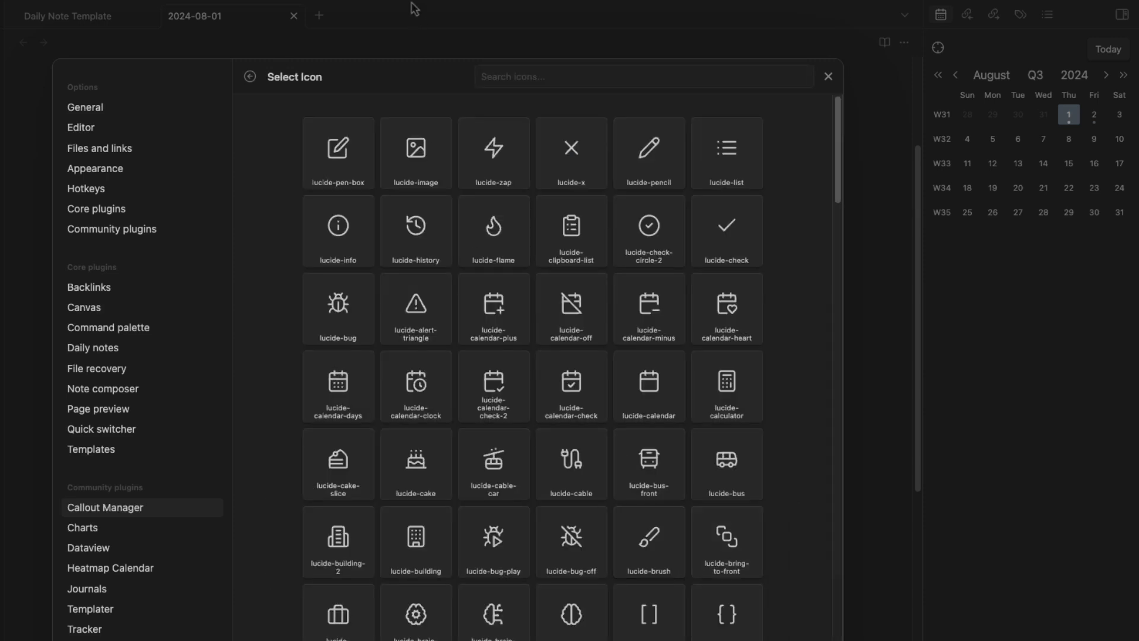
{"action": "left_click", "coordinate": [548, 82]}
{"action": "type", "text": "check"}
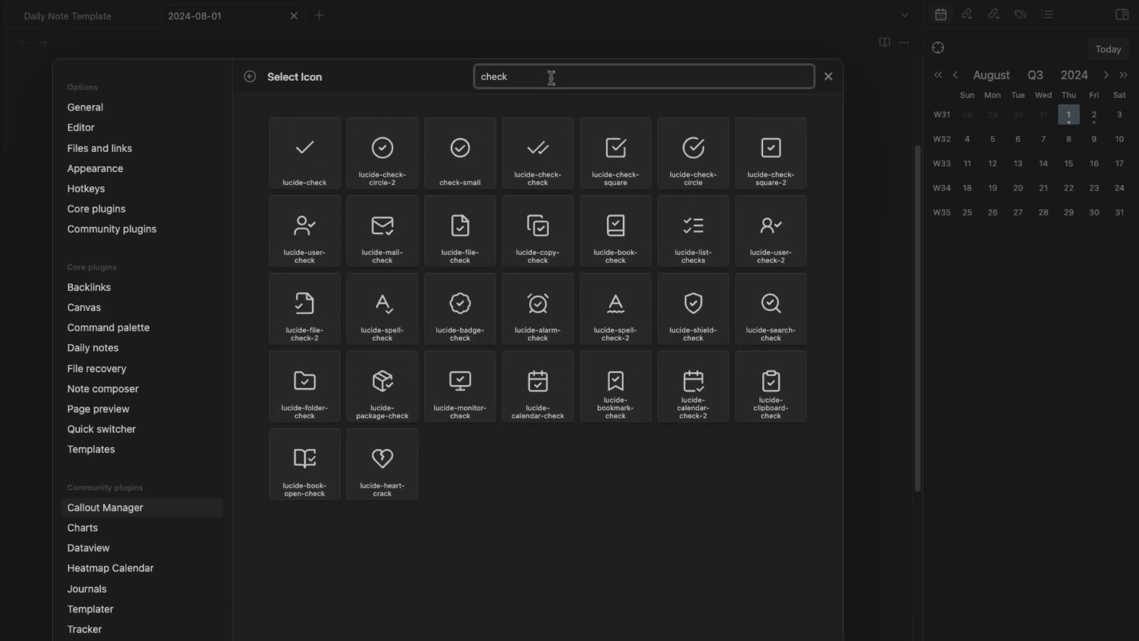
{"action": "left_click", "coordinate": [634, 164]}
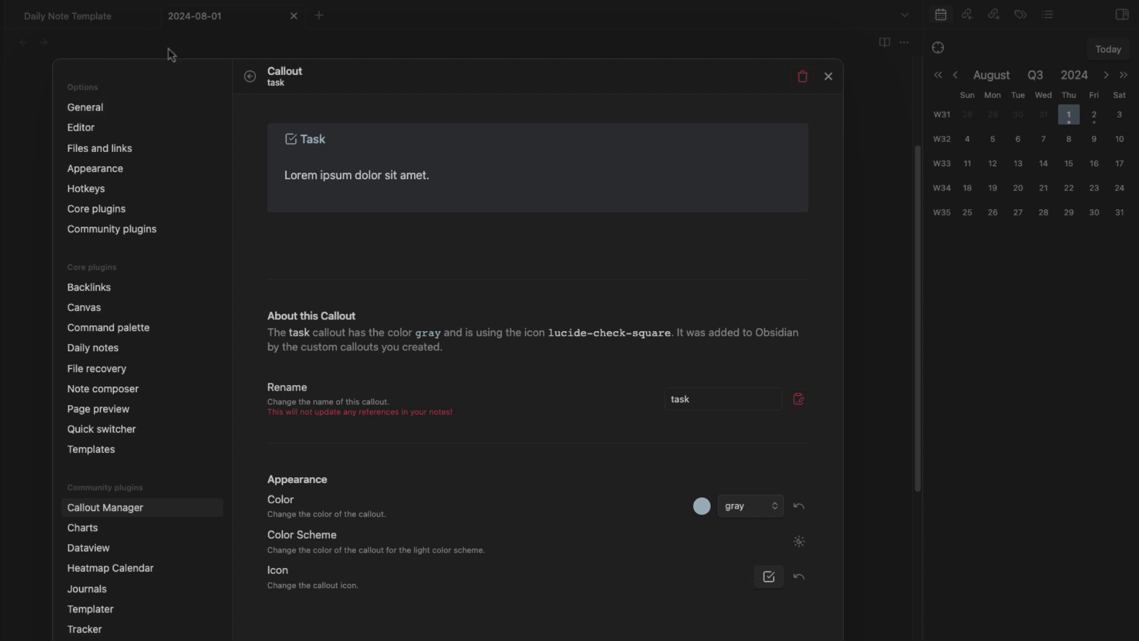
{"action": "left_click", "coordinate": [250, 77]}
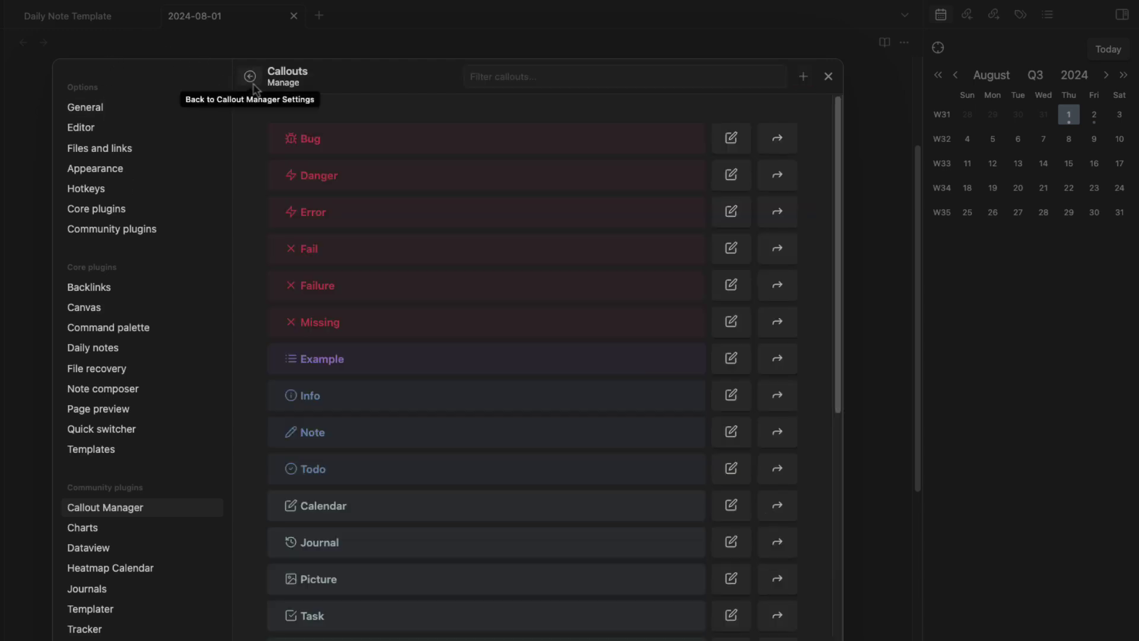
Create a new custom callout named "highlight" and set its color to gray
{"action": "left_click", "coordinate": [803, 76]}
{"action": "left_click", "coordinate": [787, 130]}
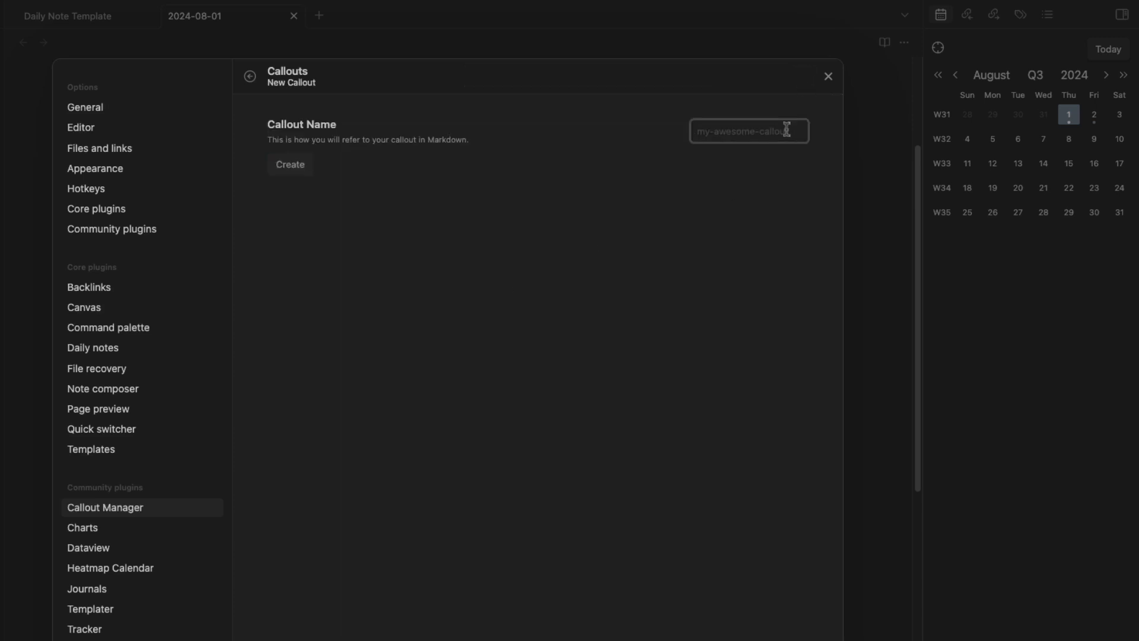
{"action": "type", "text": "highlight"}
{"action": "left_click", "coordinate": [291, 164]}
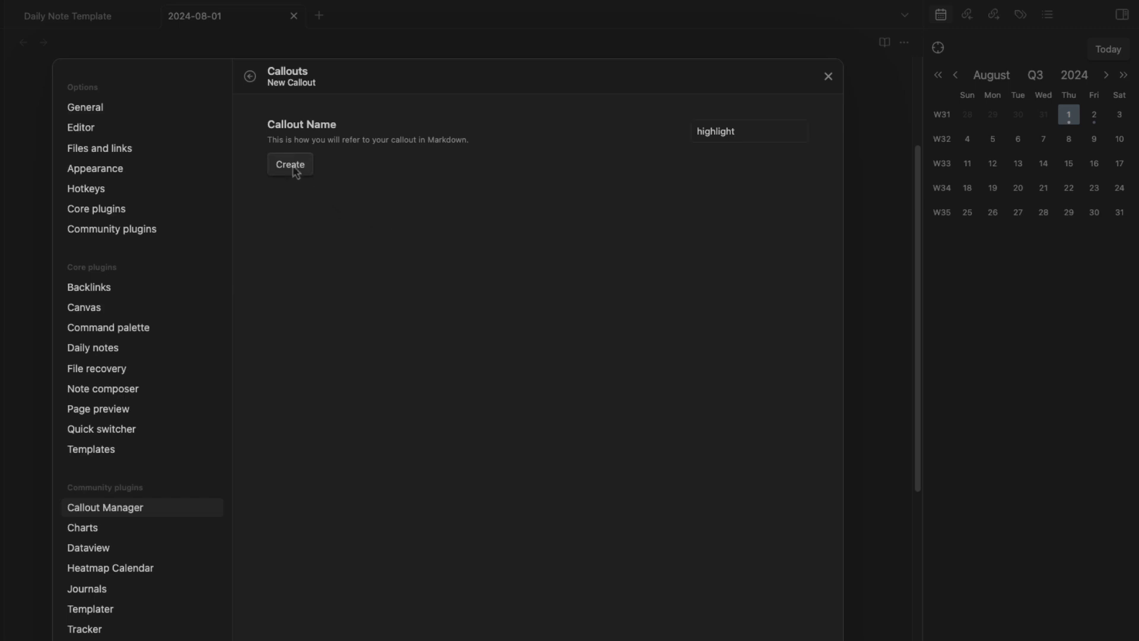
{"action": "left_click", "coordinate": [738, 510]}
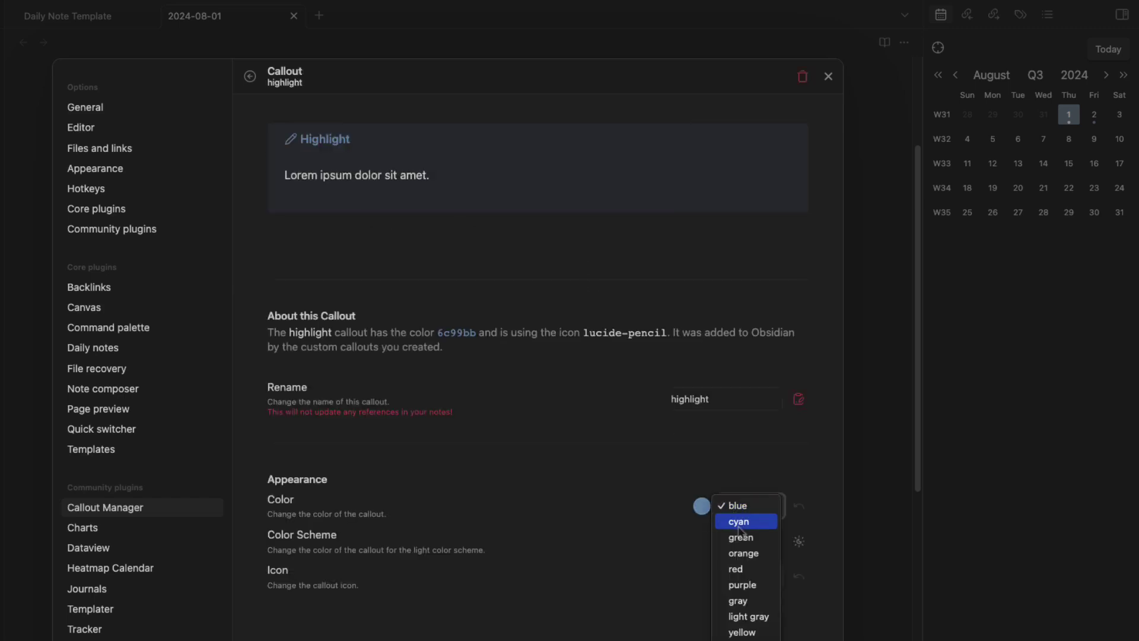
{"action": "left_click", "coordinate": [740, 601]}
Search the icons for "star", assign star-list to the highlight callout, and return to the callout list
{"action": "left_click", "coordinate": [770, 584]}
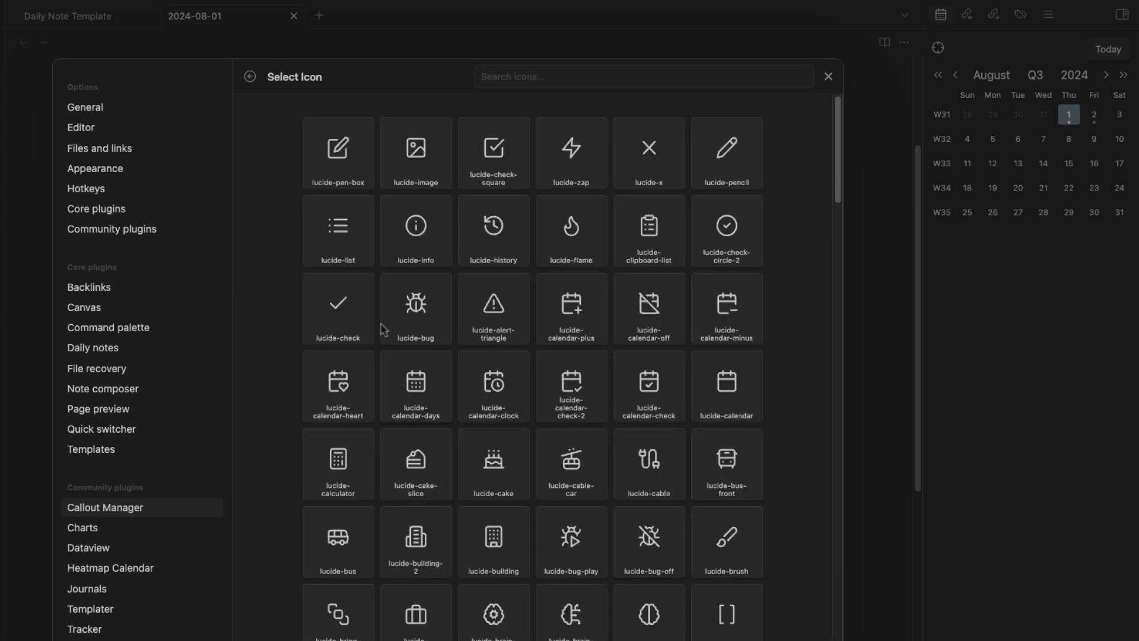
{"action": "left_click", "coordinate": [559, 78]}
{"action": "type", "text": "star"}
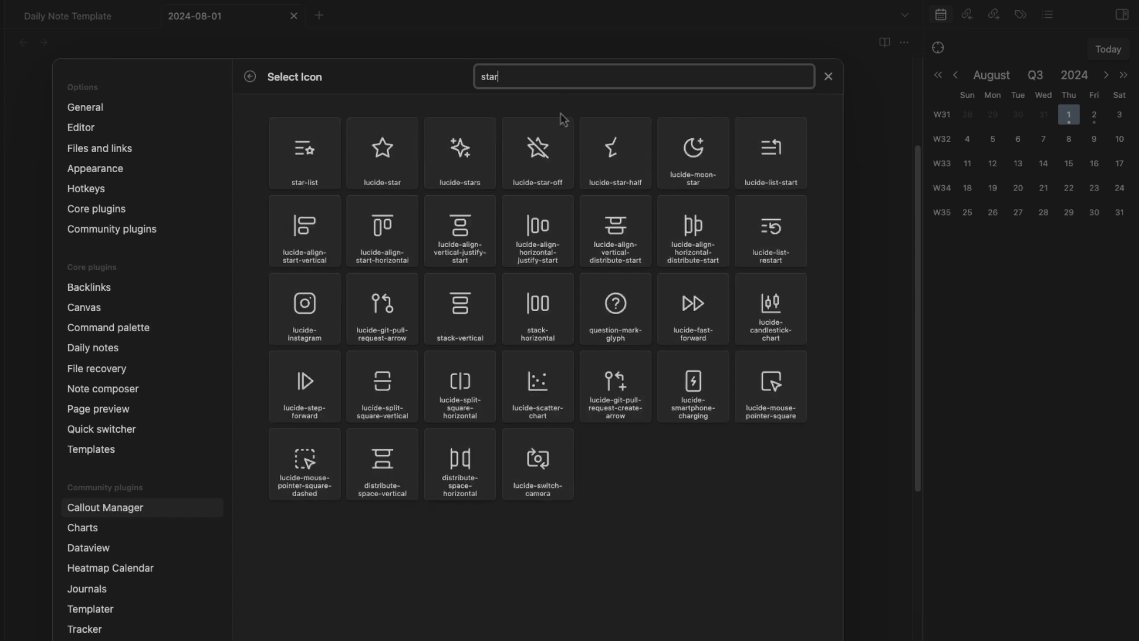
{"action": "left_click", "coordinate": [310, 152]}
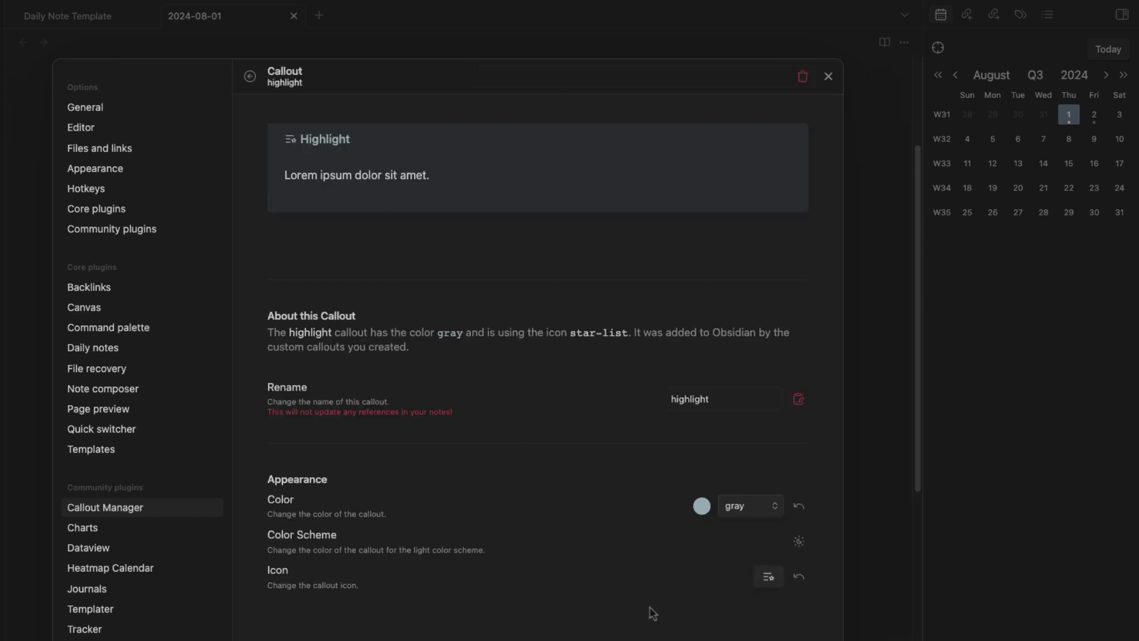
{"action": "left_click", "coordinate": [249, 77]}
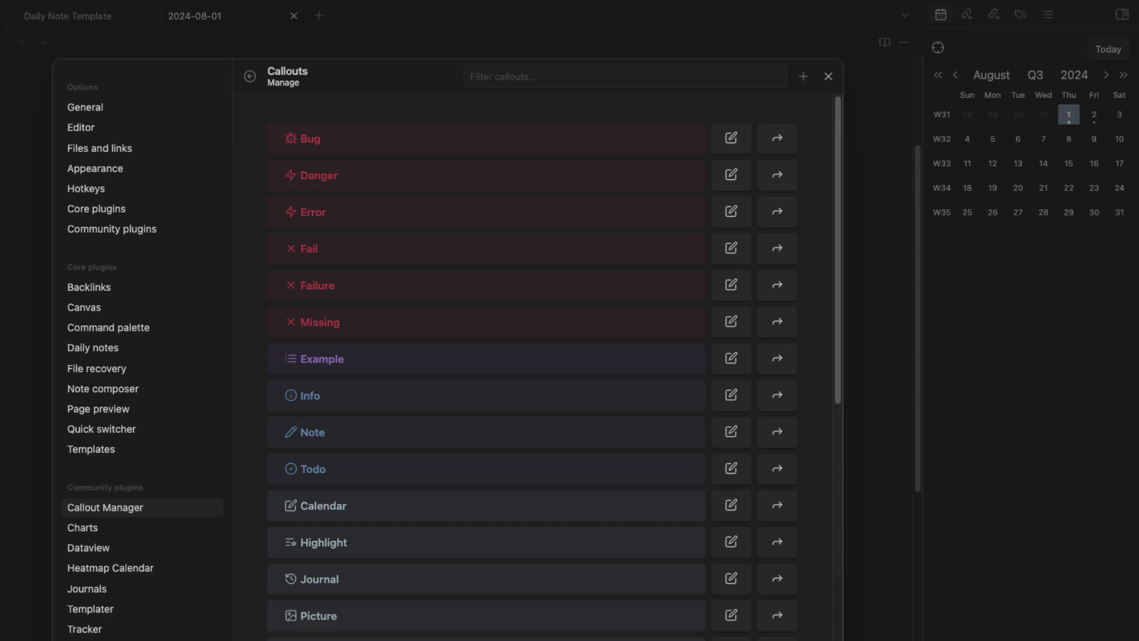
Close the settings and run the "Reload app without saving" command
{"action": "left_click", "coordinate": [828, 76]}
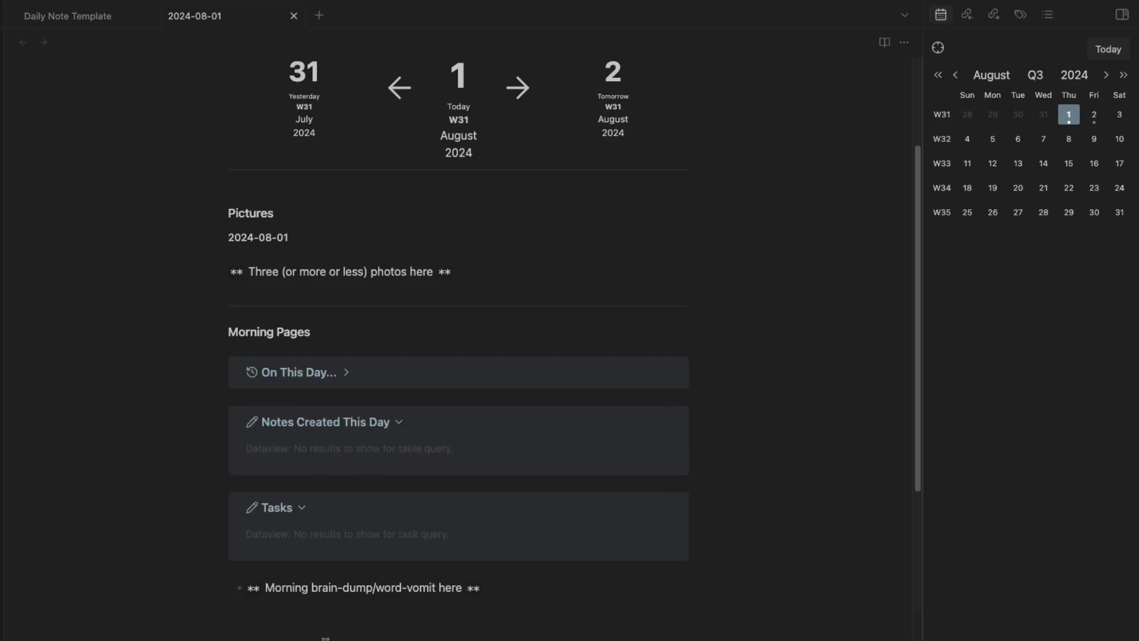
{"action": "key", "text": "super+p"}
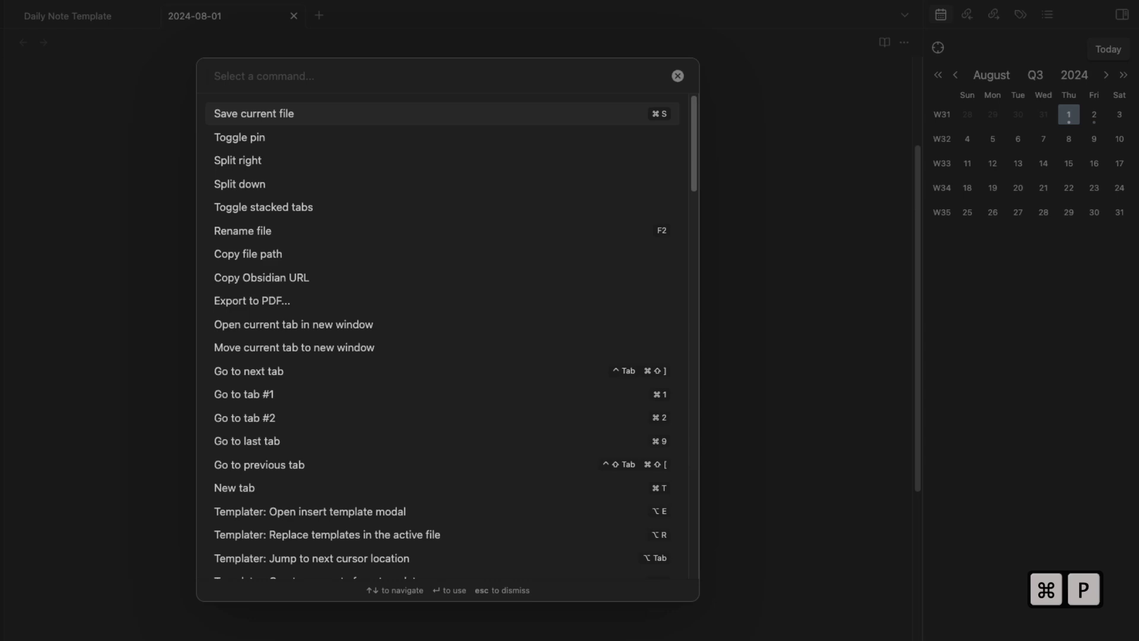
{"action": "type", "text": "rell"}
{"action": "key", "text": "BackSpace"}
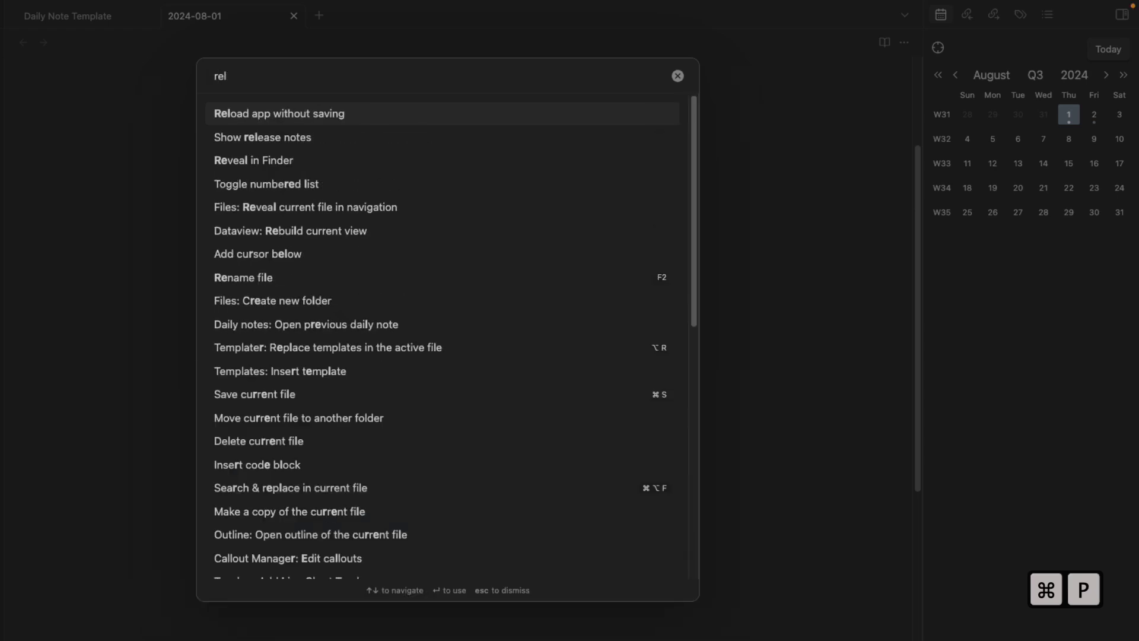
{"action": "key", "text": "Return"}
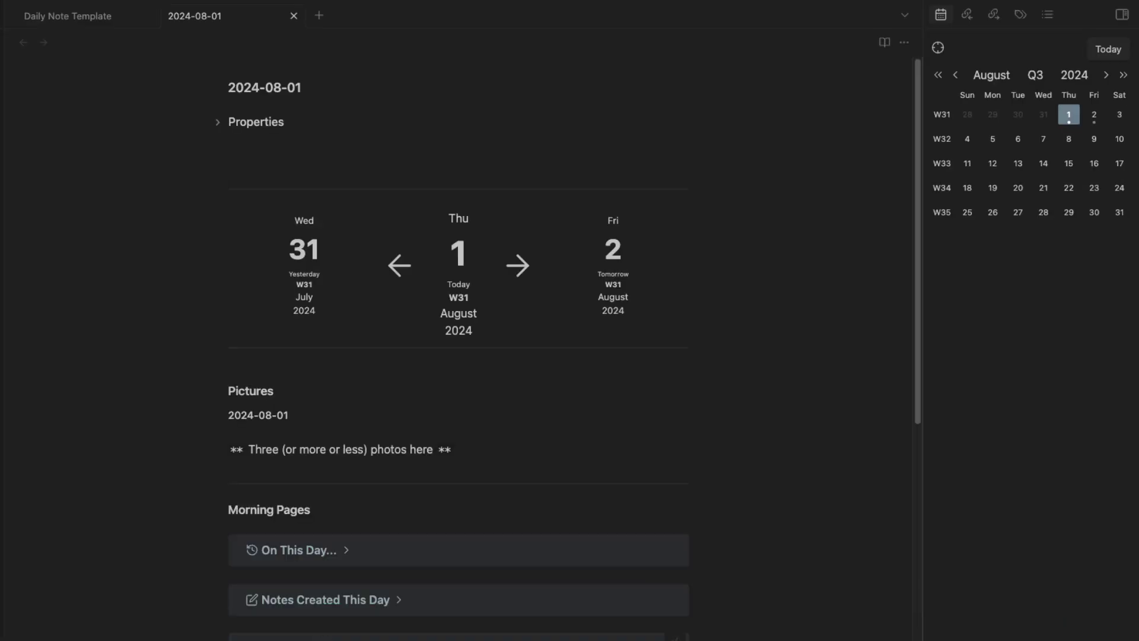
Expand and collapse the Tasks, Notes Created This Day and On This Day callouts under Morning Pages to check them
{"action": "scroll", "coordinate": [321, 574], "scroll_direction": "down", "scroll_amount": 4}
{"action": "left_click", "coordinate": [301, 514]}
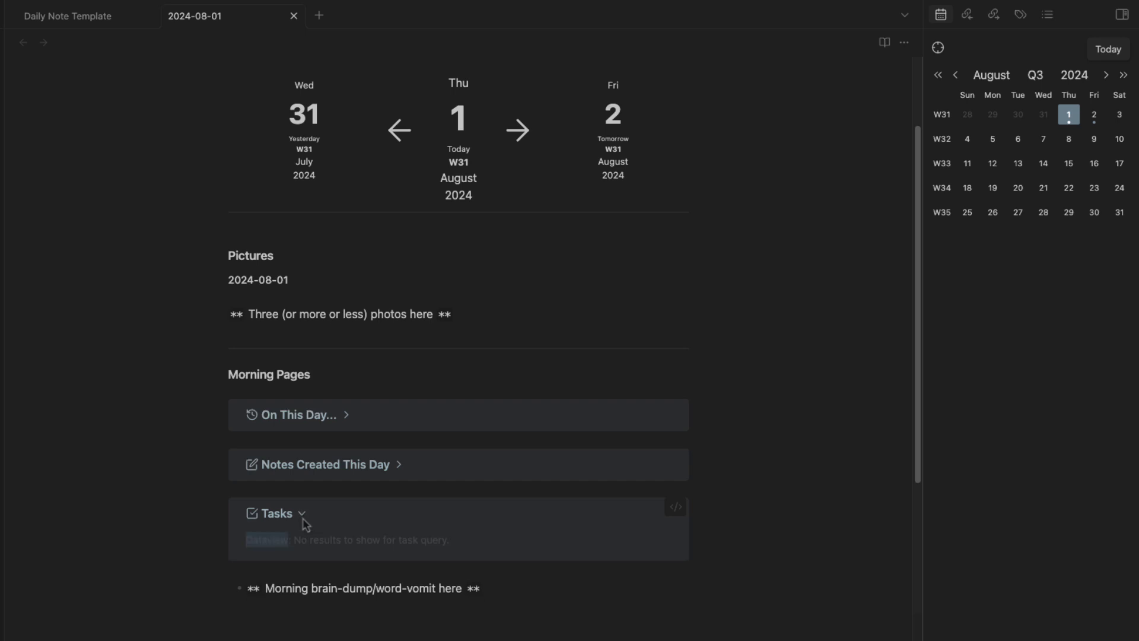
{"action": "left_click", "coordinate": [301, 514]}
{"action": "left_click", "coordinate": [397, 467]}
{"action": "left_click", "coordinate": [399, 466]}
{"action": "left_click", "coordinate": [343, 418]}
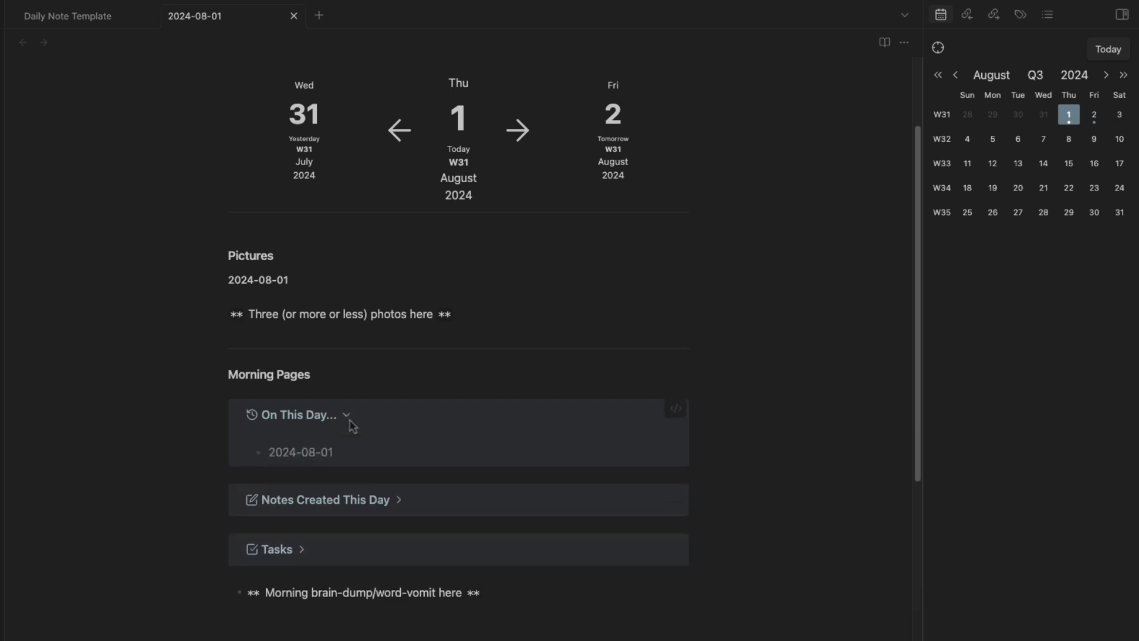
{"action": "left_click", "coordinate": [346, 419]}
Look over the Pictures, Morning Pages and Log Pages sections of the 2024-08-01 daily note
{"action": "scroll", "coordinate": [345, 437], "scroll_direction": "up", "scroll_amount": 3}
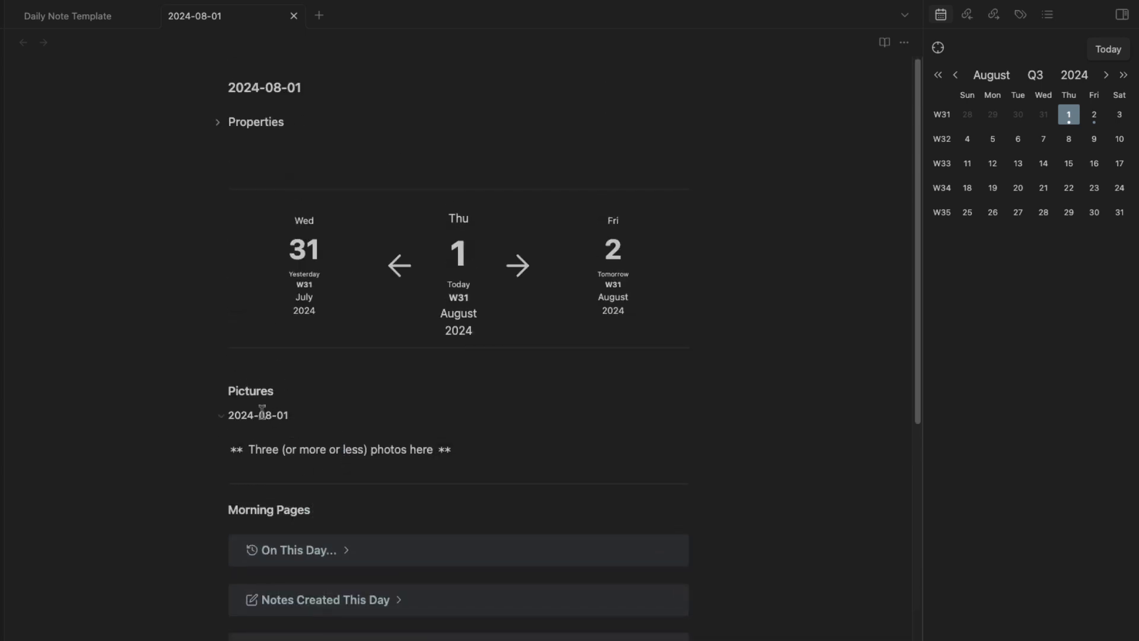
{"action": "scroll", "coordinate": [262, 411], "scroll_direction": "down", "scroll_amount": 2}
{"action": "left_click_drag", "start_coordinate": [246, 386], "coordinate": [392, 373]}
{"action": "scroll", "coordinate": [300, 503], "scroll_direction": "down", "scroll_amount": 5}
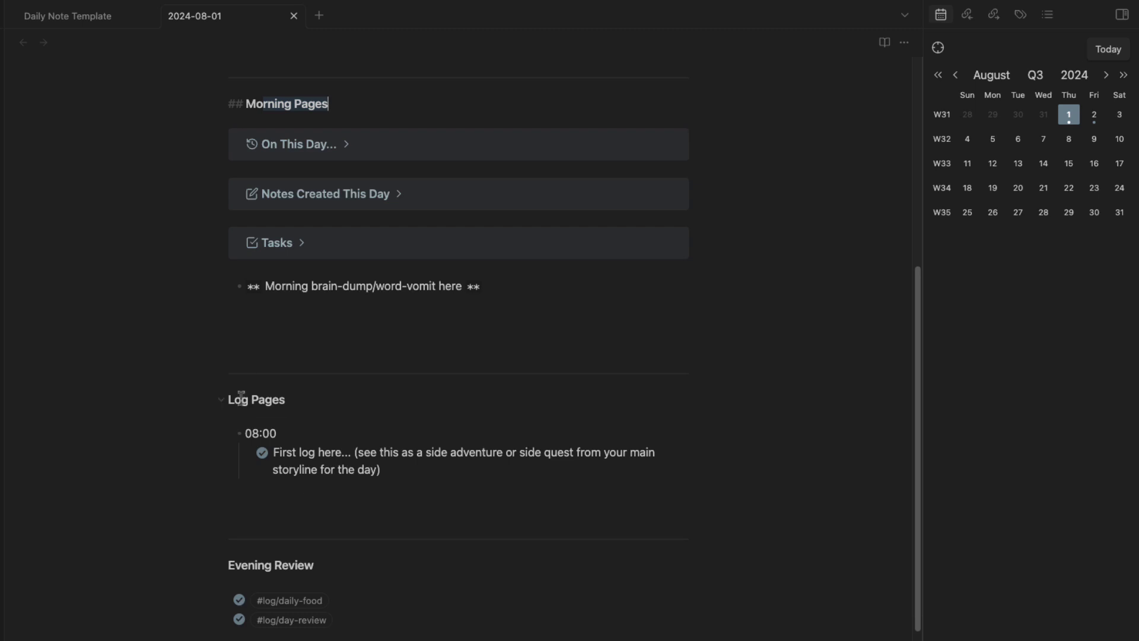
{"action": "left_click_drag", "start_coordinate": [240, 398], "coordinate": [303, 399]}
{"action": "scroll", "coordinate": [318, 427], "scroll_direction": "up", "scroll_amount": 5}
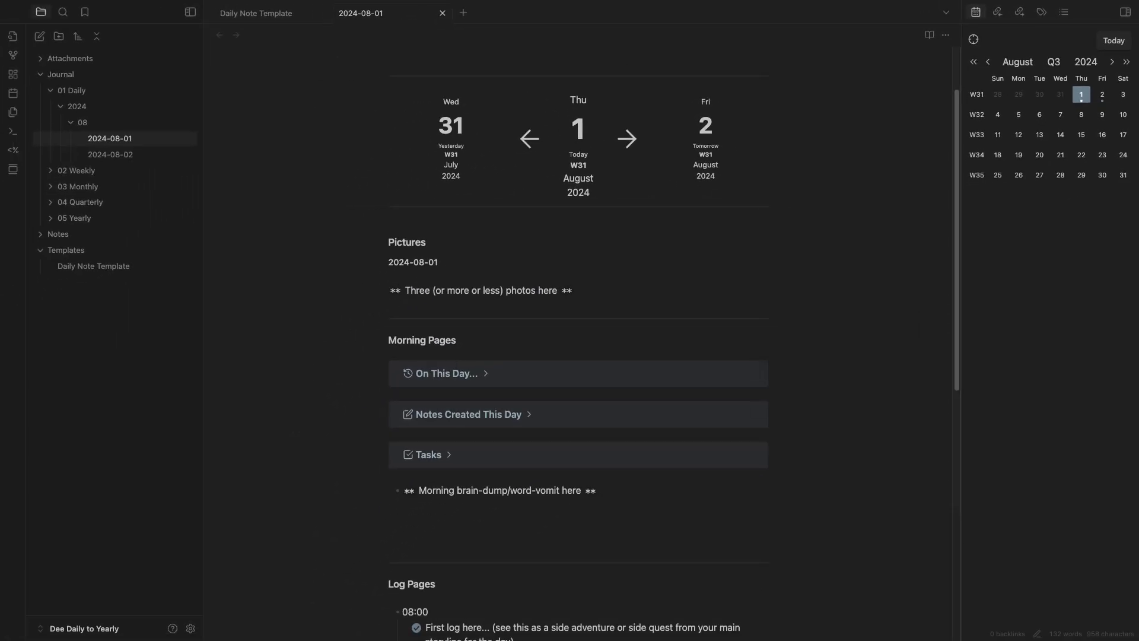
{"action": "scroll", "coordinate": [426, 366], "scroll_direction": "up", "scroll_amount": 2}
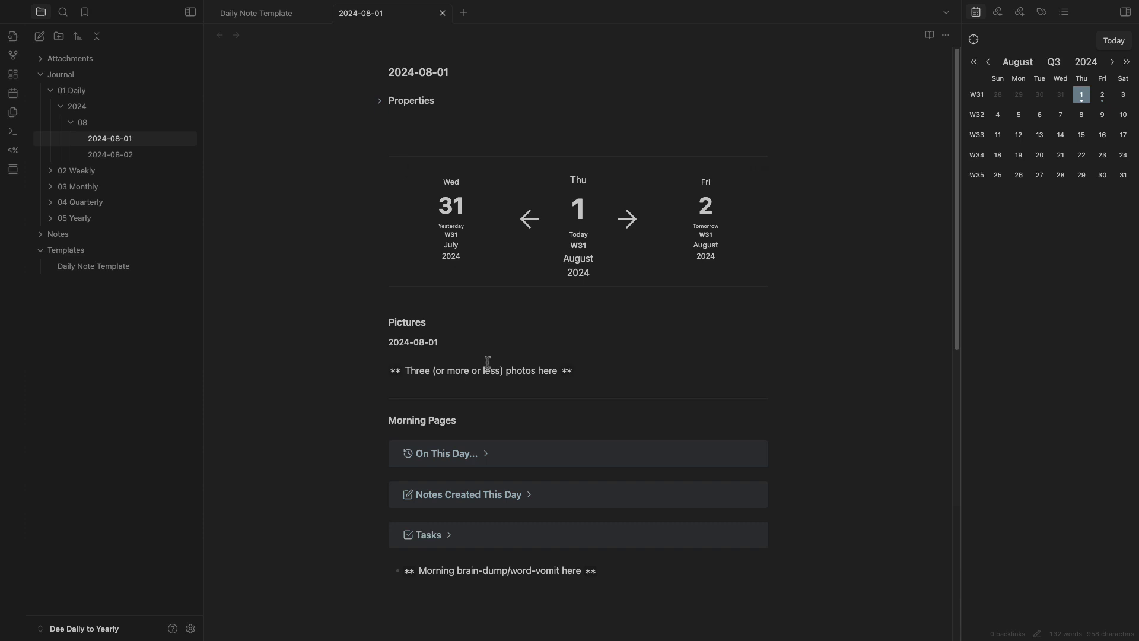
Examine the Markdown heading levels of Pictures and the date beneath it, and review the note down to Evening Review
{"action": "left_click", "coordinate": [419, 108]}
{"action": "left_click", "coordinate": [420, 108]}
{"action": "left_click", "coordinate": [410, 323]}
{"action": "key", "text": "BackSpace"}
{"action": "left_click", "coordinate": [520, 348]}
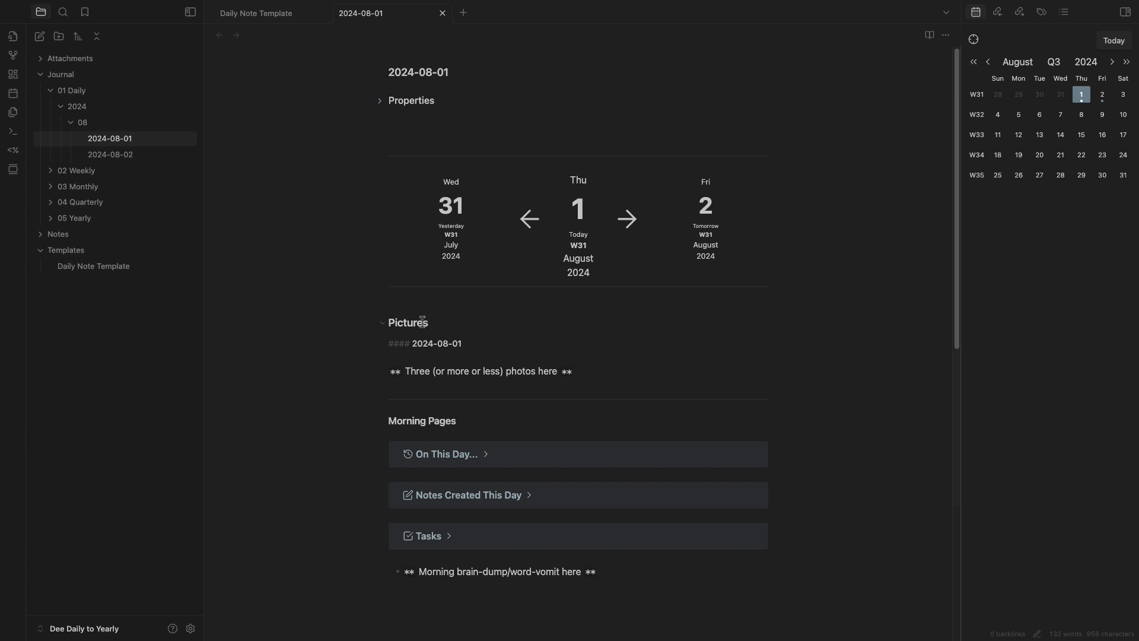
{"action": "left_click", "coordinate": [395, 323]}
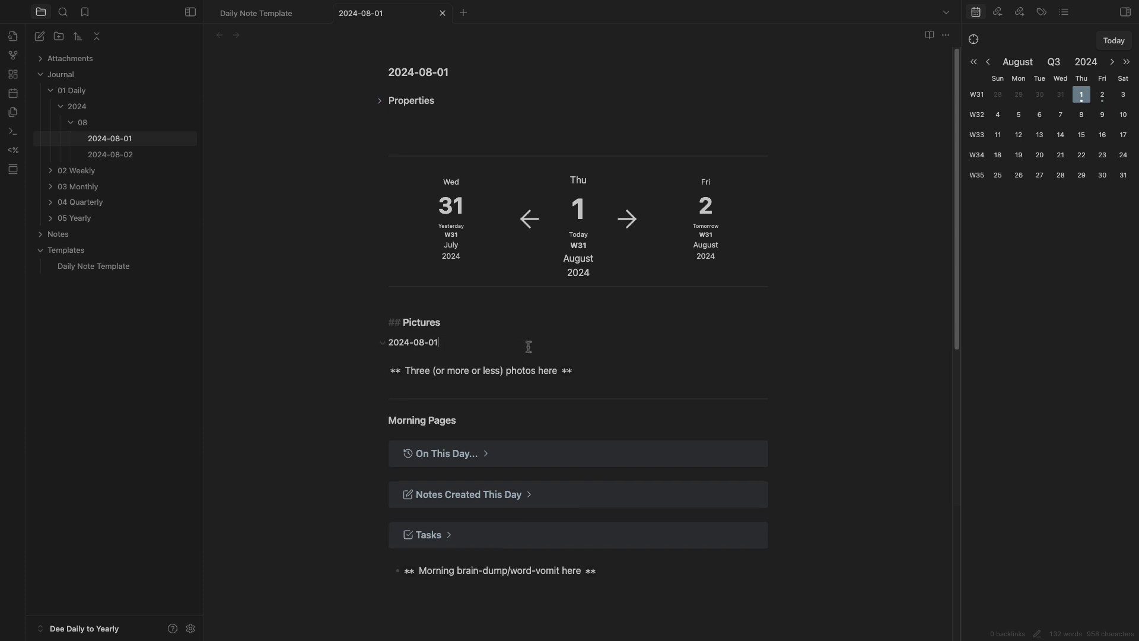
{"action": "left_click", "coordinate": [425, 335]}
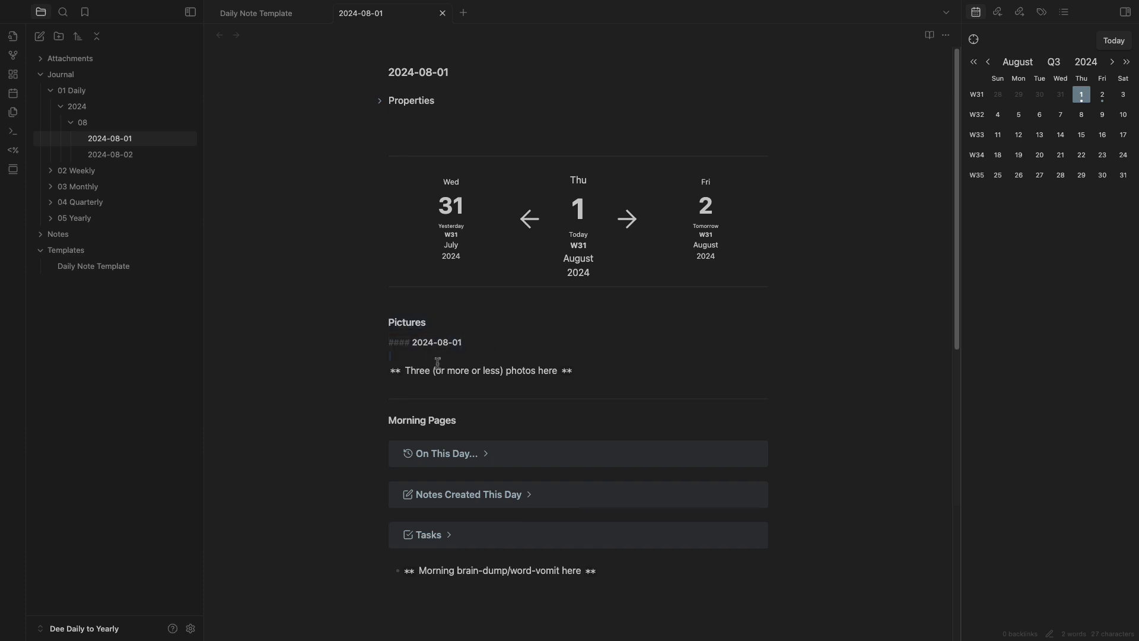
{"action": "left_click_drag", "start_coordinate": [482, 341], "coordinate": [360, 338]}
{"action": "key", "text": "ctrl+0"}
{"action": "left_click", "coordinate": [416, 323]}
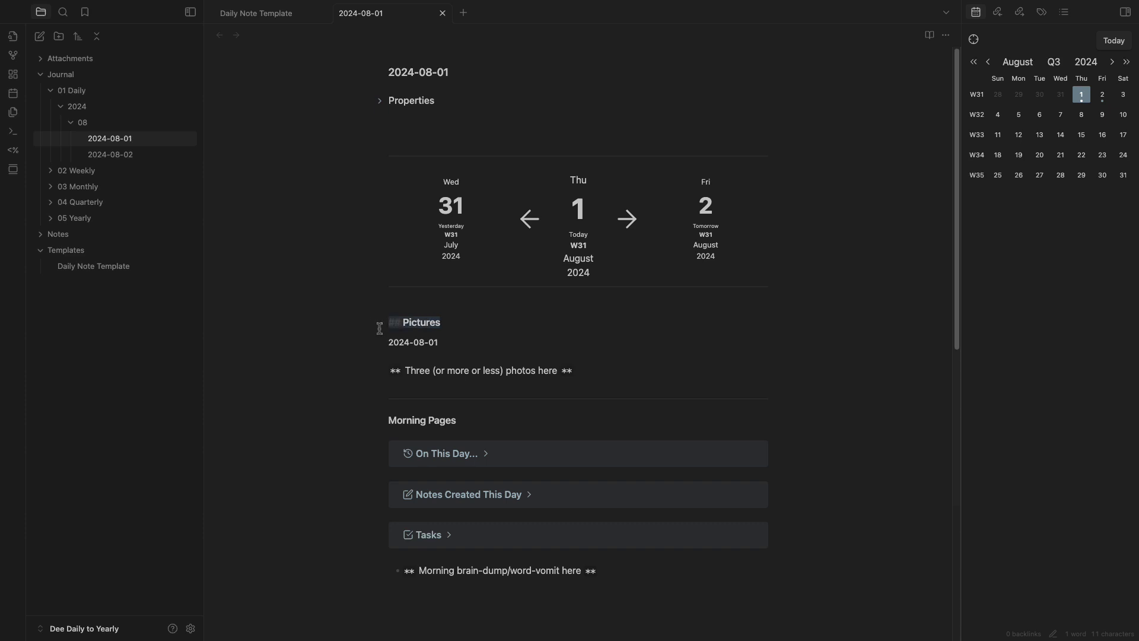
{"action": "scroll", "coordinate": [406, 349], "scroll_direction": "down", "scroll_amount": 2}
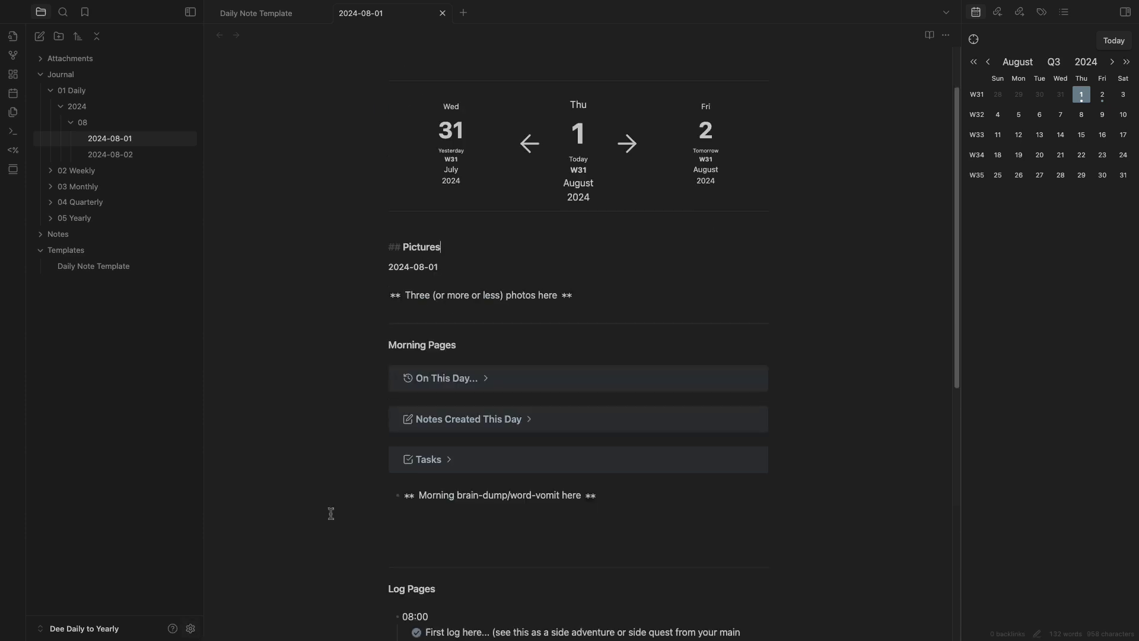
{"action": "scroll", "coordinate": [331, 513], "scroll_direction": "up", "scroll_amount": 2}
{"action": "scroll", "coordinate": [513, 312], "scroll_direction": "down", "scroll_amount": 10}
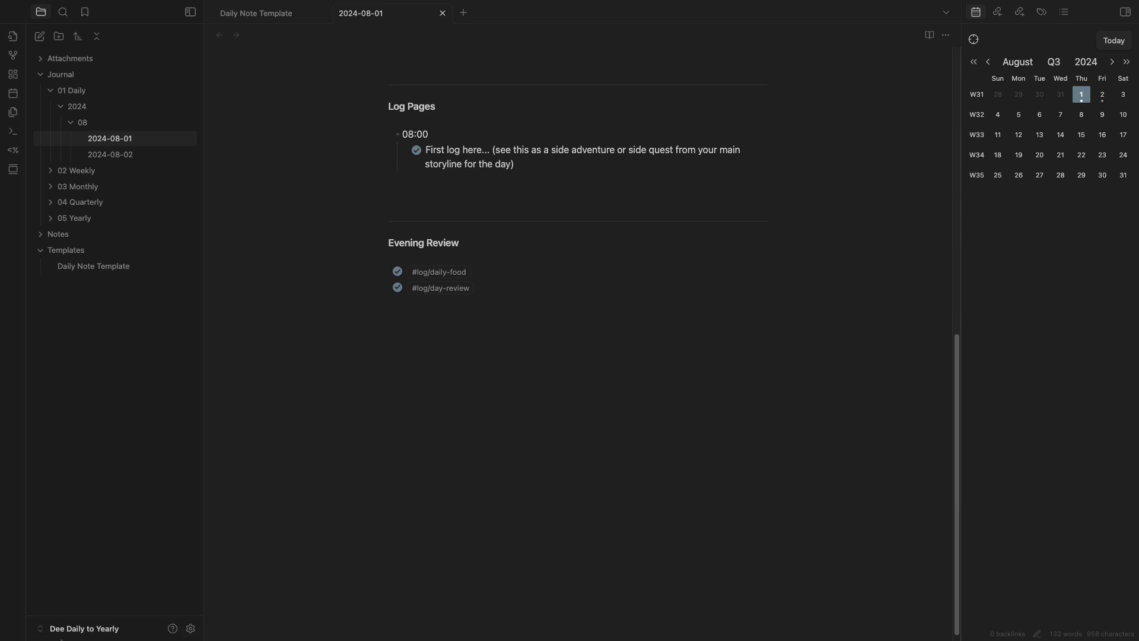
Open the Appearance settings
{"action": "left_click", "coordinate": [111, 632]}
{"action": "left_click", "coordinate": [137, 625]}
{"action": "left_click", "coordinate": [191, 629]}
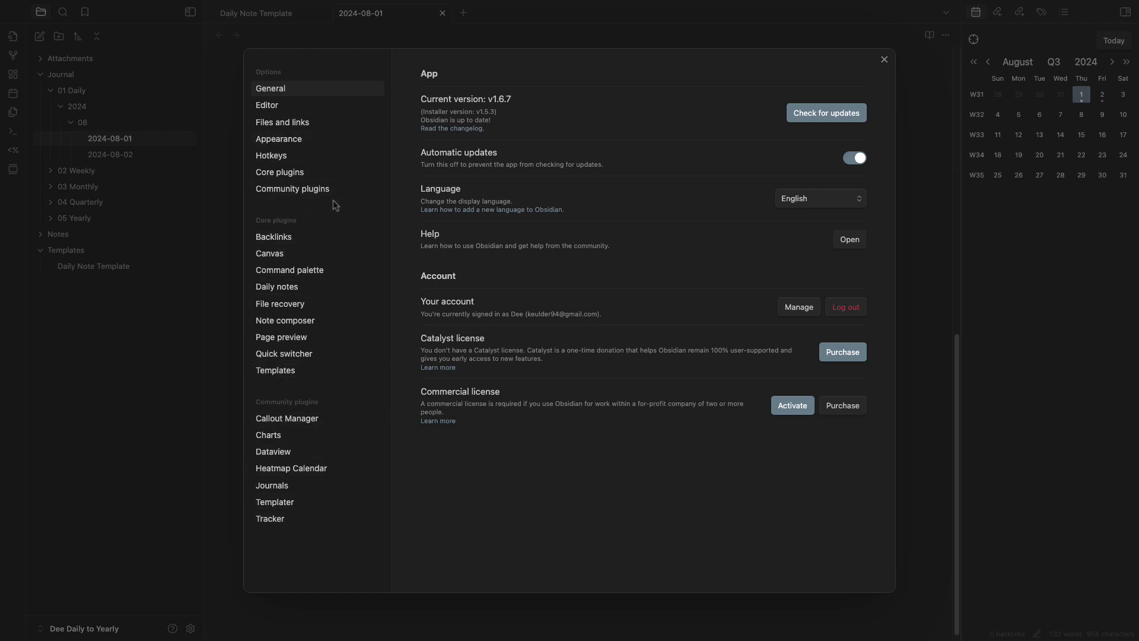
{"action": "left_click", "coordinate": [278, 139]}
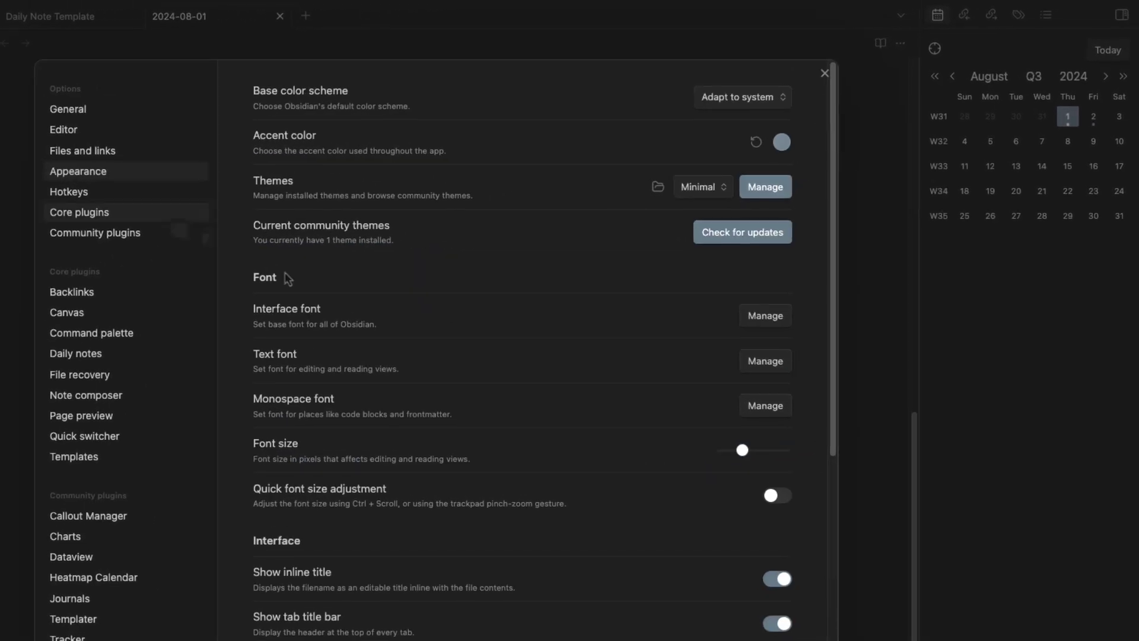
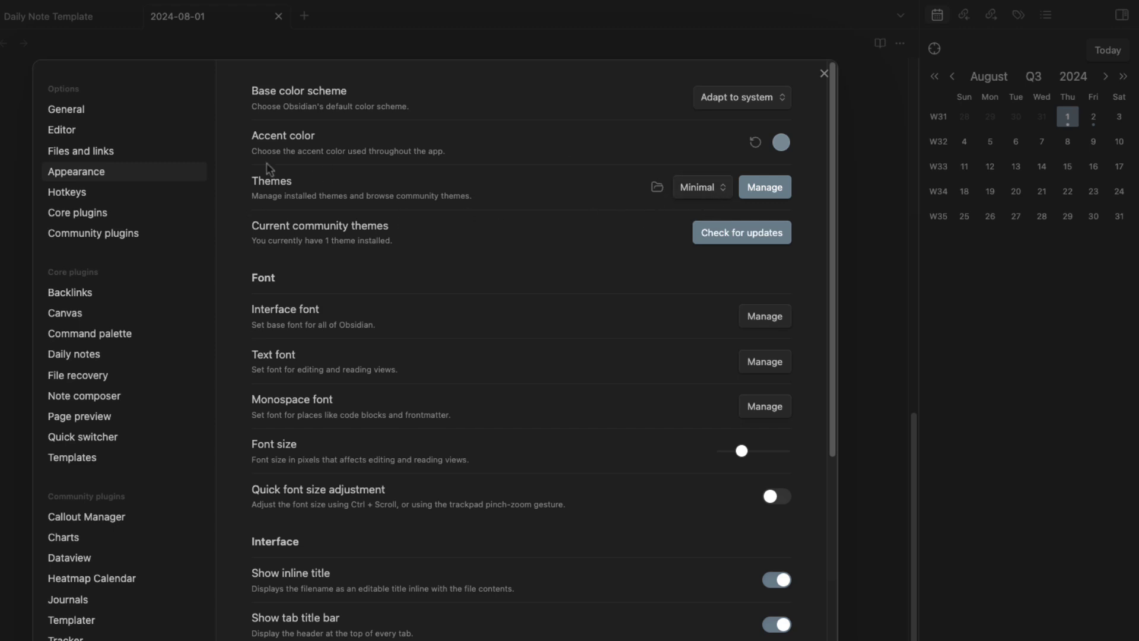
Install and enable the Style Settings community plugin, then open its options
{"action": "left_click", "coordinate": [102, 237]}
{"action": "left_click", "coordinate": [764, 142]}
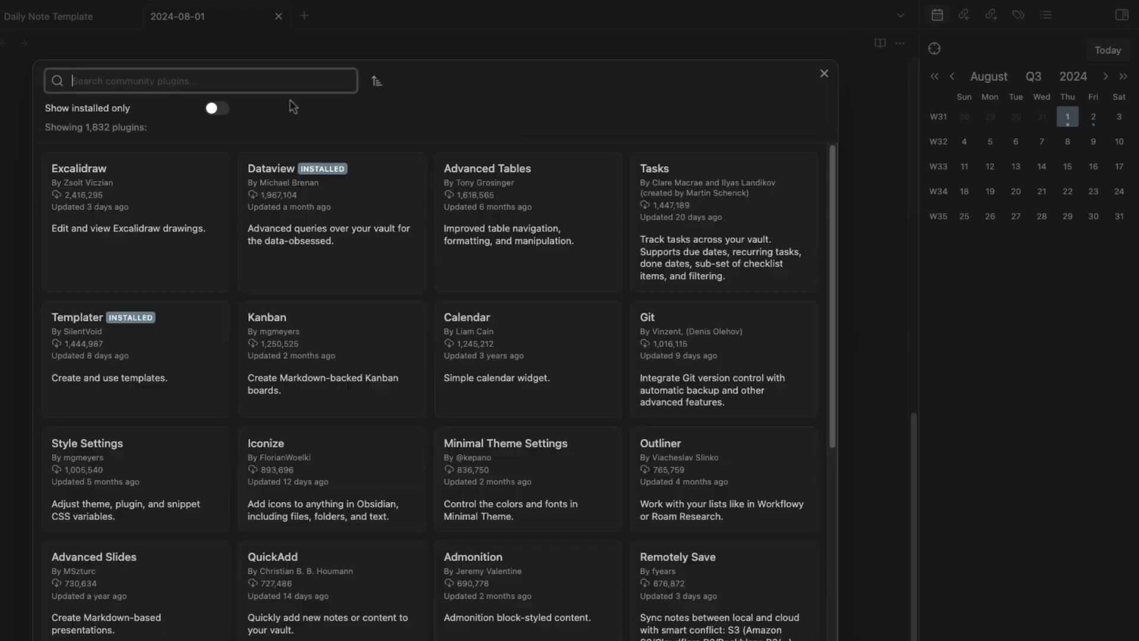
{"action": "type", "text": "style"}
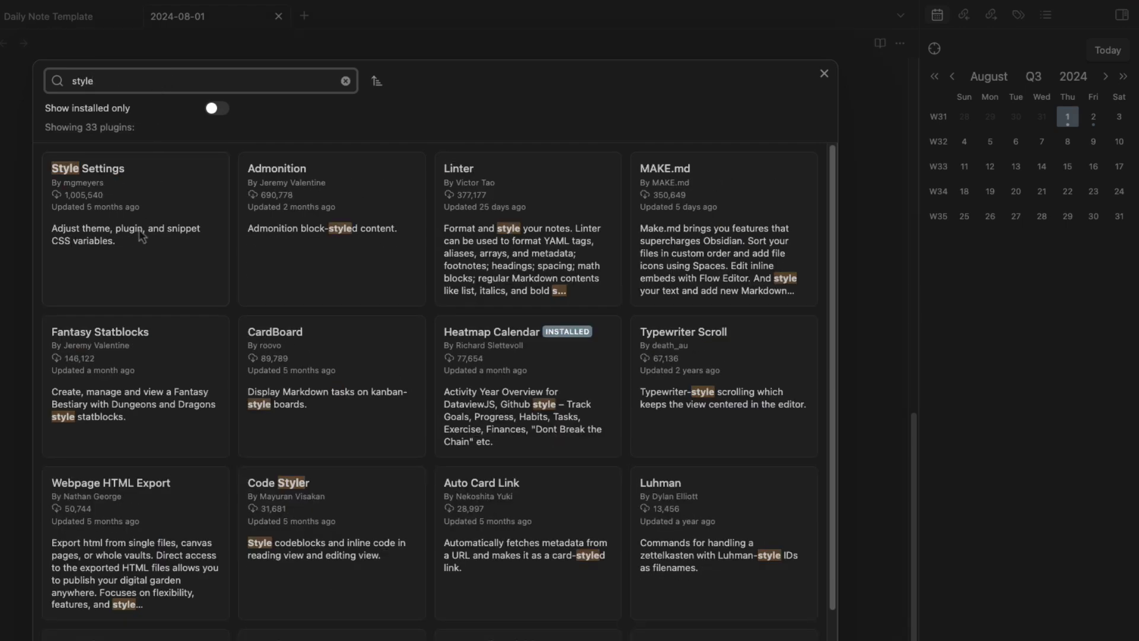
{"action": "left_click", "coordinate": [140, 237]}
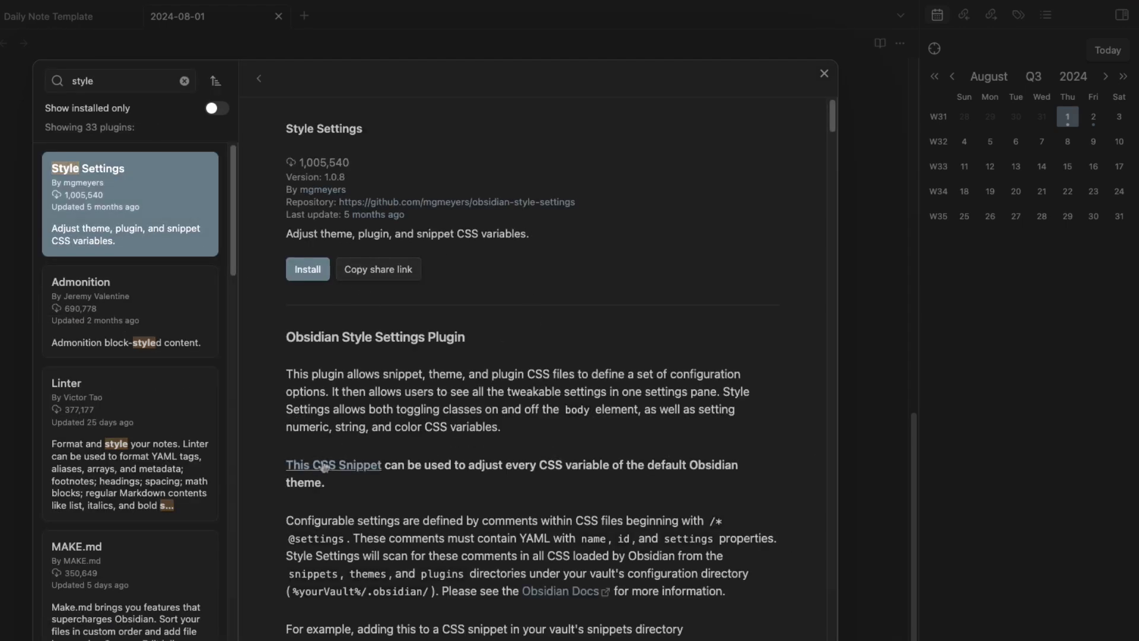
{"action": "left_click", "coordinate": [309, 278]}
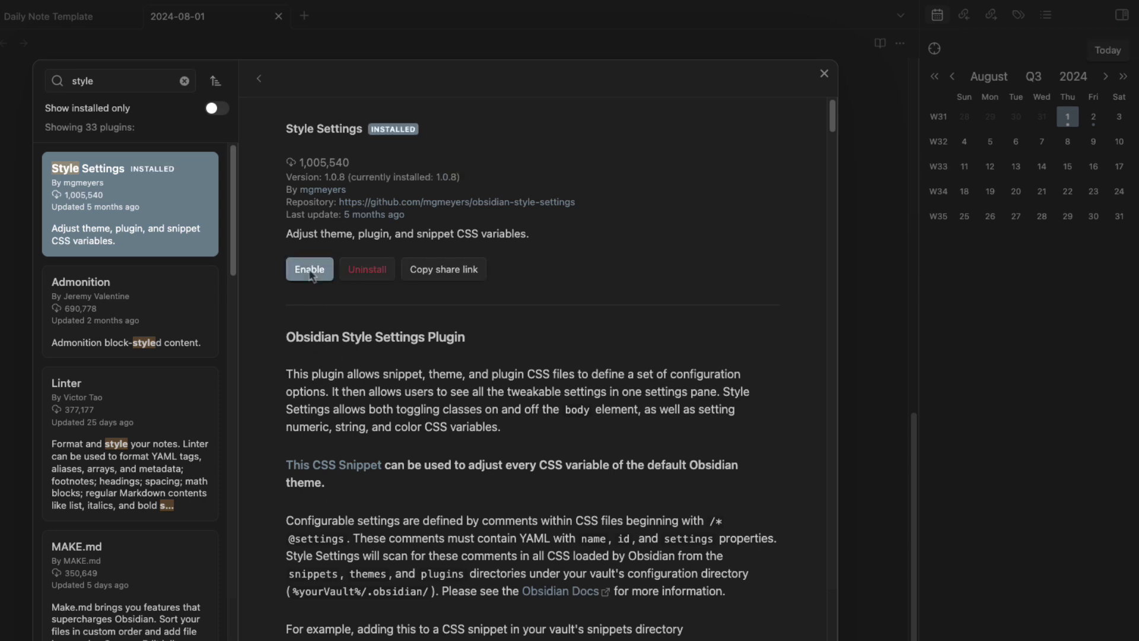
{"action": "left_click", "coordinate": [310, 274]}
{"action": "left_click", "coordinate": [313, 271]}
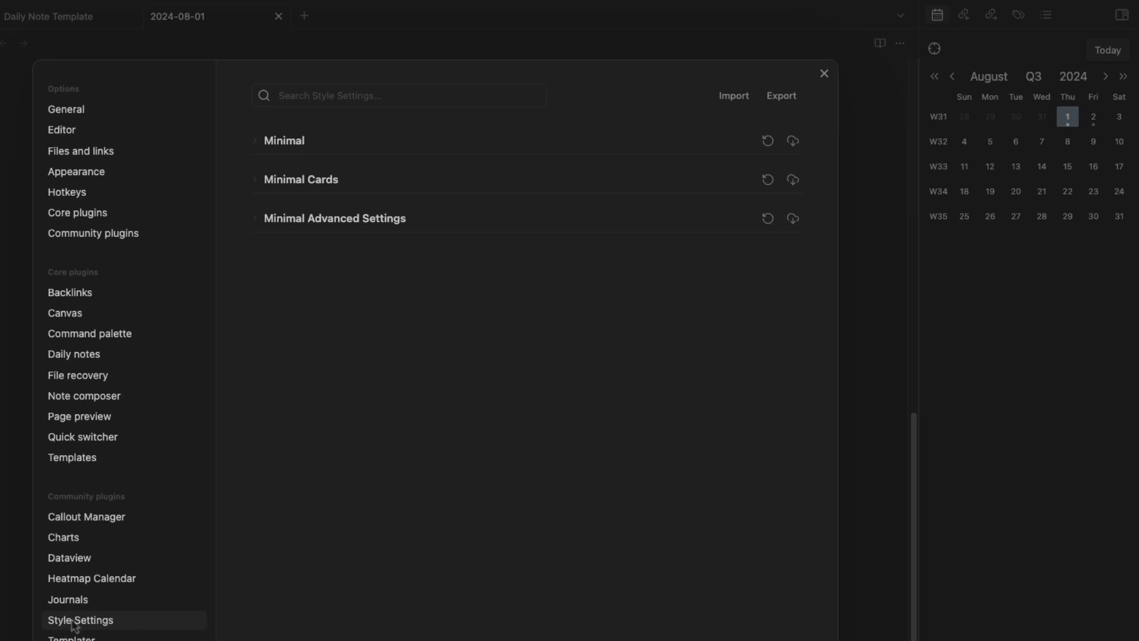
Look through the Minimal theme's style sections, including Callouts, Canvas and Images, for the heading options
{"action": "left_click", "coordinate": [255, 142]}
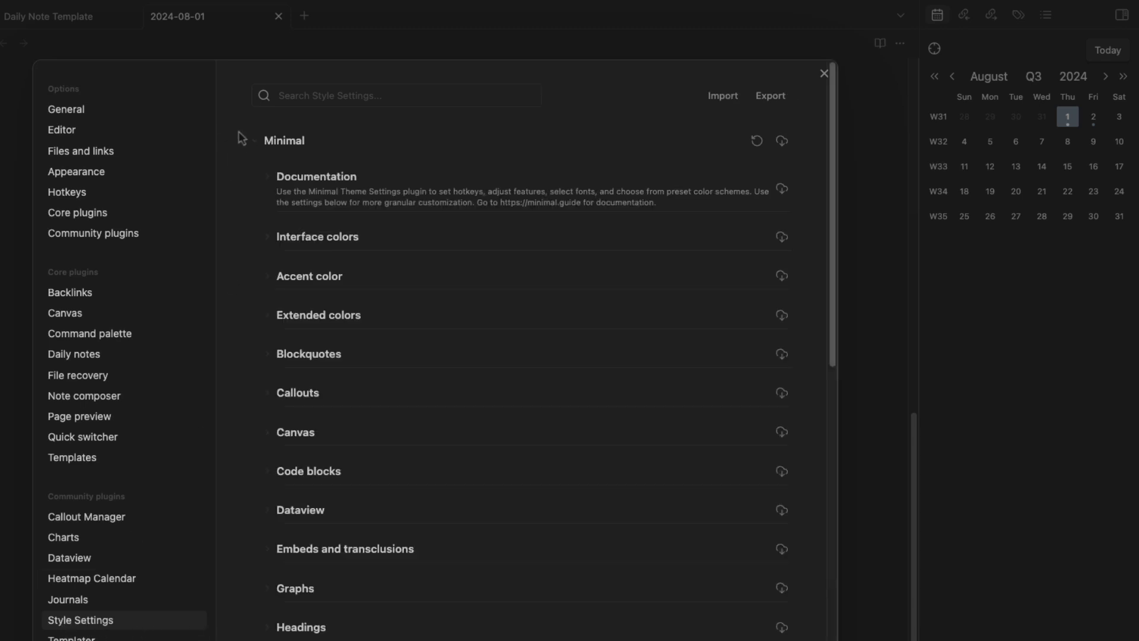
{"action": "scroll", "coordinate": [315, 285], "scroll_direction": "down", "scroll_amount": 1}
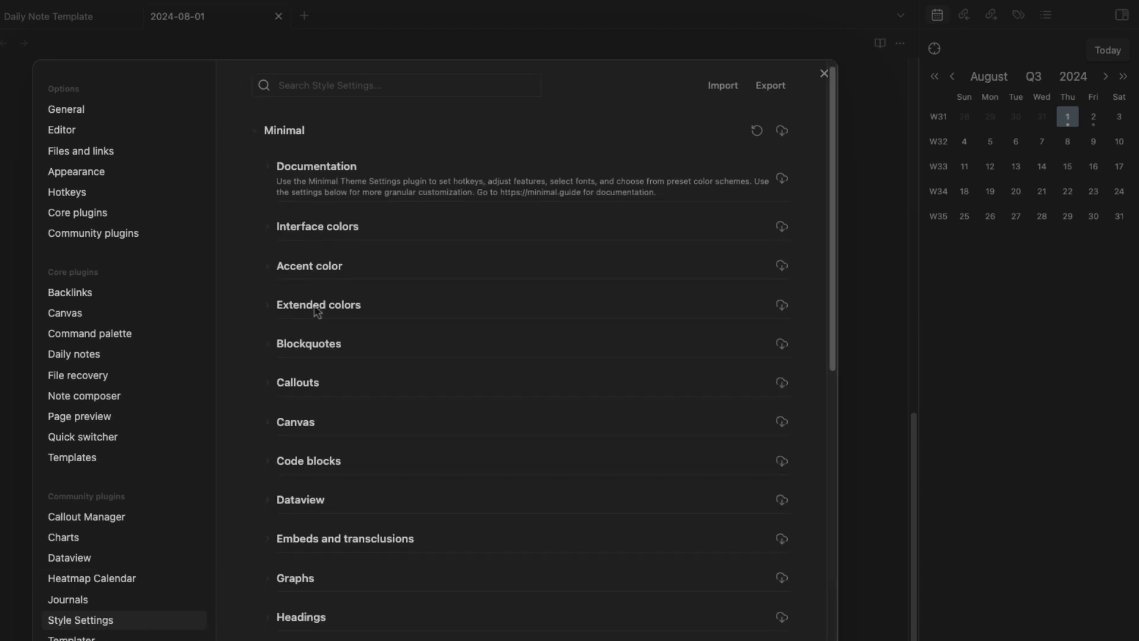
{"action": "left_click", "coordinate": [272, 386]}
{"action": "left_click", "coordinate": [270, 388]}
{"action": "left_click", "coordinate": [271, 423]}
{"action": "scroll", "coordinate": [298, 436], "scroll_direction": "down", "scroll_amount": 3}
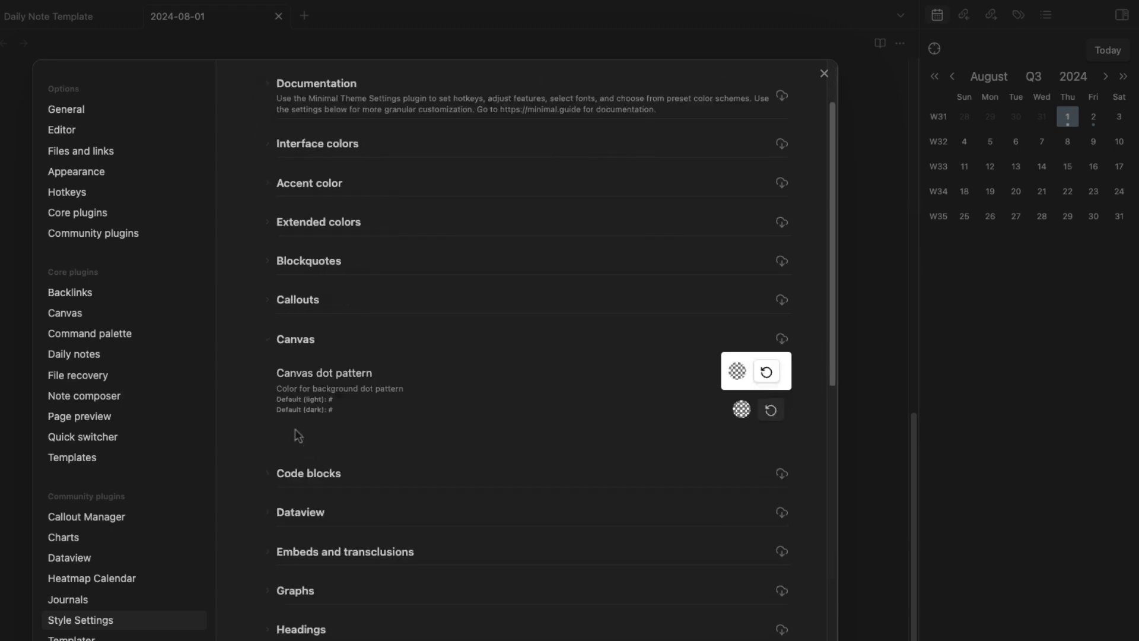
{"action": "scroll", "coordinate": [278, 433], "scroll_direction": "down", "scroll_amount": 2}
{"action": "left_click", "coordinate": [273, 431]}
{"action": "scroll", "coordinate": [272, 428], "scroll_direction": "down", "scroll_amount": 1}
{"action": "left_click", "coordinate": [273, 408]}
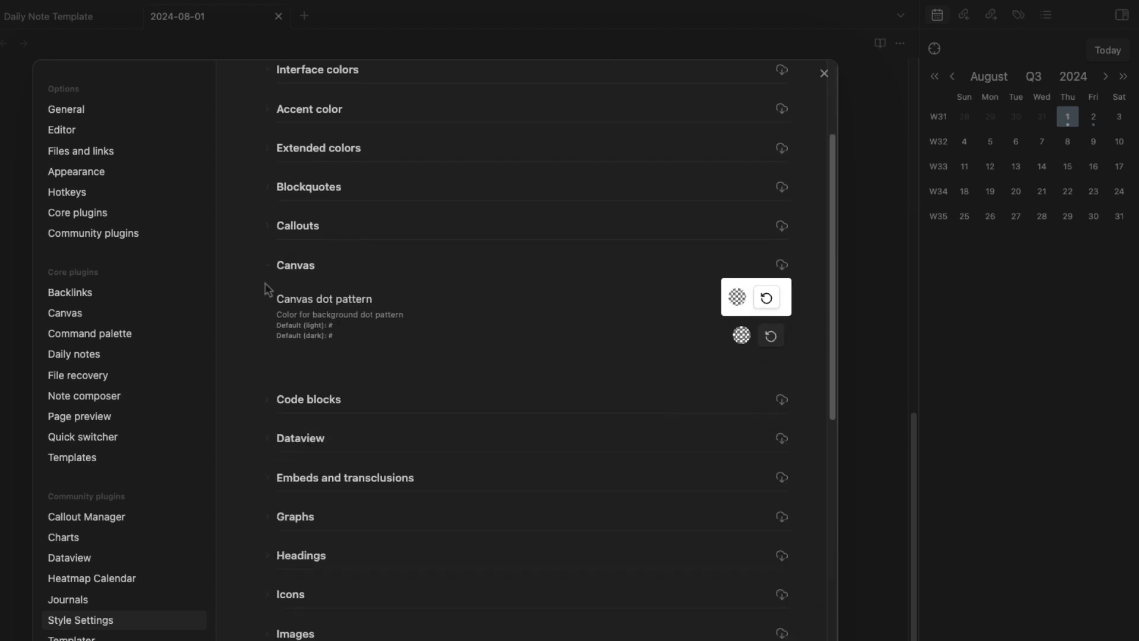
{"action": "scroll", "coordinate": [320, 303], "scroll_direction": "down", "scroll_amount": 3}
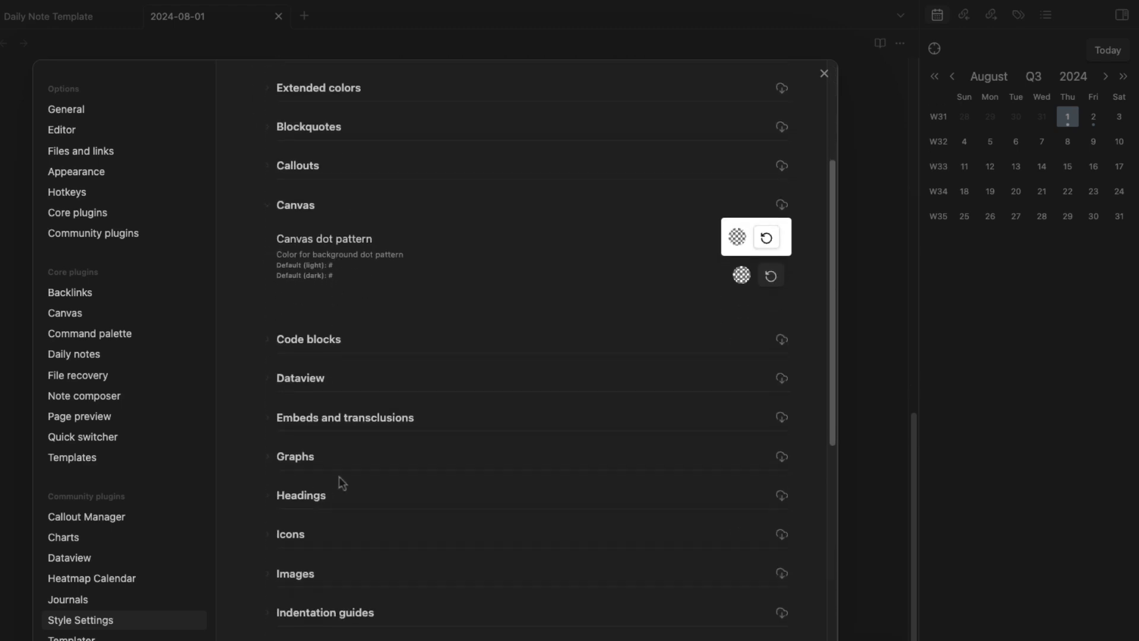
{"action": "scroll", "coordinate": [342, 482], "scroll_direction": "down", "scroll_amount": 2}
{"action": "left_click", "coordinate": [268, 524]}
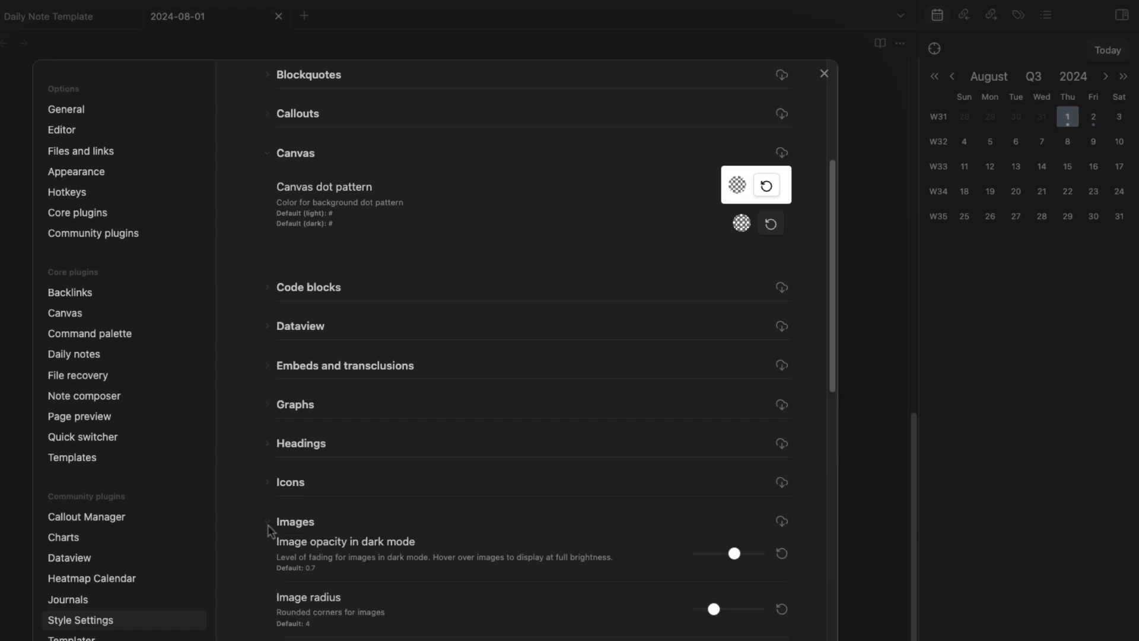
{"action": "left_click", "coordinate": [268, 524]}
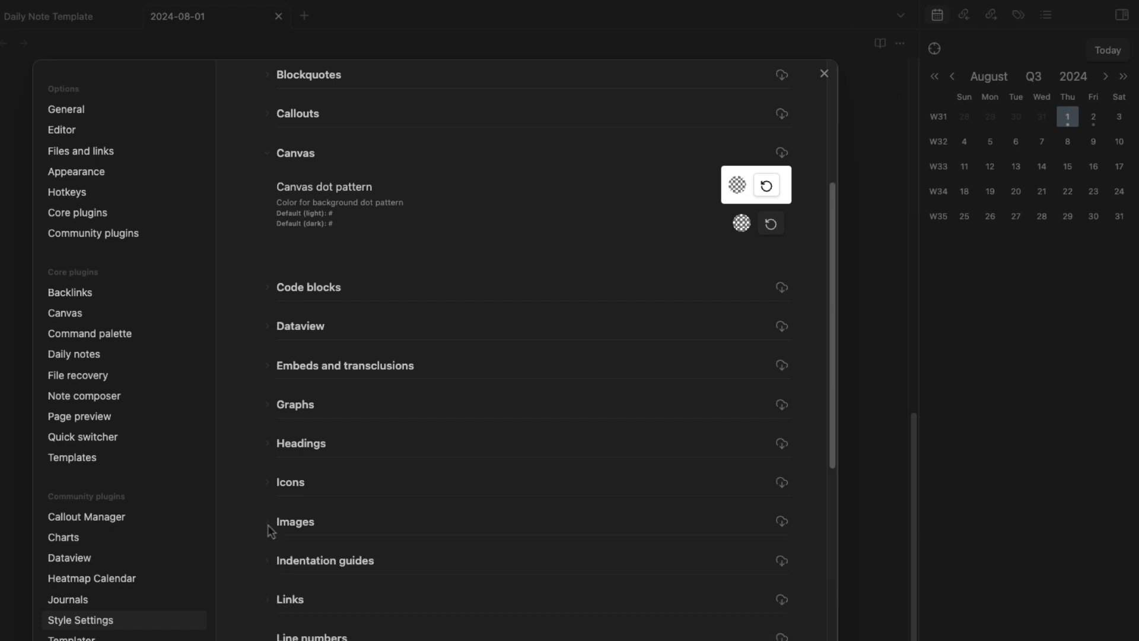
Expand the Headings section and examine the font size settings of the Level 1, Level 2 and Level 3 headings
{"action": "left_click", "coordinate": [270, 451]}
{"action": "scroll", "coordinate": [260, 358], "scroll_direction": "down", "scroll_amount": 3}
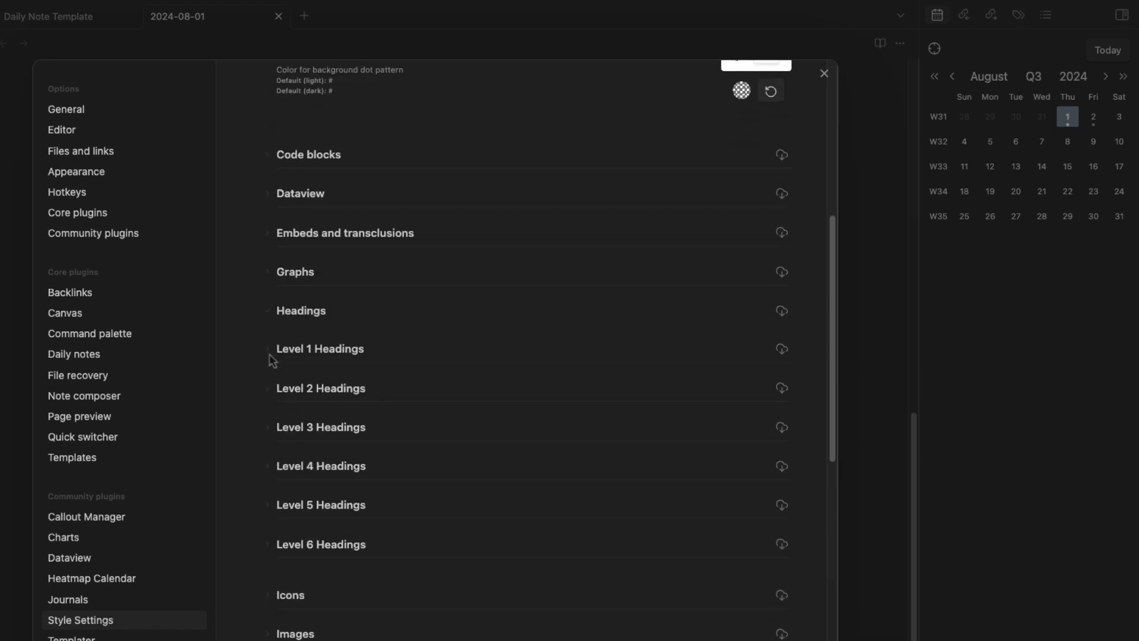
{"action": "left_click", "coordinate": [270, 354]}
{"action": "left_click", "coordinate": [688, 425]}
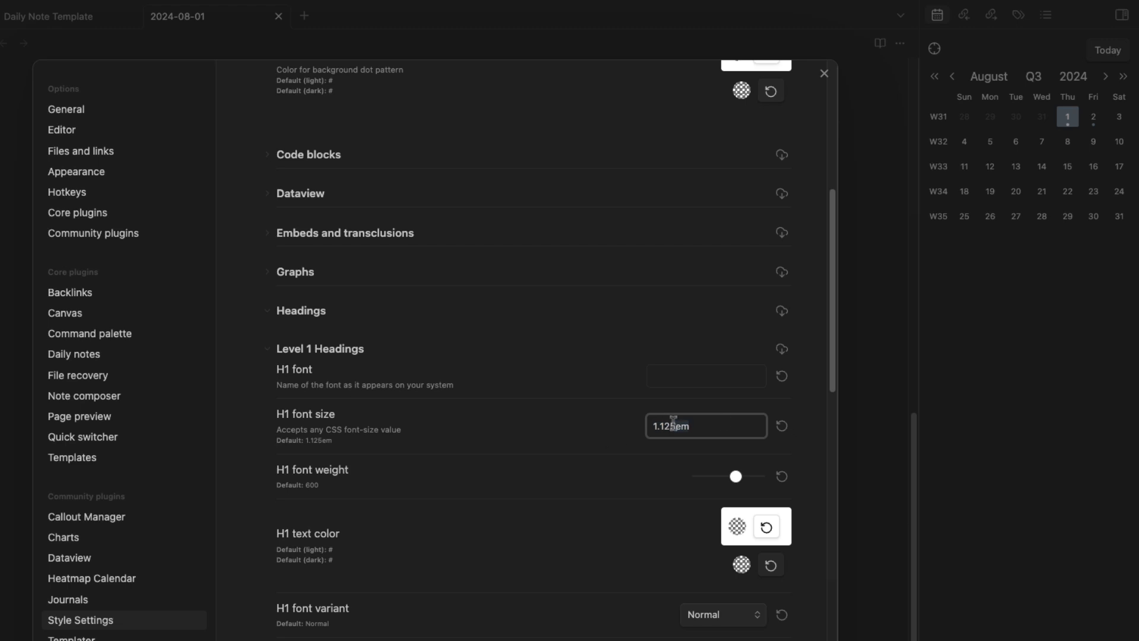
{"action": "left_click", "coordinate": [269, 352]}
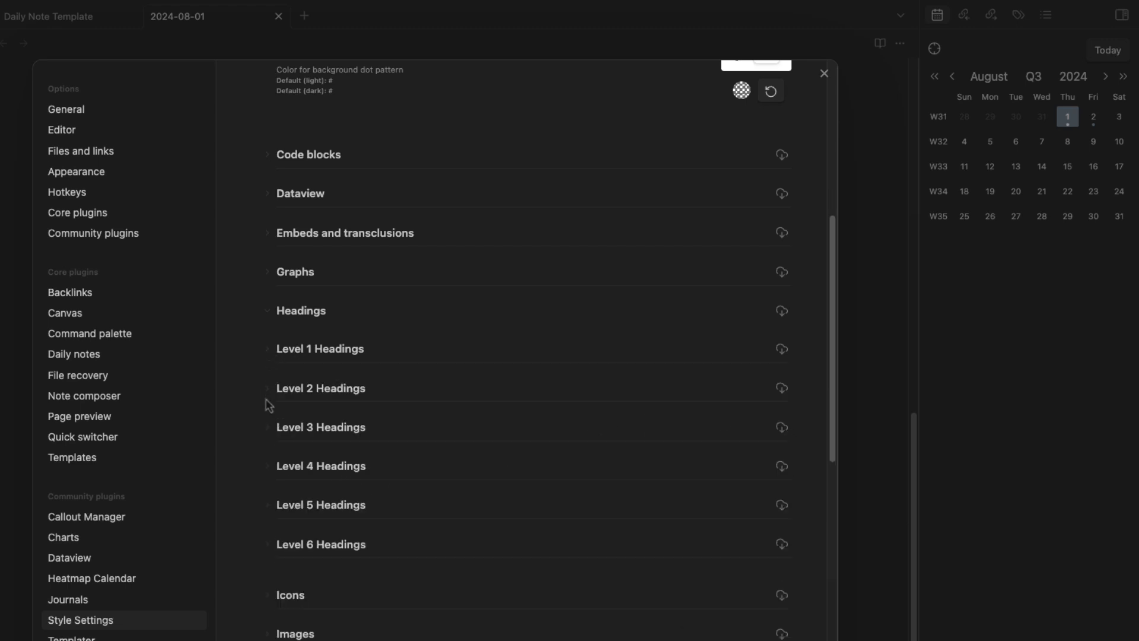
{"action": "left_click", "coordinate": [267, 401]}
{"action": "left_click", "coordinate": [699, 469]}
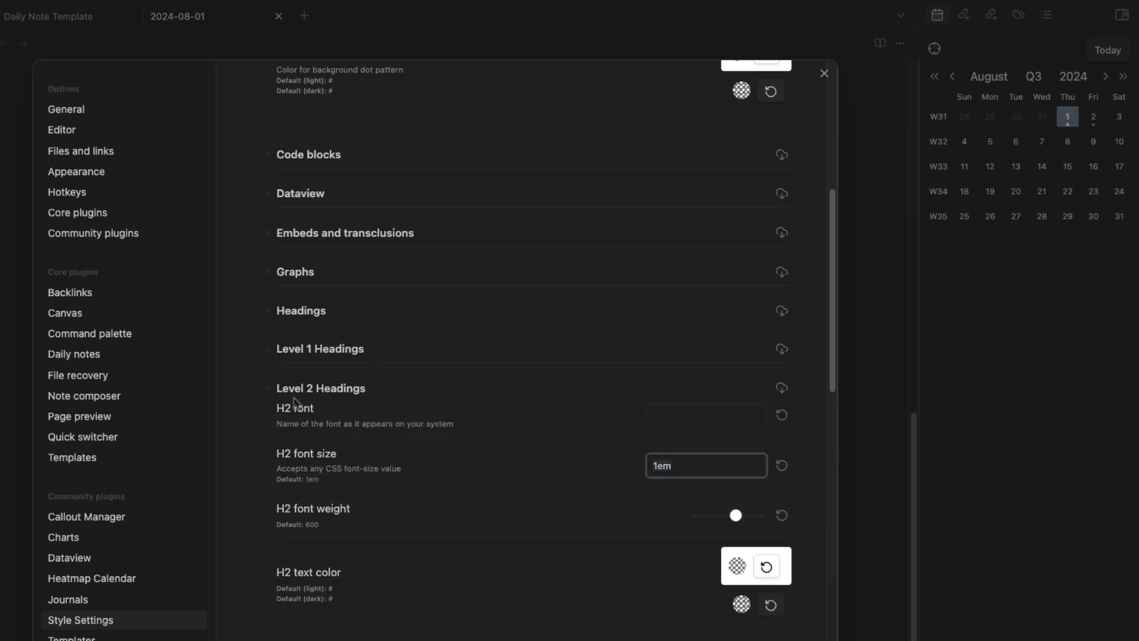
{"action": "left_click", "coordinate": [268, 394]}
{"action": "left_click", "coordinate": [268, 432]}
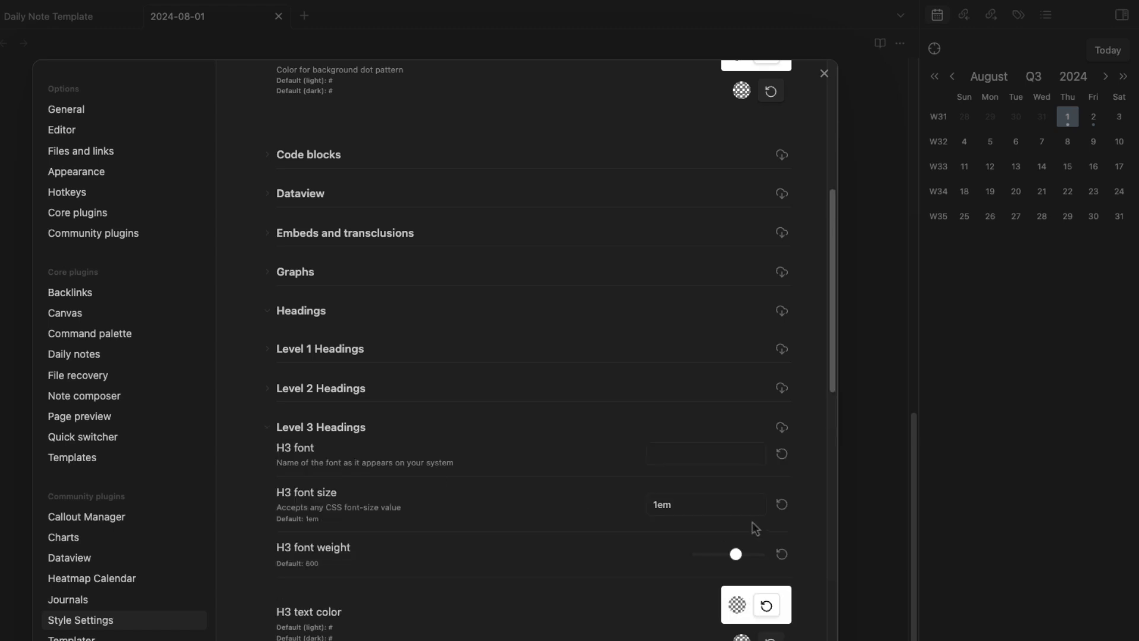
{"action": "left_click", "coordinate": [712, 506]}
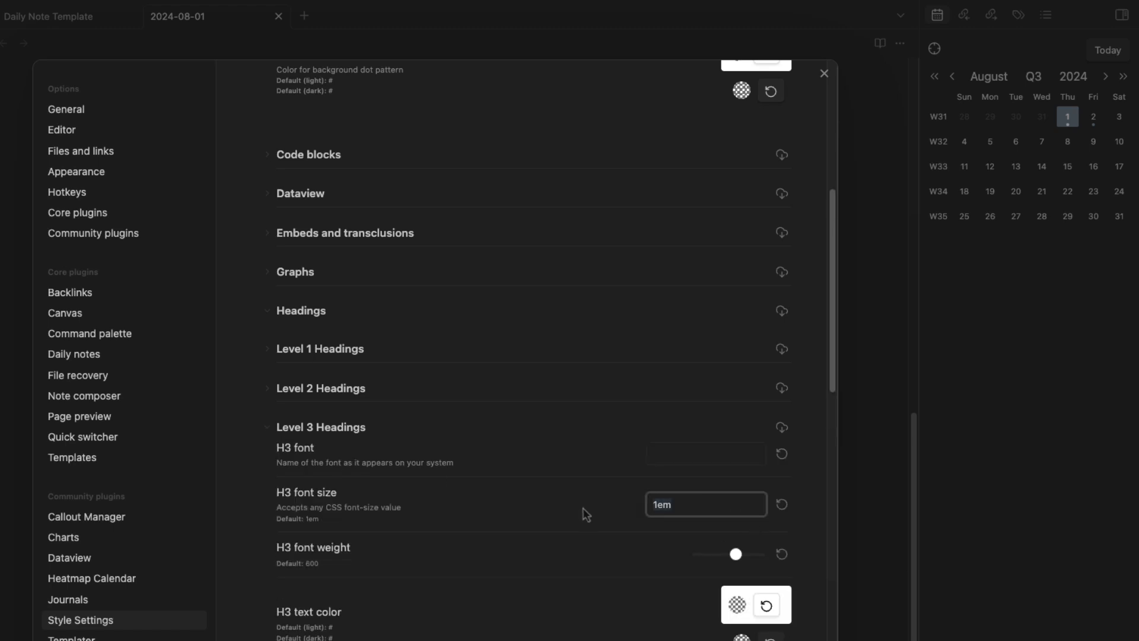
{"action": "left_click", "coordinate": [268, 429]}
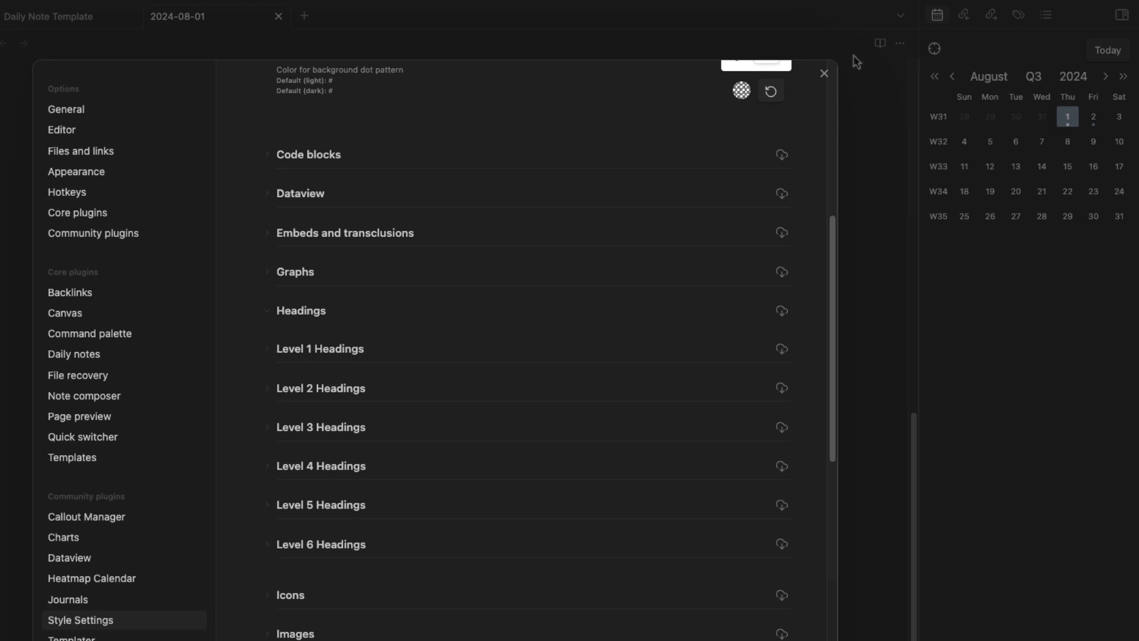
Set the H1 font size to 1.75em and collapse the Level 1 Headings settings
{"action": "left_click", "coordinate": [269, 353]}
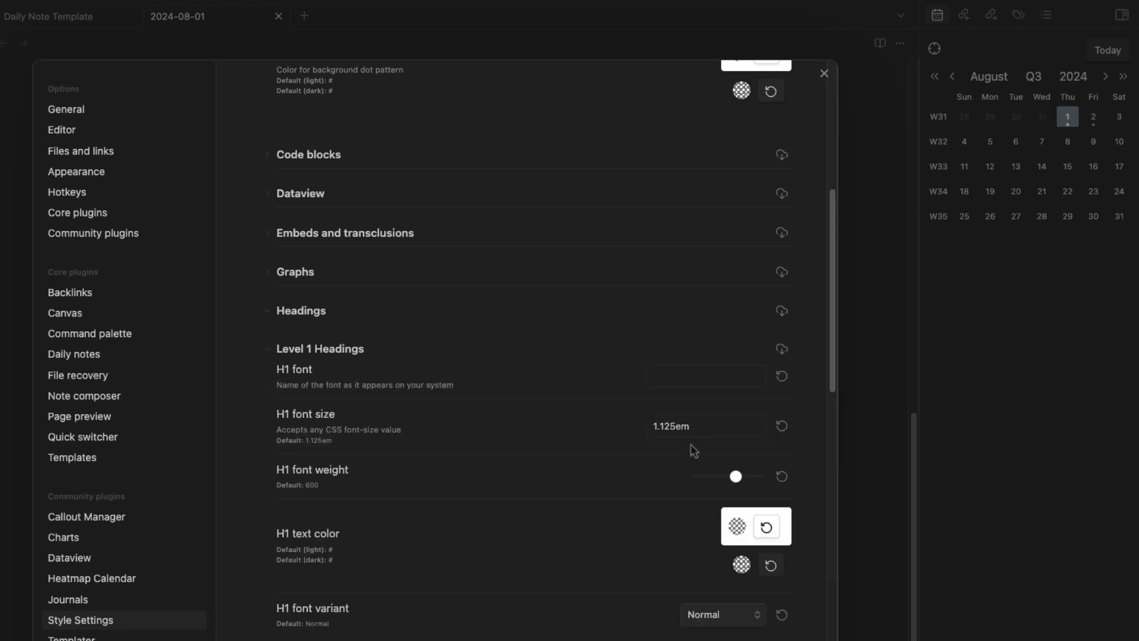
{"action": "left_click_drag", "start_coordinate": [674, 425], "coordinate": [659, 426]}
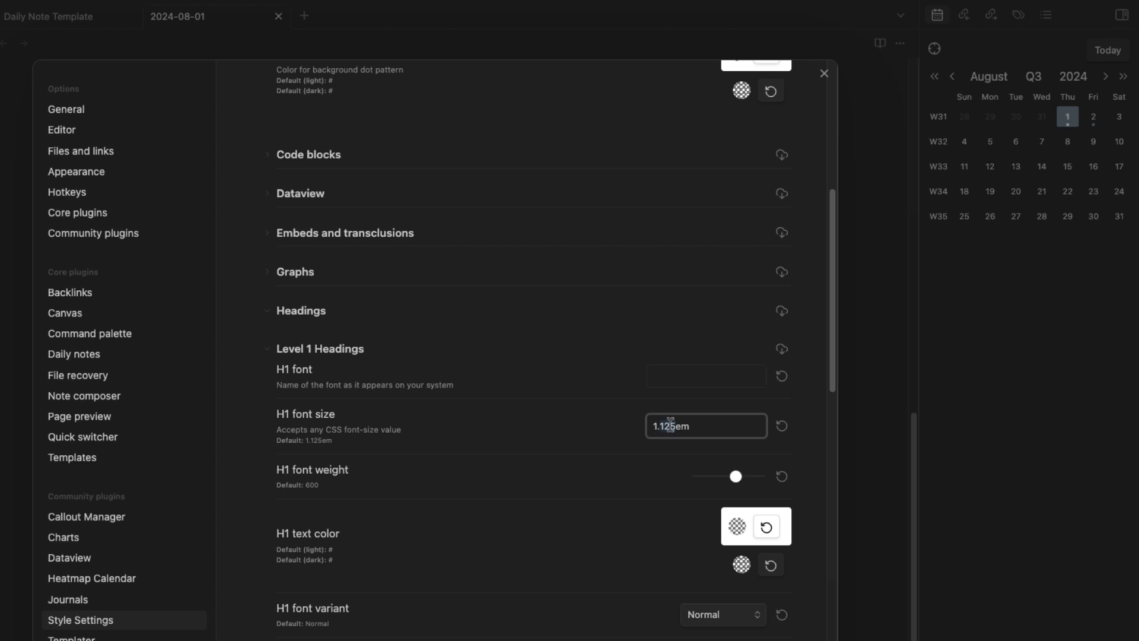
{"action": "type", "text": "75"}
{"action": "left_click", "coordinate": [271, 351]}
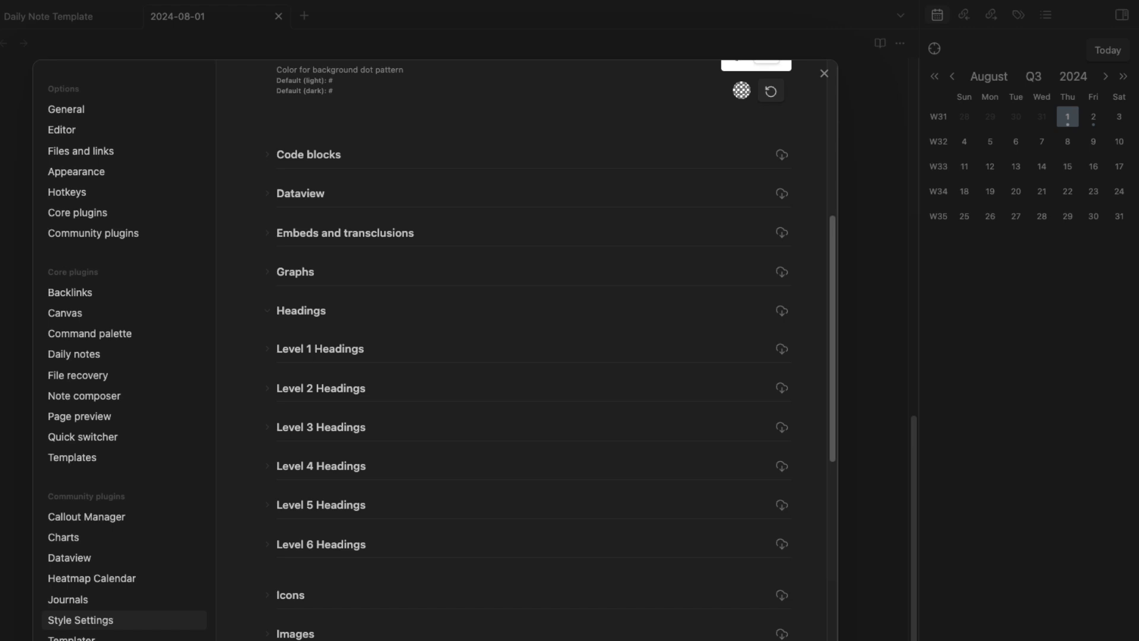
Set the H2 font size to 1.5em and collapse the Level 2 Headings settings
{"action": "left_click", "coordinate": [270, 393]}
{"action": "left_click", "coordinate": [659, 468]}
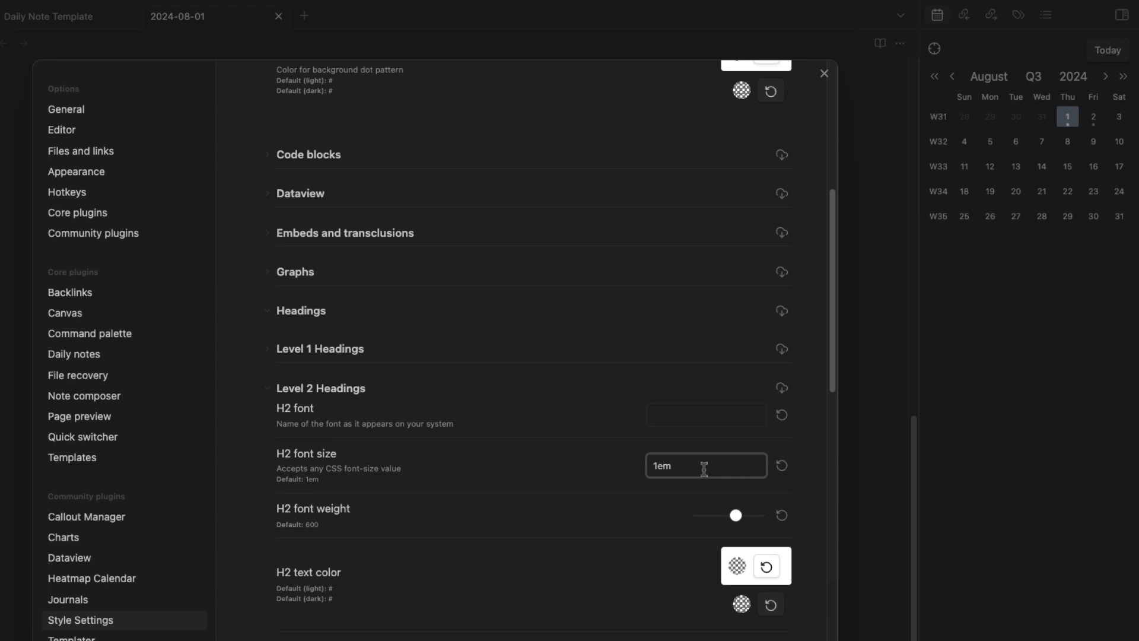
{"action": "type", "text": ".5"}
{"action": "left_click", "coordinate": [271, 394]}
Set the H3 font size to 1.25em under Level 3 Headings
{"action": "left_click", "coordinate": [271, 430]}
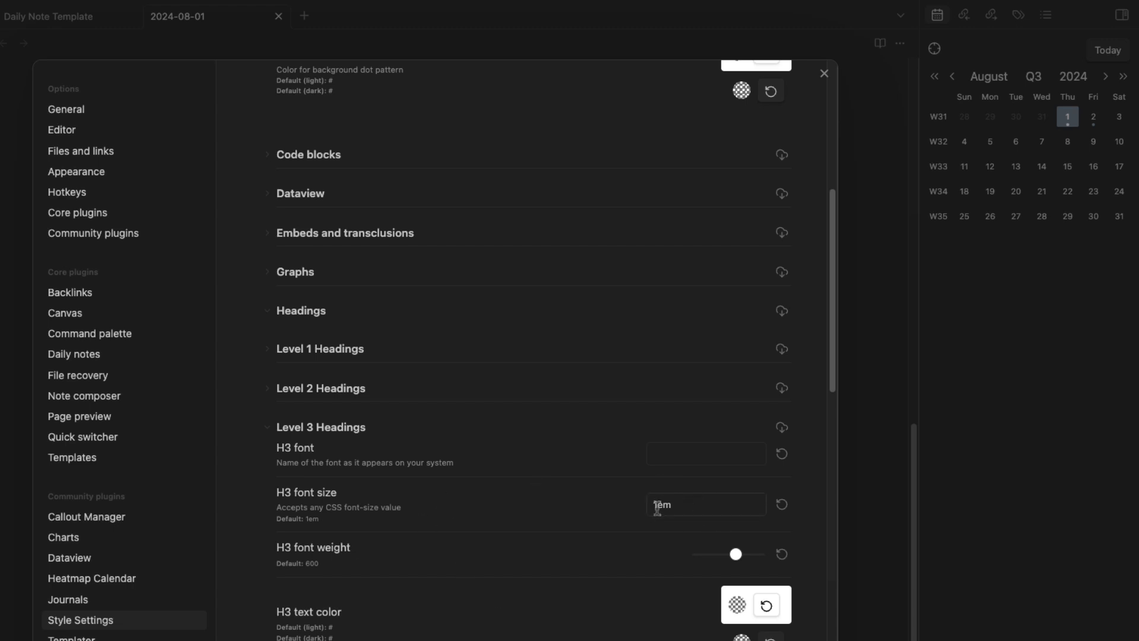
{"action": "left_click", "coordinate": [657, 507]}
{"action": "type", "text": "."}
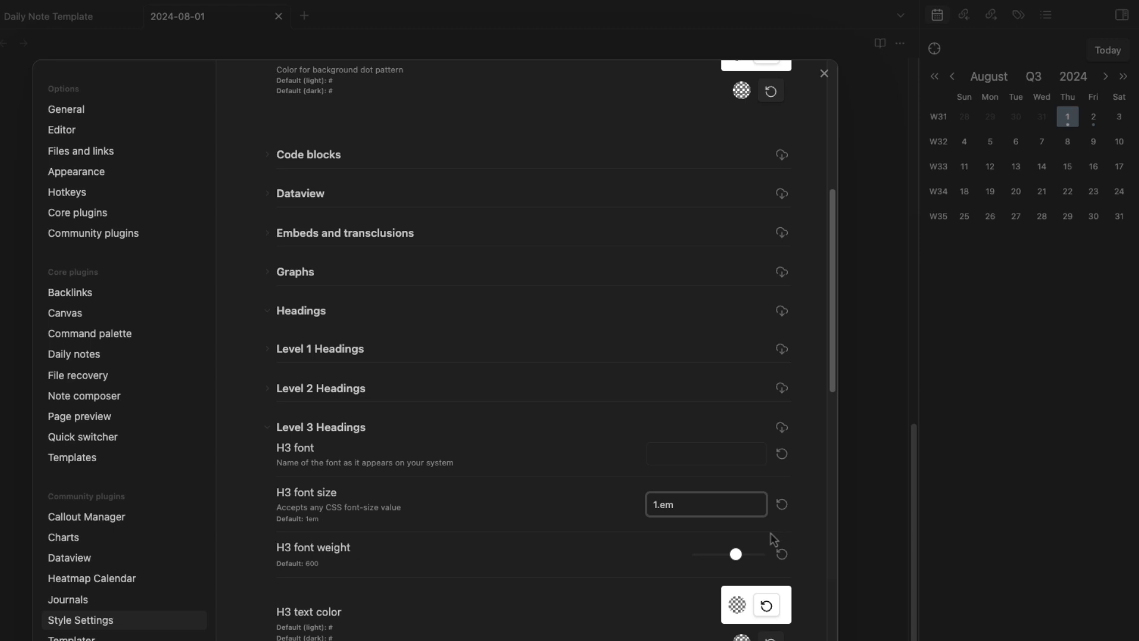
{"action": "type", "text": "25"}
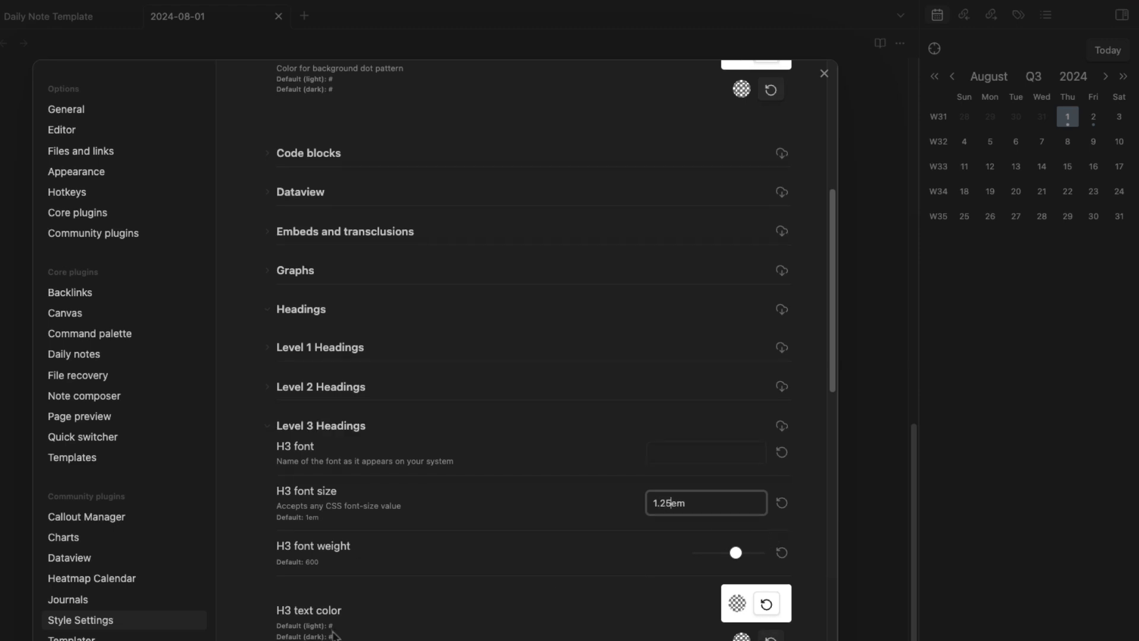
Set the H4 font size to 1em under Level 4 Headings
{"action": "scroll", "coordinate": [653, 552], "scroll_direction": "down", "scroll_amount": 4}
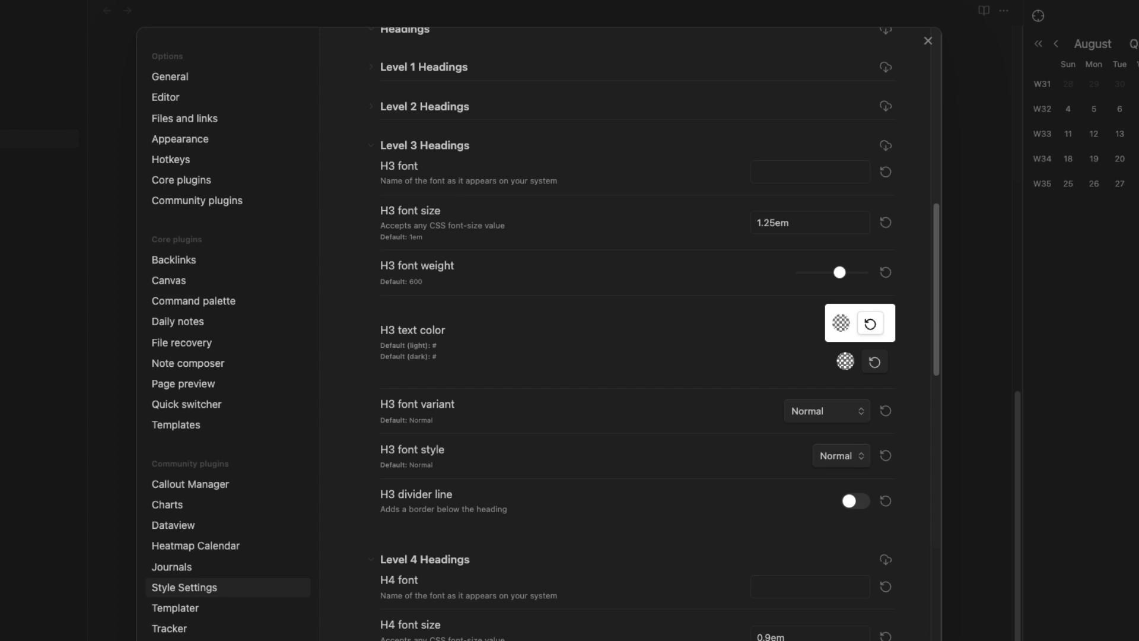
{"action": "scroll", "coordinate": [736, 552], "scroll_direction": "down", "scroll_amount": 2}
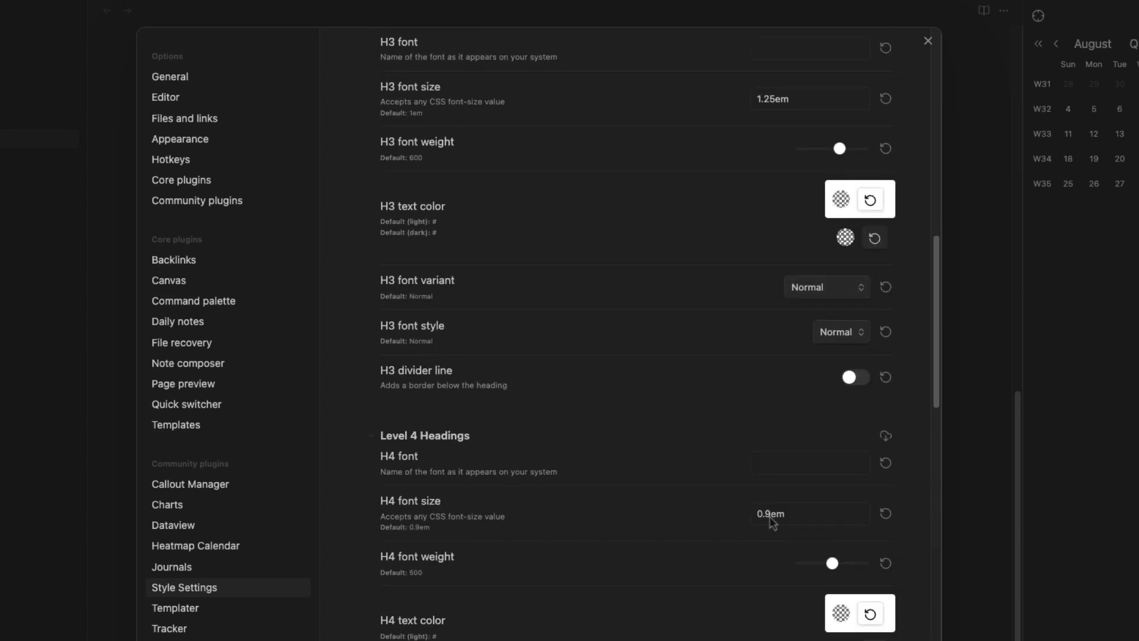
{"action": "left_click", "coordinate": [769, 515]}
{"action": "key", "text": "BackSpace"}
{"action": "key", "text": "BackSpace"}
{"action": "key", "text": "BackSpace"}
{"action": "type", "text": "1"}
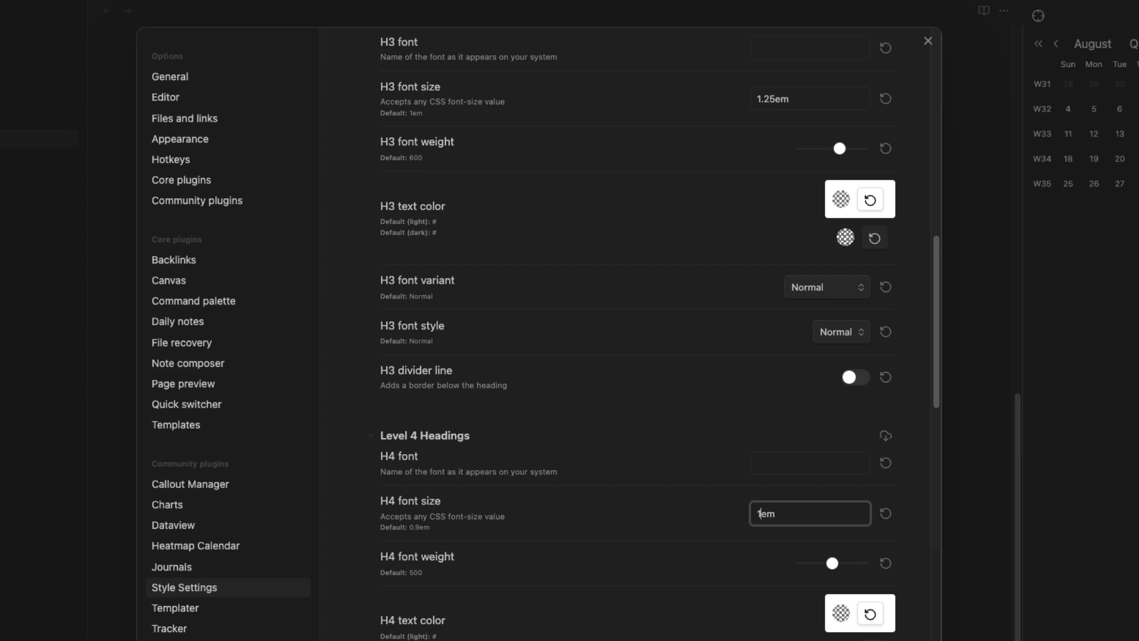
{"action": "key", "text": "Tab"}
Expand and collapse the Level 5 Headings settings to check their options
{"action": "scroll", "coordinate": [595, 358], "scroll_direction": "down", "scroll_amount": 9}
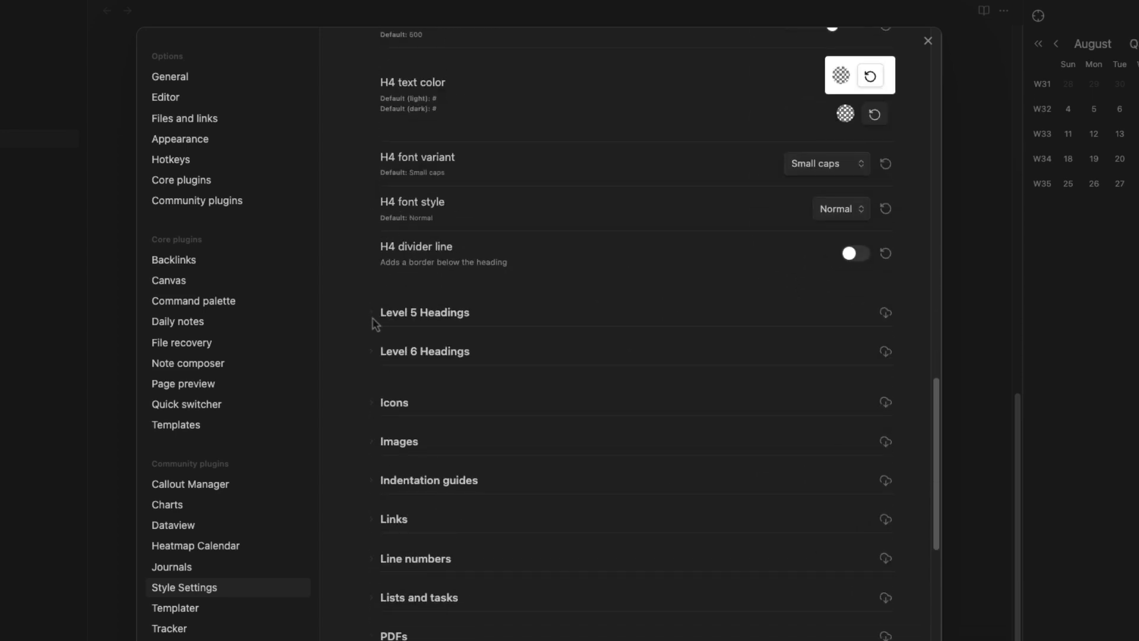
{"action": "left_click", "coordinate": [372, 323]}
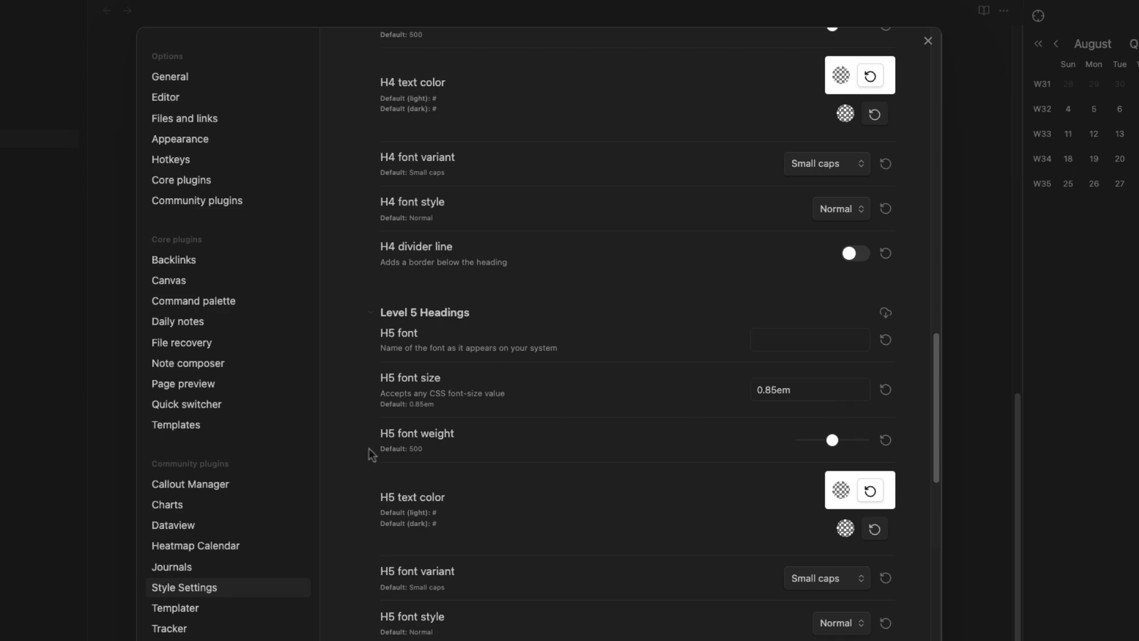
{"action": "left_click", "coordinate": [374, 312]}
{"action": "scroll", "coordinate": [431, 366], "scroll_direction": "up", "scroll_amount": 3}
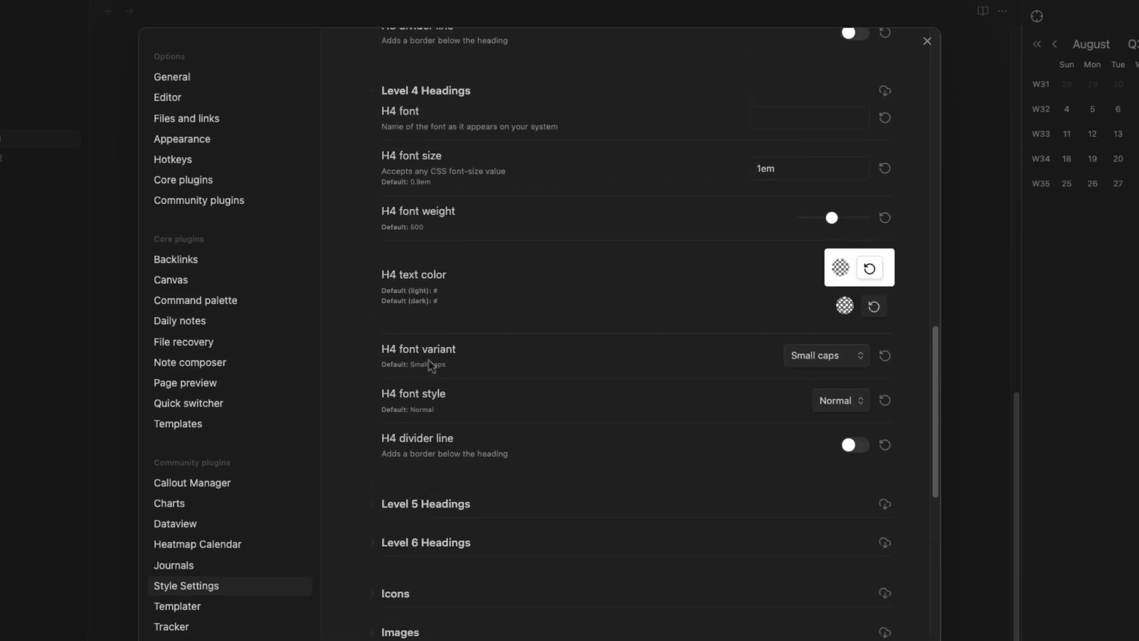
Close the settings and review the heading sizes in the 2024-08-01 daily note from Pictures down to Evening Review
{"action": "key", "text": "Escape"}
{"action": "scroll", "coordinate": [533, 356], "scroll_direction": "up", "scroll_amount": 5}
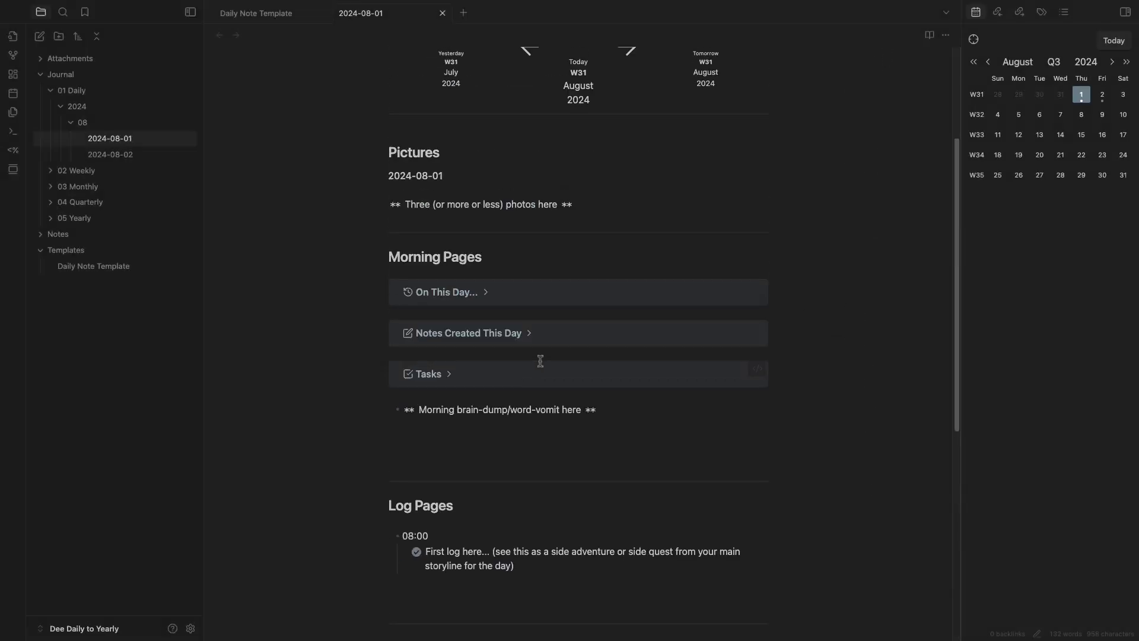
{"action": "scroll", "coordinate": [541, 361], "scroll_direction": "up", "scroll_amount": 3}
{"action": "scroll", "coordinate": [401, 145], "scroll_direction": "down", "scroll_amount": 7}
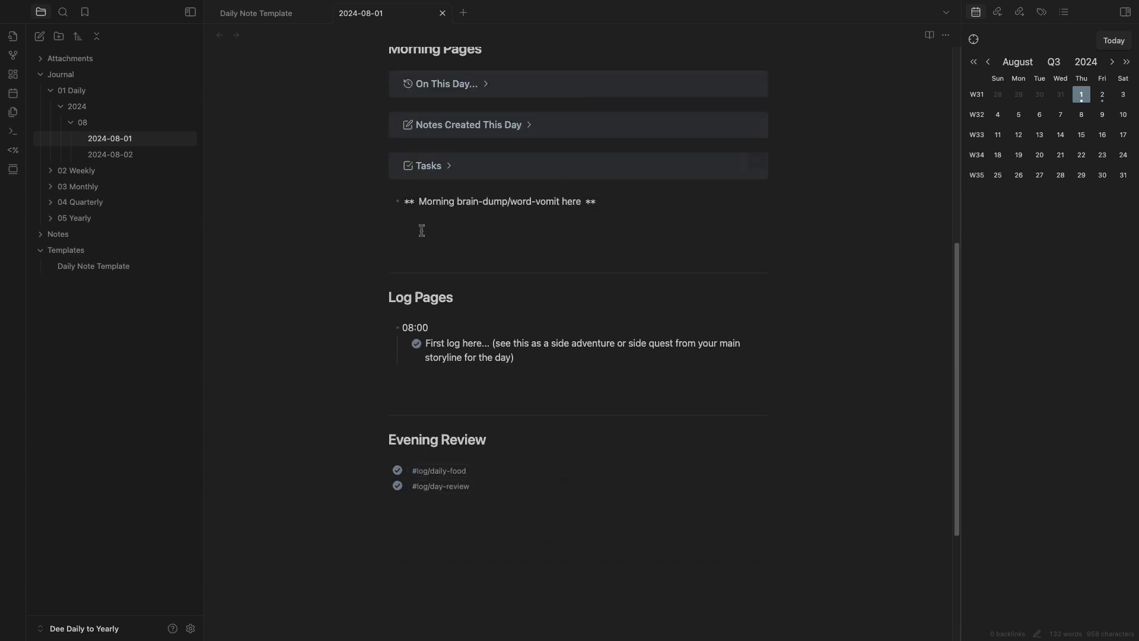
{"action": "scroll", "coordinate": [422, 229], "scroll_direction": "up", "scroll_amount": 7}
{"action": "scroll", "coordinate": [422, 372], "scroll_direction": "down", "scroll_amount": 2}
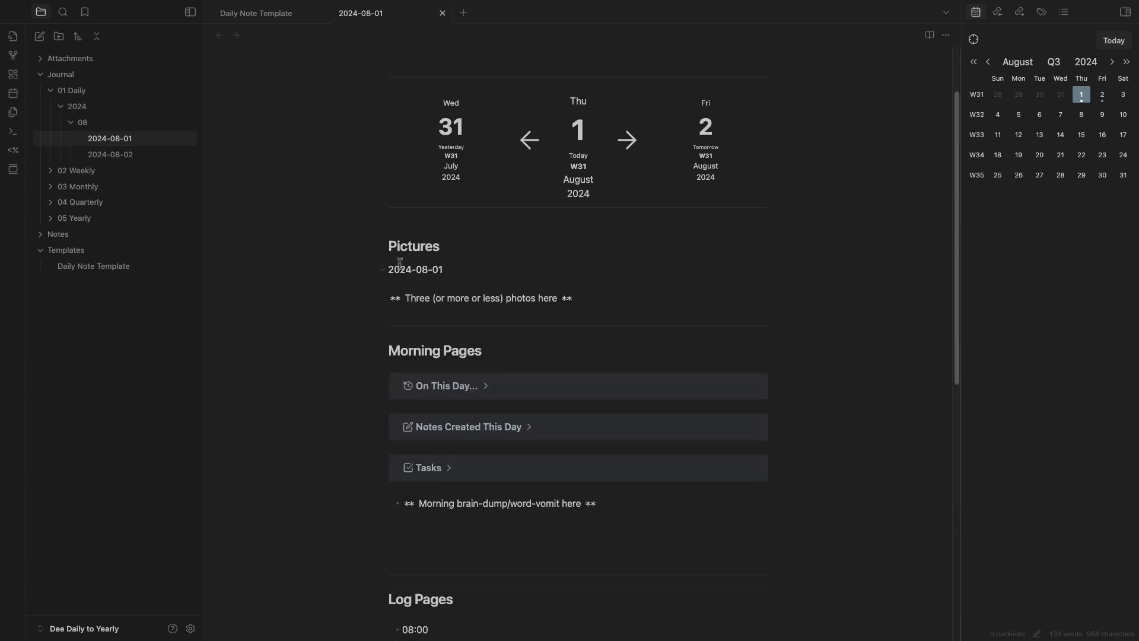
Try Morning Pages as a level 1 heading in the 2024-08-01 daily note
{"action": "key", "text": "Up"}
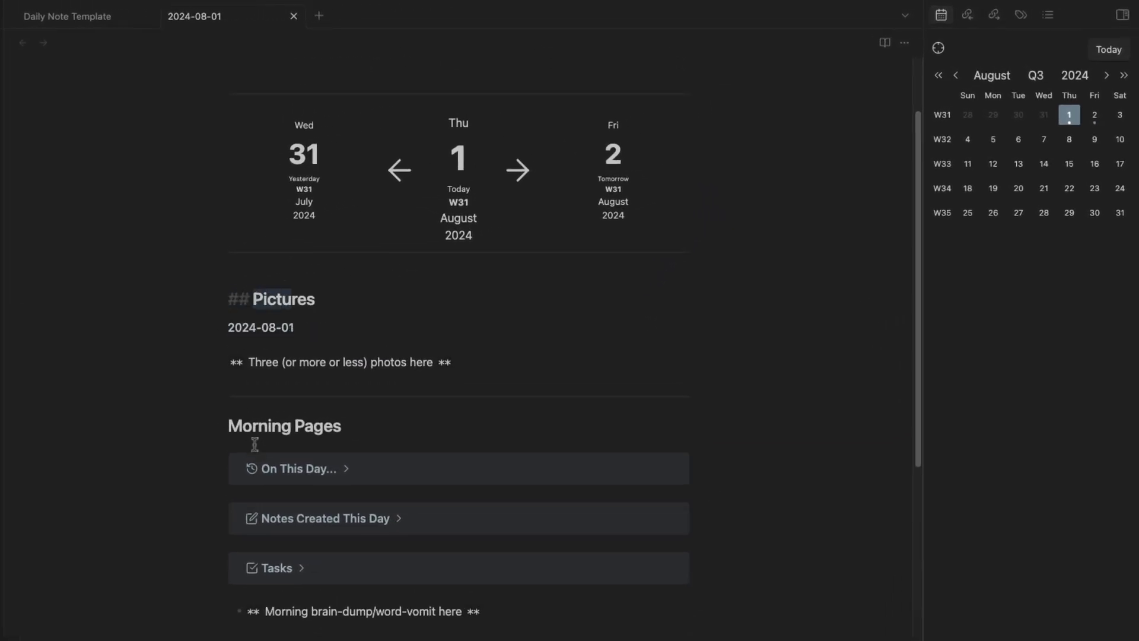
{"action": "left_click", "coordinate": [315, 426]}
{"action": "scroll", "coordinate": [279, 465], "scroll_direction": "down", "scroll_amount": 2}
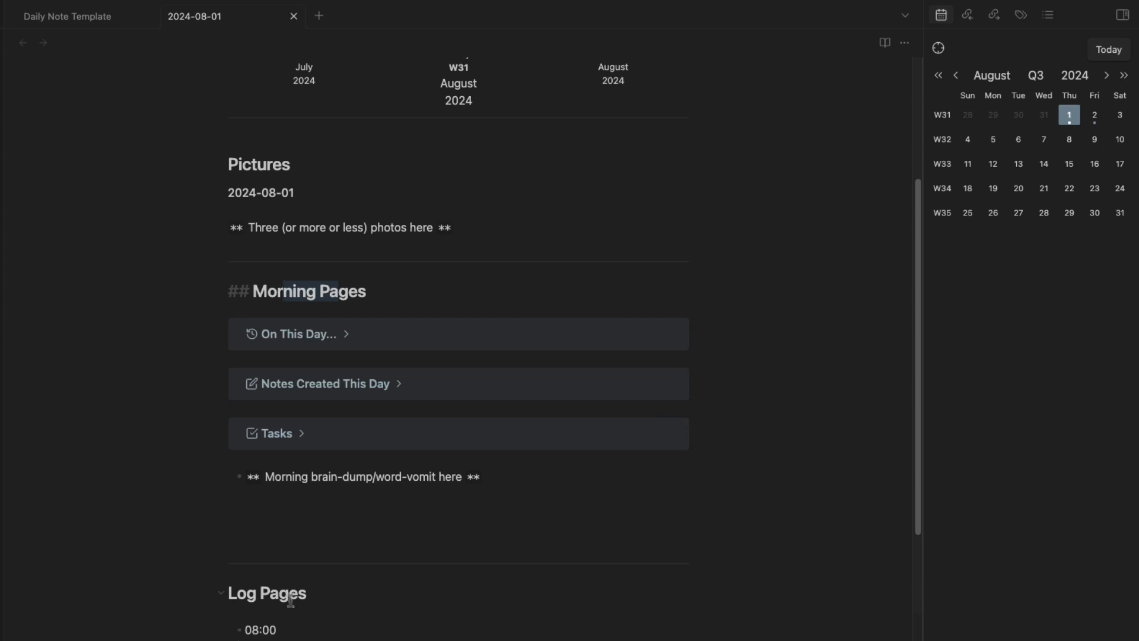
{"action": "scroll", "coordinate": [291, 504], "scroll_direction": "down", "scroll_amount": 2}
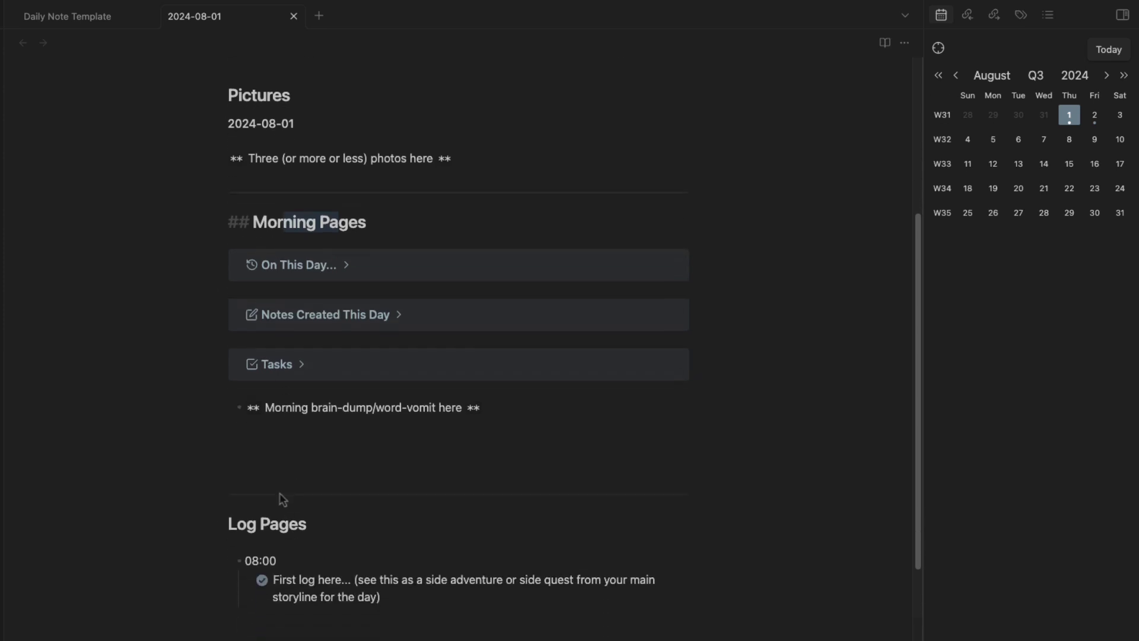
{"action": "left_click", "coordinate": [246, 209]}
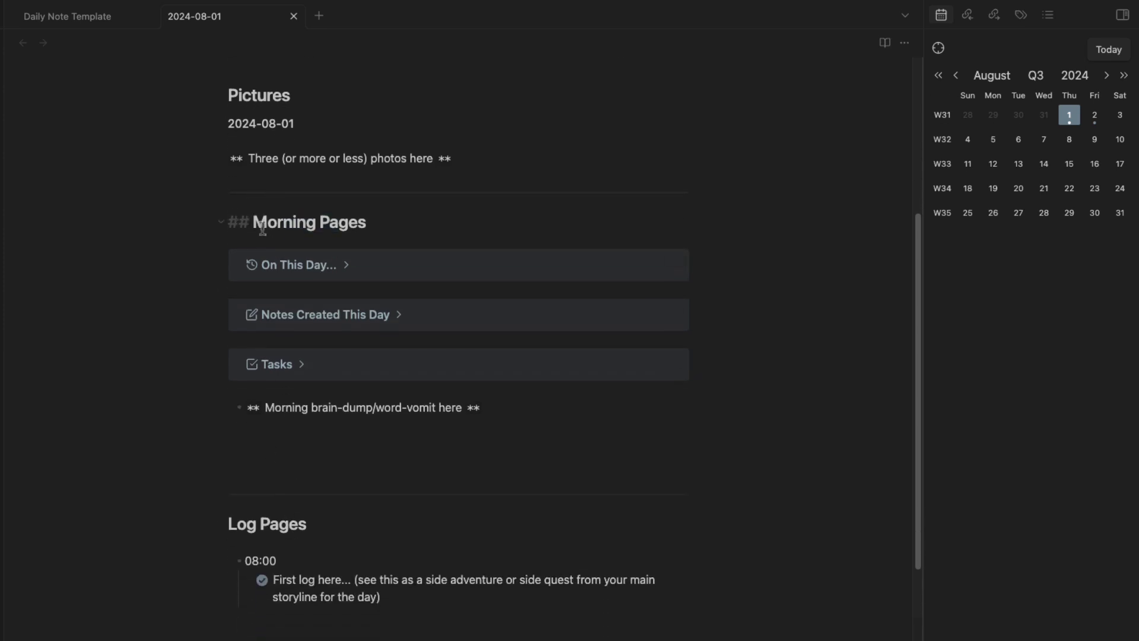
{"action": "key", "text": "BackSpace"}
{"action": "key", "text": "BackSpace"}
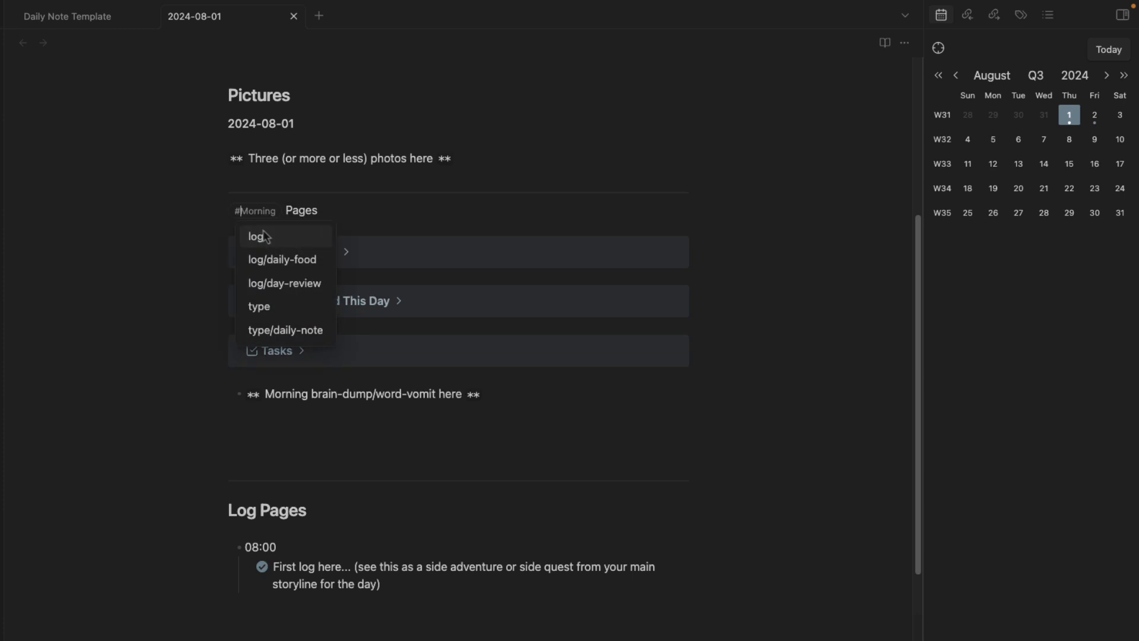
{"action": "left_click", "coordinate": [388, 227]}
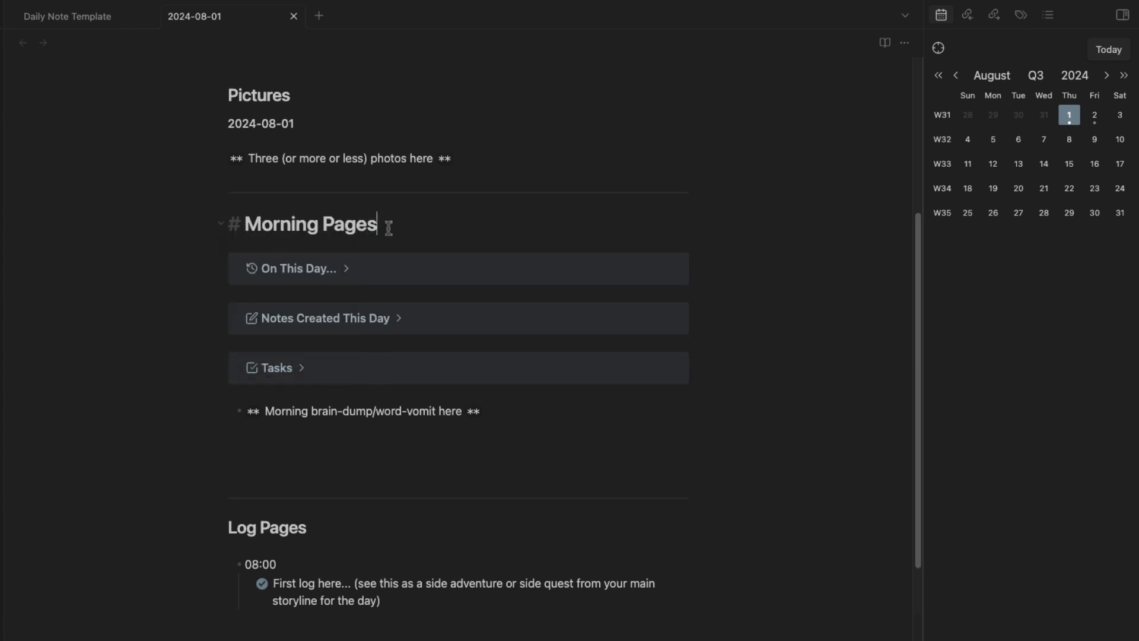
Try a level 2 heading reading "level 2 heading" beneath Morning Pages, and undo it
{"action": "key", "text": "Return"}
{"action": "type", "text": "## leve"}
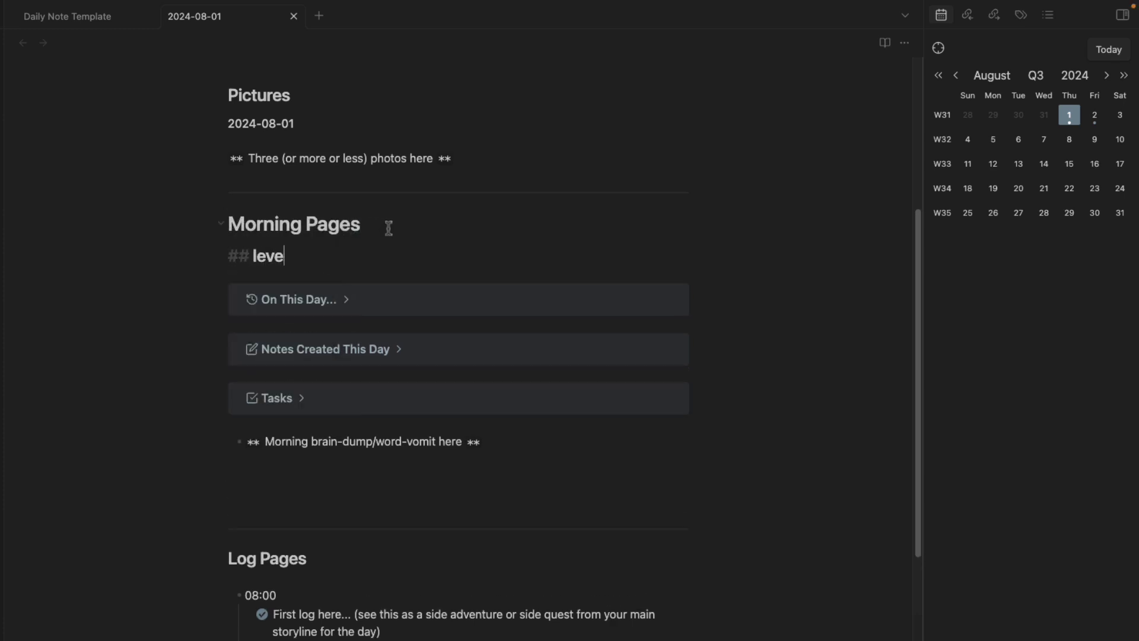
{"action": "type", "text": "l 2 heading"}
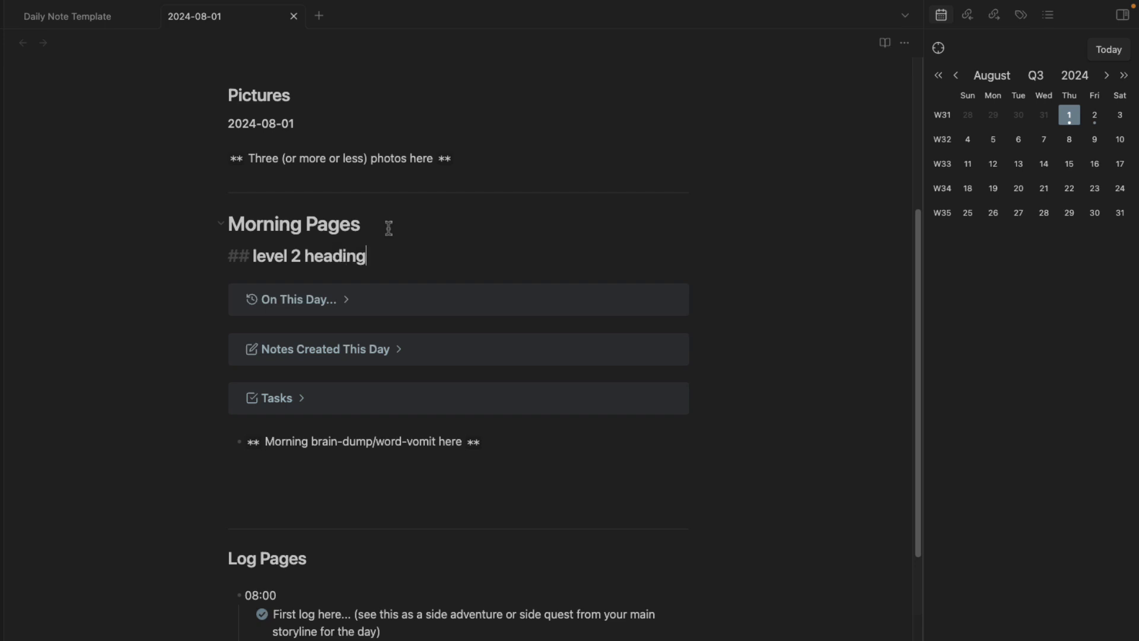
{"action": "key", "text": "Return"}
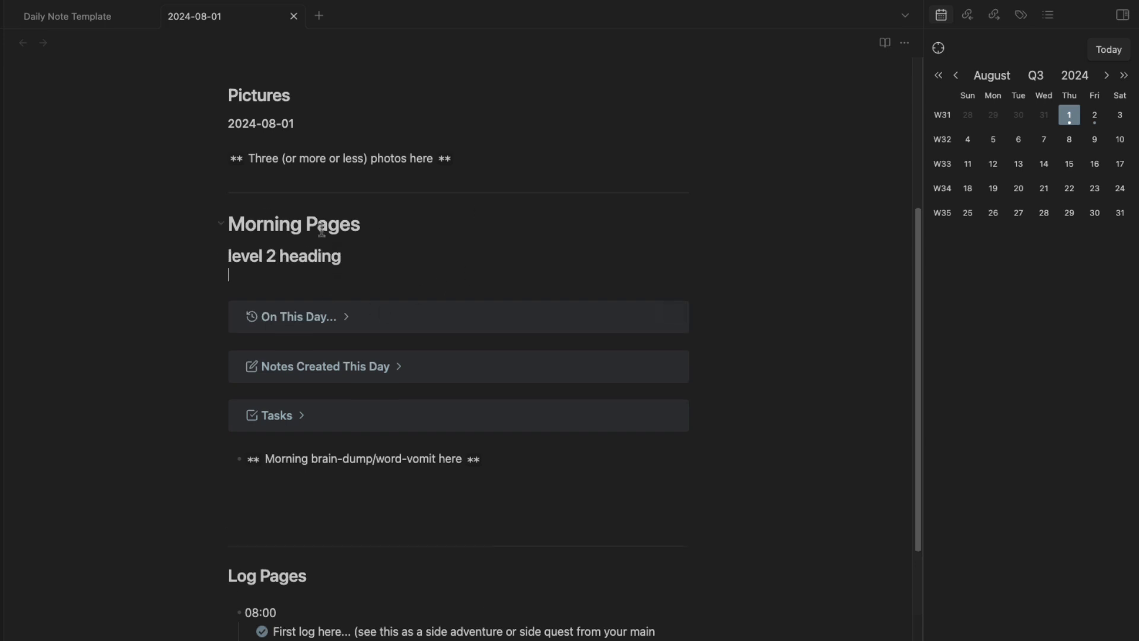
{"action": "key", "text": "ctrl+z"}
{"action": "key", "text": "ctrl+z"}
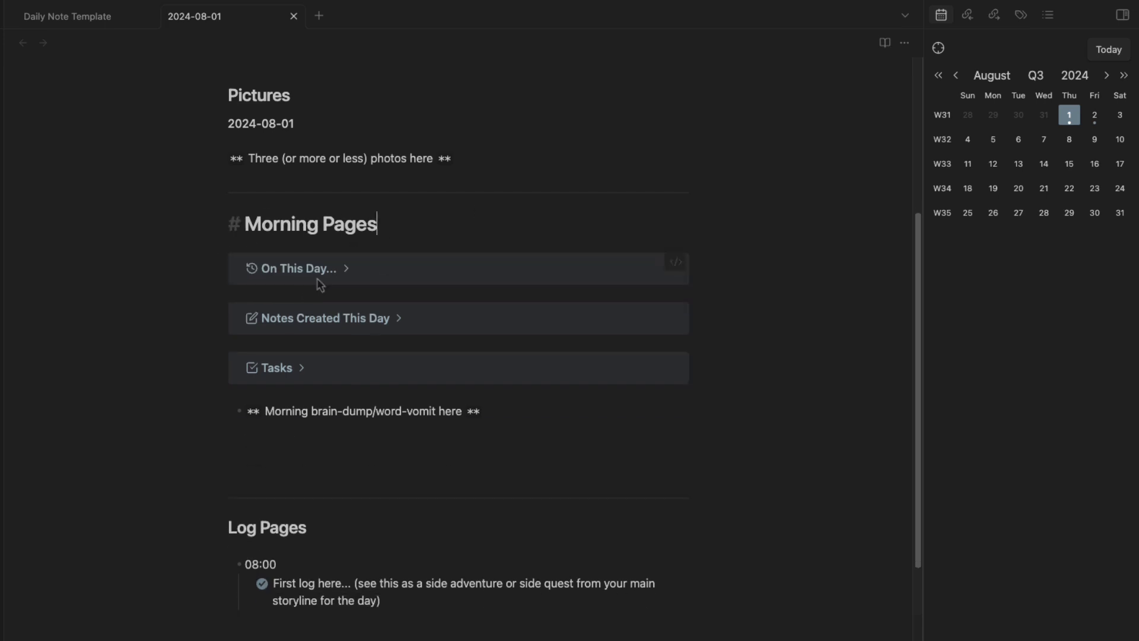
Restore Morning Pages to a level 2 heading
{"action": "key", "text": "ctrl+Left"}
{"action": "key", "text": "ctrl+Left"}
{"action": "key", "text": "BackSpace"}
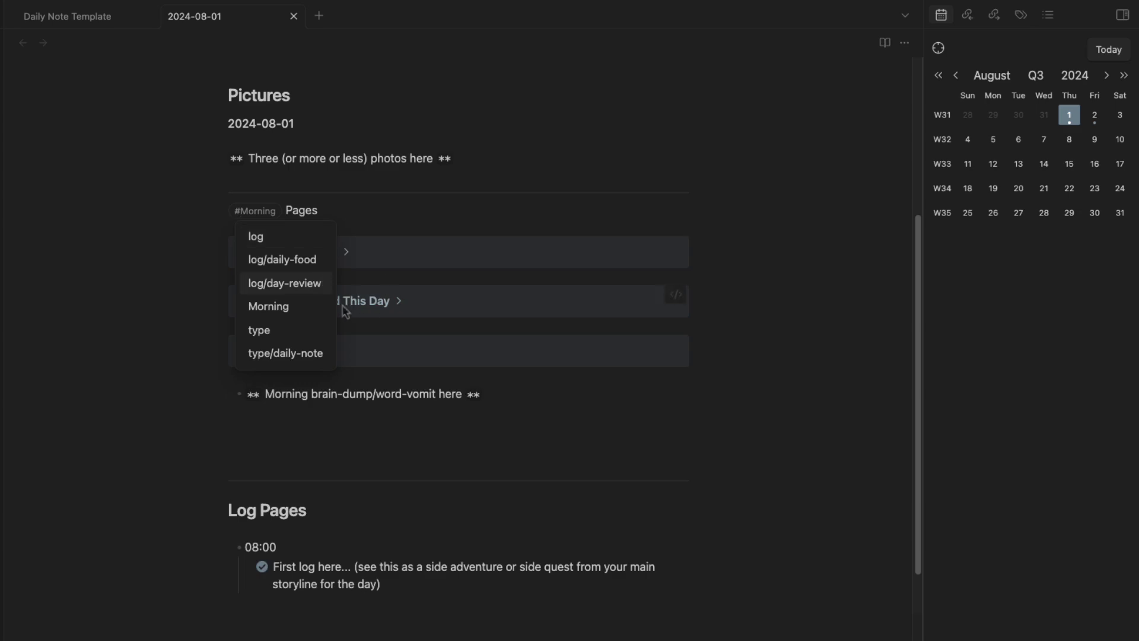
{"action": "type", "text": "#"}
{"action": "left_click", "coordinate": [374, 445]}
Review the layout of the 2024-08-01 daily note from its title down to Evening Review
{"action": "scroll", "coordinate": [382, 451], "scroll_direction": "up", "scroll_amount": 5}
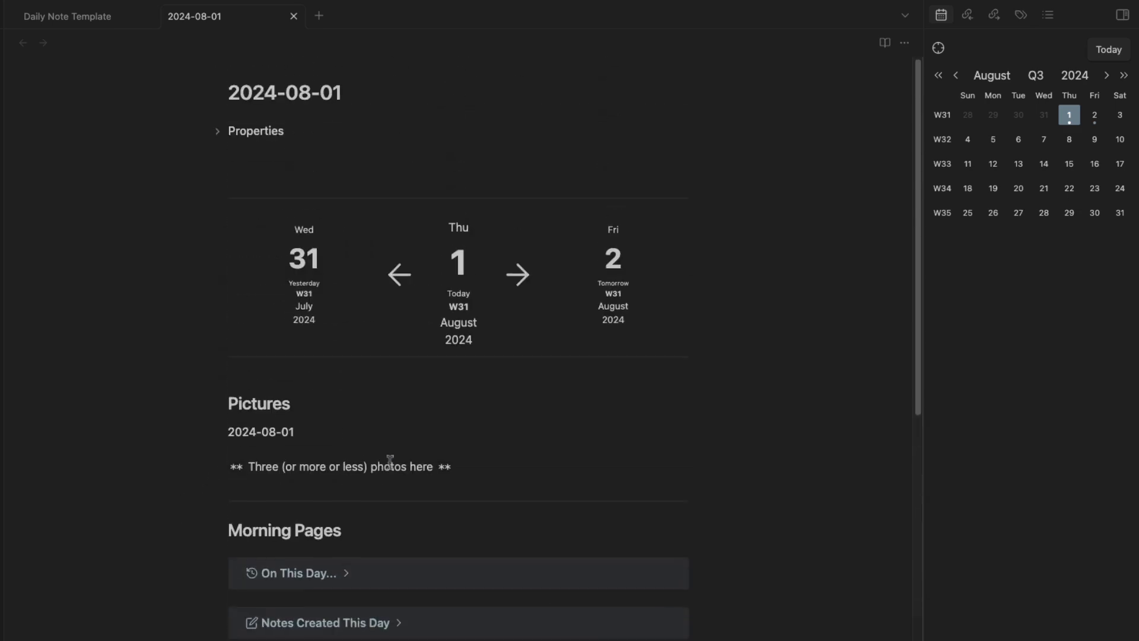
{"action": "scroll", "coordinate": [380, 466], "scroll_direction": "down", "scroll_amount": 8}
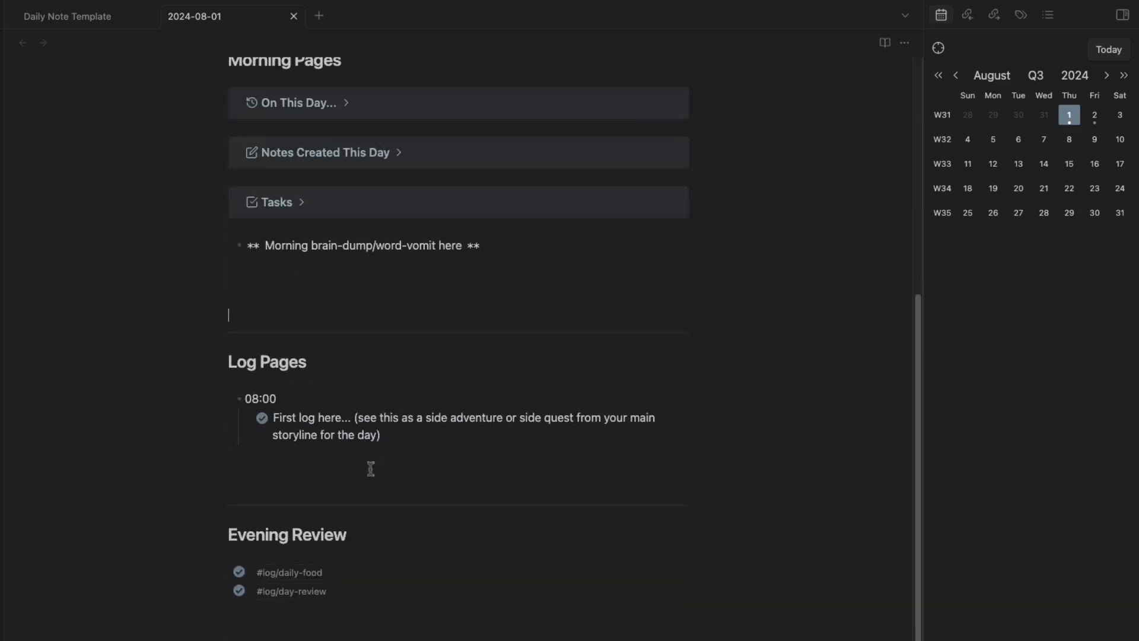
{"action": "scroll", "coordinate": [371, 468], "scroll_direction": "up", "scroll_amount": 8}
{"action": "scroll", "coordinate": [371, 469], "scroll_direction": "down", "scroll_amount": 8}
{"action": "scroll", "coordinate": [370, 470], "scroll_direction": "up", "scroll_amount": 8}
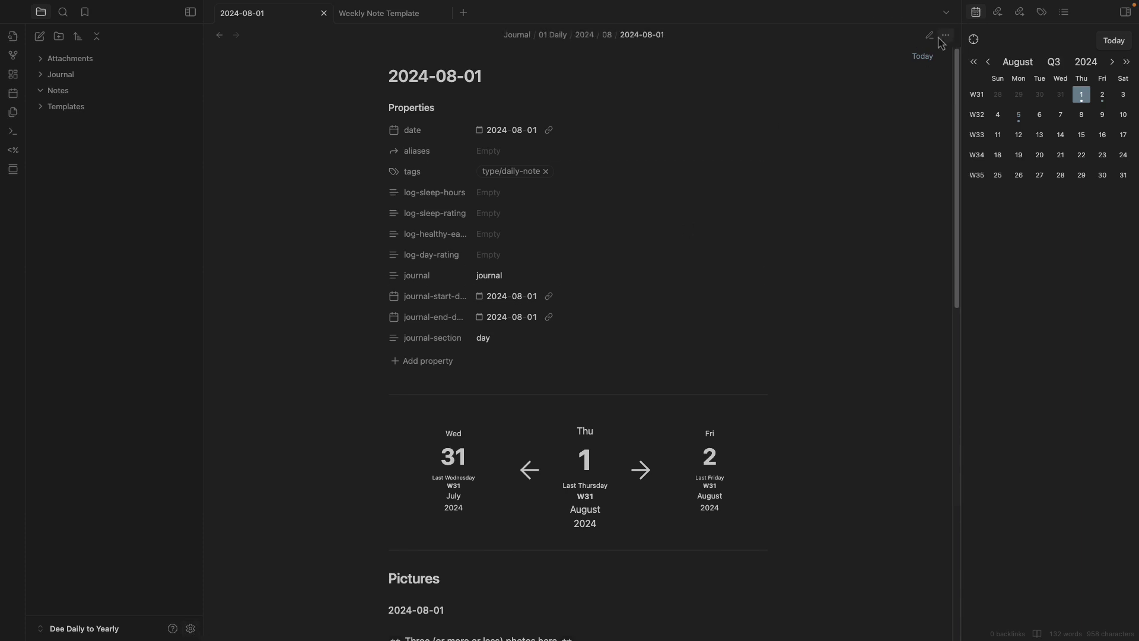
Assign Ctrl+E as an additional hotkey for Toggle reading view and close the settings
{"action": "left_click", "coordinate": [191, 629]}
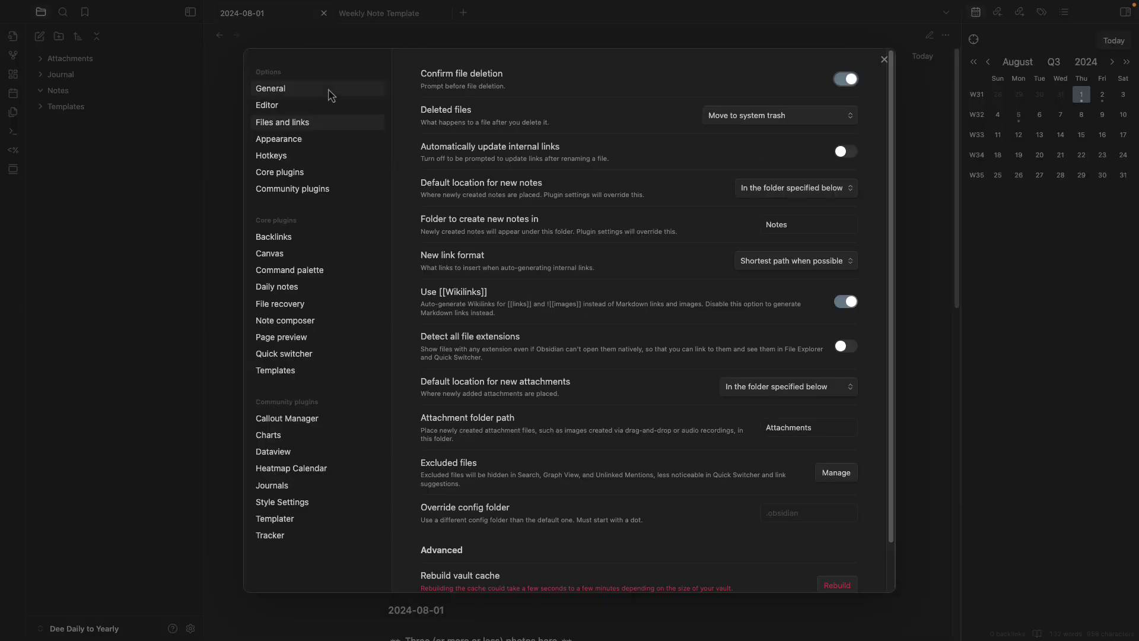
{"action": "left_click", "coordinate": [289, 159]}
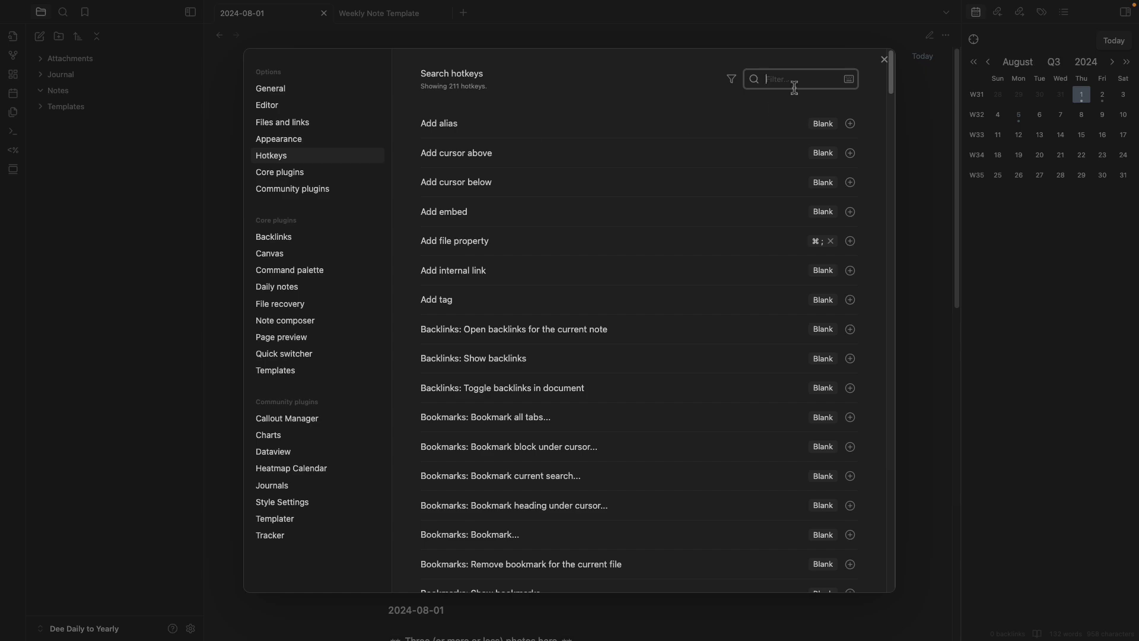
{"action": "type", "text": "reading"}
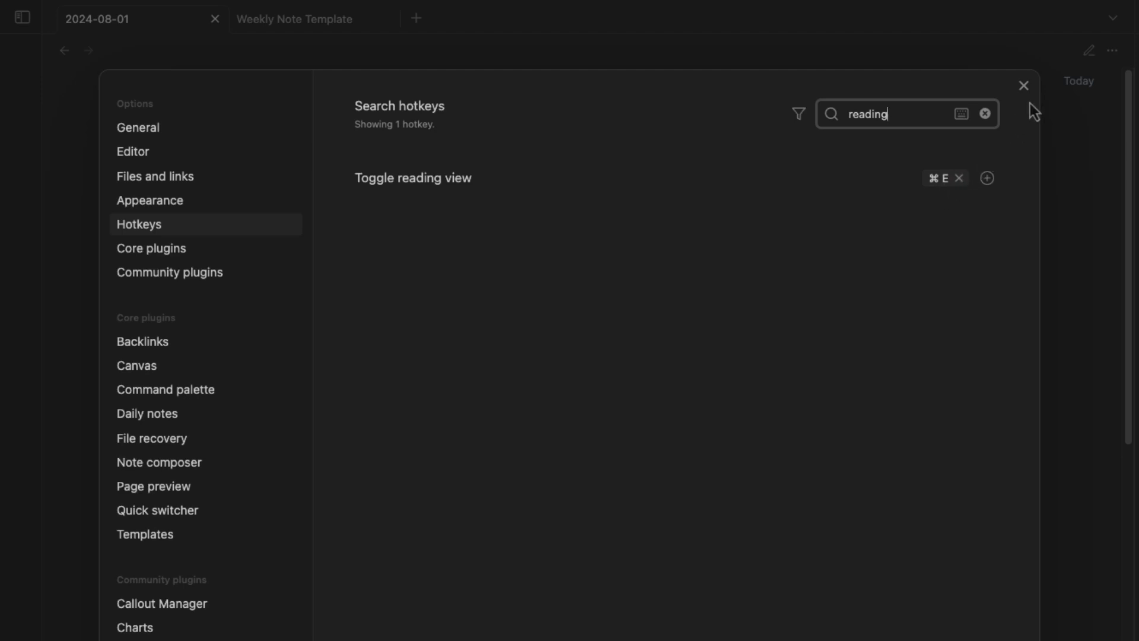
{"action": "left_click", "coordinate": [983, 184]}
{"action": "key", "text": "ctrl+e"}
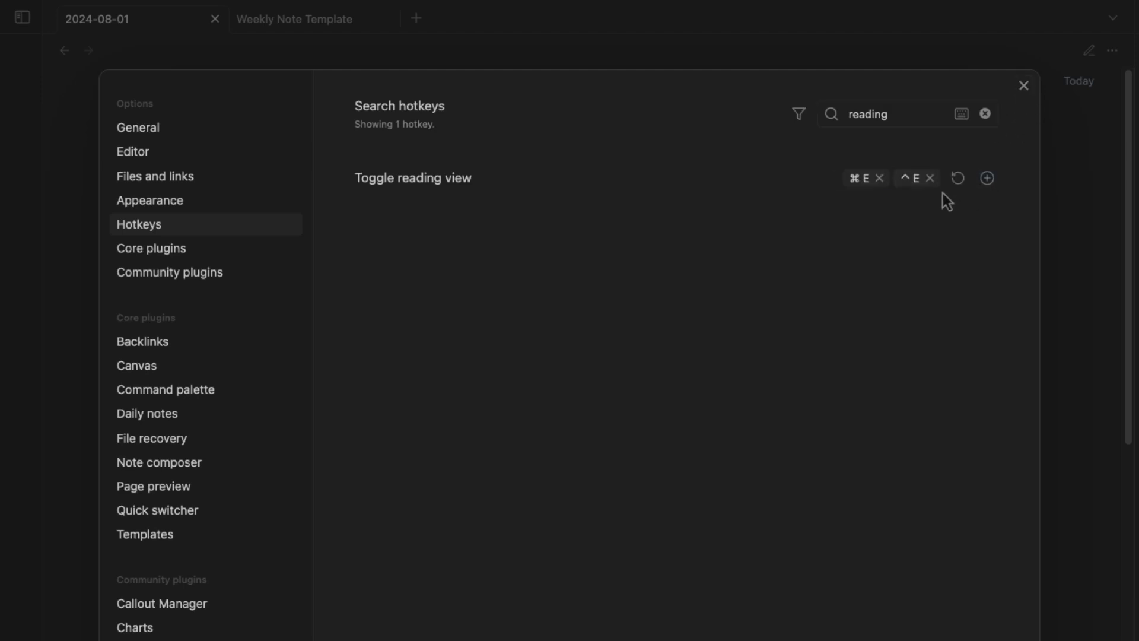
{"action": "key", "text": "Escape"}
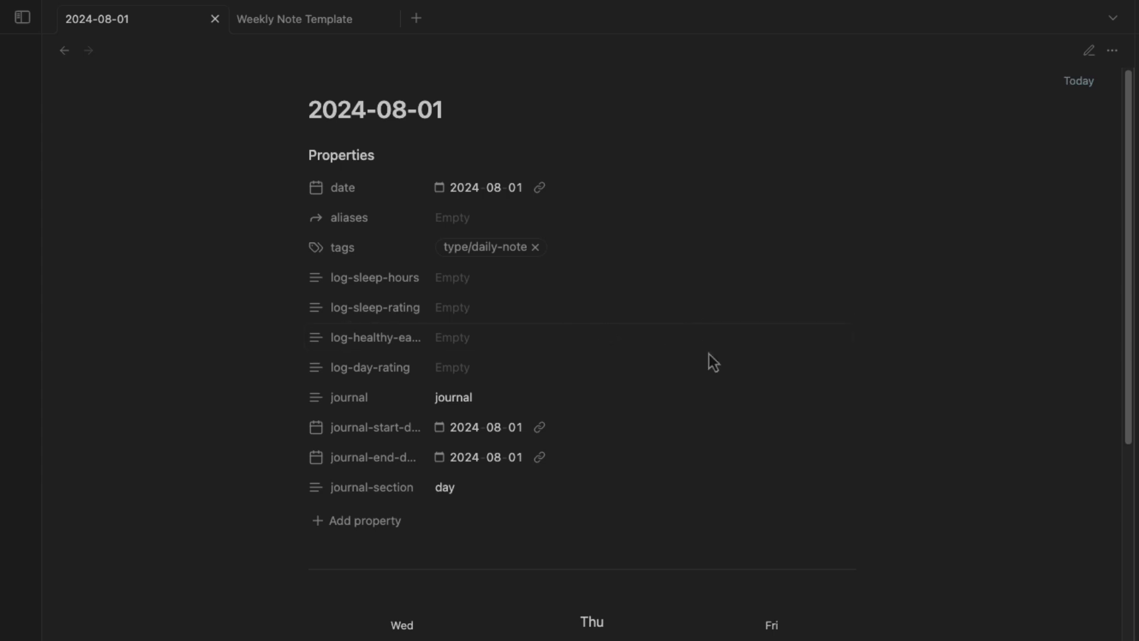
Test the reading view hotkey by switching the 2024-08-01 note to source view and back twice
{"action": "key", "text": "ctrl+e"}
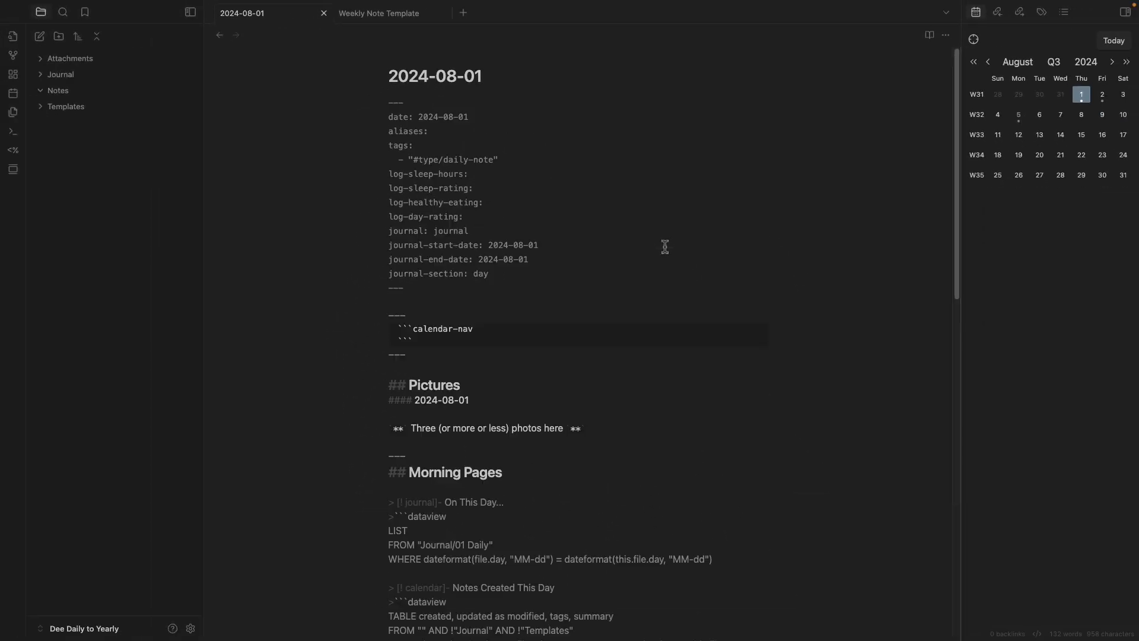
{"action": "key", "text": "ctrl+e"}
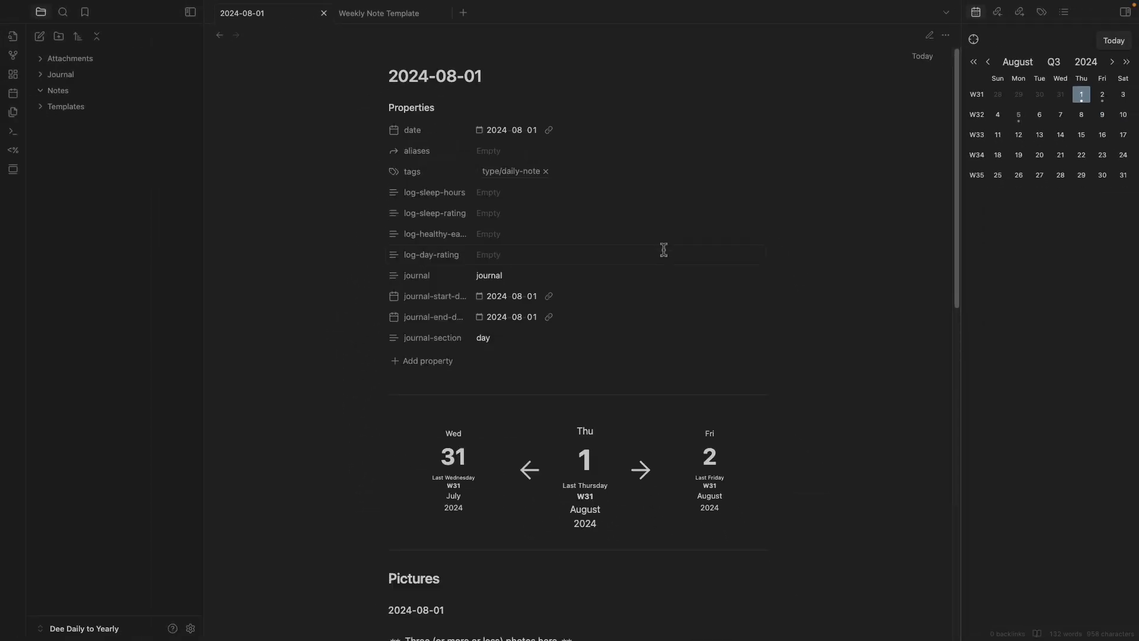
{"action": "key", "text": "ctrl+e"}
{"action": "key", "text": "ctrl+e"}
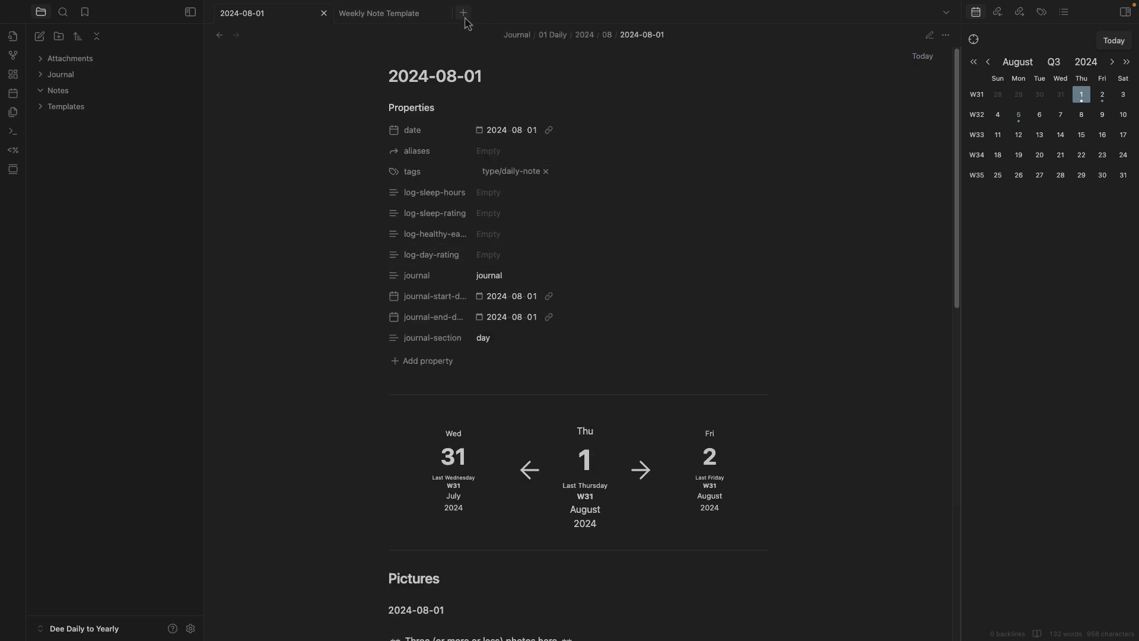
Set new notes under Files and links to be created in the folder specified below, using the Notes folder
{"action": "left_click", "coordinate": [190, 628]}
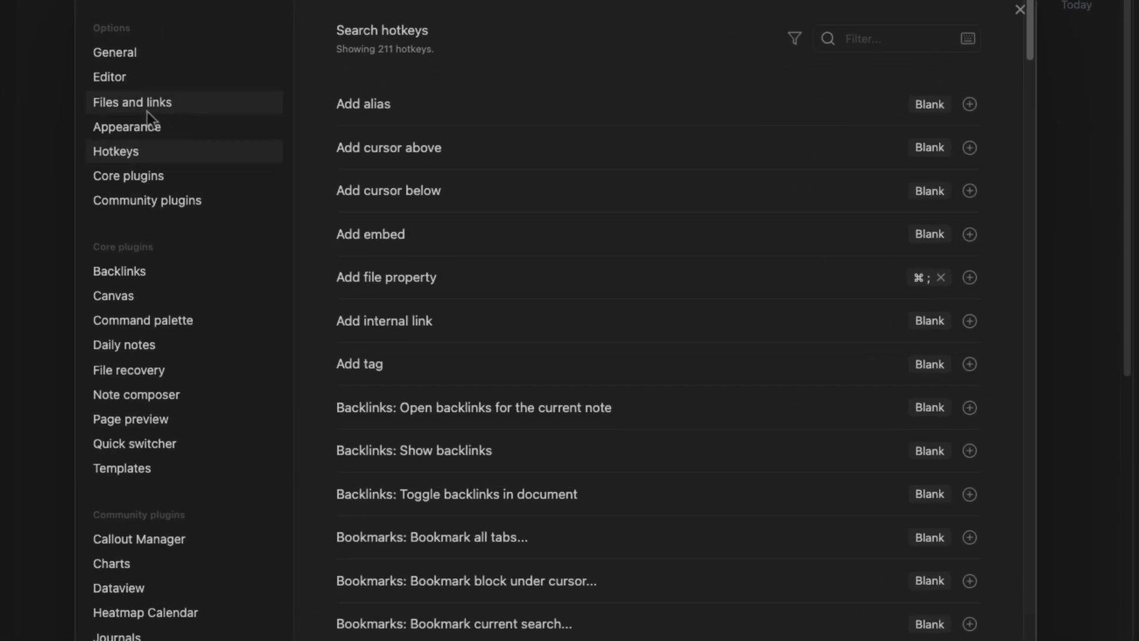
{"action": "left_click", "coordinate": [147, 110]}
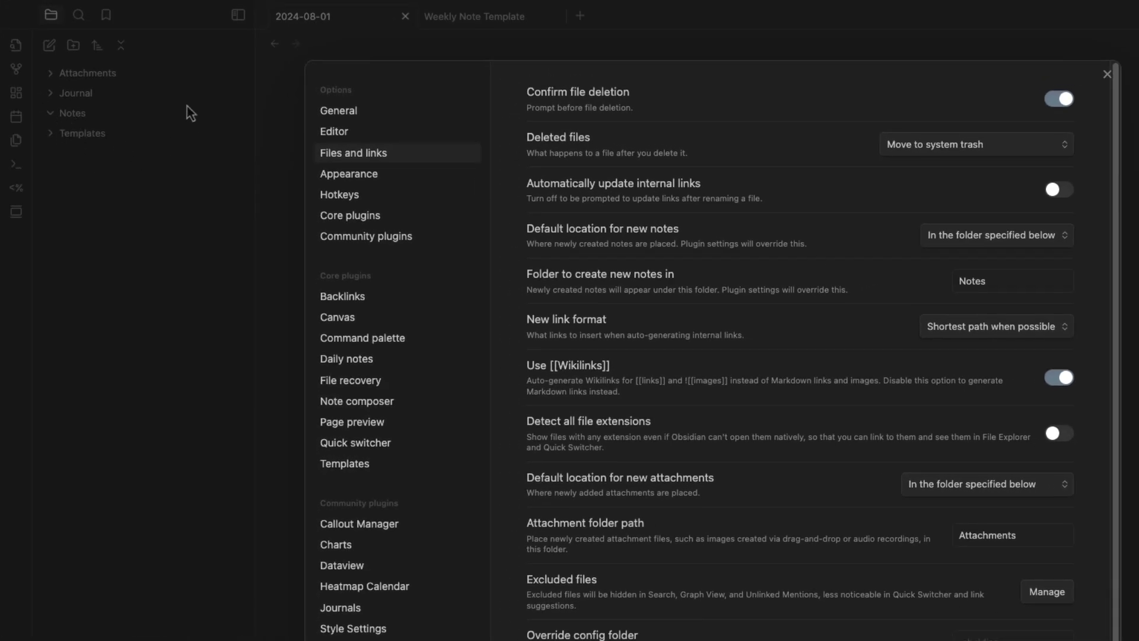
{"action": "left_click", "coordinate": [991, 236]}
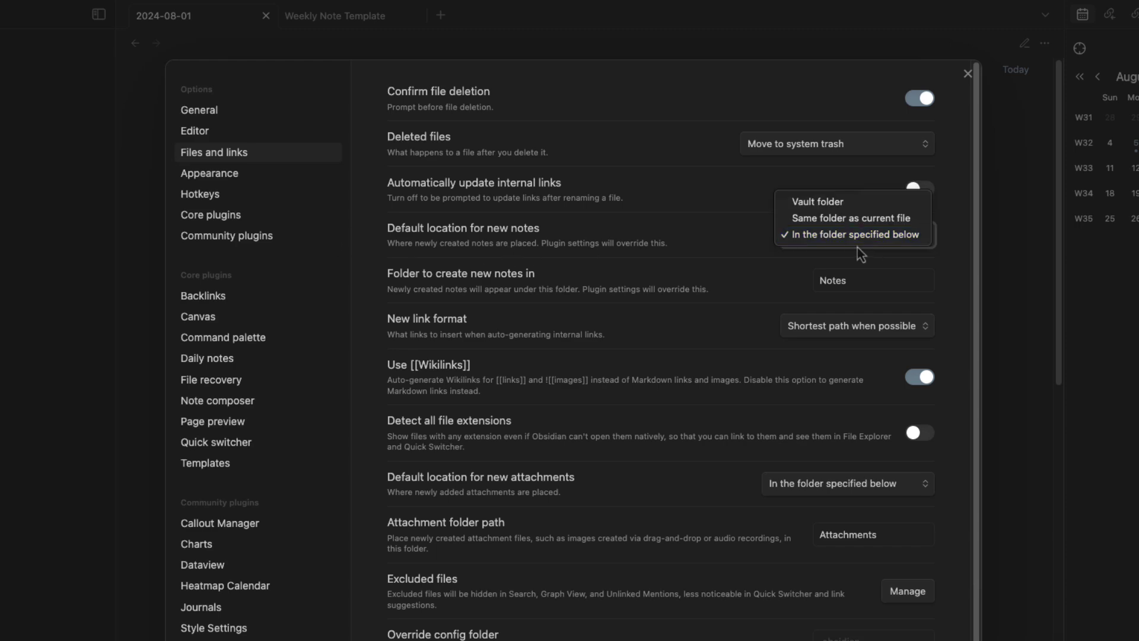
{"action": "left_click", "coordinate": [829, 236]}
{"action": "left_click", "coordinate": [881, 283]}
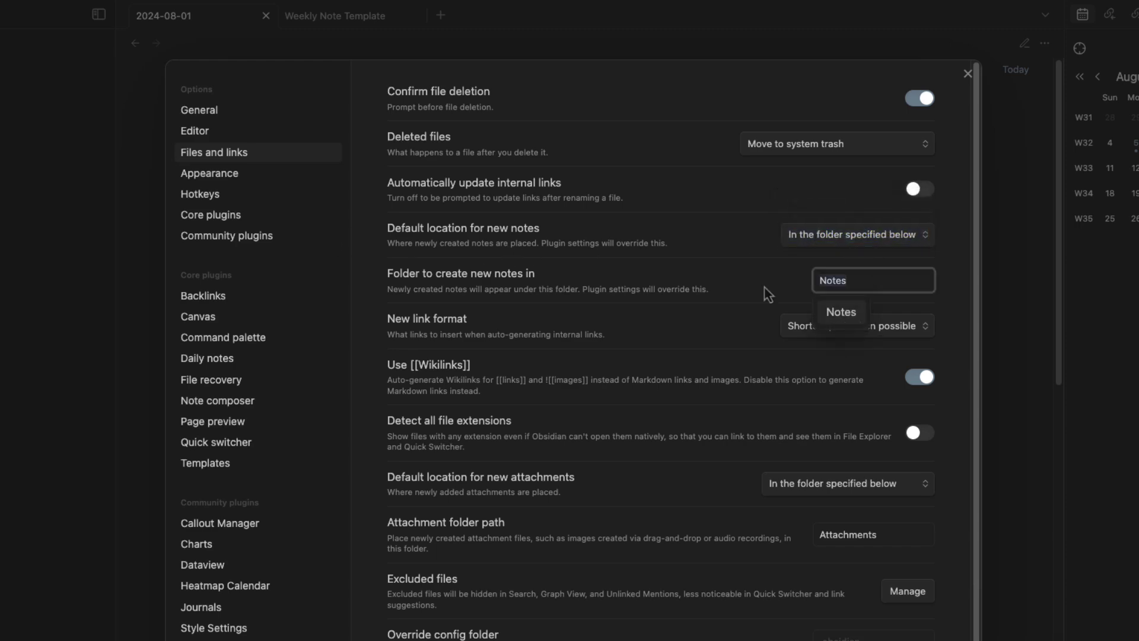
{"action": "left_click", "coordinate": [765, 291]}
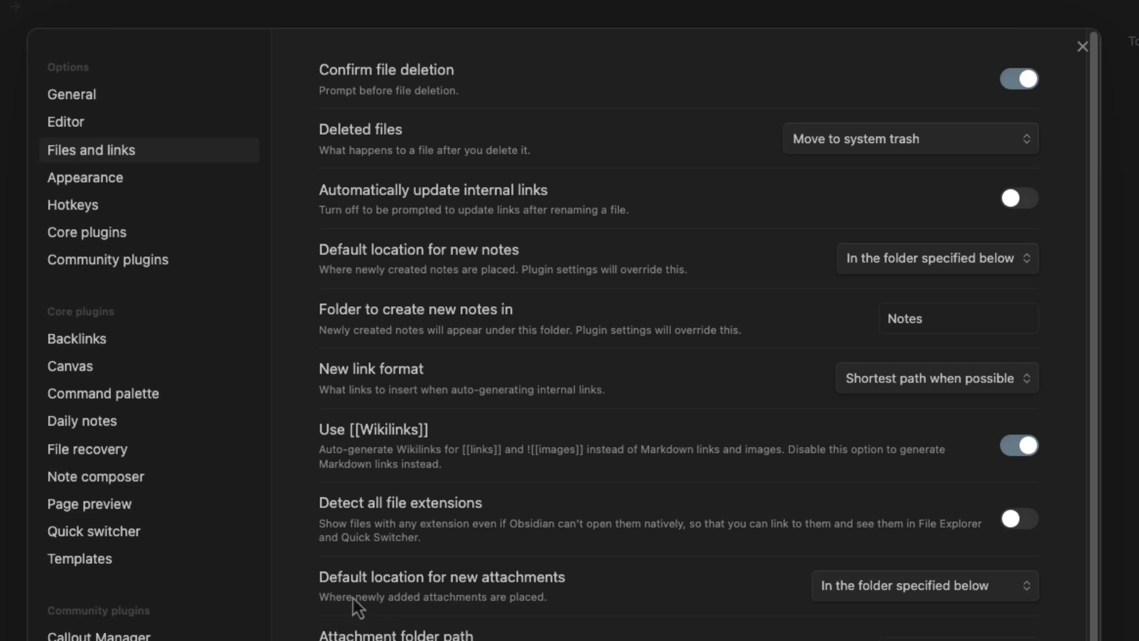
Set new attachments to go in the folder specified below, with Attachments as the folder path, and close the settings
{"action": "left_click", "coordinate": [982, 595]}
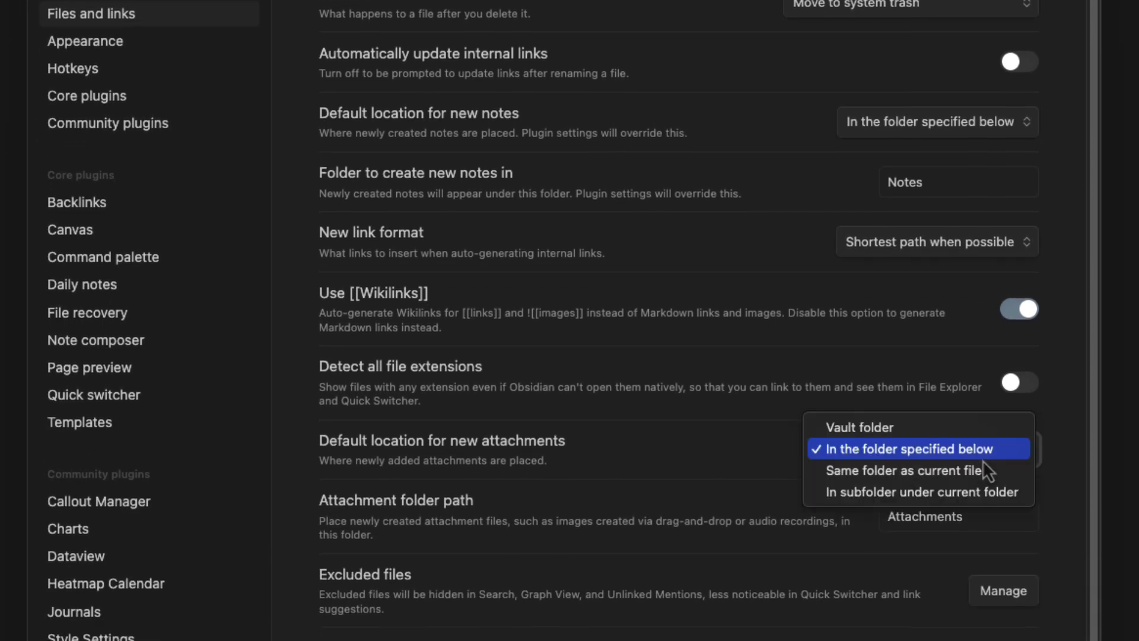
{"action": "left_click", "coordinate": [946, 455]}
{"action": "left_click", "coordinate": [953, 525]}
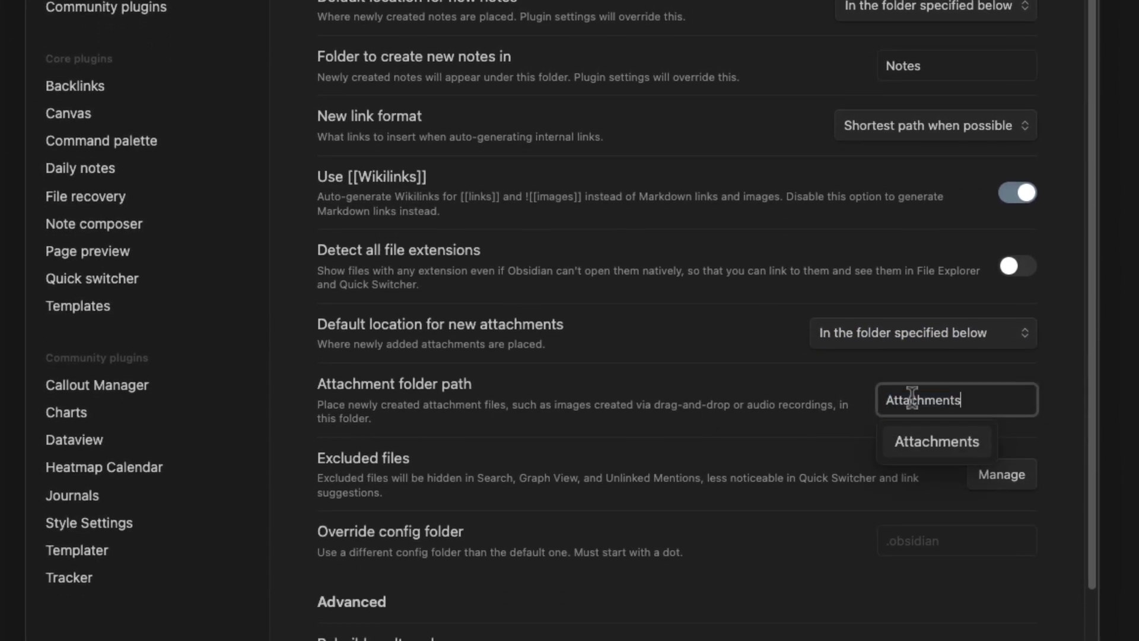
{"action": "double_click", "coordinate": [952, 409]}
{"action": "key", "text": "Left"}
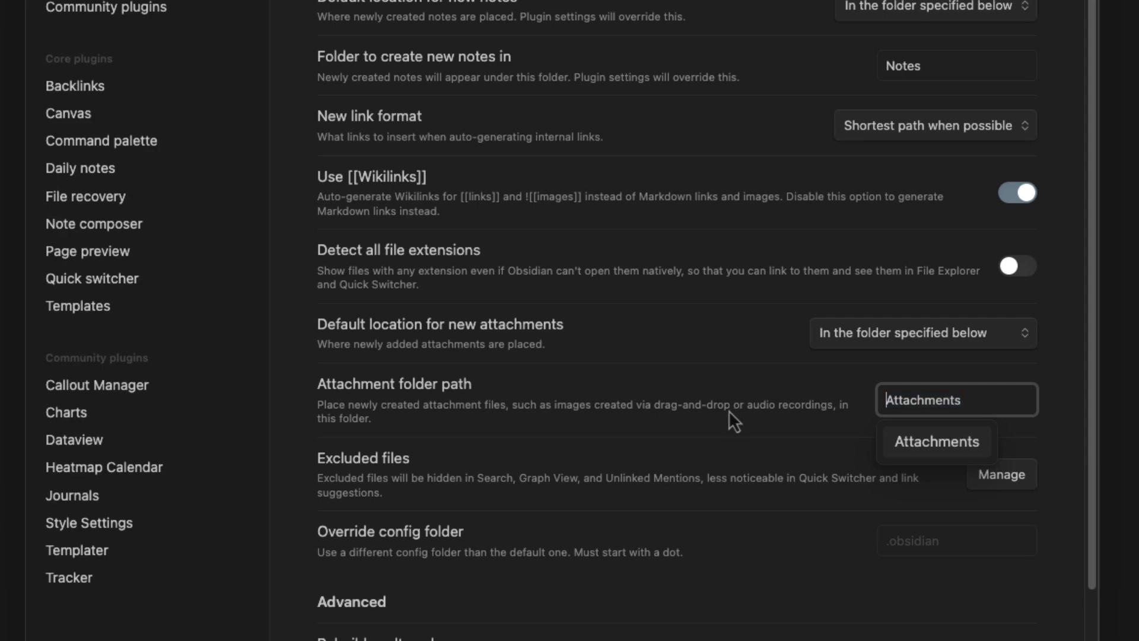
{"action": "left_click", "coordinate": [887, 57]}
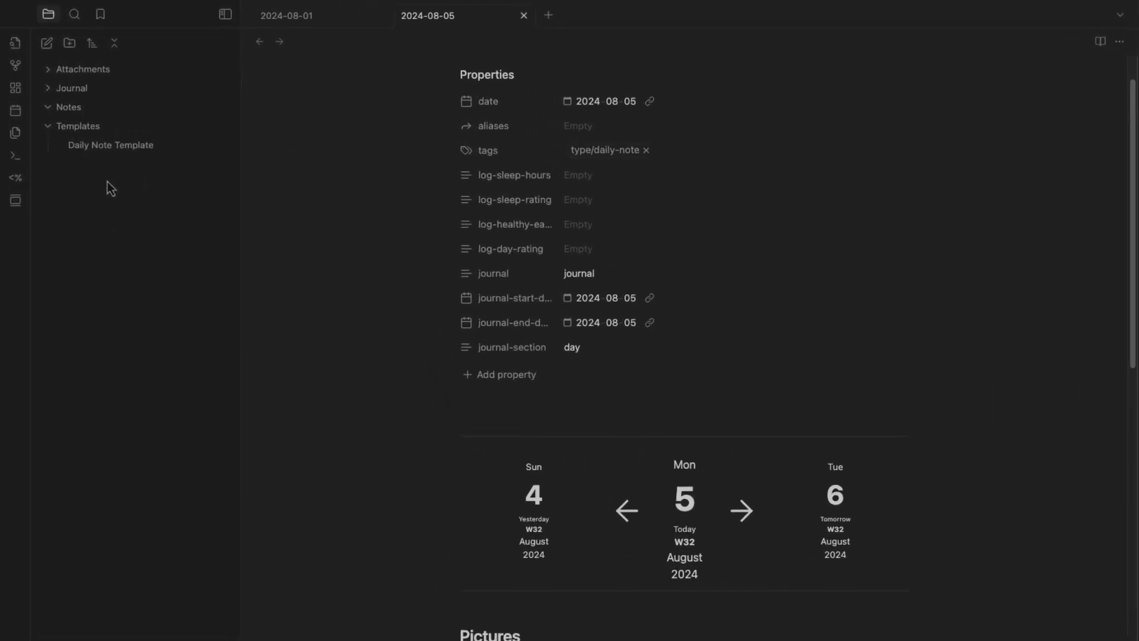
Create a note titled "Weekly Note Template" in the Templates folder
{"action": "right_click", "coordinate": [101, 128]}
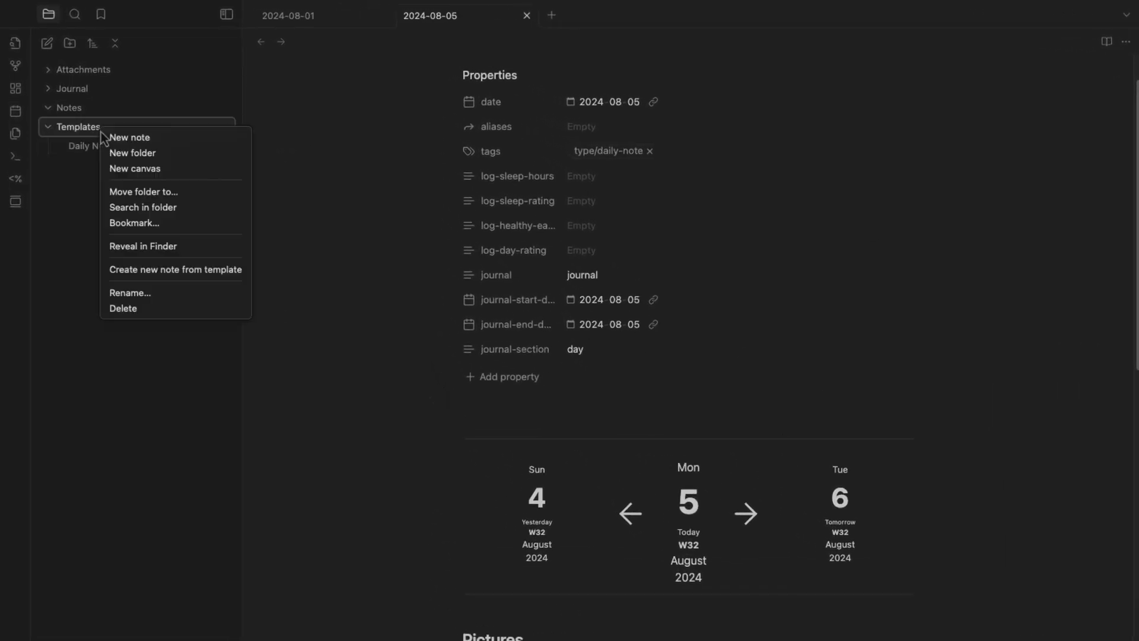
{"action": "left_click", "coordinate": [185, 144]}
{"action": "type", "text": "W"}
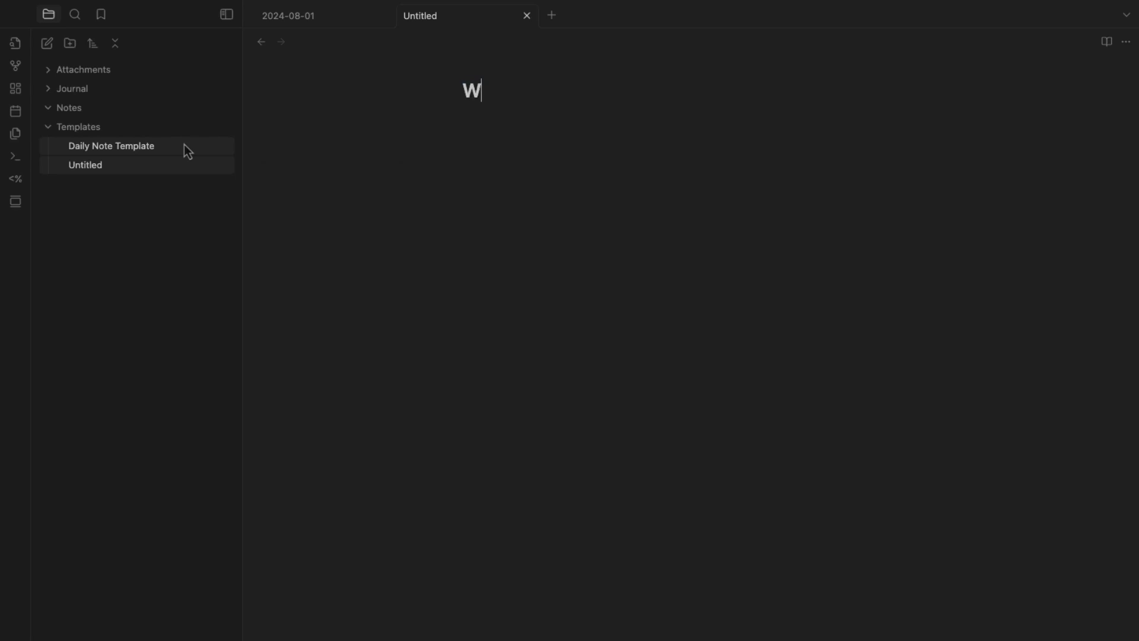
{"action": "type", "text": "eekly Note Temopkat"}
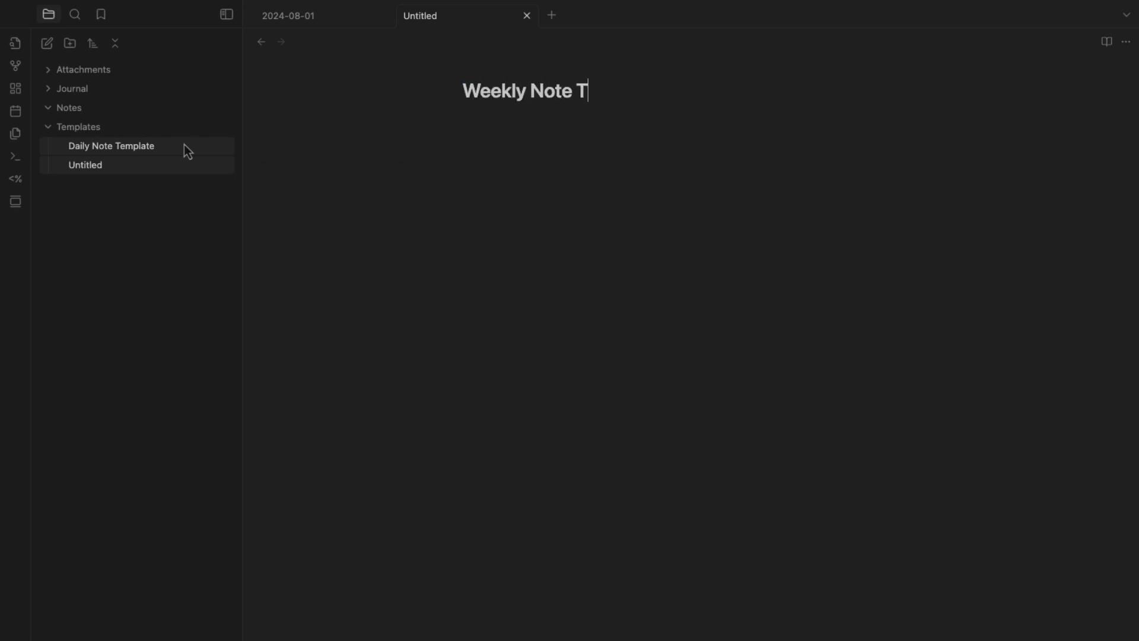
{"action": "key", "text": "BackSpace"}
{"action": "key", "text": "BackSpace"}
{"action": "key", "text": "BackSpace"}
{"action": "key", "text": "BackSpace"}
{"action": "key", "text": "BackSpace"}
{"action": "type", "text": "plate"}
{"action": "key", "text": "Return"}
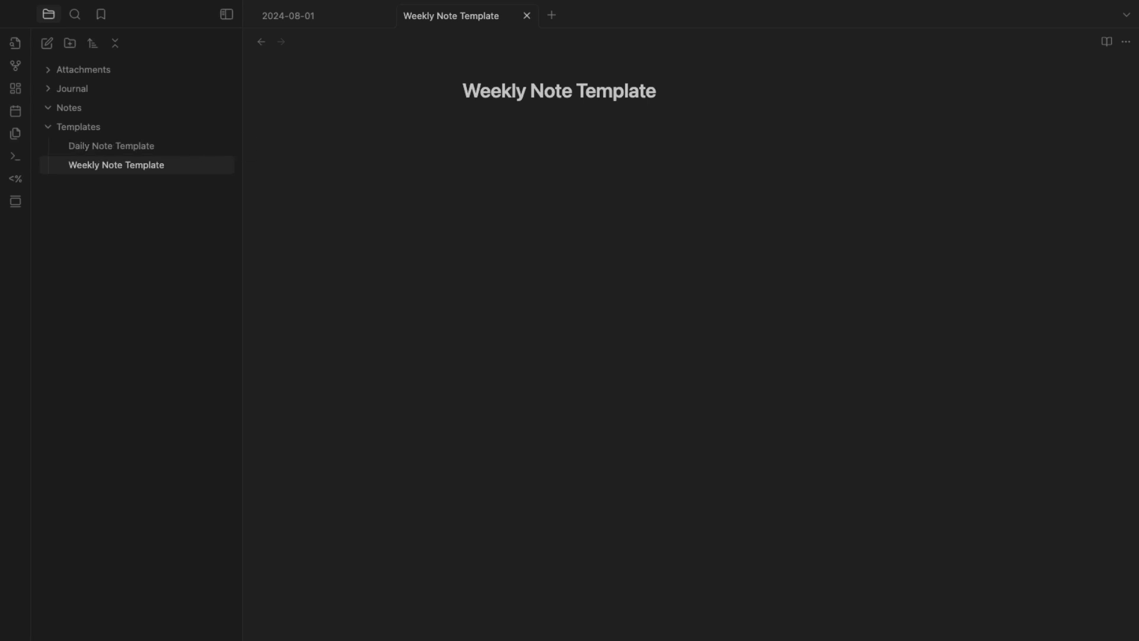
Paste the copied weekly template content into the Weekly Note Template note and look it over in reading view
{"action": "key", "text": "ctrl+v"}
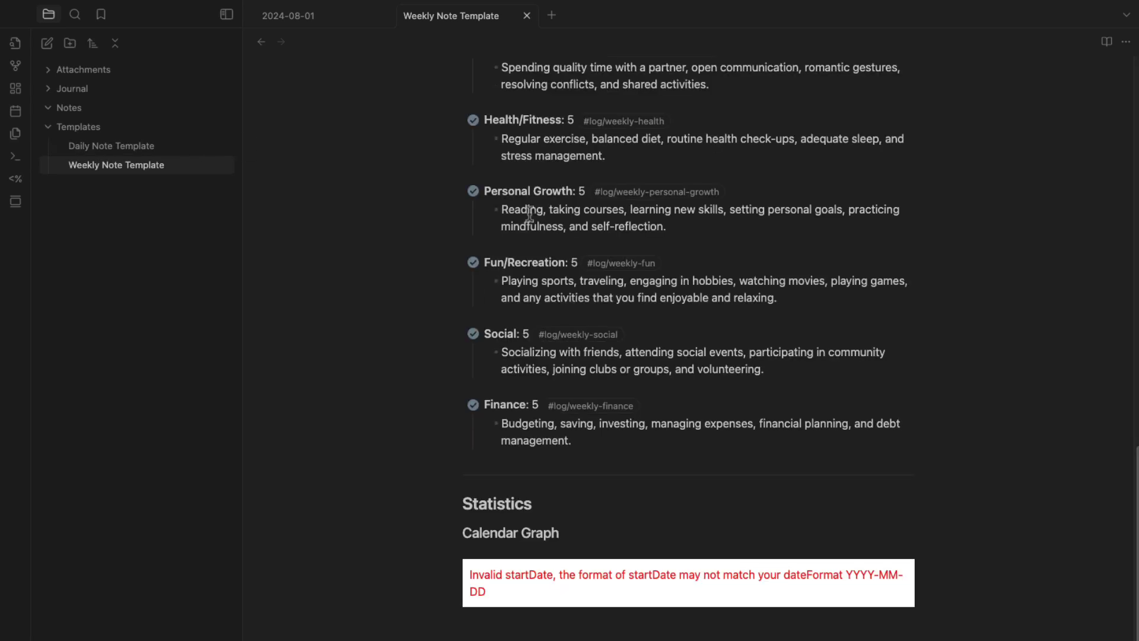
{"action": "scroll", "coordinate": [561, 235], "scroll_direction": "up", "scroll_amount": 15}
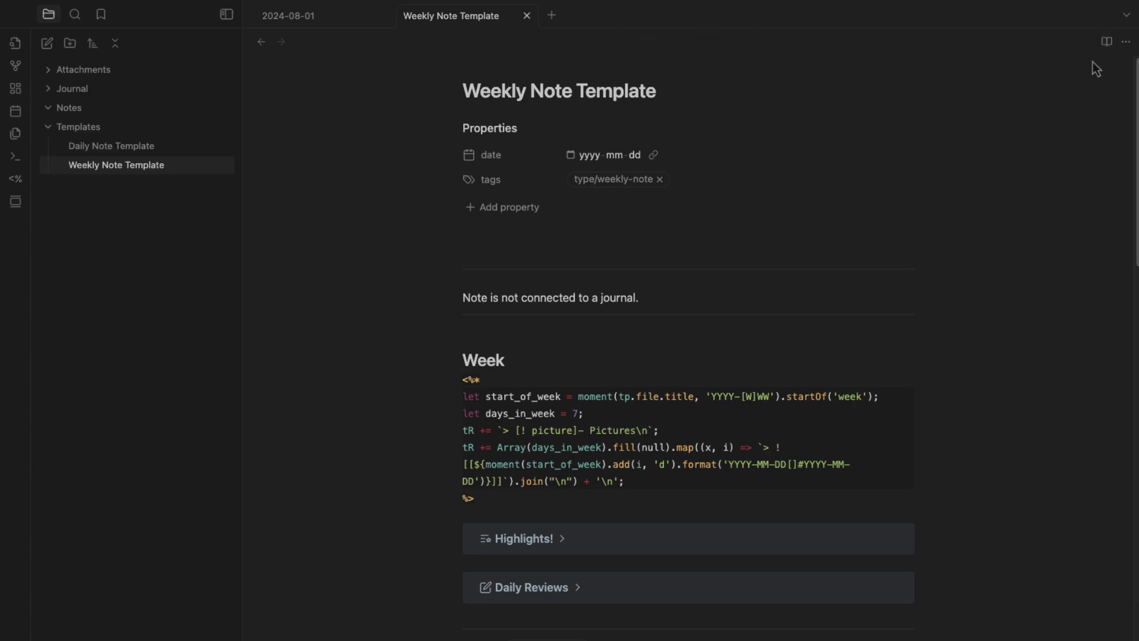
{"action": "left_click", "coordinate": [1106, 42]}
{"action": "scroll", "coordinate": [690, 451], "scroll_direction": "down", "scroll_amount": 15}
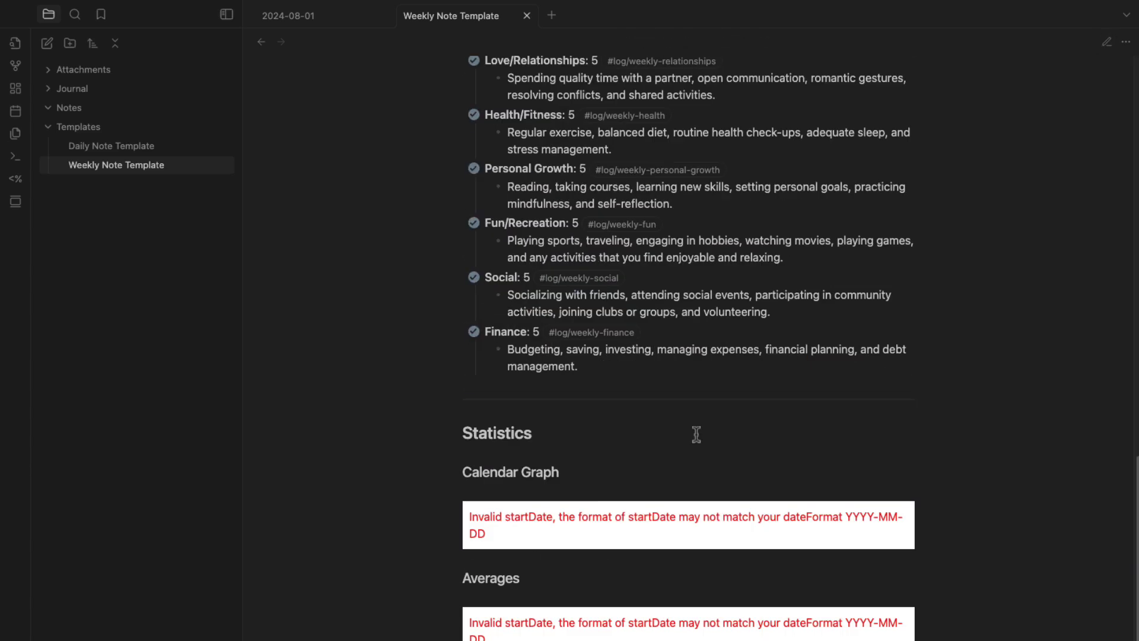
{"action": "scroll", "coordinate": [694, 439], "scroll_direction": "up", "scroll_amount": 10}
{"action": "key", "text": "ctrl+e"}
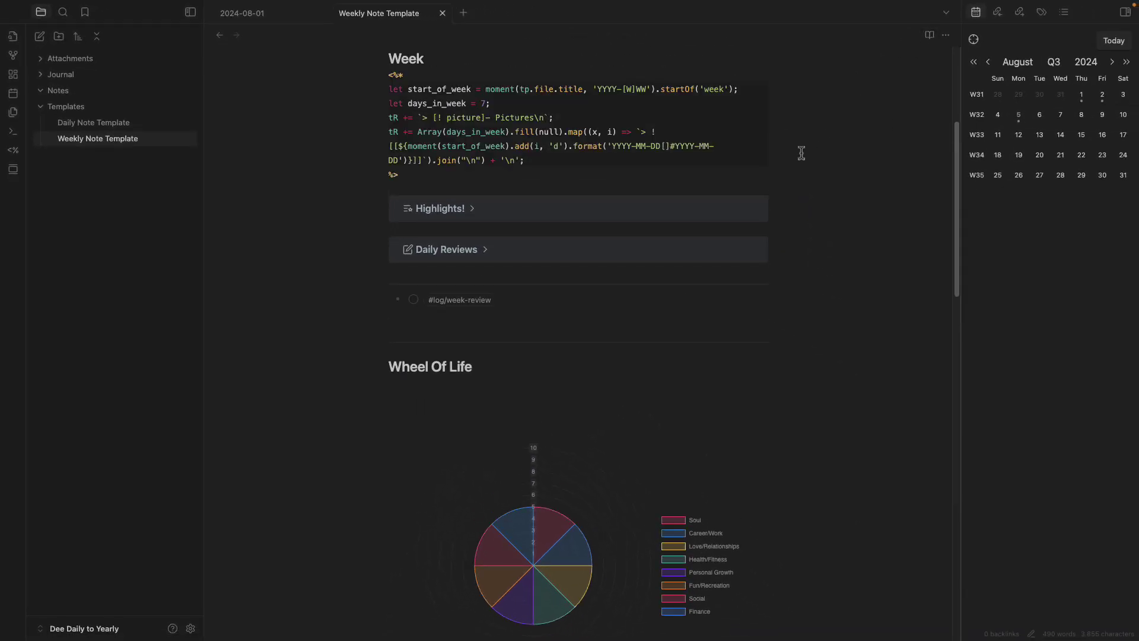
Set the default editing mode to Source mode in the Editor settings and check the template in reading and editing view
{"action": "left_click", "coordinate": [190, 628]}
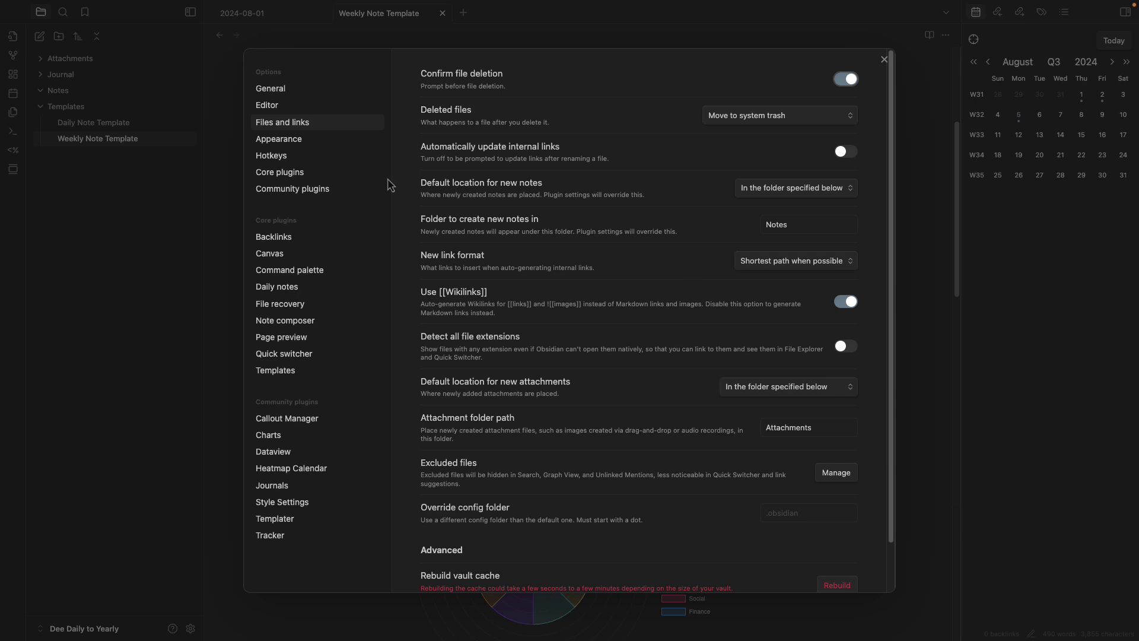
{"action": "left_click", "coordinate": [282, 139]}
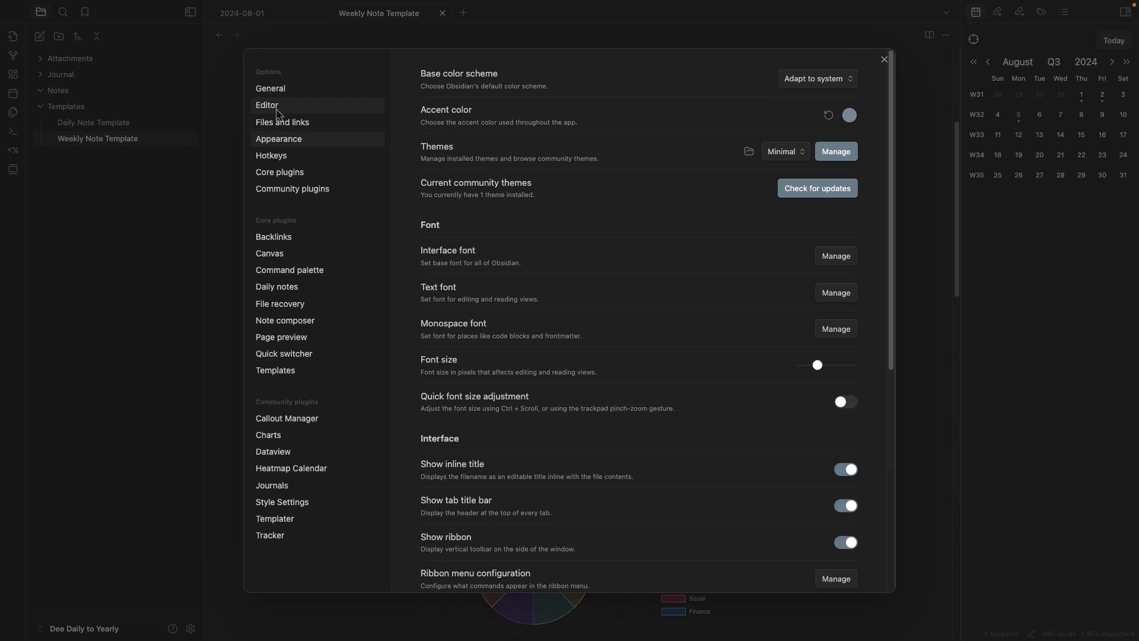
{"action": "left_click", "coordinate": [277, 111]}
{"action": "left_click", "coordinate": [820, 156]}
{"action": "left_click", "coordinate": [821, 152]}
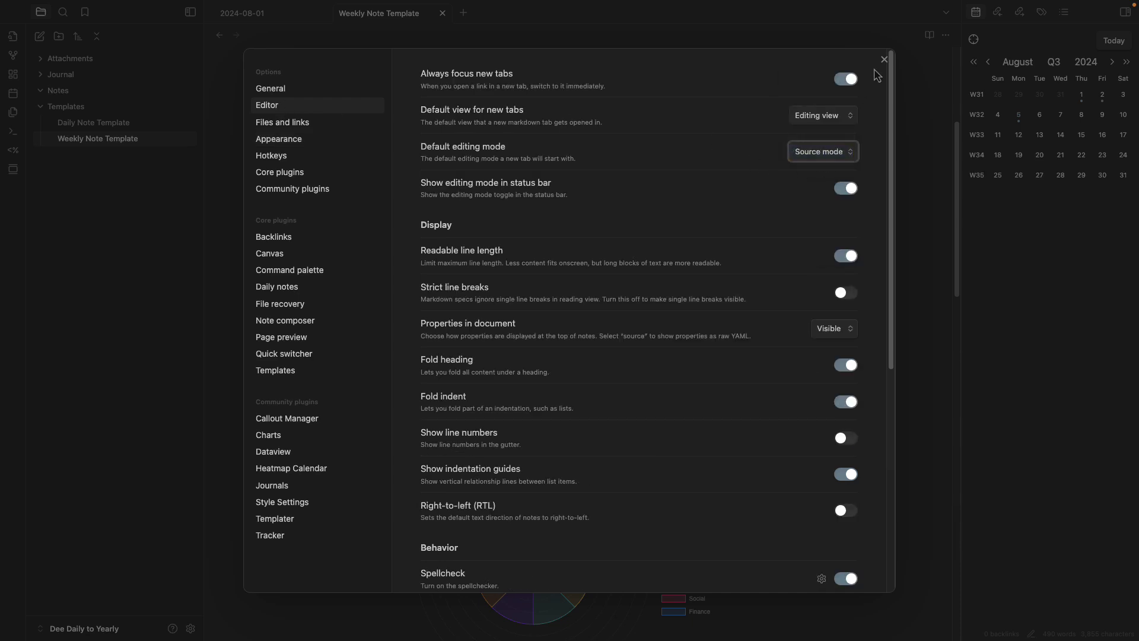
{"action": "left_click", "coordinate": [884, 60]}
{"action": "key", "text": "ctrl+e"}
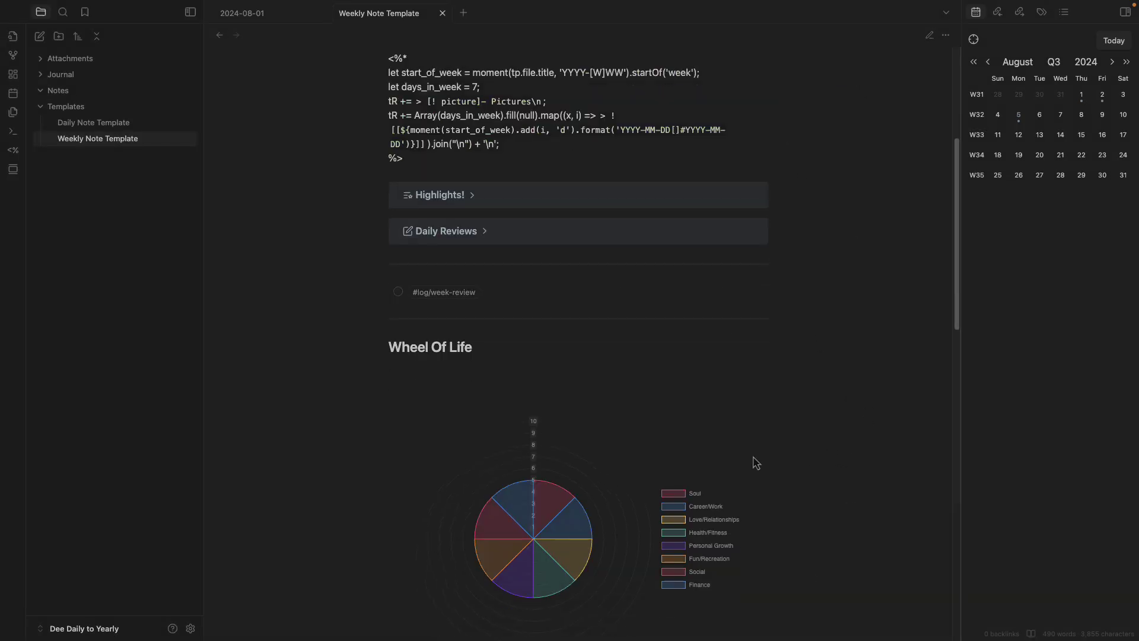
{"action": "left_click", "coordinate": [929, 35]}
Look up the reading view hotkey by filtering the hotkey settings for "read", and clear the filter
{"action": "left_click", "coordinate": [191, 628]}
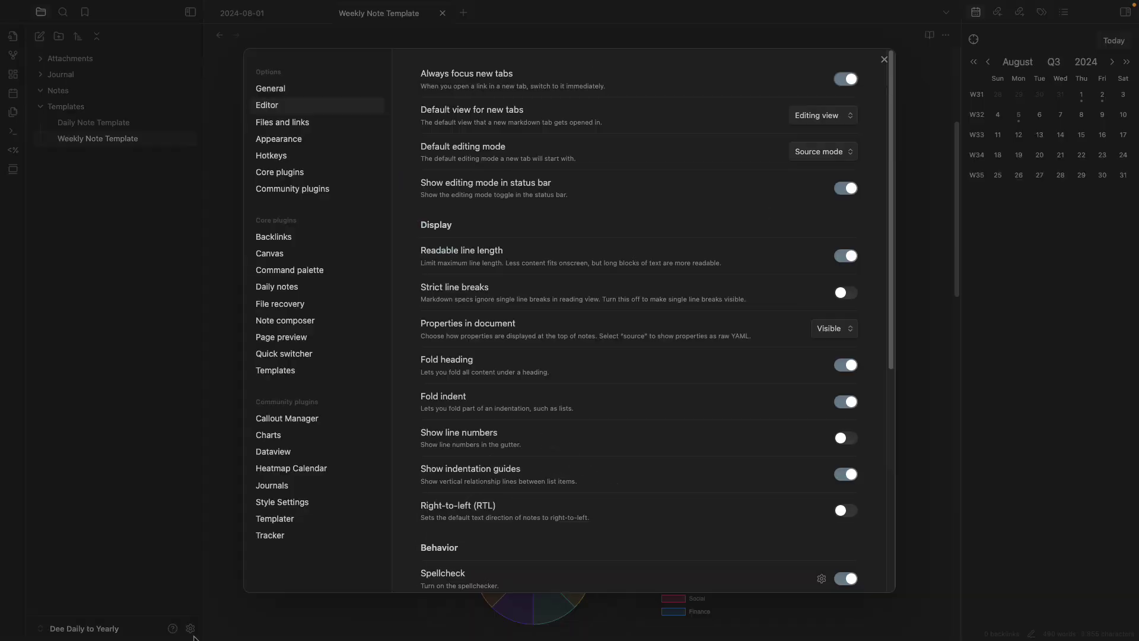
{"action": "left_click", "coordinate": [272, 155]}
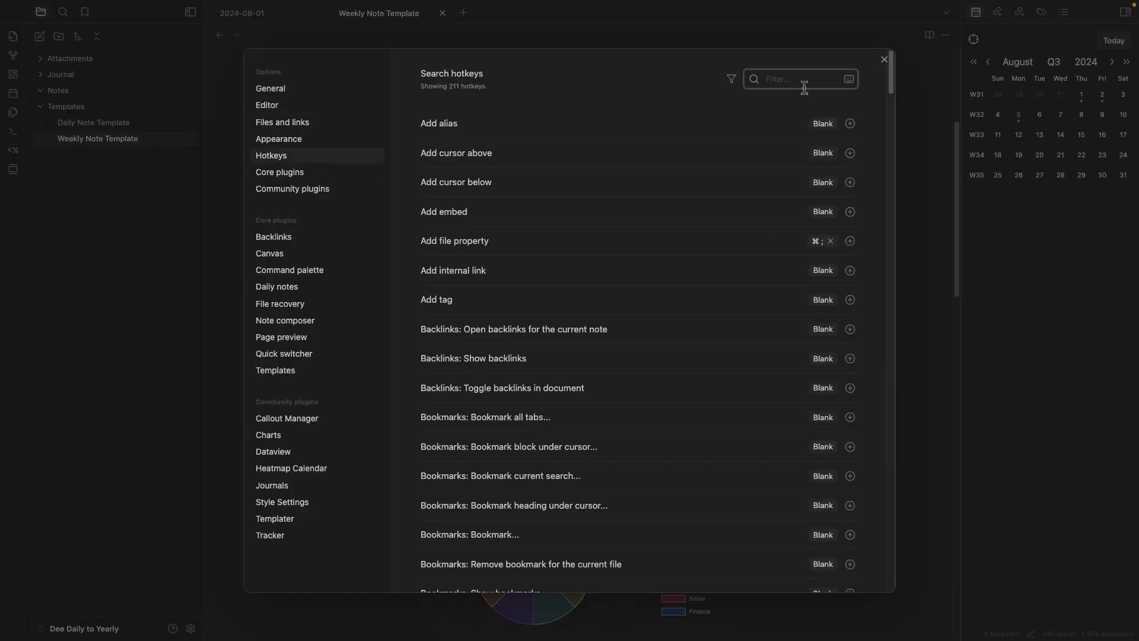
{"action": "type", "text": "read"}
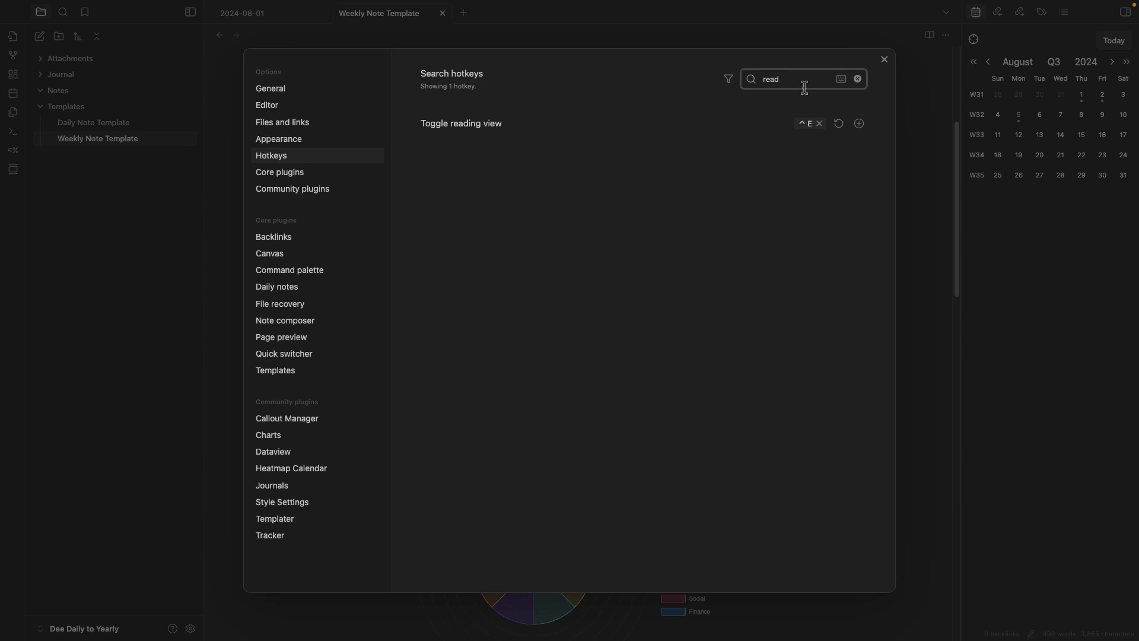
{"action": "key", "text": "BackSpace"}
{"action": "key", "text": "BackSpace"}
{"action": "key", "text": "BackSpace"}
{"action": "key", "text": "BackSpace"}
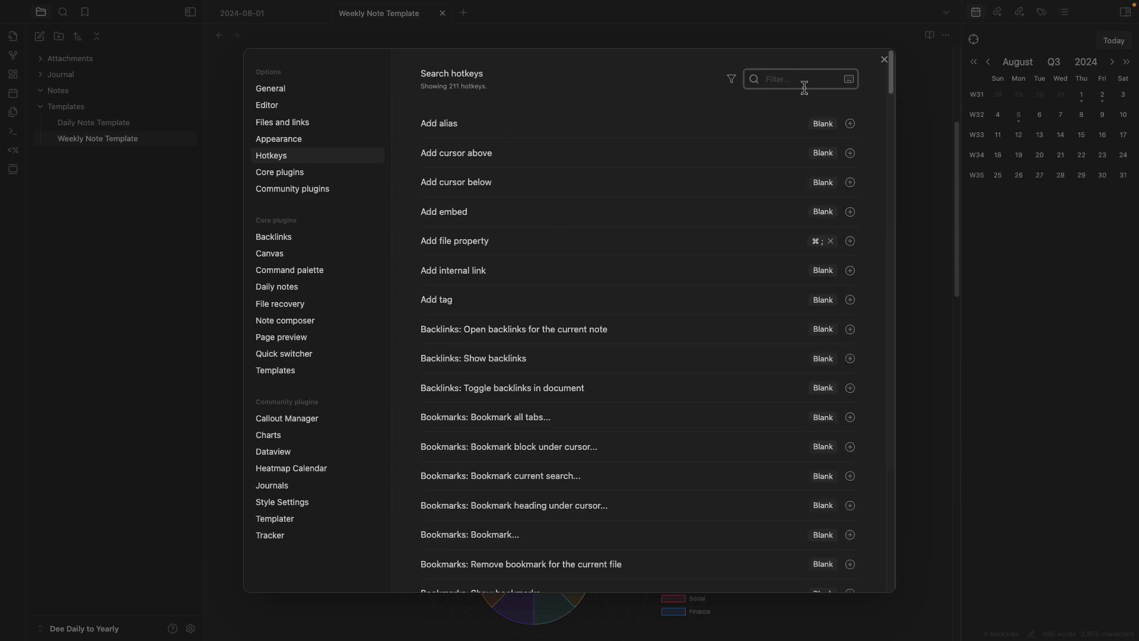
Find the Toggle Live Preview/Source mode command in the hotkey settings and assign Ctrl+E to it
{"action": "type", "text": "editin"}
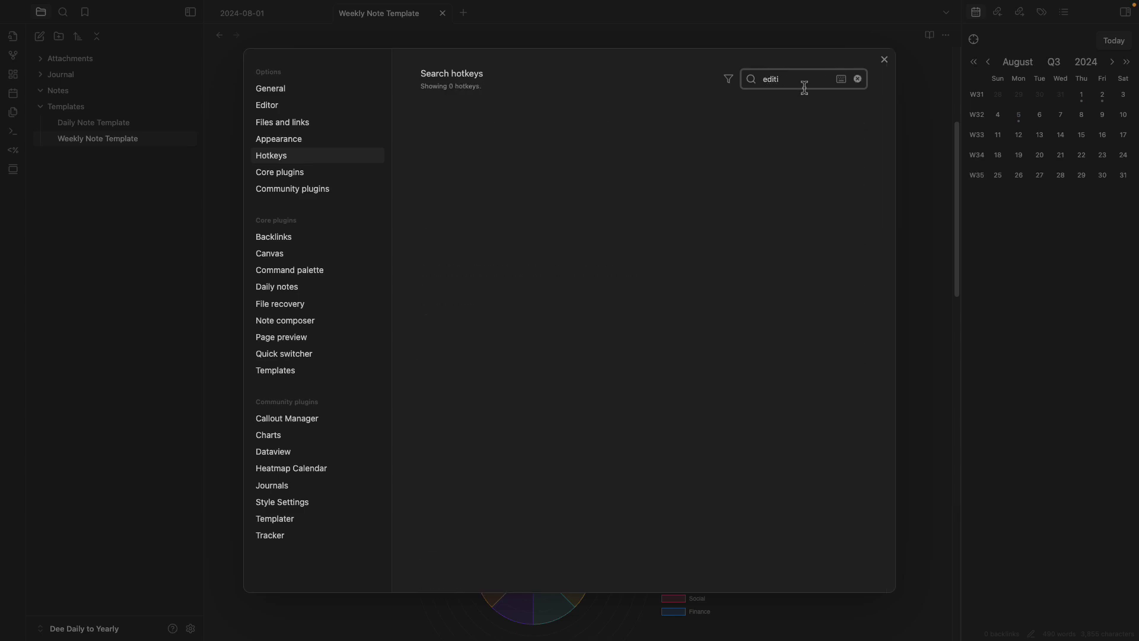
{"action": "key", "text": "BackSpace"}
{"action": "key", "text": "BackSpace"}
{"action": "key", "text": "BackSpace"}
{"action": "key", "text": "BackSpace"}
{"action": "key", "text": "BackSpace"}
{"action": "type", "text": "c"}
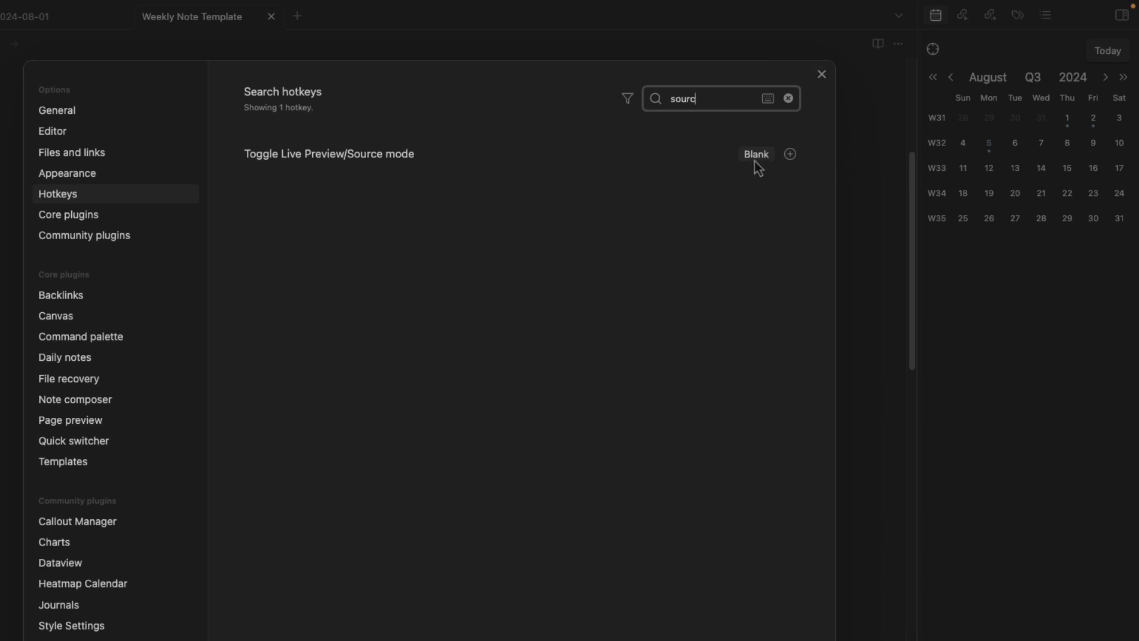
{"action": "left_click", "coordinate": [791, 157]}
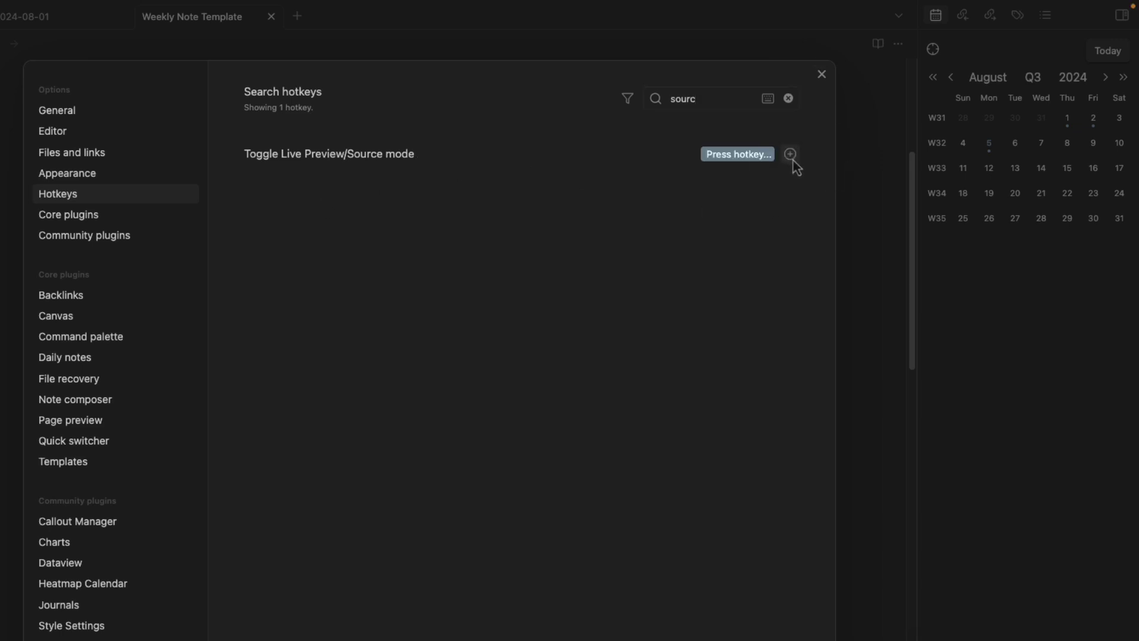
{"action": "key", "text": "ctrl+e"}
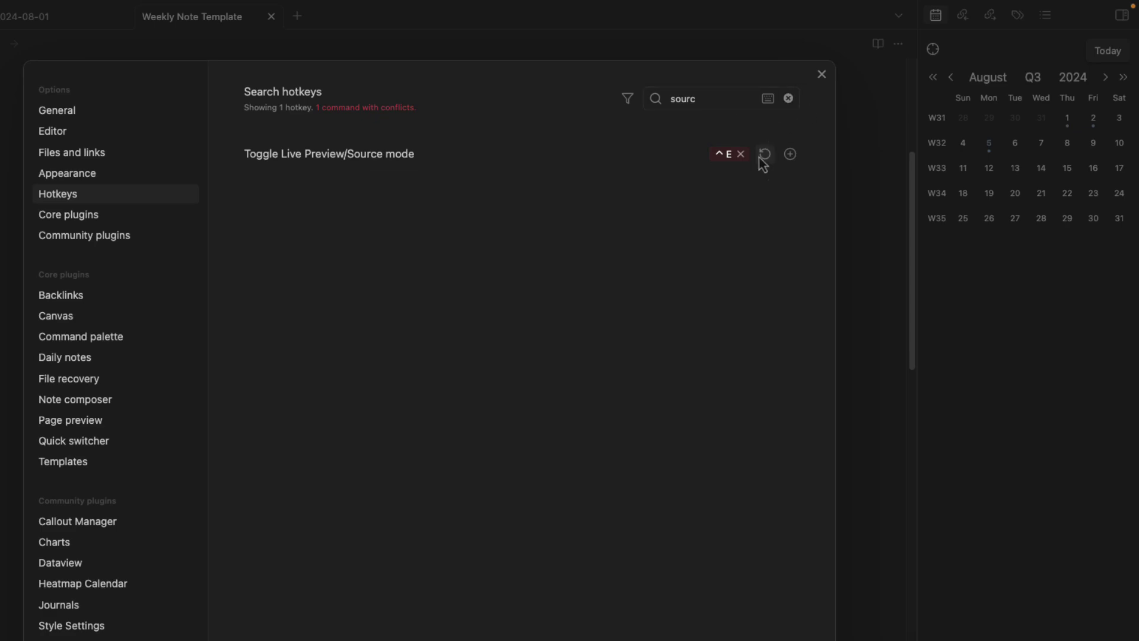
Clear the hotkey filter and restore the default Cmd+E hotkey for Toggle reading view
{"action": "left_click", "coordinate": [789, 100]}
{"action": "scroll", "coordinate": [685, 254], "scroll_direction": "down", "scroll_amount": 15}
{"action": "scroll", "coordinate": [685, 254], "scroll_direction": "down", "scroll_amount": 20}
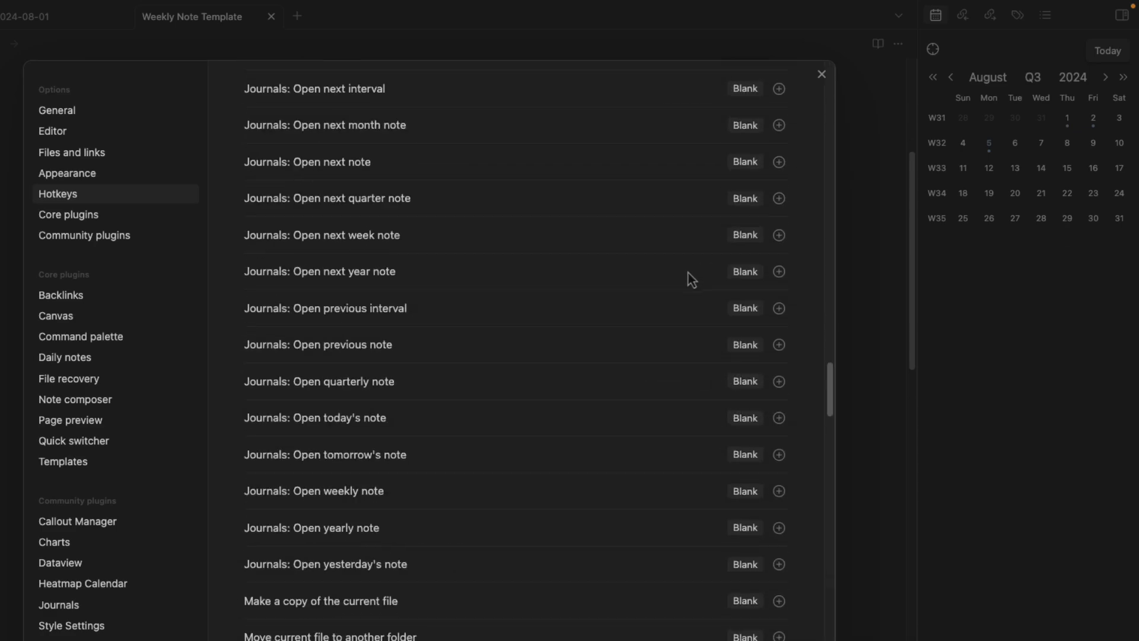
{"action": "scroll", "coordinate": [733, 274], "scroll_direction": "up", "scroll_amount": 5}
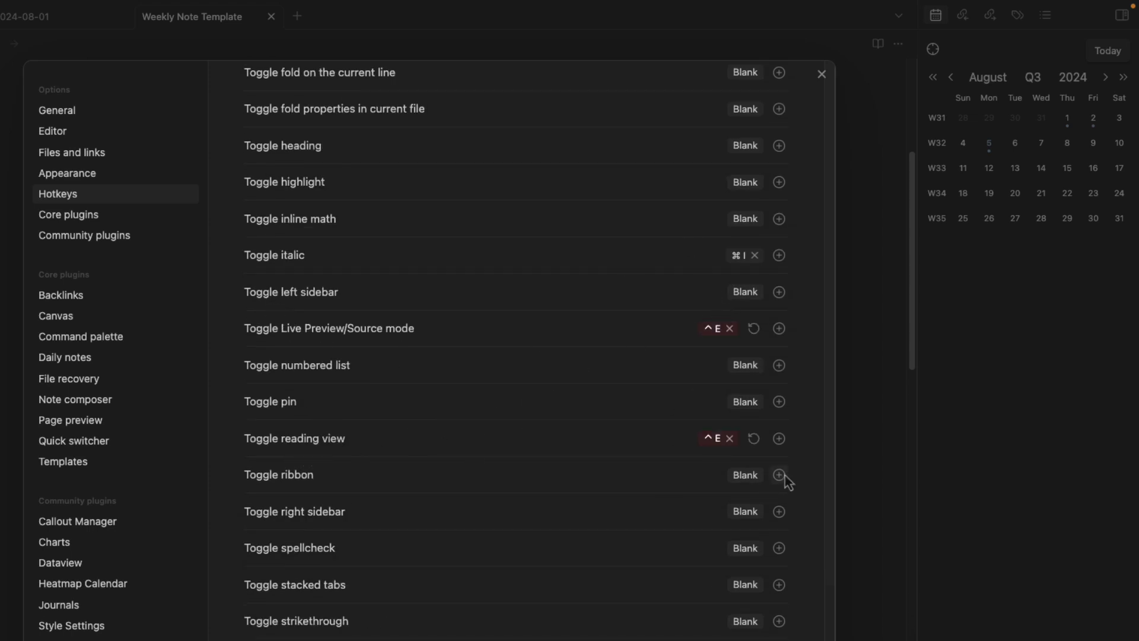
{"action": "left_click", "coordinate": [753, 438]}
{"action": "key", "text": "super+e"}
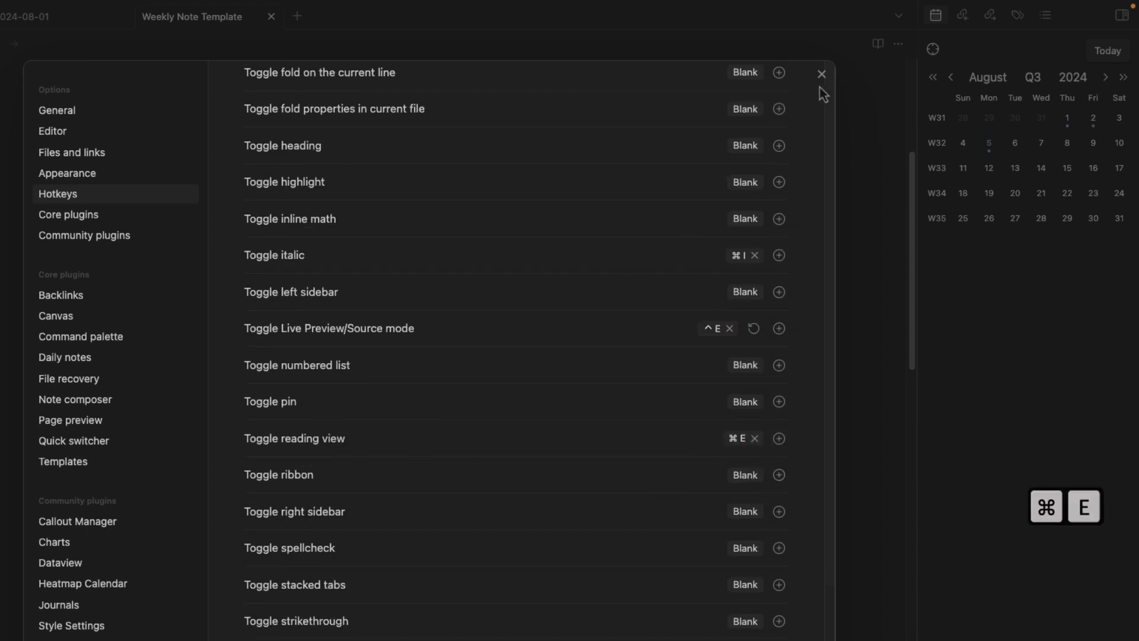
Close the settings and test the view hotkeys on the Weekly Note Template, leaving it in source mode
{"action": "left_click", "coordinate": [822, 74]}
{"action": "key", "text": "super+e"}
{"action": "key", "text": "super+e"}
{"action": "key", "text": "super+e"}
{"action": "key", "text": "super+e"}
{"action": "key", "text": "super+e"}
{"action": "key", "text": "super+e"}
{"action": "key", "text": "super+e"}
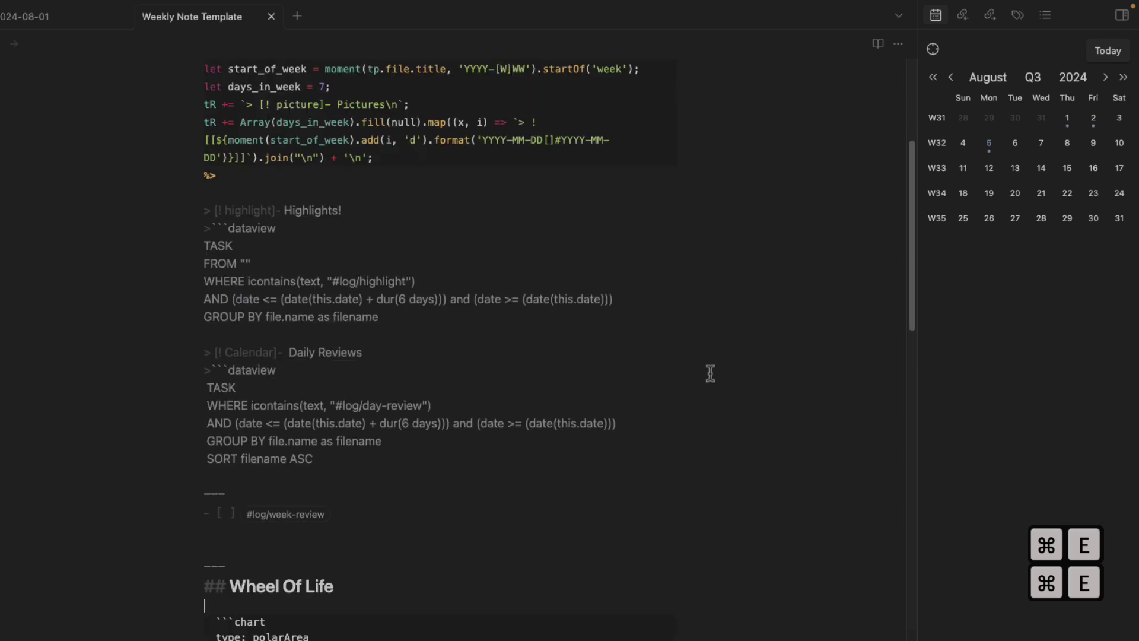
Examine the date expression in the weekly template's frontmatter and the calendar-nav block beneath it
{"action": "scroll", "coordinate": [694, 380], "scroll_direction": "up", "scroll_amount": 10}
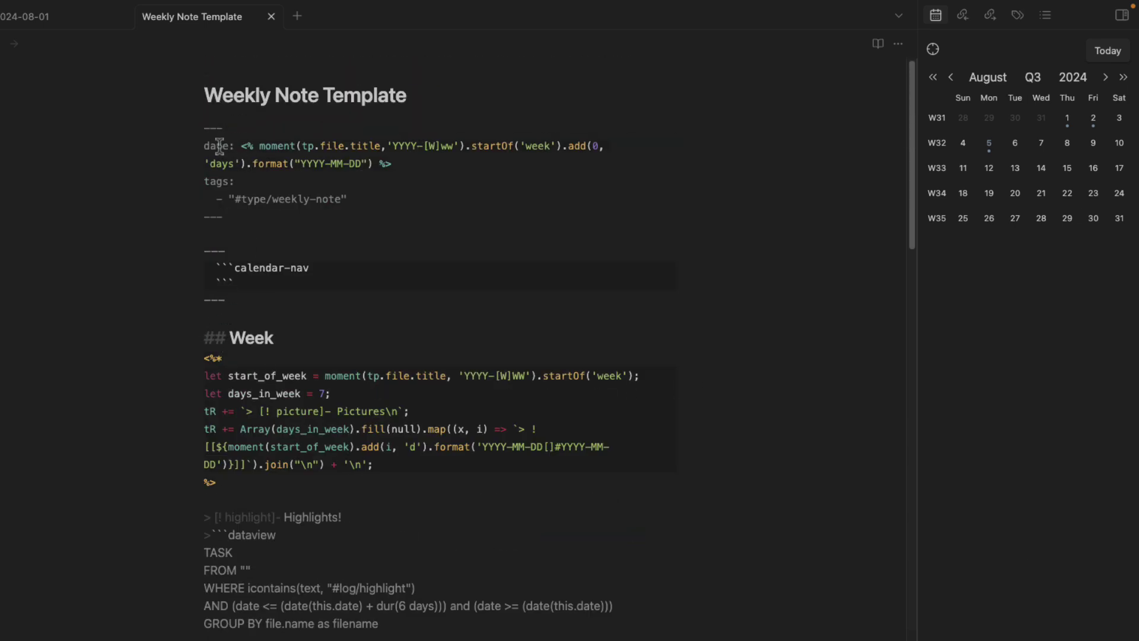
{"action": "left_click_drag", "start_coordinate": [241, 146], "coordinate": [379, 171]}
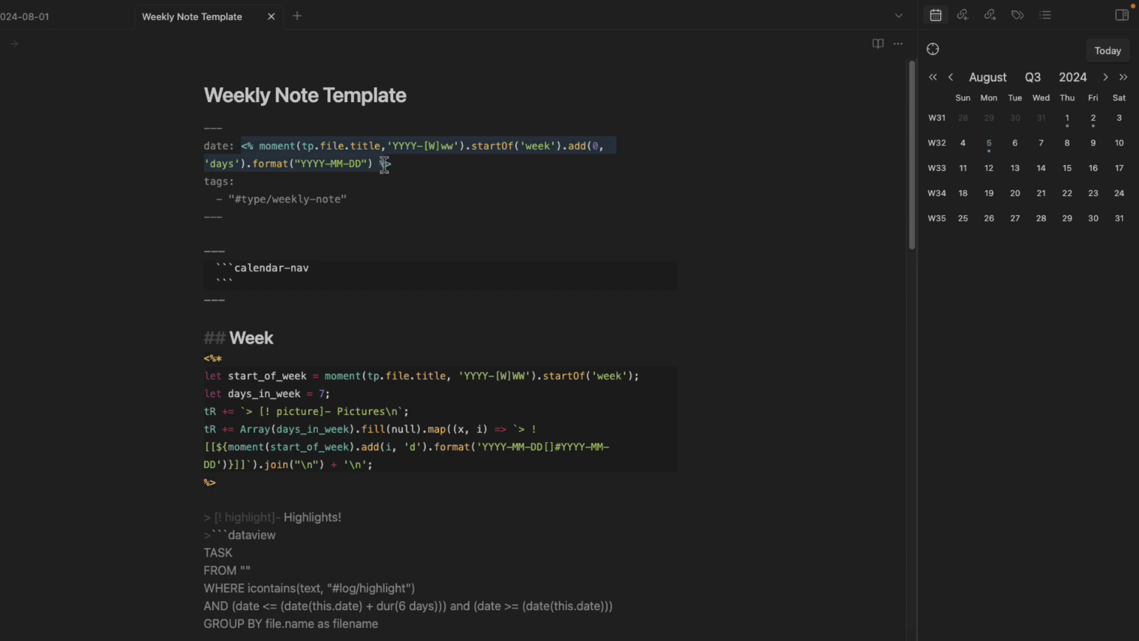
{"action": "left_click", "coordinate": [514, 162]}
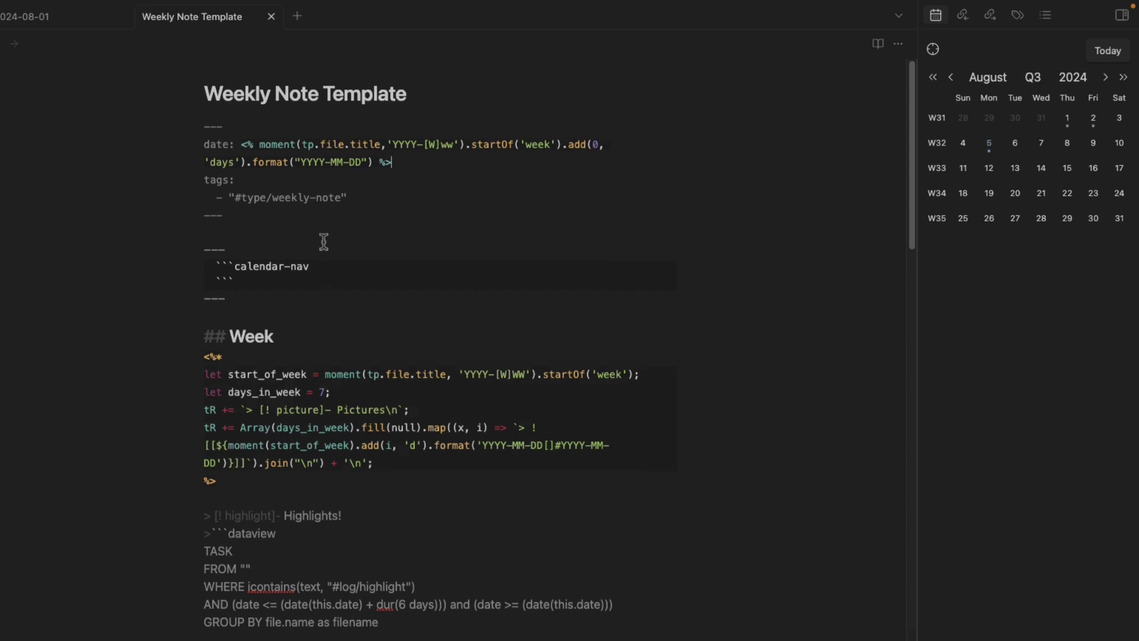
{"action": "scroll", "coordinate": [291, 268], "scroll_direction": "down", "scroll_amount": 1}
{"action": "left_click_drag", "start_coordinate": [291, 269], "coordinate": [117, 237]}
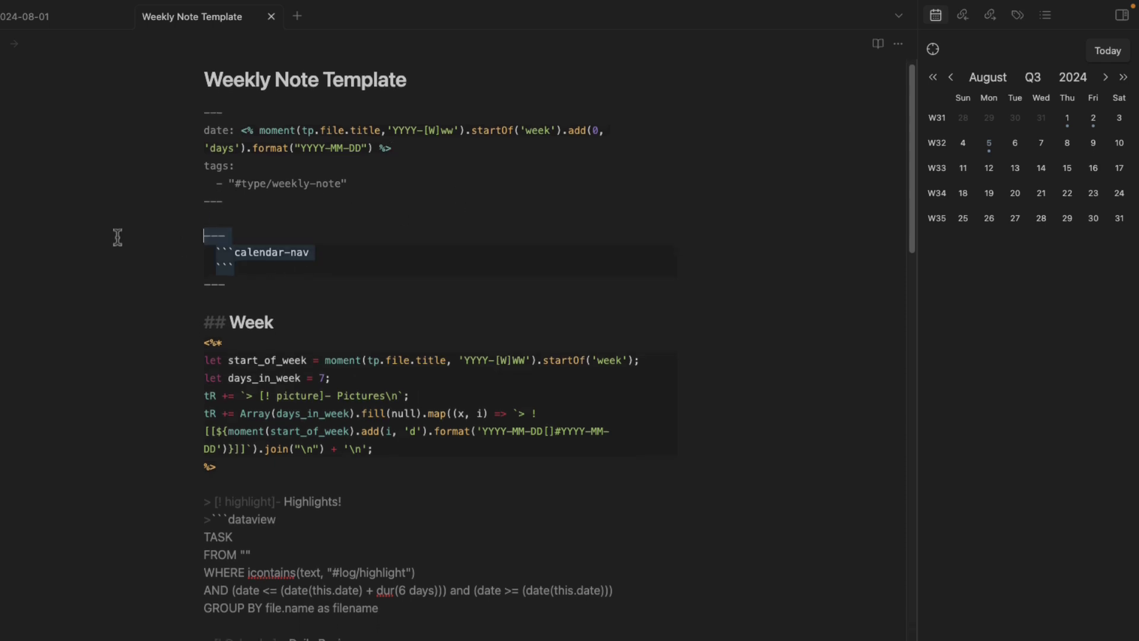
Compare the calendar-nav block in the source of the 2024-08-01 note with the one in the Weekly Note Template
{"action": "left_click", "coordinate": [89, 18]}
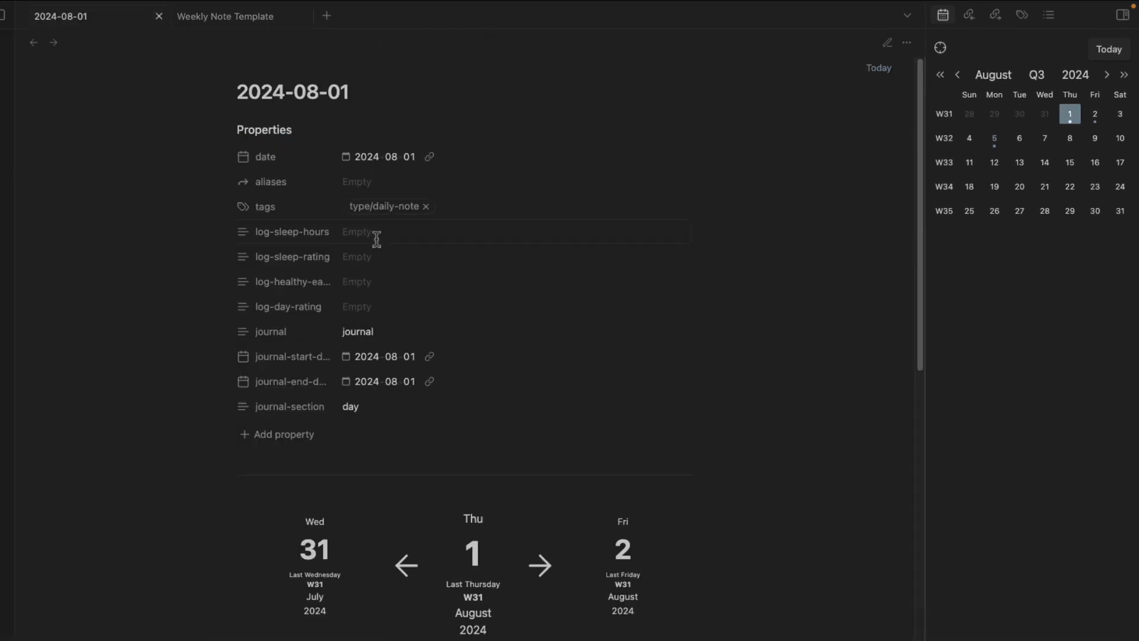
{"action": "scroll", "coordinate": [600, 422], "scroll_direction": "down", "scroll_amount": 5}
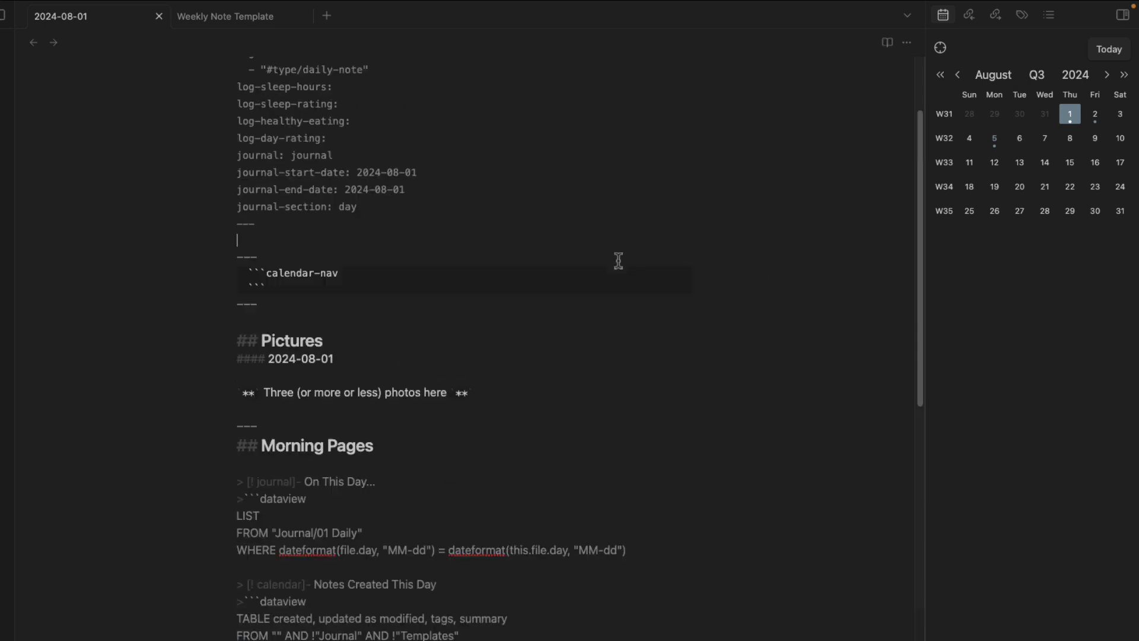
{"action": "key", "text": "super+e"}
{"action": "left_click_drag", "start_coordinate": [320, 299], "coordinate": [132, 242]}
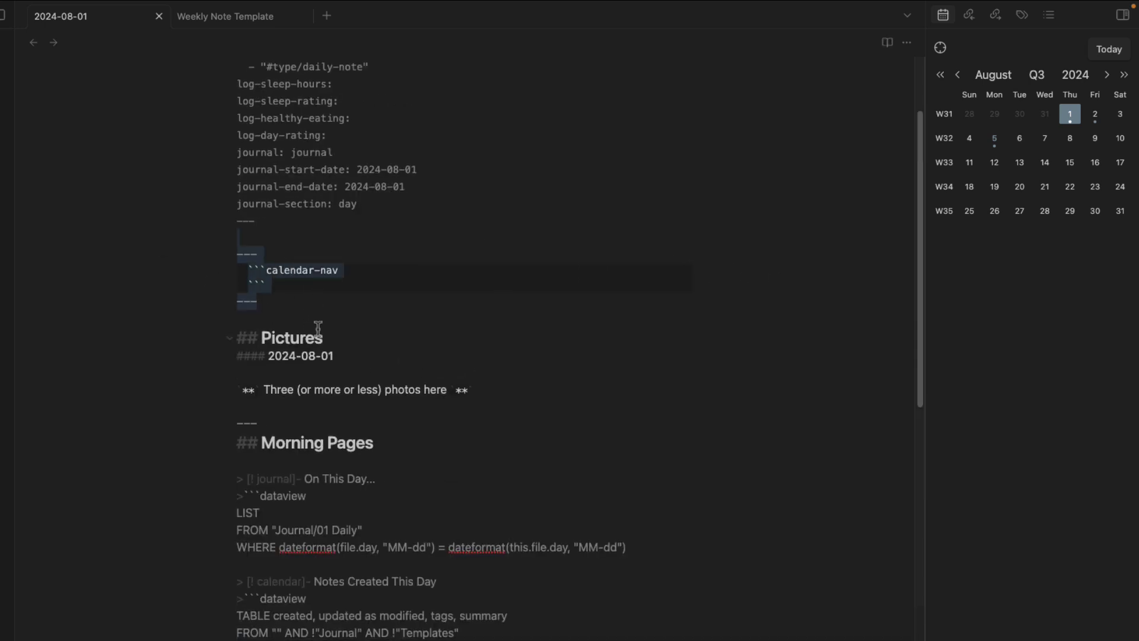
{"action": "left_click", "coordinate": [211, 18]}
{"action": "left_click_drag", "start_coordinate": [315, 280], "coordinate": [235, 233]}
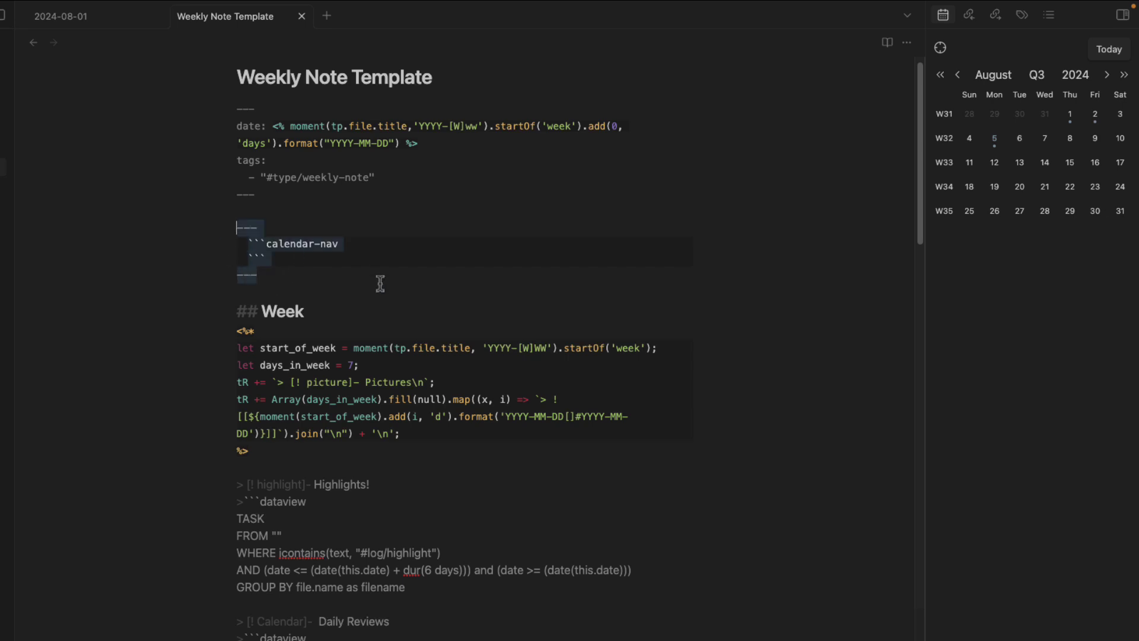
Compare the picture-embedding code under the template's Week heading with the Pictures section of the 2024-08-01 note
{"action": "left_click_drag", "start_coordinate": [249, 451], "coordinate": [204, 297]}
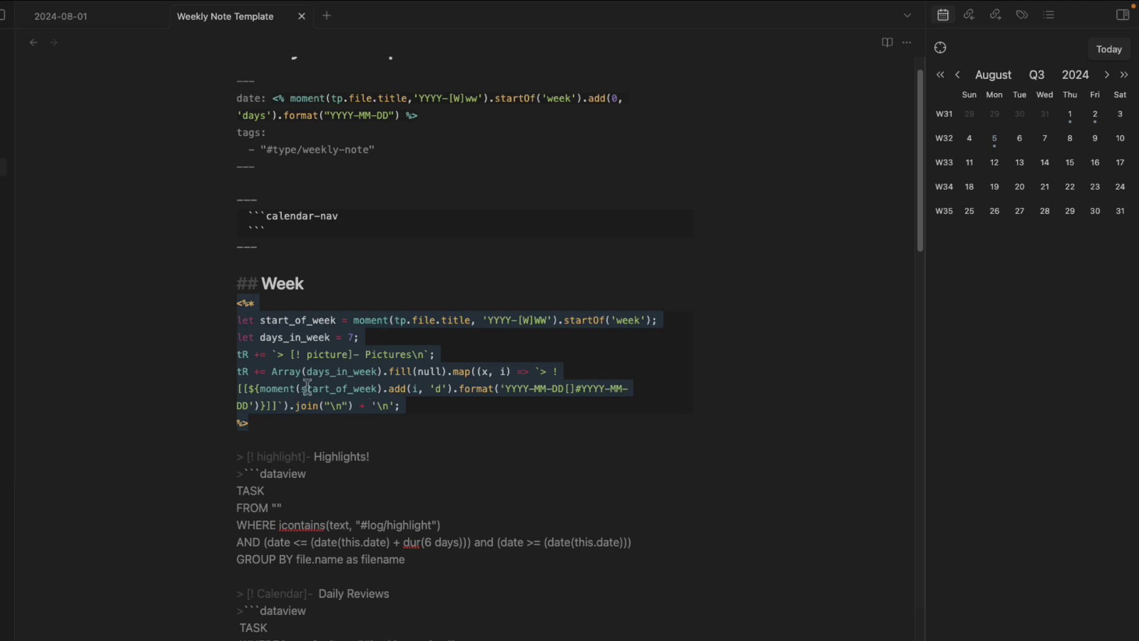
{"action": "left_click", "coordinate": [75, 24]}
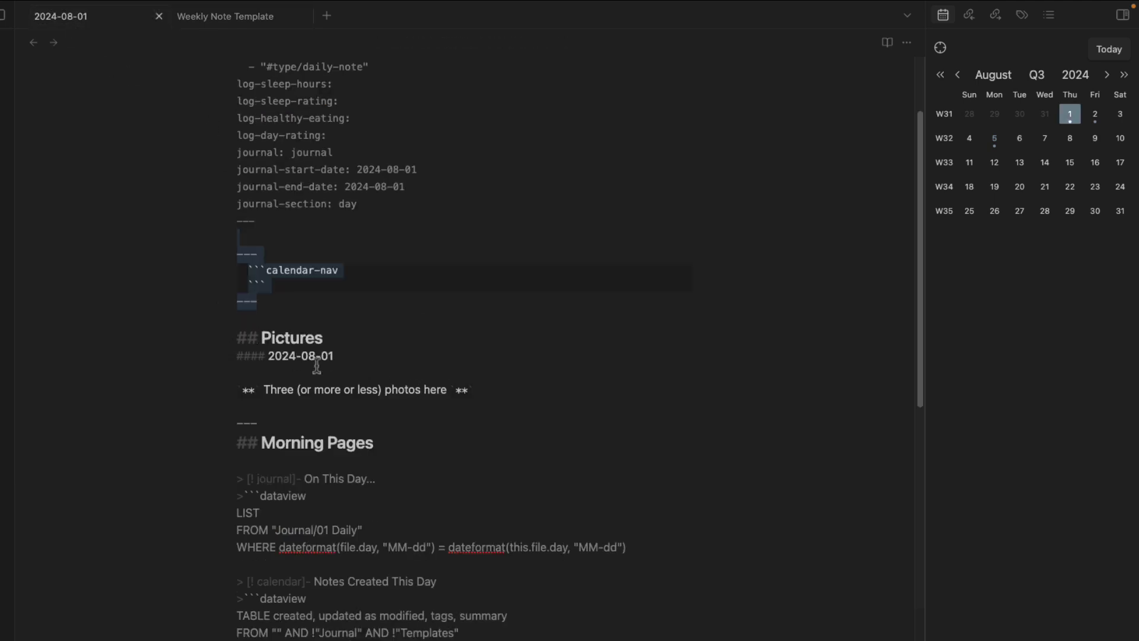
{"action": "left_click_drag", "start_coordinate": [546, 399], "coordinate": [37, 389]}
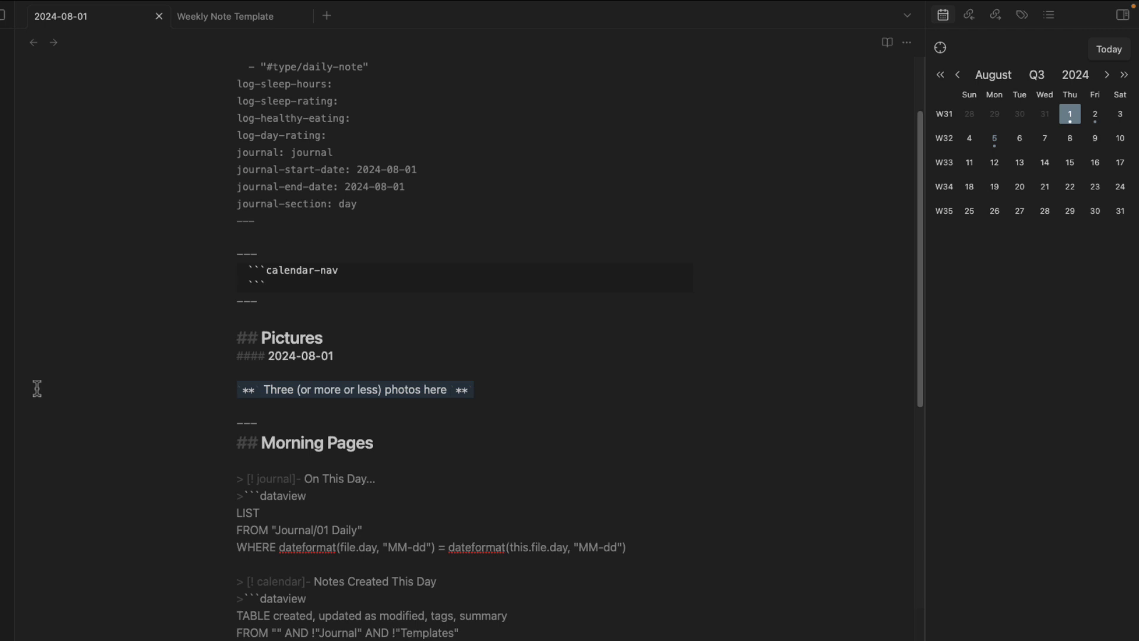
{"action": "left_click", "coordinate": [218, 24]}
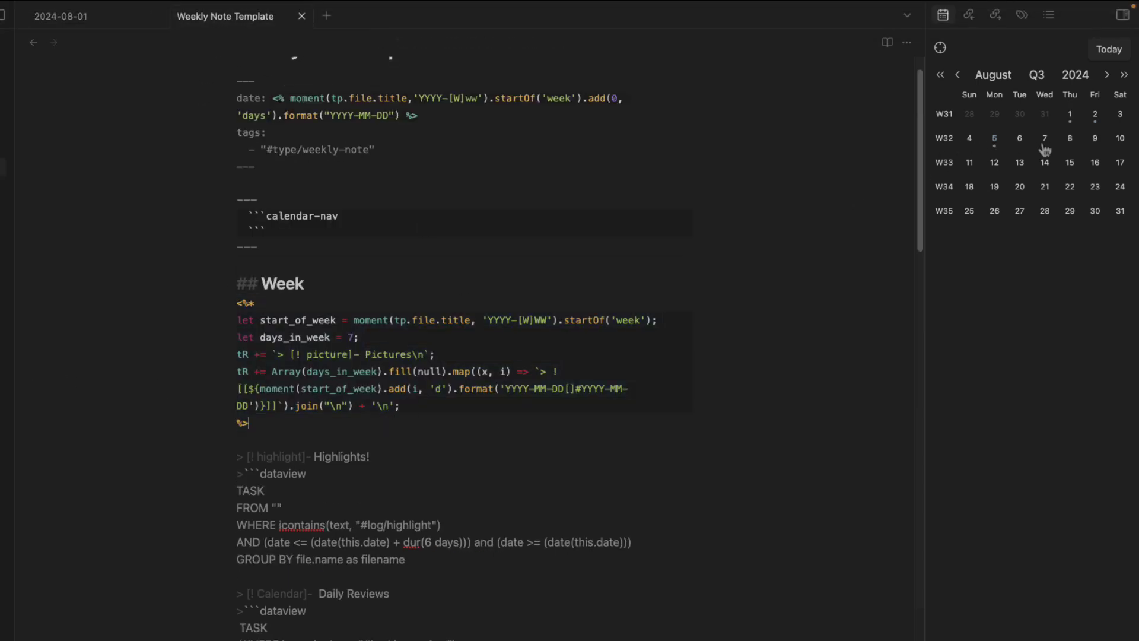
{"action": "left_click_drag", "start_coordinate": [529, 418], "coordinate": [203, 293]}
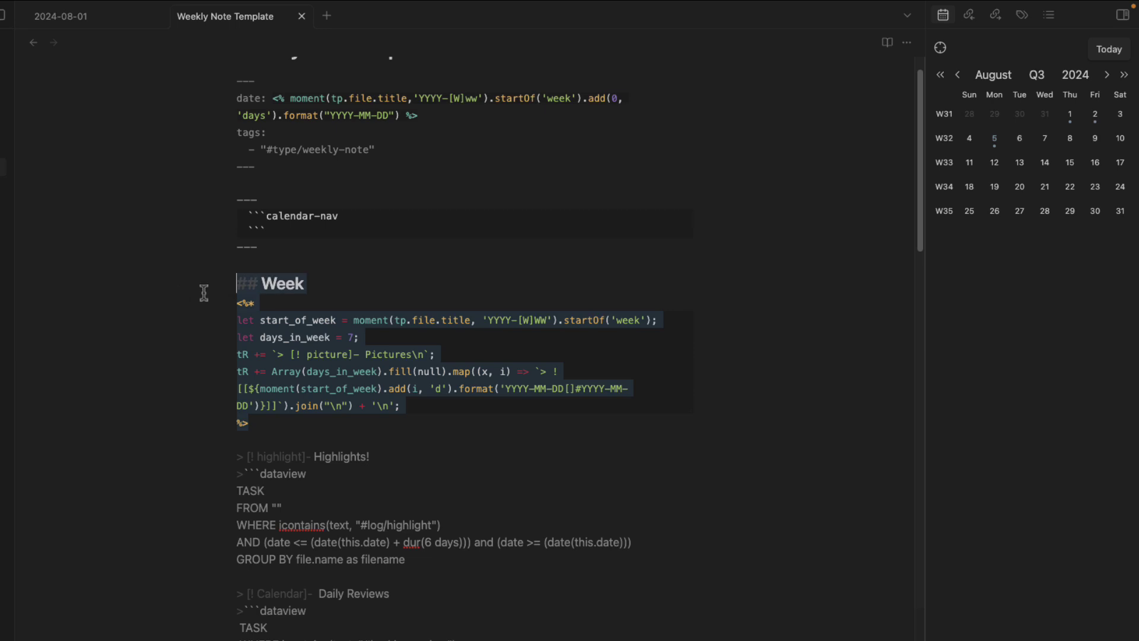
Examine the Highlights and Daily Reviews dataview queries in the weekly template
{"action": "scroll", "coordinate": [203, 292], "scroll_direction": "down", "scroll_amount": 4}
{"action": "left_click_drag", "start_coordinate": [406, 440], "coordinate": [172, 338]}
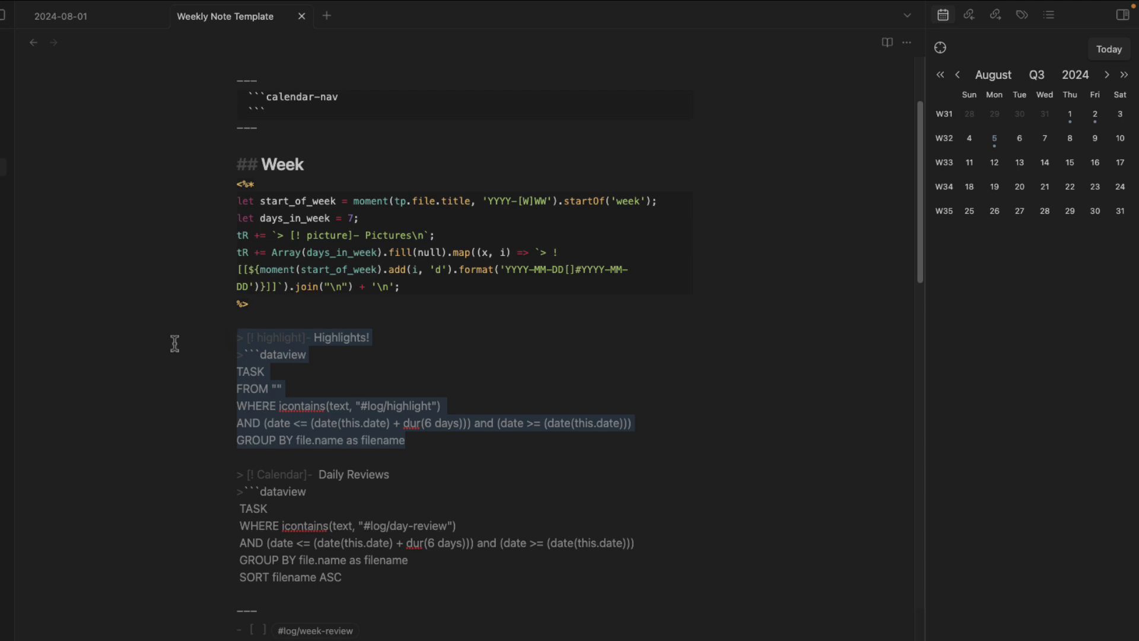
{"action": "left_click_drag", "start_coordinate": [445, 585], "coordinate": [138, 486]}
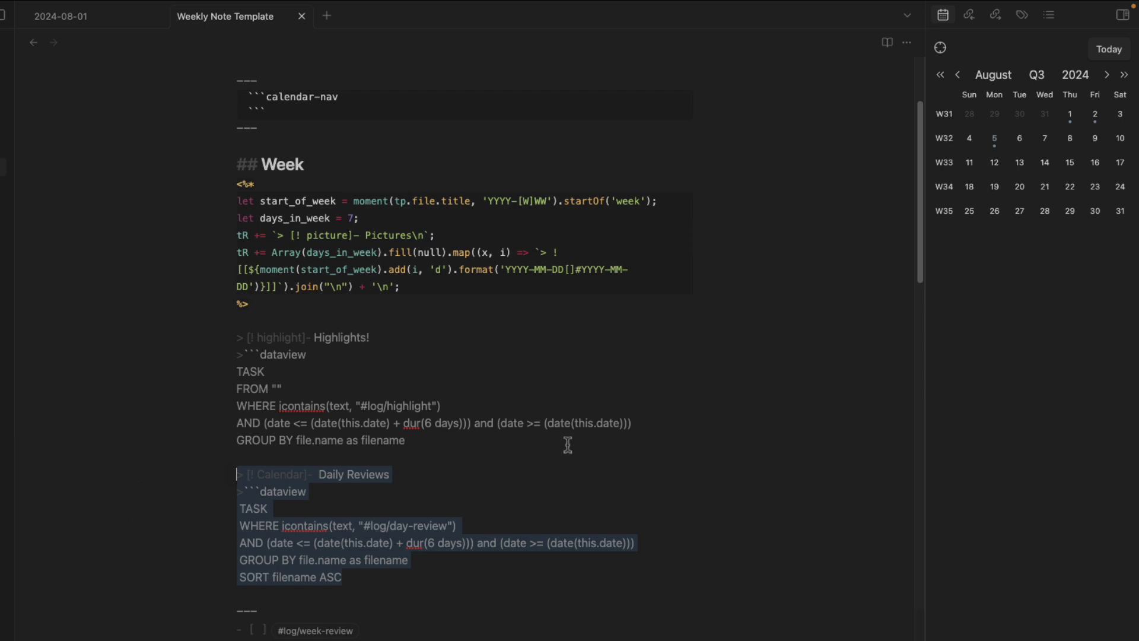
Compare the #log/day-review tag in the template's Daily Reviews query with the Evening Review section of the 2024-08-01 note
{"action": "left_click", "coordinate": [468, 523]}
{"action": "left_click_drag", "start_coordinate": [364, 524], "coordinate": [453, 525]}
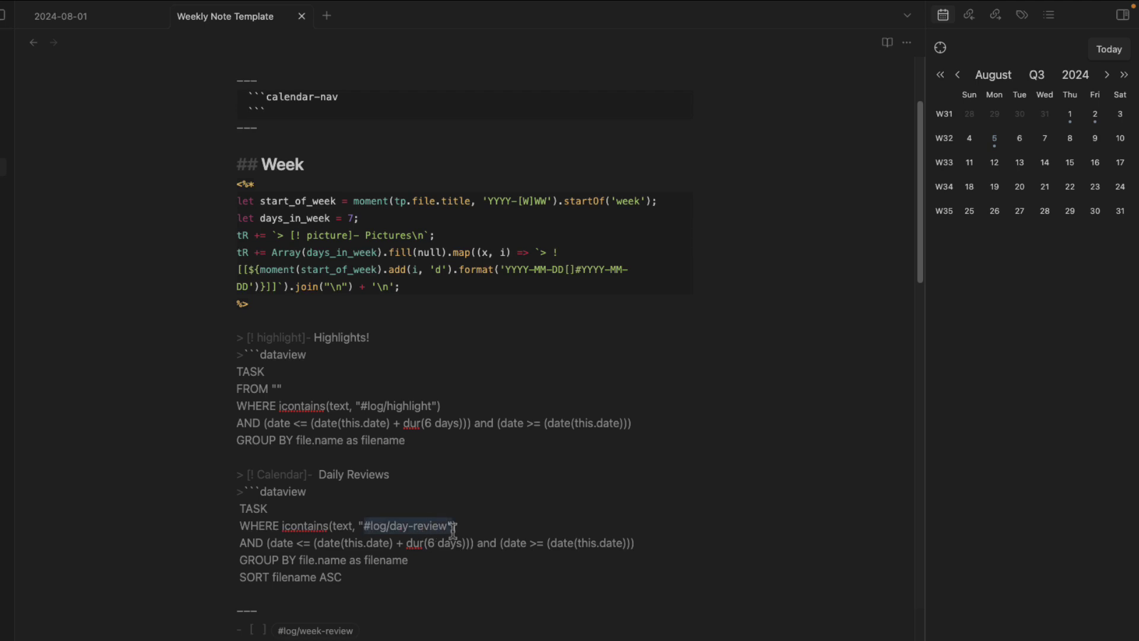
{"action": "left_click", "coordinate": [98, 22]}
{"action": "scroll", "coordinate": [320, 332], "scroll_direction": "down", "scroll_amount": 10}
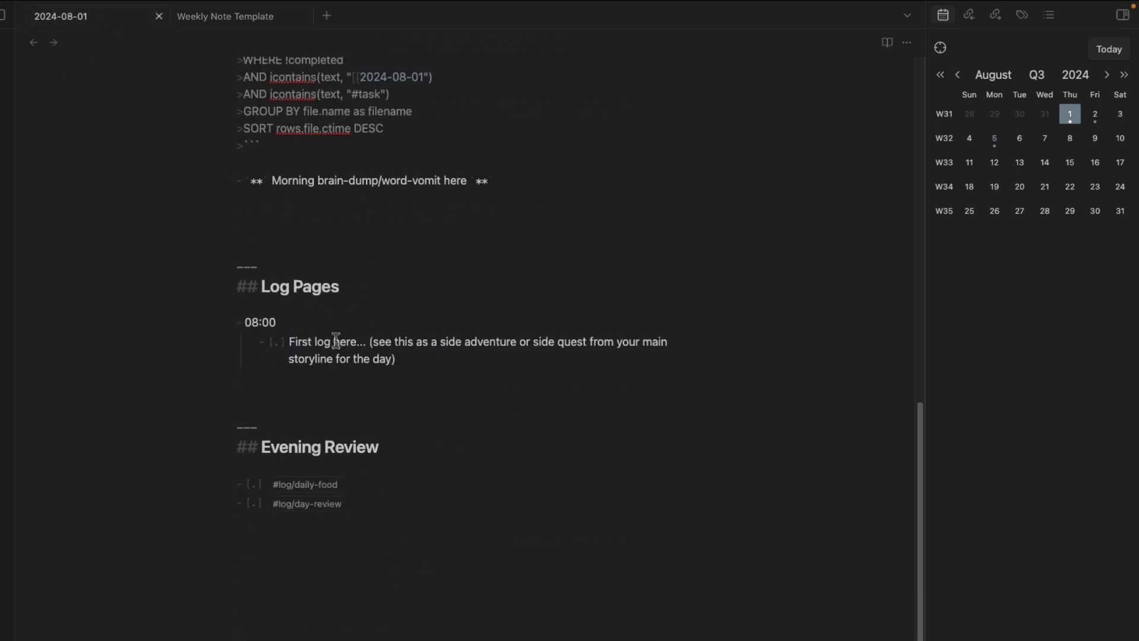
{"action": "left_click_drag", "start_coordinate": [344, 503], "coordinate": [103, 502]}
{"action": "left_click", "coordinate": [240, 18]}
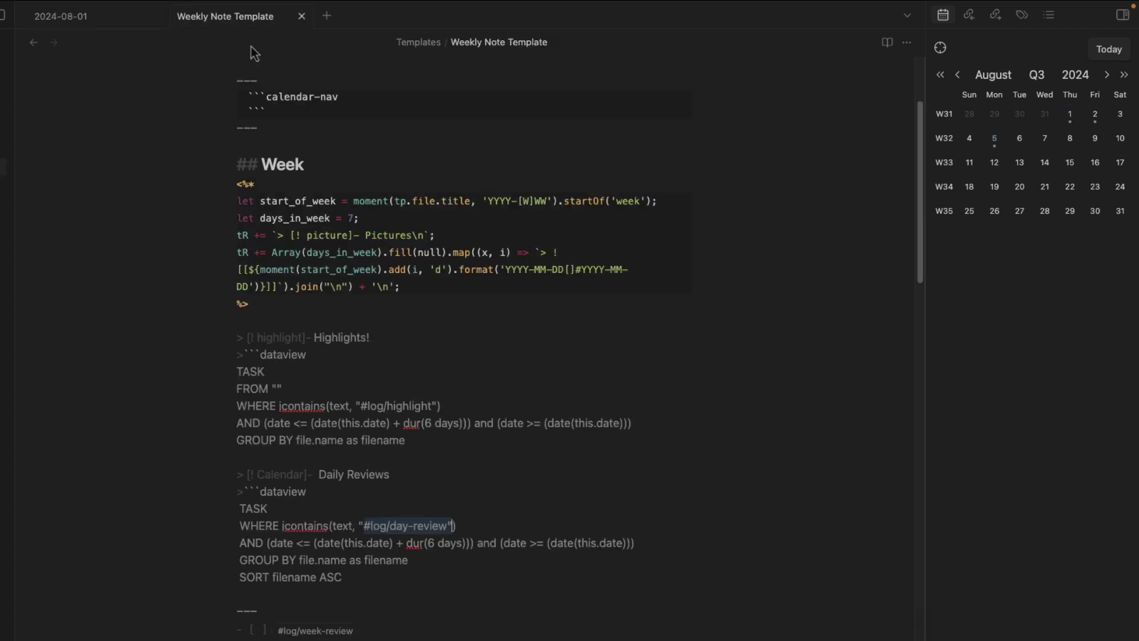
Examine the #log/week-review item between the Daily Reviews query and the Wheel Of Life section of the weekly template
{"action": "scroll", "coordinate": [462, 387], "scroll_direction": "down", "scroll_amount": 2}
{"action": "scroll", "coordinate": [463, 386], "scroll_direction": "down", "scroll_amount": 4}
{"action": "left_click", "coordinate": [393, 350]}
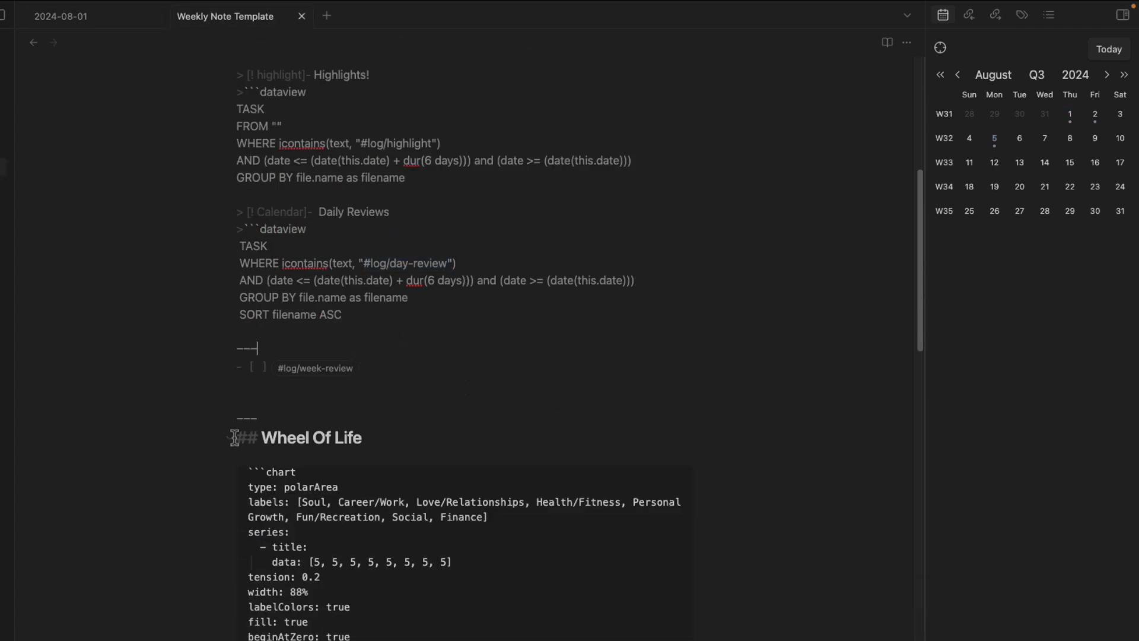
{"action": "left_click_drag", "start_coordinate": [417, 368], "coordinate": [107, 369]}
{"action": "left_click", "coordinate": [247, 399]}
{"action": "scroll", "coordinate": [247, 399], "scroll_direction": "down", "scroll_amount": 2}
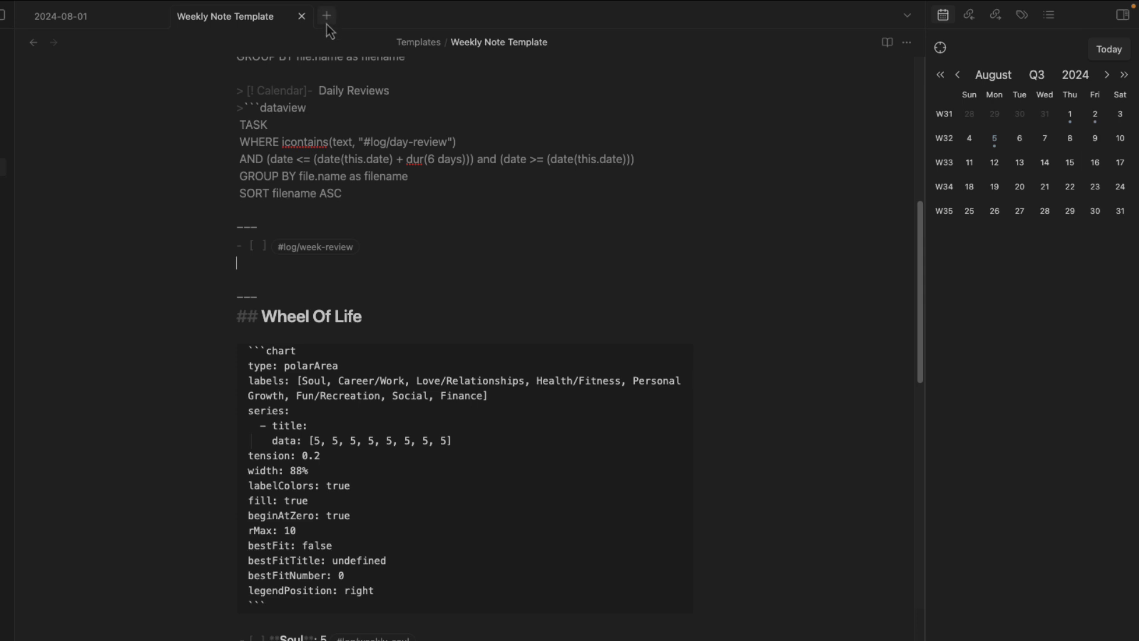
Show the file list, collapse the Templates folder, and create a note titled "Wheel Of Life" in the Notes folder
{"action": "key", "text": "super+alt+Right"}
{"action": "key", "text": "super+alt+Left"}
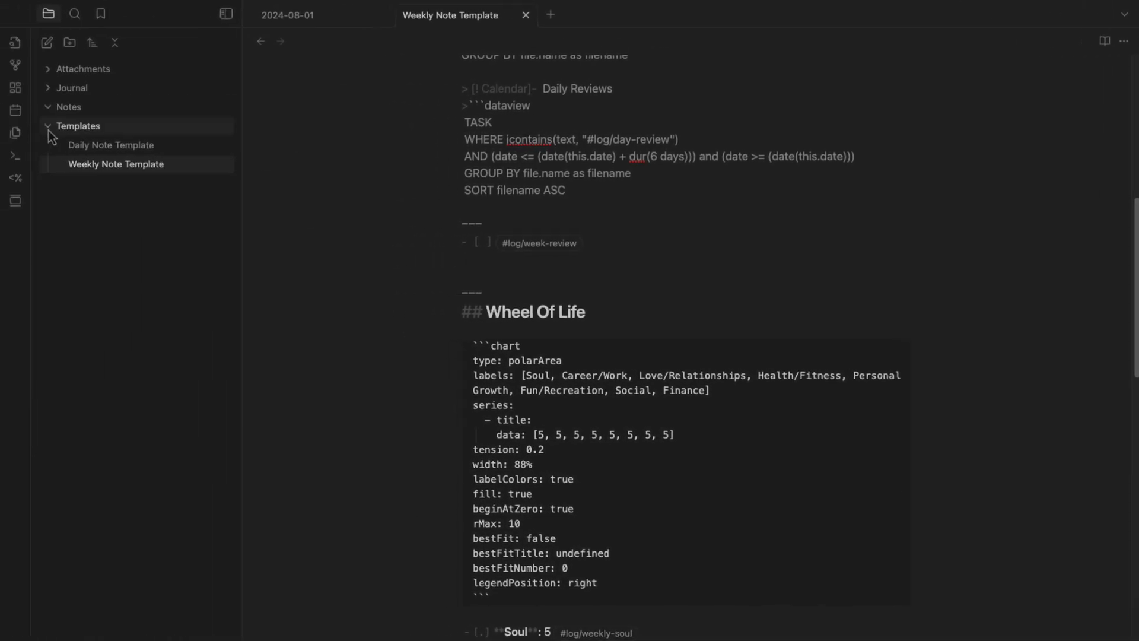
{"action": "left_click", "coordinate": [48, 129]}
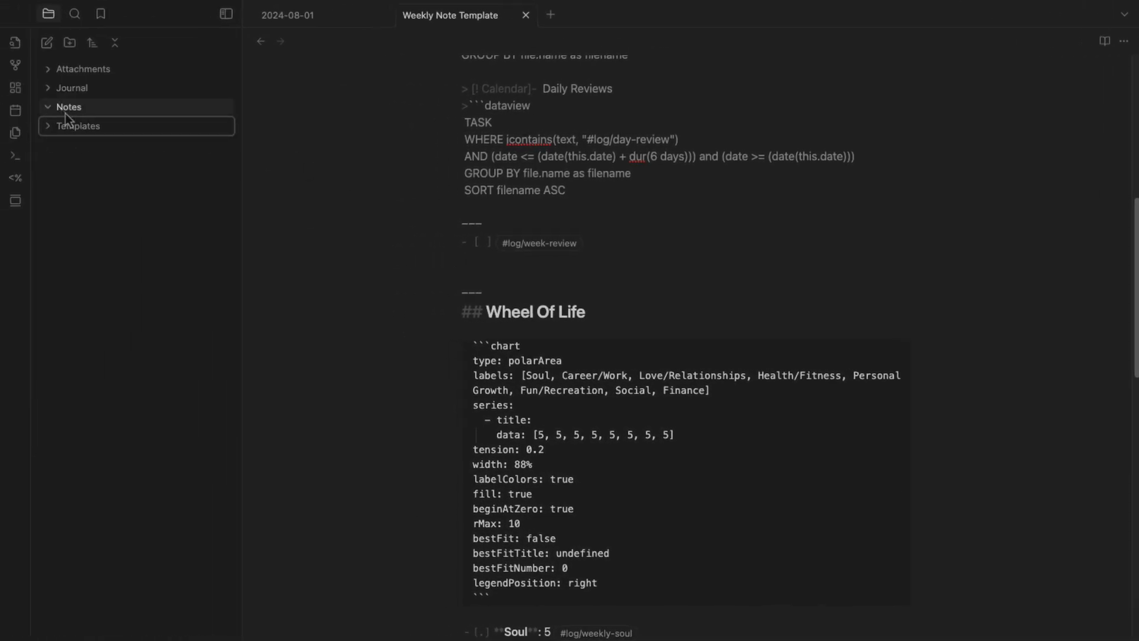
{"action": "key", "text": "super+n"}
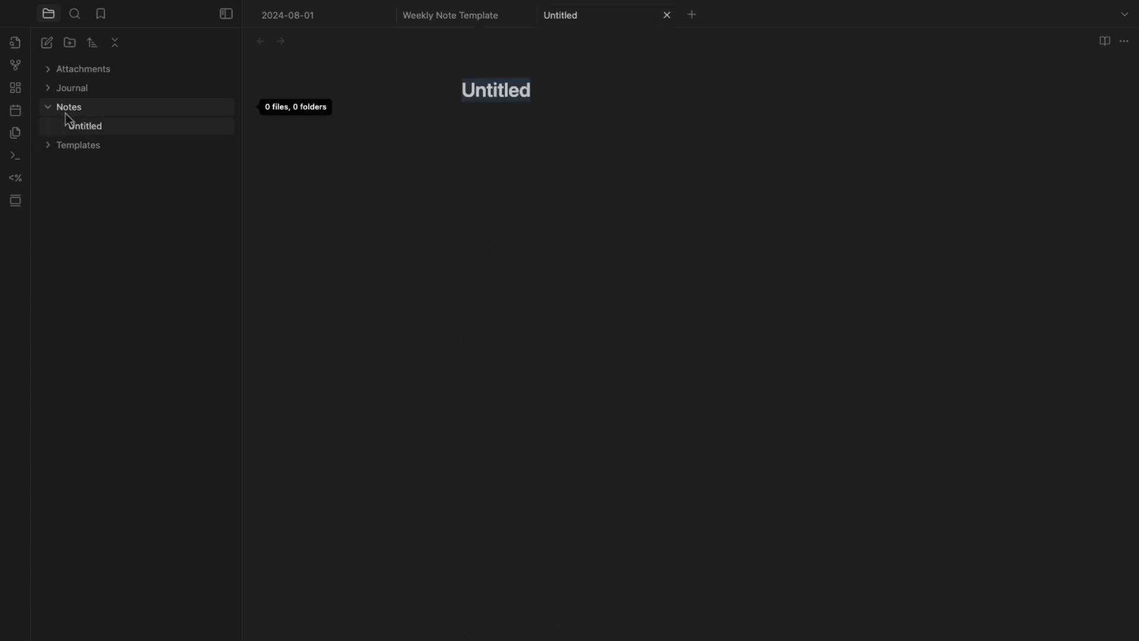
{"action": "type", "text": "Wheel Of "}
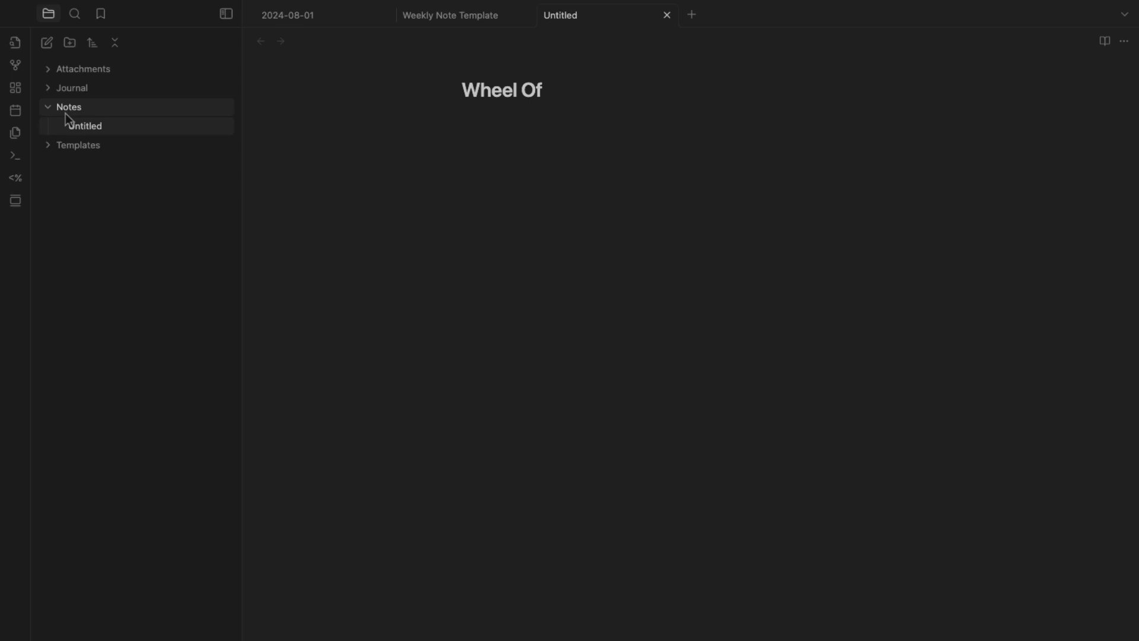
{"action": "type", "text": "Life"}
{"action": "key", "text": "Return"}
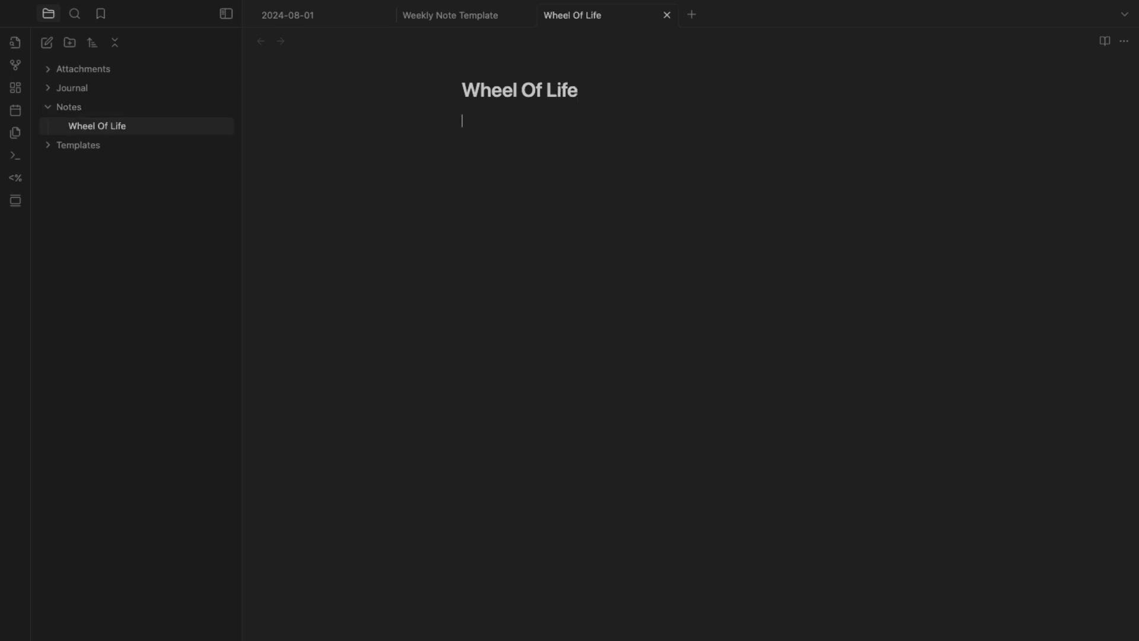
Paste the copied Wheel Of Life content into the new note and review its properties and auto-coloured chart
{"action": "key", "text": "ctrl+v"}
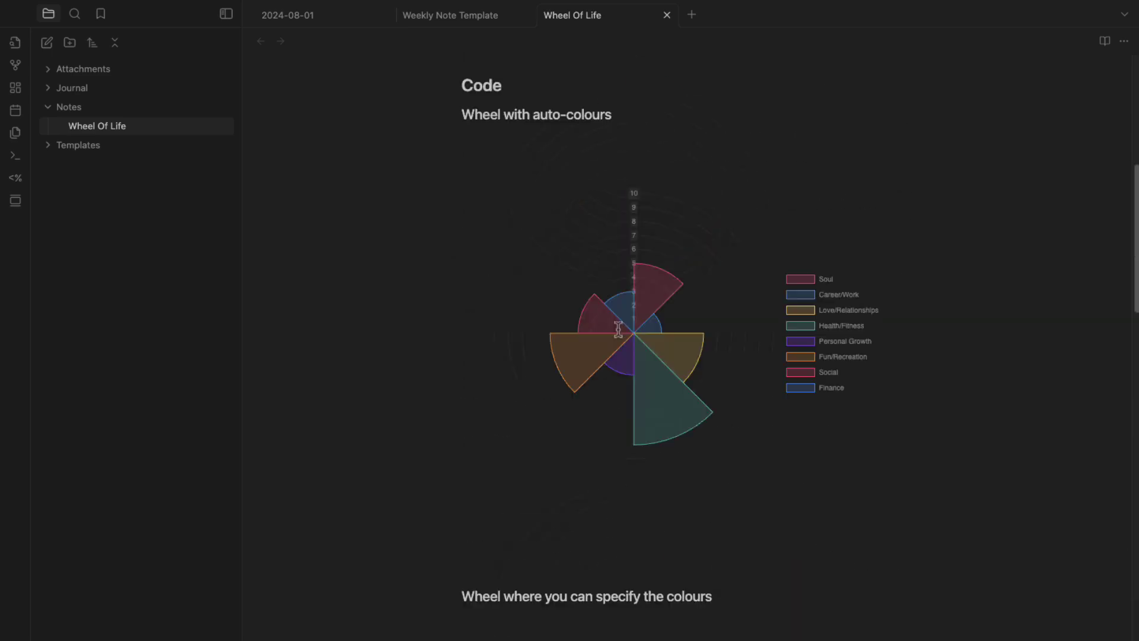
{"action": "scroll", "coordinate": [620, 335], "scroll_direction": "up", "scroll_amount": 10}
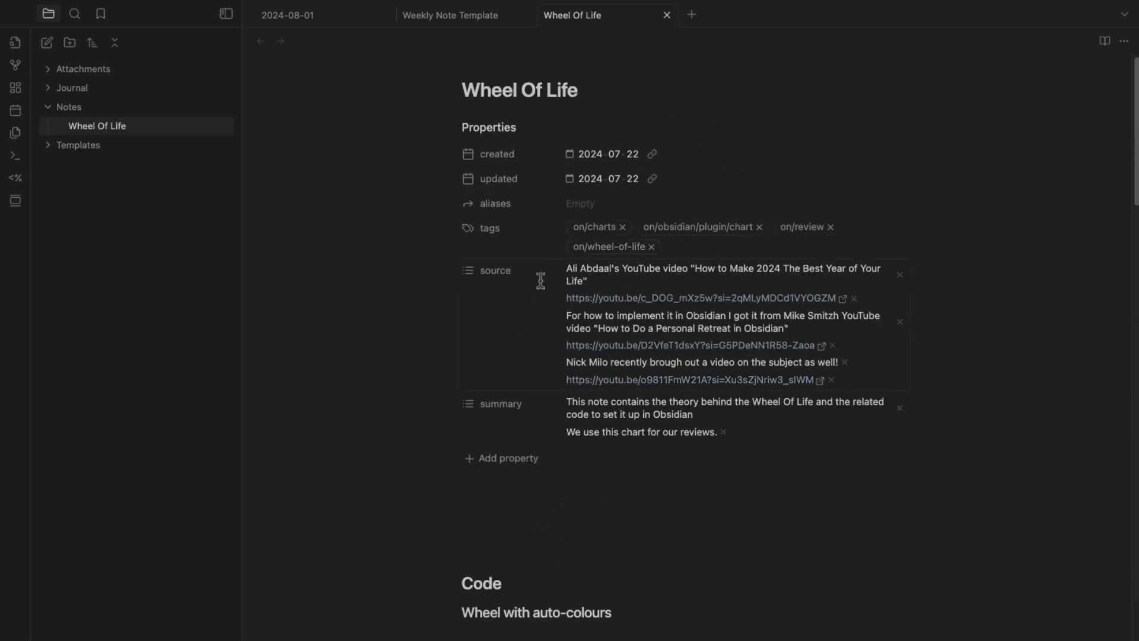
{"action": "scroll", "coordinate": [771, 324], "scroll_direction": "down", "scroll_amount": 3}
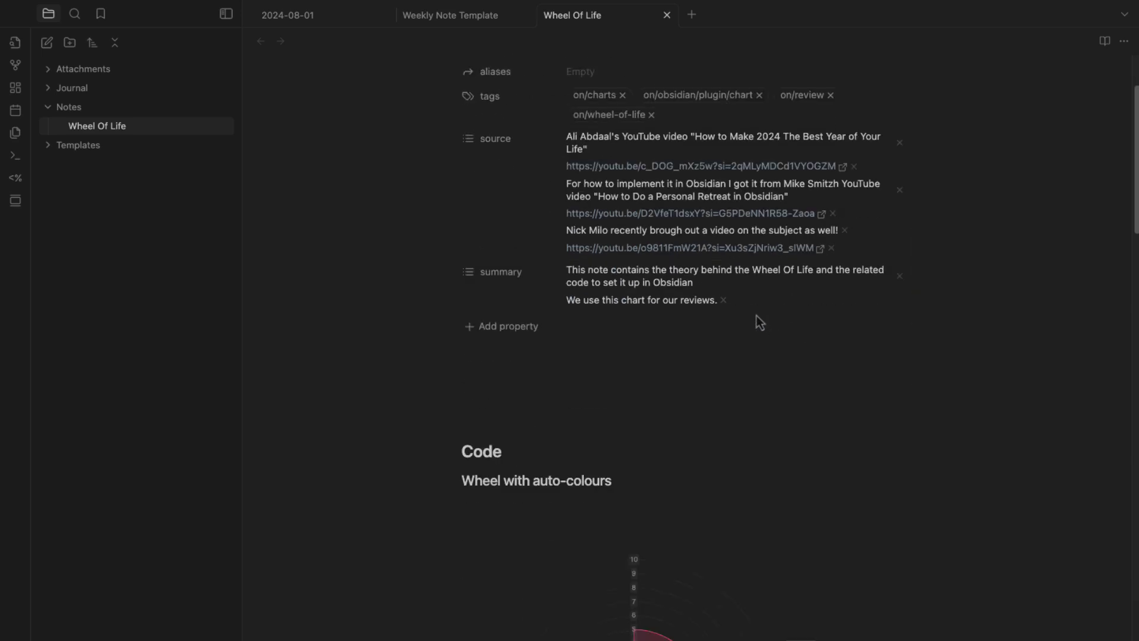
{"action": "scroll", "coordinate": [646, 309], "scroll_direction": "down", "scroll_amount": 5}
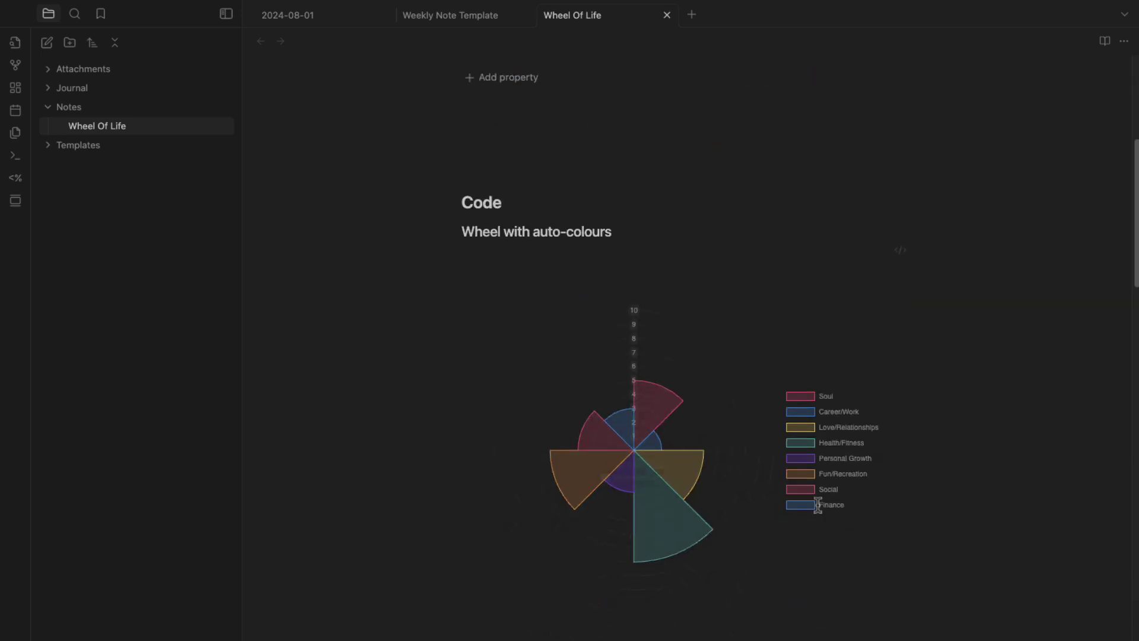
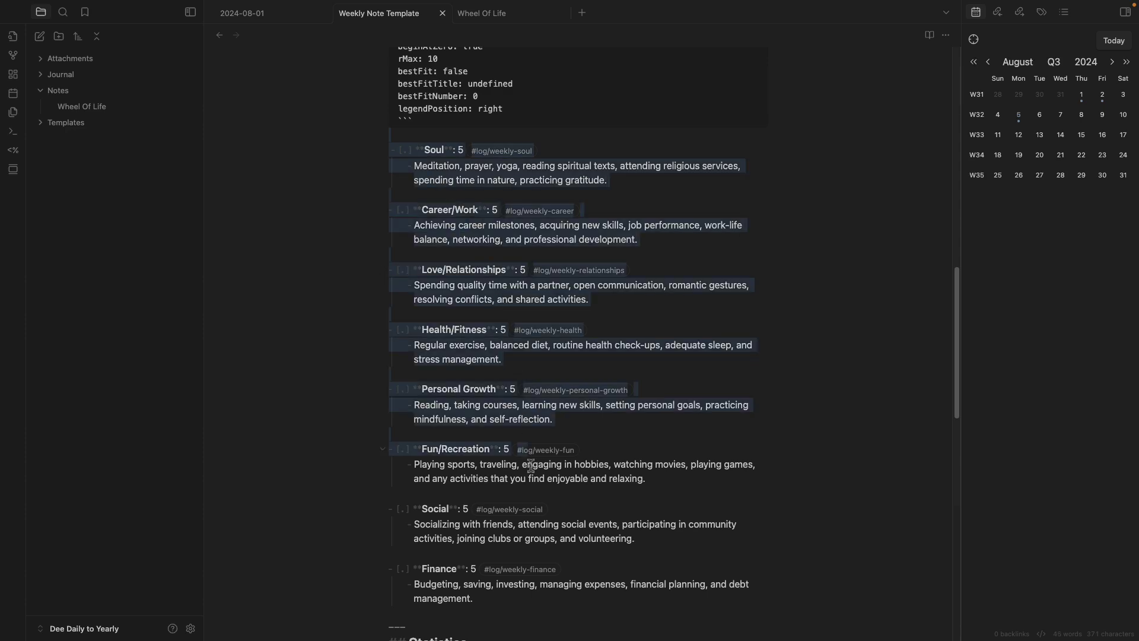
Examine the tag, rating and description of the Soul item under the weekly template's Wheel Of Life chart
{"action": "left_click", "coordinate": [676, 322]}
{"action": "scroll", "coordinate": [618, 338], "scroll_direction": "up", "scroll_amount": 3}
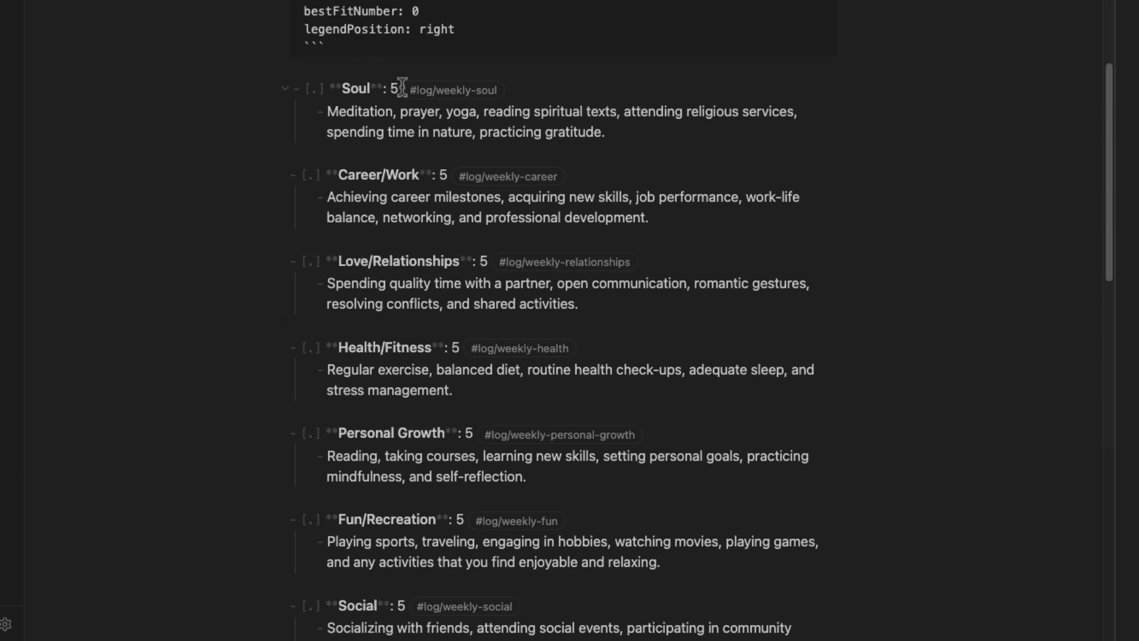
{"action": "left_click_drag", "start_coordinate": [402, 89], "coordinate": [316, 89]}
{"action": "left_click", "coordinate": [316, 89]}
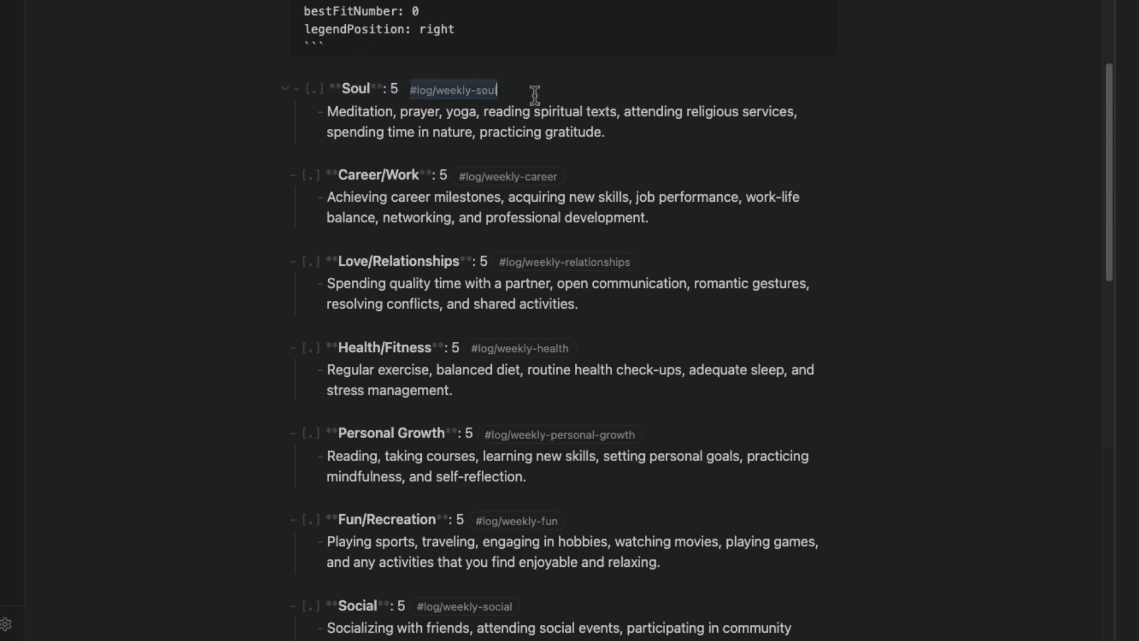
{"action": "double_click", "coordinate": [394, 89]}
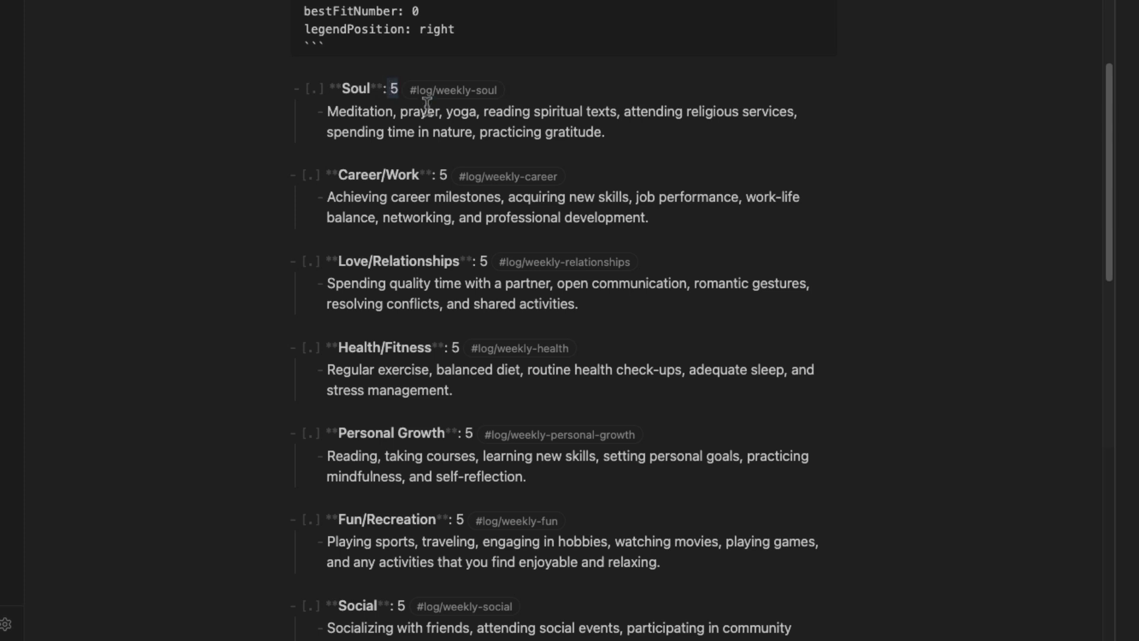
{"action": "left_click_drag", "start_coordinate": [335, 111], "coordinate": [594, 118]}
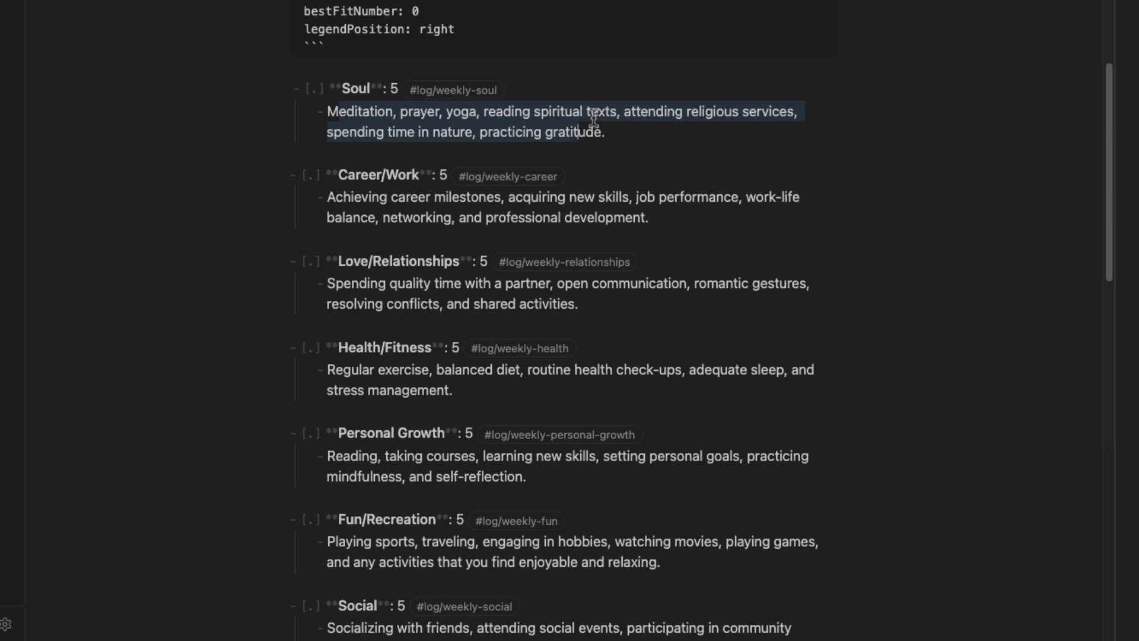
Compare the Soul item's rating with the data values in the template's Wheel Of Life chart code
{"action": "left_click", "coordinate": [332, 87]}
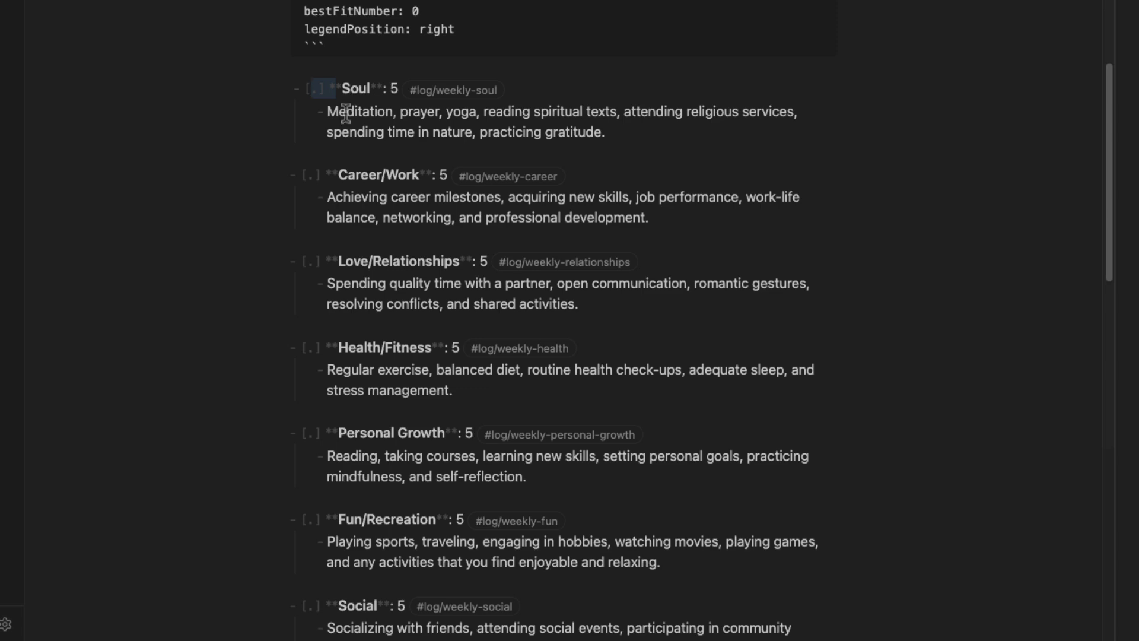
{"action": "left_click_drag", "start_coordinate": [342, 89], "coordinate": [399, 90]}
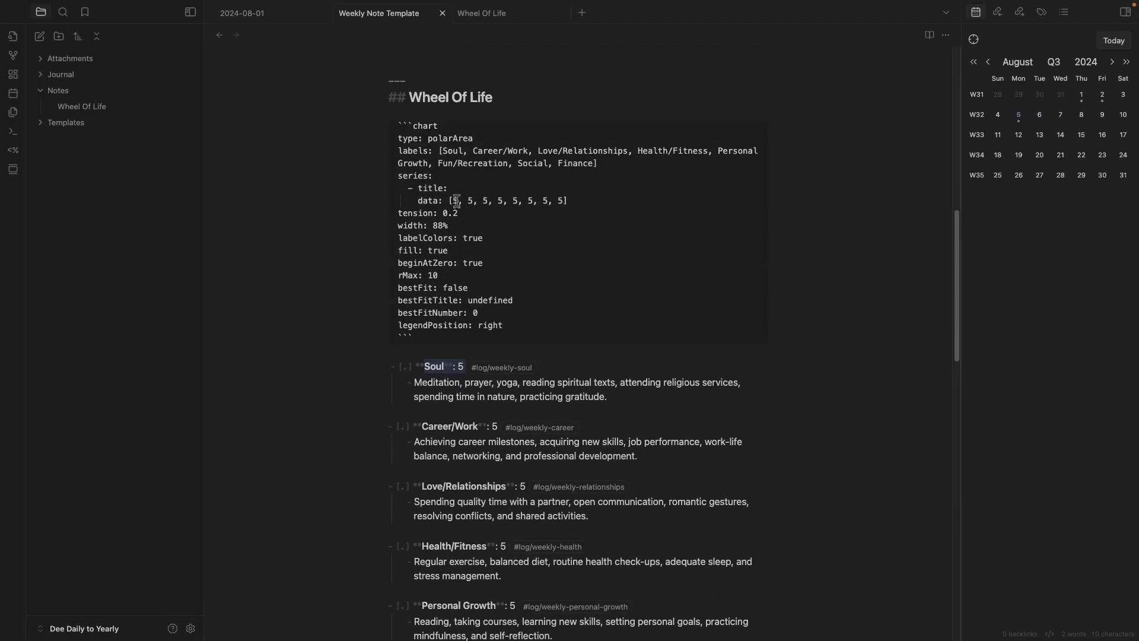
{"action": "left_click_drag", "start_coordinate": [443, 201], "coordinate": [589, 200]}
{"action": "scroll", "coordinate": [593, 206], "scroll_direction": "down", "scroll_amount": 6}
{"action": "scroll", "coordinate": [593, 206], "scroll_direction": "up", "scroll_amount": 3}
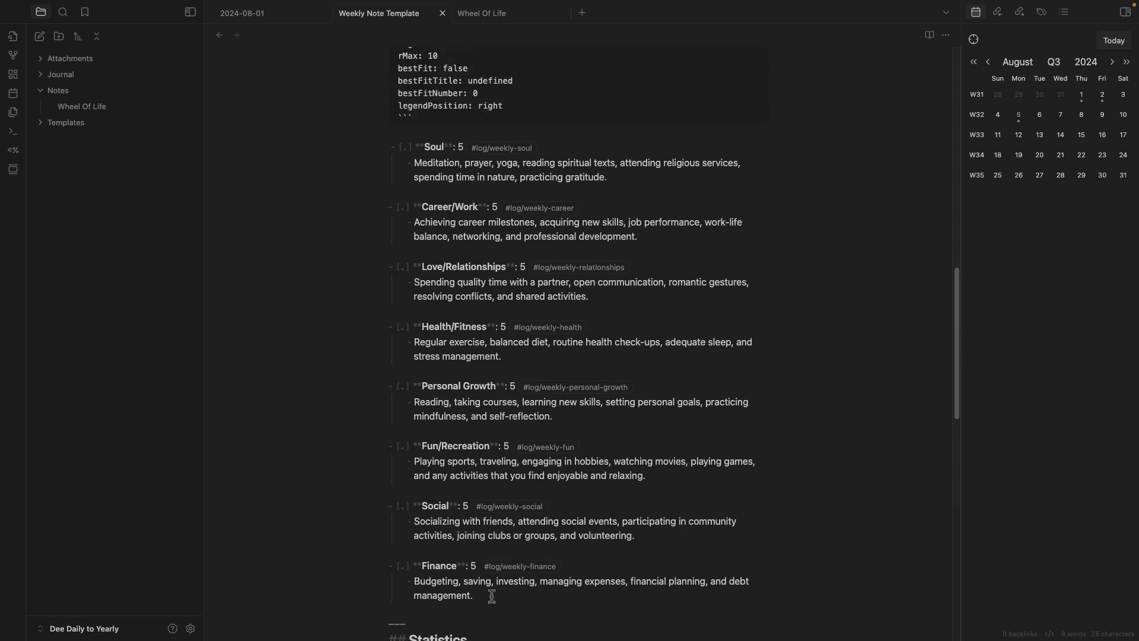
Compare the searchTarget properties of the Calendar Graph and Averages trackers in the template's Statistics section
{"action": "scroll", "coordinate": [479, 534], "scroll_direction": "down", "scroll_amount": 6}
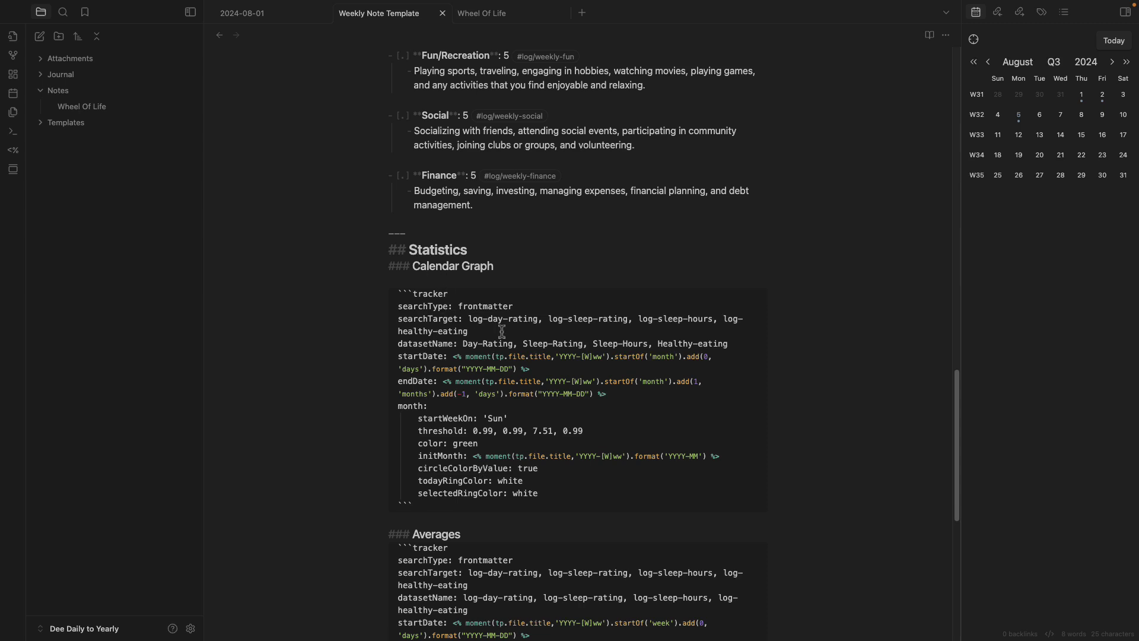
{"action": "mouse_move", "coordinate": [462, 318]}
{"action": "left_mouse_down"}
{"action": "mouse_move", "coordinate": [775, 321]}
{"action": "mouse_move", "coordinate": [512, 329]}
{"action": "mouse_move", "coordinate": [522, 318]}
{"action": "mouse_move", "coordinate": [756, 318]}
{"action": "mouse_move", "coordinate": [434, 331]}
{"action": "left_mouse_up"}
{"action": "left_click", "coordinate": [479, 330]}
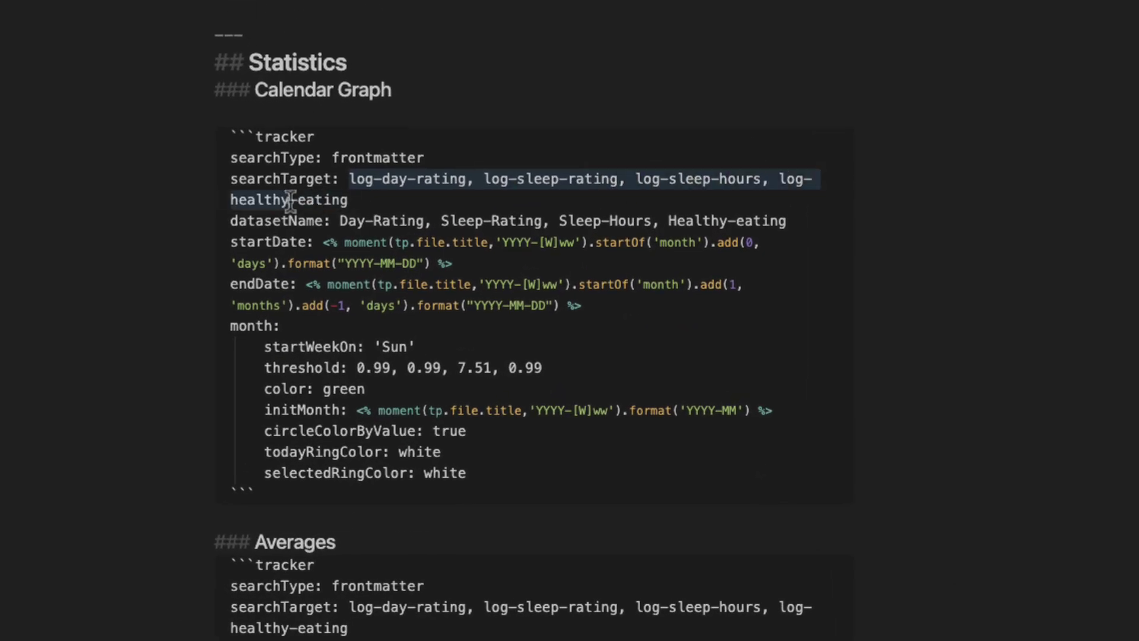
{"action": "left_click_drag", "start_coordinate": [290, 199], "coordinate": [347, 203]}
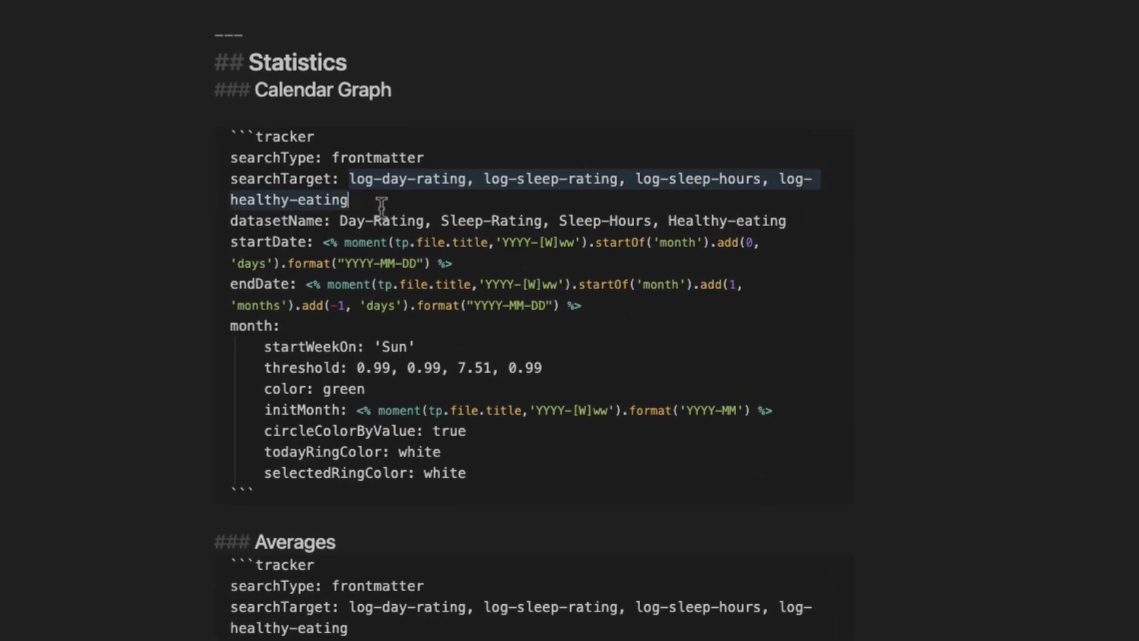
{"action": "scroll", "coordinate": [409, 220], "scroll_direction": "down", "scroll_amount": 3}
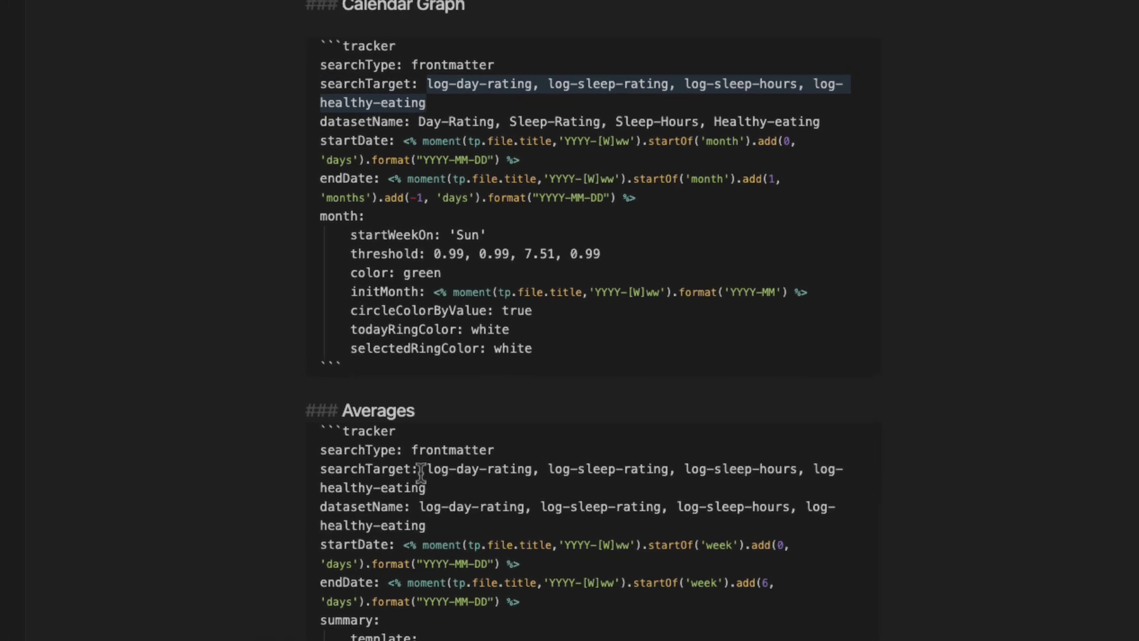
{"action": "left_click_drag", "start_coordinate": [343, 443], "coordinate": [474, 457]}
Examine the whole Calendar Graph tracker block and each log property in its searchTarget line
{"action": "scroll", "coordinate": [487, 480], "scroll_direction": "up", "scroll_amount": 3}
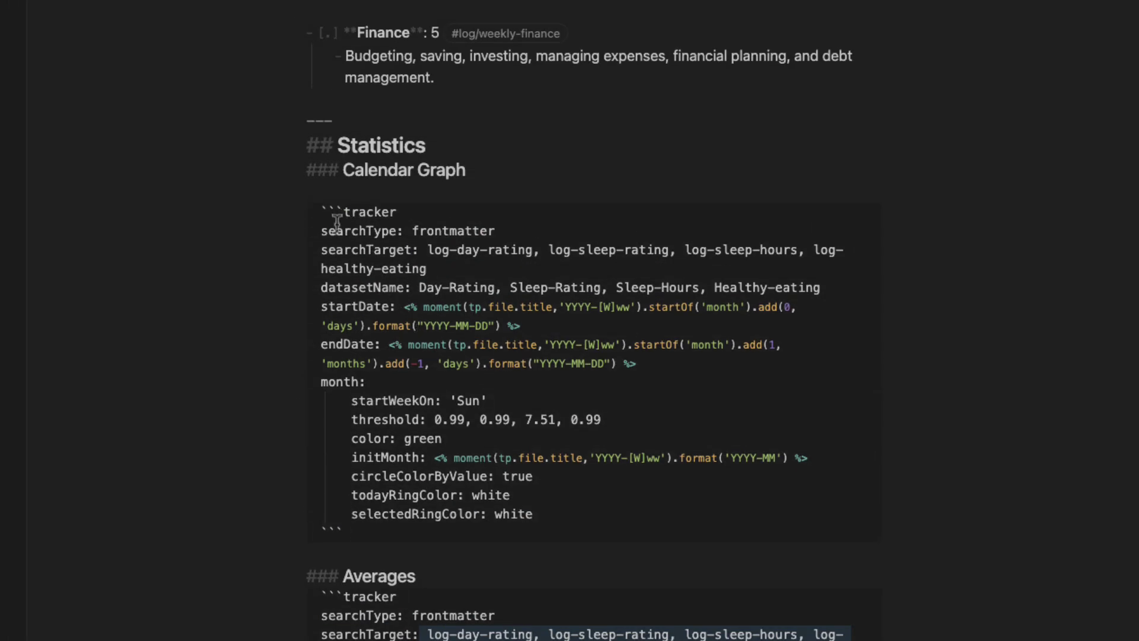
{"action": "left_click_drag", "start_coordinate": [324, 212], "coordinate": [597, 539]}
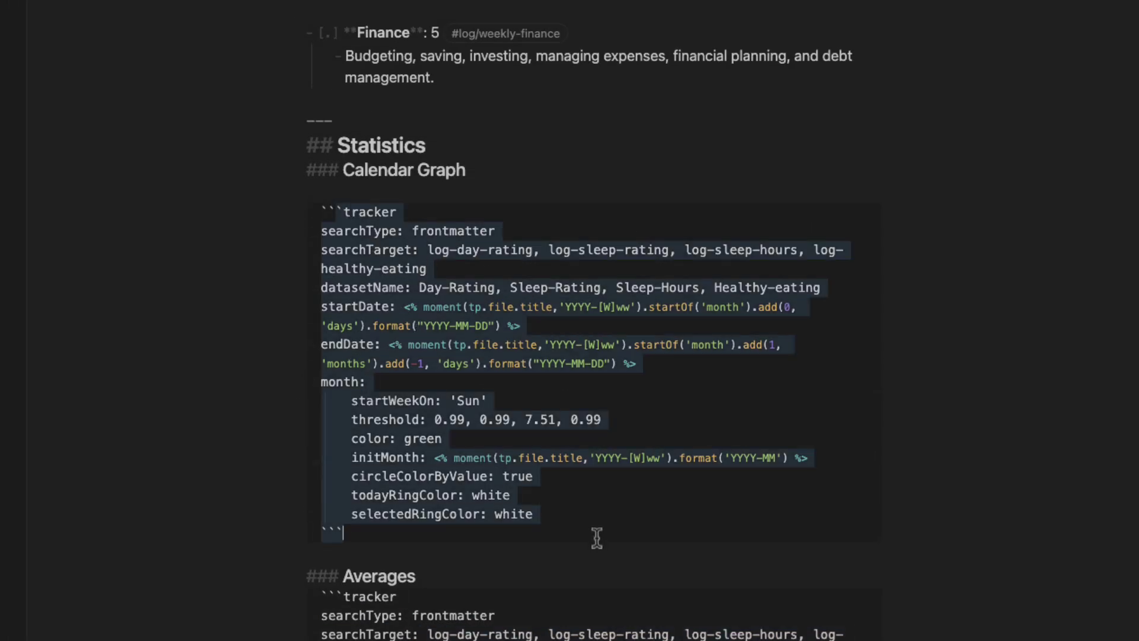
{"action": "left_click", "coordinate": [486, 307]}
{"action": "left_click_drag", "start_coordinate": [440, 250], "coordinate": [532, 250]}
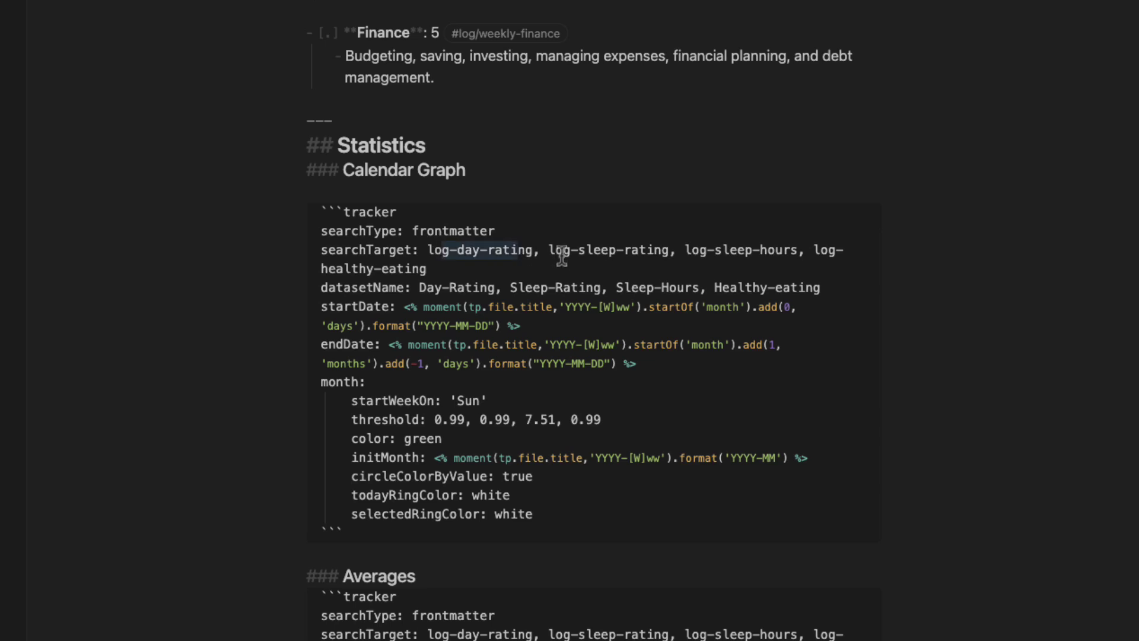
{"action": "left_click_drag", "start_coordinate": [687, 250], "coordinate": [797, 250]}
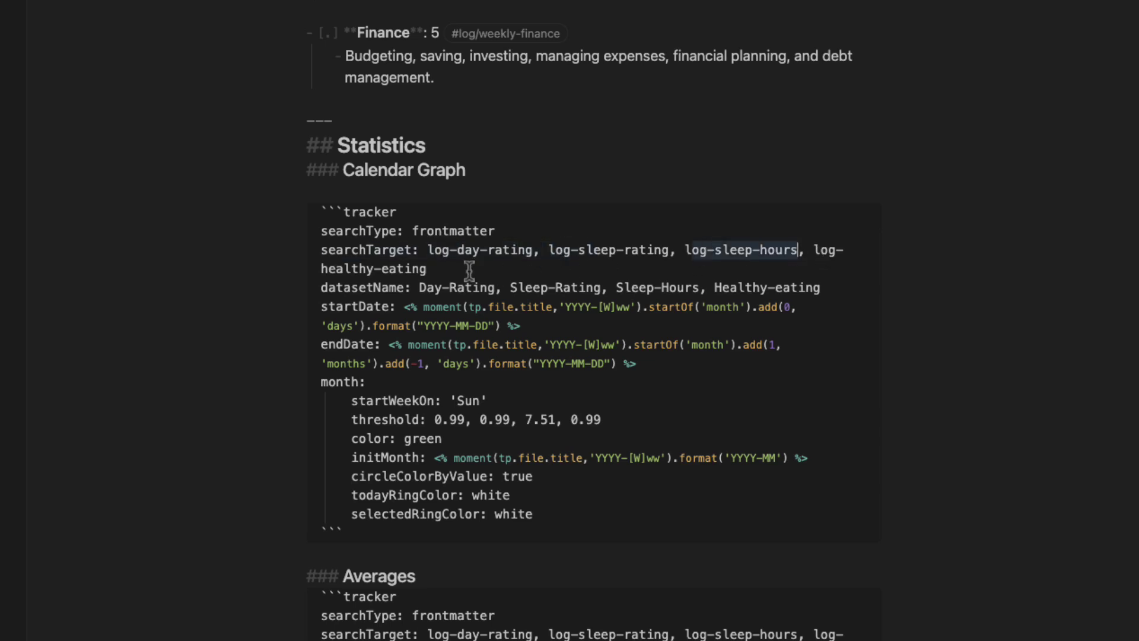
{"action": "left_click_drag", "start_coordinate": [344, 268], "coordinate": [439, 270]}
Compare the Calendar Graph tracker's searchTarget properties with its threshold values
{"action": "scroll", "coordinate": [458, 295], "scroll_direction": "down", "scroll_amount": 3}
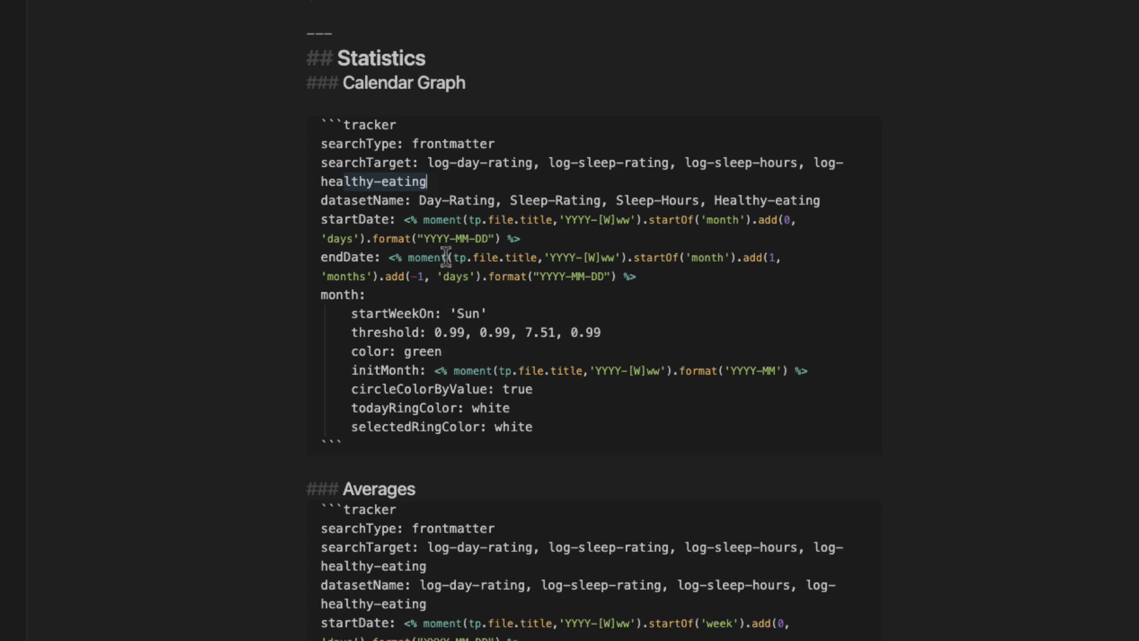
{"action": "left_click", "coordinate": [426, 163]}
{"action": "mouse_move", "coordinate": [426, 163]}
{"action": "left_mouse_down"}
{"action": "mouse_move", "coordinate": [840, 167]}
{"action": "mouse_move", "coordinate": [415, 199]}
{"action": "mouse_move", "coordinate": [451, 185]}
{"action": "left_mouse_up"}
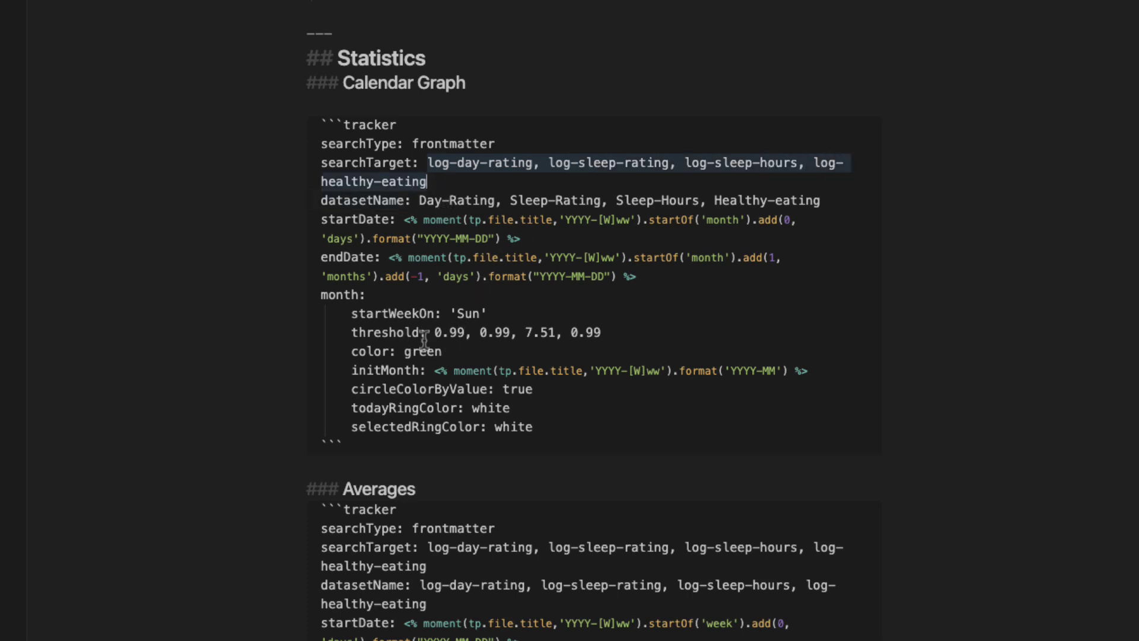
{"action": "left_click_drag", "start_coordinate": [433, 333], "coordinate": [635, 341]}
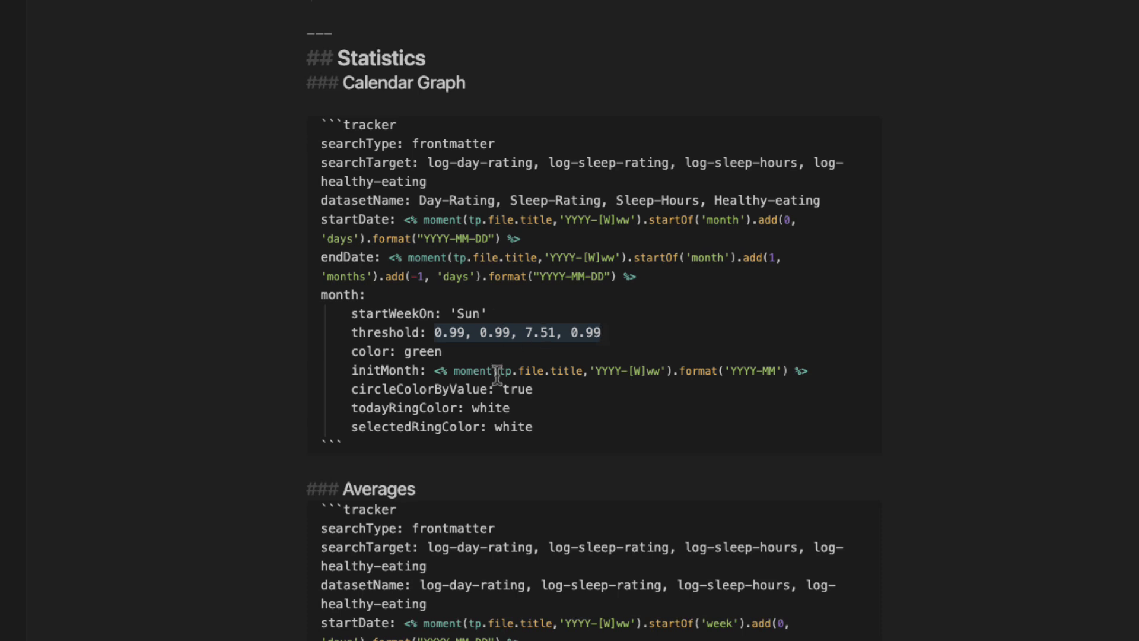
Examine the searchTarget properties in the Averages tracker block
{"action": "scroll", "coordinate": [444, 356], "scroll_direction": "down", "scroll_amount": 2}
{"action": "scroll", "coordinate": [356, 380], "scroll_direction": "down", "scroll_amount": 2}
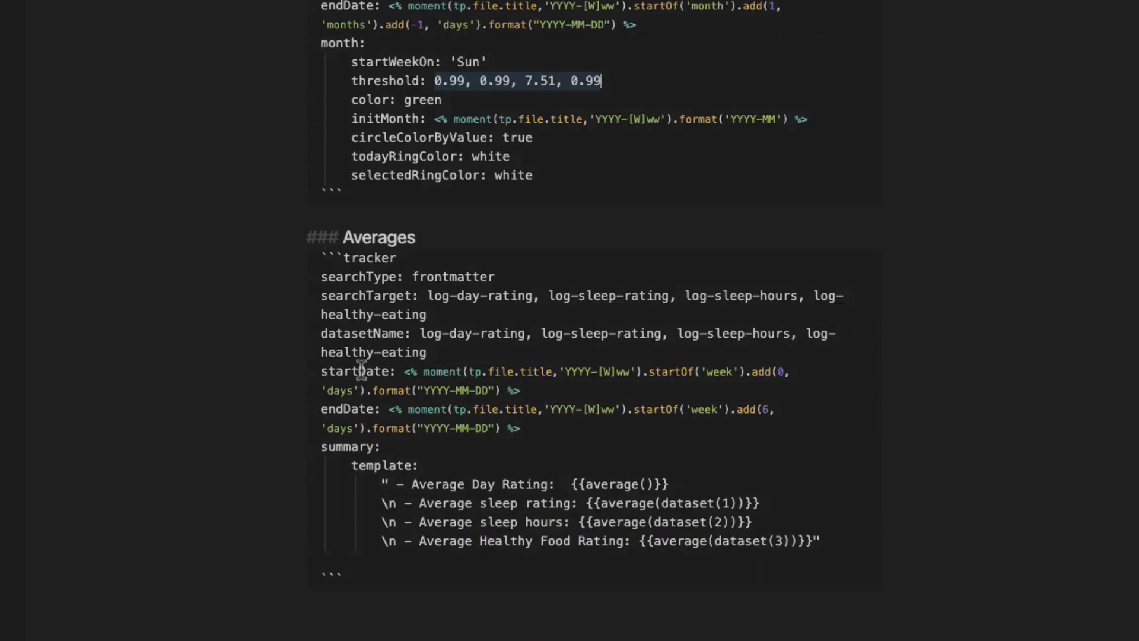
{"action": "mouse_move", "coordinate": [435, 303]}
{"action": "left_mouse_down"}
{"action": "mouse_move", "coordinate": [428, 284]}
{"action": "mouse_move", "coordinate": [437, 283]}
{"action": "left_mouse_up"}
{"action": "left_click", "coordinate": [432, 303]}
{"action": "left_click", "coordinate": [500, 312]}
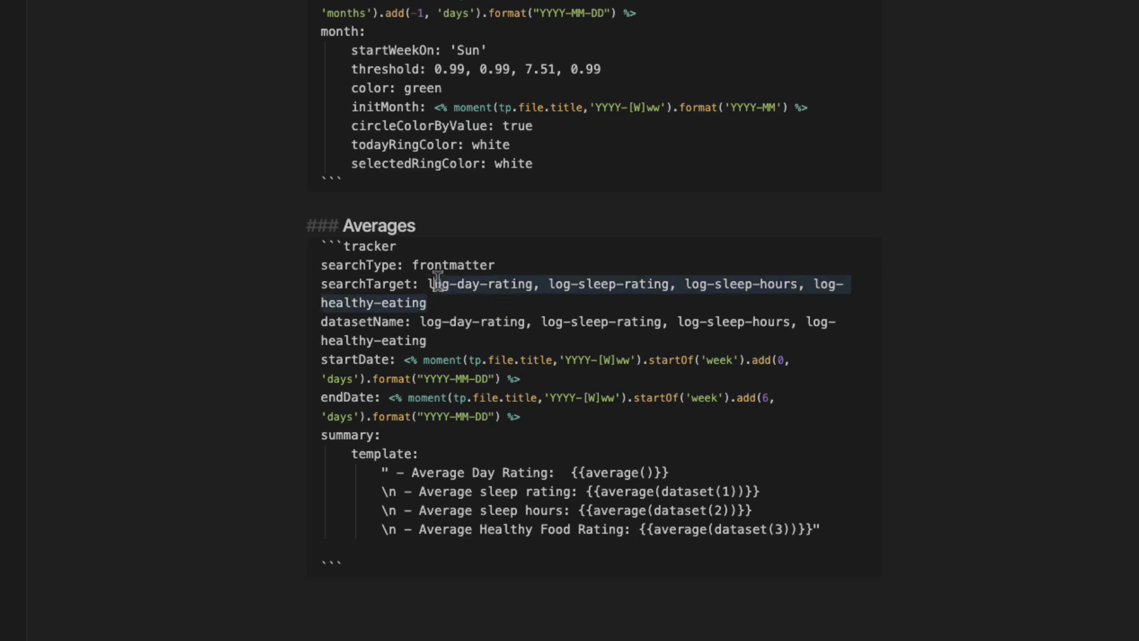
Compare the searchTarget and datasetName lines of the Averages tracker in the weekly template
{"action": "left_click", "coordinate": [466, 342]}
{"action": "left_click_drag", "start_coordinate": [465, 343], "coordinate": [290, 277]}
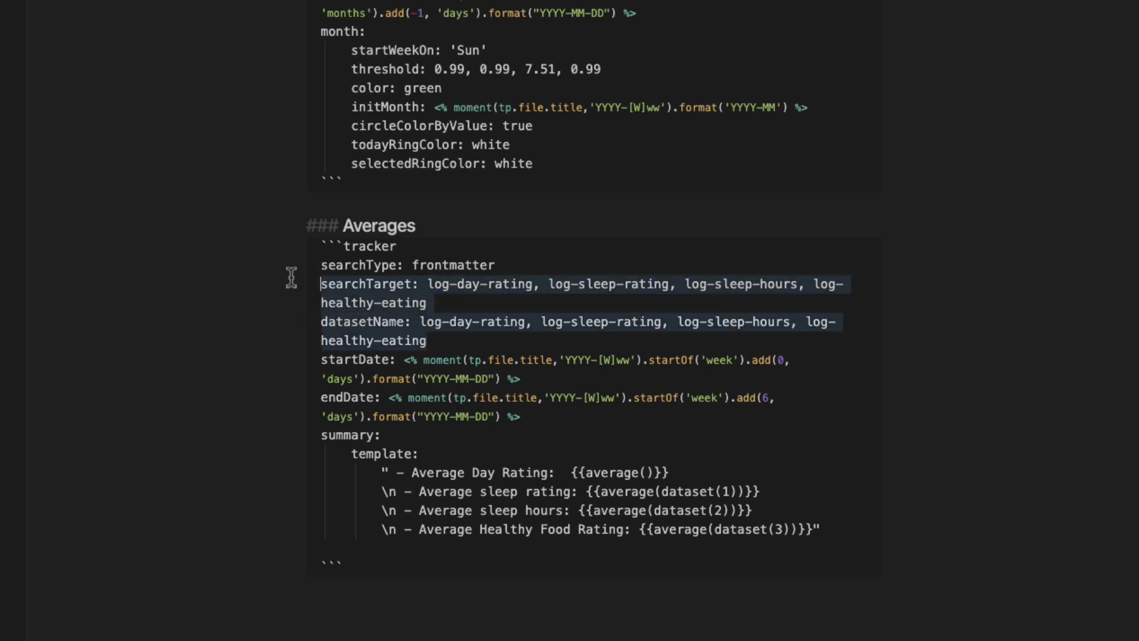
{"action": "left_click", "coordinate": [516, 303]}
{"action": "left_click_drag", "start_coordinate": [452, 303], "coordinate": [427, 284]}
{"action": "left_click", "coordinate": [425, 289]}
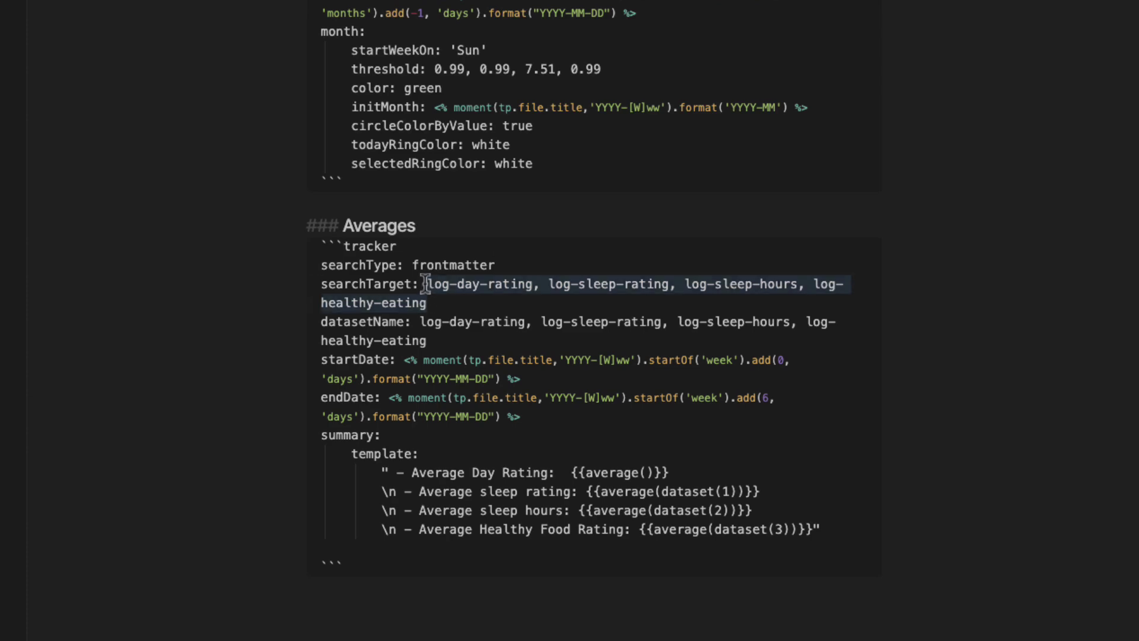
{"action": "scroll", "coordinate": [514, 468], "scroll_direction": "up", "scroll_amount": 20}
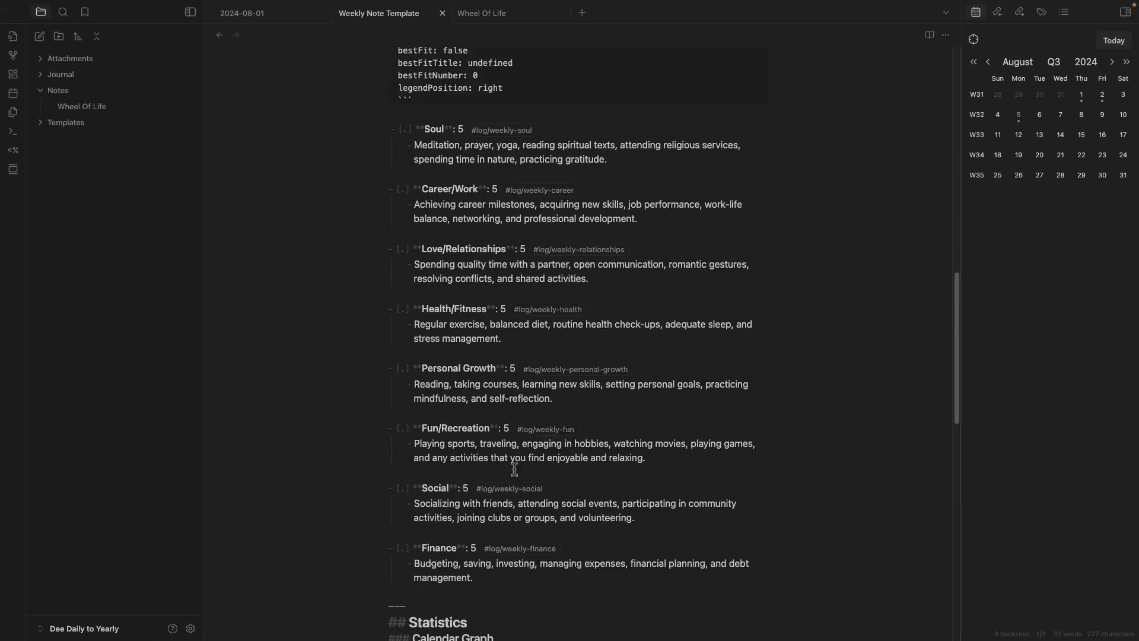
Create the daily note for 2024-08-04 from the calendar and bring up its properties
{"action": "left_click", "coordinate": [281, 20]}
{"action": "scroll", "coordinate": [577, 261], "scroll_direction": "up", "scroll_amount": 15}
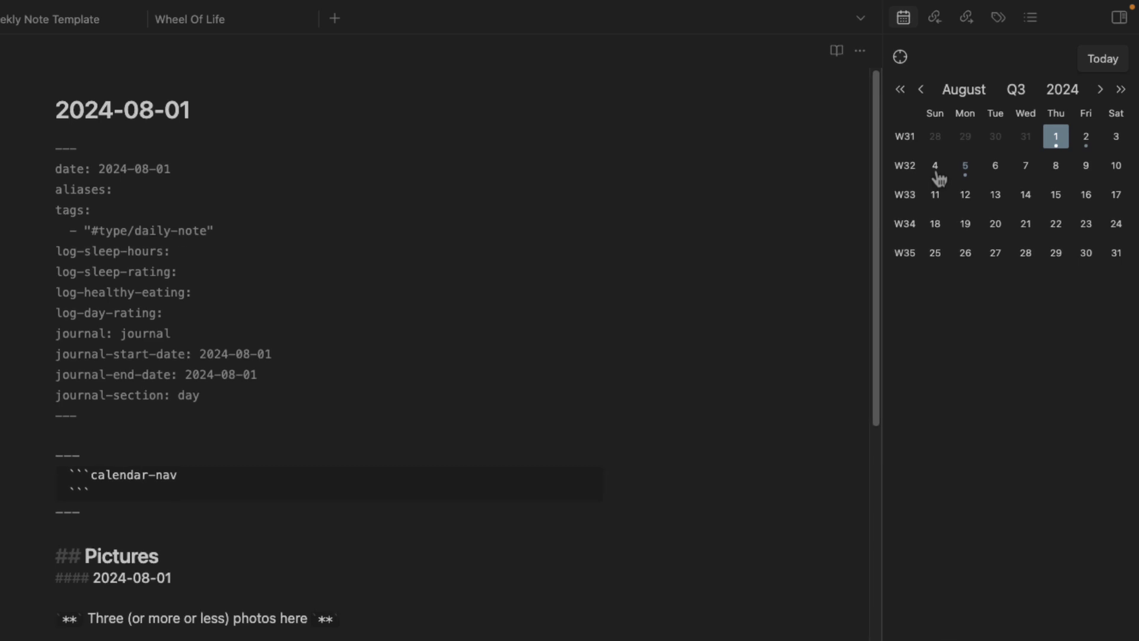
{"action": "left_click", "coordinate": [936, 173]}
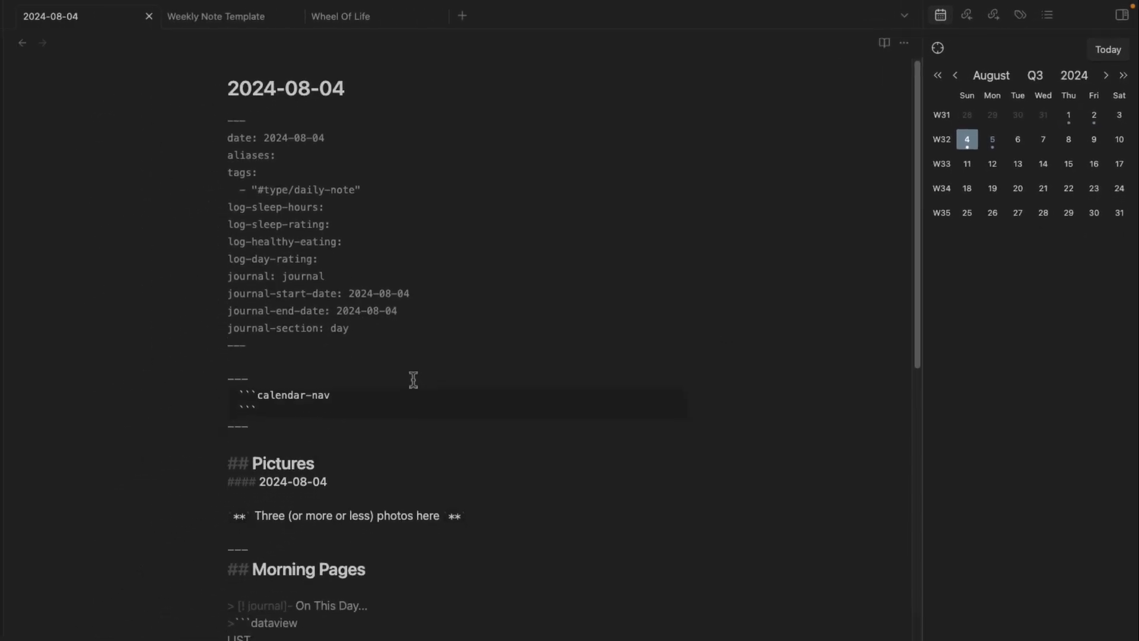
{"action": "scroll", "coordinate": [409, 370], "scroll_direction": "down", "scroll_amount": 3}
{"action": "scroll", "coordinate": [379, 332], "scroll_direction": "up", "scroll_amount": 5}
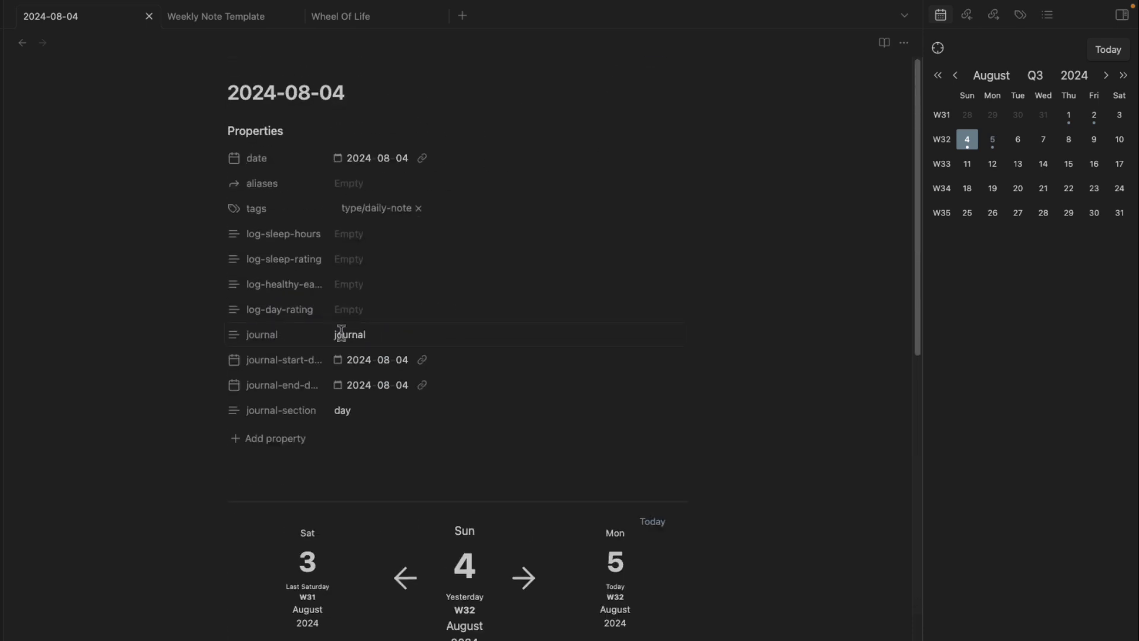
Fill in the 2024-08-04 note's properties: log-sleep-hours 8, log-sleep-rating 2, log-healthy-eating 1 and log-day-rating 2
{"action": "left_click", "coordinate": [370, 236]}
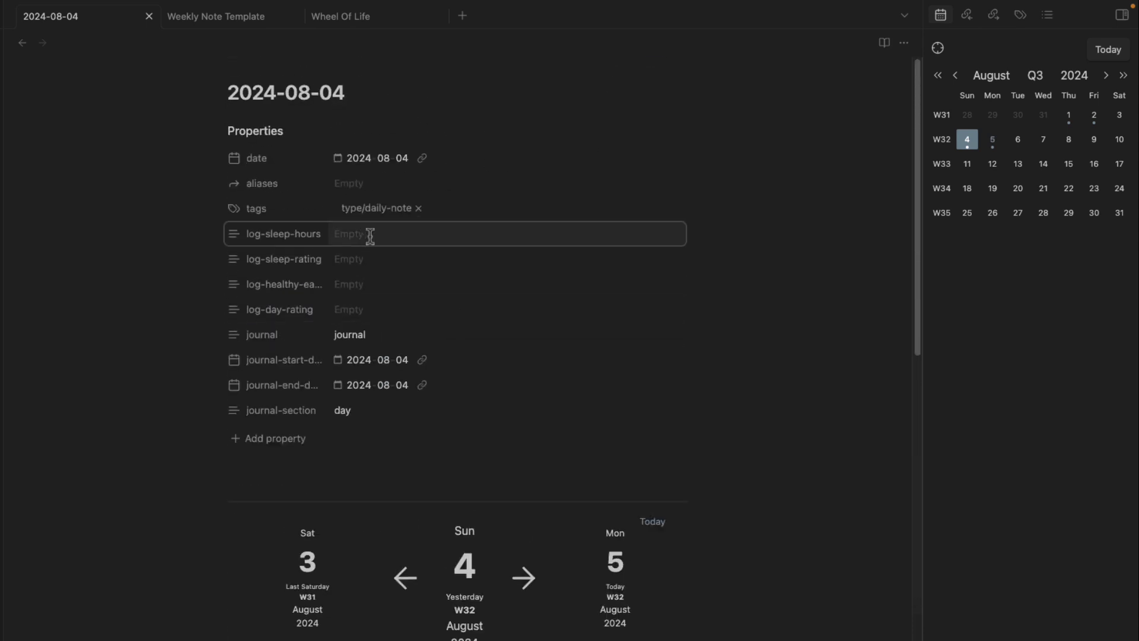
{"action": "left_click", "coordinate": [352, 255]}
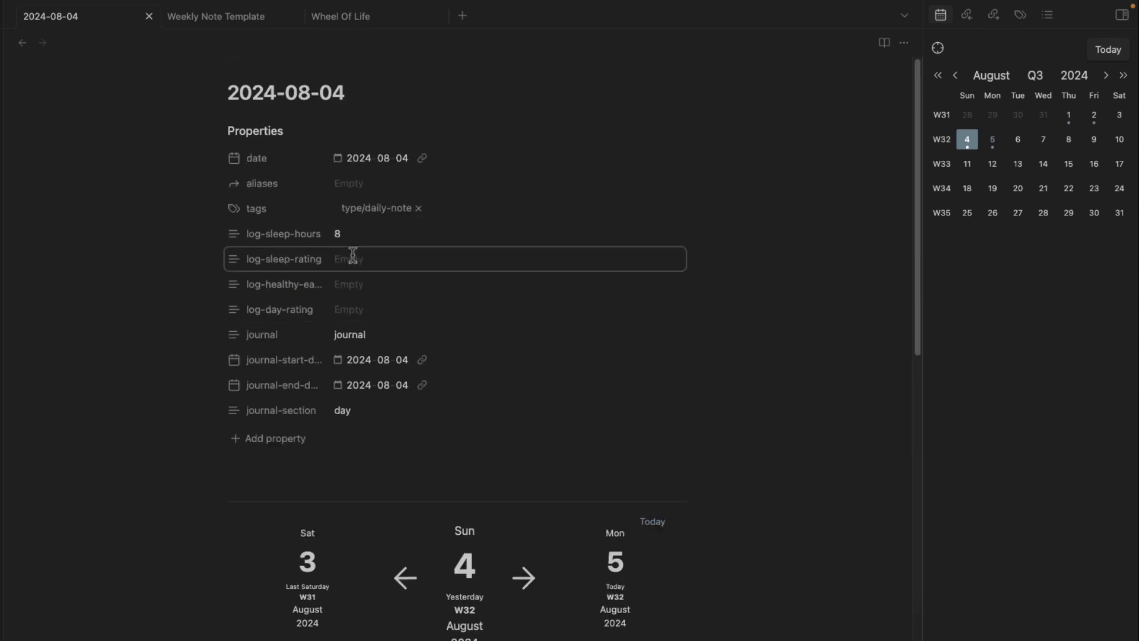
{"action": "left_click", "coordinate": [352, 256]}
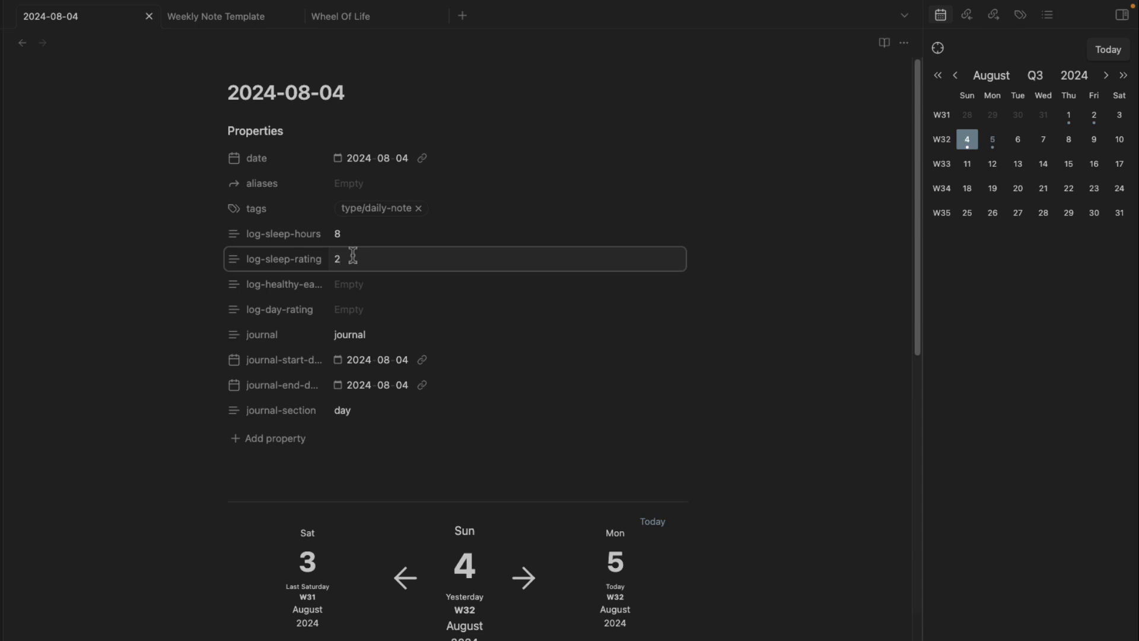
{"action": "key", "text": "Down"}
{"action": "key", "text": "Return"}
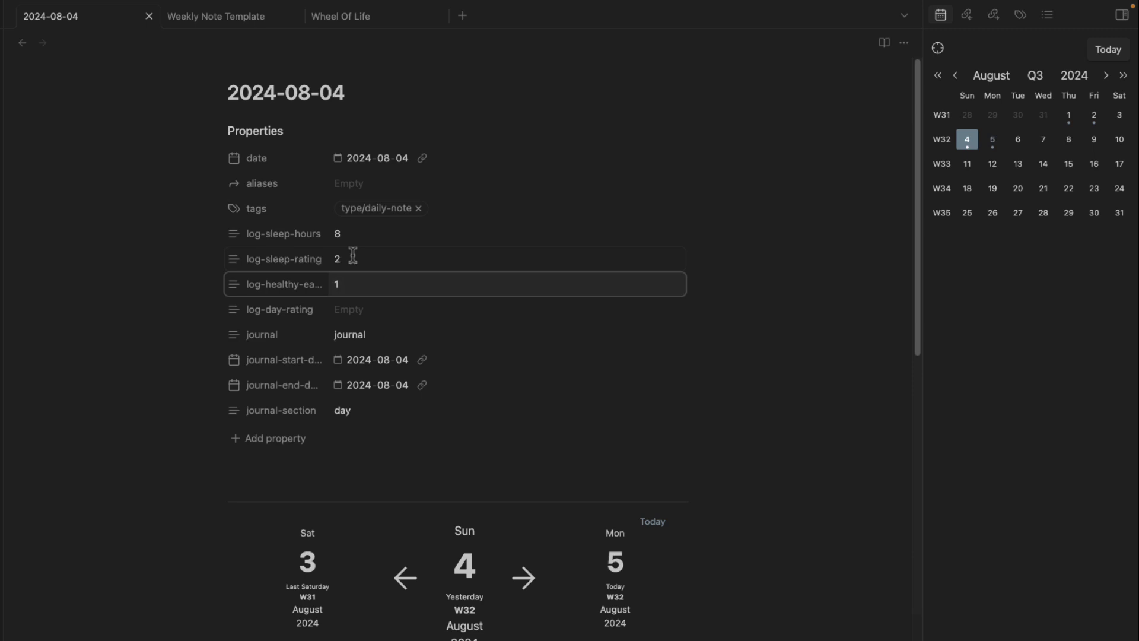
{"action": "key", "text": "Down"}
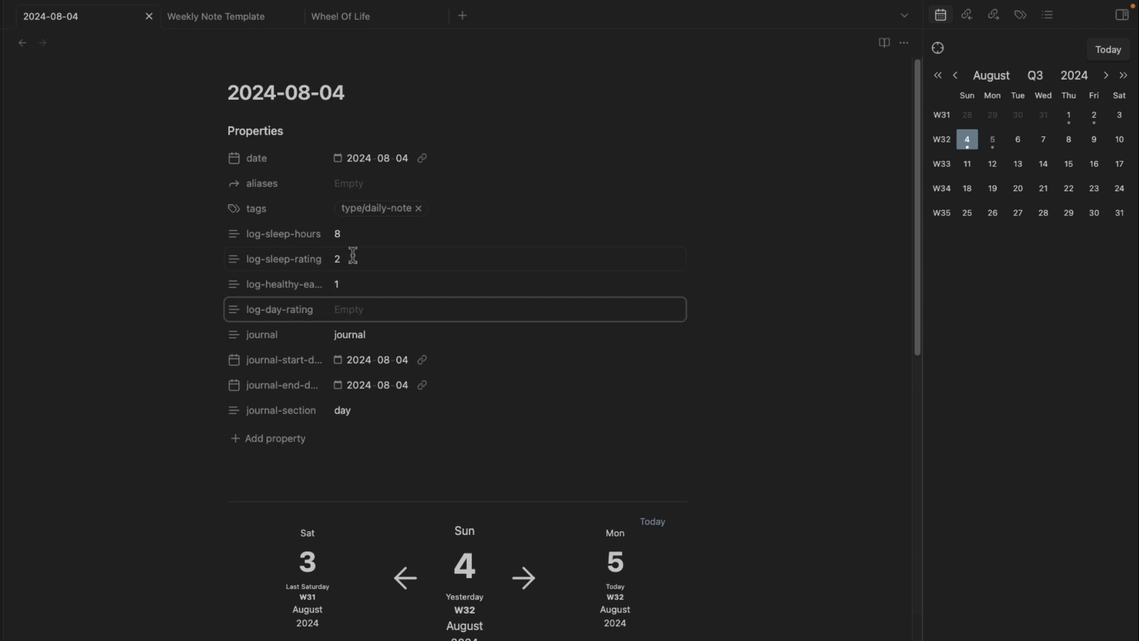
{"action": "key", "text": "Return"}
Replace the photo placeholder under Pictures with Pasted image 20240721210459.png, 20240721210642.png and 20240721210741.png
{"action": "key", "text": "alt+Tab"}
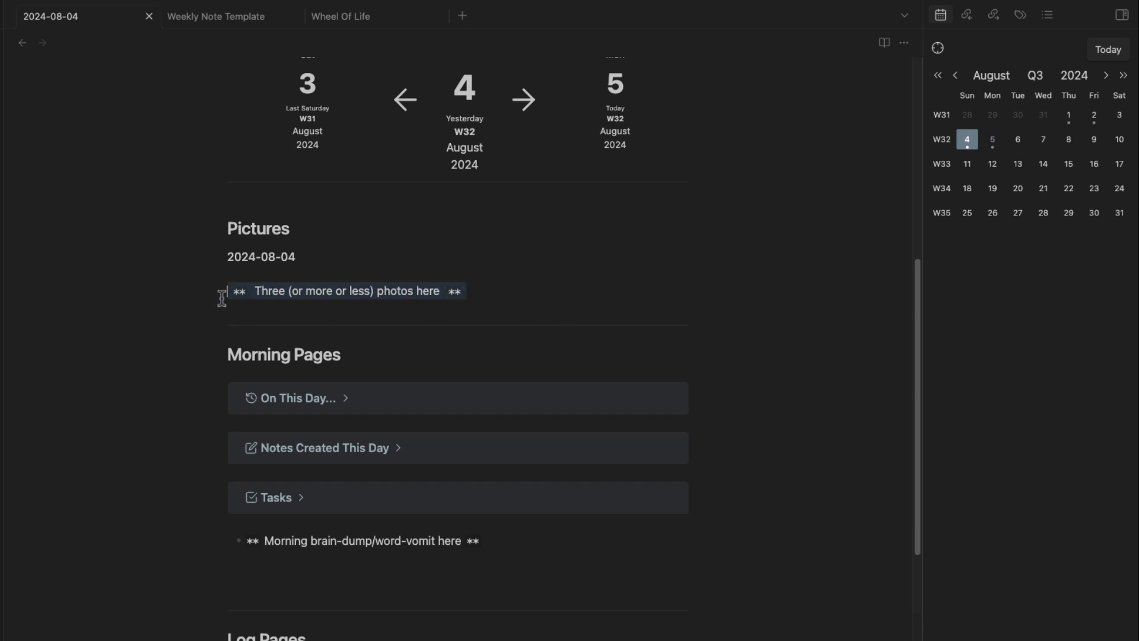
{"action": "key", "text": "BackSpace"}
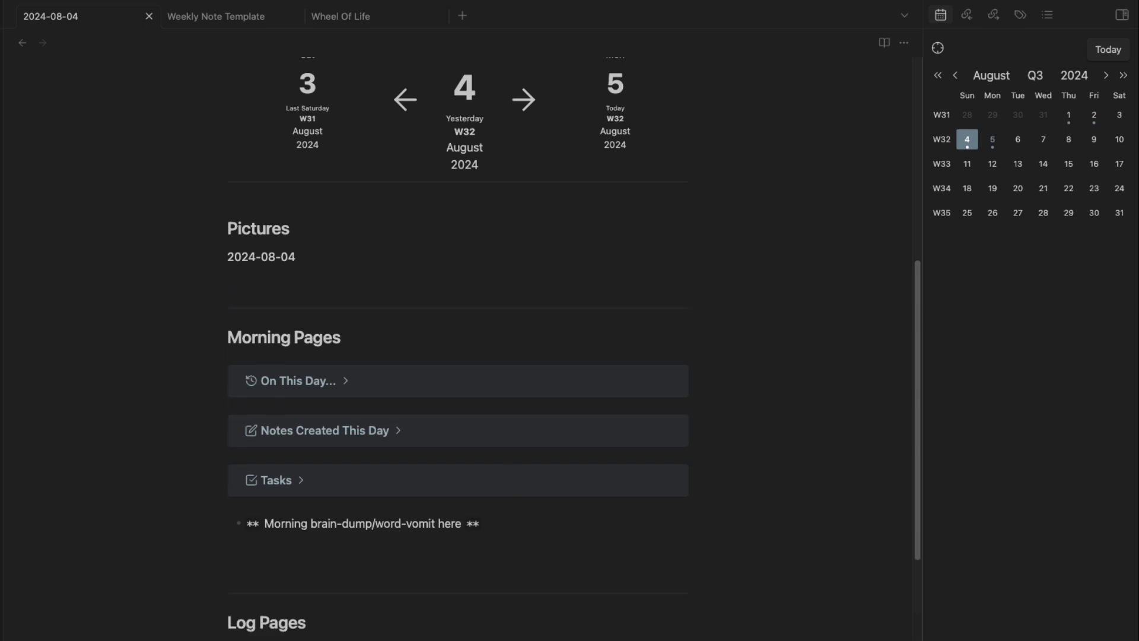
{"action": "left_click_drag", "start_coordinate": [323, 469], "coordinate": [373, 281]}
Examine the pictures in reading view and compare them with their embed lines in the note's source
{"action": "key", "text": "ctrl+e"}
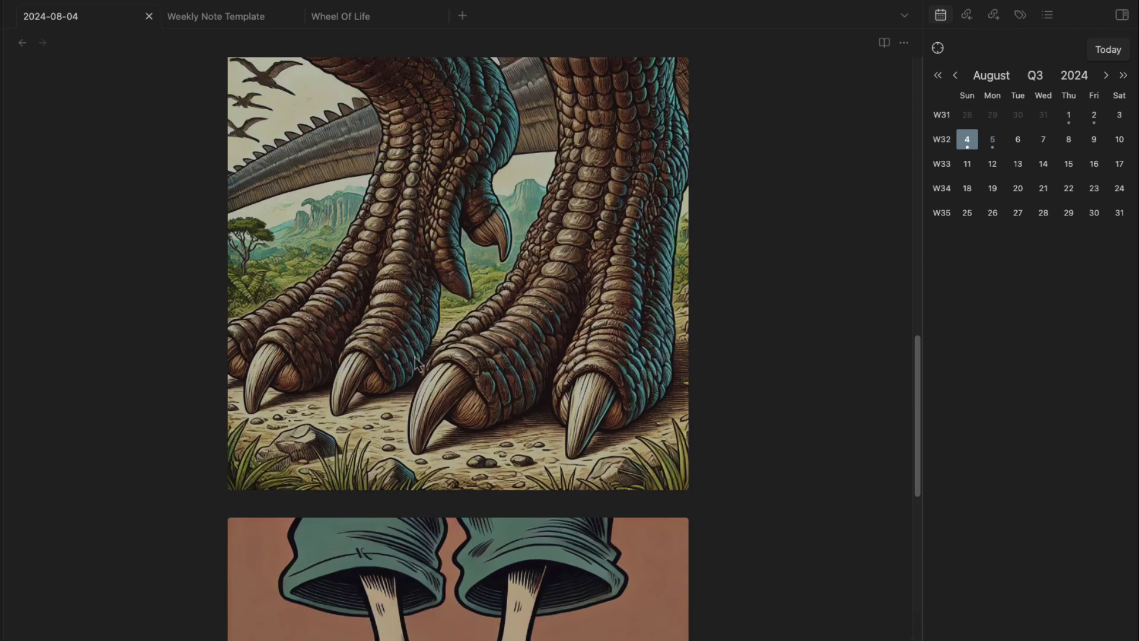
{"action": "scroll", "coordinate": [354, 496], "scroll_direction": "down", "scroll_amount": 10}
{"action": "scroll", "coordinate": [354, 496], "scroll_direction": "up", "scroll_amount": 10}
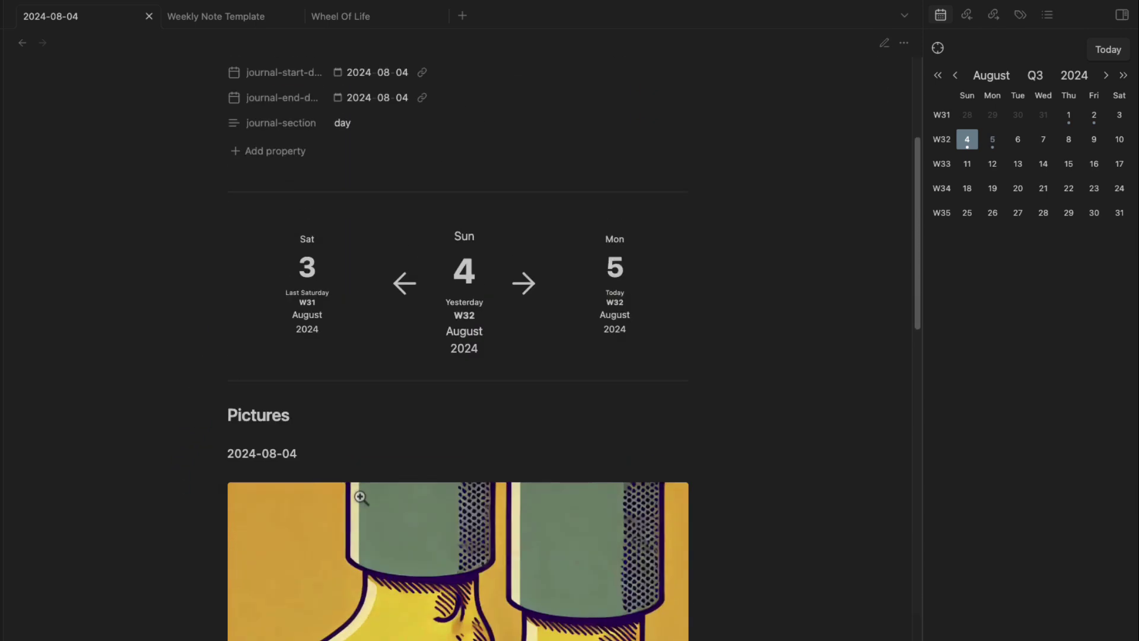
{"action": "scroll", "coordinate": [354, 498], "scroll_direction": "down", "scroll_amount": 15}
{"action": "scroll", "coordinate": [350, 507], "scroll_direction": "up", "scroll_amount": 15}
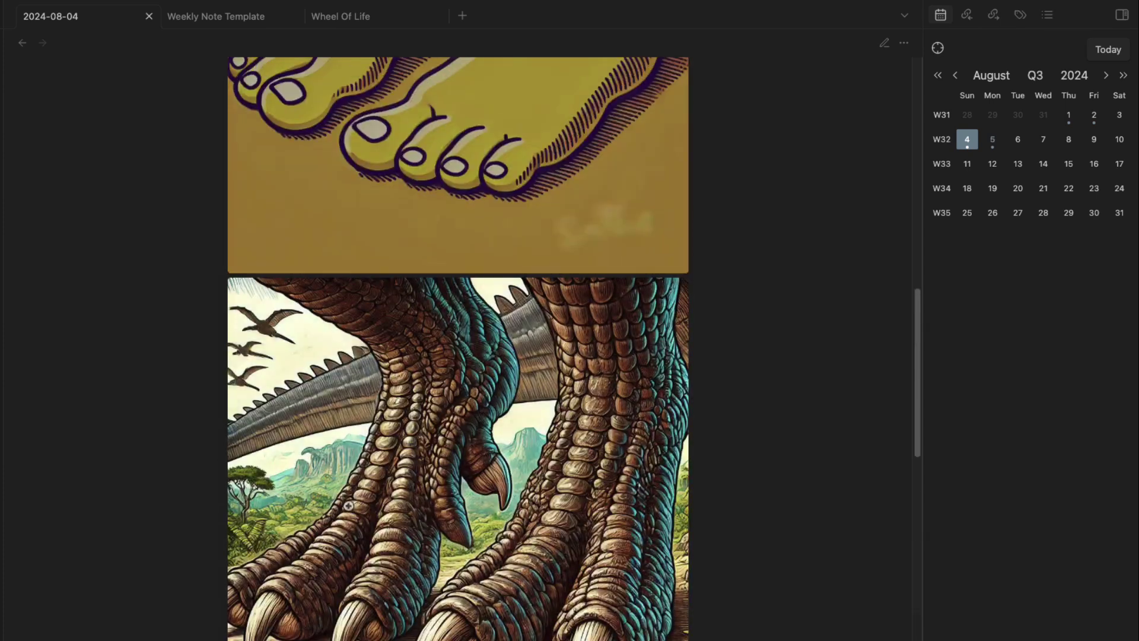
{"action": "key", "text": "ctrl+e"}
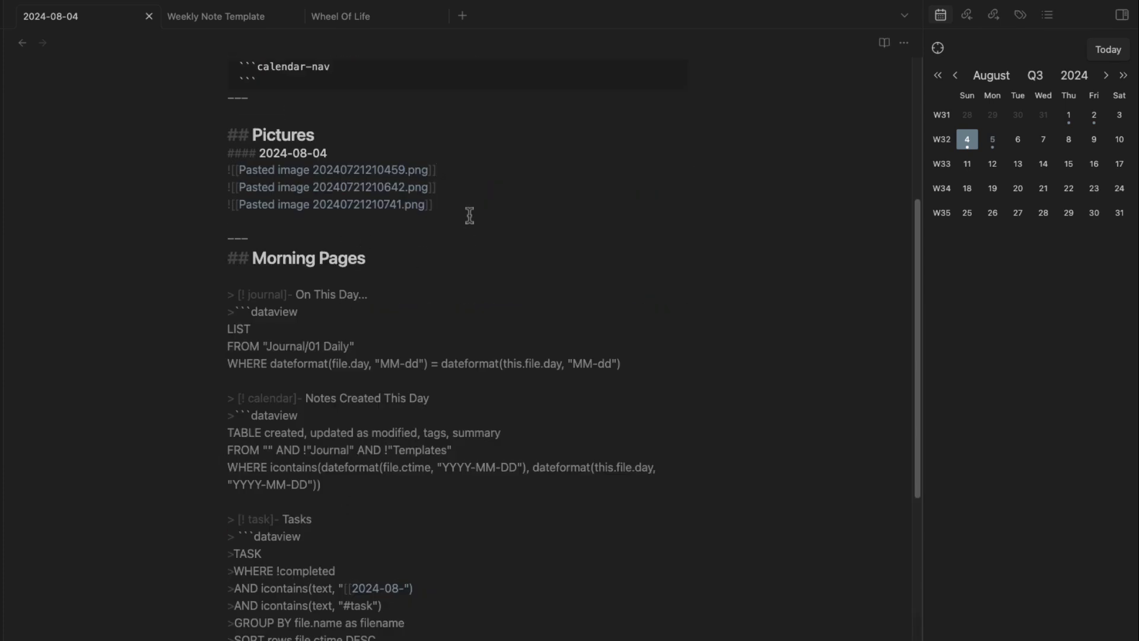
{"action": "left_click_drag", "start_coordinate": [469, 213], "coordinate": [159, 178]}
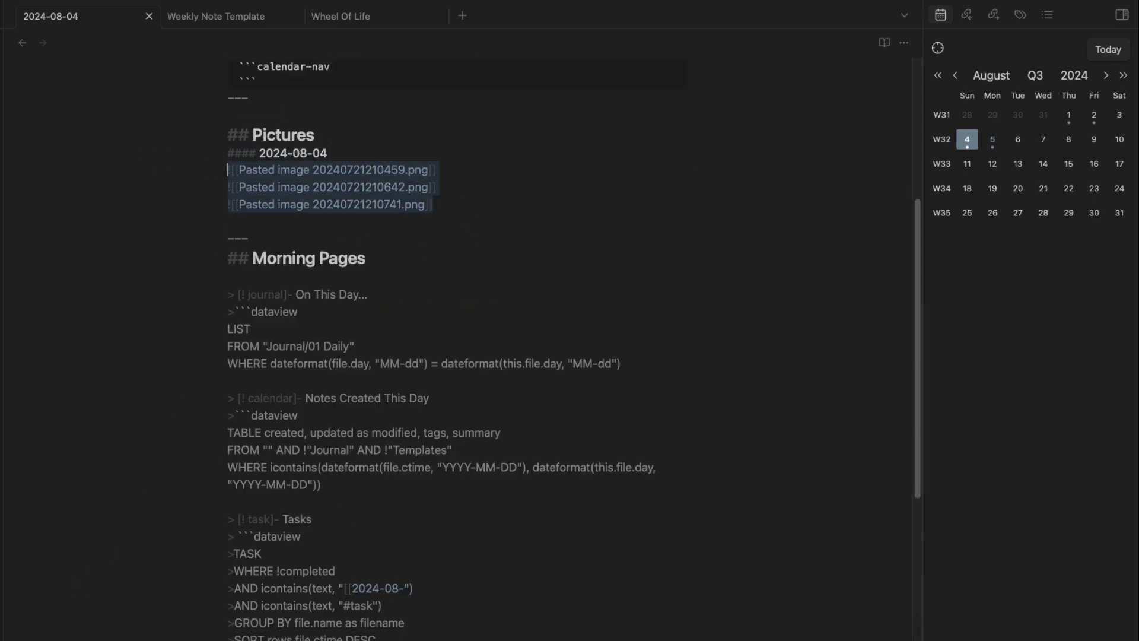
{"action": "scroll", "coordinate": [391, 419], "scroll_direction": "up", "scroll_amount": 5}
{"action": "scroll", "coordinate": [468, 457], "scroll_direction": "down", "scroll_amount": 2}
{"action": "key", "text": "ctrl+e"}
{"action": "scroll", "coordinate": [462, 454], "scroll_direction": "down", "scroll_amount": 1}
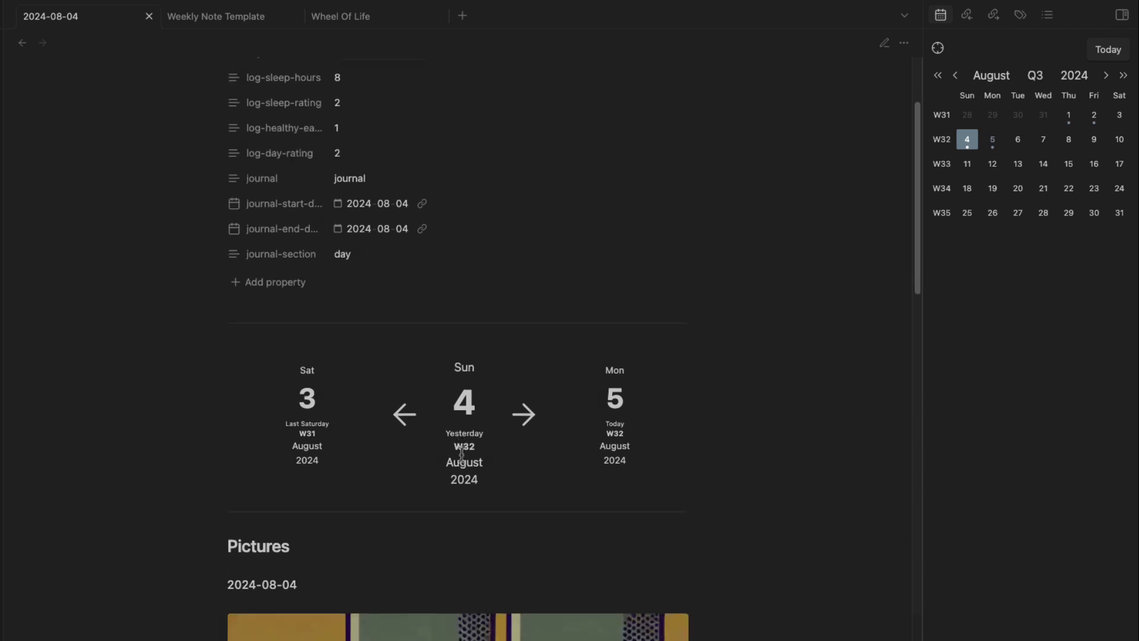
Recheck the consecutive image embeds under Pictures and how the images are laid out in reading view
{"action": "scroll", "coordinate": [462, 454], "scroll_direction": "down", "scroll_amount": 7}
{"action": "key", "text": "ctrl+e"}
{"action": "left_click_drag", "start_coordinate": [464, 174], "coordinate": [226, 135]}
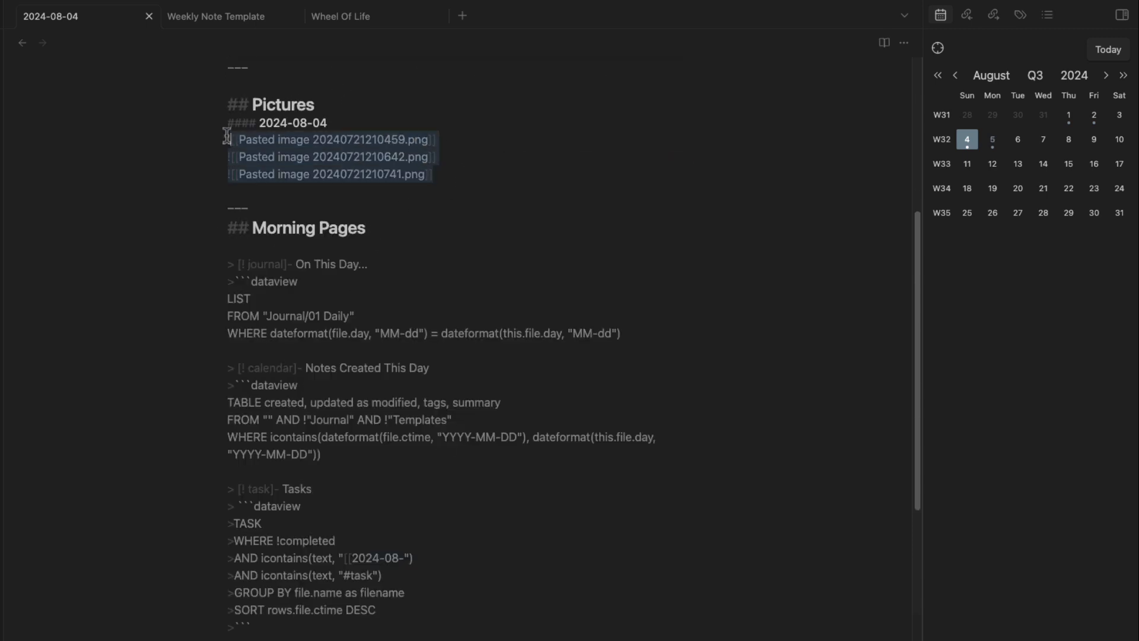
{"action": "left_click_drag", "start_coordinate": [513, 178], "coordinate": [96, 146]}
{"action": "key", "text": "ctrl+e"}
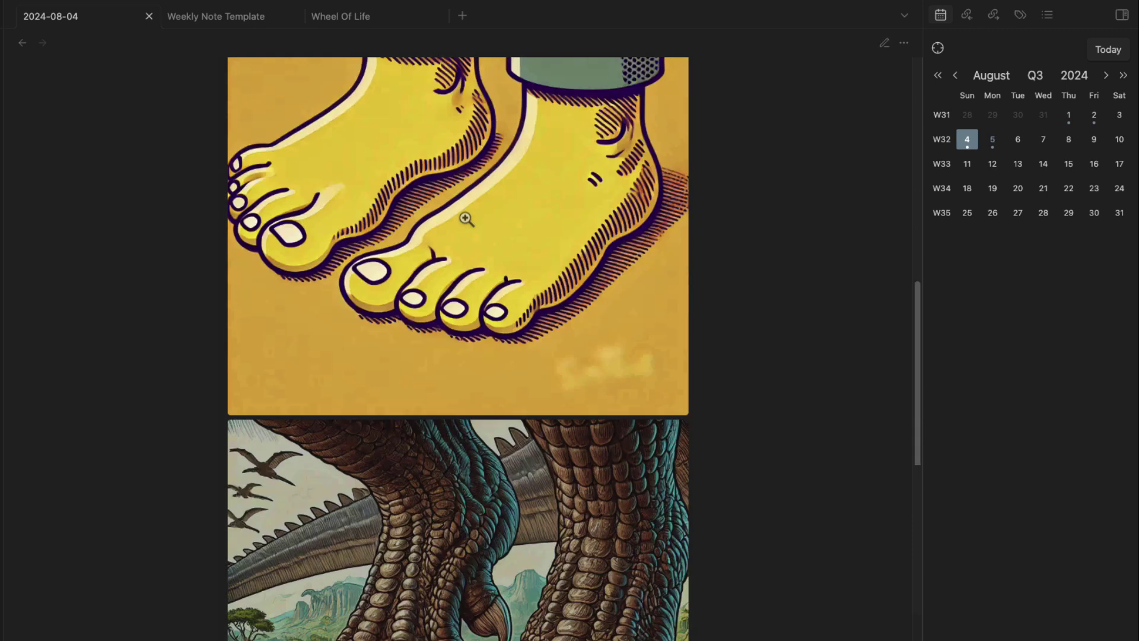
{"action": "scroll", "coordinate": [466, 219], "scroll_direction": "down", "scroll_amount": 10}
{"action": "scroll", "coordinate": [437, 280], "scroll_direction": "up", "scroll_amount": 1}
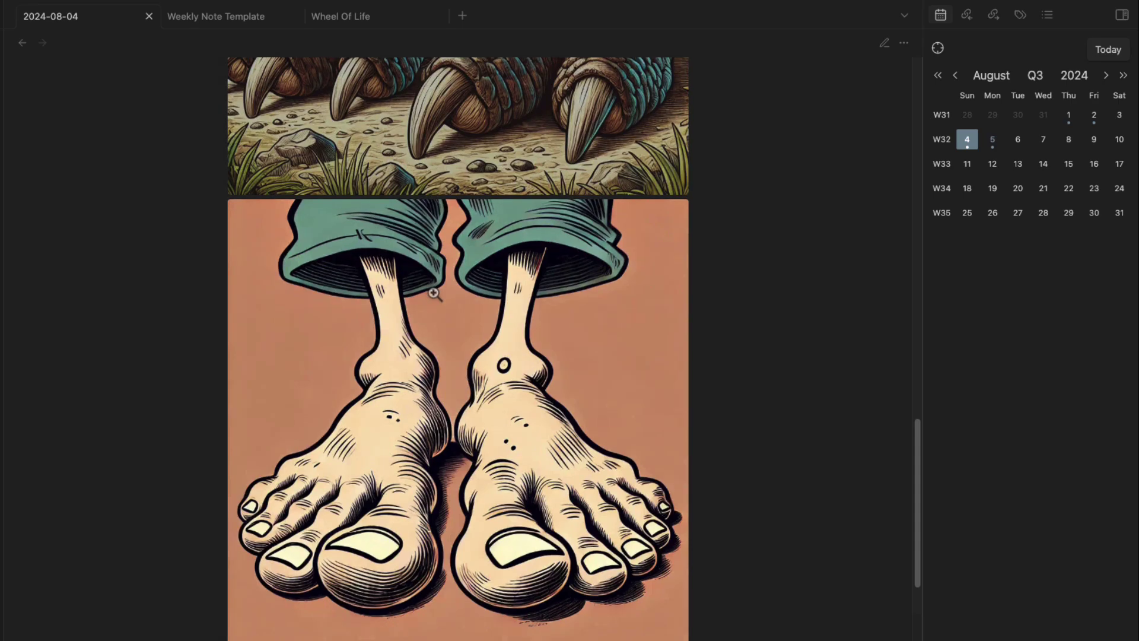
{"action": "scroll", "coordinate": [432, 309], "scroll_direction": "up", "scroll_amount": 10}
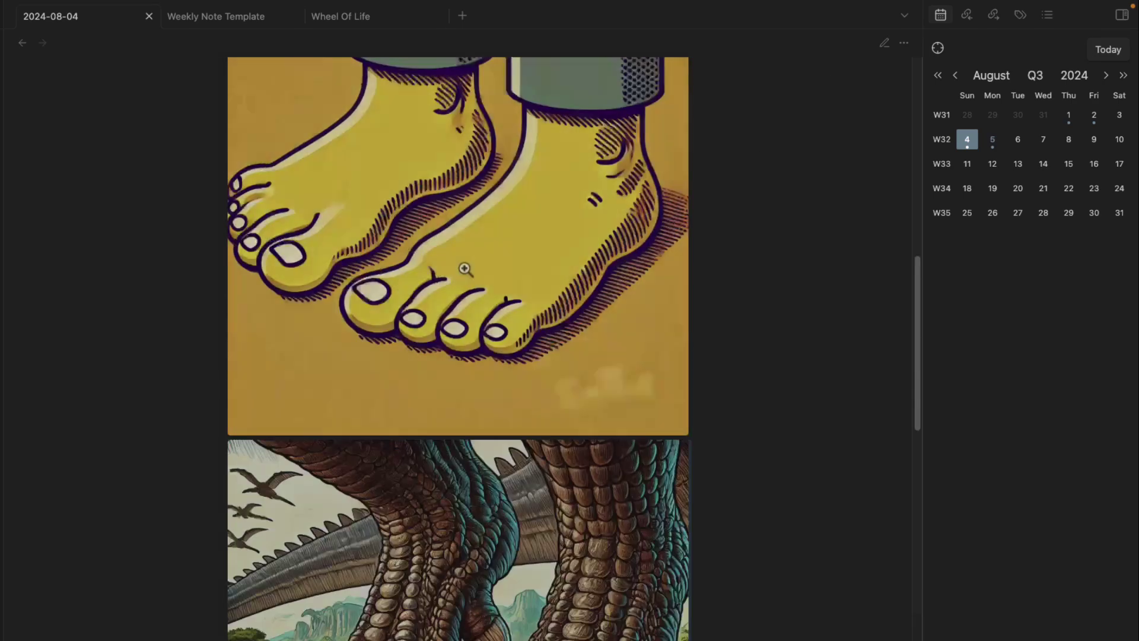
{"action": "scroll", "coordinate": [465, 269], "scroll_direction": "down", "scroll_amount": 10}
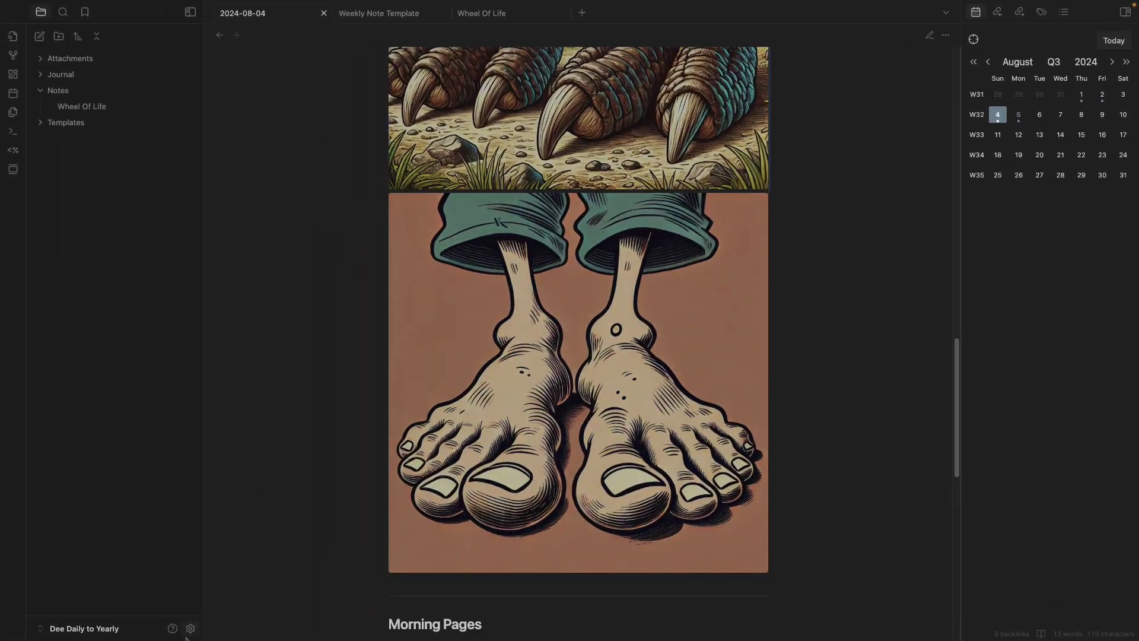
Find the Minimal Theme Settings community plugin by searching for "minim", install and enable it, and open its options
{"action": "left_click", "coordinate": [190, 629]}
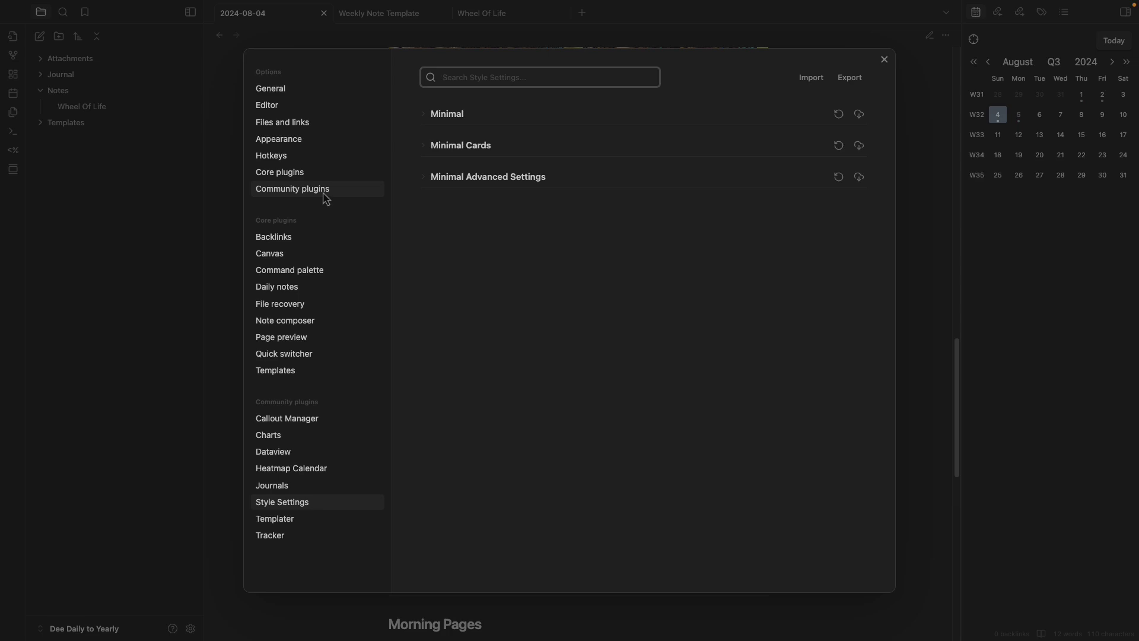
{"action": "left_click", "coordinate": [325, 196]}
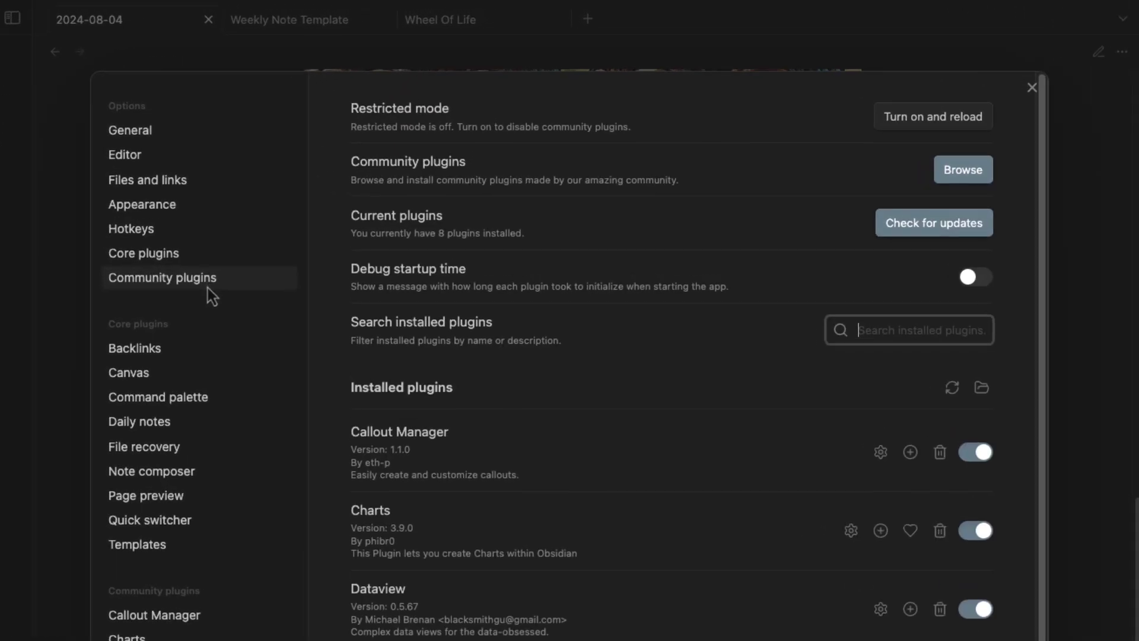
{"action": "left_click", "coordinate": [963, 173]}
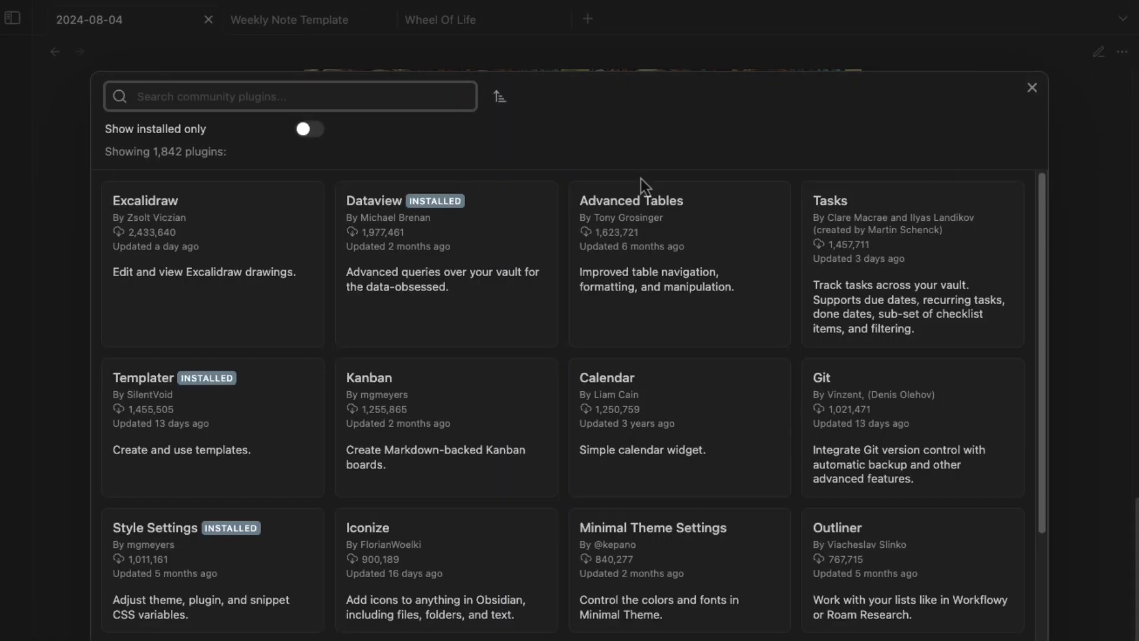
{"action": "type", "text": "minim"}
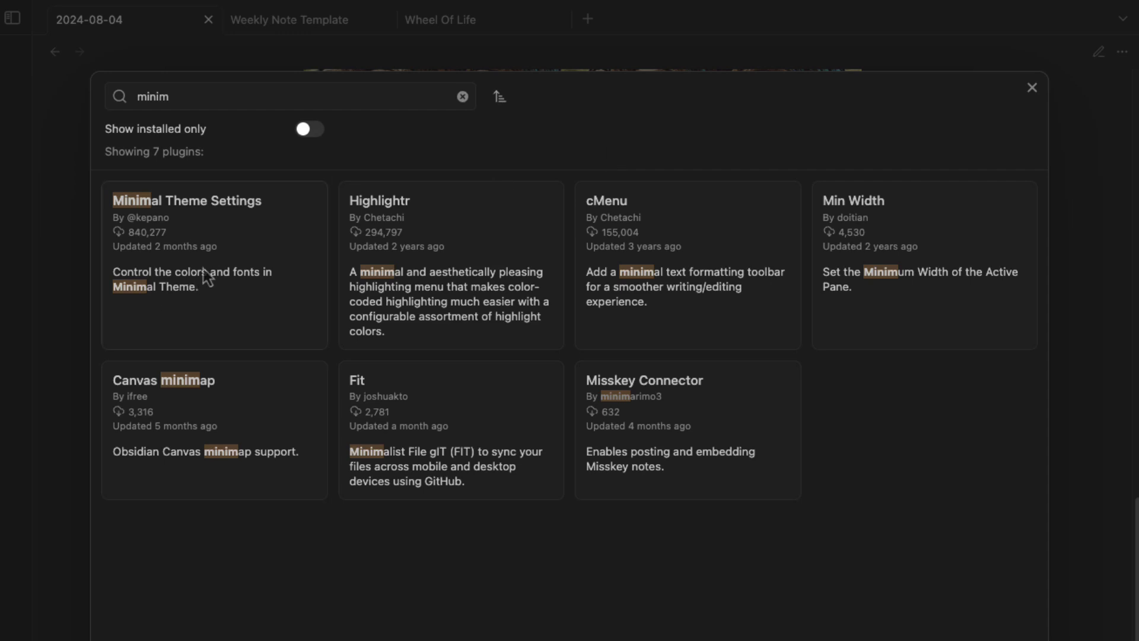
{"action": "left_click", "coordinate": [265, 242]}
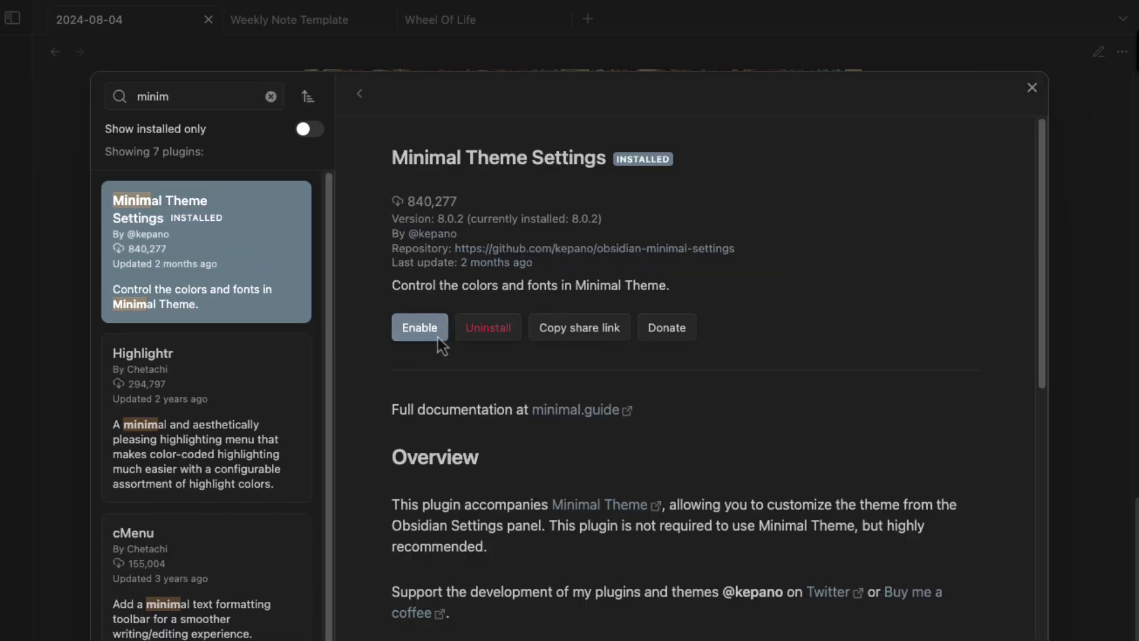
{"action": "left_click", "coordinate": [412, 336]}
{"action": "left_click", "coordinate": [412, 336]}
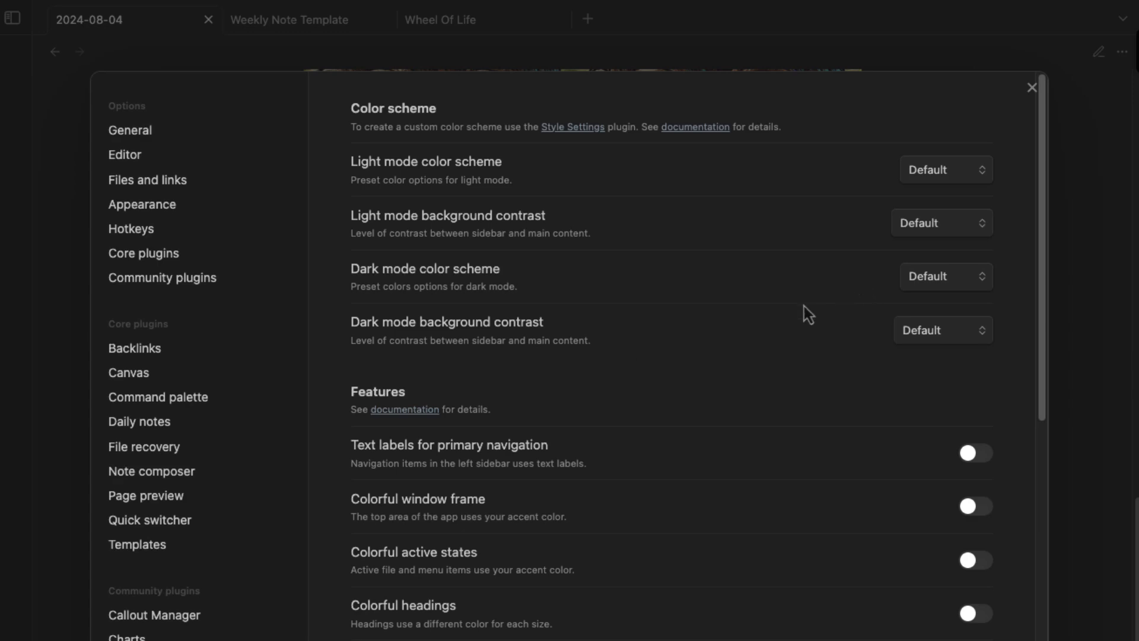
Turn on Image grids in the Minimal Theme Settings layout options and check the note's Pictures section
{"action": "scroll", "coordinate": [802, 310], "scroll_direction": "down", "scroll_amount": 12}
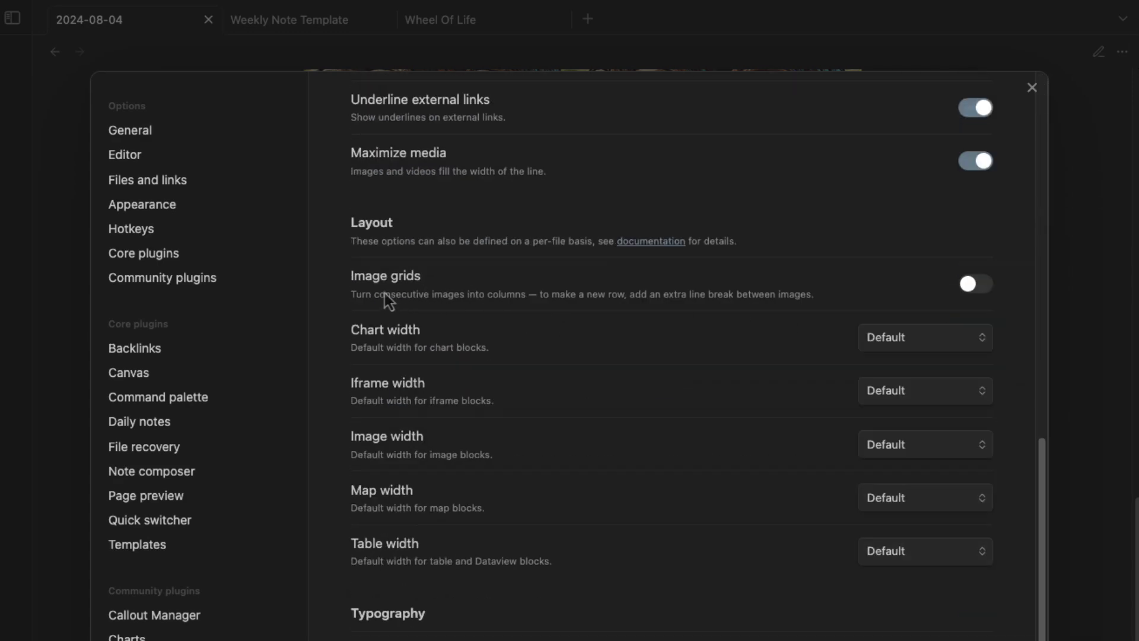
{"action": "left_click", "coordinate": [976, 286]}
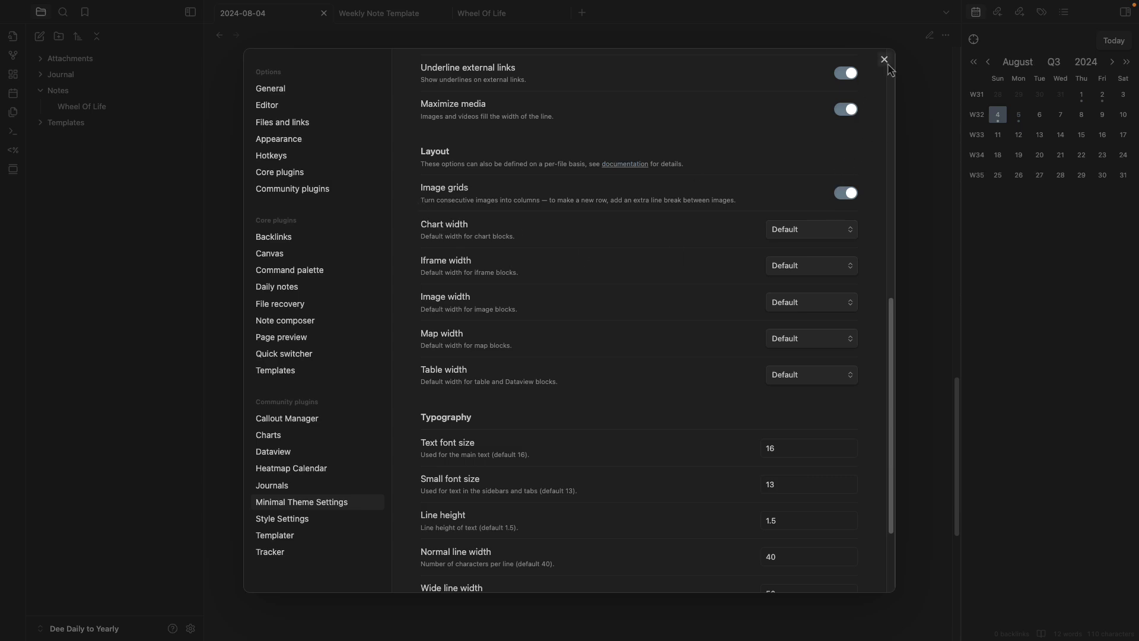
{"action": "left_click", "coordinate": [884, 59]}
{"action": "scroll", "coordinate": [702, 427], "scroll_direction": "down", "scroll_amount": 4}
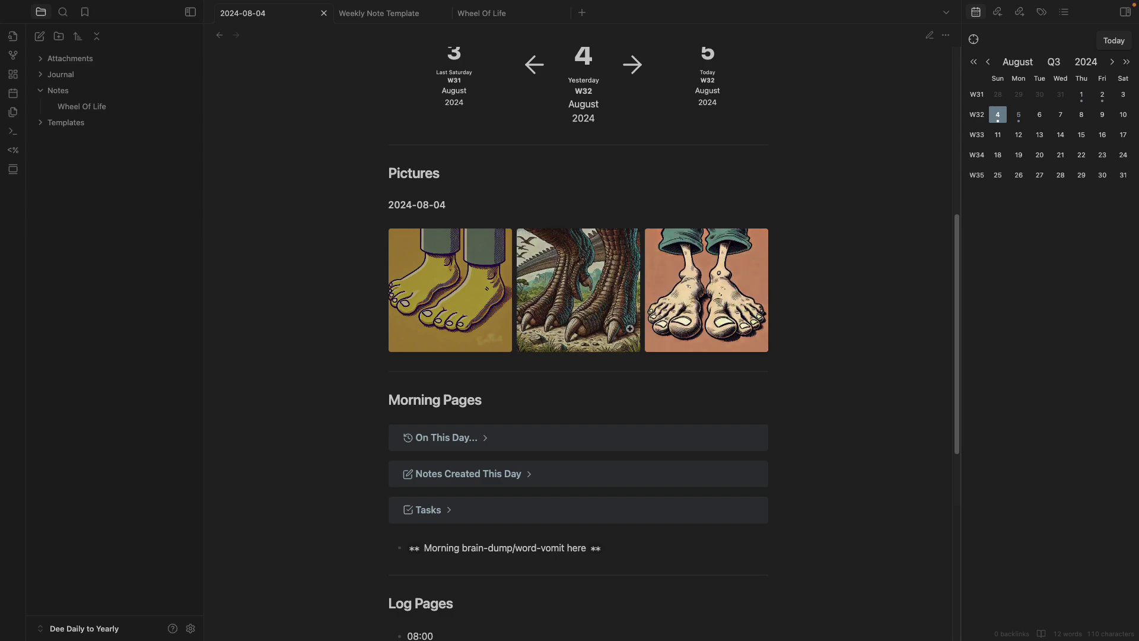
{"action": "scroll", "coordinate": [721, 314], "scroll_direction": "up", "scroll_amount": 1}
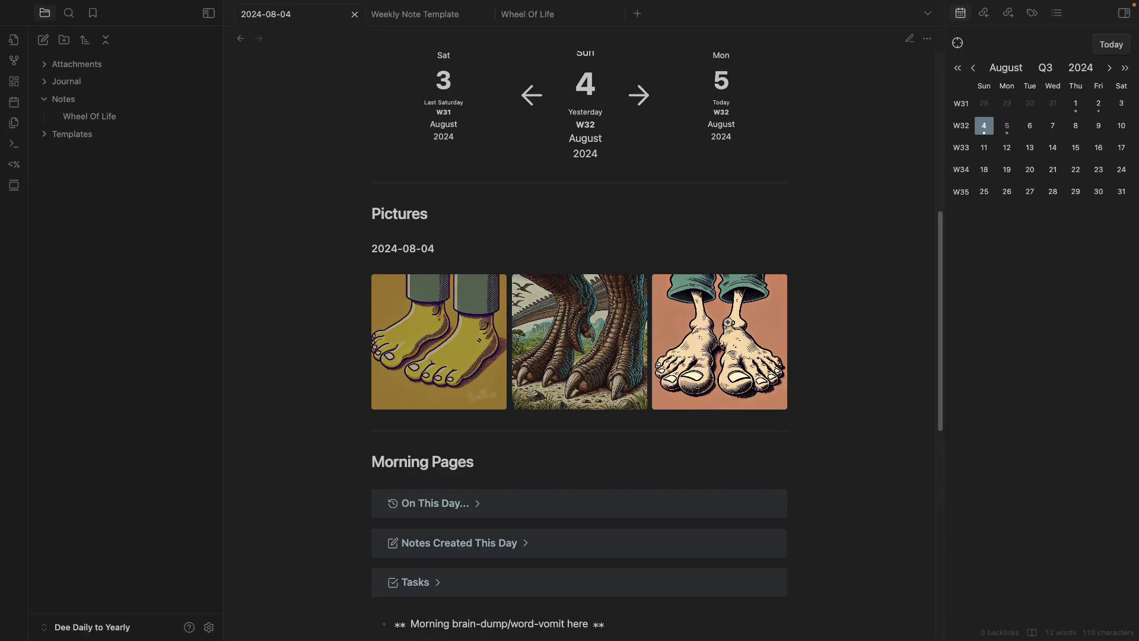
{"action": "scroll", "coordinate": [727, 322], "scroll_direction": "down", "scroll_amount": 1}
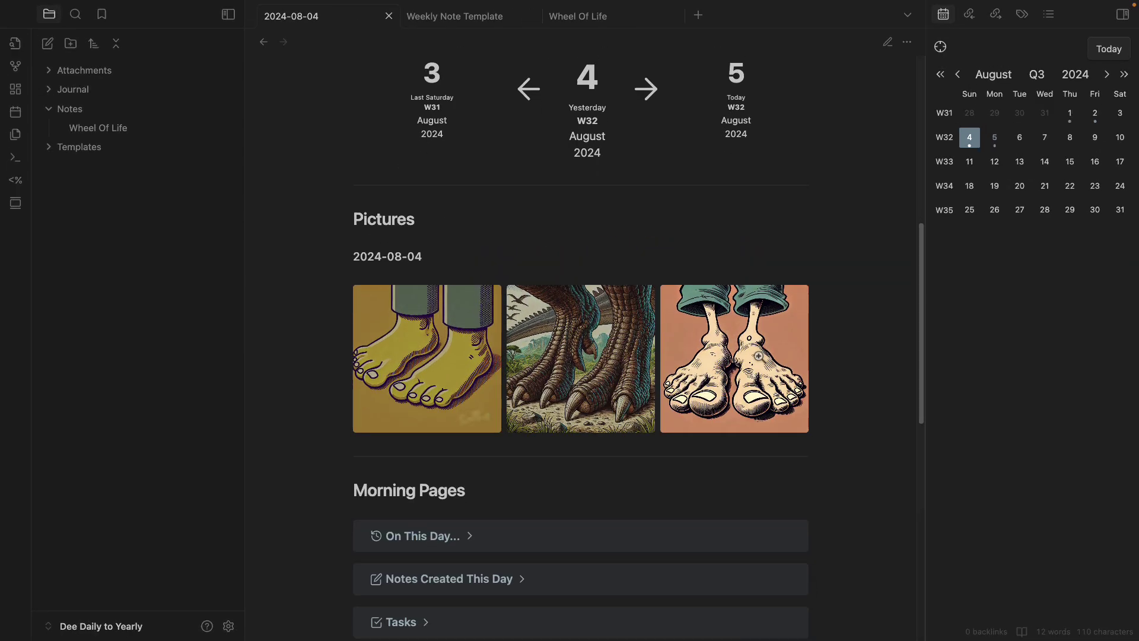
Expand and collapse the On This Day, Notes Created This Day and Tasks callouts under Morning Pages to check their contents
{"action": "scroll", "coordinate": [771, 326], "scroll_direction": "up", "scroll_amount": 3}
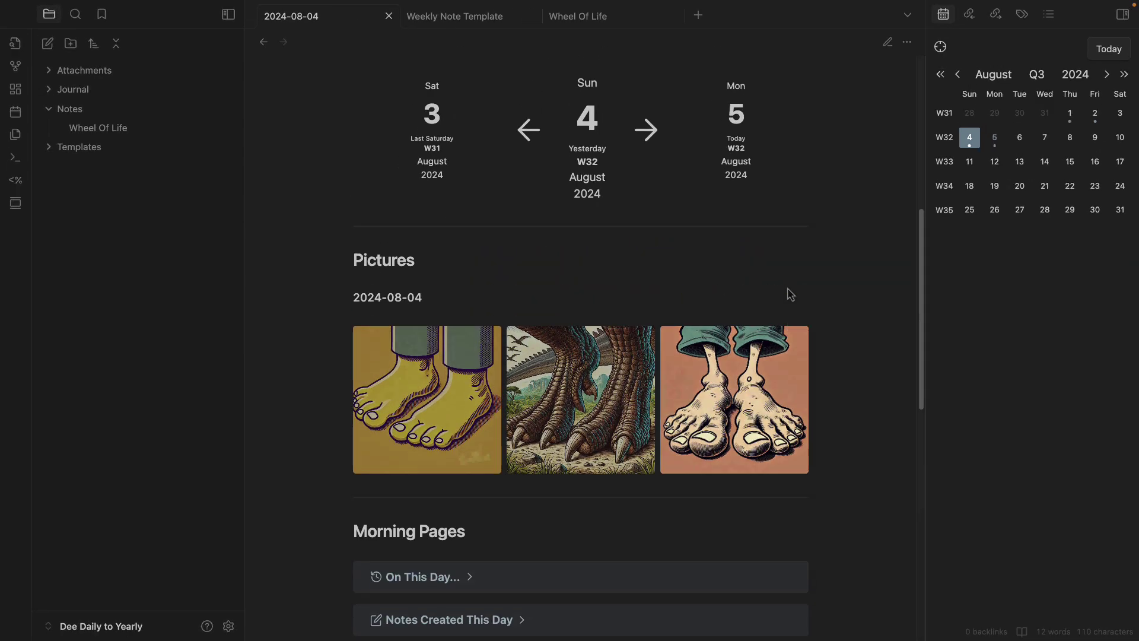
{"action": "scroll", "coordinate": [789, 213], "scroll_direction": "down", "scroll_amount": 7}
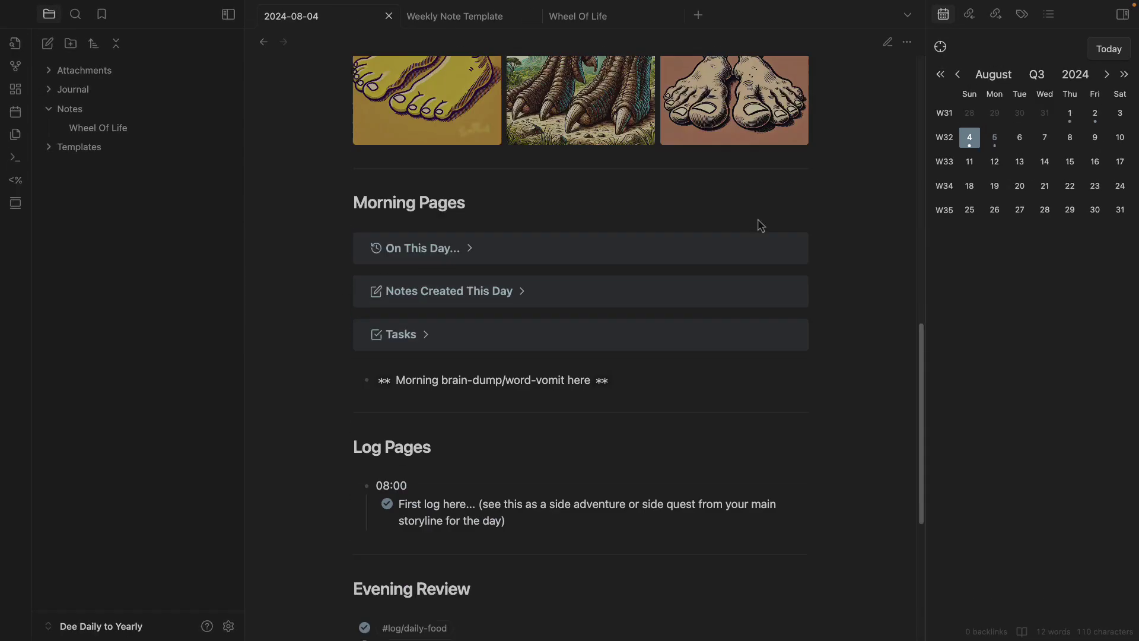
{"action": "left_click", "coordinate": [470, 249]}
{"action": "left_click", "coordinate": [471, 253]}
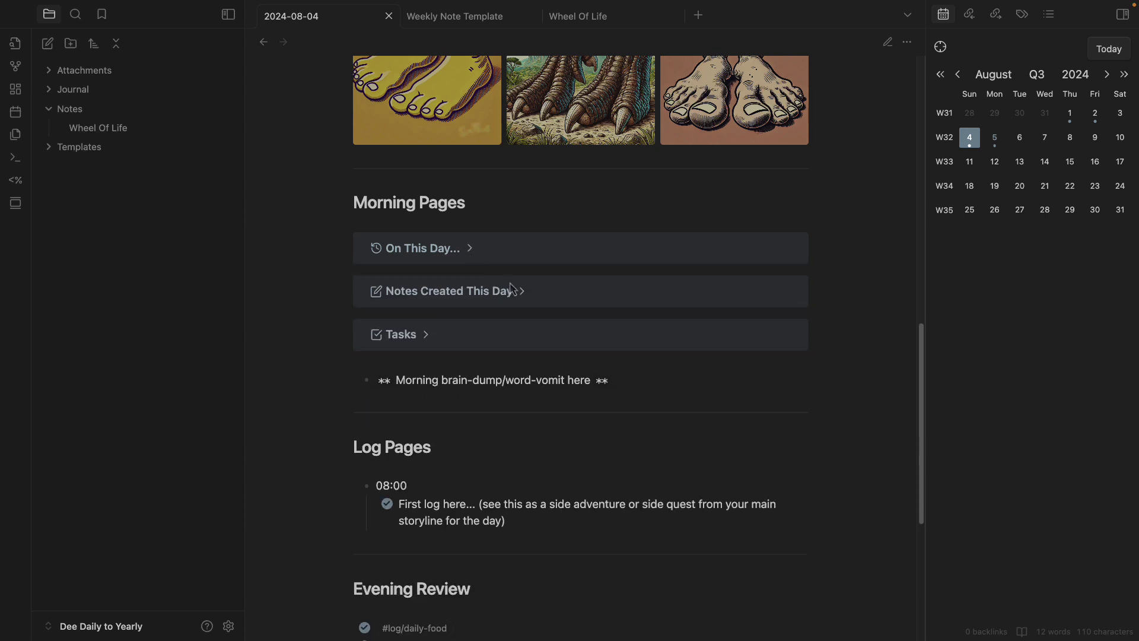
{"action": "left_click", "coordinate": [470, 250]}
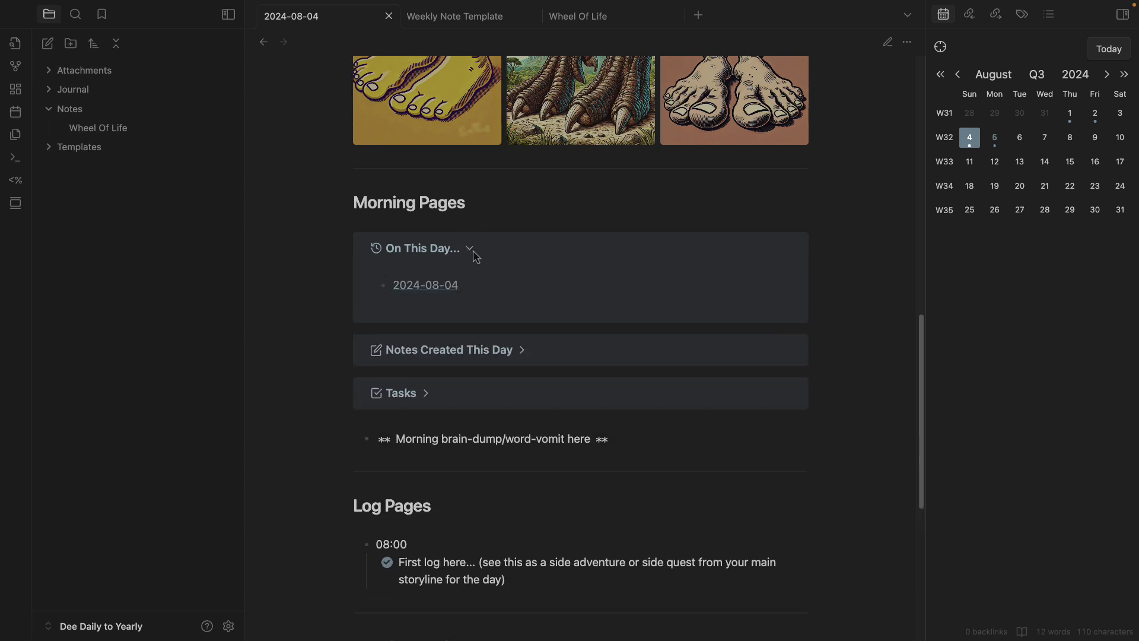
{"action": "left_click", "coordinate": [472, 250]}
{"action": "left_click", "coordinate": [521, 294]}
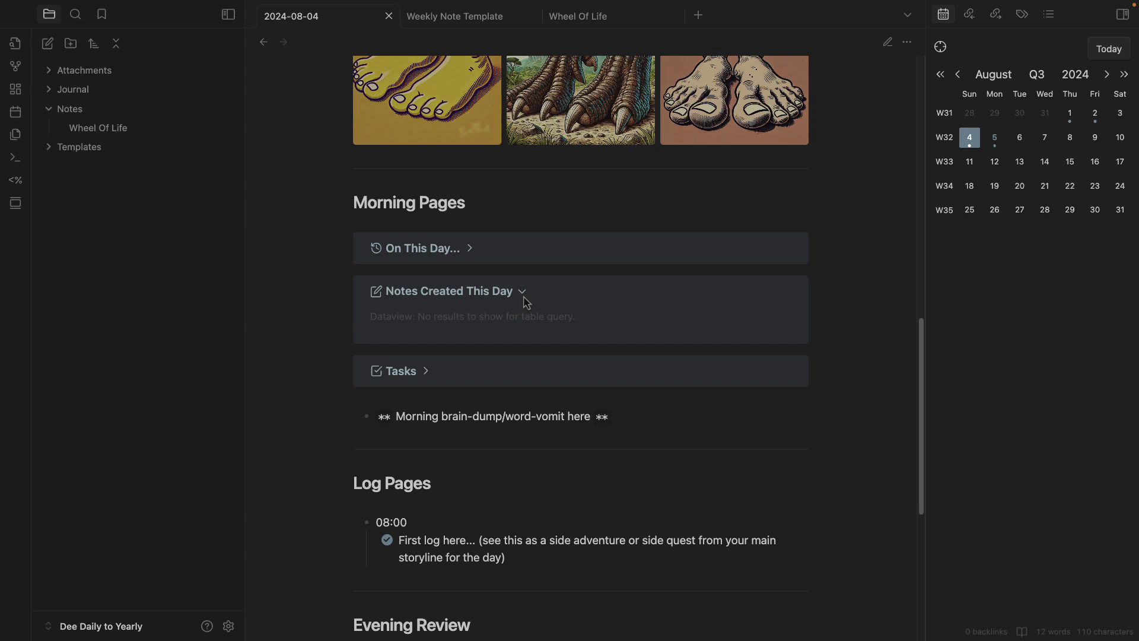
{"action": "left_click", "coordinate": [523, 293]}
{"action": "left_click", "coordinate": [430, 344]}
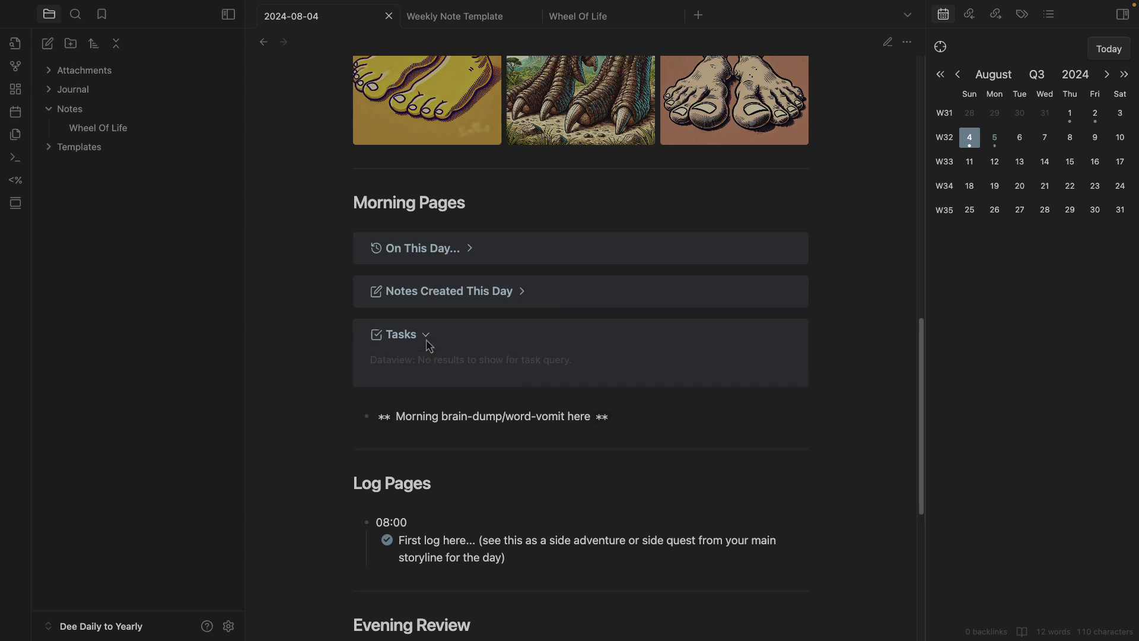
{"action": "left_click", "coordinate": [429, 344]}
In the note's source, fill the Evening Review #log/daily-food entry with "Good healthy day of eating"
{"action": "scroll", "coordinate": [427, 350], "scroll_direction": "down", "scroll_amount": 3}
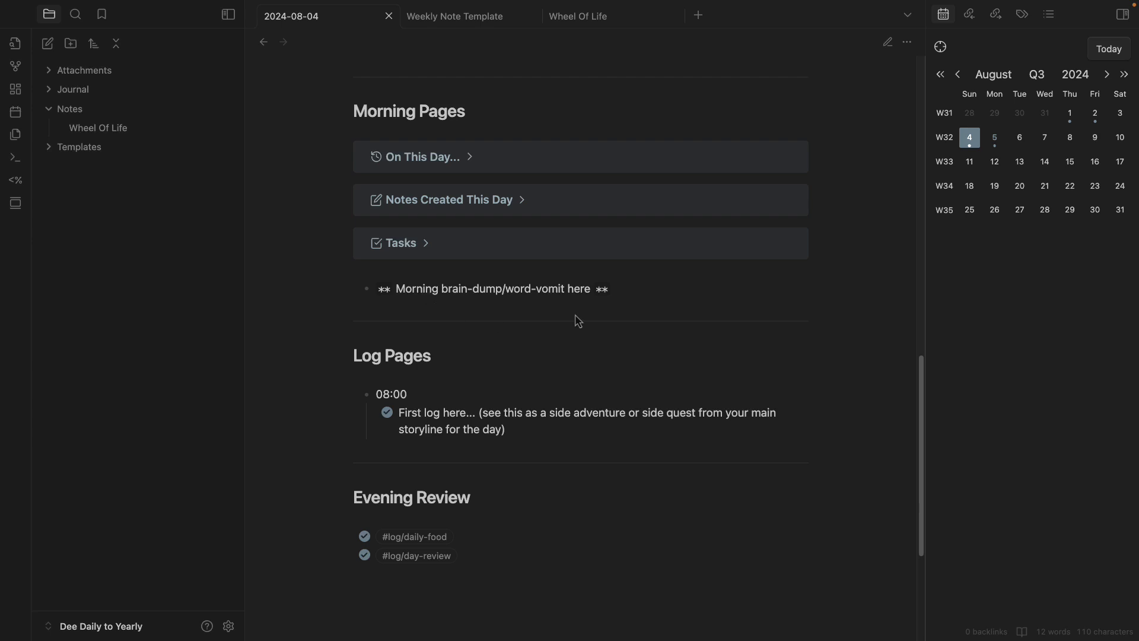
{"action": "scroll", "coordinate": [534, 296], "scroll_direction": "down", "scroll_amount": 3}
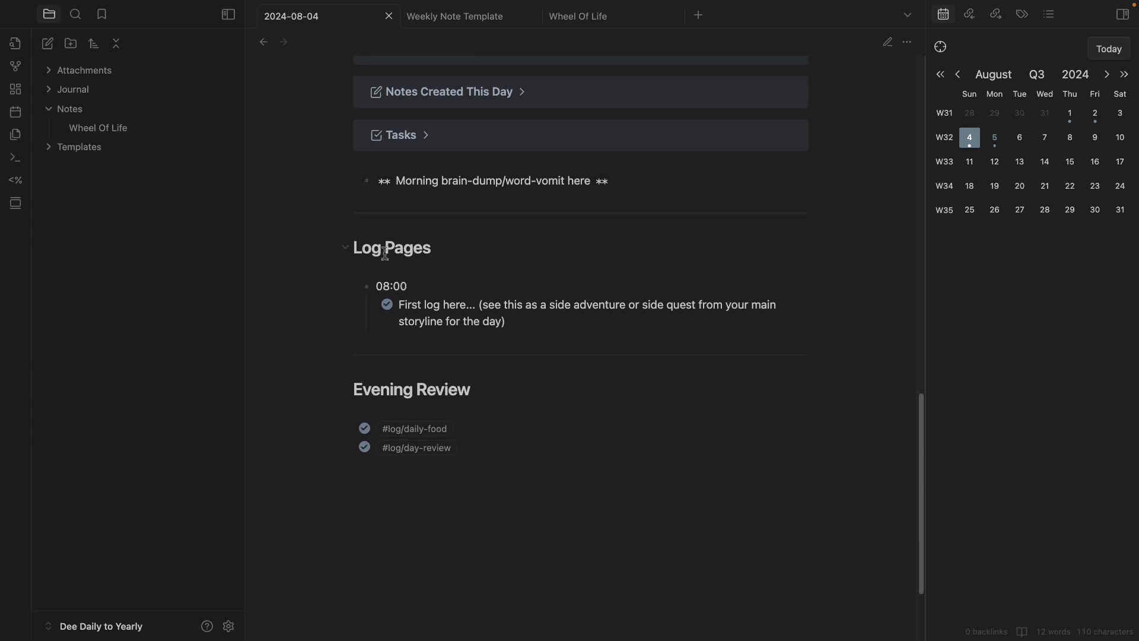
{"action": "key", "text": "ctrl+e"}
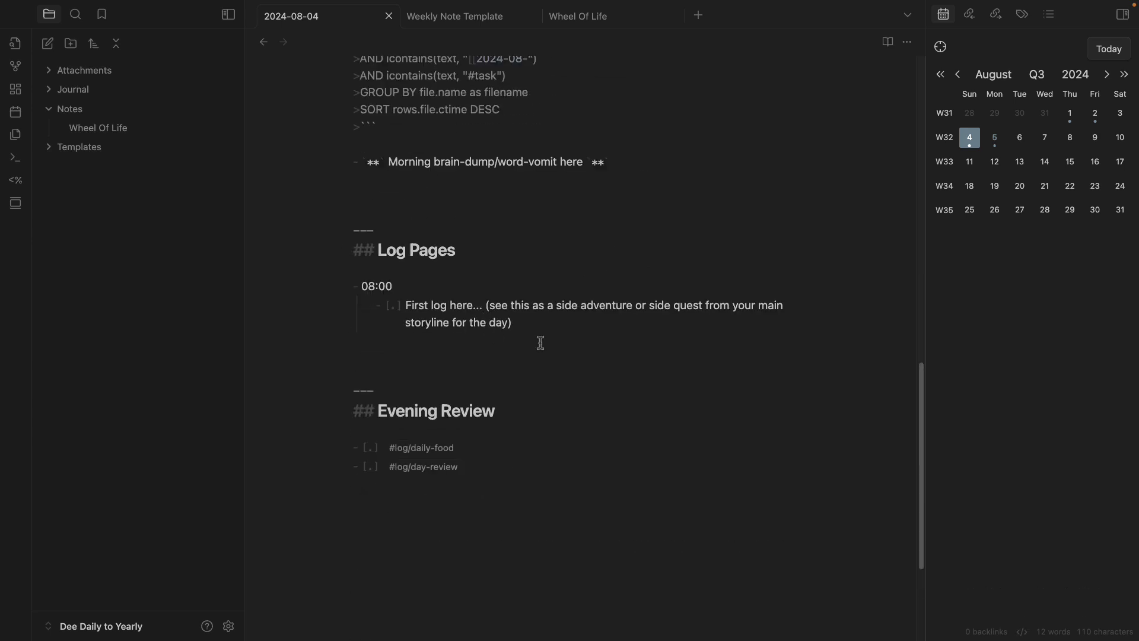
{"action": "scroll", "coordinate": [537, 332], "scroll_direction": "down", "scroll_amount": 3}
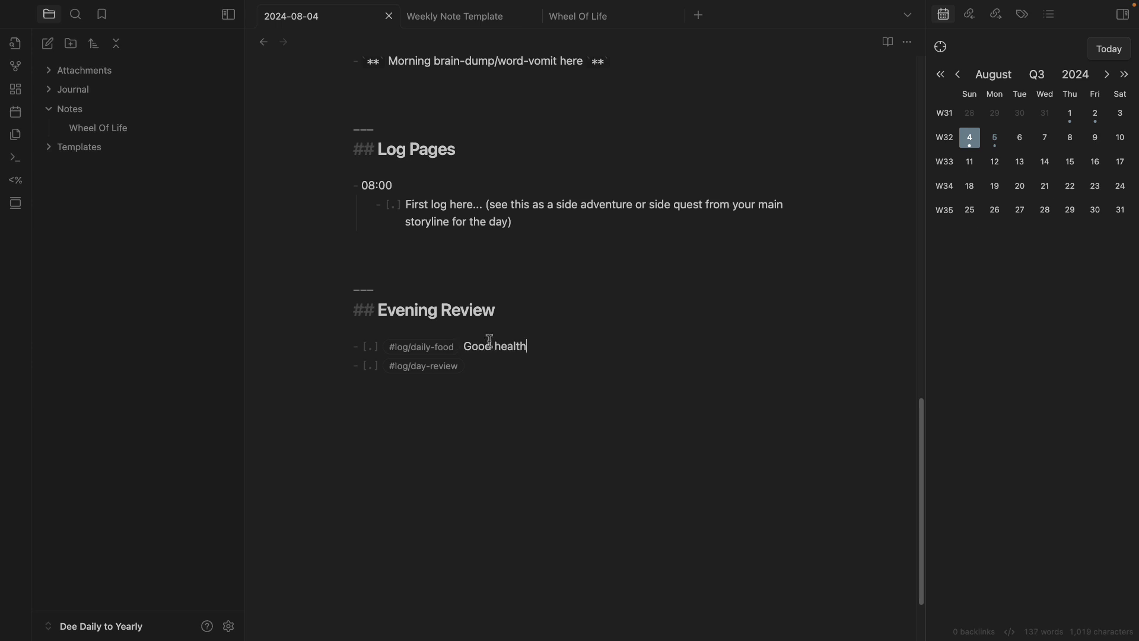
{"action": "type", "text": "y day of e"}
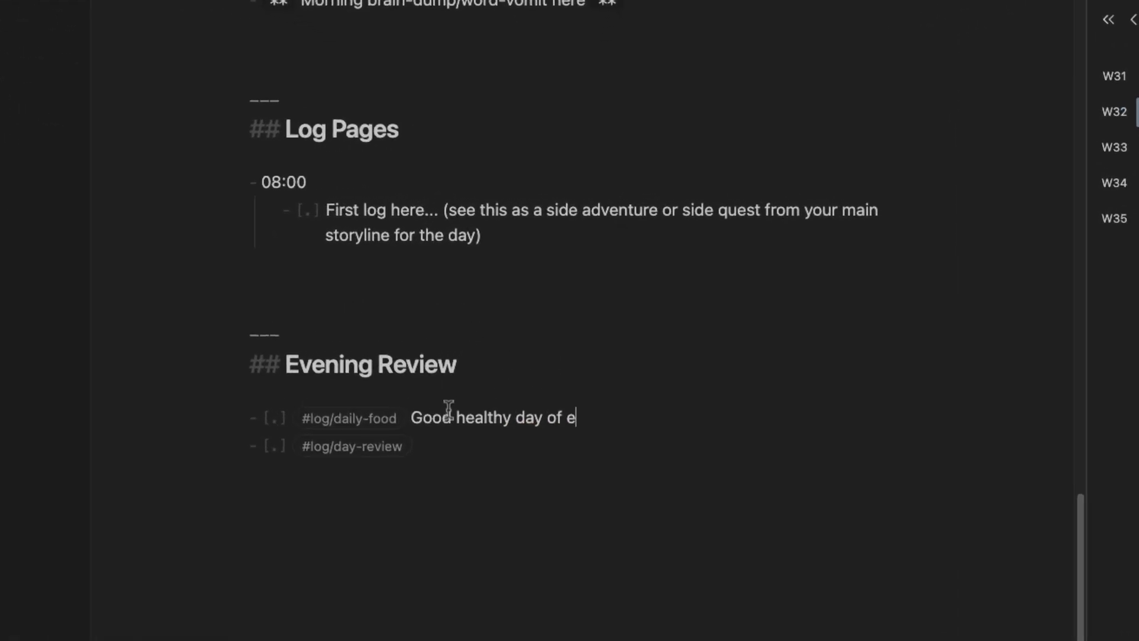
{"action": "type", "text": "ating"}
Add indented bullets Apple, Pie, Banana and Chocolate beneath the daily-food entry
{"action": "key", "text": "Return"}
{"action": "key", "text": "Tab"}
{"action": "key", "text": "BackSpace"}
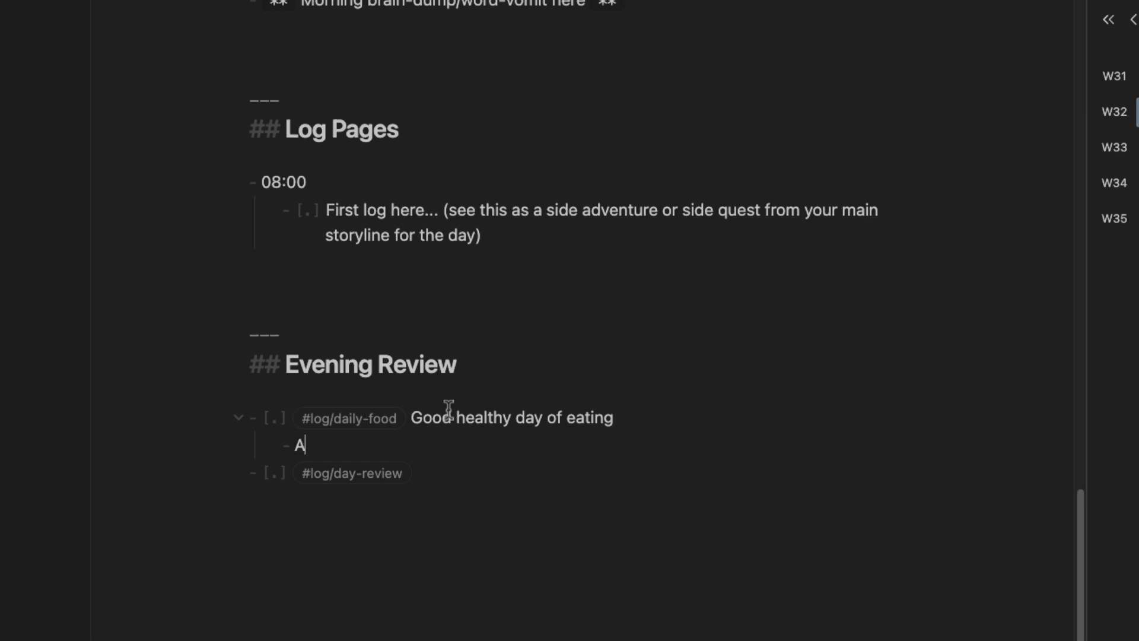
{"action": "type", "text": "Apple"}
{"action": "key", "text": "Return"}
{"action": "type", "text": "Pie"}
{"action": "key", "text": "Return"}
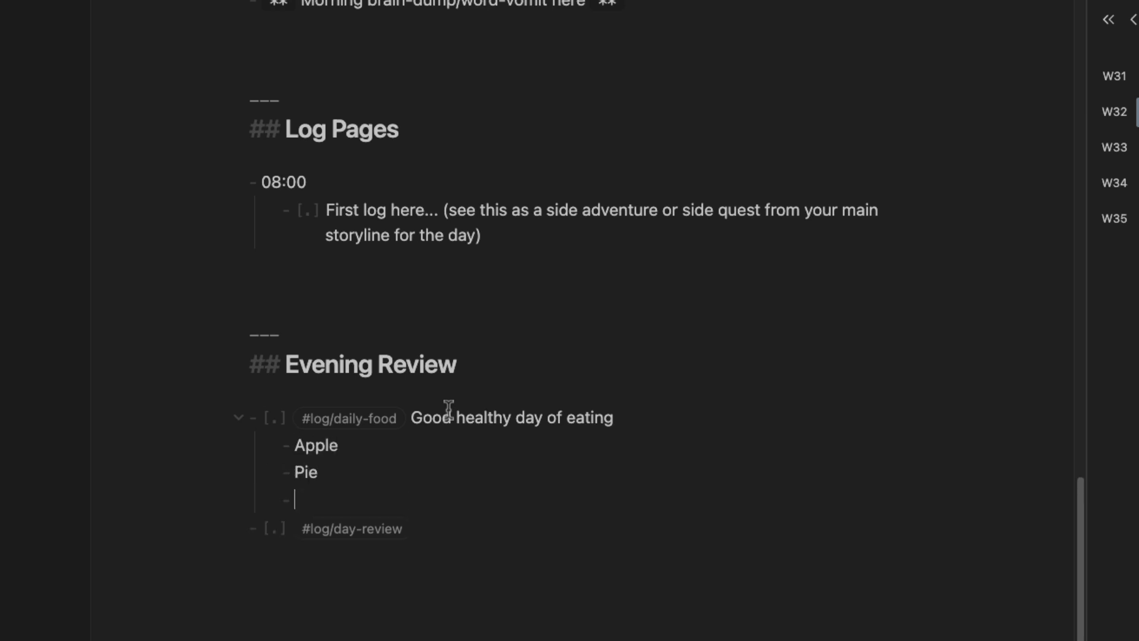
{"action": "type", "text": "Banana"}
{"action": "key", "text": "Return"}
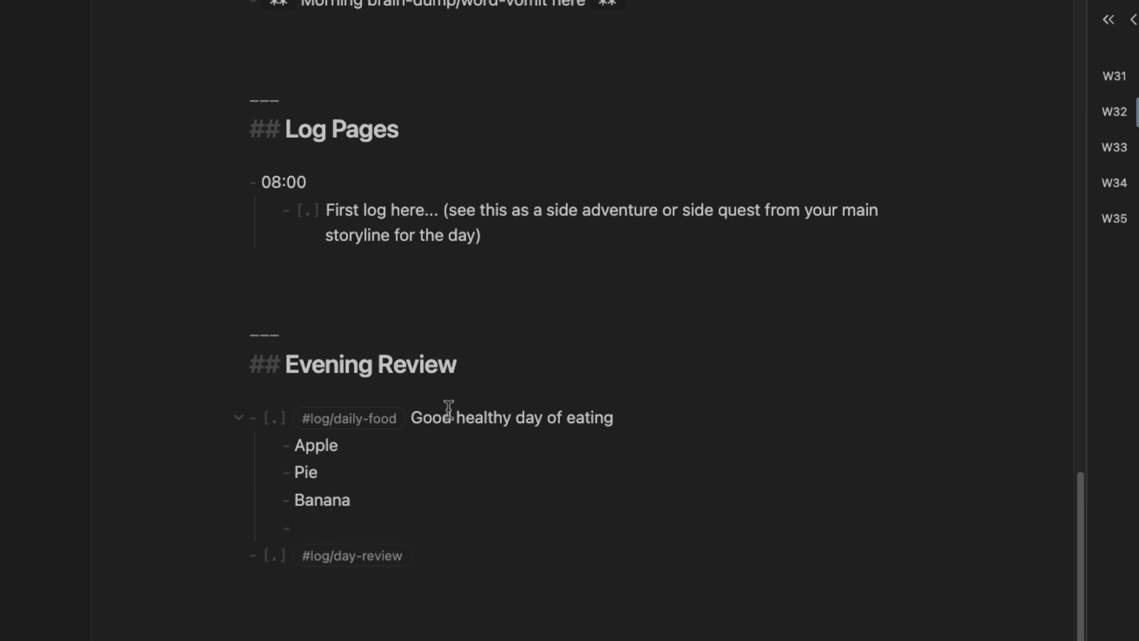
{"action": "type", "text": "Chocolate"}
{"action": "left_click", "coordinate": [331, 528]}
{"action": "type", "text": "o"}
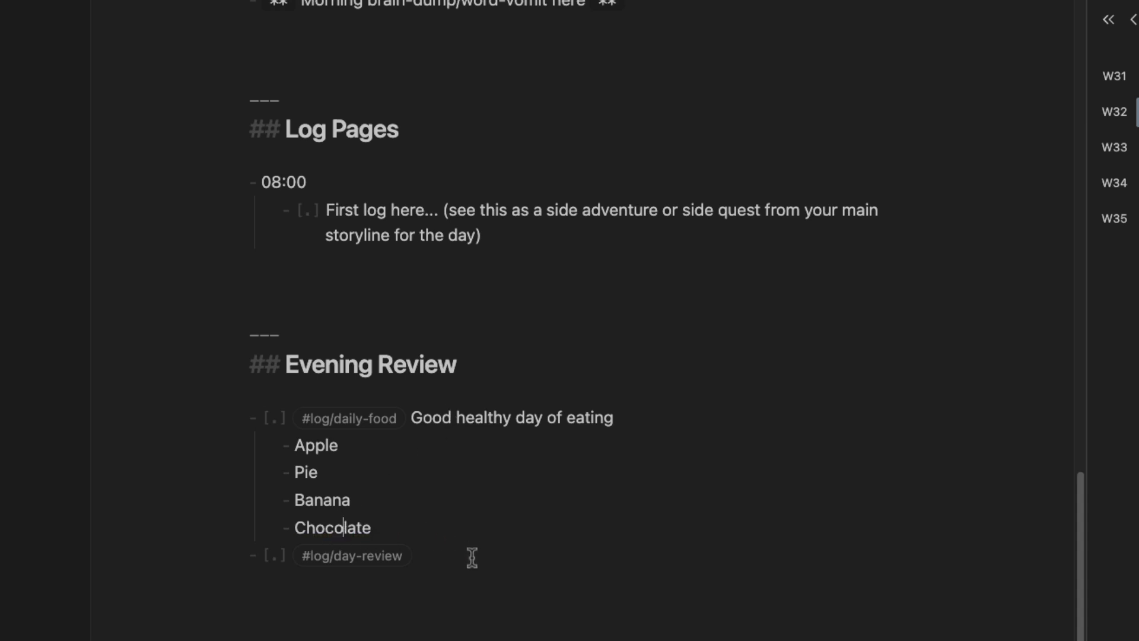
Fill the #log/day-review entry with "A day of foot fetish payouts"
{"action": "left_click", "coordinate": [469, 557]}
{"action": "type", "text": "A day of"}
{"action": "type", "text": " feet"}
{"action": "key", "text": "BackSpace"}
{"action": "key", "text": "BackSpace"}
{"action": "key", "text": "BackSpace"}
{"action": "type", "text": "foot fetish payouts"}
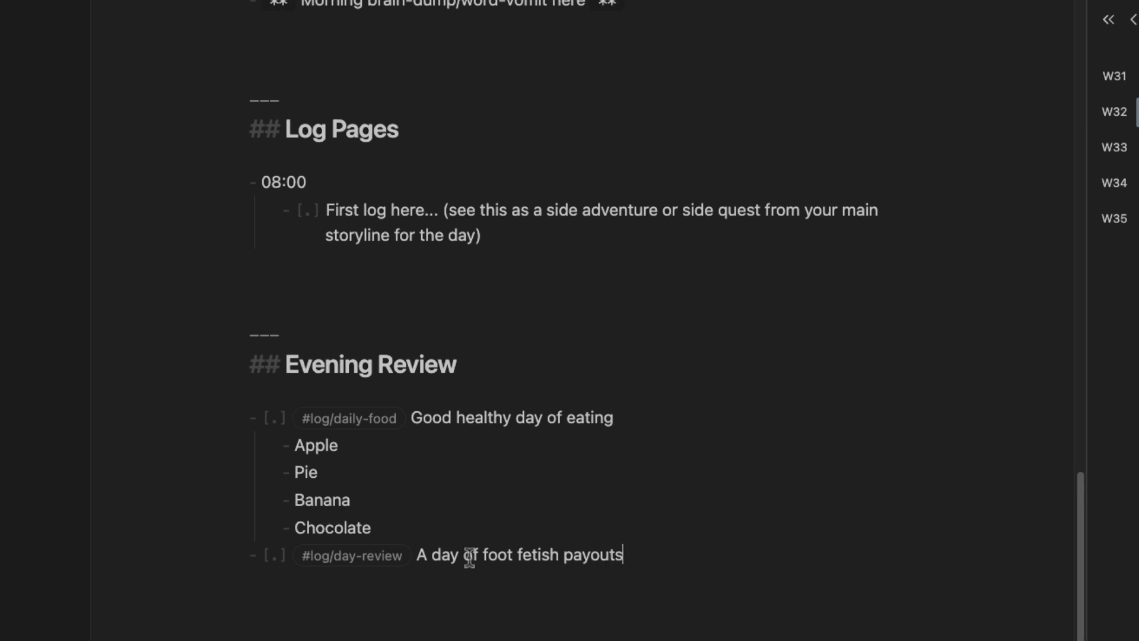
Add an indented bullet under the day review reading "I made cash dollar today with my foot side business"
{"action": "key", "text": "Return"}
{"action": "type", "text": "I made cash "}
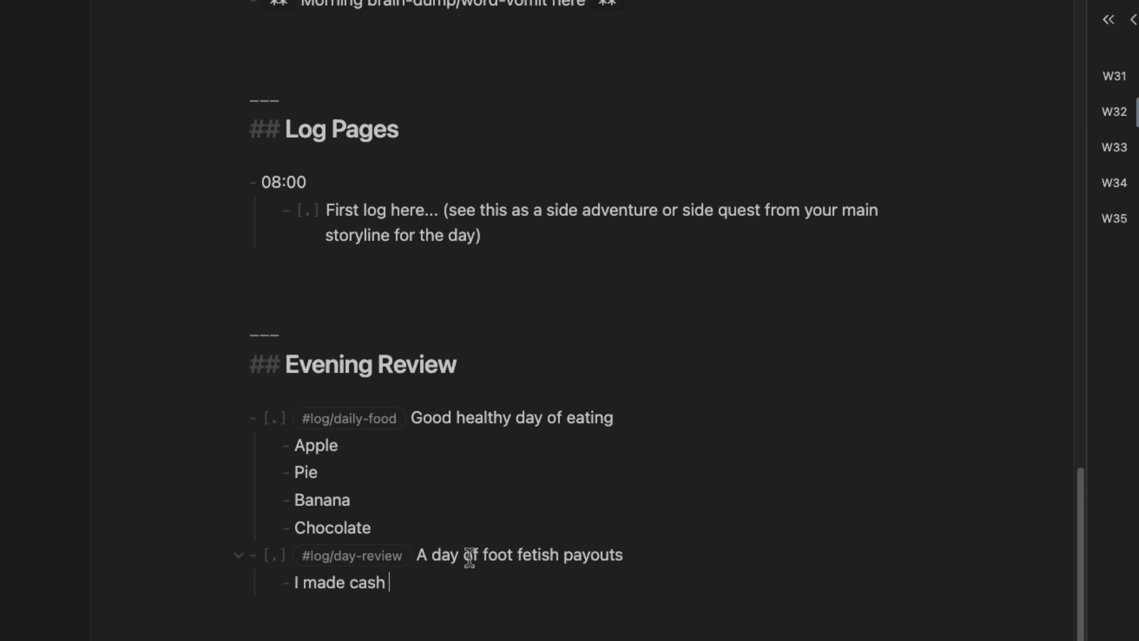
{"action": "type", "text": "dollar today with "}
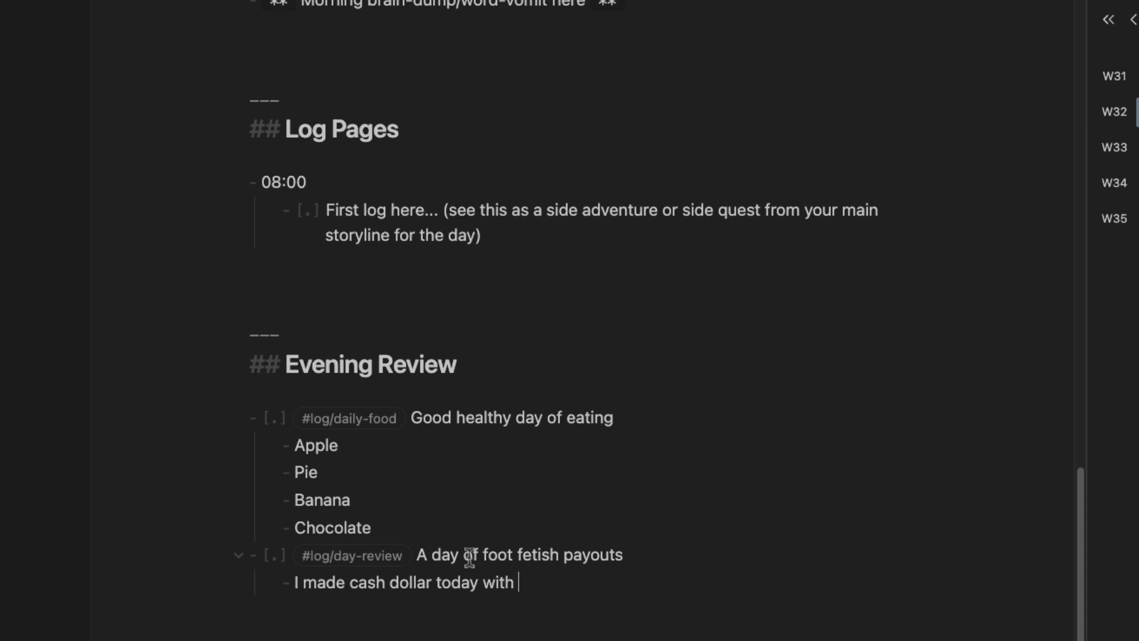
{"action": "type", "text": "my foot side "}
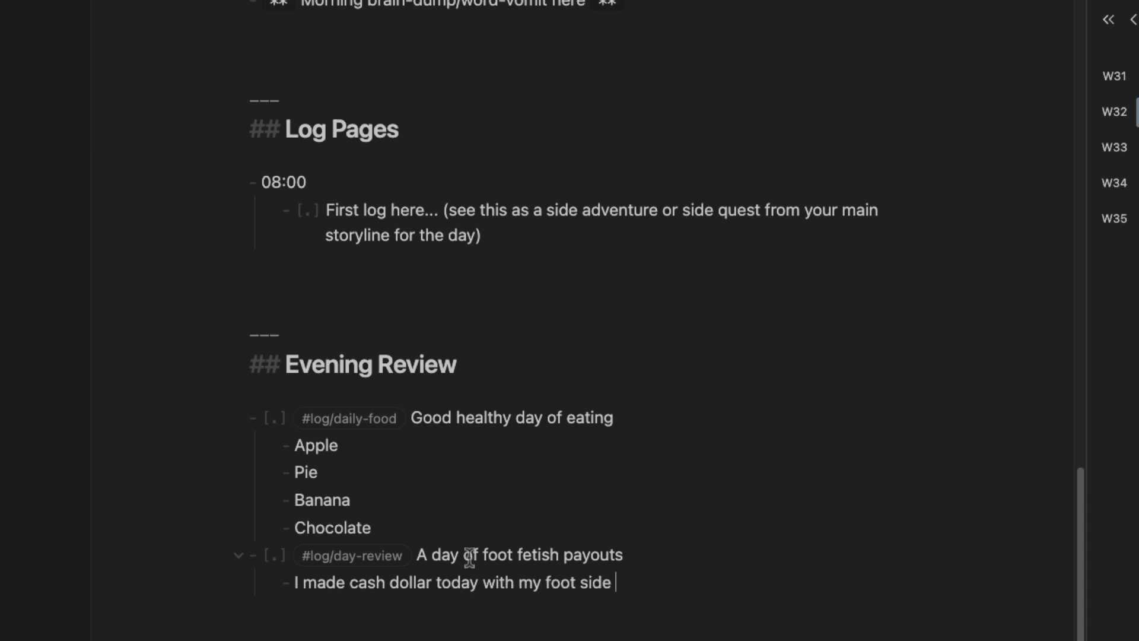
{"action": "type", "text": "busines"}
{"action": "key", "text": "BackSpace"}
{"action": "key", "text": "BackSpace"}
{"action": "type", "text": "usines"}
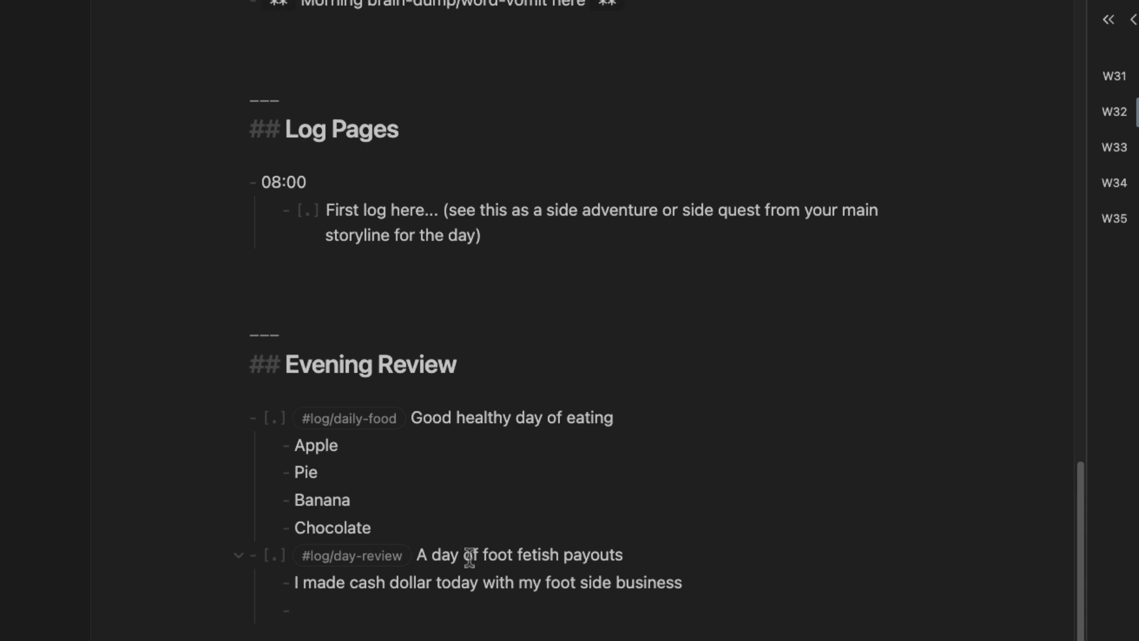
Add a second day-review bullet, "Went for a run - worked on my bunion", with the last word's spelling corrected
{"action": "type", "text": "Went for a run"}
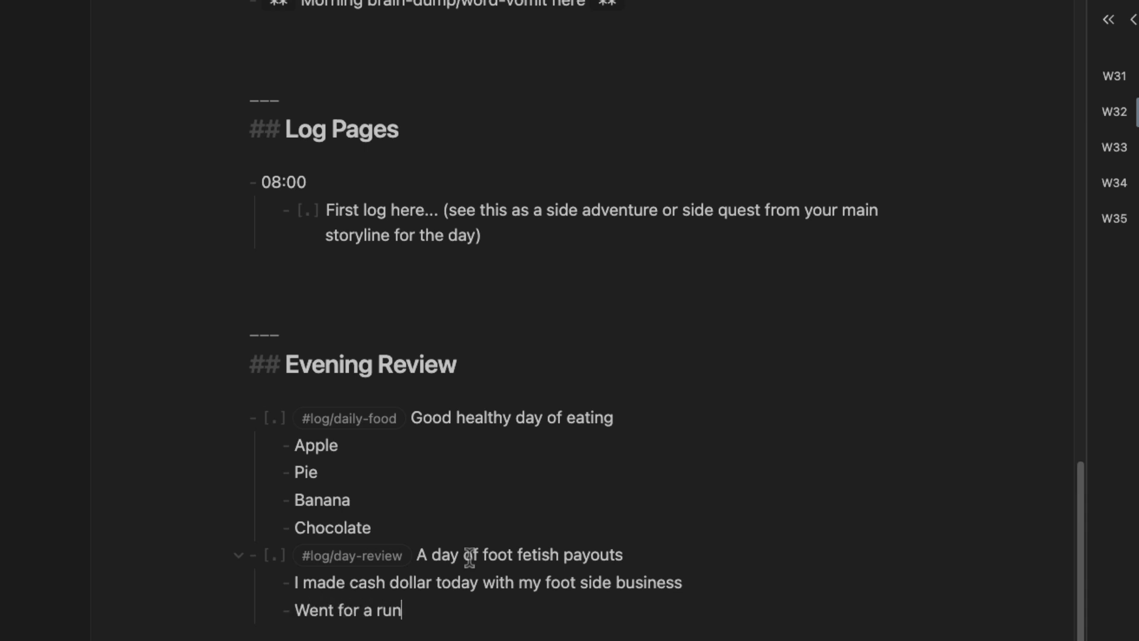
{"action": "type", "text": " -"}
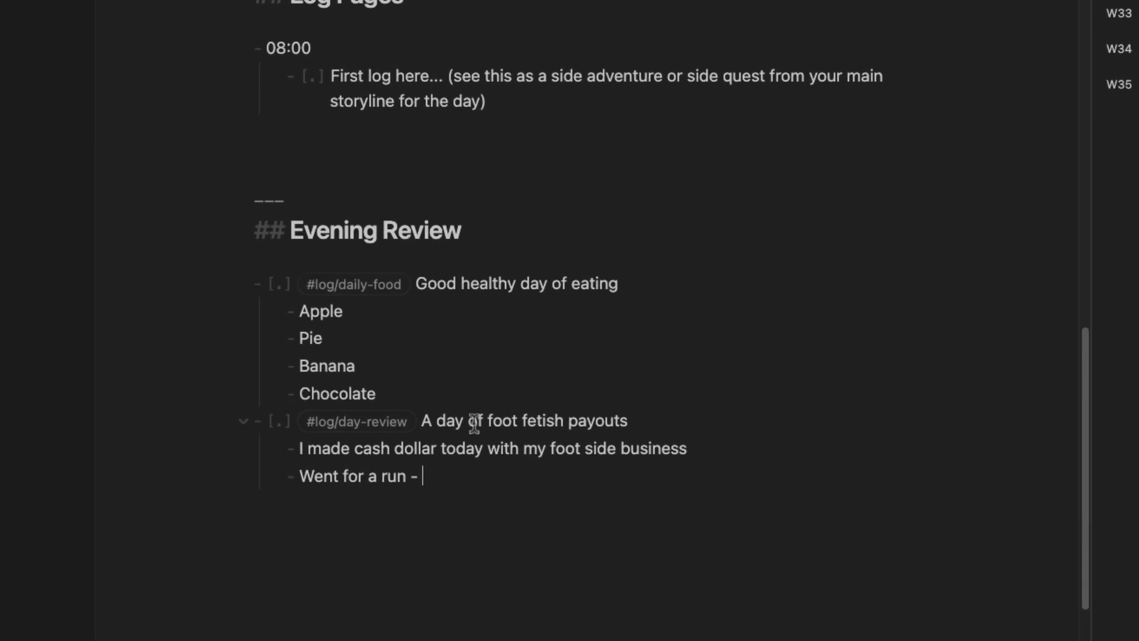
{"action": "type", "text": " worked on my buneon"}
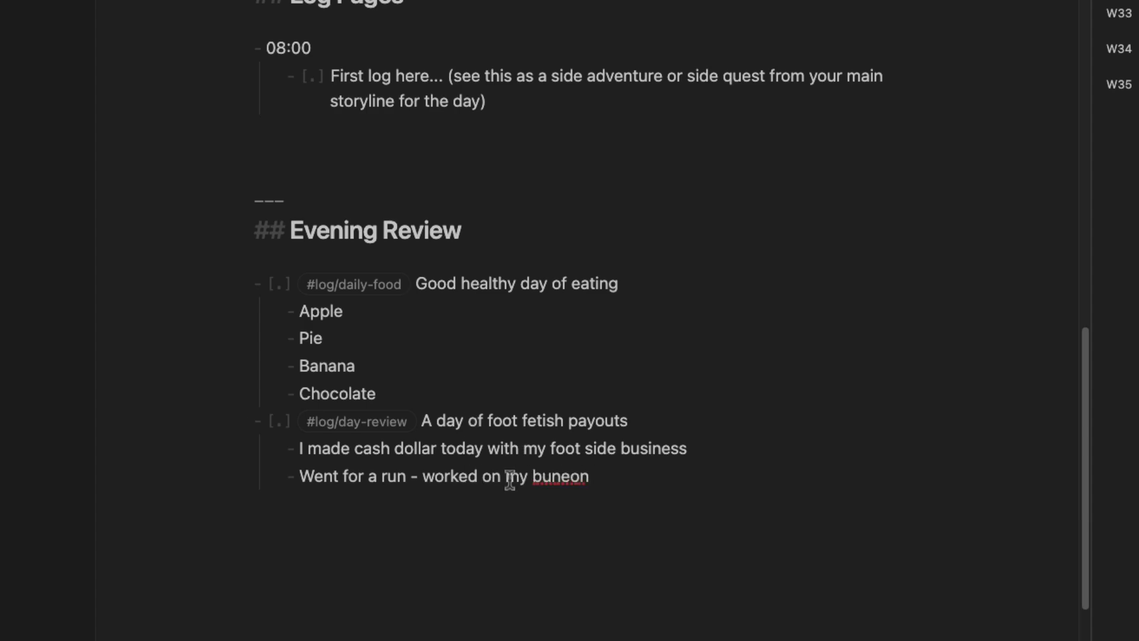
{"action": "right_click", "coordinate": [561, 476]}
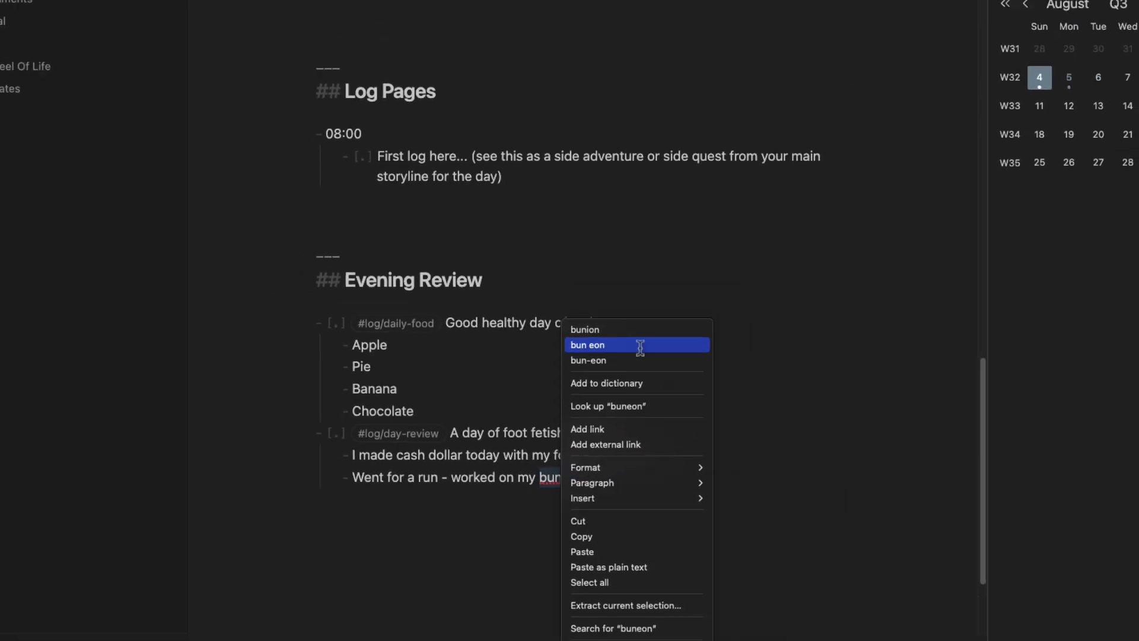
{"action": "left_click", "coordinate": [635, 330]}
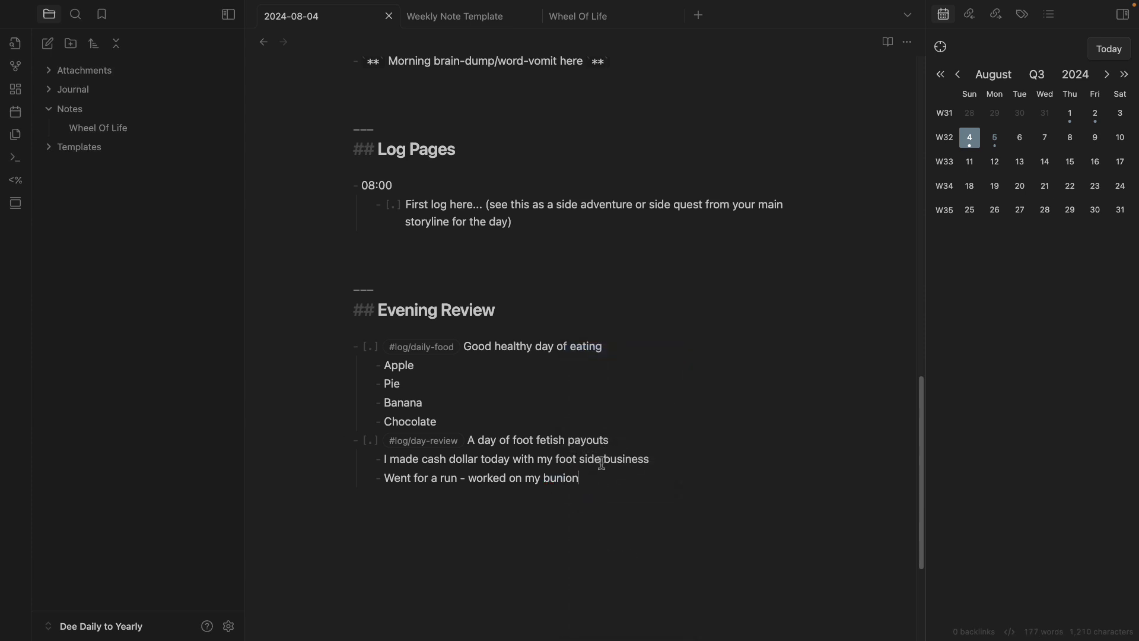
Return to the note's properties in reading view and start an alias reading "I GOT ELLECTECT AS THE"
{"action": "scroll", "coordinate": [612, 447], "scroll_direction": "up", "scroll_amount": 20}
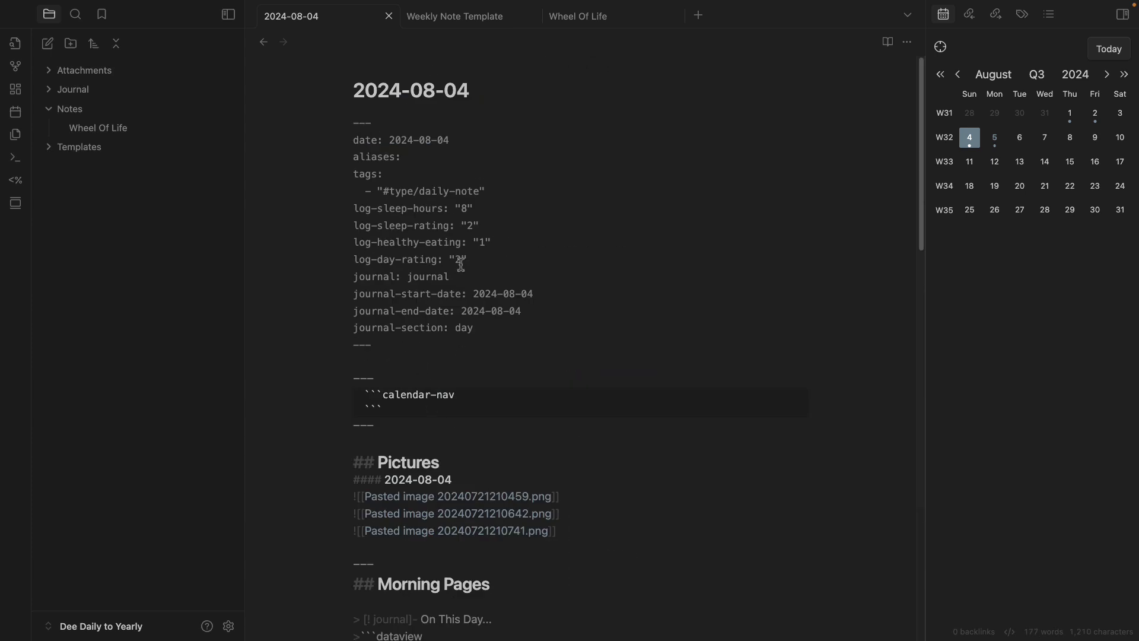
{"action": "scroll", "coordinate": [495, 266], "scroll_direction": "down", "scroll_amount": 3}
{"action": "scroll", "coordinate": [468, 273], "scroll_direction": "up", "scroll_amount": 3}
{"action": "left_click", "coordinate": [419, 159]}
{"action": "scroll", "coordinate": [578, 178], "scroll_direction": "down", "scroll_amount": 1}
{"action": "scroll", "coordinate": [564, 184], "scroll_direction": "up", "scroll_amount": 1}
{"action": "key", "text": "ctrl+e"}
{"action": "left_click", "coordinate": [498, 181]}
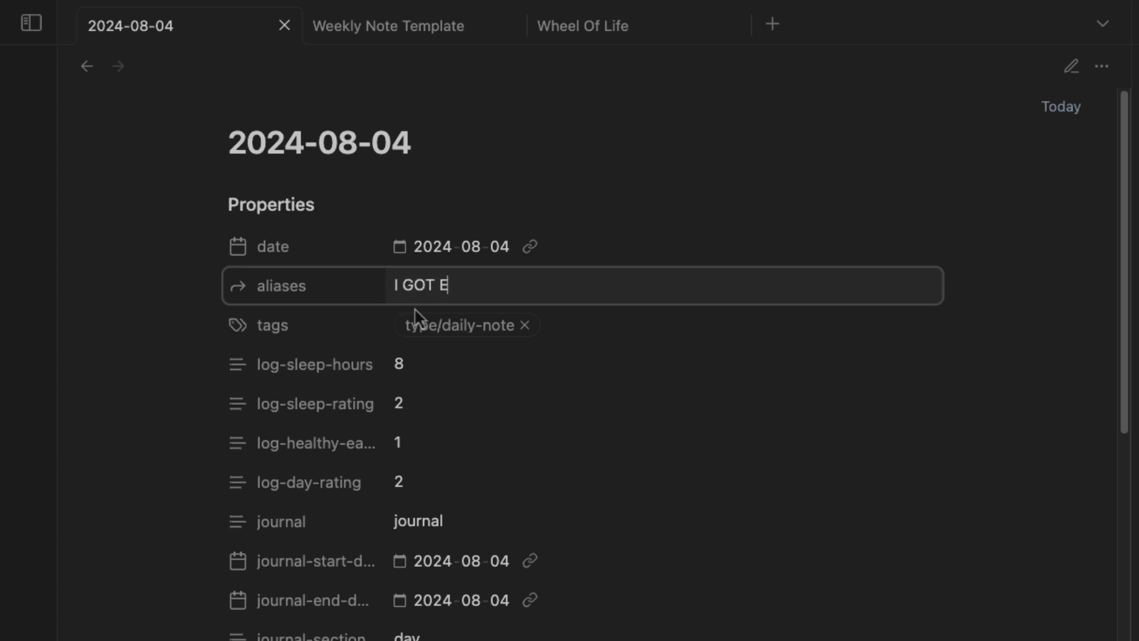
{"action": "type", "text": "LLECTECT "}
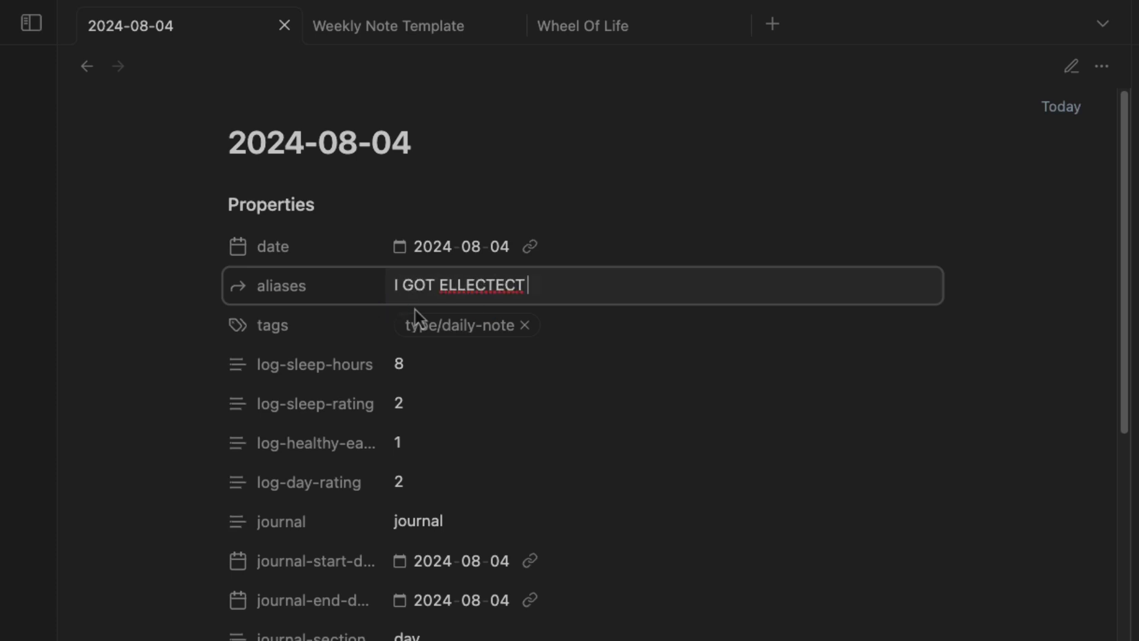
{"action": "type", "text": "AS THE"}
Correct the misspelled word in the alias to "ELECTED"
{"action": "right_click", "coordinate": [462, 290]}
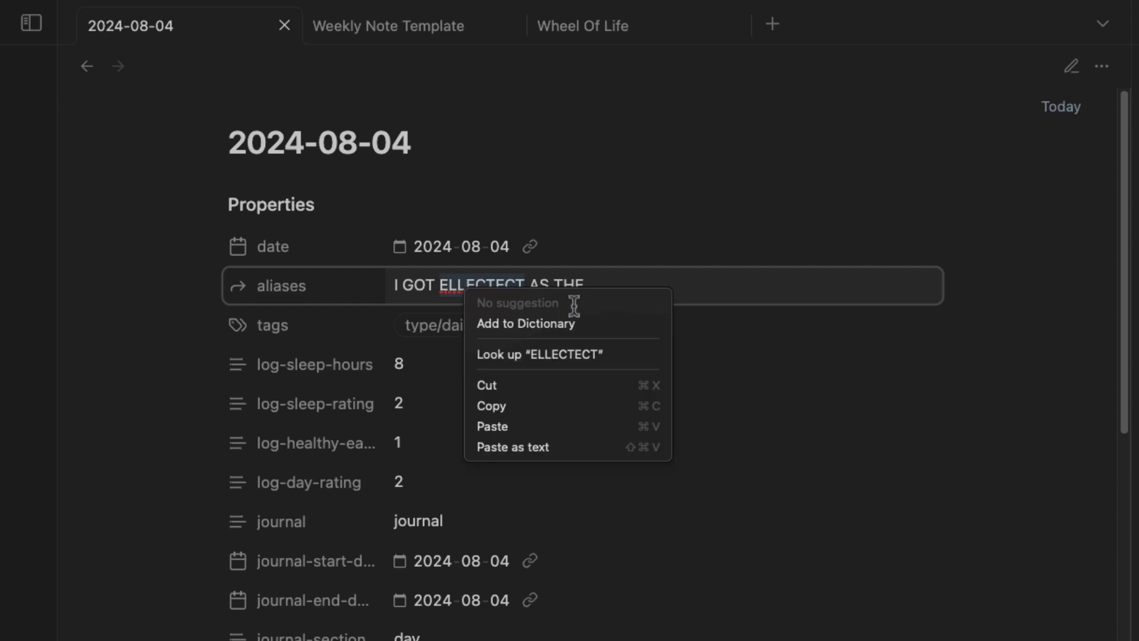
{"action": "right_click", "coordinate": [473, 284]}
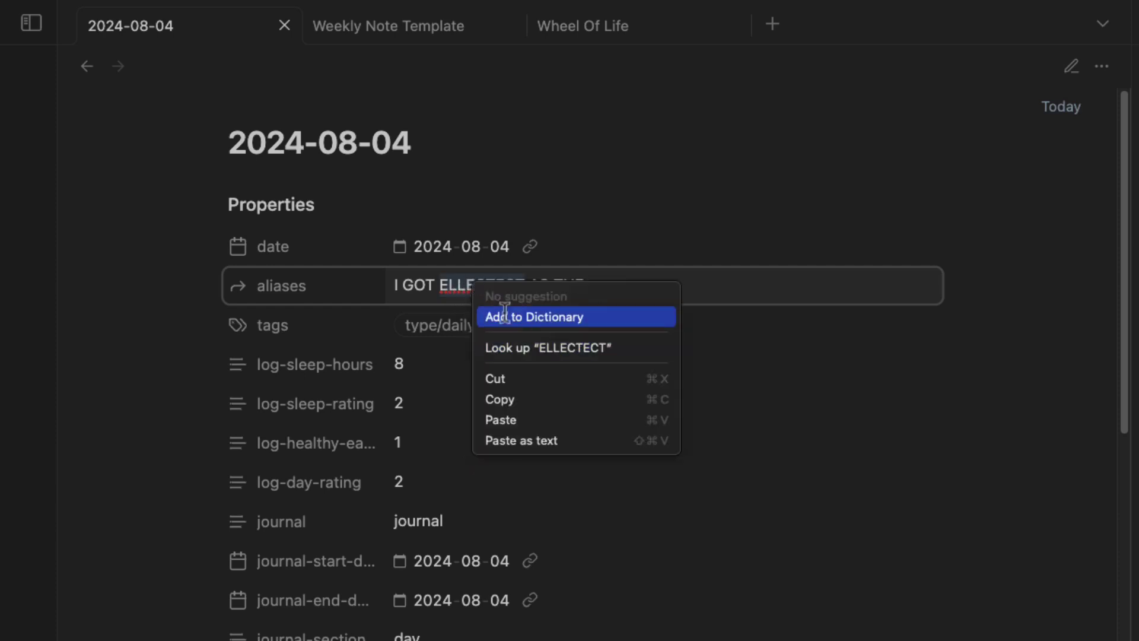
{"action": "left_click", "coordinate": [471, 287]}
{"action": "left_click_drag", "start_coordinate": [449, 286], "coordinate": [522, 303]}
{"action": "key", "text": "BackSpace"}
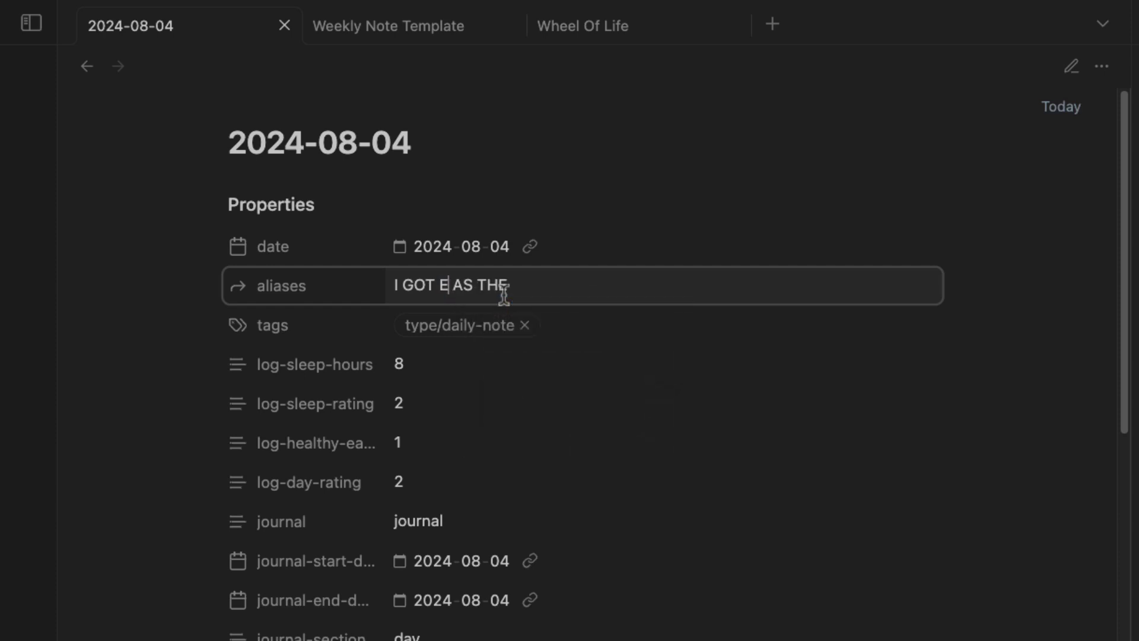
{"action": "type", "text": "LECTED"}
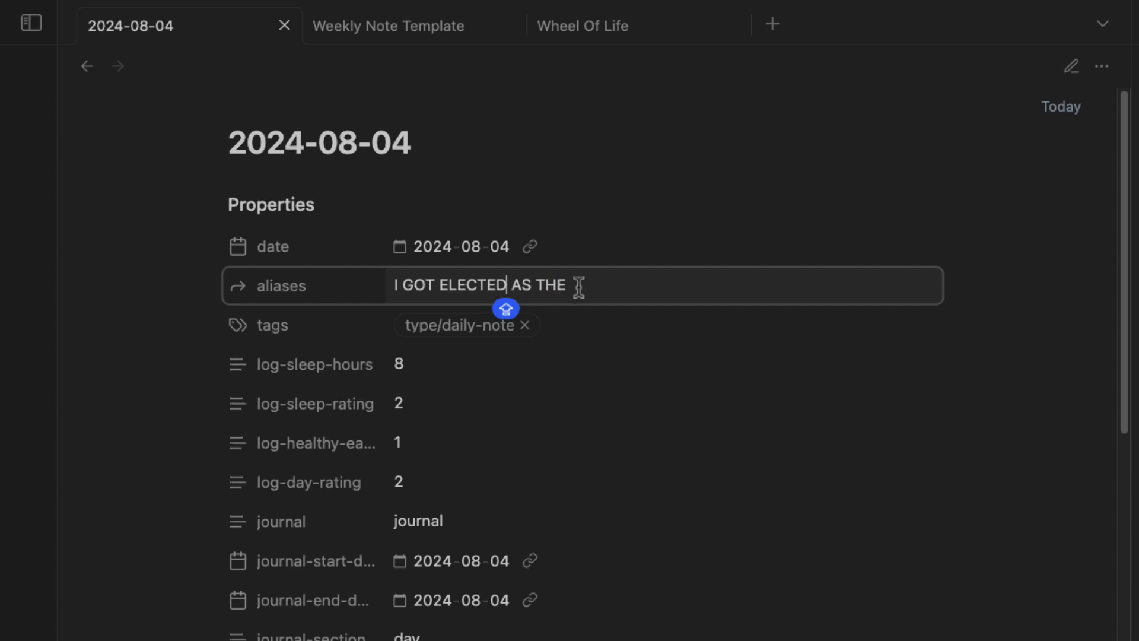
Complete the 2024-08-04 note's alias as "I GOT ELECTED AS THE PRESIDANTE OF THE UNITED STATES OF SOUTH AFRICANUS" and return to reading view
{"action": "key", "text": "super+e"}
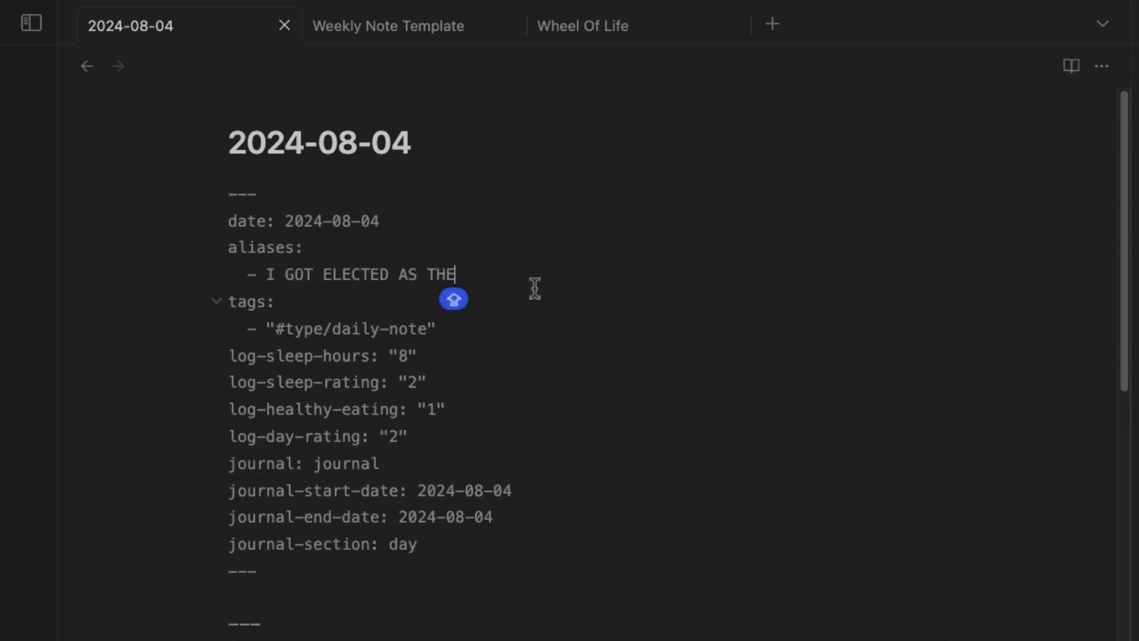
{"action": "type", "text": "PRESIDANTE OF"}
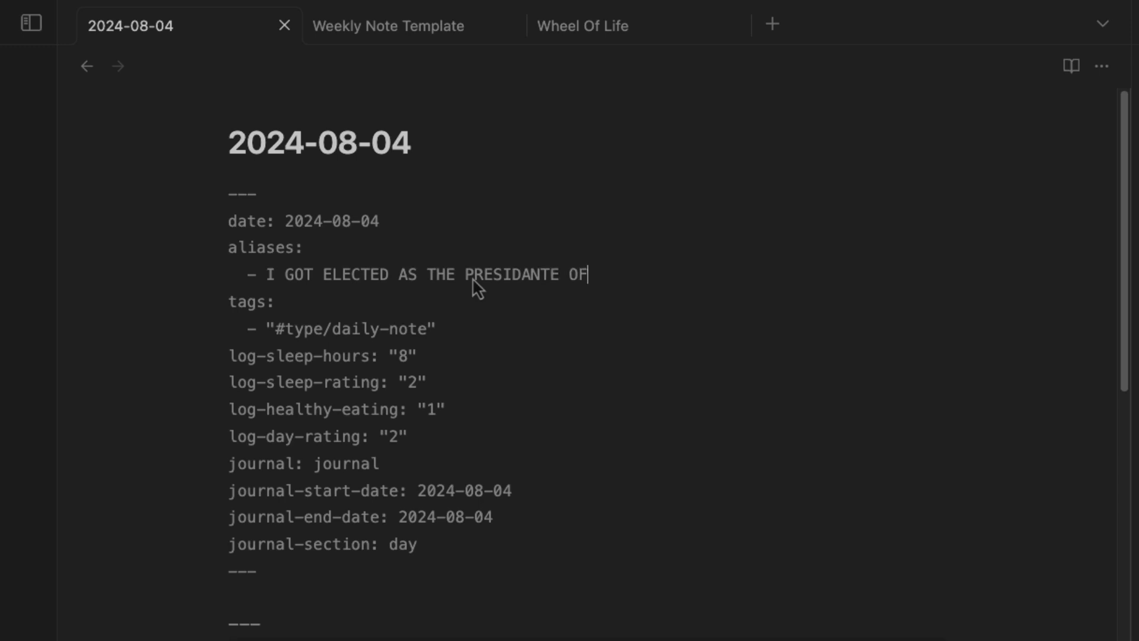
{"action": "type", "text": " THE UNITED "}
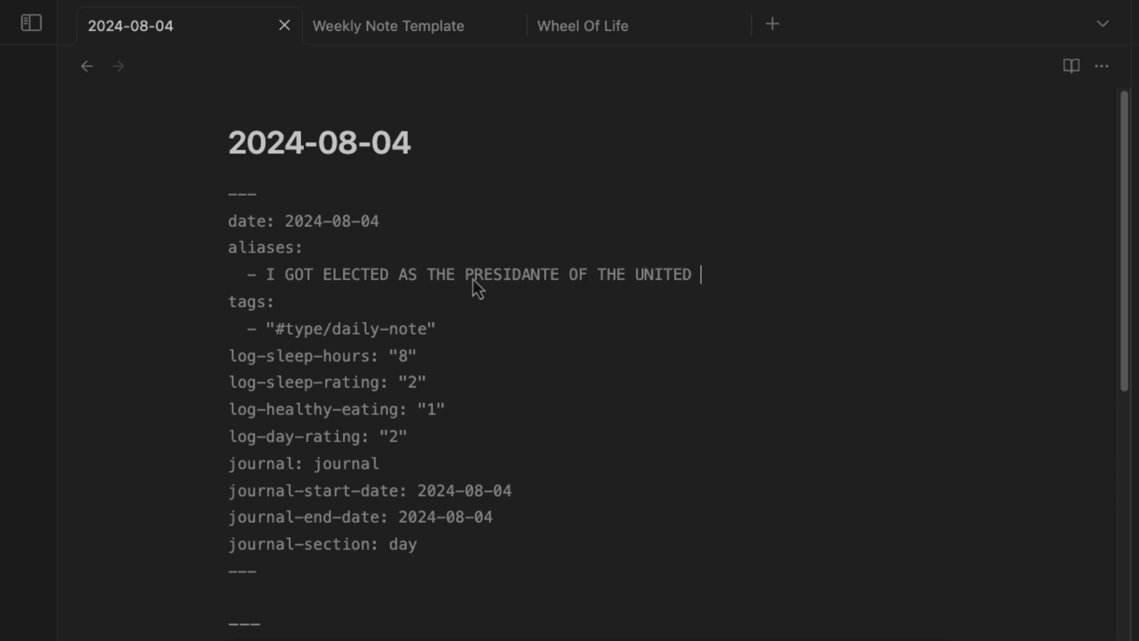
{"action": "type", "text": "STATES OF"}
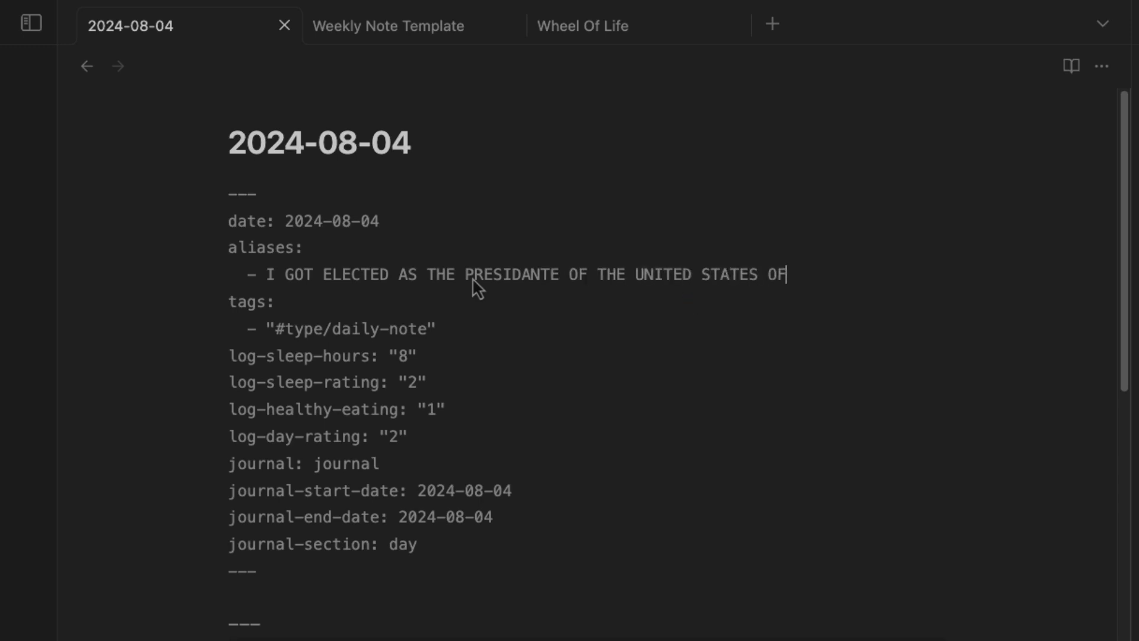
{"action": "type", "text": " SOUTH AFRICANUYS"}
{"action": "key", "text": "BackSpace"}
{"action": "key", "text": "BackSpace"}
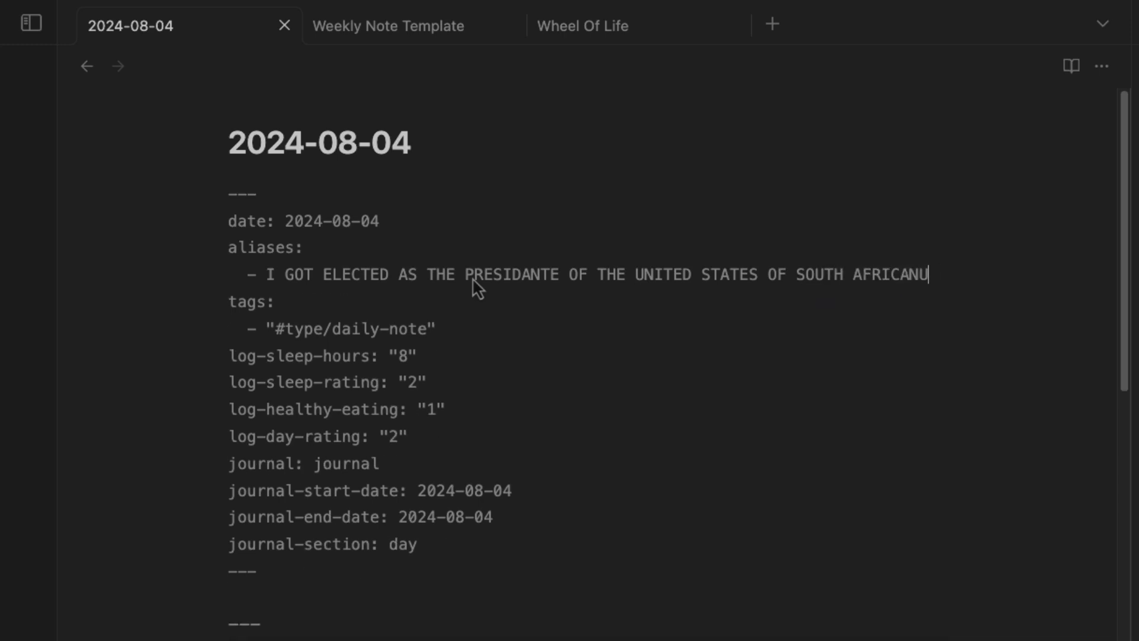
{"action": "type", "text": "S"}
{"action": "key", "text": "ctrl+e"}
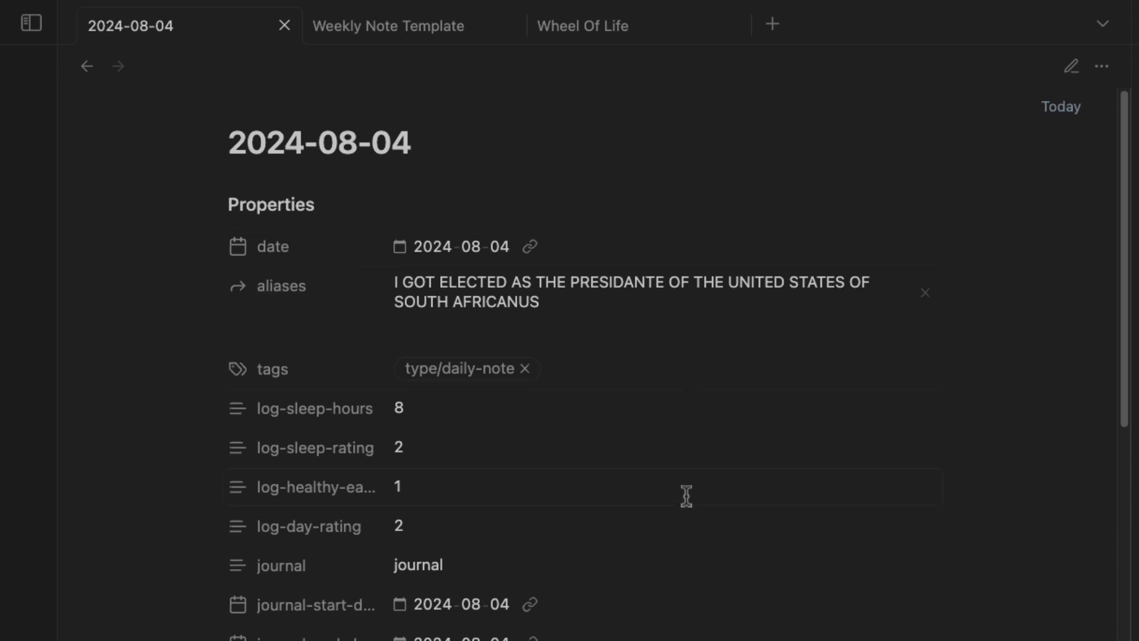
{"action": "scroll", "coordinate": [539, 562], "scroll_direction": "down", "scroll_amount": 15}
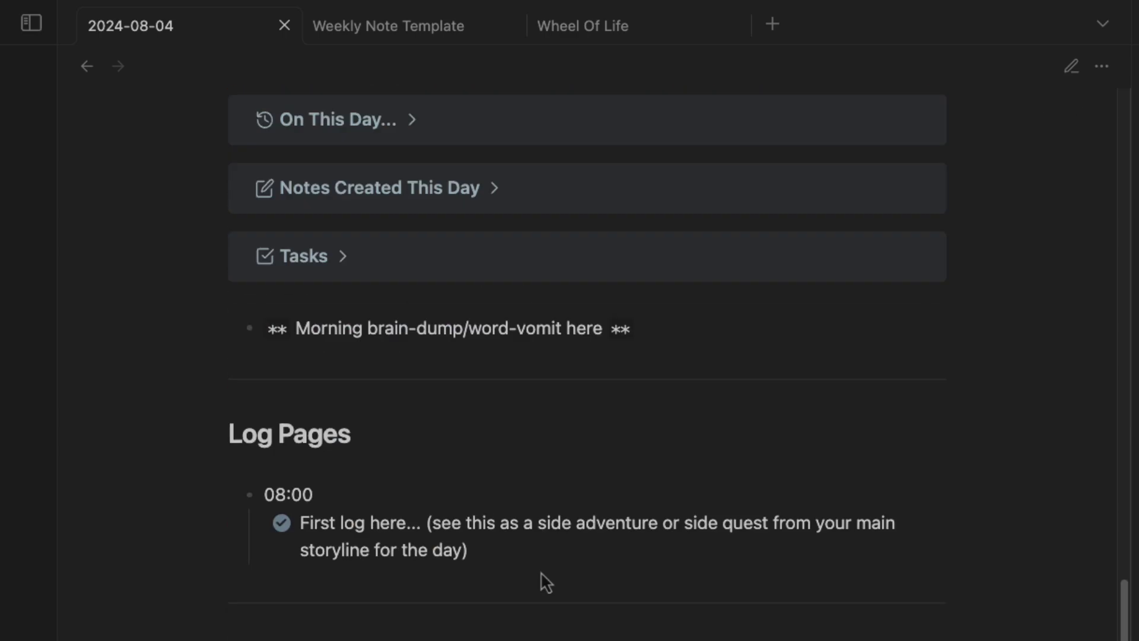
{"action": "scroll", "coordinate": [593, 575], "scroll_direction": "up", "scroll_amount": 15}
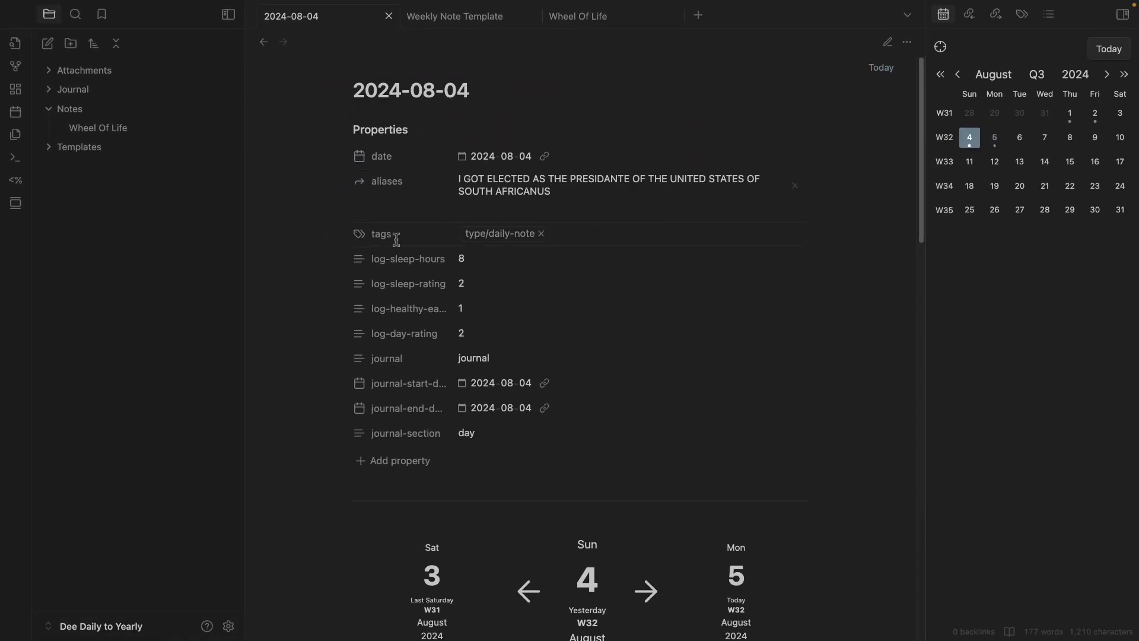
Open the 2024-08-05 daily note and set log-sleep-hours to 7 and log-sleep-rating to 1
{"action": "left_click", "coordinate": [995, 139]}
{"action": "left_click", "coordinate": [488, 231]}
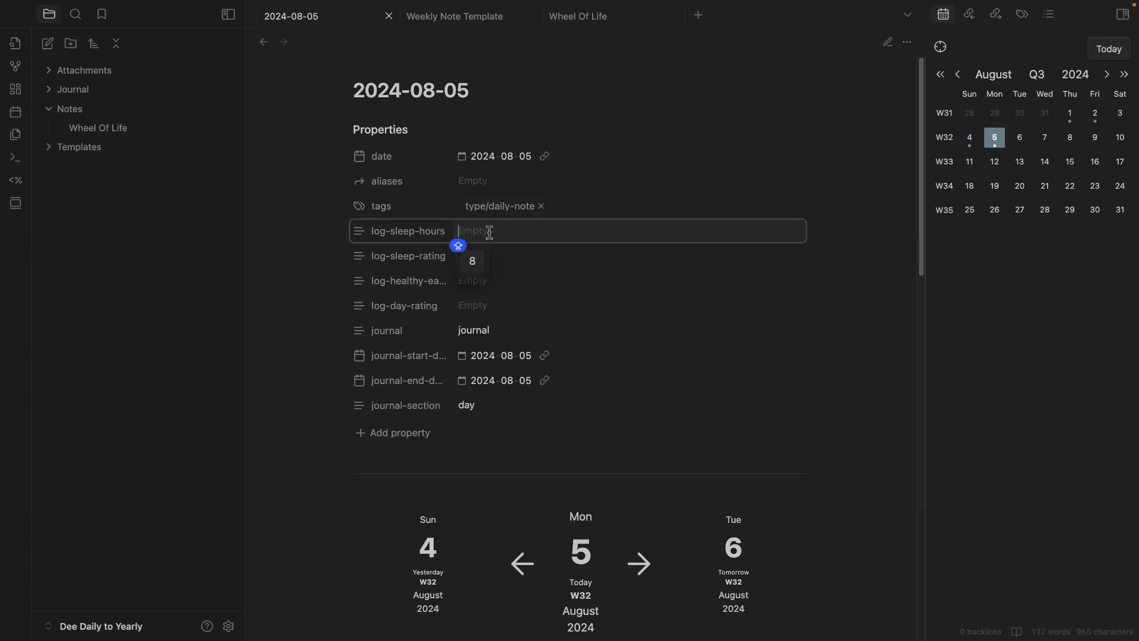
{"action": "type", "text": "7"}
{"action": "key", "text": "Tab"}
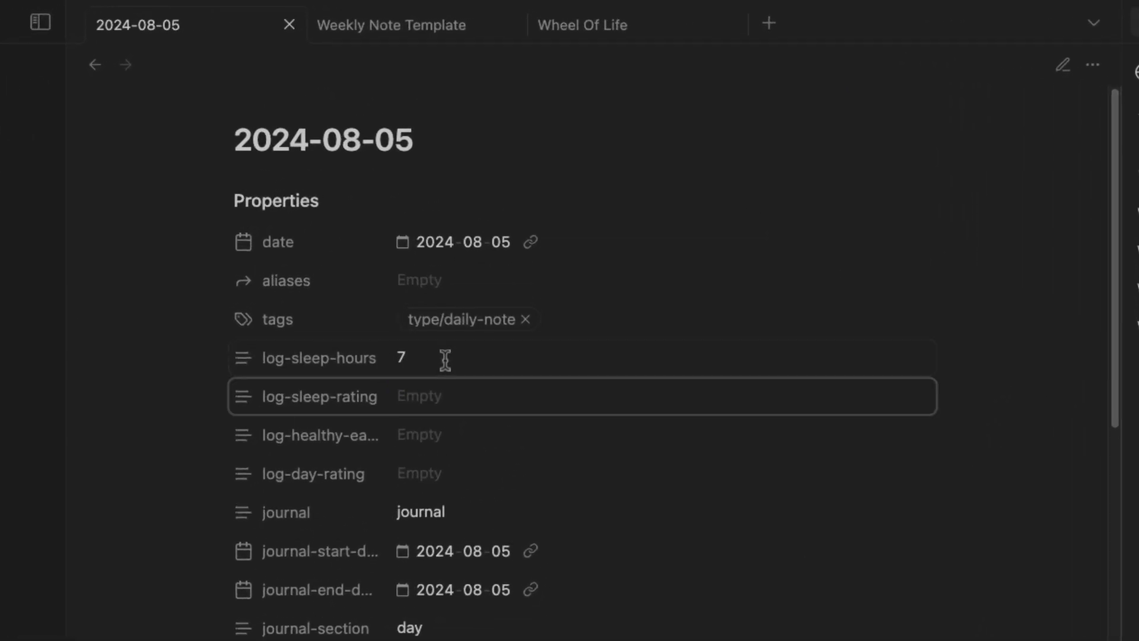
{"action": "left_click", "coordinate": [442, 396]}
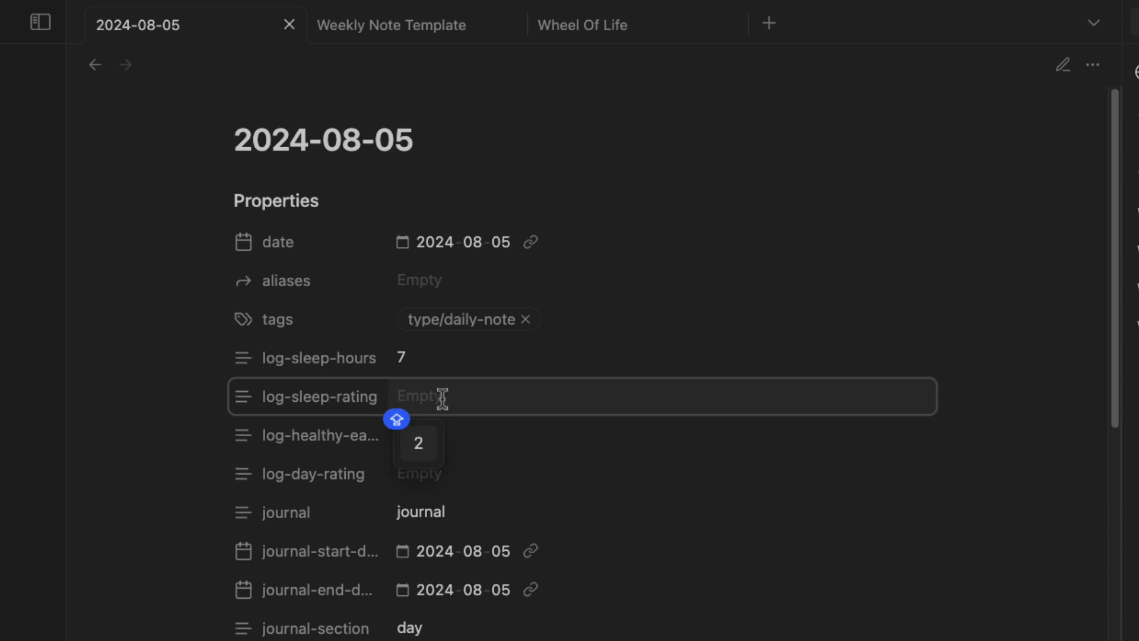
{"action": "type", "text": "1"}
Set the note's healthy-eating log to -2 and log-day-rating to 1
{"action": "left_click", "coordinate": [445, 435]}
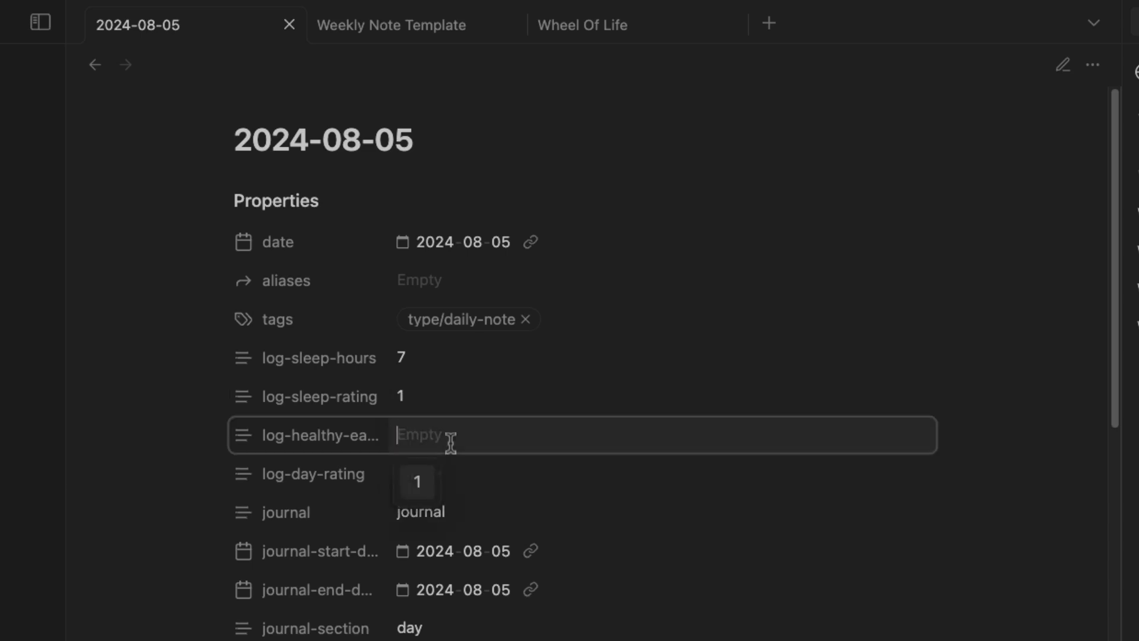
{"action": "type", "text": "-2"}
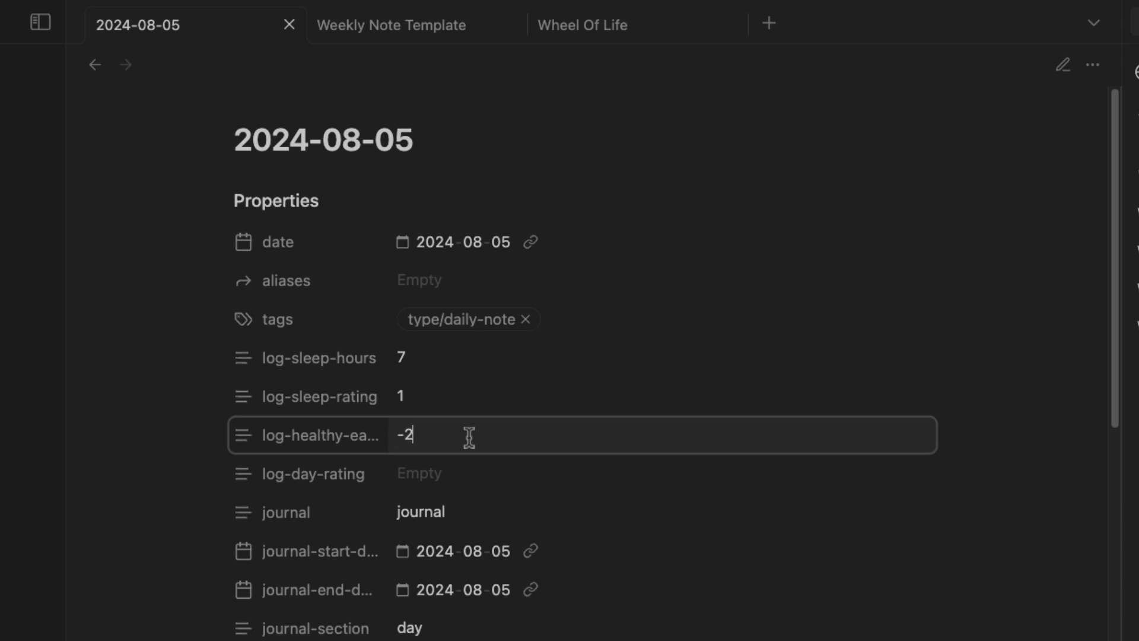
{"action": "left_click", "coordinate": [469, 478]}
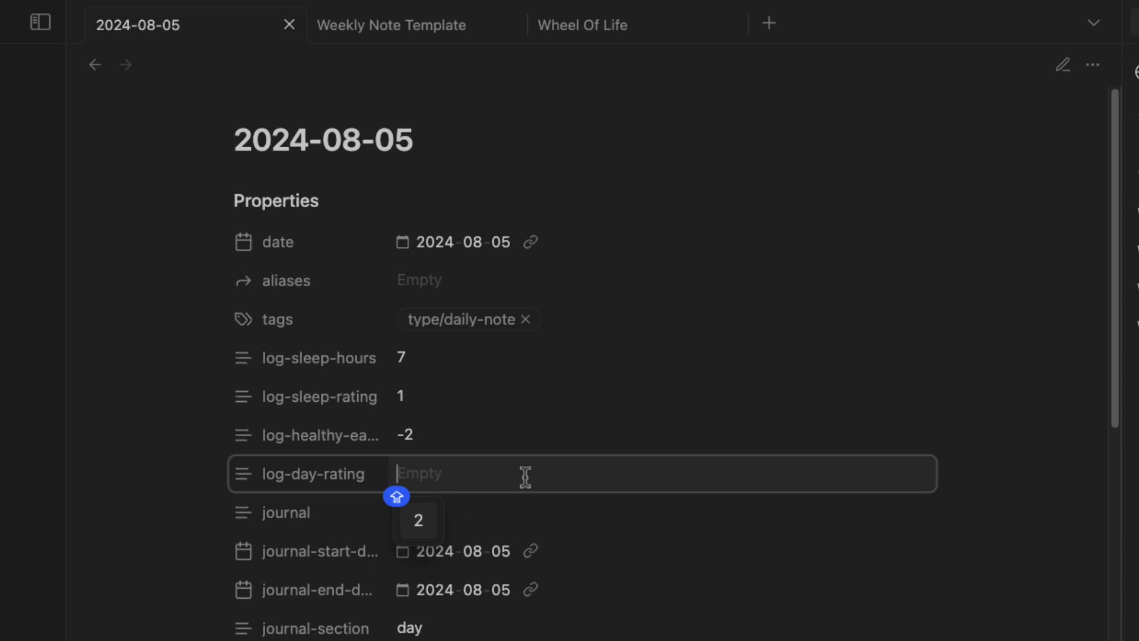
{"action": "type", "text": "1"}
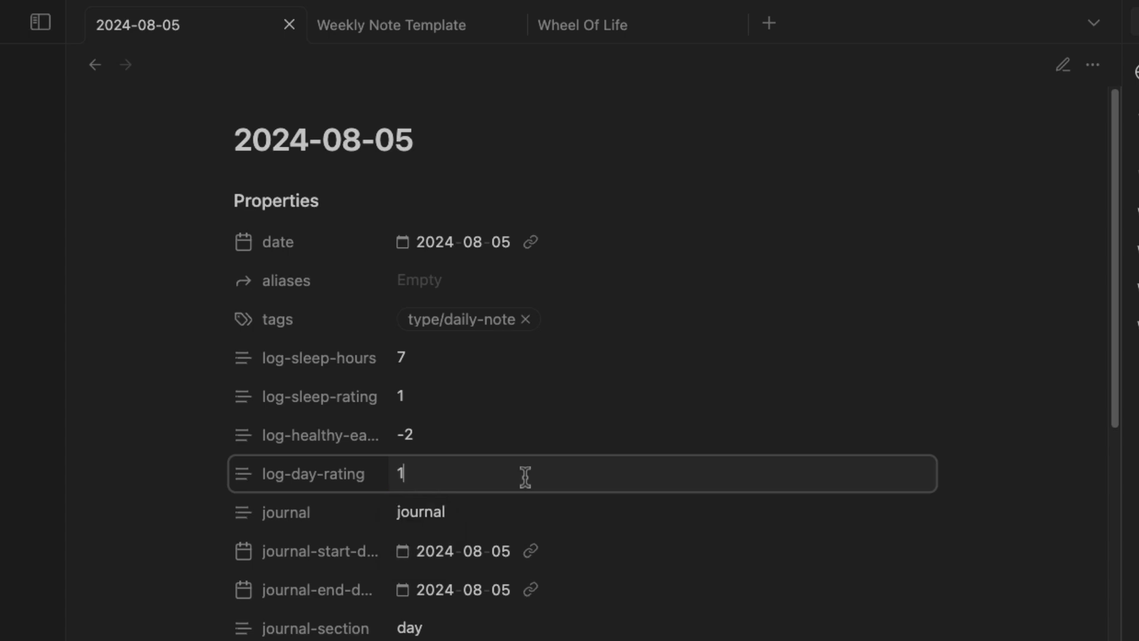
Switch the 2024-08-05 note to editing view and delete the "Three (or more or less) photos here" placeholder under Pictures
{"action": "scroll", "coordinate": [527, 486], "scroll_direction": "down", "scroll_amount": 10}
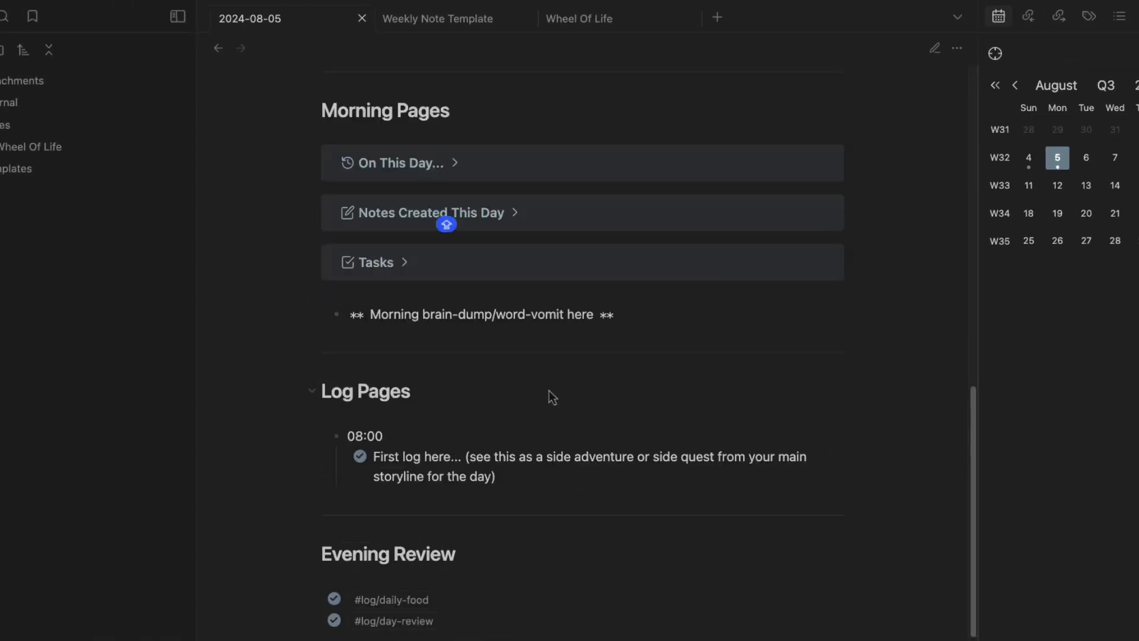
{"action": "scroll", "coordinate": [482, 547], "scroll_direction": "up", "scroll_amount": 10}
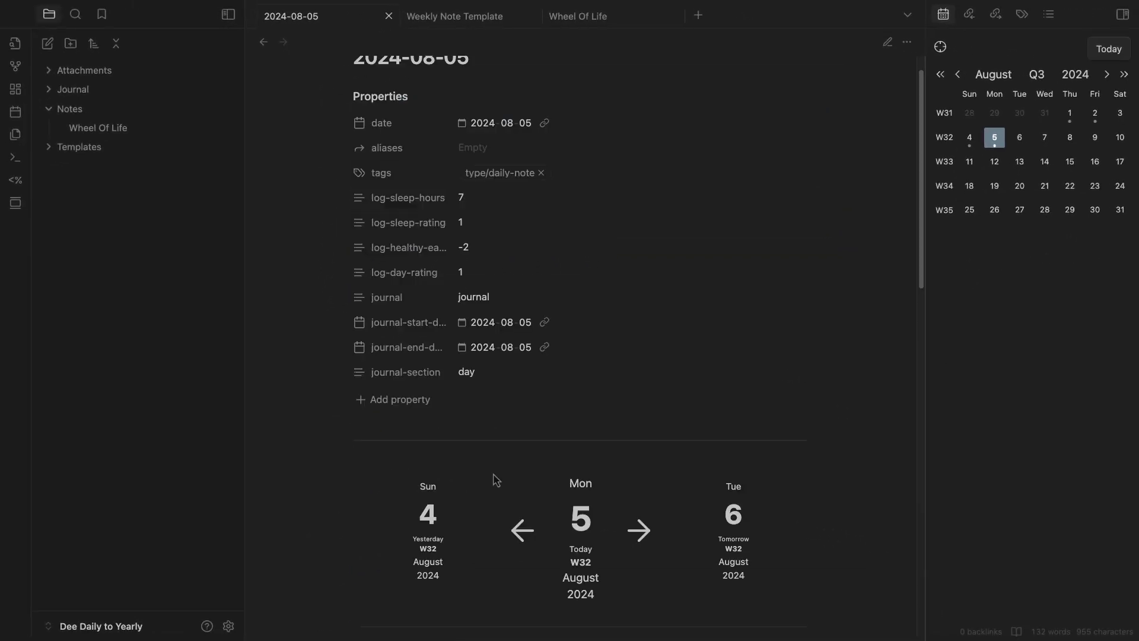
{"action": "scroll", "coordinate": [483, 546], "scroll_direction": "down", "scroll_amount": 6}
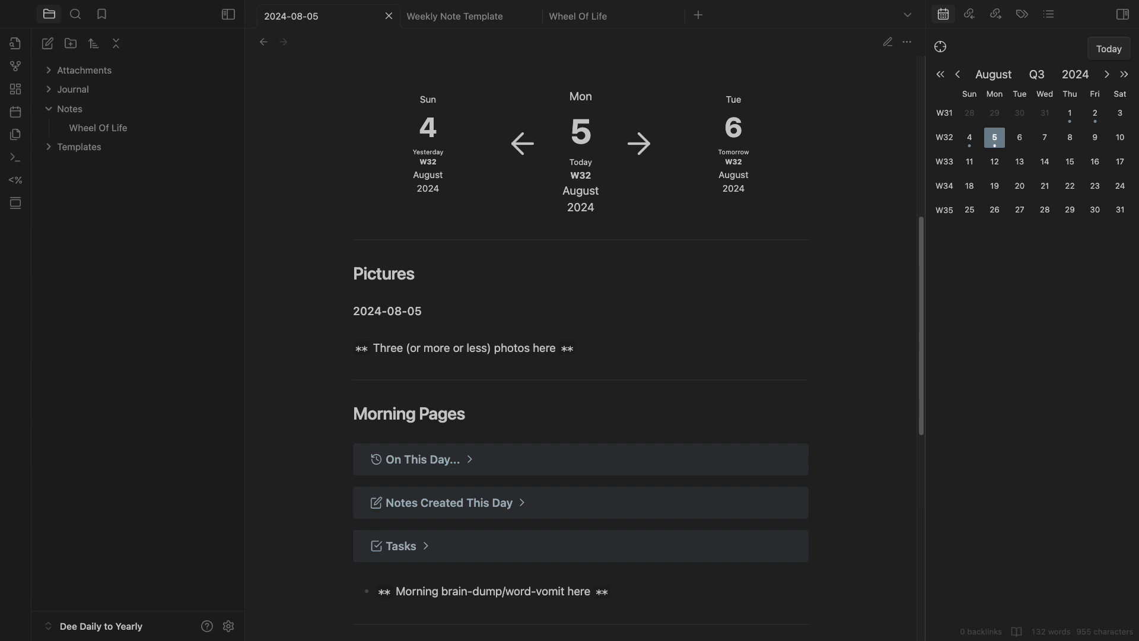
{"action": "key", "text": "ctrl+e"}
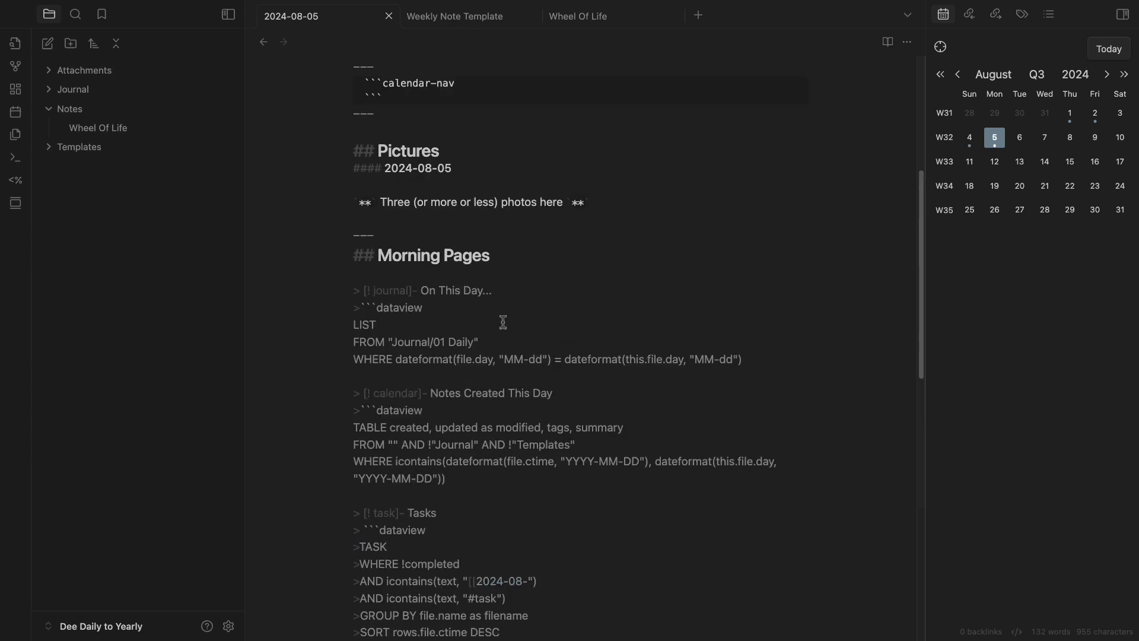
{"action": "scroll", "coordinate": [475, 317], "scroll_direction": "up", "scroll_amount": 4}
{"action": "left_click_drag", "start_coordinate": [606, 440], "coordinate": [315, 446]}
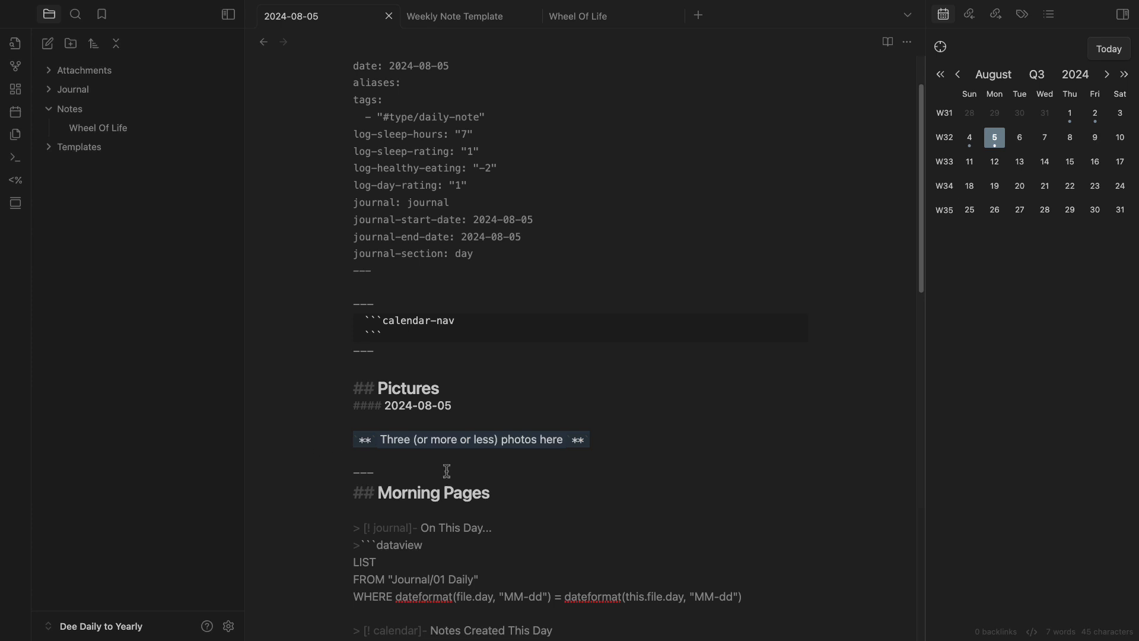
{"action": "key", "text": "BackSpace"}
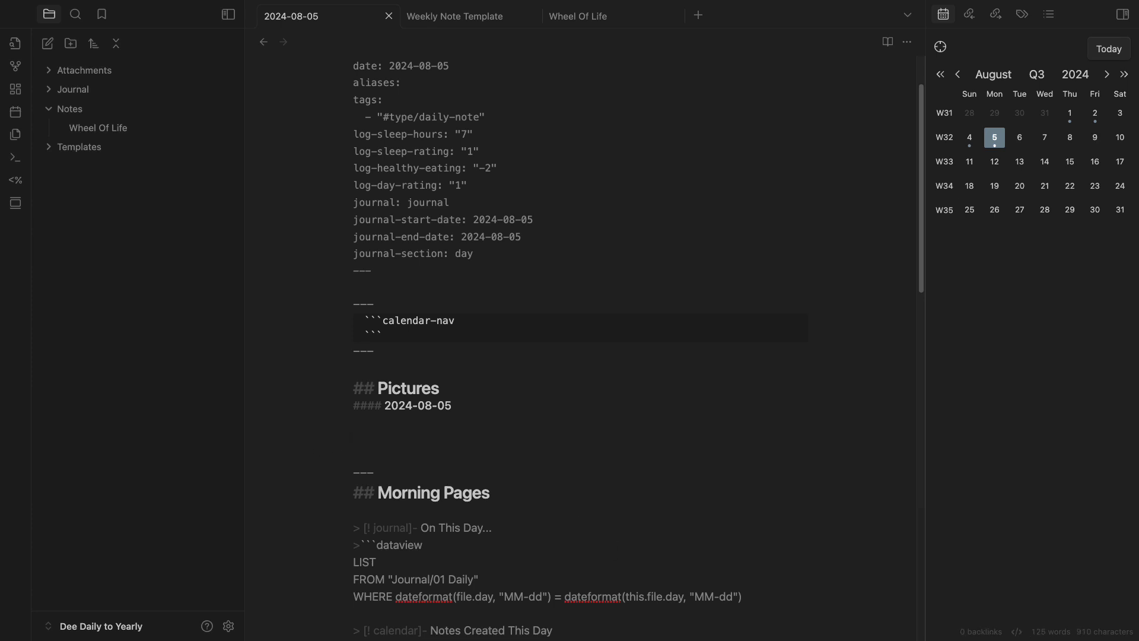
Insert the three hand images under the Pictures date heading, remove the blank lines between them, and show the note in reading view
{"action": "left_click_drag", "start_coordinate": [755, 617], "coordinate": [488, 442]}
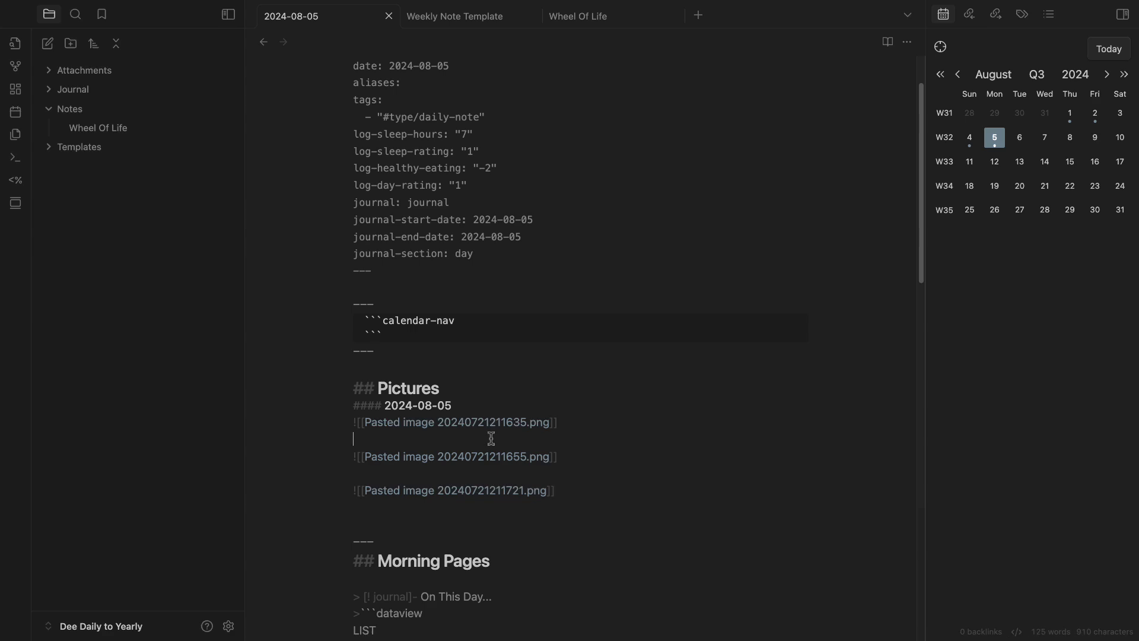
{"action": "left_click", "coordinate": [488, 439]}
{"action": "key", "text": "BackSpace"}
{"action": "left_click", "coordinate": [446, 456]}
{"action": "key", "text": "BackSpace"}
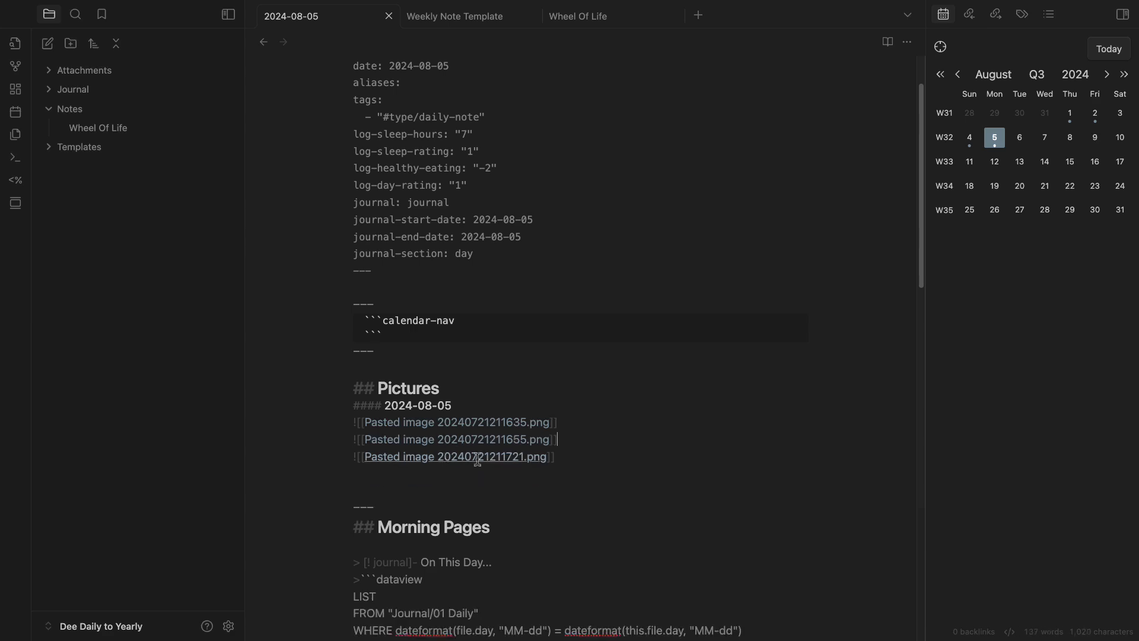
{"action": "key", "text": "ctrl+e"}
{"action": "scroll", "coordinate": [496, 471], "scroll_direction": "down", "scroll_amount": 8}
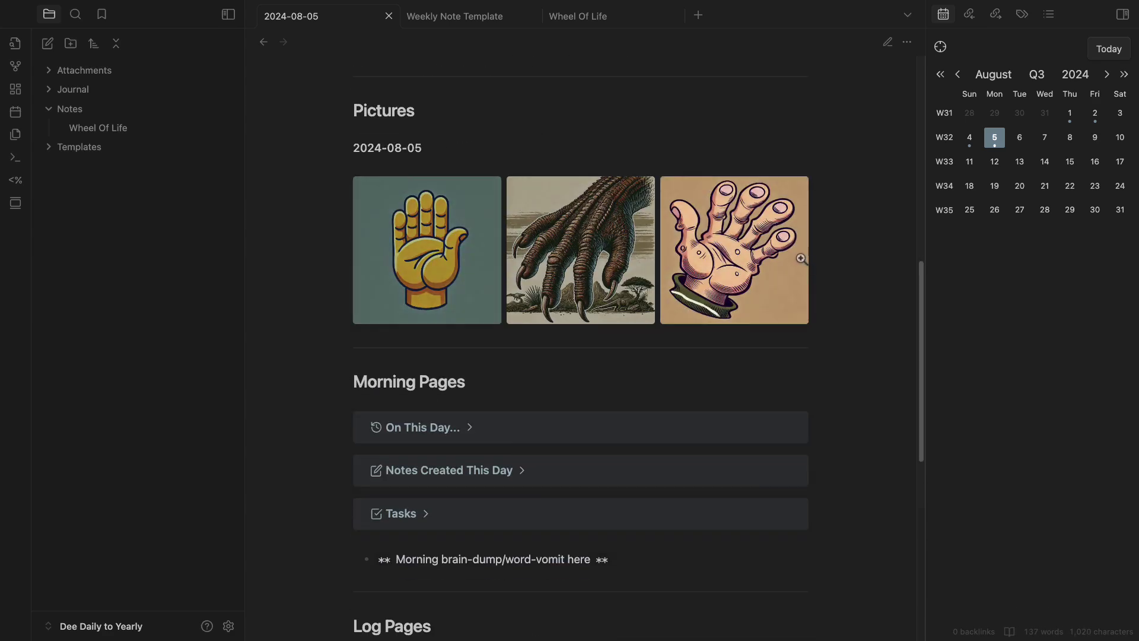
Check the On This Day callout and expand the Notes Created This Day callout under Morning Pages
{"action": "scroll", "coordinate": [495, 341], "scroll_direction": "down", "scroll_amount": 3}
{"action": "left_click", "coordinate": [469, 333]}
{"action": "left_click", "coordinate": [469, 334]}
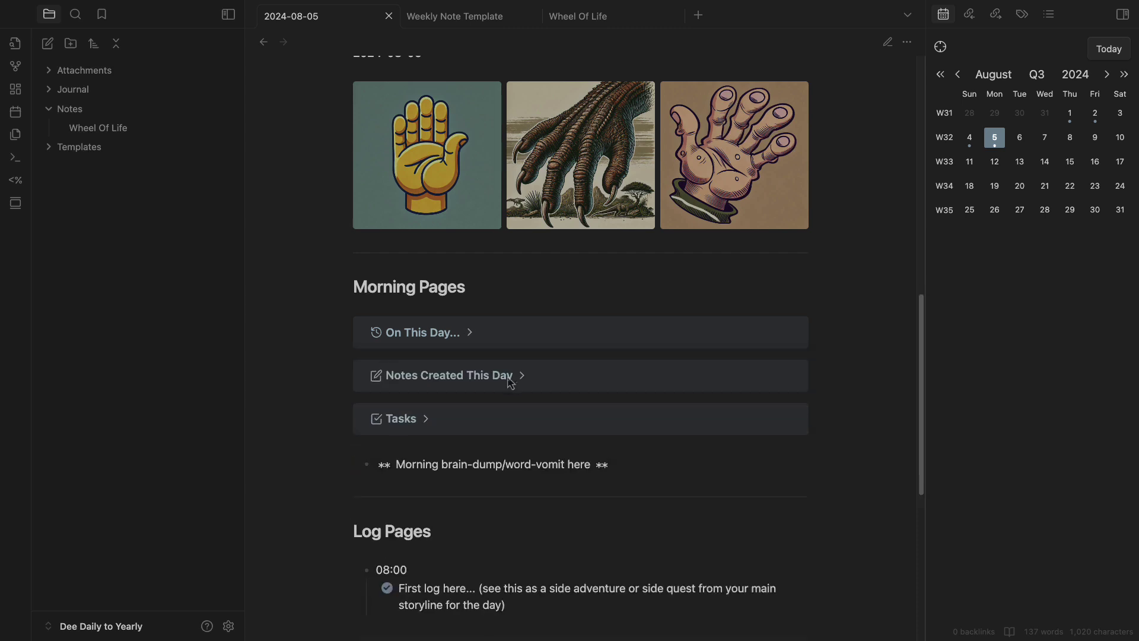
{"action": "left_click", "coordinate": [521, 376]}
{"action": "left_click", "coordinate": [521, 376]}
{"action": "left_click", "coordinate": [521, 375]}
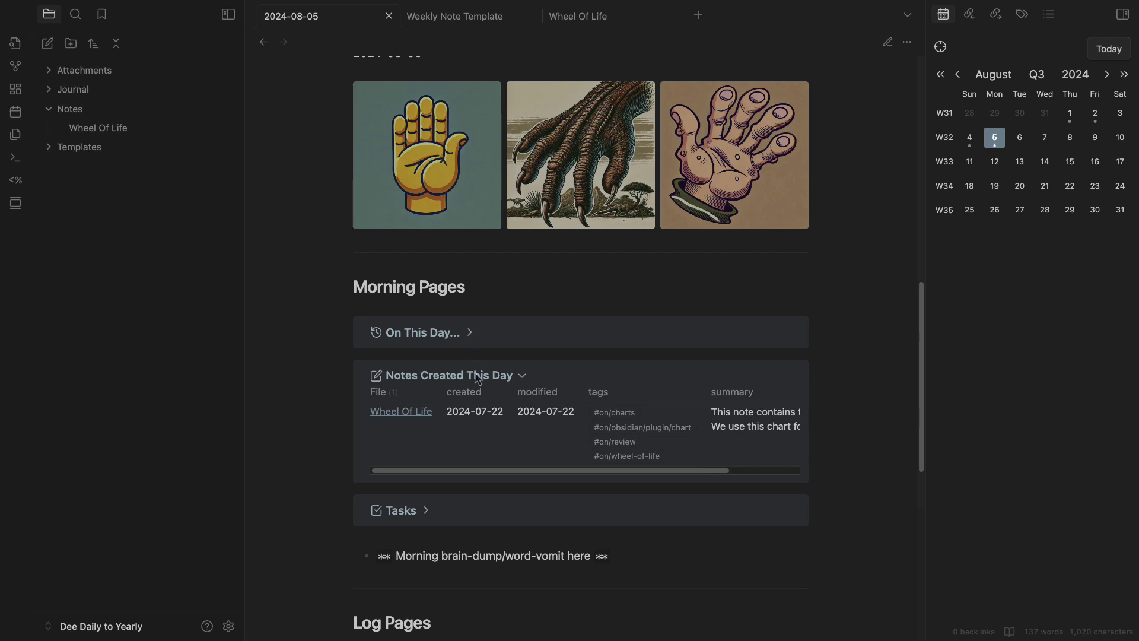
Examine the Notes Created This Day dataview query in editing view, highlighting its "updated as modified" column
{"action": "key", "text": "ctrl+e"}
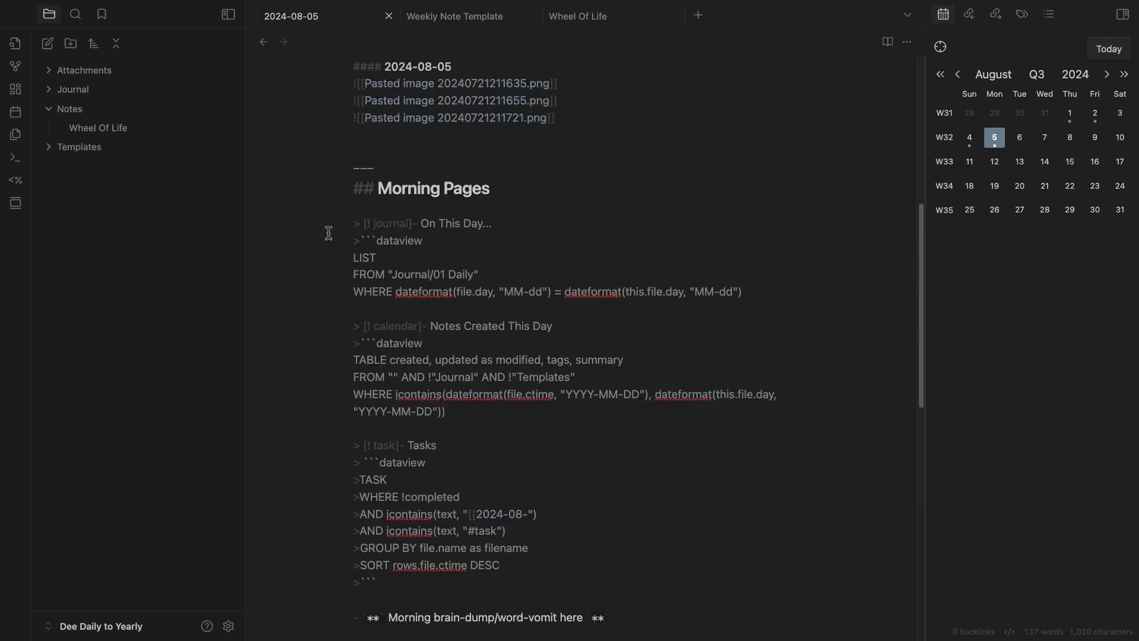
{"action": "scroll", "coordinate": [448, 309], "scroll_direction": "down", "scroll_amount": 3}
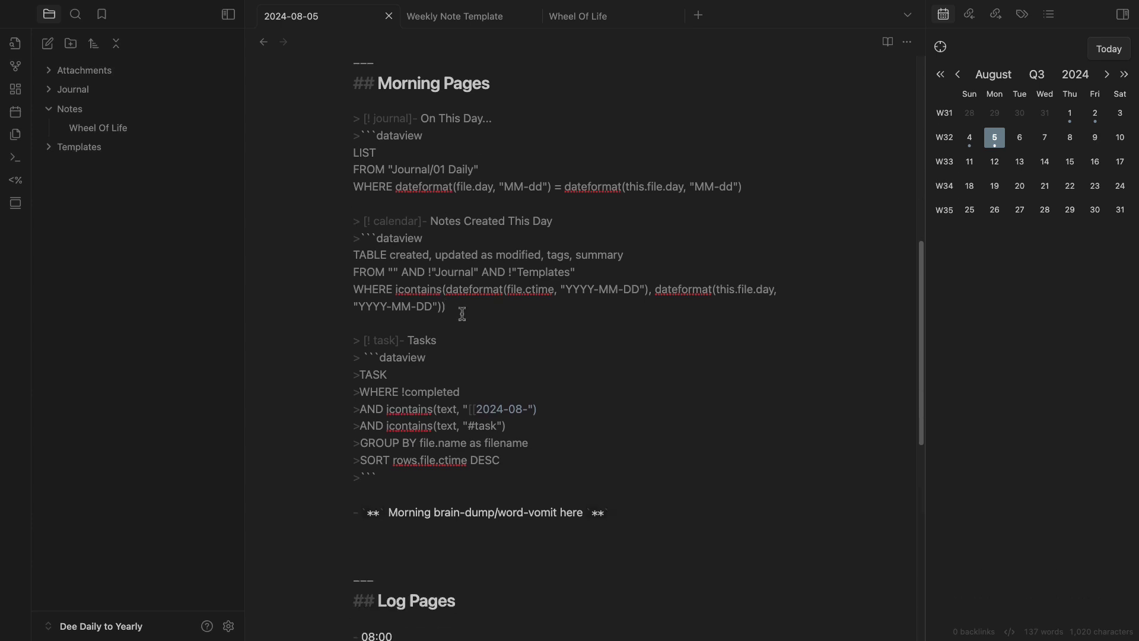
{"action": "left_click_drag", "start_coordinate": [469, 307], "coordinate": [325, 218]}
{"action": "left_click", "coordinate": [437, 243]}
{"action": "left_click_drag", "start_coordinate": [441, 257], "coordinate": [622, 257]}
{"action": "left_click_drag", "start_coordinate": [436, 256], "coordinate": [544, 259]}
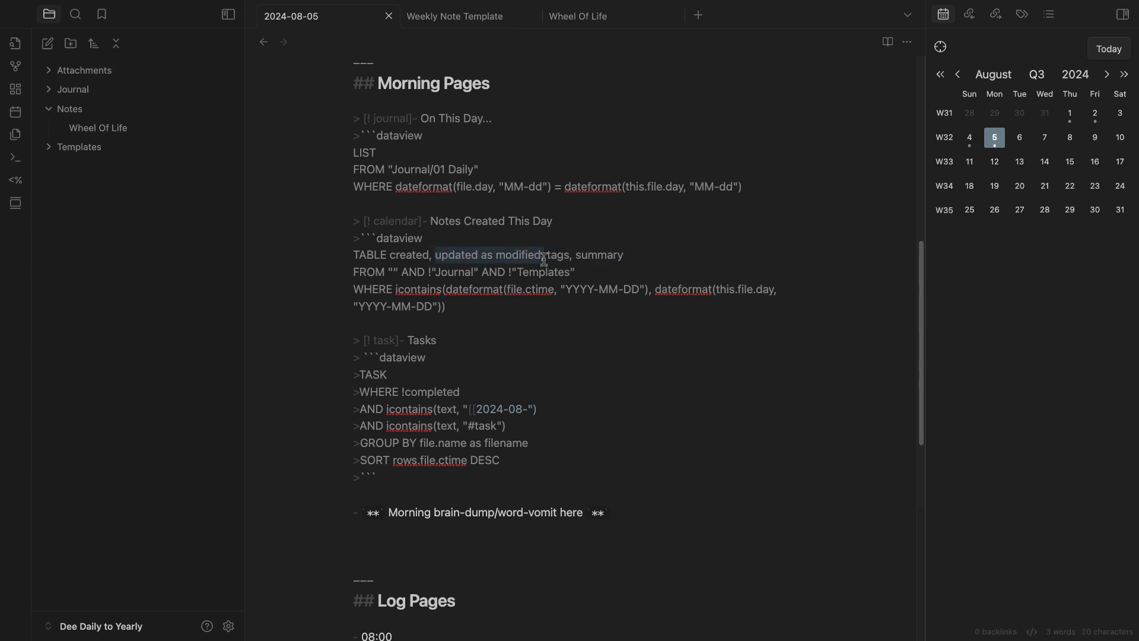
Return to reading view and collapse the Notes Created This Day callout
{"action": "scroll", "coordinate": [438, 297], "scroll_direction": "down", "scroll_amount": 3}
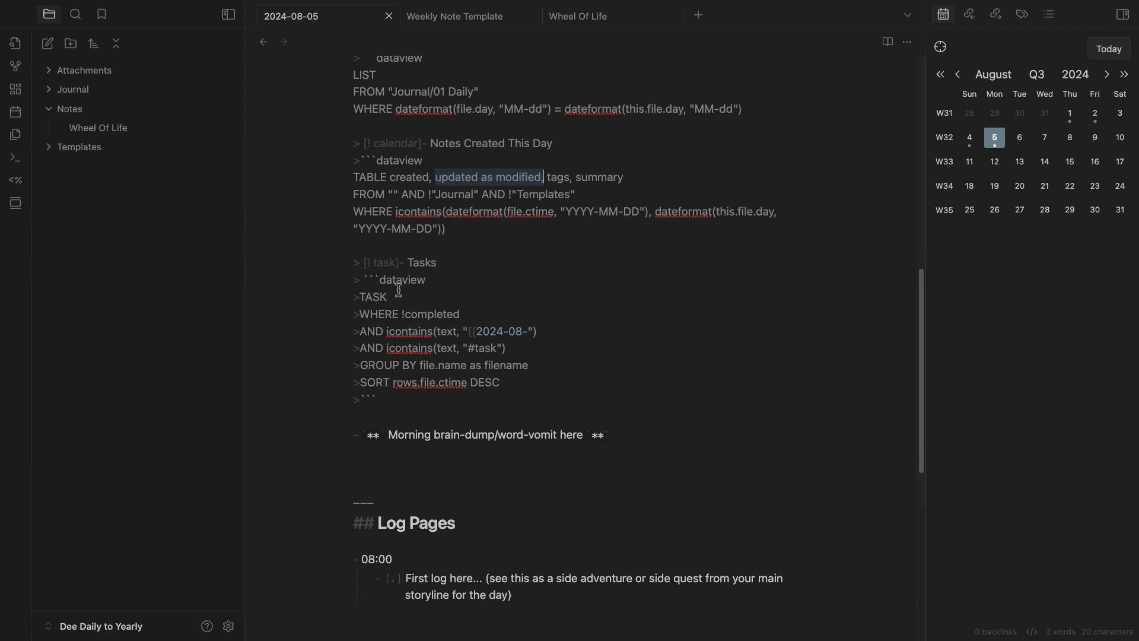
{"action": "left_click", "coordinate": [466, 269]}
{"action": "key", "text": "ctrl+e"}
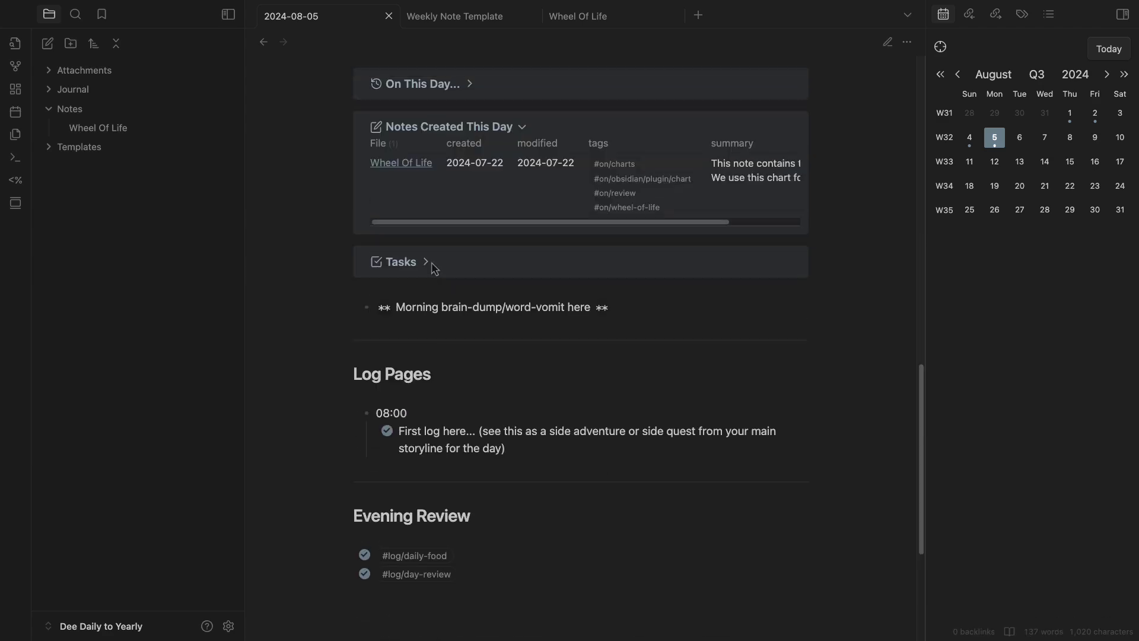
{"action": "left_click", "coordinate": [521, 354]}
Fill the Evening Review with daily-food "good food" and day-review "good Monday", plus an indented bullet "Monday stuff" under the day review
{"action": "scroll", "coordinate": [474, 356], "scroll_direction": "down", "scroll_amount": 5}
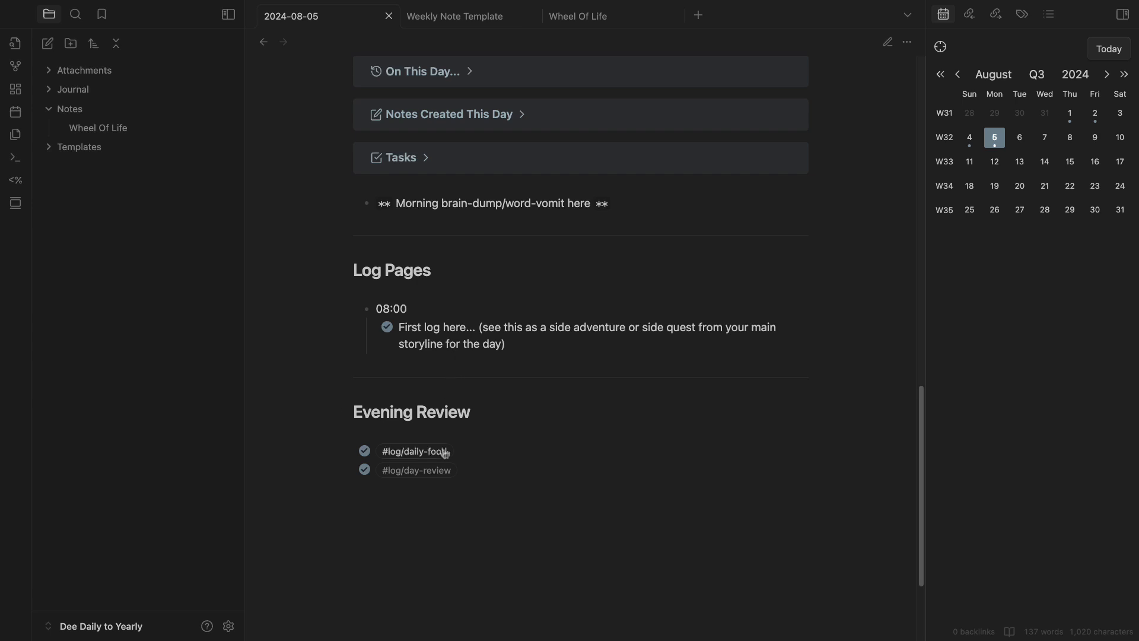
{"action": "key", "text": "ctrl+e"}
{"action": "scroll", "coordinate": [469, 463], "scroll_direction": "down", "scroll_amount": 6}
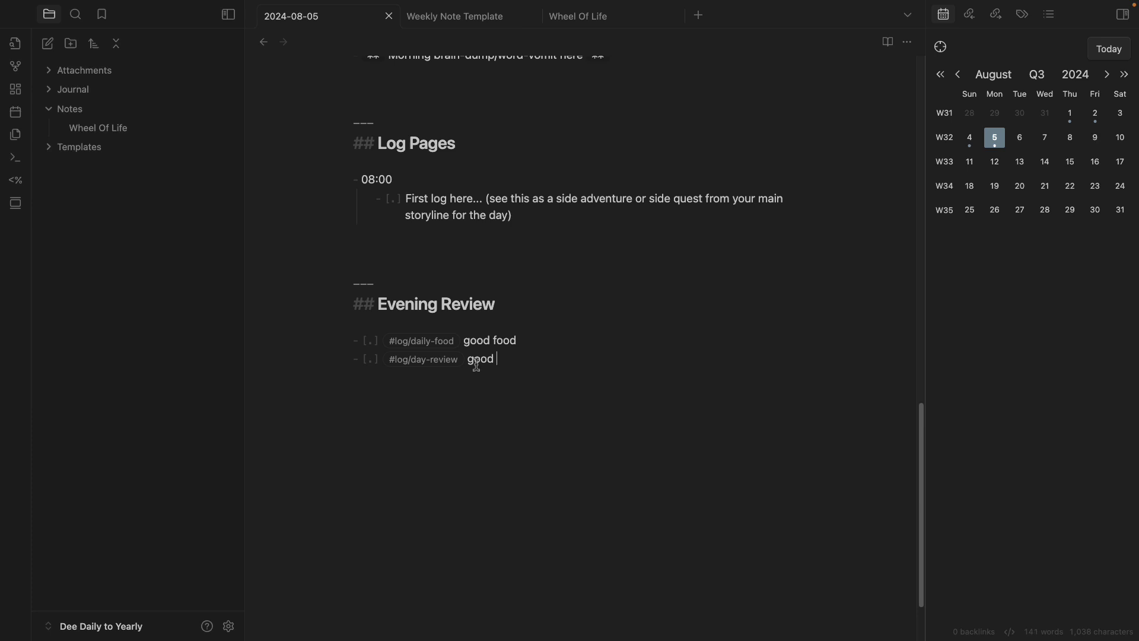
{"action": "type", "text": "nday"}
{"action": "key", "text": "BackSpace"}
{"action": "type", "text": "ndaMonda"}
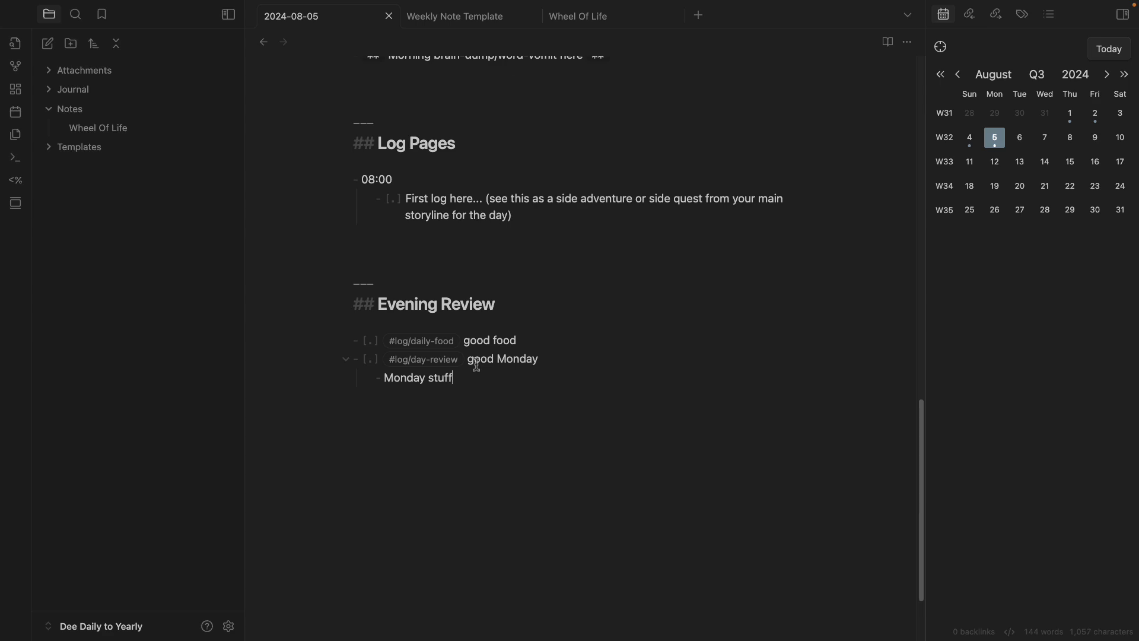
{"action": "scroll", "coordinate": [677, 338], "scroll_direction": "up", "scroll_amount": 15}
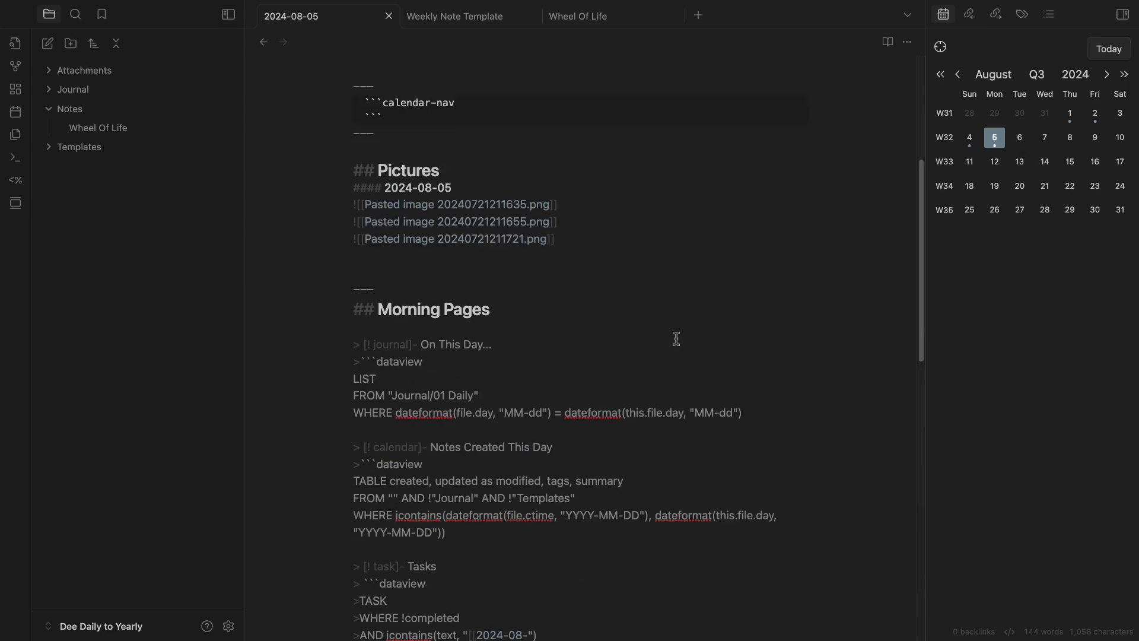
Switch the 2024-08-05 note back to reading view and go to the next day's note, 2024-08-06
{"action": "left_click", "coordinate": [741, 256]}
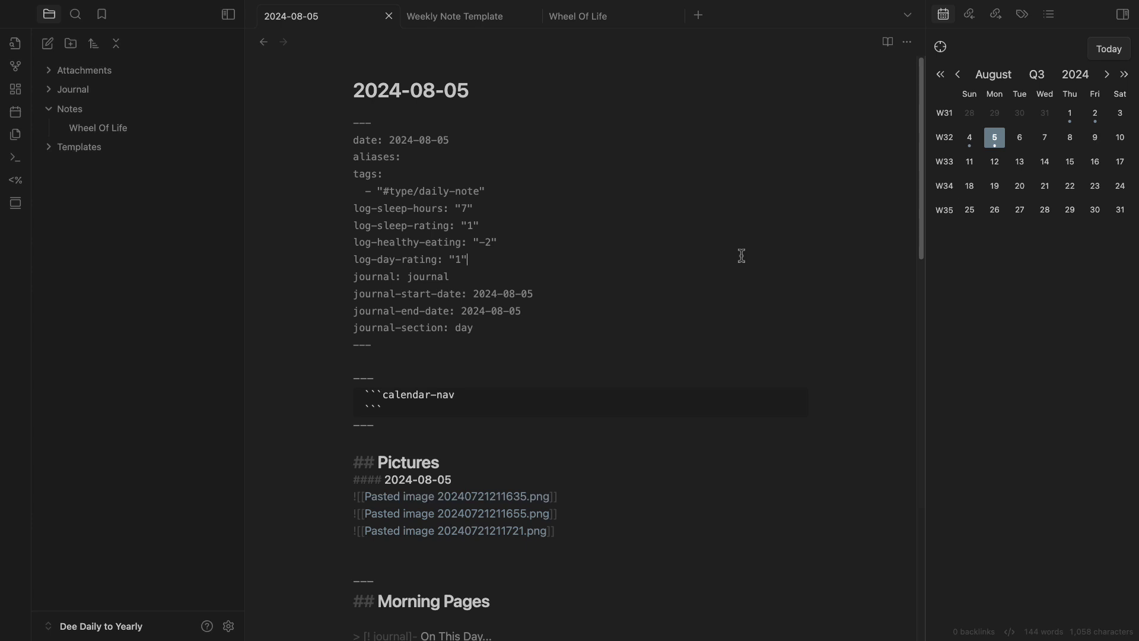
{"action": "key", "text": "ctrl+e"}
{"action": "scroll", "coordinate": [682, 297], "scroll_direction": "down", "scroll_amount": 5}
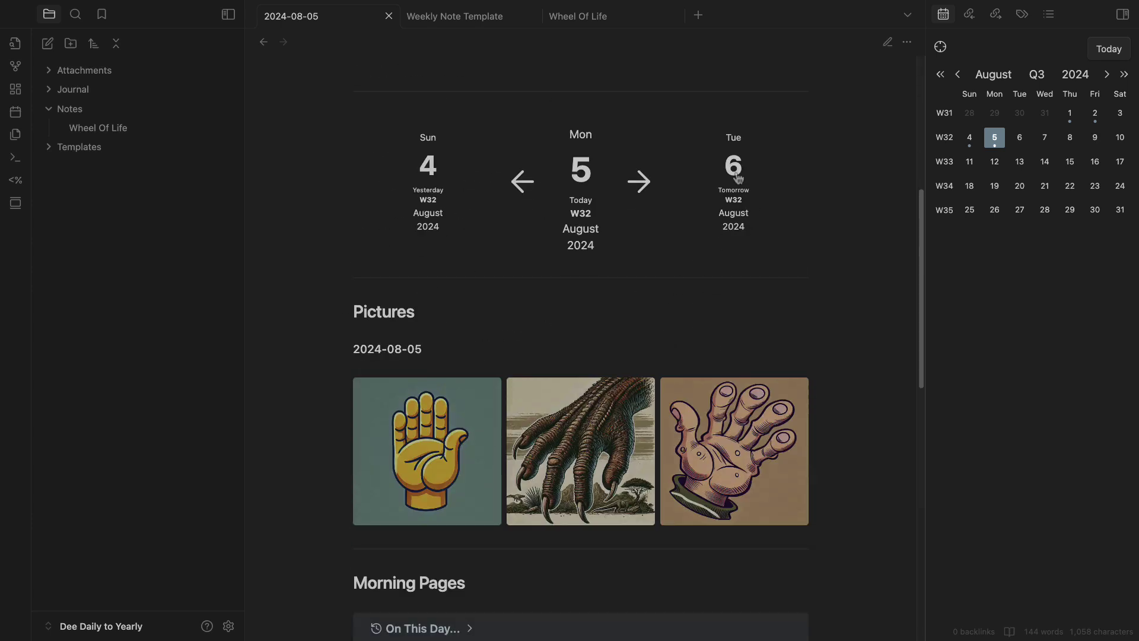
{"action": "left_click", "coordinate": [642, 188]}
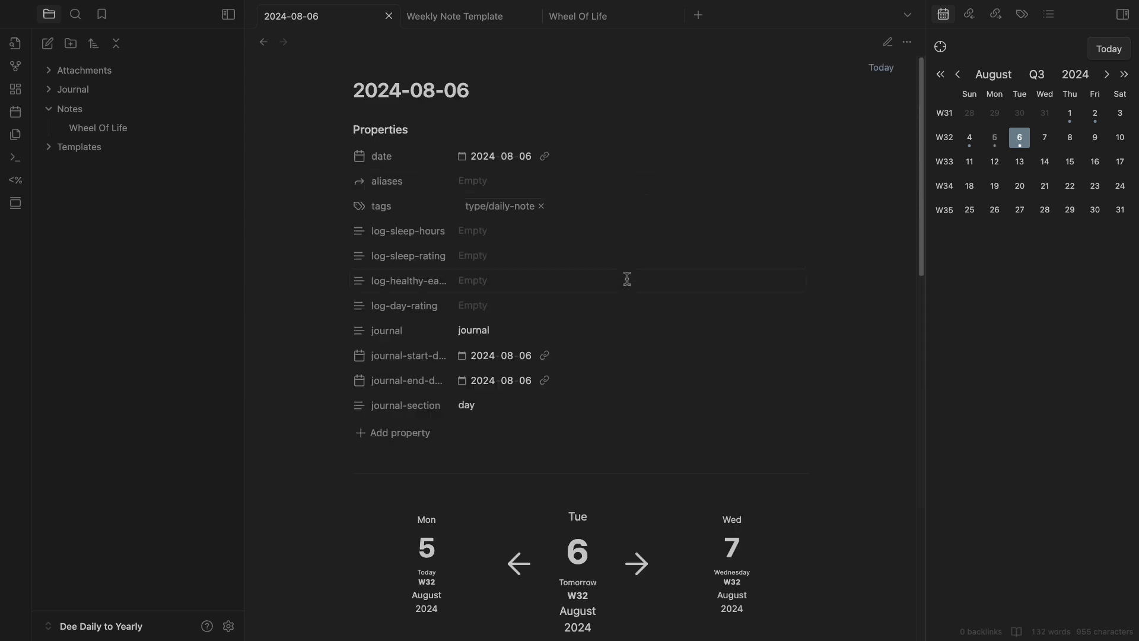
Fill in the 2024-08-06 properties with log-sleep-hours 5 and log-sleep-rating, log-healthy-eating and log-day-rating each at -2
{"action": "left_click", "coordinate": [488, 231]}
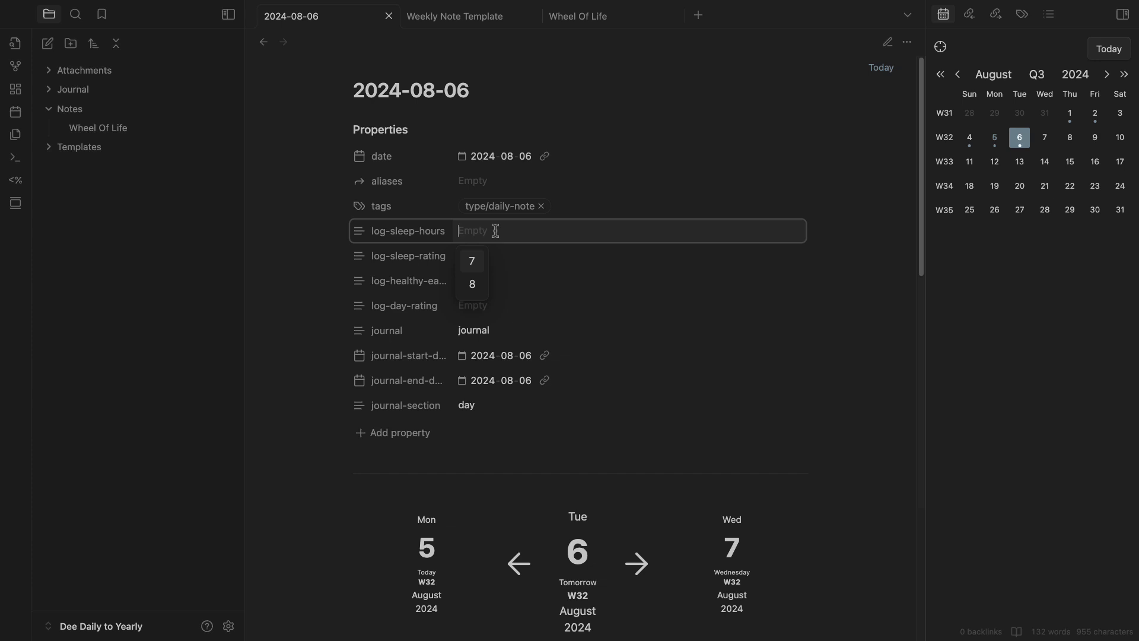
{"action": "type", "text": "5"}
{"action": "left_click", "coordinate": [509, 257]}
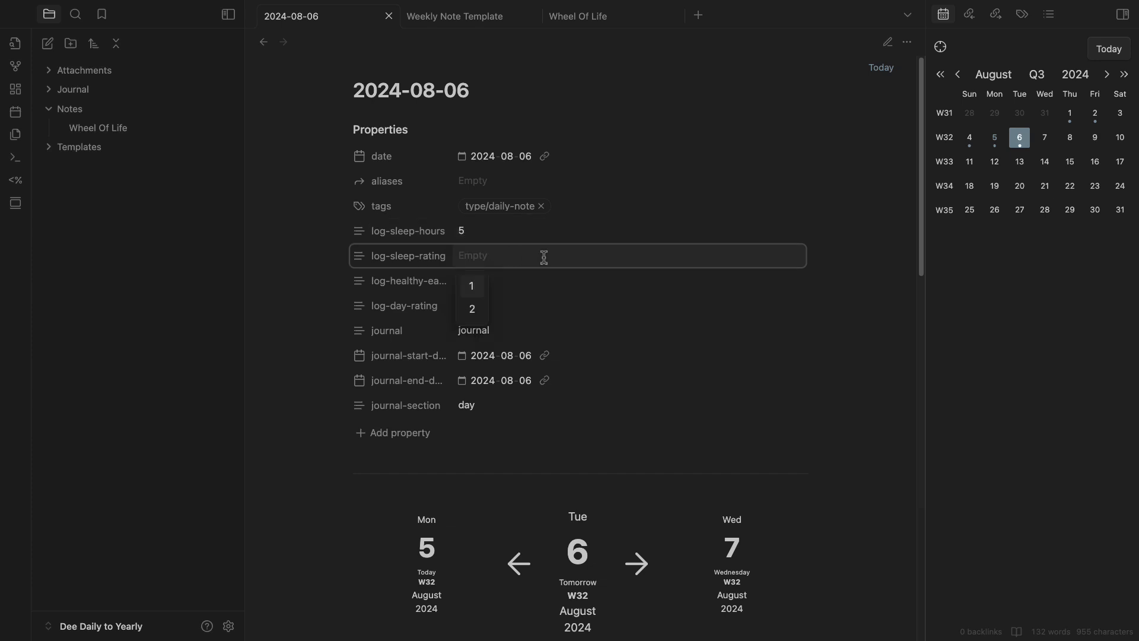
{"action": "type", "text": "-2"}
{"action": "left_click", "coordinate": [516, 286]}
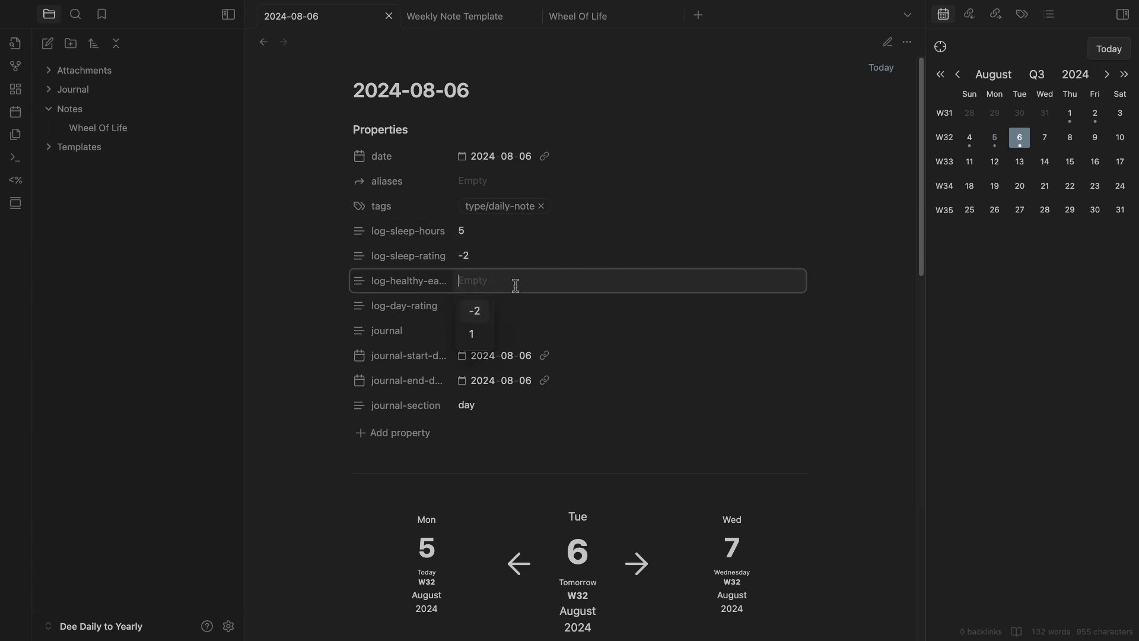
{"action": "type", "text": "-2"}
{"action": "key", "text": "BackSpace"}
{"action": "key", "text": "BackSpace"}
{"action": "type", "text": "-2"}
{"action": "left_click", "coordinate": [538, 309]}
{"action": "type", "text": "-2"}
Replace the photo placeholder under Pictures with three pasted images and check them in reading view
{"action": "scroll", "coordinate": [546, 314], "scroll_direction": "down", "scroll_amount": 8}
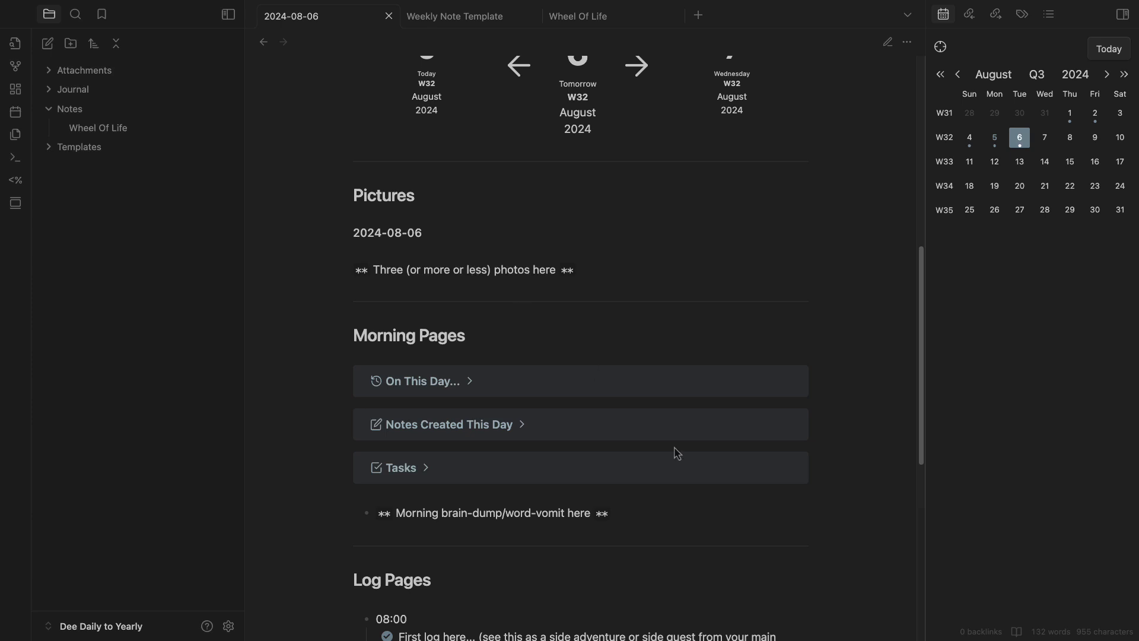
{"action": "key", "text": "ctrl+e"}
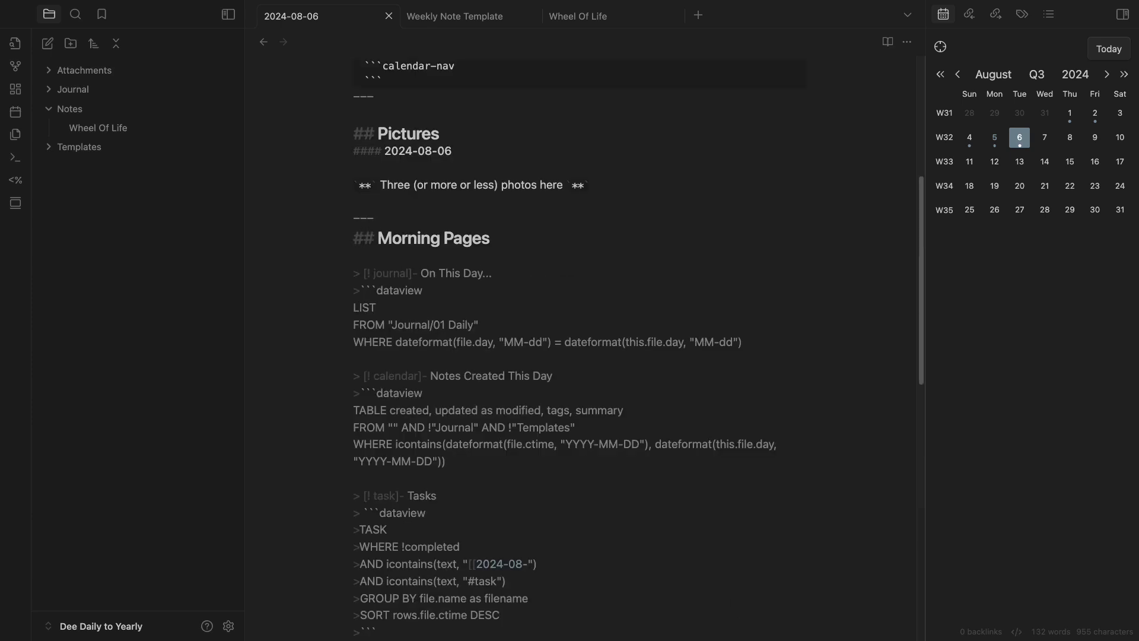
{"action": "left_click_drag", "start_coordinate": [593, 200], "coordinate": [346, 203]}
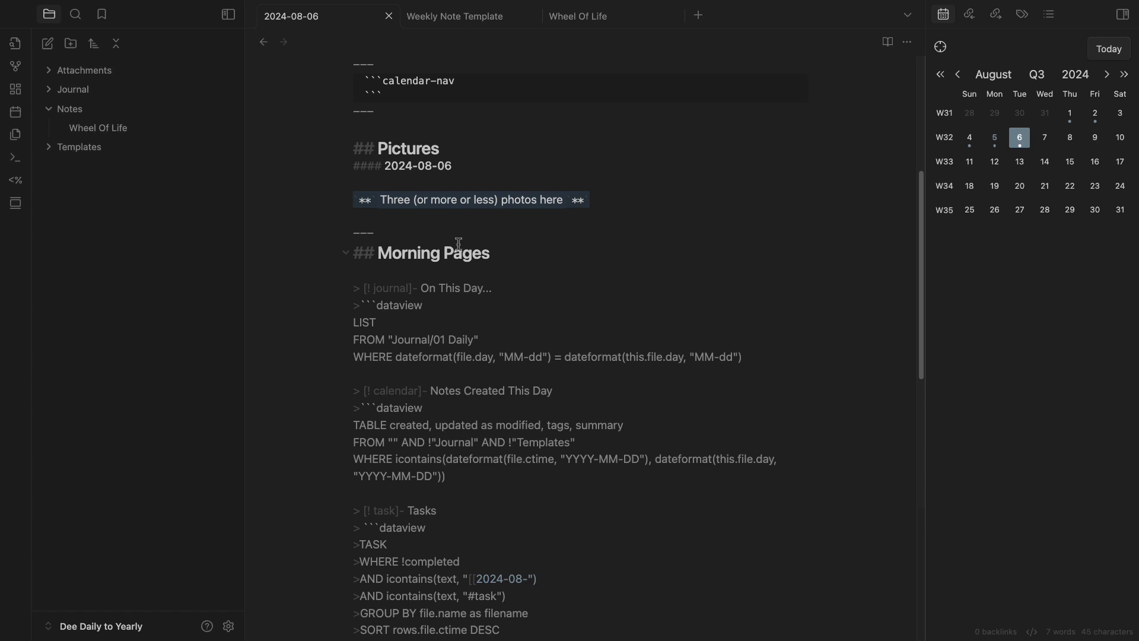
{"action": "left_click_drag", "start_coordinate": [627, 196], "coordinate": [346, 203]}
{"action": "key", "text": "BackSpace"}
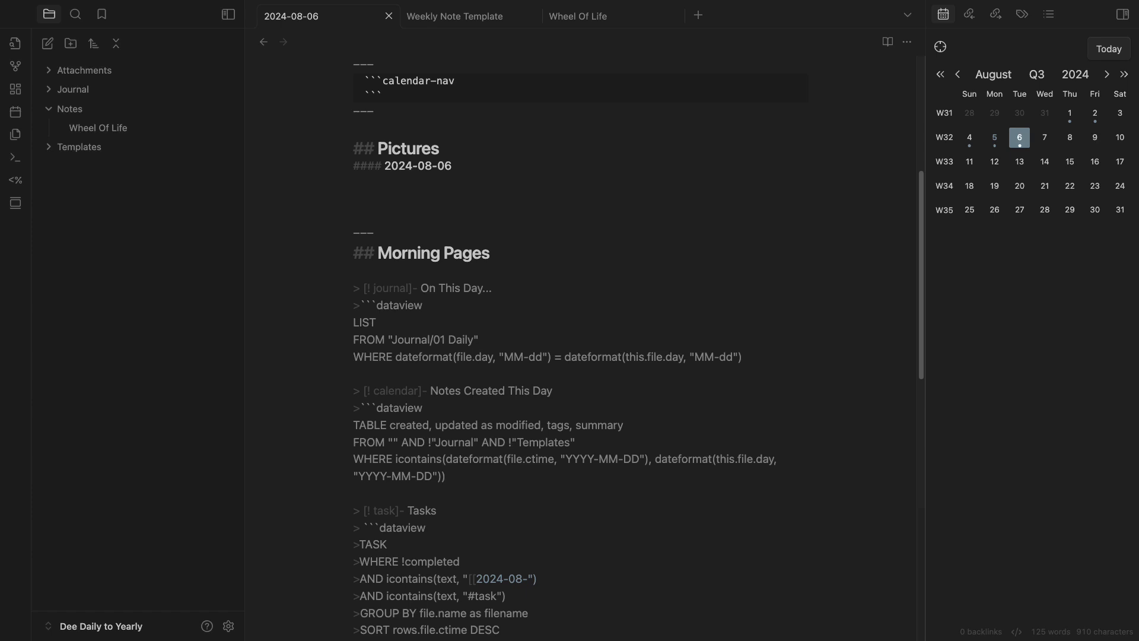
{"action": "left_click_drag", "start_coordinate": [453, 350], "coordinate": [403, 196]}
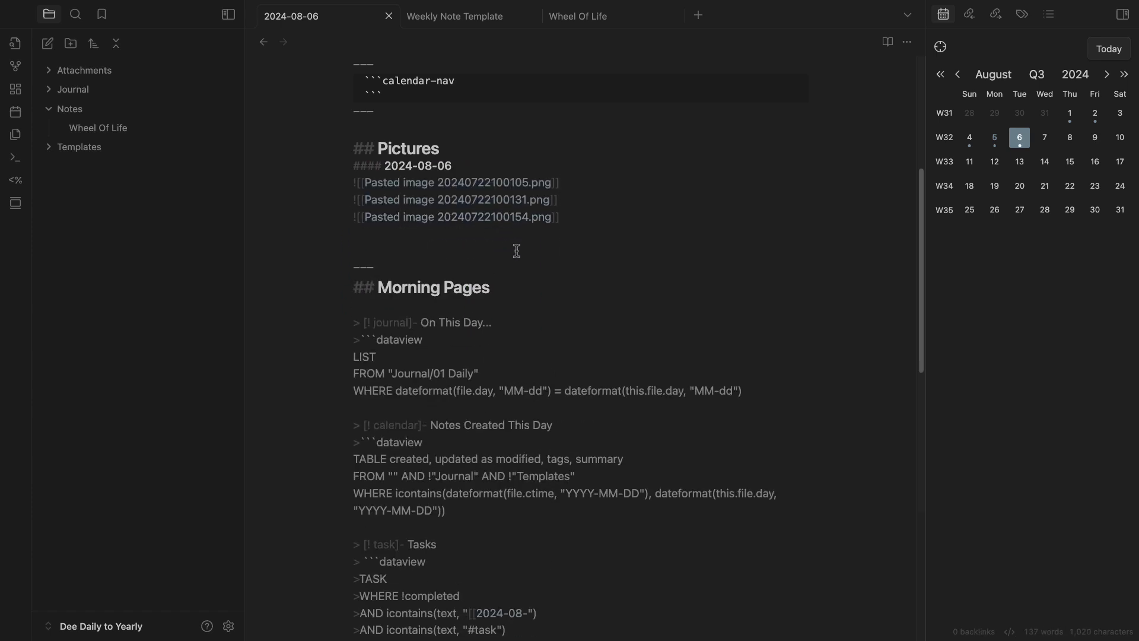
{"action": "key", "text": "ctrl+e"}
{"action": "scroll", "coordinate": [685, 329], "scroll_direction": "down", "scroll_amount": 3}
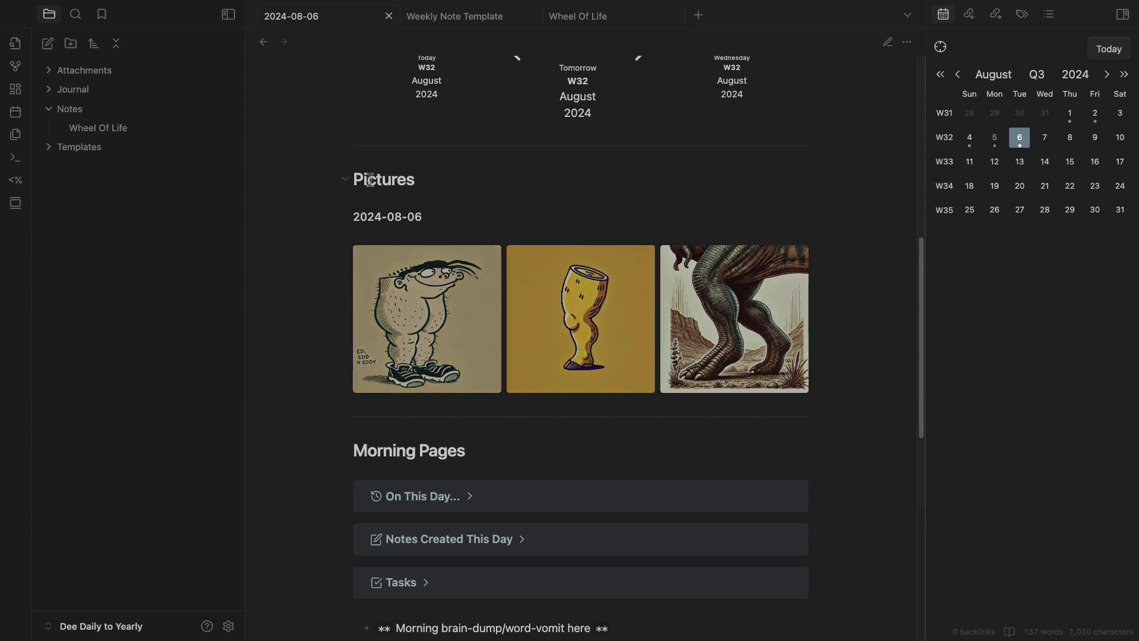
{"action": "scroll", "coordinate": [403, 179], "scroll_direction": "up", "scroll_amount": 10}
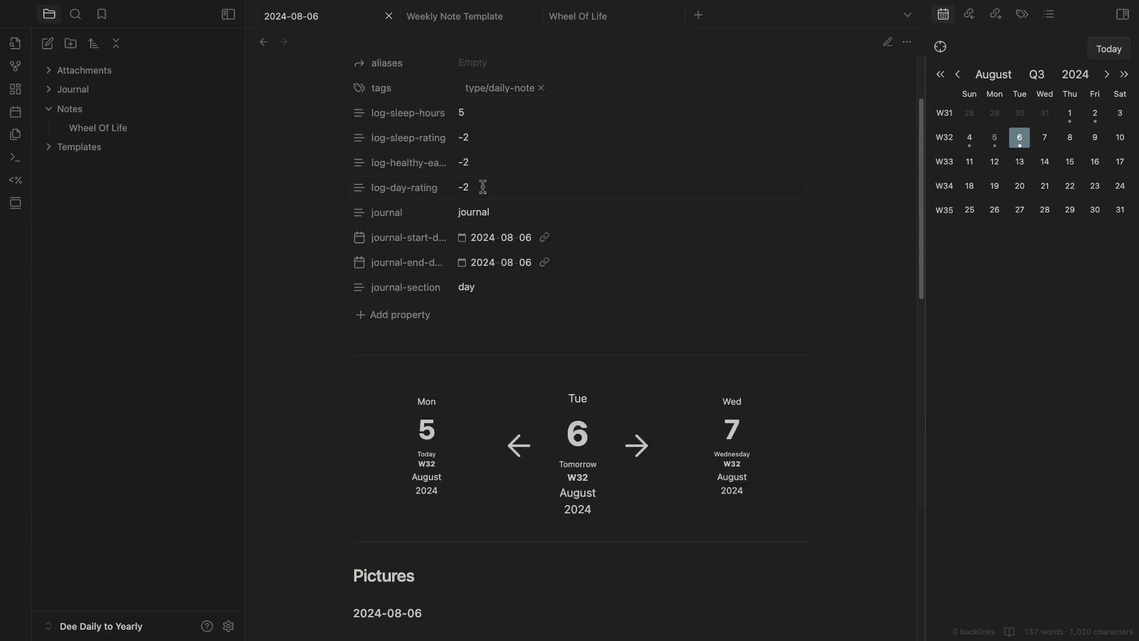
Fill the Evening Review with daily-food "Good Tuesyay food" and day-review "Not bad for a Tuesyeet", plus an indented bullet "Worked on me legs"
{"action": "scroll", "coordinate": [462, 208], "scroll_direction": "down", "scroll_amount": 10}
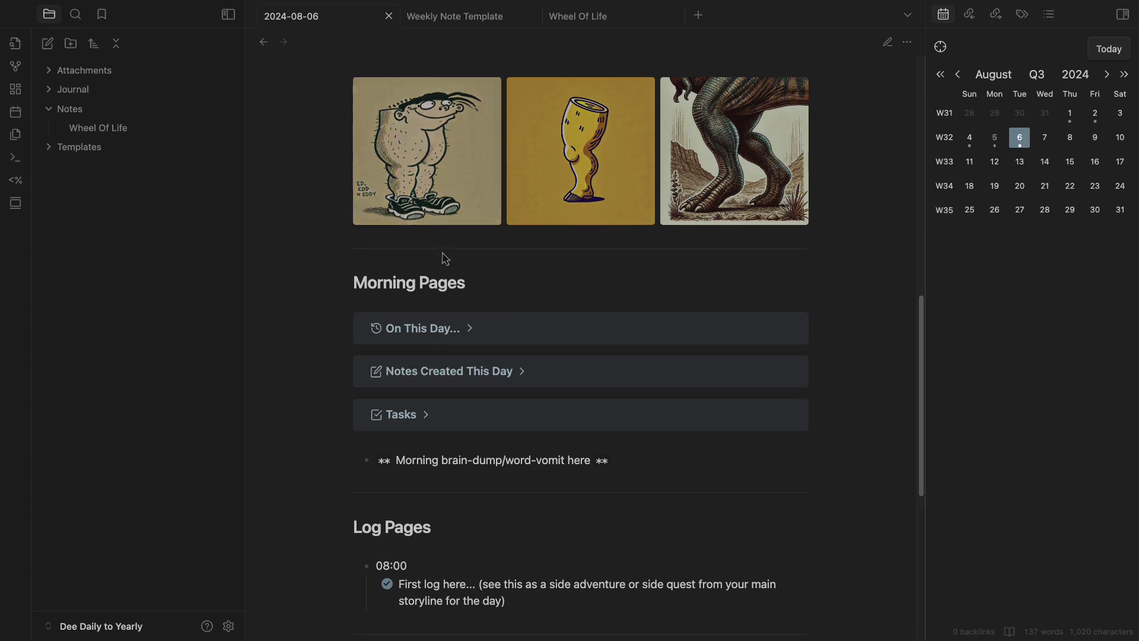
{"action": "scroll", "coordinate": [460, 285], "scroll_direction": "down", "scroll_amount": 1}
{"action": "scroll", "coordinate": [475, 313], "scroll_direction": "down", "scroll_amount": 5}
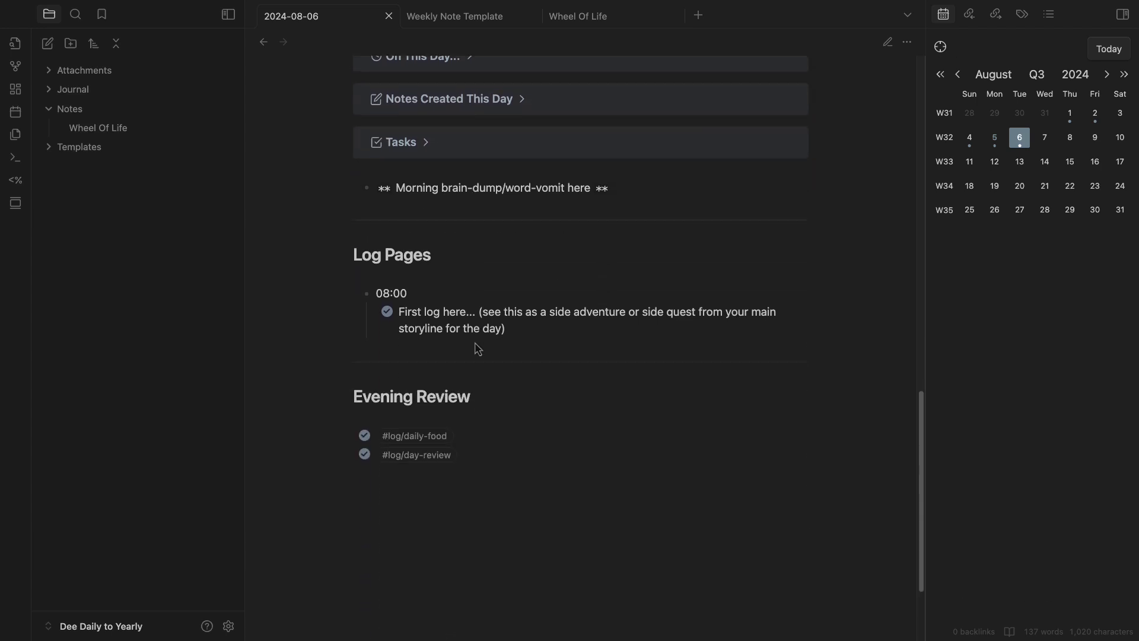
{"action": "key", "text": "ctrl+e"}
{"action": "left_click", "coordinate": [488, 482]}
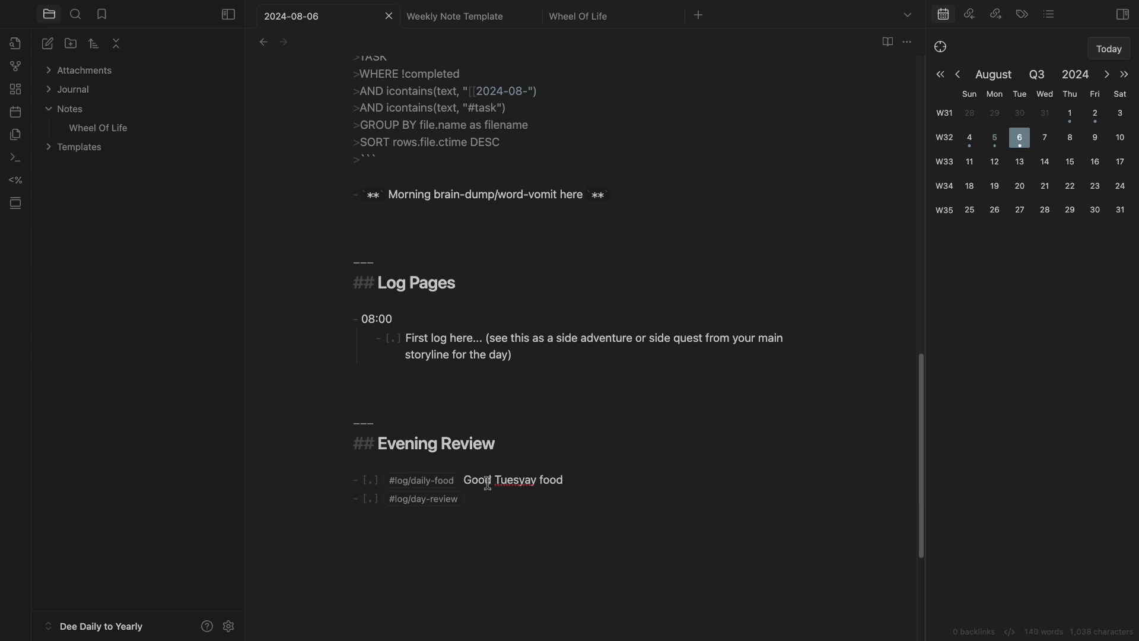
{"action": "left_click", "coordinate": [495, 507]}
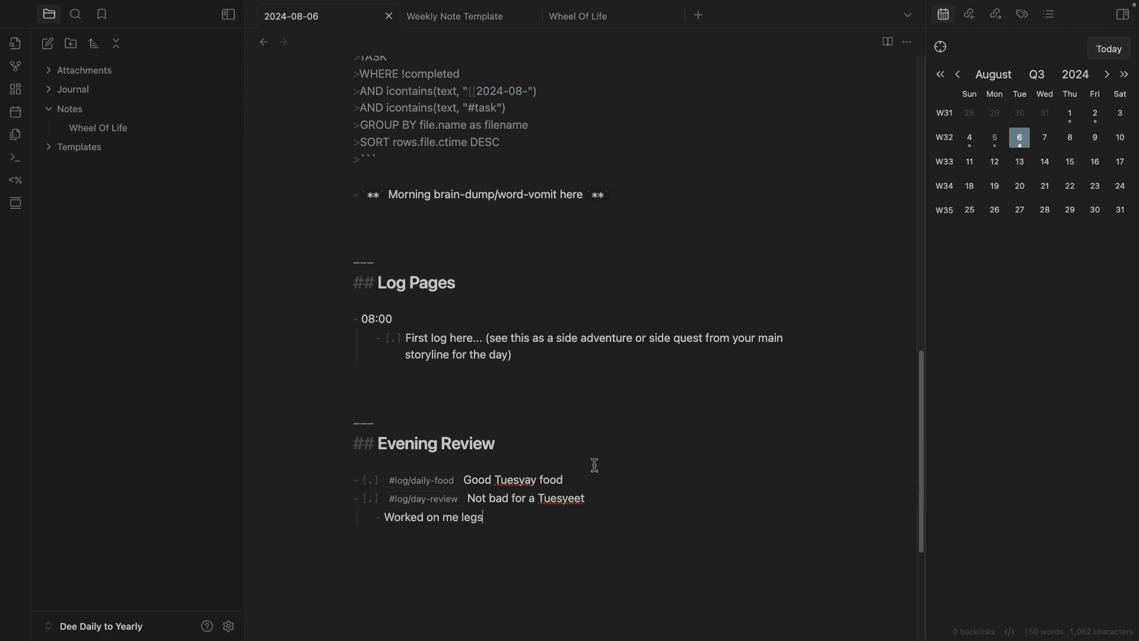
Collapse the Notes folder and open the settings of the Journals community plugin
{"action": "scroll", "coordinate": [617, 469], "scroll_direction": "up", "scroll_amount": 15}
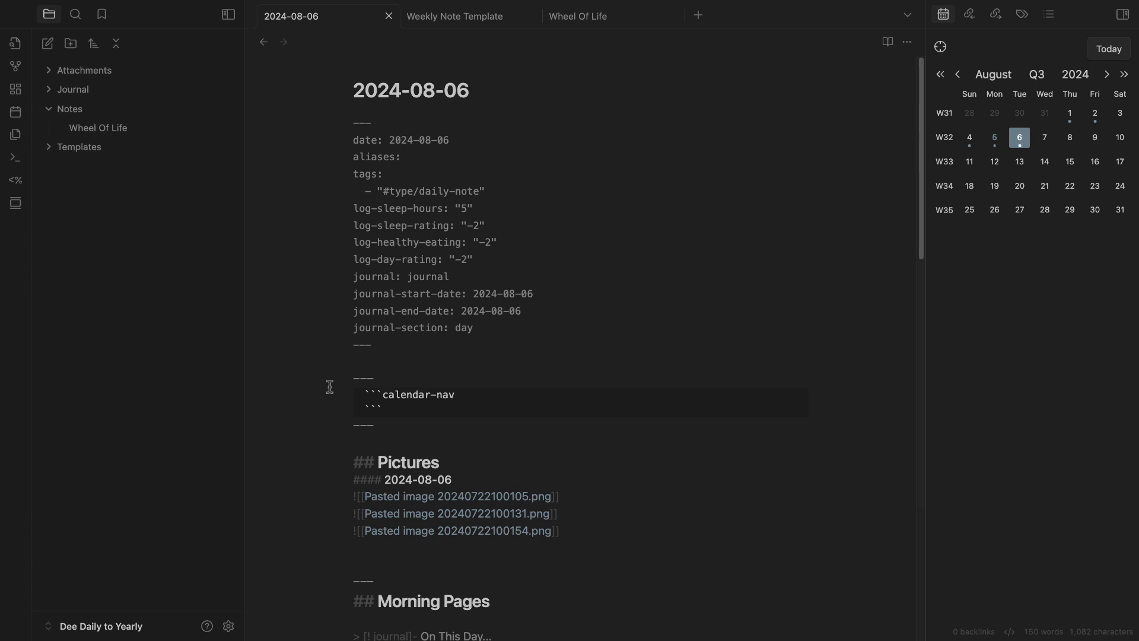
{"action": "left_click", "coordinate": [69, 108]}
{"action": "left_click", "coordinate": [229, 626]}
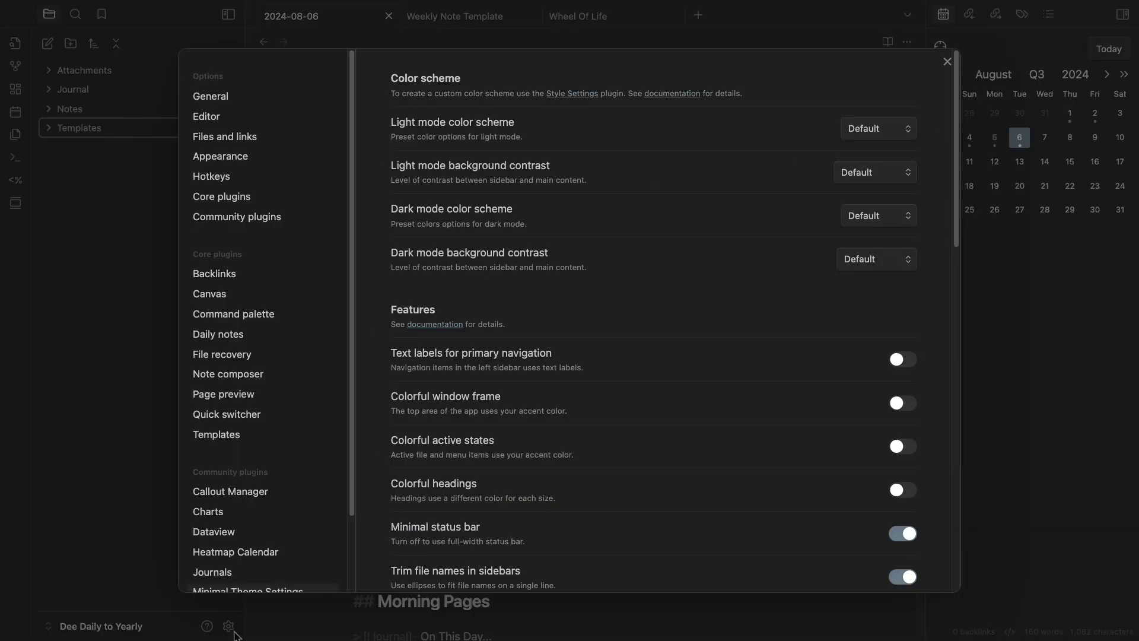
{"action": "scroll", "coordinate": [267, 469], "scroll_direction": "down", "scroll_amount": 2}
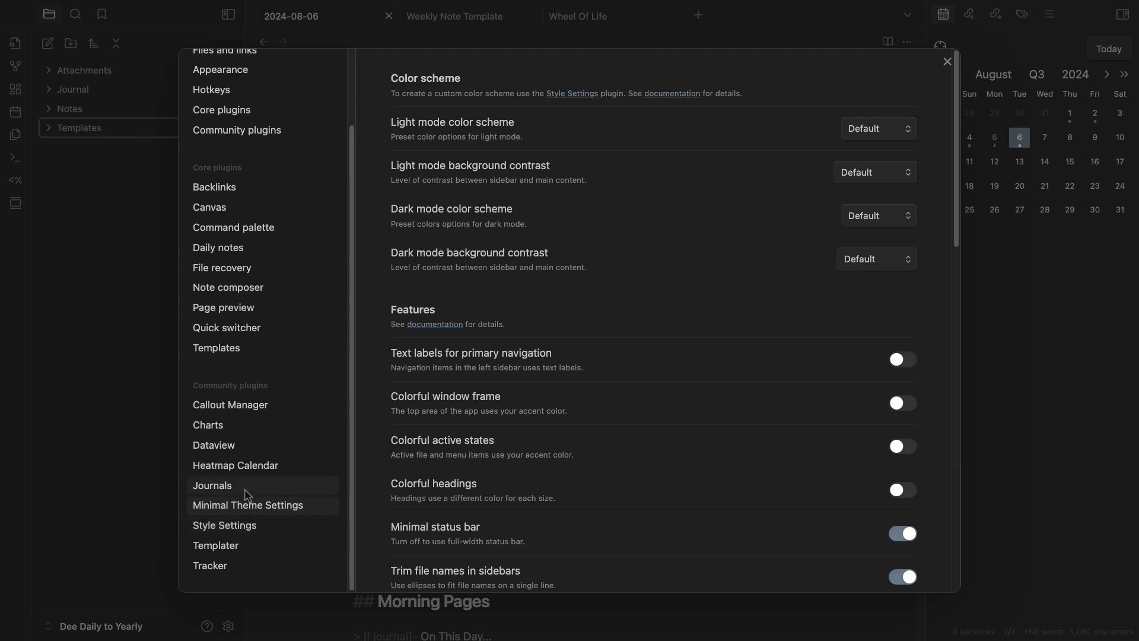
{"action": "left_click", "coordinate": [252, 489]}
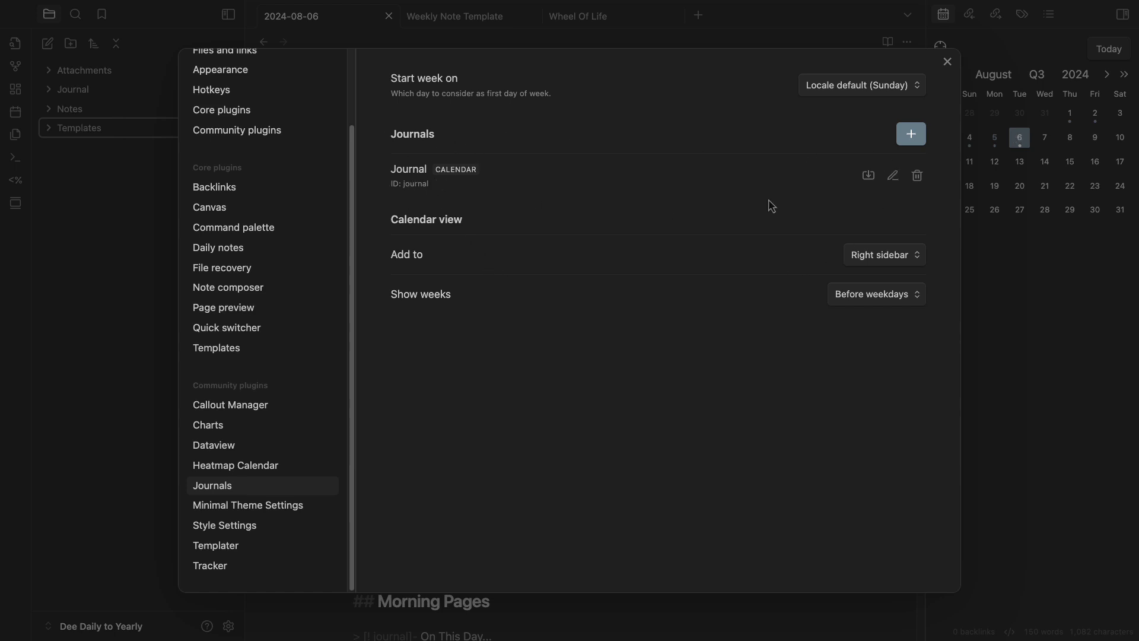
Open the configuration of the journal named Journal and review its daily notes settings, including the date format, folder and template
{"action": "left_click", "coordinate": [892, 180]}
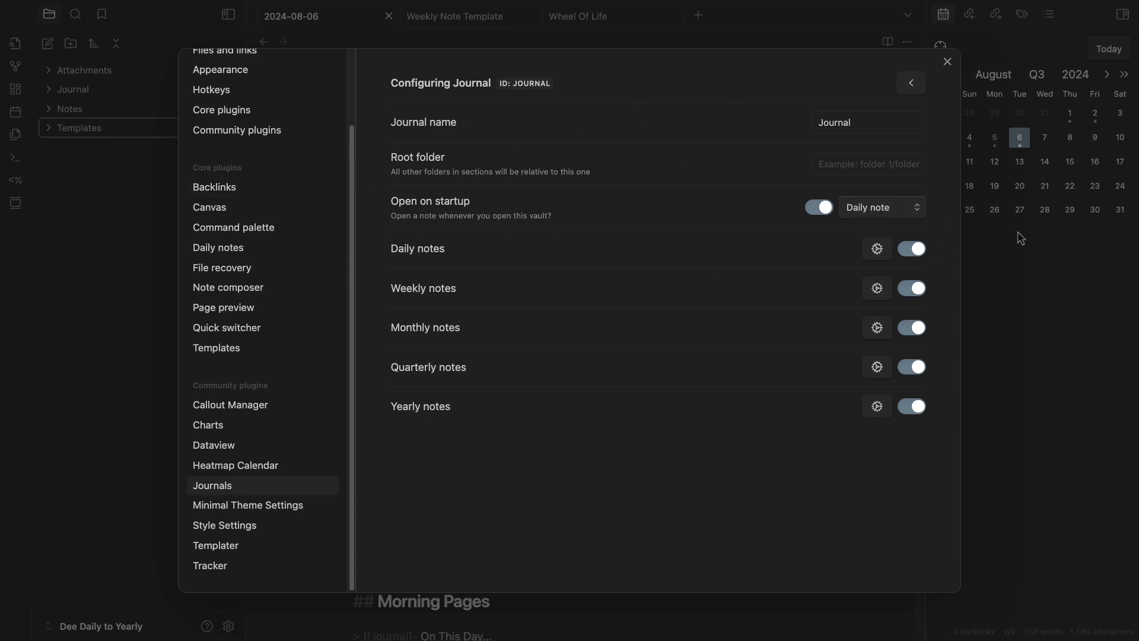
{"action": "left_click", "coordinate": [879, 252]}
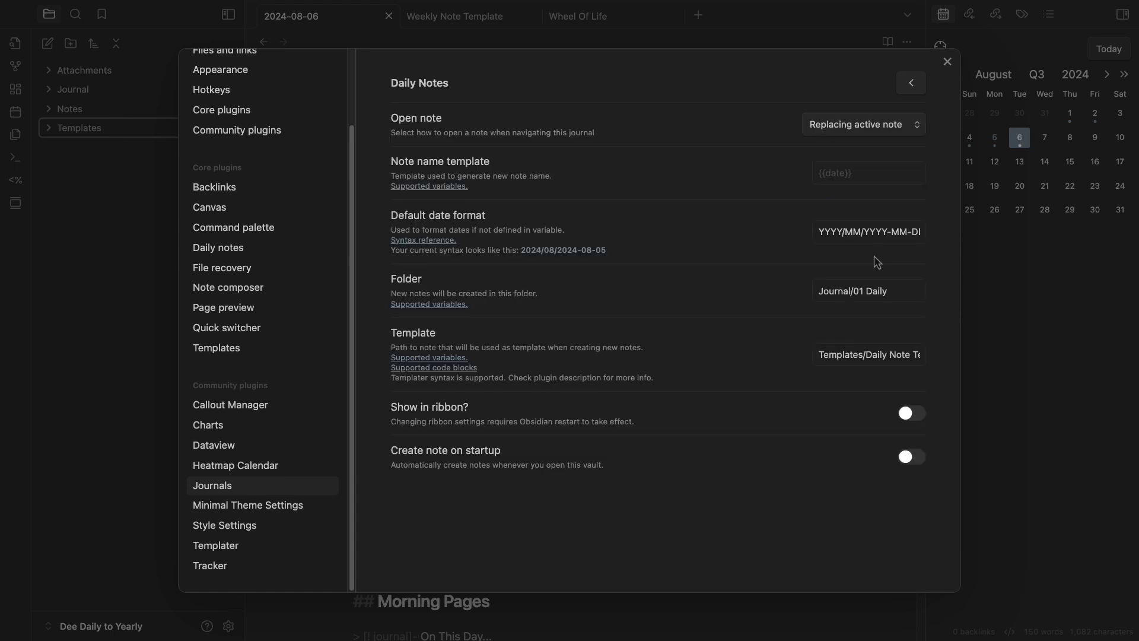
{"action": "left_click", "coordinate": [911, 82]}
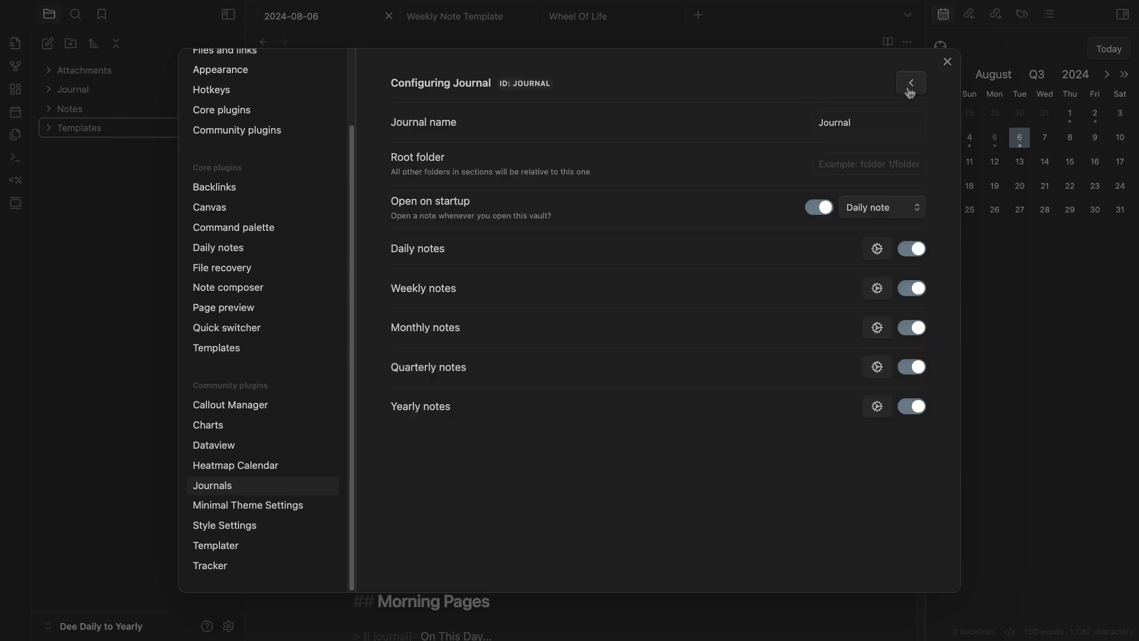
{"action": "left_click", "coordinate": [881, 246]}
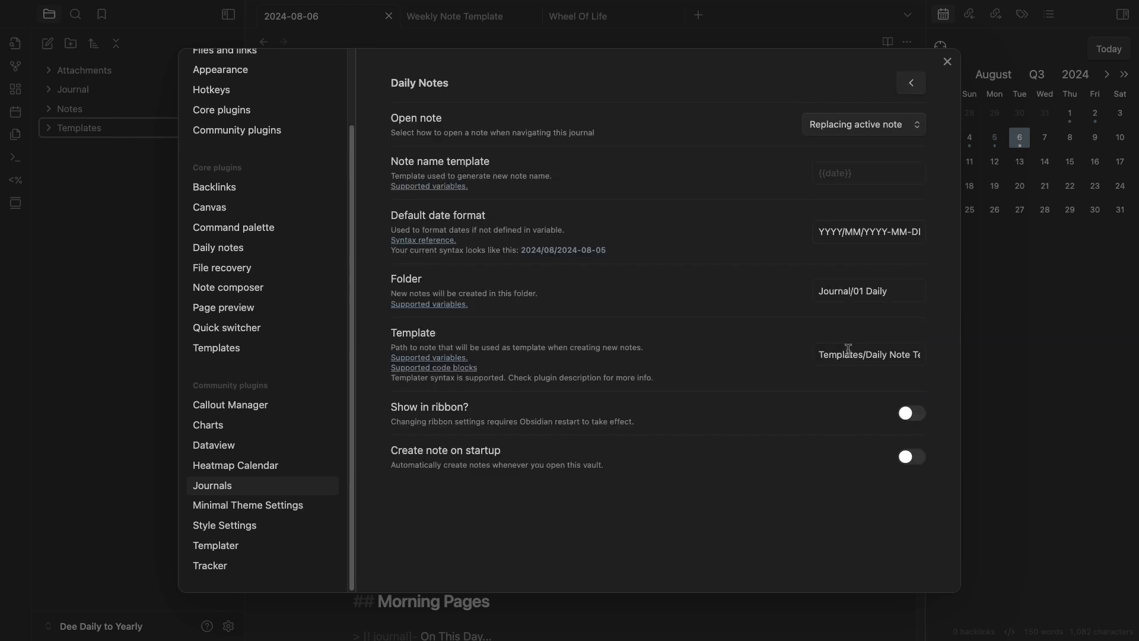
{"action": "left_click", "coordinate": [911, 89]}
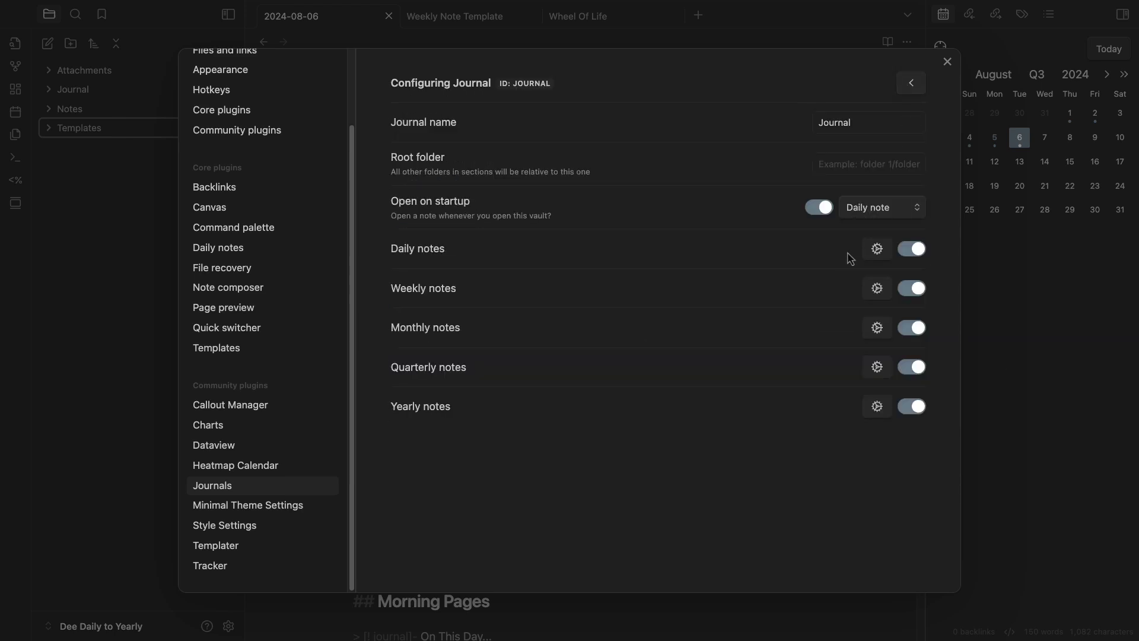
Open the journal's weekly notes settings and check the default date format, leaving the settings without changing it
{"action": "left_click", "coordinate": [877, 289]}
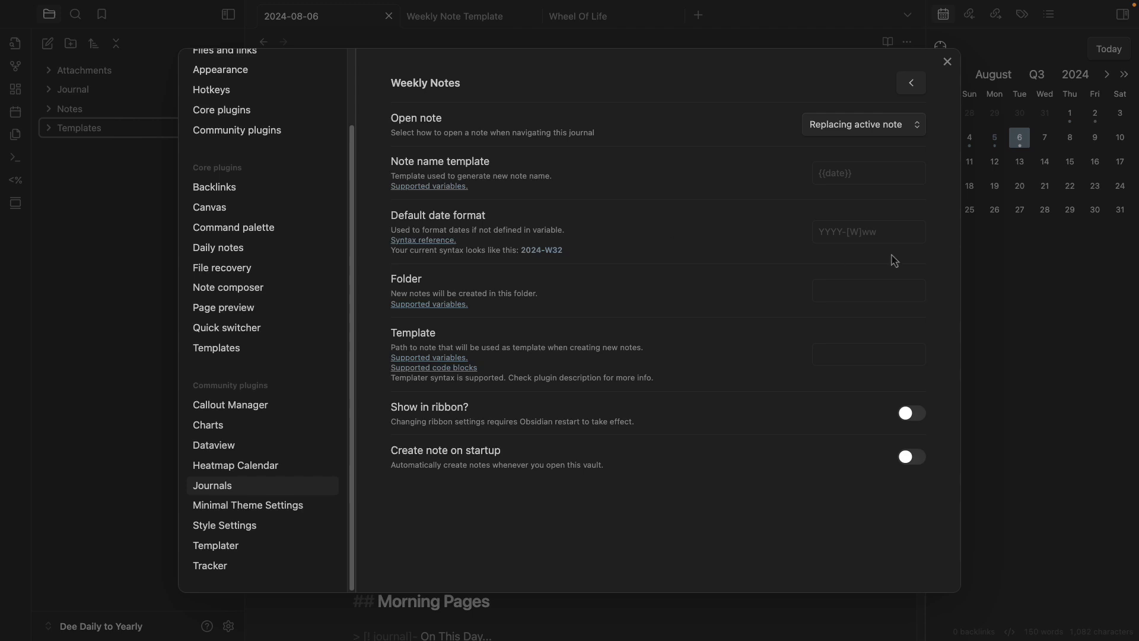
{"action": "left_click", "coordinate": [884, 232]}
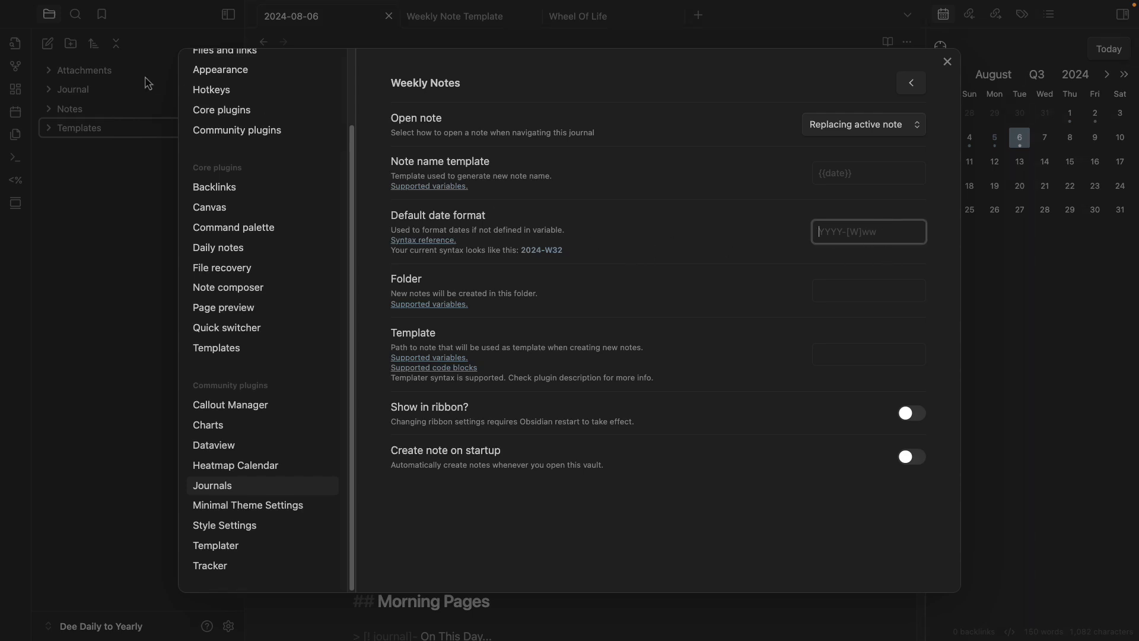
{"action": "left_click", "coordinate": [948, 66]}
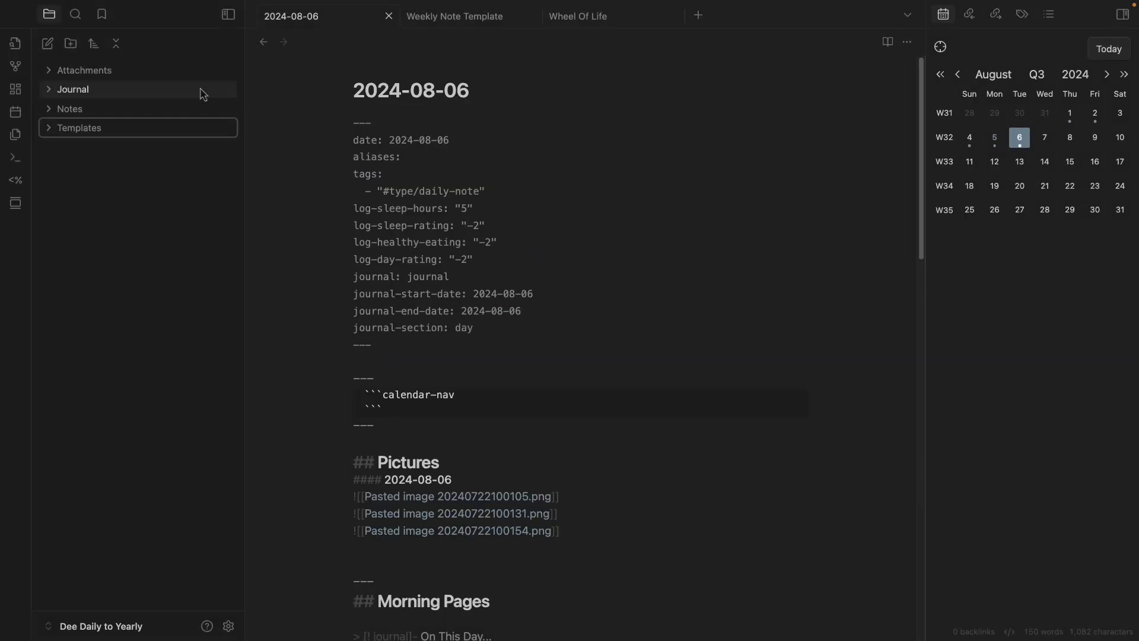
Expand the Journal folder and inspect how 01 Daily is organised into year and month subfolders
{"action": "left_click", "coordinate": [51, 93]}
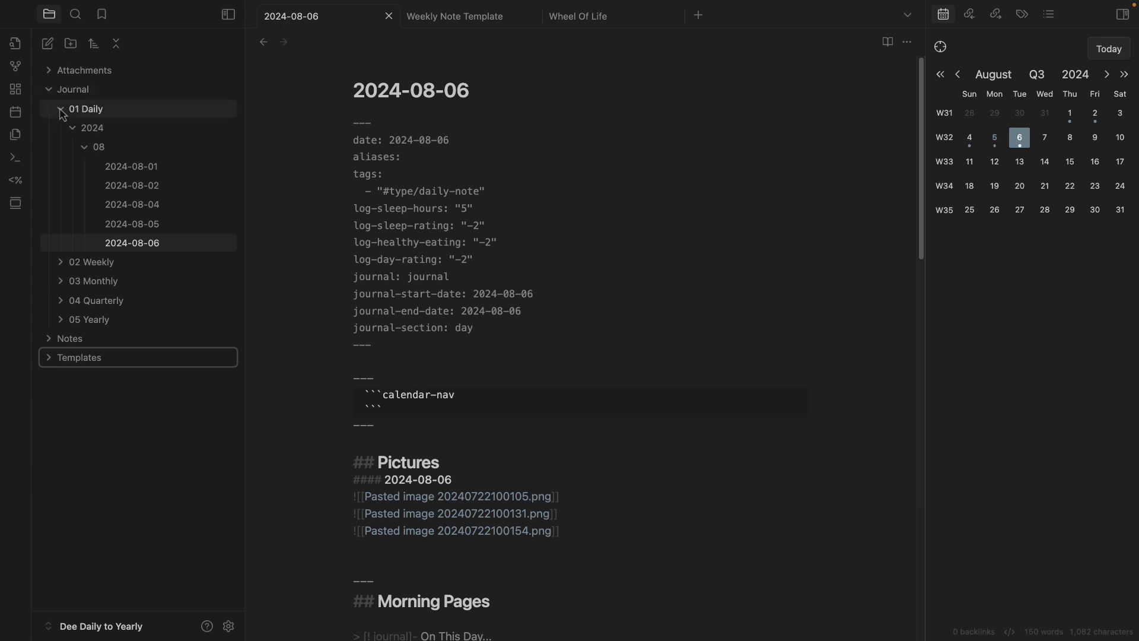
{"action": "left_click", "coordinate": [59, 108]}
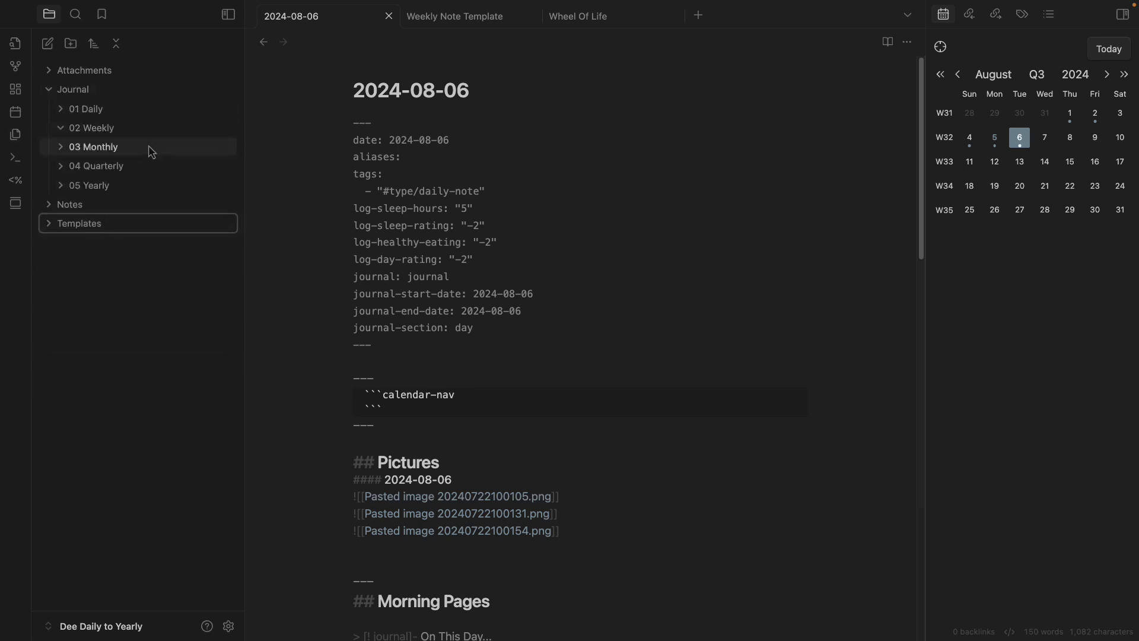
{"action": "left_click", "coordinate": [65, 113]}
{"action": "left_click", "coordinate": [88, 146]}
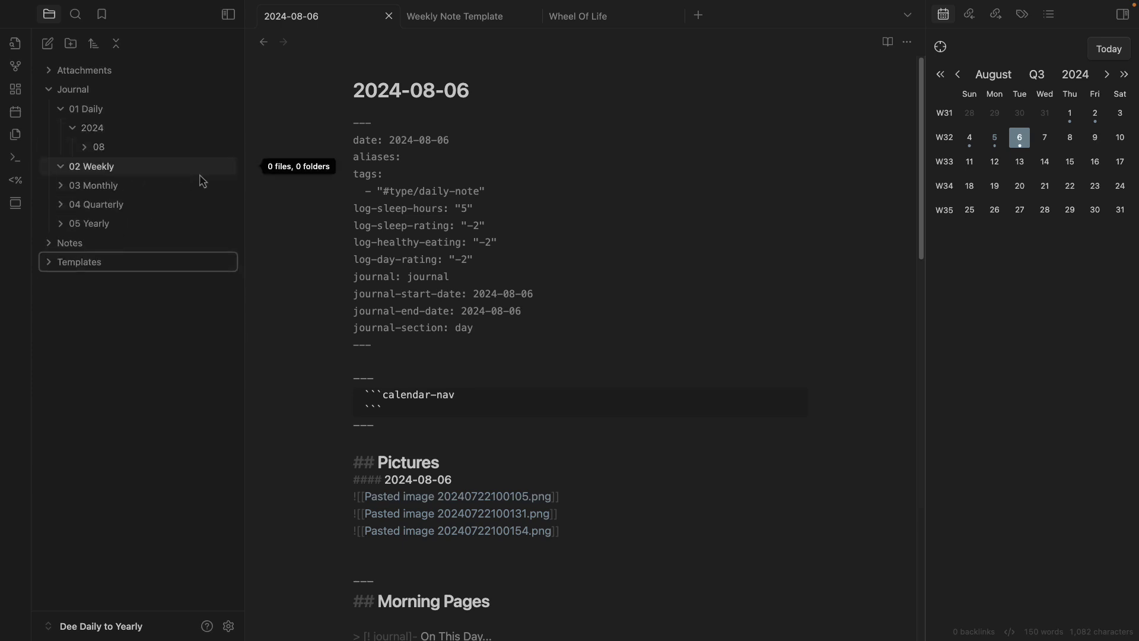
Set the default date format for weekly notes to YYYY/MM/yyyy-[W]ww
{"action": "left_click", "coordinate": [228, 626]}
{"action": "left_click", "coordinate": [869, 241]}
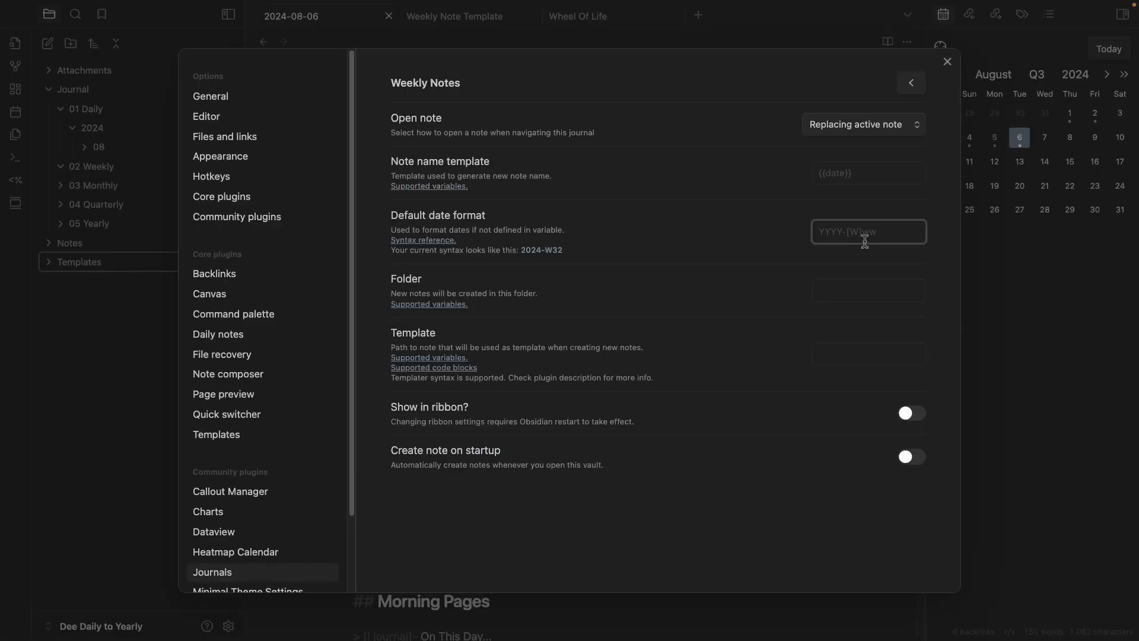
{"action": "type", "text": "YYYY/MM/yyyy-[W]ww"}
{"action": "left_click_drag", "start_coordinate": [860, 232], "coordinate": [807, 238]}
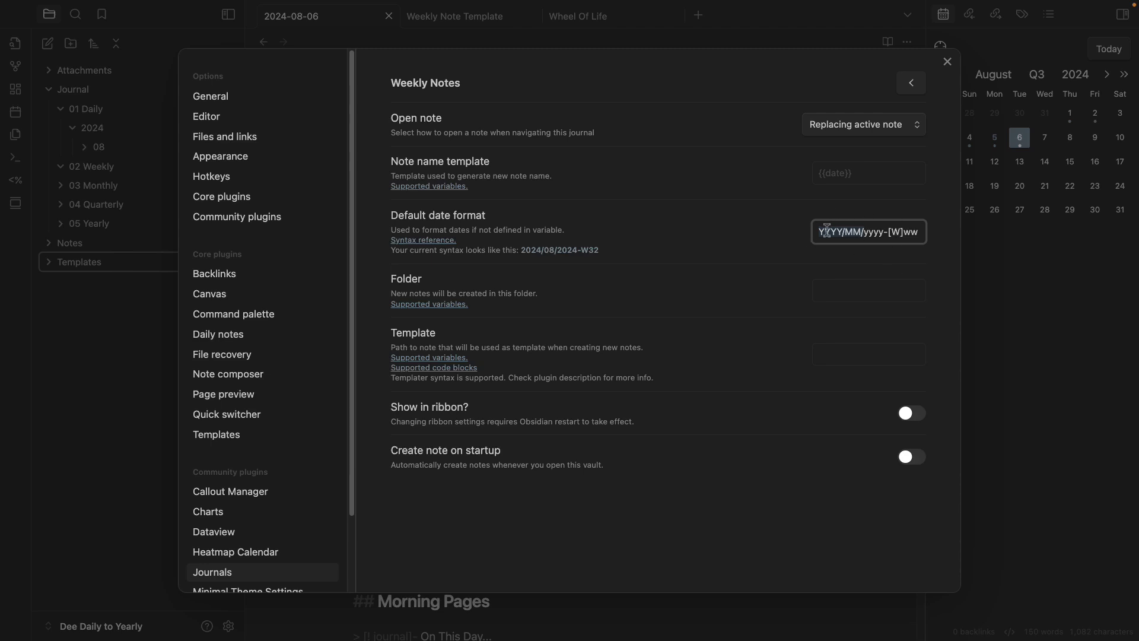
{"action": "left_click", "coordinate": [870, 234]}
{"action": "left_click_drag", "start_coordinate": [865, 233], "coordinate": [942, 244]}
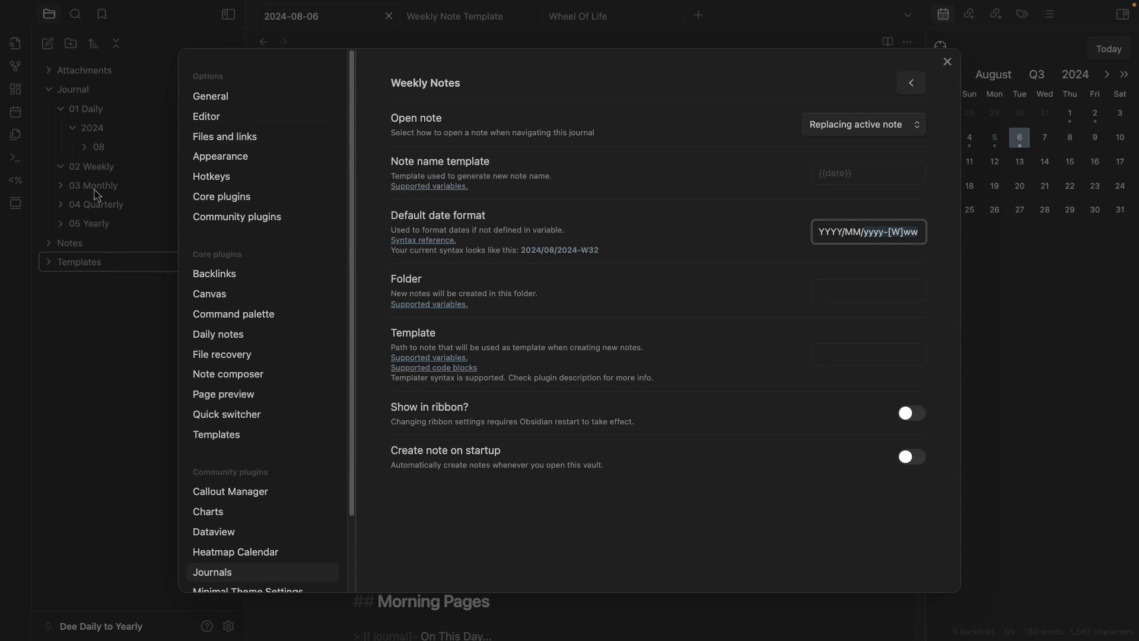
Set the folder for new weekly notes to Journal/02 Weekly
{"action": "left_click", "coordinate": [854, 292]}
{"action": "type", "text": "02"}
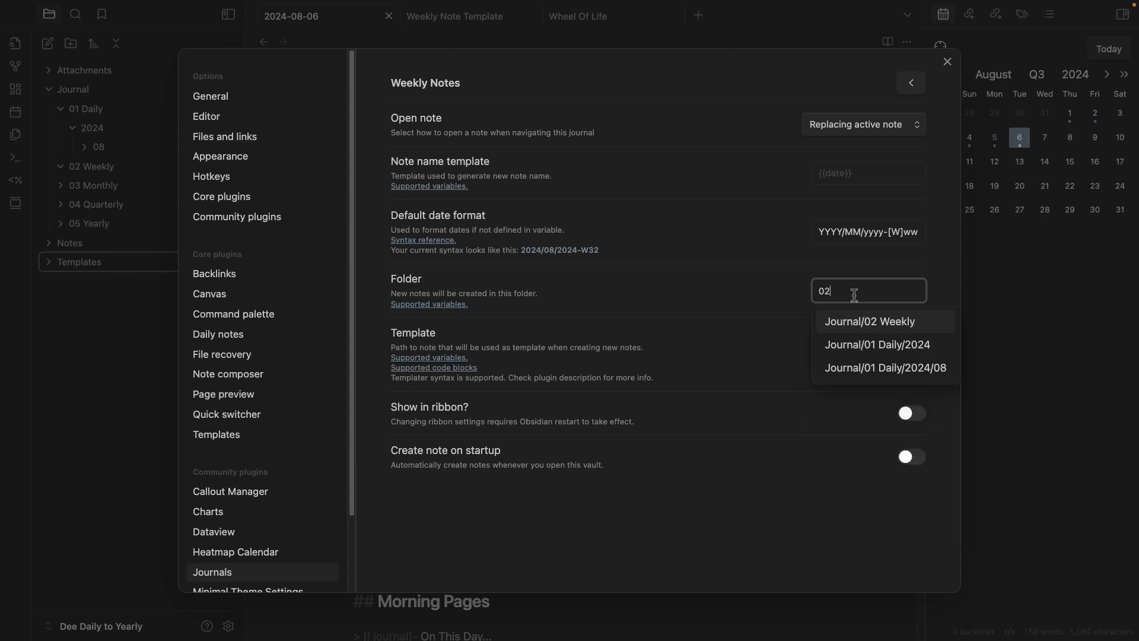
{"action": "left_click", "coordinate": [898, 329]}
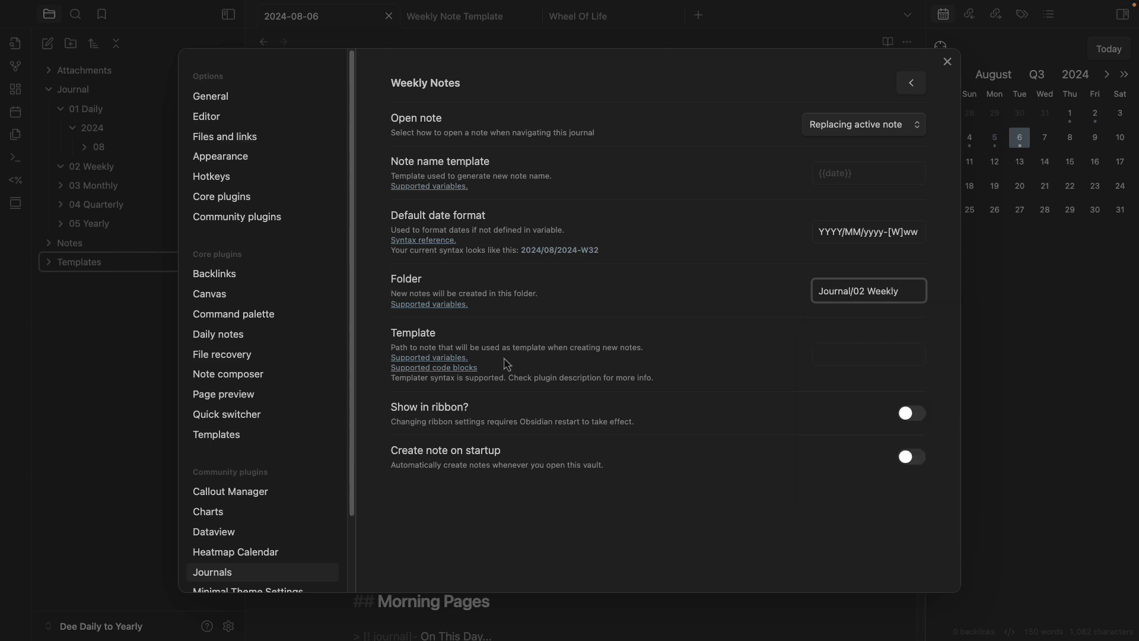
Assign Templates/Weekly Note Template.md as the weekly notes template and close the settings
{"action": "left_click", "coordinate": [868, 363]}
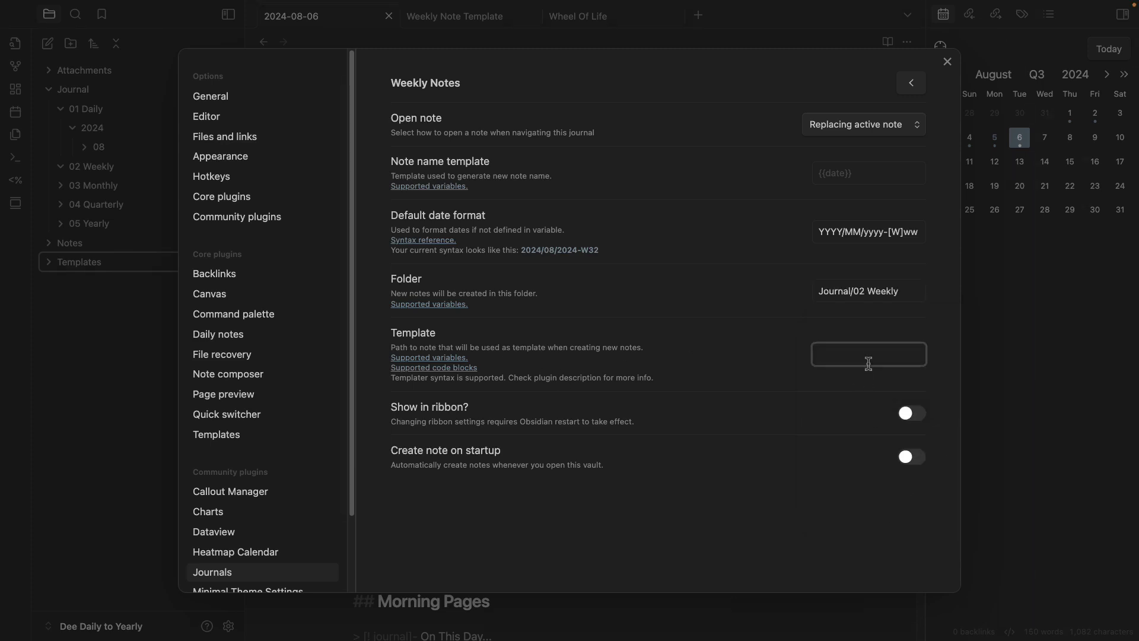
{"action": "type", "text": "template"}
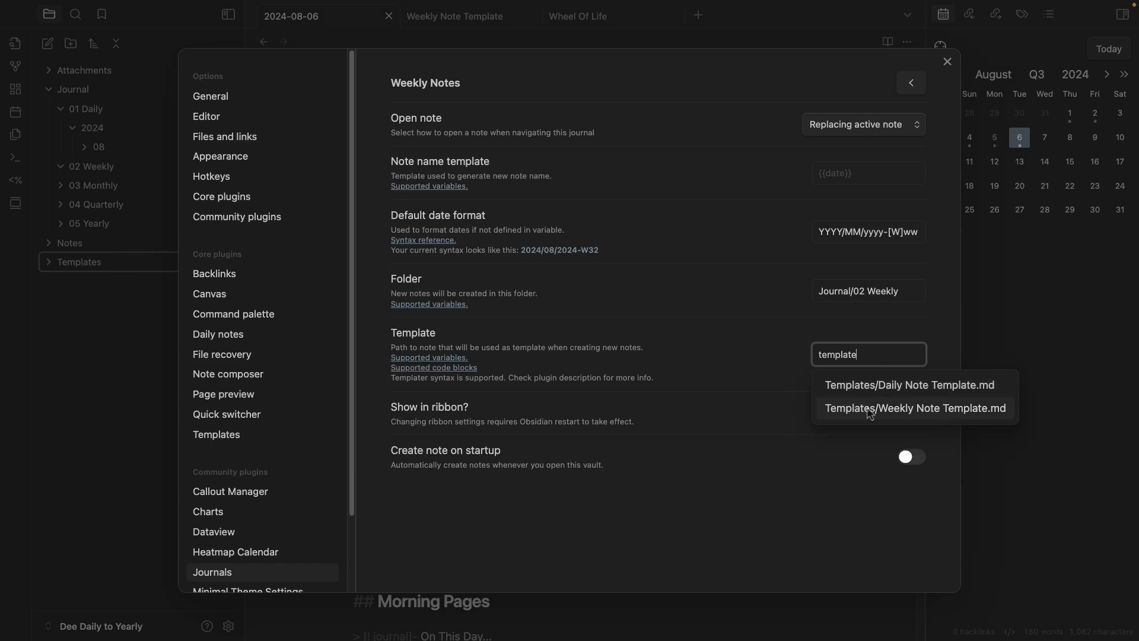
{"action": "left_click", "coordinate": [951, 420]}
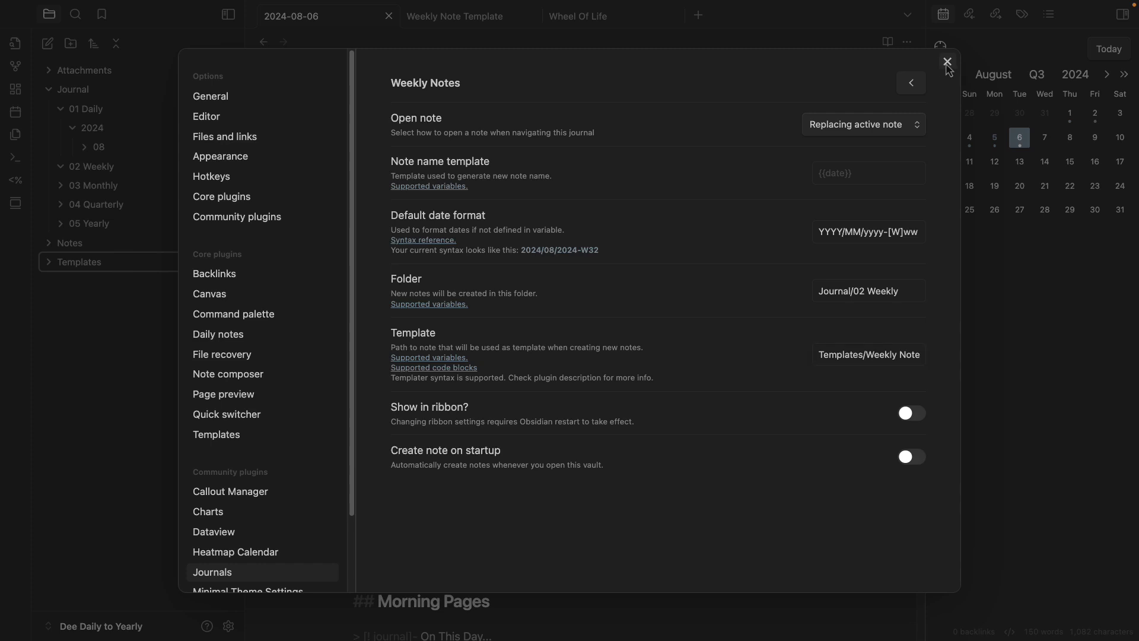
{"action": "left_click", "coordinate": [948, 62]}
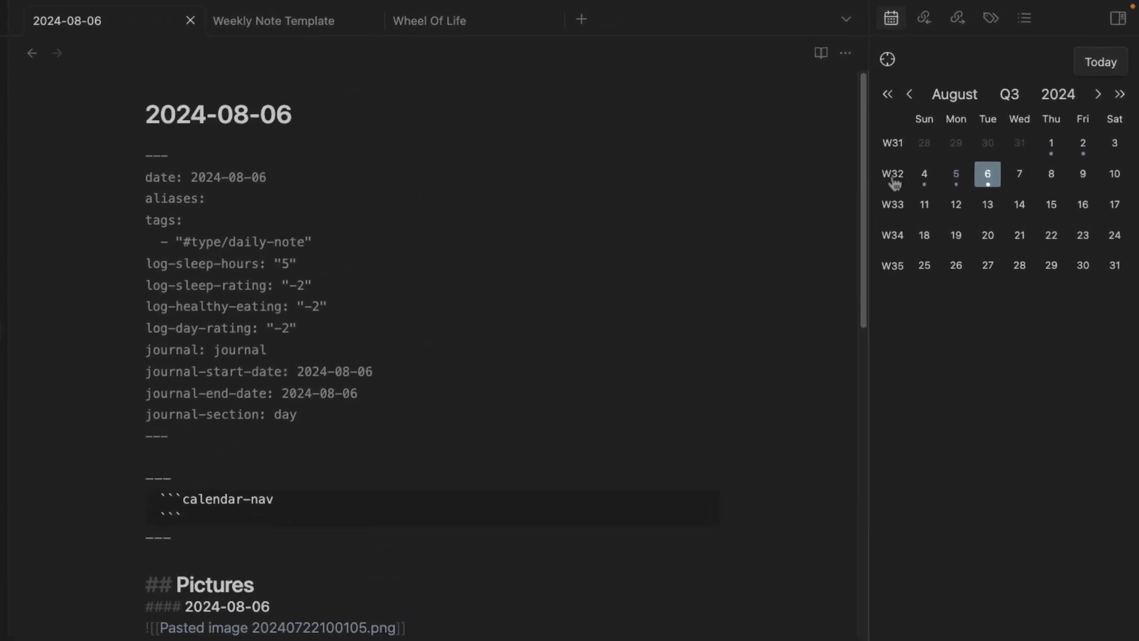
Create the weekly note for W32 from the calendar, show it in reading view and collapse its Week, Wheel Of Life and Statistics sections
{"action": "left_click", "coordinate": [895, 175]}
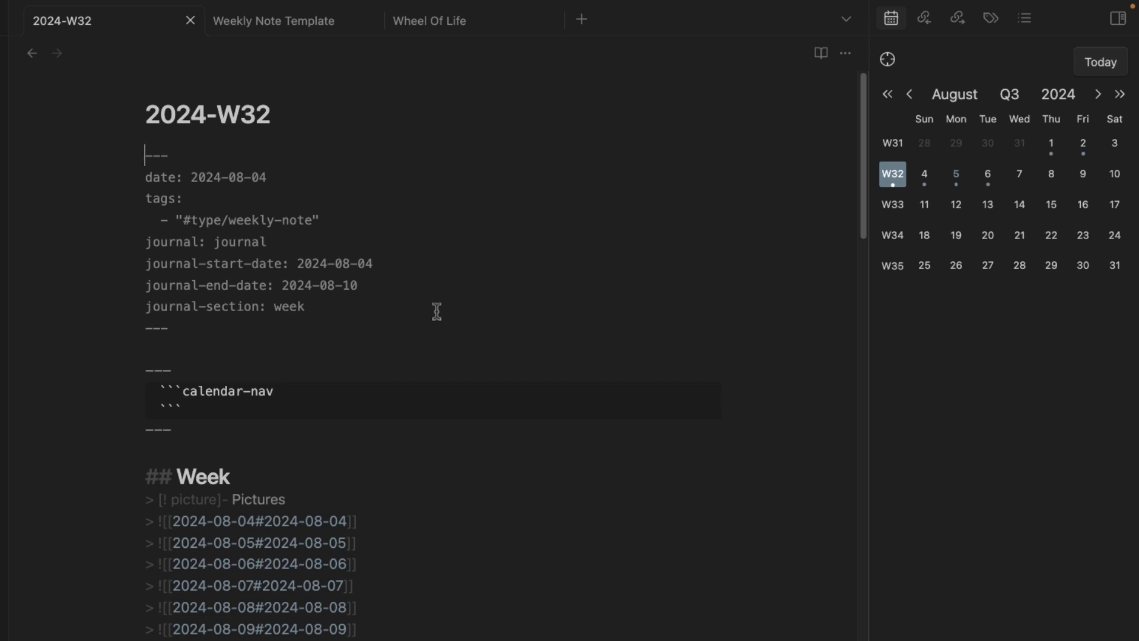
{"action": "key", "text": "ctrl+e"}
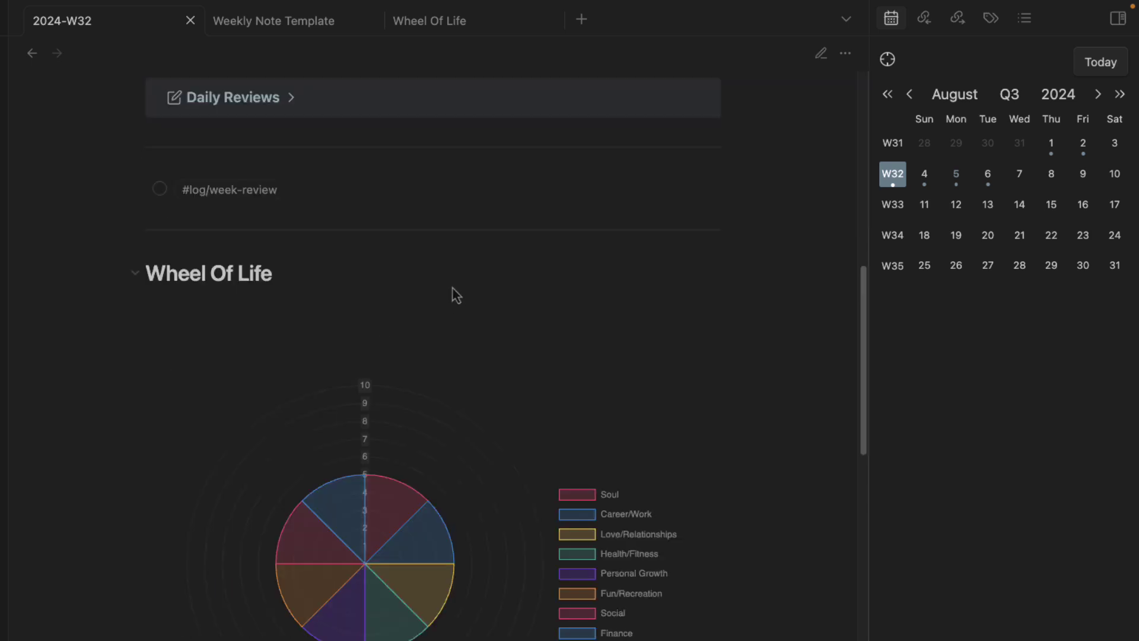
{"action": "scroll", "coordinate": [335, 343], "scroll_direction": "down", "scroll_amount": 5}
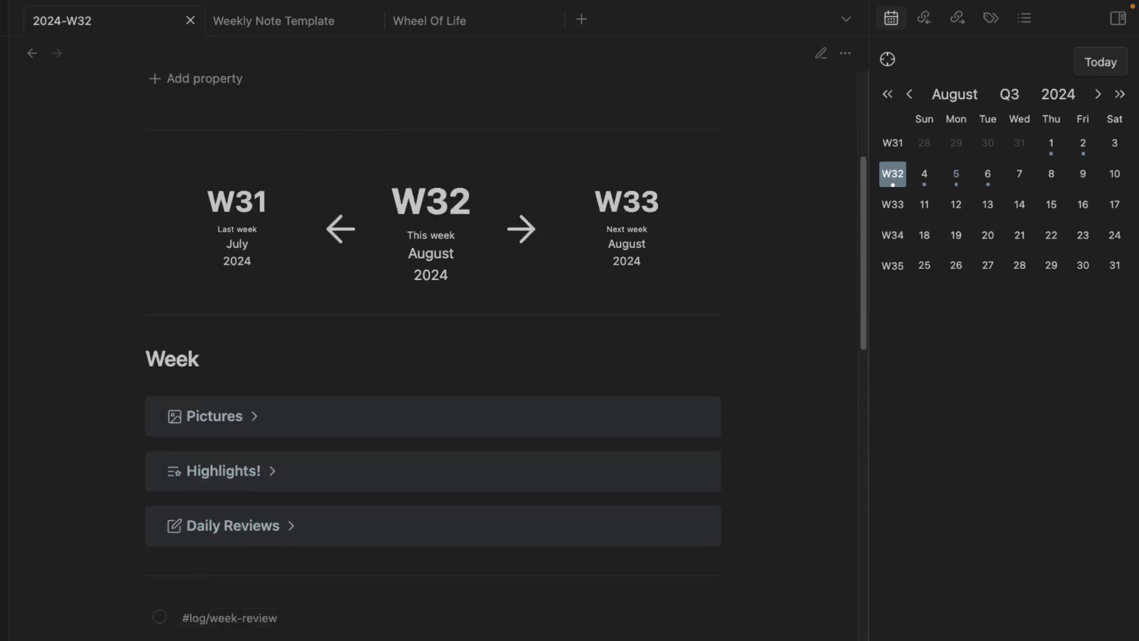
{"action": "left_click", "coordinate": [137, 359]}
{"action": "scroll", "coordinate": [320, 382], "scroll_direction": "up", "scroll_amount": 4}
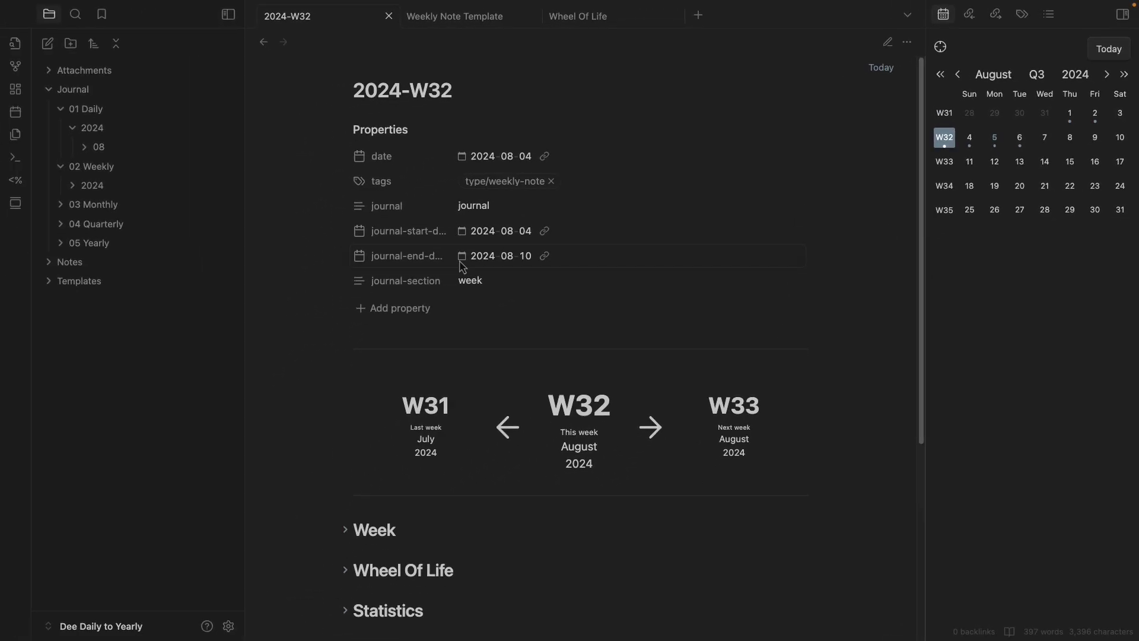
Review the weekly notes settings and the properties block of the Weekly Note Template, and return to the 2024-W32 note
{"action": "key", "text": "super+comma"}
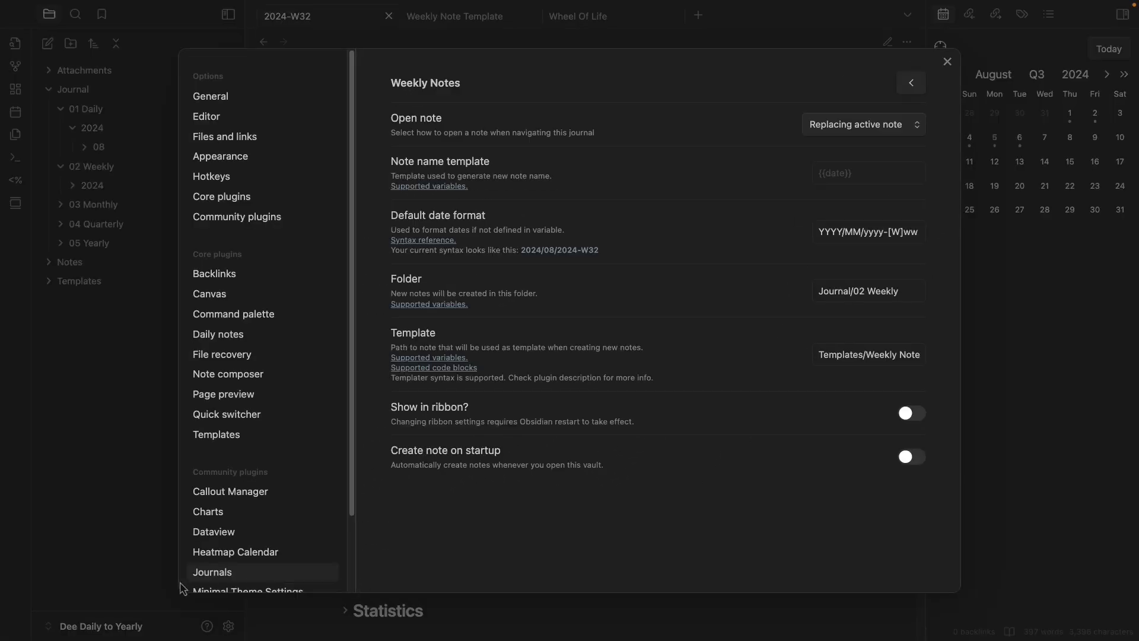
{"action": "left_click", "coordinate": [946, 62]}
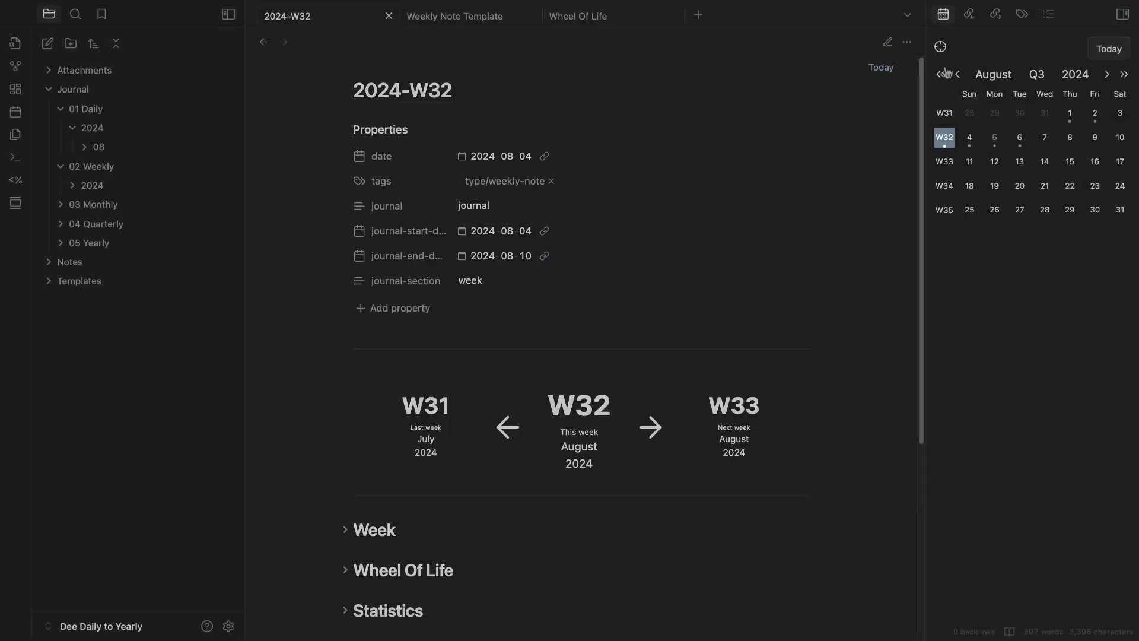
{"action": "left_click", "coordinate": [480, 16]}
{"action": "left_click_drag", "start_coordinate": [516, 212], "coordinate": [334, 83]}
{"action": "key", "text": "ctrl+shift+Tab"}
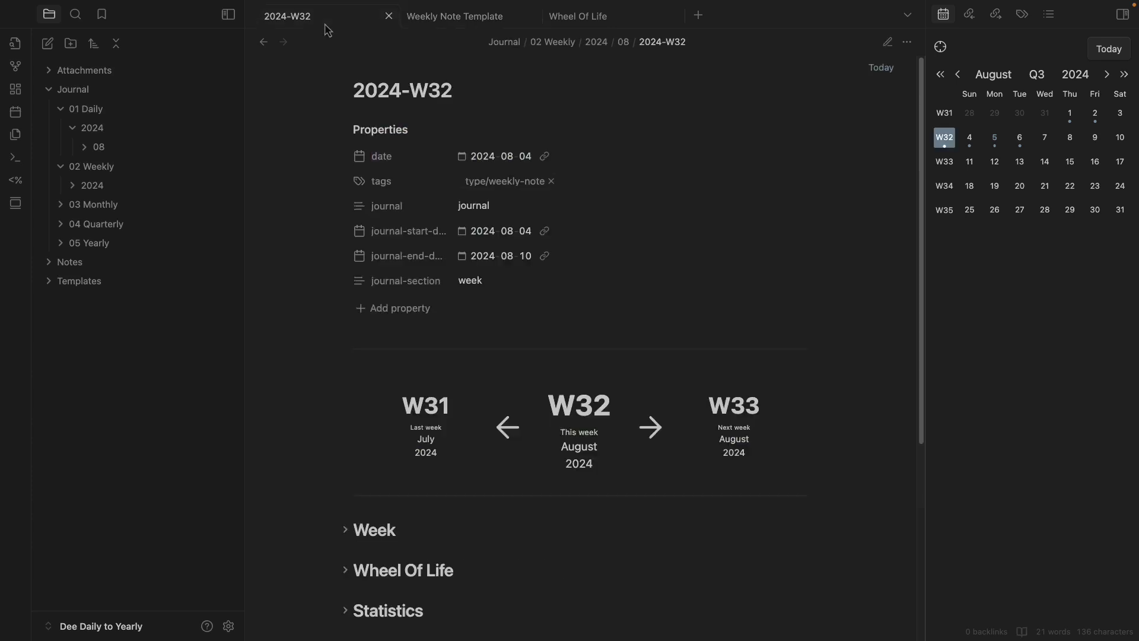
Examine the journal properties and calendar-nav code block in the 2024-W32 note's source, and compare them with its reading view
{"action": "key", "text": "ctrl+e"}
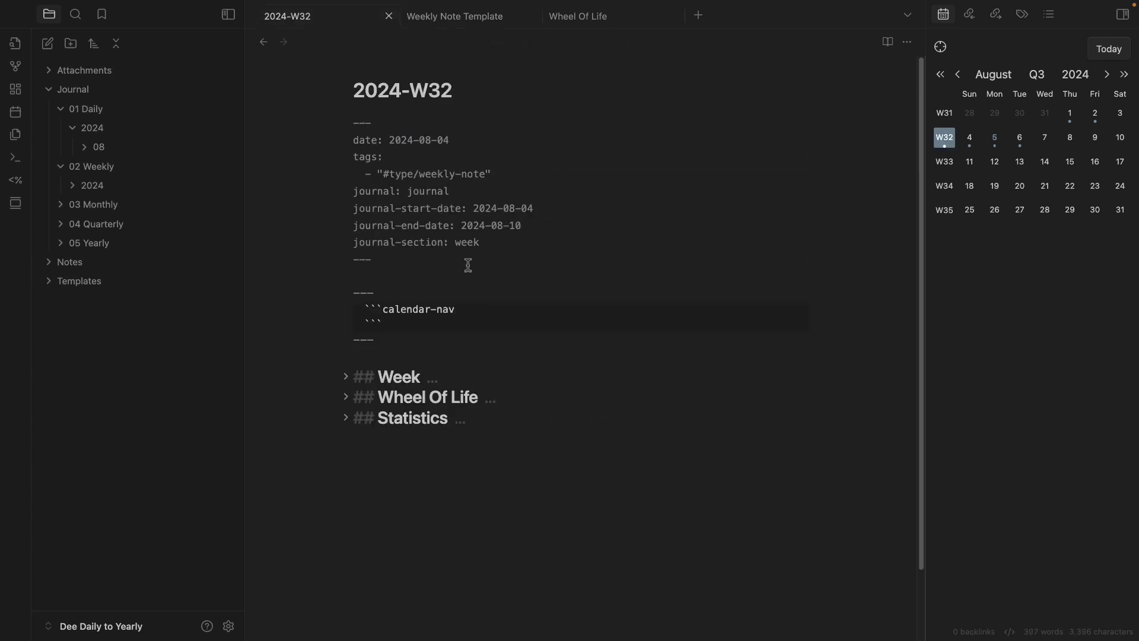
{"action": "left_click_drag", "start_coordinate": [468, 265], "coordinate": [300, 117]}
{"action": "left_click", "coordinate": [509, 256]}
{"action": "left_click_drag", "start_coordinate": [510, 244], "coordinate": [278, 190]}
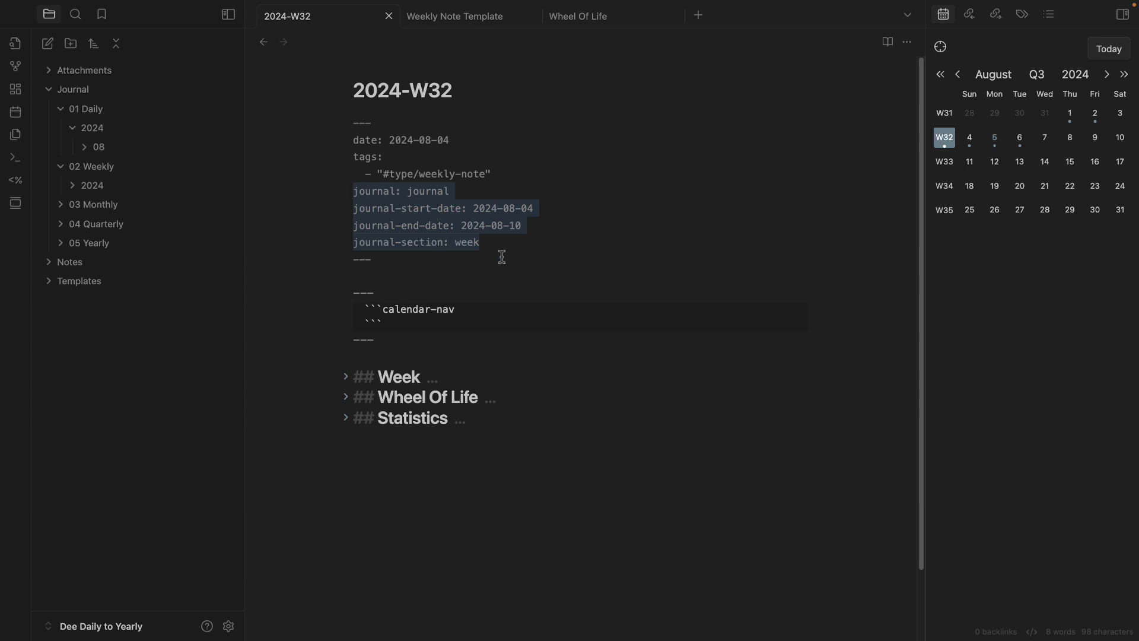
{"action": "left_click_drag", "start_coordinate": [515, 245], "coordinate": [281, 185]}
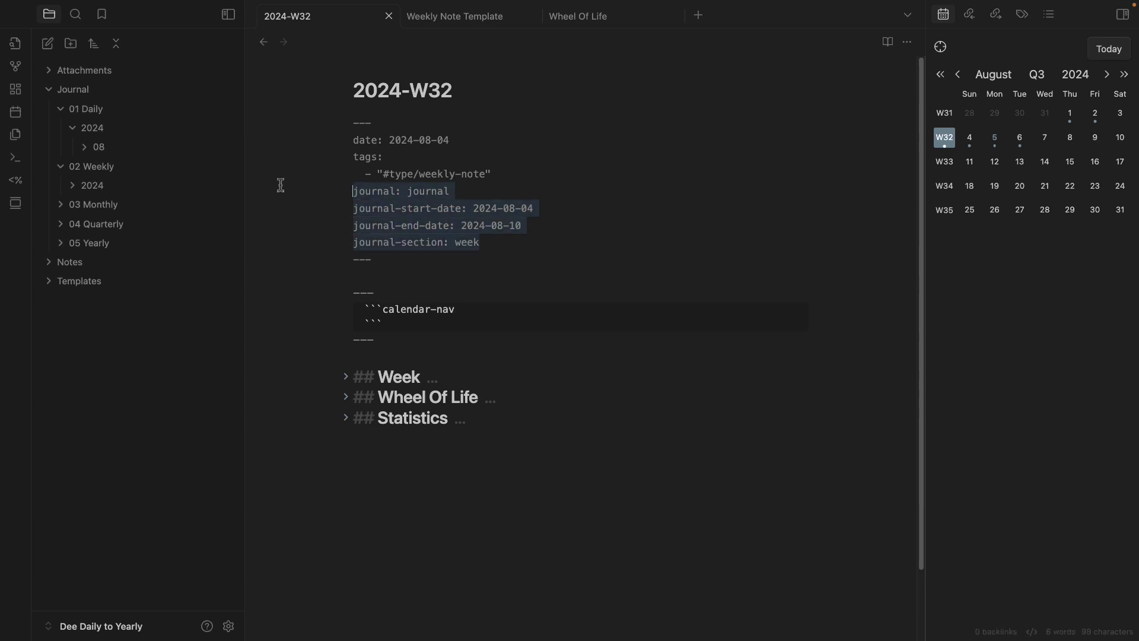
{"action": "left_click", "coordinate": [500, 242]}
{"action": "left_click_drag", "start_coordinate": [420, 324], "coordinate": [318, 296]}
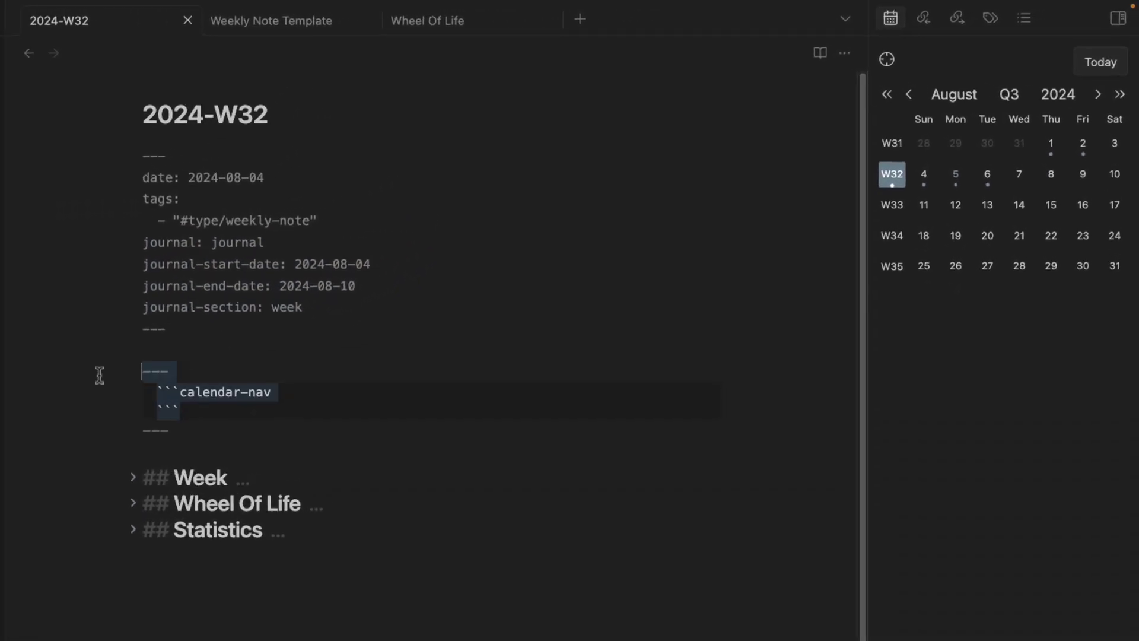
{"action": "left_click_drag", "start_coordinate": [193, 406], "coordinate": [119, 389]}
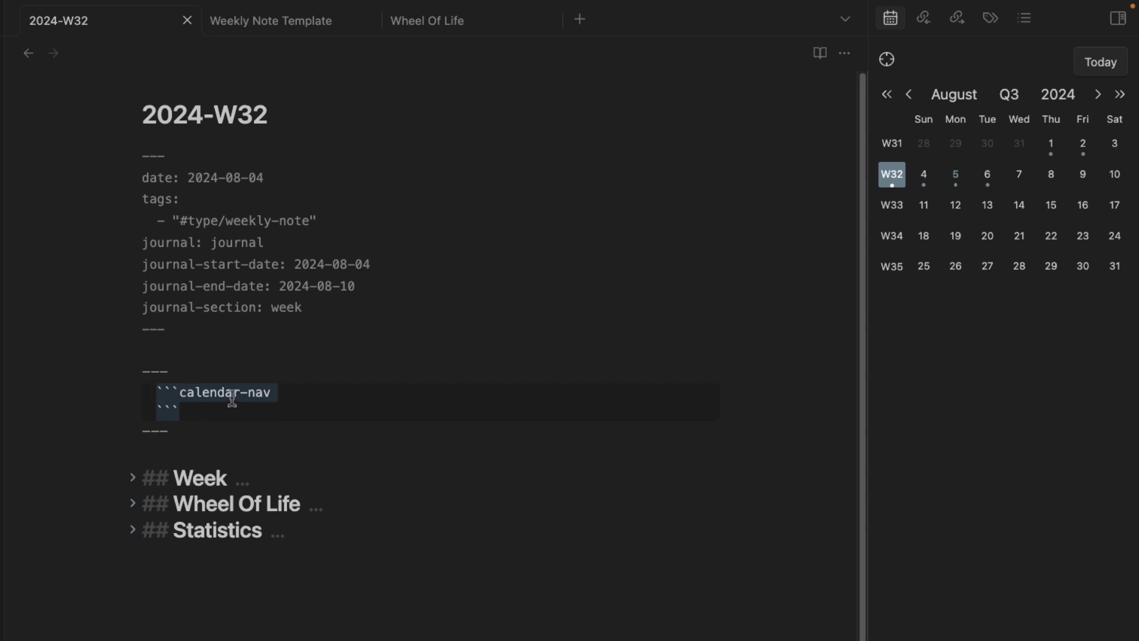
{"action": "left_click_drag", "start_coordinate": [332, 312], "coordinate": [141, 252]}
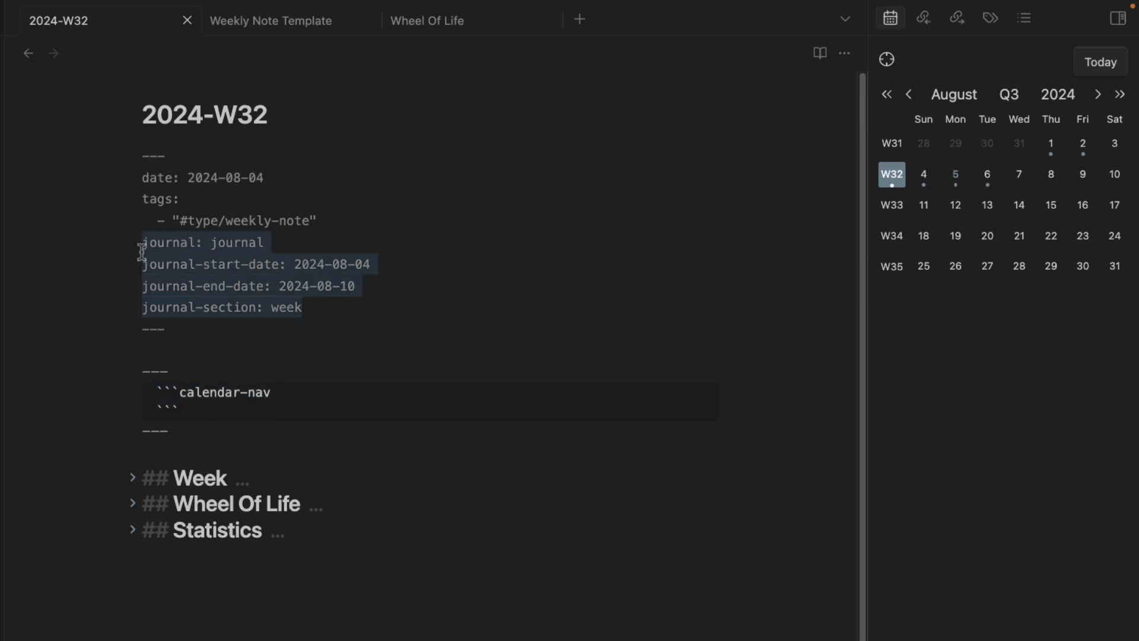
{"action": "key", "text": "ctrl+e"}
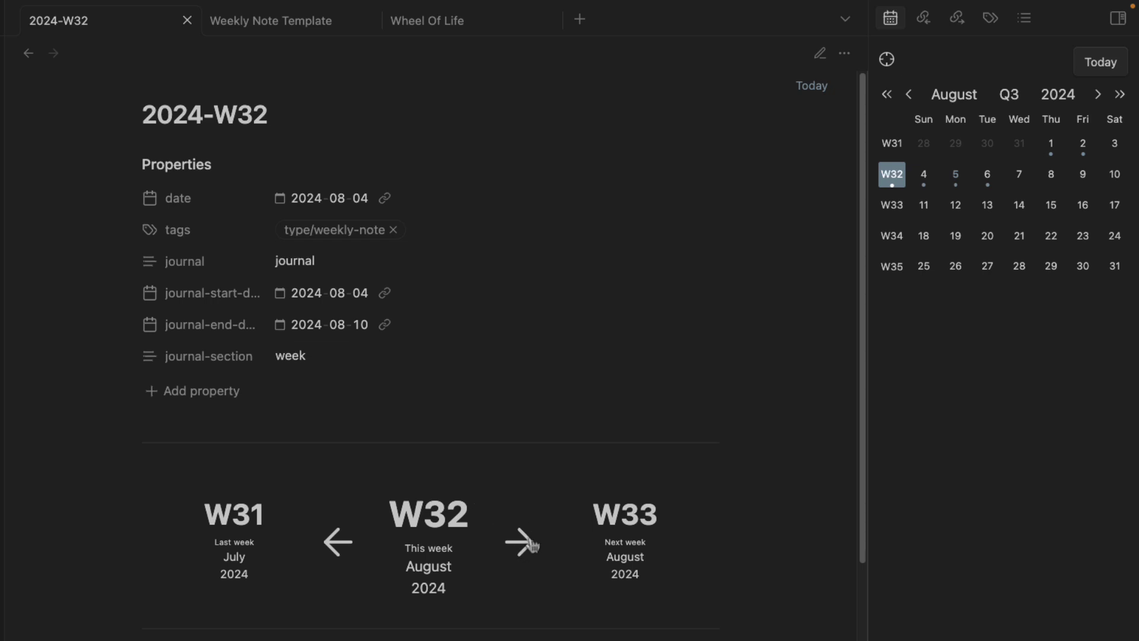
{"action": "scroll", "coordinate": [314, 522], "scroll_direction": "down", "scroll_amount": 2}
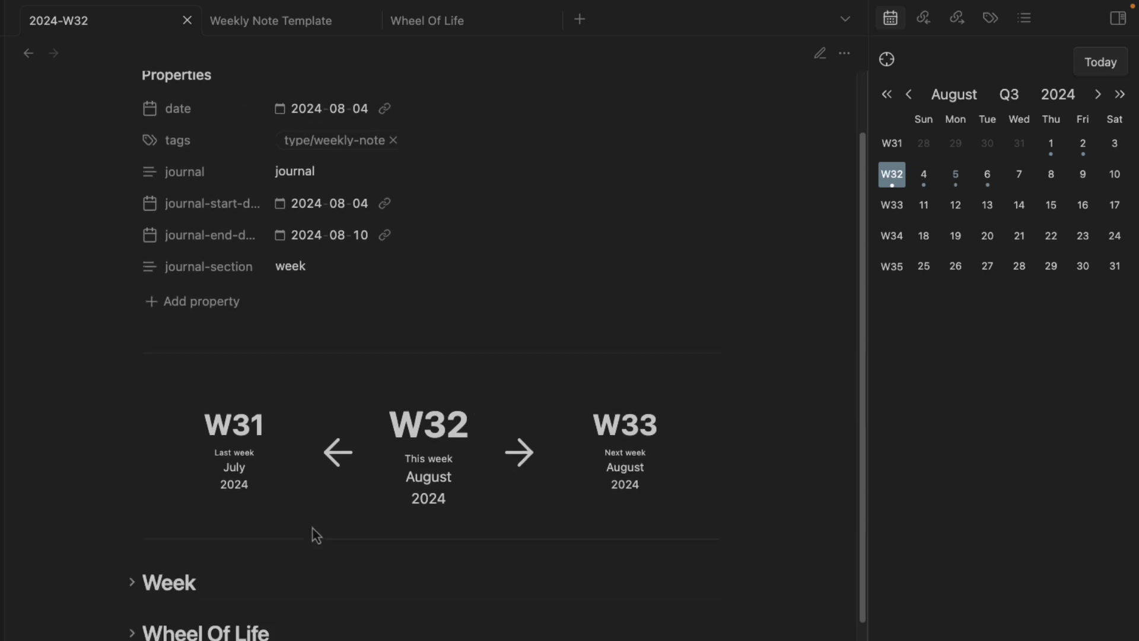
Expand the Statistics section of the 2024-W32 note and review its Calendar Graph and Averages
{"action": "scroll", "coordinate": [133, 611], "scroll_direction": "down", "scroll_amount": 5}
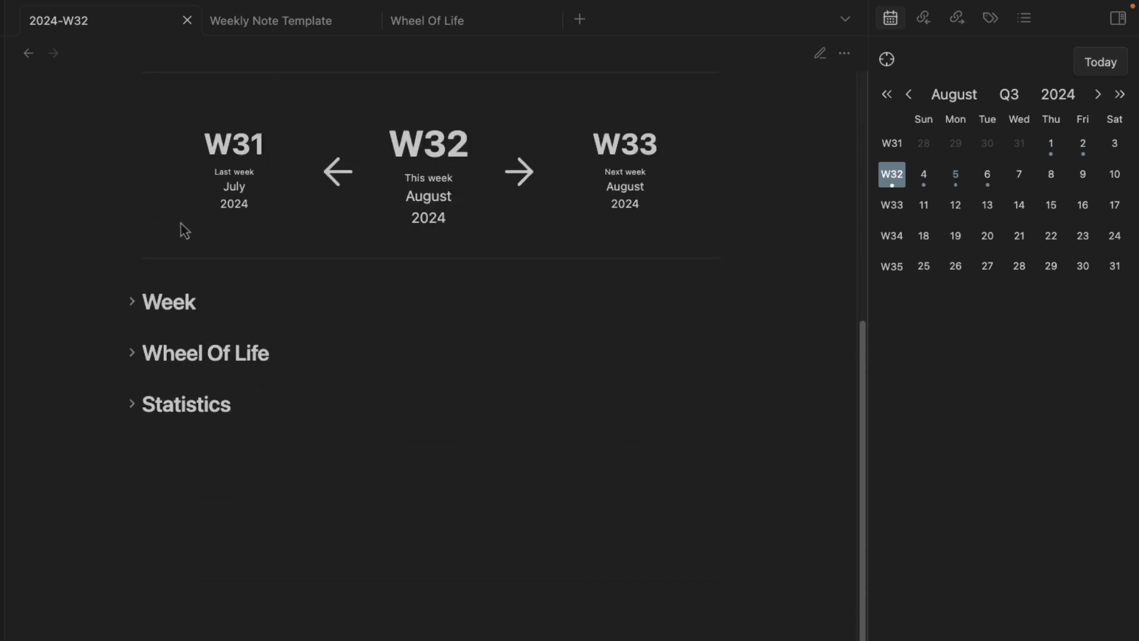
{"action": "scroll", "coordinate": [258, 485], "scroll_direction": "up", "scroll_amount": 7}
{"action": "scroll", "coordinate": [139, 560], "scroll_direction": "down", "scroll_amount": 5}
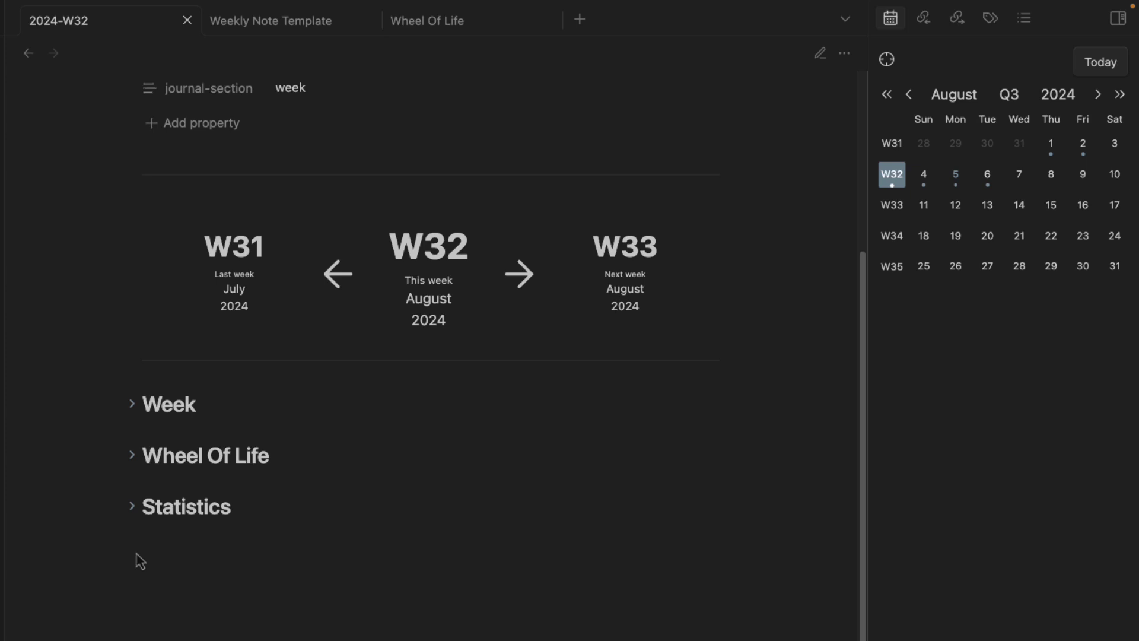
{"action": "left_click", "coordinate": [131, 514]}
{"action": "scroll", "coordinate": [170, 539], "scroll_direction": "down", "scroll_amount": 8}
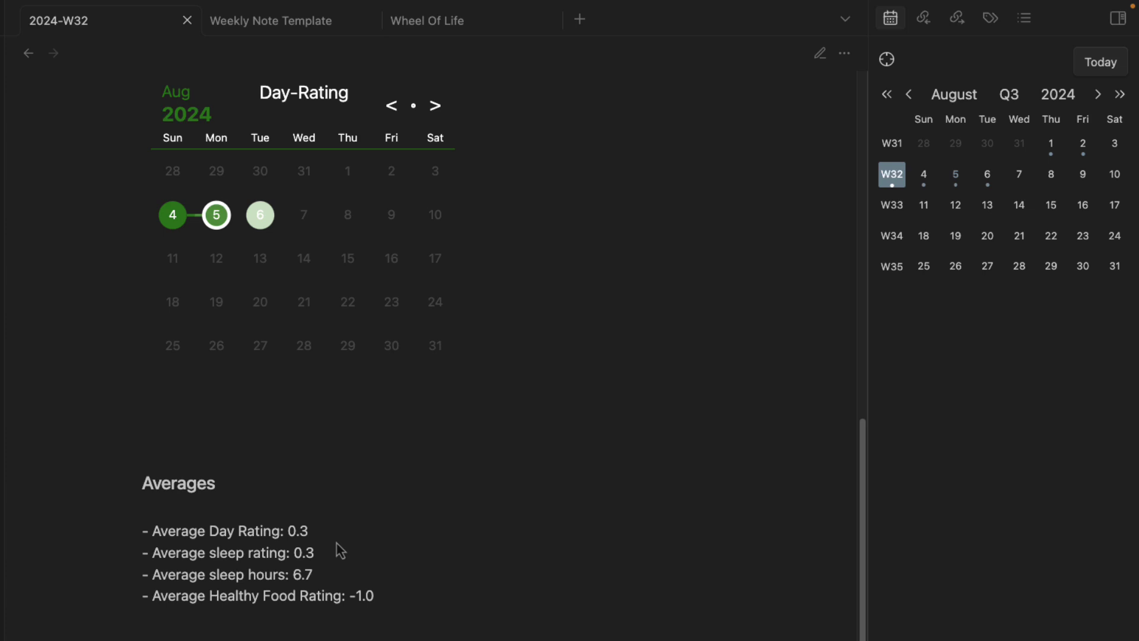
{"action": "scroll", "coordinate": [316, 448], "scroll_direction": "up", "scroll_amount": 2}
{"action": "scroll", "coordinate": [338, 389], "scroll_direction": "up", "scroll_amount": 5}
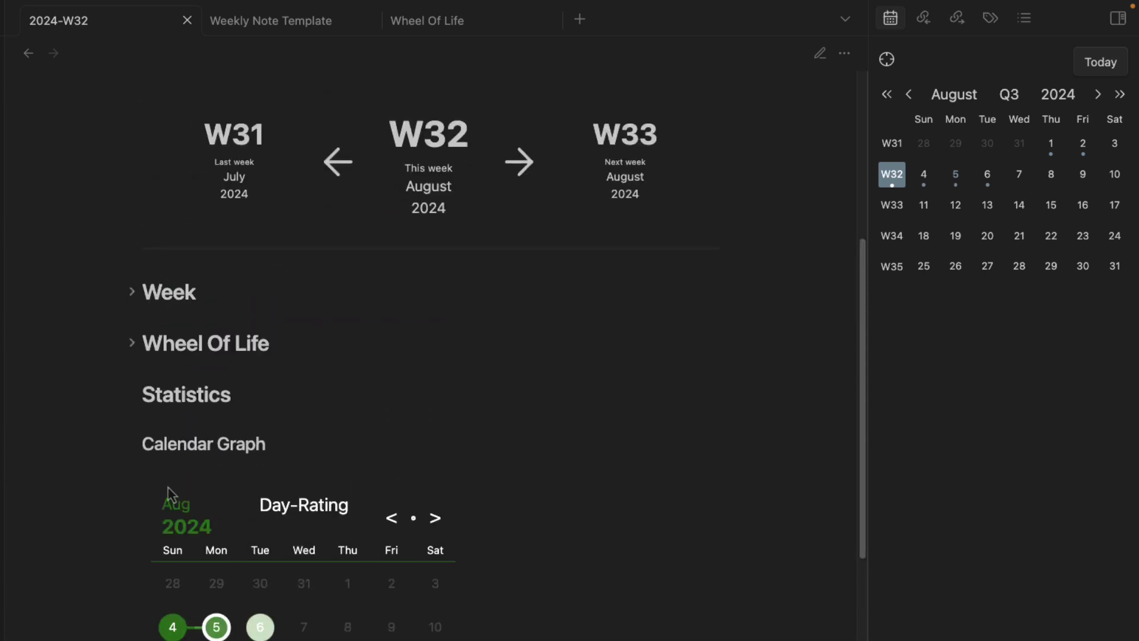
{"action": "scroll", "coordinate": [205, 465], "scroll_direction": "down", "scroll_amount": 3}
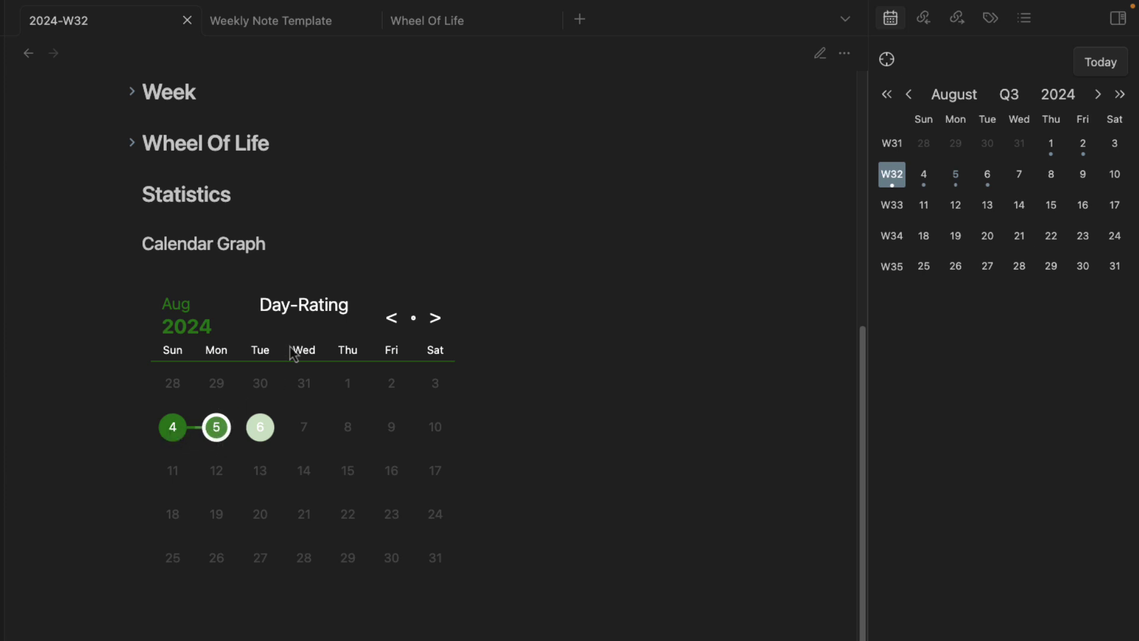
Cycle the Calendar Graph through its Sleep-Rating, Sleep-Hours and Healthy-eating datasets and back to Day-Rating
{"action": "left_click", "coordinate": [303, 309]}
{"action": "left_click", "coordinate": [305, 314]}
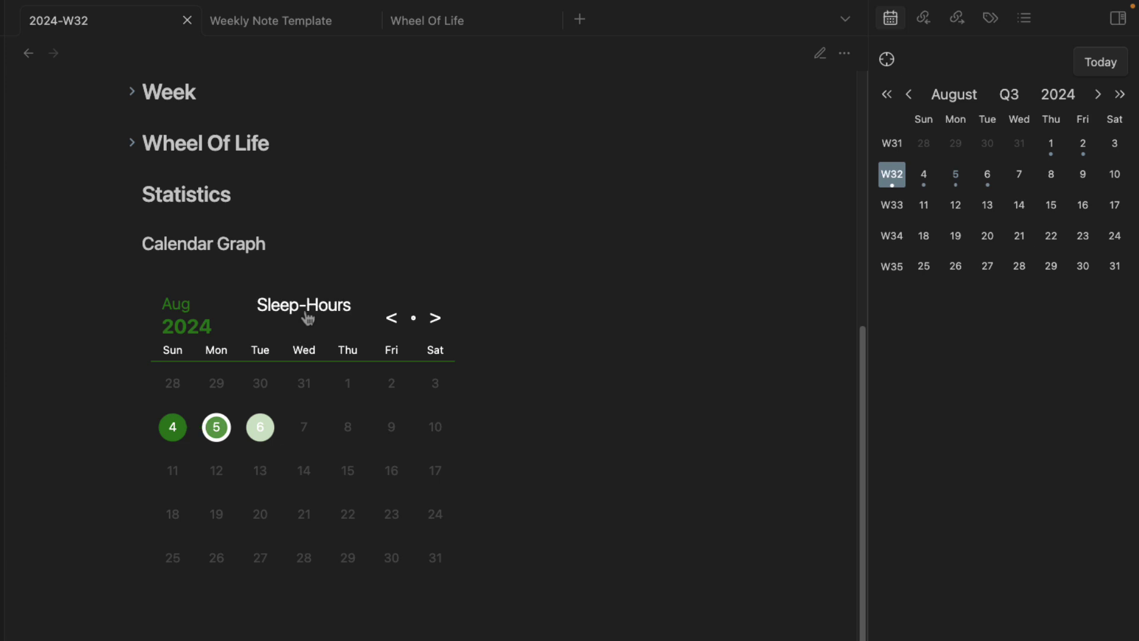
{"action": "left_click", "coordinate": [300, 312]}
{"action": "left_click", "coordinate": [334, 310]}
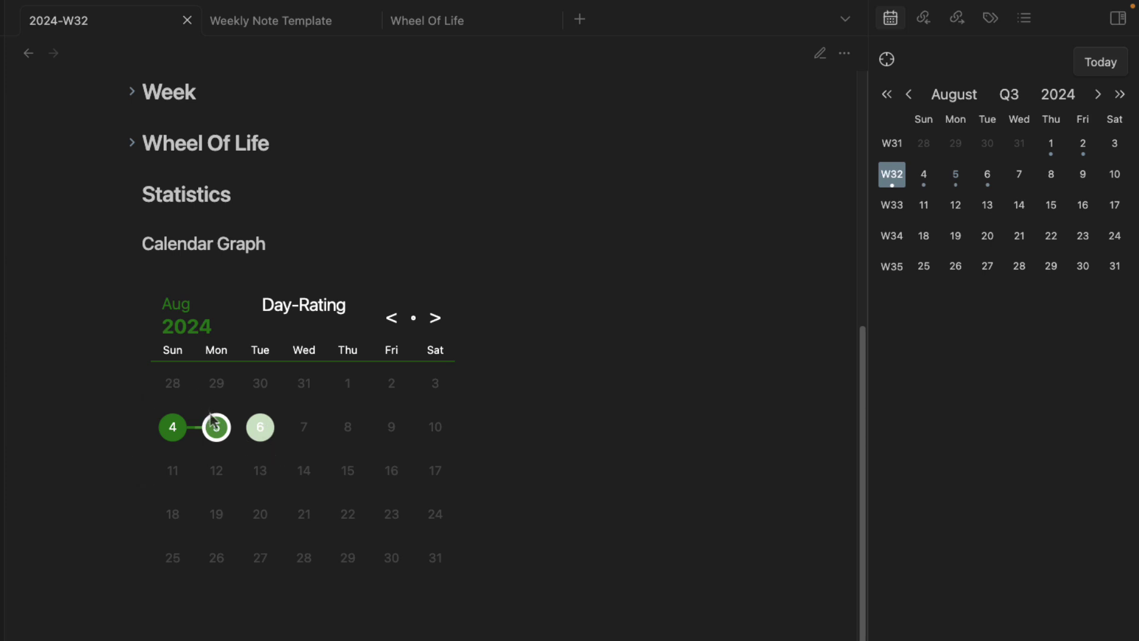
Inspect the Sleep-Rating and Sleep-Hours values for August 4 to 6 in the Calendar Graph, and return the graph to Day-Rating
{"action": "left_click", "coordinate": [303, 313]}
{"action": "mouse_move", "coordinate": [261, 441]}
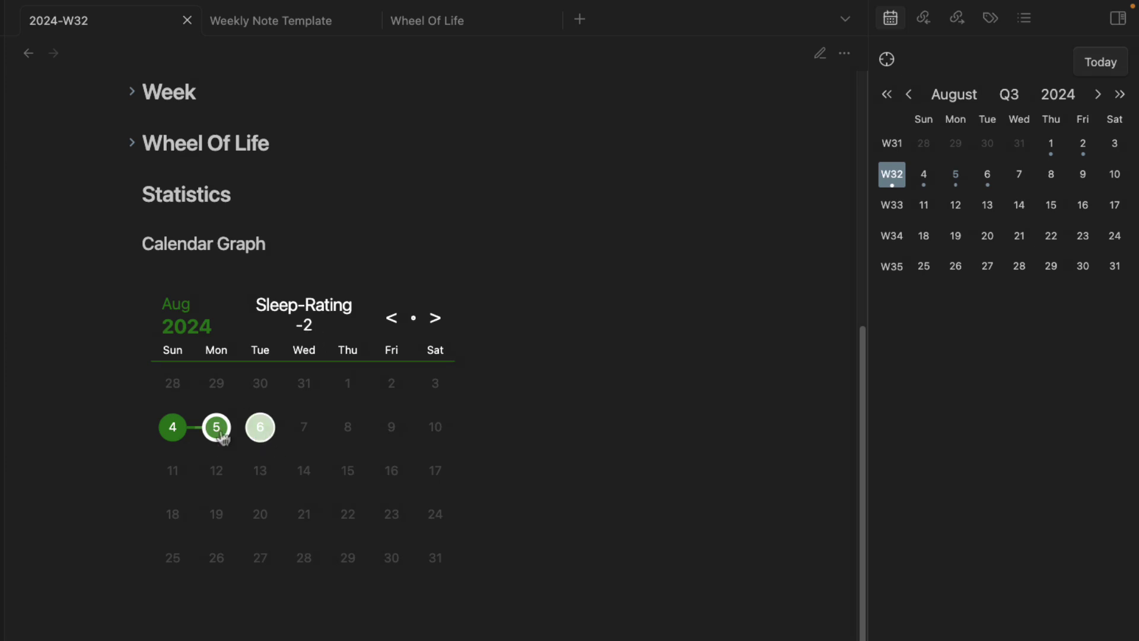
{"action": "mouse_move", "coordinate": [173, 436]}
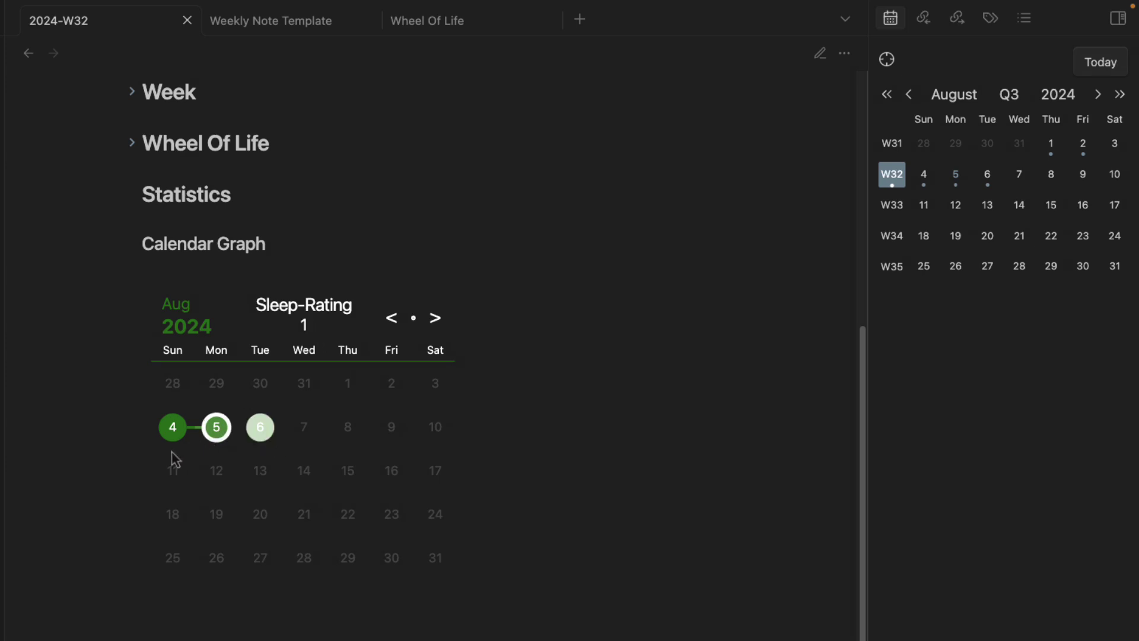
{"action": "left_click", "coordinate": [317, 316]}
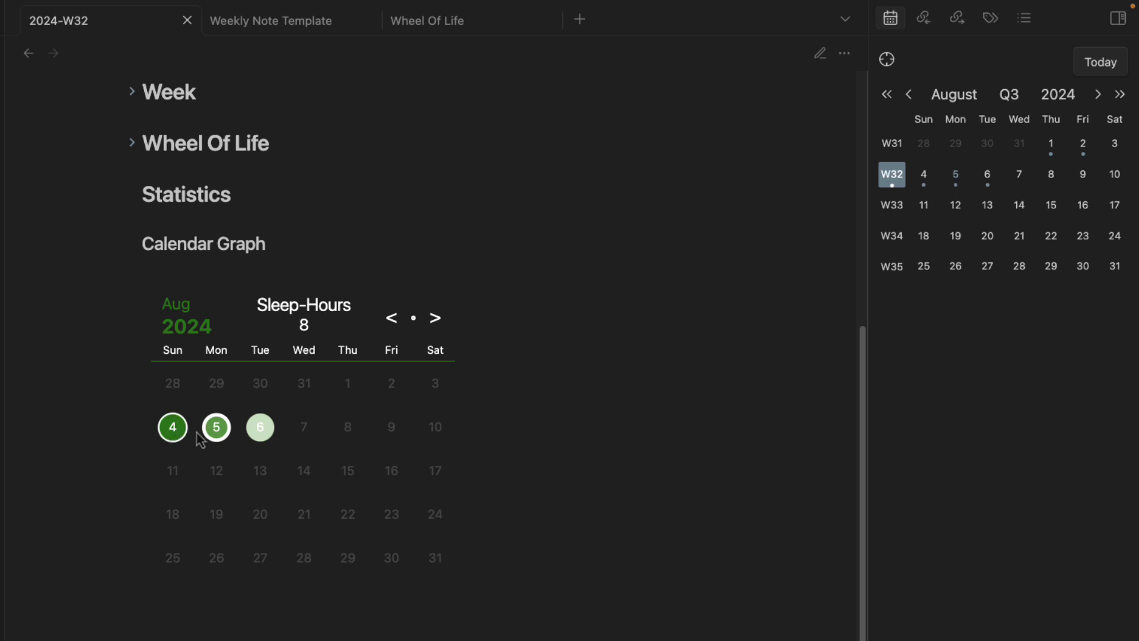
{"action": "mouse_move", "coordinate": [220, 440]}
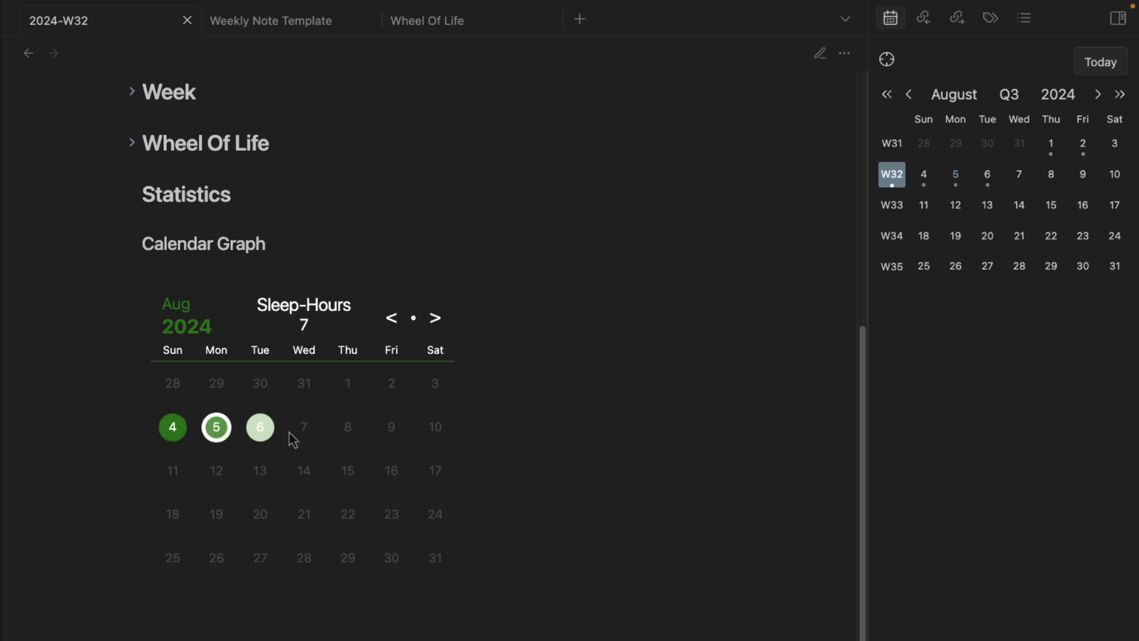
{"action": "mouse_move", "coordinate": [264, 437]}
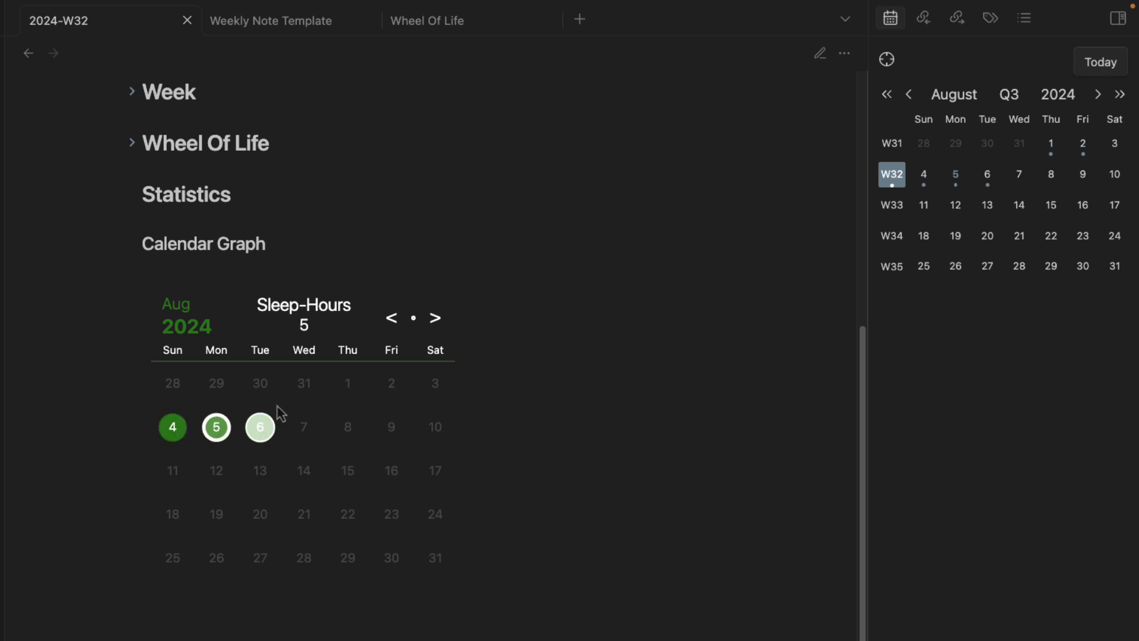
{"action": "left_click", "coordinate": [312, 315]}
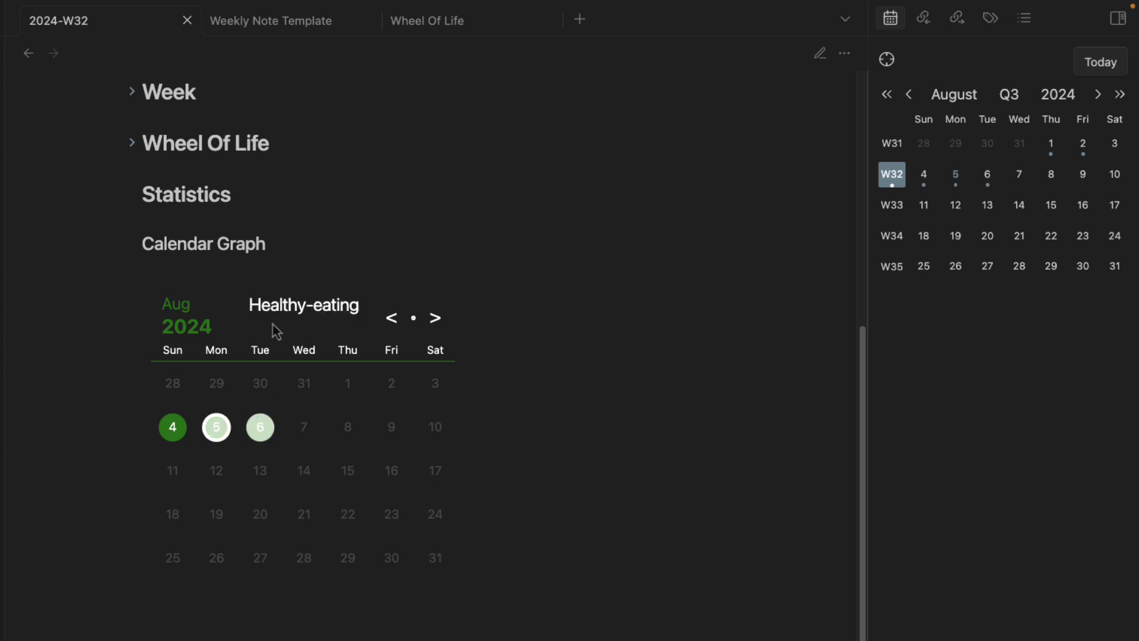
{"action": "left_click", "coordinate": [302, 310]}
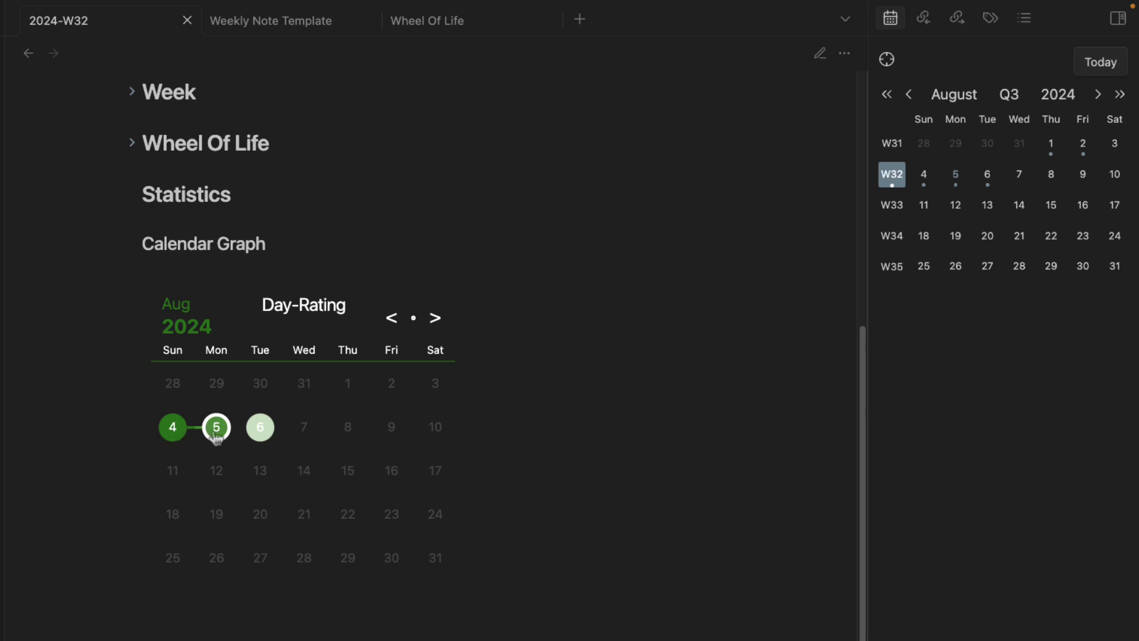
Show the note's source and examine the whole tracker code block under Calendar Graph
{"action": "key", "text": "ctrl+e"}
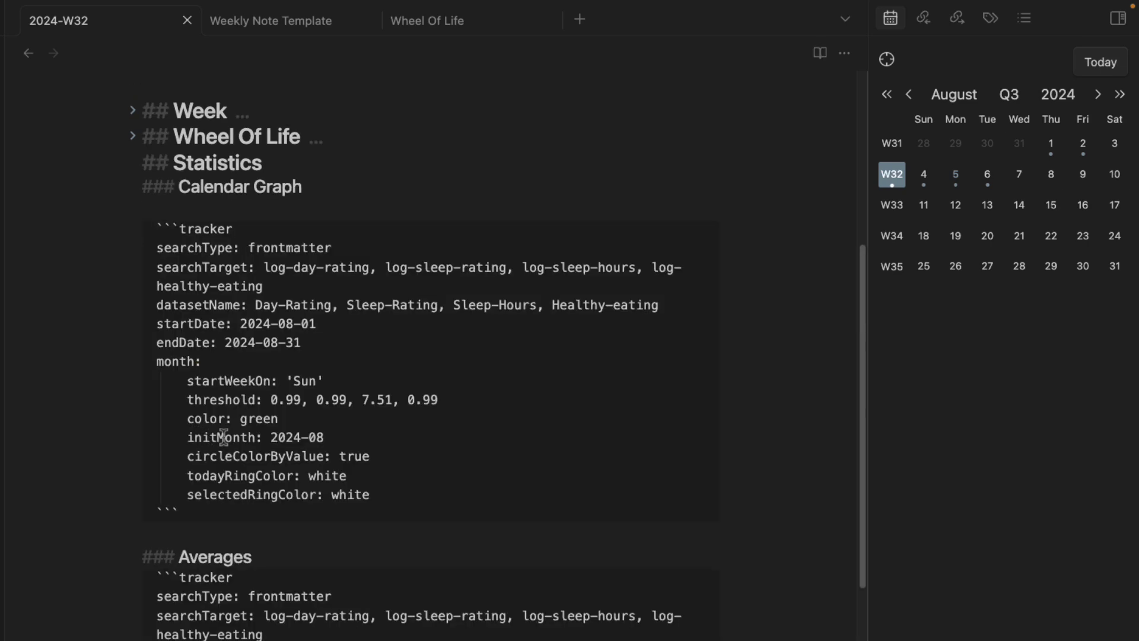
{"action": "scroll", "coordinate": [240, 433], "scroll_direction": "down", "scroll_amount": 5}
{"action": "scroll", "coordinate": [246, 430], "scroll_direction": "up", "scroll_amount": 7}
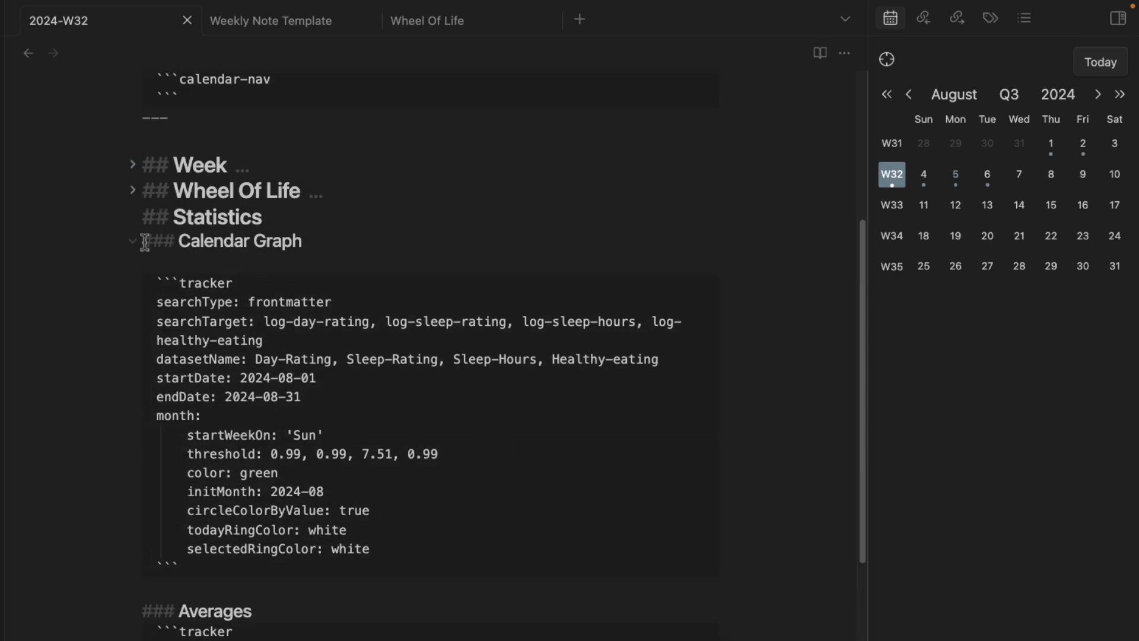
{"action": "left_click_drag", "start_coordinate": [144, 241], "coordinate": [500, 545]}
{"action": "left_click", "coordinate": [500, 545]}
Examine the threshold list in the Calendar Graph tracker block and match its first value to the log-day-rating search target
{"action": "left_click_drag", "start_coordinate": [271, 455], "coordinate": [439, 456]}
{"action": "left_click", "coordinate": [271, 457]}
{"action": "left_click_drag", "start_coordinate": [271, 457], "coordinate": [302, 457]}
{"action": "key", "text": "Up"}
{"action": "key", "text": "Up"}
{"action": "key", "text": "Up"}
{"action": "key", "text": "Up"}
{"action": "key", "text": "Up"}
{"action": "key", "text": "Up"}
{"action": "key", "text": "Up"}
{"action": "key", "text": "shift+Right"}
{"action": "key", "text": "shift+Right"}
{"action": "key", "text": "shift+Right"}
{"action": "key", "text": "shift+Right"}
{"action": "key", "text": "shift+Right"}
{"action": "key", "text": "shift+Right"}
{"action": "key", "text": "shift+Right"}
{"action": "key", "text": "shift+Right"}
{"action": "key", "text": "shift+Right"}
{"action": "key", "text": "shift+Right"}
{"action": "key", "text": "shift+Right"}
{"action": "key", "text": "shift+Right"}
{"action": "key", "text": "shift+Right"}
{"action": "key", "text": "shift+Right"}
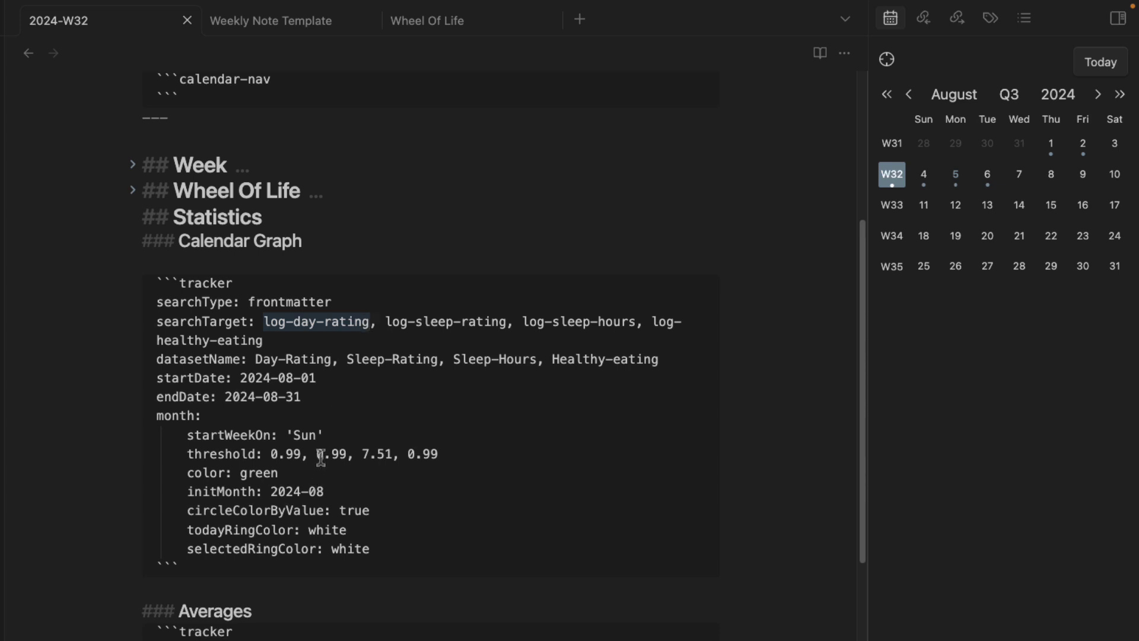
Match the second, third and fourth threshold values to the log-sleep-rating, log-sleep-hours and log-healthy-eating search targets
{"action": "left_click_drag", "start_coordinate": [317, 454], "coordinate": [347, 455]}
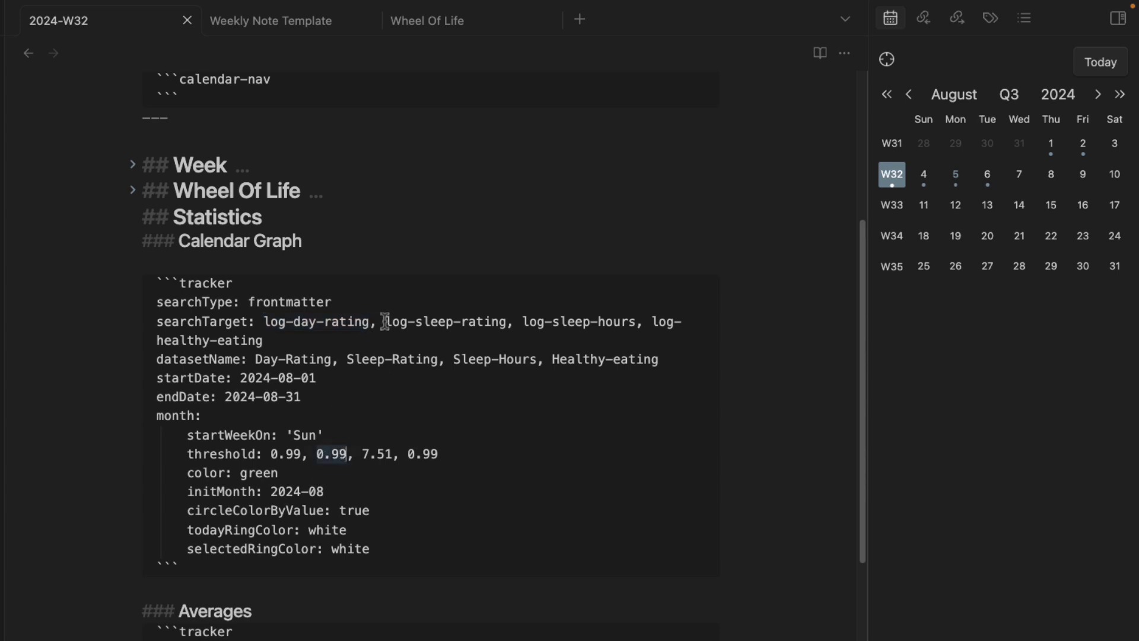
{"action": "left_click_drag", "start_coordinate": [385, 321], "coordinate": [507, 322]}
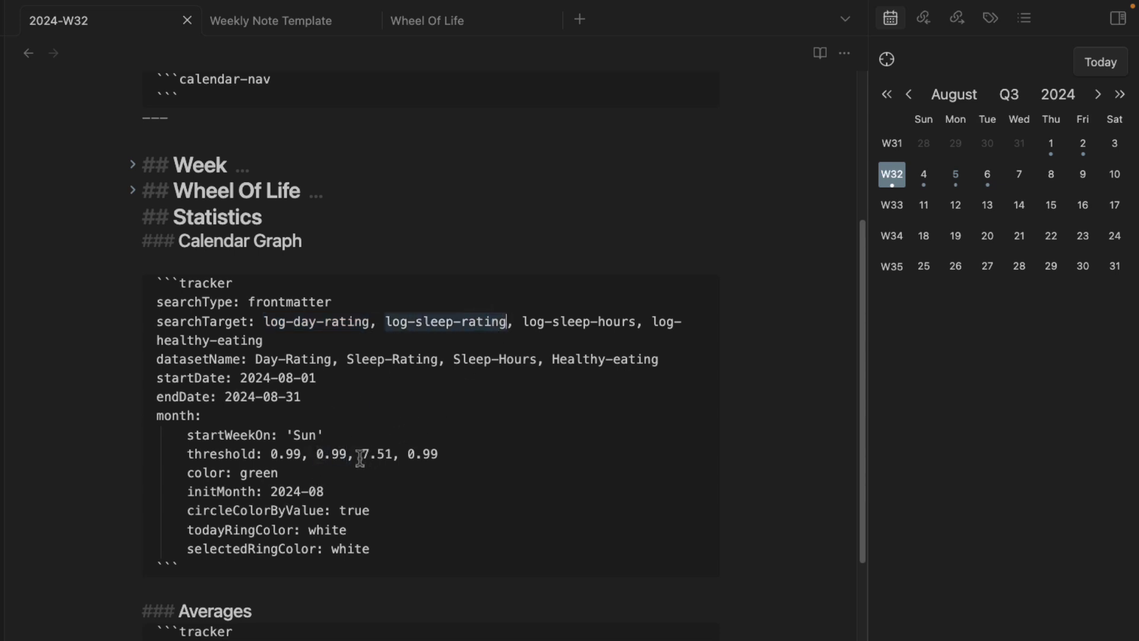
{"action": "left_click_drag", "start_coordinate": [360, 455], "coordinate": [394, 456]}
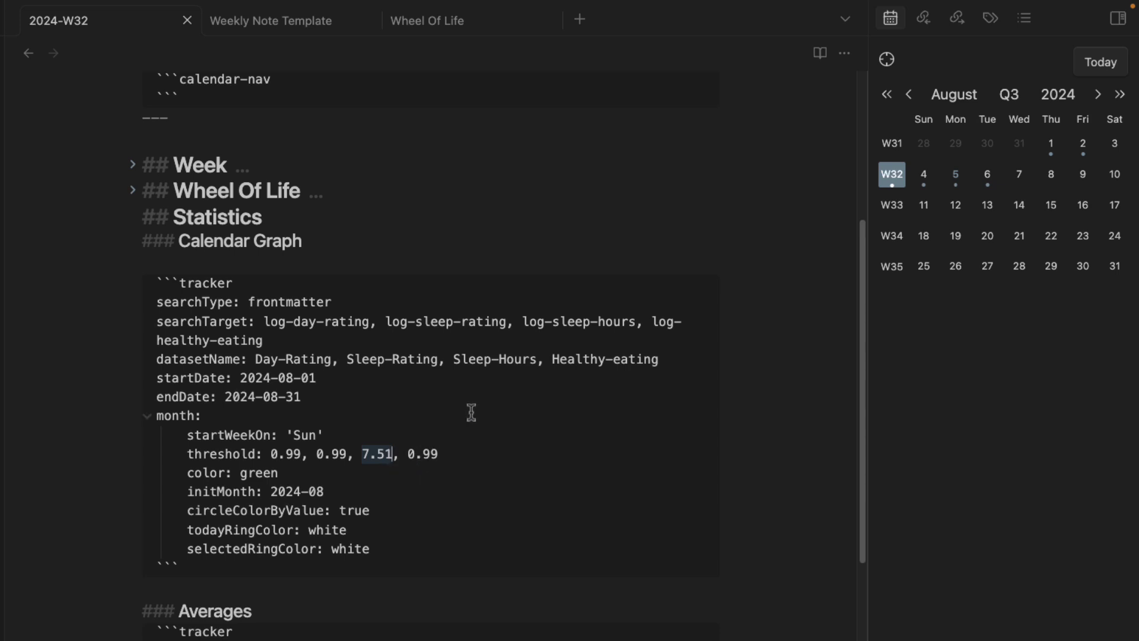
{"action": "left_click_drag", "start_coordinate": [522, 322], "coordinate": [639, 325]}
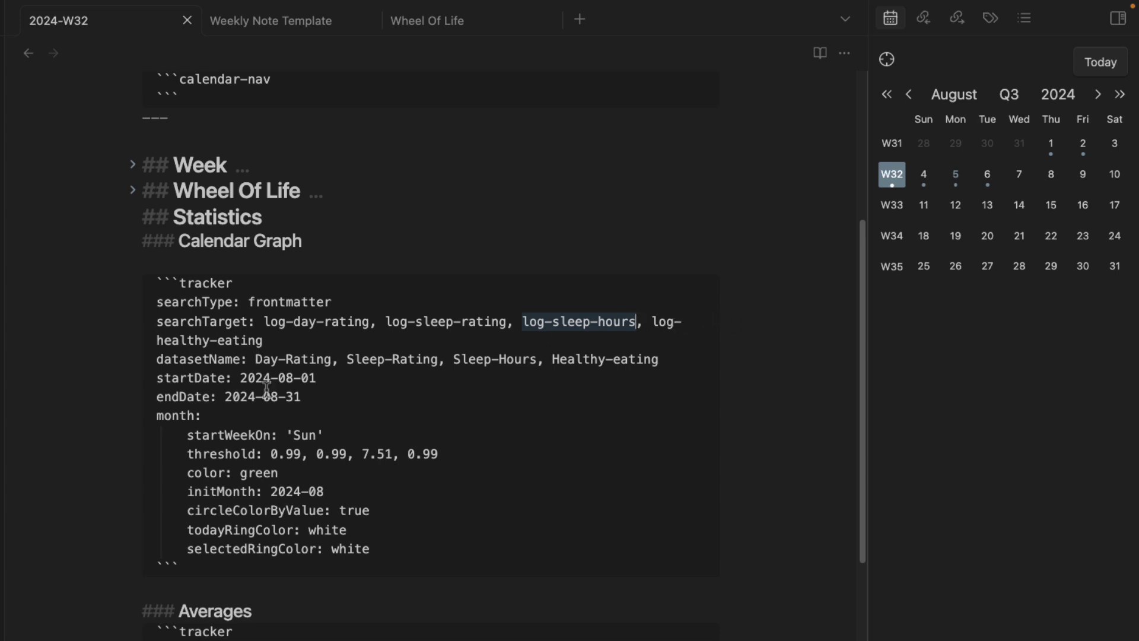
{"action": "left_click_drag", "start_coordinate": [407, 455], "coordinate": [203, 465]}
Return the note to reading view and collapse Calendar Graph, Averages and the Statistics section
{"action": "key", "text": "ctrl+e"}
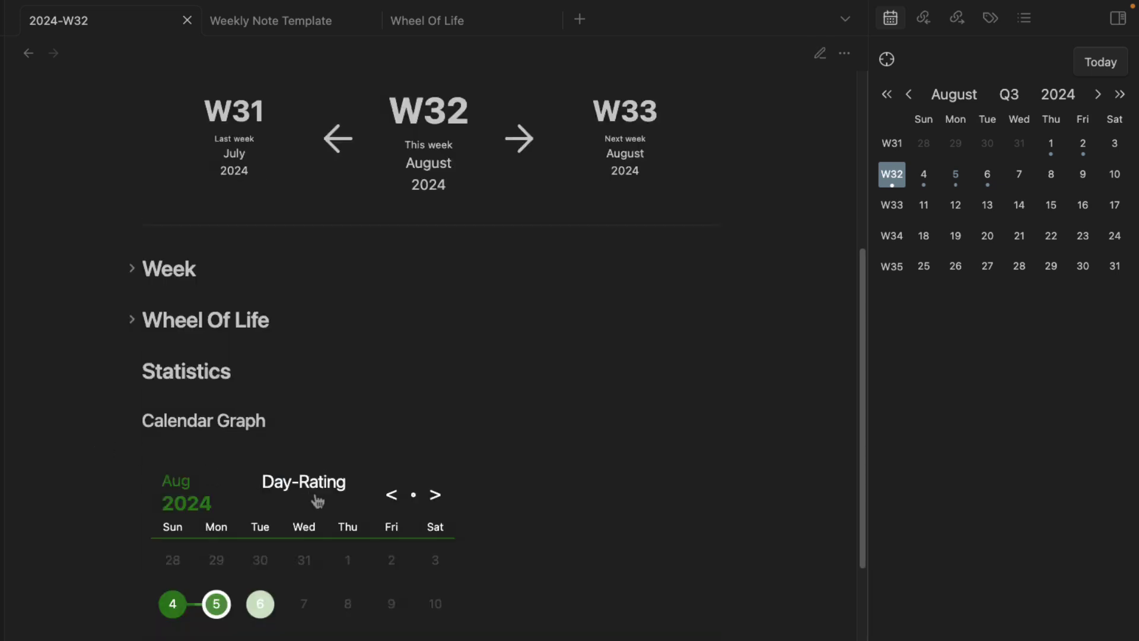
{"action": "left_click", "coordinate": [133, 428]}
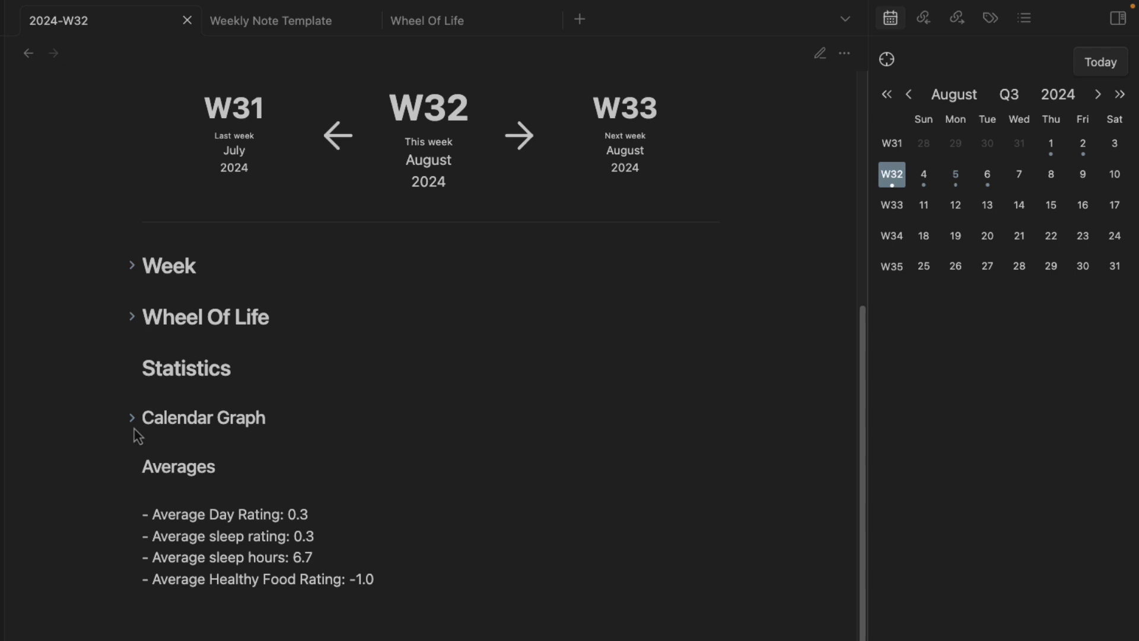
{"action": "left_click", "coordinate": [133, 469]}
{"action": "left_click", "coordinate": [133, 368]}
Expand the Wheel Of Life section, review its chart and the life-area ratings from Soul to Finance, and collapse it again
{"action": "left_click", "coordinate": [132, 363]}
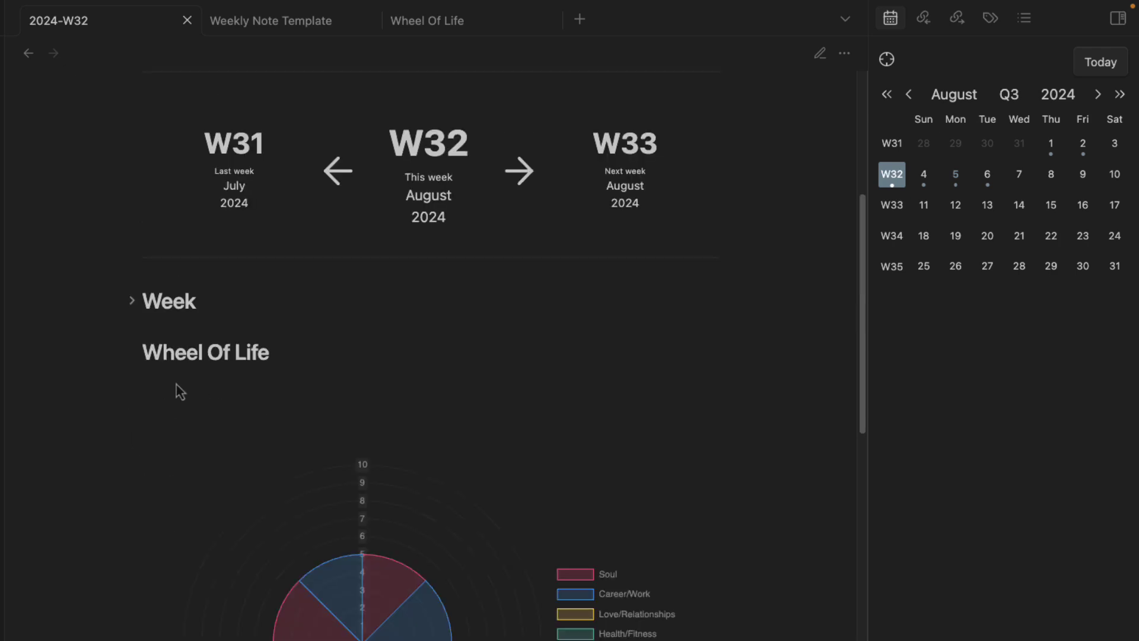
{"action": "scroll", "coordinate": [267, 415], "scroll_direction": "down", "scroll_amount": 10}
{"action": "scroll", "coordinate": [313, 427], "scroll_direction": "up", "scroll_amount": 5}
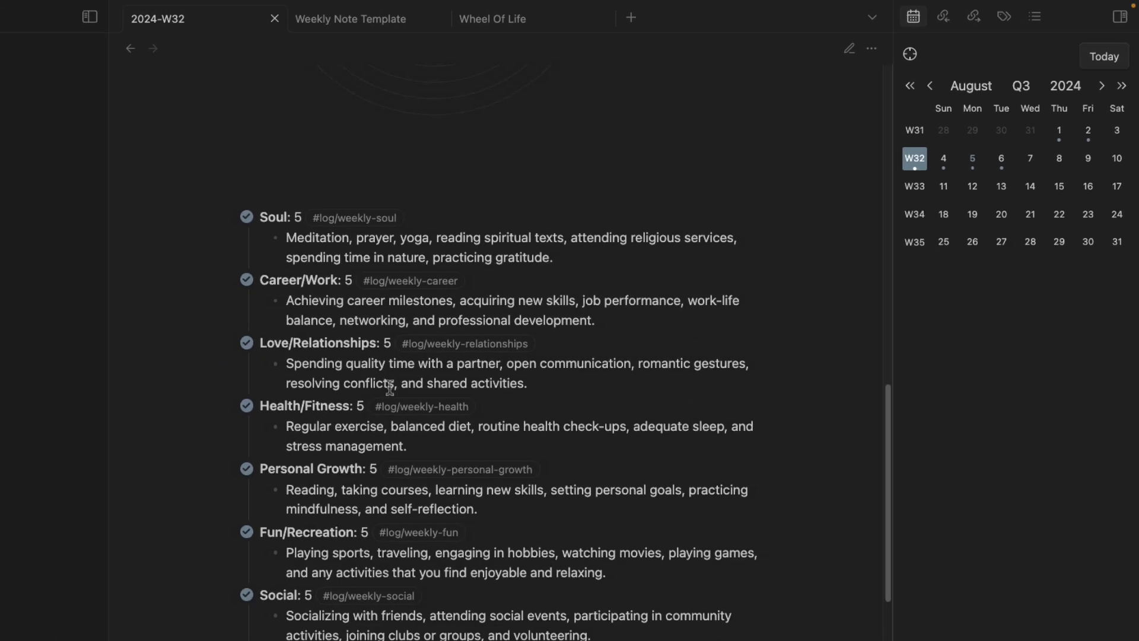
{"action": "scroll", "coordinate": [390, 389], "scroll_direction": "up", "scroll_amount": 1}
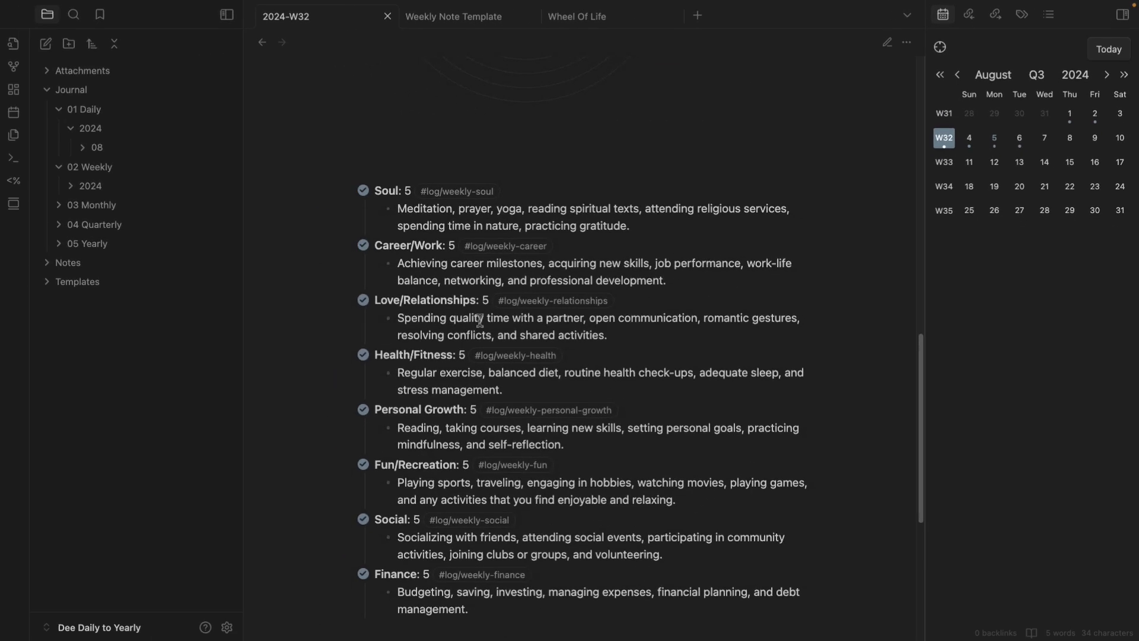
{"action": "scroll", "coordinate": [383, 389], "scroll_direction": "down", "scroll_amount": 5}
{"action": "scroll", "coordinate": [382, 389], "scroll_direction": "up", "scroll_amount": 10}
{"action": "scroll", "coordinate": [391, 389], "scroll_direction": "down", "scroll_amount": 1}
{"action": "scroll", "coordinate": [659, 436], "scroll_direction": "up", "scroll_amount": 8}
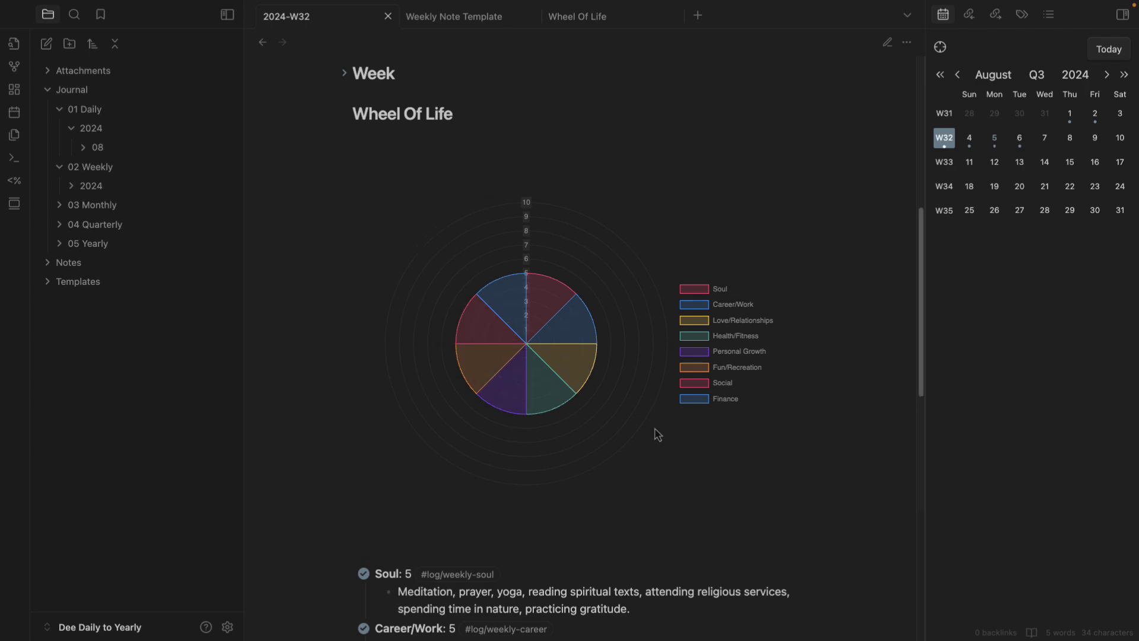
{"action": "scroll", "coordinate": [415, 365], "scroll_direction": "down", "scroll_amount": 4}
{"action": "left_click", "coordinate": [344, 326]}
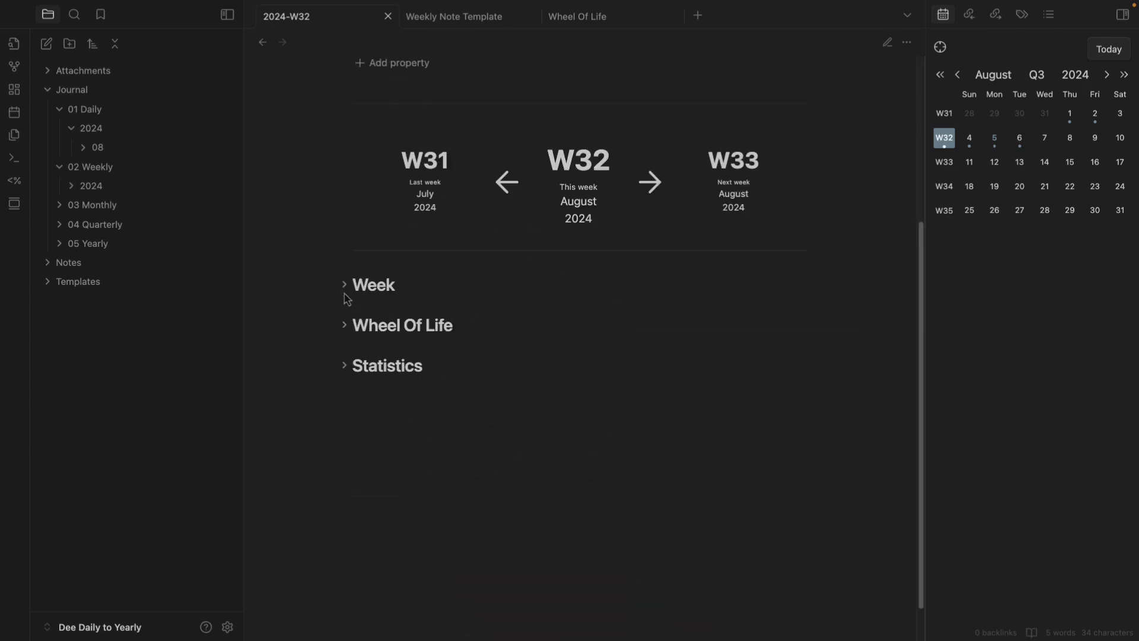
Expand the Week section, look through the daily images in its Pictures callout, and collapse the callout
{"action": "left_click", "coordinate": [344, 285]}
{"action": "left_click", "coordinate": [440, 334]}
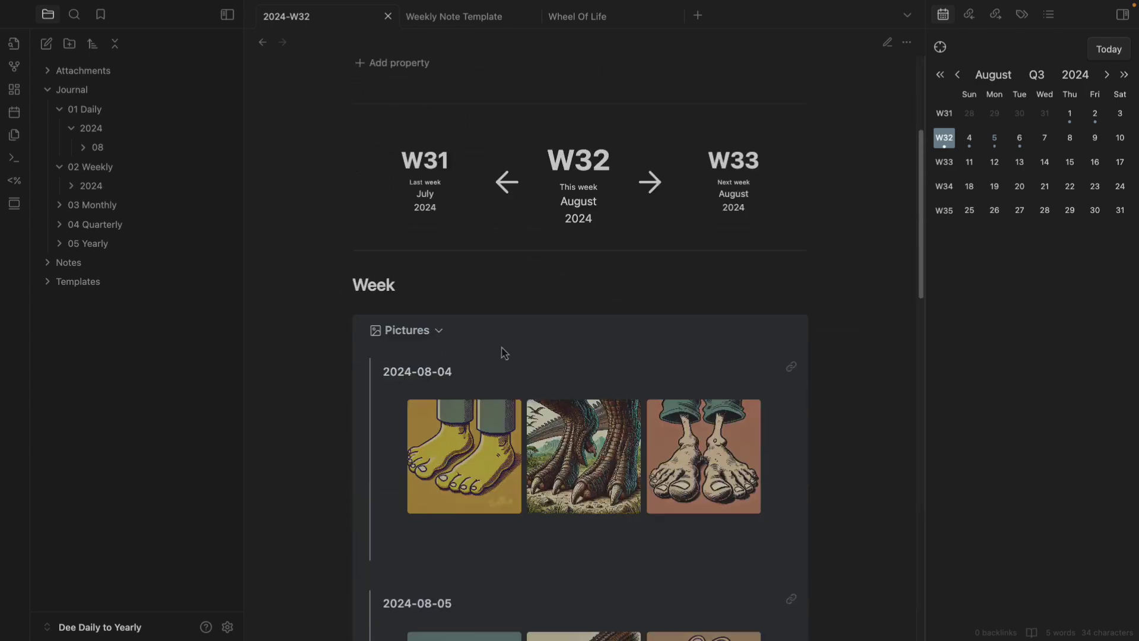
{"action": "scroll", "coordinate": [427, 267], "scroll_direction": "down", "scroll_amount": 1}
{"action": "scroll", "coordinate": [427, 328], "scroll_direction": "down", "scroll_amount": 4}
{"action": "scroll", "coordinate": [694, 368], "scroll_direction": "down", "scroll_amount": 10}
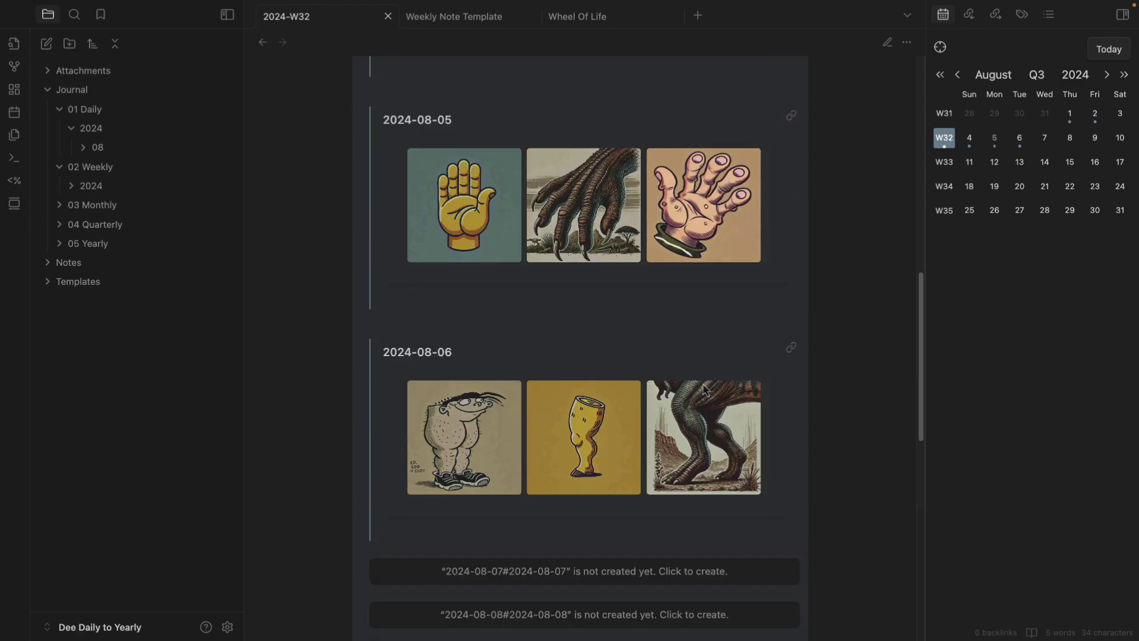
{"action": "scroll", "coordinate": [498, 353], "scroll_direction": "up", "scroll_amount": 15}
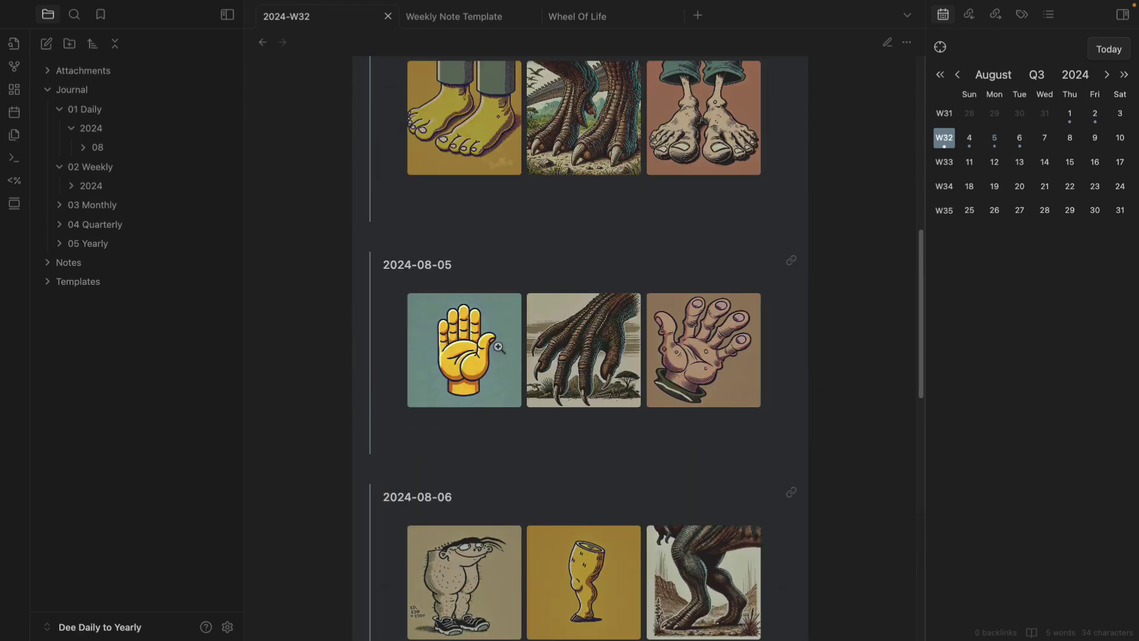
{"action": "scroll", "coordinate": [465, 358], "scroll_direction": "down", "scroll_amount": 3}
{"action": "left_click", "coordinate": [440, 334]}
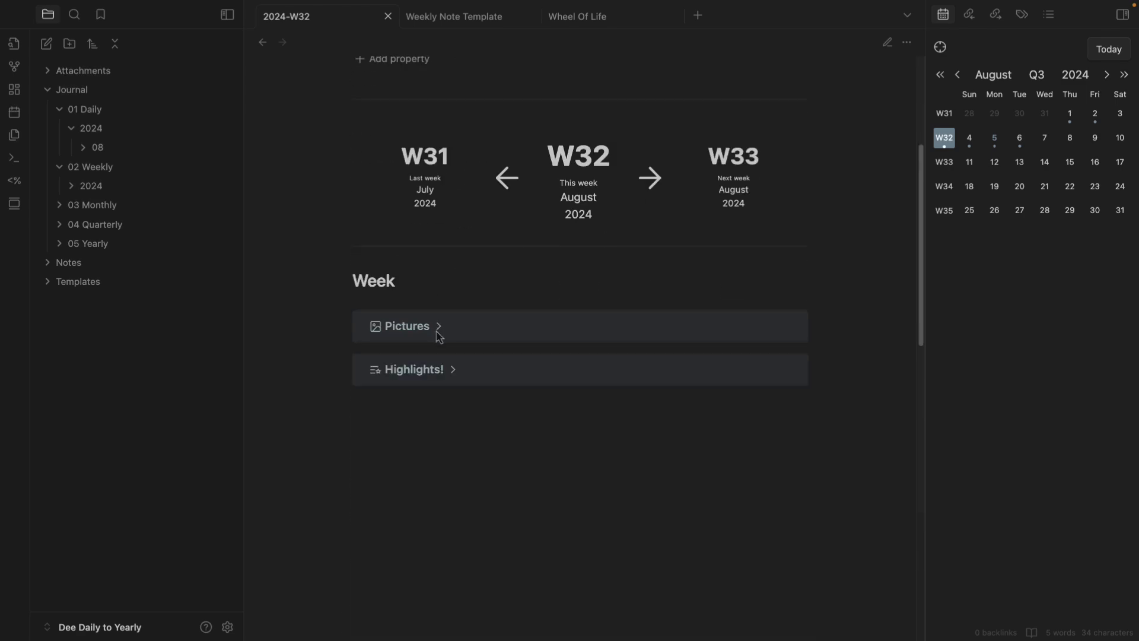
{"action": "left_click", "coordinate": [441, 335]}
{"action": "left_click", "coordinate": [442, 336]}
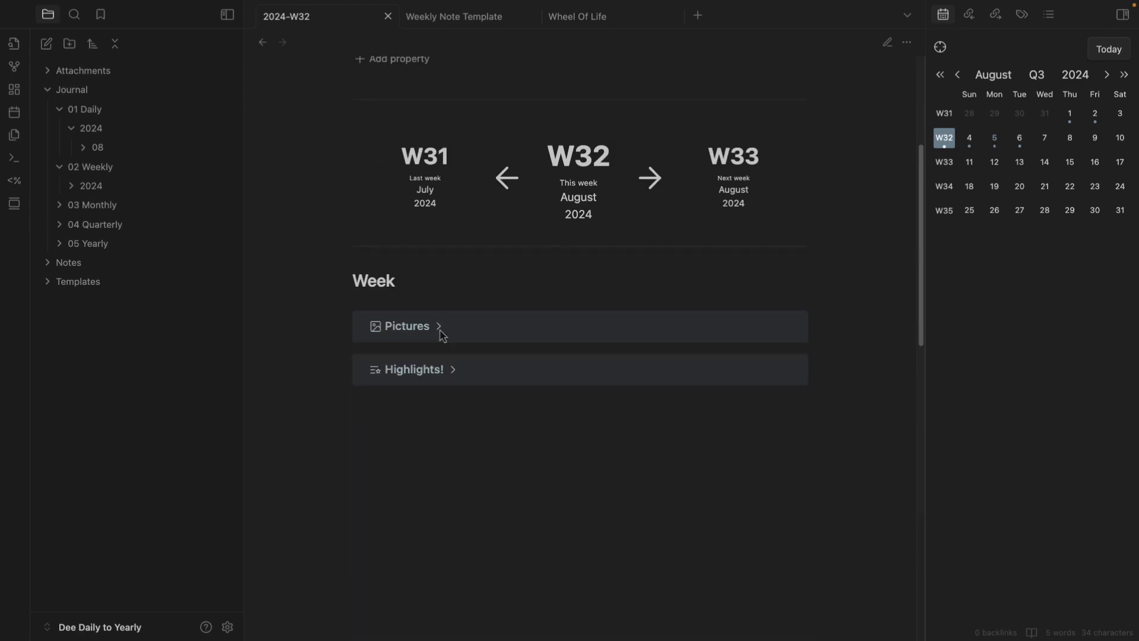
Expand the Highlights! callout in 2024-W32 and look through the 2024-08-05 daily note
{"action": "left_click", "coordinate": [454, 373]}
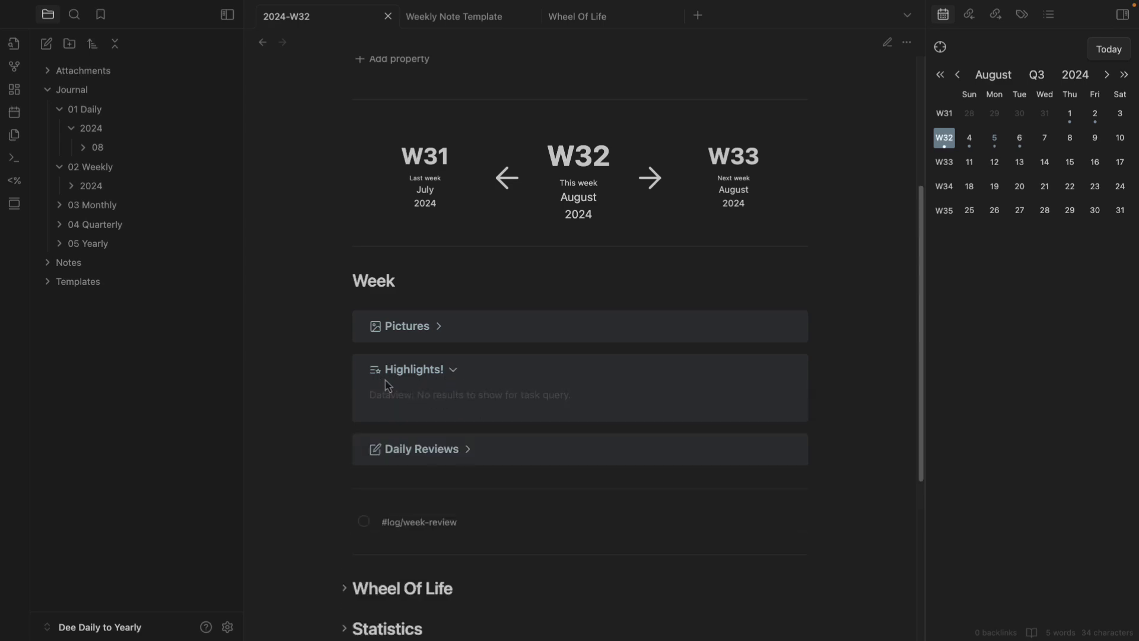
{"action": "left_click", "coordinate": [995, 142]}
{"action": "scroll", "coordinate": [755, 280], "scroll_direction": "down", "scroll_amount": 10}
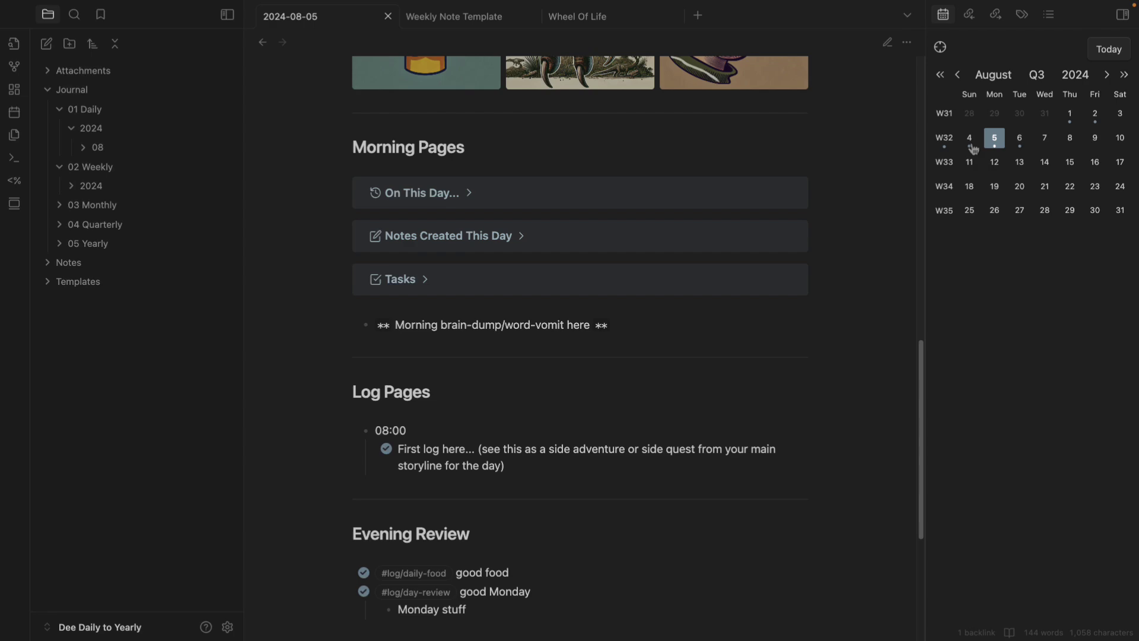
Open the 2024-08-04 daily note for editing and add a 09:00 bullet under Log Pages
{"action": "left_click", "coordinate": [971, 146]}
{"action": "scroll", "coordinate": [788, 246], "scroll_direction": "down", "scroll_amount": 10}
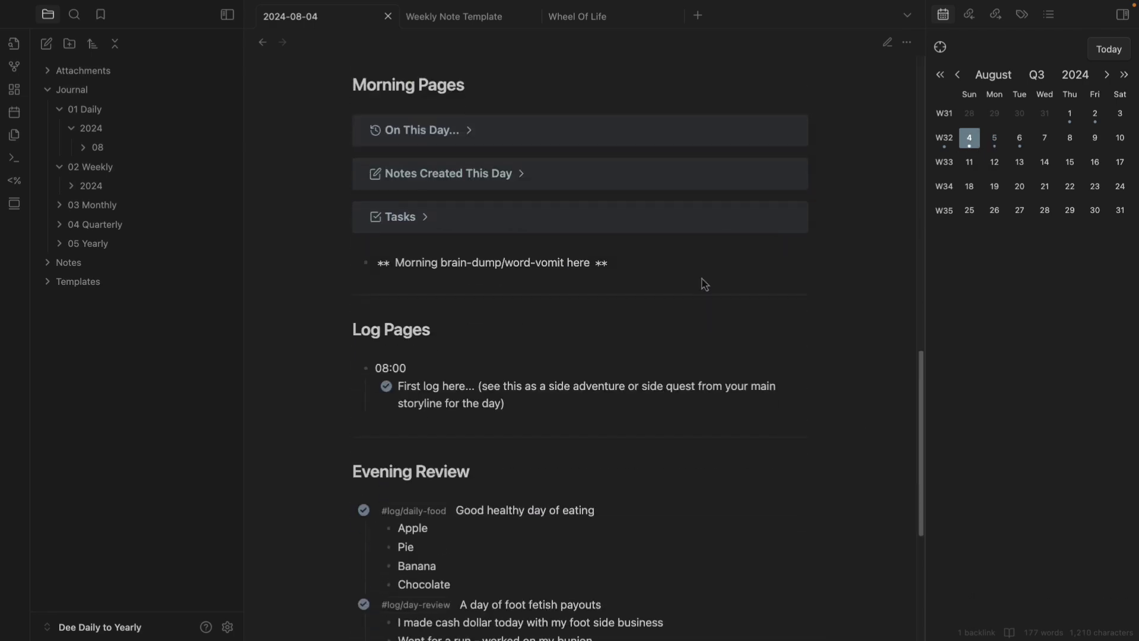
{"action": "key", "text": "ctrl+e"}
{"action": "scroll", "coordinate": [516, 296], "scroll_direction": "down", "scroll_amount": 8}
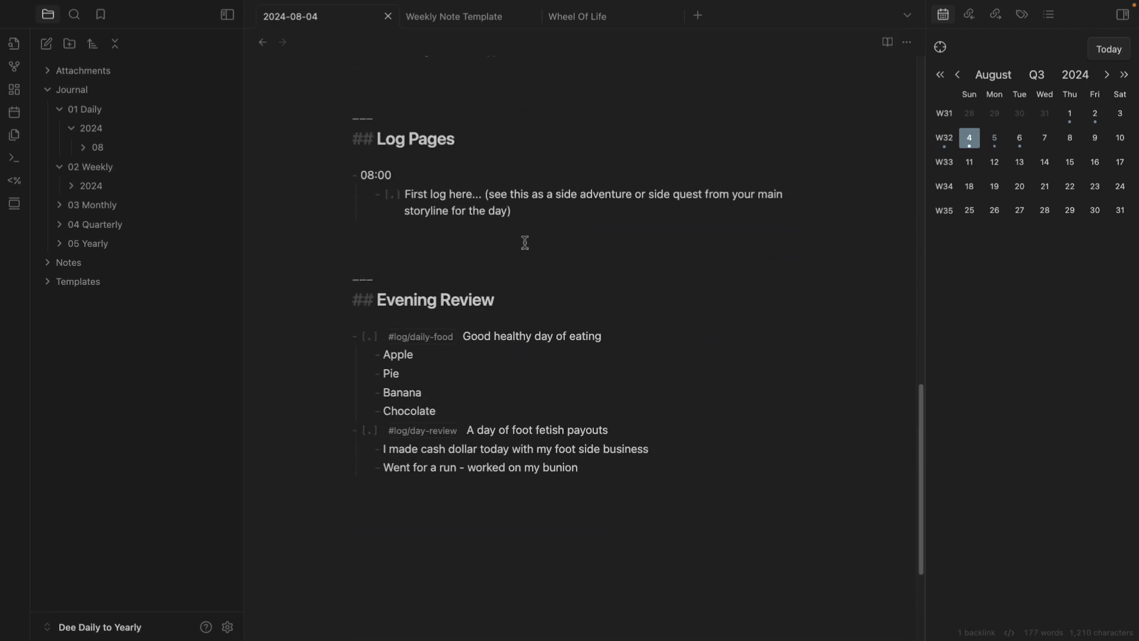
{"action": "left_click", "coordinate": [569, 223]}
{"action": "type", "text": "- "}
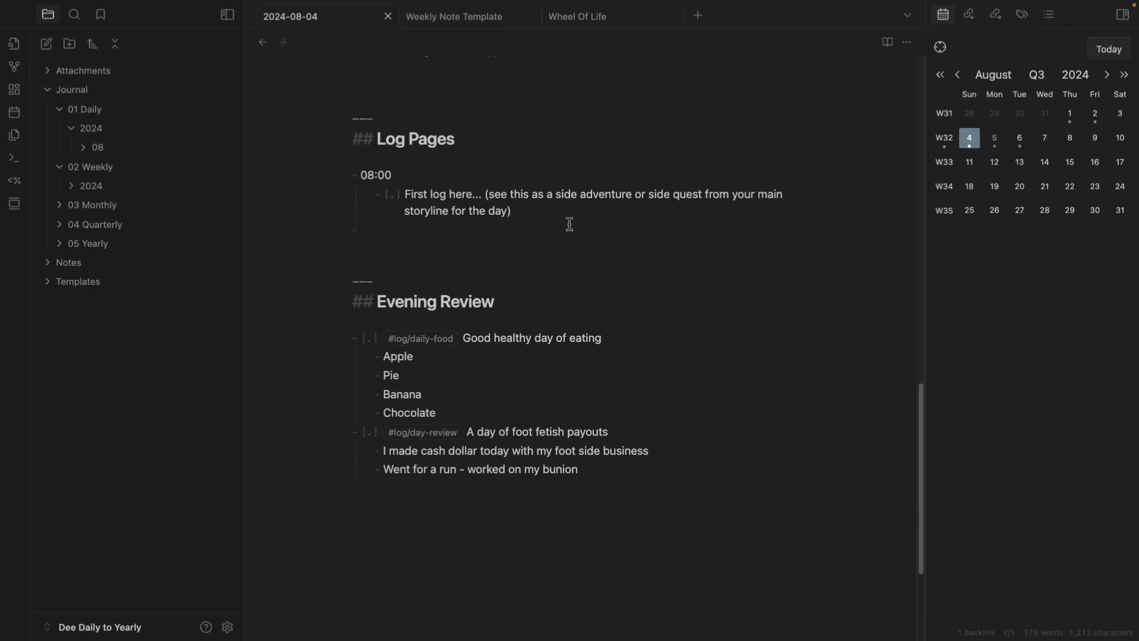
{"action": "type", "text": "09:00"}
{"action": "key", "text": "Return"}
Add a nested [.] log under 09:00 reading "Got my first feet onlyfans payment. Sweet!"
{"action": "key", "text": "Tab"}
{"action": "type", "text": "[.] #G"}
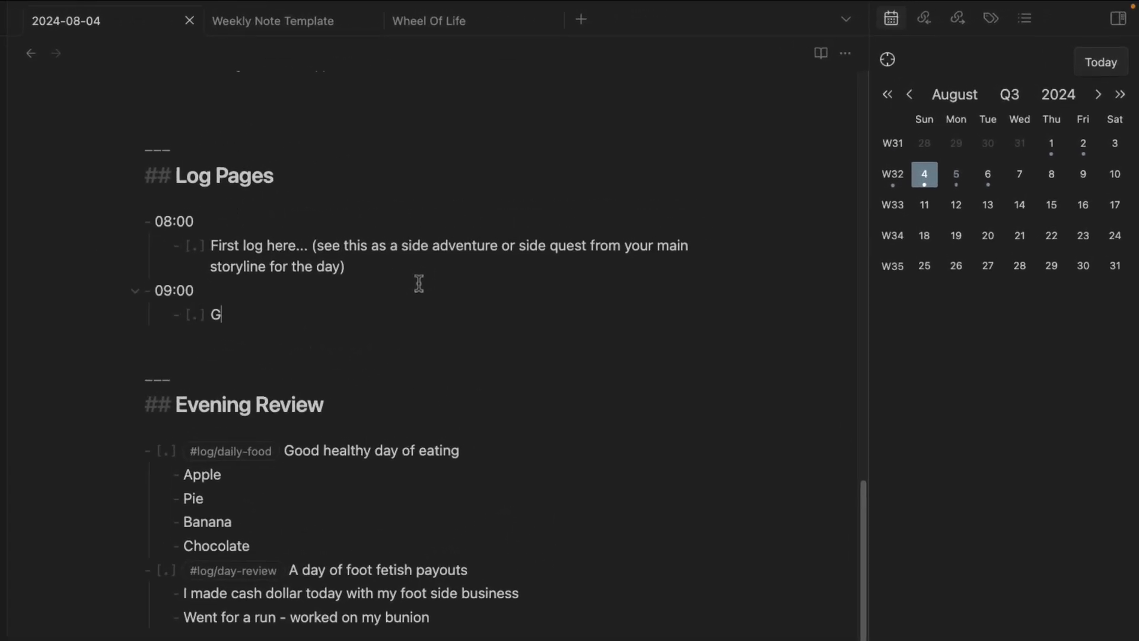
{"action": "type", "text": "ot my first fee"}
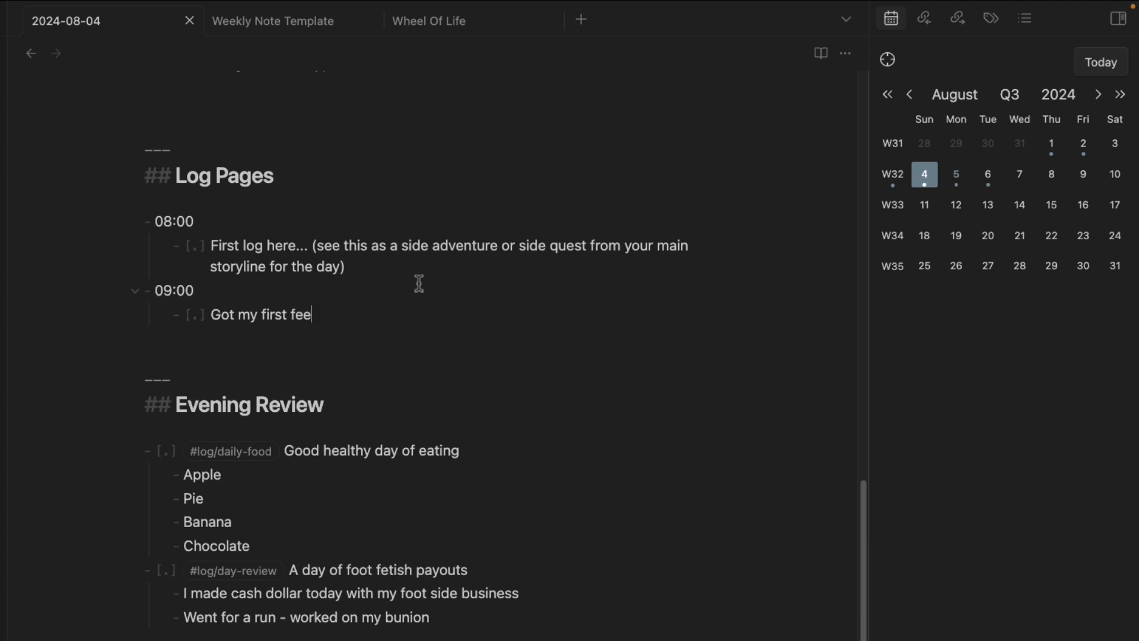
{"action": "type", "text": "t onlyfans payment. "}
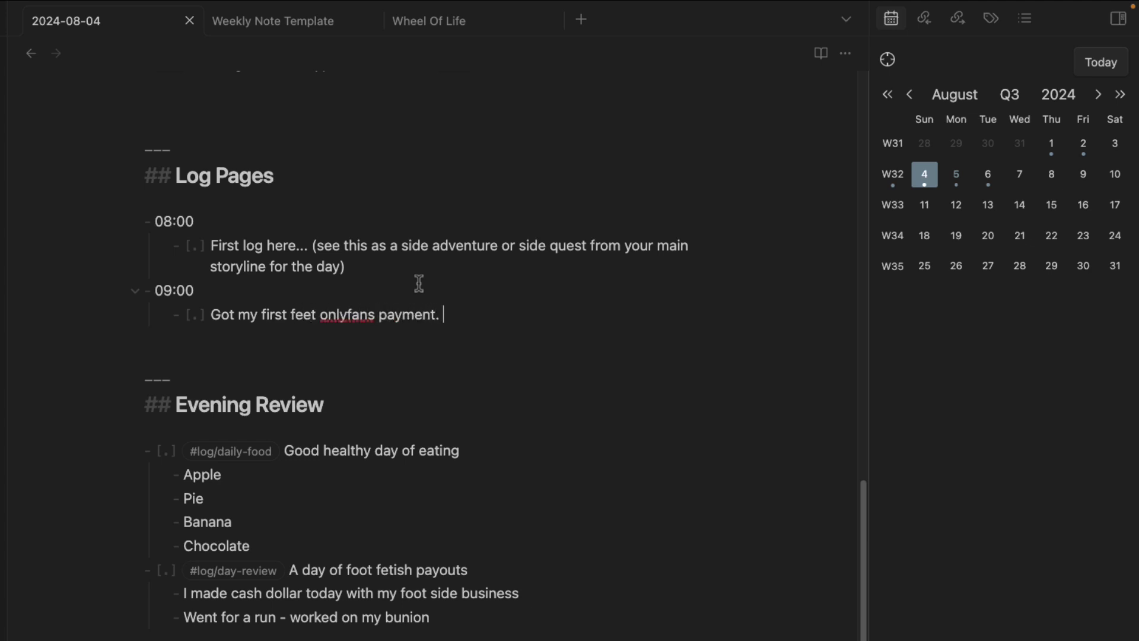
{"action": "type", "text": "Sweet!"}
Insert the tag #log/highlight in front of the 09:00 log text
{"action": "left_click", "coordinate": [215, 316]}
{"action": "type", "text": "#log/hihgh"}
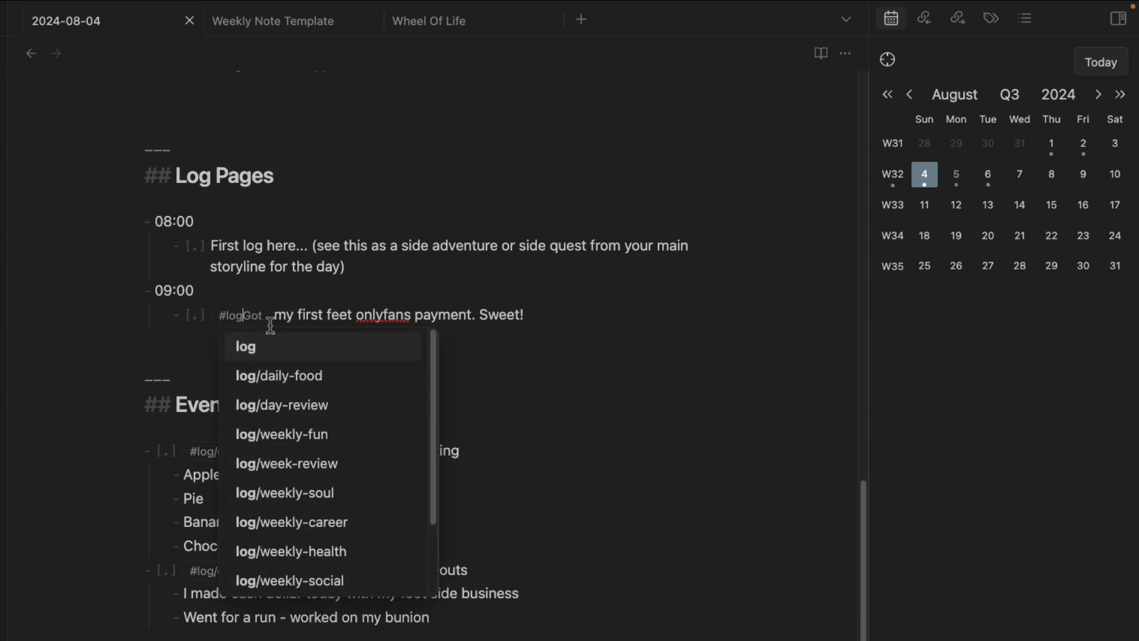
{"action": "key", "text": "BackSpace"}
{"action": "key", "text": "BackSpace"}
{"action": "key", "text": "BackSpace"}
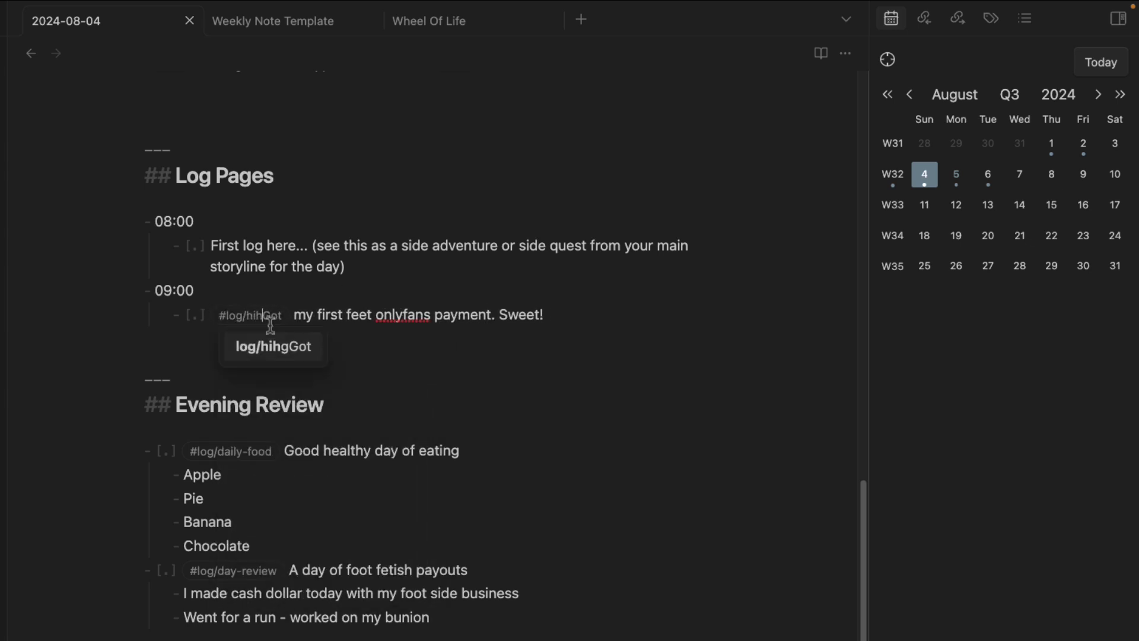
{"action": "type", "text": "ghlight"}
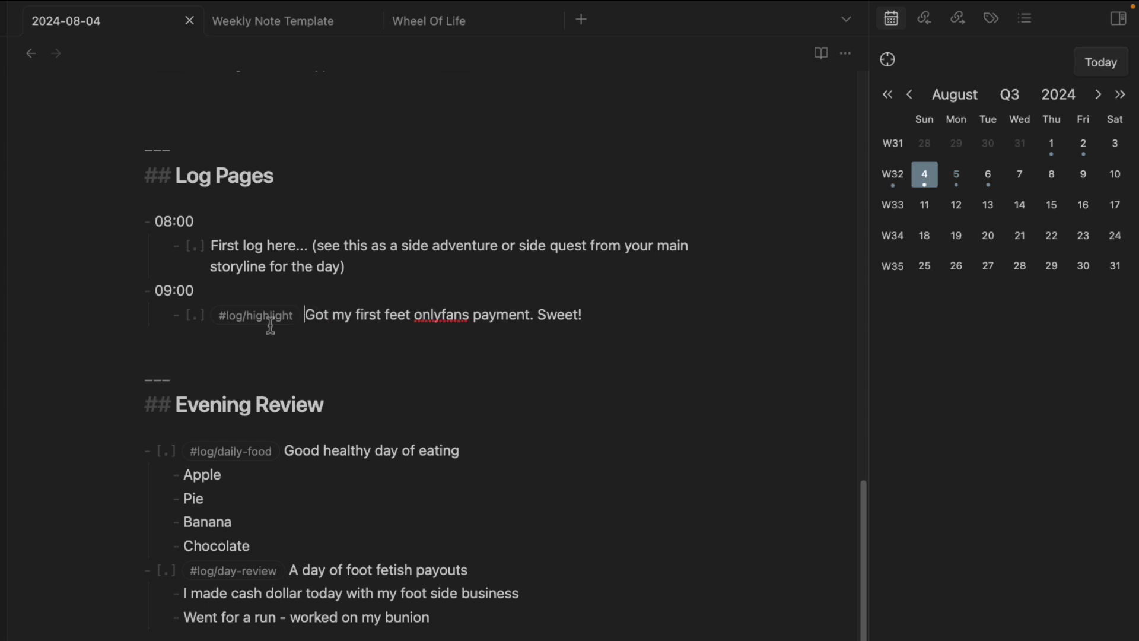
Insert a trophy emoji before the #log/highlight tag in the 09:00 log
{"action": "left_click", "coordinate": [202, 316]}
{"action": "left_click", "coordinate": [211, 319]}
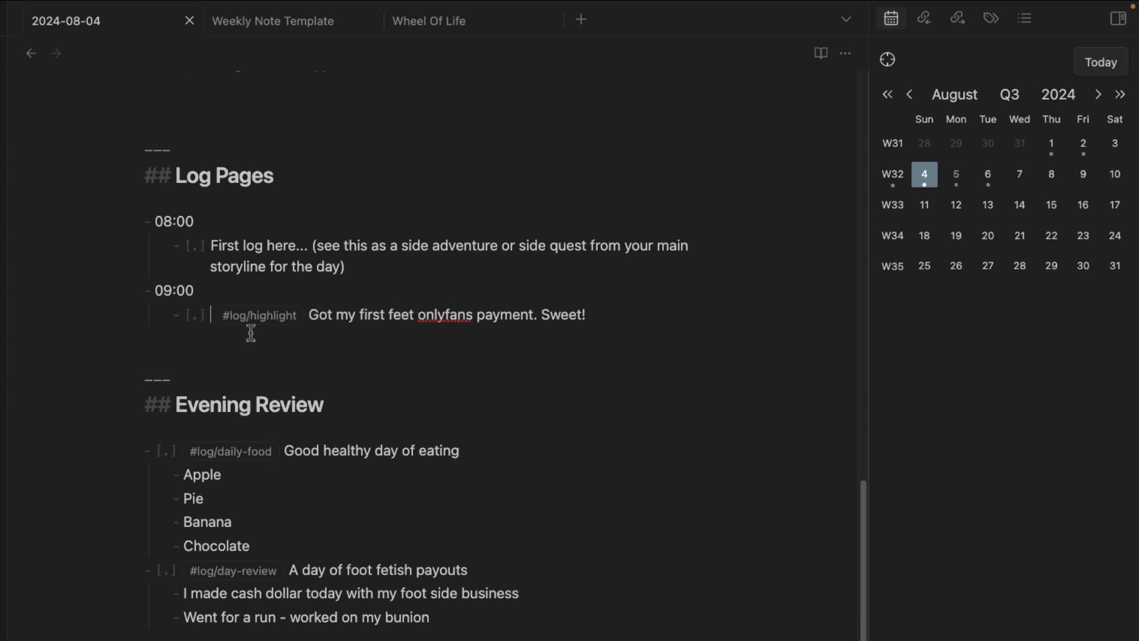
{"action": "key", "text": "ctrl+super+space"}
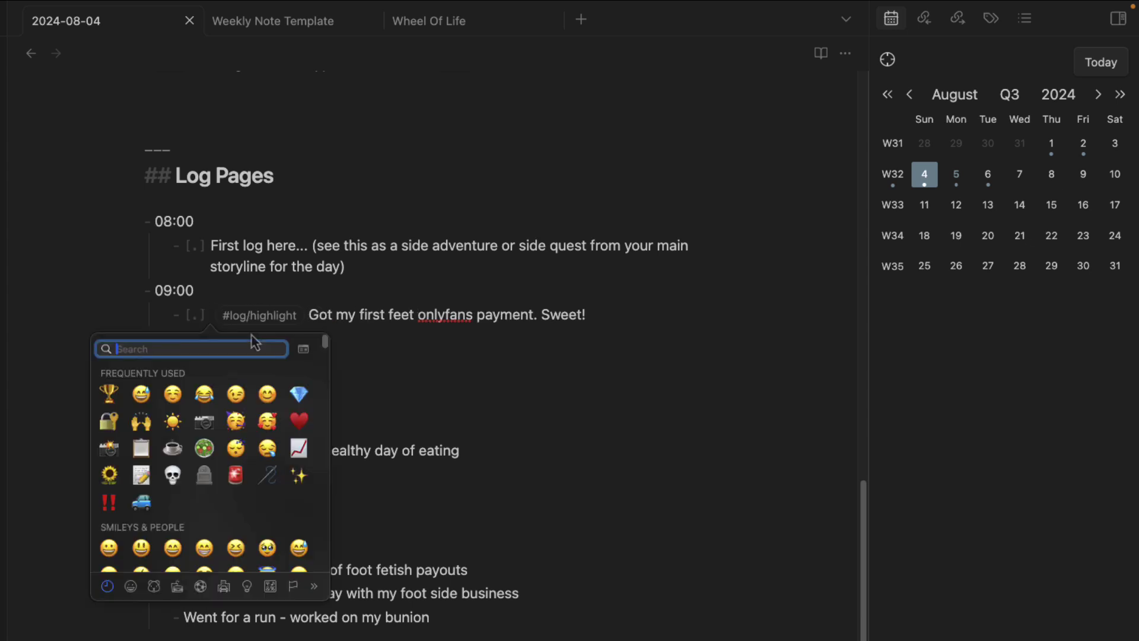
{"action": "left_click", "coordinate": [110, 396]}
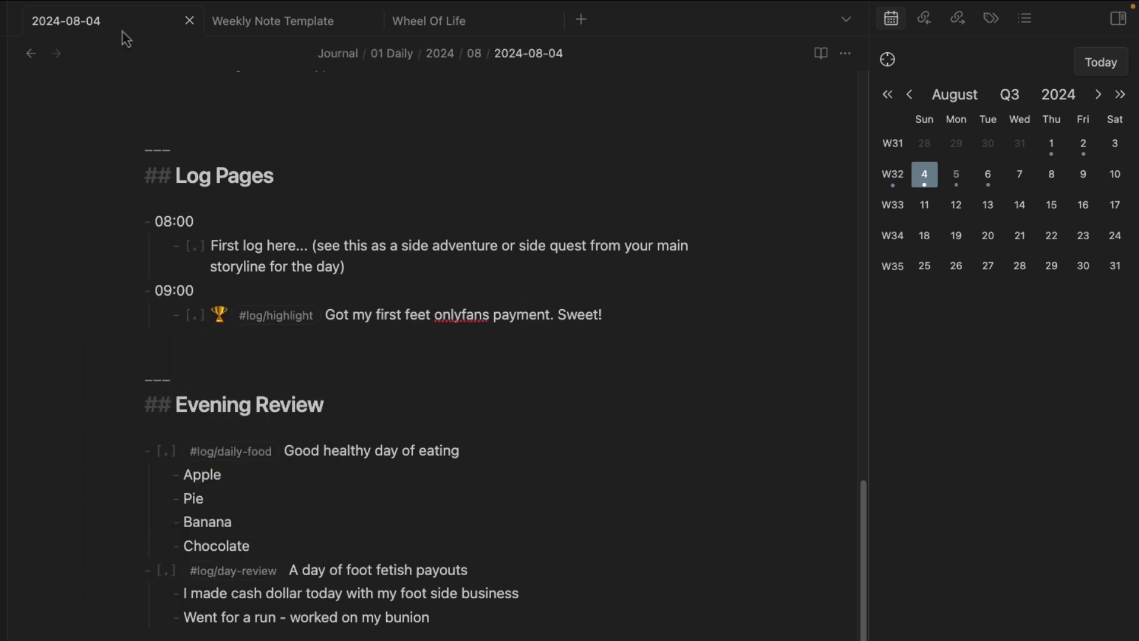
Open the 2024-W32 note in reading view, expand its Highlights! callout and check the listed entries
{"action": "left_click", "coordinate": [278, 24]}
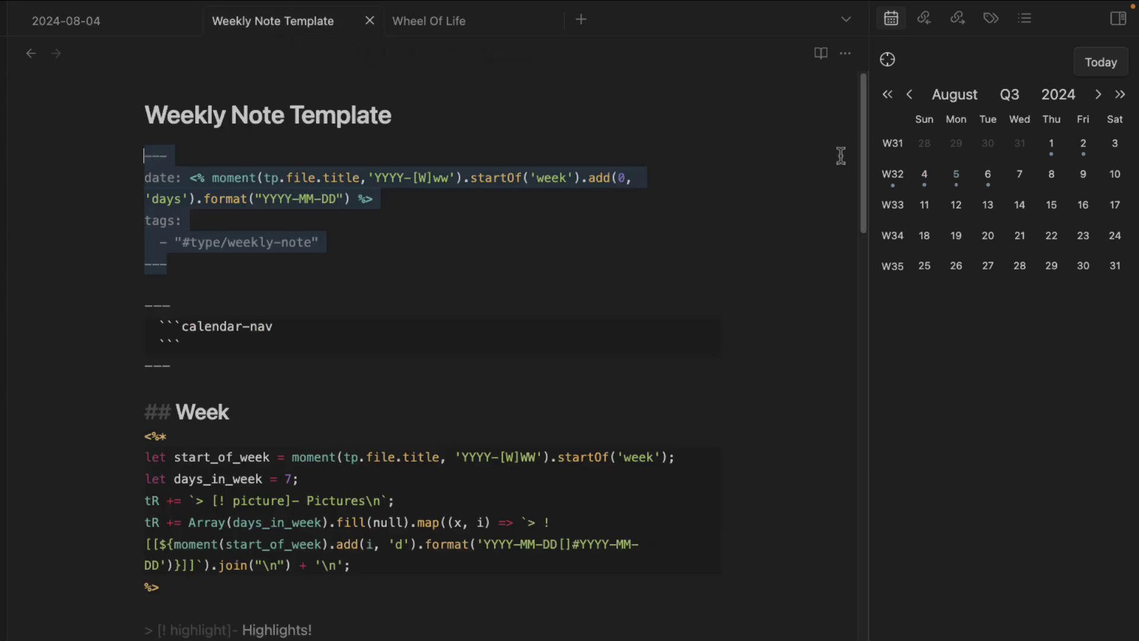
{"action": "left_click", "coordinate": [893, 174]}
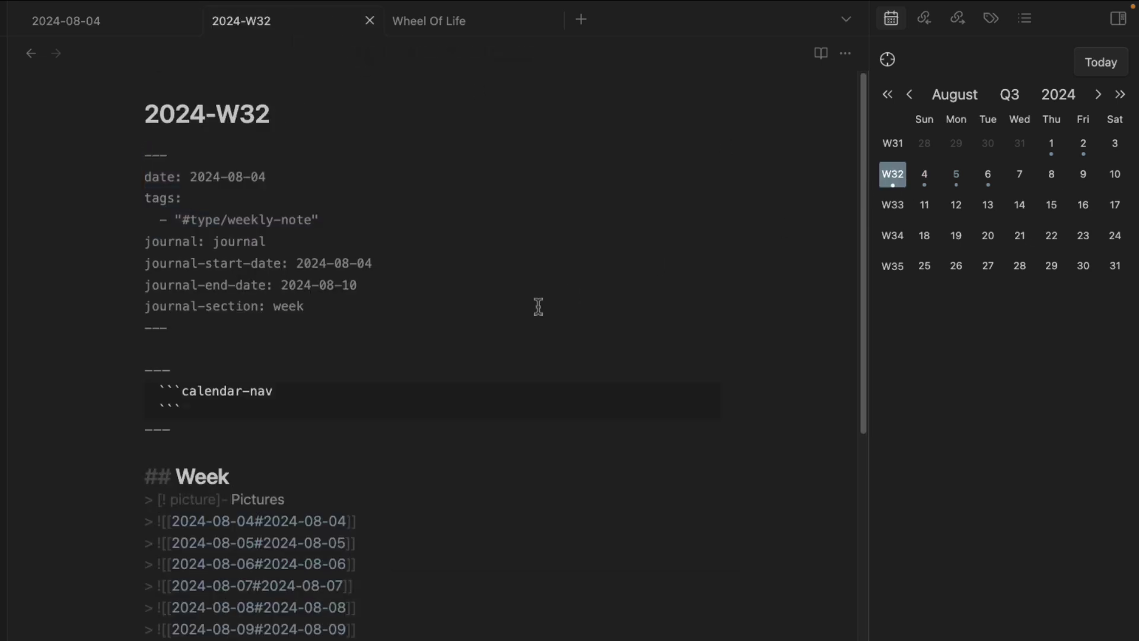
{"action": "scroll", "coordinate": [536, 304], "scroll_direction": "down", "scroll_amount": 3}
{"action": "key", "text": "ctrl+e"}
{"action": "scroll", "coordinate": [275, 528], "scroll_direction": "down", "scroll_amount": 3}
{"action": "left_click", "coordinate": [290, 570]}
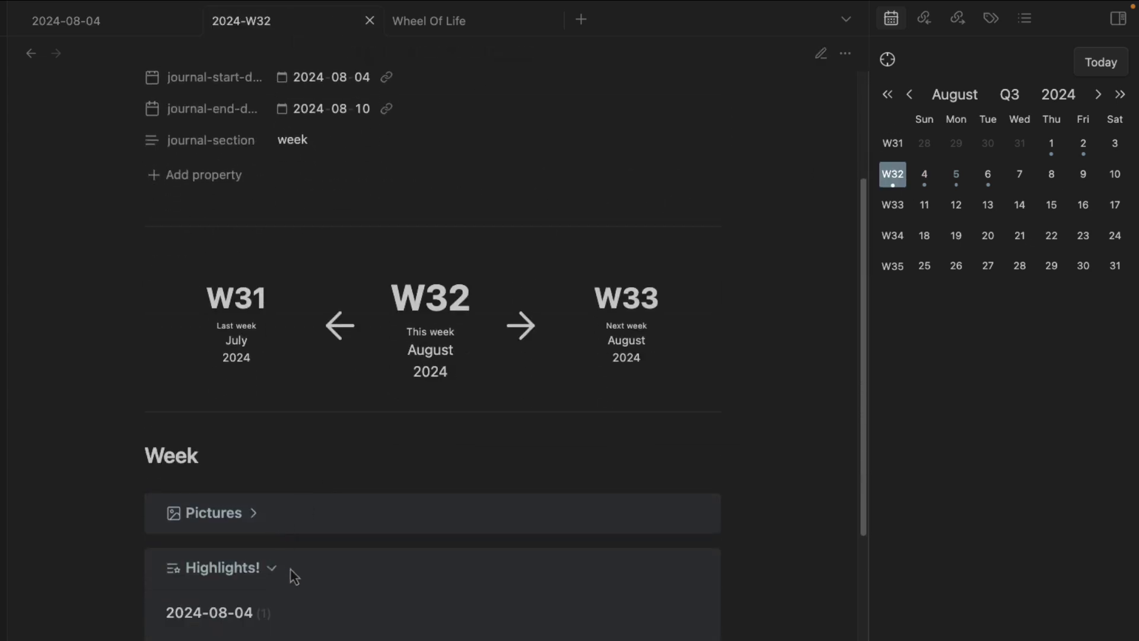
{"action": "scroll", "coordinate": [309, 563], "scroll_direction": "down", "scroll_amount": 7}
{"action": "scroll", "coordinate": [515, 306], "scroll_direction": "up", "scroll_amount": 5}
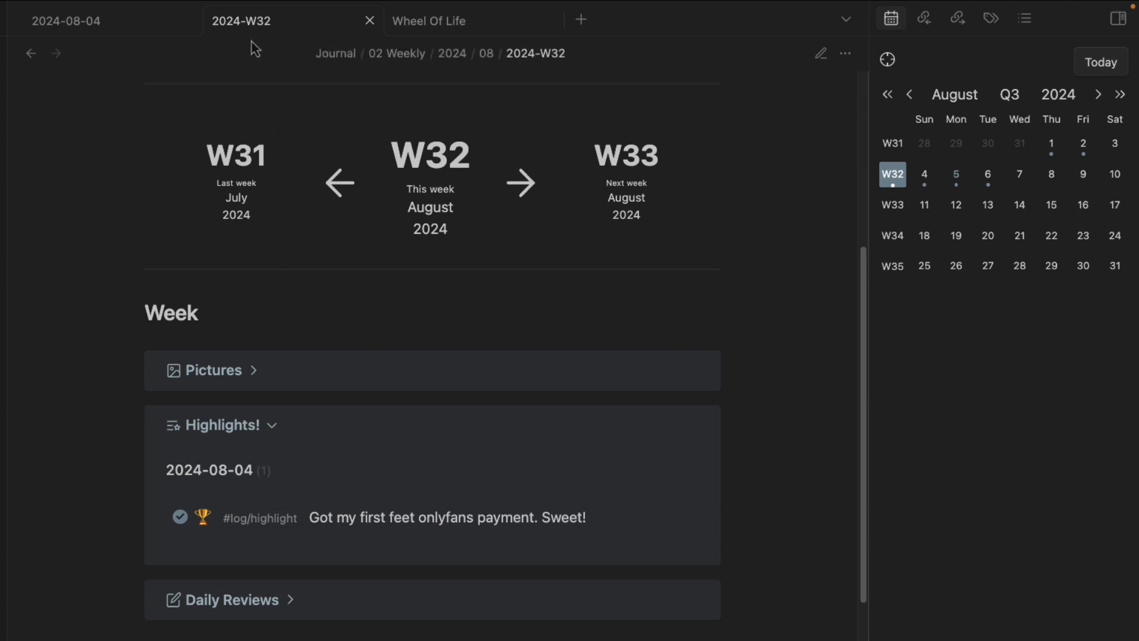
Return to the 2024-08-04 note and create a folder named "log Templates" inside the Templates folder
{"action": "left_click", "coordinate": [76, 27]}
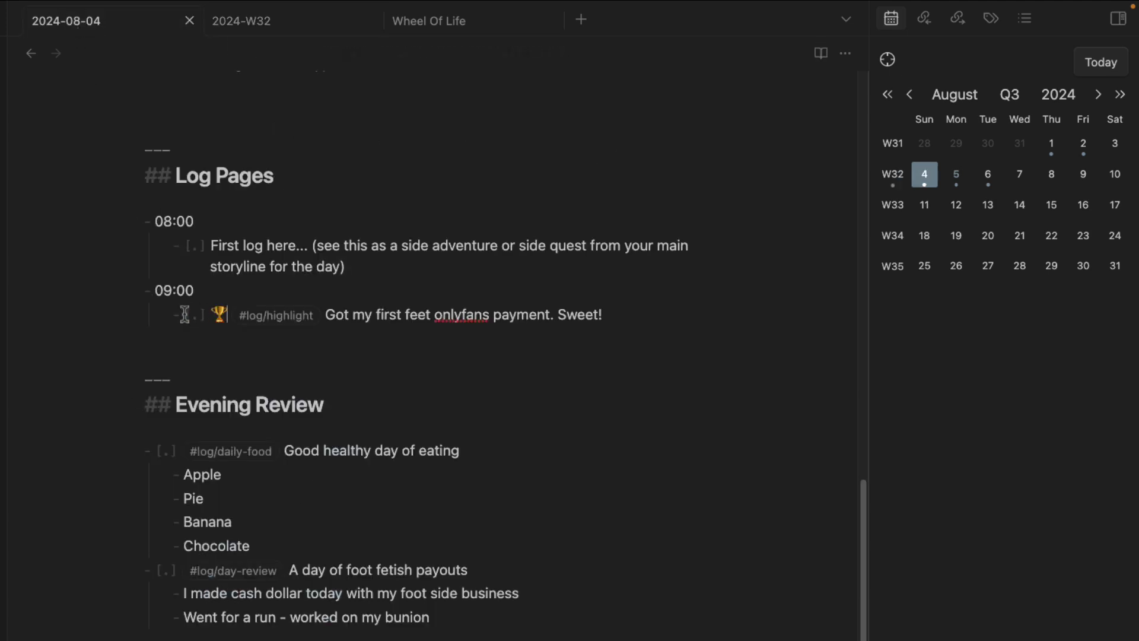
{"action": "left_click_drag", "start_coordinate": [211, 314], "coordinate": [673, 331]}
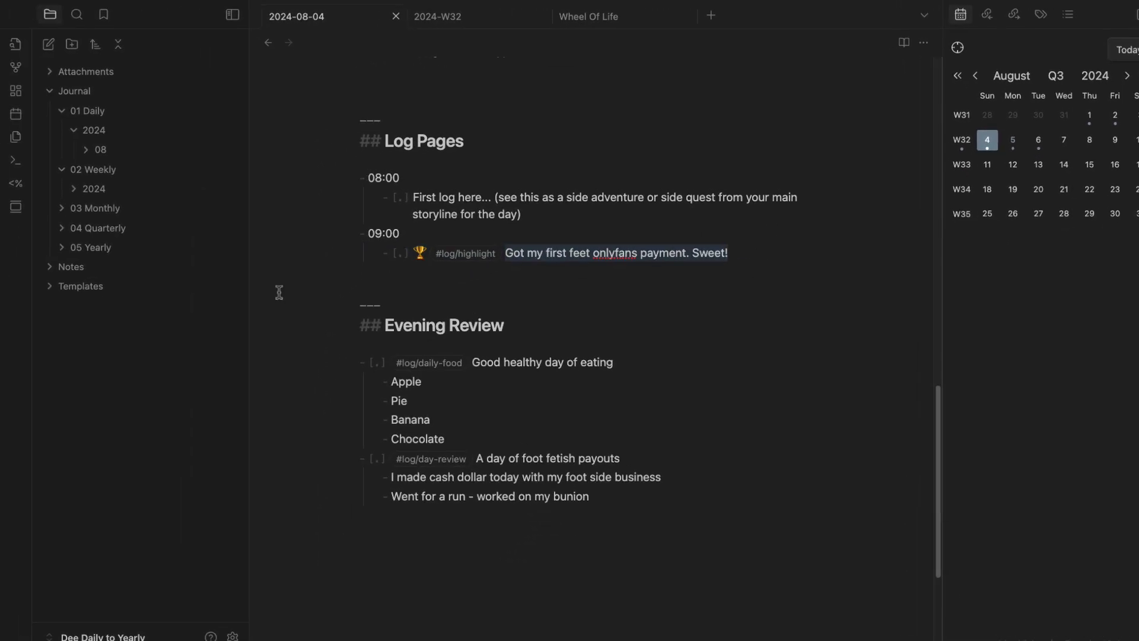
{"action": "left_click", "coordinate": [65, 283]}
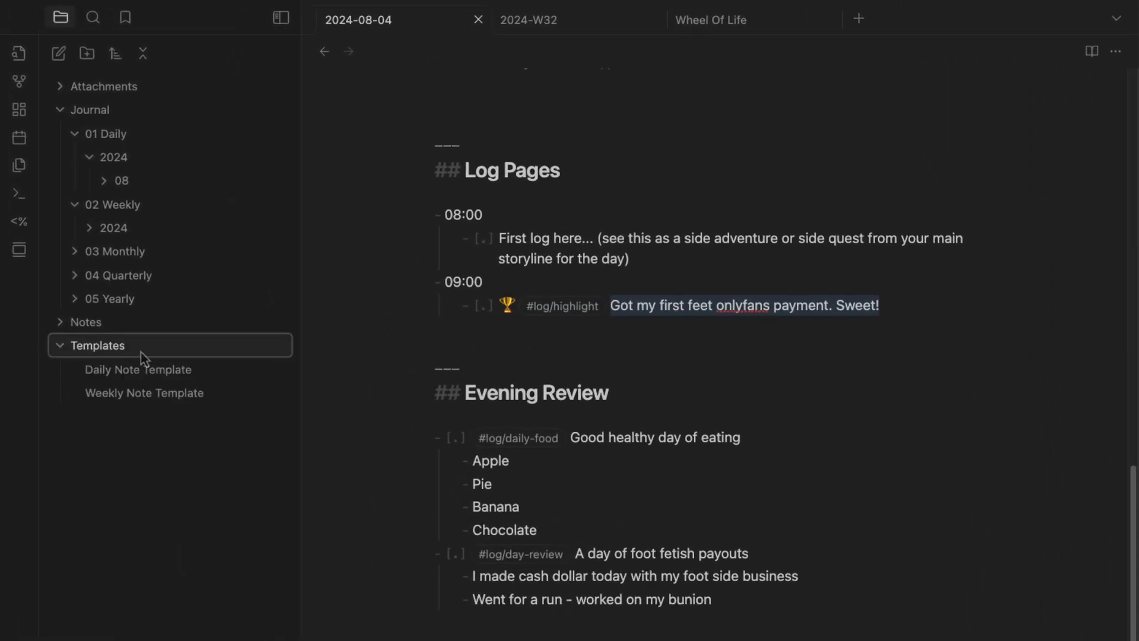
{"action": "right_click", "coordinate": [102, 349]}
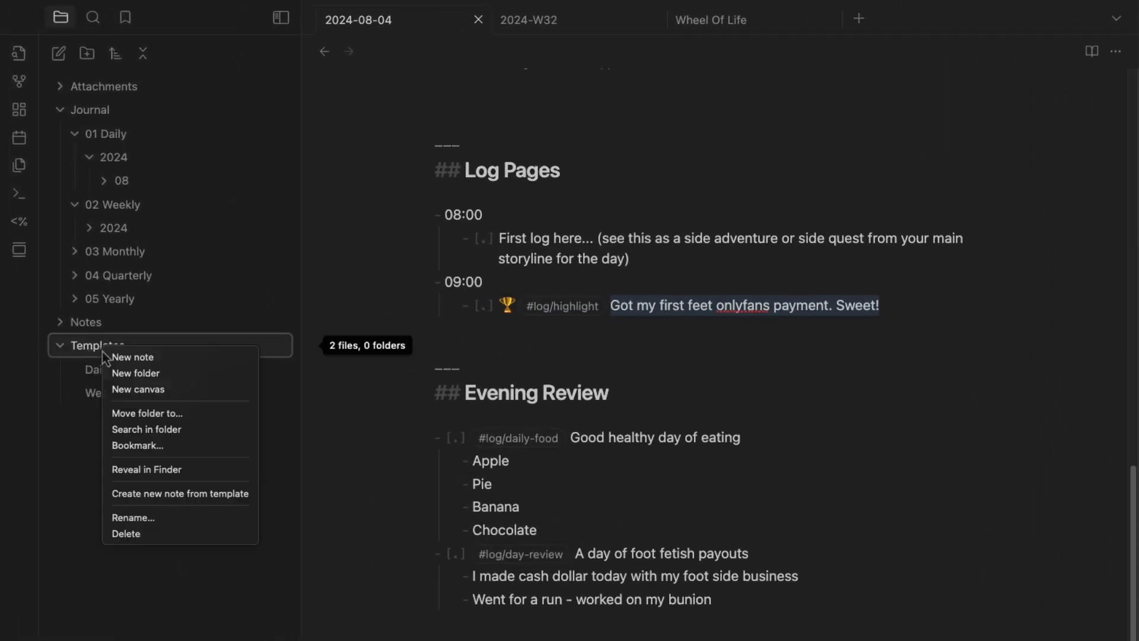
{"action": "left_click", "coordinate": [158, 373]}
{"action": "type", "text": "log"}
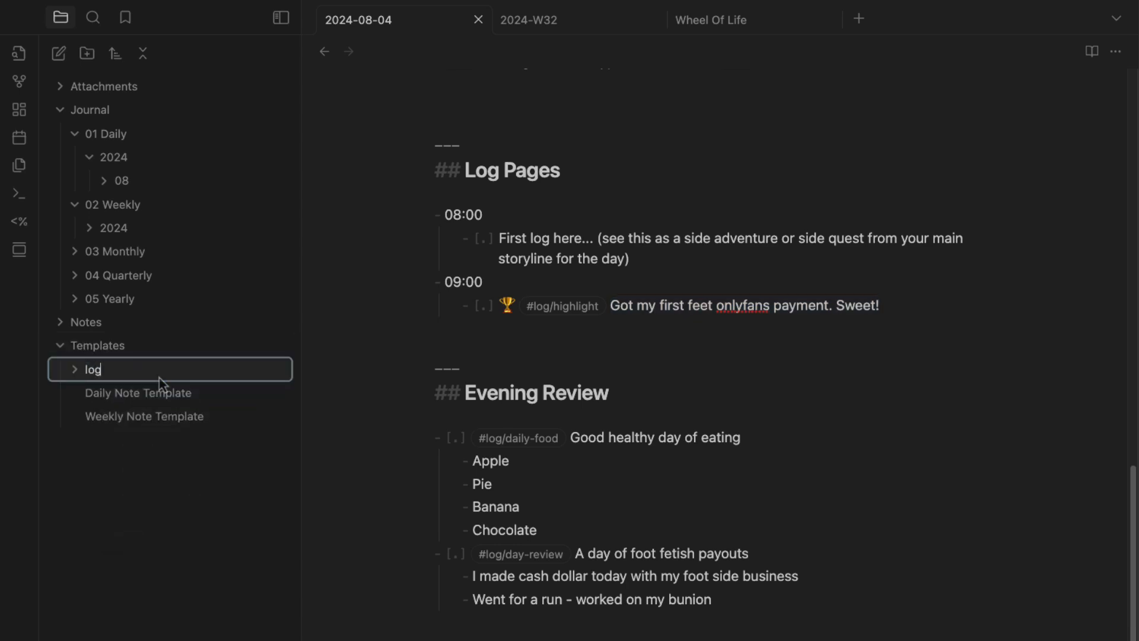
{"action": "type", "text": " Templates"}
{"action": "key", "text": "Return"}
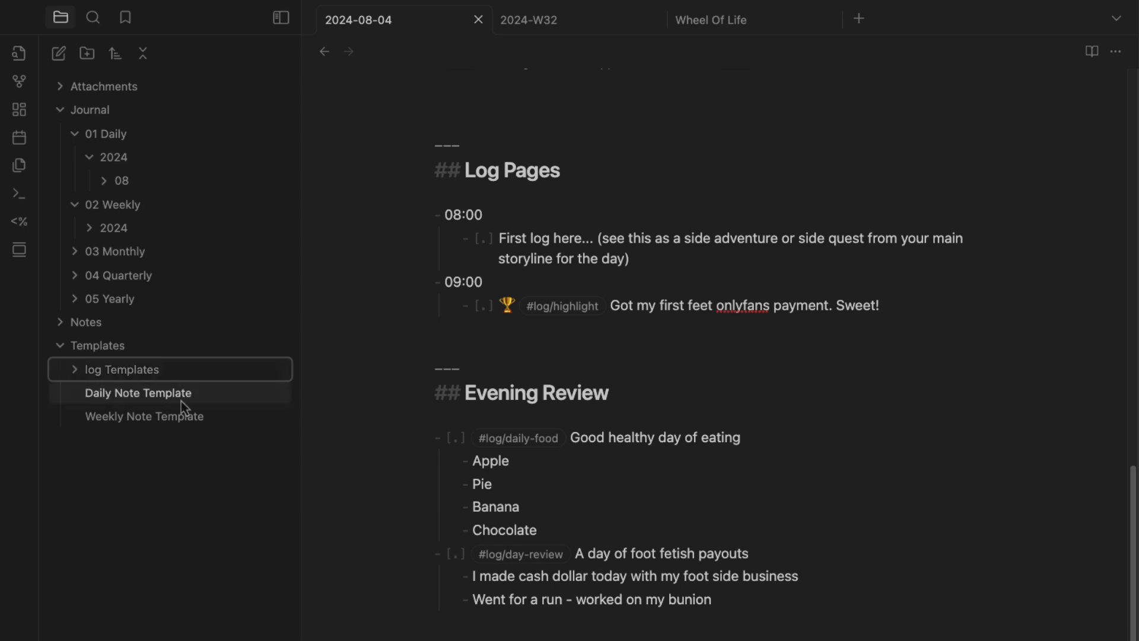
Create a note titled "log highlight" in the log Templates folder
{"action": "right_click", "coordinate": [168, 372]}
{"action": "left_click", "coordinate": [229, 385]}
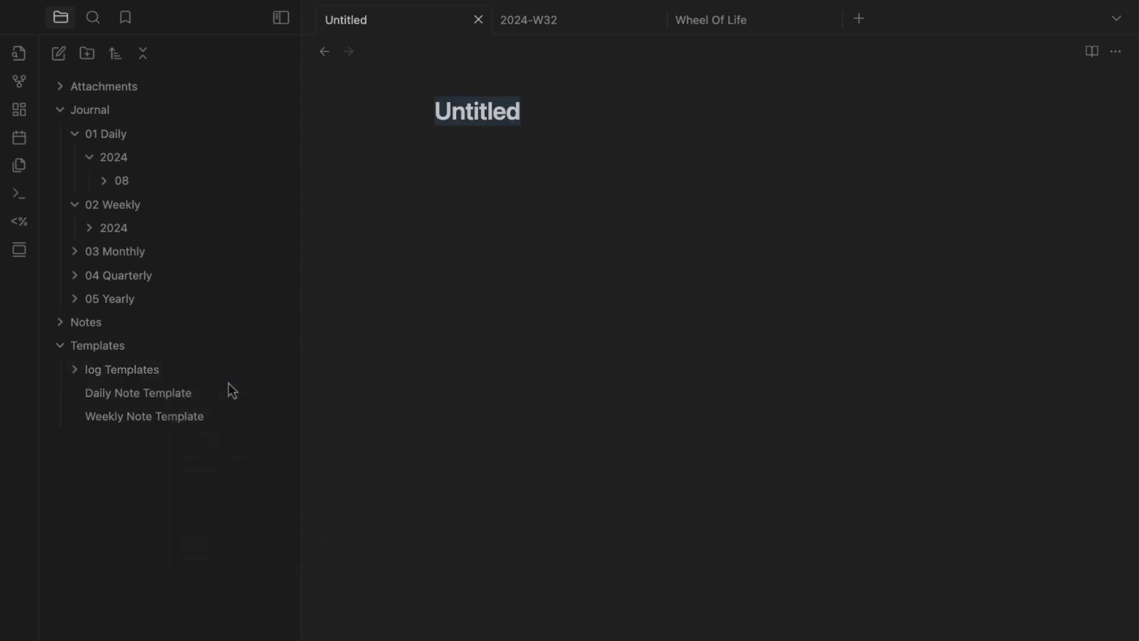
{"action": "type", "text": "log hihgli"}
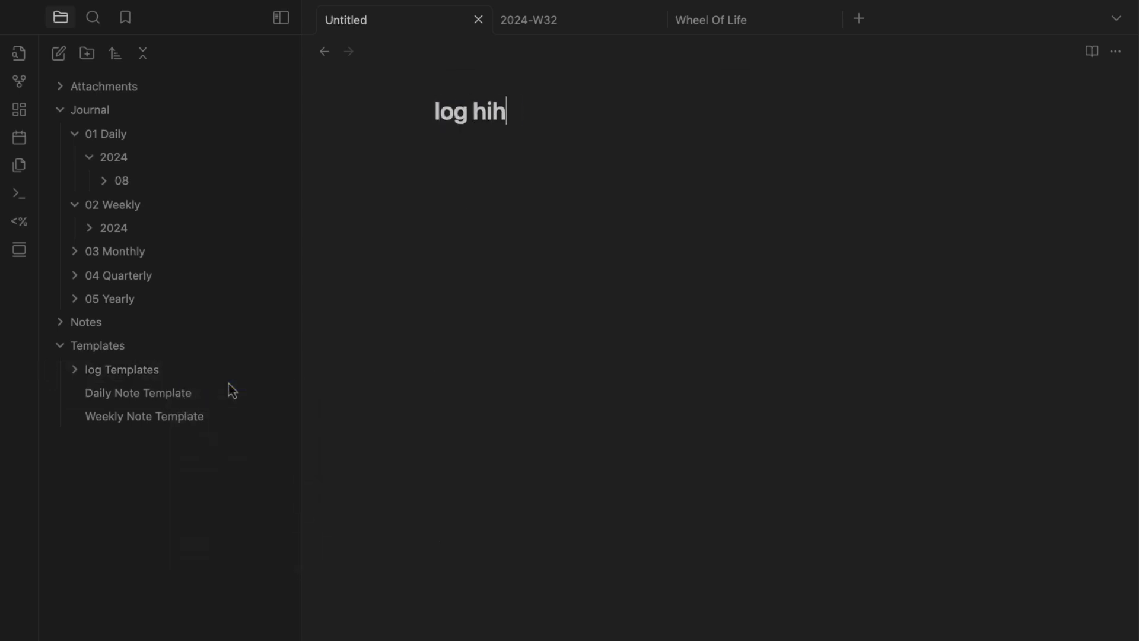
{"action": "key", "text": "BackSpace"}
{"action": "key", "text": "BackSpace"}
{"action": "key", "text": "BackSpace"}
{"action": "key", "text": "BackSpace"}
{"action": "type", "text": "ghlight"}
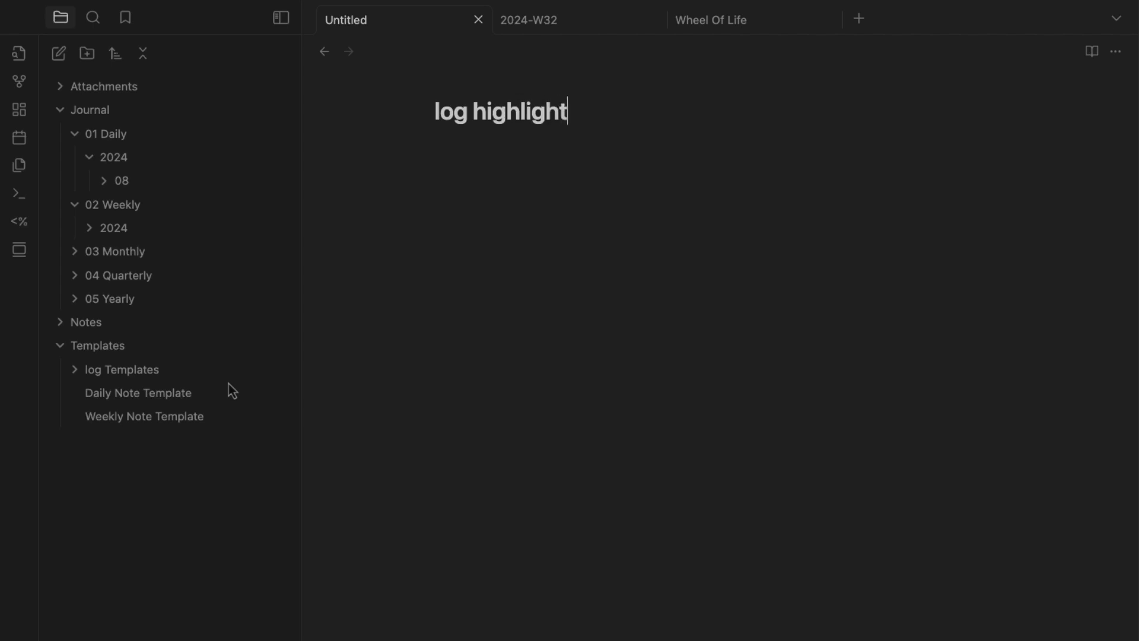
{"action": "key", "text": "Return"}
Fill the log highlight template with a trophy emoji, the #log/highlight tag and <% tp.file.cursor(1) %>
{"action": "key", "text": "ctrl+super+space"}
{"action": "key", "text": "Down"}
{"action": "key", "text": "Escape"}
{"action": "type", "text": "#log/highl"}
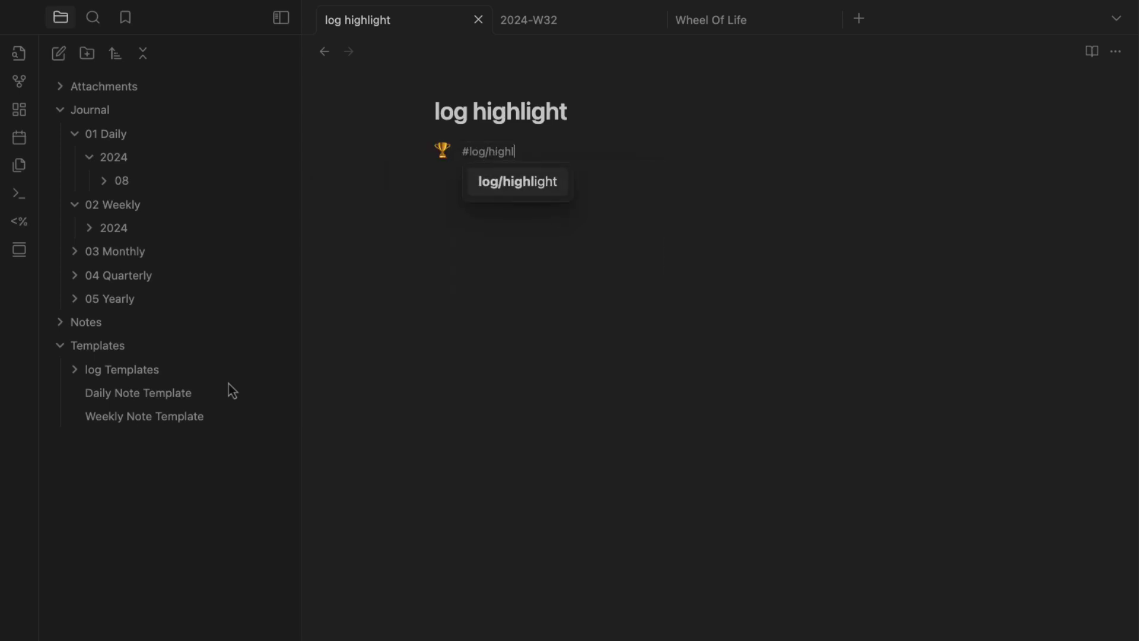
{"action": "key", "text": "Return"}
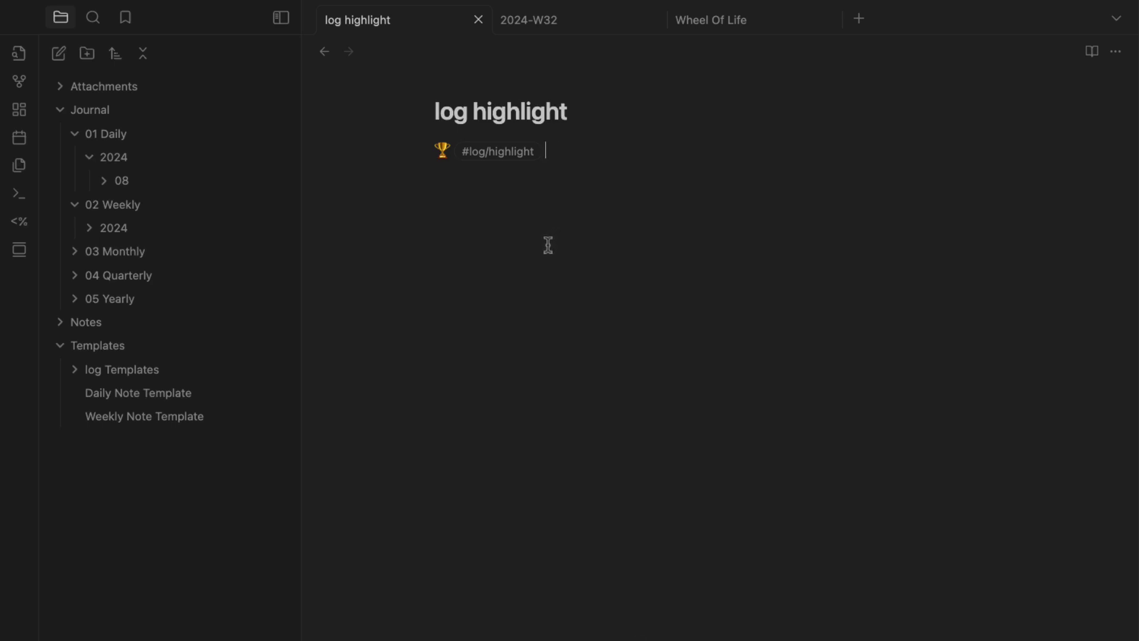
{"action": "type", "text": "<% tp.file.cursor(1) %>"}
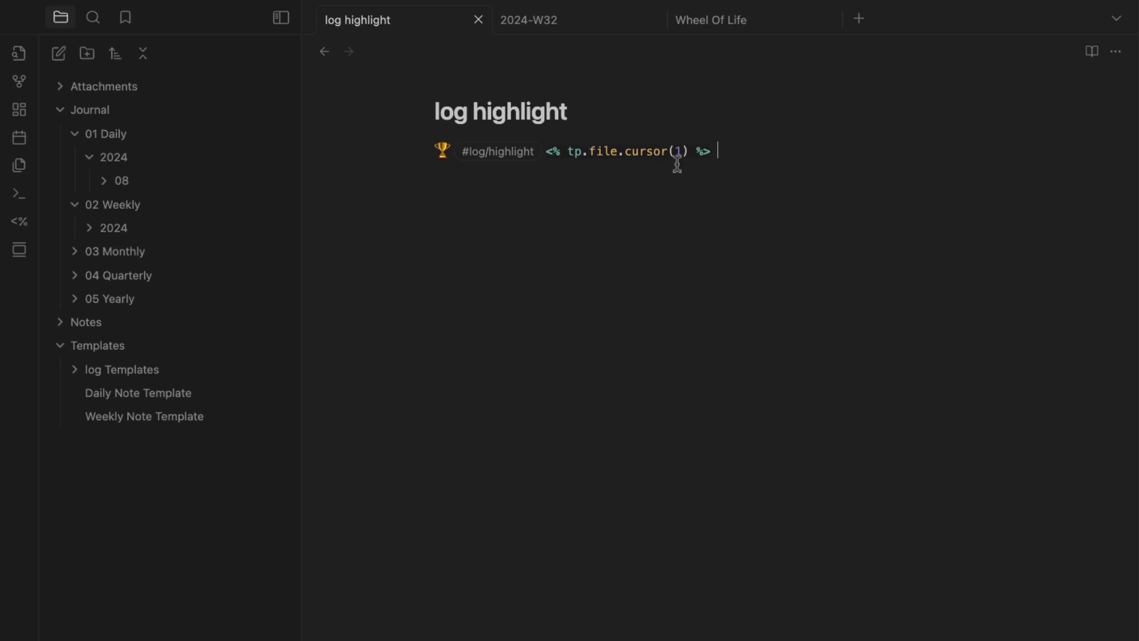
{"action": "left_click_drag", "start_coordinate": [557, 153], "coordinate": [806, 153]}
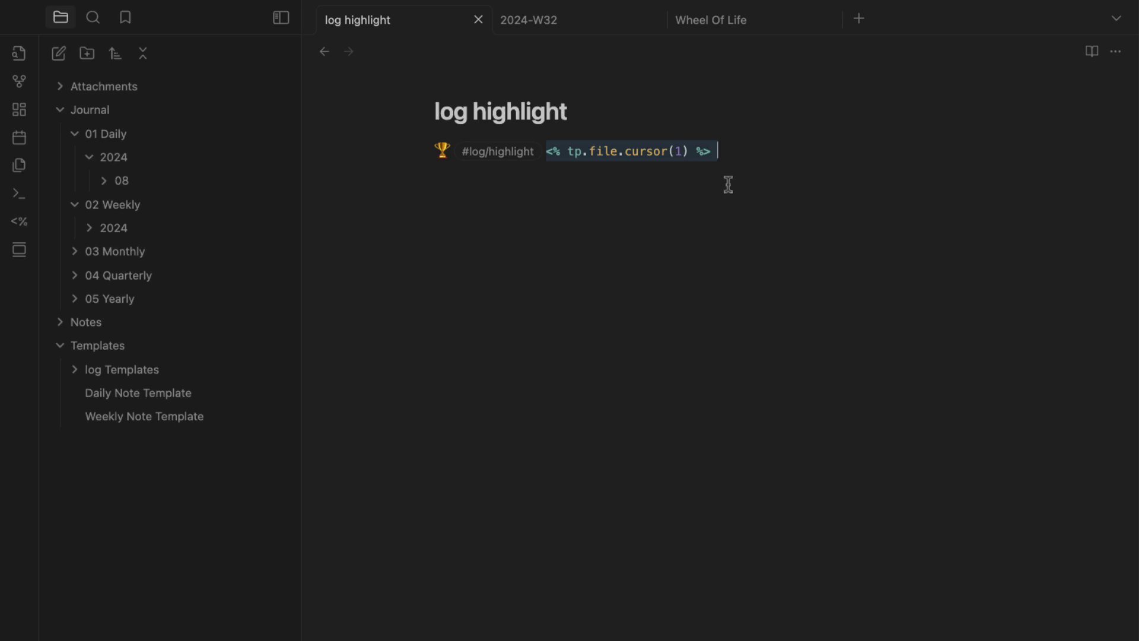
Try pasting a copy of the cursor command between the trophy and the #log/highlight tag, and undo the paste
{"action": "left_click", "coordinate": [715, 151]}
{"action": "left_click_drag", "start_coordinate": [542, 152], "coordinate": [724, 154]}
{"action": "key", "text": "super+c"}
{"action": "left_click", "coordinate": [682, 155]}
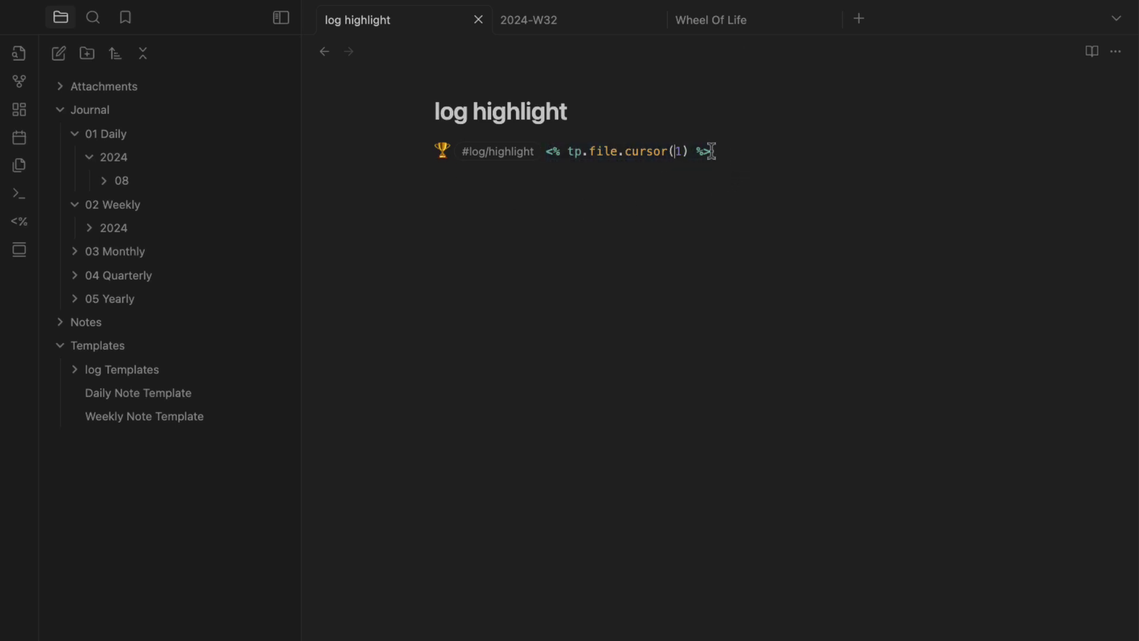
{"action": "left_click", "coordinate": [456, 153]}
{"action": "key", "text": "super+v"}
{"action": "key", "text": "super+z"}
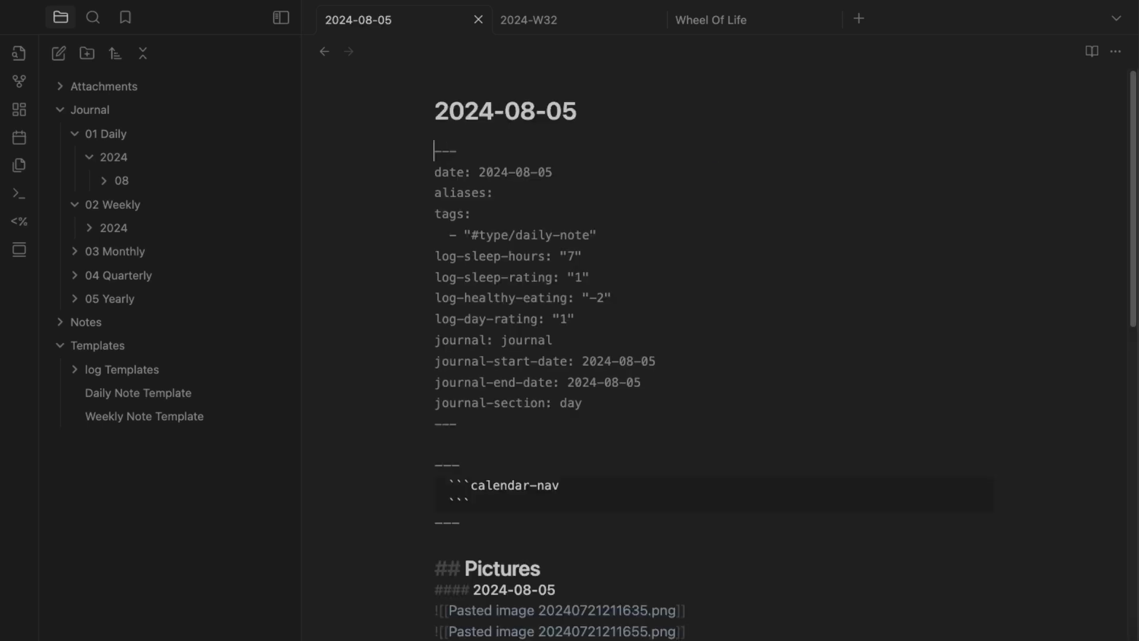
Add a 10:00 entry with a nested [.] log item under Log Pages in the 2024-08-05 note
{"action": "scroll", "coordinate": [827, 217], "scroll_direction": "down", "scroll_amount": 15}
{"action": "scroll", "coordinate": [638, 304], "scroll_direction": "down", "scroll_amount": 5}
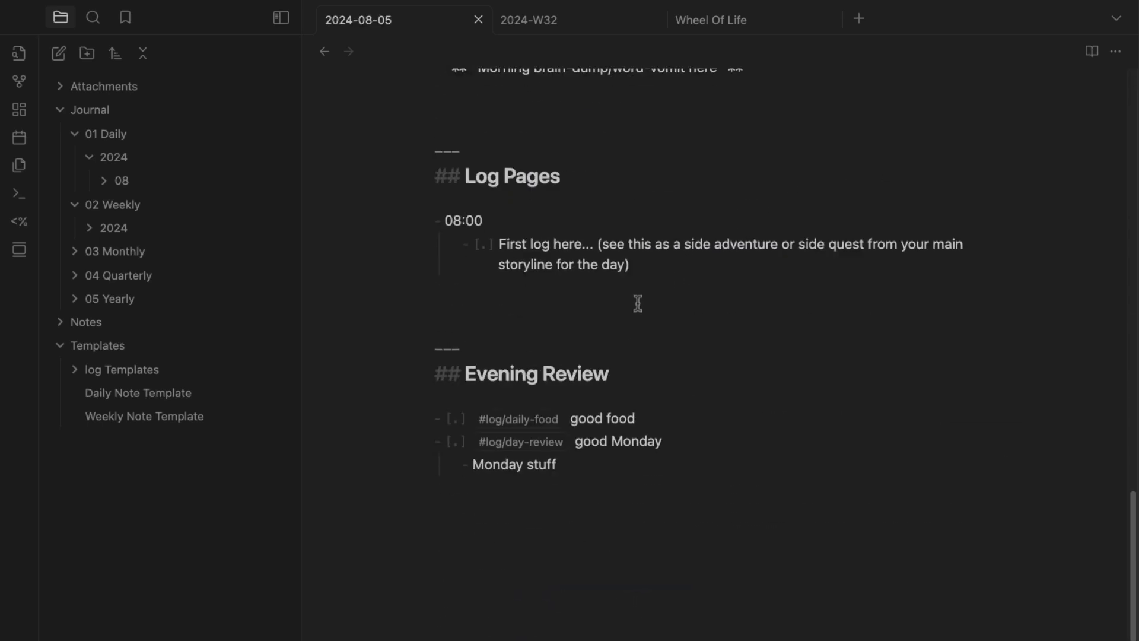
{"action": "key", "text": "super+backslash"}
{"action": "type", "text": "- "}
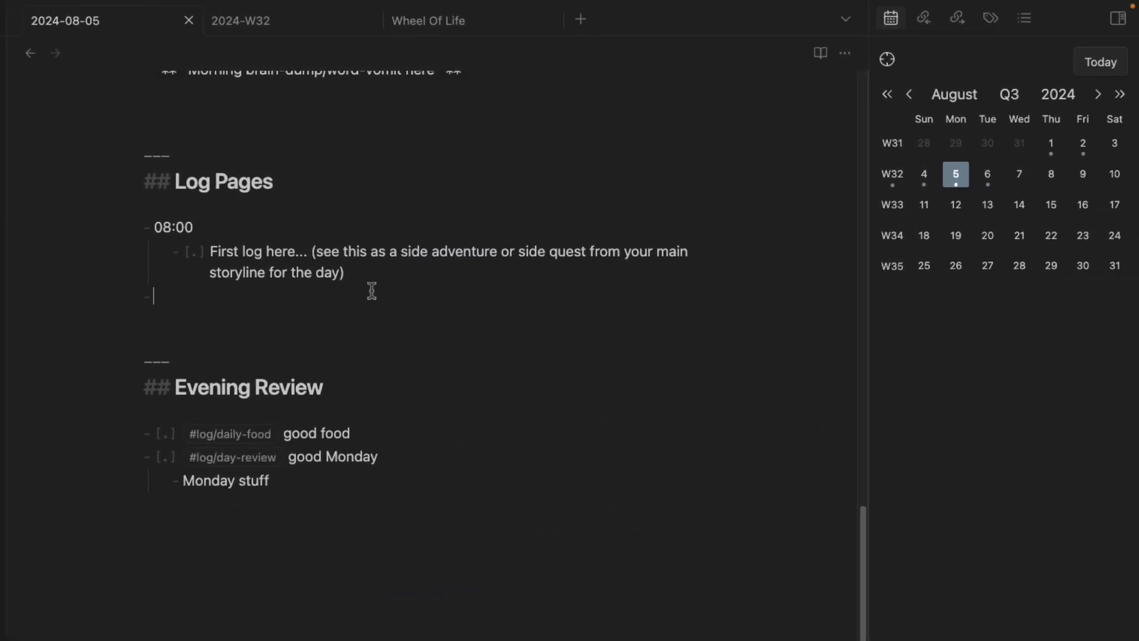
{"action": "type", "text": "10:00"}
{"action": "key", "text": "Return"}
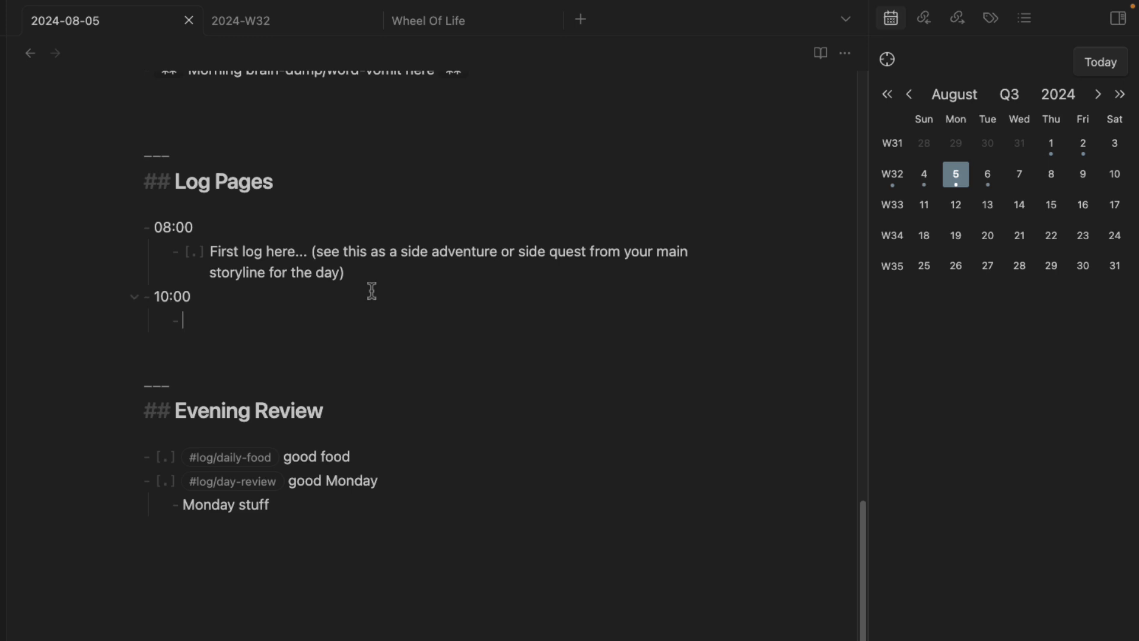
{"action": "type", "text": "[.]"}
Assign ⌘E as the hotkey for "Templates: Insert template" and try it in the 10:00 log item
{"action": "key", "text": "ctrl+e"}
{"action": "key", "text": "ctrl+e"}
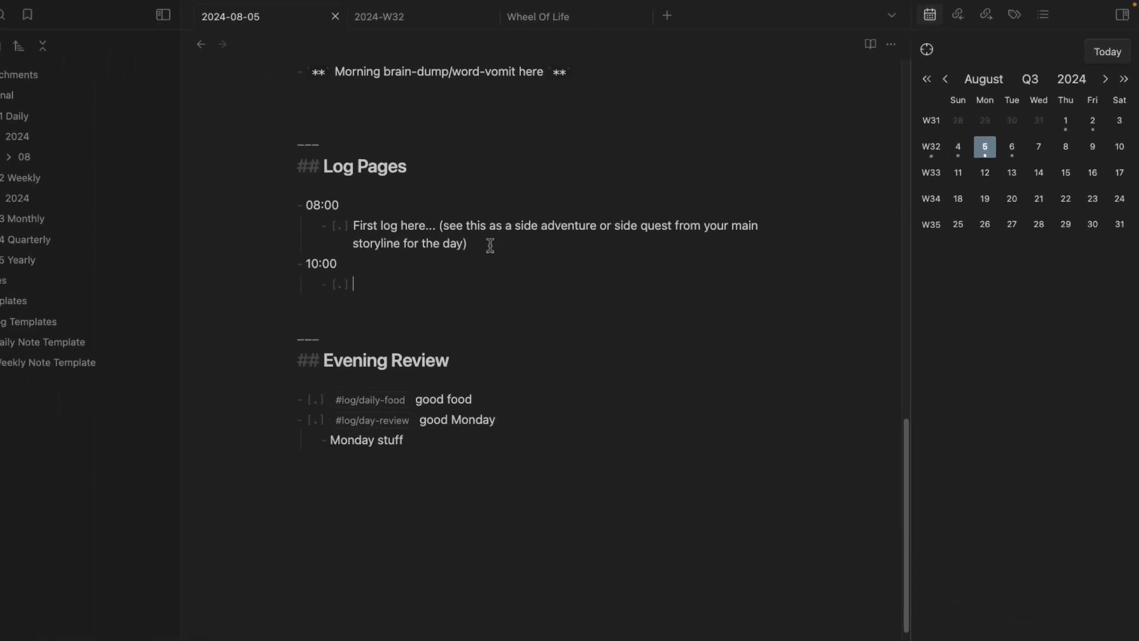
{"action": "left_click", "coordinate": [228, 627]}
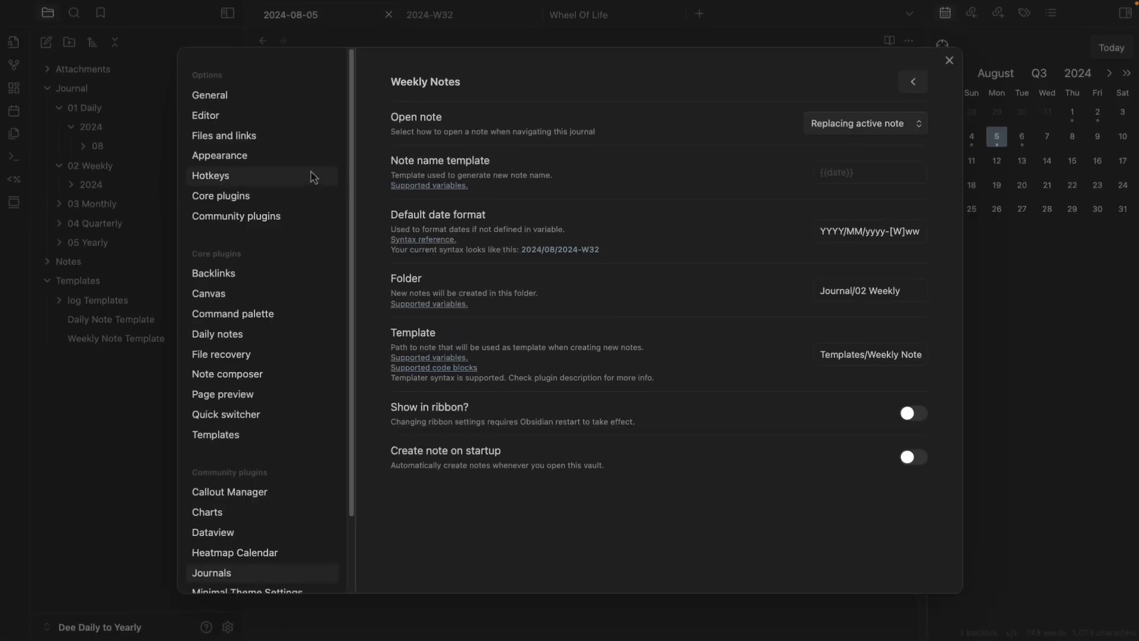
{"action": "left_click", "coordinate": [283, 179]}
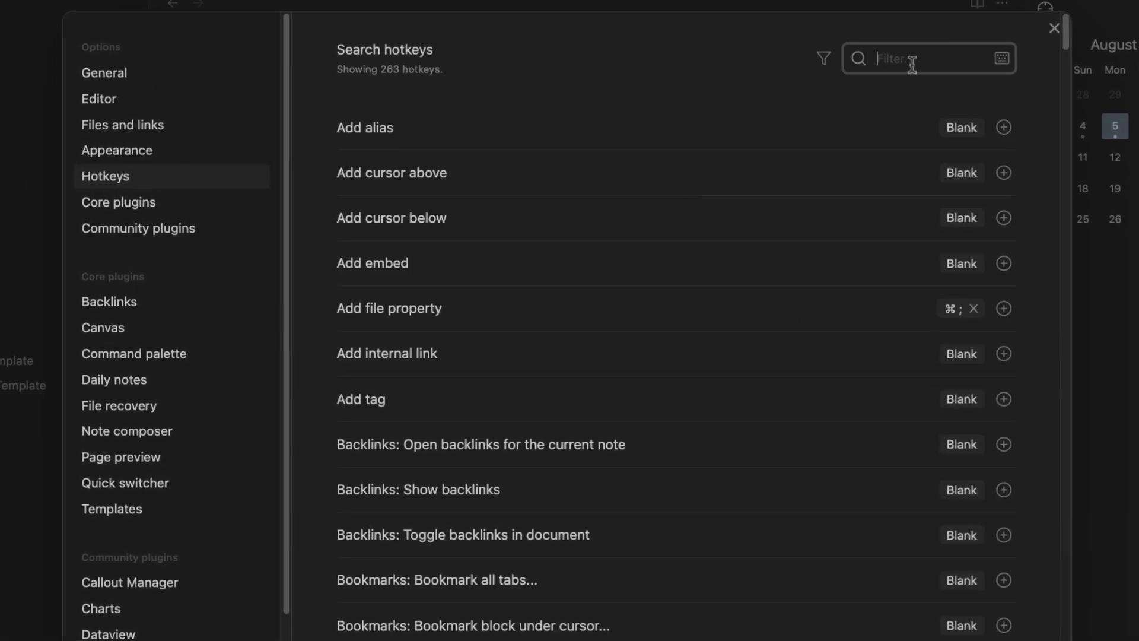
{"action": "type", "text": "templ"}
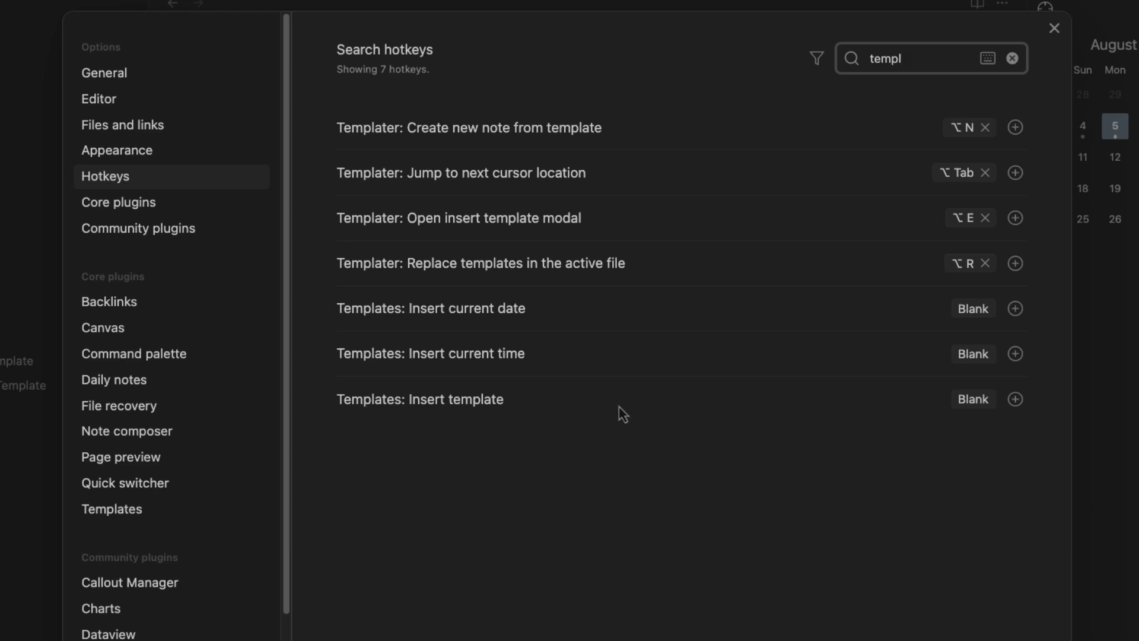
{"action": "left_click", "coordinate": [1013, 399]}
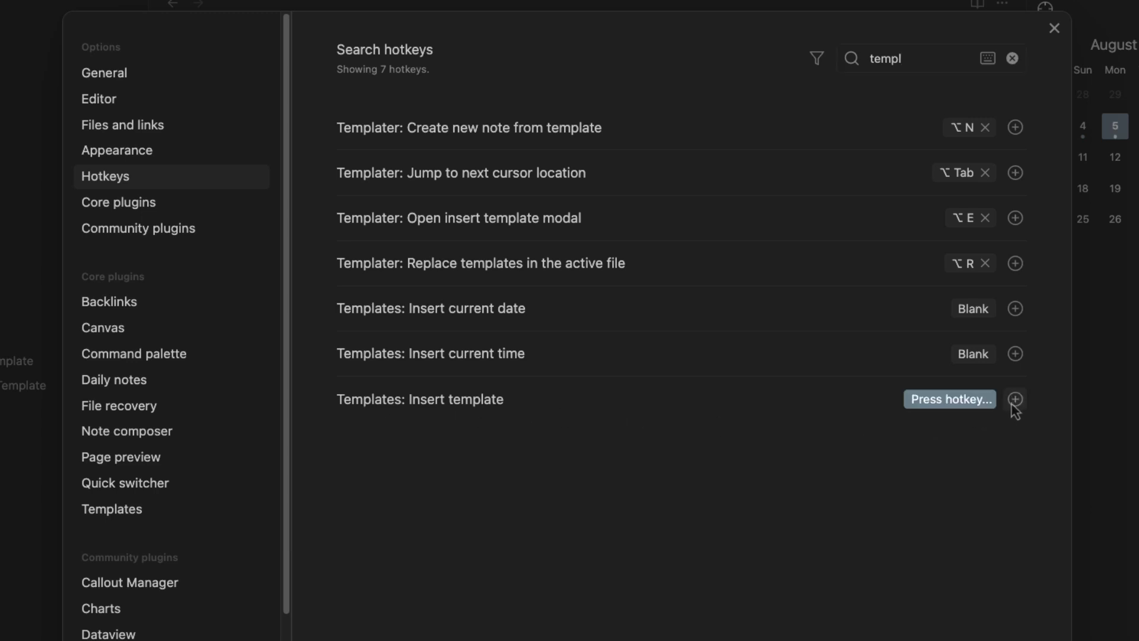
{"action": "key", "text": "super+e"}
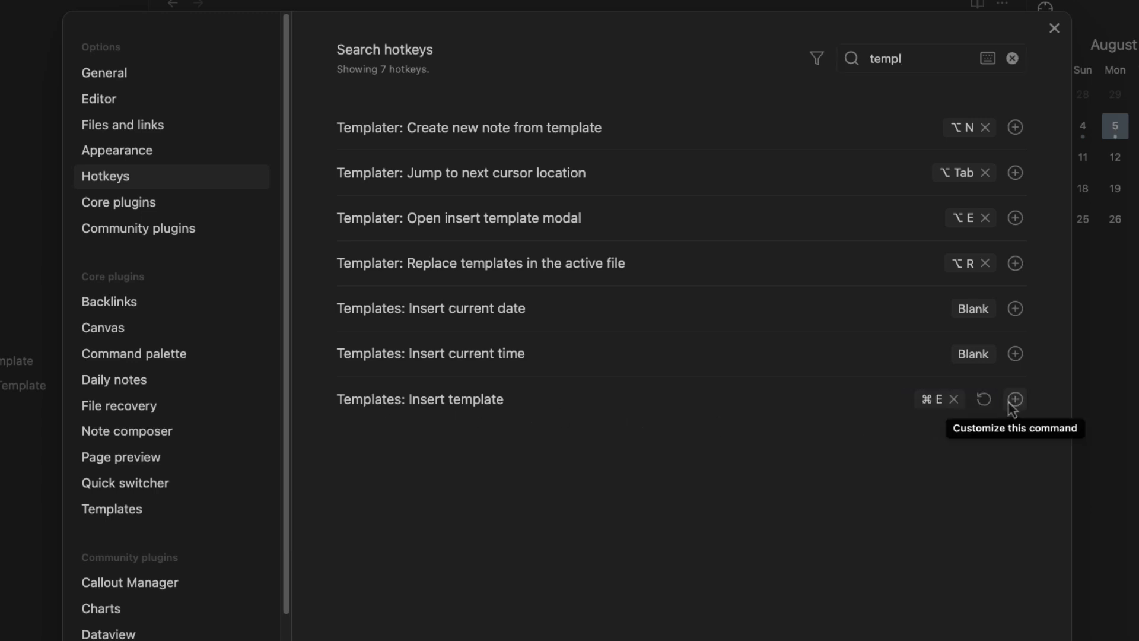
{"action": "left_click", "coordinate": [1056, 36]}
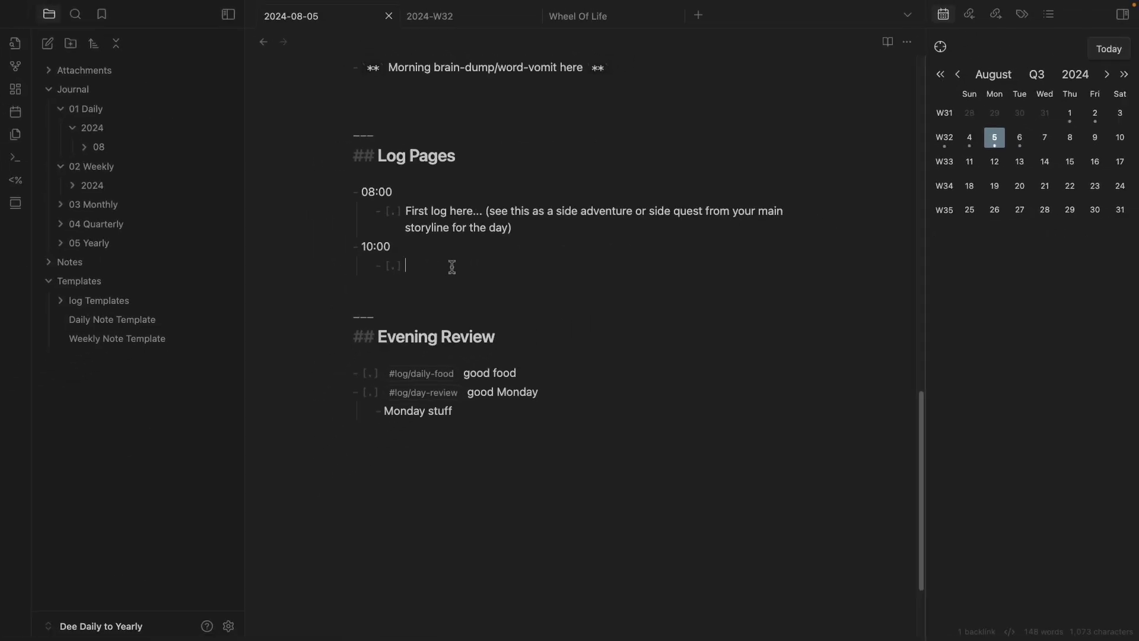
{"action": "key", "text": "super+e"}
Check the template folder location and template hotkey settings of Templater and the core Templates plugin
{"action": "left_click", "coordinate": [229, 625]}
{"action": "scroll", "coordinate": [246, 510], "scroll_direction": "down", "scroll_amount": 1}
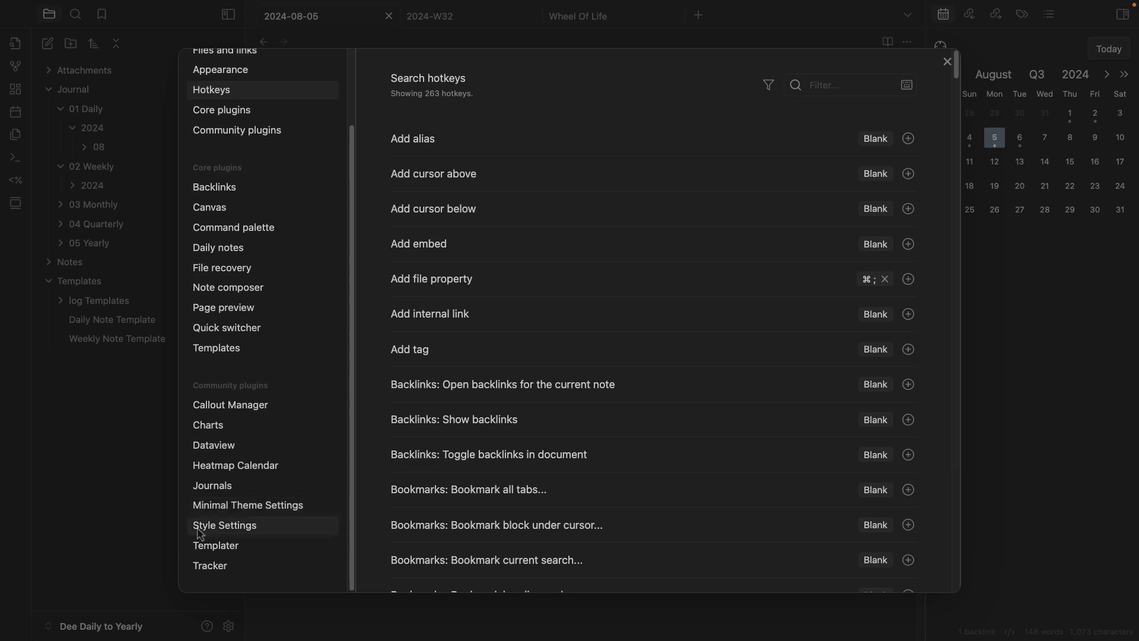
{"action": "left_click", "coordinate": [254, 545]}
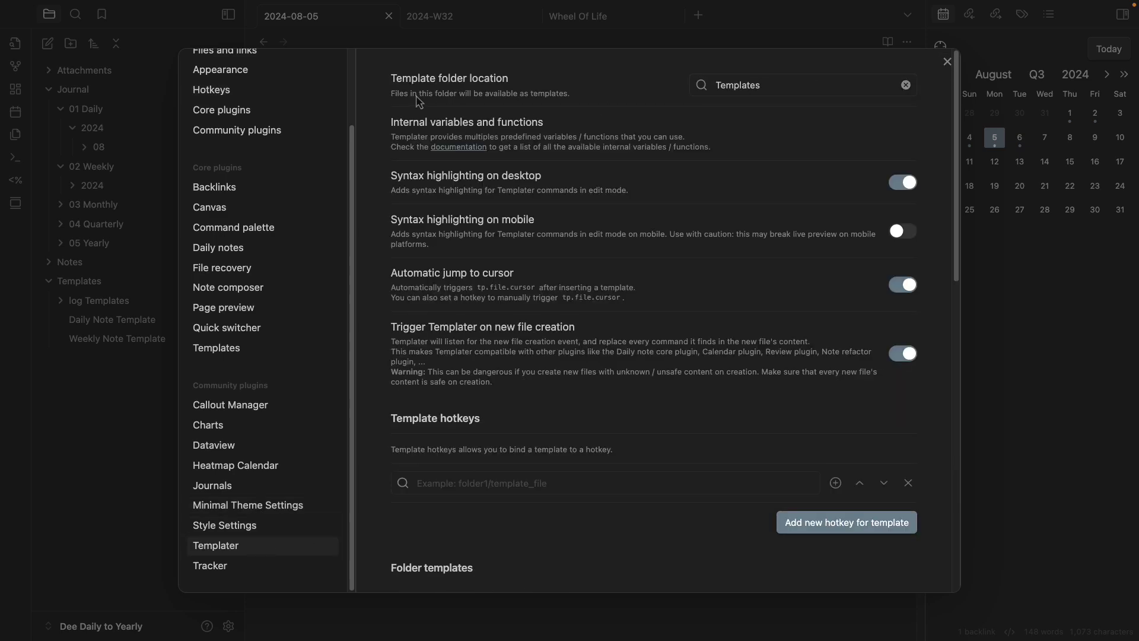
{"action": "scroll", "coordinate": [597, 168], "scroll_direction": "down", "scroll_amount": 5}
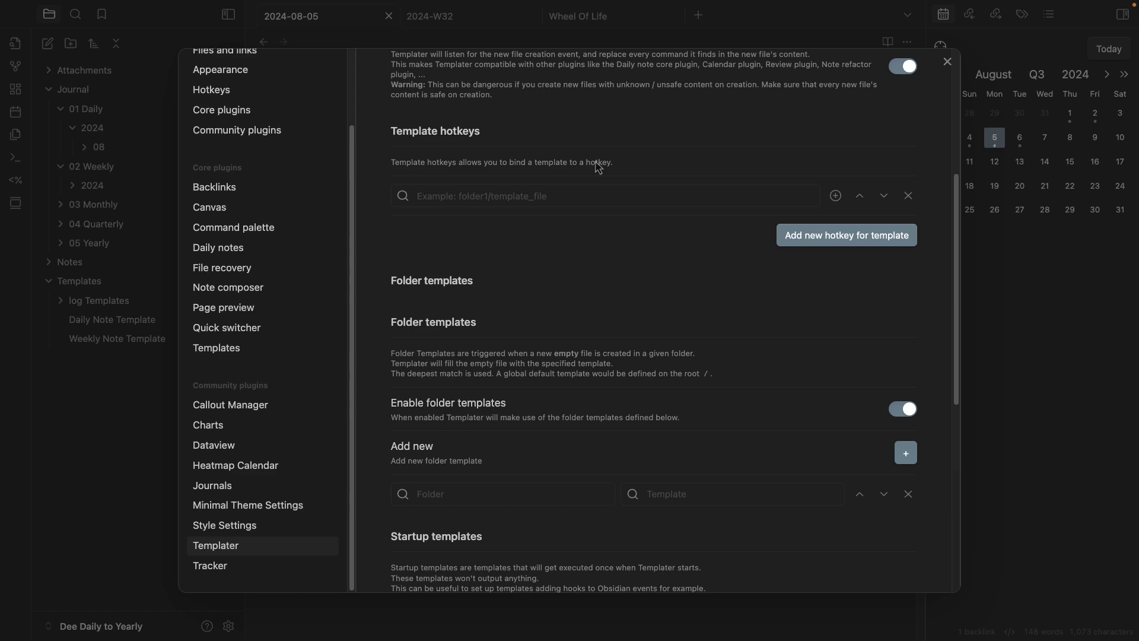
{"action": "scroll", "coordinate": [597, 168], "scroll_direction": "up", "scroll_amount": 5}
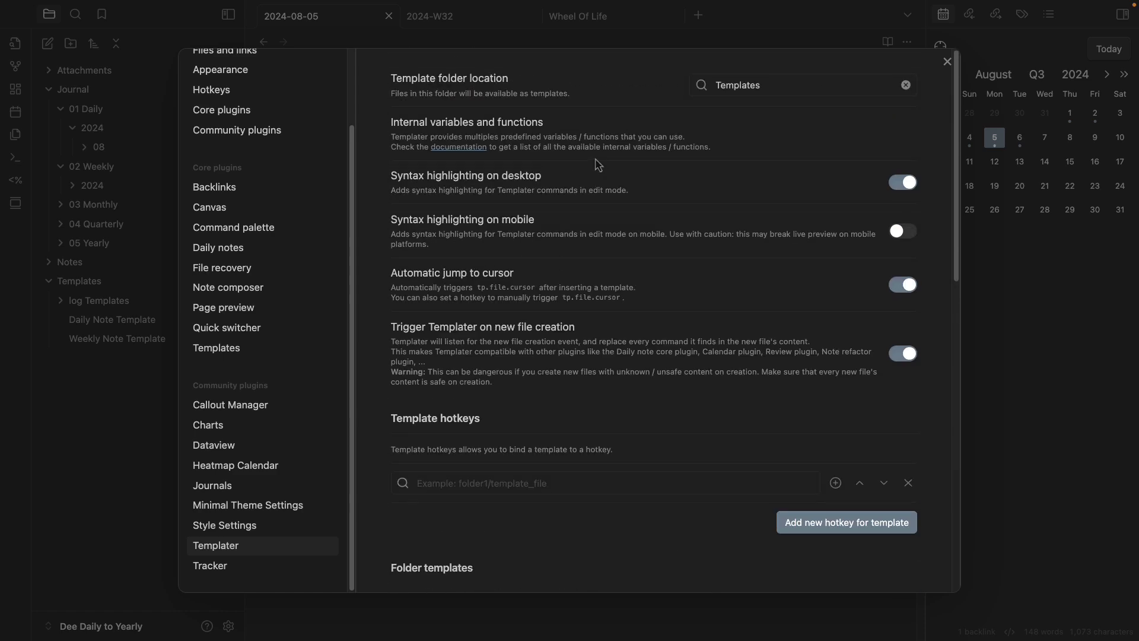
{"action": "left_click", "coordinate": [220, 349]}
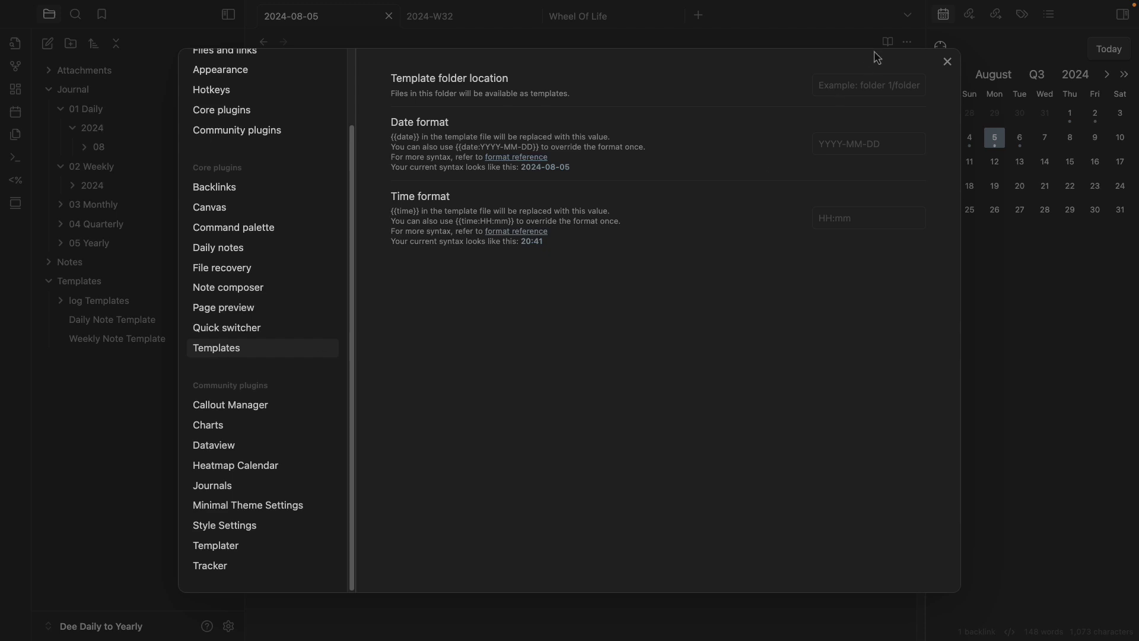
{"action": "left_click", "coordinate": [946, 62]}
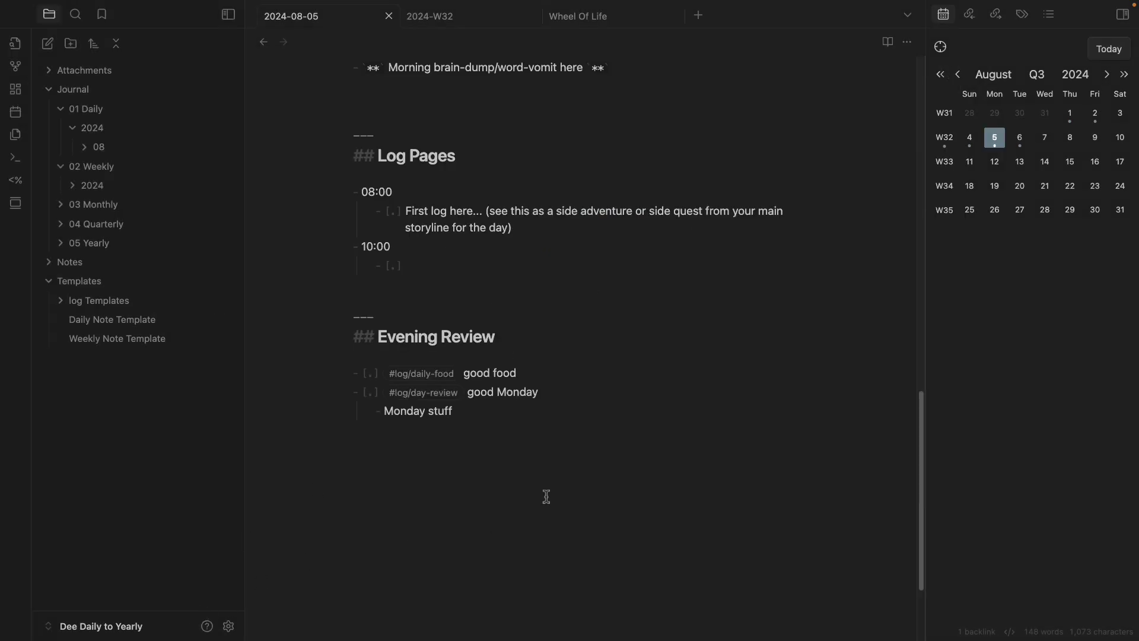
Restore the default hotkey setting for "Templates: Insert template", removing ⌘E
{"action": "left_click", "coordinate": [228, 626]}
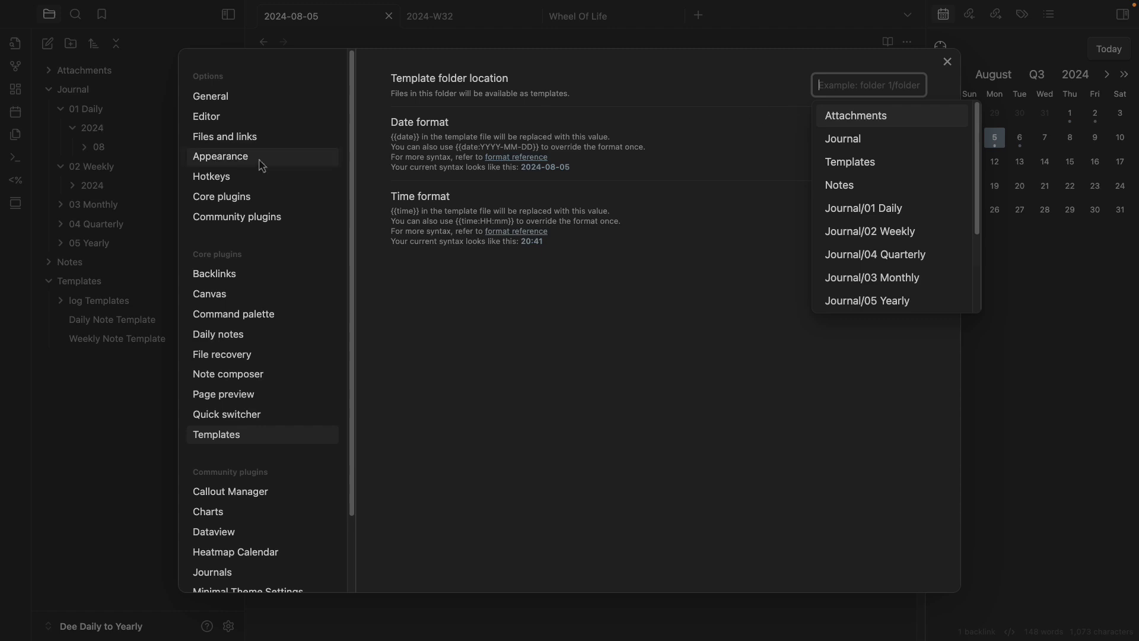
{"action": "left_click", "coordinate": [260, 178]}
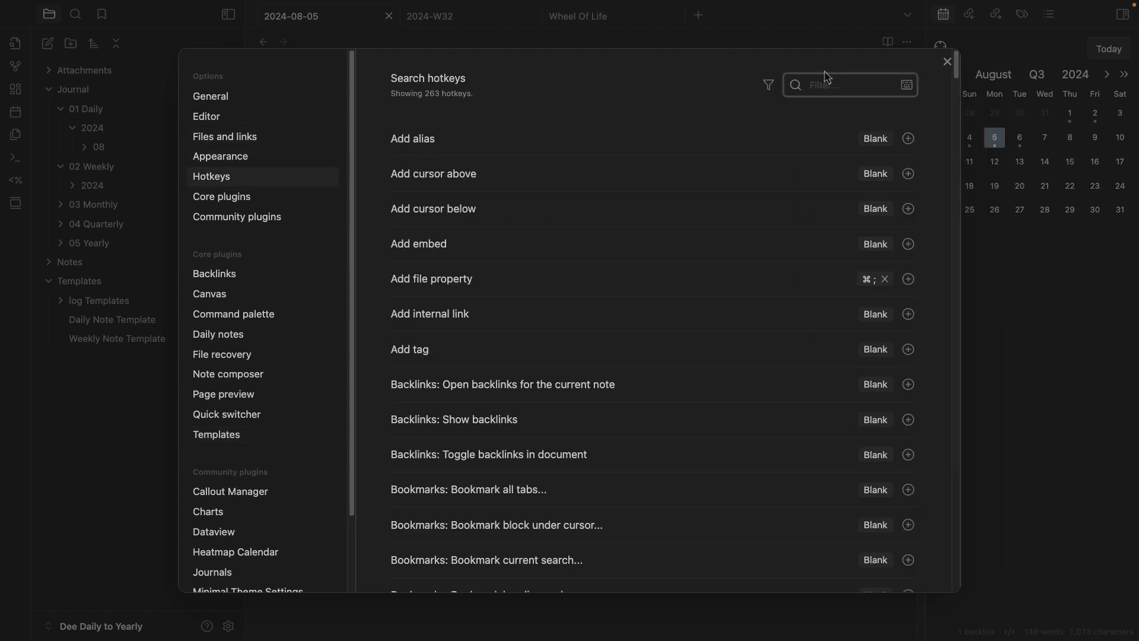
{"action": "type", "text": "tempal"}
{"action": "key", "text": "BackSpace"}
{"action": "key", "text": "BackSpace"}
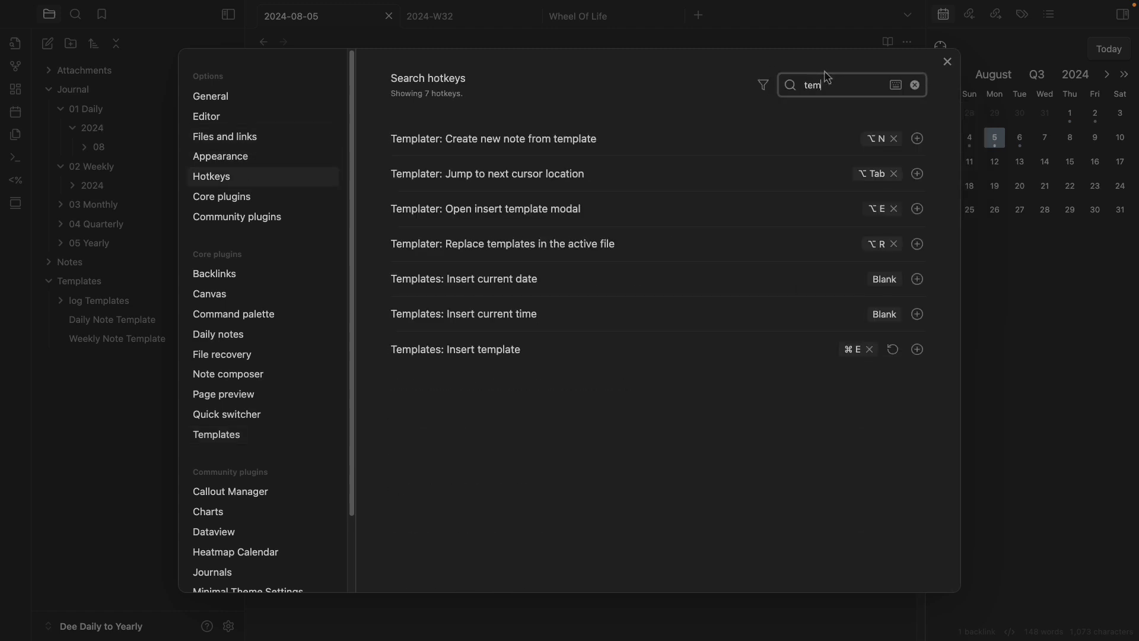
{"action": "type", "text": "plat"}
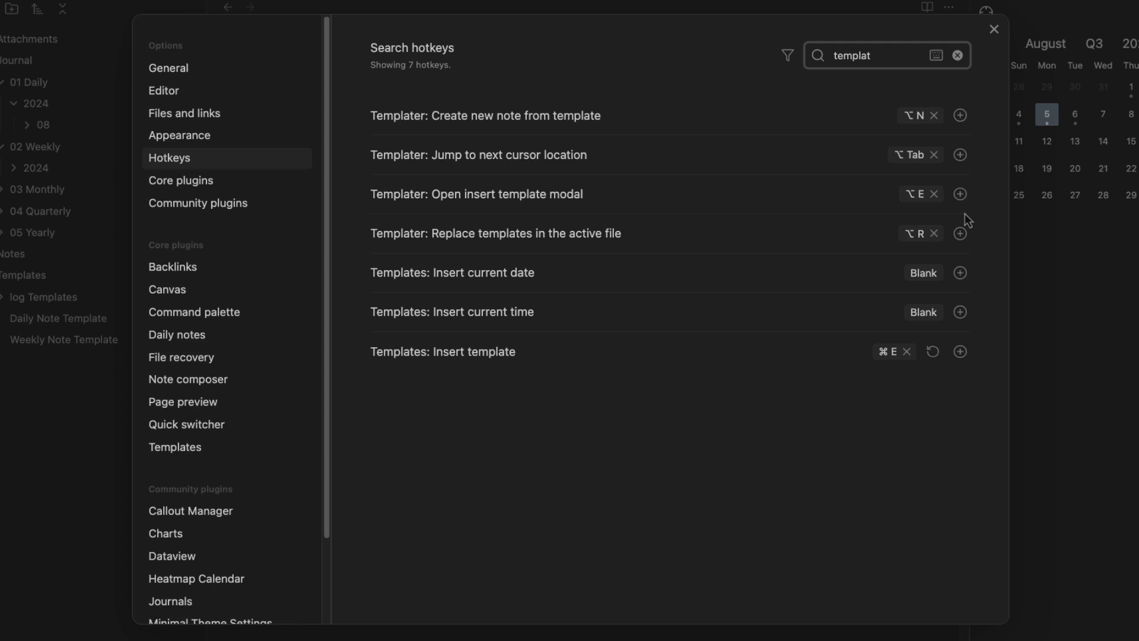
{"action": "left_click", "coordinate": [933, 353]}
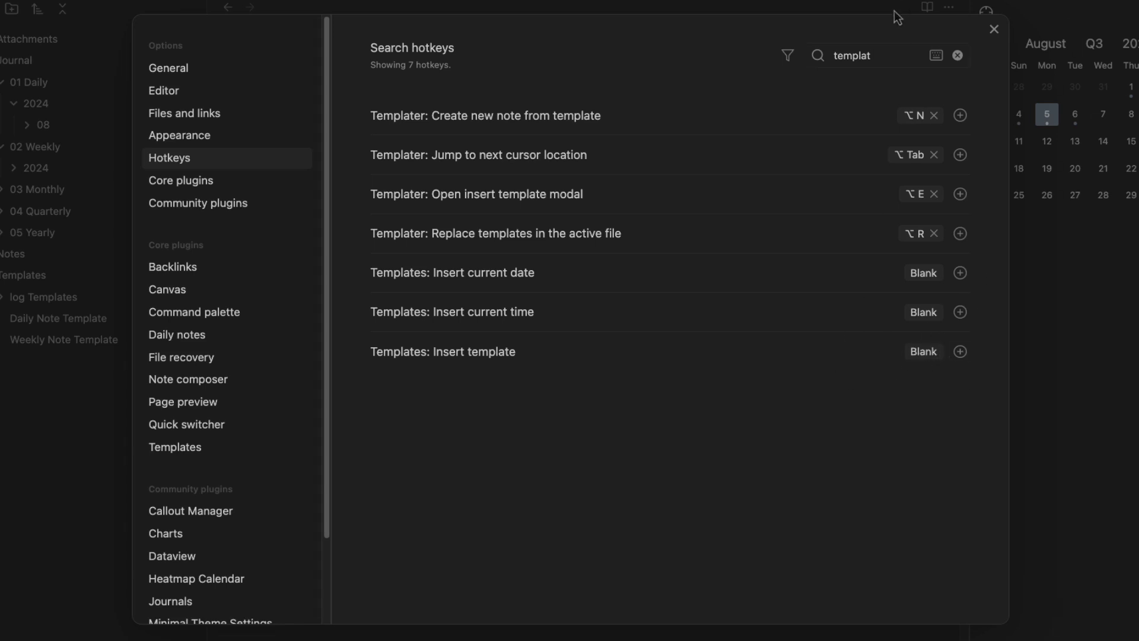
Assign ⌘E as an additional hotkey for "Templater: Open insert template modal"
{"action": "left_click", "coordinate": [883, 54]}
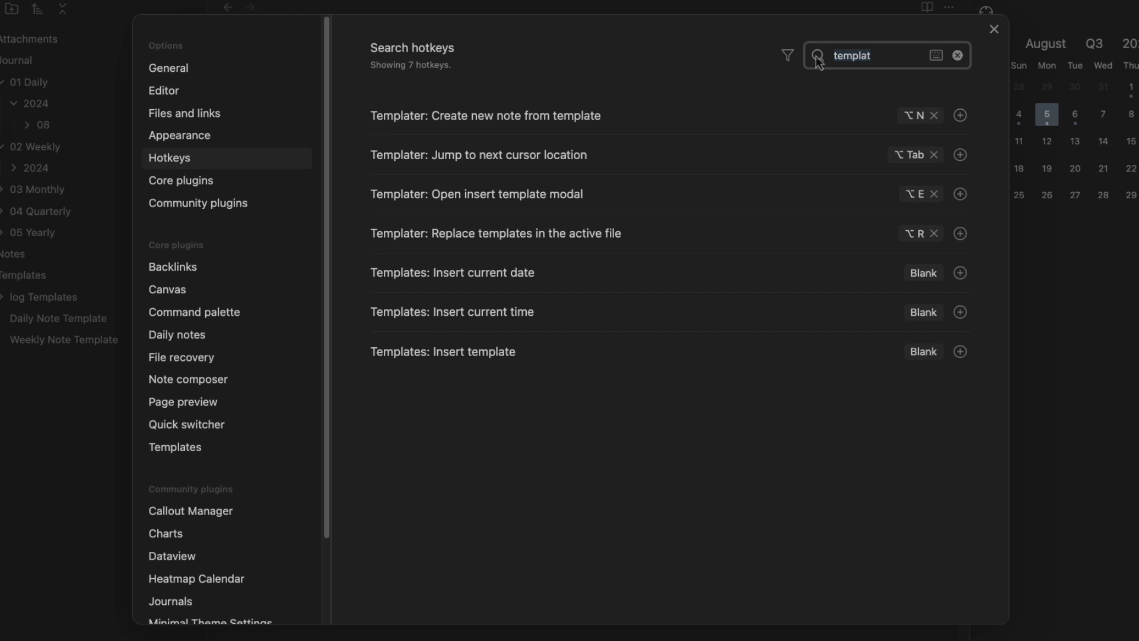
{"action": "type", "text": "templater"}
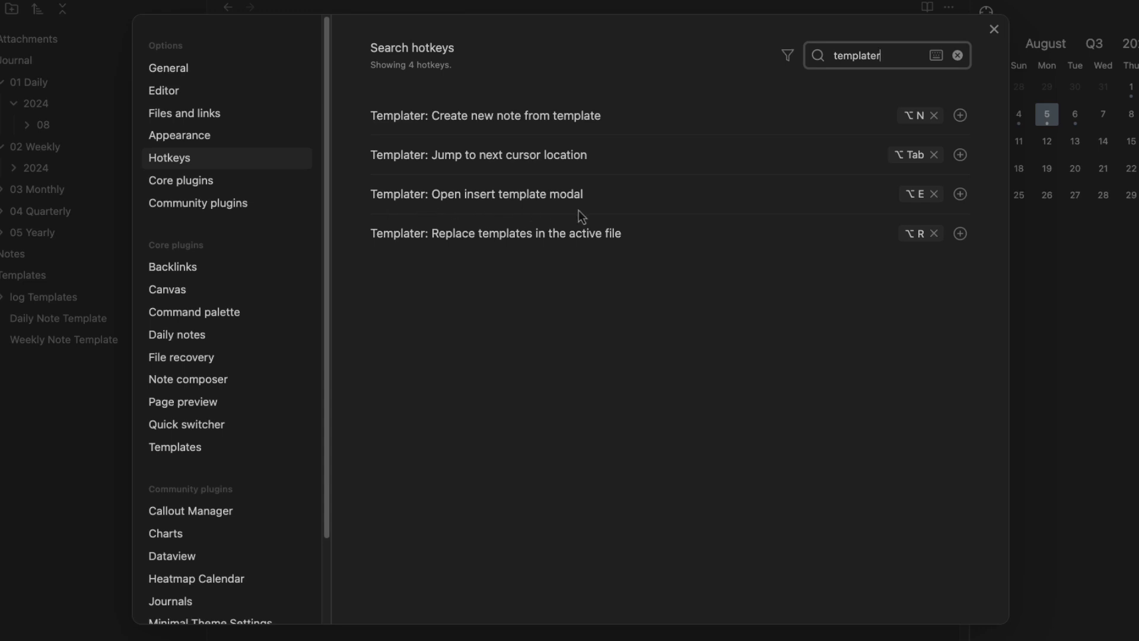
{"action": "left_click", "coordinate": [960, 194]}
{"action": "key", "text": "super+e"}
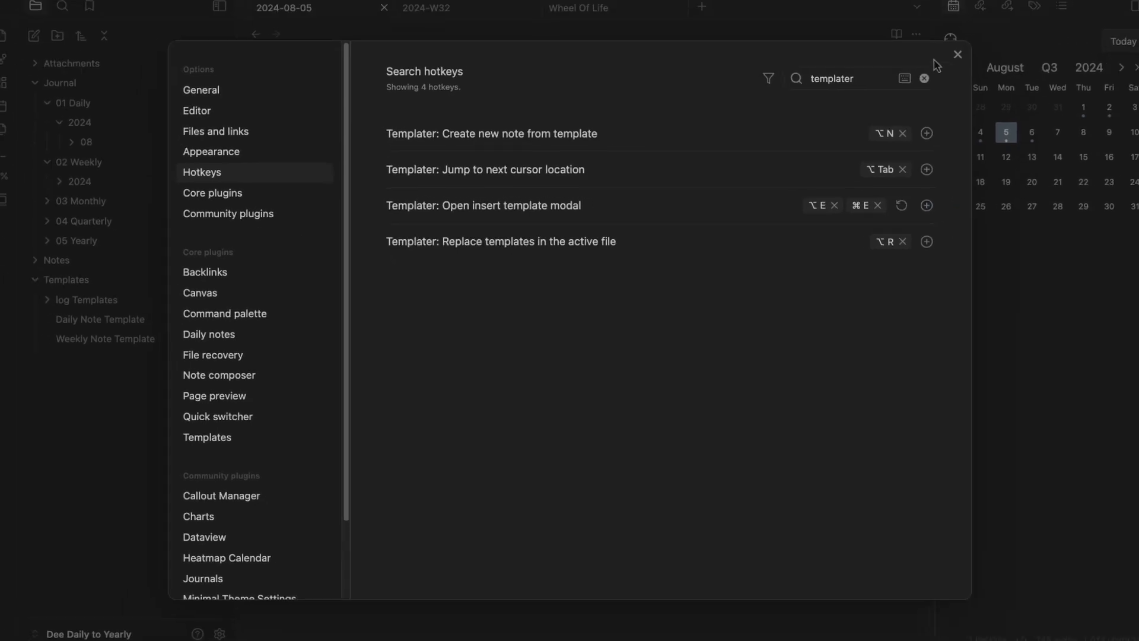
{"action": "left_click", "coordinate": [957, 54]}
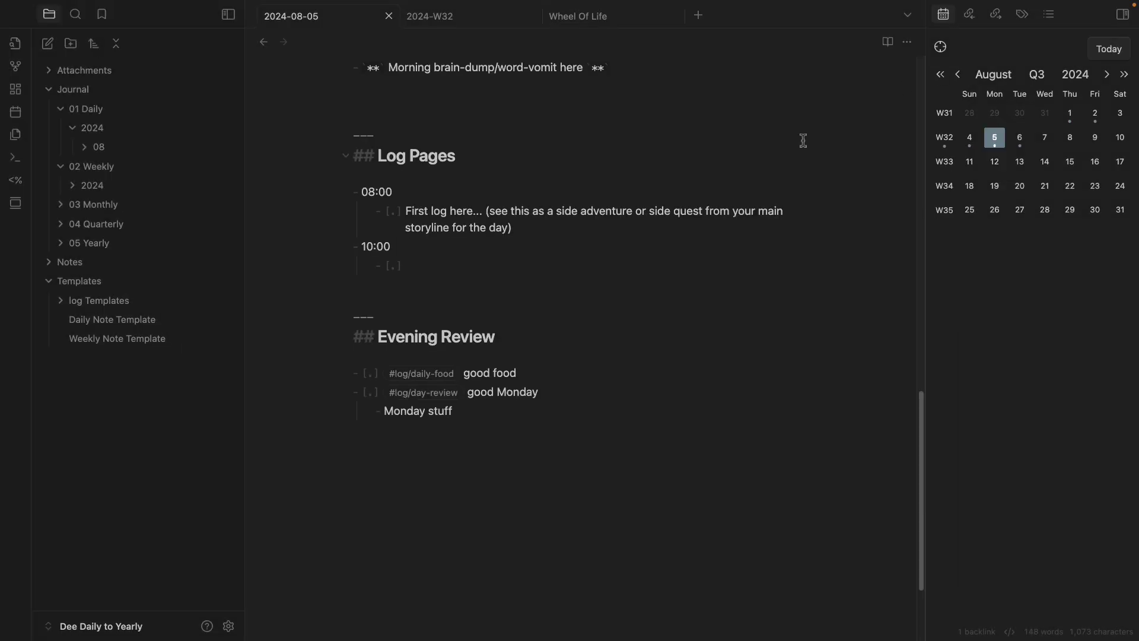
Insert the log Templates/log highlight template into the 10:00 log item
{"action": "key", "text": "super+e"}
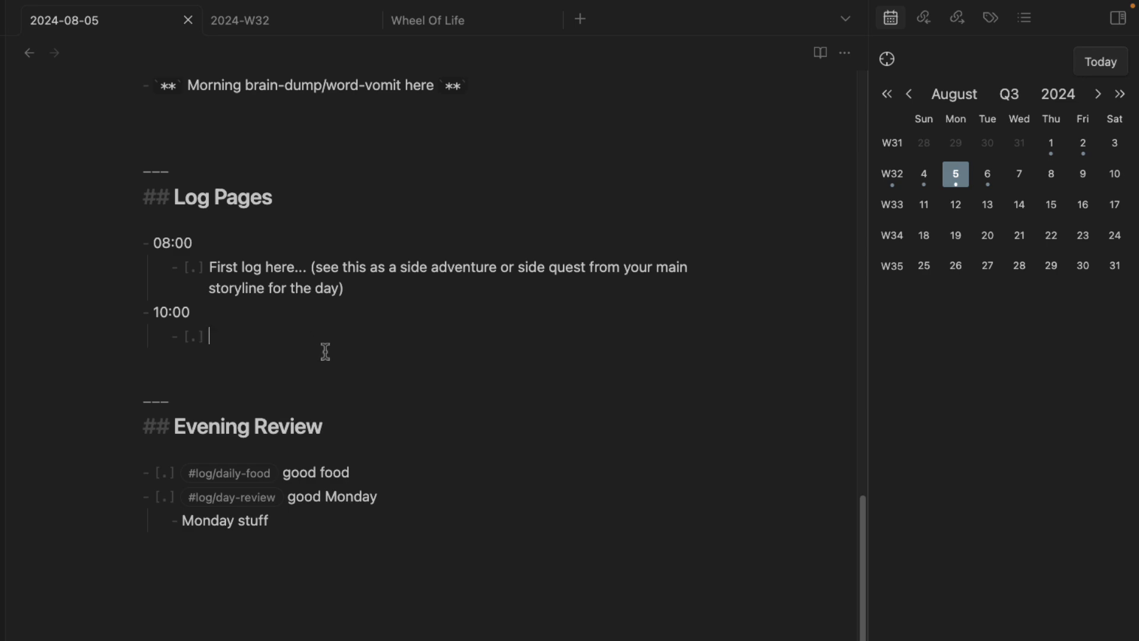
{"action": "key", "text": "super+e"}
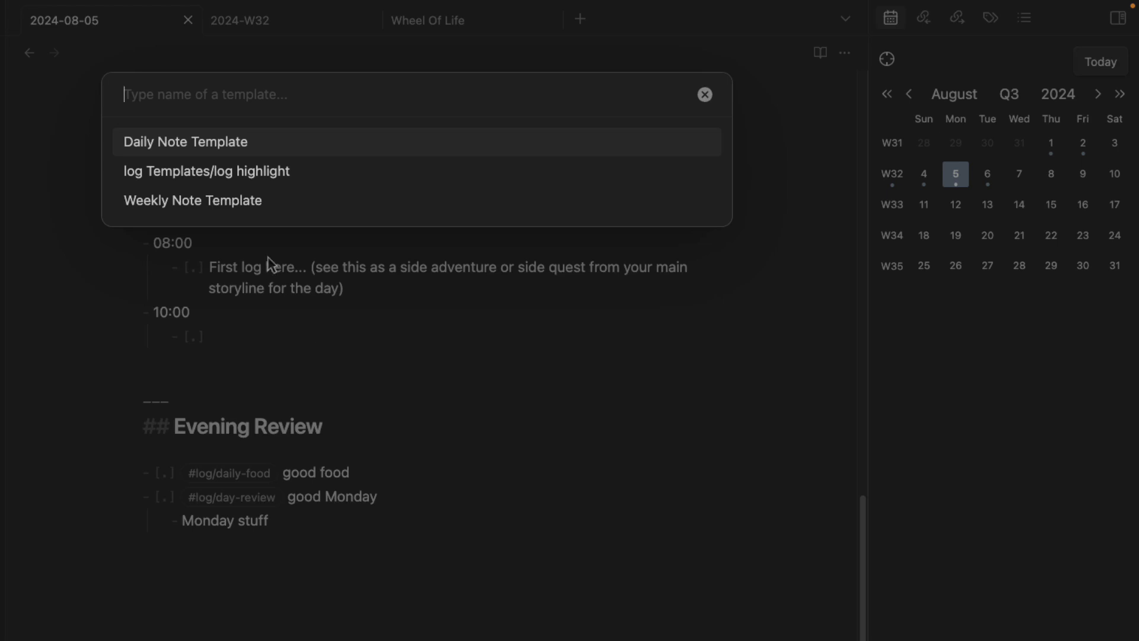
{"action": "left_click", "coordinate": [286, 178]}
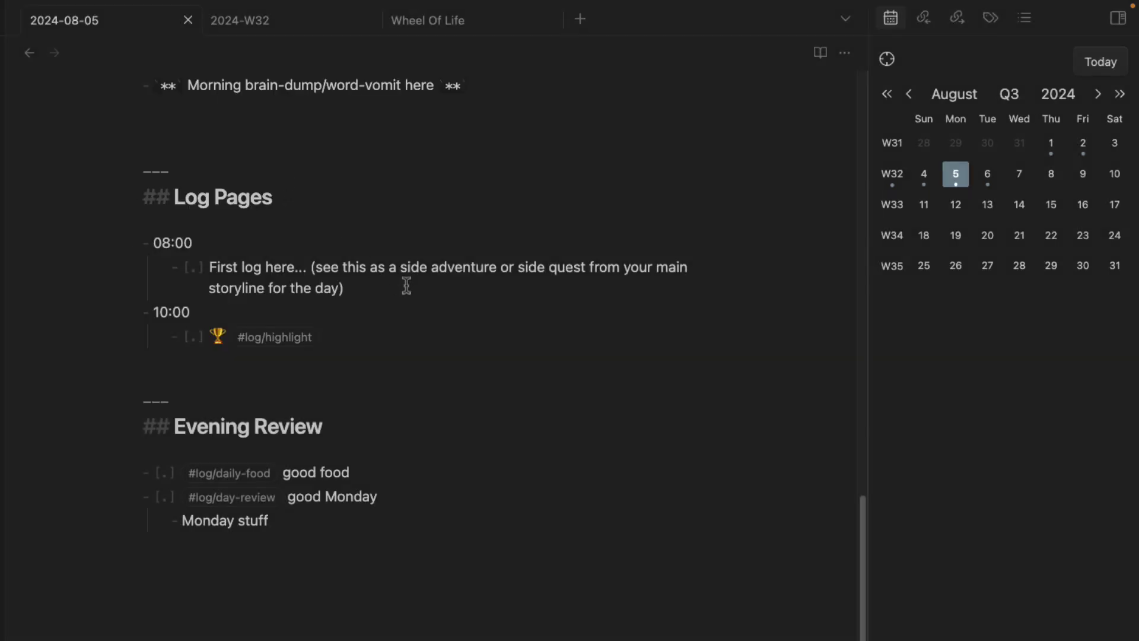
Write "I played with a baby labrador." after the #log/highlight tag in the 10:00 log item
{"action": "type", "text": "I played with a baby"}
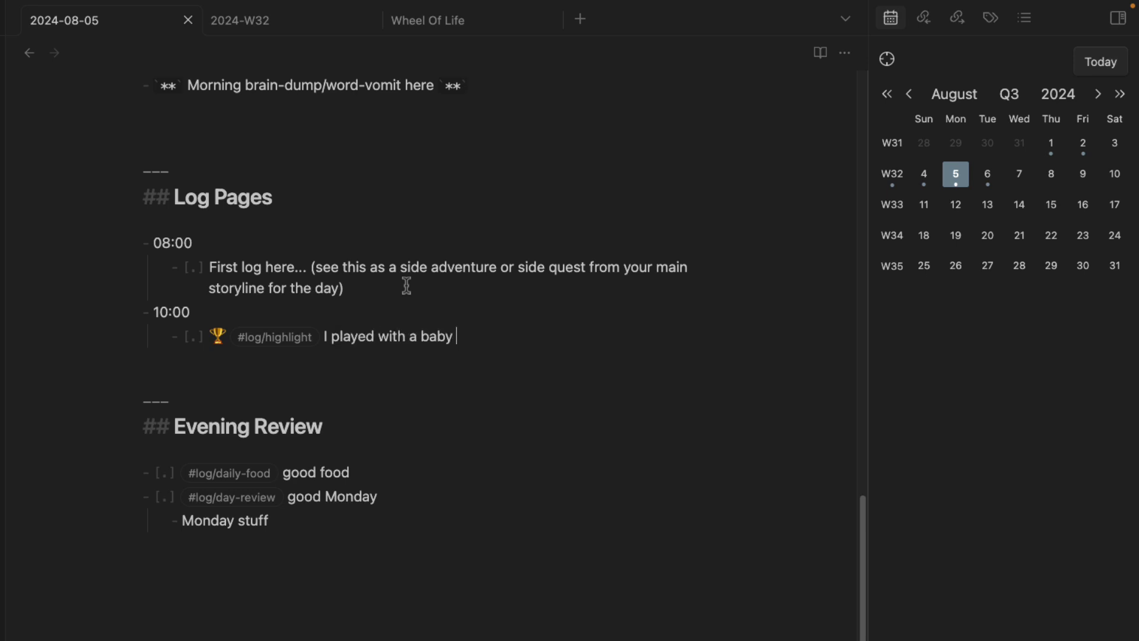
{"action": "type", "text": " labrador. Wh"}
{"action": "key", "text": "BackSpace"}
{"action": "type", "text": "hat do "}
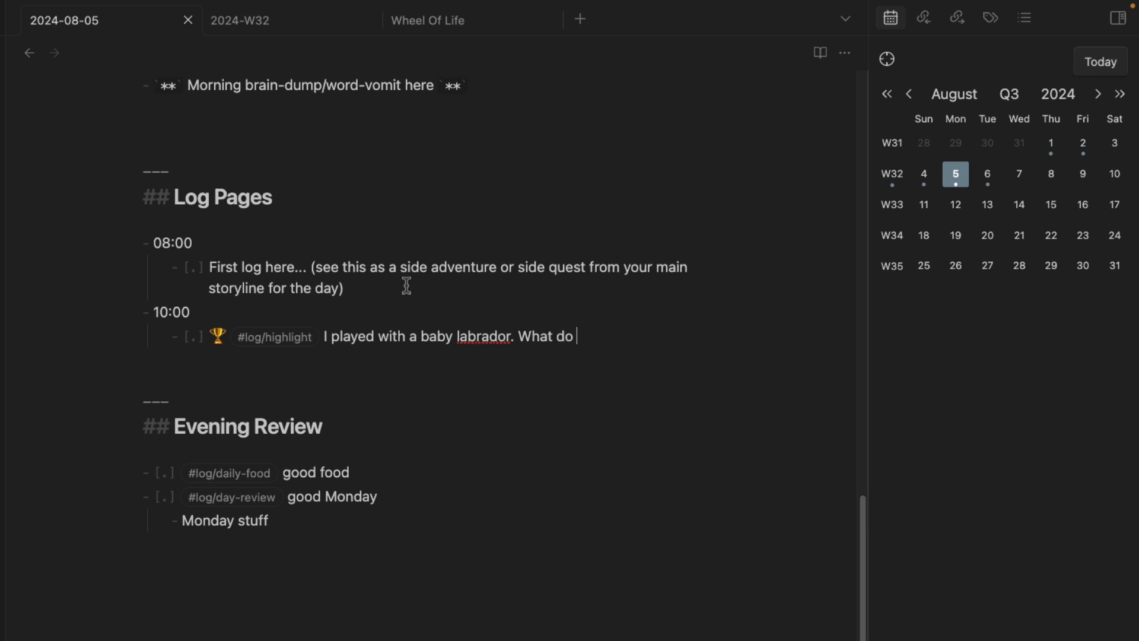
{"action": "type", "text": "you ca"}
{"action": "key", "text": "BackSpace"}
{"action": "key", "text": "BackSpace"}
{"action": "key", "text": "BackSpace"}
{"action": "key", "text": "BackSpace"}
{"action": "key", "text": "BackSpace"}
{"action": "key", "text": "BackSpace"}
{"action": "key", "text": "BackSpace"}
{"action": "key", "text": "BackSpace"}
{"action": "key", "text": "BackSpace"}
{"action": "key", "text": "BackSpace"}
{"action": "key", "text": "BackSpace"}
{"action": "key", "text": "BackSpace"}
{"action": "key", "text": "BackSpace"}
{"action": "key", "text": "BackSpace"}
{"action": "key", "text": "BackSpace"}
Nest the plain bullet "What do you call a dog that is also a magician?" under the highlight, with "An abracadabrador" as its sub-bullet
{"action": "key", "text": "Return"}
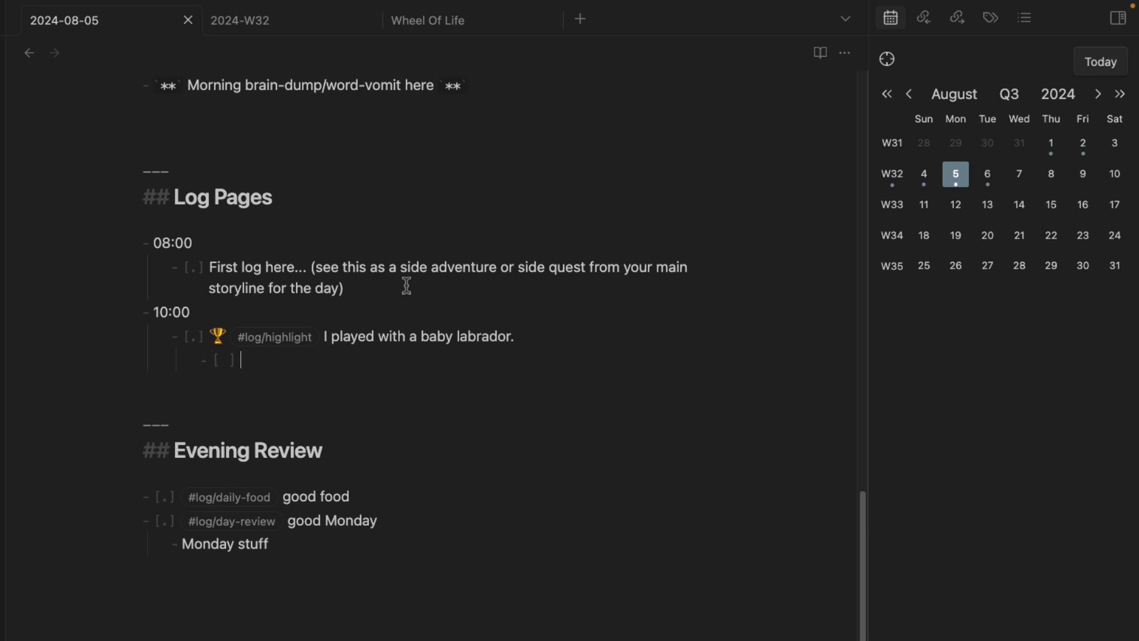
{"action": "key", "text": "BackSpace"}
{"action": "key", "text": "BackSpace"}
{"action": "key", "text": "BackSpace"}
{"action": "type", "text": "What do you call "}
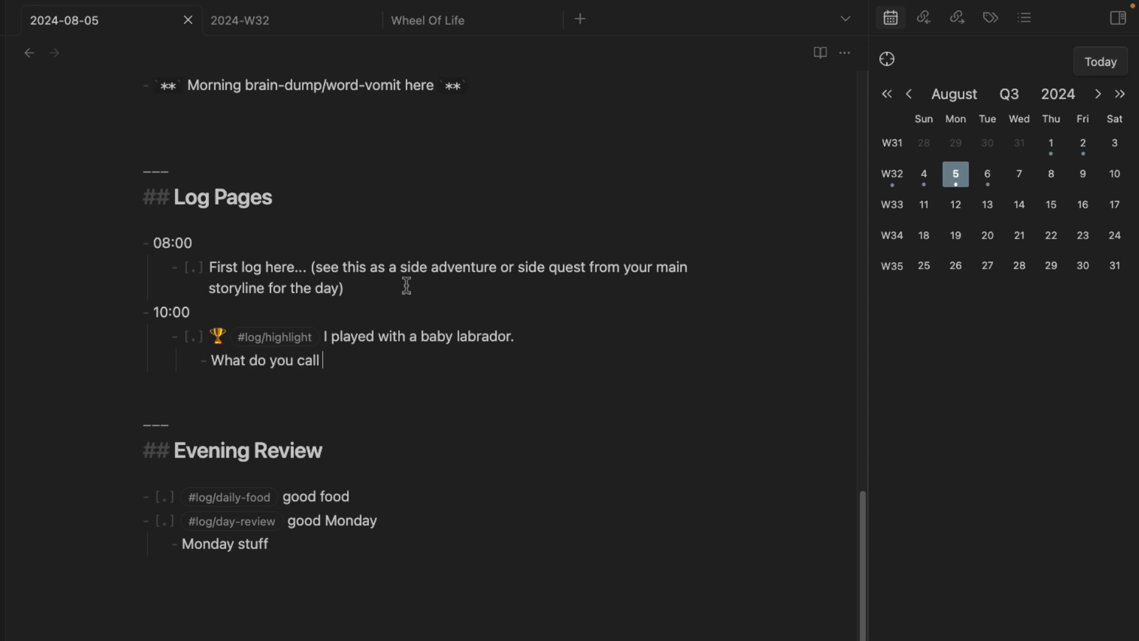
{"action": "type", "text": "a dog that is also a magi"}
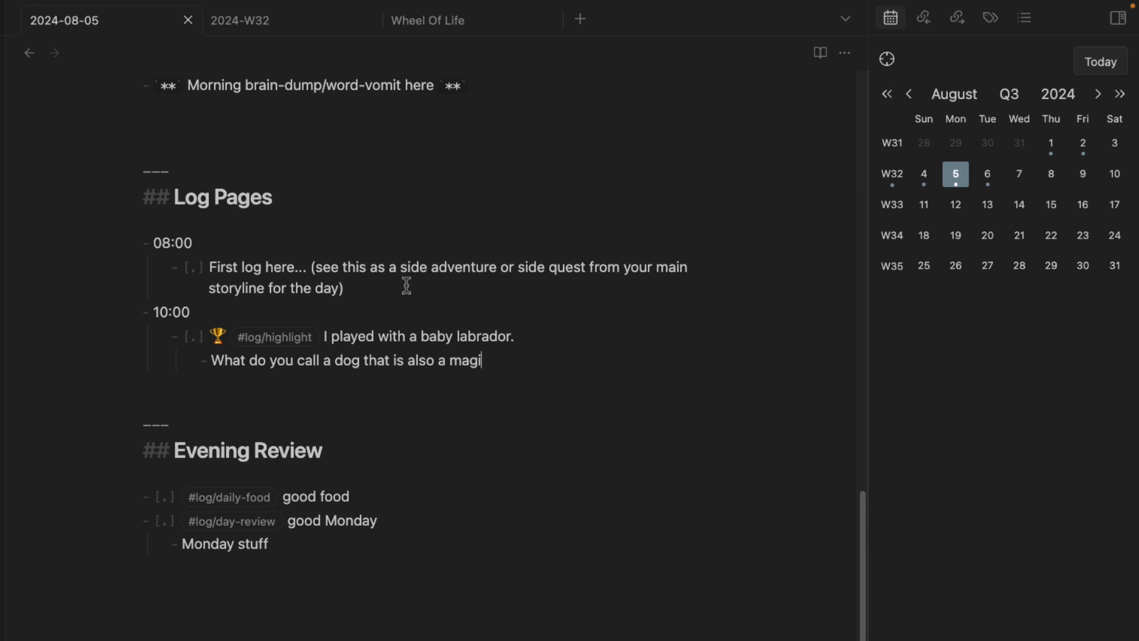
{"action": "type", "text": "cian?"}
{"action": "key", "text": "Return"}
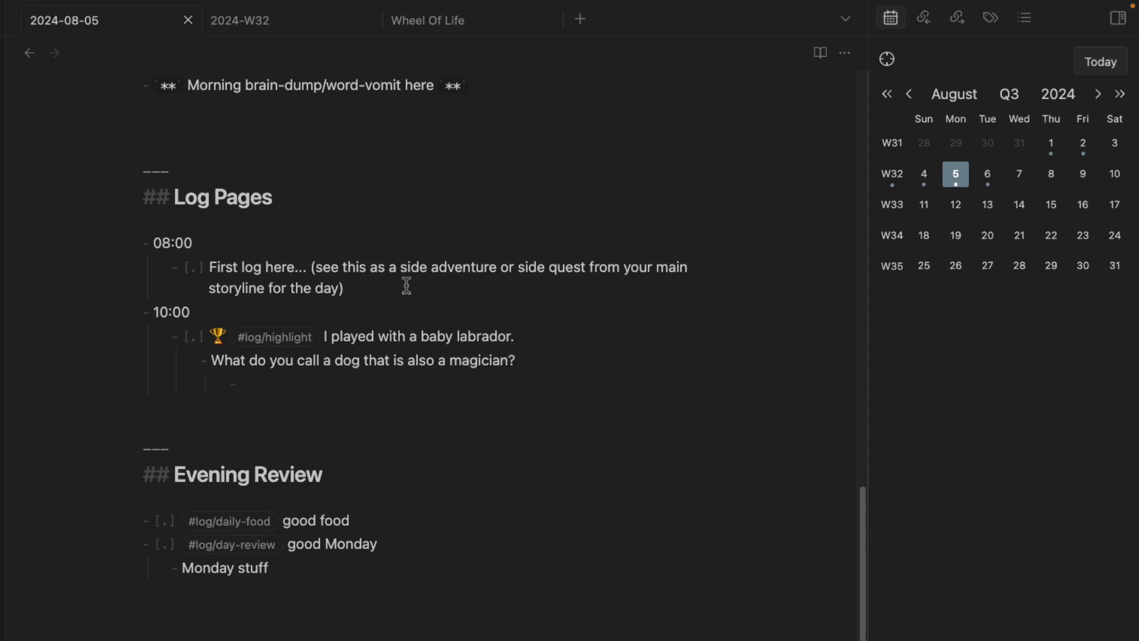
{"action": "type", "text": "An abracadabrador"}
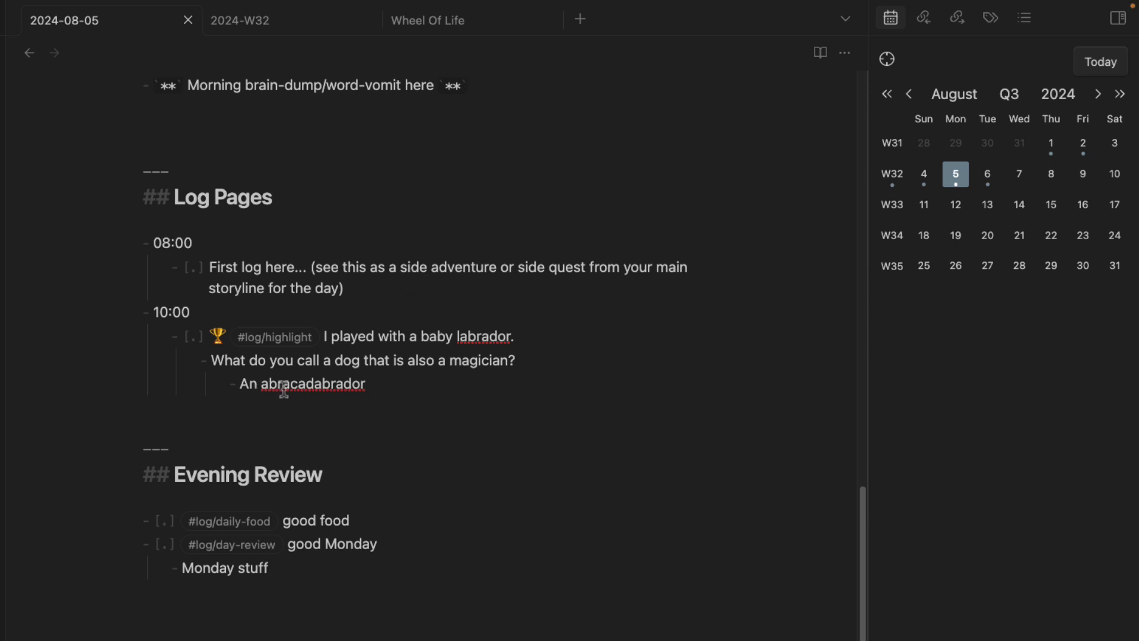
Change the joke's sub-bullet to "An labracadabrador" and expand the Highlights! callout in the 2024-W32 weekly note's reading view
{"action": "type", "text": "l"}
{"action": "left_click", "coordinate": [892, 178]}
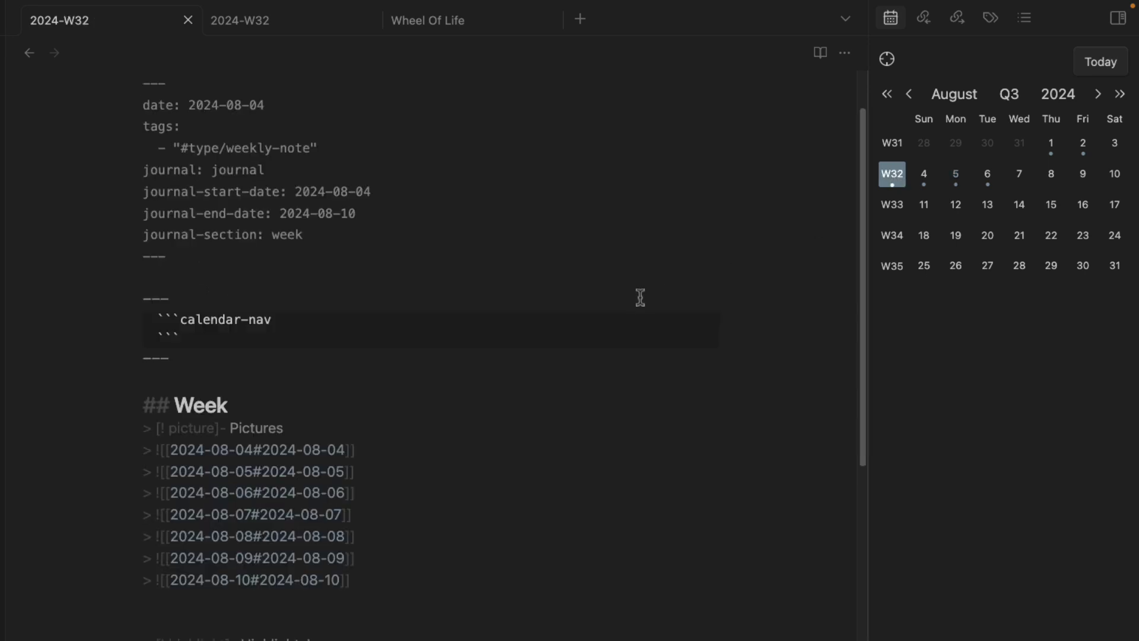
{"action": "key", "text": "ctrl+e"}
{"action": "scroll", "coordinate": [327, 519], "scroll_direction": "down", "scroll_amount": 10}
{"action": "left_click", "coordinate": [268, 252]}
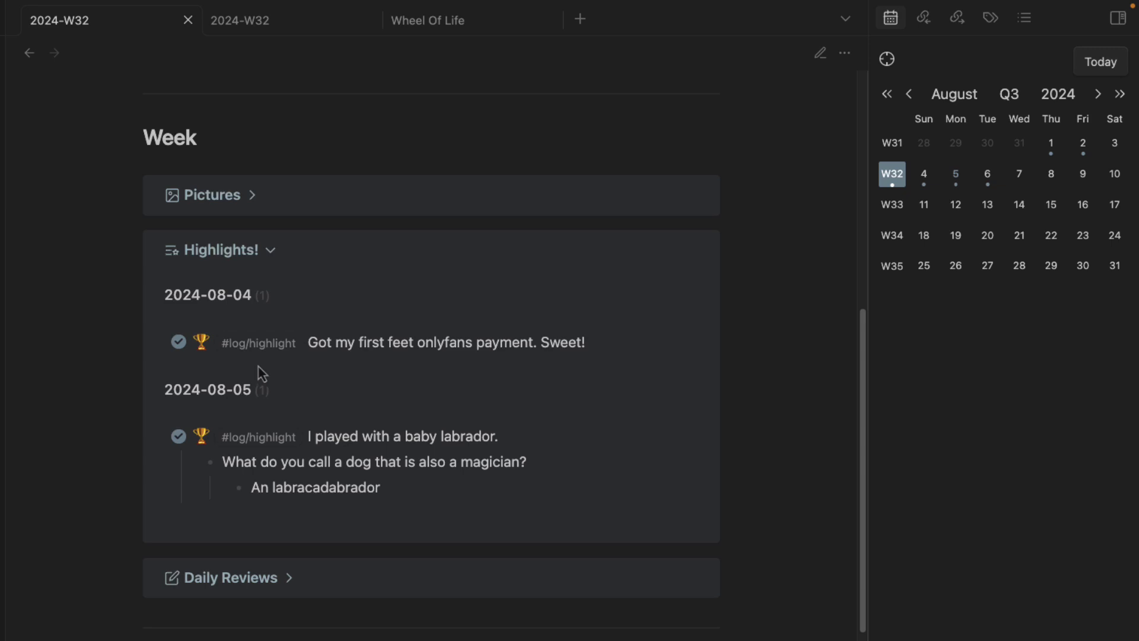
Expand the Daily Reviews callout and the Wheel Of Life section in the weekly note to view their contents
{"action": "scroll", "coordinate": [273, 475], "scroll_direction": "down", "scroll_amount": 3}
{"action": "left_click", "coordinate": [293, 501]}
{"action": "scroll", "coordinate": [297, 506], "scroll_direction": "down", "scroll_amount": 10}
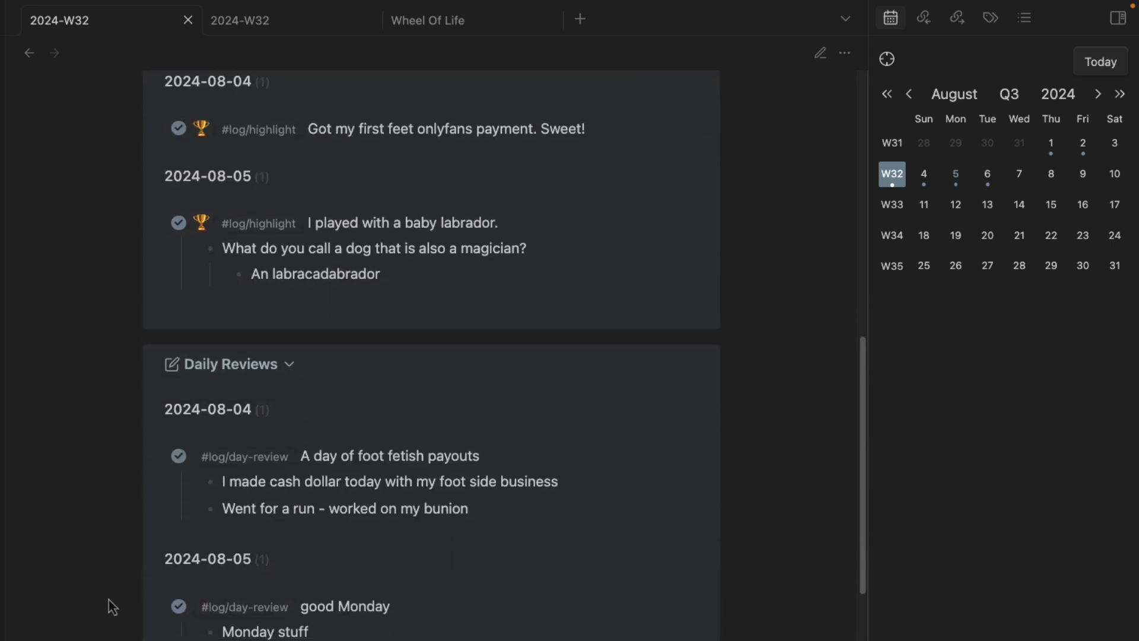
{"action": "scroll", "coordinate": [287, 548], "scroll_direction": "down", "scroll_amount": 7}
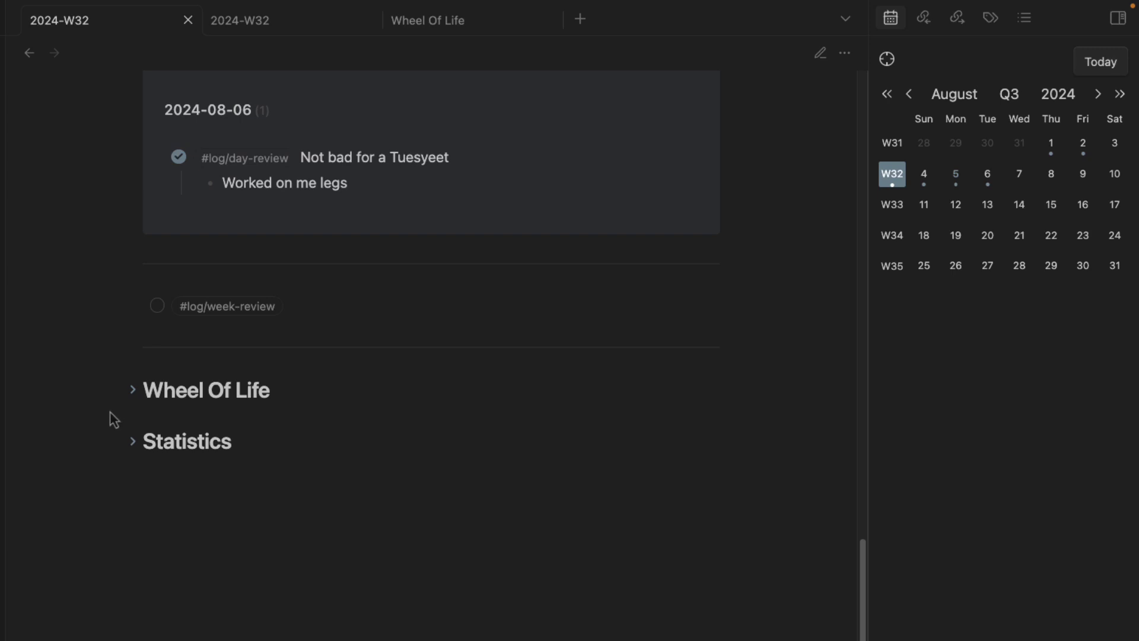
{"action": "left_click", "coordinate": [134, 396]}
{"action": "left_click", "coordinate": [134, 395]}
{"action": "left_click", "coordinate": [134, 395]}
{"action": "scroll", "coordinate": [284, 442], "scroll_direction": "down", "scroll_amount": 5}
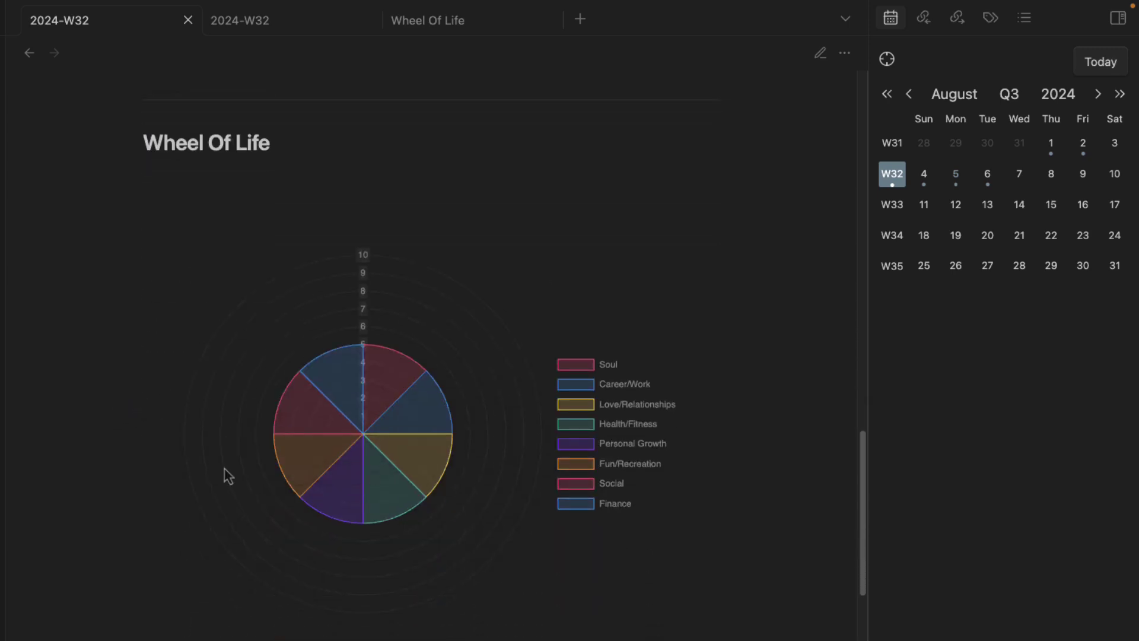
Examine the ratings and descriptions of the Wheel Of Life categories, including Finance, Social and Love/Relationships
{"action": "scroll", "coordinate": [567, 333], "scroll_direction": "down", "scroll_amount": 2}
{"action": "scroll", "coordinate": [566, 344], "scroll_direction": "down", "scroll_amount": 7}
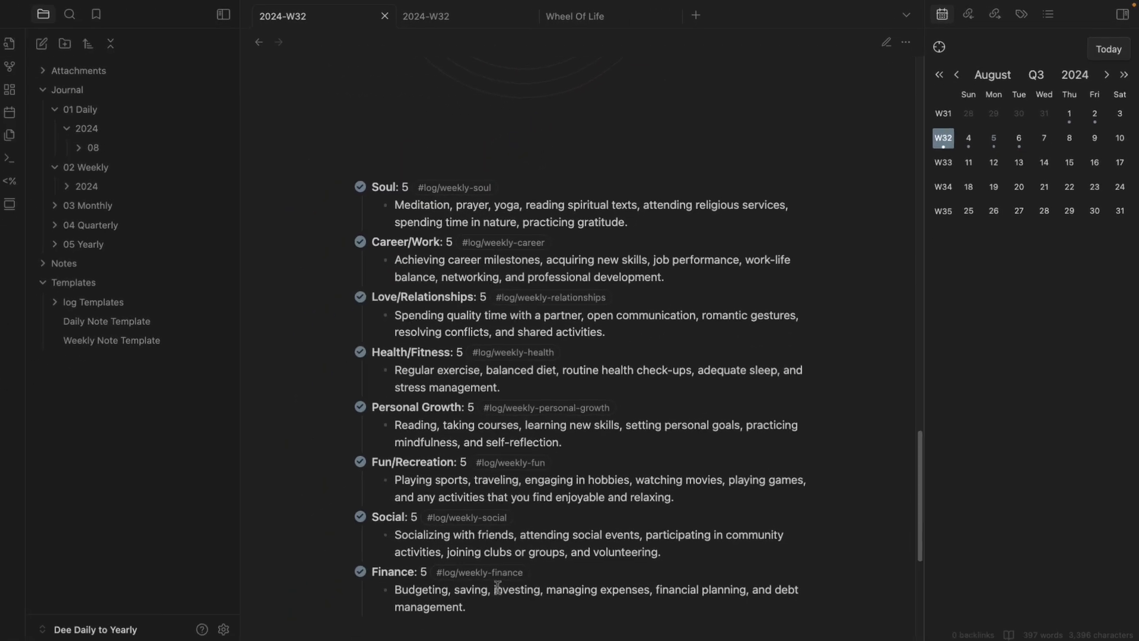
{"action": "left_click_drag", "start_coordinate": [495, 608], "coordinate": [364, 189]}
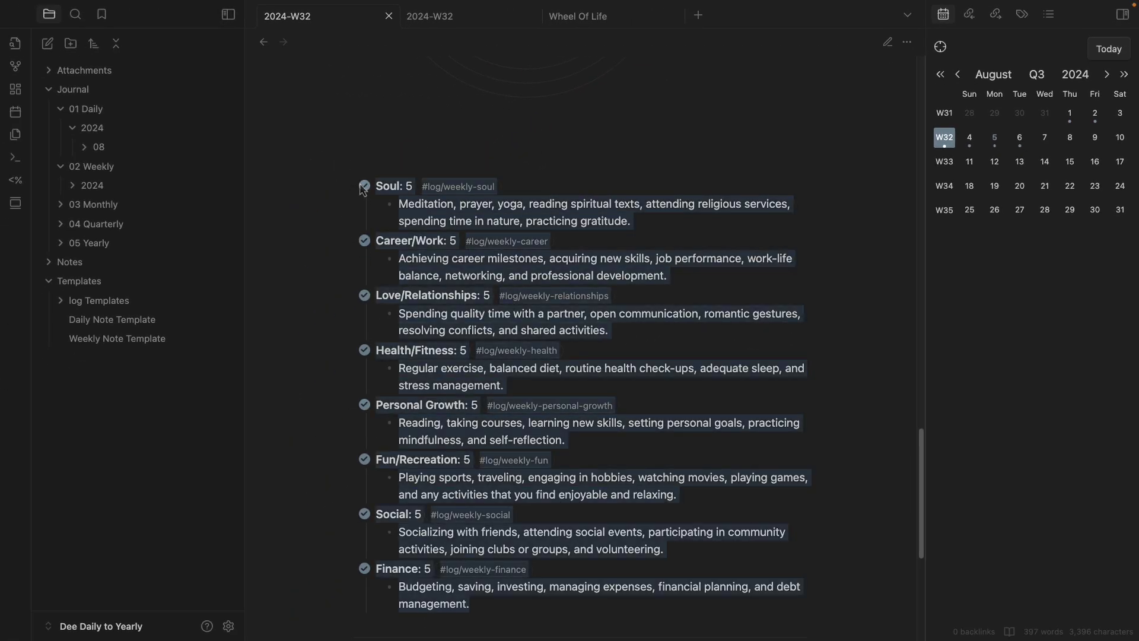
{"action": "left_click", "coordinate": [603, 488]}
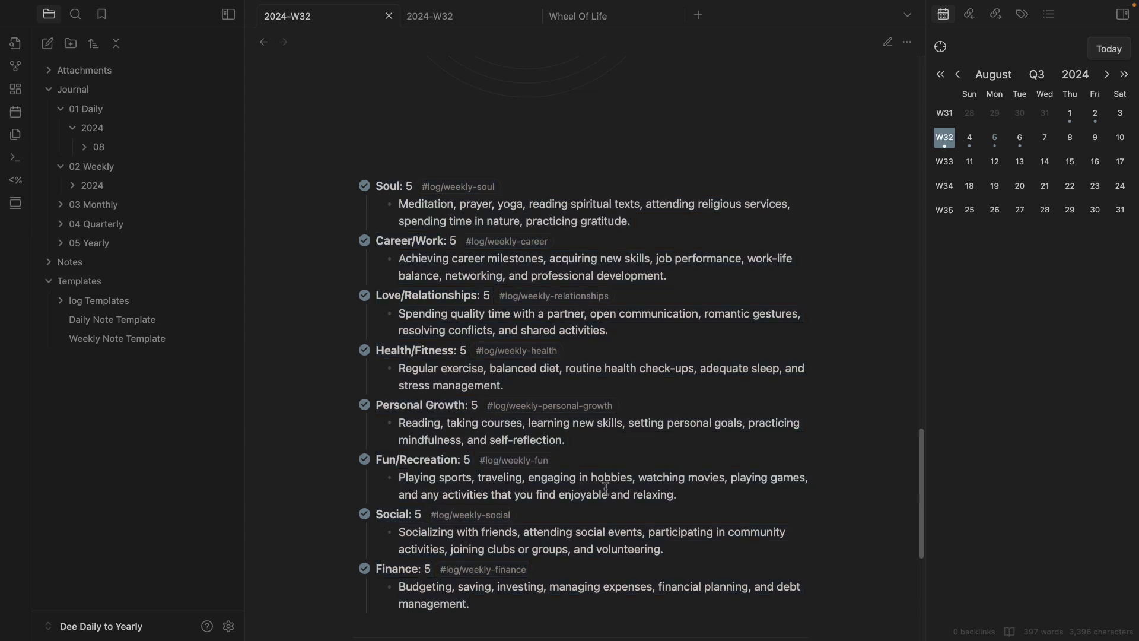
{"action": "left_click_drag", "start_coordinate": [475, 613], "coordinate": [398, 586]}
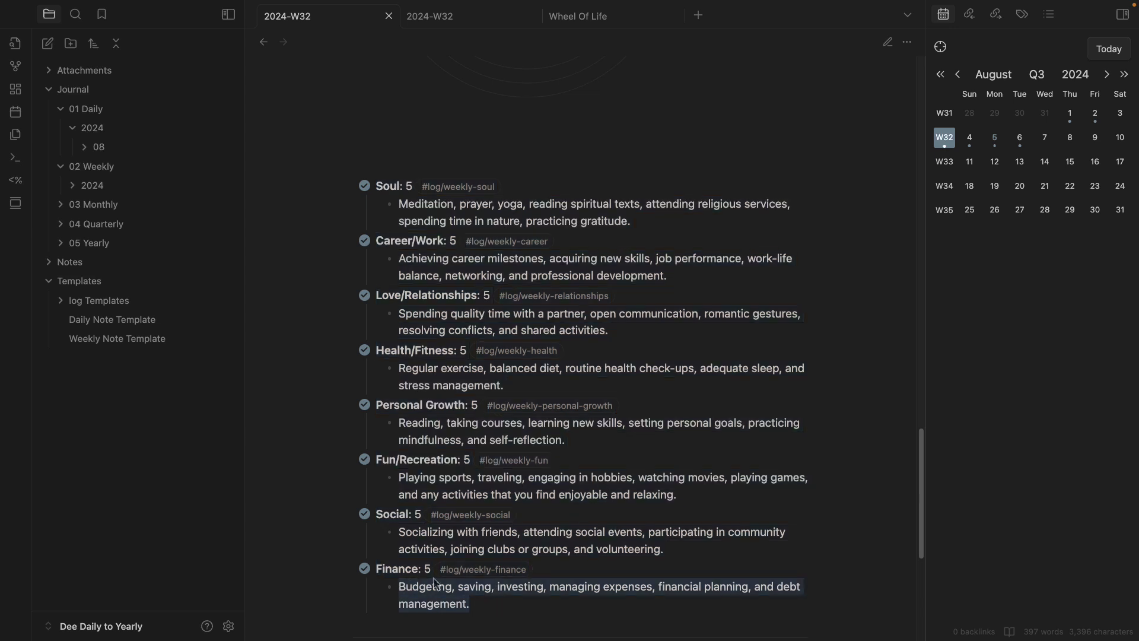
{"action": "left_click", "coordinate": [421, 569]}
{"action": "left_click_drag", "start_coordinate": [664, 549], "coordinate": [395, 537]}
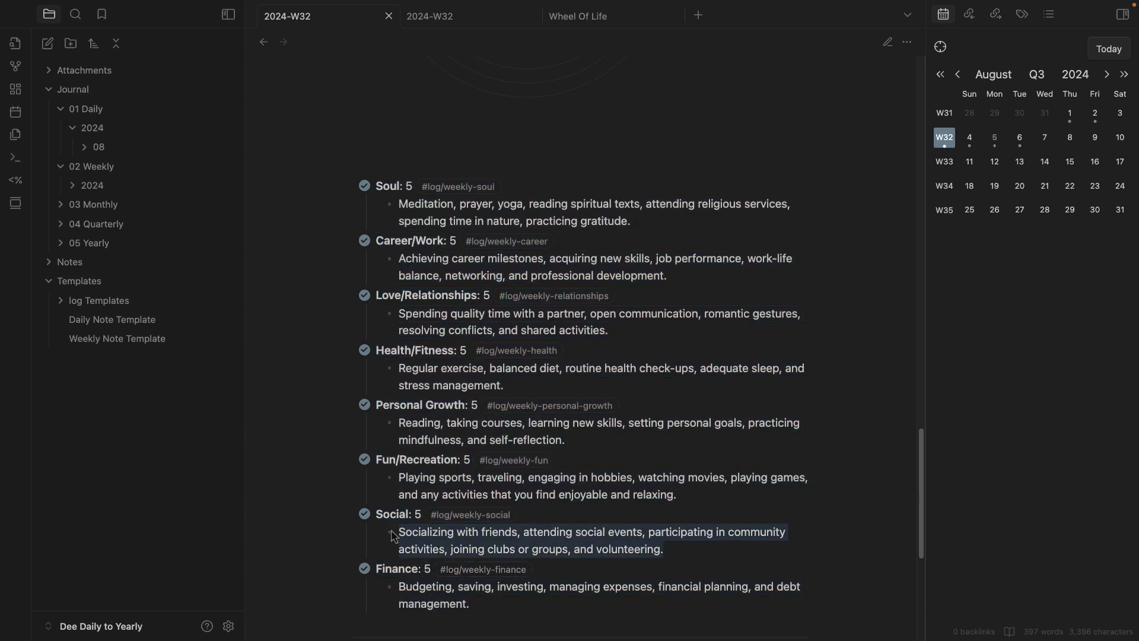
{"action": "left_click", "coordinate": [415, 514]}
{"action": "scroll", "coordinate": [415, 510], "scroll_direction": "up", "scroll_amount": 3}
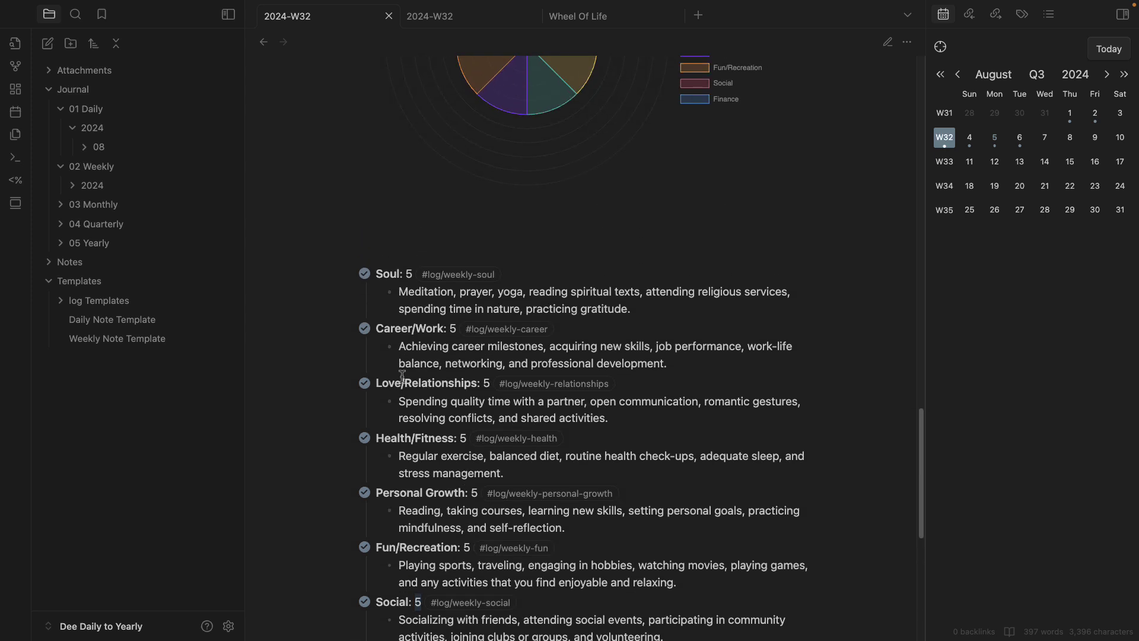
{"action": "left_click_drag", "start_coordinate": [618, 425], "coordinate": [498, 387]}
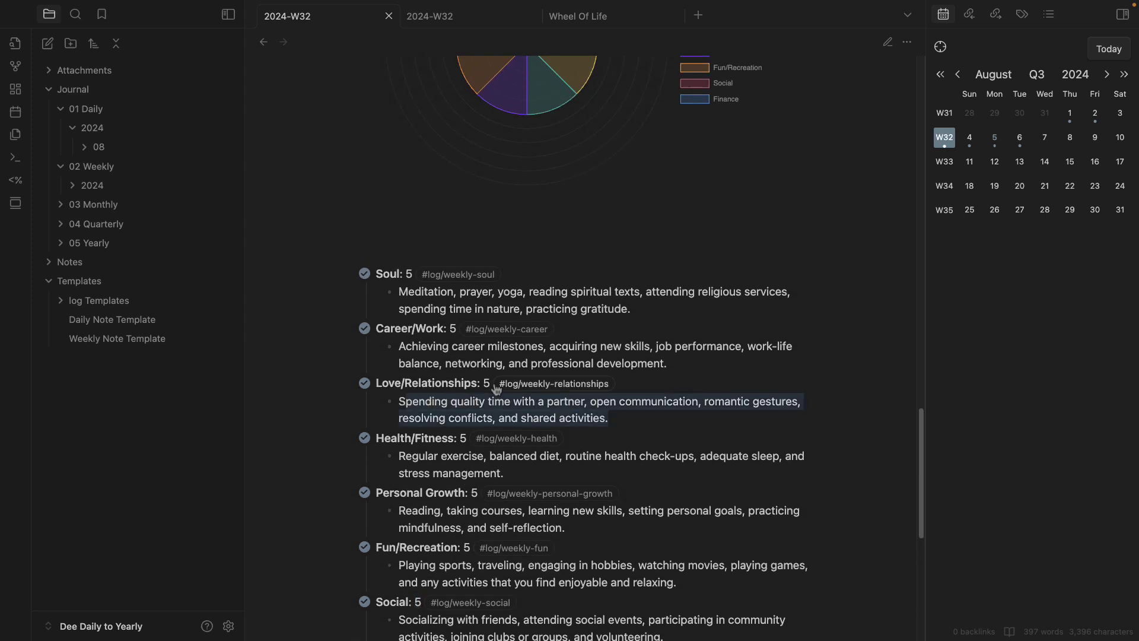
{"action": "left_click", "coordinate": [484, 389]}
{"action": "scroll", "coordinate": [478, 407], "scroll_direction": "up", "scroll_amount": 2}
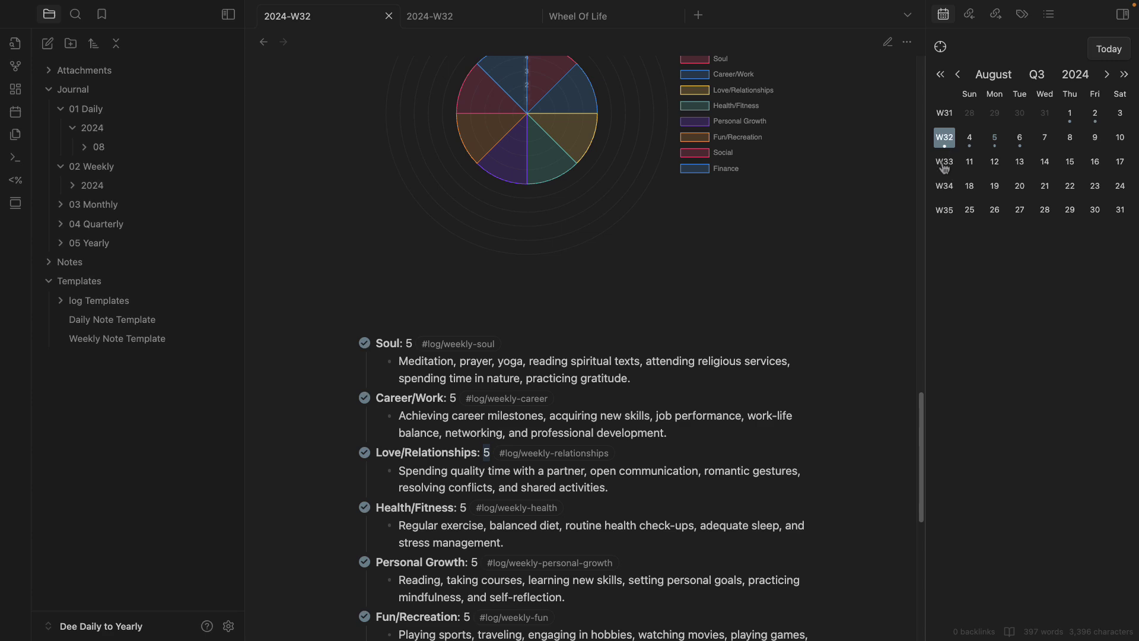
Add a level-two heading "Week Prep" above the Week heading in the 2024-W32 note
{"action": "scroll", "coordinate": [611, 396], "scroll_direction": "up", "scroll_amount": 15}
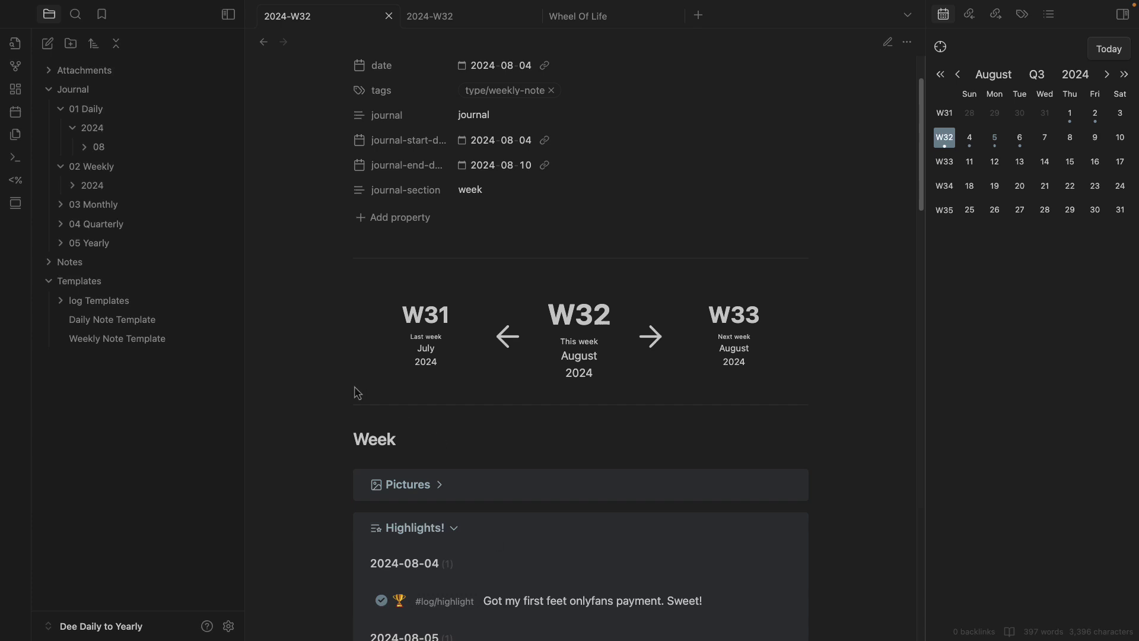
{"action": "key", "text": "ctrl+e"}
{"action": "left_click", "coordinate": [380, 250]}
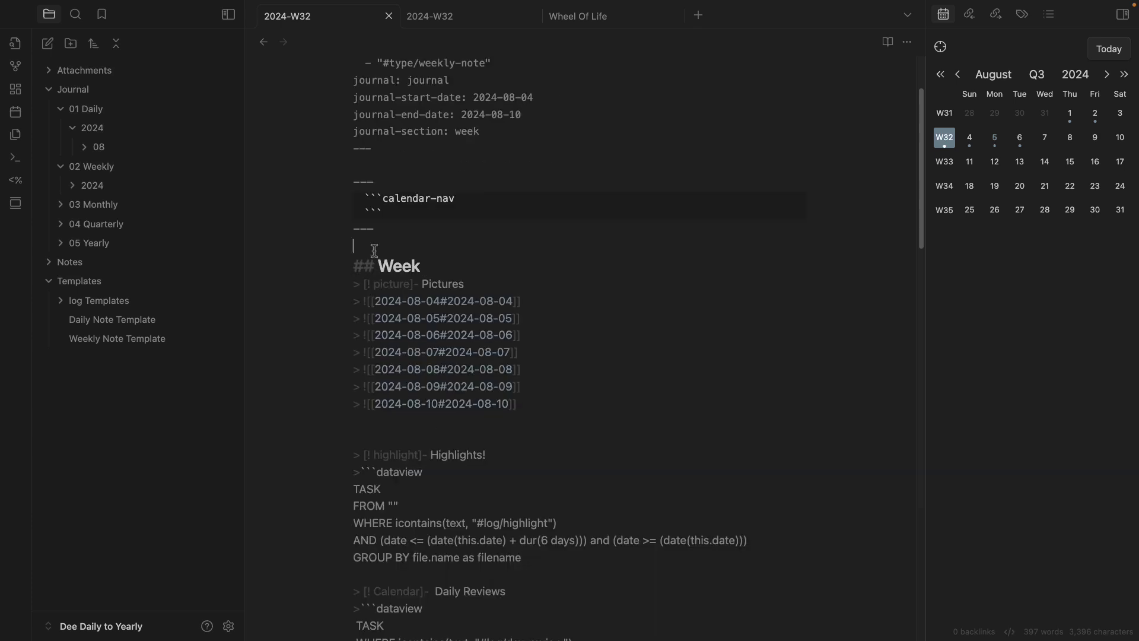
{"action": "key", "text": "Return"}
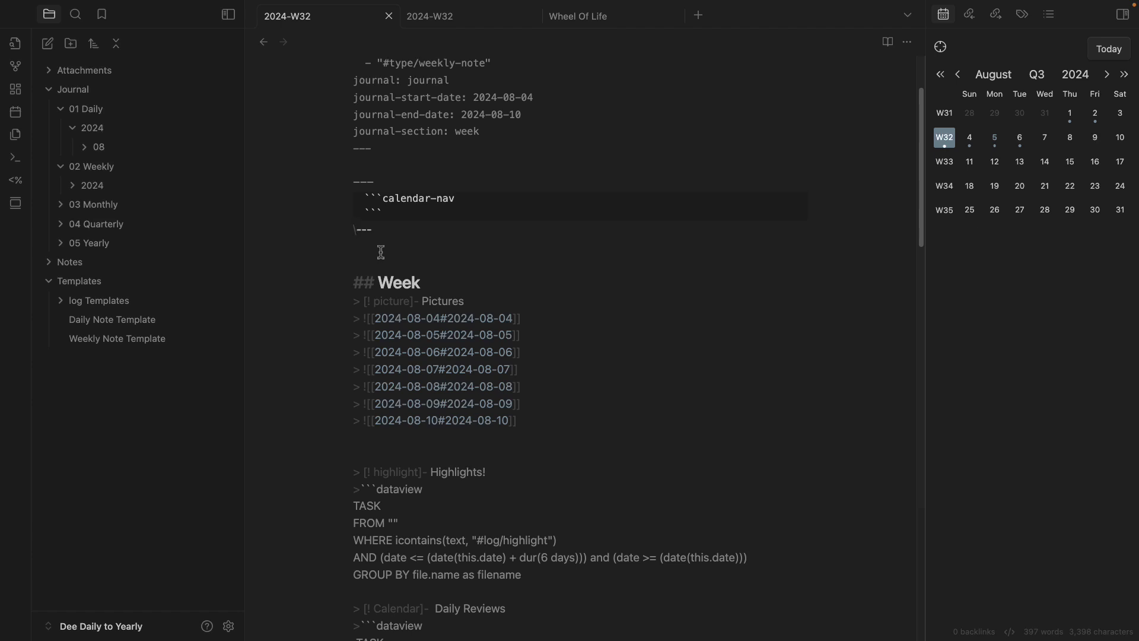
{"action": "type", "text": "## Week Prep"}
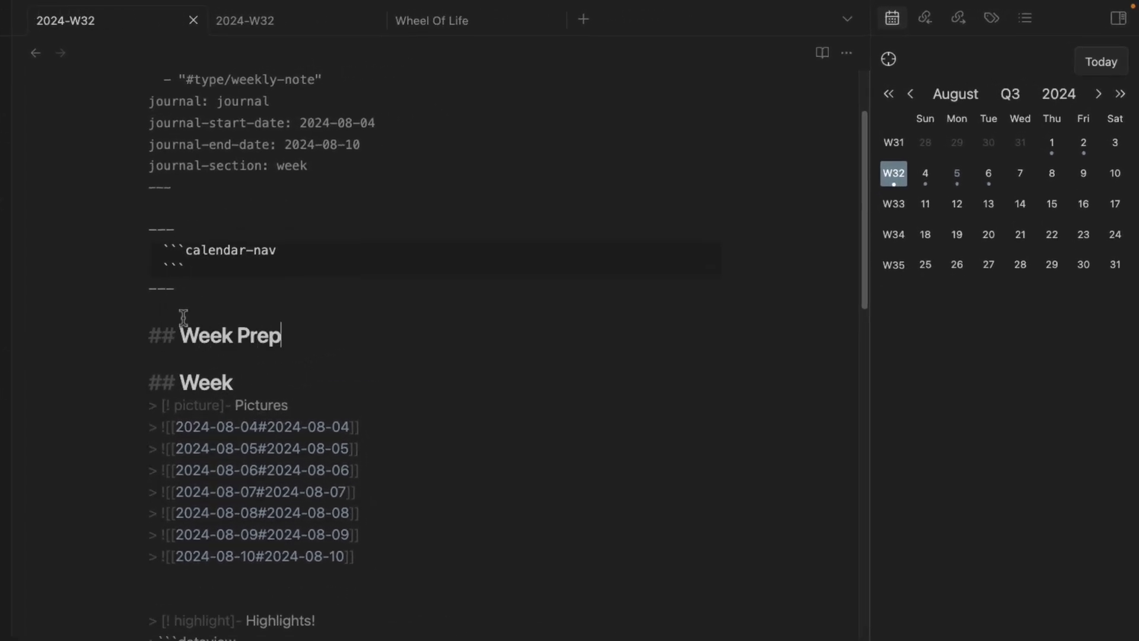
Add the bullet "5 times this week - gym" under the Week Prep heading
{"action": "key", "text": "Return"}
{"action": "key", "text": "Return"}
{"action": "type", "text": "-"}
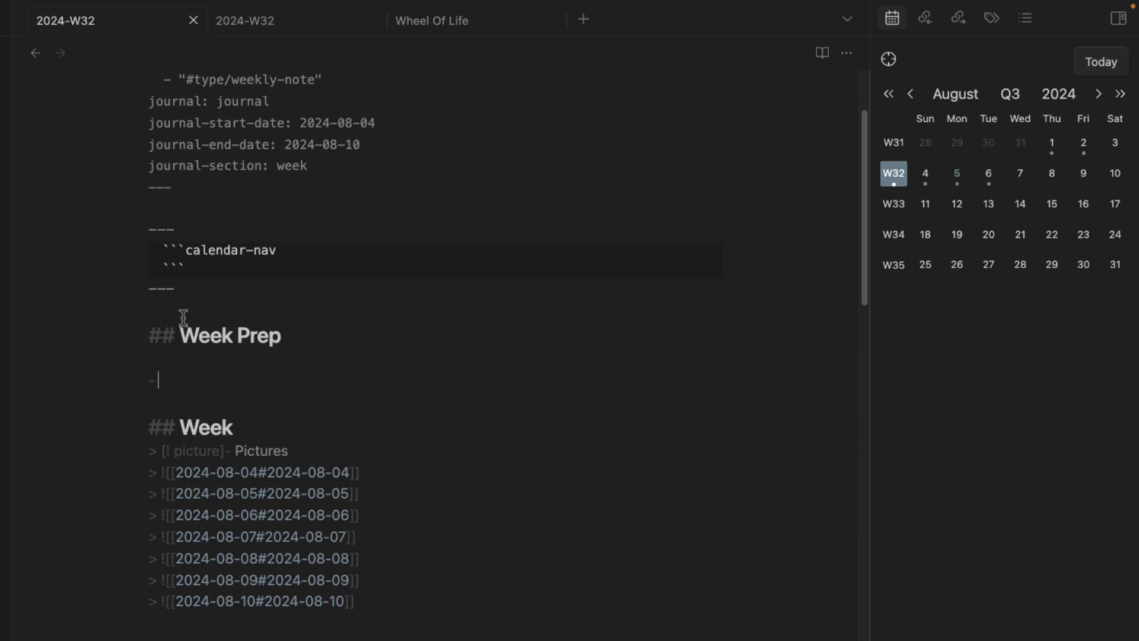
{"action": "type", "text": "5 times this week"}
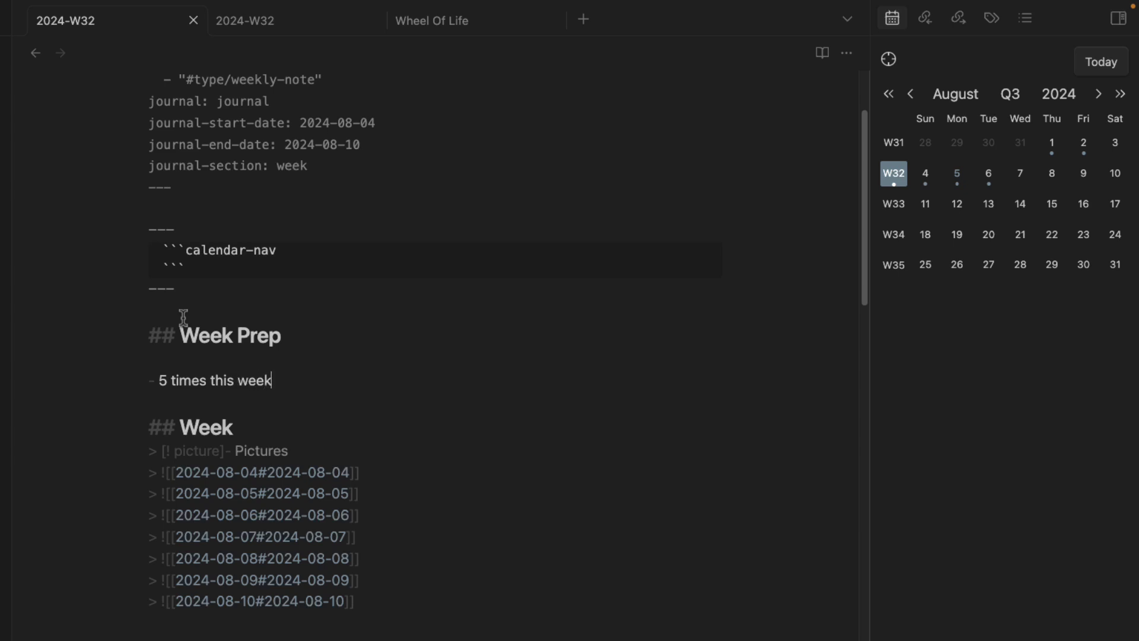
{"action": "type", "text": " ["}
{"action": "key", "text": "BackSpace"}
{"action": "type", "text": "- gym"}
{"action": "left_click_drag", "start_coordinate": [338, 382], "coordinate": [150, 382]}
{"action": "left_click", "coordinate": [166, 389]}
Set the Health/Fitness rating in the Wheel Of Life list to 10
{"action": "key", "text": "super+e"}
{"action": "scroll", "coordinate": [273, 410], "scroll_direction": "down", "scroll_amount": 15}
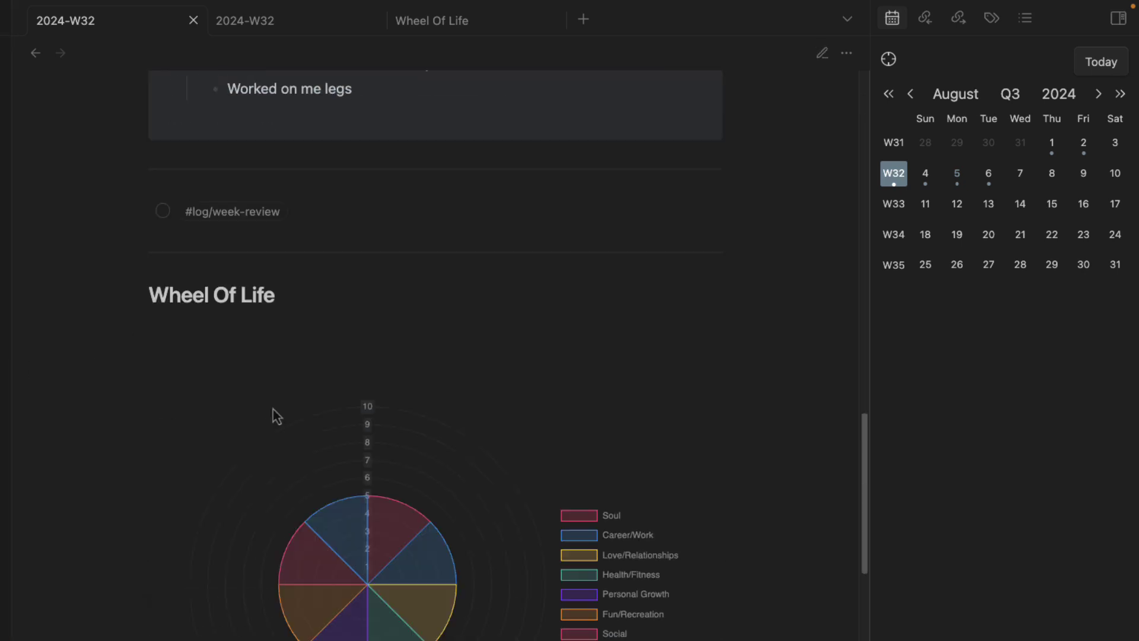
{"action": "key", "text": "super+e"}
{"action": "scroll", "coordinate": [279, 410], "scroll_direction": "down", "scroll_amount": 10}
{"action": "scroll", "coordinate": [247, 409], "scroll_direction": "up", "scroll_amount": 5}
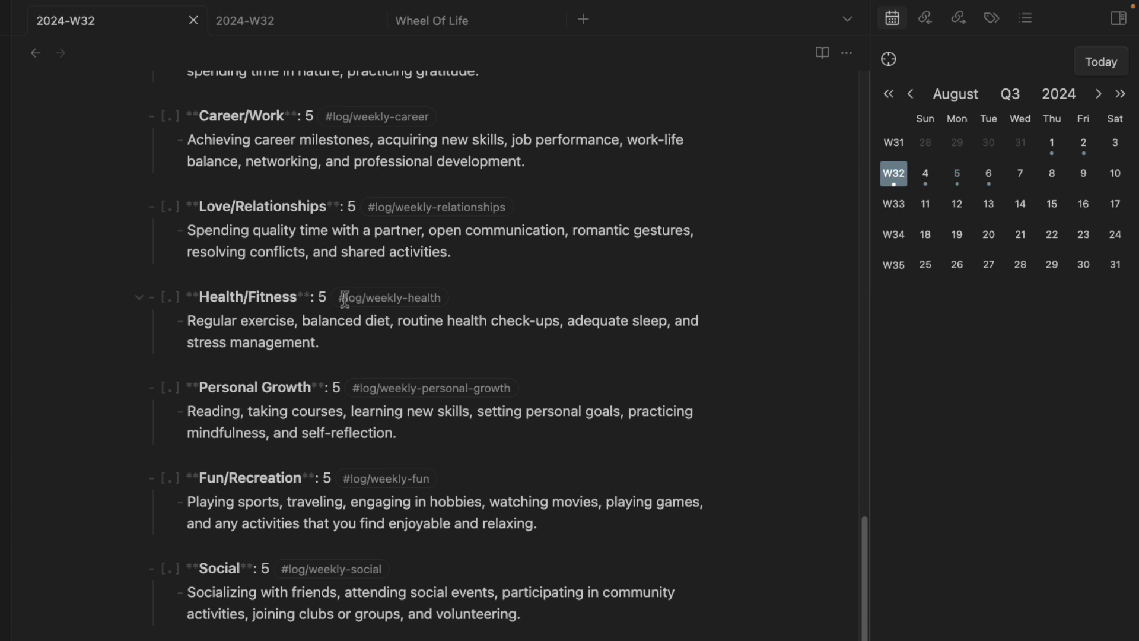
{"action": "double_click", "coordinate": [323, 297]}
{"action": "type", "text": "10"}
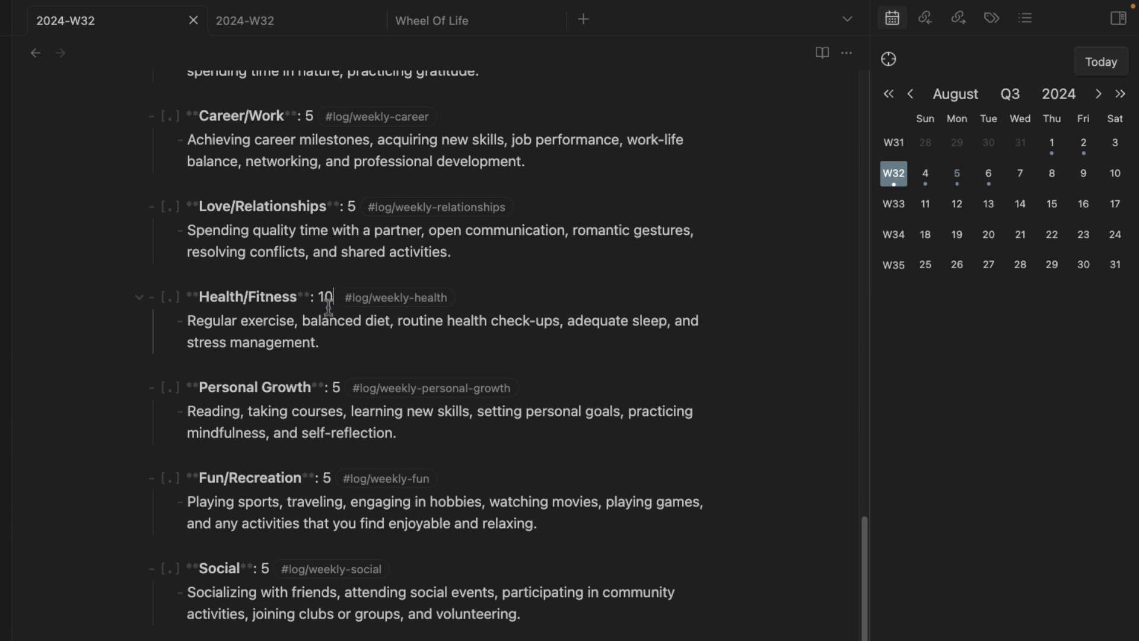
Replace the Health/Fitness description with "I went to the gym 5 times"
{"action": "left_click_drag", "start_coordinate": [320, 342], "coordinate": [189, 320]}
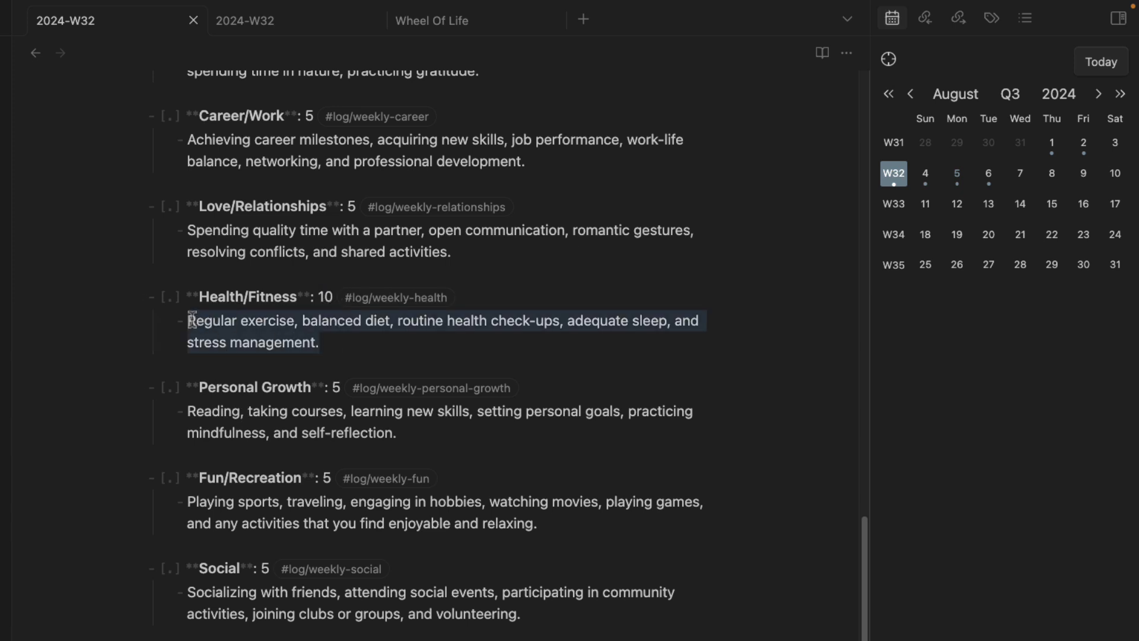
{"action": "type", "text": "I went to the gy"}
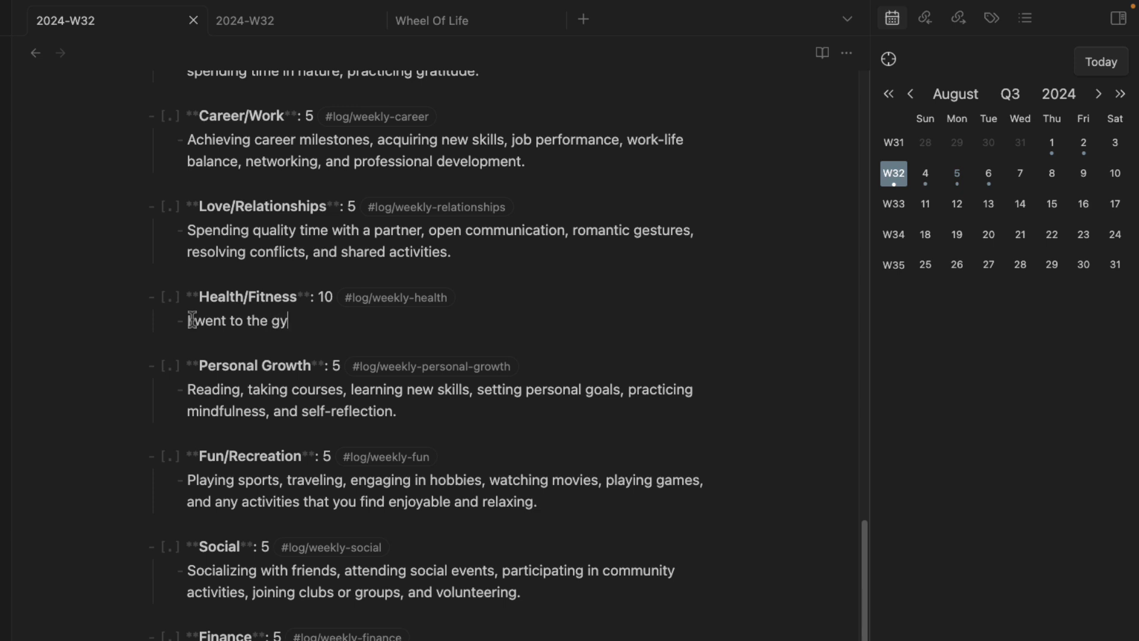
{"action": "type", "text": "mn 5 times"}
{"action": "left_click", "coordinate": [307, 320]}
{"action": "key", "text": "BackSpace"}
{"action": "left_click", "coordinate": [396, 326]}
Add a second Health/Fitness bullet reading "Rough gym sessions with sauna!"
{"action": "key", "text": "Return"}
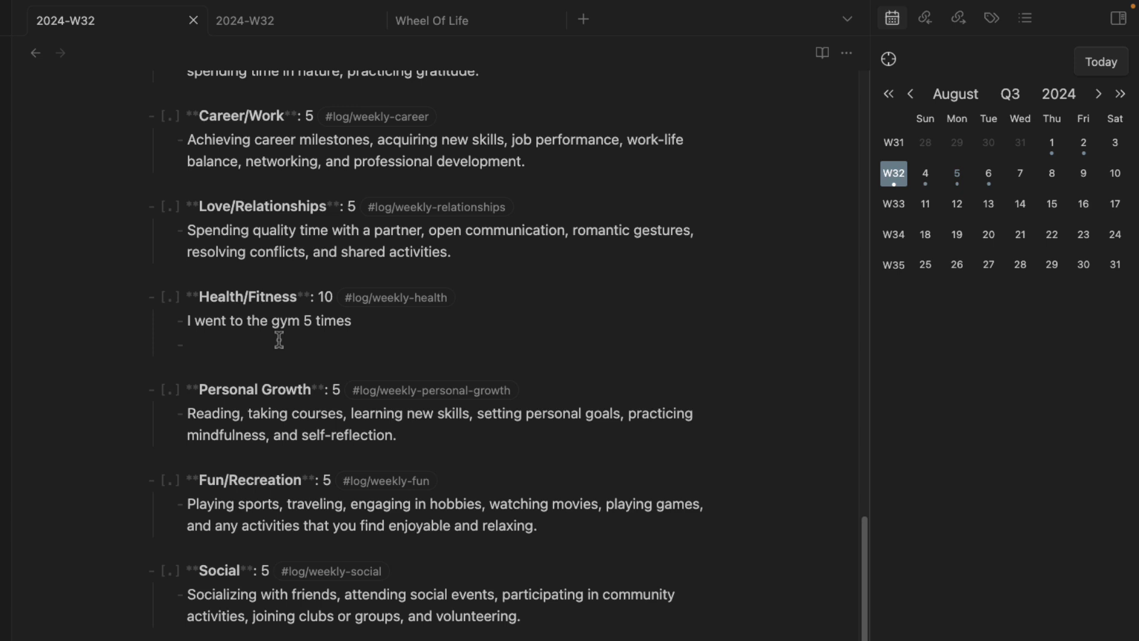
{"action": "type", "text": "Rough gym sessions with saun"}
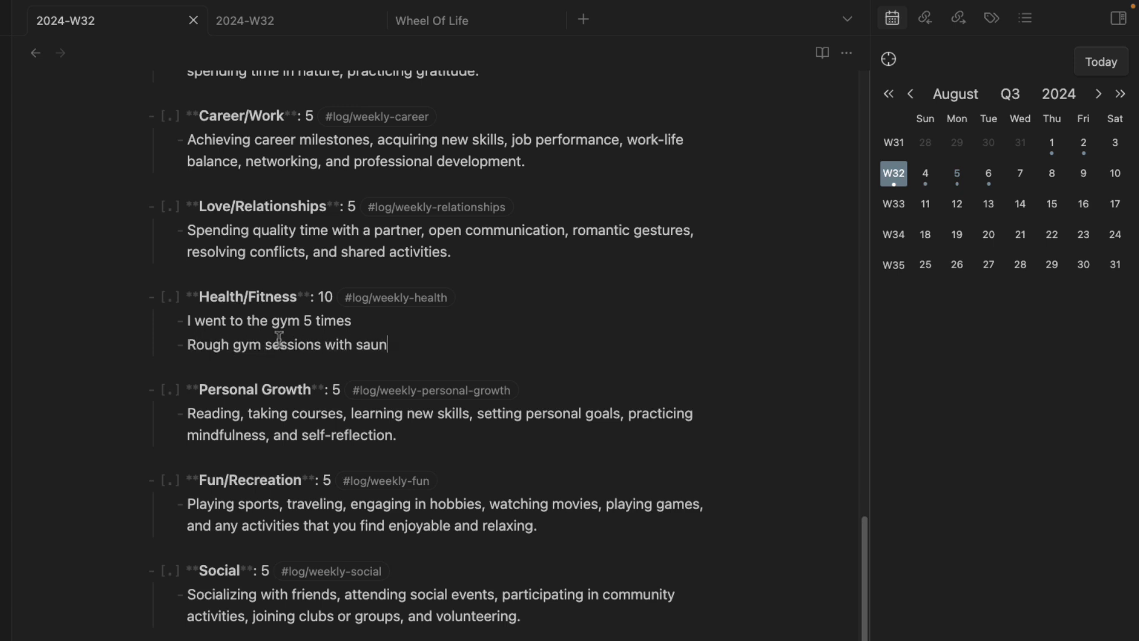
{"action": "type", "text": "a!"}
{"action": "right_click", "coordinate": [279, 344]}
{"action": "key", "text": "Escape"}
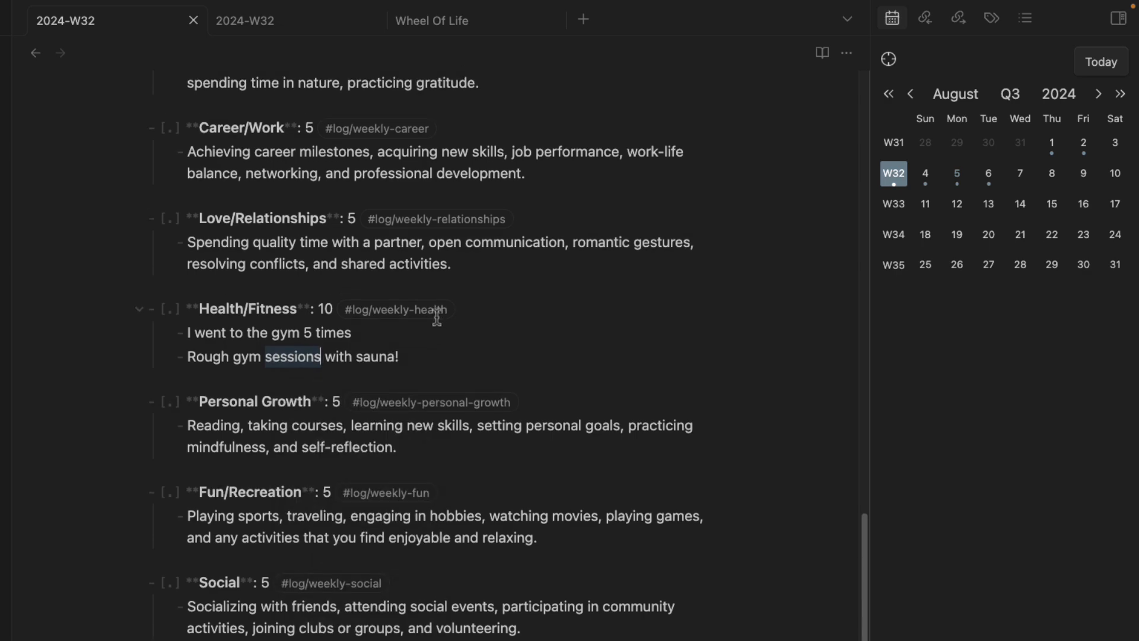
Set the fourth data value, for Health/Fitness, in the Wheel Of Life chart code to 10 and view the rendered chart
{"action": "scroll", "coordinate": [439, 309], "scroll_direction": "up", "scroll_amount": 10}
{"action": "scroll", "coordinate": [217, 490], "scroll_direction": "down", "scroll_amount": 5}
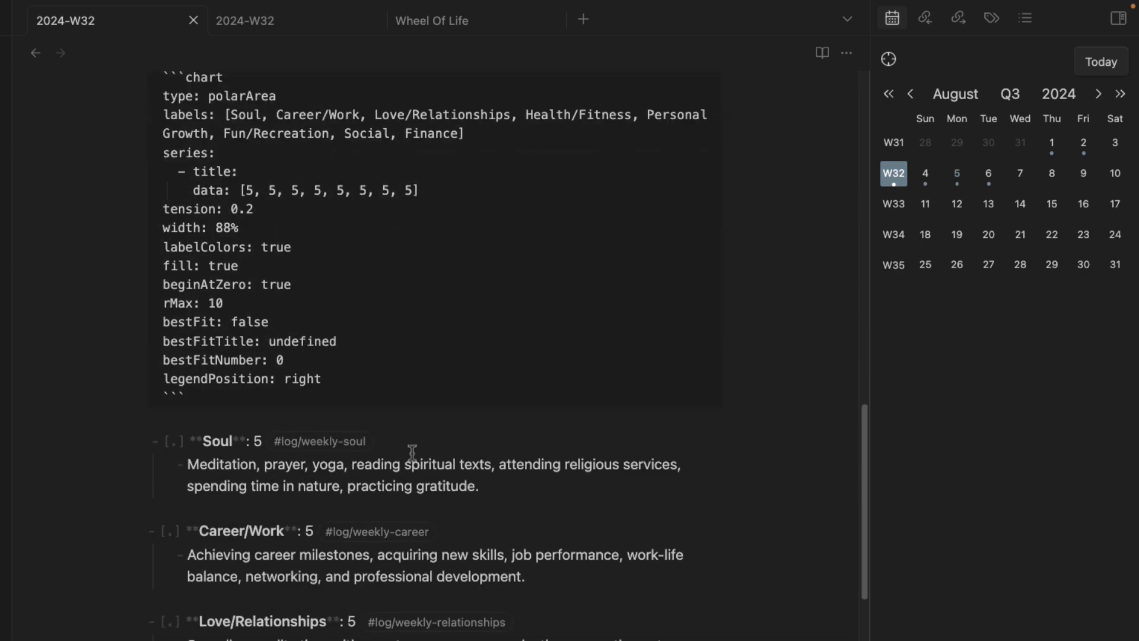
{"action": "scroll", "coordinate": [346, 635], "scroll_direction": "down", "scroll_amount": 4}
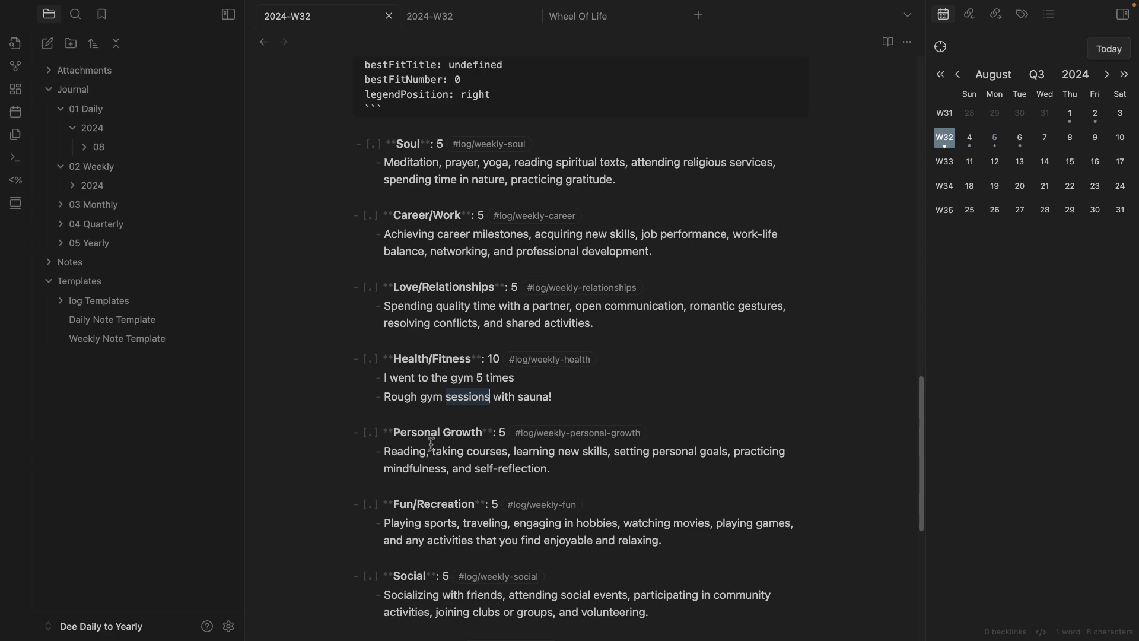
{"action": "scroll", "coordinate": [431, 444], "scroll_direction": "up", "scroll_amount": 5}
{"action": "left_click_drag", "start_coordinate": [431, 232], "coordinate": [542, 232]}
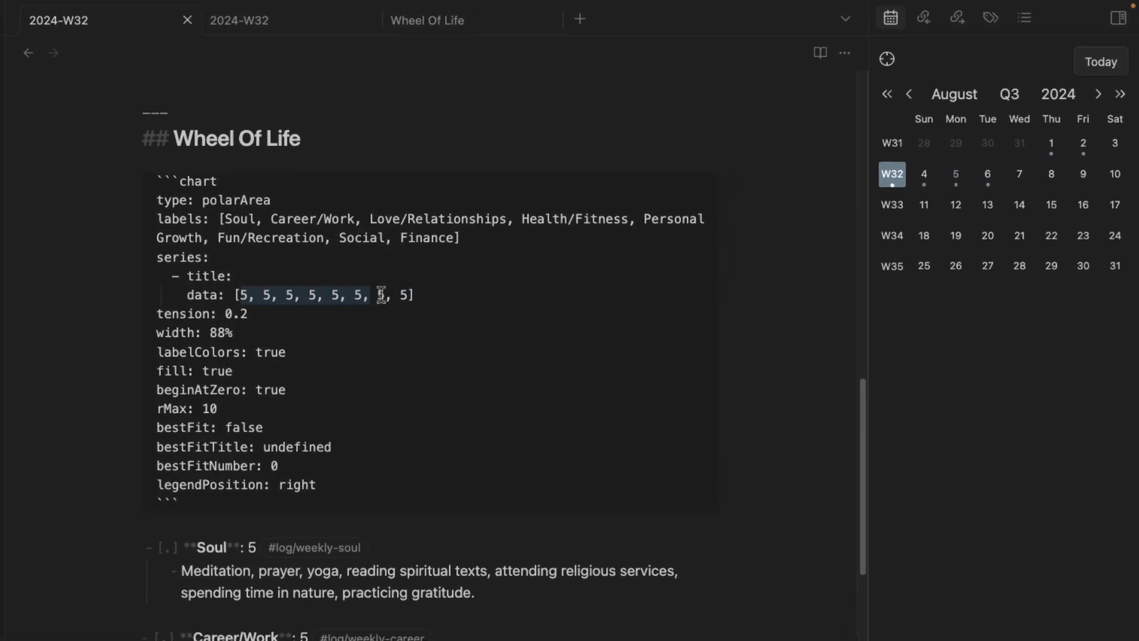
{"action": "left_click_drag", "start_coordinate": [381, 294], "coordinate": [409, 295]}
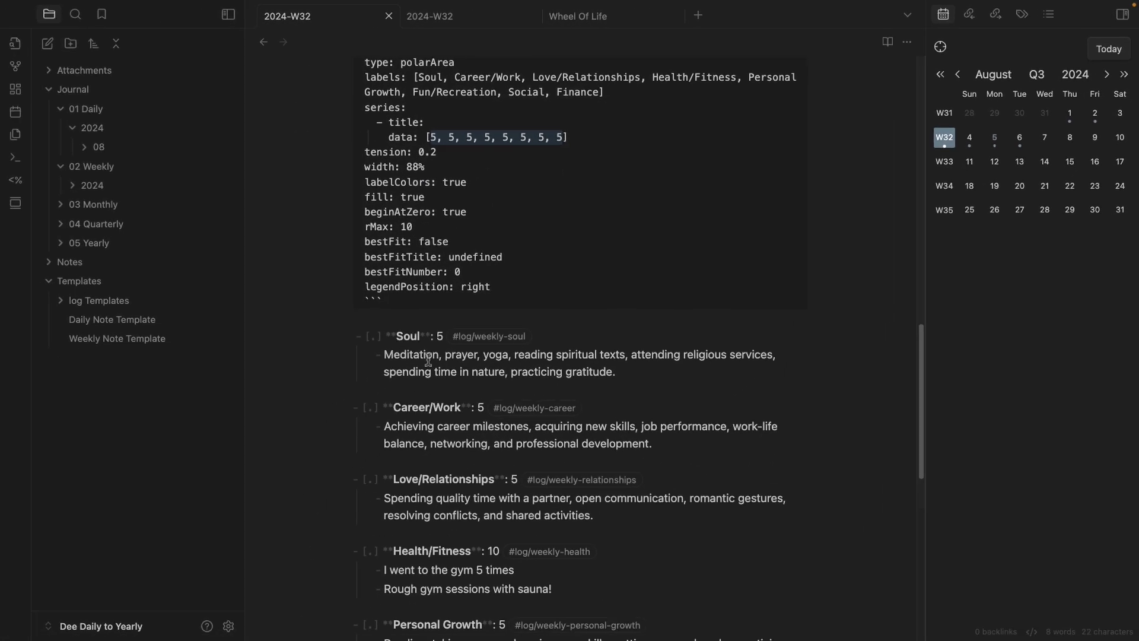
{"action": "scroll", "coordinate": [429, 360], "scroll_direction": "down", "scroll_amount": 1}
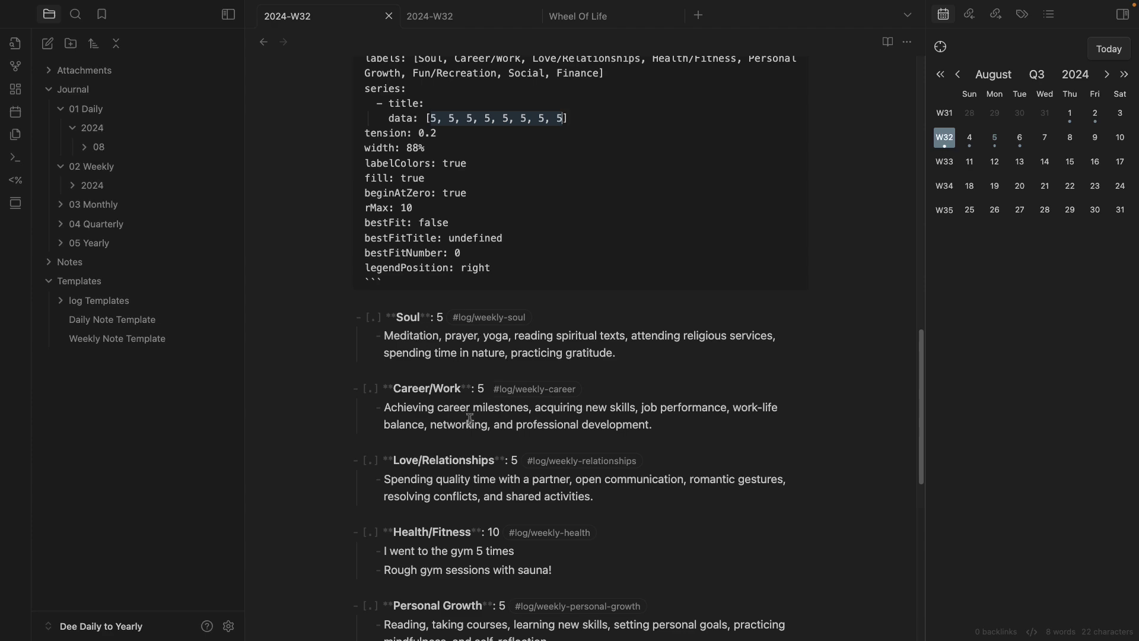
{"action": "scroll", "coordinate": [513, 552], "scroll_direction": "up", "scroll_amount": 6}
{"action": "left_click", "coordinate": [446, 459]}
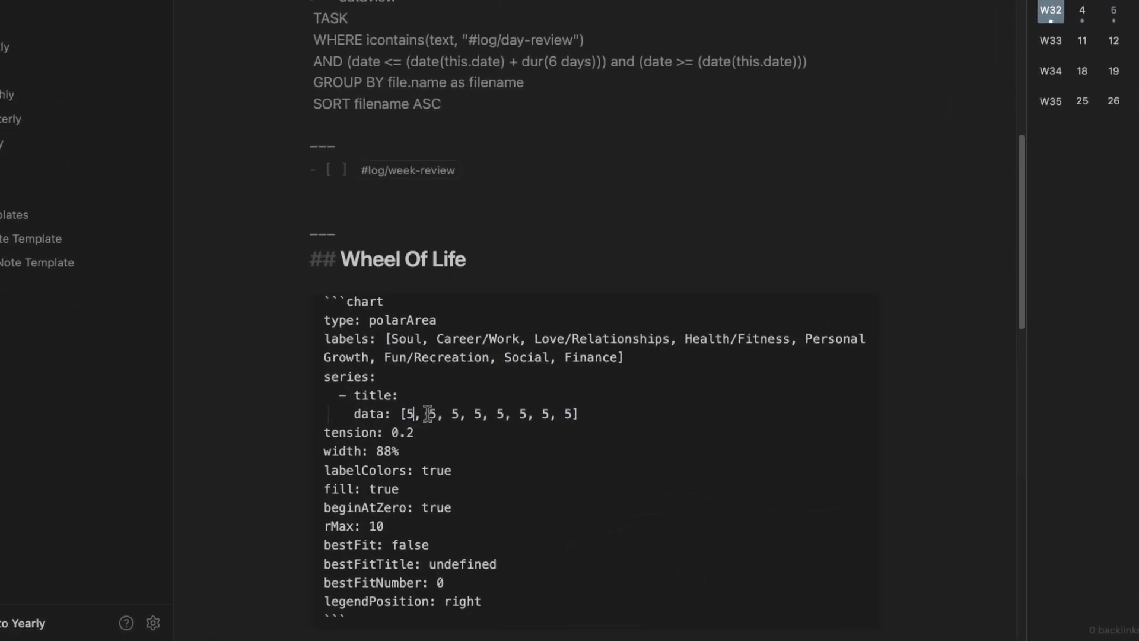
{"action": "left_click", "coordinate": [481, 413]}
{"action": "key", "text": "BackSpace"}
{"action": "type", "text": "1"}
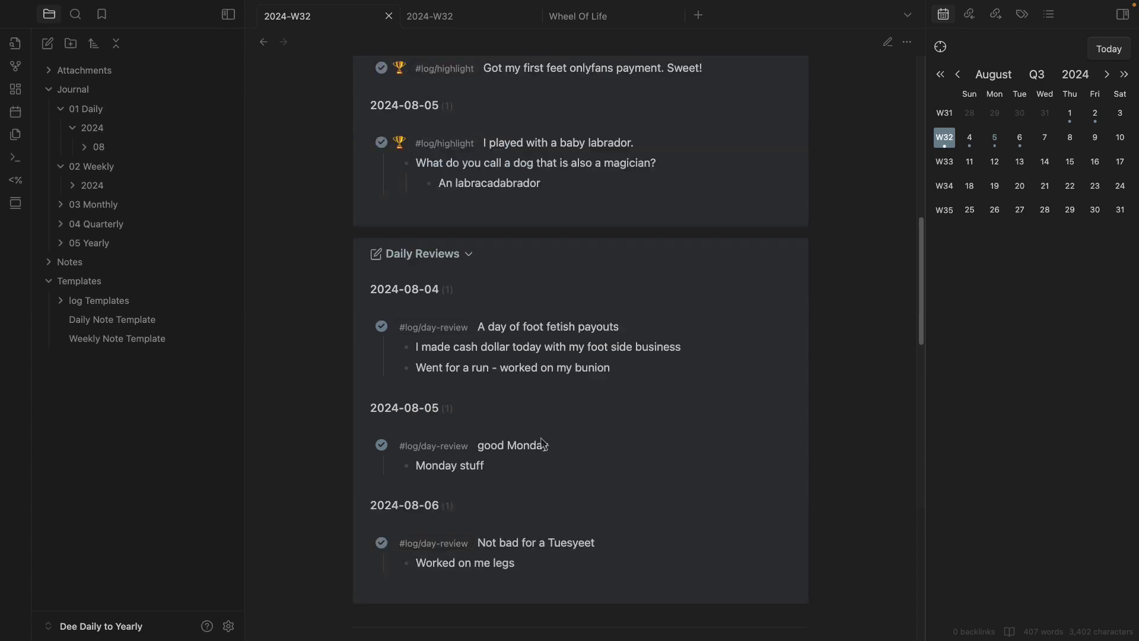
{"action": "scroll", "coordinate": [542, 441], "scroll_direction": "down", "scroll_amount": 10}
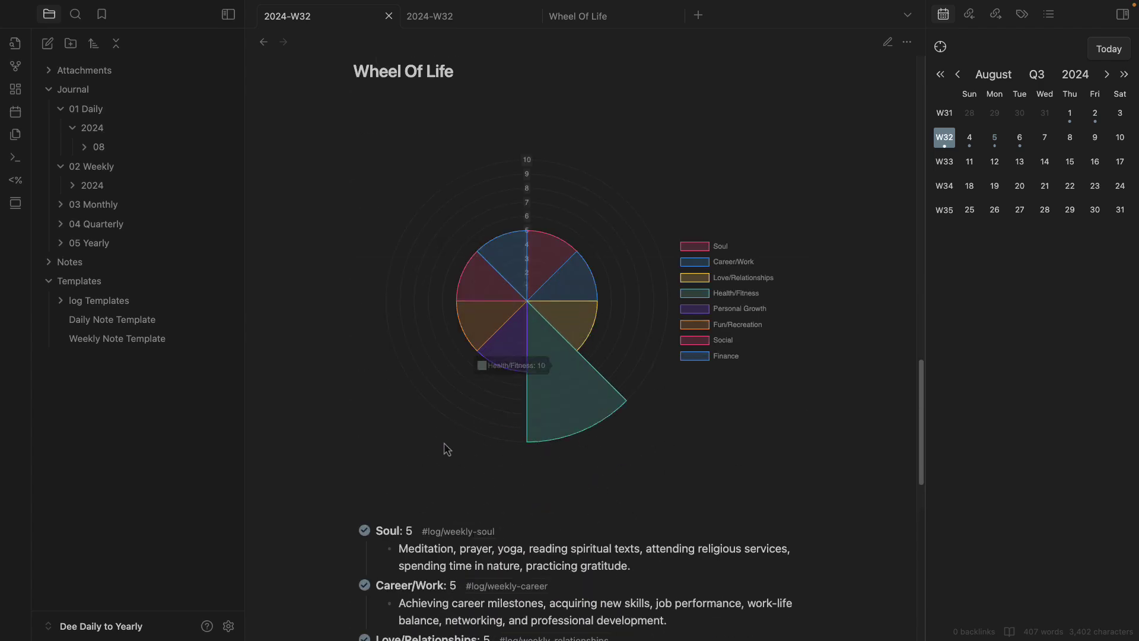
Review the rendered Wheel Of Life chart and rating list, folding and unfolding the section
{"action": "scroll", "coordinate": [771, 427], "scroll_direction": "down", "scroll_amount": 5}
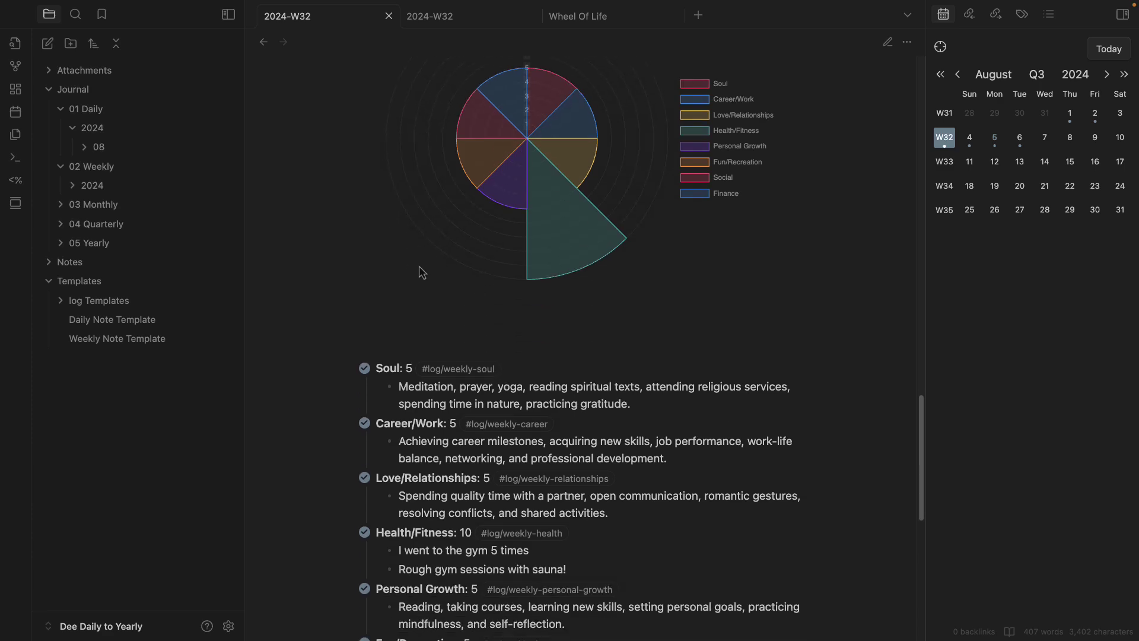
{"action": "scroll", "coordinate": [430, 442], "scroll_direction": "down", "scroll_amount": 9}
{"action": "scroll", "coordinate": [465, 331], "scroll_direction": "up", "scroll_amount": 15}
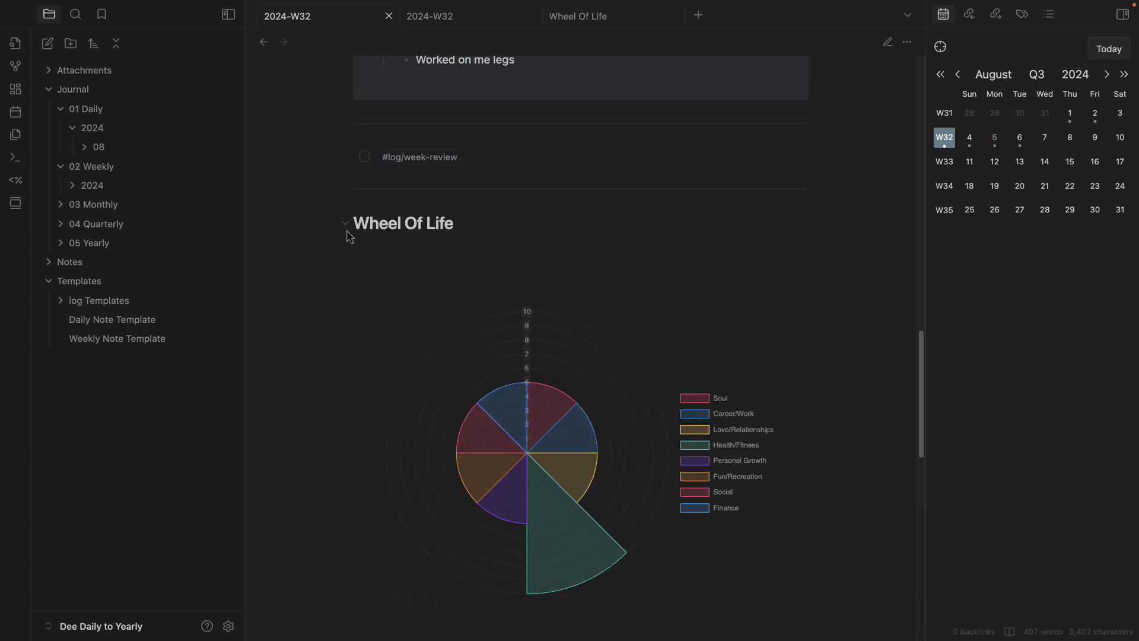
{"action": "left_click", "coordinate": [345, 223]}
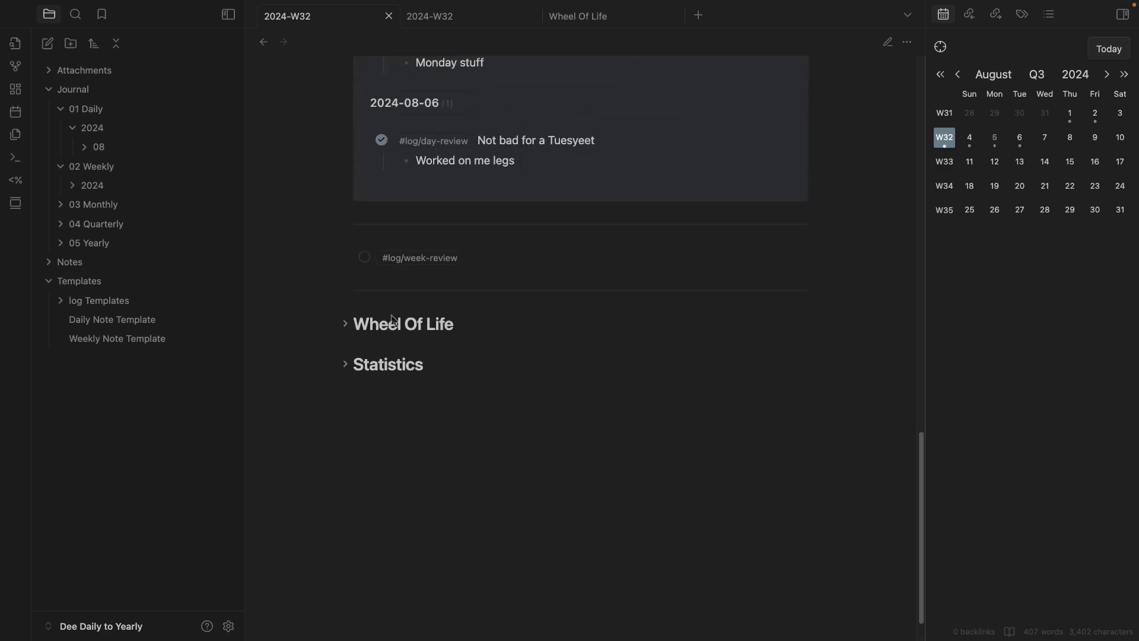
{"action": "scroll", "coordinate": [346, 415], "scroll_direction": "up", "scroll_amount": 3}
{"action": "left_click", "coordinate": [345, 461]}
{"action": "scroll", "coordinate": [430, 439], "scroll_direction": "up", "scroll_amount": 7}
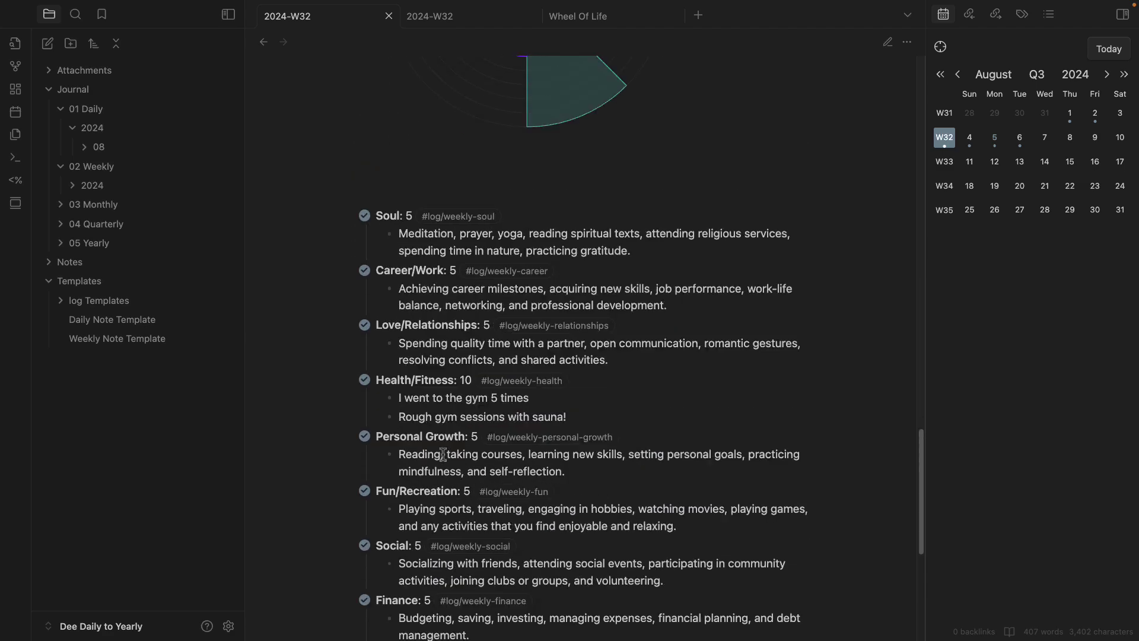
{"action": "scroll", "coordinate": [430, 440], "scroll_direction": "down", "scroll_amount": 5}
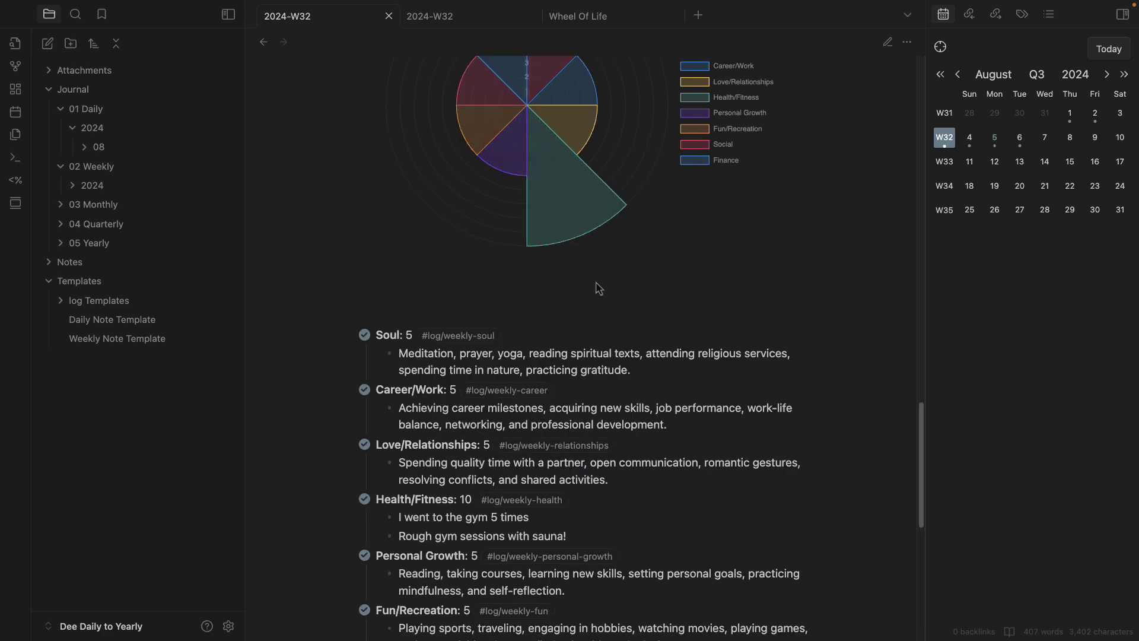
{"action": "scroll", "coordinate": [600, 288], "scroll_direction": "up", "scroll_amount": 2}
Switch the 2024-W32 note to editing view and examine the chart code, rating list and Dataview callouts
{"action": "key", "text": "super+e"}
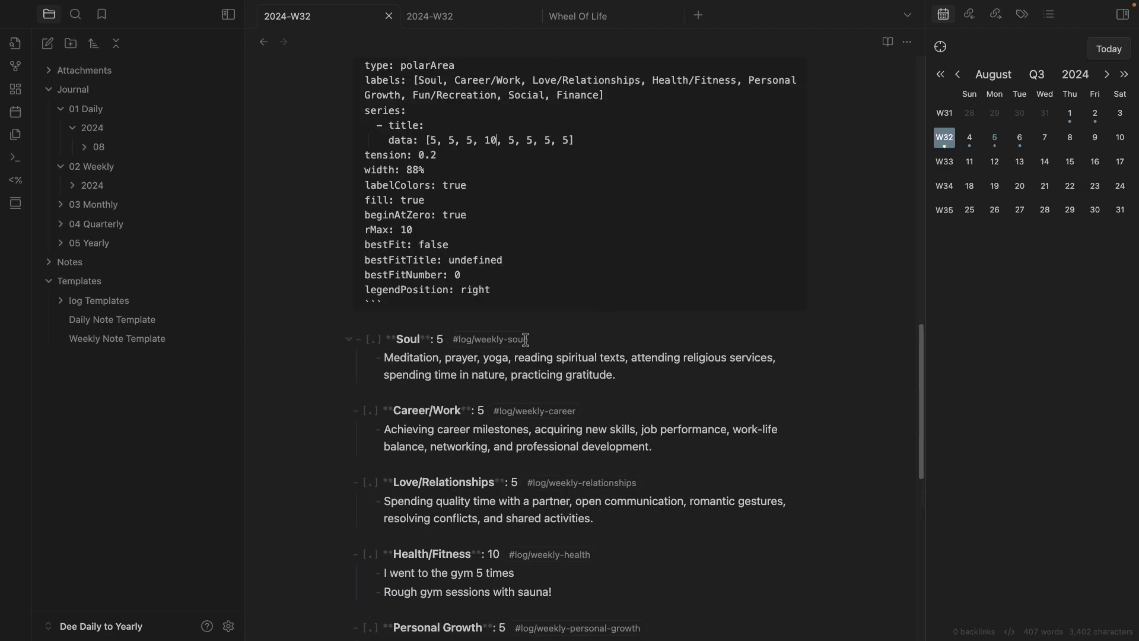
{"action": "scroll", "coordinate": [495, 486], "scroll_direction": "down", "scroll_amount": 6}
{"action": "scroll", "coordinate": [496, 486], "scroll_direction": "up", "scroll_amount": 6}
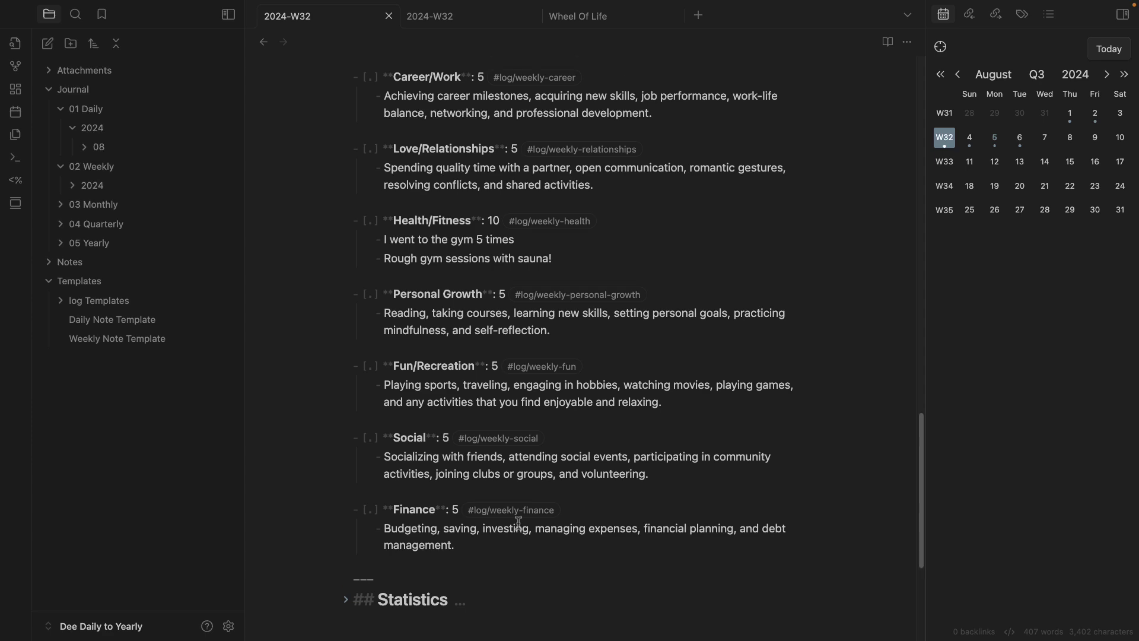
{"action": "left_click", "coordinate": [677, 396]}
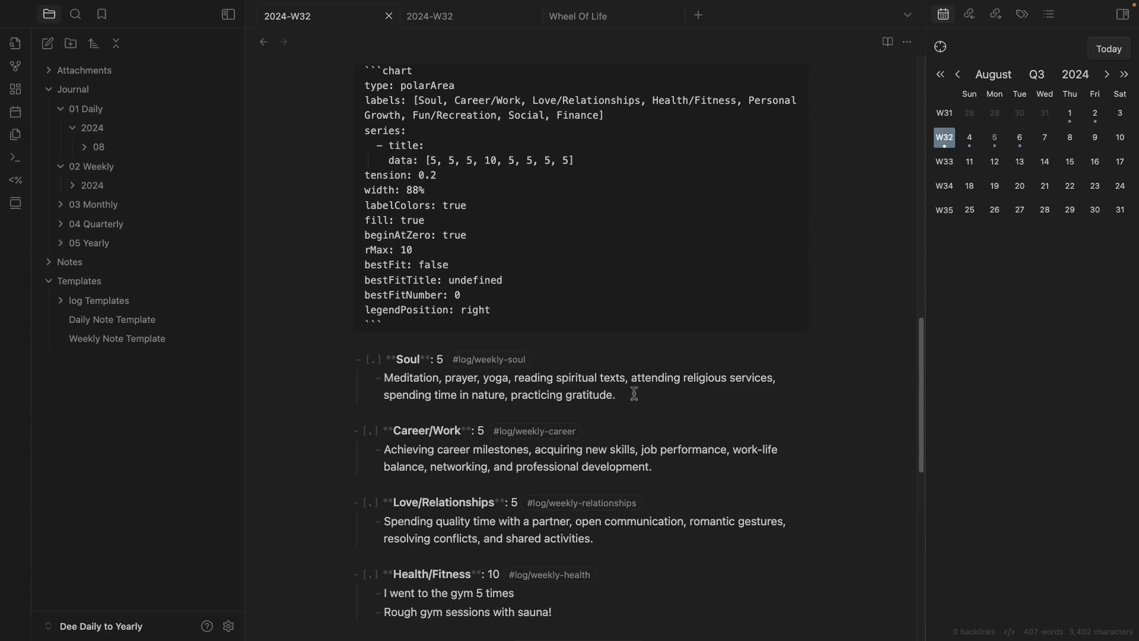
{"action": "scroll", "coordinate": [507, 409], "scroll_direction": "up", "scroll_amount": 6}
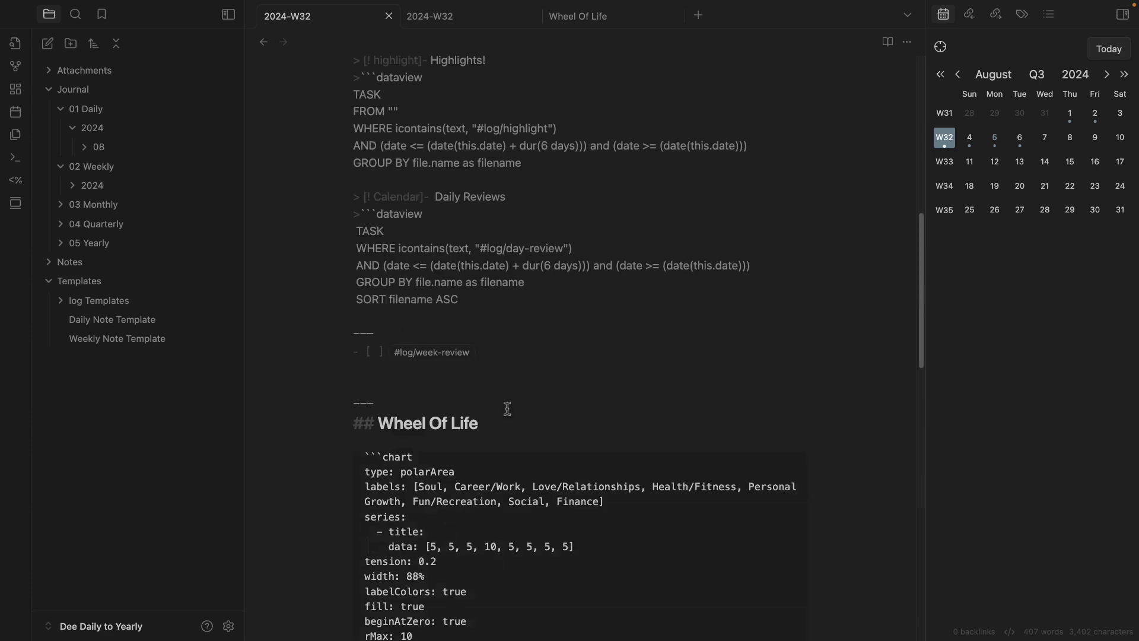
{"action": "scroll", "coordinate": [506, 409], "scroll_direction": "up", "scroll_amount": 4}
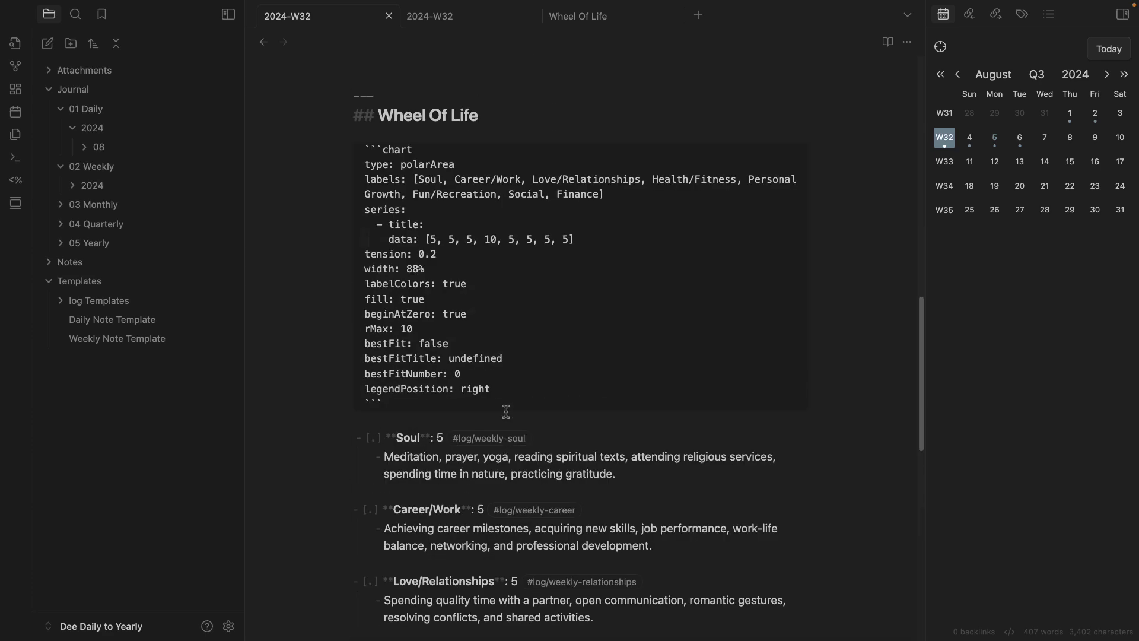
{"action": "scroll", "coordinate": [375, 408], "scroll_direction": "down", "scroll_amount": 4}
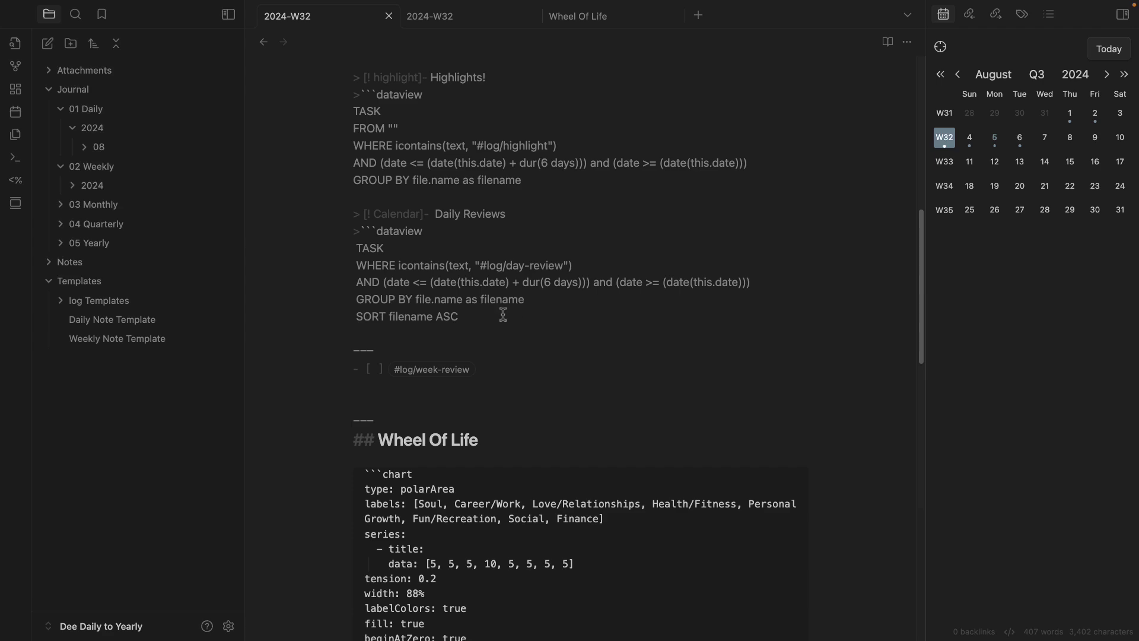
Copy the Highlights! callout with its Dataview query and paste it between the Wheel Of Life chart code and the Soul rating
{"action": "scroll", "coordinate": [449, 303], "scroll_direction": "up", "scroll_amount": 3}
{"action": "left_click_drag", "start_coordinate": [521, 358], "coordinate": [350, 255]}
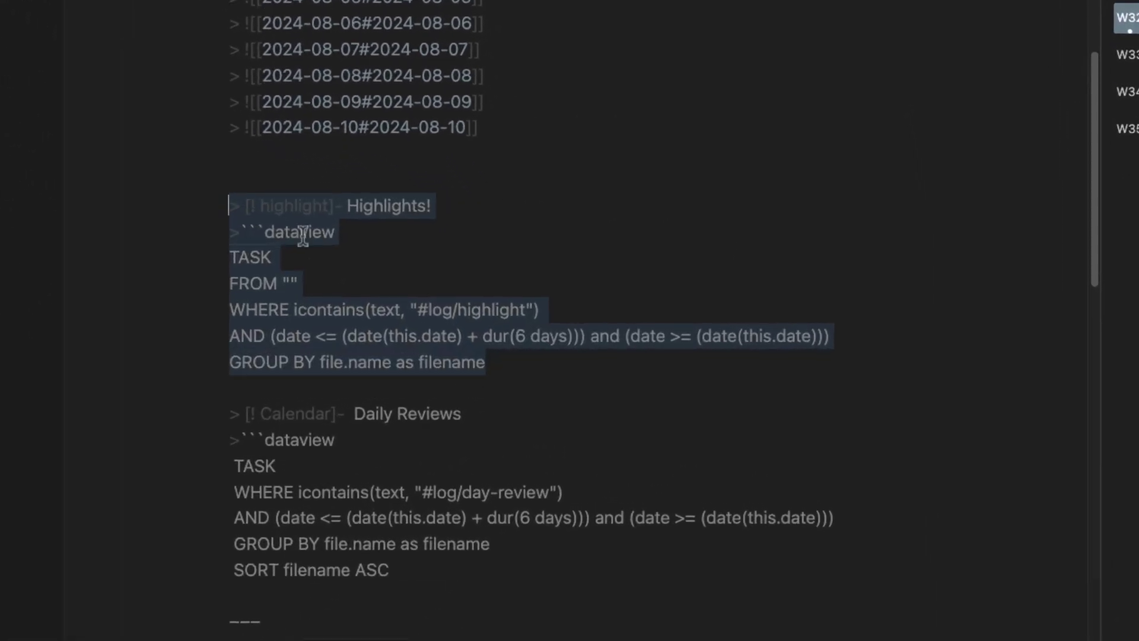
{"action": "scroll", "coordinate": [498, 285], "scroll_direction": "down", "scroll_amount": 5}
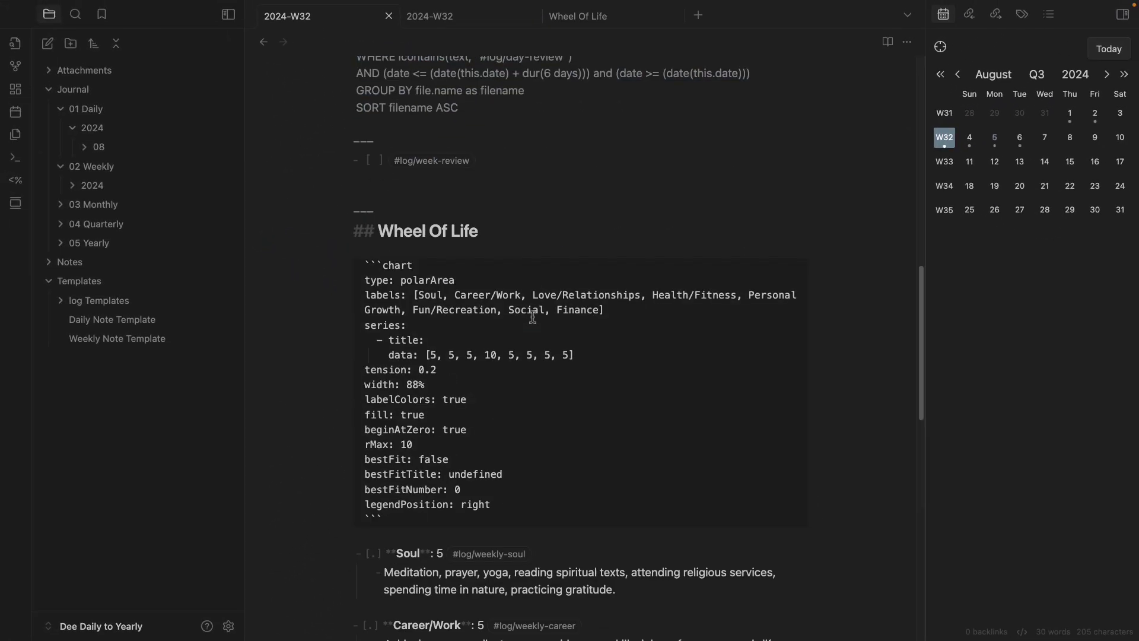
{"action": "scroll", "coordinate": [532, 317], "scroll_direction": "down", "scroll_amount": 6}
{"action": "scroll", "coordinate": [489, 314], "scroll_direction": "up", "scroll_amount": 4}
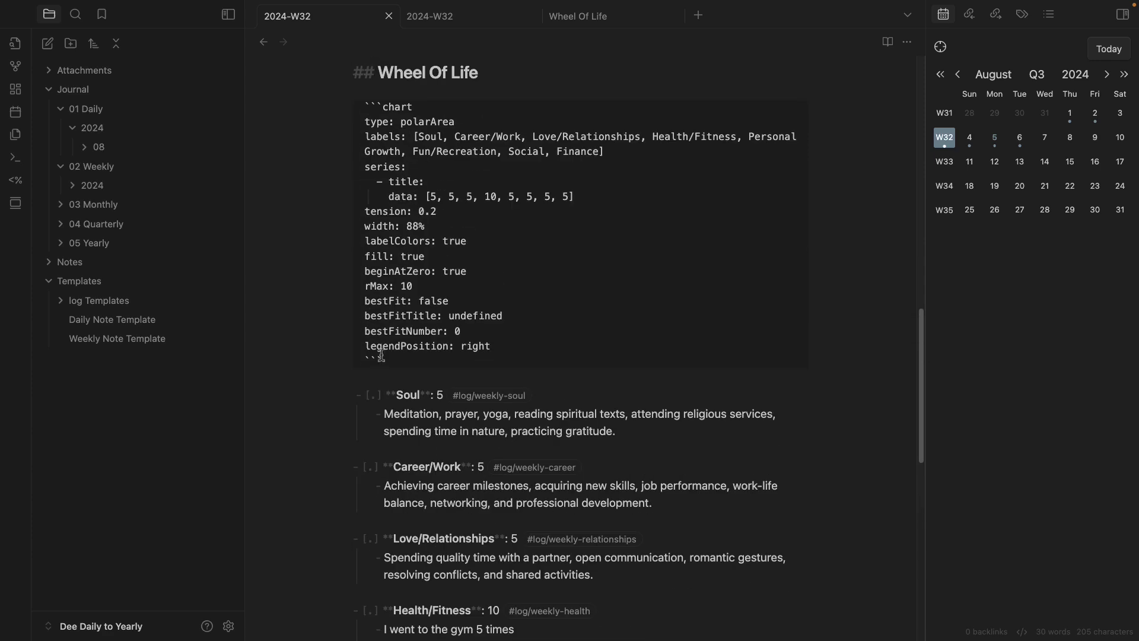
{"action": "key", "text": "Return"}
{"action": "key", "text": "Return"}
{"action": "key", "text": "Return"}
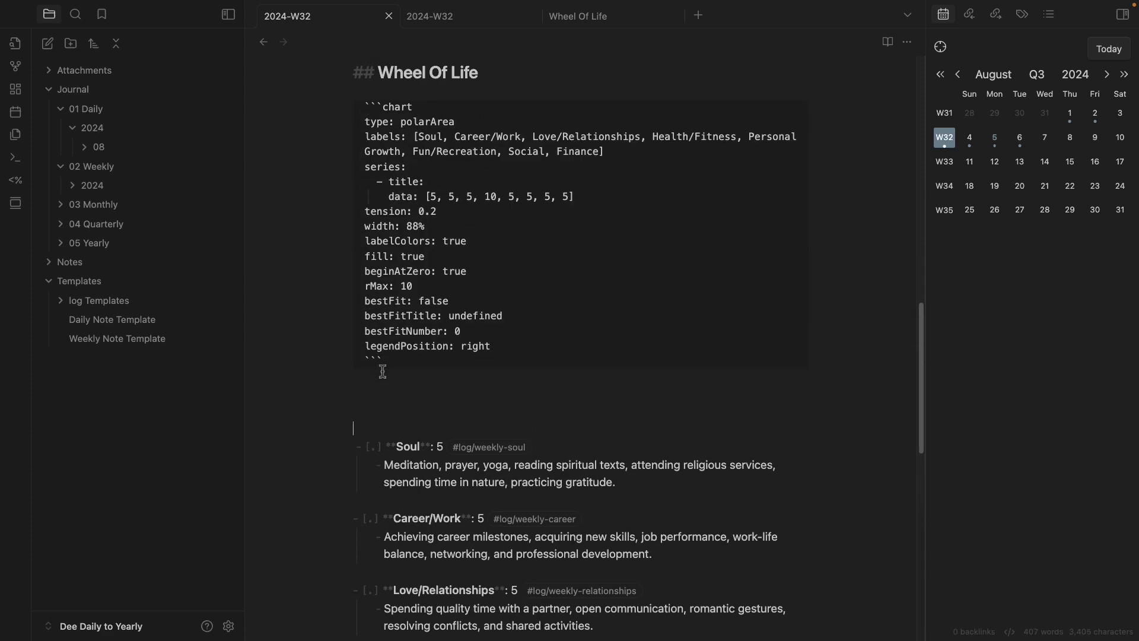
{"action": "type", "text": "> [!highlight]- Highlights! >```dataview TASK FROM \"\" WHERE icontains(text, \"#log/highlight\") AND (date <= (date(this.date) + dur(6 days))) and (date >= (date(this.date))) GROUP BY file.name as filename"}
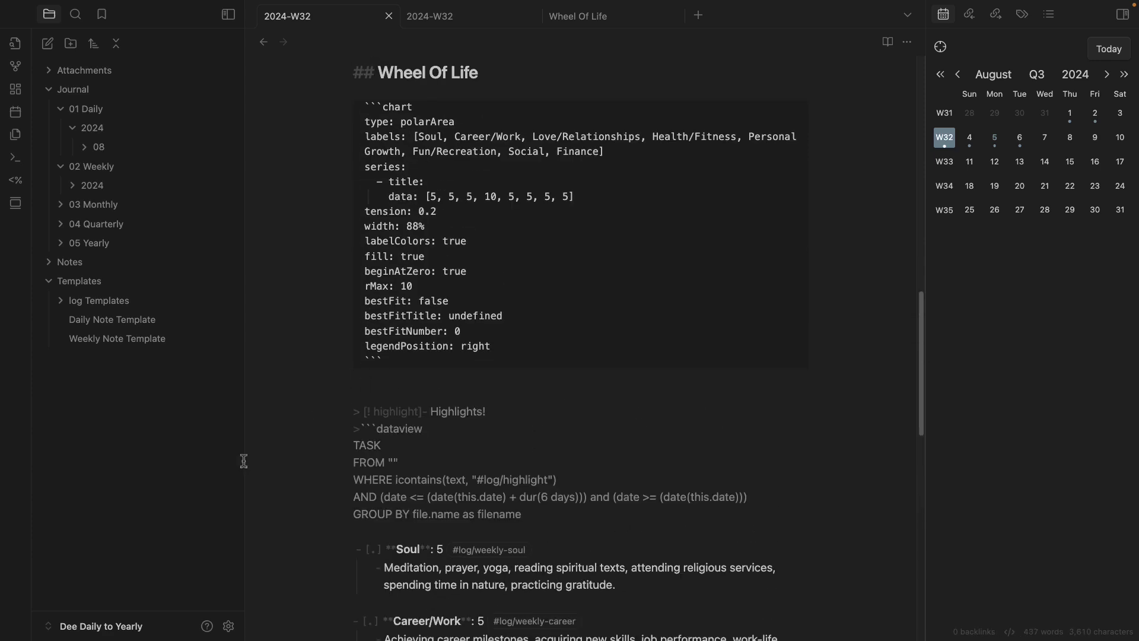
Retitle the copied callout "Meditation Sessions!" and expand it in reading view
{"action": "double_click", "coordinate": [456, 411]}
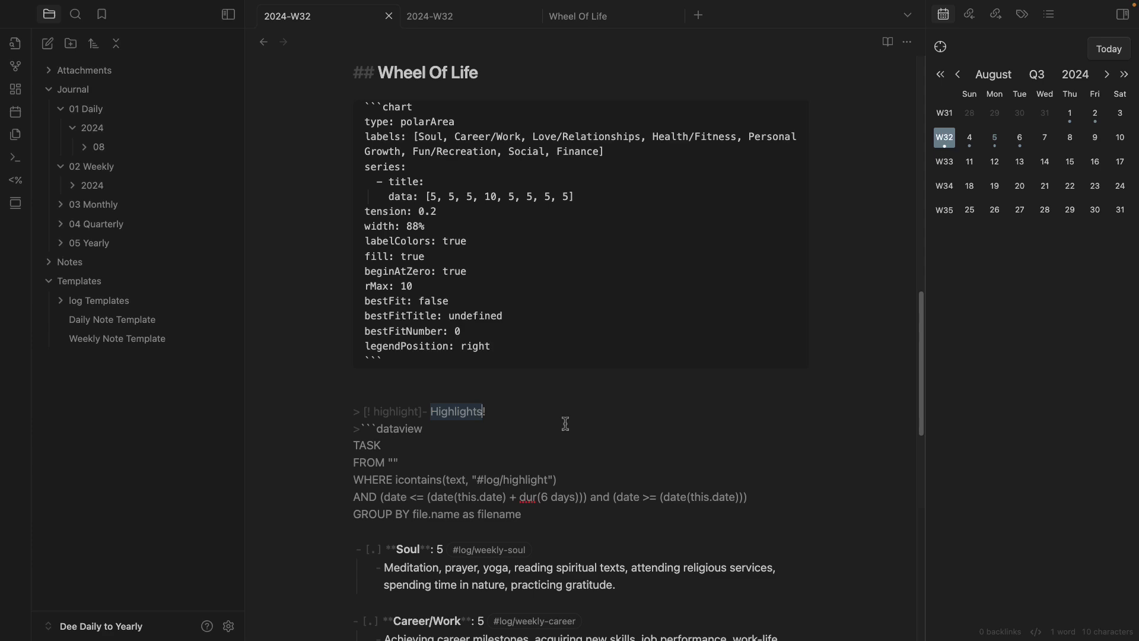
{"action": "type", "text": "Meditation Session"}
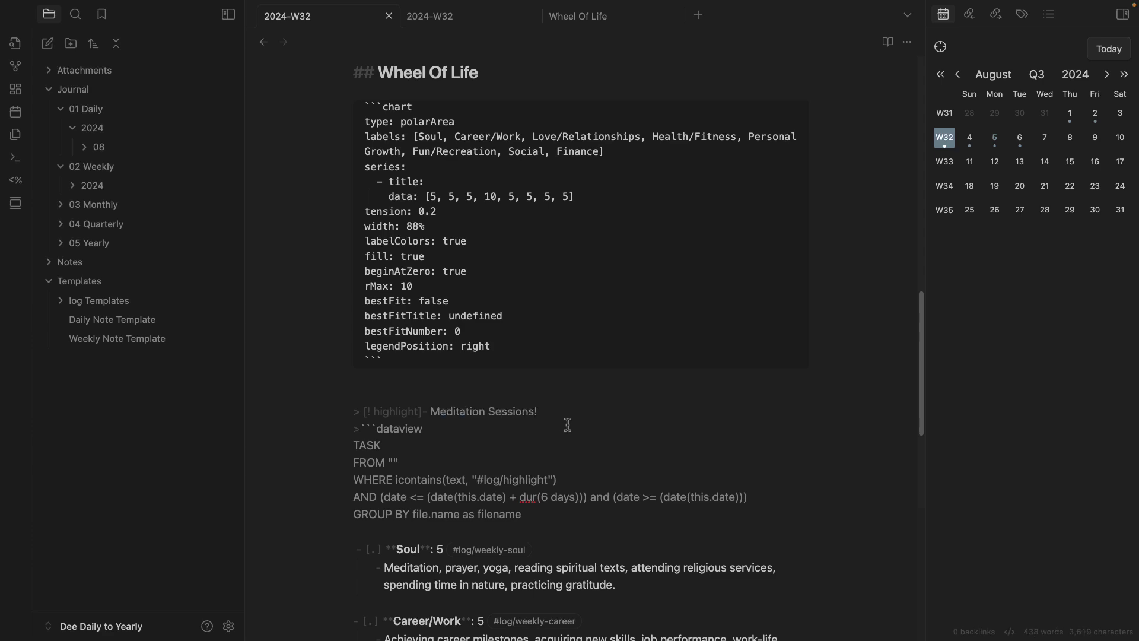
{"action": "key", "text": "super+e"}
{"action": "scroll", "coordinate": [522, 368], "scroll_direction": "down", "scroll_amount": 5}
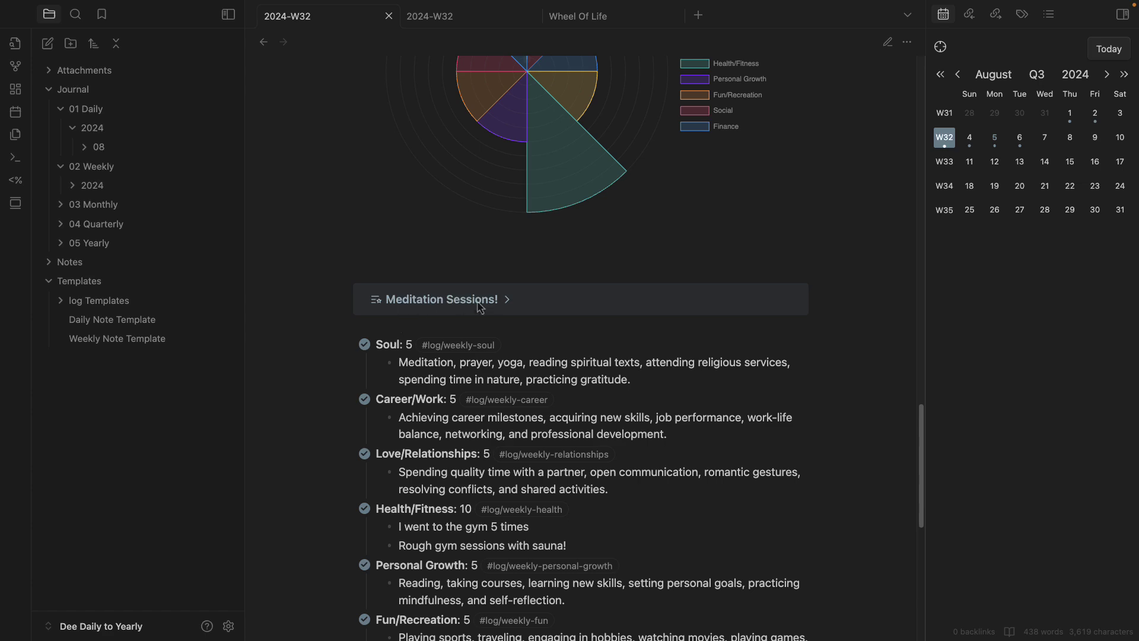
{"action": "left_click", "coordinate": [509, 300]}
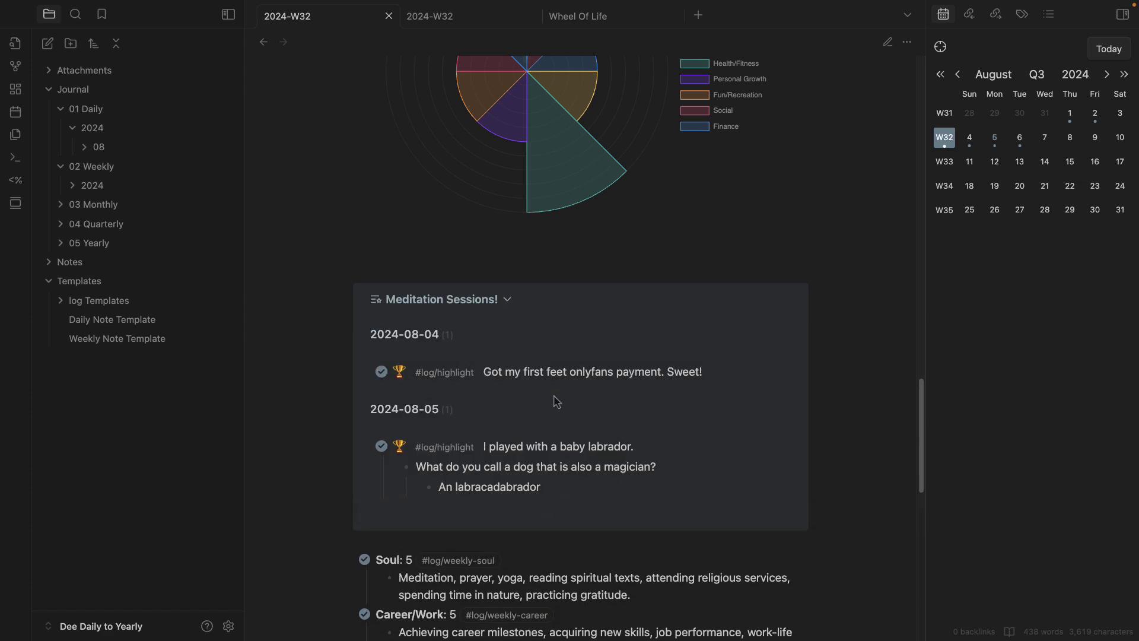
Change the tag in the Meditation Sessions query to #log/meditation and expand the rendered callout
{"action": "key", "text": "super+e"}
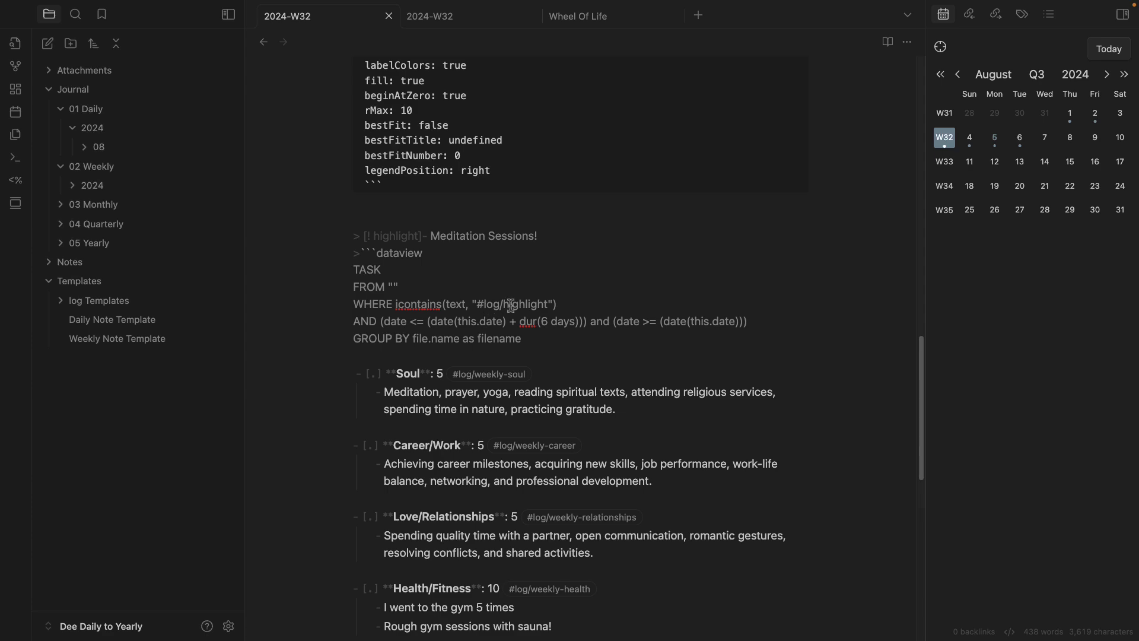
{"action": "double_click", "coordinate": [510, 304]}
{"action": "type", "text": "m"}
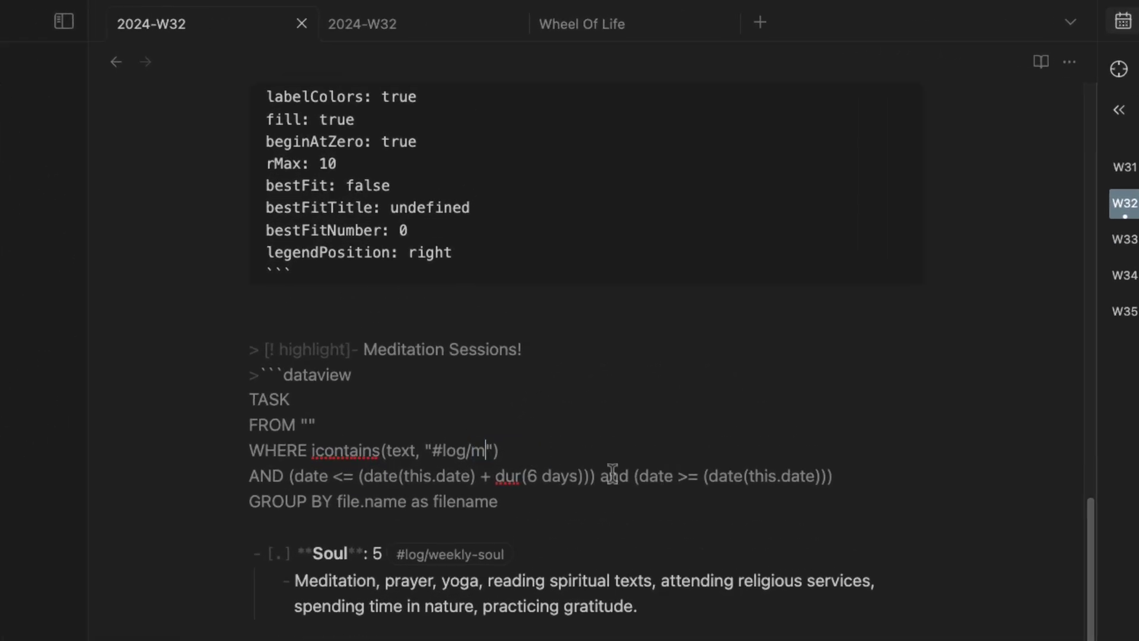
{"action": "type", "text": "editation"}
{"action": "key", "text": "ctrl+e"}
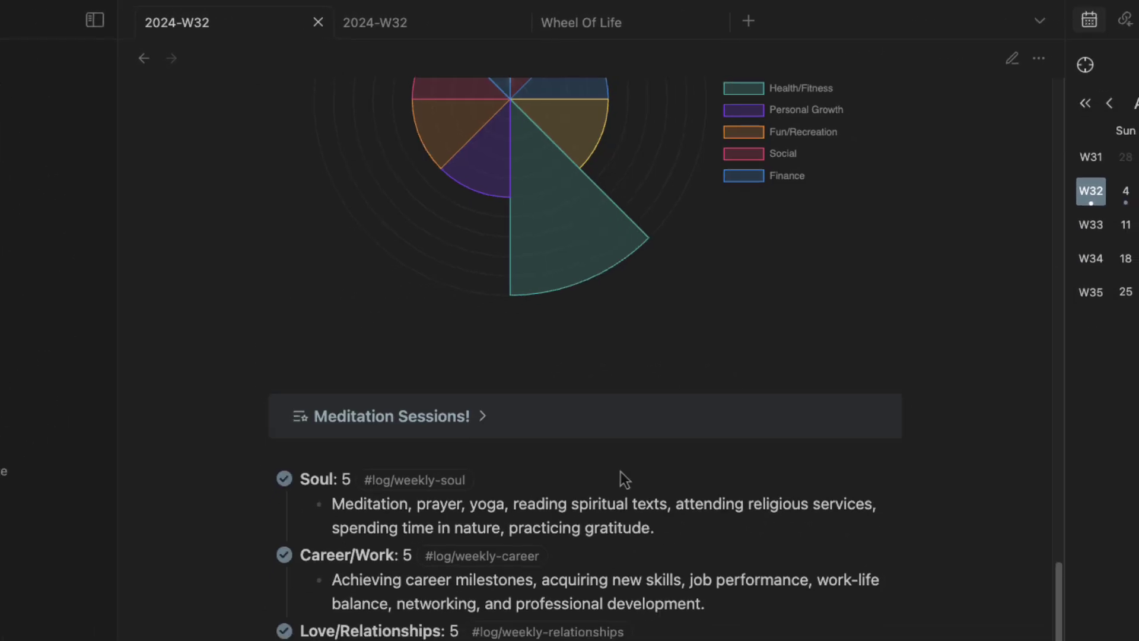
{"action": "left_click", "coordinate": [498, 344]}
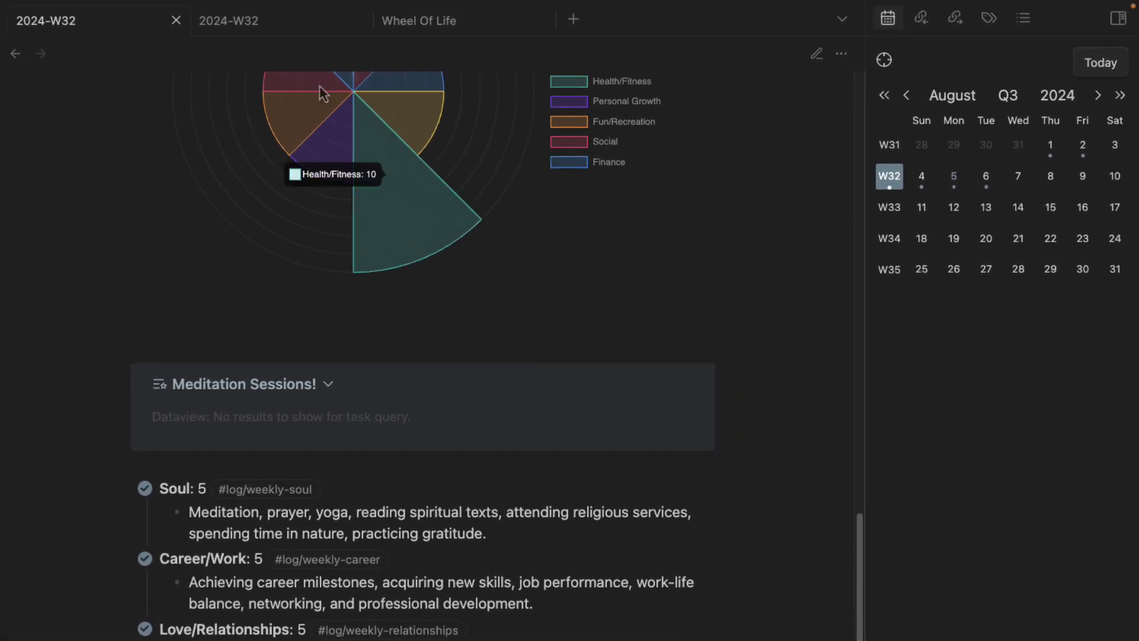
Open the 2024-08-05 daily note in the second 2024-W32 tab and switch to editing its Log Pages section
{"action": "left_click", "coordinate": [287, 24]}
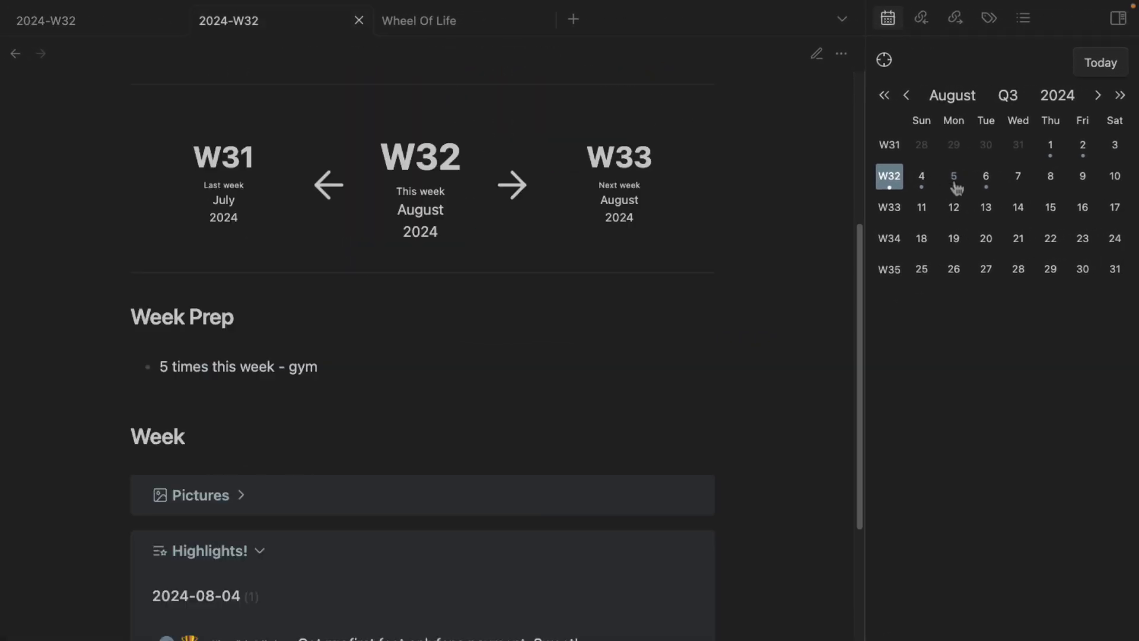
{"action": "left_click", "coordinate": [955, 181]}
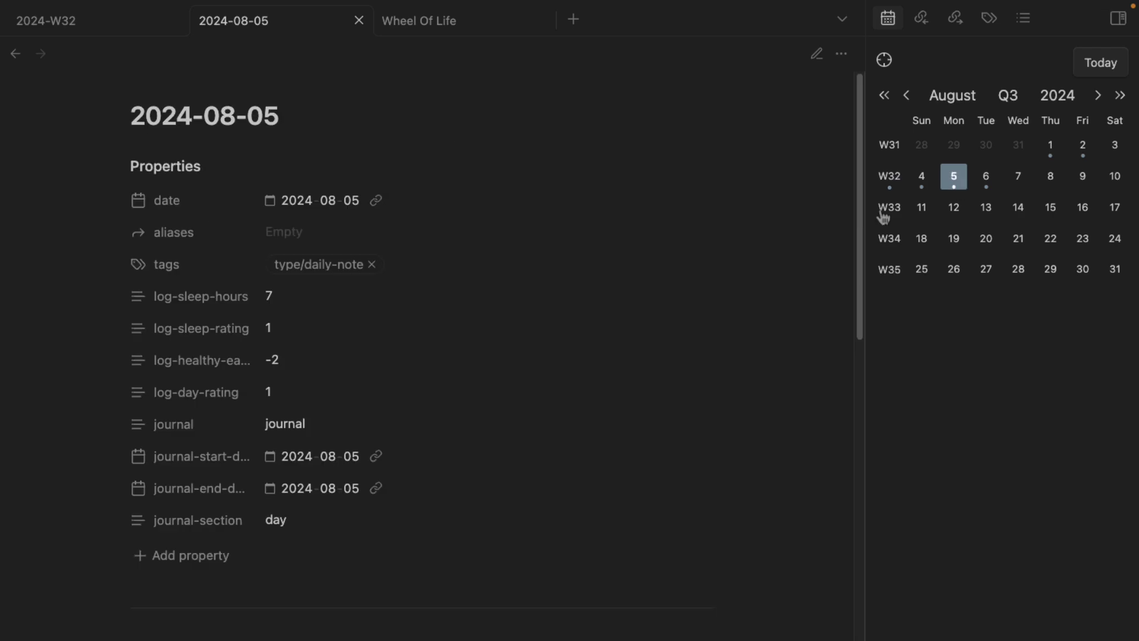
{"action": "scroll", "coordinate": [453, 370], "scroll_direction": "down", "scroll_amount": 12}
{"action": "key", "text": "super+e"}
{"action": "scroll", "coordinate": [311, 409], "scroll_direction": "down", "scroll_amount": 8}
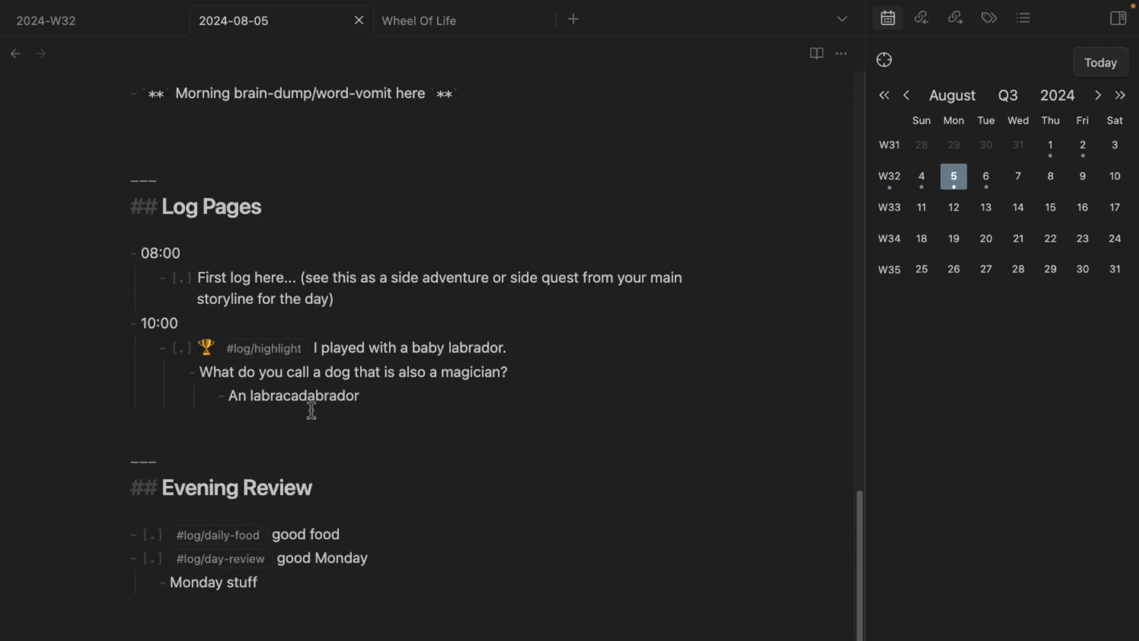
Add a 13:00 entry after the 10:00 log in Log Pages, with a nested "[.]" item
{"action": "left_click", "coordinate": [401, 402]}
{"action": "key", "text": "Return"}
{"action": "key", "text": "shift+Tab"}
{"action": "key", "text": "shift+Tab"}
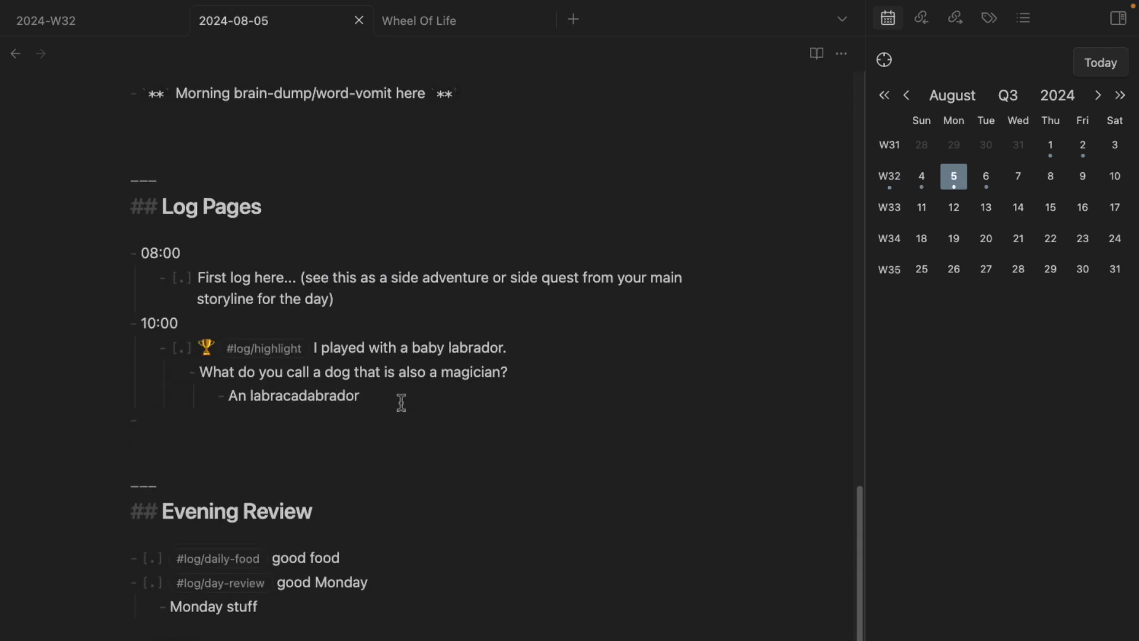
{"action": "type", "text": "13:00"}
{"action": "key", "text": "Return"}
{"action": "key", "text": "Tab"}
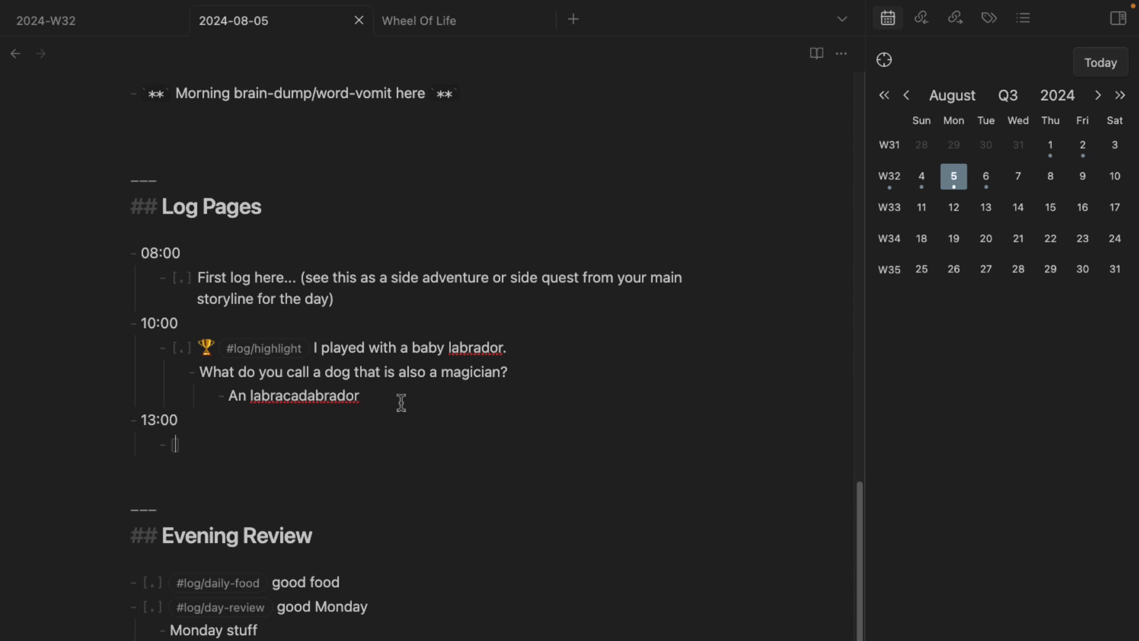
Search the emoji picker for "medit" and insert a meditation emoji in the 13:00 item
{"action": "key", "text": "ctrl+super+space"}
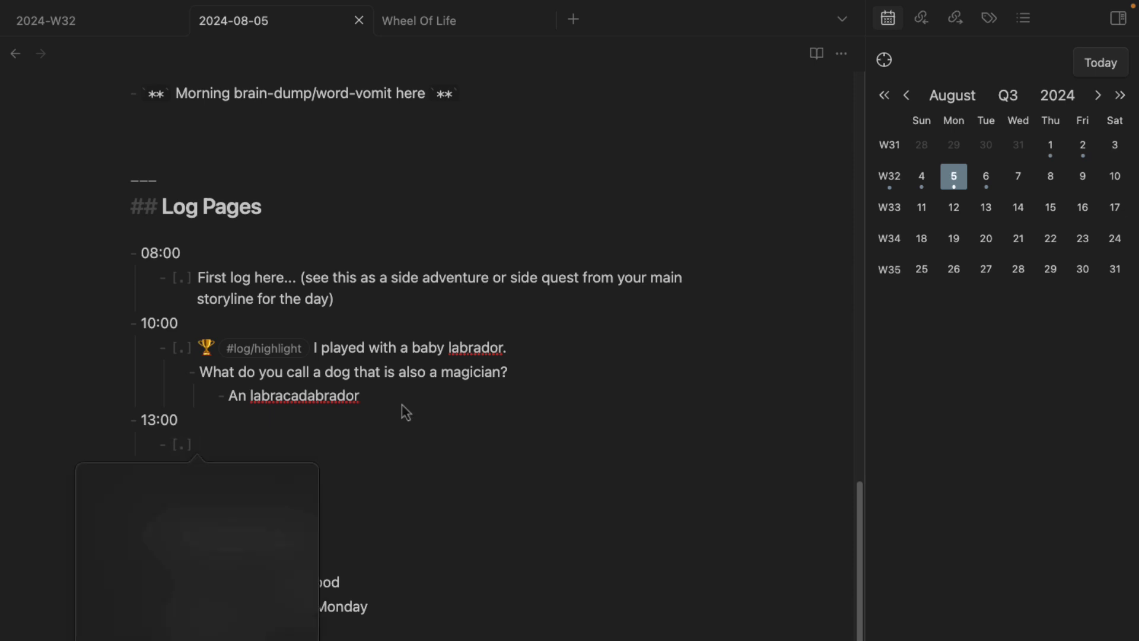
{"action": "type", "text": "medit"}
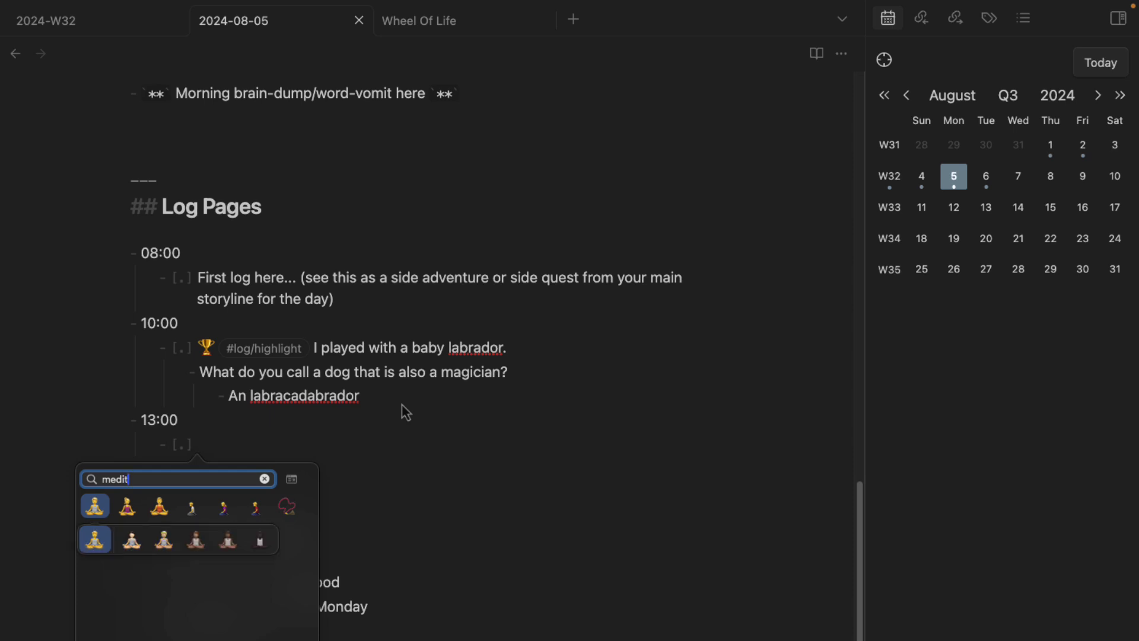
{"action": "key", "text": "Down"}
{"action": "key", "text": "Escape"}
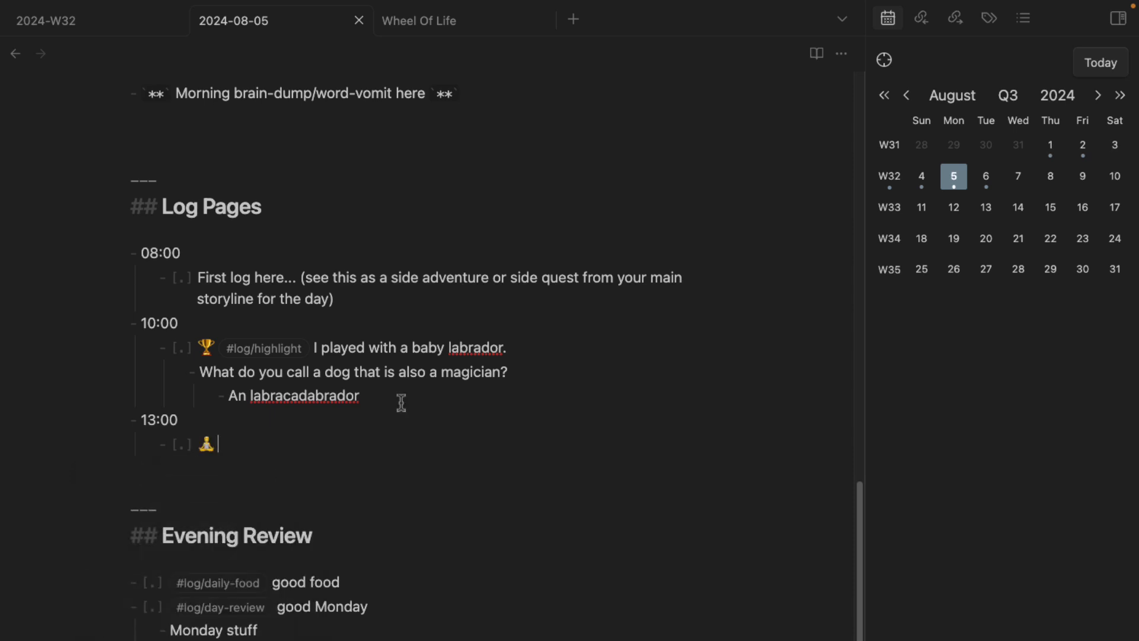
Complete the 13:00 item with "#log/meditation #duration/15-minutes using Medito" and return to the 2024-W32 note
{"action": "type", "text": "#log/meditation #duration/15-min"}
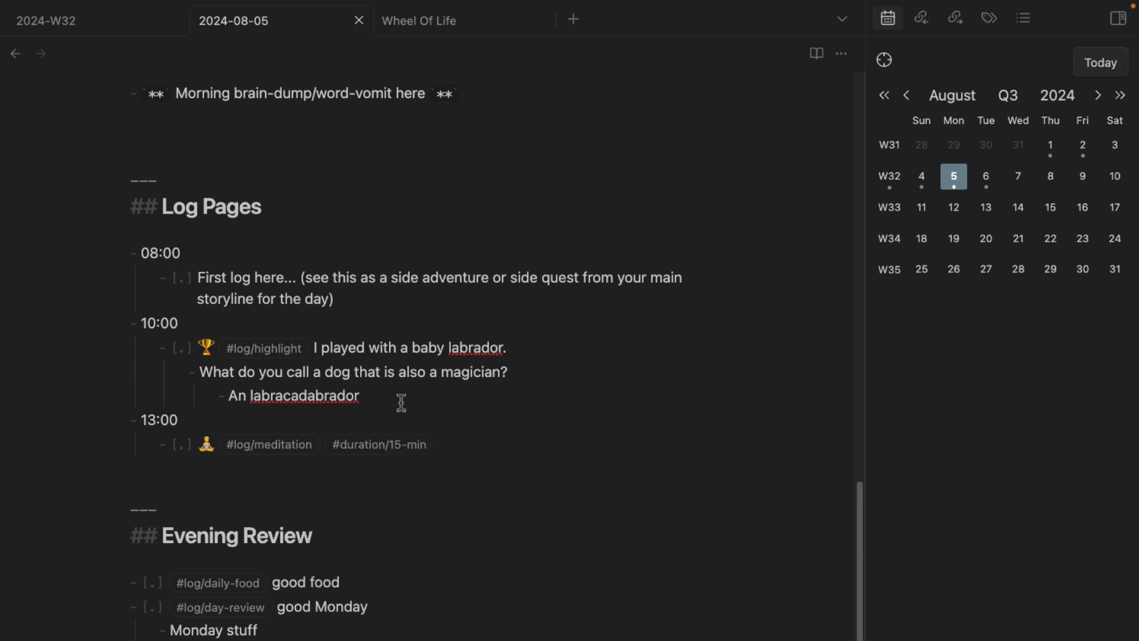
{"action": "type", "text": "using Medito"}
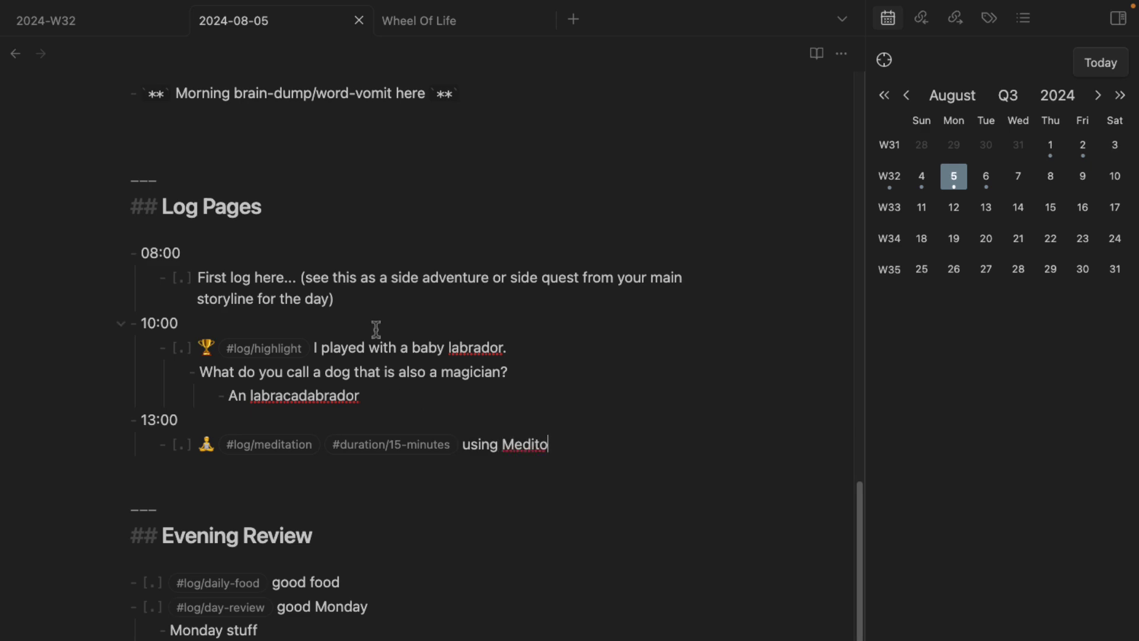
{"action": "left_click", "coordinate": [101, 28]}
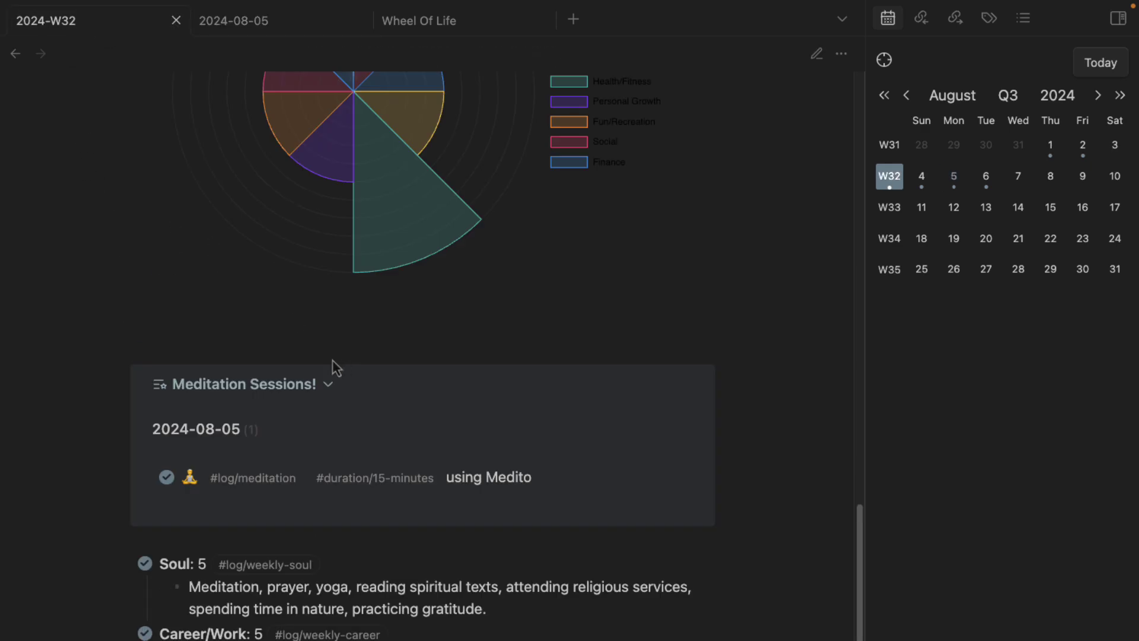
Examine the Meditation Sessions callout, the Wheel Of Life chart and the life-area ratings in the 2024-W32 note
{"action": "scroll", "coordinate": [287, 461], "scroll_direction": "down", "scroll_amount": 5}
{"action": "scroll", "coordinate": [363, 478], "scroll_direction": "up", "scroll_amount": 8}
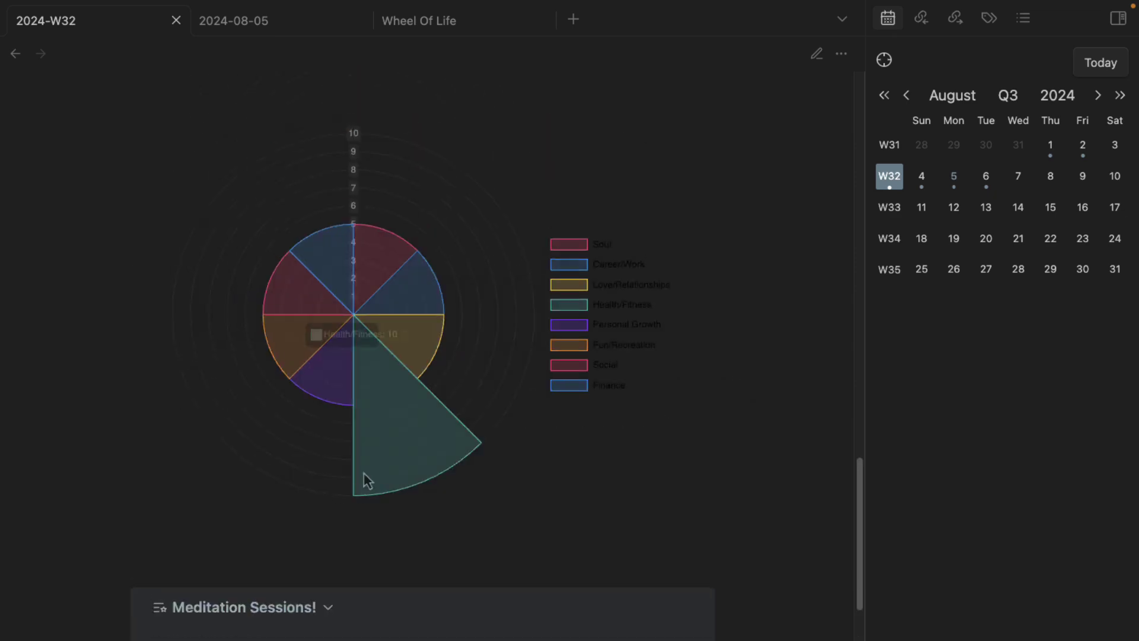
{"action": "scroll", "coordinate": [200, 593], "scroll_direction": "down", "scroll_amount": 5}
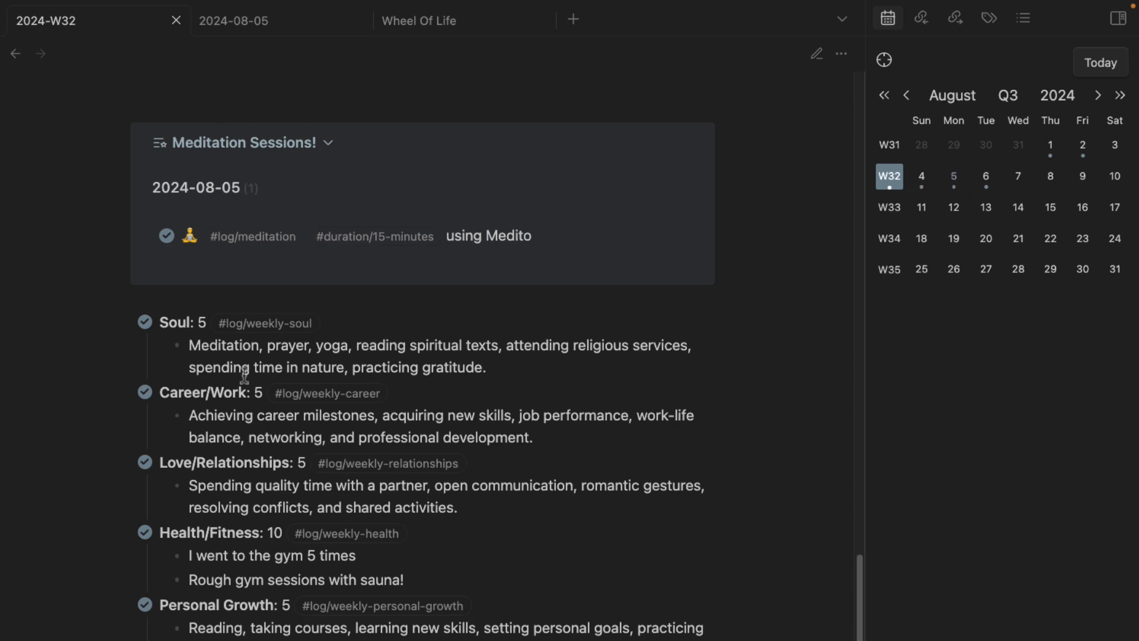
{"action": "scroll", "coordinate": [250, 428], "scroll_direction": "down", "scroll_amount": 5}
{"action": "scroll", "coordinate": [380, 576], "scroll_direction": "up", "scroll_amount": 6}
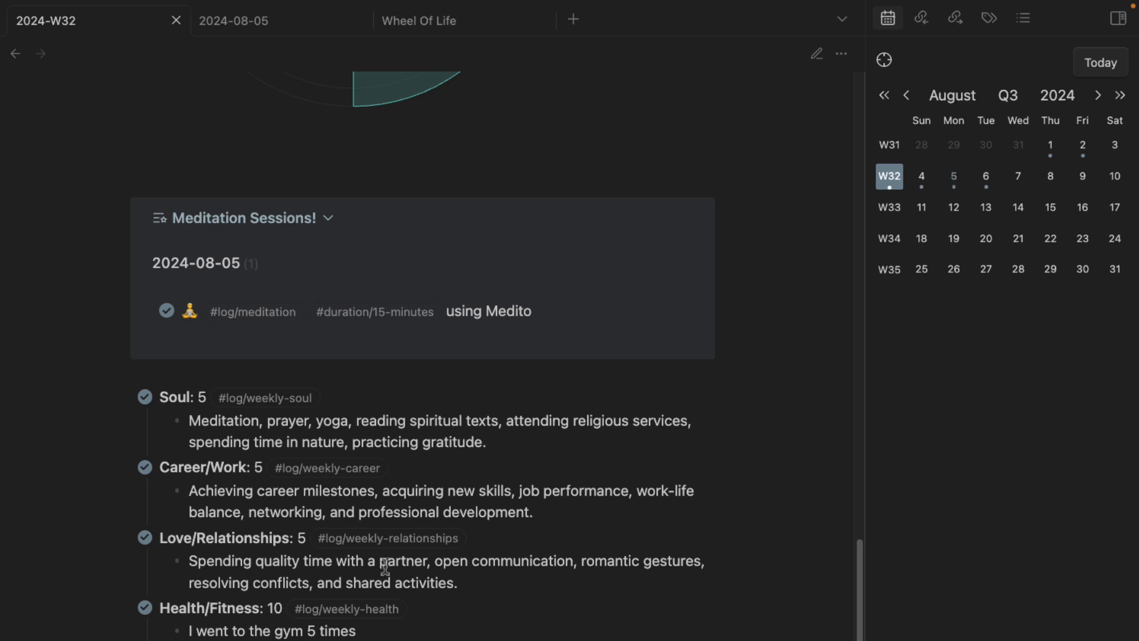
{"action": "scroll", "coordinate": [385, 566], "scroll_direction": "down", "scroll_amount": 2}
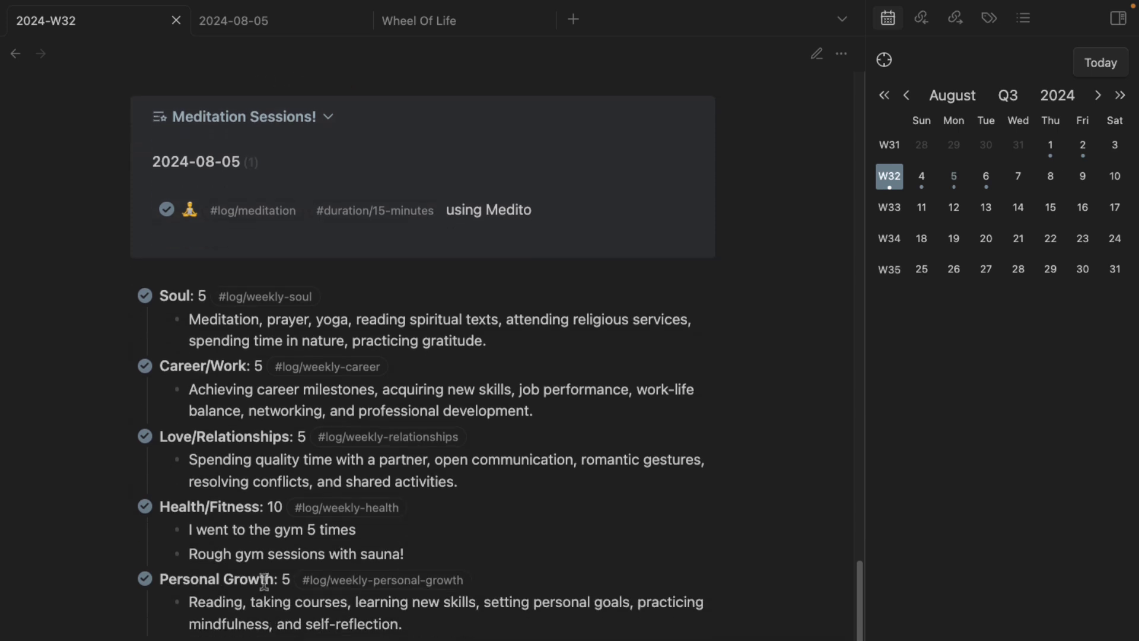
{"action": "scroll", "coordinate": [264, 593], "scroll_direction": "down", "scroll_amount": 3}
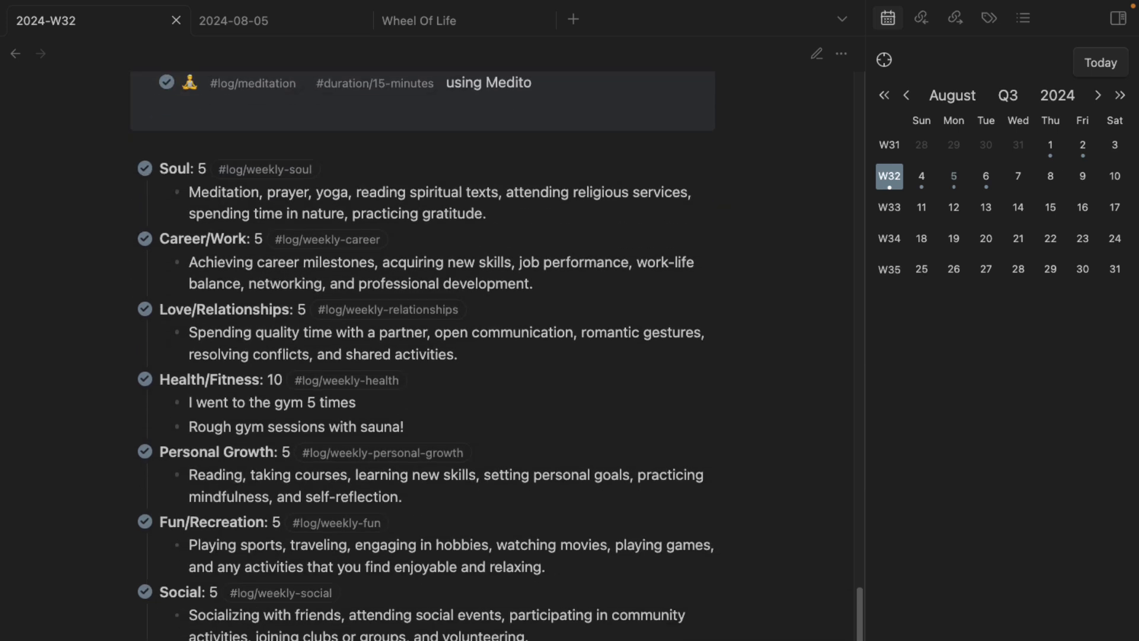
{"action": "left_click_drag", "start_coordinate": [170, 592], "coordinate": [421, 590]}
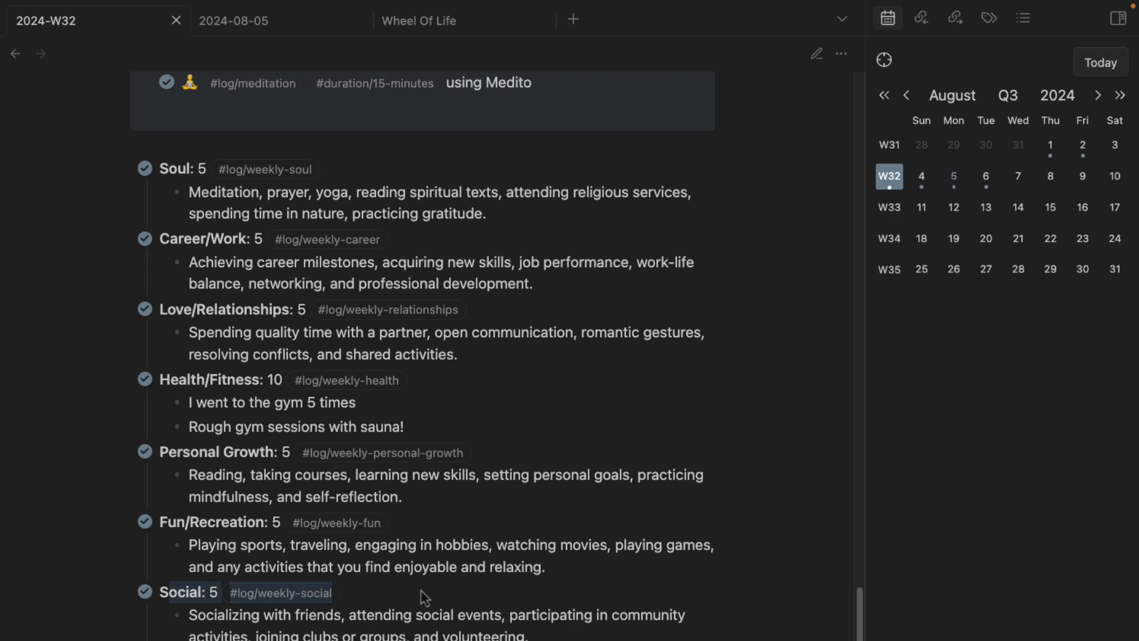
{"action": "scroll", "coordinate": [242, 425], "scroll_direction": "up", "scroll_amount": 6}
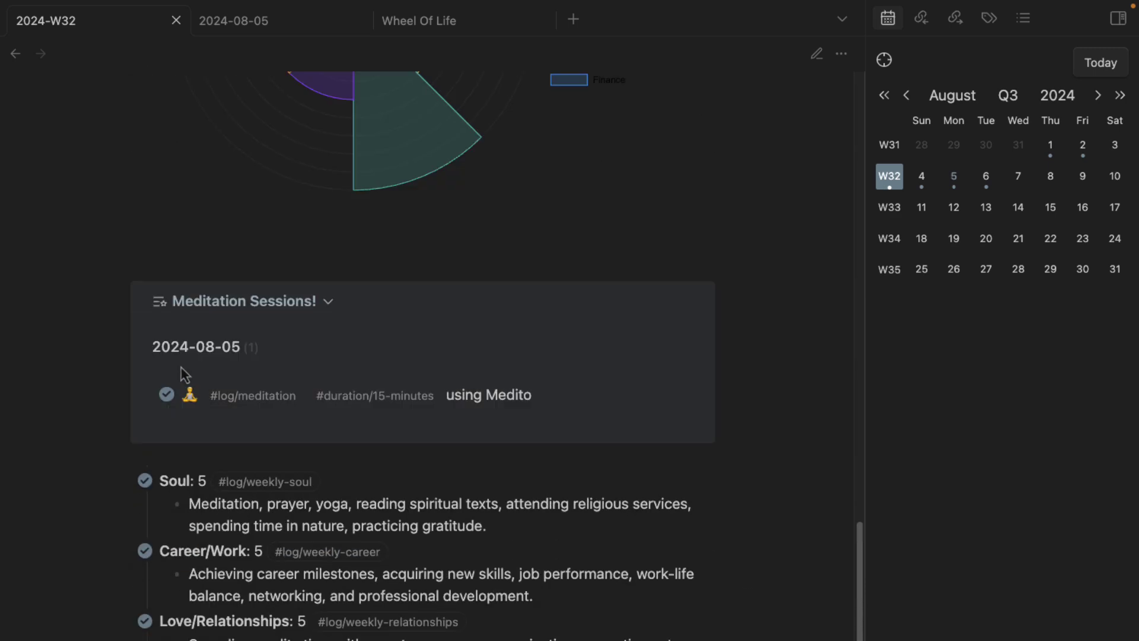
Inspect the Meditation Sessions Dataview query in editing view, focusing on its "#log/meditation" filter and the weekly life-area tags
{"action": "key", "text": "ctrl+e"}
{"action": "left_click_drag", "start_coordinate": [407, 376], "coordinate": [115, 247]}
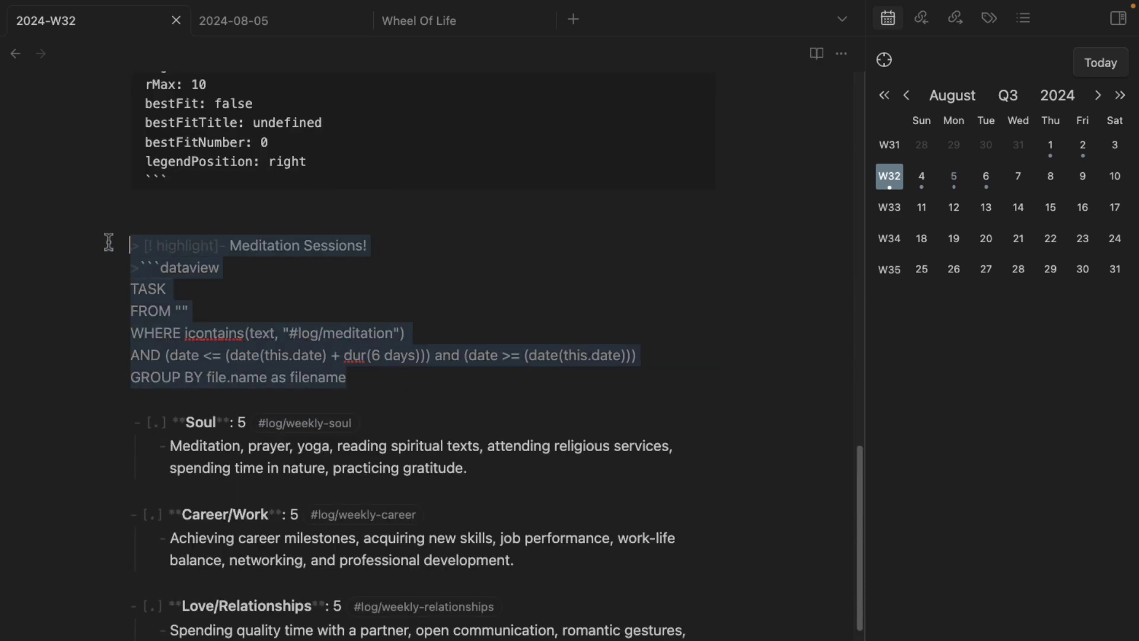
{"action": "left_click", "coordinate": [374, 381]}
{"action": "left_click_drag", "start_coordinate": [299, 334], "coordinate": [363, 333]}
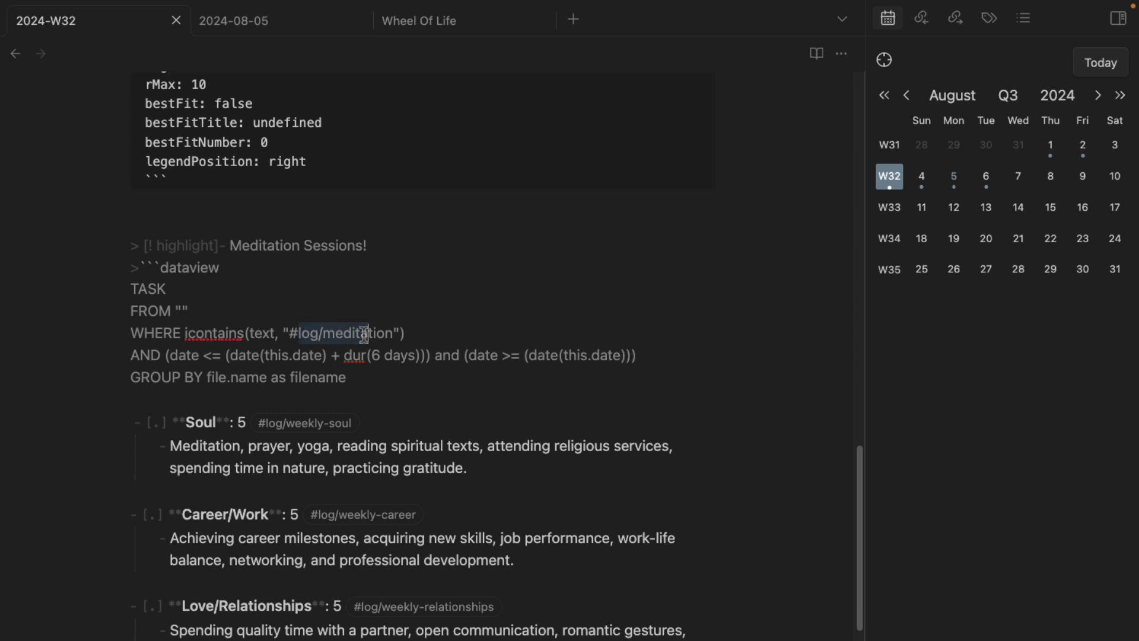
{"action": "double_click", "coordinate": [364, 333]}
{"action": "scroll", "coordinate": [347, 414], "scroll_direction": "down", "scroll_amount": 3}
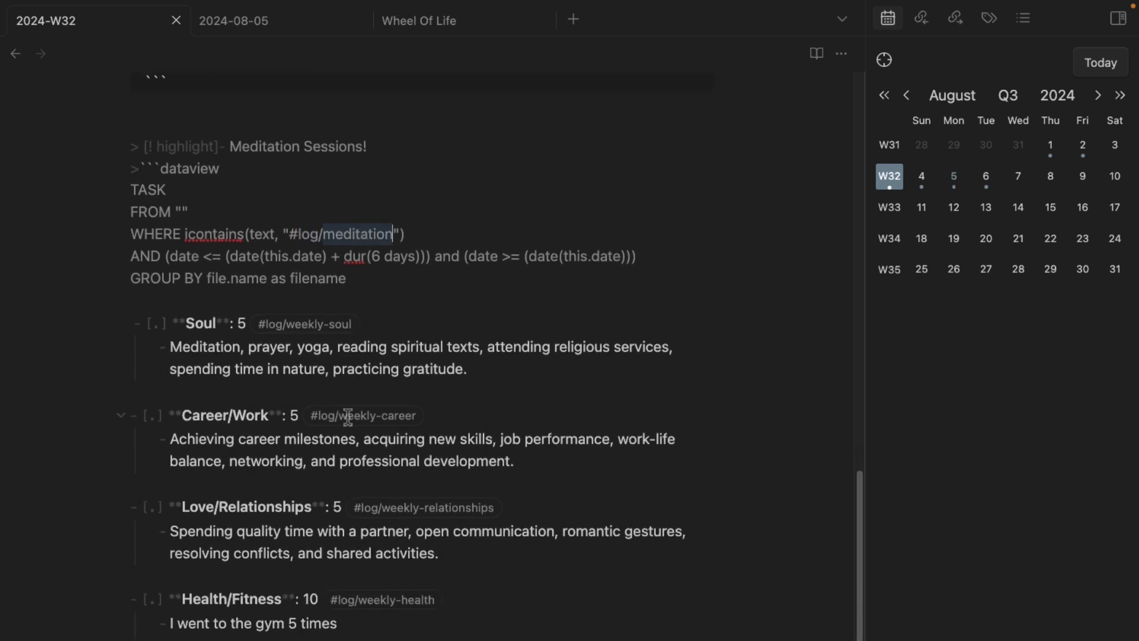
{"action": "scroll", "coordinate": [386, 261], "scroll_direction": "down", "scroll_amount": 4}
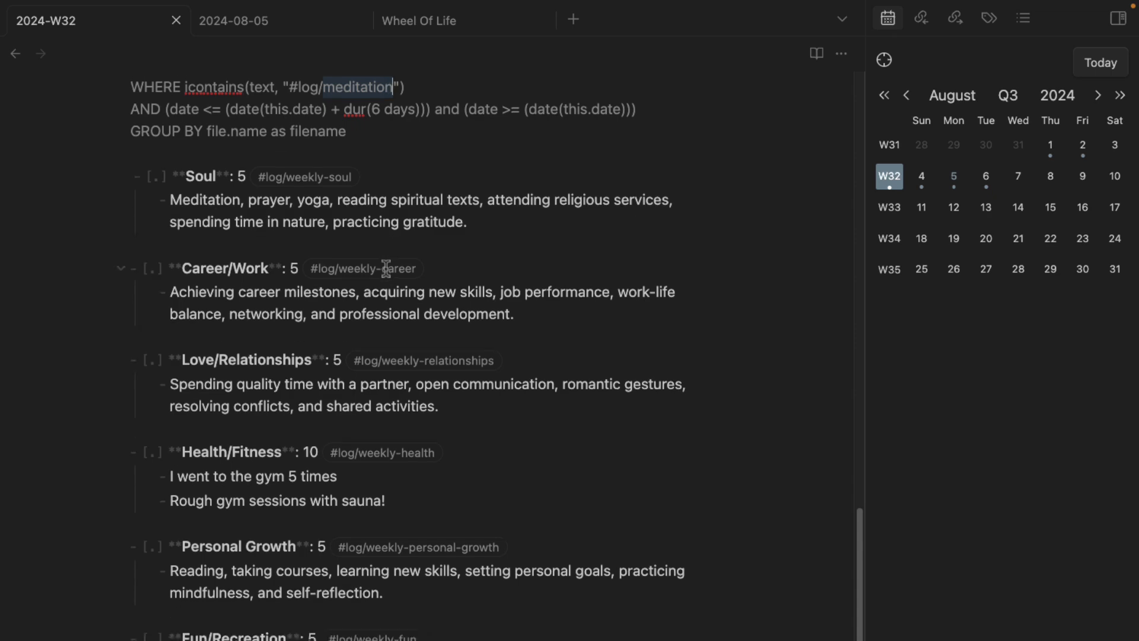
{"action": "scroll", "coordinate": [386, 268], "scroll_direction": "down", "scroll_amount": 3}
{"action": "scroll", "coordinate": [387, 273], "scroll_direction": "up", "scroll_amount": 14}
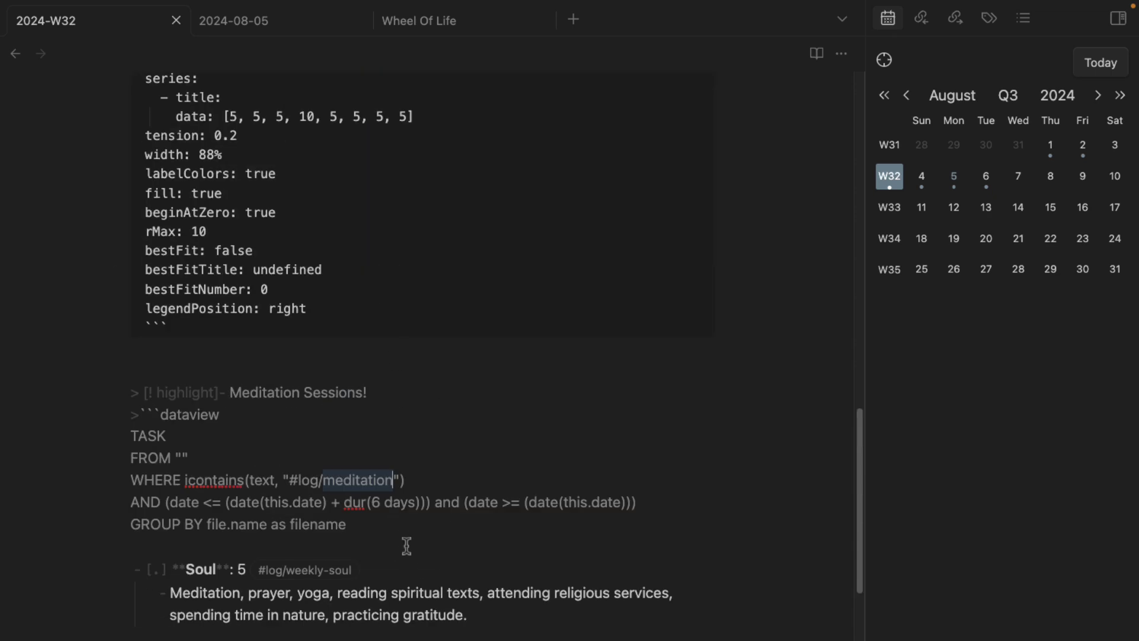
Delete the Meditation Sessions callout and its query above the Soul rating, and return the note to reading view
{"action": "left_click_drag", "start_coordinate": [407, 534], "coordinate": [104, 408]}
{"action": "key", "text": "BackSpace"}
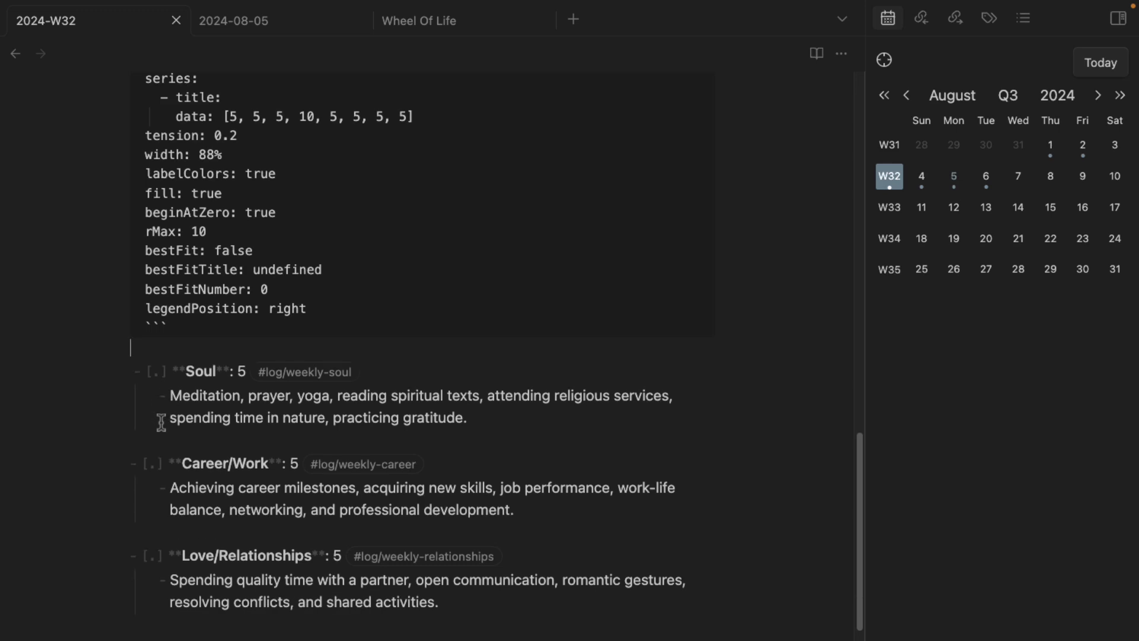
{"action": "scroll", "coordinate": [265, 463], "scroll_direction": "up", "scroll_amount": 3}
{"action": "key", "text": "super+e"}
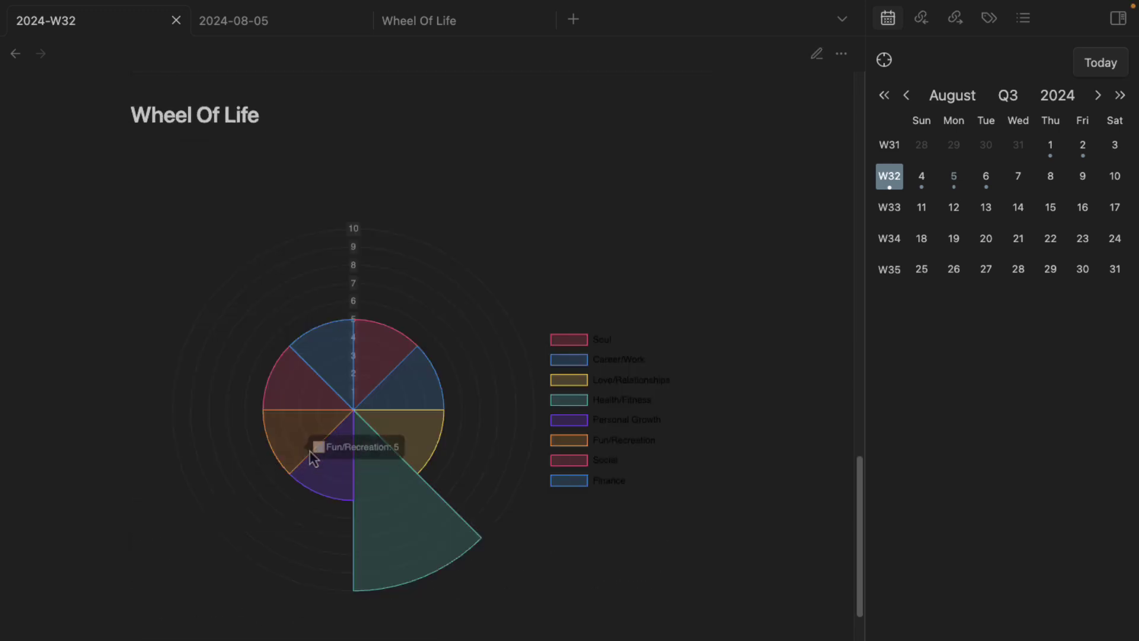
Collapse the Wheel Of Life, Week and Week Prep sections of the 2024-W32 note
{"action": "scroll", "coordinate": [333, 457], "scroll_direction": "up", "scroll_amount": 8}
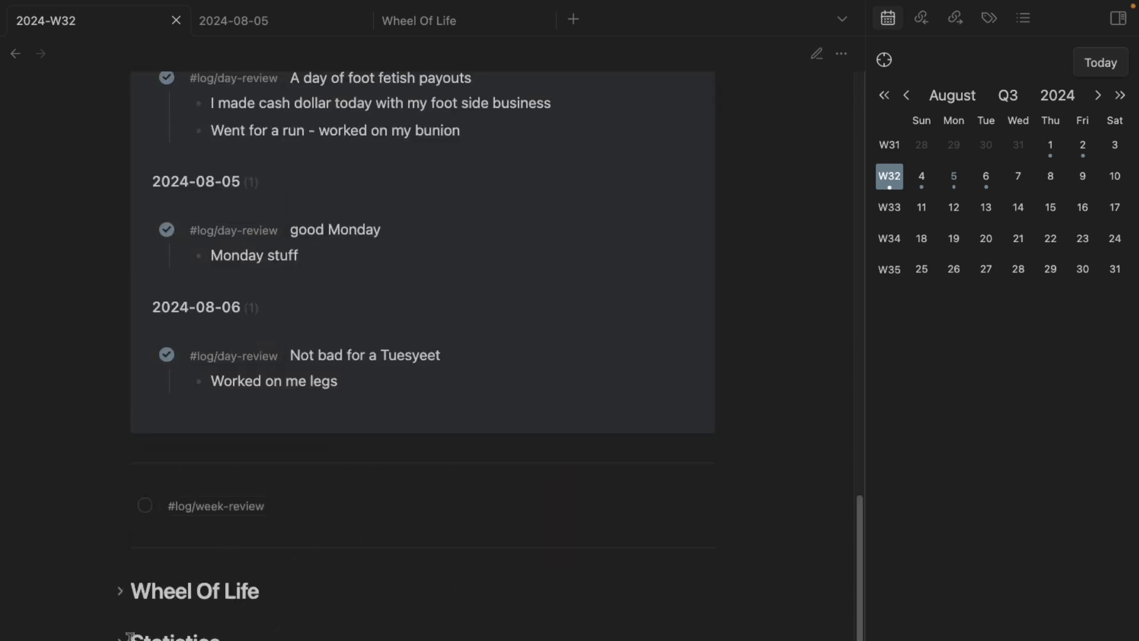
{"action": "scroll", "coordinate": [140, 623], "scroll_direction": "up", "scroll_amount": 10}
{"action": "left_click", "coordinate": [124, 282]}
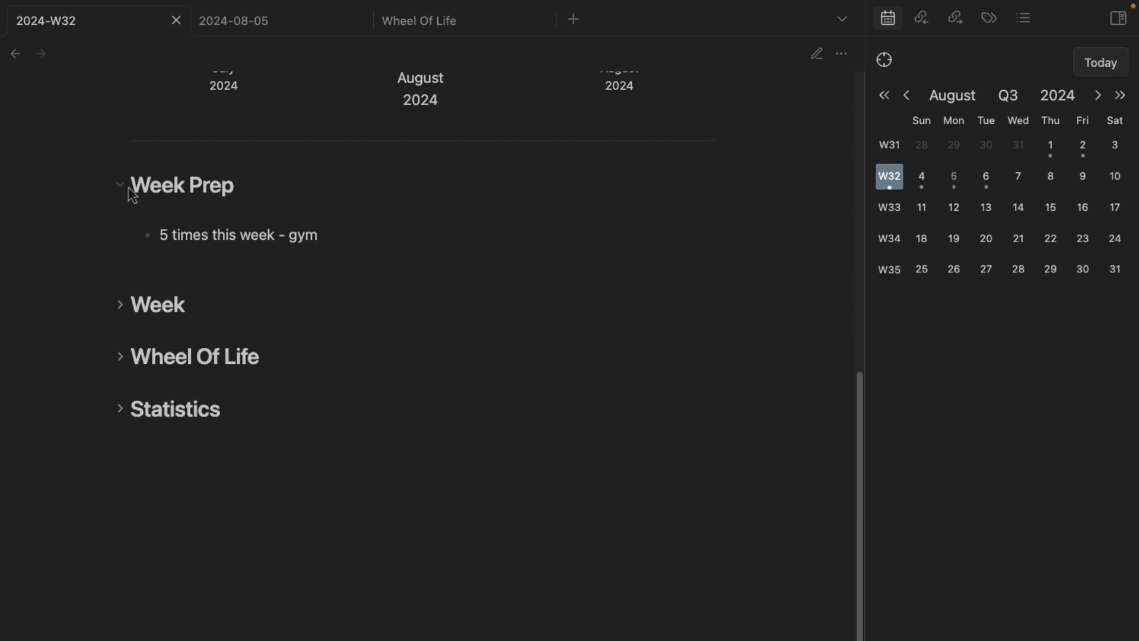
{"action": "left_click", "coordinate": [121, 187]}
{"action": "scroll", "coordinate": [285, 380], "scroll_direction": "up", "scroll_amount": 5}
{"action": "scroll", "coordinate": [294, 393], "scroll_direction": "up", "scroll_amount": 2}
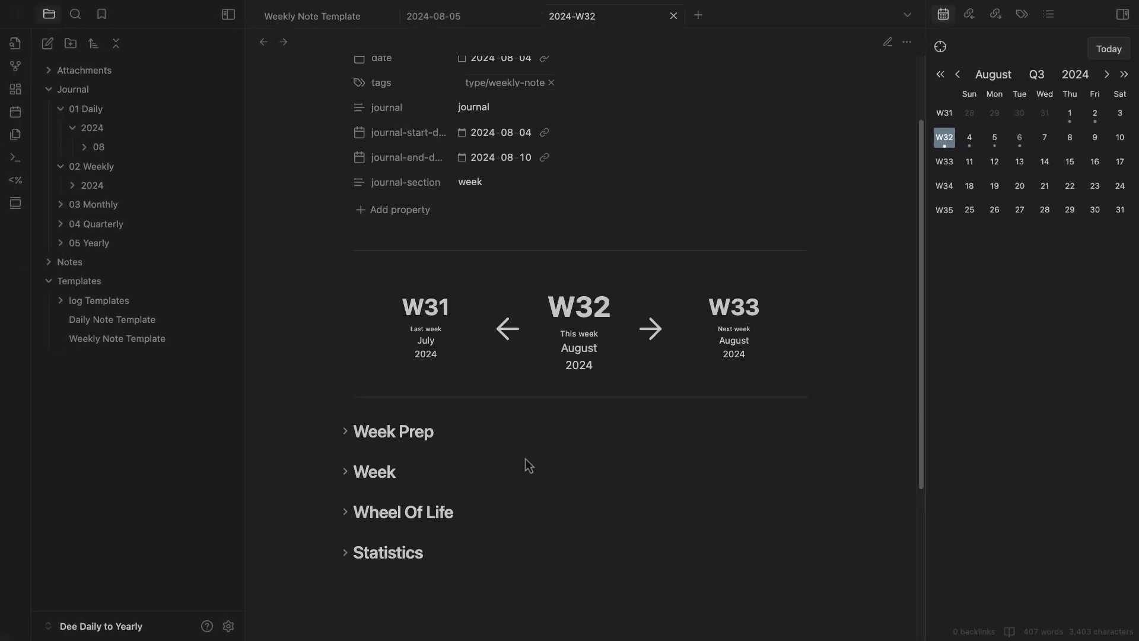
Check the Week Prep section briefly, and expand Wheel Of Life to inspect the Soul and neighbouring segments of the chart
{"action": "left_click", "coordinate": [345, 433]}
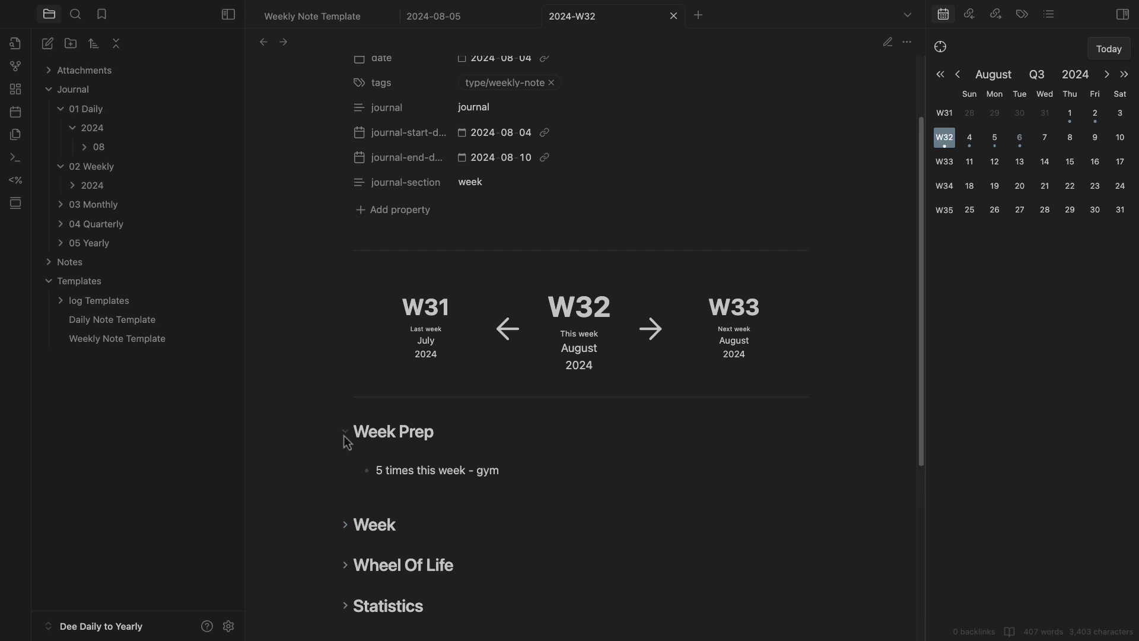
{"action": "left_click", "coordinate": [345, 433]}
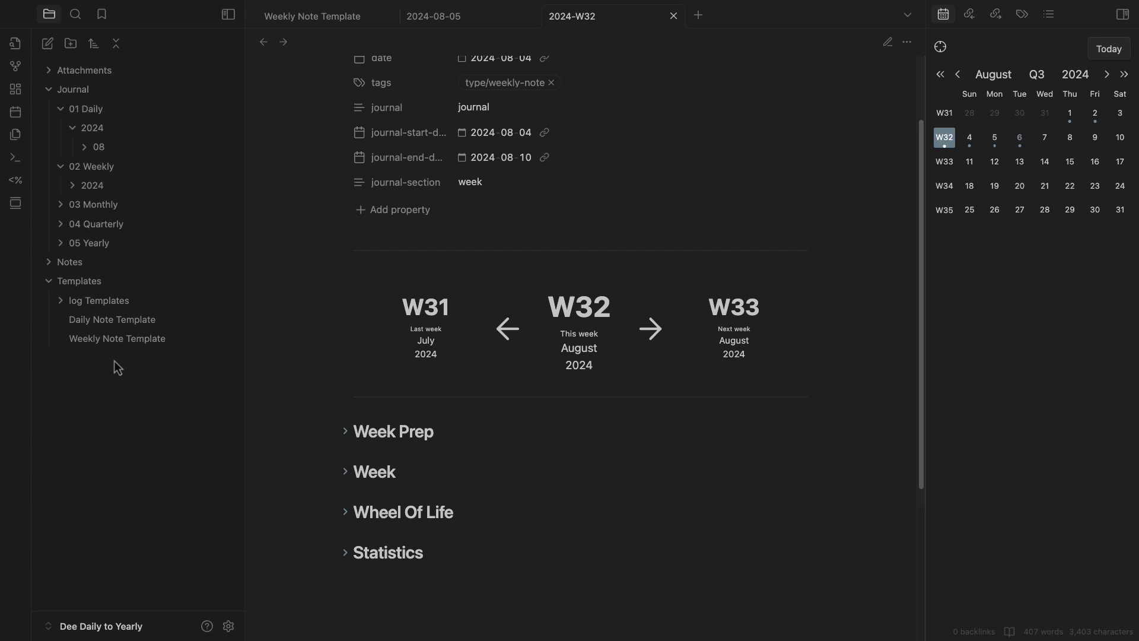
{"action": "left_click", "coordinate": [346, 512]}
{"action": "scroll", "coordinate": [534, 463], "scroll_direction": "down", "scroll_amount": 5}
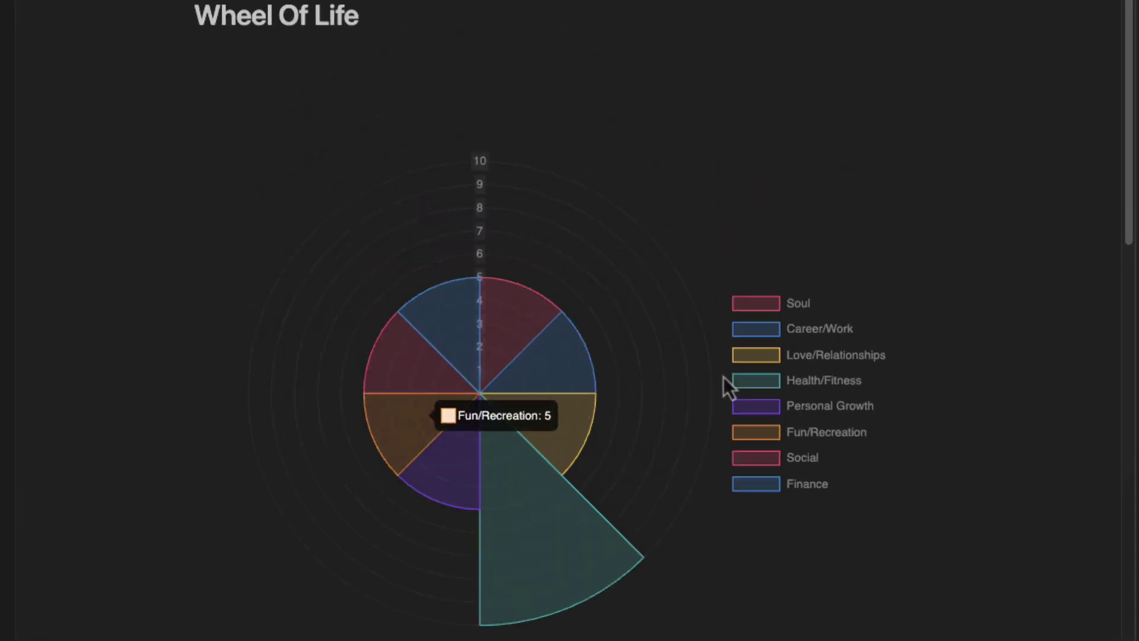
{"action": "mouse_move", "coordinate": [517, 312]}
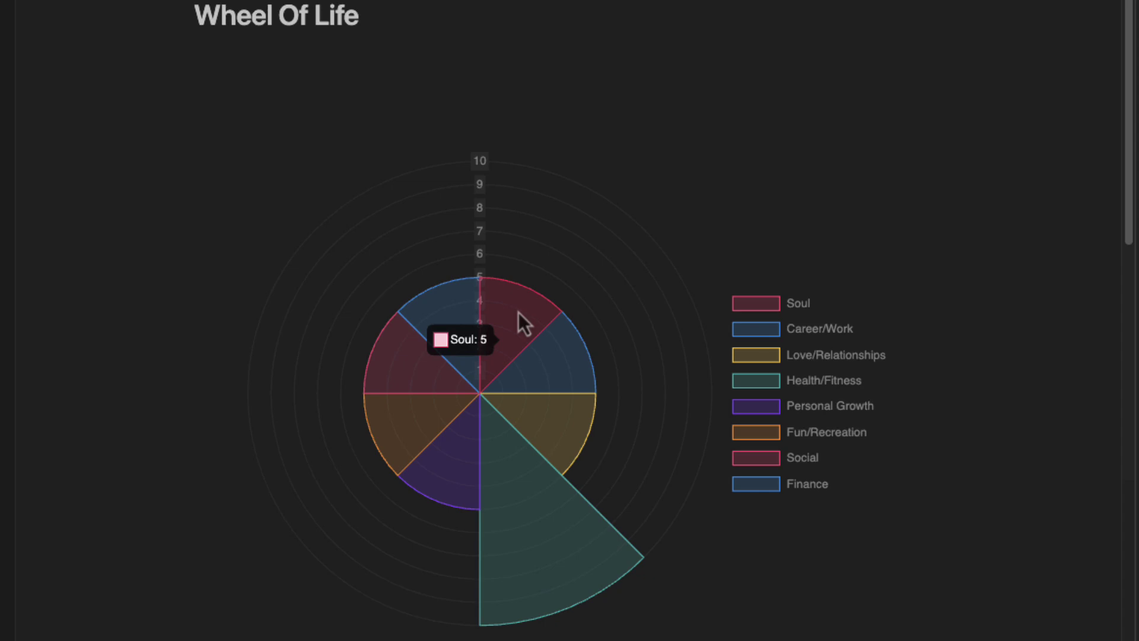
{"action": "mouse_move", "coordinate": [574, 378]}
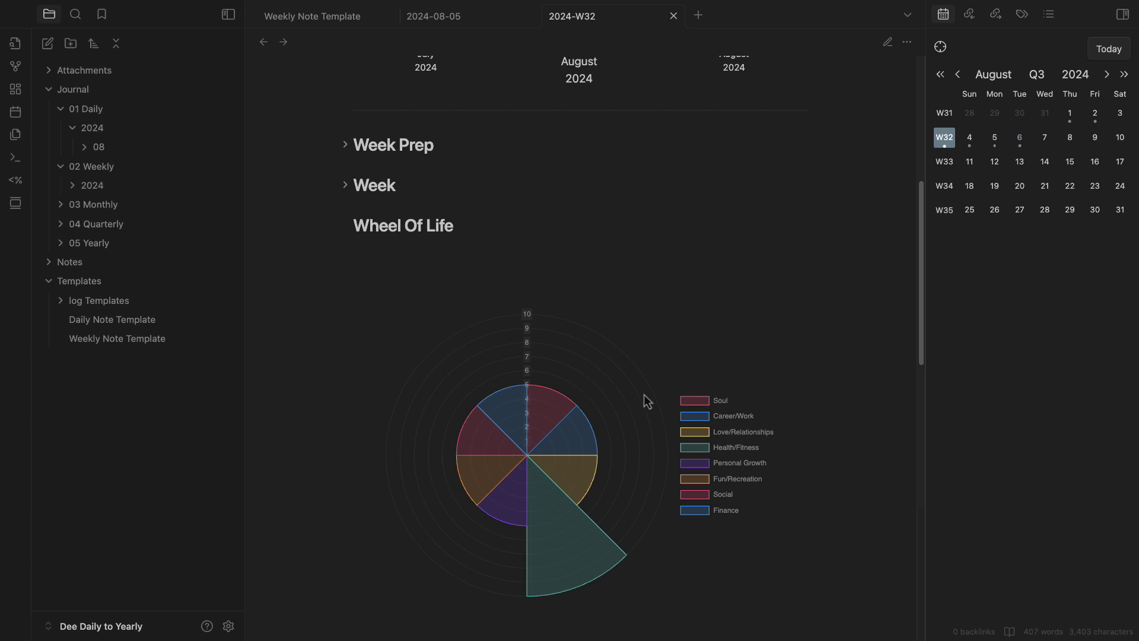
Expand the Week Prep section and highlight its "5 times this week - gym" item
{"action": "left_click", "coordinate": [346, 146]}
{"action": "left_click", "coordinate": [346, 145]}
{"action": "left_click", "coordinate": [346, 145]}
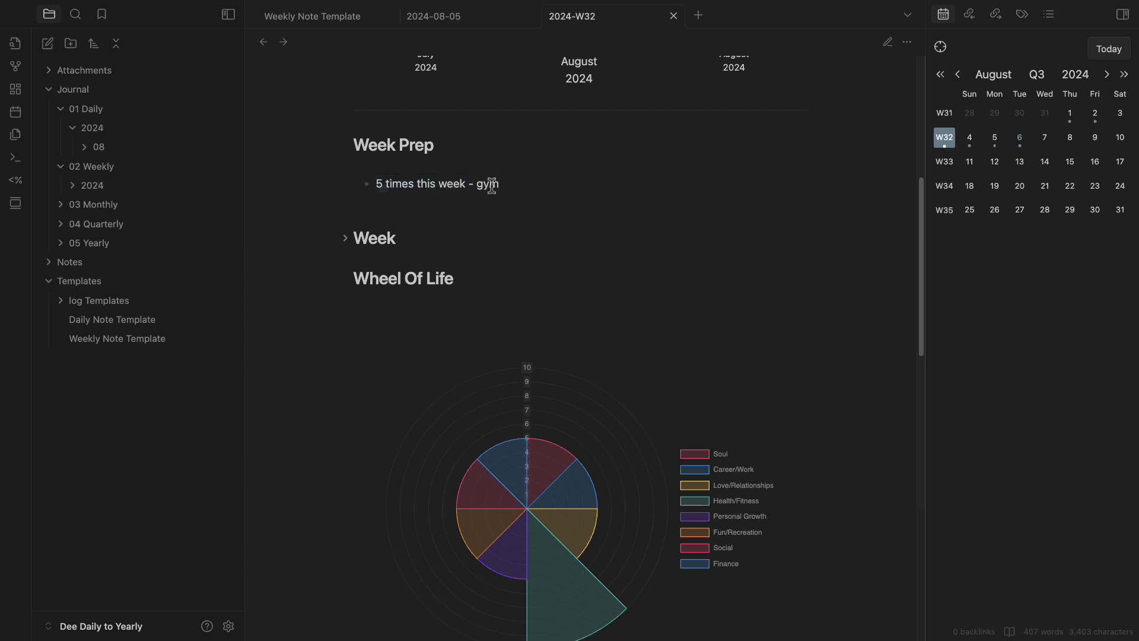
{"action": "left_click_drag", "start_coordinate": [491, 185], "coordinate": [597, 185]}
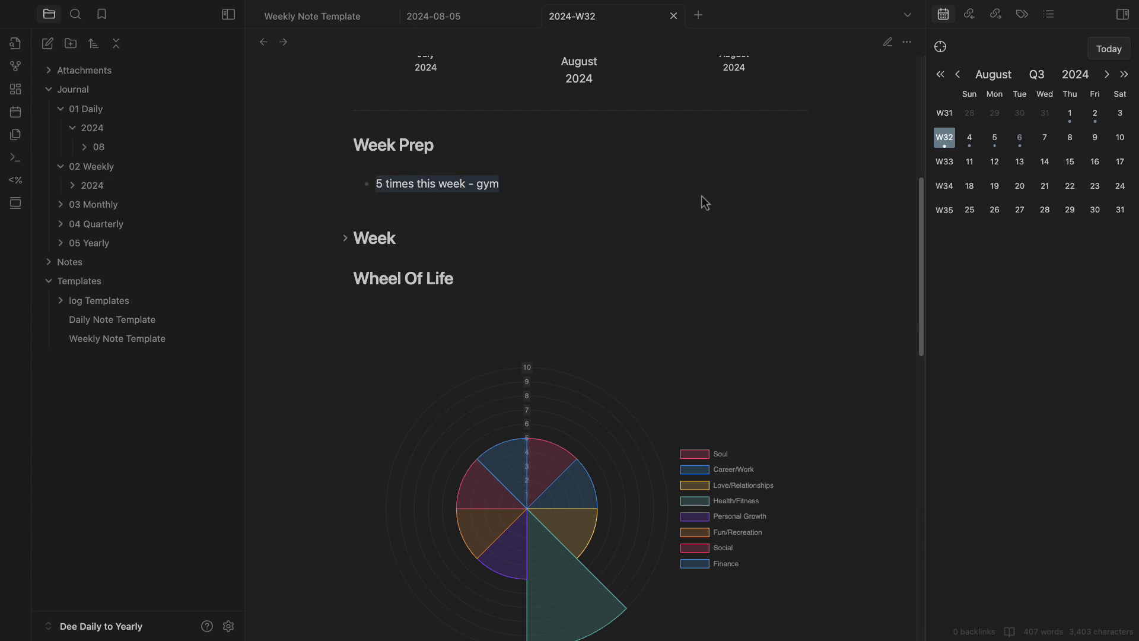
Open the Weekly Note Template for editing and add a "## Weekly Prep" heading between the calendar-nav block and the Week section
{"action": "left_click", "coordinate": [102, 343]}
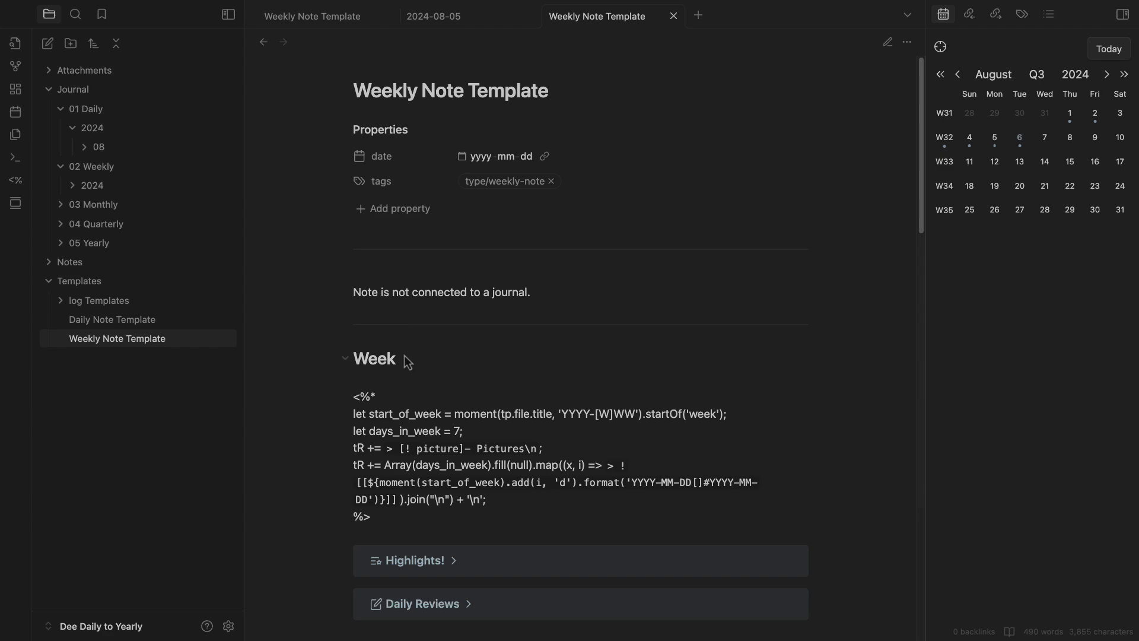
{"action": "key", "text": "ctrl+e"}
{"action": "left_click", "coordinate": [407, 306]}
{"action": "scroll", "coordinate": [427, 332], "scroll_direction": "down", "scroll_amount": 4}
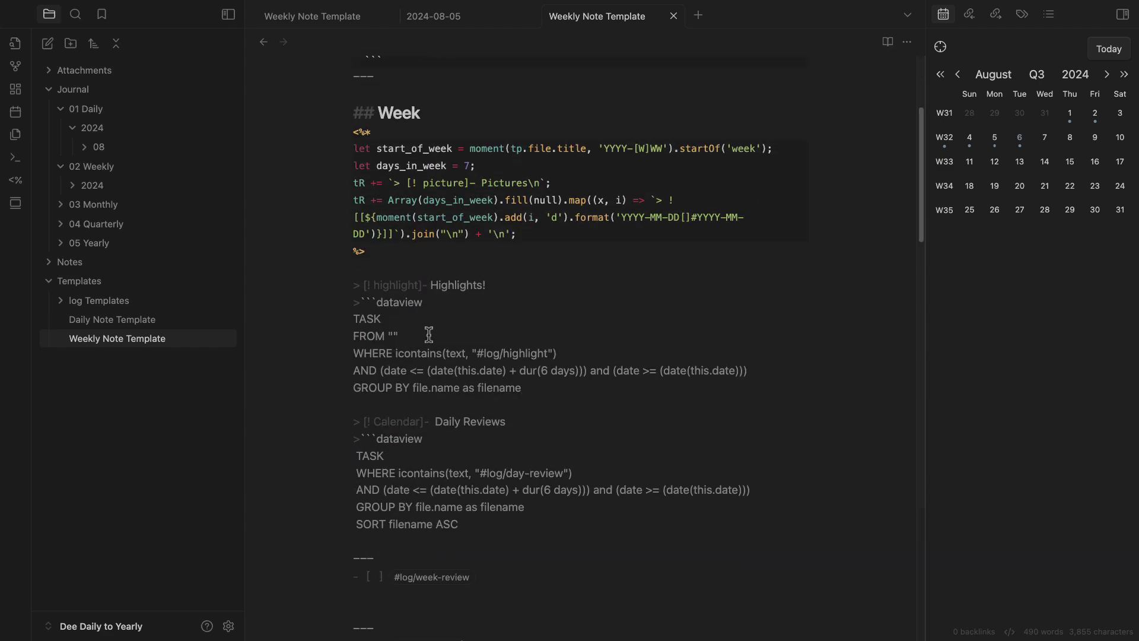
{"action": "scroll", "coordinate": [497, 364], "scroll_direction": "up", "scroll_amount": 2}
{"action": "key", "text": "Return"}
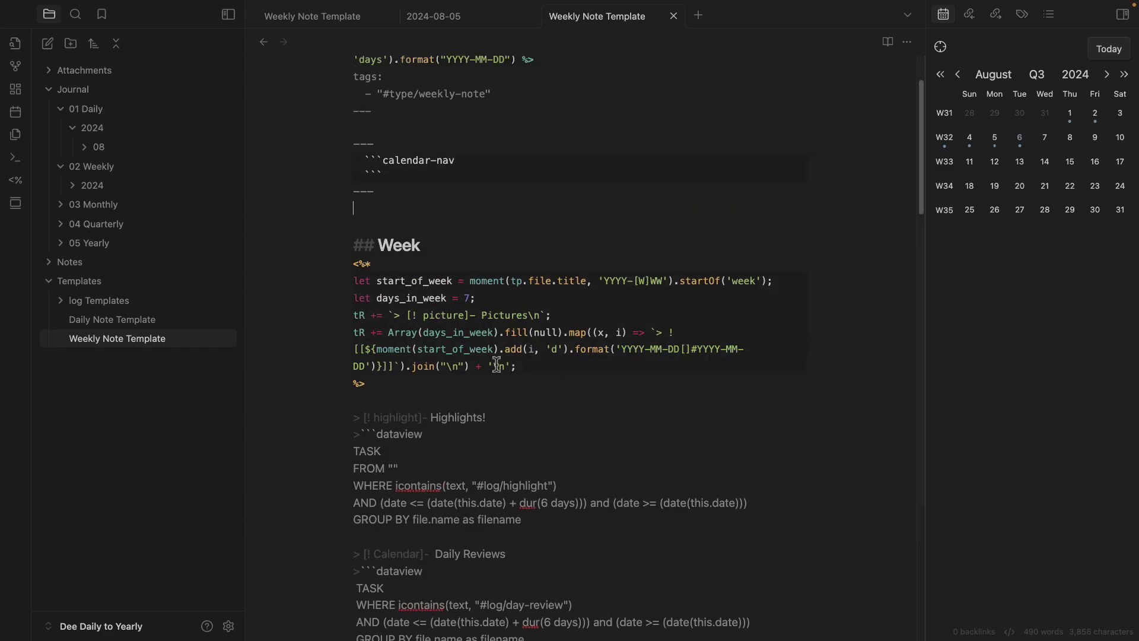
{"action": "type", "text": "## Weekly "}
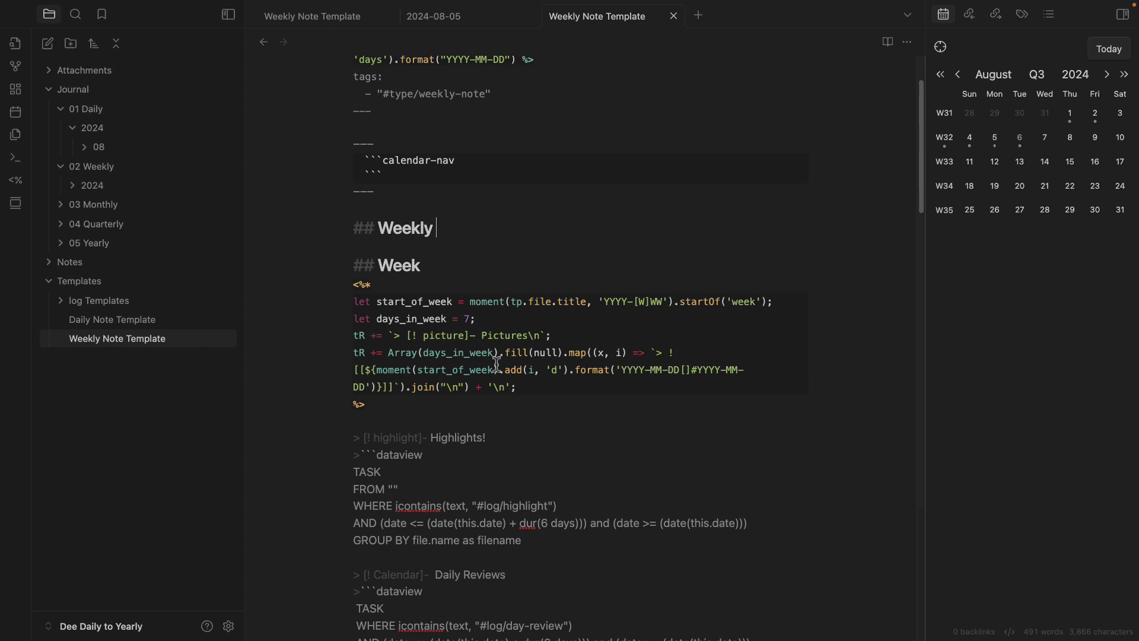
{"action": "type", "text": "Prep"}
{"action": "key", "text": "Return"}
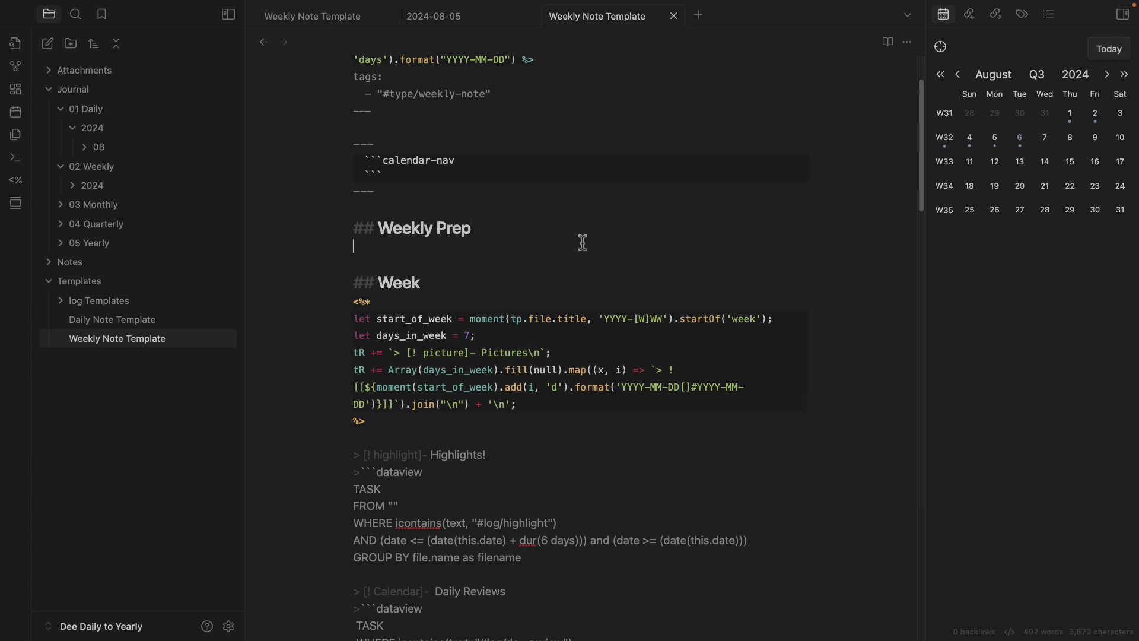
Add a "Soul" bullet with a nested "Yoga 4x" item under Weekly Prep, followed by an empty top-level bullet
{"action": "key", "text": "Return"}
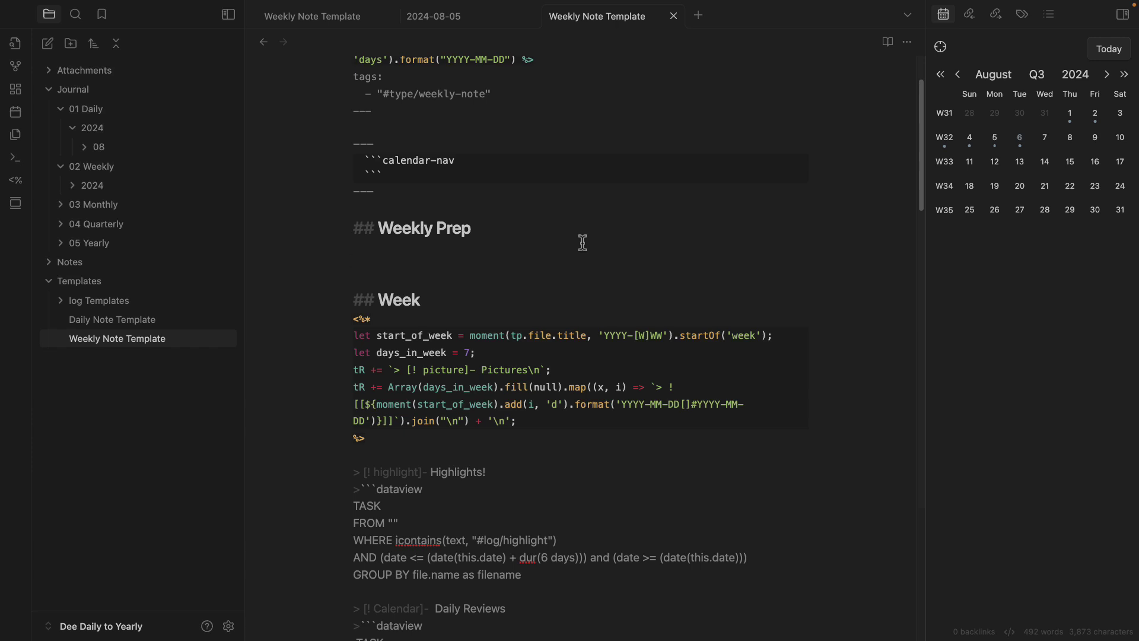
{"action": "type", "text": "-"}
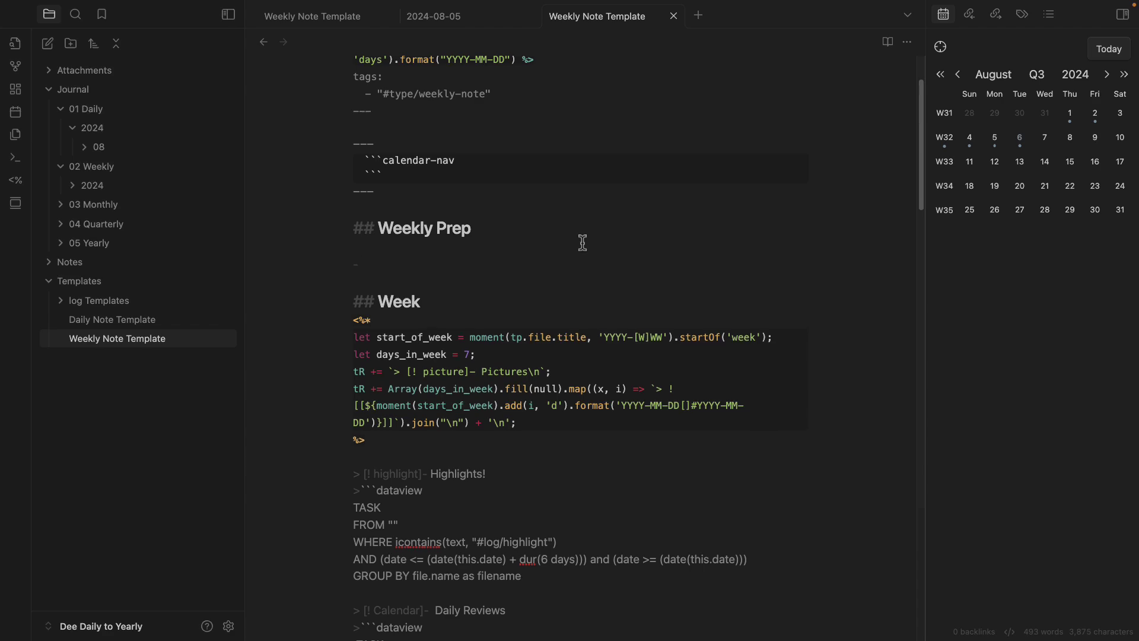
{"action": "scroll", "coordinate": [583, 243], "scroll_direction": "down", "scroll_amount": 15}
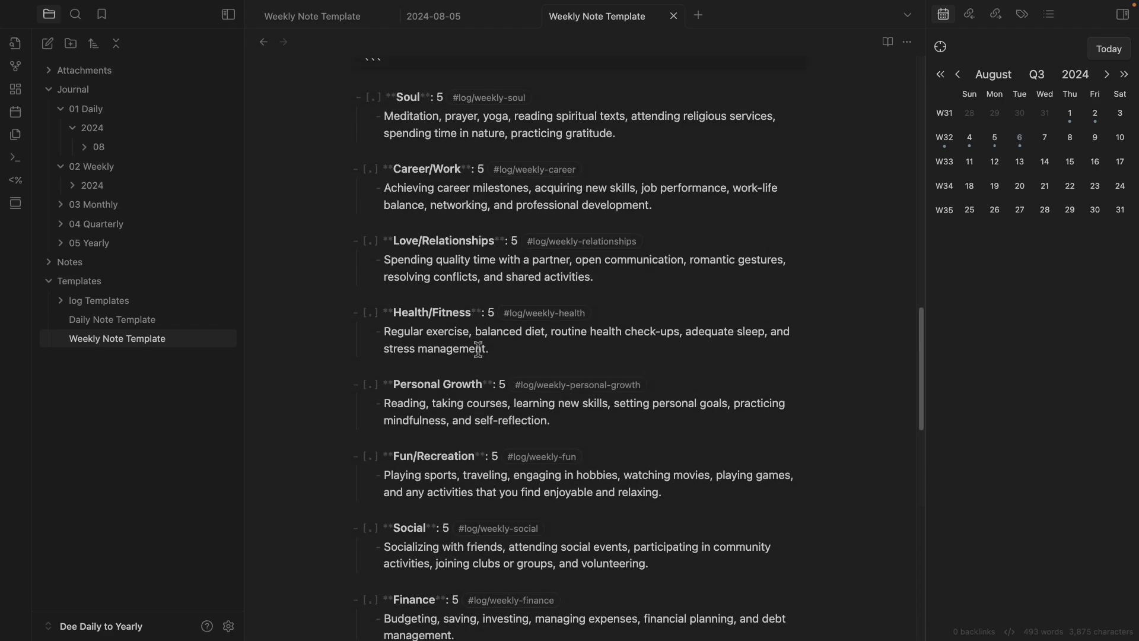
{"action": "scroll", "coordinate": [478, 349], "scroll_direction": "up", "scroll_amount": 15}
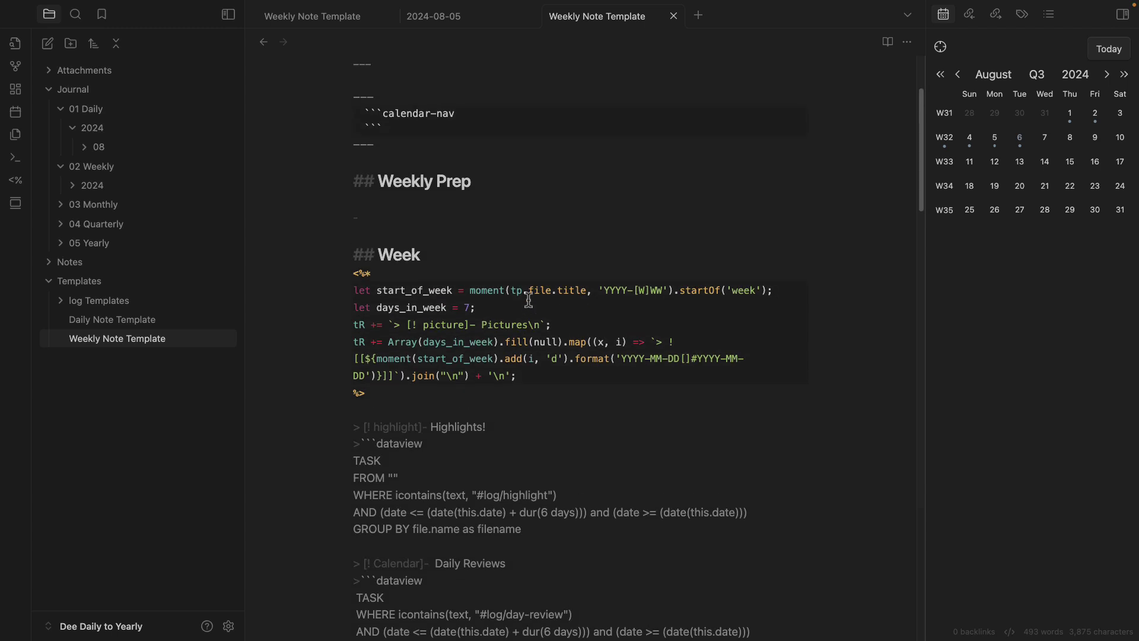
{"action": "type", "text": "Soul"}
{"action": "key", "text": "Return"}
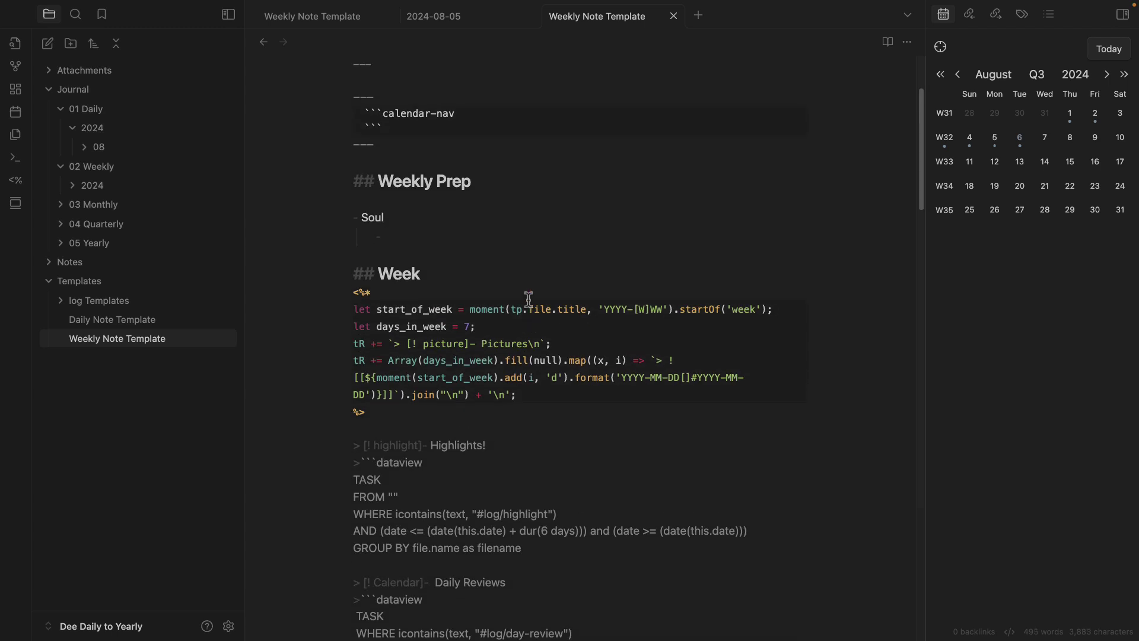
{"action": "type", "text": "Yoga 4x"}
{"action": "key", "text": "Return"}
{"action": "key", "text": "Return"}
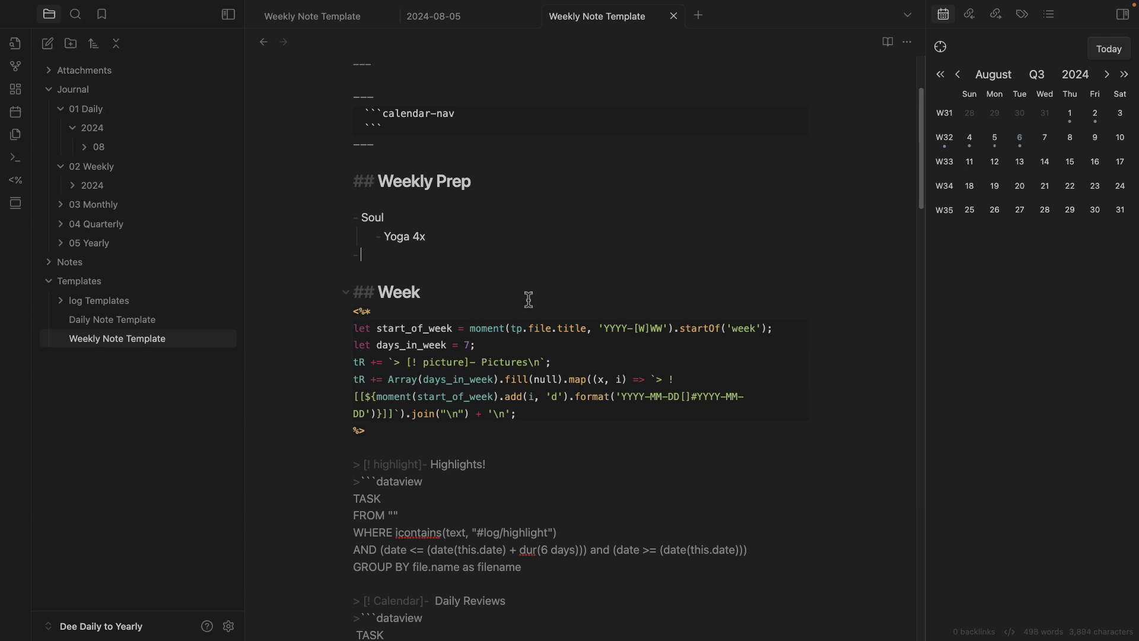
Add a "Health & Wealth" bullet with an empty nested item, and insert a "### Goal" heading above the Soul bullet
{"action": "type", "text": "Health & Wealth"}
{"action": "key", "text": "Return"}
{"action": "key", "text": "Tab"}
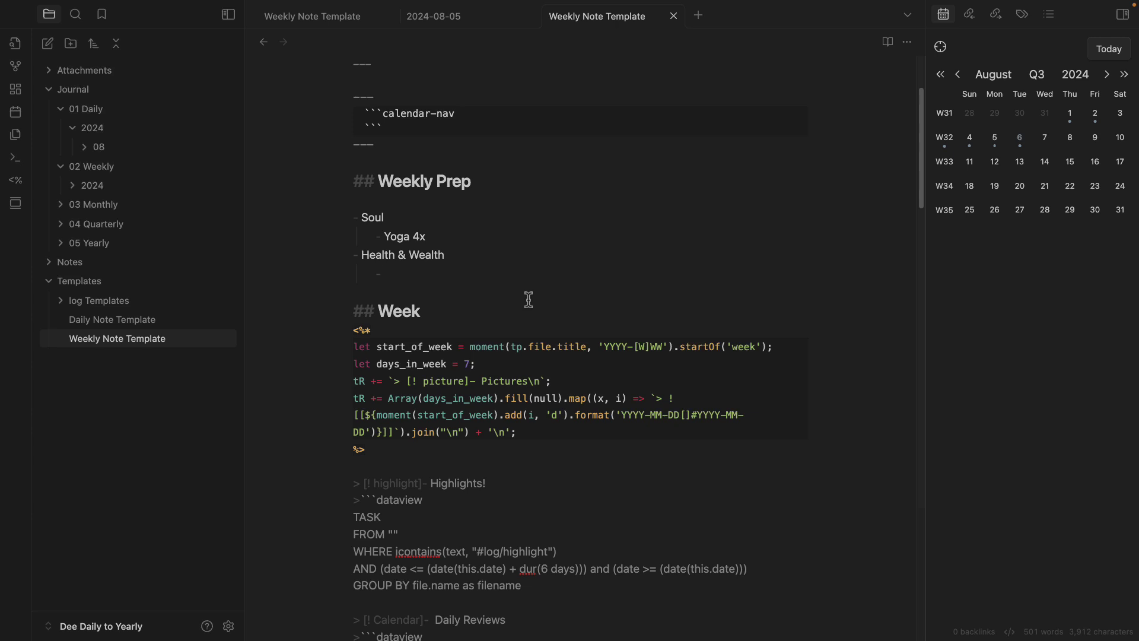
{"action": "left_click", "coordinate": [388, 202]}
{"action": "key", "text": "Return"}
{"action": "type", "text": "### Goal"}
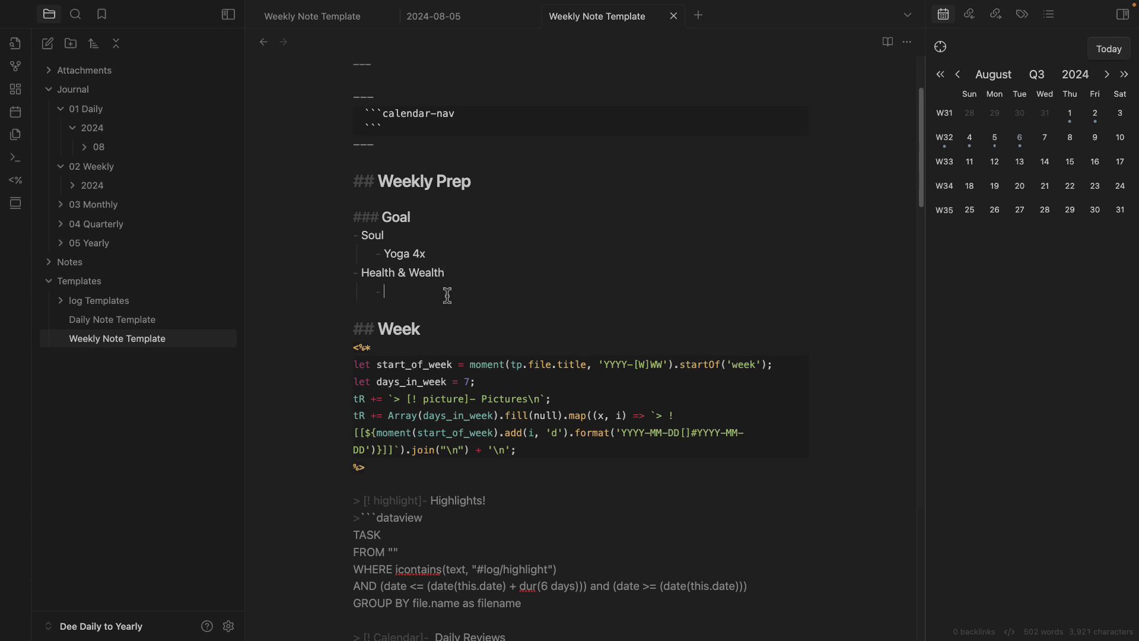
Fill in the nested item under Health & Wealth with "gym 7x" and add an empty top-level bullet below it
{"action": "type", "text": "go to g"}
{"action": "key", "text": "BackSpace"}
{"action": "key", "text": "BackSpace"}
{"action": "key", "text": "BackSpace"}
{"action": "key", "text": "BackSpace"}
{"action": "key", "text": "BackSpace"}
{"action": "key", "text": "BackSpace"}
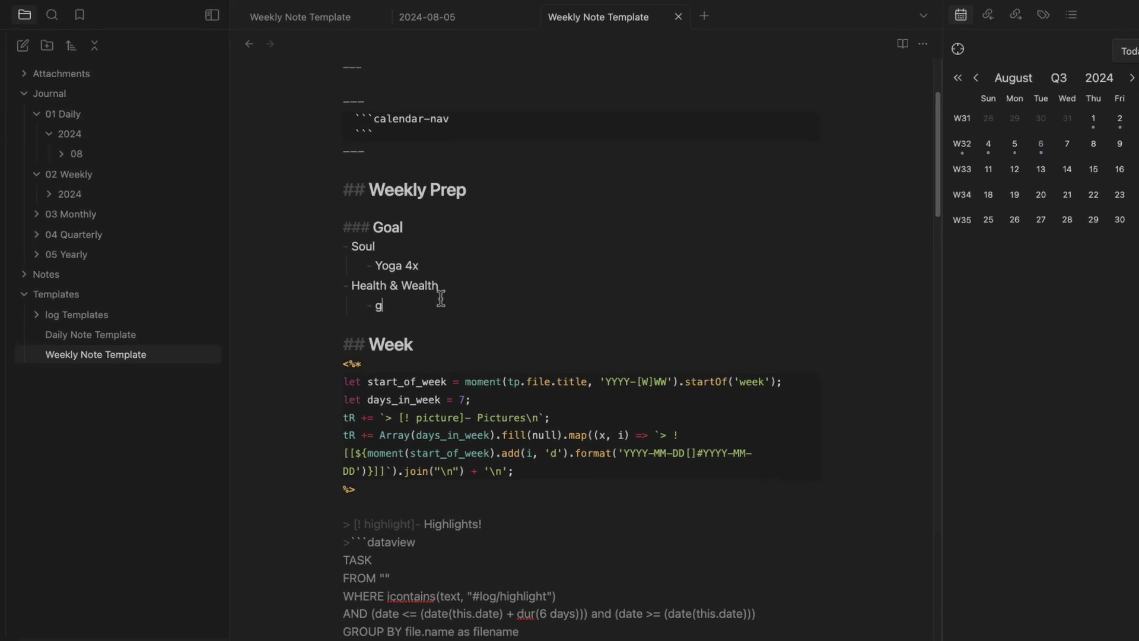
{"action": "type", "text": "ym 7x th"}
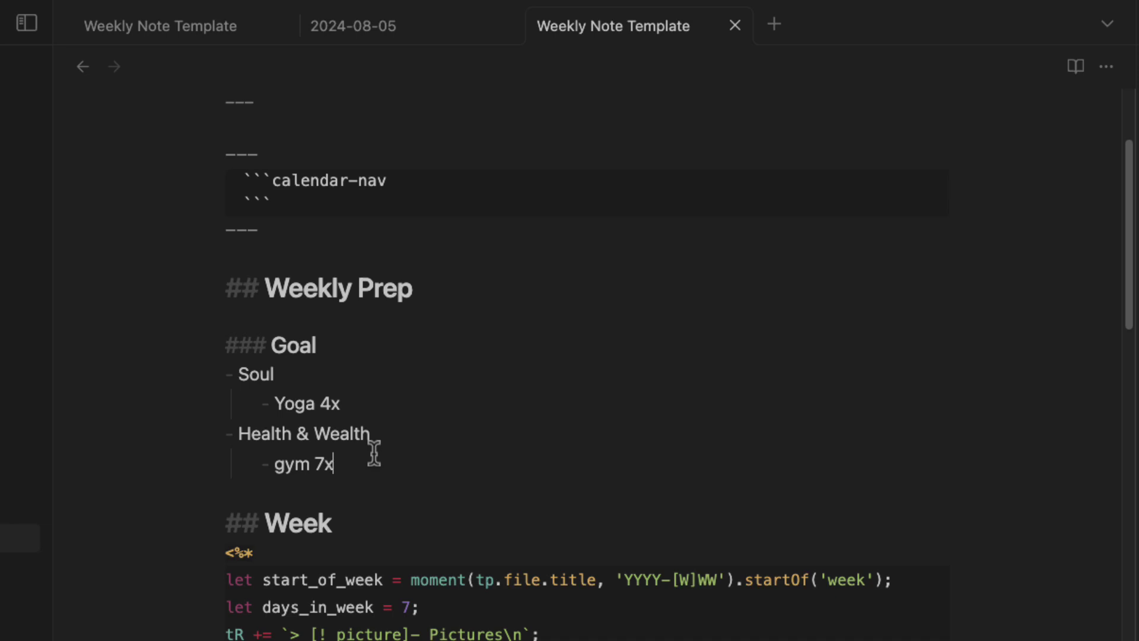
{"action": "key", "text": "BackSpace"}
{"action": "key", "text": "BackSpace"}
{"action": "key", "text": "Return"}
{"action": "key", "text": "shift+Tab"}
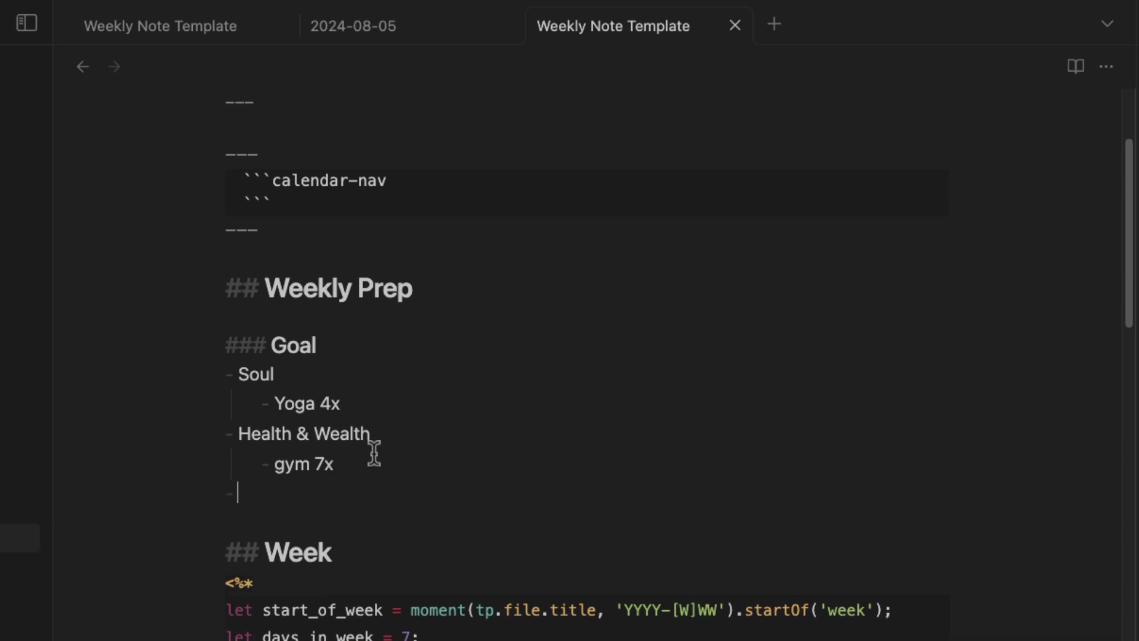
Name the empty top-level bullet "Romance" and give it a nested "5 dates" item
{"action": "type", "text": "Romance"}
{"action": "key", "text": "Return"}
{"action": "key", "text": "Tab"}
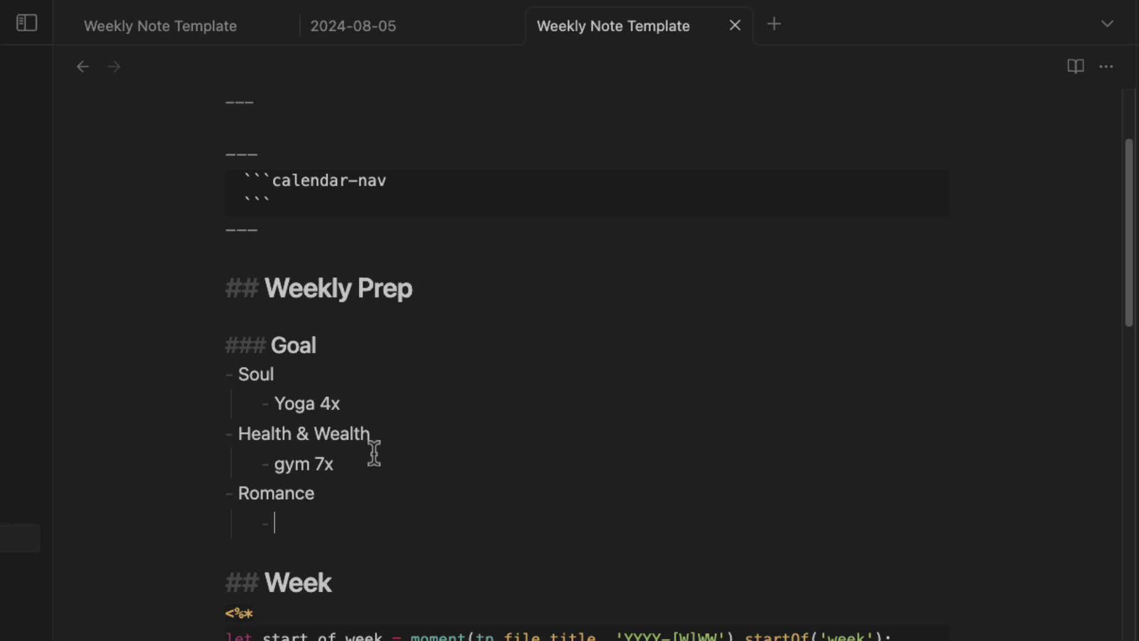
{"action": "type", "text": "5 dates"}
Cut the Goal heading with its whole bullet list from Weekly Prep and remove the leftover blank line
{"action": "left_click_drag", "start_coordinate": [402, 524], "coordinate": [190, 338]}
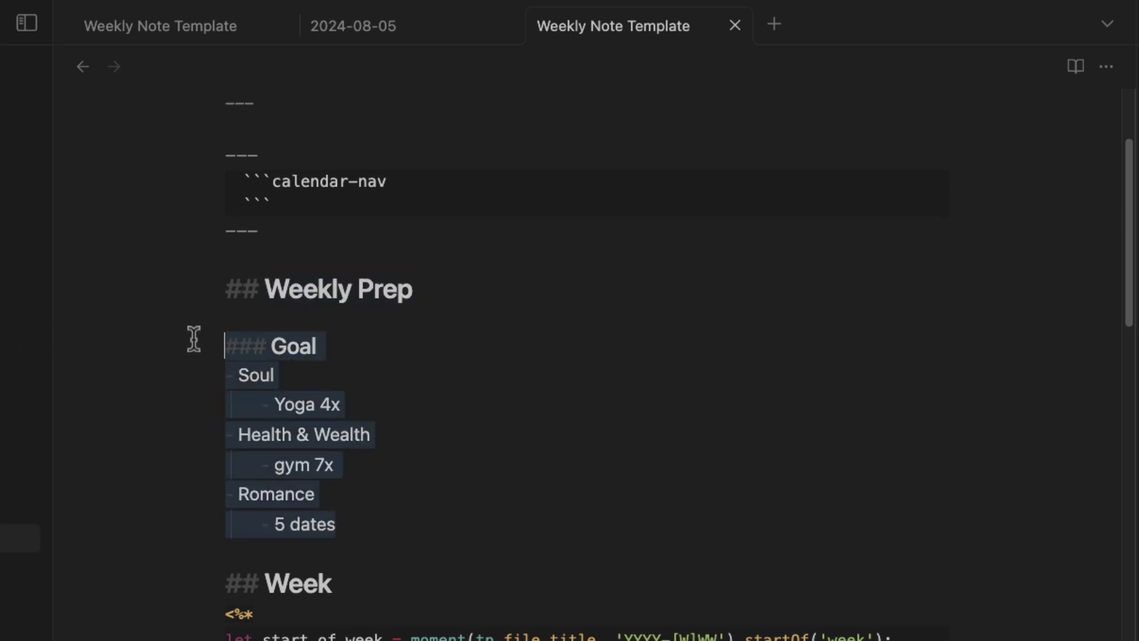
{"action": "key", "text": "ctrl+x"}
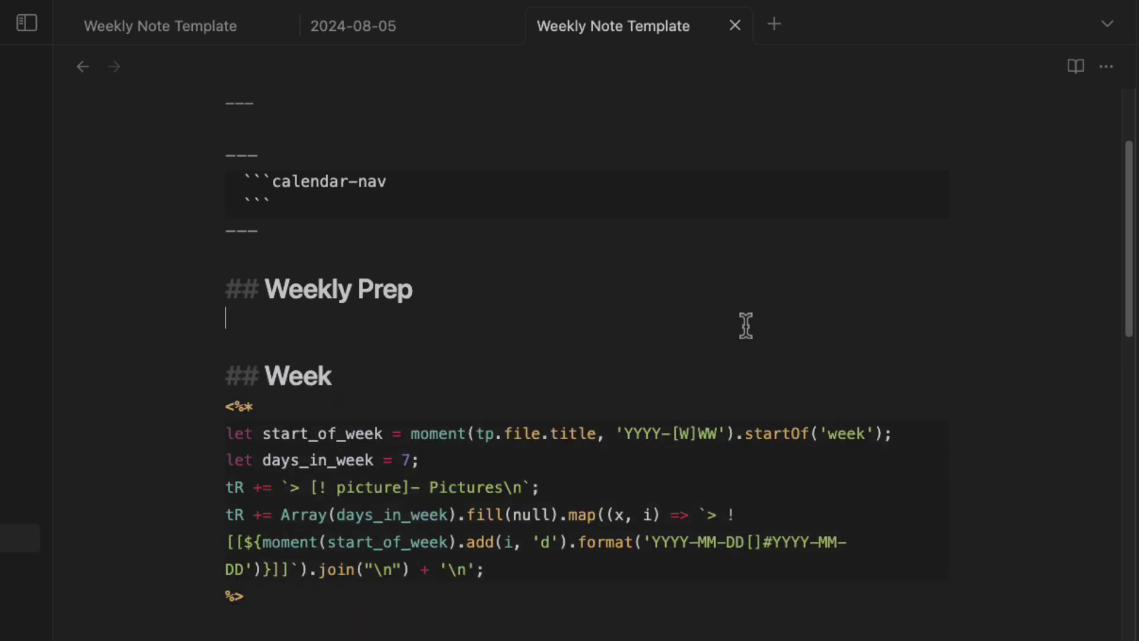
{"action": "key", "text": "BackSpace"}
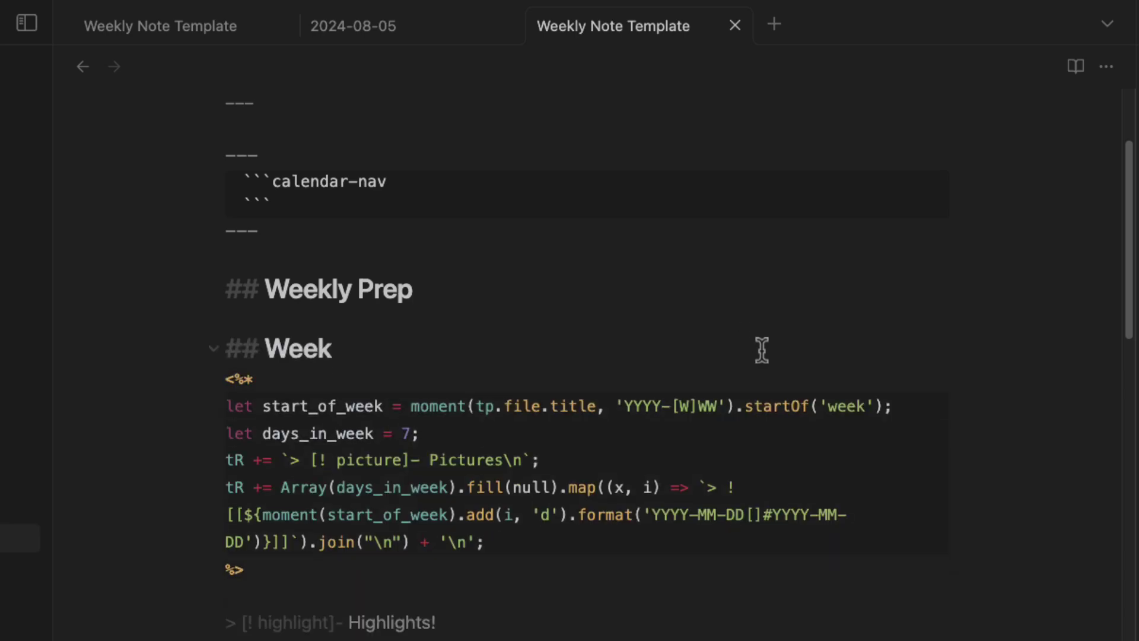
{"action": "scroll", "coordinate": [471, 447], "scroll_direction": "up", "scroll_amount": 4}
{"action": "scroll", "coordinate": [468, 474], "scroll_direction": "down", "scroll_amount": 4}
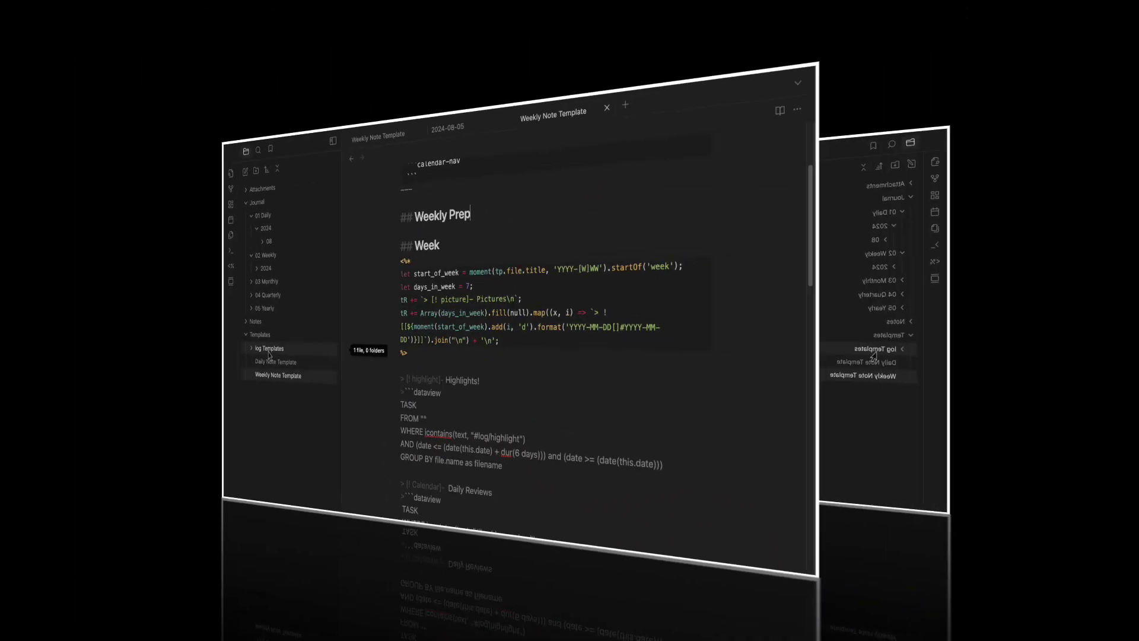
Create a note named "Monthly Note Template" in the log Templates folder and paste the copied monthly template code into it
{"action": "right_click", "coordinate": [112, 344]}
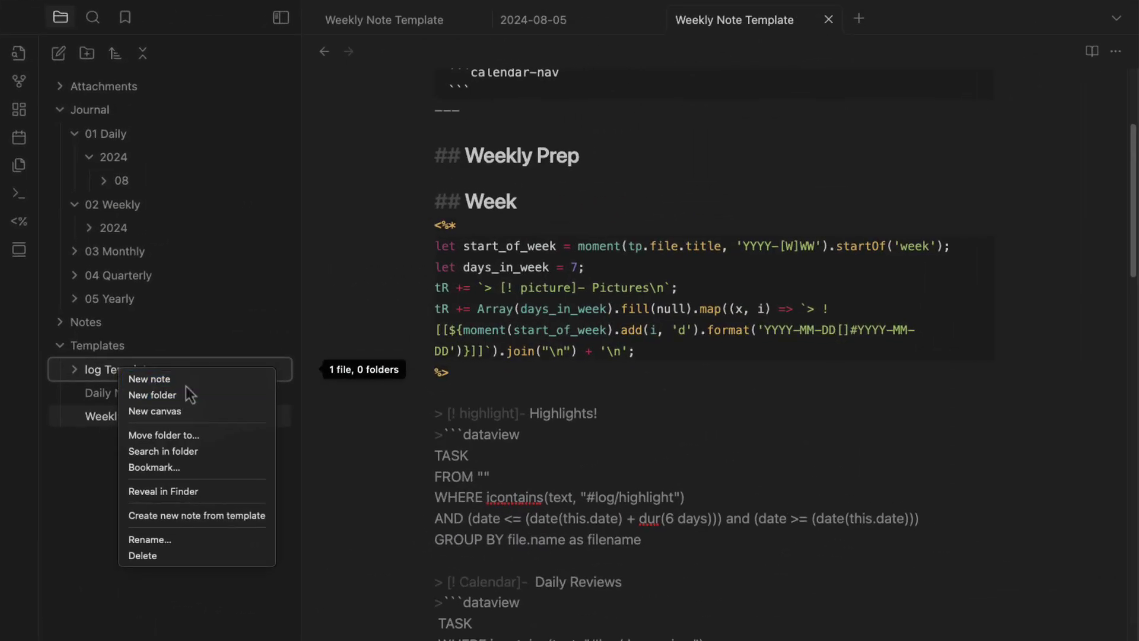
{"action": "left_click", "coordinate": [149, 378]}
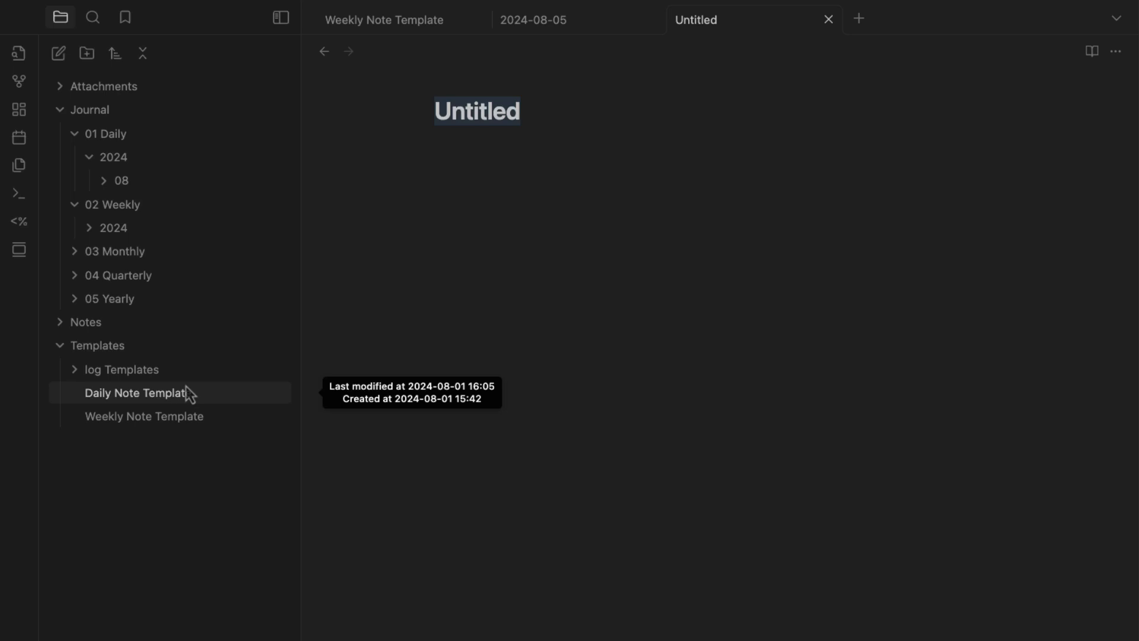
{"action": "type", "text": "Monthly"}
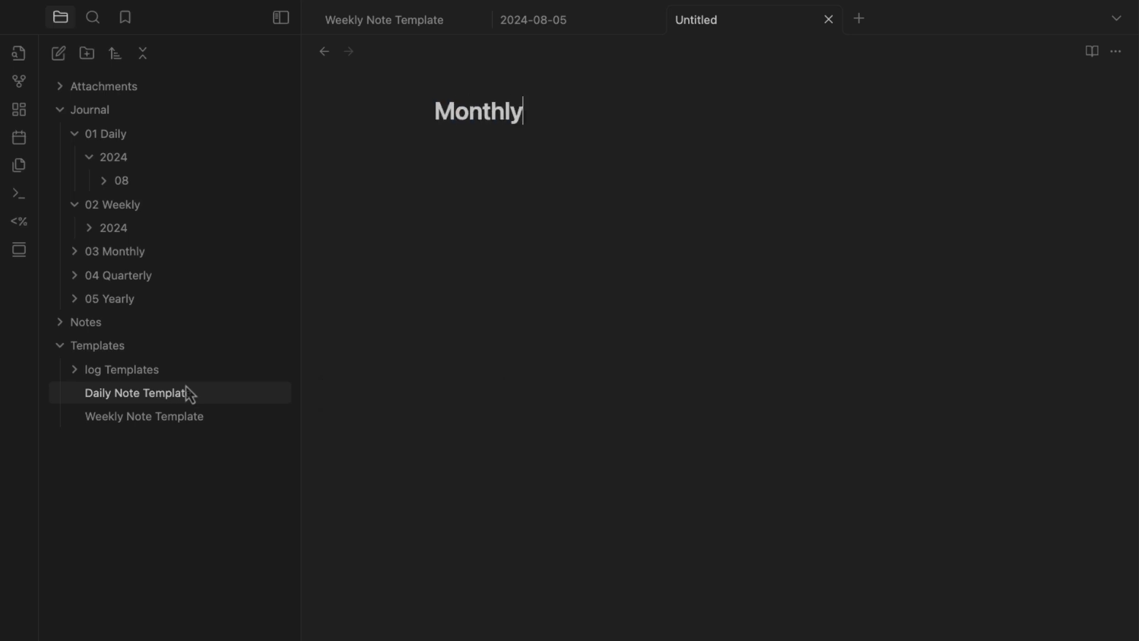
{"action": "type", "text": " Note Template"}
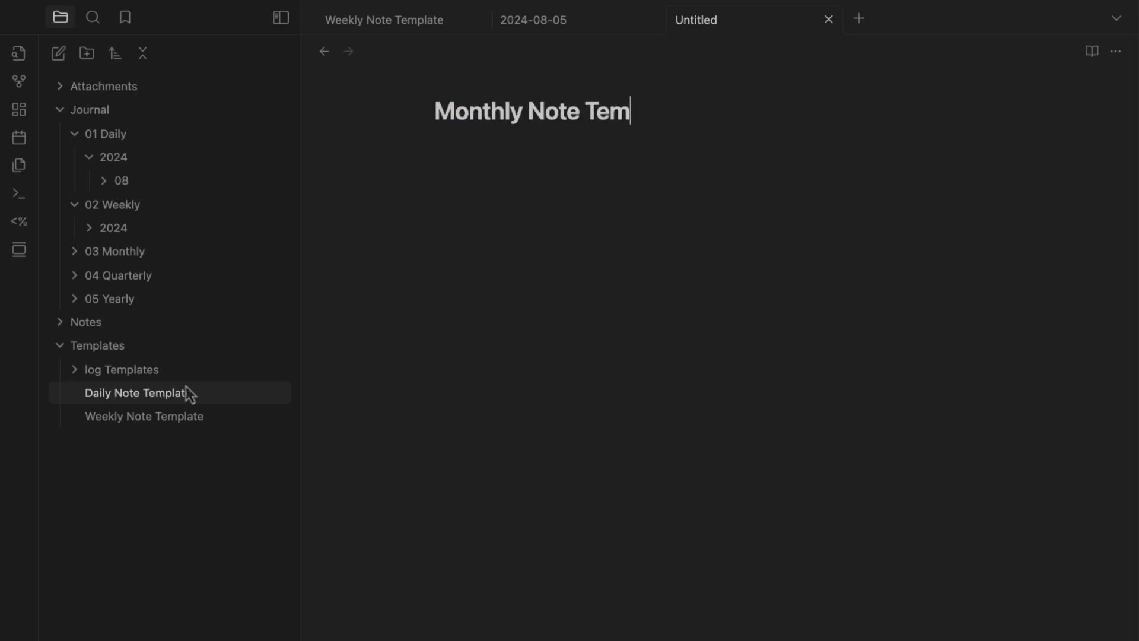
{"action": "key", "text": "Return"}
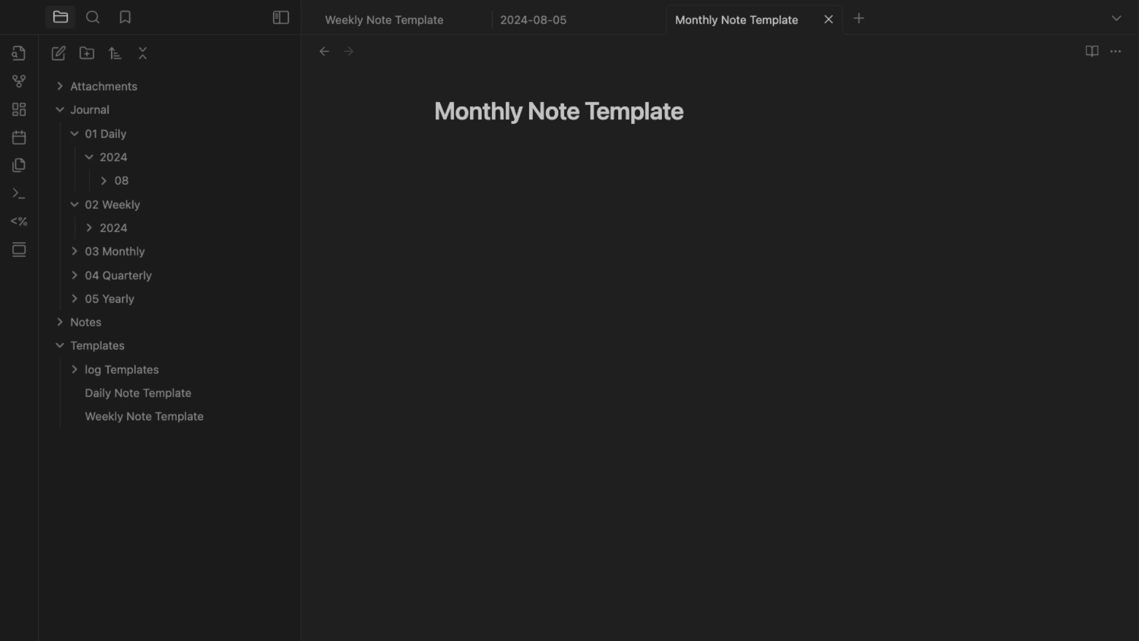
{"action": "key", "text": "super+v"}
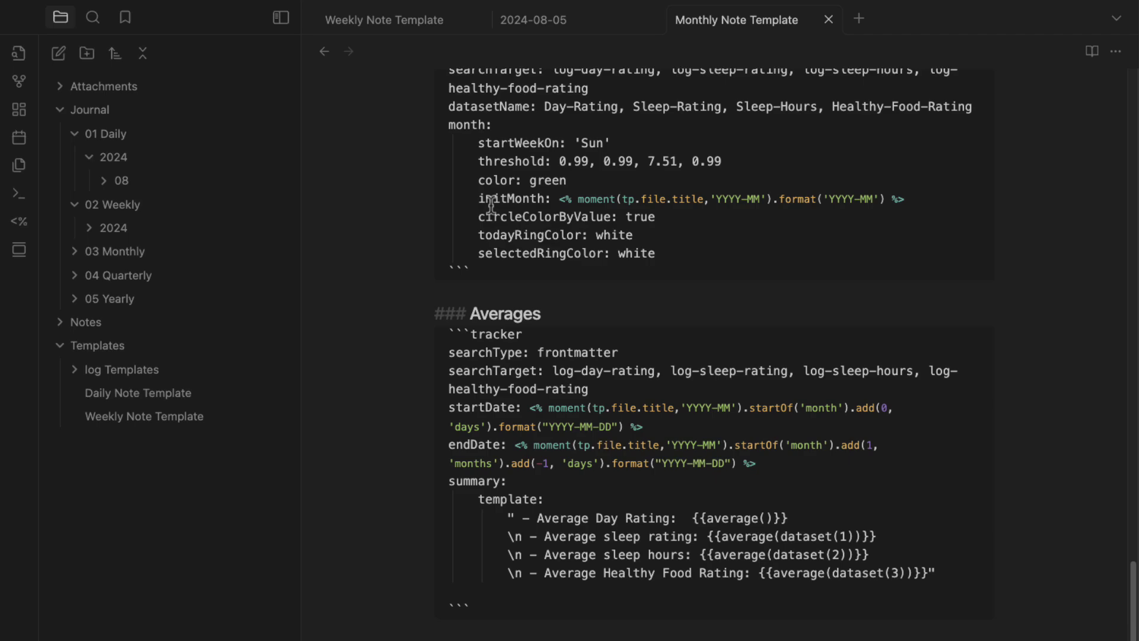
Review the top of the monthly template by highlighting its date expression, YYYY-MM format, monthly-note tag and calendar-nav block
{"action": "scroll", "coordinate": [464, 222], "scroll_direction": "up", "scroll_amount": 10}
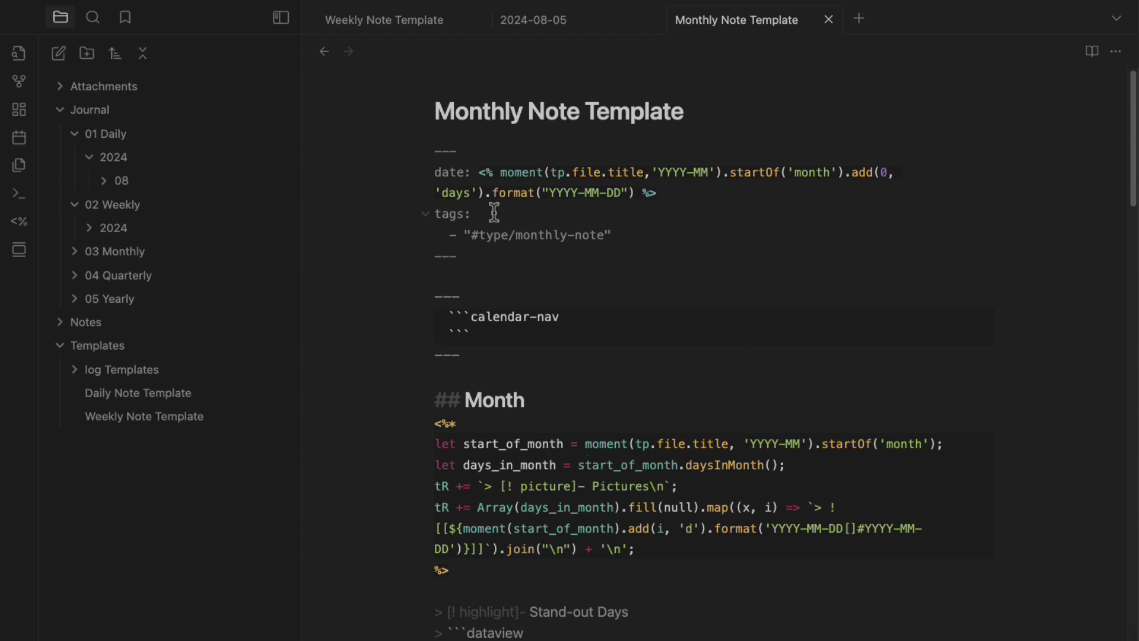
{"action": "left_click_drag", "start_coordinate": [436, 172], "coordinate": [774, 198]}
{"action": "left_click", "coordinate": [480, 172]}
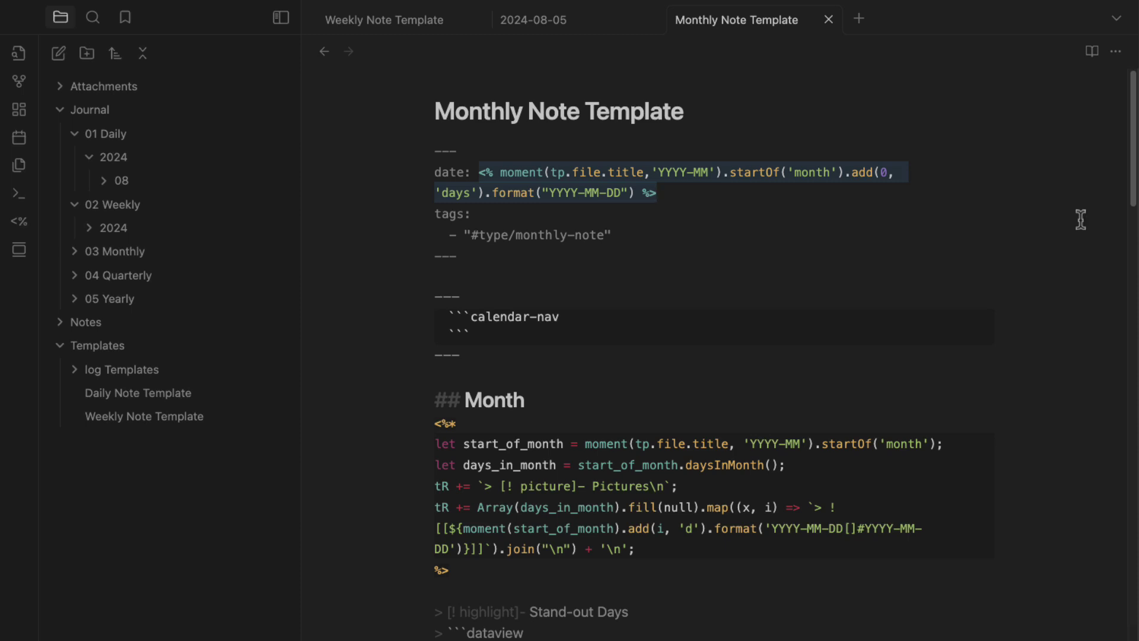
{"action": "left_click", "coordinate": [732, 205]}
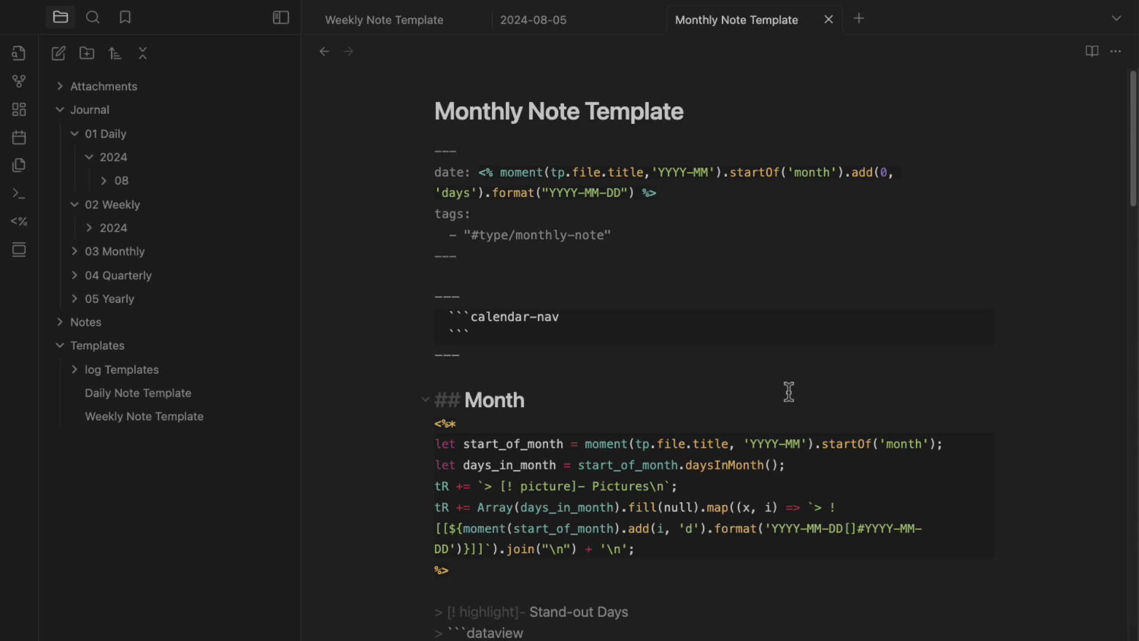
{"action": "left_click_drag", "start_coordinate": [707, 173], "coordinate": [659, 164]}
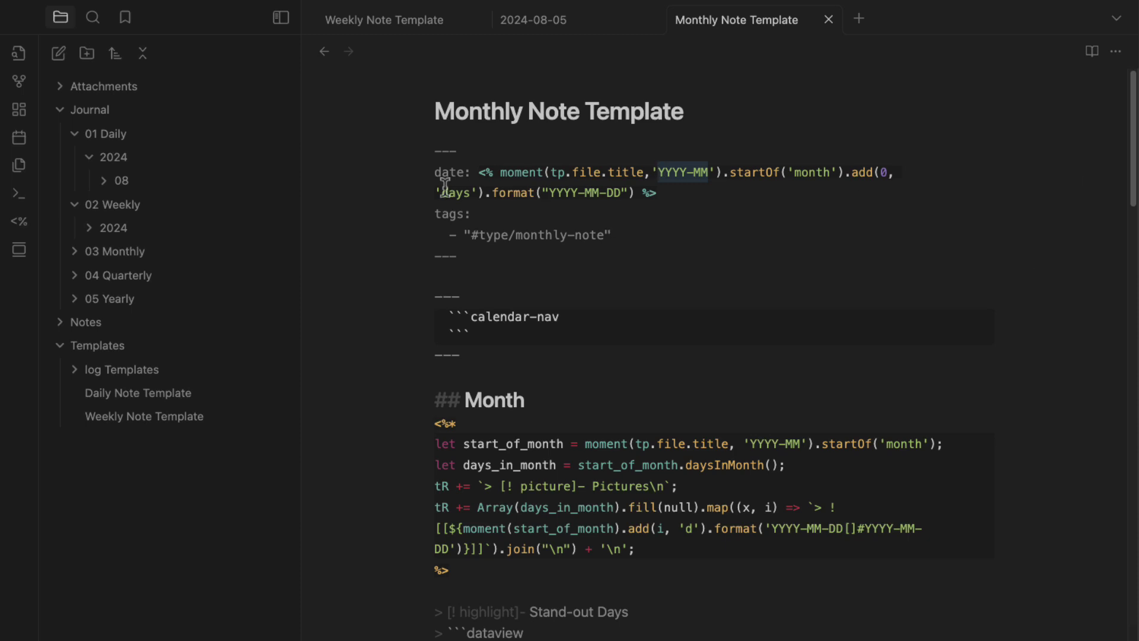
{"action": "left_click_drag", "start_coordinate": [442, 215], "coordinate": [471, 215]}
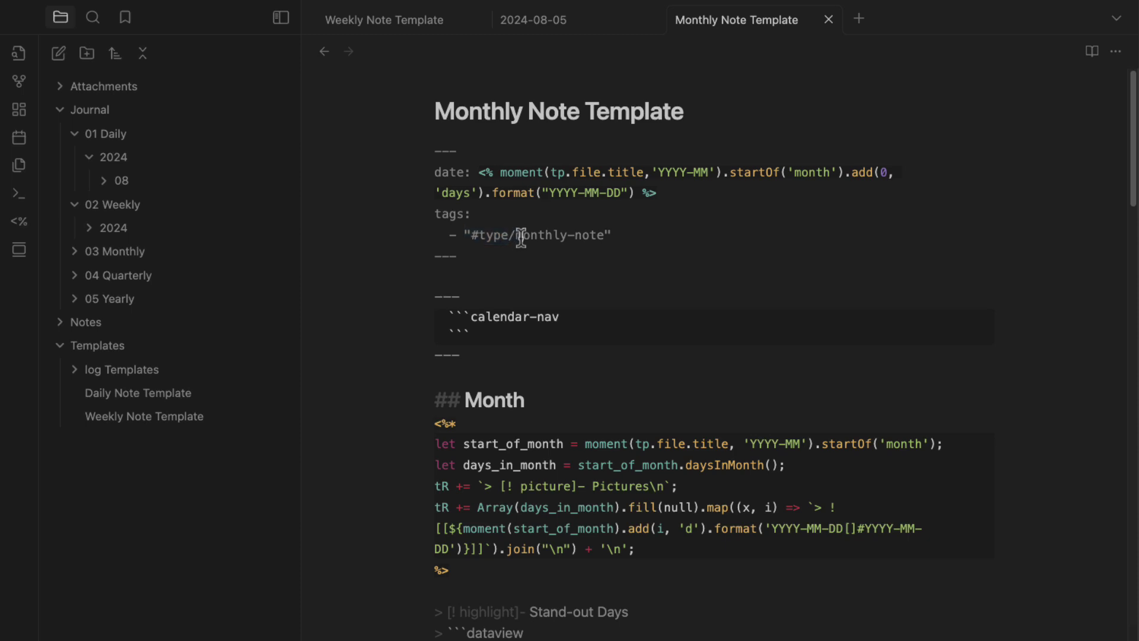
{"action": "left_click_drag", "start_coordinate": [522, 235], "coordinate": [691, 240]}
{"action": "left_click_drag", "start_coordinate": [497, 362], "coordinate": [391, 274]}
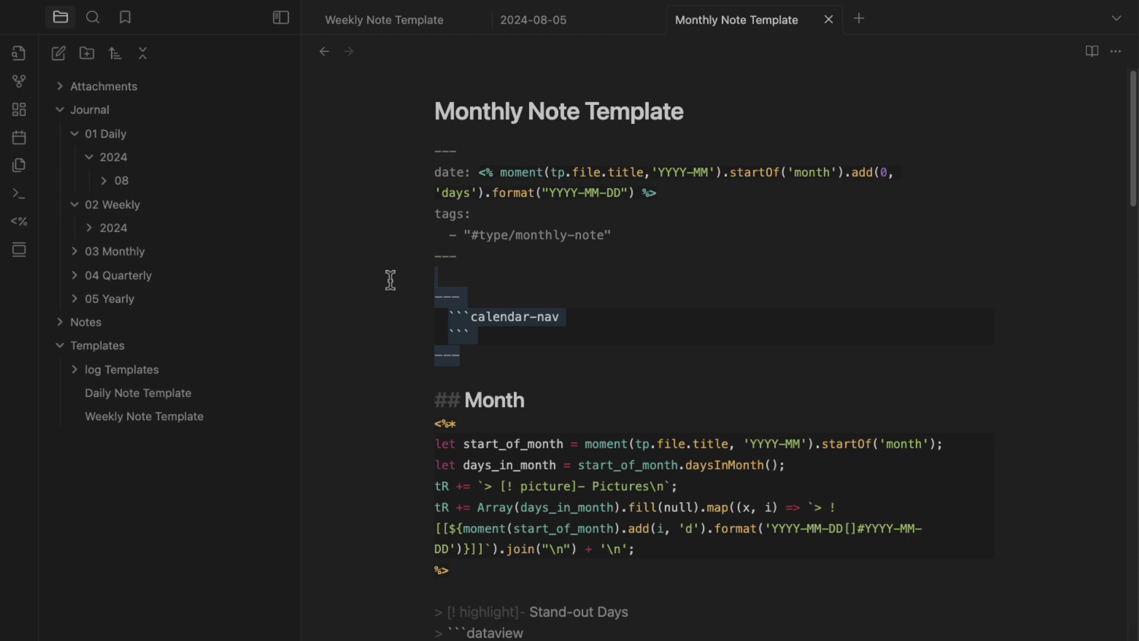
Examine the Pictures script under the Month heading, highlighting the whole code block and its YYYY-MM title format
{"action": "scroll", "coordinate": [521, 331], "scroll_direction": "down", "scroll_amount": 3}
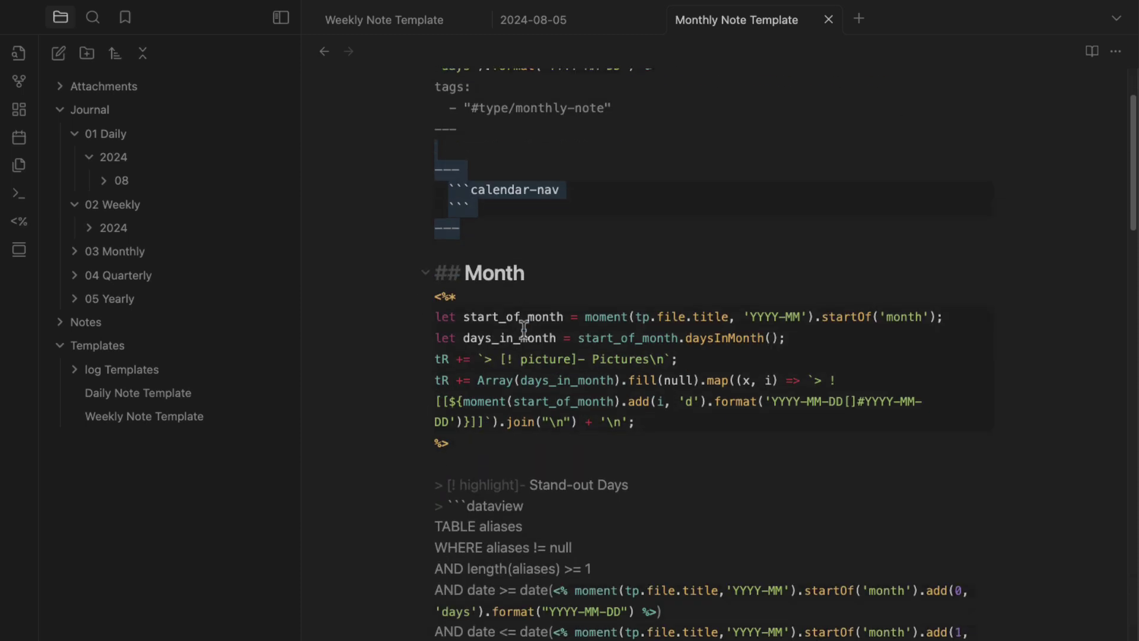
{"action": "left_click_drag", "start_coordinate": [457, 442], "coordinate": [421, 298]}
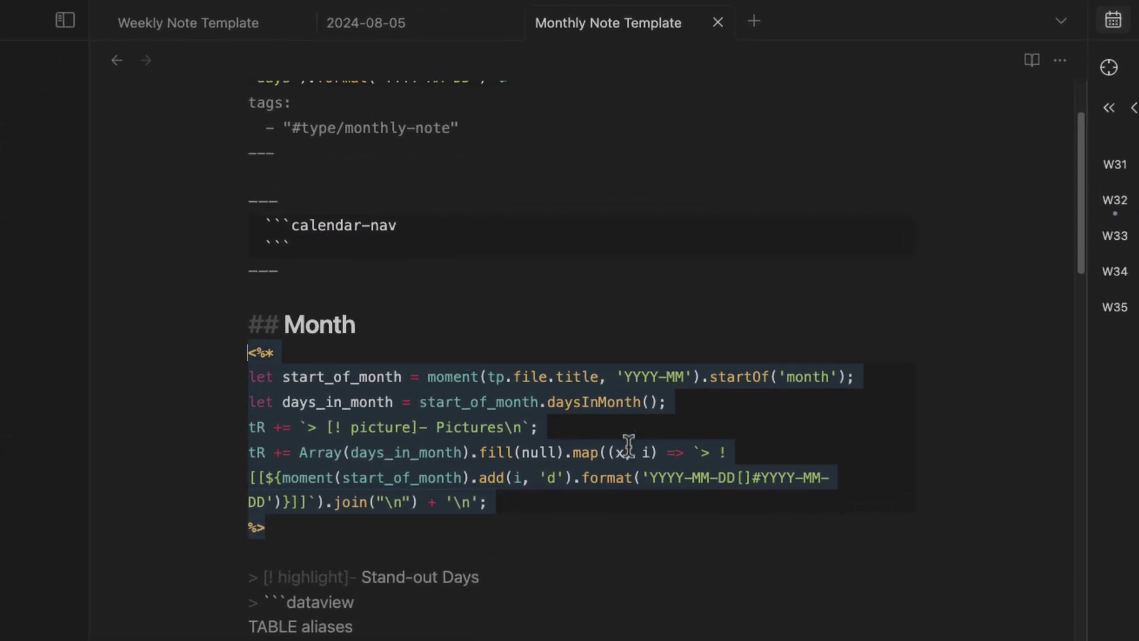
{"action": "left_click", "coordinate": [629, 444]}
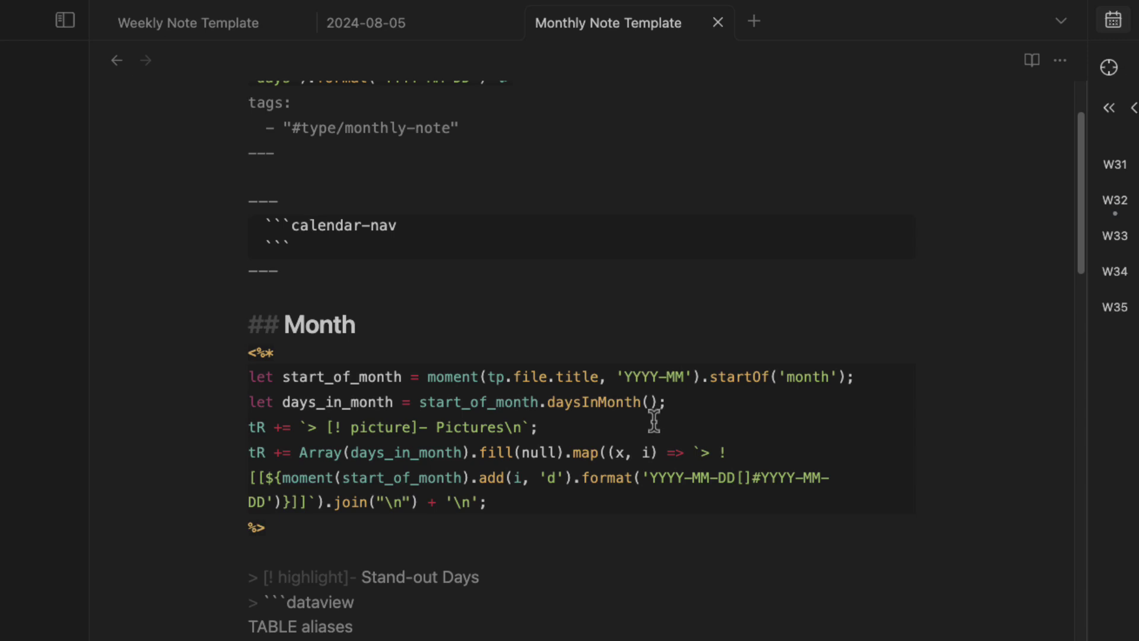
{"action": "left_click_drag", "start_coordinate": [295, 524], "coordinate": [197, 342]}
{"action": "left_click", "coordinate": [620, 539]}
{"action": "left_click_drag", "start_coordinate": [622, 376], "coordinate": [683, 376]}
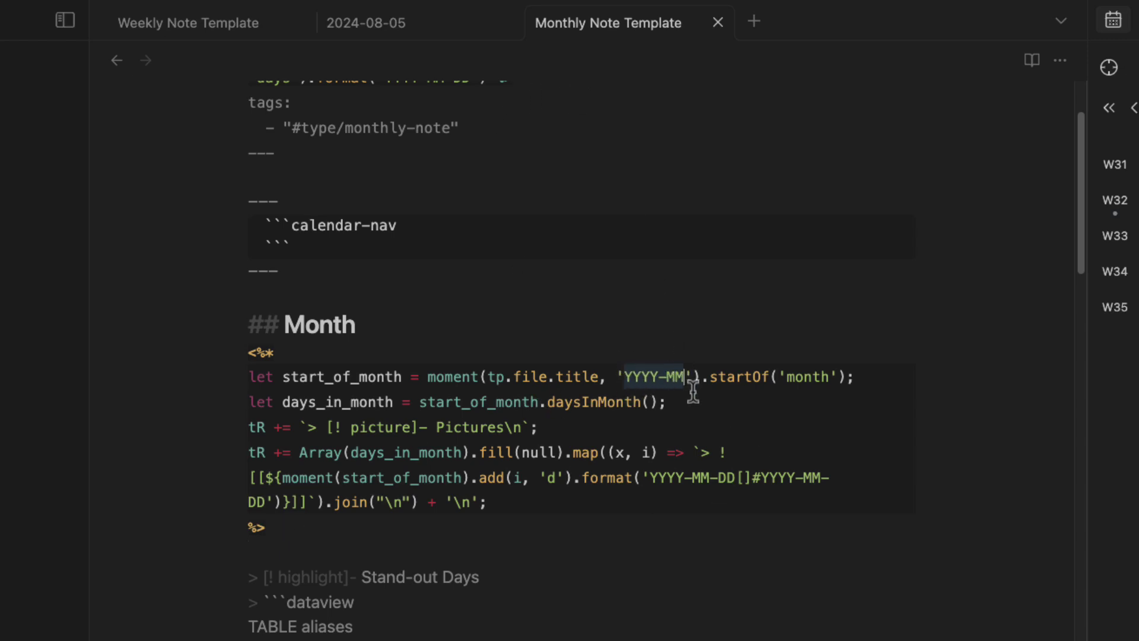
{"action": "left_click", "coordinate": [627, 377]}
{"action": "left_click_drag", "start_coordinate": [624, 376], "coordinate": [685, 377]}
{"action": "left_click", "coordinate": [598, 377]}
{"action": "left_click_drag", "start_coordinate": [248, 353], "coordinate": [282, 526]}
{"action": "scroll", "coordinate": [519, 536], "scroll_direction": "down", "scroll_amount": 3}
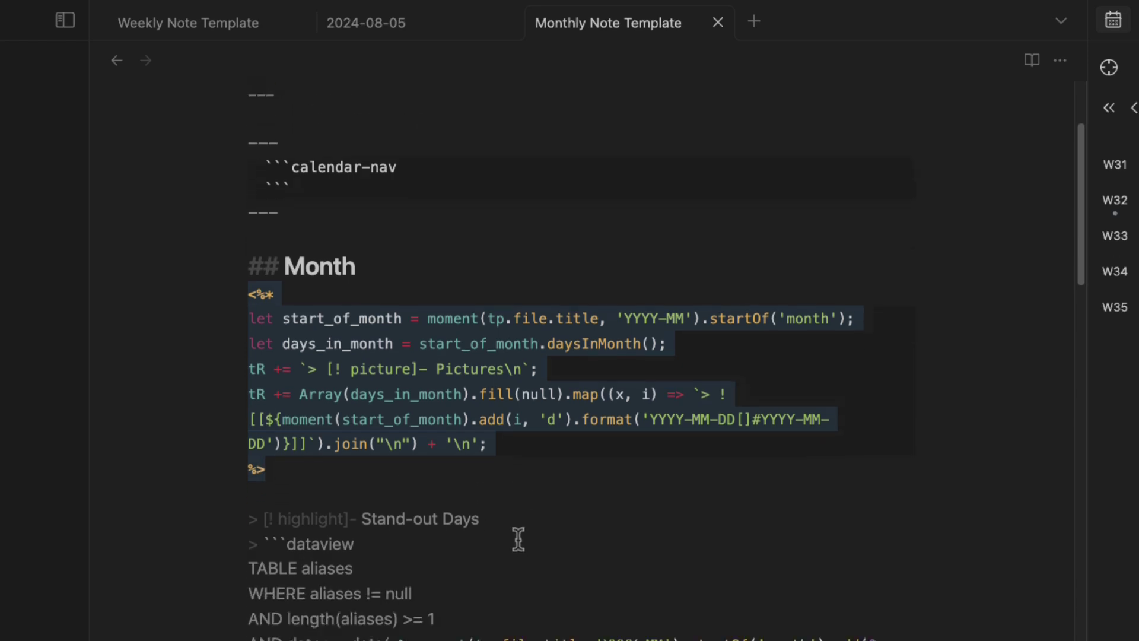
{"action": "left_click", "coordinate": [524, 432]}
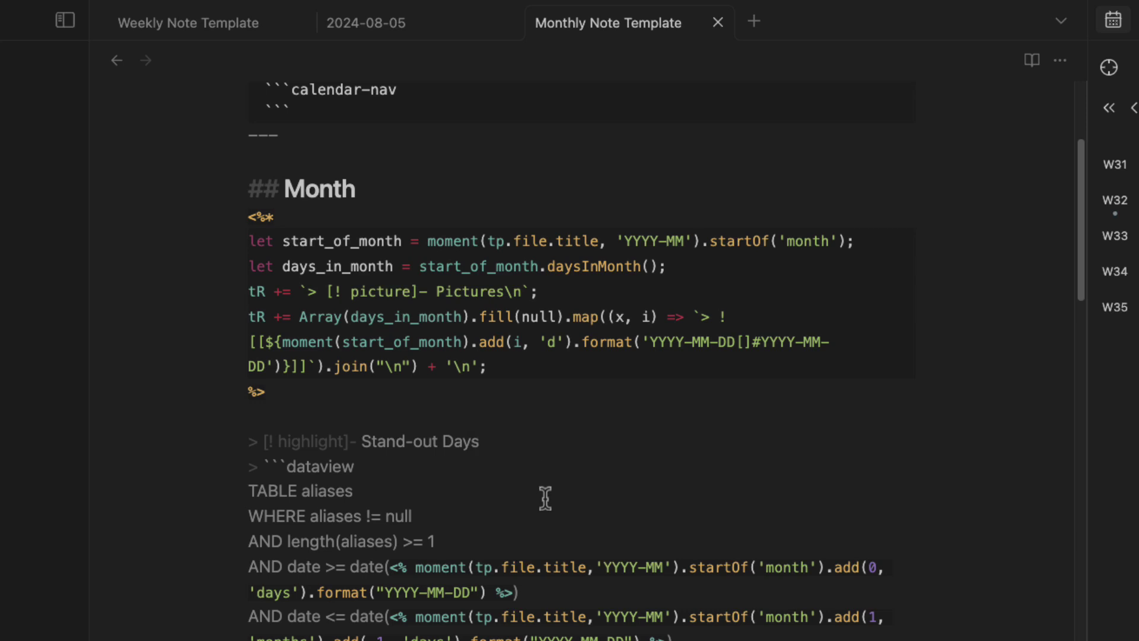
Examine the Stand-out Days callout and its Dataview query on aliases, highlighting the callout's title
{"action": "scroll", "coordinate": [814, 470], "scroll_direction": "down", "scroll_amount": 1}
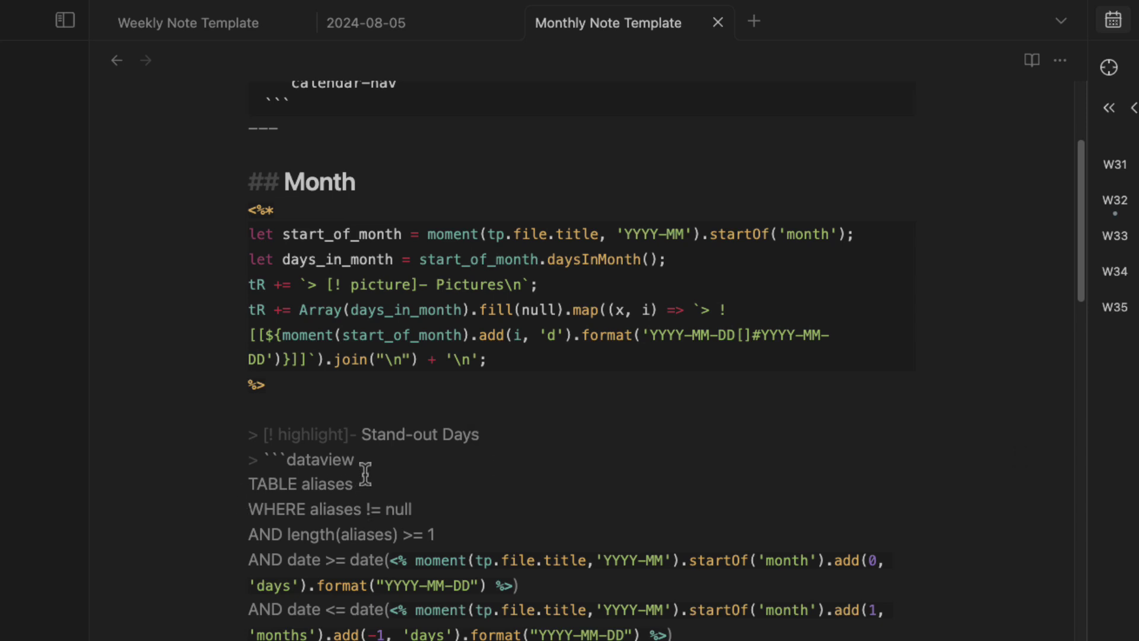
{"action": "scroll", "coordinate": [320, 427], "scroll_direction": "down", "scroll_amount": 1}
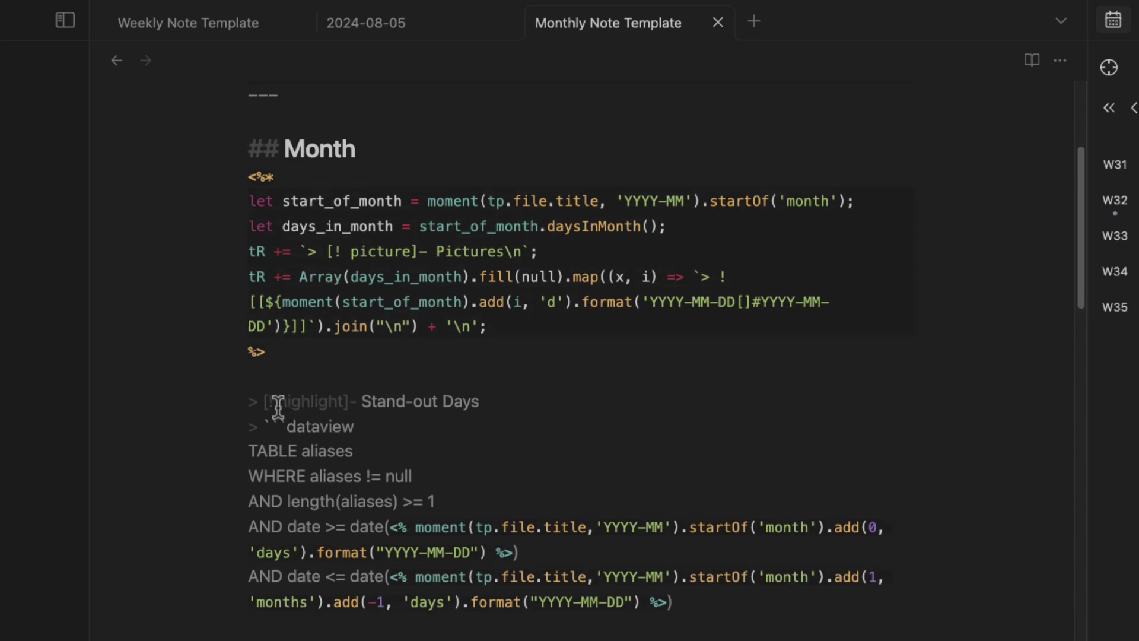
{"action": "left_click_drag", "start_coordinate": [277, 401], "coordinate": [473, 401]}
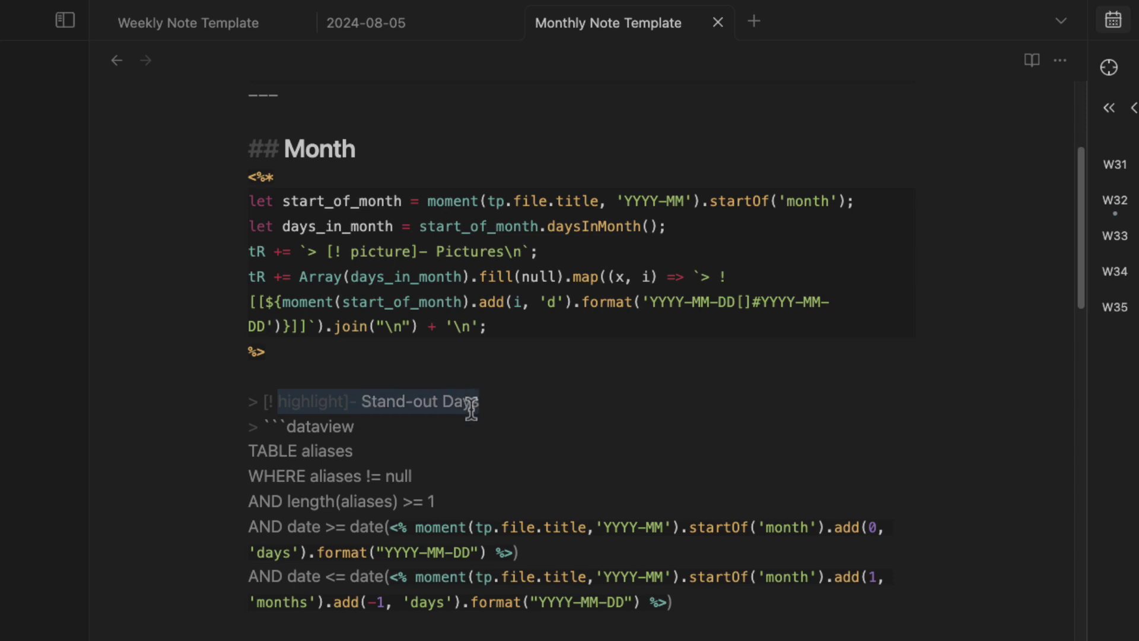
{"action": "scroll", "coordinate": [445, 394], "scroll_direction": "down", "scroll_amount": 5}
{"action": "left_click", "coordinate": [315, 264]}
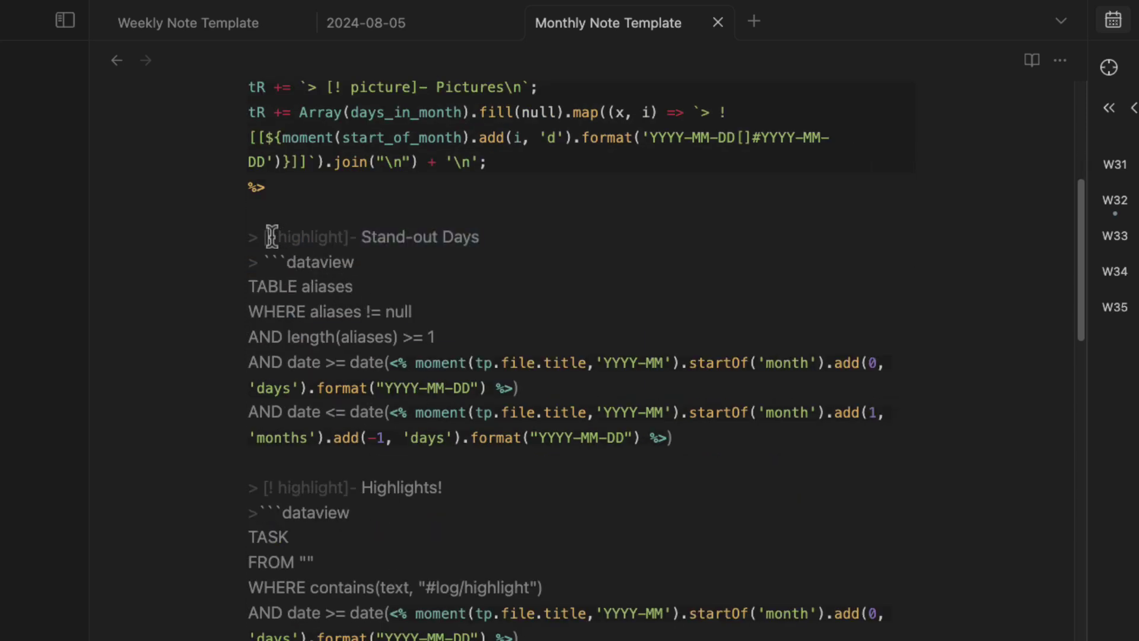
{"action": "left_click_drag", "start_coordinate": [267, 237], "coordinate": [432, 236]}
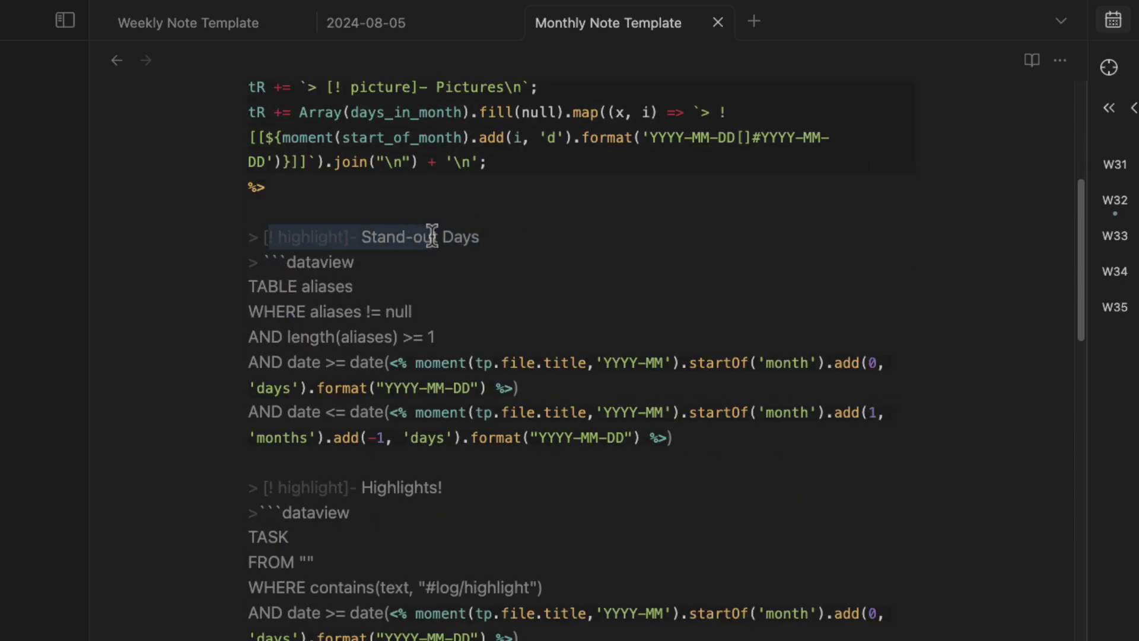
{"action": "scroll", "coordinate": [468, 285], "scroll_direction": "up", "scroll_amount": 3}
Open the 2024-08-04 daily note from the calendar and highlight the text of its alias
{"action": "left_click", "coordinate": [394, 26]}
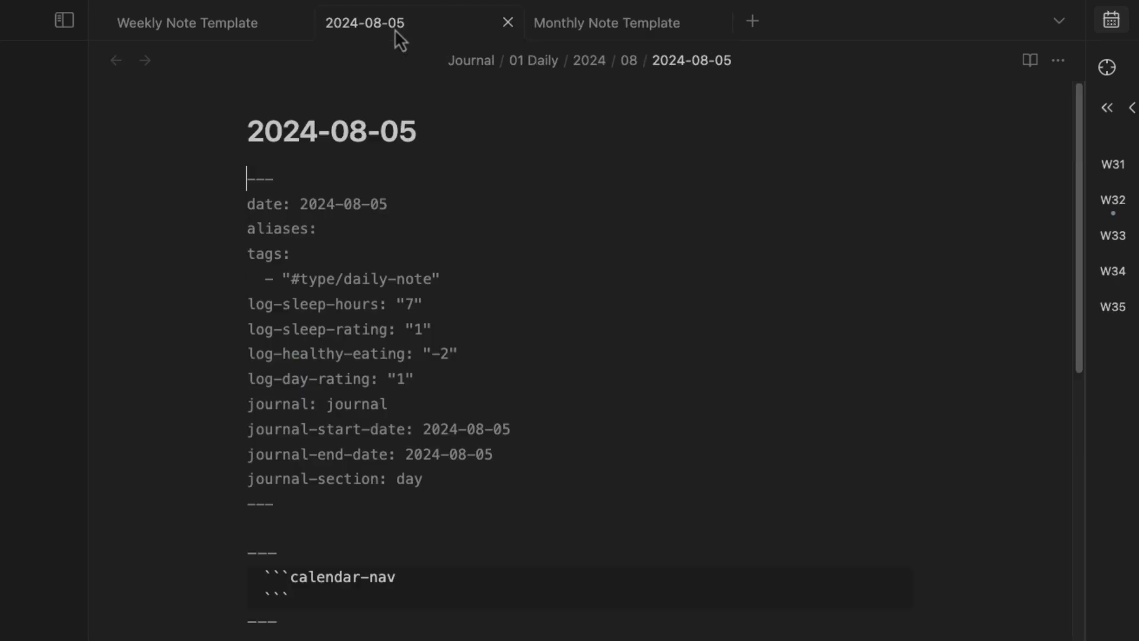
{"action": "left_click", "coordinate": [1076, 186]}
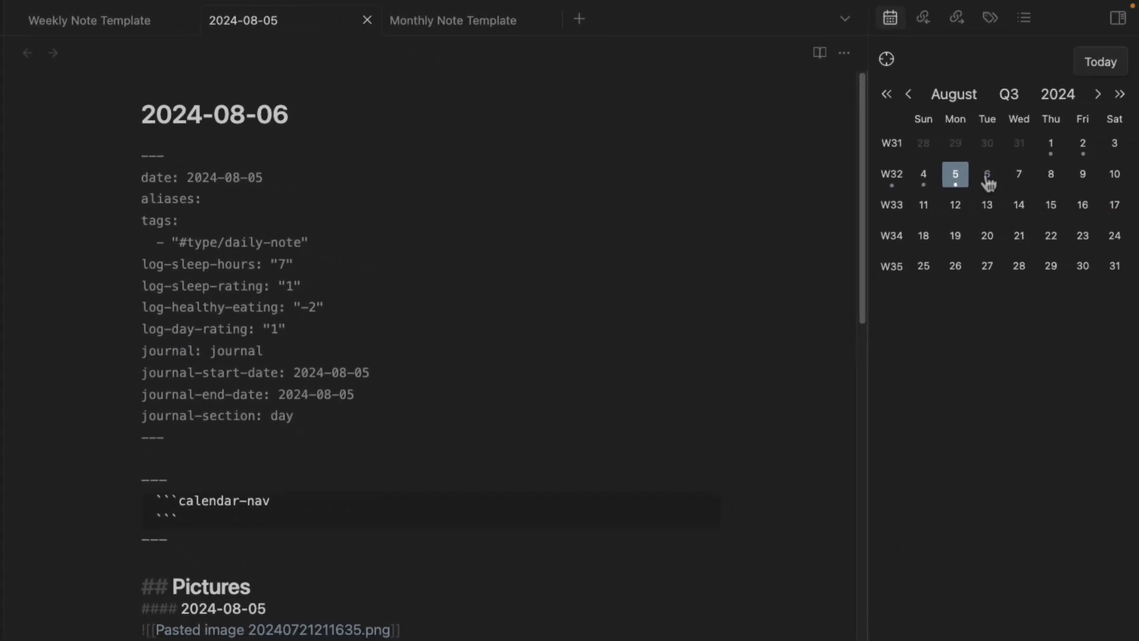
{"action": "left_click", "coordinate": [930, 182]}
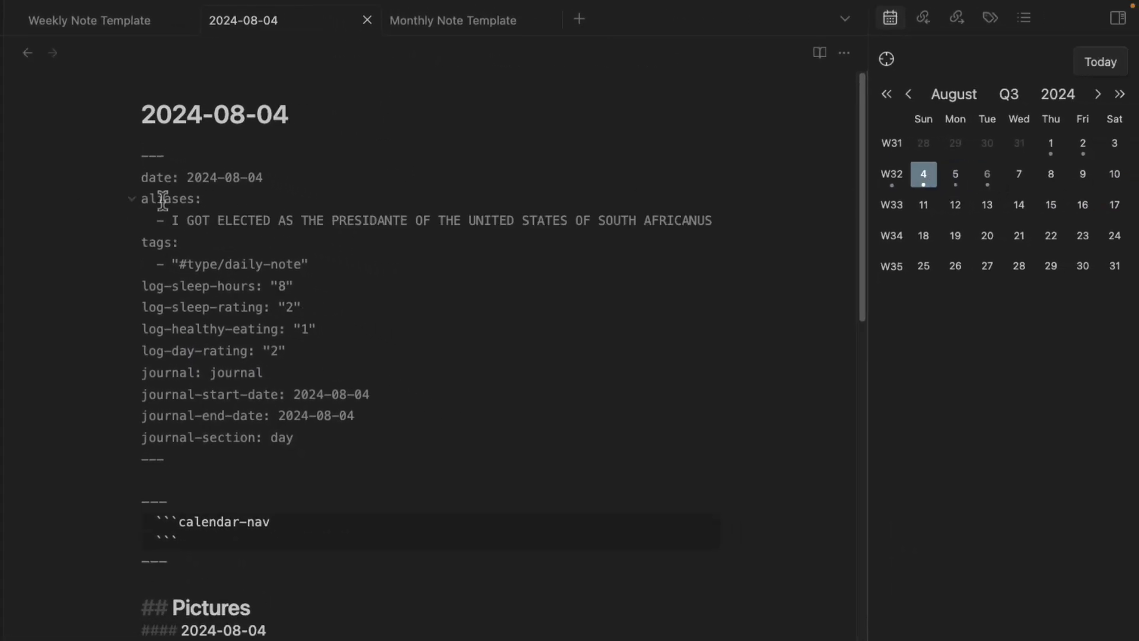
{"action": "left_click_drag", "start_coordinate": [172, 221], "coordinate": [727, 224]}
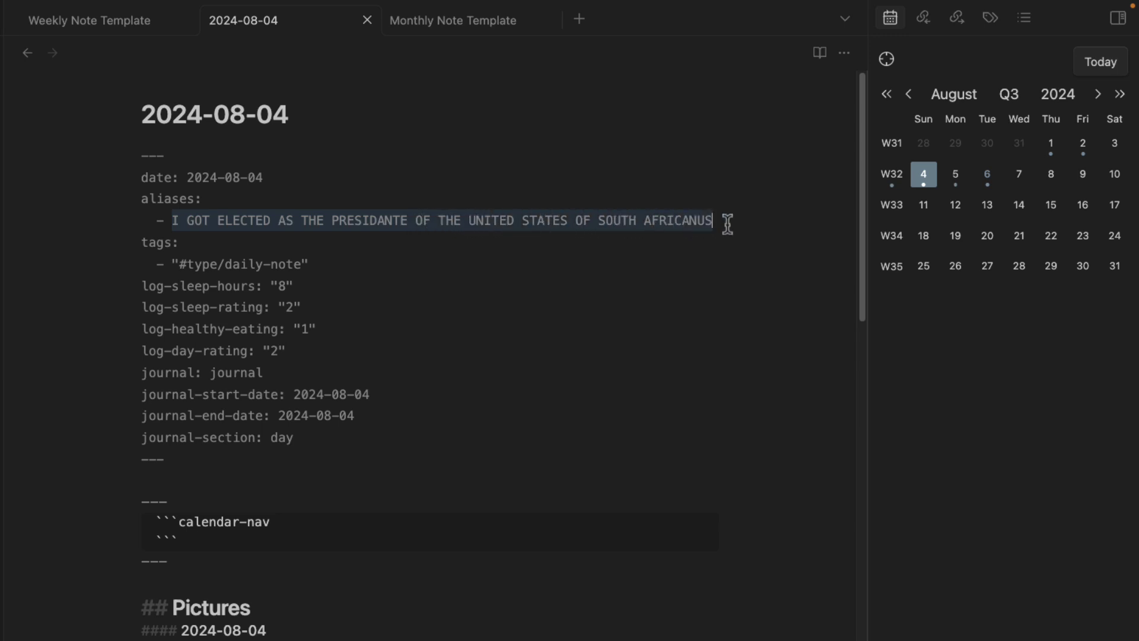
{"action": "left_click", "coordinate": [157, 202]}
{"action": "left_click_drag", "start_coordinate": [170, 221], "coordinate": [730, 223]}
Return to the Monthly Note Template and highlight the whole Stand-out Days callout with its aliases query
{"action": "left_click", "coordinate": [425, 22]}
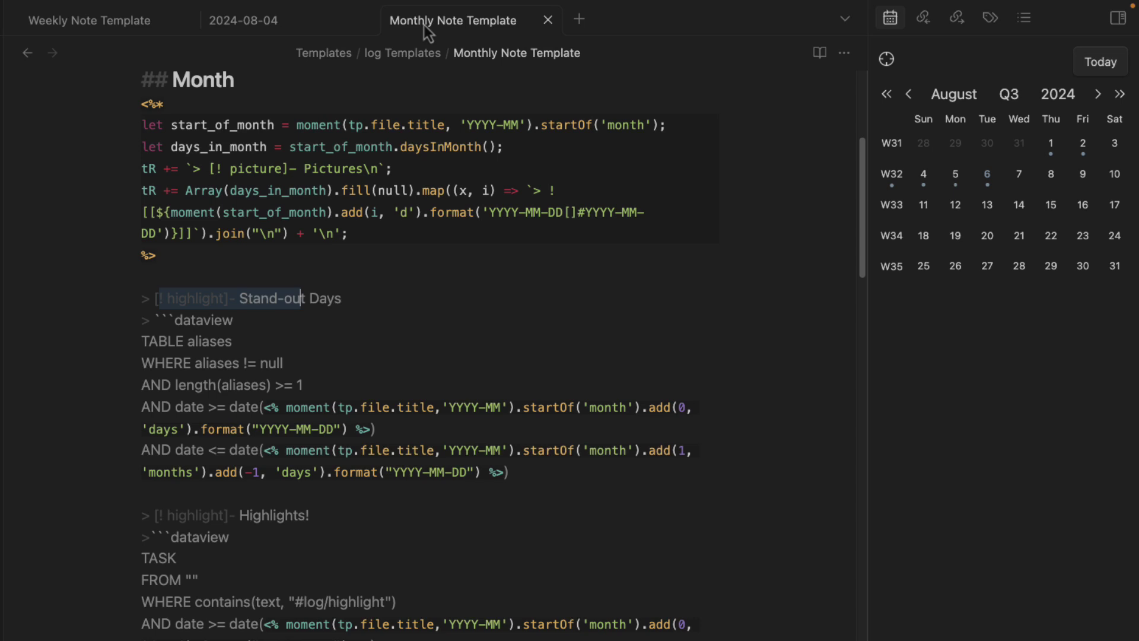
{"action": "left_click", "coordinate": [326, 343]}
{"action": "left_click_drag", "start_coordinate": [501, 471], "coordinate": [59, 291]}
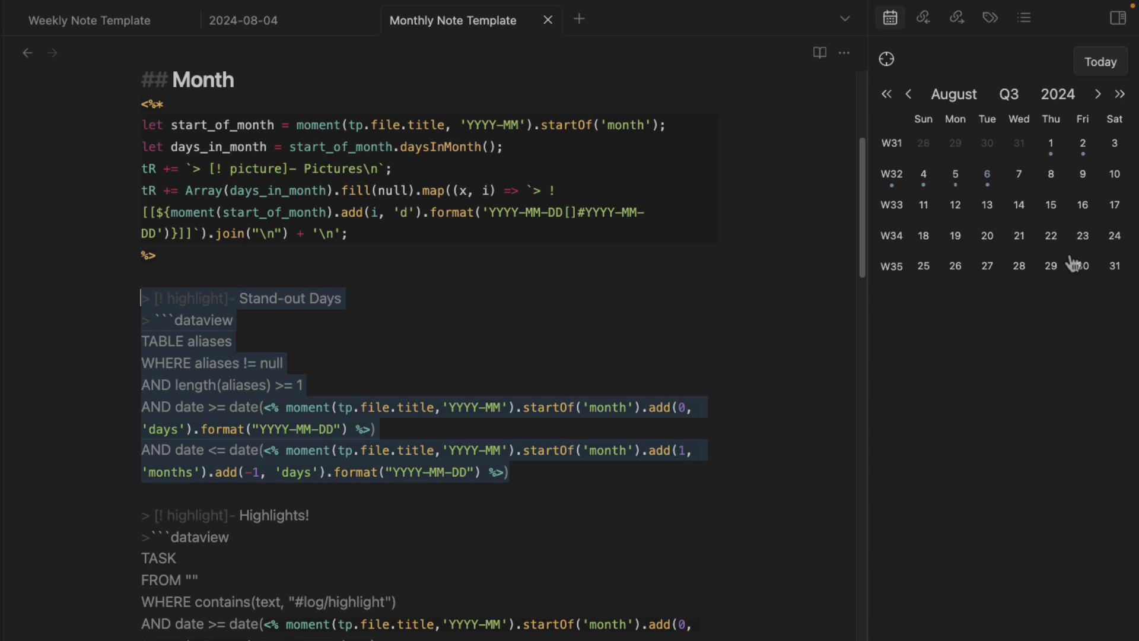
{"action": "left_click", "coordinate": [421, 372]}
{"action": "left_click_drag", "start_coordinate": [509, 472], "coordinate": [56, 296]}
Examine the Highlights! and Weekly Reviews callouts, highlighting each Dataview task query down to the month-review task
{"action": "scroll", "coordinate": [336, 481], "scroll_direction": "down", "scroll_amount": 5}
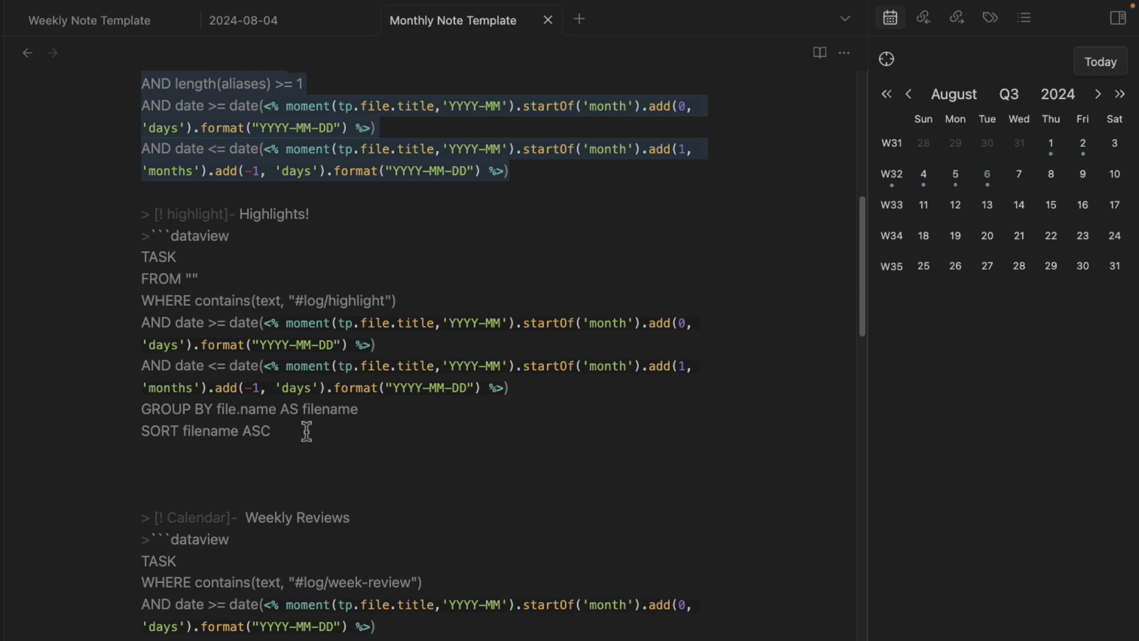
{"action": "left_click_drag", "start_coordinate": [307, 430], "coordinate": [94, 211]}
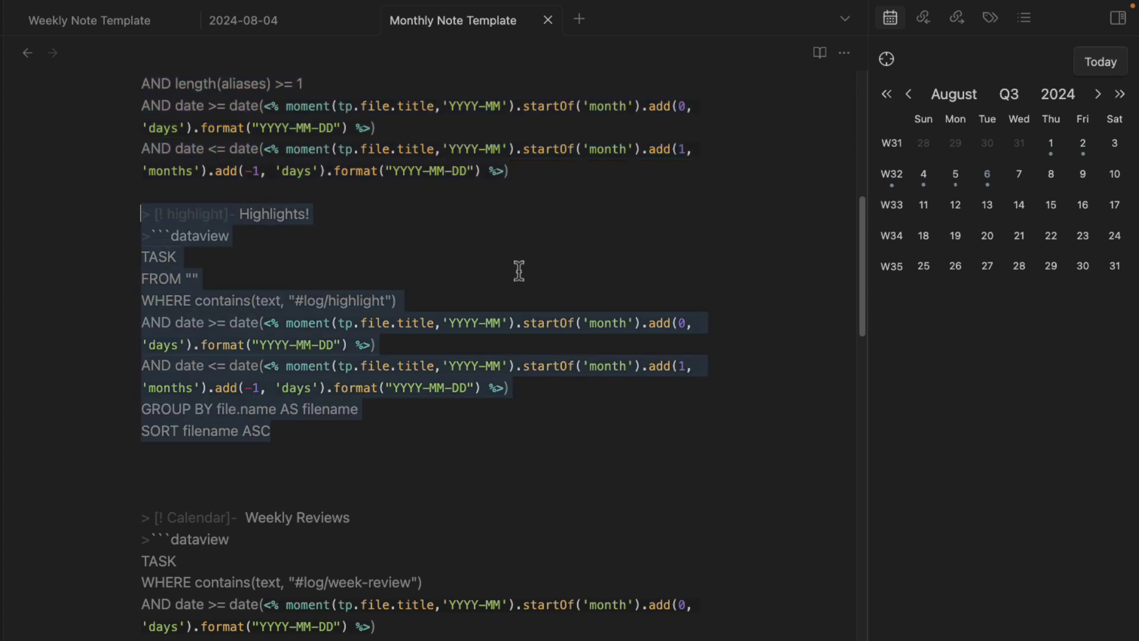
{"action": "scroll", "coordinate": [515, 361], "scroll_direction": "down", "scroll_amount": 2}
{"action": "scroll", "coordinate": [466, 384], "scroll_direction": "down", "scroll_amount": 2}
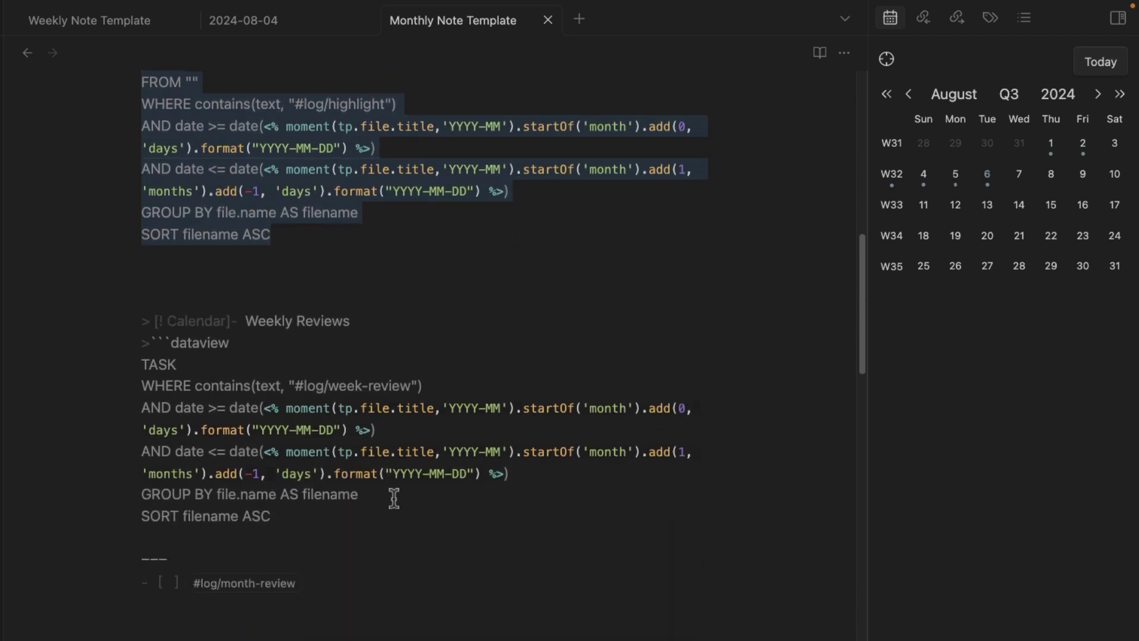
{"action": "left_click_drag", "start_coordinate": [303, 517], "coordinate": [25, 313]}
{"action": "scroll", "coordinate": [244, 318], "scroll_direction": "down", "scroll_amount": 5}
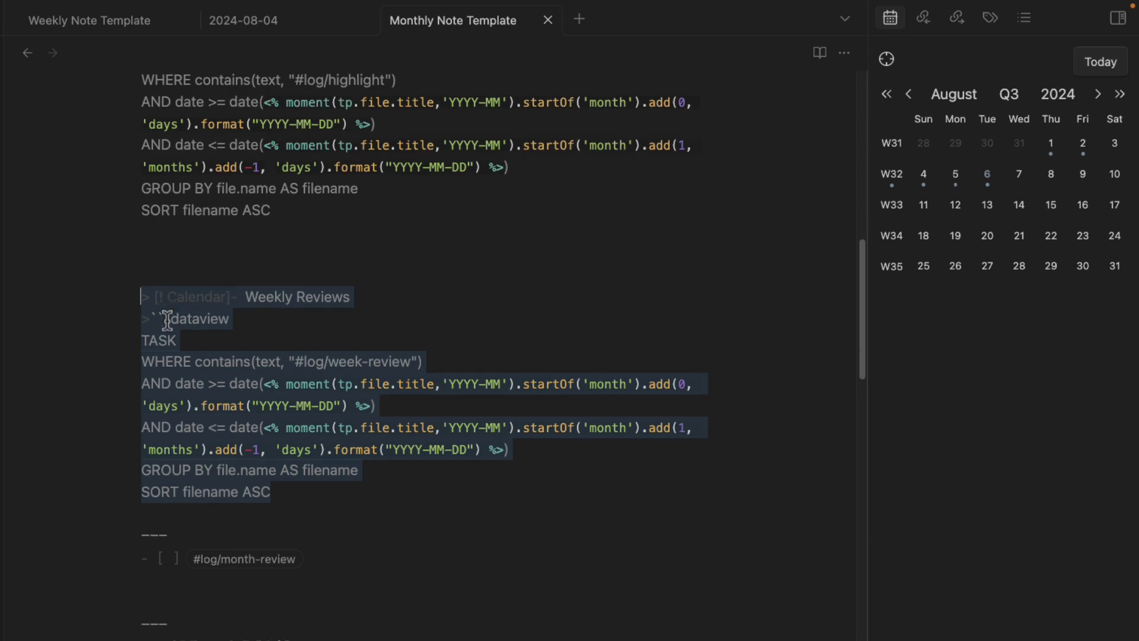
{"action": "left_click", "coordinate": [661, 292]}
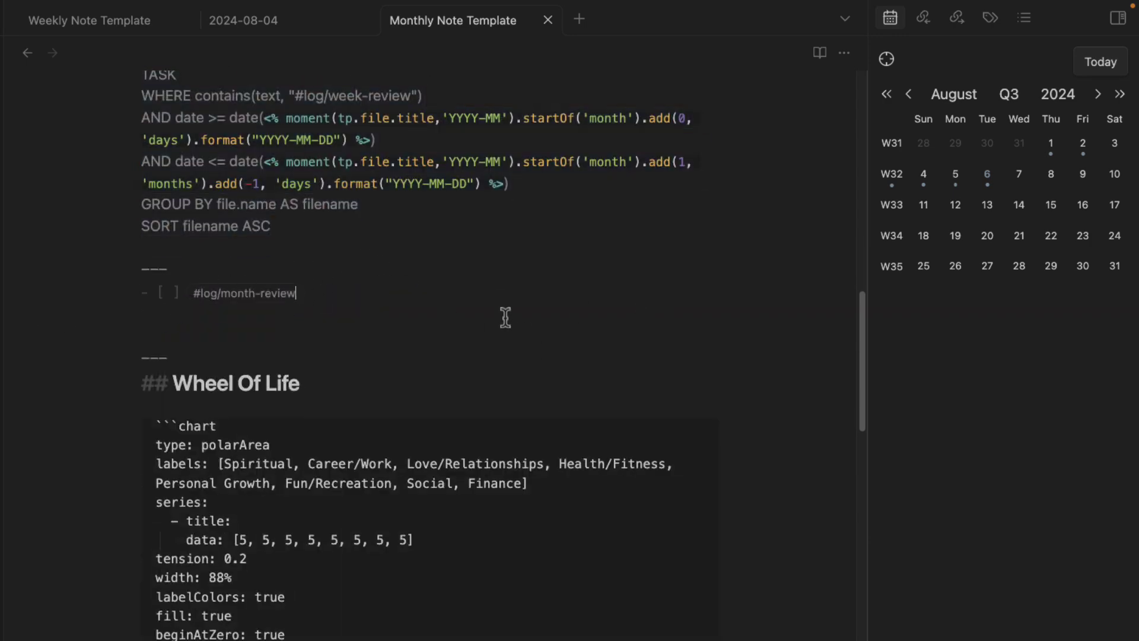
Examine the Wheel Of Life section, highlighting its polarArea chart code and the data values in the series
{"action": "scroll", "coordinate": [329, 351], "scroll_direction": "down", "scroll_amount": 4}
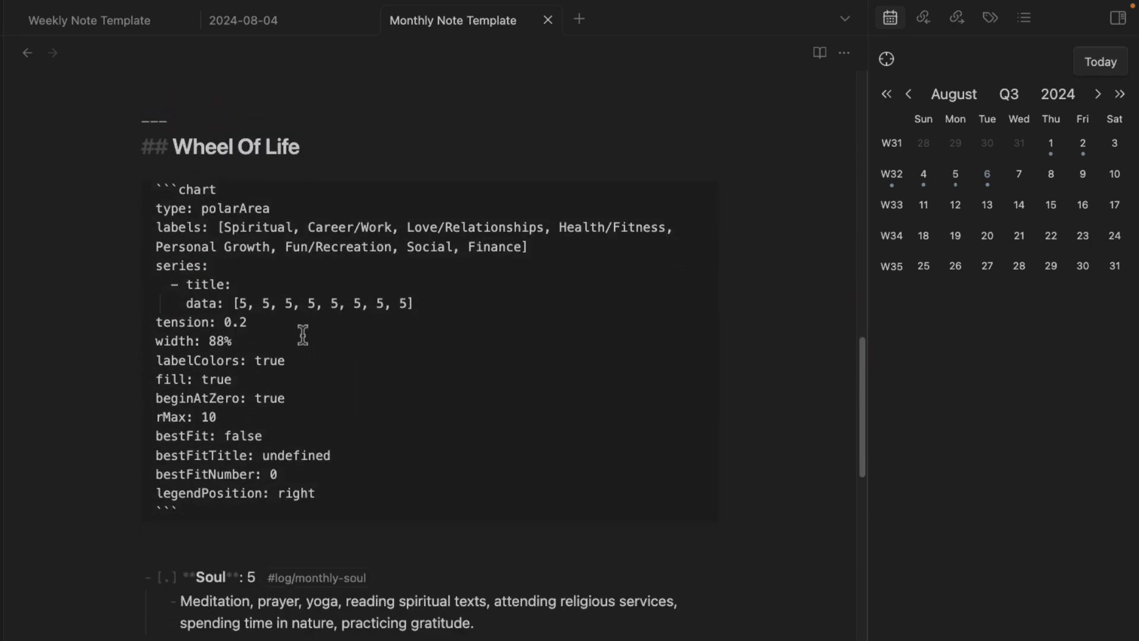
{"action": "left_click_drag", "start_coordinate": [302, 514], "coordinate": [37, 150]}
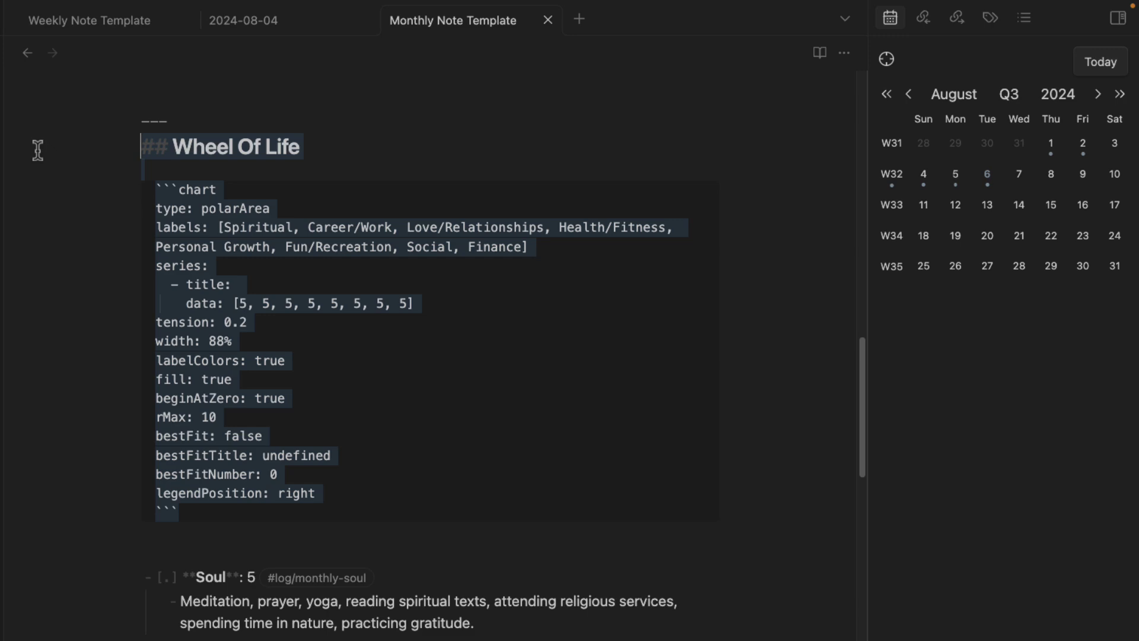
{"action": "left_click", "coordinate": [92, 269]}
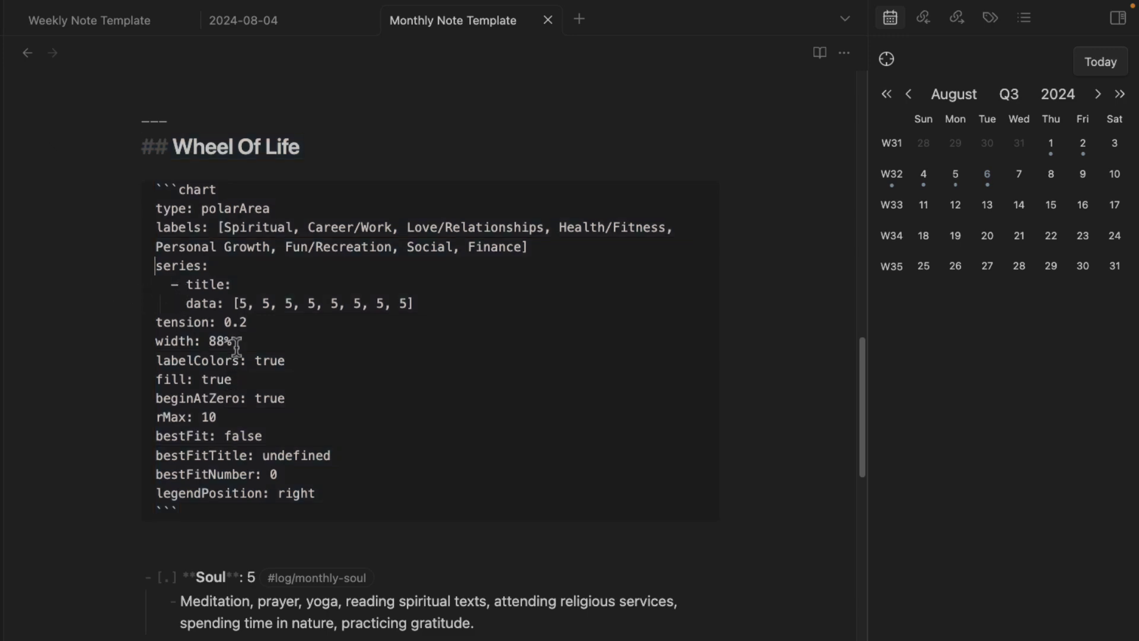
{"action": "scroll", "coordinate": [225, 320], "scroll_direction": "up", "scroll_amount": 4}
{"action": "scroll", "coordinate": [219, 315], "scroll_direction": "down", "scroll_amount": 6}
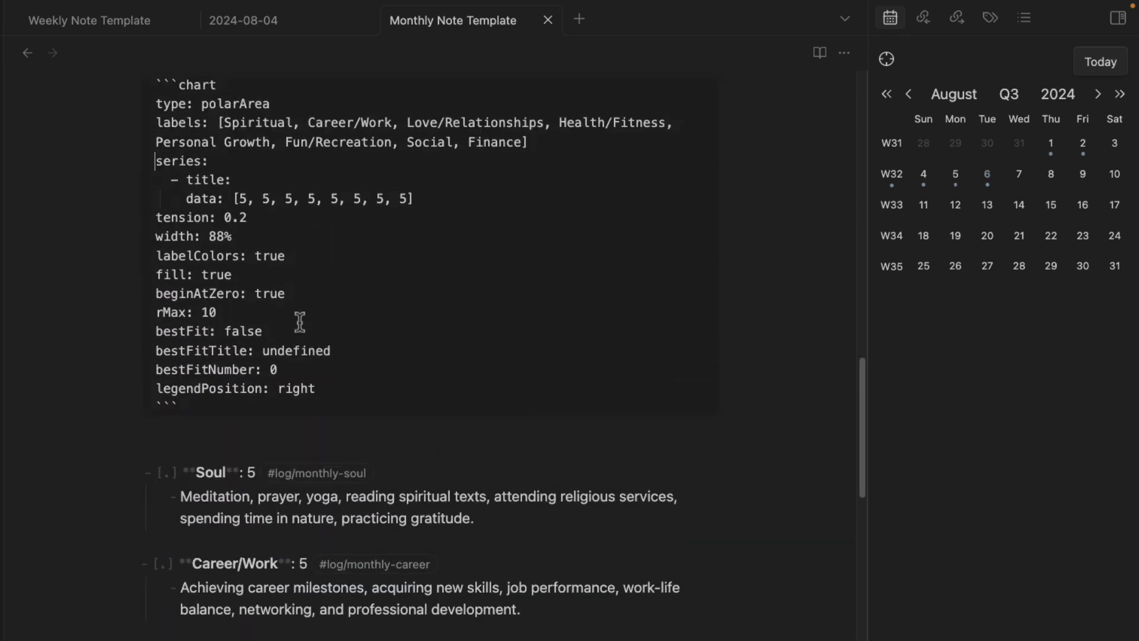
{"action": "scroll", "coordinate": [300, 322], "scroll_direction": "up", "scroll_amount": 1}
{"action": "left_click_drag", "start_coordinate": [230, 283], "coordinate": [461, 283]}
Examine the rated life-area list from Soul to Finance, highlighting the entries with their monthly log tags
{"action": "scroll", "coordinate": [325, 229], "scroll_direction": "down", "scroll_amount": 4}
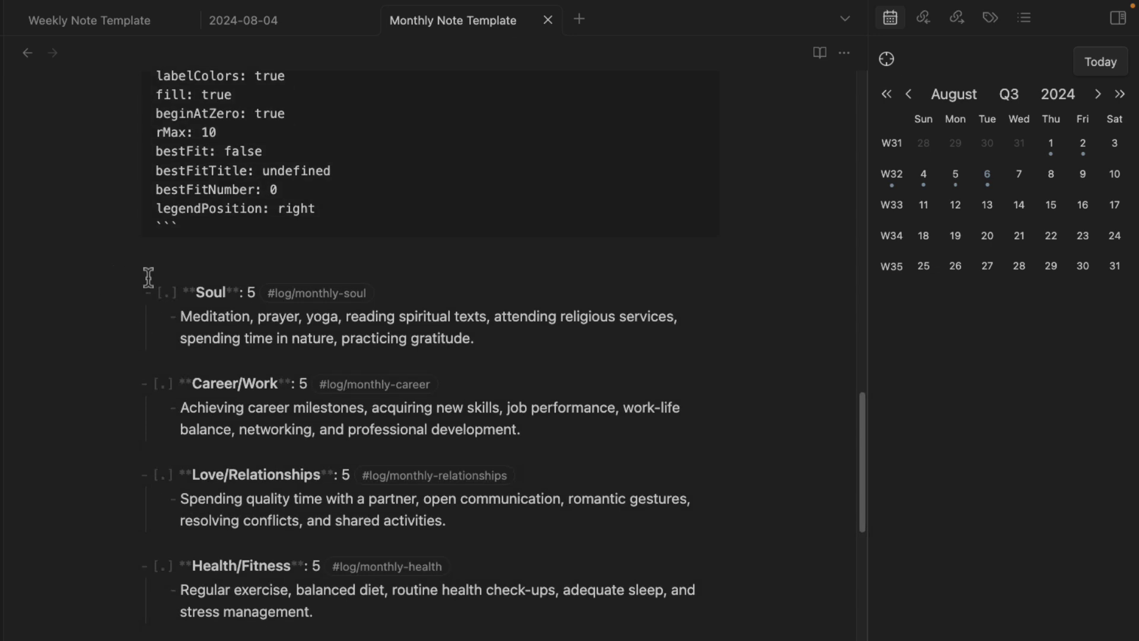
{"action": "left_click_drag", "start_coordinate": [148, 277], "coordinate": [185, 252]}
{"action": "left_click_drag", "start_coordinate": [219, 289], "coordinate": [431, 408]}
{"action": "scroll", "coordinate": [427, 399], "scroll_direction": "down", "scroll_amount": 5}
{"action": "scroll", "coordinate": [479, 431], "scroll_direction": "up", "scroll_amount": 1}
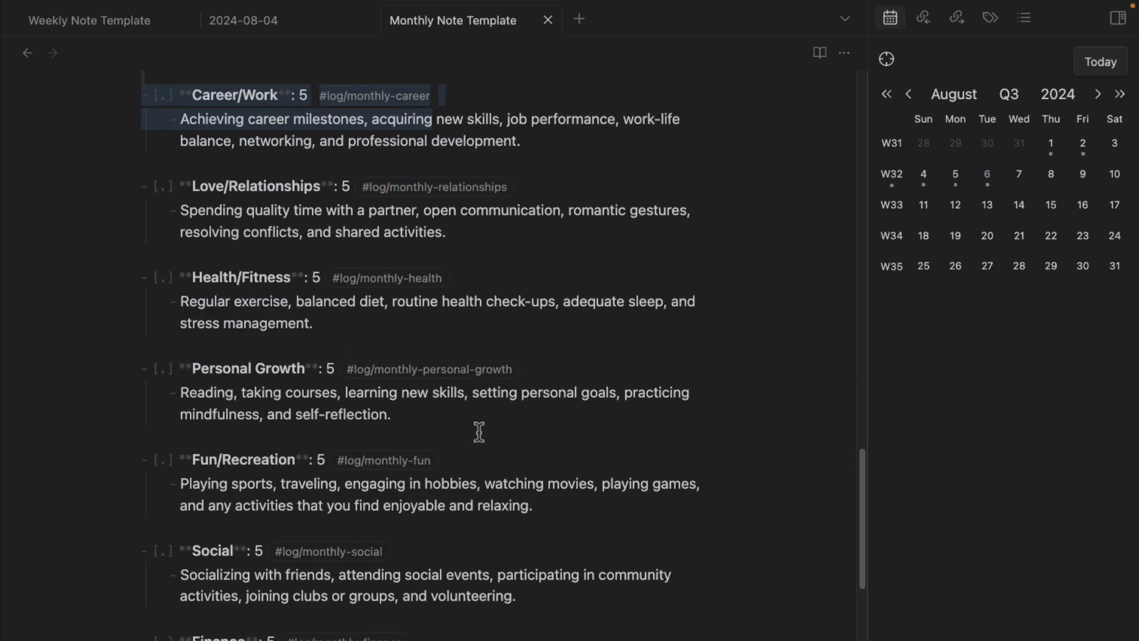
{"action": "left_click_drag", "start_coordinate": [454, 564], "coordinate": [366, 186]}
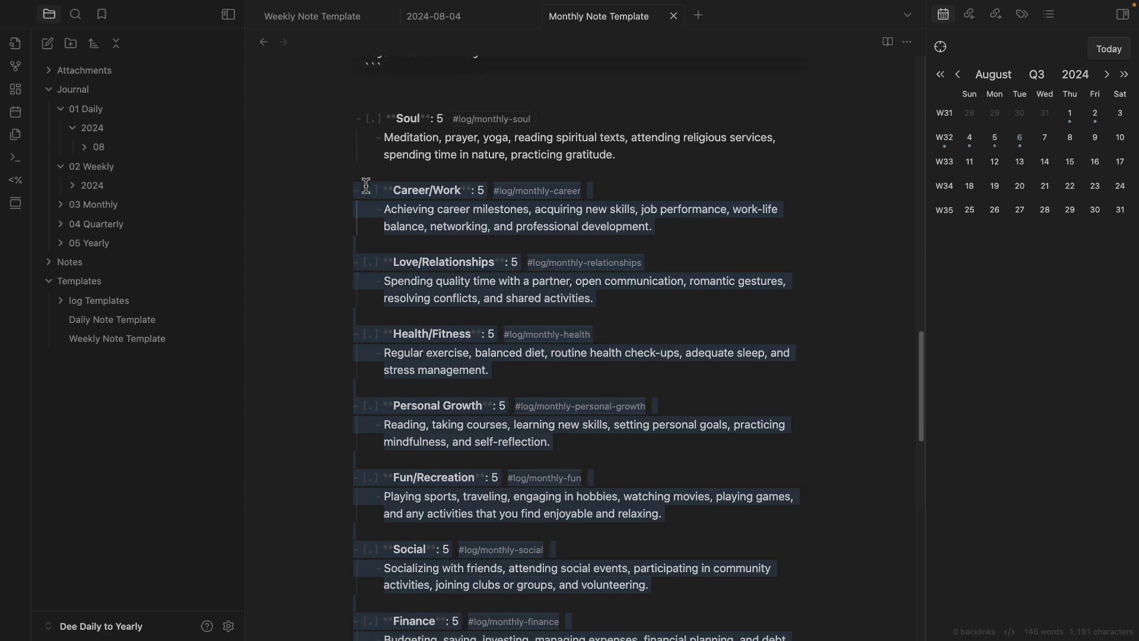
{"action": "scroll", "coordinate": [370, 188], "scroll_direction": "down", "scroll_amount": 10}
{"action": "scroll", "coordinate": [369, 332], "scroll_direction": "up", "scroll_amount": 4}
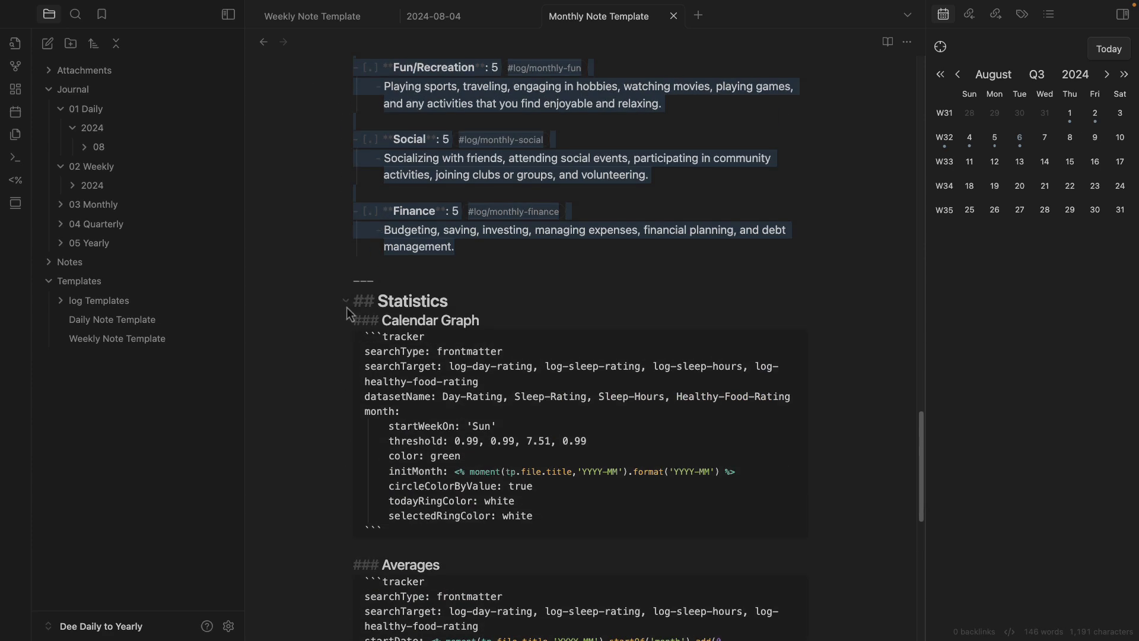
{"action": "scroll", "coordinate": [346, 307], "scroll_direction": "up", "scroll_amount": 8}
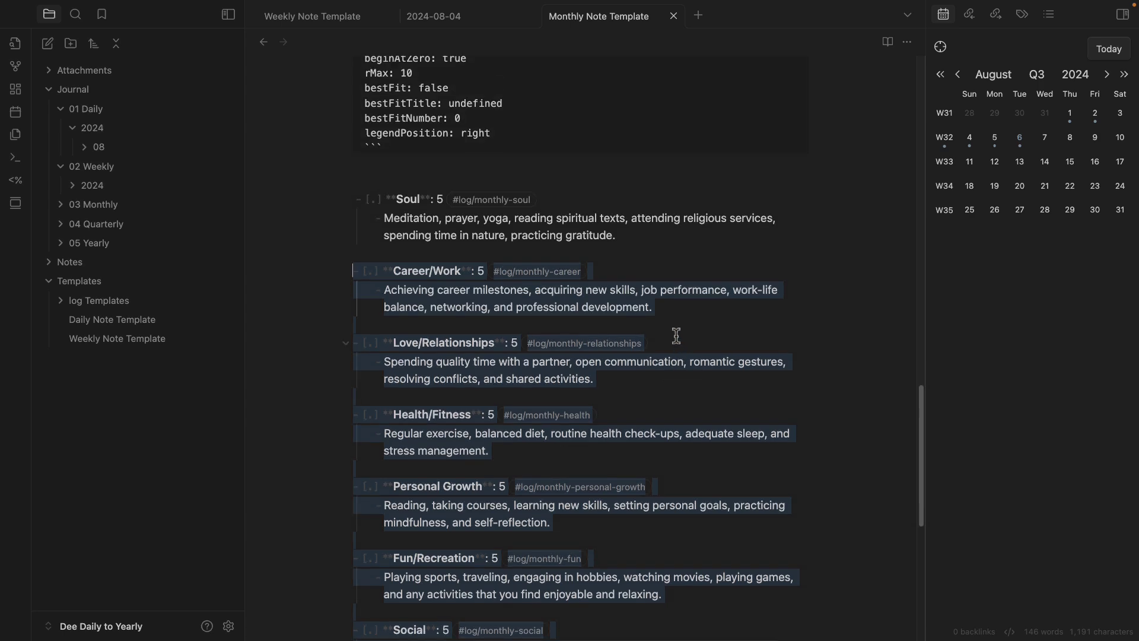
{"action": "scroll", "coordinate": [688, 347], "scroll_direction": "down", "scroll_amount": 3}
{"action": "scroll", "coordinate": [567, 297], "scroll_direction": "up", "scroll_amount": 2}
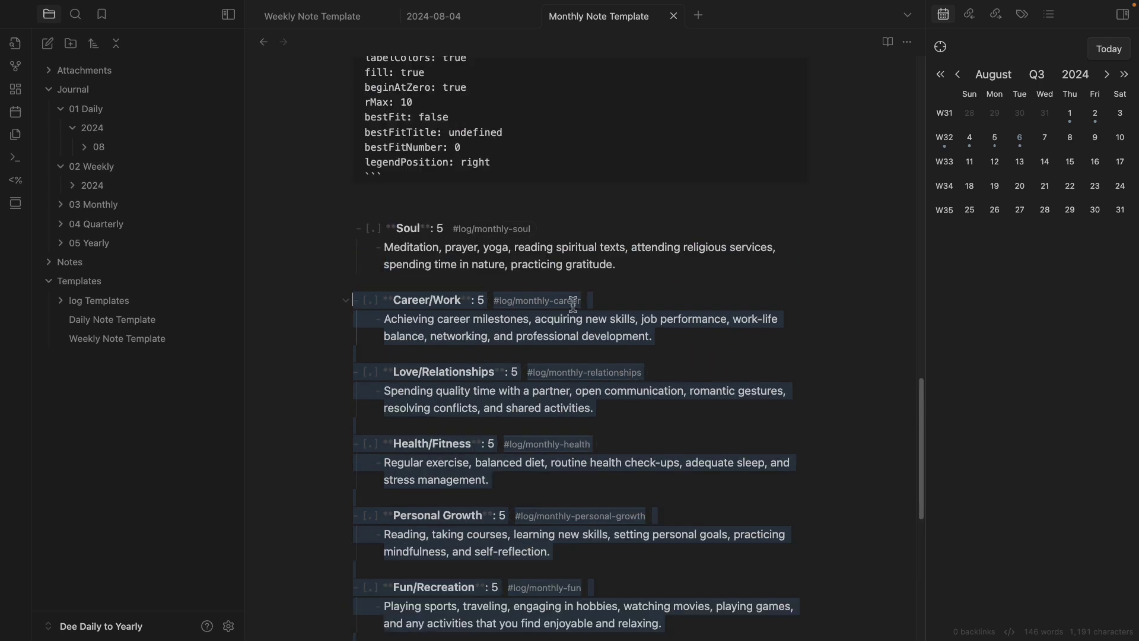
{"action": "scroll", "coordinate": [593, 320], "scroll_direction": "down", "scroll_amount": 1}
Preview the rendered Wheel Of Life chart in reading view and return to editing mode
{"action": "scroll", "coordinate": [569, 286], "scroll_direction": "up", "scroll_amount": 5}
{"action": "scroll", "coordinate": [565, 283], "scroll_direction": "up", "scroll_amount": 4}
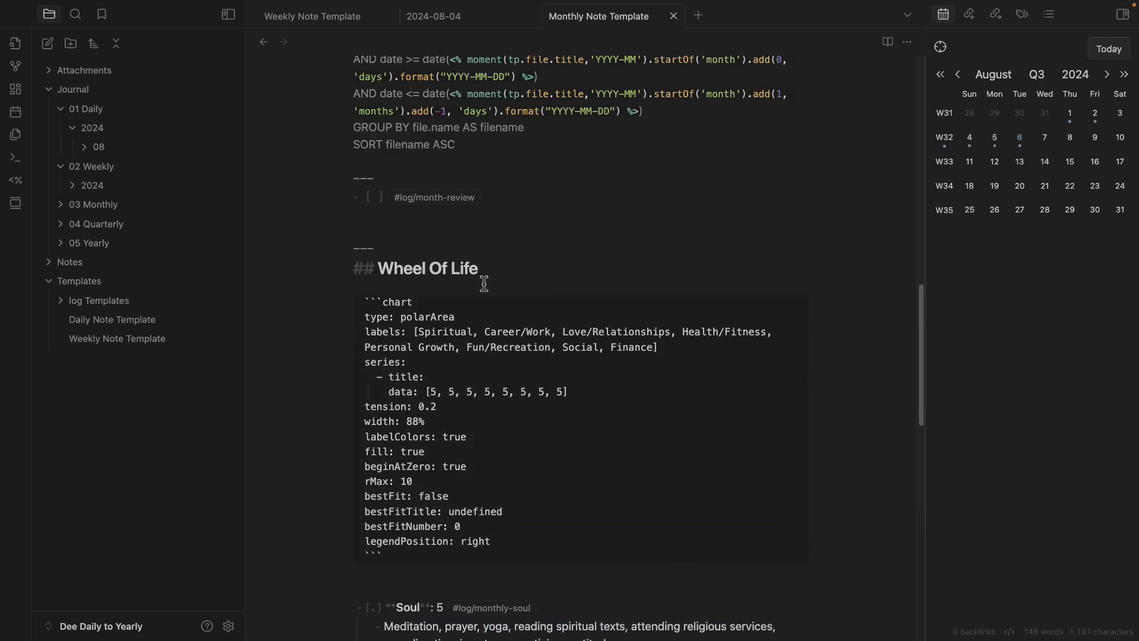
{"action": "key", "text": "super+e"}
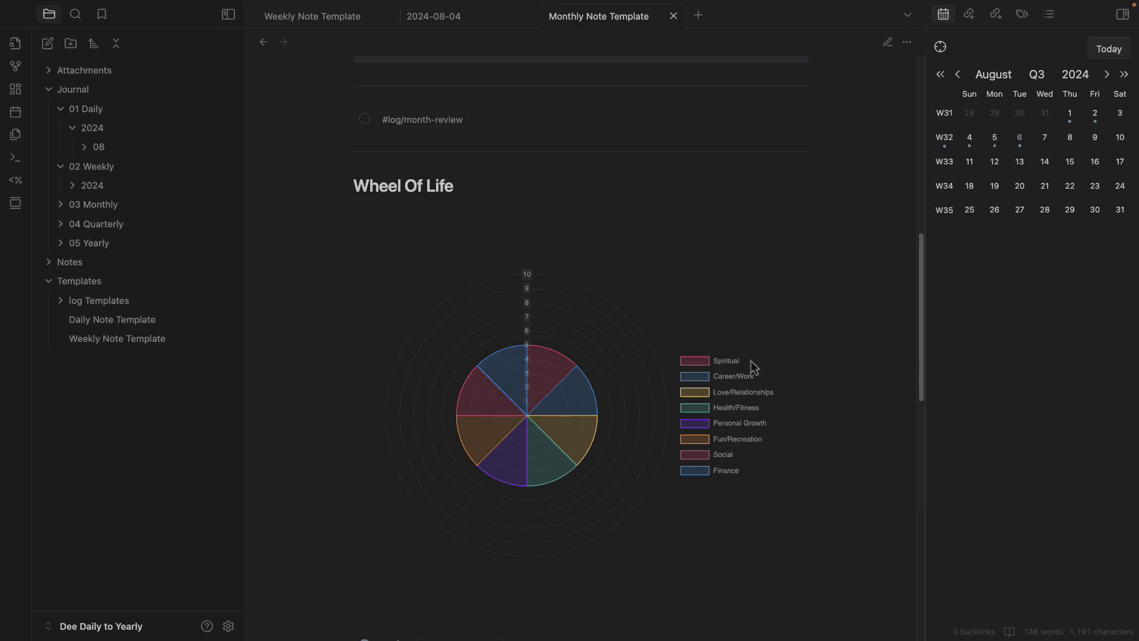
{"action": "key", "text": "super+e"}
Fold the Wheel Of Life section and look over the Statistics trackers below it
{"action": "left_click", "coordinate": [345, 315]}
{"action": "left_click", "coordinate": [346, 338]}
{"action": "scroll", "coordinate": [492, 325], "scroll_direction": "down", "scroll_amount": 8}
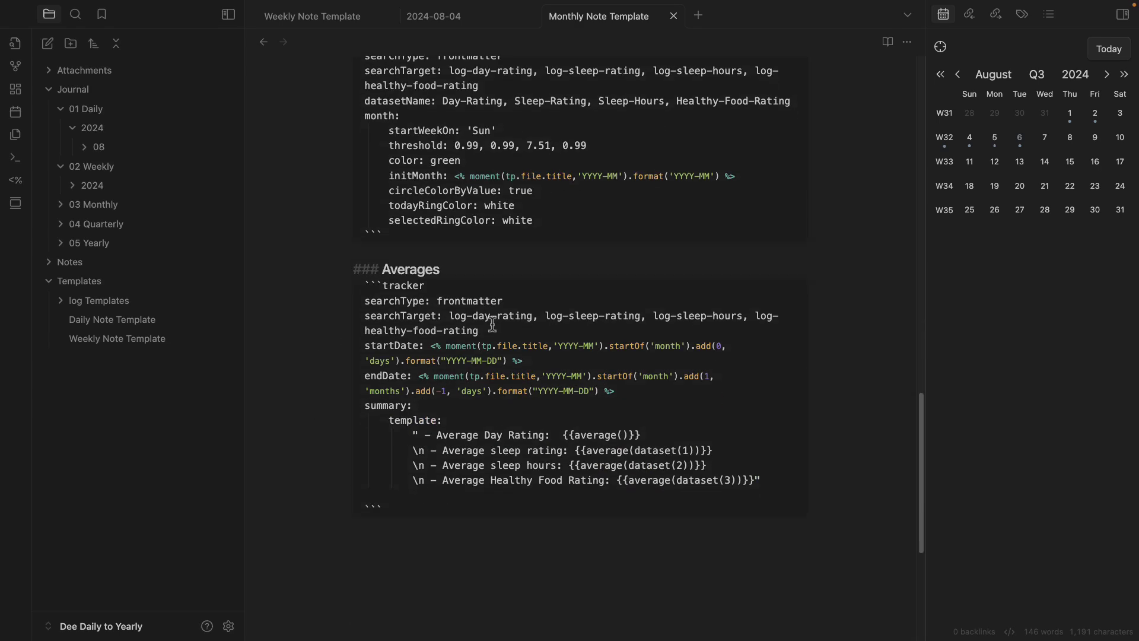
{"action": "scroll", "coordinate": [561, 303], "scroll_direction": "up", "scroll_amount": 4}
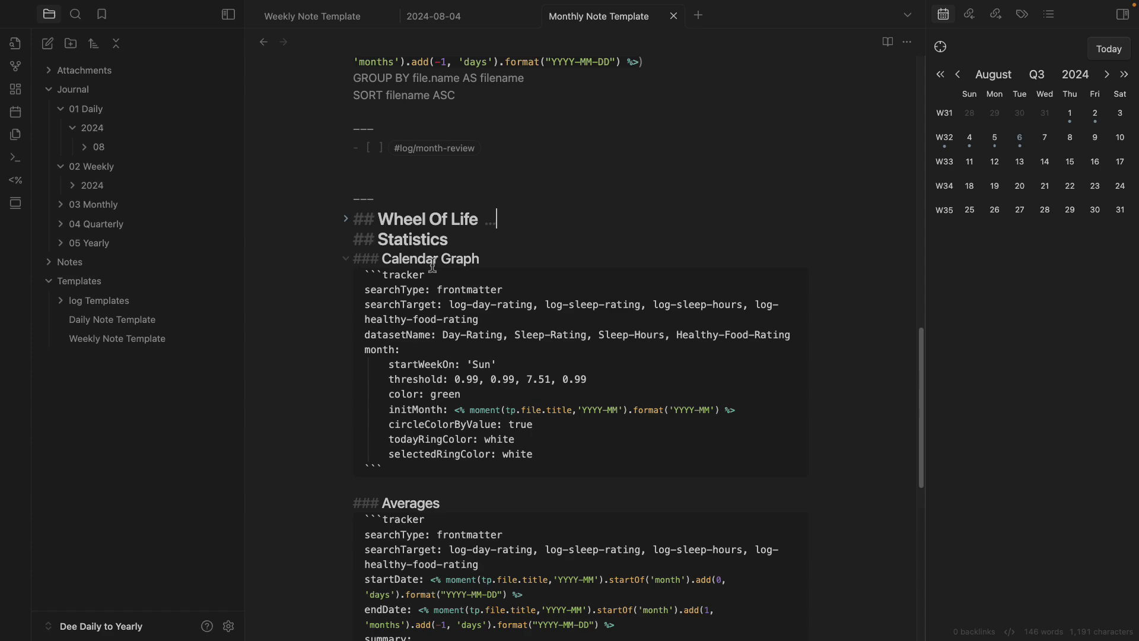
Examine the Calendar Graph tracker, highlighting its heading, the initMonth expression in YYYY-MM format and the full code block
{"action": "left_click_drag", "start_coordinate": [382, 260], "coordinate": [536, 260]}
{"action": "scroll", "coordinate": [476, 265], "scroll_direction": "down", "scroll_amount": 2}
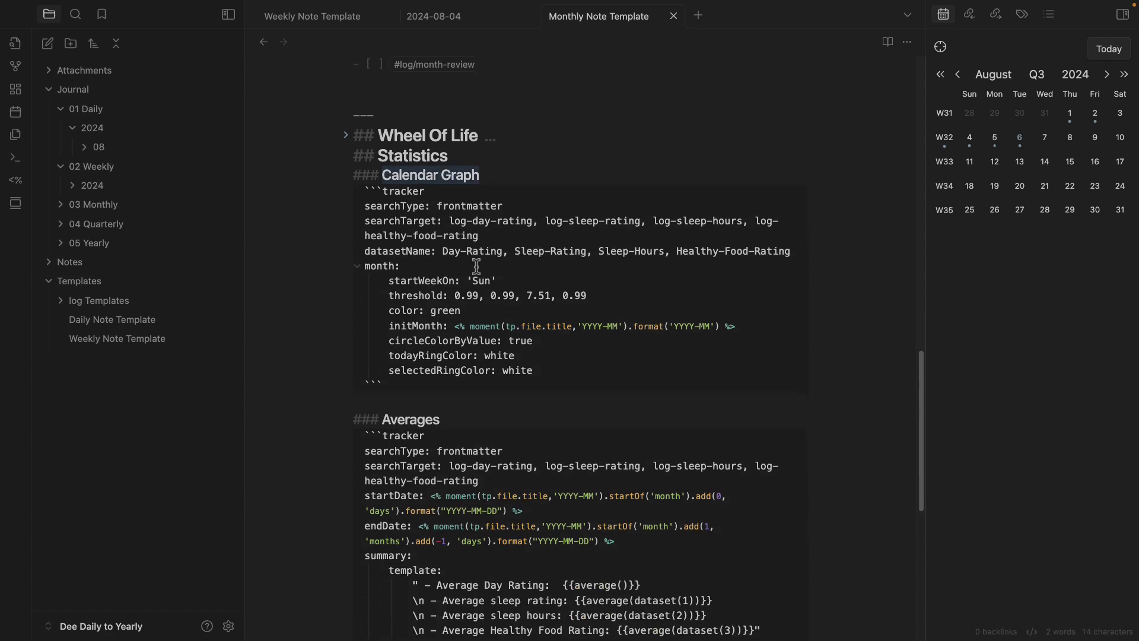
{"action": "left_click_drag", "start_coordinate": [454, 326], "coordinate": [694, 327]}
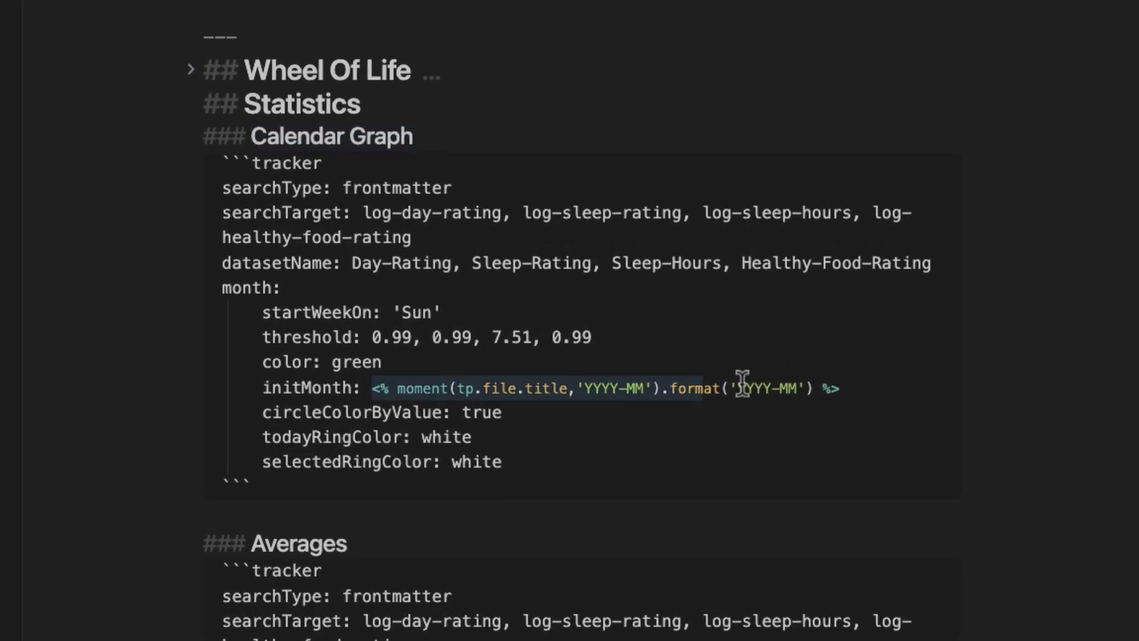
{"action": "left_click_drag", "start_coordinate": [772, 383], "coordinate": [793, 378]}
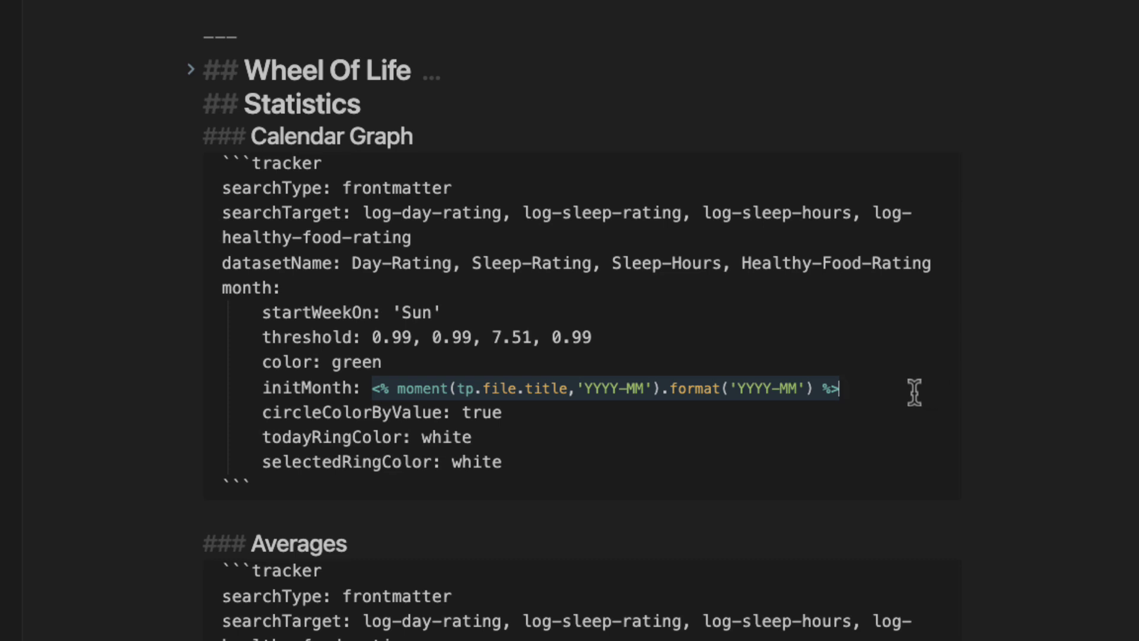
{"action": "left_click_drag", "start_coordinate": [508, 468], "coordinate": [223, 163]}
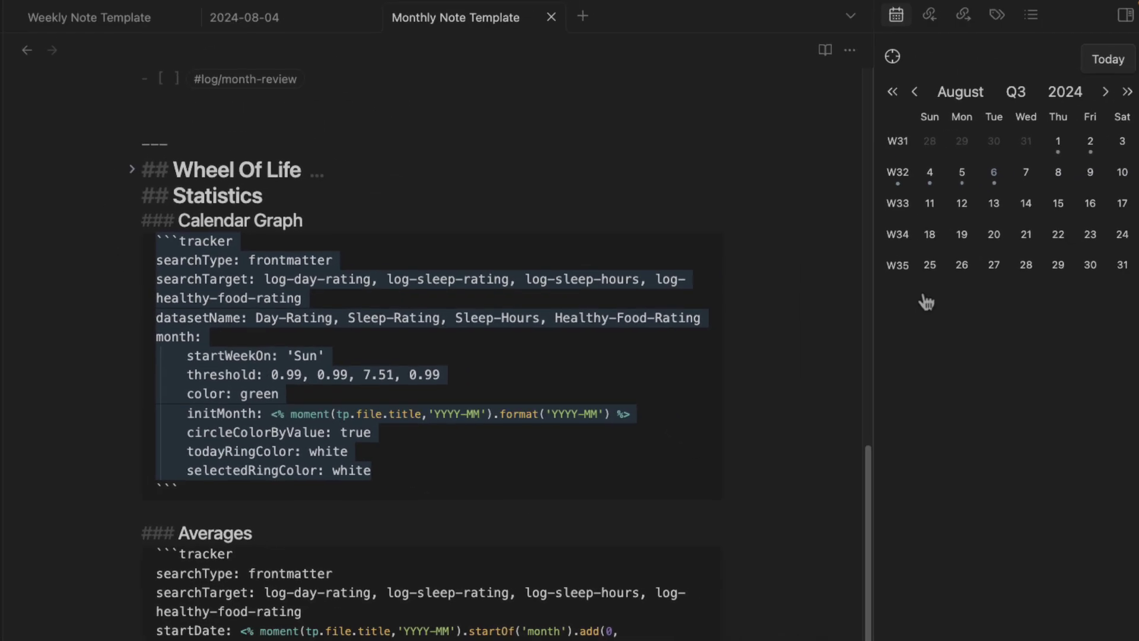
{"action": "left_click", "coordinate": [710, 427]}
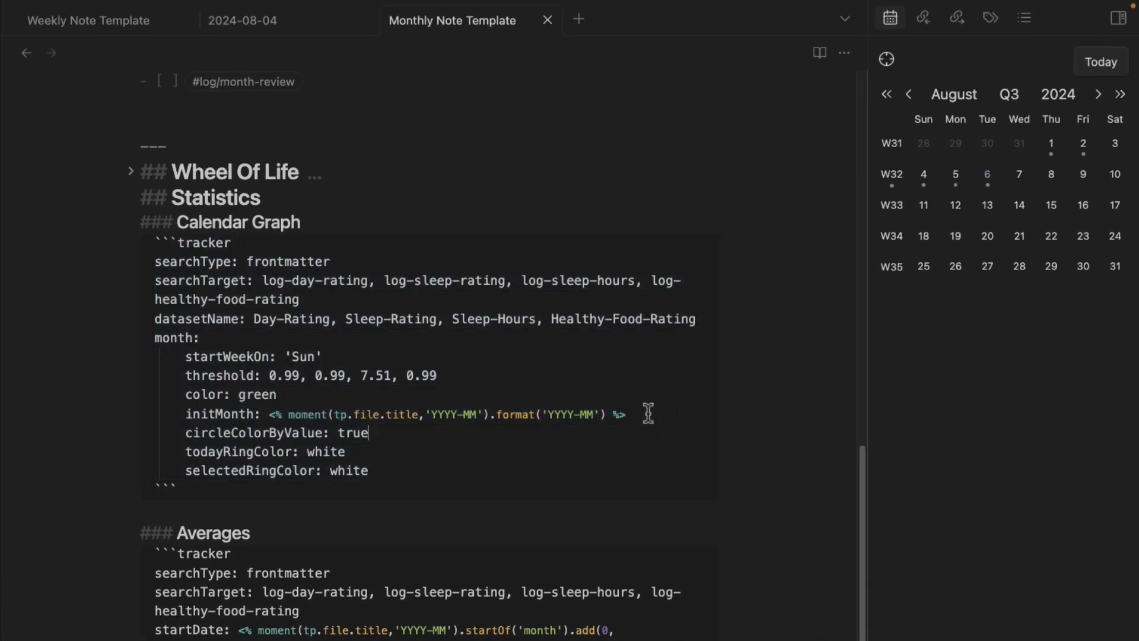
{"action": "left_click_drag", "start_coordinate": [651, 409], "coordinate": [46, 394]}
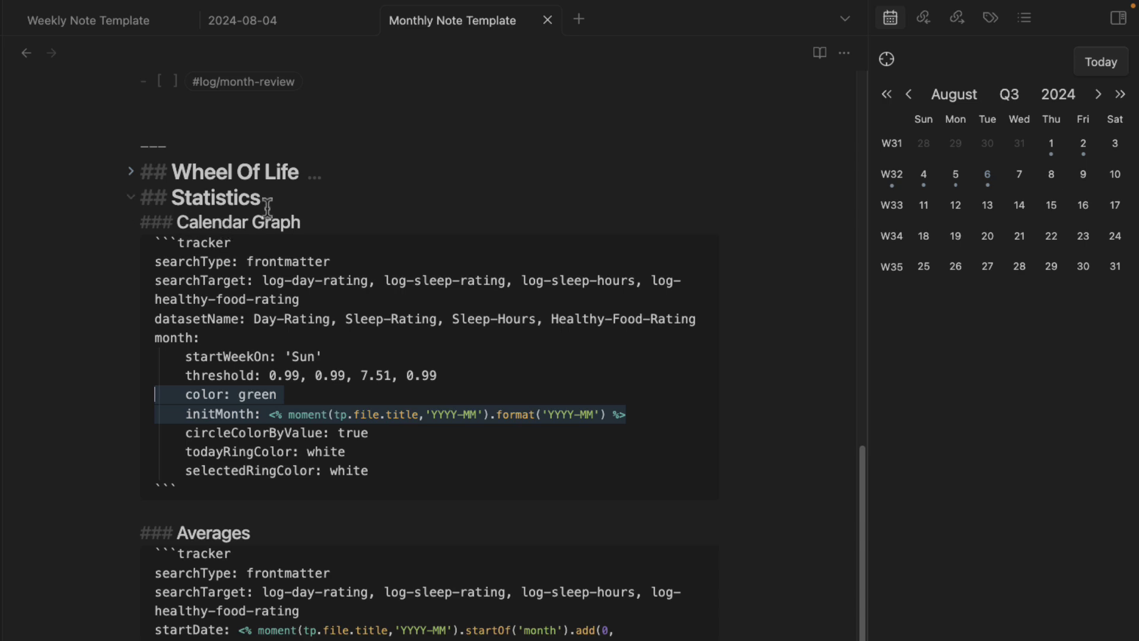
{"action": "mouse_move", "coordinate": [345, 491]}
{"action": "left_mouse_down"}
{"action": "mouse_move", "coordinate": [69, 251]}
{"action": "mouse_move", "coordinate": [109, 315]}
{"action": "mouse_move", "coordinate": [136, 306]}
{"action": "left_mouse_up"}
Examine the Averages tracker, highlighting its full code block, the startDate and endDate fields, and the summary template
{"action": "scroll", "coordinate": [149, 372], "scroll_direction": "down", "scroll_amount": 3}
{"action": "scroll", "coordinate": [149, 371], "scroll_direction": "down", "scroll_amount": 3}
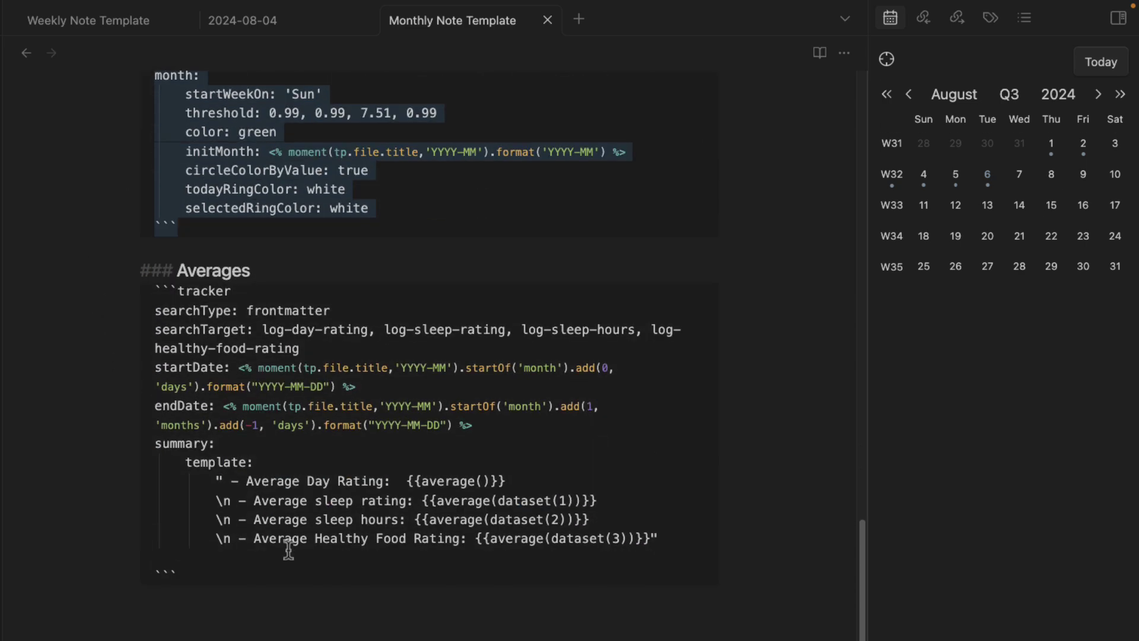
{"action": "left_click_drag", "start_coordinate": [243, 371], "coordinate": [364, 389]}
{"action": "left_click", "coordinate": [217, 350]}
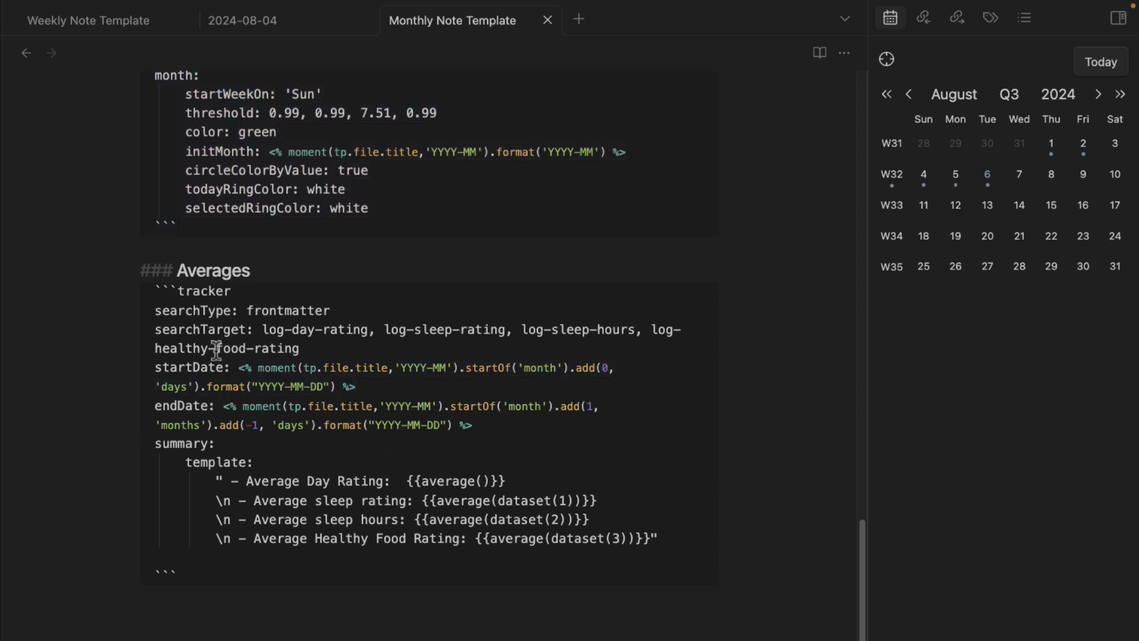
{"action": "left_click_drag", "start_coordinate": [160, 292], "coordinate": [329, 582]}
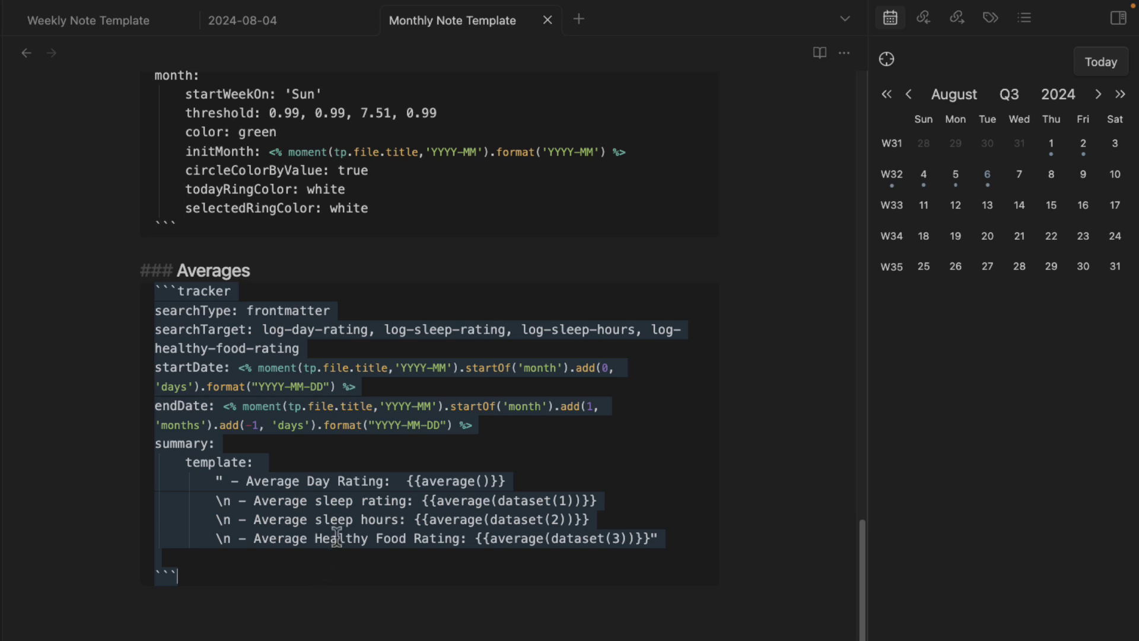
{"action": "left_click", "coordinate": [203, 372]}
{"action": "left_click_drag", "start_coordinate": [157, 369], "coordinate": [223, 369]}
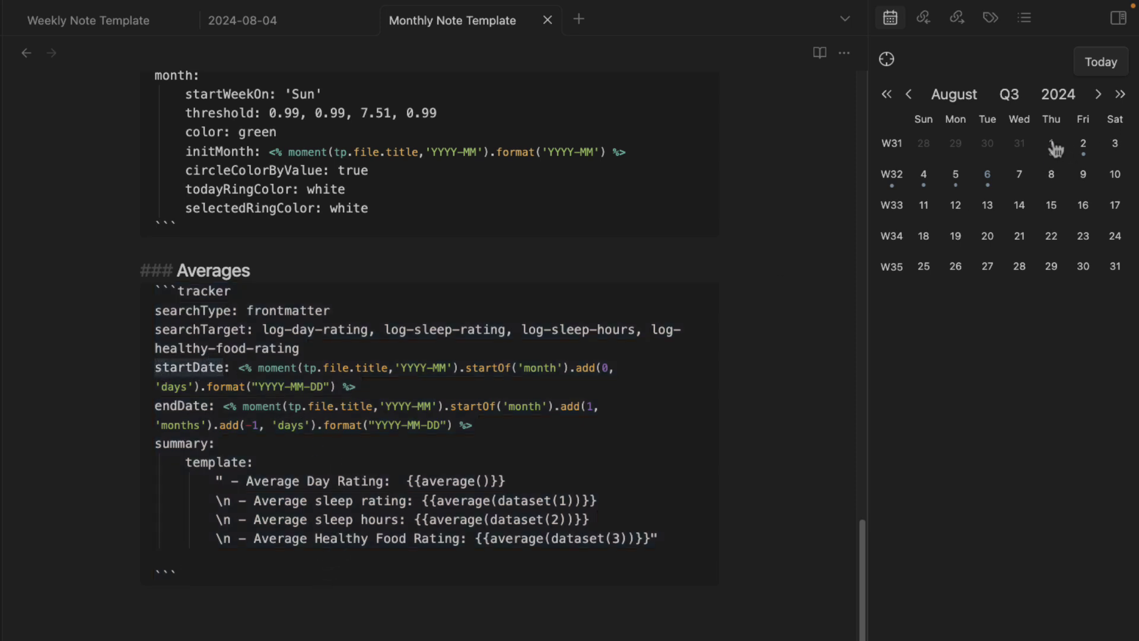
{"action": "left_click_drag", "start_coordinate": [155, 406], "coordinate": [205, 408]}
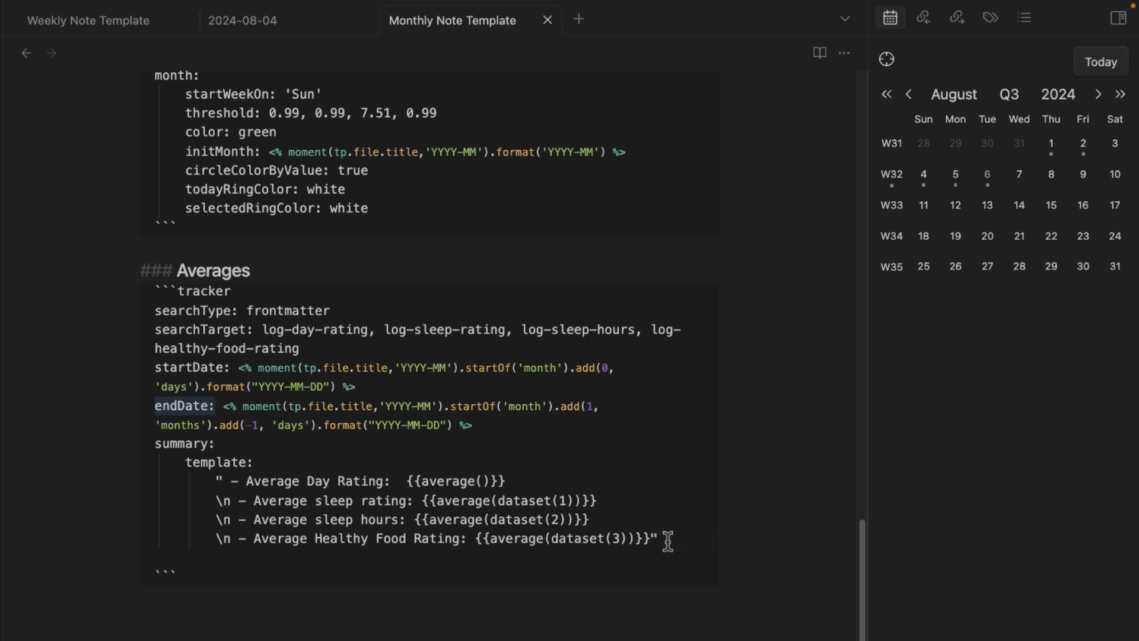
{"action": "left_click_drag", "start_coordinate": [664, 539], "coordinate": [12, 436]}
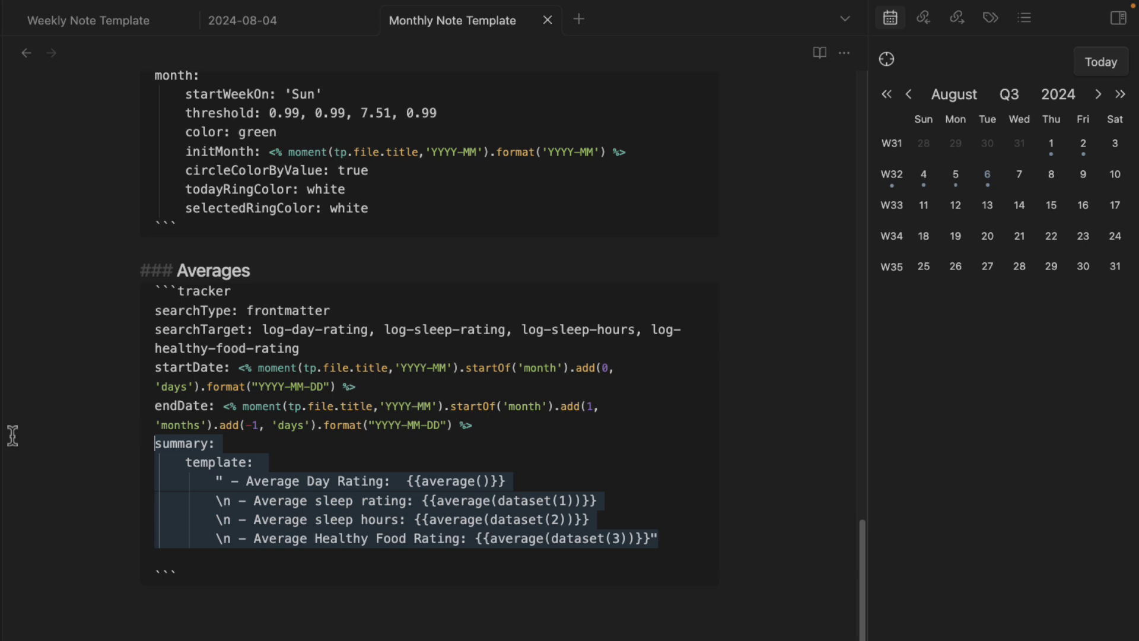
{"action": "left_click", "coordinate": [643, 330]}
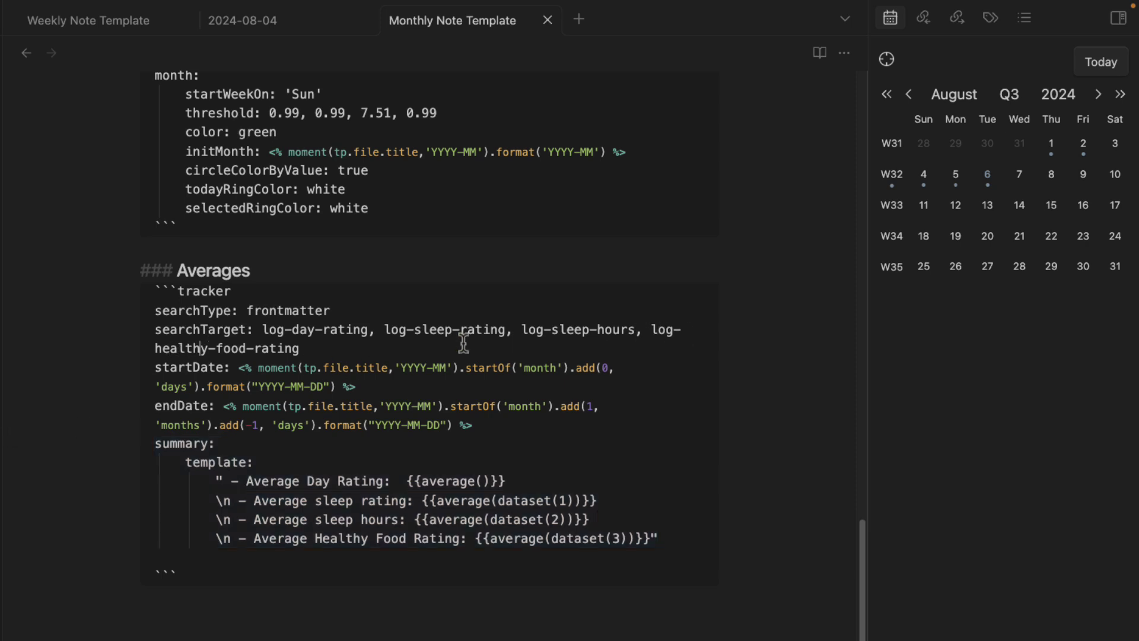
Examine the Calendar Graph tracker's searchTarget line, highlighting the whole property list and its last entry, log-healthy-food-rating
{"action": "scroll", "coordinate": [446, 392], "scroll_direction": "up", "scroll_amount": 3}
{"action": "scroll", "coordinate": [595, 204], "scroll_direction": "up", "scroll_amount": 2}
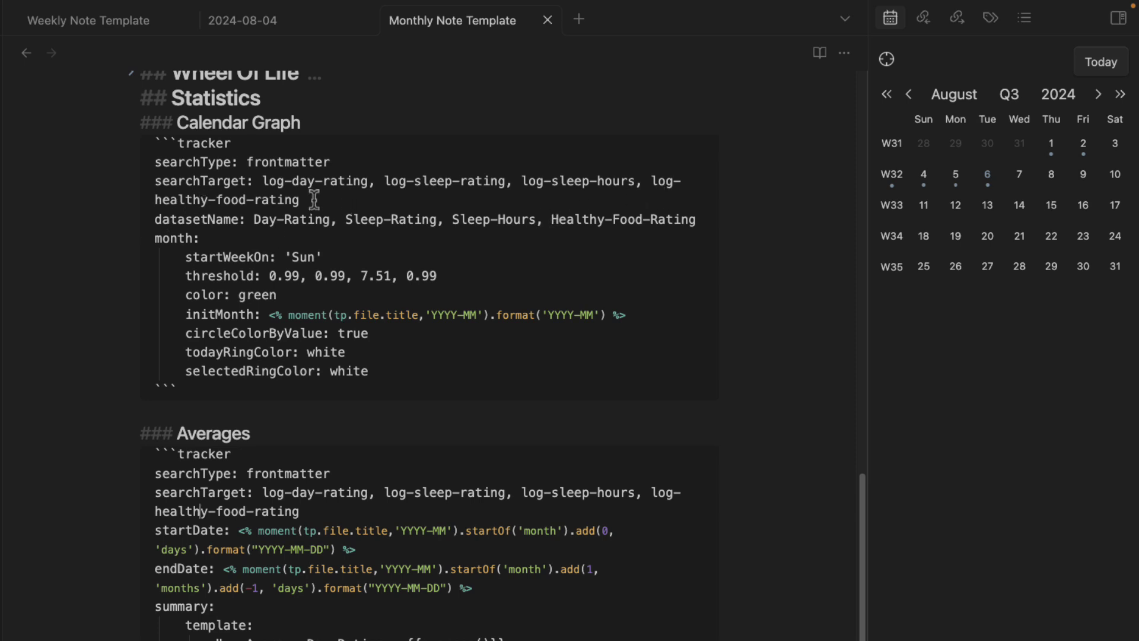
{"action": "mouse_move", "coordinate": [313, 200]}
{"action": "left_mouse_down"}
{"action": "mouse_move", "coordinate": [204, 200]}
{"action": "mouse_move", "coordinate": [383, 178]}
{"action": "mouse_move", "coordinate": [549, 203]}
{"action": "mouse_move", "coordinate": [369, 201]}
{"action": "left_mouse_up"}
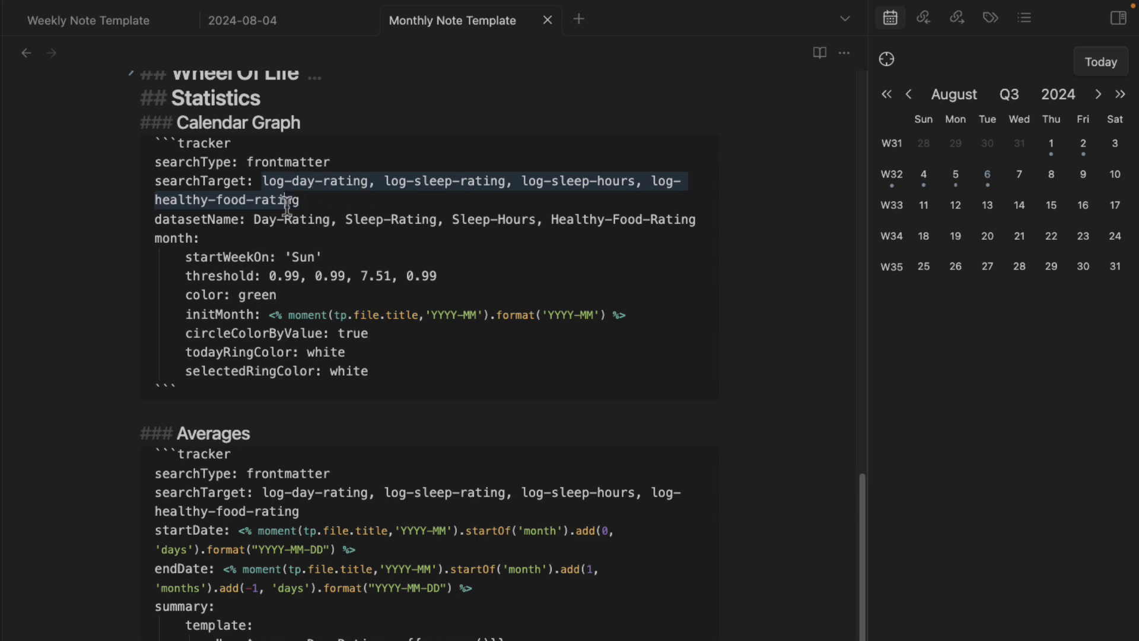
{"action": "left_click", "coordinate": [358, 202]}
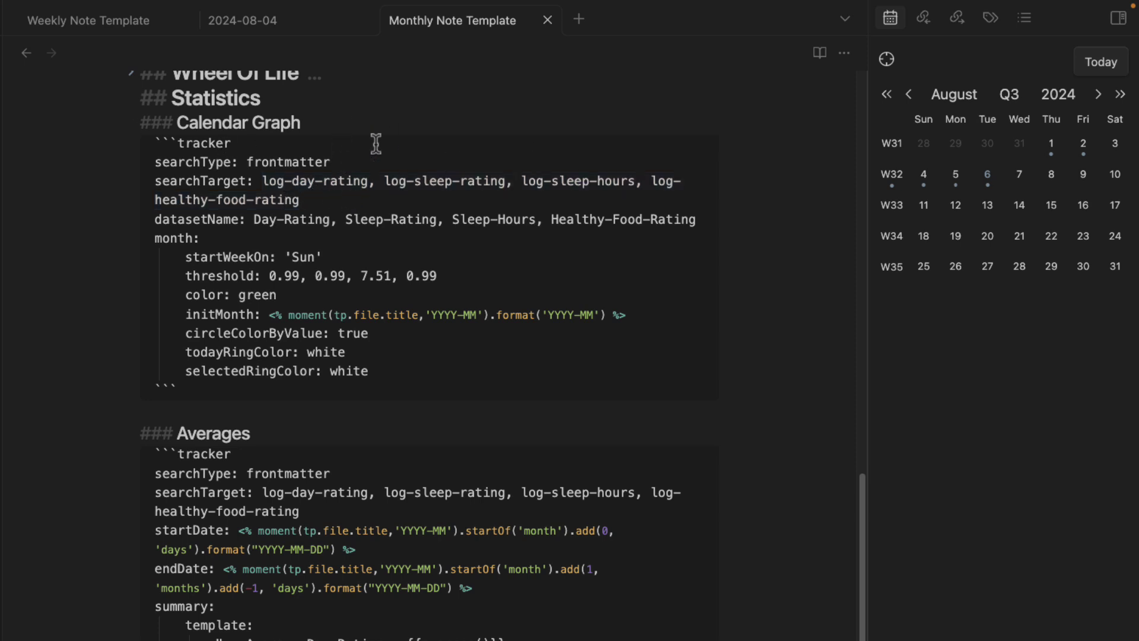
{"action": "left_click", "coordinate": [466, 179]}
{"action": "left_click", "coordinate": [601, 181]}
{"action": "mouse_move", "coordinate": [327, 196]}
{"action": "left_mouse_down"}
{"action": "mouse_move", "coordinate": [115, 193]}
{"action": "mouse_move", "coordinate": [170, 202]}
{"action": "mouse_move", "coordinate": [651, 176]}
{"action": "left_mouse_up"}
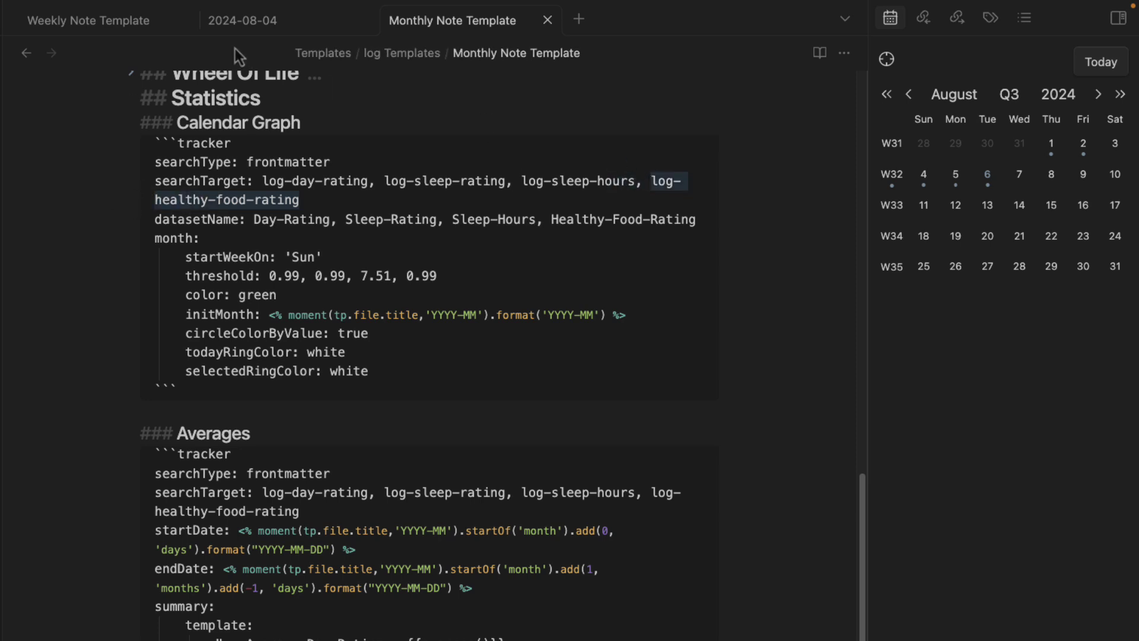
{"action": "left_click", "coordinate": [279, 200]}
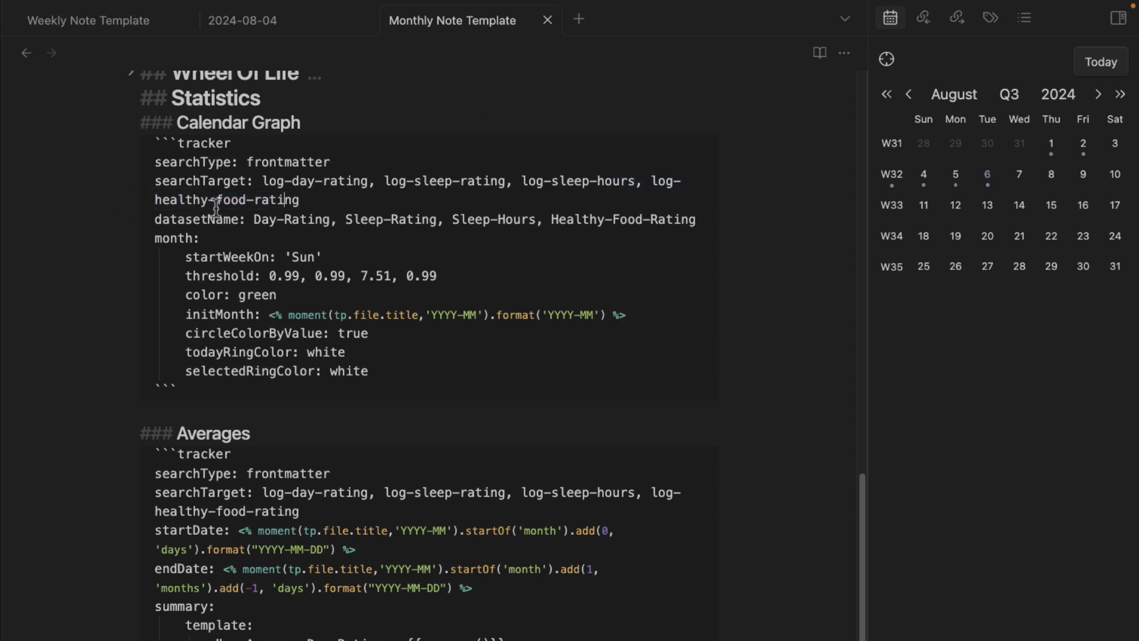
Match the Calendar Graph to the 2024-08-04 note's property by setting its last search target to log-healthy-eating and dataset name to Healthy-Eating
{"action": "left_click", "coordinate": [258, 31]}
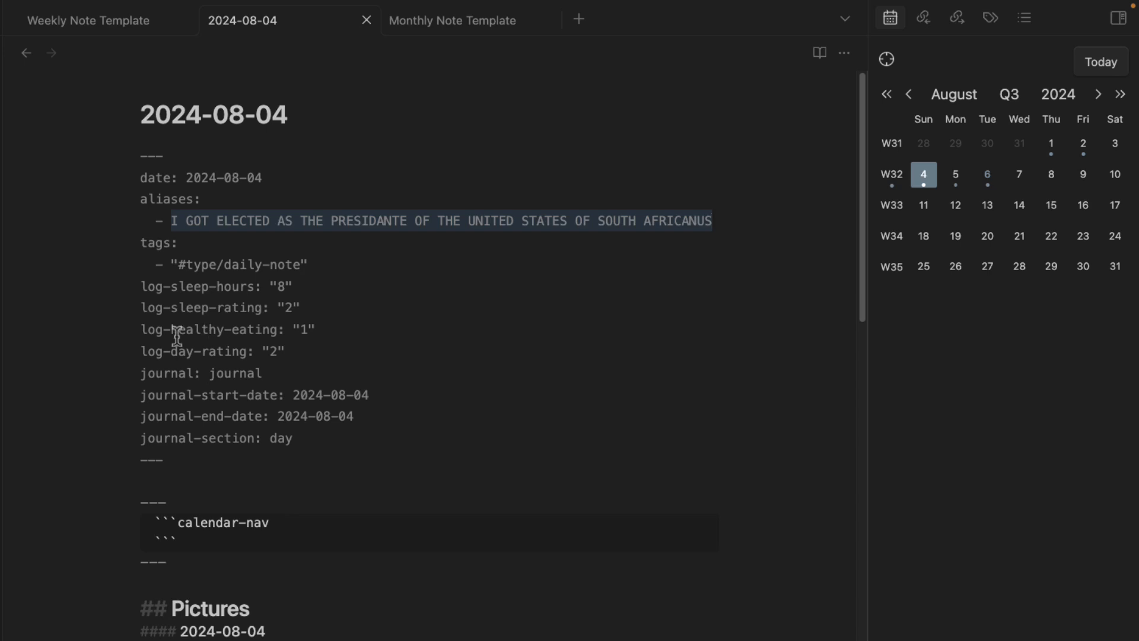
{"action": "left_click_drag", "start_coordinate": [141, 330], "coordinate": [316, 330]}
{"action": "left_click", "coordinate": [420, 27]}
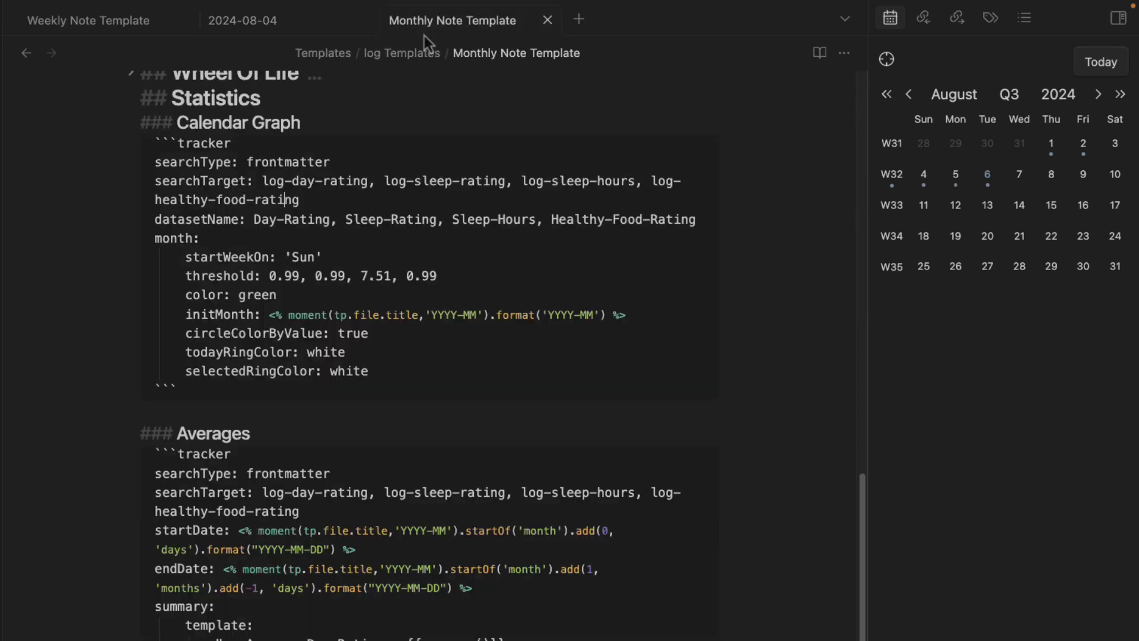
{"action": "mouse_move", "coordinate": [304, 205]}
{"action": "left_mouse_down"}
{"action": "mouse_move", "coordinate": [86, 201]}
{"action": "mouse_move", "coordinate": [148, 180]}
{"action": "mouse_move", "coordinate": [215, 202]}
{"action": "left_mouse_up"}
{"action": "type", "text": "e"}
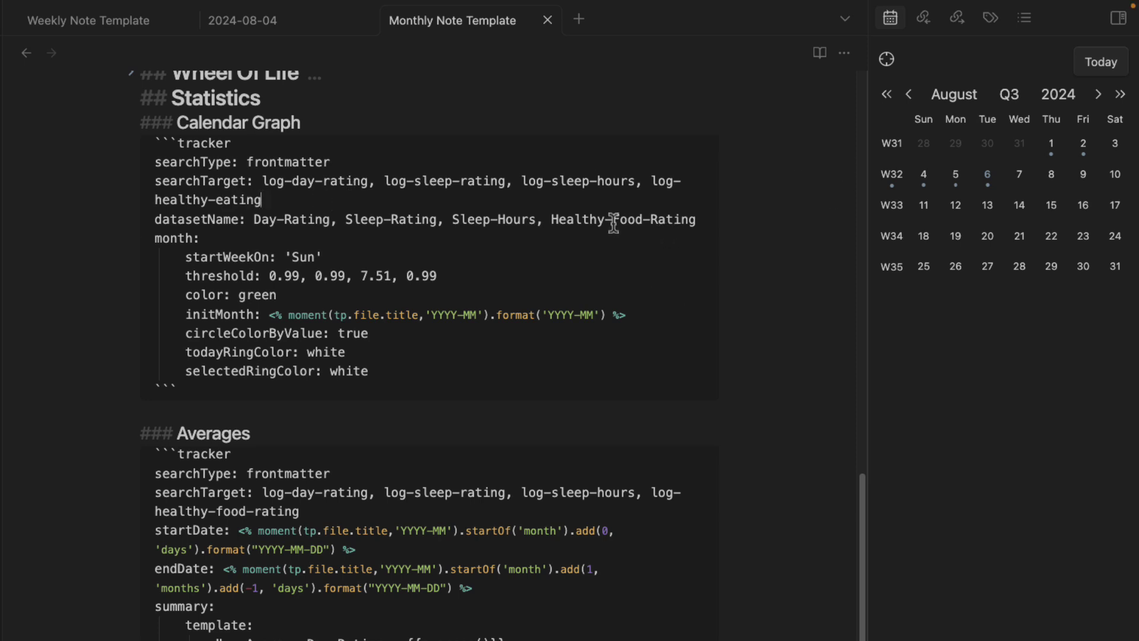
{"action": "left_click_drag", "start_coordinate": [613, 224], "coordinate": [716, 226]}
{"action": "type", "text": "Eati"}
Compare the Calendar Graph's datasetName entries with its searchTarget properties, highlighting both lines and log-day-rating
{"action": "mouse_move", "coordinate": [247, 219]}
{"action": "left_mouse_down"}
{"action": "mouse_move", "coordinate": [796, 212]}
{"action": "mouse_move", "coordinate": [677, 223]}
{"action": "left_mouse_up"}
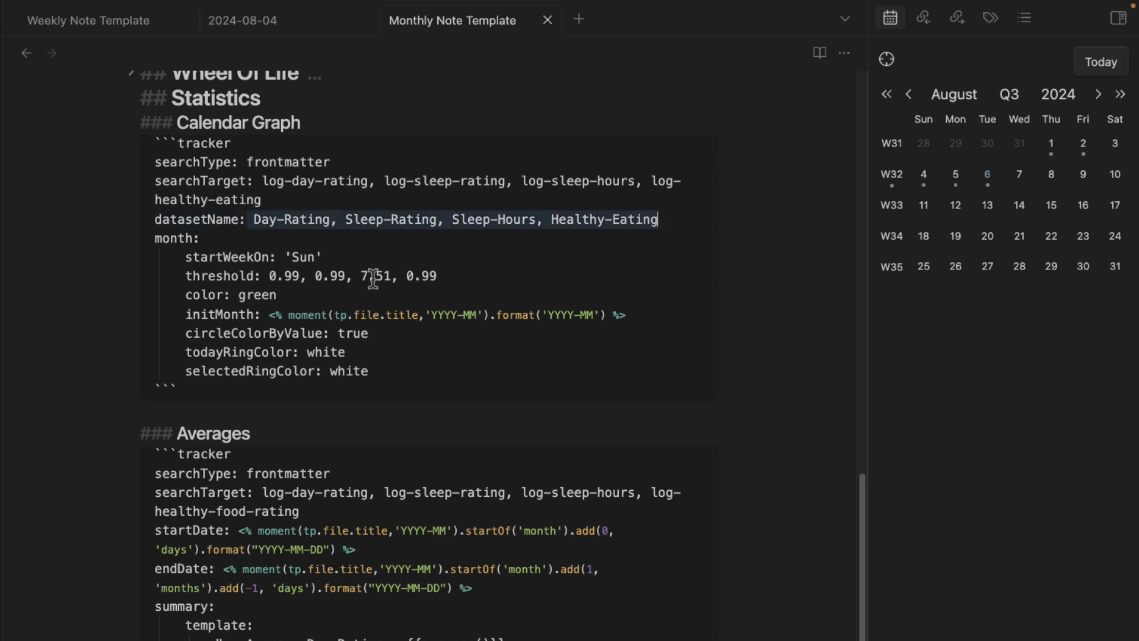
{"action": "left_click", "coordinate": [157, 223]}
{"action": "left_click_drag", "start_coordinate": [158, 222], "coordinate": [399, 244]}
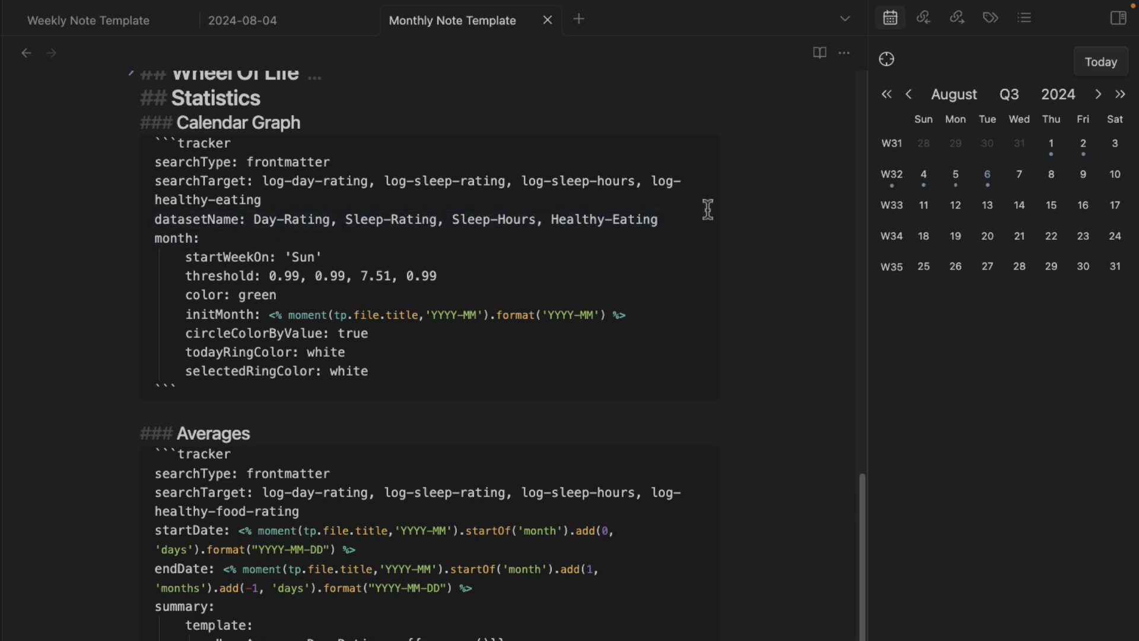
{"action": "left_click_drag", "start_coordinate": [158, 223], "coordinate": [689, 217]}
{"action": "left_click_drag", "start_coordinate": [270, 201], "coordinate": [144, 183]}
{"action": "left_click", "coordinate": [300, 183]}
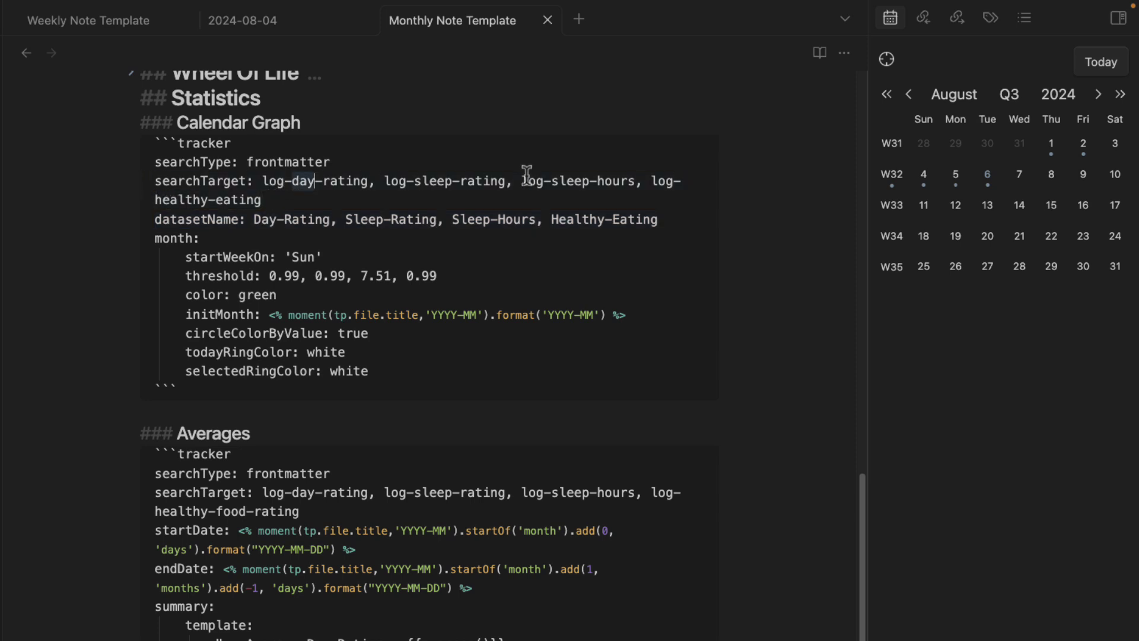
{"action": "left_click_drag", "start_coordinate": [266, 182], "coordinate": [370, 181]}
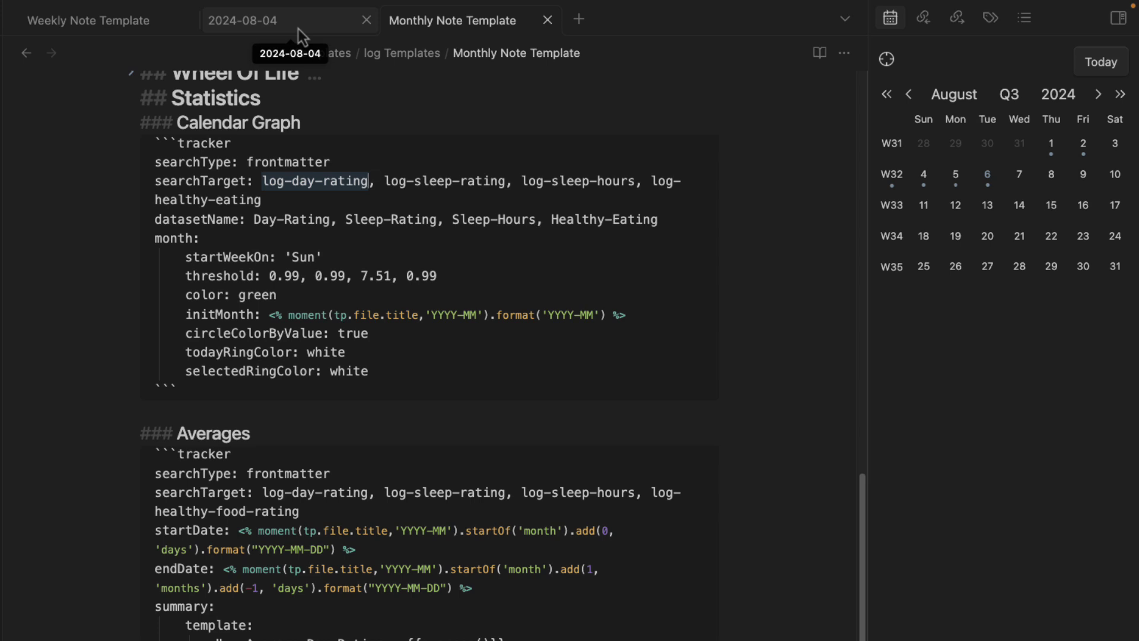
Examine the log properties in the 2024-08-04 daily note, highlighting the day rating, healthy eating and sleep entries
{"action": "left_click", "coordinate": [298, 29]}
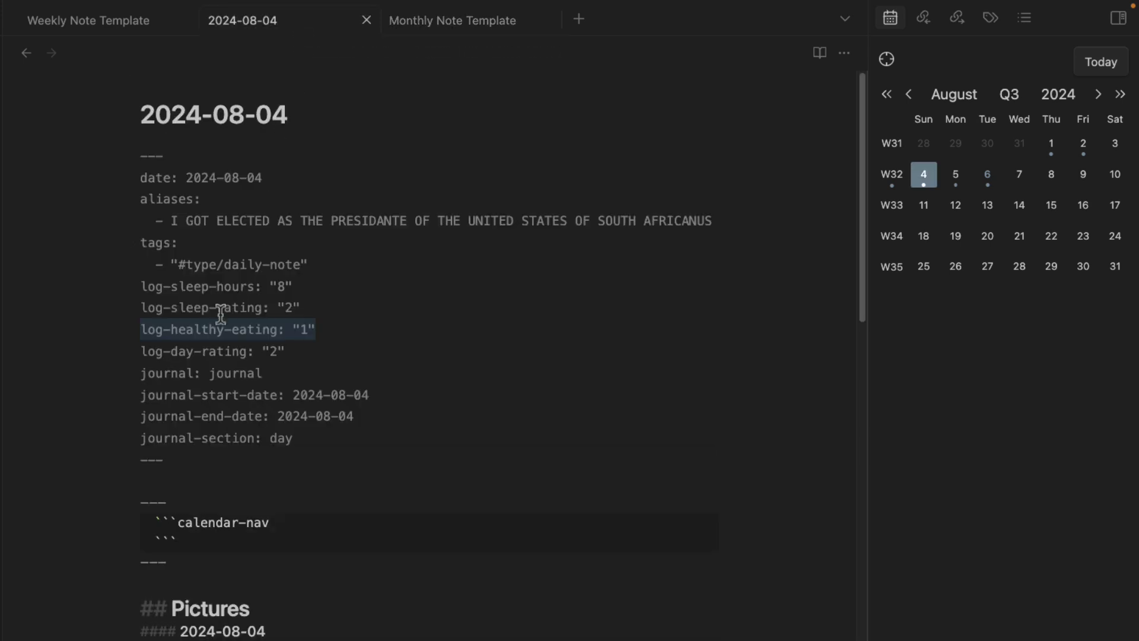
{"action": "left_click_drag", "start_coordinate": [152, 351], "coordinate": [364, 361]}
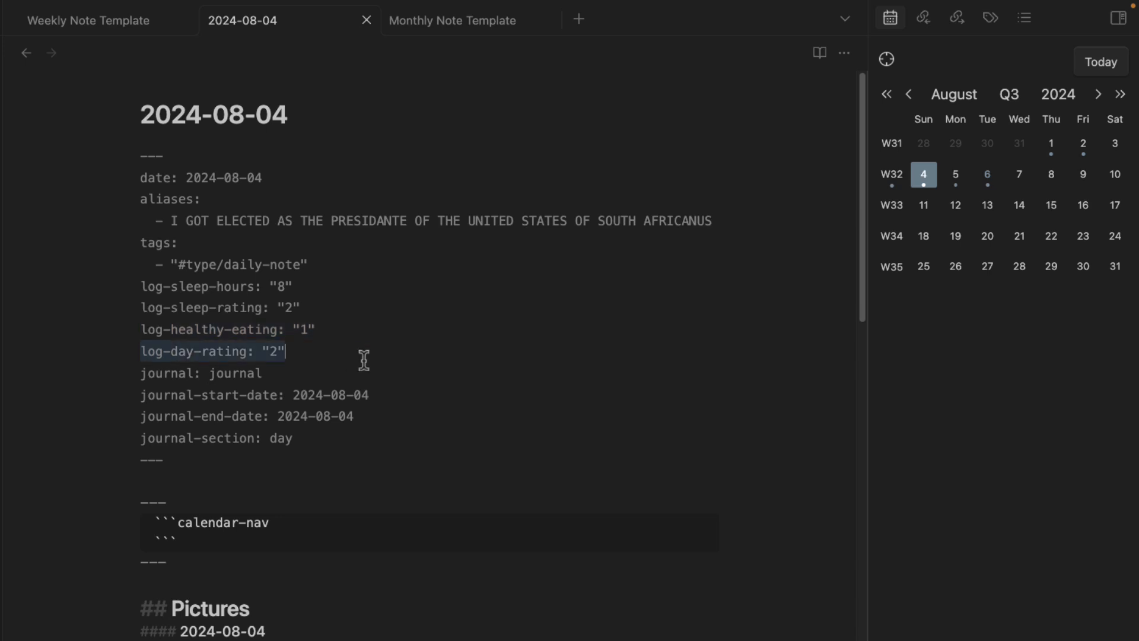
{"action": "left_click_drag", "start_coordinate": [140, 330], "coordinate": [295, 340]}
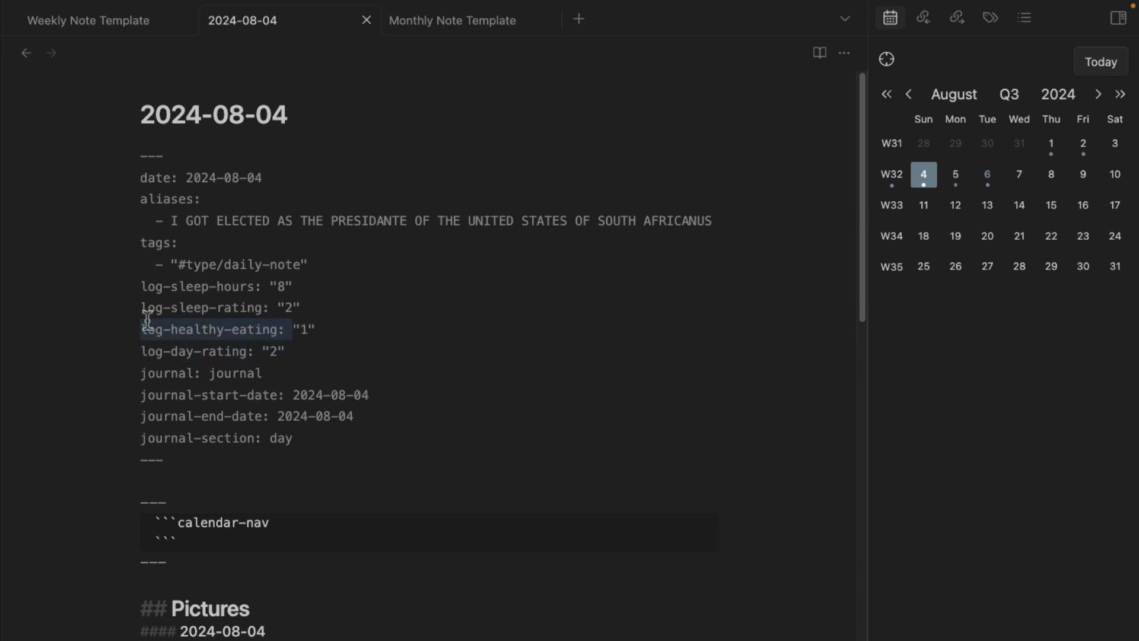
{"action": "left_click_drag", "start_coordinate": [141, 308], "coordinate": [284, 307]}
{"action": "left_click", "coordinate": [287, 307]}
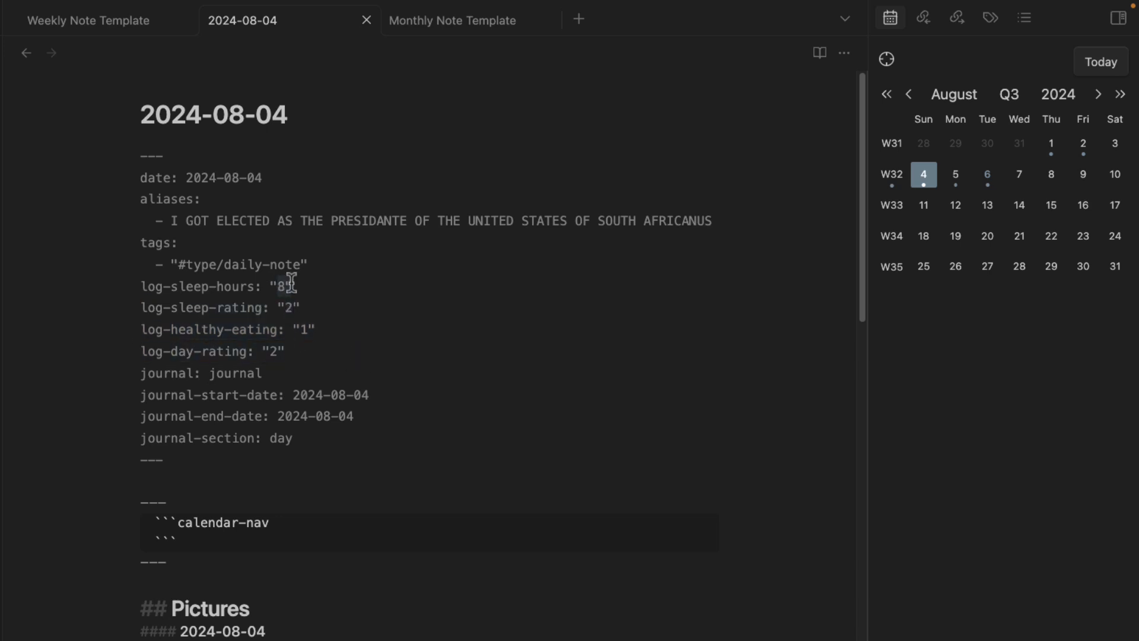
{"action": "left_click_drag", "start_coordinate": [263, 351], "coordinate": [304, 356]}
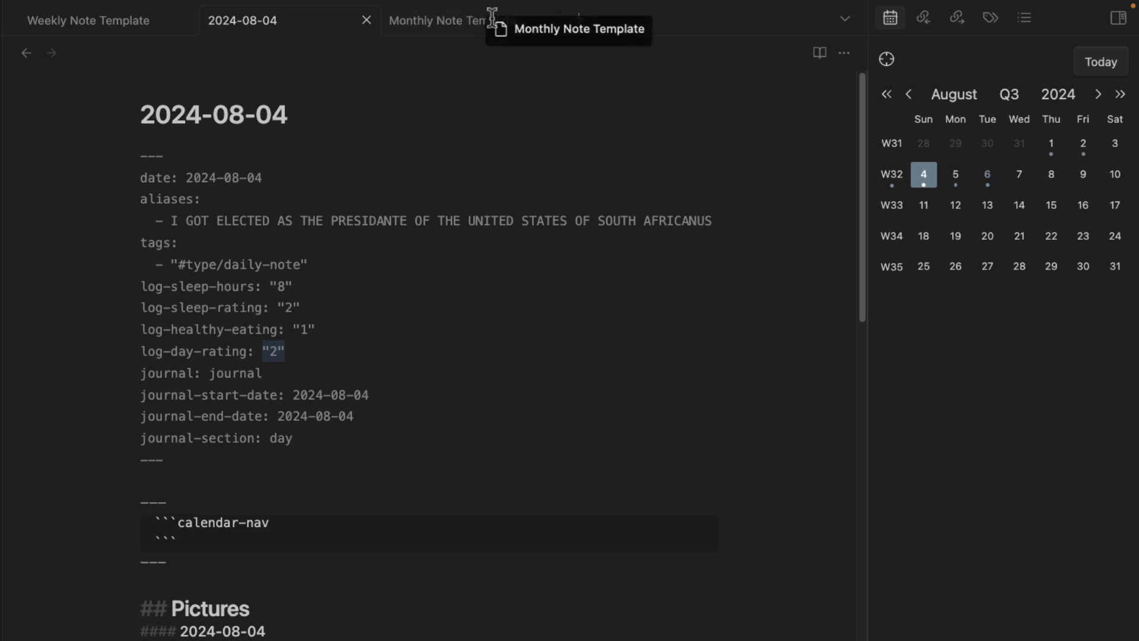
In the Monthly Note Template's Averages tracker, change the last search target to log-healthy-eating
{"action": "left_click", "coordinate": [452, 22]}
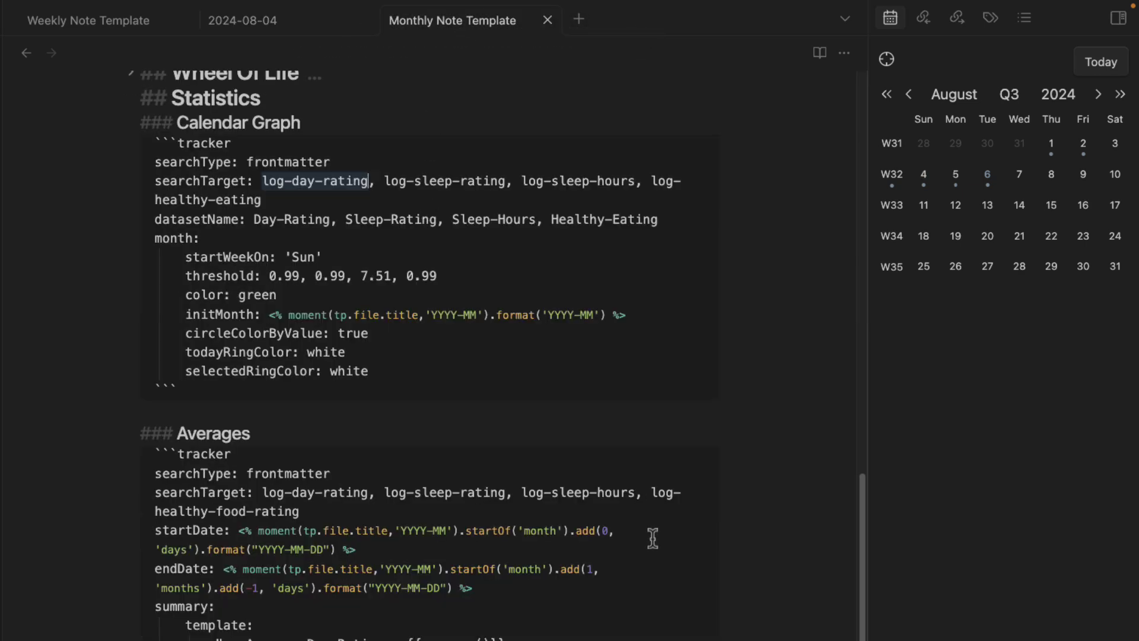
{"action": "left_click_drag", "start_coordinate": [300, 514], "coordinate": [219, 514]}
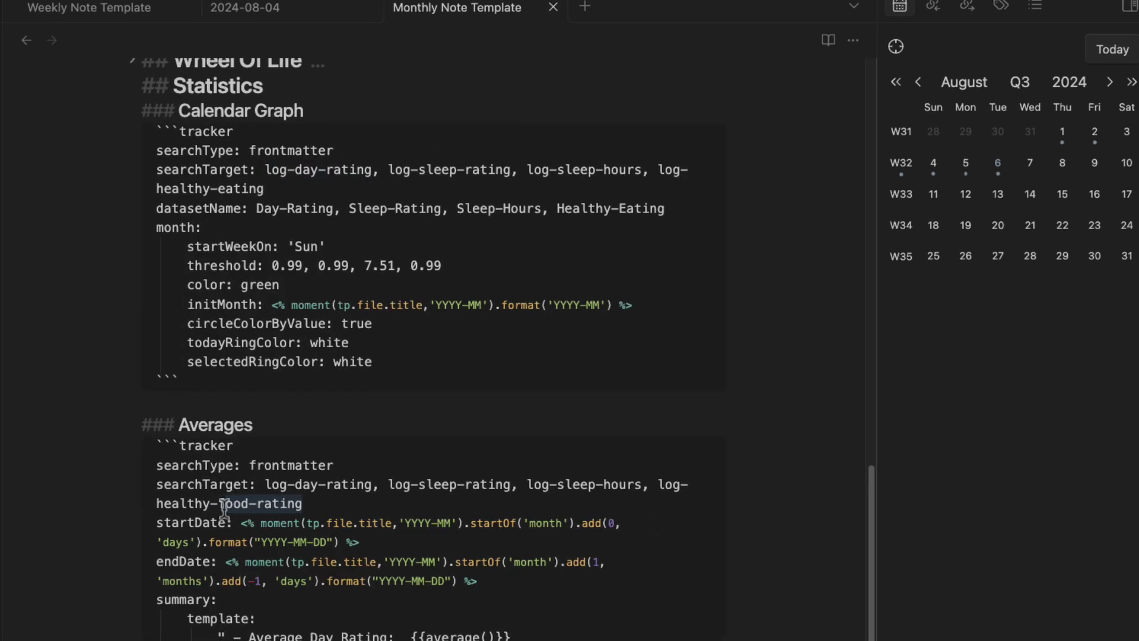
{"action": "type", "text": "eating"}
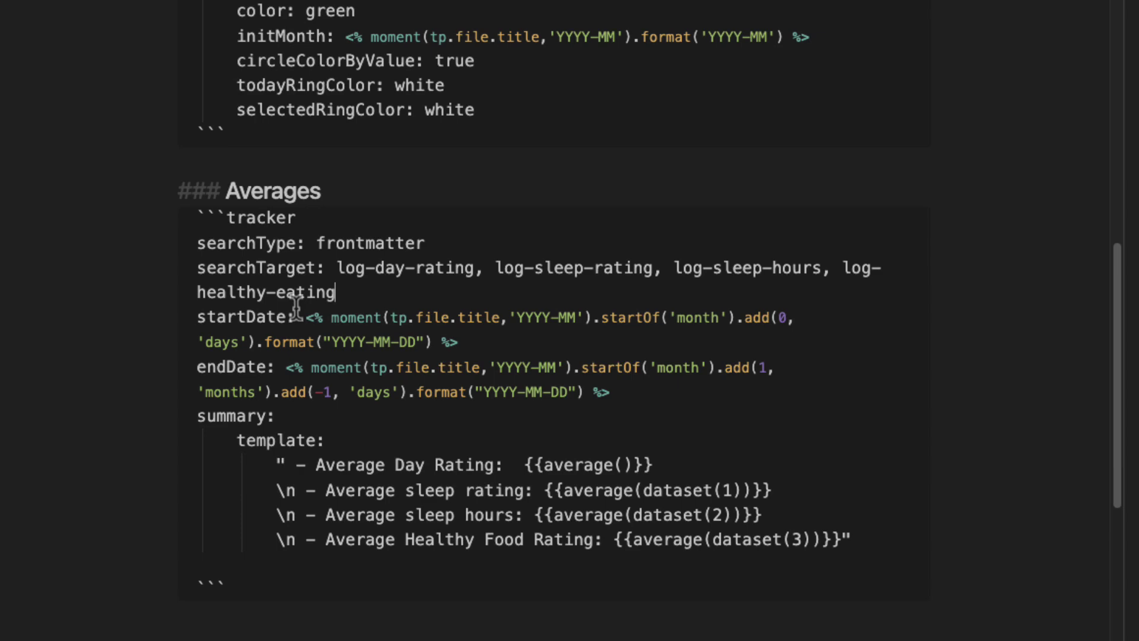
{"action": "scroll", "coordinate": [528, 403], "scroll_direction": "down", "scroll_amount": 2}
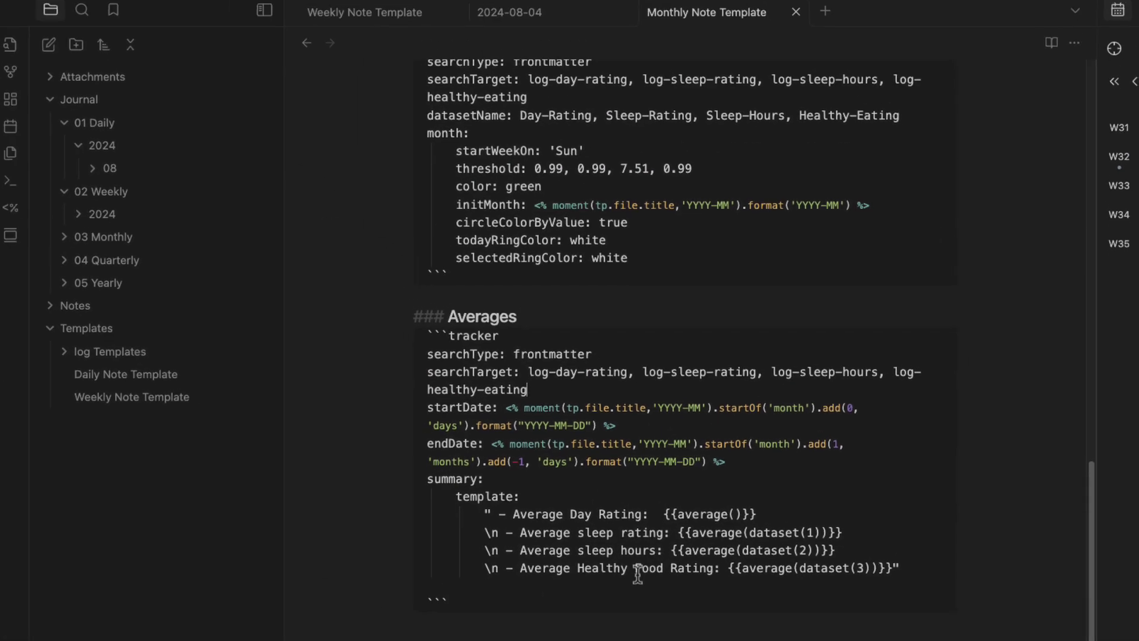
Check the Average Healthy Food Rating line in the Weekly Note Template's Averages tracker, and return to the Monthly Note Template
{"action": "left_click", "coordinate": [158, 398]}
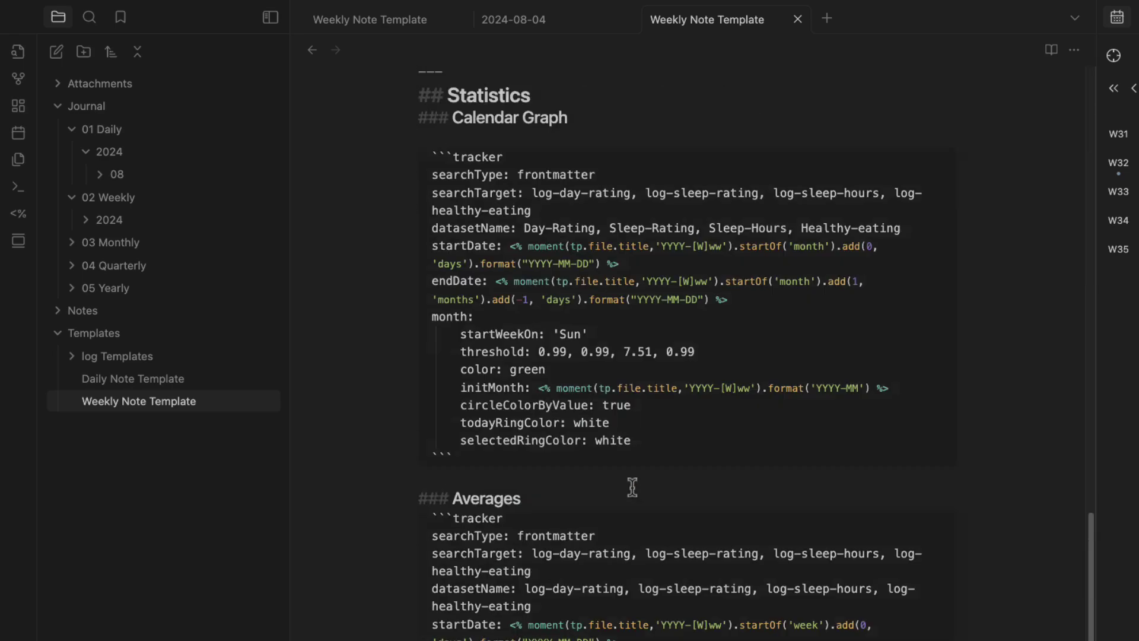
{"action": "scroll", "coordinate": [632, 488], "scroll_direction": "down", "scroll_amount": 8}
{"action": "left_click_drag", "start_coordinate": [537, 329], "coordinate": [716, 330]}
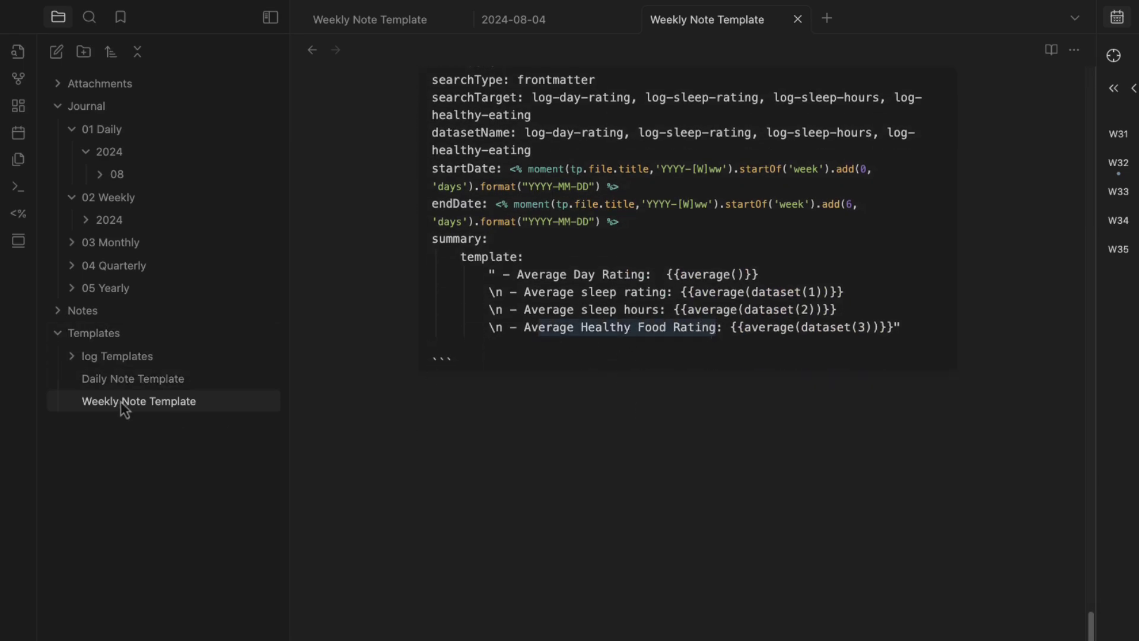
{"action": "left_click", "coordinate": [56, 314]}
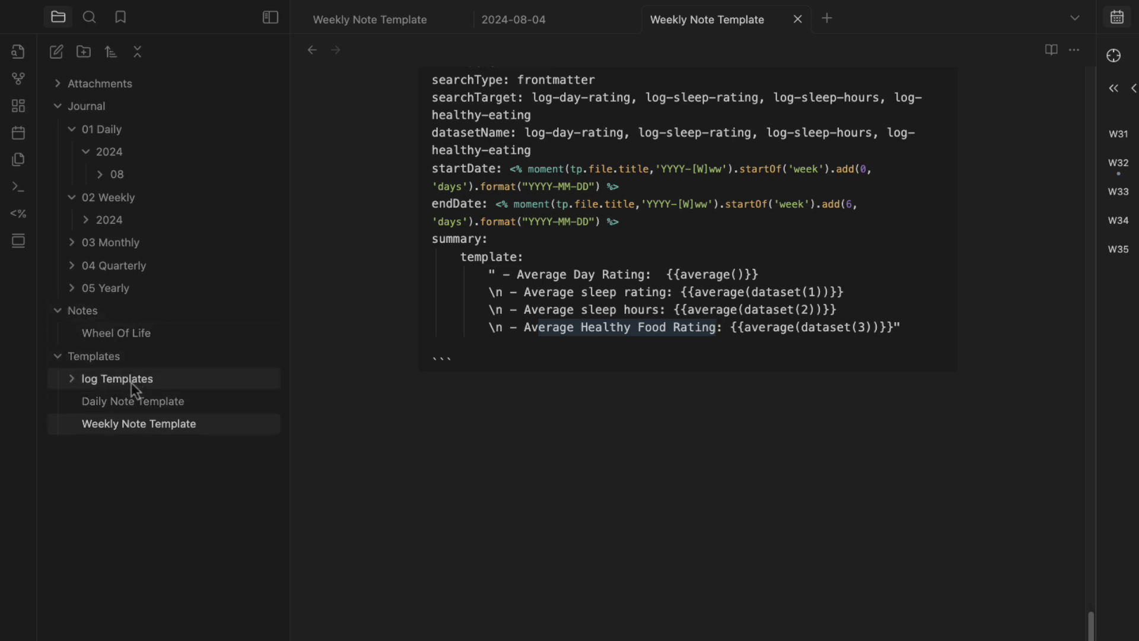
{"action": "left_click", "coordinate": [400, 25]}
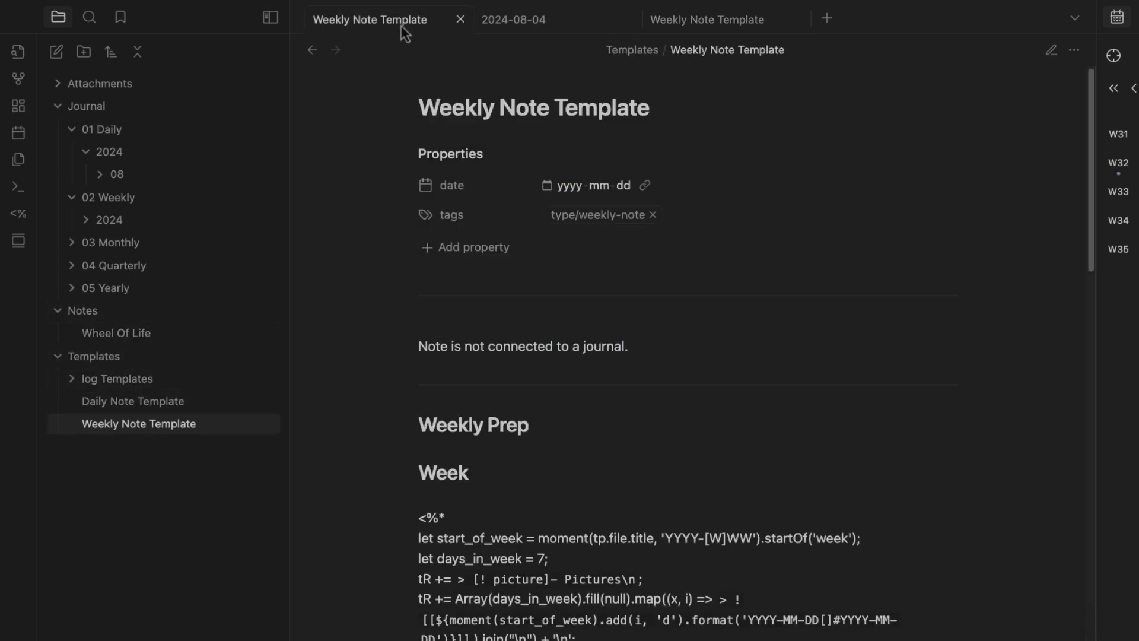
{"action": "left_click", "coordinate": [697, 25]}
{"action": "left_click", "coordinate": [312, 51]}
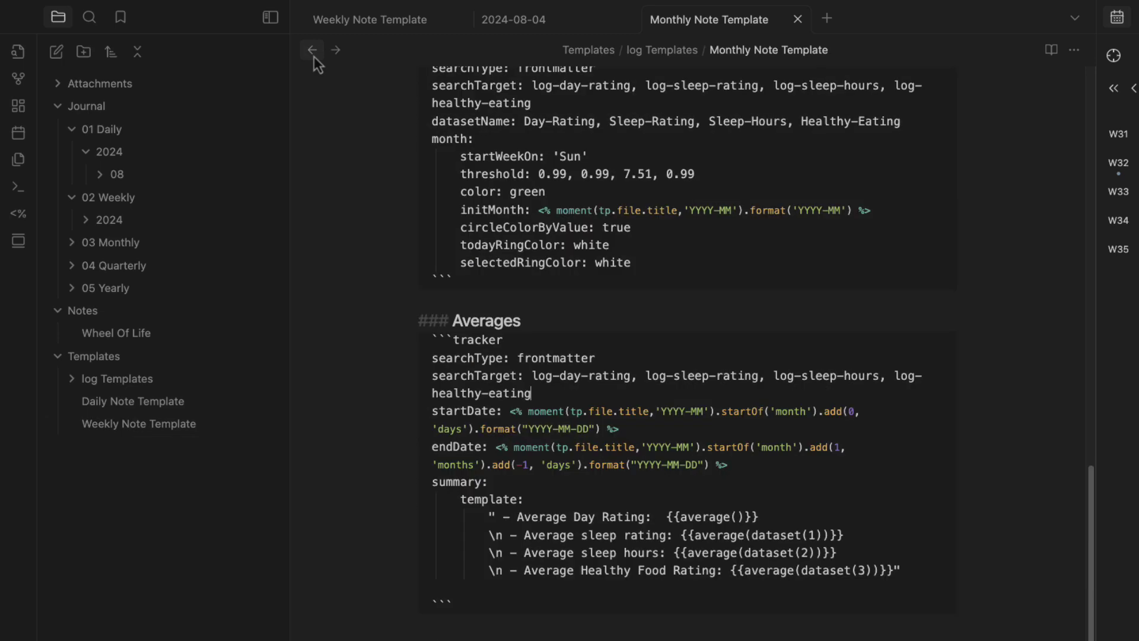
Move the Monthly Note Template out of the log Templates folder into the Templates folder
{"action": "left_click", "coordinate": [72, 383]}
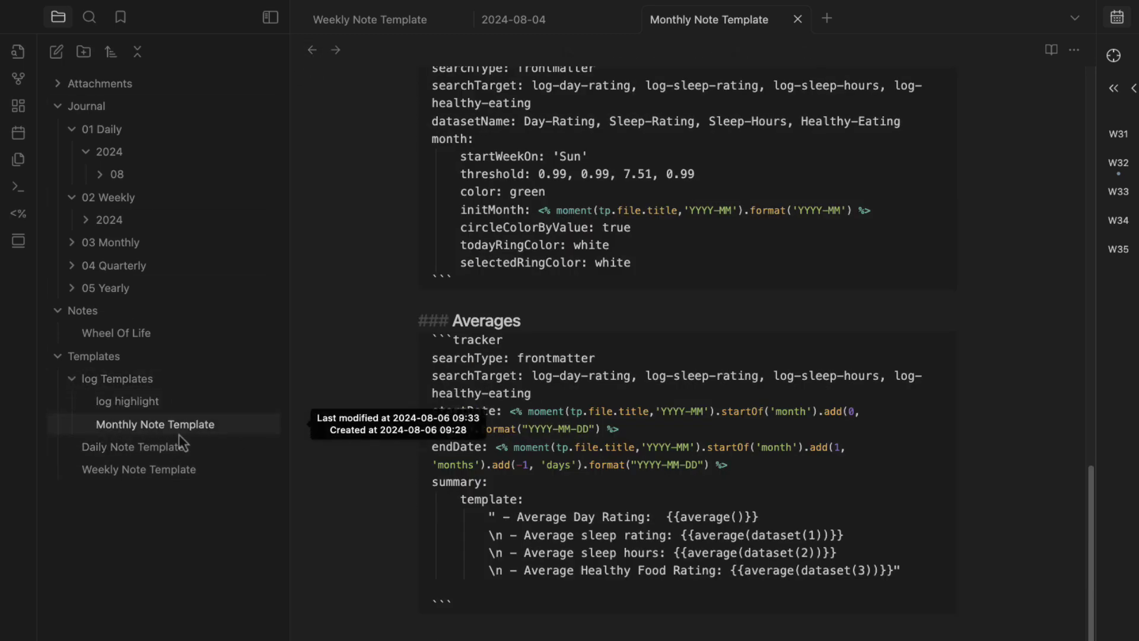
{"action": "left_click_drag", "start_coordinate": [136, 428], "coordinate": [115, 361]}
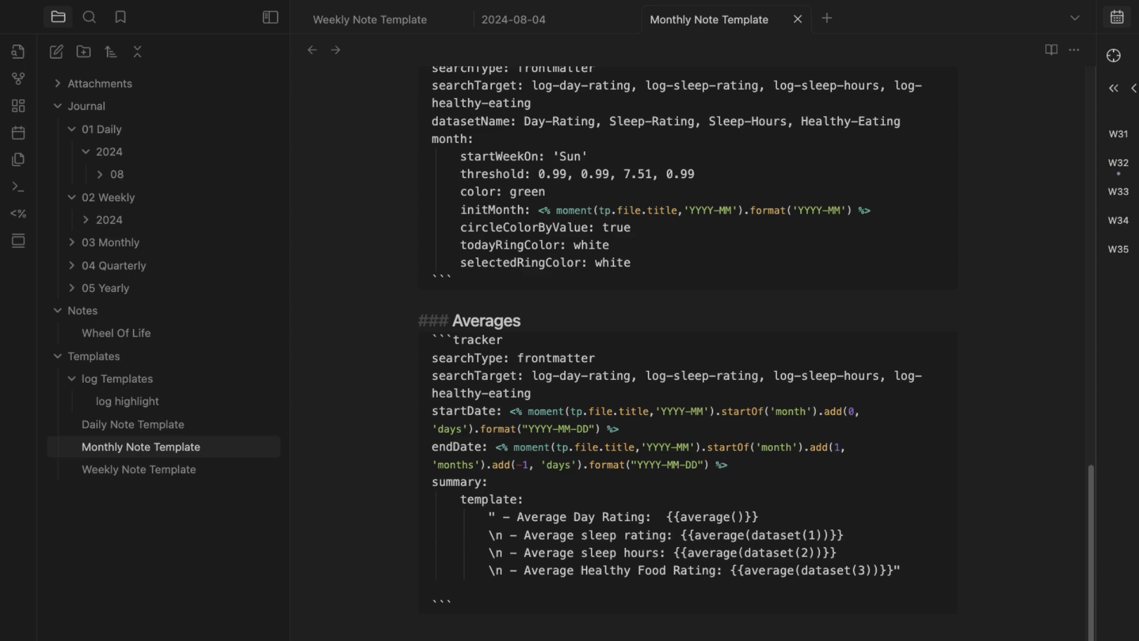
Try to delete the 2024-08-01 daily note after opening it from the calendar
{"action": "scroll", "coordinate": [607, 615], "scroll_direction": "up", "scroll_amount": 15}
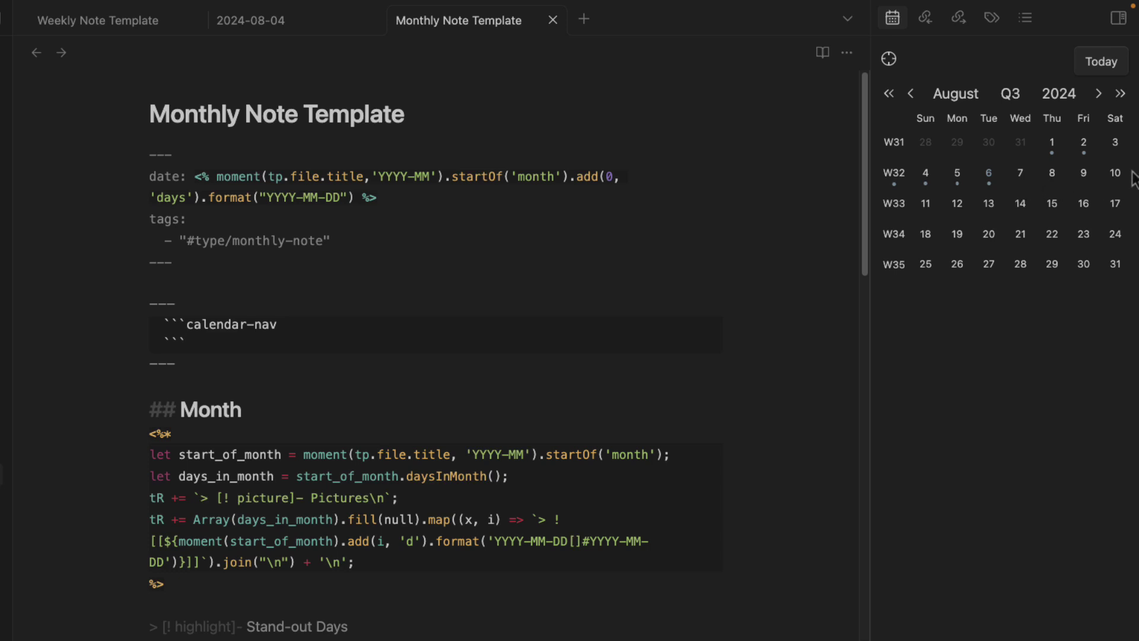
{"action": "left_click", "coordinate": [1054, 145]}
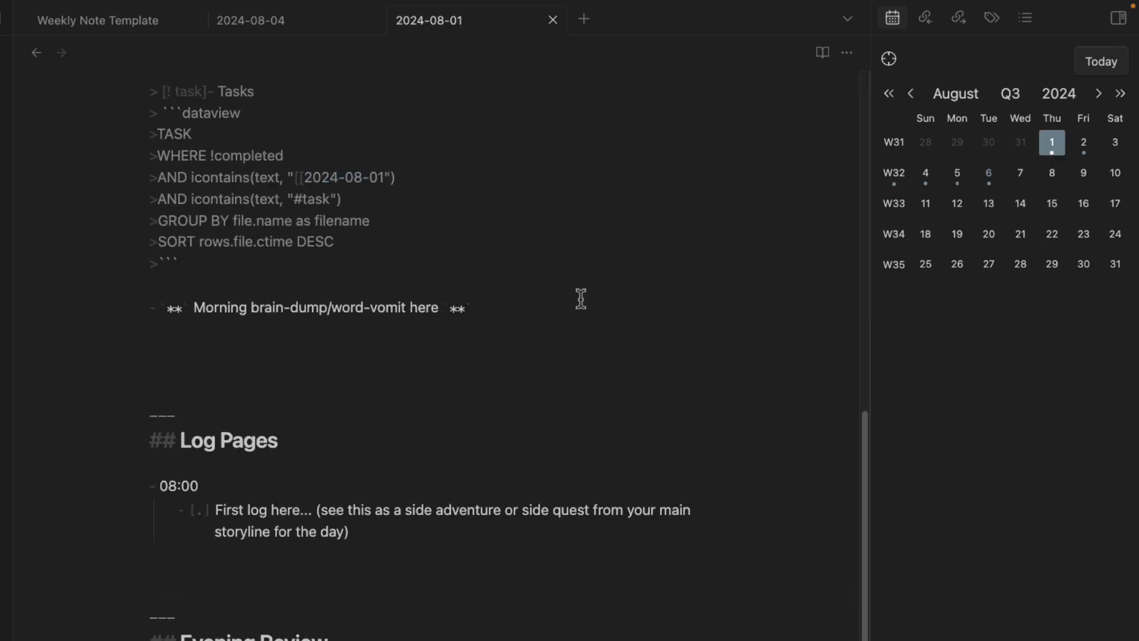
{"action": "right_click", "coordinate": [478, 27]}
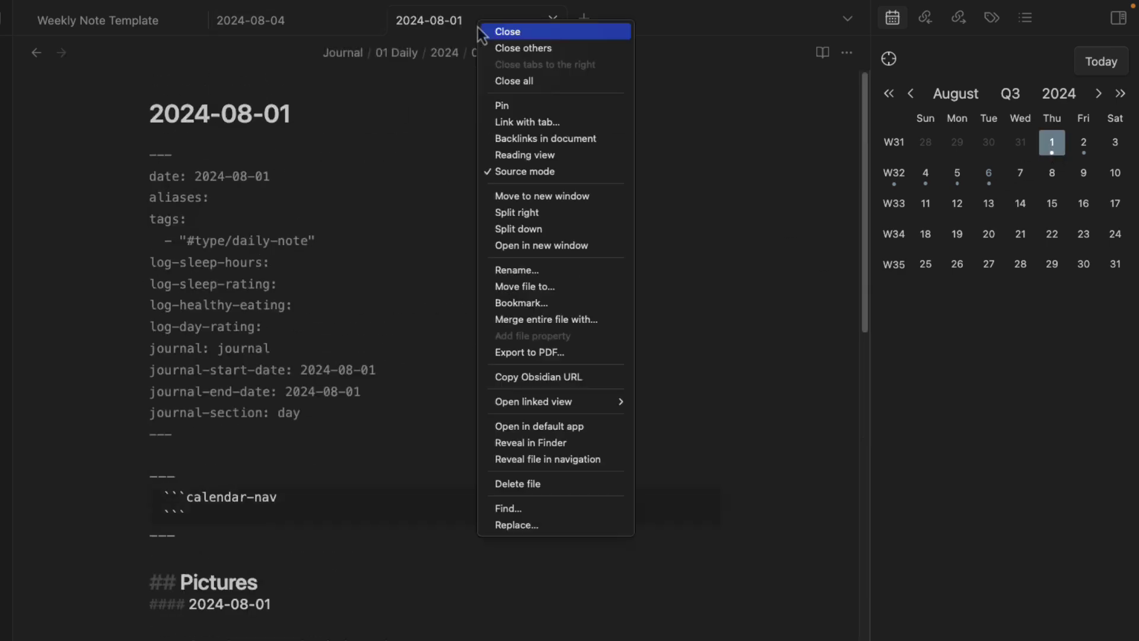
{"action": "left_click", "coordinate": [561, 490]}
{"action": "left_click", "coordinate": [527, 470]}
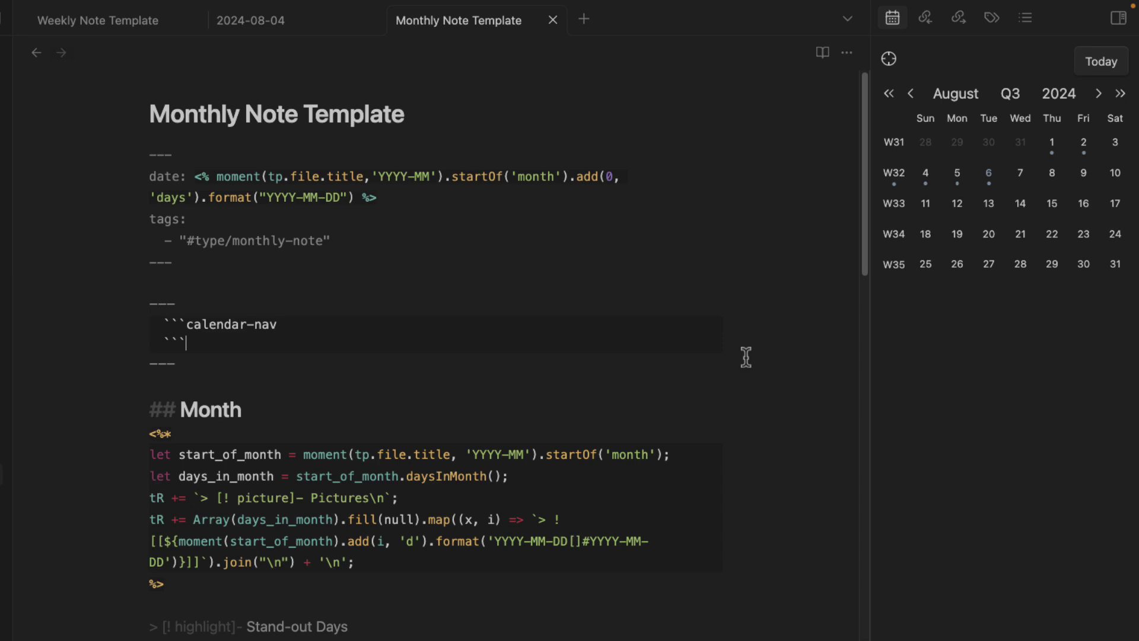
Open the 2024-08-02 daily note from the calendar and delete its file
{"action": "right_click", "coordinate": [1083, 148]}
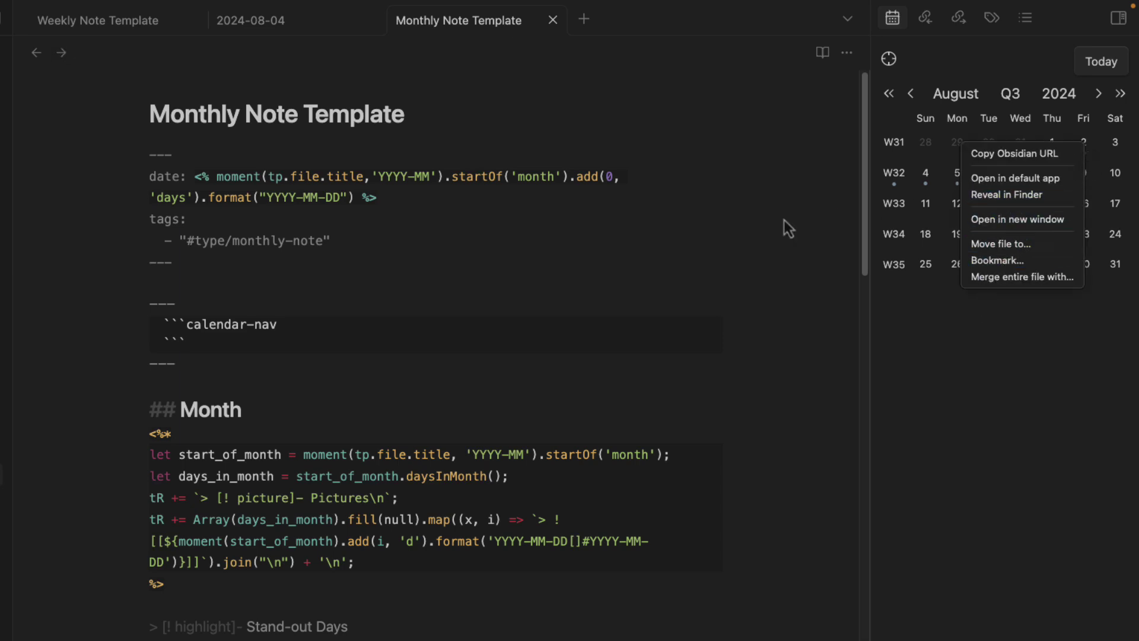
{"action": "key", "text": "Escape"}
{"action": "left_click", "coordinate": [1083, 142]}
{"action": "right_click", "coordinate": [448, 24]}
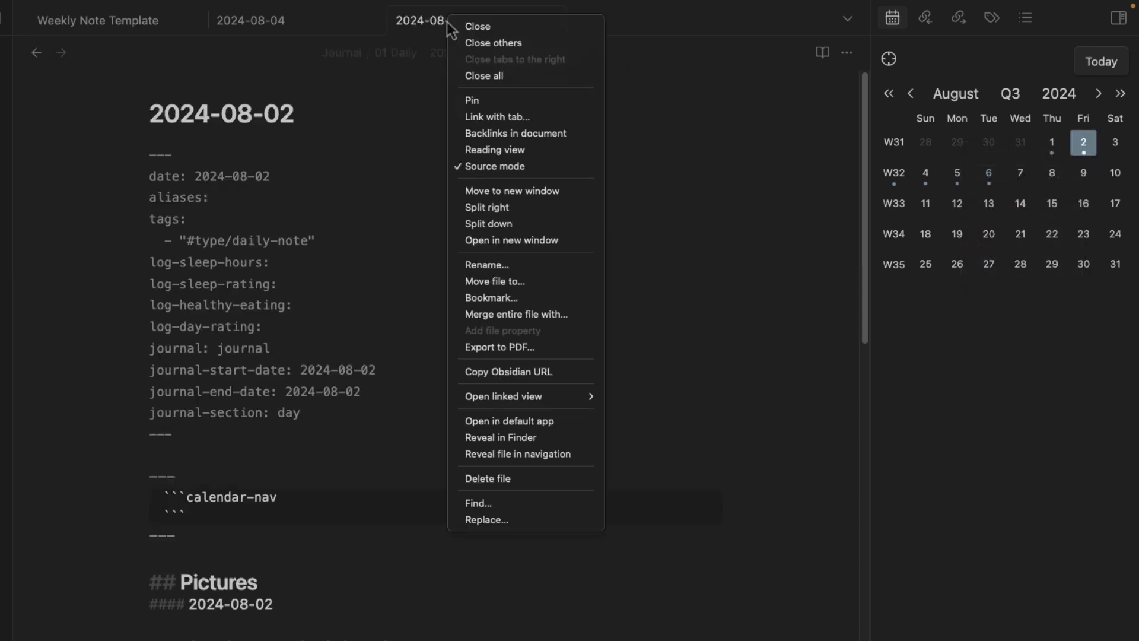
{"action": "left_click", "coordinate": [504, 478]}
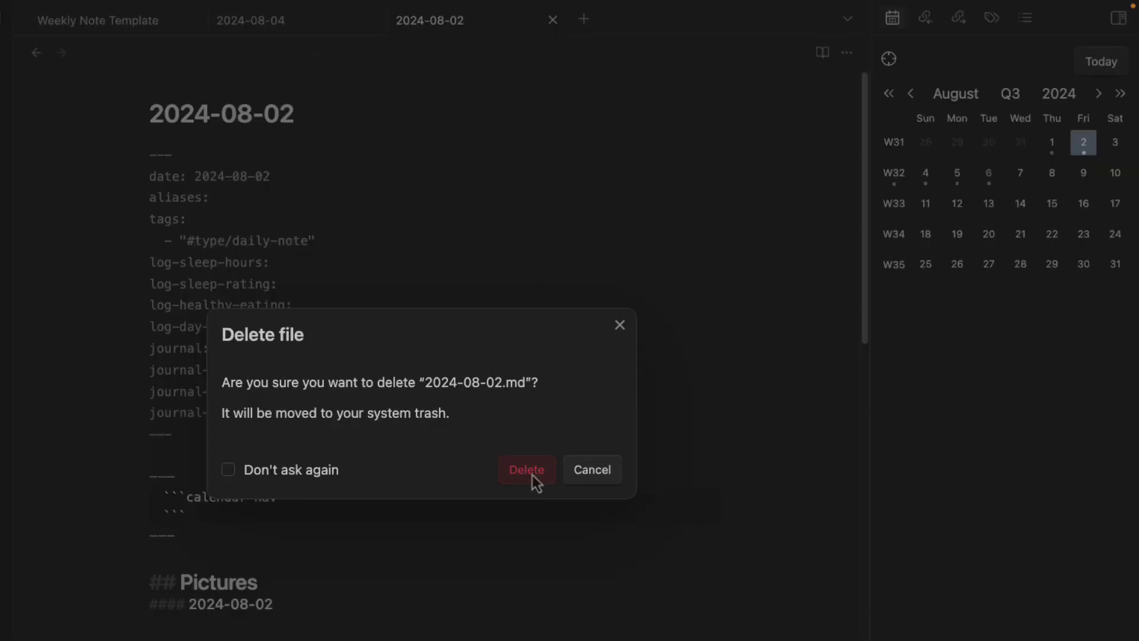
{"action": "left_click", "coordinate": [526, 470]}
Reopen the 2024-08-01 daily note and delete its file
{"action": "left_click", "coordinate": [1057, 154]}
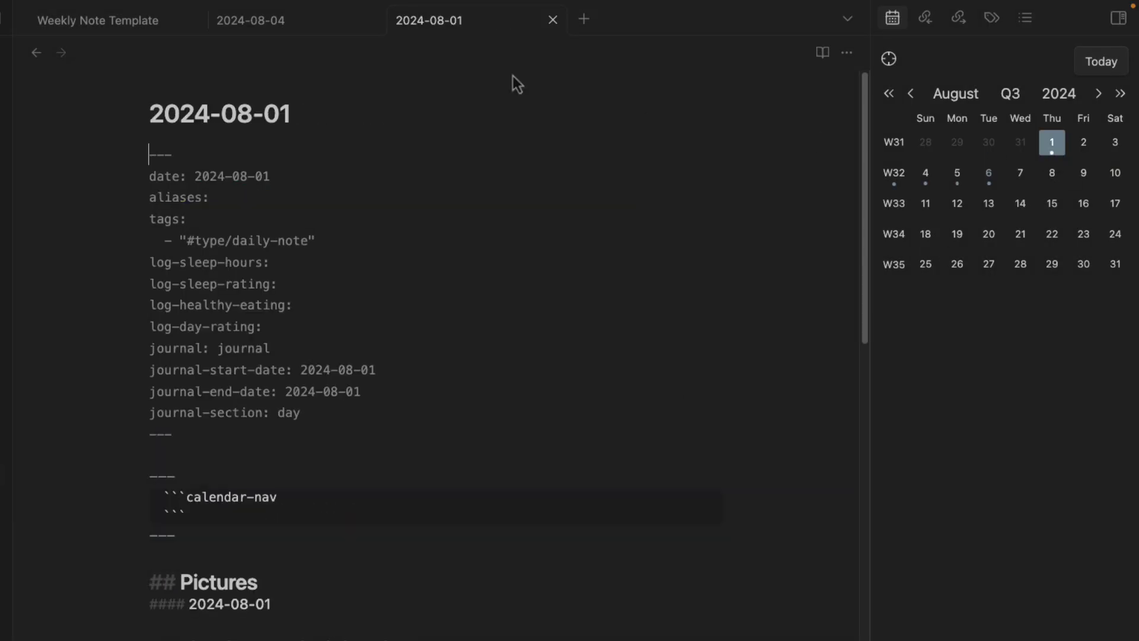
{"action": "right_click", "coordinate": [465, 30]}
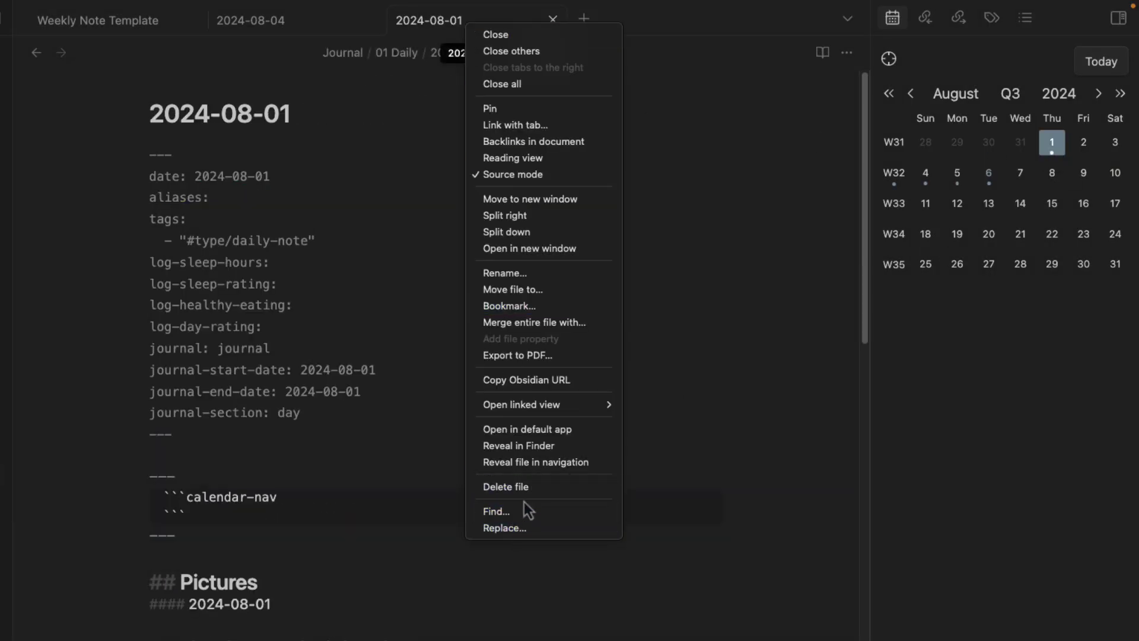
{"action": "left_click", "coordinate": [526, 492]}
{"action": "left_click", "coordinate": [526, 470]}
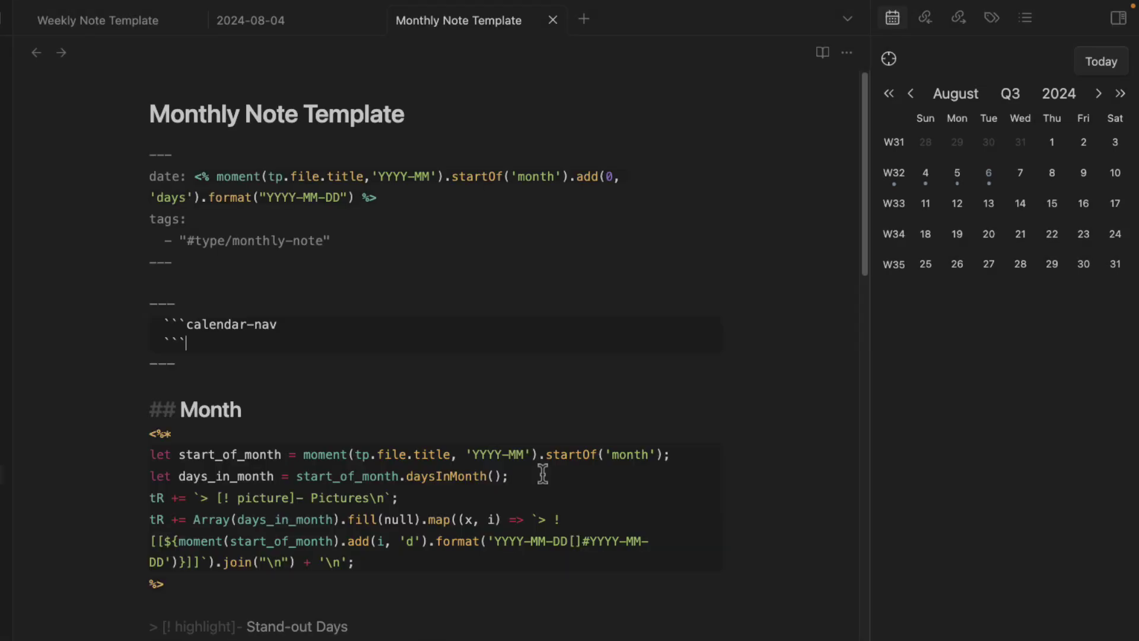
Open the 2024-08-04 daily note in reading view, look over its log properties and collapse the Properties section
{"action": "left_click", "coordinate": [936, 187]}
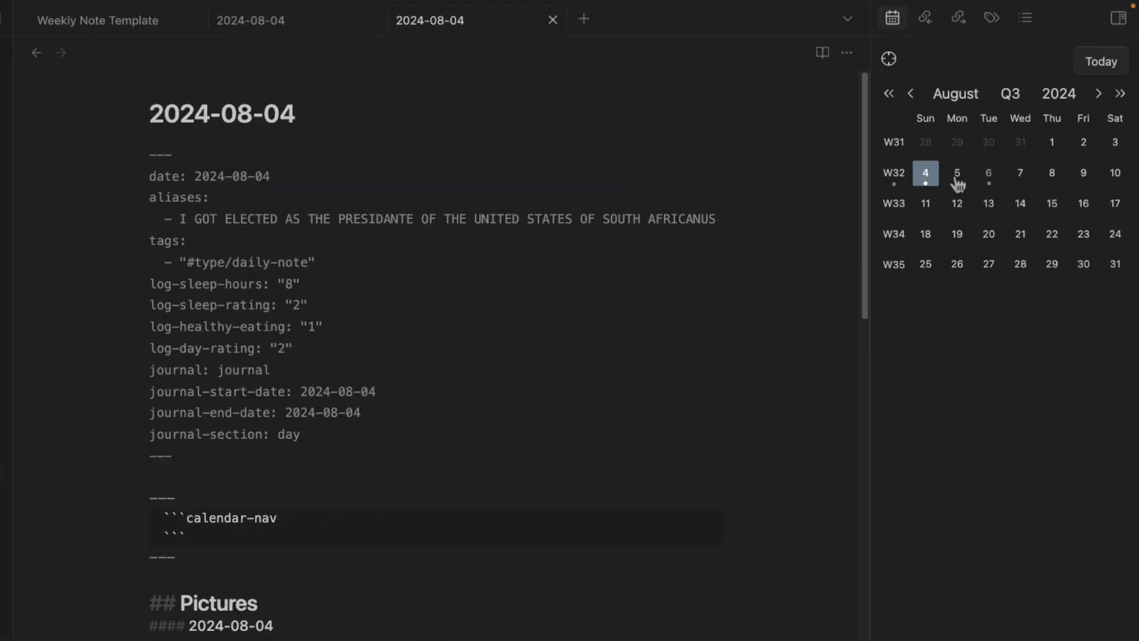
{"action": "key", "text": "ctrl+e"}
{"action": "scroll", "coordinate": [453, 308], "scroll_direction": "up", "scroll_amount": 5}
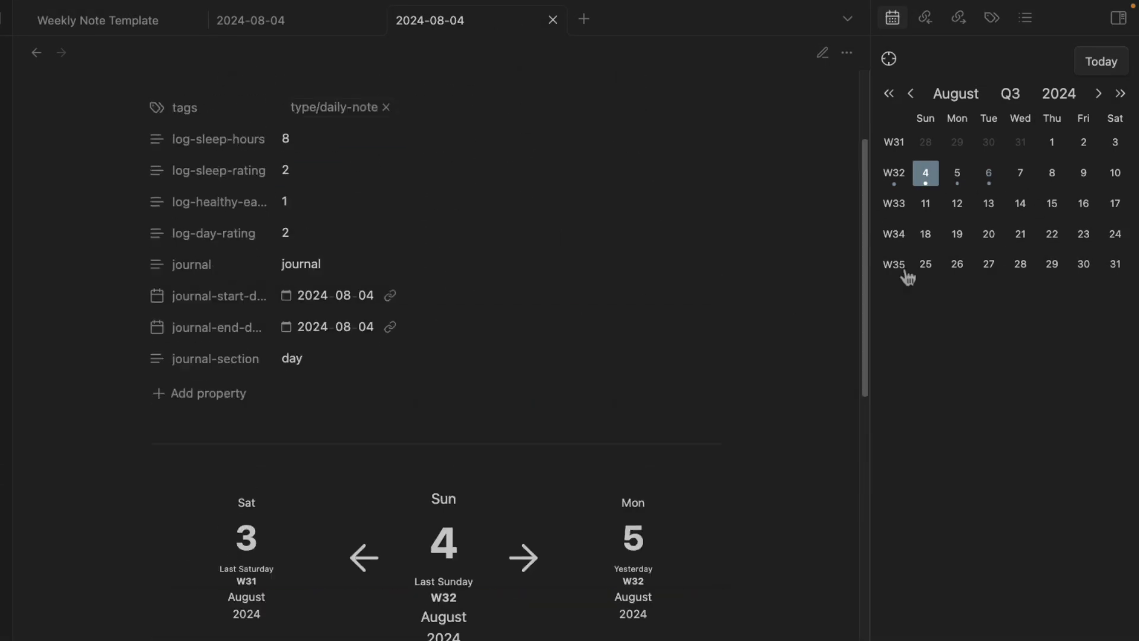
{"action": "scroll", "coordinate": [527, 351], "scroll_direction": "down", "scroll_amount": 2}
{"action": "scroll", "coordinate": [526, 351], "scroll_direction": "up", "scroll_amount": 7}
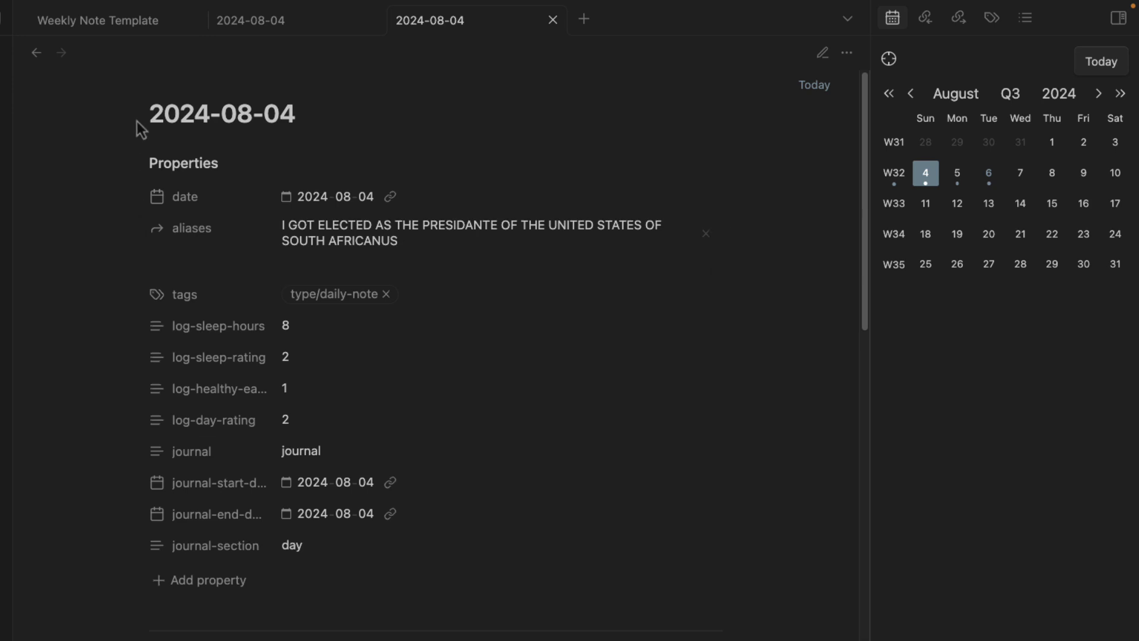
{"action": "left_click", "coordinate": [136, 163]}
Review the 2024-08-05 and 2024-08-06 daily notes, collapsing the Properties section in each
{"action": "left_click", "coordinate": [958, 176]}
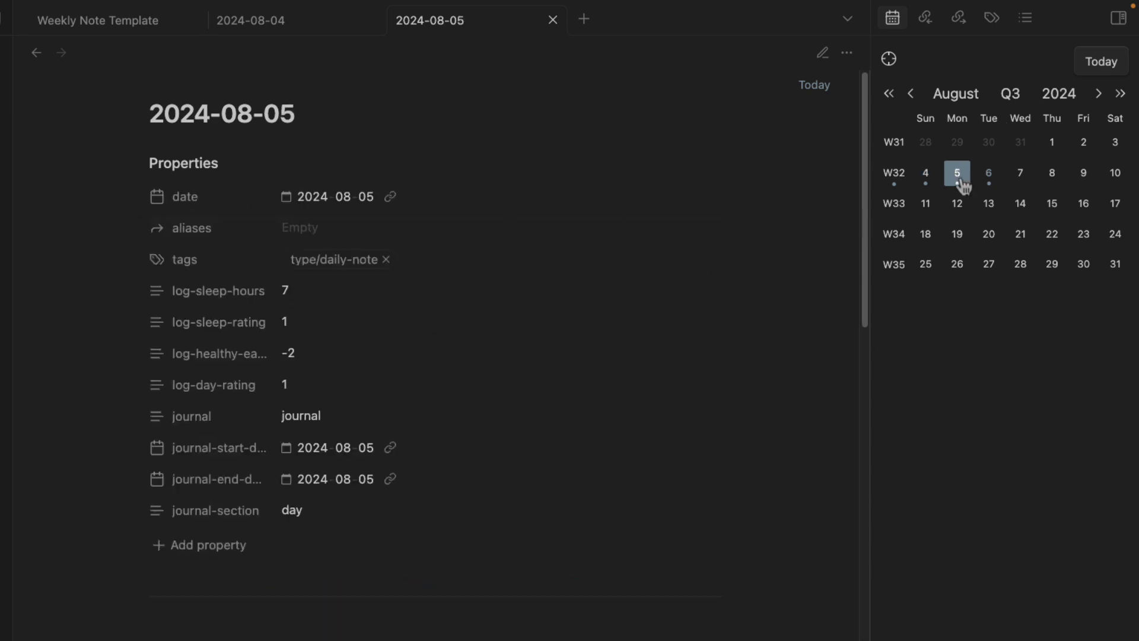
{"action": "left_click", "coordinate": [136, 164]}
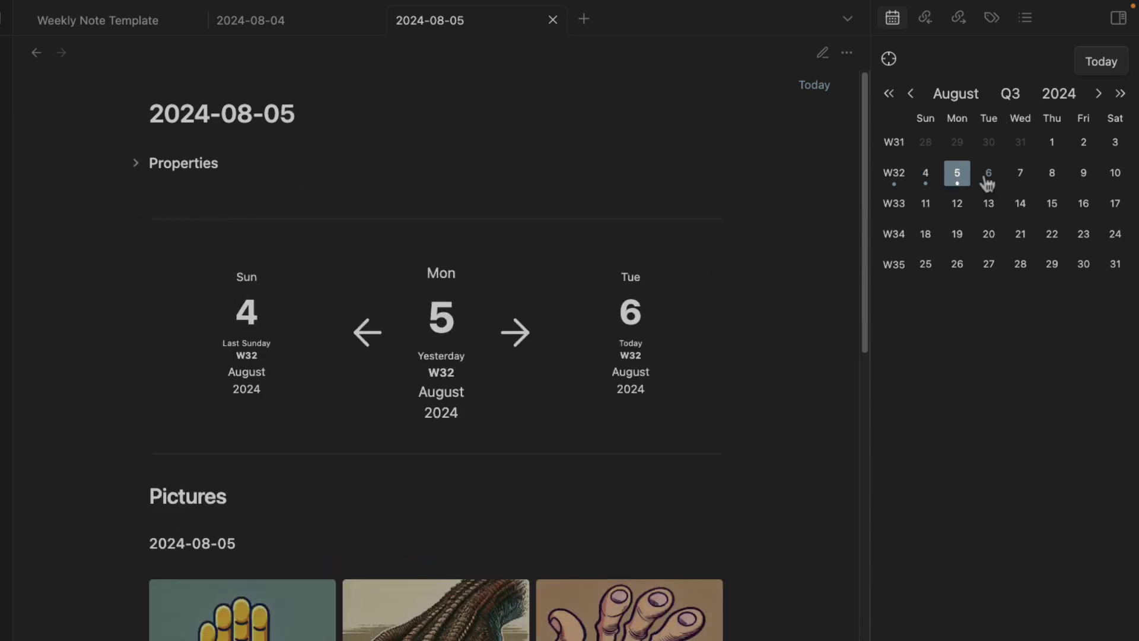
{"action": "left_click", "coordinate": [515, 332]}
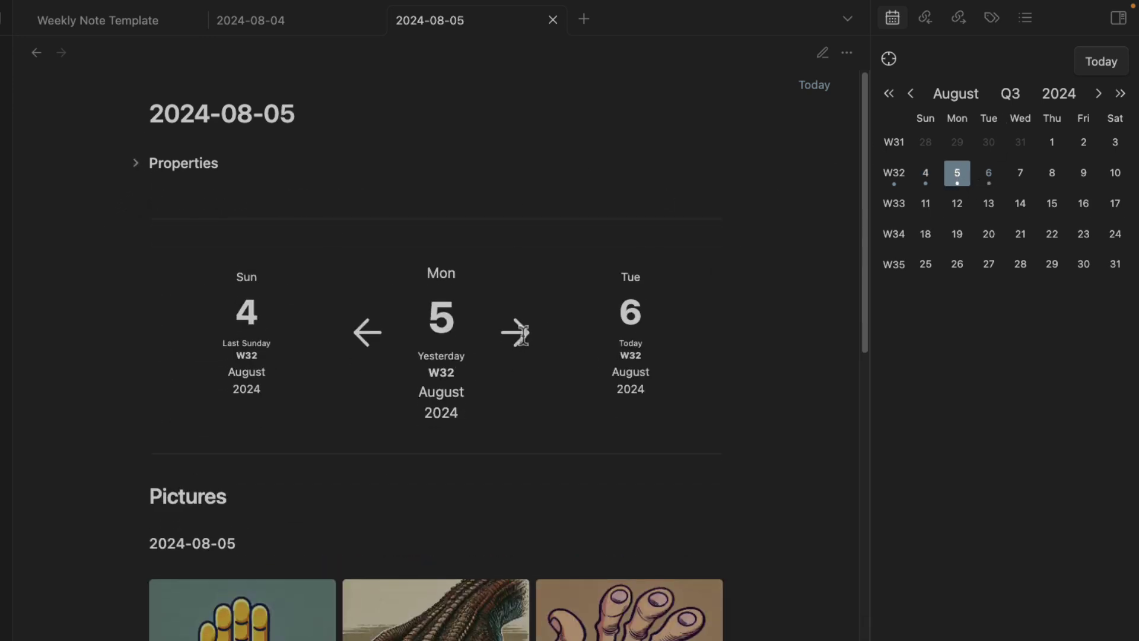
{"action": "left_click", "coordinate": [135, 165]}
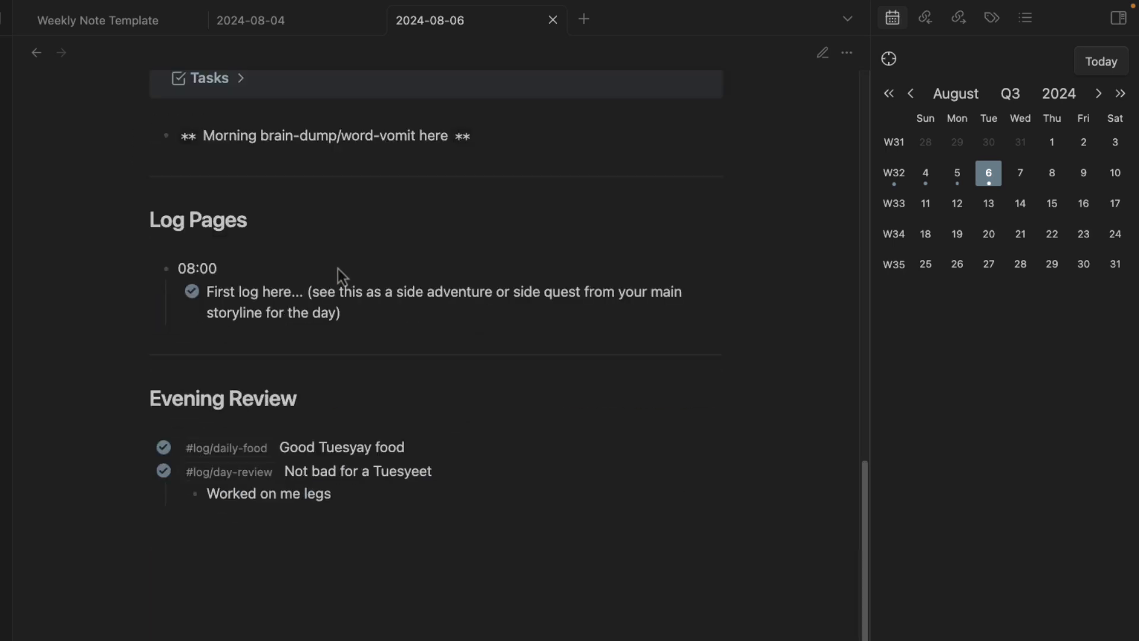
Open the W32 weekly note, collapse its Properties and Week Prep sections, and expand the Week section
{"action": "left_click", "coordinate": [894, 174]}
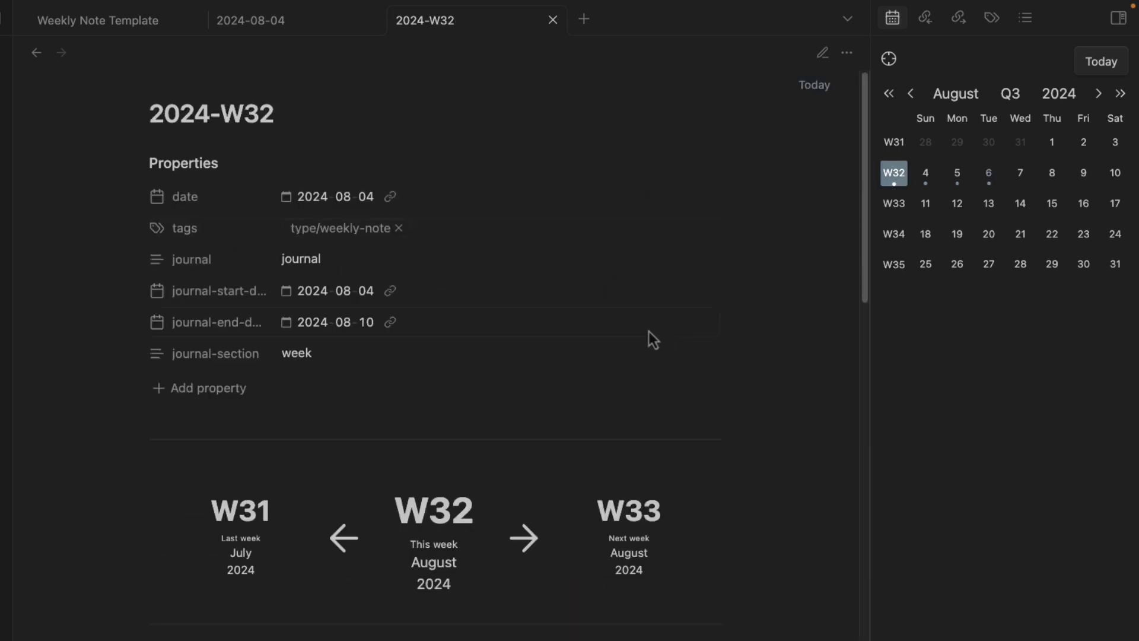
{"action": "left_click", "coordinate": [136, 169]}
{"action": "scroll", "coordinate": [231, 238], "scroll_direction": "down", "scroll_amount": 3}
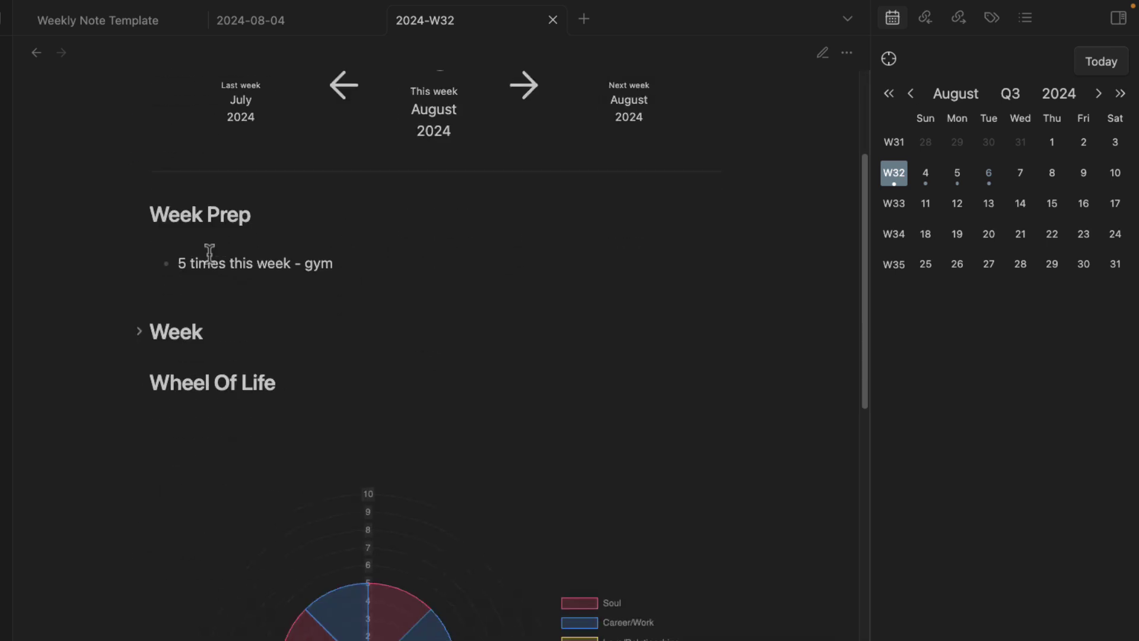
{"action": "left_click", "coordinate": [140, 354]}
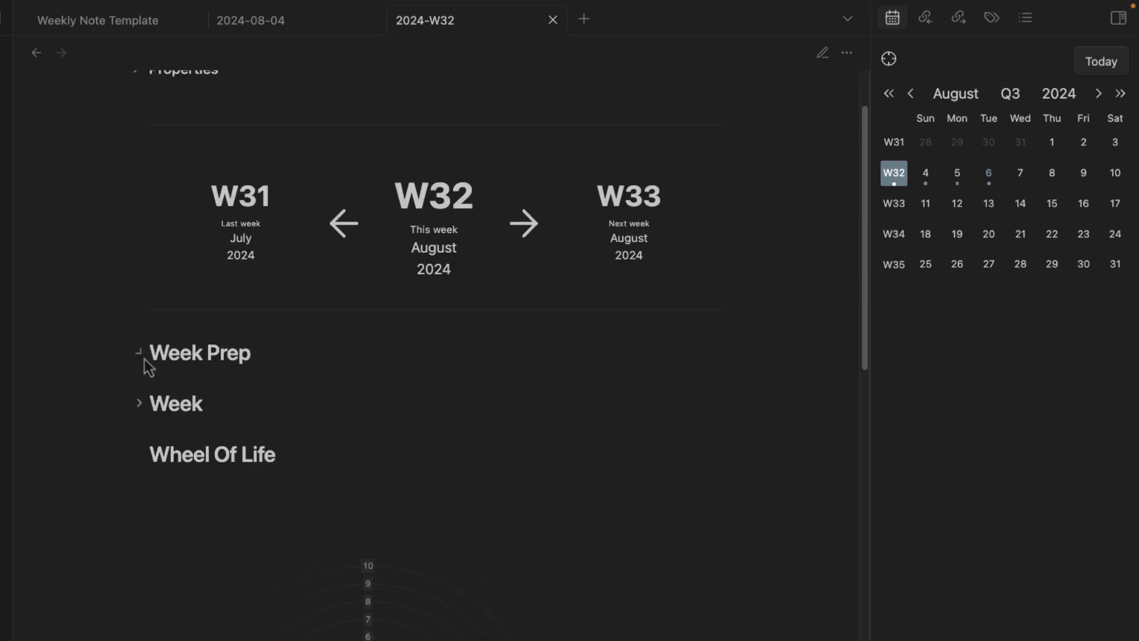
{"action": "left_click", "coordinate": [138, 408]}
Check the Pictures, Highlights! and Daily Reviews callouts, fold the Week section, and examine the Wheel Of Life chart
{"action": "left_click", "coordinate": [259, 460]}
{"action": "left_click", "coordinate": [258, 461]}
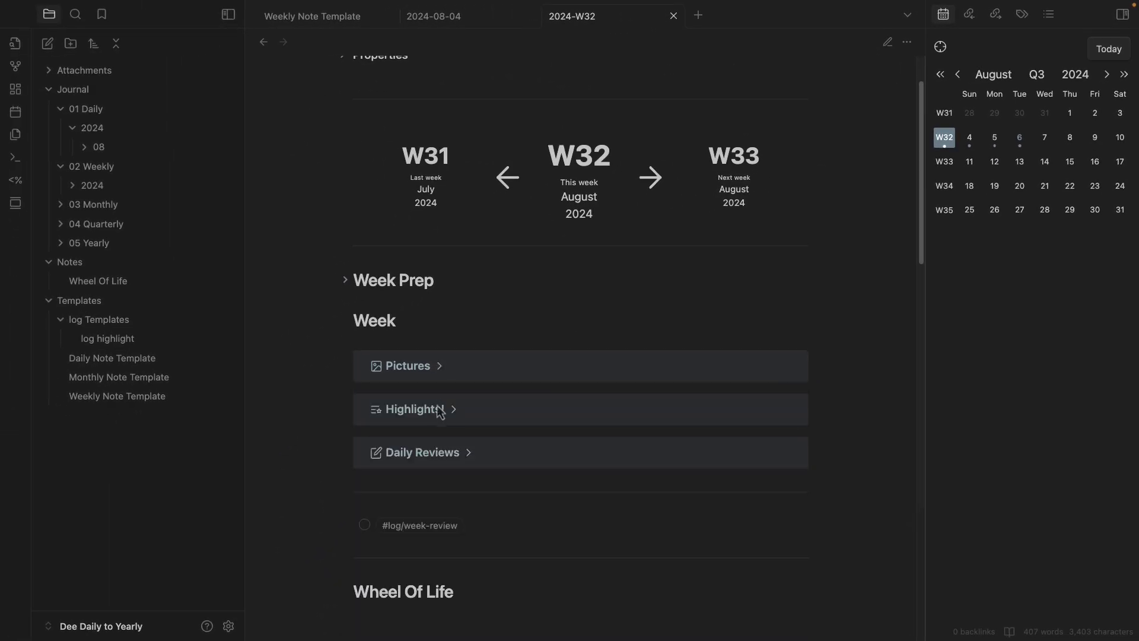
{"action": "left_click", "coordinate": [440, 412]}
{"action": "left_click", "coordinate": [455, 414]}
{"action": "left_click", "coordinate": [470, 457]}
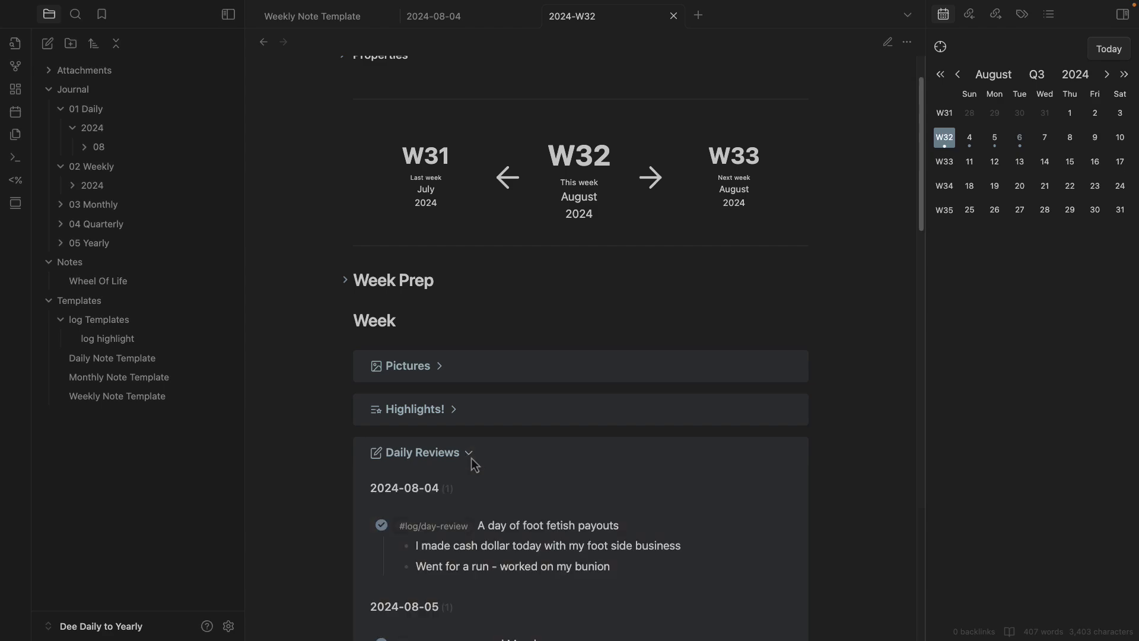
{"action": "left_click", "coordinate": [472, 457]}
{"action": "left_click", "coordinate": [347, 322]}
{"action": "scroll", "coordinate": [366, 333], "scroll_direction": "down", "scroll_amount": 8}
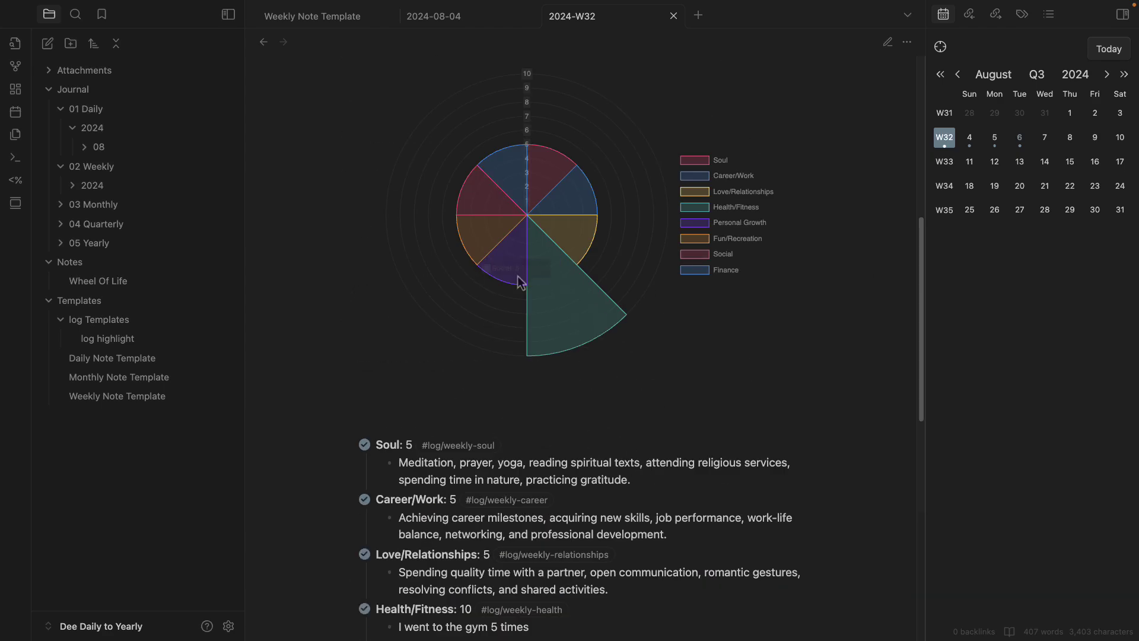
Examine the 2024-W32 weekly note's wheel of life entries, expanding Statistics, Calendar Graph and Averages to review them
{"action": "scroll", "coordinate": [423, 233], "scroll_direction": "down", "scroll_amount": 6}
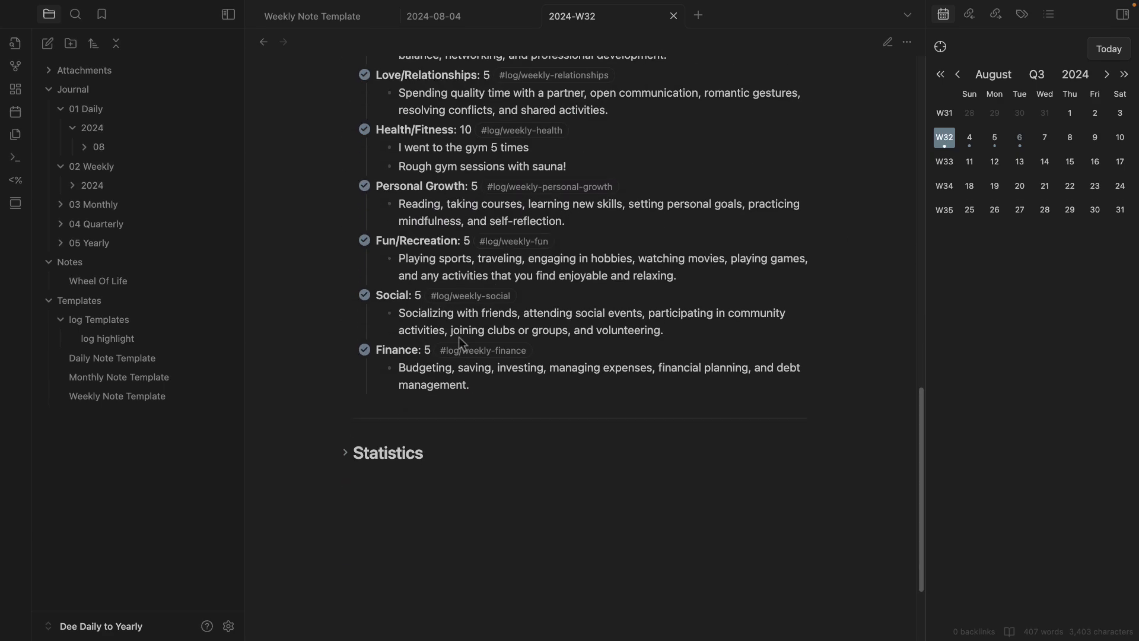
{"action": "left_click", "coordinate": [346, 423]}
{"action": "scroll", "coordinate": [472, 415], "scroll_direction": "down", "scroll_amount": 2}
{"action": "scroll", "coordinate": [471, 415], "scroll_direction": "down", "scroll_amount": 1}
{"action": "left_click", "coordinate": [345, 282]}
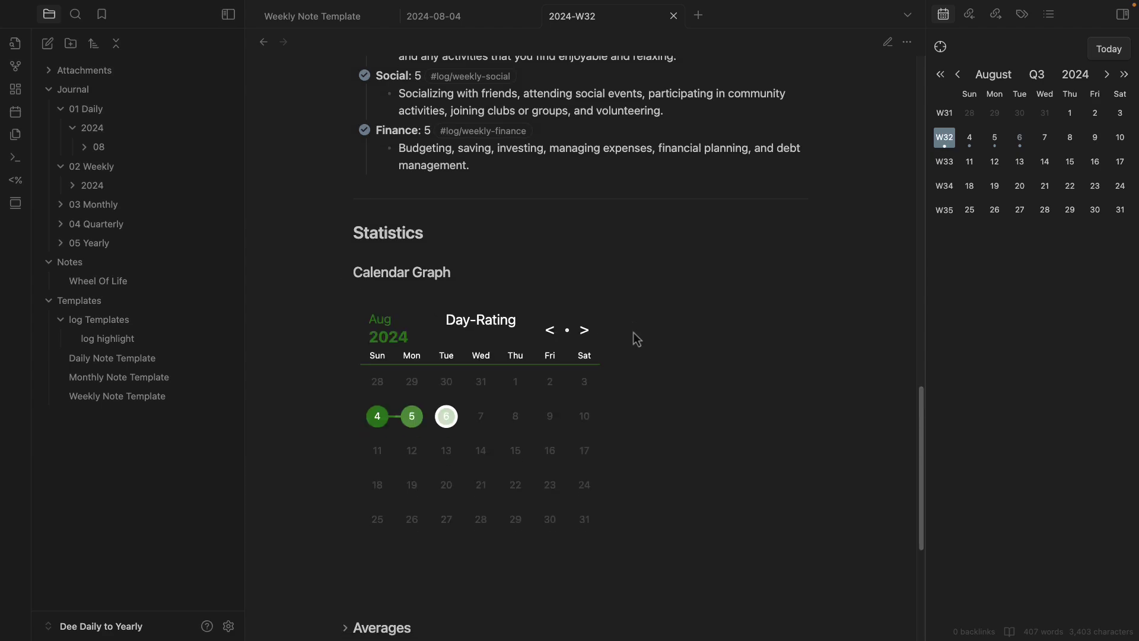
{"action": "scroll", "coordinate": [469, 268], "scroll_direction": "down", "scroll_amount": 3}
{"action": "left_click", "coordinate": [346, 527]}
{"action": "scroll", "coordinate": [478, 522], "scroll_direction": "down", "scroll_amount": 3}
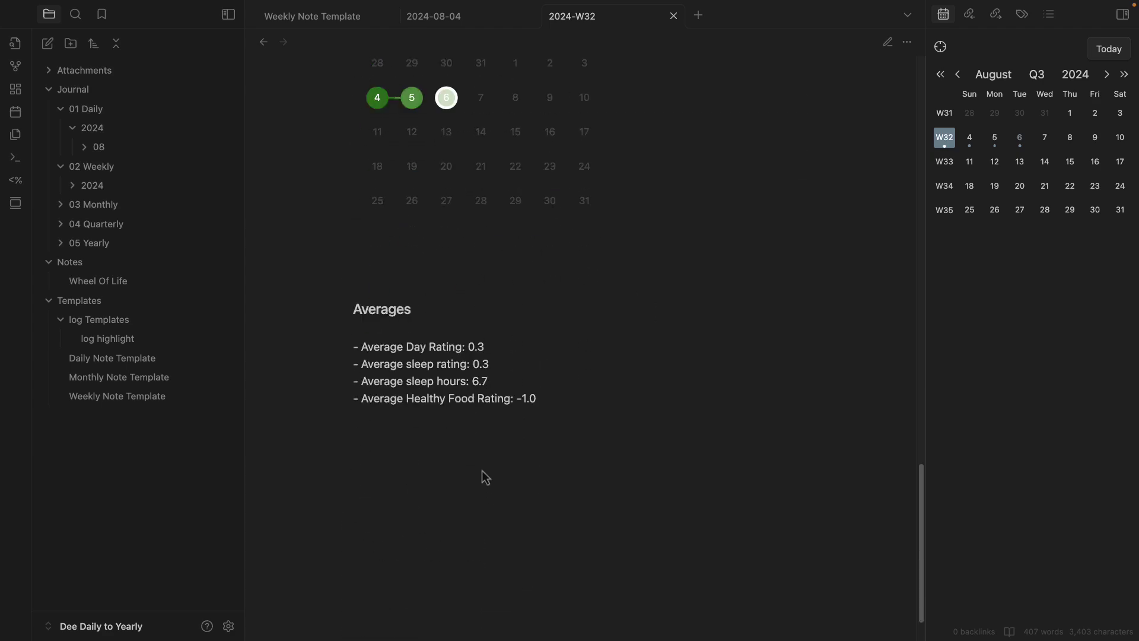
{"action": "left_click_drag", "start_coordinate": [564, 406], "coordinate": [437, 364]}
{"action": "left_click", "coordinate": [650, 407]}
{"action": "left_click_drag", "start_coordinate": [651, 406], "coordinate": [295, 338]}
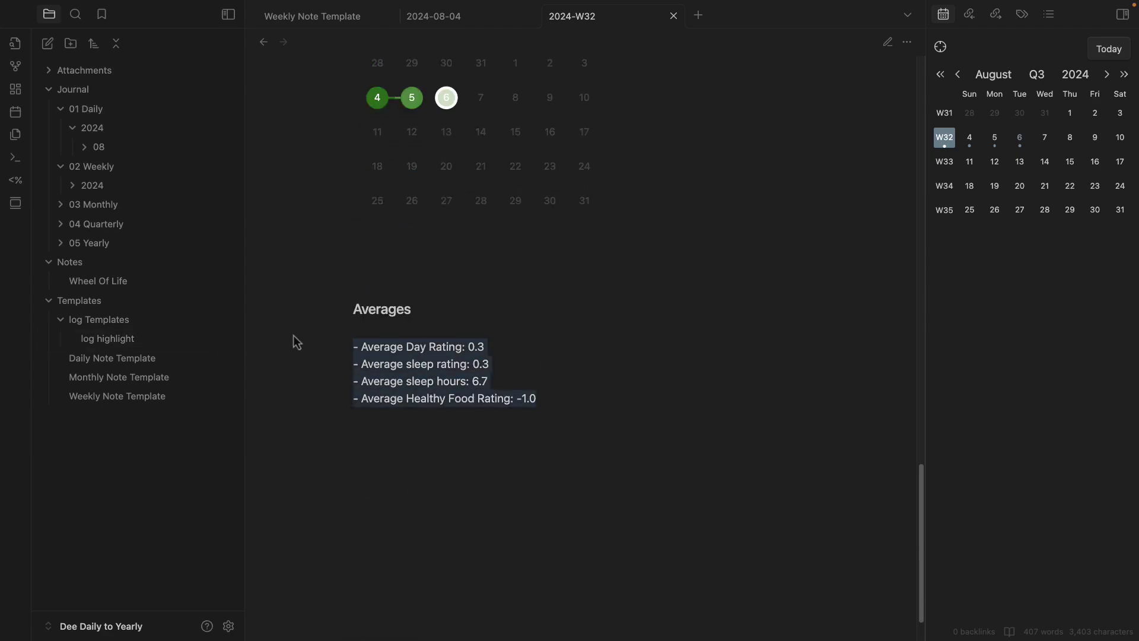
{"action": "scroll", "coordinate": [788, 389], "scroll_direction": "up", "scroll_amount": 5}
{"action": "scroll", "coordinate": [788, 388], "scroll_direction": "up", "scroll_amount": 10}
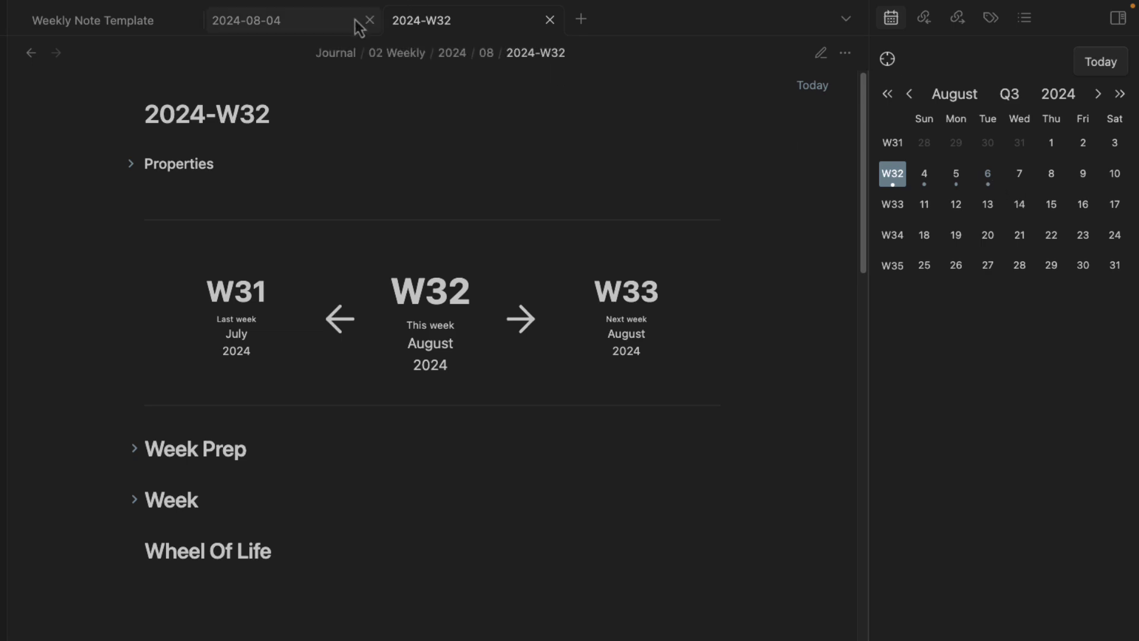
Open the 2024-08-04 daily note in reading view and look through its content
{"action": "left_click", "coordinate": [315, 28]}
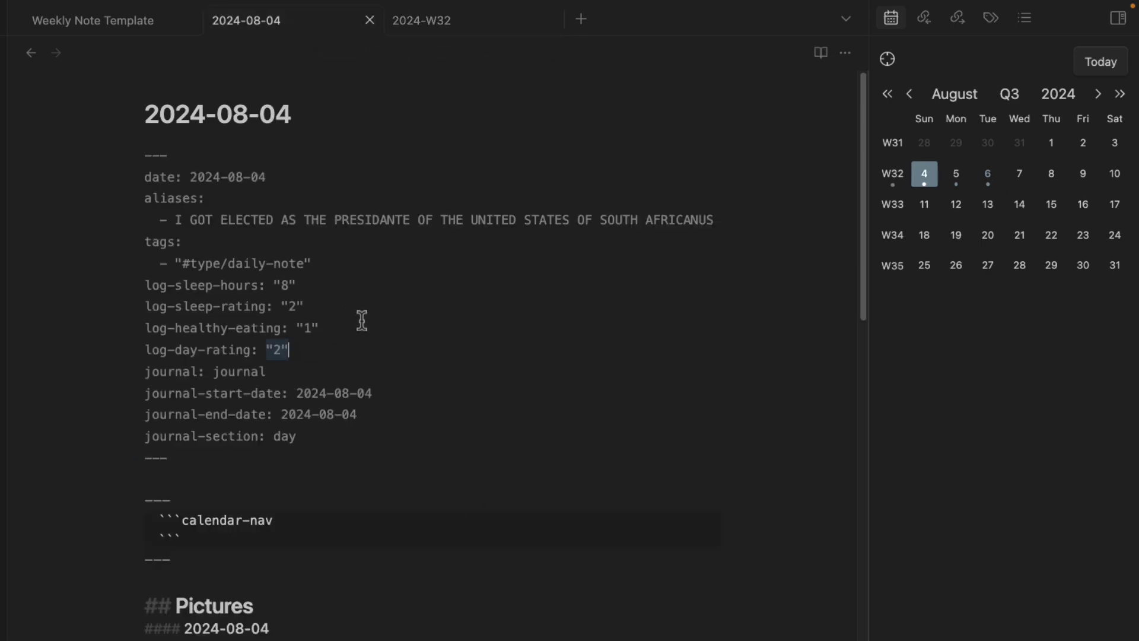
{"action": "key", "text": "ctrl+e"}
{"action": "scroll", "coordinate": [359, 336], "scroll_direction": "down", "scroll_amount": 10}
Look up the "monthly" note command and open the August 2024 monthly note from the calendar
{"action": "key", "text": "super+p"}
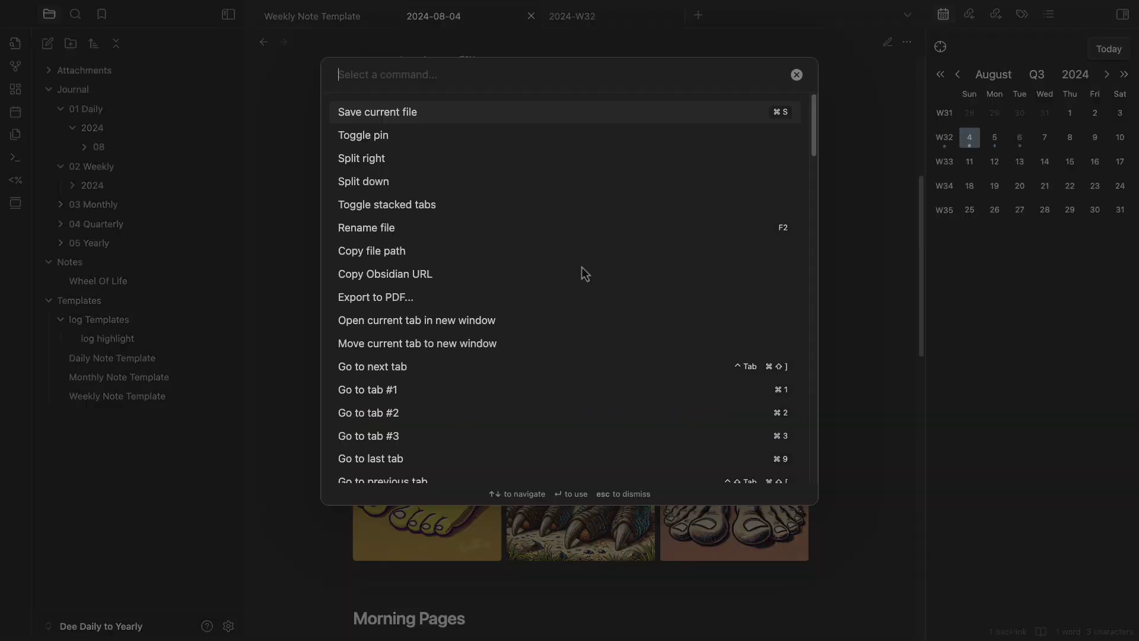
{"action": "type", "text": "monthly"}
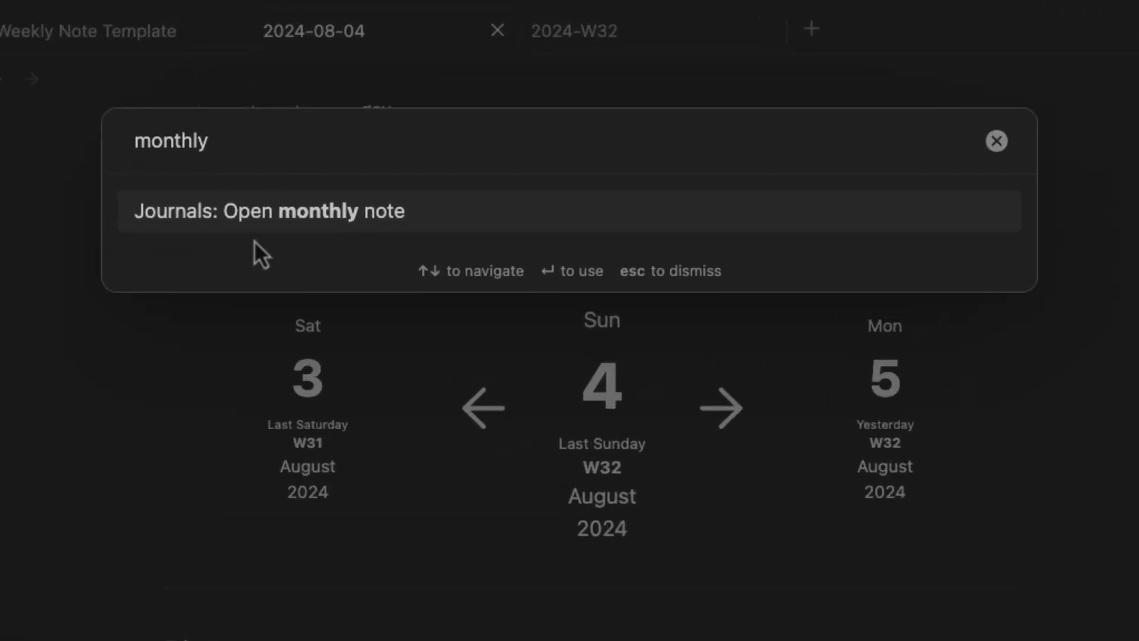
{"action": "key", "text": "Return"}
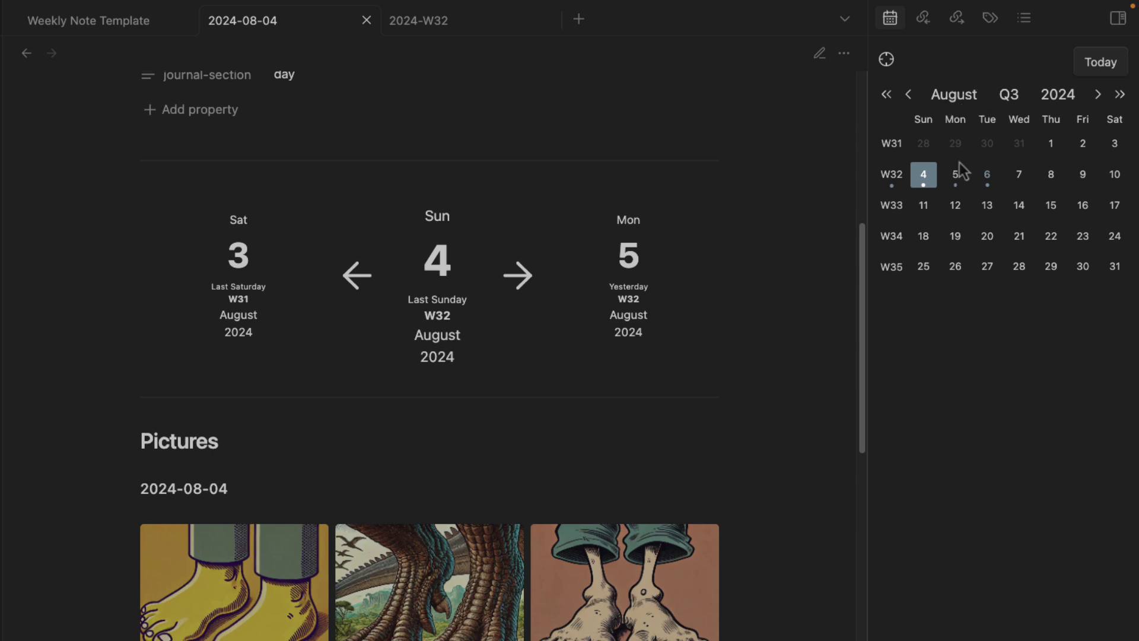
{"action": "left_click", "coordinate": [954, 94]}
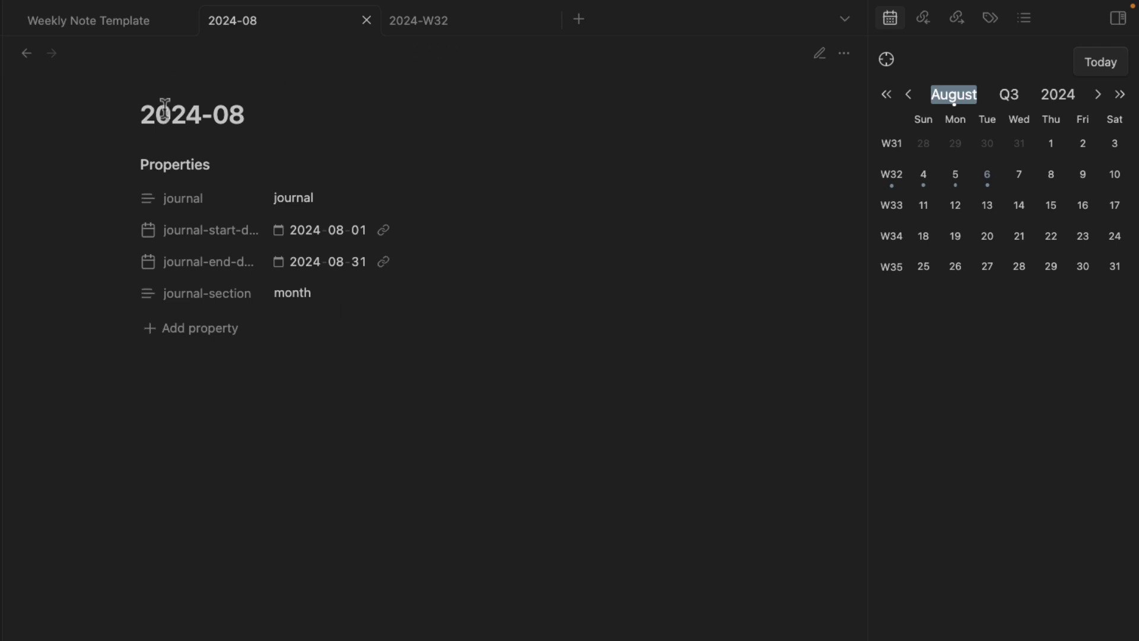
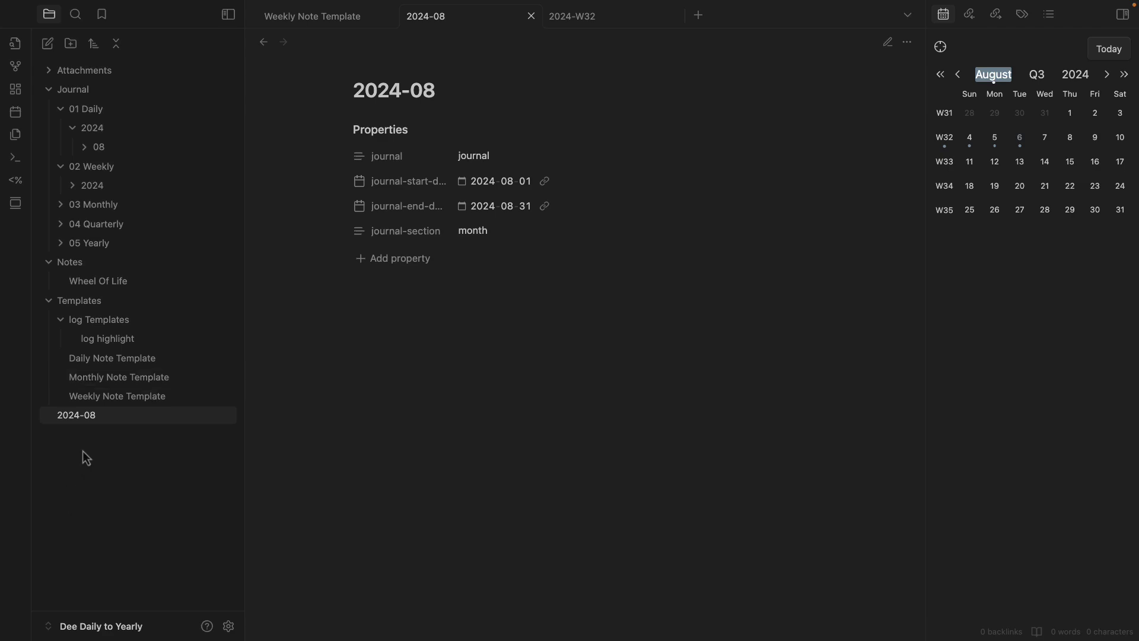
Delete the 2024-08 note from the vault's root folder
{"action": "right_click", "coordinate": [115, 420]}
{"action": "left_click", "coordinate": [138, 597]}
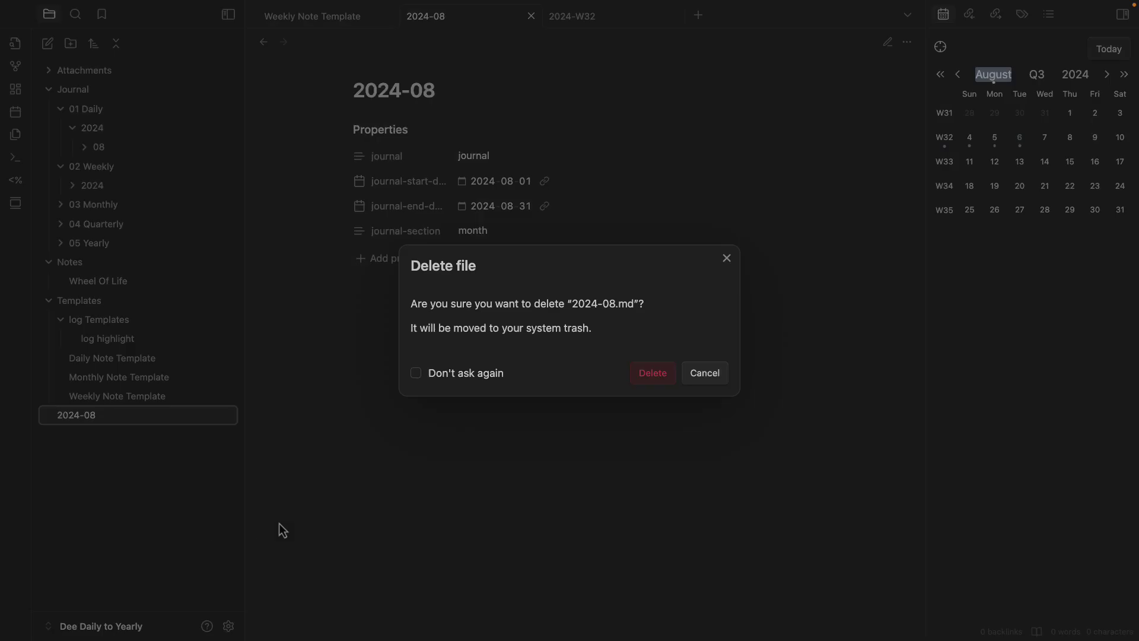
{"action": "left_click", "coordinate": [653, 373]}
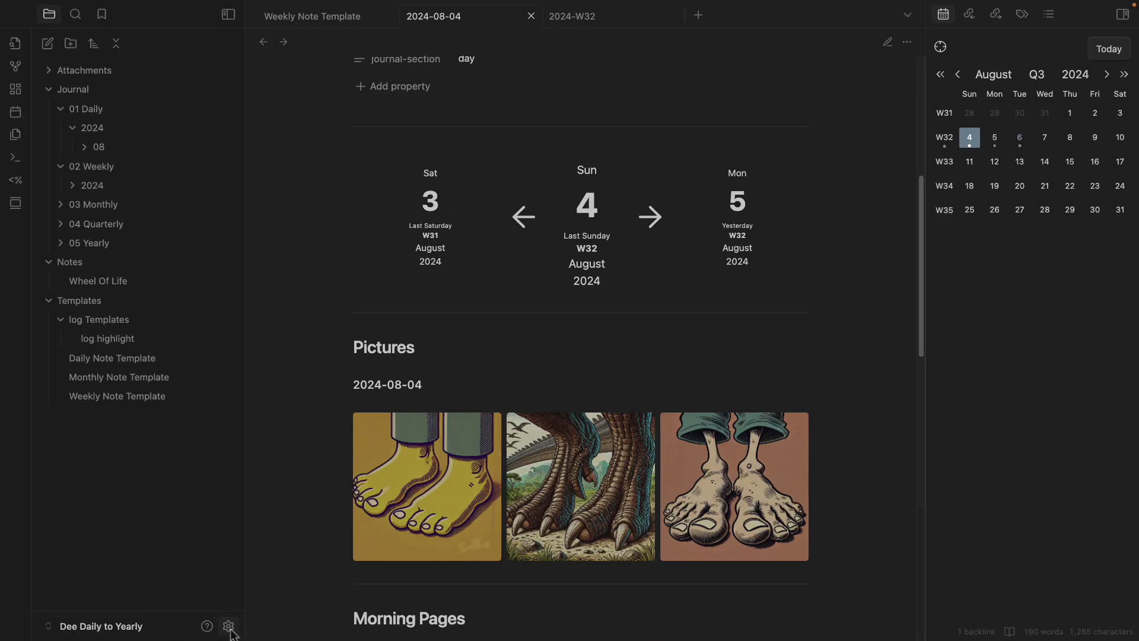
Open the Monthly notes configuration of the Journal calendar in the Journals plugin settings
{"action": "left_click", "coordinate": [228, 625]}
{"action": "scroll", "coordinate": [249, 305], "scroll_direction": "down", "scroll_amount": 3}
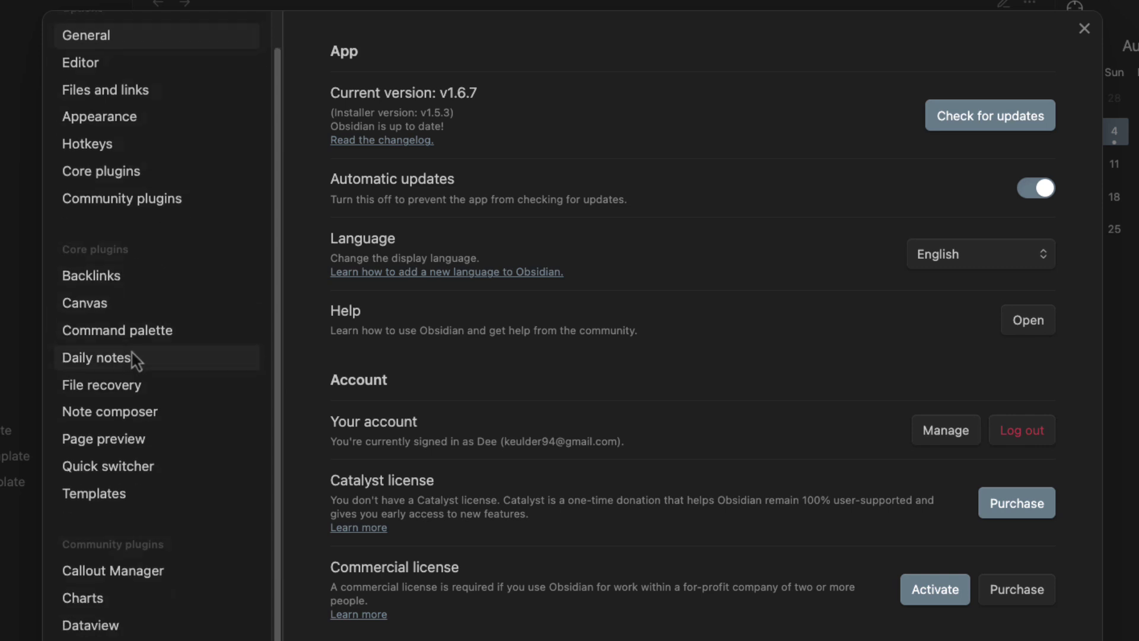
{"action": "left_click", "coordinate": [157, 605]}
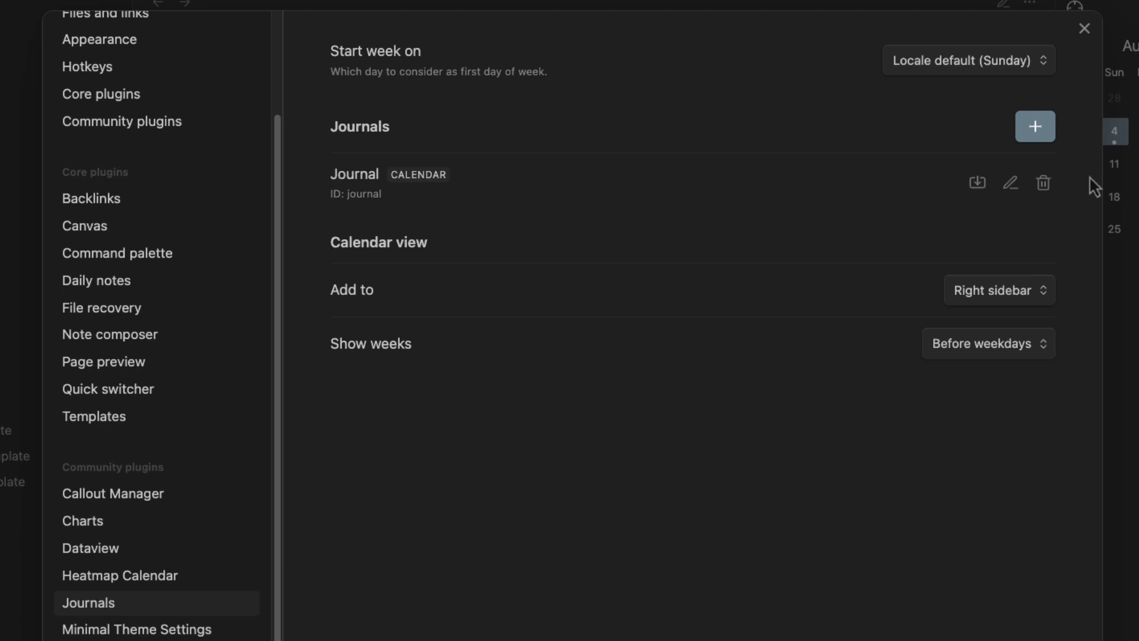
{"action": "left_click", "coordinate": [1011, 185]}
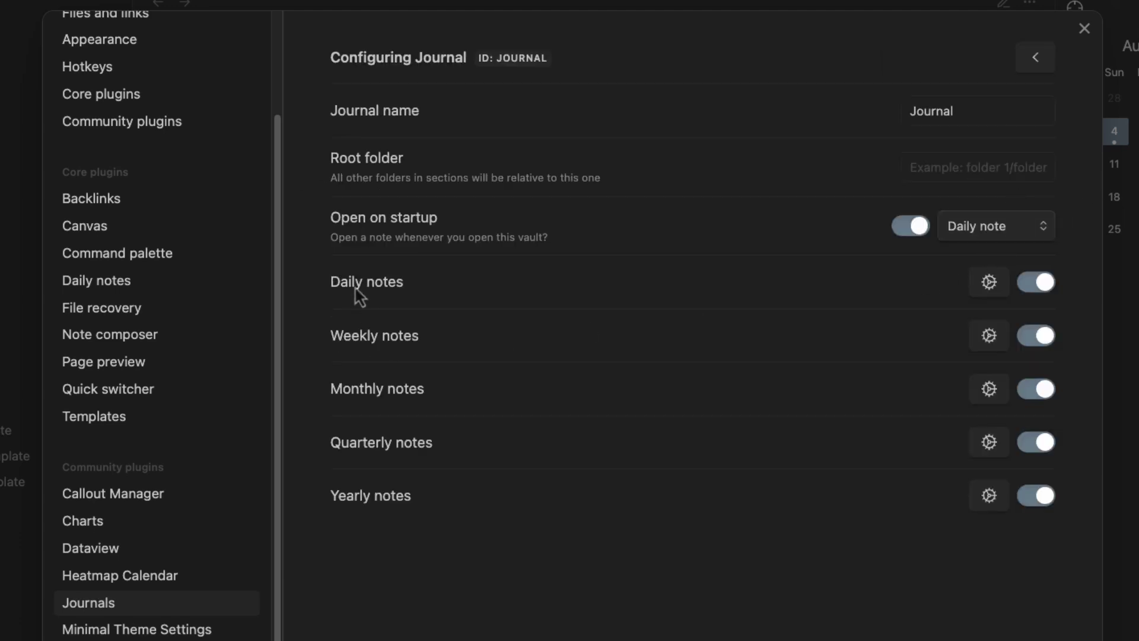
{"action": "left_click", "coordinate": [996, 396]}
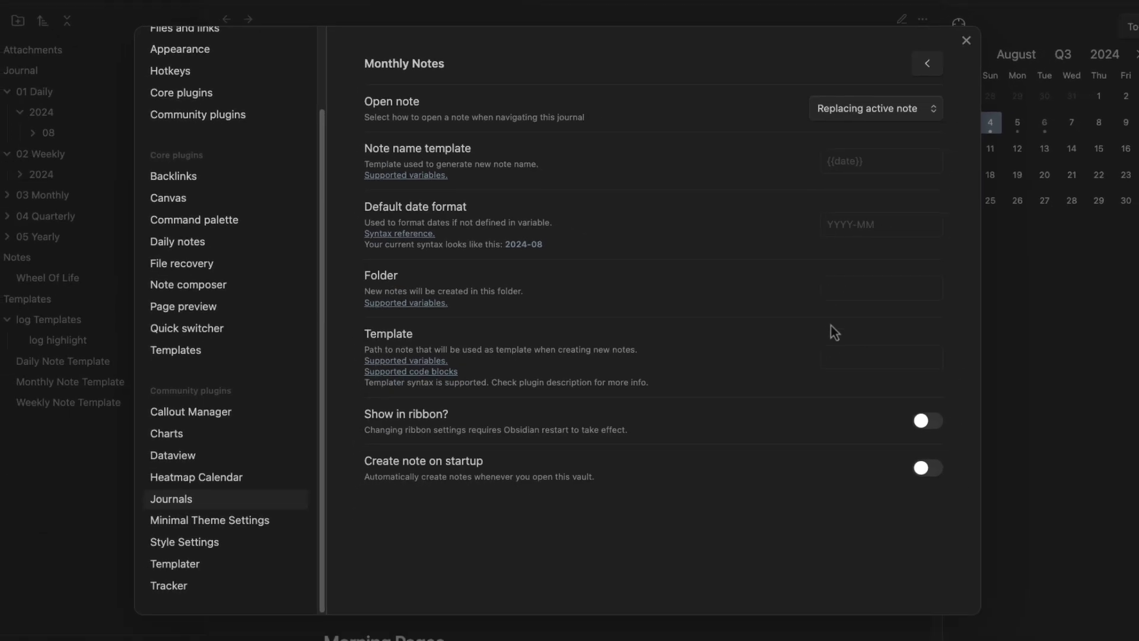
{"action": "left_click", "coordinate": [875, 285]}
{"action": "left_click", "coordinate": [830, 226]}
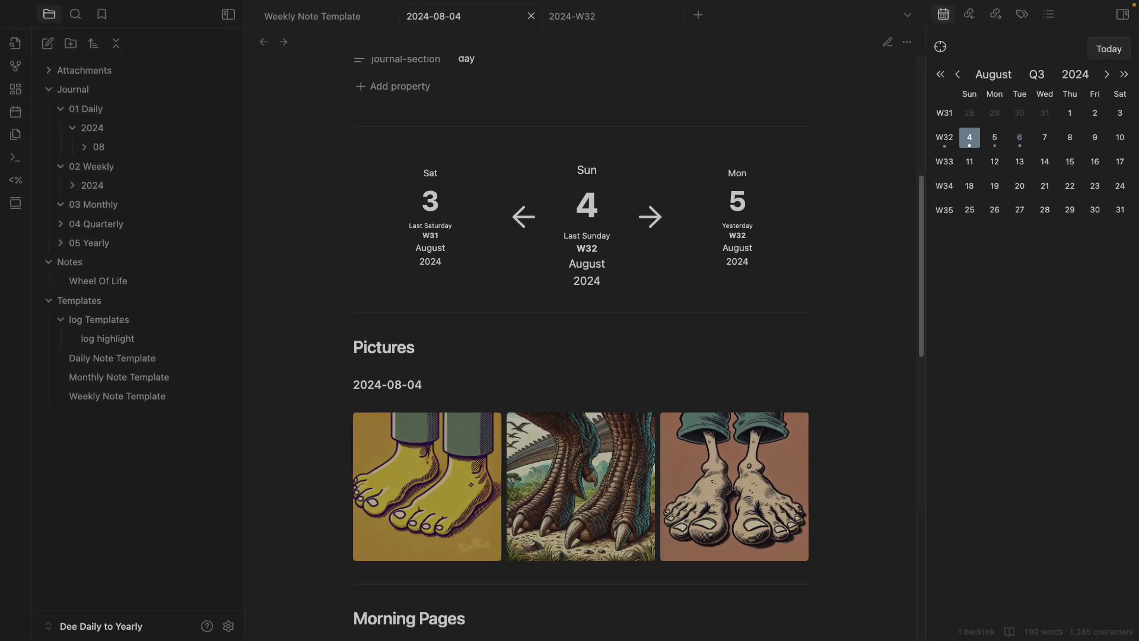
Set the monthly notes' default date format to YYYY/YYYY-MM
{"action": "left_click", "coordinate": [229, 626]}
{"action": "left_click", "coordinate": [863, 231]}
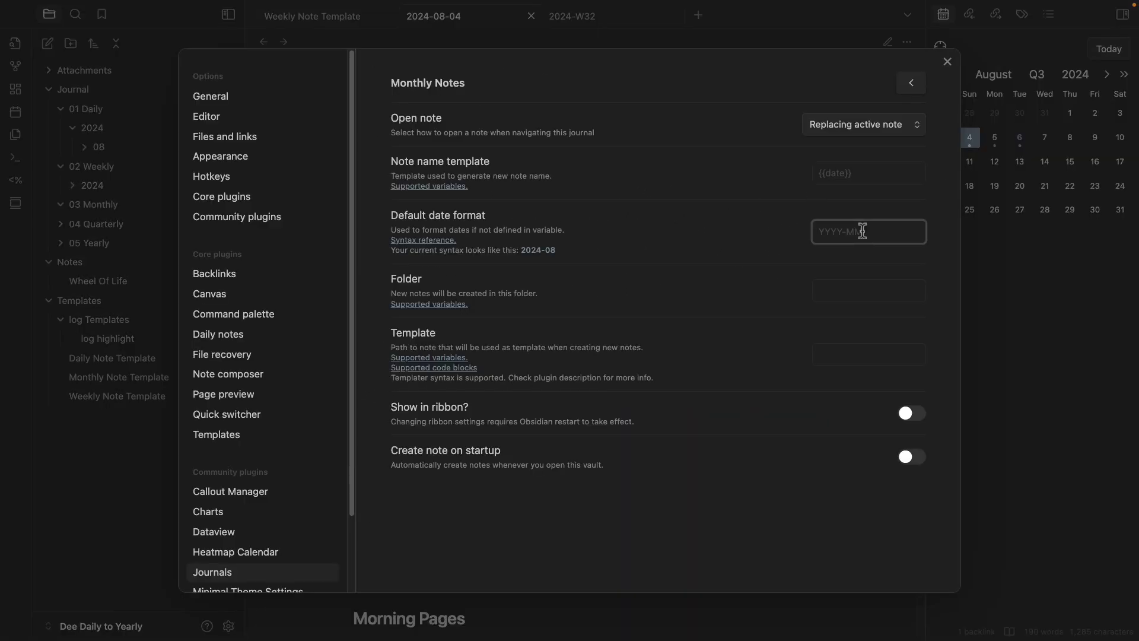
{"action": "type", "text": "YYYY"}
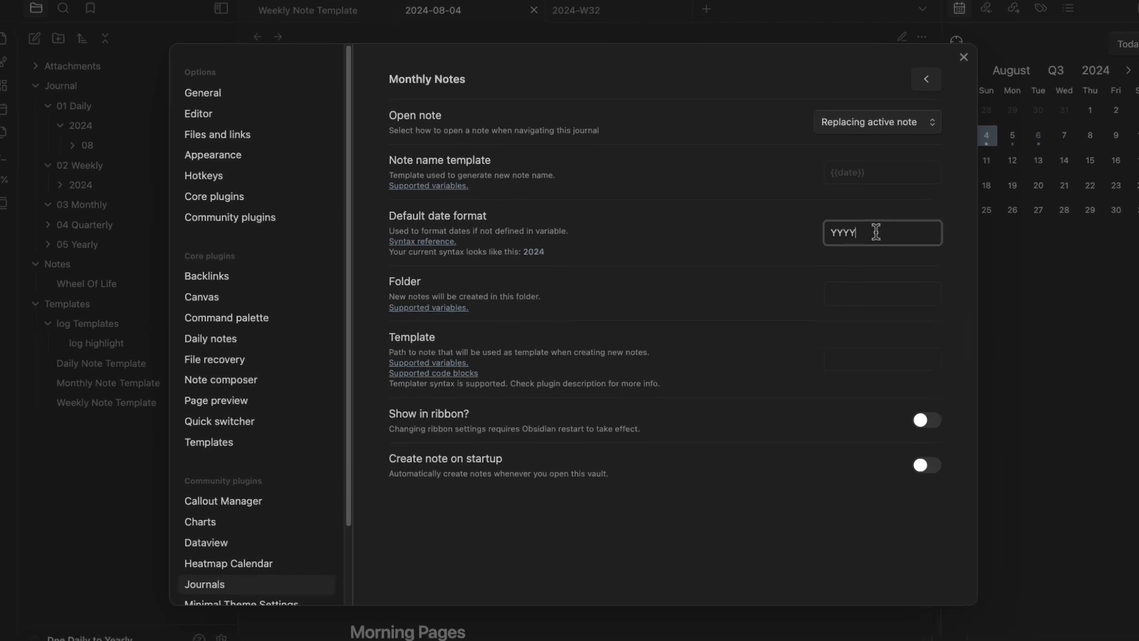
{"action": "type", "text": "/"}
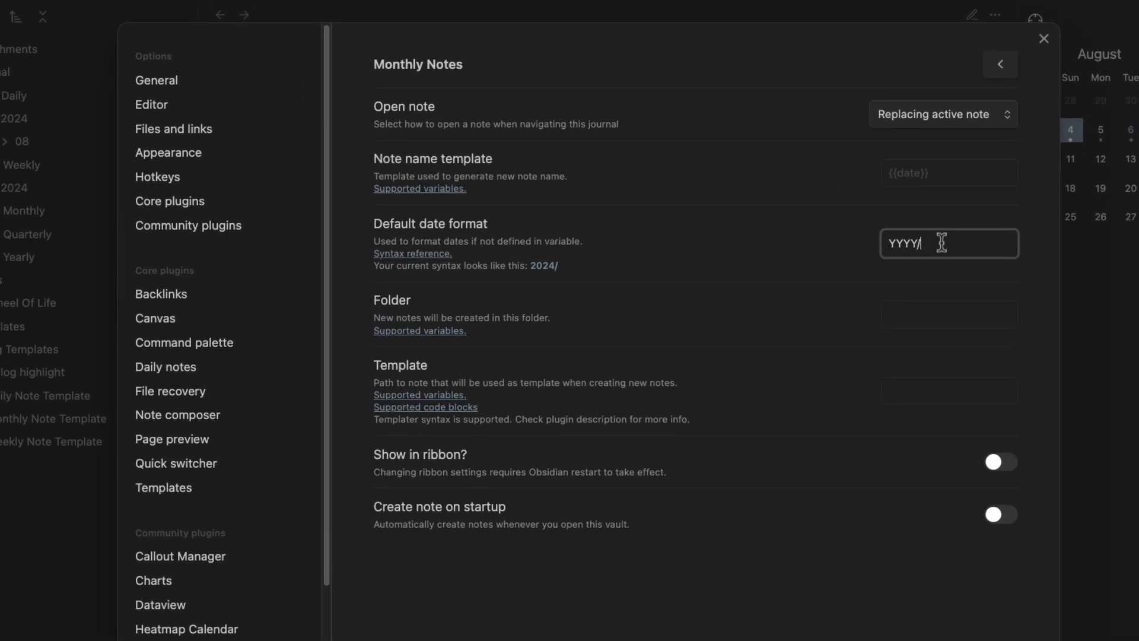
{"action": "type", "text": "YYYY"}
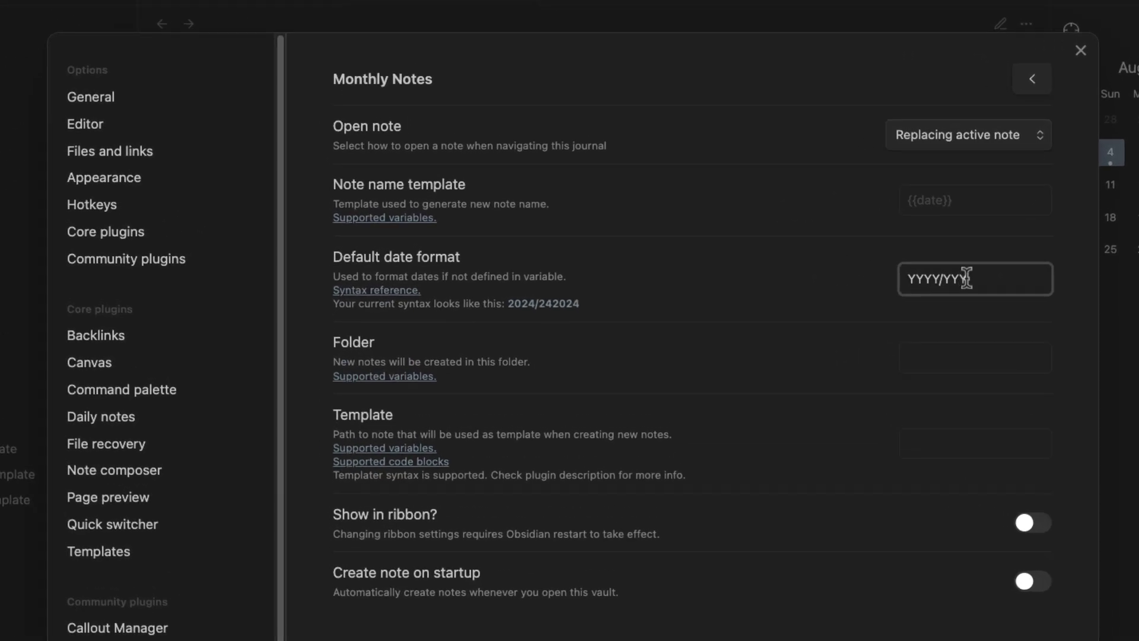
{"action": "type", "text": "-MM"}
{"action": "left_click", "coordinate": [593, 314]}
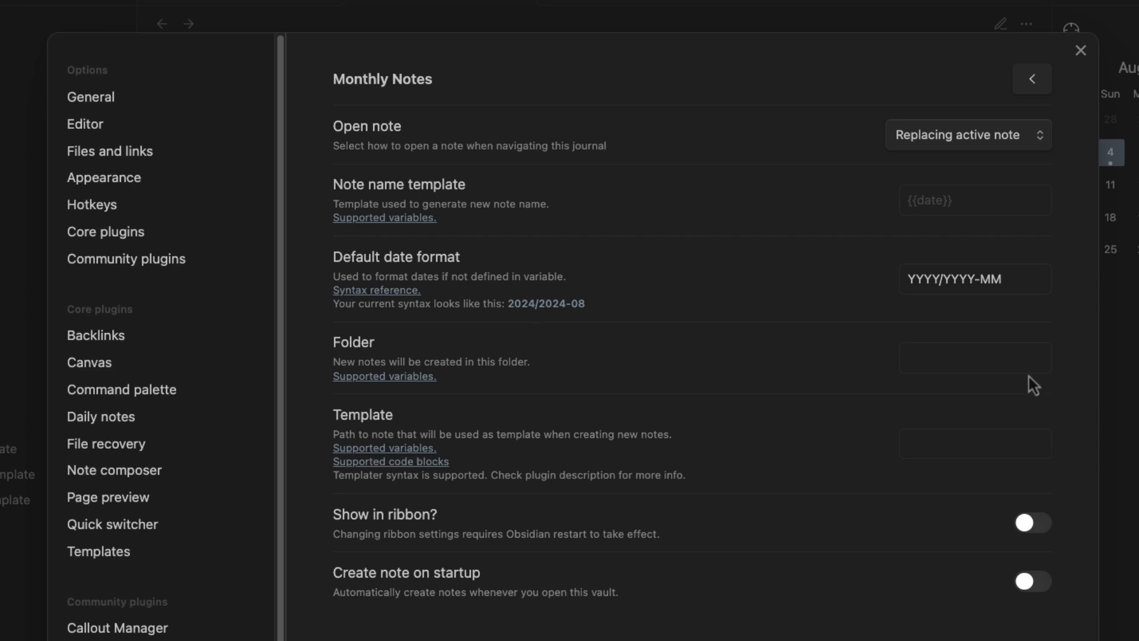
Set Journal/03 Monthly as the folder where new monthly notes are created
{"action": "left_click", "coordinate": [981, 359]}
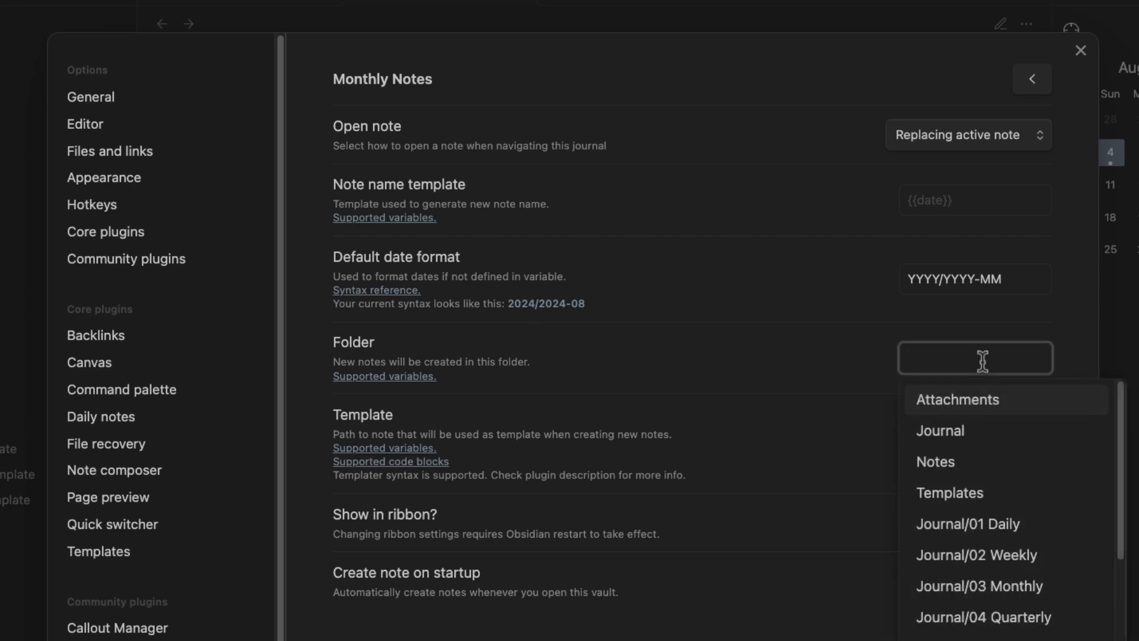
{"action": "type", "text": "monthl"}
{"action": "key", "text": "Return"}
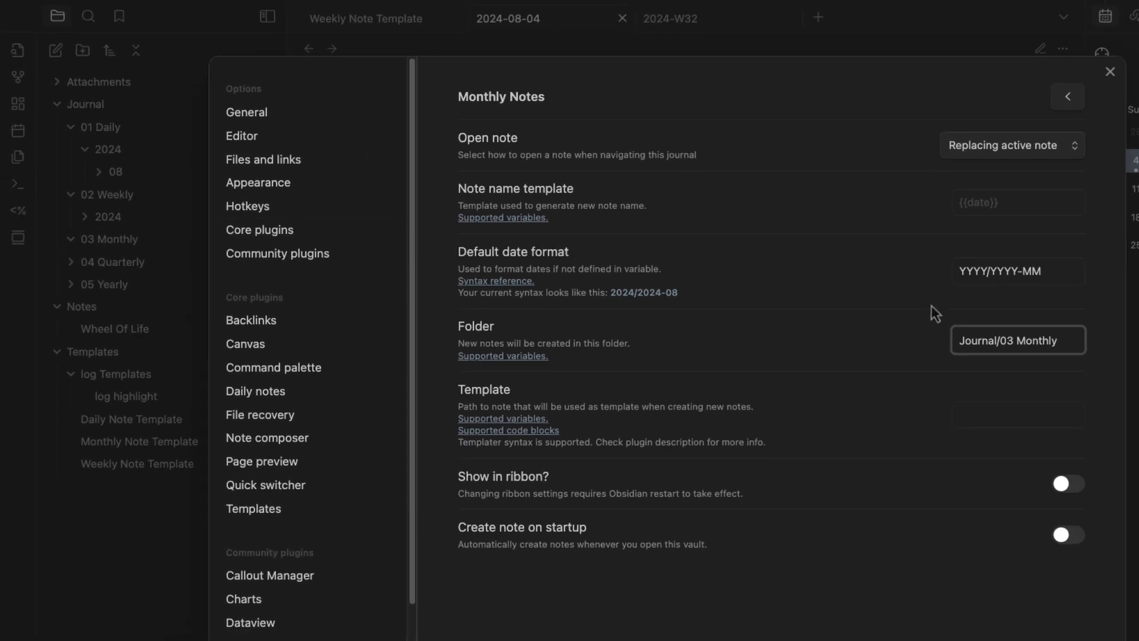
{"action": "left_click_drag", "start_coordinate": [994, 274], "coordinate": [1047, 273]}
{"action": "left_click_drag", "start_coordinate": [1062, 342], "coordinate": [1000, 343]}
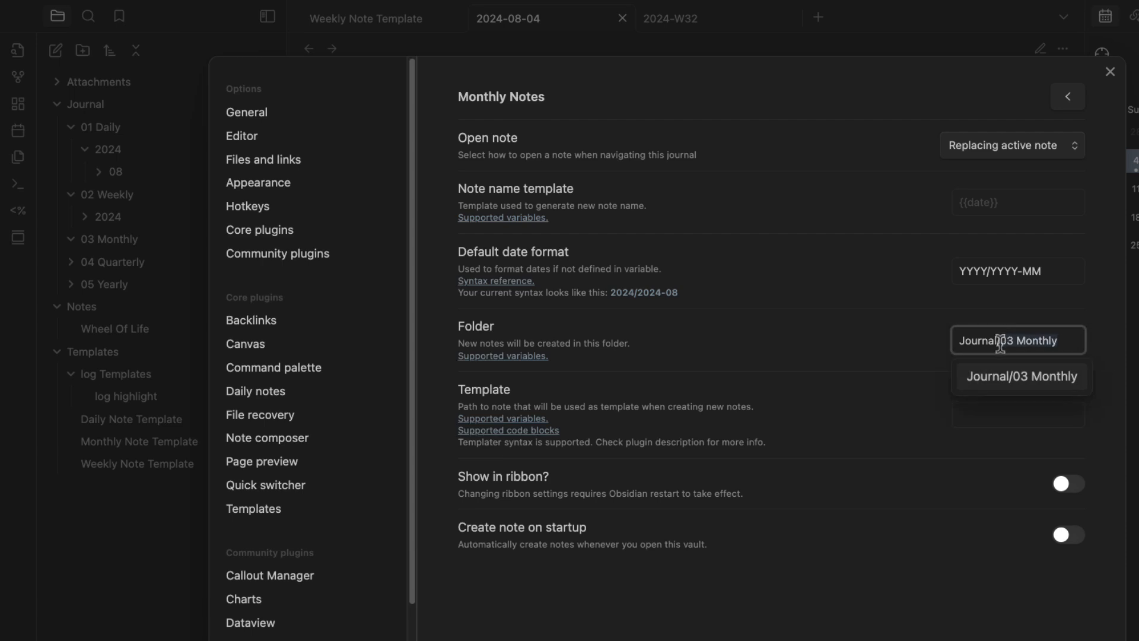
Assign Templates/Monthly Note Template as the monthly notes' template and close the settings
{"action": "left_click", "coordinate": [1017, 421]}
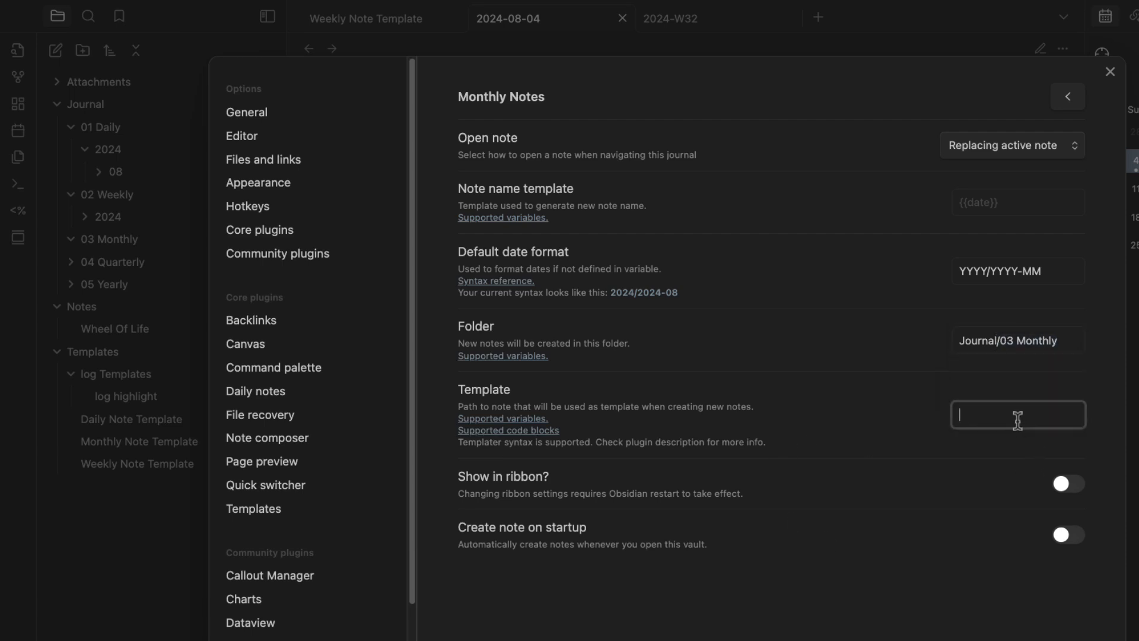
{"action": "type", "text": "monthly"}
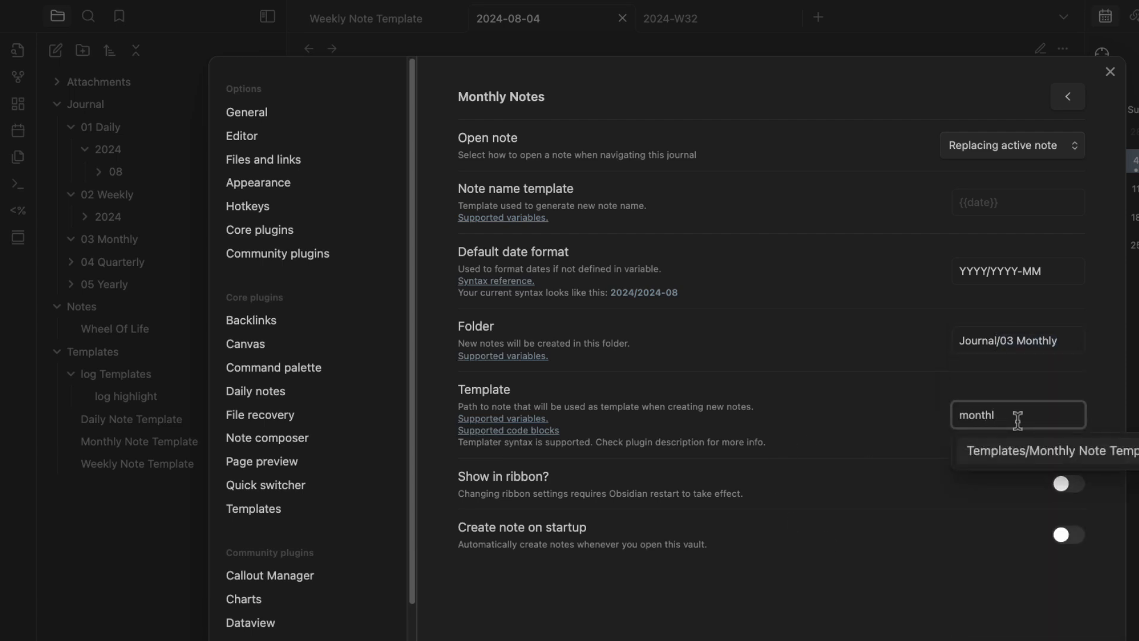
{"action": "key", "text": "Return"}
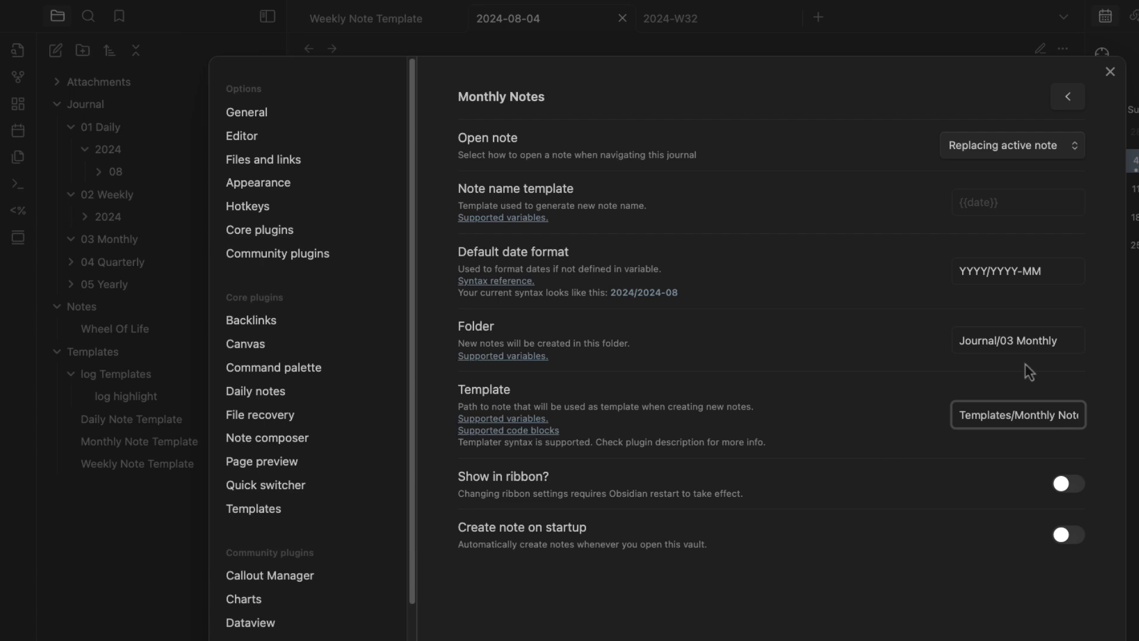
{"action": "left_click", "coordinate": [1109, 72]}
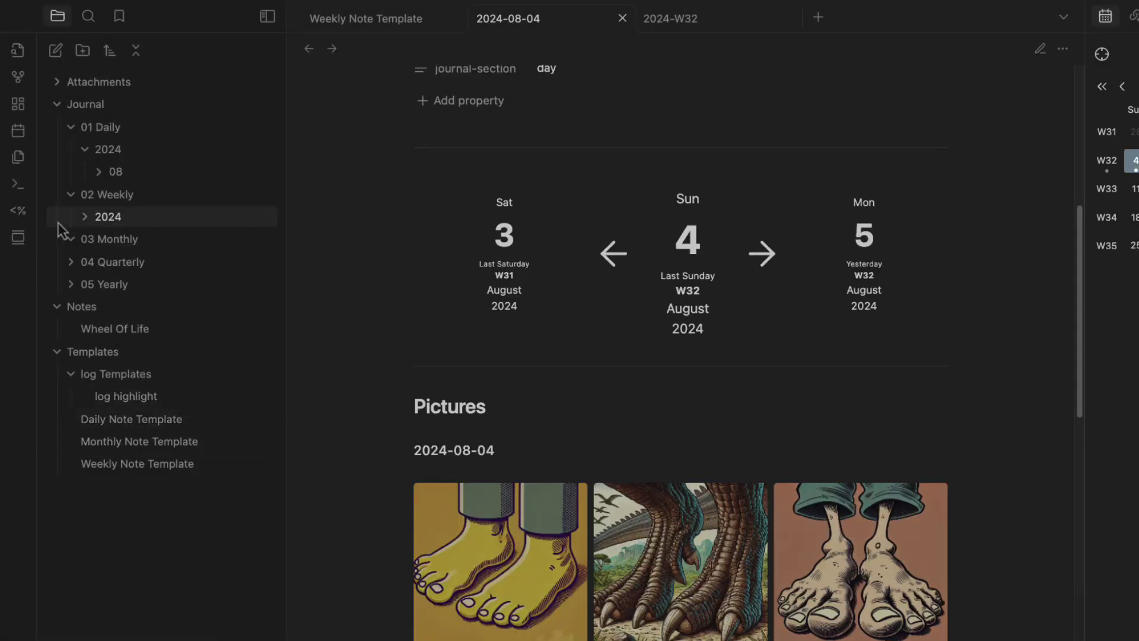
Collapse the 01 Daily and 02 Weekly folders, and create the August 2024 monthly note, revealing it under 03 Monthly/2024
{"action": "left_click", "coordinate": [73, 196]}
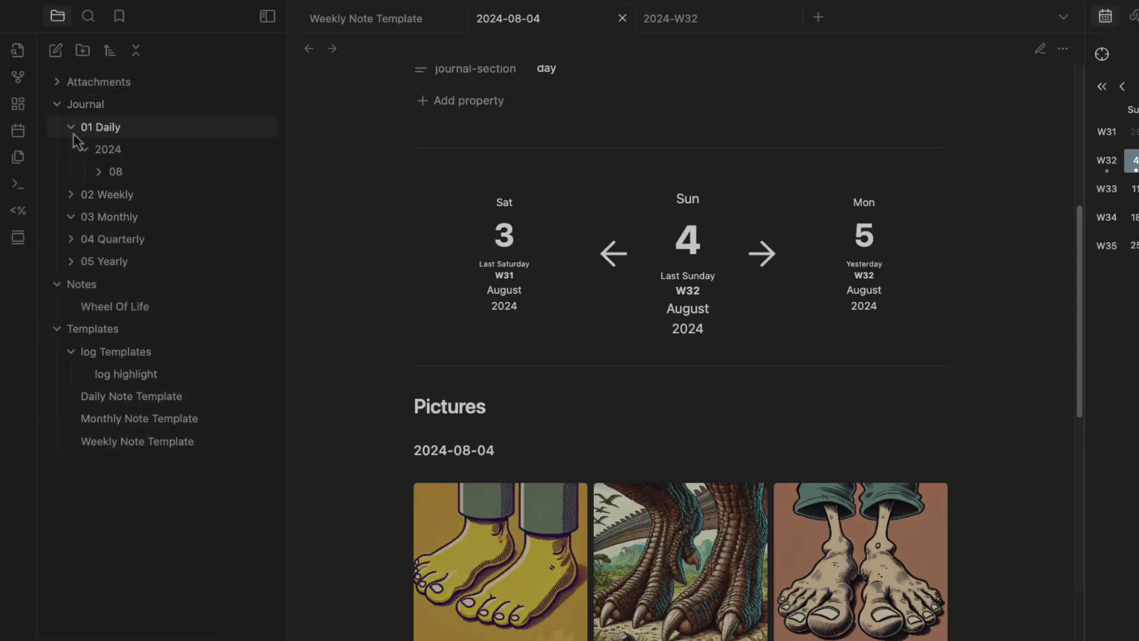
{"action": "left_click", "coordinate": [73, 131]}
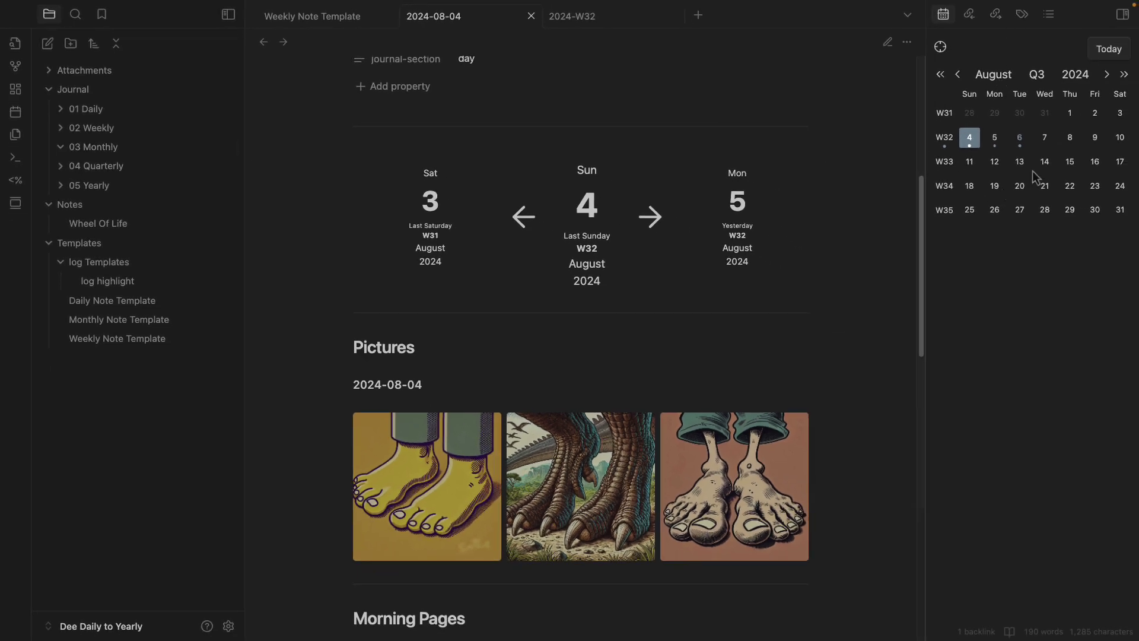
{"action": "left_click", "coordinate": [994, 75]}
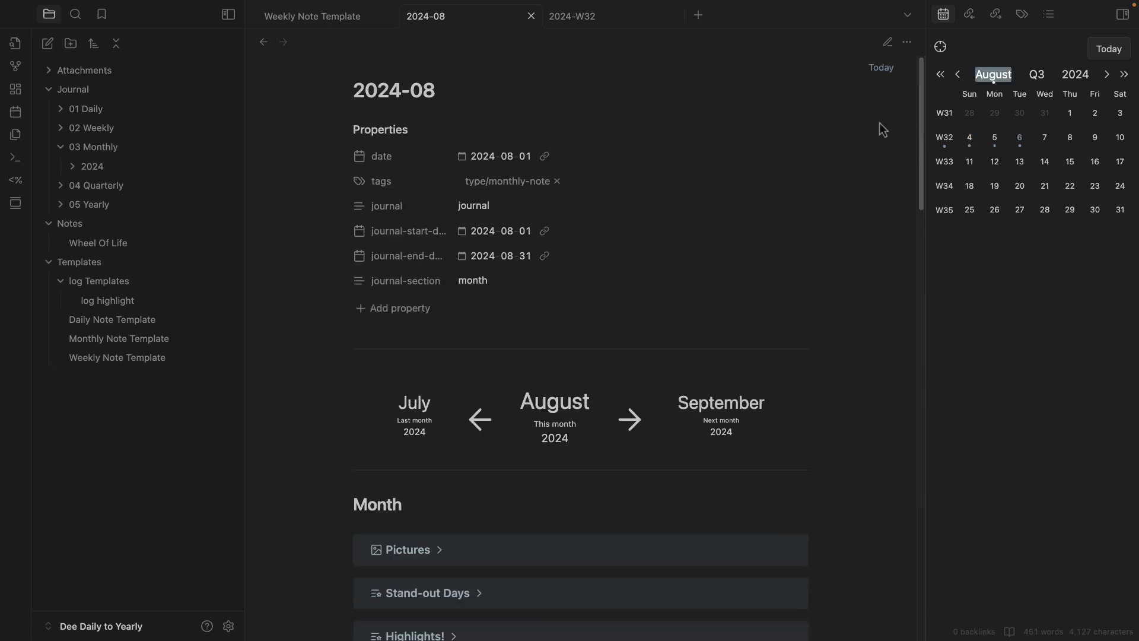
{"action": "left_click", "coordinate": [73, 170]}
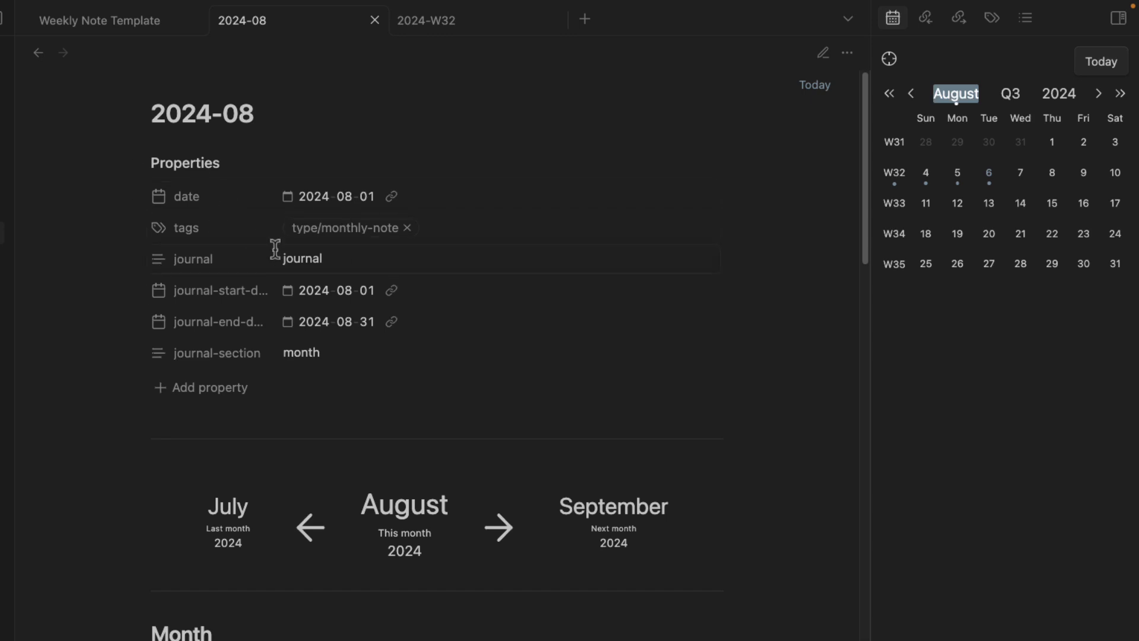
Close the Weekly Note Template and 2024-W32 tabs, keeping only the 2024-08 note open
{"action": "left_click", "coordinate": [196, 20]}
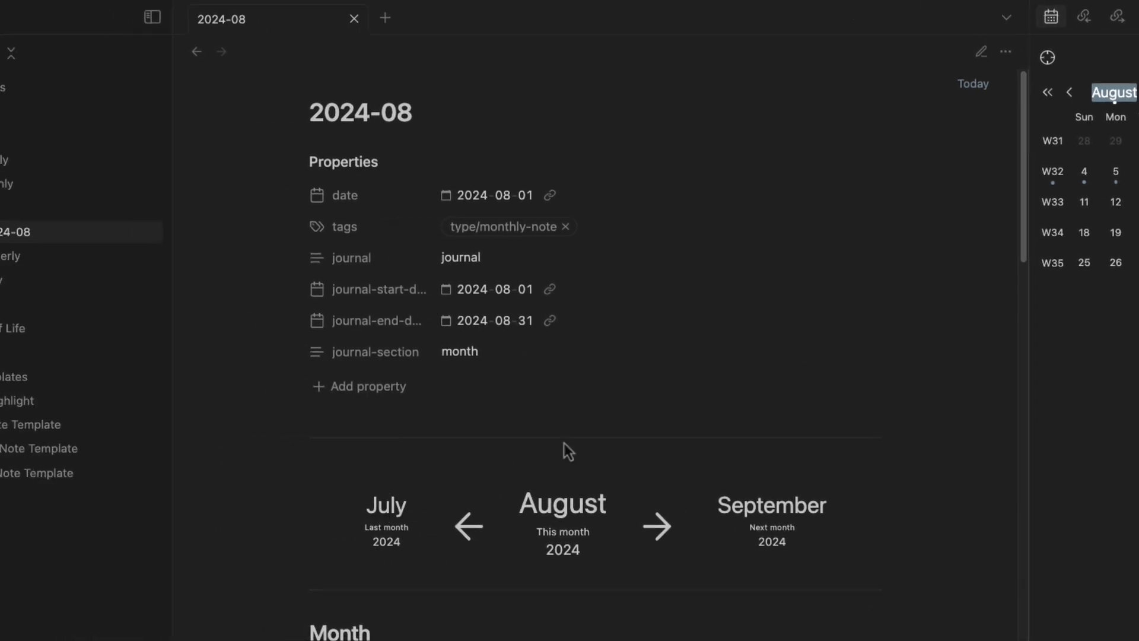
Collapse the Wheel Of Life and Statistics sections in the 2024-08 monthly note
{"action": "scroll", "coordinate": [512, 531], "scroll_direction": "down", "scroll_amount": 15}
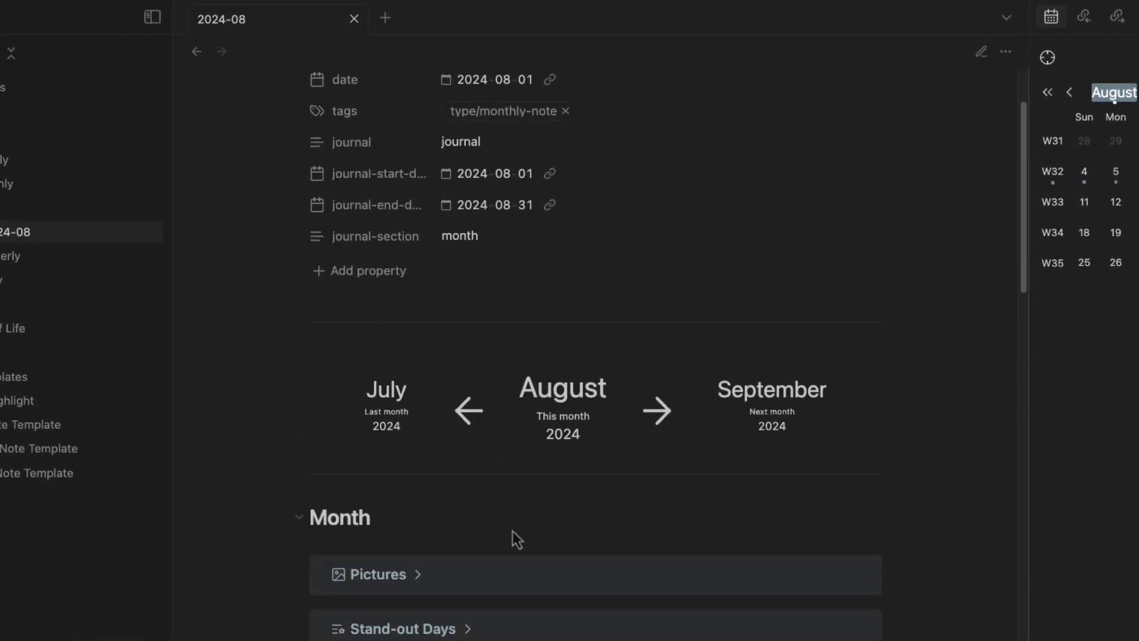
{"action": "scroll", "coordinate": [356, 510], "scroll_direction": "up", "scroll_amount": 6}
{"action": "left_click", "coordinate": [302, 558]}
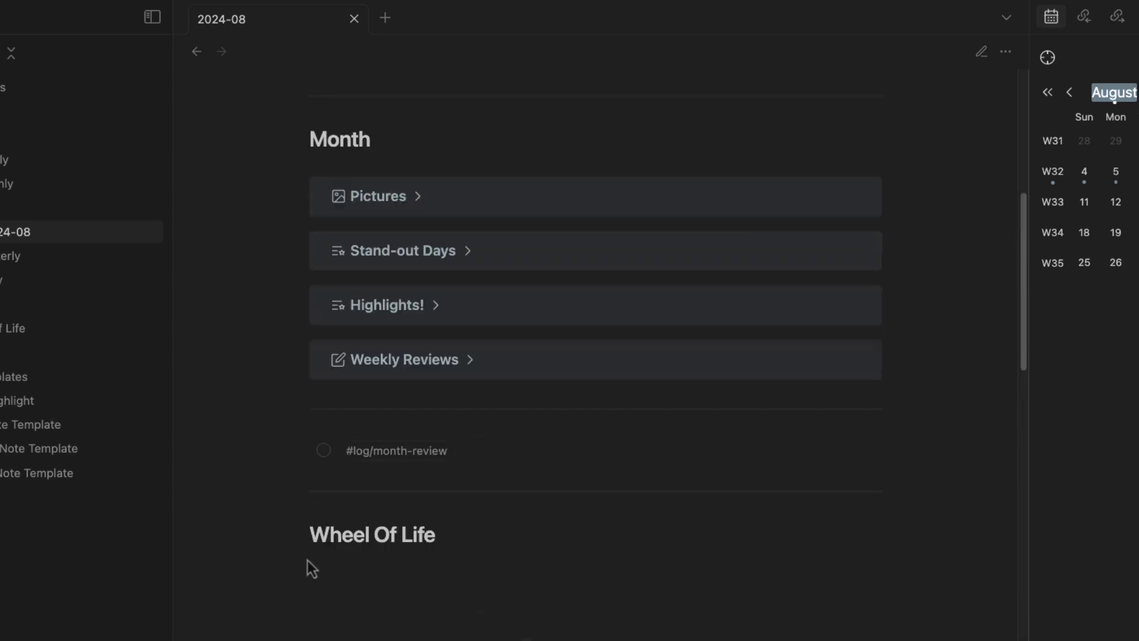
{"action": "scroll", "coordinate": [308, 596], "scroll_direction": "up", "scroll_amount": 3}
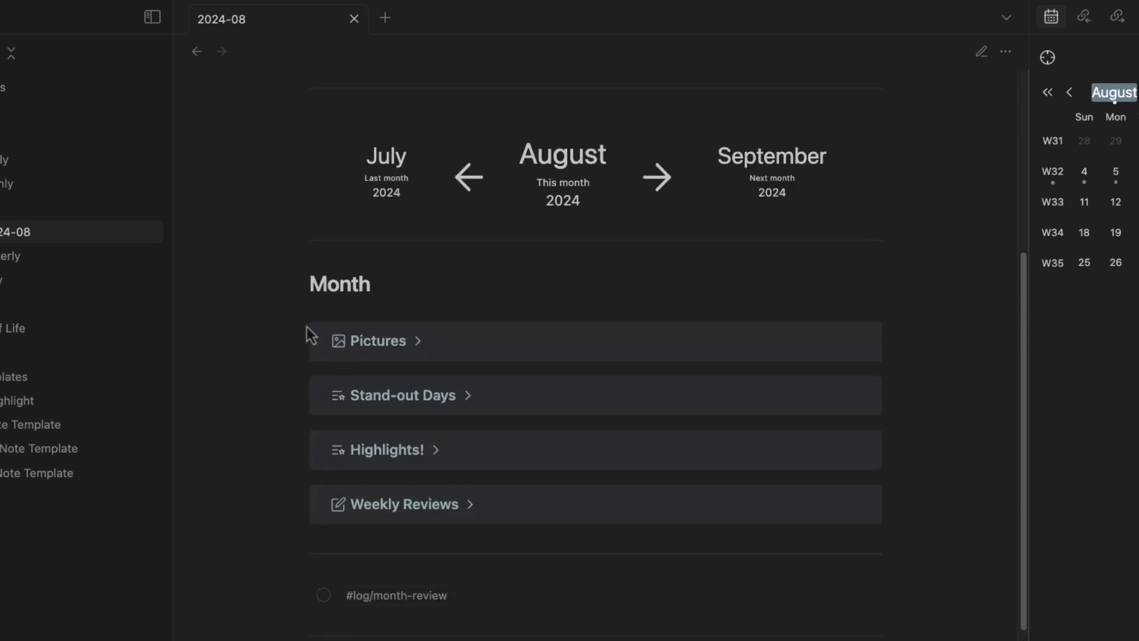
Expand the Pictures callout under Month, examine its embedded daily pictures across August, and collapse it again
{"action": "left_click", "coordinate": [418, 344]}
{"action": "scroll", "coordinate": [590, 424], "scroll_direction": "down", "scroll_amount": 15}
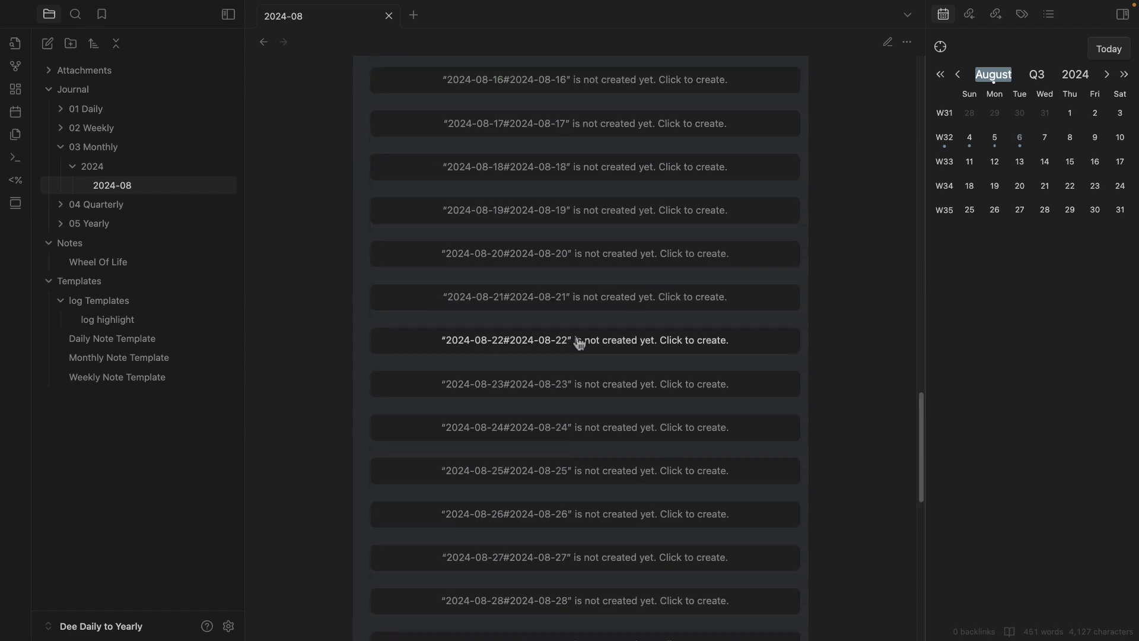
{"action": "scroll", "coordinate": [578, 343], "scroll_direction": "down", "scroll_amount": 12}
{"action": "scroll", "coordinate": [588, 352], "scroll_direction": "up", "scroll_amount": 12}
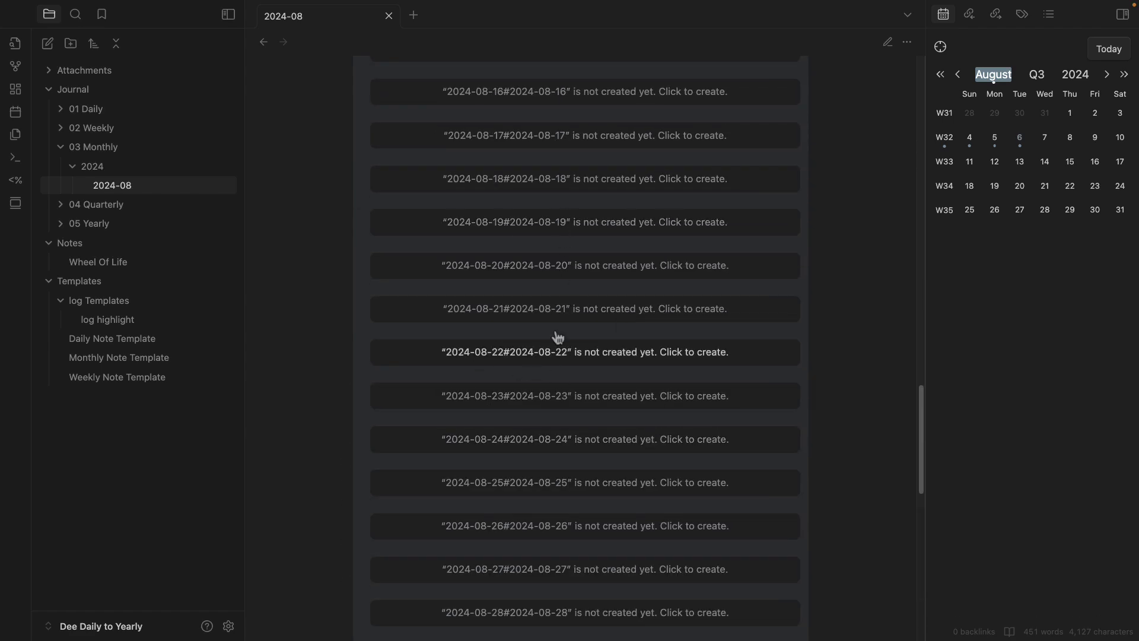
{"action": "scroll", "coordinate": [596, 533], "scroll_direction": "down", "scroll_amount": 3}
{"action": "scroll", "coordinate": [575, 355], "scroll_direction": "up", "scroll_amount": 12}
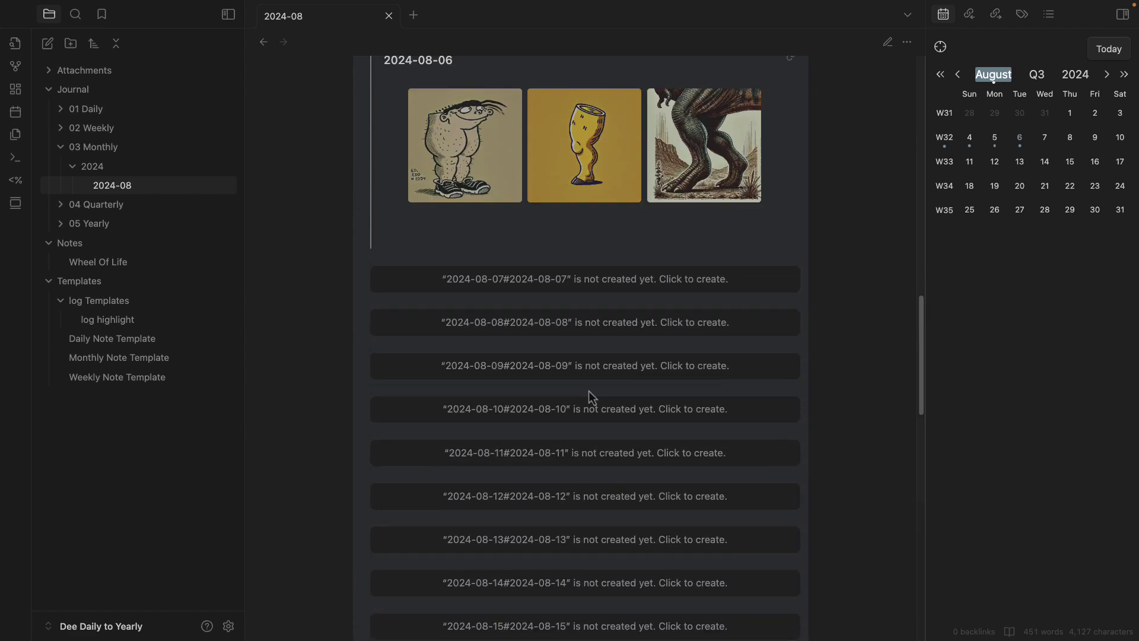
{"action": "scroll", "coordinate": [592, 396], "scroll_direction": "up", "scroll_amount": 8}
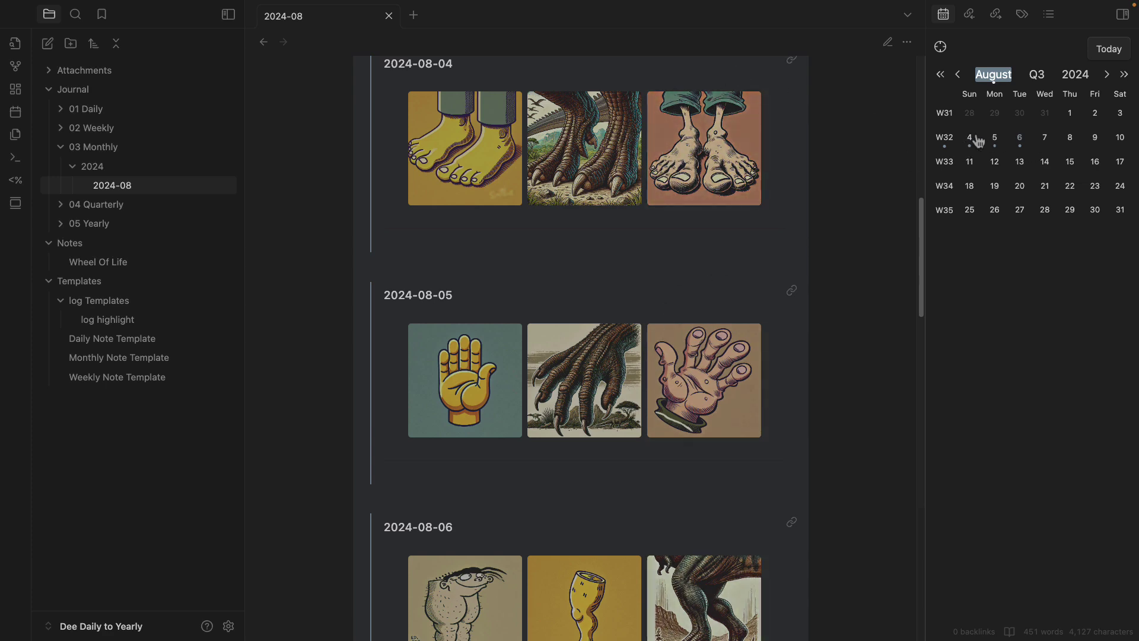
{"action": "scroll", "coordinate": [567, 268], "scroll_direction": "up", "scroll_amount": 5}
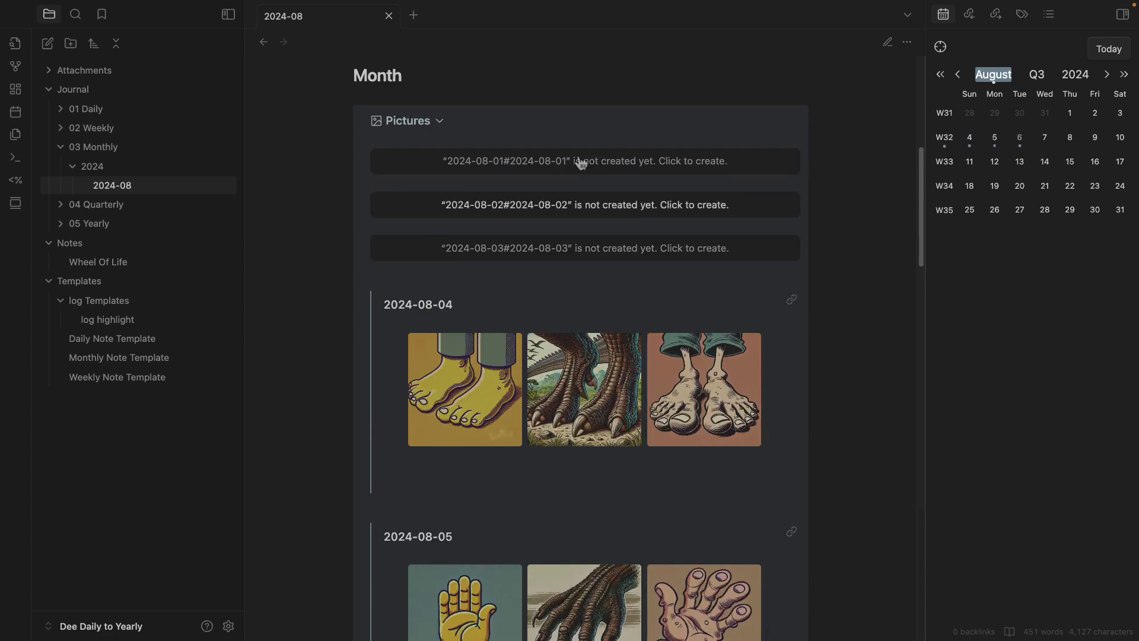
{"action": "left_click", "coordinate": [440, 121]}
Expand the Stand-out Days callout, view the linked 2024-08-04 daily note's alias, and return to the monthly note
{"action": "left_click", "coordinate": [478, 166]}
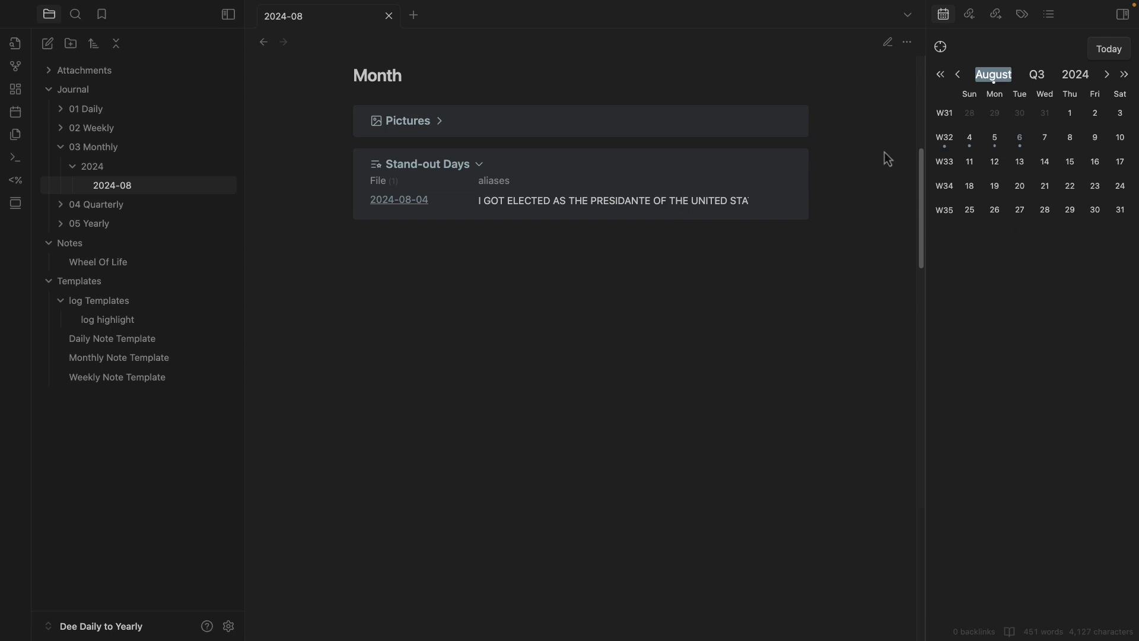
{"action": "left_click", "coordinate": [417, 202]}
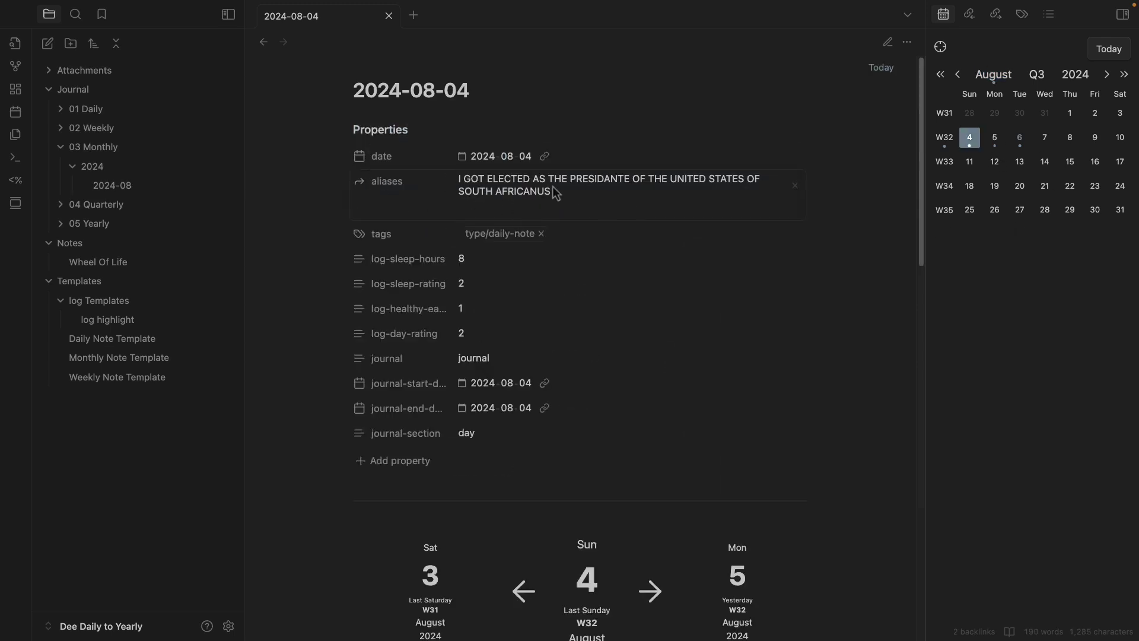
{"action": "left_click", "coordinate": [261, 47]}
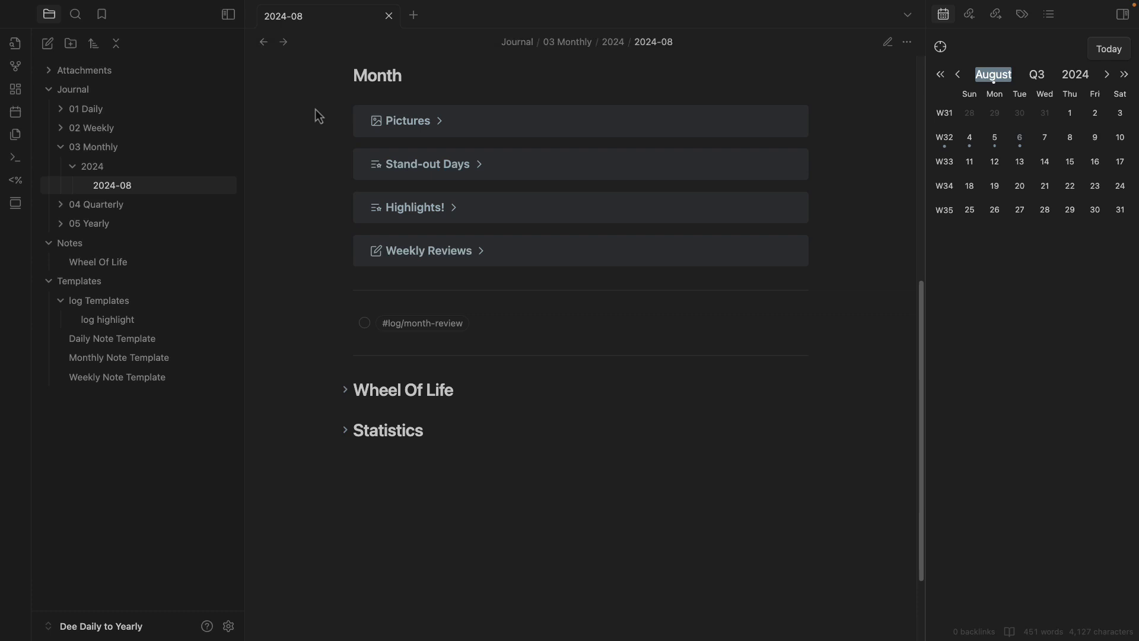
Expand the Highlights!, Stand-out Days and Weekly Reviews callouts to check the entries collected for August
{"action": "left_click", "coordinate": [454, 209]}
{"action": "left_click", "coordinate": [479, 164]}
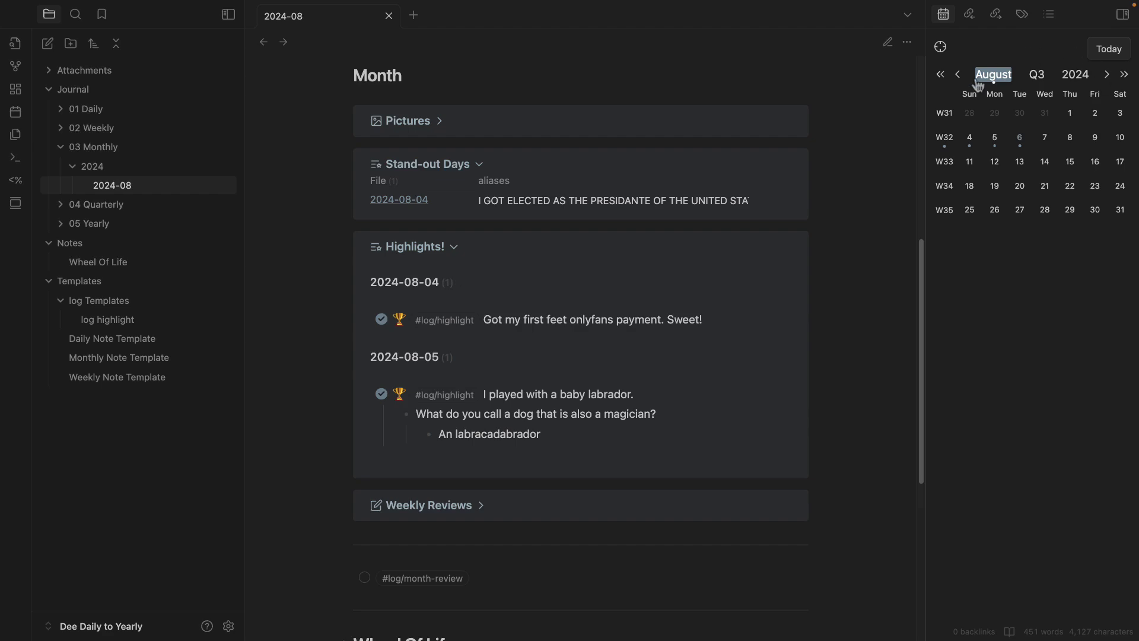
{"action": "scroll", "coordinate": [556, 386], "scroll_direction": "down", "scroll_amount": 3}
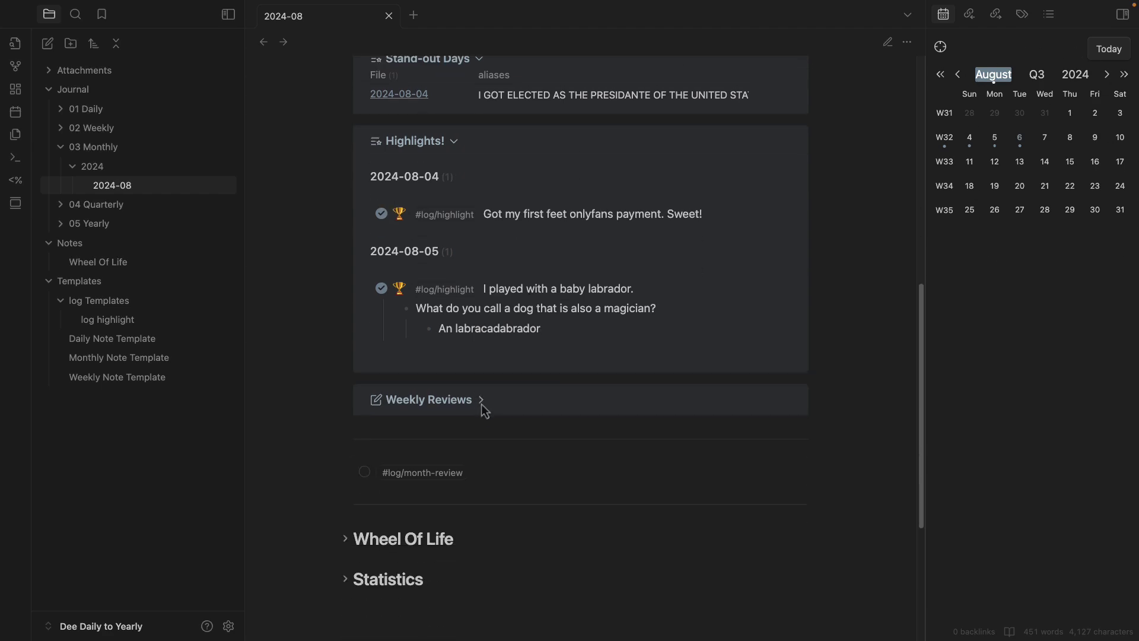
{"action": "left_click", "coordinate": [481, 406]}
{"action": "scroll", "coordinate": [362, 385], "scroll_direction": "down", "scroll_amount": 3}
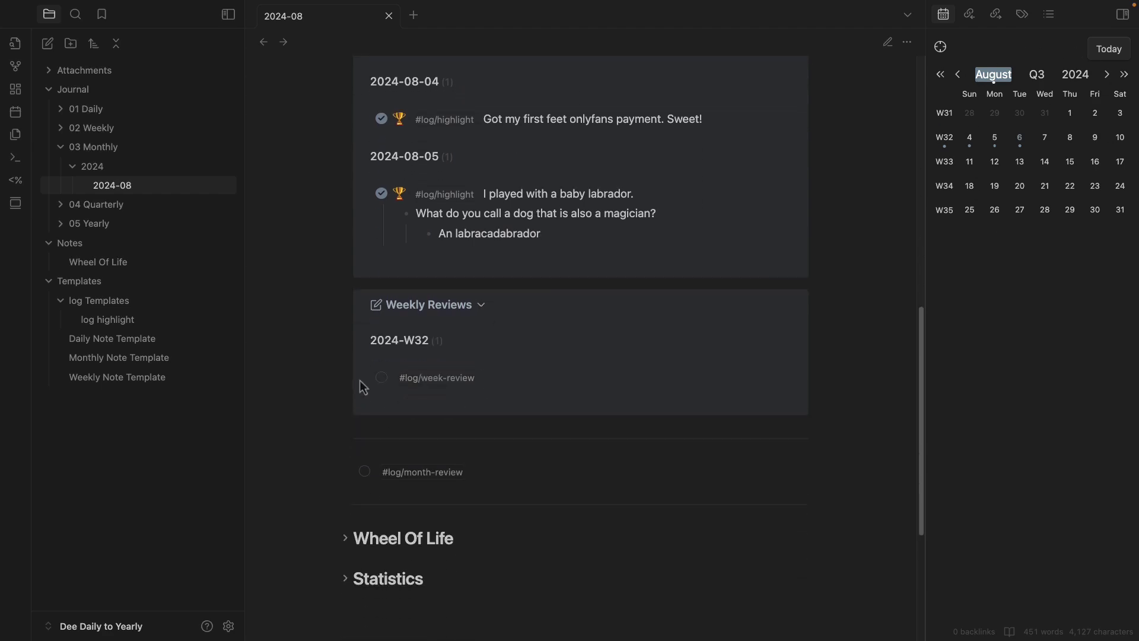
Open the 2024-W32 weekly note and expand its Week section to reach the week-review log
{"action": "left_click", "coordinate": [944, 138]}
{"action": "scroll", "coordinate": [572, 320], "scroll_direction": "down", "scroll_amount": 20}
{"action": "scroll", "coordinate": [569, 322], "scroll_direction": "up", "scroll_amount": 5}
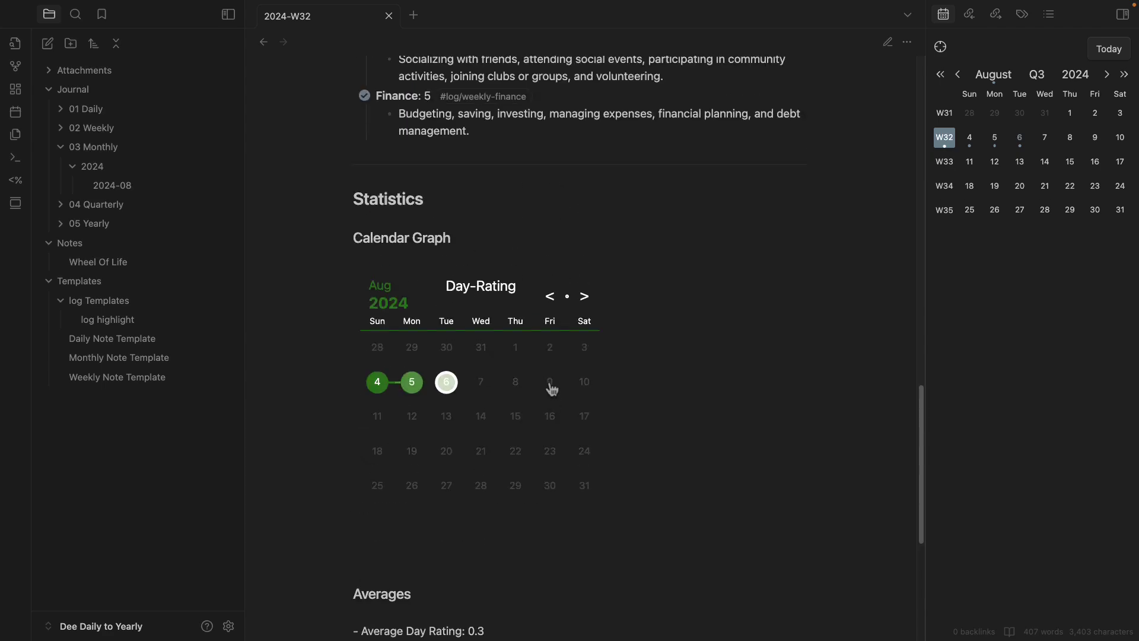
{"action": "scroll", "coordinate": [552, 388], "scroll_direction": "up", "scroll_amount": 15}
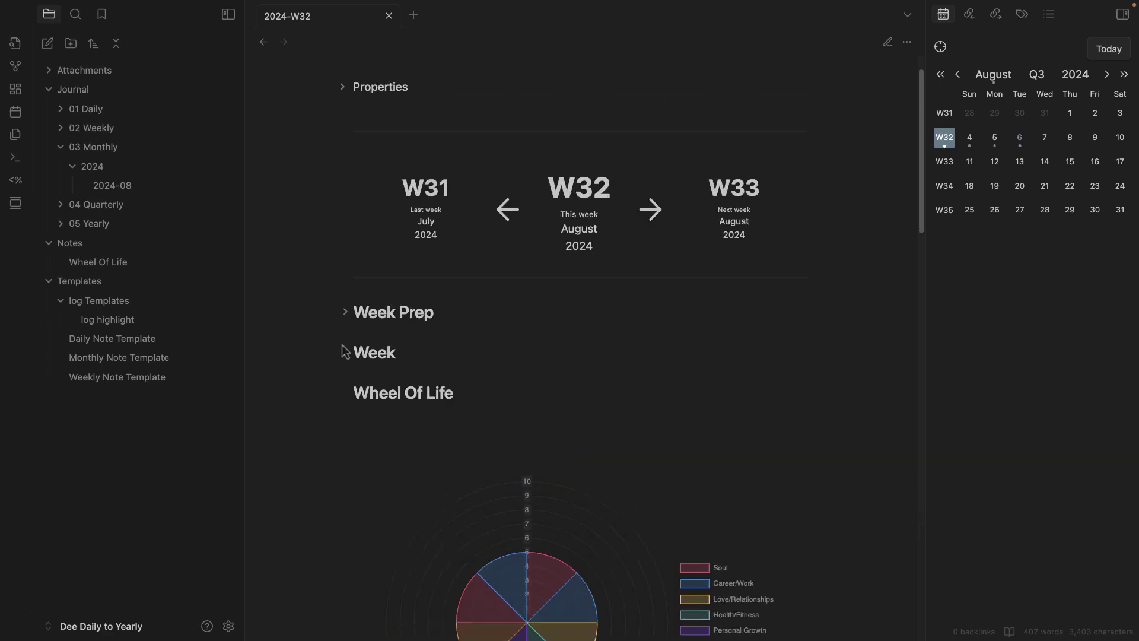
{"action": "left_click", "coordinate": [344, 353]}
{"action": "scroll", "coordinate": [386, 362], "scroll_direction": "down", "scroll_amount": 2}
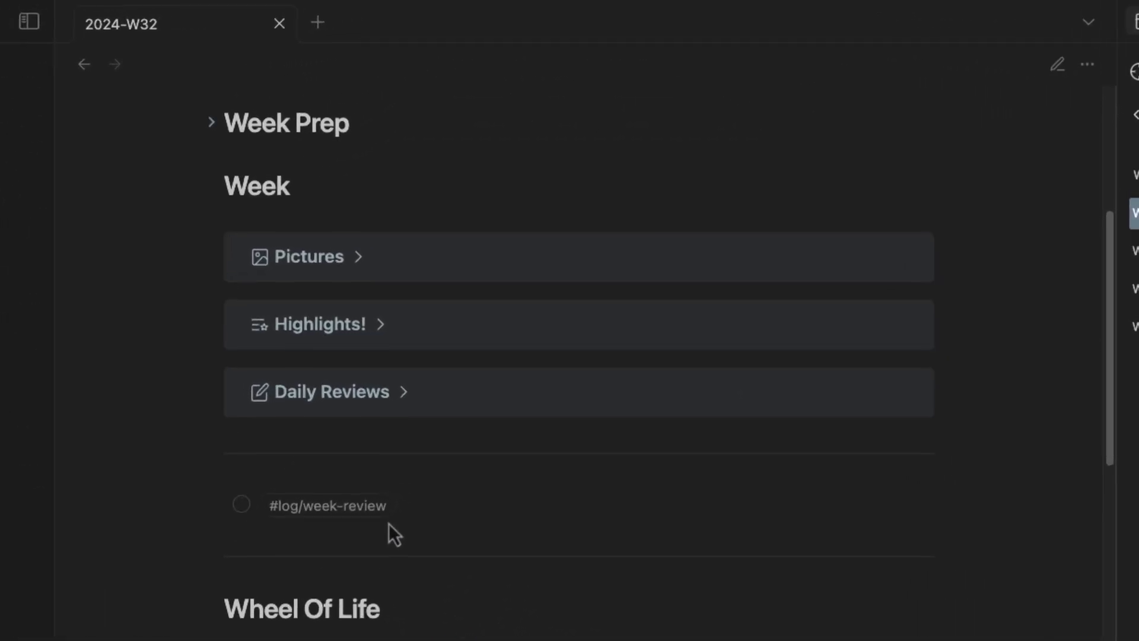
Fill in the #log/week-review task with "A week of feet and hand photos" and an indented bullet "good week"
{"action": "key", "text": "ctrl+e"}
{"action": "scroll", "coordinate": [462, 451], "scroll_direction": "down", "scroll_amount": 6}
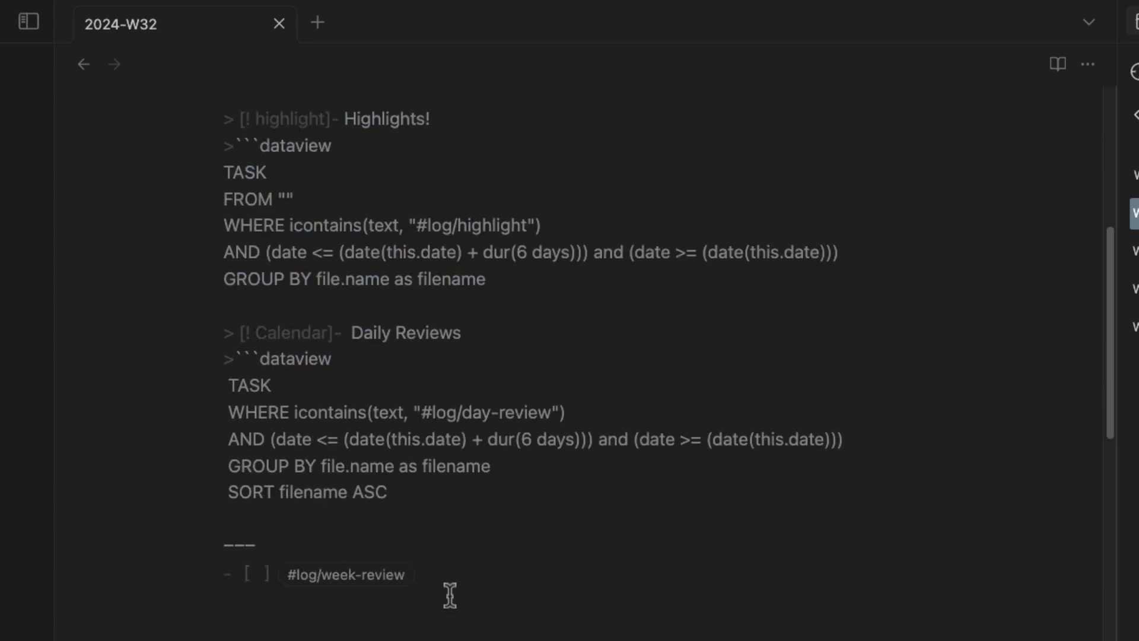
{"action": "type", "text": "eek of feet and "}
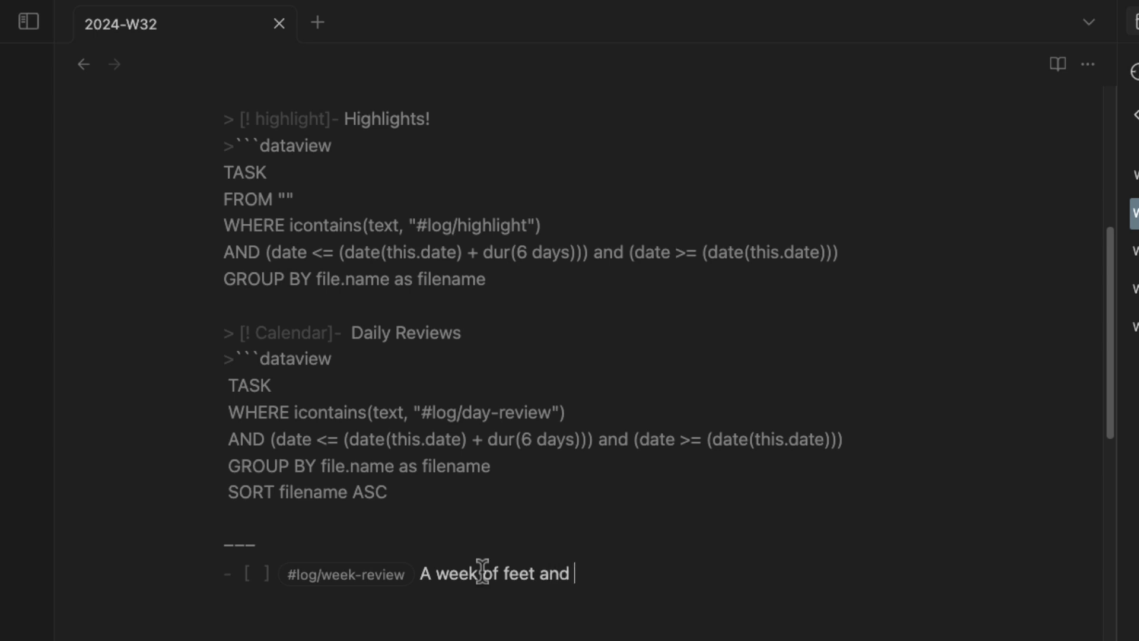
{"action": "type", "text": "handsphotos"}
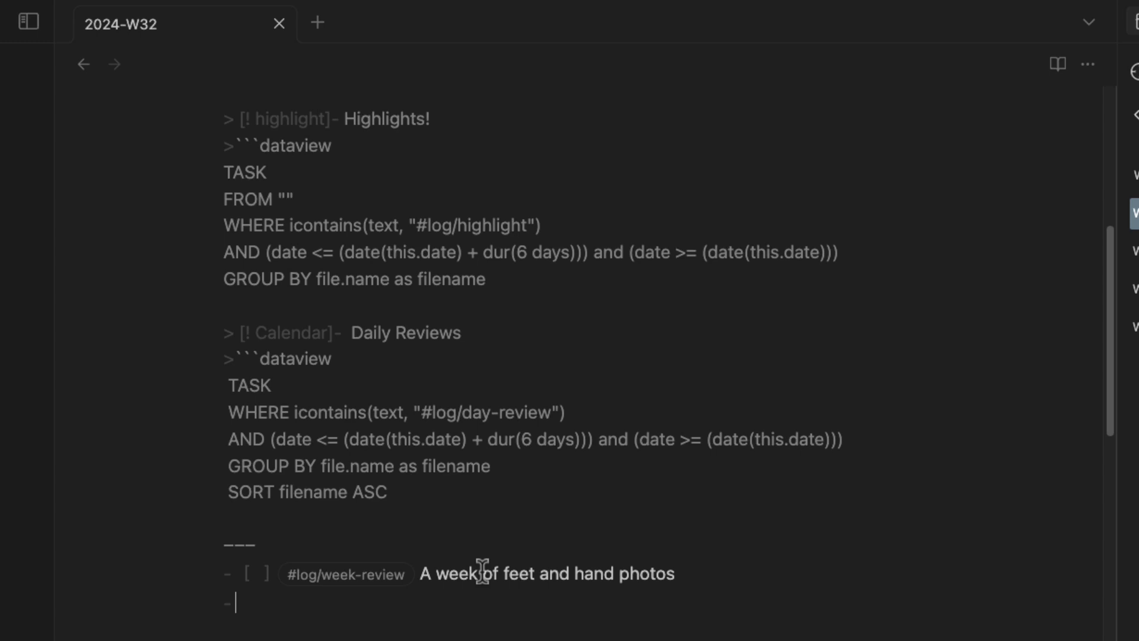
{"action": "key", "text": "Tab"}
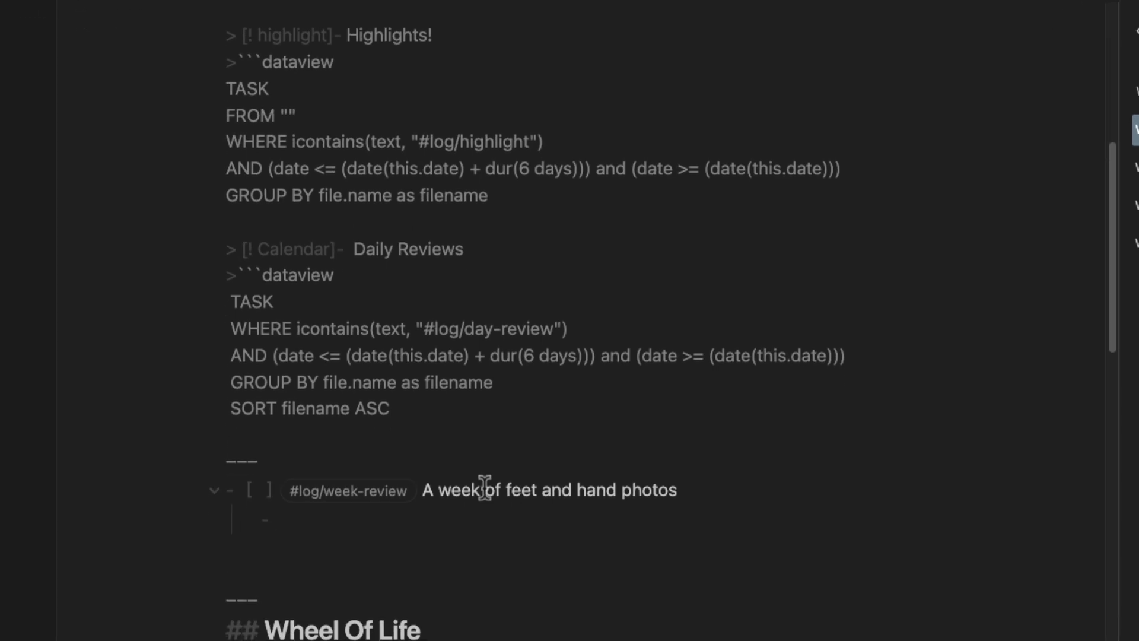
{"action": "type", "text": "good week"}
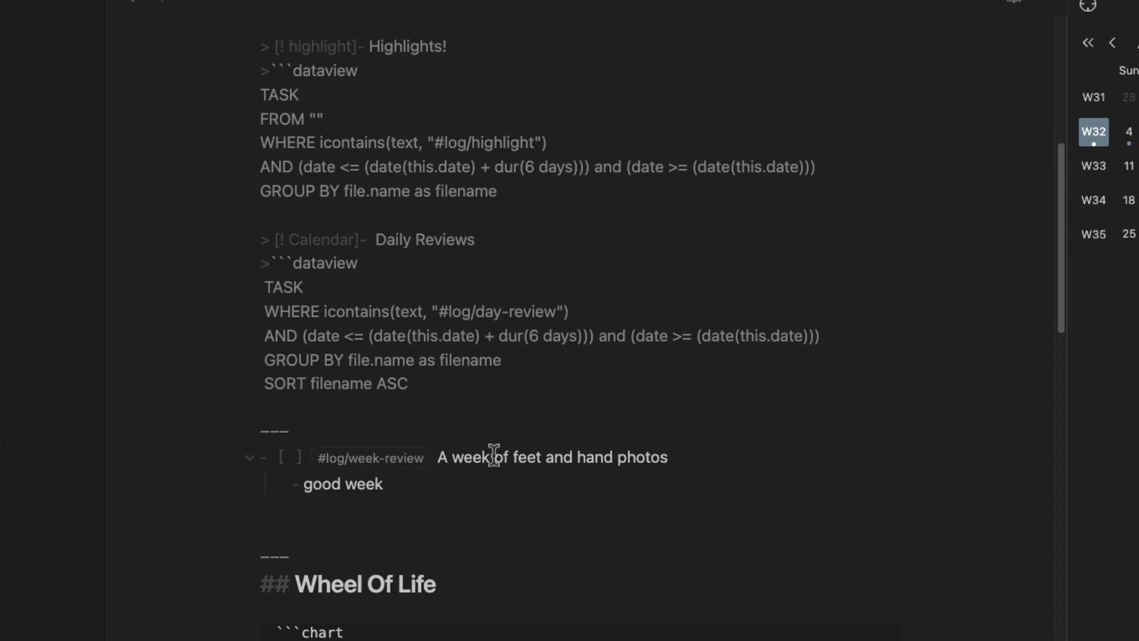
Return to the 2024-08 note and expand its Weekly Reviews callout to check the week 32 review
{"action": "left_click", "coordinate": [265, 43]}
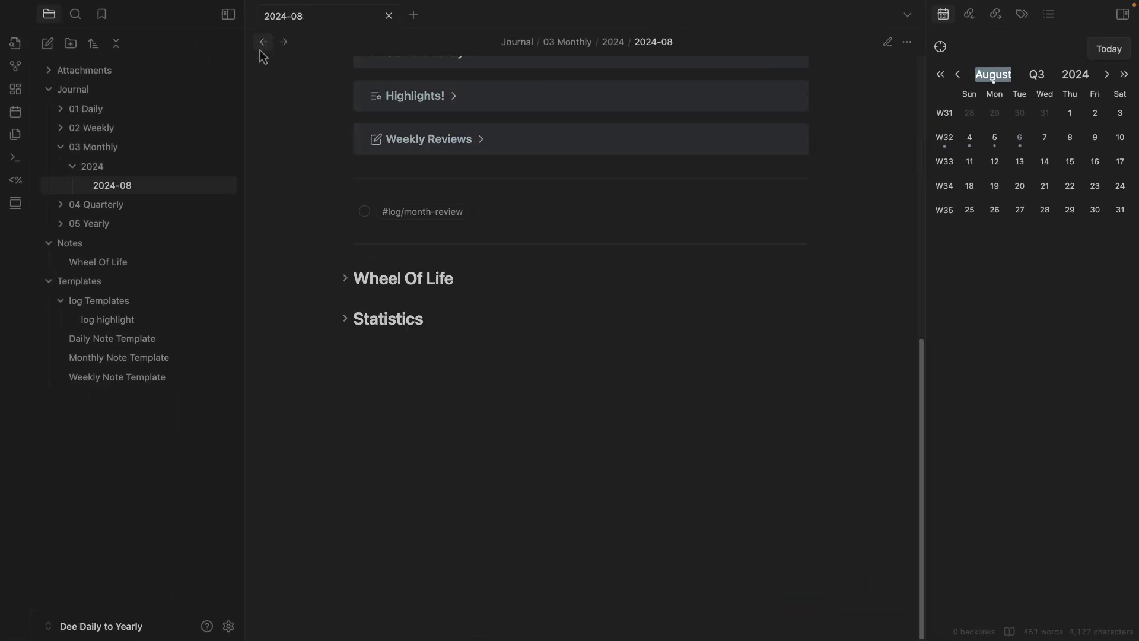
{"action": "scroll", "coordinate": [610, 315], "scroll_direction": "up", "scroll_amount": 4}
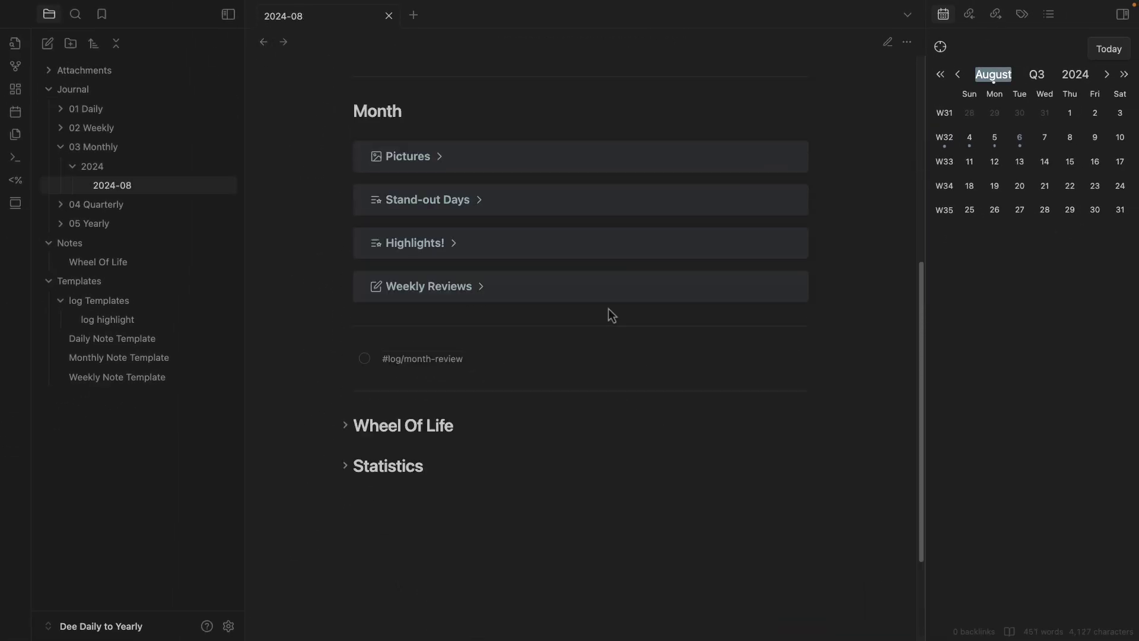
{"action": "left_click", "coordinate": [481, 370]}
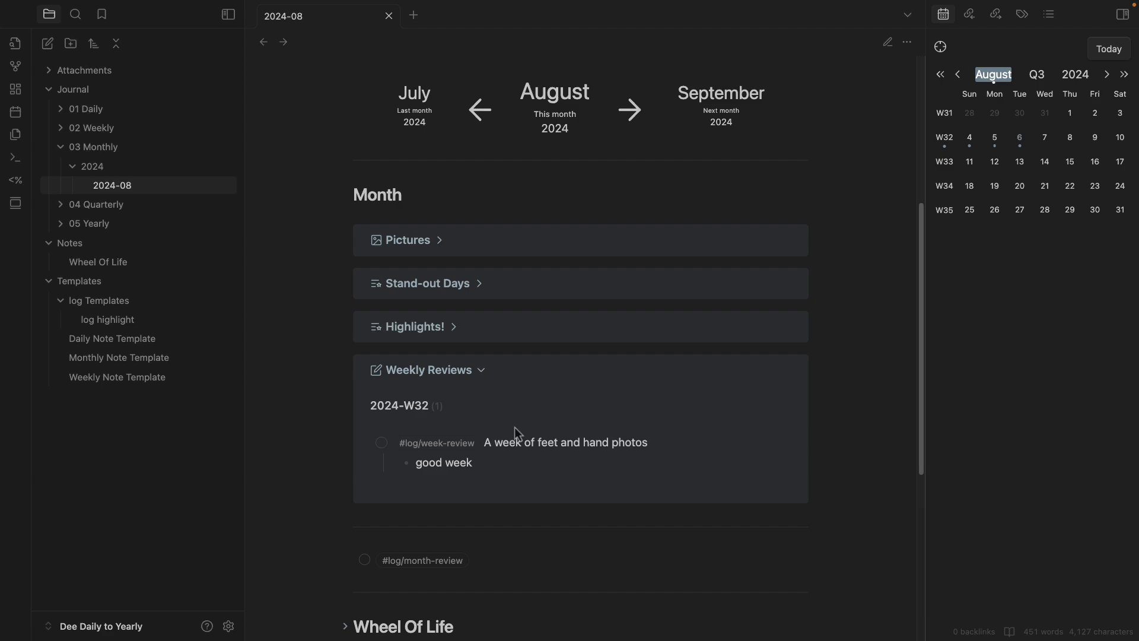
{"action": "scroll", "coordinate": [513, 430], "scroll_direction": "down", "scroll_amount": 2}
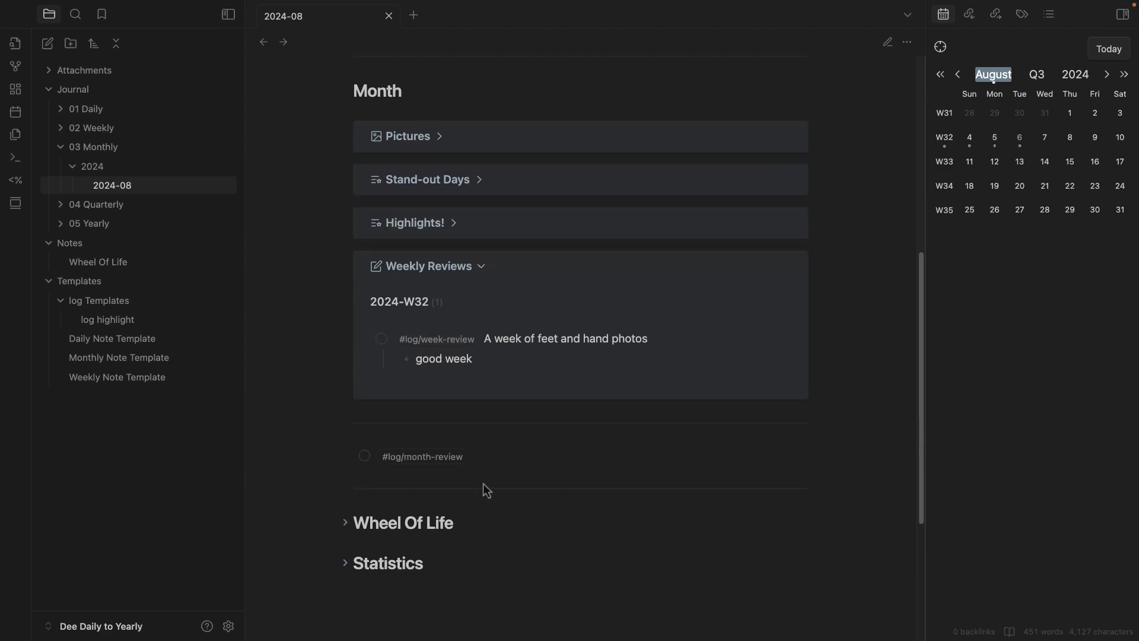
Switch the 2024-08 note to editing view and examine its picture embeds and Dataview queries
{"action": "key", "text": "ctrl+e"}
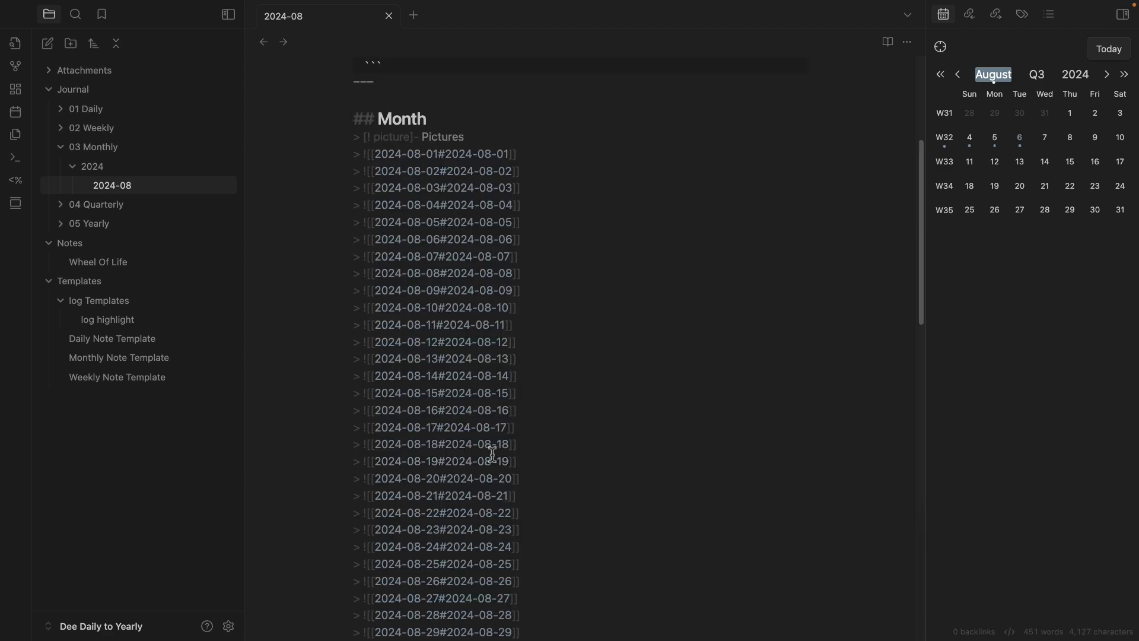
{"action": "scroll", "coordinate": [501, 415], "scroll_direction": "up", "scroll_amount": 6}
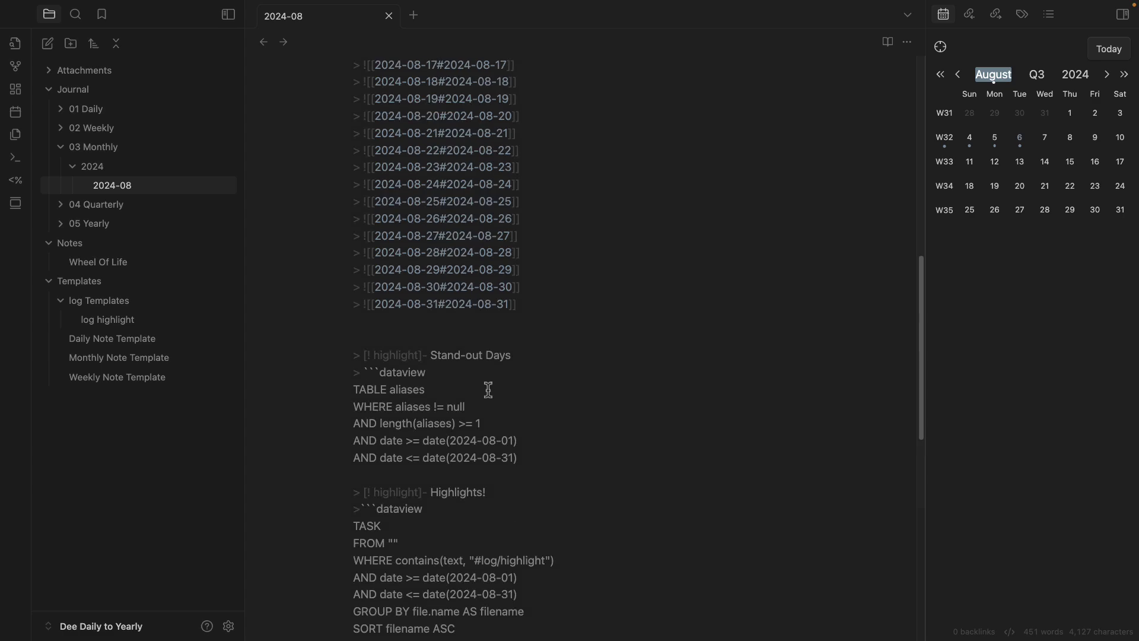
{"action": "scroll", "coordinate": [483, 391], "scroll_direction": "down", "scroll_amount": 8}
{"action": "scroll", "coordinate": [472, 415], "scroll_direction": "up", "scroll_amount": 7}
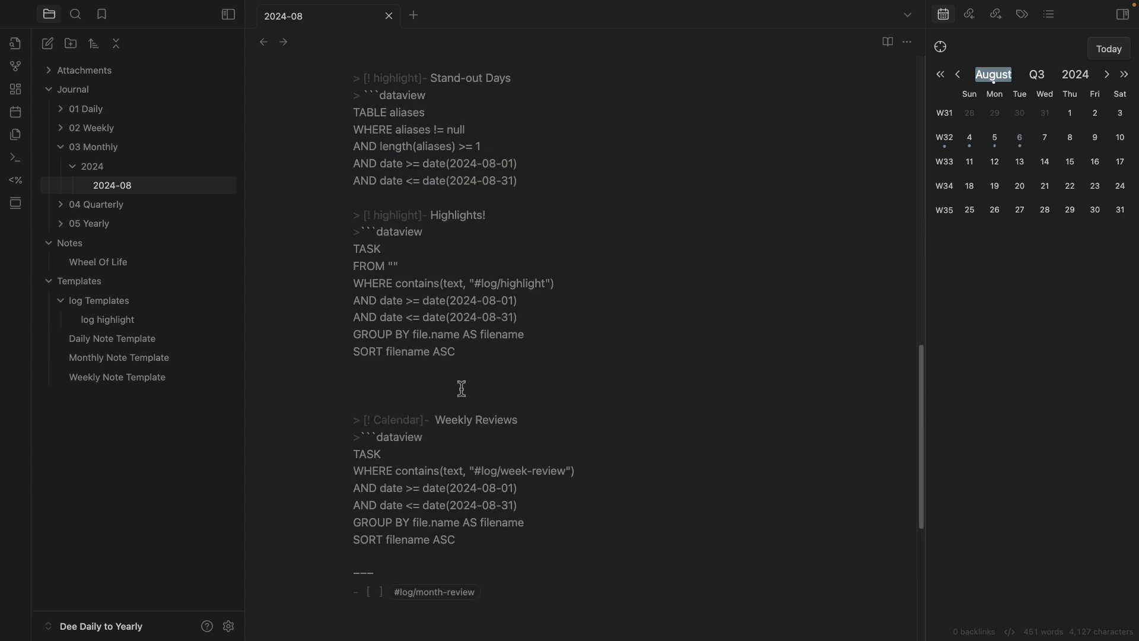
{"action": "scroll", "coordinate": [528, 381], "scroll_direction": "up", "scroll_amount": 1}
{"action": "scroll", "coordinate": [527, 382], "scroll_direction": "down", "scroll_amount": 3}
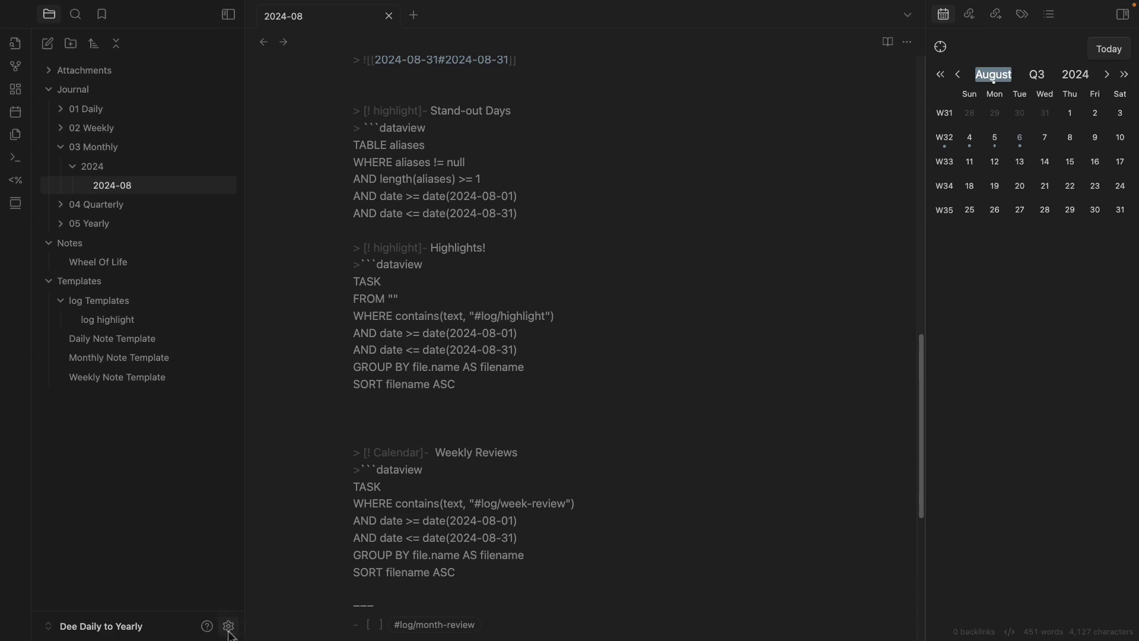
{"action": "scroll", "coordinate": [516, 393], "scroll_direction": "up", "scroll_amount": 12}
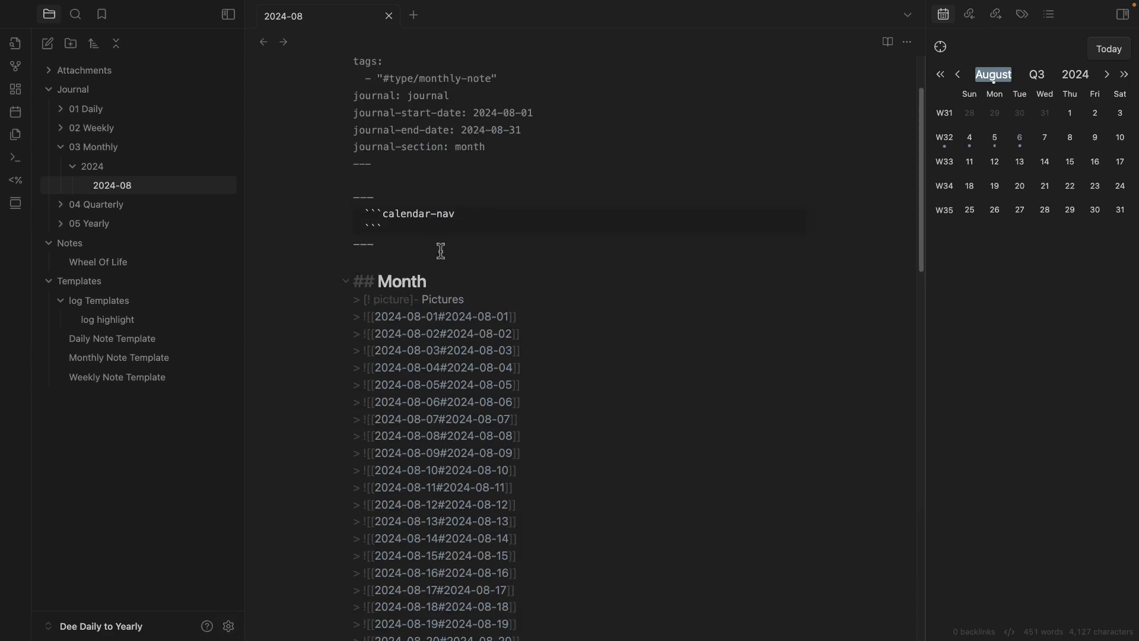
Set the default editing mode to Live Preview in the Editor settings and close the settings
{"action": "left_click", "coordinate": [229, 626]}
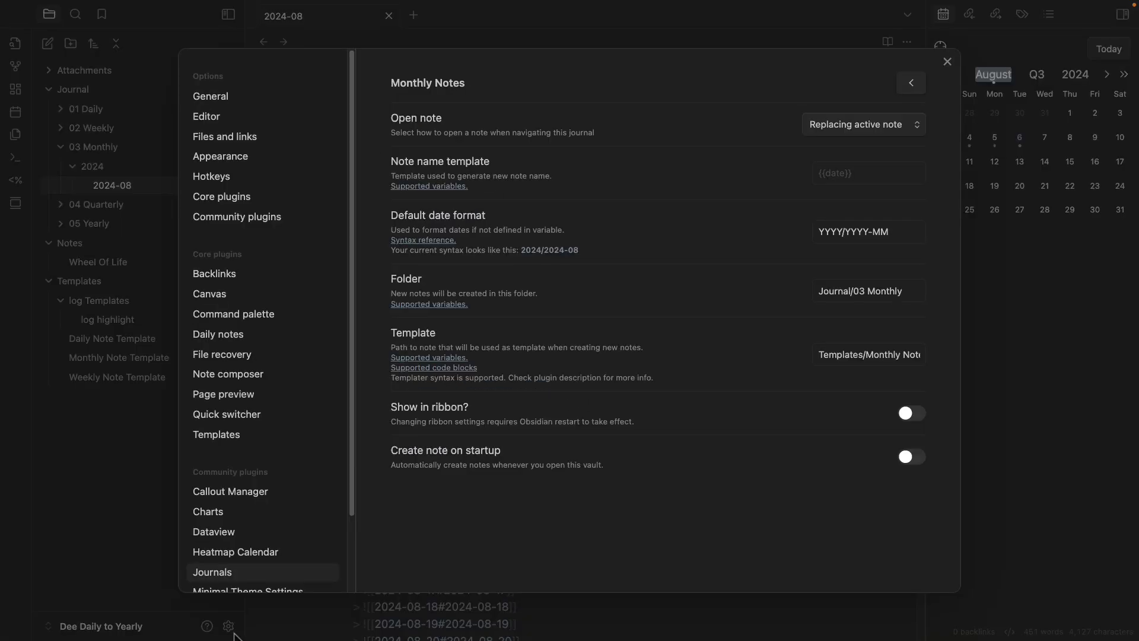
{"action": "left_click", "coordinate": [245, 123]}
{"action": "left_click", "coordinate": [873, 180]}
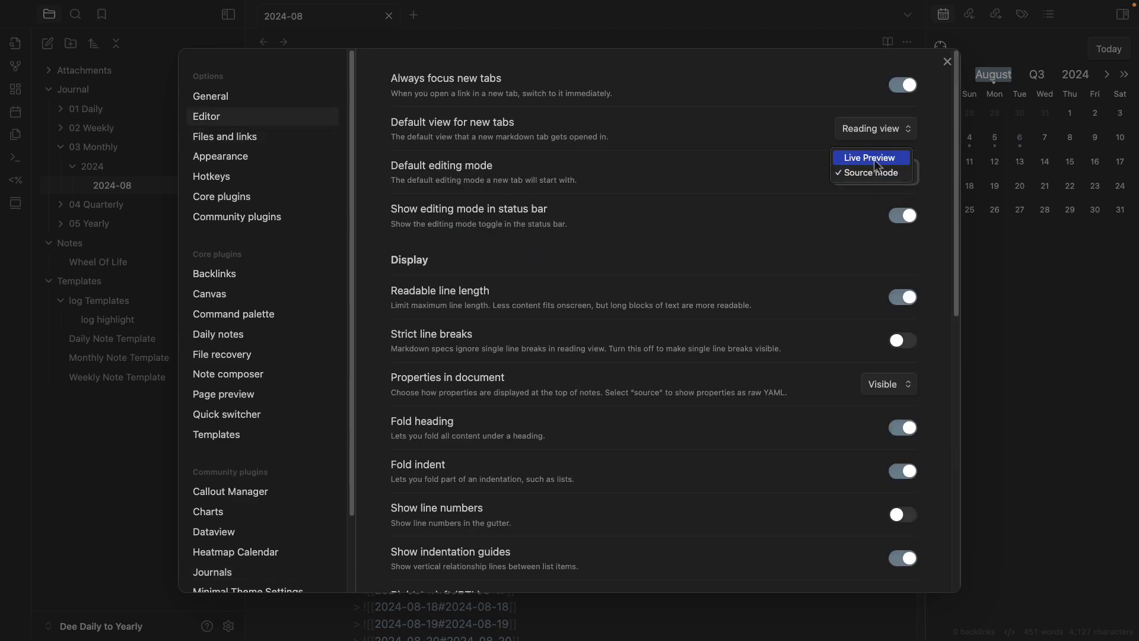
{"action": "left_click", "coordinate": [872, 158]}
{"action": "left_click", "coordinate": [947, 62]}
Look over the 2024-08 note in Live Preview and switch it back to reading view
{"action": "scroll", "coordinate": [552, 302], "scroll_direction": "down", "scroll_amount": 6}
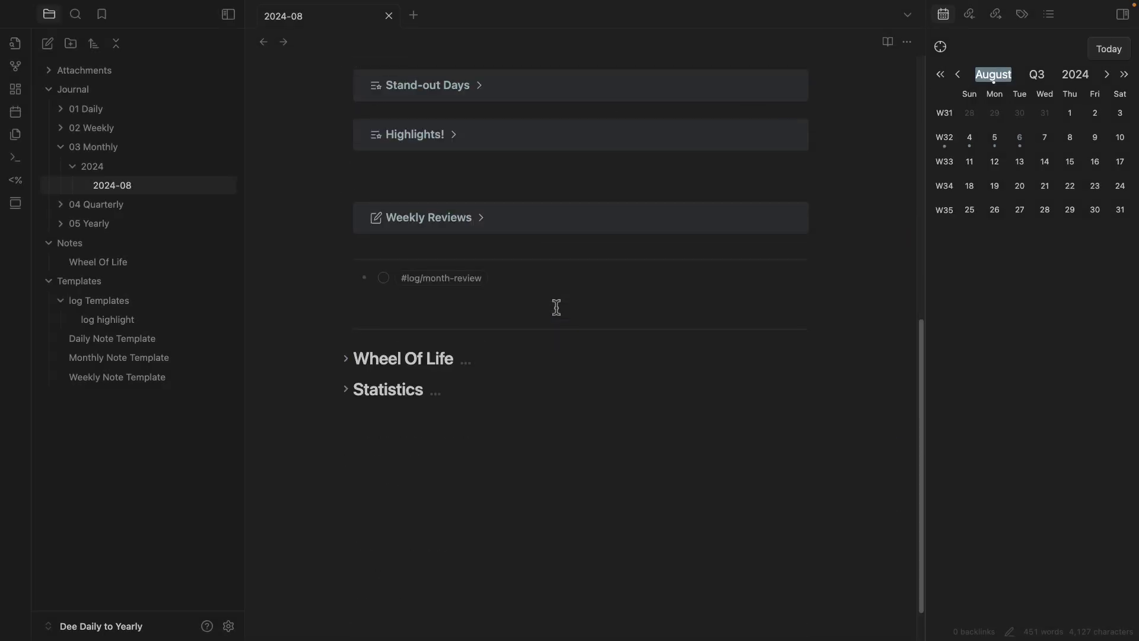
{"action": "scroll", "coordinate": [560, 314], "scroll_direction": "up", "scroll_amount": 6}
{"action": "key", "text": "ctrl+e"}
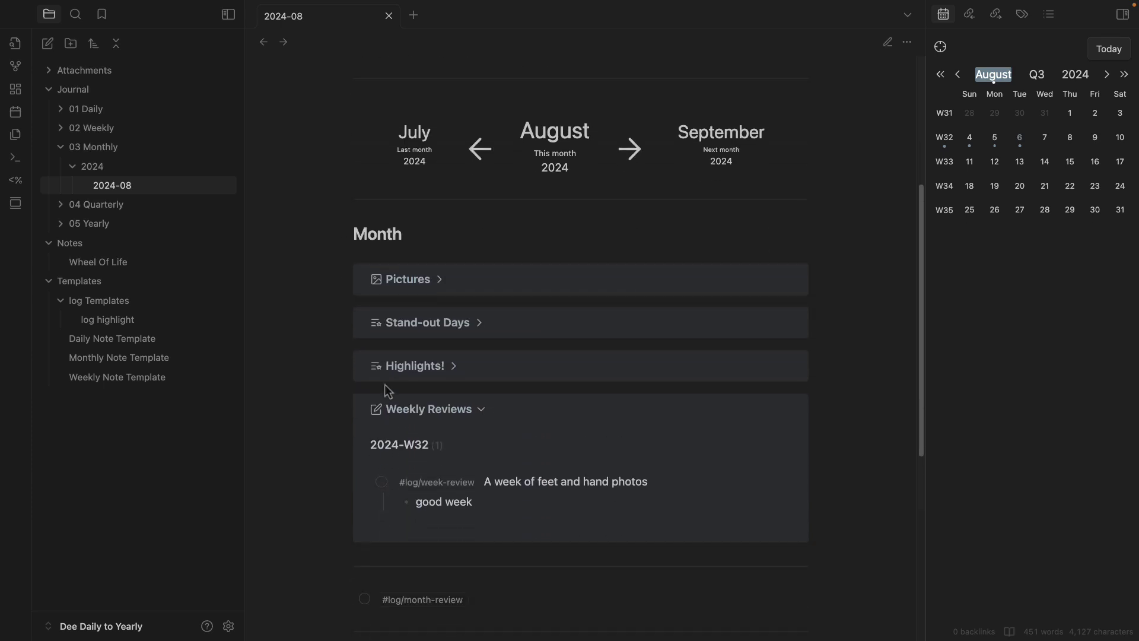
Switch the 2024-08 note to editing view and make its month-review entry read "This is the Monthly review for August 2024"
{"action": "scroll", "coordinate": [427, 344], "scroll_direction": "down", "scroll_amount": 4}
{"action": "key", "text": "ctrl+e"}
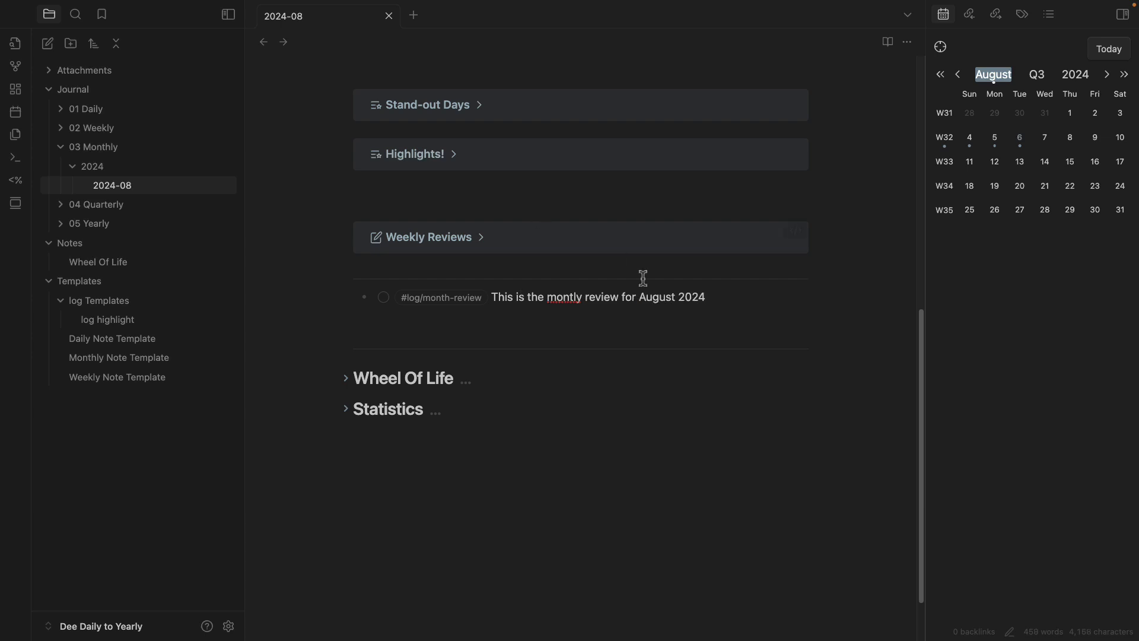
{"action": "right_click", "coordinate": [561, 301]}
{"action": "left_click", "coordinate": [629, 309]}
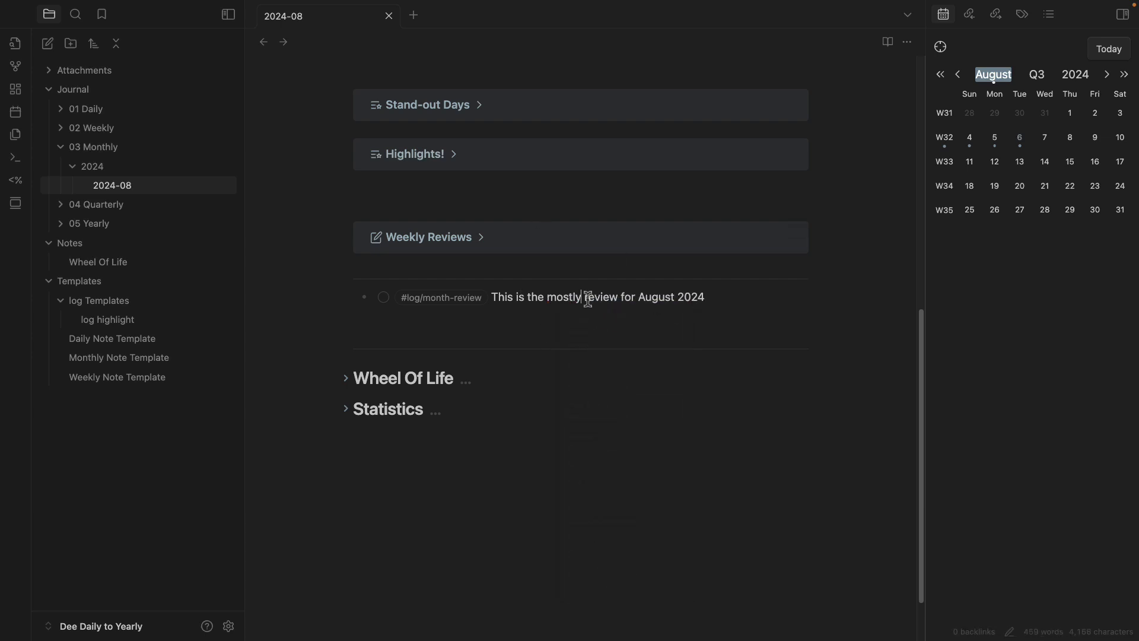
{"action": "double_click", "coordinate": [556, 300]}
{"action": "type", "text": "Monthly"}
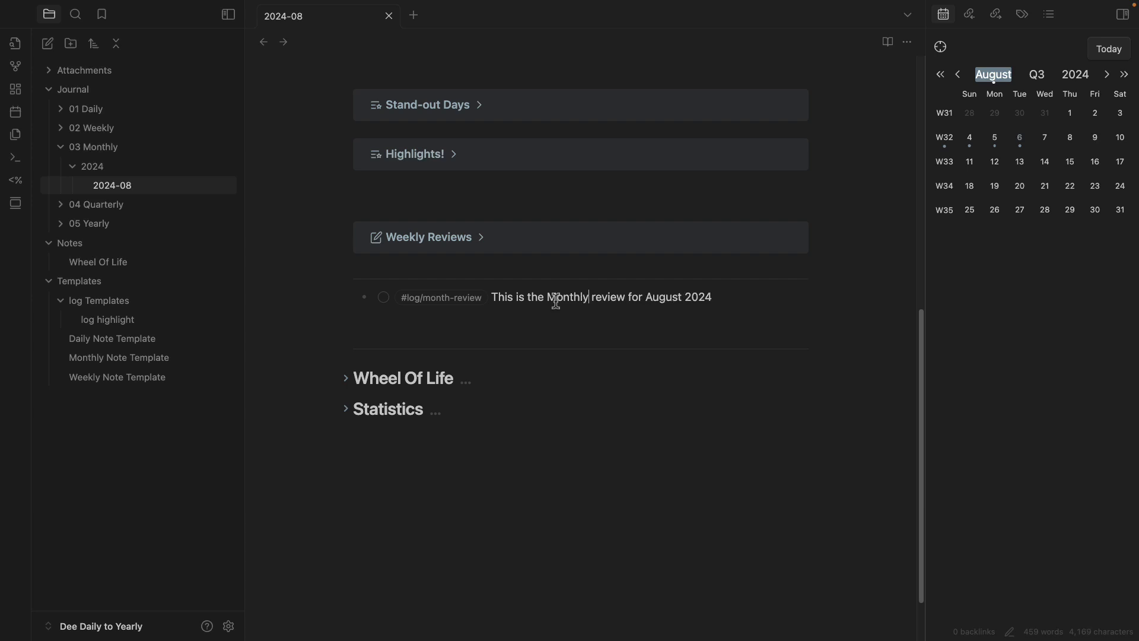
Add two nested bullets, "Observation 1" and "Observation 2", under the month-review entry
{"action": "key", "text": "shift+Return"}
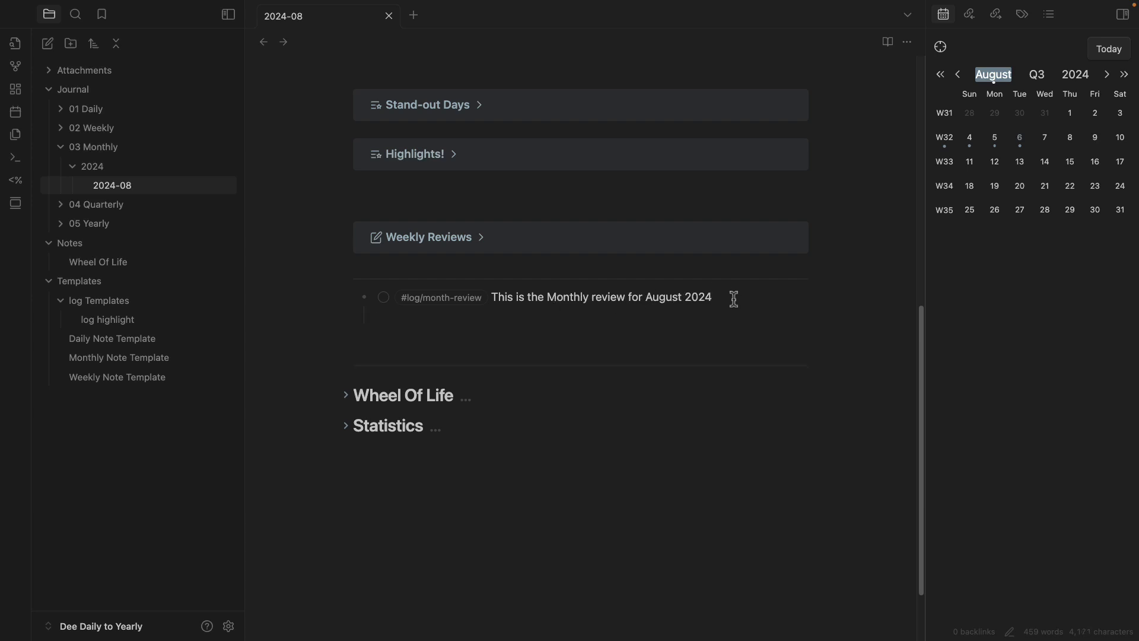
{"action": "type", "text": "- "}
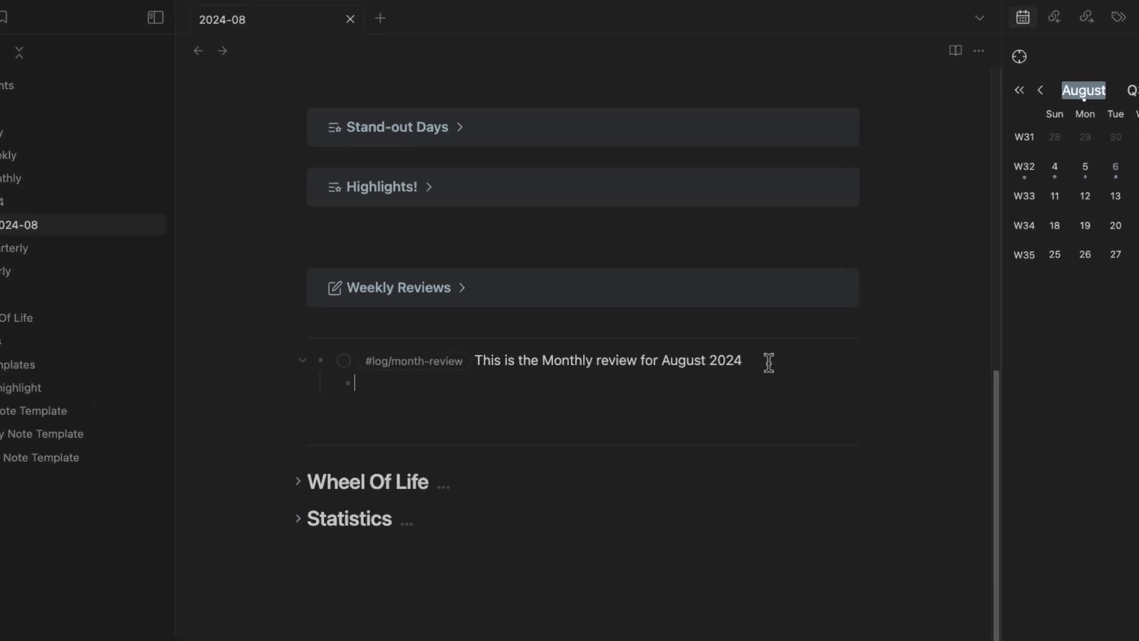
{"action": "type", "text": "Observation"}
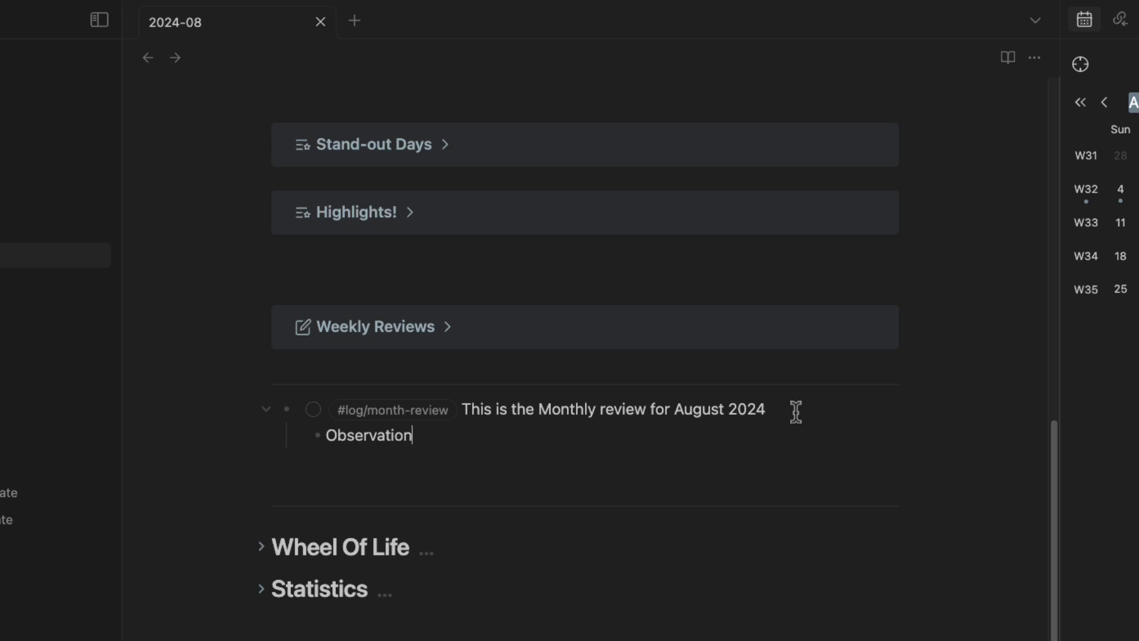
{"action": "type", "text": " 1"}
{"action": "key", "text": "Return"}
{"action": "type", "text": "Observation 2"}
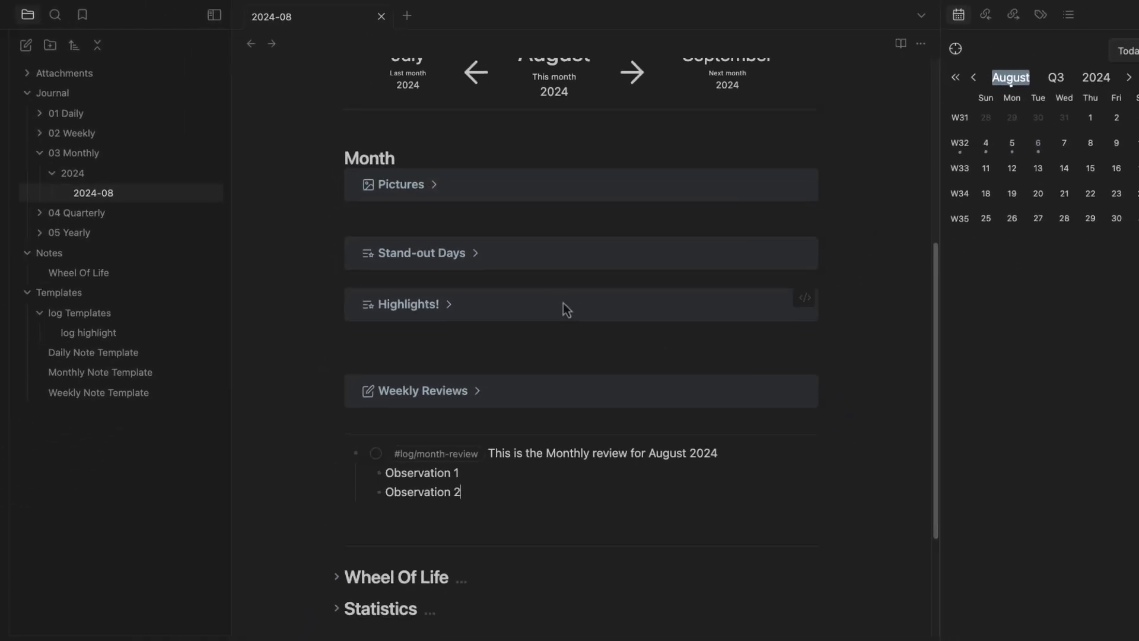
Expand the Pictures, Stand-out Days, Highlights and Weekly Reviews callouts in the 2024-08 note
{"action": "left_click", "coordinate": [433, 185]}
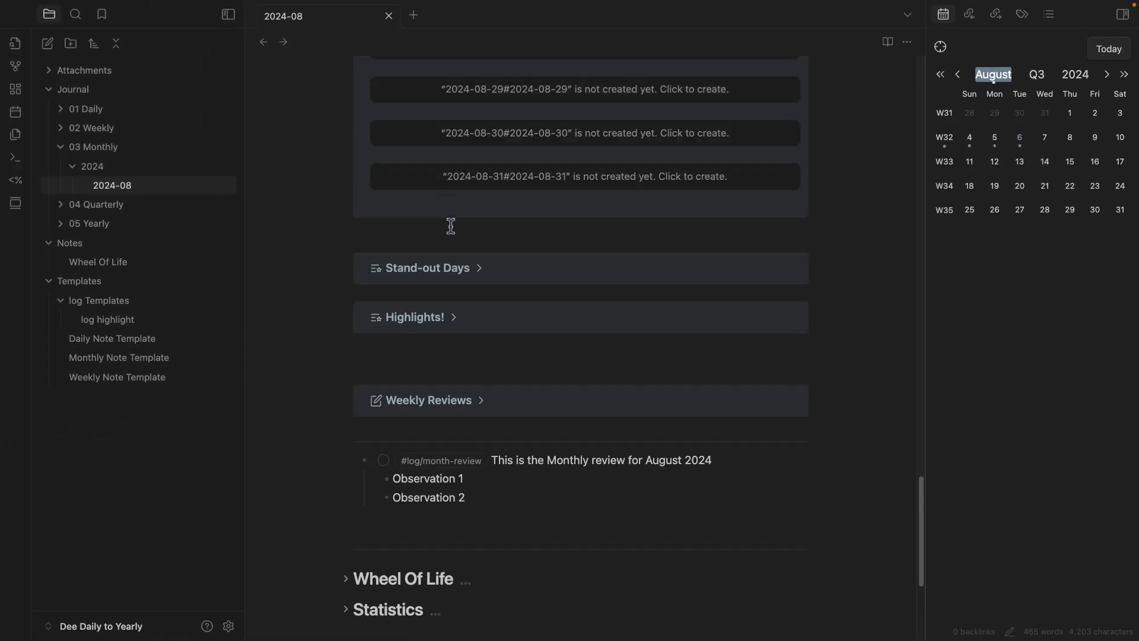
{"action": "left_click", "coordinate": [481, 274]}
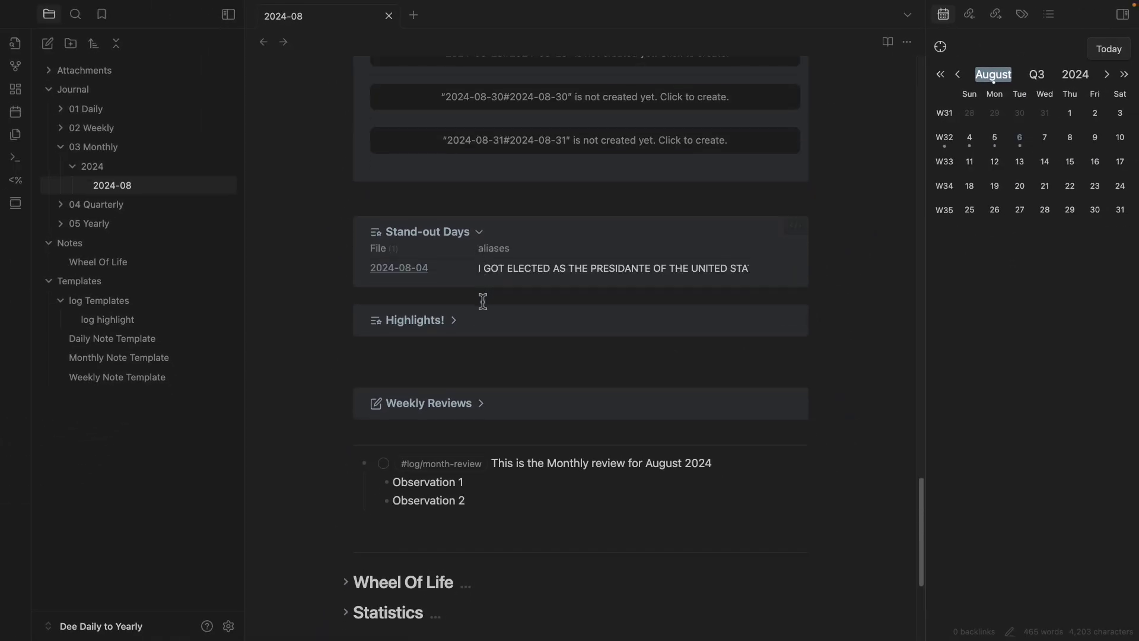
{"action": "left_click", "coordinate": [455, 320]}
{"action": "left_click", "coordinate": [481, 408]}
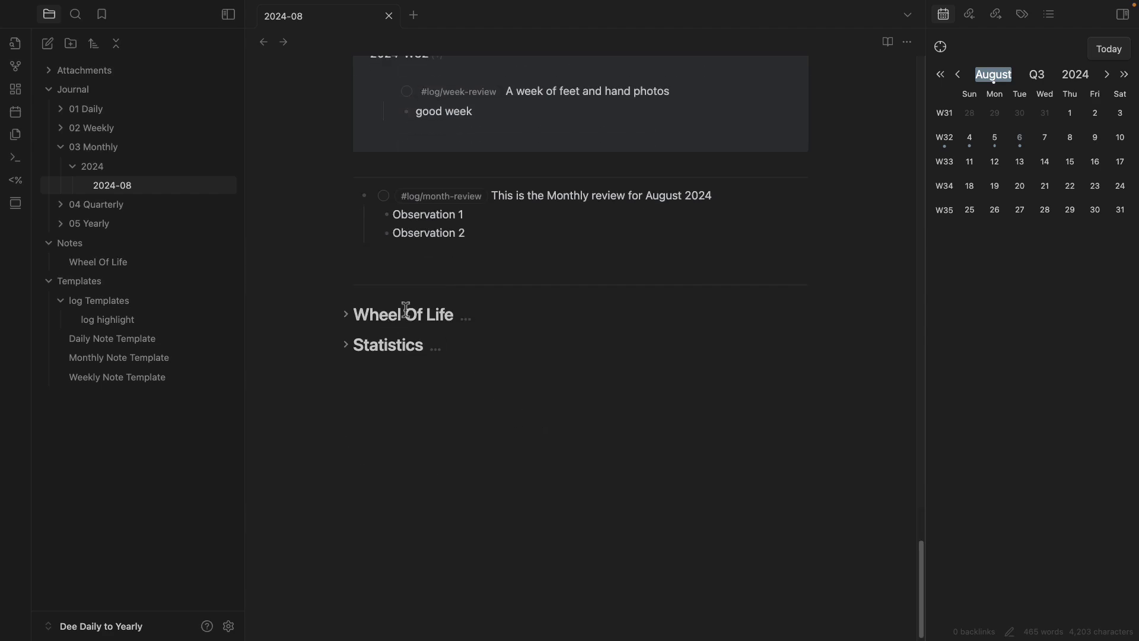
Expand the Wheel Of Life section and look over its life-area ratings, descriptions and polar chart
{"action": "left_click", "coordinate": [345, 315]}
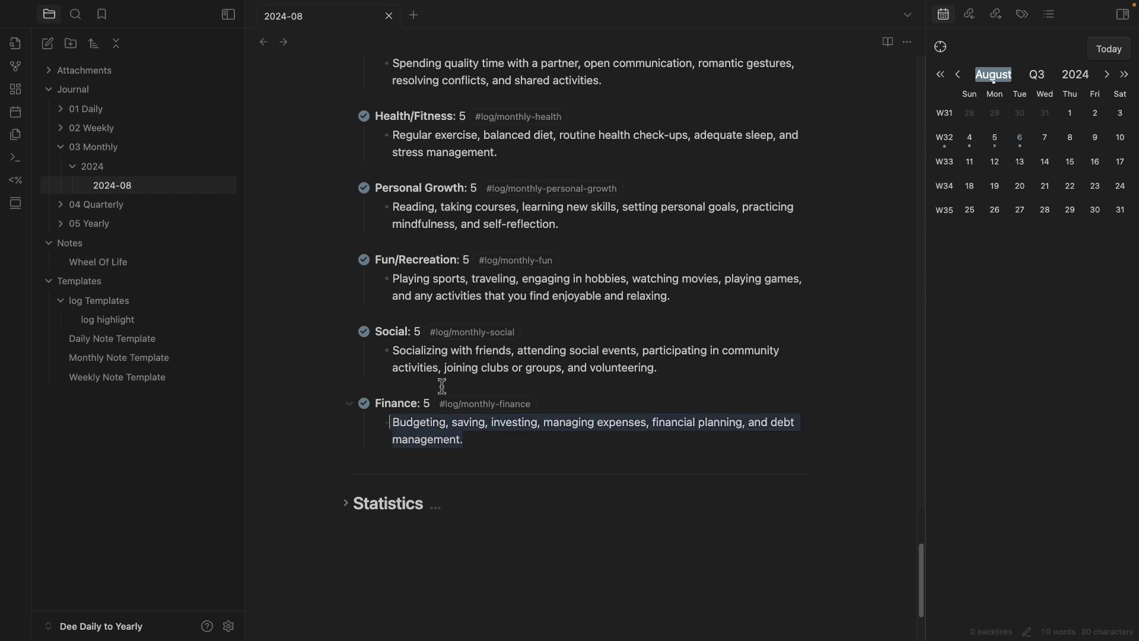
{"action": "triple_click", "coordinate": [314, 285]}
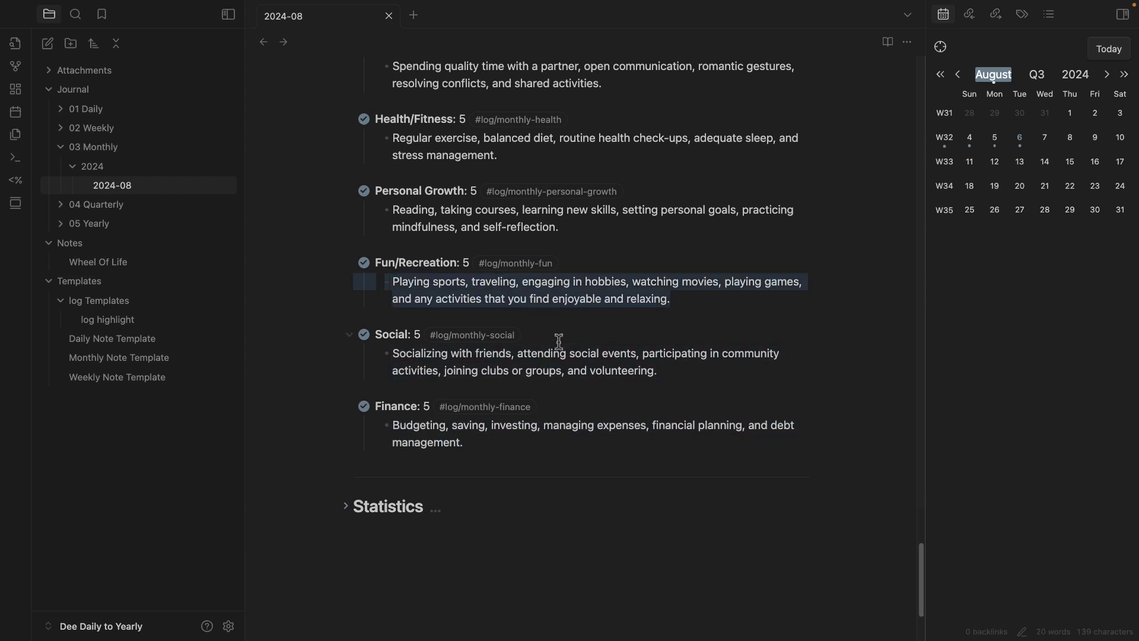
{"action": "scroll", "coordinate": [560, 338], "scroll_direction": "up", "scroll_amount": 2}
{"action": "left_click_drag", "start_coordinate": [604, 323], "coordinate": [420, 313]}
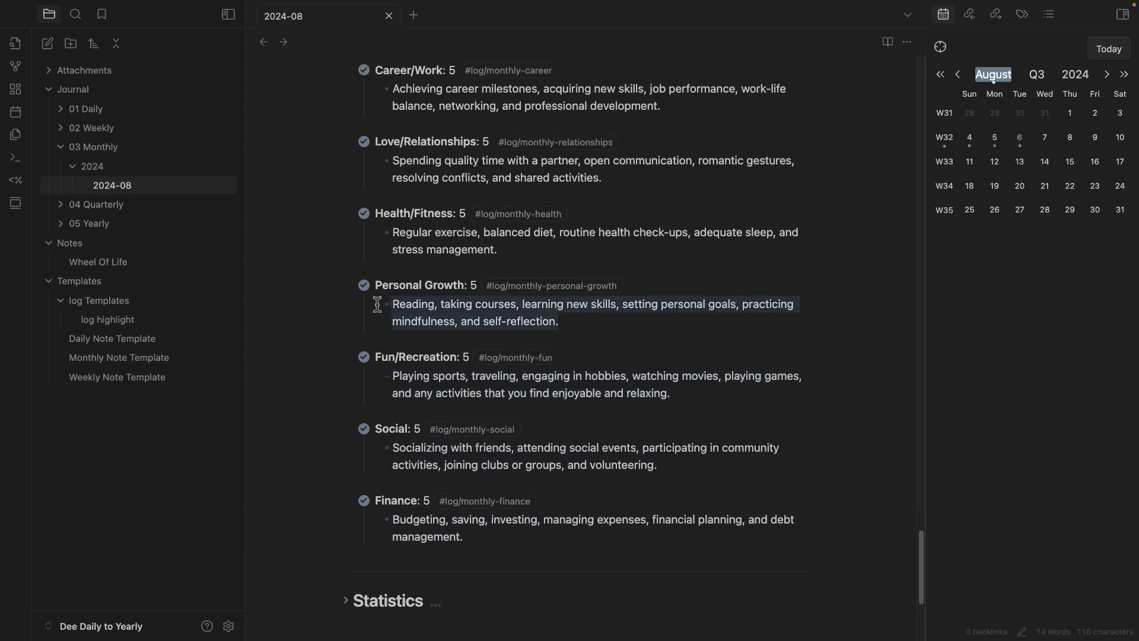
{"action": "left_click_drag", "start_coordinate": [554, 254], "coordinate": [388, 237]}
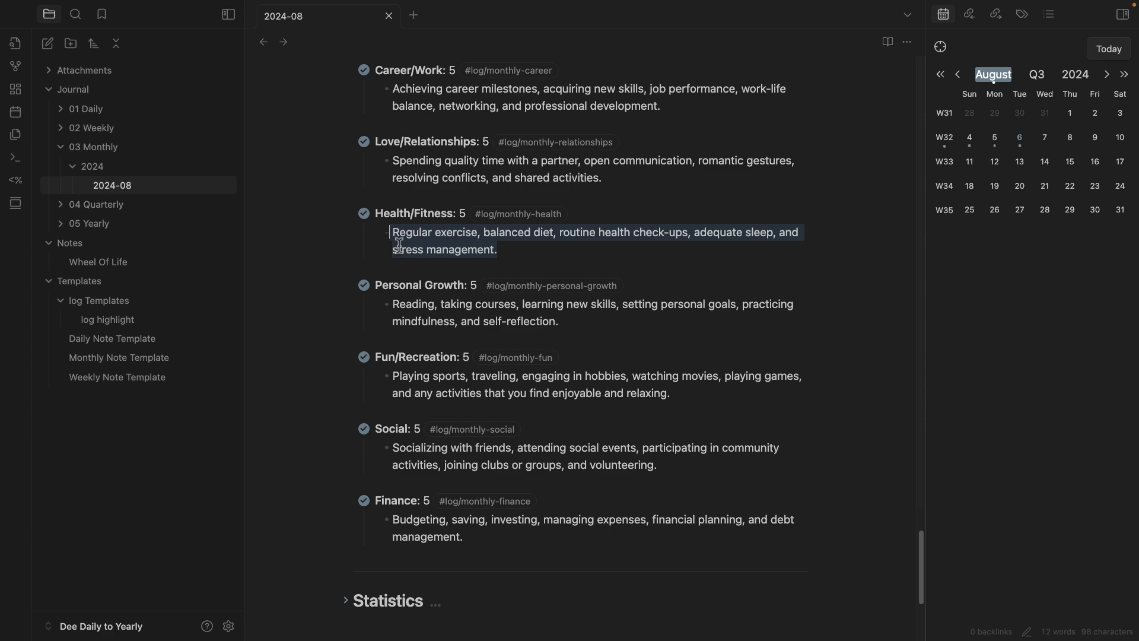
{"action": "scroll", "coordinate": [399, 243], "scroll_direction": "up", "scroll_amount": 10}
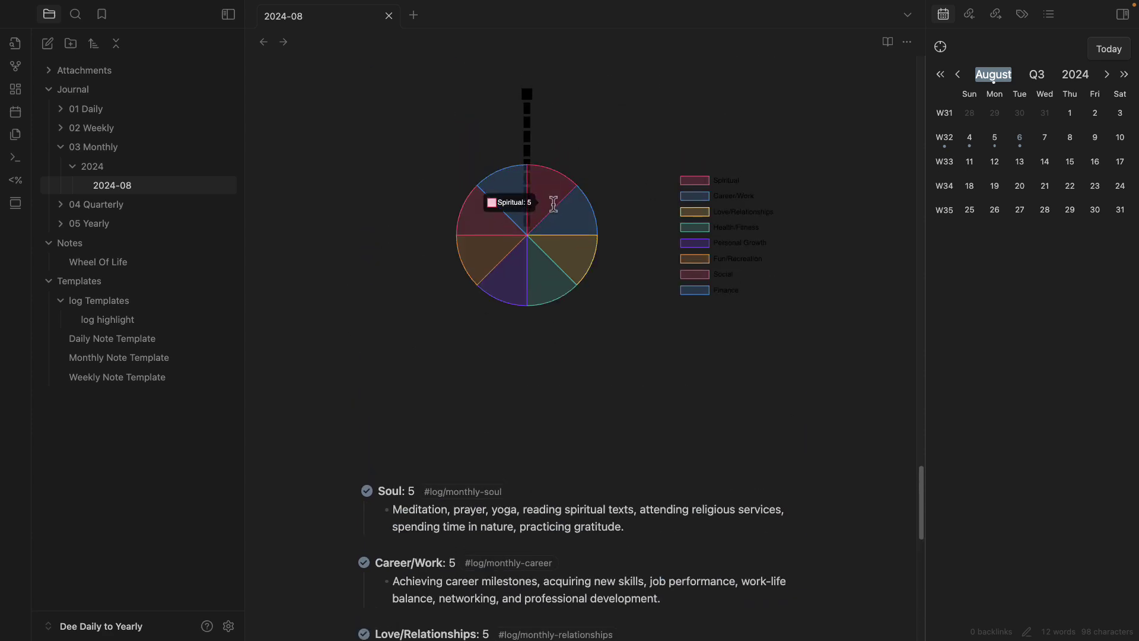
{"action": "scroll", "coordinate": [677, 285], "scroll_direction": "up", "scroll_amount": 5}
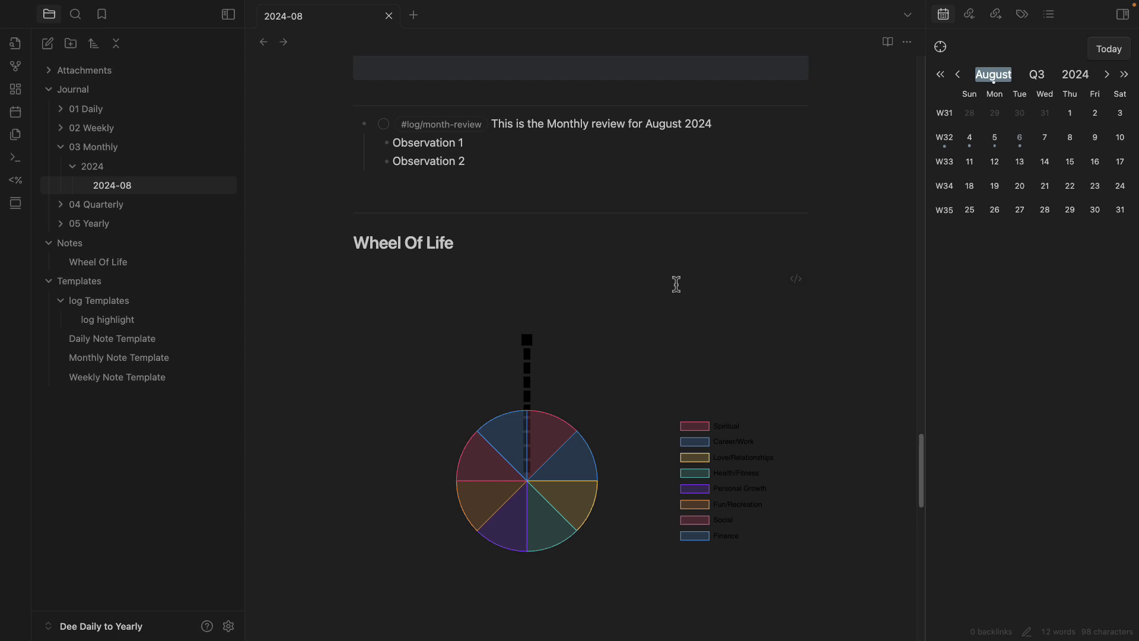
Open the Wheel Of Life chart's code block, examine its labels and data values, and return to the rendered chart
{"action": "left_click", "coordinate": [795, 278]}
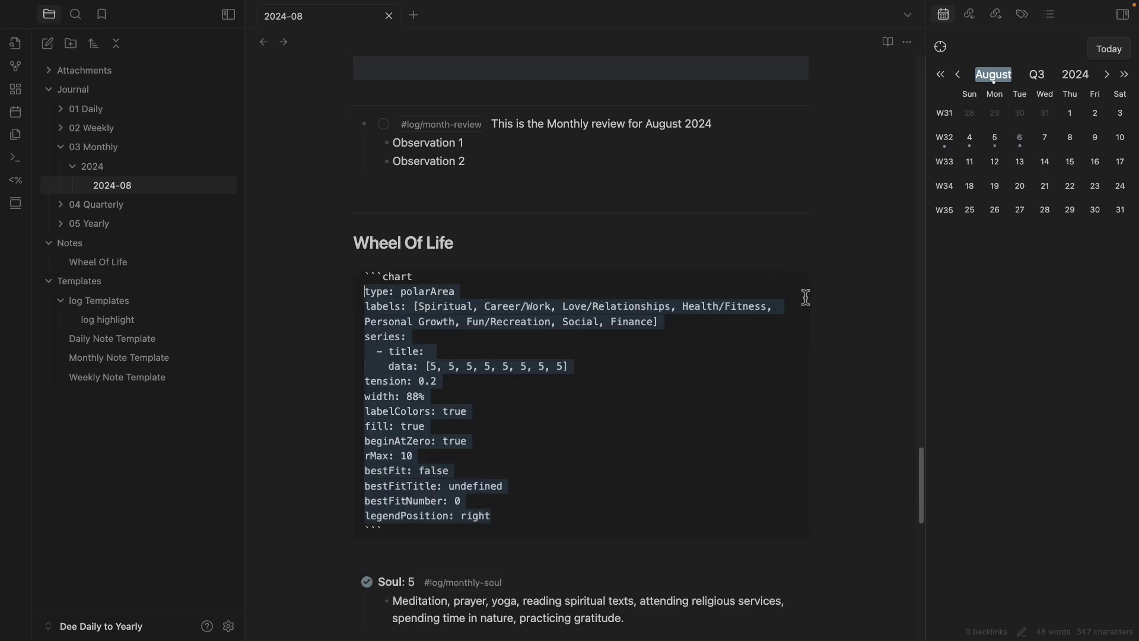
{"action": "left_click", "coordinate": [479, 369]}
{"action": "double_click", "coordinate": [449, 366]}
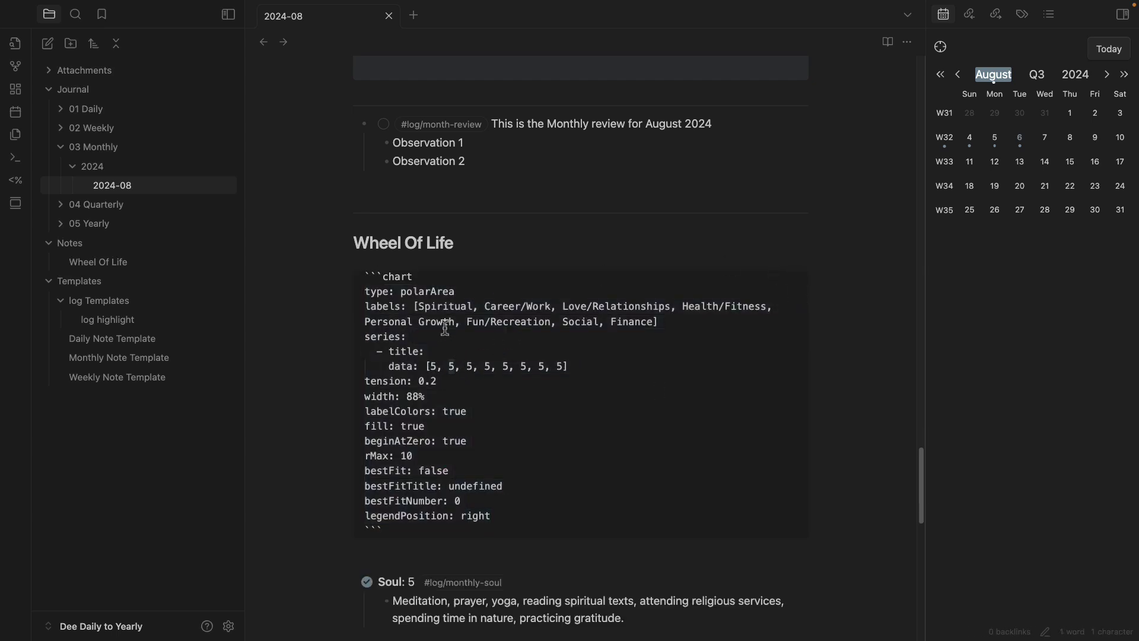
{"action": "left_click_drag", "start_coordinate": [489, 306], "coordinate": [815, 291]}
{"action": "left_click", "coordinate": [450, 367]}
{"action": "left_click", "coordinate": [810, 231]}
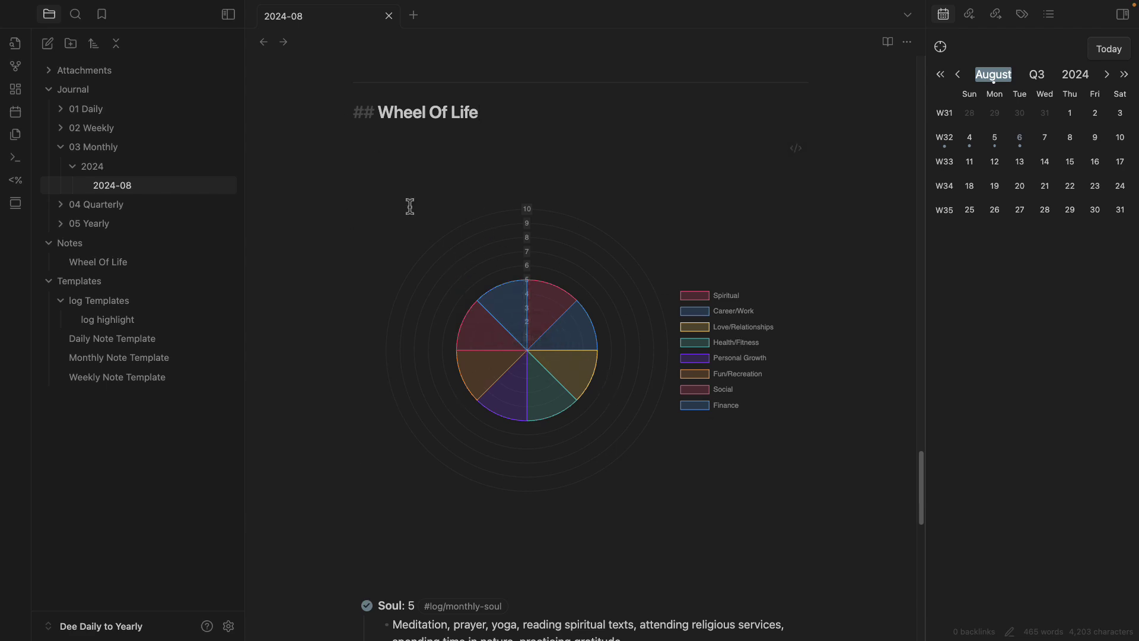
Expand the Statistics section and look over its Calendar Graph alongside the life-area ratings above it
{"action": "scroll", "coordinate": [599, 386], "scroll_direction": "down", "scroll_amount": 15}
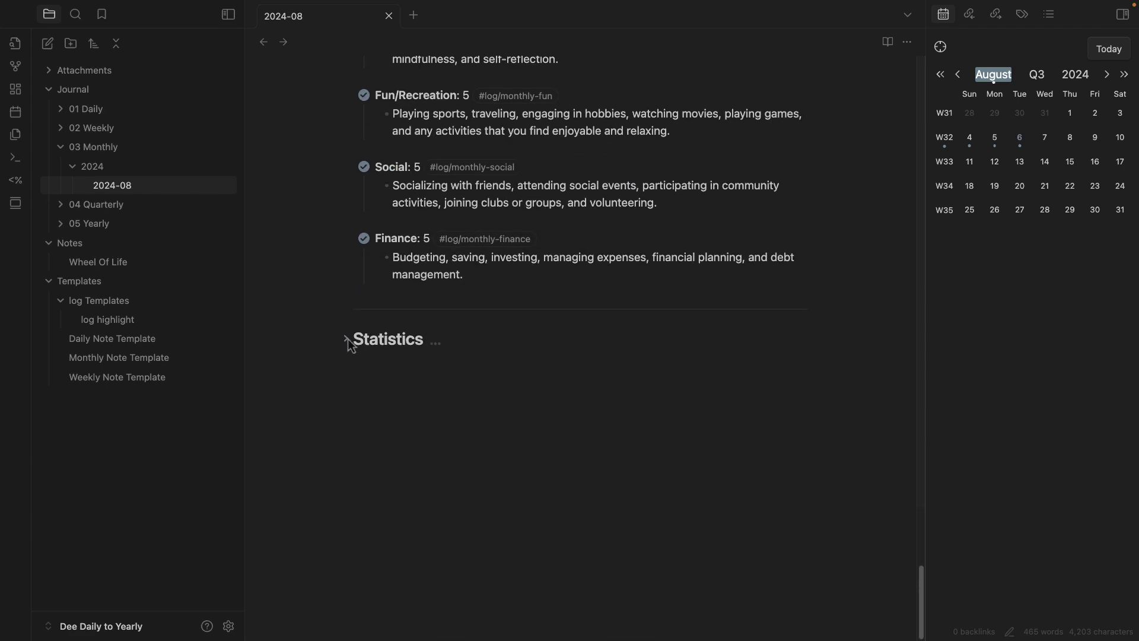
{"action": "left_click", "coordinate": [347, 340]}
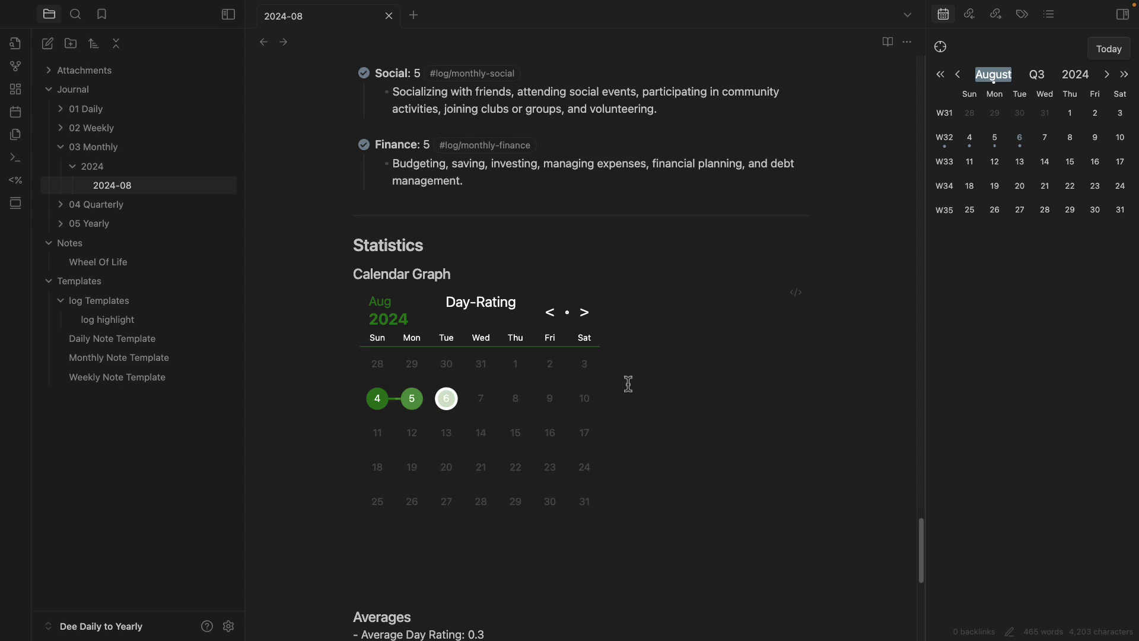
{"action": "scroll", "coordinate": [533, 332], "scroll_direction": "up", "scroll_amount": 6}
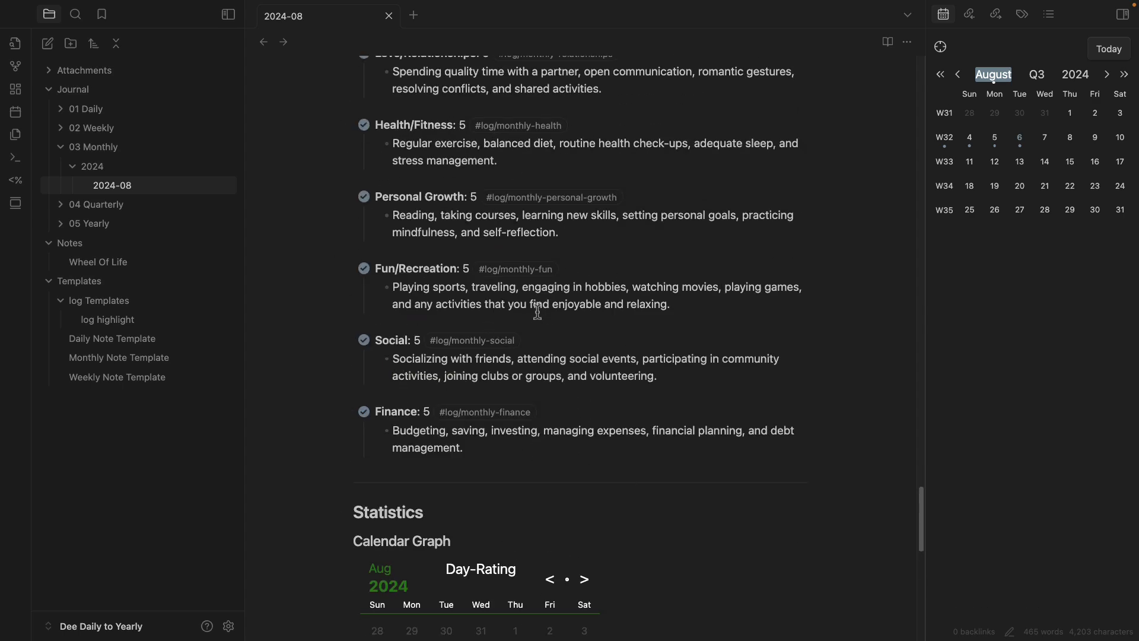
{"action": "scroll", "coordinate": [540, 343], "scroll_direction": "down", "scroll_amount": 3}
{"action": "scroll", "coordinate": [474, 344], "scroll_direction": "down", "scroll_amount": 2}
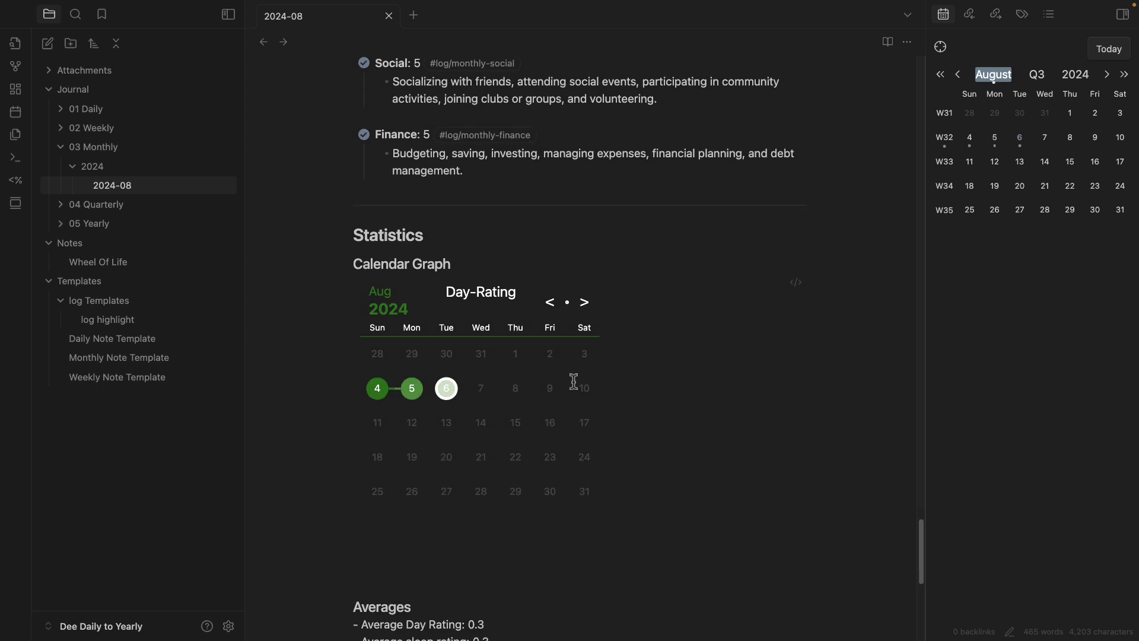
{"action": "scroll", "coordinate": [483, 424], "scroll_direction": "down", "scroll_amount": 2}
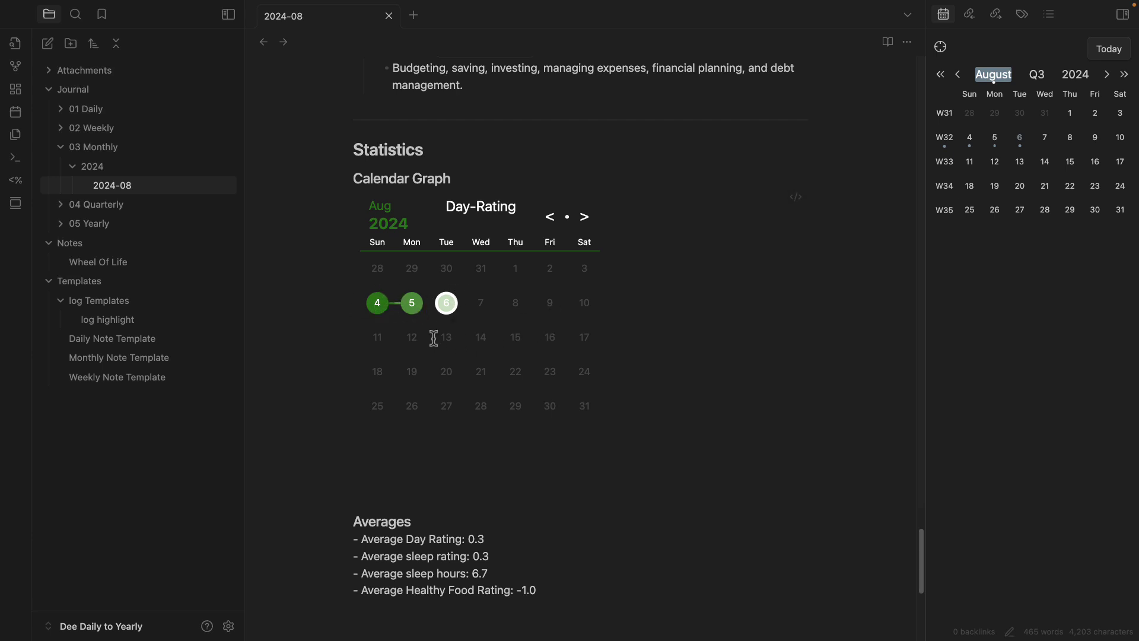
Check August 4 and 5 in the Calendar Graph, cycling through Day-Rating, Sleep-Rating, Sleep-Hours and Healthy-Eating
{"action": "left_click", "coordinate": [380, 307]}
{"action": "left_click", "coordinate": [413, 310]}
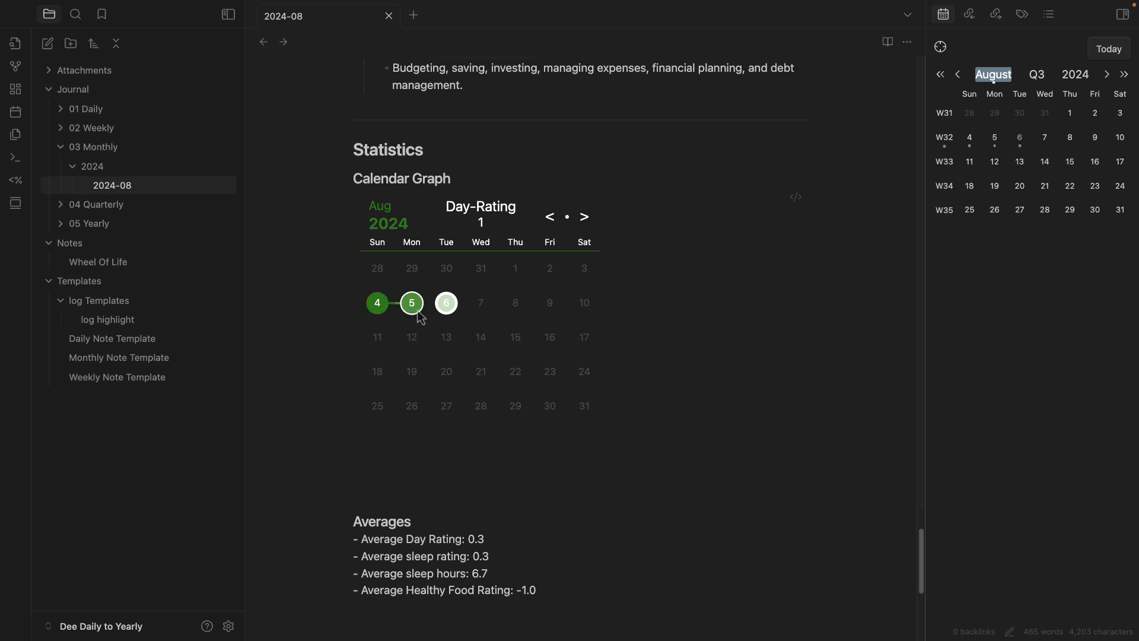
{"action": "left_click", "coordinate": [488, 214]}
{"action": "left_click", "coordinate": [381, 311]}
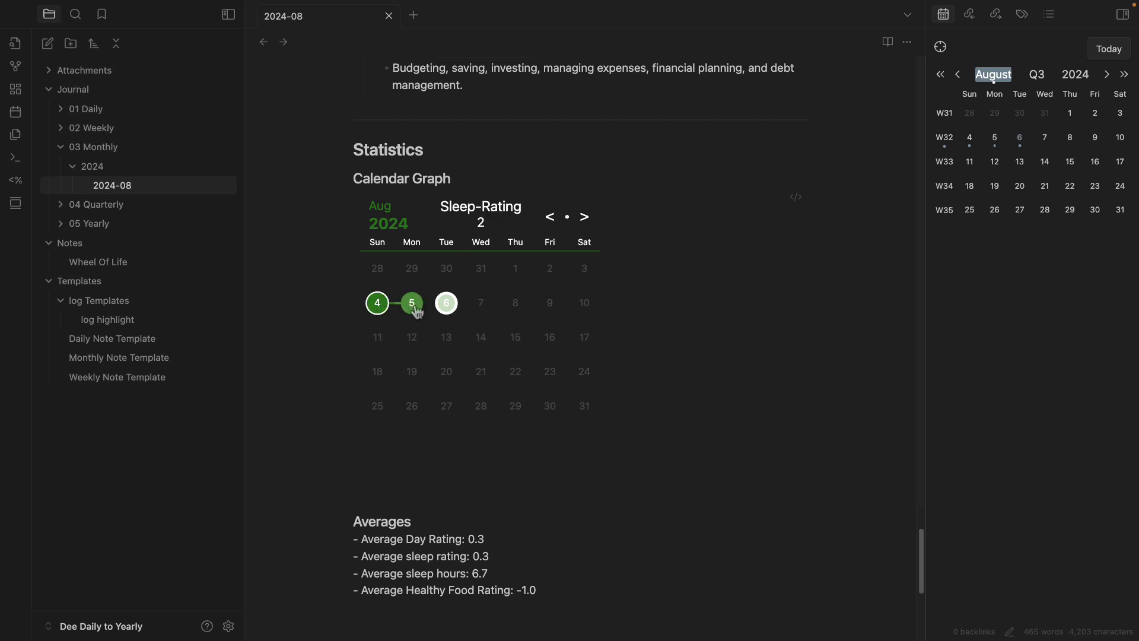
{"action": "left_click", "coordinate": [417, 312]}
{"action": "left_click", "coordinate": [488, 212]}
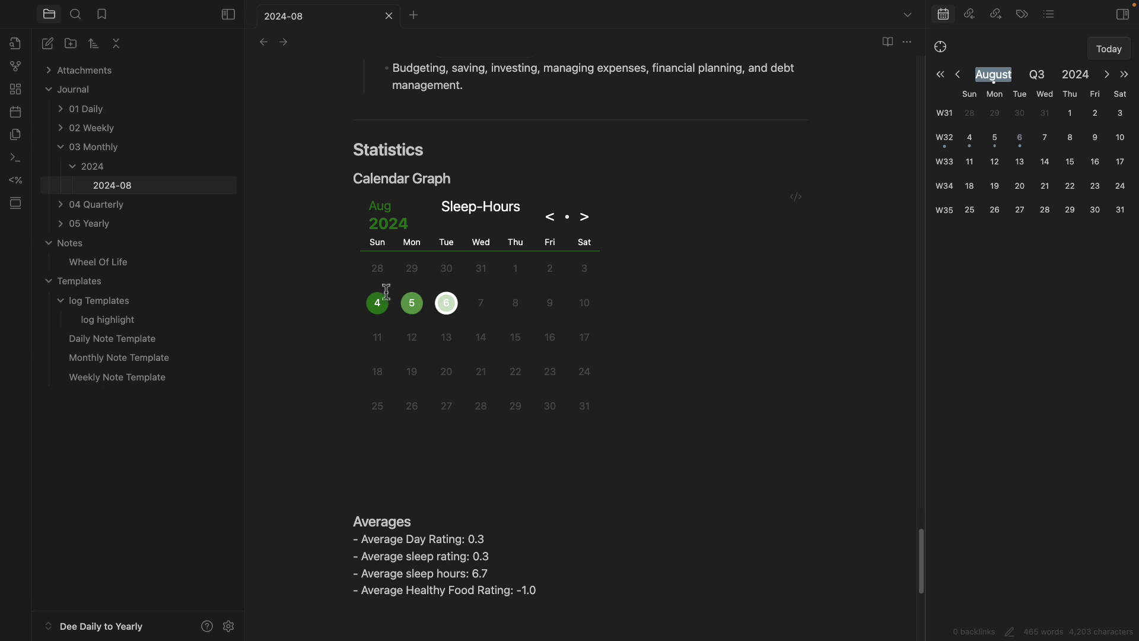
{"action": "left_click", "coordinate": [383, 314]}
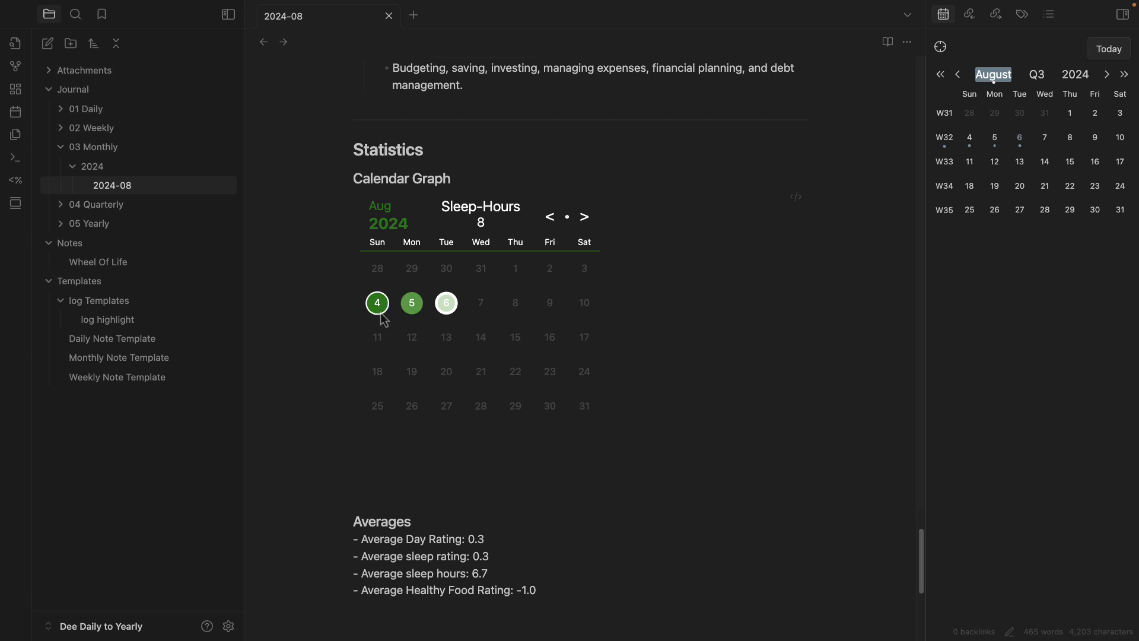
{"action": "left_click", "coordinate": [414, 314]}
{"action": "left_click", "coordinate": [489, 211]}
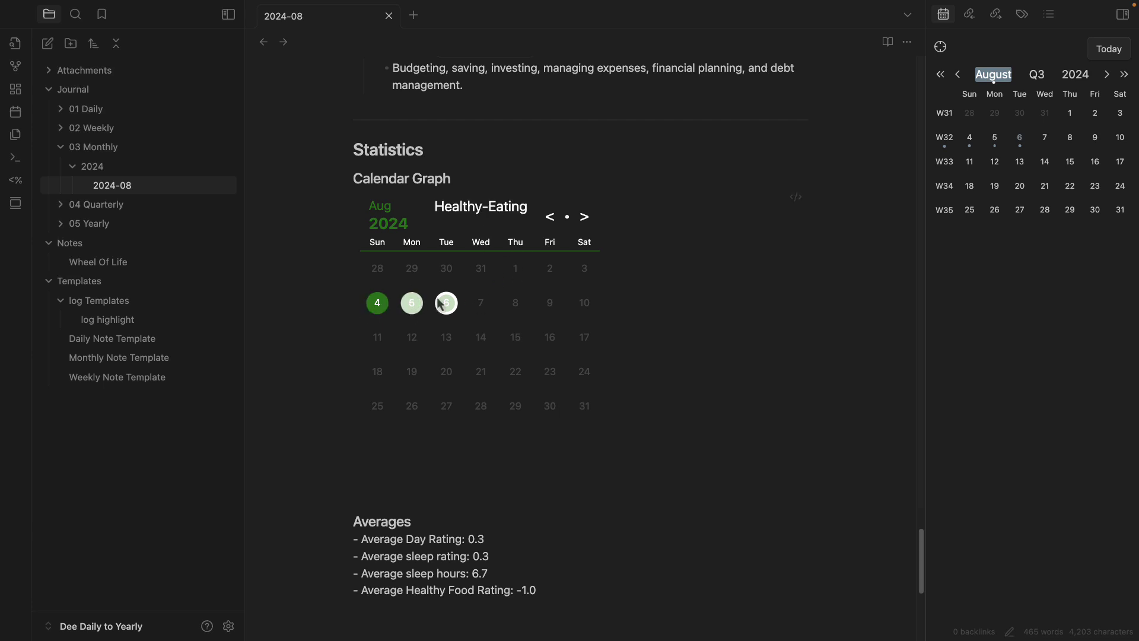
{"action": "left_click", "coordinate": [414, 315]}
Examine the Averages list for day rating, sleep rating, sleep hours and healthy food rating, and return to the Calendar Graph
{"action": "scroll", "coordinate": [468, 333], "scroll_direction": "down", "scroll_amount": 4}
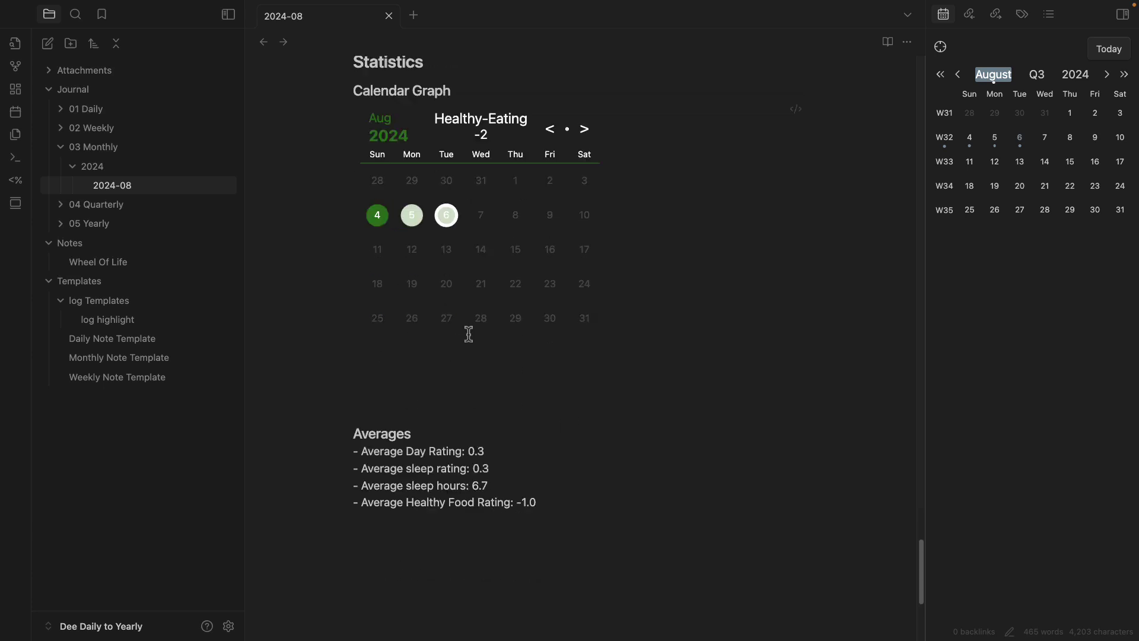
{"action": "left_click_drag", "start_coordinate": [613, 356], "coordinate": [267, 278]}
{"action": "left_click", "coordinate": [656, 363]}
{"action": "left_click_drag", "start_coordinate": [611, 350], "coordinate": [290, 290]}
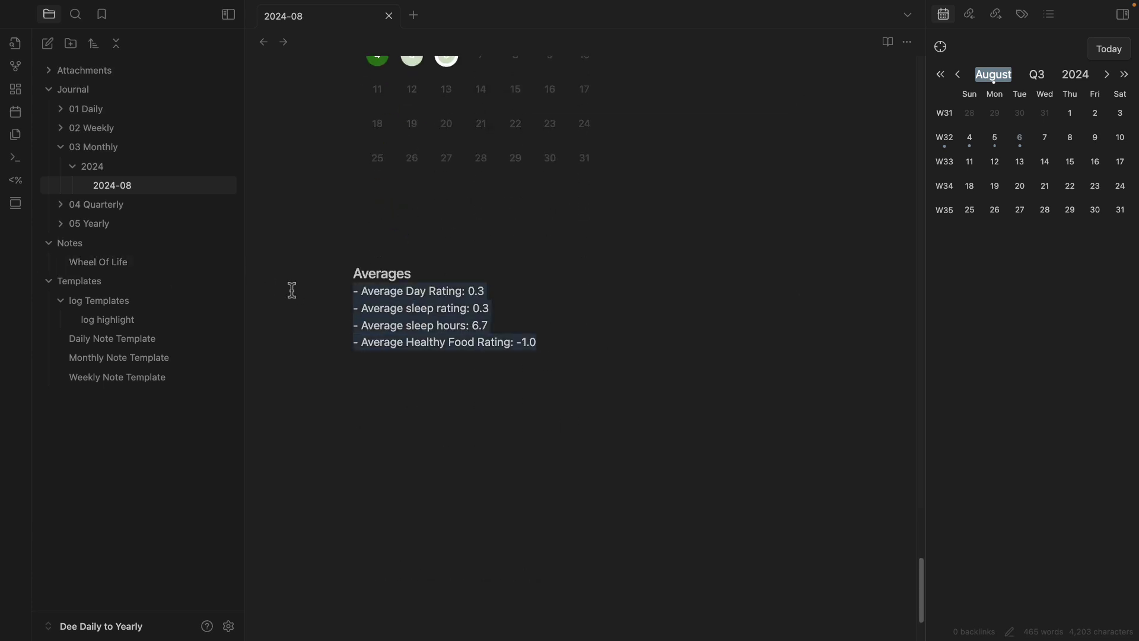
{"action": "left_click_drag", "start_coordinate": [788, 358], "coordinate": [170, 287]}
{"action": "left_click", "coordinate": [572, 325]}
{"action": "left_click_drag", "start_coordinate": [572, 325], "coordinate": [260, 297]}
{"action": "left_click", "coordinate": [574, 348]}
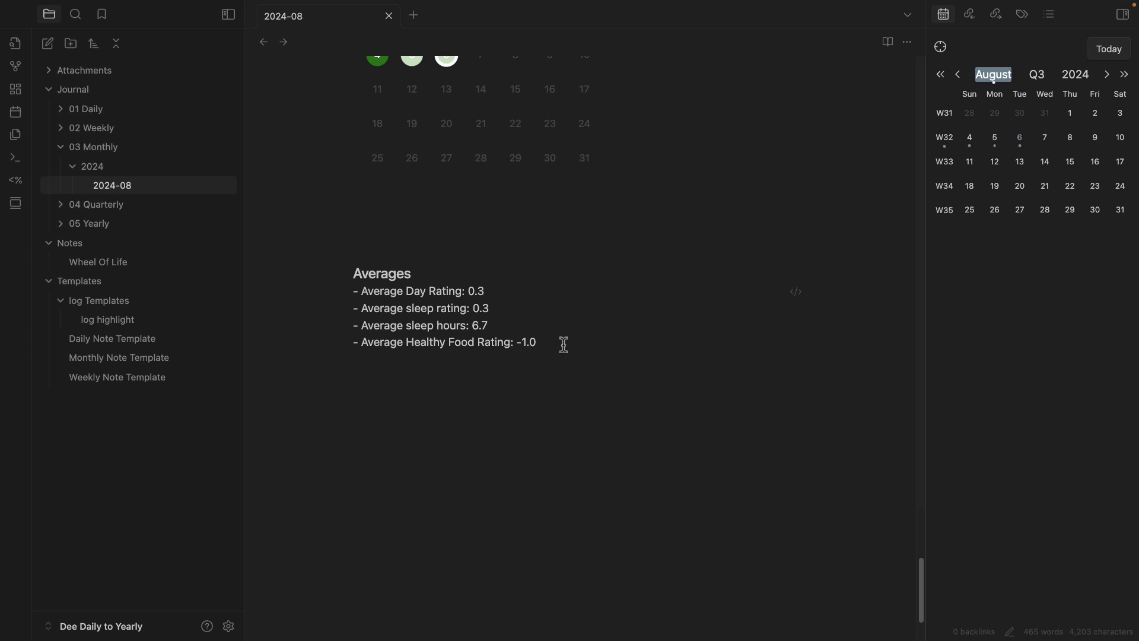
{"action": "left_click_drag", "start_coordinate": [564, 344], "coordinate": [264, 351]}
{"action": "left_click", "coordinate": [264, 350]}
{"action": "mouse_move", "coordinate": [361, 356]}
{"action": "left_mouse_down"}
{"action": "mouse_move", "coordinate": [335, 343]}
{"action": "mouse_move", "coordinate": [406, 343]}
{"action": "left_mouse_up"}
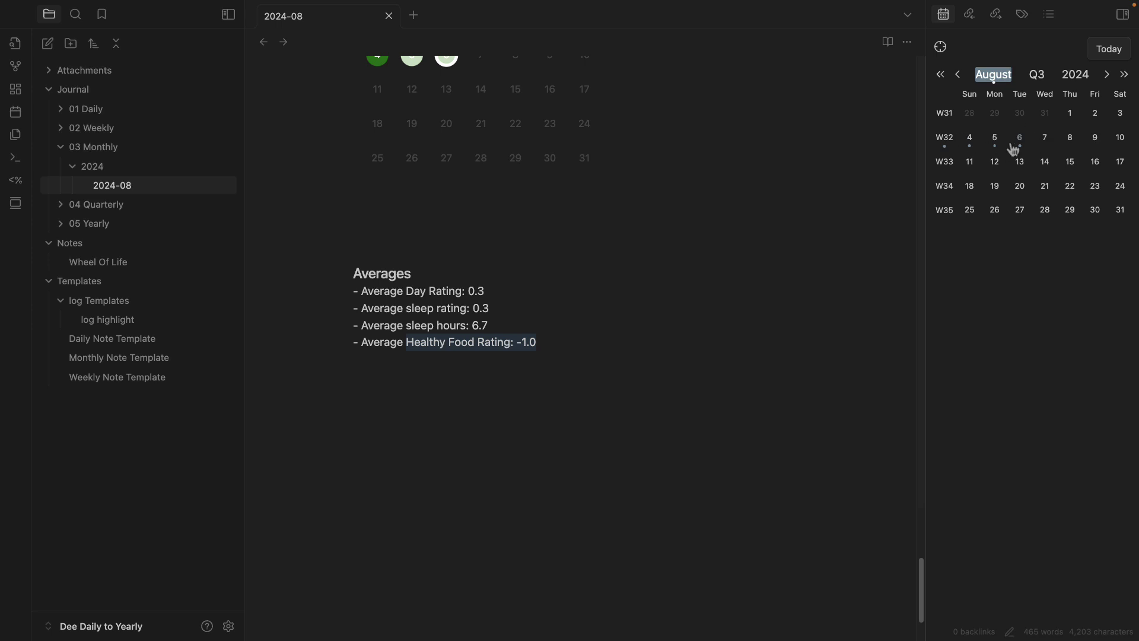
{"action": "left_click_drag", "start_coordinate": [550, 343], "coordinate": [513, 343]}
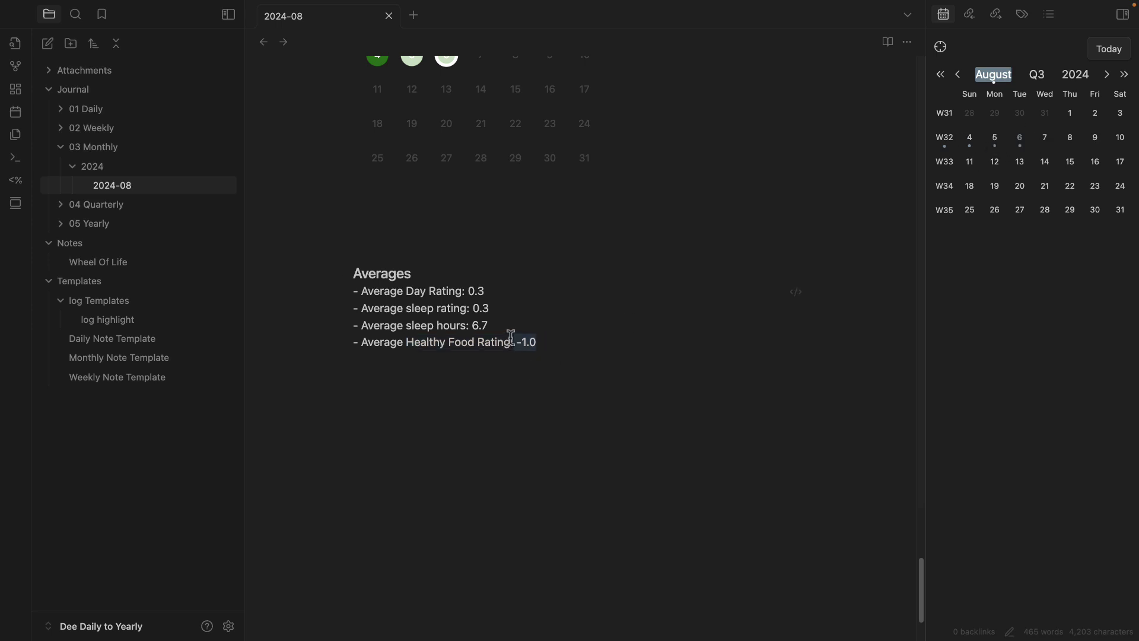
{"action": "left_click", "coordinate": [480, 311]}
{"action": "double_click", "coordinate": [472, 289]}
{"action": "scroll", "coordinate": [587, 349], "scroll_direction": "up", "scroll_amount": 10}
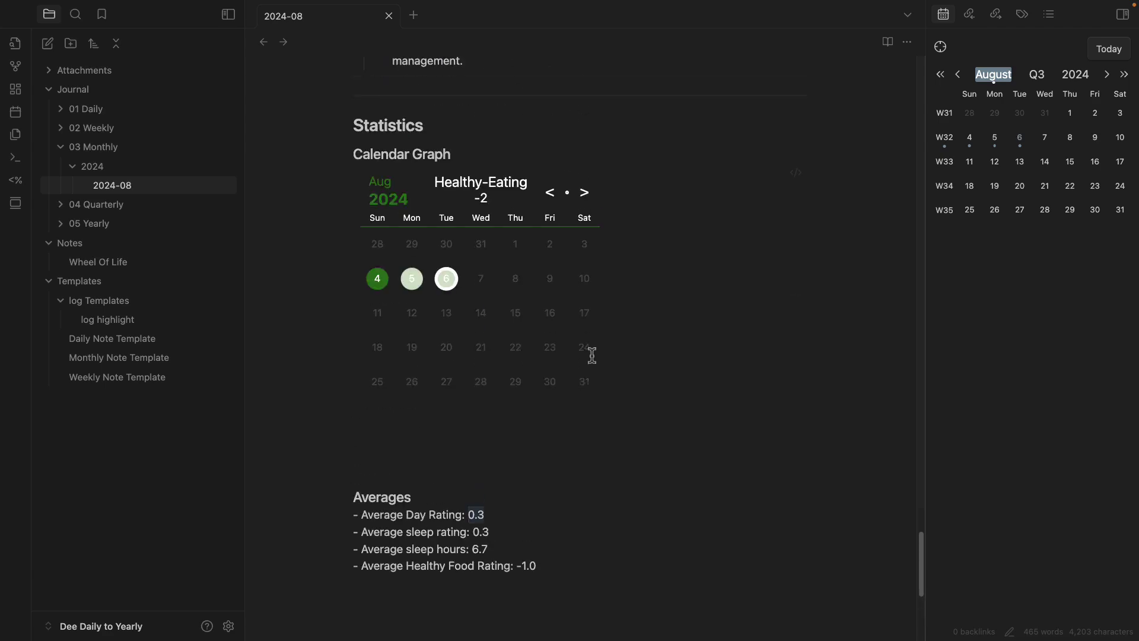
Collapse the Statistics, Wheel Of Life and Month sections of the 2024-08 note
{"action": "scroll", "coordinate": [578, 375], "scroll_direction": "down", "scroll_amount": 5}
{"action": "scroll", "coordinate": [558, 376], "scroll_direction": "up", "scroll_amount": 1}
{"action": "scroll", "coordinate": [550, 379], "scroll_direction": "up", "scroll_amount": 4}
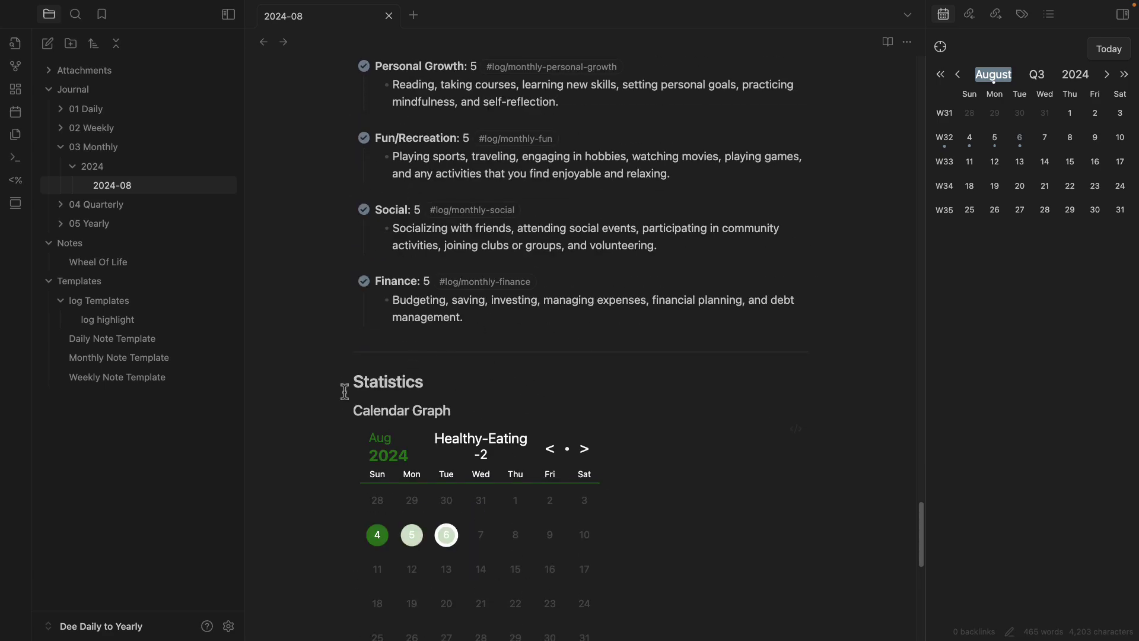
{"action": "left_click", "coordinate": [347, 411]}
{"action": "left_click", "coordinate": [347, 382]}
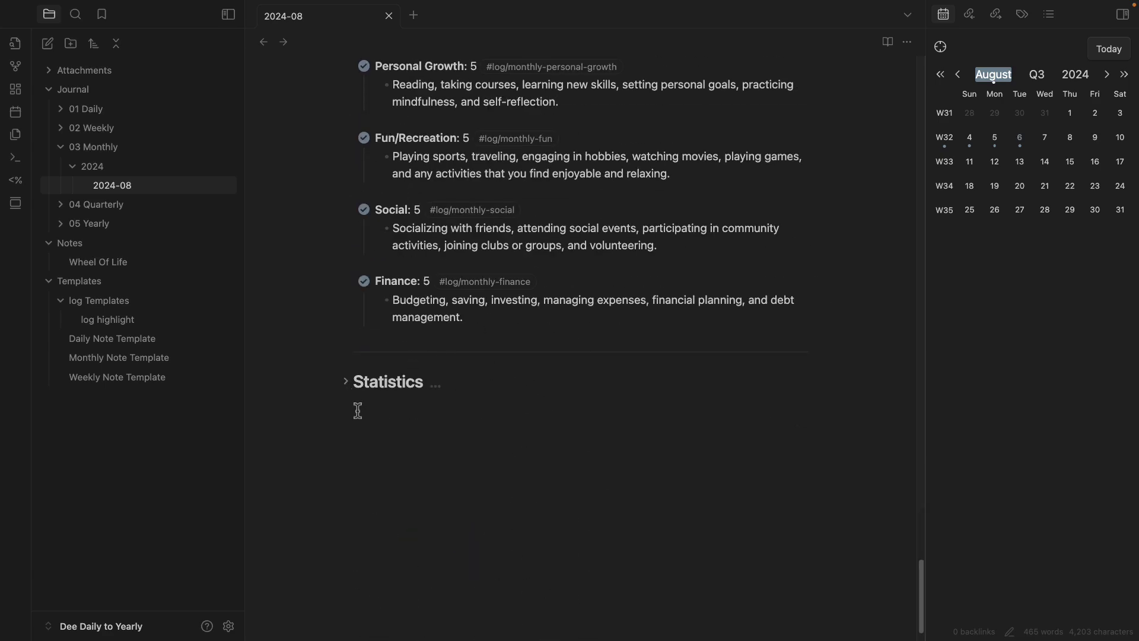
{"action": "scroll", "coordinate": [379, 415], "scroll_direction": "up", "scroll_amount": 18}
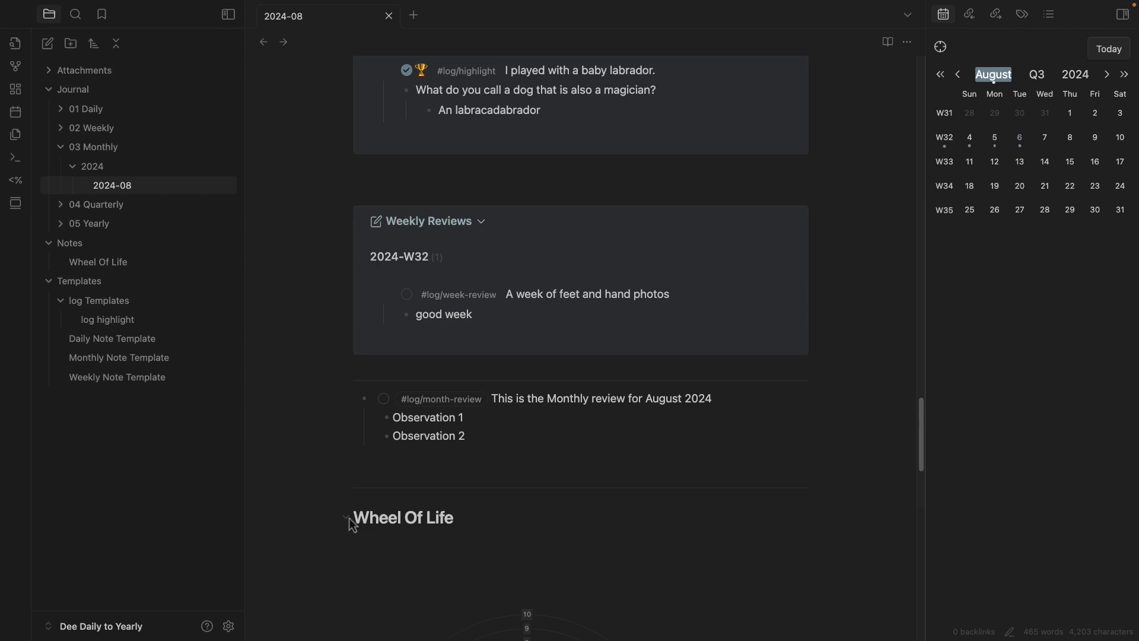
{"action": "scroll", "coordinate": [349, 518], "scroll_direction": "up", "scroll_amount": 20}
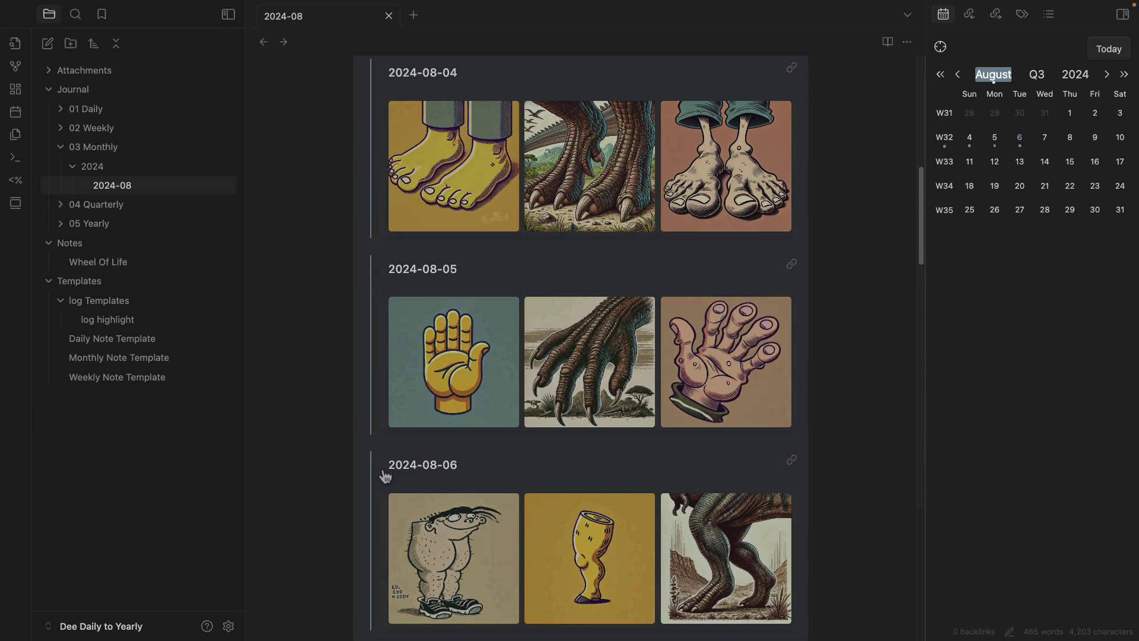
{"action": "scroll", "coordinate": [385, 476], "scroll_direction": "up", "scroll_amount": 10}
{"action": "left_click", "coordinate": [347, 460]}
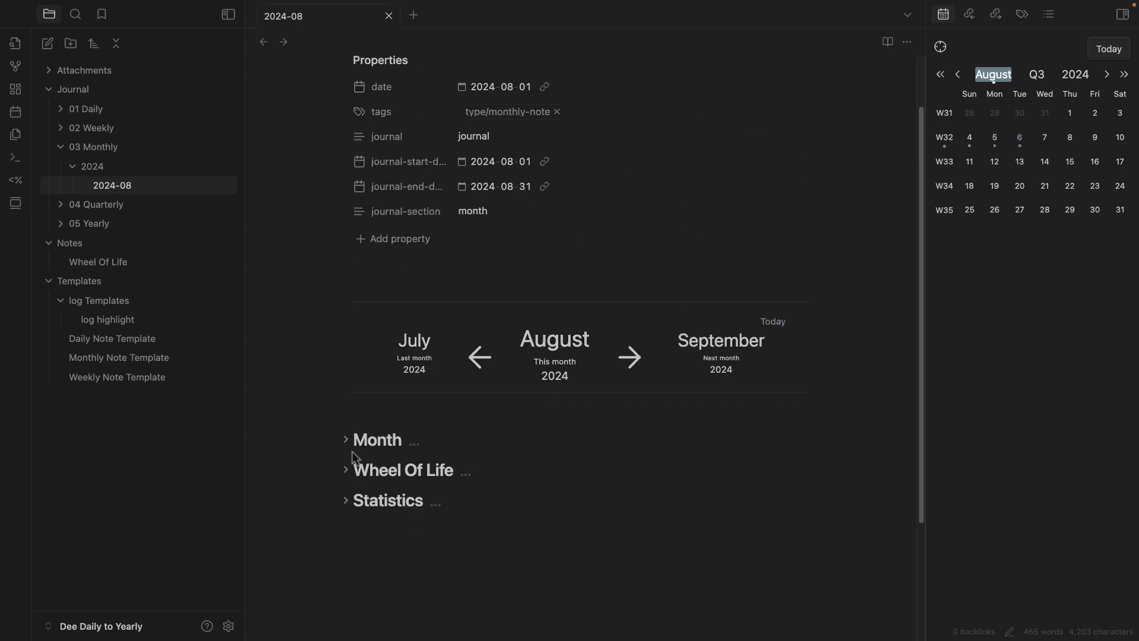
Add a second-level heading "Month Prep" above the Month section of the 2024-08 note
{"action": "scroll", "coordinate": [376, 244], "scroll_direction": "down", "scroll_amount": 3}
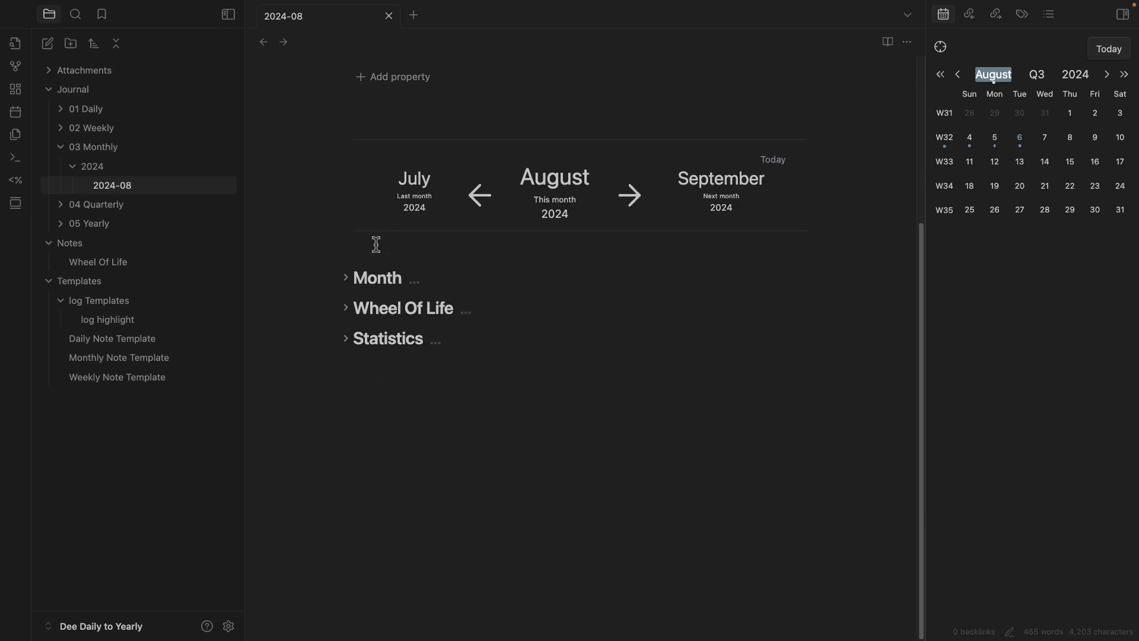
{"action": "left_click", "coordinate": [451, 261]}
{"action": "key", "text": "Return"}
{"action": "type", "text": "## "}
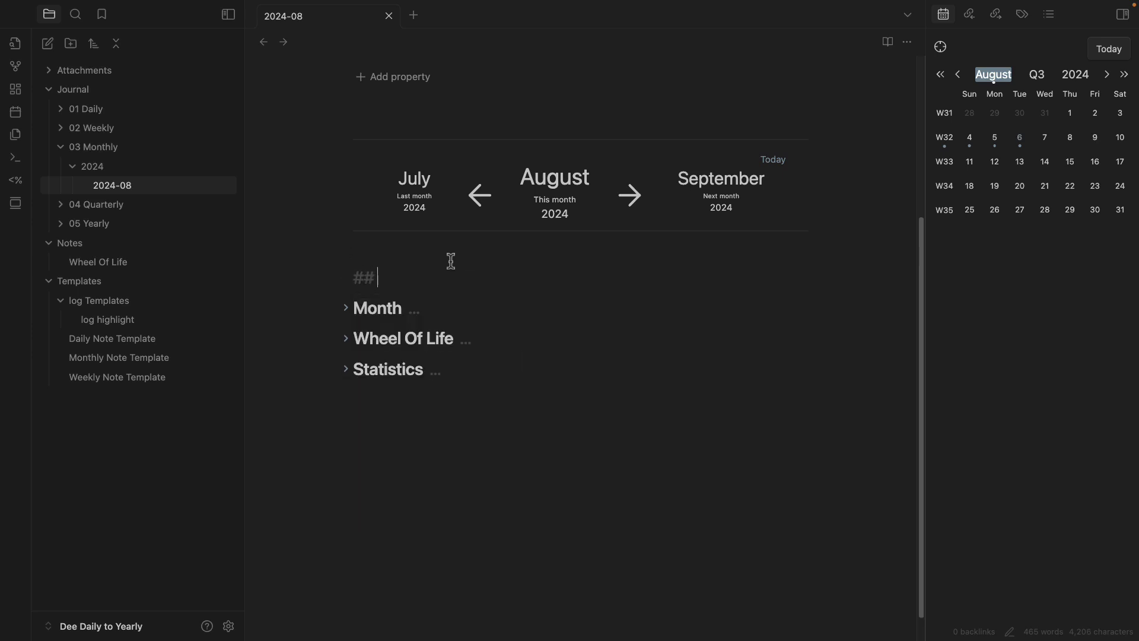
{"action": "type", "text": "Month Prep"}
Open the Monthly Note Template and add a second-level heading "Month Prep" above its Month section
{"action": "left_click", "coordinate": [129, 358]}
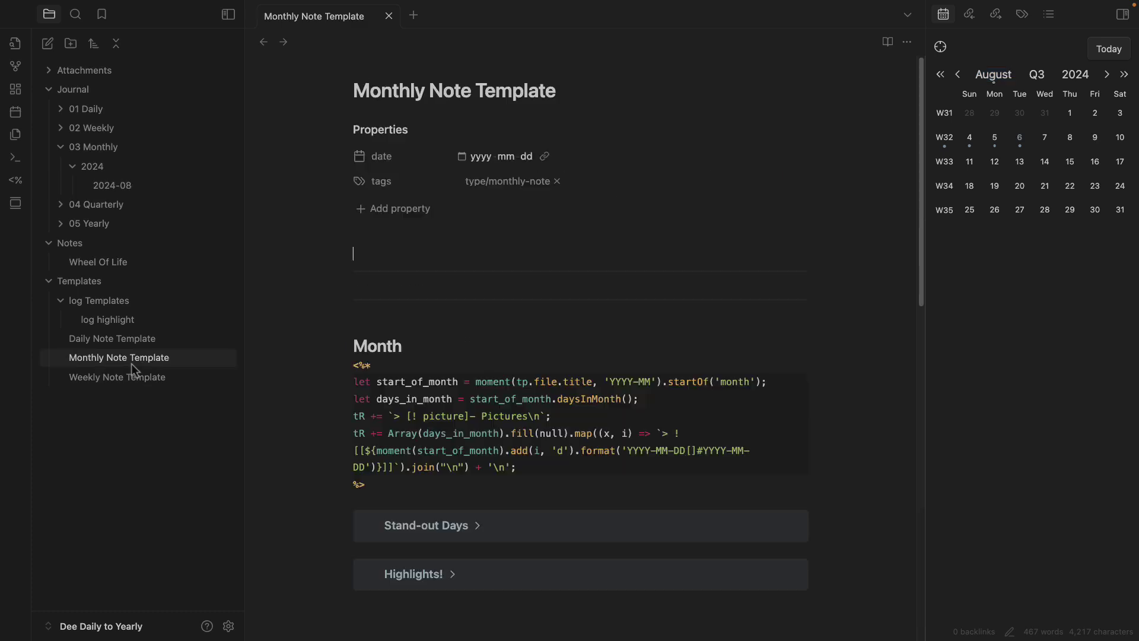
{"action": "type", "text": "## Mobntg"}
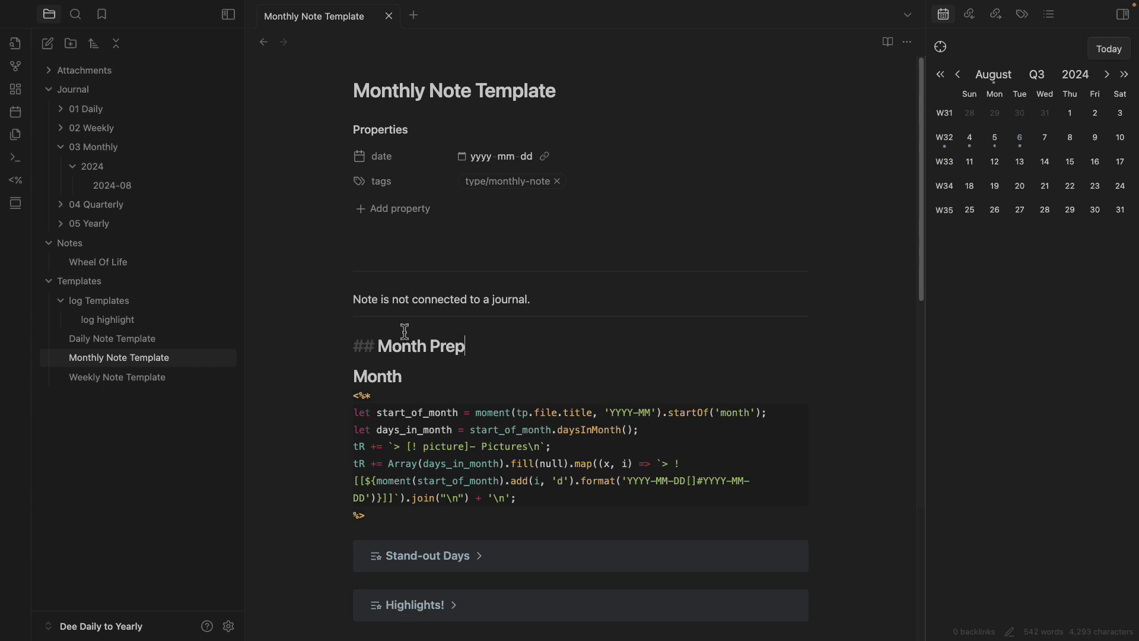
{"action": "left_click", "coordinate": [487, 378]}
{"action": "left_click", "coordinate": [491, 356]}
{"action": "scroll", "coordinate": [554, 438], "scroll_direction": "down", "scroll_amount": 2}
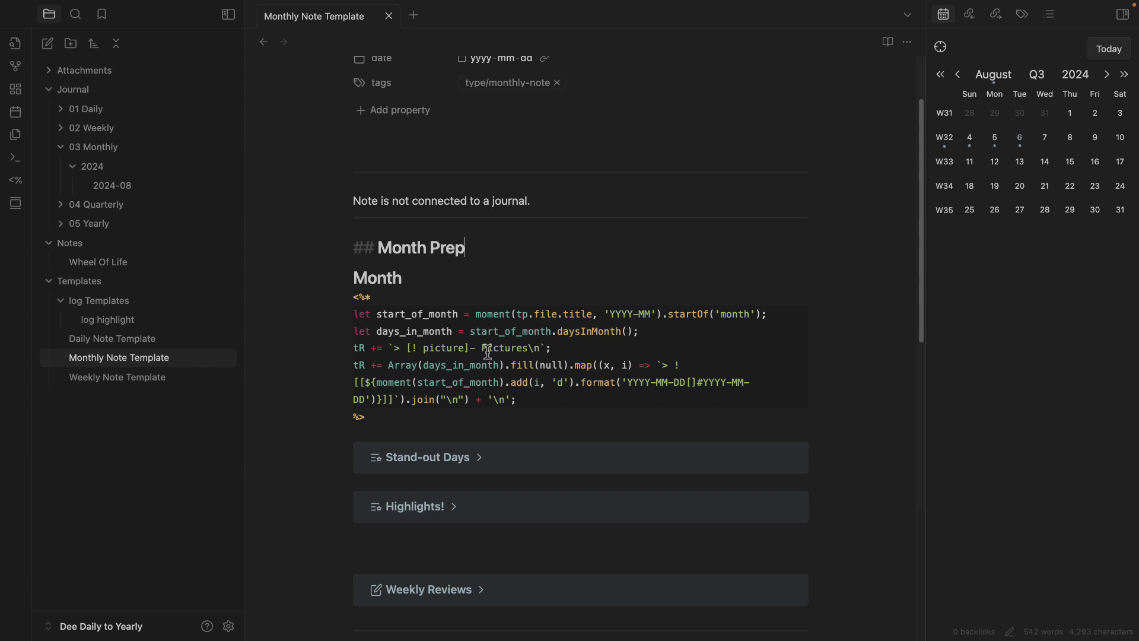
View the template in reading mode with its sections collapsed to check the heading order, and reopen the Month section
{"action": "key", "text": "ctrl+e"}
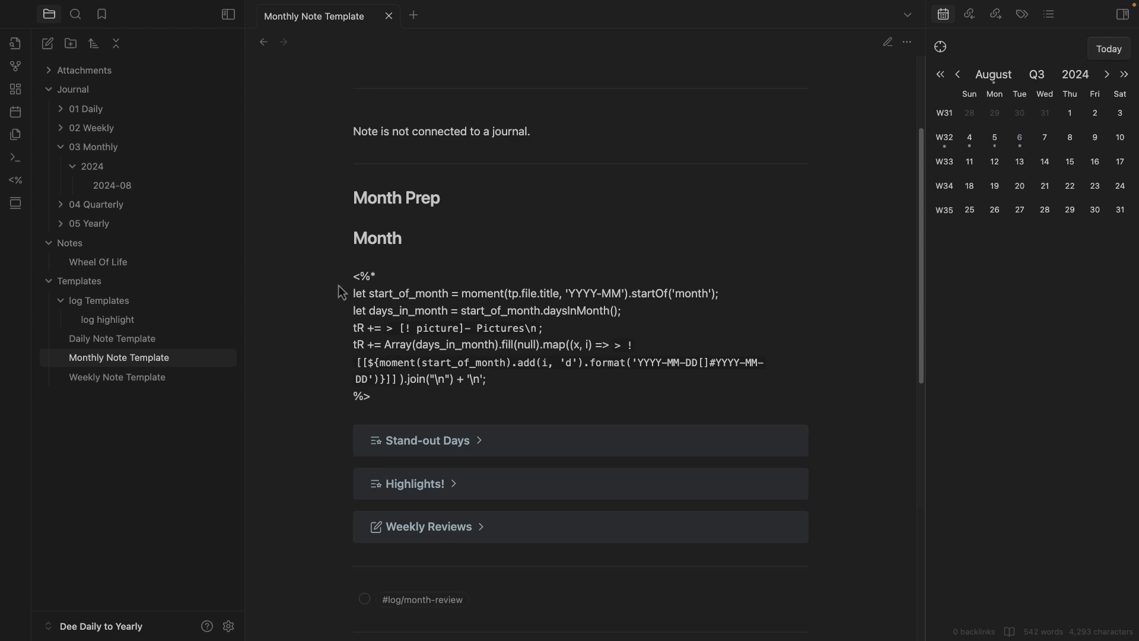
{"action": "left_click", "coordinate": [346, 237]}
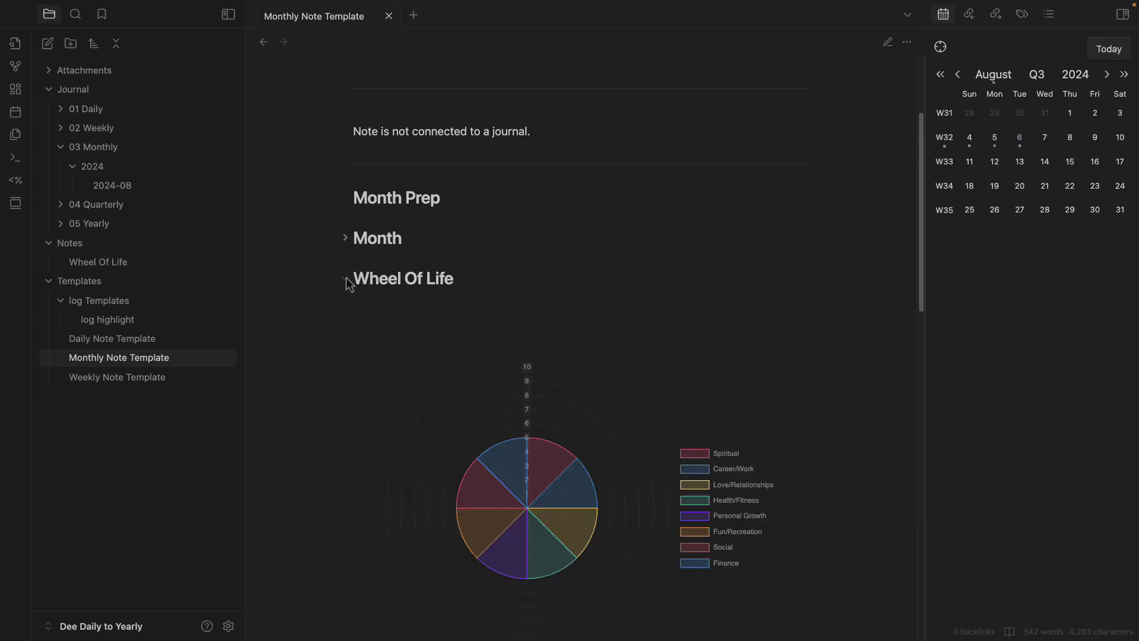
{"action": "left_click", "coordinate": [347, 280]}
{"action": "left_click", "coordinate": [347, 320]}
{"action": "scroll", "coordinate": [349, 333], "scroll_direction": "up", "scroll_amount": 5}
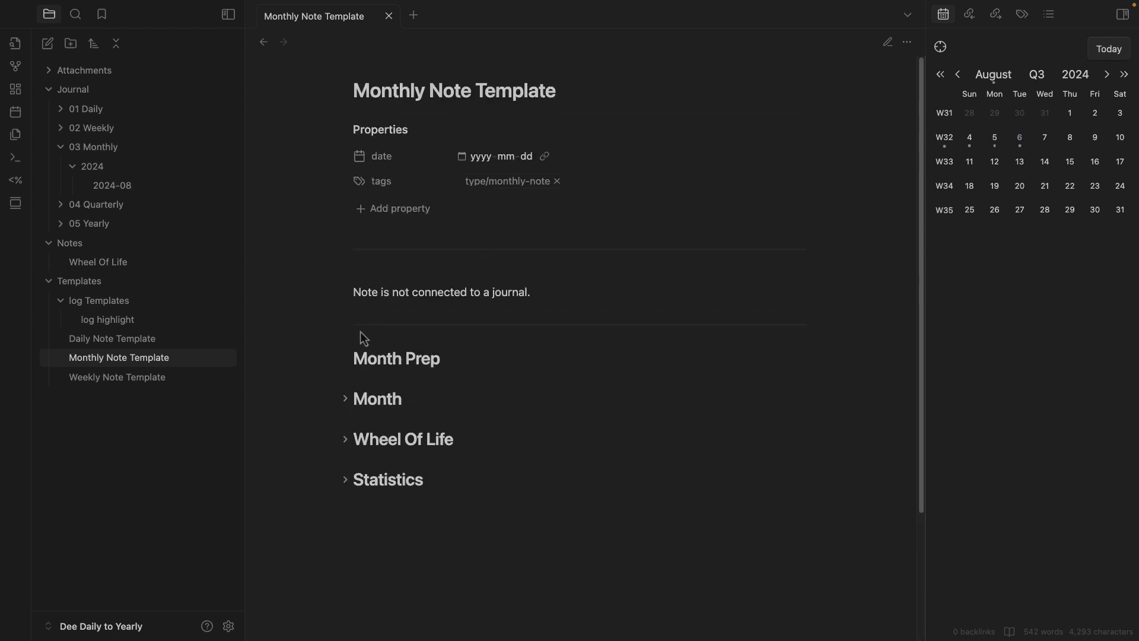
{"action": "left_click", "coordinate": [346, 360]}
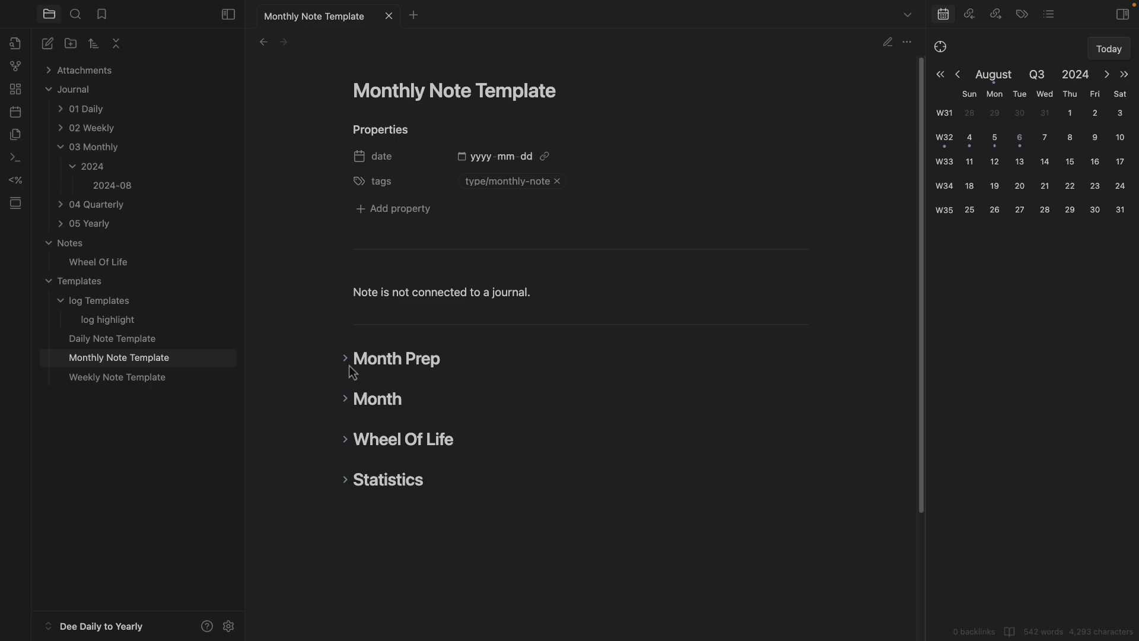
{"action": "left_click", "coordinate": [346, 399]}
{"action": "scroll", "coordinate": [326, 455], "scroll_direction": "down", "scroll_amount": 5}
Set the default editing mode to source mode and return the Monthly Note Template to editing
{"action": "key", "text": "super+comma"}
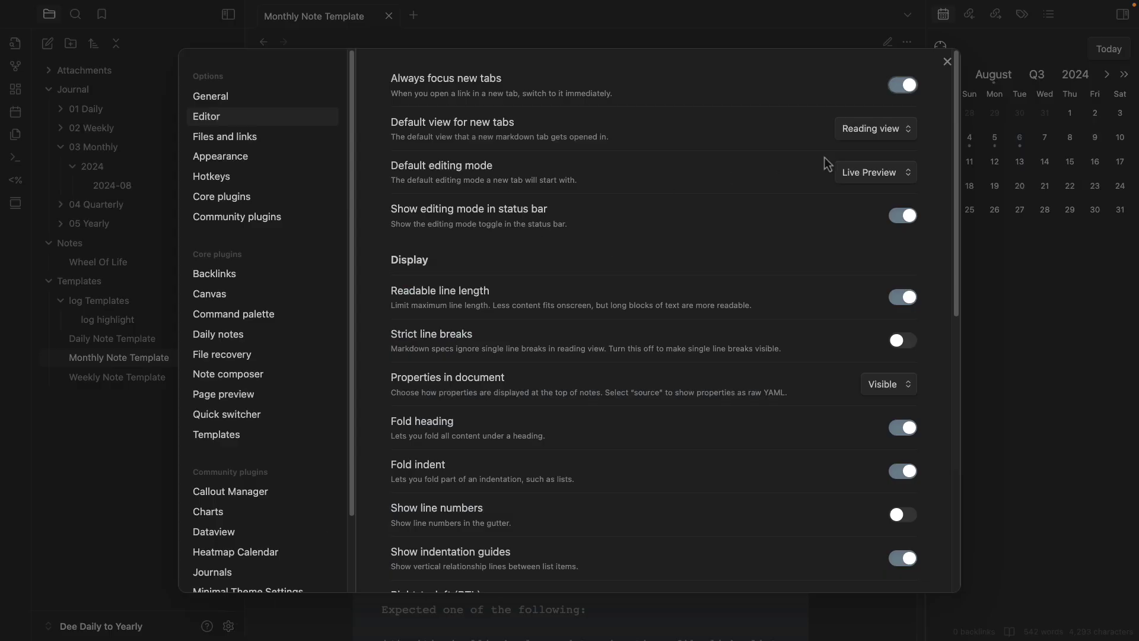
{"action": "left_click", "coordinate": [880, 177]}
{"action": "left_click", "coordinate": [872, 187]}
{"action": "left_click", "coordinate": [947, 62]}
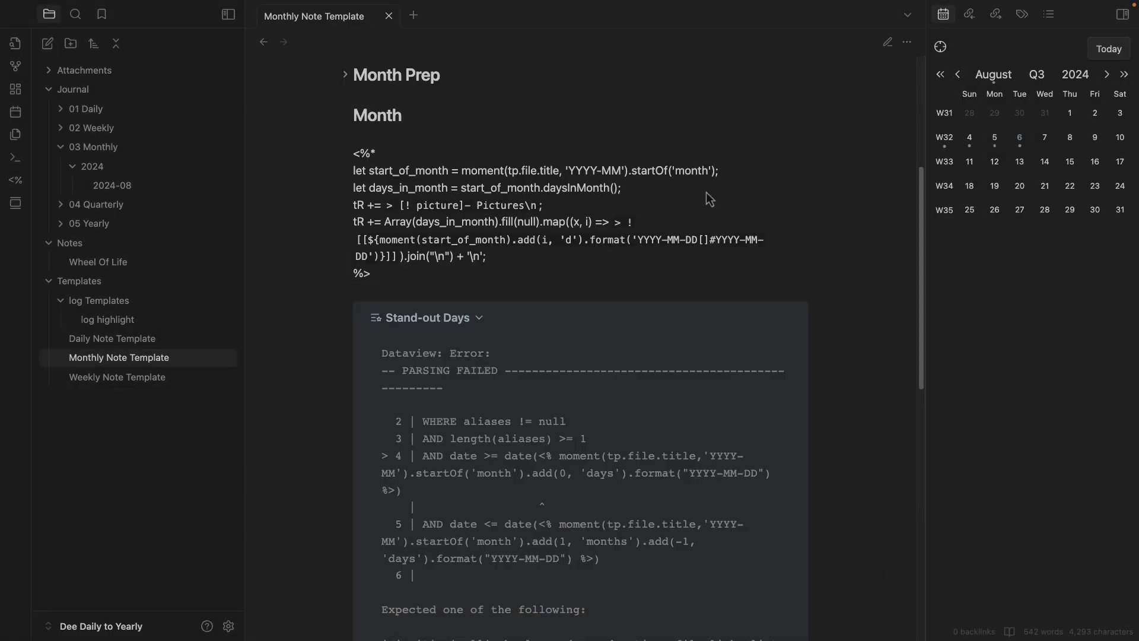
{"action": "key", "text": "super+e"}
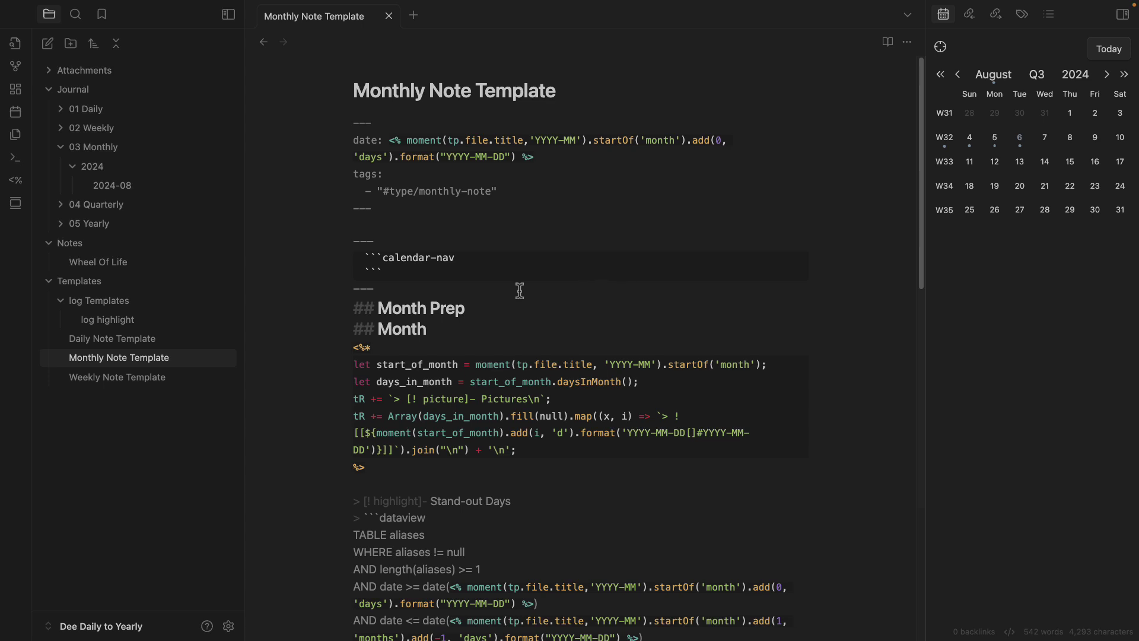
Examine the template's frontmatter, the Month Prep heading and the script that builds the Pictures callout under Month
{"action": "scroll", "coordinate": [450, 306], "scroll_direction": "down", "scroll_amount": 3}
{"action": "scroll", "coordinate": [404, 296], "scroll_direction": "up", "scroll_amount": 3}
{"action": "left_click_drag", "start_coordinate": [512, 198], "coordinate": [289, 116]}
{"action": "left_click", "coordinate": [353, 309]}
{"action": "scroll", "coordinate": [380, 450], "scroll_direction": "down", "scroll_amount": 1}
{"action": "left_click_drag", "start_coordinate": [380, 450], "coordinate": [328, 325]}
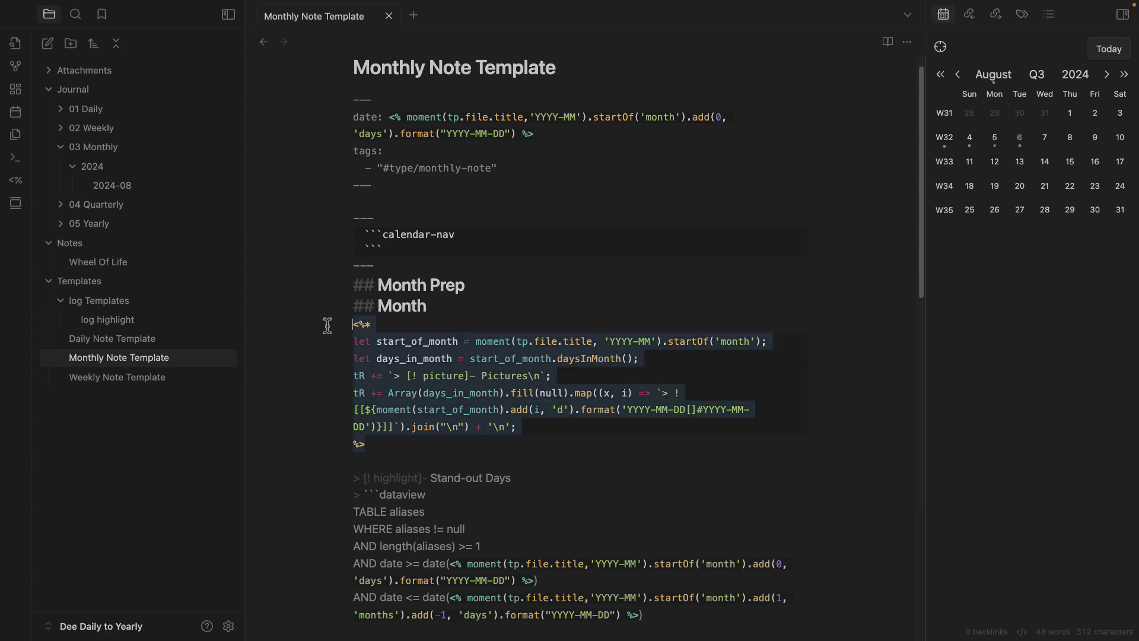
Examine the Dataview queries of the Stand-out Days and Highlights! callouts
{"action": "left_click", "coordinate": [660, 464]}
{"action": "scroll", "coordinate": [478, 303], "scroll_direction": "down", "scroll_amount": 5}
{"action": "left_click", "coordinate": [742, 330], "text": "shift"}
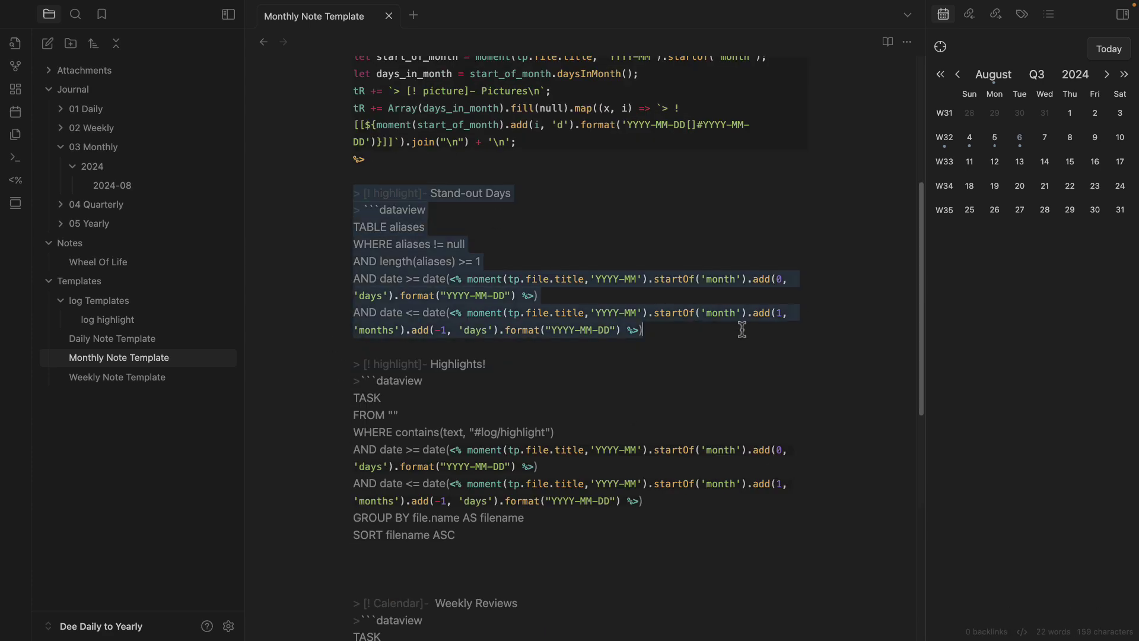
{"action": "scroll", "coordinate": [639, 354], "scroll_direction": "down", "scroll_amount": 2}
{"action": "left_click_drag", "start_coordinate": [354, 257], "coordinate": [628, 449]}
{"action": "scroll", "coordinate": [452, 328], "scroll_direction": "down", "scroll_amount": 4}
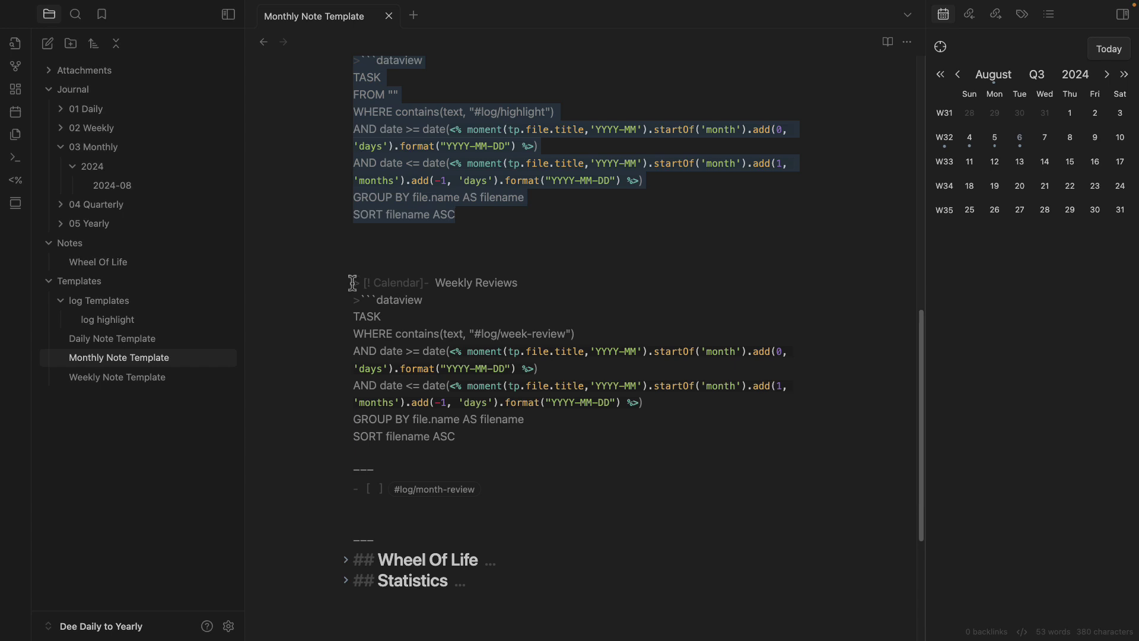
Review the Weekly Reviews query and the #log/month-review task, removing one blank line above the Weekly Reviews callout
{"action": "left_click_drag", "start_coordinate": [352, 283], "coordinate": [767, 483]}
{"action": "left_click", "coordinate": [414, 249]}
{"action": "key", "text": "BackSpace"}
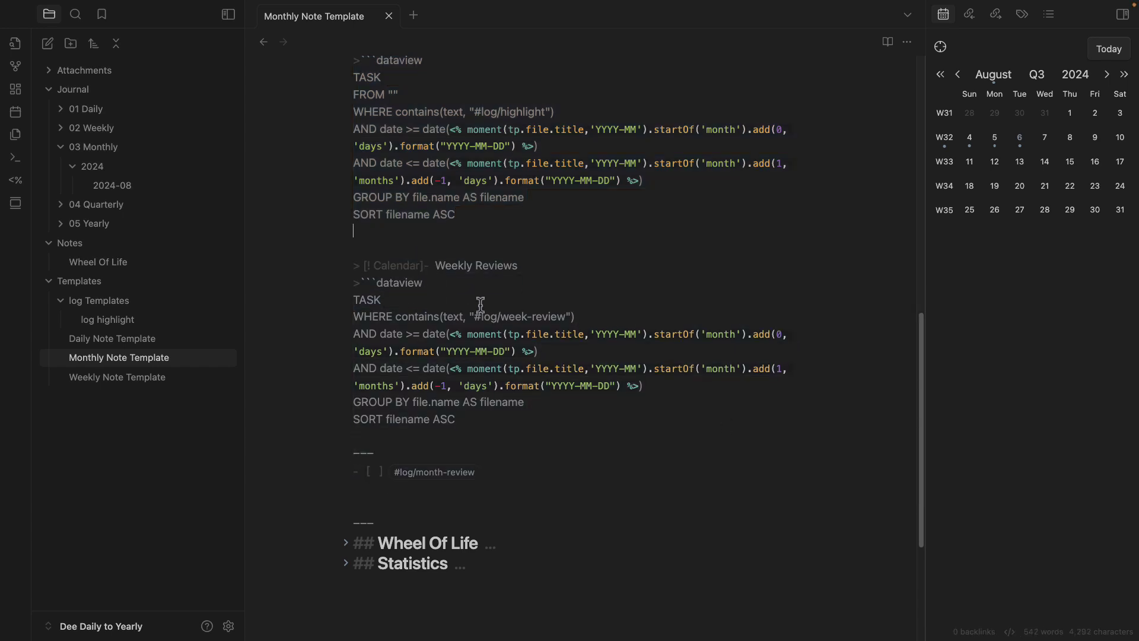
{"action": "scroll", "coordinate": [441, 478], "scroll_direction": "down", "scroll_amount": 2}
{"action": "left_click_drag", "start_coordinate": [469, 380], "coordinate": [256, 368]}
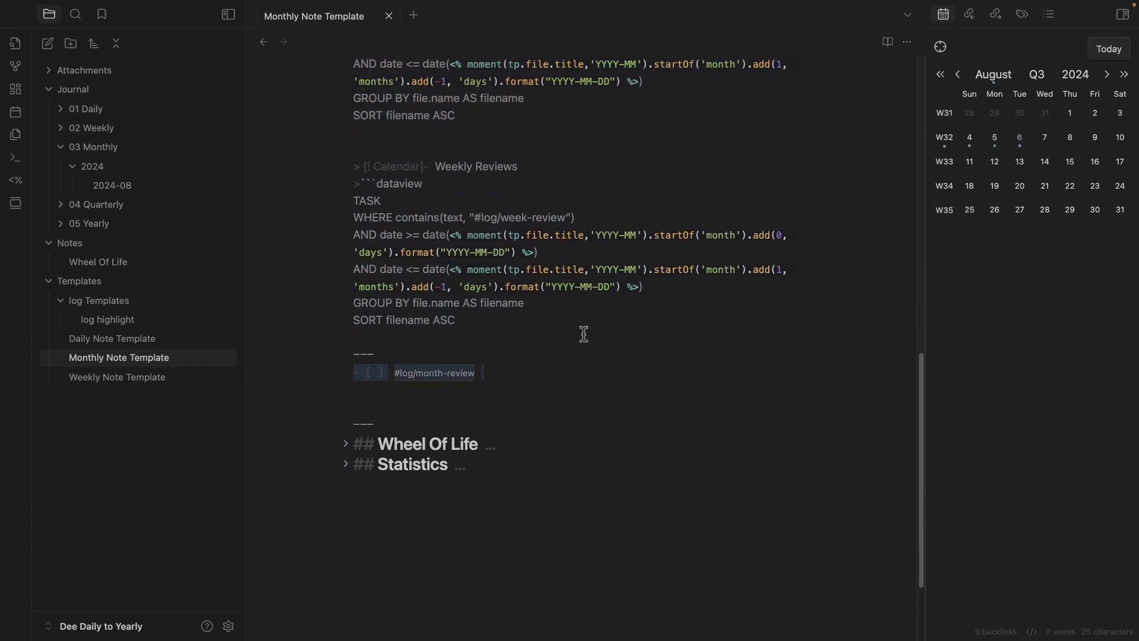
Expand the template's Wheel Of Life section and examine its polarArea chart code block
{"action": "scroll", "coordinate": [523, 376], "scroll_direction": "down", "scroll_amount": 2}
{"action": "left_click", "coordinate": [347, 384]}
{"action": "scroll", "coordinate": [514, 362], "scroll_direction": "down", "scroll_amount": 3}
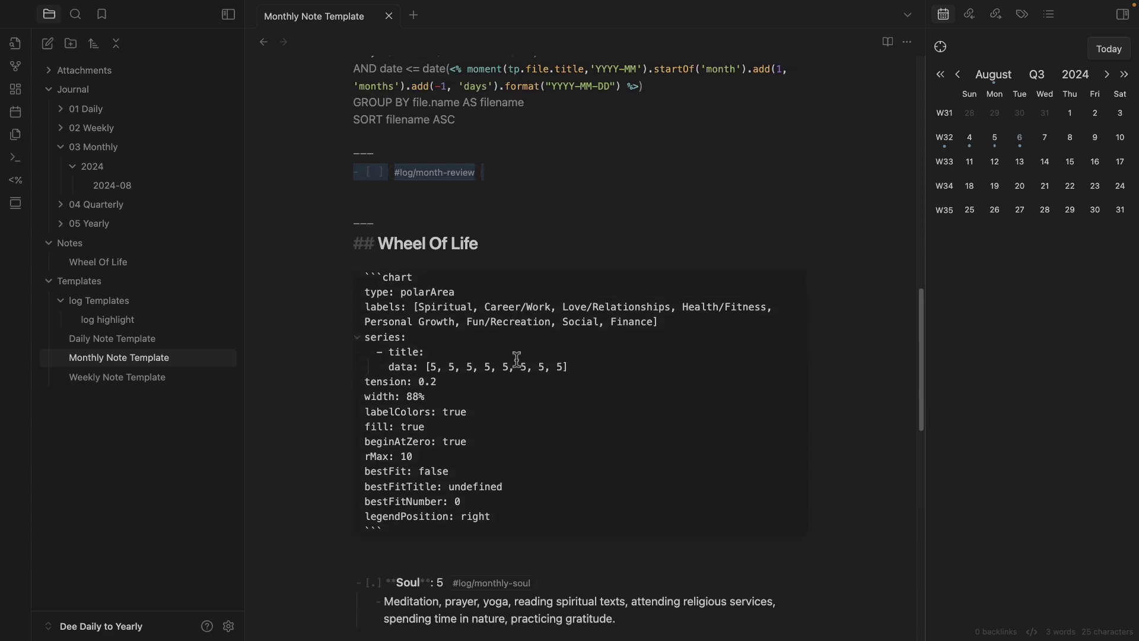
{"action": "left_click_drag", "start_coordinate": [406, 522], "coordinate": [570, 265]}
{"action": "left_click", "coordinate": [644, 271]}
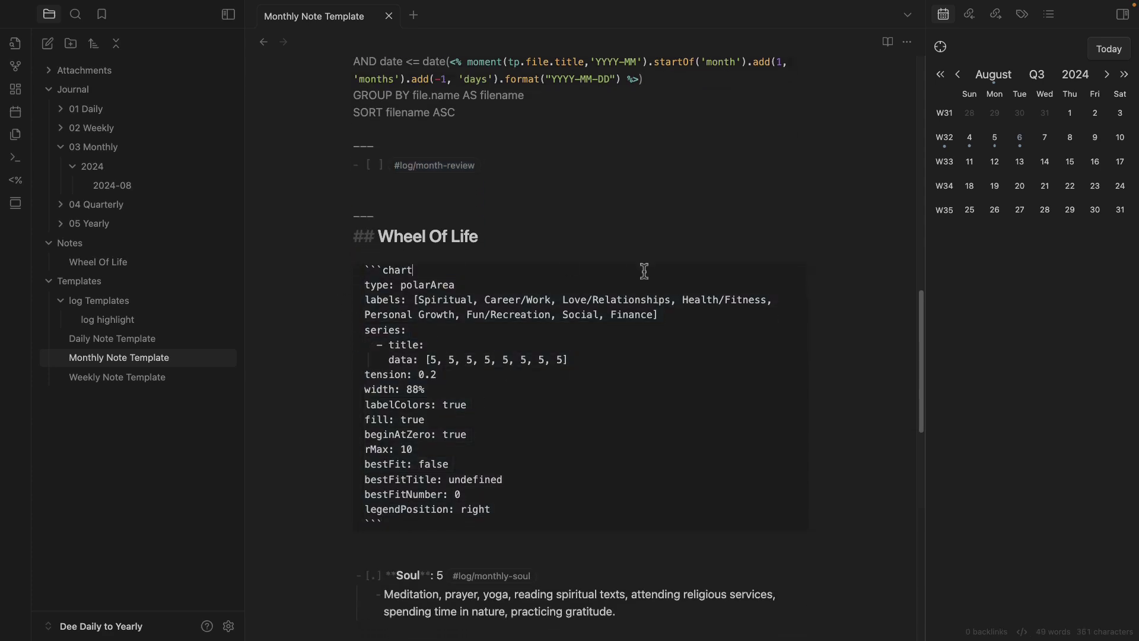
Look over the life-area rating items from Soul to Finance with their monthly log tags and descriptions
{"action": "scroll", "coordinate": [644, 271], "scroll_direction": "down", "scroll_amount": 5}
{"action": "left_click_drag", "start_coordinate": [331, 207], "coordinate": [622, 592]}
{"action": "scroll", "coordinate": [469, 224], "scroll_direction": "up", "scroll_amount": 5}
{"action": "left_click", "coordinate": [382, 304]}
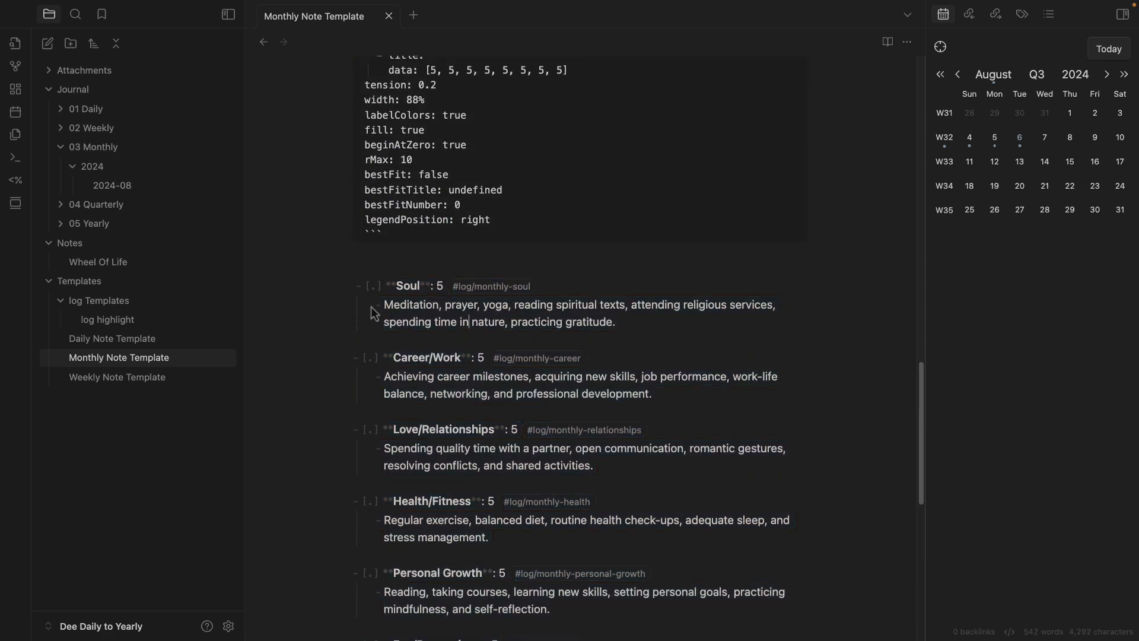
{"action": "scroll", "coordinate": [556, 337], "scroll_direction": "down", "scroll_amount": 5}
{"action": "scroll", "coordinate": [534, 379], "scroll_direction": "up", "scroll_amount": 5}
{"action": "scroll", "coordinate": [510, 381], "scroll_direction": "down", "scroll_amount": 8}
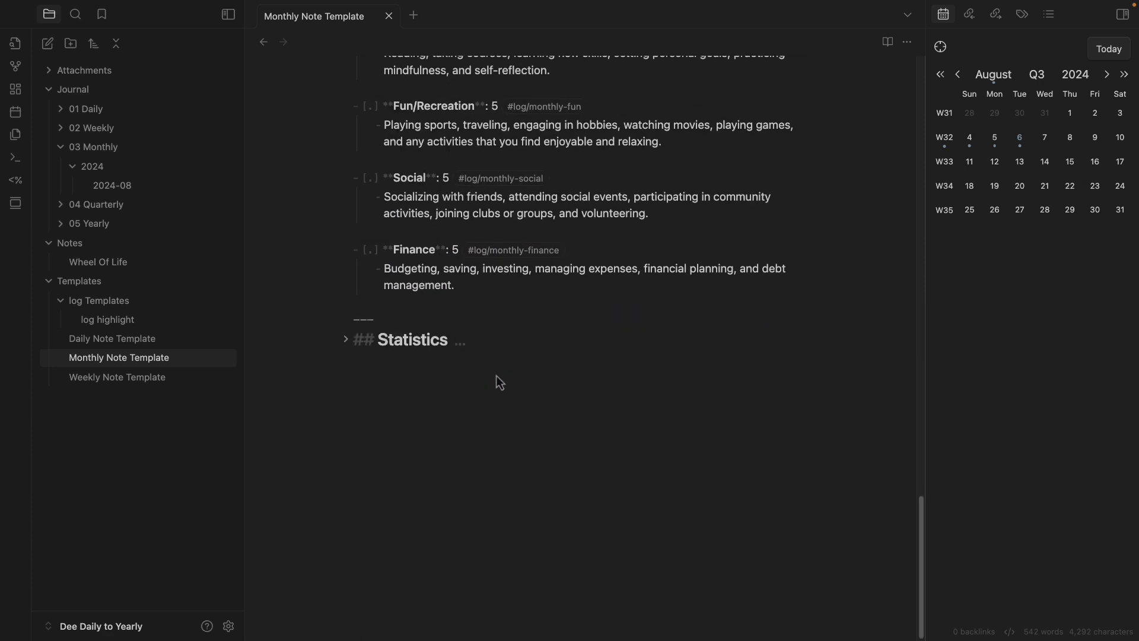
Expand the Statistics section and examine the tracker code blocks under Calendar Graph and Averages
{"action": "left_click", "coordinate": [346, 340]}
{"action": "scroll", "coordinate": [524, 323], "scroll_direction": "down", "scroll_amount": 3}
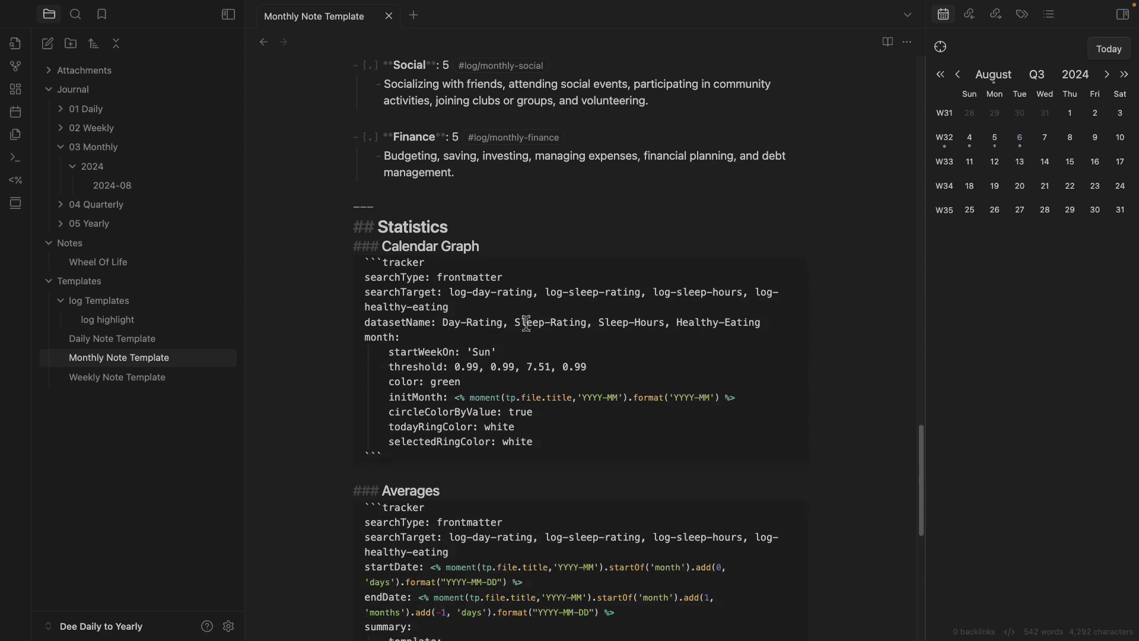
{"action": "left_click_drag", "start_coordinate": [401, 387], "coordinate": [341, 194]}
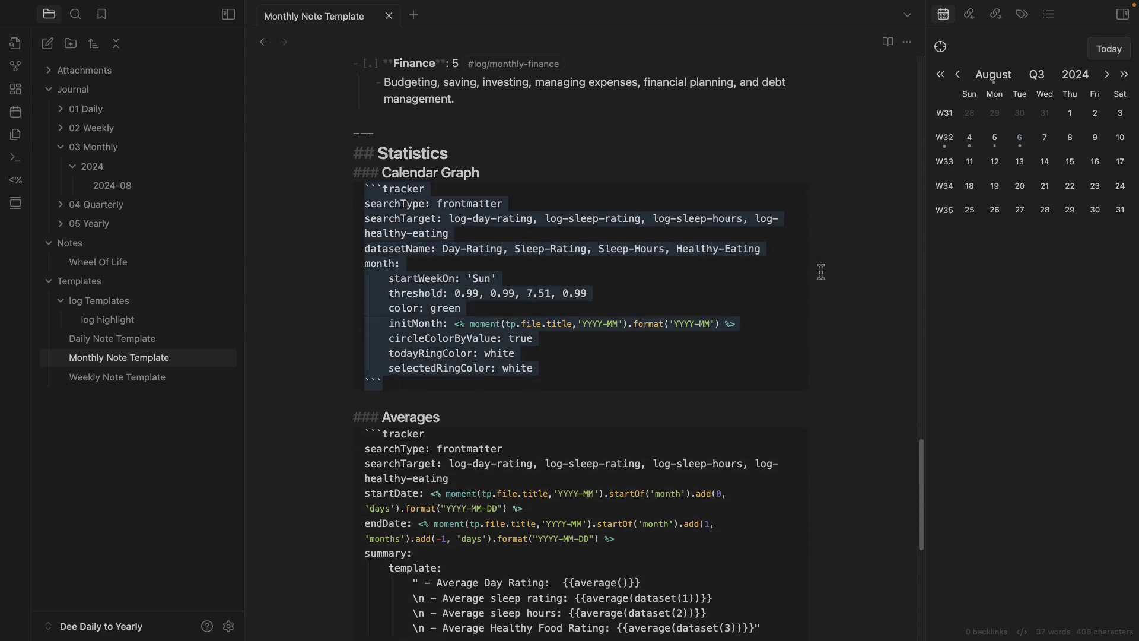
{"action": "scroll", "coordinate": [782, 284], "scroll_direction": "down", "scroll_amount": 4}
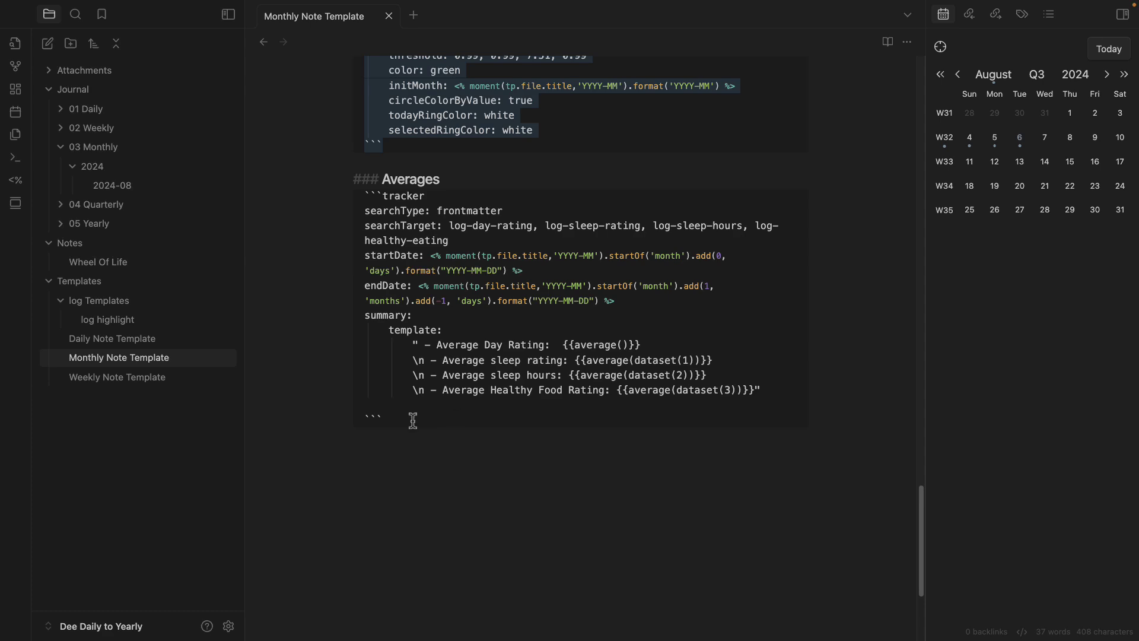
{"action": "left_click_drag", "start_coordinate": [413, 420], "coordinate": [347, 195]}
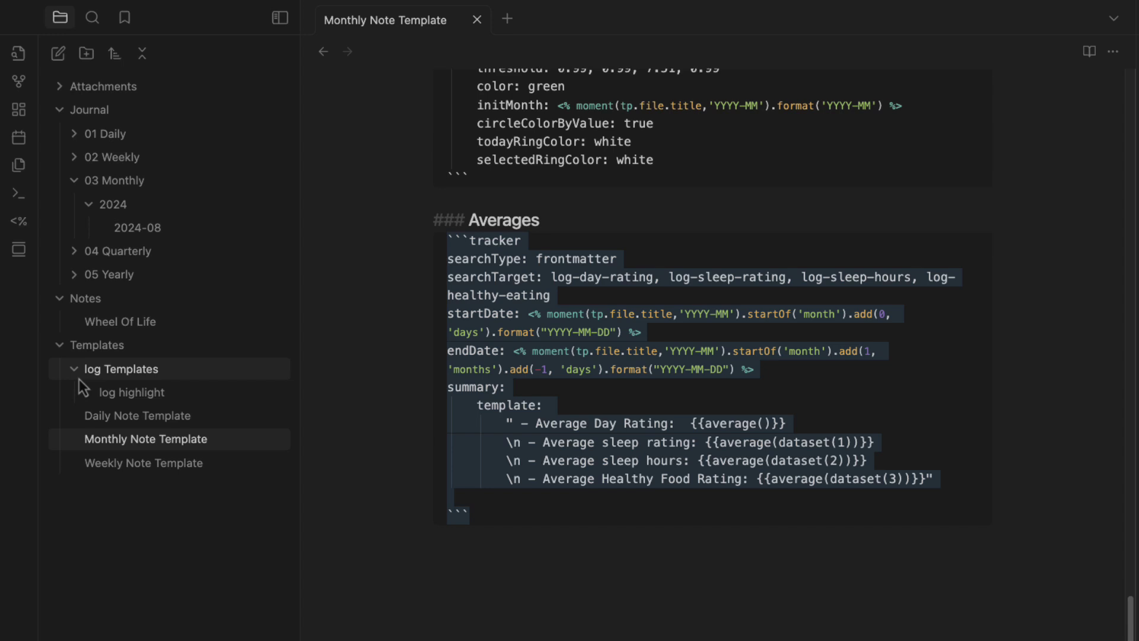
Create a new note in the Templates folder titled "Quarterly Note Template"
{"action": "left_click", "coordinate": [98, 368]}
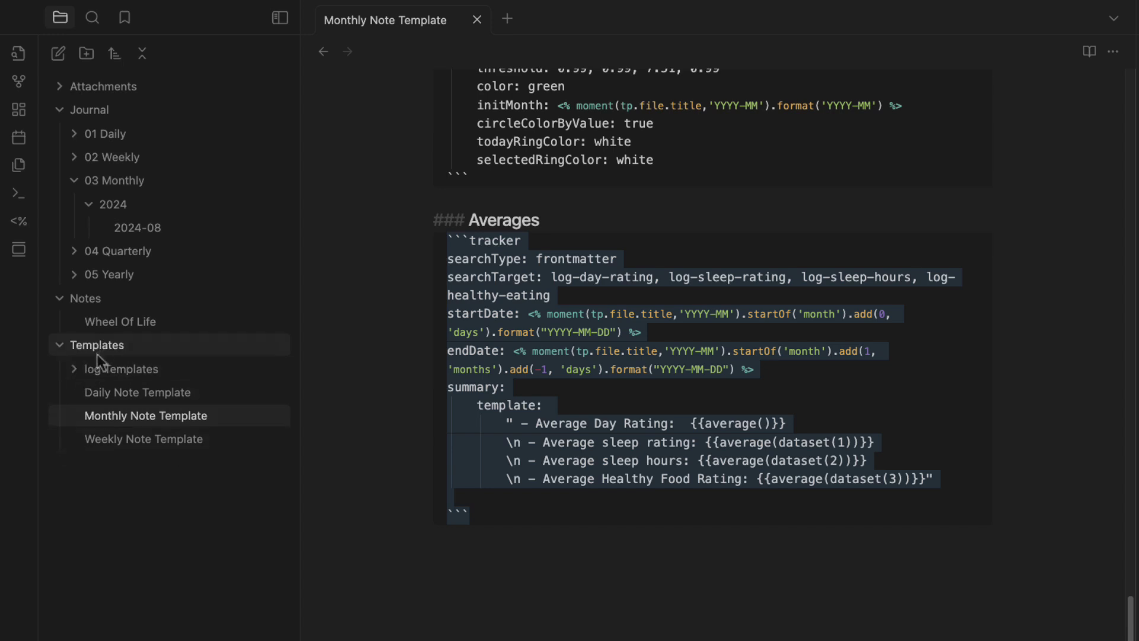
{"action": "right_click", "coordinate": [103, 346]}
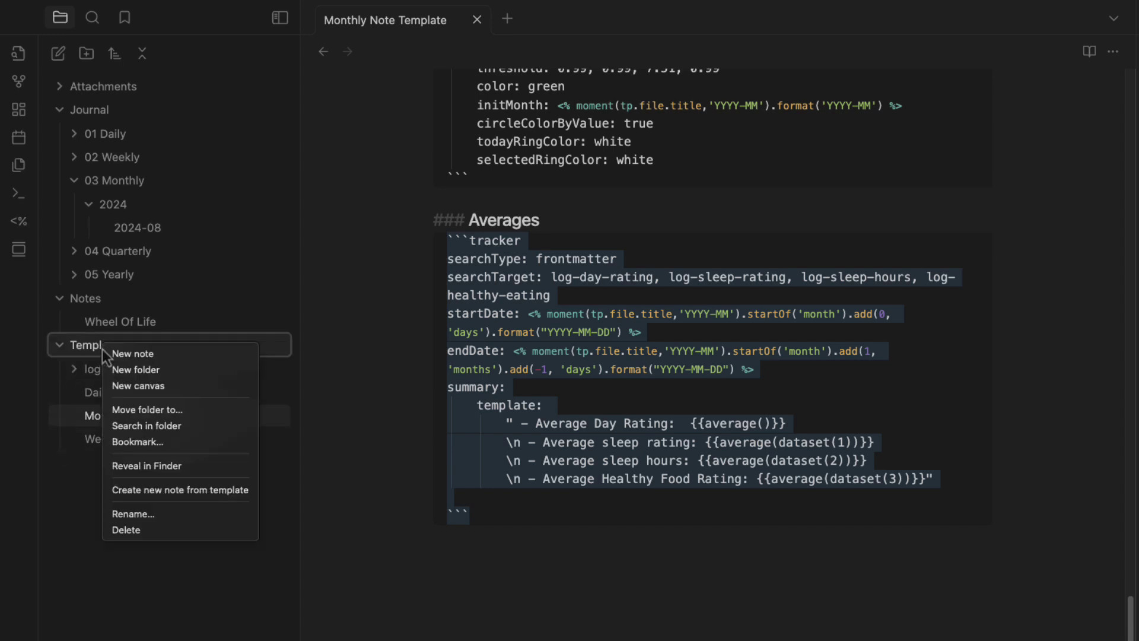
{"action": "left_click", "coordinate": [190, 355]}
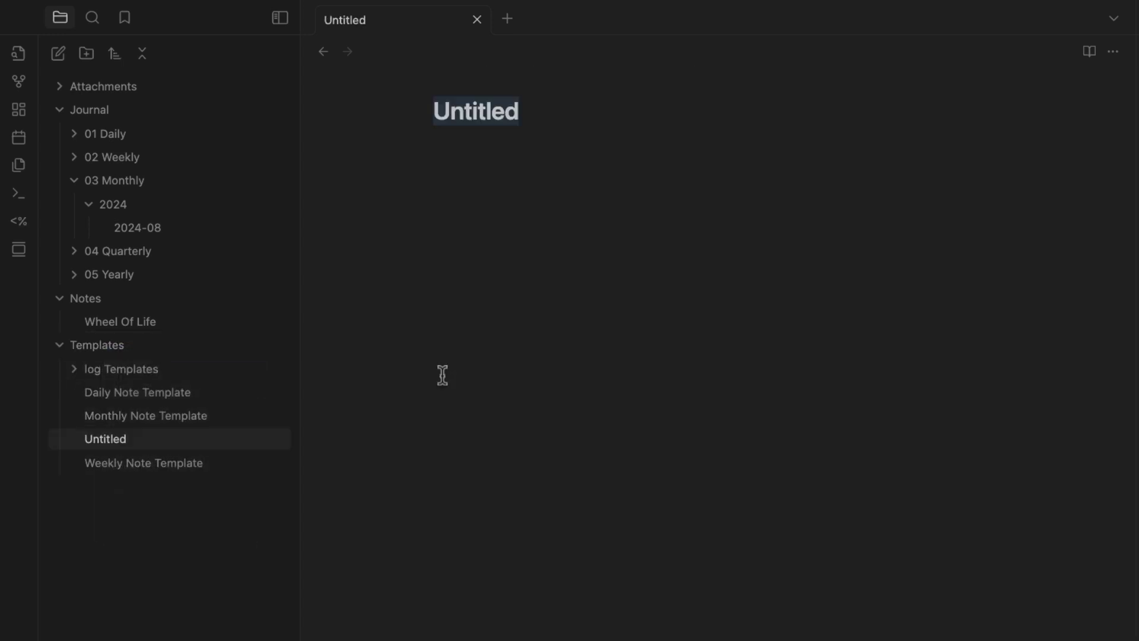
{"action": "type", "text": "Quarter"}
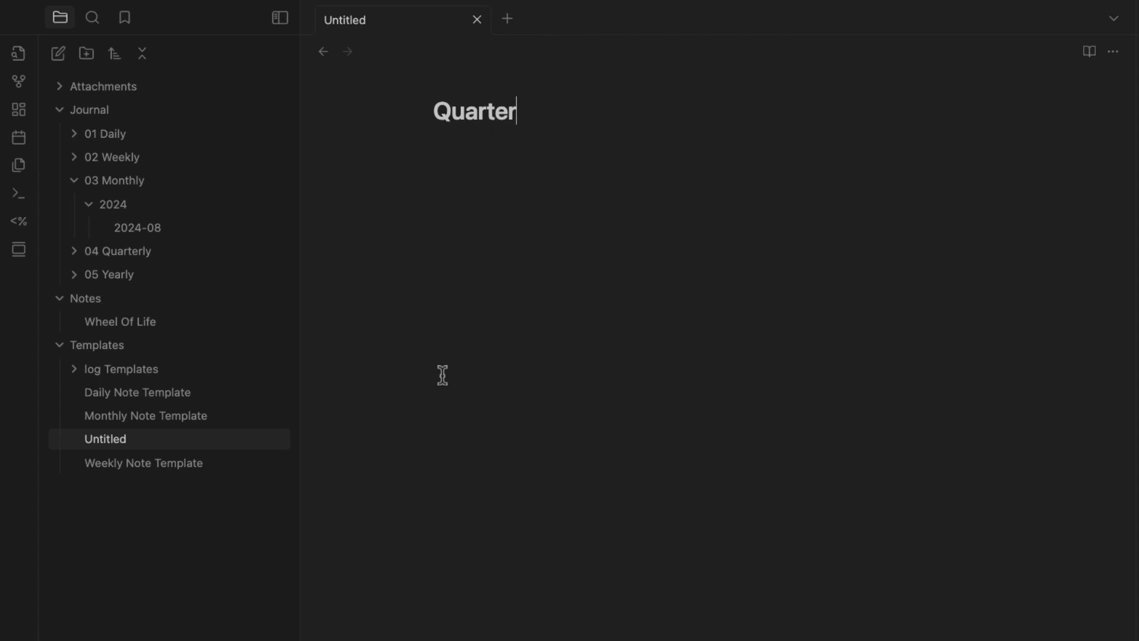
{"action": "type", "text": "ly Note "}
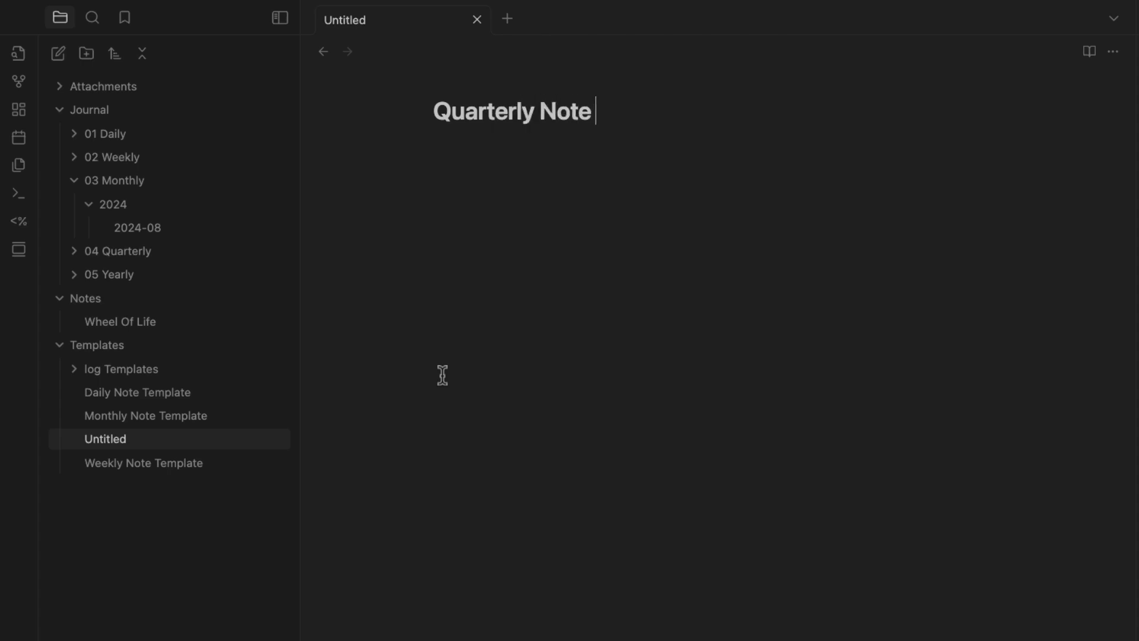
{"action": "type", "text": "Template"}
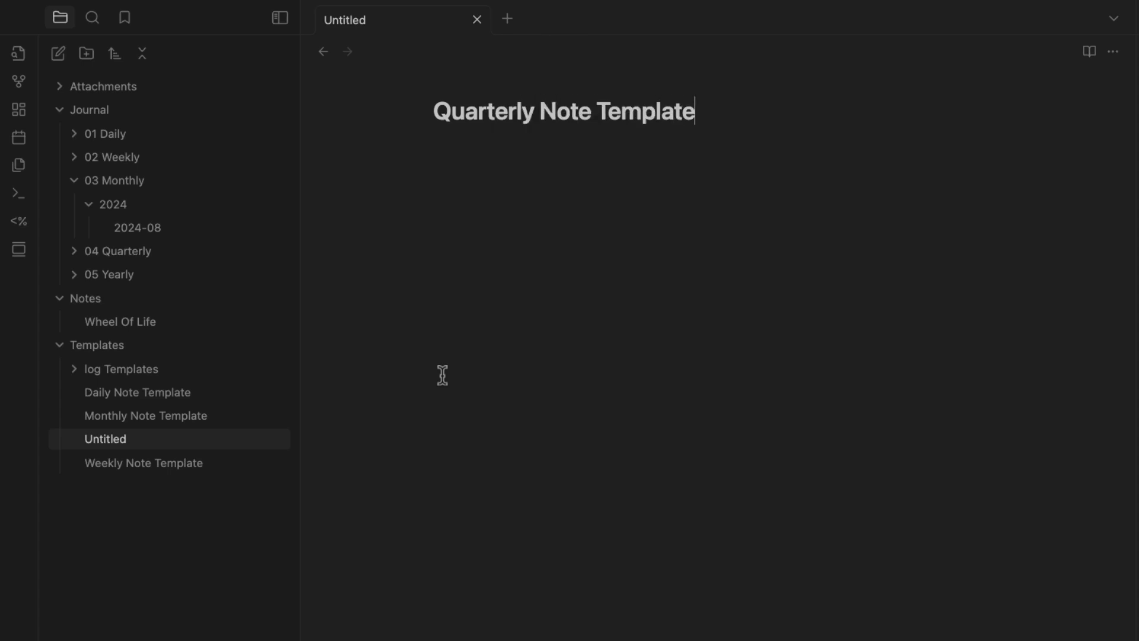
{"action": "key", "text": "Return"}
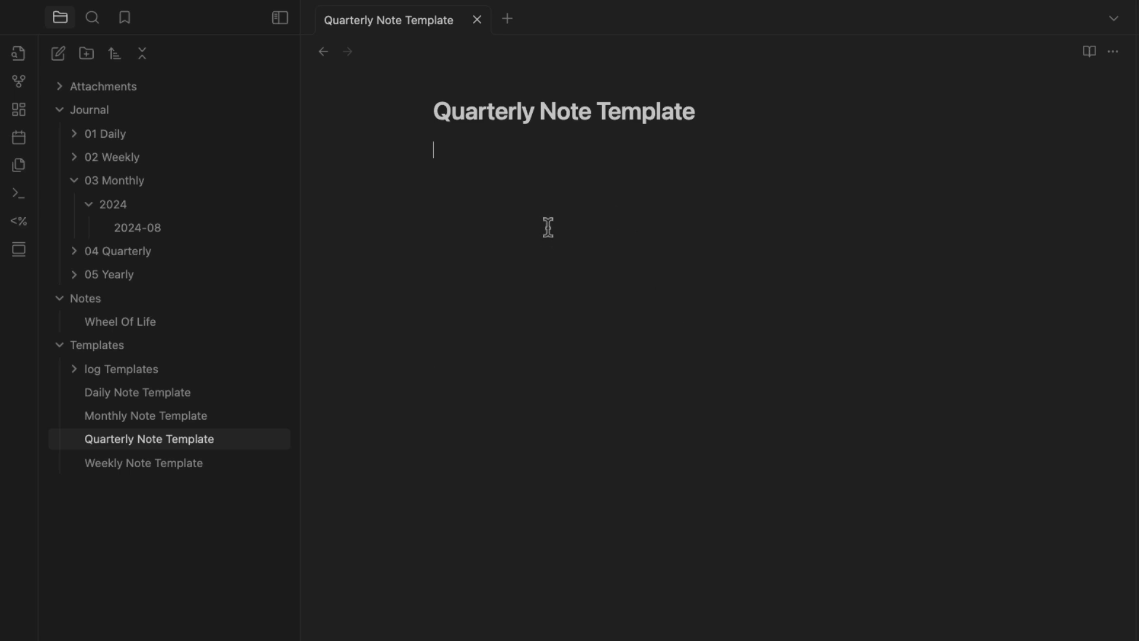
Paste the prepared quarterly template content into the note and check its date and tags properties
{"action": "key", "text": "super+v"}
{"action": "scroll", "coordinate": [590, 217], "scroll_direction": "up", "scroll_amount": 20}
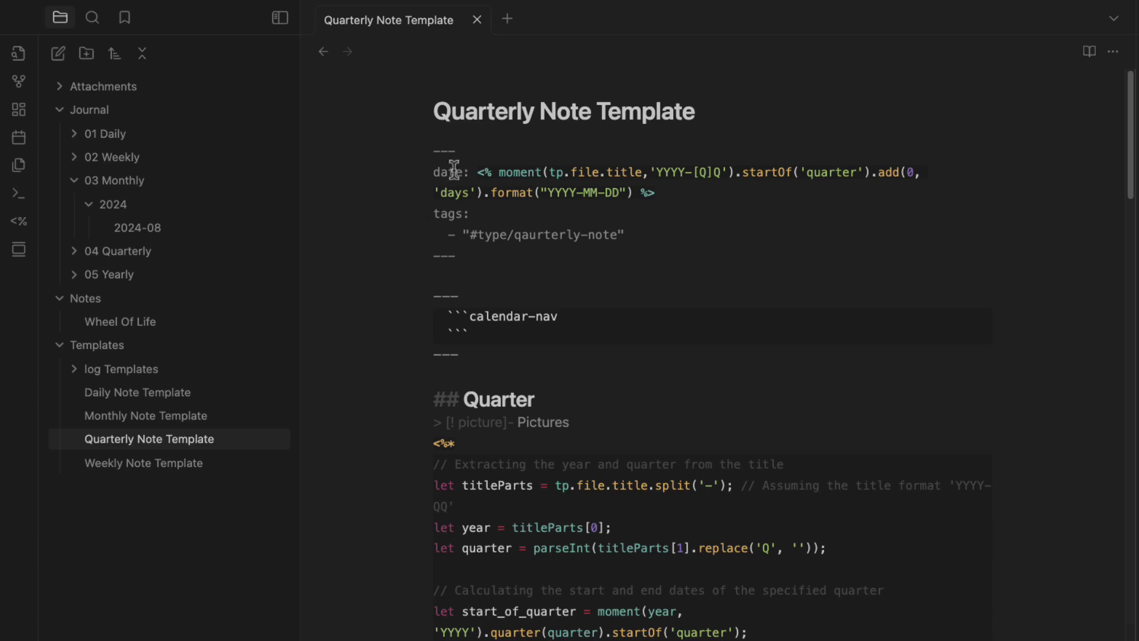
{"action": "left_click_drag", "start_coordinate": [432, 171], "coordinate": [751, 193]}
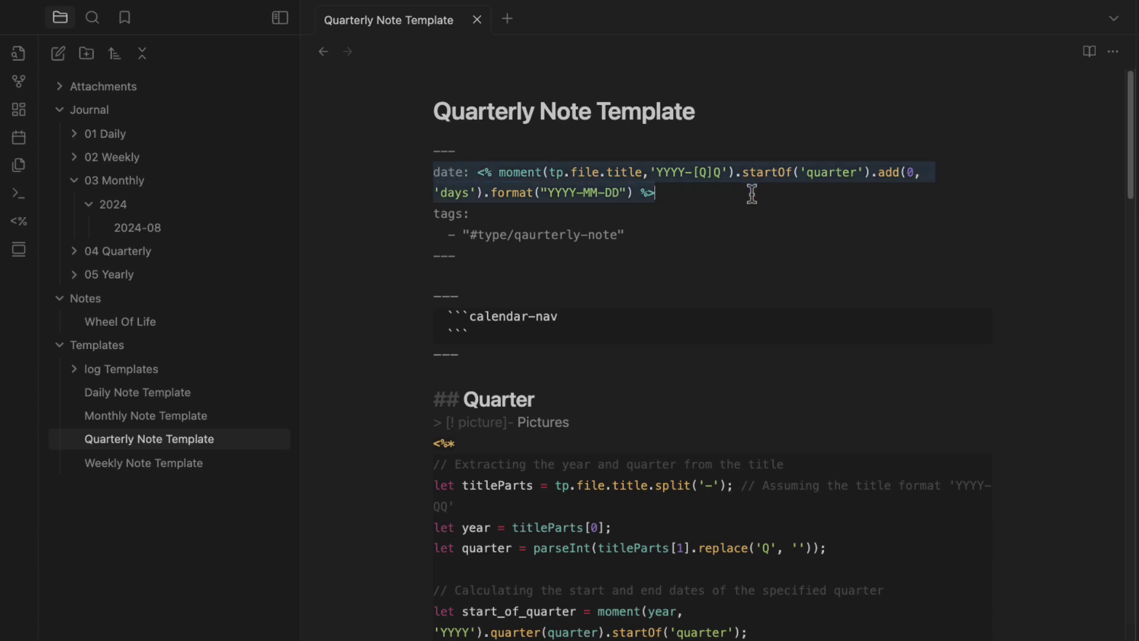
{"action": "left_click_drag", "start_coordinate": [576, 259], "coordinate": [366, 196]}
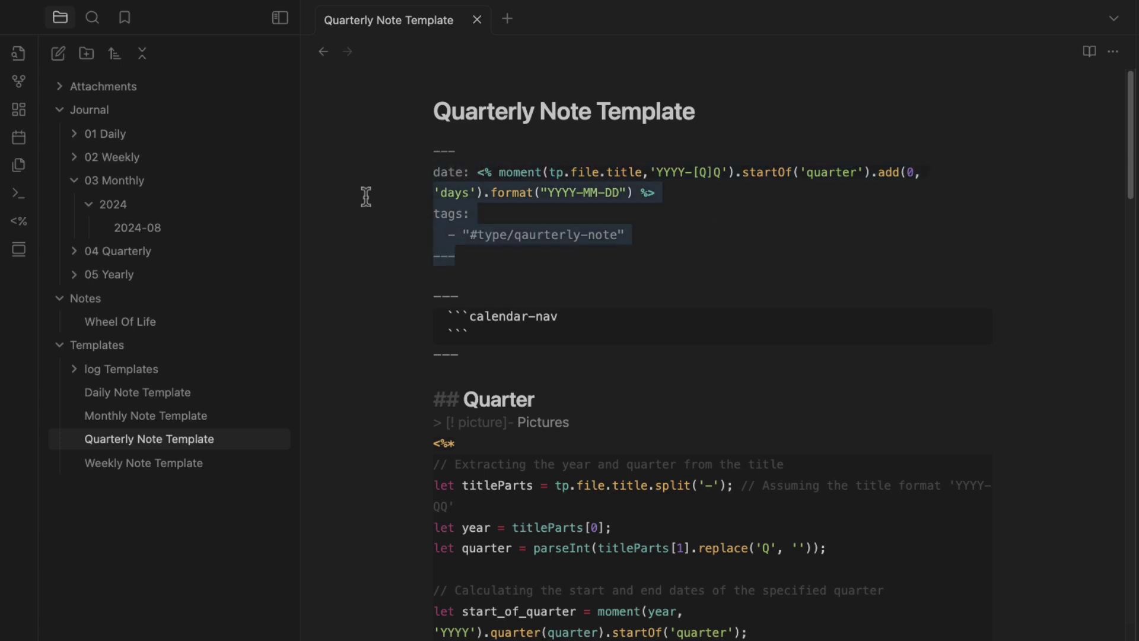
Add a level-two heading "Quarterly Prep" between the calendar-nav block and the Quarter heading
{"action": "left_click", "coordinate": [481, 367]}
{"action": "key", "text": "Return"}
{"action": "key", "text": "Return"}
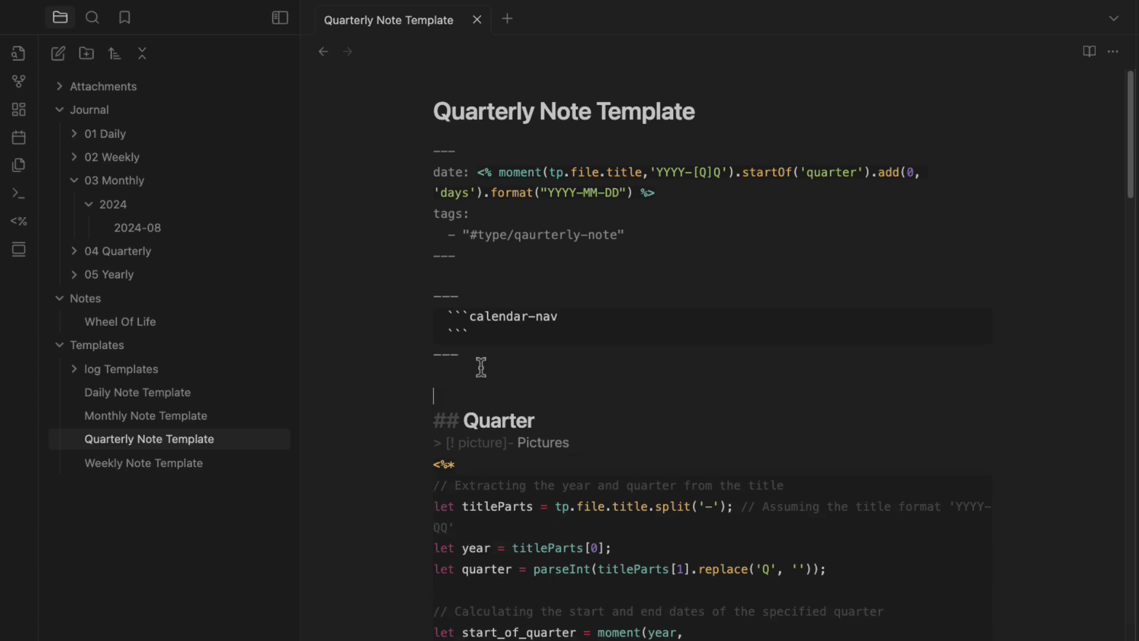
{"action": "type", "text": "## Quarterly Prep"}
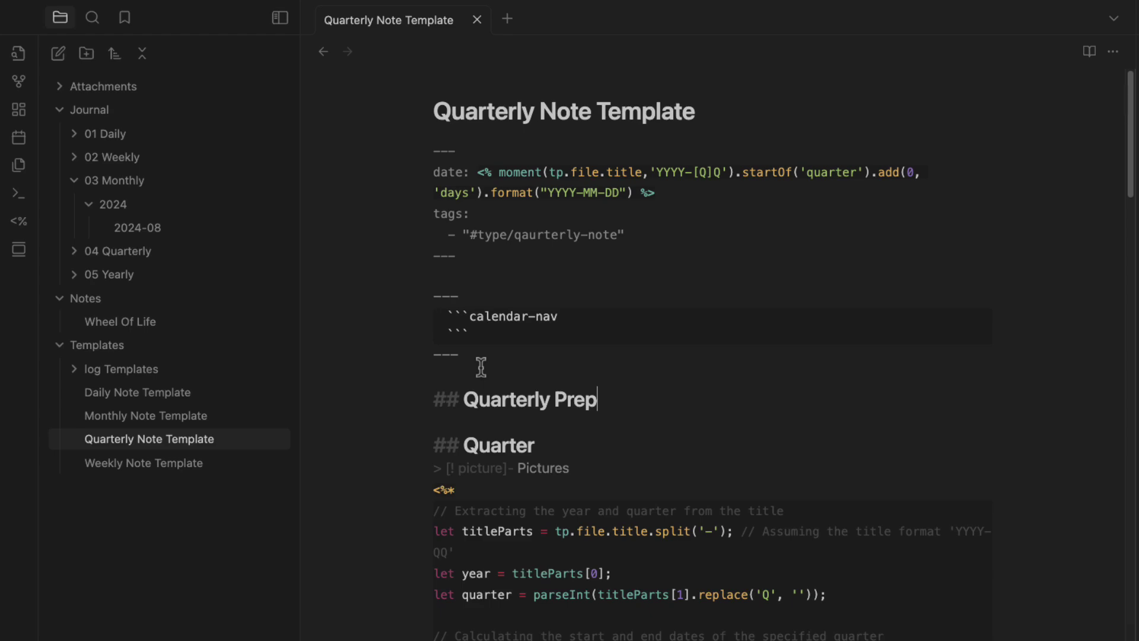
Examine the Templater script in the Pictures callout under the Quarter heading
{"action": "scroll", "coordinate": [480, 367], "scroll_direction": "down", "scroll_amount": 8}
{"action": "scroll", "coordinate": [518, 386], "scroll_direction": "up", "scroll_amount": 4}
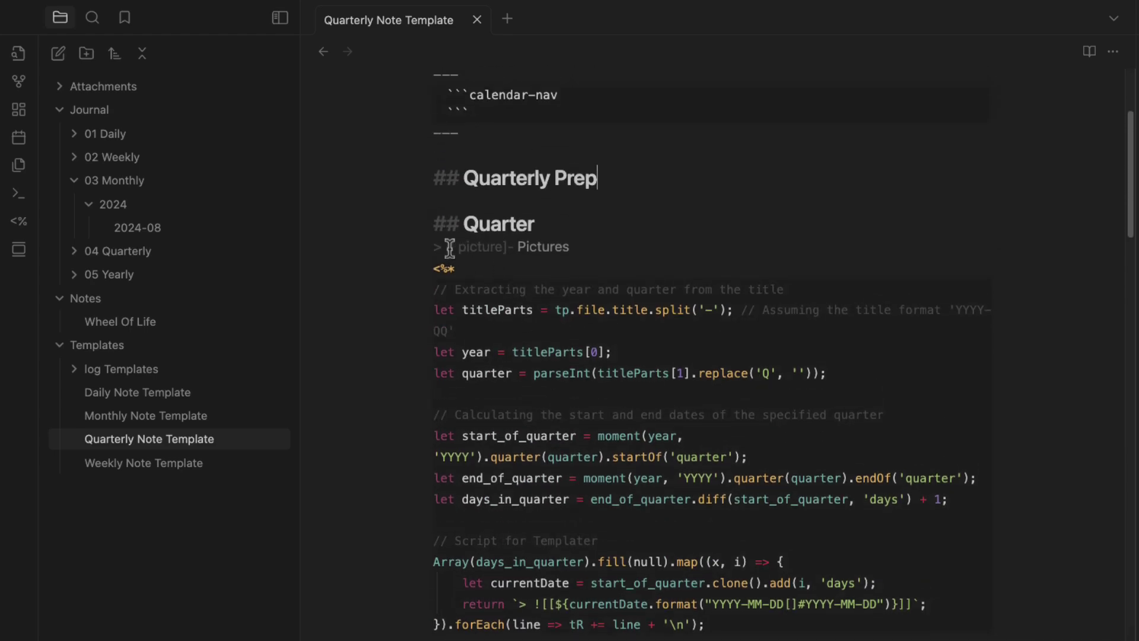
{"action": "left_click_drag", "start_coordinate": [428, 247], "coordinate": [712, 636]}
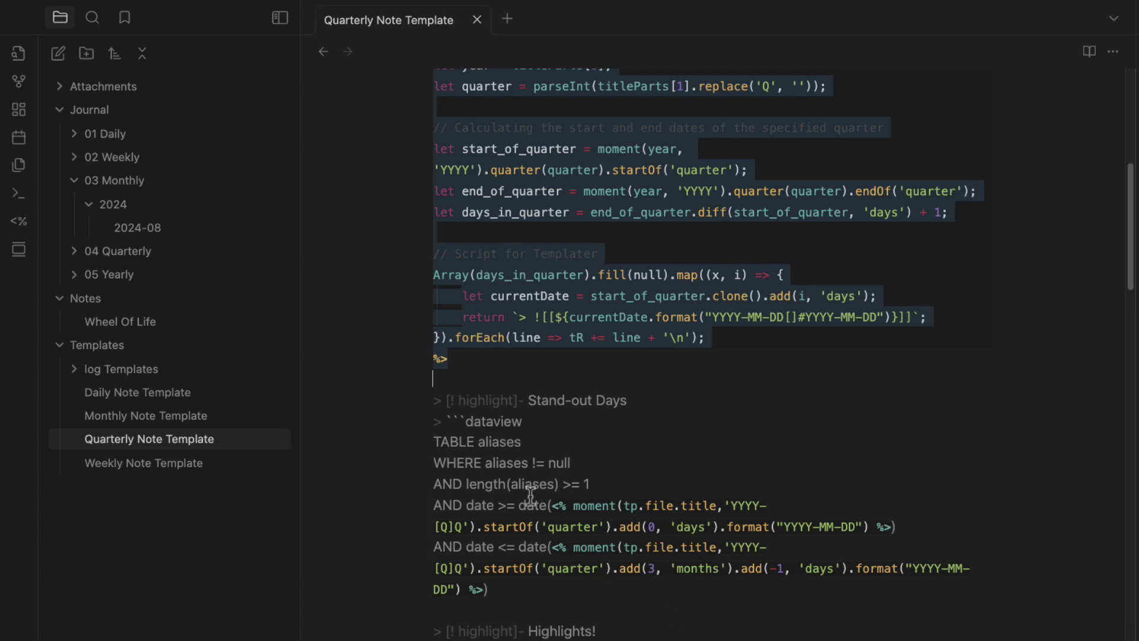
{"action": "scroll", "coordinate": [800, 389], "scroll_direction": "up", "scroll_amount": 2}
{"action": "left_click", "coordinate": [819, 380]}
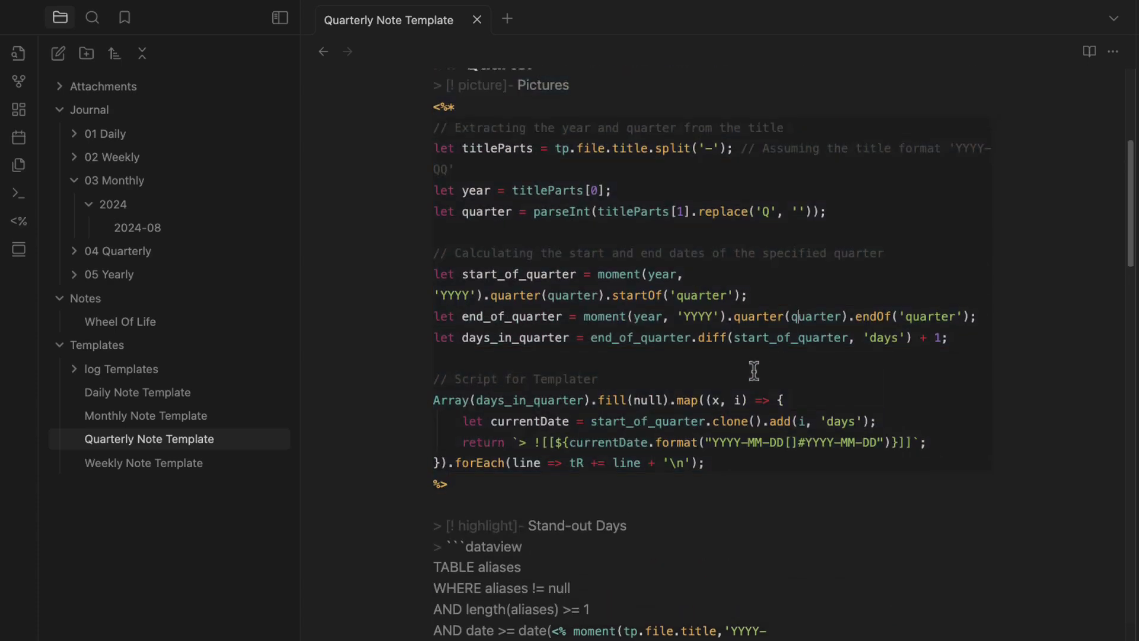
{"action": "scroll", "coordinate": [513, 414], "scroll_direction": "up", "scroll_amount": 2}
{"action": "scroll", "coordinate": [530, 515], "scroll_direction": "down", "scroll_amount": 4}
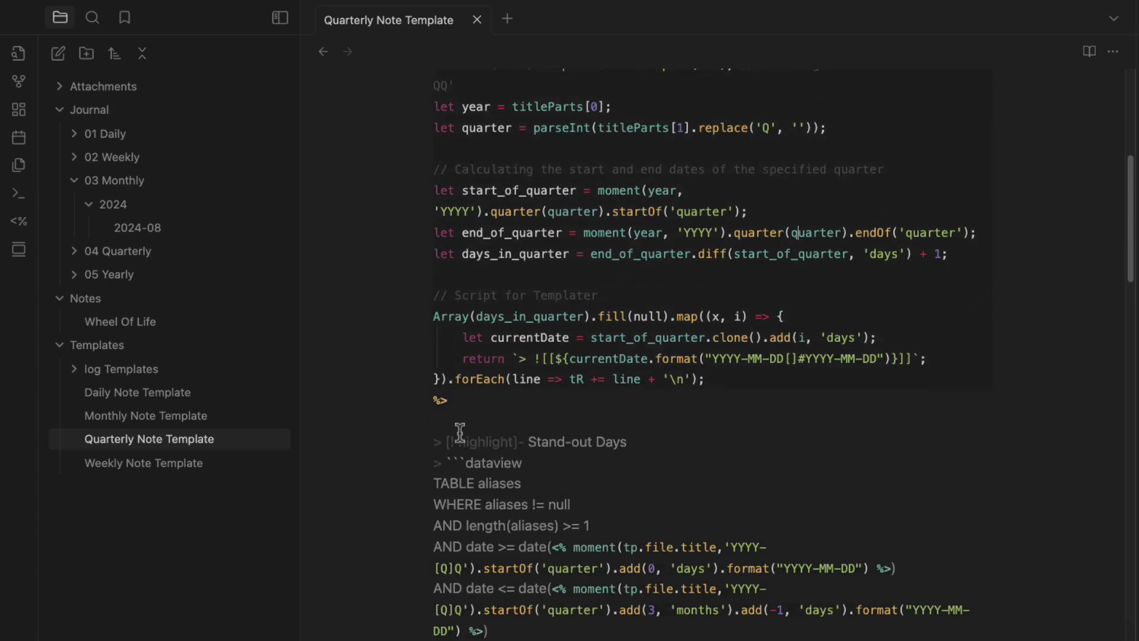
Examine the Stand-out Days and Highlights! queries, including their quarter date ranges
{"action": "left_click_drag", "start_coordinate": [437, 434], "coordinate": [845, 634]}
{"action": "scroll", "coordinate": [666, 589], "scroll_direction": "down", "scroll_amount": 7}
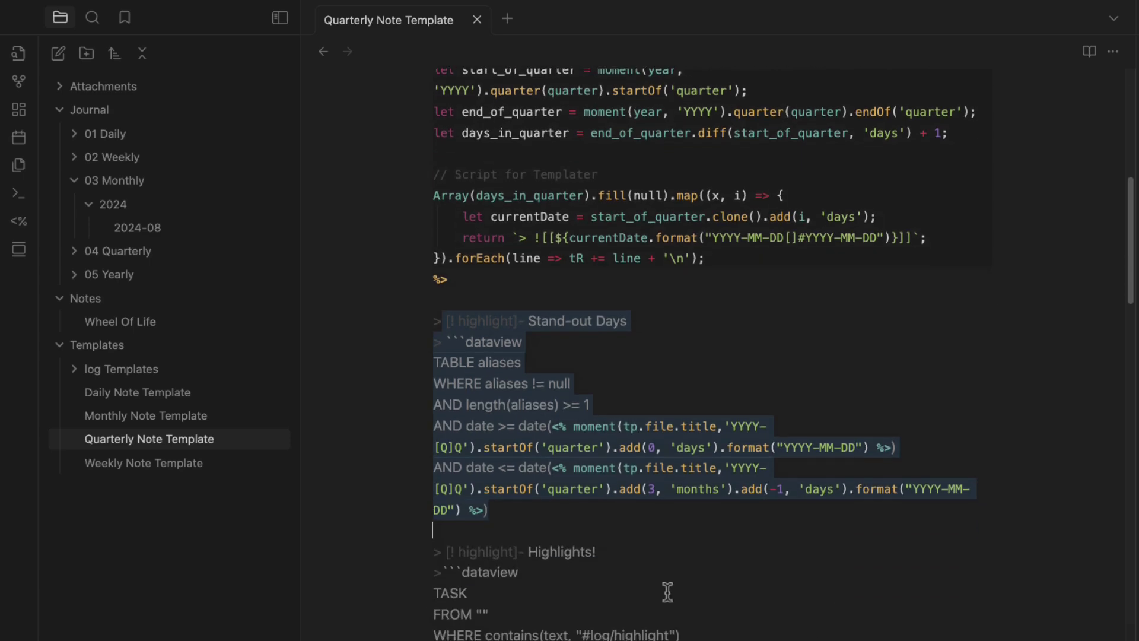
{"action": "left_click_drag", "start_coordinate": [430, 285], "coordinate": [691, 523]}
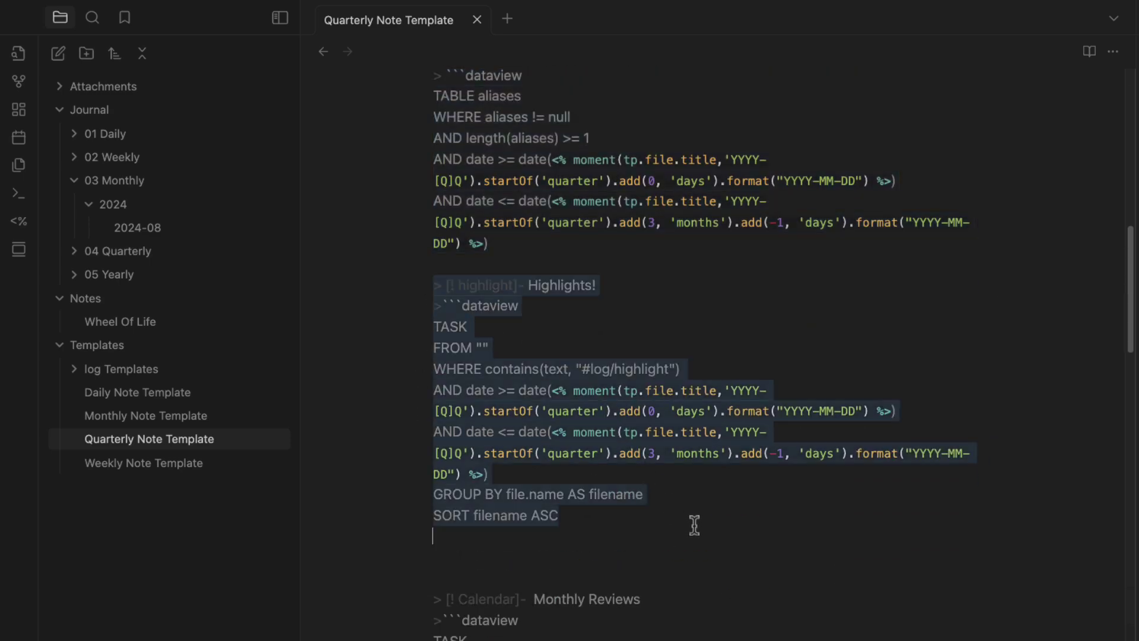
{"action": "left_click", "coordinate": [712, 517]}
{"action": "scroll", "coordinate": [554, 417], "scroll_direction": "up", "scroll_amount": 3}
{"action": "left_click_drag", "start_coordinate": [524, 382], "coordinate": [438, 274]}
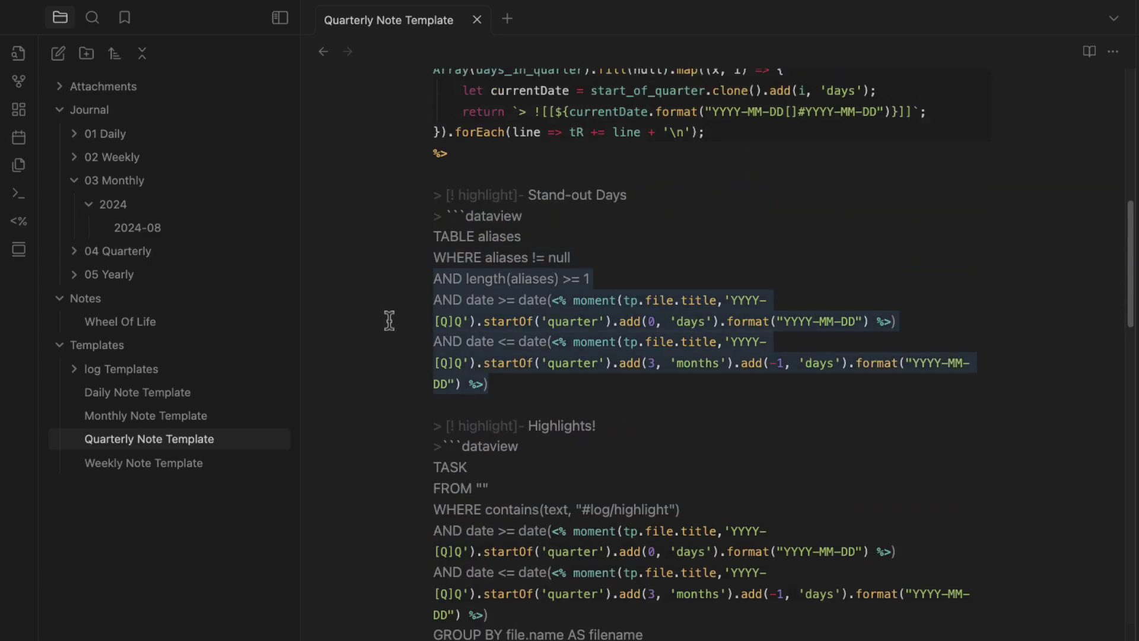
{"action": "left_click_drag", "start_coordinate": [633, 620], "coordinate": [419, 562]}
{"action": "scroll", "coordinate": [427, 552], "scroll_direction": "down", "scroll_amount": 9}
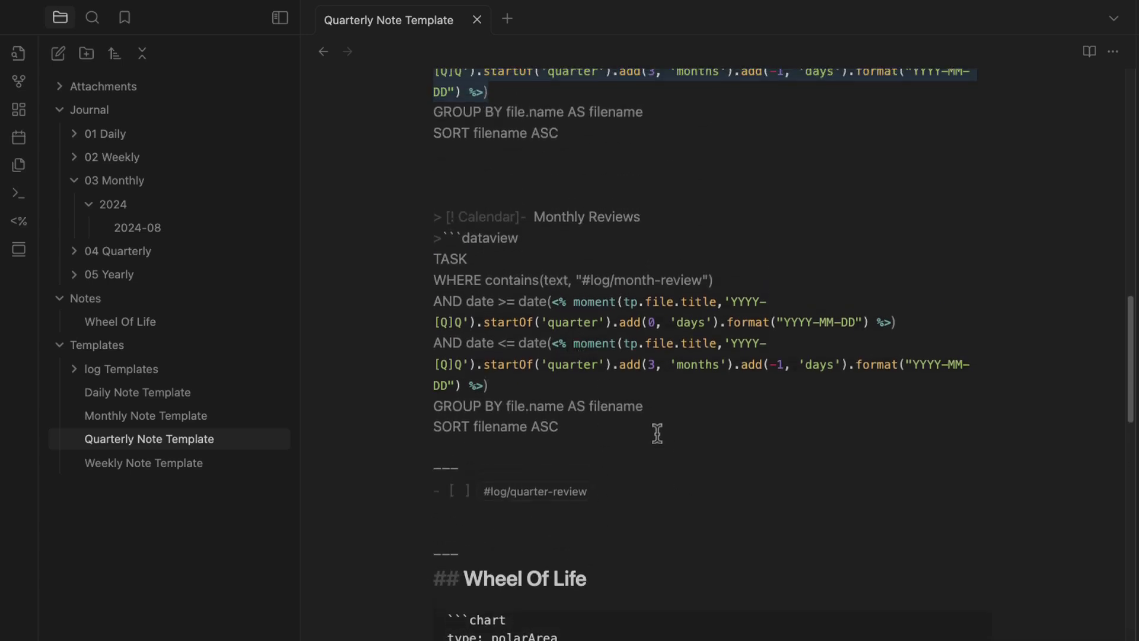
Compare the #log/month-review tag in the Monthly Reviews query with the review task in the Monthly Note Template
{"action": "left_click_drag", "start_coordinate": [657, 433], "coordinate": [432, 229]}
{"action": "left_click", "coordinate": [658, 280]}
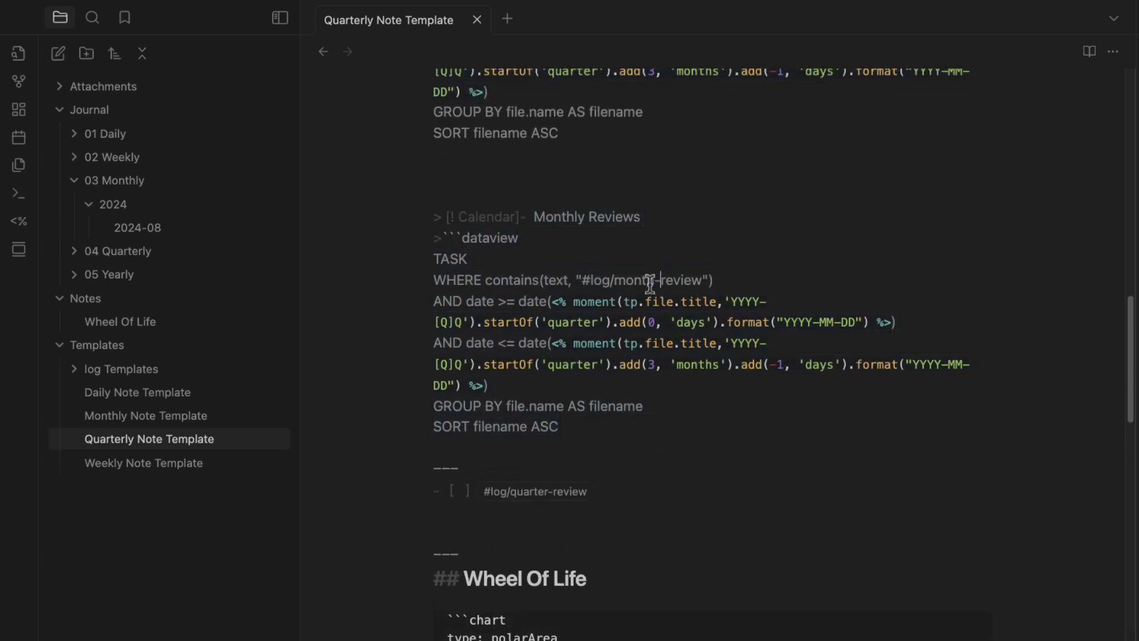
{"action": "left_click_drag", "start_coordinate": [650, 282], "coordinate": [615, 281]}
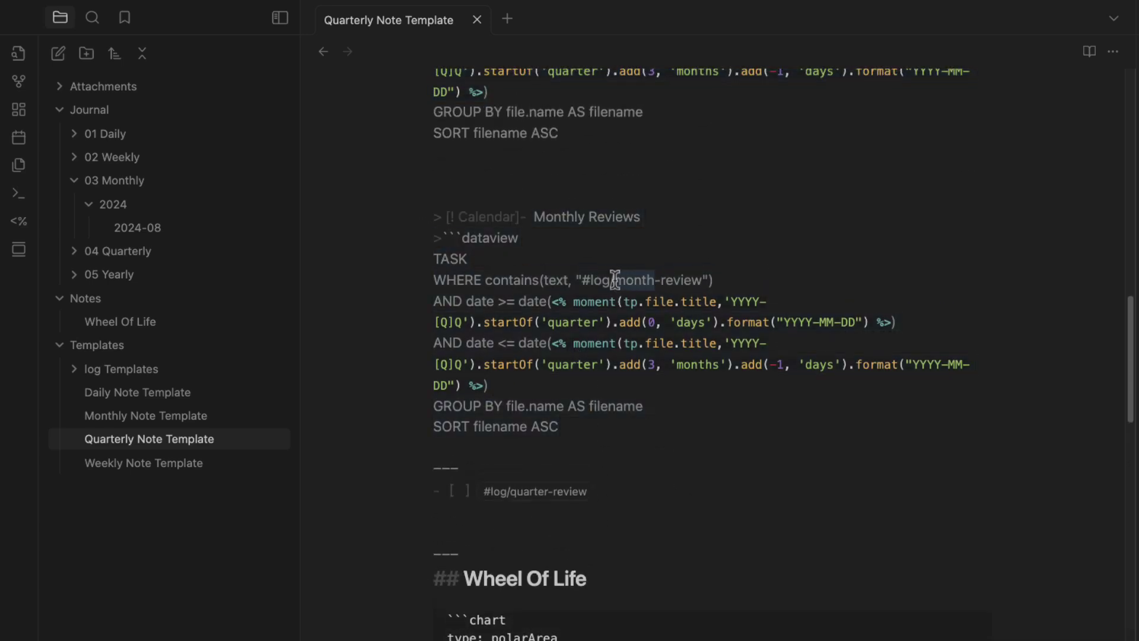
{"action": "left_click", "coordinate": [136, 419]}
{"action": "scroll", "coordinate": [555, 466], "scroll_direction": "down", "scroll_amount": 20}
{"action": "scroll", "coordinate": [557, 457], "scroll_direction": "up", "scroll_amount": 5}
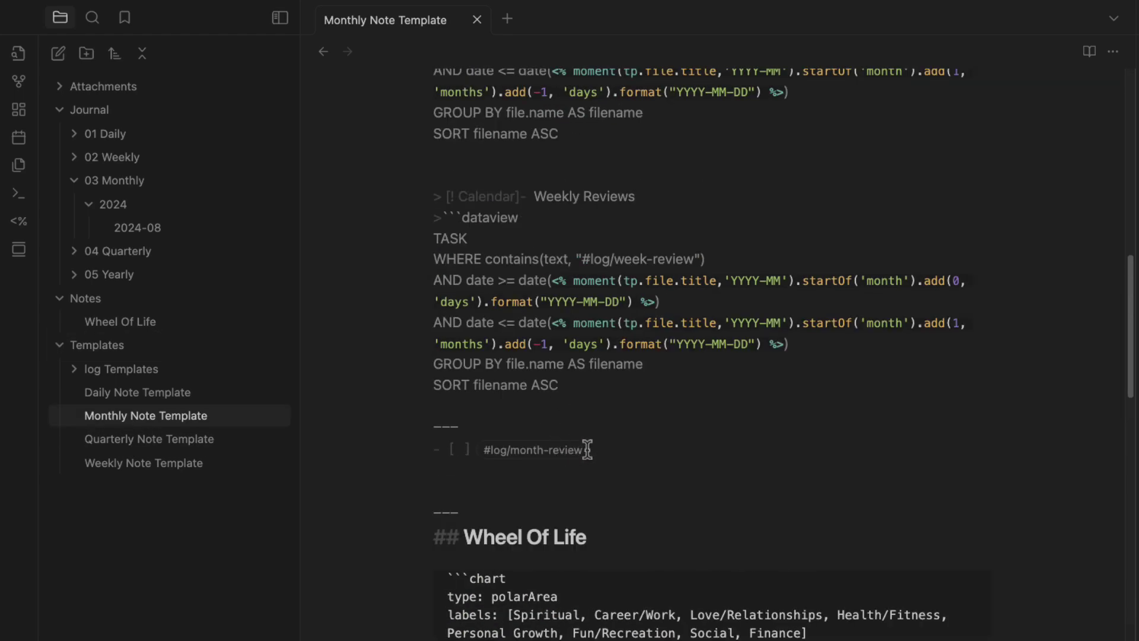
Return to the Quarterly Note Template and check the #log/quarter-review task below the Monthly Reviews query
{"action": "left_click", "coordinate": [169, 440]}
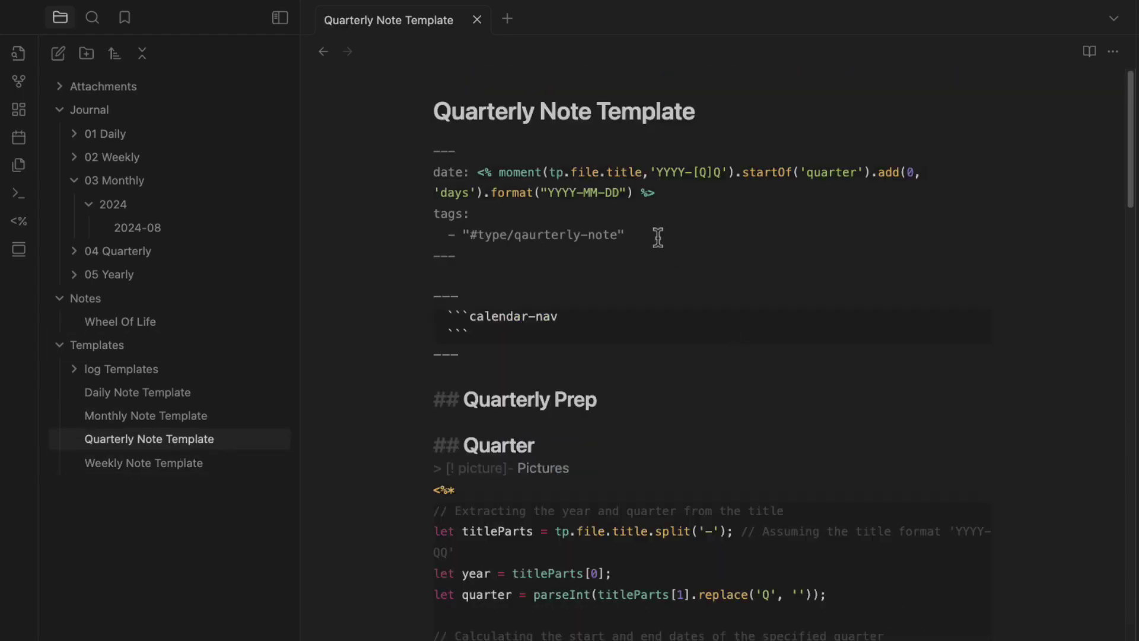
{"action": "scroll", "coordinate": [671, 288], "scroll_direction": "down", "scroll_amount": 15}
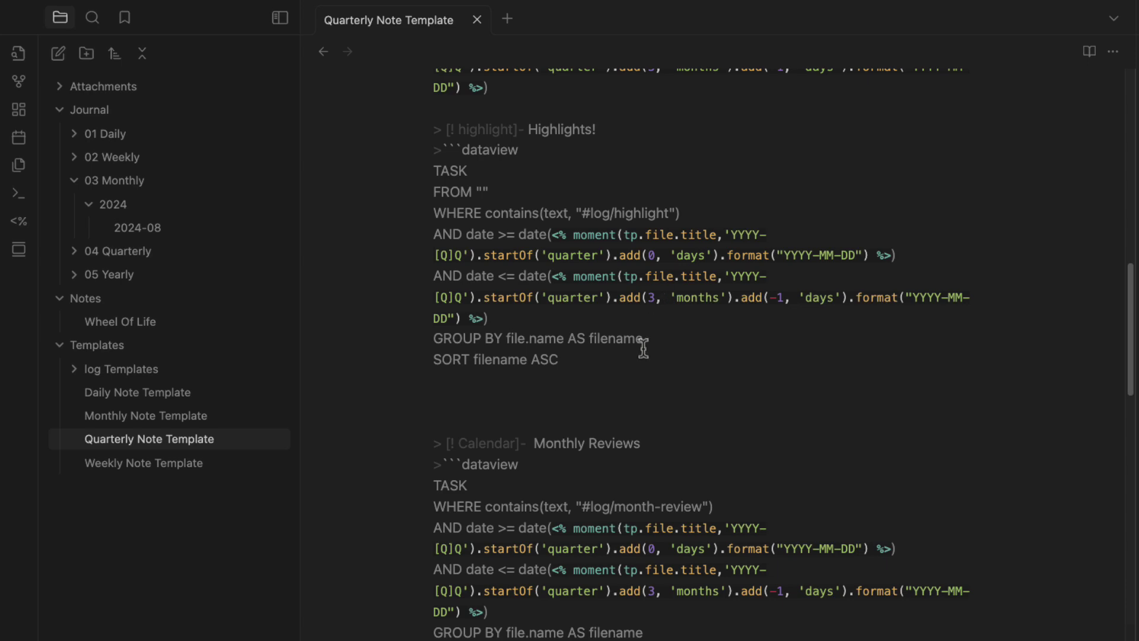
{"action": "scroll", "coordinate": [644, 347], "scroll_direction": "down", "scroll_amount": 5}
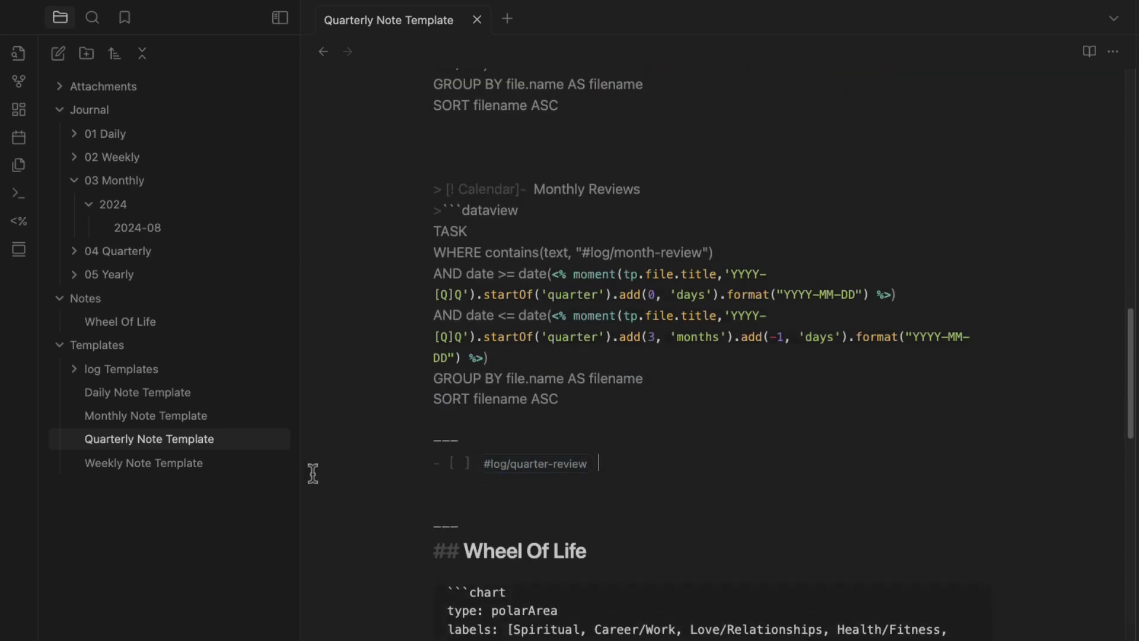
{"action": "triple_click", "coordinate": [506, 469]}
Examine the quarterly template's Wheel Of Life heading and its polarArea chart code block
{"action": "scroll", "coordinate": [579, 462], "scroll_direction": "down", "scroll_amount": 5}
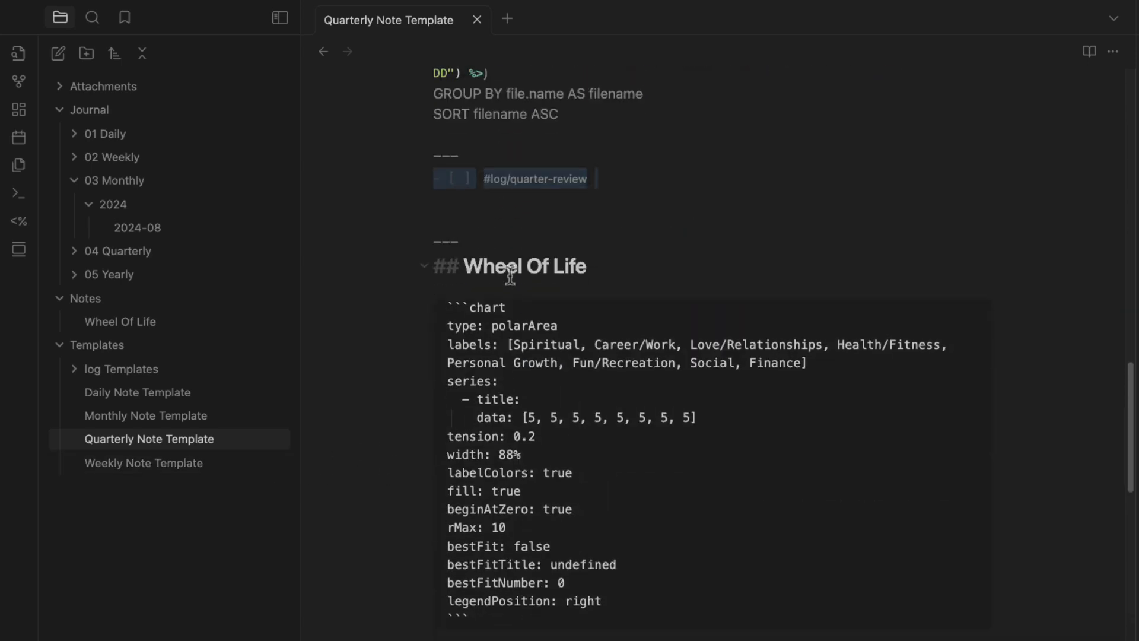
{"action": "left_click_drag", "start_coordinate": [449, 267], "coordinate": [655, 274]}
{"action": "scroll", "coordinate": [561, 274], "scroll_direction": "down", "scroll_amount": 1}
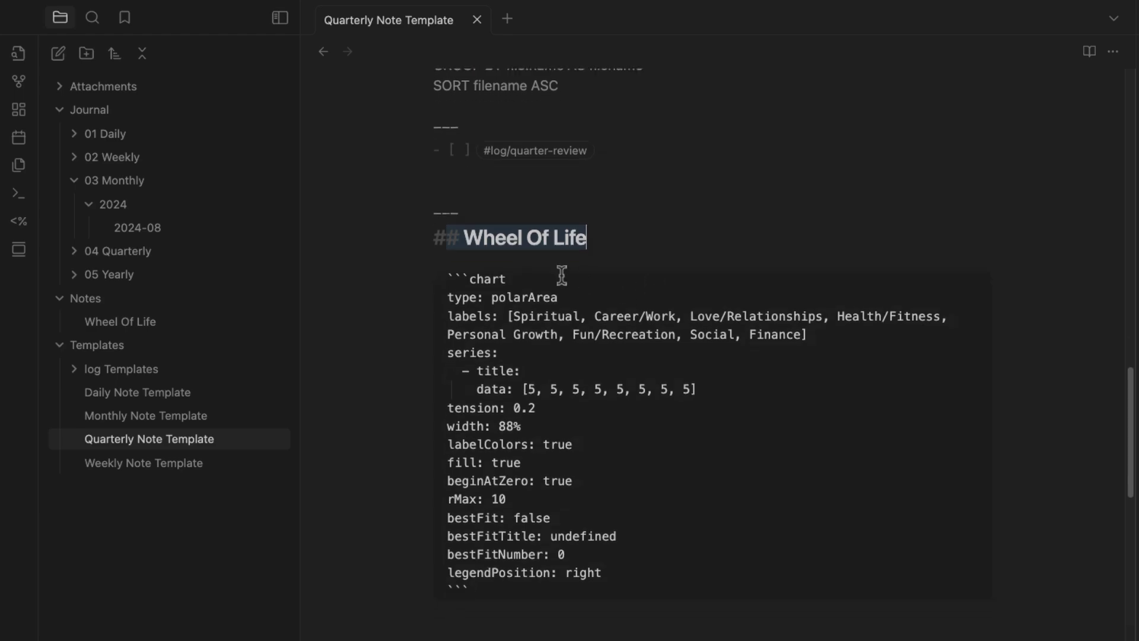
{"action": "scroll", "coordinate": [562, 275], "scroll_direction": "down", "scroll_amount": 2}
{"action": "left_click_drag", "start_coordinate": [472, 532], "coordinate": [418, 222]}
{"action": "scroll", "coordinate": [442, 260], "scroll_direction": "down", "scroll_amount": 5}
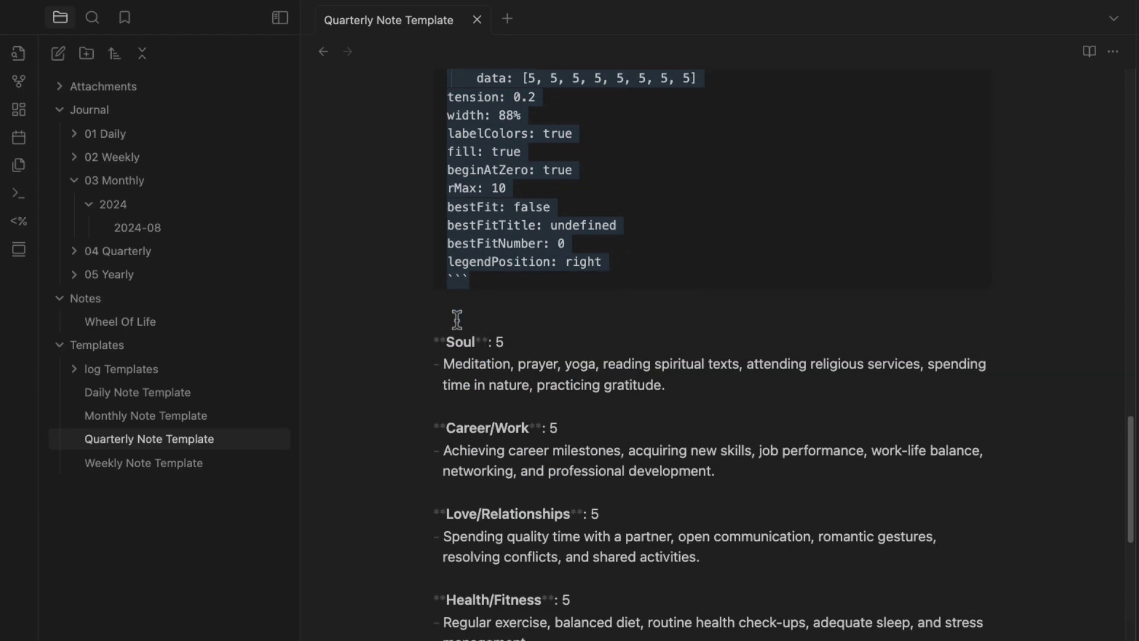
Copy the life-area rating items with their monthly log tags, starting at Soul, from the Monthly Note Template
{"action": "left_click", "coordinate": [168, 418]}
{"action": "scroll", "coordinate": [595, 418], "scroll_direction": "down", "scroll_amount": 15}
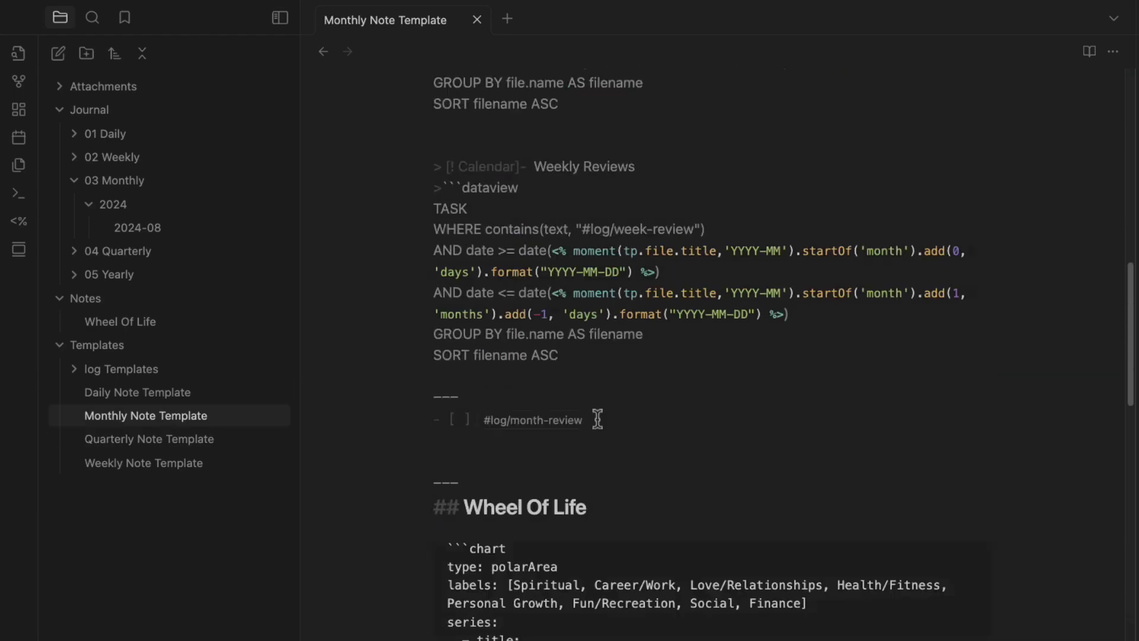
{"action": "scroll", "coordinate": [595, 417], "scroll_direction": "down", "scroll_amount": 14}
{"action": "left_click_drag", "start_coordinate": [587, 557], "coordinate": [415, 147]}
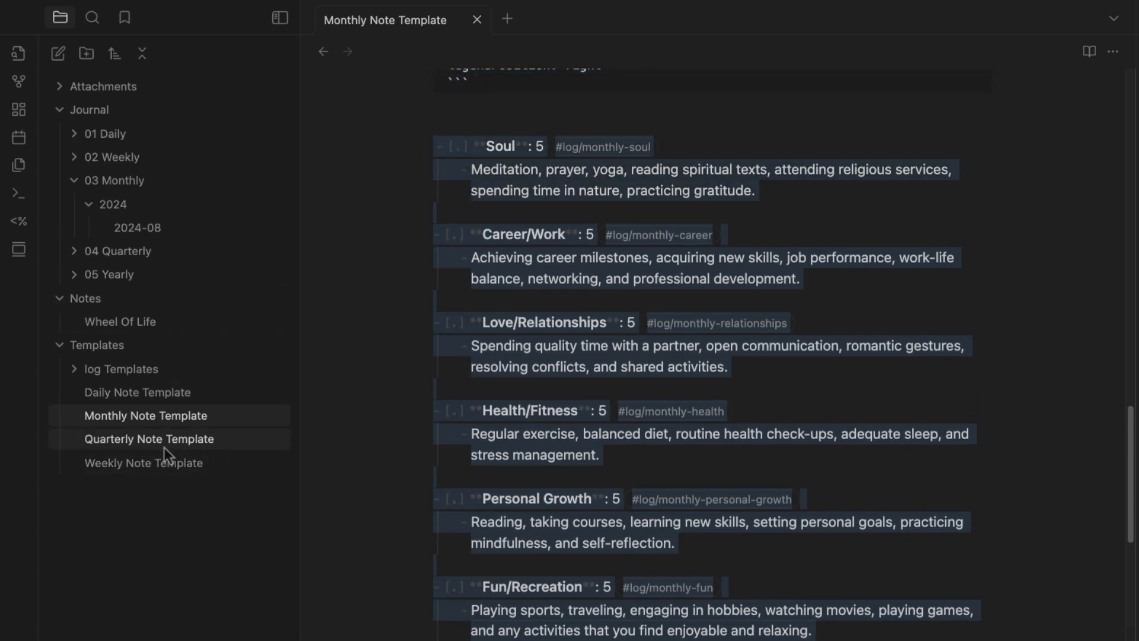
Replace the untagged Soul to Finance items in the Quarterly Note Template with the copied items carrying monthly log tags
{"action": "left_click", "coordinate": [178, 439]}
{"action": "scroll", "coordinate": [519, 385], "scroll_direction": "down", "scroll_amount": 10}
{"action": "scroll", "coordinate": [472, 352], "scroll_direction": "down", "scroll_amount": 15}
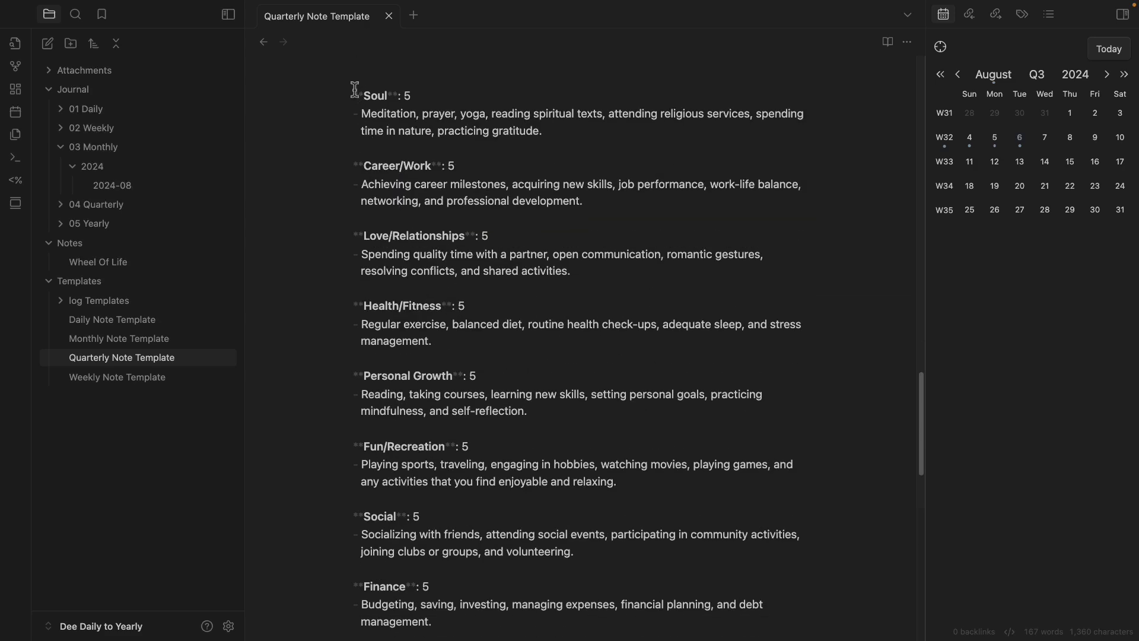
{"action": "left_click_drag", "start_coordinate": [355, 89], "coordinate": [439, 94]}
{"action": "left_click_drag", "start_coordinate": [352, 163], "coordinate": [481, 164]}
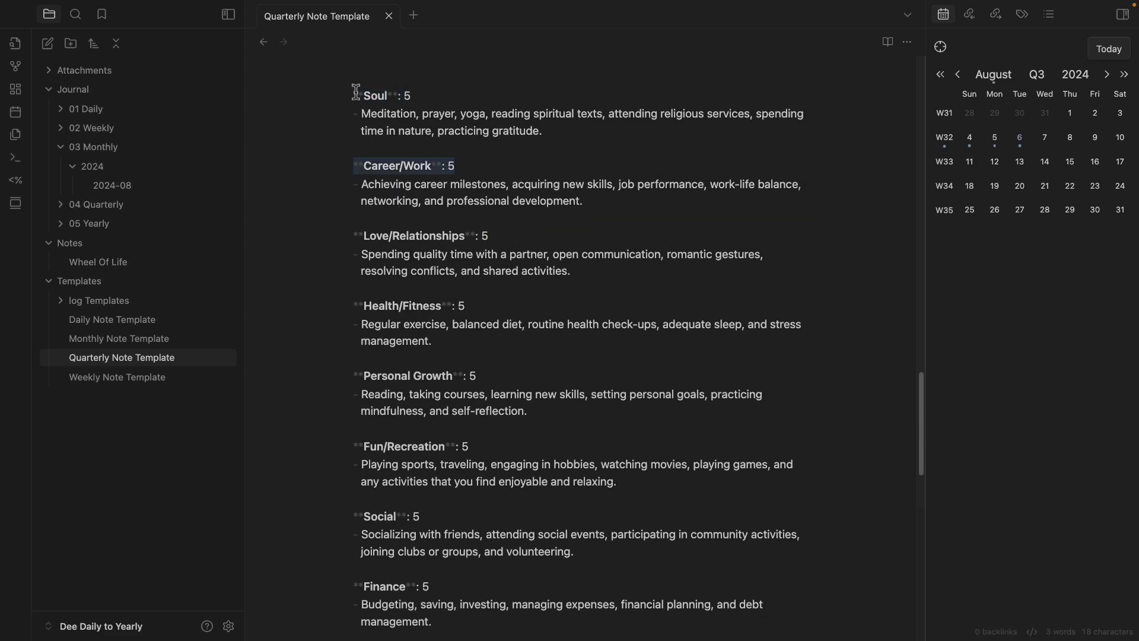
{"action": "left_click_drag", "start_coordinate": [353, 95], "coordinate": [481, 449]}
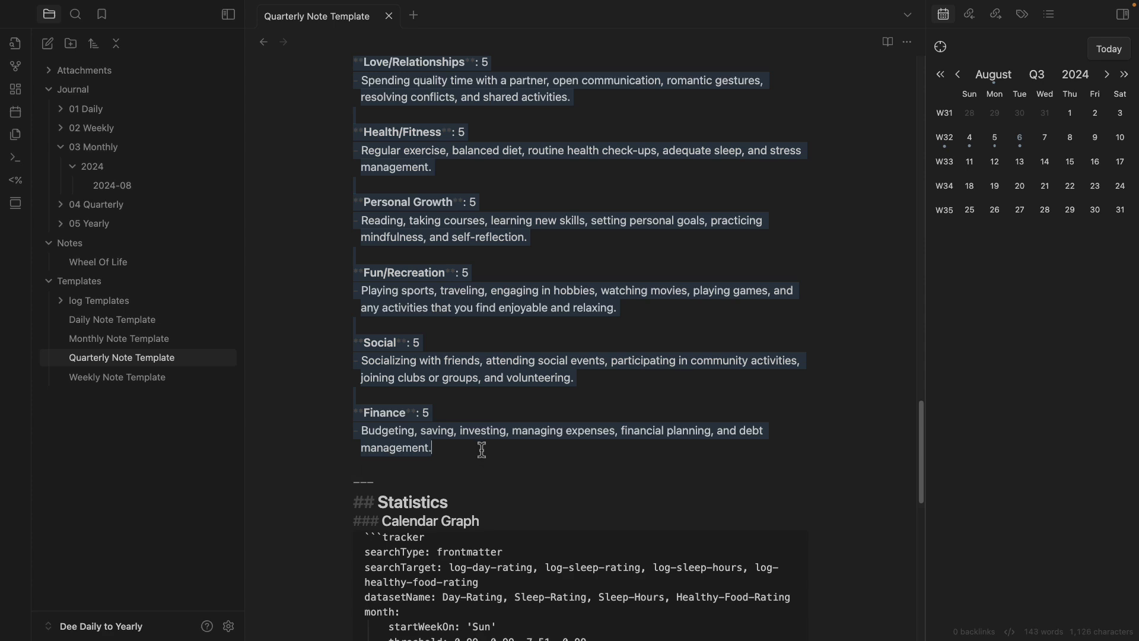
{"action": "left_click", "coordinate": [479, 463]}
{"action": "scroll", "coordinate": [486, 447], "scroll_direction": "up", "scroll_amount": 8}
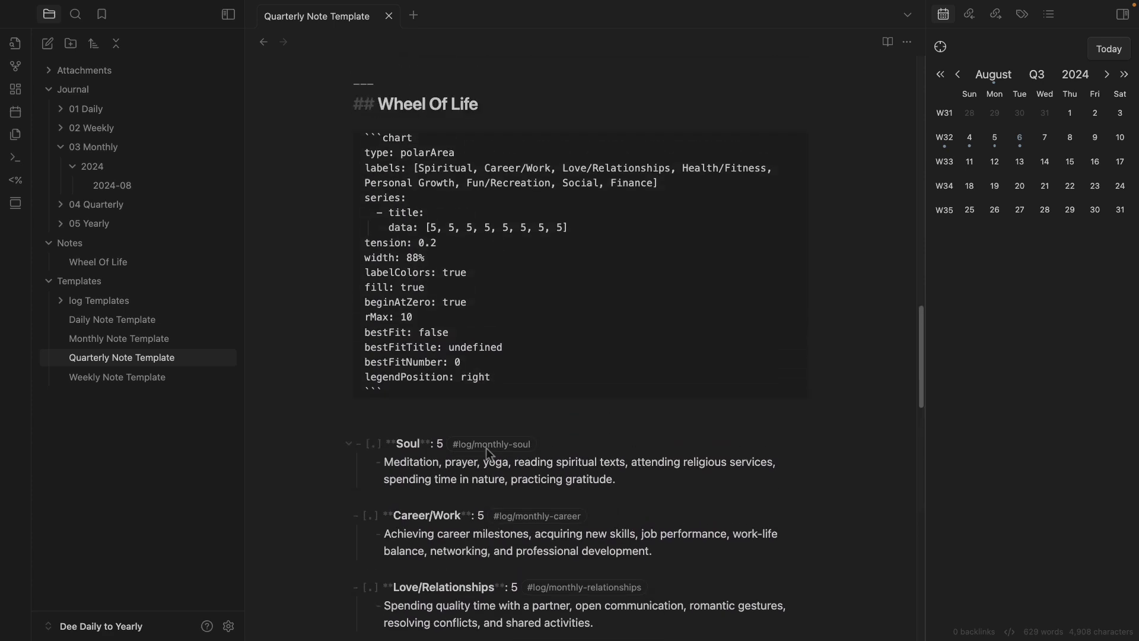
Change the Soul item's tag in the Wheel Of Life section to #log/quarterly-soul
{"action": "double_click", "coordinate": [496, 425]}
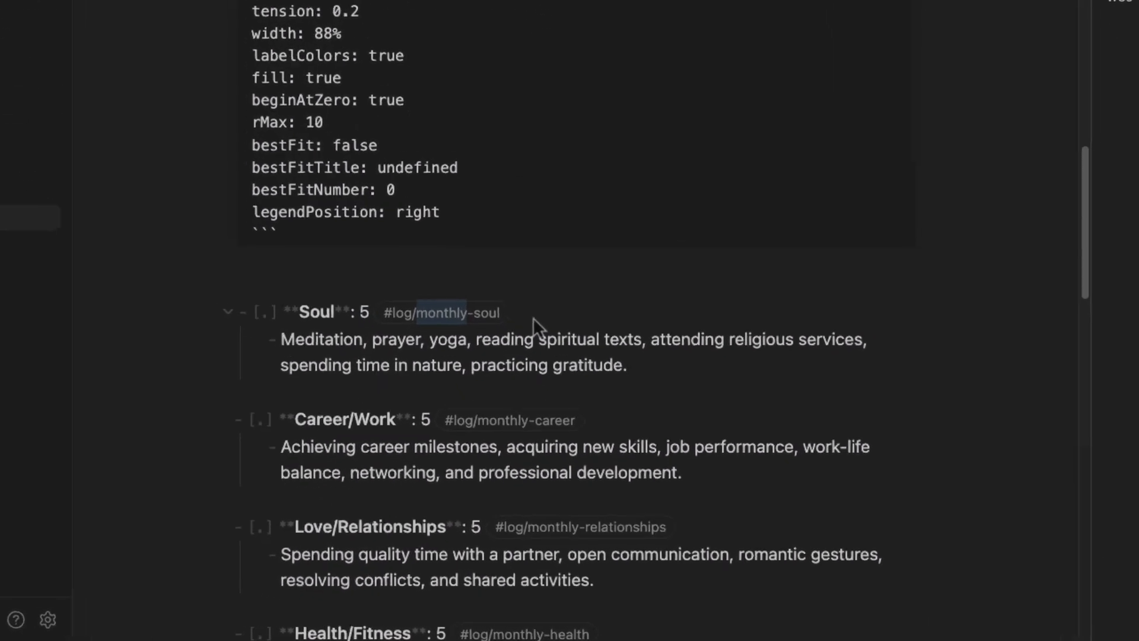
{"action": "type", "text": "quarte"}
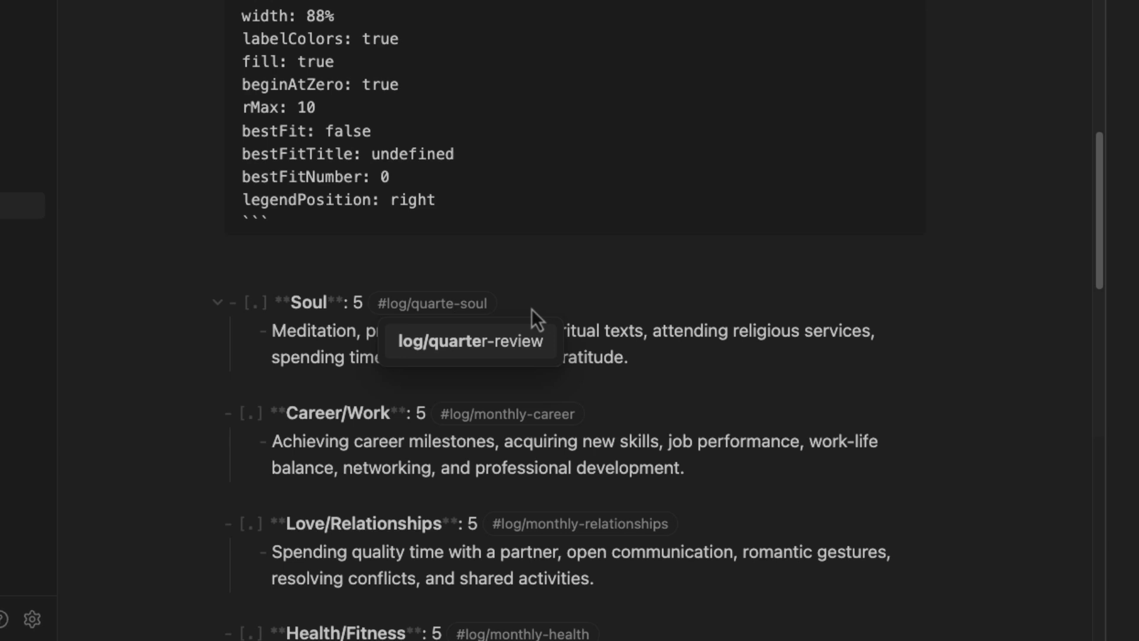
{"action": "key", "text": "BackSpace"}
{"action": "key", "text": "BackSpace"}
{"action": "type", "text": "ter"}
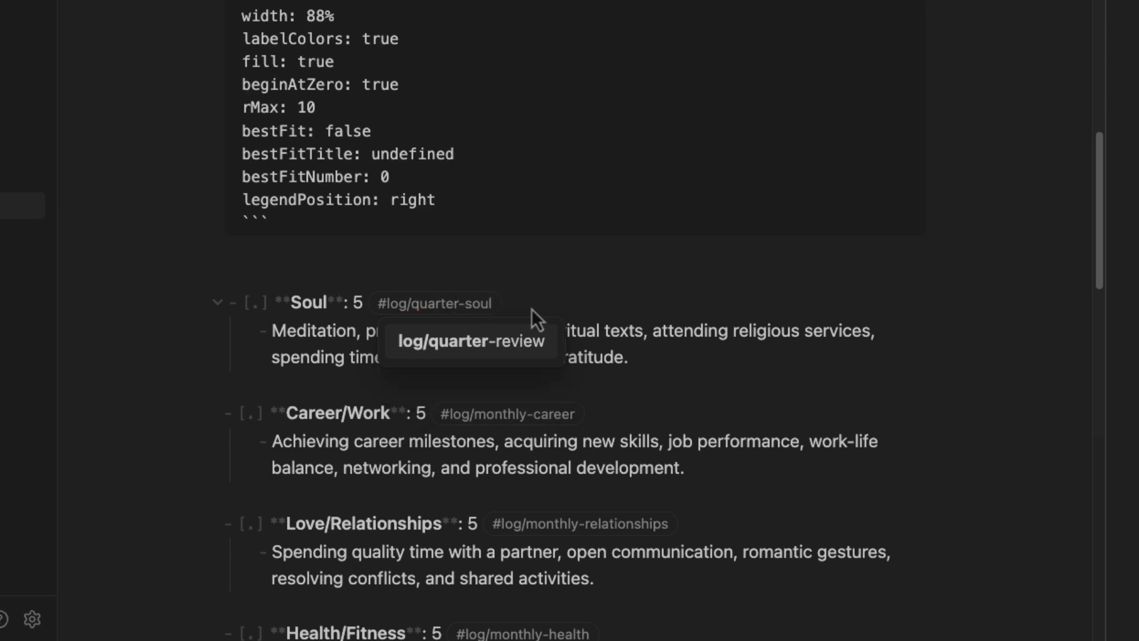
{"action": "type", "text": "ly"}
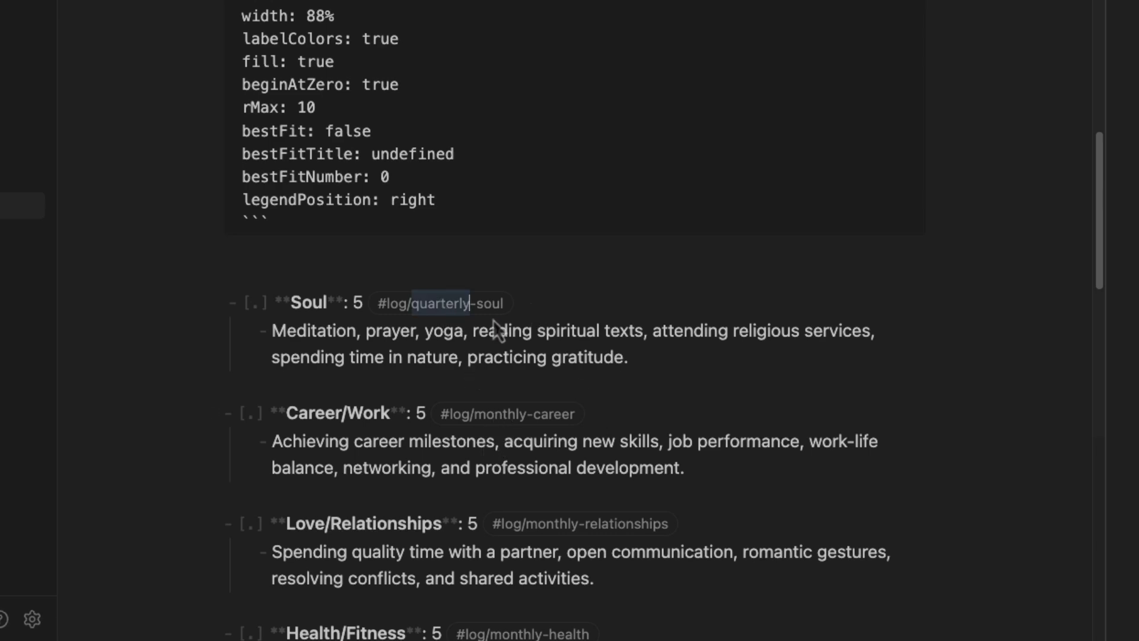
Retag the Career/Work, Love/Relationships and Health/Fitness items as #log/quarterly-career, #log/quarterly-relationships and #log/quarterly-health
{"action": "double_click", "coordinate": [503, 422]}
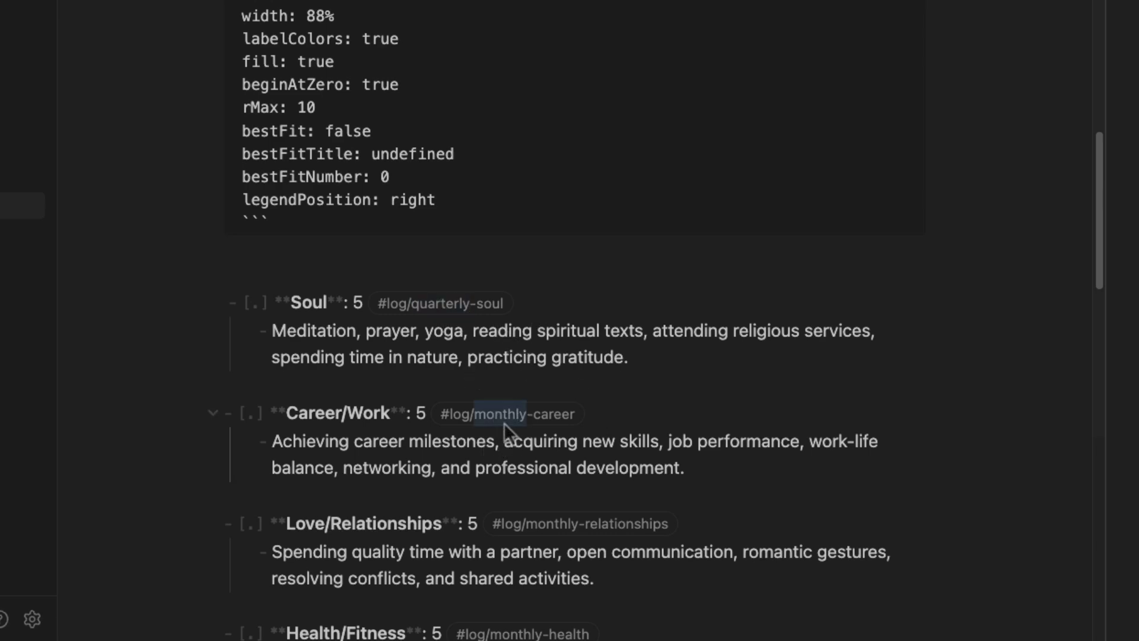
{"action": "type", "text": "quarterly"}
{"action": "scroll", "coordinate": [534, 289], "scroll_direction": "down", "scroll_amount": 5}
{"action": "double_click", "coordinate": [550, 233]}
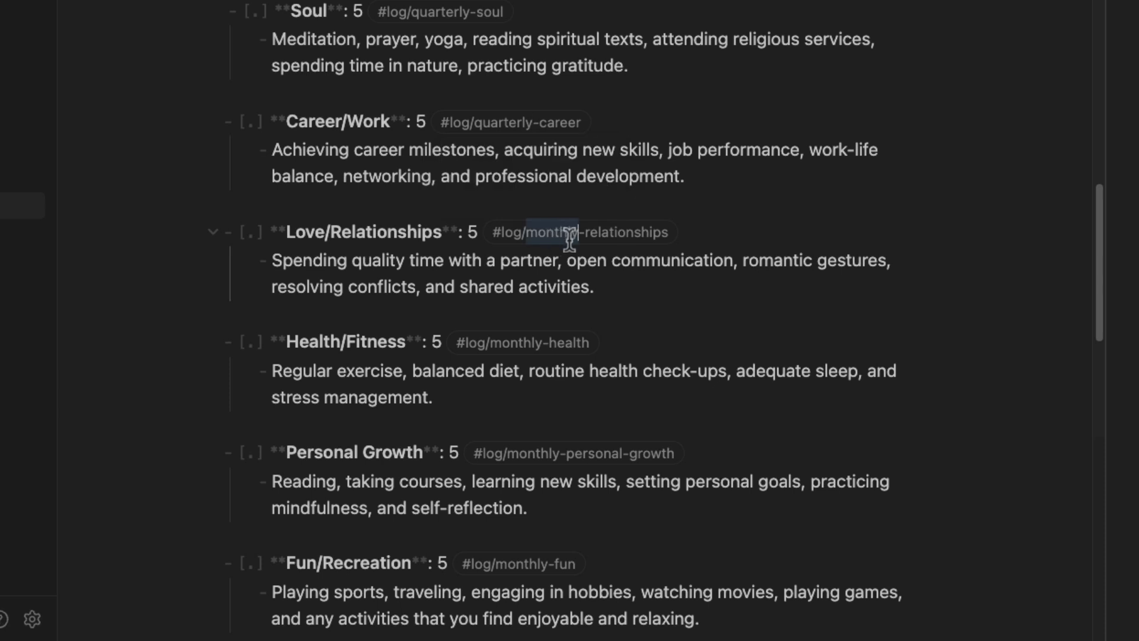
{"action": "type", "text": "quarterly"}
{"action": "double_click", "coordinate": [526, 342]}
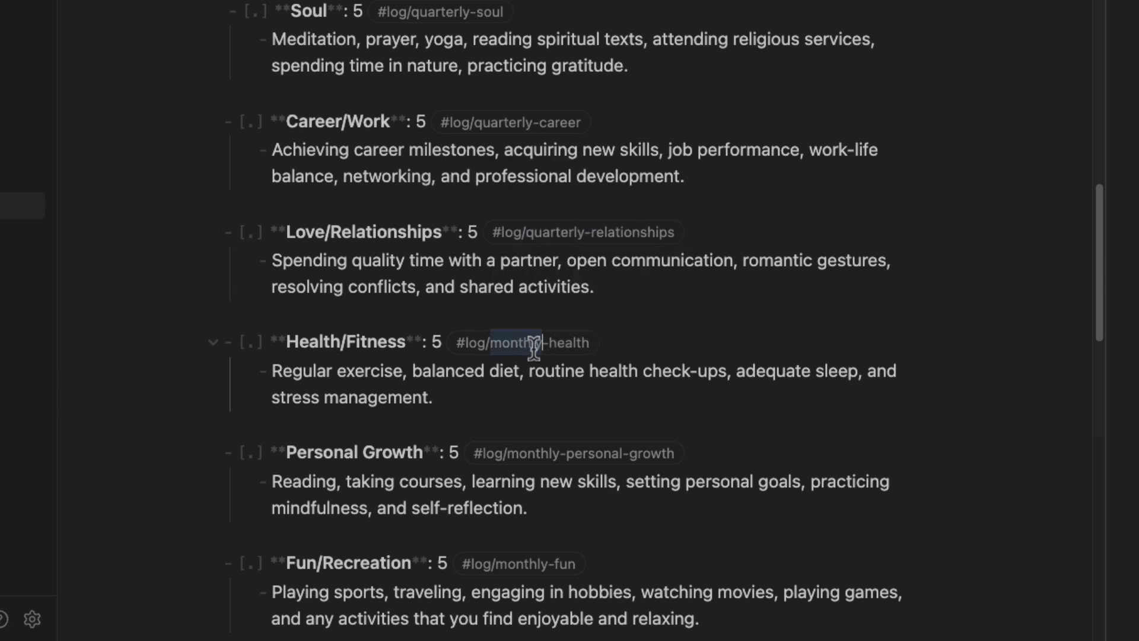
{"action": "type", "text": "quarterly"}
{"action": "left_click", "coordinate": [782, 415]}
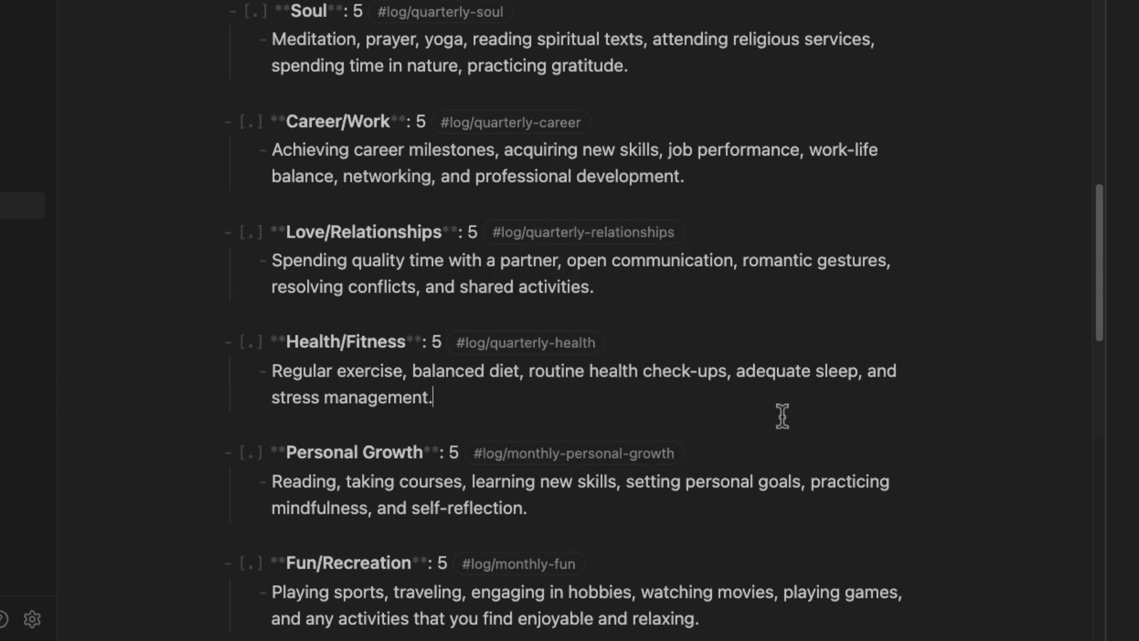
Change the Personal Growth and Fun/Recreation tags to #log/quarterly-personal-growth and #log/quarterly-fun
{"action": "double_click", "coordinate": [528, 453]}
{"action": "type", "text": "quarterly"}
{"action": "scroll", "coordinate": [722, 419], "scroll_direction": "down", "scroll_amount": 5}
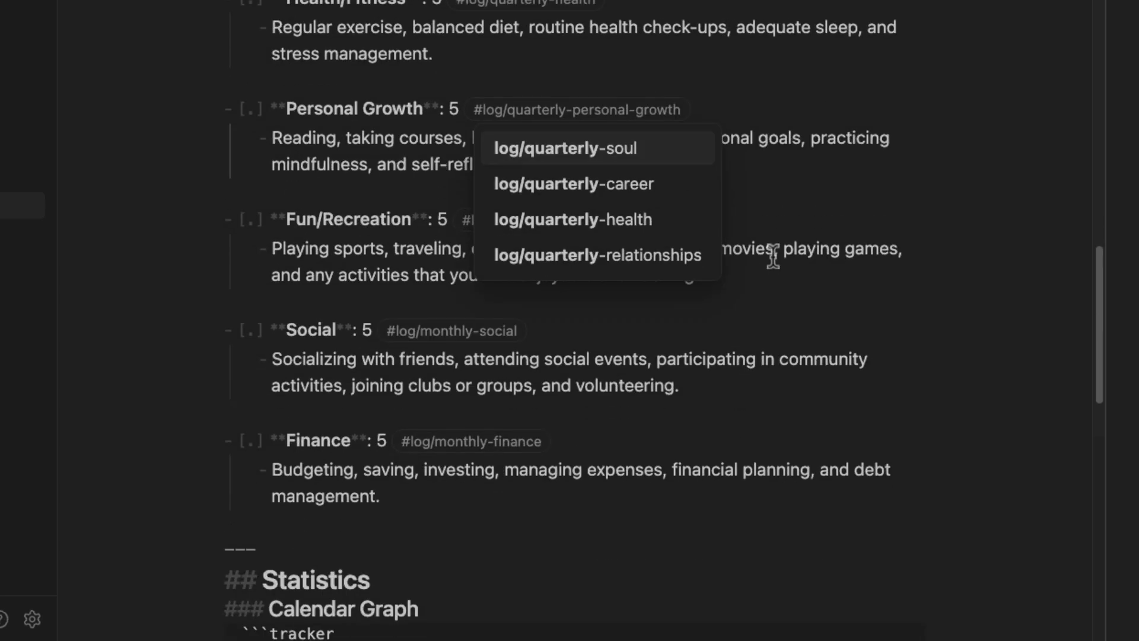
{"action": "left_click", "coordinate": [866, 202]}
{"action": "double_click", "coordinate": [514, 219]}
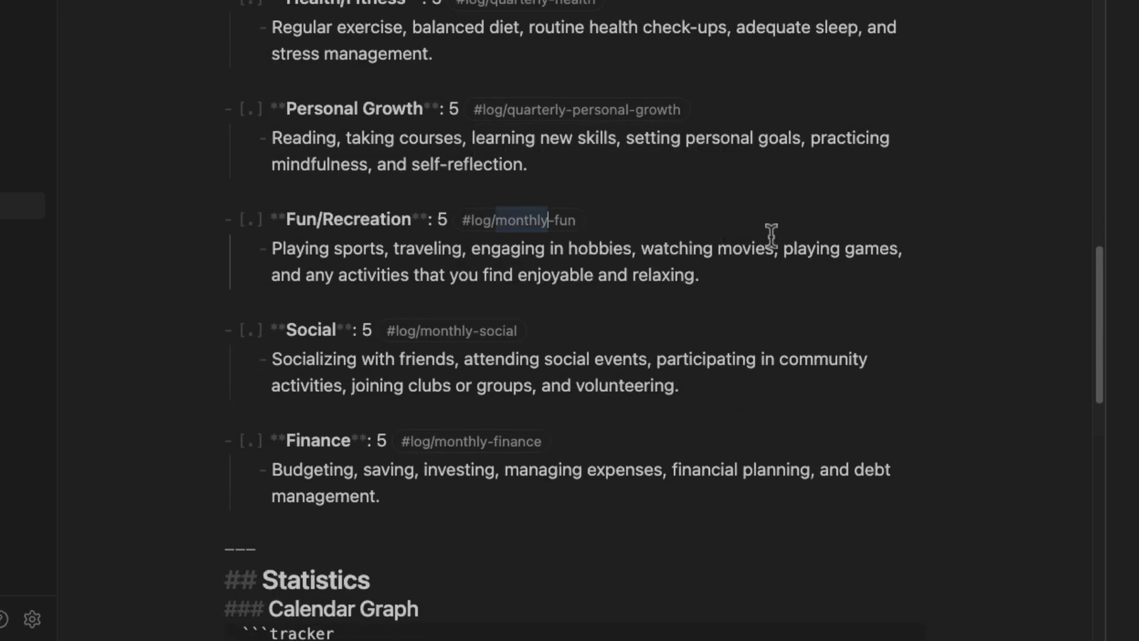
{"action": "type", "text": "quarterly"}
{"action": "left_click", "coordinate": [753, 221]}
Change the Social and Finance tags to #log/quarterly-social and #log/quarterly-finance
{"action": "scroll", "coordinate": [458, 305], "scroll_direction": "down", "scroll_amount": 1}
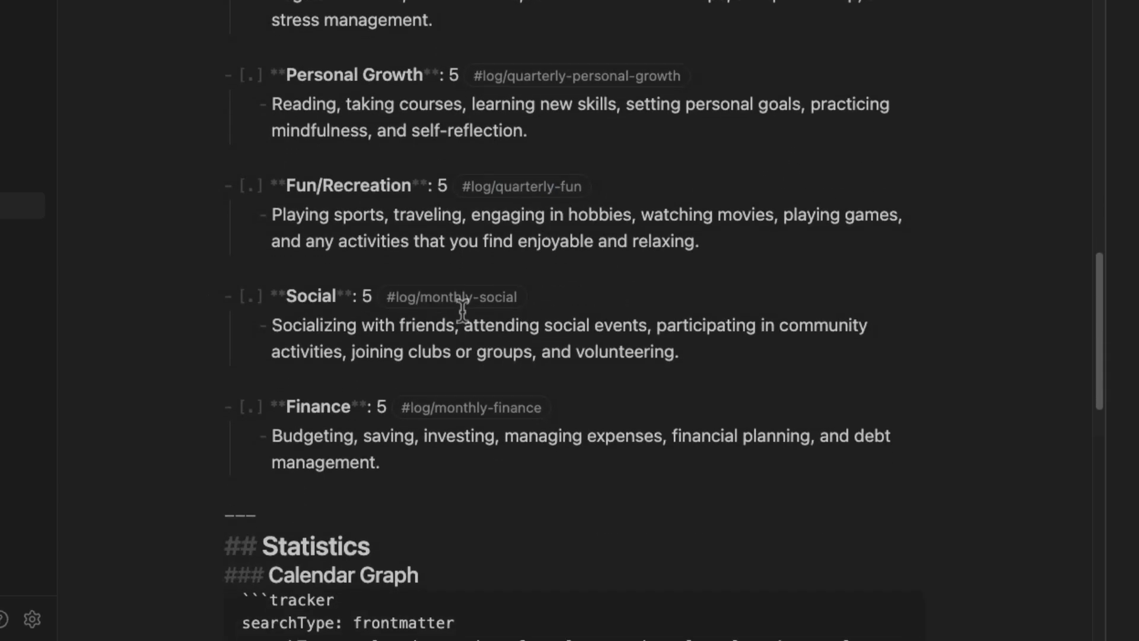
{"action": "double_click", "coordinate": [447, 297]}
{"action": "type", "text": "quarterly"}
{"action": "left_click", "coordinate": [694, 295]}
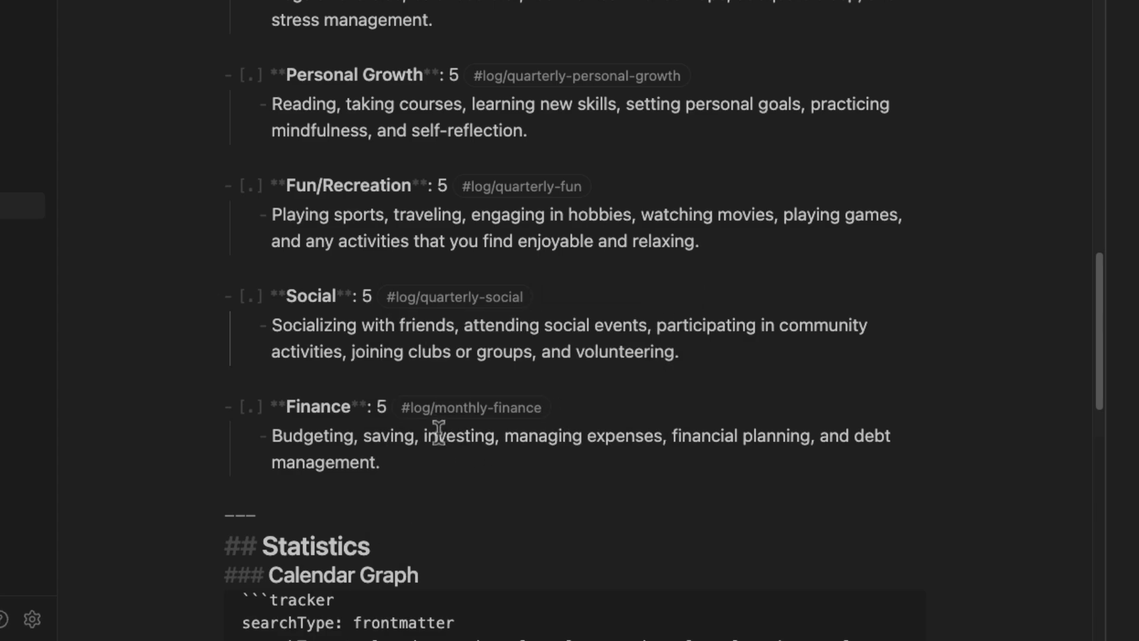
{"action": "double_click", "coordinate": [463, 407]}
{"action": "type", "text": "quarterly"}
{"action": "left_click", "coordinate": [744, 412]}
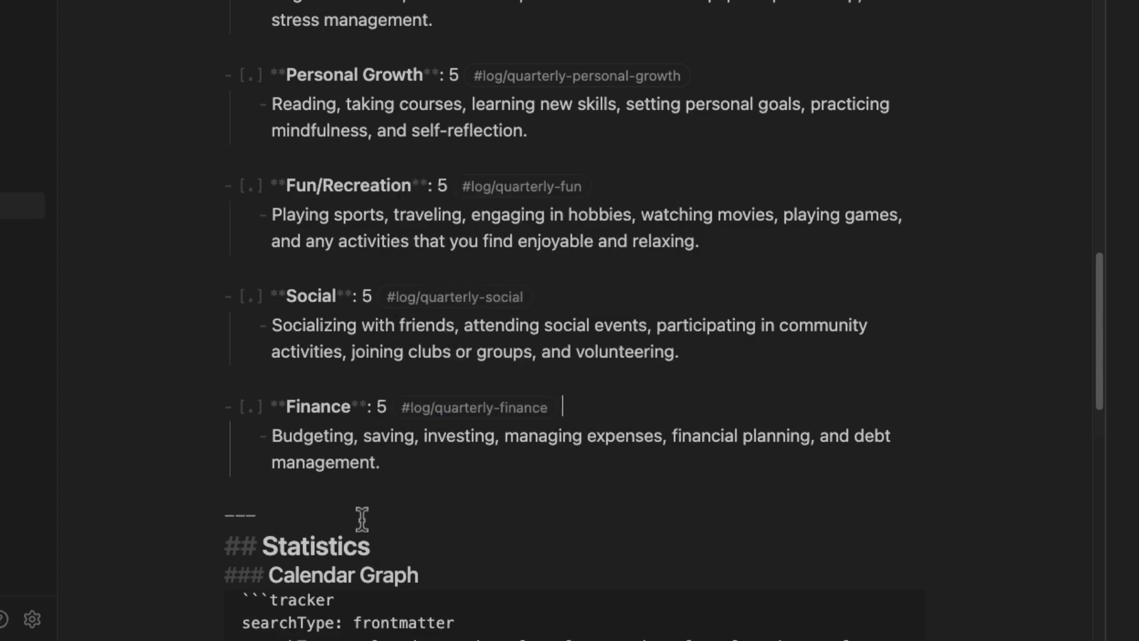
Switch the template to reading view and review the Wheel Of Life chart and its quarterly-tagged items from Finance up to Soul
{"action": "left_click_drag", "start_coordinate": [481, 469], "coordinate": [242, 394]}
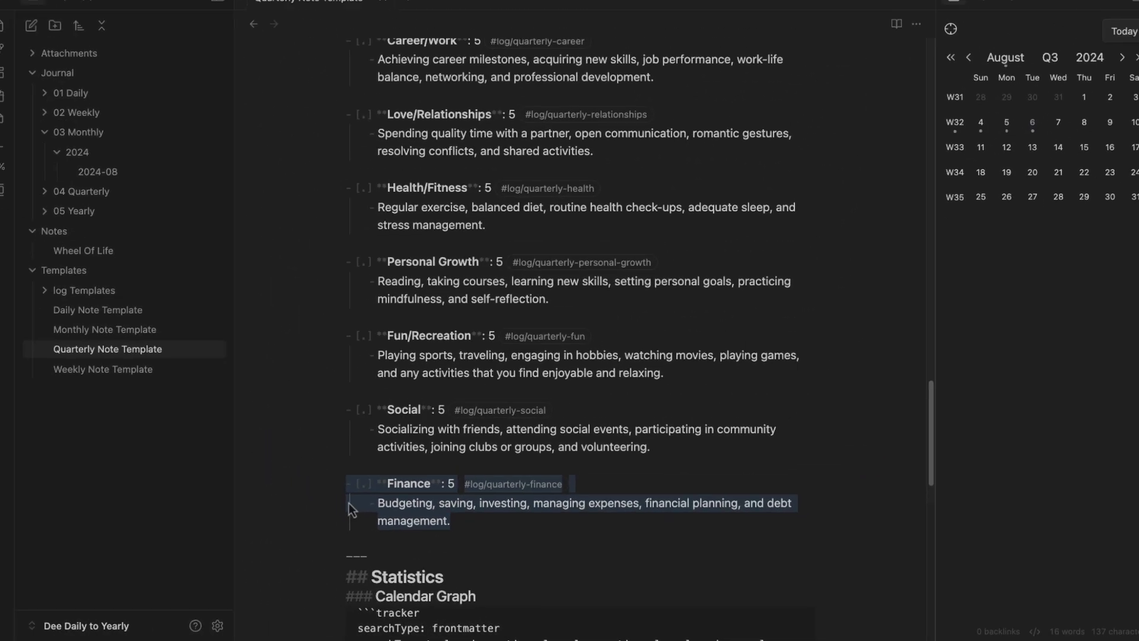
{"action": "key", "text": "ctrl+e"}
{"action": "scroll", "coordinate": [417, 458], "scroll_direction": "up", "scroll_amount": 6}
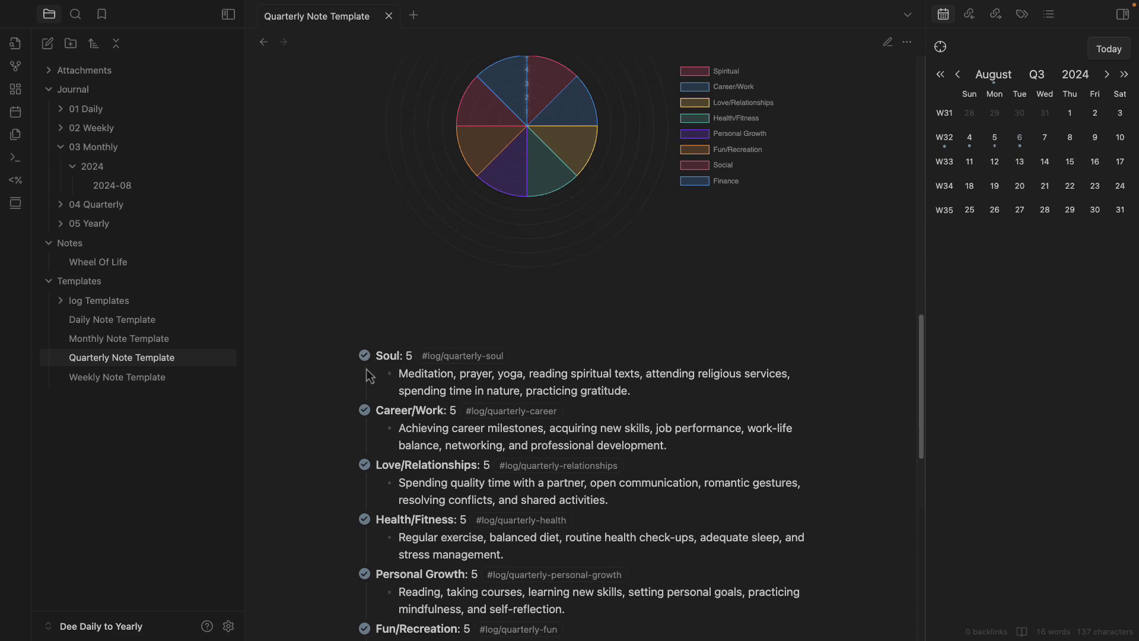
{"action": "scroll", "coordinate": [401, 362], "scroll_direction": "down", "scroll_amount": 6}
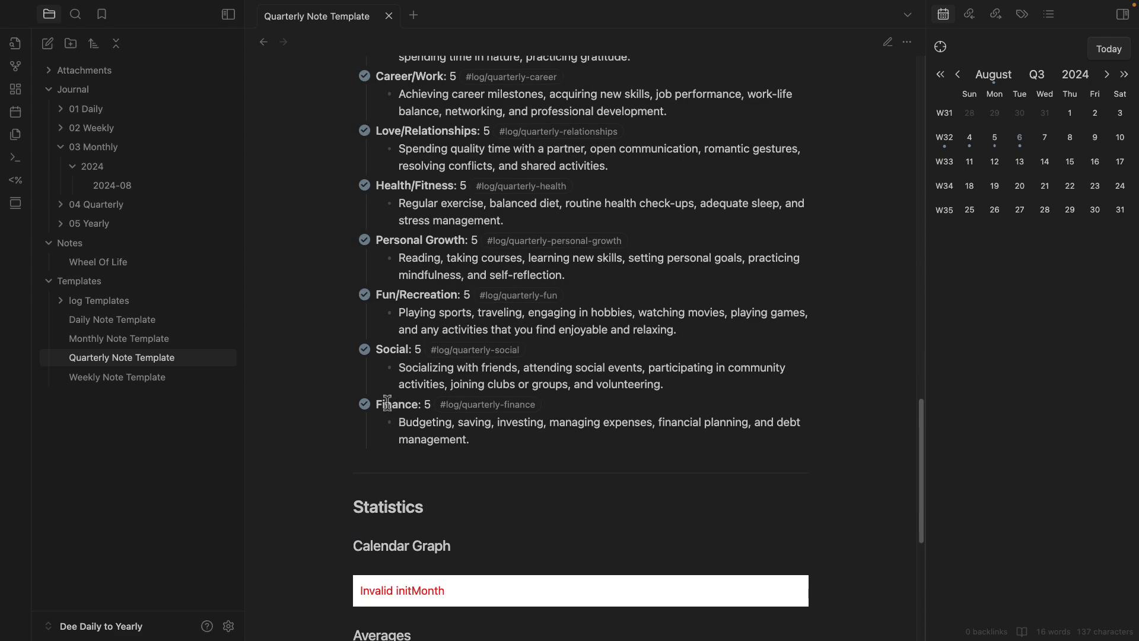
{"action": "left_click_drag", "start_coordinate": [387, 404], "coordinate": [627, 461]}
{"action": "left_click_drag", "start_coordinate": [692, 392], "coordinate": [255, 347]}
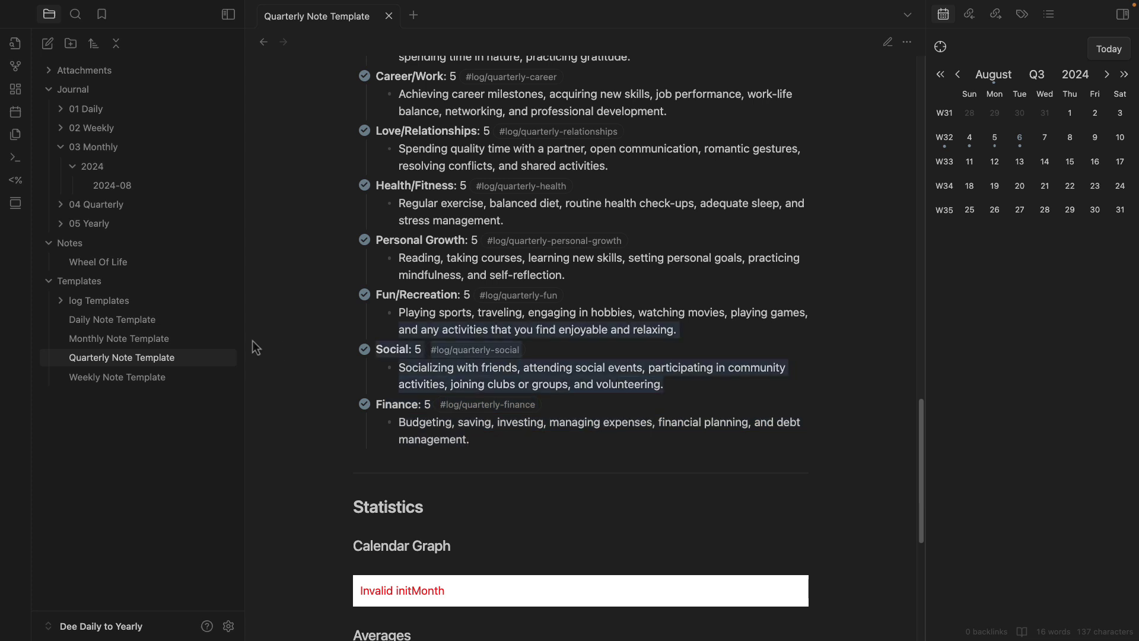
{"action": "scroll", "coordinate": [454, 391], "scroll_direction": "up", "scroll_amount": 1}
{"action": "left_click_drag", "start_coordinate": [679, 351], "coordinate": [294, 324]}
{"action": "scroll", "coordinate": [294, 324], "scroll_direction": "up", "scroll_amount": 2}
{"action": "left_click_drag", "start_coordinate": [578, 385], "coordinate": [338, 351]}
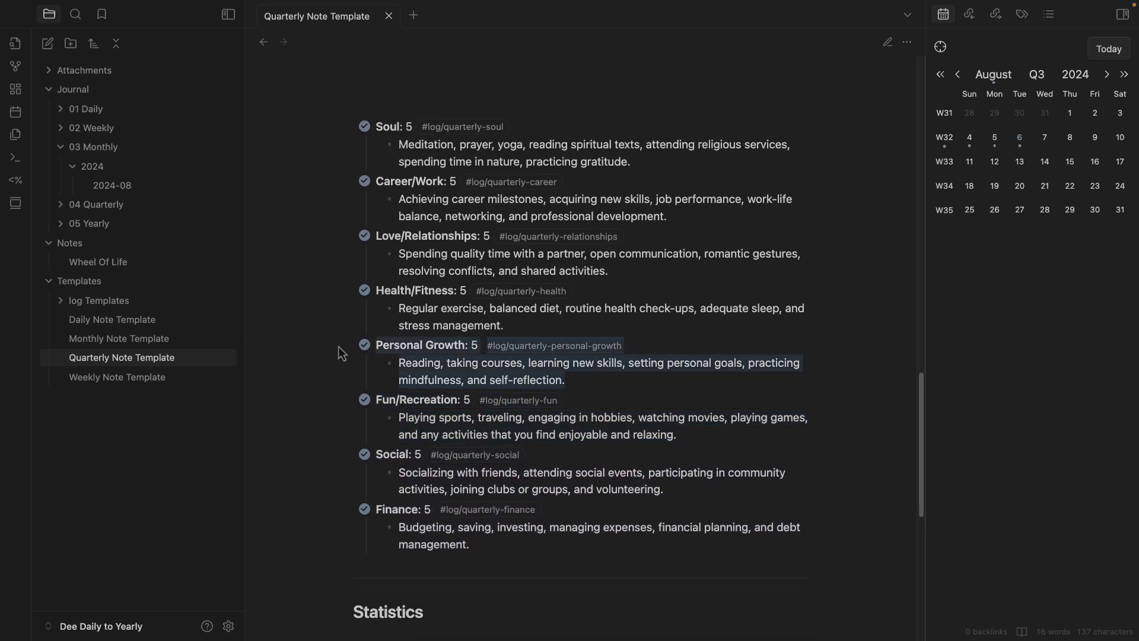
{"action": "scroll", "coordinate": [468, 405], "scroll_direction": "up", "scroll_amount": 2}
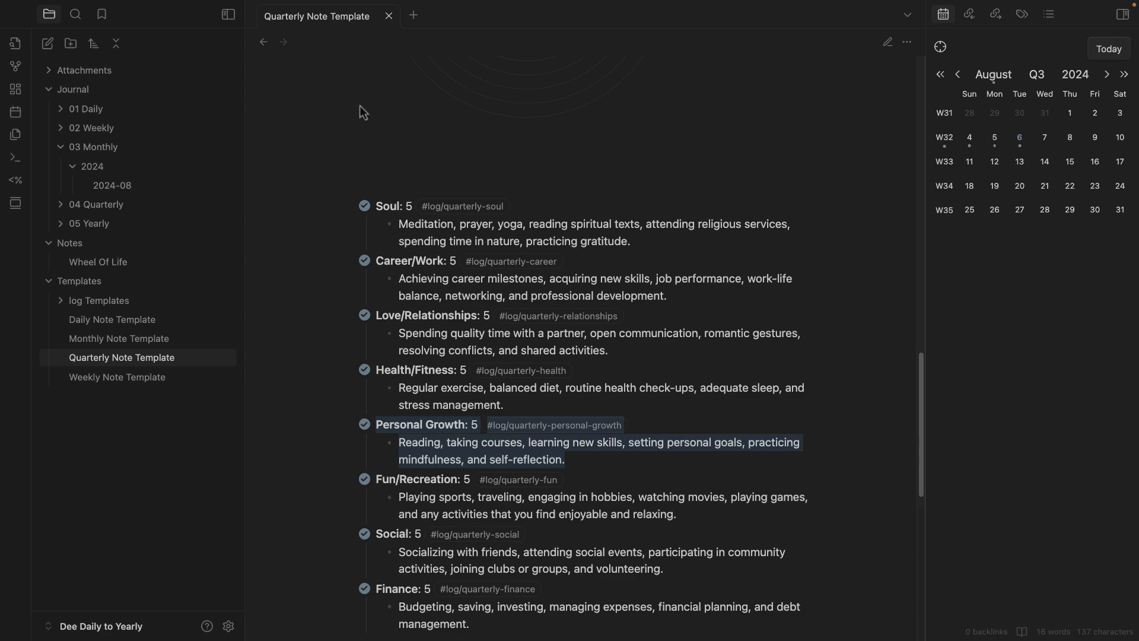
Return to editing view and compare the Highlights! query's #log/highlight filter with the quarterly tags on the Wheel Of Life items
{"action": "scroll", "coordinate": [532, 341], "scroll_direction": "up", "scroll_amount": 6}
{"action": "scroll", "coordinate": [529, 335], "scroll_direction": "up", "scroll_amount": 7}
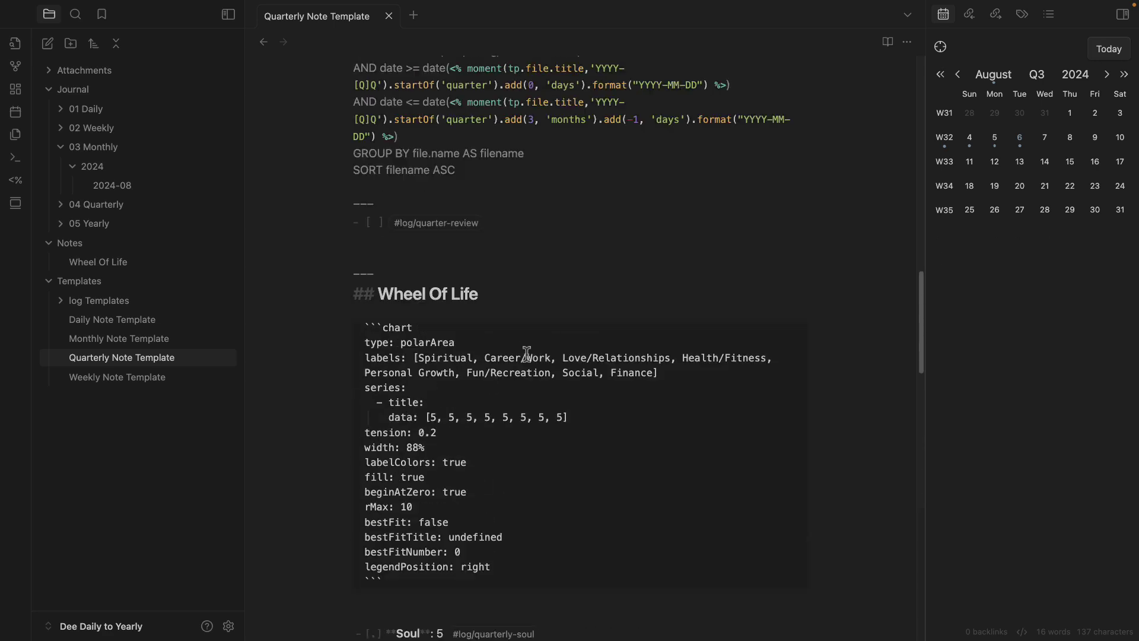
{"action": "scroll", "coordinate": [486, 306], "scroll_direction": "up", "scroll_amount": 3}
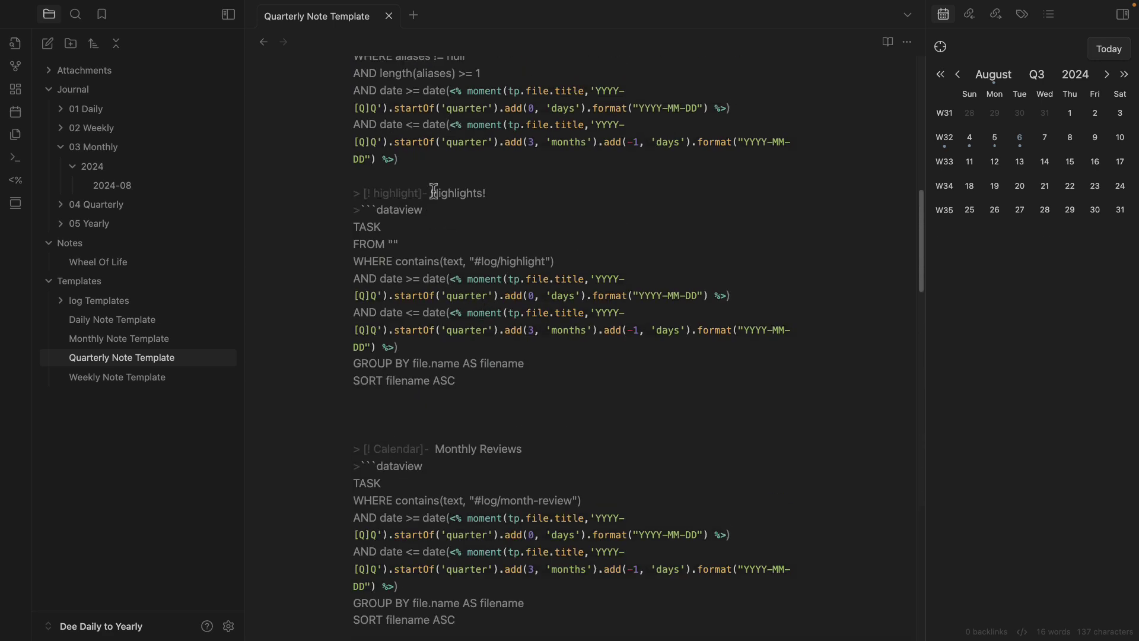
{"action": "left_click_drag", "start_coordinate": [344, 186], "coordinate": [505, 365]}
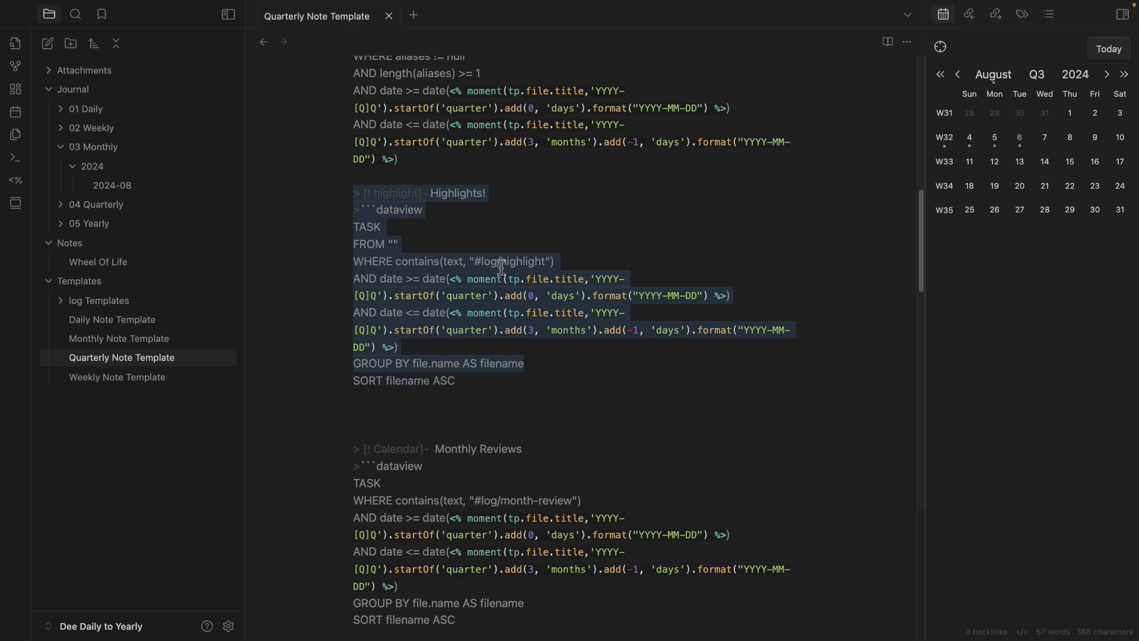
{"action": "double_click", "coordinate": [522, 262]}
{"action": "scroll", "coordinate": [592, 344], "scroll_direction": "down", "scroll_amount": 8}
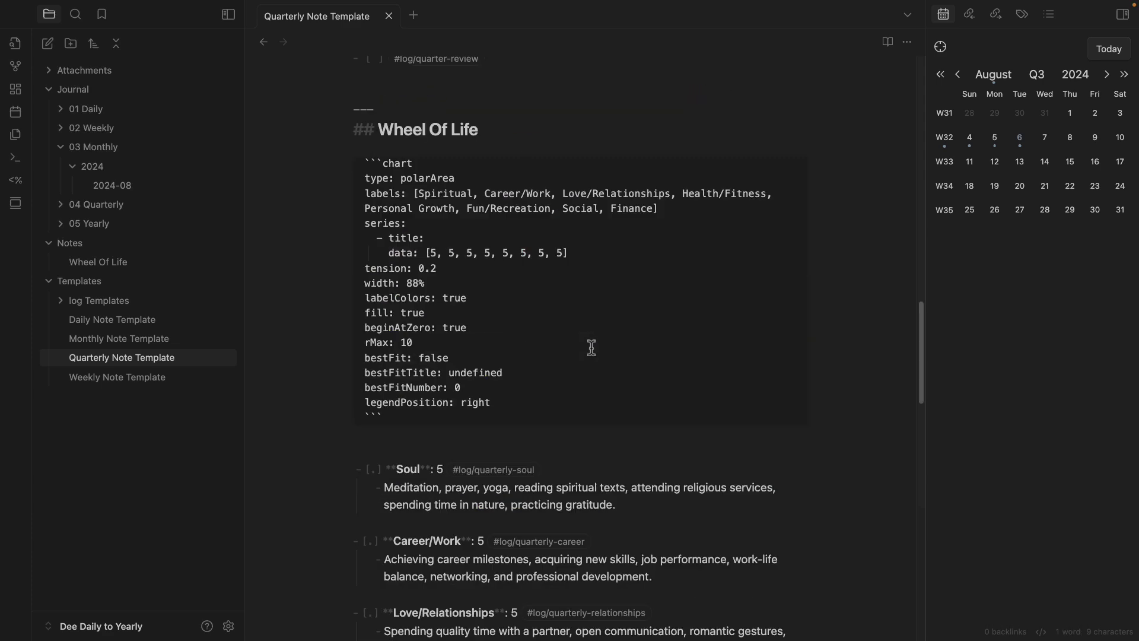
{"action": "scroll", "coordinate": [590, 346], "scroll_direction": "up", "scroll_amount": 7}
{"action": "left_click_drag", "start_coordinate": [379, 202], "coordinate": [518, 202]}
{"action": "double_click", "coordinate": [521, 202]}
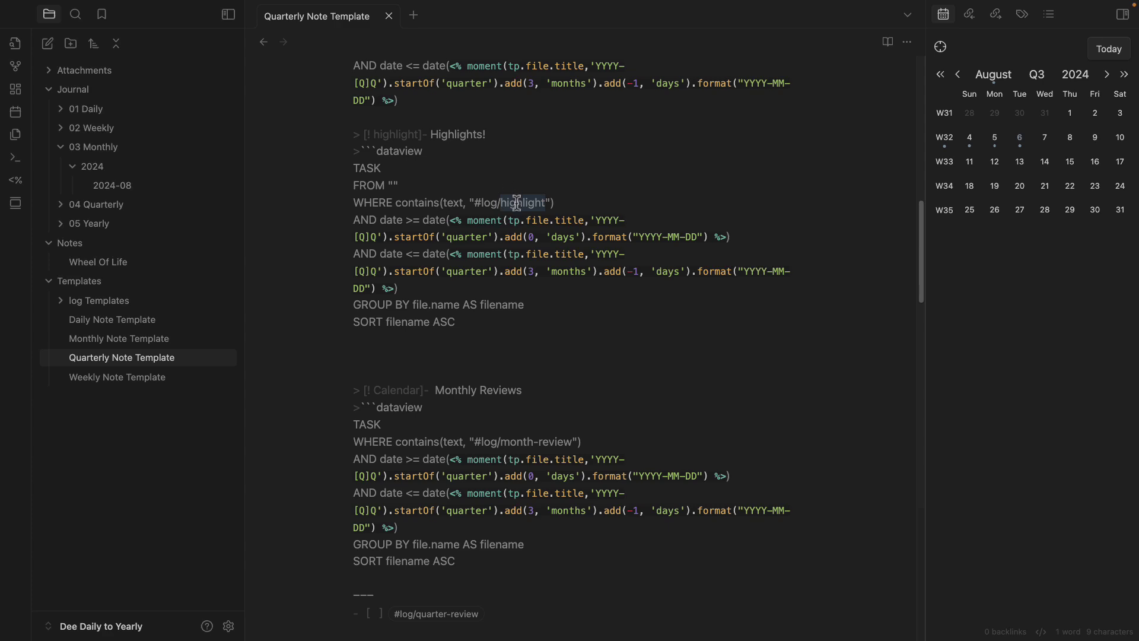
{"action": "scroll", "coordinate": [537, 220], "scroll_direction": "down", "scroll_amount": 15}
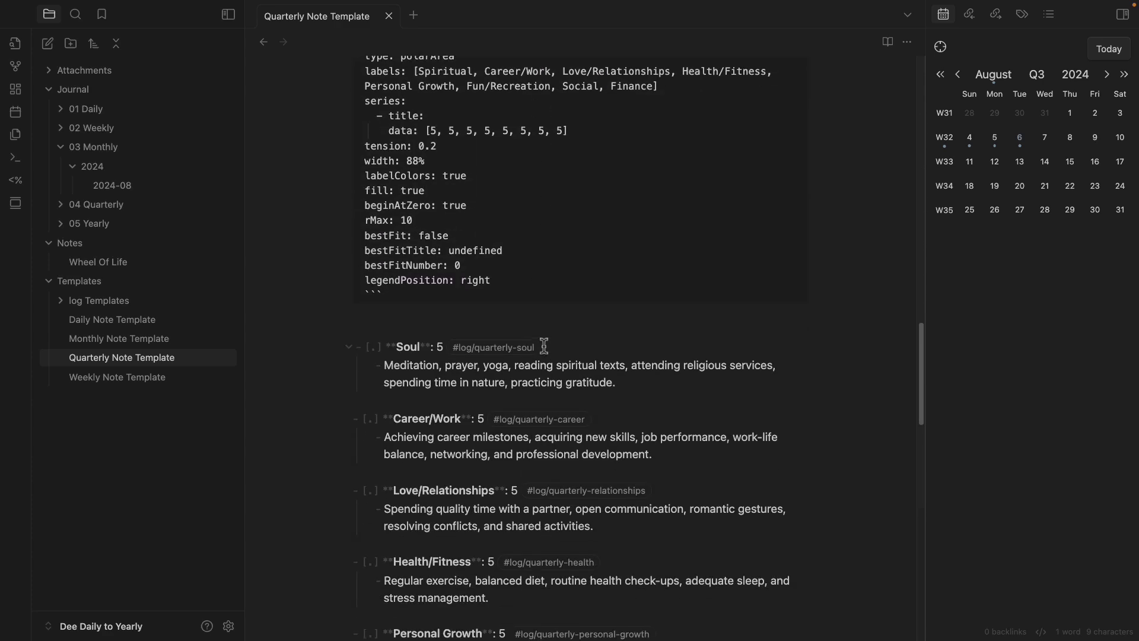
{"action": "scroll", "coordinate": [723, 295], "scroll_direction": "up", "scroll_amount": 15}
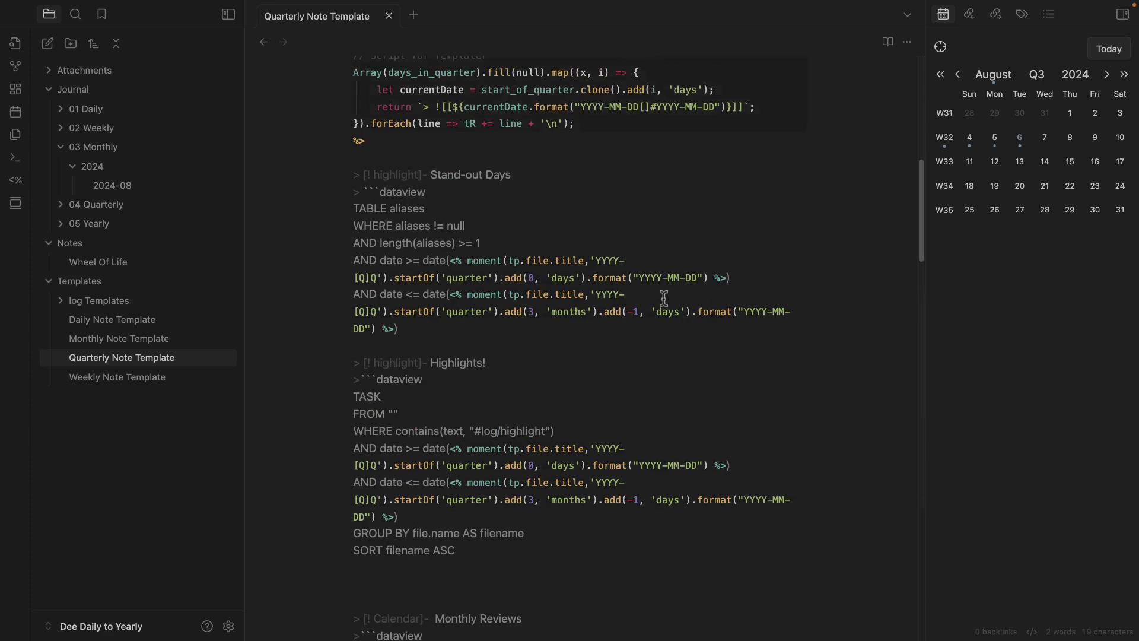
{"action": "scroll", "coordinate": [572, 298], "scroll_direction": "down", "scroll_amount": 5}
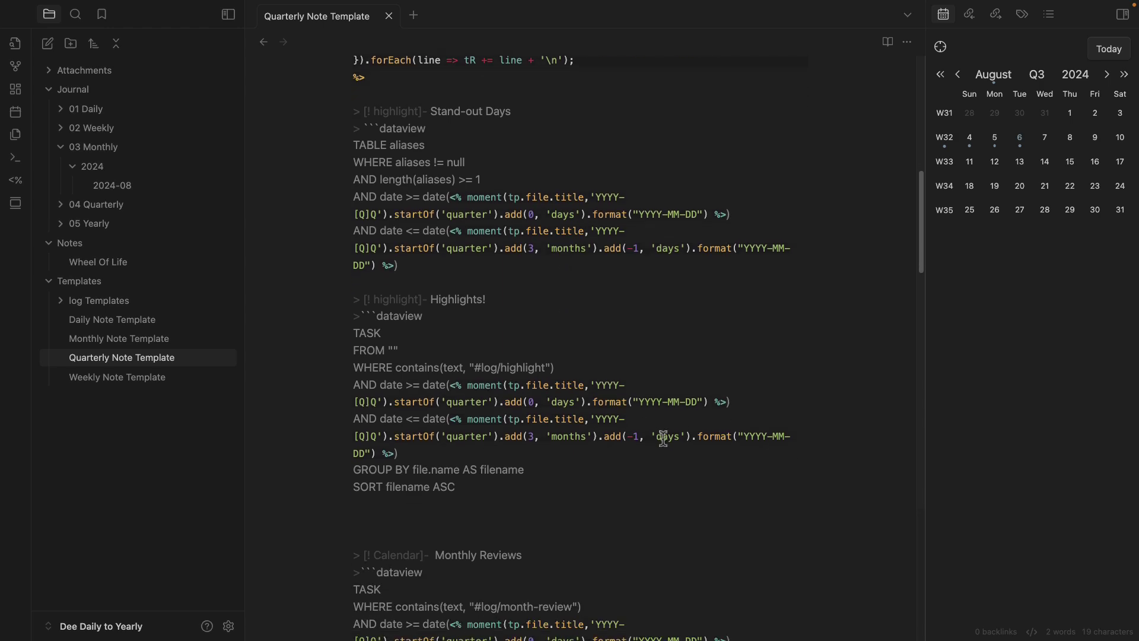
{"action": "left_click_drag", "start_coordinate": [602, 485], "coordinate": [433, 292]}
{"action": "scroll", "coordinate": [604, 292], "scroll_direction": "down", "scroll_amount": 7}
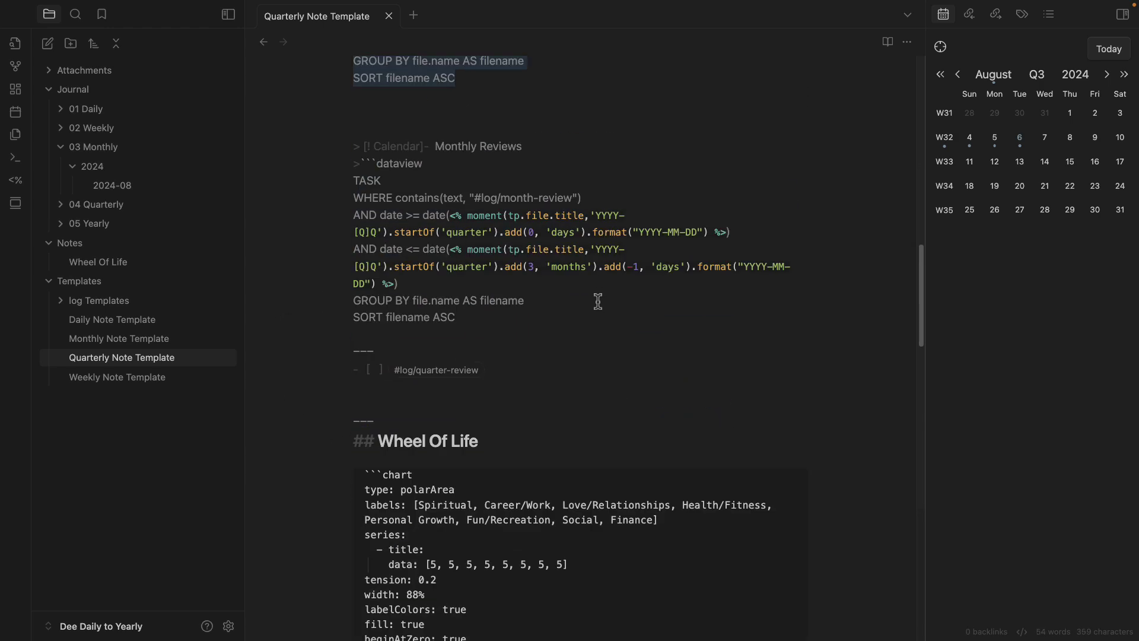
{"action": "scroll", "coordinate": [582, 315], "scroll_direction": "up", "scroll_amount": 1}
{"action": "scroll", "coordinate": [580, 318], "scroll_direction": "down", "scroll_amount": 9}
{"action": "left_click", "coordinate": [552, 306]}
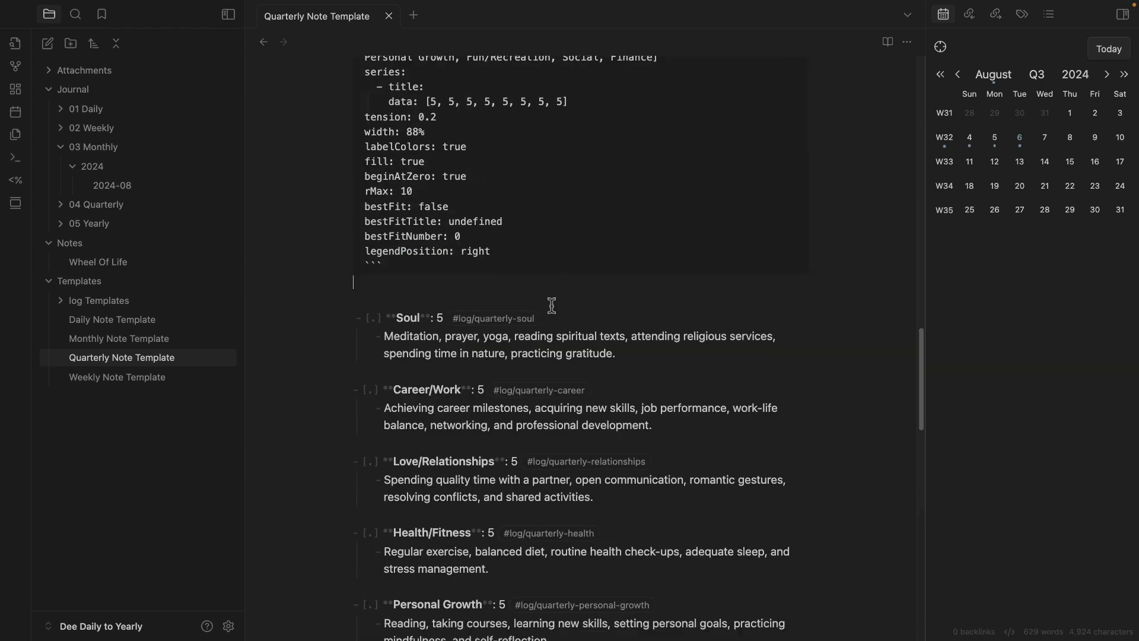
Examine the Statistics section's initMonth expression under Calendar Graph and the startDate and endDate expressions under Averages
{"action": "scroll", "coordinate": [551, 306], "scroll_direction": "down", "scroll_amount": 4}
{"action": "scroll", "coordinate": [510, 278], "scroll_direction": "down", "scroll_amount": 5}
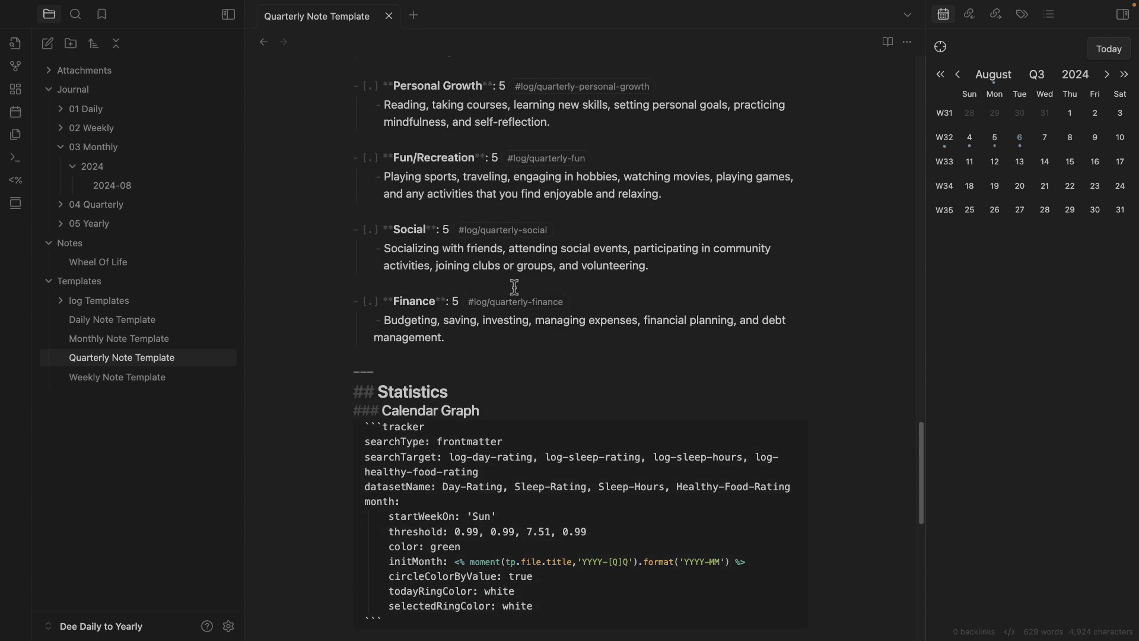
{"action": "scroll", "coordinate": [572, 389], "scroll_direction": "down", "scroll_amount": 1}
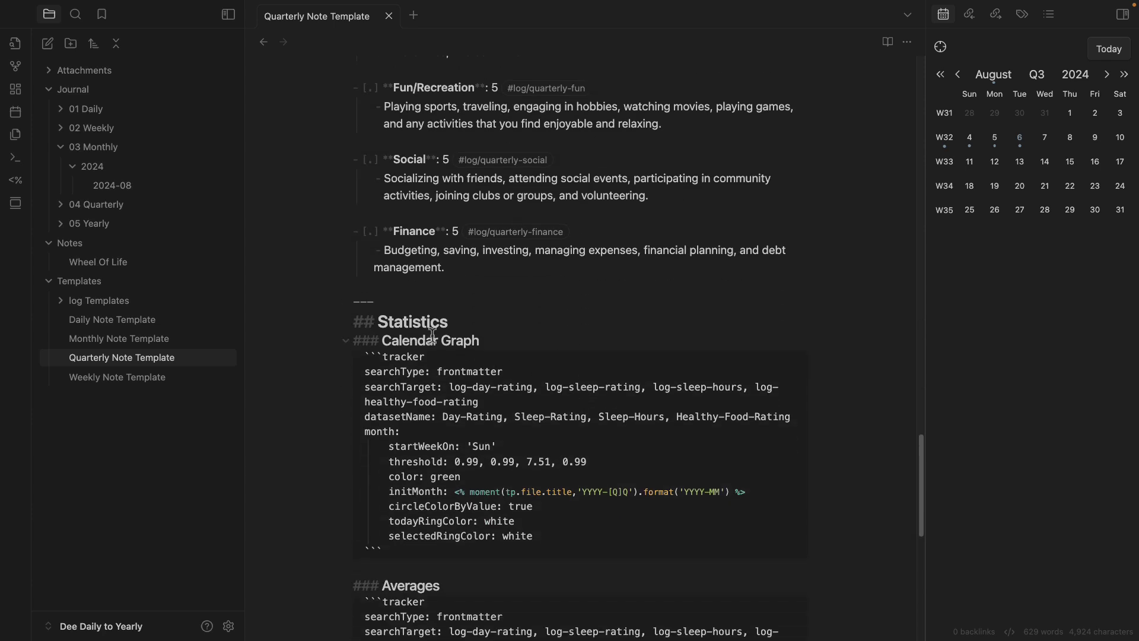
{"action": "scroll", "coordinate": [436, 338], "scroll_direction": "down", "scroll_amount": 2}
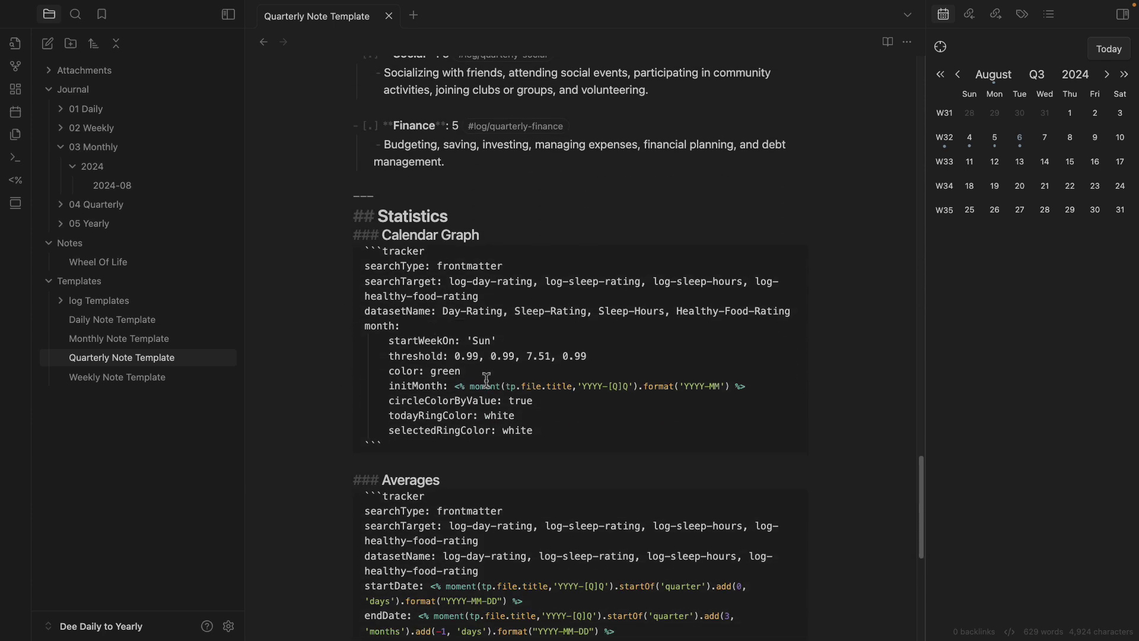
{"action": "scroll", "coordinate": [504, 420], "scroll_direction": "down", "scroll_amount": 1}
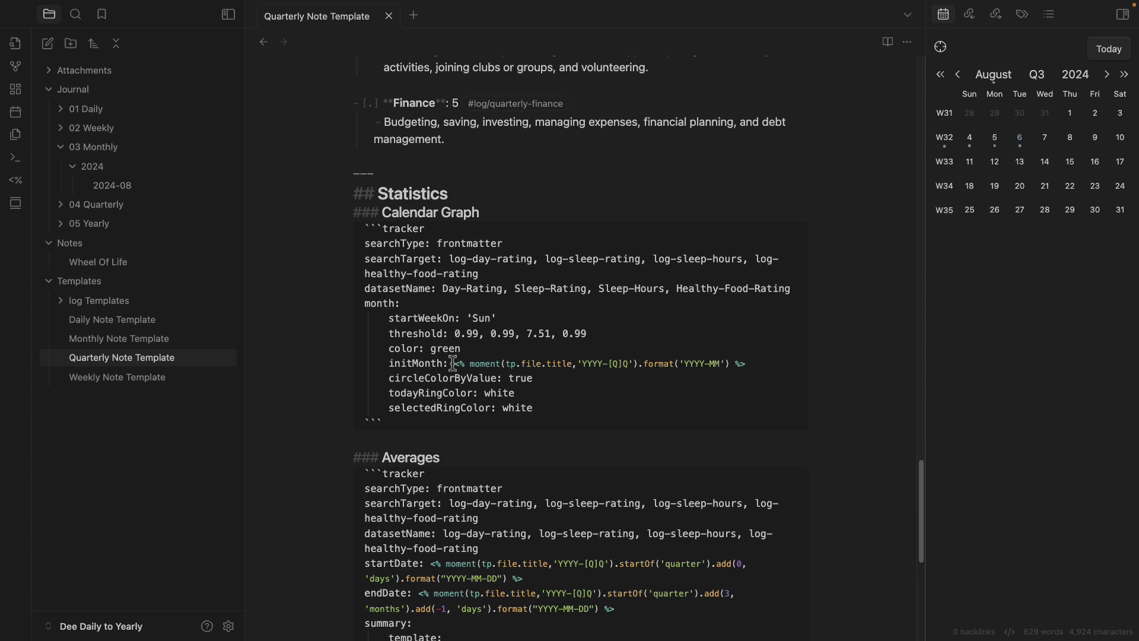
{"action": "left_click_drag", "start_coordinate": [453, 363], "coordinate": [760, 367]}
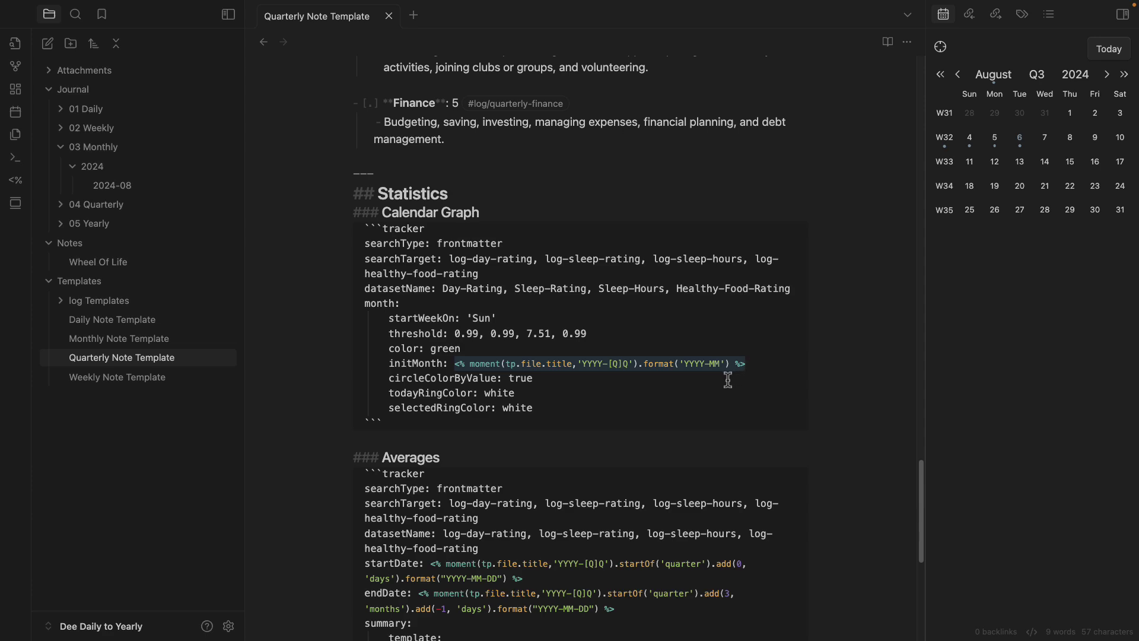
{"action": "scroll", "coordinate": [711, 380], "scroll_direction": "down", "scroll_amount": 5}
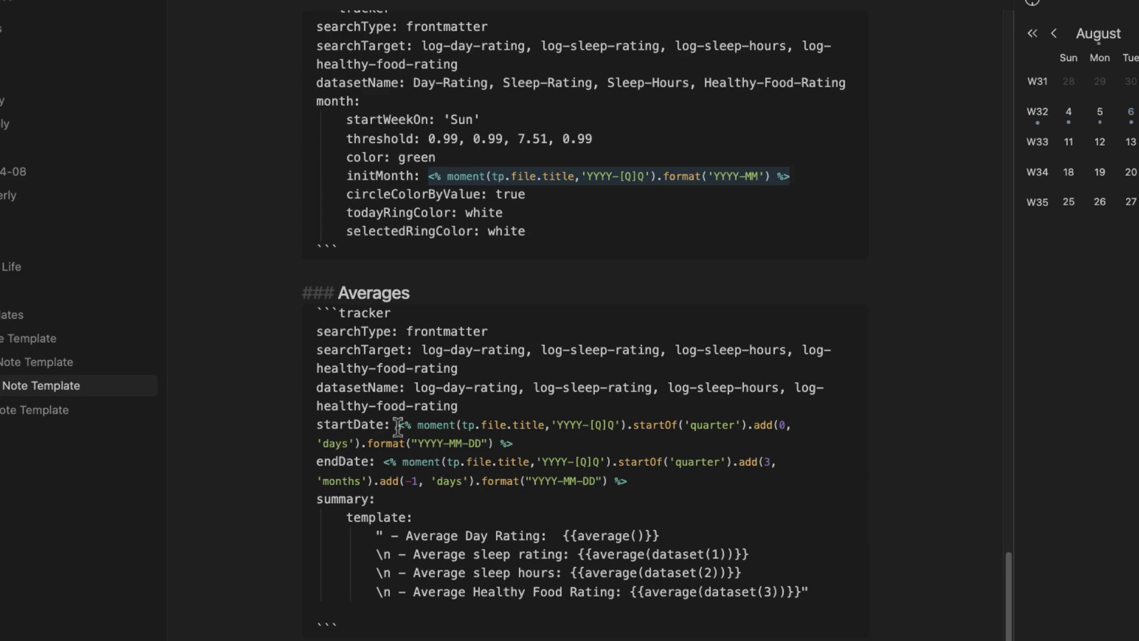
{"action": "left_click_drag", "start_coordinate": [398, 424], "coordinate": [586, 445]}
{"action": "left_click_drag", "start_coordinate": [636, 482], "coordinate": [383, 462]}
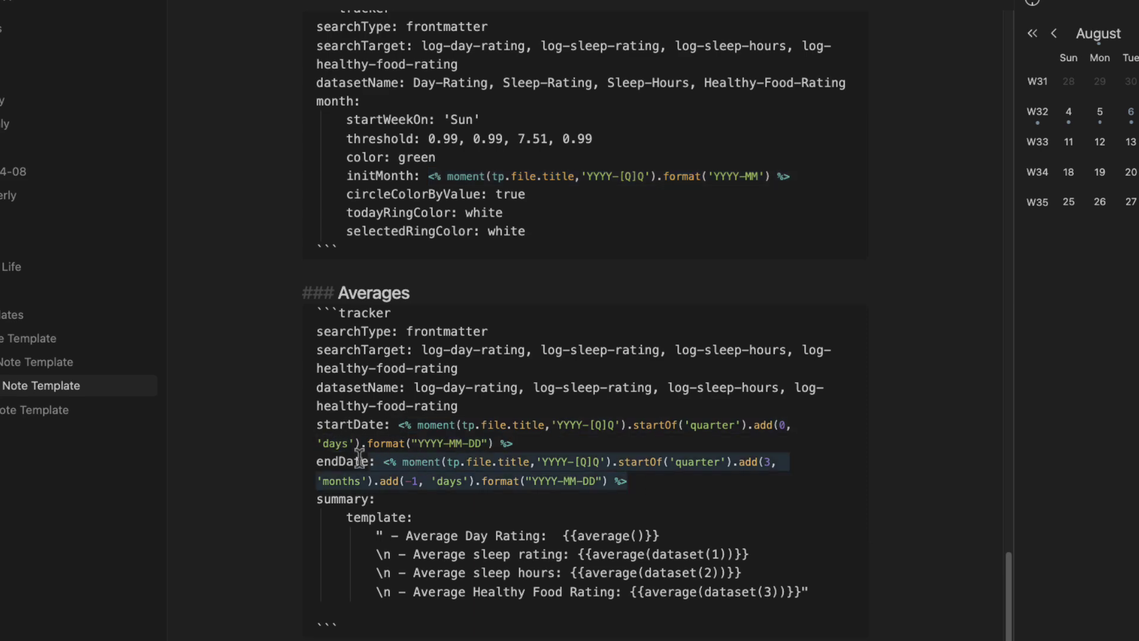
{"action": "left_click_drag", "start_coordinate": [805, 611], "coordinate": [335, 319]}
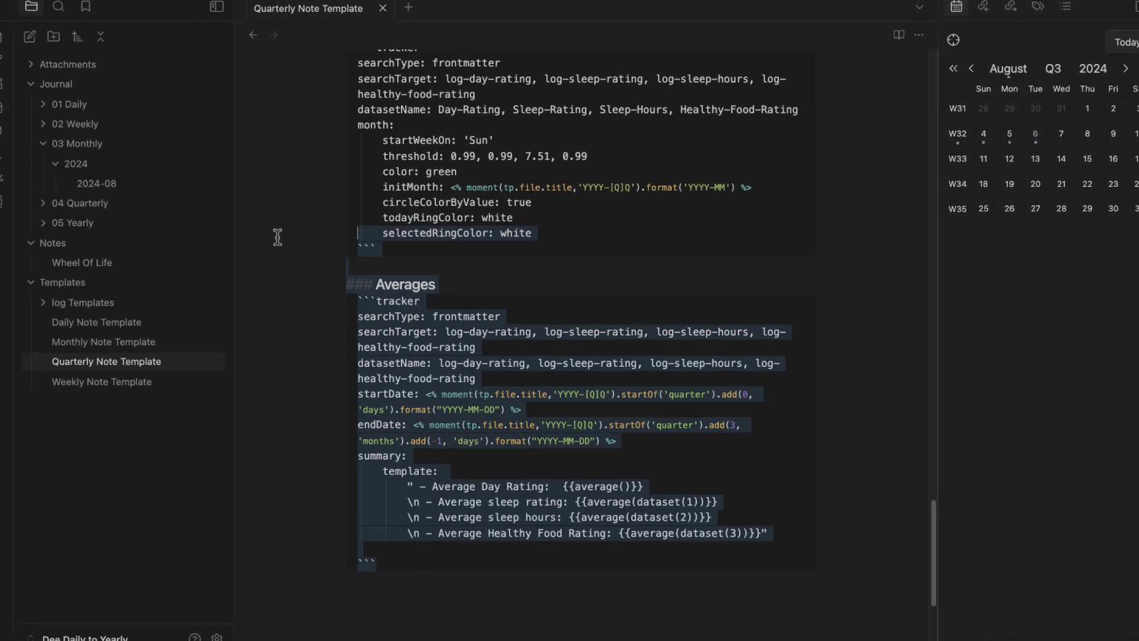
{"action": "scroll", "coordinate": [386, 303], "scroll_direction": "up", "scroll_amount": 15}
{"action": "scroll", "coordinate": [392, 307], "scroll_direction": "up", "scroll_amount": 5}
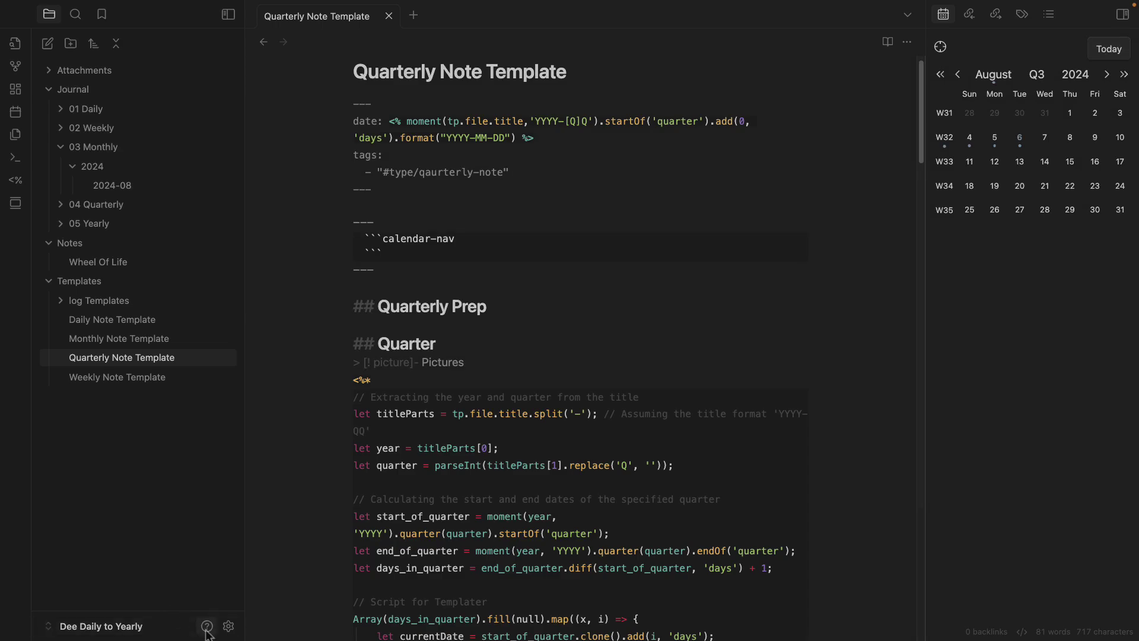
Open the Quarterly Notes configuration in the Journals plugin settings and set the default date format to YYYY/YYYY-[Q]Q
{"action": "left_click", "coordinate": [228, 627]}
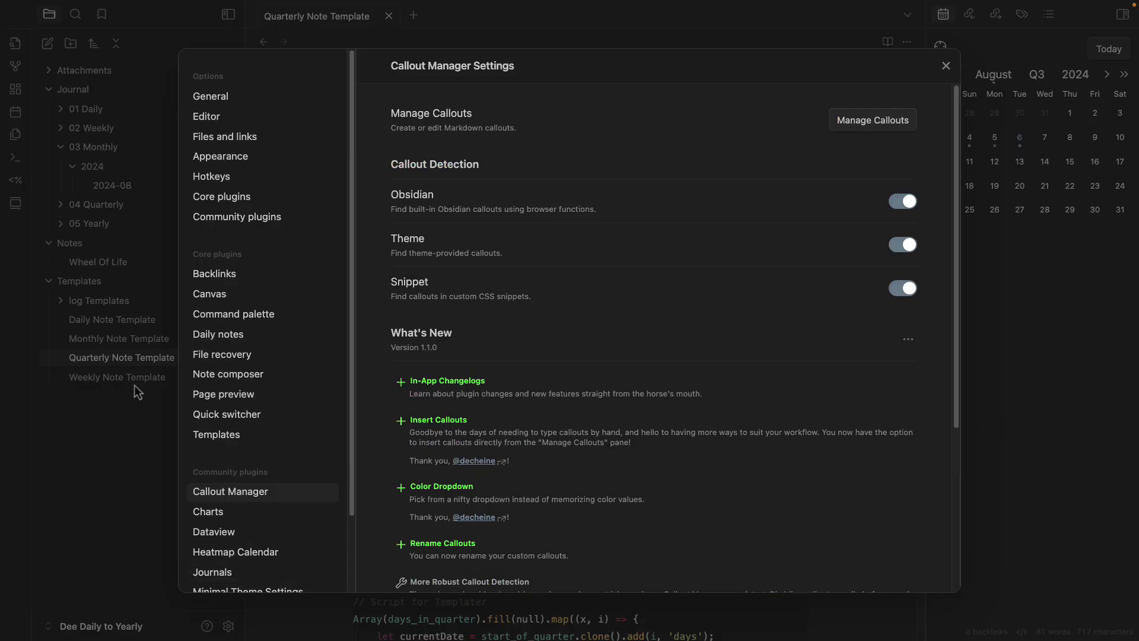
{"action": "scroll", "coordinate": [224, 545], "scroll_direction": "down", "scroll_amount": 3}
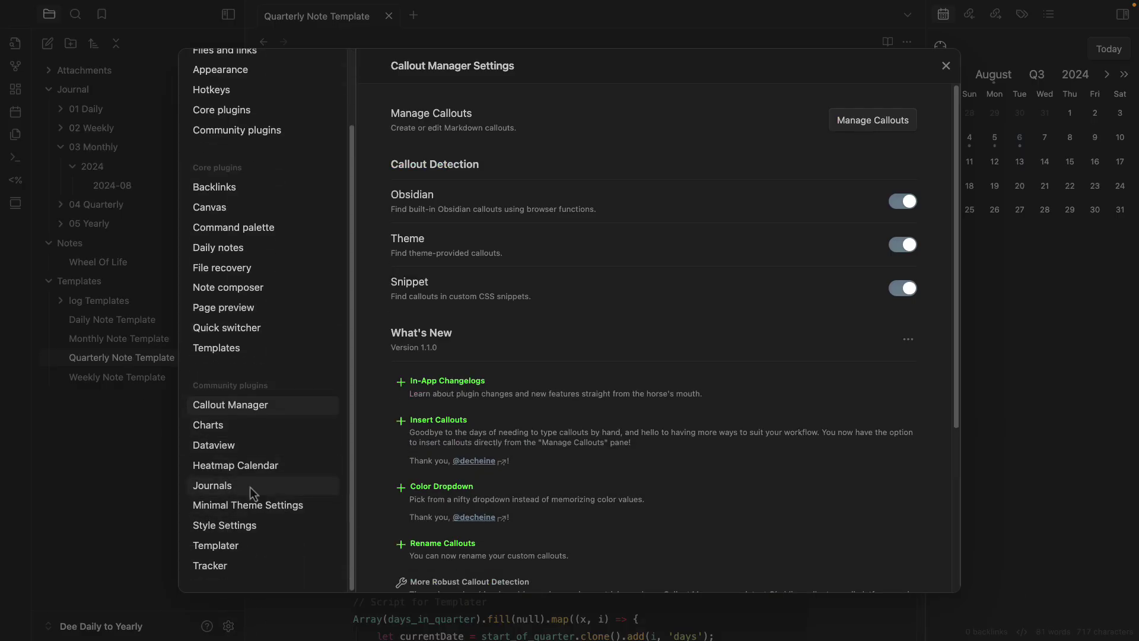
{"action": "left_click", "coordinate": [241, 488]}
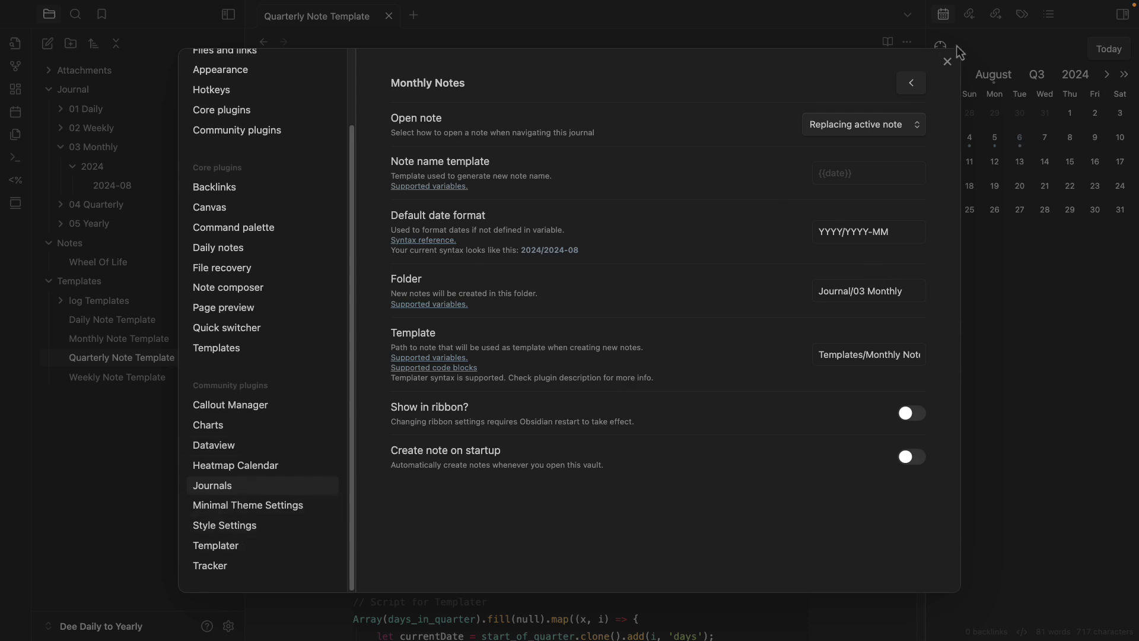
{"action": "left_click", "coordinate": [911, 83]}
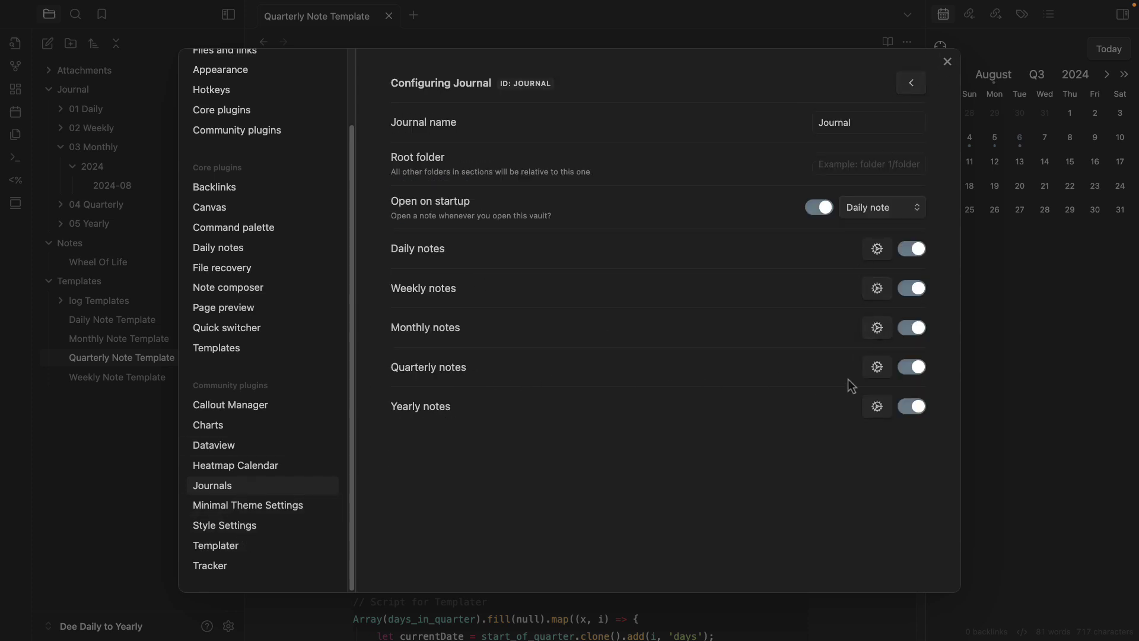
{"action": "left_click", "coordinate": [878, 368]}
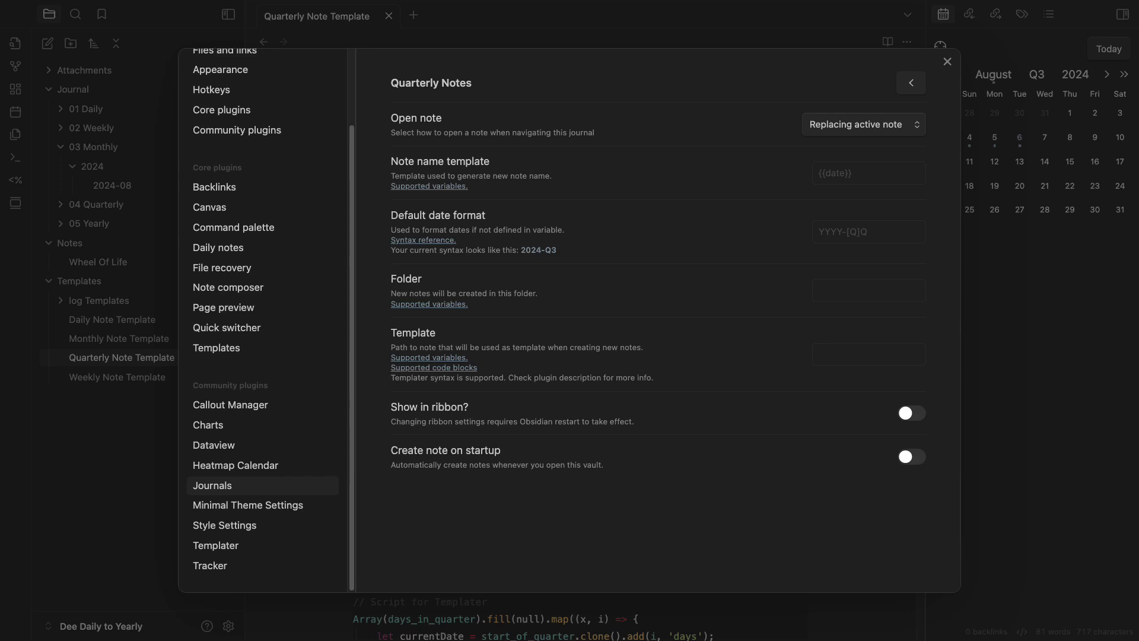
{"action": "left_click", "coordinate": [869, 235]}
{"action": "type", "text": "YYYY/YYYY-[Q]Q"}
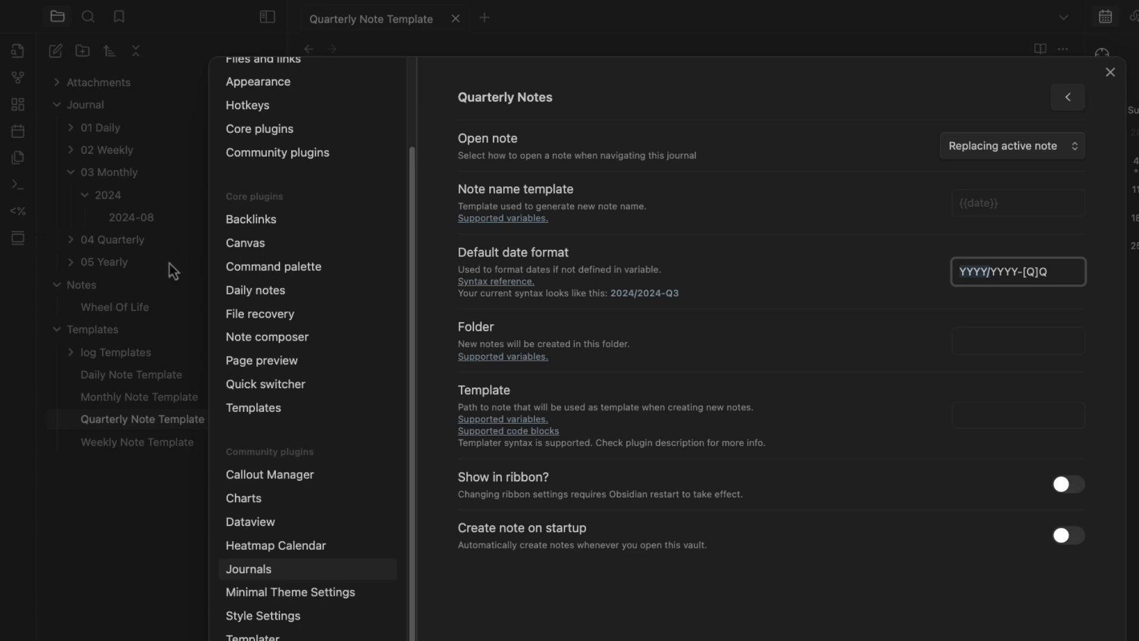
{"action": "left_click", "coordinate": [1043, 273]}
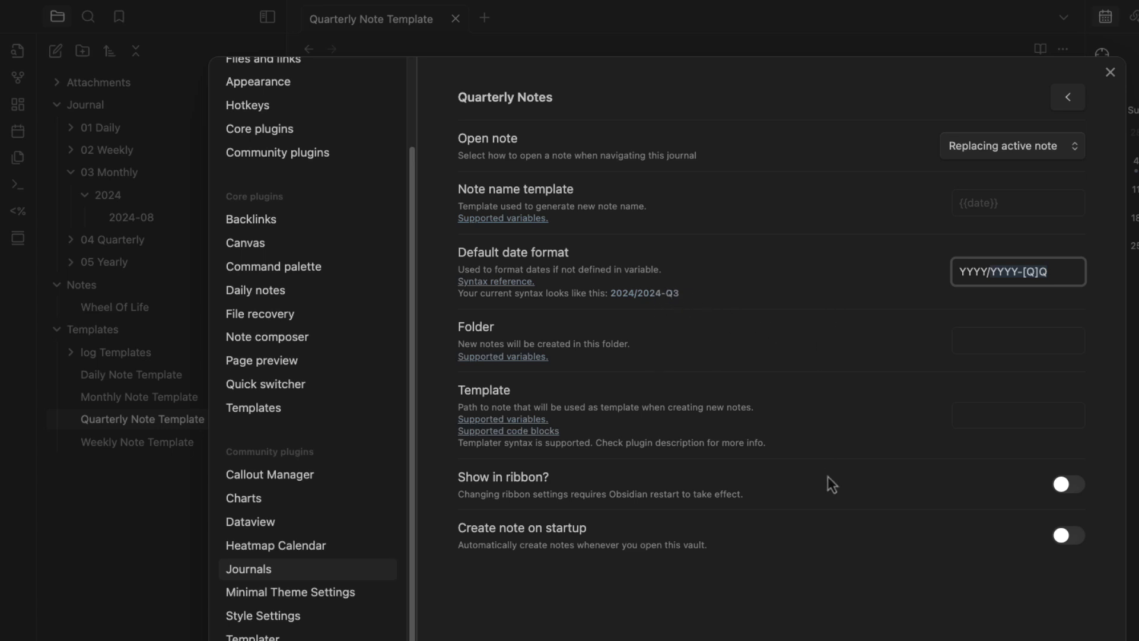
Set the quarterly notes folder to Journal/04 Quarterly, choose the Quarterly Note Template as their template, and close the settings
{"action": "left_click", "coordinate": [1007, 352]}
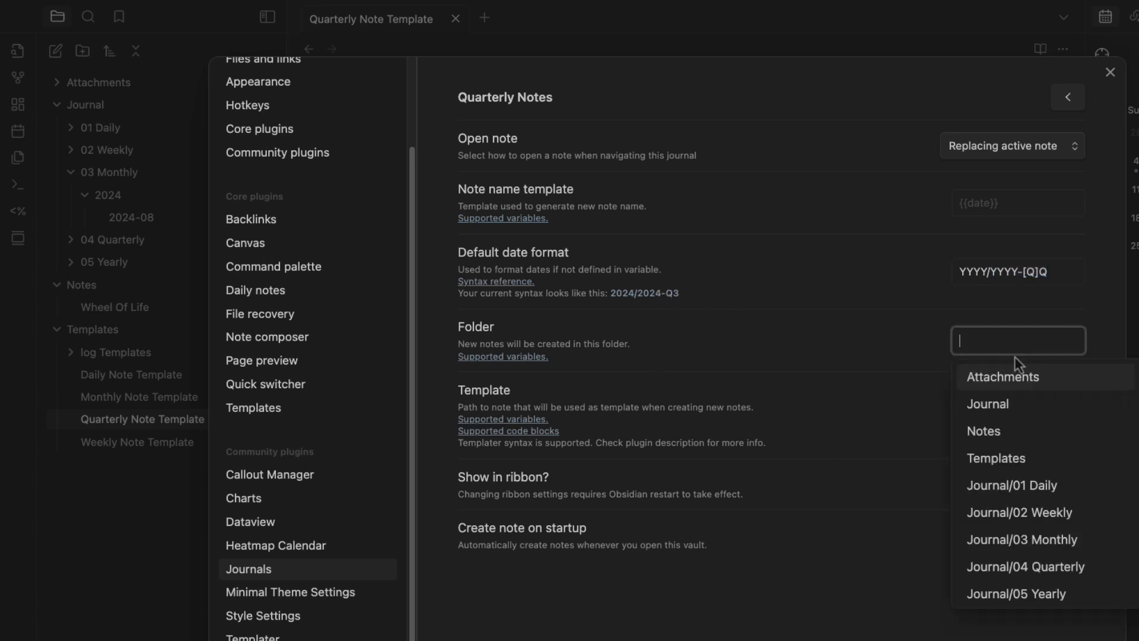
{"action": "left_click", "coordinate": [1034, 572]}
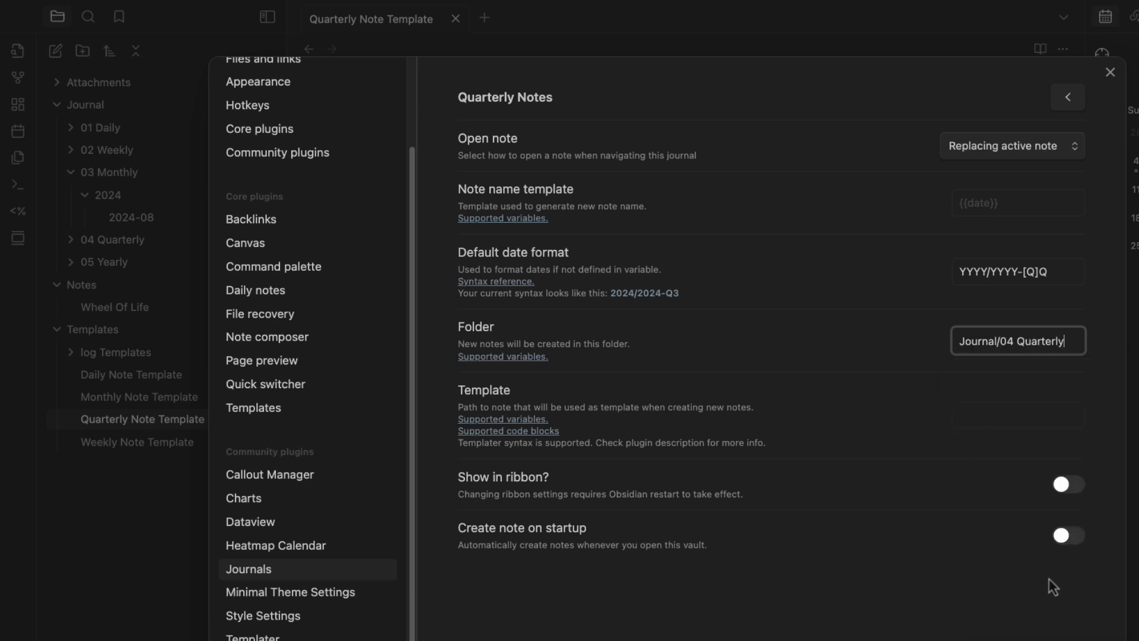
{"action": "left_click", "coordinate": [1020, 422]}
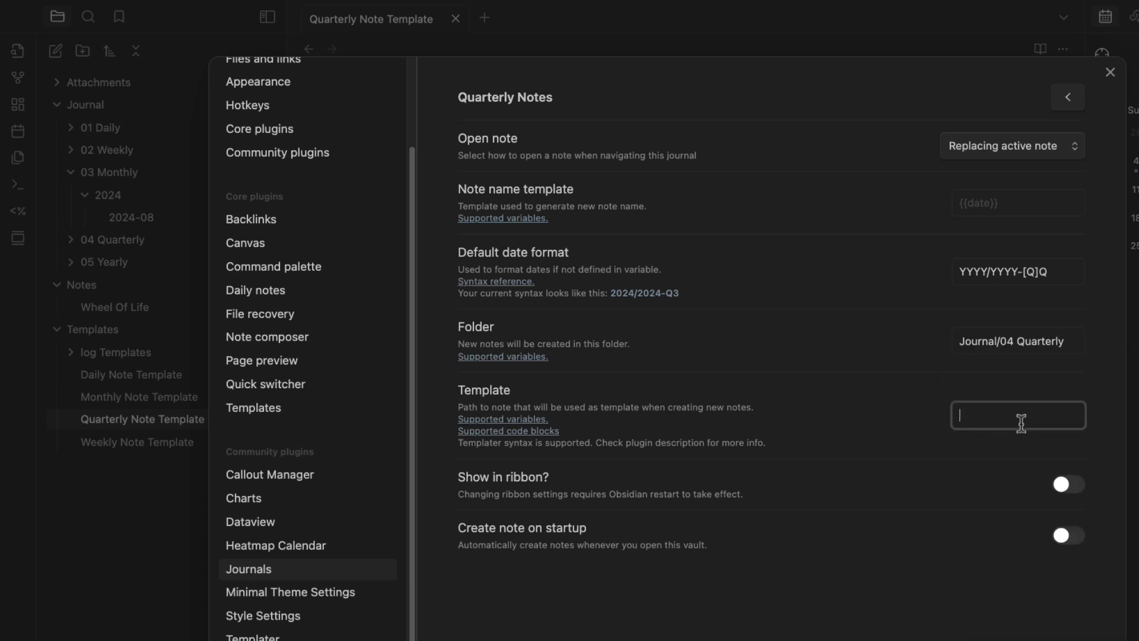
{"action": "type", "text": "qua"}
{"action": "left_click", "coordinate": [1031, 422]}
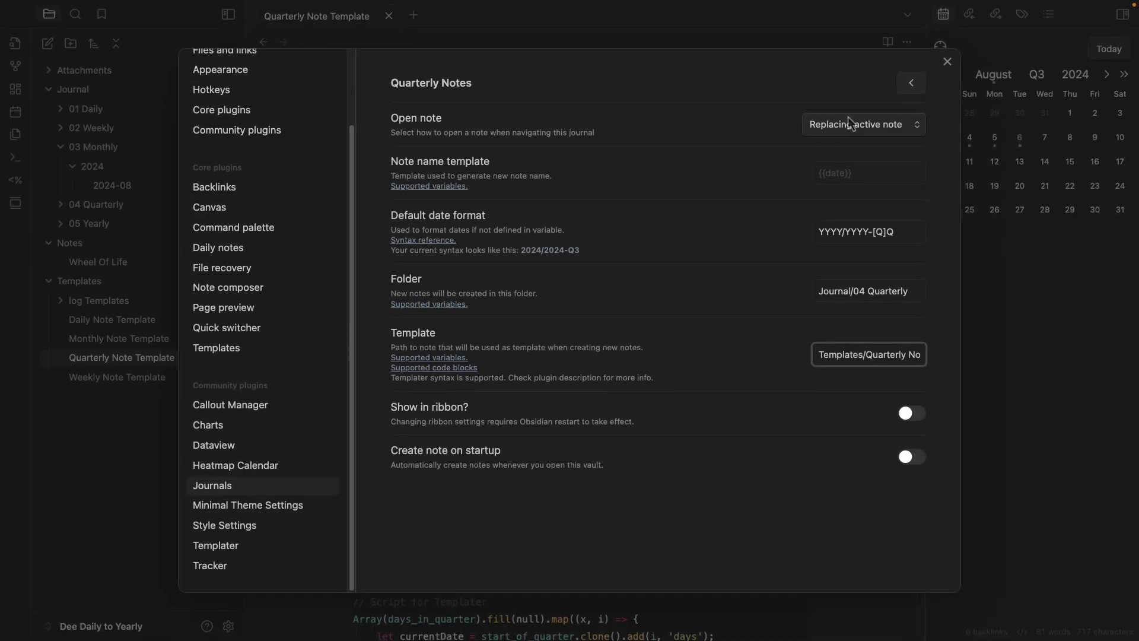
{"action": "left_click", "coordinate": [946, 62]}
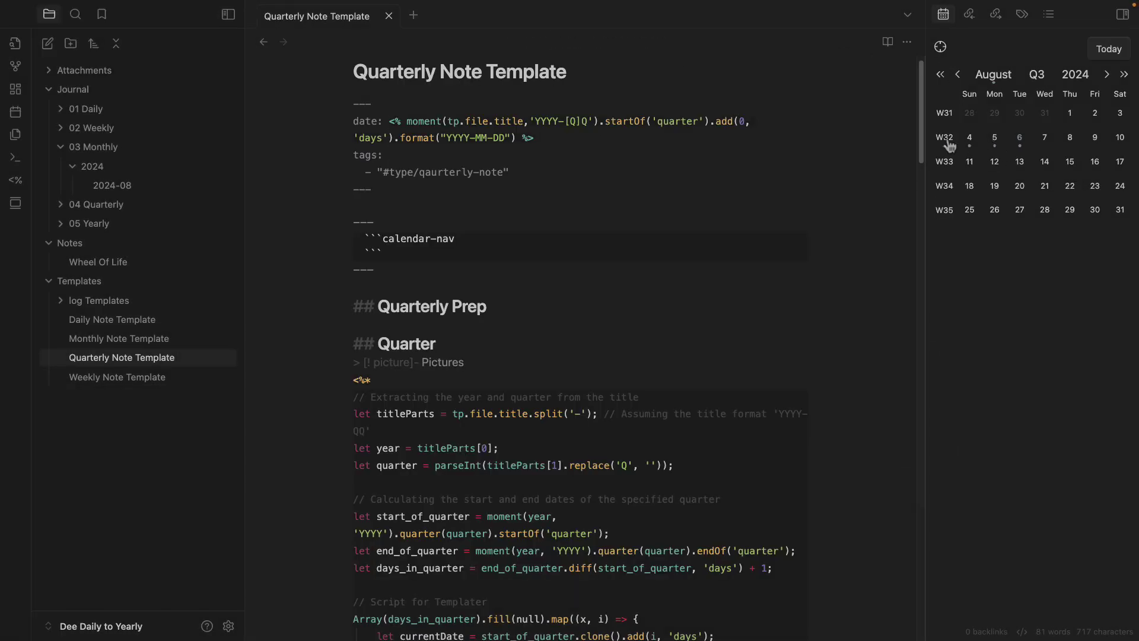
Open the August 2024 monthly note in reading view, and create the Q3 2024 quarterly note from the calendar
{"action": "double_click", "coordinate": [993, 76]}
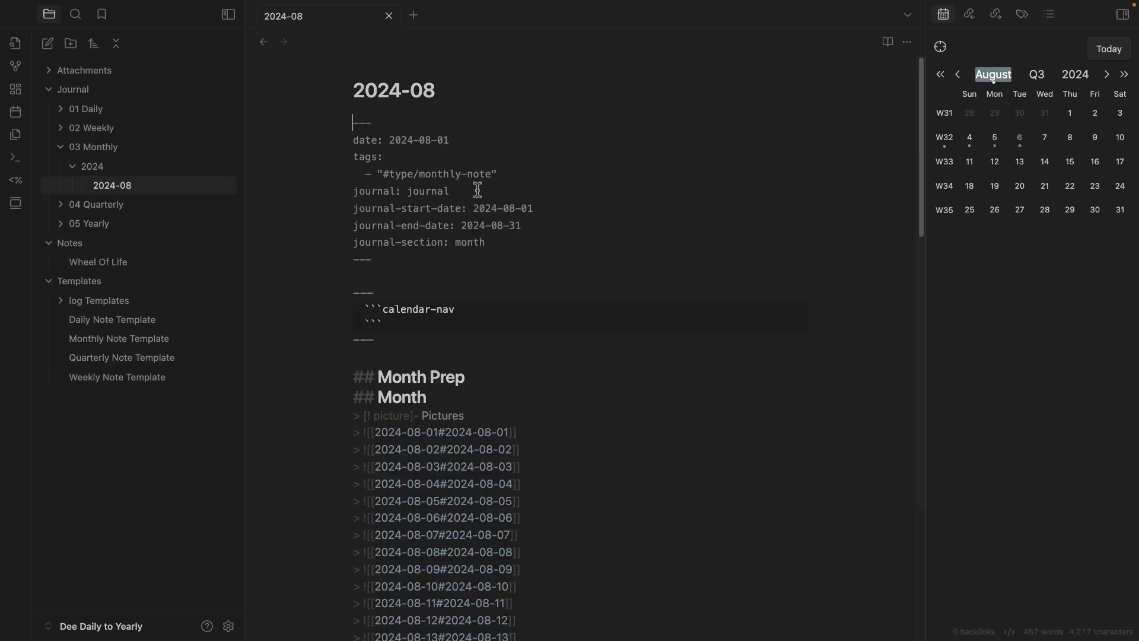
{"action": "scroll", "coordinate": [645, 261], "scroll_direction": "down", "scroll_amount": 2}
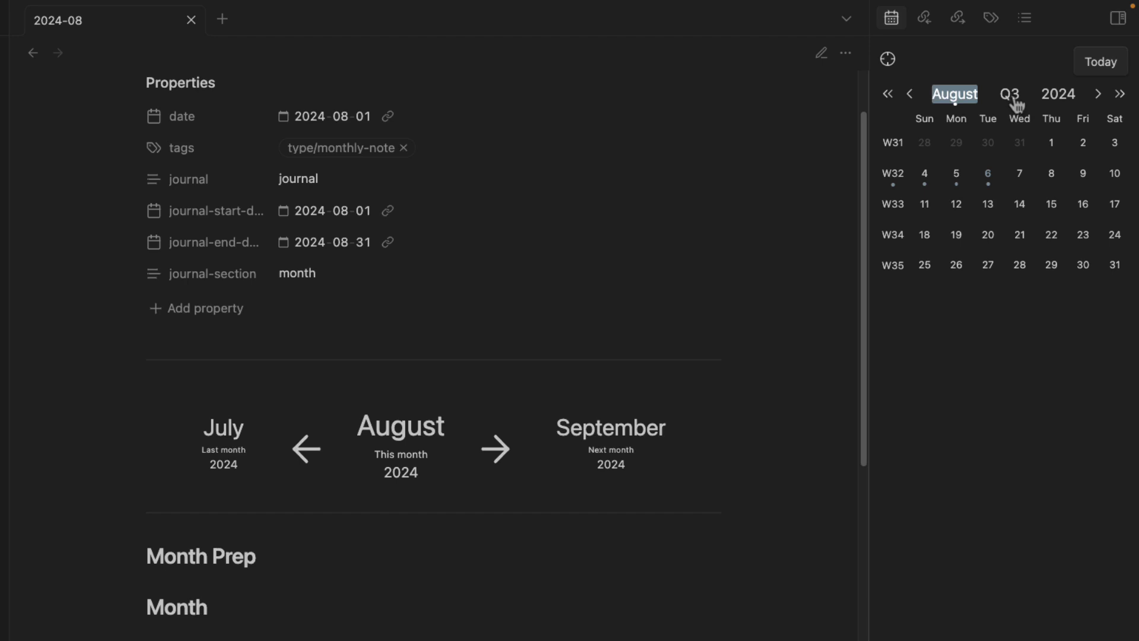
{"action": "left_click", "coordinate": [1015, 97]}
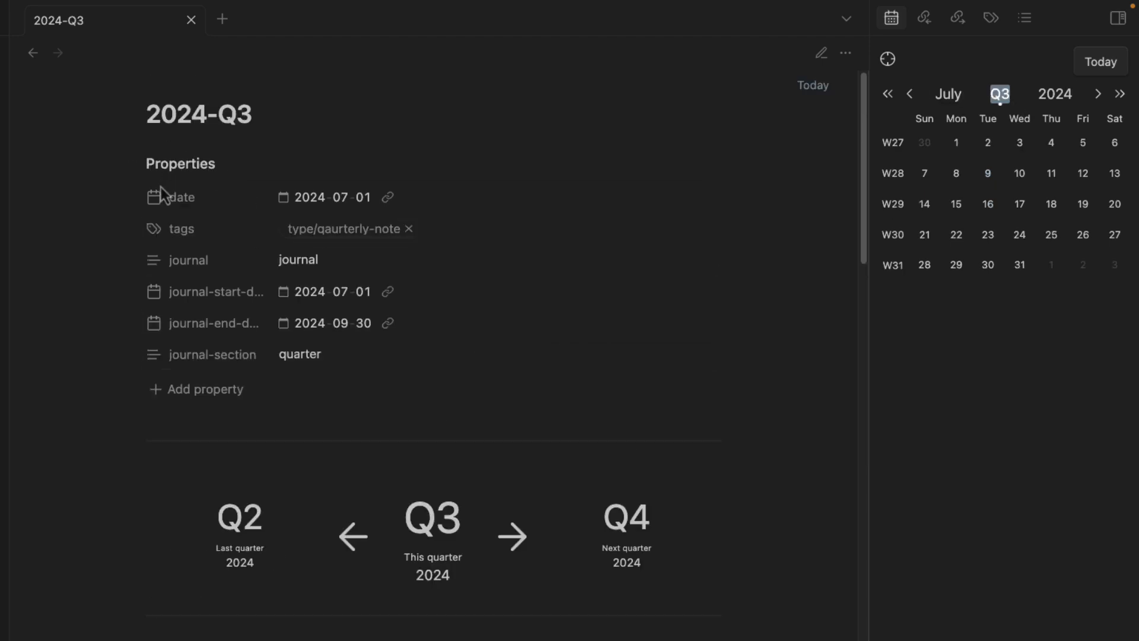
Collapse the Quarter, Wheel Of Life and Statistics sections of the 2024-Q3 note
{"action": "scroll", "coordinate": [179, 180], "scroll_direction": "down", "scroll_amount": 8}
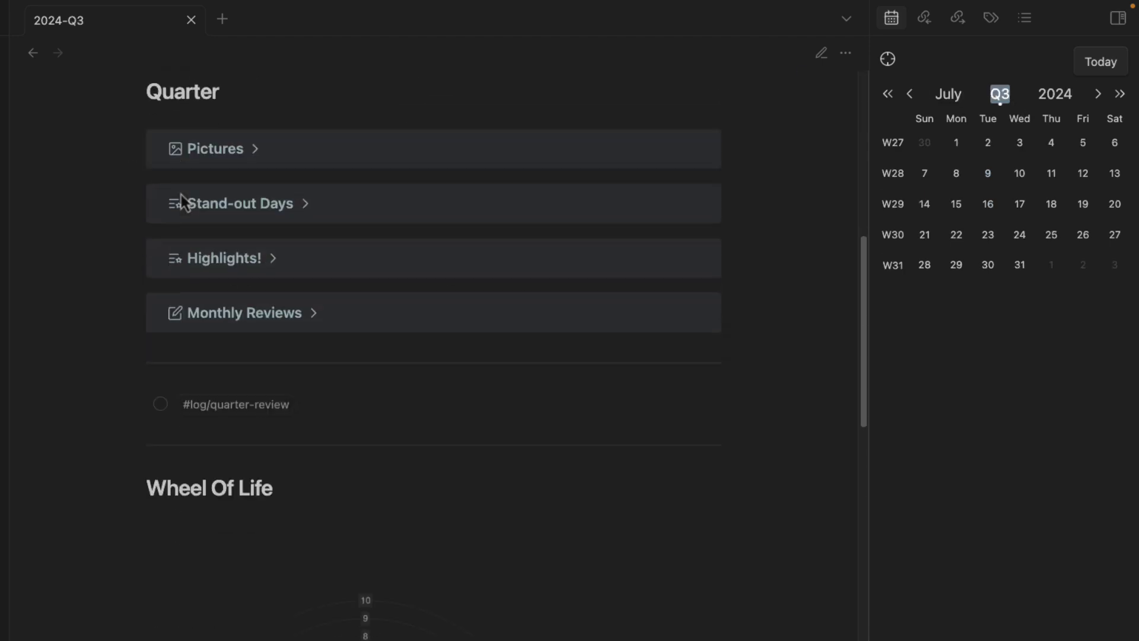
{"action": "scroll", "coordinate": [190, 265], "scroll_direction": "up", "scroll_amount": 3}
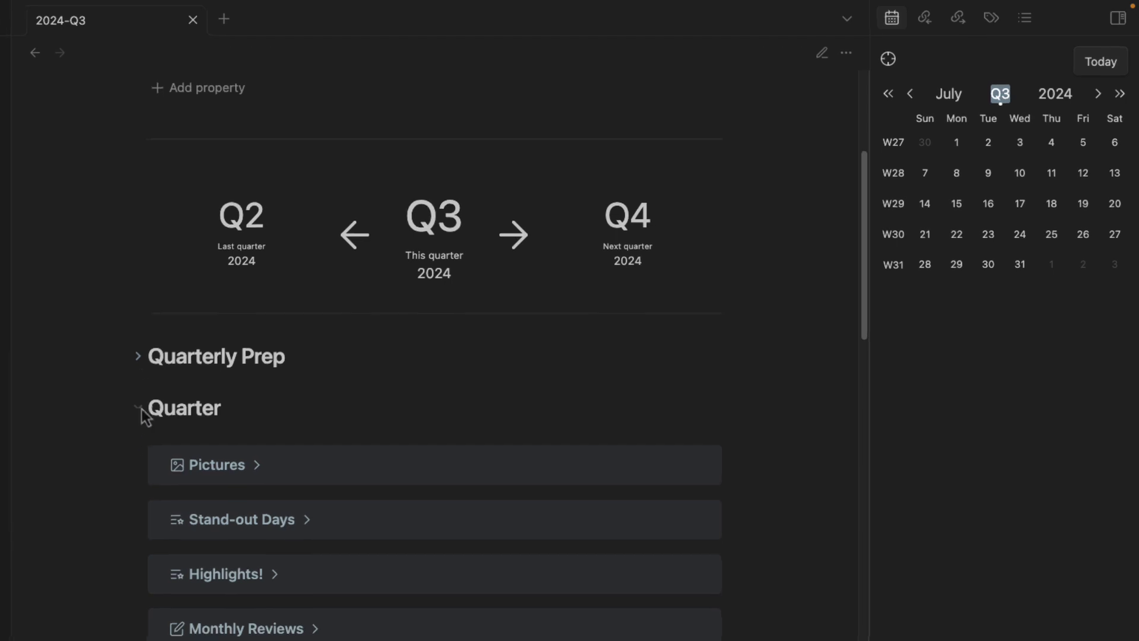
{"action": "left_click", "coordinate": [137, 410]}
{"action": "left_click", "coordinate": [136, 457]}
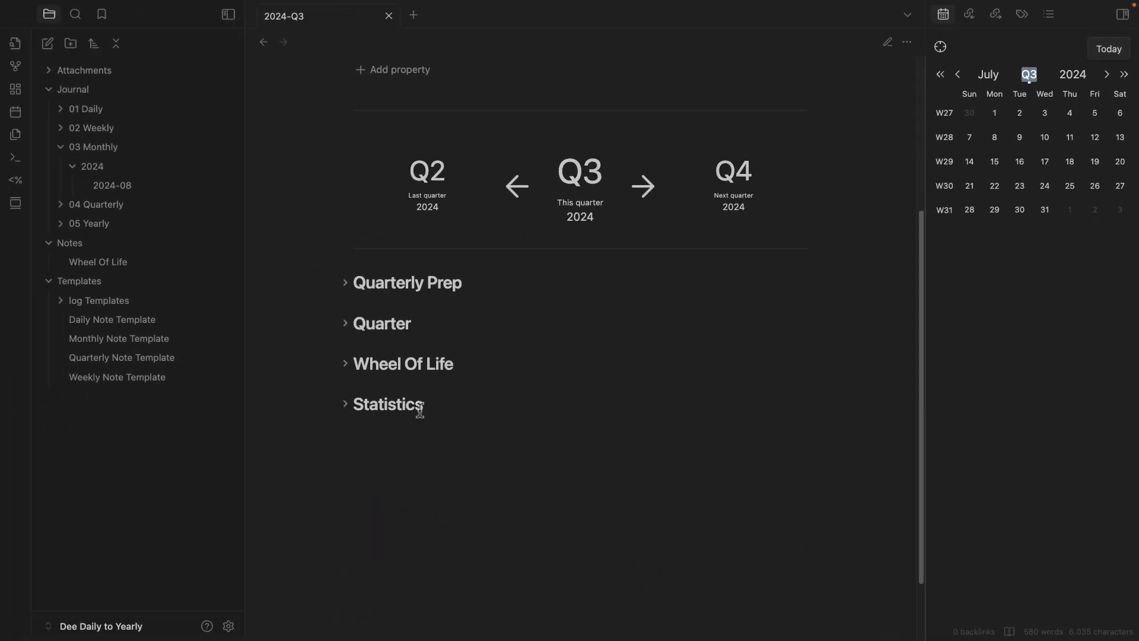
{"action": "scroll", "coordinate": [356, 385], "scroll_direction": "up", "scroll_amount": 1}
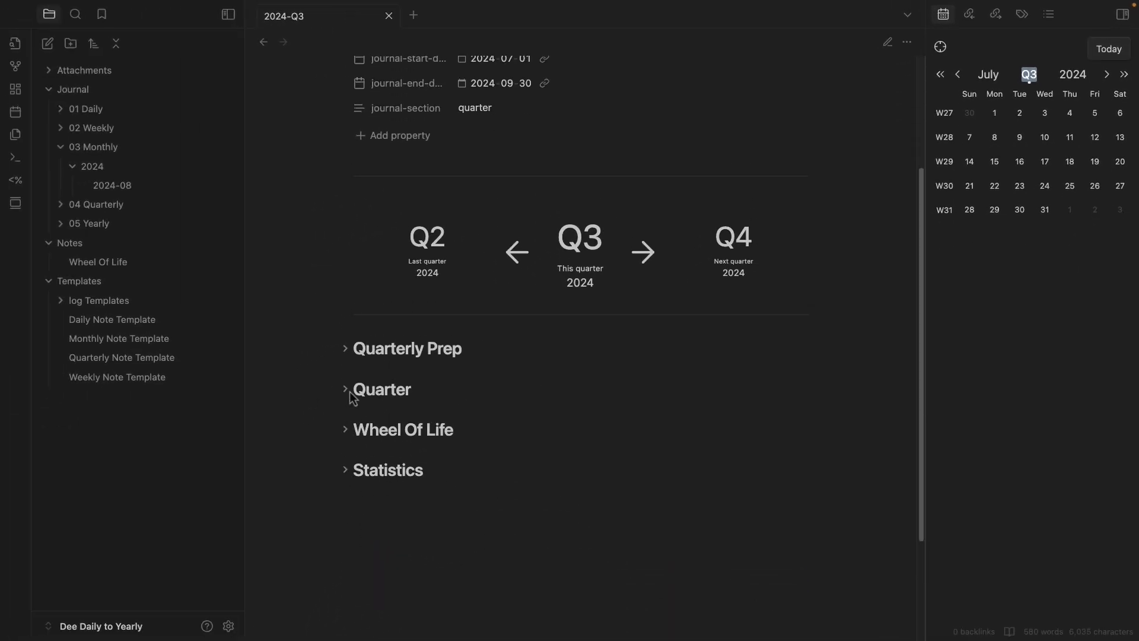
Expand the Statistics section of the 2024-Q3 note and examine its rendered Calendar Graph and Averages
{"action": "left_click", "coordinate": [346, 471]}
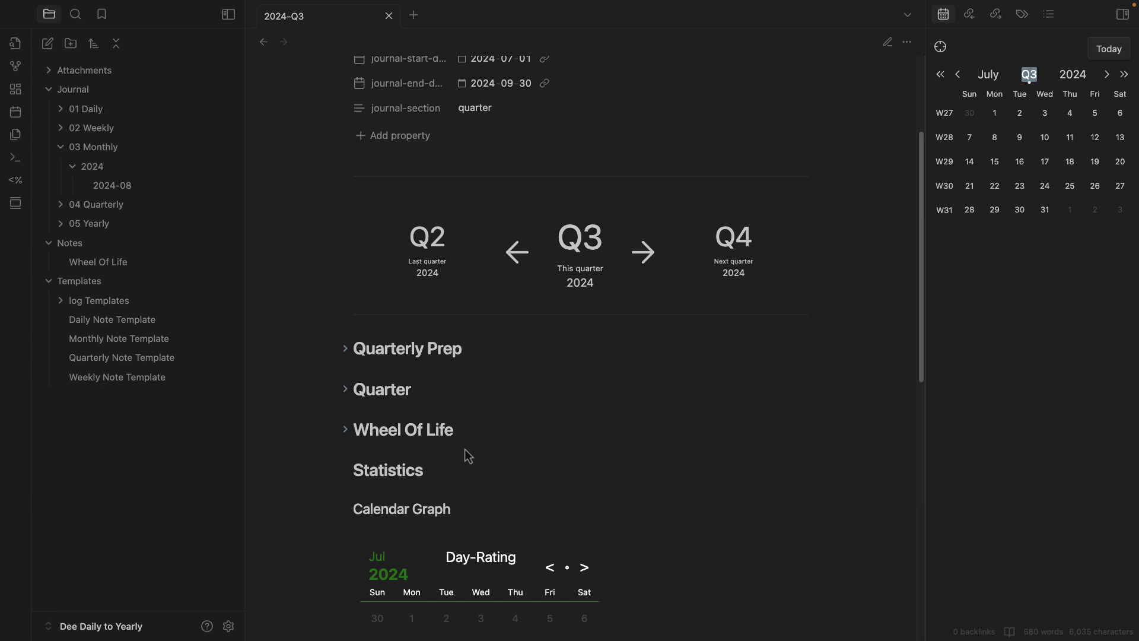
{"action": "scroll", "coordinate": [456, 450], "scroll_direction": "down", "scroll_amount": 5}
{"action": "scroll", "coordinate": [457, 451], "scroll_direction": "up", "scroll_amount": 2}
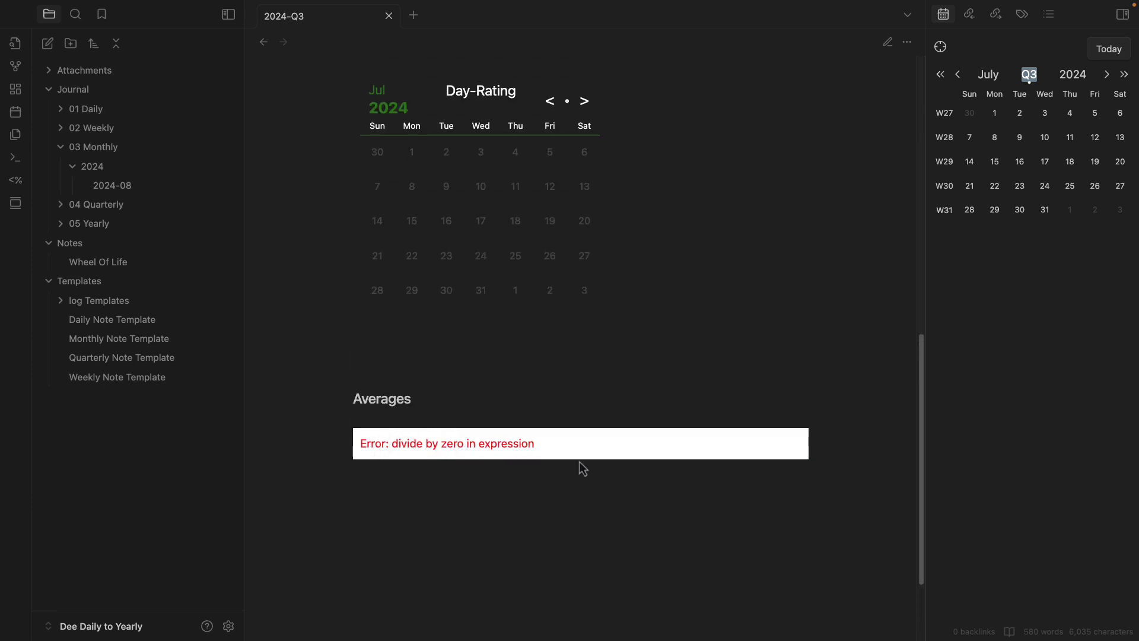
{"action": "scroll", "coordinate": [587, 472], "scroll_direction": "up", "scroll_amount": 1}
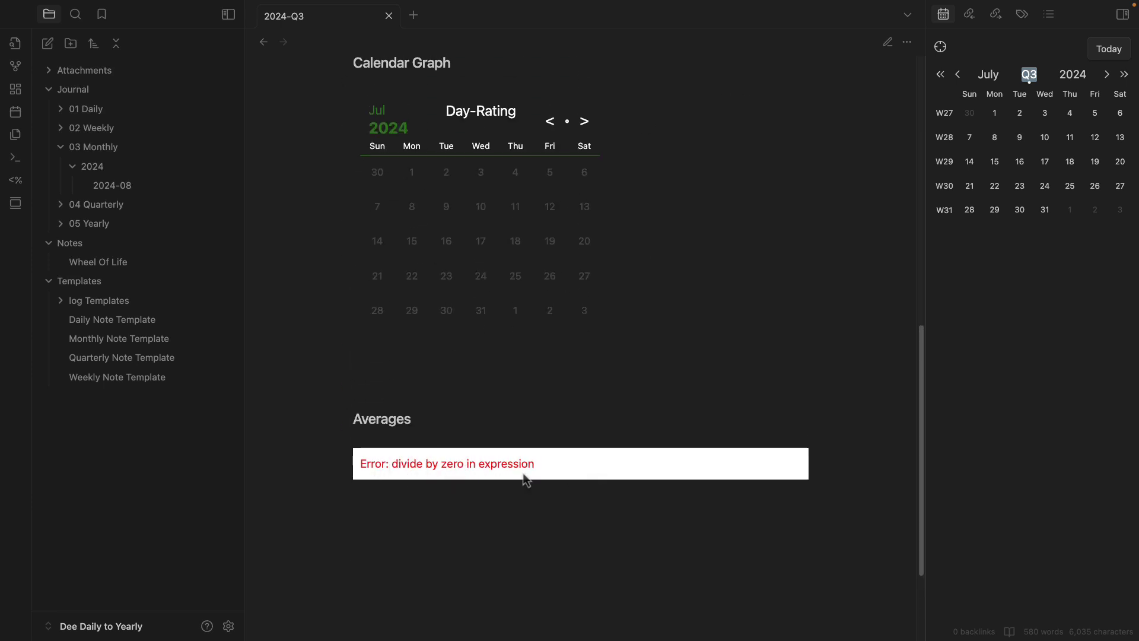
{"action": "scroll", "coordinate": [525, 480], "scroll_direction": "up", "scroll_amount": 2}
{"action": "scroll", "coordinate": [524, 481], "scroll_direction": "down", "scroll_amount": 2}
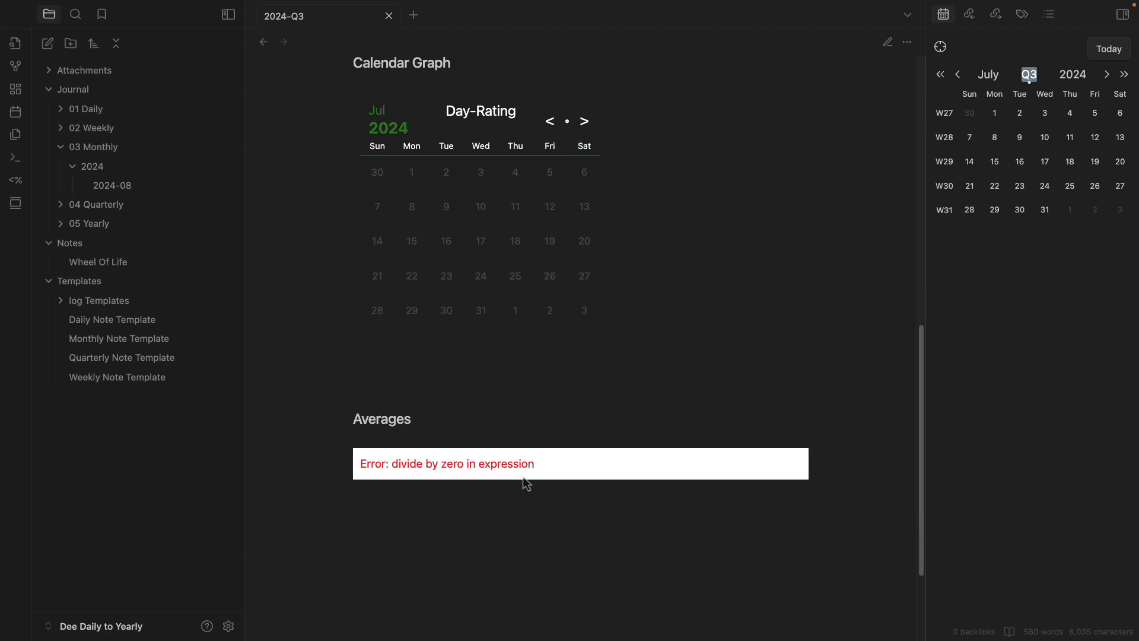
In the Averages tracker code of the 2024-Q3 note, replace log-healthy-food-rating with log-healthy-eating in both searchTarget and datasetName
{"action": "key", "text": "ctrl+e"}
{"action": "scroll", "coordinate": [525, 450], "scroll_direction": "down", "scroll_amount": 4}
{"action": "scroll", "coordinate": [503, 356], "scroll_direction": "up", "scroll_amount": 1}
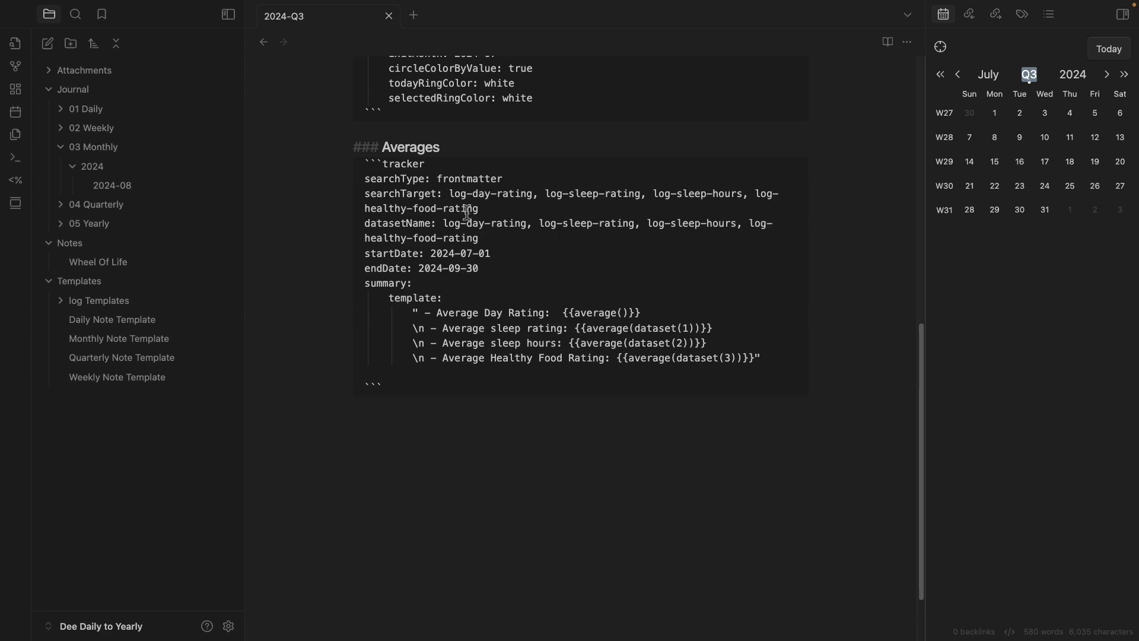
{"action": "left_click_drag", "start_coordinate": [491, 209], "coordinate": [411, 208]}
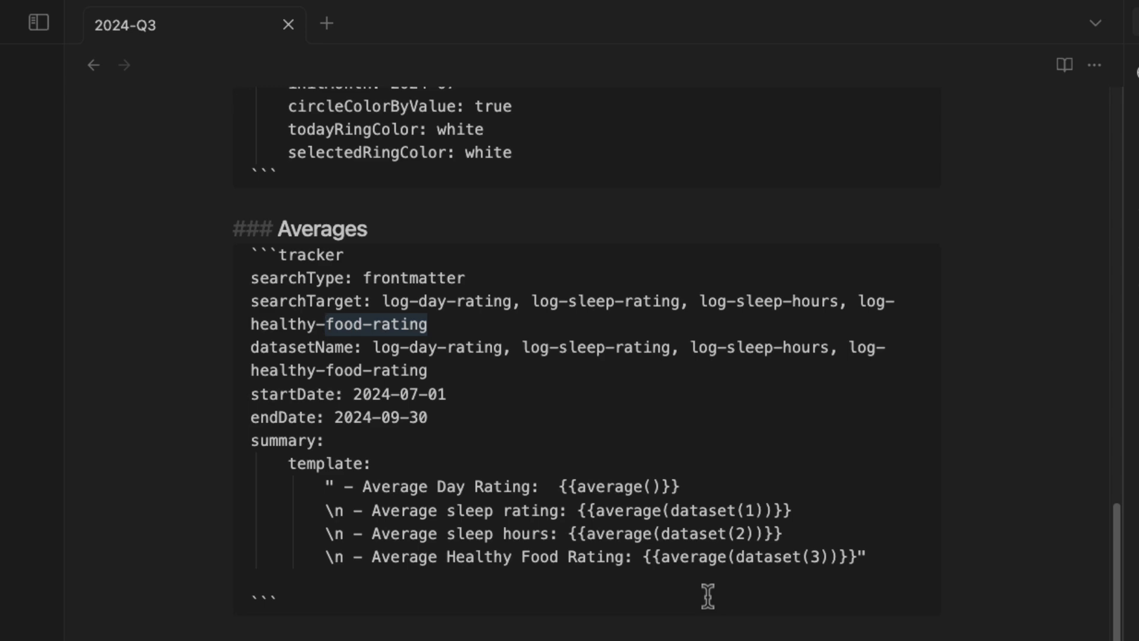
{"action": "type", "text": "Eating"}
{"action": "key", "text": "BackSpace"}
{"action": "key", "text": "BackSpace"}
{"action": "key", "text": "BackSpace"}
{"action": "key", "text": "BackSpace"}
{"action": "key", "text": "BackSpace"}
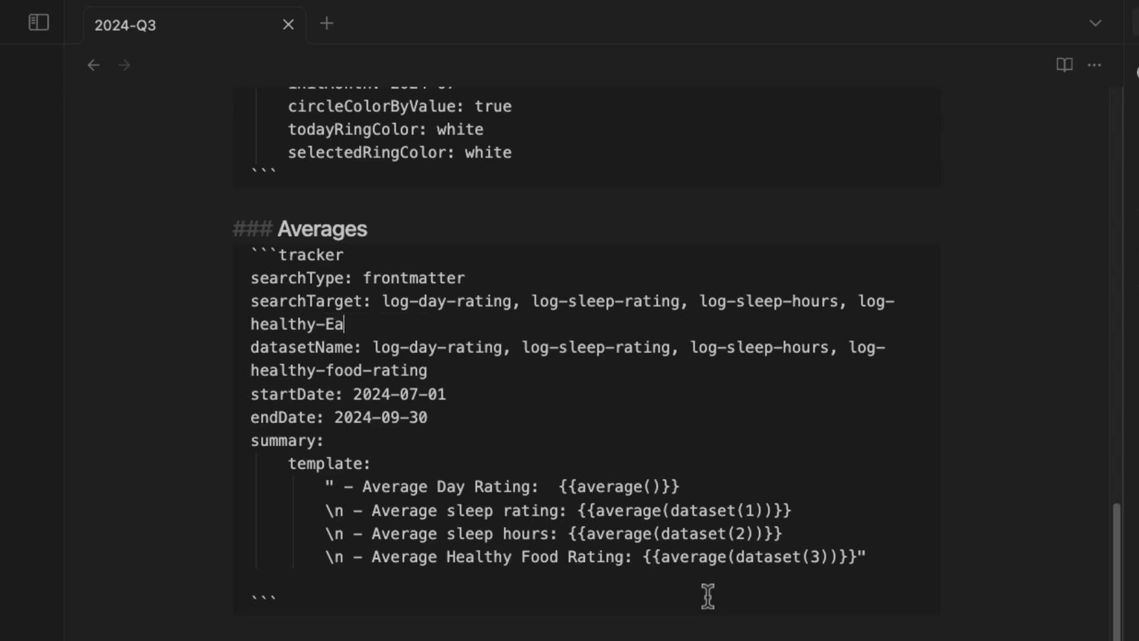
{"action": "type", "text": "eating"}
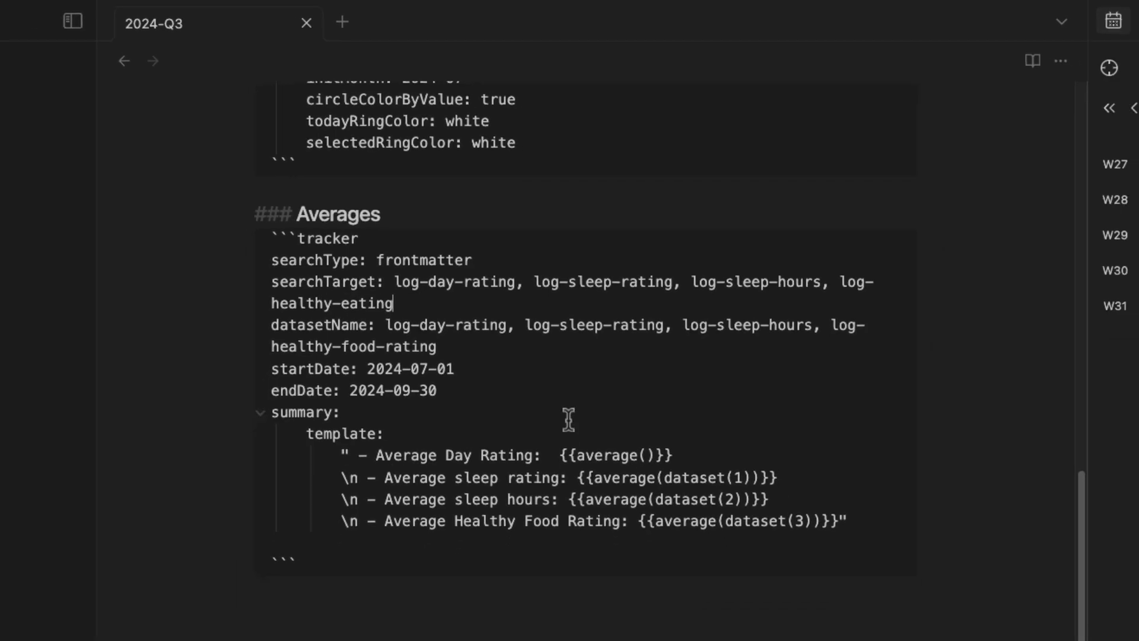
{"action": "left_click_drag", "start_coordinate": [435, 370], "coordinate": [331, 371]}
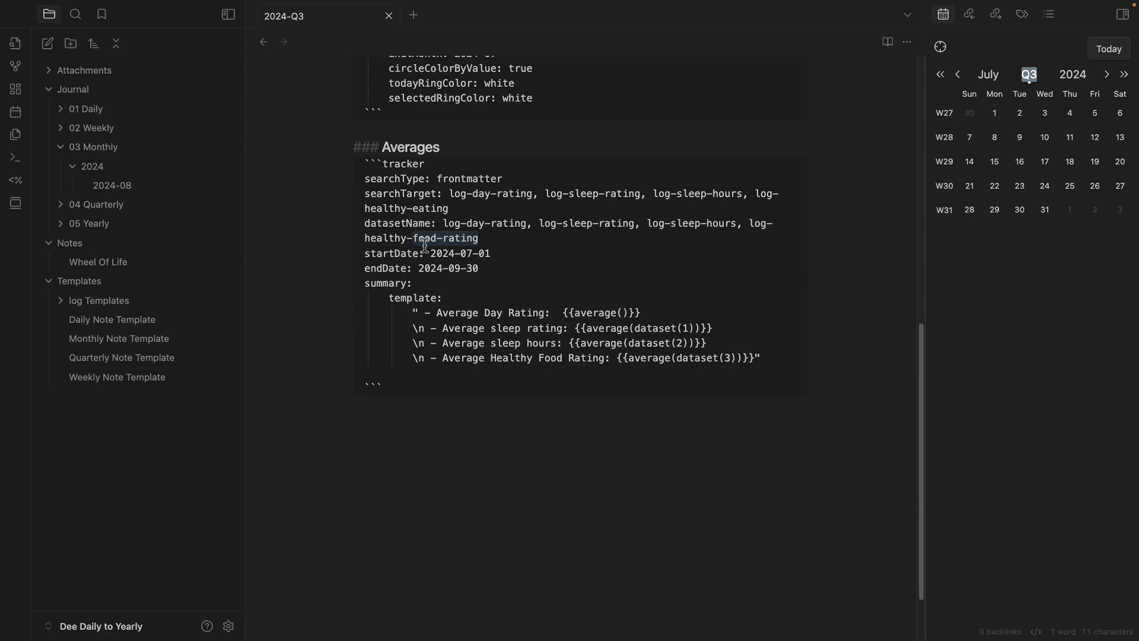
{"action": "type", "text": "eating"}
Replace log-healthy-food-rating with log-healthy-eating in the searchTarget of the Calendar Graph tracker
{"action": "scroll", "coordinate": [437, 244], "scroll_direction": "up", "scroll_amount": 5}
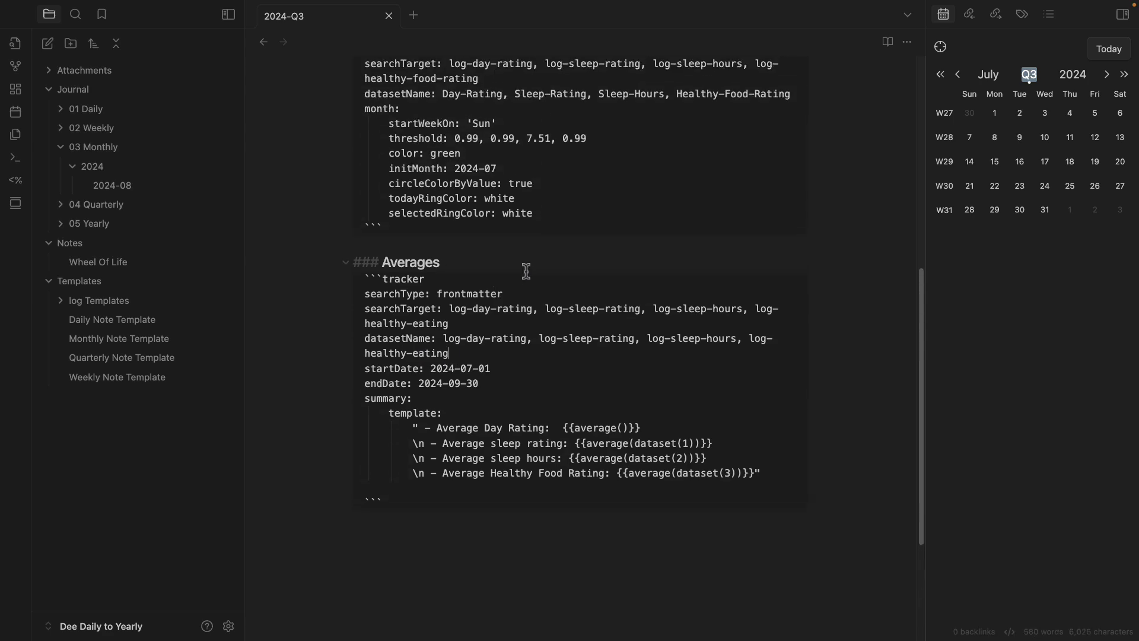
{"action": "left_click_drag", "start_coordinate": [484, 235], "coordinate": [413, 235]}
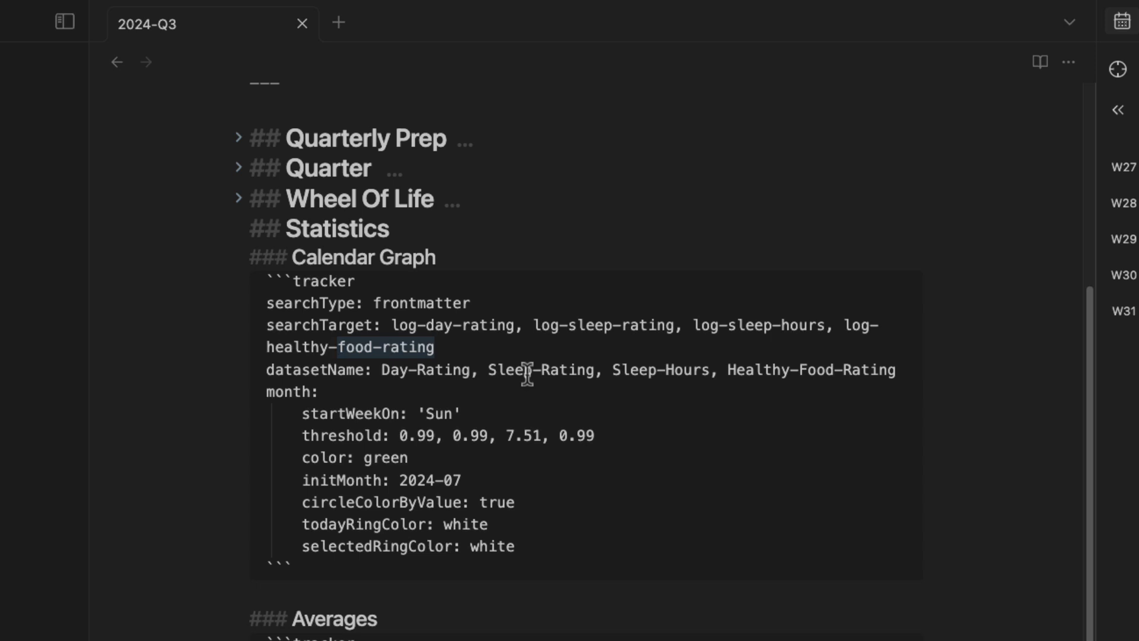
{"action": "type", "text": "eatingh"}
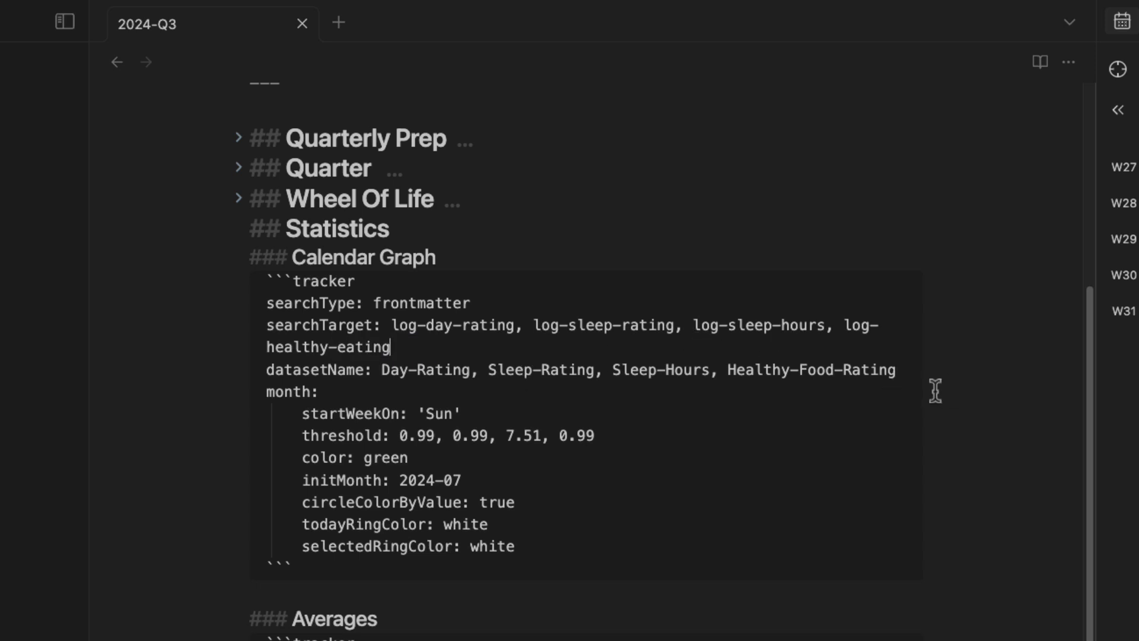
{"action": "left_click_drag", "start_coordinate": [903, 368], "coordinate": [797, 373]}
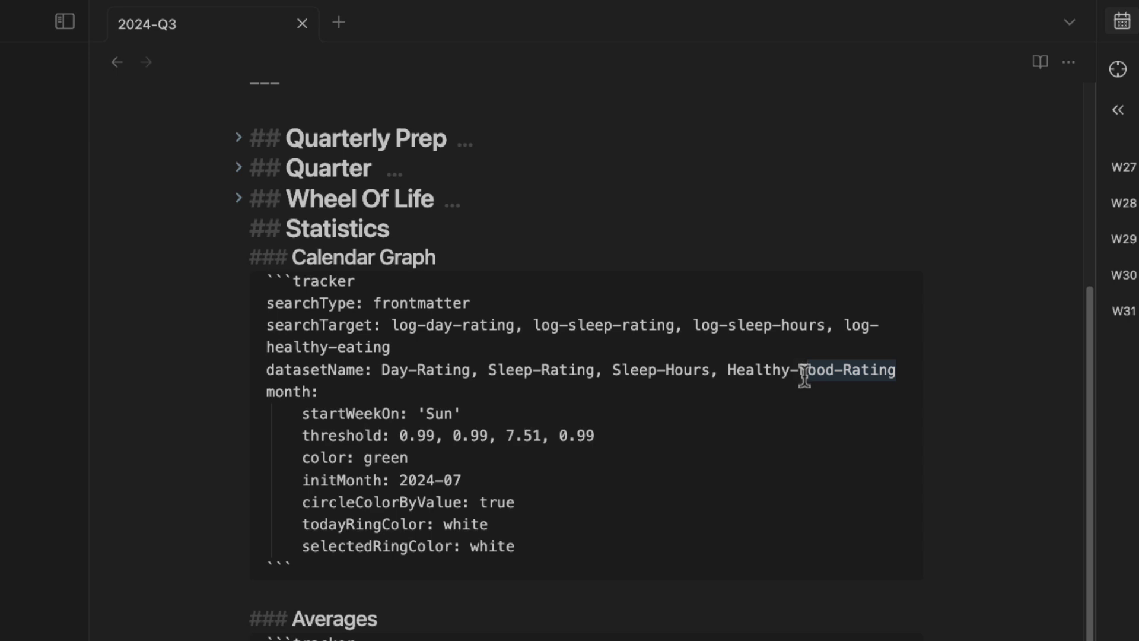
Return the 2024-Q3 note to reading view, examine its Averages list, and check the months of Q3 in the sidebar calendar
{"action": "scroll", "coordinate": [775, 424], "scroll_direction": "down", "scroll_amount": 1}
{"action": "key", "text": "super+e"}
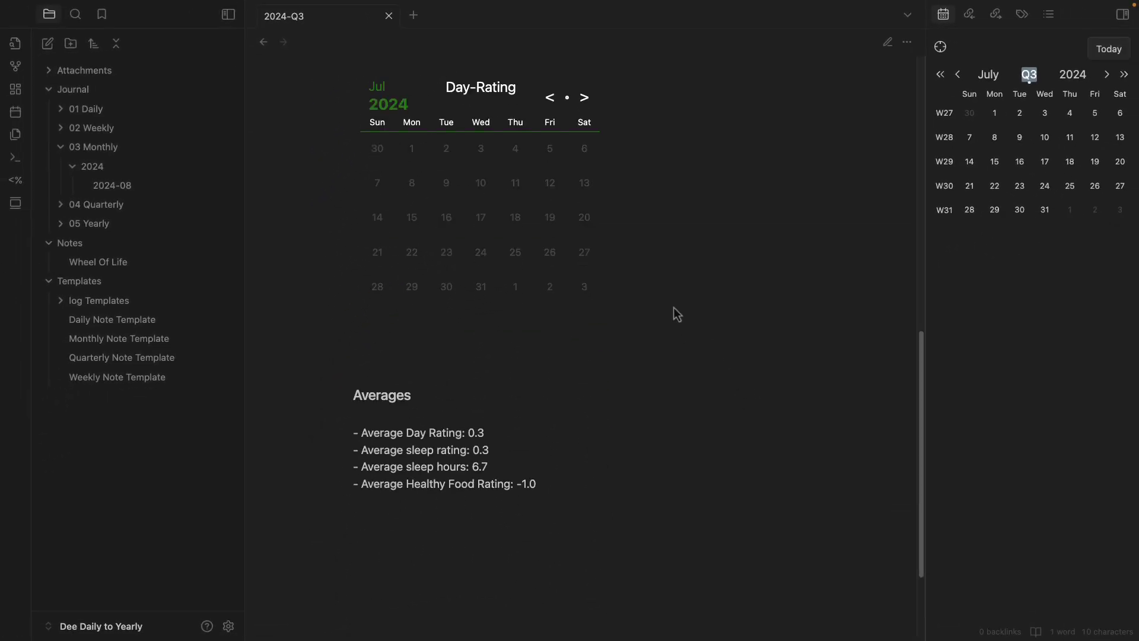
{"action": "scroll", "coordinate": [611, 362], "scroll_direction": "down", "scroll_amount": 1}
{"action": "left_click_drag", "start_coordinate": [563, 479], "coordinate": [340, 422]}
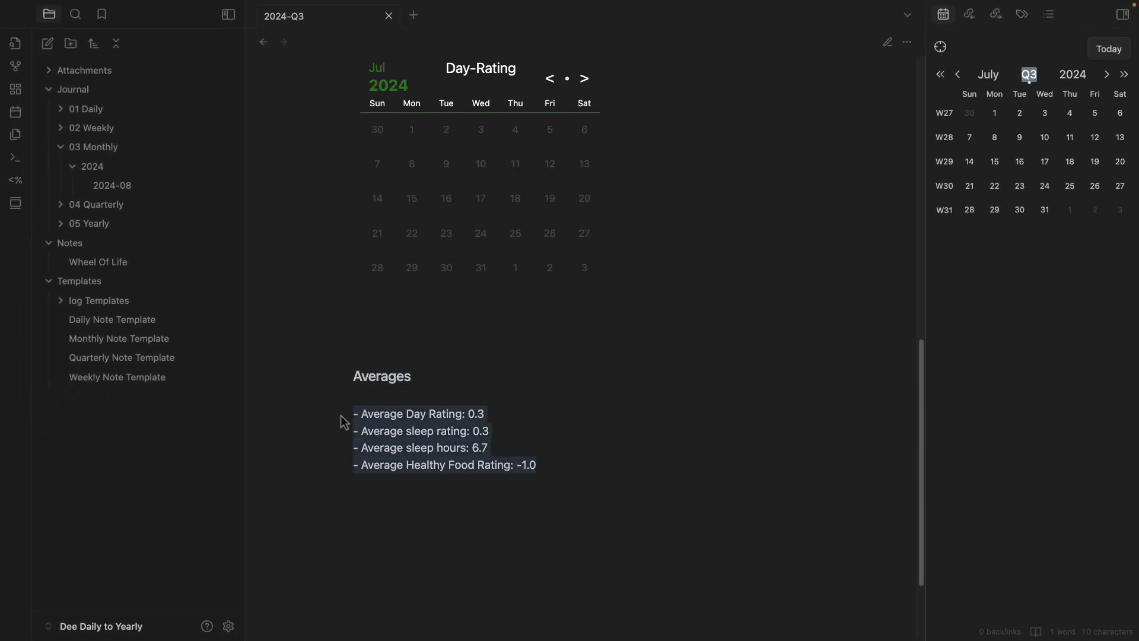
{"action": "left_click", "coordinate": [1107, 75]}
{"action": "left_click", "coordinate": [1106, 74]}
{"action": "left_click", "coordinate": [957, 74]}
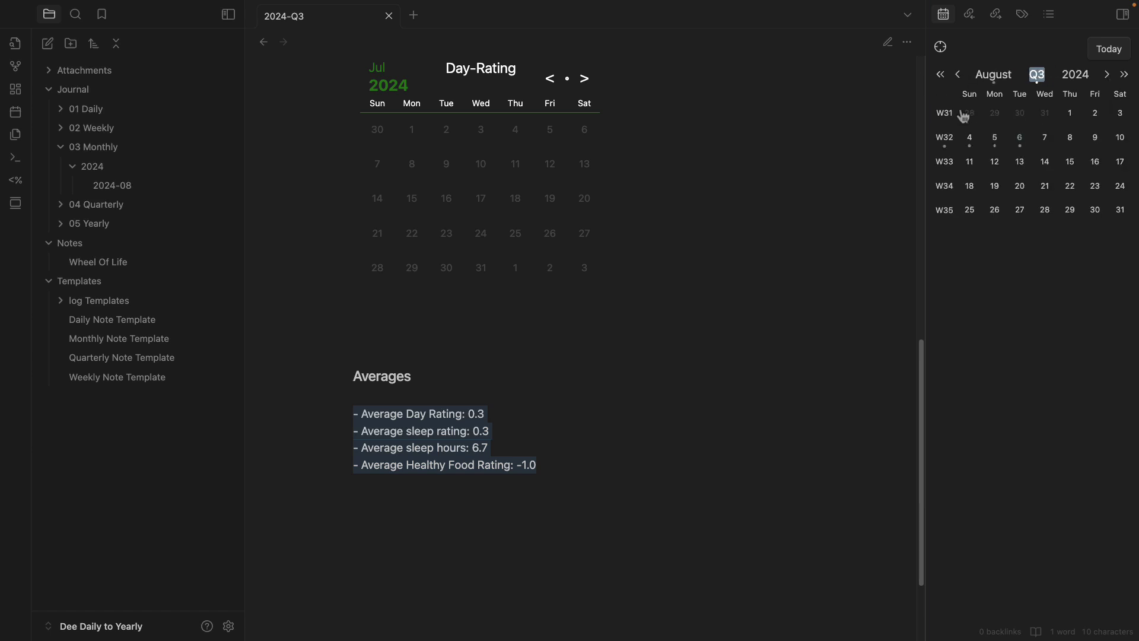
Advance the Day-Rating calendar graph to August 2024 and examine it
{"action": "scroll", "coordinate": [584, 479], "scroll_direction": "up", "scroll_amount": 4}
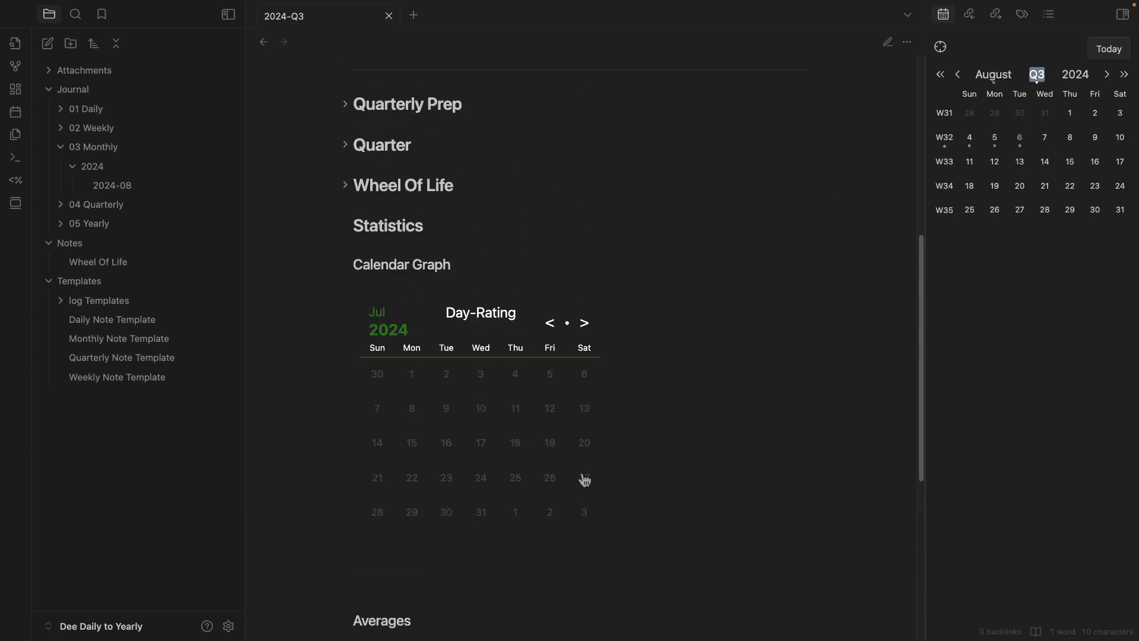
{"action": "scroll", "coordinate": [415, 379], "scroll_direction": "down", "scroll_amount": 4}
{"action": "scroll", "coordinate": [465, 397], "scroll_direction": "up", "scroll_amount": 3}
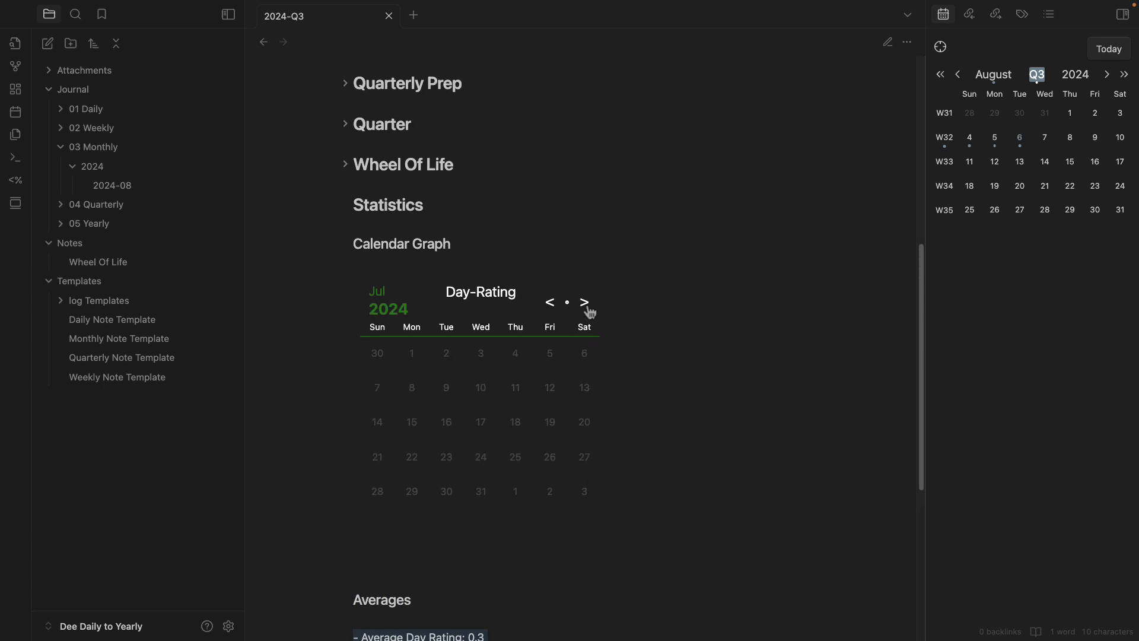
{"action": "left_click", "coordinate": [587, 308]}
{"action": "scroll", "coordinate": [630, 456], "scroll_direction": "up", "scroll_amount": 1}
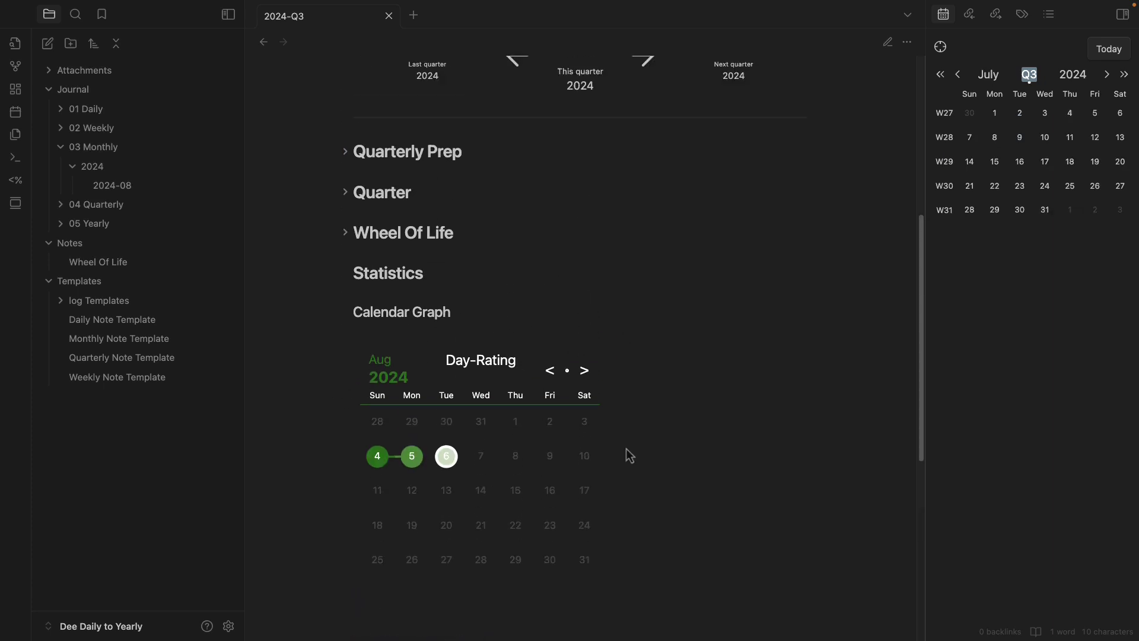
Collapse the Statistics section, expand Wheel Of Life to review its chart and category ratings, and collapse it again
{"action": "left_click", "coordinate": [345, 294]}
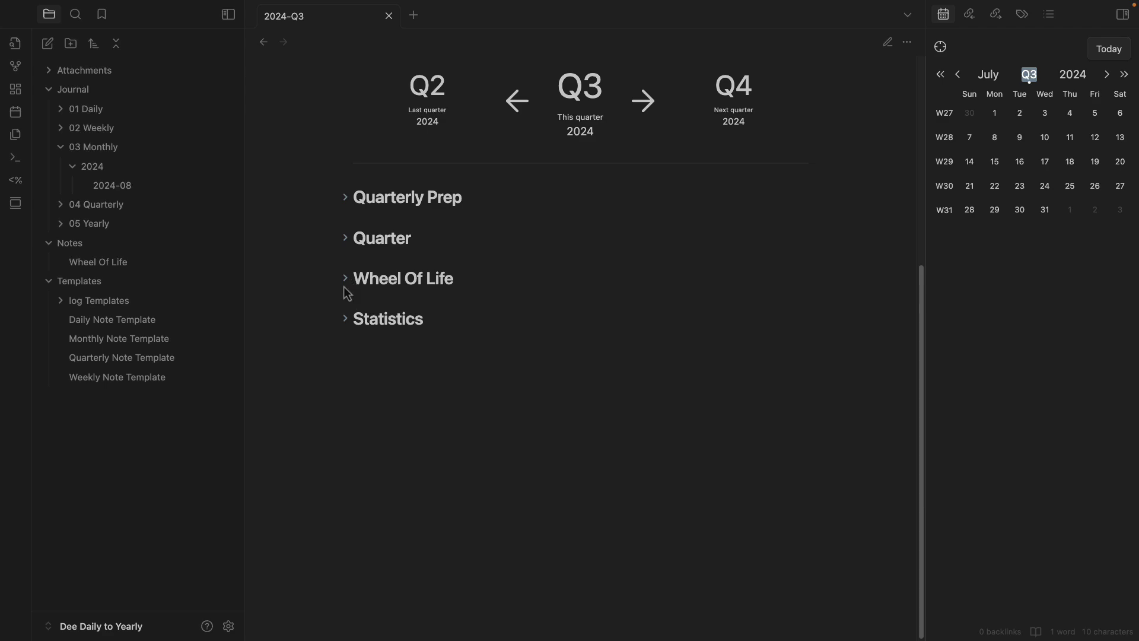
{"action": "left_click", "coordinate": [345, 280]}
{"action": "scroll", "coordinate": [404, 301], "scroll_direction": "down", "scroll_amount": 10}
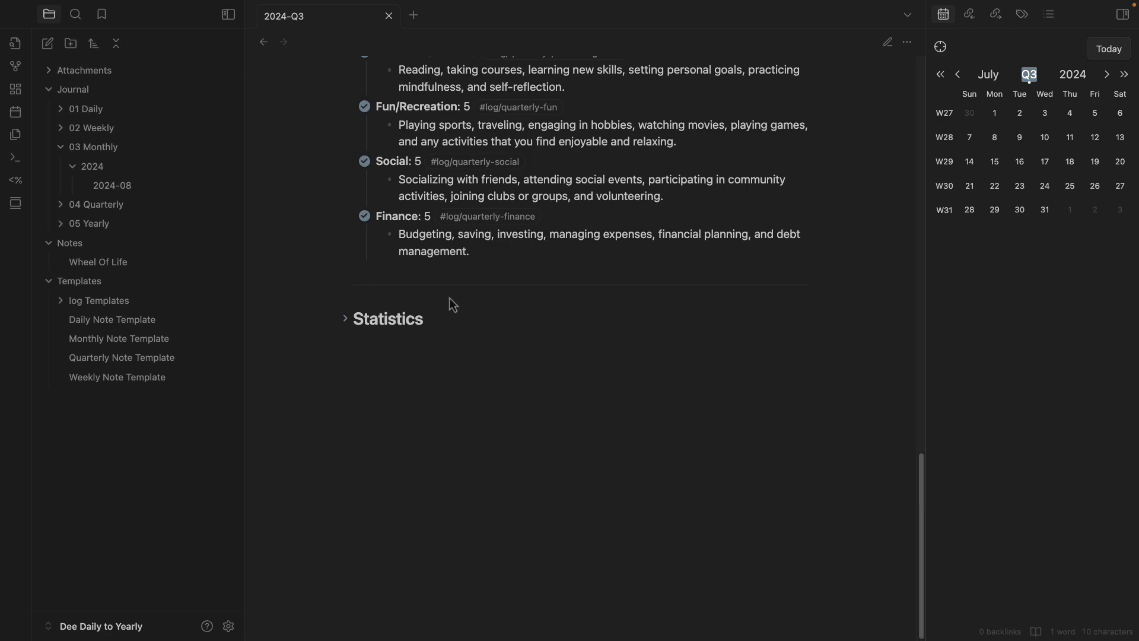
{"action": "scroll", "coordinate": [420, 347], "scroll_direction": "up", "scroll_amount": 8}
{"action": "scroll", "coordinate": [485, 349], "scroll_direction": "up", "scroll_amount": 6}
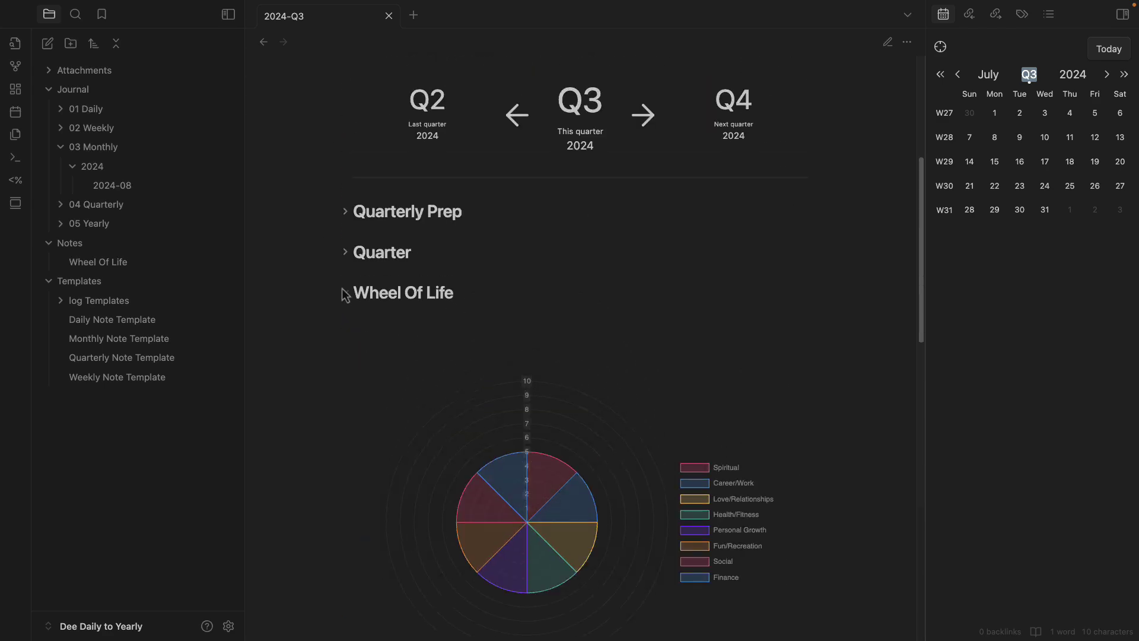
{"action": "left_click", "coordinate": [345, 294]}
Expand the Quarter section and review its Monthly Reviews, Highlights! and Stand-out Days callouts one at a time
{"action": "left_click", "coordinate": [345, 254]}
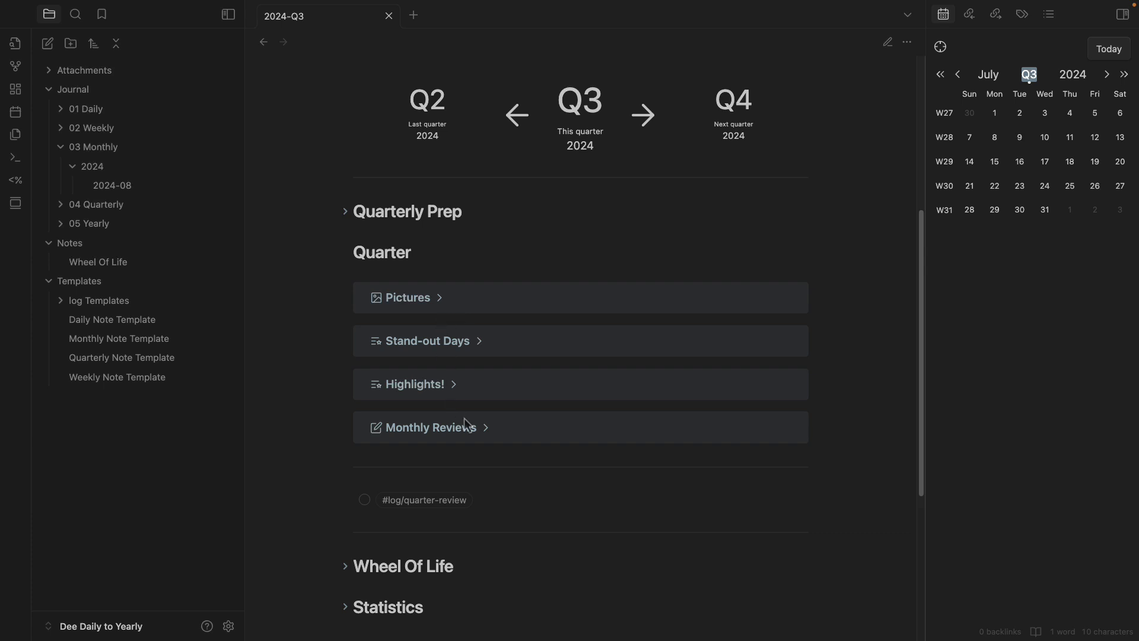
{"action": "left_click", "coordinate": [491, 440]}
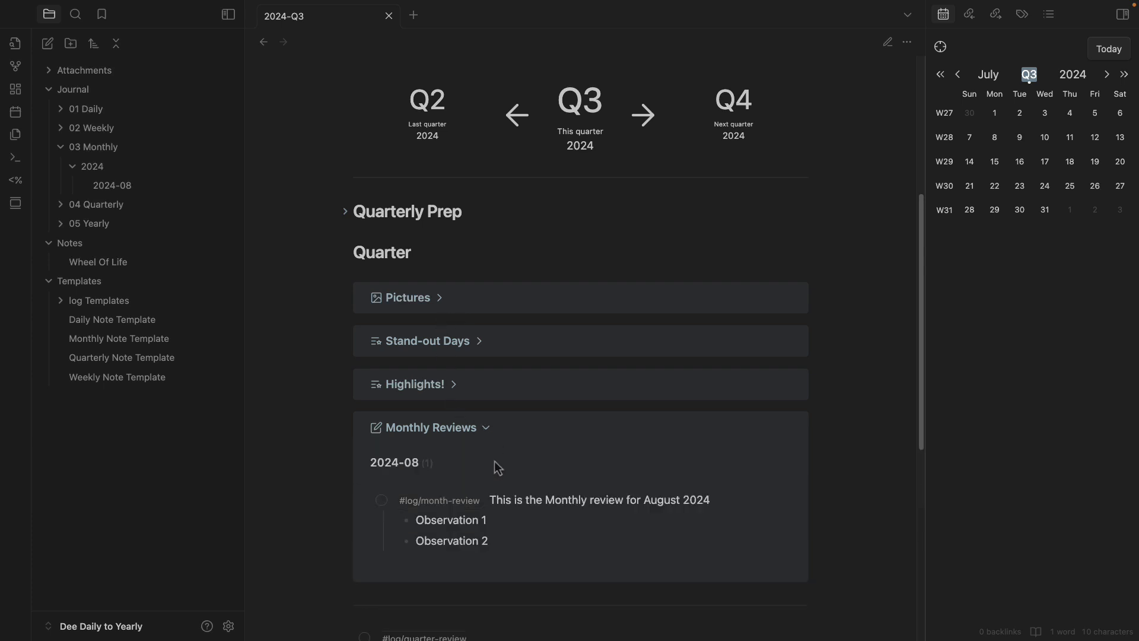
{"action": "left_click", "coordinate": [485, 428]}
{"action": "left_click", "coordinate": [454, 385]}
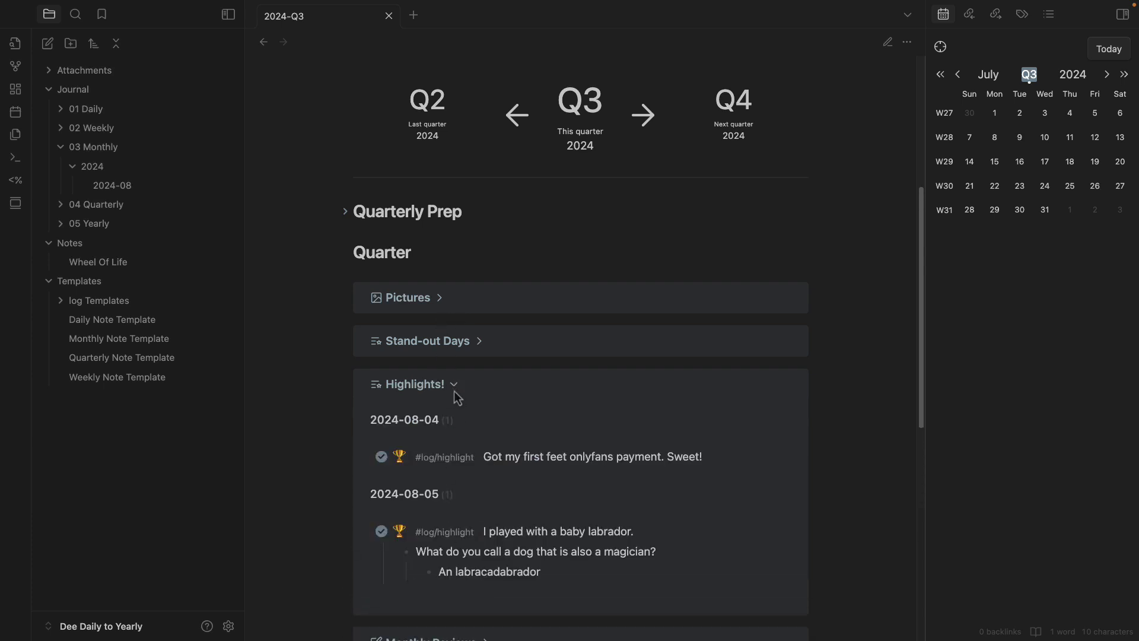
{"action": "left_click", "coordinate": [454, 390]}
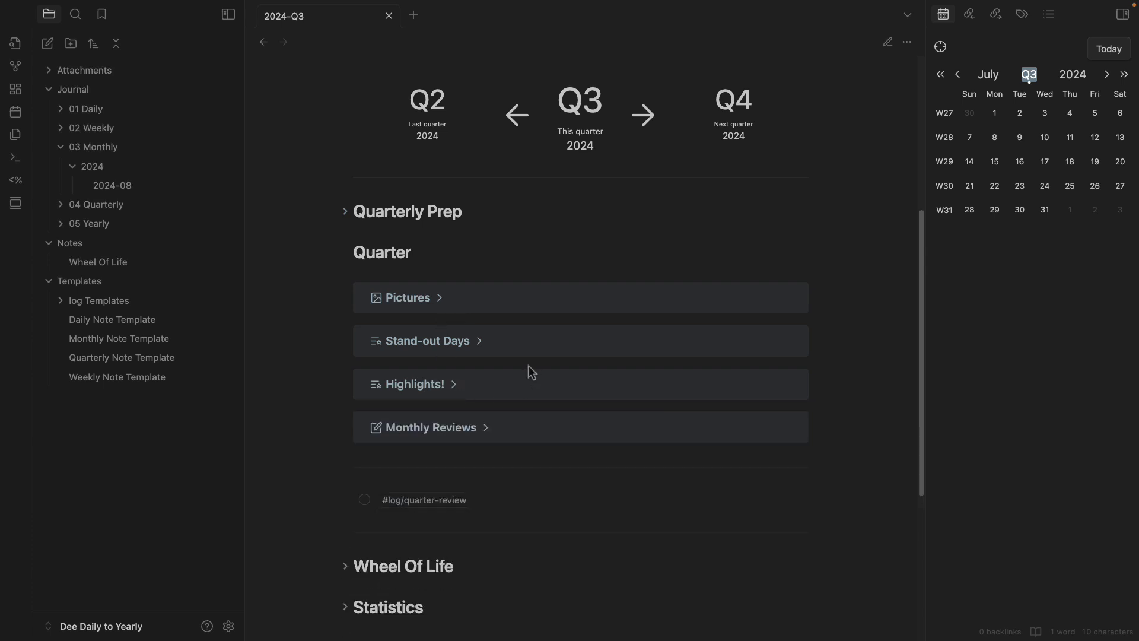
{"action": "left_click", "coordinate": [481, 344]}
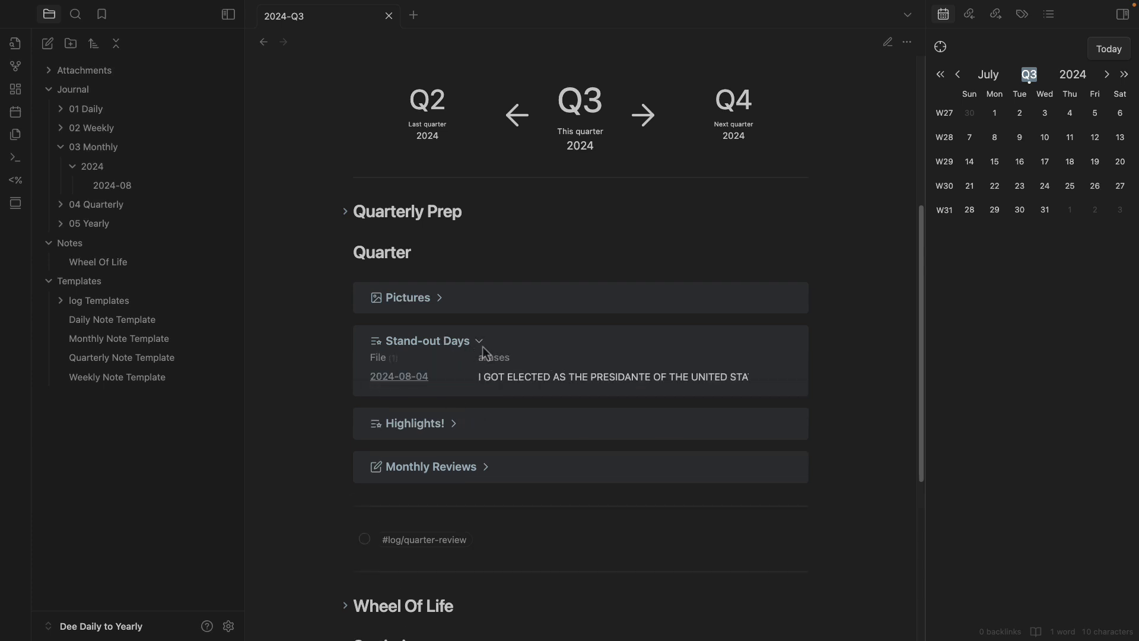
{"action": "left_click", "coordinate": [480, 342]}
Expand the Pictures callout and look through the daily images of the quarter, then collapse the Quarter section
{"action": "left_click", "coordinate": [445, 304]}
{"action": "scroll", "coordinate": [539, 374], "scroll_direction": "down", "scroll_amount": 15}
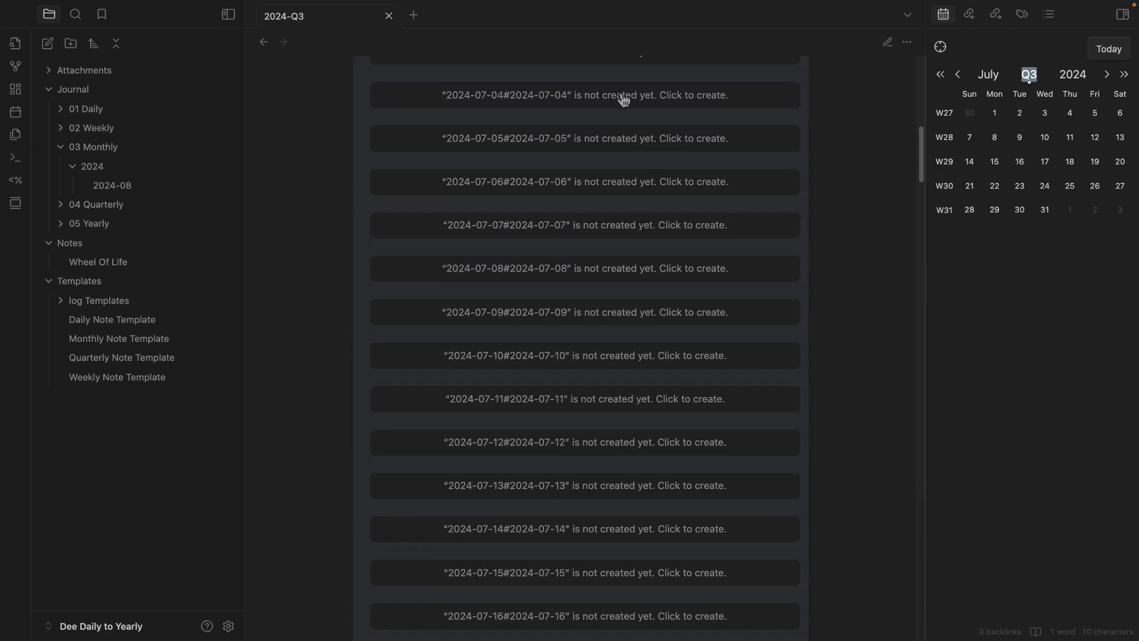
{"action": "scroll", "coordinate": [611, 261], "scroll_direction": "down", "scroll_amount": 9}
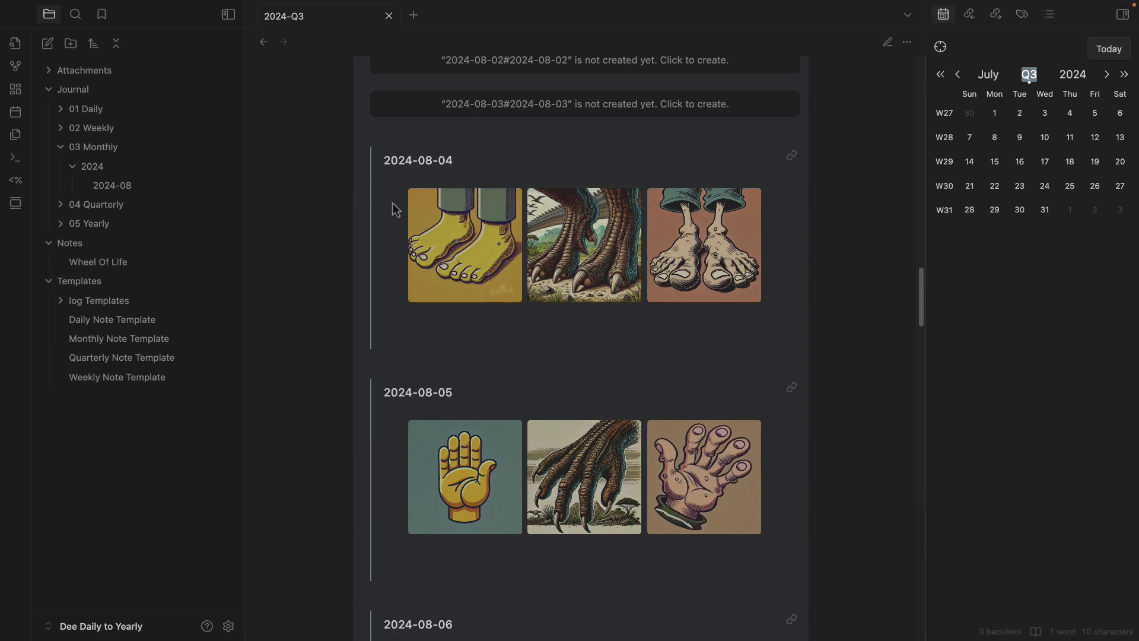
{"action": "scroll", "coordinate": [480, 171], "scroll_direction": "down", "scroll_amount": 5}
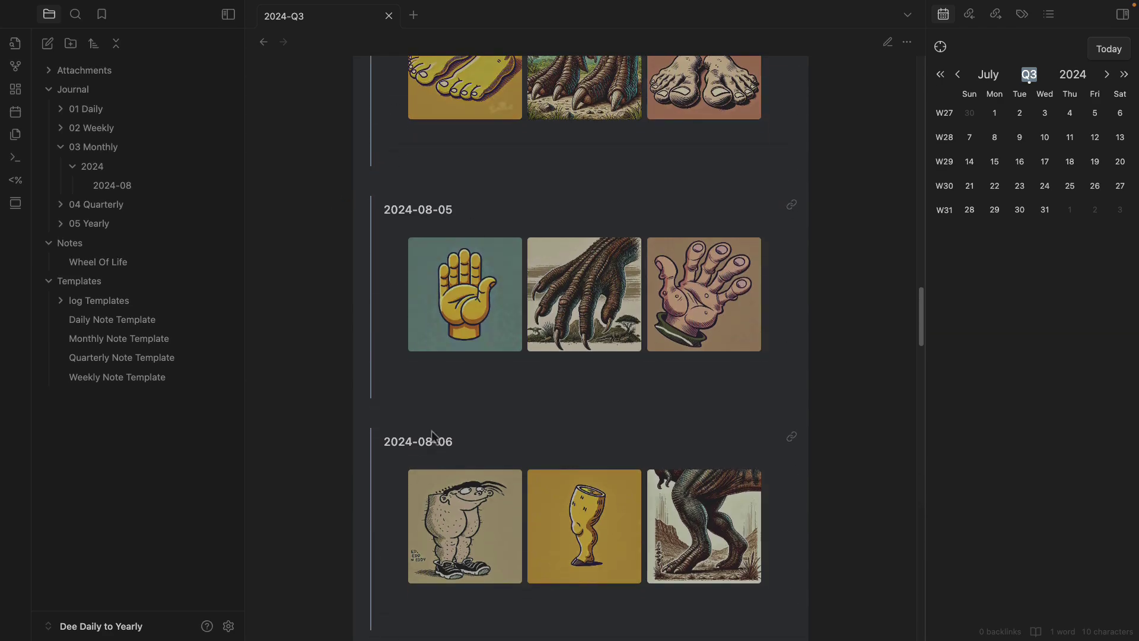
{"action": "scroll", "coordinate": [631, 146], "scroll_direction": "up", "scroll_amount": 5}
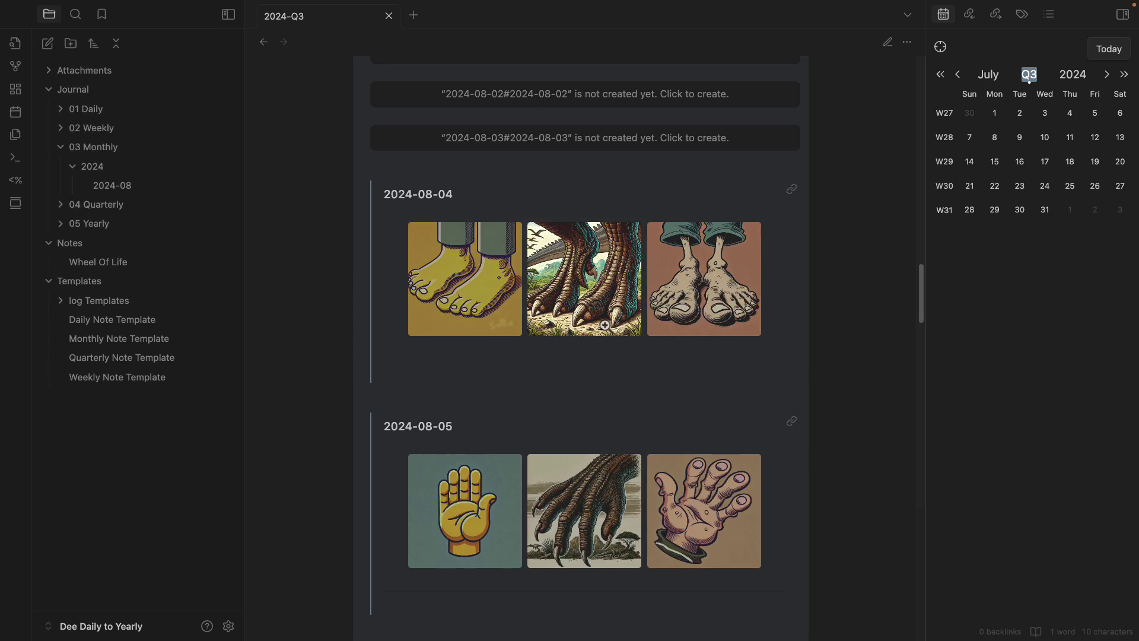
{"action": "scroll", "coordinate": [610, 333], "scroll_direction": "up", "scroll_amount": 20}
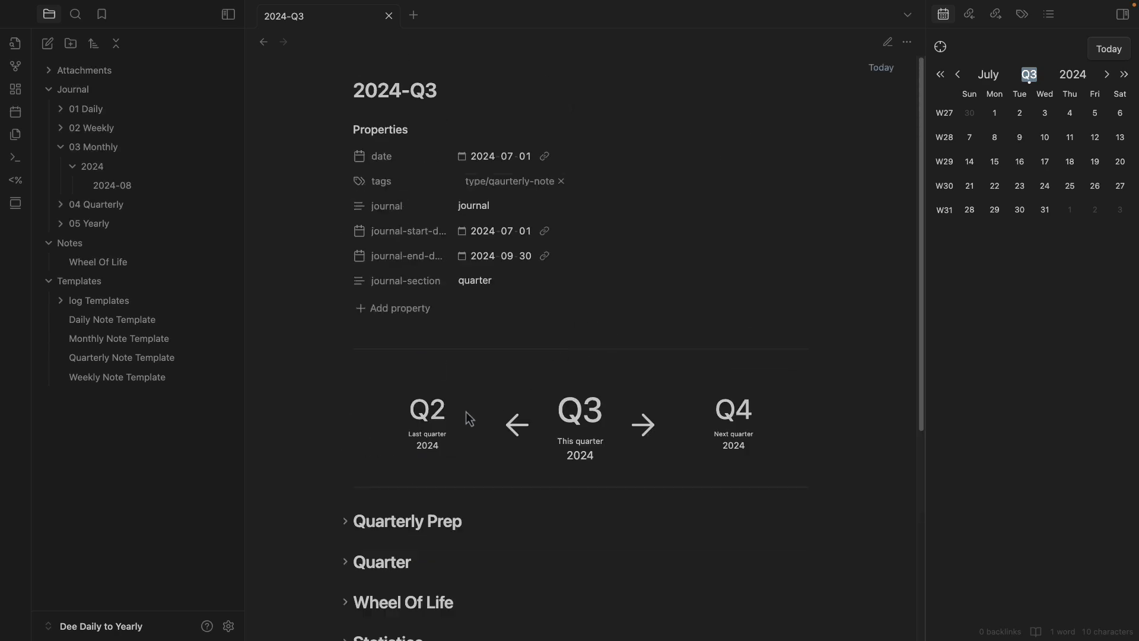
{"action": "scroll", "coordinate": [477, 416], "scroll_direction": "down", "scroll_amount": 3}
Open the Quarterly Note Template in a new tab and show the source of its Statistics section in editing view
{"action": "left_click", "coordinate": [417, 18]}
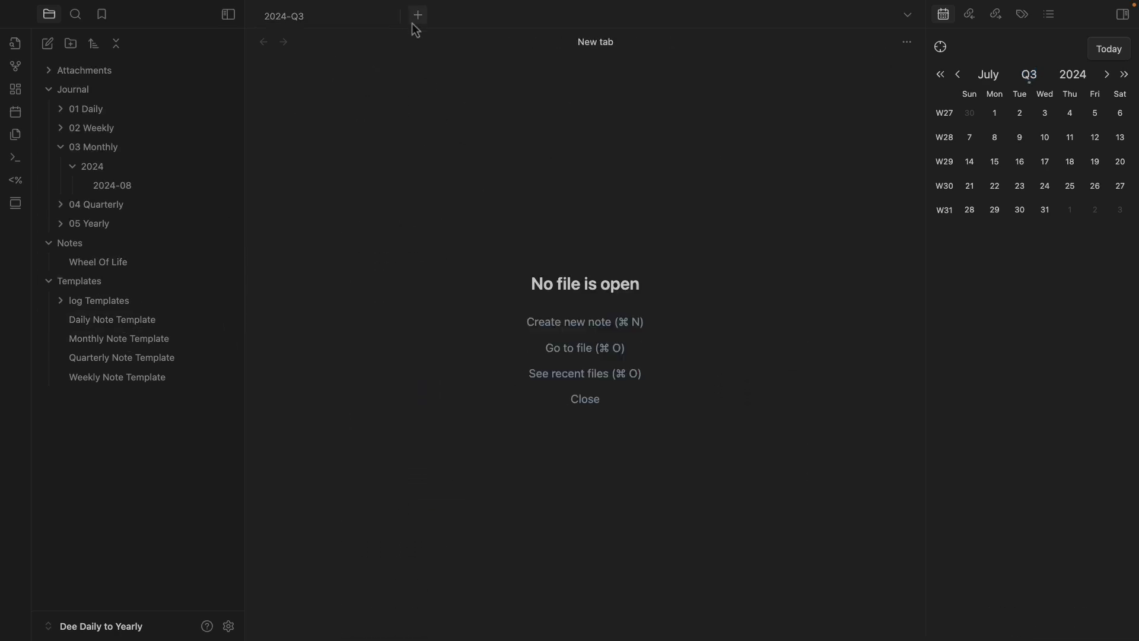
{"action": "left_click", "coordinate": [124, 358]}
{"action": "scroll", "coordinate": [619, 390], "scroll_direction": "down", "scroll_amount": 7}
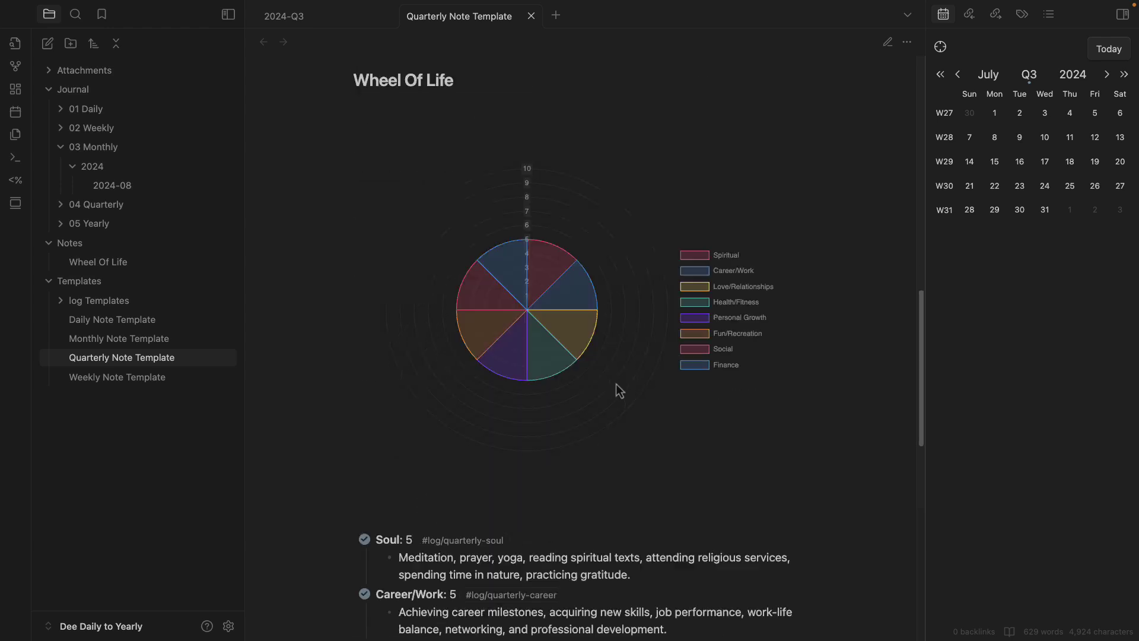
{"action": "scroll", "coordinate": [616, 390], "scroll_direction": "down", "scroll_amount": 10}
{"action": "scroll", "coordinate": [617, 405], "scroll_direction": "up", "scroll_amount": 3}
{"action": "key", "text": "super+e"}
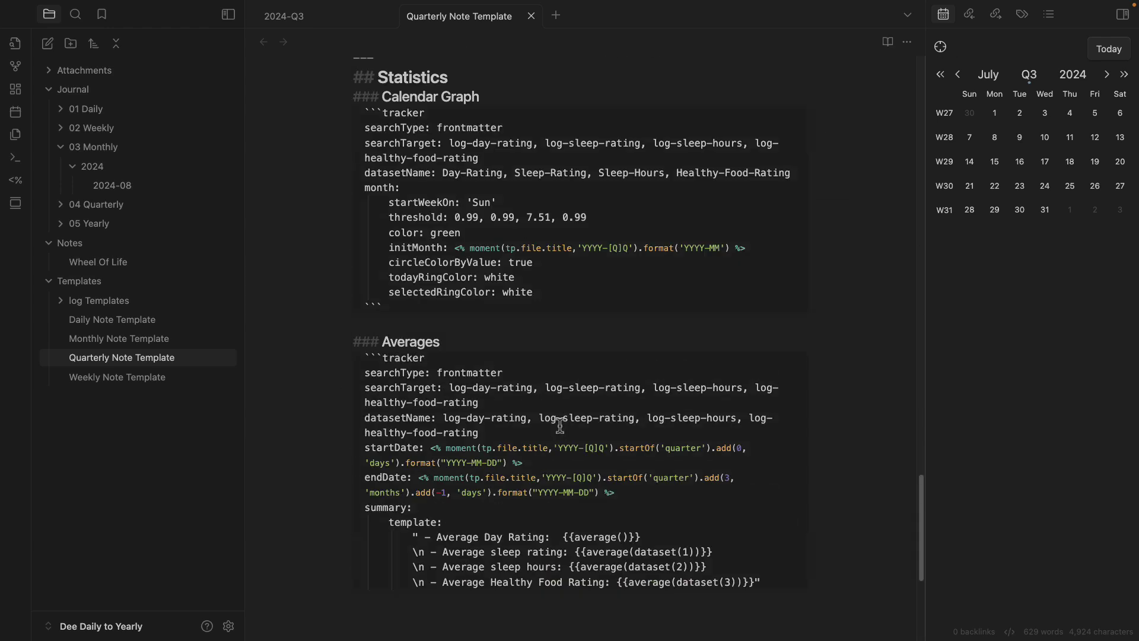
Replace log-healthy-food-rating with log-healthy-eating in the searchTarget of the template's Calendar Graph tracker
{"action": "scroll", "coordinate": [559, 421], "scroll_direction": "down", "scroll_amount": 5}
{"action": "scroll", "coordinate": [559, 415], "scroll_direction": "up", "scroll_amount": 4}
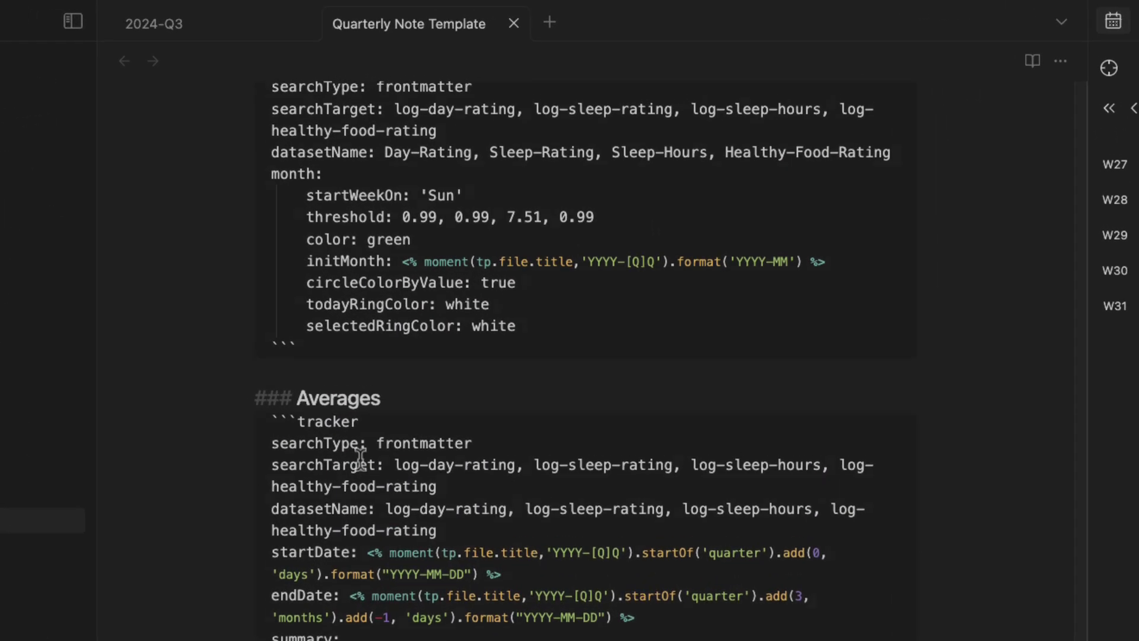
{"action": "scroll", "coordinate": [360, 460], "scroll_direction": "up", "scroll_amount": 1}
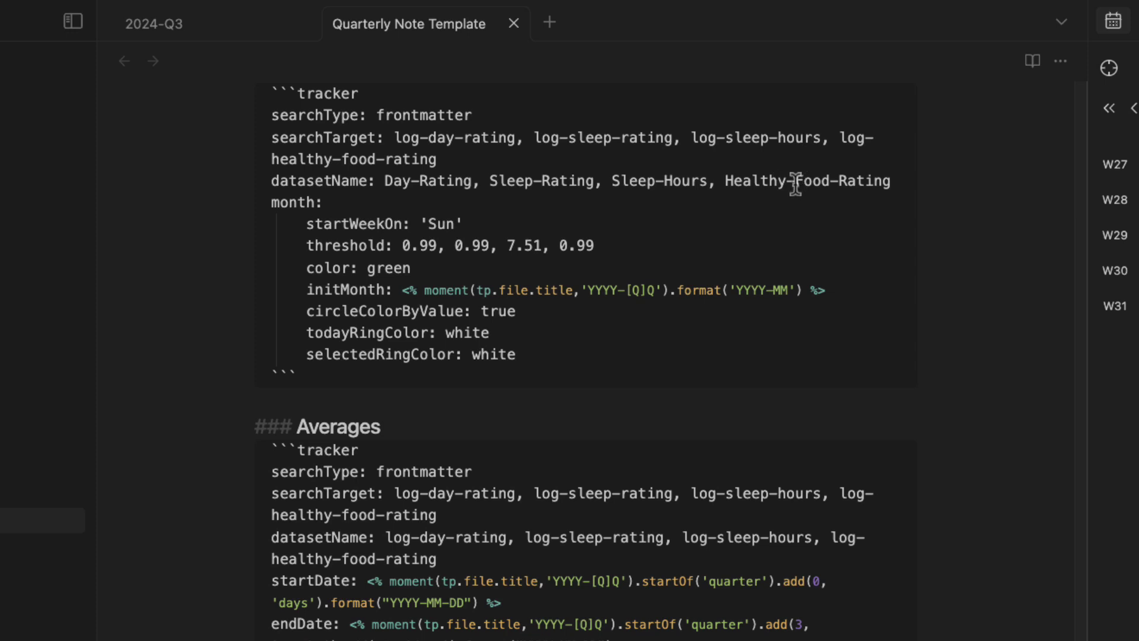
{"action": "left_click_drag", "start_coordinate": [437, 159], "coordinate": [347, 158]}
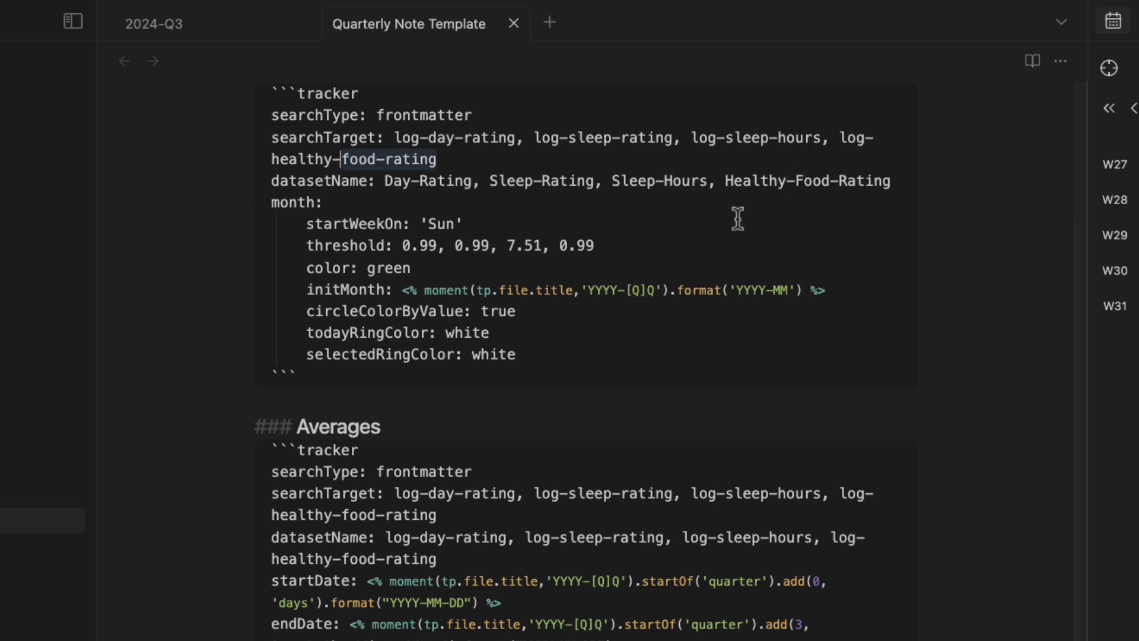
{"action": "type", "text": "eating"}
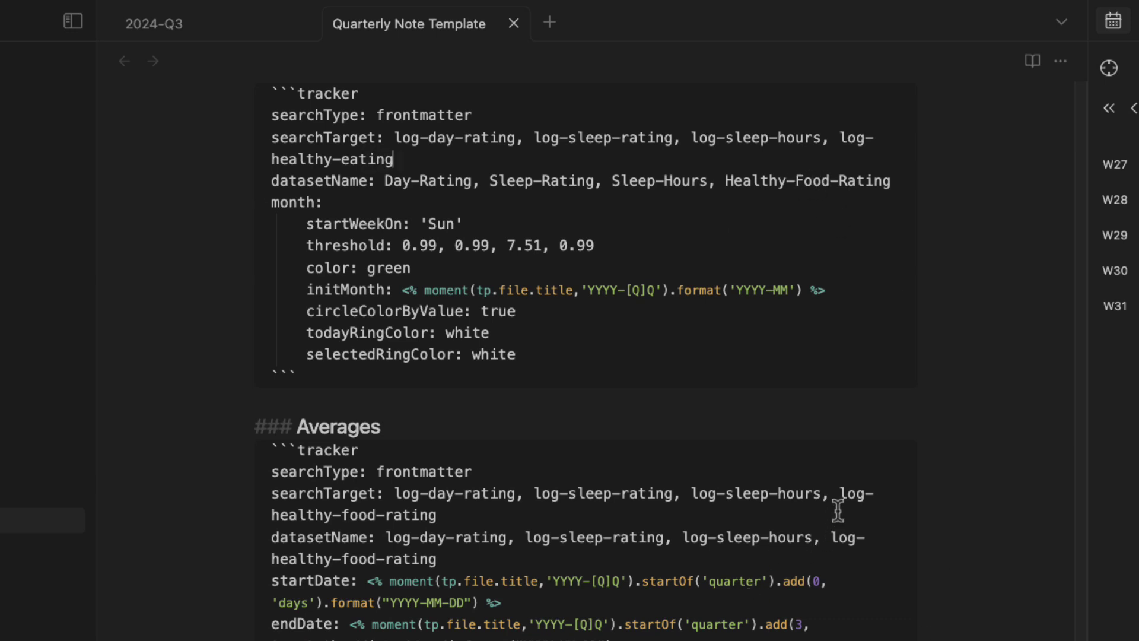
Replace log-healthy-food-rating with log-healthy-eating in the searchTarget and datasetName of the Averages tracker in the Quarterly Note Template
{"action": "left_click_drag", "start_coordinate": [436, 516], "coordinate": [340, 515]}
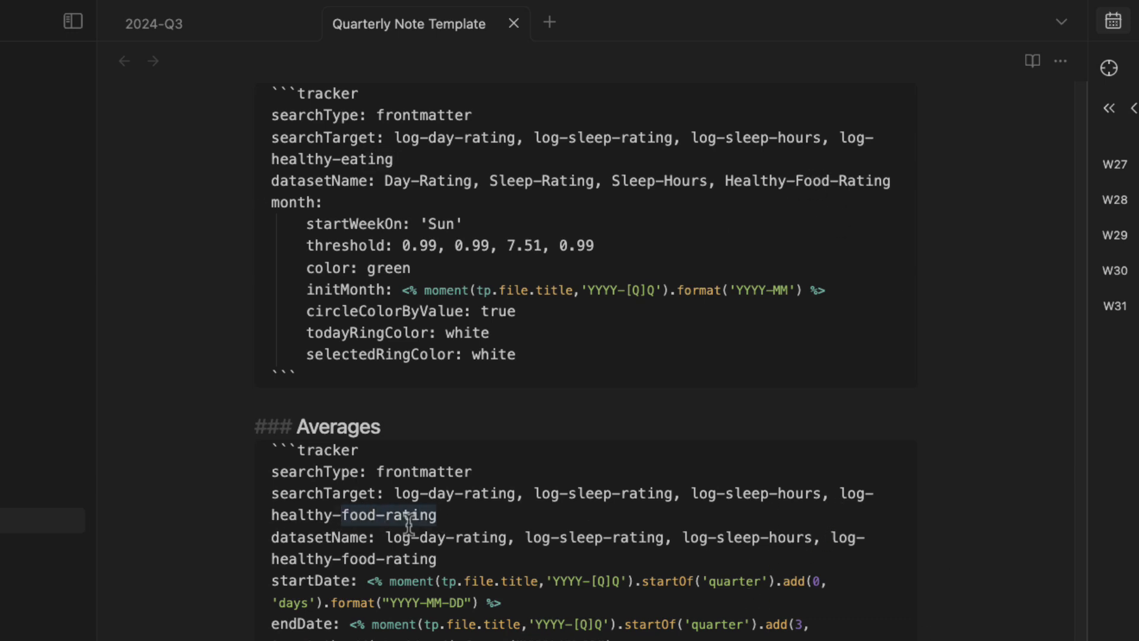
{"action": "type", "text": "eati"}
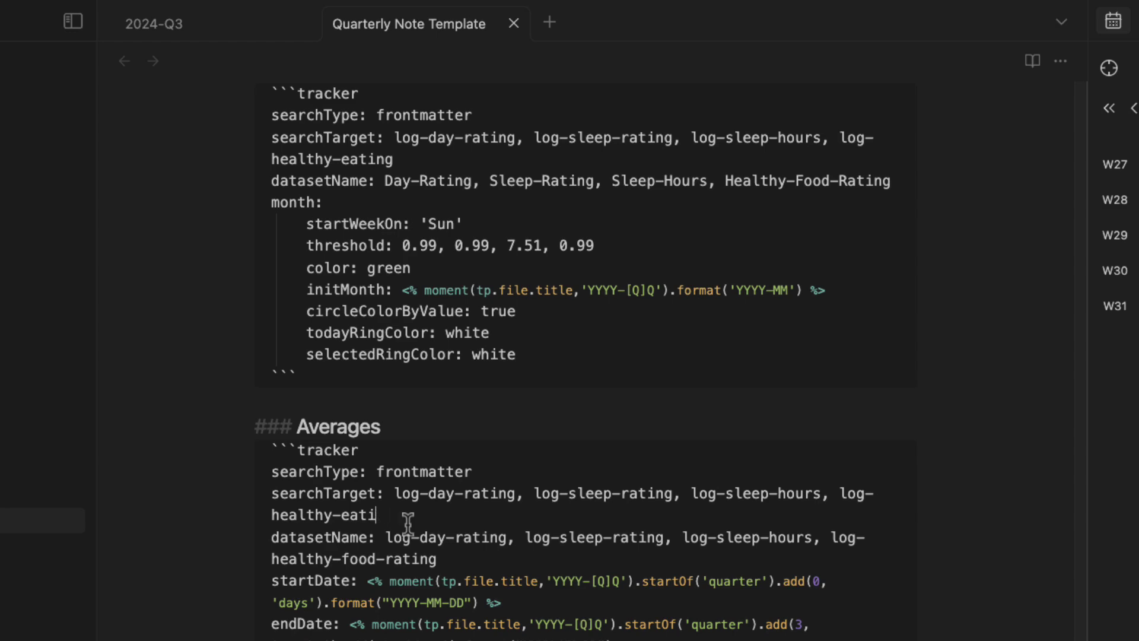
{"action": "type", "text": "bgng"}
{"action": "left_click_drag", "start_coordinate": [437, 559], "coordinate": [344, 559]}
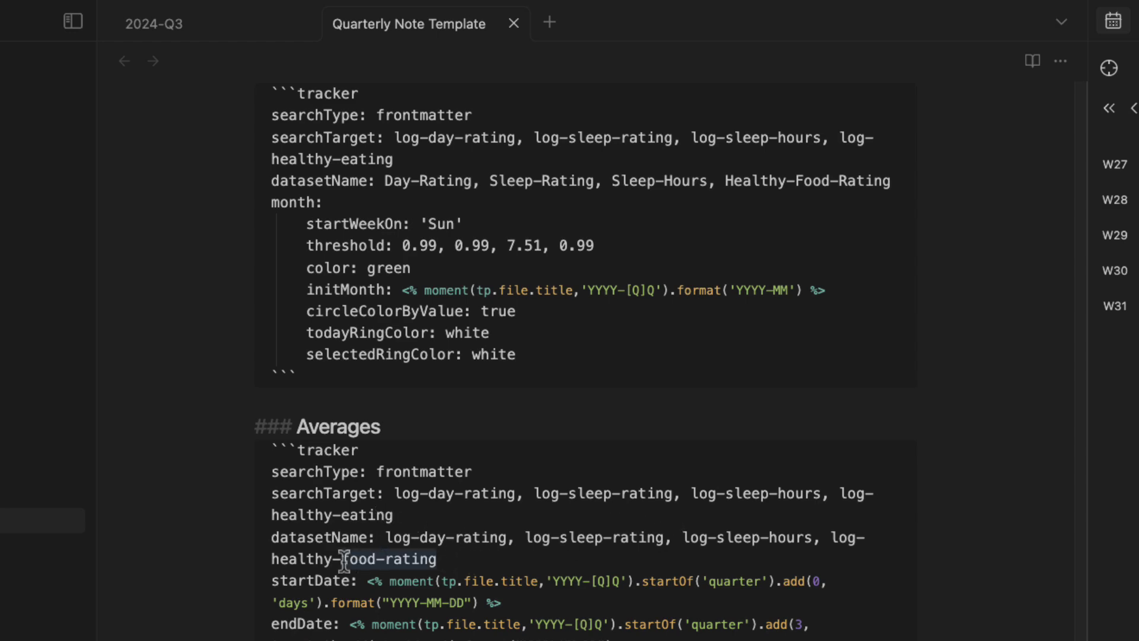
{"action": "type", "text": "eating"}
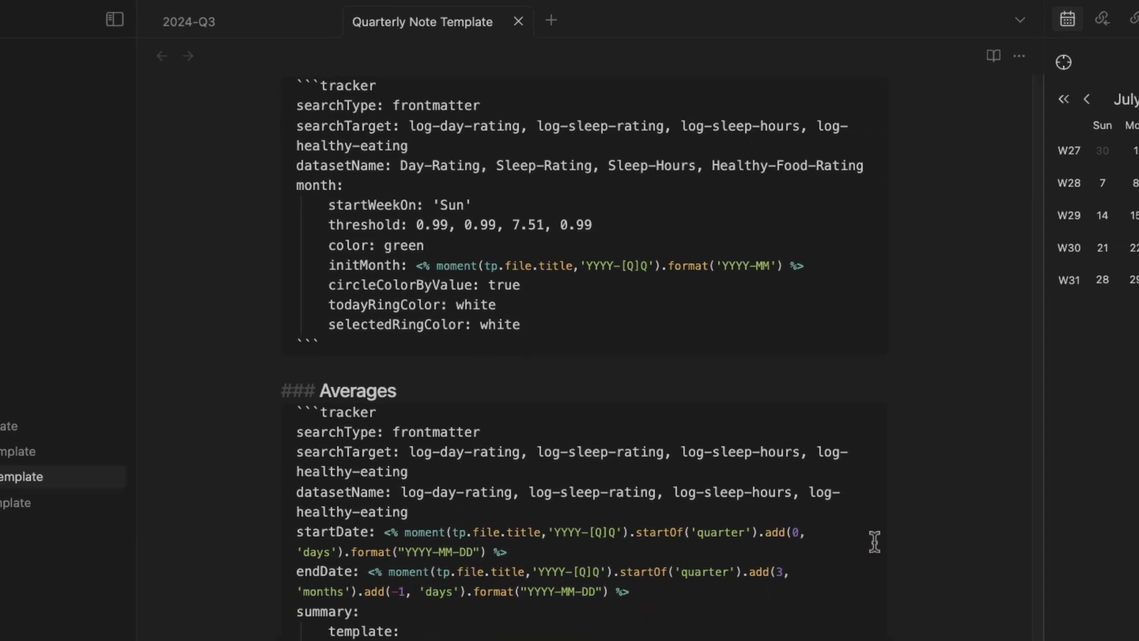
{"action": "scroll", "coordinate": [833, 435], "scroll_direction": "up", "scroll_amount": 5}
{"action": "scroll", "coordinate": [600, 416], "scroll_direction": "up", "scroll_amount": 20}
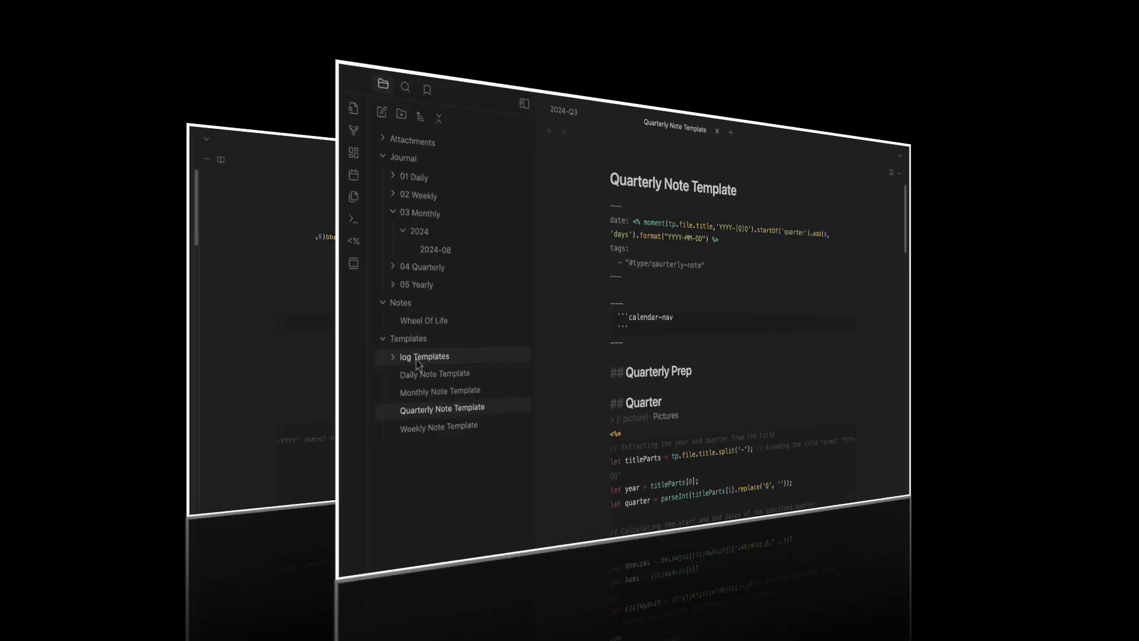
Create a new note named Yearly Note Template in the Templates folder
{"action": "right_click", "coordinate": [98, 284]}
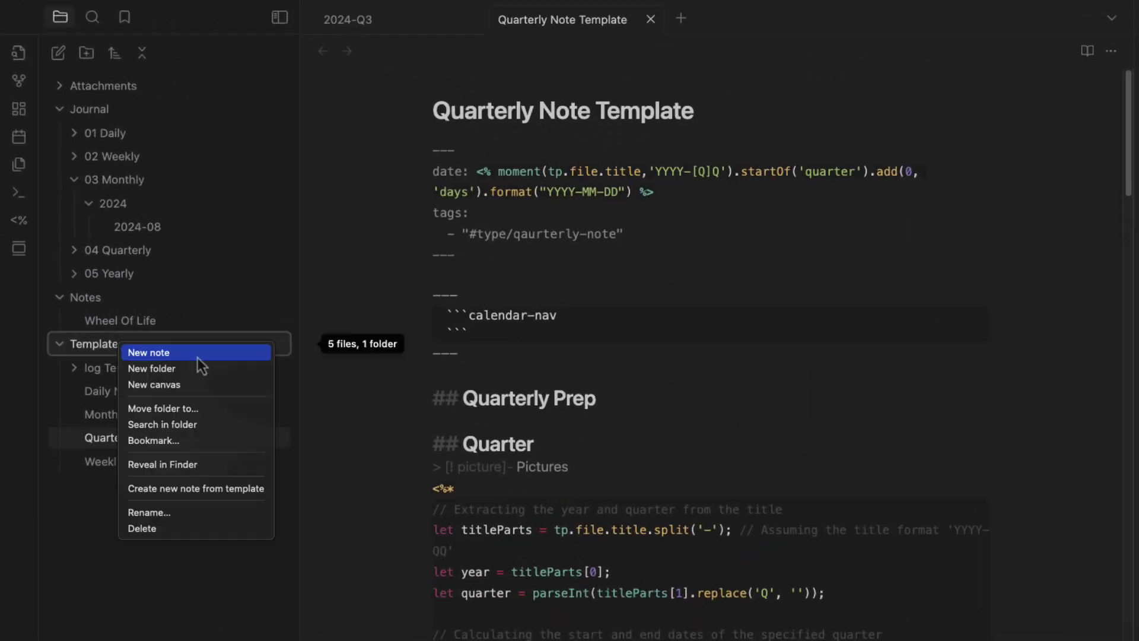
{"action": "left_click", "coordinate": [195, 358]}
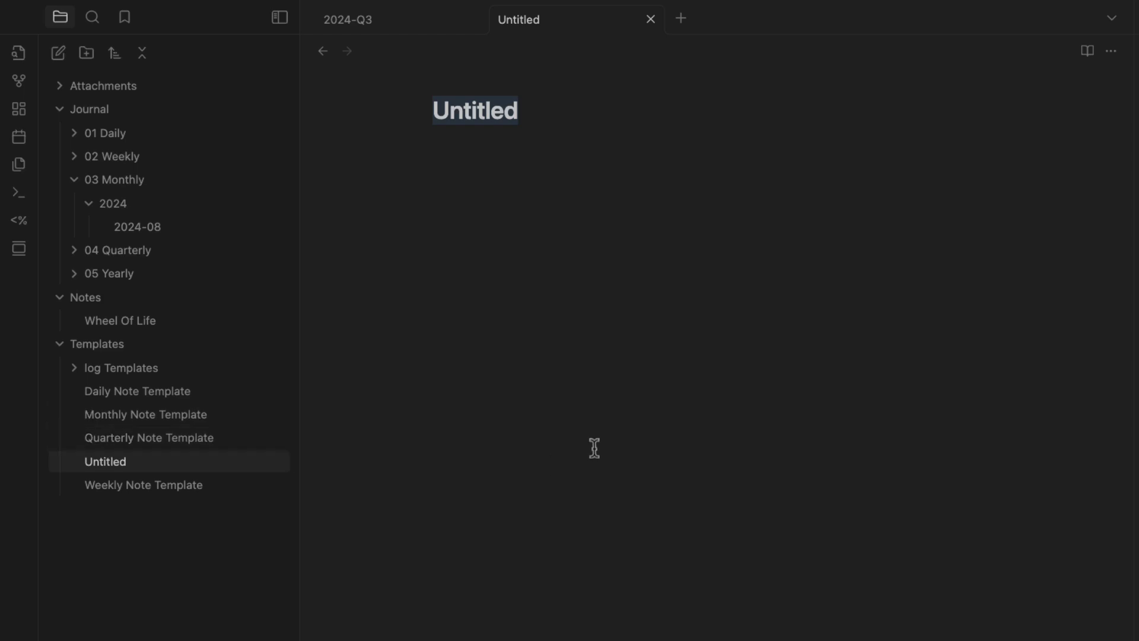
{"action": "type", "text": "Yearly N"}
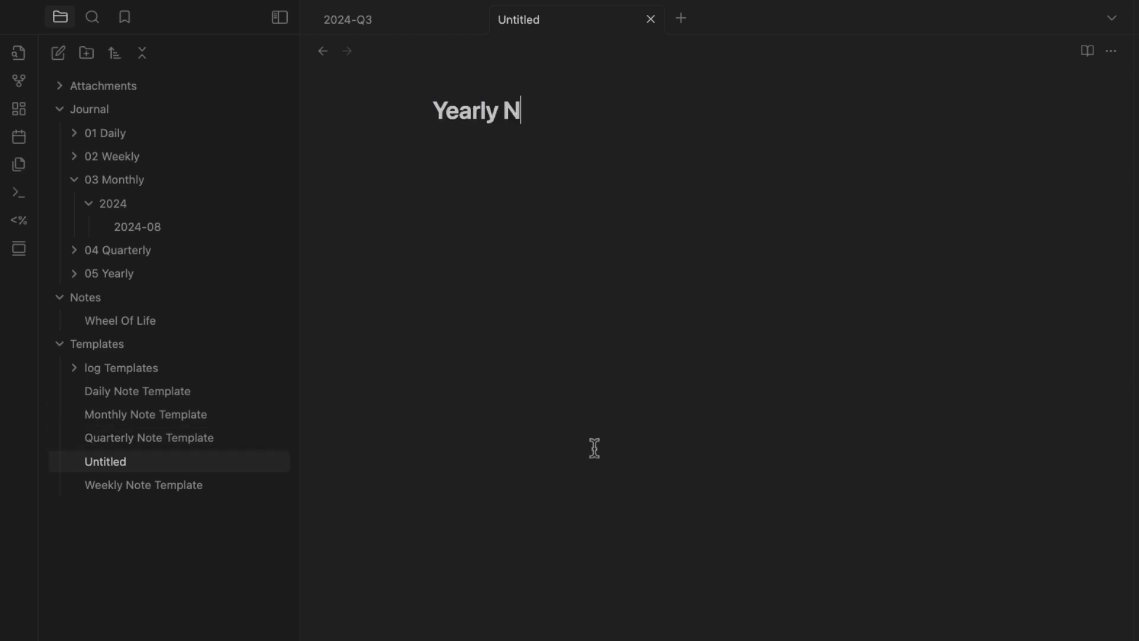
{"action": "type", "text": "ote Template"}
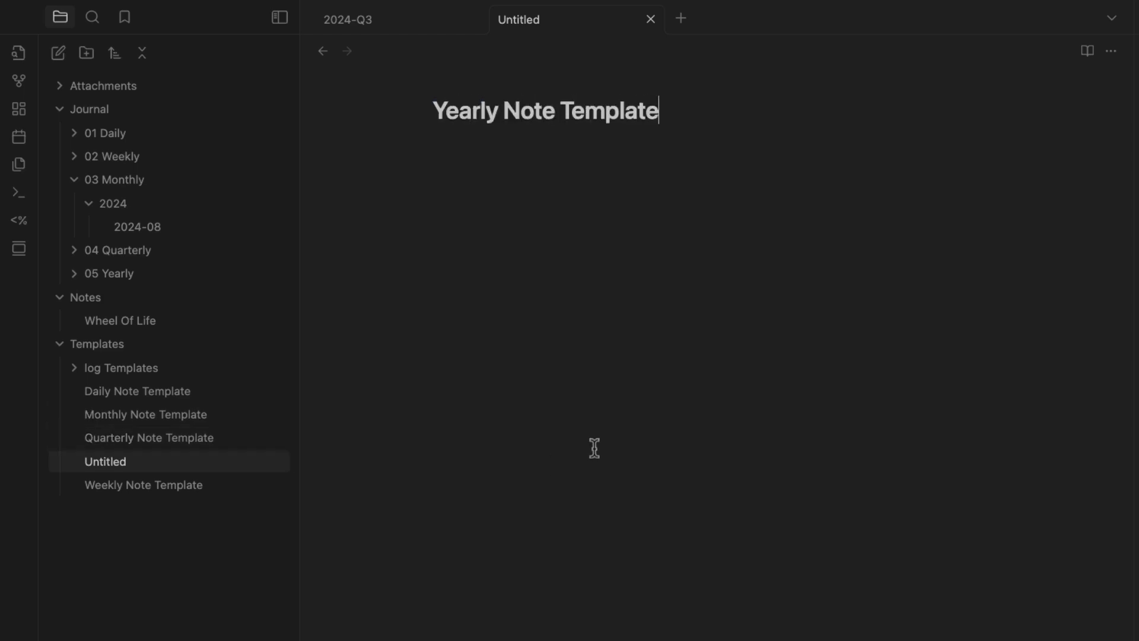
{"action": "key", "text": "Return"}
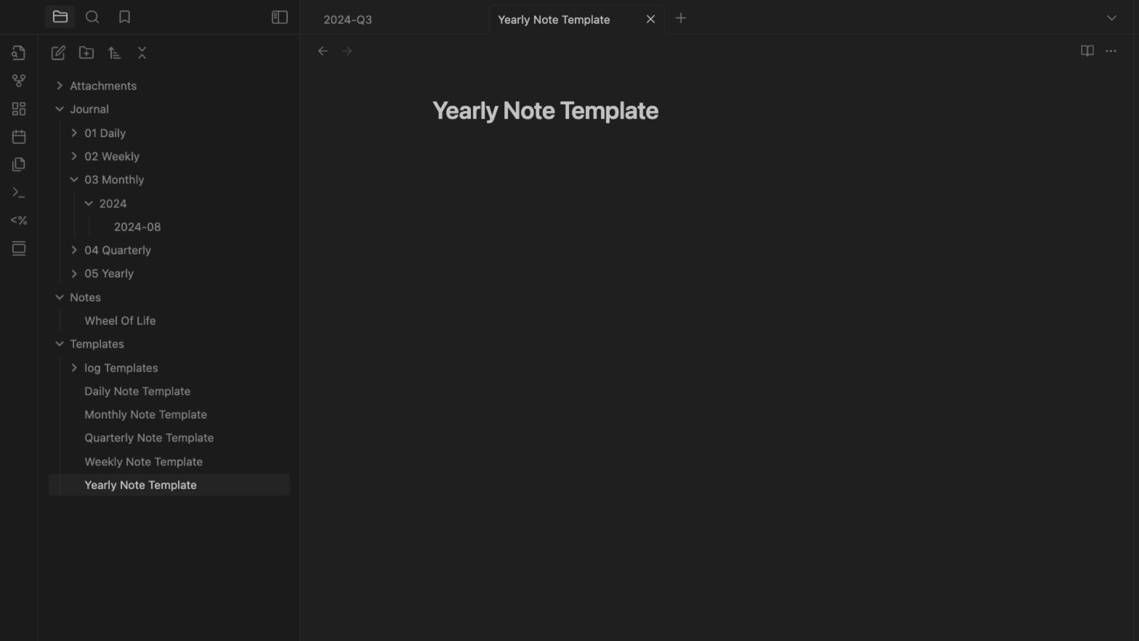
Paste the copied yearly template content into the new note and fold its Year, Wheel Of Life and Statistics sections
{"action": "key", "text": "ctrl+v"}
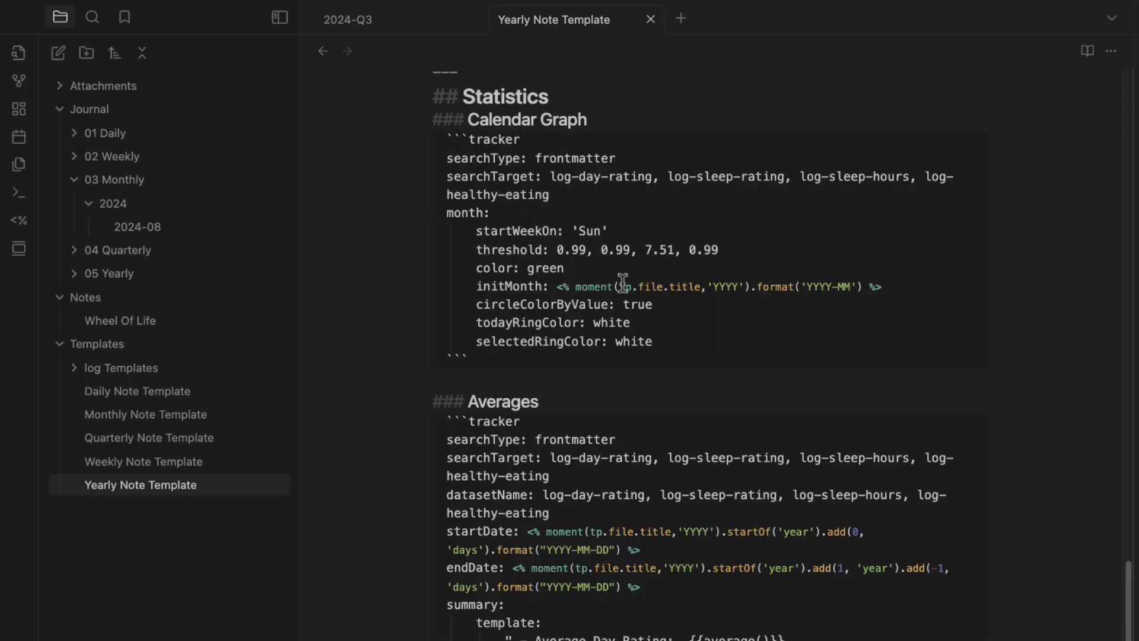
{"action": "scroll", "coordinate": [628, 302], "scroll_direction": "up", "scroll_amount": 15}
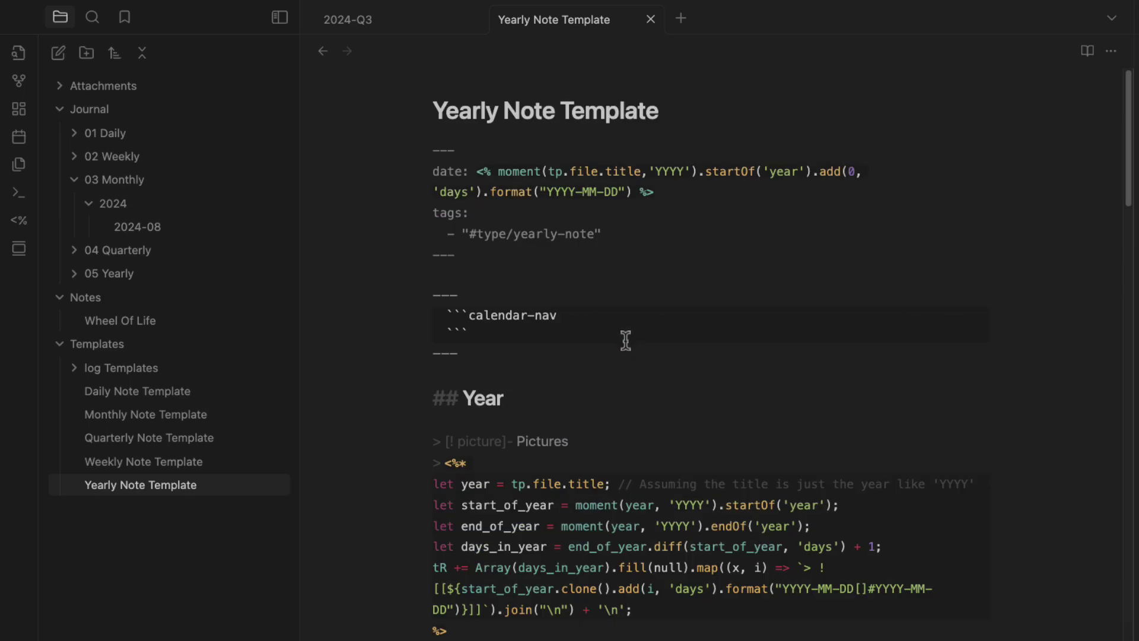
{"action": "left_click", "coordinate": [426, 401]}
{"action": "left_click", "coordinate": [415, 414]}
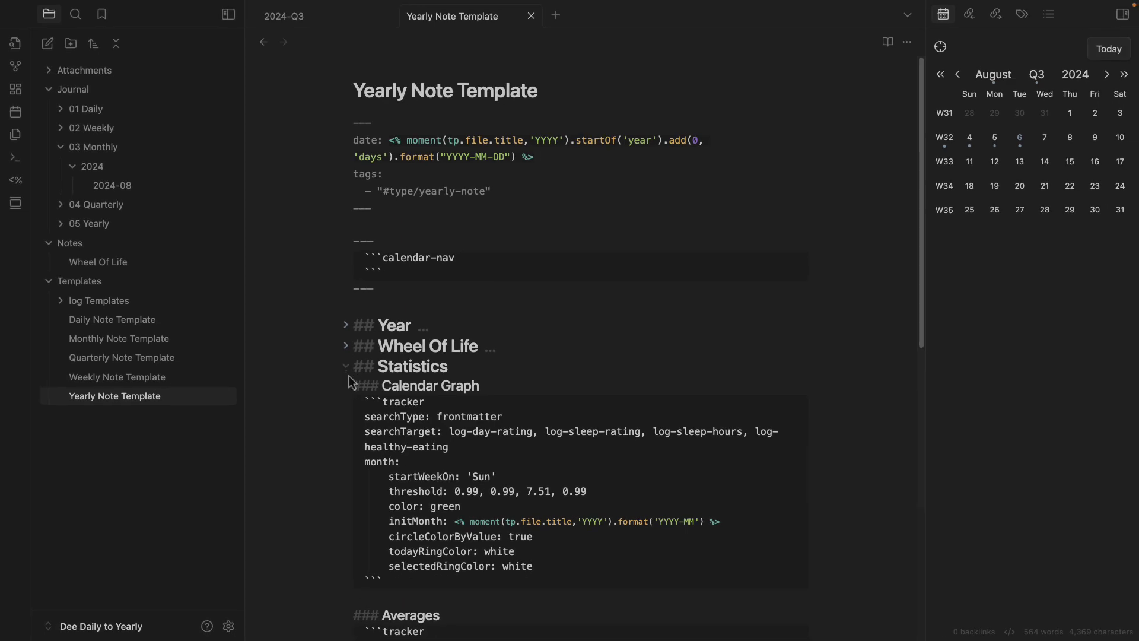
{"action": "left_click", "coordinate": [345, 367]}
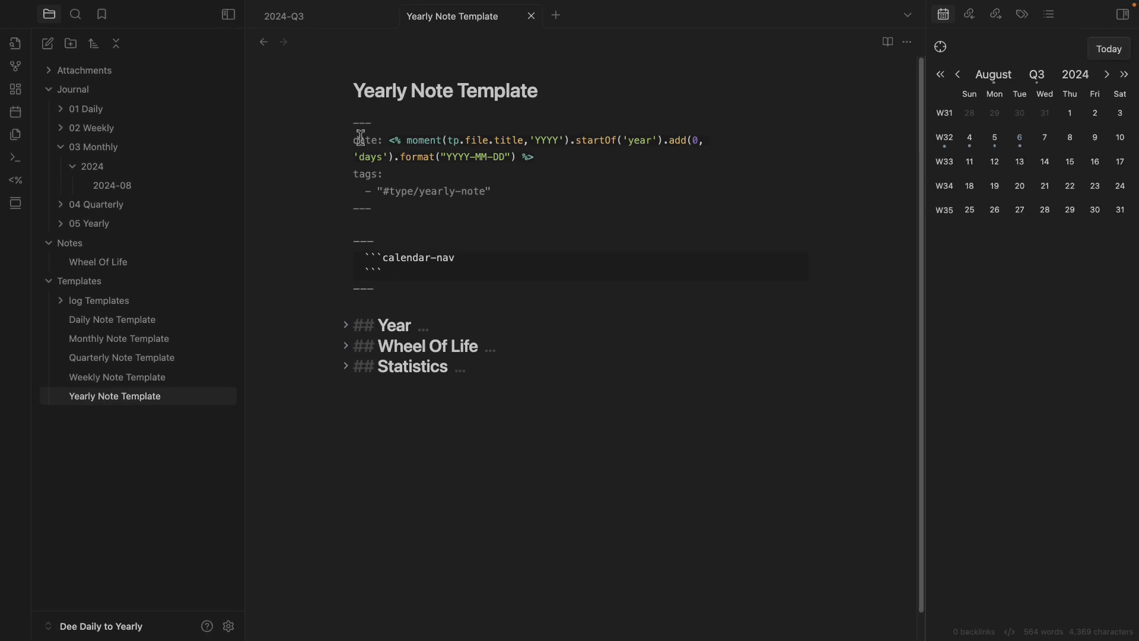
Review the date and tags frontmatter of the Yearly Note Template, then expand the Year section to its Pictures code
{"action": "left_click_drag", "start_coordinate": [360, 140], "coordinate": [657, 156]}
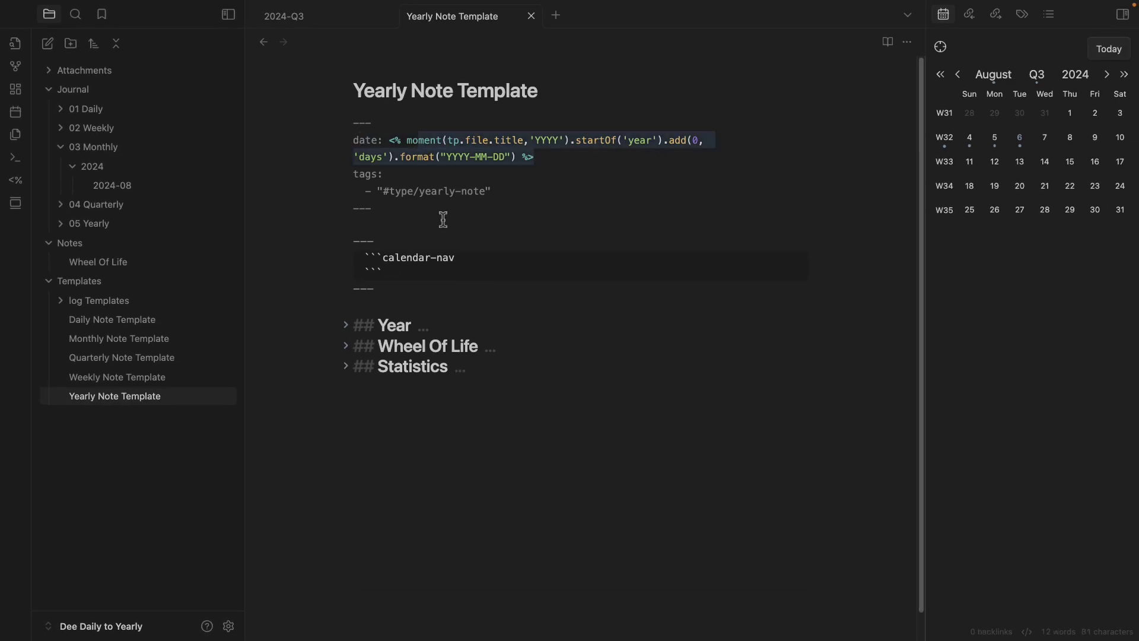
{"action": "left_click_drag", "start_coordinate": [532, 193], "coordinate": [354, 174]}
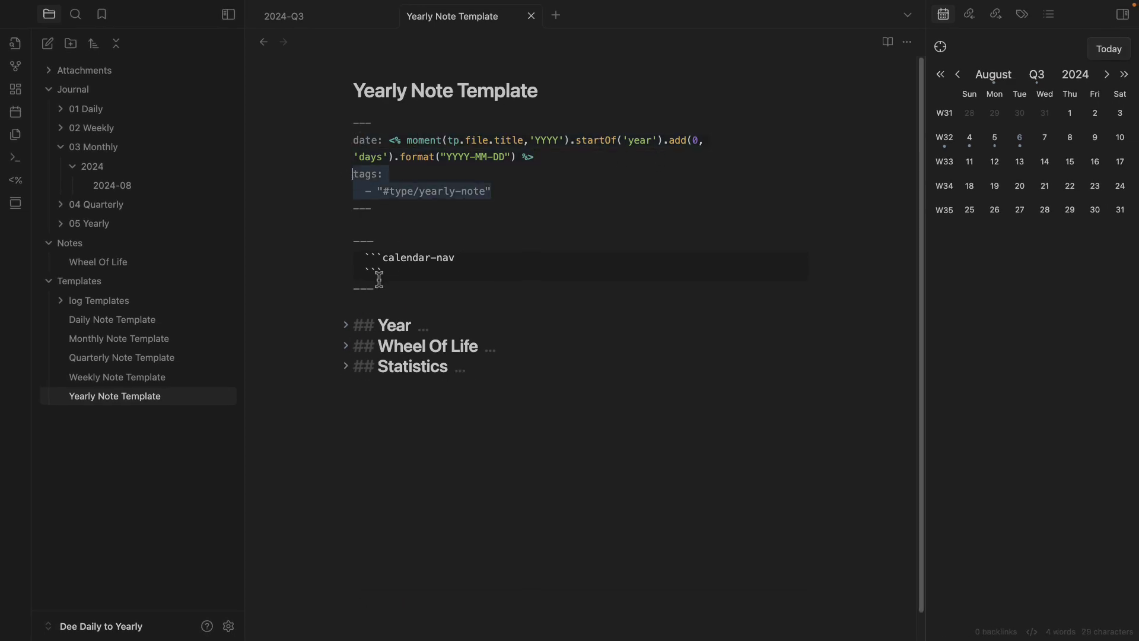
{"action": "left_click", "coordinate": [346, 330]}
{"action": "scroll", "coordinate": [431, 324], "scroll_direction": "down", "scroll_amount": 3}
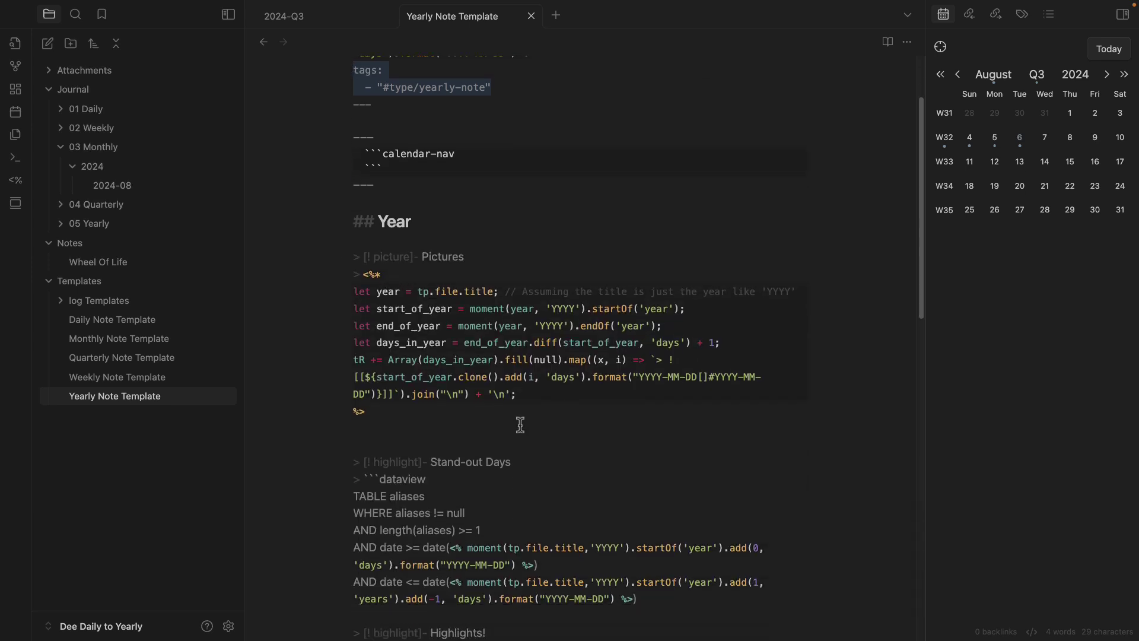
Examine the Highlights! and Monthly Reviews dataview queries in the Year section, including their date range conditions
{"action": "left_click_drag", "start_coordinate": [520, 424], "coordinate": [748, 538]}
{"action": "scroll", "coordinate": [377, 296], "scroll_direction": "down", "scroll_amount": 5}
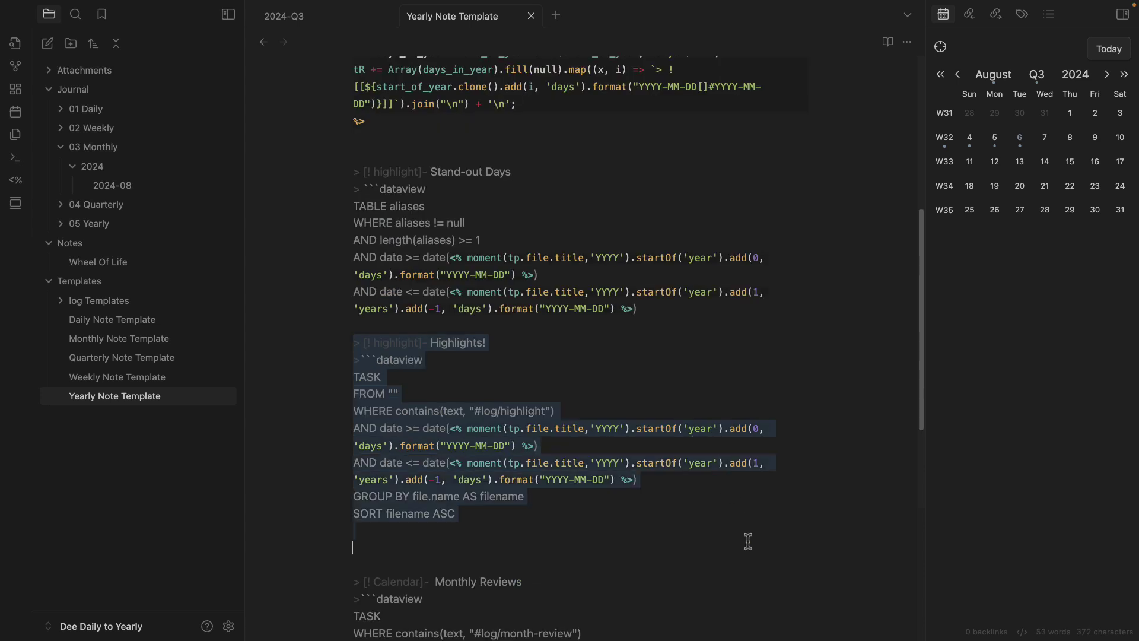
{"action": "scroll", "coordinate": [734, 516], "scroll_direction": "down", "scroll_amount": 3}
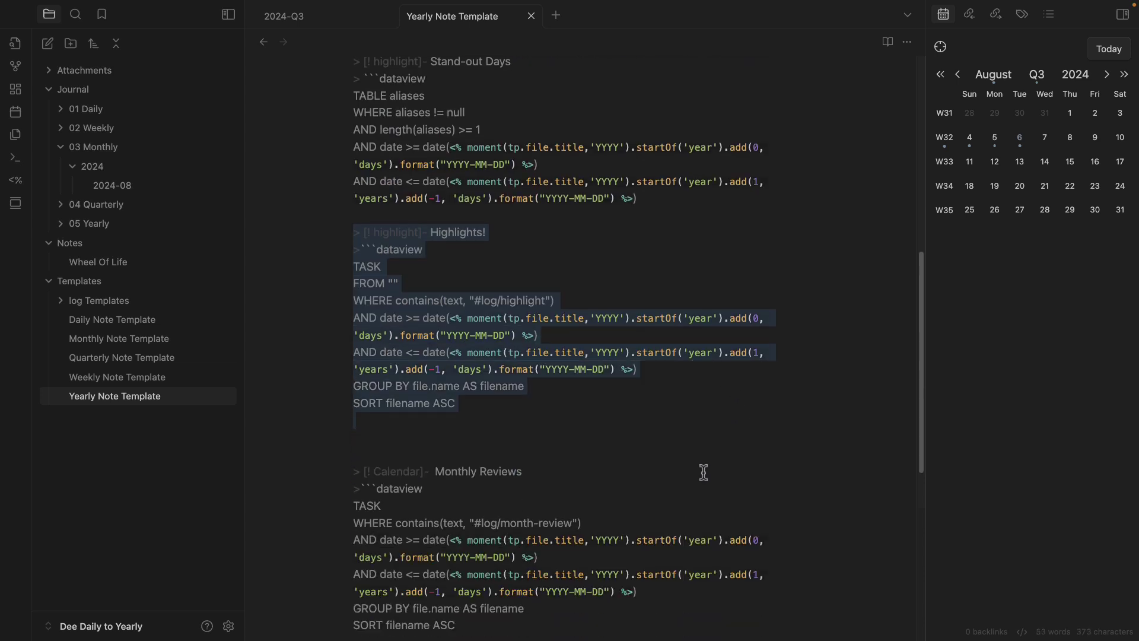
{"action": "left_click_drag", "start_coordinate": [671, 363], "coordinate": [349, 318]}
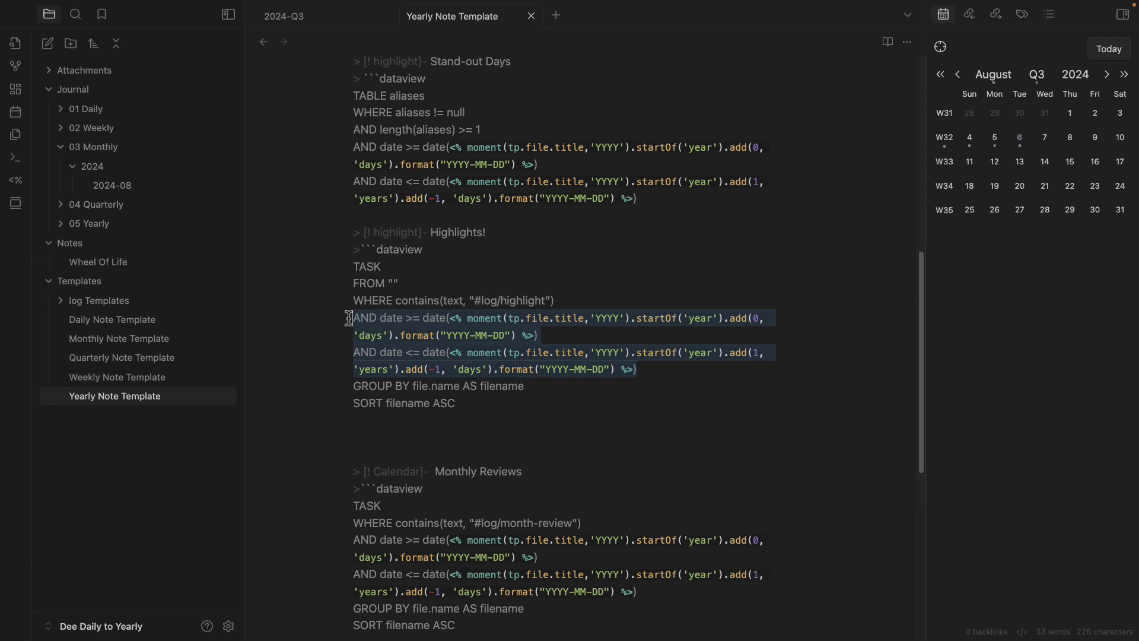
{"action": "left_click_drag", "start_coordinate": [644, 368], "coordinate": [297, 291]}
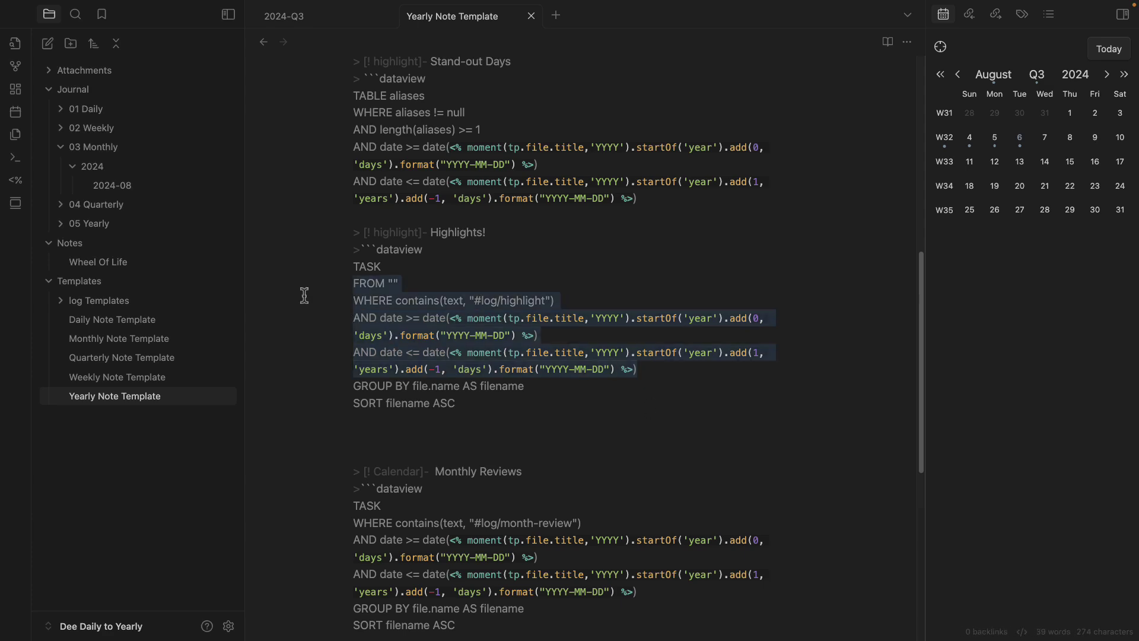
{"action": "scroll", "coordinate": [504, 377], "scroll_direction": "down", "scroll_amount": 4}
{"action": "scroll", "coordinate": [505, 332], "scroll_direction": "up", "scroll_amount": 4}
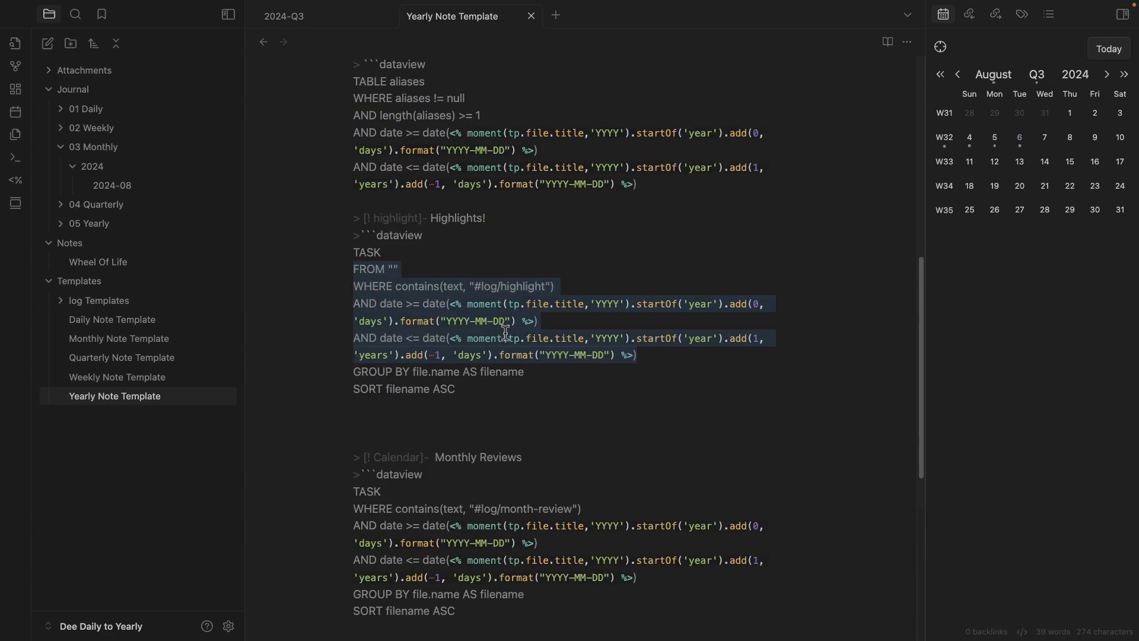
{"action": "scroll", "coordinate": [522, 451], "scroll_direction": "down", "scroll_amount": 3}
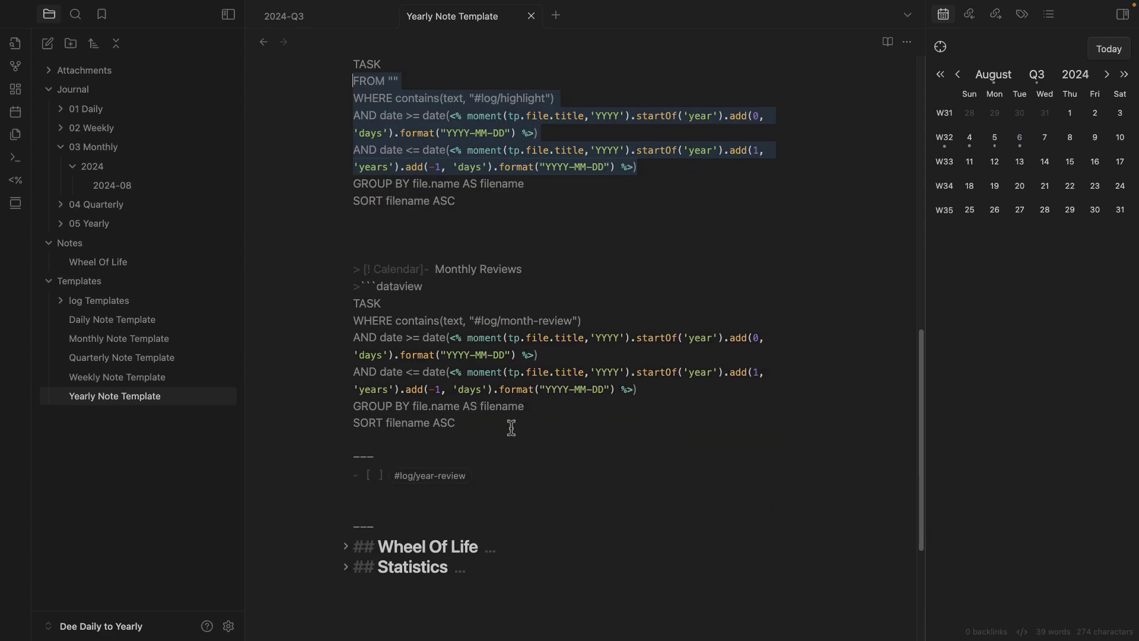
{"action": "left_click_drag", "start_coordinate": [511, 425], "coordinate": [261, 274]}
{"action": "scroll", "coordinate": [511, 348], "scroll_direction": "down", "scroll_amount": 2}
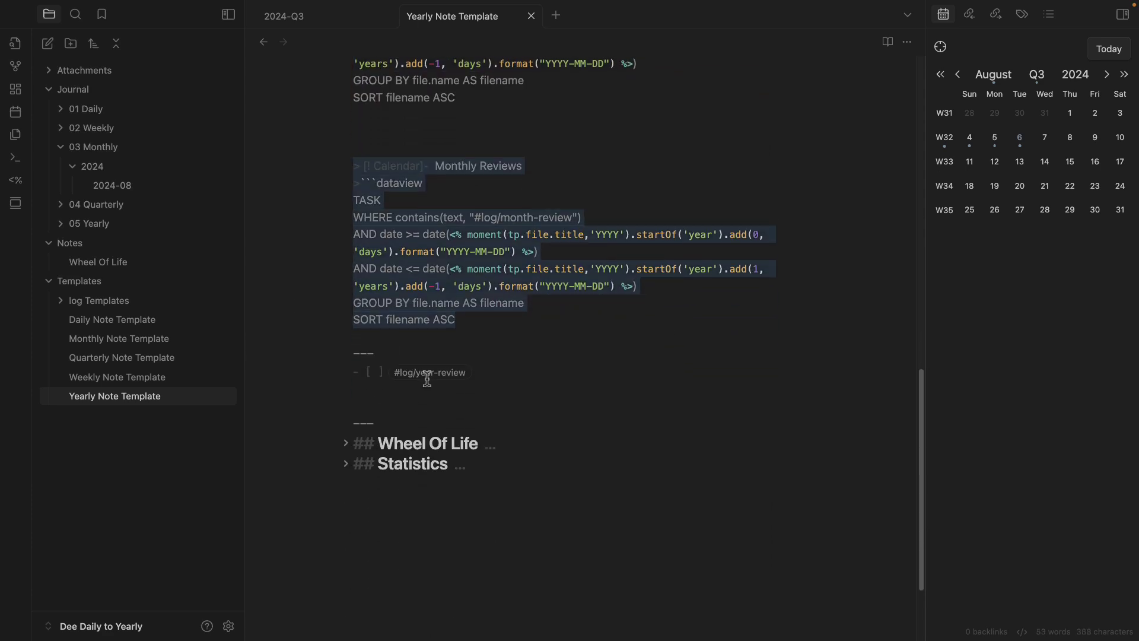
Expand the Wheel Of Life and Statistics sections and look through their chart, life-area items and tracker code
{"action": "left_click", "coordinate": [346, 443]}
{"action": "scroll", "coordinate": [445, 449], "scroll_direction": "down", "scroll_amount": 4}
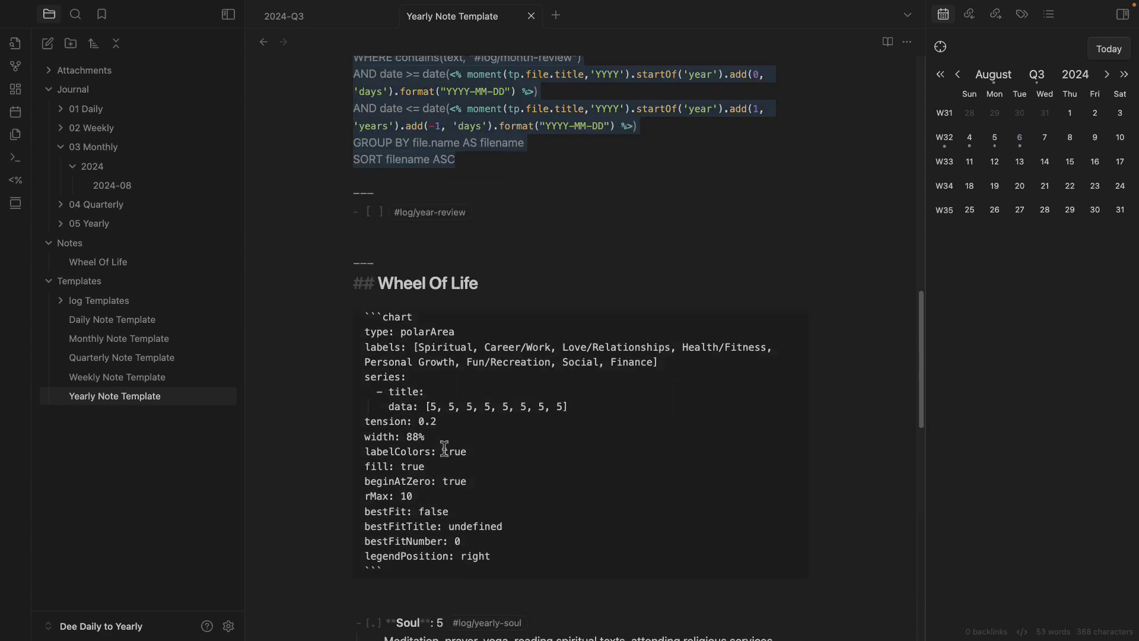
{"action": "scroll", "coordinate": [396, 349], "scroll_direction": "down", "scroll_amount": 13}
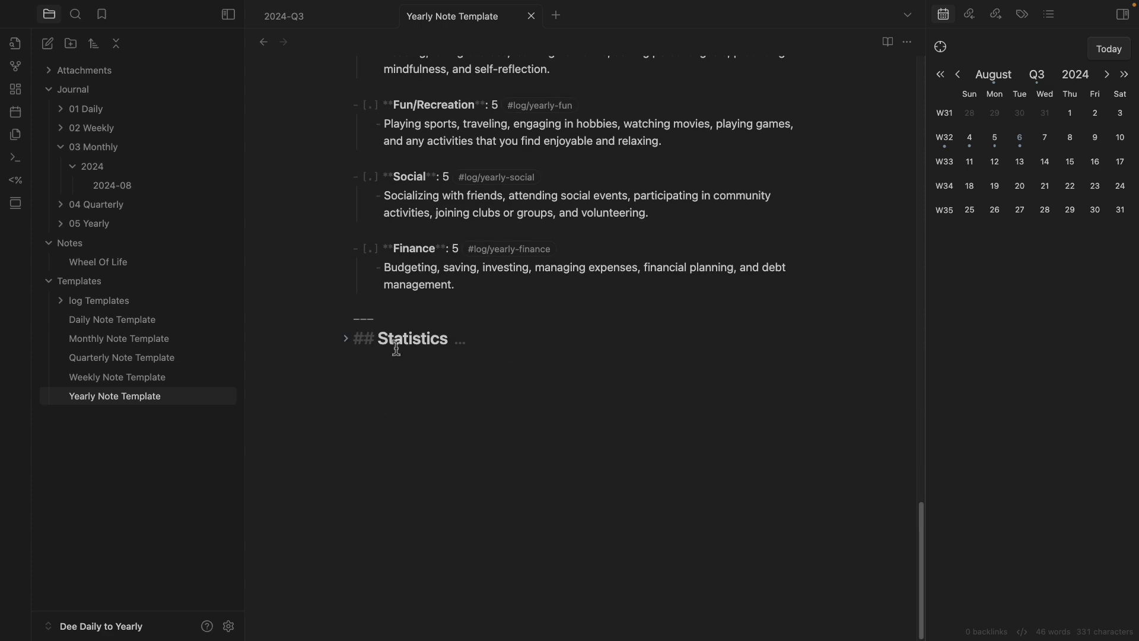
{"action": "left_click", "coordinate": [345, 338]}
{"action": "scroll", "coordinate": [494, 175], "scroll_direction": "down", "scroll_amount": 4}
{"action": "scroll", "coordinate": [682, 446], "scroll_direction": "up", "scroll_amount": 20}
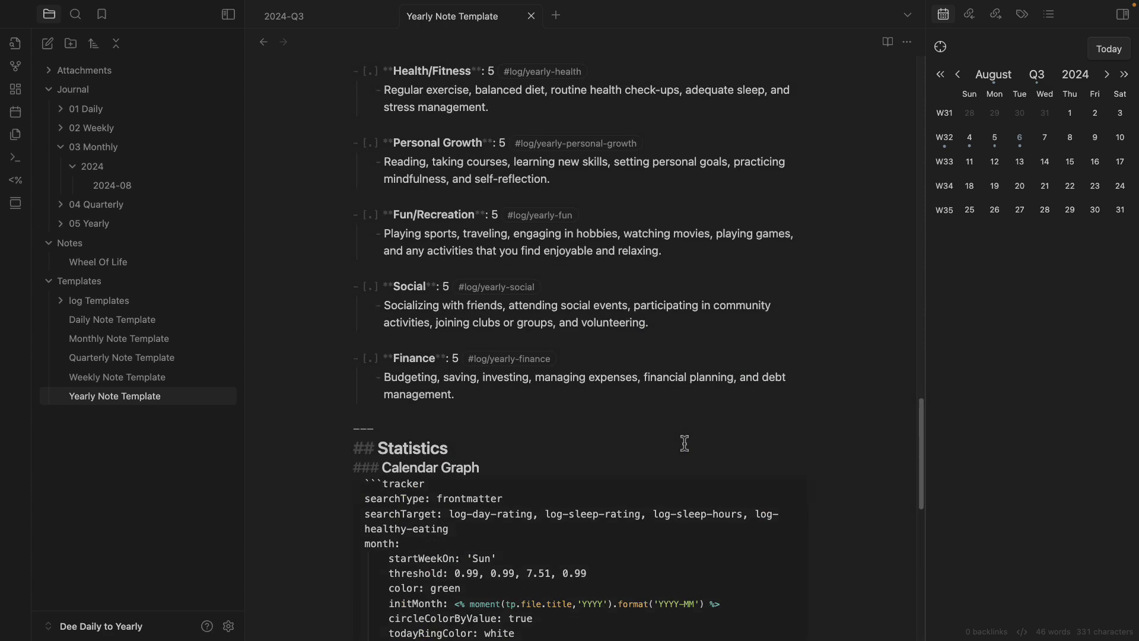
{"action": "scroll", "coordinate": [676, 452], "scroll_direction": "up", "scroll_amount": 6}
Switch to the 2024-Q3 note, create the 2024 yearly note from the calendar, then delete the 2024 file
{"action": "left_click", "coordinate": [325, 18]}
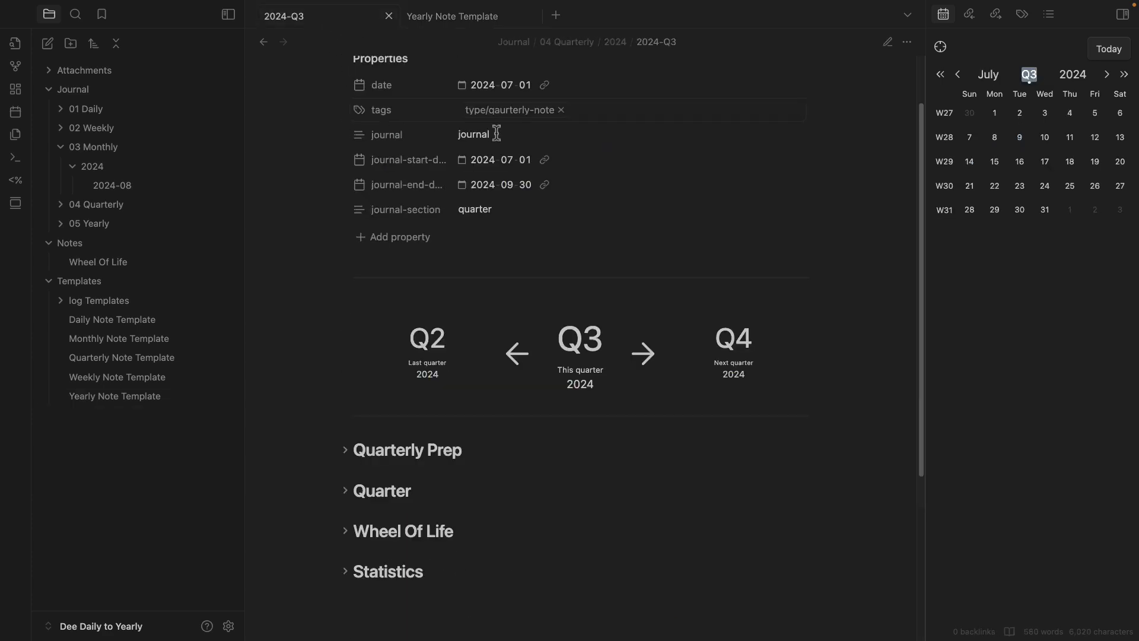
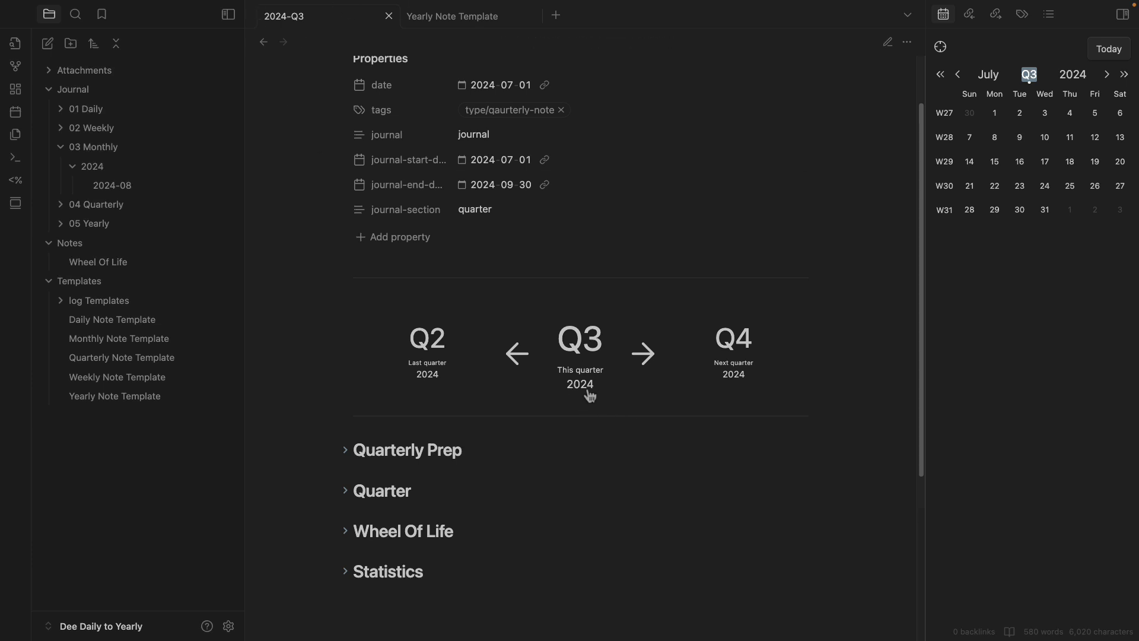
{"action": "left_click", "coordinate": [1072, 75]}
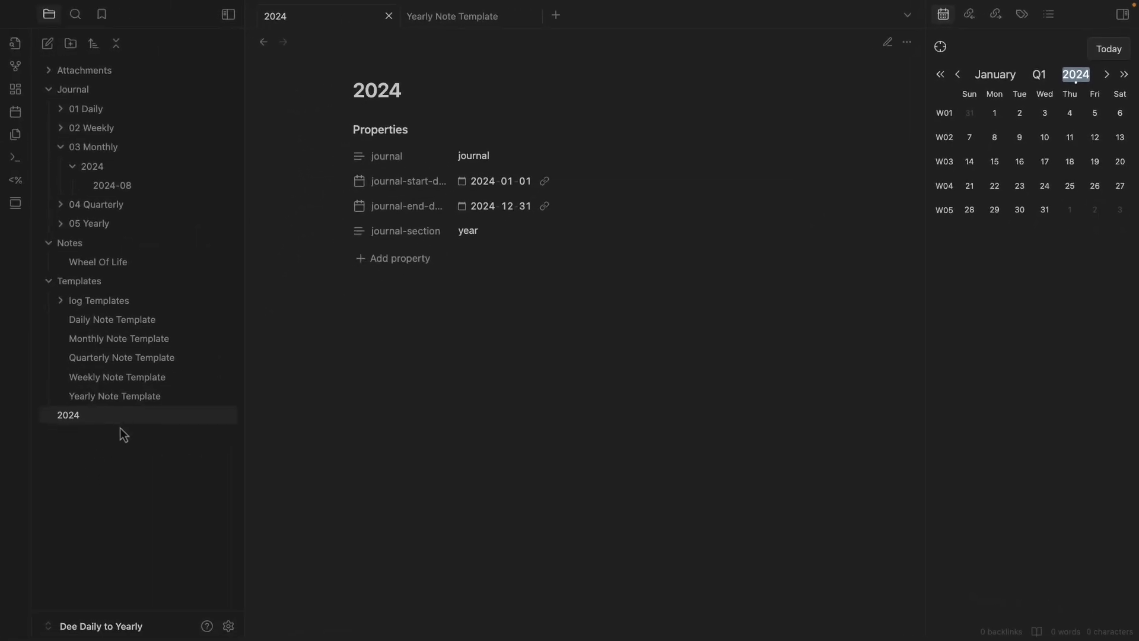
{"action": "right_click", "coordinate": [90, 422]}
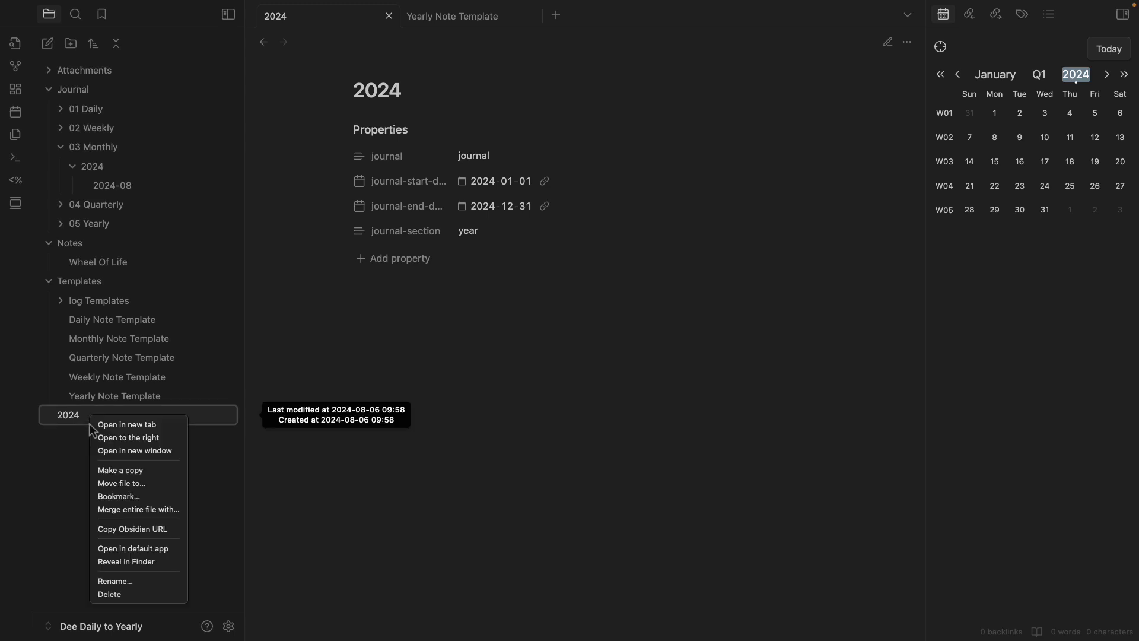
{"action": "left_click", "coordinate": [143, 595]}
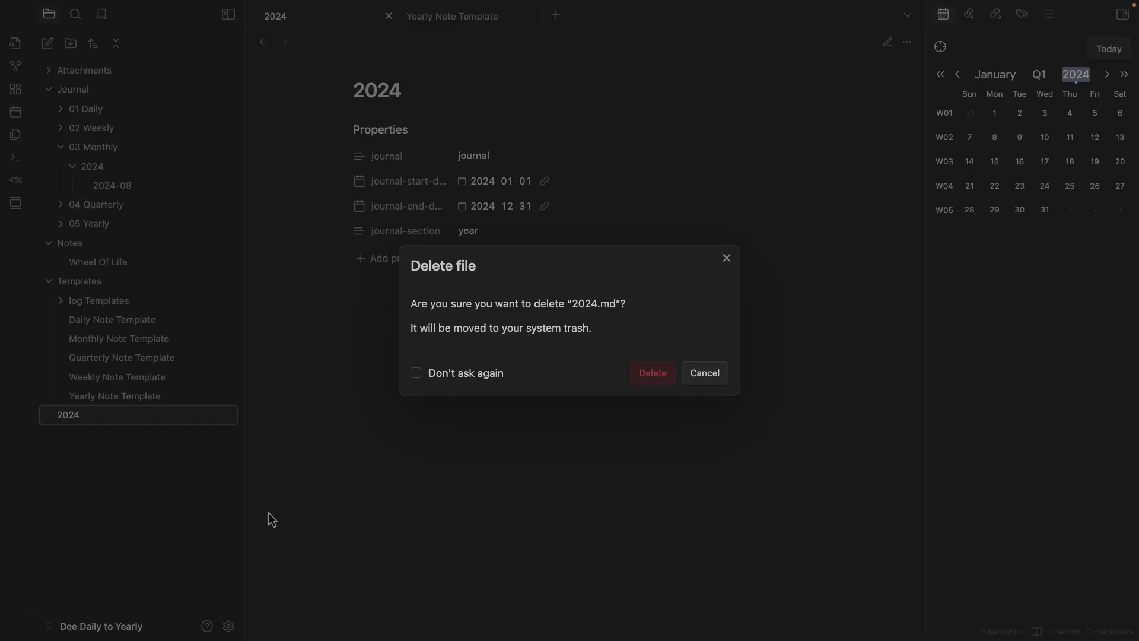
{"action": "left_click", "coordinate": [651, 375]}
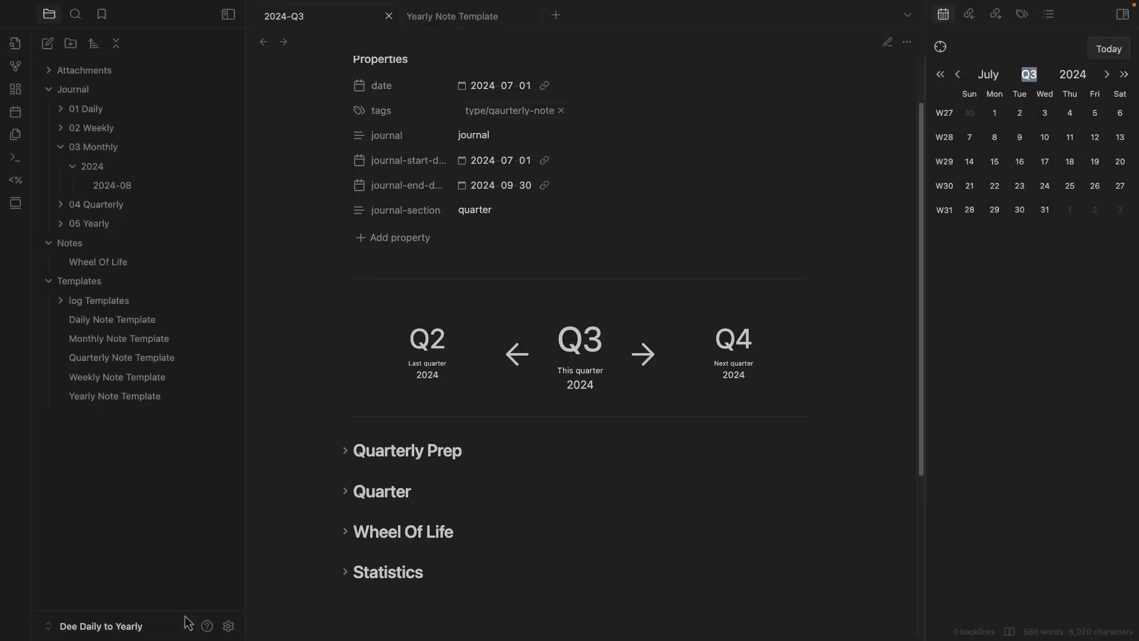
Configure the journal's yearly notes with folder Journal/05 Yearly and template Templates/Yearly Note Template.md
{"action": "left_click", "coordinate": [229, 626]}
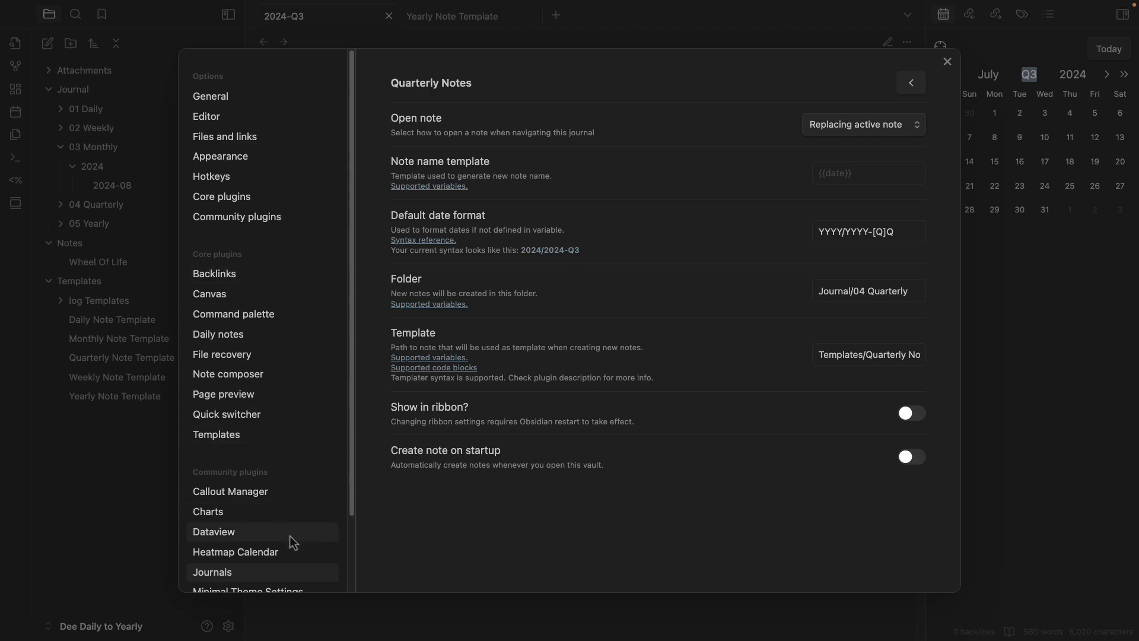
{"action": "left_click", "coordinate": [911, 83]}
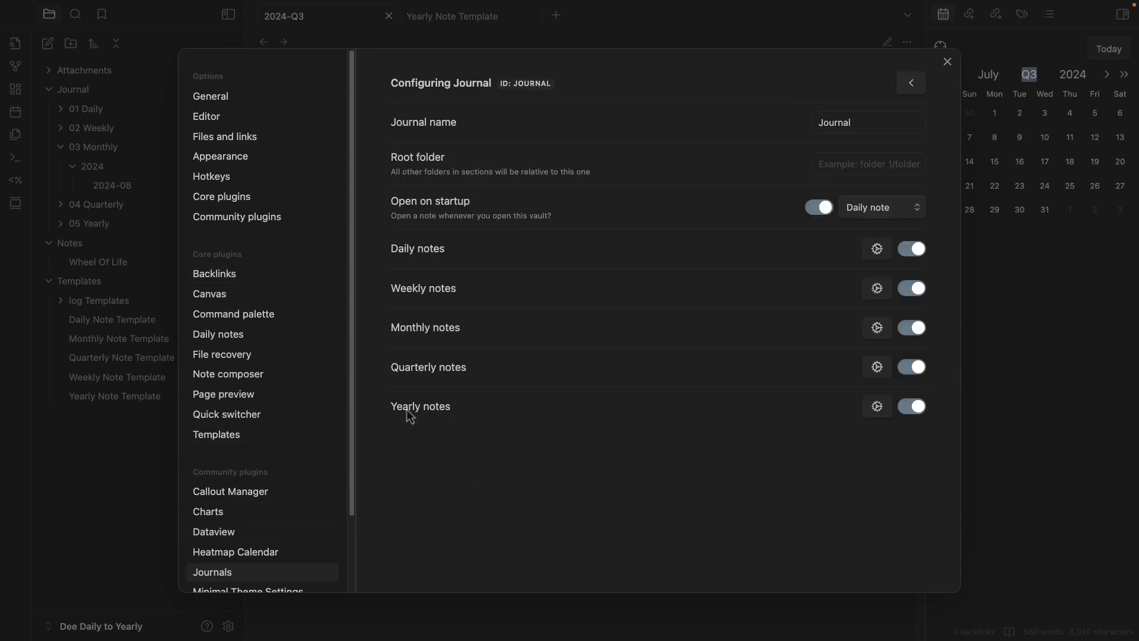
{"action": "left_click", "coordinate": [877, 405]}
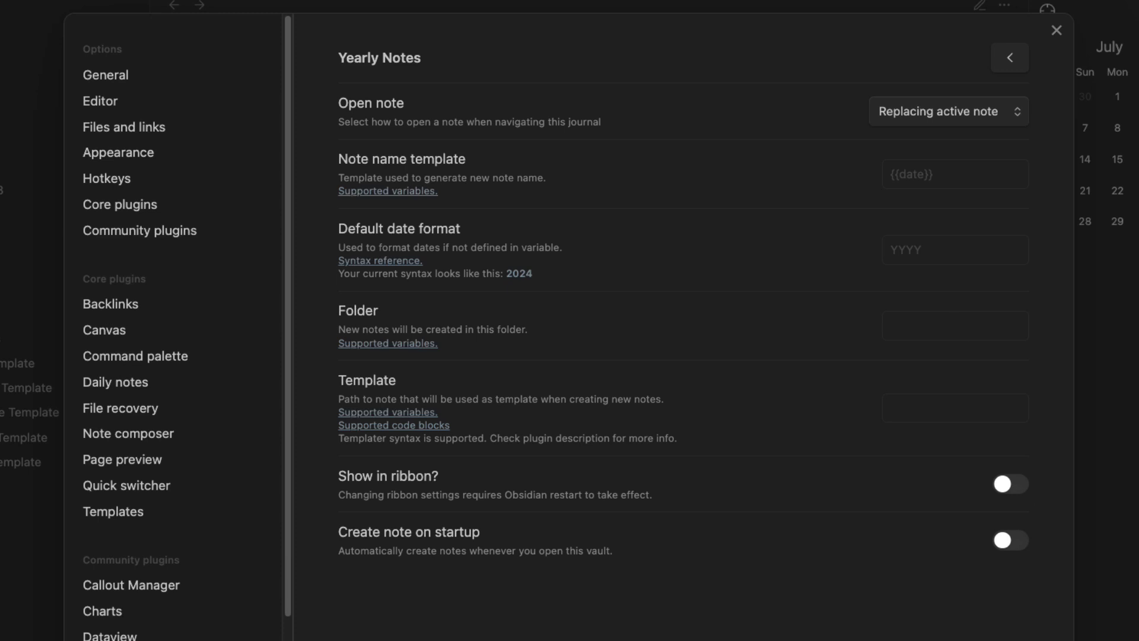
{"action": "left_click", "coordinate": [882, 250]}
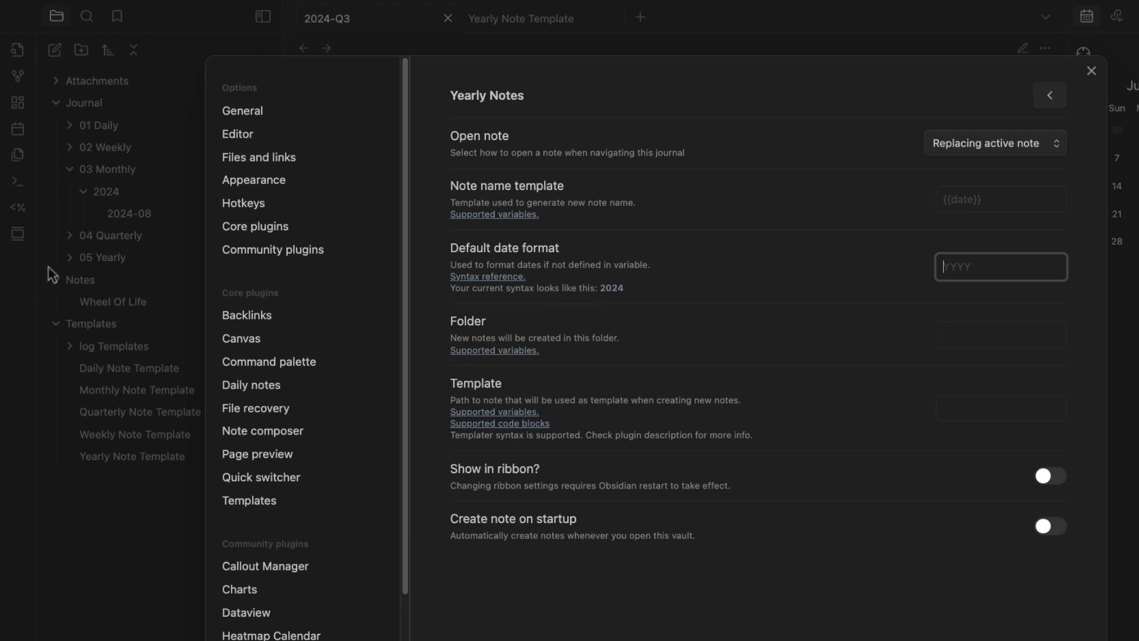
{"action": "left_click", "coordinate": [1010, 338]}
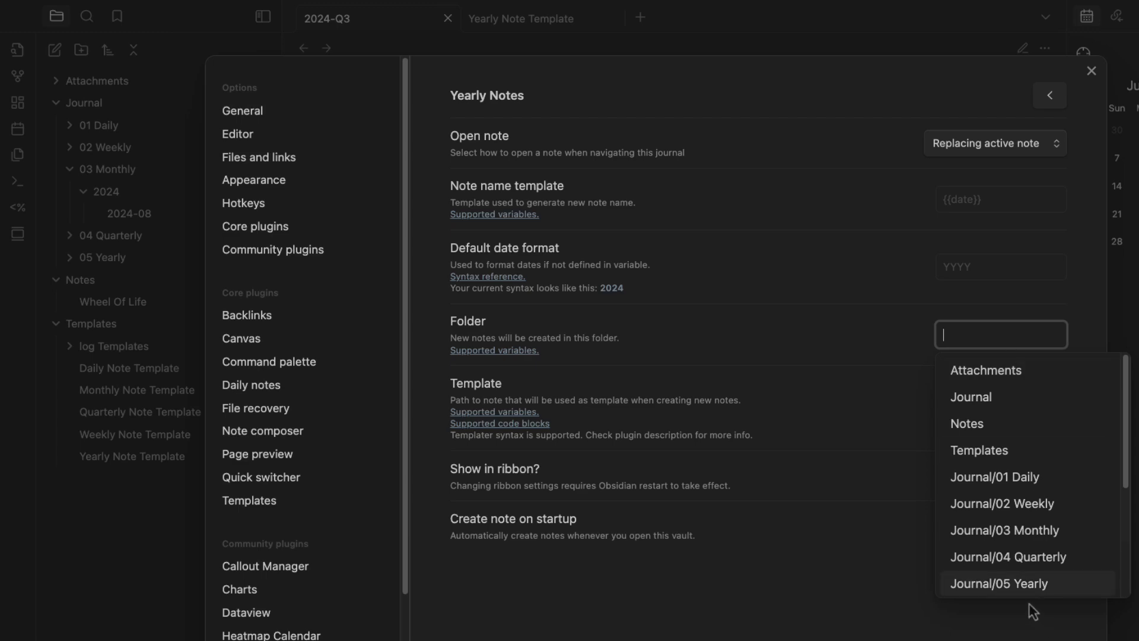
{"action": "left_click", "coordinate": [1023, 587]}
{"action": "left_click", "coordinate": [1009, 409]}
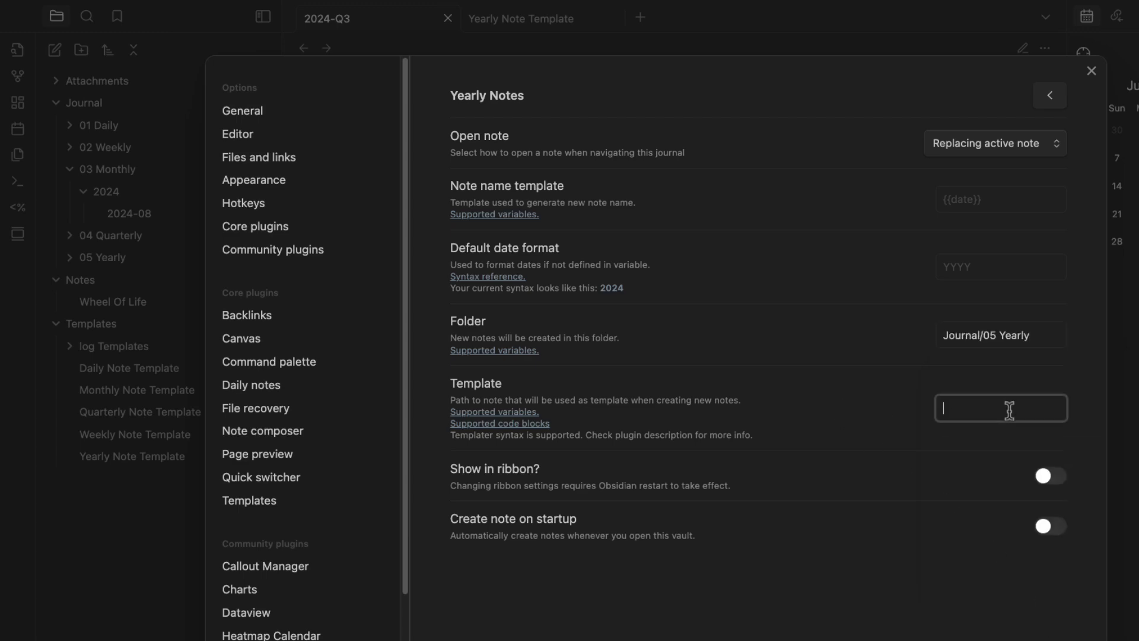
{"action": "type", "text": "yearl"}
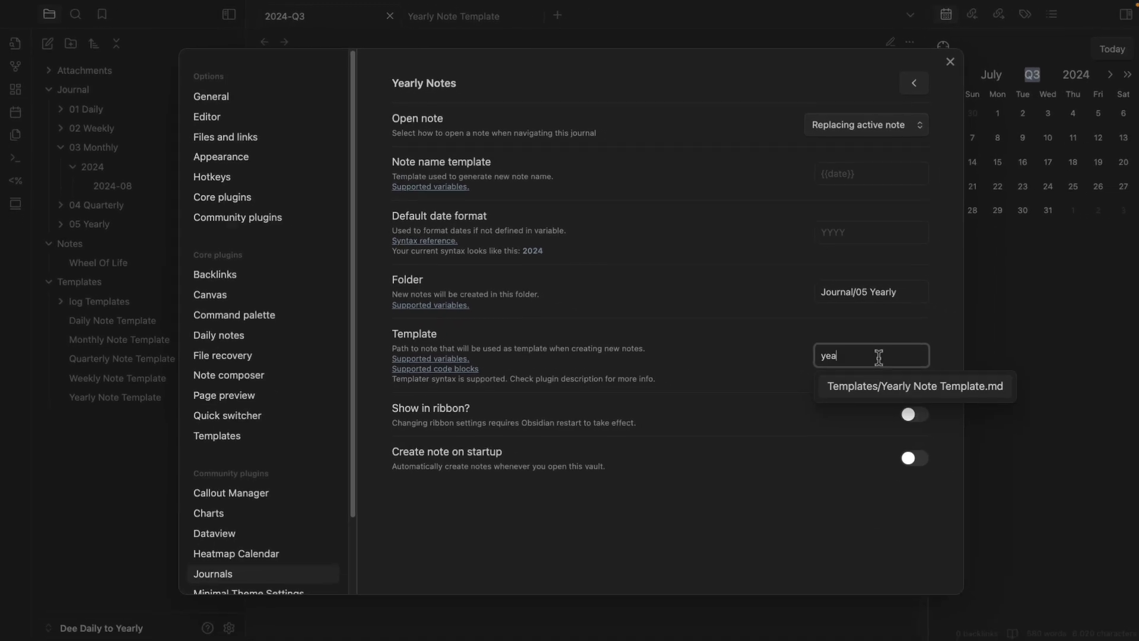
{"action": "key", "text": "Return"}
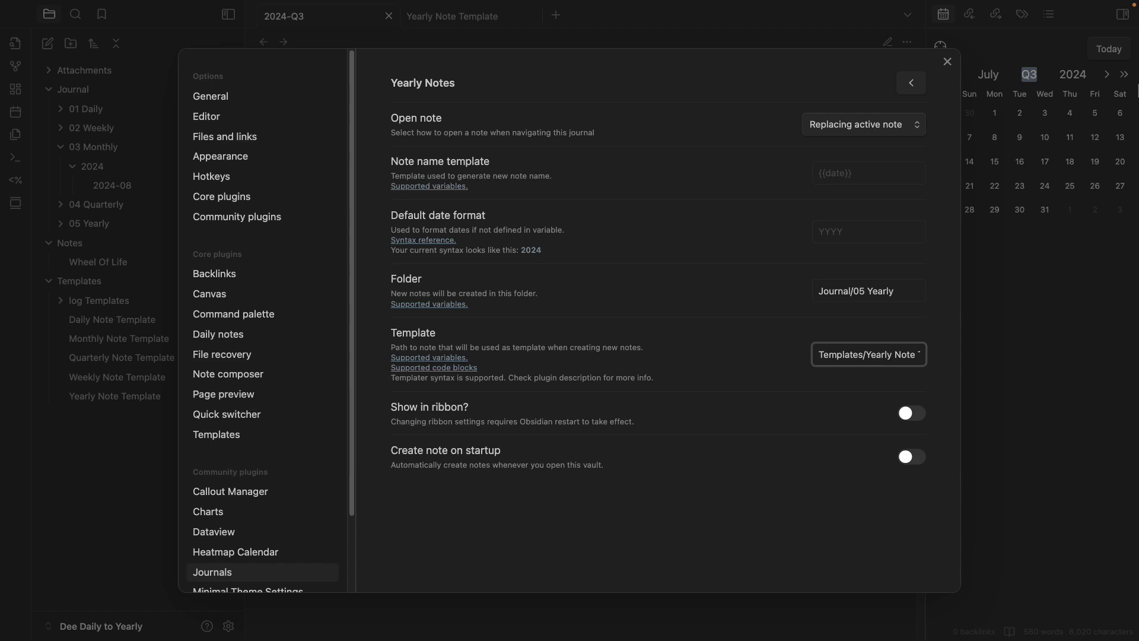
{"action": "left_click", "coordinate": [947, 62]}
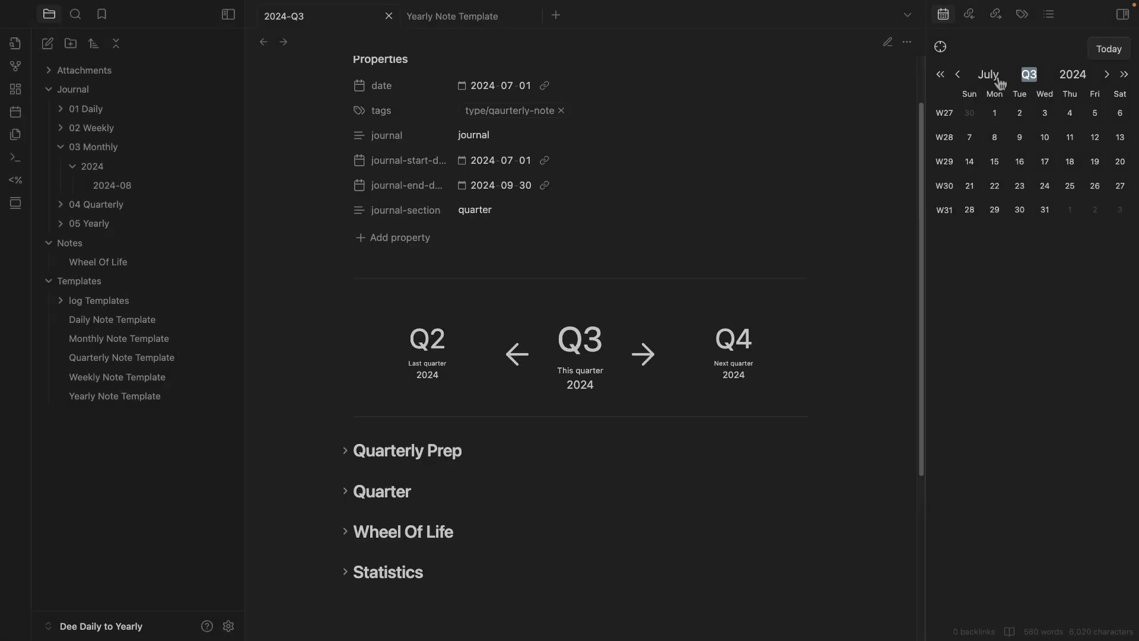
Create the 2024 yearly note from the calendar and collapse its Year, Wheel Of Life and Statistics sections
{"action": "left_click", "coordinate": [1073, 76]}
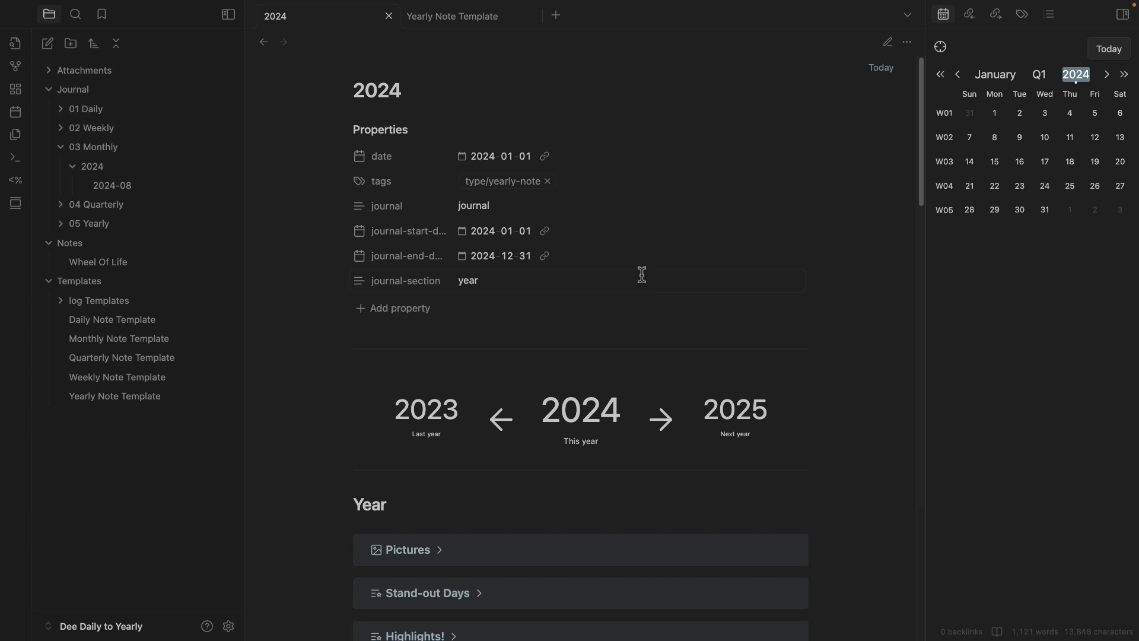
{"action": "left_click", "coordinate": [346, 504]}
{"action": "left_click", "coordinate": [347, 545]}
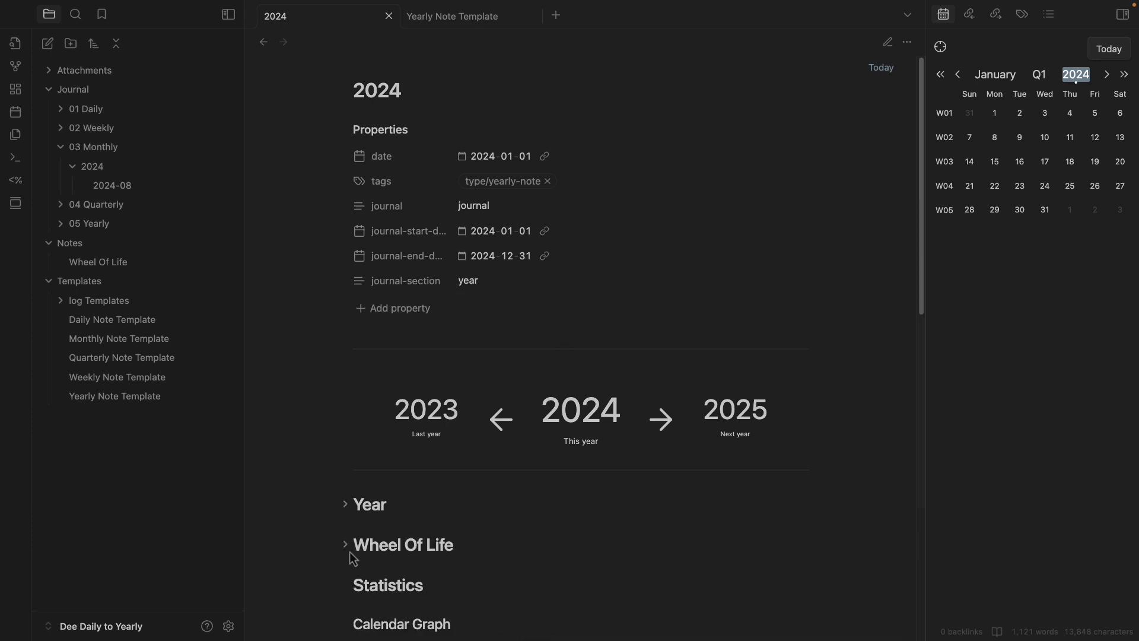
{"action": "scroll", "coordinate": [347, 460], "scroll_direction": "down", "scroll_amount": 4}
{"action": "left_click", "coordinate": [345, 376]}
{"action": "scroll", "coordinate": [349, 356], "scroll_direction": "down", "scroll_amount": 2}
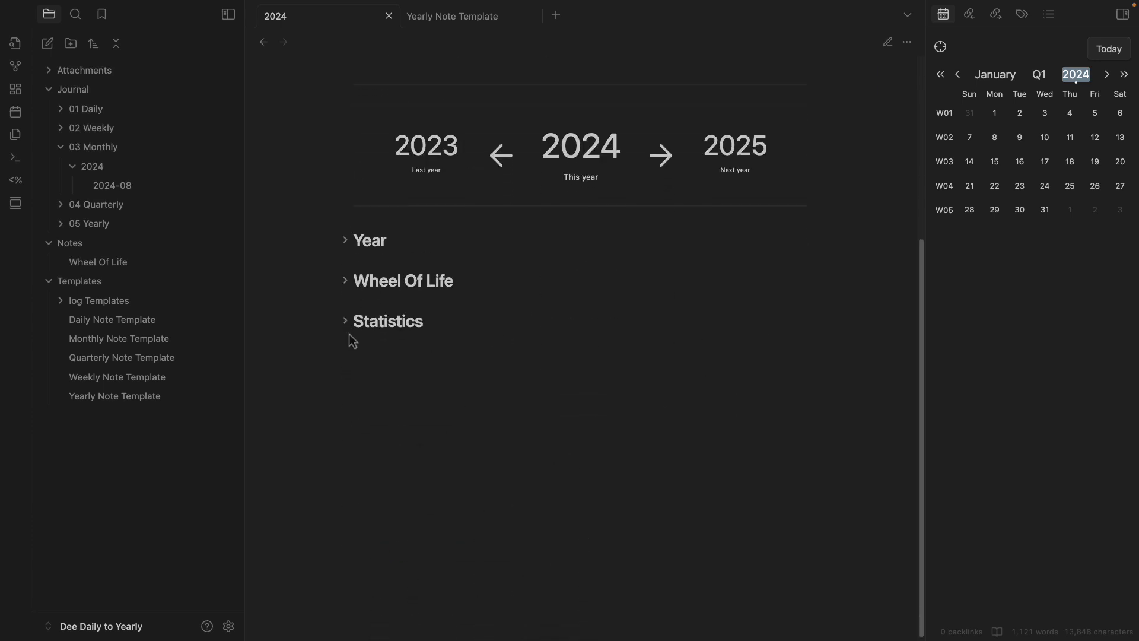
Expand the 2024 note's Statistics section and examine its Averages and Calendar Graph, cycling through the graph's datasets
{"action": "left_click", "coordinate": [347, 325]}
{"action": "scroll", "coordinate": [368, 347], "scroll_direction": "down", "scroll_amount": 10}
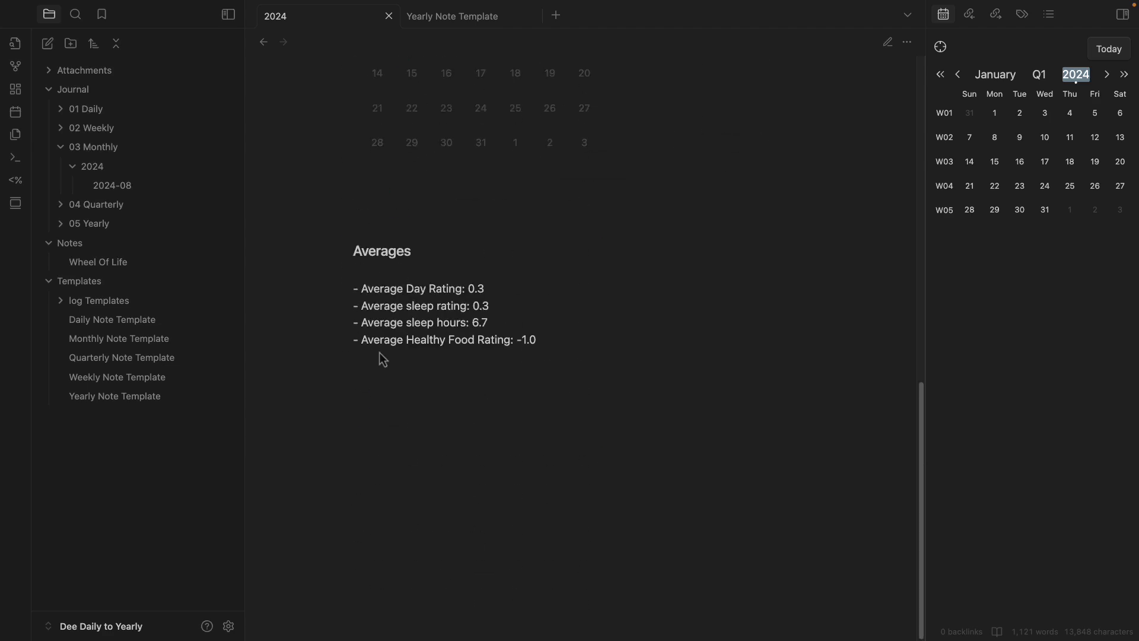
{"action": "scroll", "coordinate": [450, 332], "scroll_direction": "up", "scroll_amount": 5}
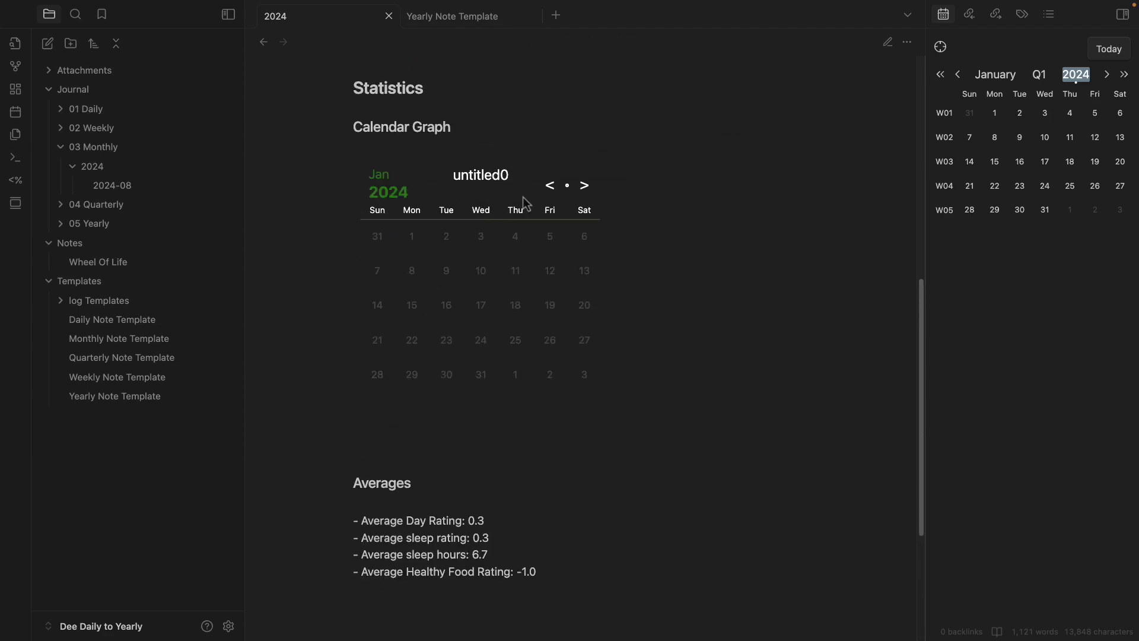
{"action": "key", "text": "ctrl+e"}
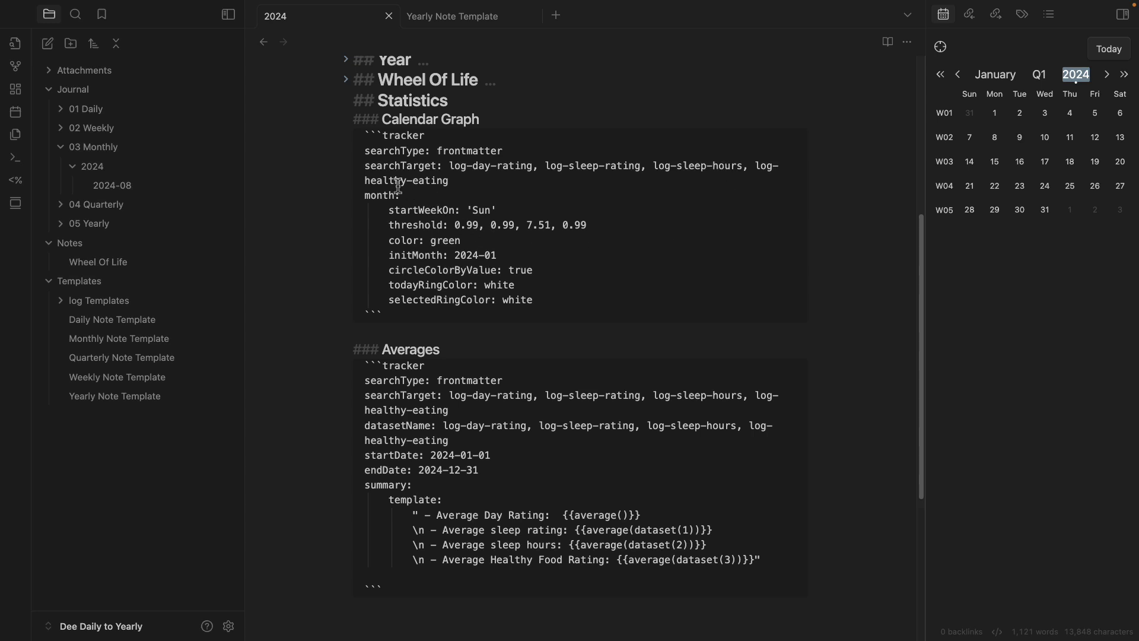
{"action": "key", "text": "ctrl+e"}
{"action": "left_click", "coordinate": [491, 182]}
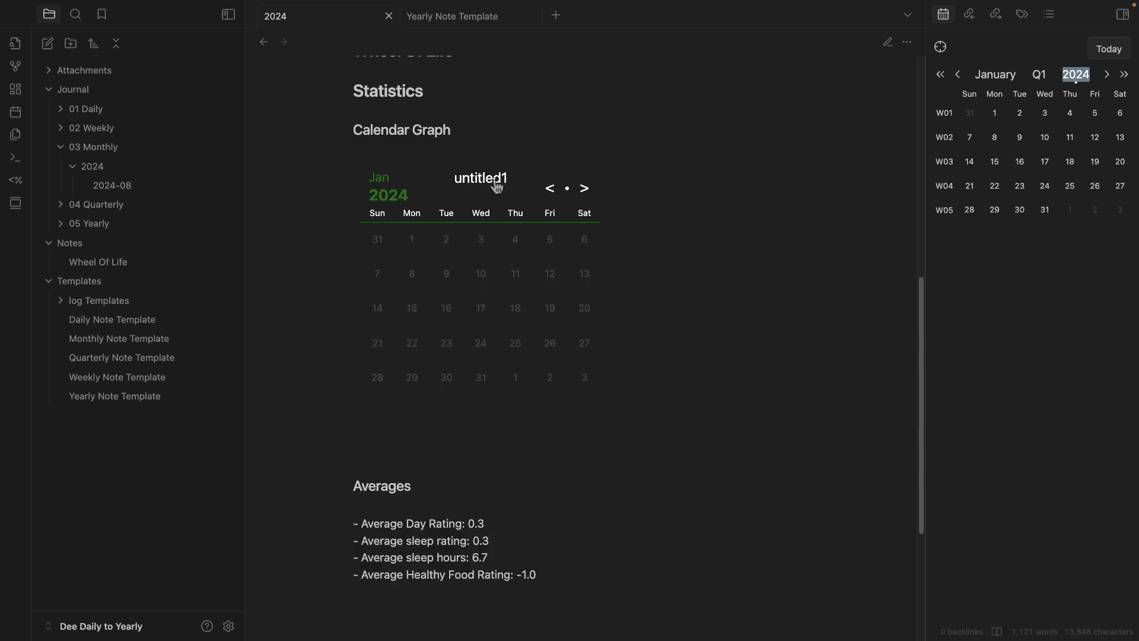
{"action": "left_click", "coordinate": [496, 184]}
{"action": "left_click", "coordinate": [498, 186]}
Add an empty line below searchTarget in the Calendar Graph tracker code of the 2024 note
{"action": "key", "text": "ctrl+e"}
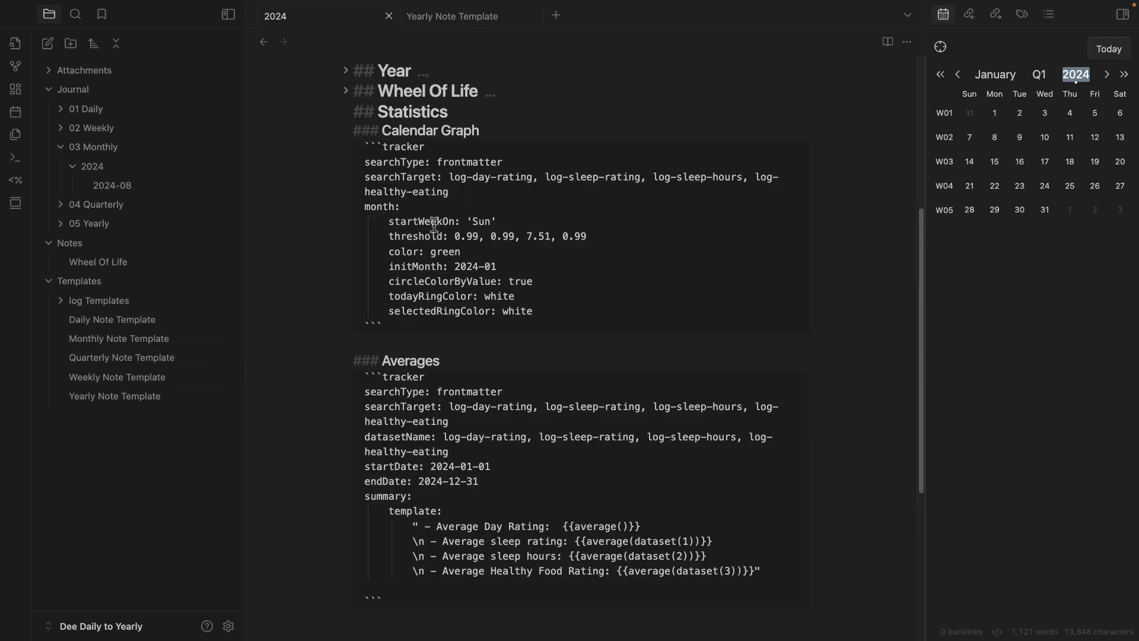
{"action": "mouse_move", "coordinate": [369, 178]}
{"action": "left_mouse_down"}
{"action": "mouse_move", "coordinate": [798, 176]}
{"action": "mouse_move", "coordinate": [456, 191]}
{"action": "left_mouse_up"}
{"action": "left_click", "coordinate": [457, 192]}
{"action": "key", "text": "Return"}
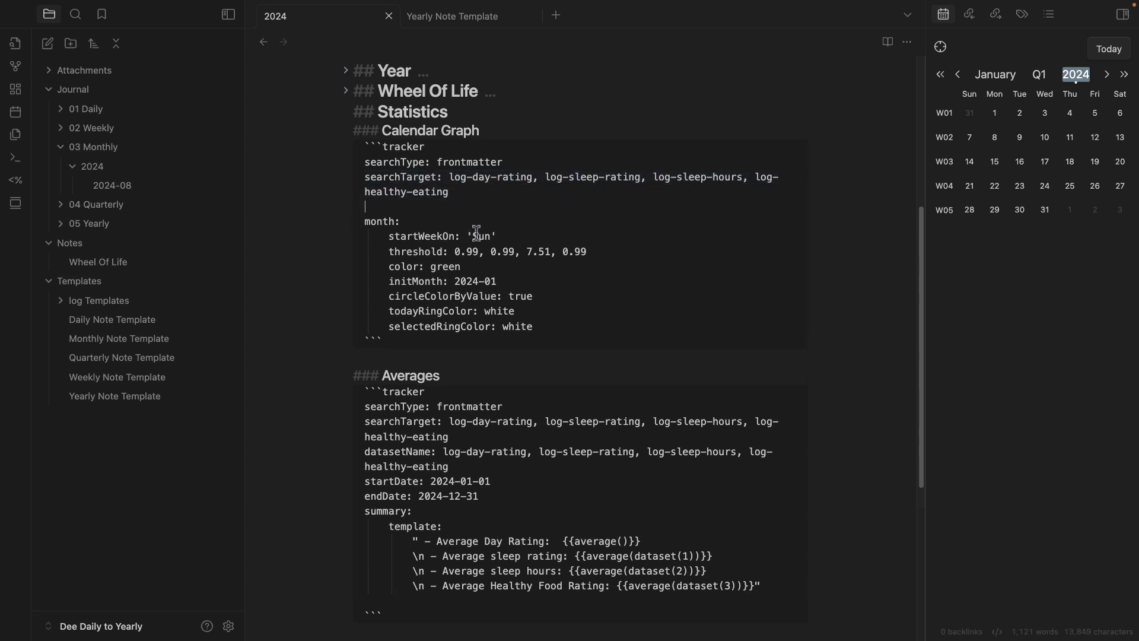
Add an empty line below searchTarget in the Calendar Graph tracker code of the Yearly Note Template
{"action": "left_click", "coordinate": [440, 30]}
{"action": "scroll", "coordinate": [451, 345], "scroll_direction": "down", "scroll_amount": 10}
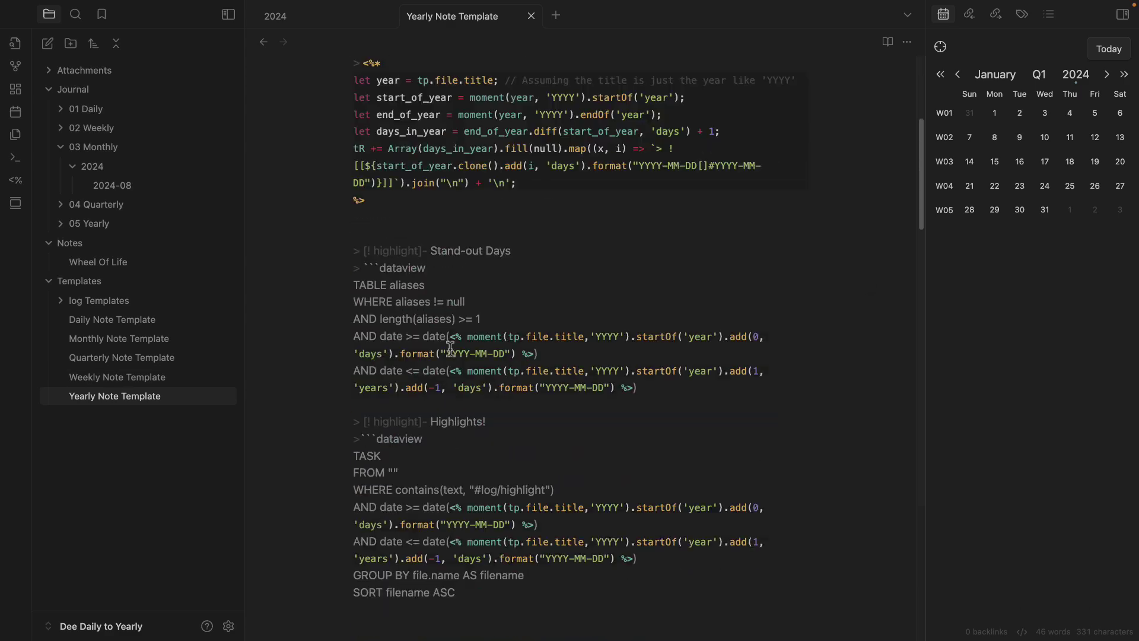
{"action": "scroll", "coordinate": [450, 345], "scroll_direction": "down", "scroll_amount": 15}
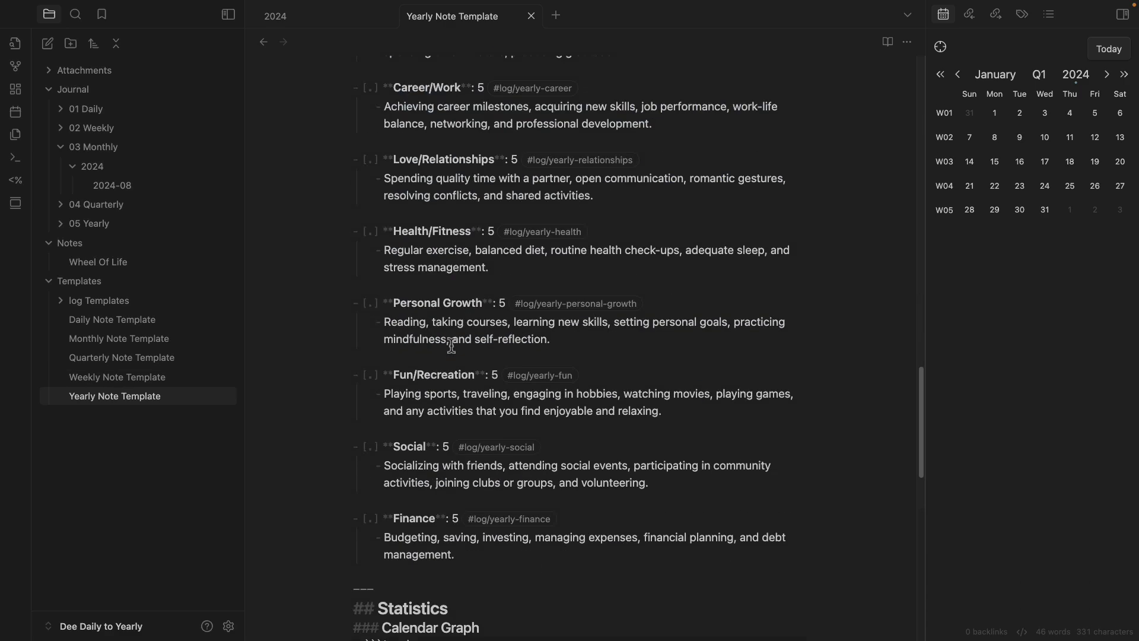
{"action": "scroll", "coordinate": [451, 345], "scroll_direction": "up", "scroll_amount": 7}
{"action": "scroll", "coordinate": [450, 345], "scroll_direction": "down", "scroll_amount": 12}
{"action": "scroll", "coordinate": [451, 345], "scroll_direction": "up", "scroll_amount": 3}
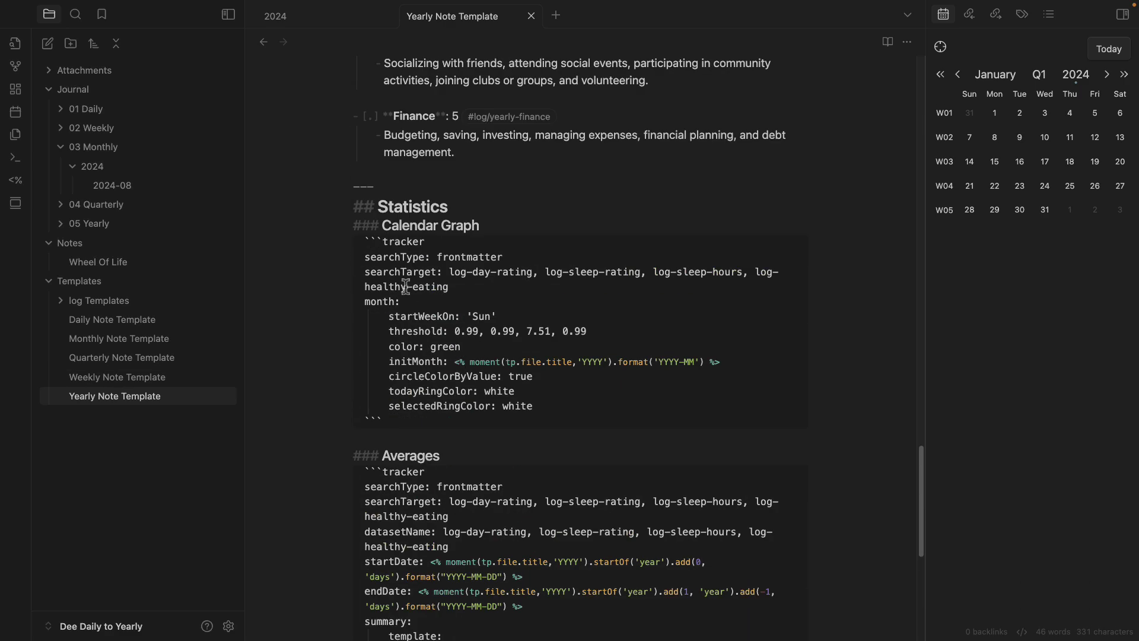
{"action": "left_click", "coordinate": [497, 284]}
{"action": "key", "text": "Return"}
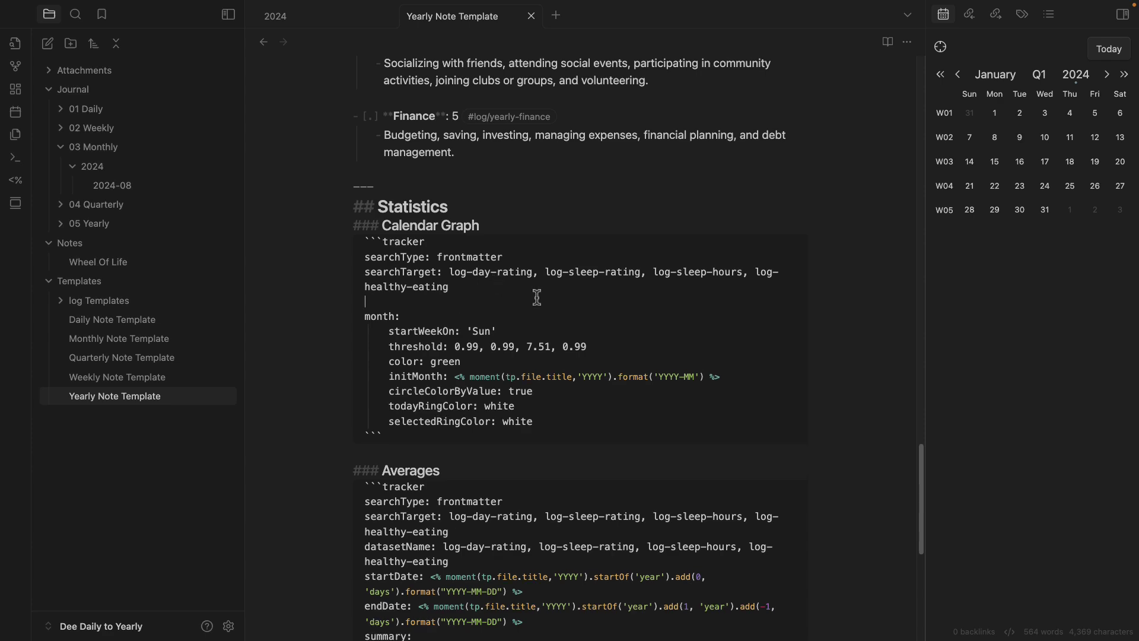
Copy the datasetName line from the Calendar Graph tracker code in the Monthly Note Template
{"action": "left_click", "coordinate": [122, 343]}
{"action": "scroll", "coordinate": [538, 290], "scroll_direction": "down", "scroll_amount": 20}
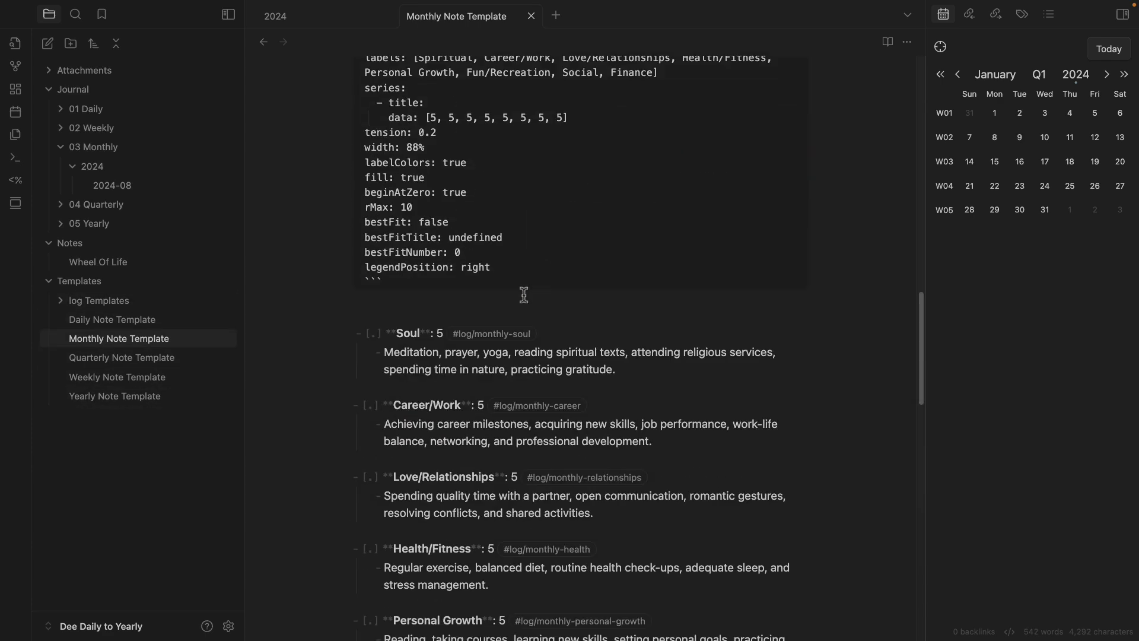
{"action": "left_click_drag", "start_coordinate": [365, 237], "coordinate": [797, 236]}
{"action": "key", "text": "super+c"}
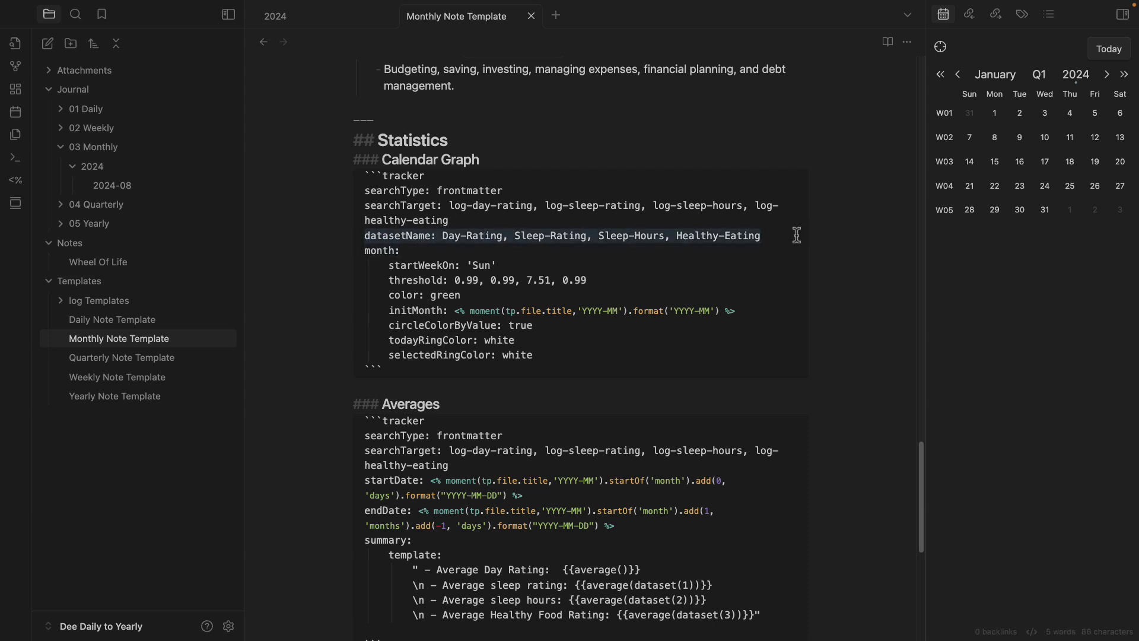
Paste "datasetName: Day-Rating, Sleep-Rating, Sleep-Hours, Healthy-Eating" into the Yearly Note Template's Calendar Graph tracker code and check the reading view
{"action": "left_click", "coordinate": [154, 397]}
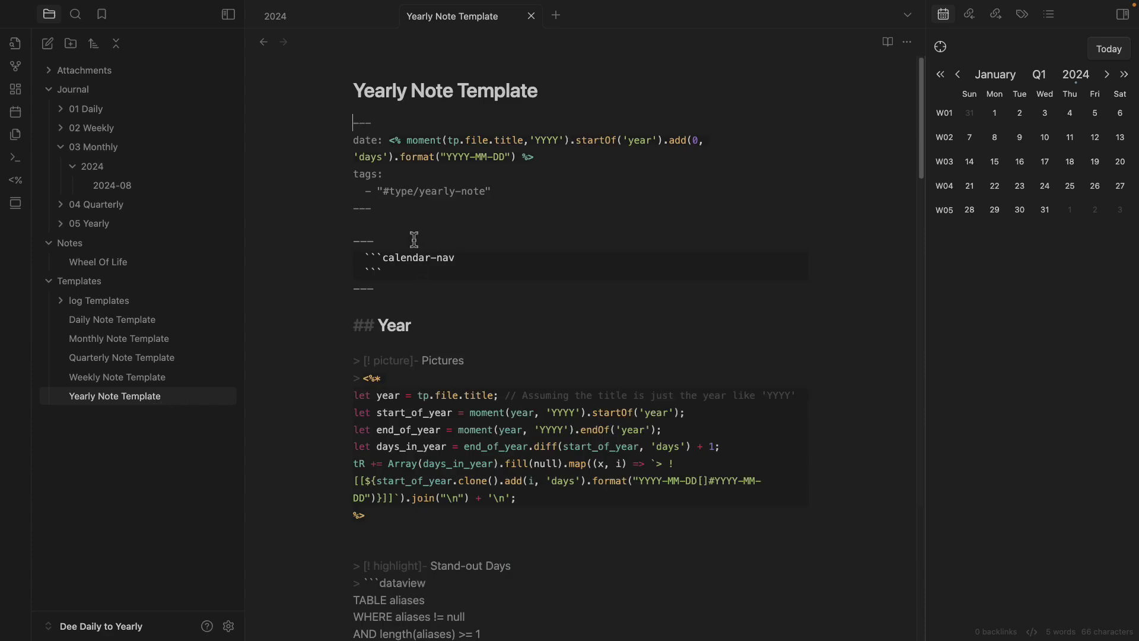
{"action": "scroll", "coordinate": [406, 445], "scroll_direction": "down", "scroll_amount": 3}
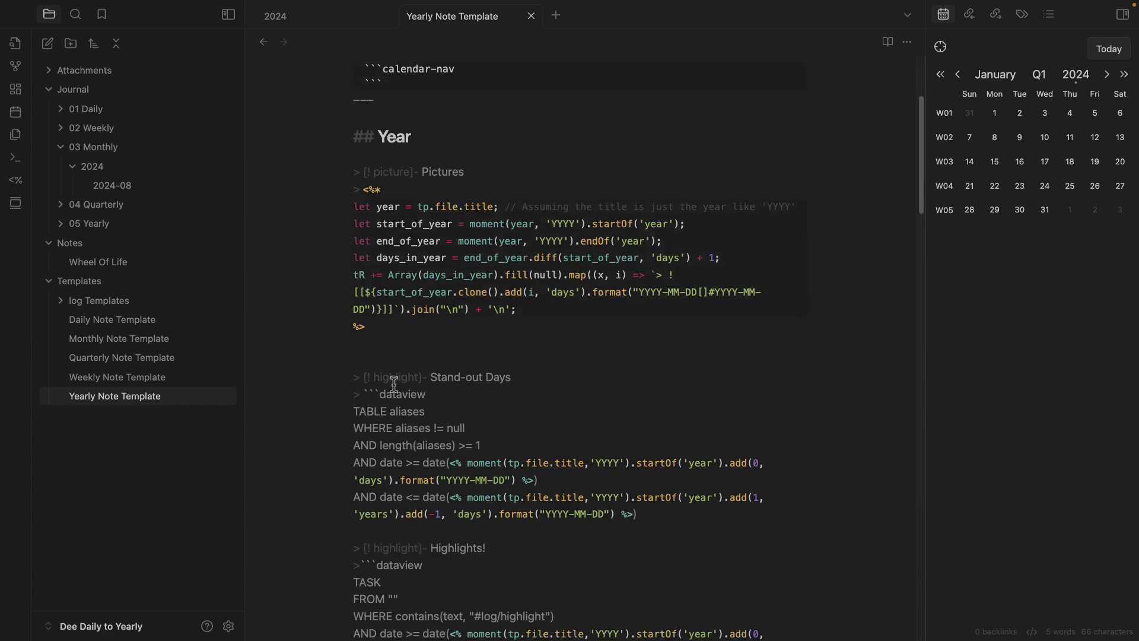
{"action": "scroll", "coordinate": [394, 384], "scroll_direction": "down", "scroll_amount": 10}
{"action": "scroll", "coordinate": [399, 312], "scroll_direction": "down", "scroll_amount": 3}
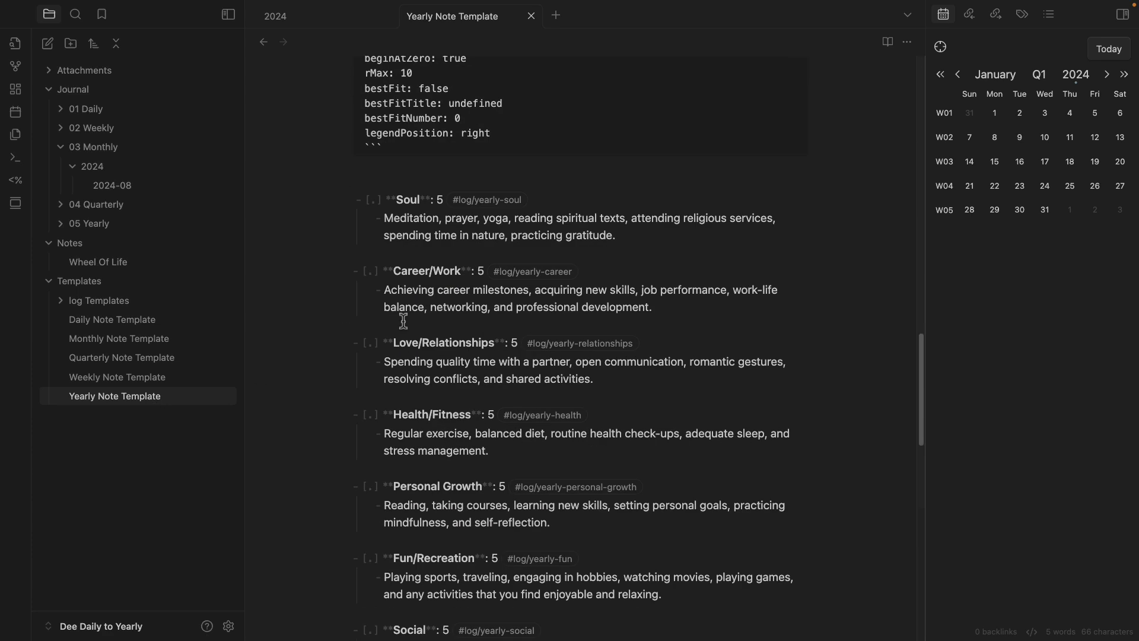
{"action": "scroll", "coordinate": [404, 320], "scroll_direction": "down", "scroll_amount": 10}
{"action": "key", "text": "super+v"}
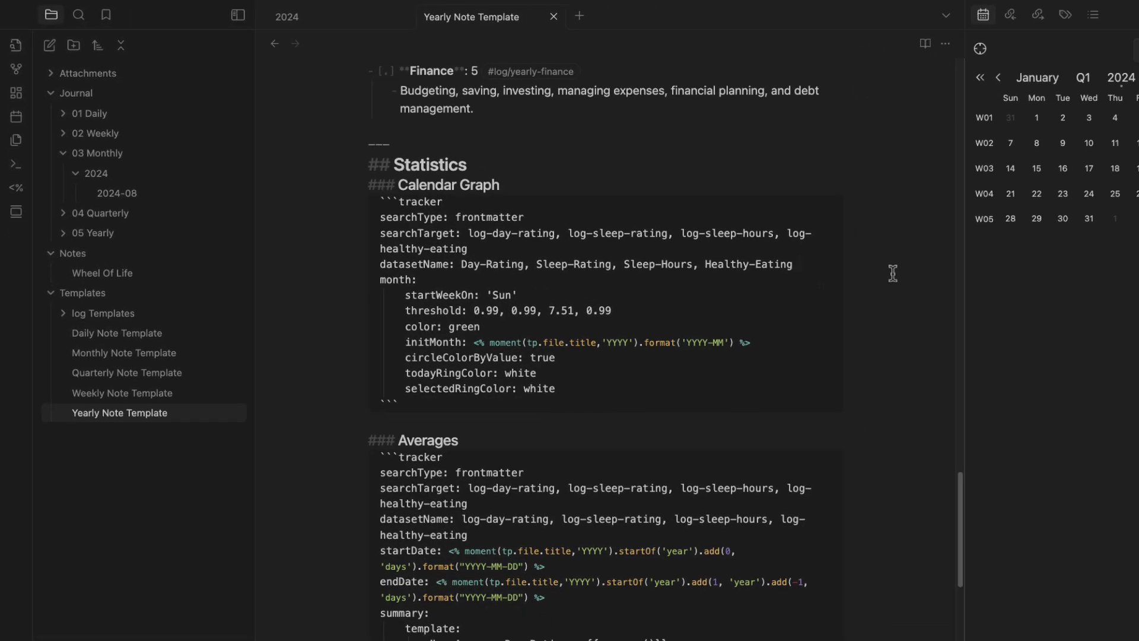
{"action": "scroll", "coordinate": [892, 273], "scroll_direction": "down", "scroll_amount": 3}
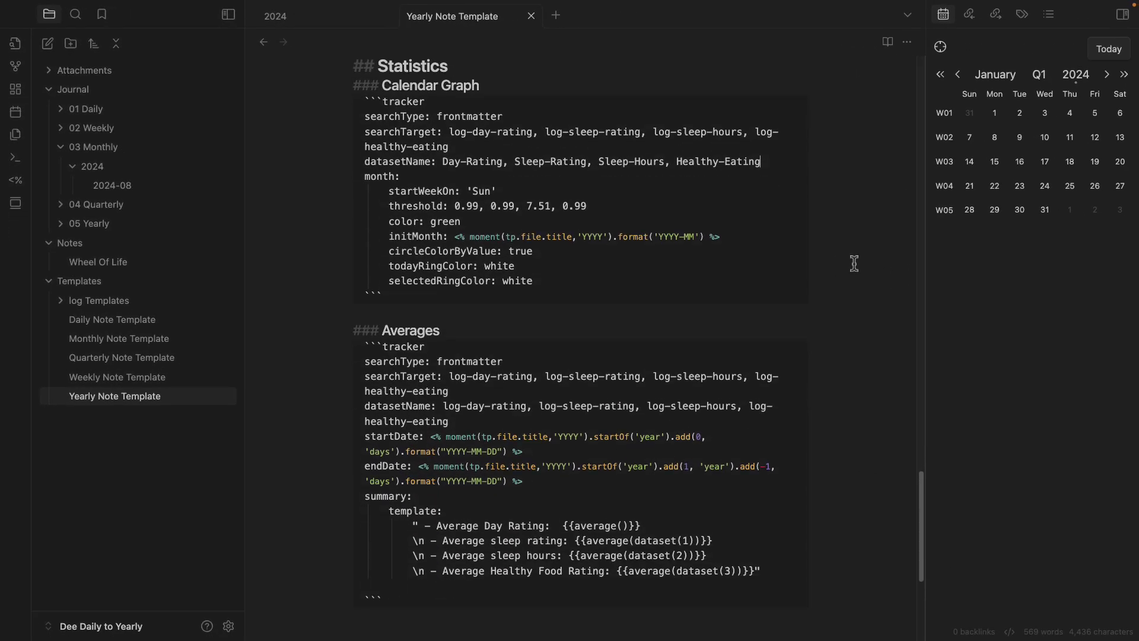
{"action": "key", "text": "super+e"}
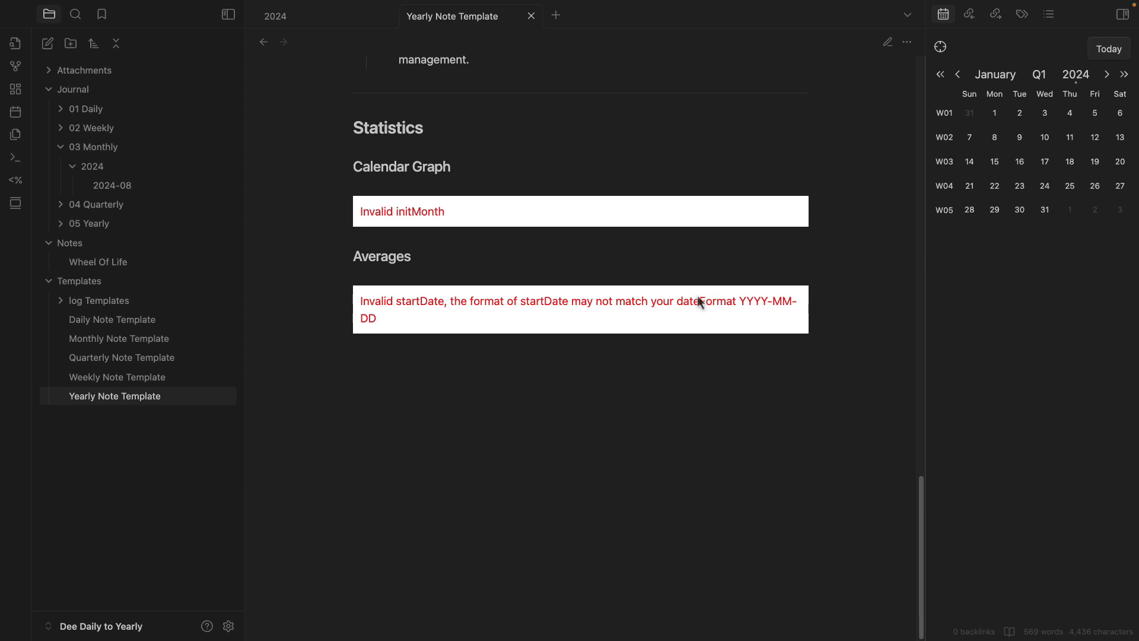
{"action": "key", "text": "super+e"}
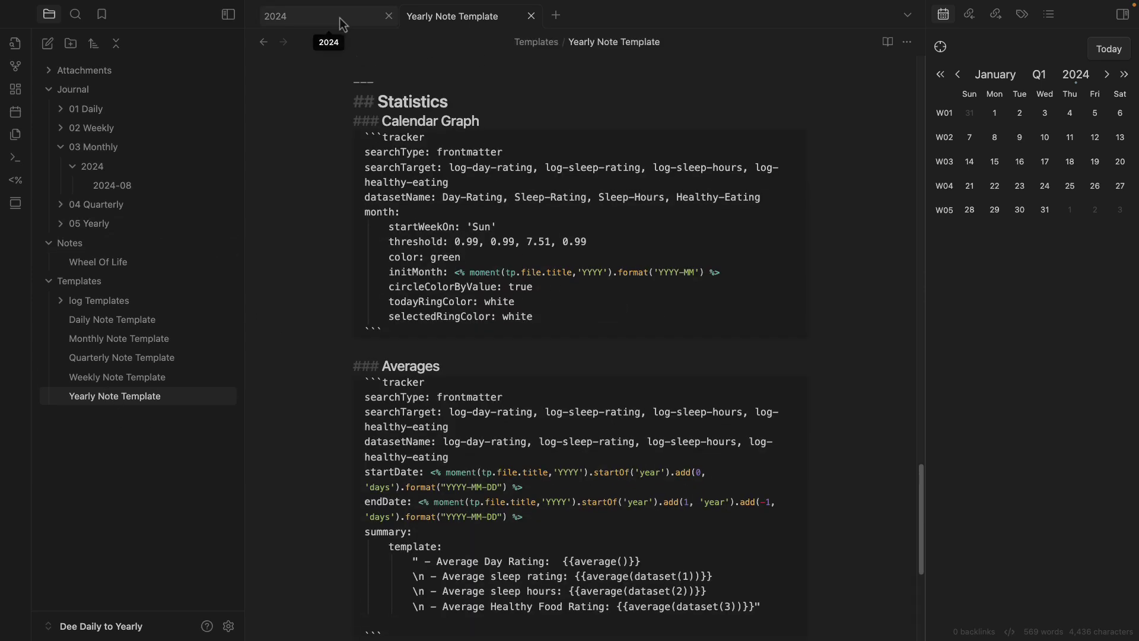
Replace the 2024 note's entire content with the Yearly Note Template and show it in reading view
{"action": "left_click", "coordinate": [309, 16]}
{"action": "key", "text": "super+a"}
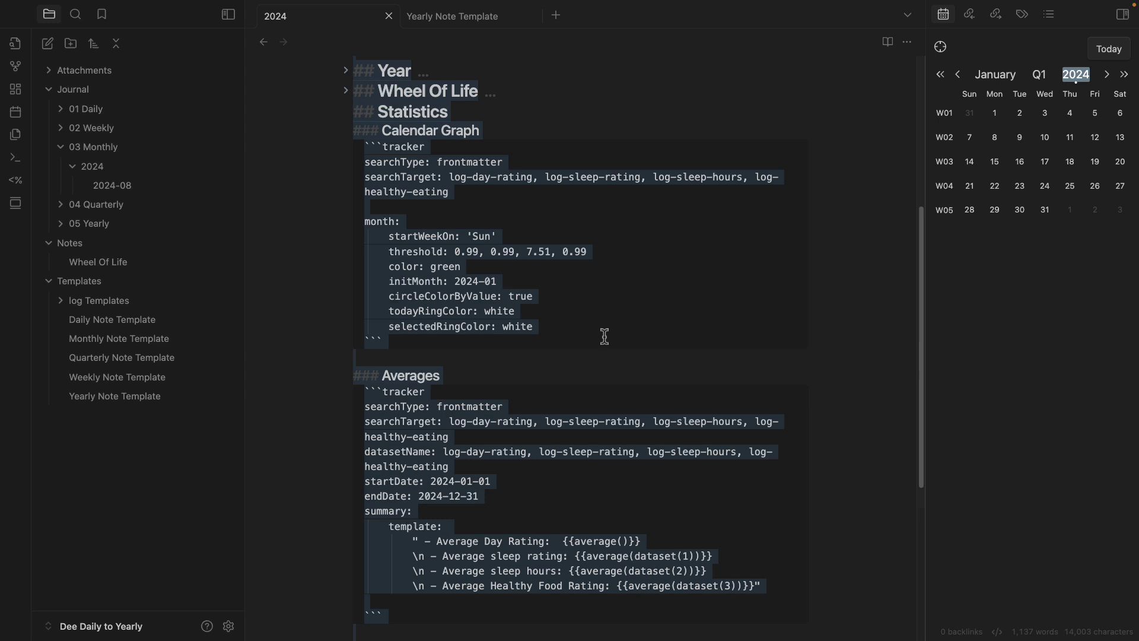
{"action": "key", "text": "BackSpace"}
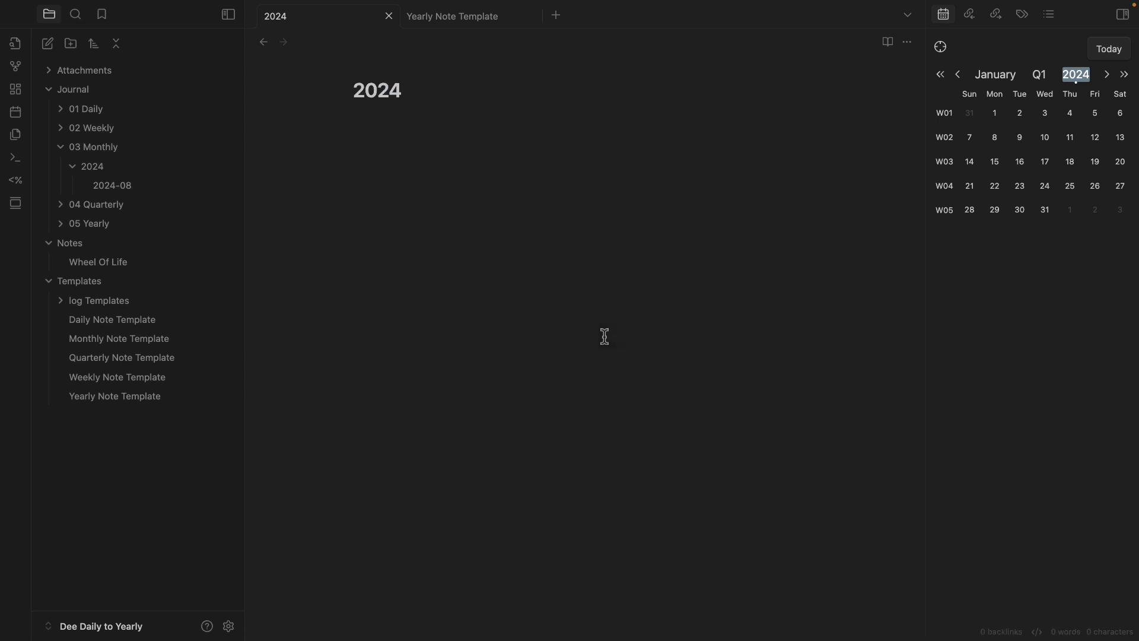
{"action": "key", "text": "super+e"}
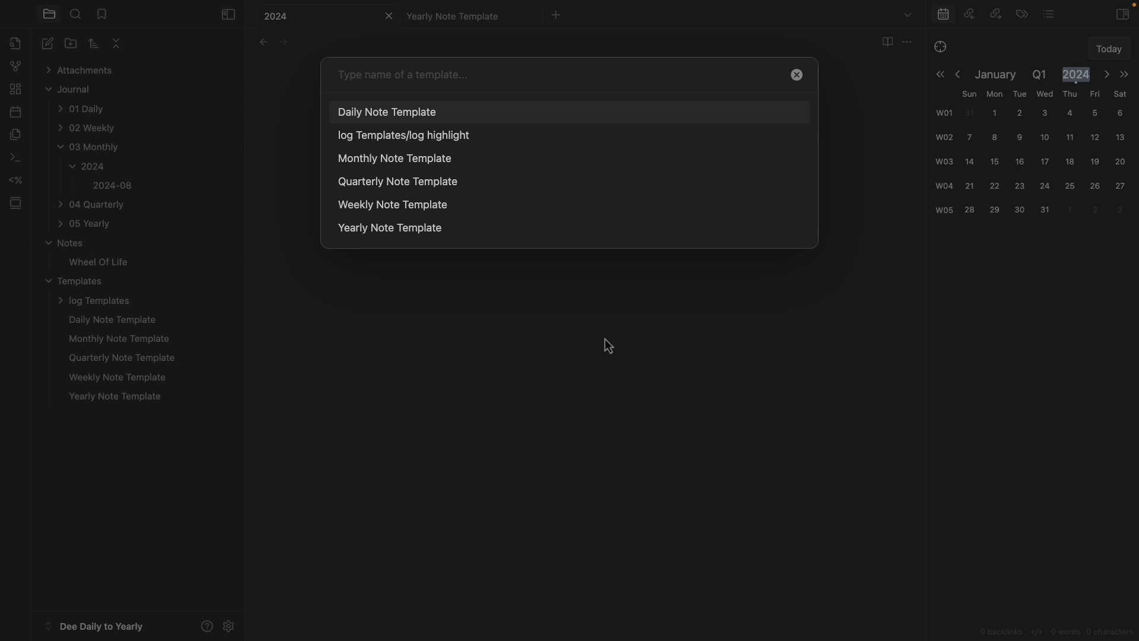
{"action": "type", "text": "yea"}
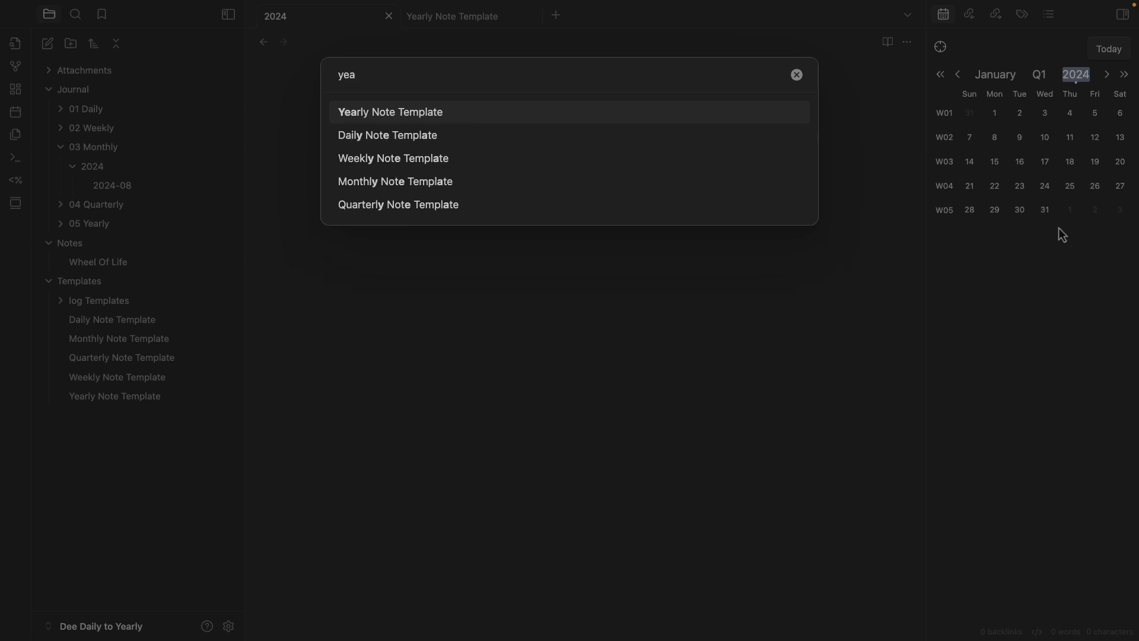
{"action": "key", "text": "Return"}
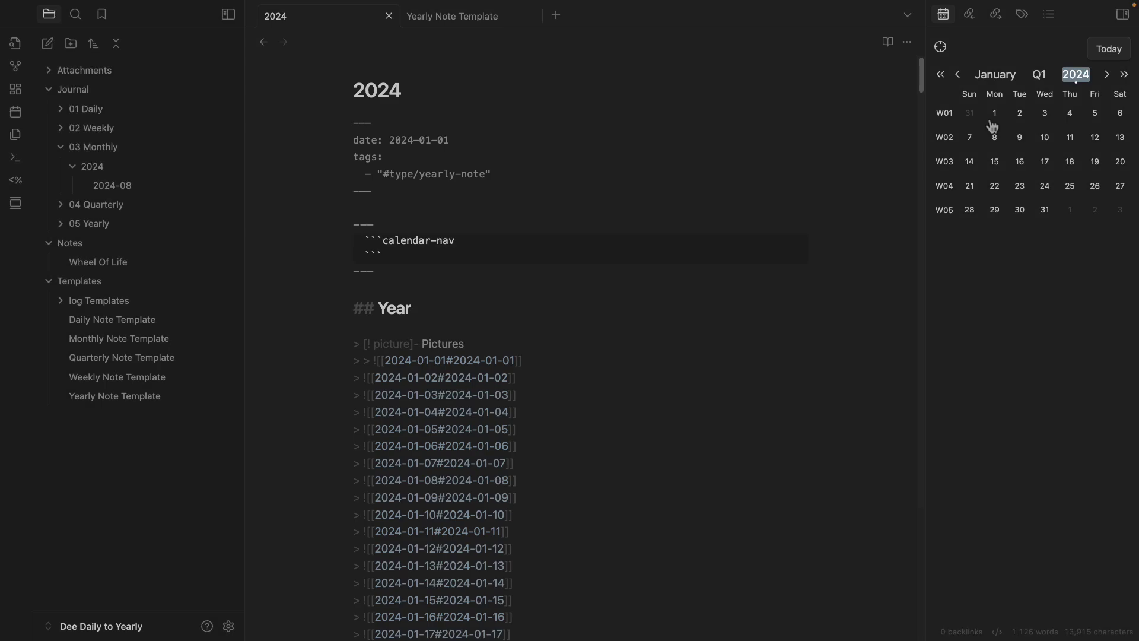
{"action": "key", "text": "ctrl+e"}
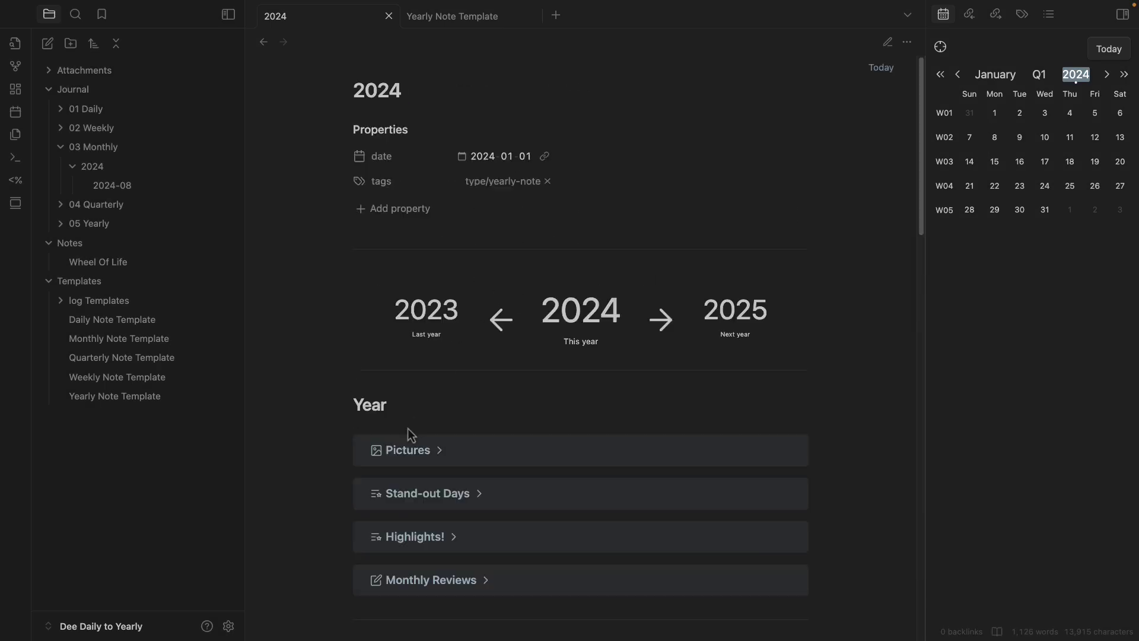
Collapse the Wheel Of Life section of the 2024 note and review the lines under Averages
{"action": "scroll", "coordinate": [409, 427], "scroll_direction": "down", "scroll_amount": 7}
{"action": "scroll", "coordinate": [356, 158], "scroll_direction": "down", "scroll_amount": 2}
{"action": "left_click", "coordinate": [344, 127]}
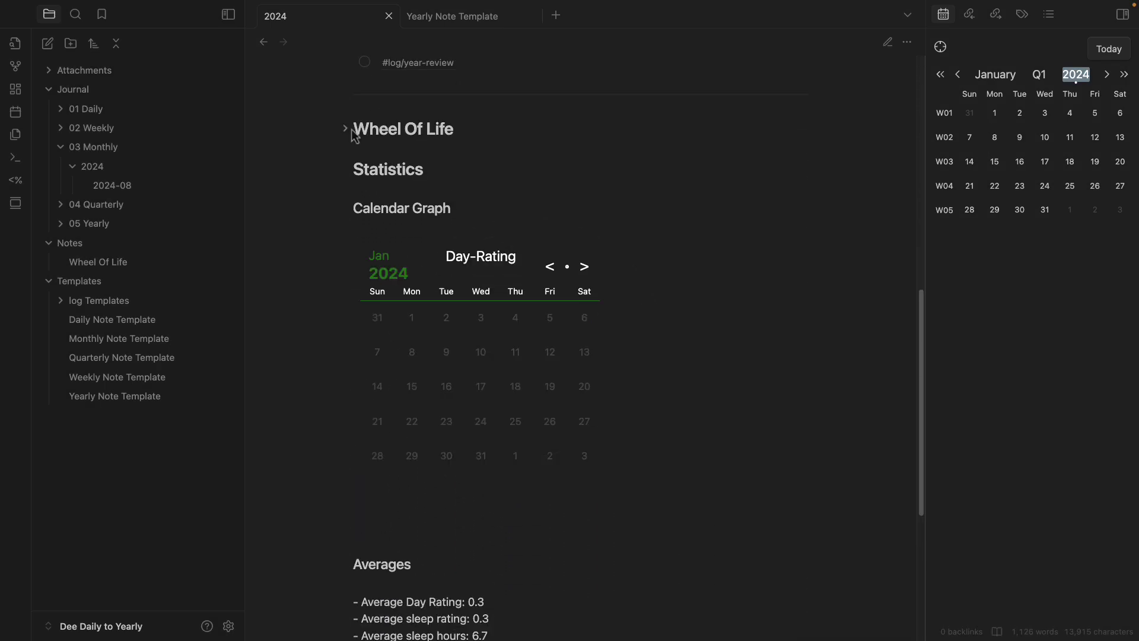
{"action": "scroll", "coordinate": [394, 295], "scroll_direction": "down", "scroll_amount": 5}
{"action": "left_click_drag", "start_coordinate": [611, 344], "coordinate": [332, 274]}
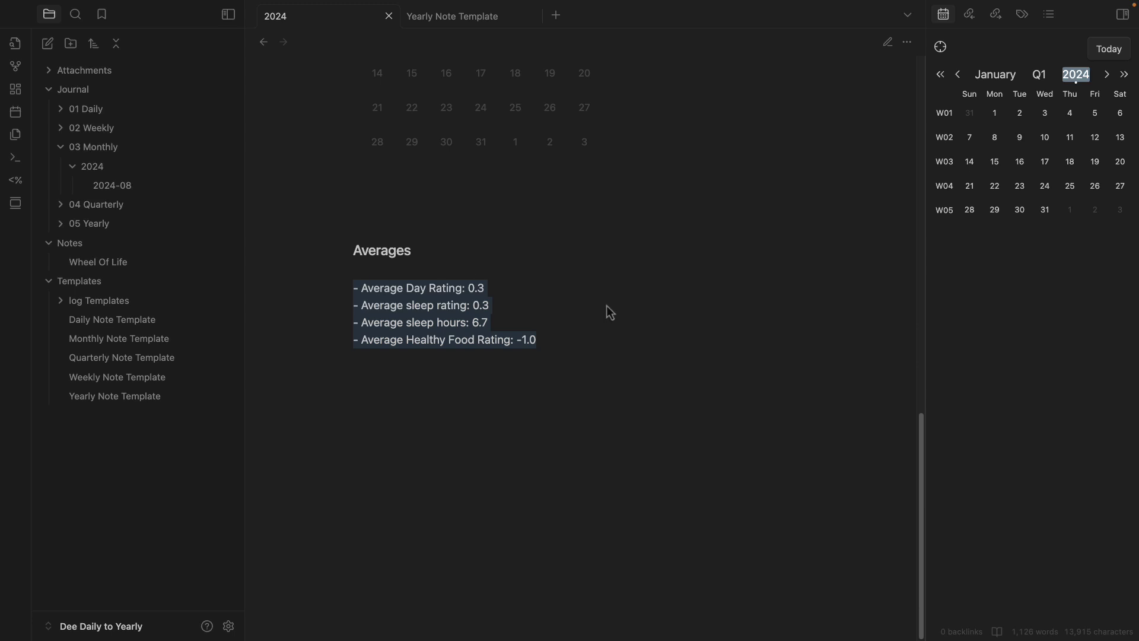
Page the Day-Rating Calendar Graph forward month by month past August 2024, then collapse the Statistics section
{"action": "scroll", "coordinate": [593, 320], "scroll_direction": "up", "scroll_amount": 4}
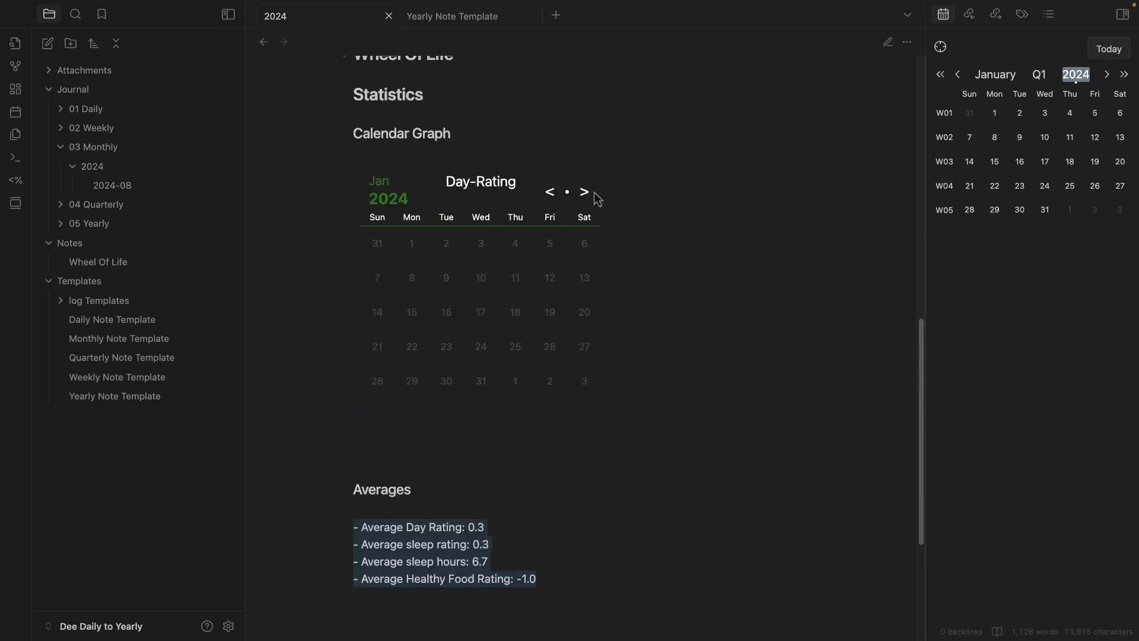
{"action": "left_click", "coordinate": [586, 193]}
{"action": "left_click", "coordinate": [586, 193]}
{"action": "left_click", "coordinate": [586, 193]}
{"action": "left_click", "coordinate": [587, 194]}
{"action": "left_click", "coordinate": [587, 195]}
{"action": "left_click", "coordinate": [588, 195]}
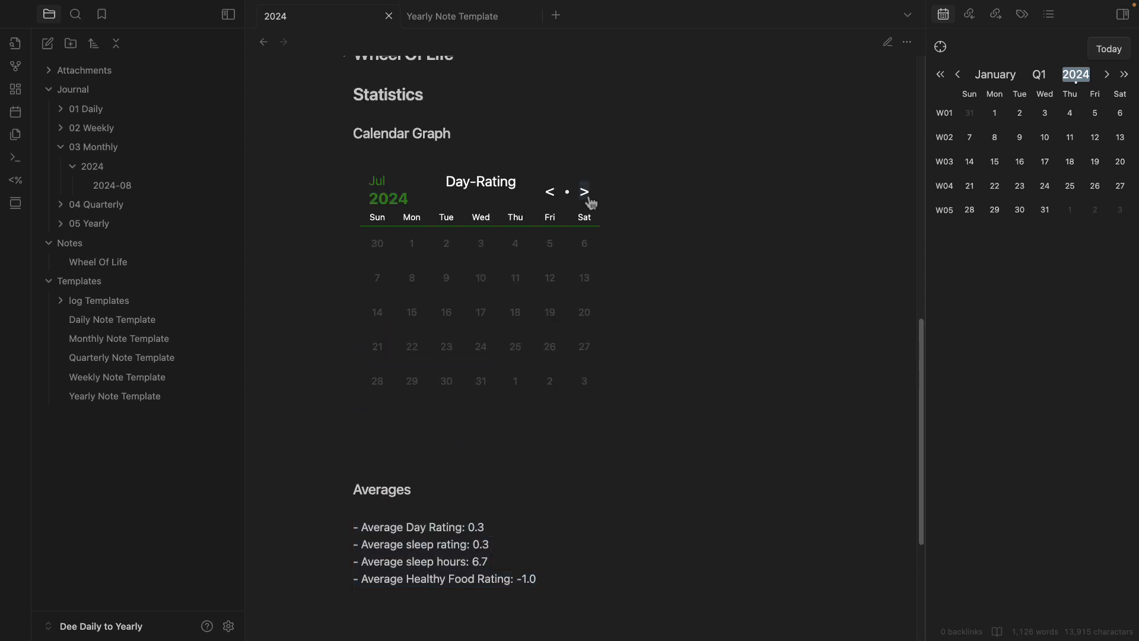
{"action": "left_click", "coordinate": [587, 194]}
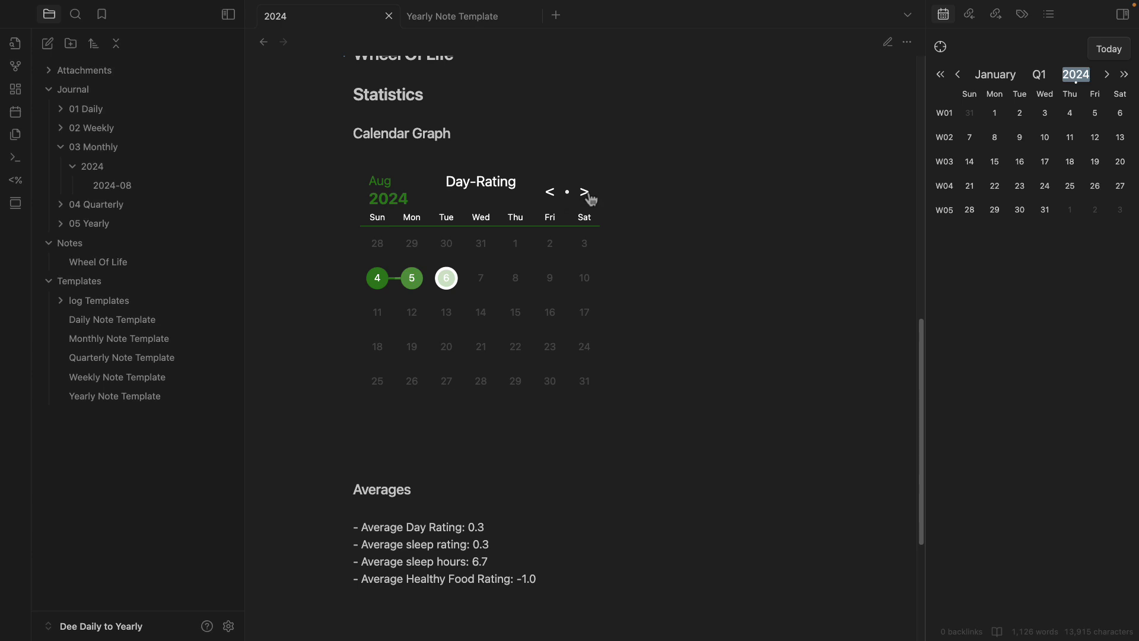
{"action": "left_click", "coordinate": [587, 194]}
{"action": "left_click", "coordinate": [587, 195]}
{"action": "scroll", "coordinate": [347, 207], "scroll_direction": "up", "scroll_amount": 2}
{"action": "left_click", "coordinate": [346, 208]}
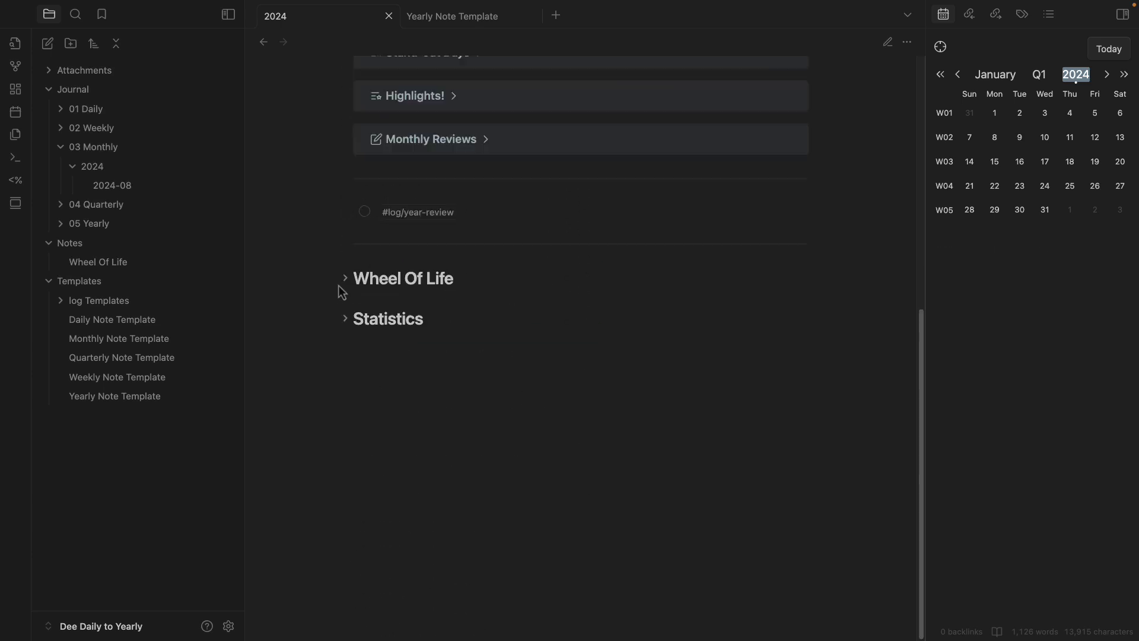
Expand the Monthly Reviews, Highlights! and Stand-out Days callouts in the 2024 note to check their entries
{"action": "scroll", "coordinate": [494, 277], "scroll_direction": "up", "scroll_amount": 4}
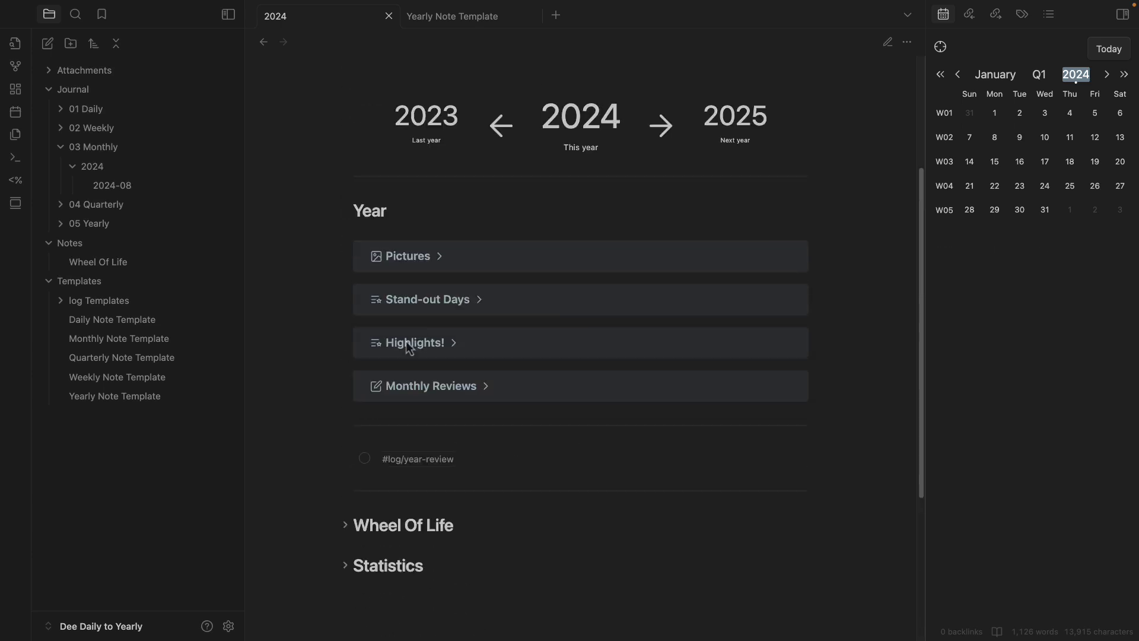
{"action": "left_click", "coordinate": [487, 387]}
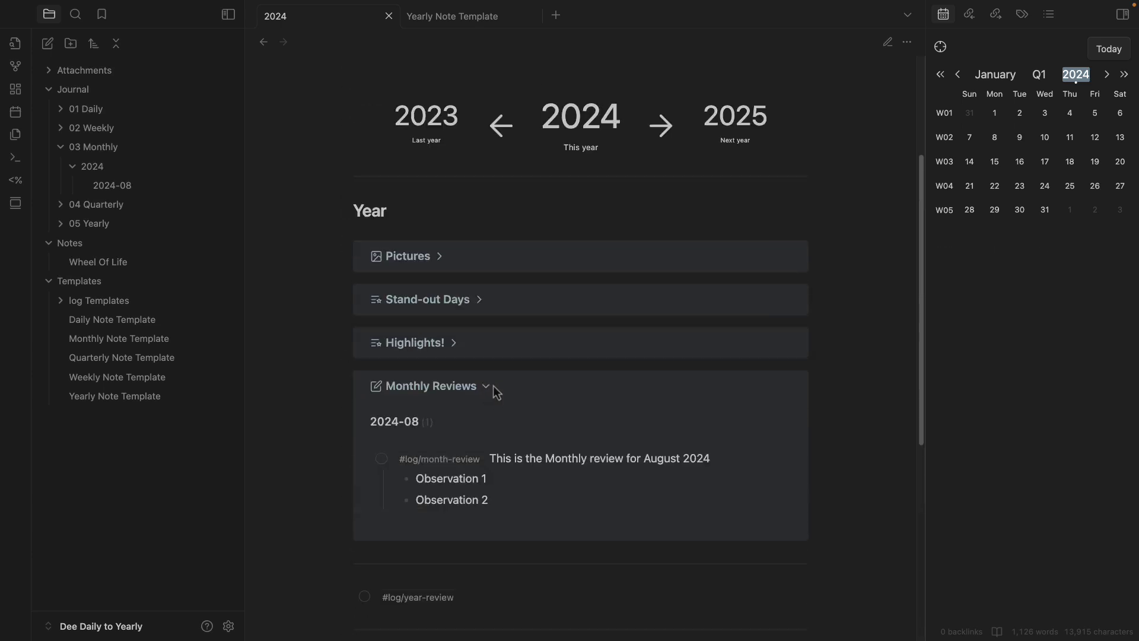
{"action": "left_click", "coordinate": [455, 342]}
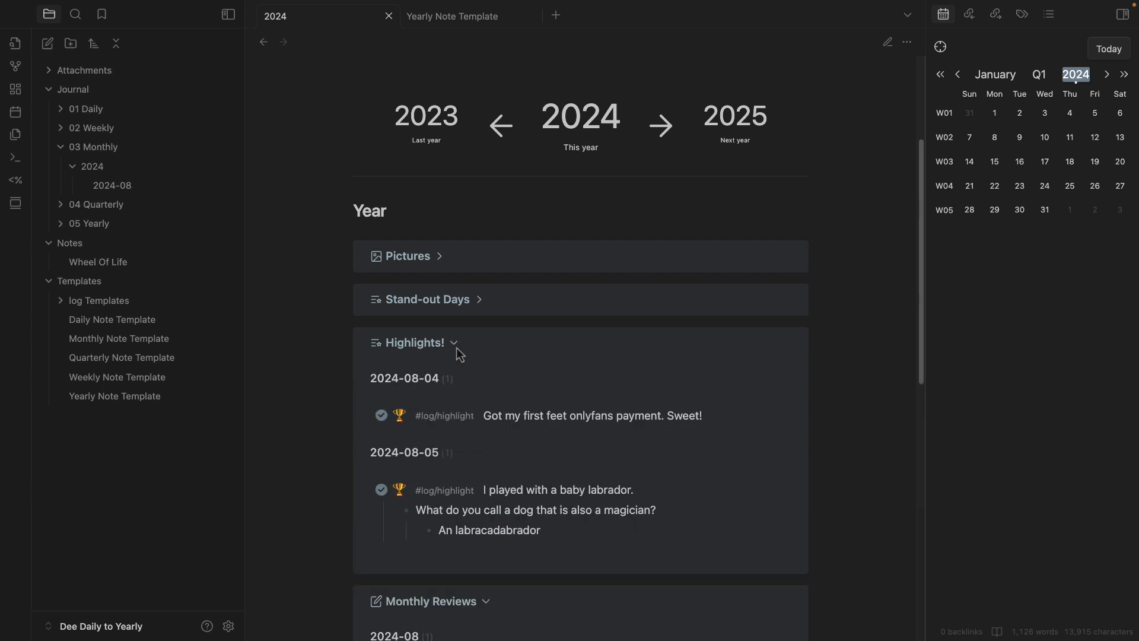
{"action": "left_click", "coordinate": [482, 305]}
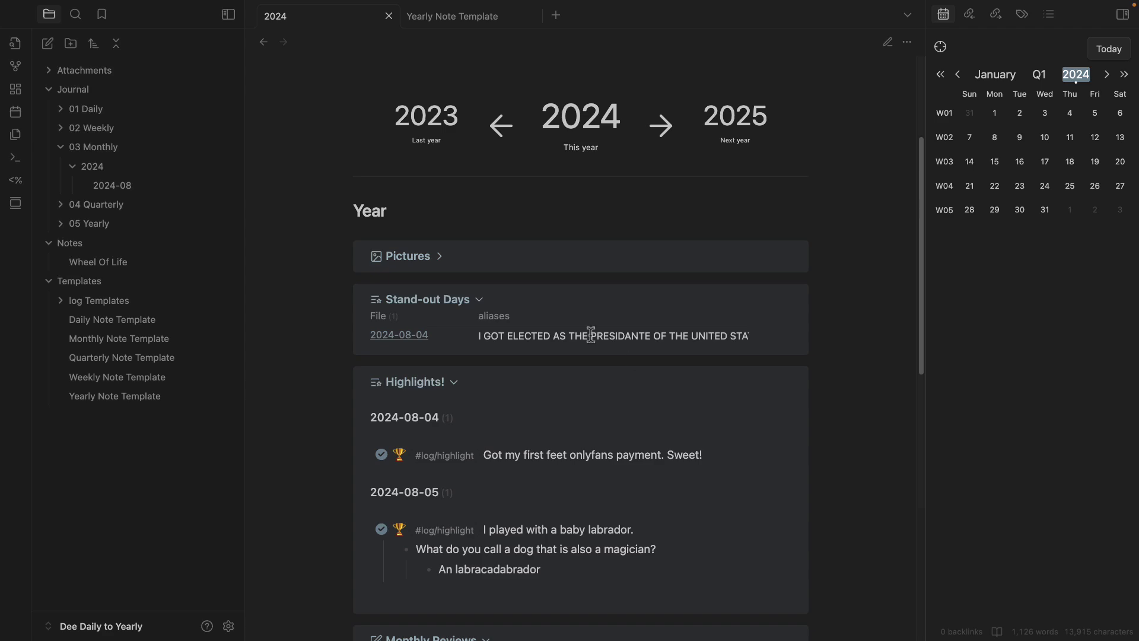
Expand the Pictures callout in the 2024 note and examine the images for 2024-08-04 to 2024-08-06
{"action": "left_click", "coordinate": [442, 260]}
{"action": "scroll", "coordinate": [564, 330], "scroll_direction": "down", "scroll_amount": 20}
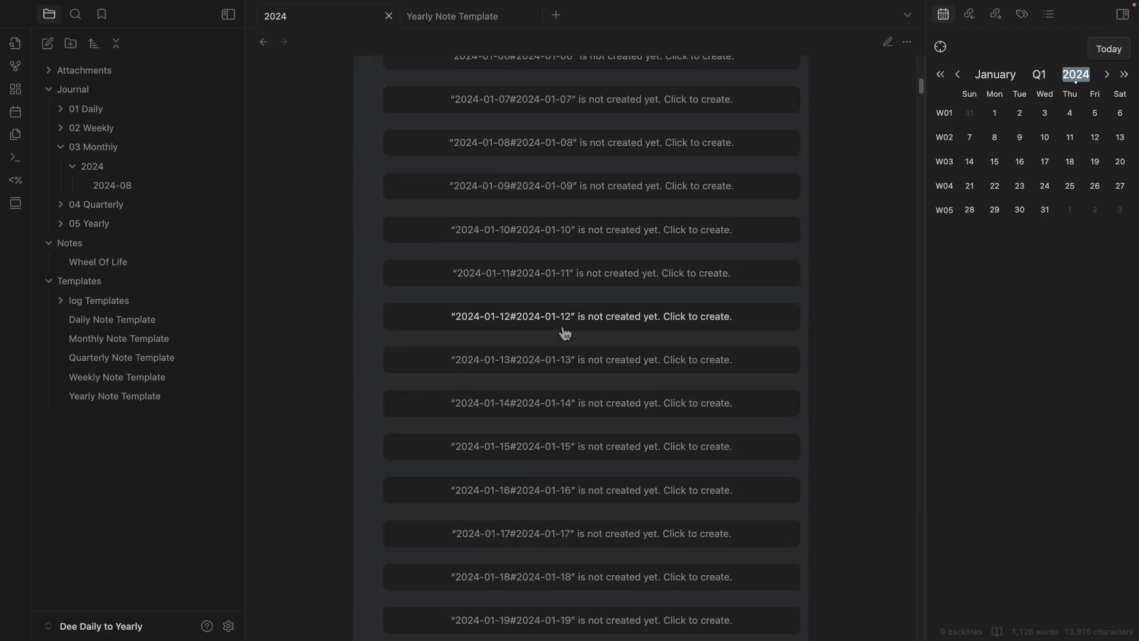
{"action": "scroll", "coordinate": [600, 364], "scroll_direction": "down", "scroll_amount": 20}
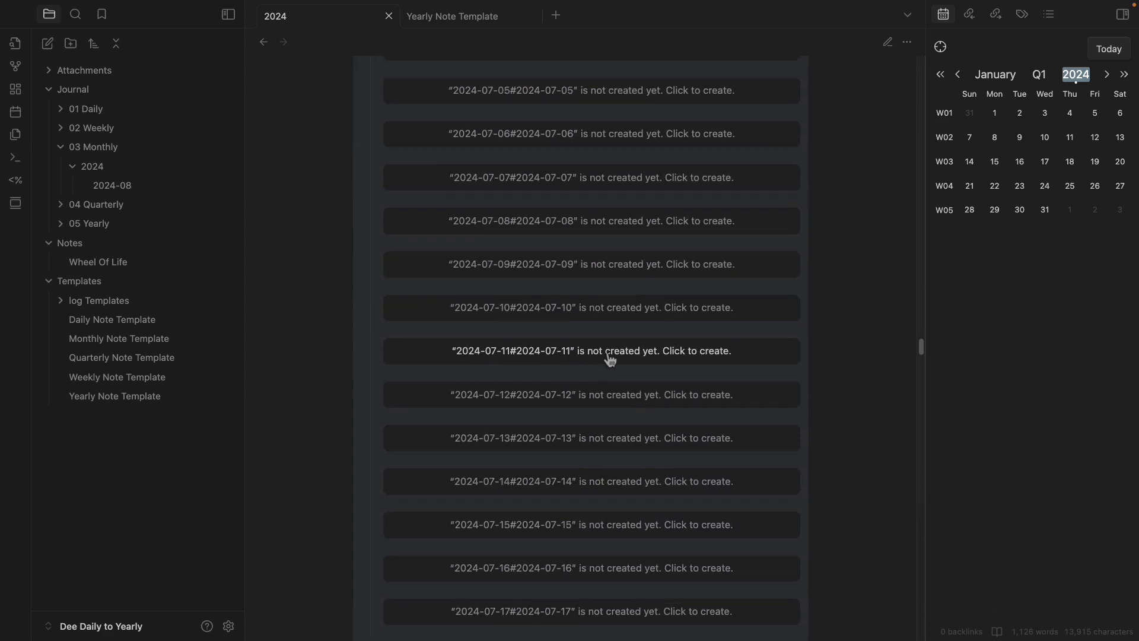
{"action": "scroll", "coordinate": [614, 368], "scroll_direction": "up", "scroll_amount": 10}
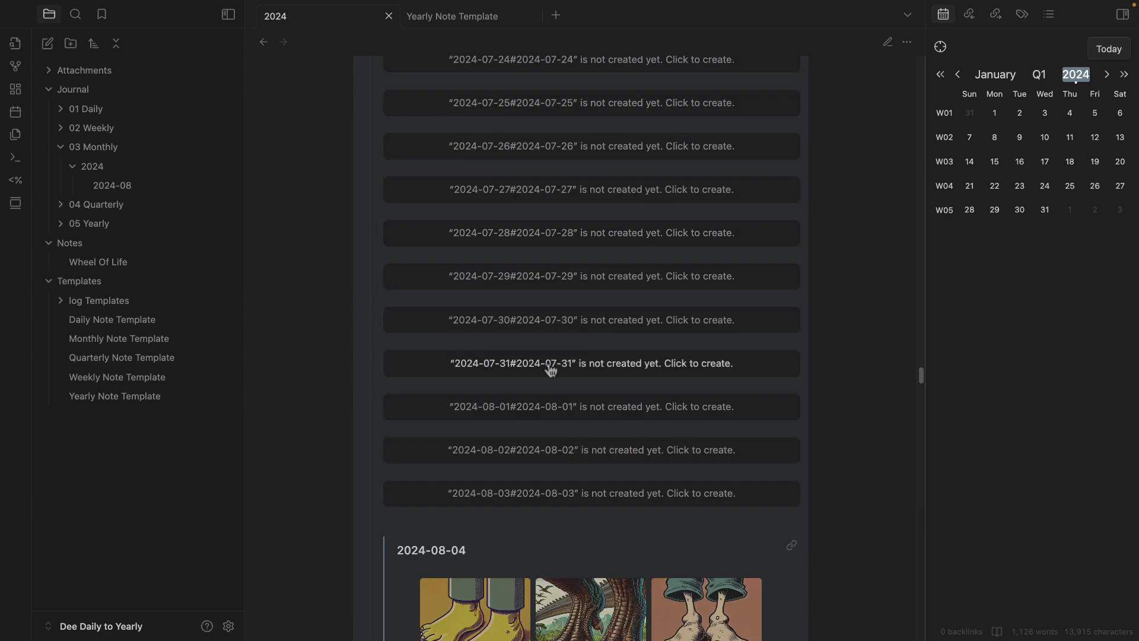
{"action": "scroll", "coordinate": [592, 321], "scroll_direction": "down", "scroll_amount": 6}
{"action": "scroll", "coordinate": [651, 280], "scroll_direction": "down", "scroll_amount": 2}
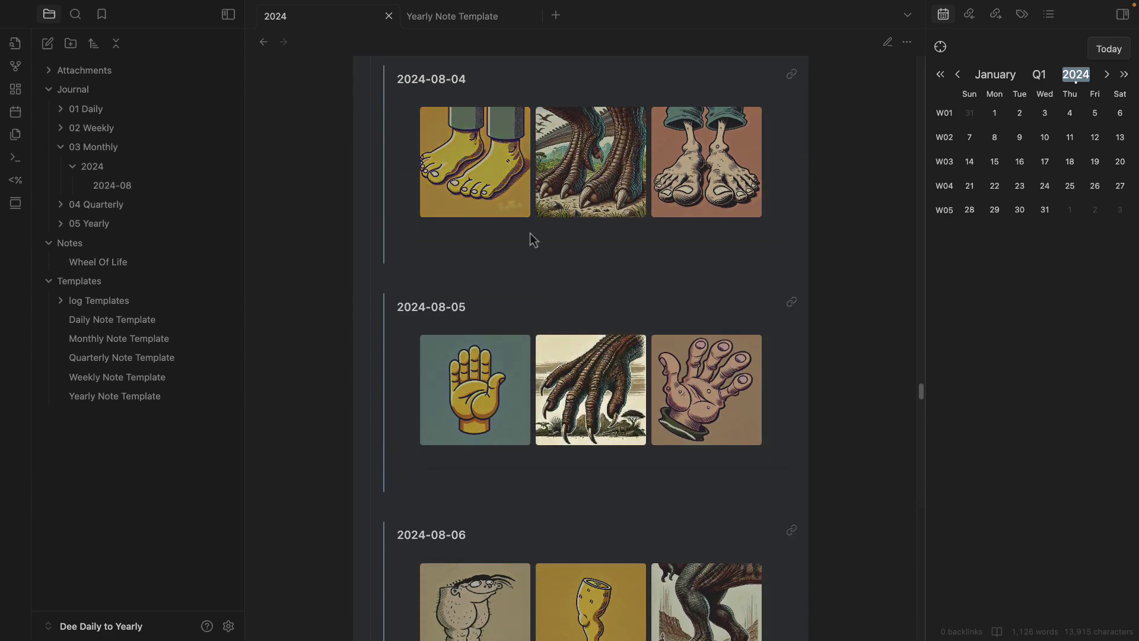
{"action": "scroll", "coordinate": [513, 255], "scroll_direction": "down", "scroll_amount": 10}
{"action": "scroll", "coordinate": [348, 343], "scroll_direction": "up", "scroll_amount": 4}
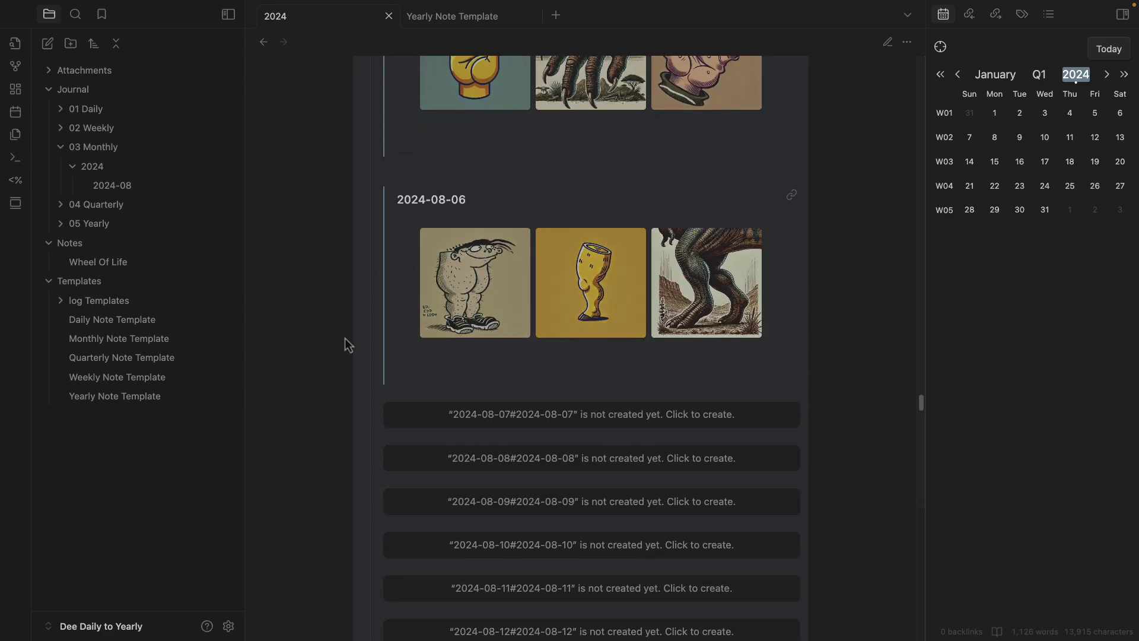
{"action": "scroll", "coordinate": [348, 343], "scroll_direction": "up", "scroll_amount": 2}
{"action": "scroll", "coordinate": [786, 448], "scroll_direction": "up", "scroll_amount": 5}
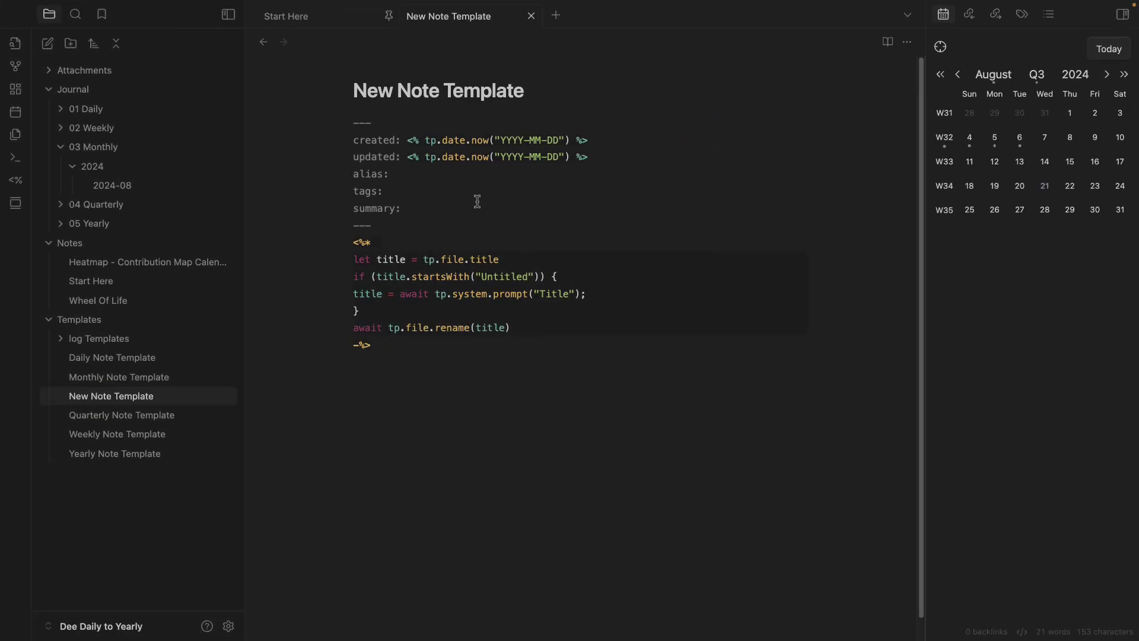
Collapse the Notes and Journal folders in the file tree while the New Note Template is open
{"action": "left_click_drag", "start_coordinate": [353, 90], "coordinate": [614, 101]}
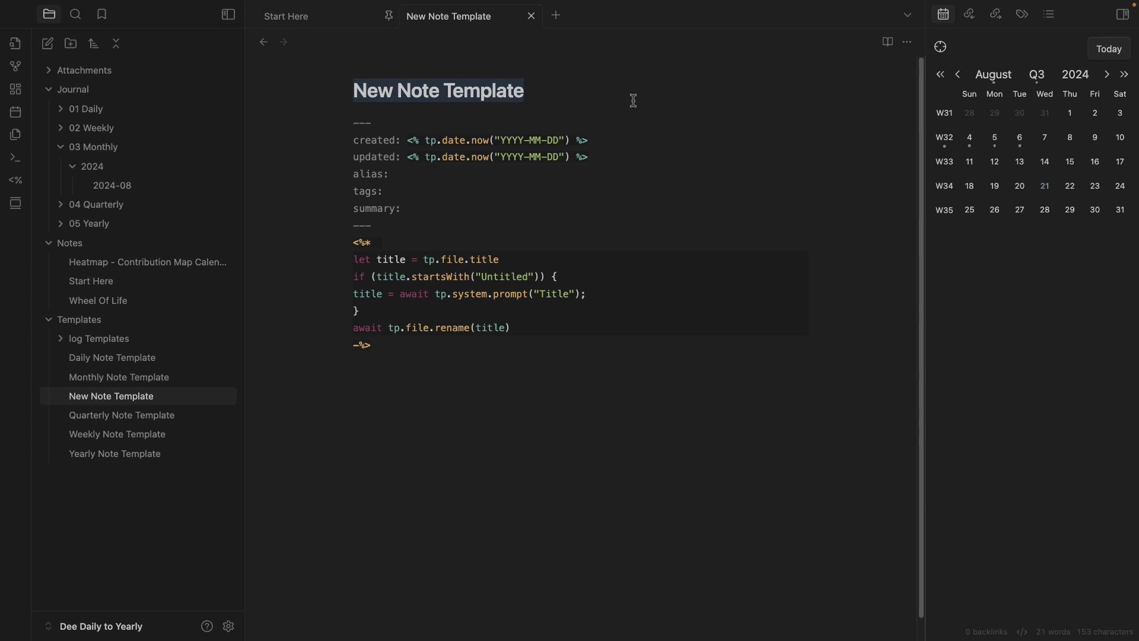
{"action": "left_click", "coordinate": [49, 243]}
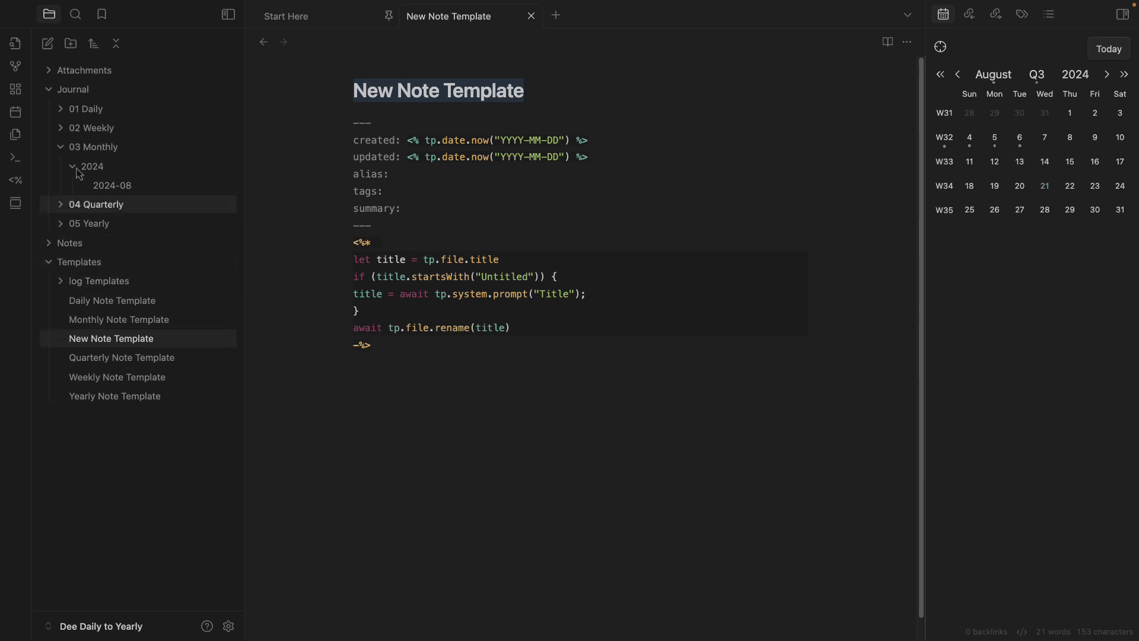
{"action": "left_click", "coordinate": [49, 90]}
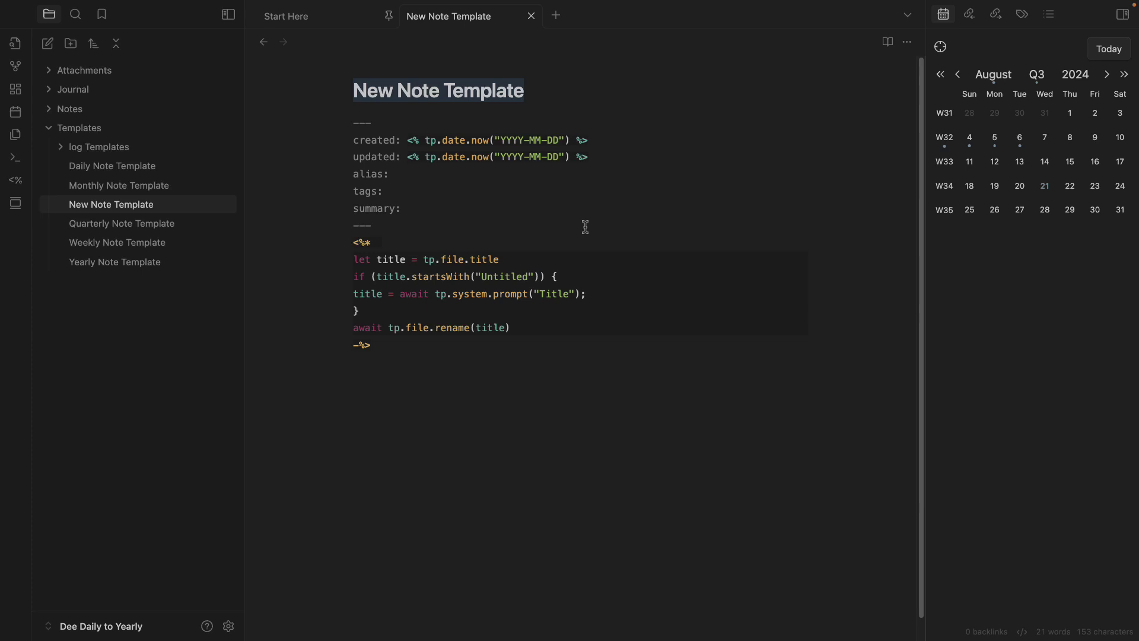
Open the Wheel Of Life note from the Notes folder and examine its properties in source and reading view
{"action": "left_click", "coordinate": [65, 109]}
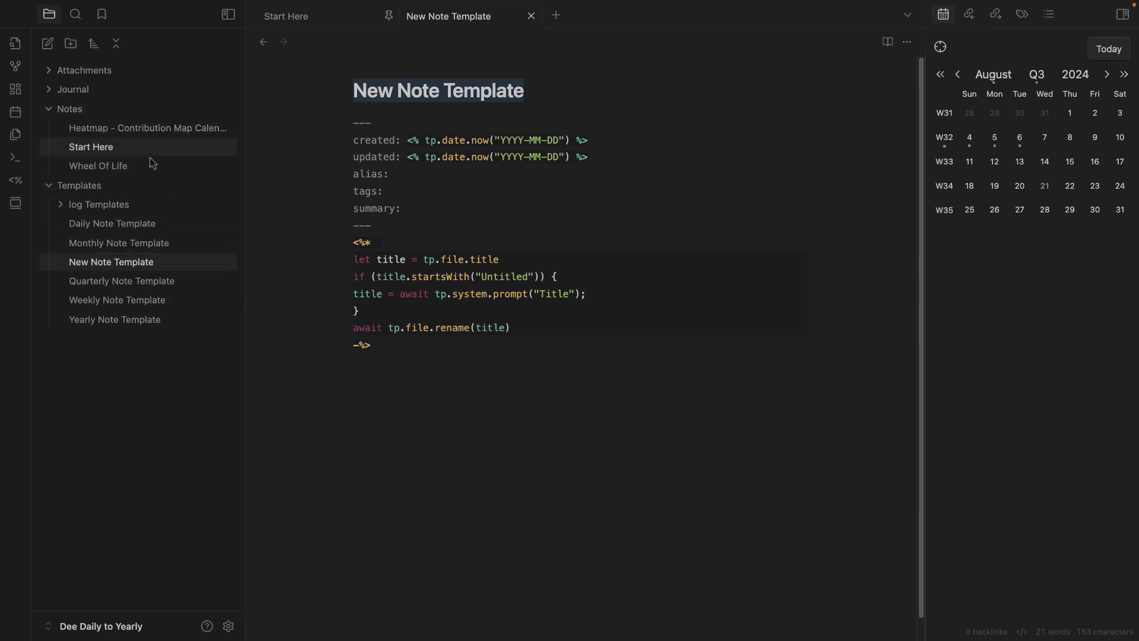
{"action": "left_click", "coordinate": [83, 172]}
{"action": "scroll", "coordinate": [426, 258], "scroll_direction": "down", "scroll_amount": 4}
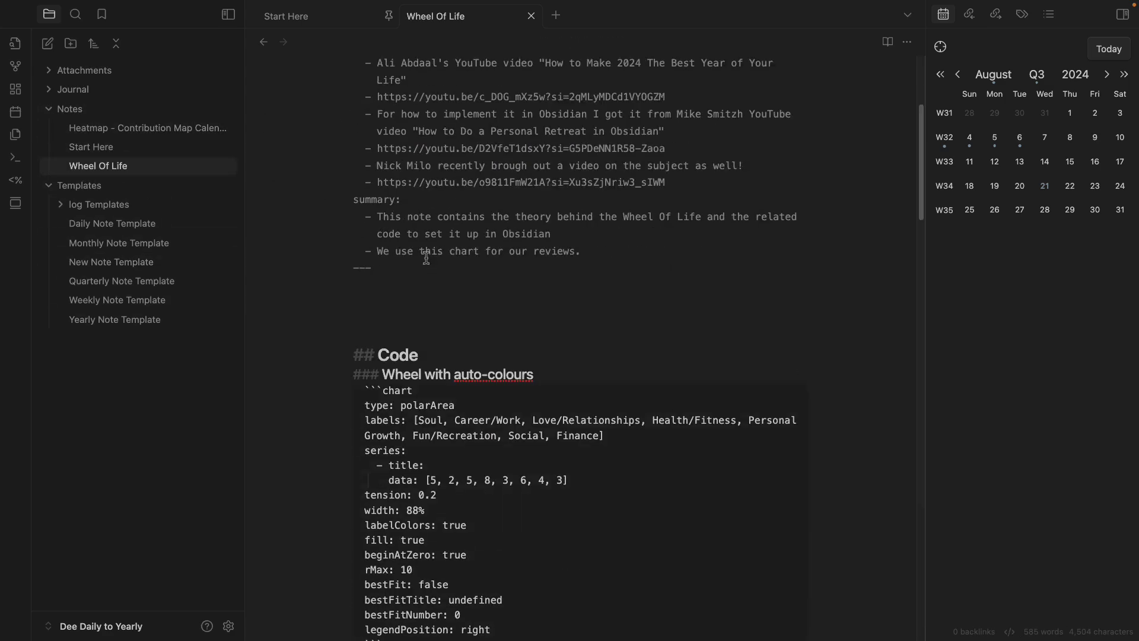
{"action": "scroll", "coordinate": [426, 258], "scroll_direction": "up", "scroll_amount": 4}
{"action": "left_click_drag", "start_coordinate": [430, 504], "coordinate": [348, 133]}
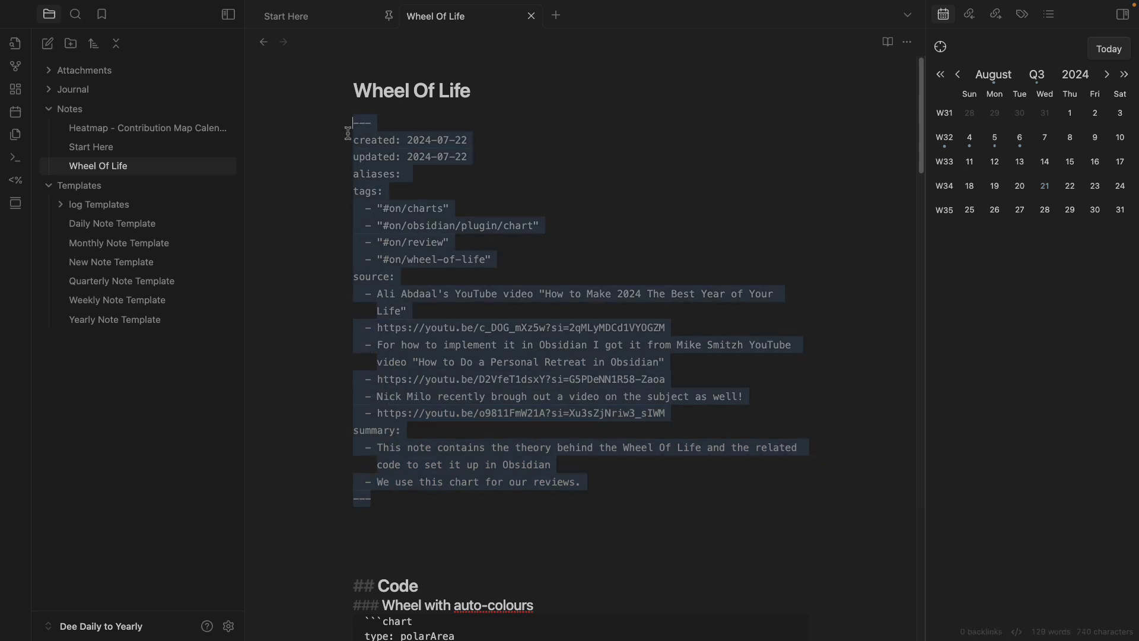
{"action": "key", "text": "ctrl+e"}
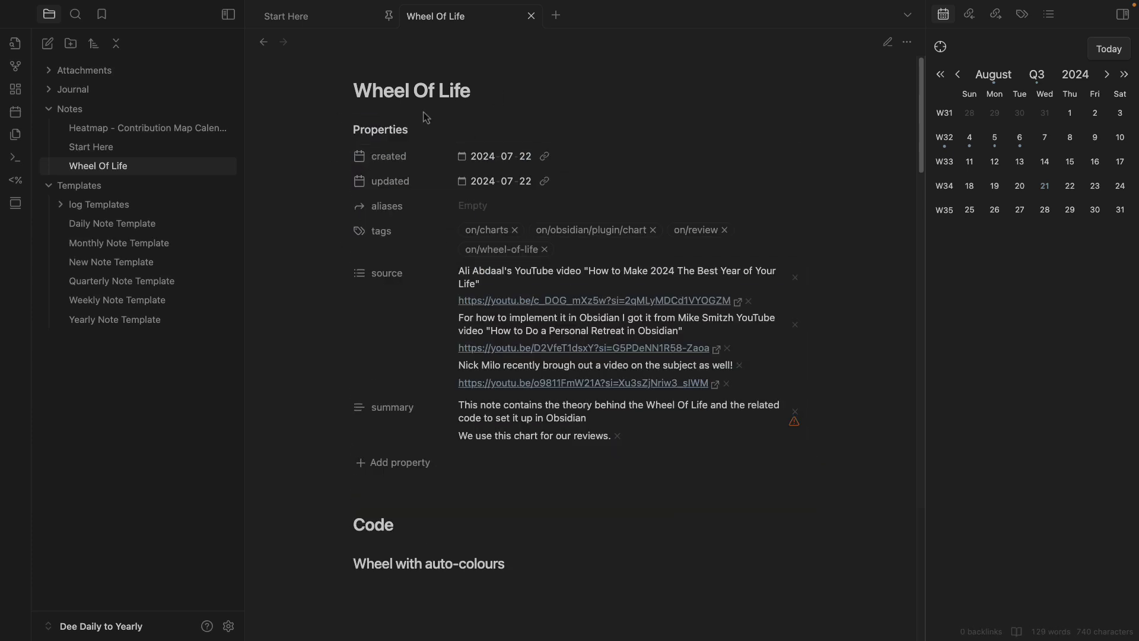
{"action": "key", "text": "ctrl+e"}
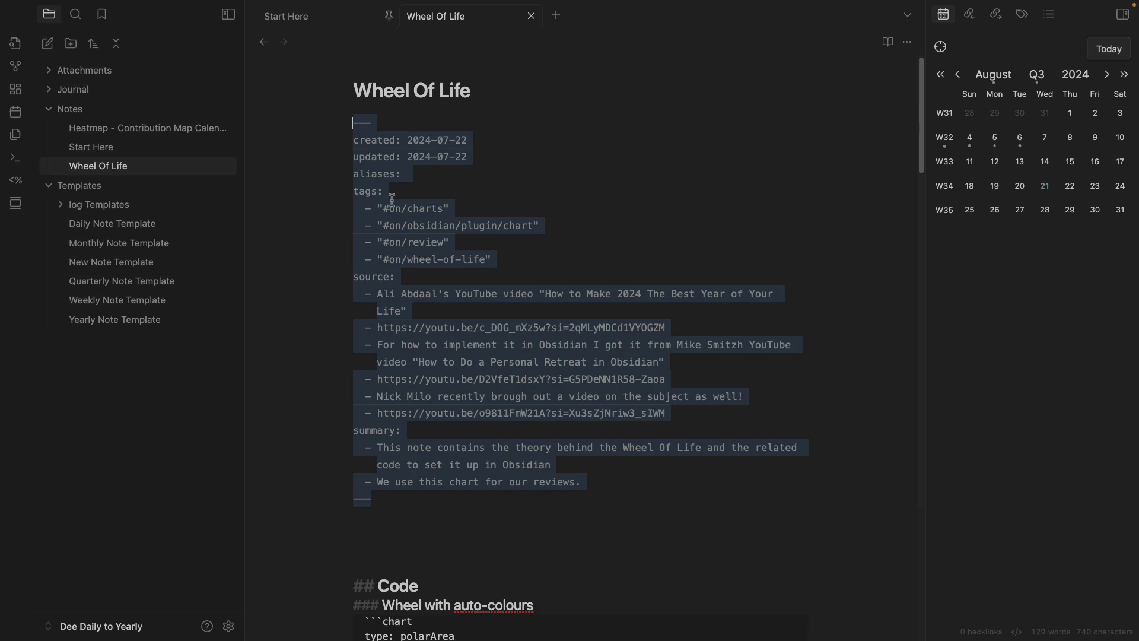
{"action": "left_click_drag", "start_coordinate": [436, 173], "coordinate": [297, 150]}
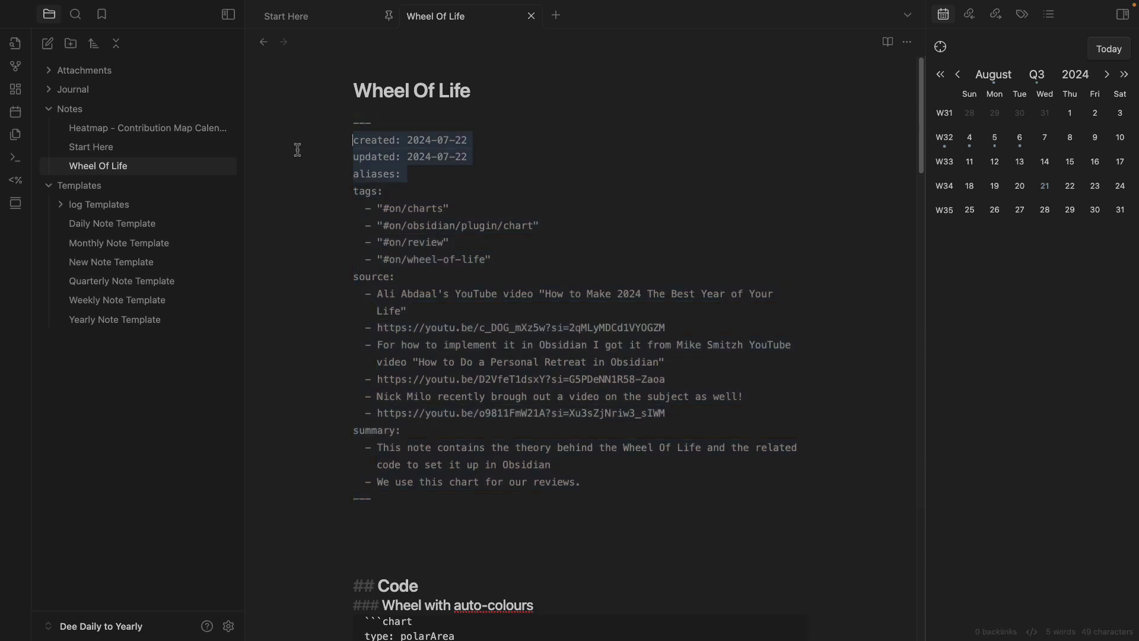
Reopen the New Note Template and place the cursor at the start of its title
{"action": "left_click", "coordinate": [114, 264]}
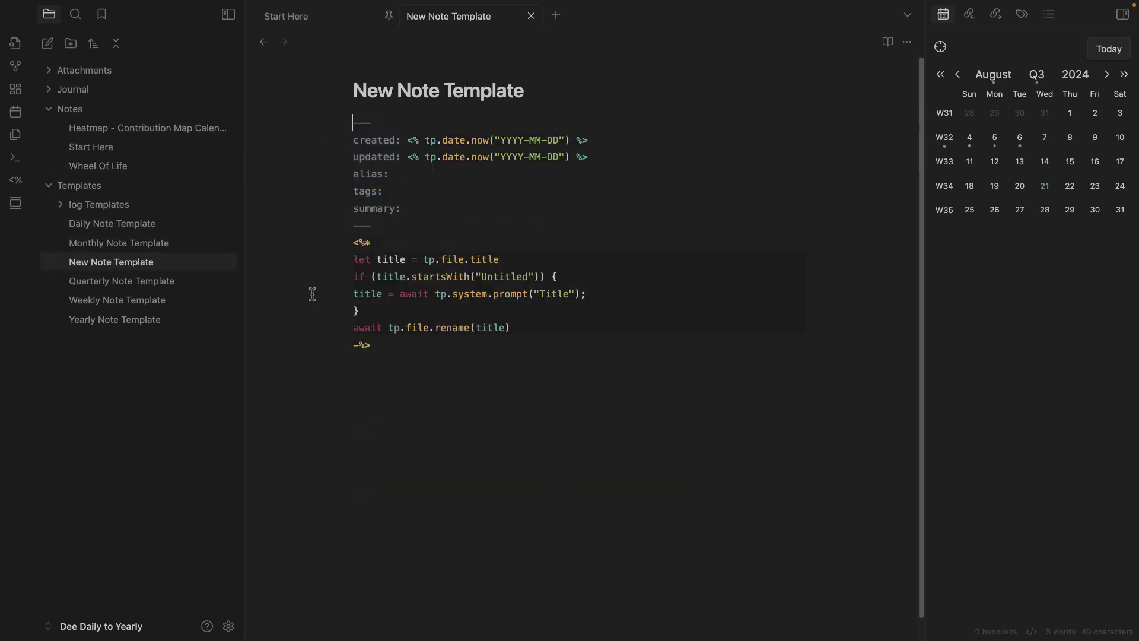
{"action": "right_click", "coordinate": [73, 186]}
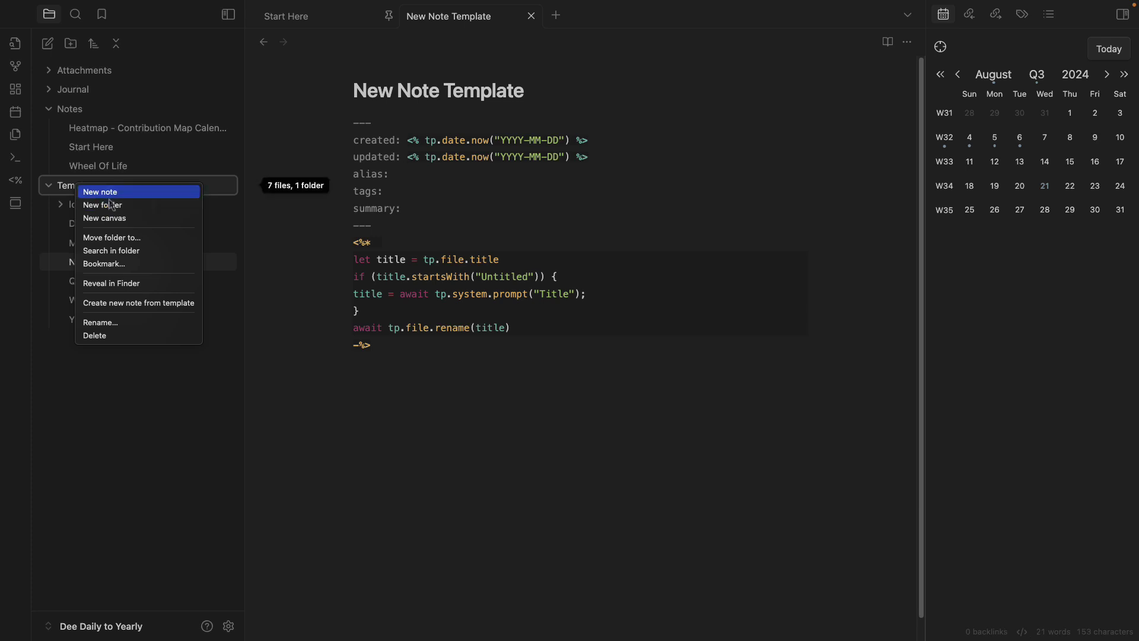
{"action": "key", "text": "Escape"}
{"action": "left_click", "coordinate": [356, 92]}
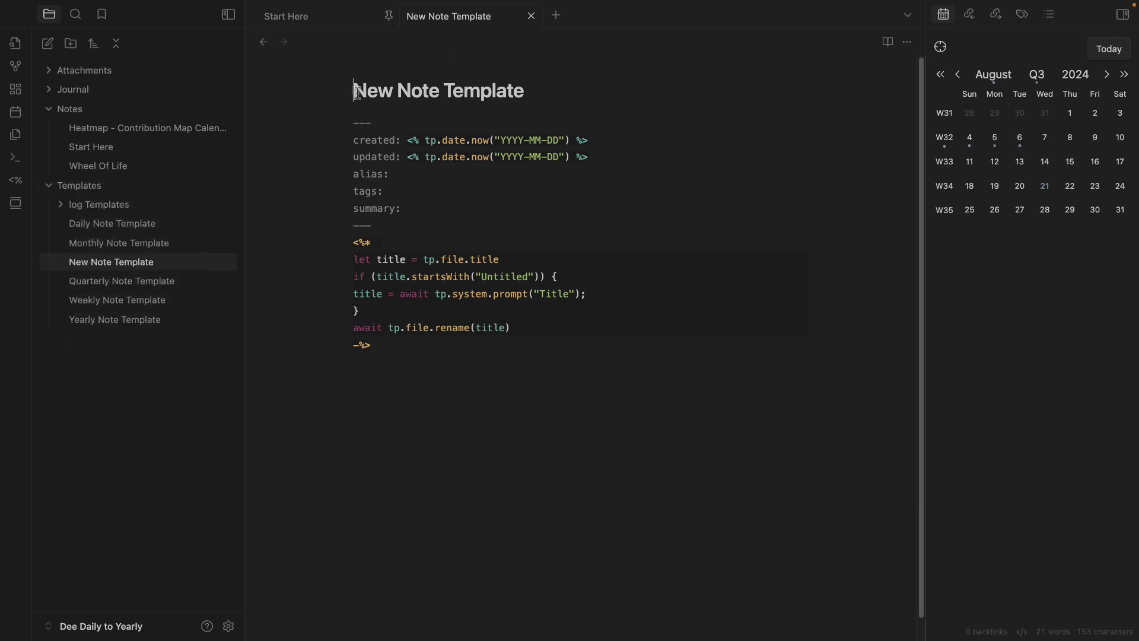
Review the New Note Template's title, its created, updated, alias, tags and summary properties, and its title-prompt script
{"action": "left_click_drag", "start_coordinate": [355, 92], "coordinate": [631, 98]}
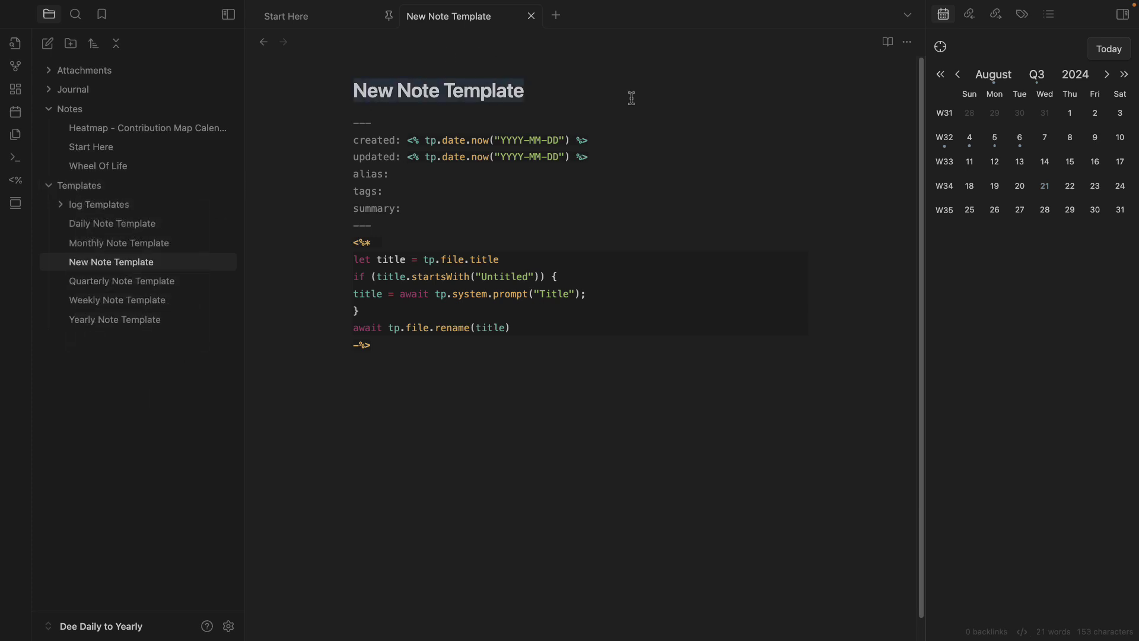
{"action": "left_click_drag", "start_coordinate": [355, 140], "coordinate": [401, 142]}
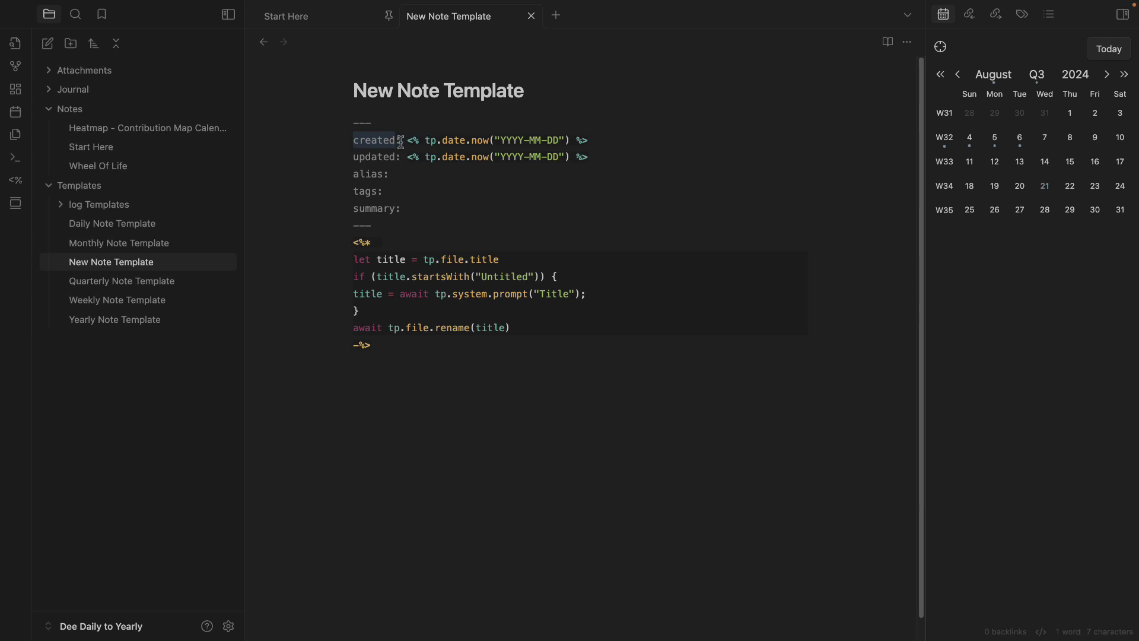
{"action": "mouse_move", "coordinate": [608, 143]}
{"action": "left_mouse_down"}
{"action": "mouse_move", "coordinate": [407, 142]}
{"action": "mouse_move", "coordinate": [605, 161]}
{"action": "left_mouse_up"}
{"action": "left_click", "coordinate": [377, 161]}
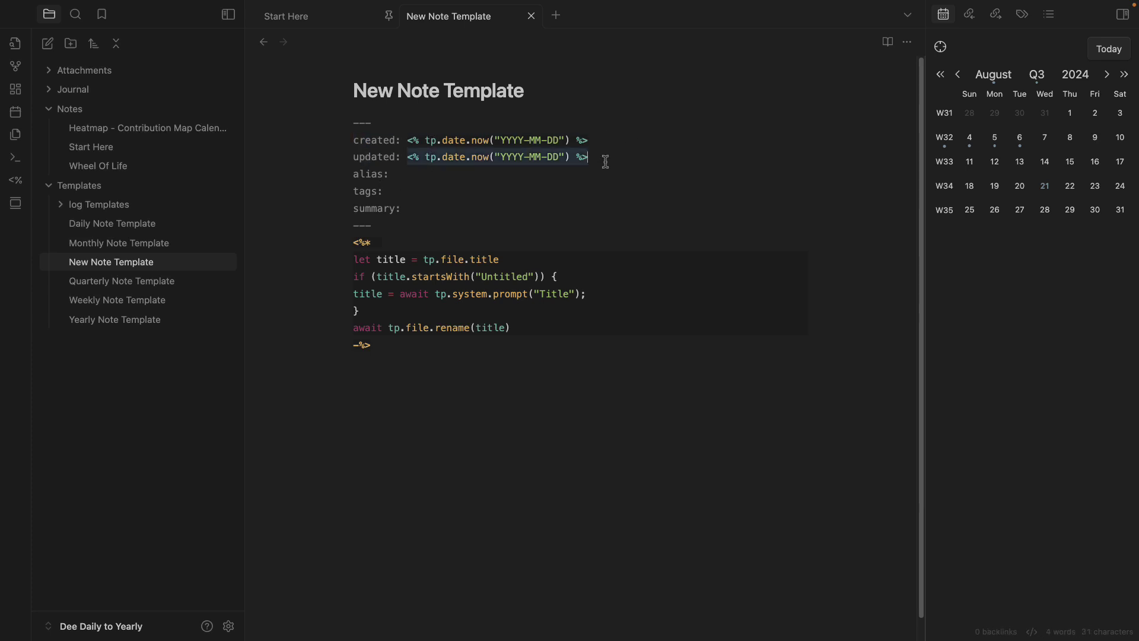
{"action": "left_click_drag", "start_coordinate": [391, 175], "coordinate": [436, 217]}
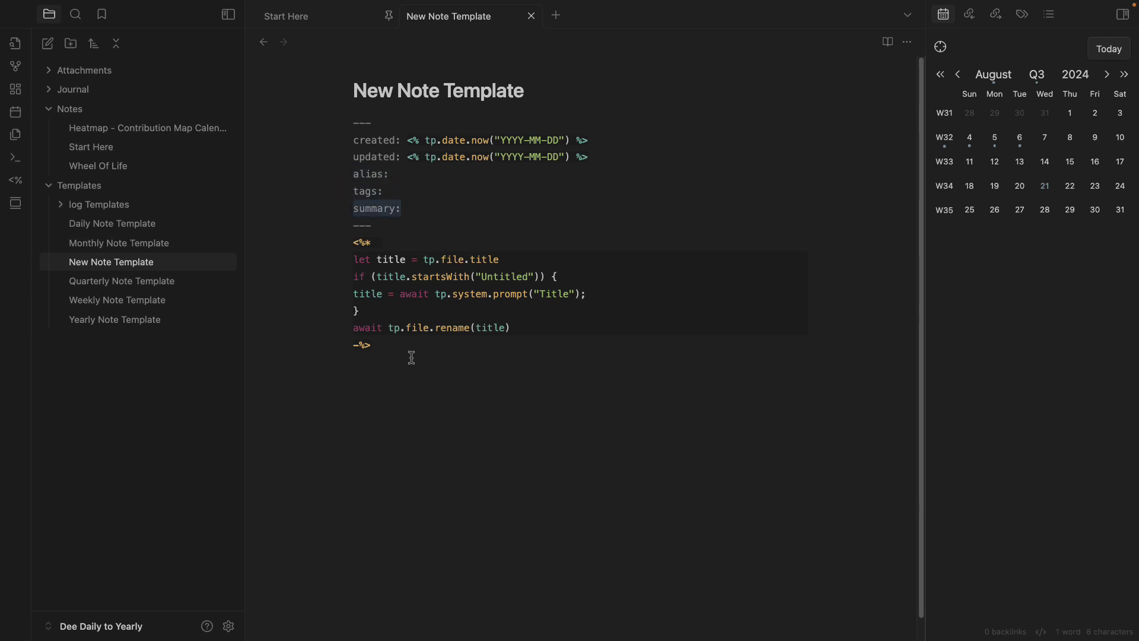
{"action": "left_click_drag", "start_coordinate": [384, 344], "coordinate": [331, 238]}
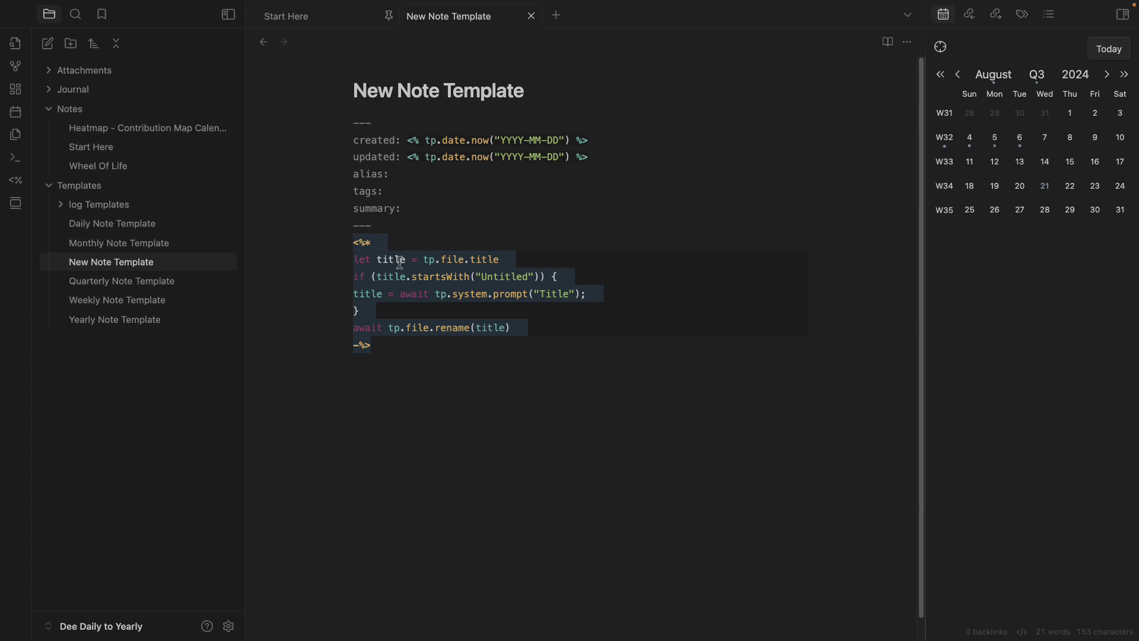
Create a new note, apply the New Note Template to it and title it "renamed title"
{"action": "key", "text": "super+n"}
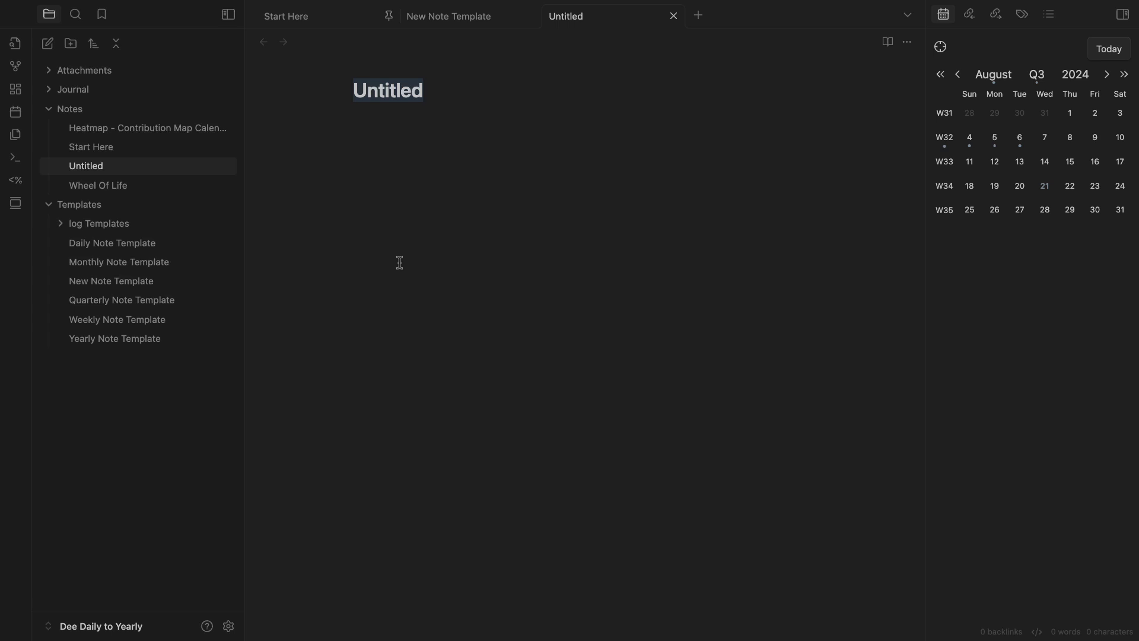
{"action": "key", "text": "Return"}
{"action": "key", "text": "super+e"}
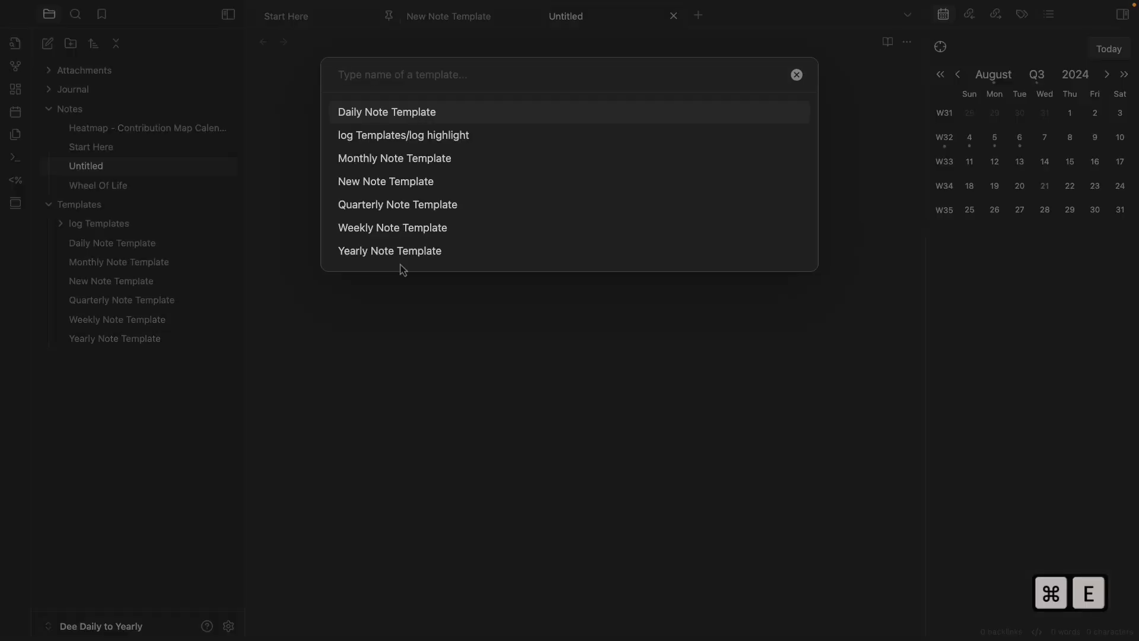
{"action": "type", "text": "new"}
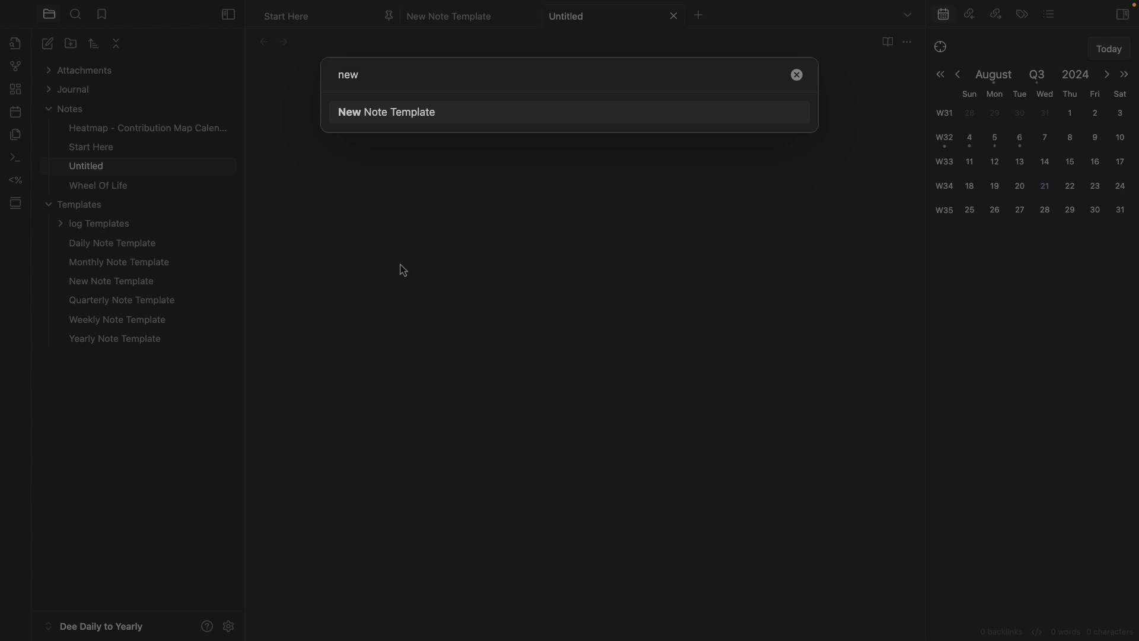
{"action": "key", "text": "Return"}
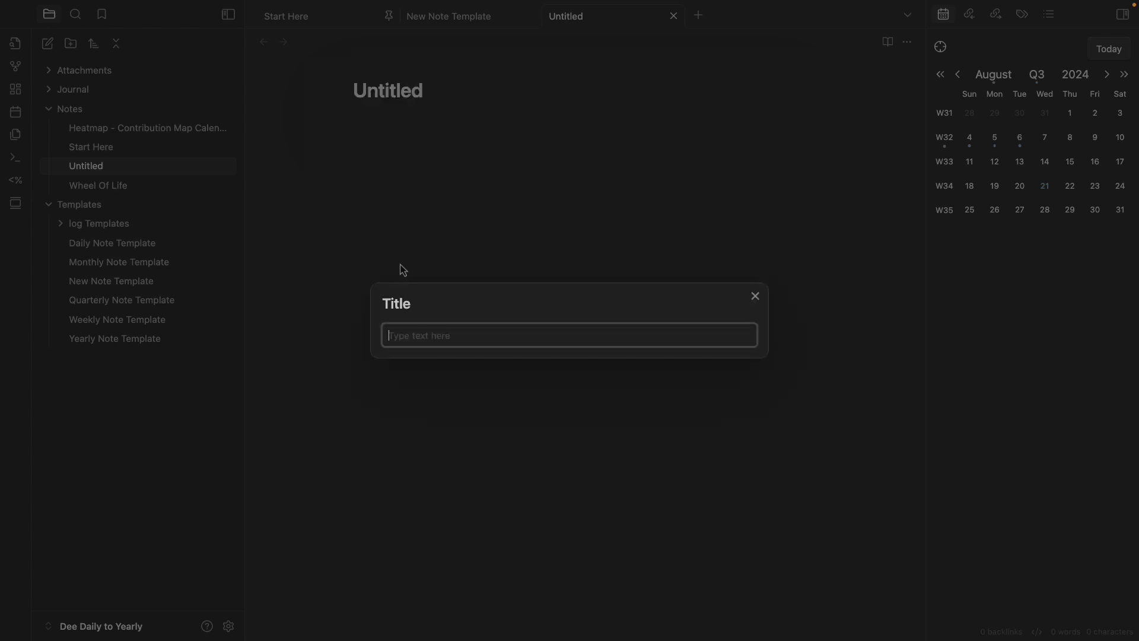
{"action": "type", "text": "renamed title"}
{"action": "key", "text": "Return"}
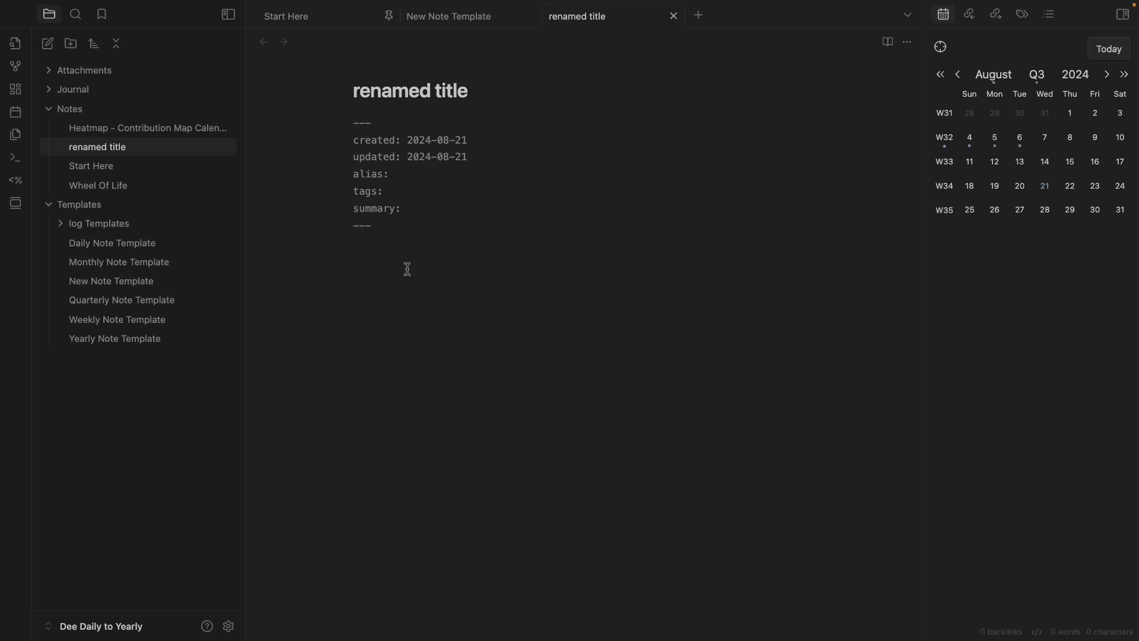
Delete the "renamed title" note
{"action": "right_click", "coordinate": [582, 25]}
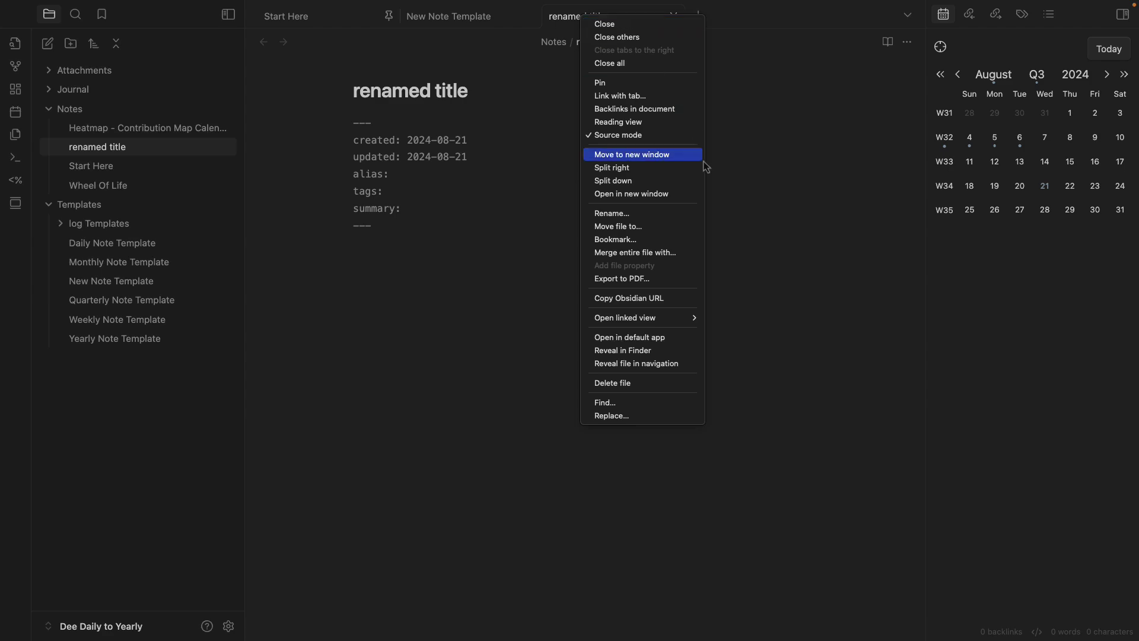
{"action": "left_click", "coordinate": [633, 392]}
{"action": "left_click", "coordinate": [647, 374]}
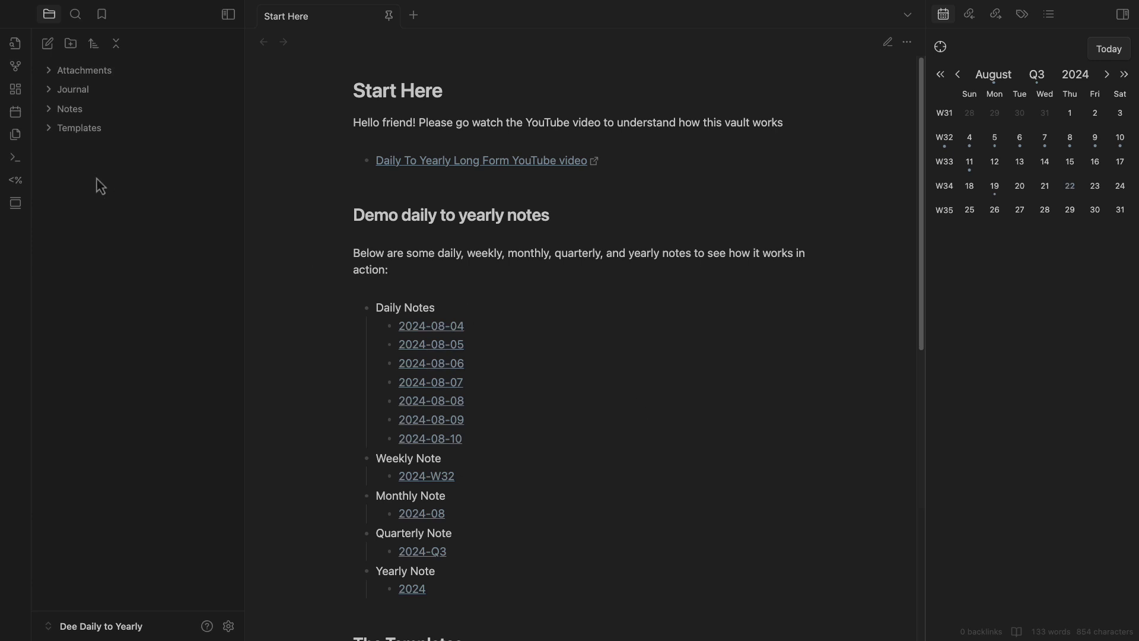
Open the "Heatmap - Contribution Map Calendar" note in the Notes folder and read its steps
{"action": "left_click", "coordinate": [56, 110]}
{"action": "left_click", "coordinate": [126, 134]}
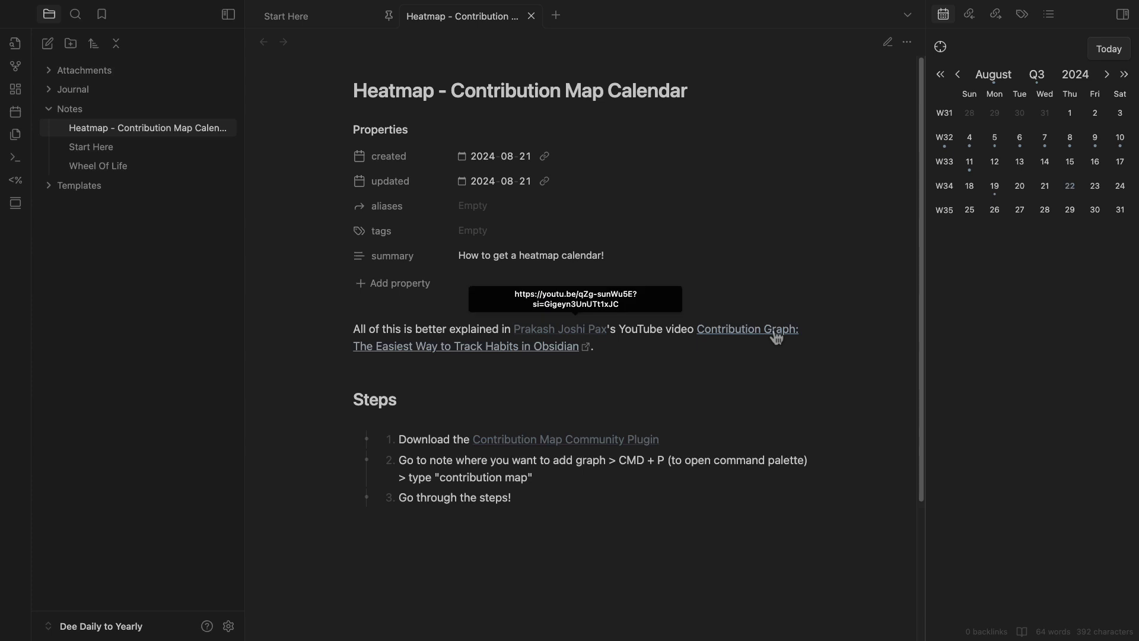
{"action": "scroll", "coordinate": [776, 336], "scroll_direction": "down", "scroll_amount": 3}
{"action": "scroll", "coordinate": [775, 336], "scroll_direction": "up", "scroll_amount": 3}
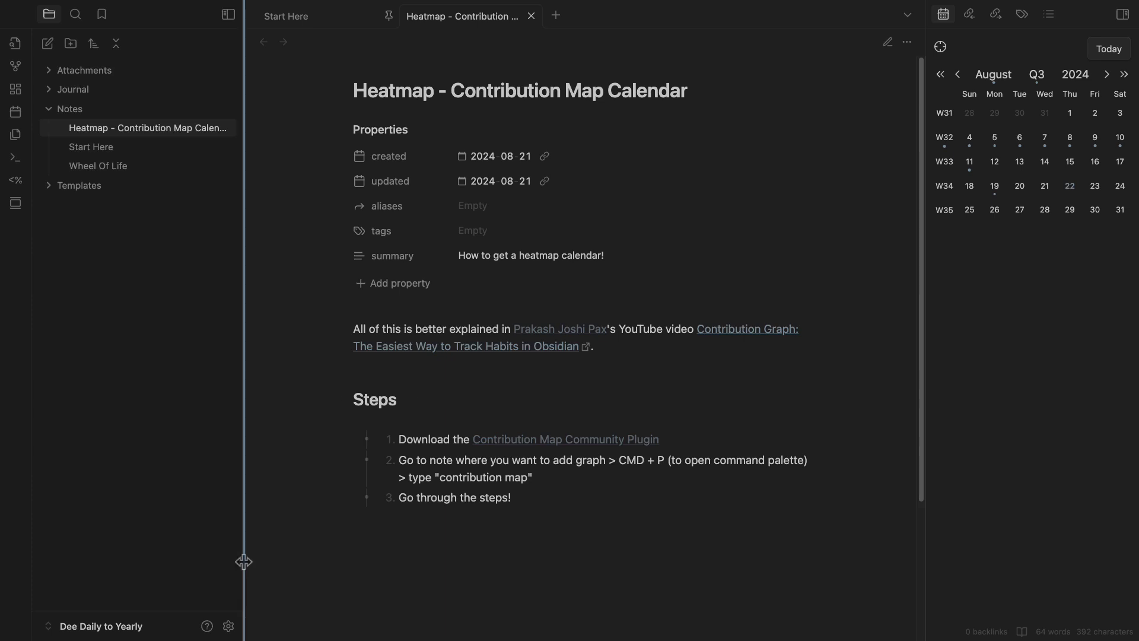
Search the community plugins for "contrib" and open the Contribution Graph plugin's details
{"action": "left_click", "coordinate": [228, 627]}
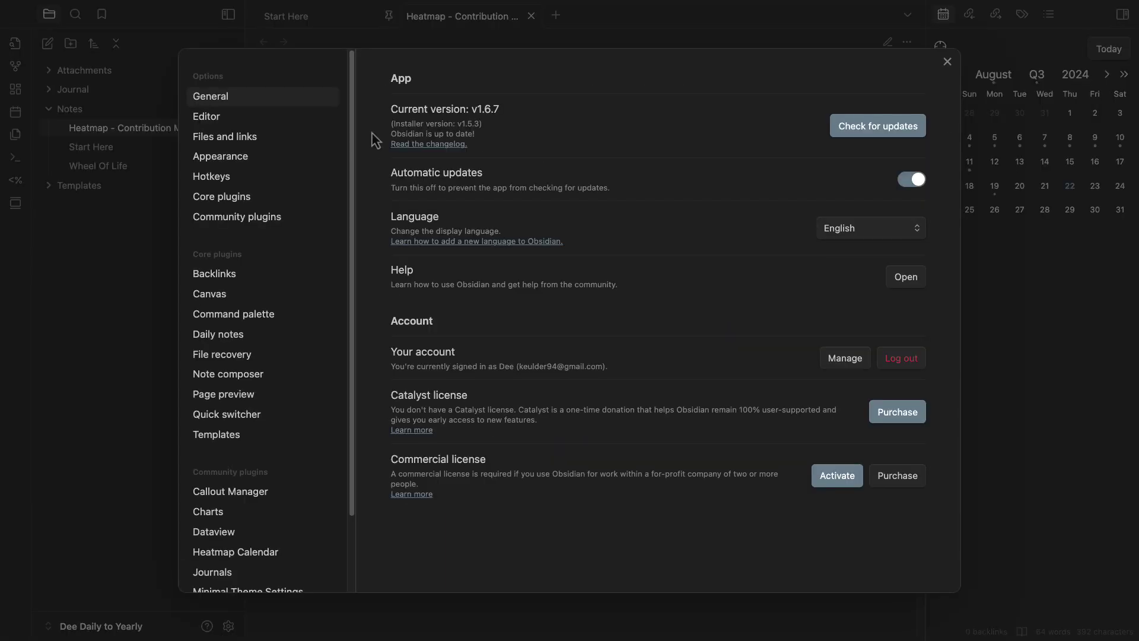
{"action": "left_click", "coordinate": [278, 220]}
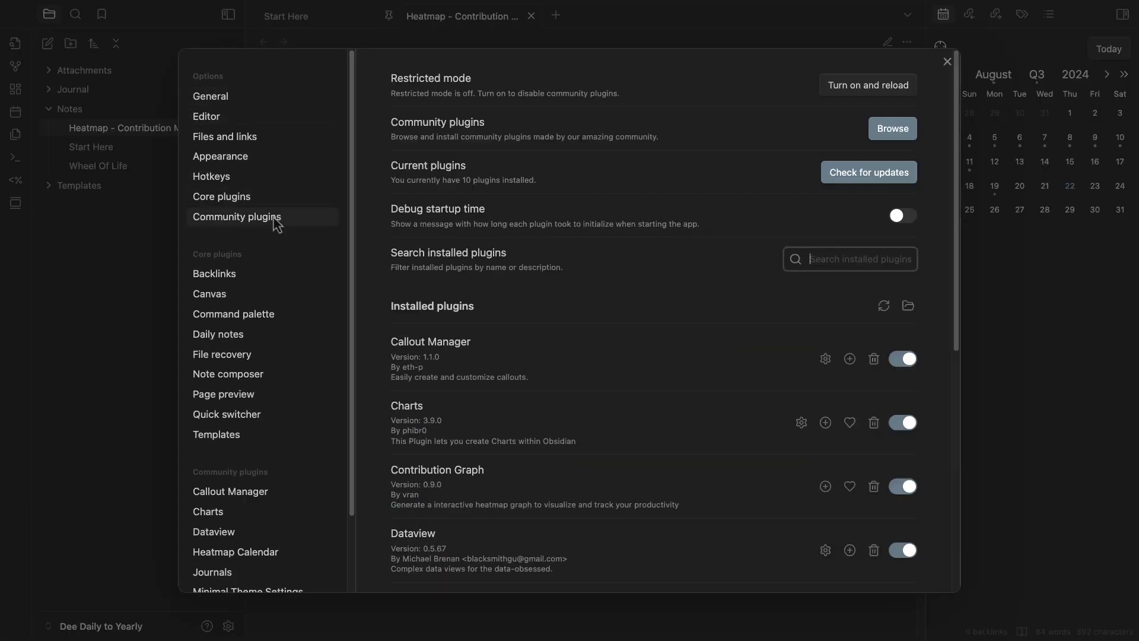
{"action": "left_click", "coordinate": [893, 132]}
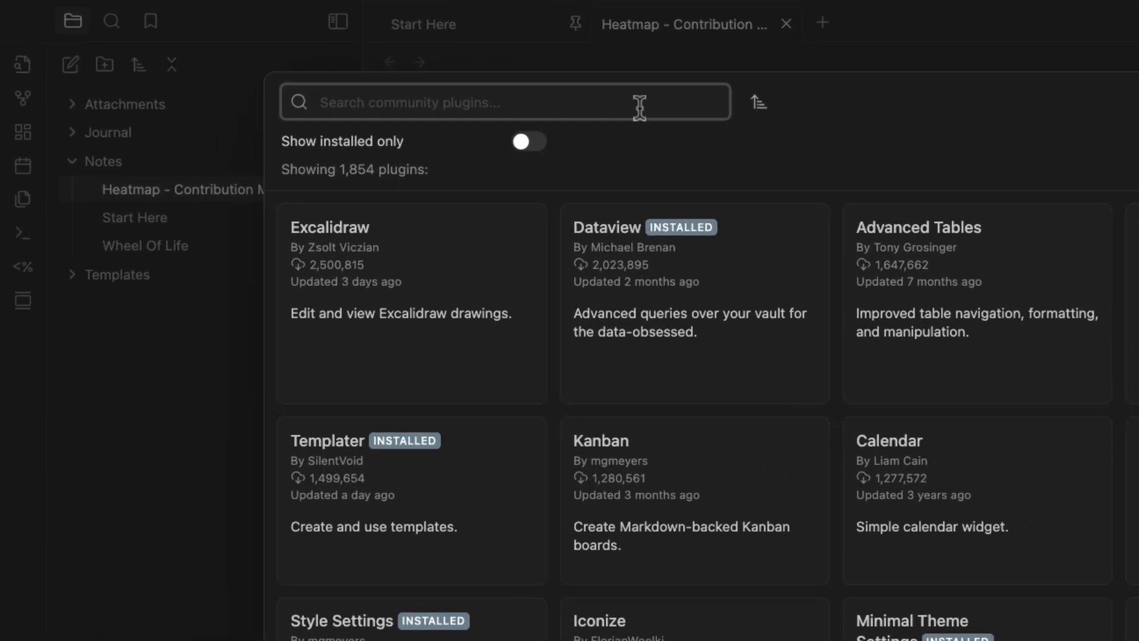
{"action": "type", "text": "contrib"}
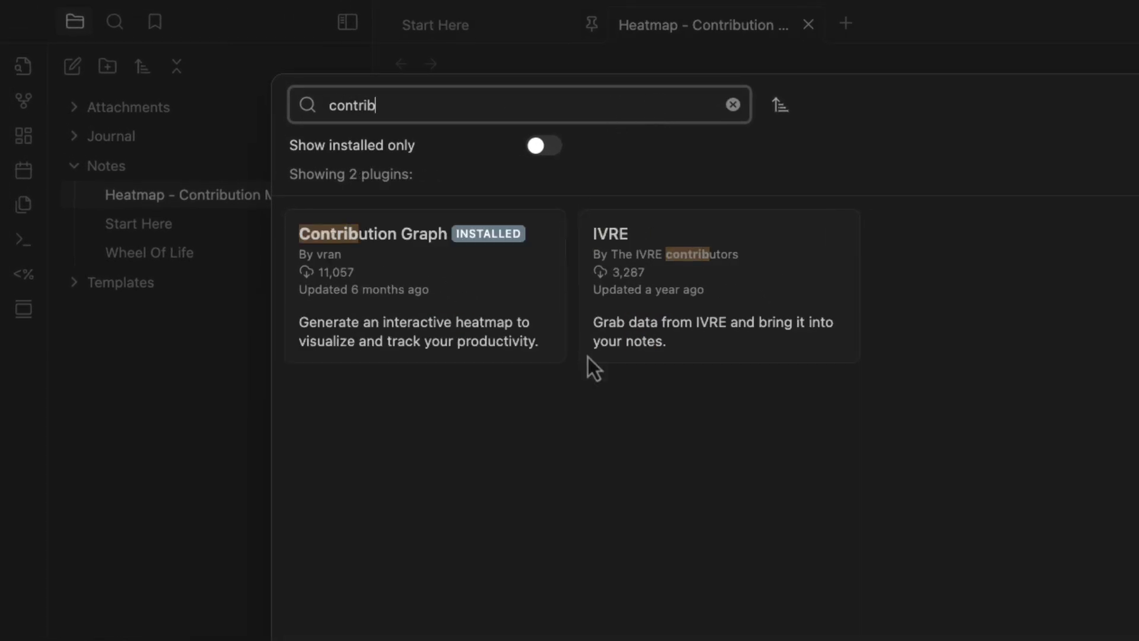
{"action": "left_click", "coordinate": [446, 262]}
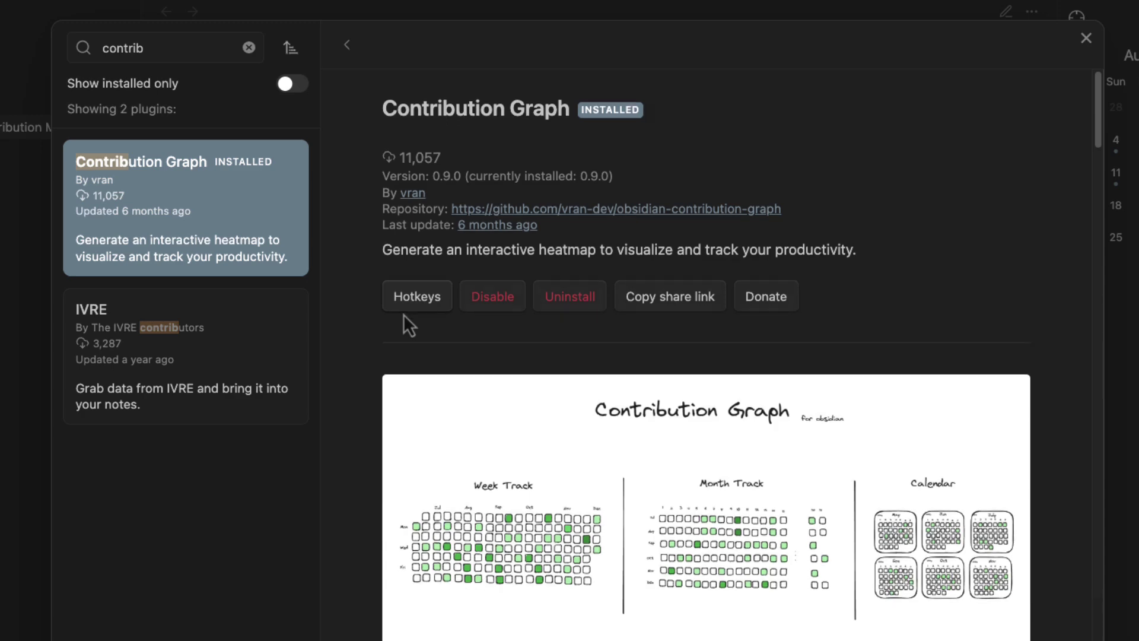
Examine the Contribution Graph plugin's use cases, quick start, theme examples, features and instructions for modifying a graph
{"action": "scroll", "coordinate": [403, 315], "scroll_direction": "down", "scroll_amount": 4}
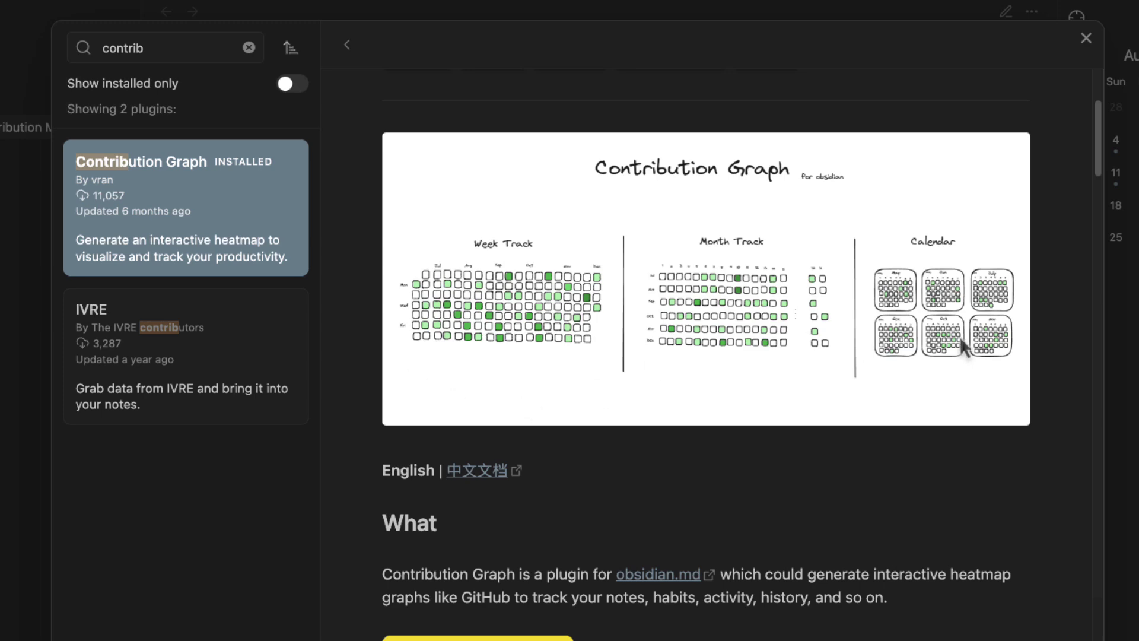
{"action": "scroll", "coordinate": [720, 294], "scroll_direction": "down", "scroll_amount": 7}
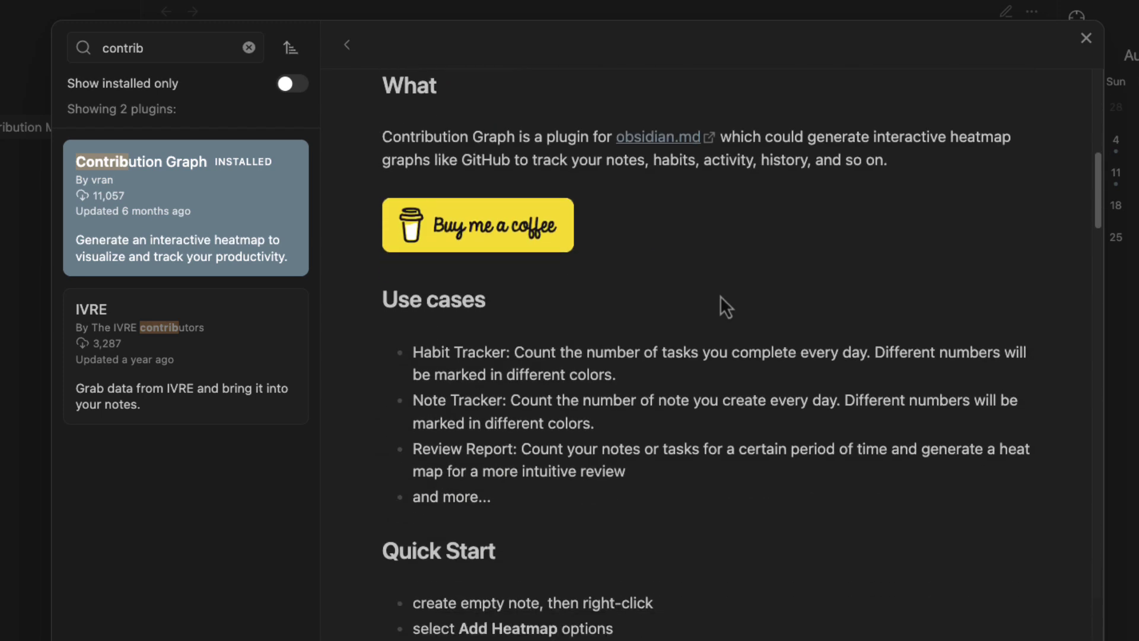
{"action": "scroll", "coordinate": [720, 295], "scroll_direction": "down", "scroll_amount": 8}
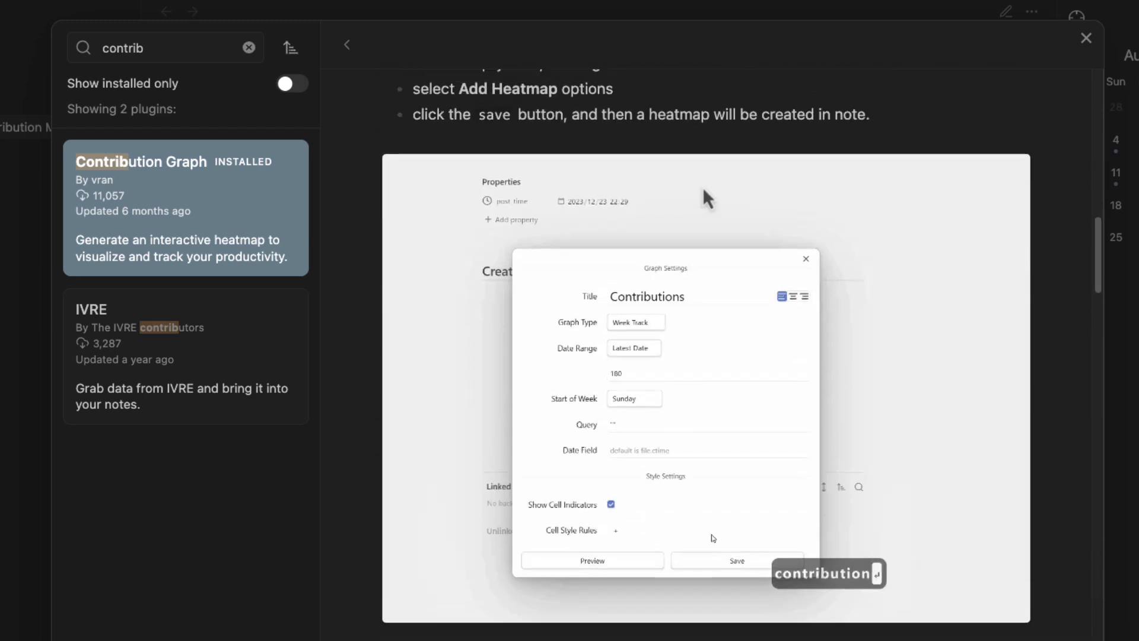
{"action": "scroll", "coordinate": [702, 186], "scroll_direction": "up", "scroll_amount": 1}
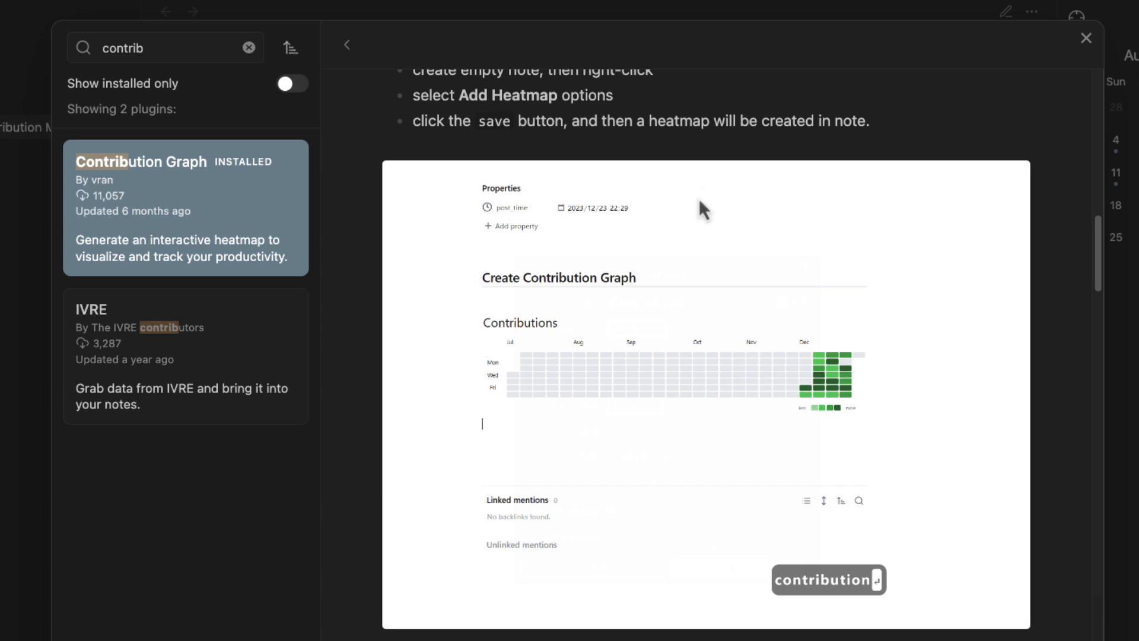
{"action": "scroll", "coordinate": [700, 204], "scroll_direction": "down", "scroll_amount": 9}
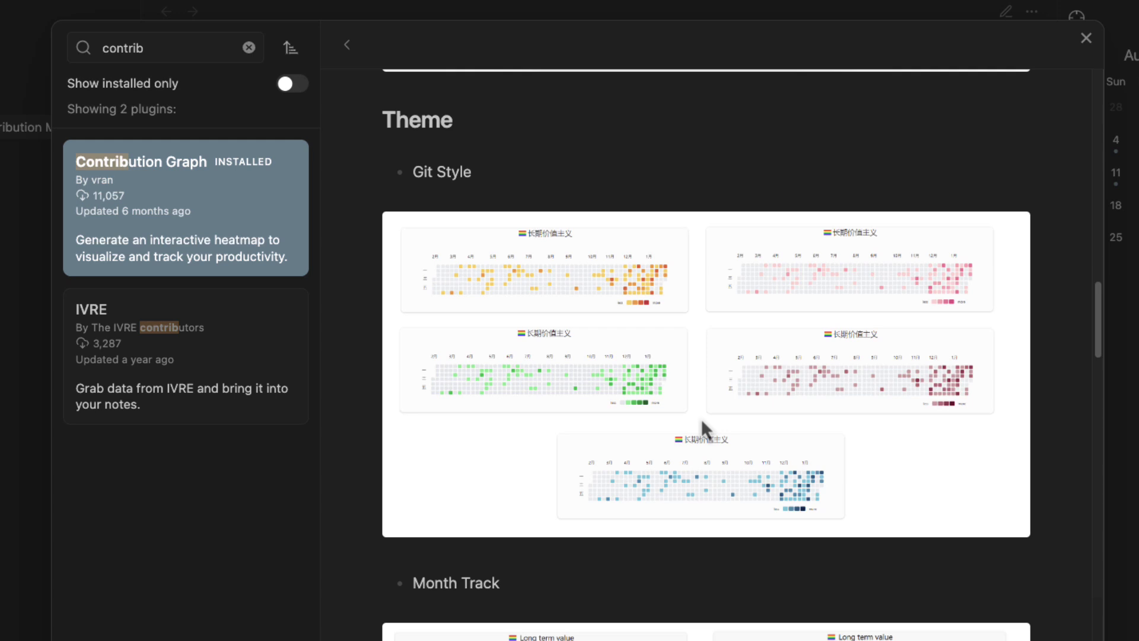
{"action": "scroll", "coordinate": [706, 415], "scroll_direction": "down", "scroll_amount": 4}
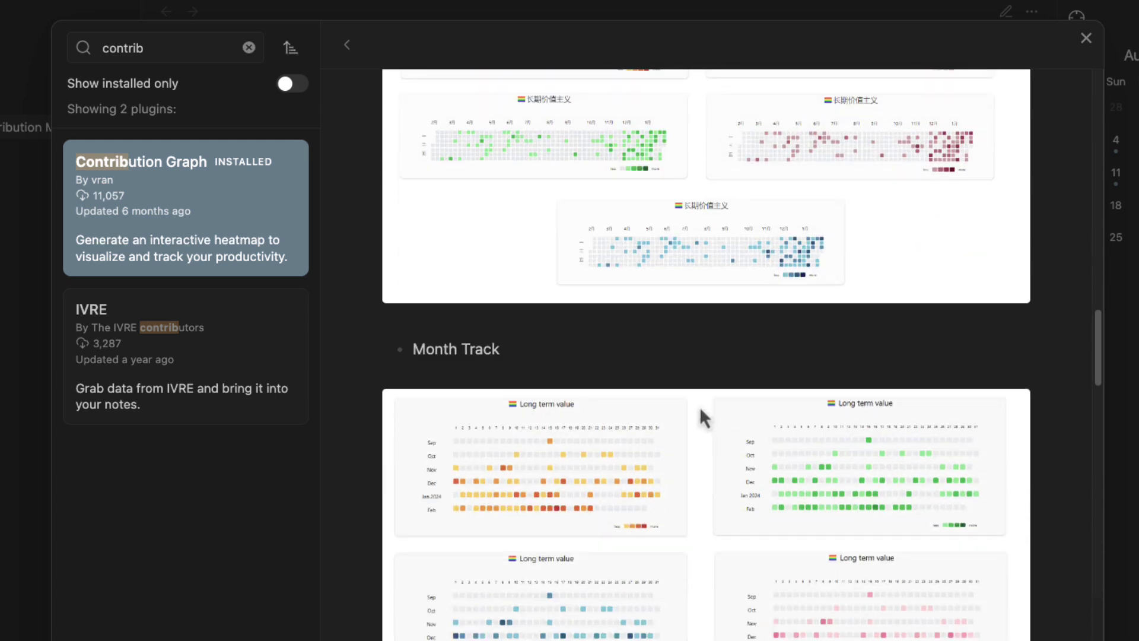
{"action": "scroll", "coordinate": [698, 407], "scroll_direction": "down", "scroll_amount": 2}
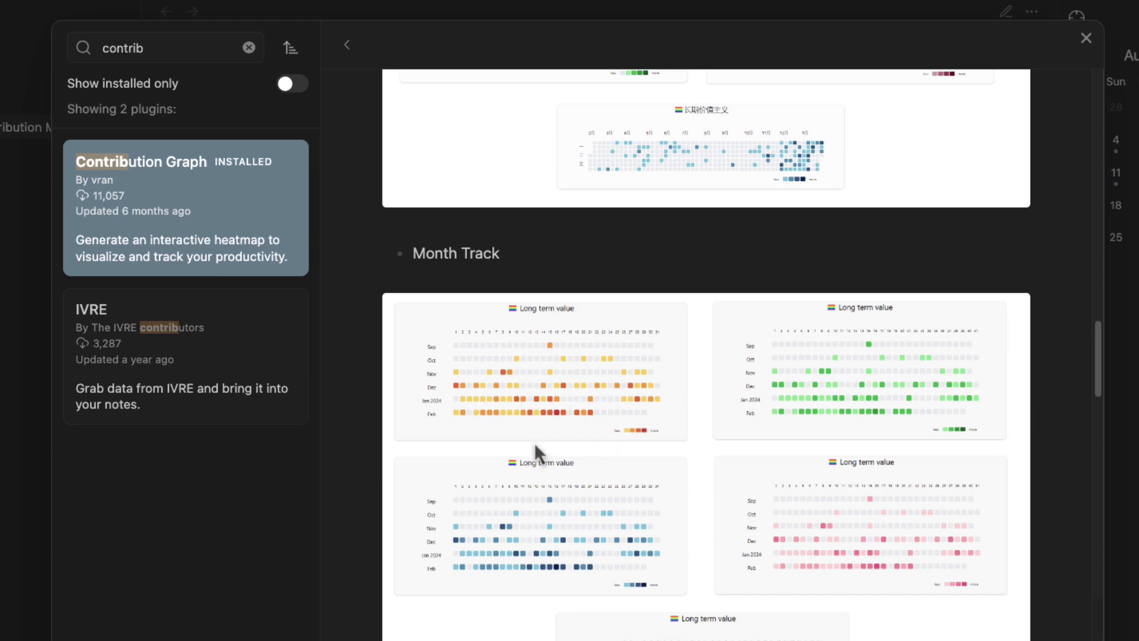
{"action": "scroll", "coordinate": [827, 433], "scroll_direction": "down", "scroll_amount": 10}
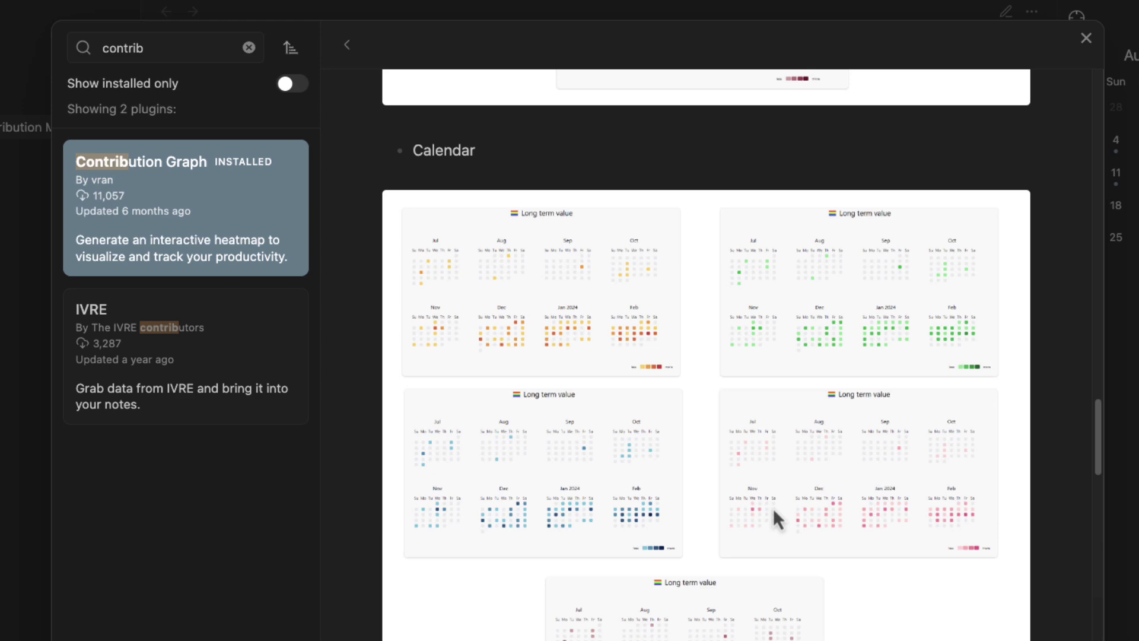
{"action": "scroll", "coordinate": [775, 483], "scroll_direction": "down", "scroll_amount": 10}
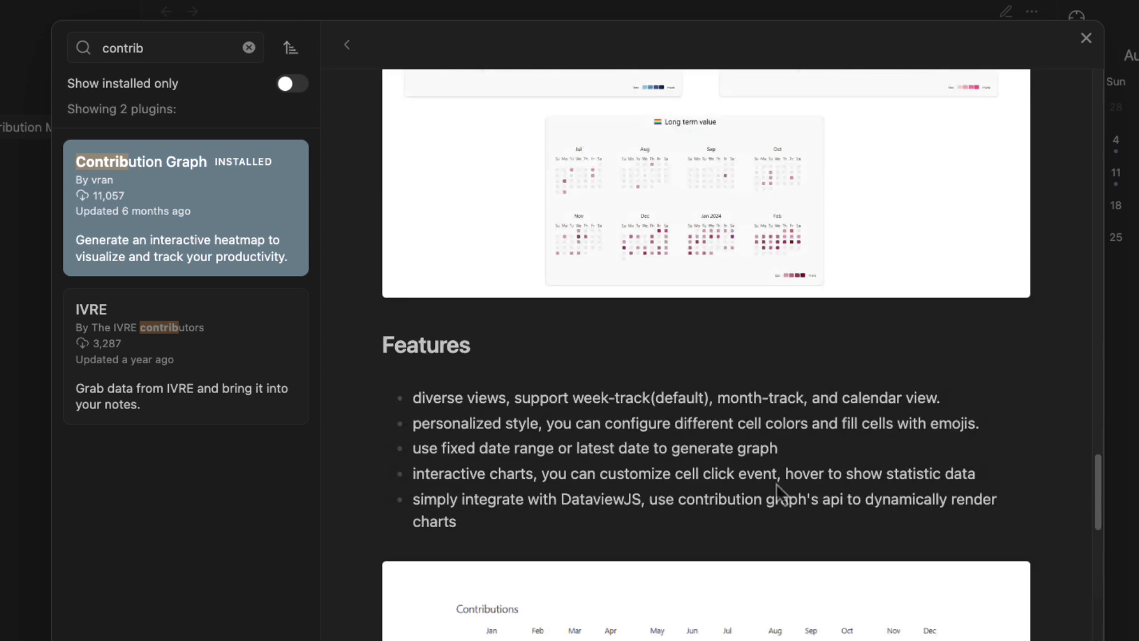
{"action": "scroll", "coordinate": [771, 487], "scroll_direction": "up", "scroll_amount": 5}
{"action": "scroll", "coordinate": [891, 546], "scroll_direction": "down", "scroll_amount": 12}
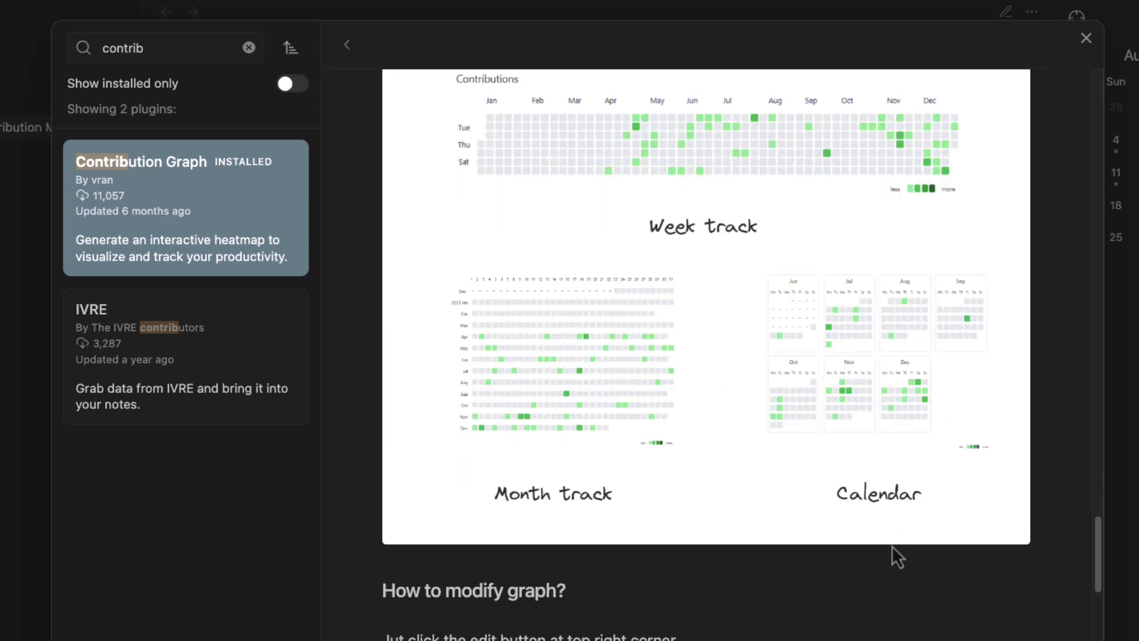
{"action": "scroll", "coordinate": [891, 542], "scroll_direction": "up", "scroll_amount": 4}
{"action": "scroll", "coordinate": [890, 542], "scroll_direction": "down", "scroll_amount": 5}
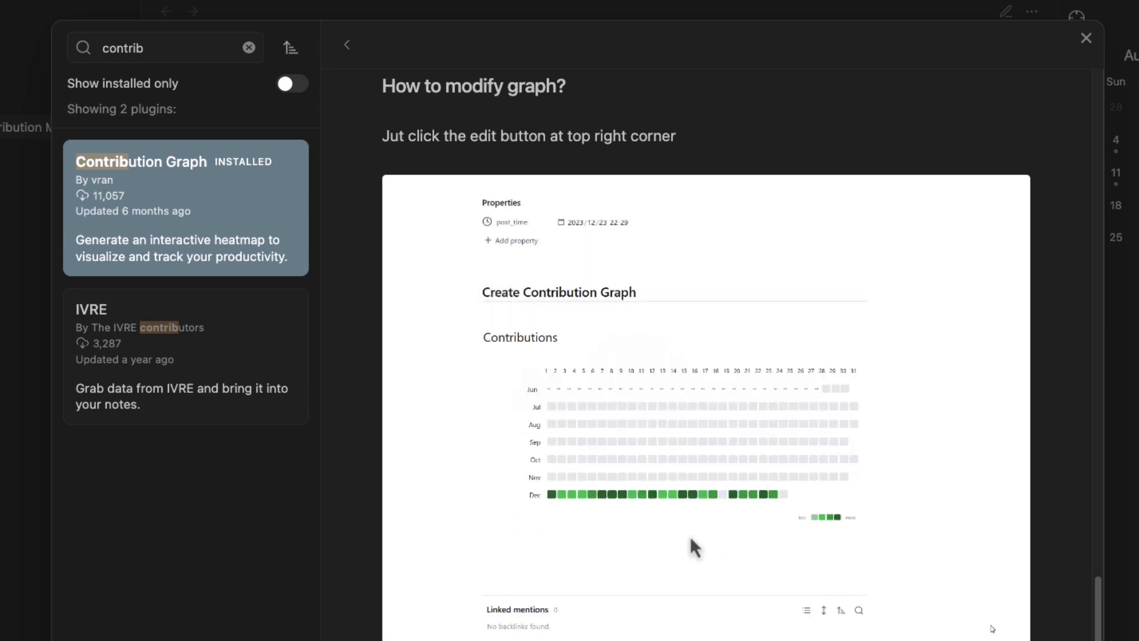
Skim the Contribution Graph plugin's configuration reference and quick start demo, and close the plugin browser and settings
{"action": "scroll", "coordinate": [742, 478], "scroll_direction": "up", "scroll_amount": 15}
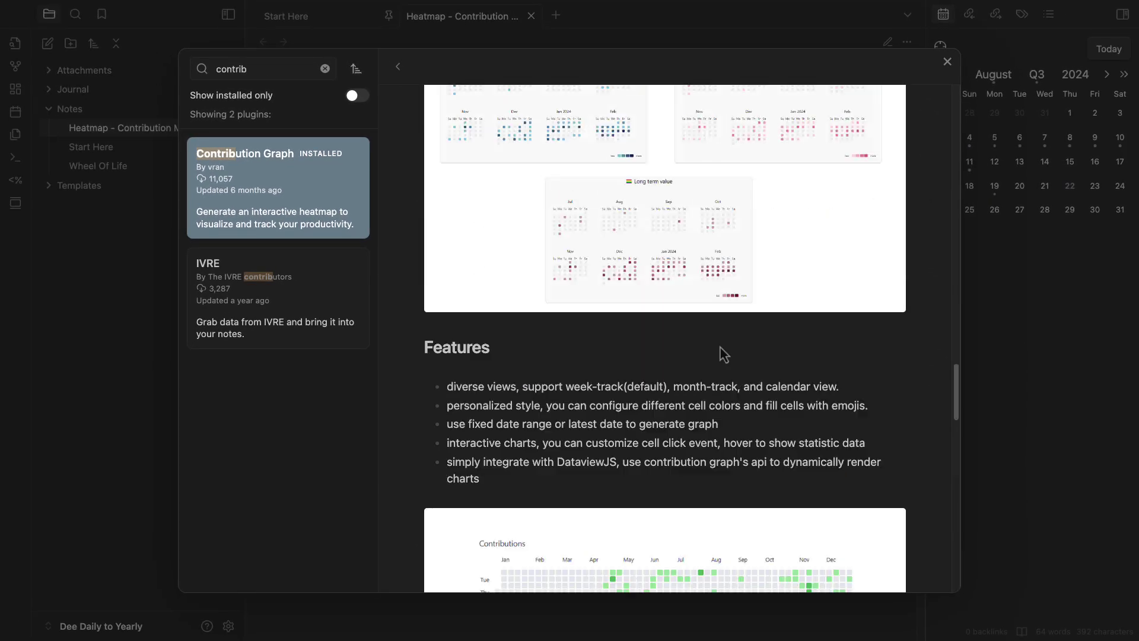
{"action": "scroll", "coordinate": [720, 351], "scroll_direction": "down", "scroll_amount": 10}
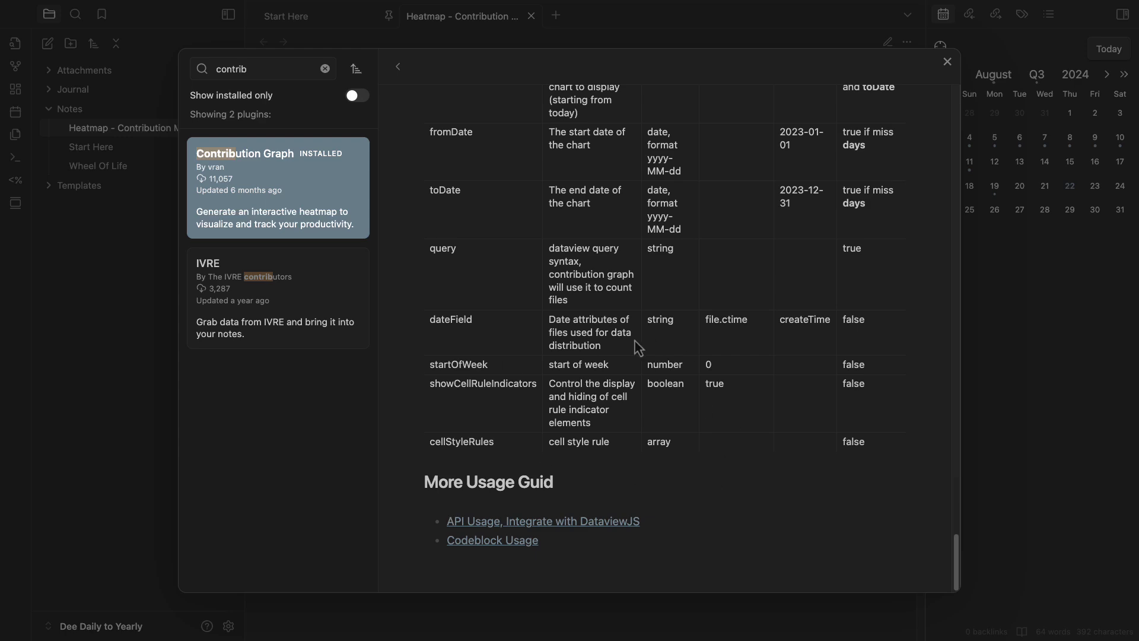
{"action": "scroll", "coordinate": [636, 348], "scroll_direction": "up", "scroll_amount": 8}
{"action": "scroll", "coordinate": [601, 222], "scroll_direction": "down", "scroll_amount": 5}
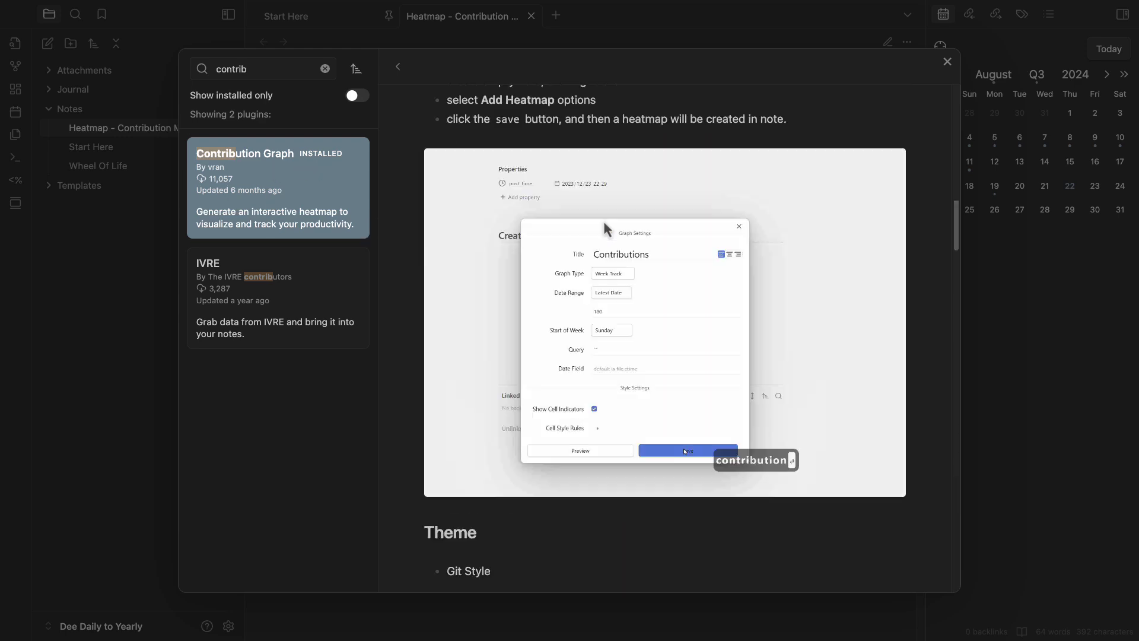
{"action": "scroll", "coordinate": [603, 225], "scroll_direction": "up", "scroll_amount": 20}
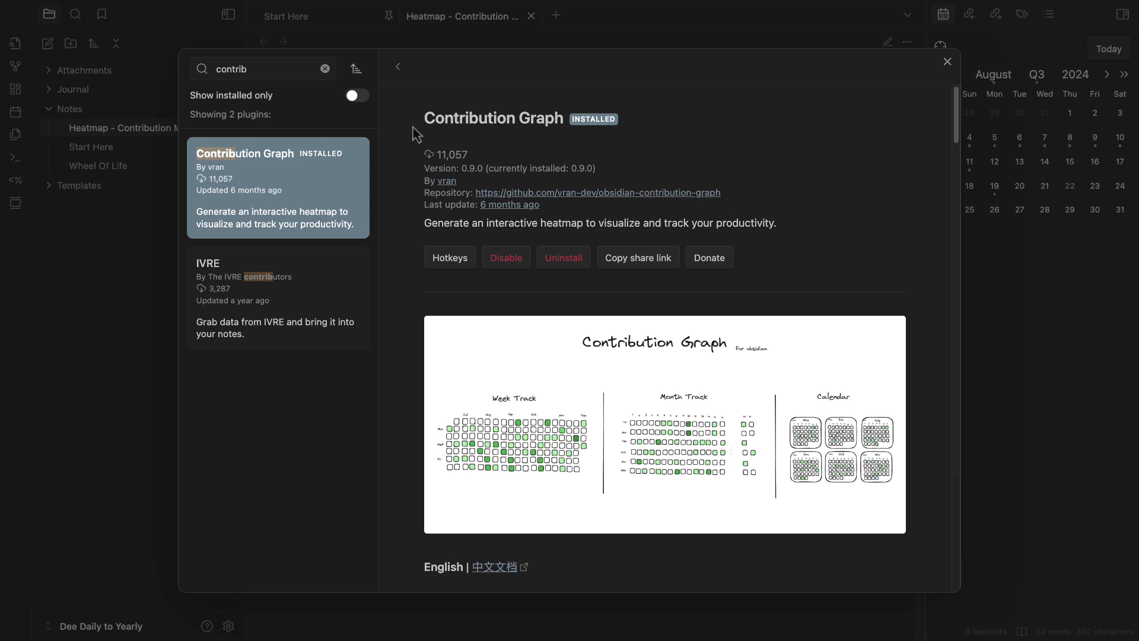
{"action": "left_click", "coordinate": [946, 63]}
{"action": "left_click", "coordinate": [946, 63]}
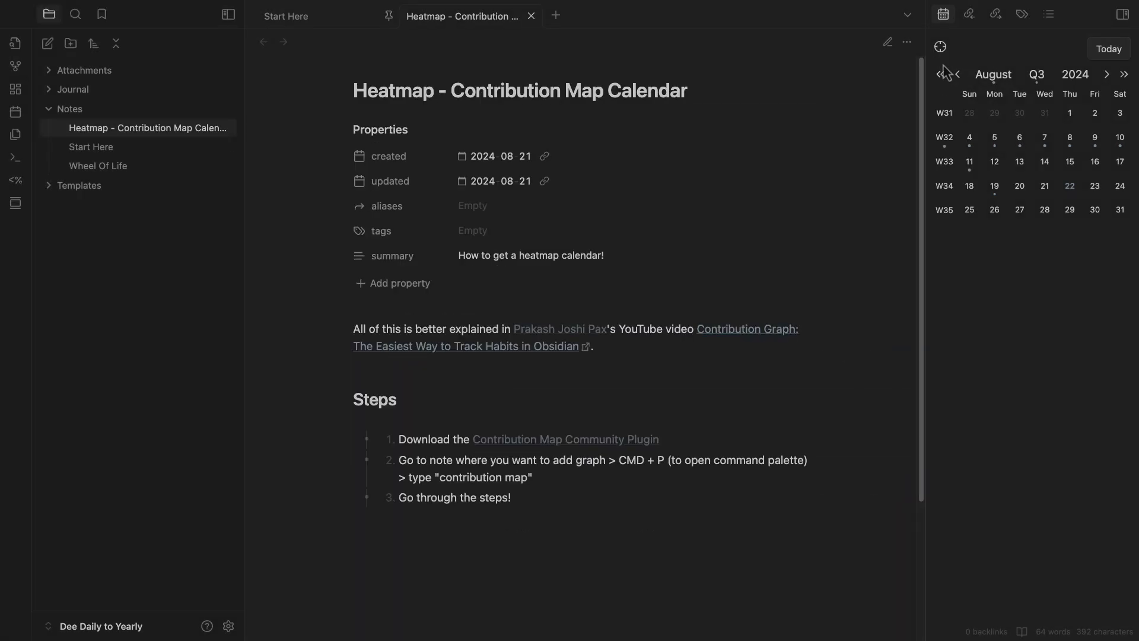
Switch the heatmap note to editing and add a second-level heading "Graph 1" below the steps list
{"action": "key", "text": "super+e"}
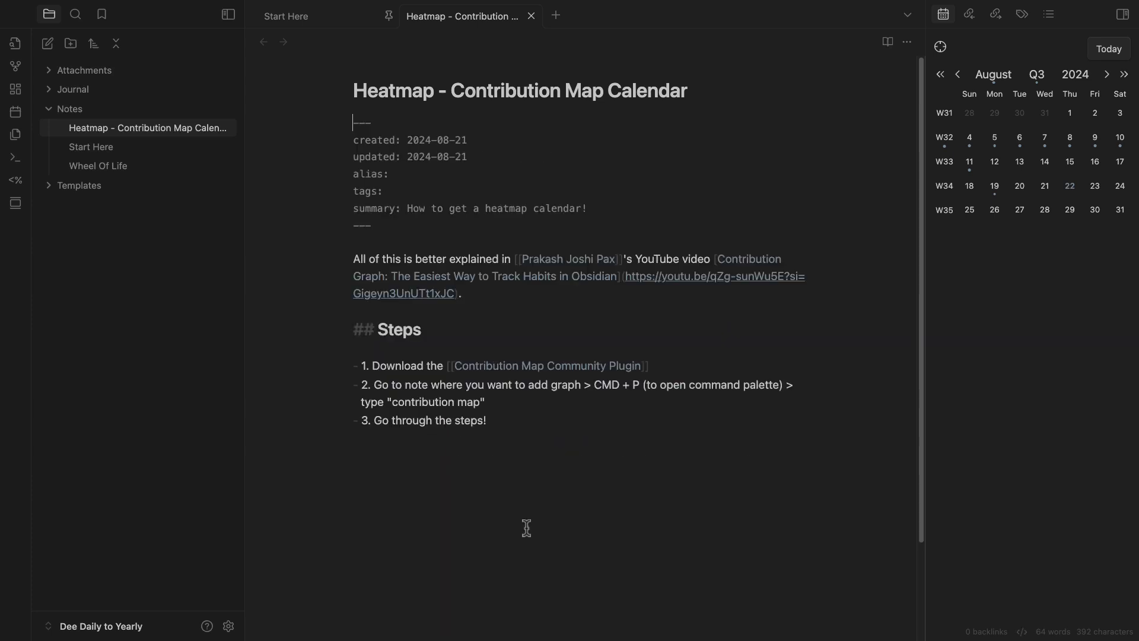
{"action": "key", "text": "Return"}
{"action": "key", "text": "Return"}
{"action": "type", "text": "## Graph 1"}
{"action": "key", "text": "Return"}
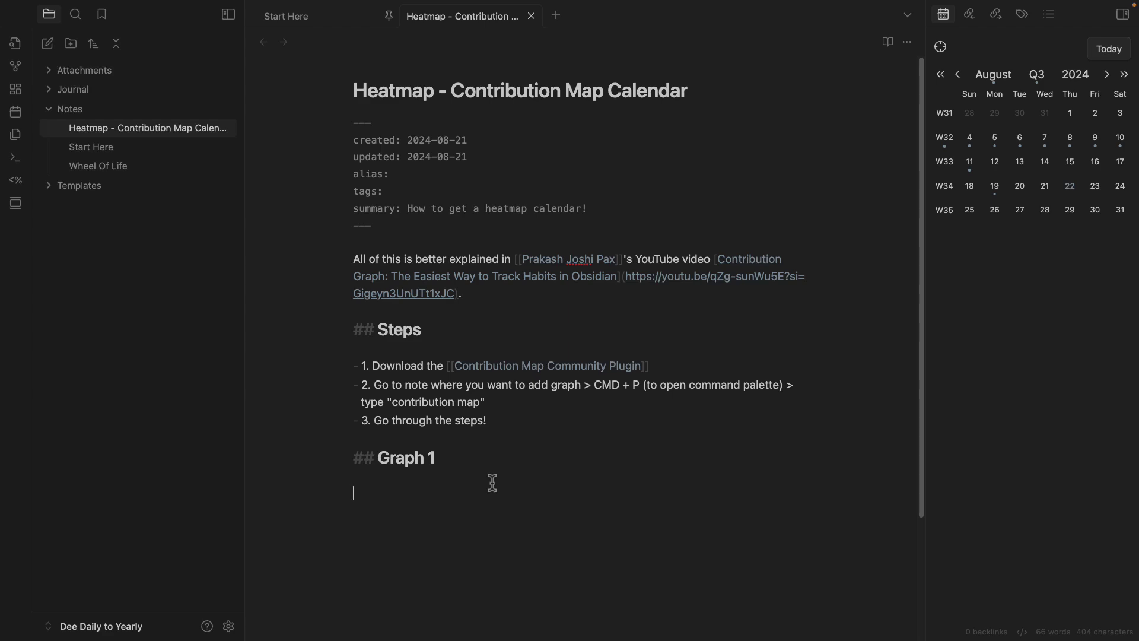
Start adding a Contribution Graph heatmap under the heading, titled "Sleep Hours" with the Git Style graph type
{"action": "key", "text": "super+p"}
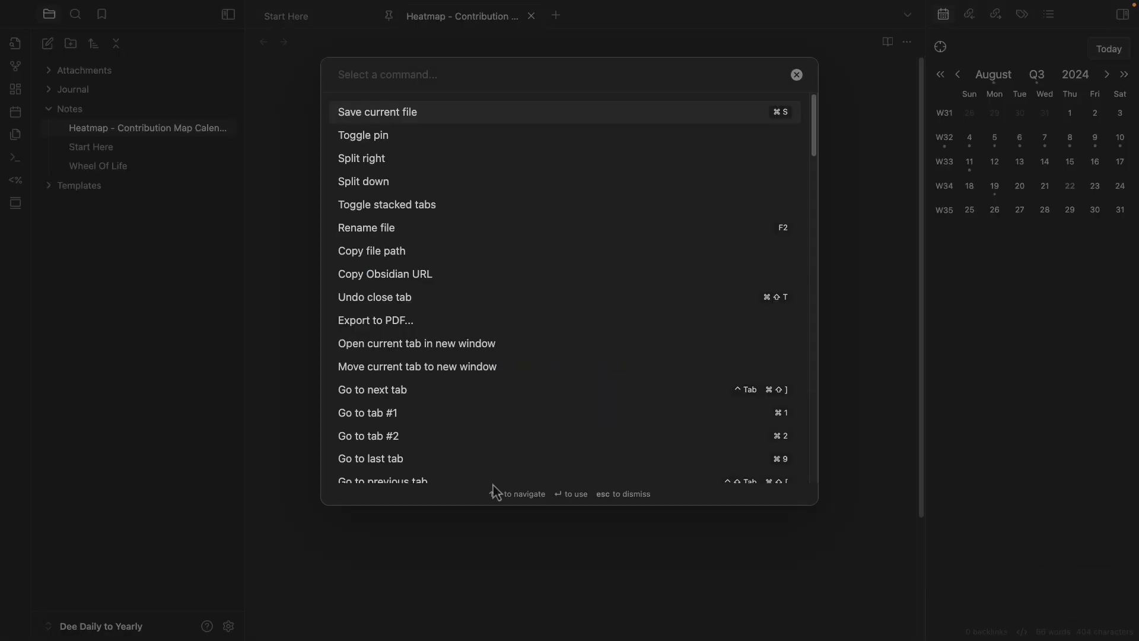
{"action": "type", "text": "contrib"}
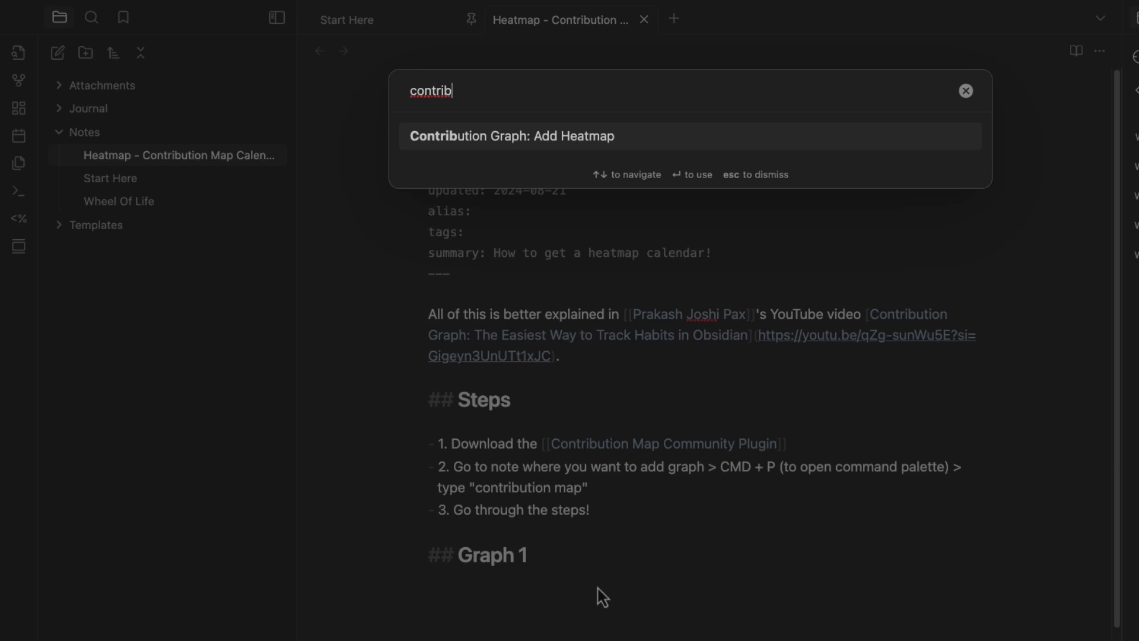
{"action": "key", "text": "Return"}
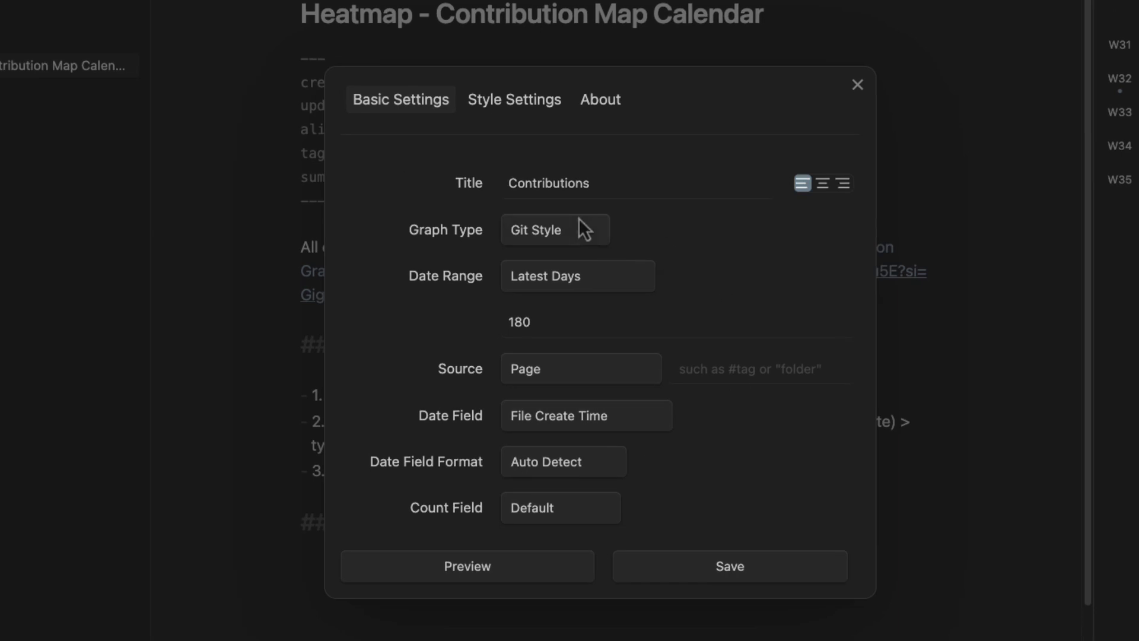
{"action": "left_click_drag", "start_coordinate": [585, 183], "coordinate": [501, 182]}
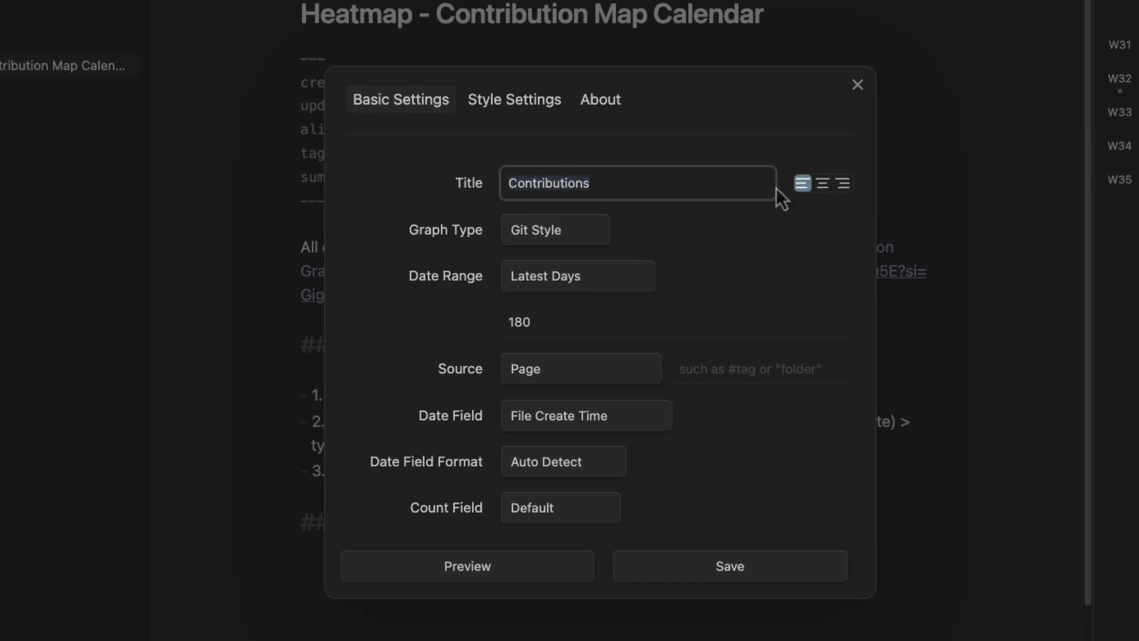
{"action": "type", "text": "Sleep Hours"}
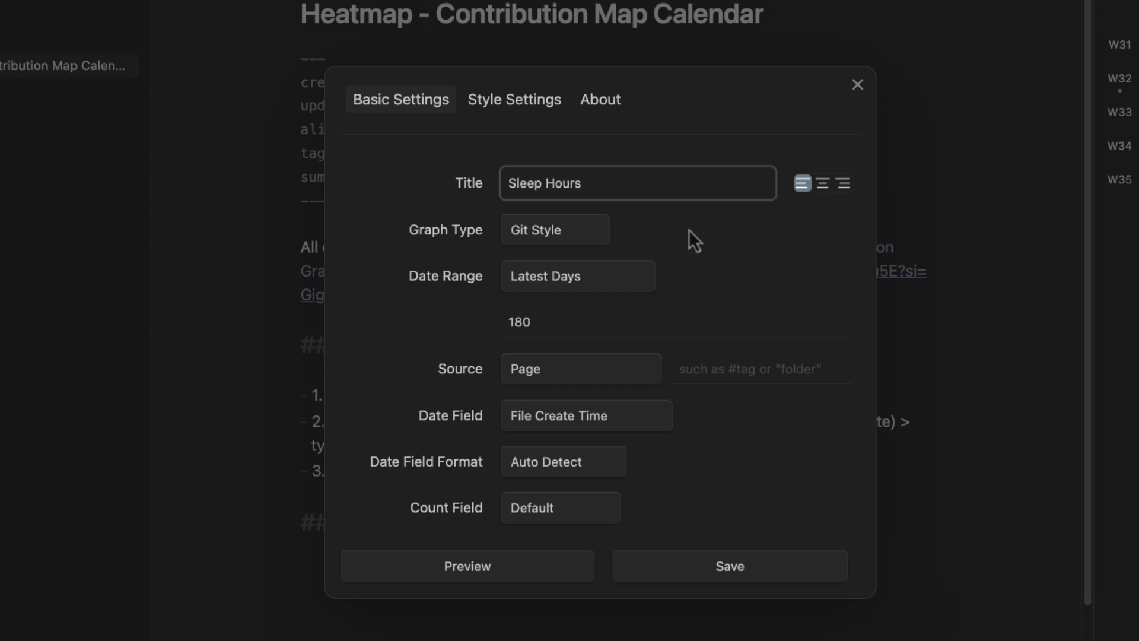
{"action": "left_click", "coordinate": [543, 232]}
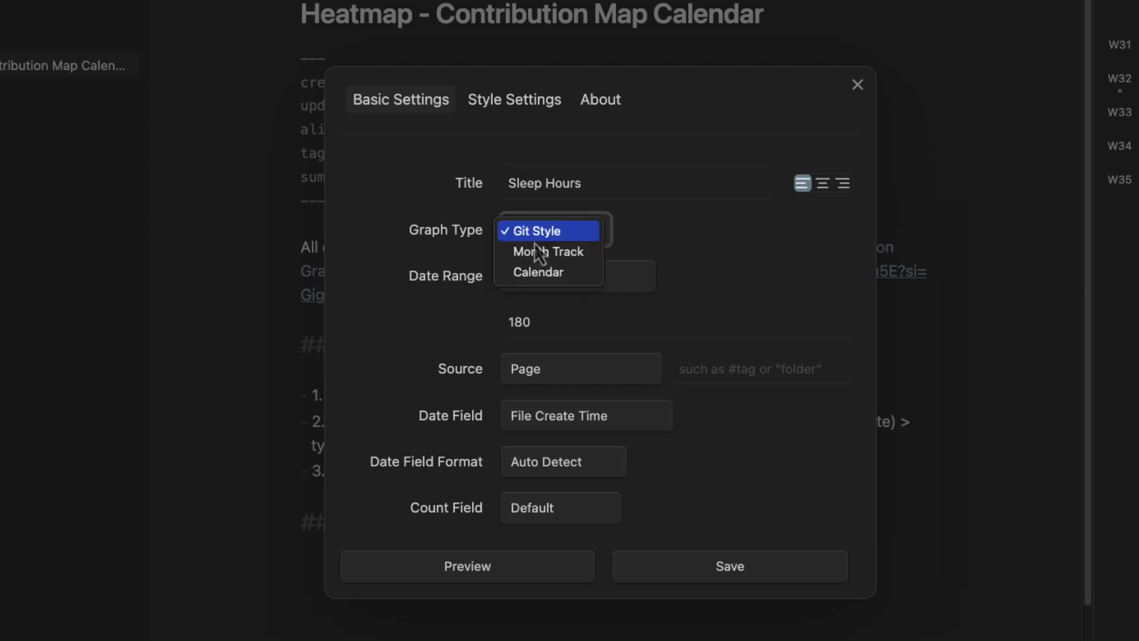
{"action": "left_click", "coordinate": [574, 233]}
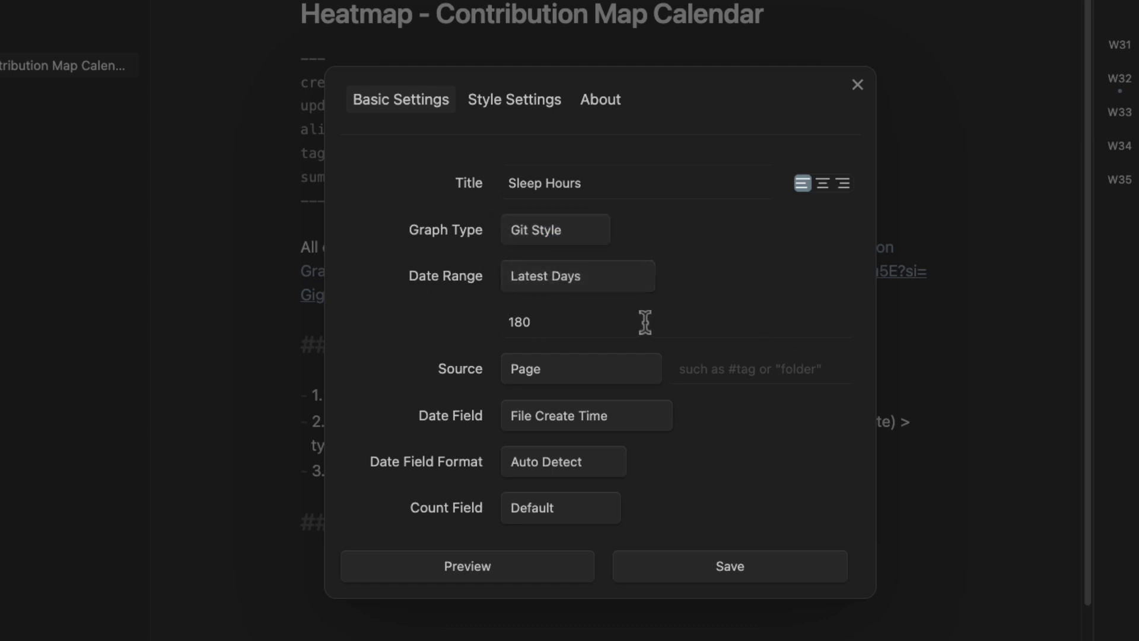
Set the graph's date range to the latest 30 days
{"action": "left_click", "coordinate": [530, 320]}
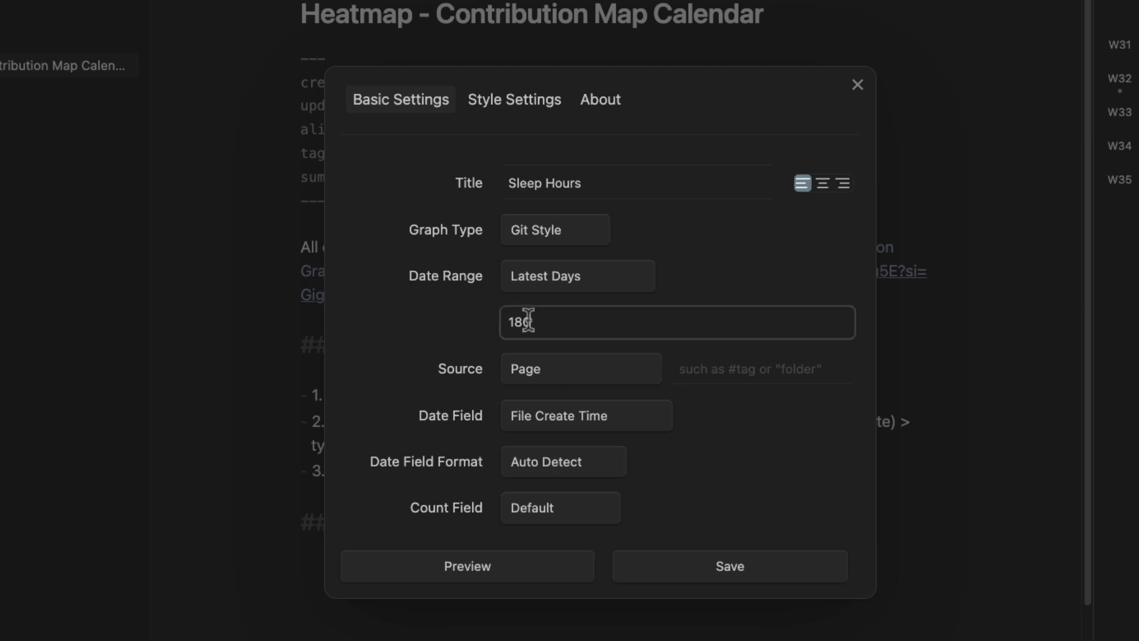
{"action": "left_click", "coordinate": [581, 289]}
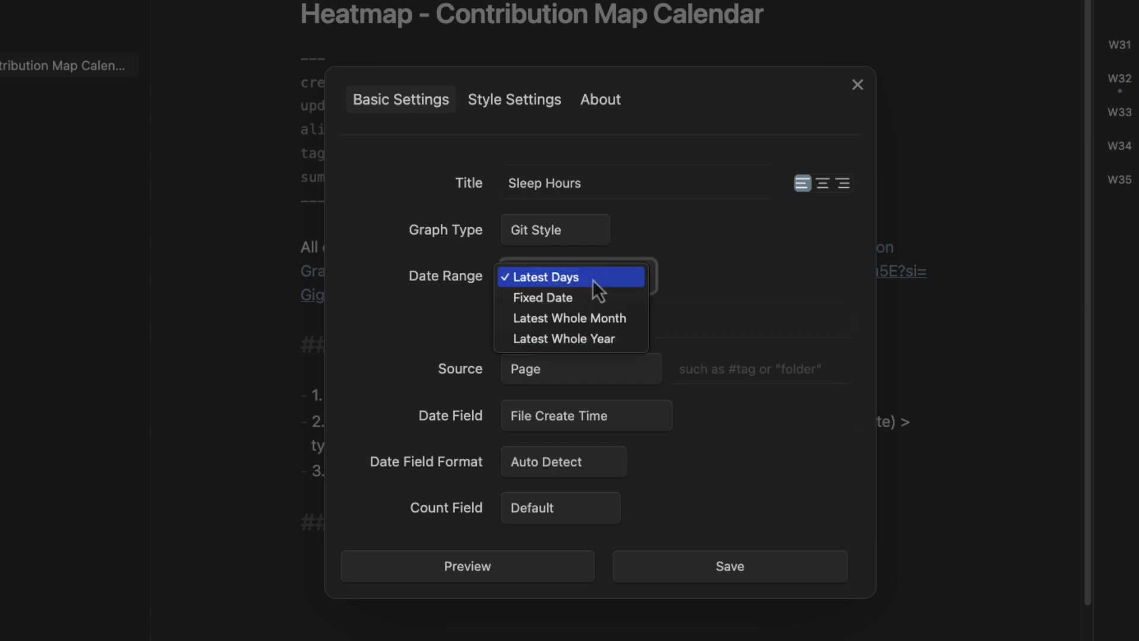
{"action": "left_click", "coordinate": [593, 280]}
{"action": "type", "text": "309"}
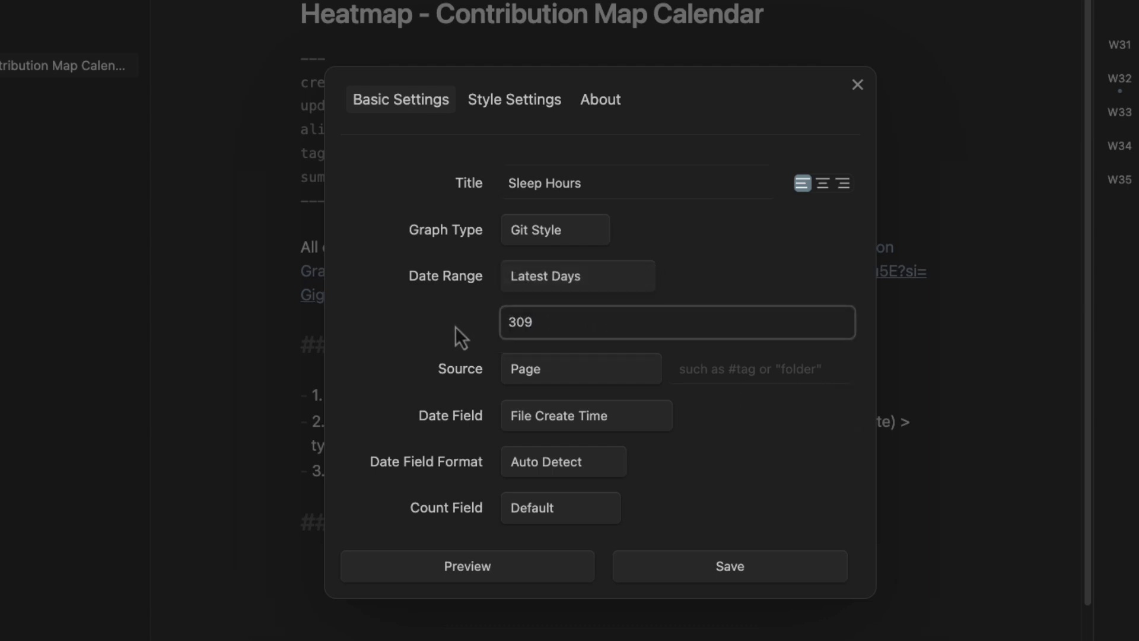
{"action": "key", "text": "BackSpace"}
Set the graph's date range to Latest Whole Year with a value of 1
{"action": "left_click", "coordinate": [566, 277]}
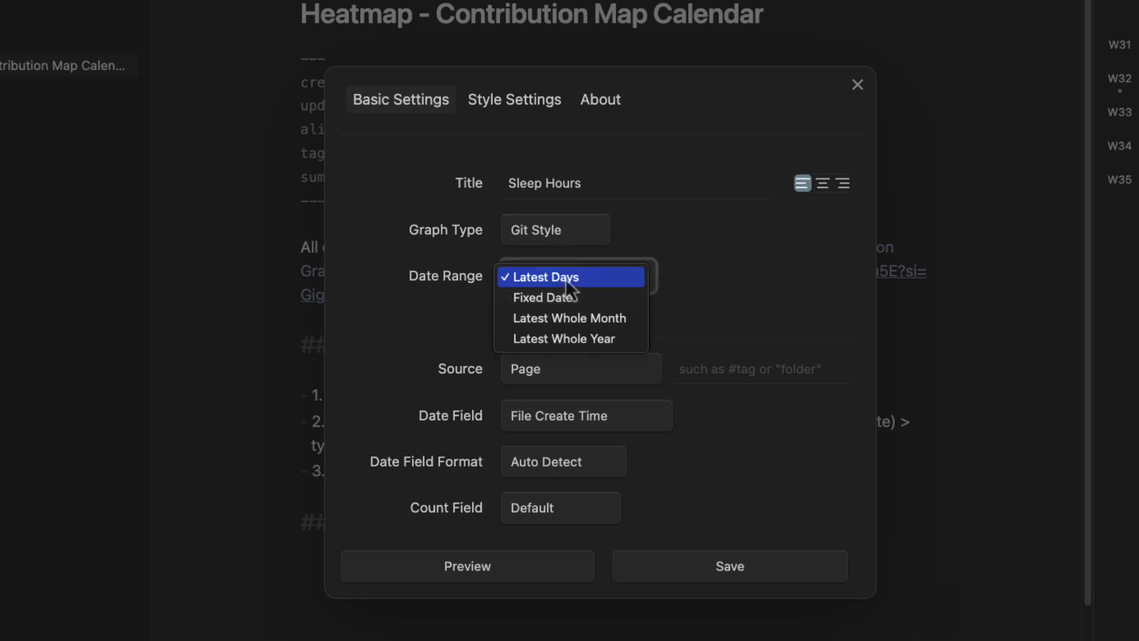
{"action": "left_click", "coordinate": [611, 340]}
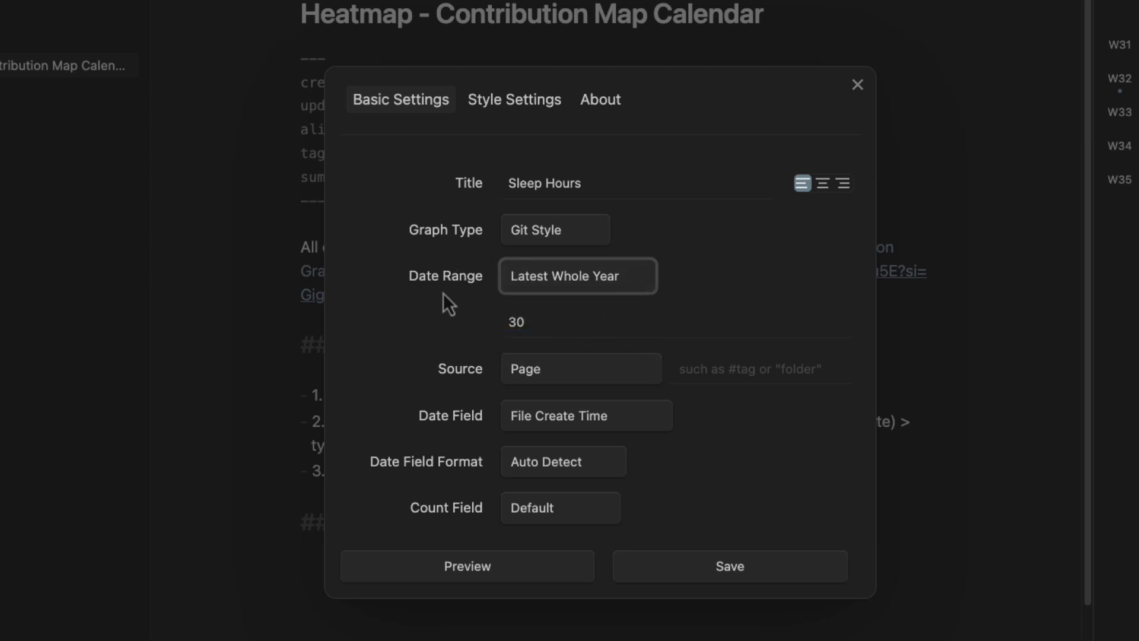
{"action": "left_click", "coordinate": [528, 323]}
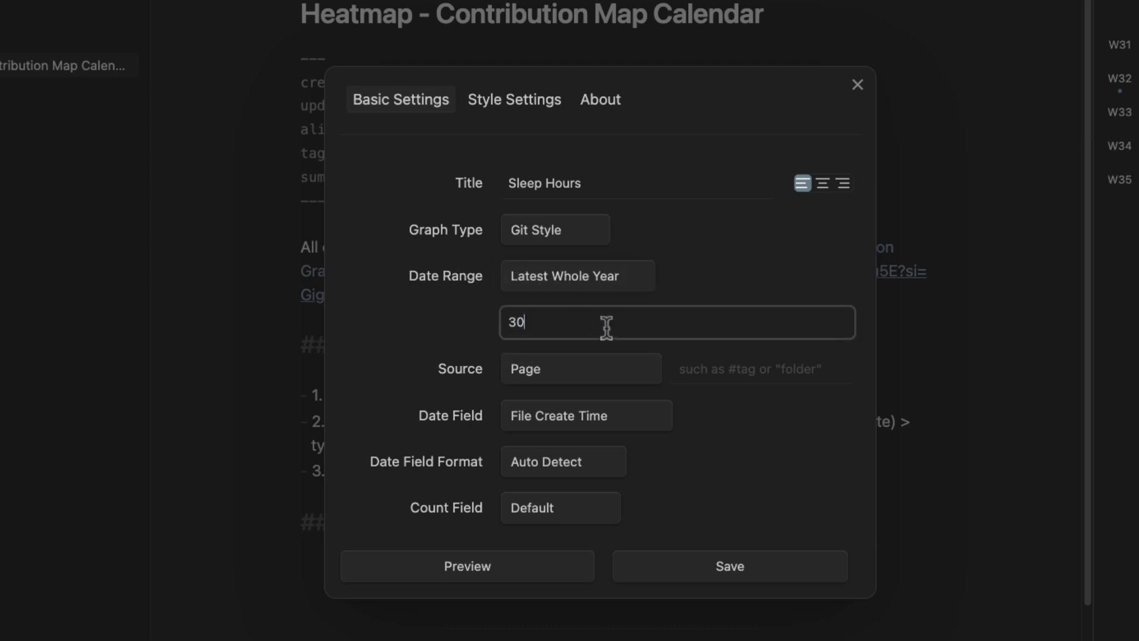
{"action": "double_click", "coordinate": [500, 321]}
{"action": "type", "text": "1"}
Set the graph's page source to "Journal/01 Daily" and take the date from the File Name
{"action": "left_click", "coordinate": [540, 378]}
{"action": "left_click", "coordinate": [732, 369]}
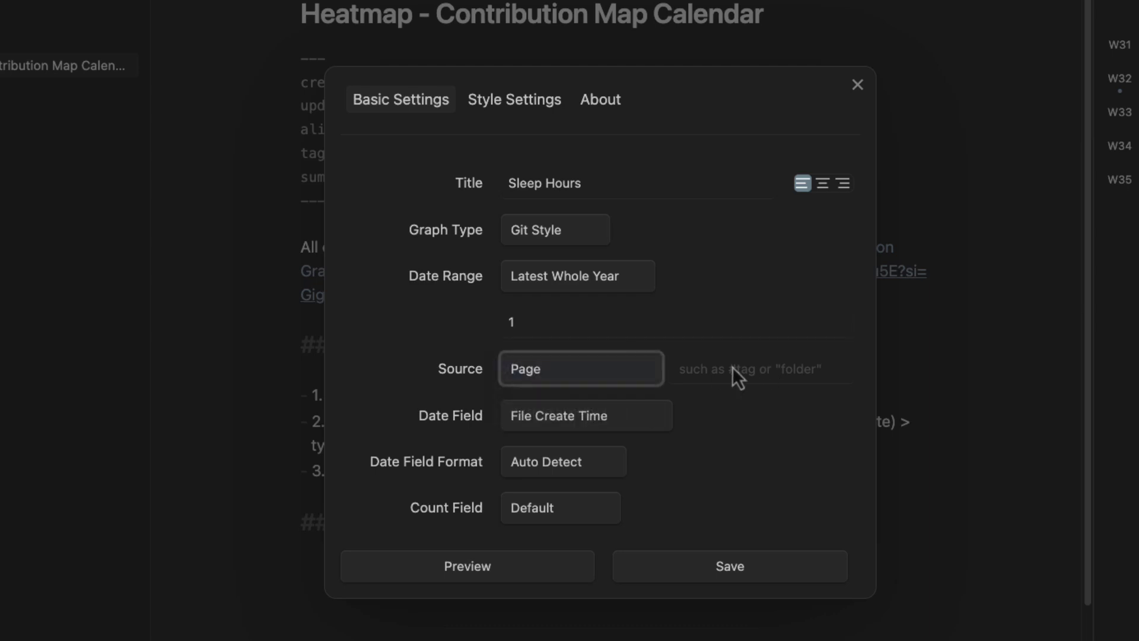
{"action": "left_click", "coordinate": [722, 370]}
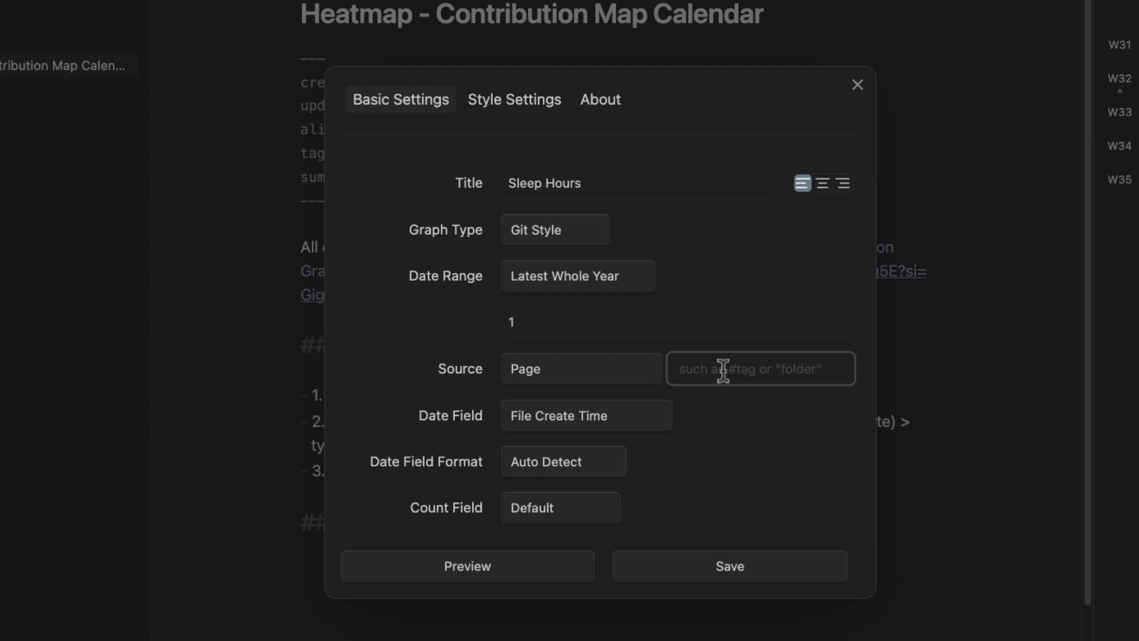
{"action": "type", "text": "\"Journal/01 Daily\""}
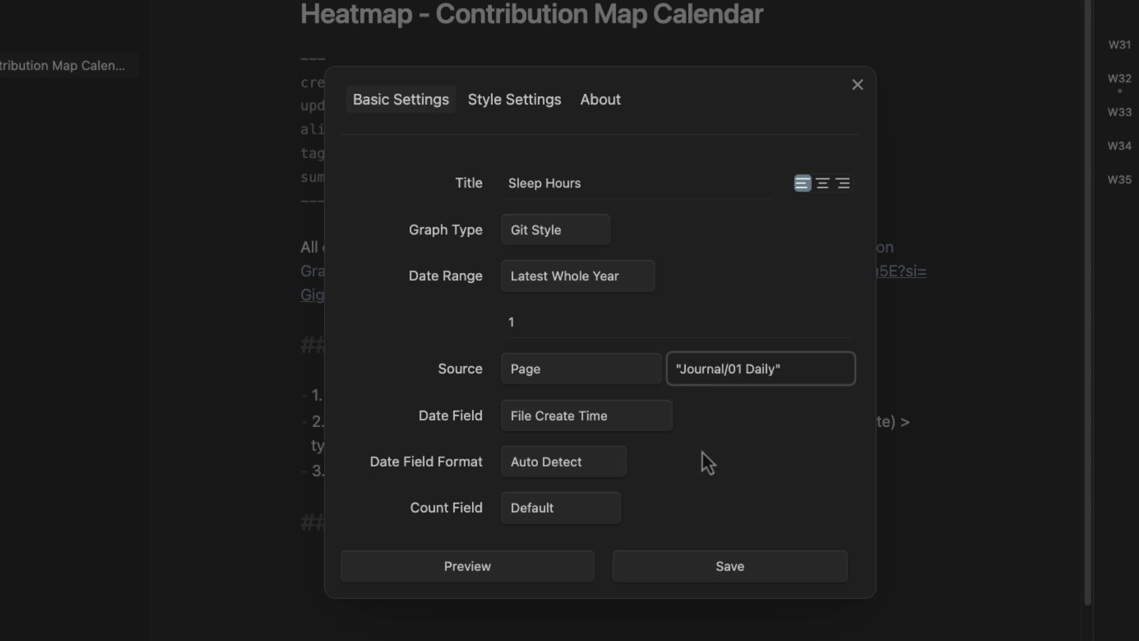
{"action": "left_click", "coordinate": [572, 424]}
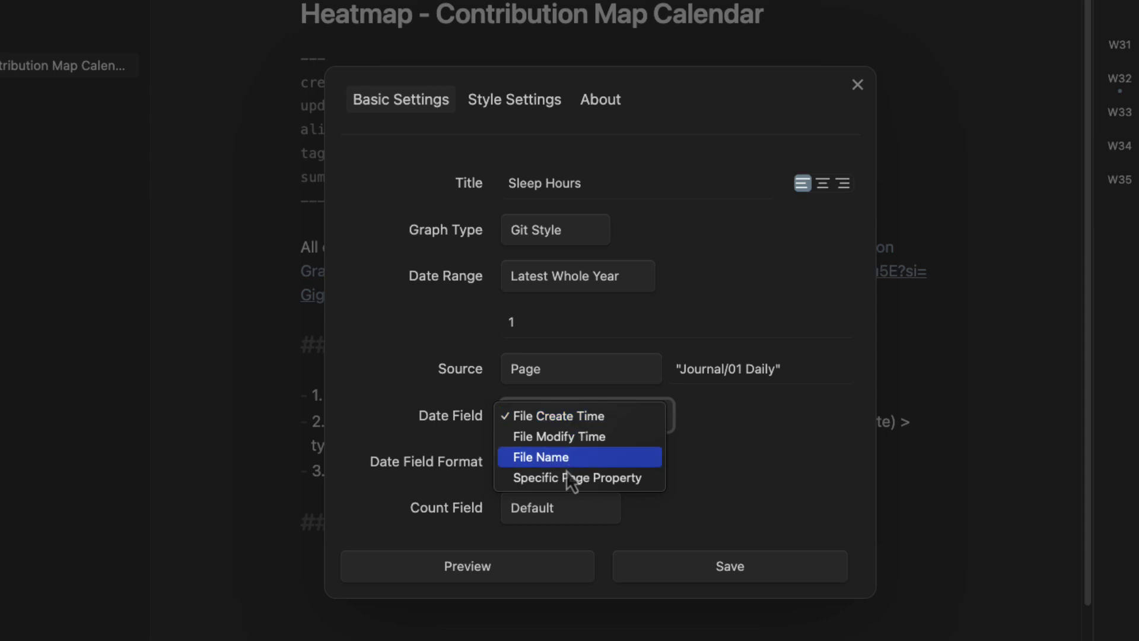
{"action": "left_click", "coordinate": [585, 464]}
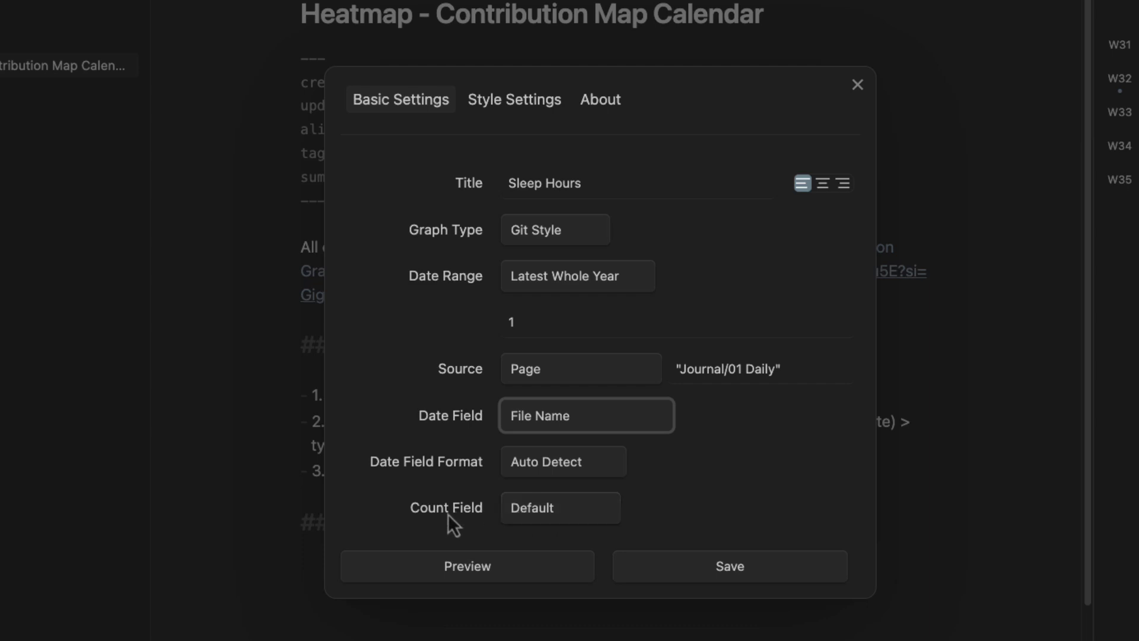
Count contributions by the page property log-sleep-hours
{"action": "left_click", "coordinate": [546, 513]}
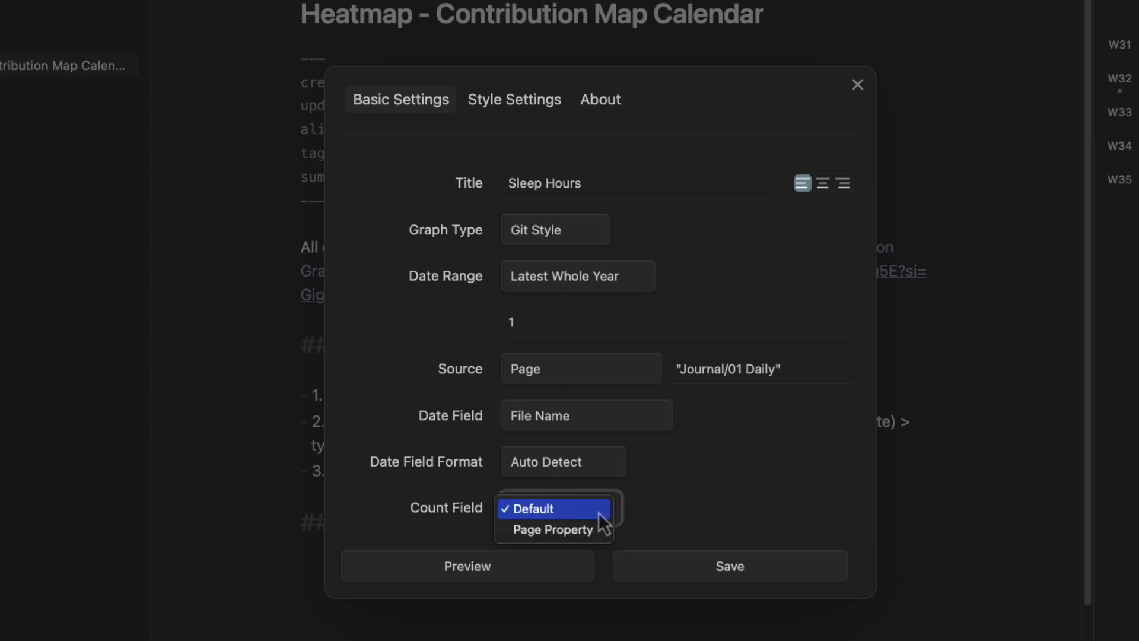
{"action": "left_click", "coordinate": [583, 533]}
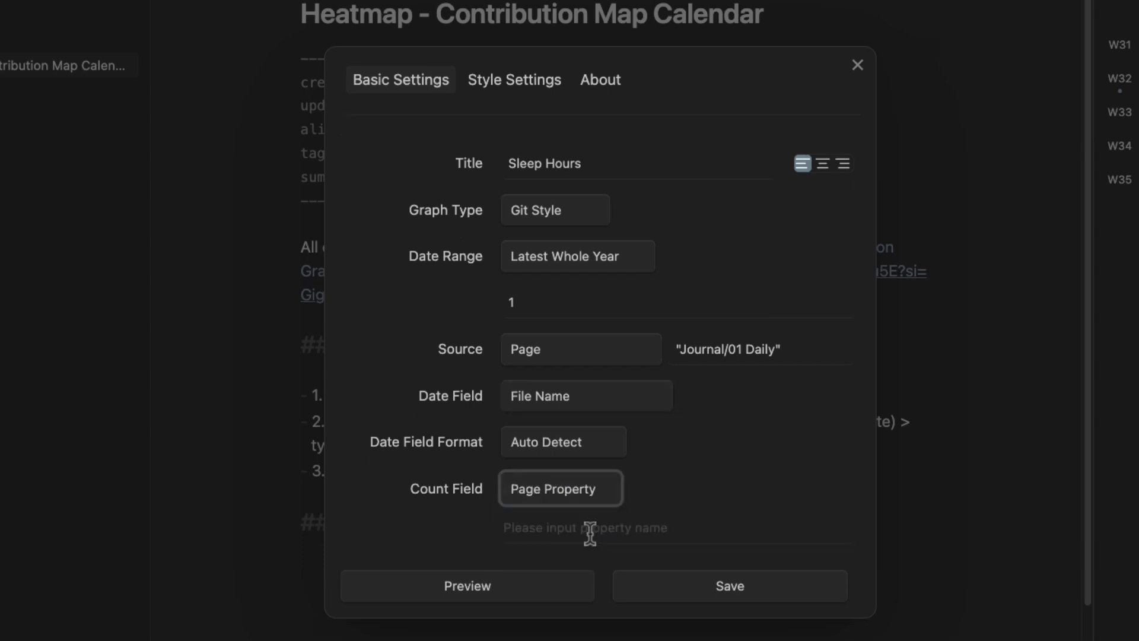
{"action": "left_click", "coordinate": [590, 534]}
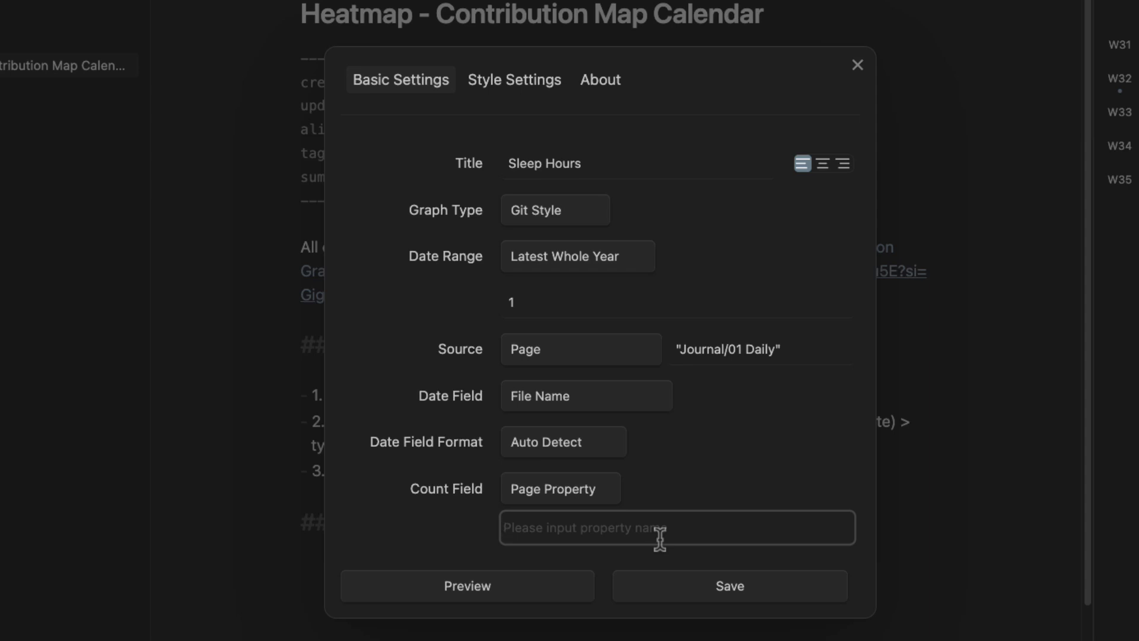
{"action": "type", "text": "log"}
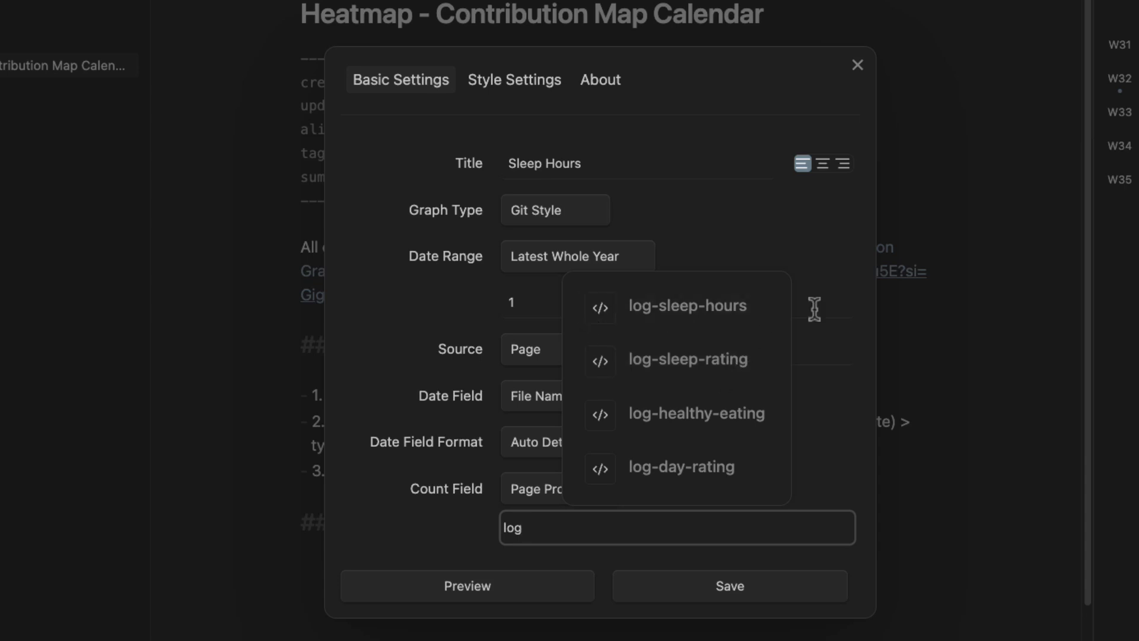
{"action": "left_click", "coordinate": [688, 314]}
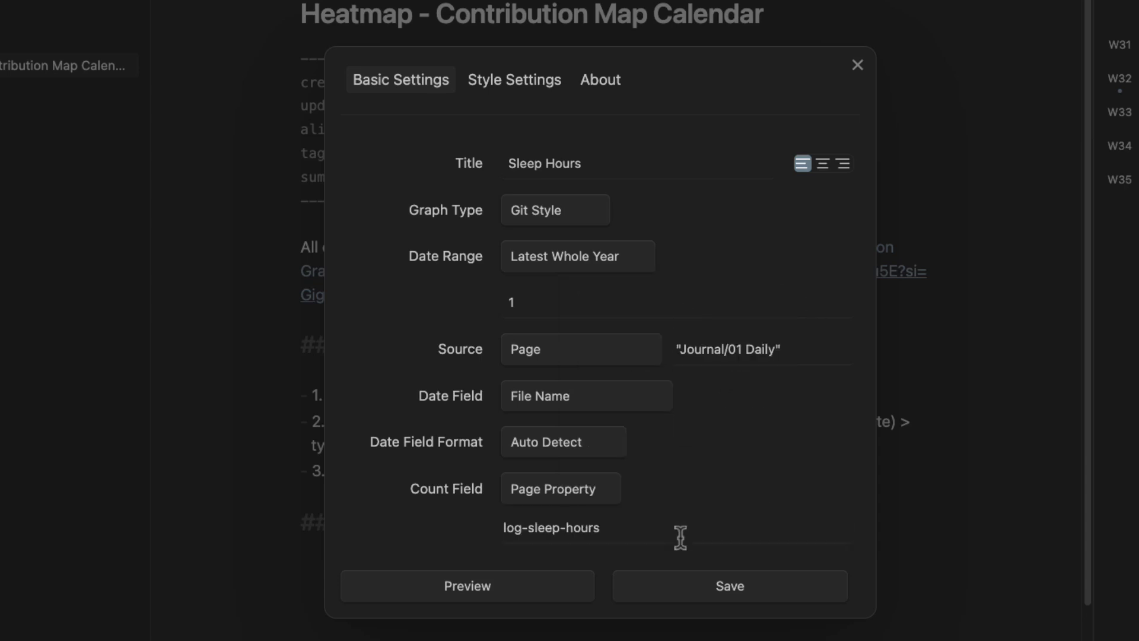
Open the style settings, preview the Sleep Hours heatmap and check the logged hours of each day from 2024-08-04 to 2024-08-10
{"action": "left_click", "coordinate": [523, 89]}
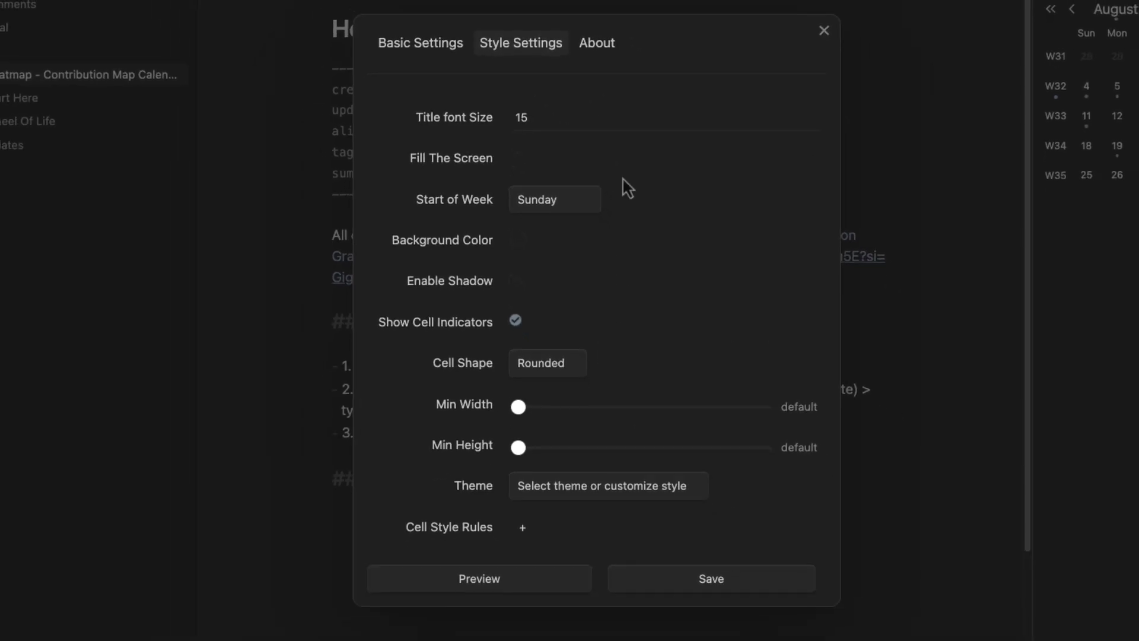
{"action": "left_click", "coordinate": [479, 579]}
{"action": "scroll", "coordinate": [564, 531], "scroll_direction": "down", "scroll_amount": 3}
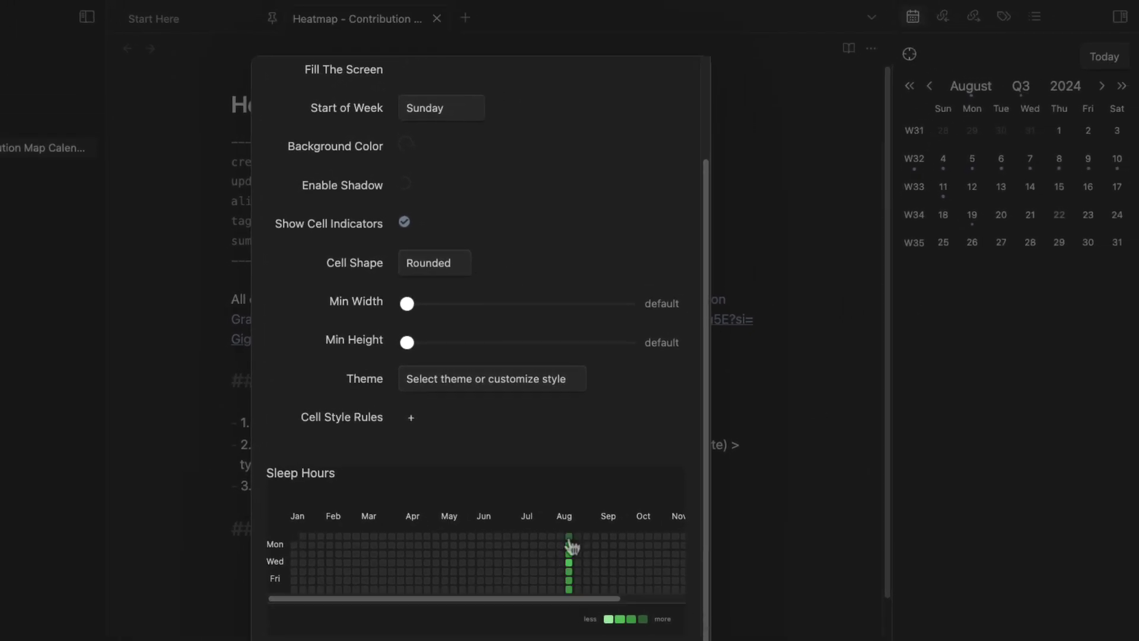
{"action": "left_click", "coordinate": [569, 537]}
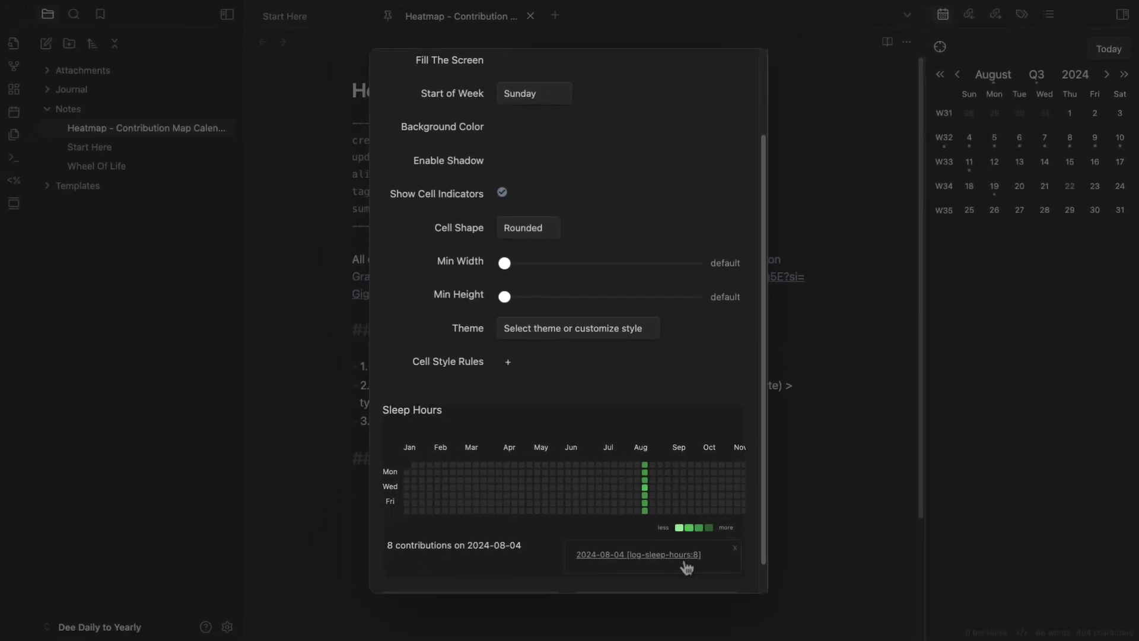
{"action": "left_click", "coordinate": [645, 473]}
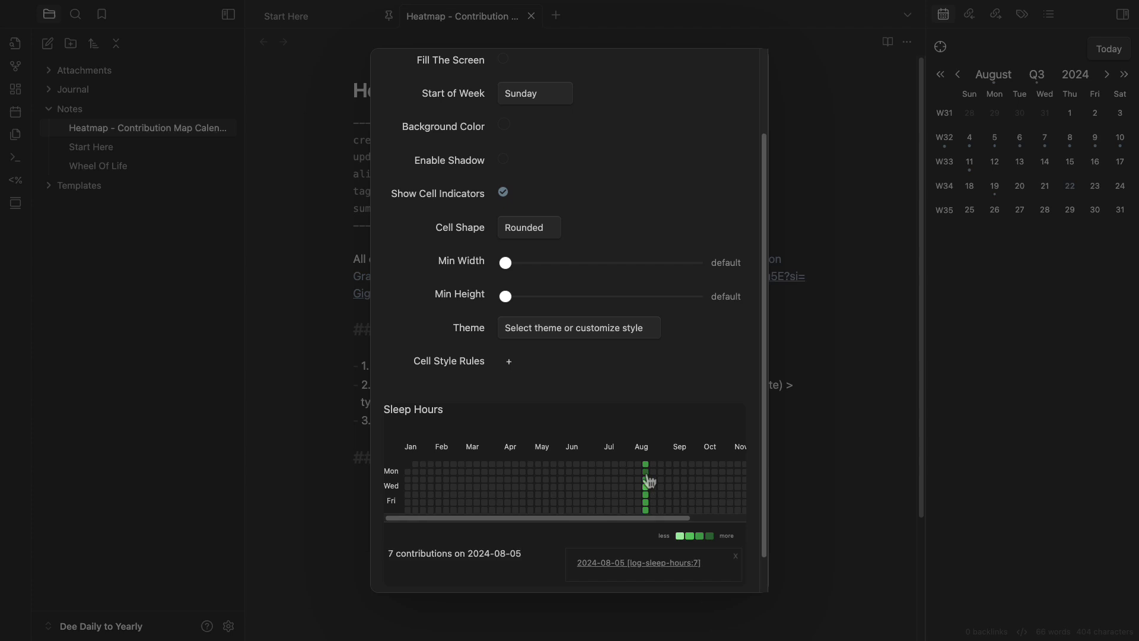
{"action": "left_click", "coordinate": [646, 480]}
{"action": "left_click", "coordinate": [645, 487]}
{"action": "left_click", "coordinate": [646, 495]}
{"action": "left_click", "coordinate": [645, 501]}
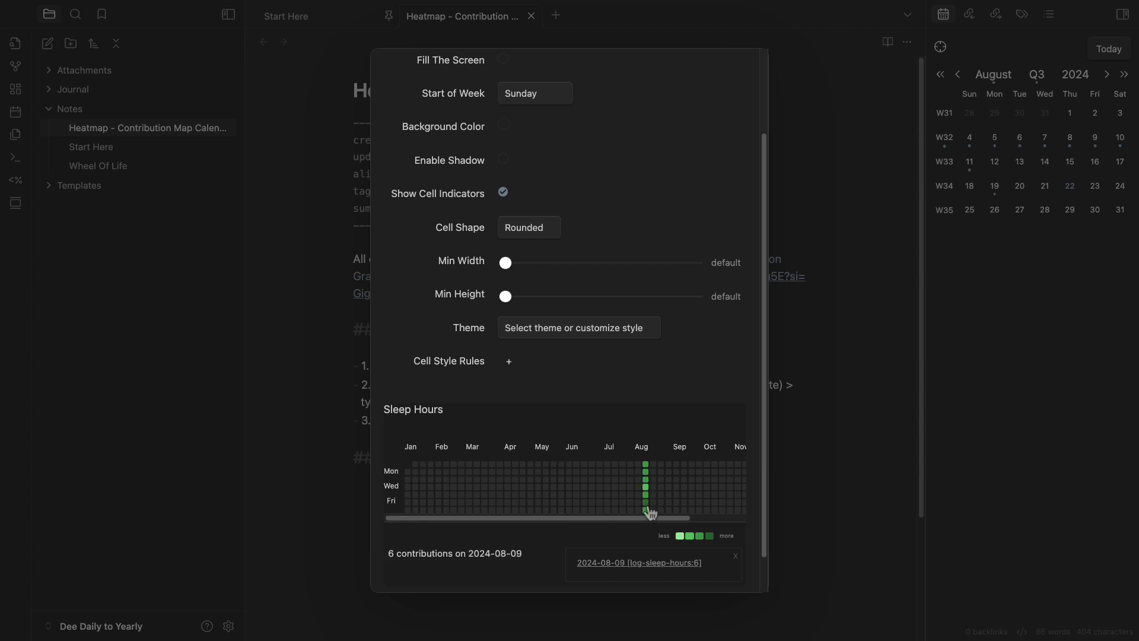
{"action": "left_click", "coordinate": [645, 510]}
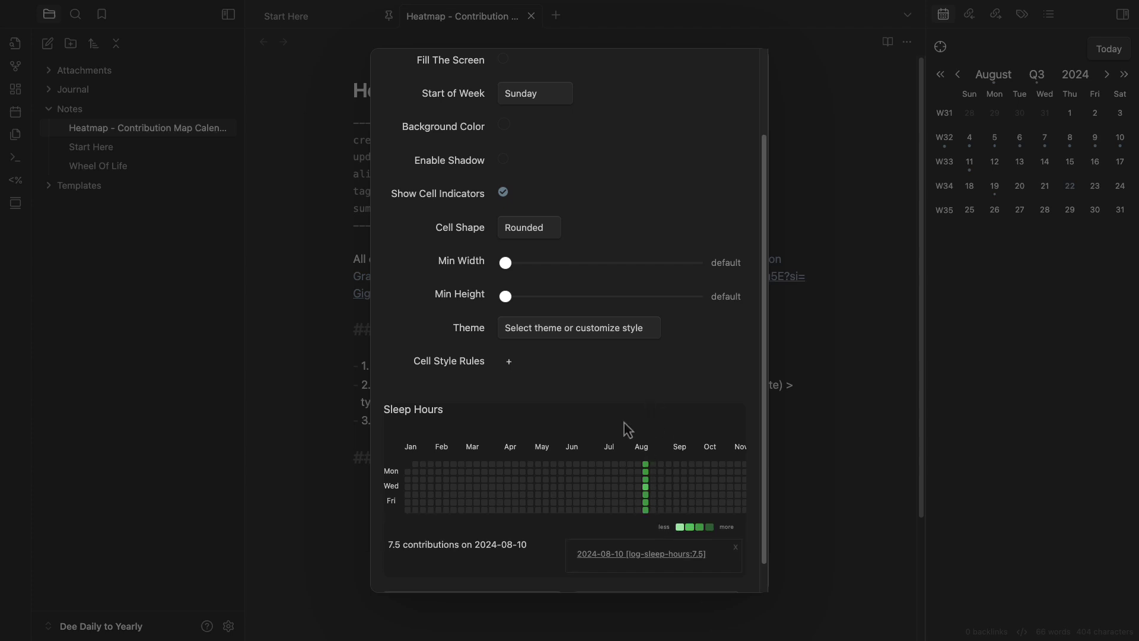
{"action": "scroll", "coordinate": [628, 432], "scroll_direction": "down", "scroll_amount": 1}
{"action": "scroll", "coordinate": [630, 435], "scroll_direction": "up", "scroll_amount": 4}
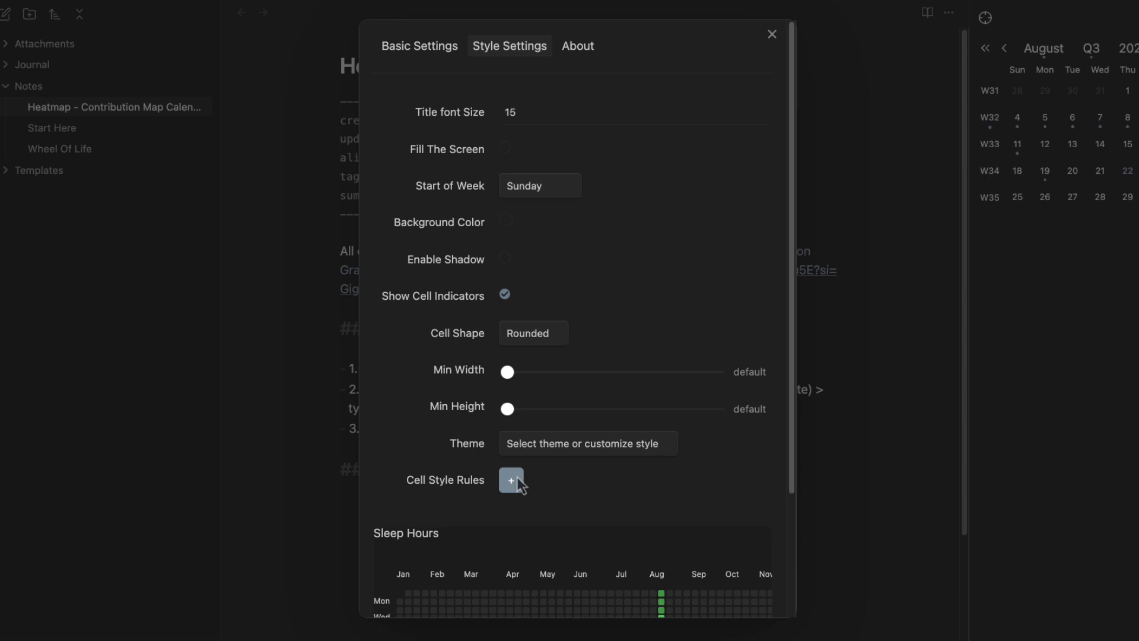
Look through the available themes without choosing one, and add a cell style rule to the heatmap
{"action": "left_click", "coordinate": [559, 452]}
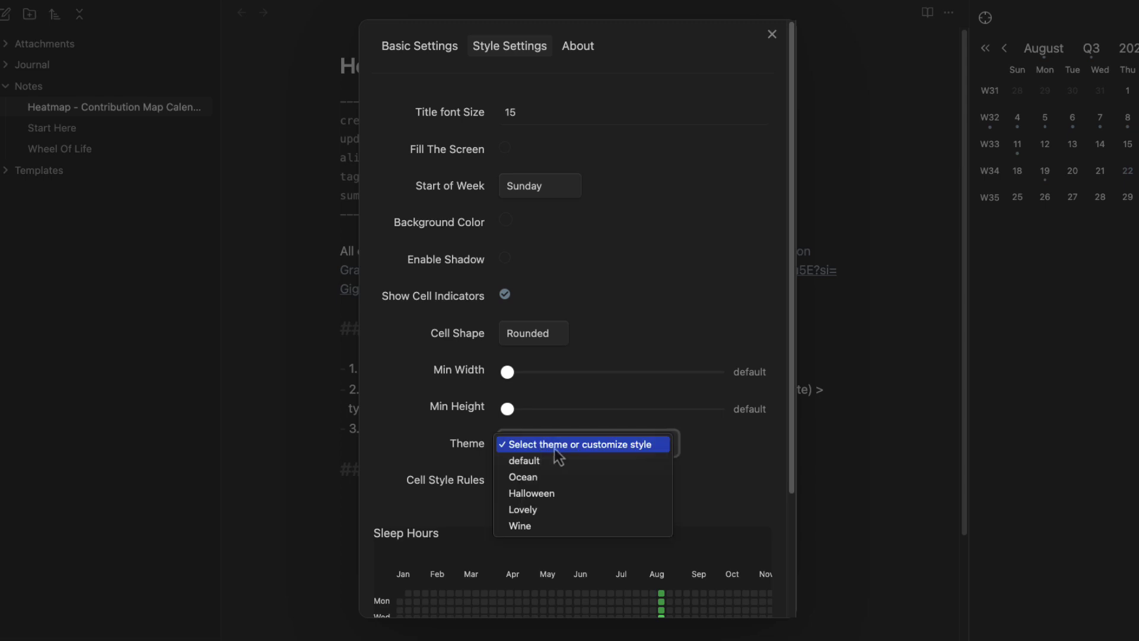
{"action": "left_click", "coordinate": [413, 451]}
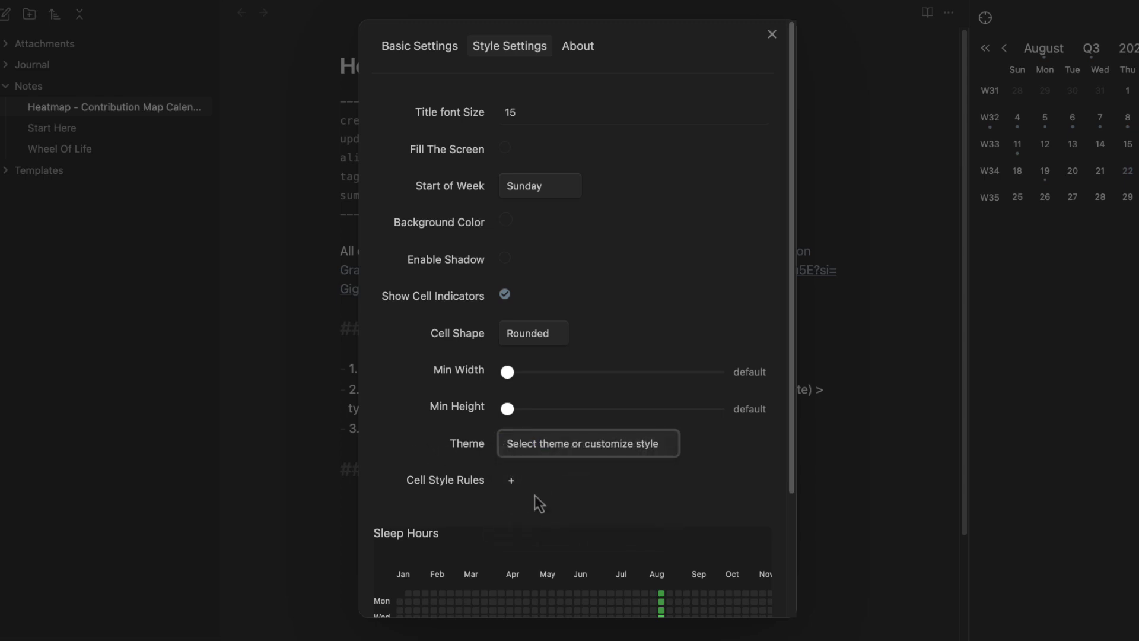
{"action": "left_click", "coordinate": [511, 483]}
{"action": "scroll", "coordinate": [533, 355], "scroll_direction": "down", "scroll_amount": 3}
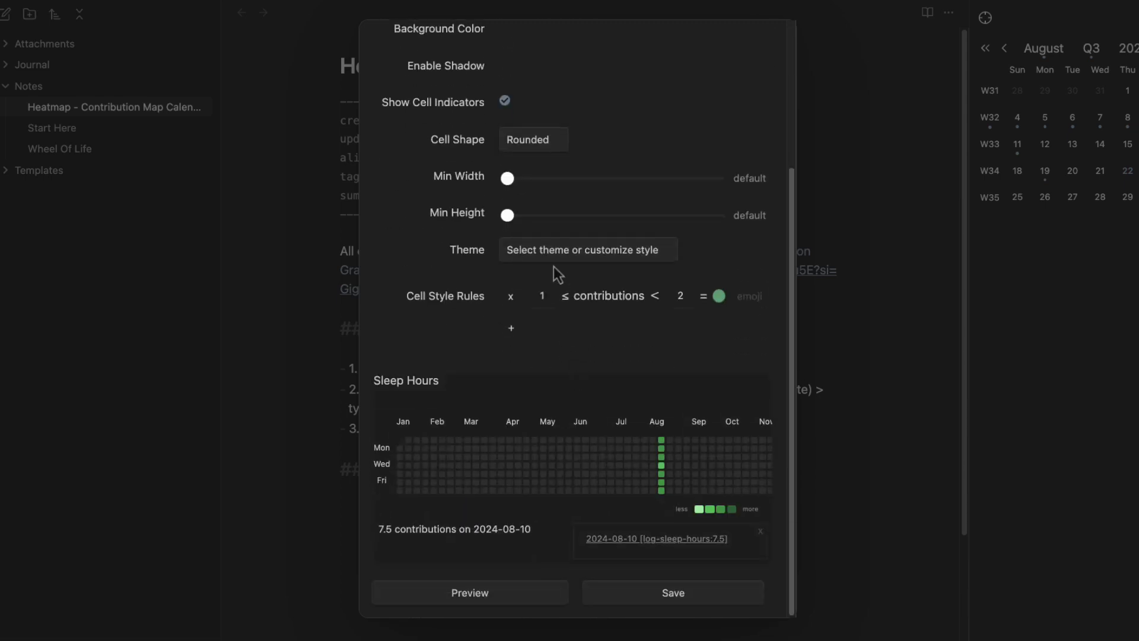
Apply the default theme to the Sleep Hours heatmap and look over its four cell style rules
{"action": "left_click", "coordinate": [551, 252]}
{"action": "left_click", "coordinate": [537, 273]}
{"action": "scroll", "coordinate": [557, 309], "scroll_direction": "up", "scroll_amount": 1}
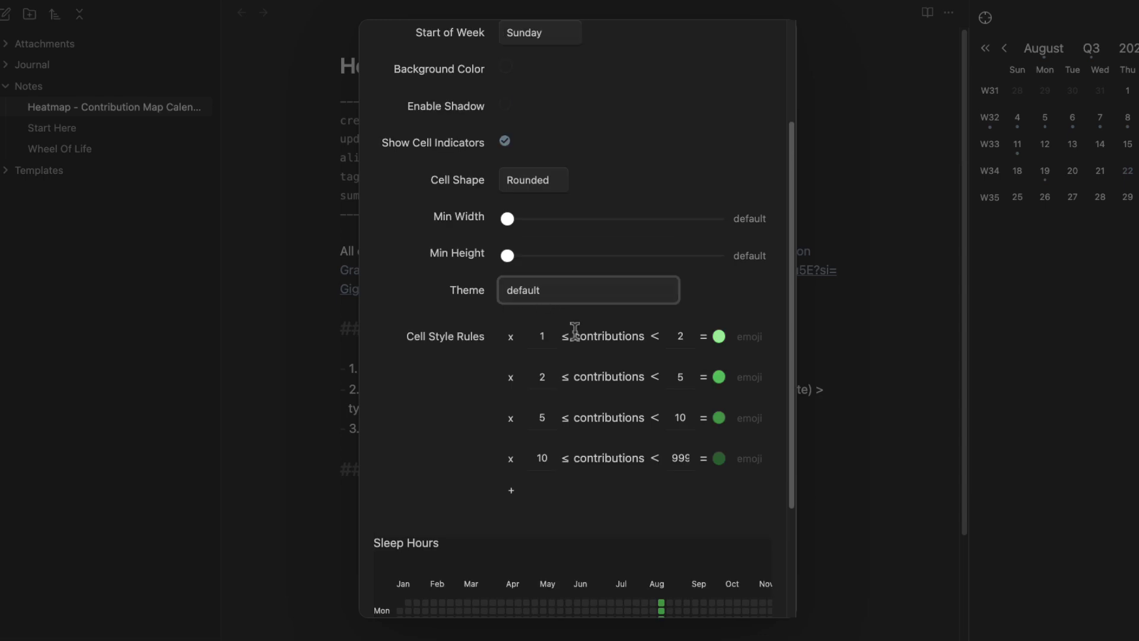
{"action": "scroll", "coordinate": [522, 472], "scroll_direction": "down", "scroll_amount": 2}
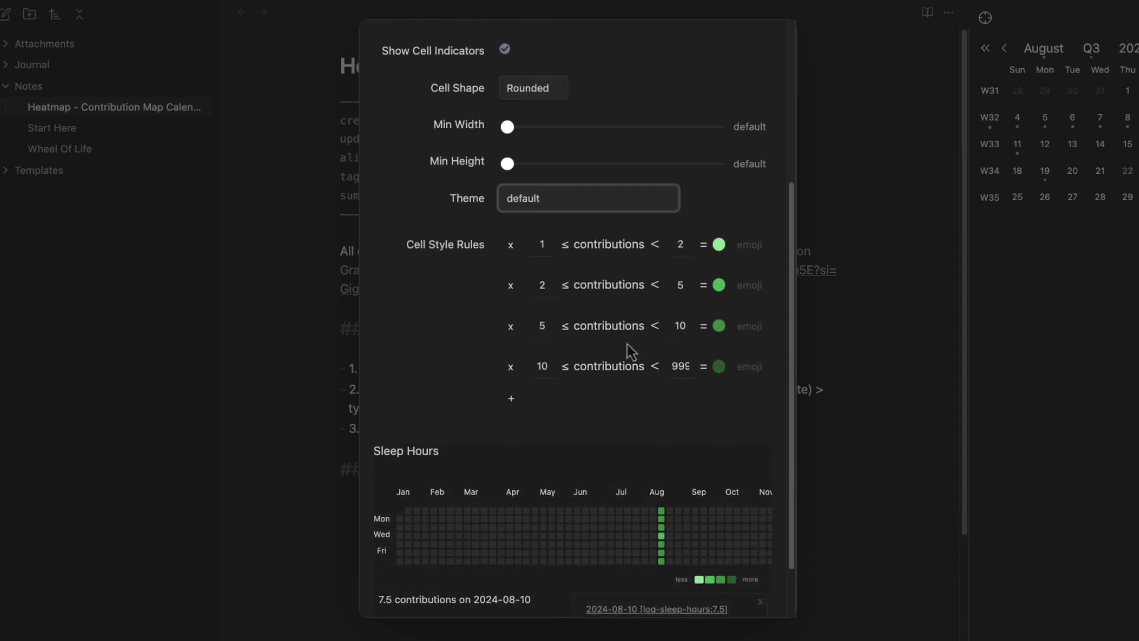
{"action": "scroll", "coordinate": [628, 343], "scroll_direction": "up", "scroll_amount": 2}
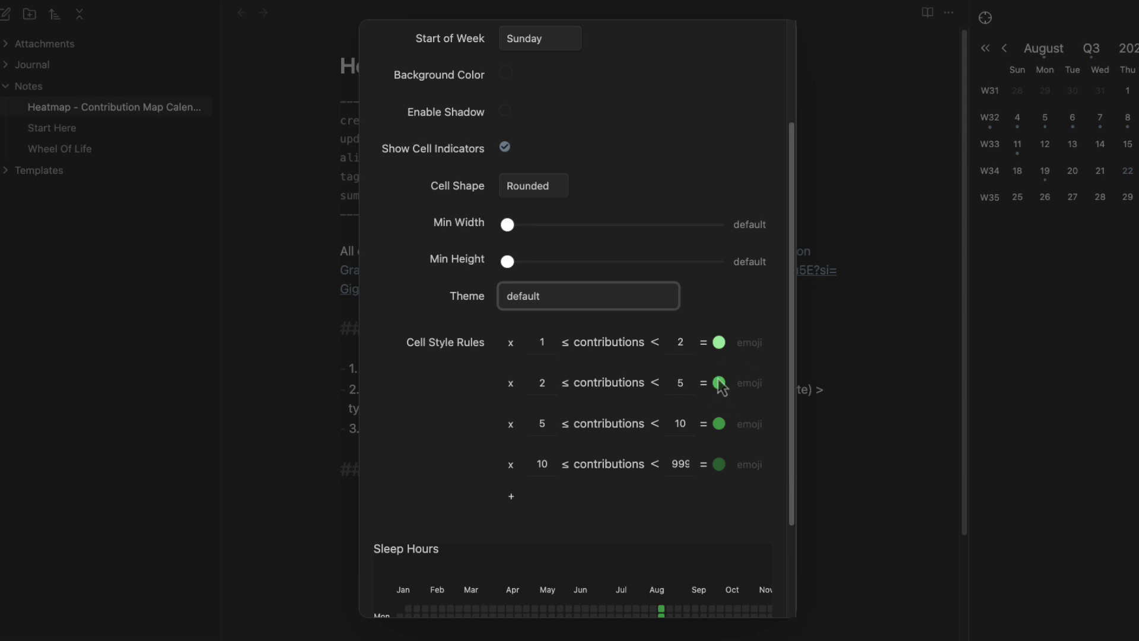
Set the first cell style rule to cover contributions from 0.01 to below 4
{"action": "left_click", "coordinate": [679, 344]}
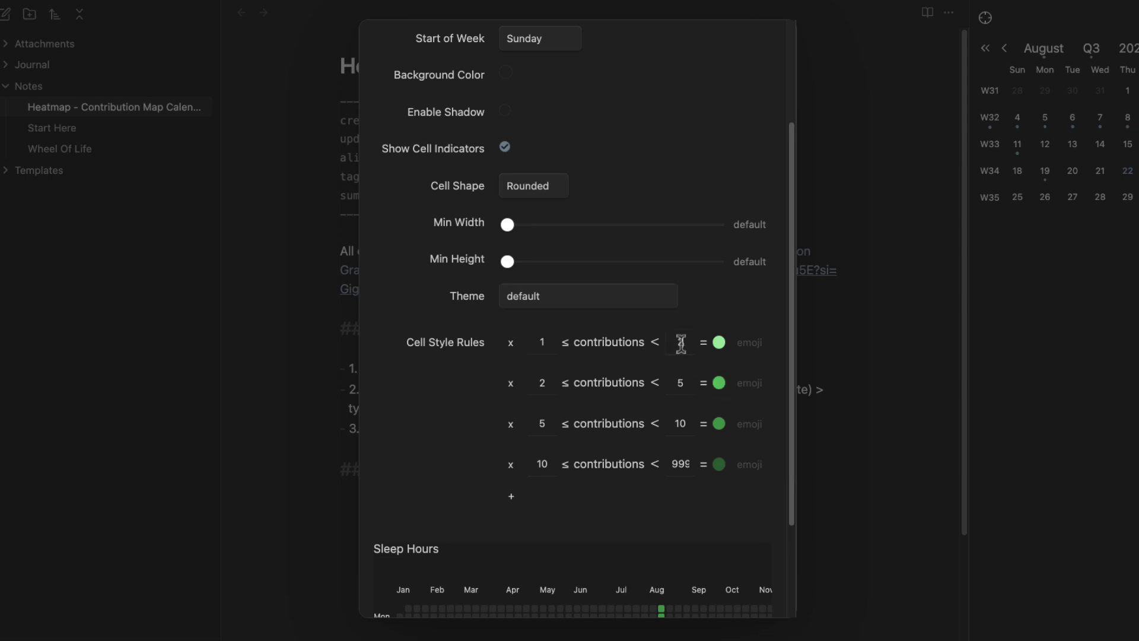
{"action": "key", "text": "BackSpace"}
{"action": "type", "text": "4"}
{"action": "left_click", "coordinate": [541, 344]}
{"action": "key", "text": "BackSpace"}
{"action": "type", "text": "0.01"}
Change the first cell style rule's colour from light green to pure red
{"action": "left_click", "coordinate": [719, 342]}
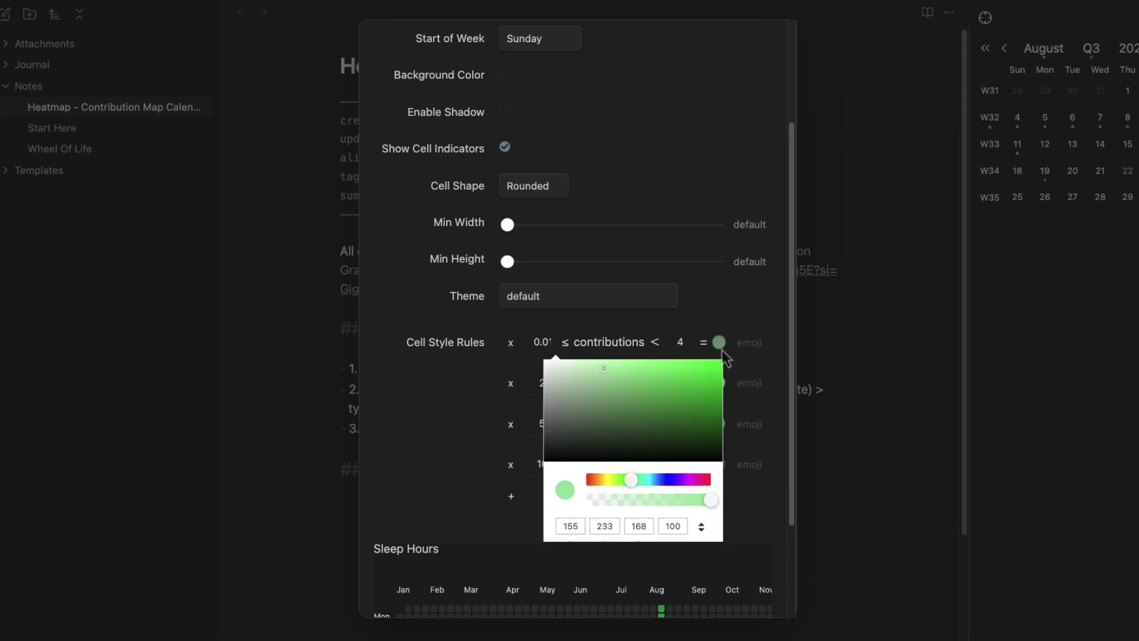
{"action": "left_click_drag", "start_coordinate": [631, 480], "coordinate": [585, 481]}
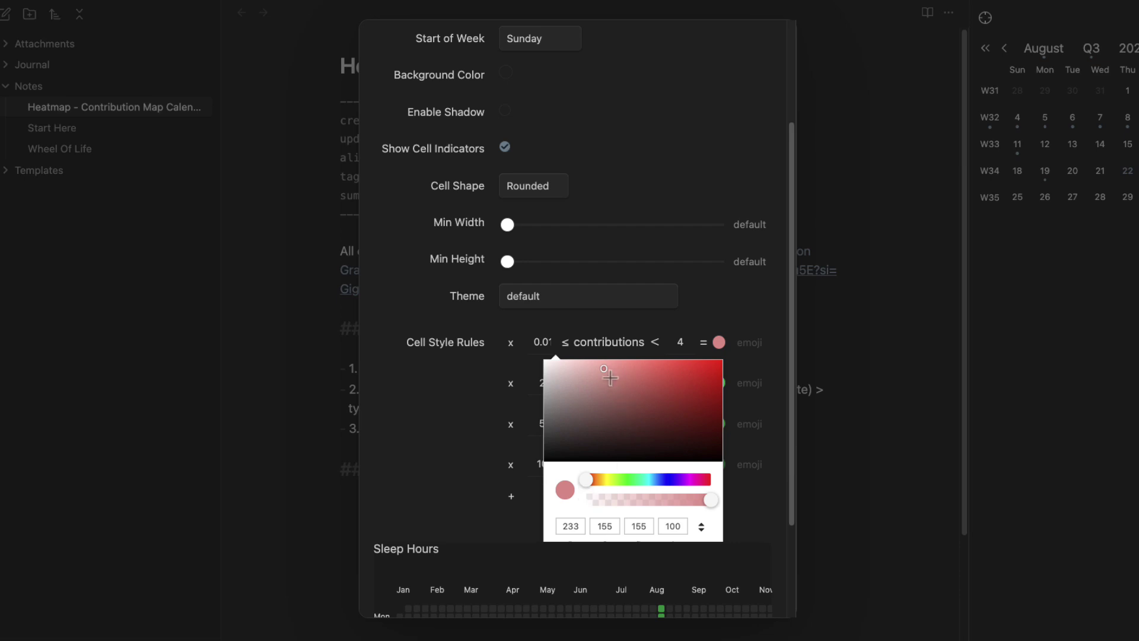
{"action": "left_click_drag", "start_coordinate": [604, 368], "coordinate": [735, 364]}
{"action": "left_click", "coordinate": [771, 368]}
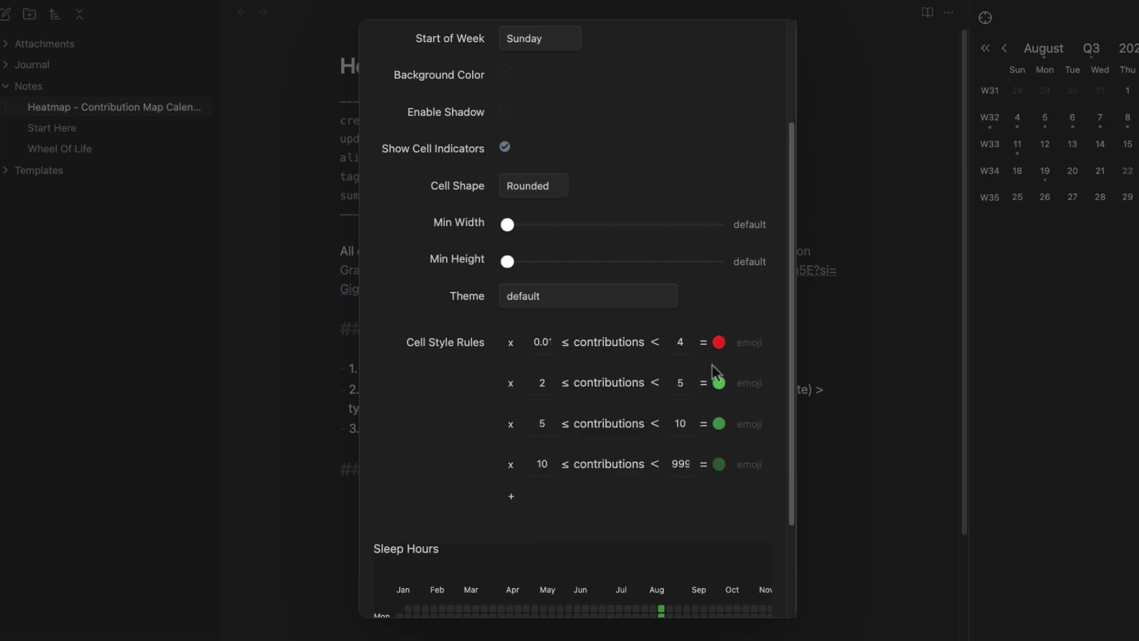
Set the lower limit of the second cell style rule to 4
{"action": "left_click", "coordinate": [544, 386]}
{"action": "key", "text": "BackSpace"}
{"action": "type", "text": "4"}
{"action": "left_click", "coordinate": [681, 386]}
{"action": "left_click", "coordinate": [719, 383]}
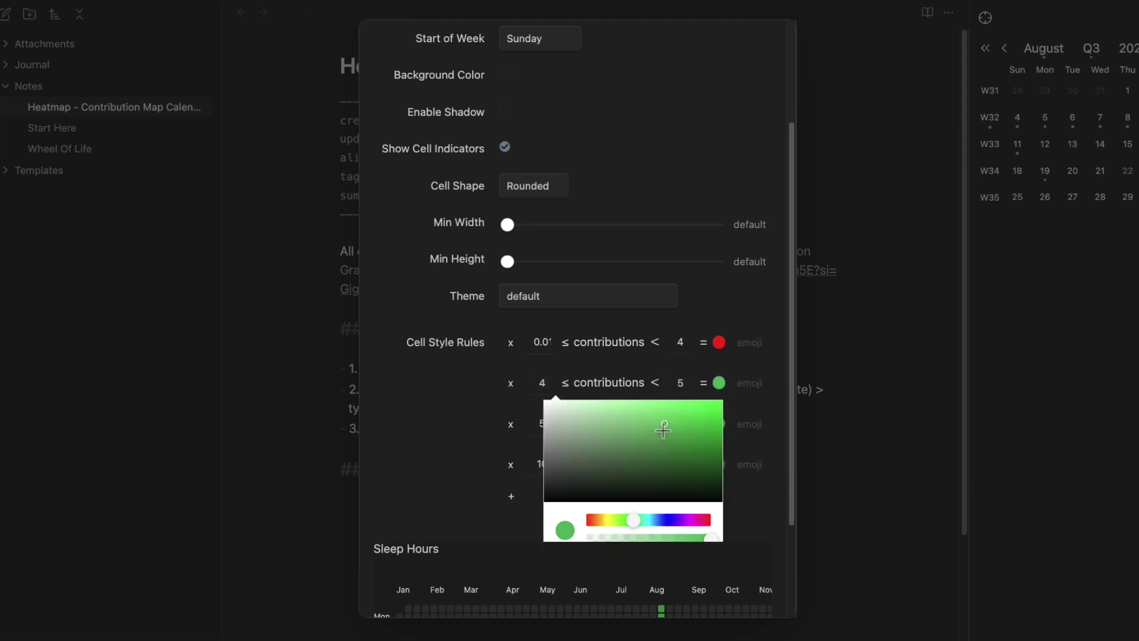
{"action": "key", "text": "Escape"}
{"action": "left_click", "coordinate": [719, 383]}
{"action": "key", "text": "Escape"}
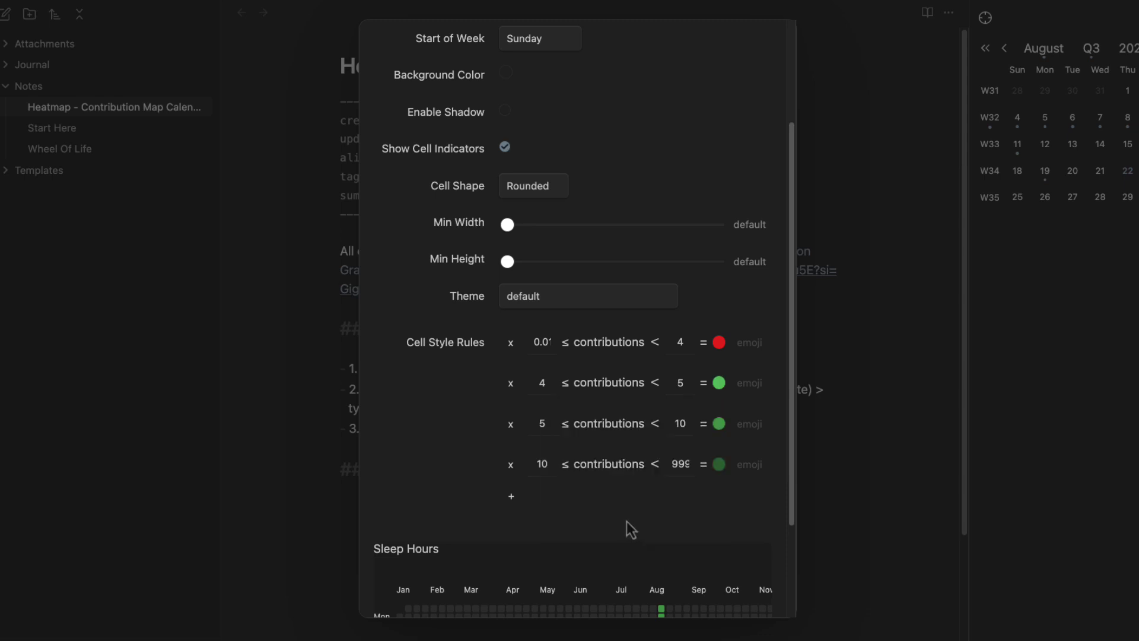
{"action": "left_click", "coordinate": [720, 384]}
{"action": "key", "text": "Escape"}
{"action": "scroll", "coordinate": [727, 320], "scroll_direction": "down", "scroll_amount": 3}
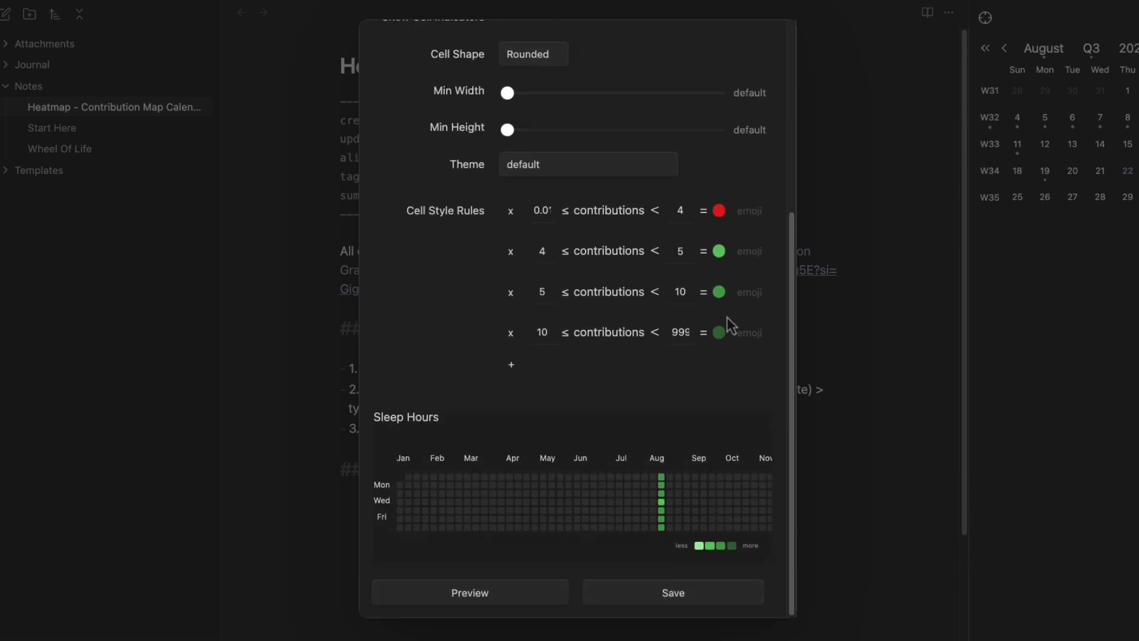
{"action": "scroll", "coordinate": [727, 317], "scroll_direction": "up", "scroll_amount": 3}
{"action": "left_click", "coordinate": [719, 371]}
{"action": "key", "text": "Escape"}
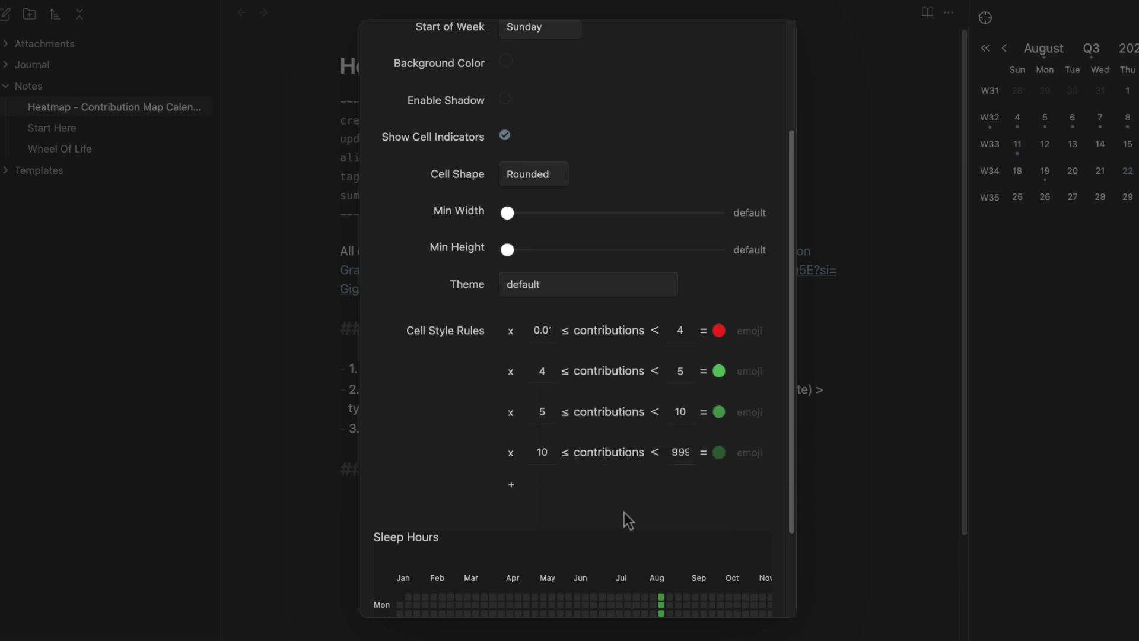
{"action": "scroll", "coordinate": [720, 386], "scroll_direction": "down", "scroll_amount": 3}
Change the second cell style rule's colour to orange, RGB 255, 155, 57
{"action": "scroll", "coordinate": [720, 387], "scroll_direction": "up", "scroll_amount": 5}
{"action": "scroll", "coordinate": [718, 514], "scroll_direction": "down", "scroll_amount": 1}
{"action": "left_click", "coordinate": [719, 502]}
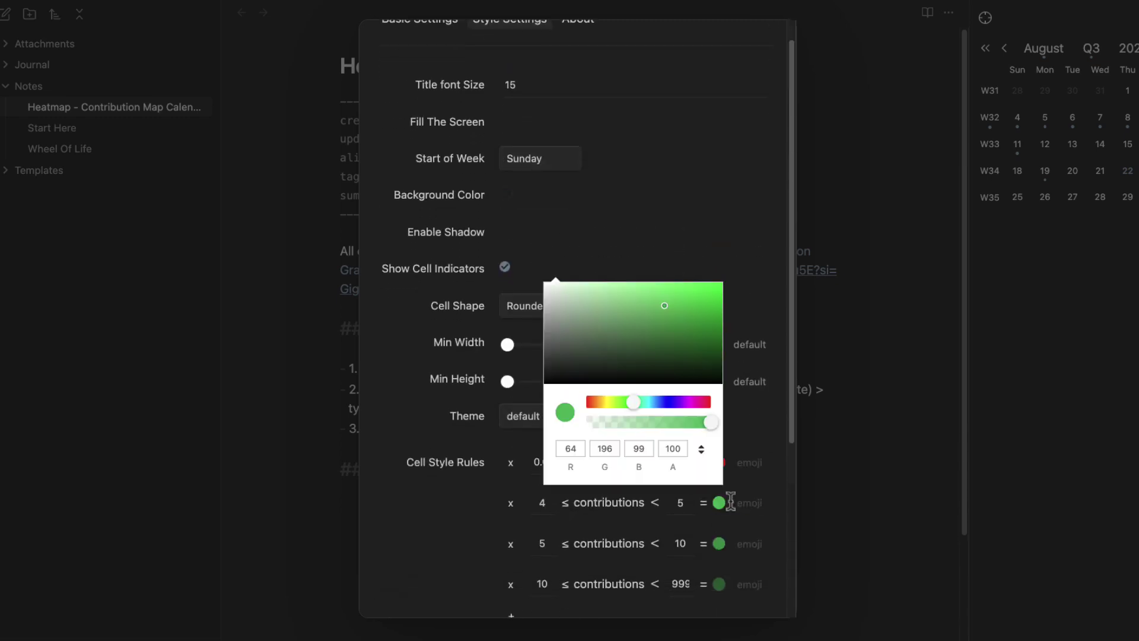
{"action": "left_click_drag", "start_coordinate": [631, 401], "coordinate": [596, 403]}
{"action": "left_click_drag", "start_coordinate": [666, 305], "coordinate": [682, 282]}
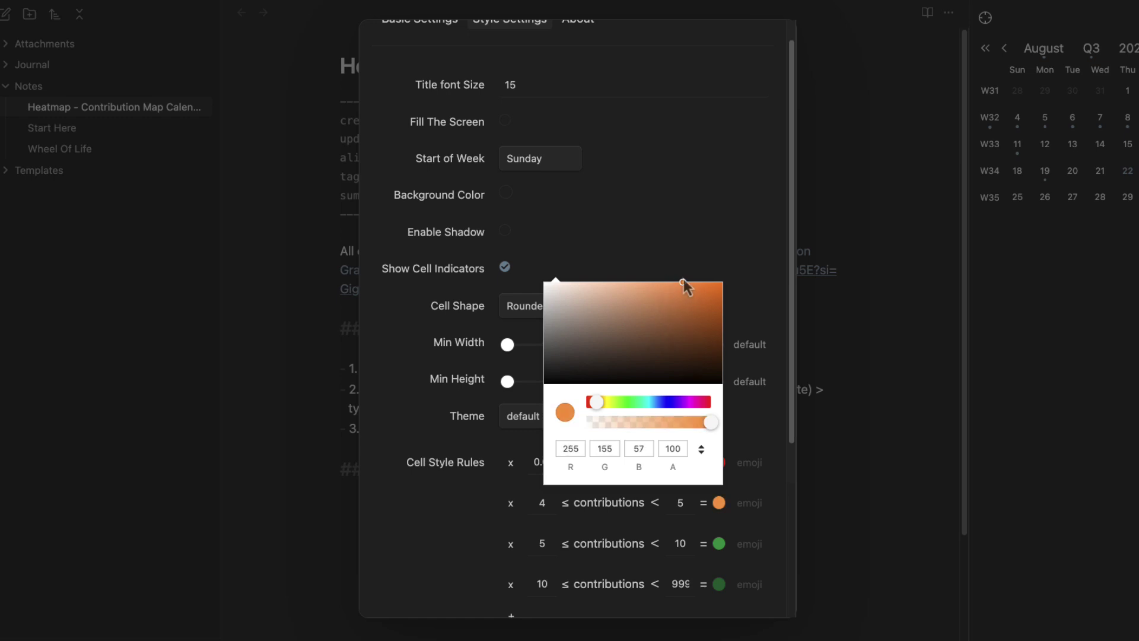
{"action": "left_click", "coordinate": [778, 522]}
Set the third cell style rule to cover 6 to below 7 contributions and make its colour a brighter, lighter green
{"action": "scroll", "coordinate": [755, 536], "scroll_direction": "down", "scroll_amount": 4}
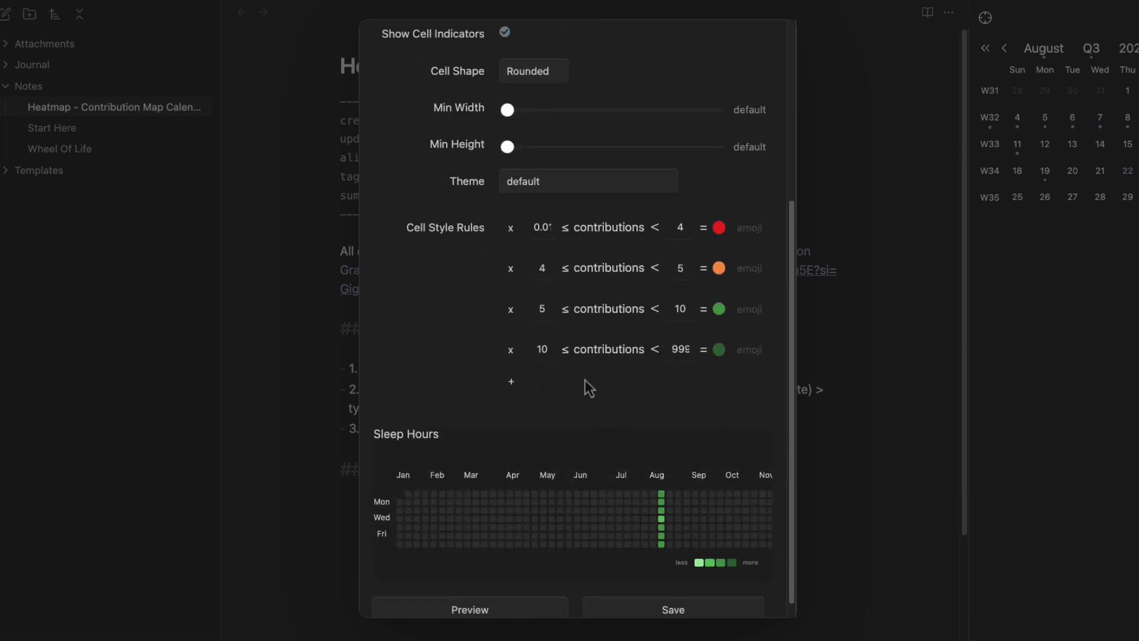
{"action": "left_click", "coordinate": [537, 311]}
{"action": "key", "text": "BackSpace"}
{"action": "type", "text": "6"}
{"action": "left_click", "coordinate": [670, 310]}
{"action": "type", "text": "7.5"}
{"action": "left_click", "coordinate": [719, 309]}
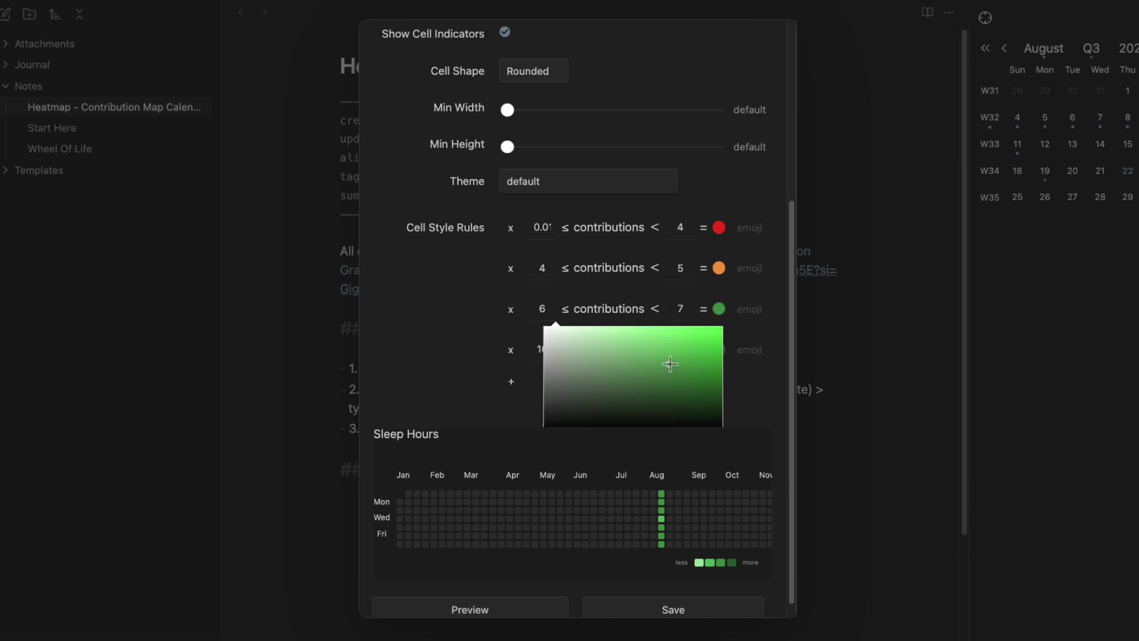
{"action": "left_click_drag", "start_coordinate": [670, 364], "coordinate": [649, 336]}
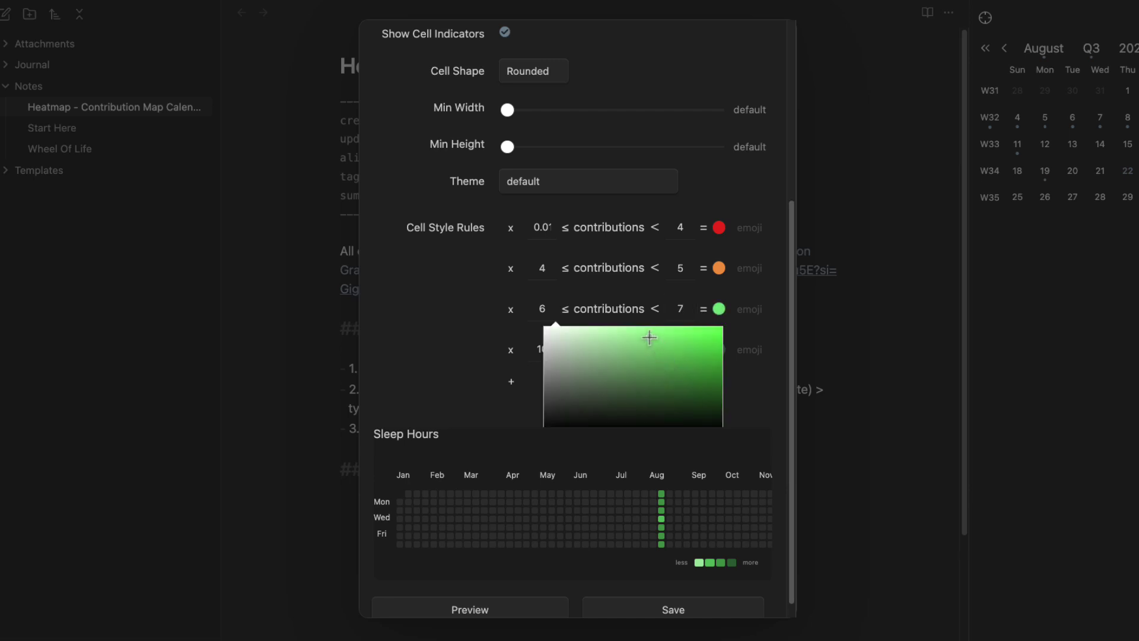
{"action": "left_click", "coordinate": [753, 383]}
Set the fourth cell style rule to cover contributions from 7 to below 24
{"action": "left_click", "coordinate": [541, 350]}
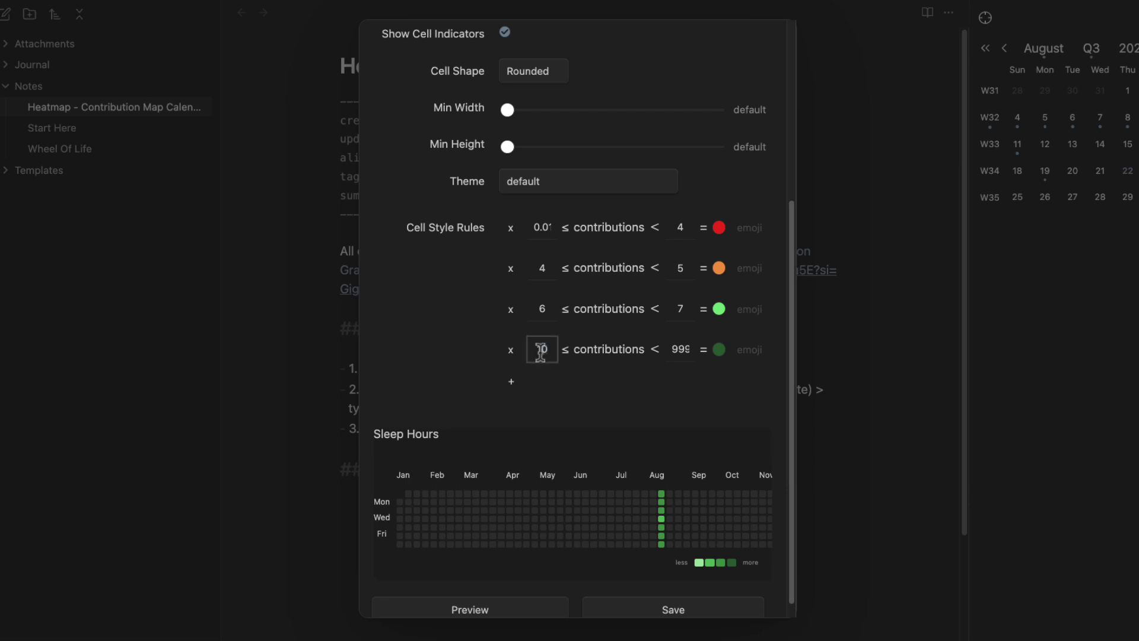
{"action": "key", "text": "BackSpace"}
{"action": "type", "text": "7"}
{"action": "key", "text": "Delete"}
{"action": "double_click", "coordinate": [687, 350]}
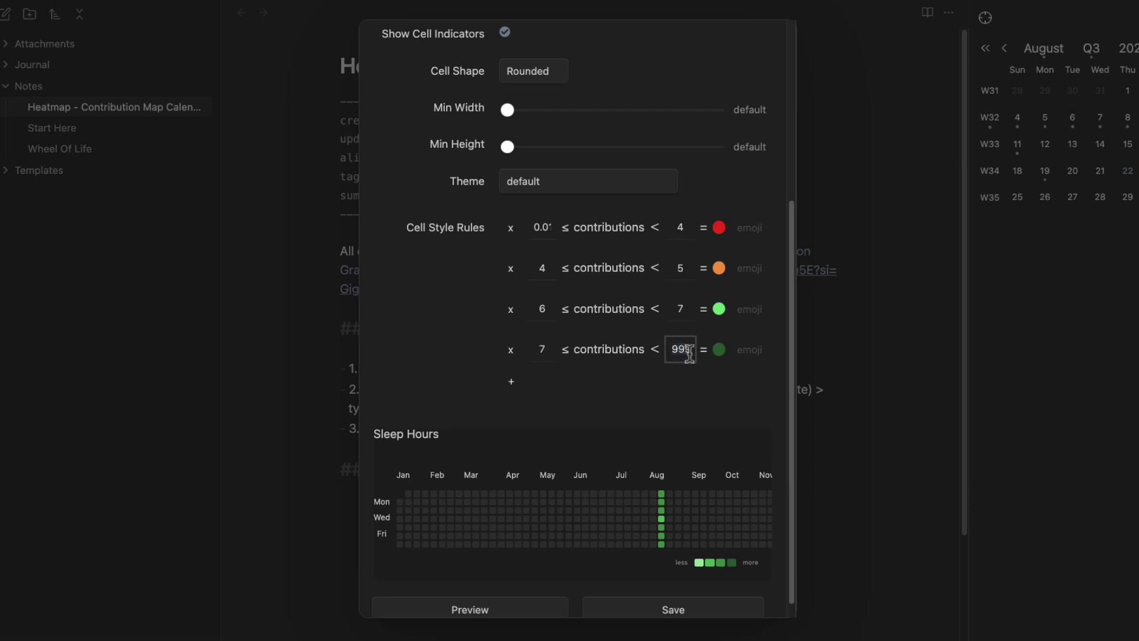
{"action": "type", "text": "24"}
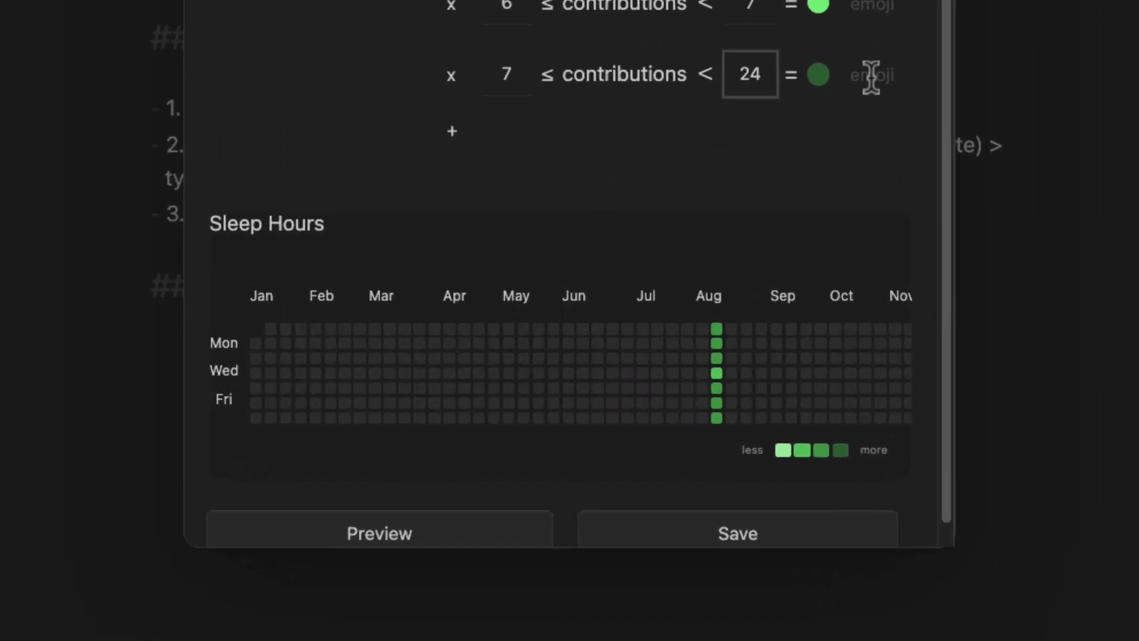
Preview the recoloured heatmap and check the logged sleep hours of the days from 2024-08-04 to 2024-08-10
{"action": "scroll", "coordinate": [682, 296], "scroll_direction": "down", "scroll_amount": 1}
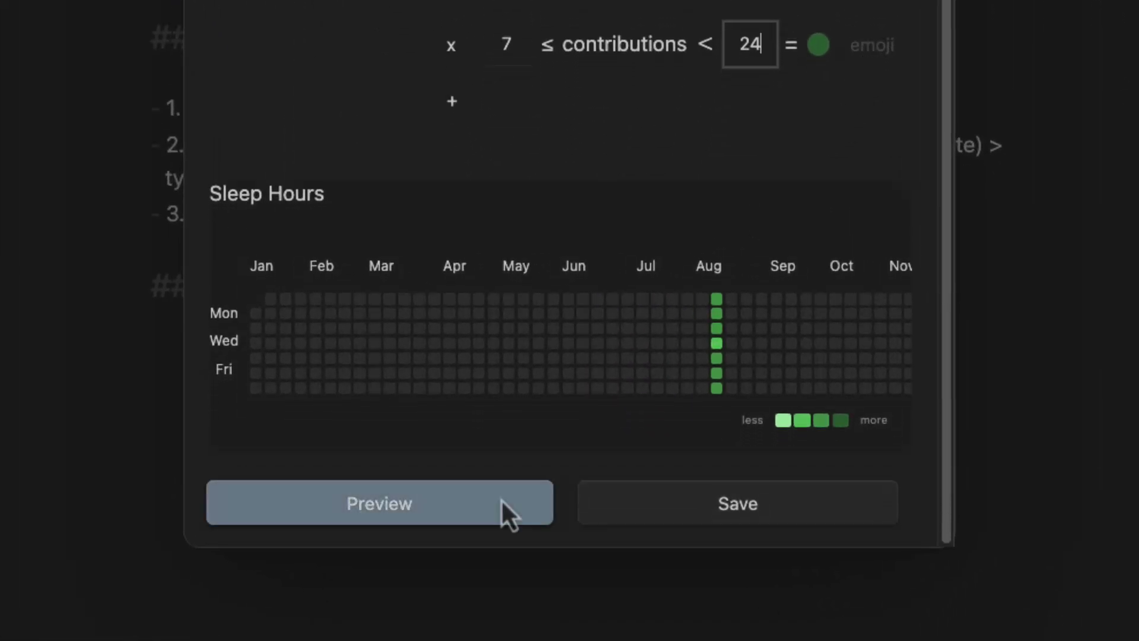
{"action": "left_click", "coordinate": [490, 522]}
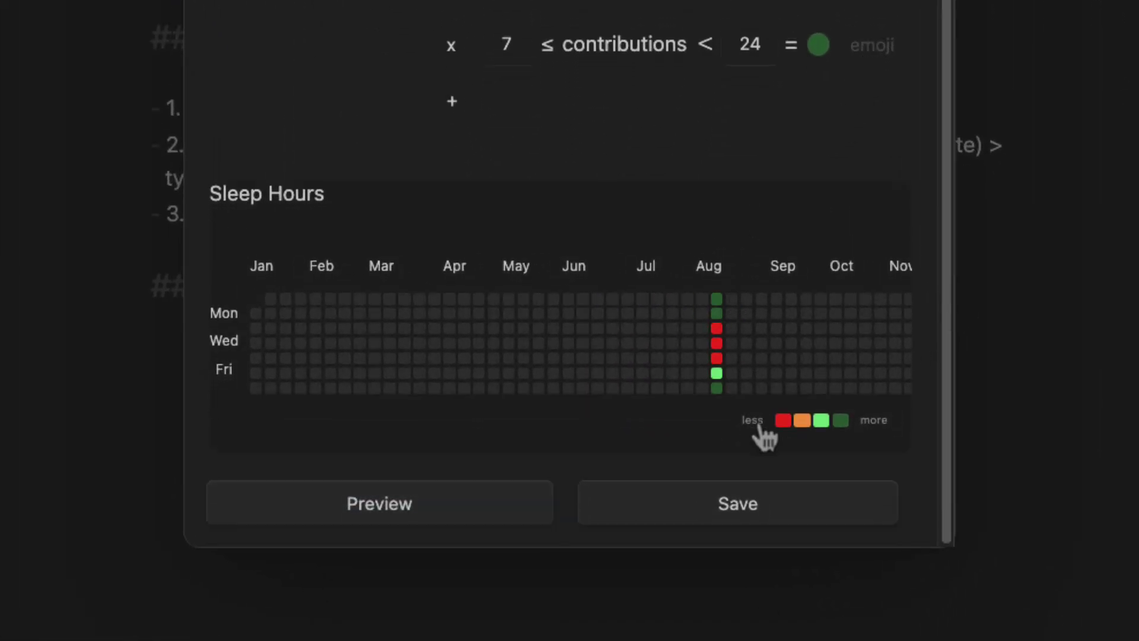
{"action": "left_click", "coordinate": [717, 302]}
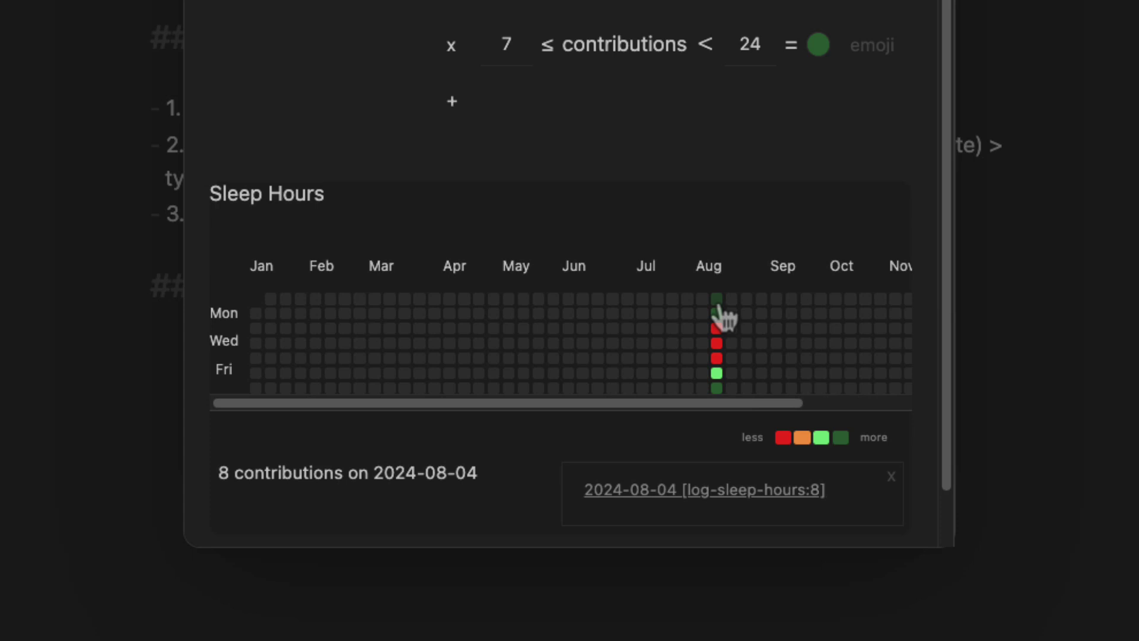
{"action": "left_click", "coordinate": [717, 313]}
{"action": "left_click", "coordinate": [717, 328]}
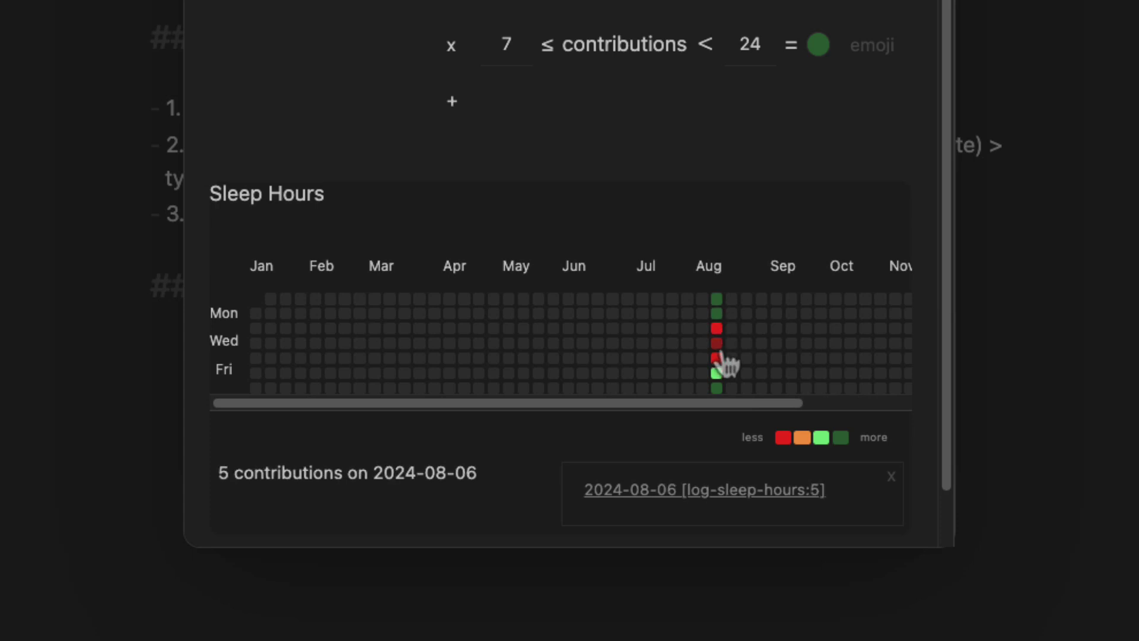
{"action": "left_click", "coordinate": [717, 344]}
{"action": "left_click", "coordinate": [717, 358]}
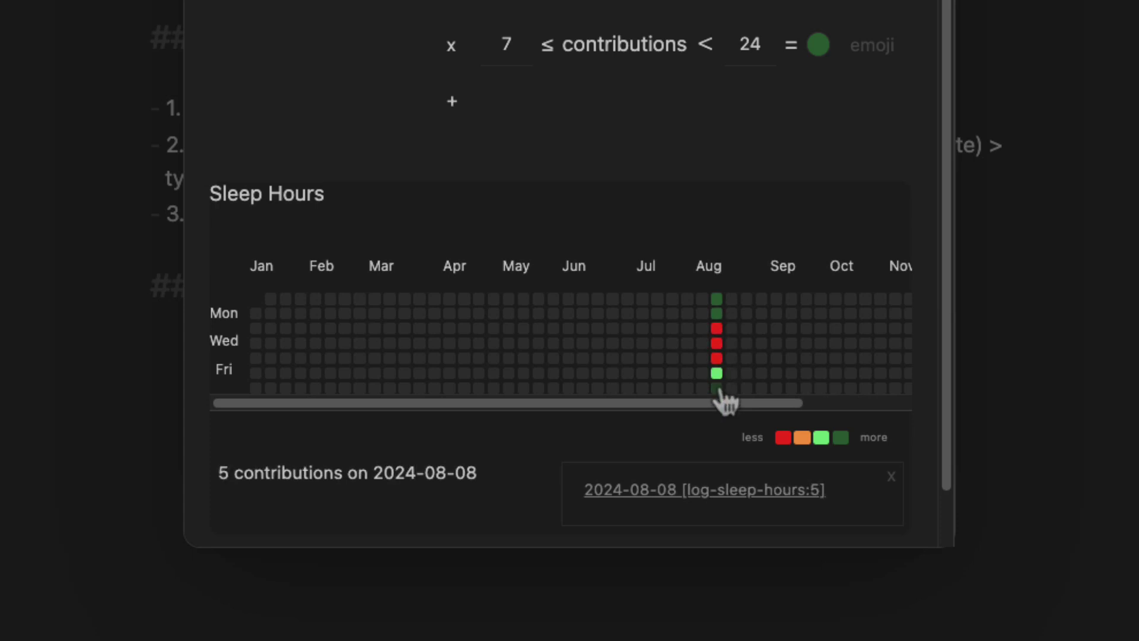
{"action": "left_click", "coordinate": [717, 344]}
{"action": "left_click", "coordinate": [717, 358]}
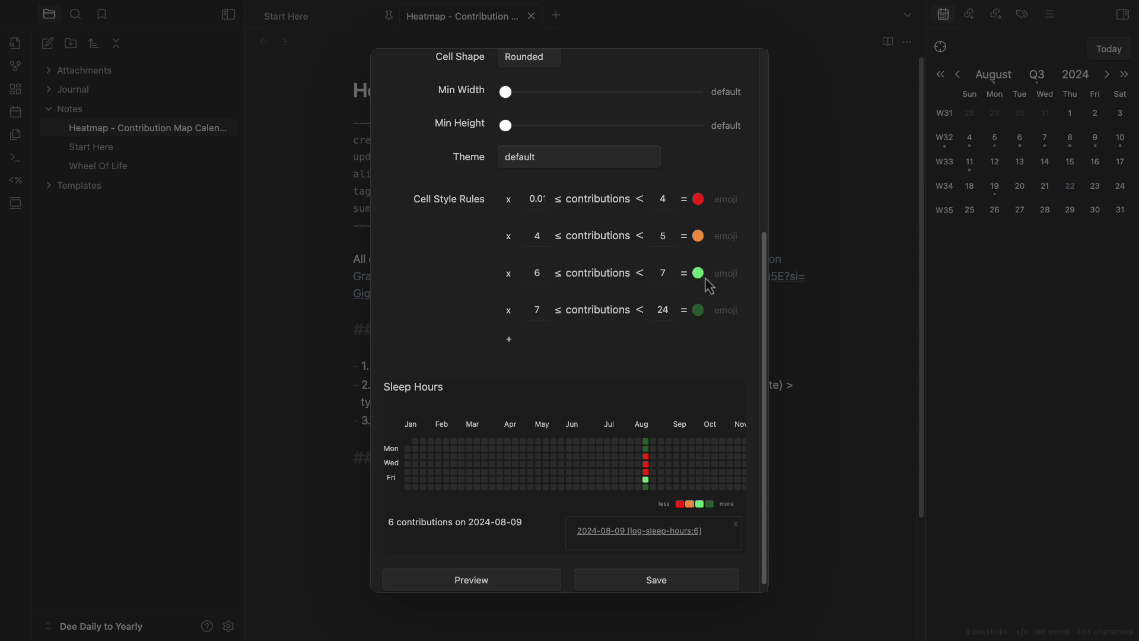
{"action": "left_click", "coordinate": [645, 488]}
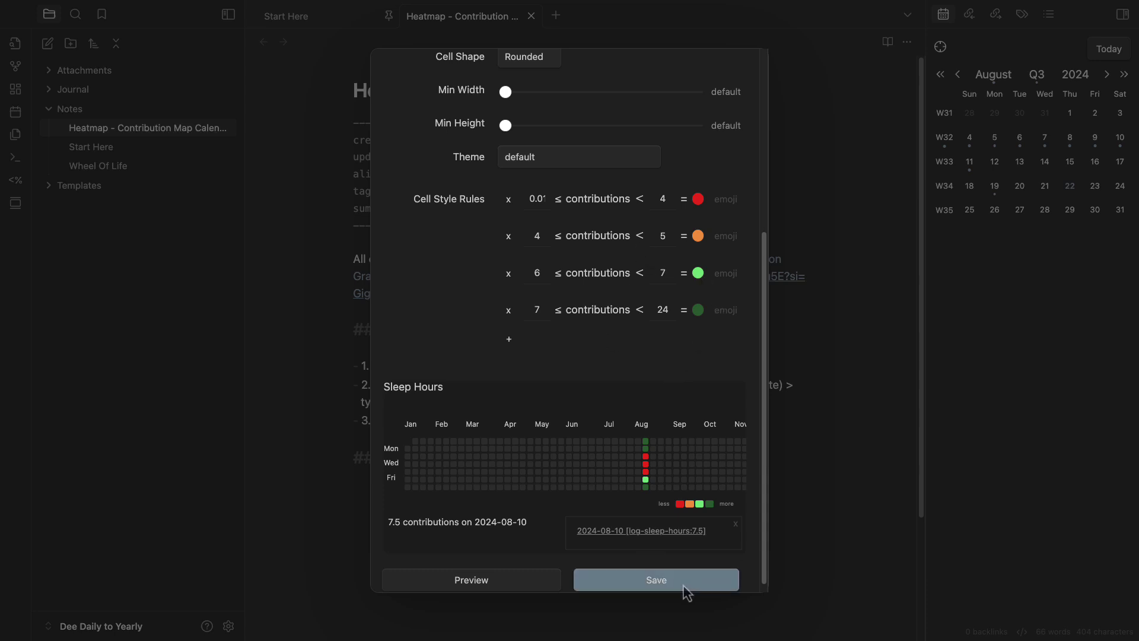
Set the heatmap's cell shape to Square and preview it
{"action": "scroll", "coordinate": [610, 439], "scroll_direction": "up", "scroll_amount": 5}
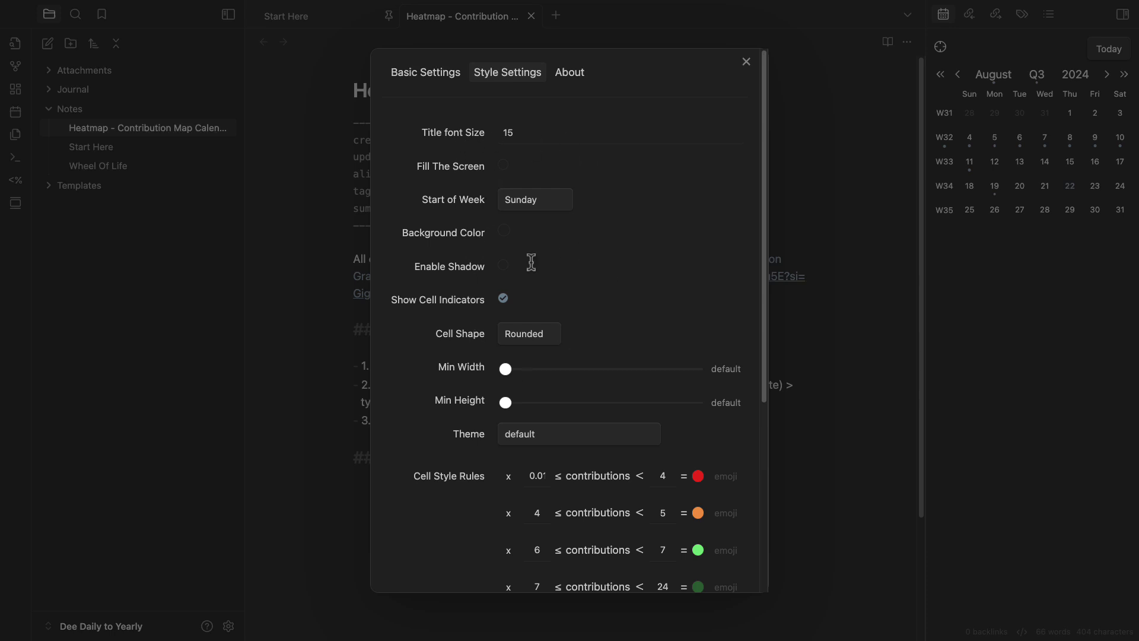
{"action": "left_click", "coordinate": [528, 333]}
{"action": "scroll", "coordinate": [516, 356], "scroll_direction": "down", "scroll_amount": 1}
{"action": "scroll", "coordinate": [593, 415], "scroll_direction": "down", "scroll_amount": 5}
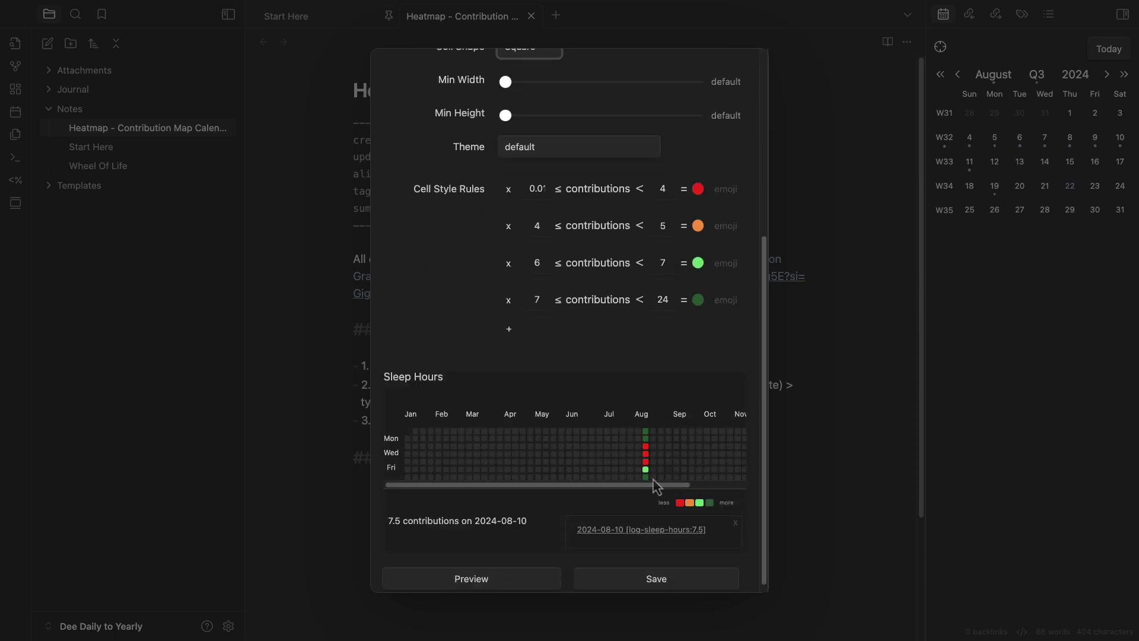
{"action": "left_click", "coordinate": [527, 574]}
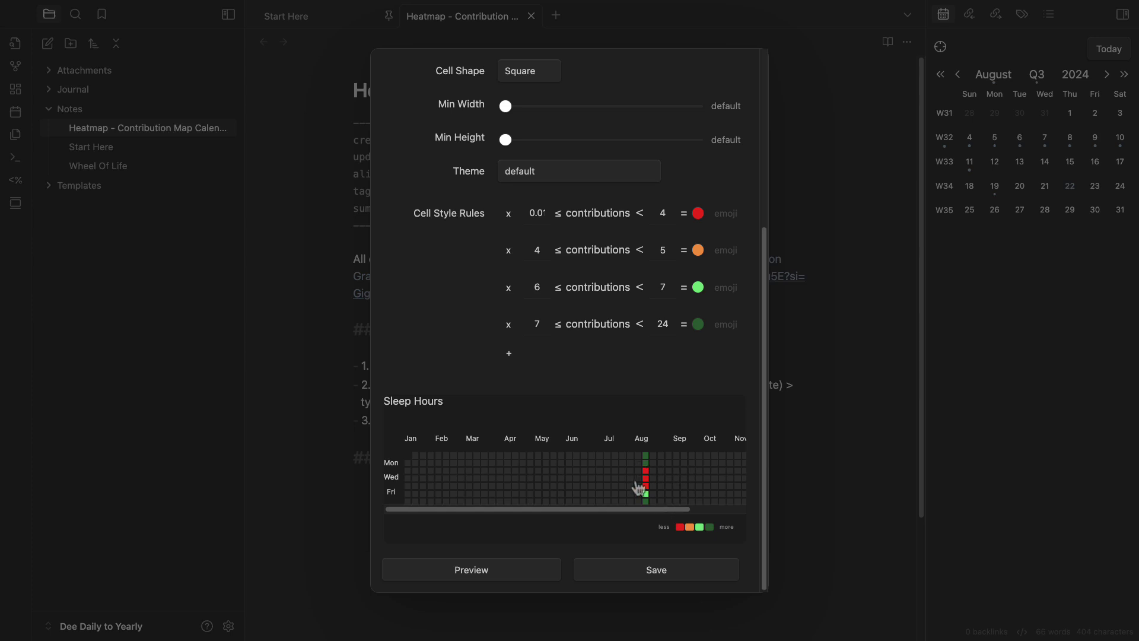
Set the heatmap's cell shape to Circle and preview it
{"action": "scroll", "coordinate": [593, 356], "scroll_direction": "up", "scroll_amount": 3}
{"action": "left_click", "coordinate": [533, 178]}
{"action": "left_click", "coordinate": [526, 190]}
{"action": "scroll", "coordinate": [554, 475], "scroll_direction": "down", "scroll_amount": 3}
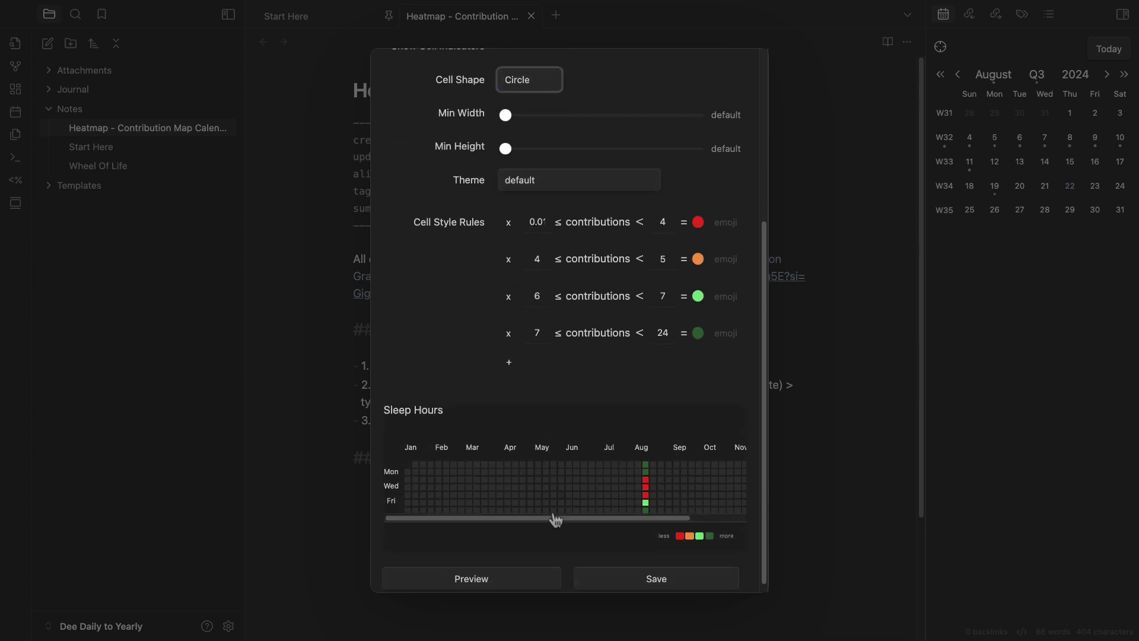
{"action": "left_click", "coordinate": [521, 570]}
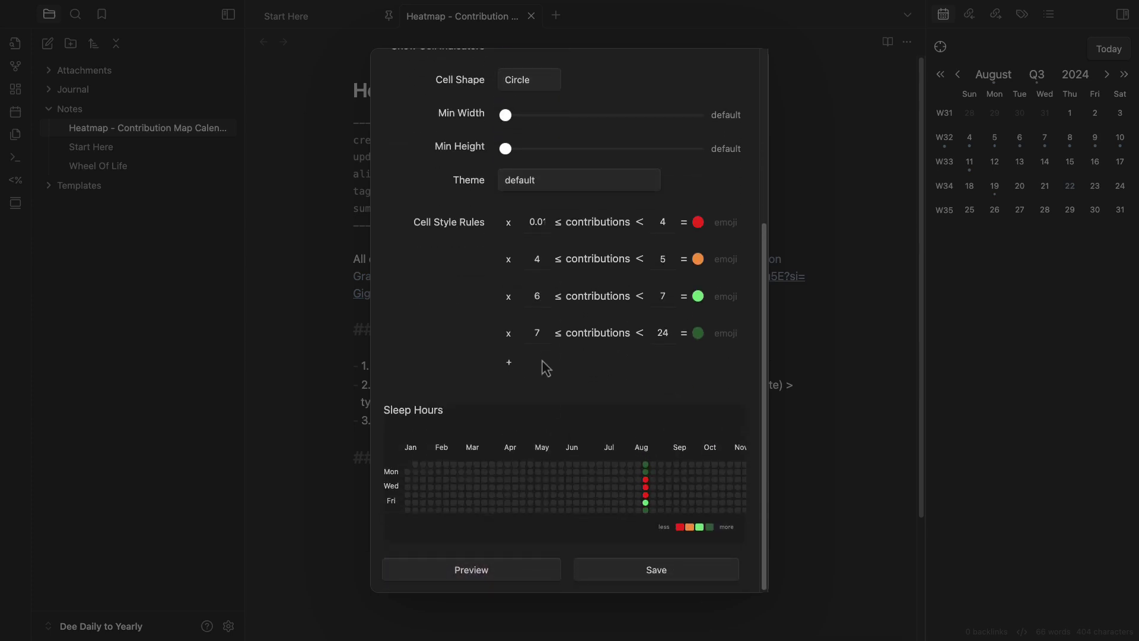
Set the heatmap's cell shape back to Rounded and refresh the preview
{"action": "scroll", "coordinate": [537, 362], "scroll_direction": "up", "scroll_amount": 5}
{"action": "left_click", "coordinate": [525, 334]}
{"action": "key", "text": "Up"}
{"action": "key", "text": "Return"}
{"action": "scroll", "coordinate": [590, 402], "scroll_direction": "down", "scroll_amount": 5}
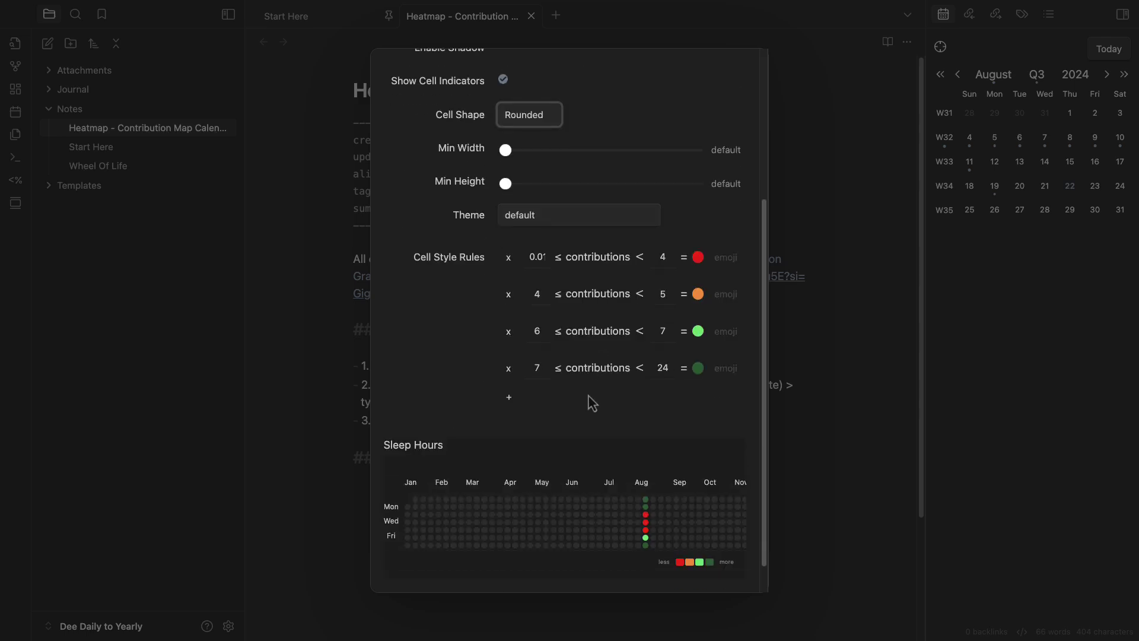
{"action": "left_click", "coordinate": [516, 573]}
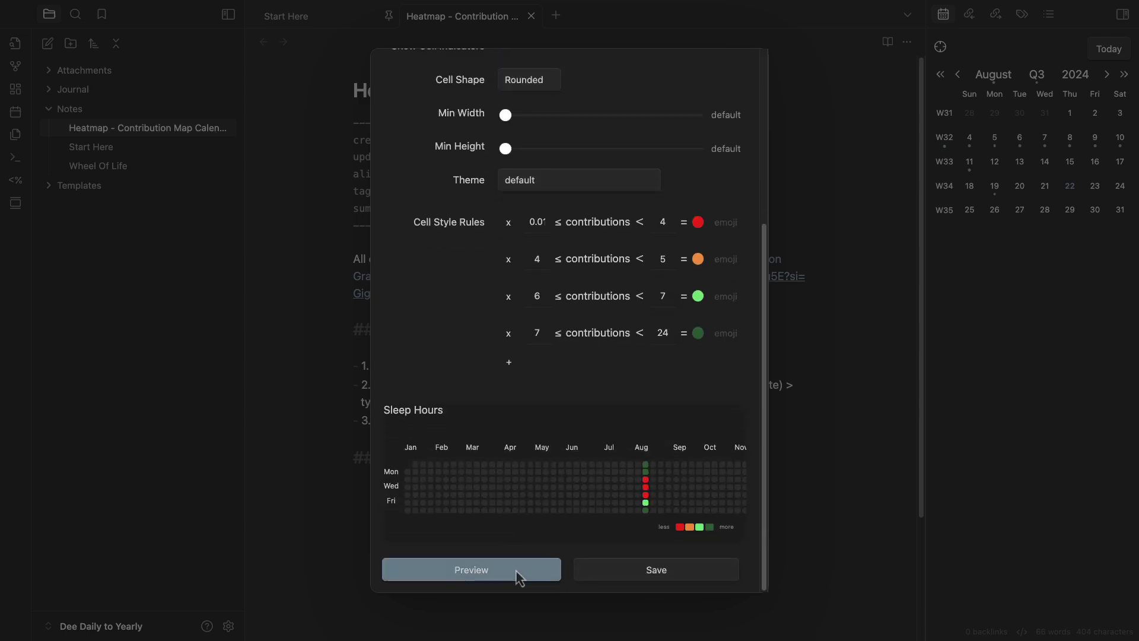
Save the Sleep Hours graph into the note and look over the inserted contributionGraph code block
{"action": "left_click", "coordinate": [668, 573]}
{"action": "scroll", "coordinate": [608, 461], "scroll_direction": "down", "scroll_amount": 15}
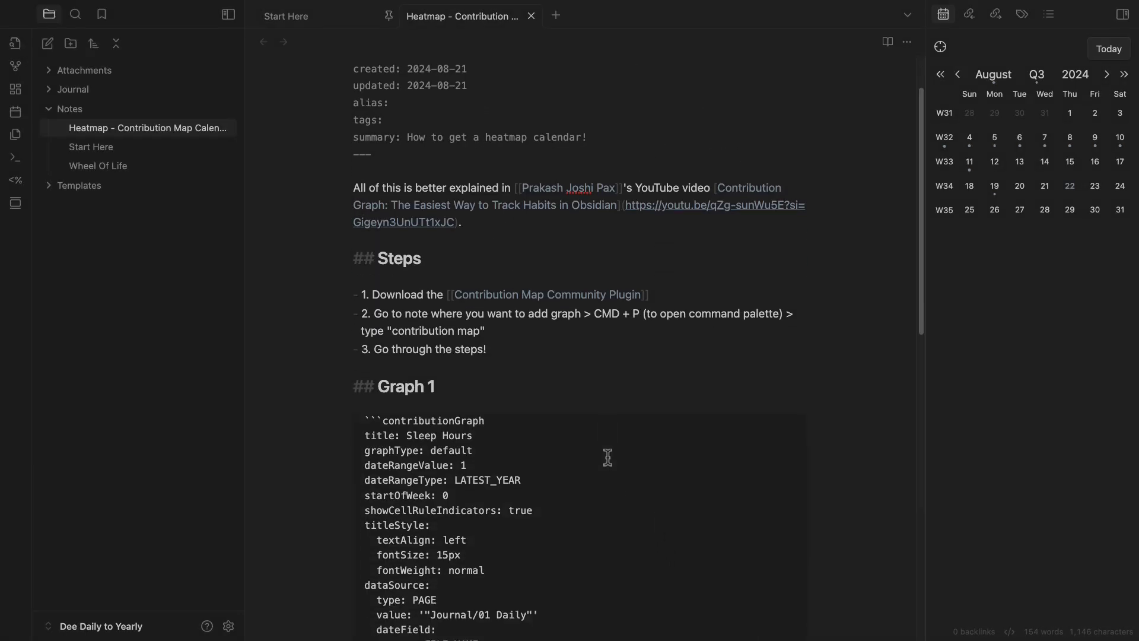
{"action": "scroll", "coordinate": [479, 504], "scroll_direction": "up", "scroll_amount": 6}
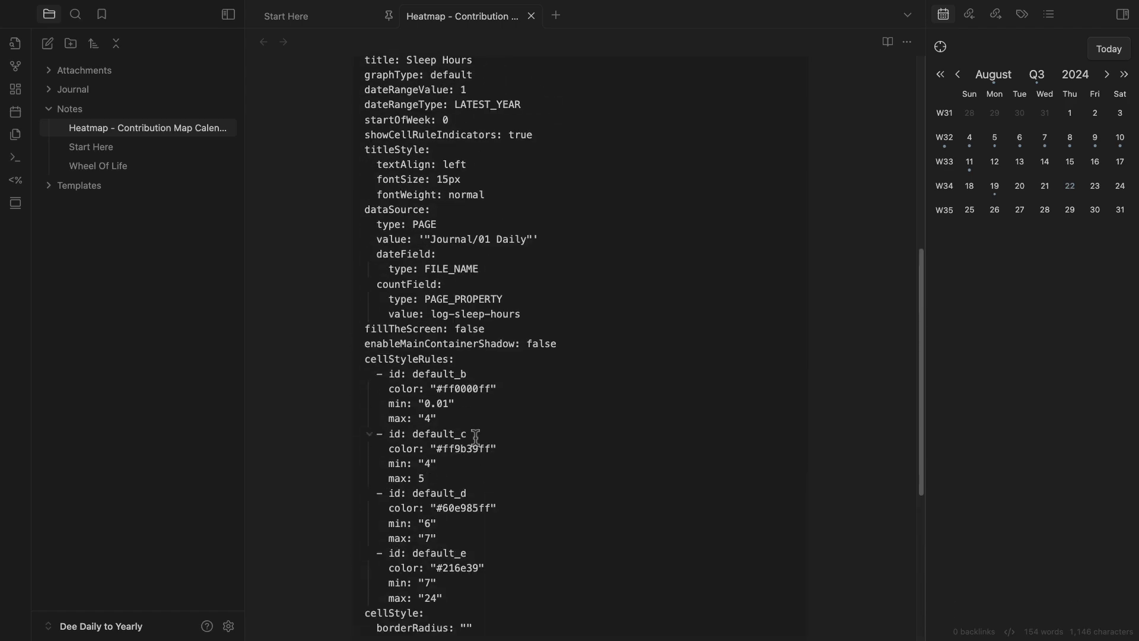
Look over the whole contributionGraph code block under Graph 1, from its opening line to its closing fence
{"action": "key", "text": "super+minus"}
{"action": "scroll", "coordinate": [513, 422], "scroll_direction": "up", "scroll_amount": 3}
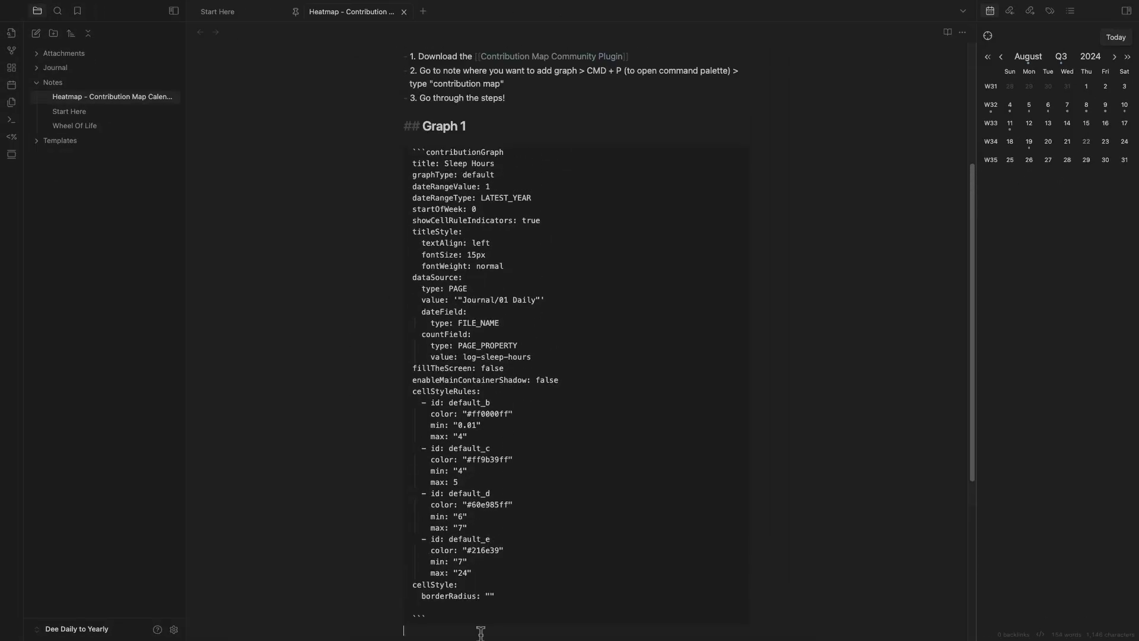
{"action": "left_click_drag", "start_coordinate": [432, 617], "coordinate": [473, 161]}
{"action": "double_click", "coordinate": [502, 153]}
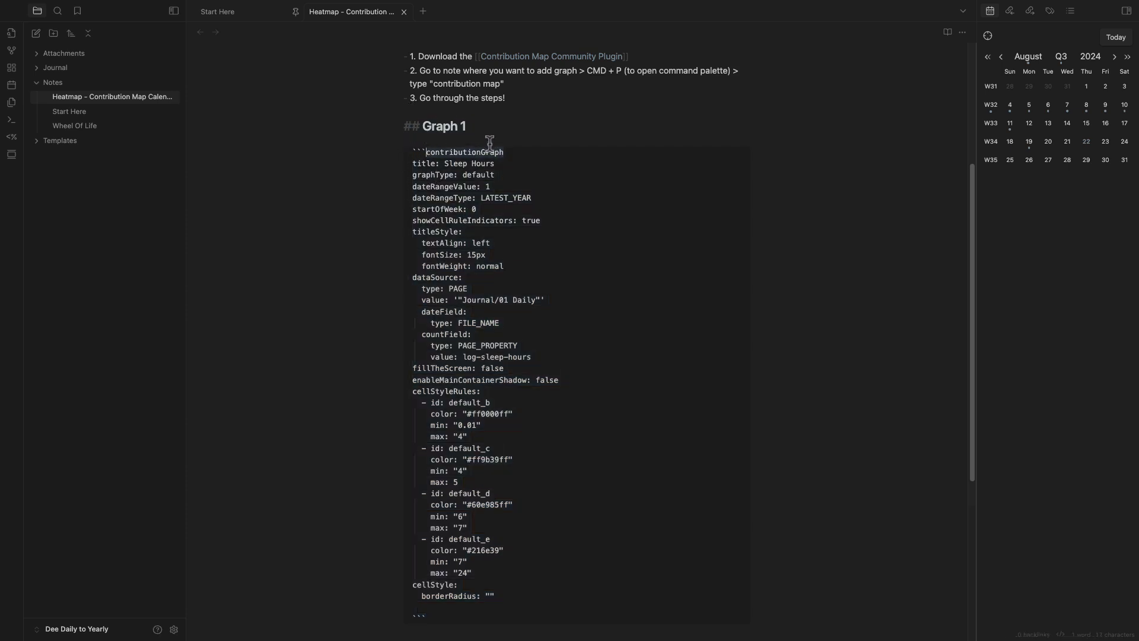
Show the note in reading view and examine the rendered Sleep Hours heatmap under Graph 1
{"action": "key", "text": "super+e"}
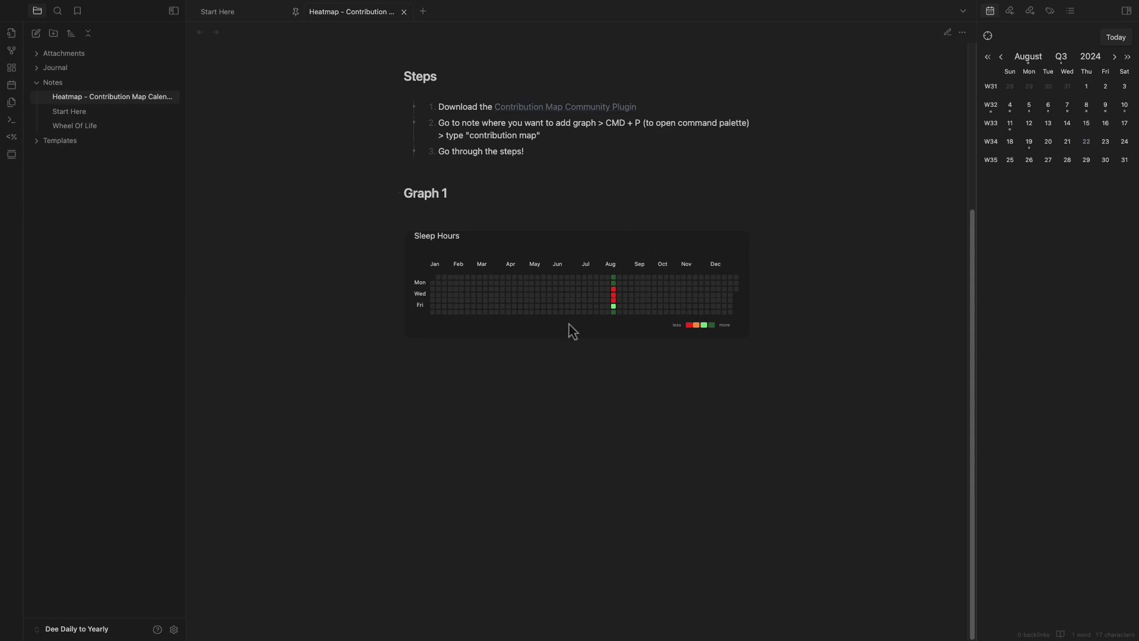
{"action": "scroll", "coordinate": [554, 315], "scroll_direction": "up", "scroll_amount": 3}
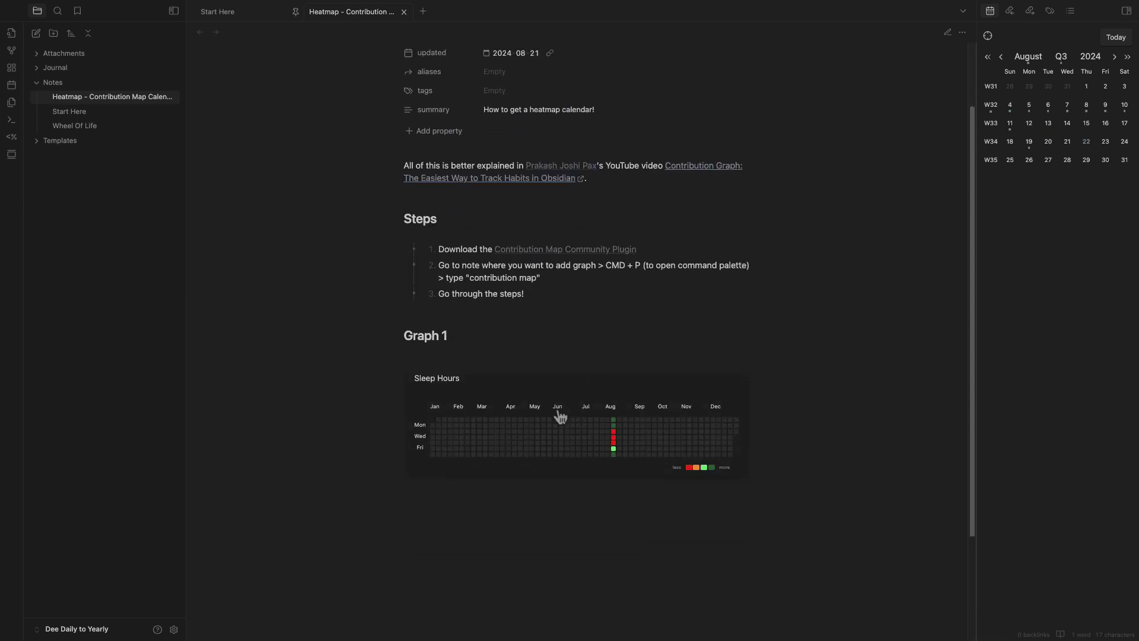
{"action": "key", "text": "super+equal"}
{"action": "key", "text": "super+equal"}
{"action": "key", "text": "super+equal"}
{"action": "scroll", "coordinate": [560, 412], "scroll_direction": "down", "scroll_amount": 2}
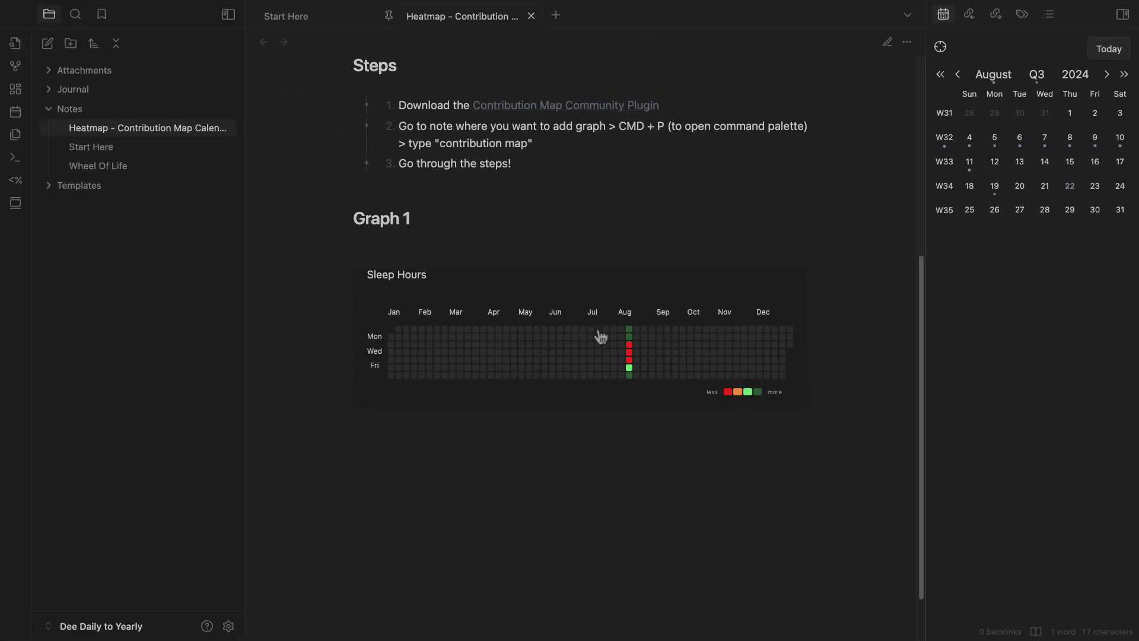
Return the note to editing and add a level-two heading "Graph 2" below the first graph's code block
{"action": "left_click", "coordinate": [600, 336]}
{"action": "scroll", "coordinate": [480, 362], "scroll_direction": "down", "scroll_amount": 5}
{"action": "left_click", "coordinate": [402, 380]}
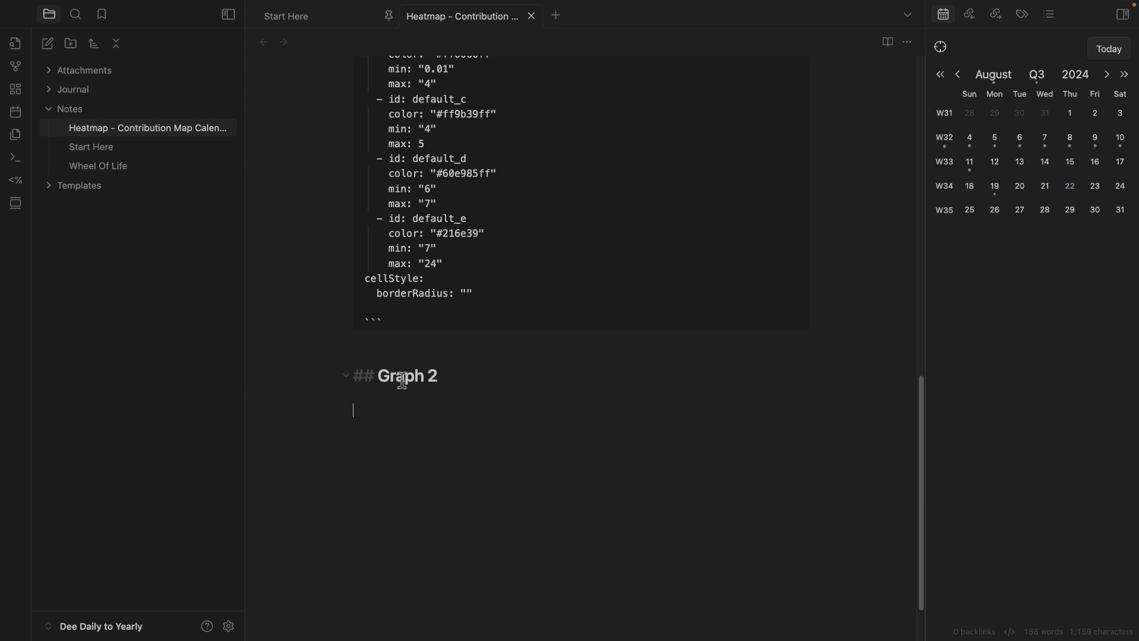
Start a new Contribution Graph heatmap under Graph 2 with graph type Month Track and date range Latest Whole Month, 6
{"action": "key", "text": "super+p"}
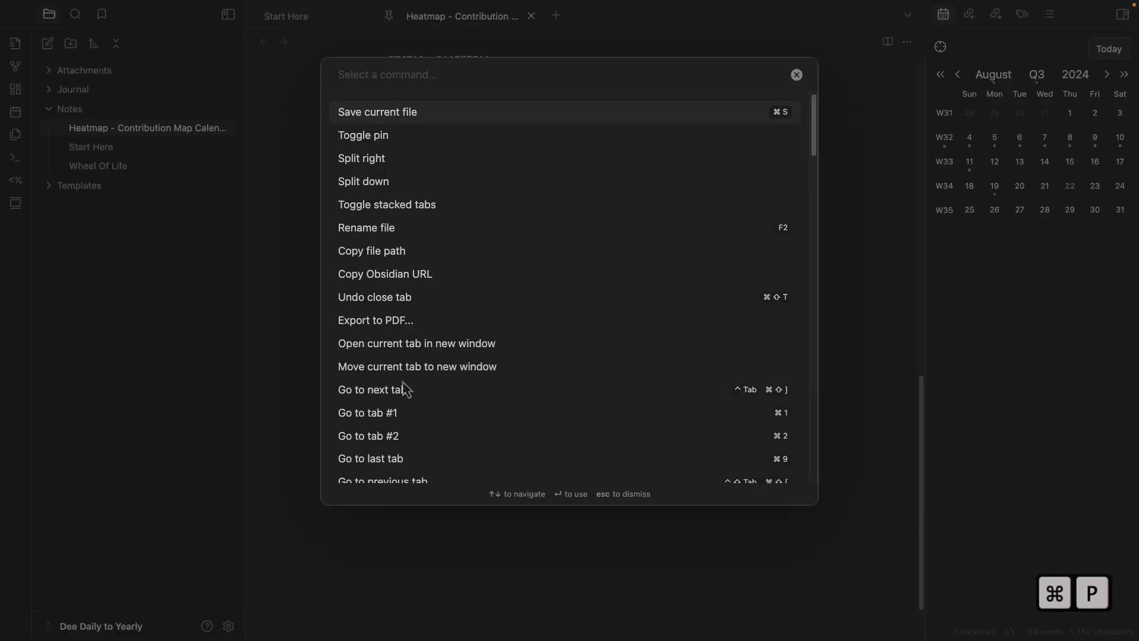
{"action": "type", "text": "contrib"}
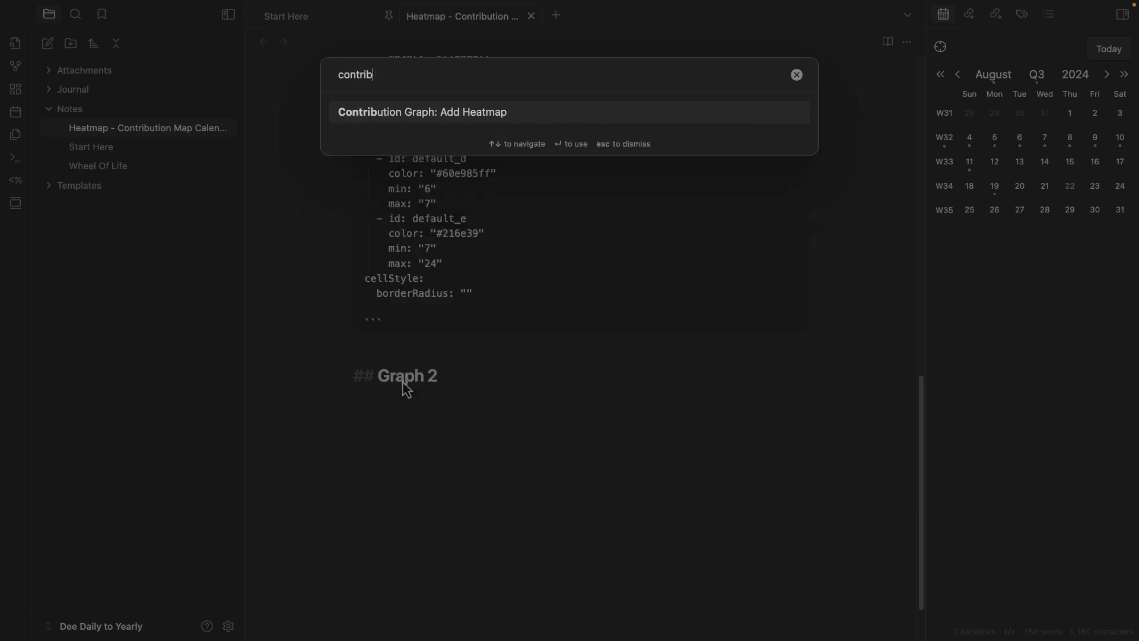
{"action": "key", "text": "Return"}
{"action": "left_click", "coordinate": [542, 253]}
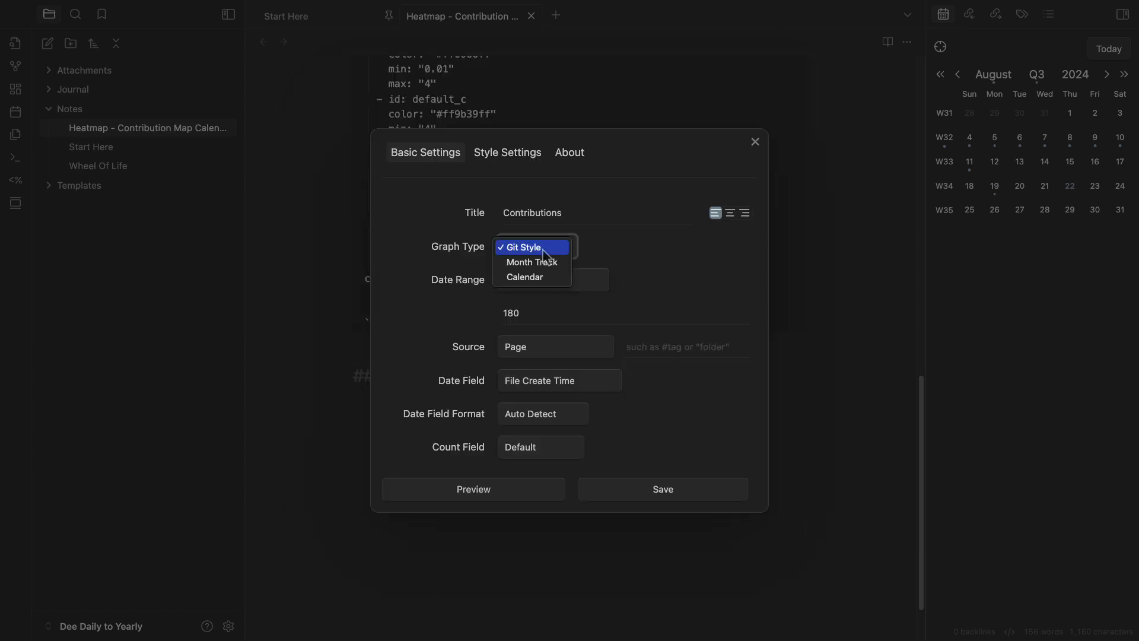
{"action": "left_click", "coordinate": [533, 266]}
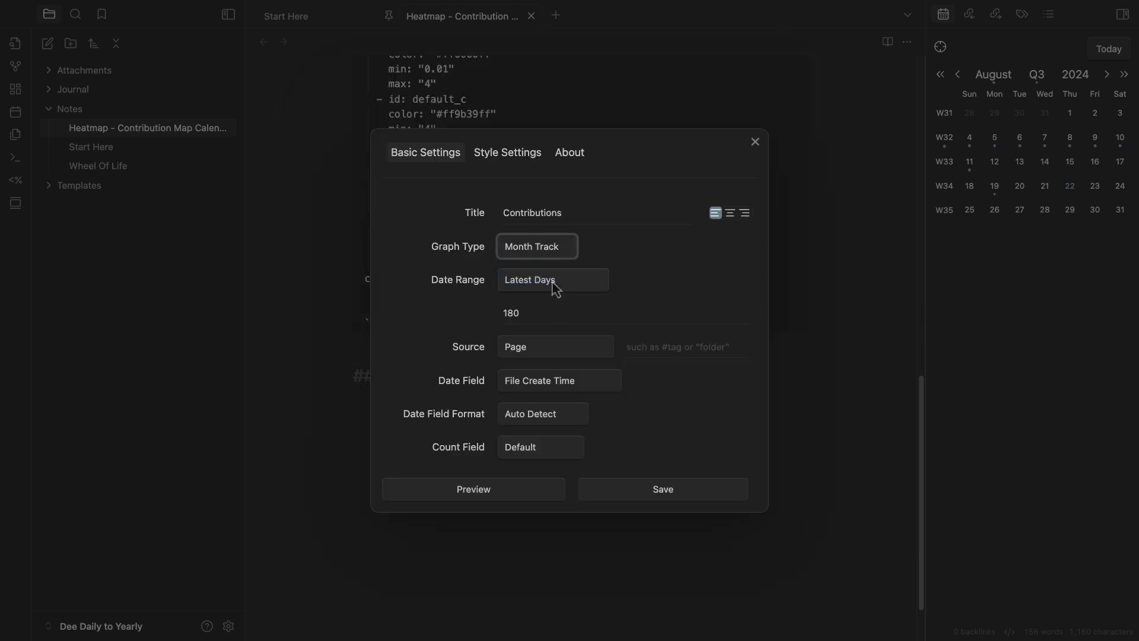
{"action": "left_click", "coordinate": [554, 288]}
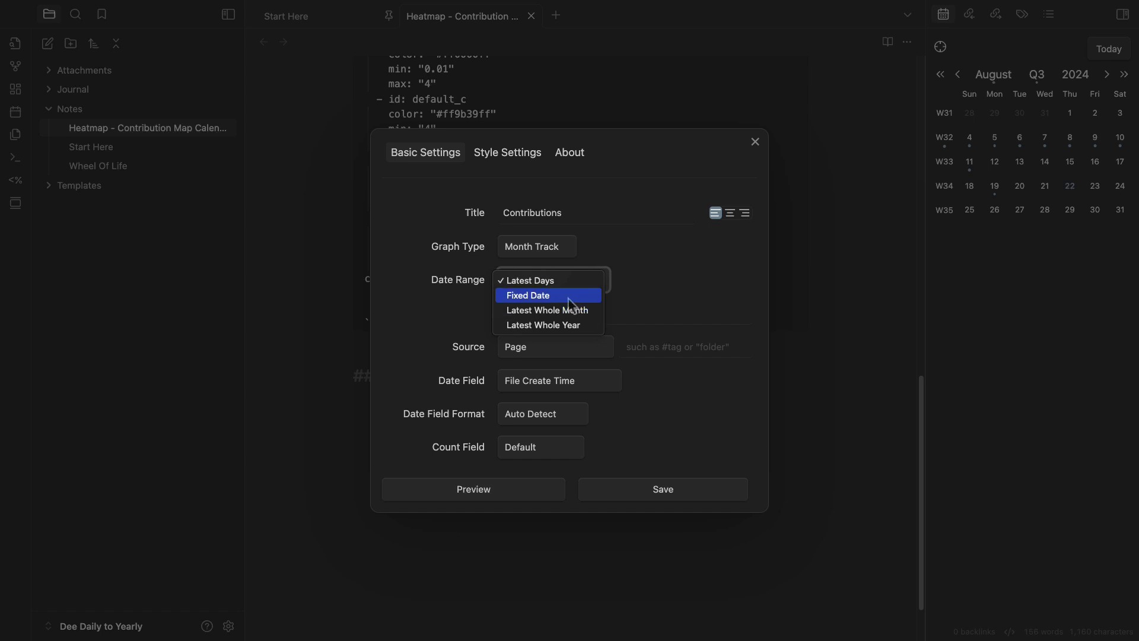
{"action": "left_click", "coordinate": [584, 314]}
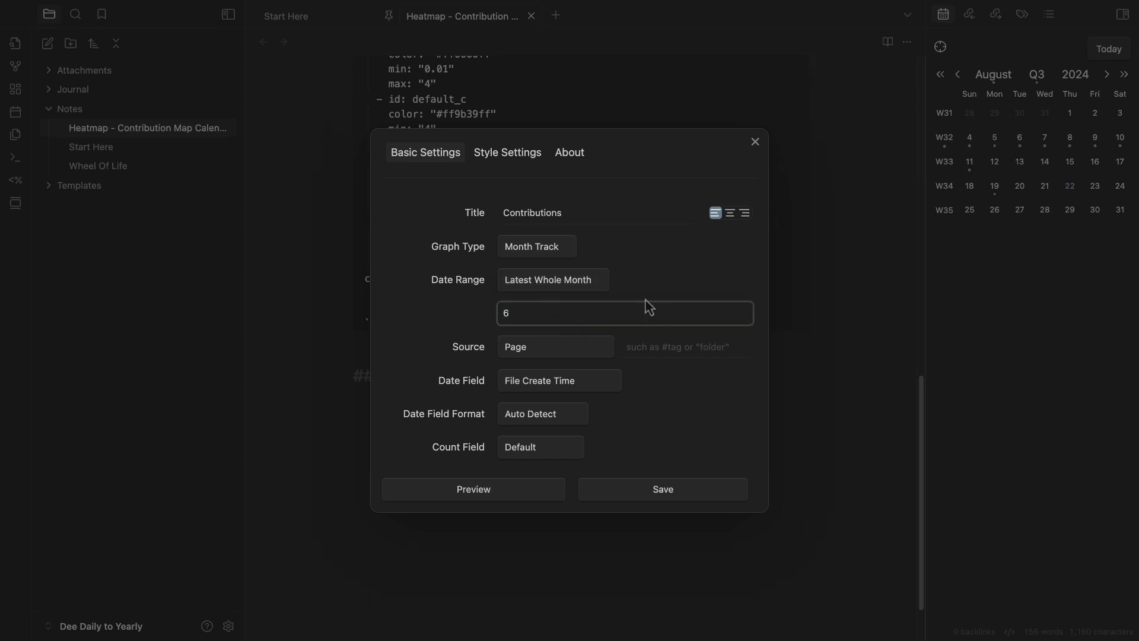
Keep Page as the source, set the date field to File Name and the count field to the page property log-sleep-hours
{"action": "left_click", "coordinate": [563, 355]}
{"action": "left_click", "coordinate": [554, 352]}
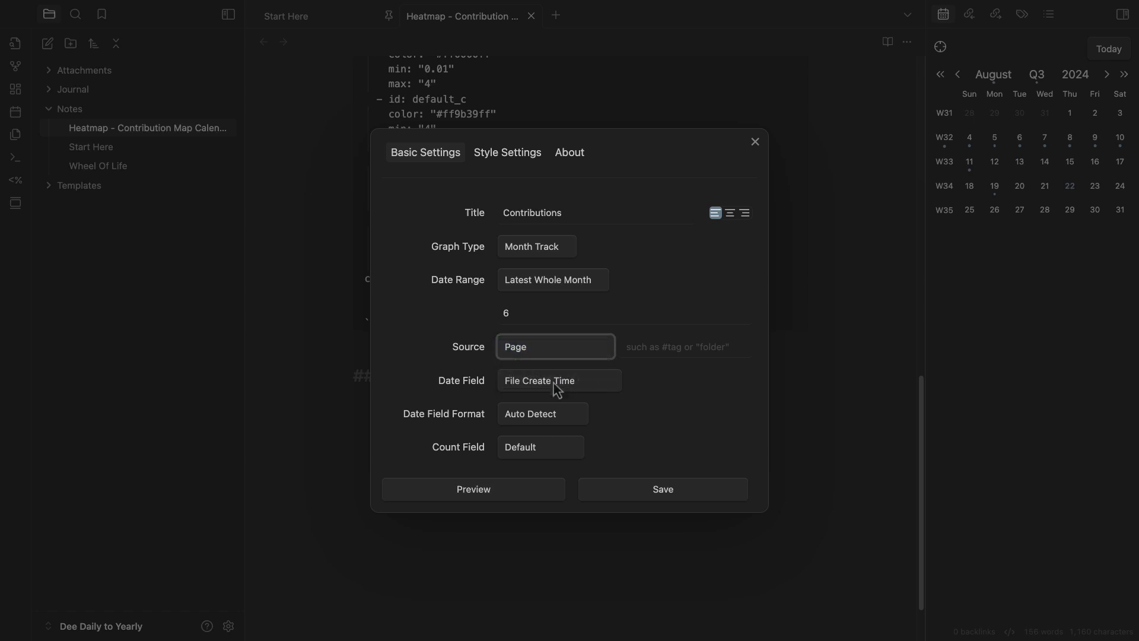
{"action": "left_click", "coordinate": [639, 347]}
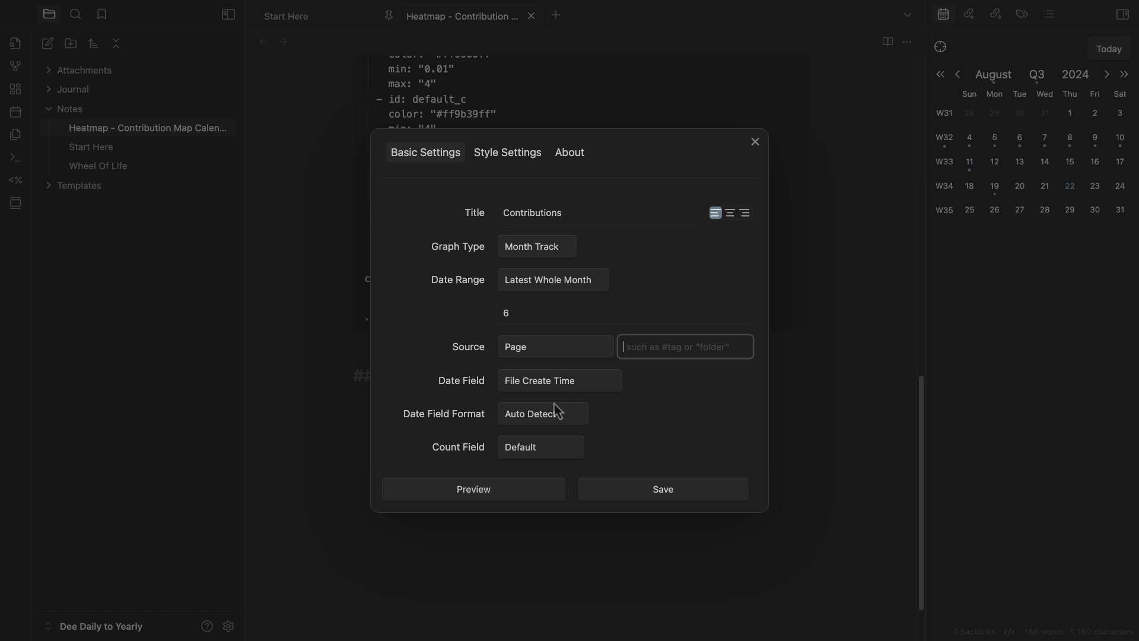
{"action": "left_click", "coordinate": [541, 385]}
{"action": "left_click", "coordinate": [540, 415]}
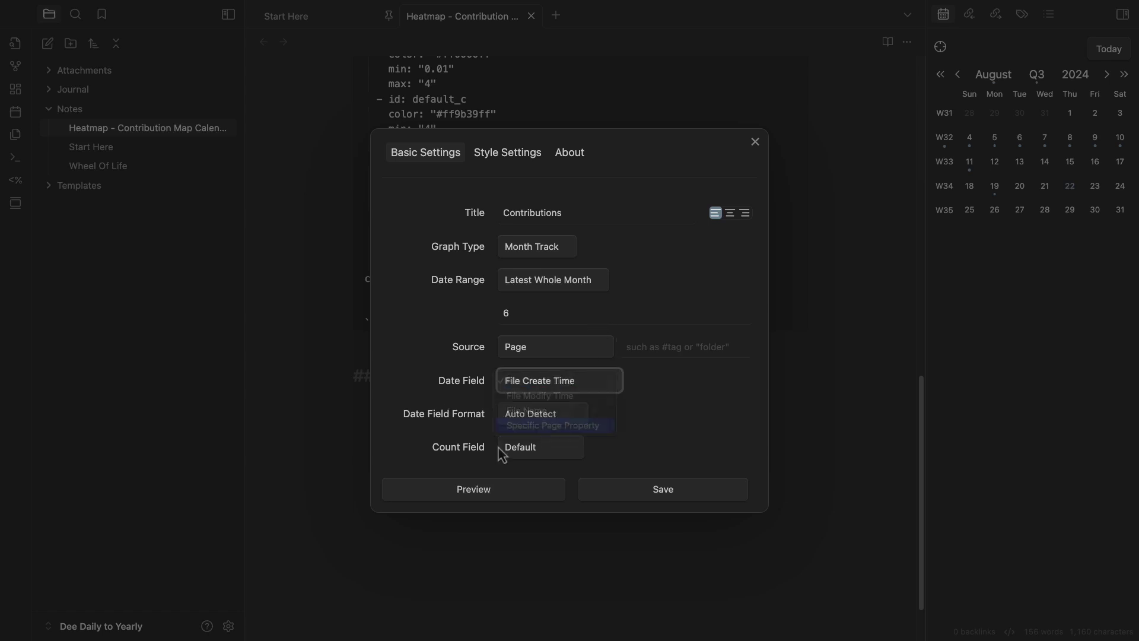
{"action": "left_click", "coordinate": [514, 455]}
{"action": "left_click", "coordinate": [538, 464]}
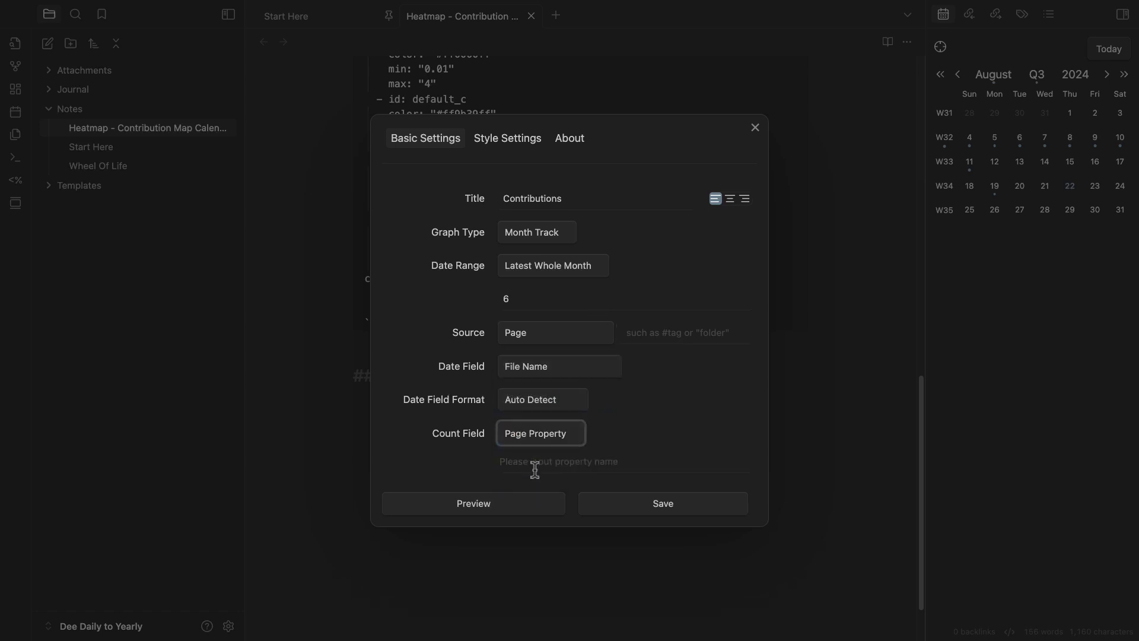
{"action": "left_click", "coordinate": [534, 467]}
{"action": "type", "text": "sleep"}
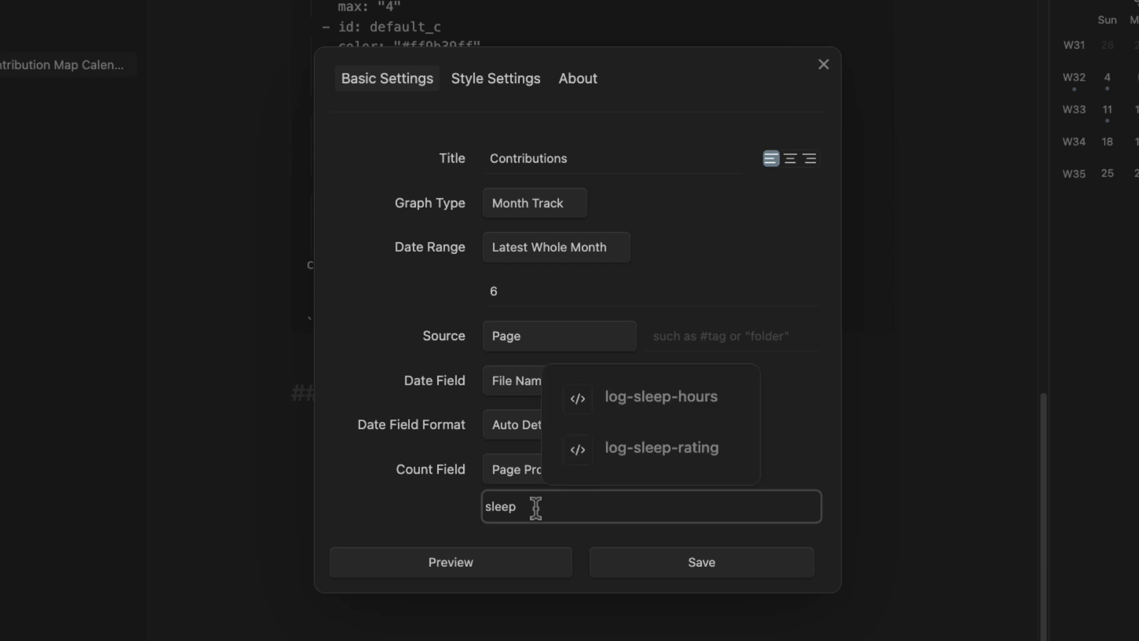
{"action": "left_click", "coordinate": [719, 405]}
Open the heatmap's style settings and preview the month-track graph
{"action": "left_click", "coordinate": [515, 84]}
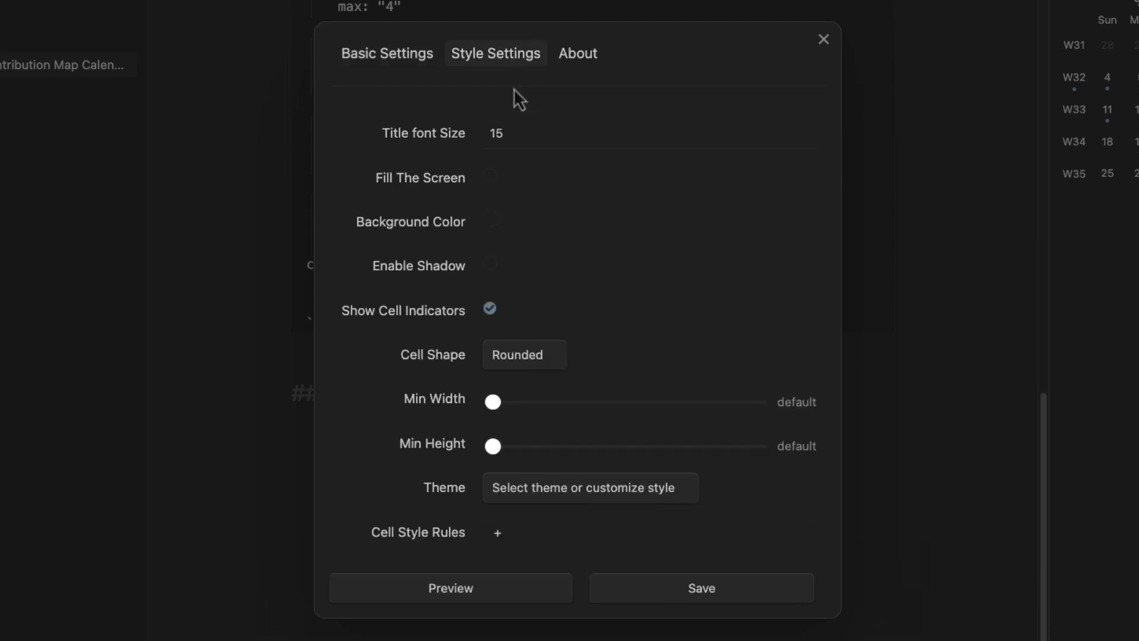
{"action": "left_click", "coordinate": [499, 589]}
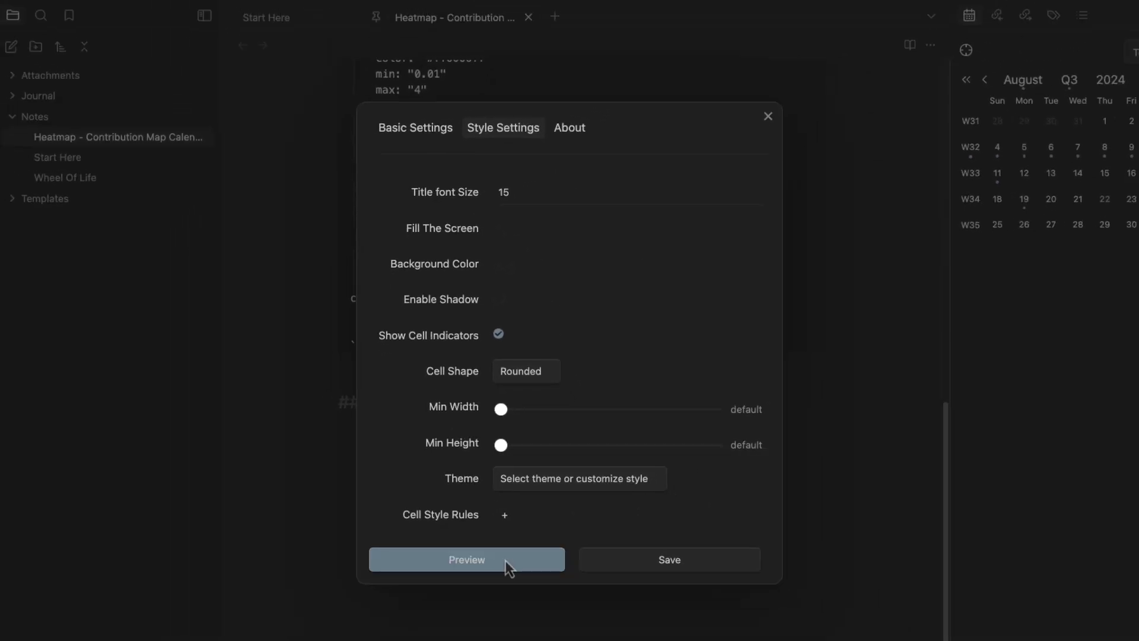
{"action": "scroll", "coordinate": [534, 528], "scroll_direction": "down", "scroll_amount": 3}
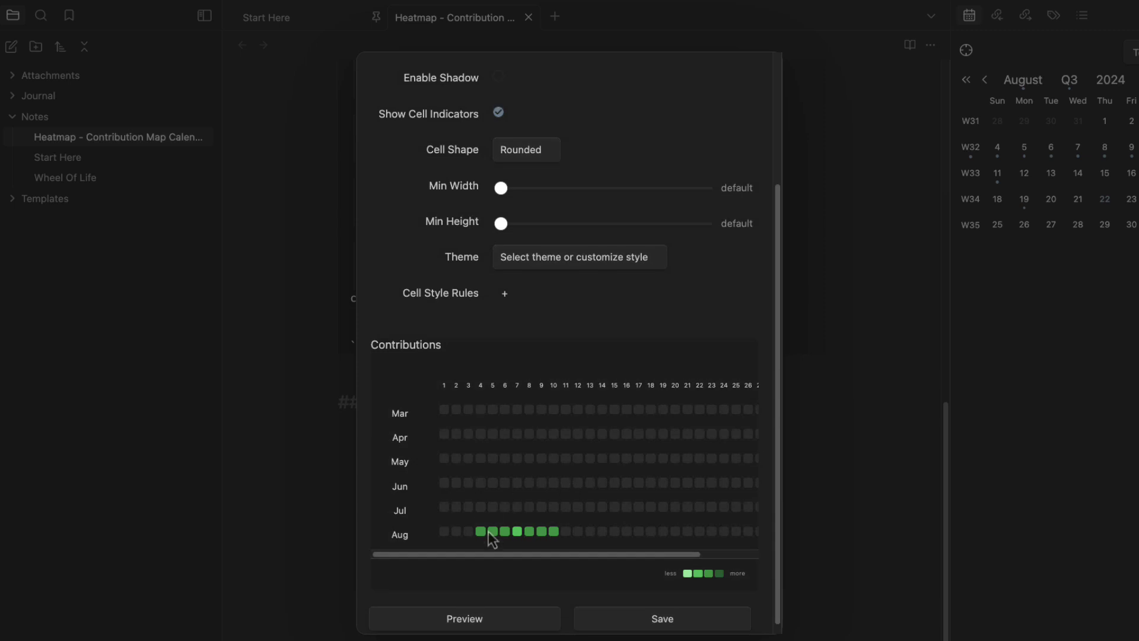
Try the Halloween theme and settle on the default theme for the heatmap's cell style rules
{"action": "left_click", "coordinate": [570, 257]}
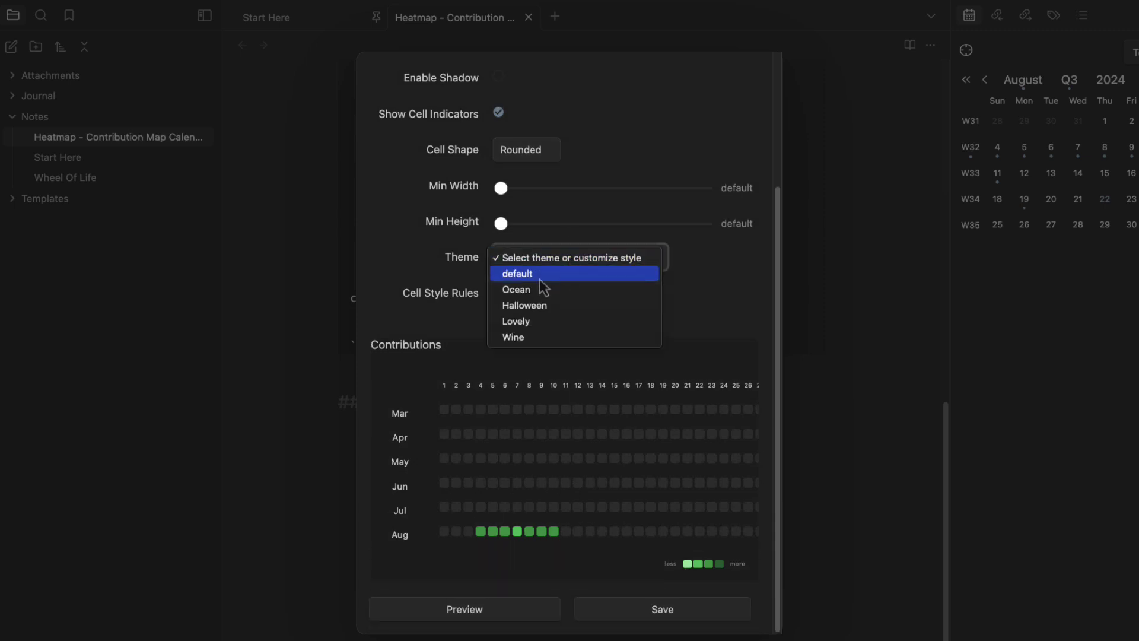
{"action": "left_click", "coordinate": [546, 326]}
{"action": "left_click", "coordinate": [554, 228]}
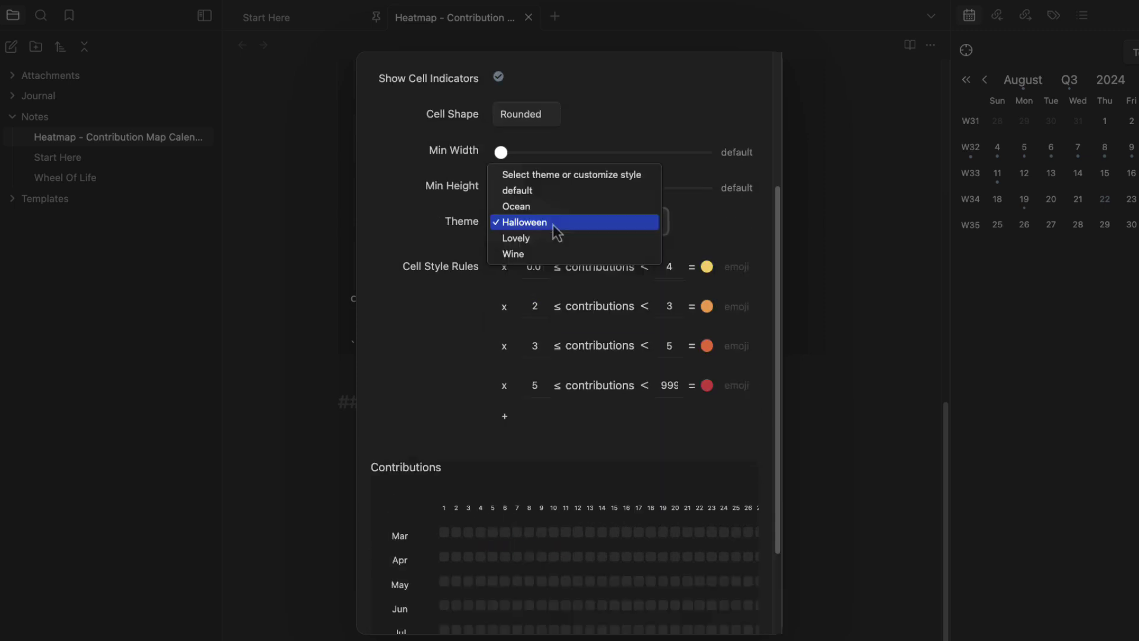
{"action": "left_click", "coordinate": [549, 203]}
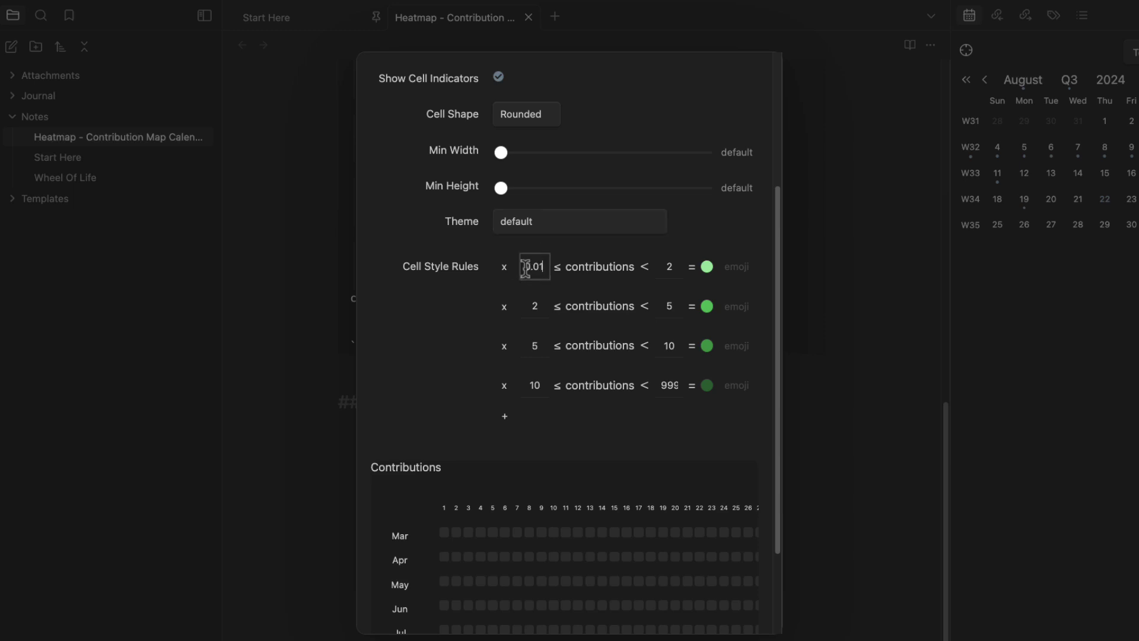
Set the first cell style rule's upper limit to 4 and its colour to pure red
{"action": "left_click", "coordinate": [665, 269]}
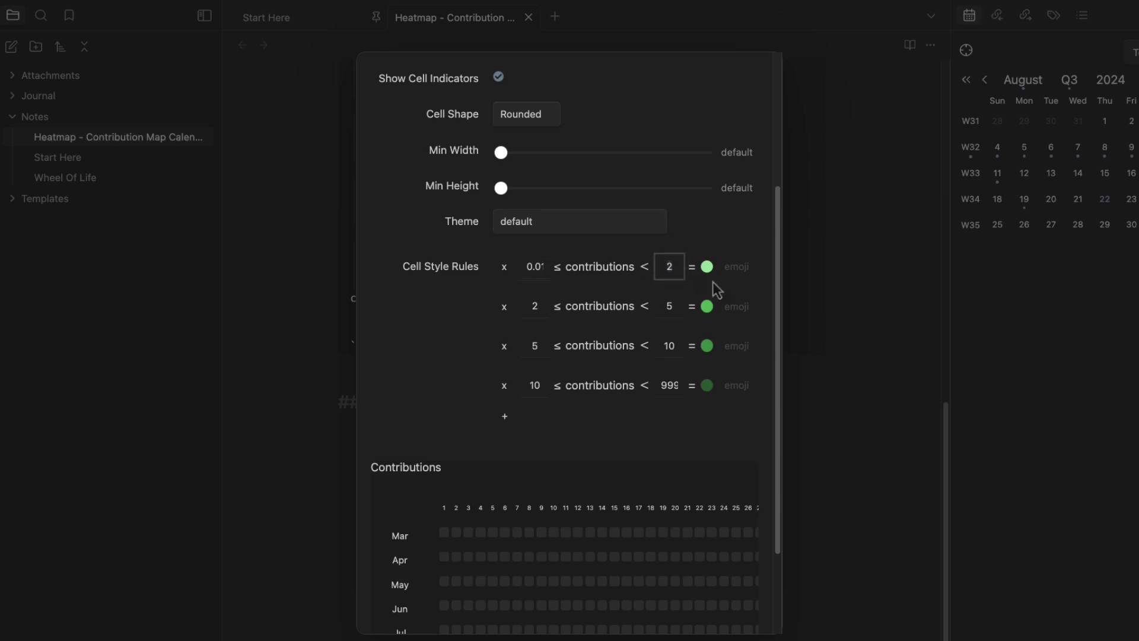
{"action": "key", "text": "BackSpace"}
{"action": "type", "text": "4"}
{"action": "left_click", "coordinate": [707, 268]}
{"action": "left_click_drag", "start_coordinate": [606, 407], "coordinate": [578, 401]}
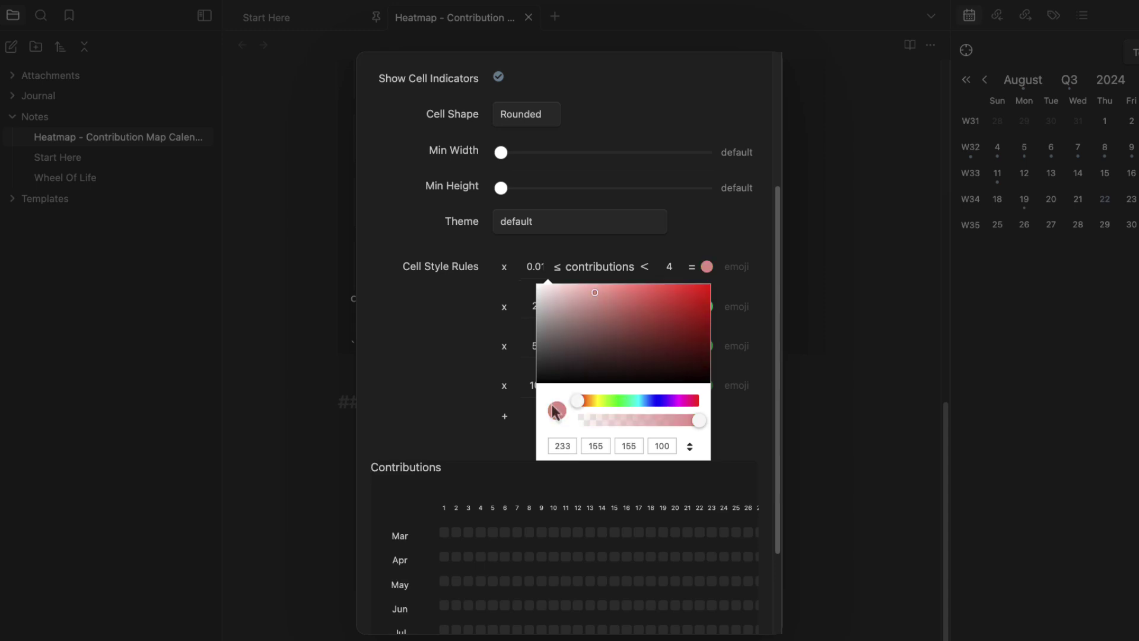
{"action": "left_click_drag", "start_coordinate": [601, 326], "coordinate": [710, 283]}
{"action": "left_click", "coordinate": [746, 383]}
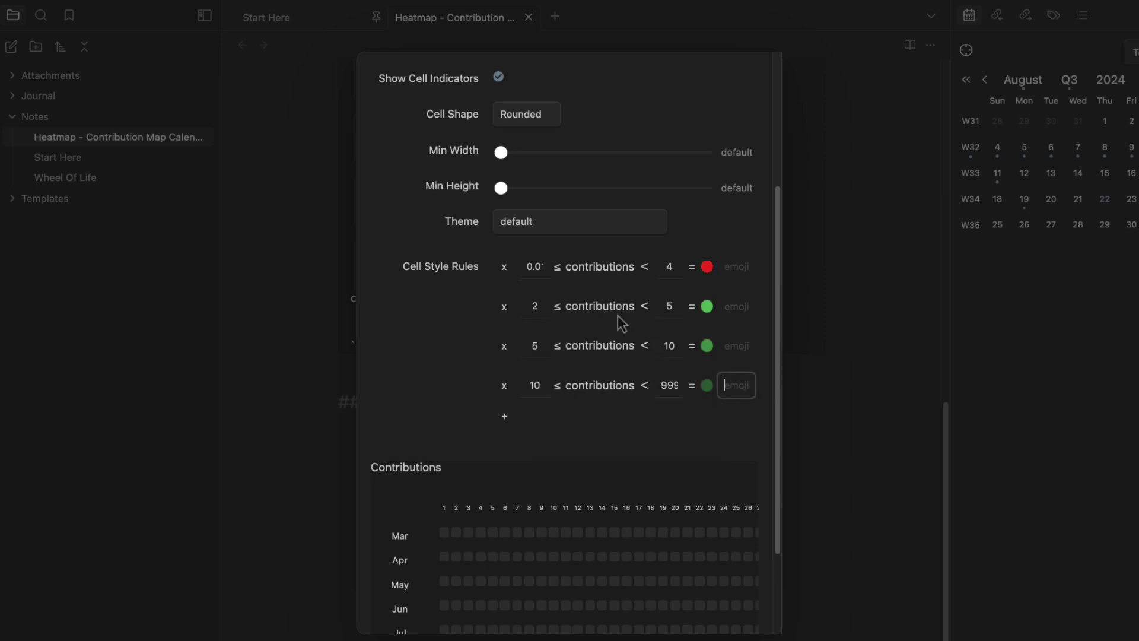
Set the second cell style rule's range from 4 to below 6
{"action": "left_click", "coordinate": [534, 306]}
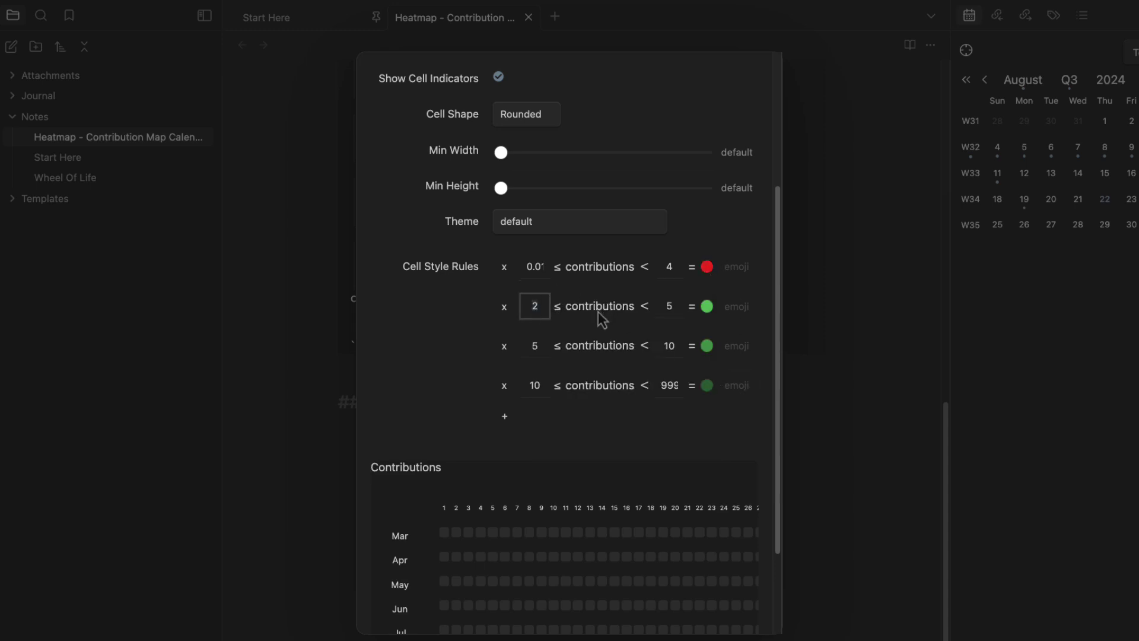
{"action": "type", "text": "4"}
{"action": "left_click", "coordinate": [663, 309]}
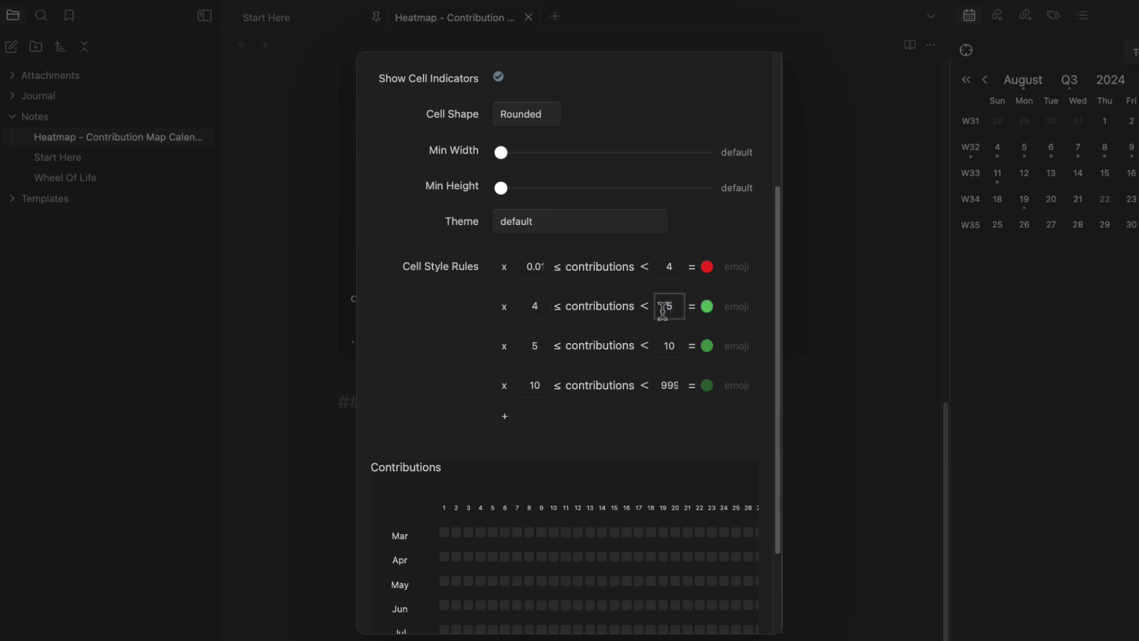
{"action": "key", "text": "BackSpace"}
{"action": "type", "text": "6"}
Change the second cell style rule's colour to orange, RGB 255, 170, 60
{"action": "left_click", "coordinate": [707, 306]}
{"action": "key", "text": "Escape"}
{"action": "left_click", "coordinate": [707, 513]}
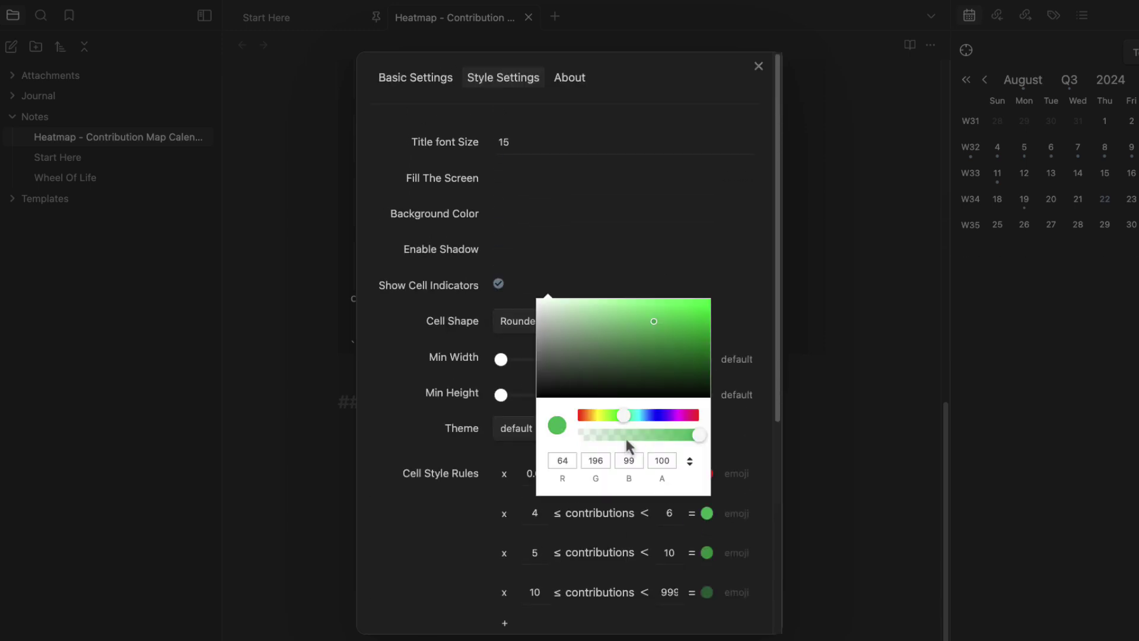
{"action": "left_click_drag", "start_coordinate": [623, 416], "coordinate": [589, 417]}
{"action": "left_click_drag", "start_coordinate": [653, 321], "coordinate": [669, 295]}
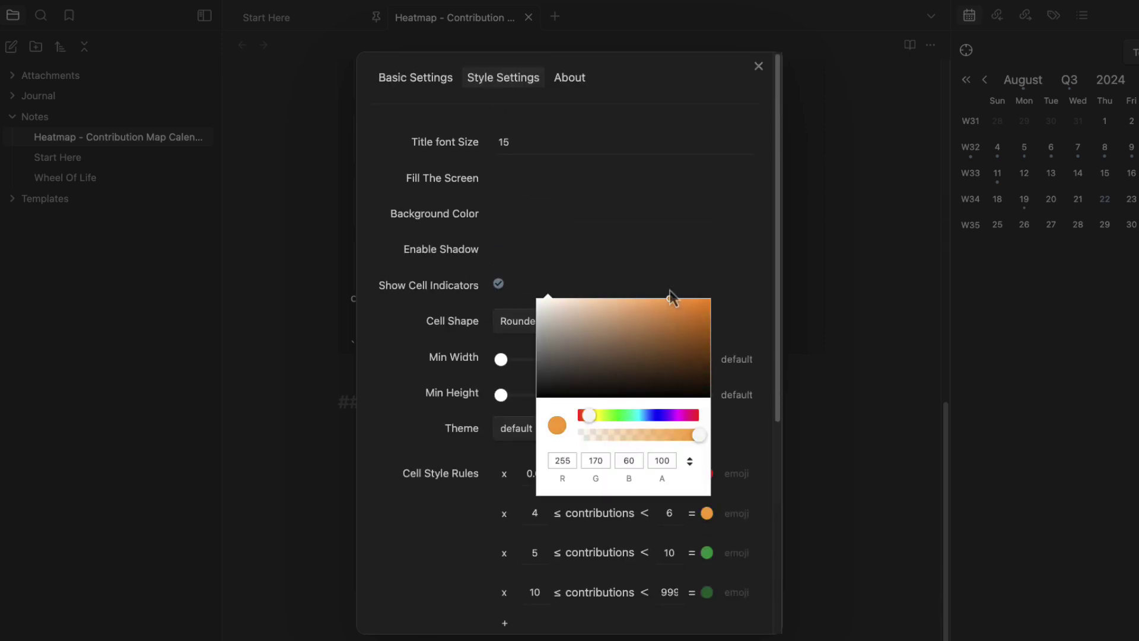
{"action": "key", "text": "Escape"}
Set the third cell style rule's range from 6 to below 7
{"action": "left_click", "coordinate": [530, 552]}
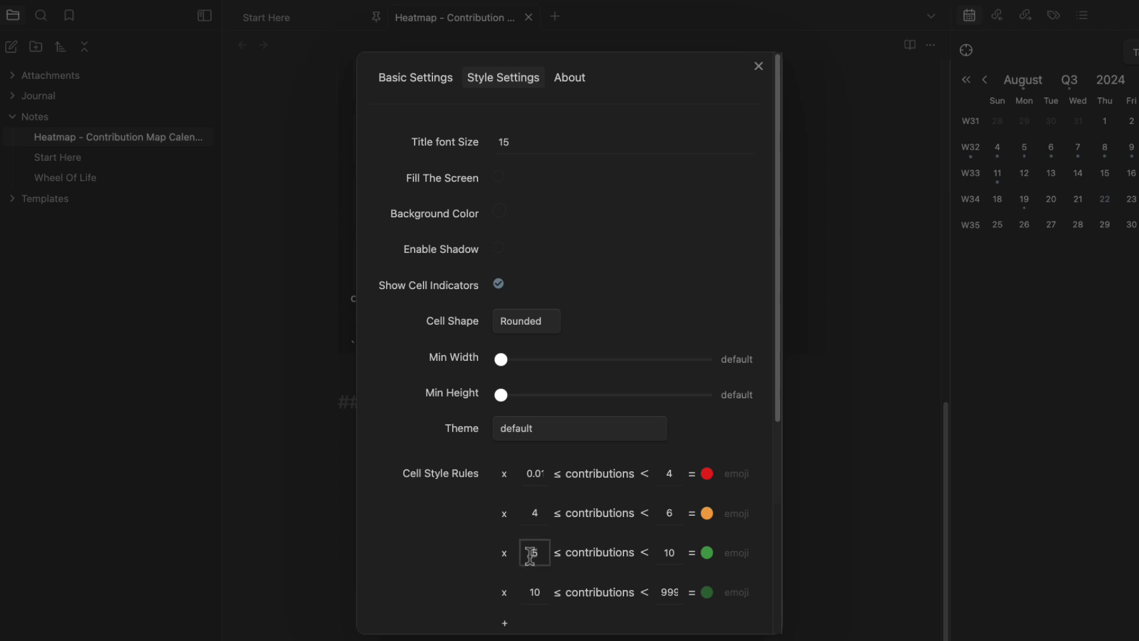
{"action": "type", "text": "6"}
{"action": "left_click", "coordinate": [664, 554]}
{"action": "key", "text": "BackSpace"}
{"action": "key", "text": "BackSpace"}
{"action": "type", "text": "7"}
Change the third cell style rule's colour to a bright light green
{"action": "scroll", "coordinate": [714, 537], "scroll_direction": "down", "scroll_amount": 1}
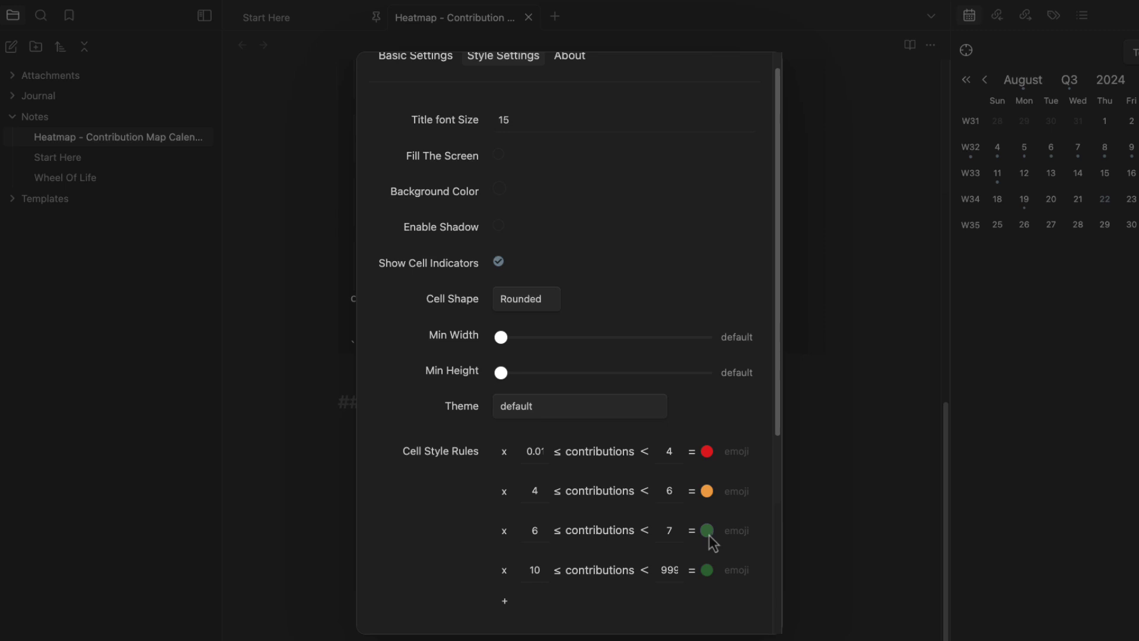
{"action": "left_click", "coordinate": [707, 530]}
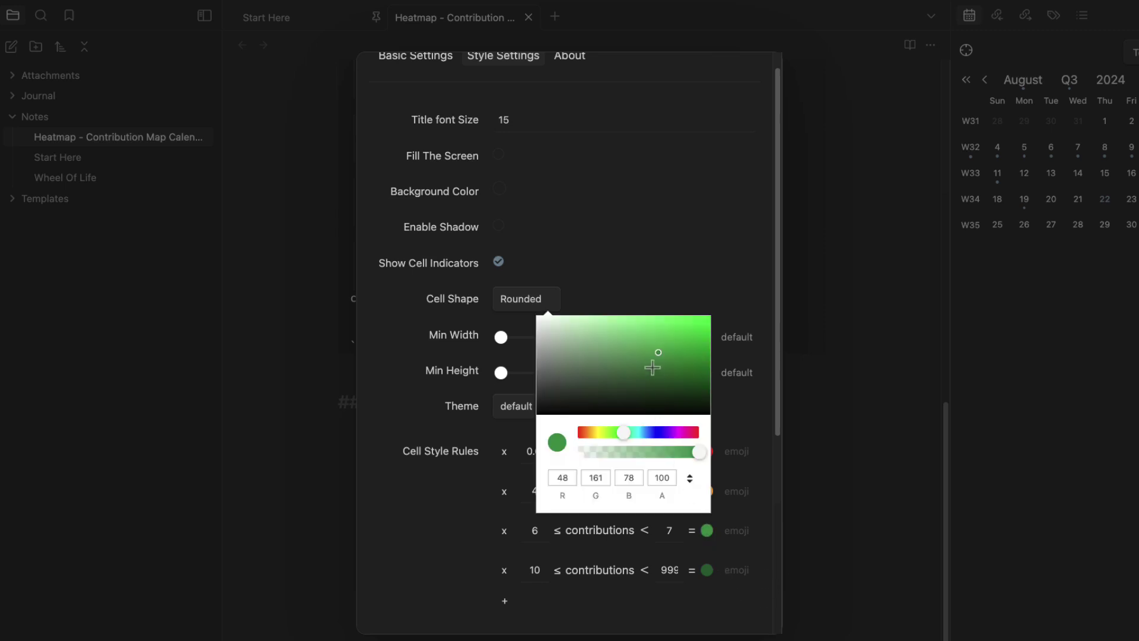
{"action": "left_click_drag", "start_coordinate": [620, 433], "coordinate": [612, 432]}
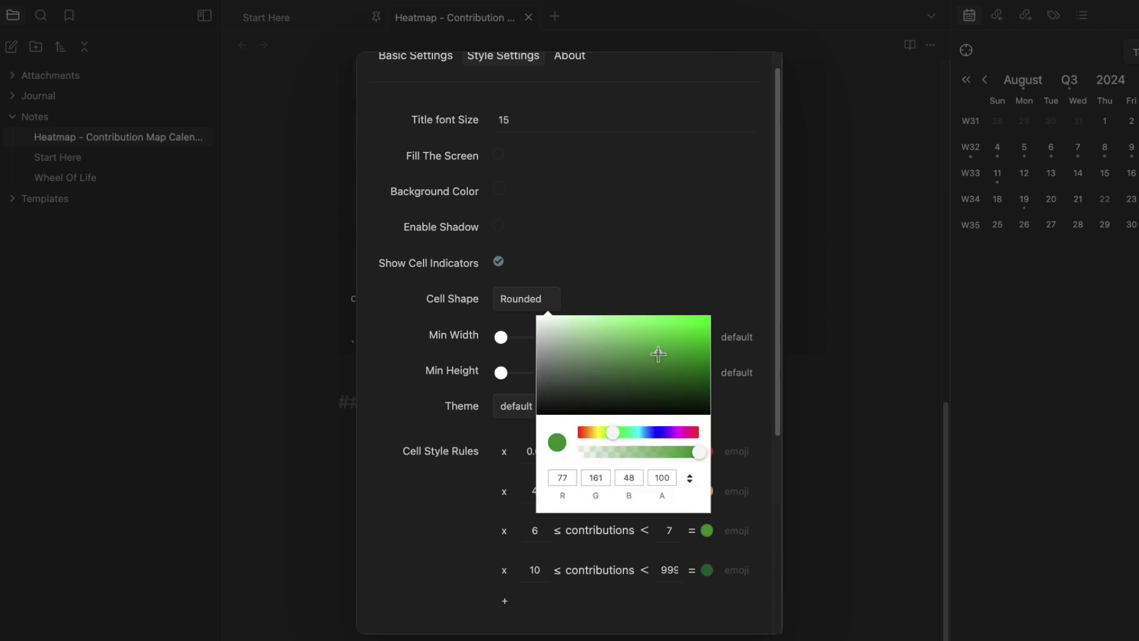
{"action": "left_click_drag", "start_coordinate": [655, 351], "coordinate": [635, 316]}
{"action": "left_click", "coordinate": [756, 557]}
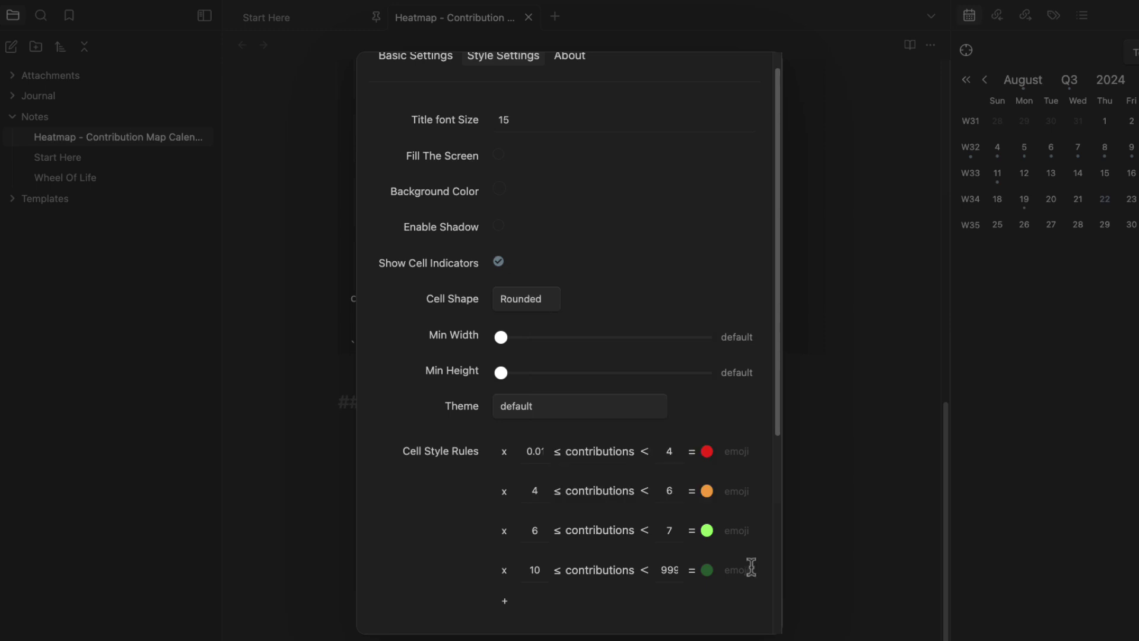
Set the fourth cell style rule's range from 7 to below 24 and preview the recoloured graph
{"action": "scroll", "coordinate": [750, 564], "scroll_direction": "down", "scroll_amount": 3}
{"action": "left_click", "coordinate": [538, 483]}
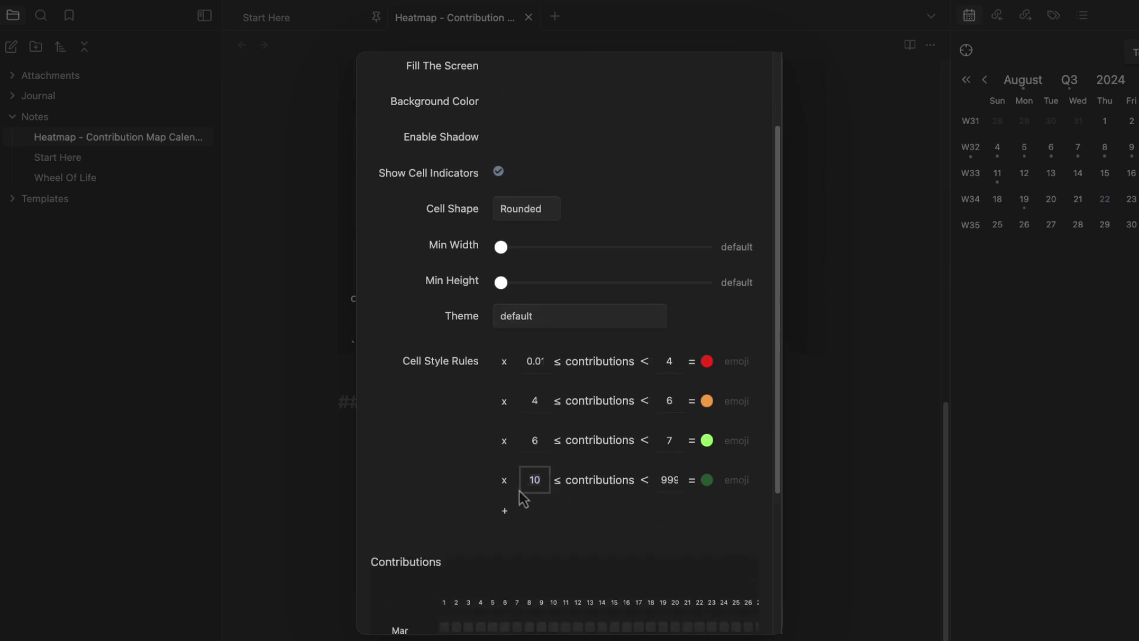
{"action": "type", "text": "7"}
{"action": "left_click", "coordinate": [667, 479]}
{"action": "type", "text": "24"}
{"action": "scroll", "coordinate": [690, 514], "scroll_direction": "down", "scroll_amount": 4}
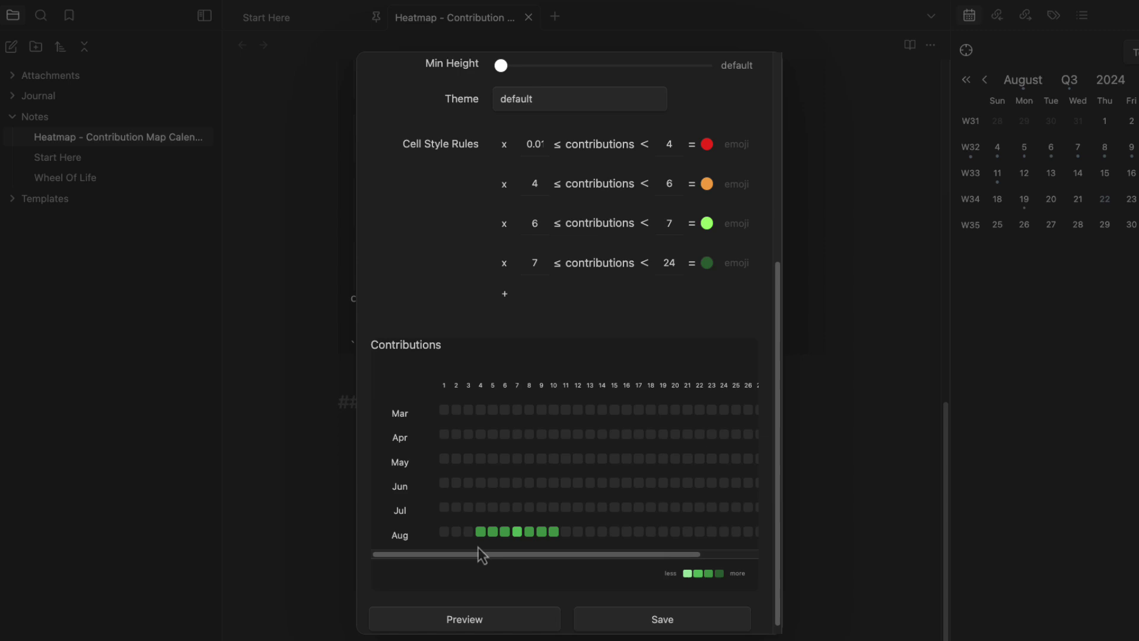
{"action": "left_click", "coordinate": [485, 611]}
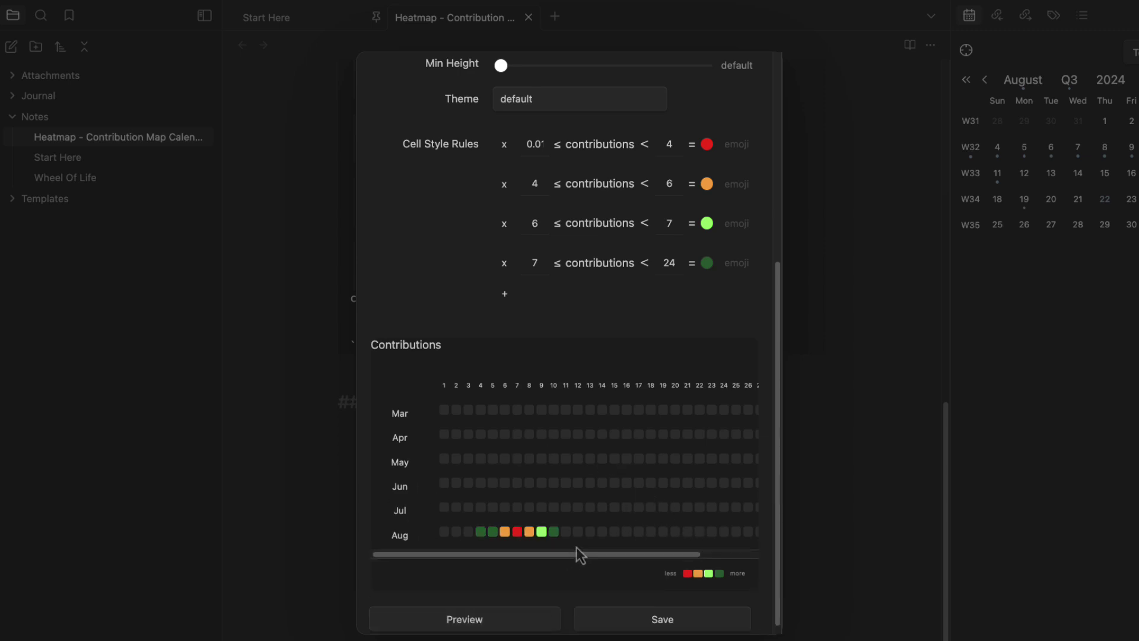
{"action": "scroll", "coordinate": [621, 495], "scroll_direction": "up", "scroll_amount": 3}
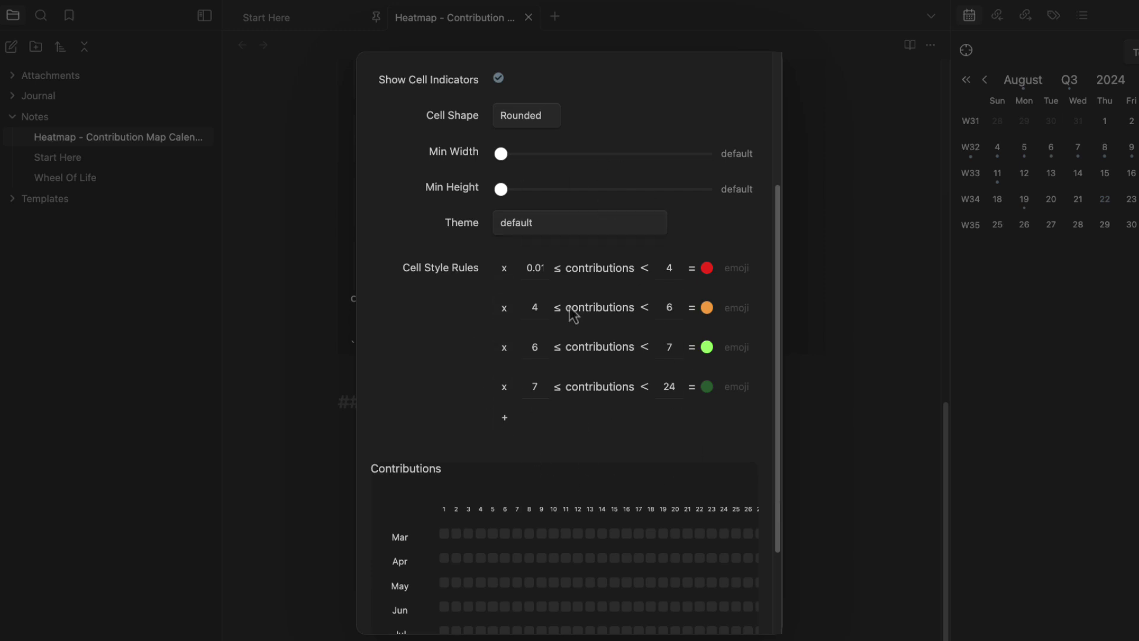
{"action": "scroll", "coordinate": [570, 305], "scroll_direction": "down", "scroll_amount": 3}
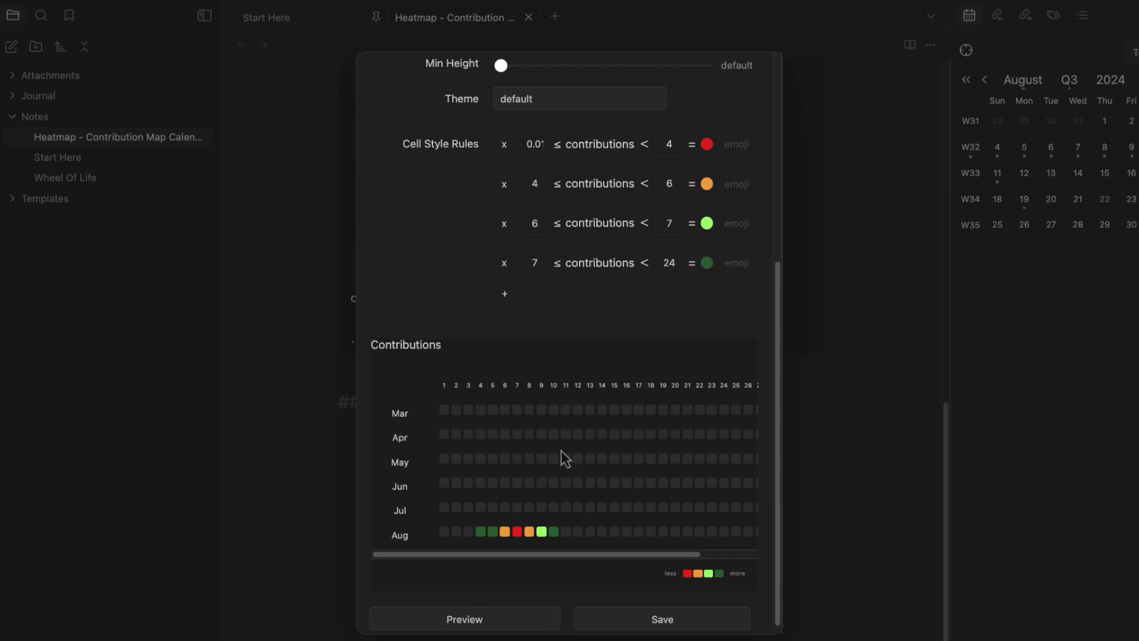
Change the graph type to Calendar and preview the sleep-hours heatmap
{"action": "scroll", "coordinate": [461, 505], "scroll_direction": "up", "scroll_amount": 8}
{"action": "left_click", "coordinate": [418, 85]}
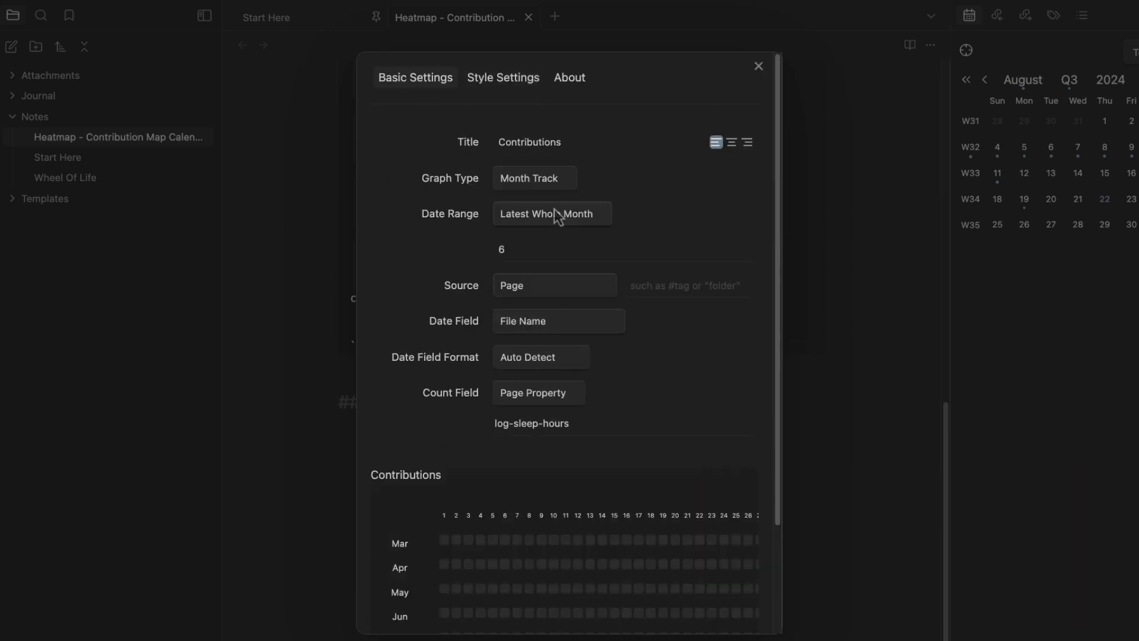
{"action": "left_click", "coordinate": [535, 185]}
{"action": "left_click", "coordinate": [535, 196]}
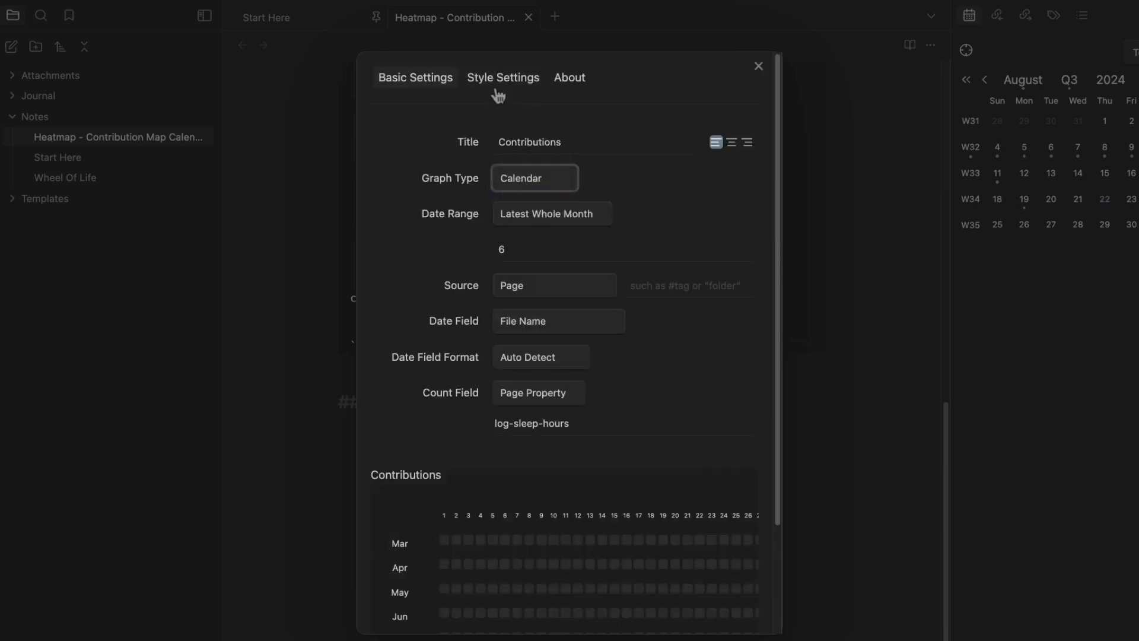
{"action": "left_click", "coordinate": [501, 78]}
{"action": "scroll", "coordinate": [472, 516], "scroll_direction": "down", "scroll_amount": 6}
{"action": "left_click", "coordinate": [515, 617]}
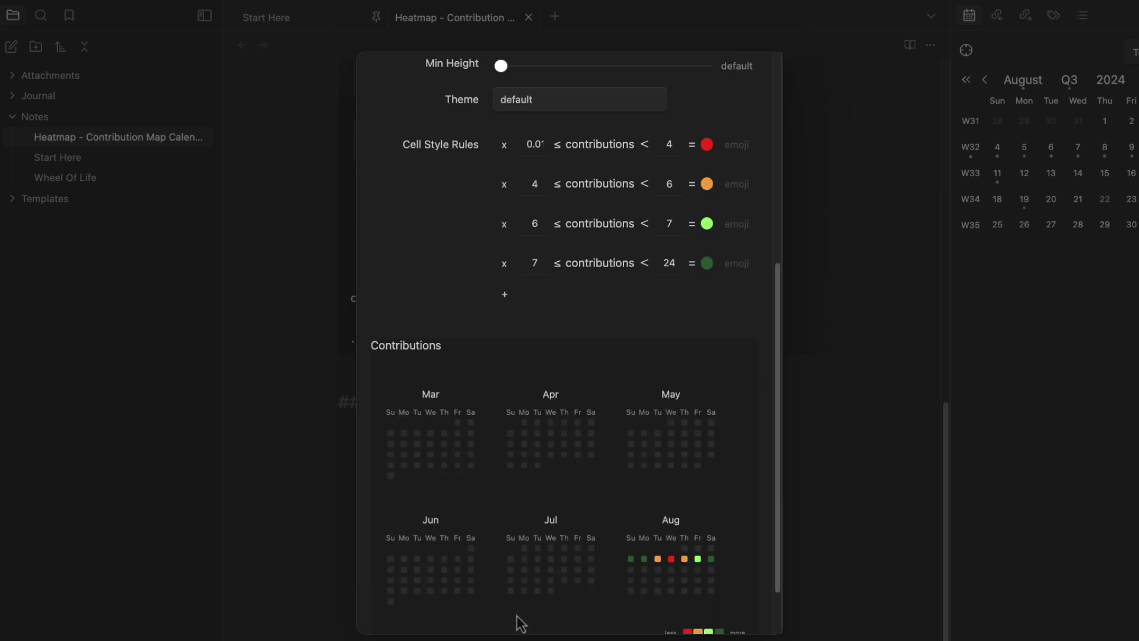
{"action": "scroll", "coordinate": [753, 516], "scroll_direction": "down", "scroll_amount": 2}
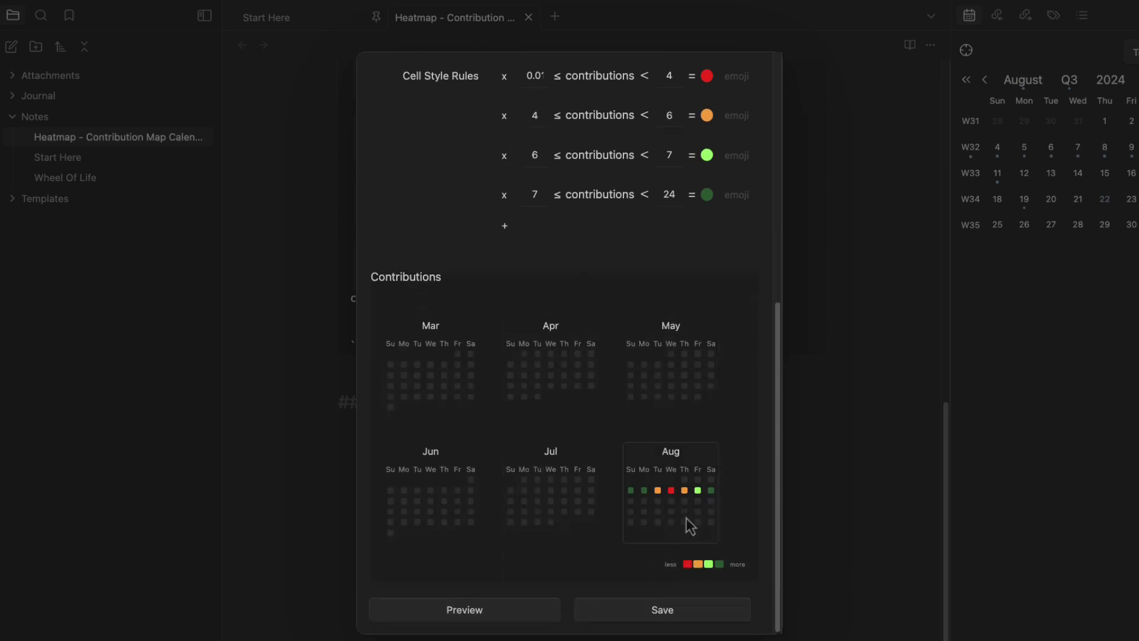
{"action": "scroll", "coordinate": [532, 524], "scroll_direction": "up", "scroll_amount": 5}
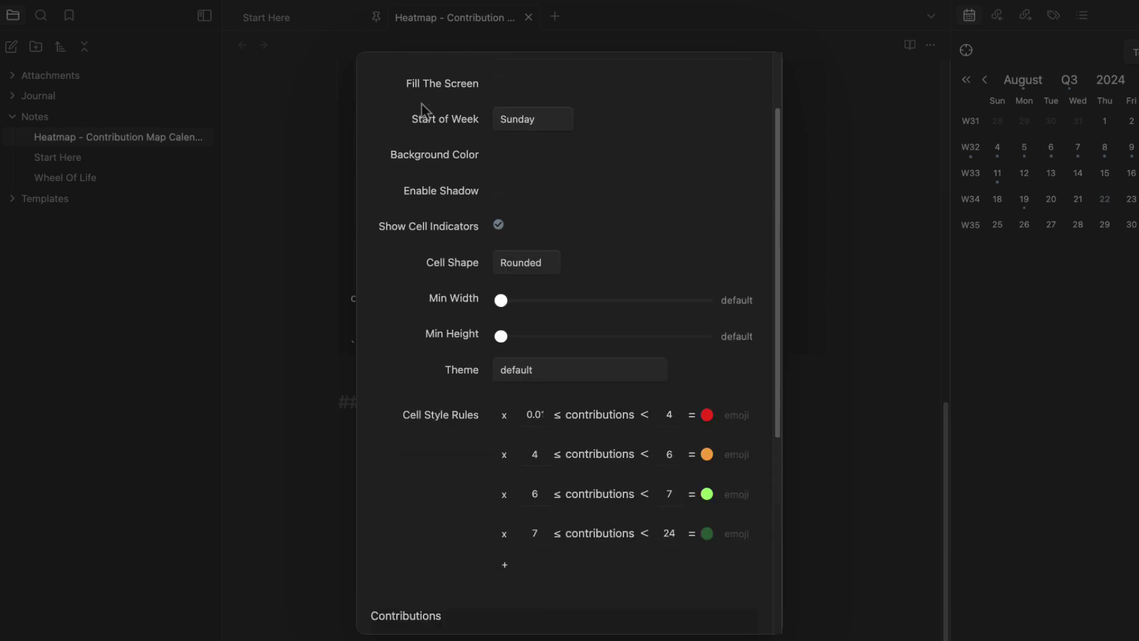
Change the graph type to Git Style and preview the heatmap
{"action": "scroll", "coordinate": [421, 103], "scroll_direction": "up", "scroll_amount": 3}
{"action": "left_click", "coordinate": [414, 80]}
{"action": "left_click", "coordinate": [531, 179]}
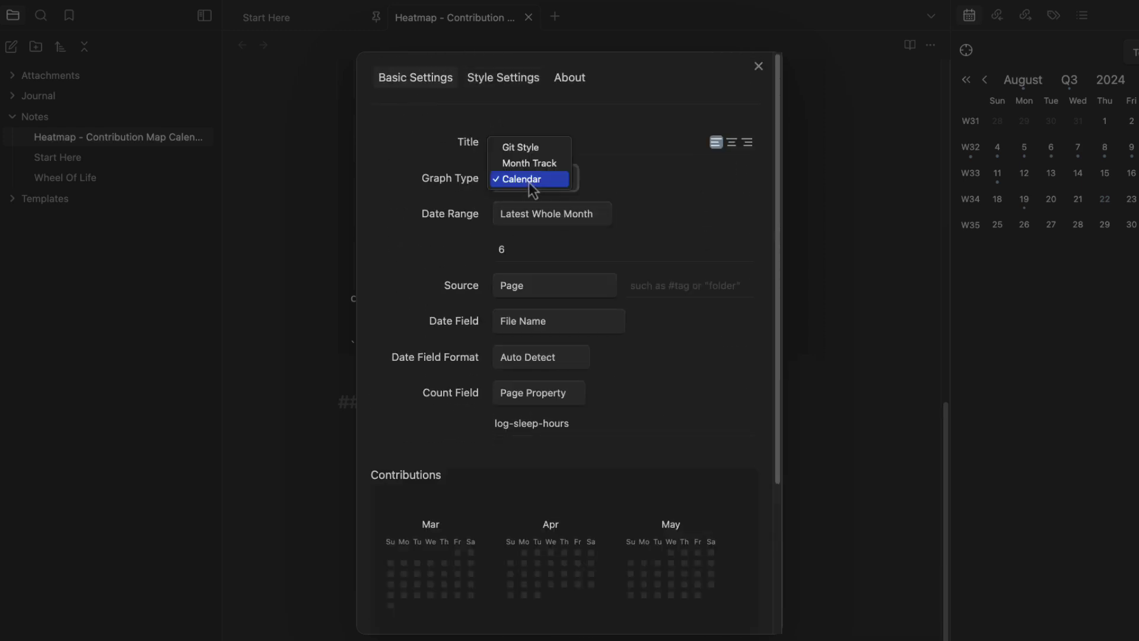
{"action": "left_click", "coordinate": [520, 147]}
{"action": "left_click", "coordinate": [504, 77]}
{"action": "scroll", "coordinate": [554, 288], "scroll_direction": "down", "scroll_amount": 8}
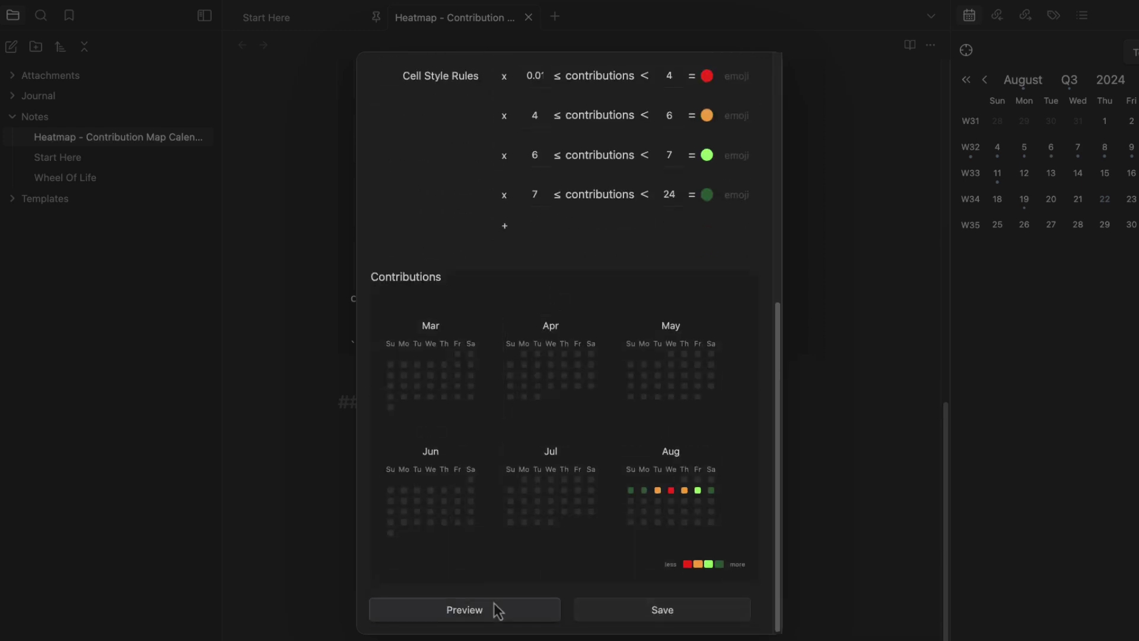
{"action": "left_click", "coordinate": [498, 610]}
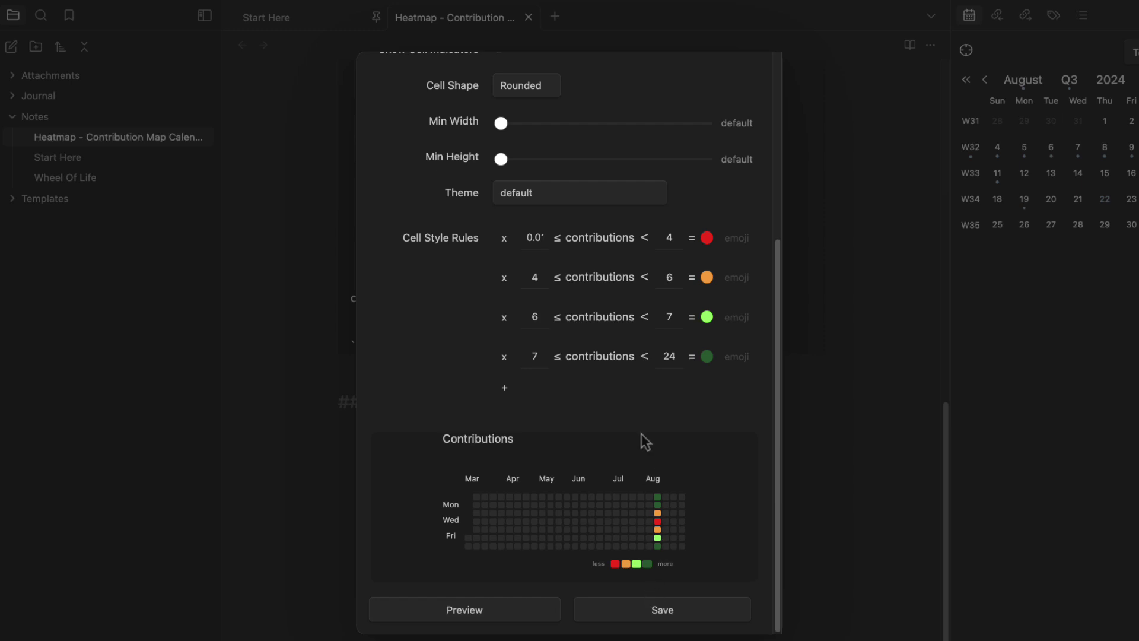
Set the graph type back to Month Track and preview the heatmap
{"action": "scroll", "coordinate": [451, 118], "scroll_direction": "up", "scroll_amount": 5}
{"action": "left_click", "coordinate": [415, 83]}
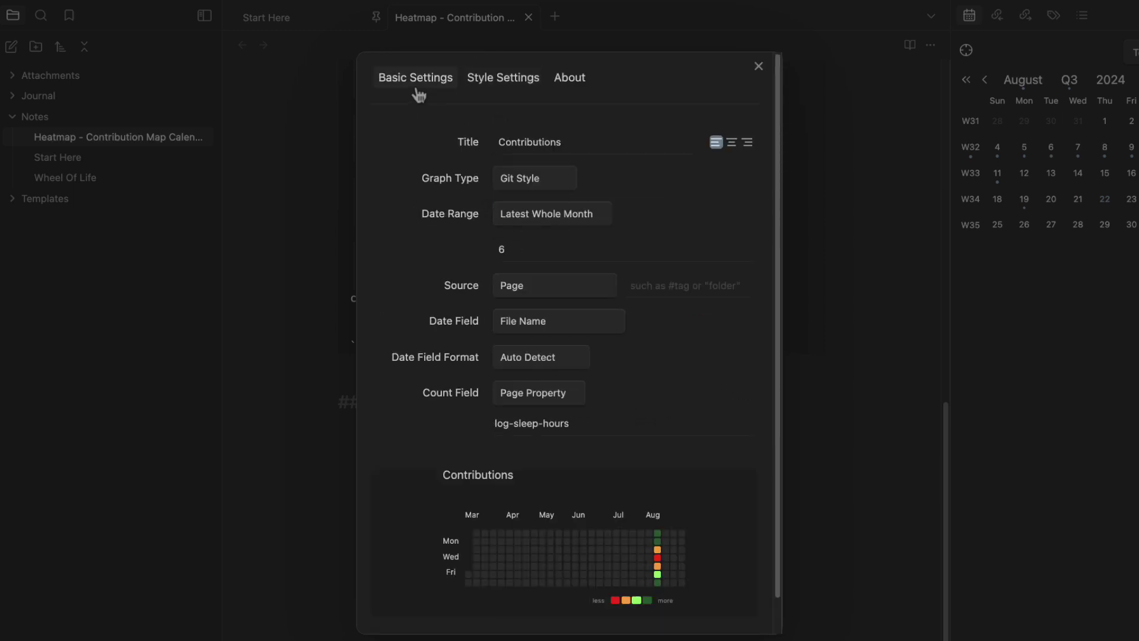
{"action": "left_click", "coordinate": [561, 188]}
{"action": "left_click", "coordinate": [534, 194]}
{"action": "scroll", "coordinate": [587, 287], "scroll_direction": "down", "scroll_amount": 2}
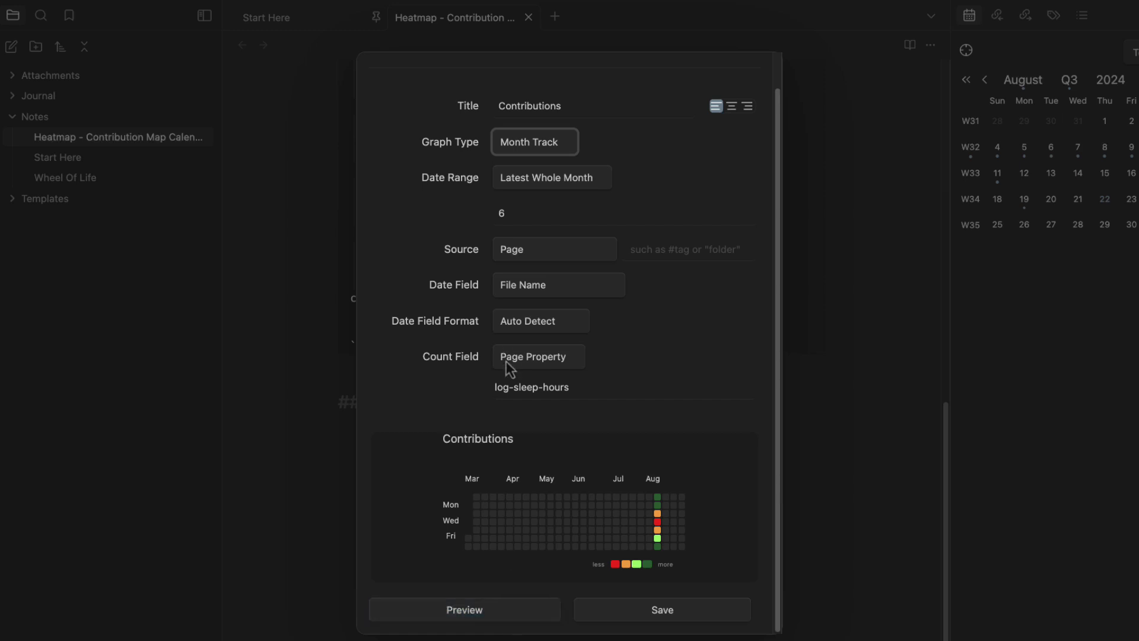
{"action": "left_click", "coordinate": [532, 608]}
{"action": "scroll", "coordinate": [542, 587], "scroll_direction": "down", "scroll_amount": 3}
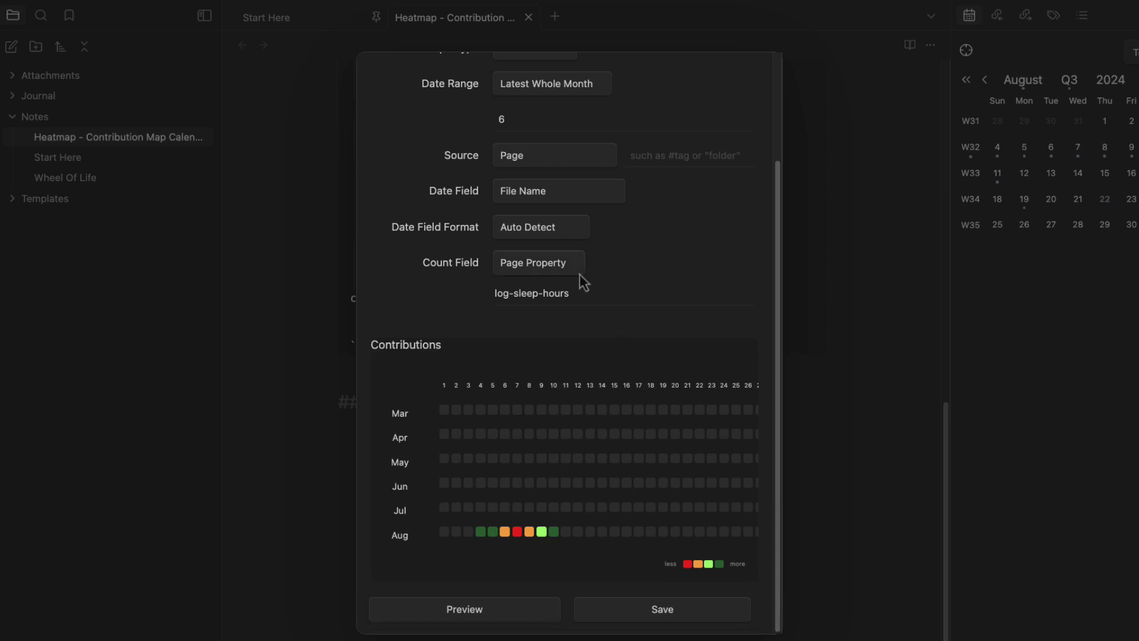
Switch the graph's date range to Fixed Date
{"action": "scroll", "coordinate": [579, 274], "scroll_direction": "up", "scroll_amount": 4}
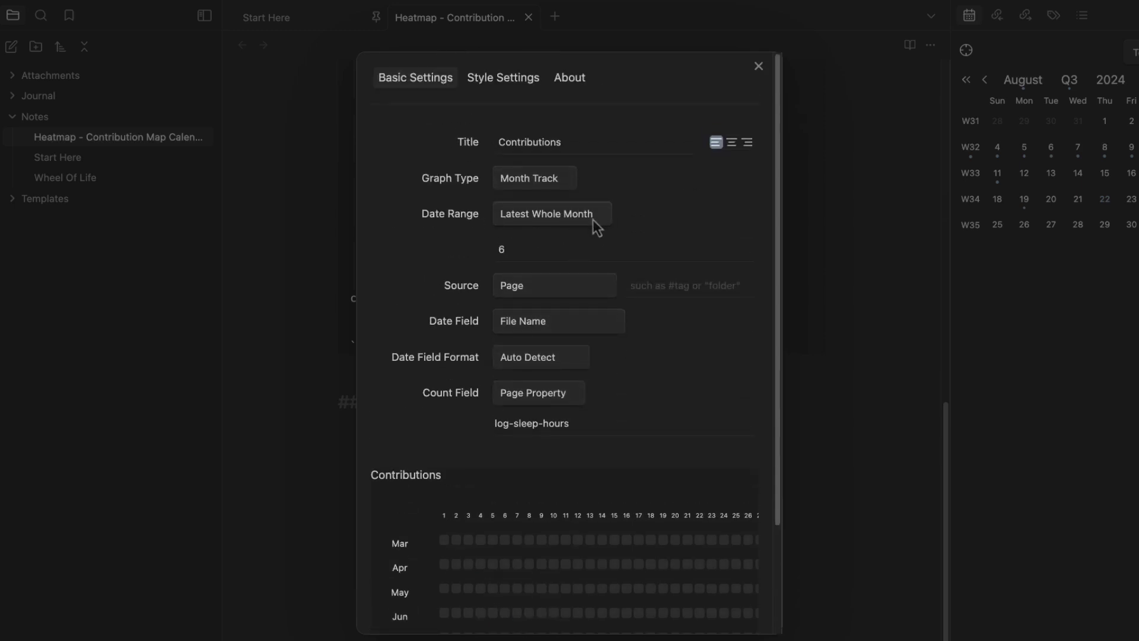
{"action": "scroll", "coordinate": [558, 368], "scroll_direction": "down", "scroll_amount": 4}
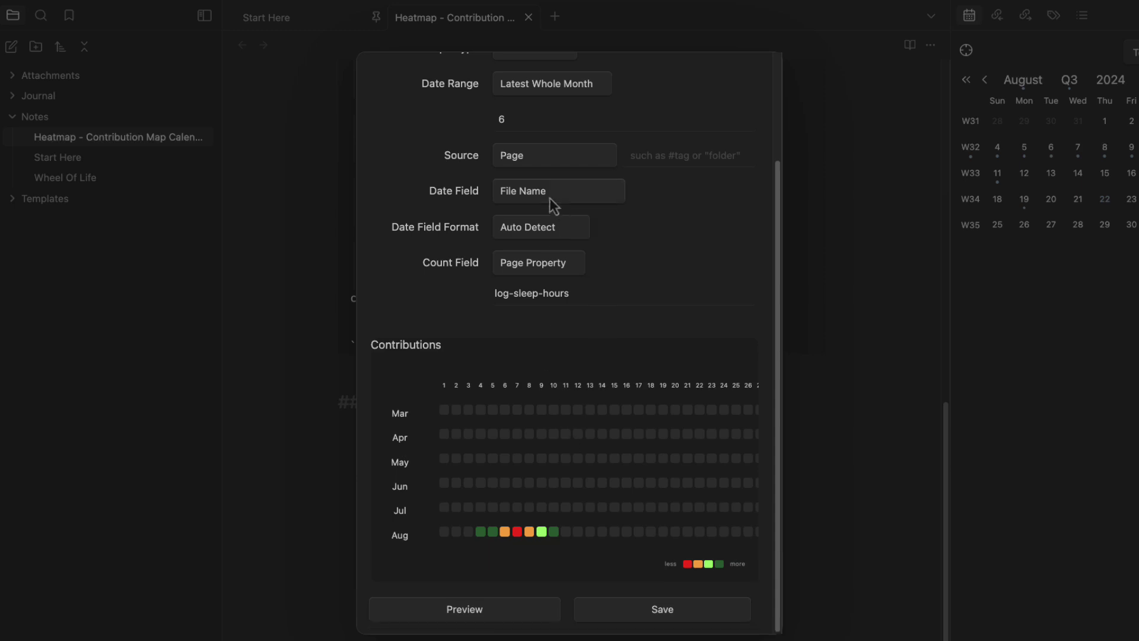
{"action": "scroll", "coordinate": [551, 202], "scroll_direction": "up", "scroll_amount": 4}
{"action": "scroll", "coordinate": [593, 302], "scroll_direction": "down", "scroll_amount": 3}
{"action": "scroll", "coordinate": [510, 249], "scroll_direction": "up", "scroll_amount": 3}
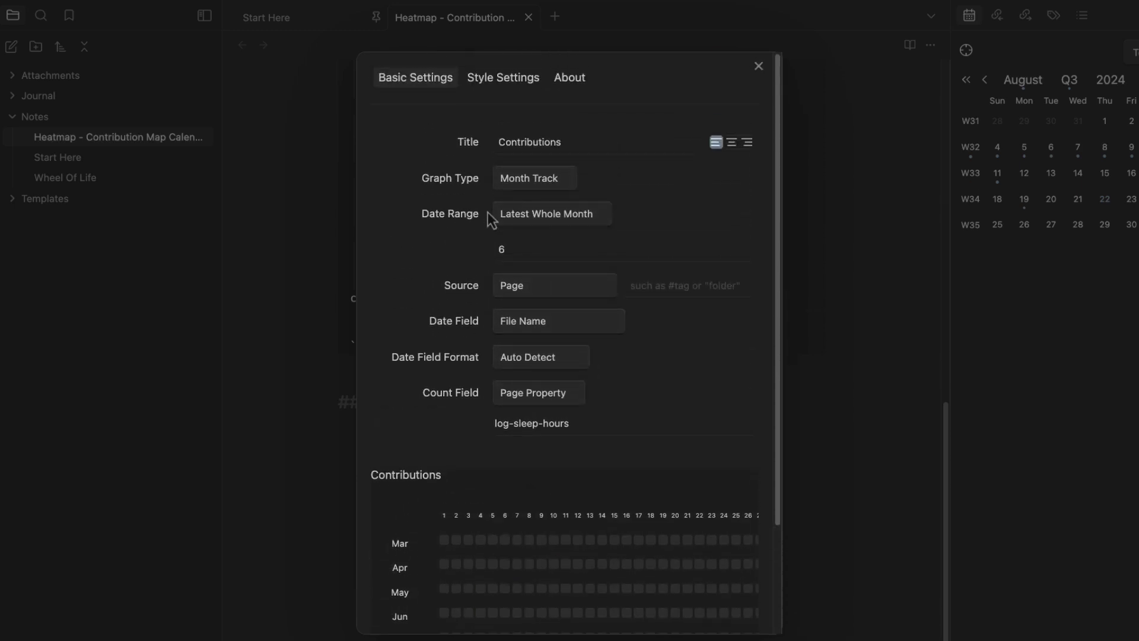
{"action": "left_click", "coordinate": [516, 220]}
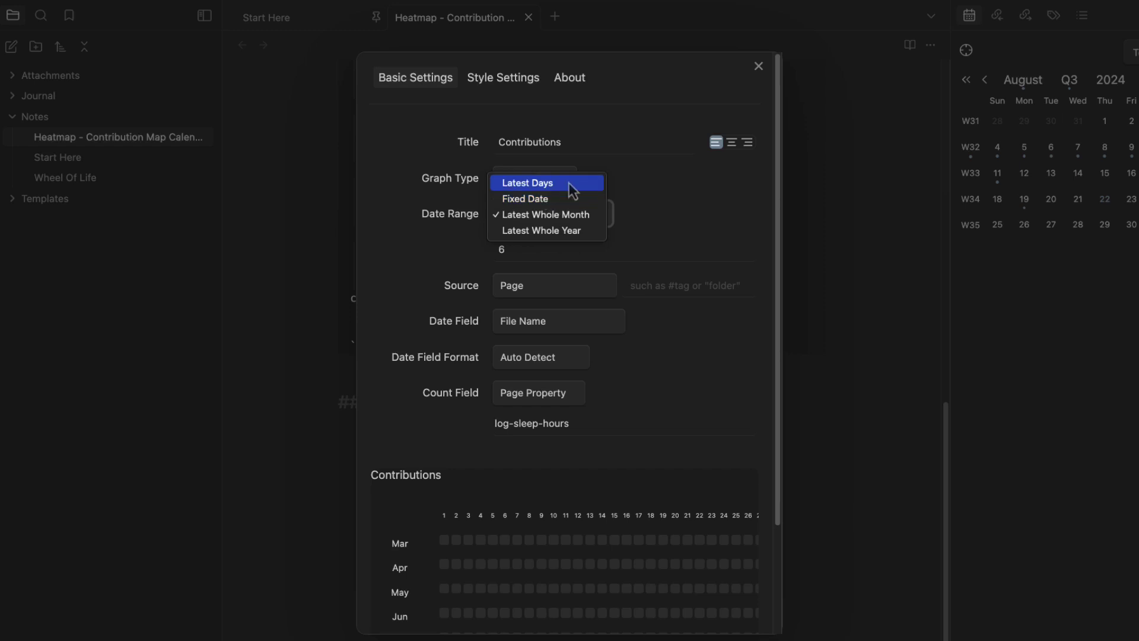
{"action": "left_click", "coordinate": [544, 199]}
{"action": "scroll", "coordinate": [524, 267], "scroll_direction": "down", "scroll_amount": 3}
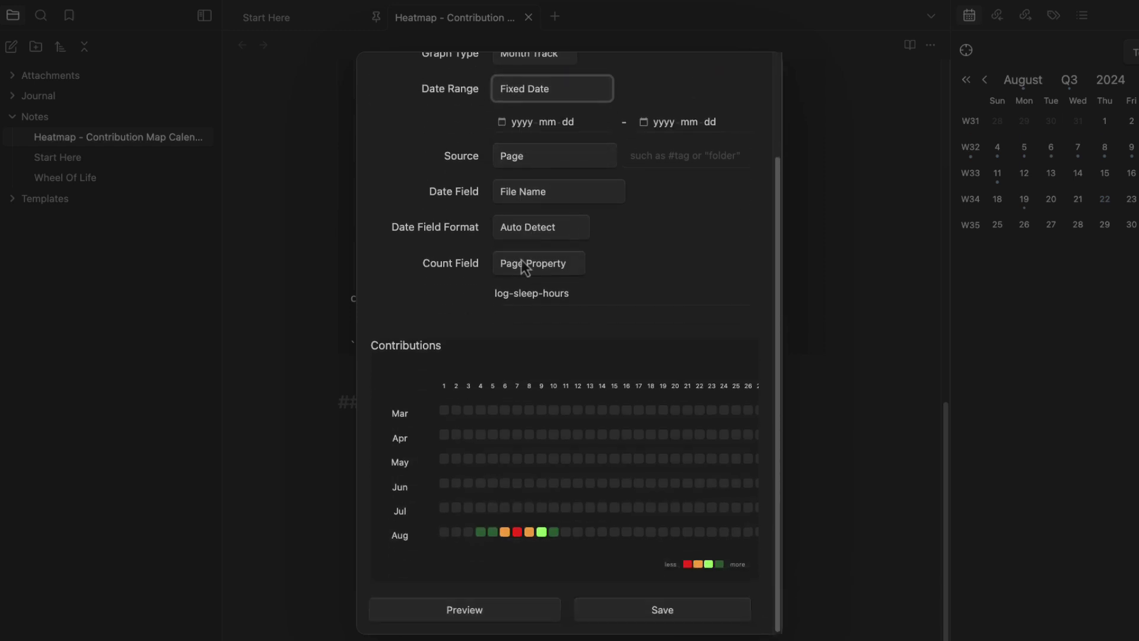
{"action": "scroll", "coordinate": [514, 243], "scroll_direction": "up", "scroll_amount": 3}
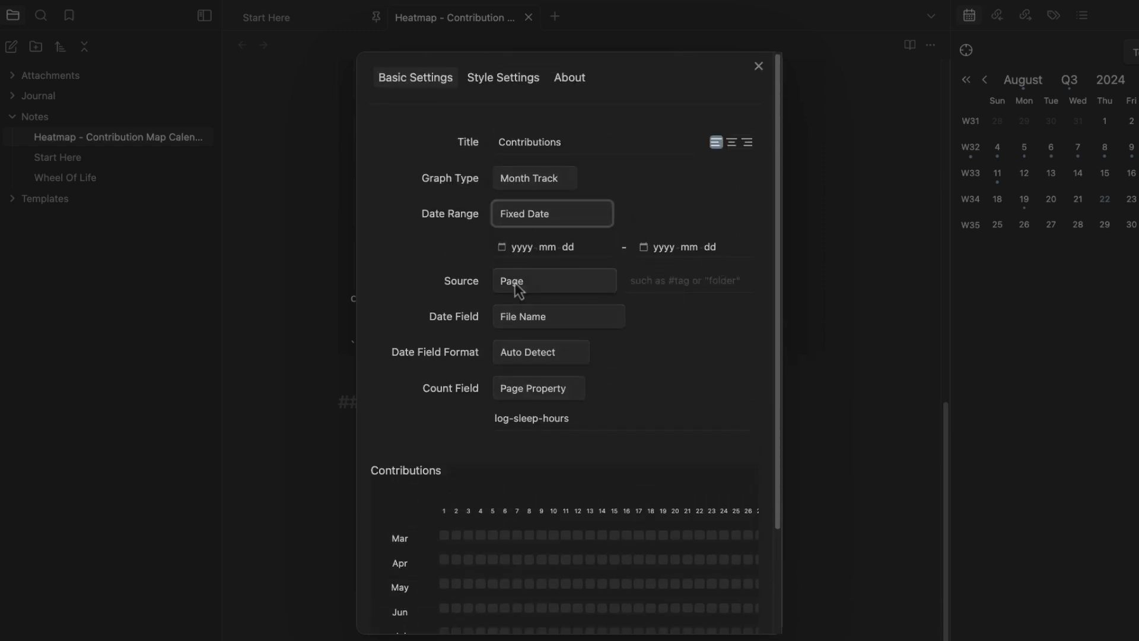
{"action": "scroll", "coordinate": [646, 394], "scroll_direction": "down", "scroll_amount": 3}
{"action": "scroll", "coordinate": [607, 371], "scroll_direction": "up", "scroll_amount": 3}
Set the date range to Latest Days with a value of 60 and preview the heatmap
{"action": "left_click", "coordinate": [536, 216]}
{"action": "left_click", "coordinate": [533, 198]}
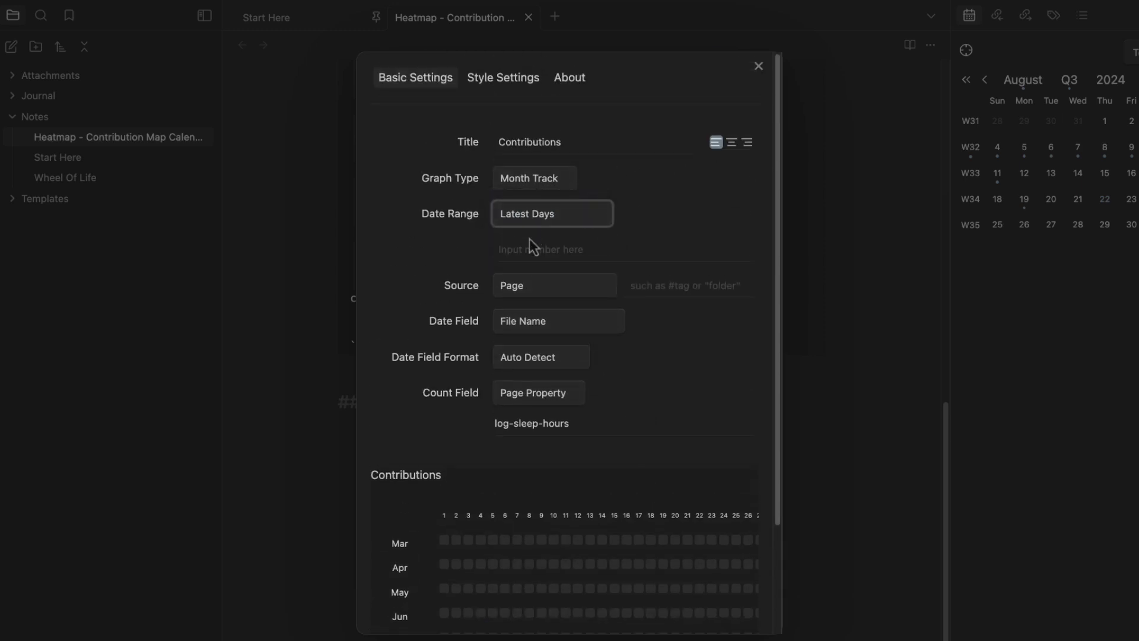
{"action": "left_click", "coordinate": [542, 250]}
{"action": "type", "text": "60"}
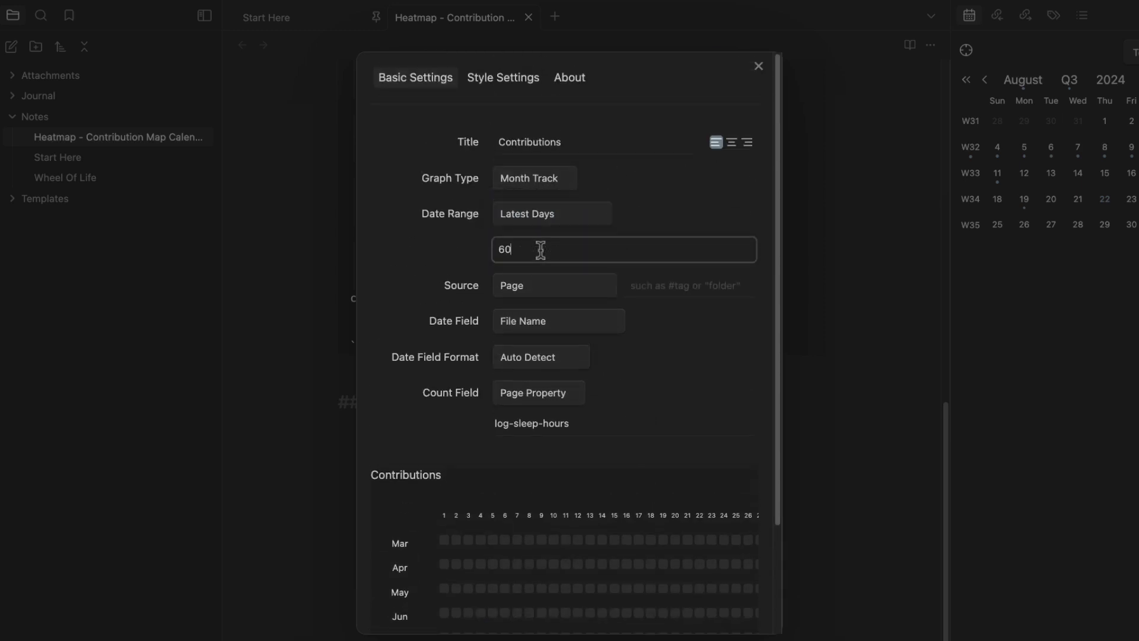
{"action": "left_click", "coordinate": [656, 366]}
{"action": "scroll", "coordinate": [663, 407], "scroll_direction": "down", "scroll_amount": 3}
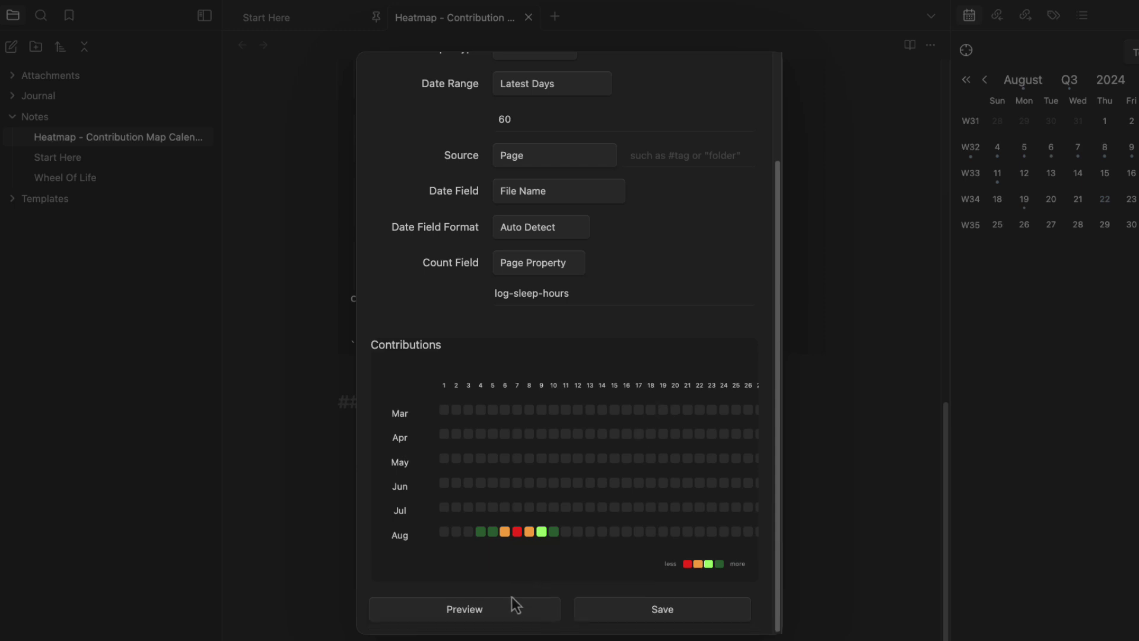
{"action": "left_click", "coordinate": [514, 616]}
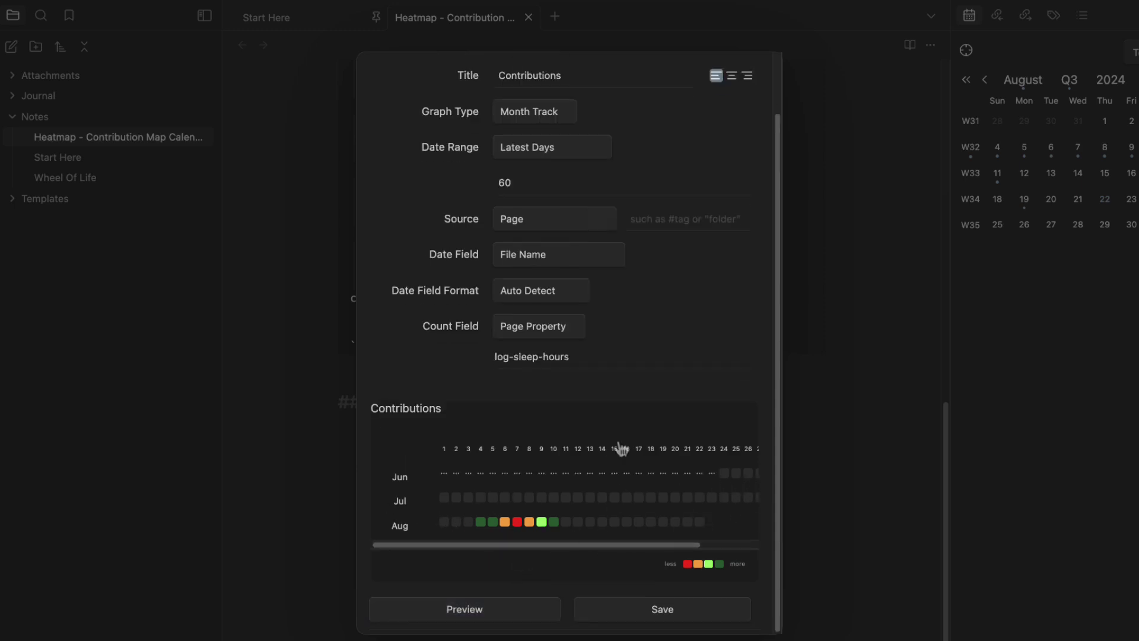
Set the date range to Latest Whole Month with a value of 12 and save the previewed graph to the note
{"action": "scroll", "coordinate": [618, 447], "scroll_direction": "up", "scroll_amount": 2}
{"action": "left_click", "coordinate": [543, 214]}
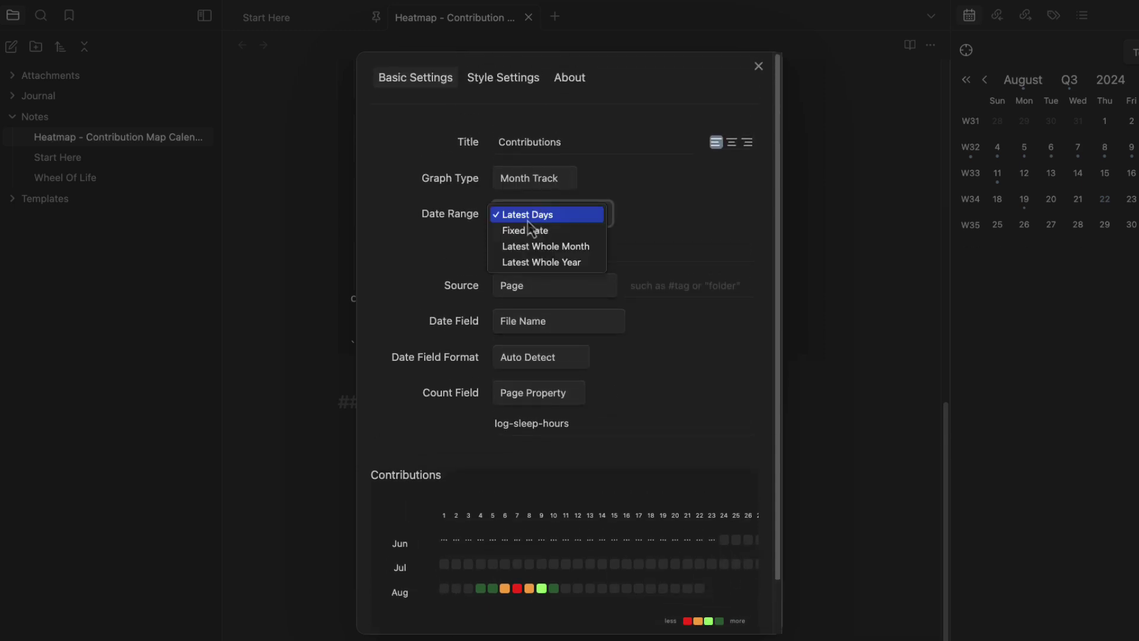
{"action": "left_click", "coordinate": [567, 251]}
{"action": "left_click", "coordinate": [647, 384]}
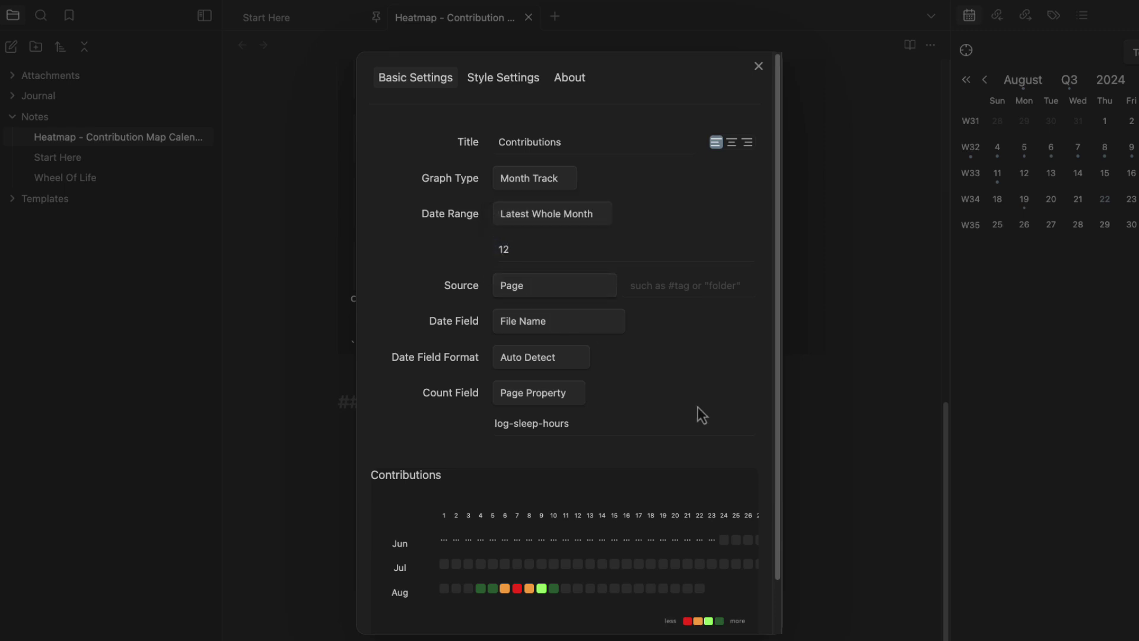
{"action": "scroll", "coordinate": [697, 406], "scroll_direction": "down", "scroll_amount": 2}
{"action": "scroll", "coordinate": [547, 532], "scroll_direction": "down", "scroll_amount": 3}
{"action": "scroll", "coordinate": [547, 540], "scroll_direction": "down", "scroll_amount": 2}
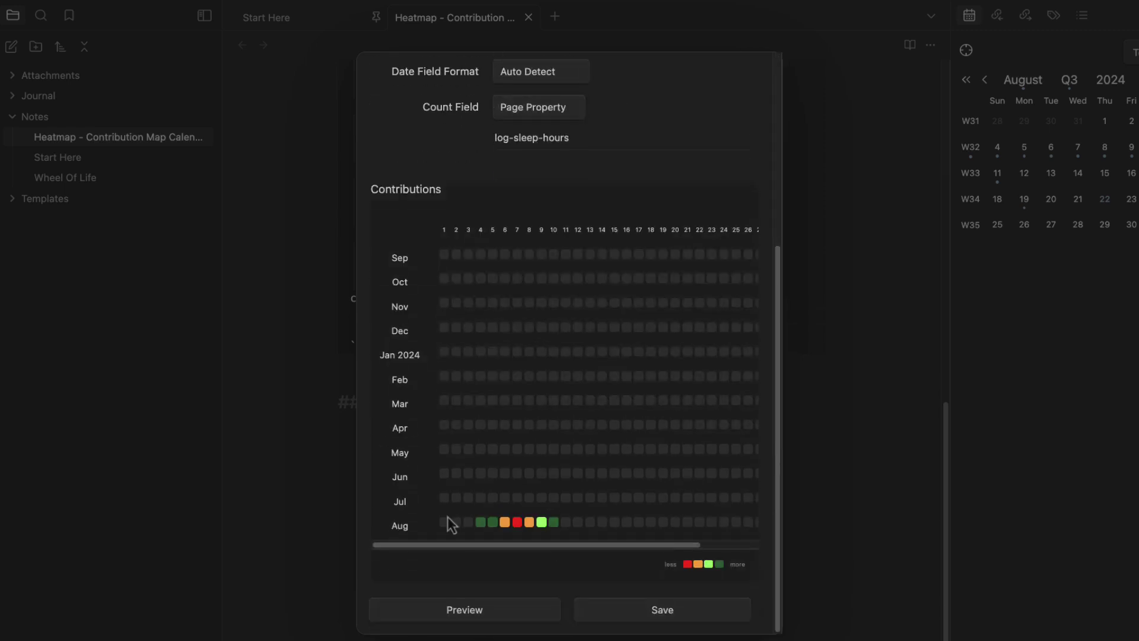
{"action": "left_click", "coordinate": [685, 615]}
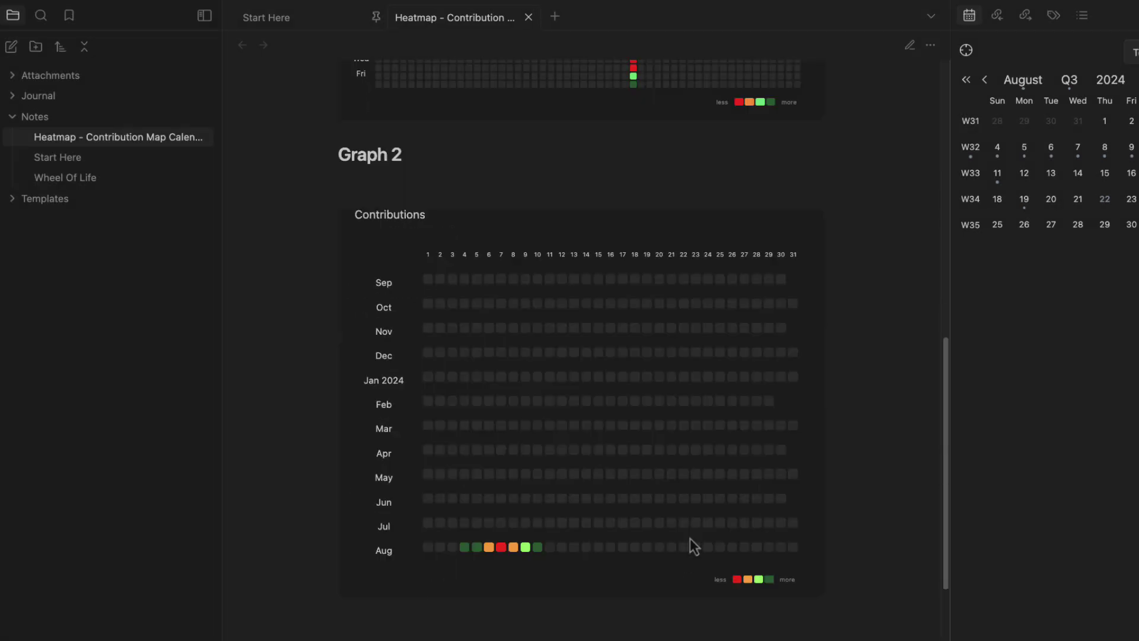
Review both heatmaps in the note and open the 2024-08-04 daily note from the calendar
{"action": "scroll", "coordinate": [689, 539], "scroll_direction": "up", "scroll_amount": 7}
{"action": "scroll", "coordinate": [667, 501], "scroll_direction": "down", "scroll_amount": 7}
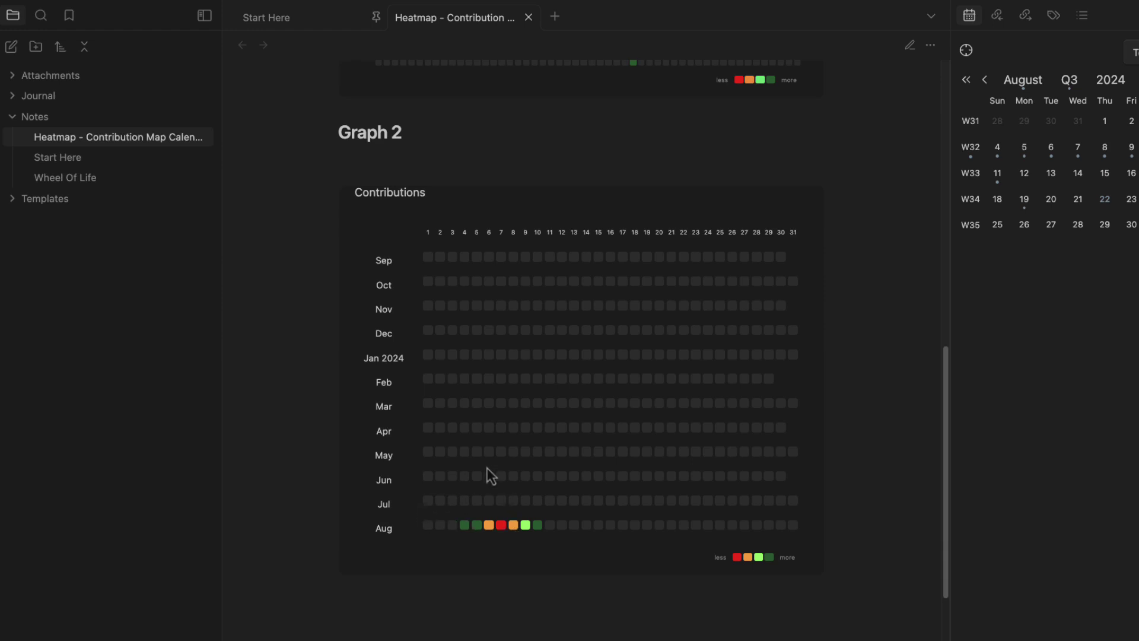
{"action": "scroll", "coordinate": [516, 531], "scroll_direction": "down", "scroll_amount": 2}
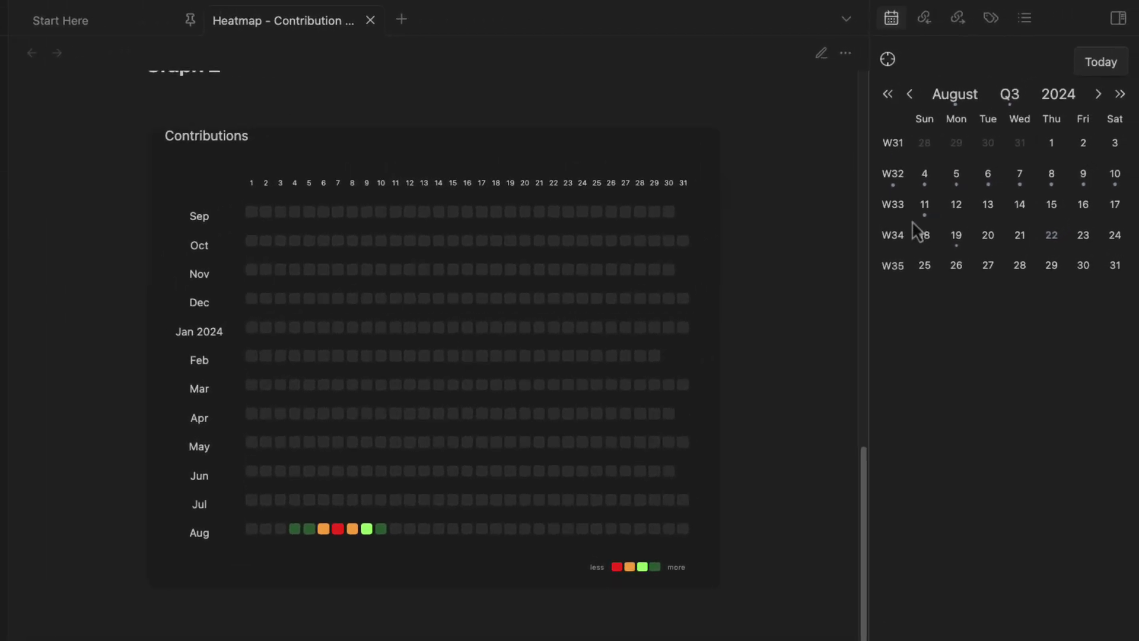
{"action": "scroll", "coordinate": [516, 485], "scroll_direction": "up", "scroll_amount": 8}
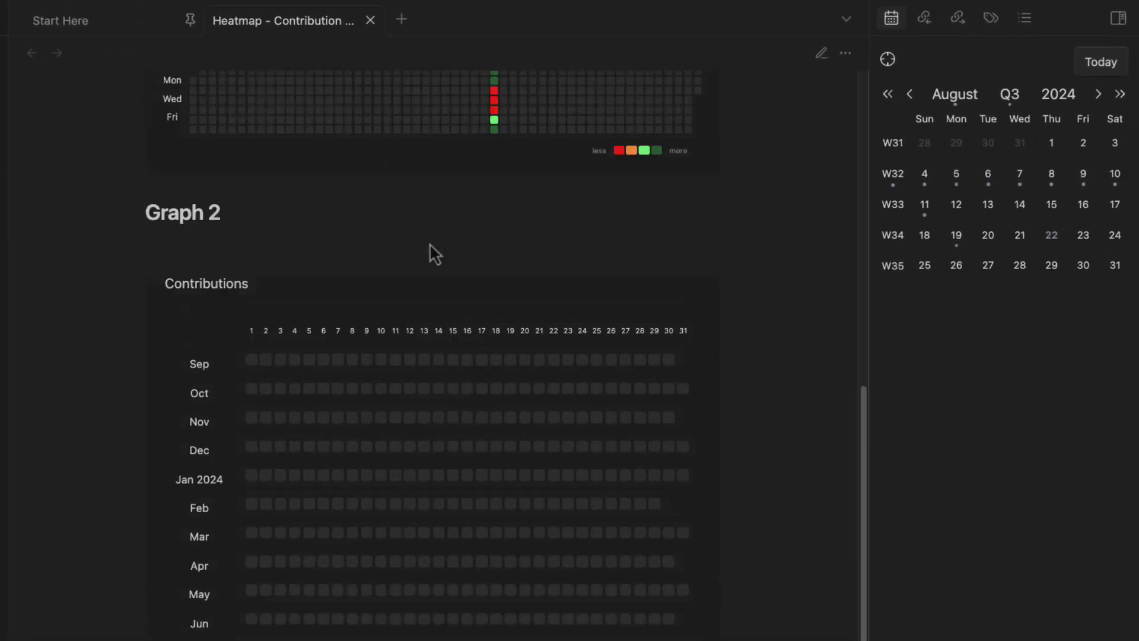
{"action": "scroll", "coordinate": [203, 462], "scroll_direction": "down", "scroll_amount": 7}
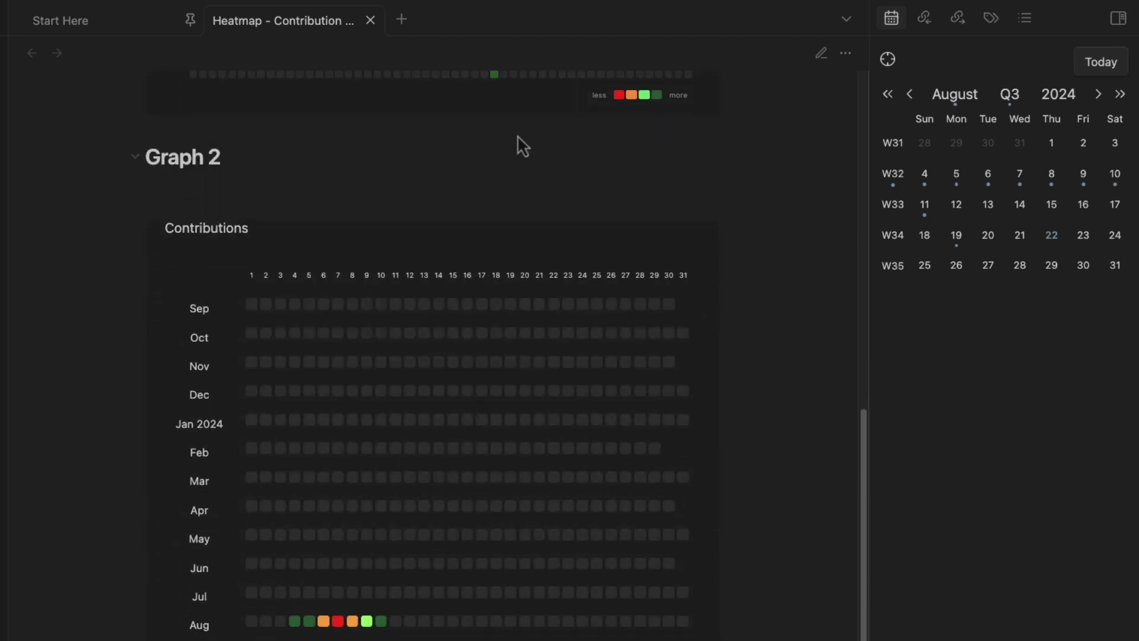
{"action": "left_click", "coordinate": [925, 176]}
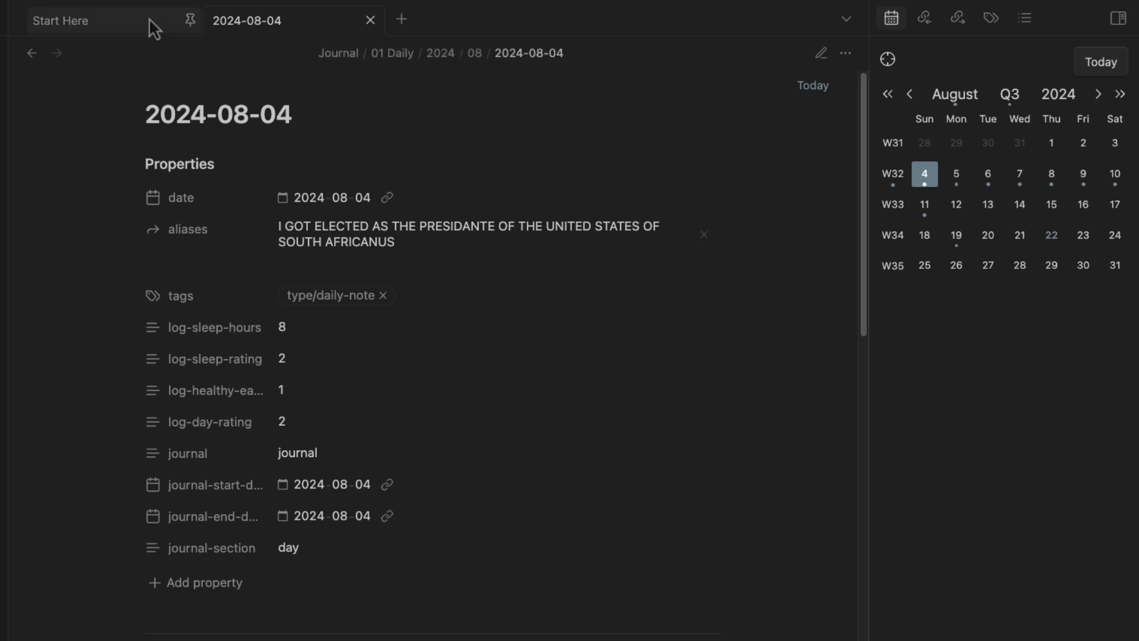
Return to the heatmap note and compare the Graph 1 and Graph 2 heatmaps, including their August cells and colour legends
{"action": "left_click", "coordinate": [33, 57]}
{"action": "scroll", "coordinate": [409, 472], "scroll_direction": "up", "scroll_amount": 5}
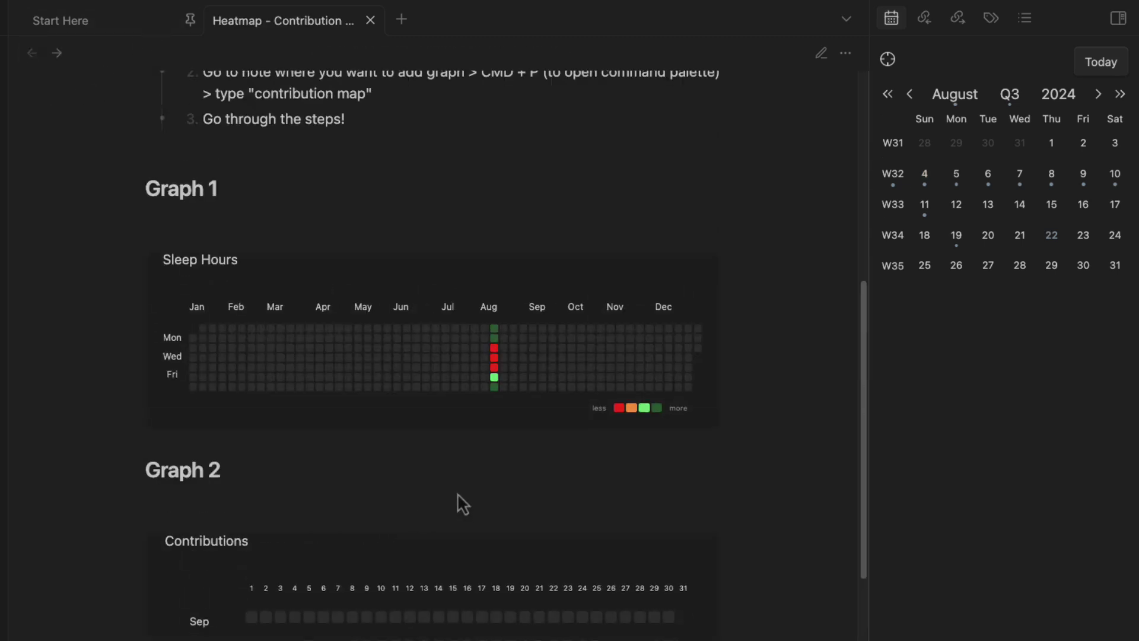
{"action": "scroll", "coordinate": [621, 471], "scroll_direction": "down", "scroll_amount": 8}
{"action": "scroll", "coordinate": [520, 496], "scroll_direction": "up", "scroll_amount": 5}
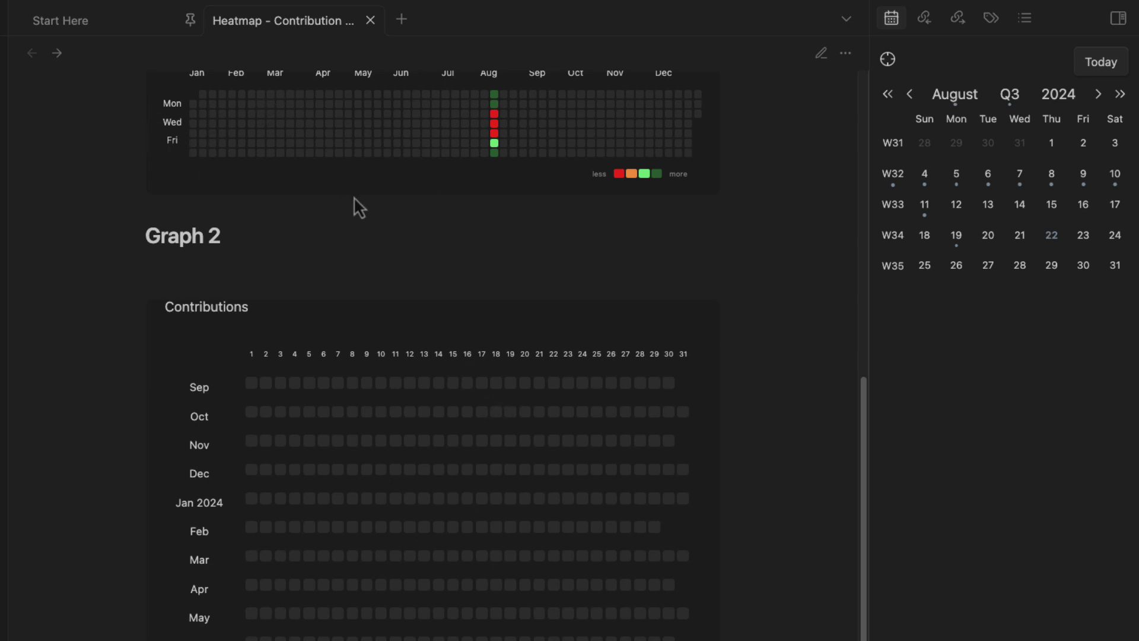
{"action": "scroll", "coordinate": [353, 201], "scroll_direction": "down", "scroll_amount": 5}
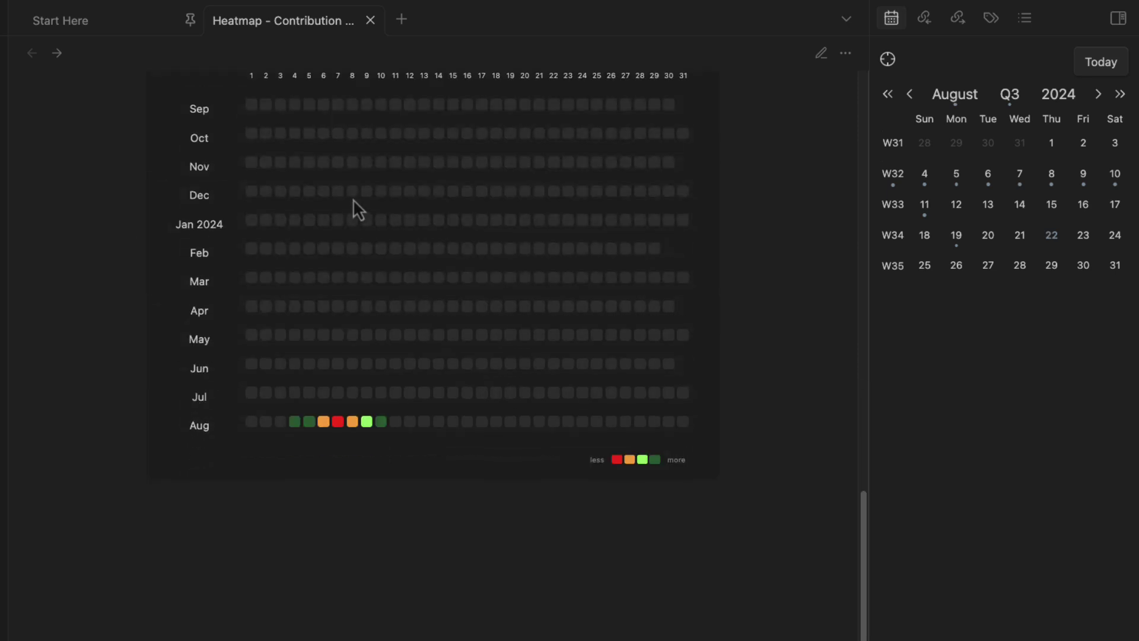
{"action": "scroll", "coordinate": [356, 214], "scroll_direction": "up", "scroll_amount": 6}
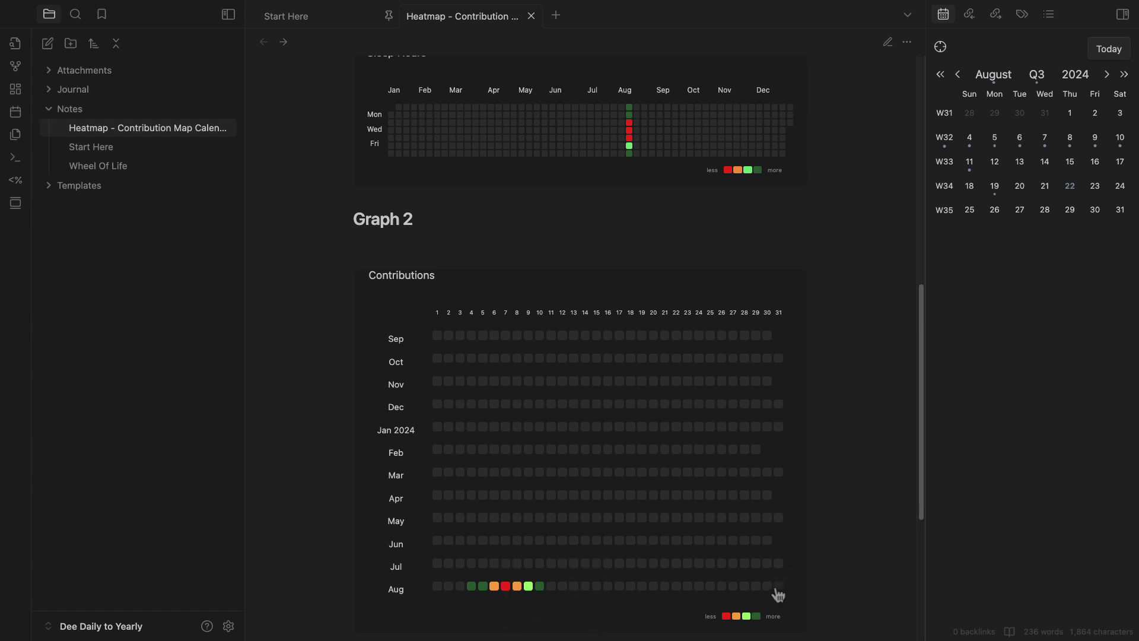
{"action": "scroll", "coordinate": [700, 440], "scroll_direction": "down", "scroll_amount": 3}
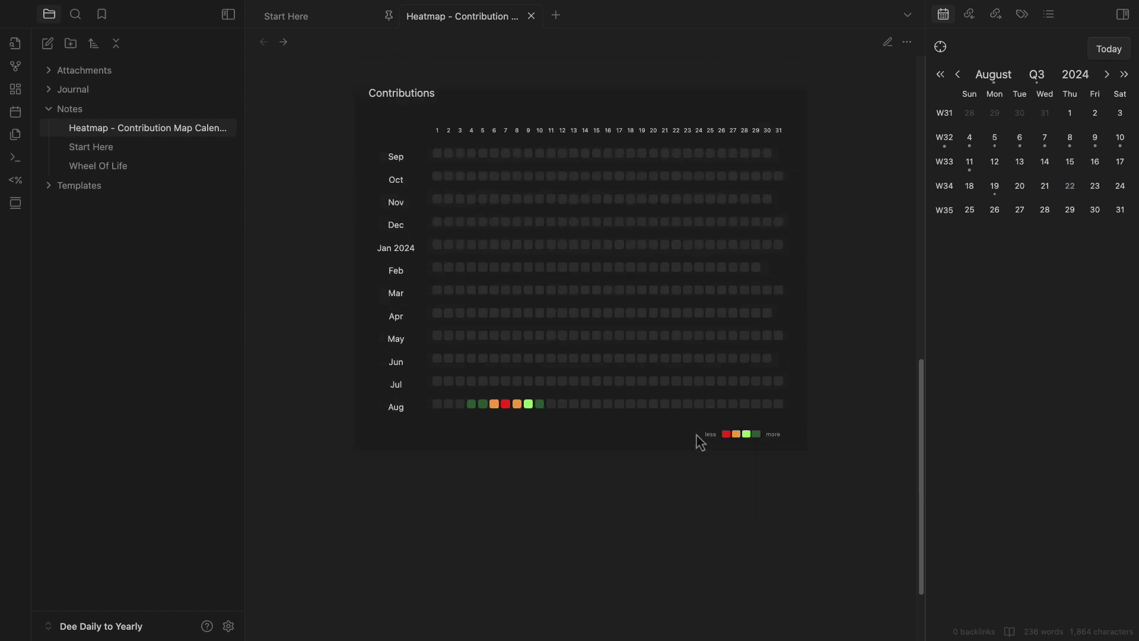
{"action": "scroll", "coordinate": [683, 447], "scroll_direction": "up", "scroll_amount": 2}
{"action": "scroll", "coordinate": [605, 542], "scroll_direction": "down", "scroll_amount": 2}
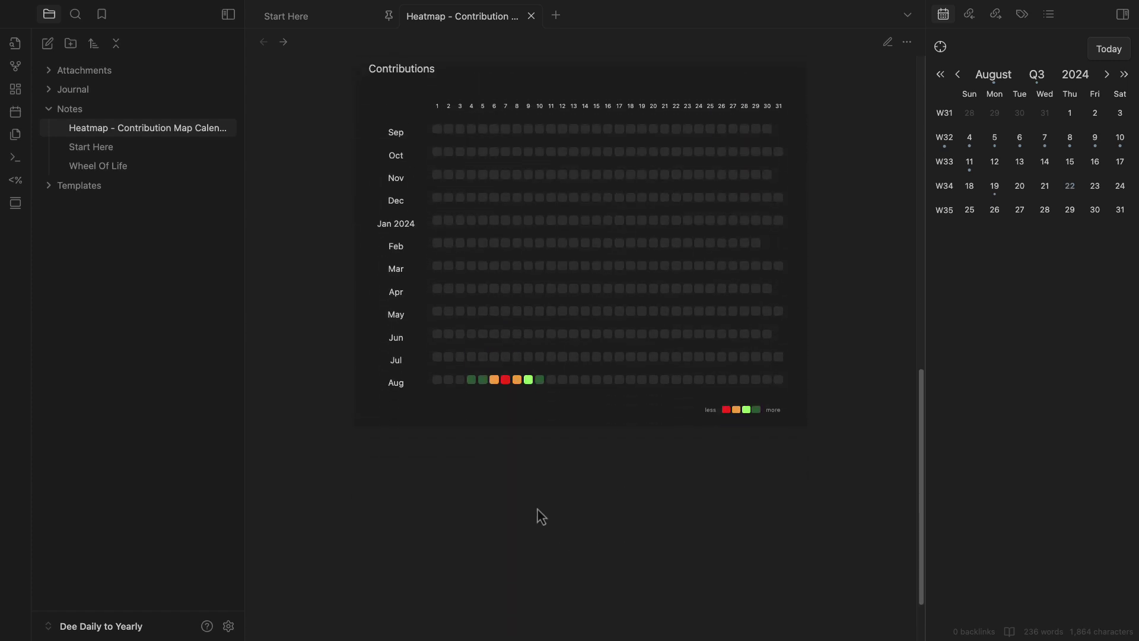
Switch the note to editing and add a level-two heading "Graph 3" below the second graph's code block
{"action": "key", "text": "super+e"}
{"action": "scroll", "coordinate": [475, 492], "scroll_direction": "down", "scroll_amount": 3}
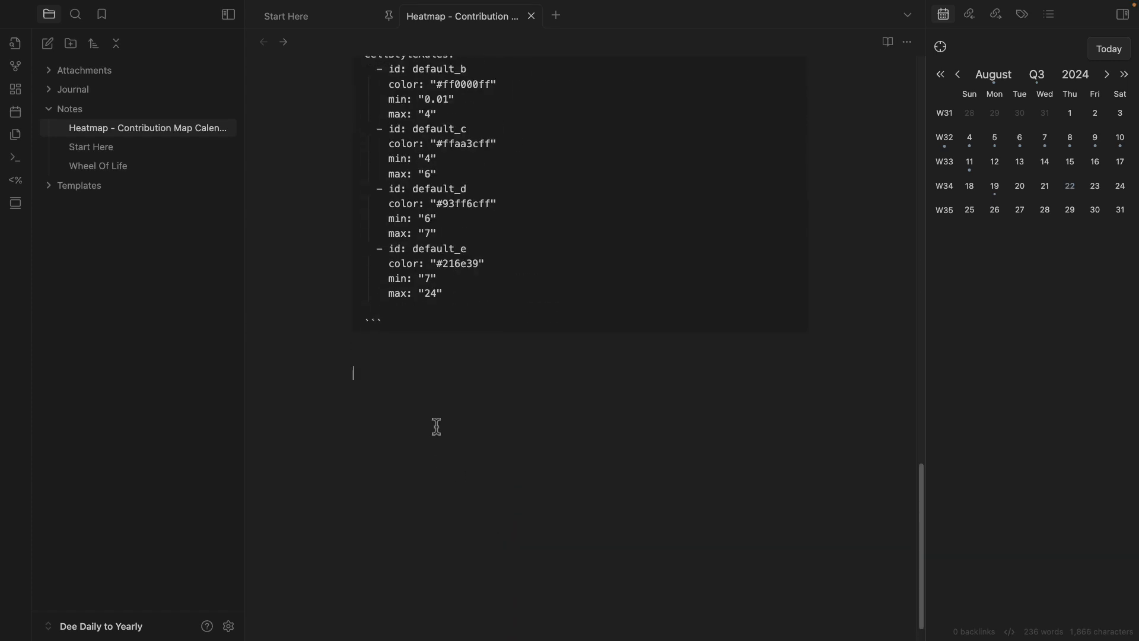
{"action": "type", "text": "## Graph 3"}
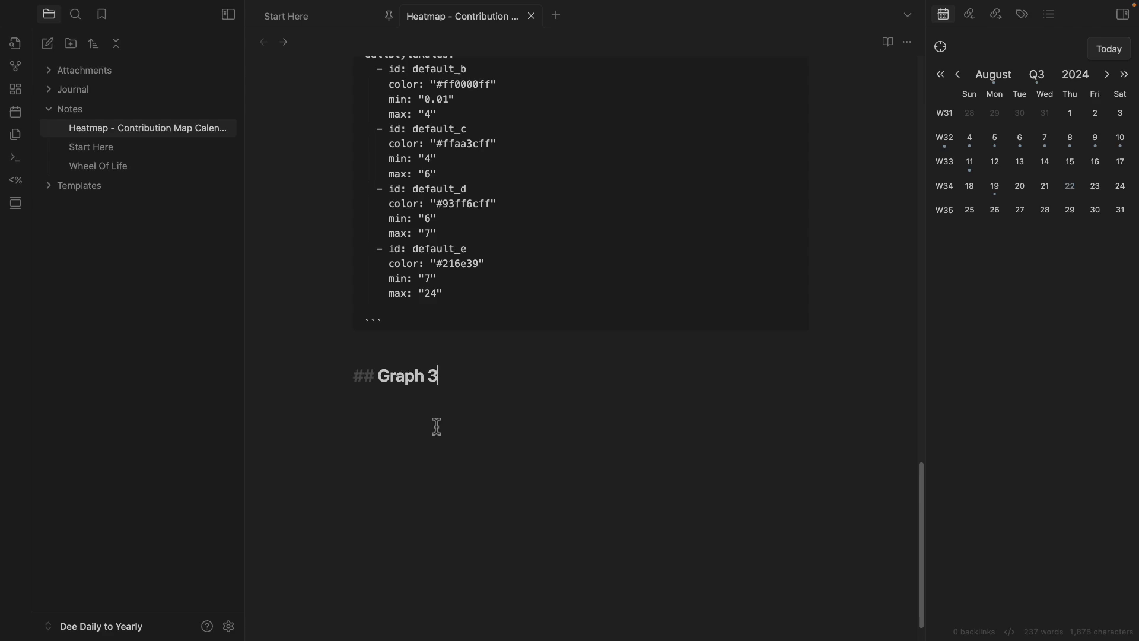
{"action": "key", "text": "Return"}
Add a new Contribution Graph heatmap under the Graph 3 heading and title it "Log Day Rating"
{"action": "key", "text": "super+p"}
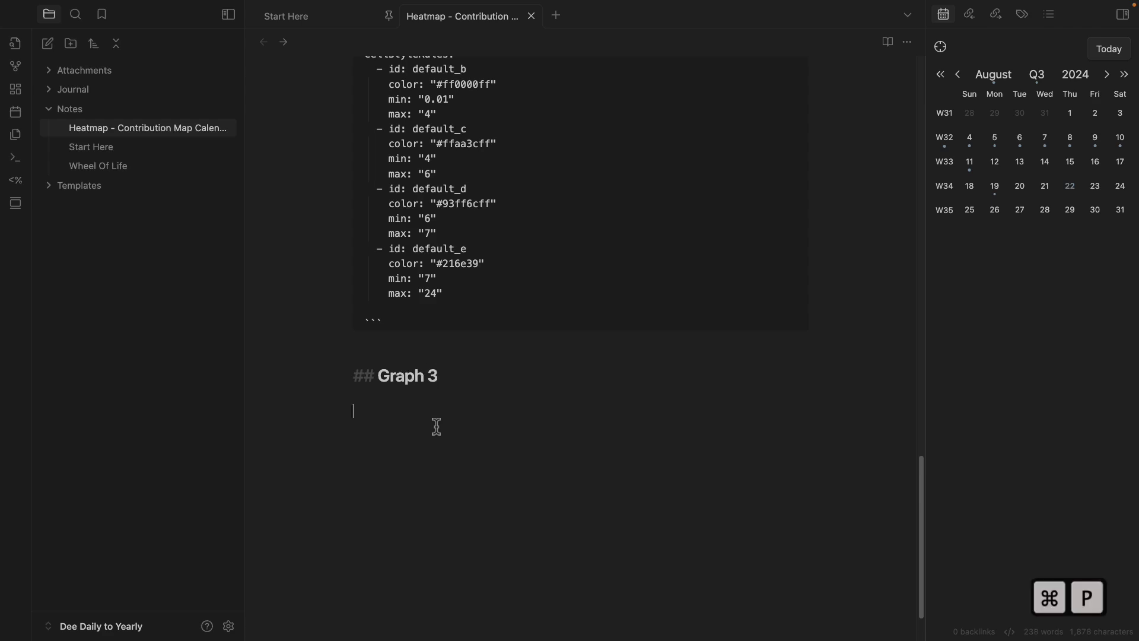
{"action": "type", "text": "cobtr"}
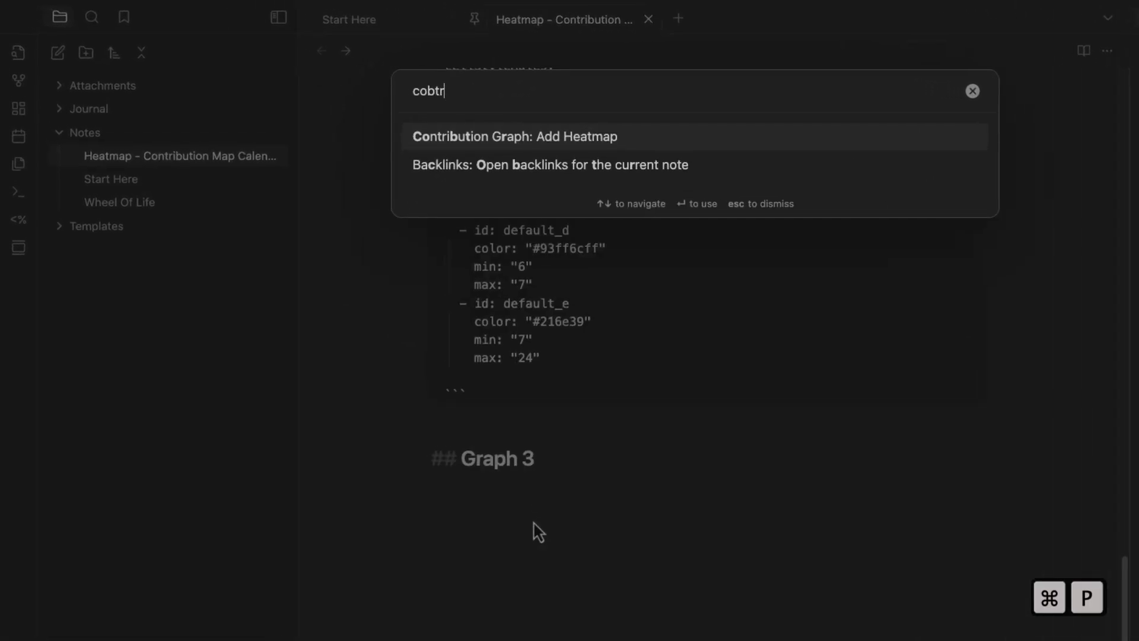
{"action": "key", "text": "Return"}
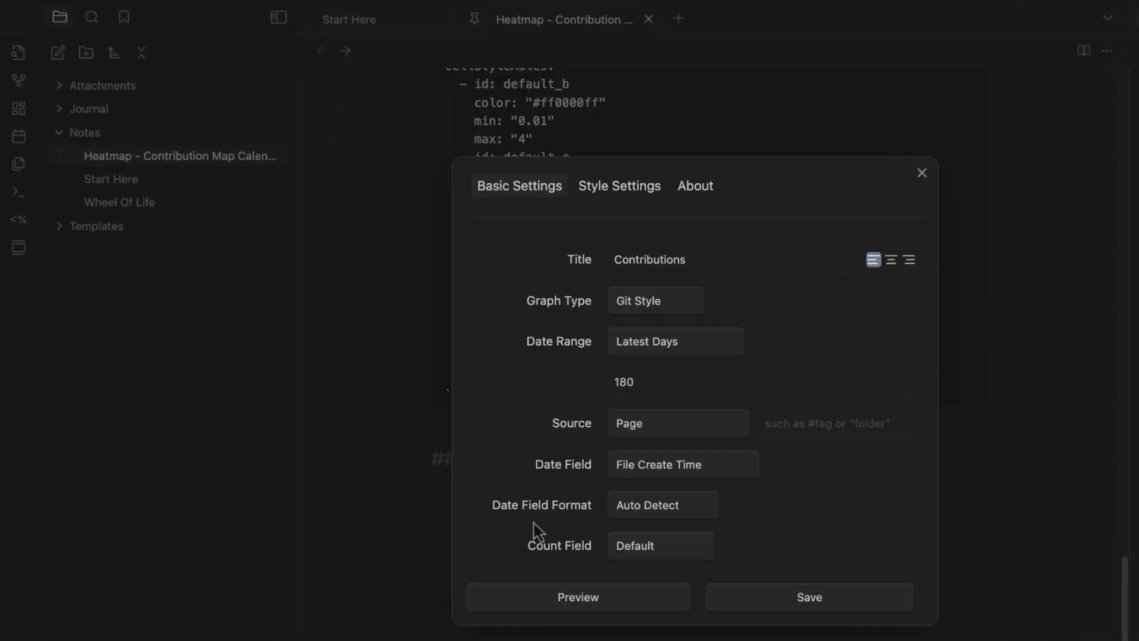
{"action": "double_click", "coordinate": [671, 261]}
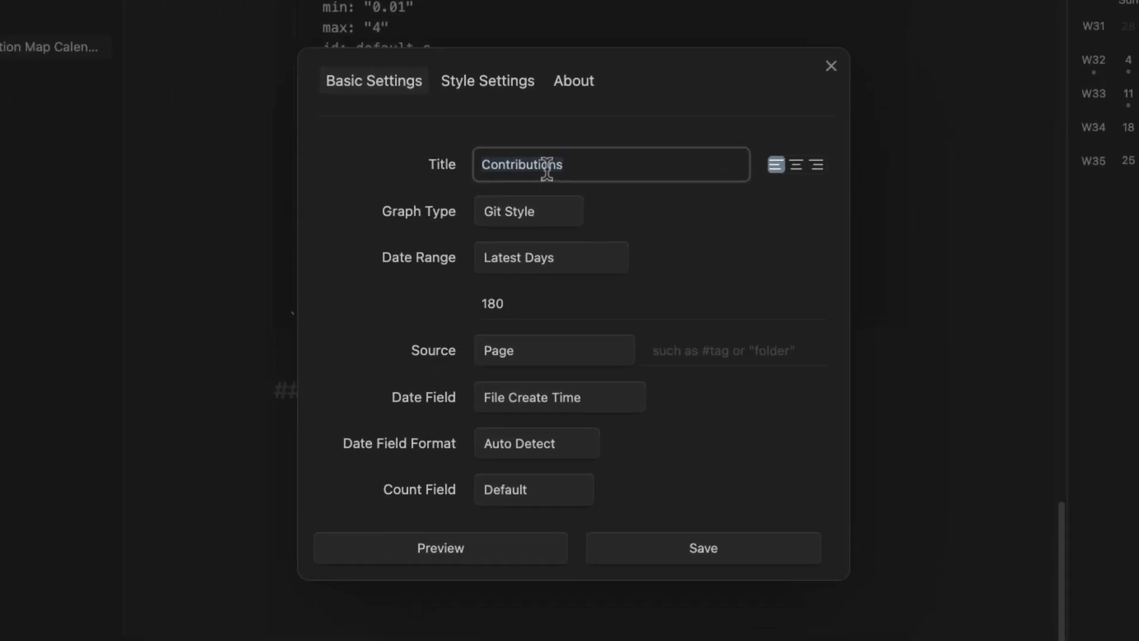
{"action": "type", "text": "Log Day Rating"}
Check the graph type, date range and source options, keeping Git Style, Latest Days and Page
{"action": "left_click", "coordinate": [535, 221]}
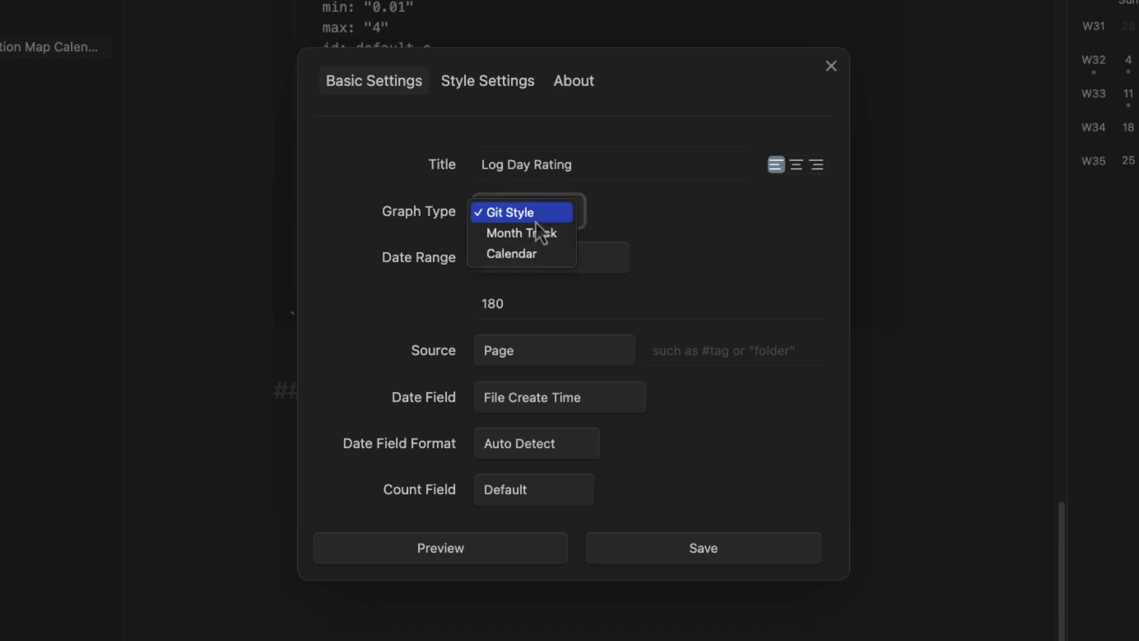
{"action": "left_click", "coordinate": [535, 216]}
{"action": "left_click", "coordinate": [545, 215]}
{"action": "left_click", "coordinate": [539, 213]}
{"action": "left_click", "coordinate": [535, 265]}
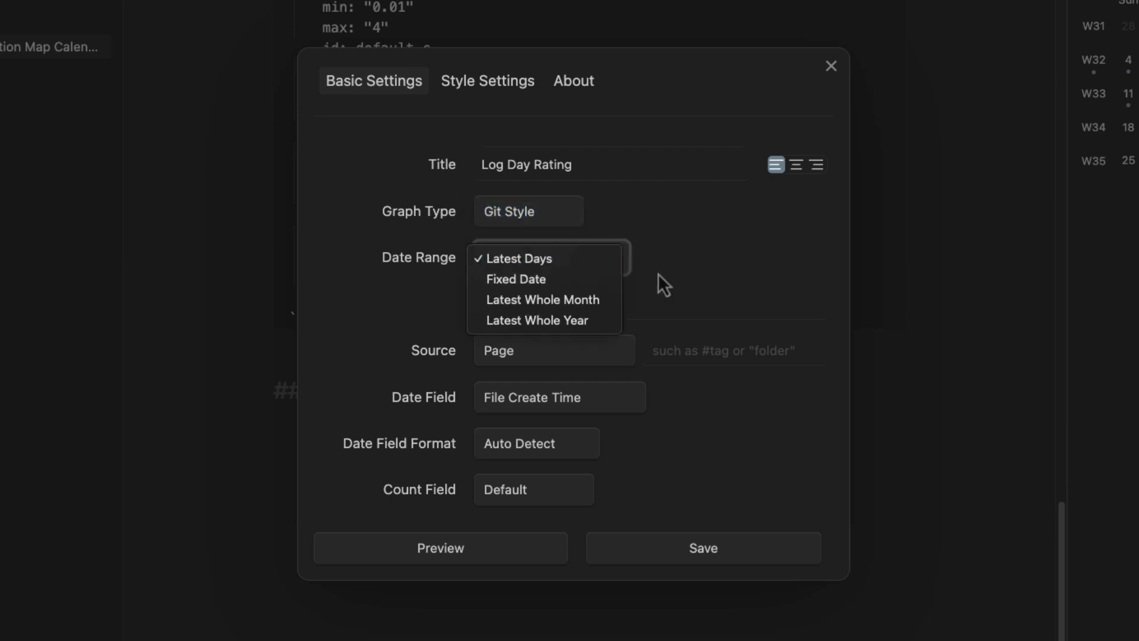
{"action": "left_click", "coordinate": [652, 284]}
{"action": "left_click", "coordinate": [535, 353]}
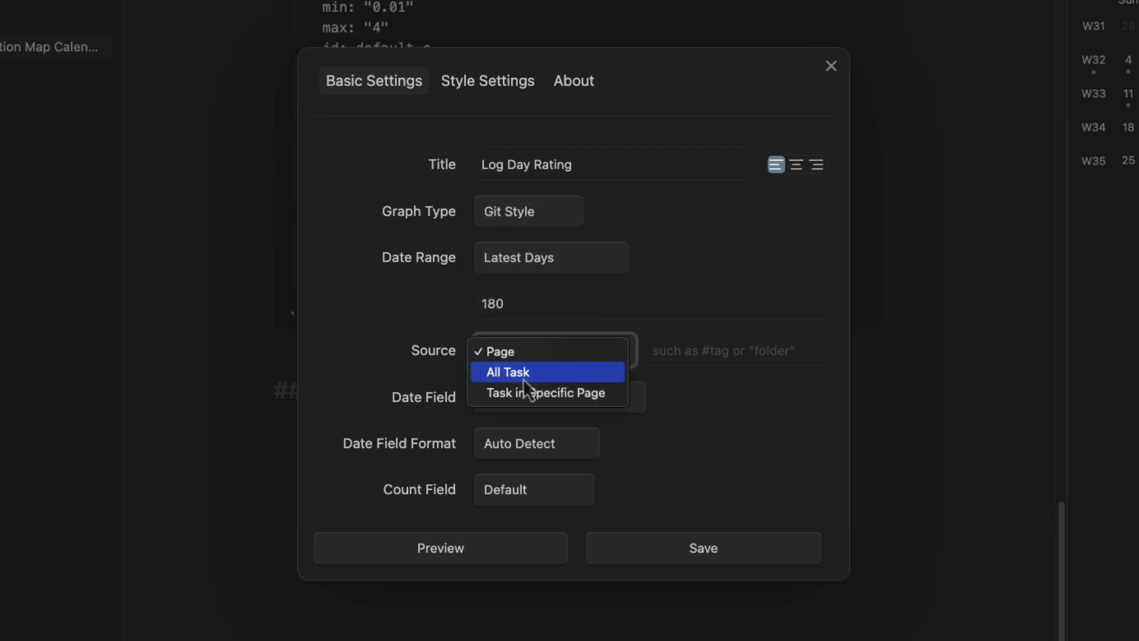
{"action": "left_click", "coordinate": [696, 286]}
Set the graph's date field to File Name and its count field to Page Property
{"action": "left_click", "coordinate": [529, 402]}
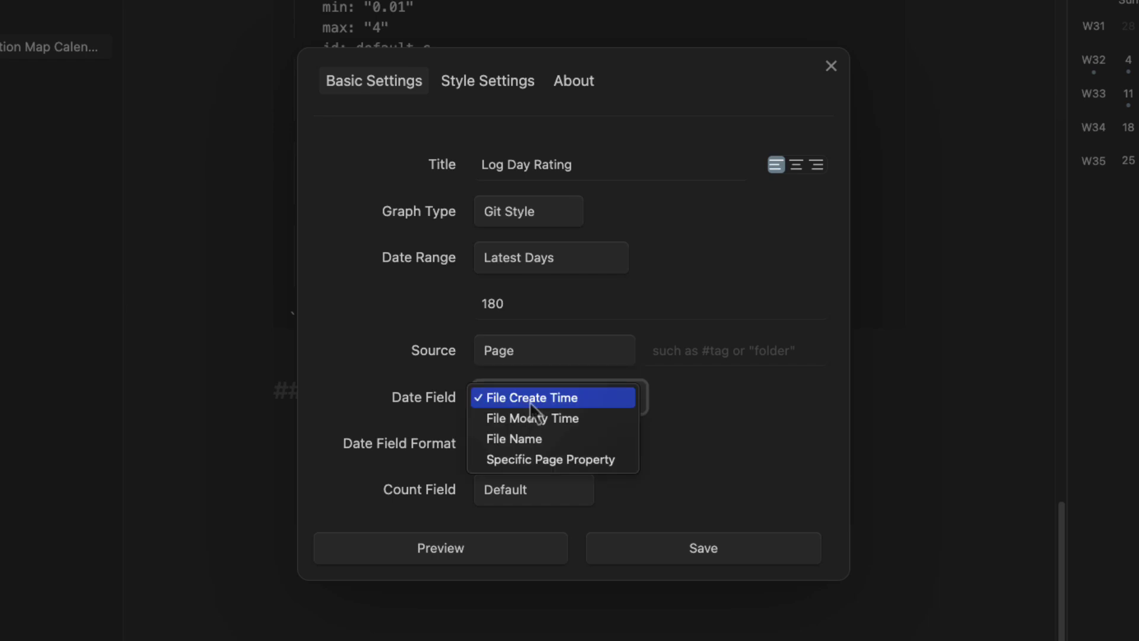
{"action": "left_click", "coordinate": [529, 440]}
{"action": "left_click", "coordinate": [521, 492]}
{"action": "left_click", "coordinate": [531, 514]}
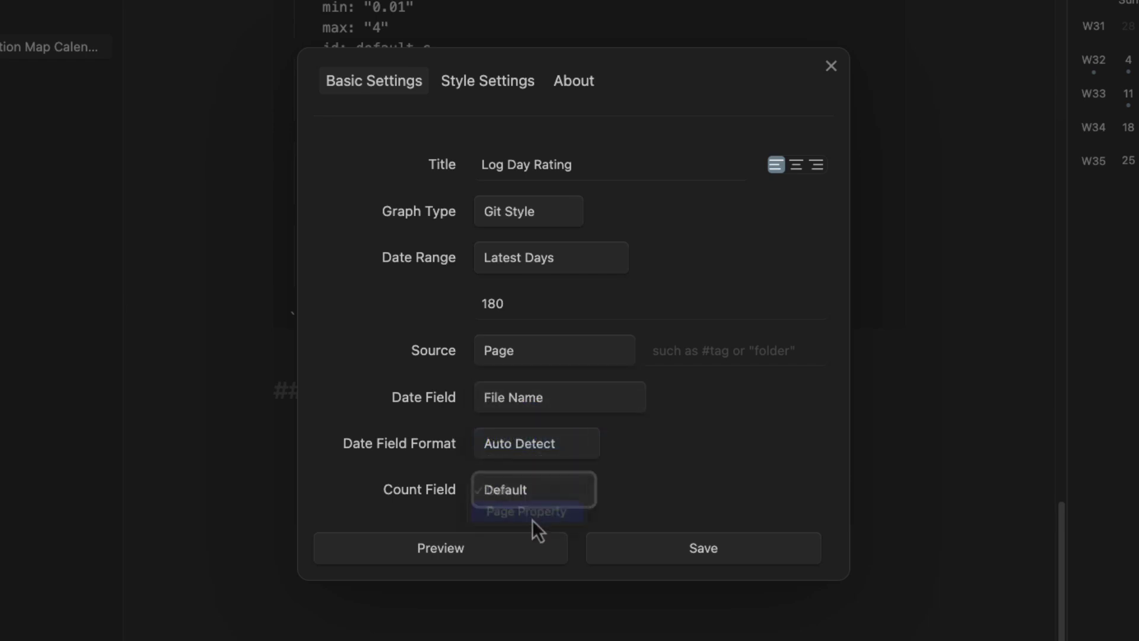
Choose log-day-rating as the counted page property and preview the heatmap
{"action": "left_click", "coordinate": [539, 511]}
{"action": "type", "text": "log"}
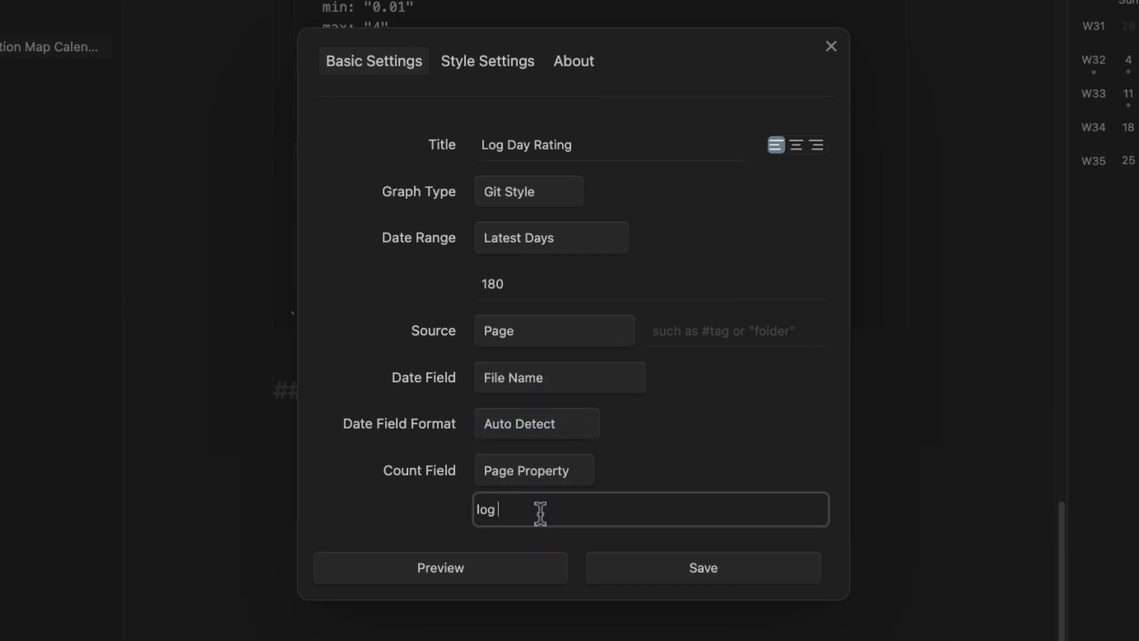
{"action": "type", "text": "-da"}
{"action": "key", "text": "BackSpace"}
{"action": "key", "text": "BackSpace"}
{"action": "key", "text": "BackSpace"}
{"action": "type", "text": "-d"}
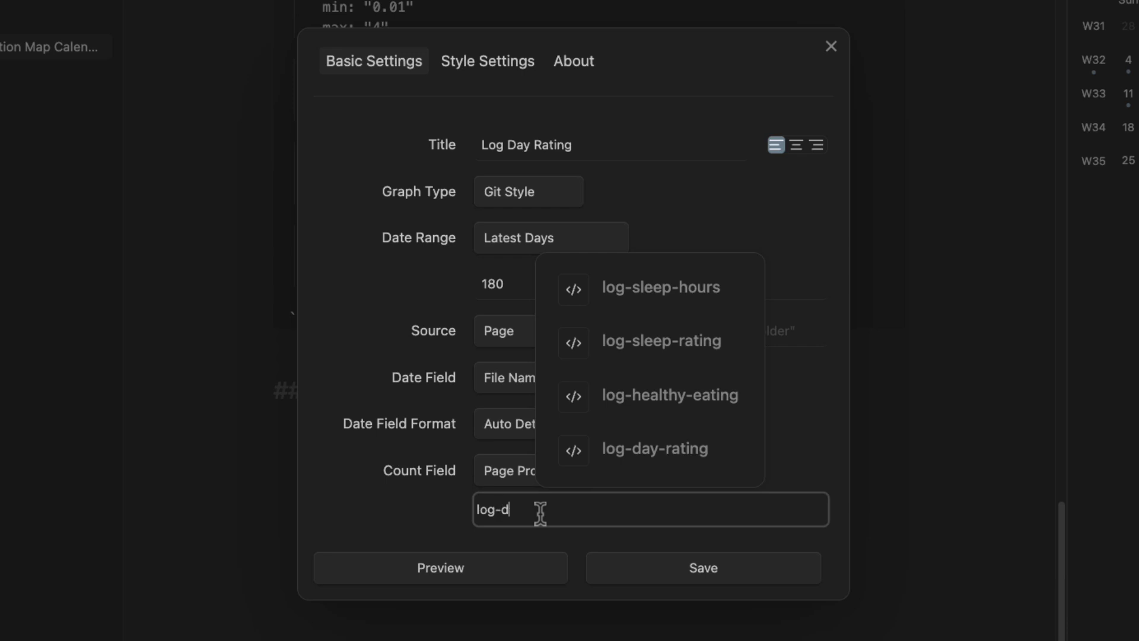
{"action": "left_click", "coordinate": [648, 461]}
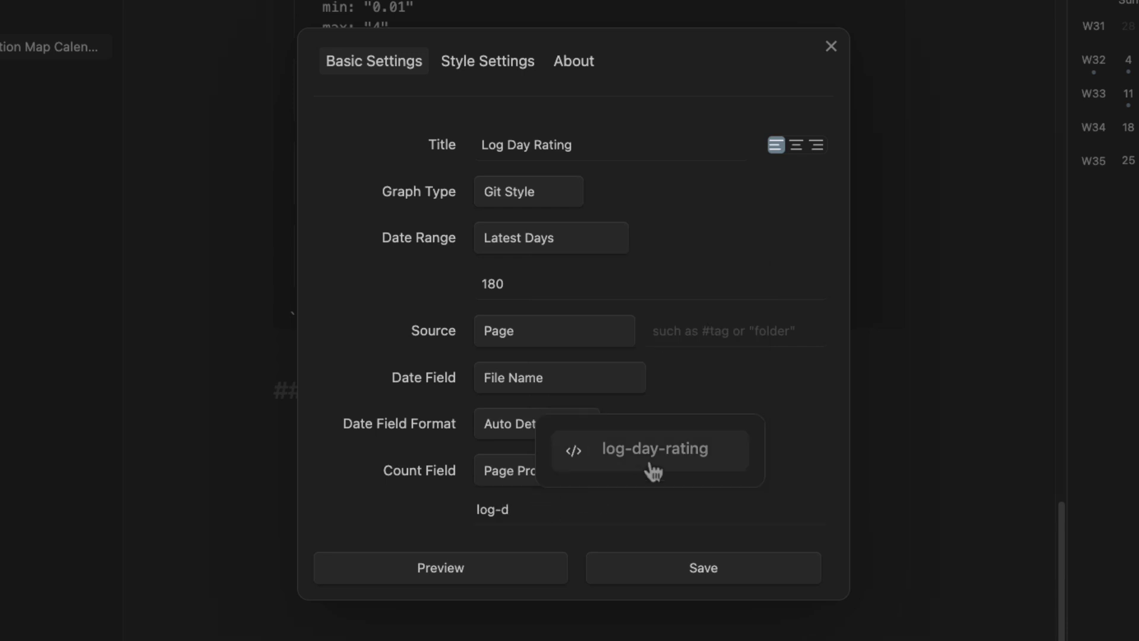
{"action": "left_click", "coordinate": [492, 576]}
{"action": "scroll", "coordinate": [620, 427], "scroll_direction": "down", "scroll_amount": 2}
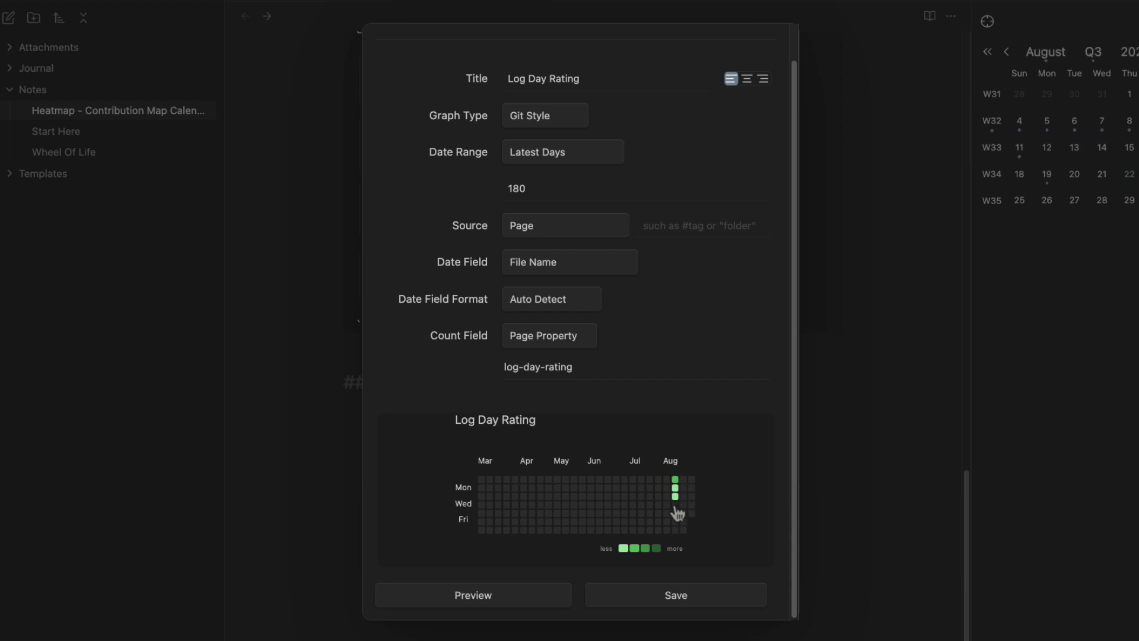
Inspect the day rating entries behind the 2024-08-04, 2024-08-05 and 2024-08-06 cells in the preview
{"action": "left_click", "coordinate": [677, 482]}
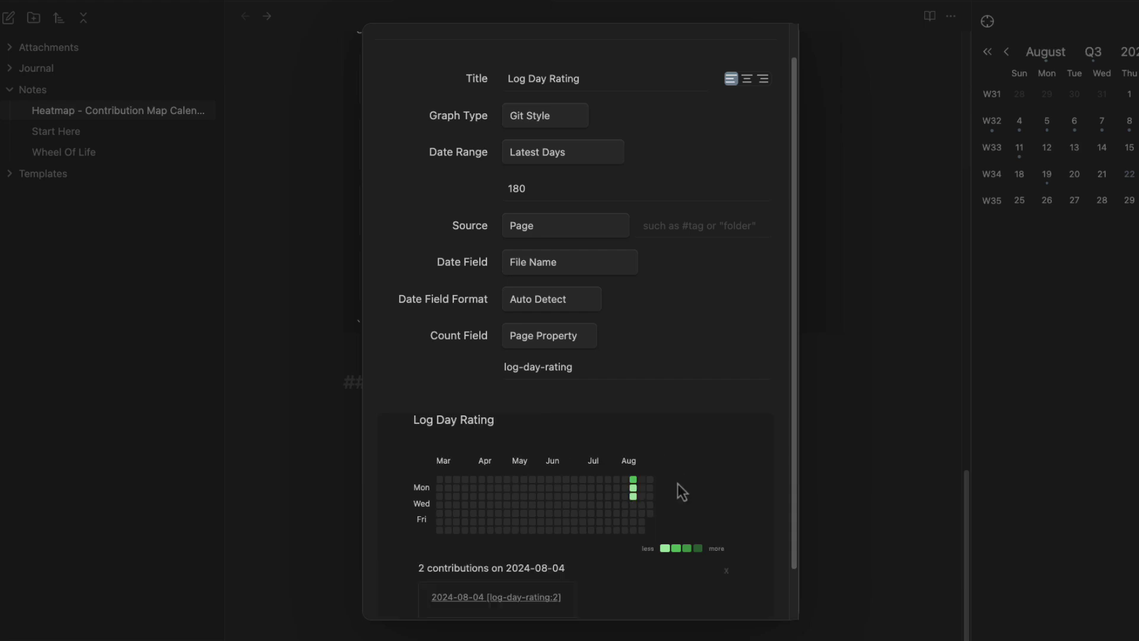
{"action": "scroll", "coordinate": [677, 483], "scroll_direction": "down", "scroll_amount": 2}
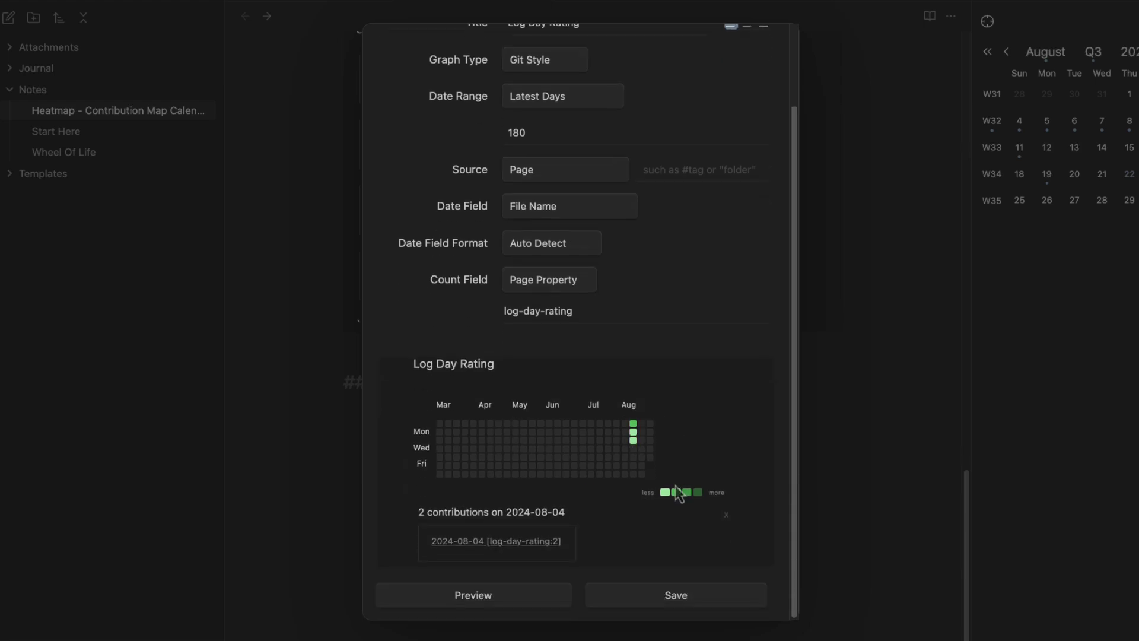
{"action": "left_click", "coordinate": [635, 433]}
{"action": "left_click", "coordinate": [635, 441]}
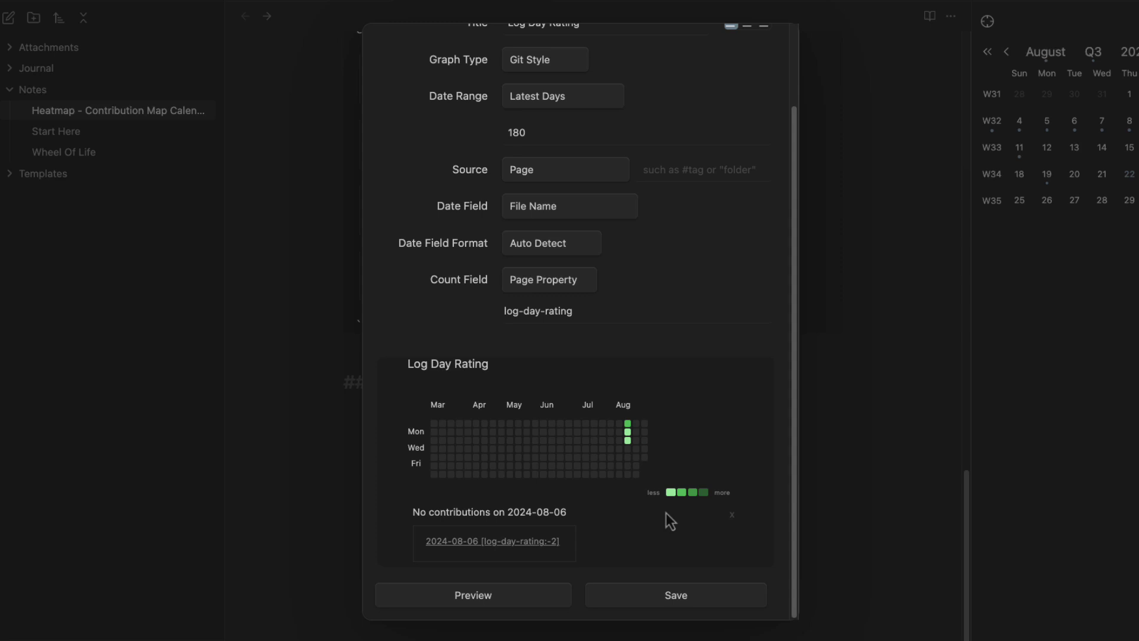
{"action": "left_click", "coordinate": [627, 432]}
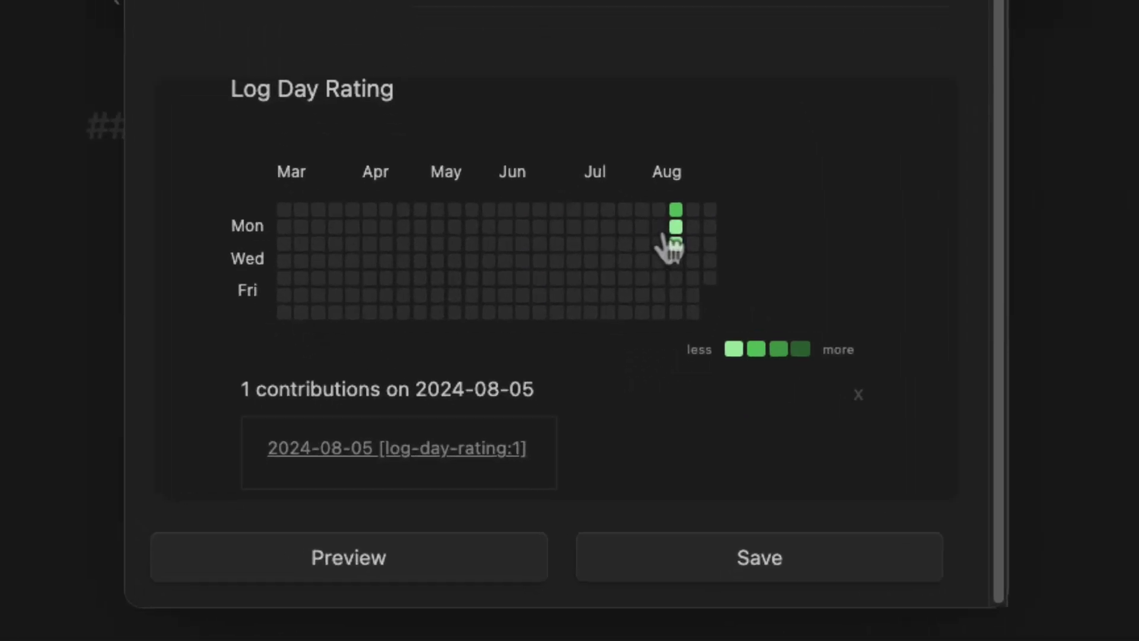
{"action": "left_click", "coordinate": [679, 227]}
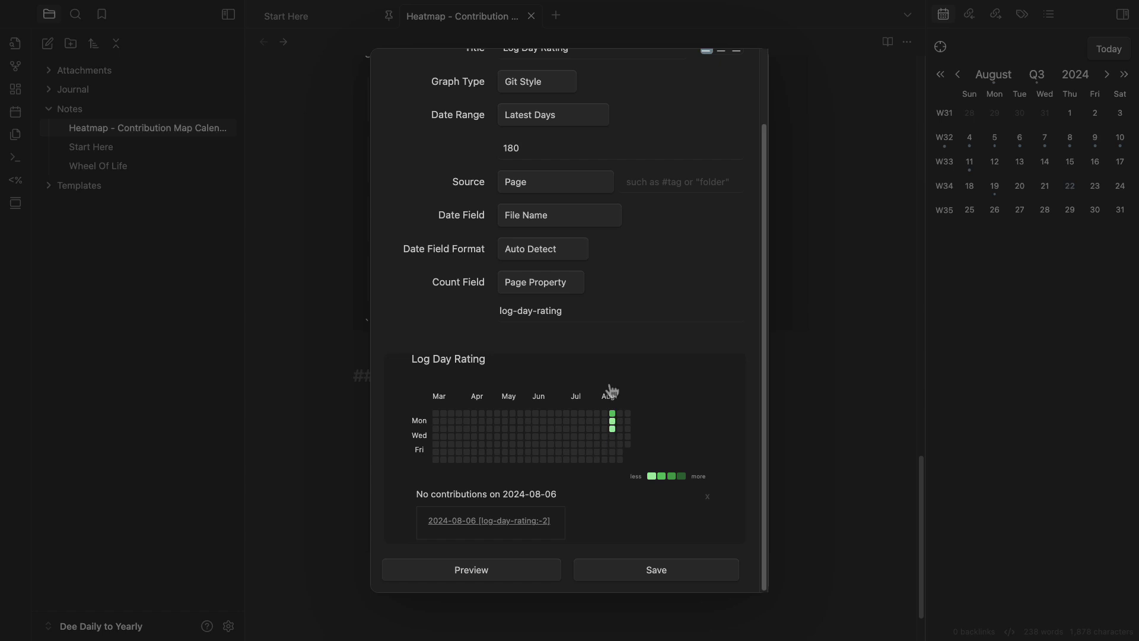
Apply the default theme in the graph's style settings to load its cell style rules
{"action": "scroll", "coordinate": [576, 255], "scroll_direction": "up", "scroll_amount": 3}
{"action": "left_click", "coordinate": [499, 83]}
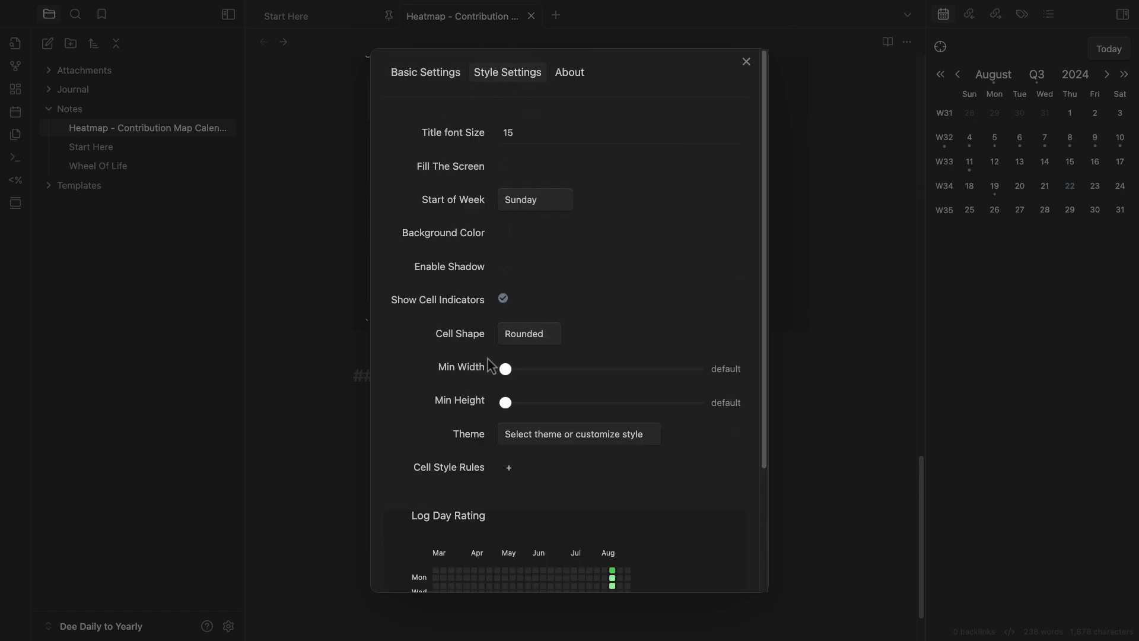
{"action": "scroll", "coordinate": [491, 366], "scroll_direction": "down", "scroll_amount": 3}
{"action": "left_click", "coordinate": [547, 346]}
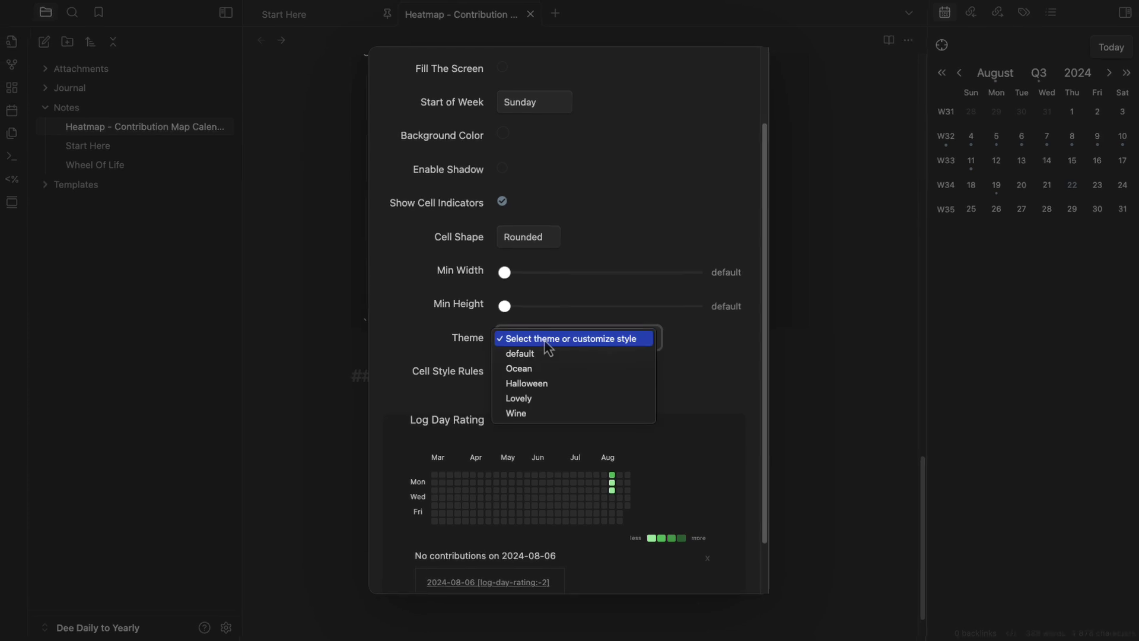
{"action": "left_click", "coordinate": [547, 342]}
{"action": "left_click", "coordinate": [532, 345]}
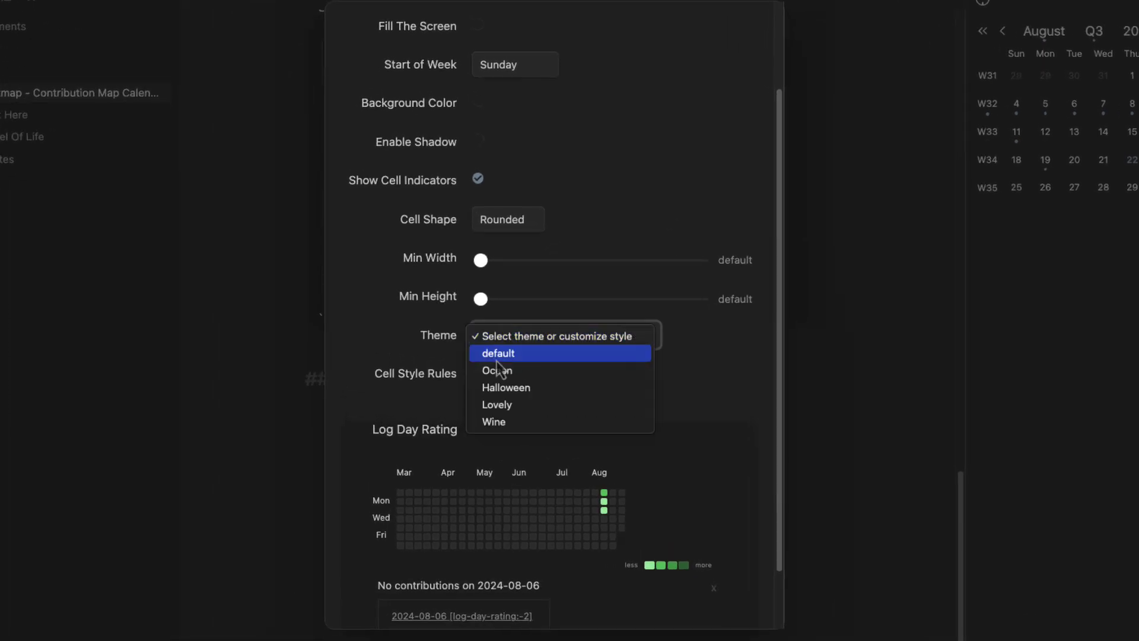
{"action": "left_click", "coordinate": [522, 359]}
{"action": "scroll", "coordinate": [579, 399], "scroll_direction": "down", "scroll_amount": 2}
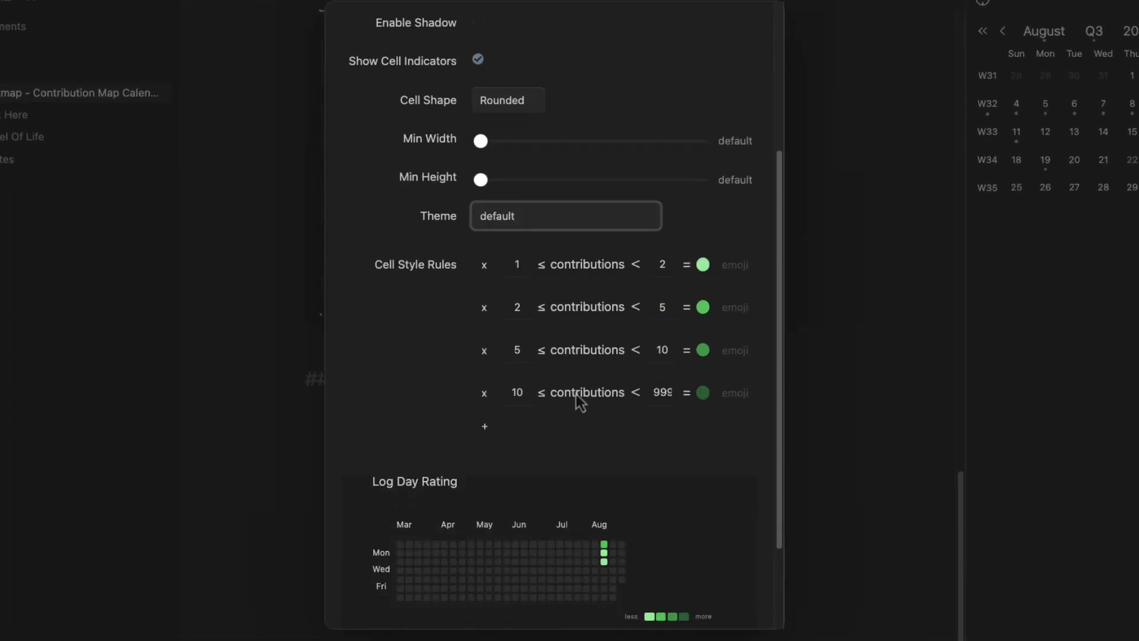
Set the first cell style rule's range from -2 to -1 and color it pure red
{"action": "scroll", "coordinate": [579, 402], "scroll_direction": "down", "scroll_amount": 2}
{"action": "scroll", "coordinate": [580, 401], "scroll_direction": "up", "scroll_amount": 5}
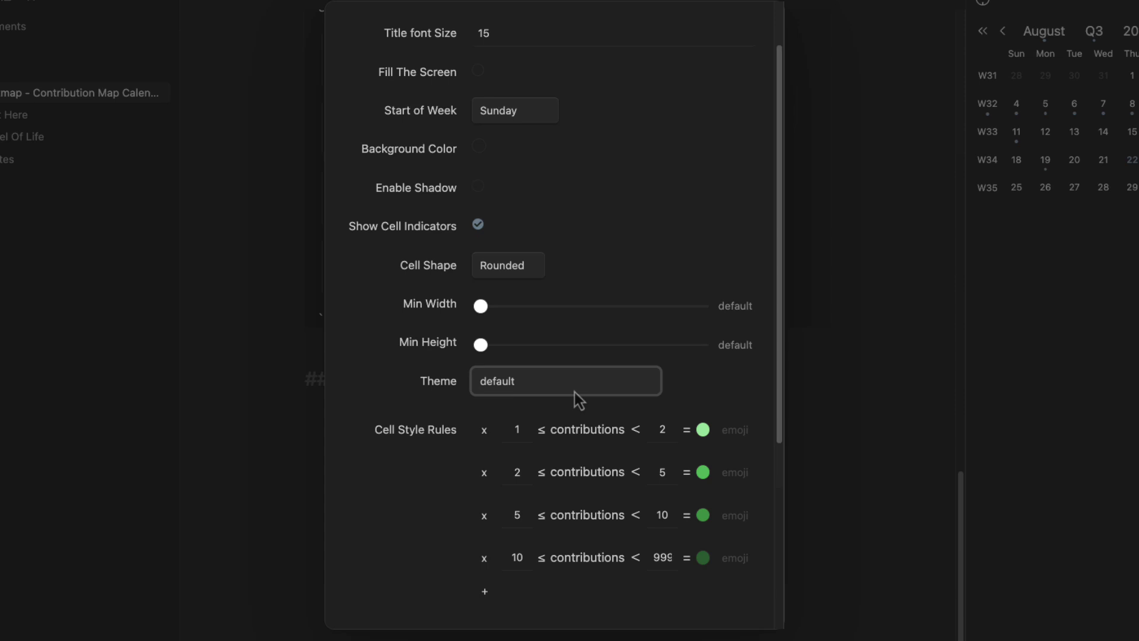
{"action": "scroll", "coordinate": [565, 262], "scroll_direction": "down", "scroll_amount": 2}
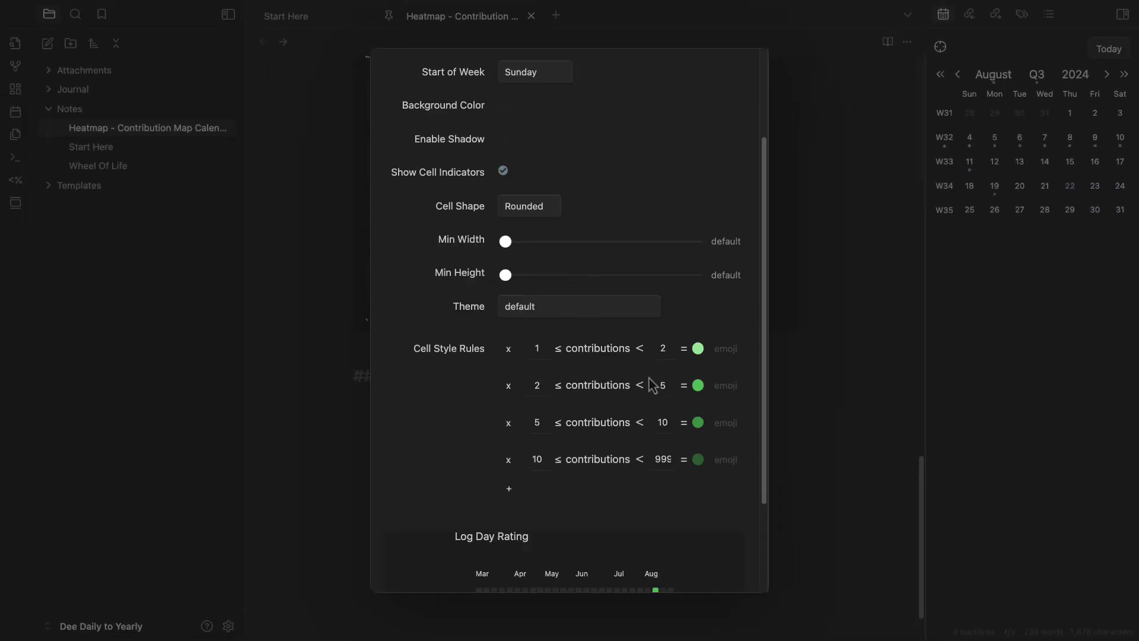
{"action": "scroll", "coordinate": [653, 387], "scroll_direction": "down", "scroll_amount": 2}
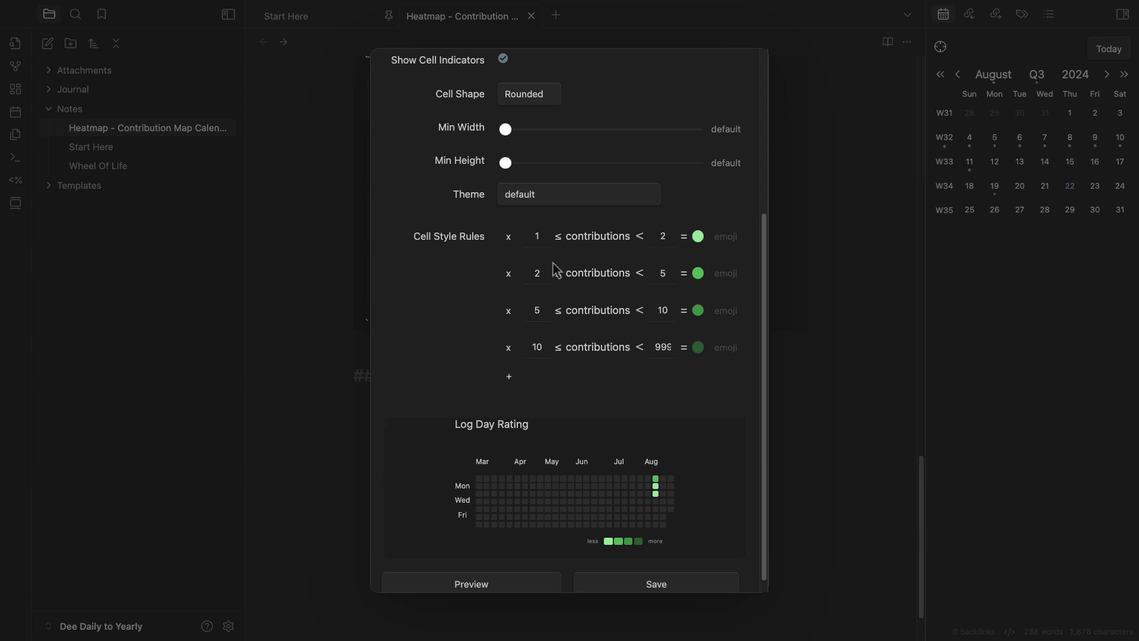
{"action": "scroll", "coordinate": [602, 323], "scroll_direction": "up", "scroll_amount": 2}
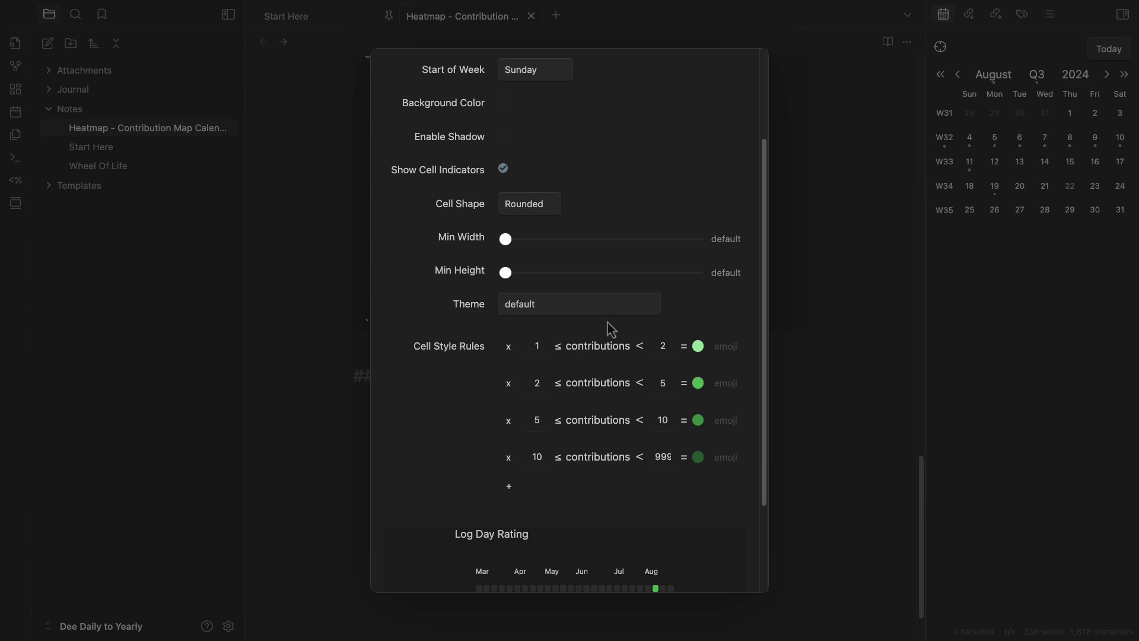
{"action": "left_click", "coordinate": [580, 344]}
{"action": "left_click", "coordinate": [697, 346]}
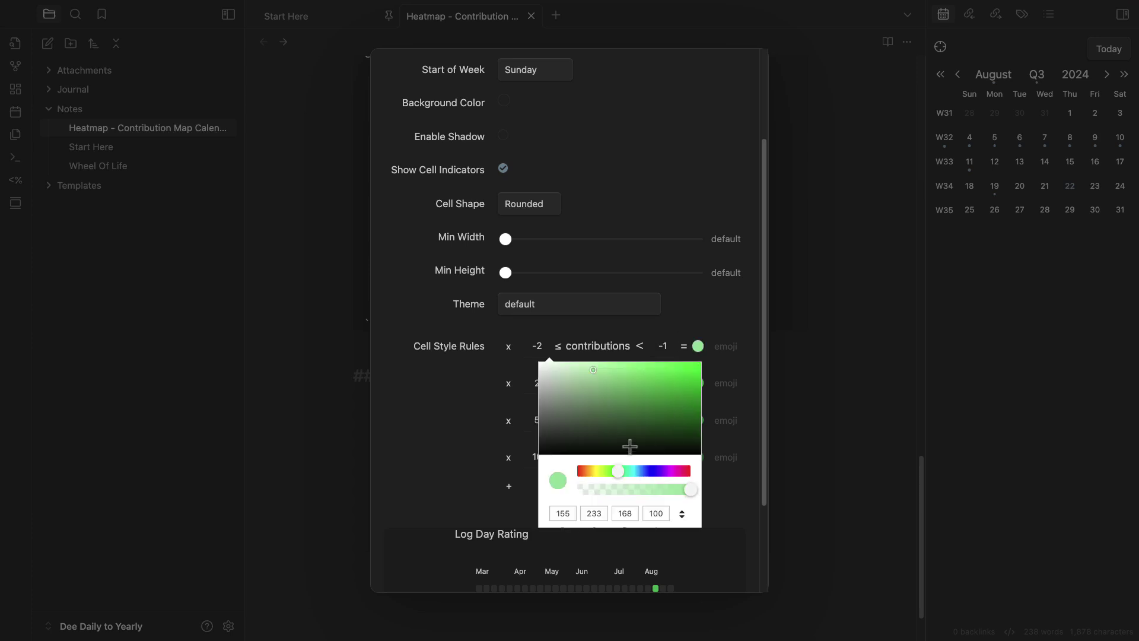
{"action": "left_click_drag", "start_coordinate": [626, 474], "coordinate": [569, 477]}
{"action": "left_click_drag", "start_coordinate": [597, 372], "coordinate": [725, 347]}
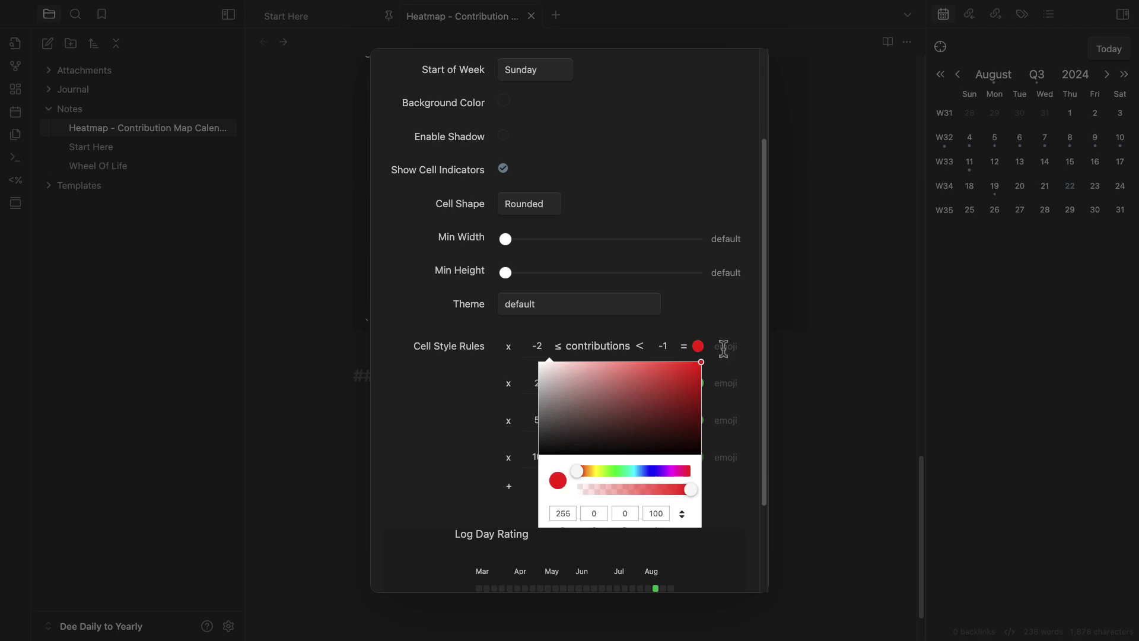
{"action": "left_click", "coordinate": [741, 378]}
Set the second cell style rule's range from -1 to 0.01 and color it orange
{"action": "left_click", "coordinate": [533, 385]}
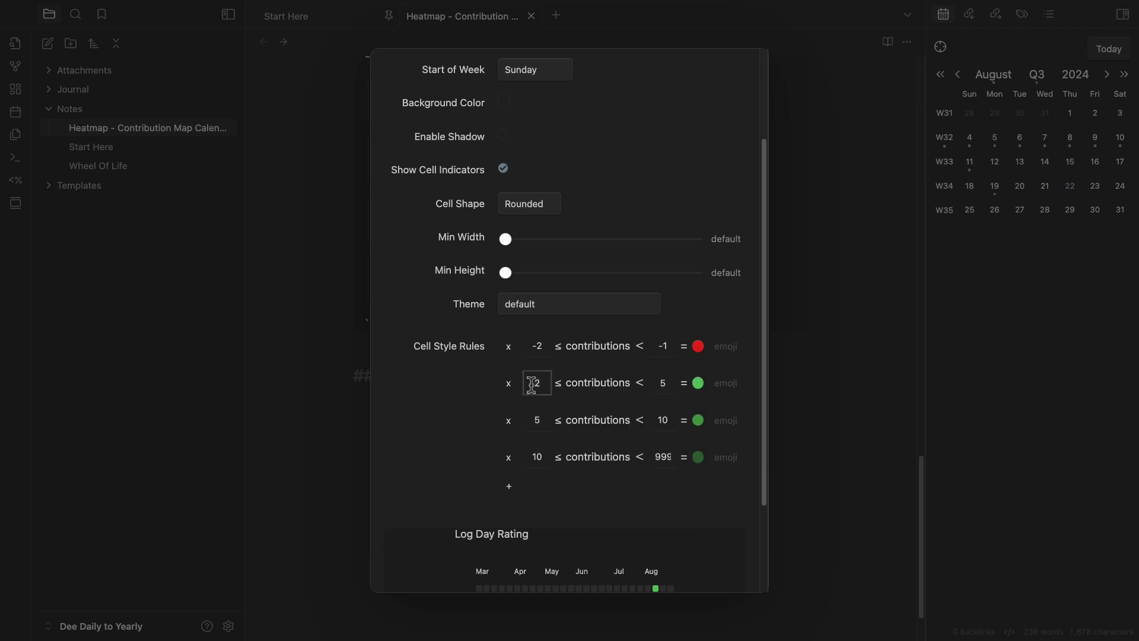
{"action": "type", "text": "-1"}
{"action": "left_click", "coordinate": [657, 384]}
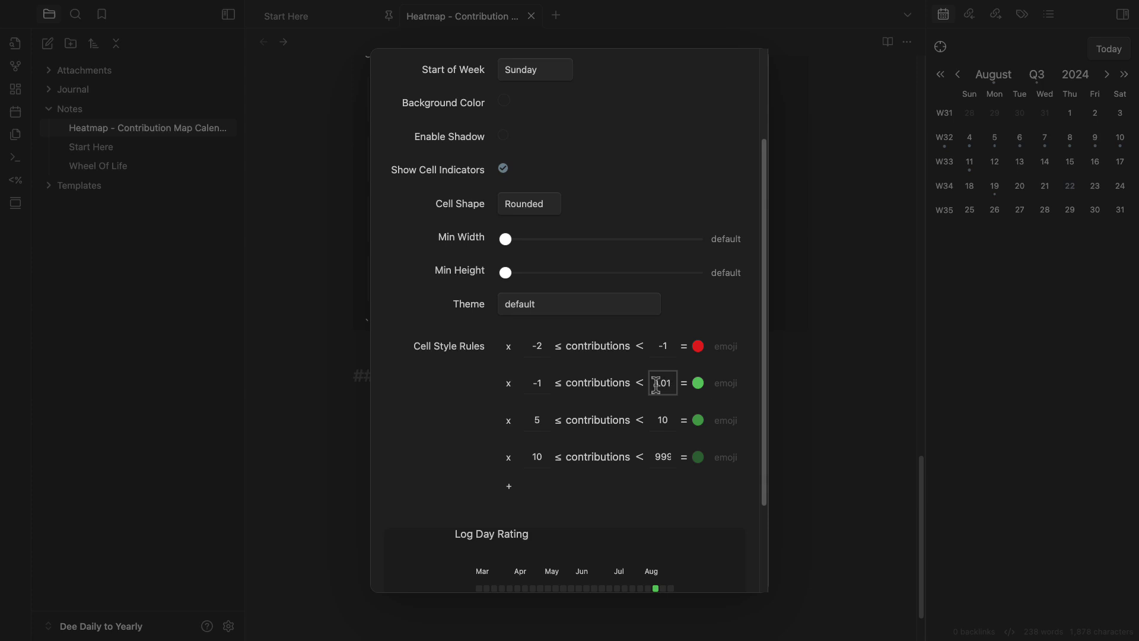
{"action": "left_click", "coordinate": [655, 385]}
{"action": "type", "text": "-0"}
{"action": "key", "text": "ctrl+a"}
{"action": "left_click", "coordinate": [698, 383]}
{"action": "left_click_drag", "start_coordinate": [620, 508], "coordinate": [587, 508]}
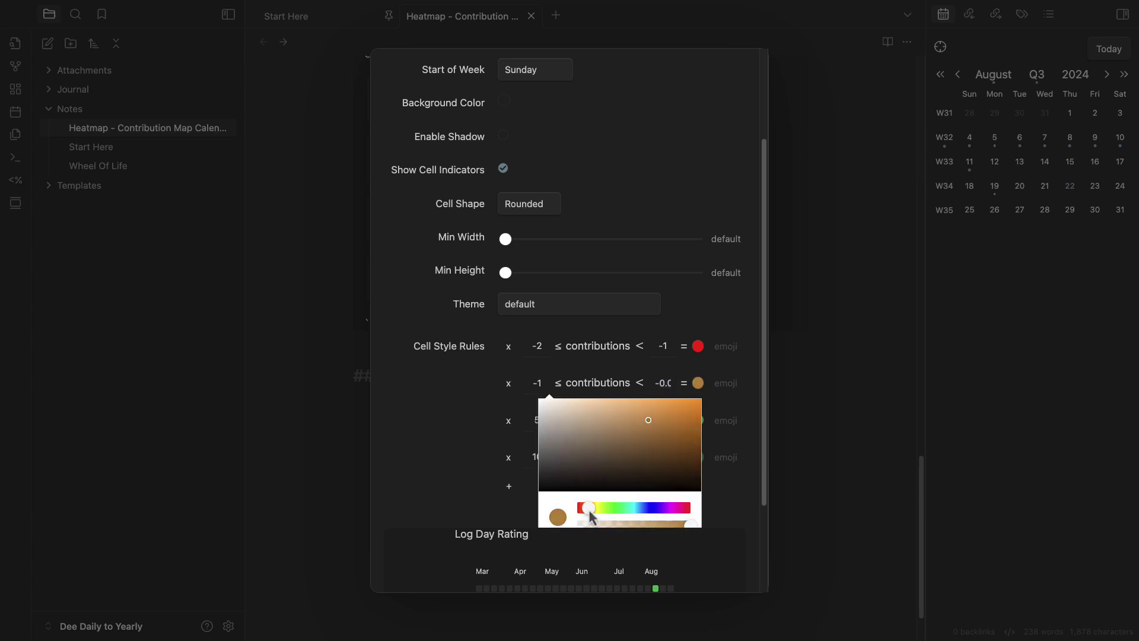
{"action": "left_click_drag", "start_coordinate": [649, 420], "coordinate": [690, 398]}
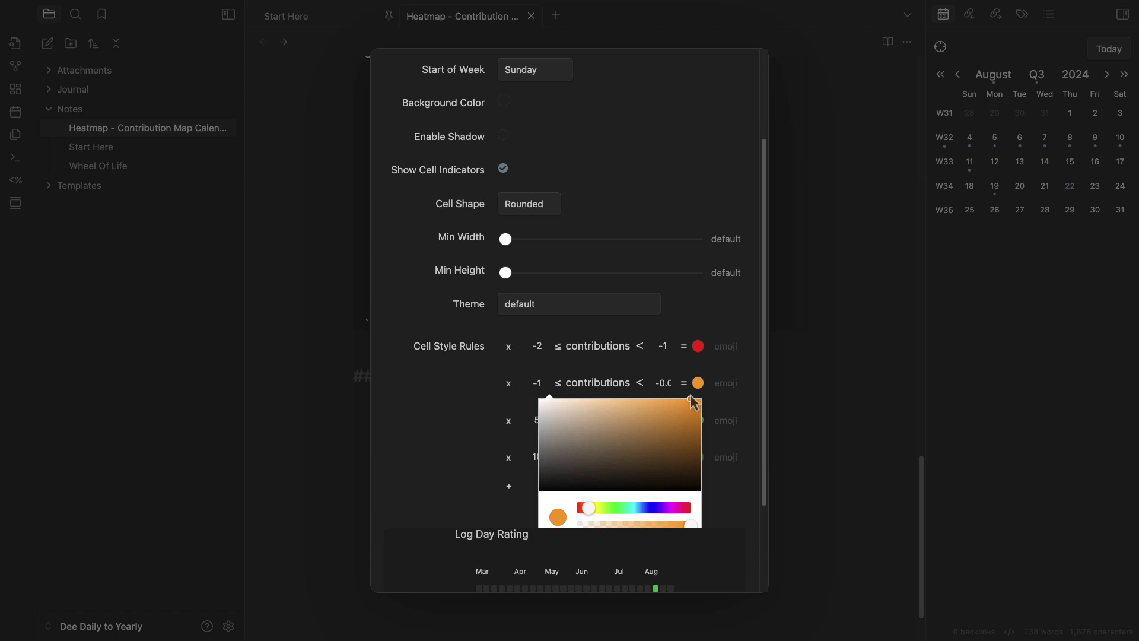
{"action": "left_click", "coordinate": [740, 415]}
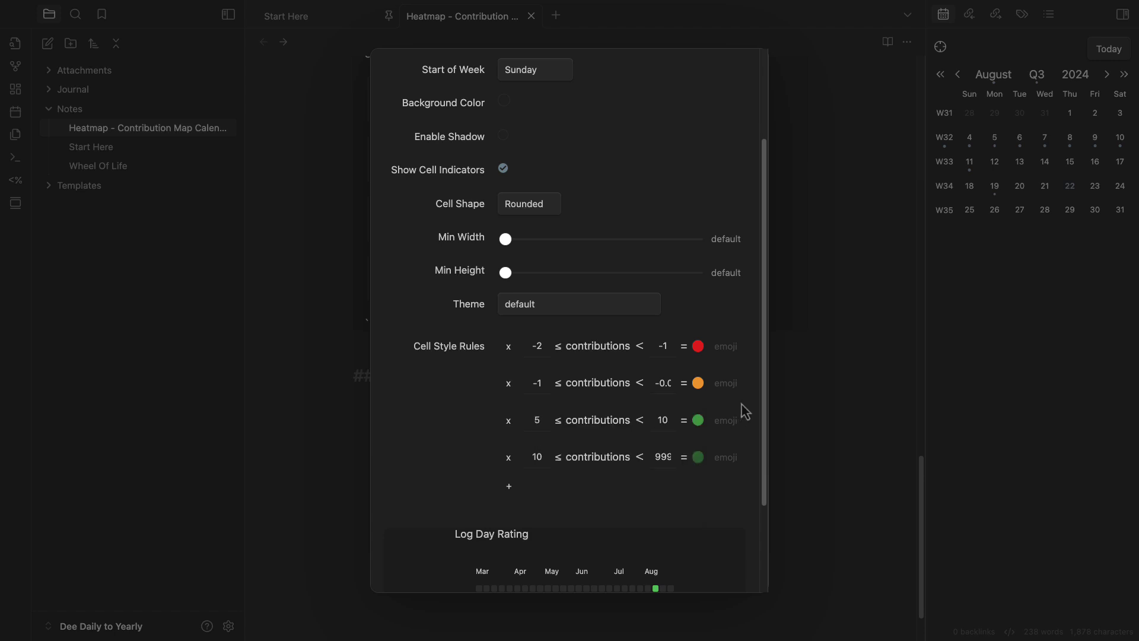
{"action": "left_click", "coordinate": [665, 384]}
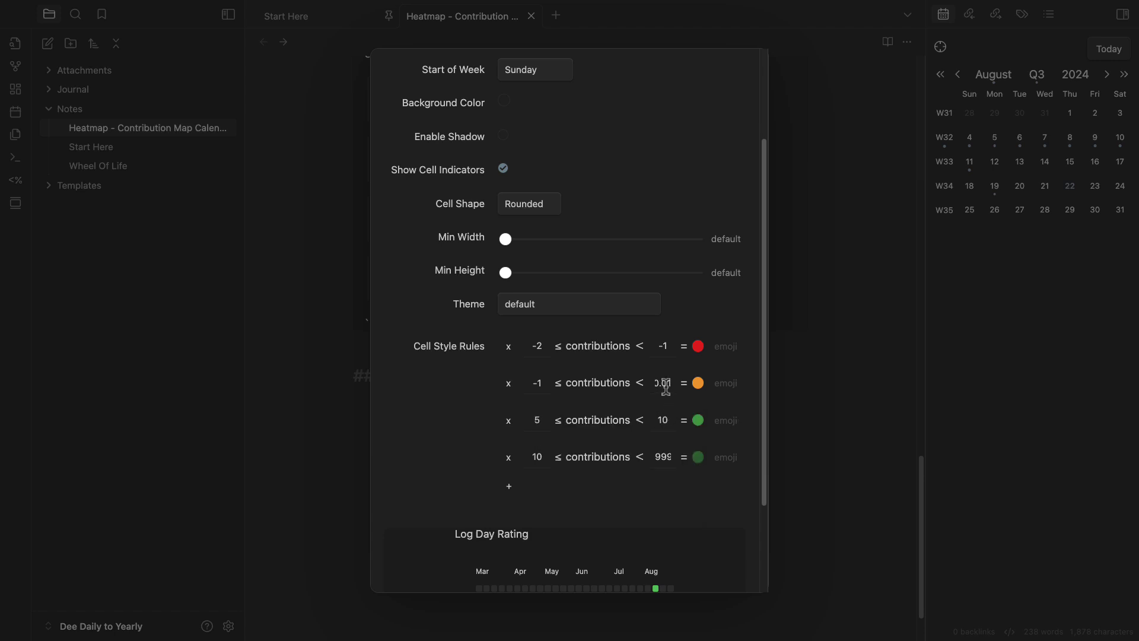
Set the third cell style rule's range from 0.01 to 1.01 and color it bright light green
{"action": "left_click", "coordinate": [525, 419]}
{"action": "type", "text": "0.01"}
{"action": "left_click", "coordinate": [658, 419]}
{"action": "left_click", "coordinate": [699, 420]}
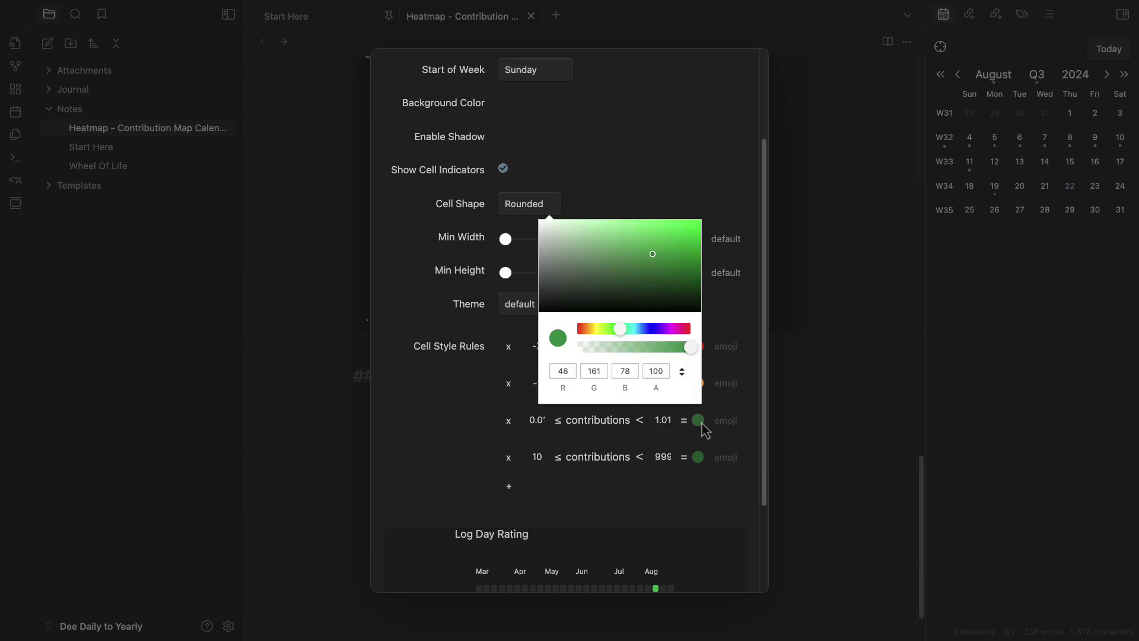
{"action": "left_click_drag", "start_coordinate": [655, 255], "coordinate": [633, 221]}
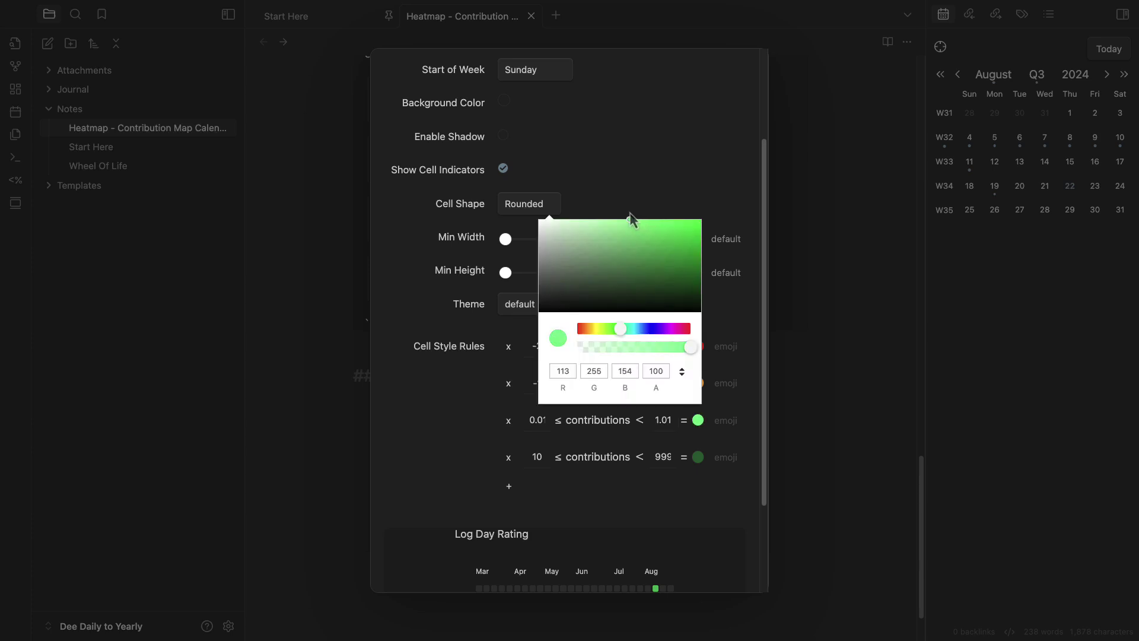
{"action": "left_click", "coordinate": [746, 423]}
Set the fourth cell style rule's range from 1.01 to 2.01 and preview the heatmap
{"action": "key", "text": "Tab"}
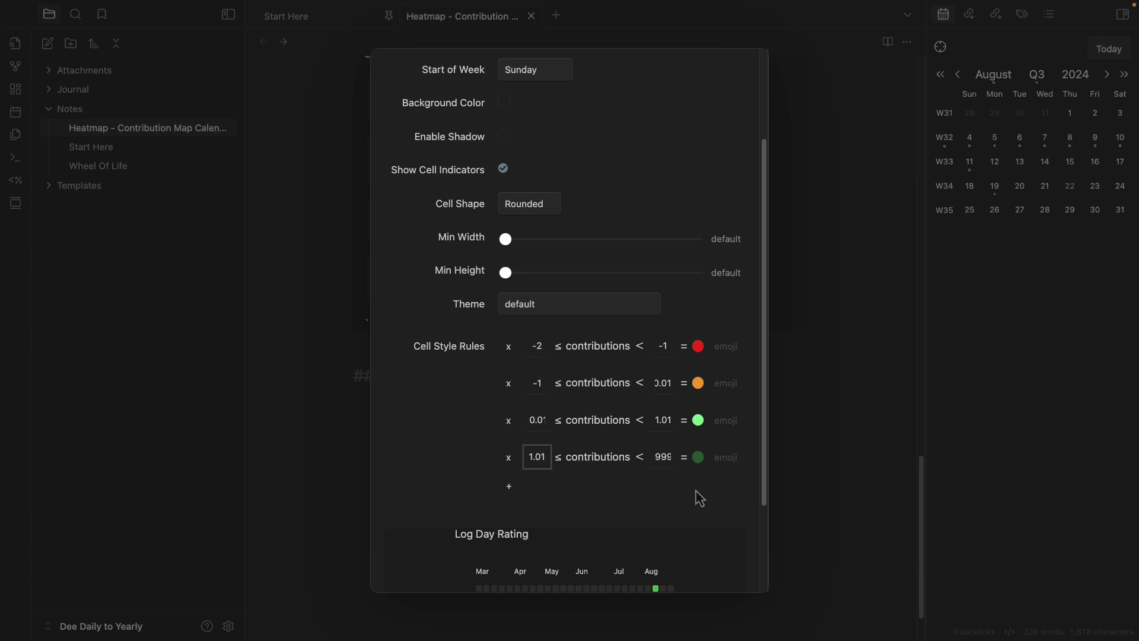
{"action": "left_click", "coordinate": [653, 458]}
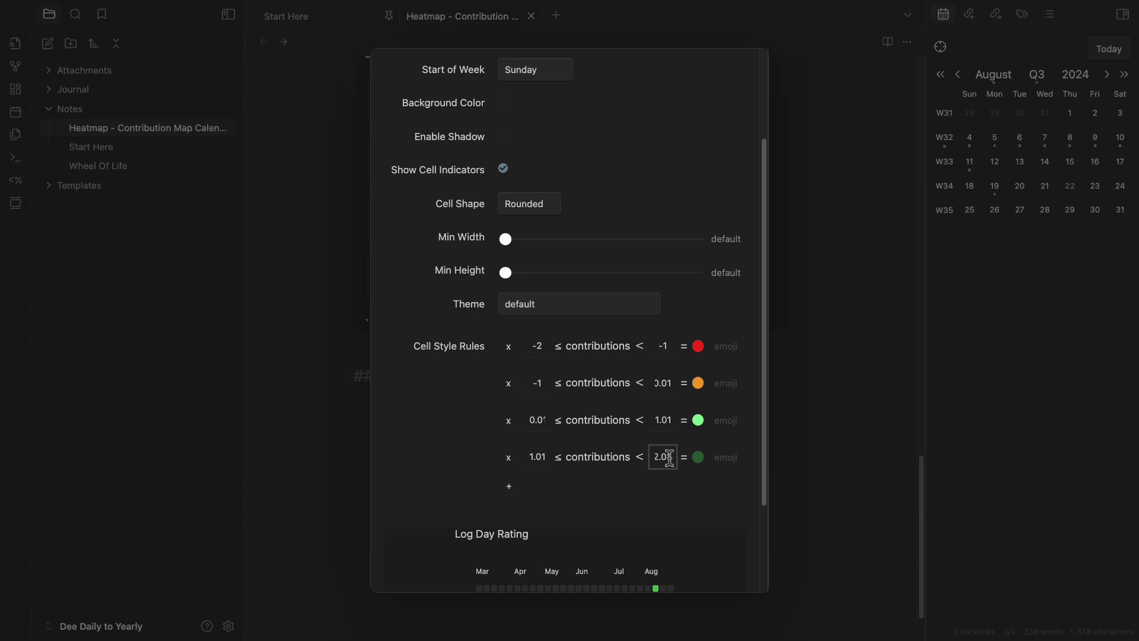
{"action": "scroll", "coordinate": [712, 472], "scroll_direction": "down", "scroll_amount": 5}
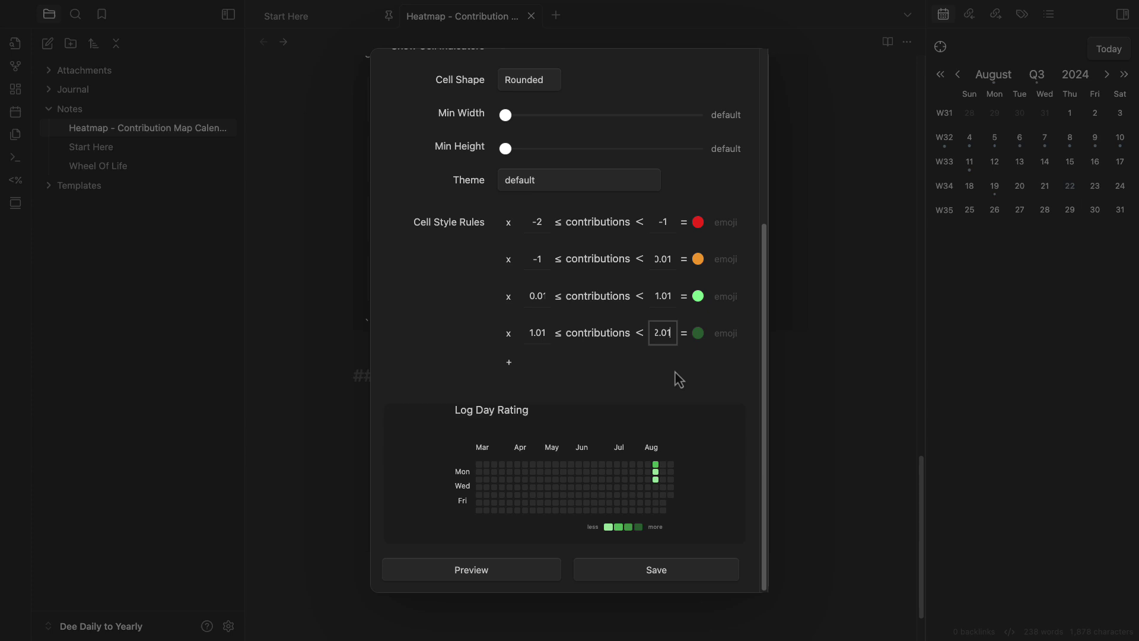
{"action": "left_click", "coordinate": [544, 571]}
Try adding a magenta cell style rule with blank minimum and maximum values and preview it
{"action": "scroll", "coordinate": [717, 396], "scroll_direction": "up", "scroll_amount": 1}
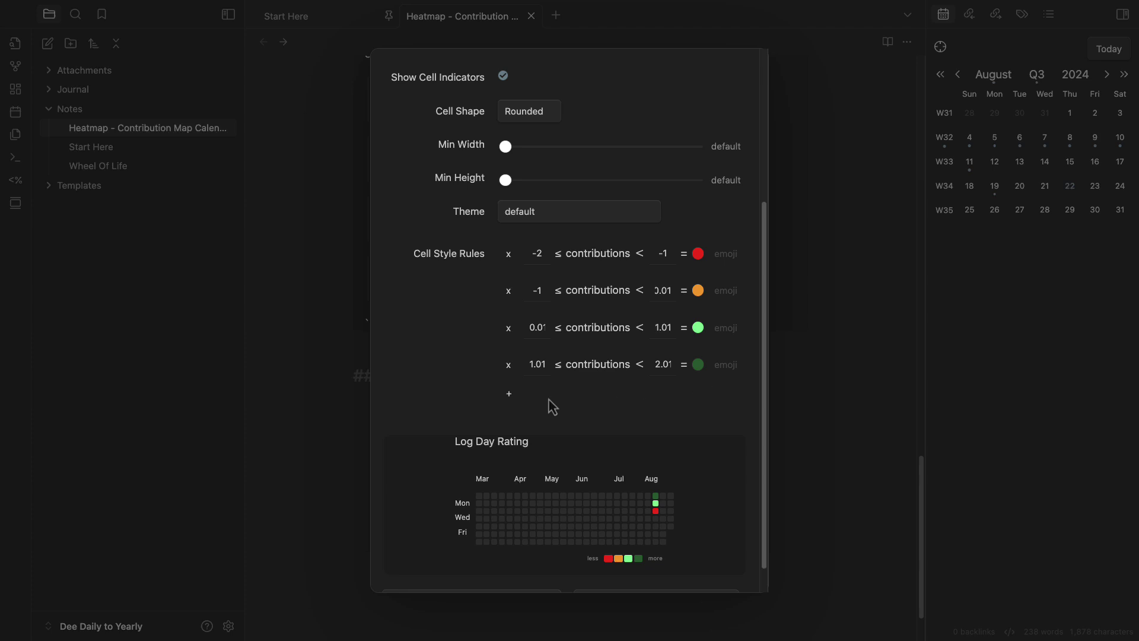
{"action": "left_click", "coordinate": [509, 393]}
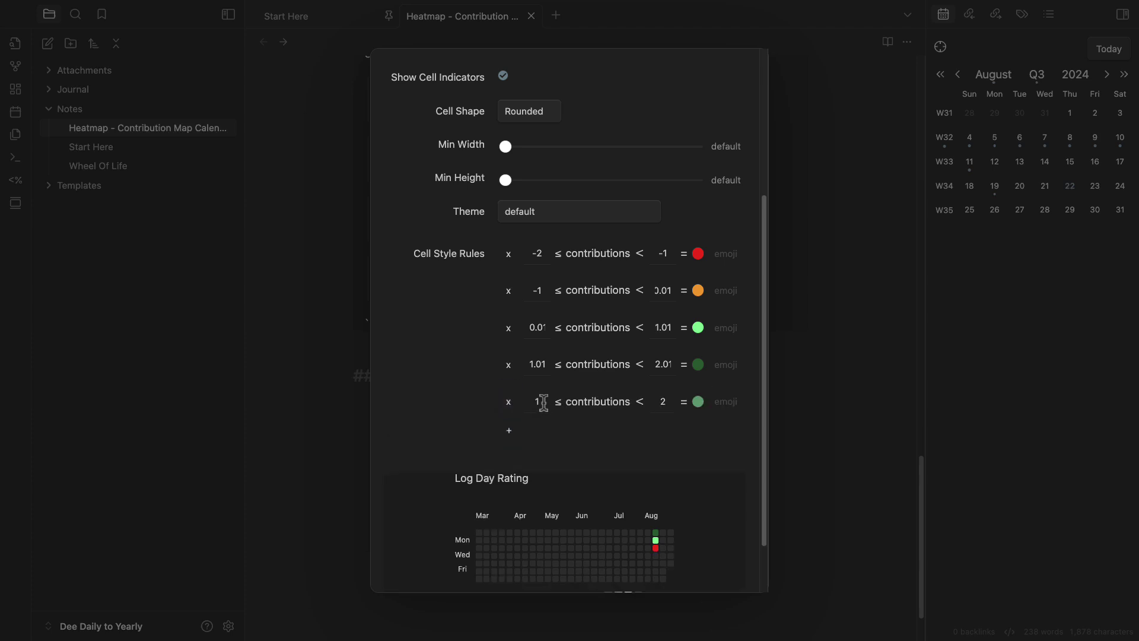
{"action": "key", "text": "Tab"}
{"action": "key", "text": "BackSpace"}
{"action": "left_click", "coordinate": [658, 406]}
{"action": "key", "text": "BackSpace"}
{"action": "left_click", "coordinate": [697, 402]}
{"action": "left_click_drag", "start_coordinate": [626, 312], "coordinate": [679, 320]}
{"action": "left_click_drag", "start_coordinate": [606, 229], "coordinate": [693, 202]}
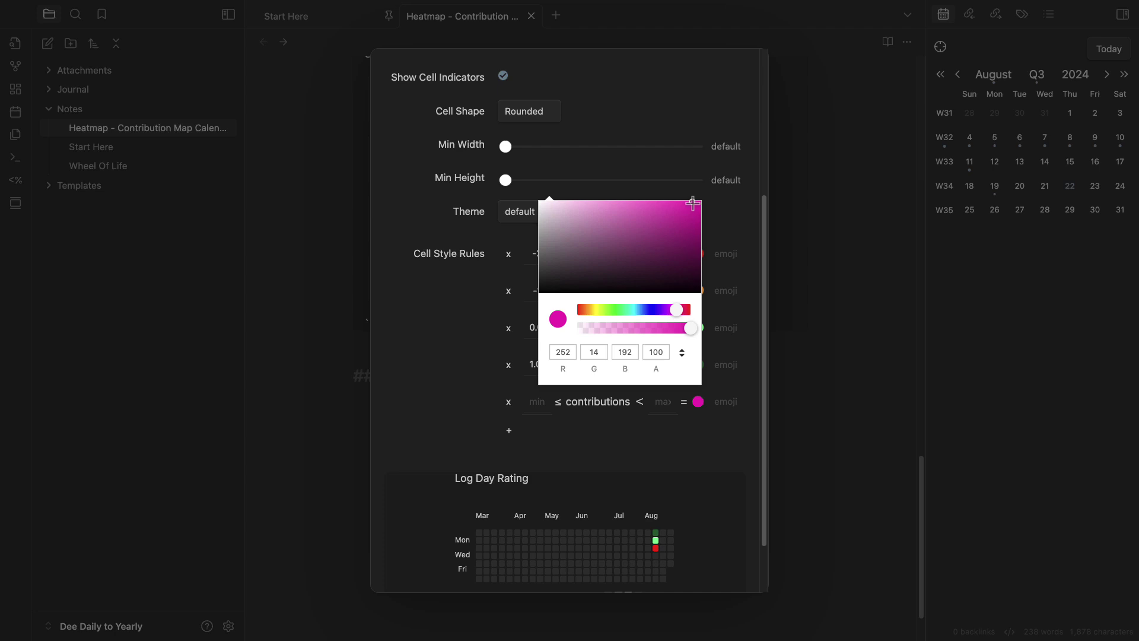
{"action": "left_click", "coordinate": [677, 463]}
{"action": "scroll", "coordinate": [585, 463], "scroll_direction": "down", "scroll_amount": 1}
{"action": "left_click", "coordinate": [500, 570]}
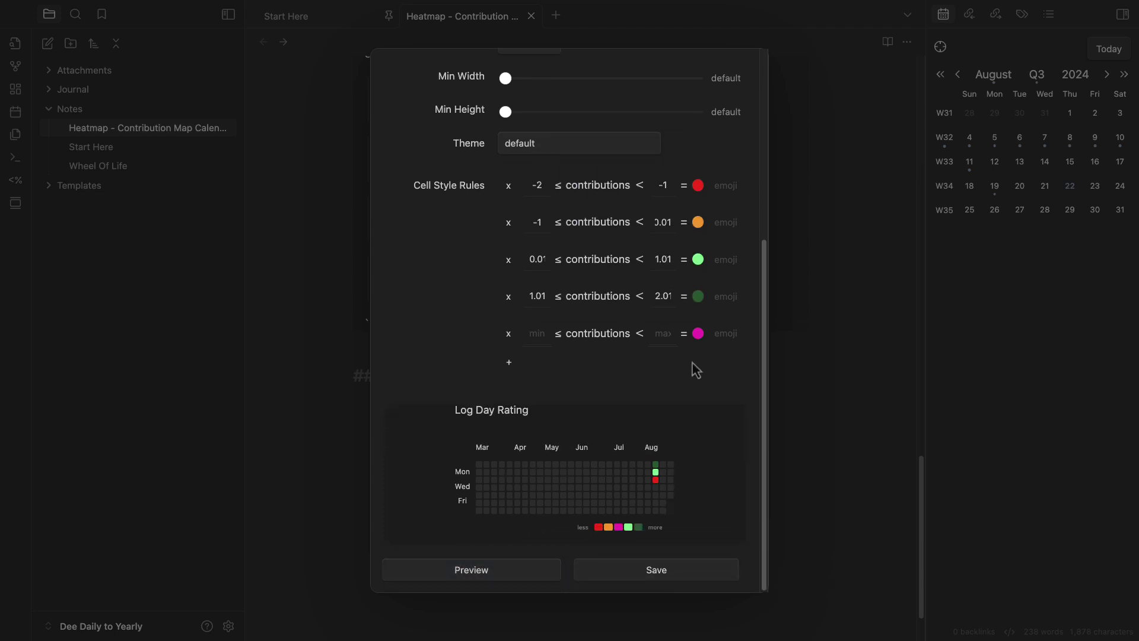
Try a range starting at 0 for the magenta rule, preview it, and remove the rule
{"action": "left_click", "coordinate": [536, 333]}
{"action": "type", "text": "0"}
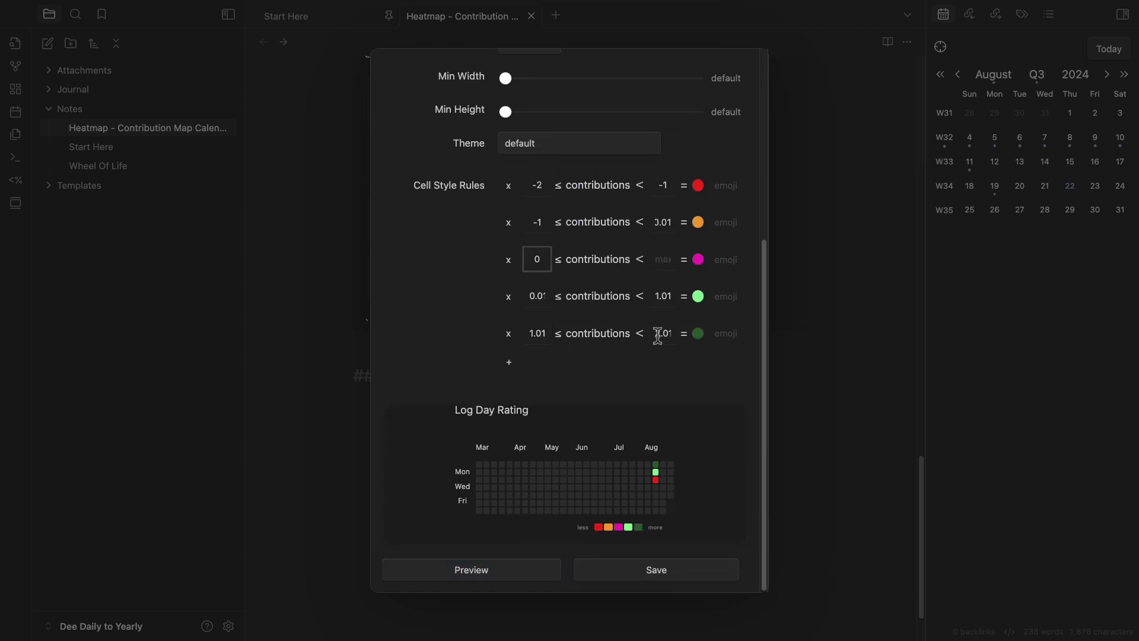
{"action": "left_click", "coordinate": [659, 260]}
{"action": "type", "text": "0"}
{"action": "left_click", "coordinate": [516, 574]}
{"action": "left_click", "coordinate": [659, 261]}
{"action": "left_click", "coordinate": [543, 264]}
{"action": "left_click", "coordinate": [508, 259]}
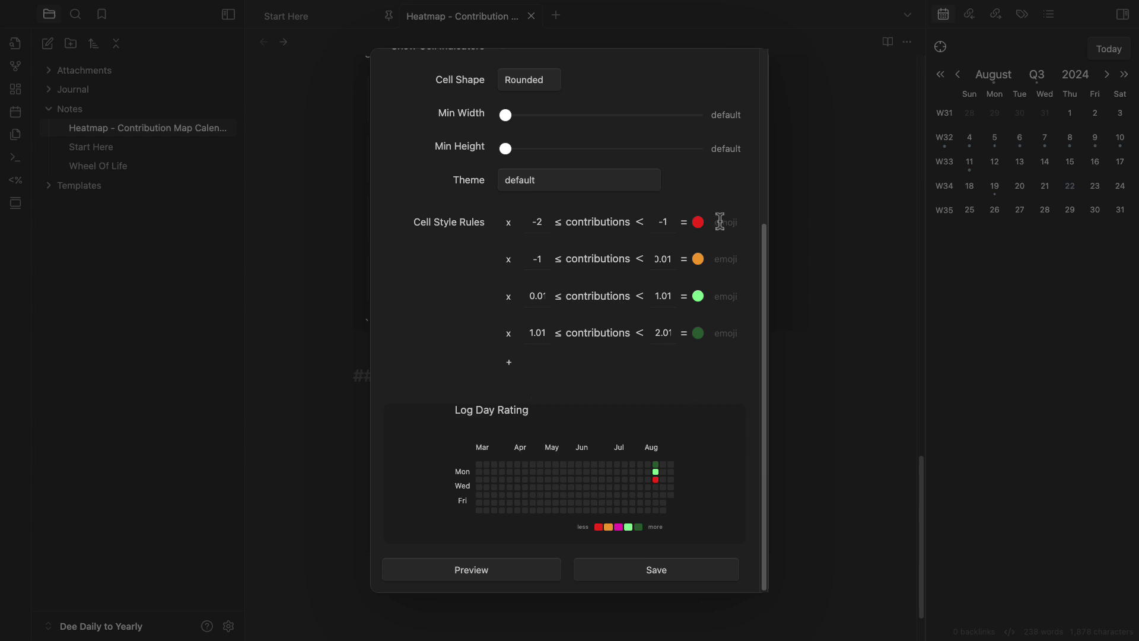
Review the style settings and refresh the heatmap preview with the four remaining rules
{"action": "scroll", "coordinate": [718, 249], "scroll_direction": "up", "scroll_amount": 5}
{"action": "scroll", "coordinate": [711, 291], "scroll_direction": "down", "scroll_amount": 2}
{"action": "scroll", "coordinate": [705, 297], "scroll_direction": "down", "scroll_amount": 3}
{"action": "scroll", "coordinate": [659, 418], "scroll_direction": "up", "scroll_amount": 3}
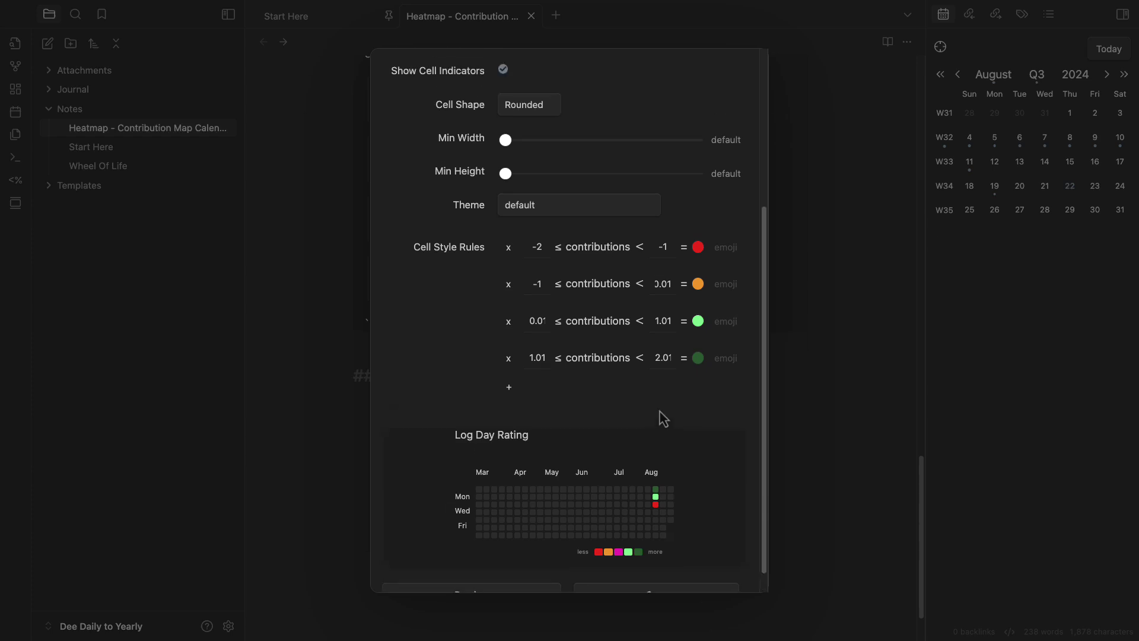
{"action": "scroll", "coordinate": [660, 418], "scroll_direction": "down", "scroll_amount": 3}
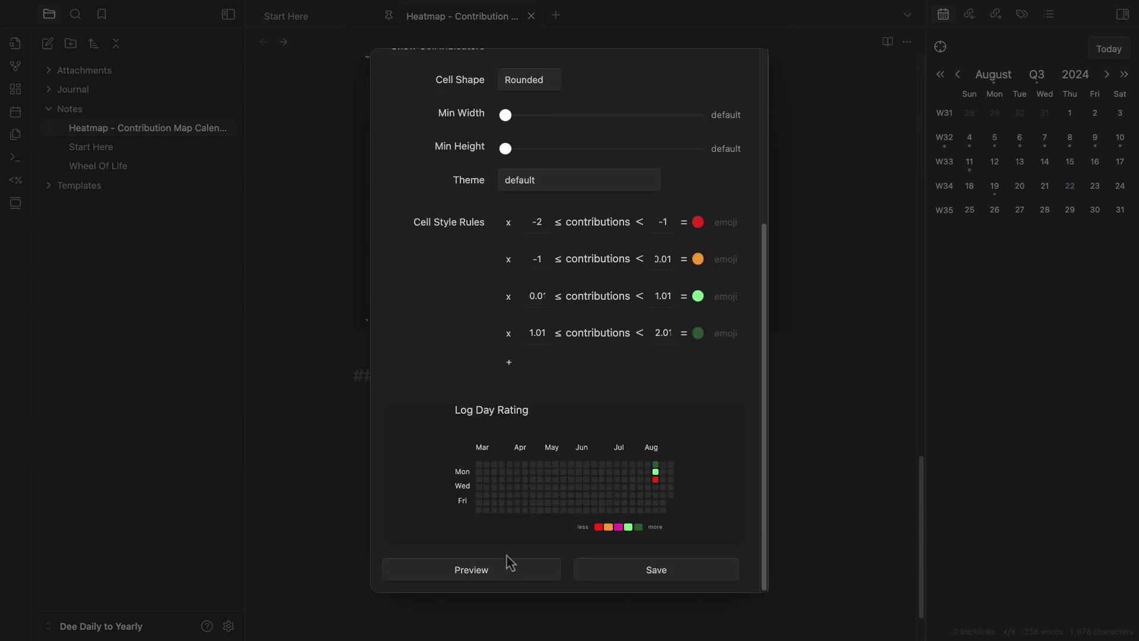
{"action": "left_click", "coordinate": [505, 576]}
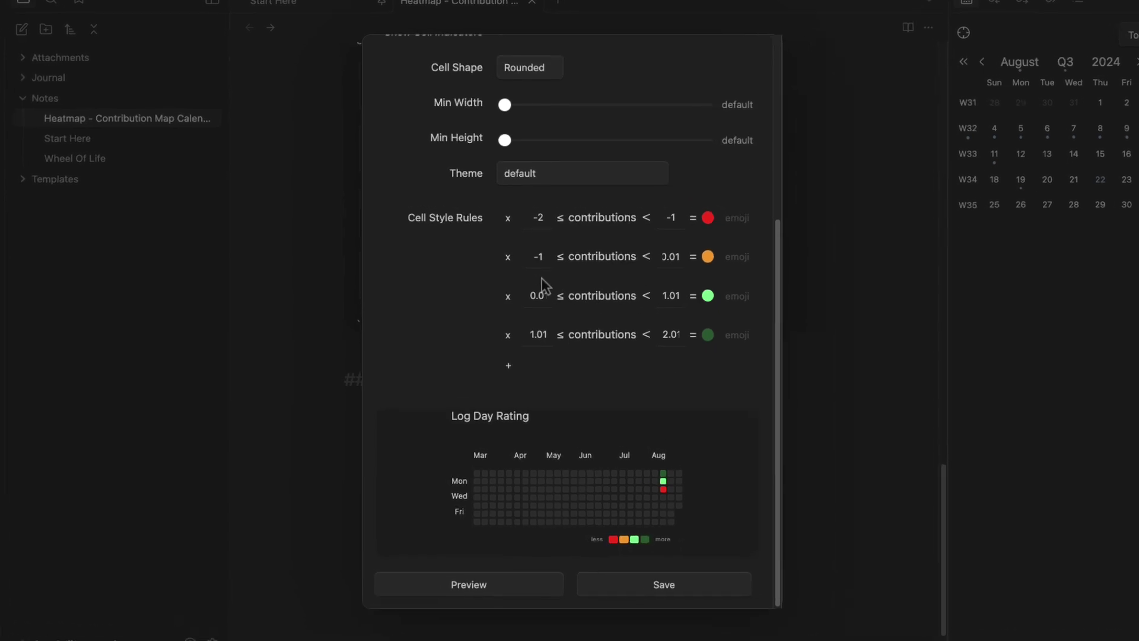
Add a fifth cell style rule and clear its minimum and maximum values
{"action": "left_click", "coordinate": [509, 361]}
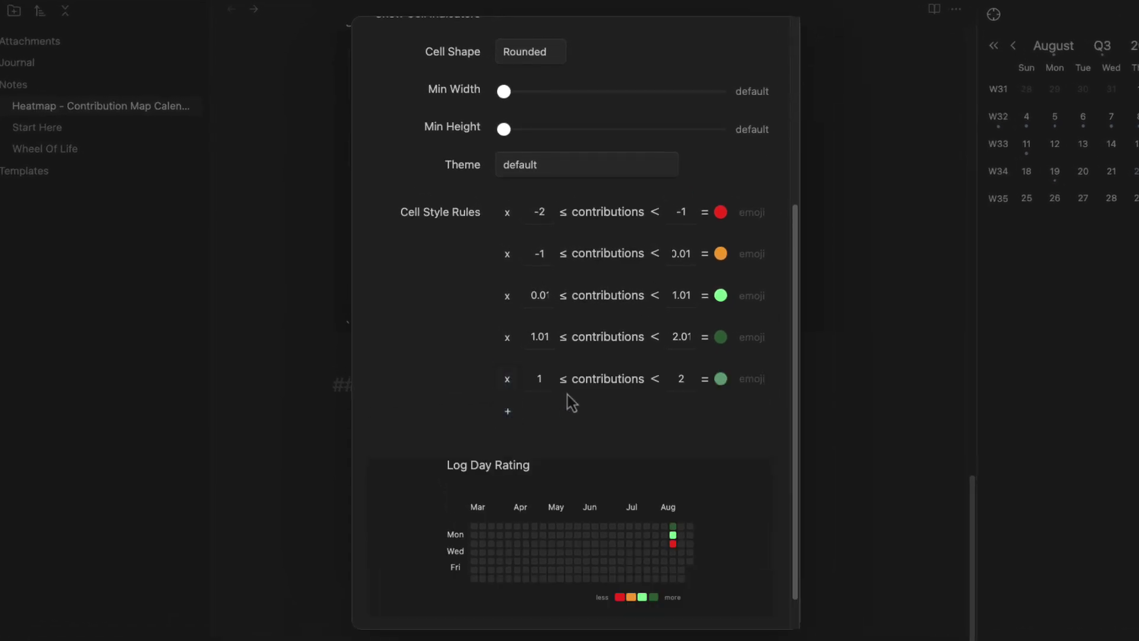
{"action": "left_click", "coordinate": [531, 380]}
{"action": "left_click", "coordinate": [681, 378]}
{"action": "key", "text": "BackSpace"}
Make the fifth rule's color fully transparent, then preview and save the Log Day Rating graph
{"action": "left_click", "coordinate": [721, 379]}
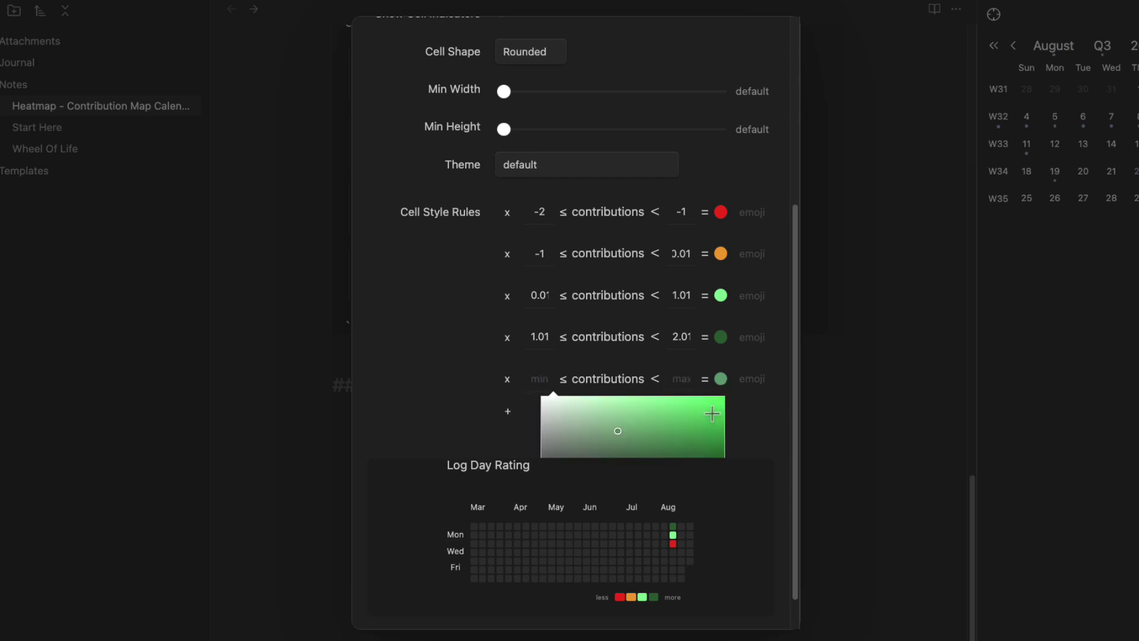
{"action": "scroll", "coordinate": [634, 432], "scroll_direction": "down", "scroll_amount": 1}
{"action": "scroll", "coordinate": [754, 410], "scroll_direction": "up", "scroll_amount": 5}
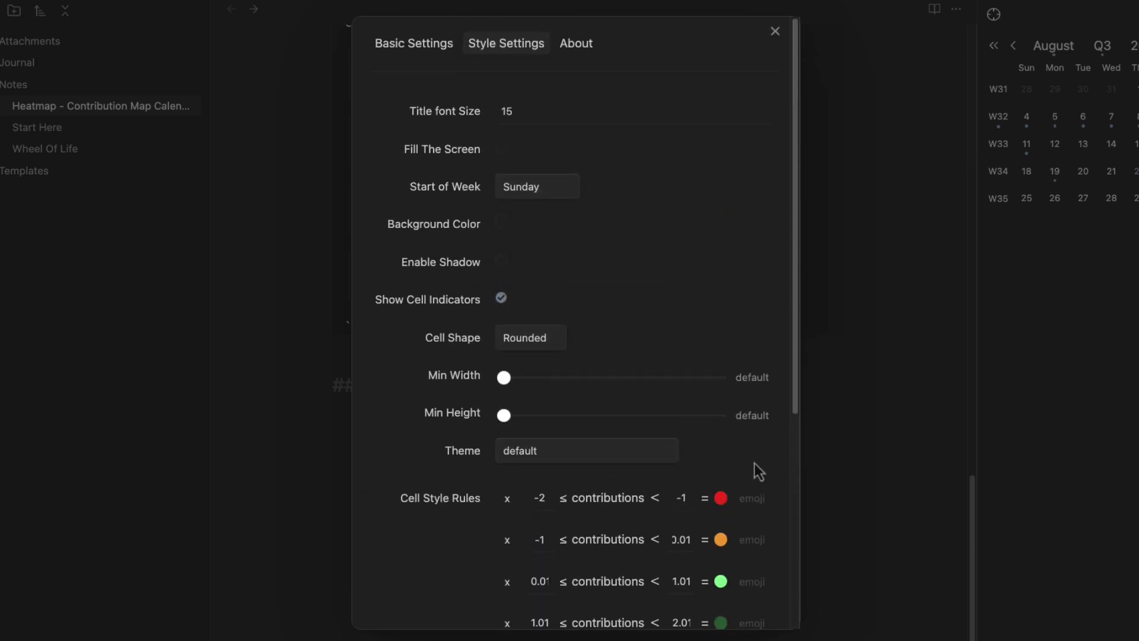
{"action": "left_click", "coordinate": [720, 575]}
{"action": "left_click_drag", "start_coordinate": [719, 493], "coordinate": [454, 571]}
{"action": "scroll", "coordinate": [474, 563], "scroll_direction": "down", "scroll_amount": 3}
{"action": "scroll", "coordinate": [536, 550], "scroll_direction": "down", "scroll_amount": 2}
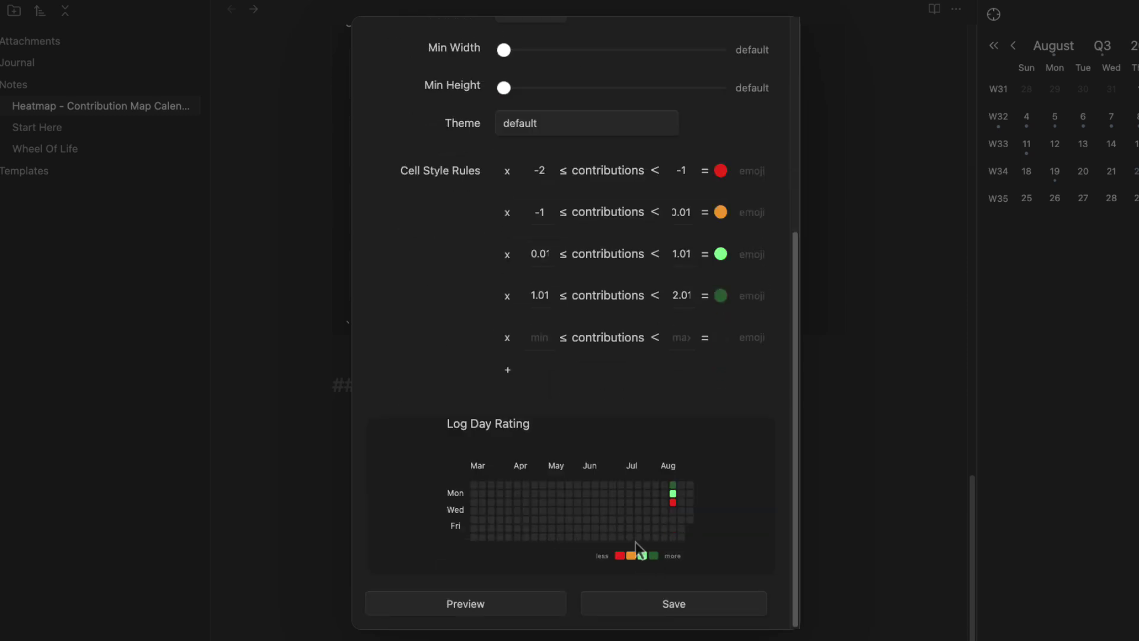
{"action": "left_click", "coordinate": [530, 613]}
{"action": "left_click", "coordinate": [674, 605]}
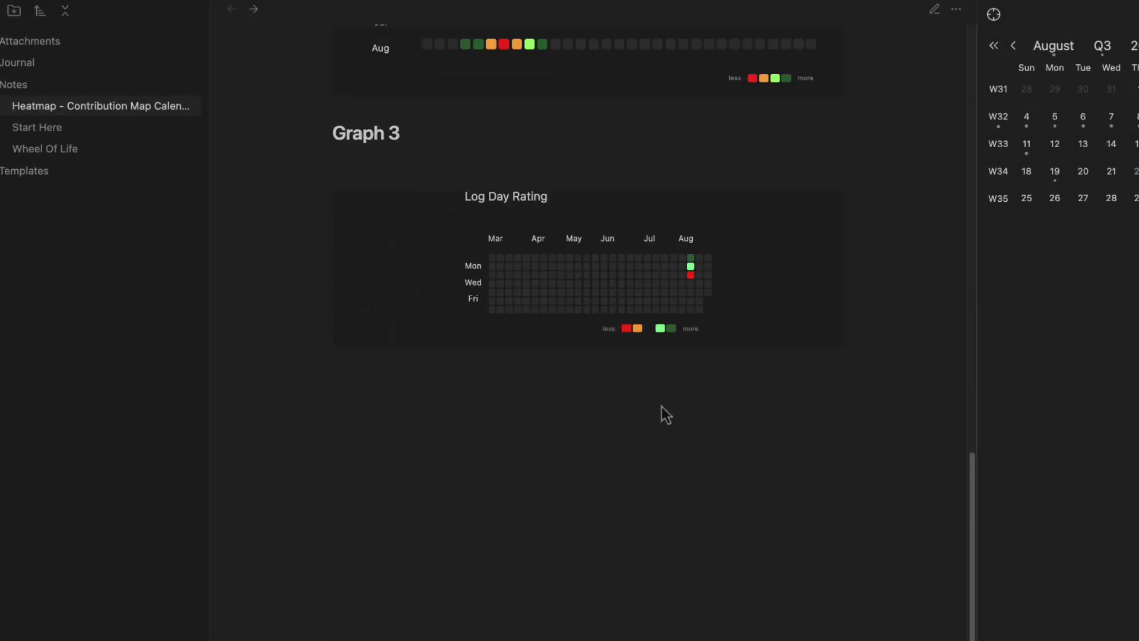
Check the log properties in the 2024-08-07 and 2024-08-08 daily notes, showing the latter's frontmatter in source view
{"action": "scroll", "coordinate": [653, 415], "scroll_direction": "up", "scroll_amount": 5}
{"action": "scroll", "coordinate": [593, 403], "scroll_direction": "down", "scroll_amount": 2}
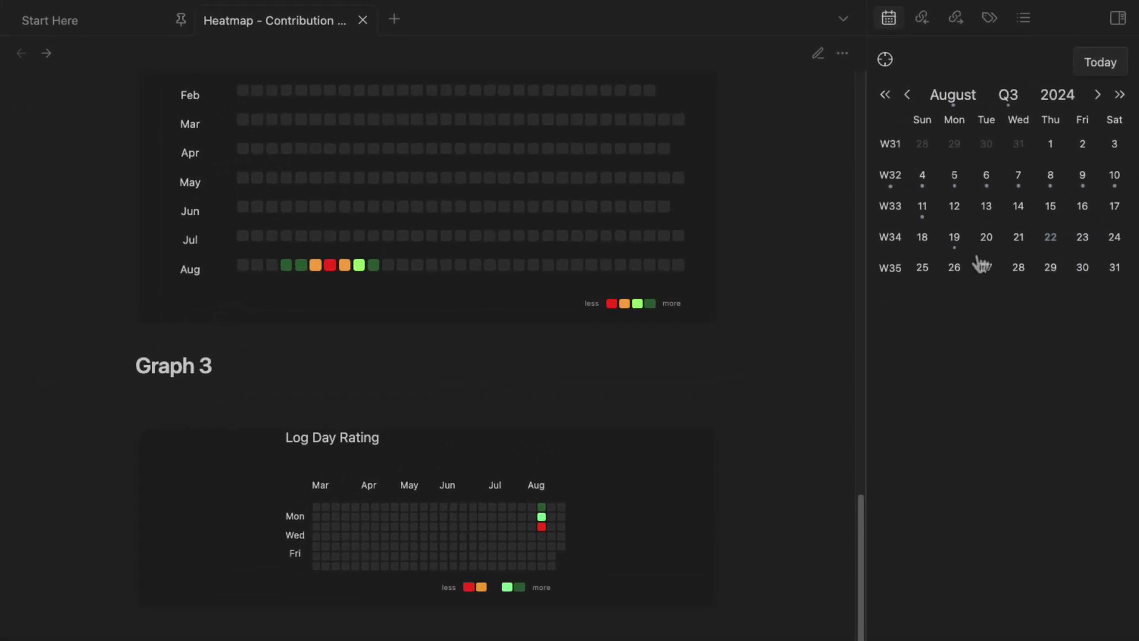
{"action": "left_click", "coordinate": [1018, 178]}
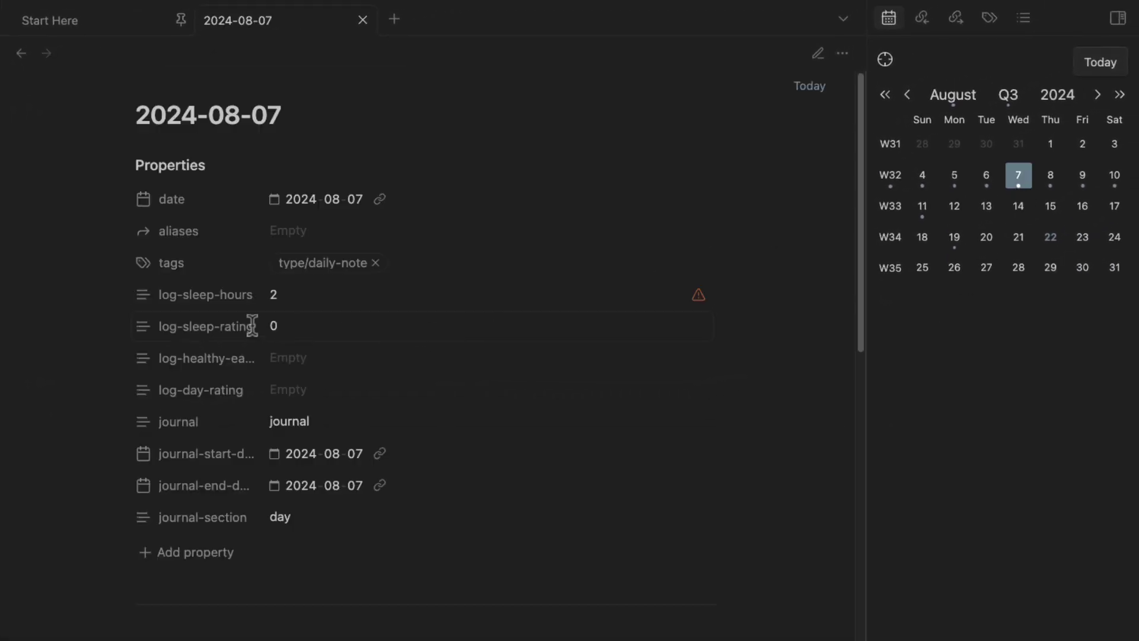
{"action": "left_click", "coordinate": [1050, 179]}
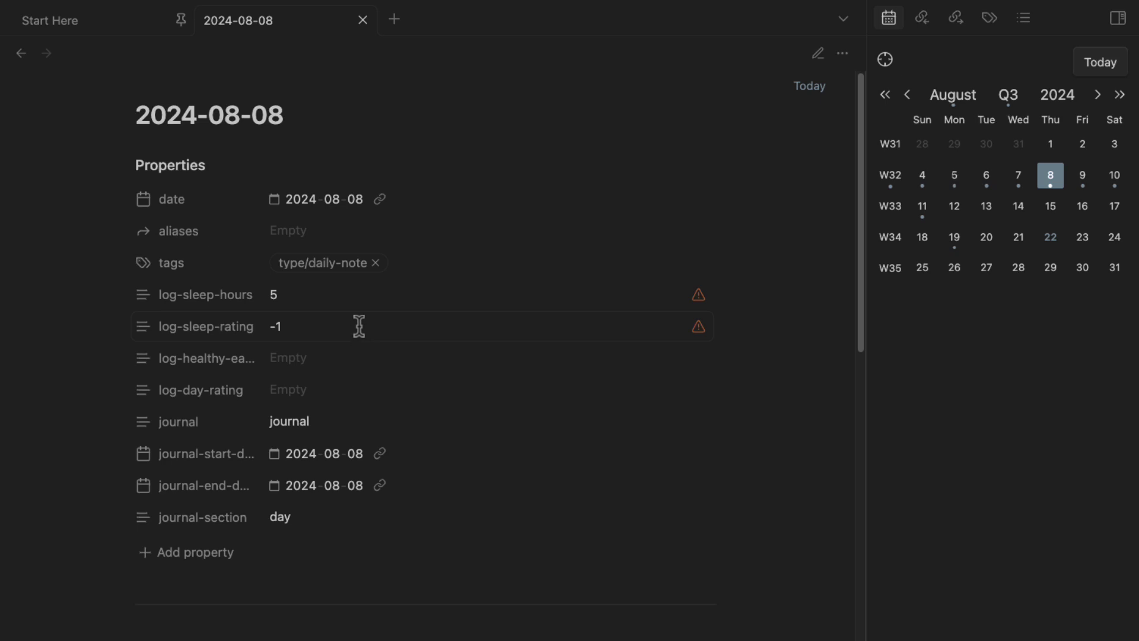
{"action": "key", "text": "ctrl+e"}
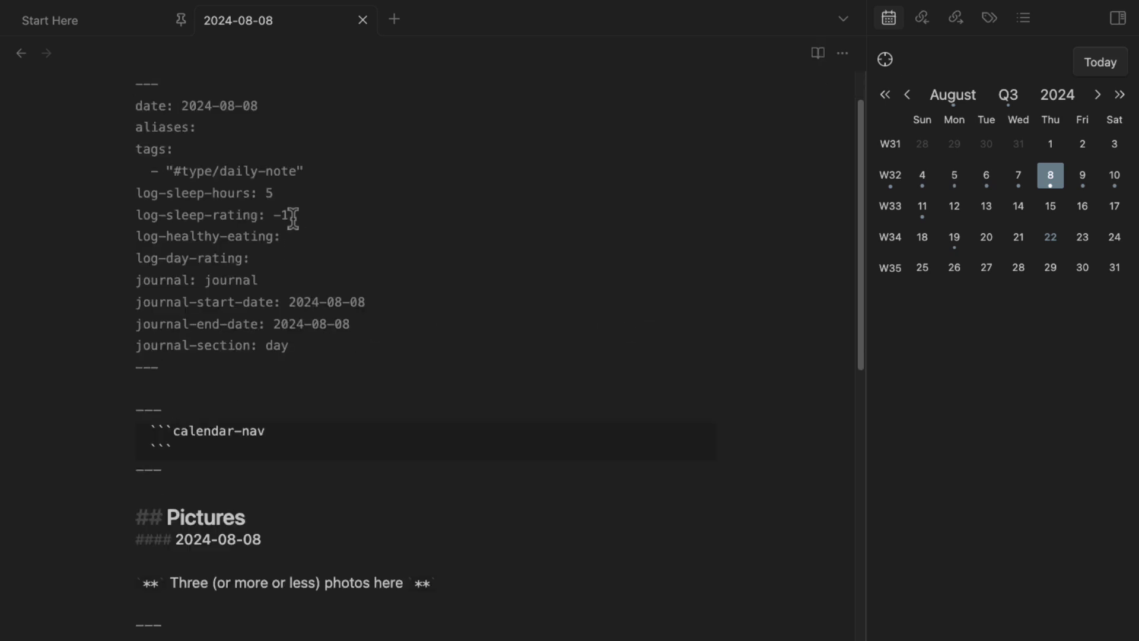
Return the 2024-08-08 note to reading view and change its log-sleep-hours and log-sleep-rating properties to the Number type
{"action": "left_click_drag", "start_coordinate": [289, 216], "coordinate": [269, 216]}
{"action": "key", "text": "ctrl+e"}
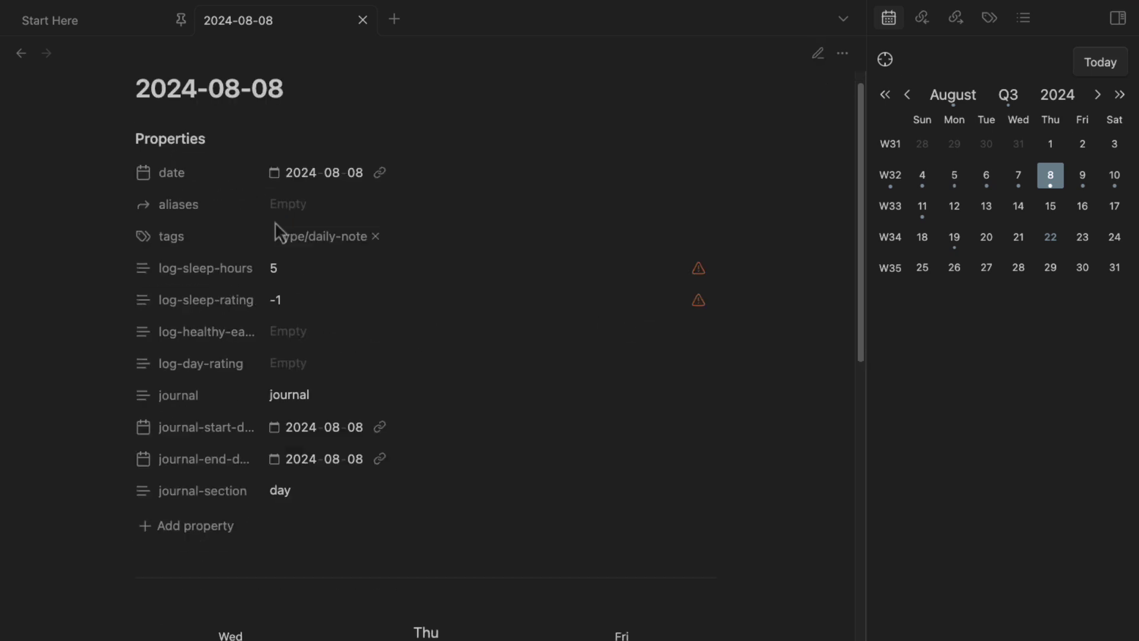
{"action": "left_click", "coordinate": [143, 269]}
{"action": "mouse_move", "coordinate": [231, 275]}
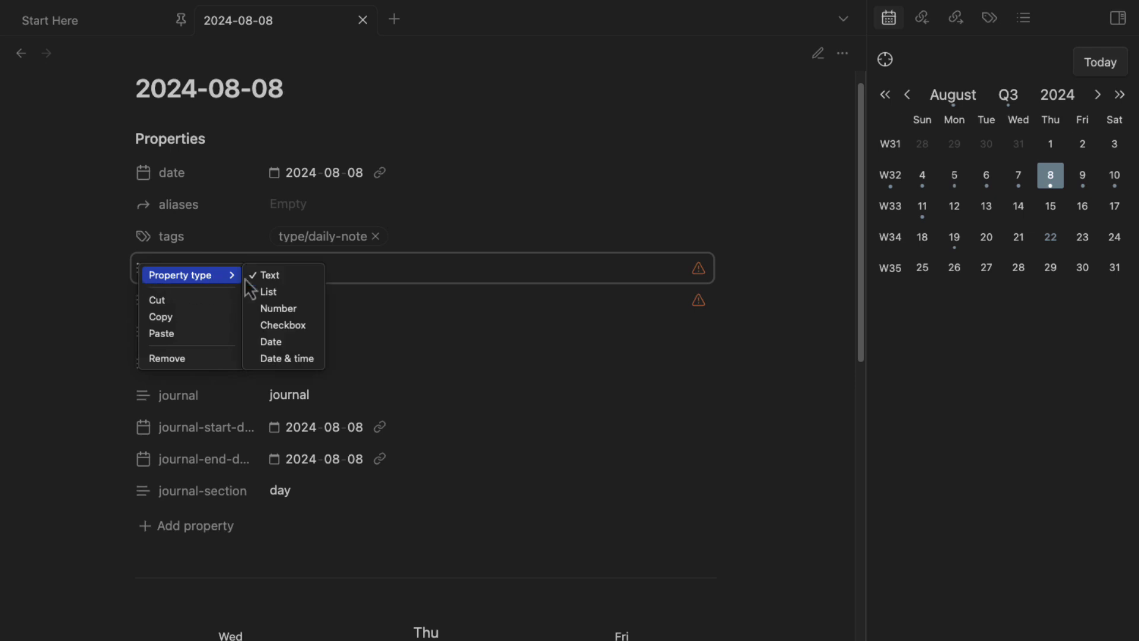
{"action": "left_click", "coordinate": [280, 308]}
{"action": "left_click", "coordinate": [143, 299]}
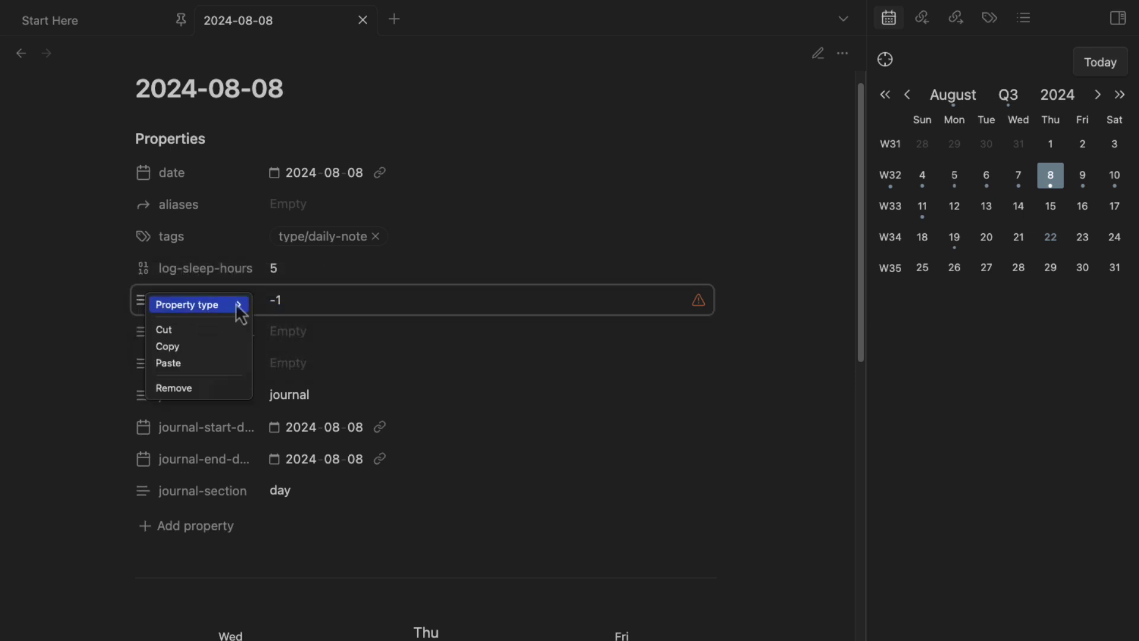
{"action": "mouse_move", "coordinate": [232, 306]}
{"action": "left_click", "coordinate": [256, 339]}
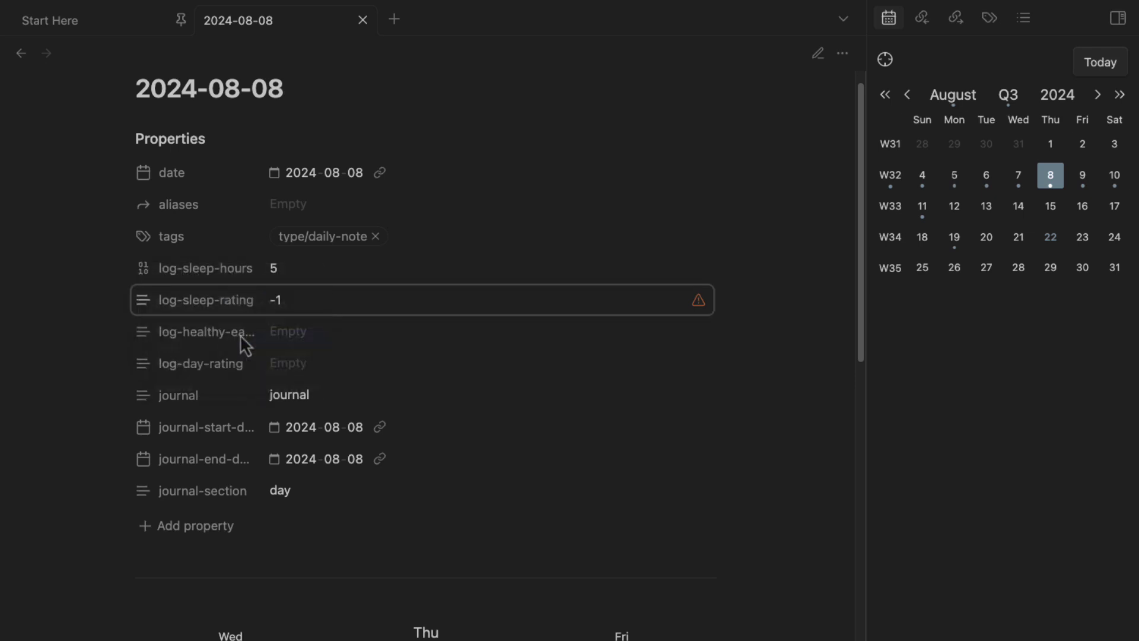
Change the log-healthy-eating and log-day-rating properties in the 2024-08-08 note to the Number type
{"action": "left_click", "coordinate": [143, 332]}
{"action": "mouse_move", "coordinate": [229, 349]}
{"action": "left_click", "coordinate": [285, 377]}
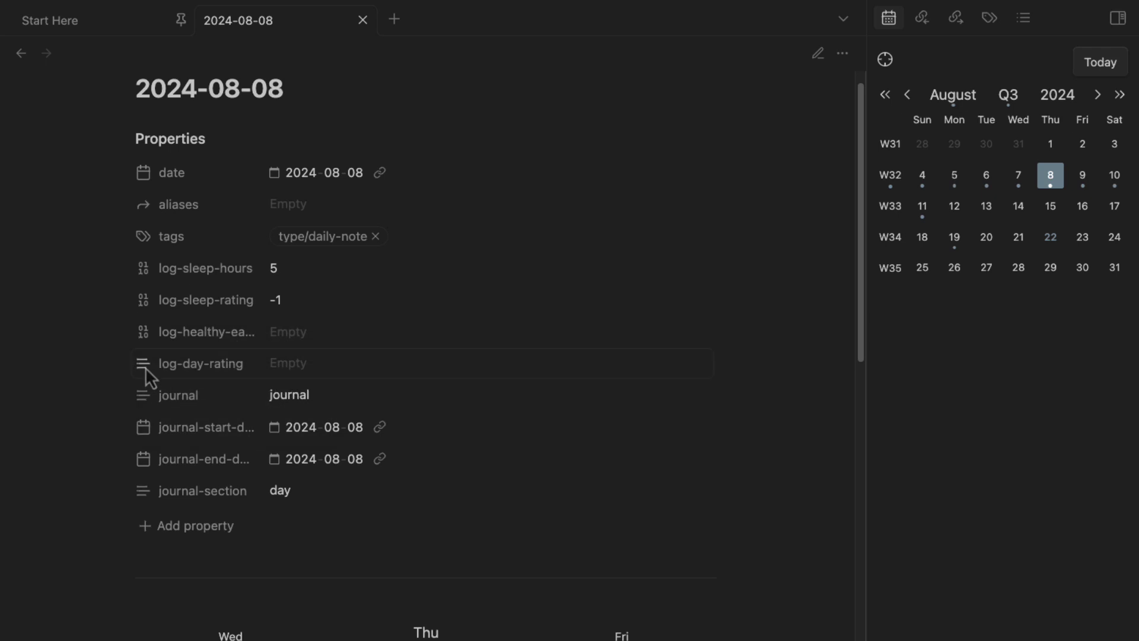
{"action": "left_click", "coordinate": [143, 363]}
{"action": "mouse_move", "coordinate": [232, 373]}
{"action": "left_click", "coordinate": [276, 406]}
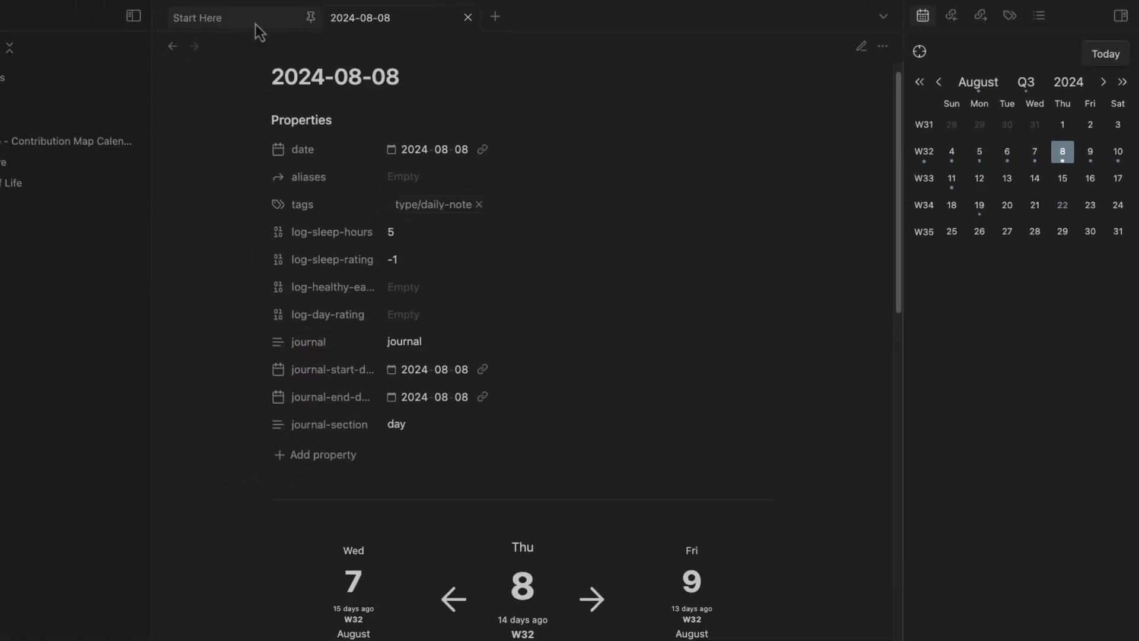
Check the property types of the log fields in the Daily Note Template
{"action": "left_click", "coordinate": [54, 190]}
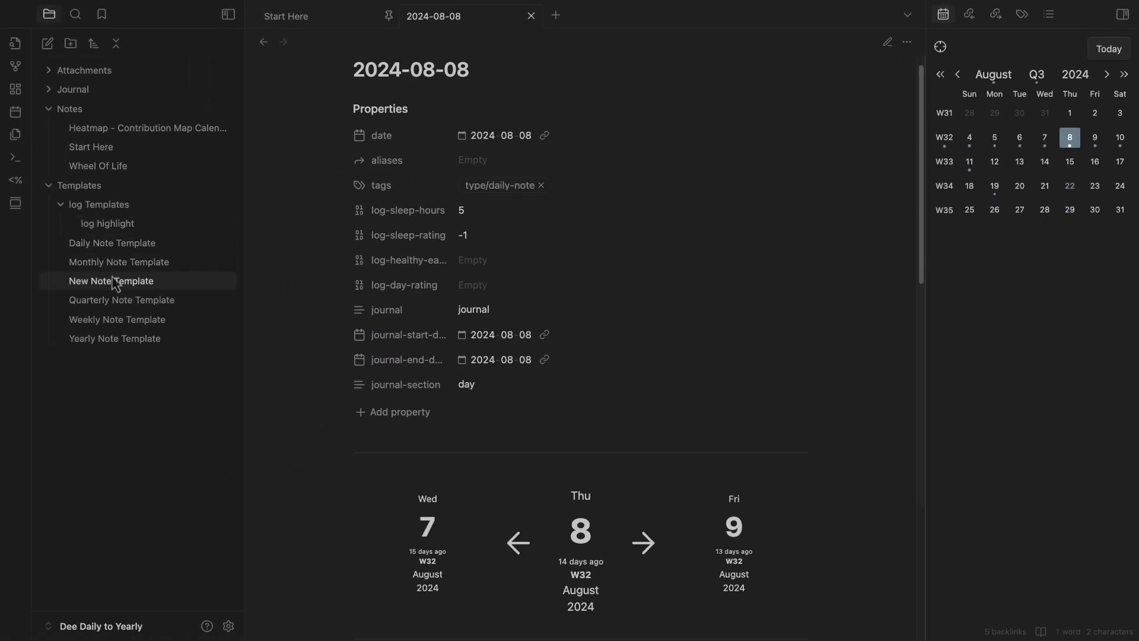
{"action": "left_click", "coordinate": [113, 244]}
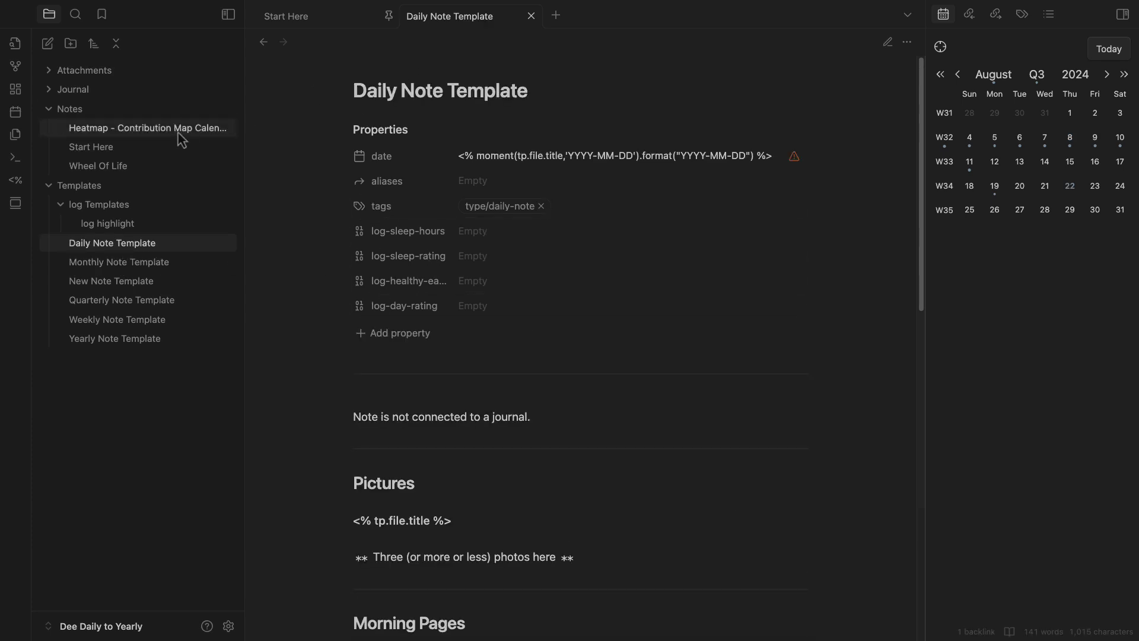
{"action": "left_click", "coordinate": [263, 42]}
Convert the mismatched log-sleep-rating property in the 2024-08-07 daily note to the Number type
{"action": "left_click", "coordinate": [1044, 137]}
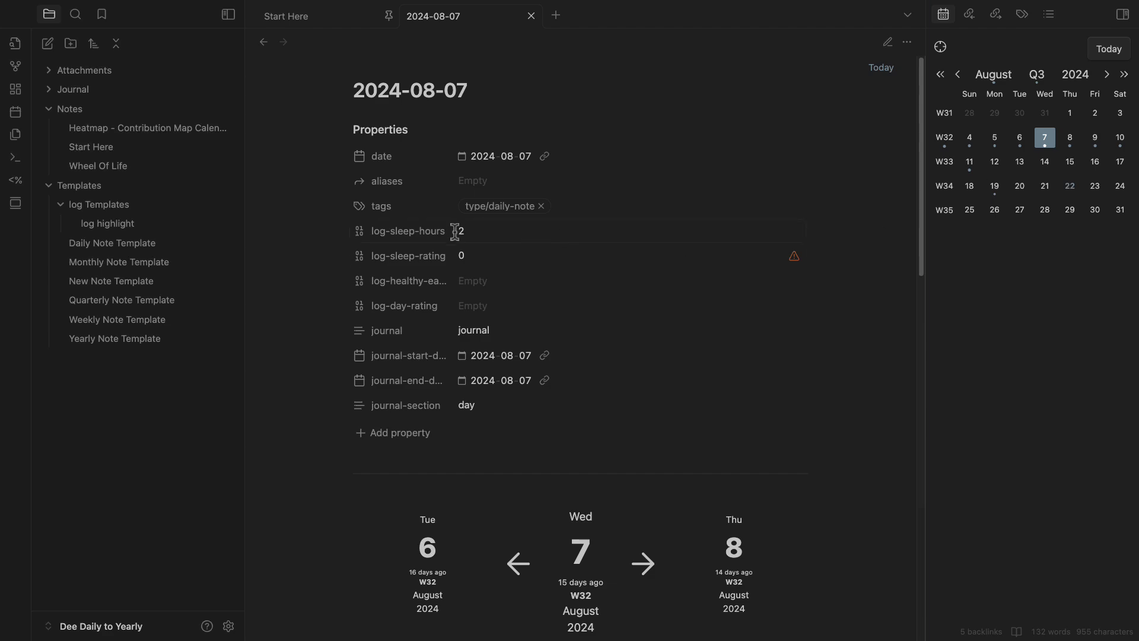
{"action": "left_click", "coordinate": [794, 258]}
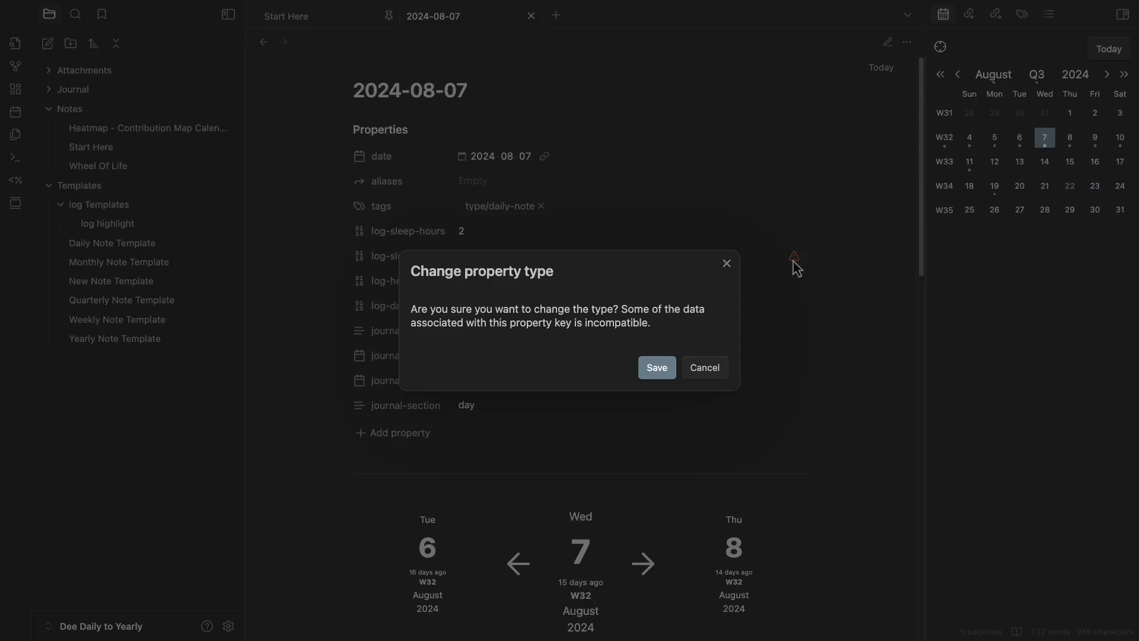
{"action": "left_click", "coordinate": [657, 376]}
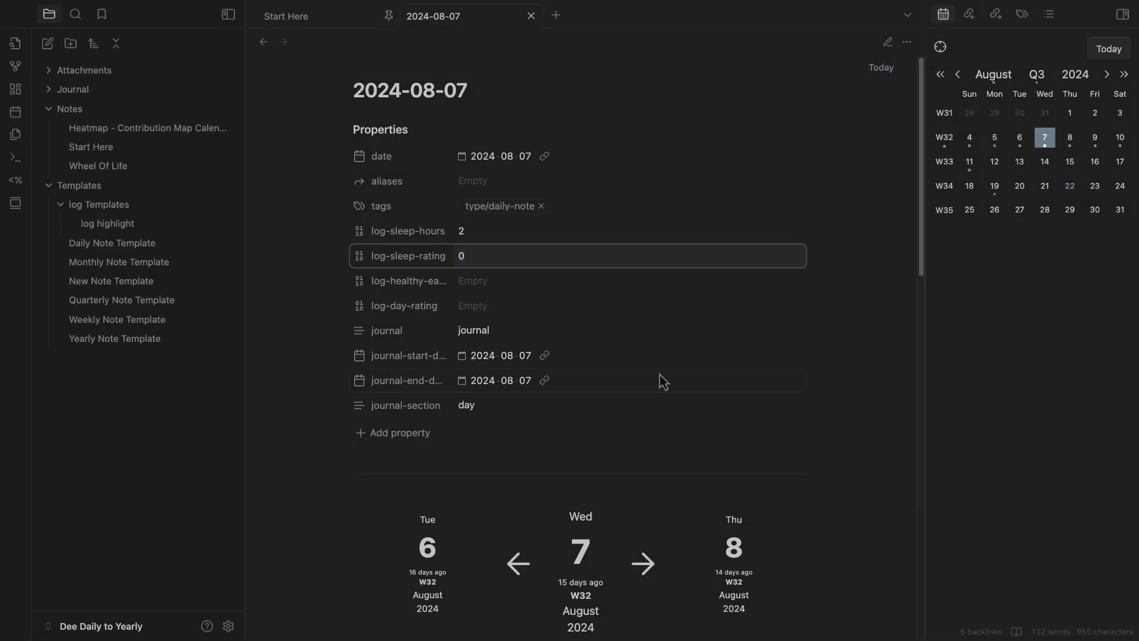
Check the log property types in the 2024-08-08, 2024-08-09 and 2024-08-10 daily notes
{"action": "left_click", "coordinate": [1072, 146]}
{"action": "left_click", "coordinate": [1095, 146]}
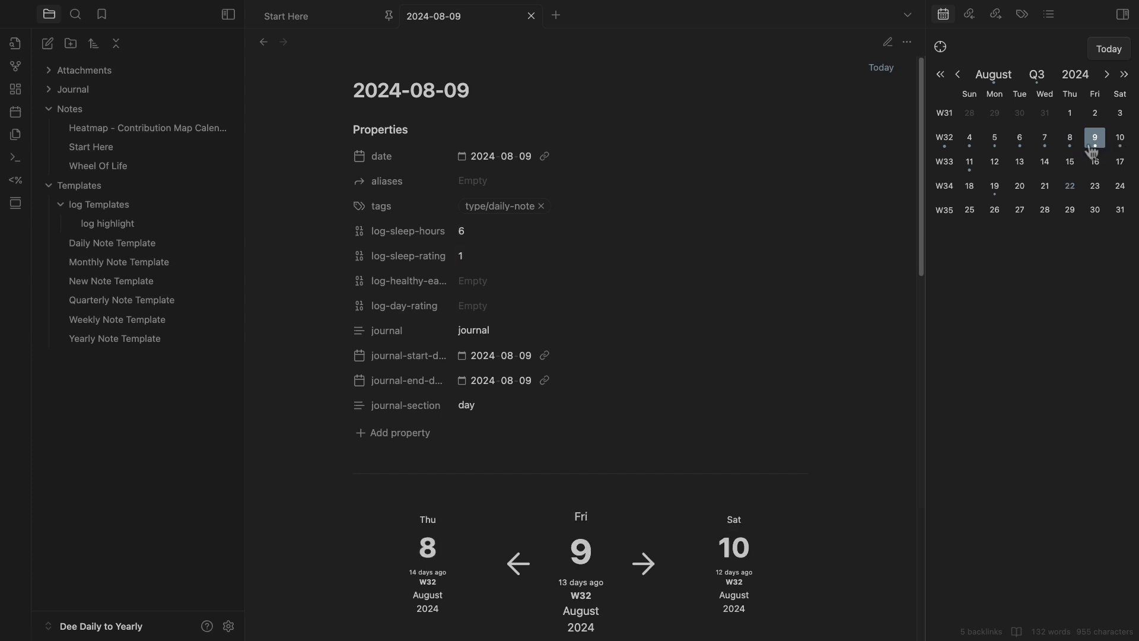
{"action": "left_click", "coordinate": [1119, 142]}
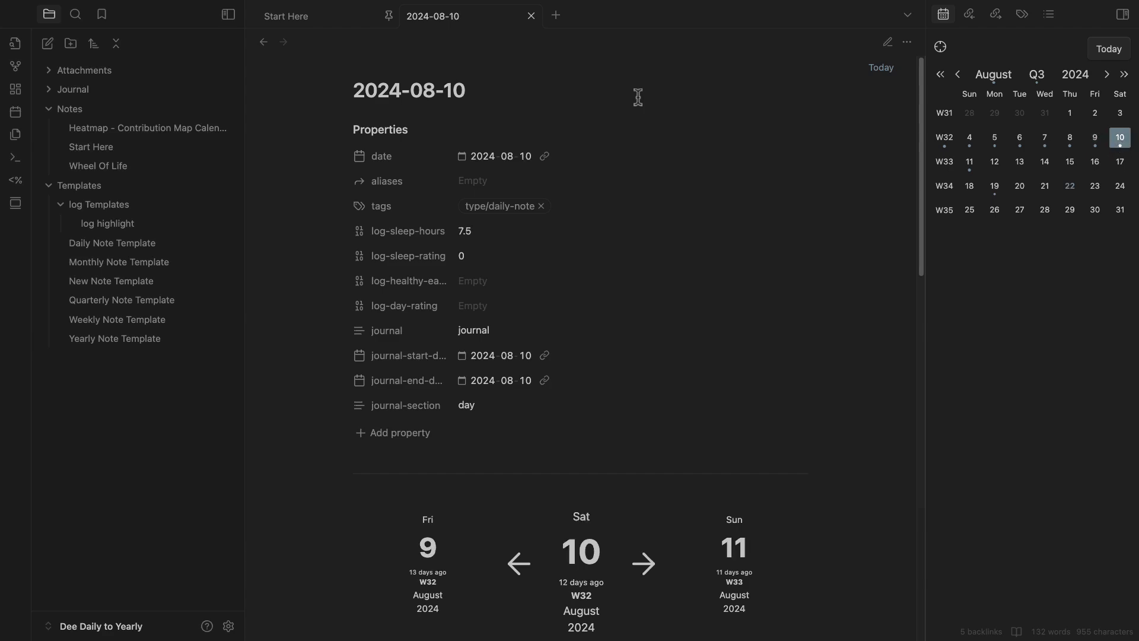
Open the Heatmap - Contribution Map Calendar note and compare the colored cells in Graph 2 and Graph 3
{"action": "left_click", "coordinate": [132, 128]}
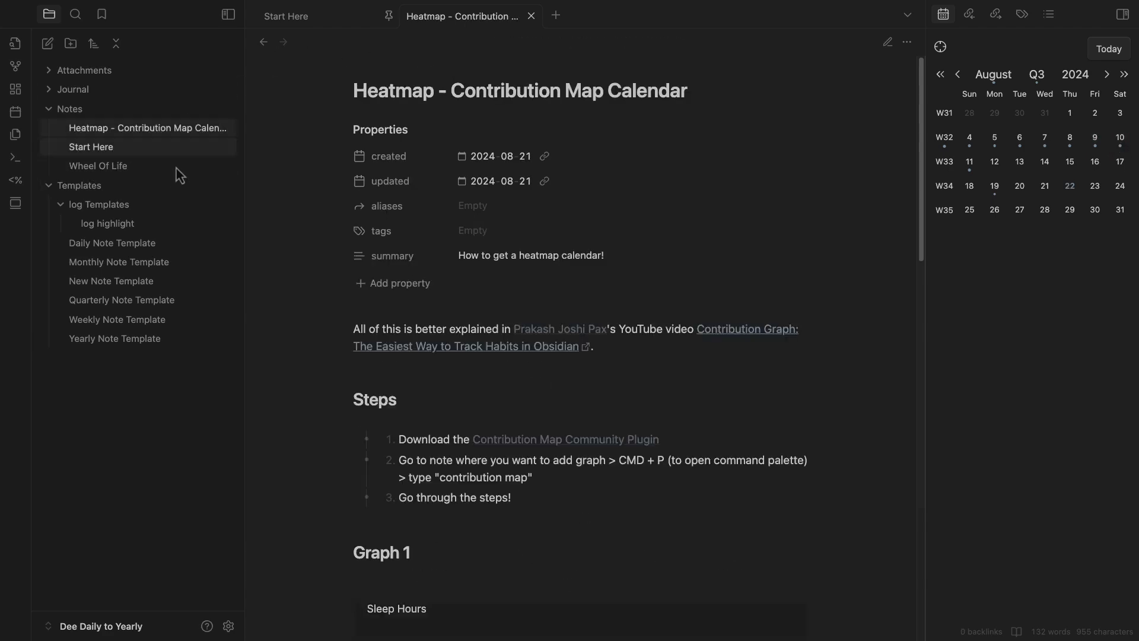
{"action": "scroll", "coordinate": [547, 298], "scroll_direction": "down", "scroll_amount": 15}
{"action": "scroll", "coordinate": [547, 297], "scroll_direction": "up", "scroll_amount": 5}
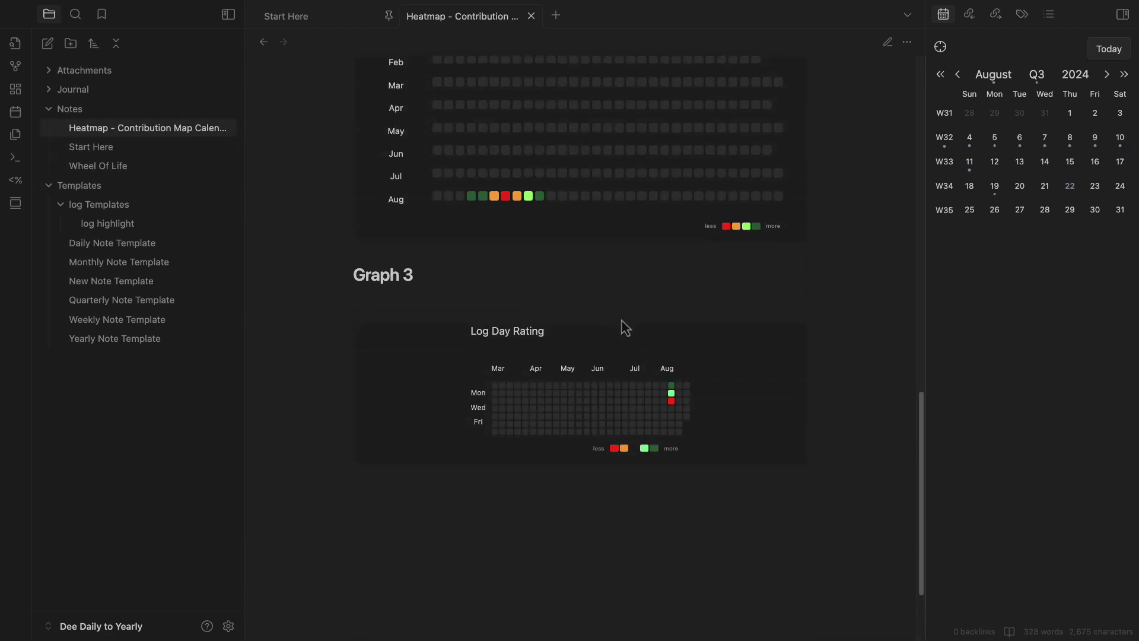
{"action": "scroll", "coordinate": [622, 427], "scroll_direction": "up", "scroll_amount": 5}
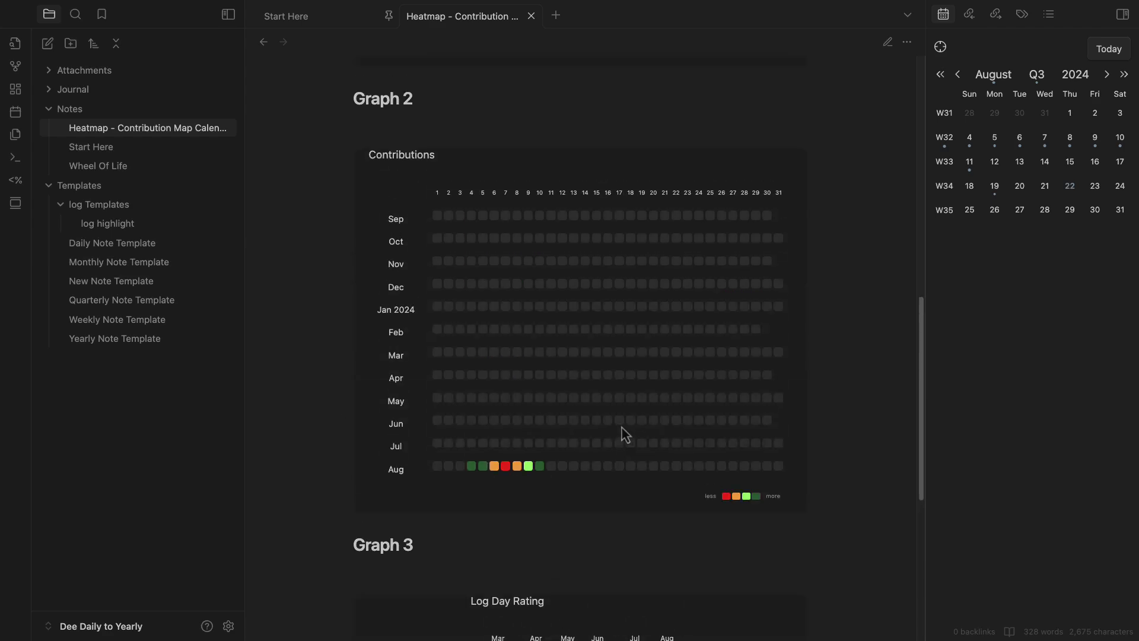
{"action": "scroll", "coordinate": [623, 424], "scroll_direction": "down", "scroll_amount": 3}
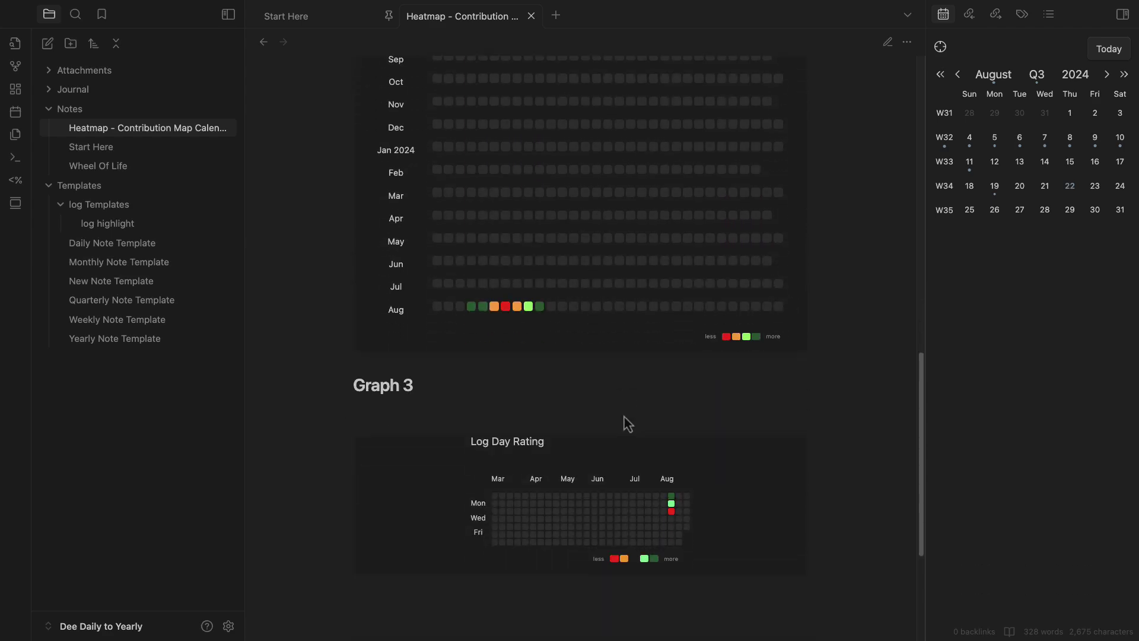
Reload the app without saving and reopen the Heatmap - Contribution Map Calendar note to check its graphs
{"action": "key", "text": "ctrl+p"}
{"action": "type", "text": "relo"}
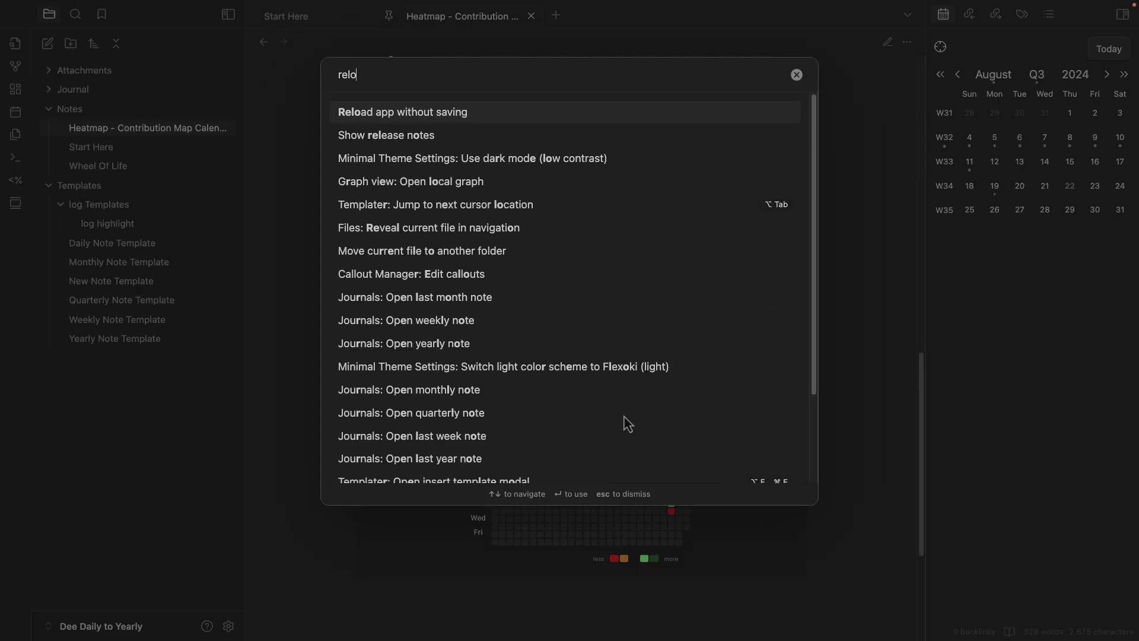
{"action": "key", "text": "Return"}
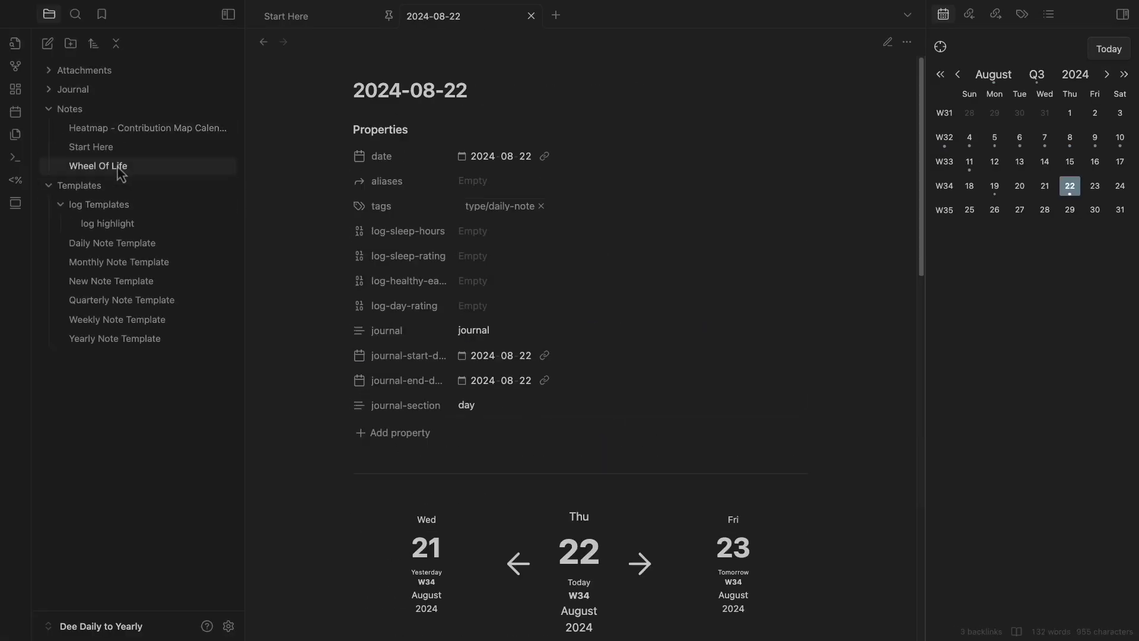
{"action": "left_click", "coordinate": [131, 131]}
{"action": "scroll", "coordinate": [554, 279], "scroll_direction": "down", "scroll_amount": 9}
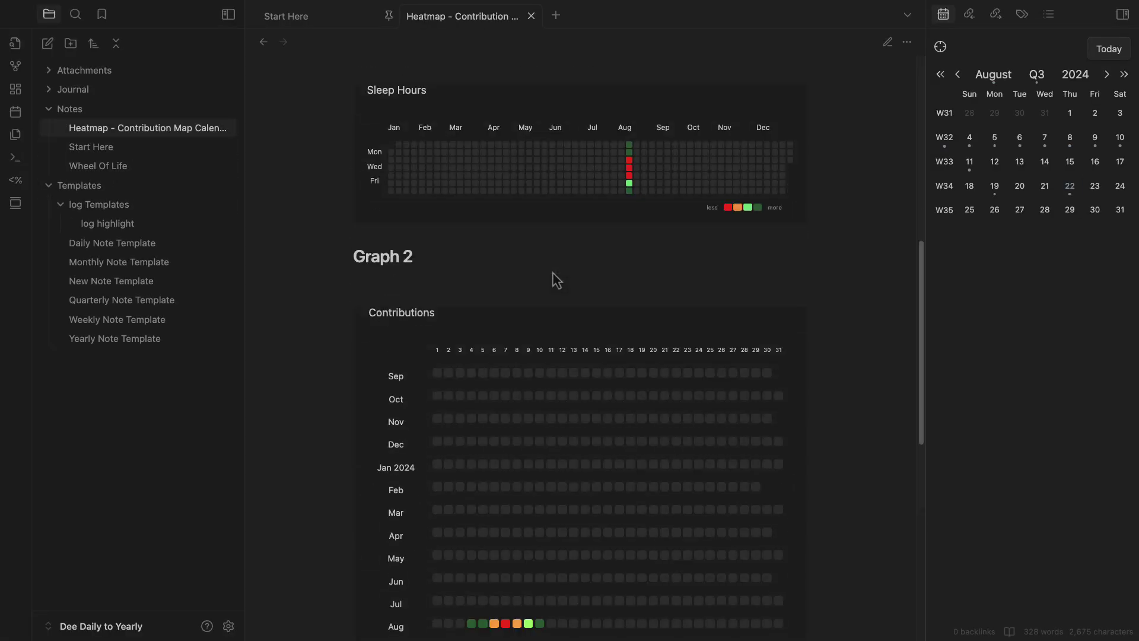
Check the 2024-08-06 daily note, and set log-day-rating to -1 in the 2024-08-07 note
{"action": "left_click", "coordinate": [1019, 137]}
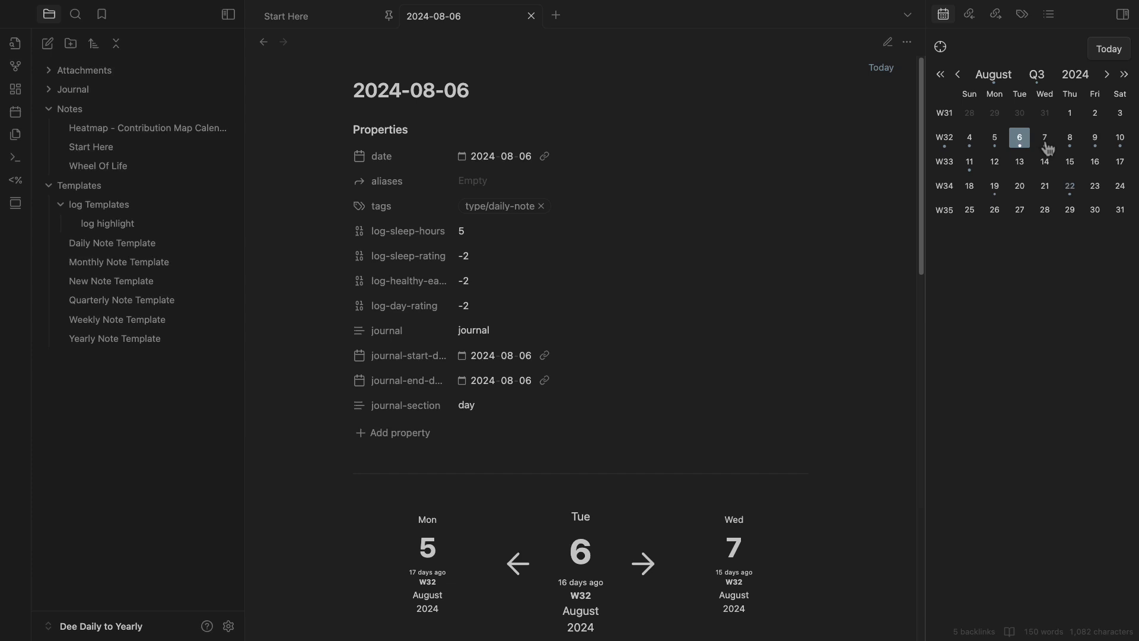
{"action": "left_click", "coordinate": [1048, 148]}
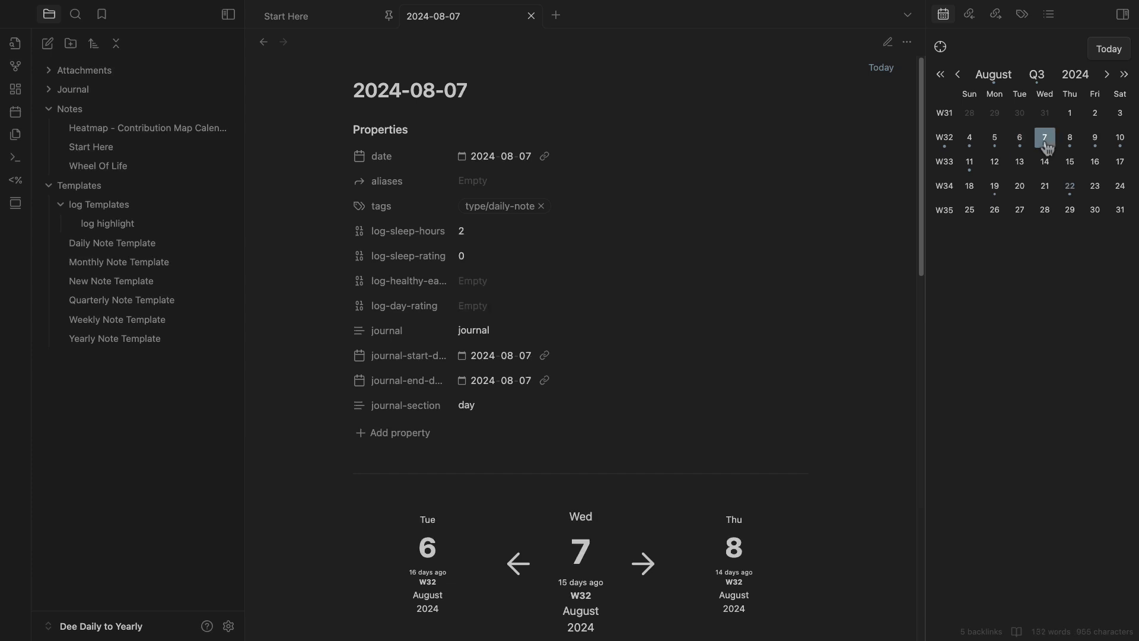
{"action": "left_click", "coordinate": [1046, 145]}
{"action": "left_click", "coordinate": [481, 306]}
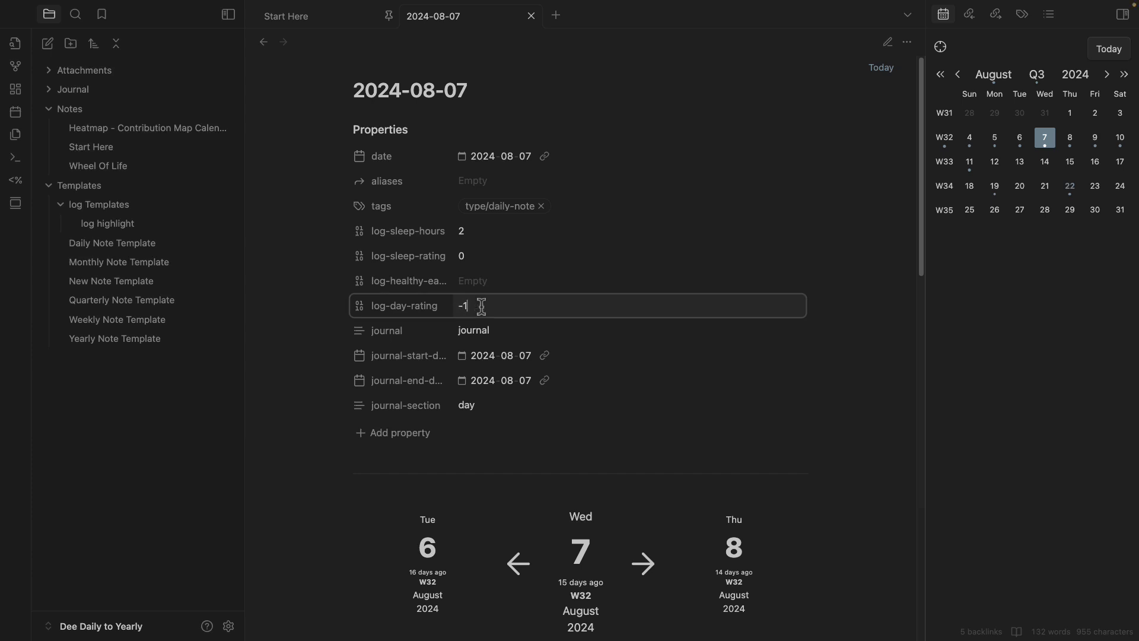
{"action": "type", "text": "-1"}
Set log-day-rating to 2 in the 2024-08-08 daily note
{"action": "left_click", "coordinate": [1070, 141]}
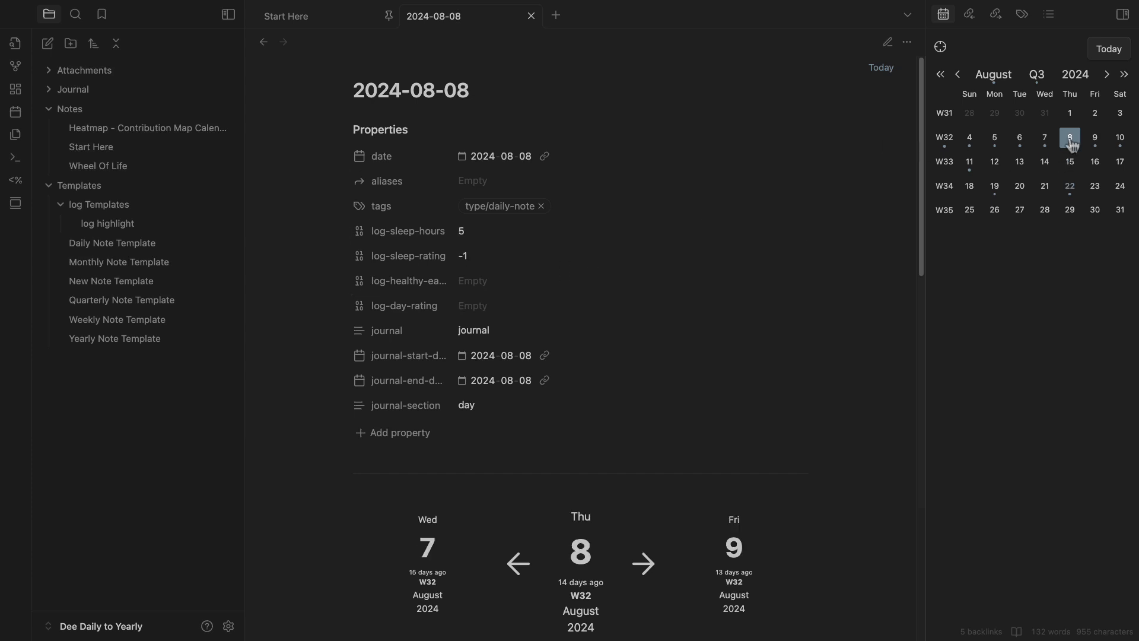
{"action": "left_click", "coordinate": [538, 305]}
{"action": "type", "text": "2"}
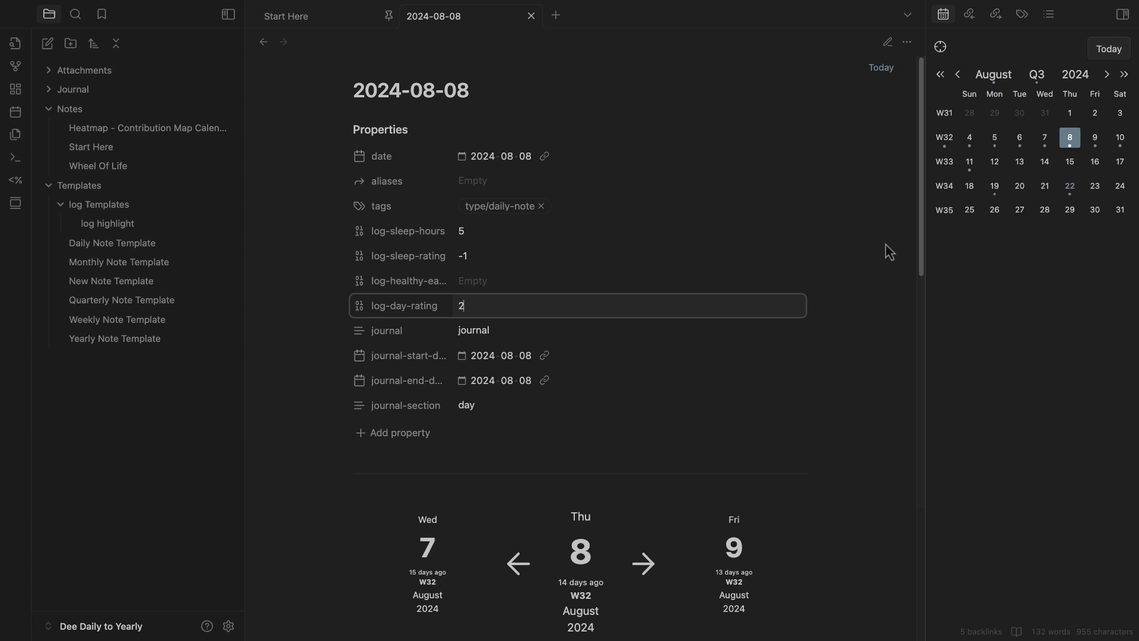
Set log-day-rating to 1 in both the 2024-08-09 and 2024-08-10 daily notes
{"action": "left_click", "coordinate": [1098, 147]}
{"action": "left_click", "coordinate": [1098, 147]}
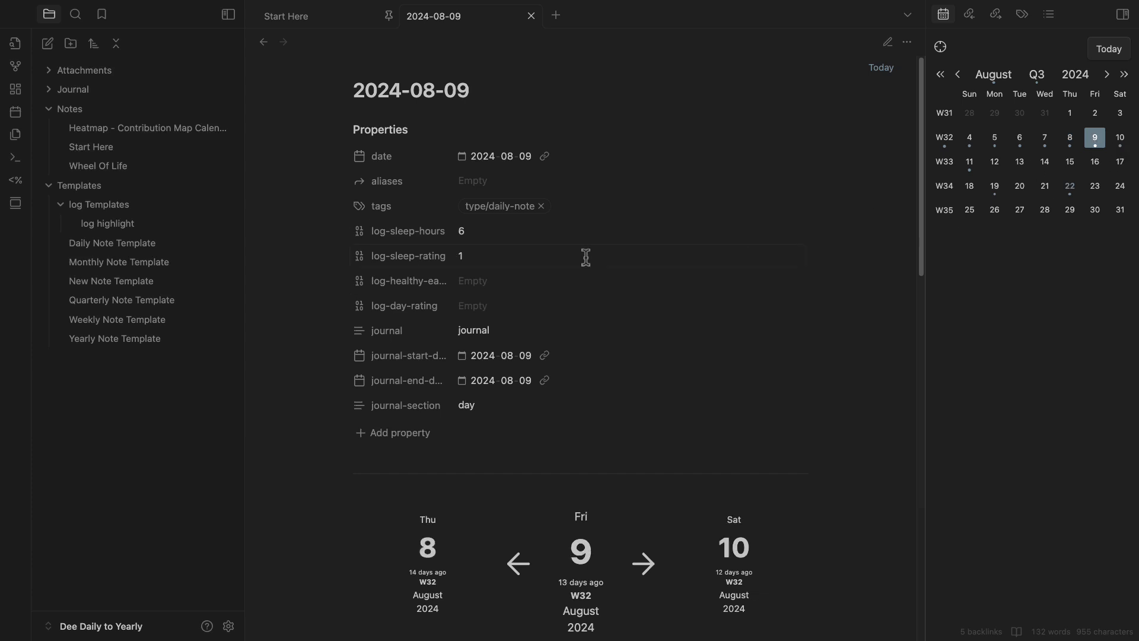
{"action": "left_click", "coordinate": [510, 307]}
{"action": "type", "text": "1"}
{"action": "left_click", "coordinate": [1120, 147]}
{"action": "left_click", "coordinate": [560, 305]}
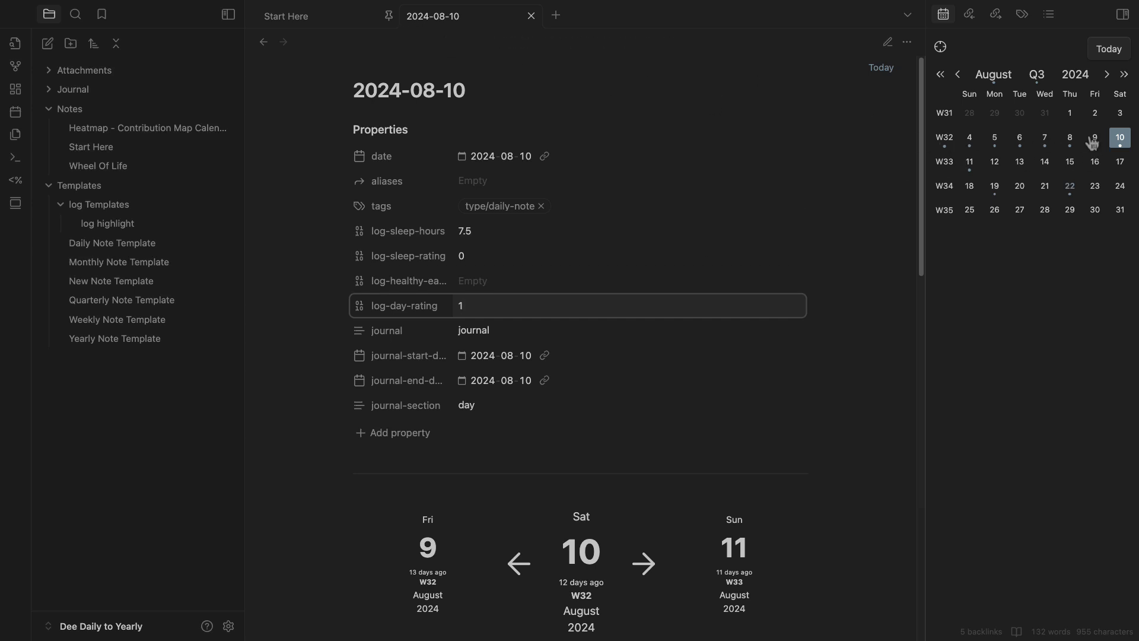
{"action": "key", "text": "Escape"}
Review the log property types in the 2024-08-04 daily note and the Daily Note Template
{"action": "left_click", "coordinate": [121, 137]}
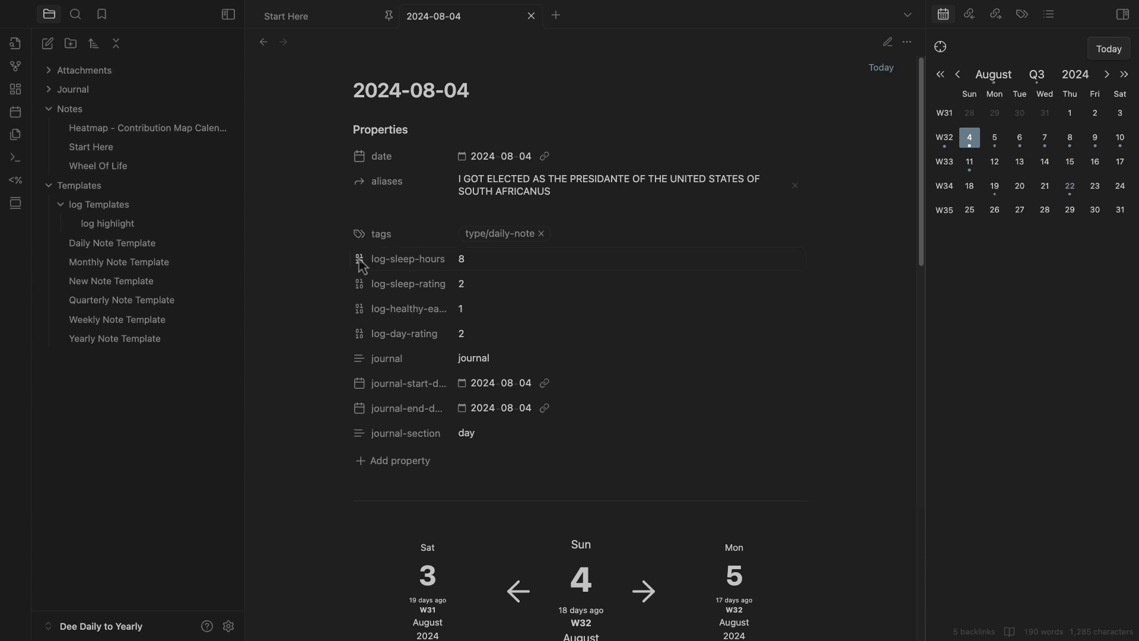
{"action": "left_click", "coordinate": [359, 260]}
{"action": "mouse_move", "coordinate": [432, 263]}
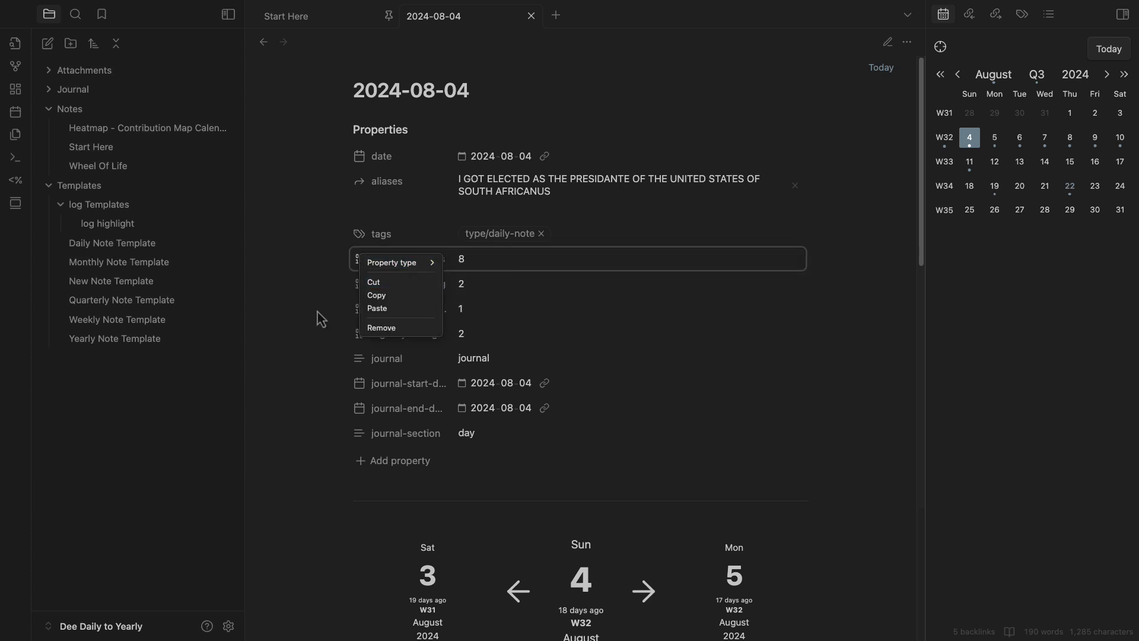
{"action": "key", "text": "Escape"}
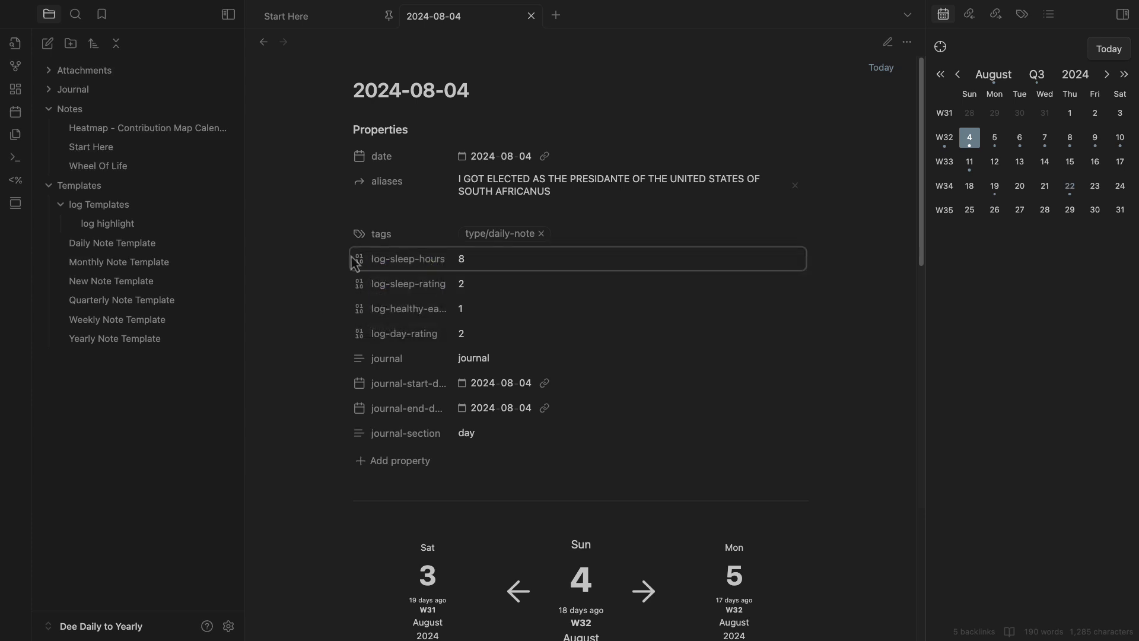
{"action": "left_click", "coordinate": [114, 244]}
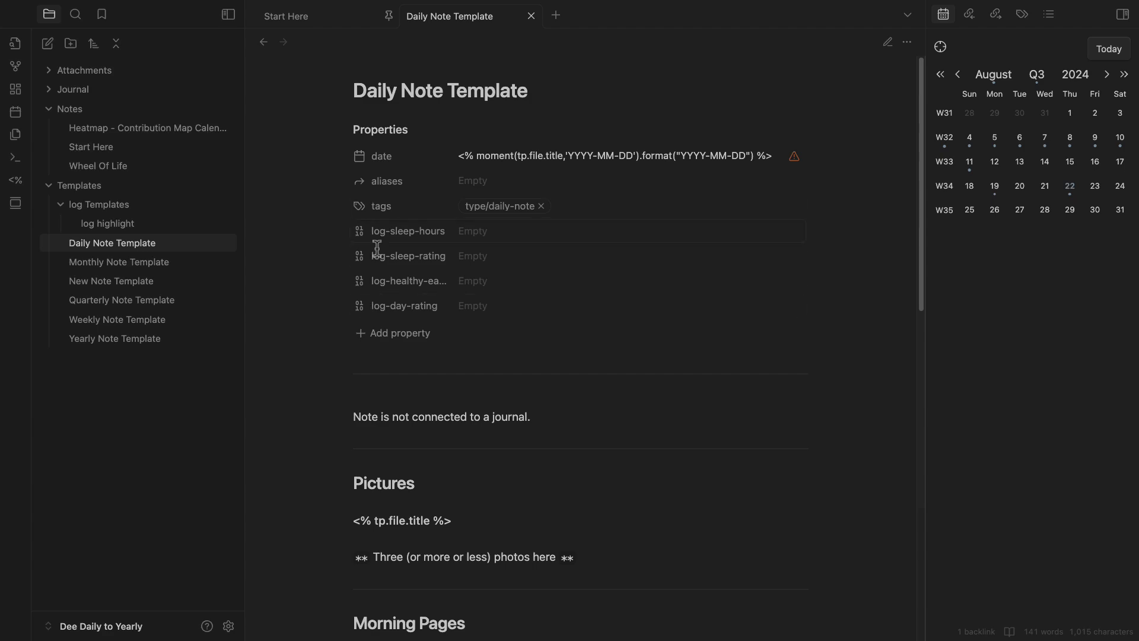
{"action": "key", "text": "super+alt+Left"}
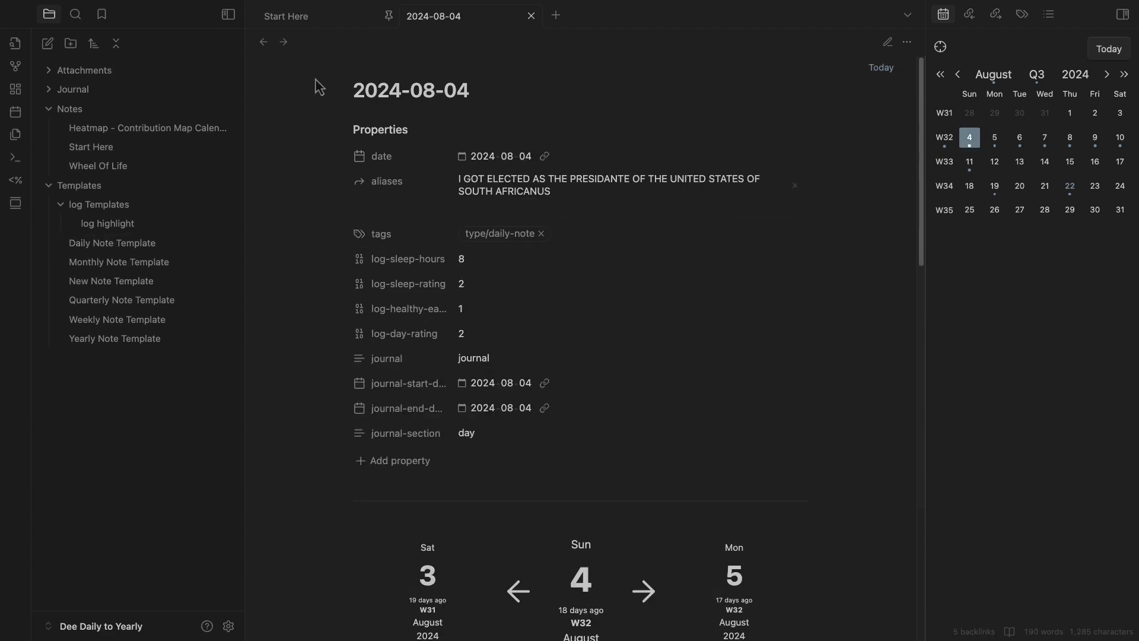
Open the Heatmap - Contribution Map Calendar note and show the 2024-08-04 entry in the Log Day Rating graph
{"action": "left_click", "coordinate": [104, 130]}
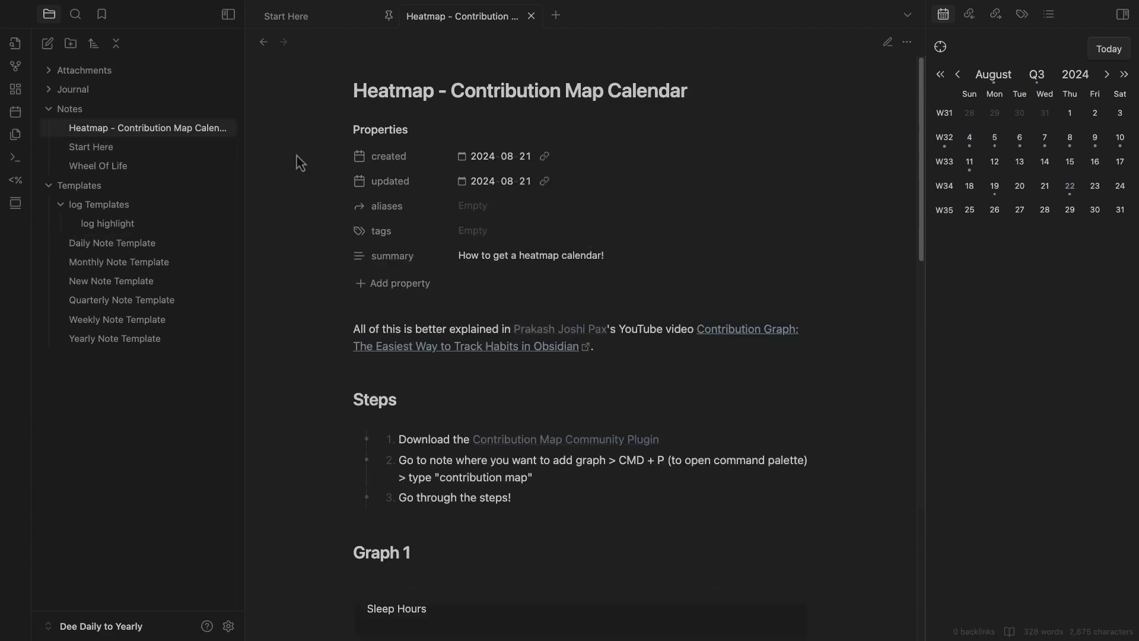
{"action": "scroll", "coordinate": [468, 178], "scroll_direction": "down", "scroll_amount": 15}
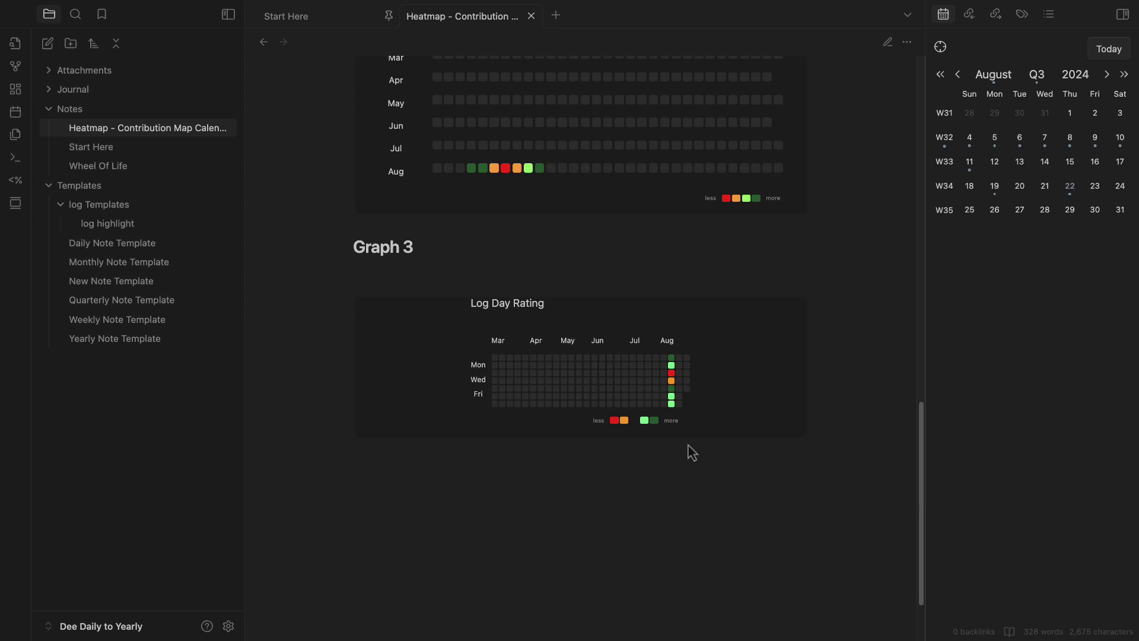
{"action": "left_click", "coordinate": [672, 360]}
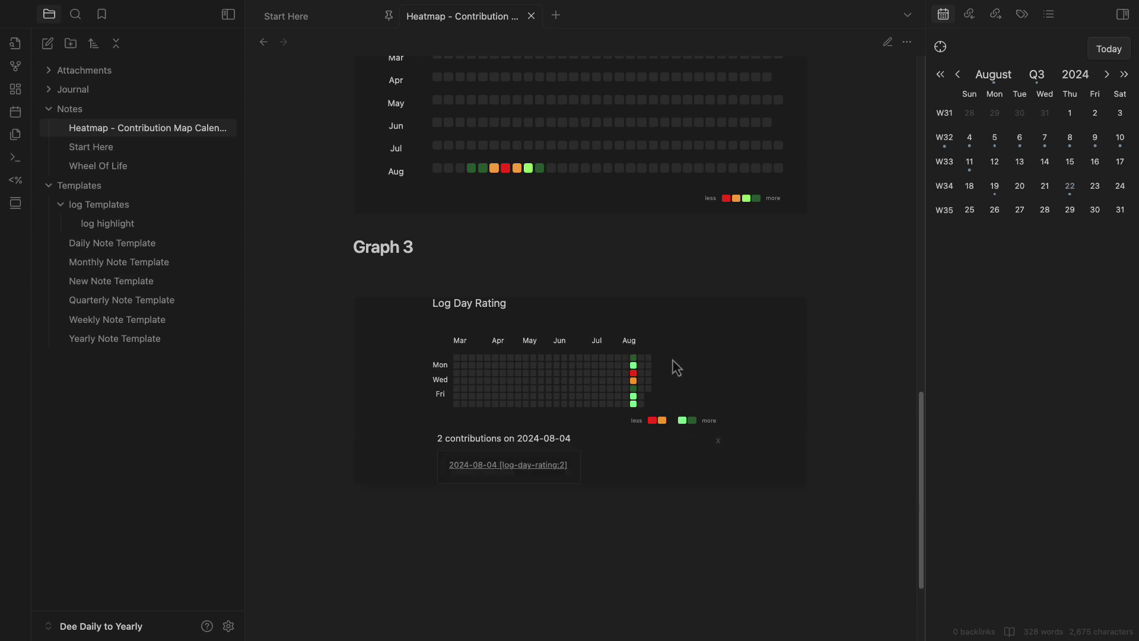
Inspect the Log Day Rating graph's entries from 2024-08-05 through 2024-08-10 one cell at a time
{"action": "left_click", "coordinate": [633, 366]}
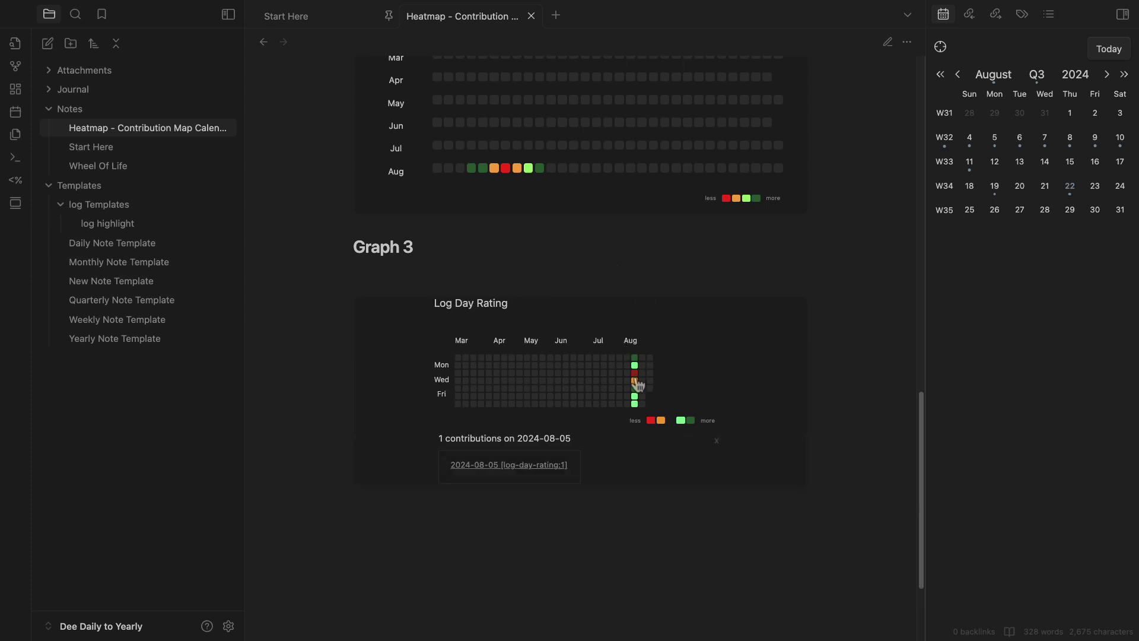
{"action": "left_click", "coordinate": [634, 372]}
{"action": "left_click", "coordinate": [629, 380]}
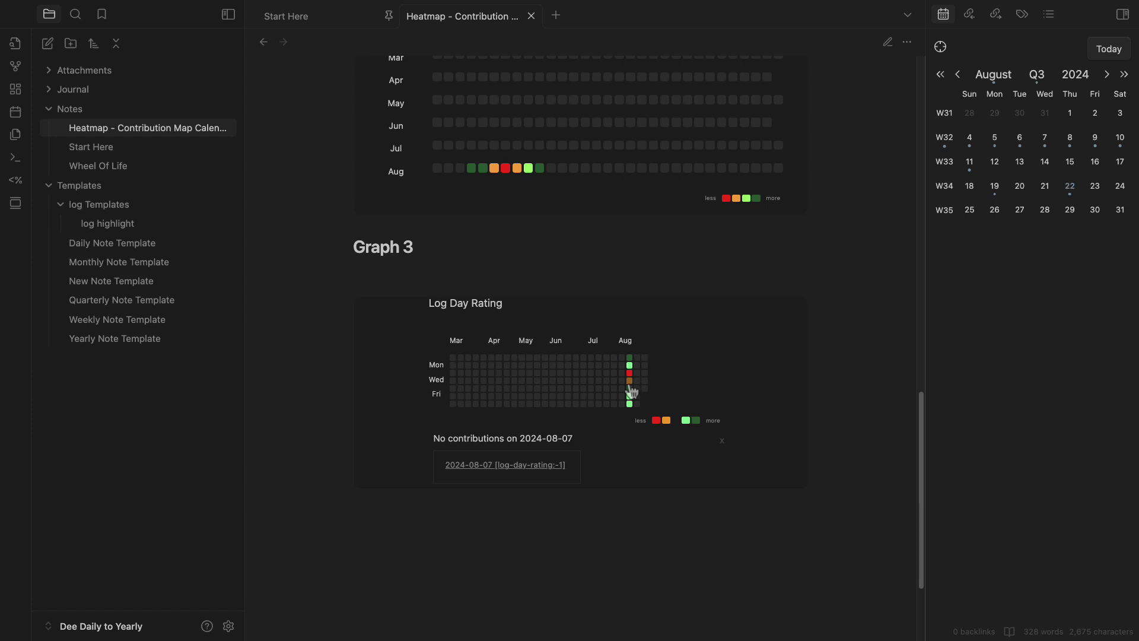
{"action": "left_click", "coordinate": [631, 396]}
{"action": "left_click", "coordinate": [634, 403]}
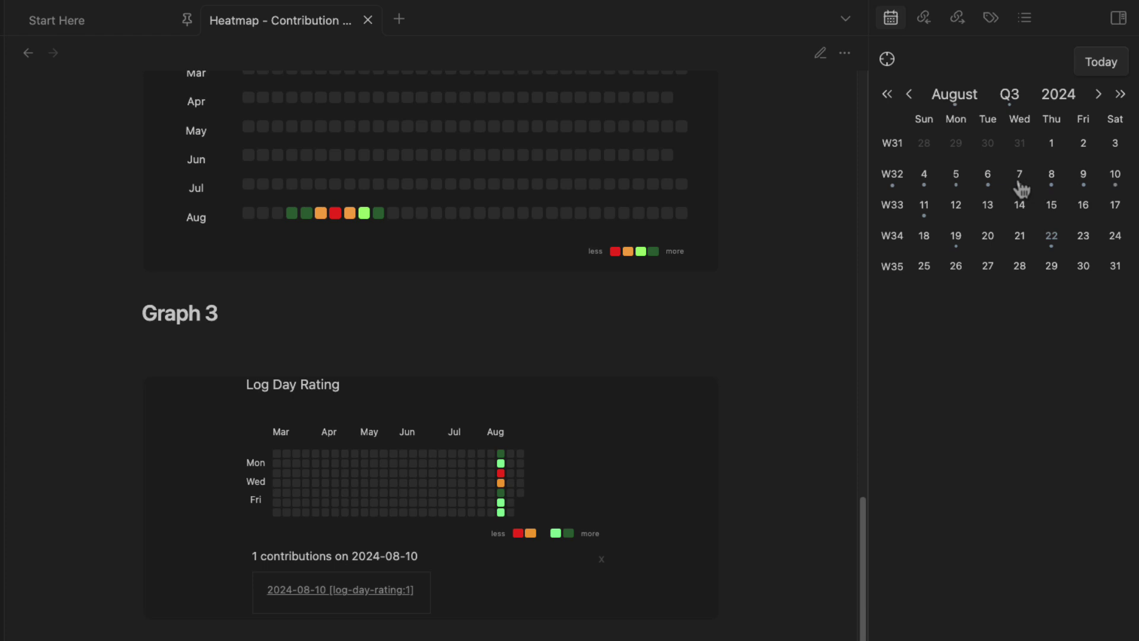
Set log-day-rating to 0 in the 2024-08-07 daily note and return to the heatmap note
{"action": "left_click", "coordinate": [1019, 182]}
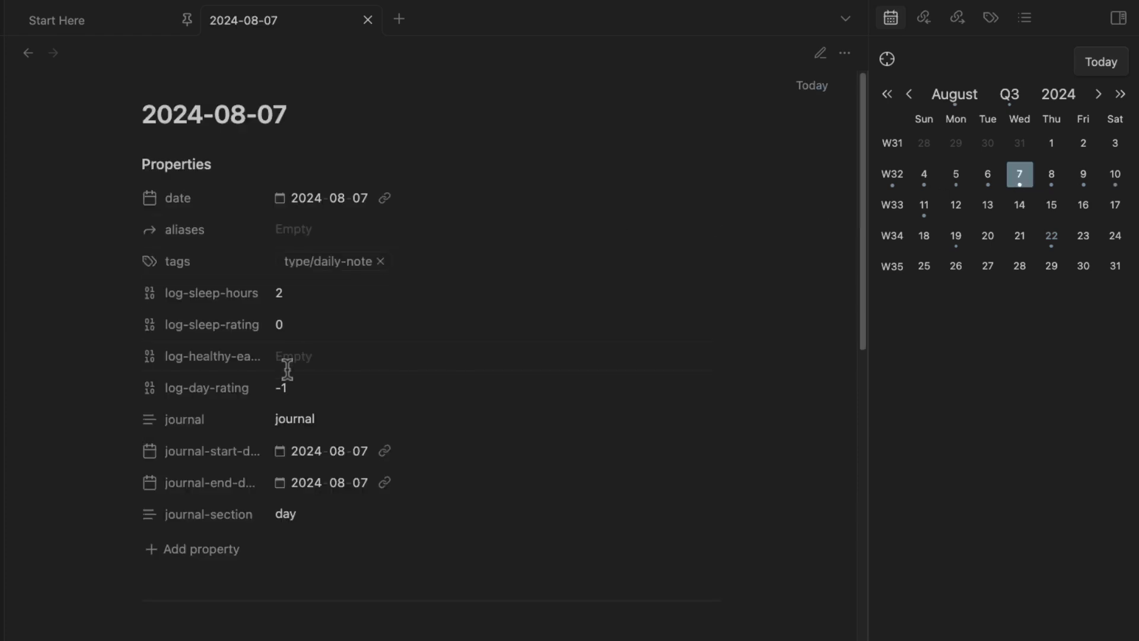
{"action": "left_click", "coordinate": [292, 387]}
{"action": "key", "text": "BackSpace"}
{"action": "key", "text": "BackSpace"}
{"action": "type", "text": "0"}
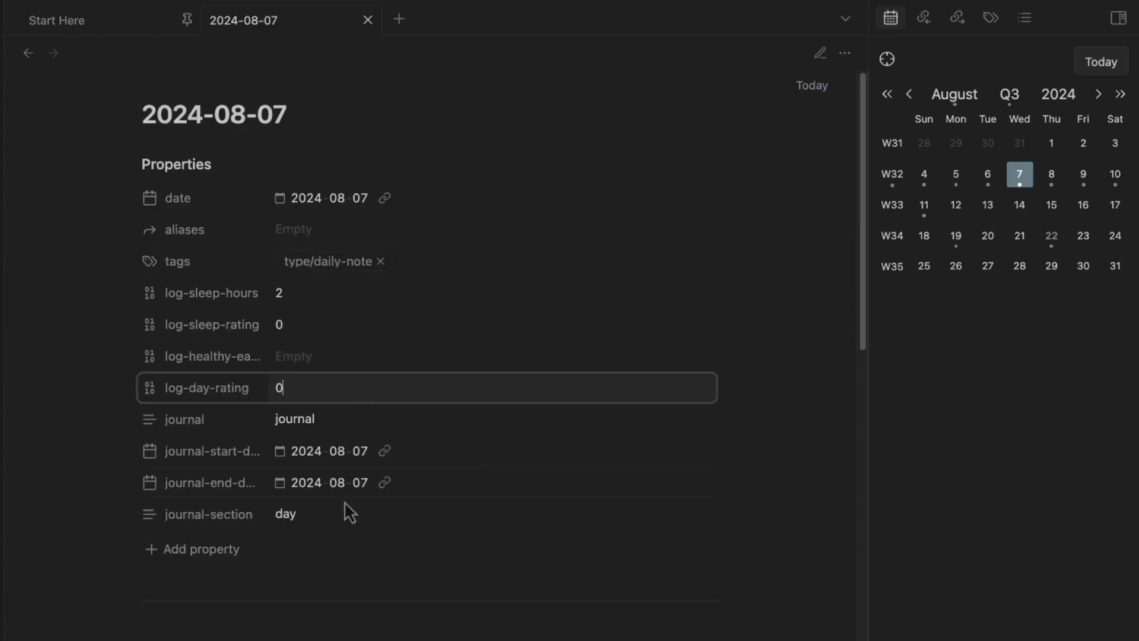
{"action": "left_click", "coordinate": [28, 52]}
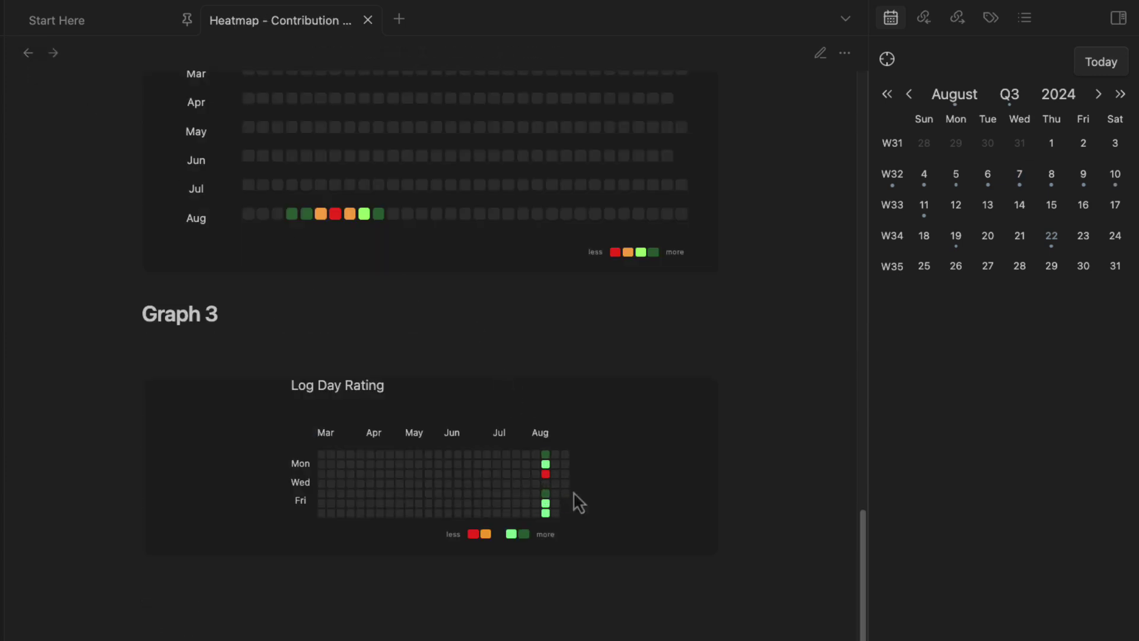
Compare the rendered Graph 1, Graph 2 and Graph 3 heatmaps in the Heatmap - Contribution Map Calendar note
{"action": "scroll", "coordinate": [593, 505], "scroll_direction": "up", "scroll_amount": 3}
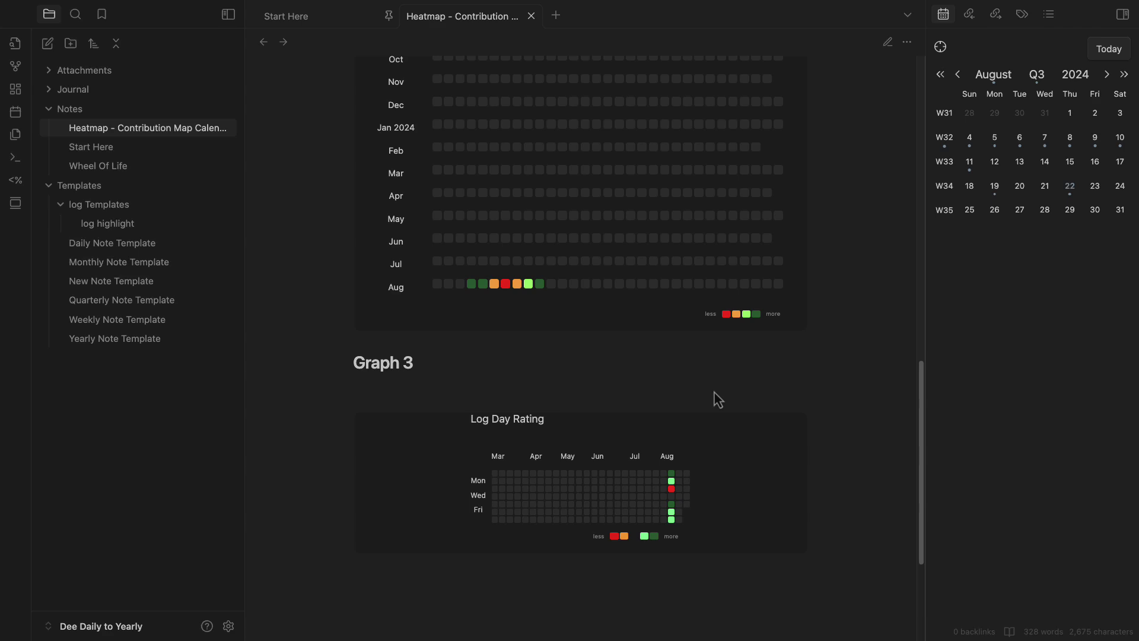
{"action": "scroll", "coordinate": [716, 401], "scroll_direction": "up", "scroll_amount": 10}
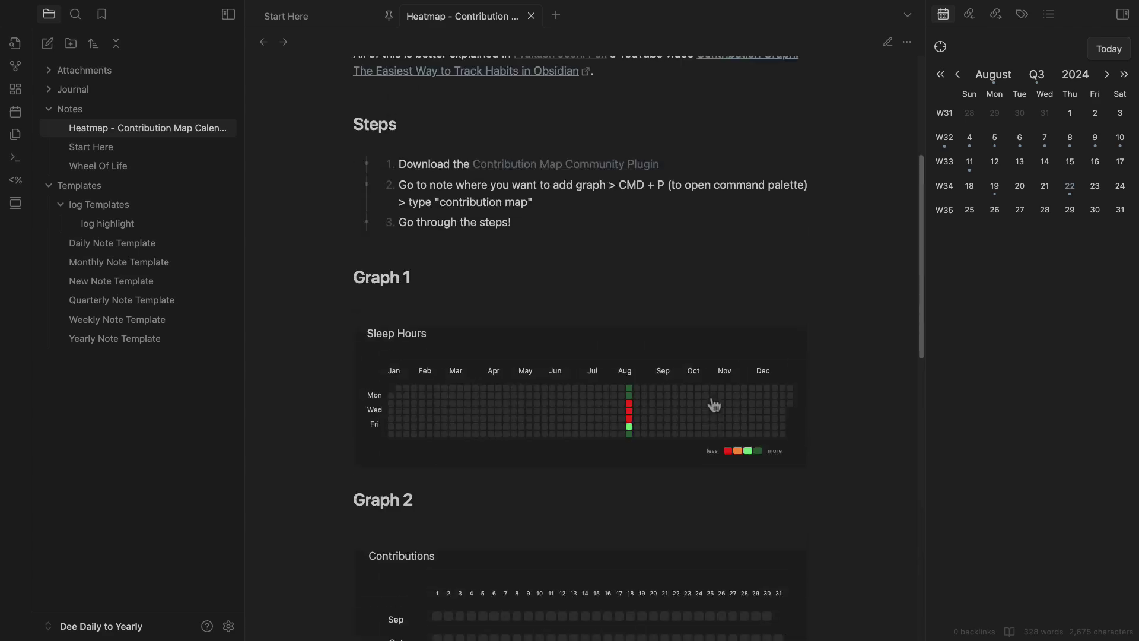
{"action": "scroll", "coordinate": [714, 405], "scroll_direction": "down", "scroll_amount": 12}
{"action": "scroll", "coordinate": [714, 406], "scroll_direction": "up", "scroll_amount": 7}
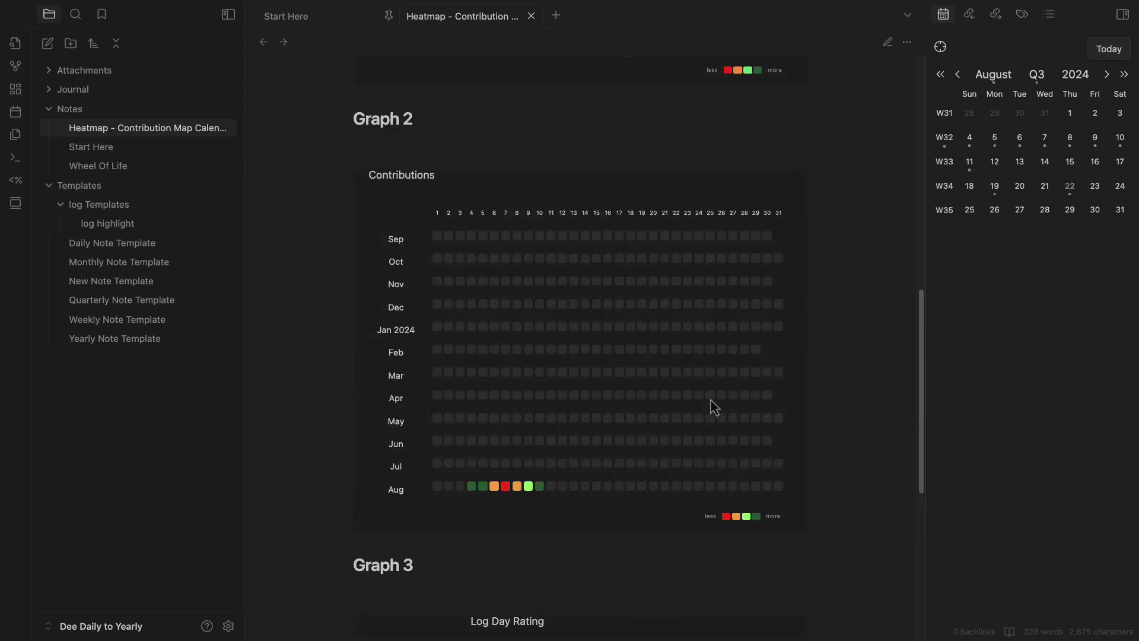
{"action": "scroll", "coordinate": [713, 406], "scroll_direction": "up", "scroll_amount": 3}
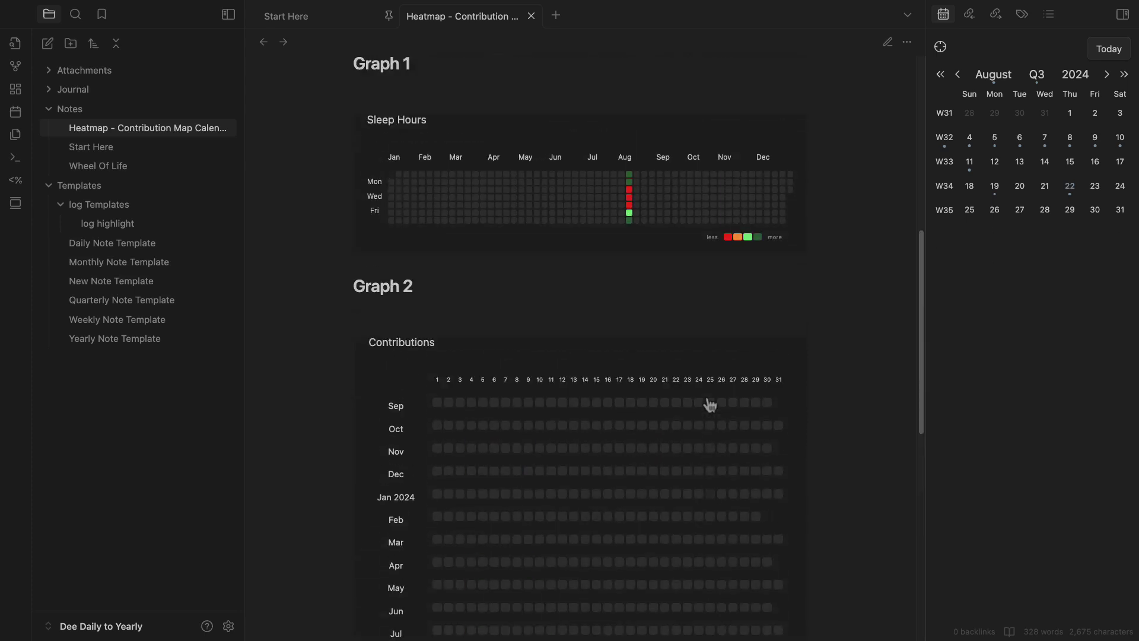
{"action": "scroll", "coordinate": [709, 403], "scroll_direction": "down", "scroll_amount": 10}
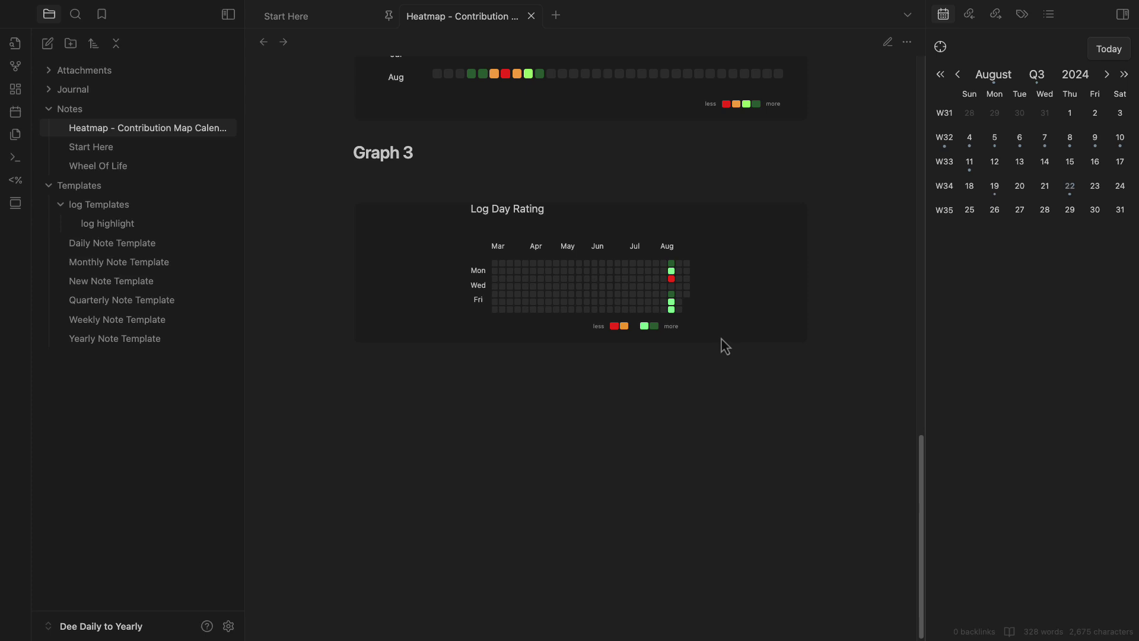
Examine the contributionGraph source of Graph 3 and Graph 2, including the cell style rules, and return to the rendered graphs
{"action": "key", "text": "ctrl+e"}
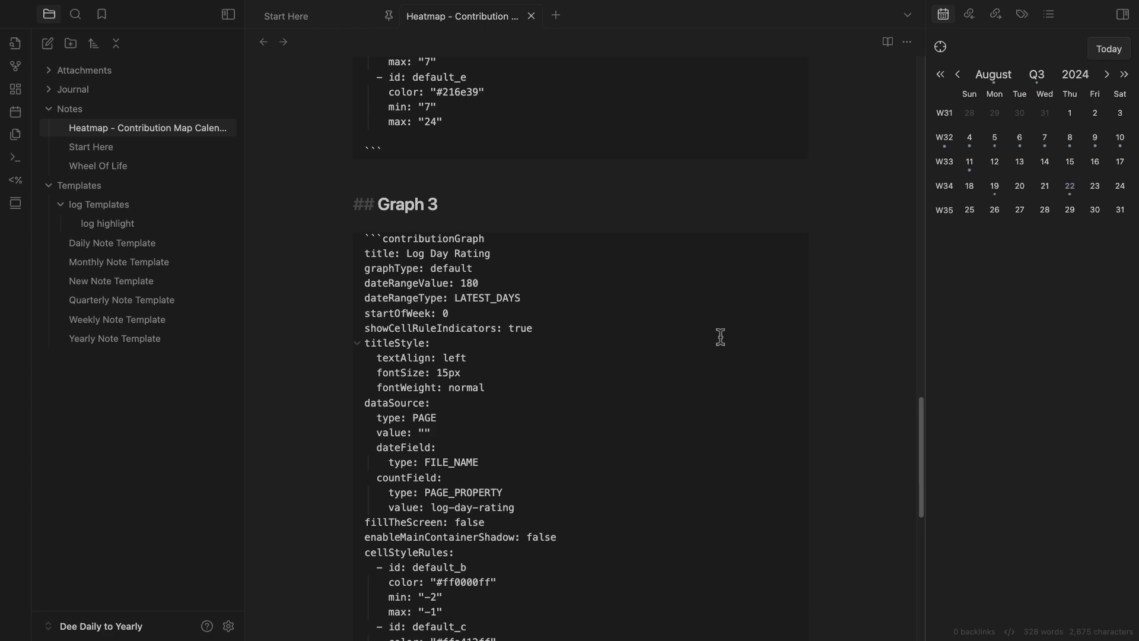
{"action": "scroll", "coordinate": [431, 509], "scroll_direction": "down", "scroll_amount": 5}
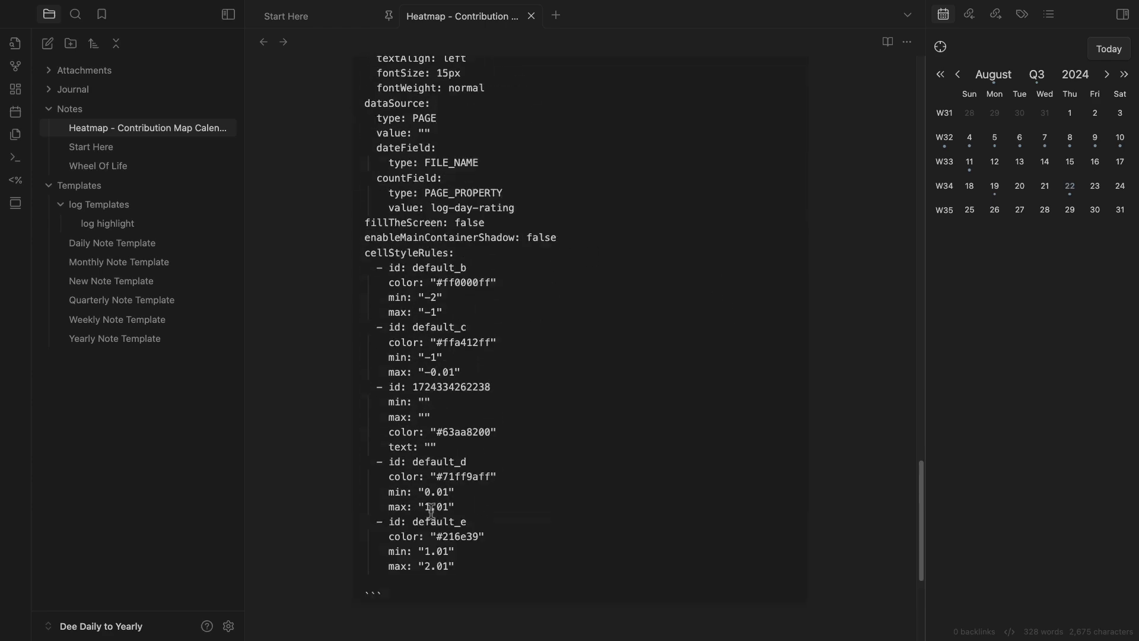
{"action": "scroll", "coordinate": [431, 509], "scroll_direction": "up", "scroll_amount": 15}
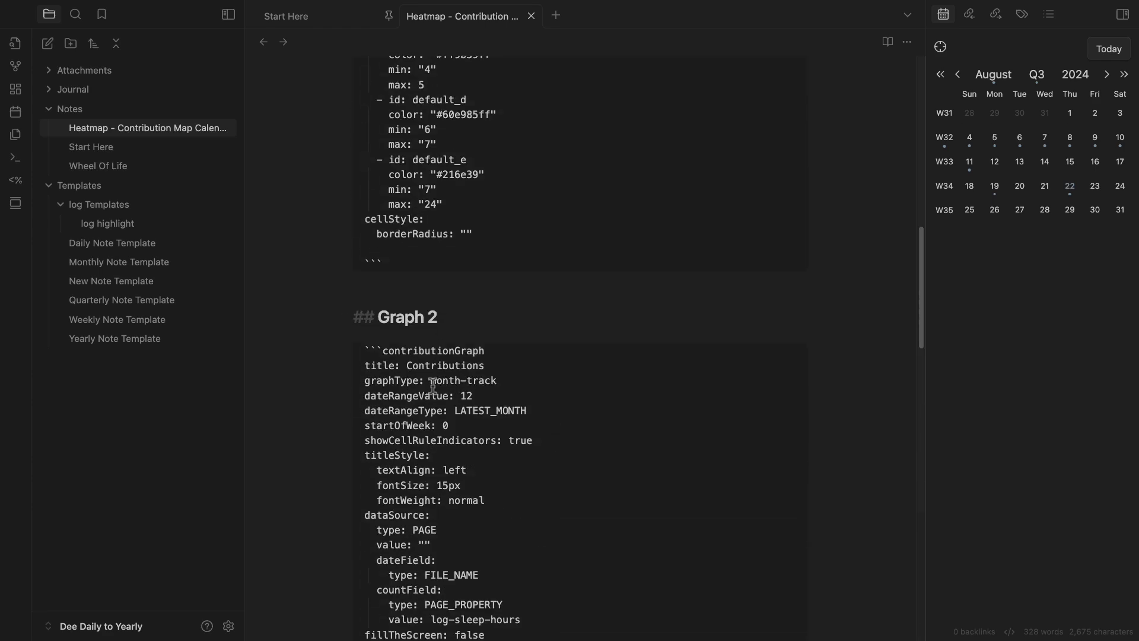
{"action": "left_click_drag", "start_coordinate": [405, 316], "coordinate": [418, 315]}
{"action": "key", "text": "super+e"}
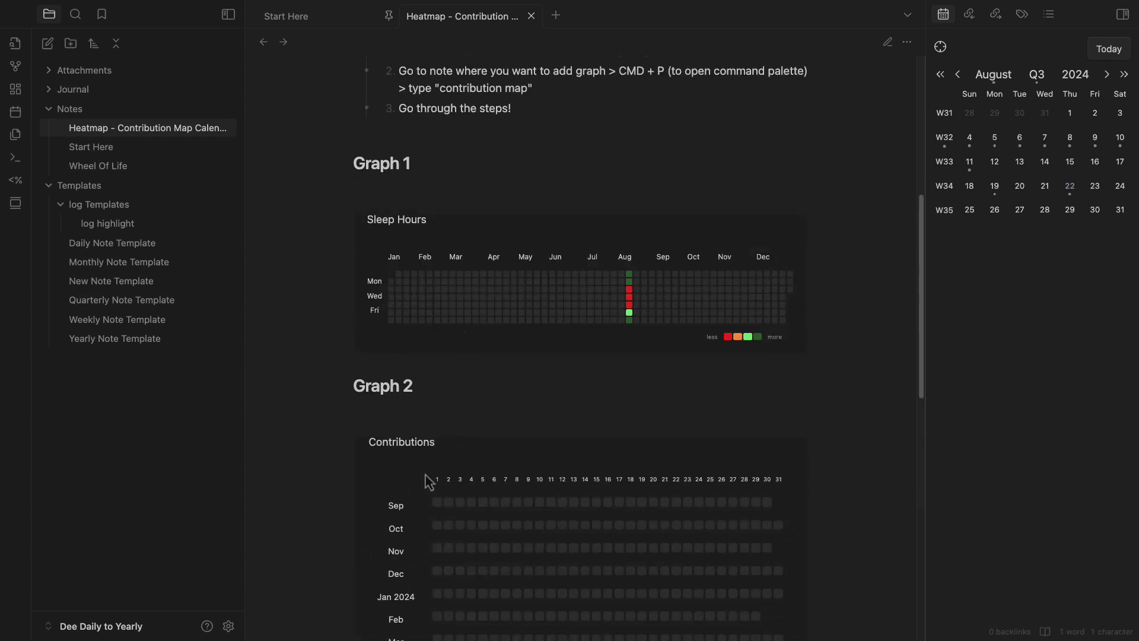
{"action": "scroll", "coordinate": [415, 433], "scroll_direction": "down", "scroll_amount": 4}
{"action": "scroll", "coordinate": [395, 359], "scroll_direction": "up", "scroll_amount": 2}
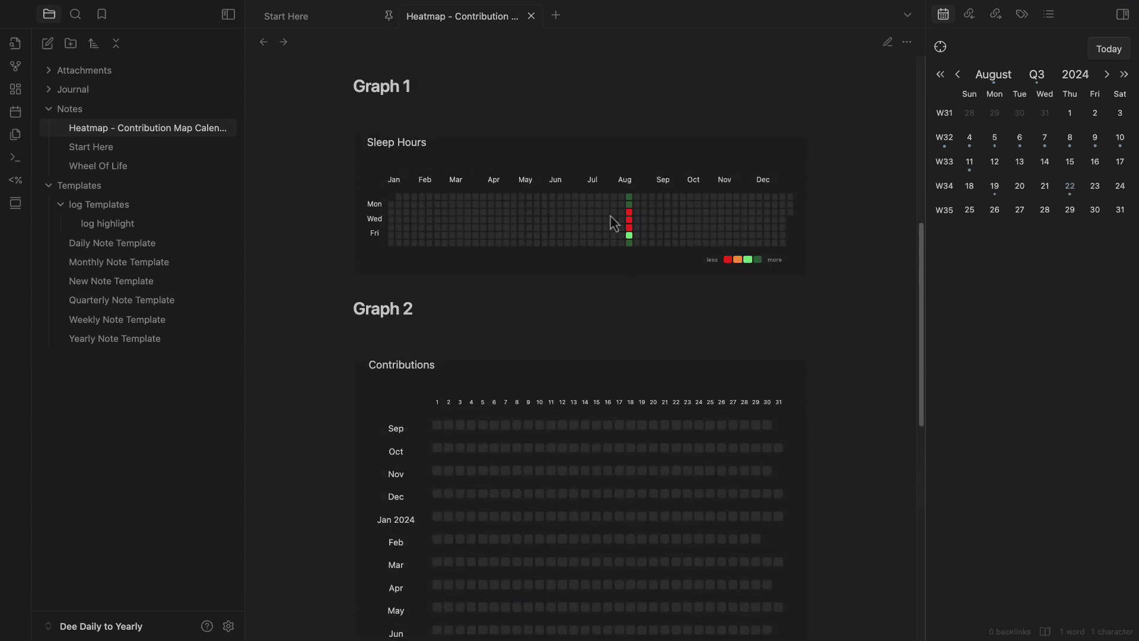
{"action": "scroll", "coordinate": [472, 435], "scroll_direction": "down", "scroll_amount": 3}
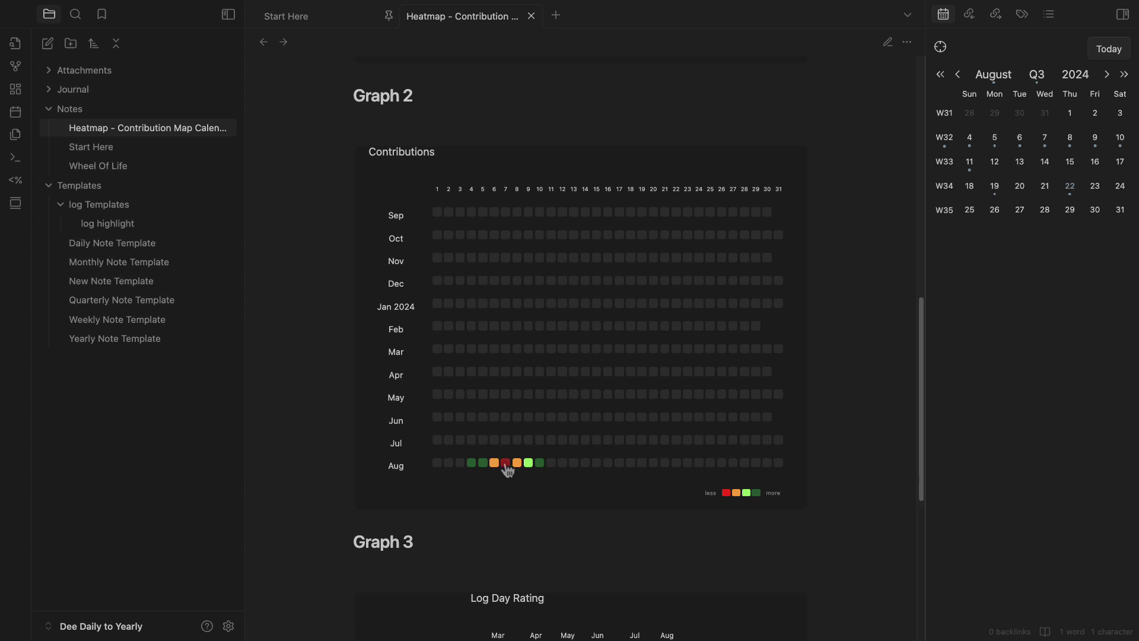
Retitle Graph 2 to "Sleep Hours Tracker" in its contributionGraph code and show the rendered title
{"action": "key", "text": "super+e"}
{"action": "double_click", "coordinate": [455, 242]}
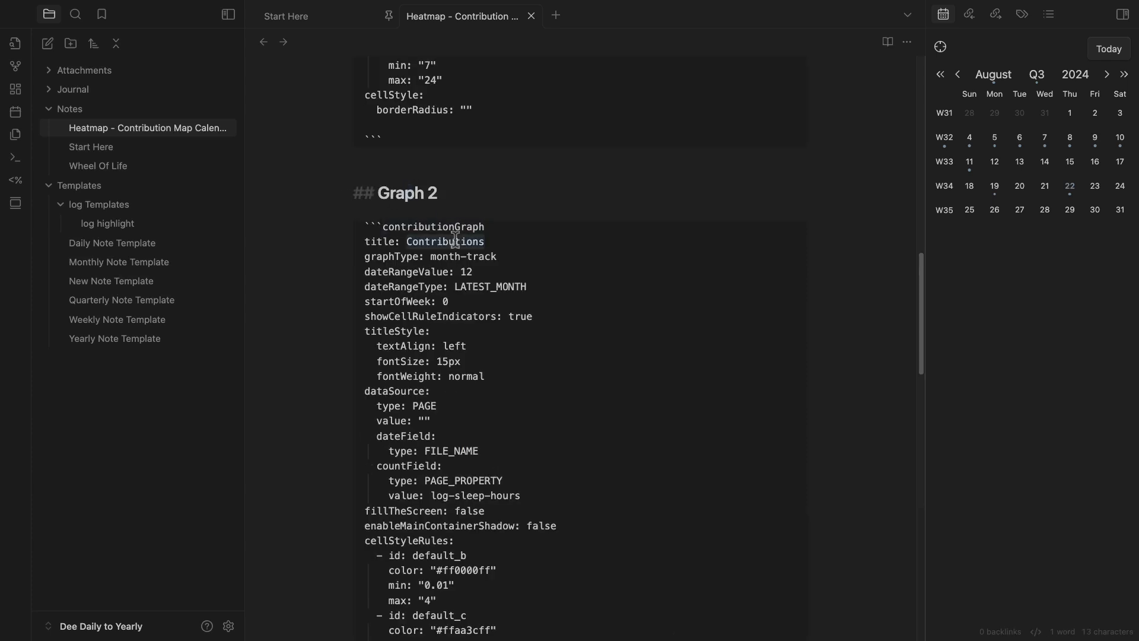
{"action": "type", "text": "Sleep Hours Tracker"}
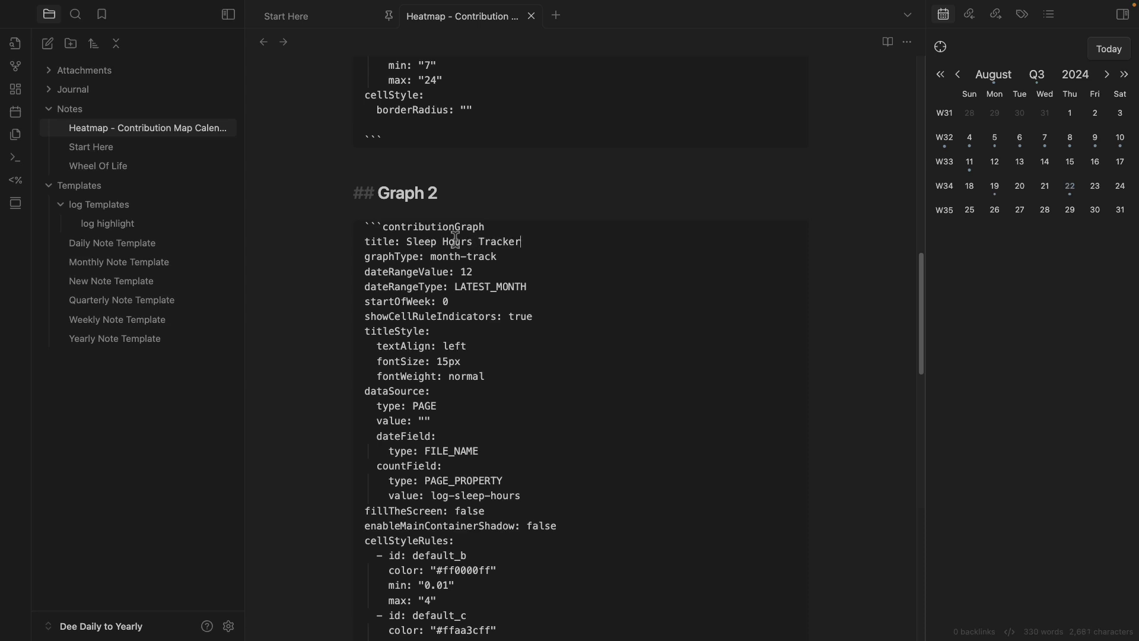
{"action": "key", "text": "ctrl+e"}
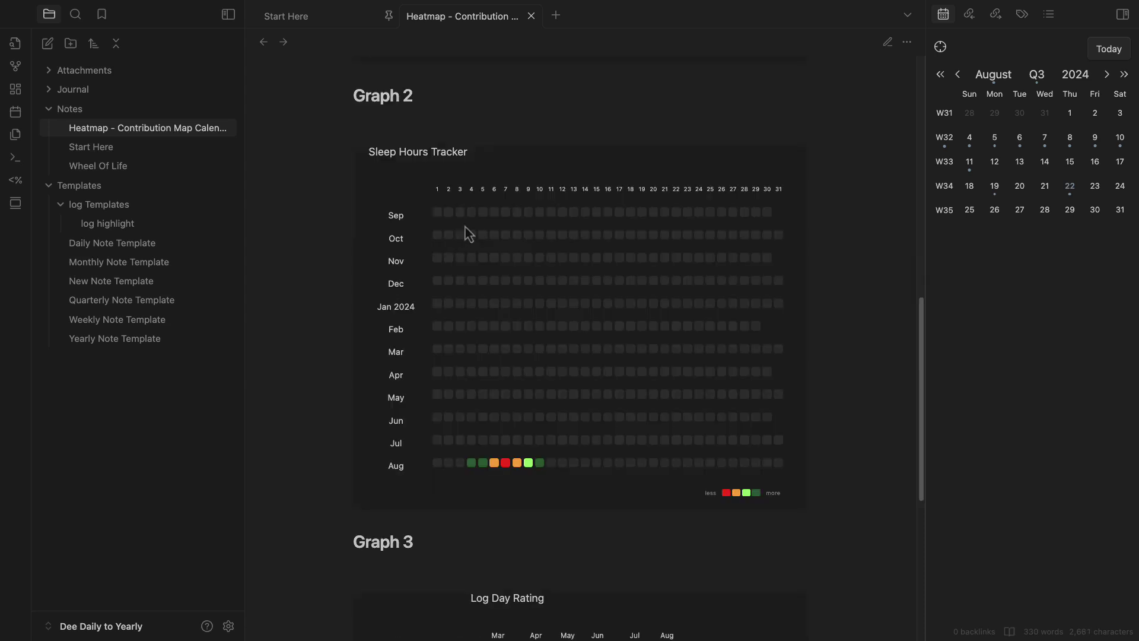
{"action": "left_click_drag", "start_coordinate": [369, 148], "coordinate": [527, 168]}
Review the heatmap note from its properties and Steps section through the Sleep Hours, Sleep Hours Tracker and Log Day Rating graphs
{"action": "scroll", "coordinate": [526, 166], "scroll_direction": "down", "scroll_amount": 6}
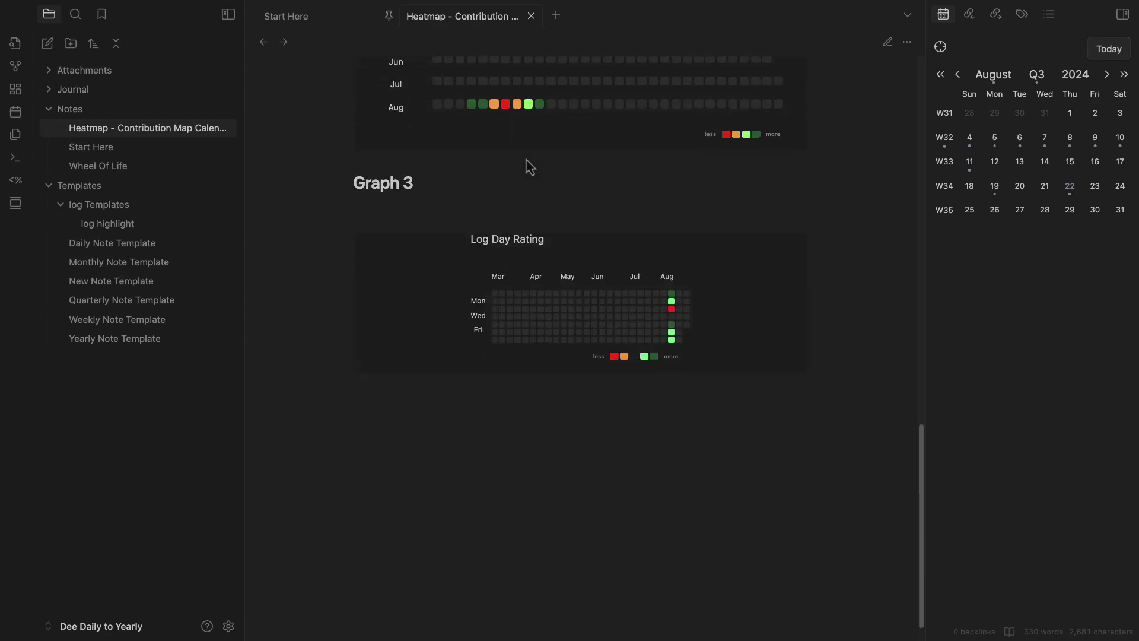
{"action": "scroll", "coordinate": [526, 166], "scroll_direction": "up", "scroll_amount": 15}
{"action": "scroll", "coordinate": [527, 169], "scroll_direction": "down", "scroll_amount": 8}
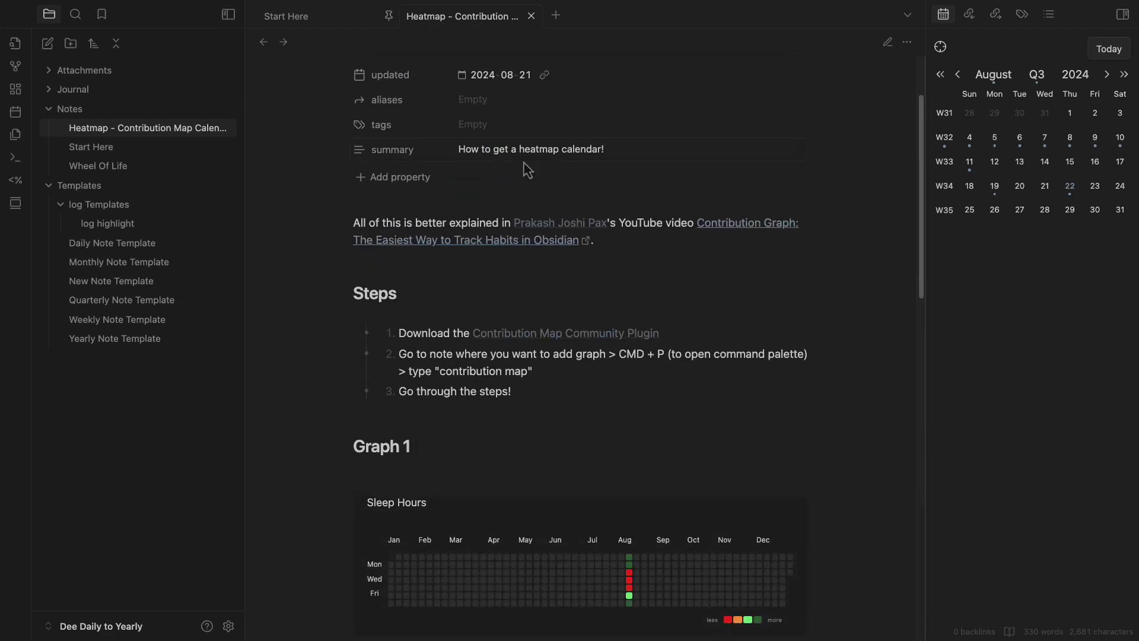
{"action": "scroll", "coordinate": [521, 166], "scroll_direction": "up", "scroll_amount": 9}
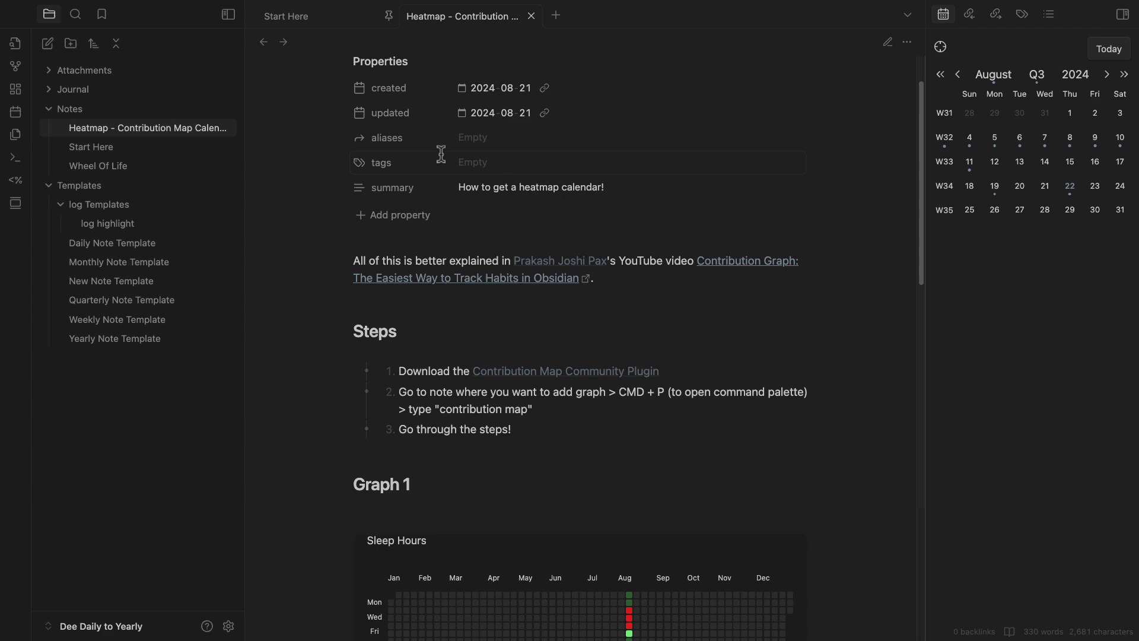
{"action": "scroll", "coordinate": [541, 247], "scroll_direction": "down", "scroll_amount": 6}
{"action": "scroll", "coordinate": [599, 294], "scroll_direction": "down", "scroll_amount": 5}
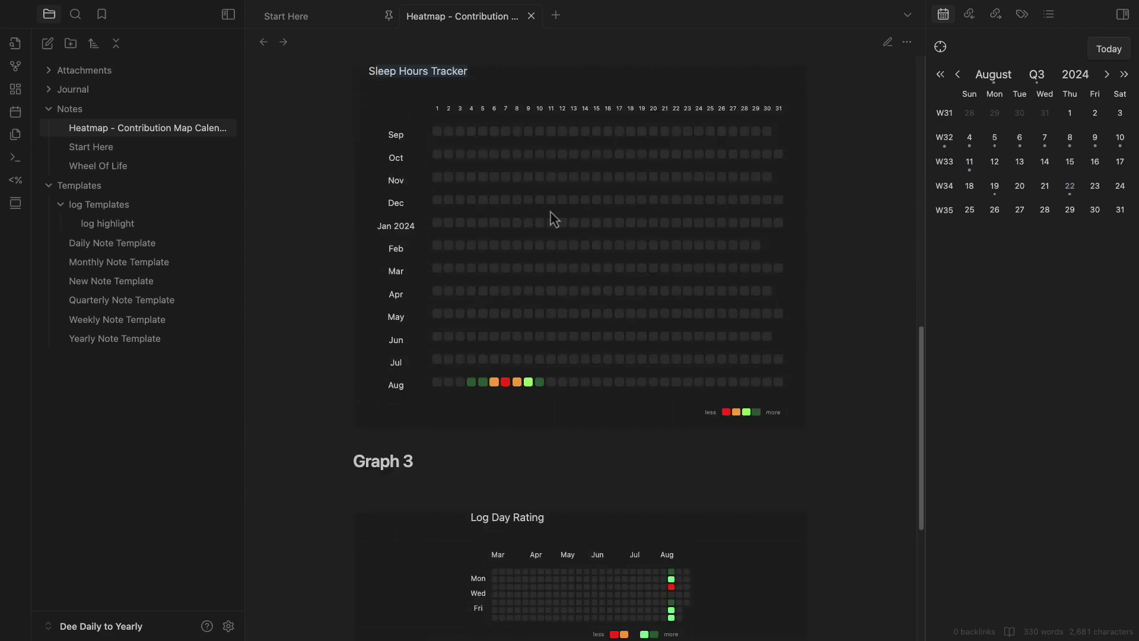
{"action": "scroll", "coordinate": [552, 368], "scroll_direction": "down", "scroll_amount": 6}
{"action": "scroll", "coordinate": [684, 354], "scroll_direction": "up", "scroll_amount": 8}
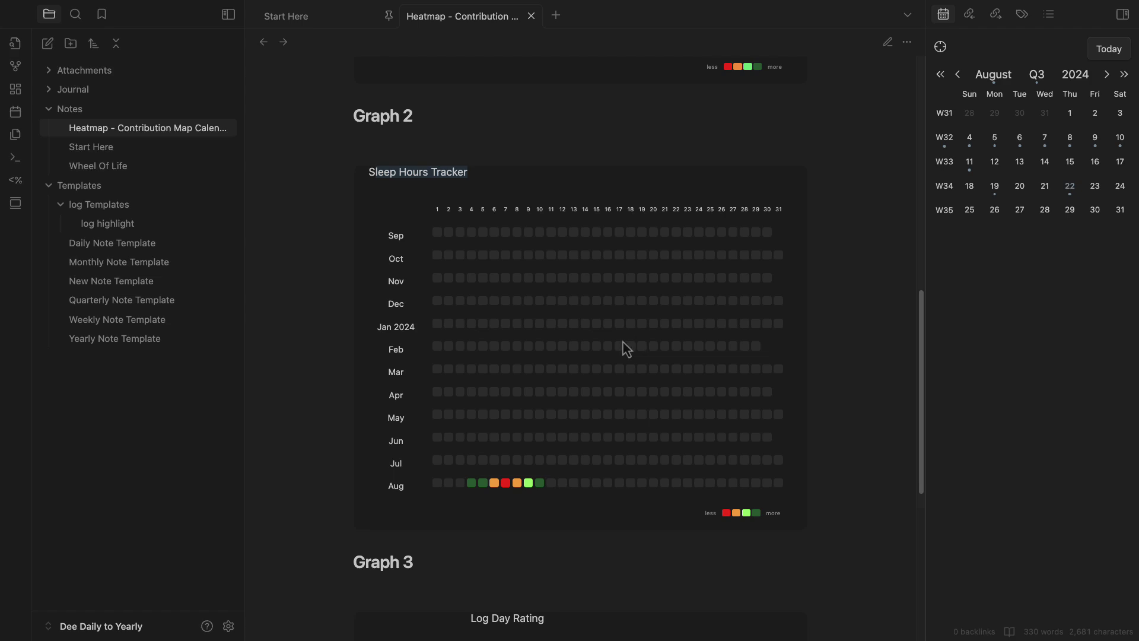
{"action": "scroll", "coordinate": [625, 349], "scroll_direction": "up", "scroll_amount": 2}
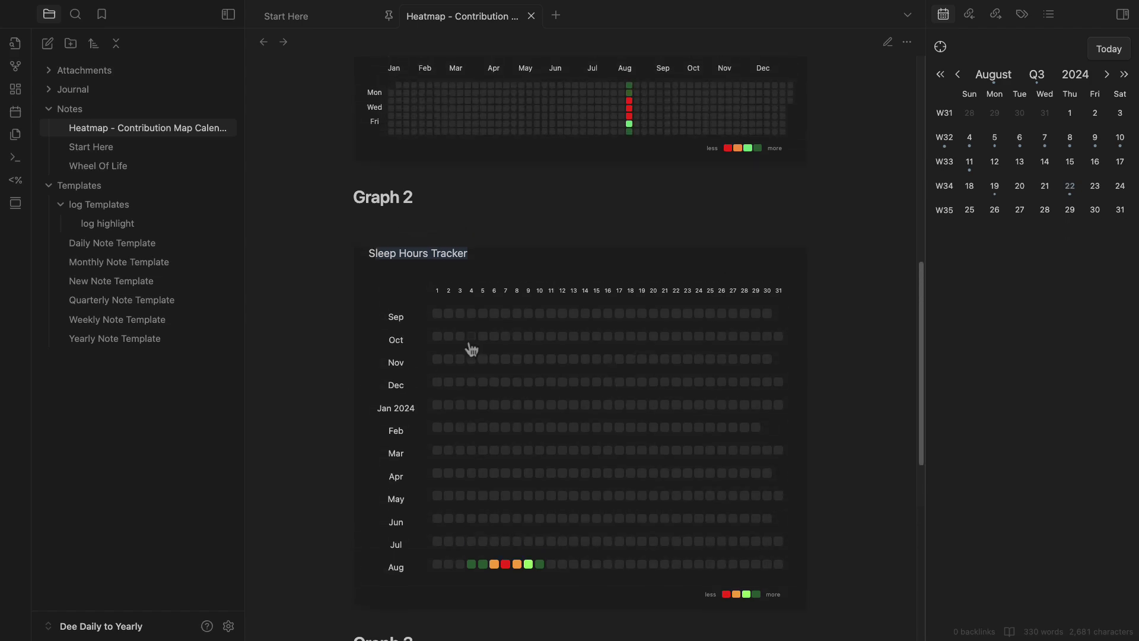
{"action": "scroll", "coordinate": [478, 332], "scroll_direction": "down", "scroll_amount": 6}
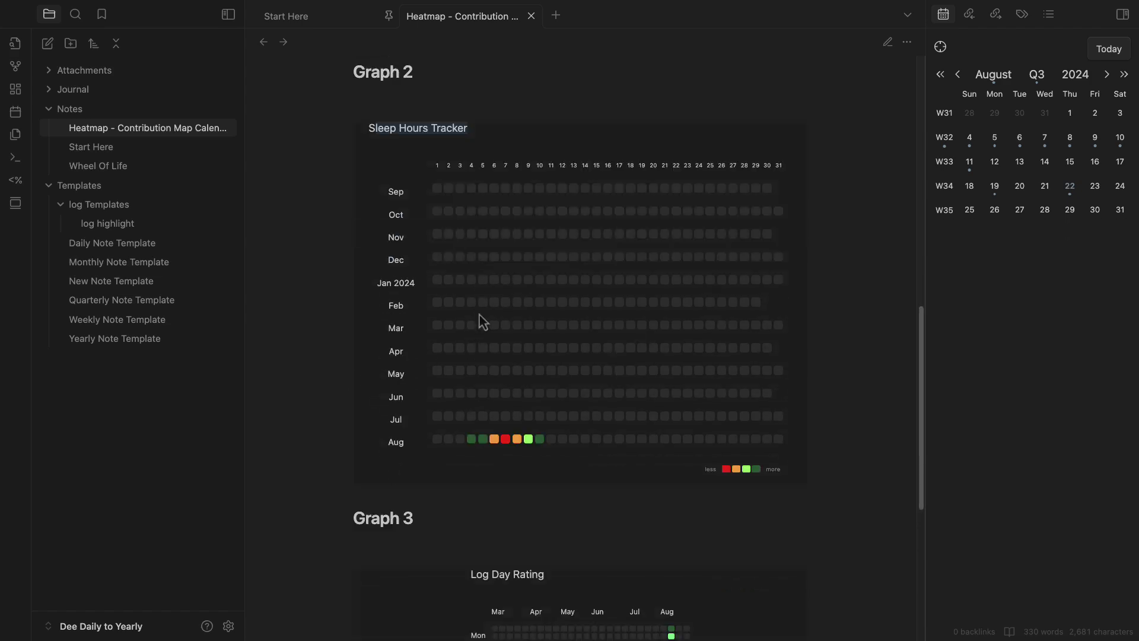
{"action": "scroll", "coordinate": [511, 330], "scroll_direction": "up", "scroll_amount": 15}
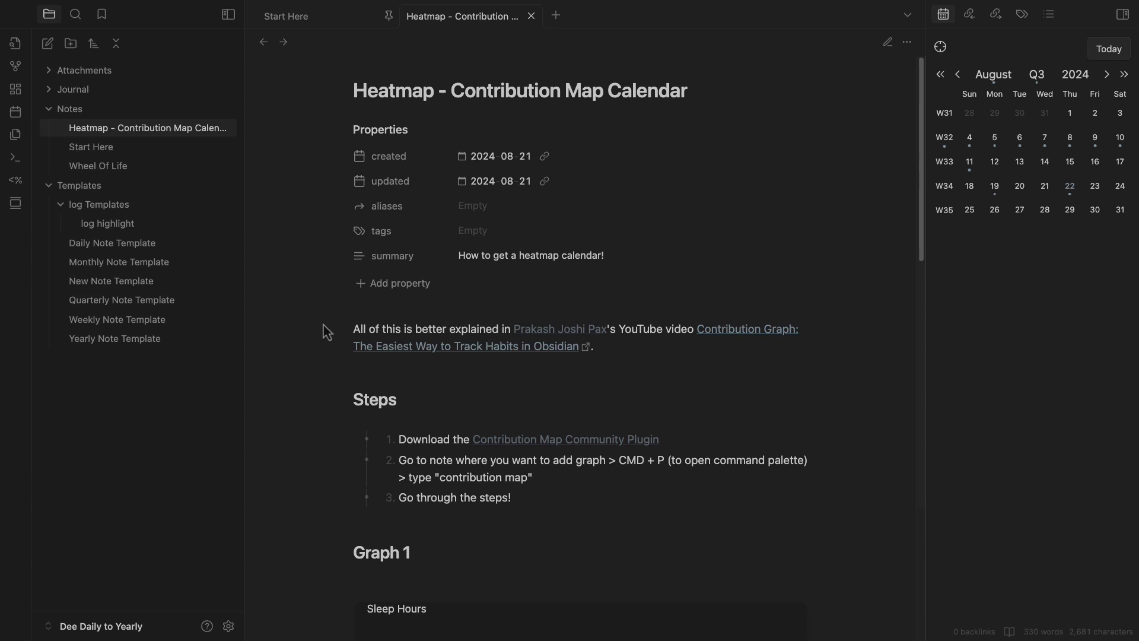
{"action": "scroll", "coordinate": [535, 266], "scroll_direction": "down", "scroll_amount": 12}
{"action": "scroll", "coordinate": [534, 309], "scroll_direction": "up", "scroll_amount": 2}
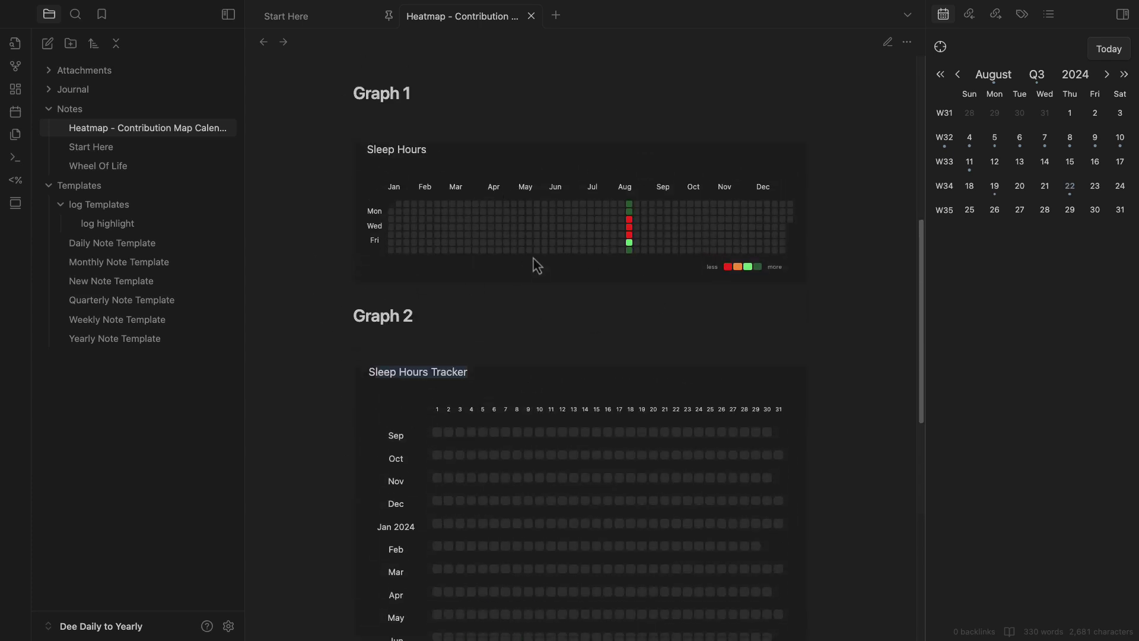
{"action": "scroll", "coordinate": [534, 263], "scroll_direction": "down", "scroll_amount": 6}
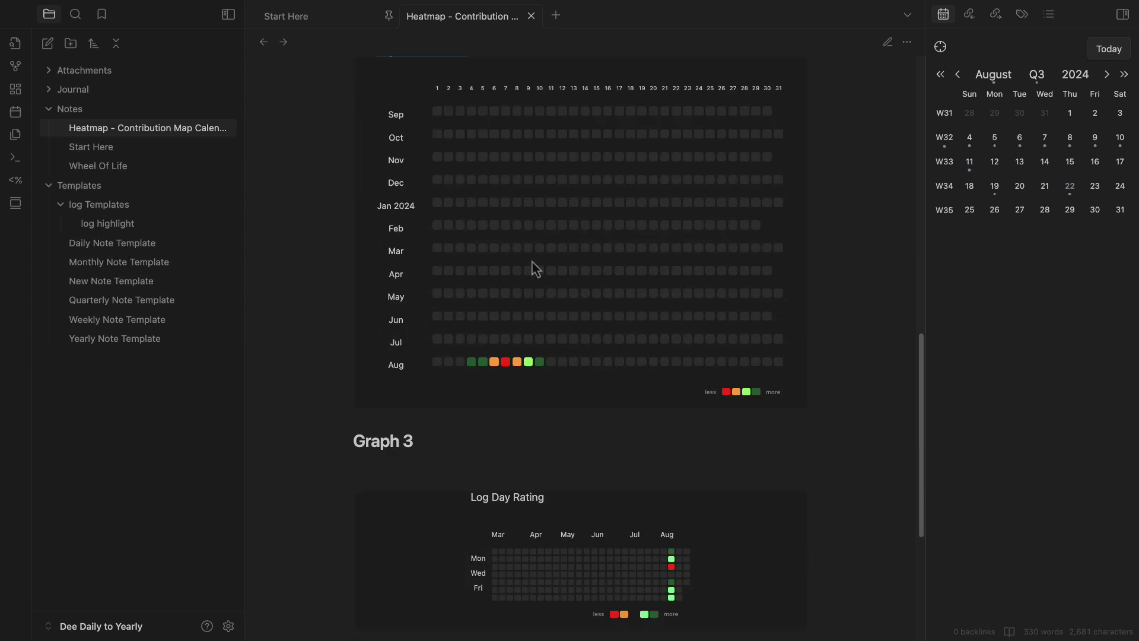
{"action": "scroll", "coordinate": [578, 364], "scroll_direction": "down", "scroll_amount": 2}
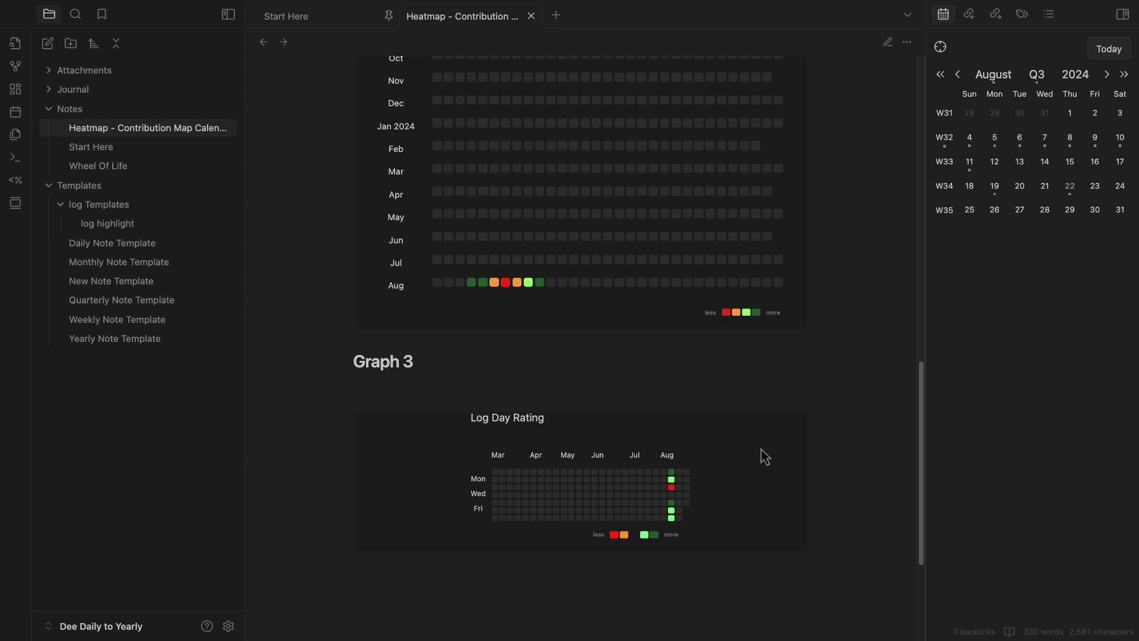
{"action": "scroll", "coordinate": [753, 452], "scroll_direction": "up", "scroll_amount": 4}
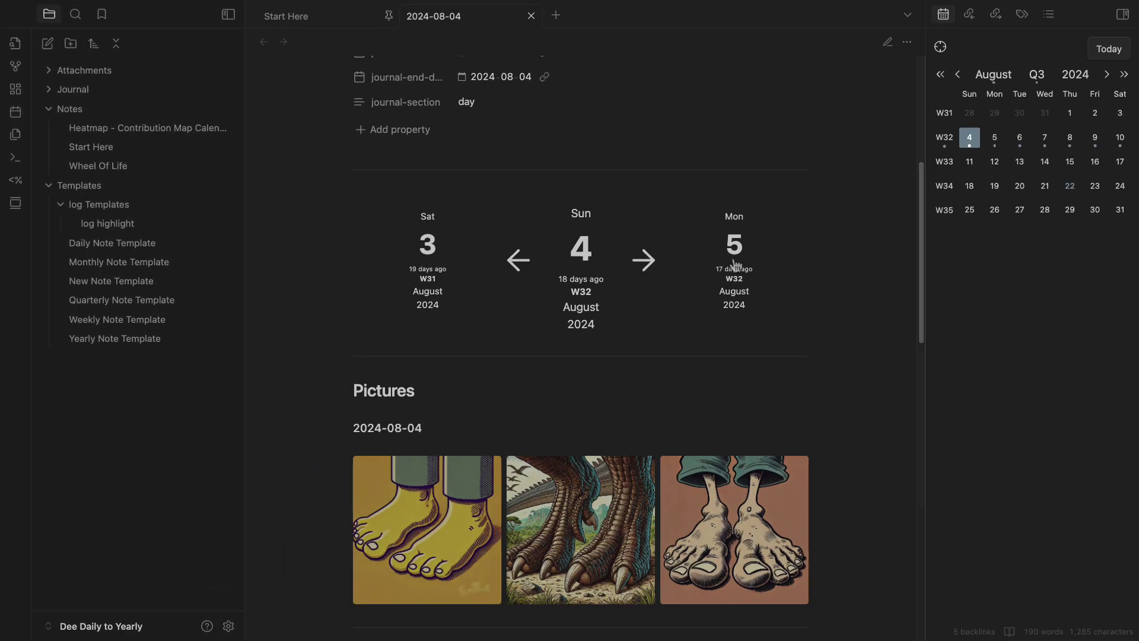
Review the Log Pages and Evening Review sections of the 2024-08-04 daily note, and open the 2024-W32 weekly note
{"action": "scroll", "coordinate": [734, 266], "scroll_direction": "down", "scroll_amount": 10}
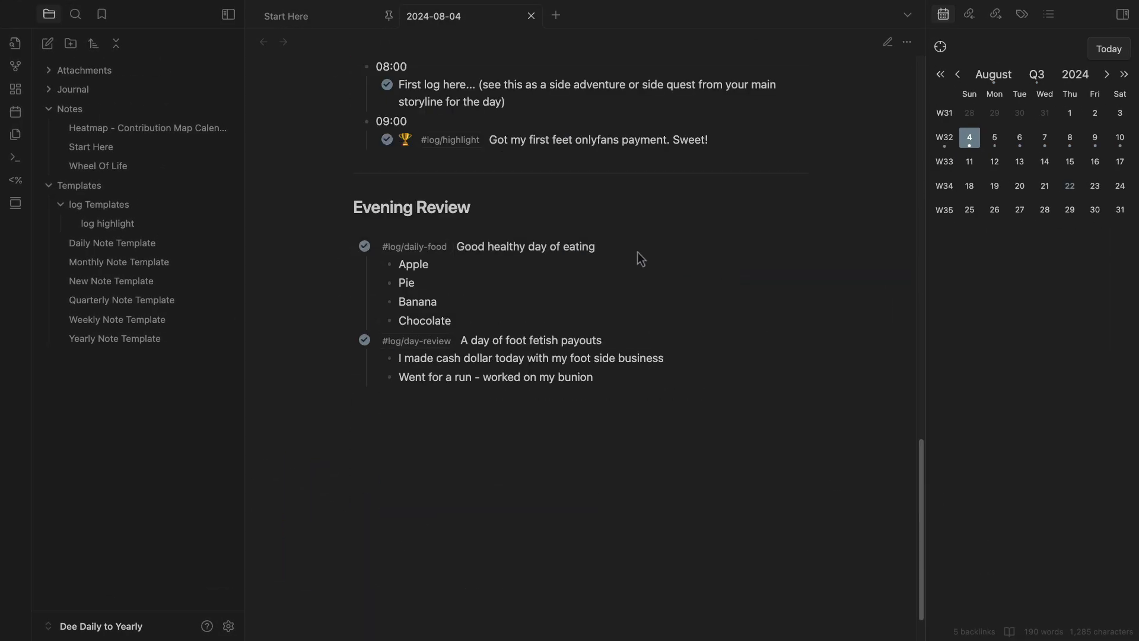
{"action": "scroll", "coordinate": [637, 255], "scroll_direction": "up", "scroll_amount": 4}
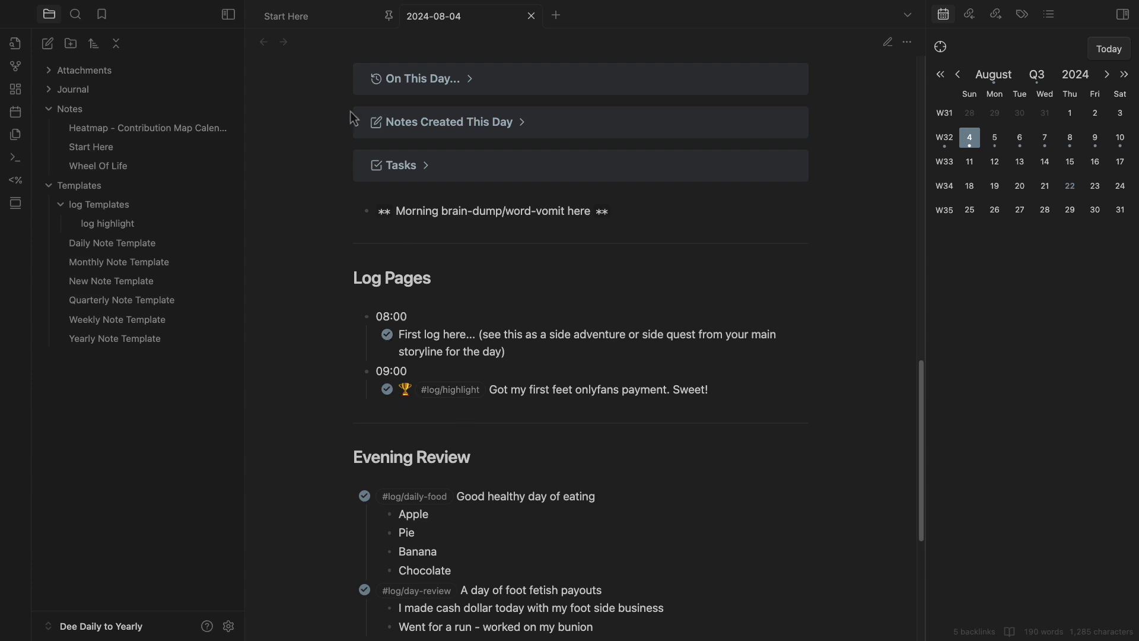
{"action": "left_click", "coordinate": [955, 141]}
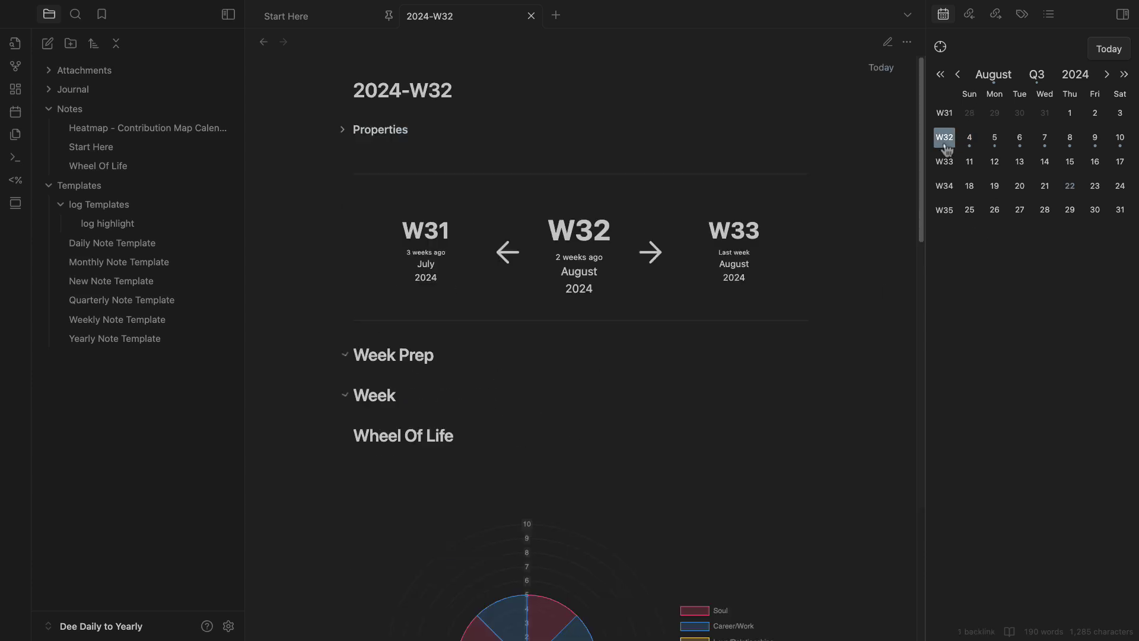
Review the Week section of the 2024-W32 note, folding Week Prep and expanding Week and its Highlights callout
{"action": "scroll", "coordinate": [533, 325], "scroll_direction": "down", "scroll_amount": 4}
{"action": "scroll", "coordinate": [364, 290], "scroll_direction": "up", "scroll_amount": 4}
{"action": "left_click", "coordinate": [344, 437]}
{"action": "left_click", "coordinate": [344, 395]}
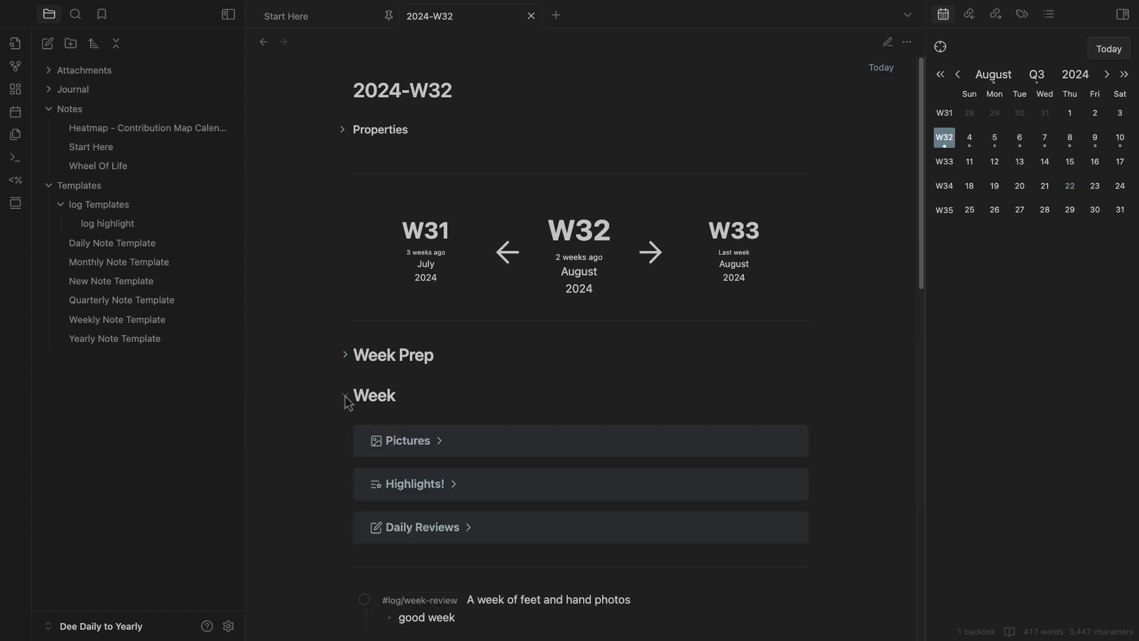
{"action": "left_click", "coordinate": [454, 484]}
{"action": "scroll", "coordinate": [469, 489], "scroll_direction": "down", "scroll_amount": 5}
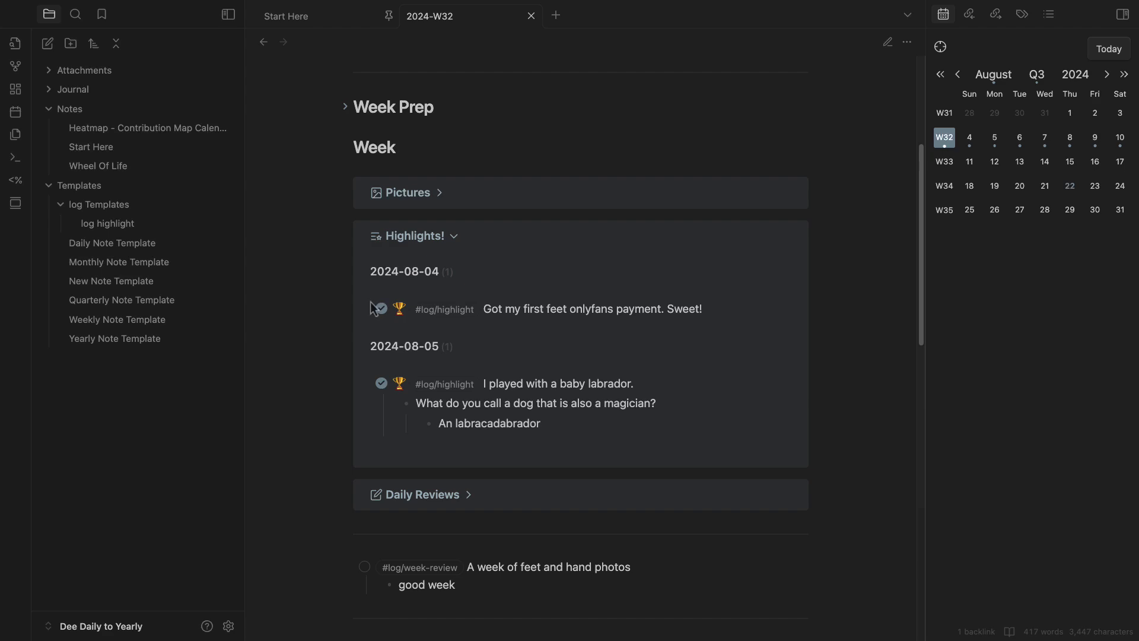
Open the 2024-08-04 daily note's source, blank the checkbox marker of the 09:00 #log/highlight entry, and show it rendered
{"action": "left_click", "coordinate": [976, 144]}
{"action": "scroll", "coordinate": [600, 302], "scroll_direction": "down", "scroll_amount": 10}
{"action": "key", "text": "ctrl+e"}
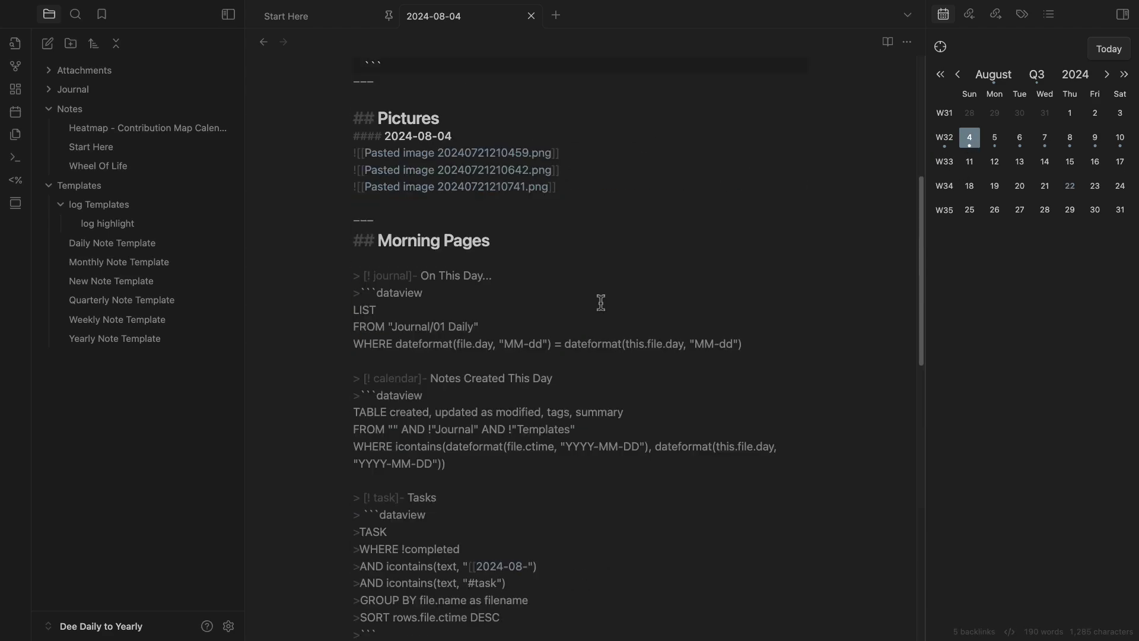
{"action": "scroll", "coordinate": [600, 303], "scroll_direction": "down", "scroll_amount": 7}
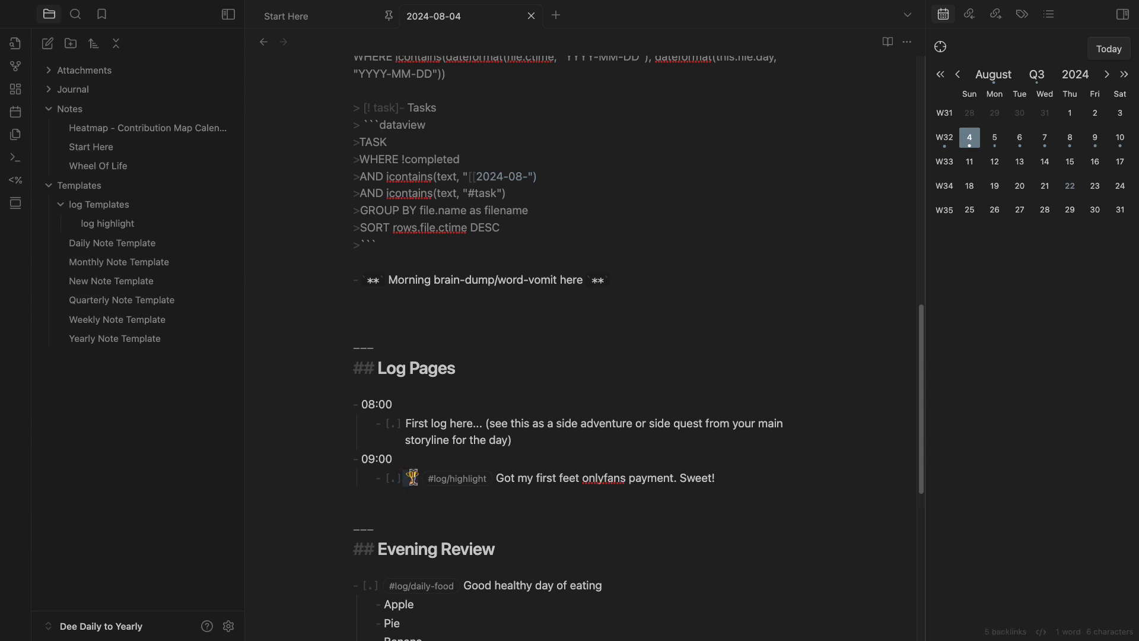
{"action": "left_click", "coordinate": [396, 480]}
{"action": "key", "text": "ctrl+e"}
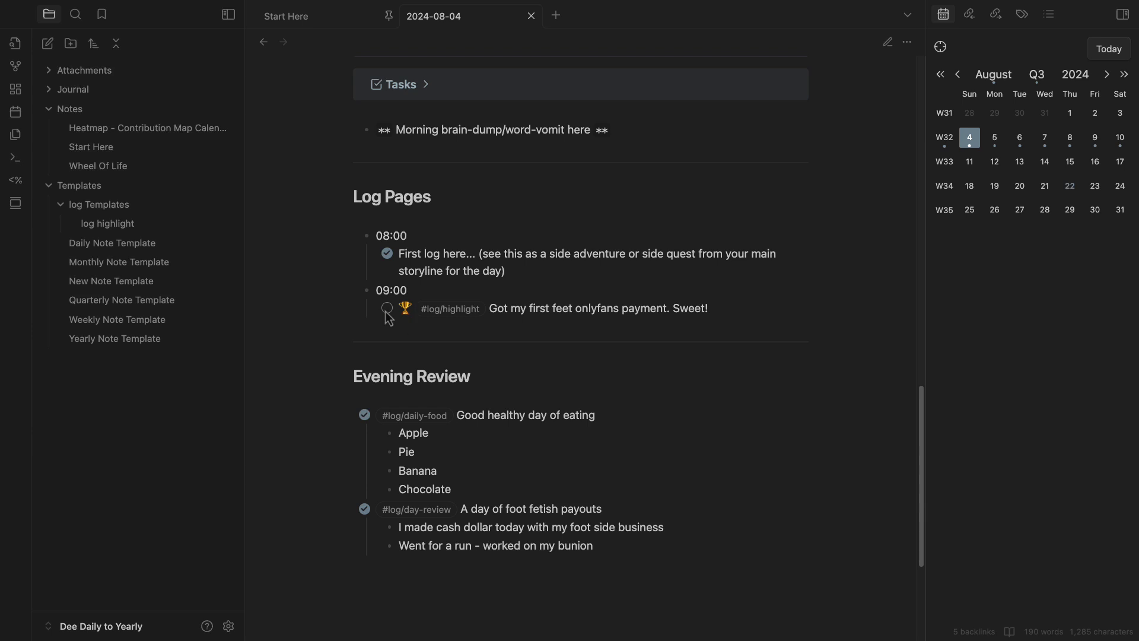
Set the 09:00 #log/highlight checkbox marker in the source to match the 08:00 log's [.] marker and show the rendered note
{"action": "key", "text": "ctrl+e"}
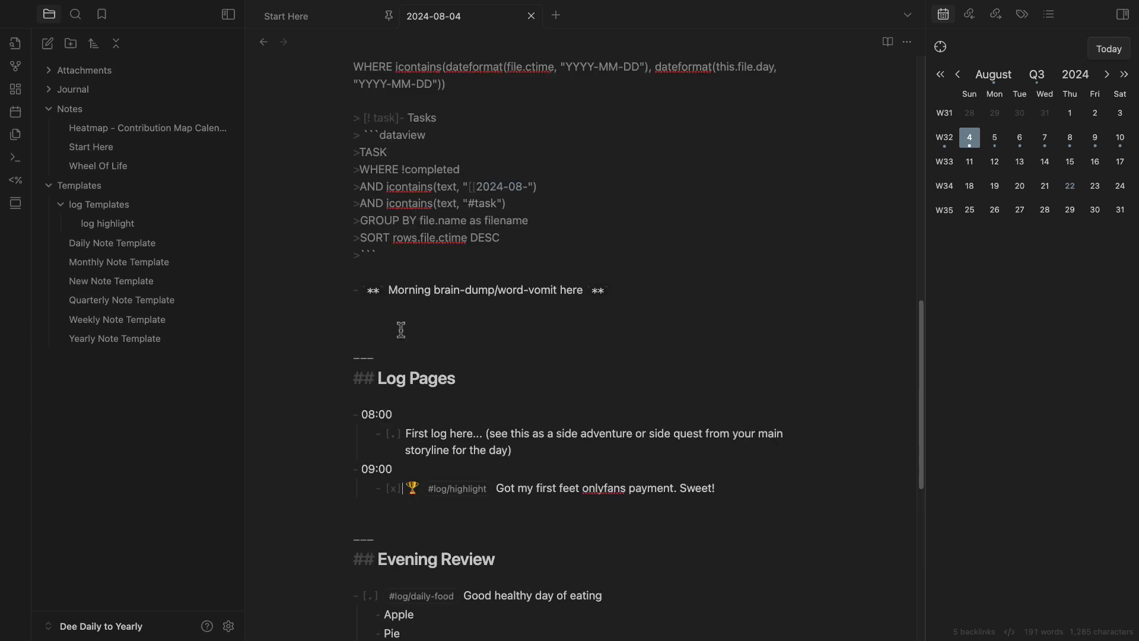
{"action": "left_click", "coordinate": [392, 492]}
{"action": "key", "text": "ctrl+e"}
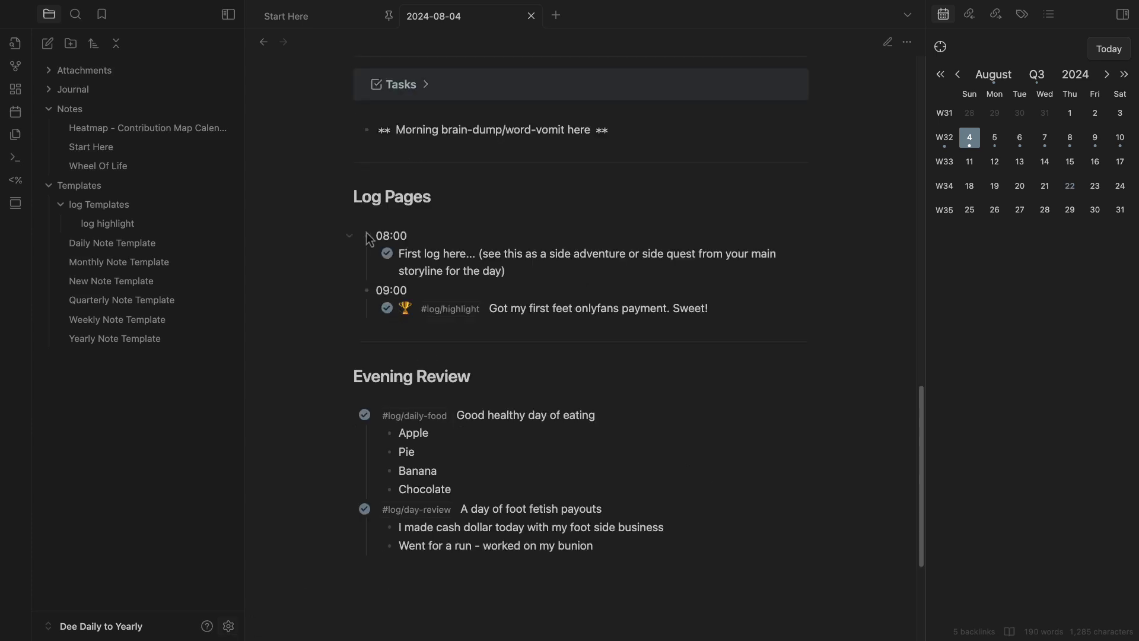
{"action": "key", "text": "ctrl+e"}
{"action": "key", "text": "ctrl+e"}
Open the vault's CSS snippets folder from the Appearance settings
{"action": "left_click", "coordinate": [229, 628]}
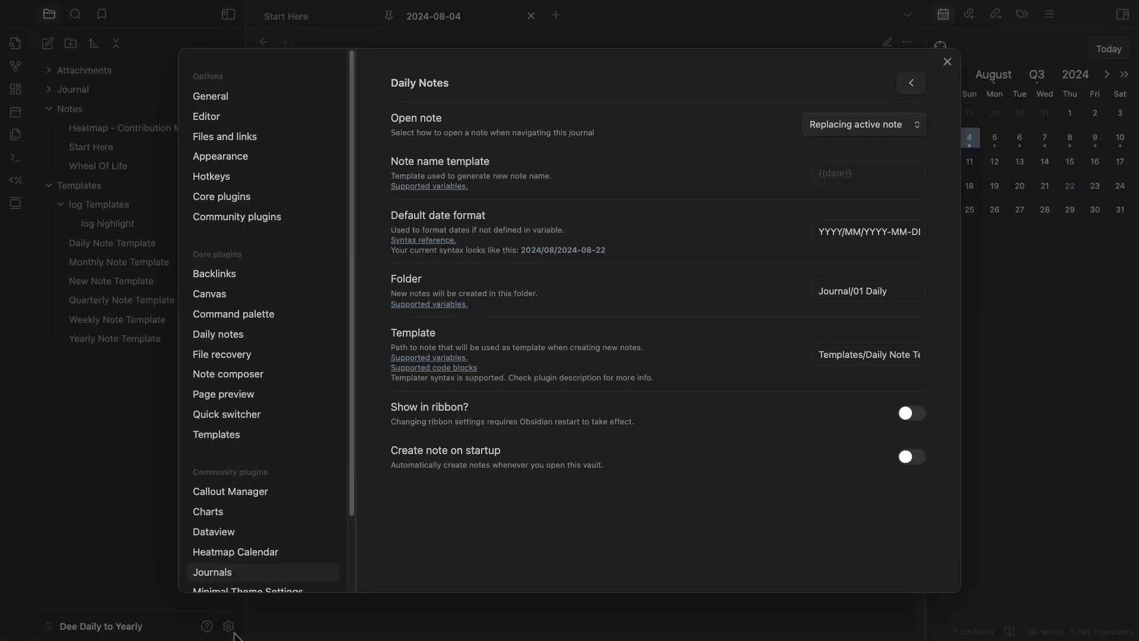
{"action": "left_click", "coordinate": [252, 158]}
{"action": "scroll", "coordinate": [617, 309], "scroll_direction": "down", "scroll_amount": 10}
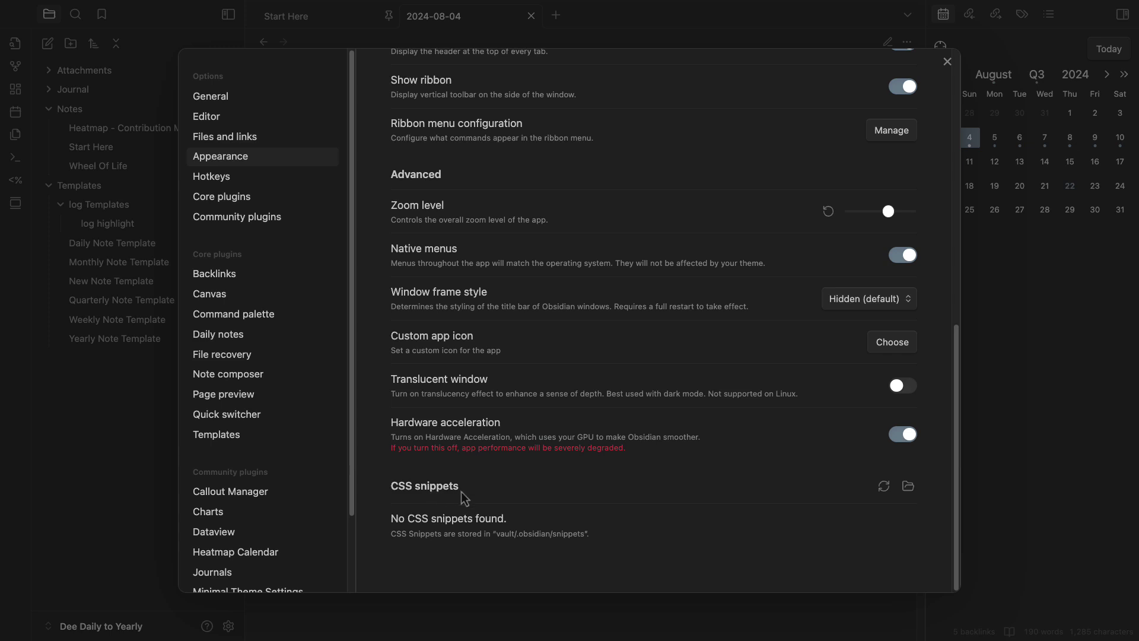
{"action": "left_click", "coordinate": [910, 490]}
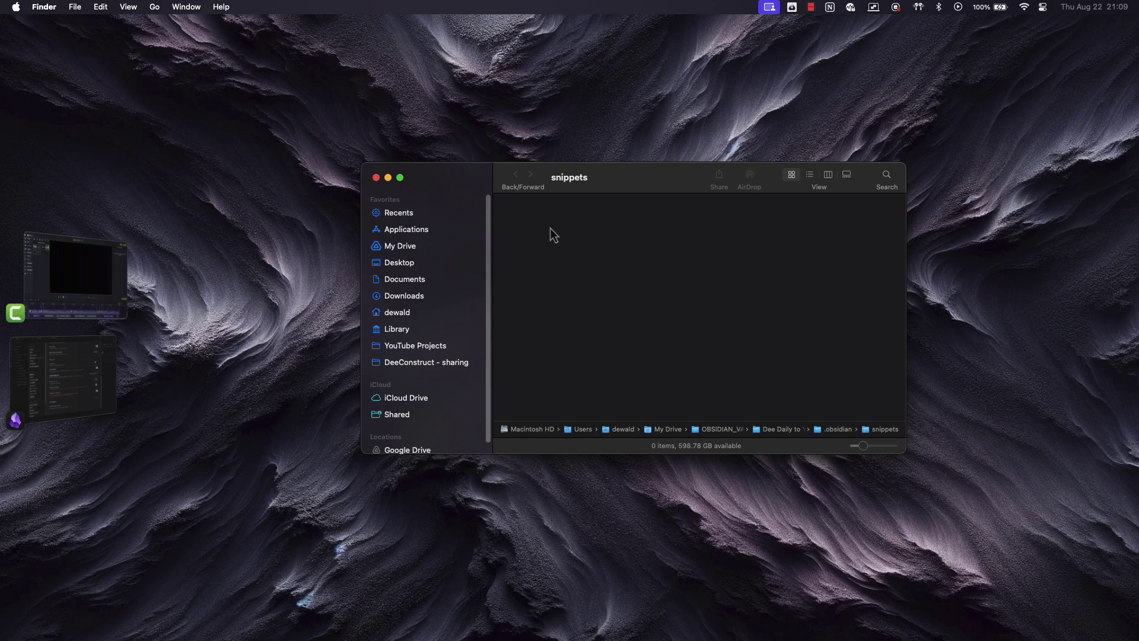
Paste Task-to-bullet.css into the snippets folder and reload the CSS snippets in Obsidian's Appearance settings
{"action": "right_click", "coordinate": [522, 235]}
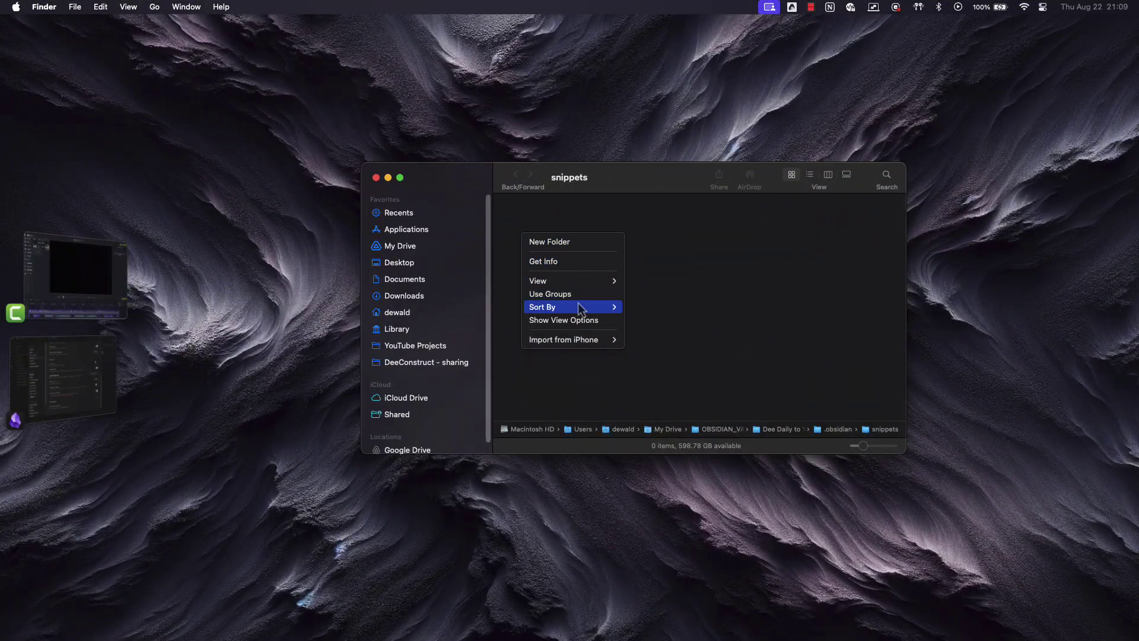
{"action": "key", "text": "Escape"}
{"action": "key", "text": "super+v"}
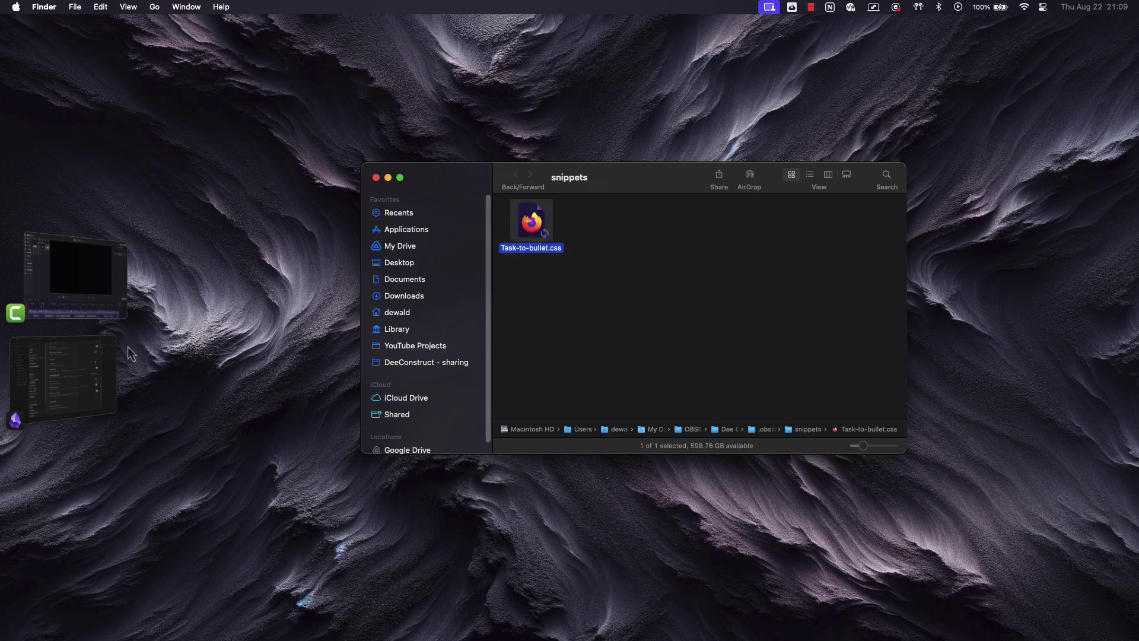
{"action": "left_click", "coordinate": [70, 387]}
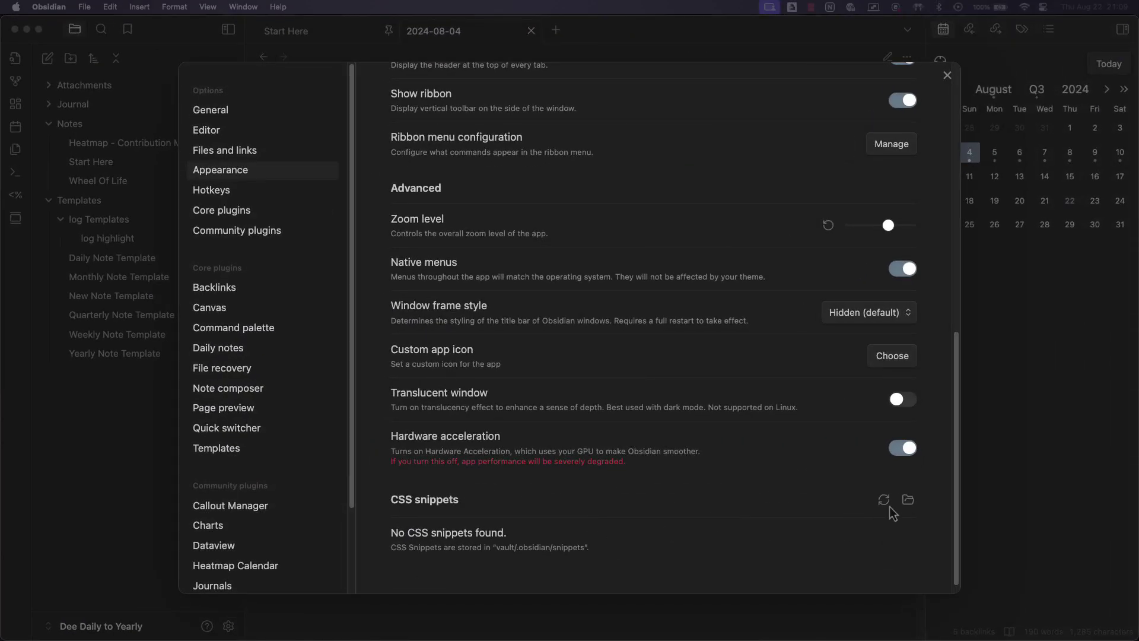
{"action": "left_click", "coordinate": [883, 499]}
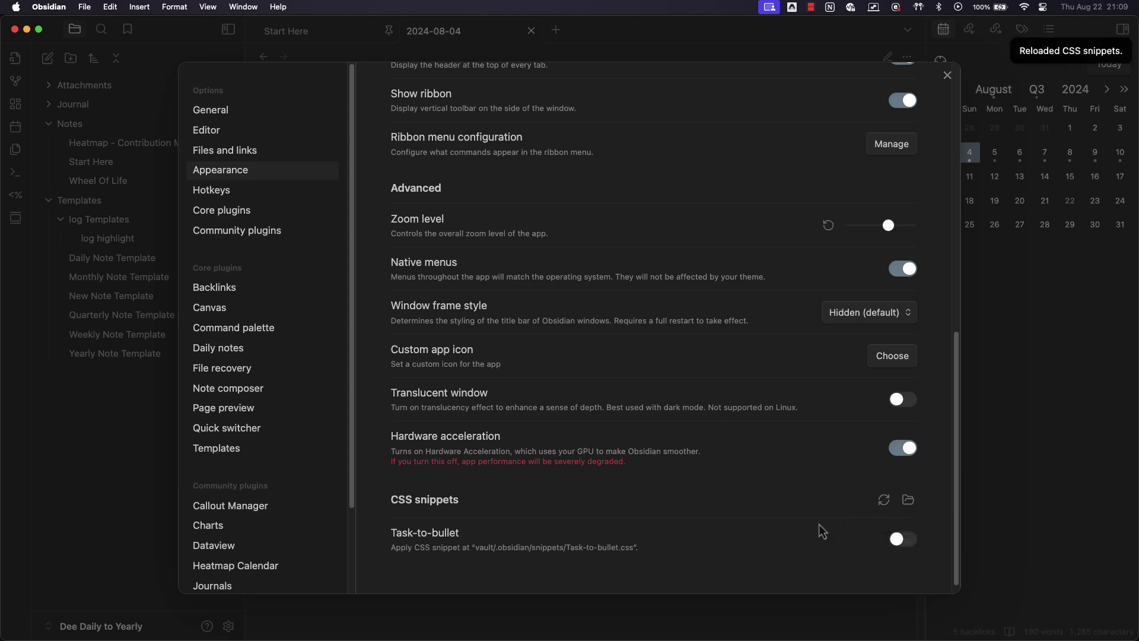
{"action": "scroll", "coordinate": [822, 531], "scroll_direction": "down", "scroll_amount": 1}
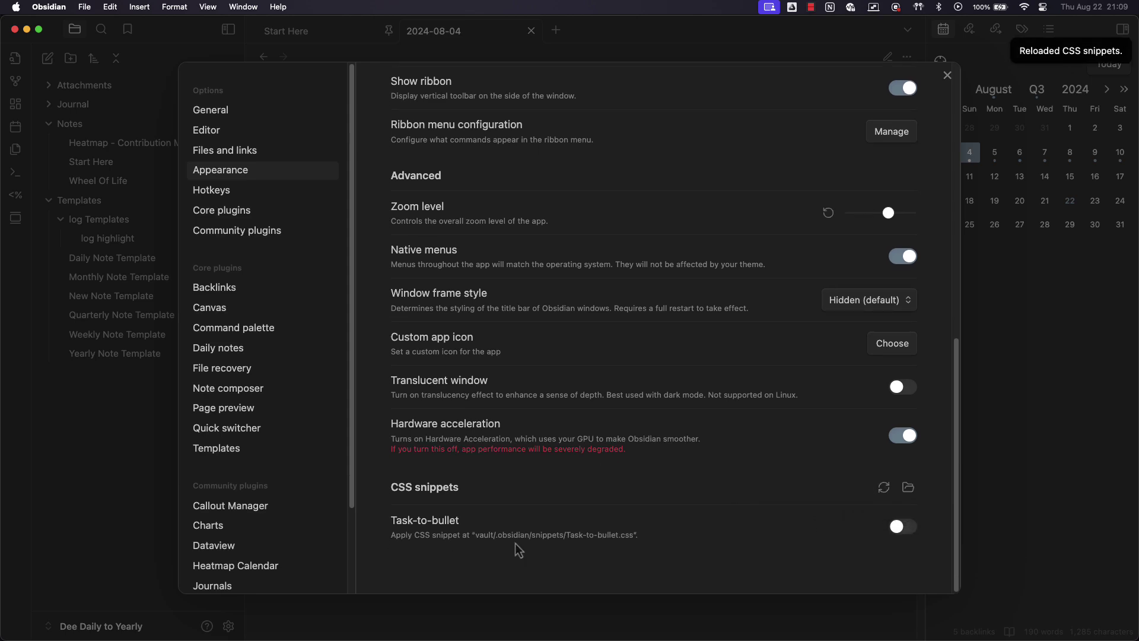
Open Task-to-bullet.css from the snippets folder in TextEdit
{"action": "left_click", "coordinate": [907, 487]}
{"action": "left_click", "coordinate": [529, 225]}
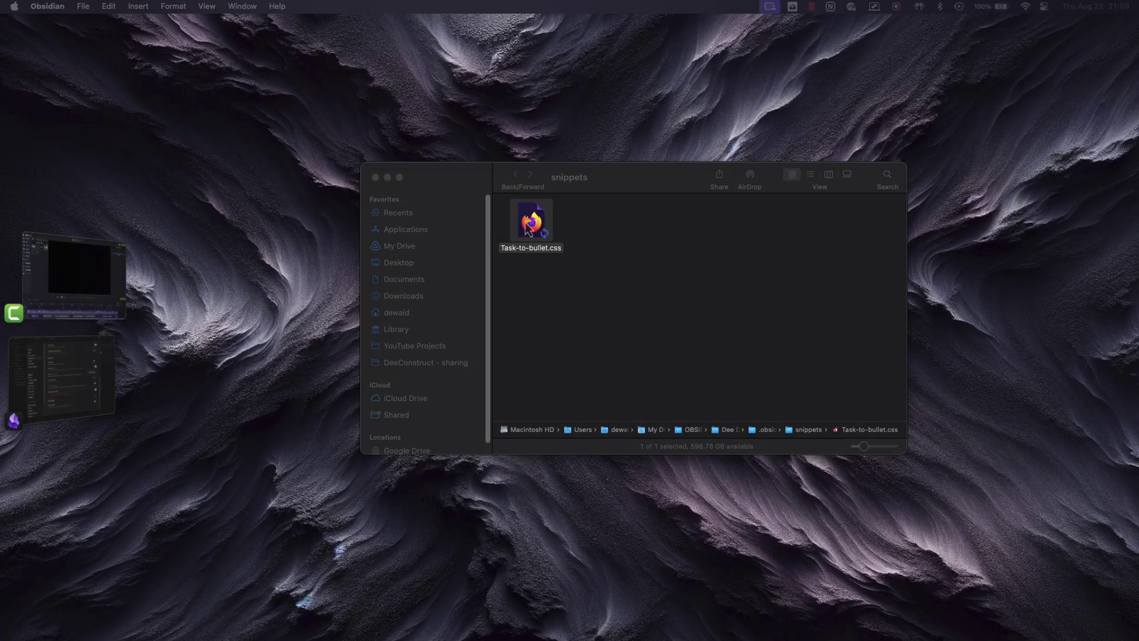
{"action": "right_click", "coordinate": [528, 226]}
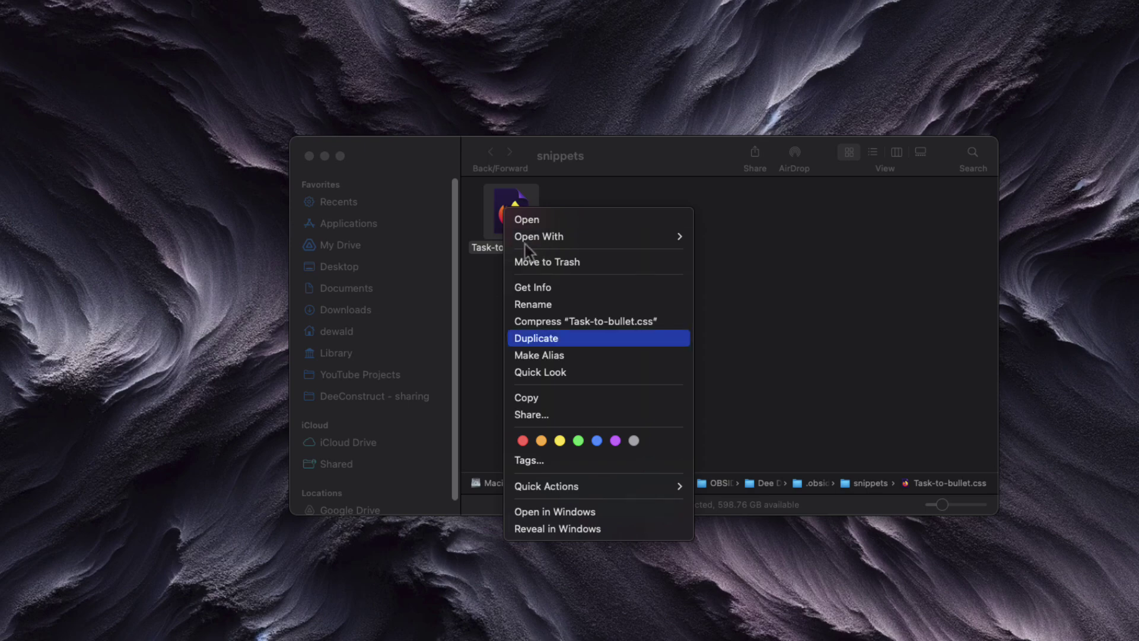
{"action": "mouse_move", "coordinate": [649, 242]}
{"action": "left_click", "coordinate": [757, 333]}
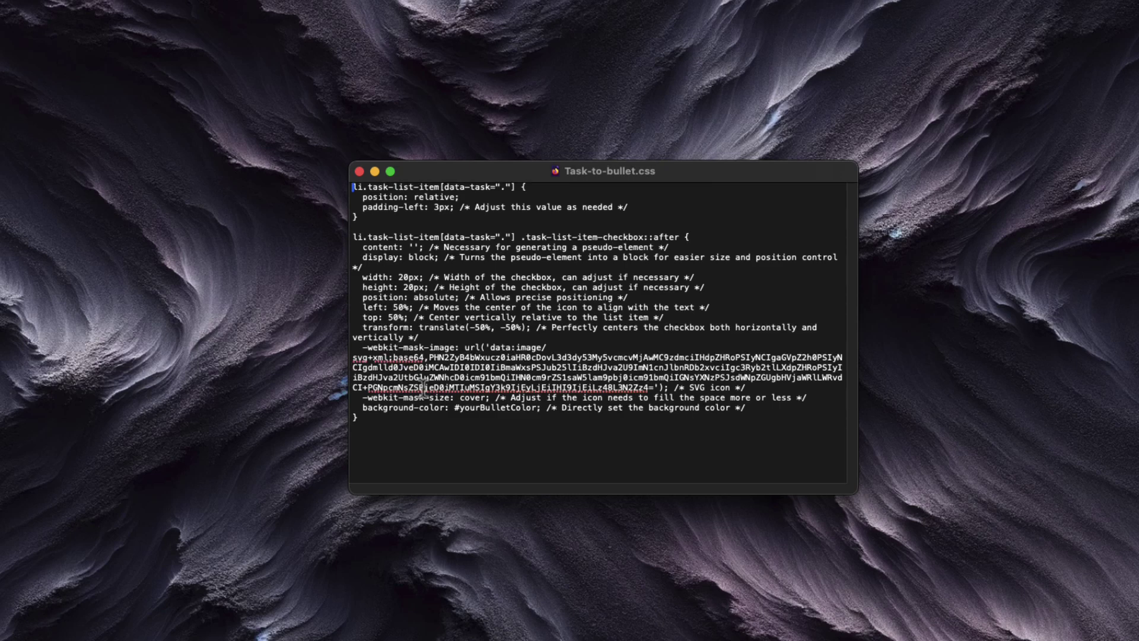
Examine the task-list-item and checkbox rules in Task-to-bullet.css from beginning to end
{"action": "mouse_move", "coordinate": [394, 423]}
{"action": "left_mouse_down"}
{"action": "mouse_move", "coordinate": [325, 145]}
{"action": "mouse_move", "coordinate": [379, 424]}
{"action": "left_mouse_up"}
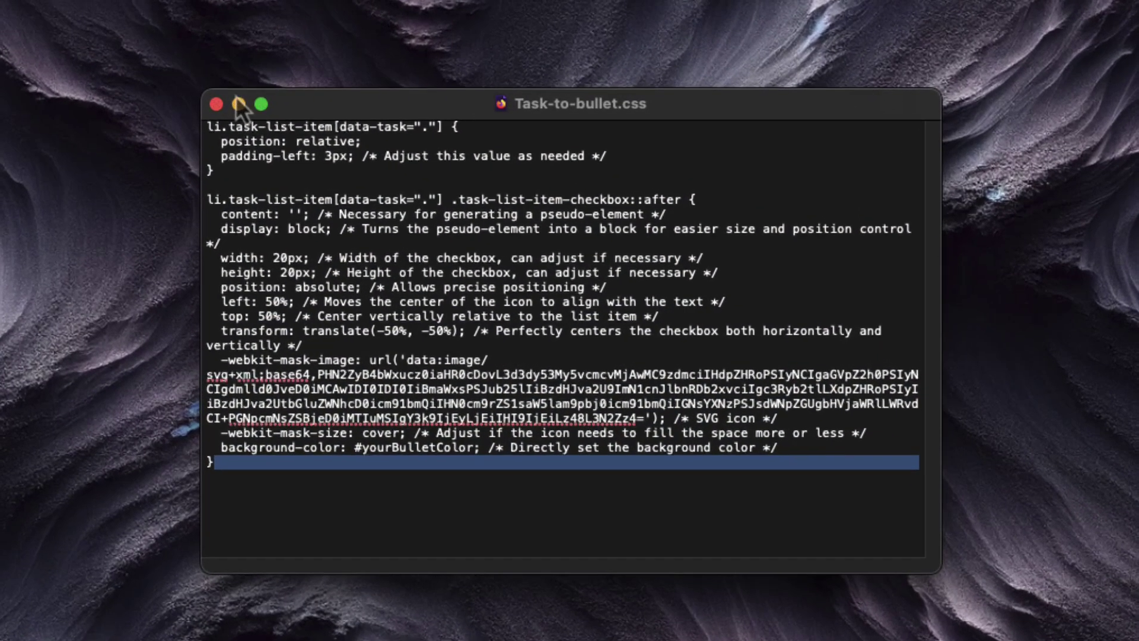
{"action": "left_click_drag", "start_coordinate": [207, 126], "coordinate": [315, 126]}
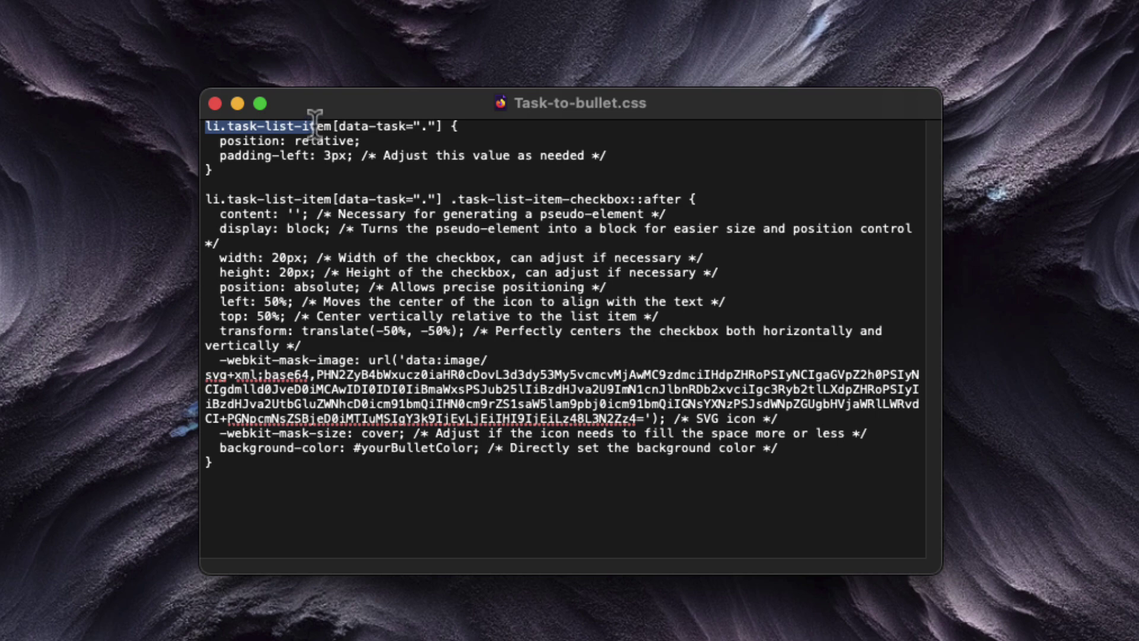
{"action": "left_click", "coordinate": [709, 442]}
{"action": "left_click_drag", "start_coordinate": [710, 442], "coordinate": [178, 128]}
{"action": "left_click", "coordinate": [737, 483]}
{"action": "left_click_drag", "start_coordinate": [738, 483], "coordinate": [114, 66]}
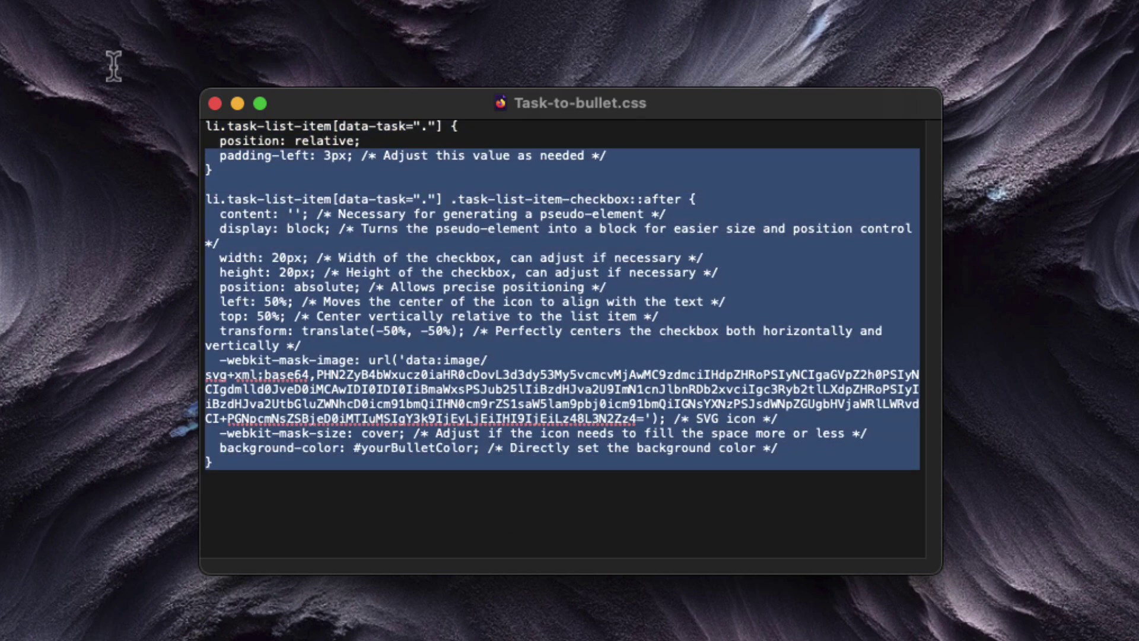
Show Task-to-bullet.css full screen and enlarge its text for reading
{"action": "left_click", "coordinate": [264, 112]}
{"action": "left_click", "coordinate": [306, 176]}
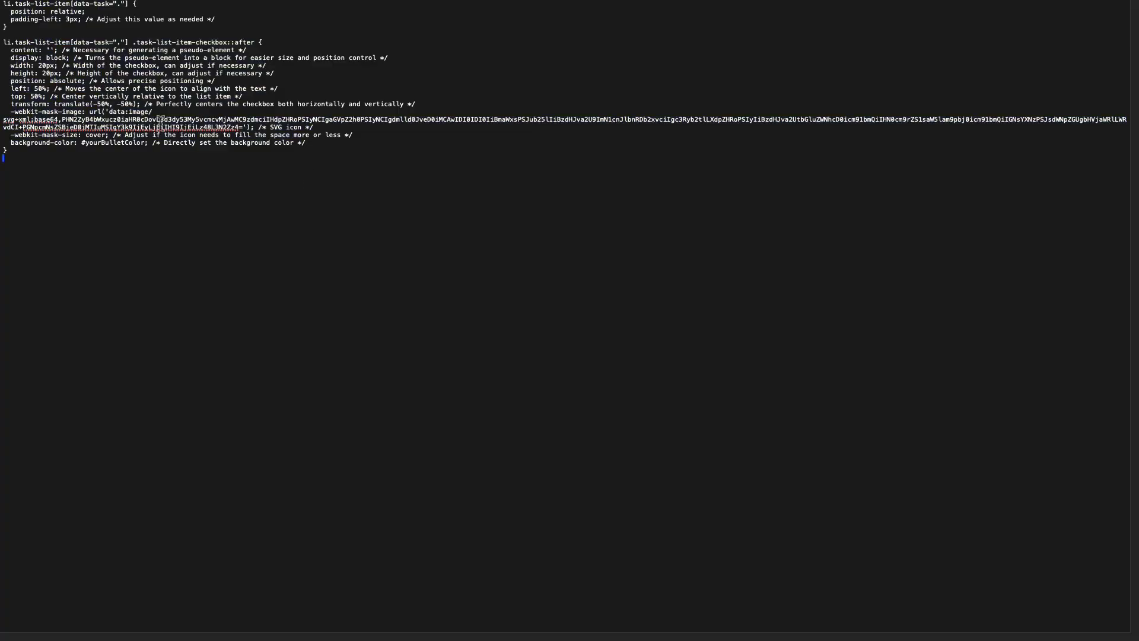
{"action": "left_click_drag", "start_coordinate": [314, 26], "coordinate": [314, 31]}
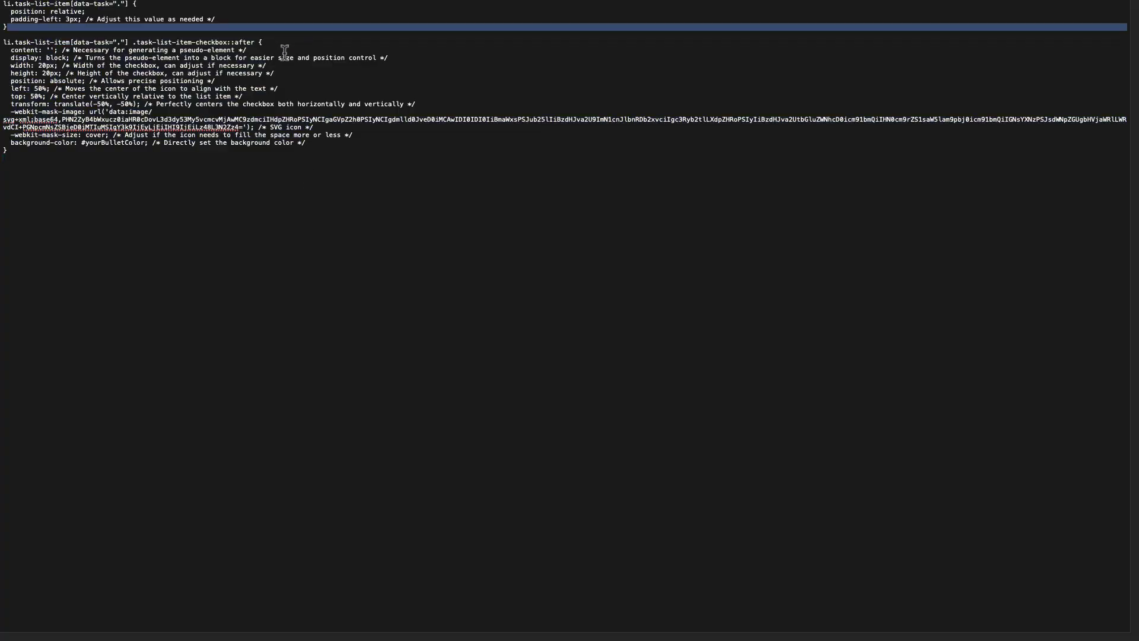
{"action": "key", "text": "super+plus"}
{"action": "key", "text": "super+plus"}
{"action": "key", "text": "super+plus"}
{"action": "key", "text": "super+plus"}
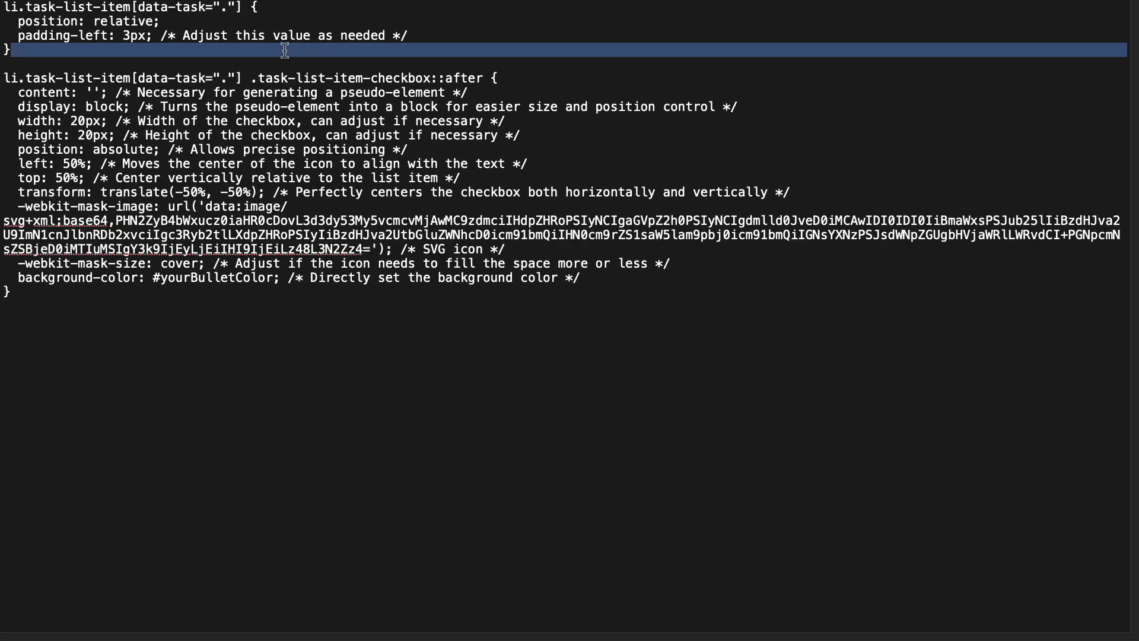
Highlight the base64 SVG data URL in the -webkit-mask-image rule and return the editor to a normal window
{"action": "double_click", "coordinate": [246, 214]}
{"action": "left_click", "coordinate": [231, 217]}
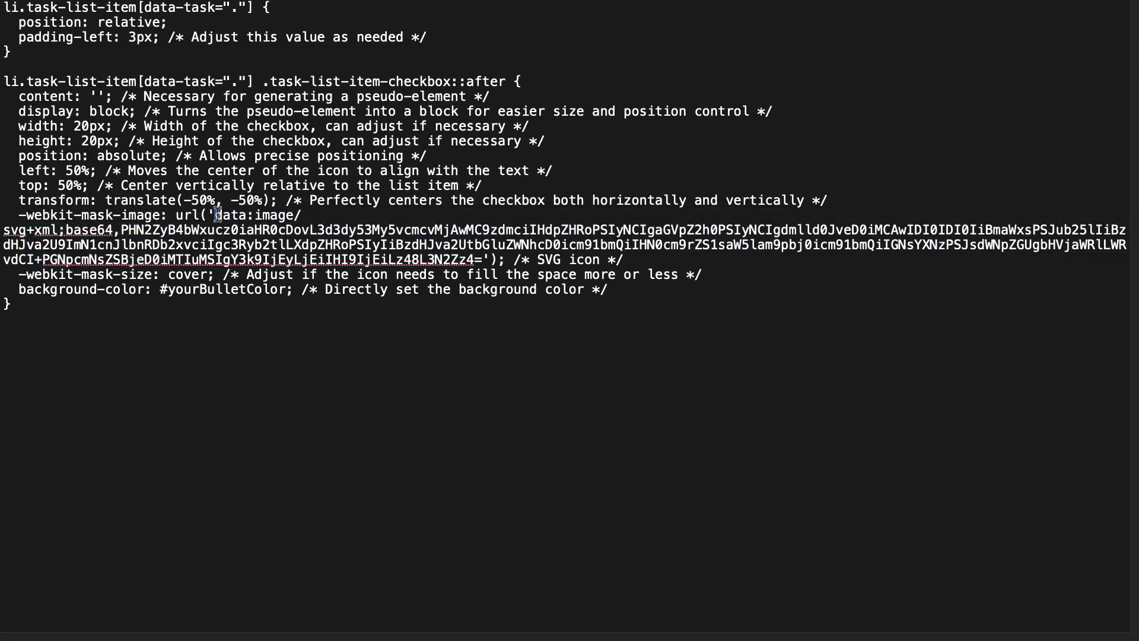
{"action": "left_click_drag", "start_coordinate": [217, 215], "coordinate": [489, 261]}
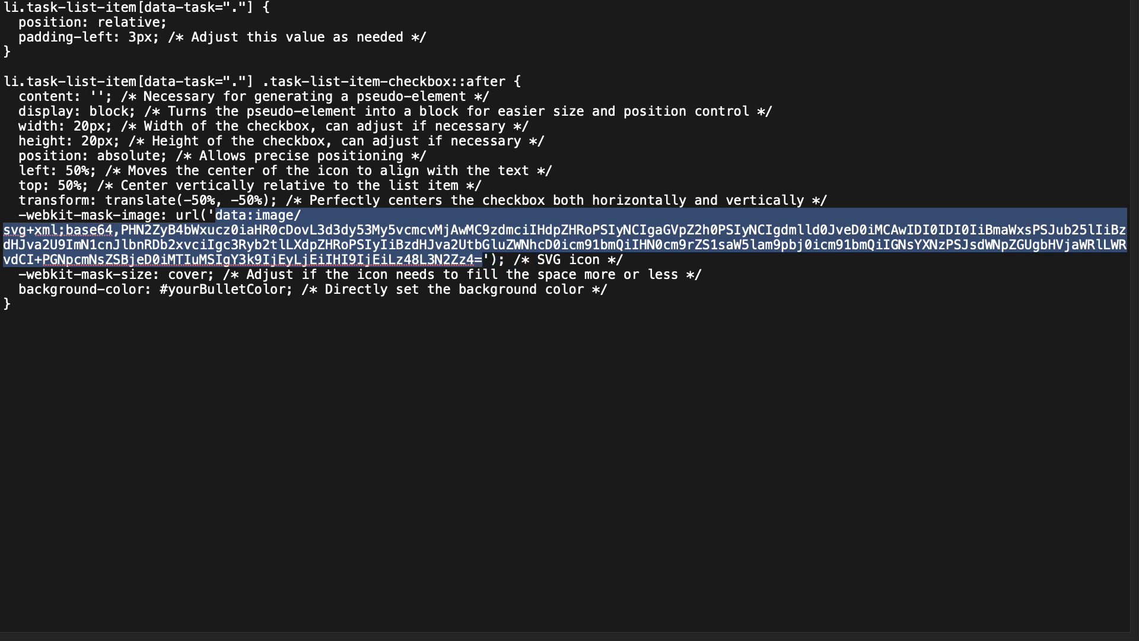
{"action": "key", "text": "super+Tab"}
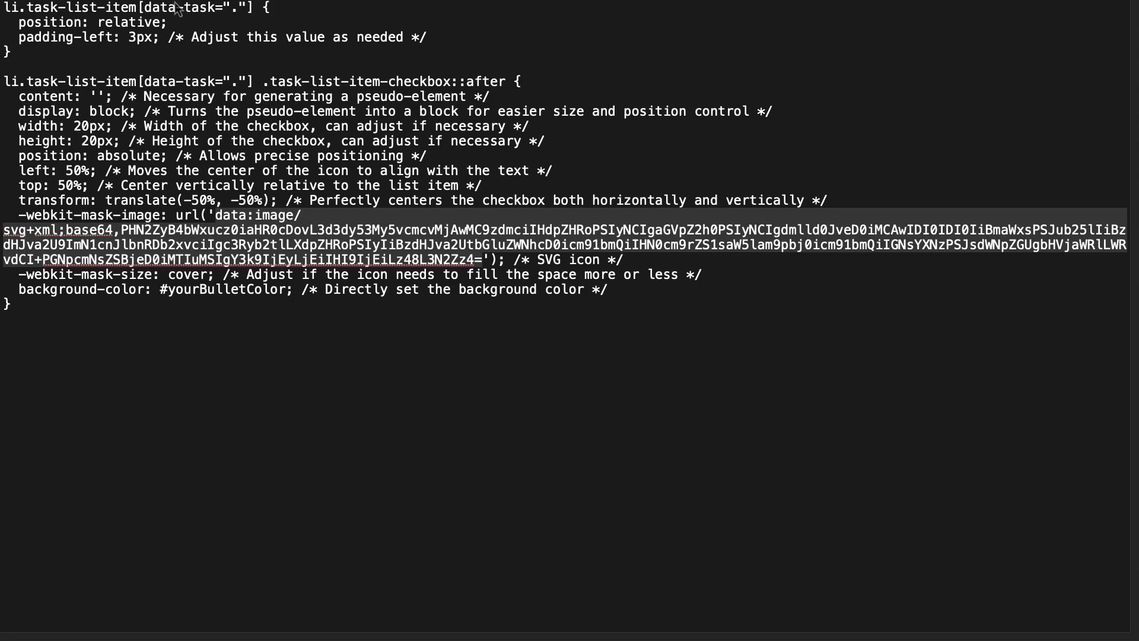
{"action": "key", "text": "super+Tab"}
{"action": "left_click", "coordinate": [32, 22]}
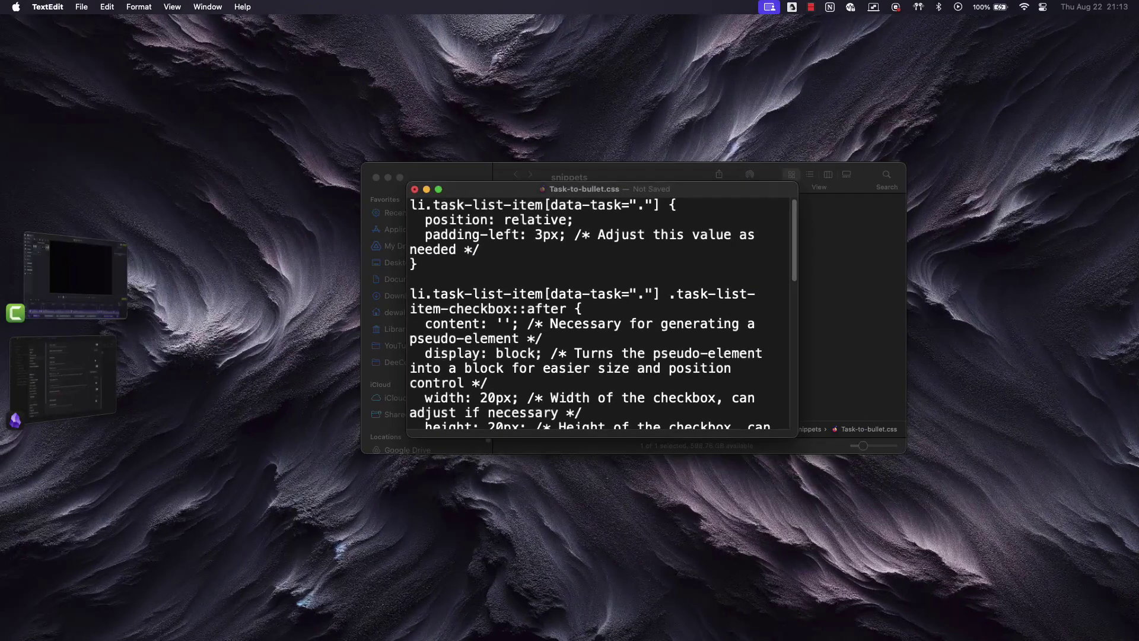
Switch to the Lucide icons page in Arc, open the "angry" icon's page and copy its data URL
{"action": "key", "text": "super+Tab"}
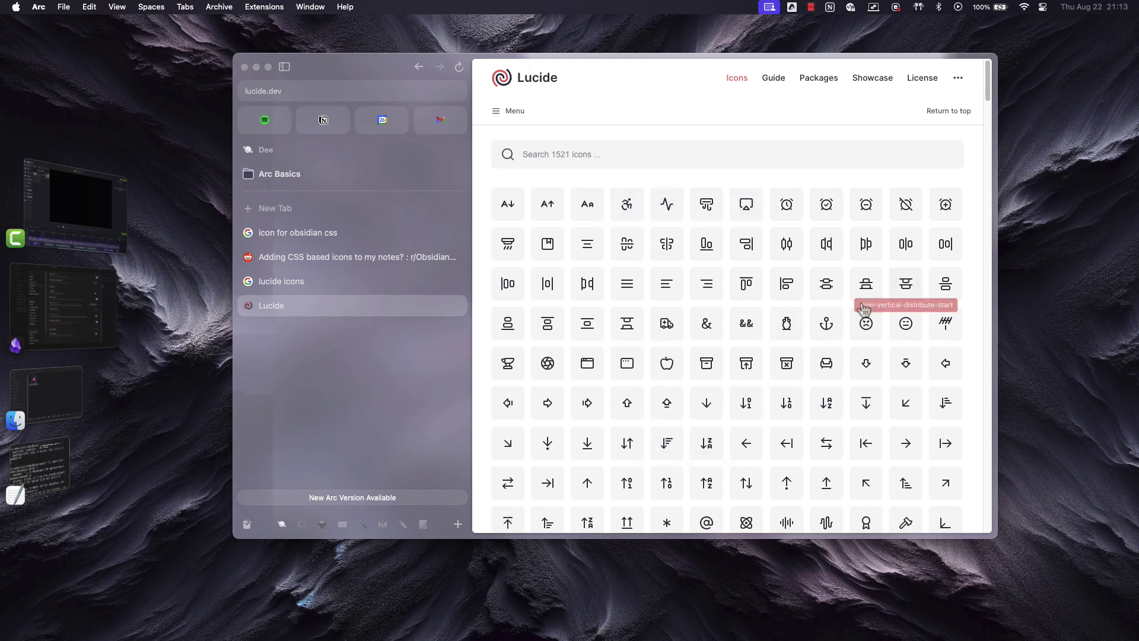
{"action": "left_click", "coordinate": [865, 323]}
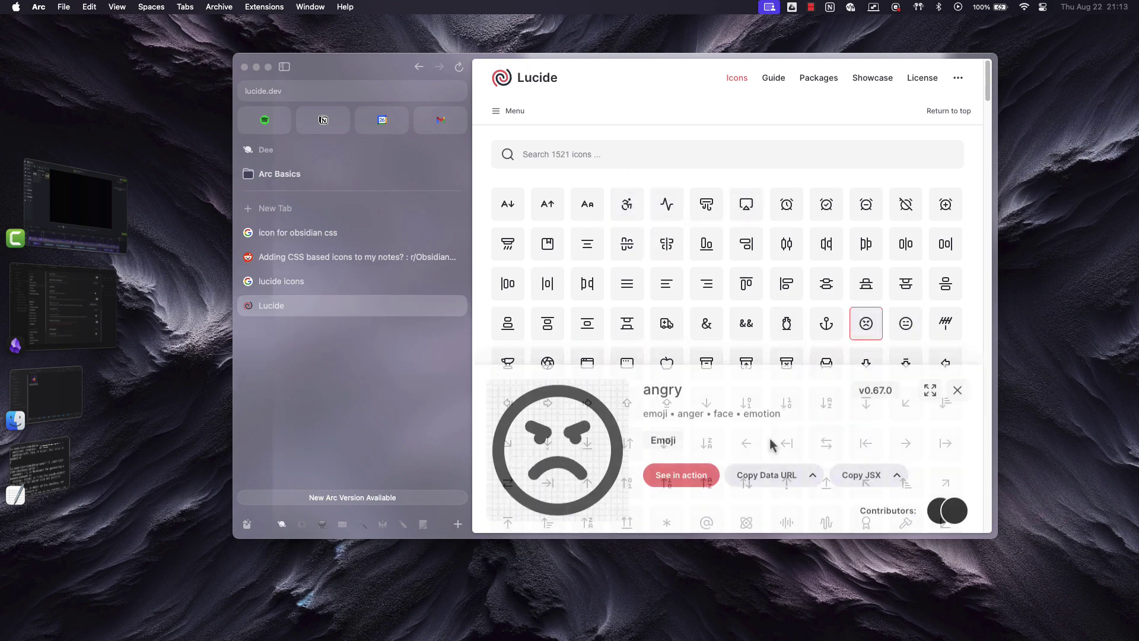
{"action": "left_click", "coordinate": [812, 473]}
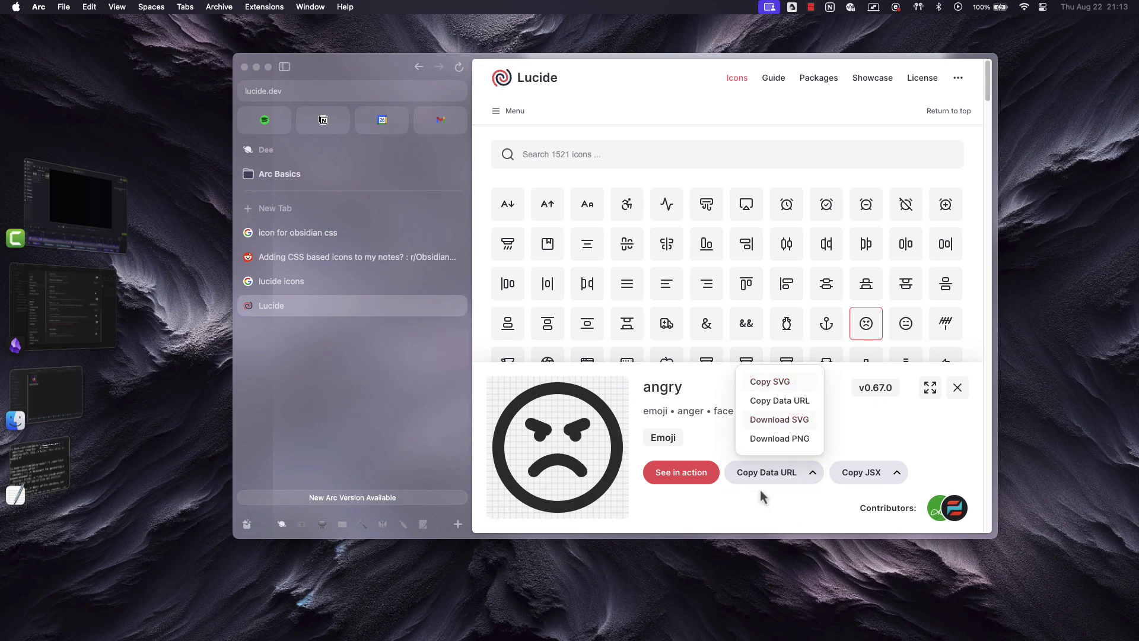
{"action": "left_click", "coordinate": [682, 489]}
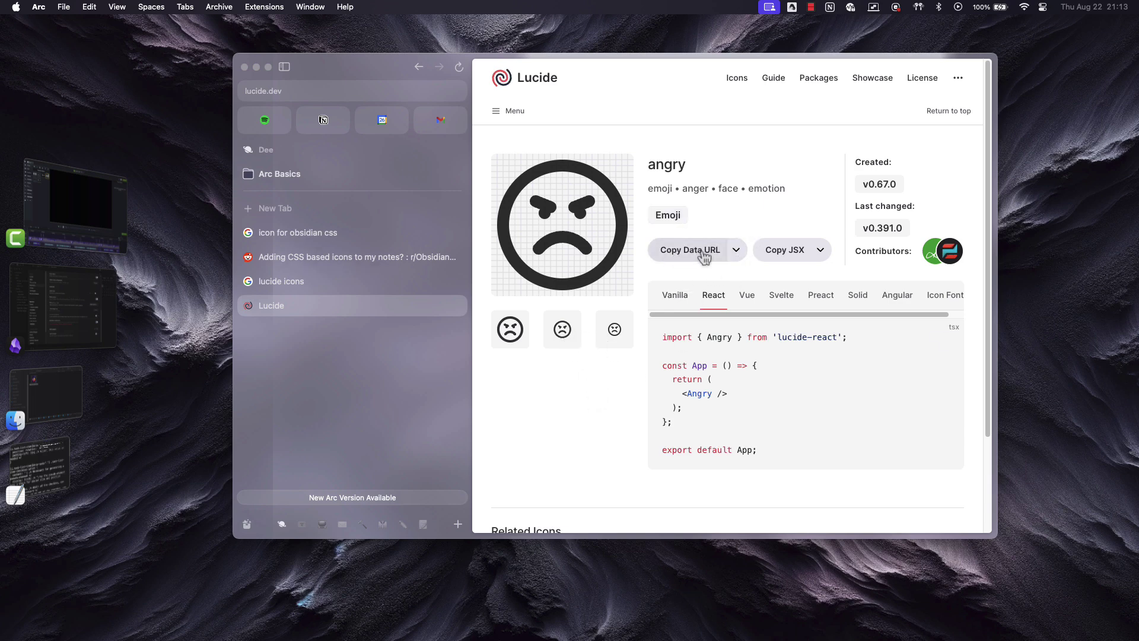
{"action": "left_click", "coordinate": [703, 253]}
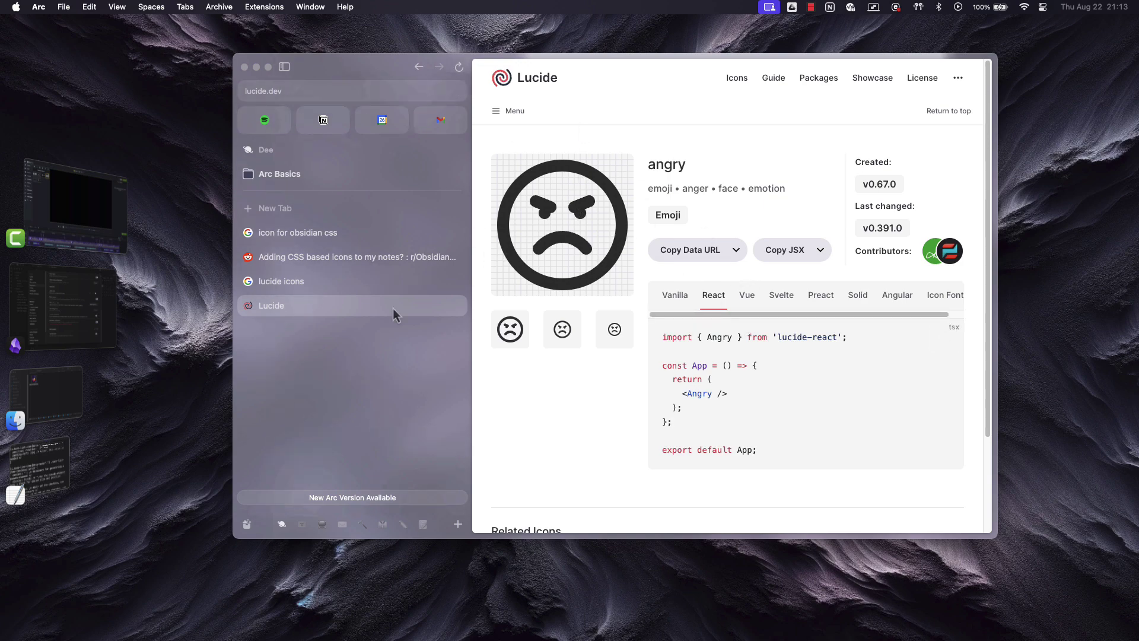
Return to Task-to-bullet.css in TextEdit and reduce the text size
{"action": "key", "text": "super+Tab"}
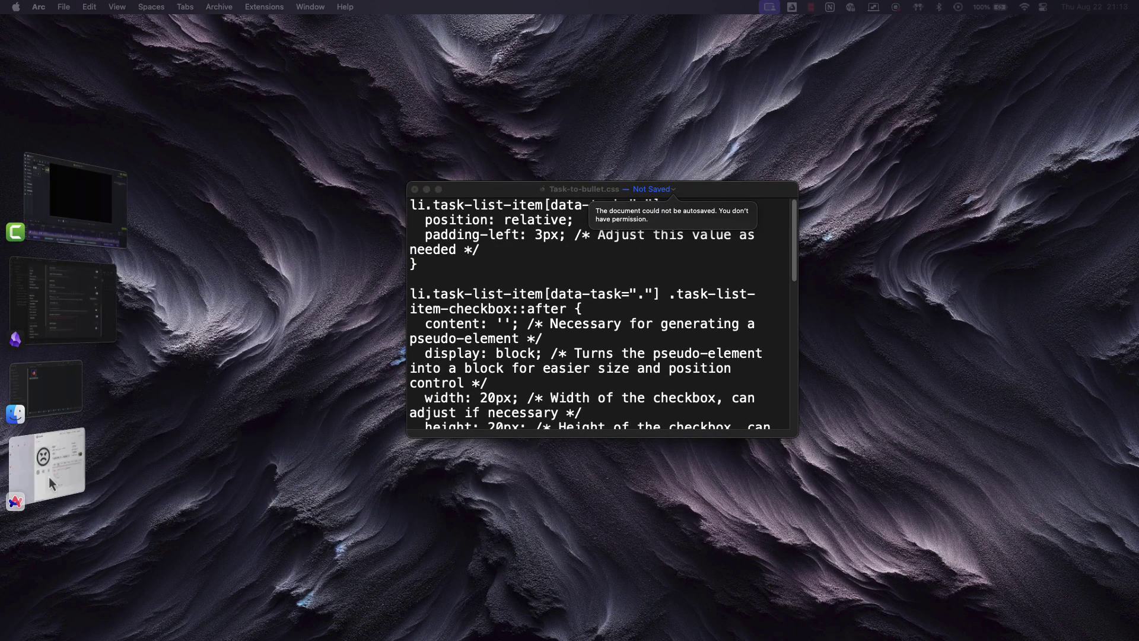
{"action": "left_click", "coordinate": [534, 266]}
{"action": "key", "text": "super+minus"}
{"action": "key", "text": "super+minus"}
{"action": "key", "text": "super+minus"}
{"action": "key", "text": "super+minus"}
{"action": "key", "text": "super+minus"}
{"action": "key", "text": "super+minus"}
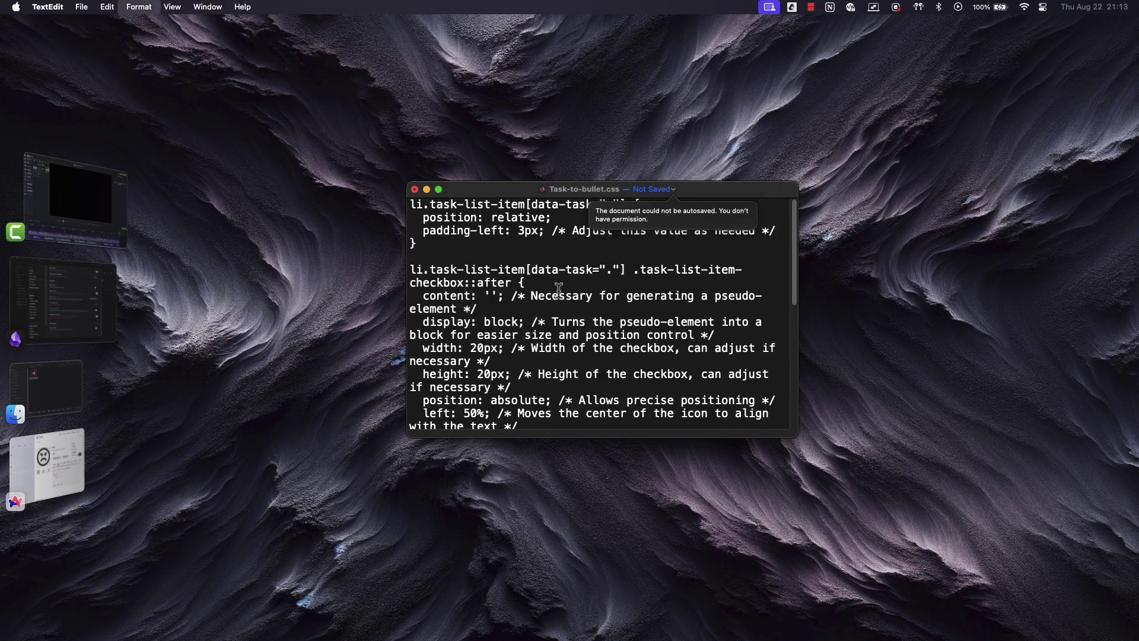
Select the whole base64 data URL between the quotes of the -webkit-mask-image rule in Task-to-bullet.css
{"action": "left_click", "coordinate": [551, 392]}
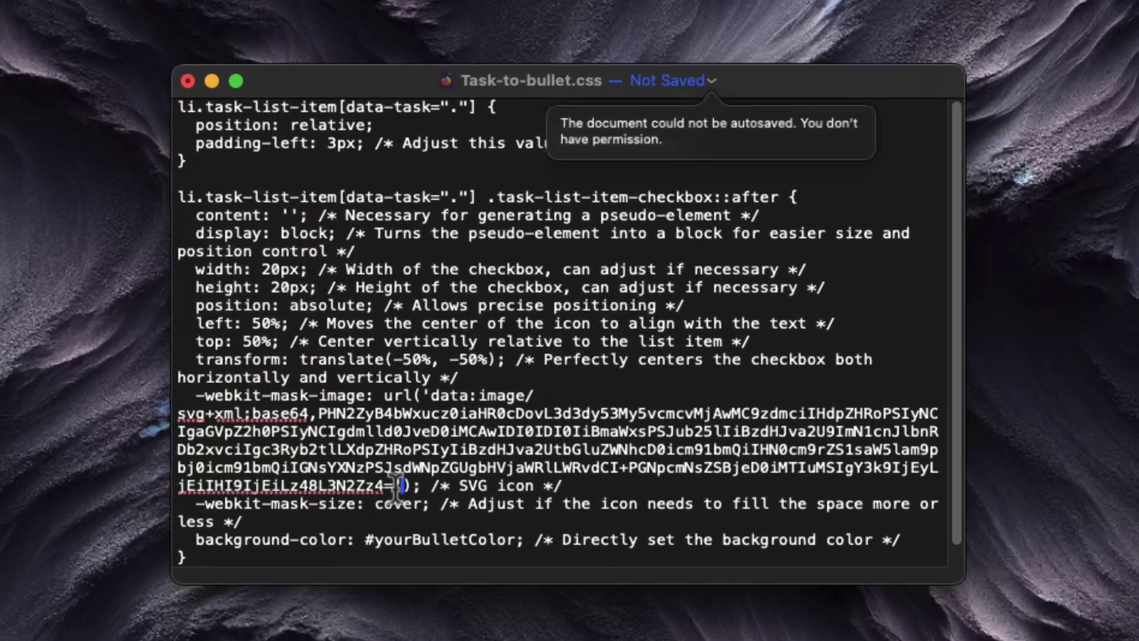
{"action": "left_click_drag", "start_coordinate": [516, 388], "coordinate": [525, 351]}
{"action": "mouse_move", "coordinate": [414, 393]}
{"action": "left_mouse_down"}
{"action": "mouse_move", "coordinate": [431, 402]}
{"action": "mouse_move", "coordinate": [408, 489]}
{"action": "mouse_move", "coordinate": [390, 490]}
{"action": "mouse_move", "coordinate": [431, 396]}
{"action": "left_mouse_up"}
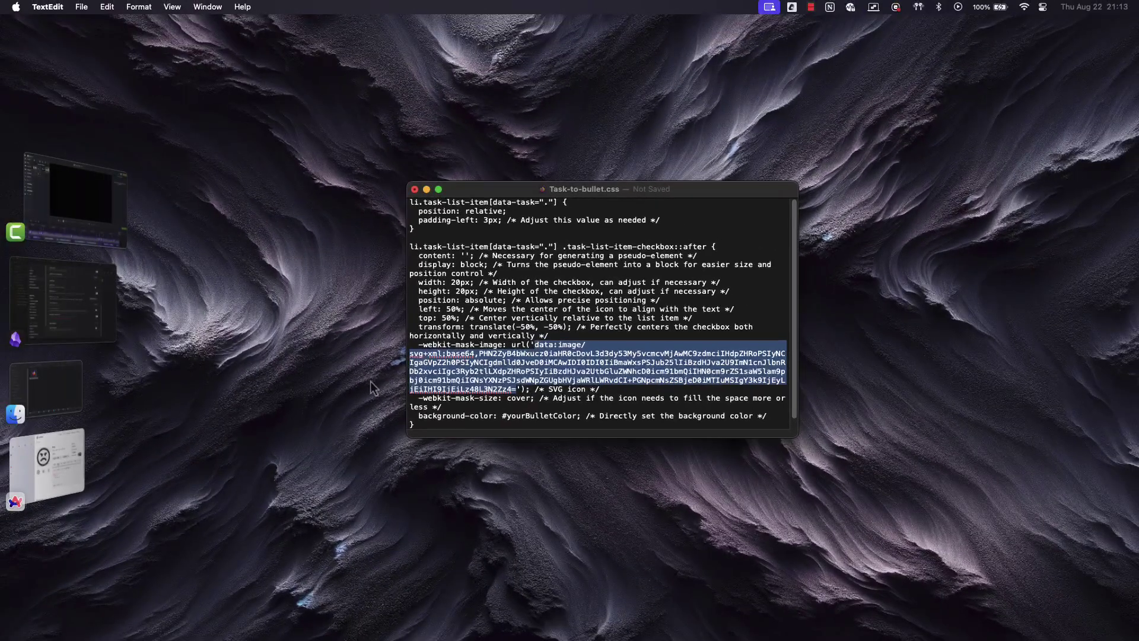
Switch to the Lucide site in Arc, open its home page and look over the page's features and icon previews
{"action": "left_click", "coordinate": [51, 464]}
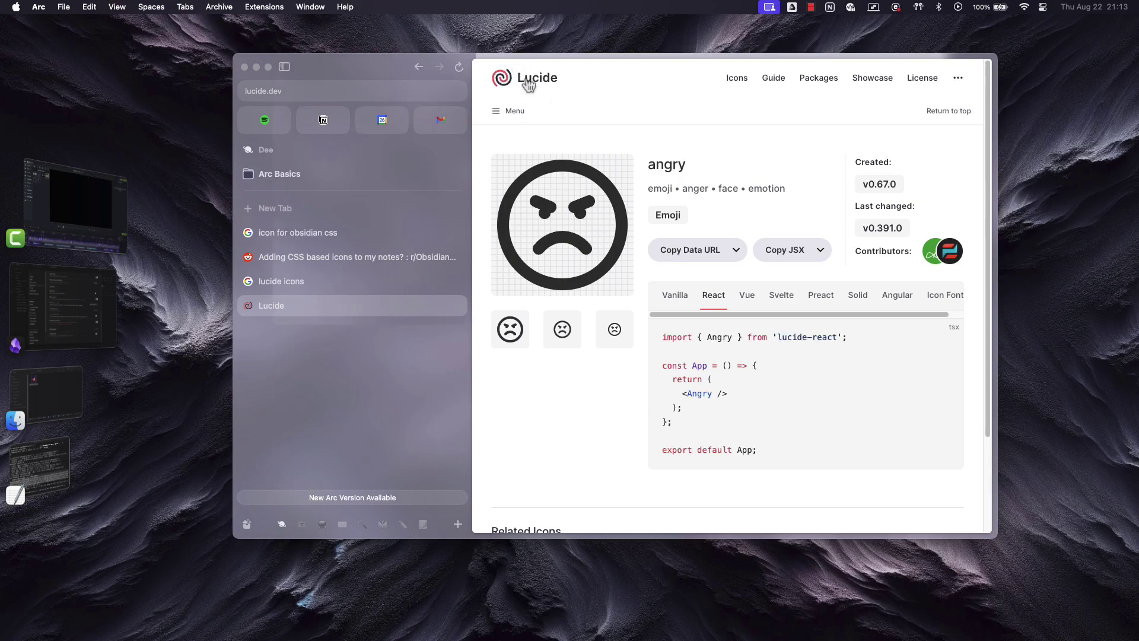
{"action": "left_click", "coordinate": [525, 78]}
{"action": "scroll", "coordinate": [746, 362], "scroll_direction": "down", "scroll_amount": 3}
{"action": "scroll", "coordinate": [742, 356], "scroll_direction": "down", "scroll_amount": 7}
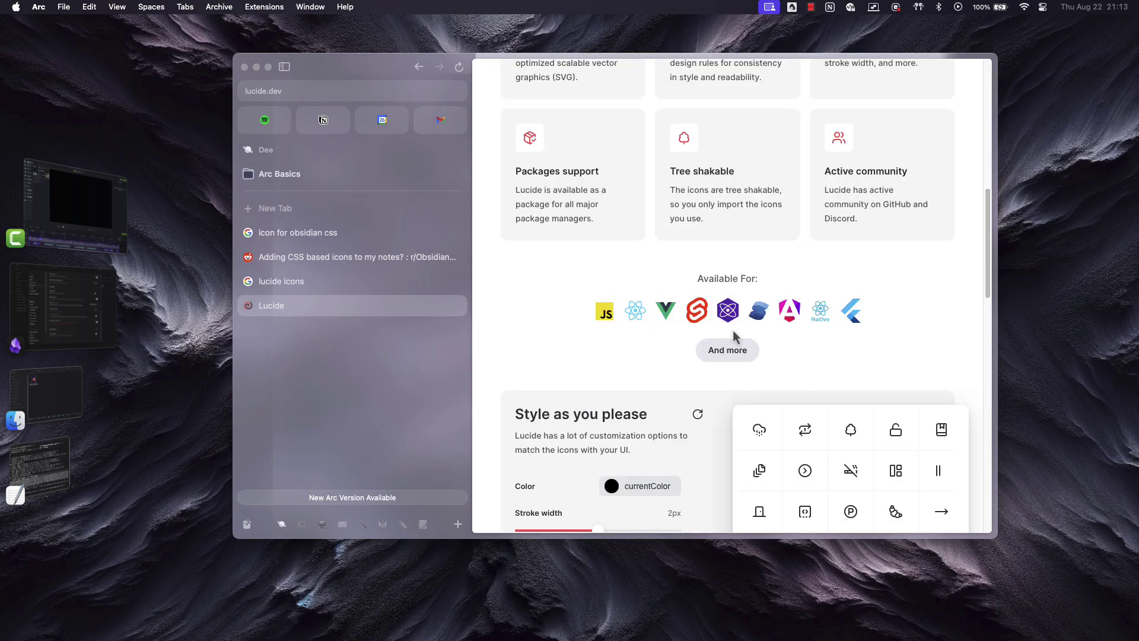
{"action": "scroll", "coordinate": [737, 341], "scroll_direction": "down", "scroll_amount": 3}
{"action": "scroll", "coordinate": [847, 326], "scroll_direction": "down", "scroll_amount": 11}
{"action": "scroll", "coordinate": [838, 331], "scroll_direction": "up", "scroll_amount": 14}
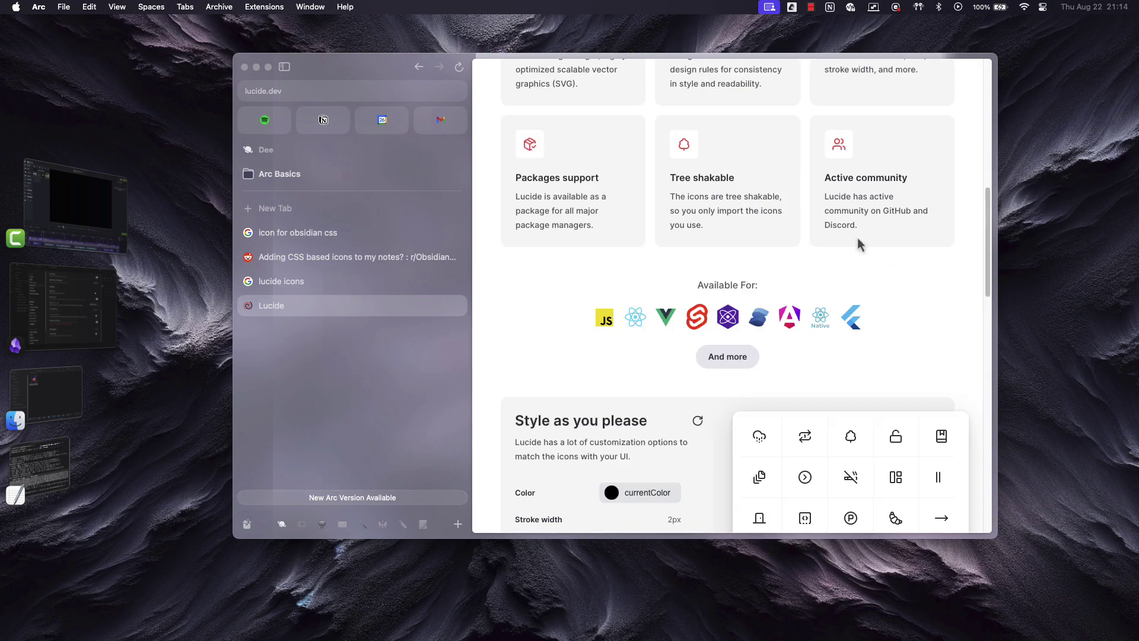
{"action": "scroll", "coordinate": [792, 327], "scroll_direction": "up", "scroll_amount": 10}
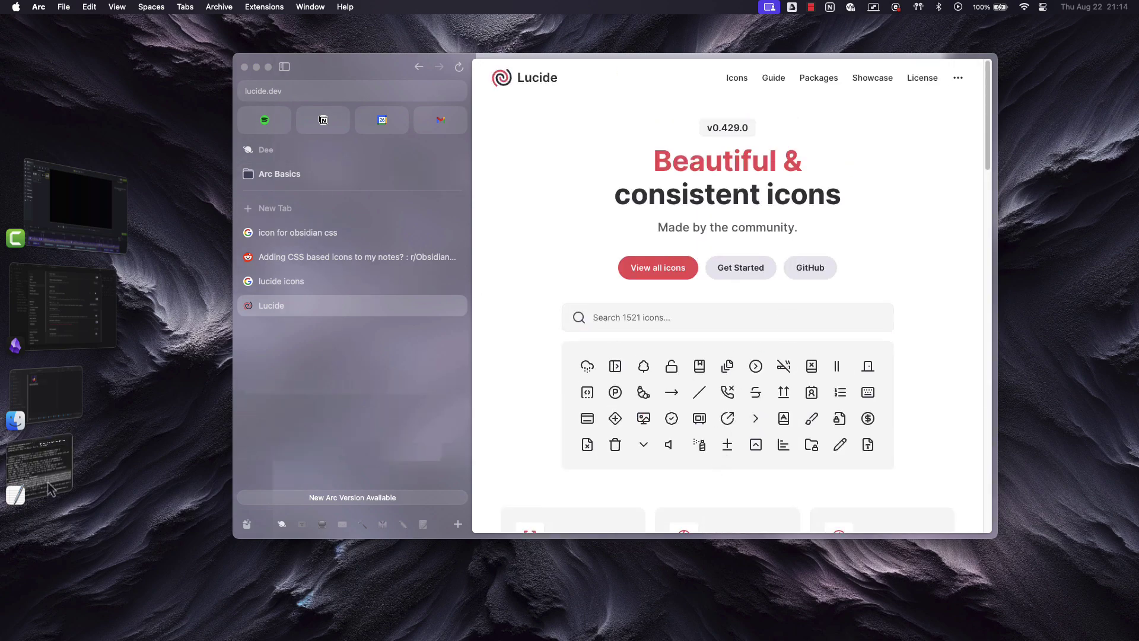
Switch to Obsidian, enable the Task-to-bullet CSS snippet and close the settings
{"action": "left_click", "coordinate": [79, 309]}
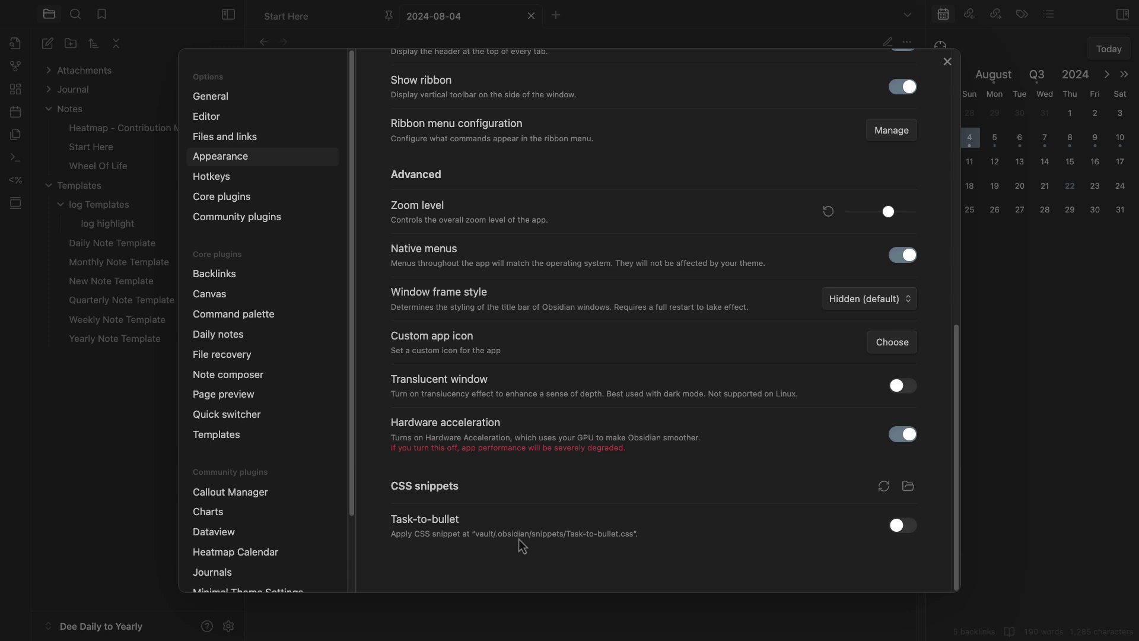
{"action": "left_click", "coordinate": [912, 526]}
{"action": "left_click", "coordinate": [943, 61]}
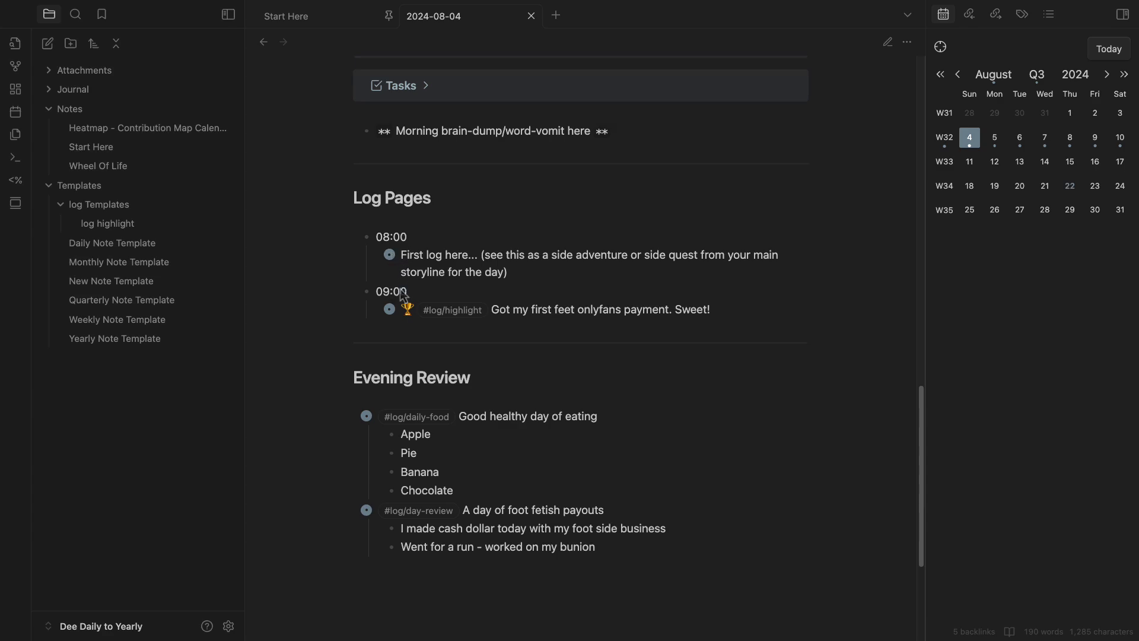
Examine the bullet icons in the Log Pages and Evening Review sections of the 2024-08-04 note
{"action": "scroll", "coordinate": [456, 363], "scroll_direction": "up", "scroll_amount": 2}
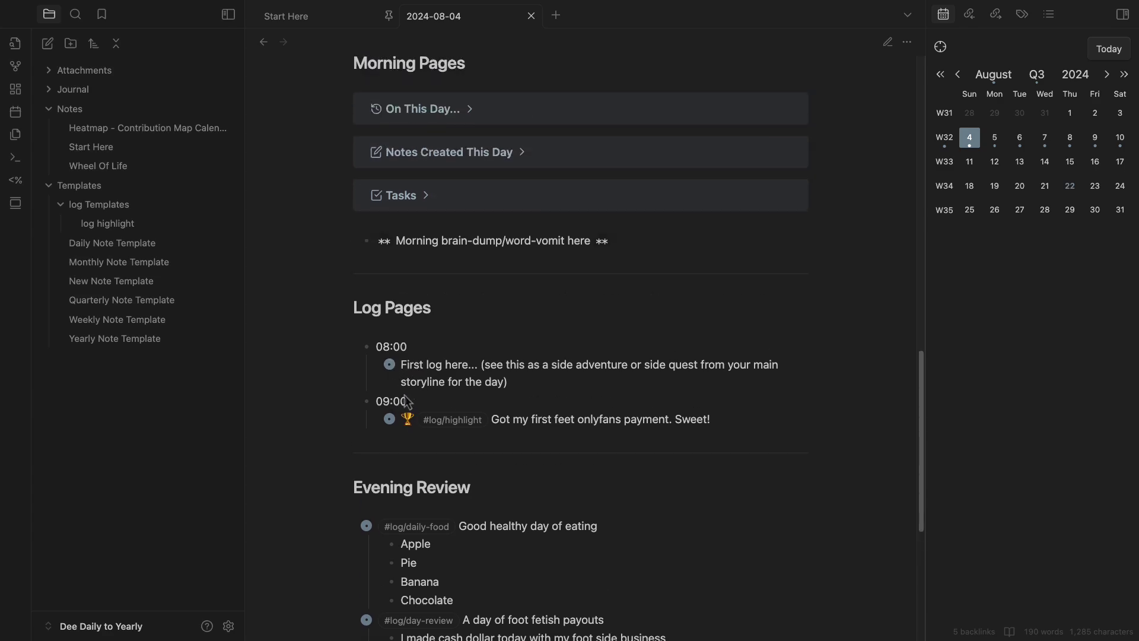
{"action": "scroll", "coordinate": [415, 411], "scroll_direction": "down", "scroll_amount": 7}
{"action": "scroll", "coordinate": [425, 422], "scroll_direction": "up", "scroll_amount": 8}
{"action": "scroll", "coordinate": [425, 427], "scroll_direction": "down", "scroll_amount": 3}
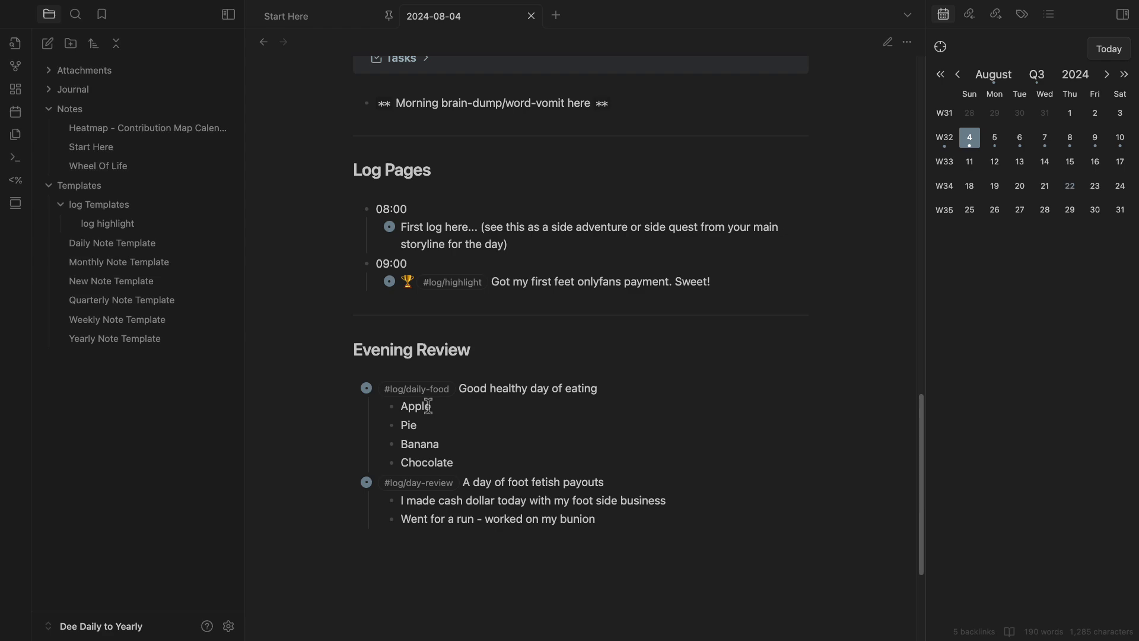
{"action": "scroll", "coordinate": [442, 416], "scroll_direction": "up", "scroll_amount": 4}
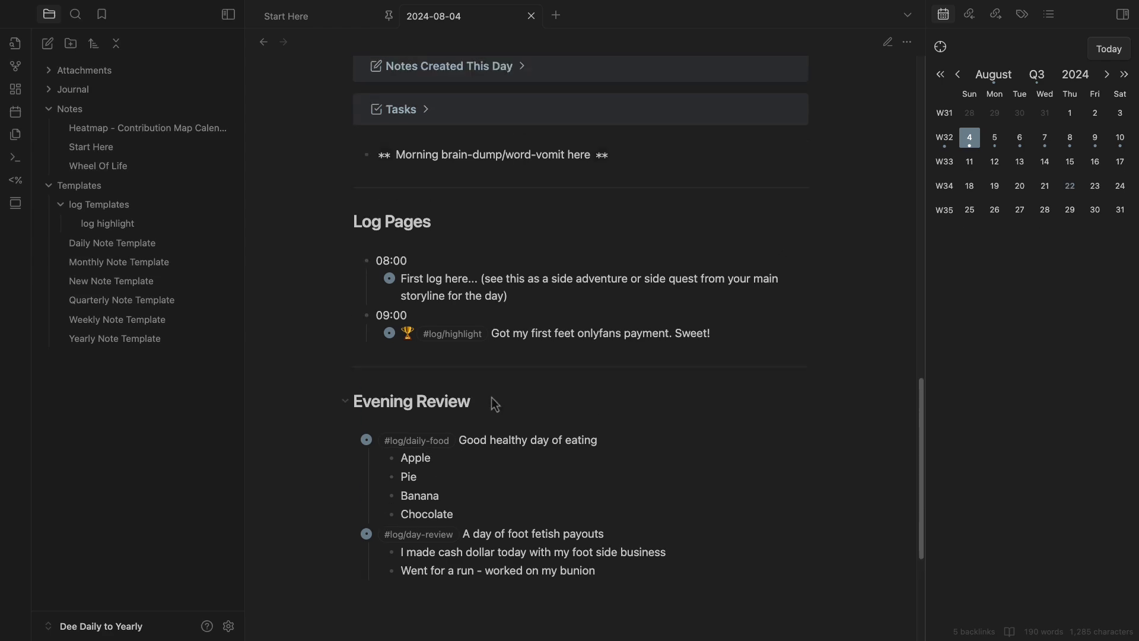
{"action": "scroll", "coordinate": [495, 410], "scroll_direction": "up", "scroll_amount": 8}
{"action": "scroll", "coordinate": [522, 412], "scroll_direction": "down", "scroll_amount": 12}
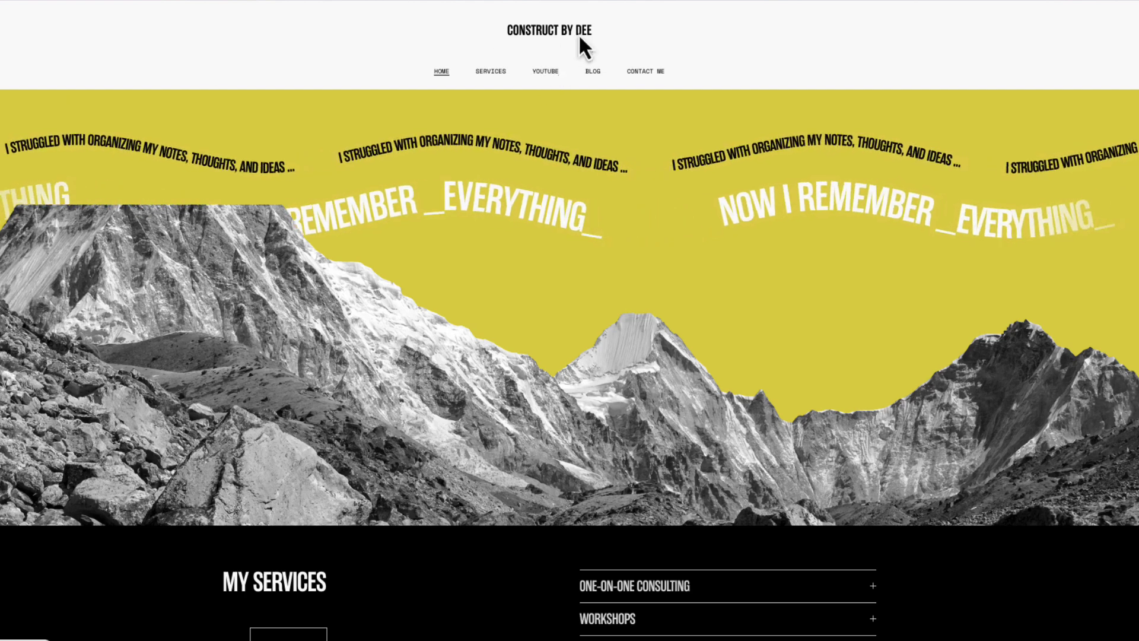
Open the Services page of the Construct by Dee website and look over its demo vaults and consulting services
{"action": "left_click", "coordinate": [491, 73]}
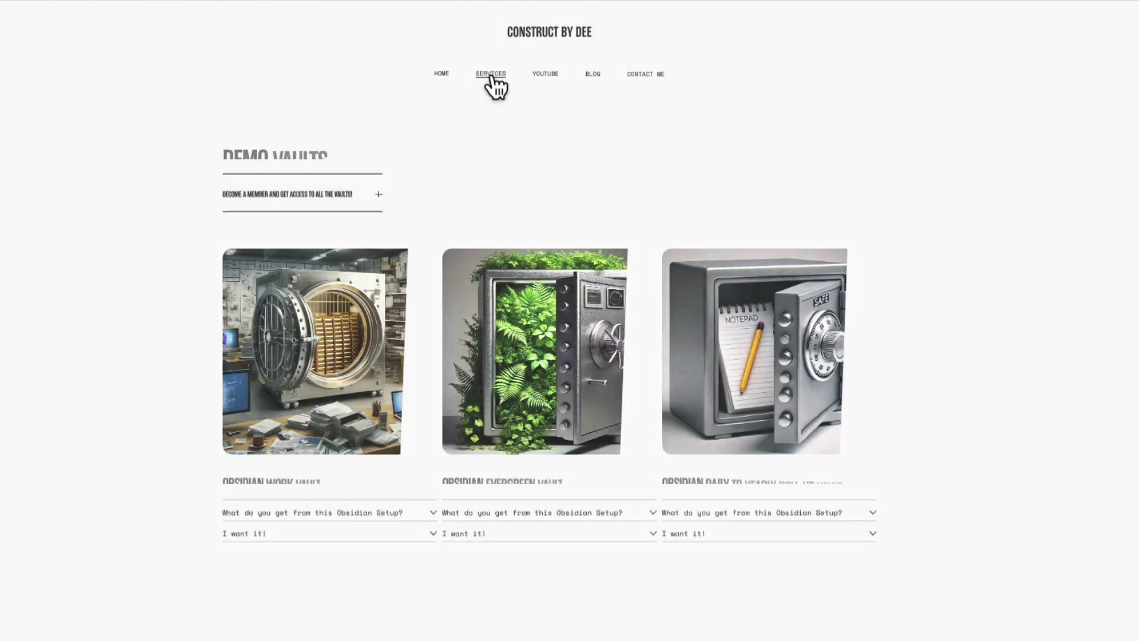
{"action": "scroll", "coordinate": [632, 247], "scroll_direction": "down", "scroll_amount": 3}
{"action": "scroll", "coordinate": [856, 399], "scroll_direction": "up", "scroll_amount": 3}
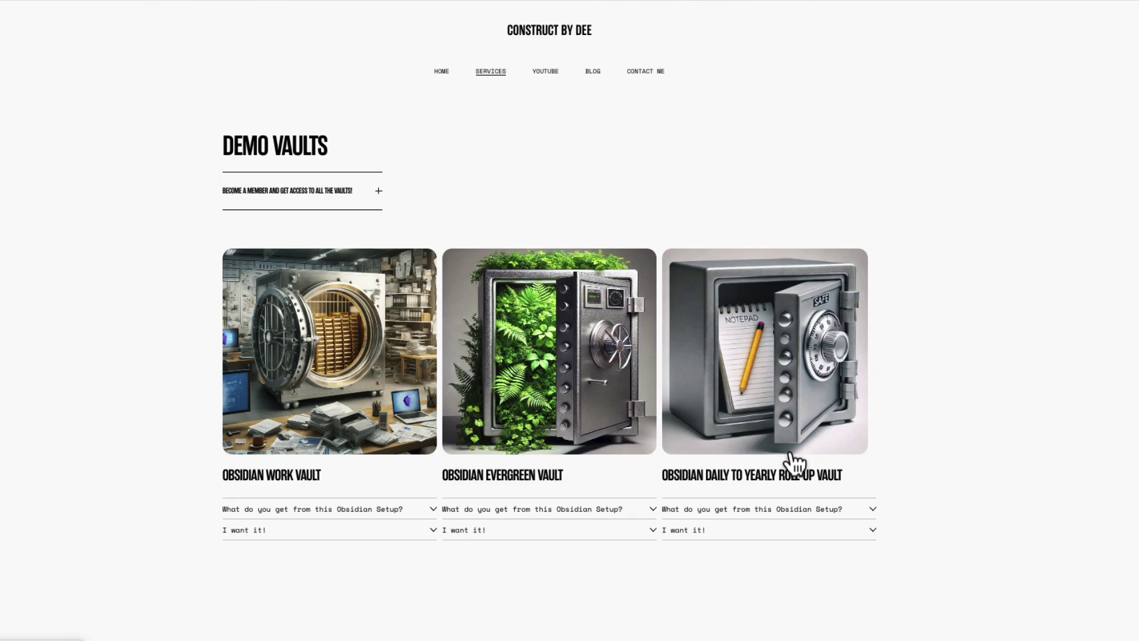
{"action": "scroll", "coordinate": [791, 461], "scroll_direction": "down", "scroll_amount": 10}
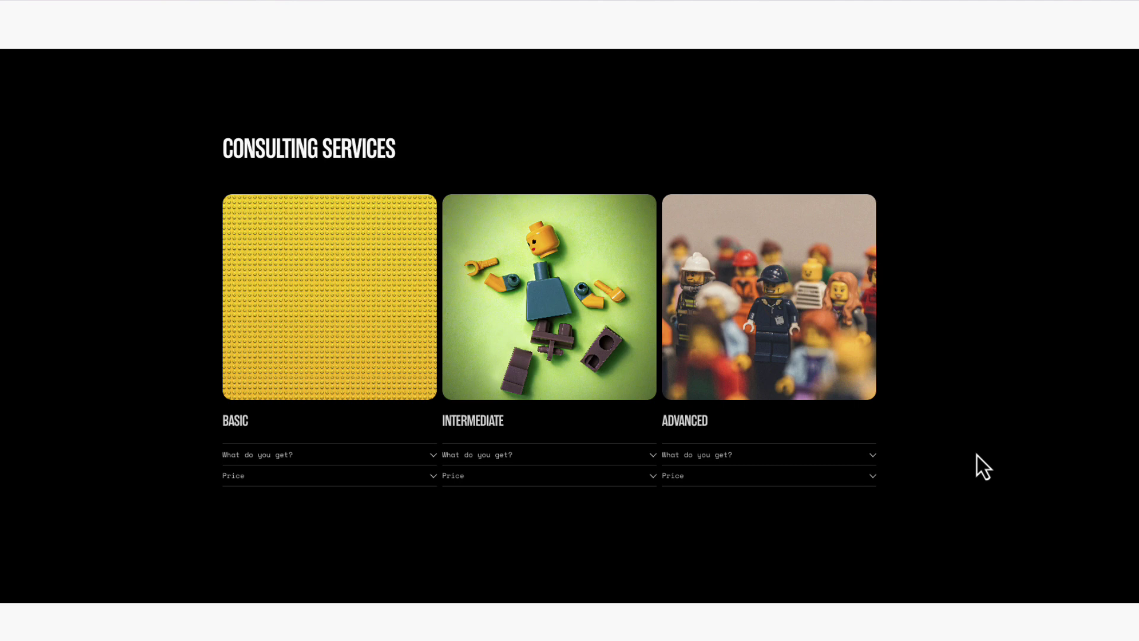
{"action": "scroll", "coordinate": [916, 376], "scroll_direction": "up", "scroll_amount": 8}
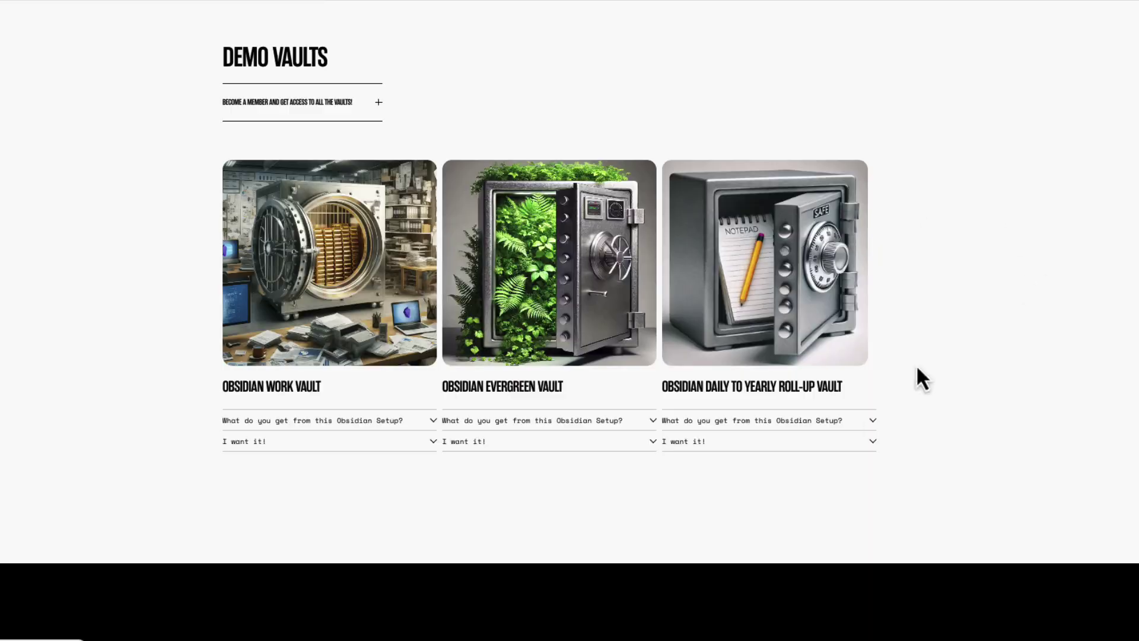
Open the shop link under "I want it!" for the Obsidian Daily to Yearly Roll-Up Vault, and go to the seller's profile
{"action": "left_click", "coordinate": [691, 444]}
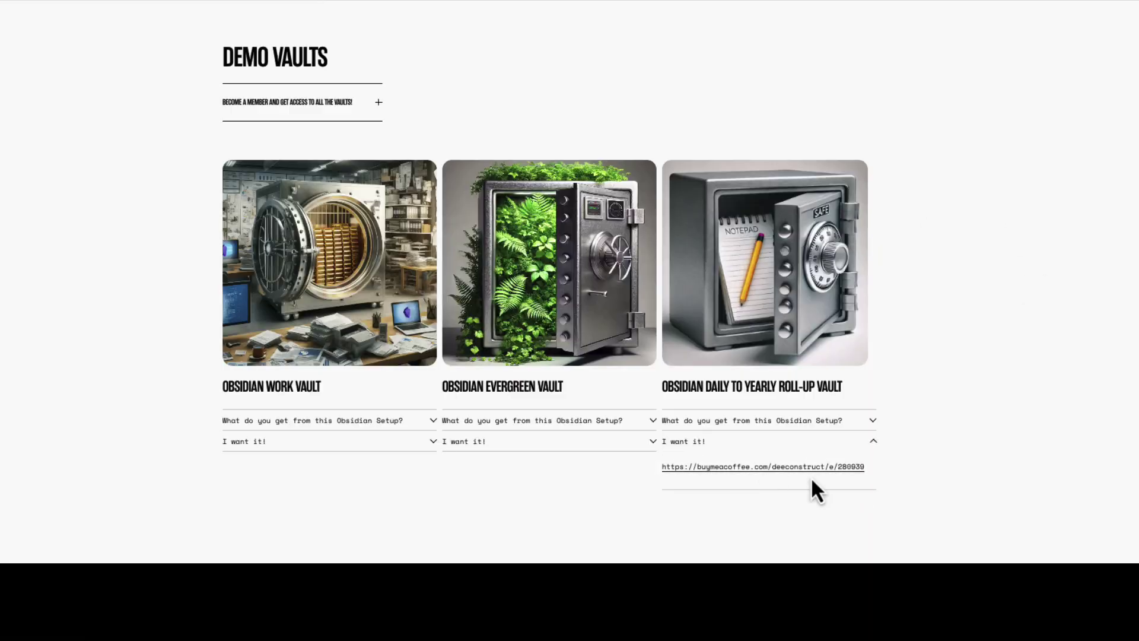
{"action": "left_click", "coordinate": [811, 473]}
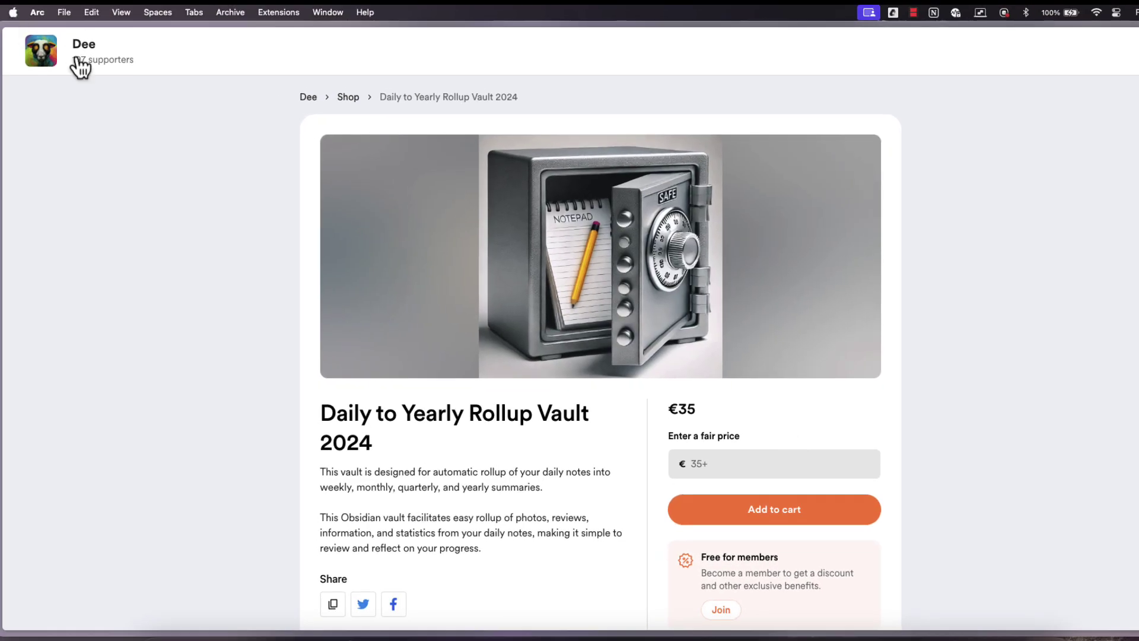
{"action": "left_click", "coordinate": [43, 55]}
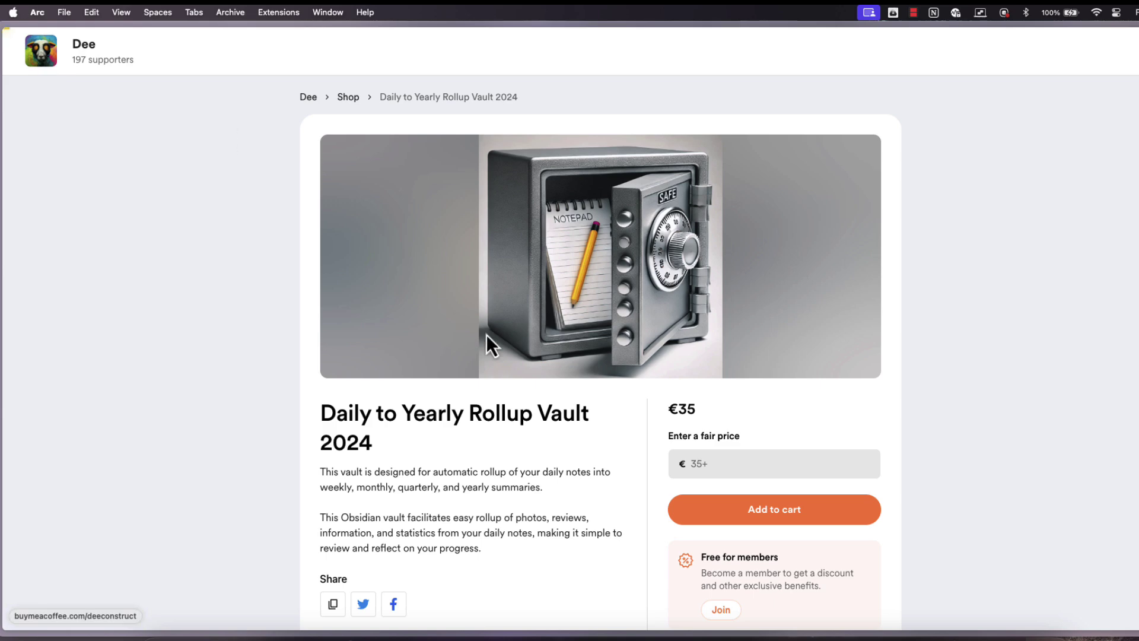